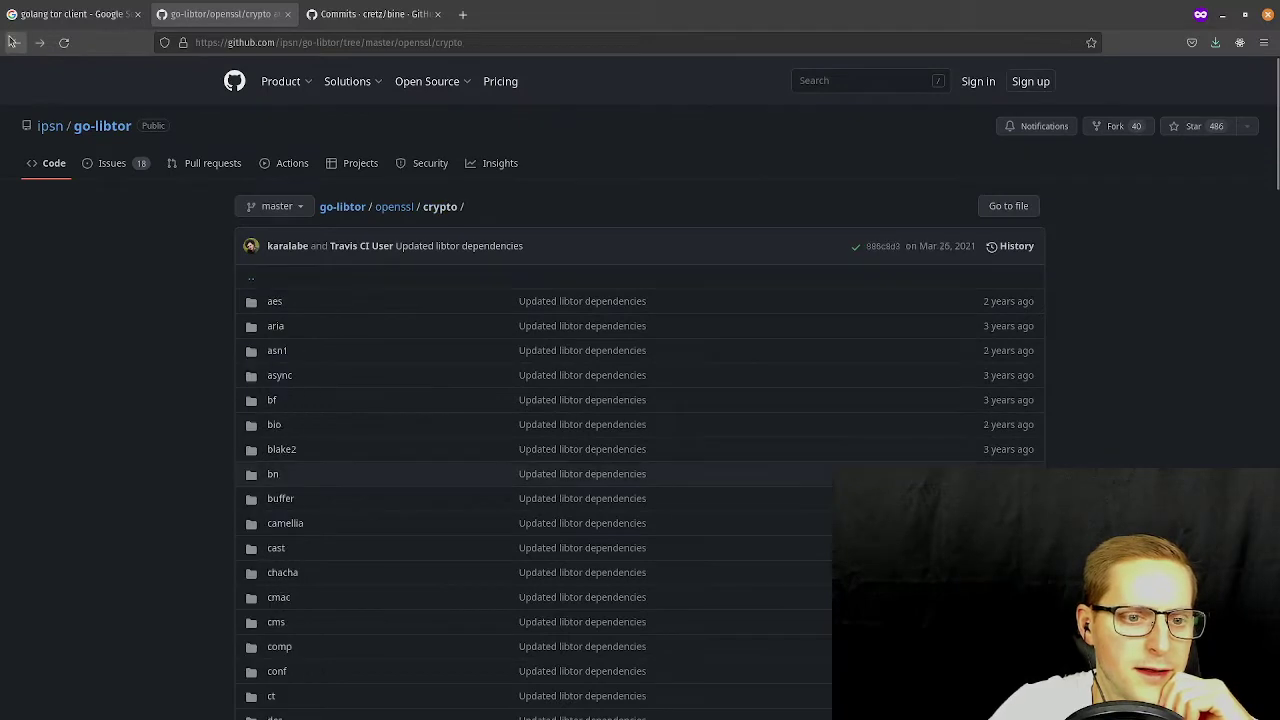
Open libevent_bufferevent_sock.go from the go-libtor repository's libtor folder and examine its C include block and import.
{"action": "left_click", "coordinate": [14, 42]}
{"action": "left_click", "coordinate": [14, 42]}
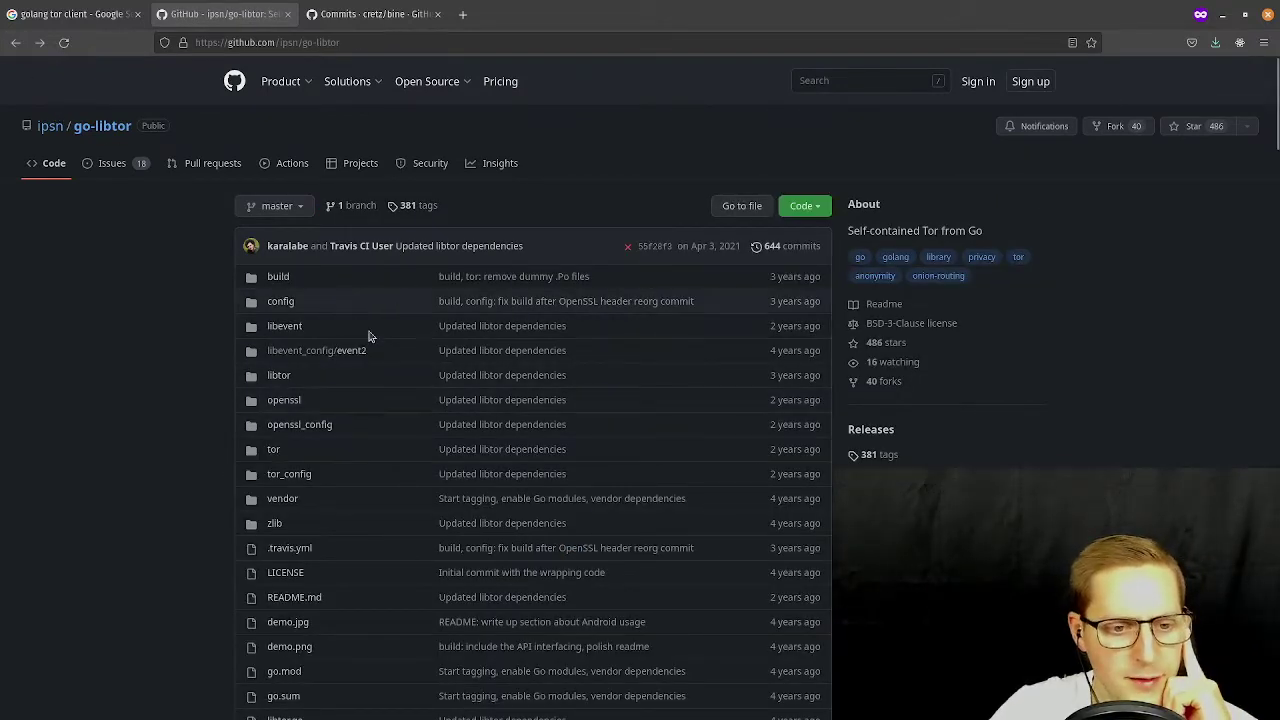
{"action": "left_click", "coordinate": [277, 375]}
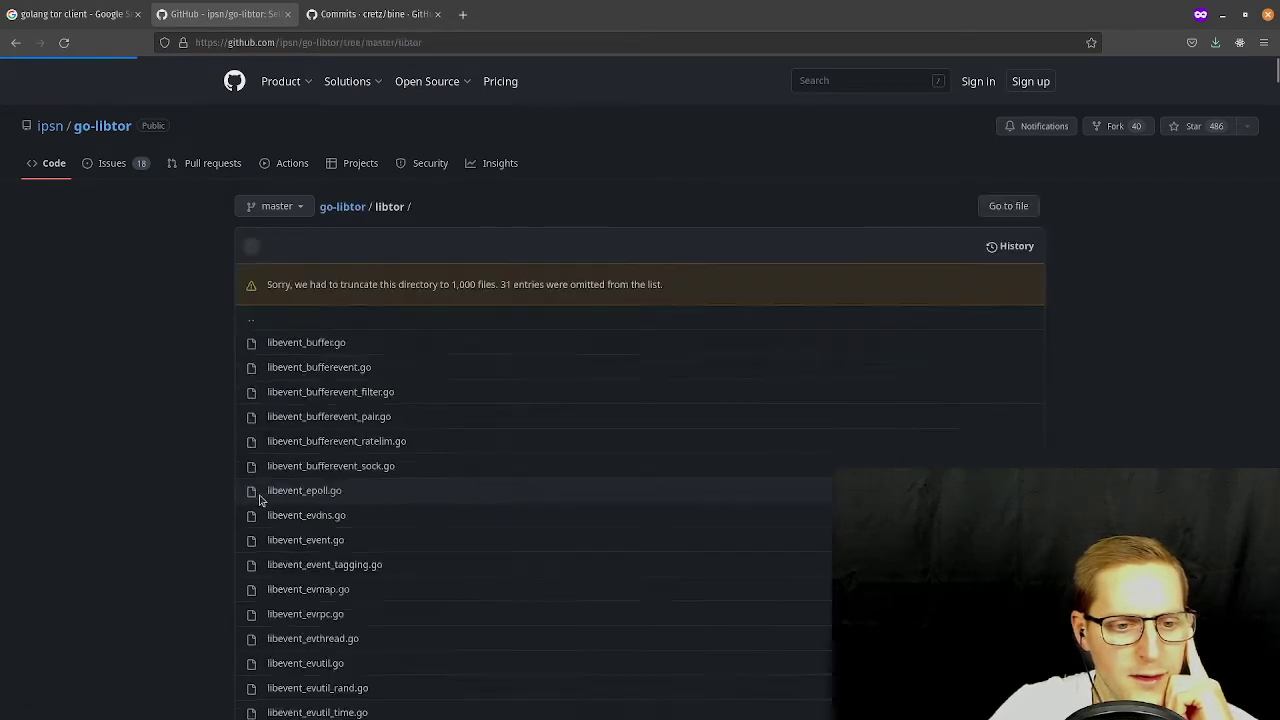
{"action": "scroll", "coordinate": [420, 400], "scroll_direction": "down", "scroll_amount": 1}
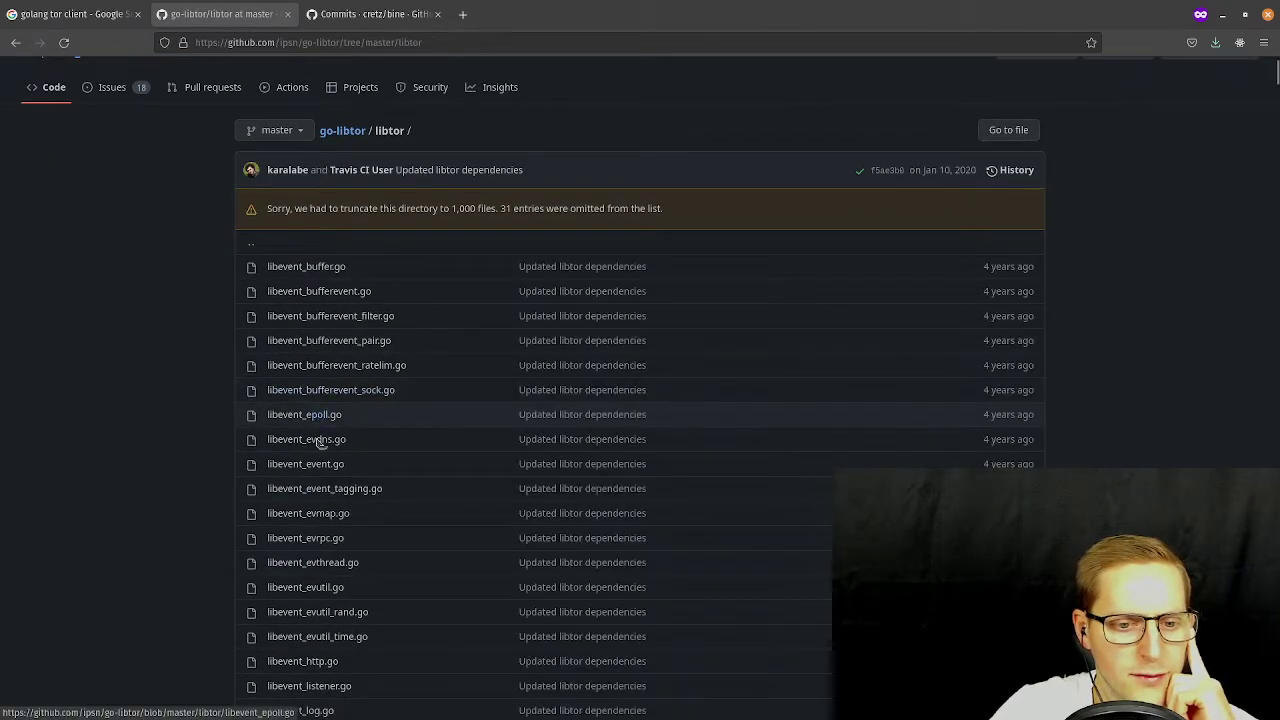
{"action": "left_click", "coordinate": [380, 390]}
{"action": "left_click_drag", "start_coordinate": [270, 375], "coordinate": [363, 500]}
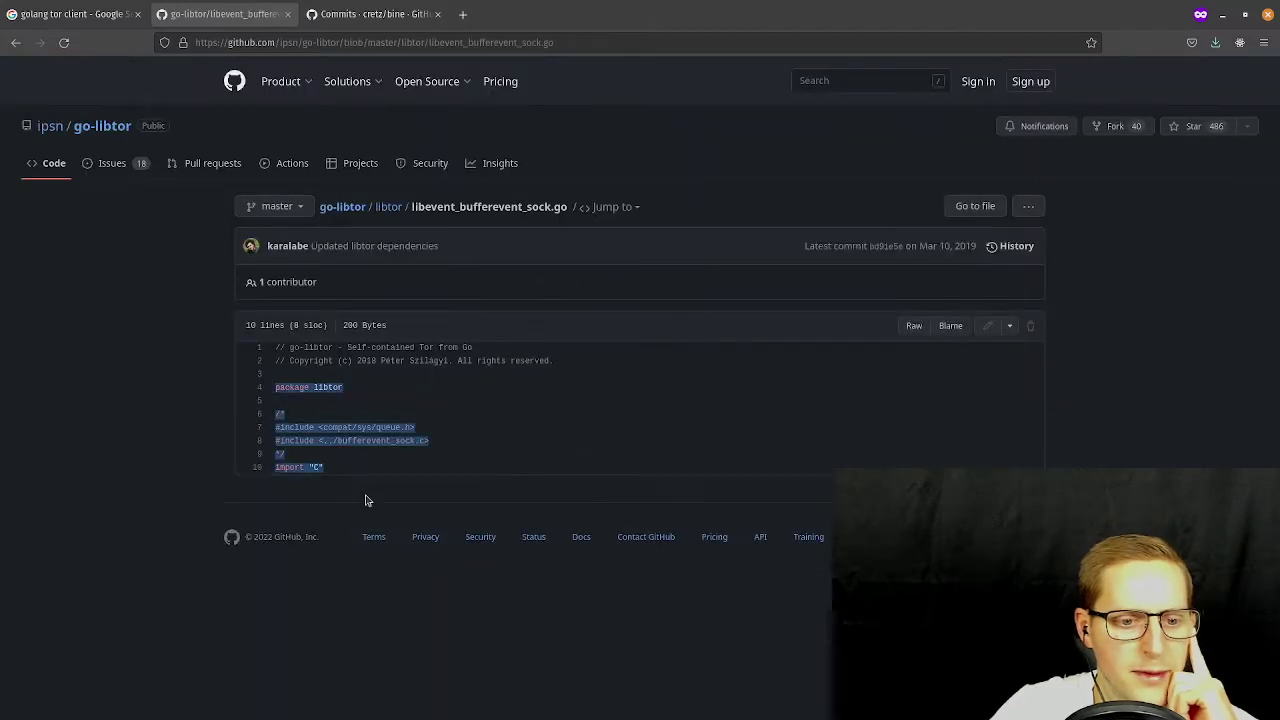
{"action": "left_click", "coordinate": [343, 449]}
{"action": "left_click_drag", "start_coordinate": [270, 418], "coordinate": [343, 509]}
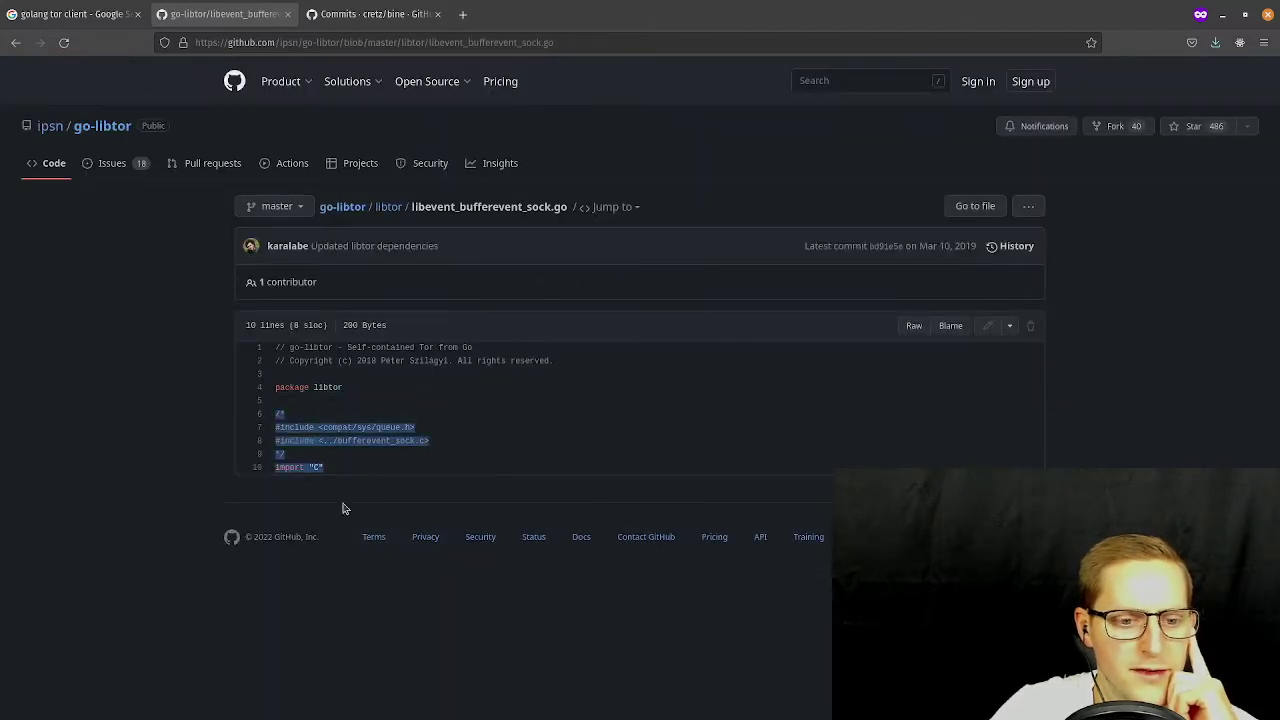
{"action": "left_click", "coordinate": [362, 474]}
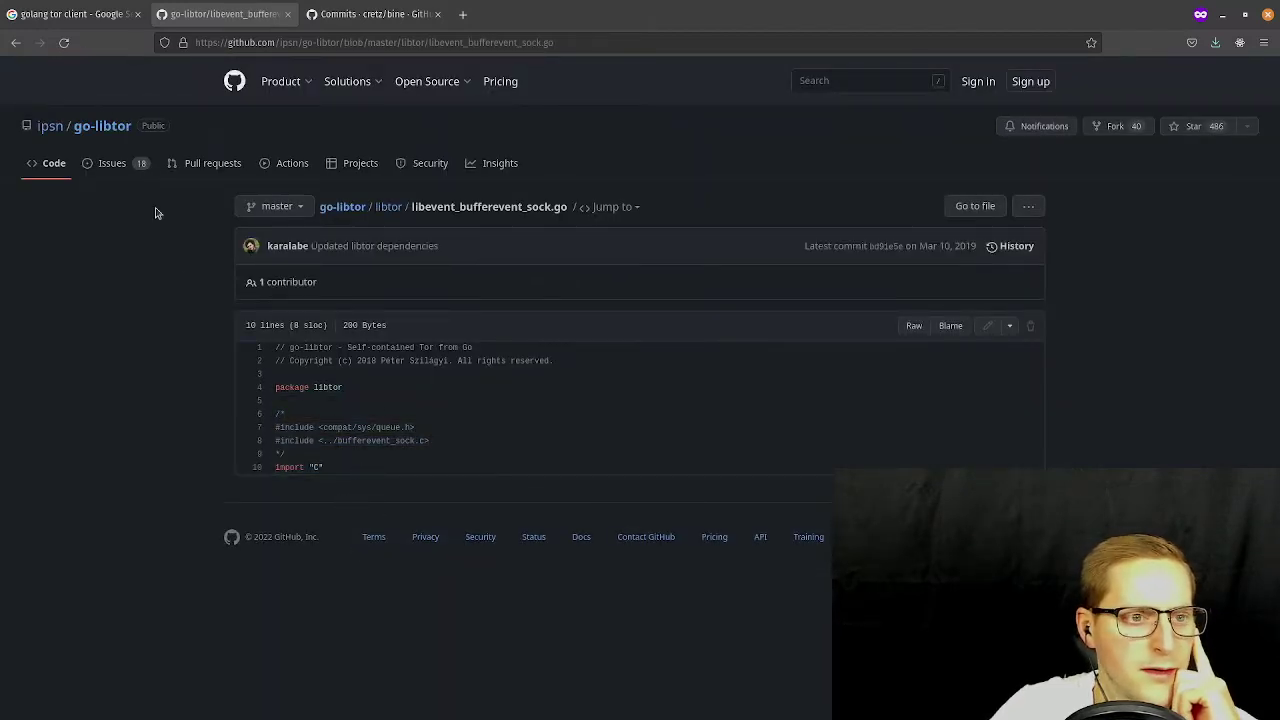
Inspect libevent_poll.go in the libtor folder and return to the folder's file list.
{"action": "left_click", "coordinate": [12, 48]}
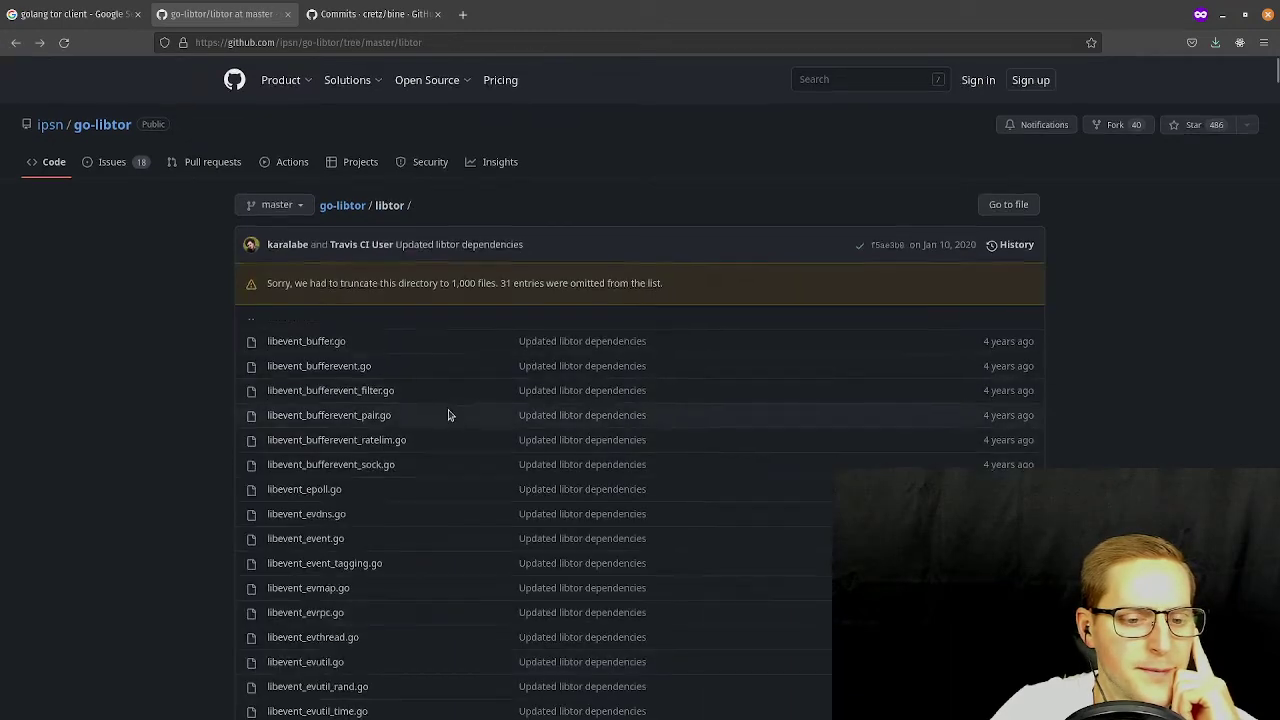
{"action": "scroll", "coordinate": [449, 414], "scroll_direction": "down", "scroll_amount": 3}
{"action": "left_click", "coordinate": [330, 507]}
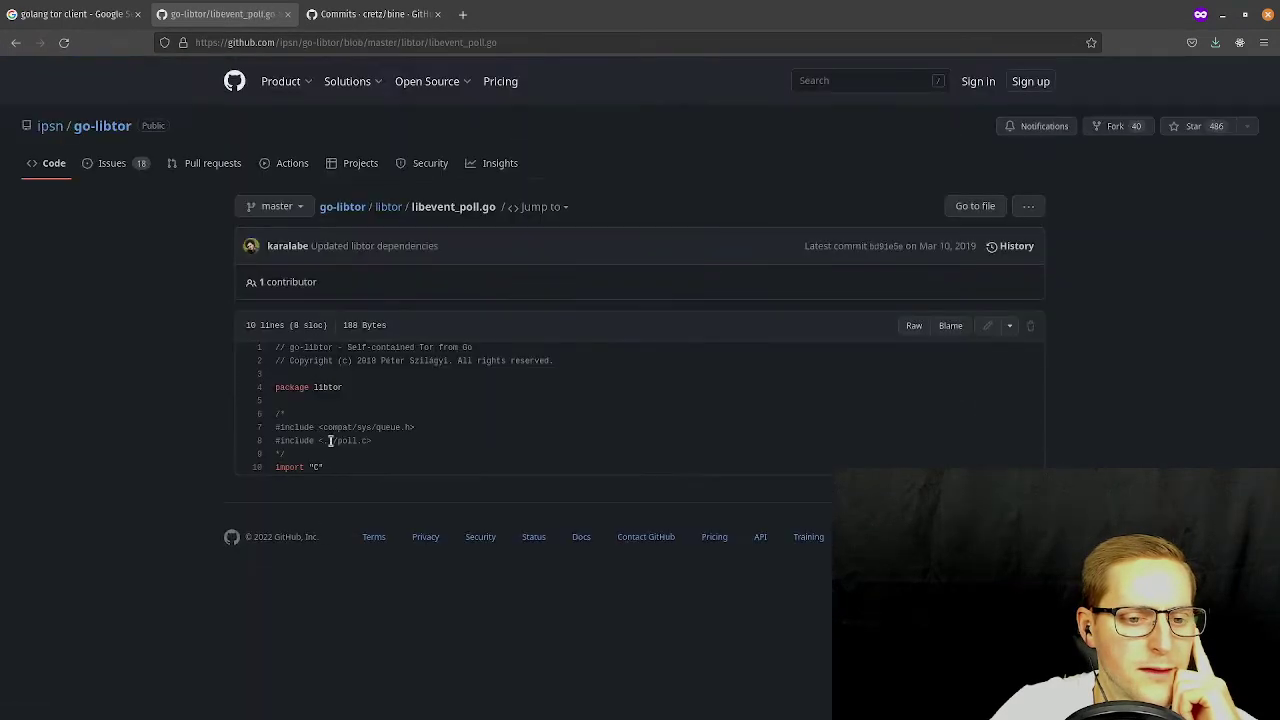
{"action": "left_click", "coordinate": [14, 48]}
Look through the libtor folder's openssl and tor wrapper files and return to the go-libtor repository's main page.
{"action": "scroll", "coordinate": [660, 271], "scroll_direction": "up", "scroll_amount": 3}
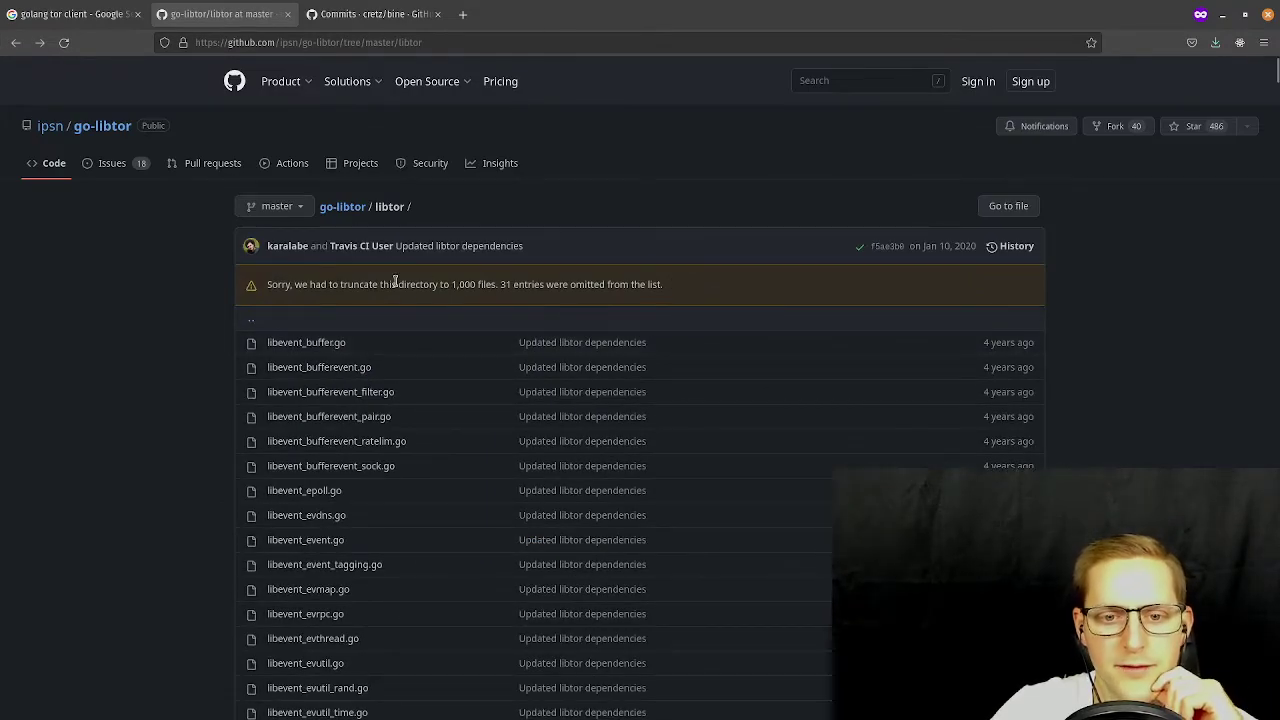
{"action": "scroll", "coordinate": [780, 314], "scroll_direction": "down", "scroll_amount": 20}
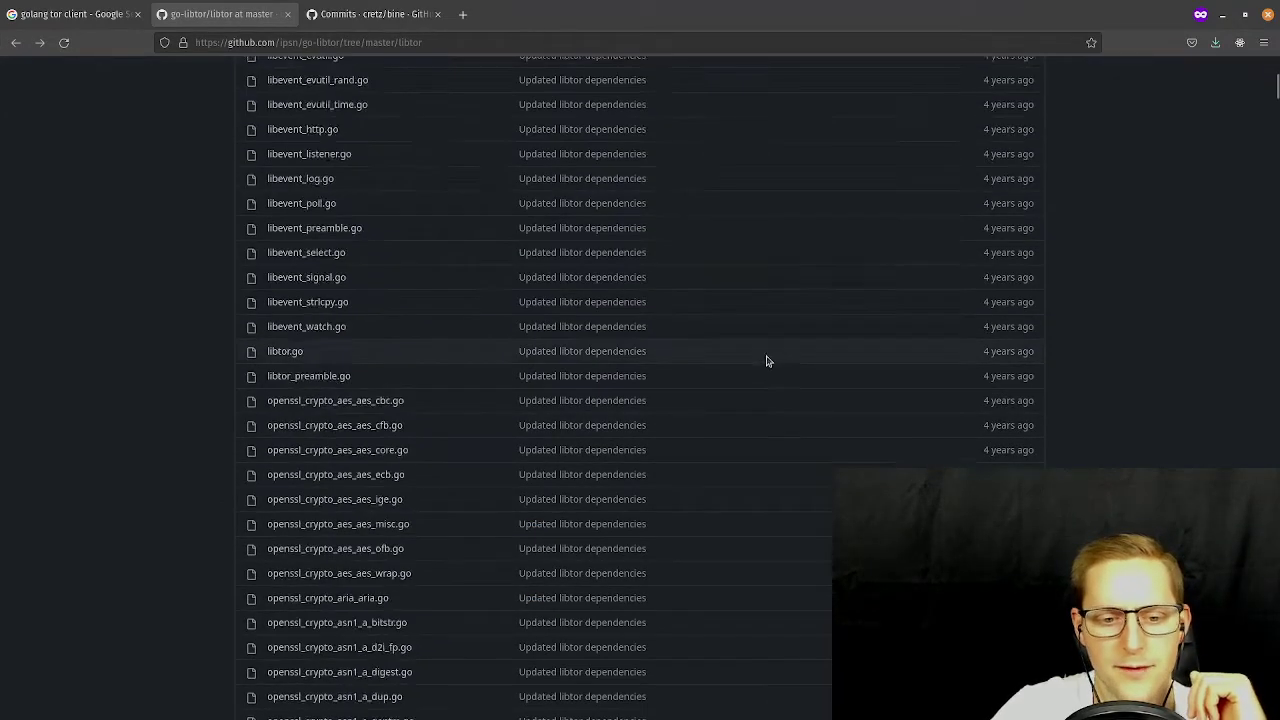
{"action": "scroll", "coordinate": [752, 317], "scroll_direction": "down", "scroll_amount": 20}
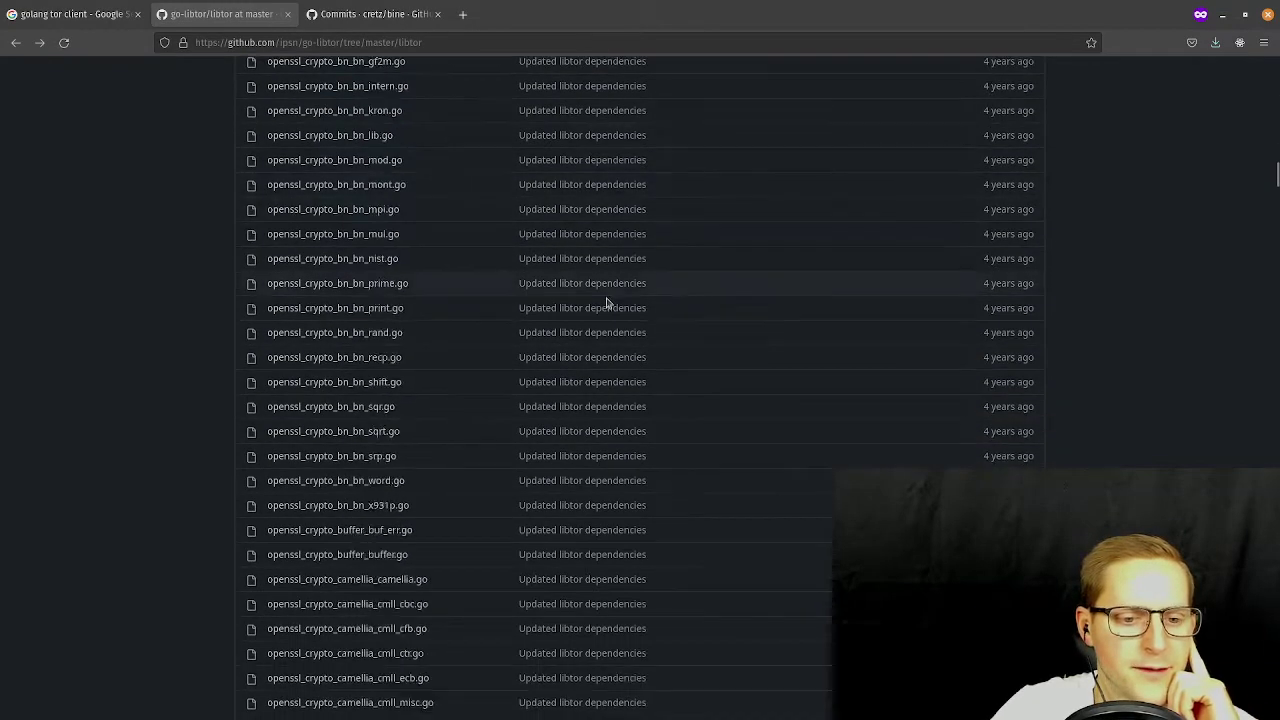
{"action": "scroll", "coordinate": [386, 450], "scroll_direction": "down", "scroll_amount": 18}
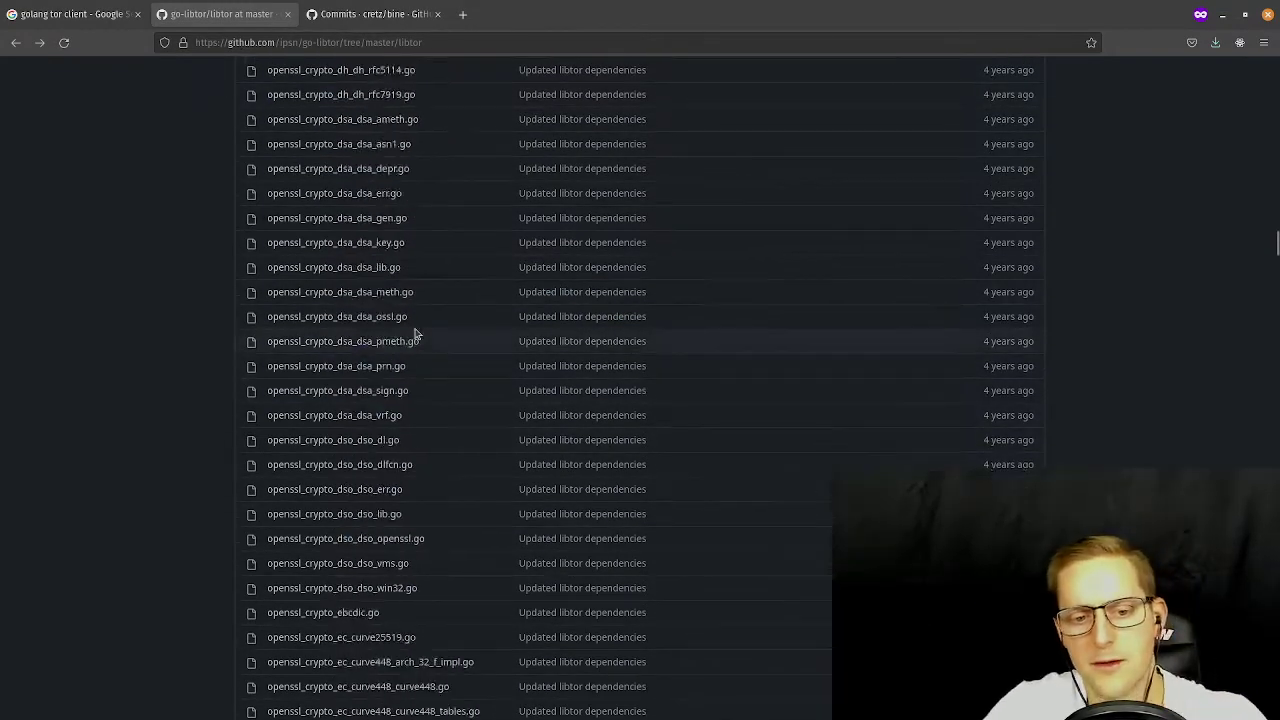
{"action": "scroll", "coordinate": [386, 352], "scroll_direction": "down", "scroll_amount": 15}
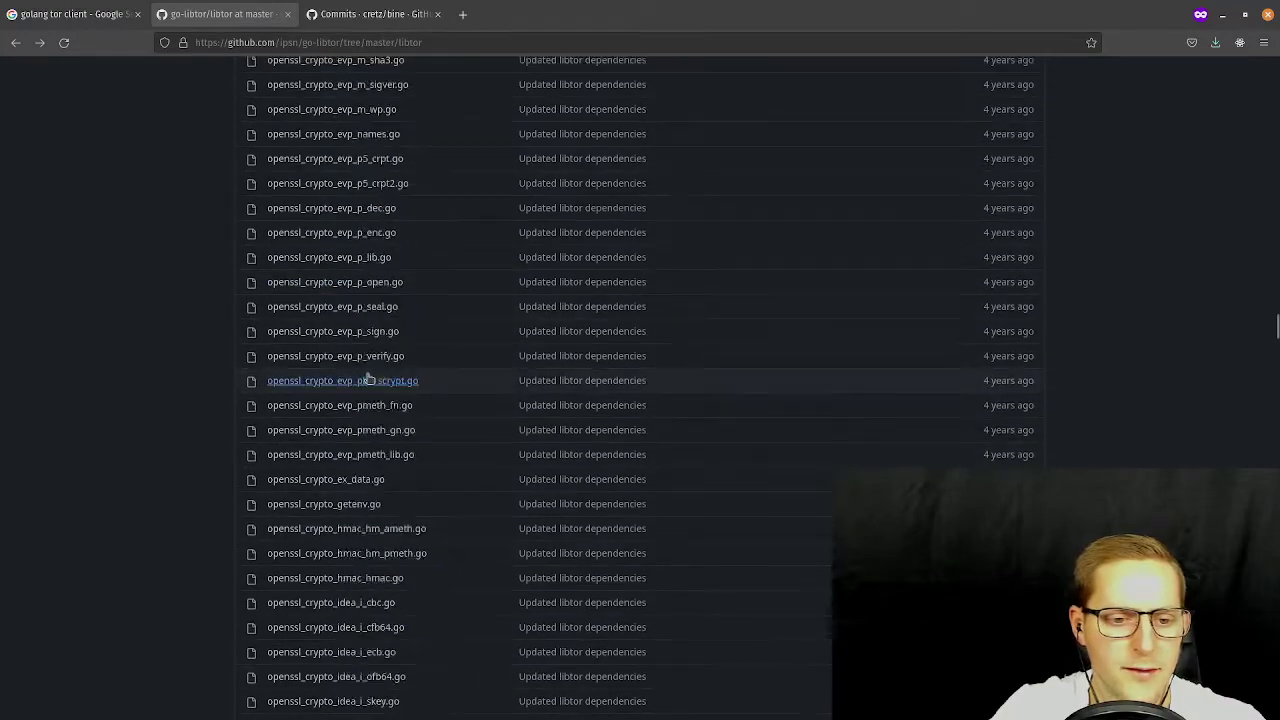
{"action": "left_click_drag", "start_coordinate": [1276, 330], "coordinate": [1275, 375]}
{"action": "left_click", "coordinate": [337, 427]}
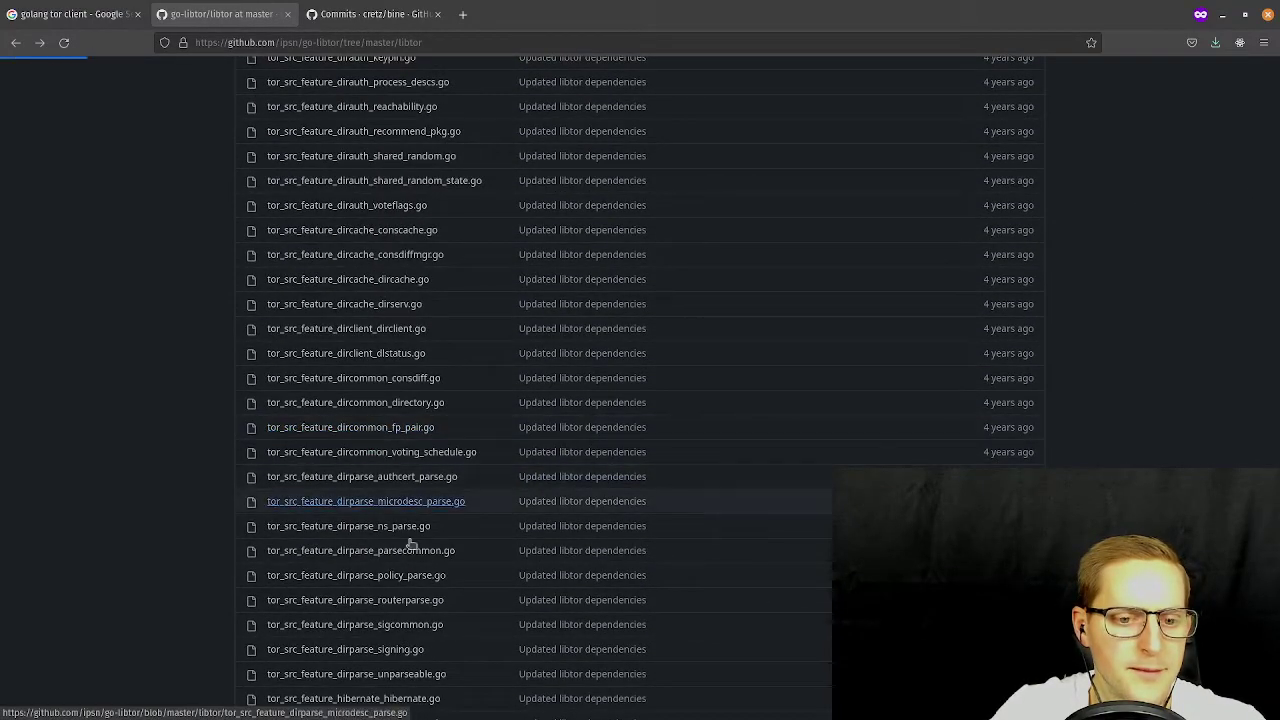
{"action": "left_click", "coordinate": [13, 43]}
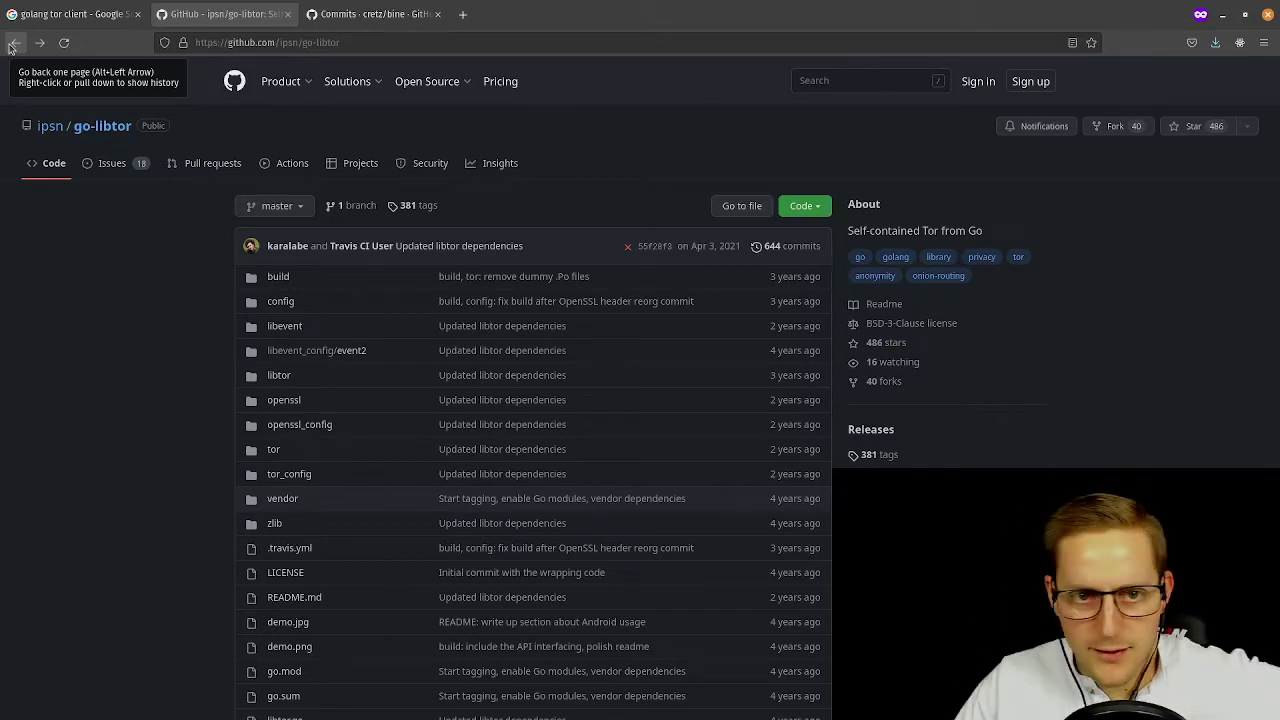
Search the web for "tor socks proxy" in a new tab.
{"action": "left_click", "coordinate": [462, 14]}
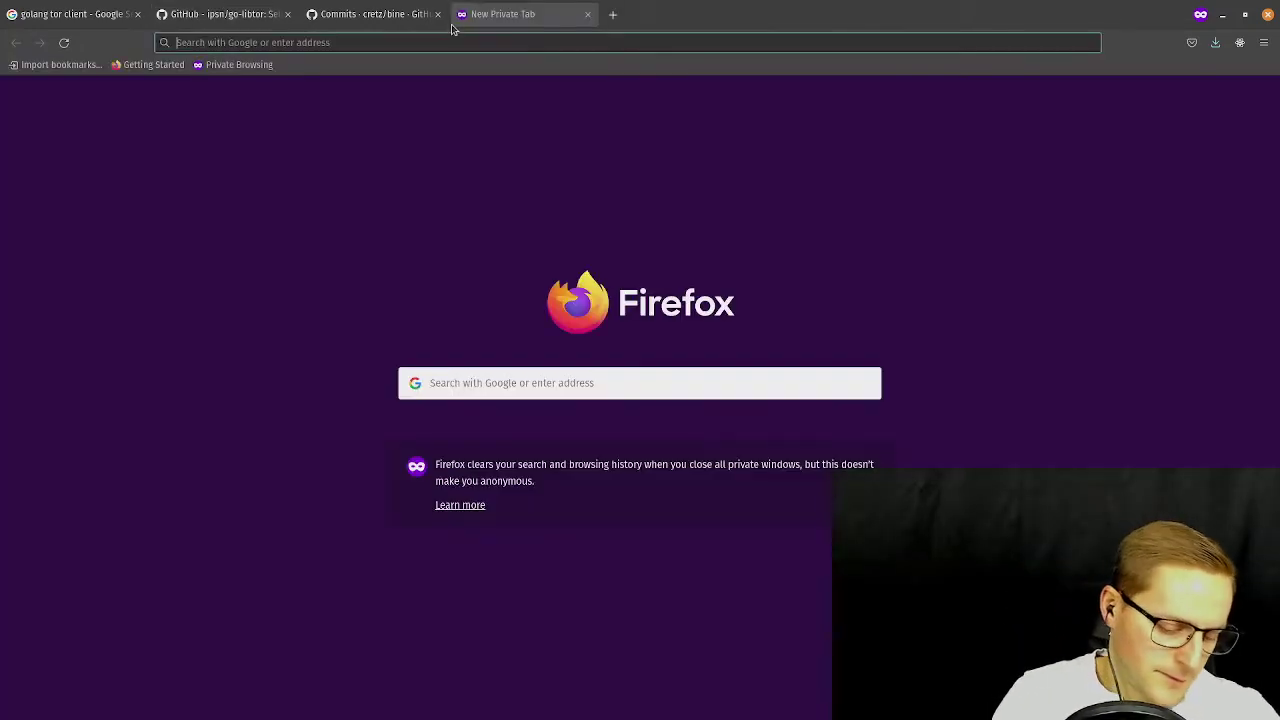
{"action": "type", "text": "tor socks proxy"}
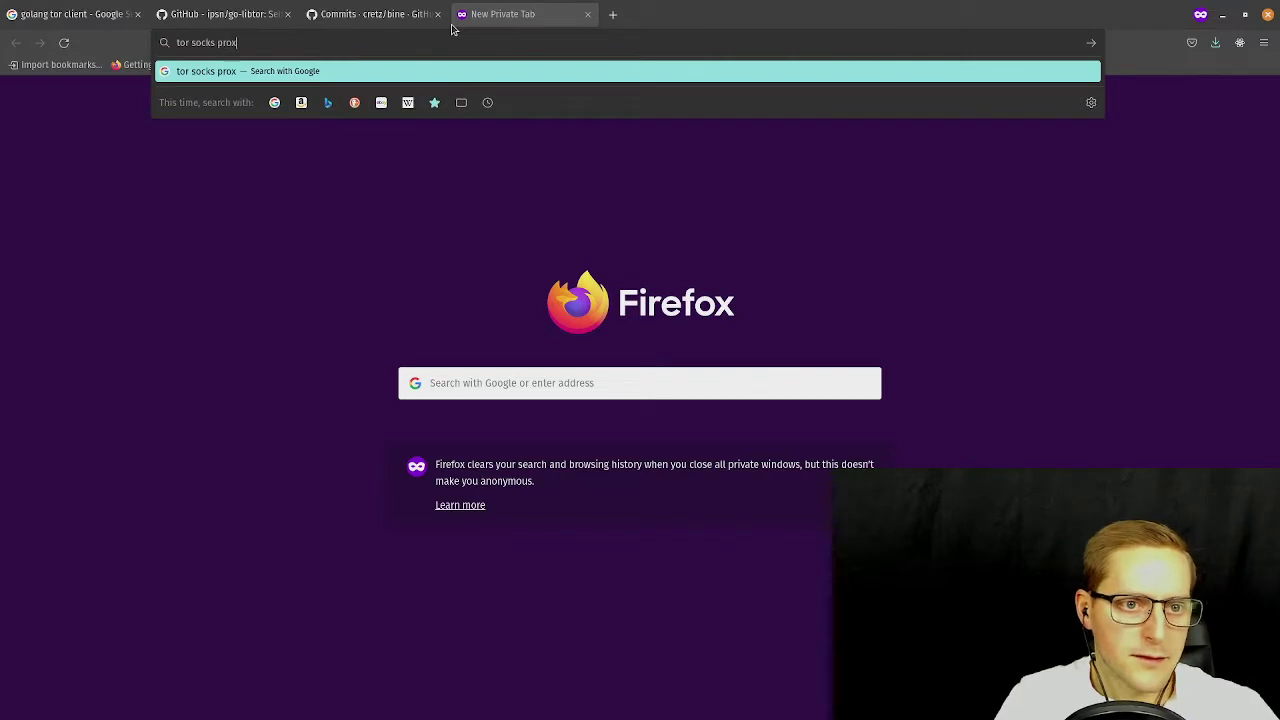
{"action": "key", "text": "Return"}
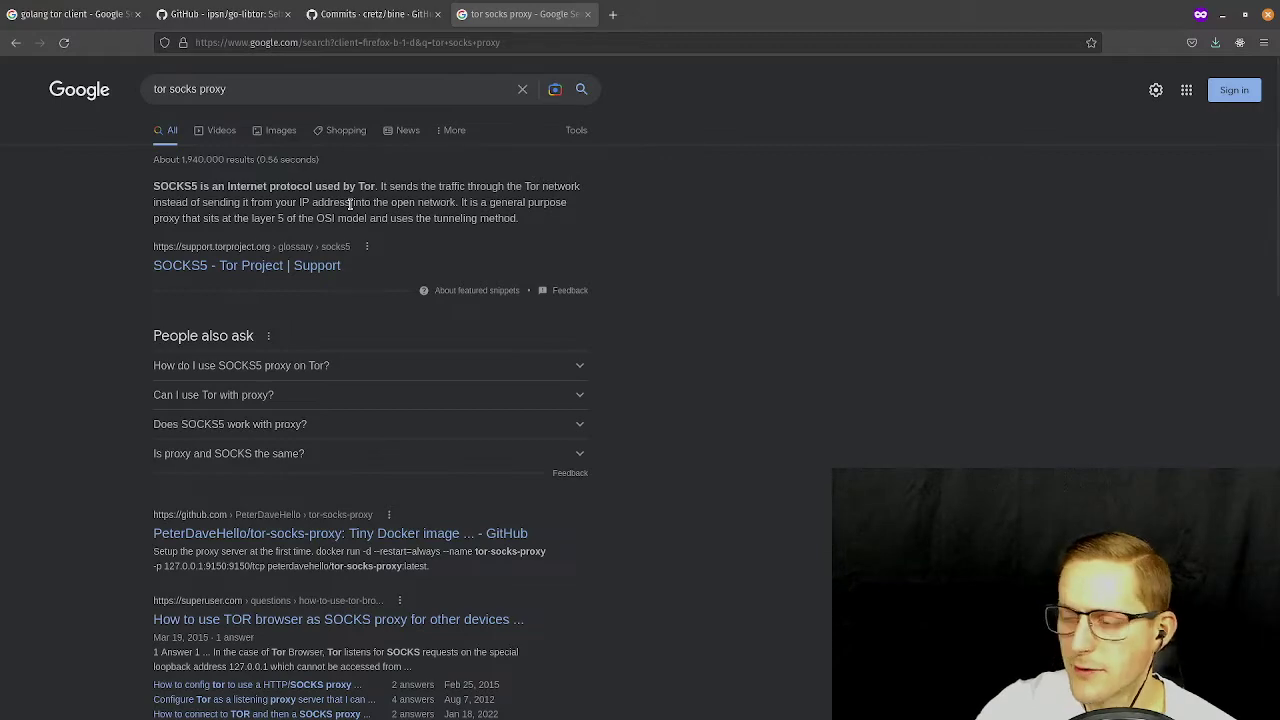
Return to the go-libtor repository page and read the README's library versions, supported platforms and installation sections.
{"action": "left_click", "coordinate": [256, 14]}
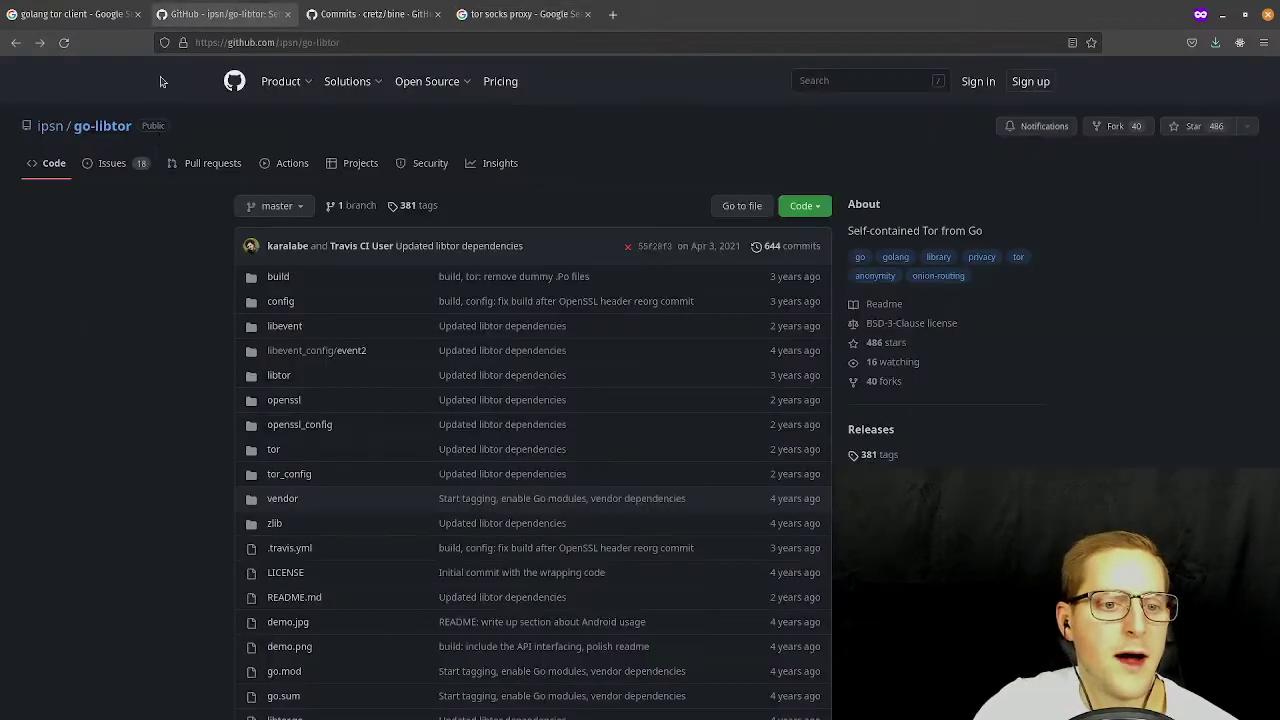
{"action": "scroll", "coordinate": [51, 194], "scroll_direction": "down", "scroll_amount": 3}
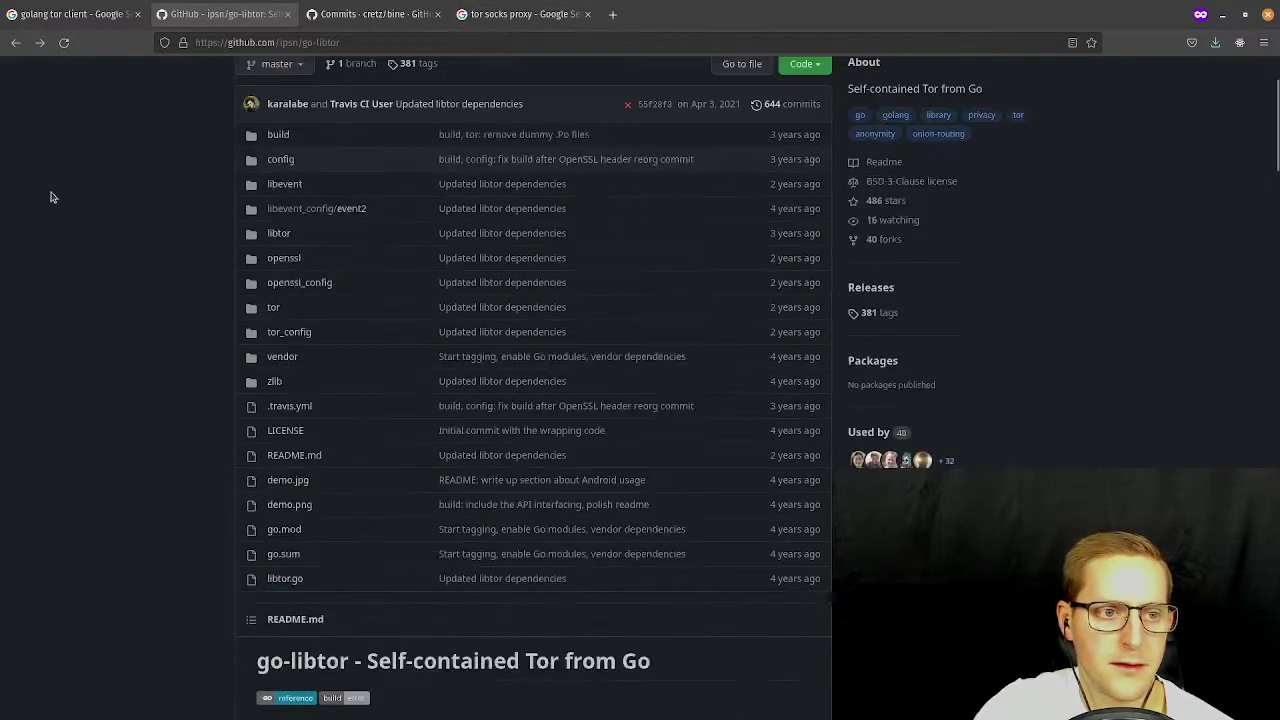
{"action": "scroll", "coordinate": [51, 194], "scroll_direction": "up", "scroll_amount": 3}
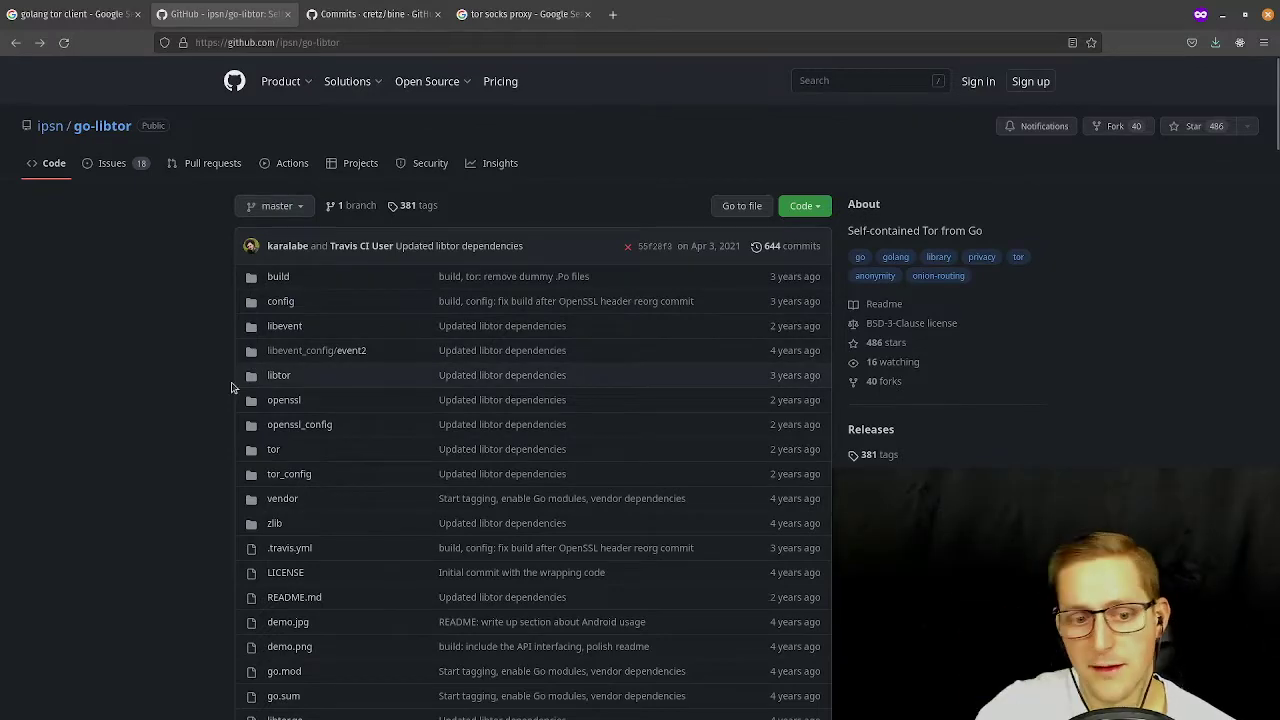
{"action": "scroll", "coordinate": [434, 373], "scroll_direction": "down", "scroll_amount": 12}
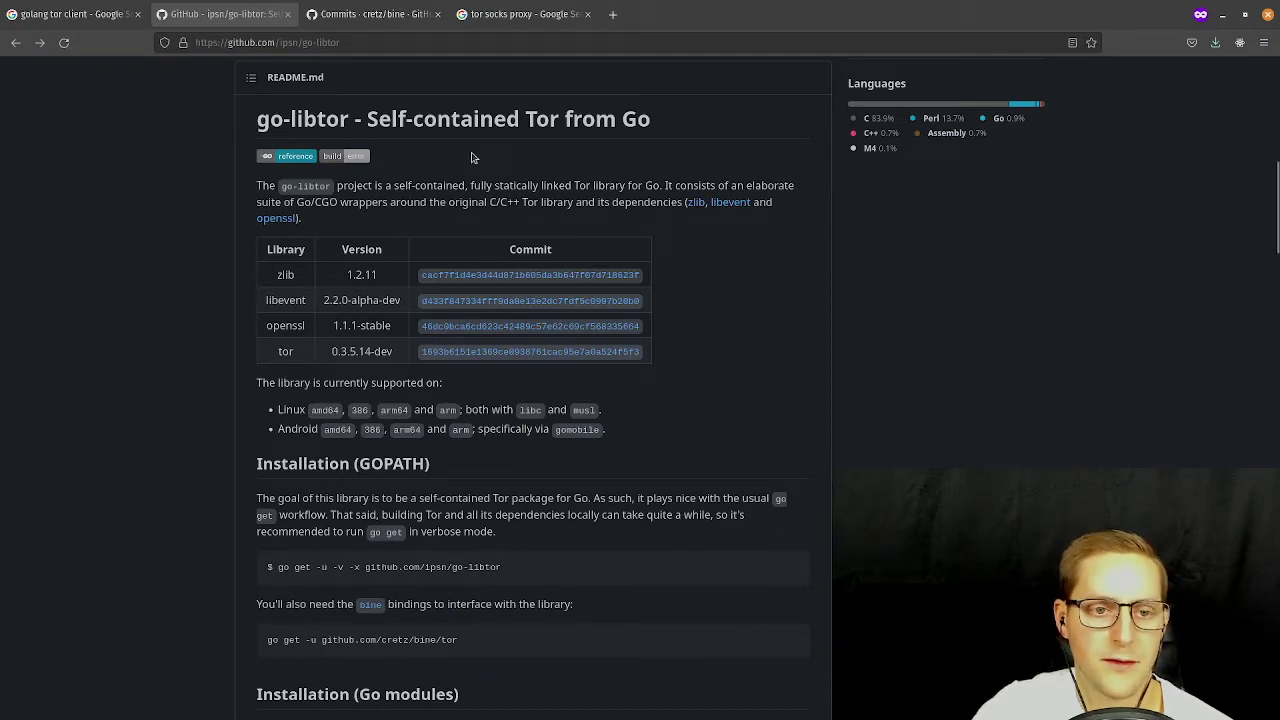
{"action": "scroll", "coordinate": [648, 309], "scroll_direction": "down", "scroll_amount": 4}
{"action": "scroll", "coordinate": [655, 203], "scroll_direction": "down", "scroll_amount": 4}
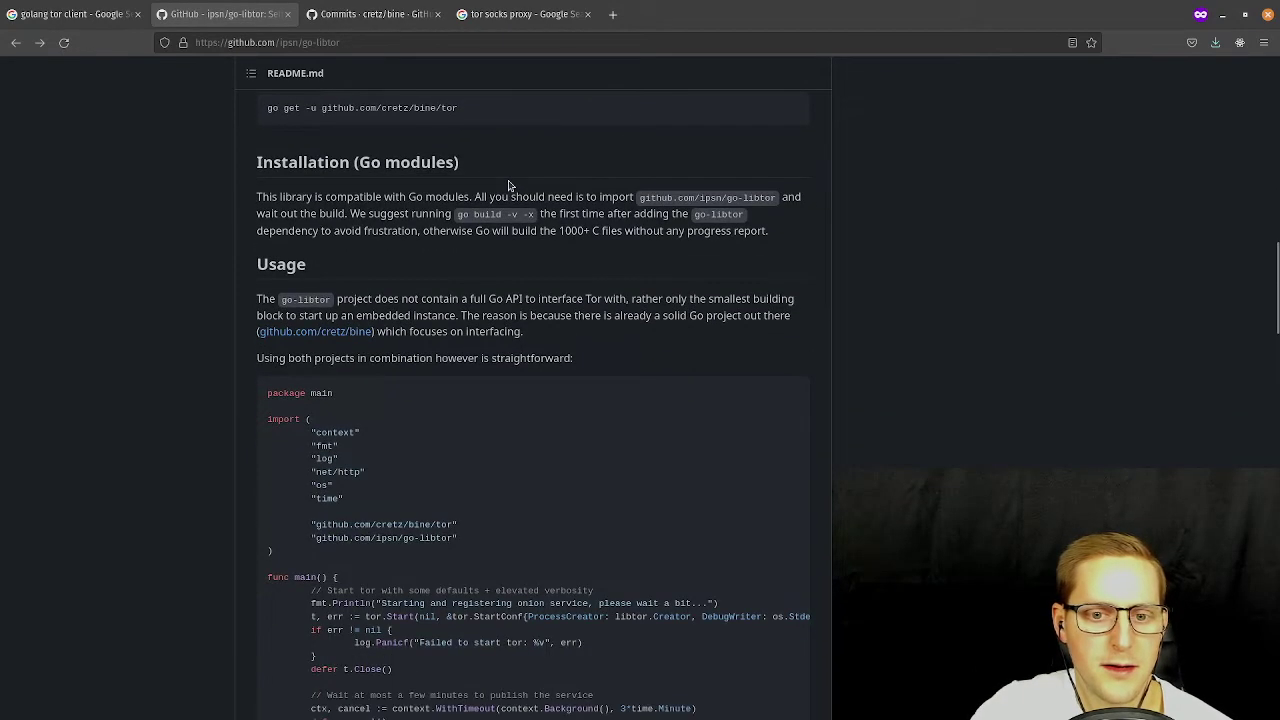
{"action": "scroll", "coordinate": [512, 183], "scroll_direction": "up", "scroll_amount": 5}
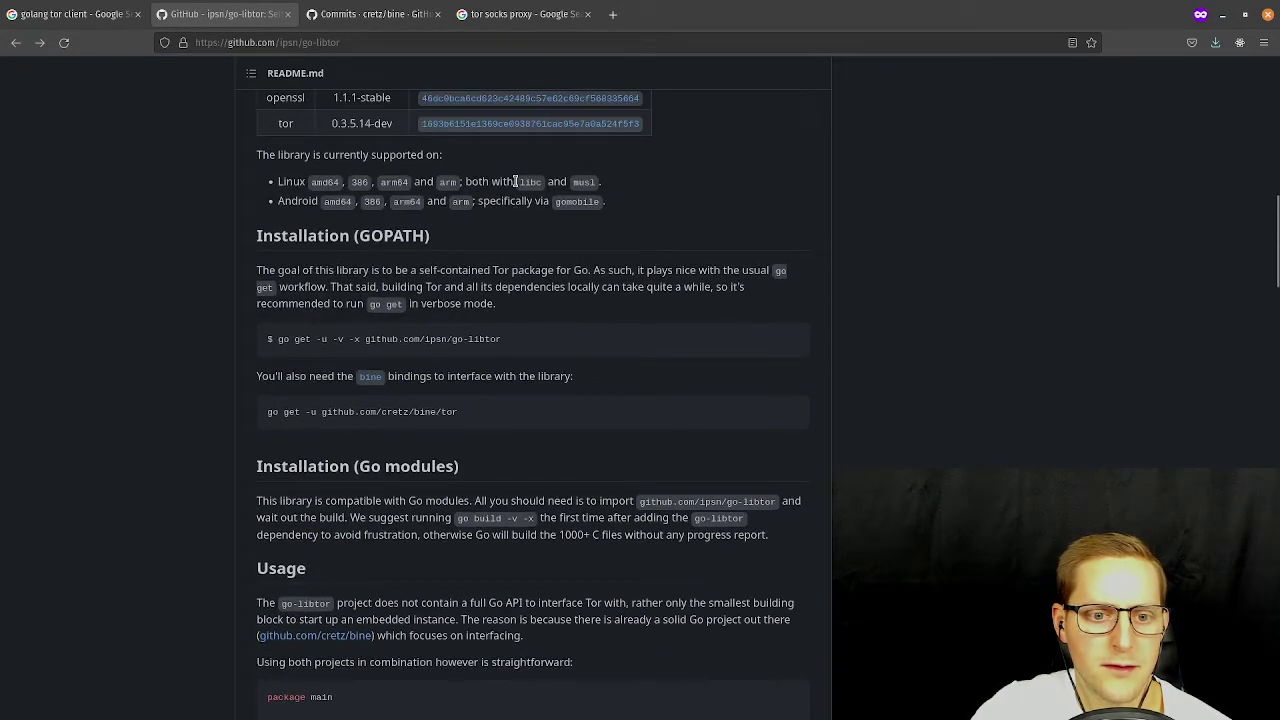
Read the README's Mobile devices section, highlighting the sentence about custom build steps and gomobile.
{"action": "scroll", "coordinate": [520, 190], "scroll_direction": "down", "scroll_amount": 20}
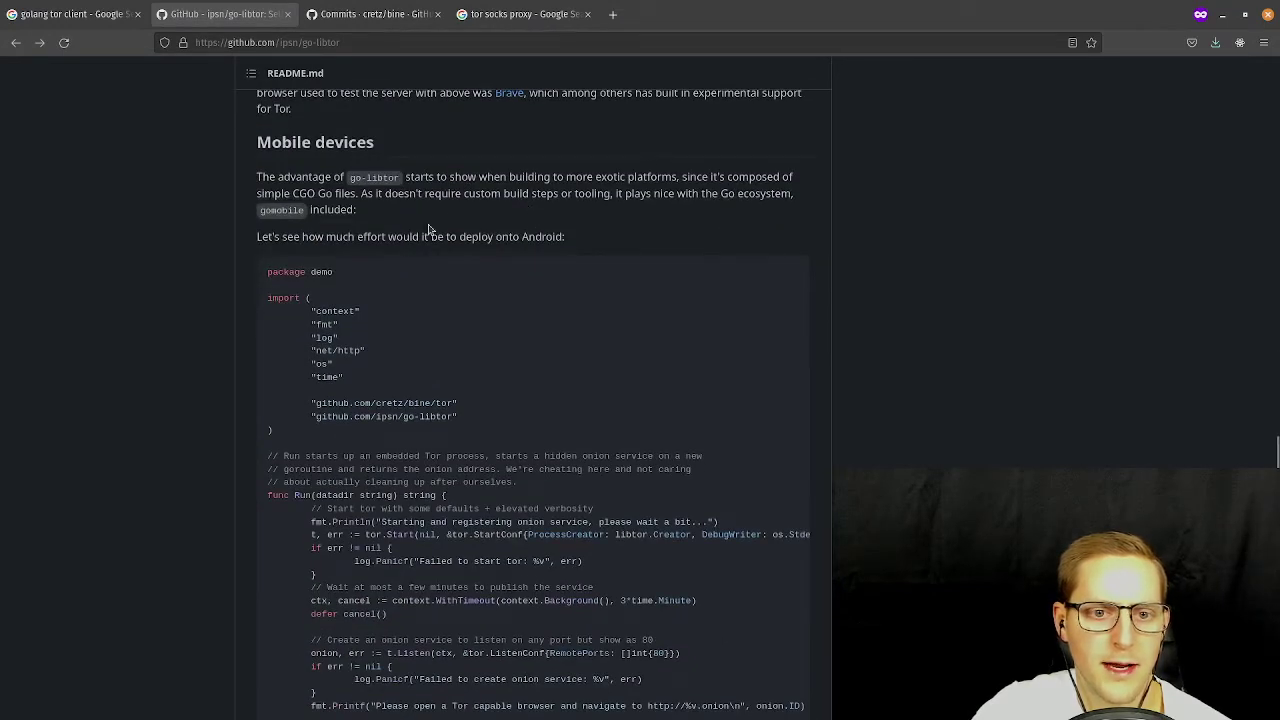
{"action": "left_click_drag", "start_coordinate": [367, 195], "coordinate": [757, 234]}
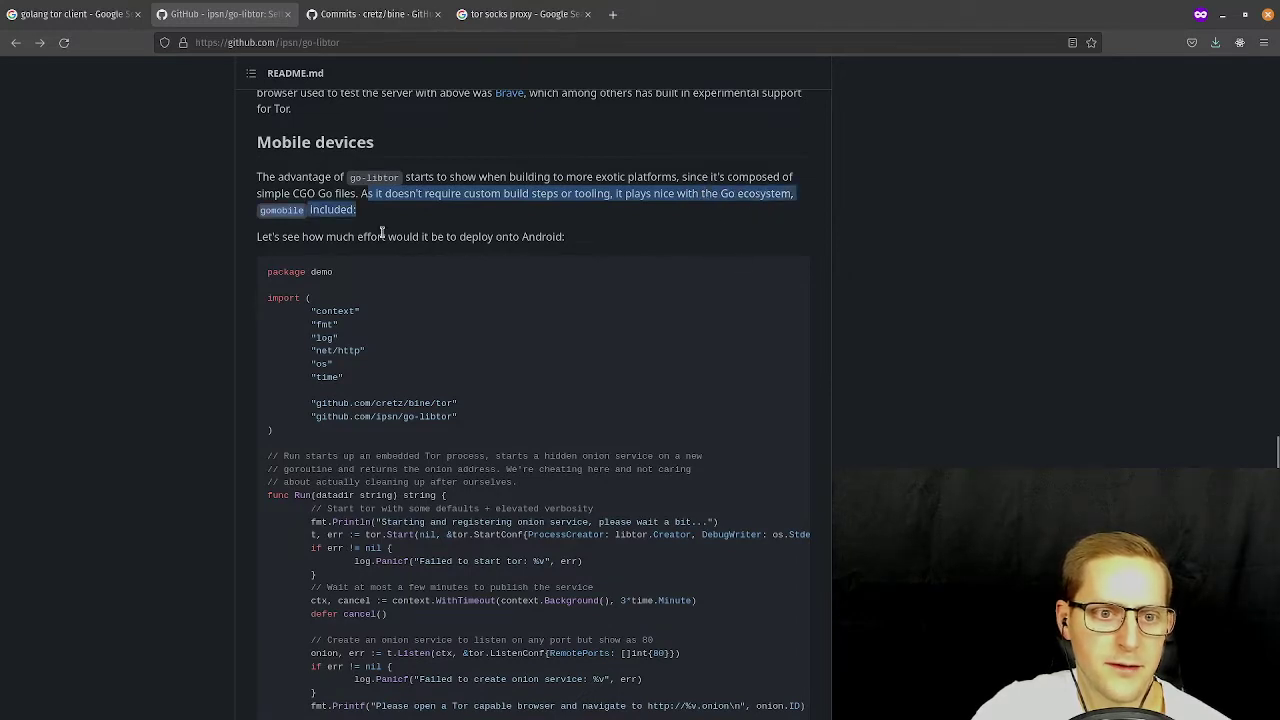
{"action": "left_click", "coordinate": [380, 231]}
{"action": "left_click_drag", "start_coordinate": [256, 218], "coordinate": [398, 218]}
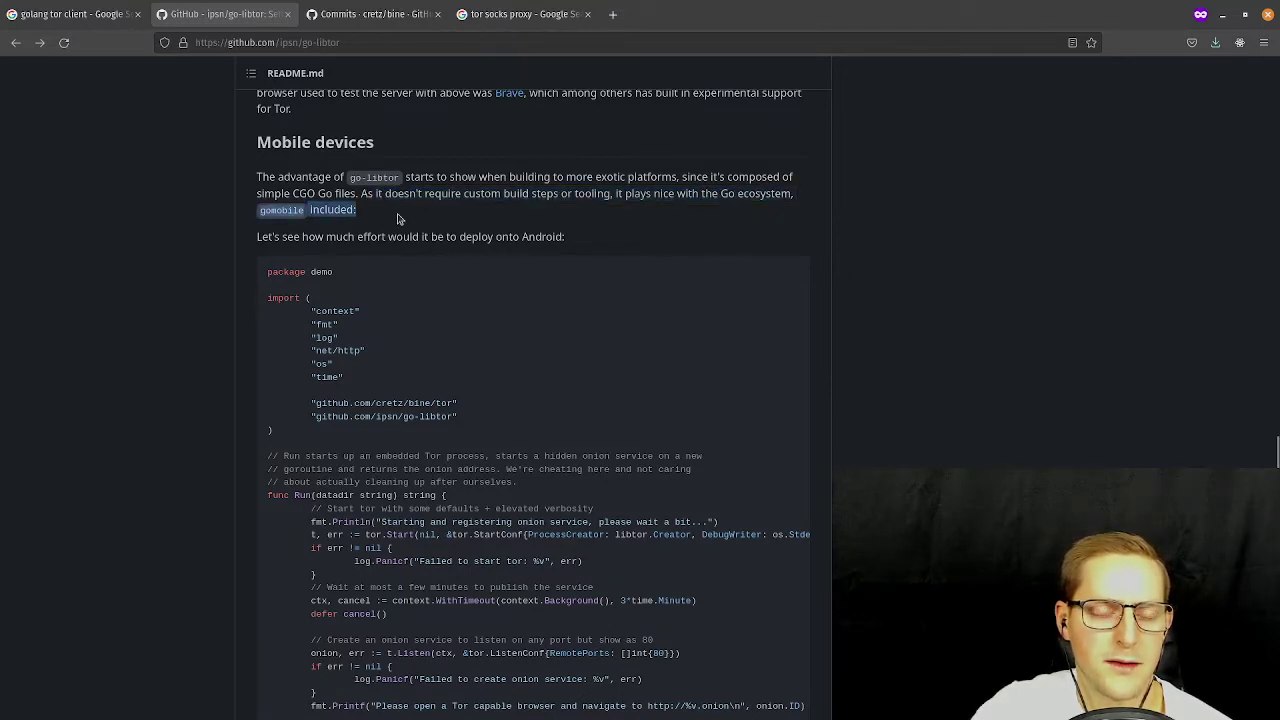
{"action": "left_click", "coordinate": [452, 218]}
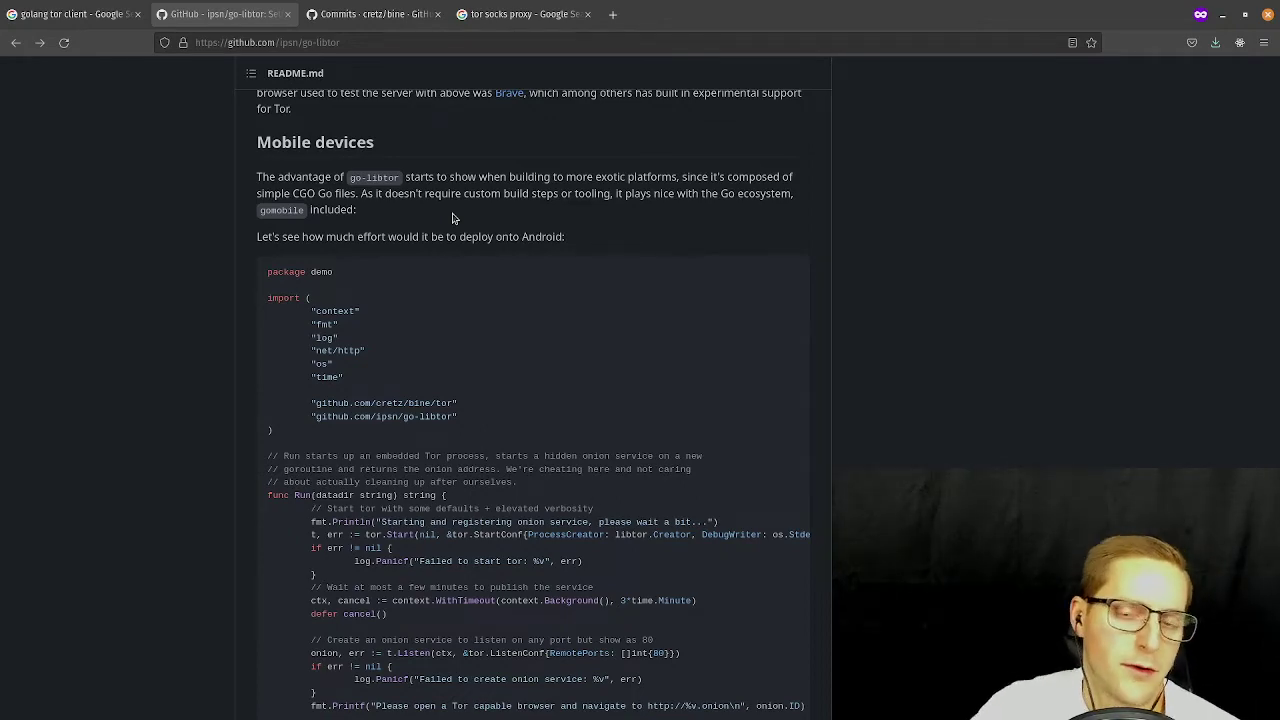
Review the go-libtor repository's file list and the README's title and introduction again.
{"action": "scroll", "coordinate": [700, 235], "scroll_direction": "up", "scroll_amount": 10}
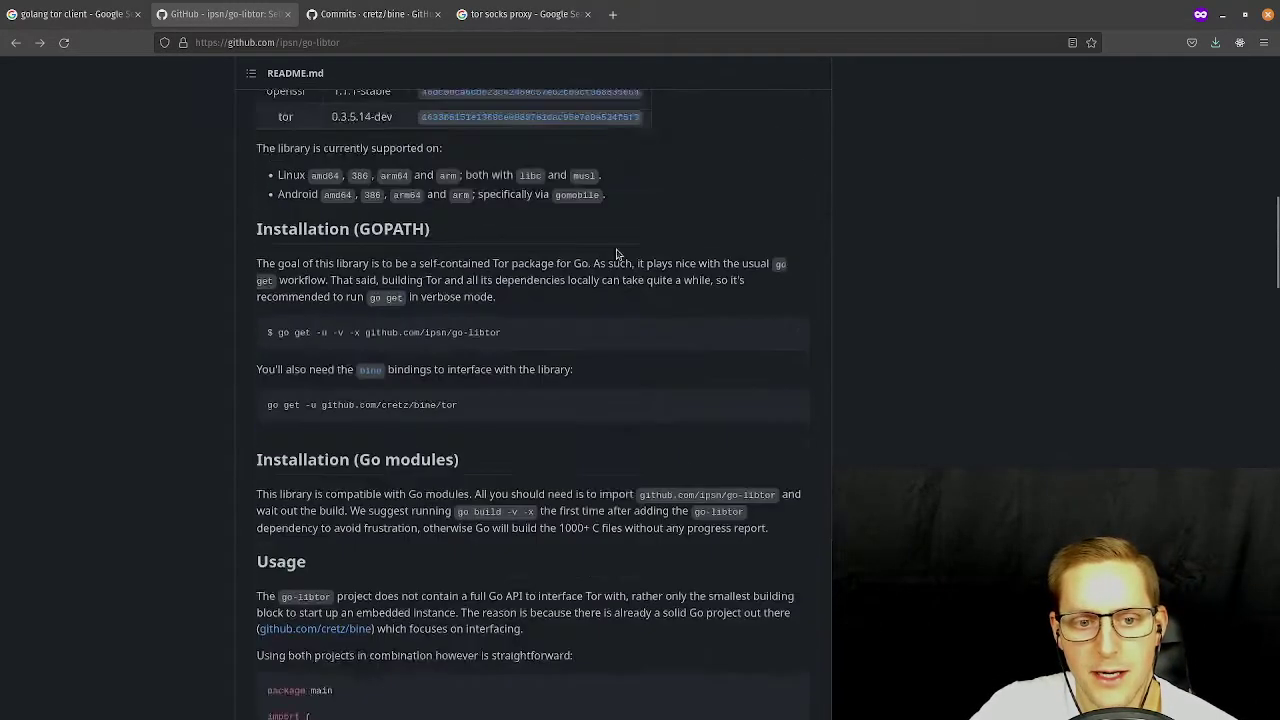
{"action": "scroll", "coordinate": [617, 255], "scroll_direction": "up", "scroll_amount": 10}
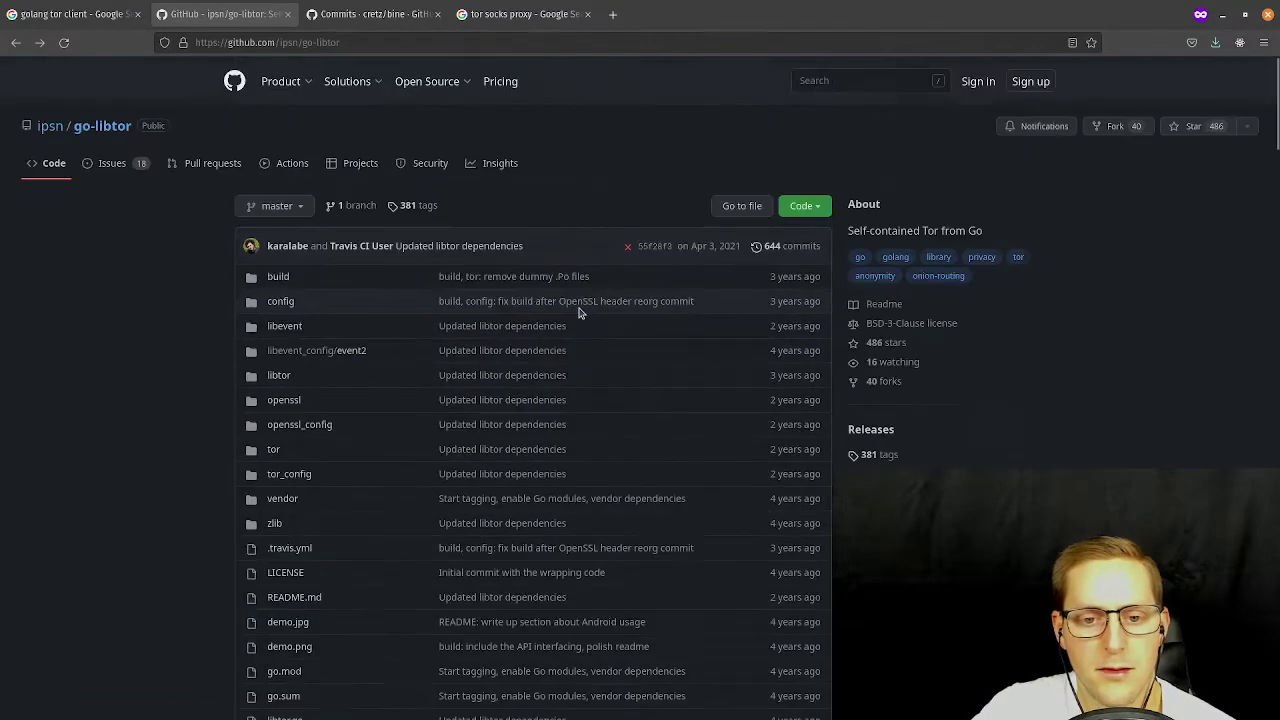
{"action": "scroll", "coordinate": [312, 410], "scroll_direction": "down", "scroll_amount": 5}
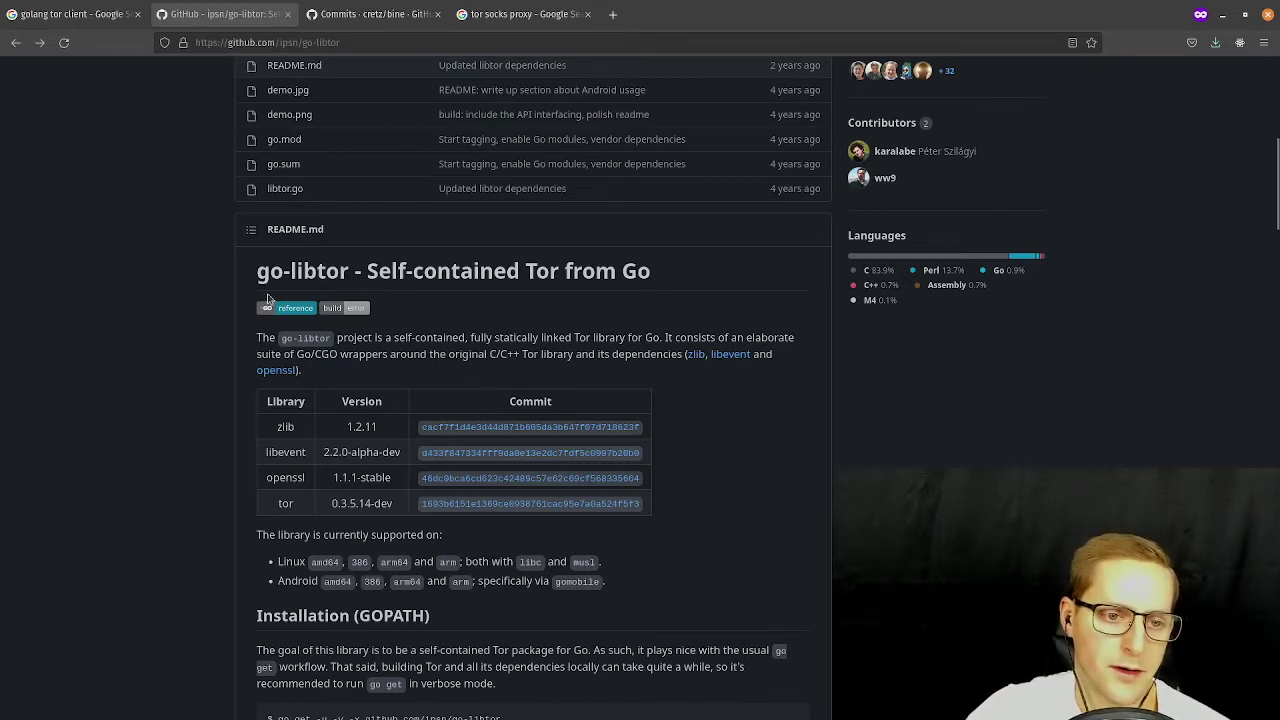
{"action": "left_click_drag", "start_coordinate": [272, 274], "coordinate": [170, 296]}
{"action": "left_click", "coordinate": [114, 317]}
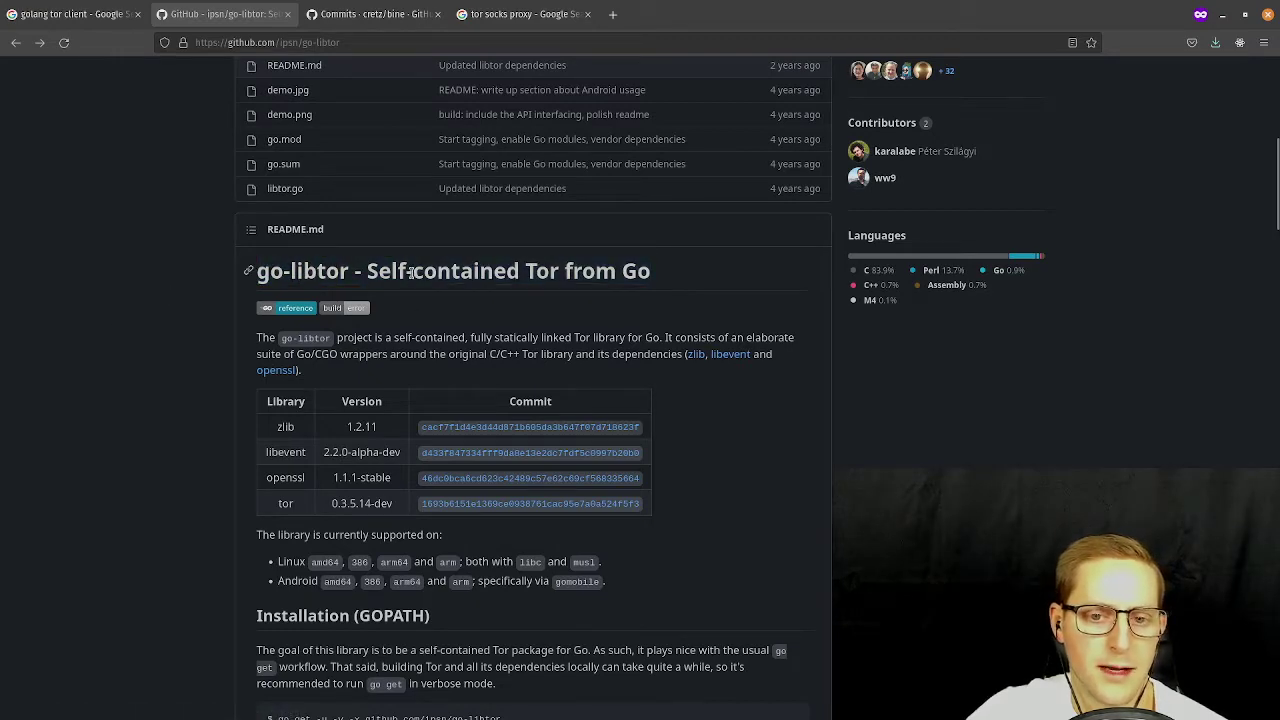
{"action": "scroll", "coordinate": [494, 364], "scroll_direction": "up", "scroll_amount": 5}
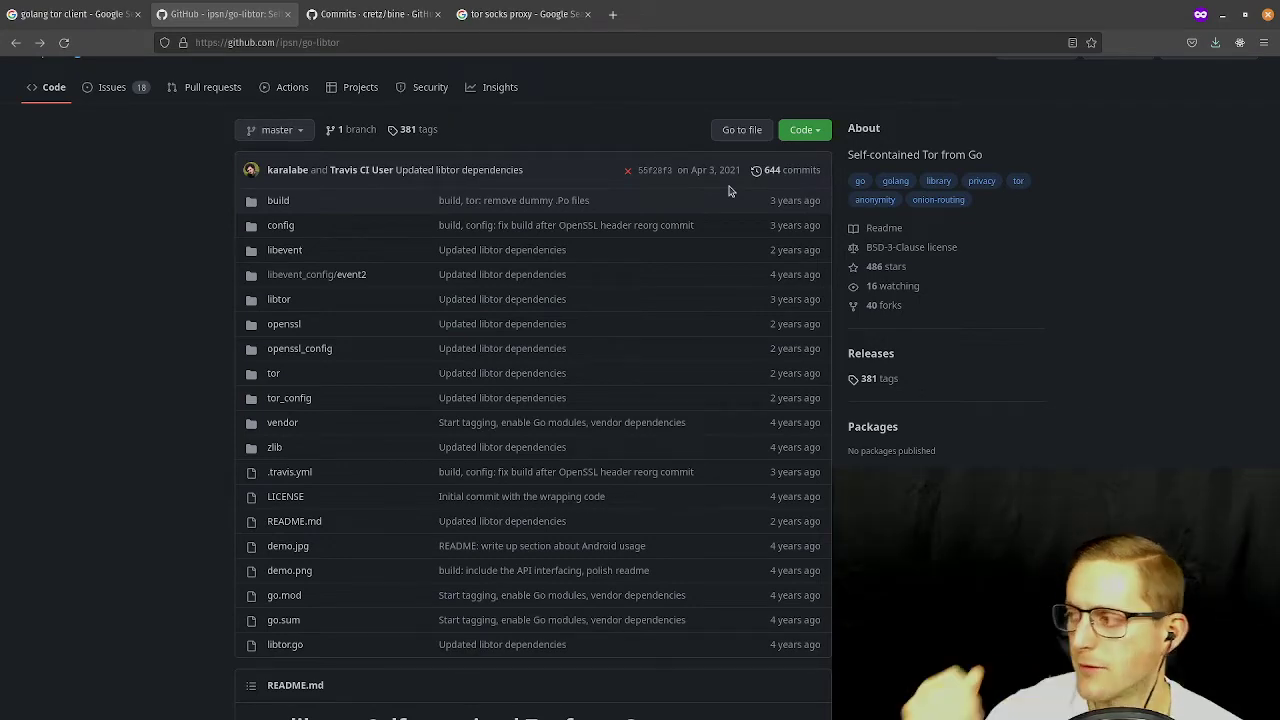
{"action": "scroll", "coordinate": [521, 157], "scroll_direction": "down", "scroll_amount": 5}
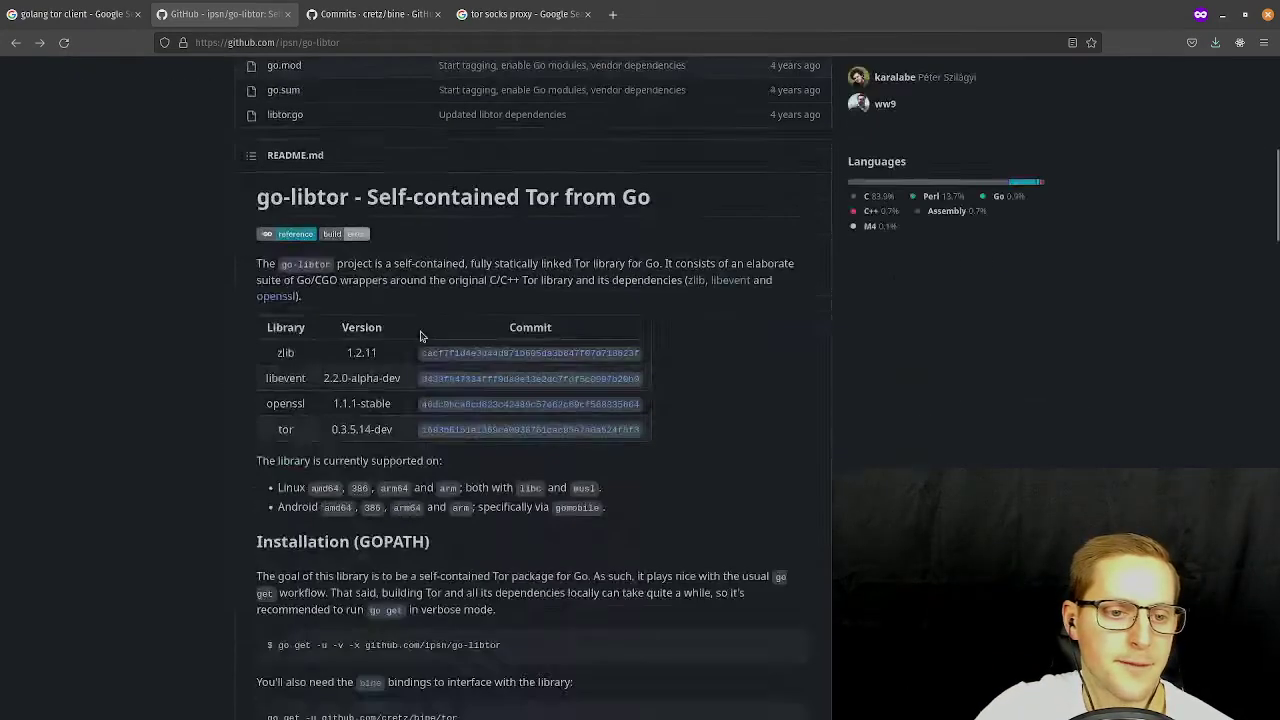
{"action": "scroll", "coordinate": [521, 157], "scroll_direction": "up", "scroll_amount": 5}
Search the web for "tor onion" in a new tab and look through the results.
{"action": "left_click", "coordinate": [612, 14]}
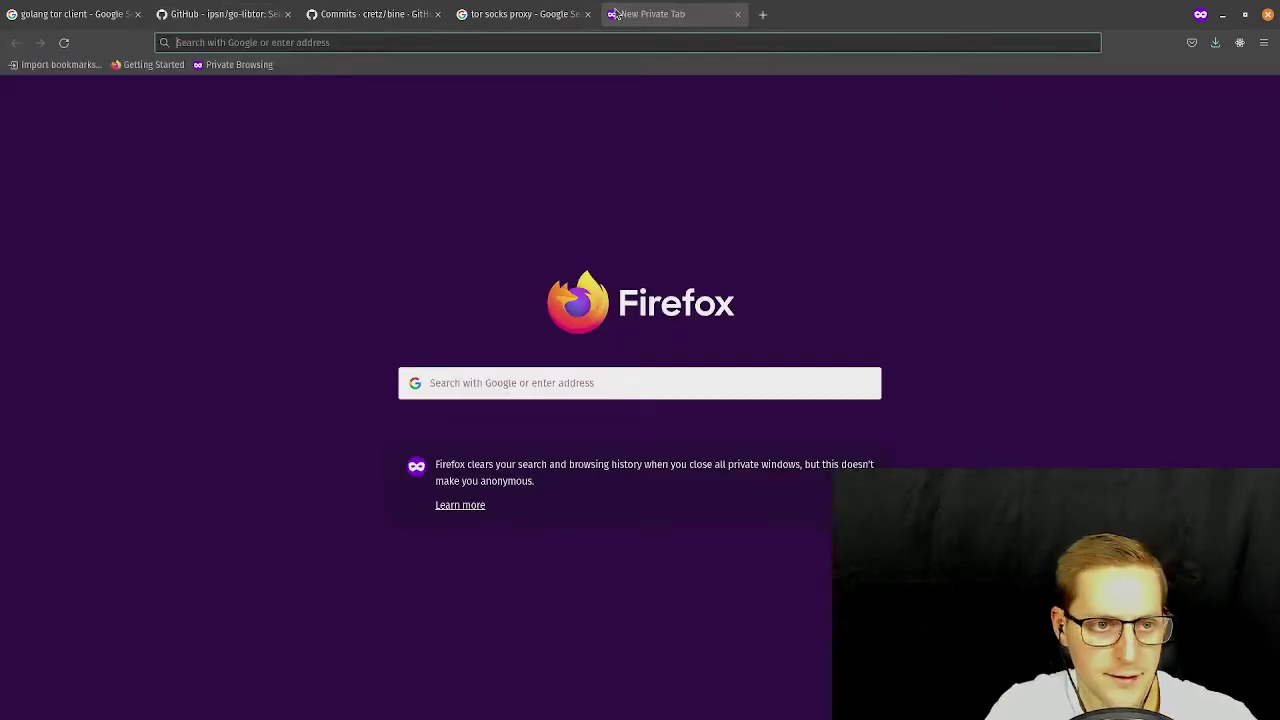
{"action": "type", "text": "tor onion"}
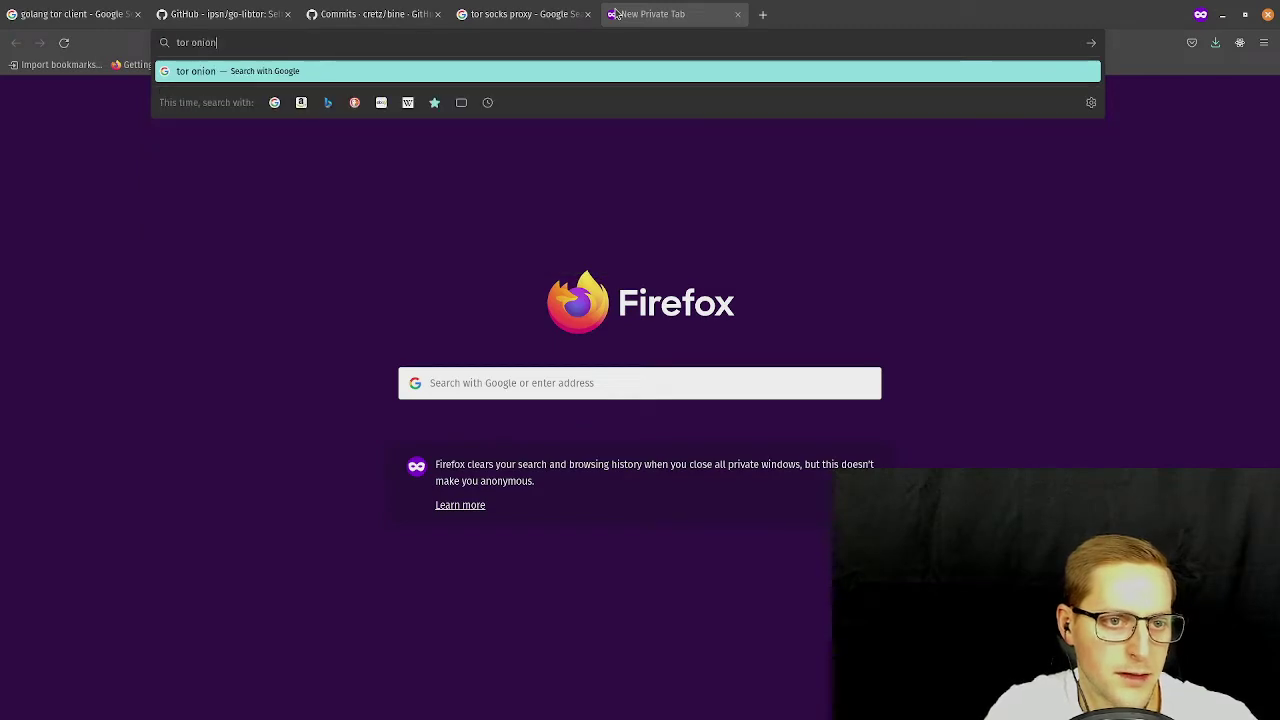
{"action": "key", "text": "Return"}
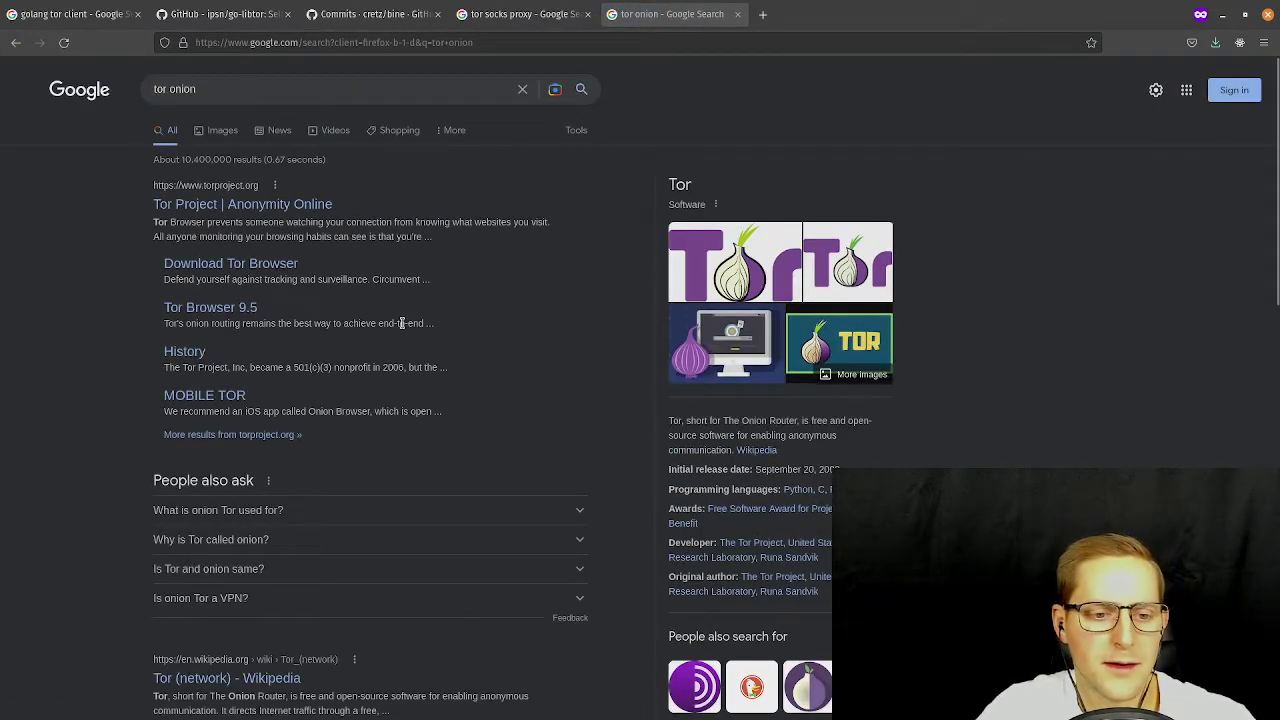
{"action": "scroll", "coordinate": [394, 262], "scroll_direction": "down", "scroll_amount": 2}
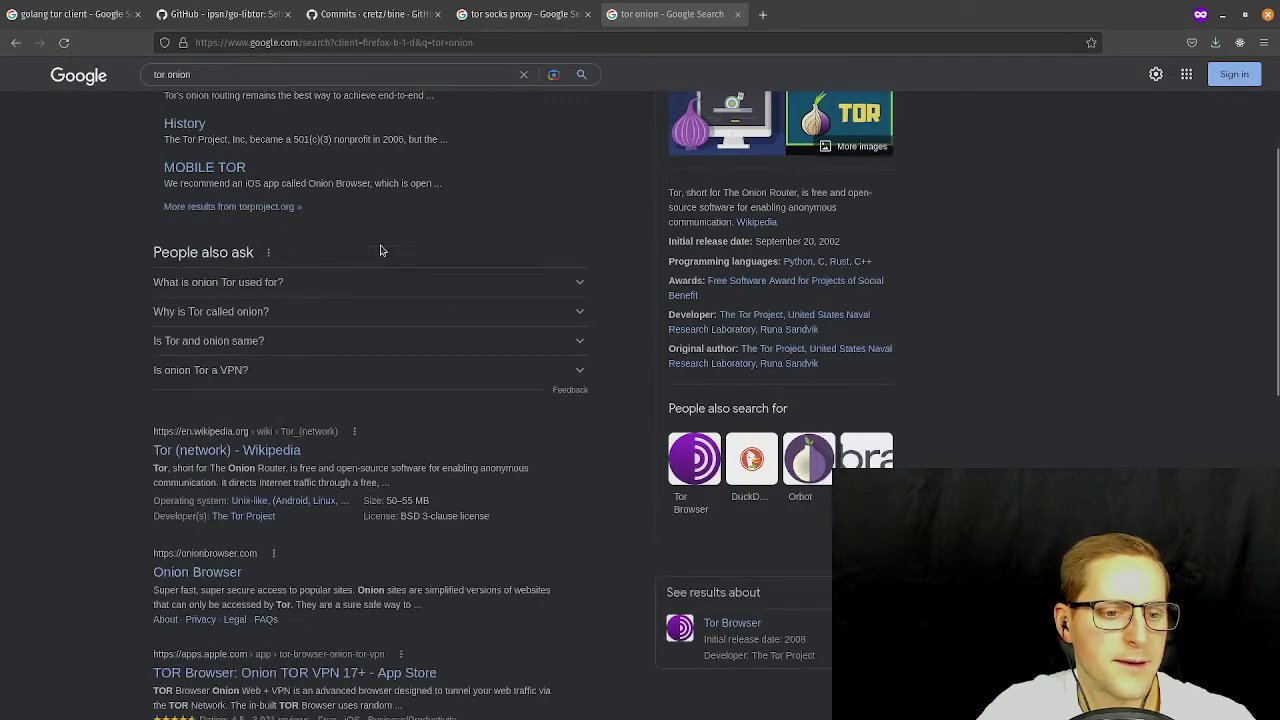
{"action": "scroll", "coordinate": [382, 240], "scroll_direction": "down", "scroll_amount": 1}
{"action": "scroll", "coordinate": [377, 230], "scroll_direction": "up", "scroll_amount": 3}
{"action": "scroll", "coordinate": [377, 230], "scroll_direction": "down", "scroll_amount": 3}
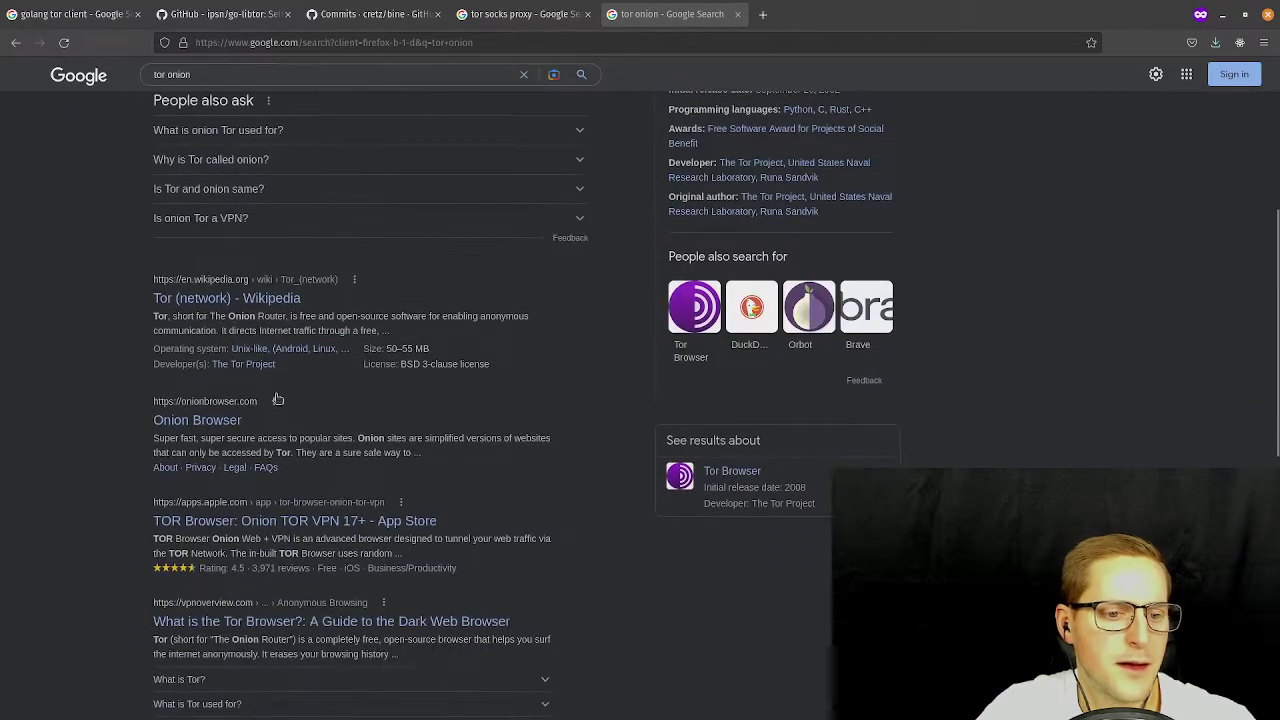
Open the Onion Browser result in its own tab, view the page, and return to the "tor onion" results.
{"action": "middle_click", "coordinate": [195, 414]}
{"action": "left_click", "coordinate": [805, 14]}
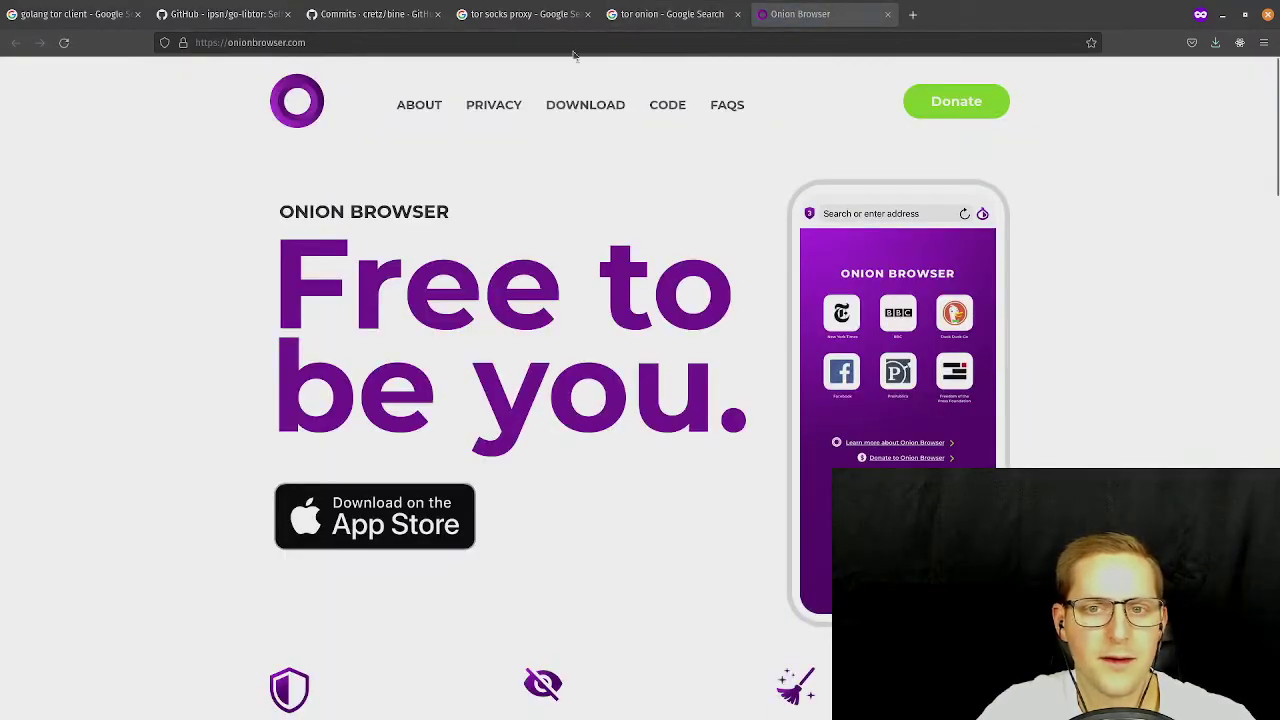
{"action": "left_click", "coordinate": [665, 14]}
{"action": "scroll", "coordinate": [517, 415], "scroll_direction": "down", "scroll_amount": 2}
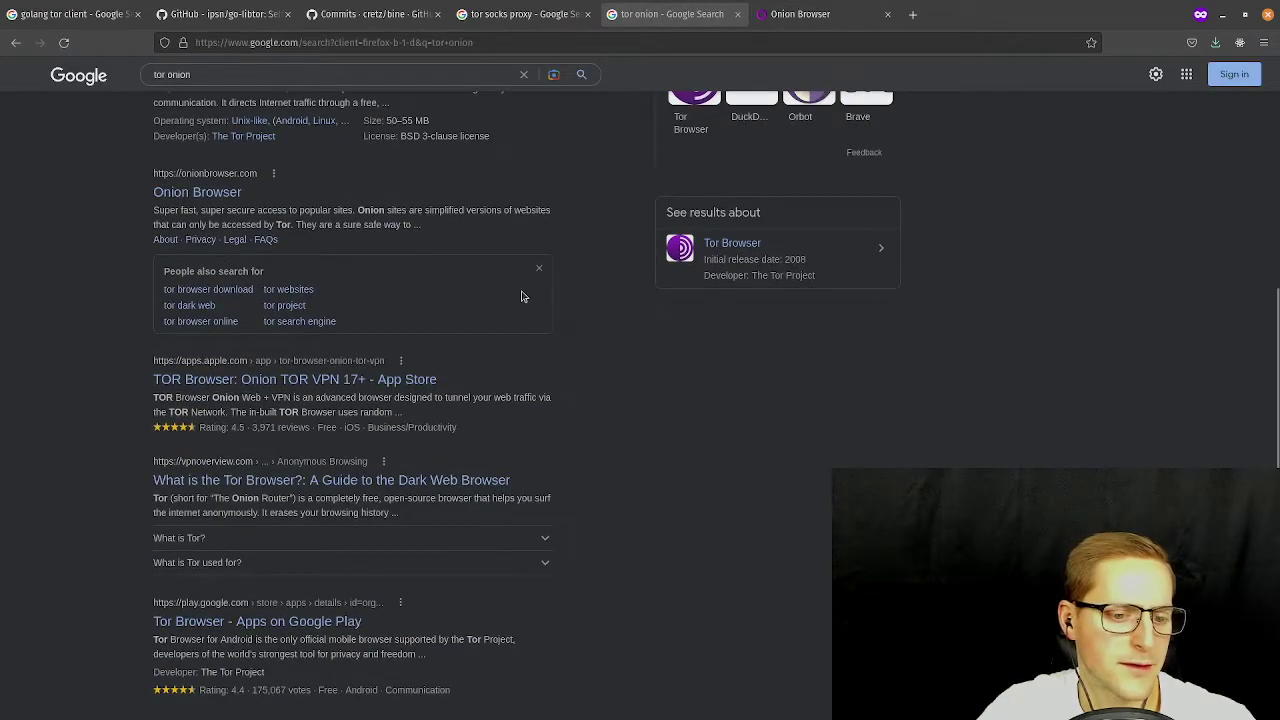
{"action": "scroll", "coordinate": [540, 282], "scroll_direction": "up", "scroll_amount": 5}
Search the web for "tor browser online" in a new tab.
{"action": "left_click", "coordinate": [910, 16]}
{"action": "type", "text": "t"}
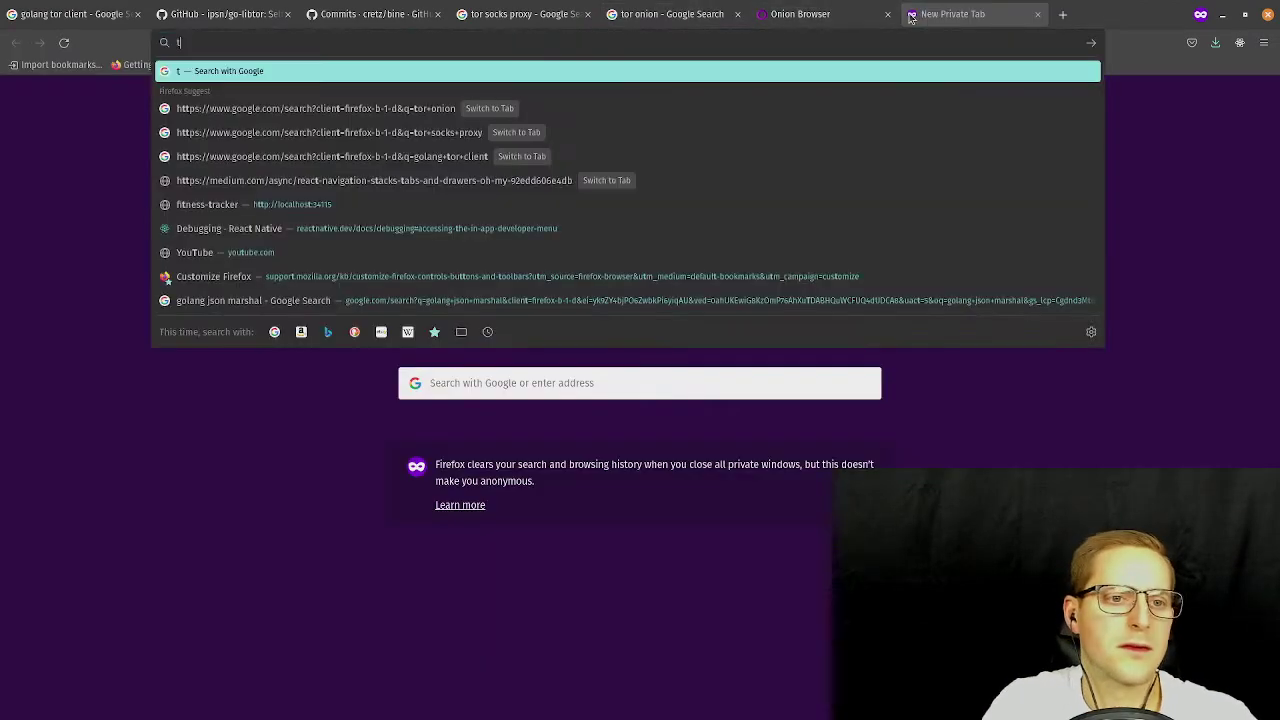
{"action": "type", "text": "or browser "}
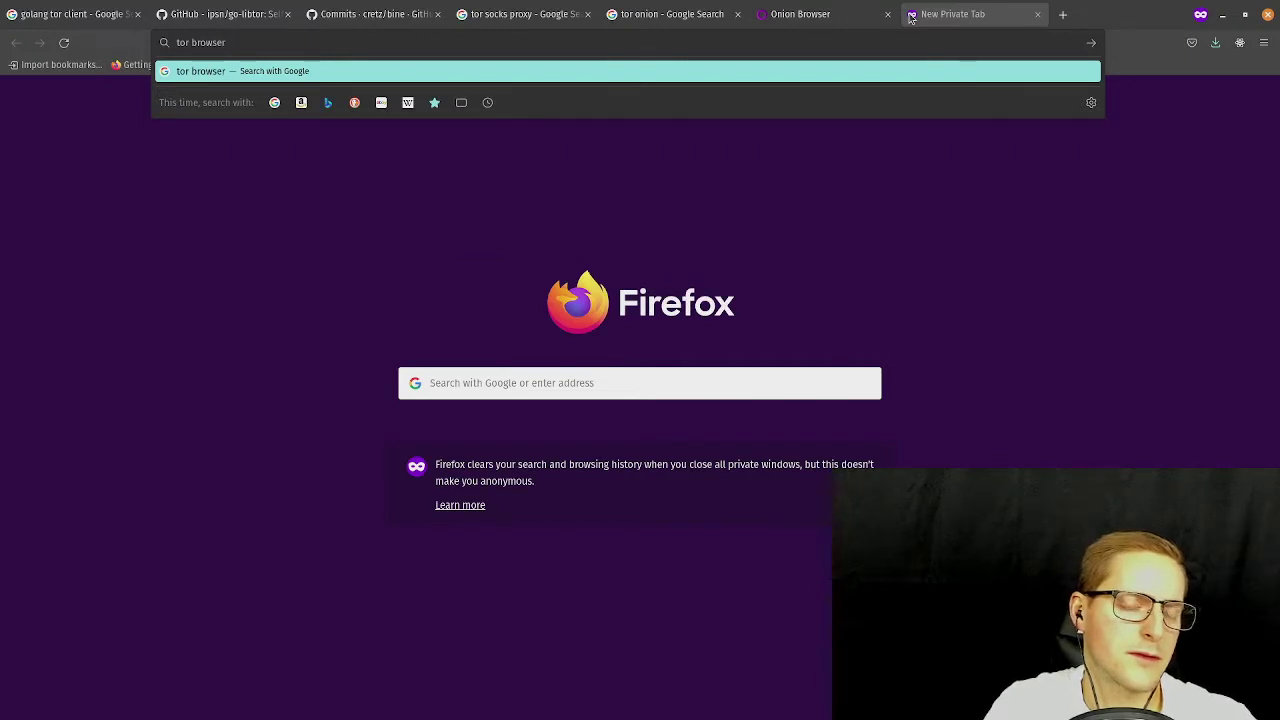
{"action": "type", "text": "online"}
{"action": "key", "text": "Return"}
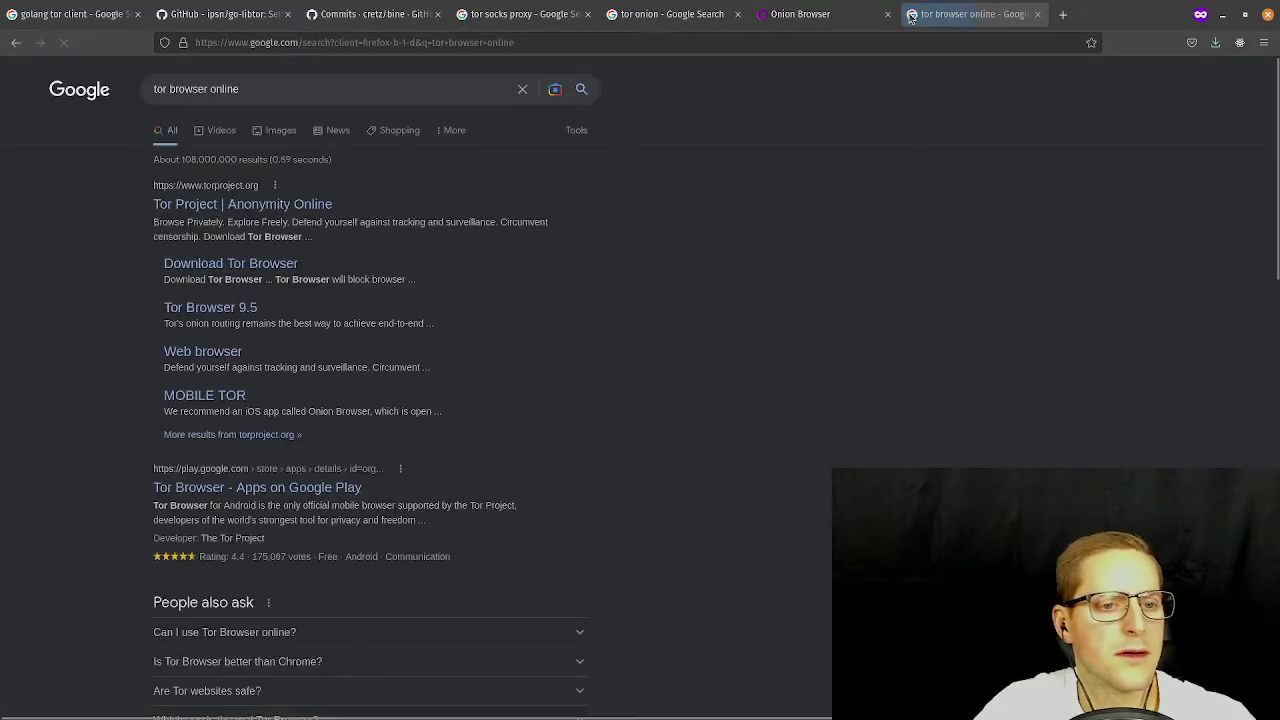
Open the "Tor2web: Browse the Tor Onion Services" result in its own tab.
{"action": "scroll", "coordinate": [572, 304], "scroll_direction": "down", "scroll_amount": 5}
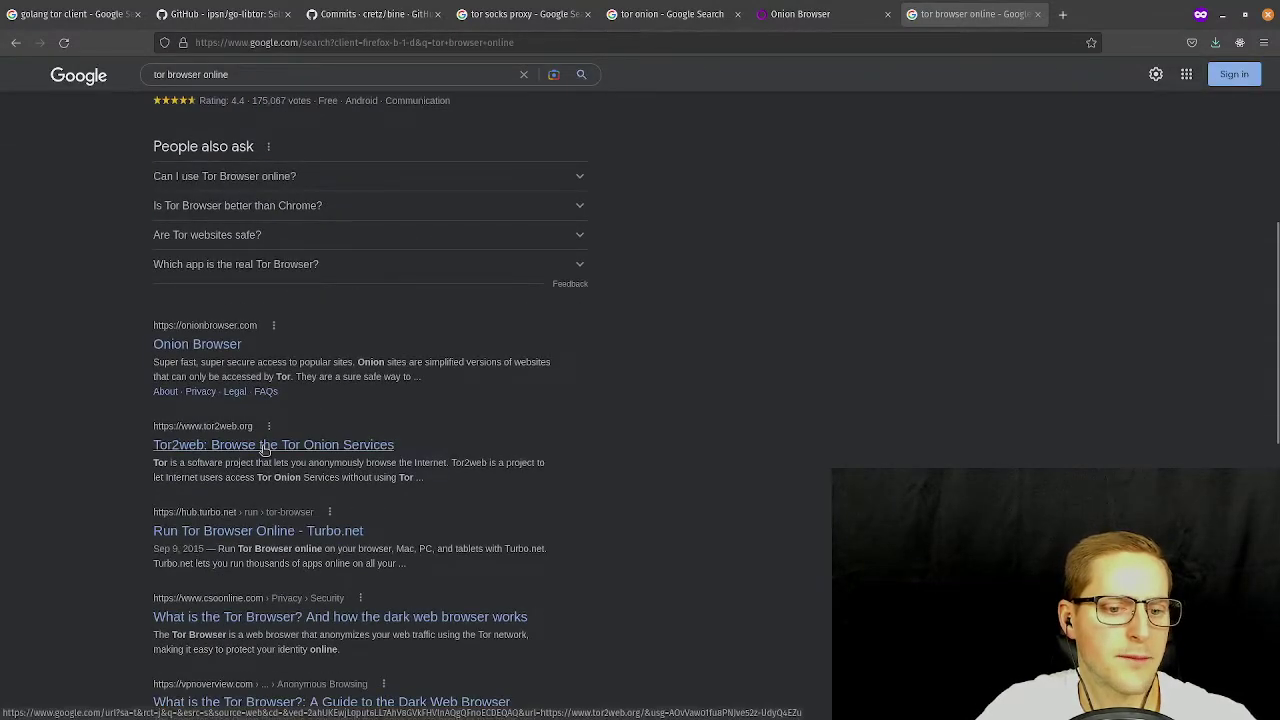
{"action": "middle_click", "coordinate": [292, 445]}
{"action": "key", "text": "ctrl+Tab"}
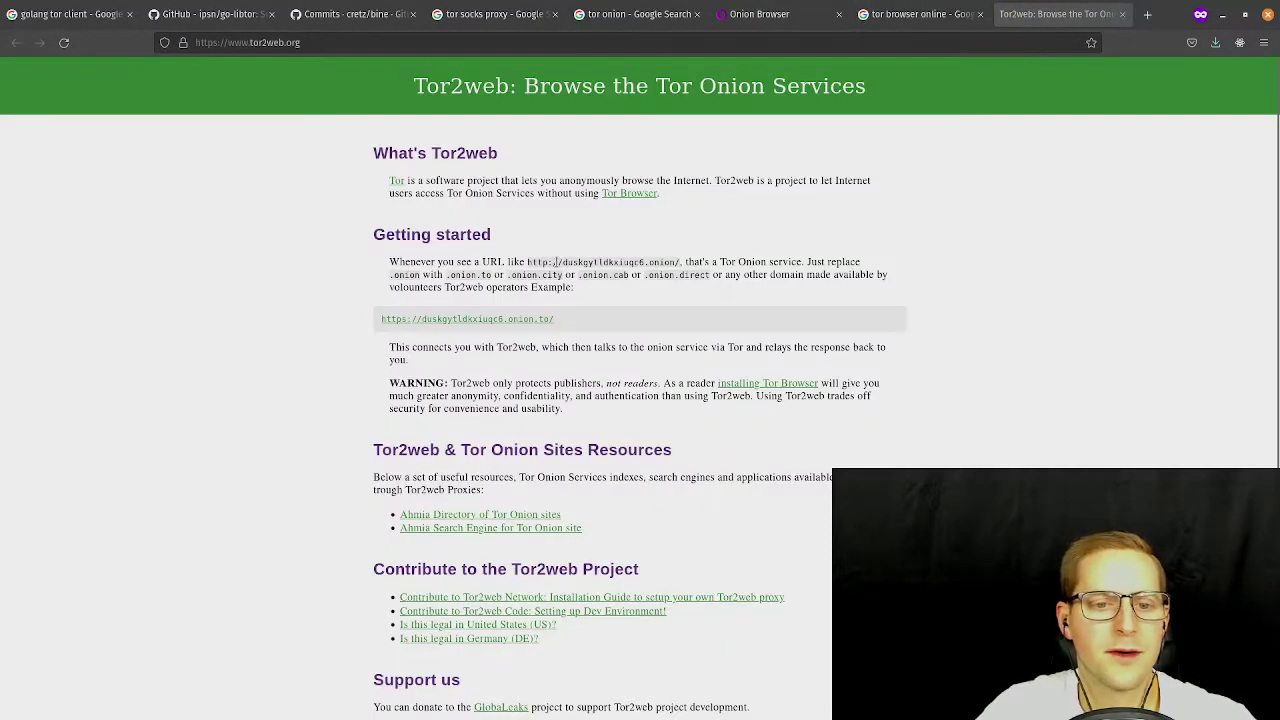
{"action": "left_click", "coordinate": [491, 323]}
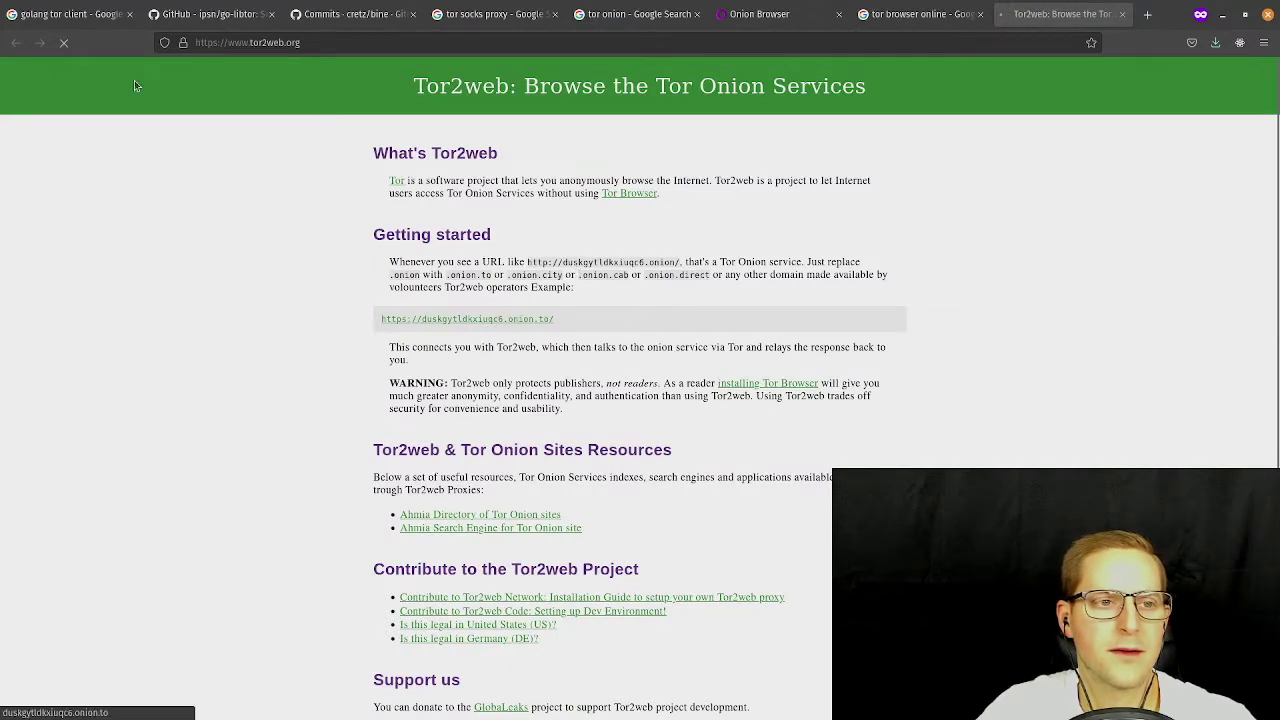
{"action": "left_click", "coordinate": [64, 42]}
{"action": "right_click", "coordinate": [491, 324]}
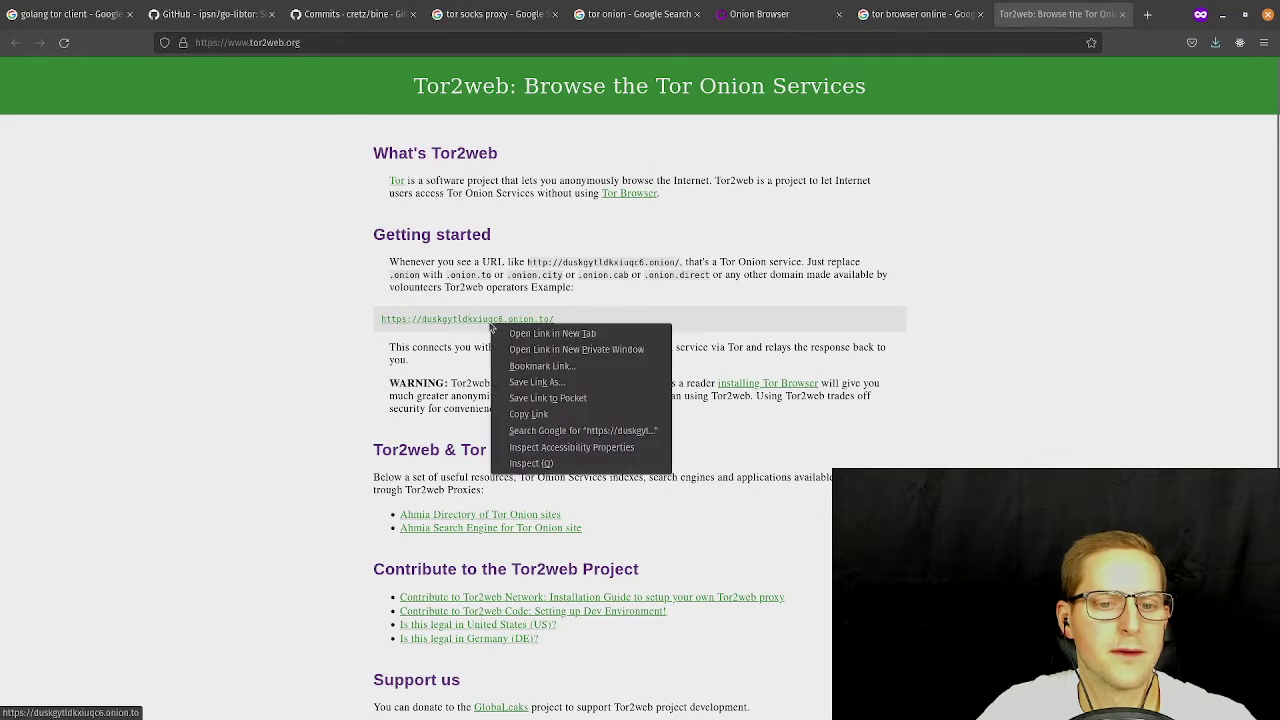
{"action": "left_click", "coordinate": [520, 331]}
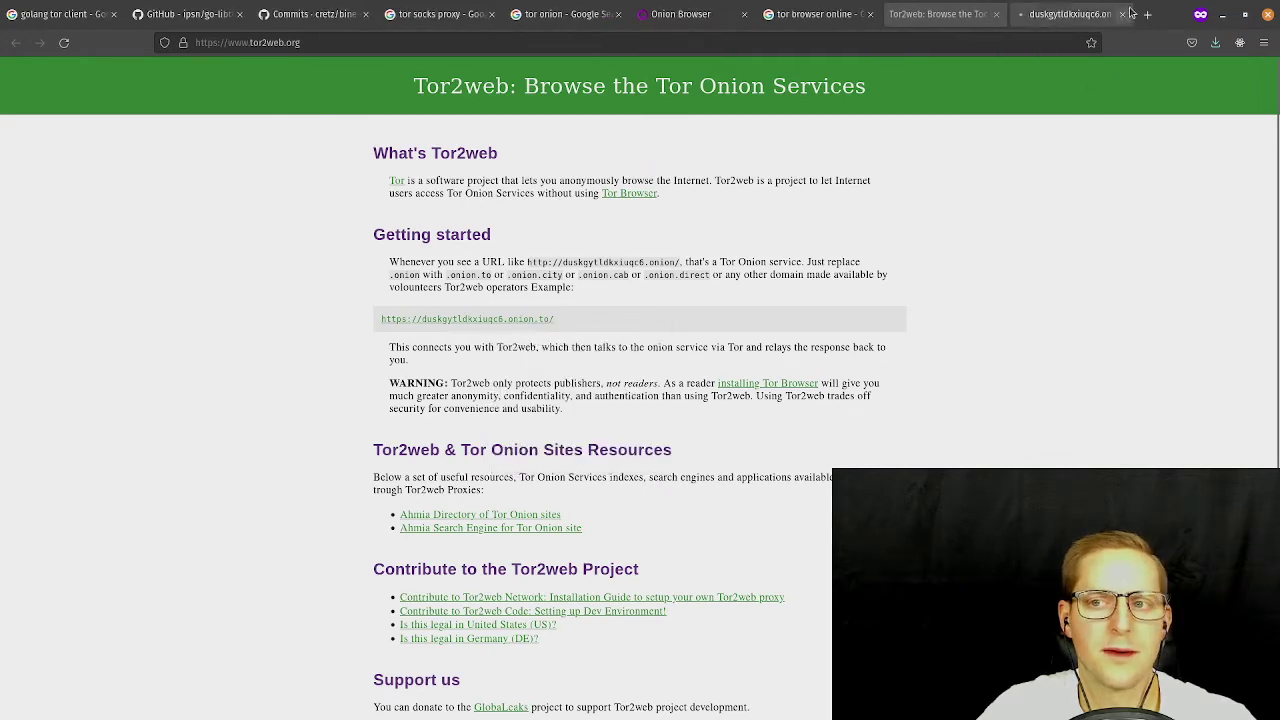
{"action": "left_click", "coordinate": [1065, 14]}
{"action": "left_click", "coordinate": [1121, 14]}
{"action": "right_click", "coordinate": [487, 326]}
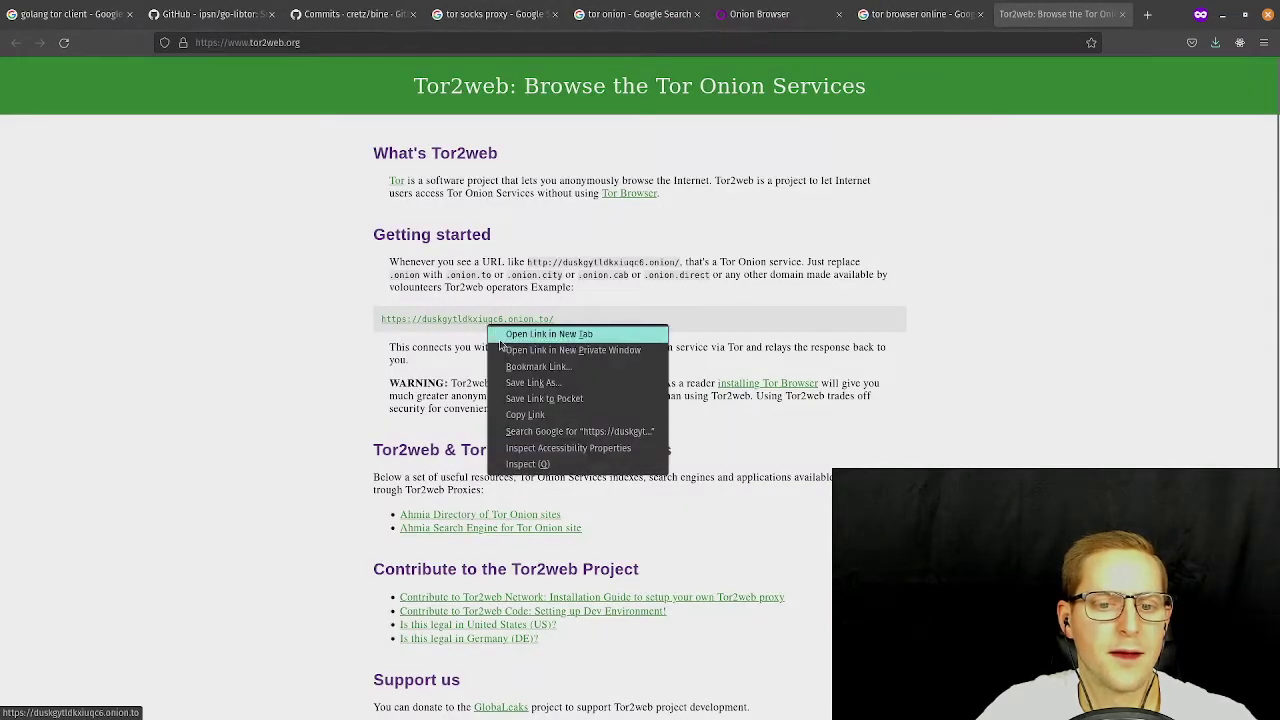
{"action": "left_click", "coordinate": [531, 414]}
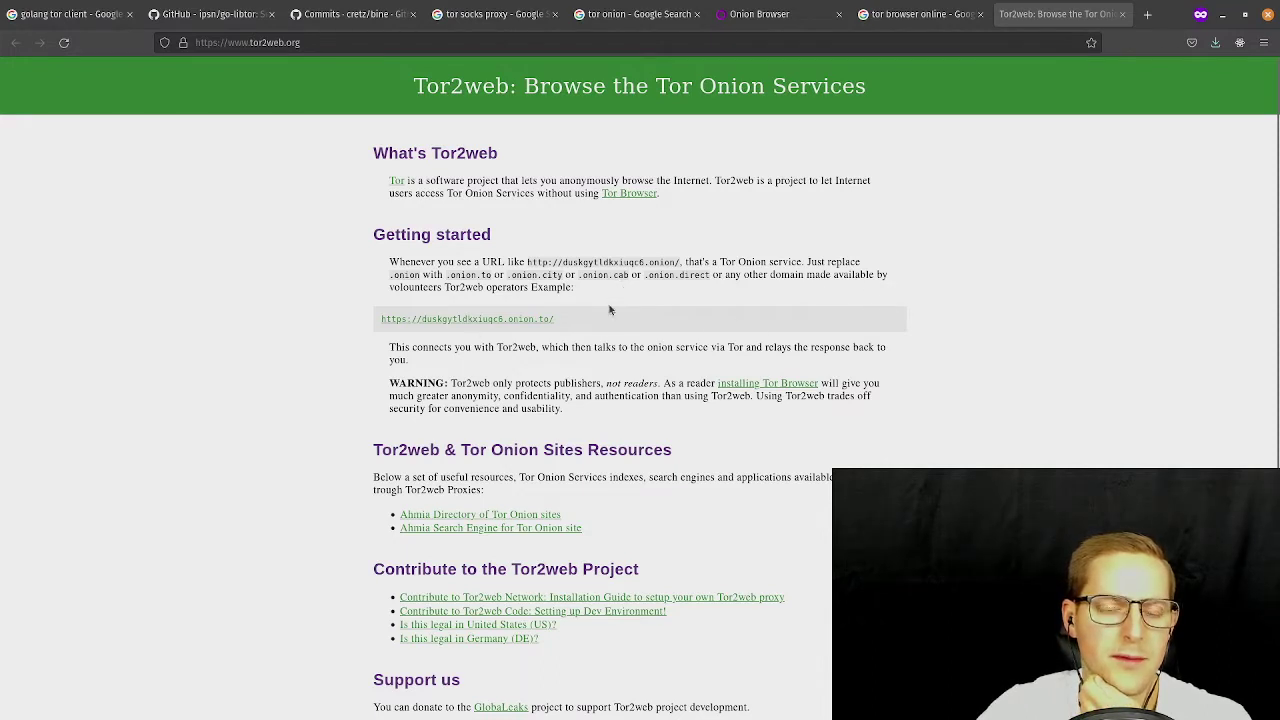
Try Tor2web's example onion.to link in a new tab and read the Tor2web page's resources and alternative proxy domains.
{"action": "middle_click", "coordinate": [530, 322]}
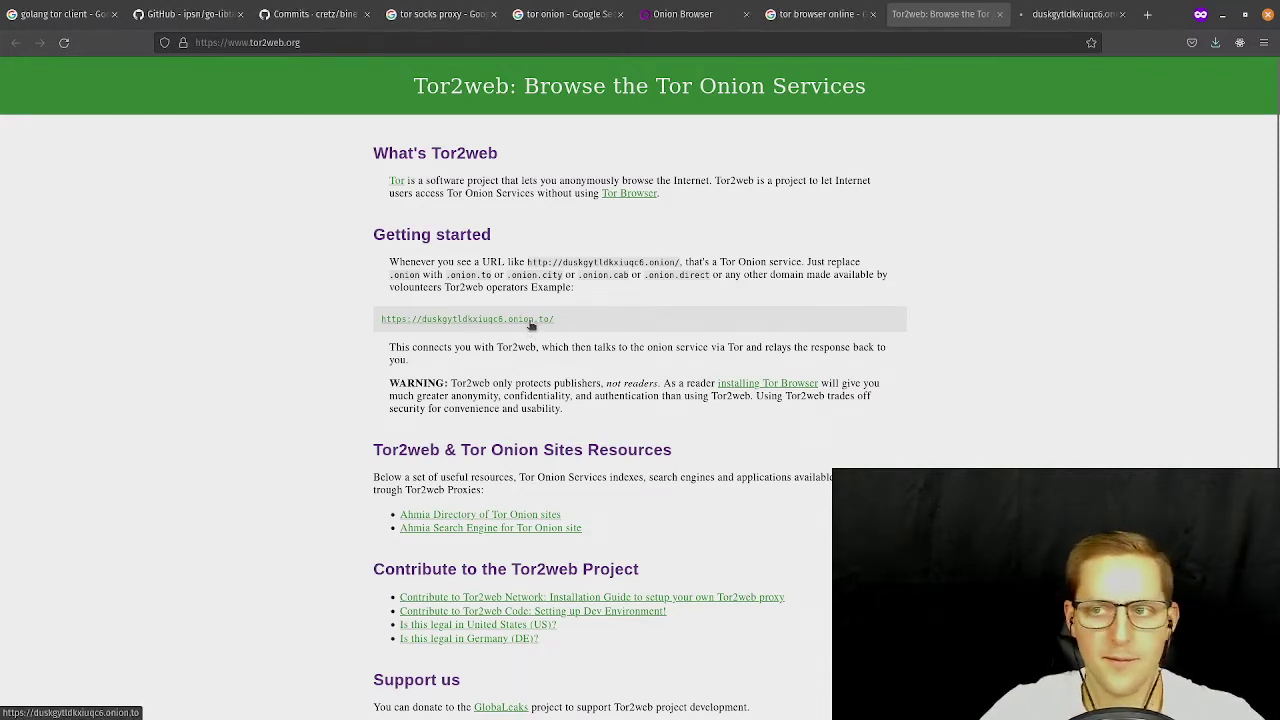
{"action": "left_click", "coordinate": [1052, 24]}
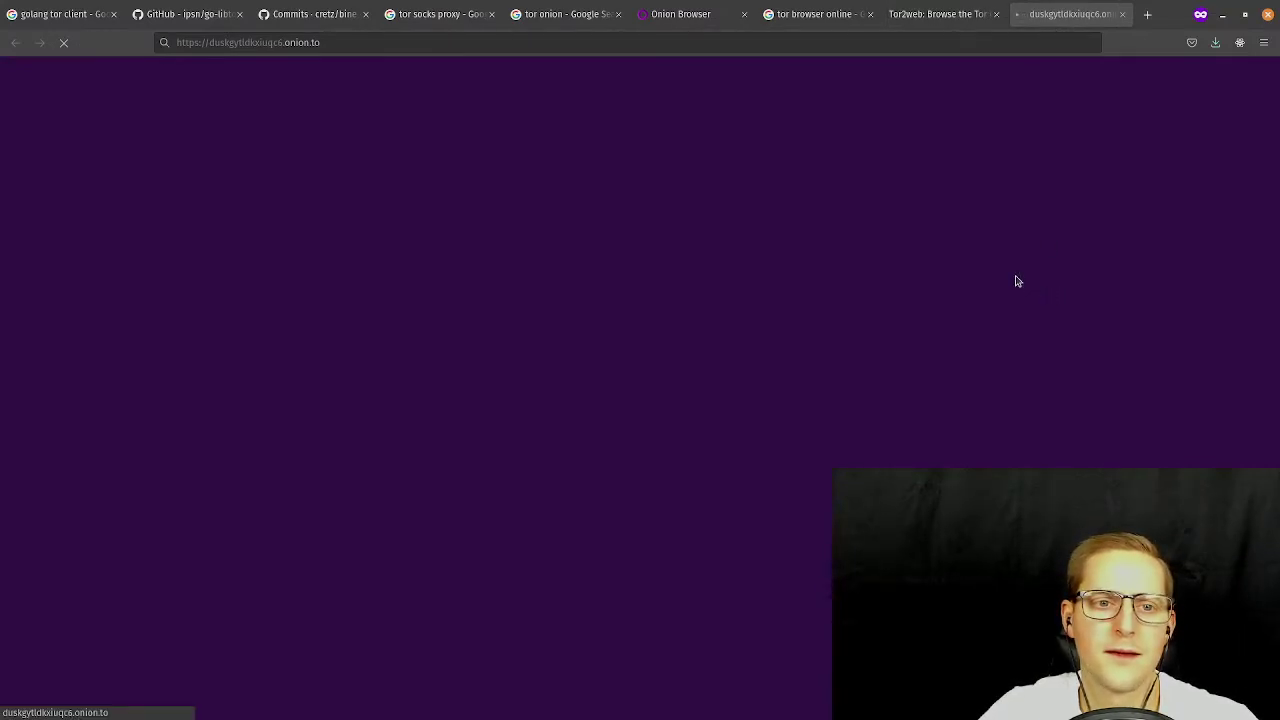
{"action": "left_click", "coordinate": [993, 24]}
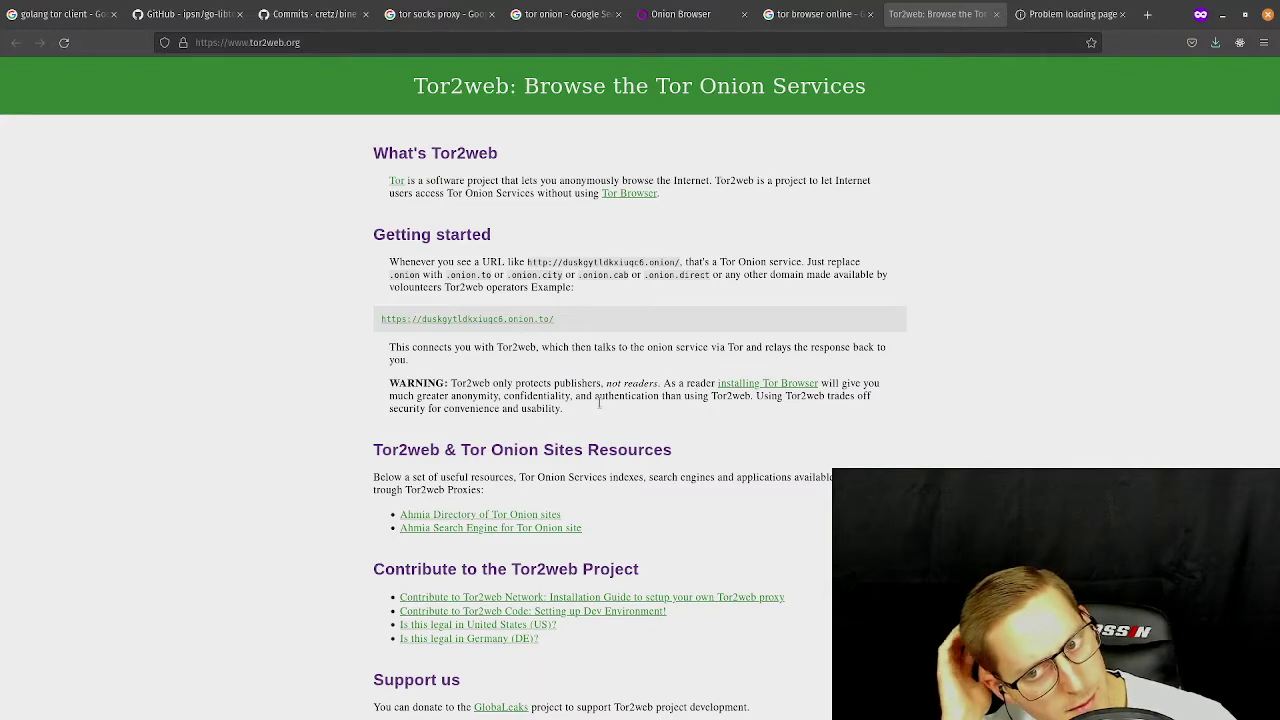
{"action": "scroll", "coordinate": [599, 403], "scroll_direction": "down", "scroll_amount": 3}
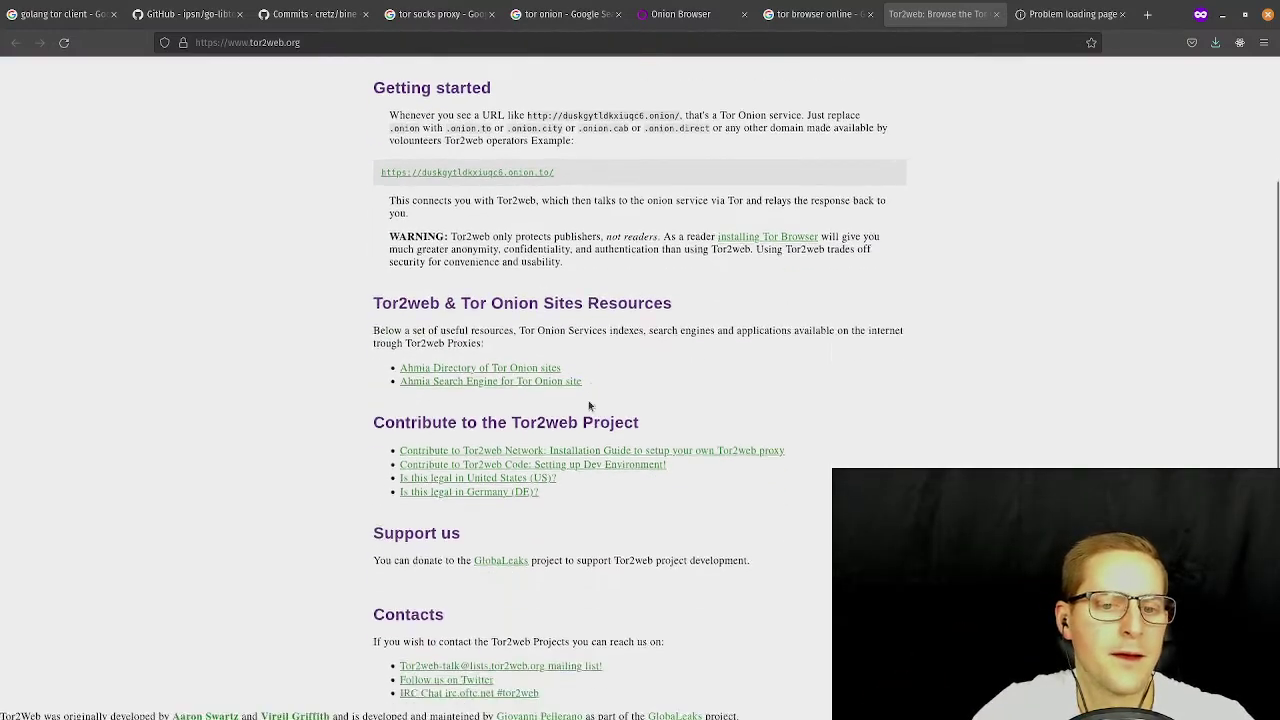
{"action": "scroll", "coordinate": [615, 330], "scroll_direction": "down", "scroll_amount": 1}
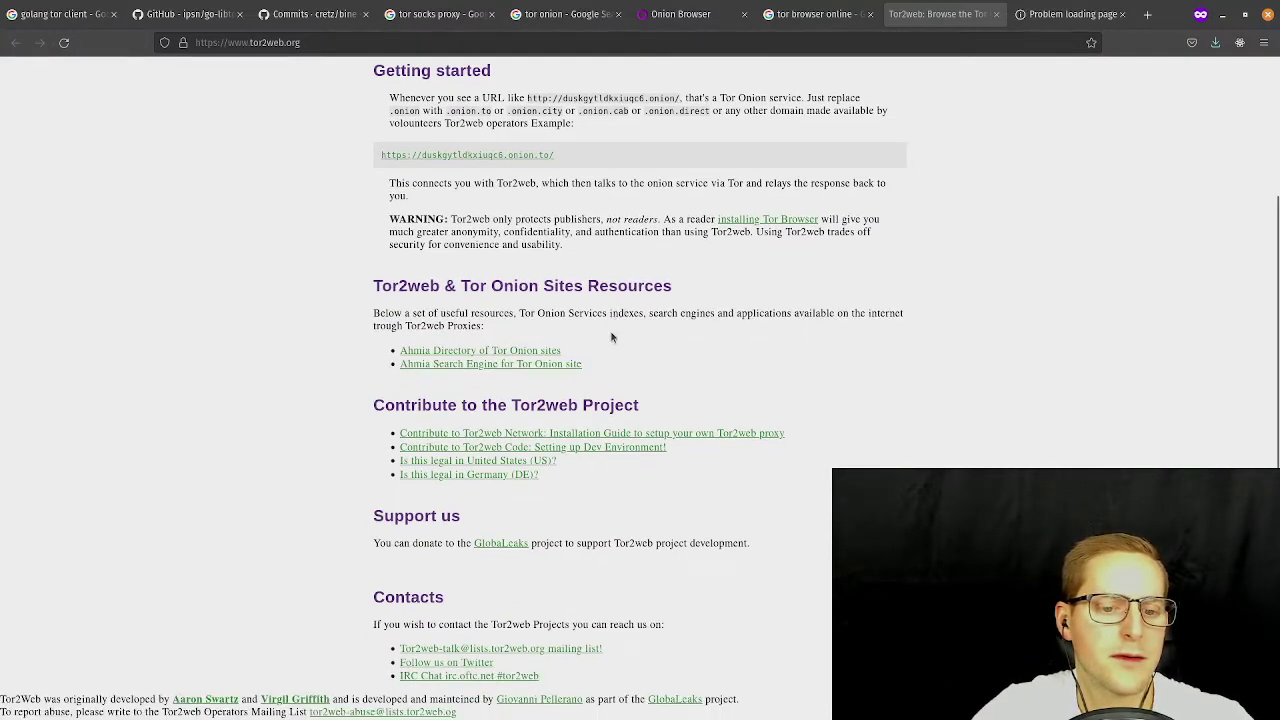
{"action": "scroll", "coordinate": [572, 546], "scroll_direction": "up", "scroll_amount": 5}
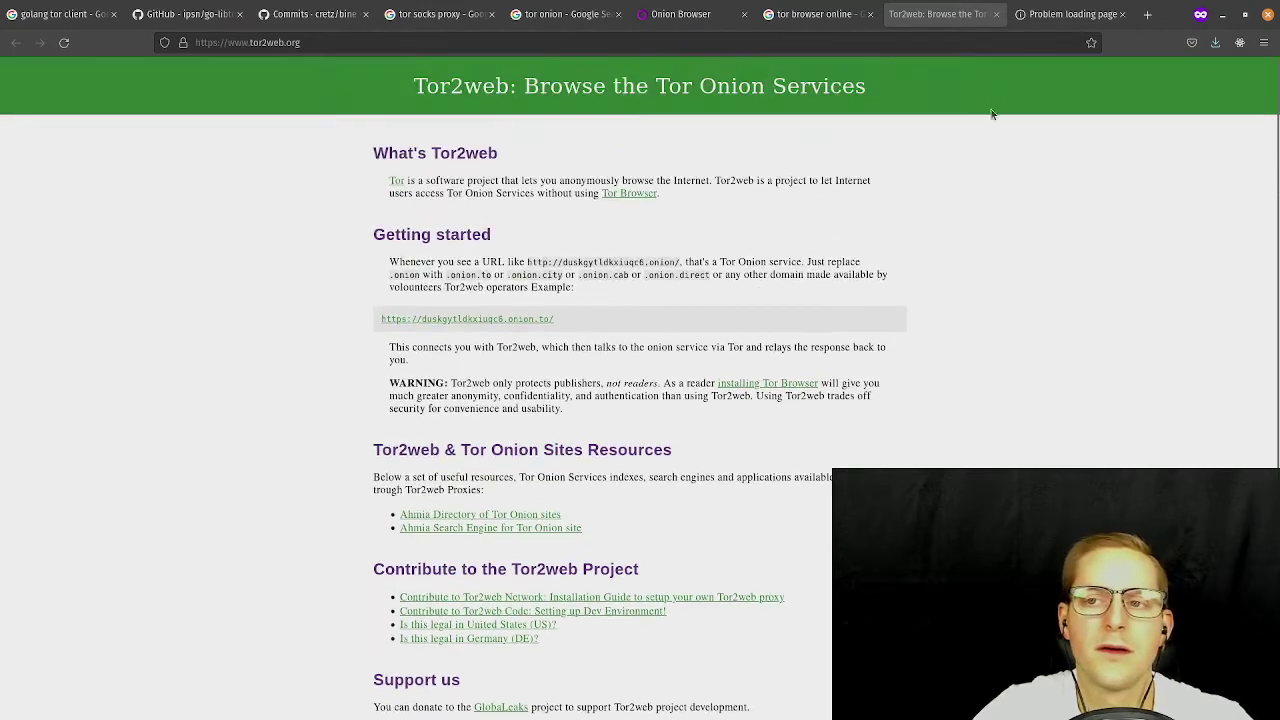
{"action": "left_click", "coordinate": [1070, 14]}
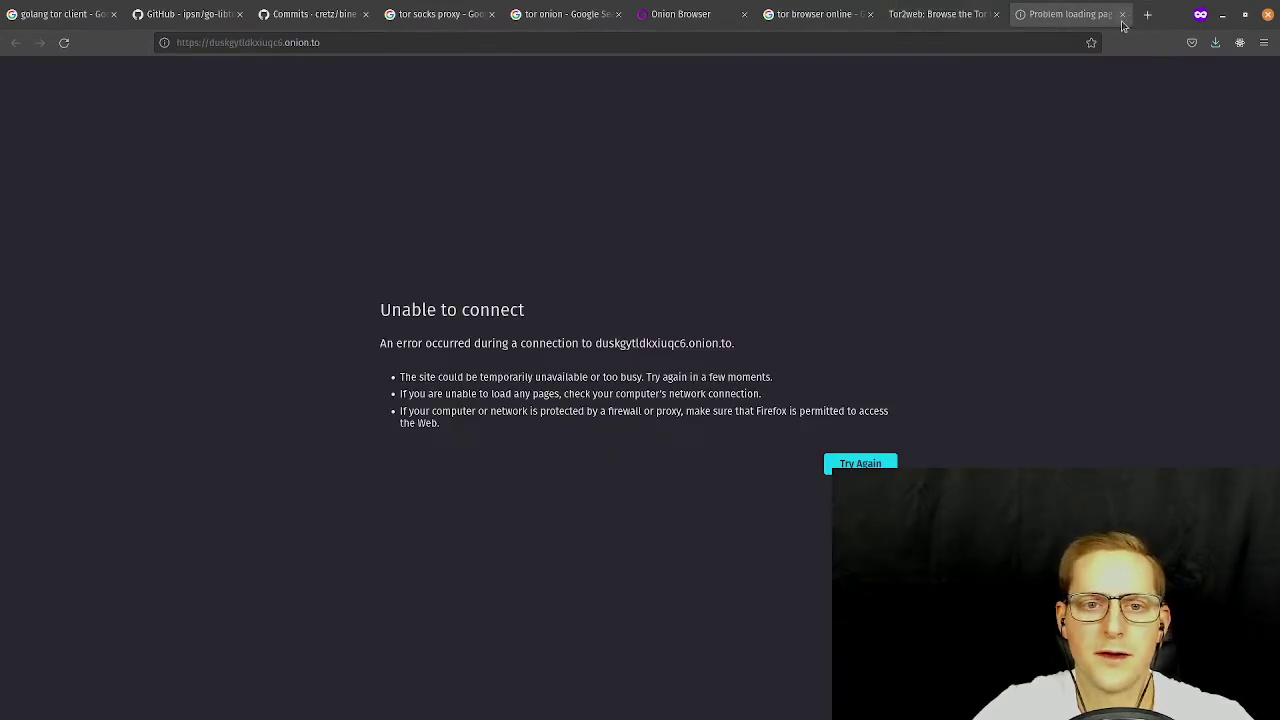
{"action": "left_click", "coordinate": [925, 16]}
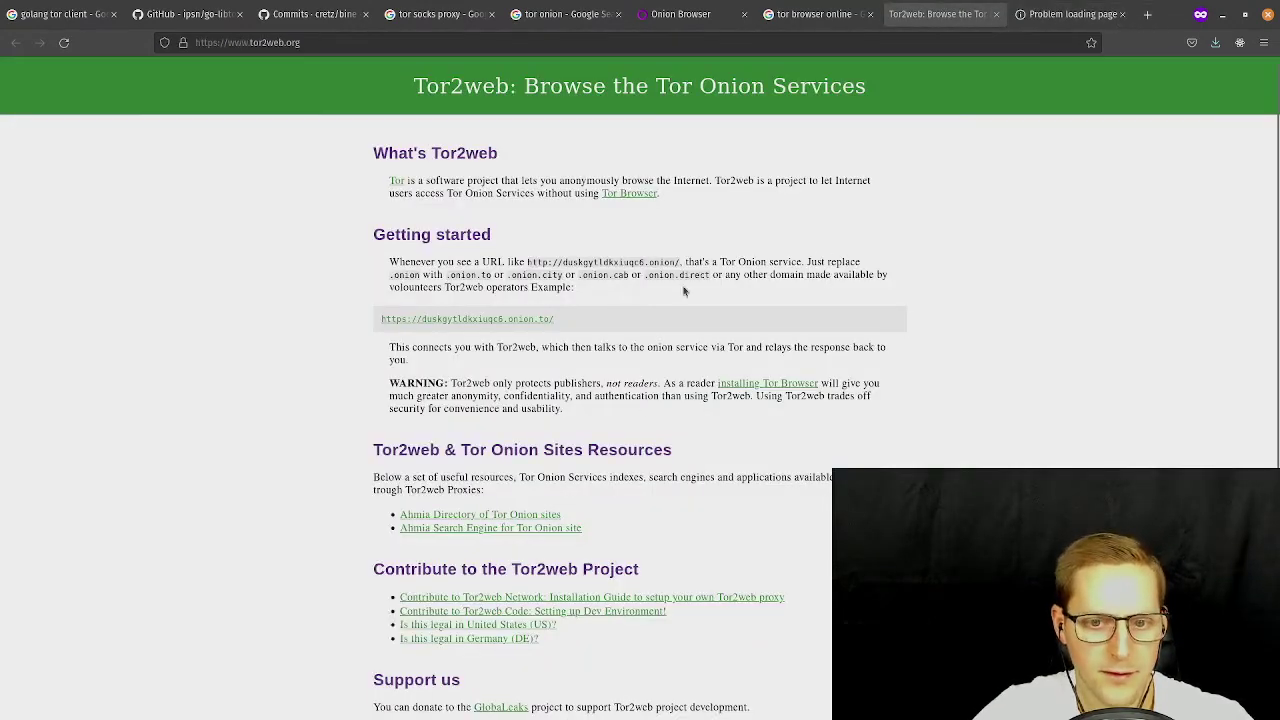
{"action": "left_click", "coordinate": [1068, 18]}
{"action": "left_click", "coordinate": [387, 45]}
{"action": "double_click", "coordinate": [387, 45]}
{"action": "type", "text": "duskgytldkxiuqc6.onion.d"}
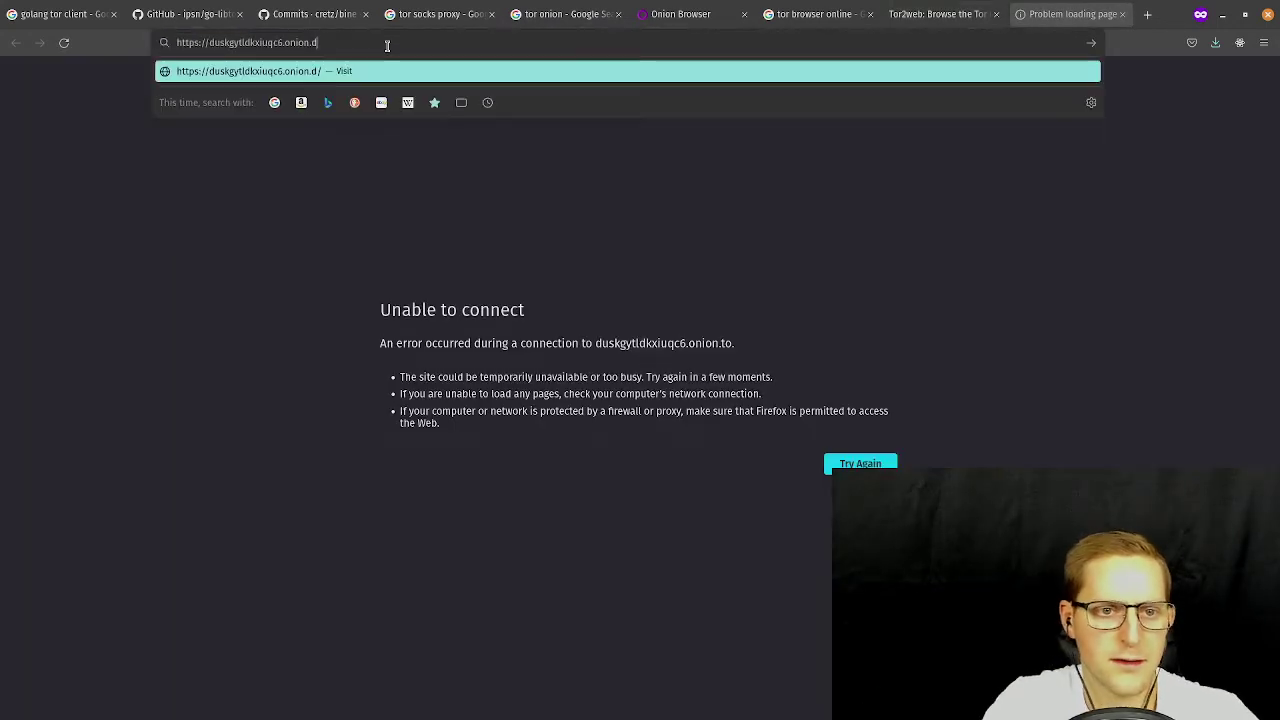
{"action": "type", "text": "r"}
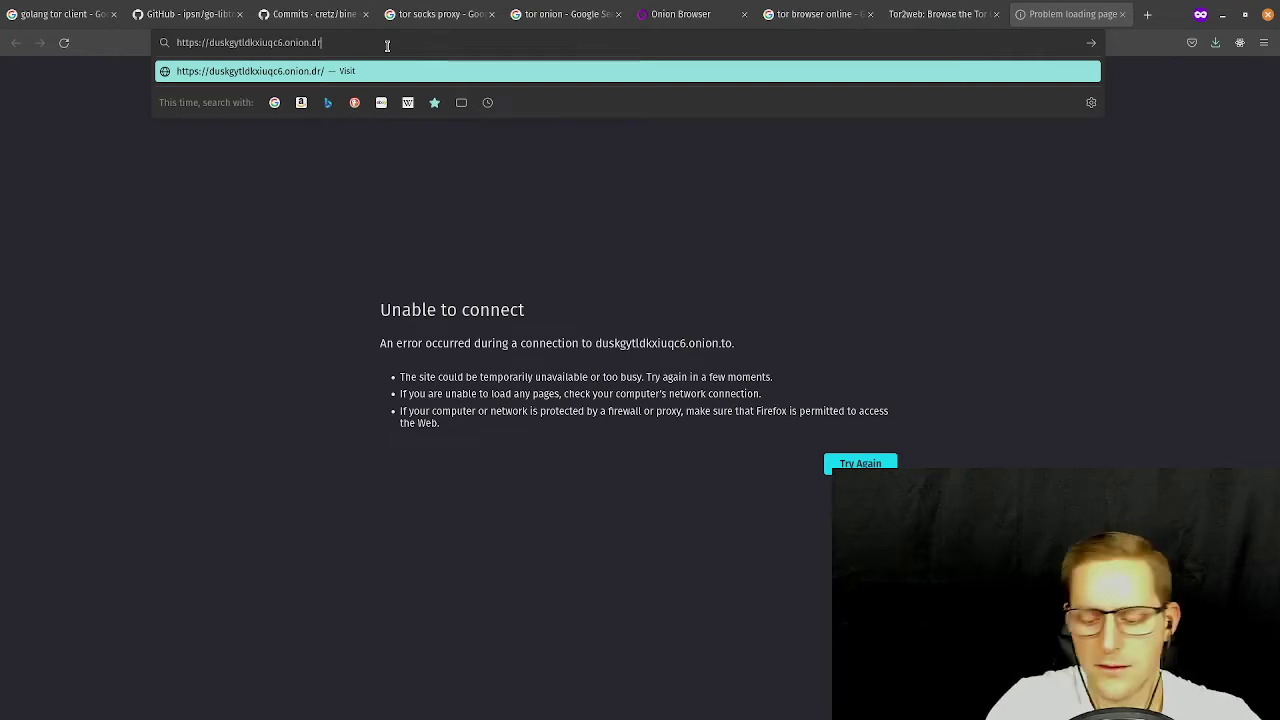
{"action": "type", "text": "iec"}
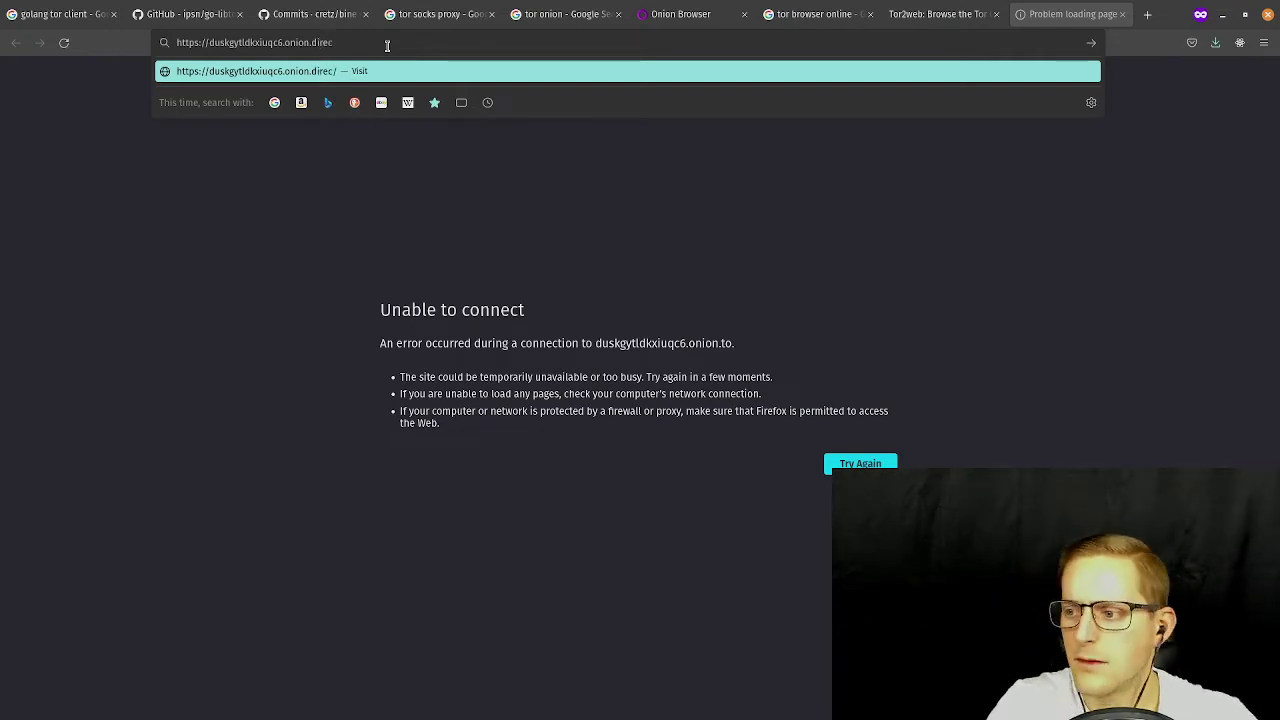
{"action": "type", "text": "t"}
{"action": "key", "text": "Return"}
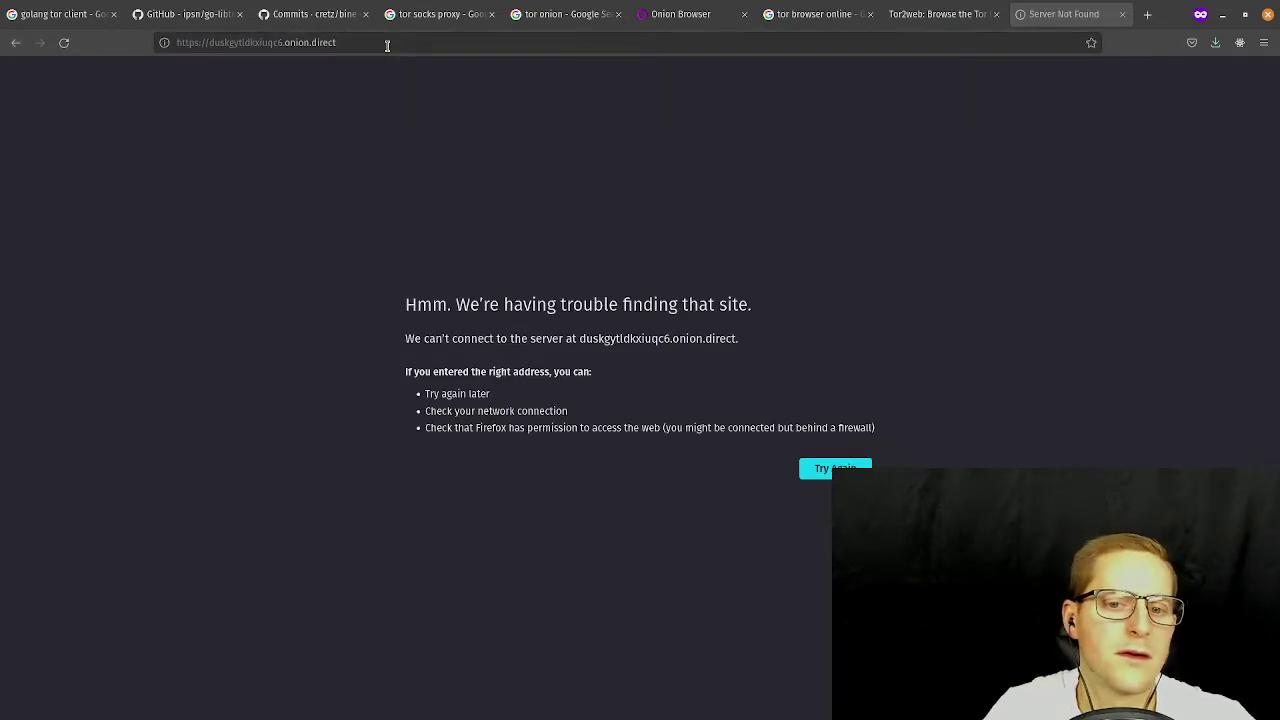
{"action": "left_click", "coordinate": [387, 45]}
{"action": "left_click", "coordinate": [387, 46]}
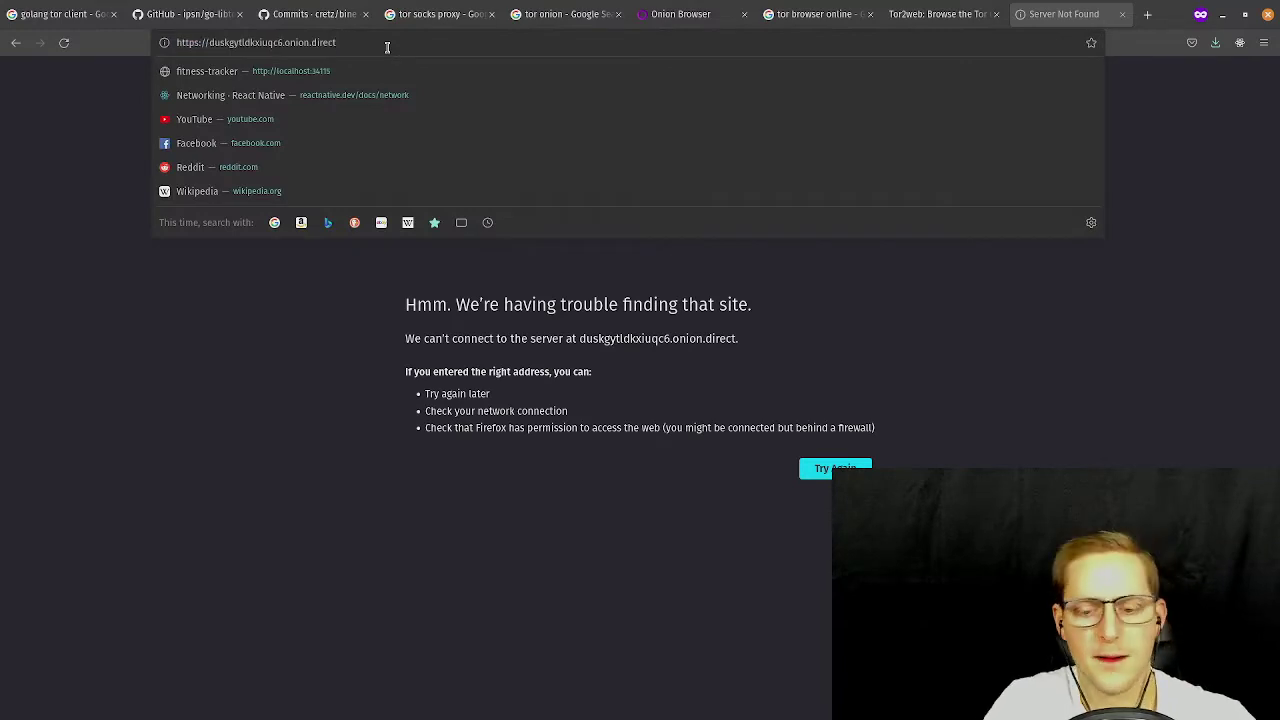
{"action": "key", "text": "BackSpace"}
{"action": "key", "text": "BackSpace"}
{"action": "key", "text": "BackSpace"}
{"action": "key", "text": "BackSpace"}
{"action": "key", "text": "BackSpace"}
{"action": "key", "text": "BackSpace"}
{"action": "type", "text": "city"}
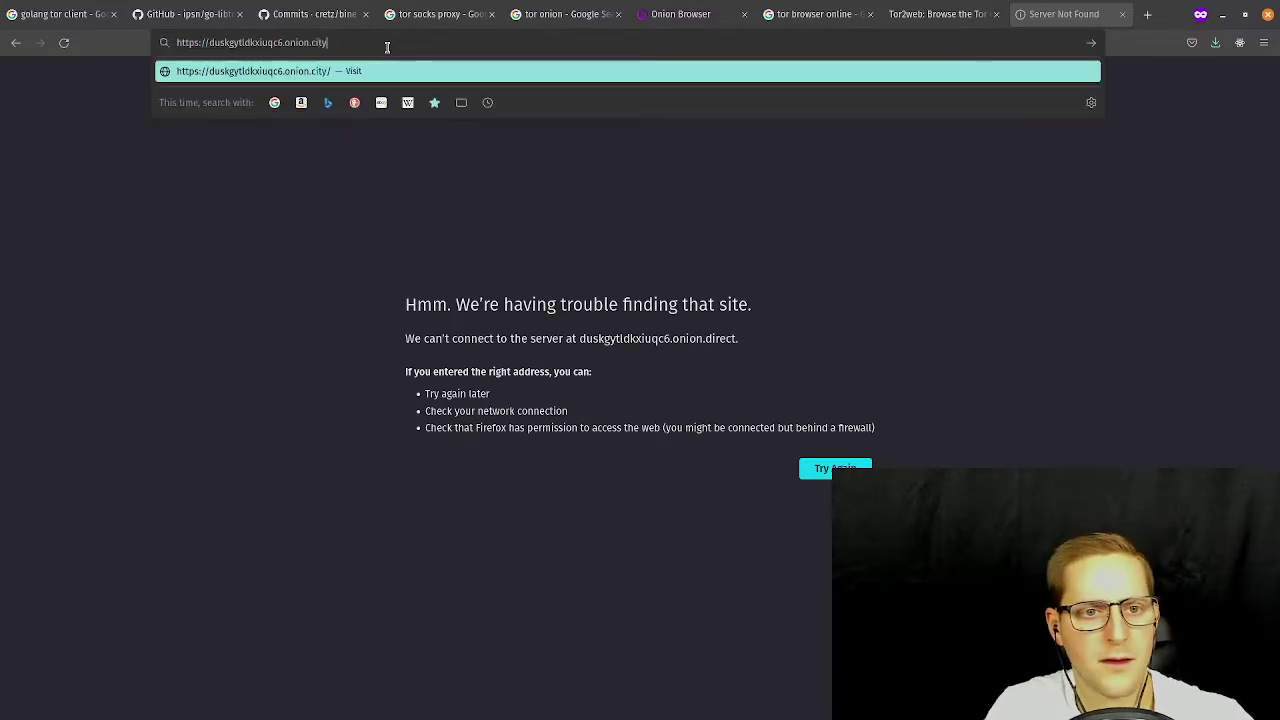
{"action": "key", "text": "Return"}
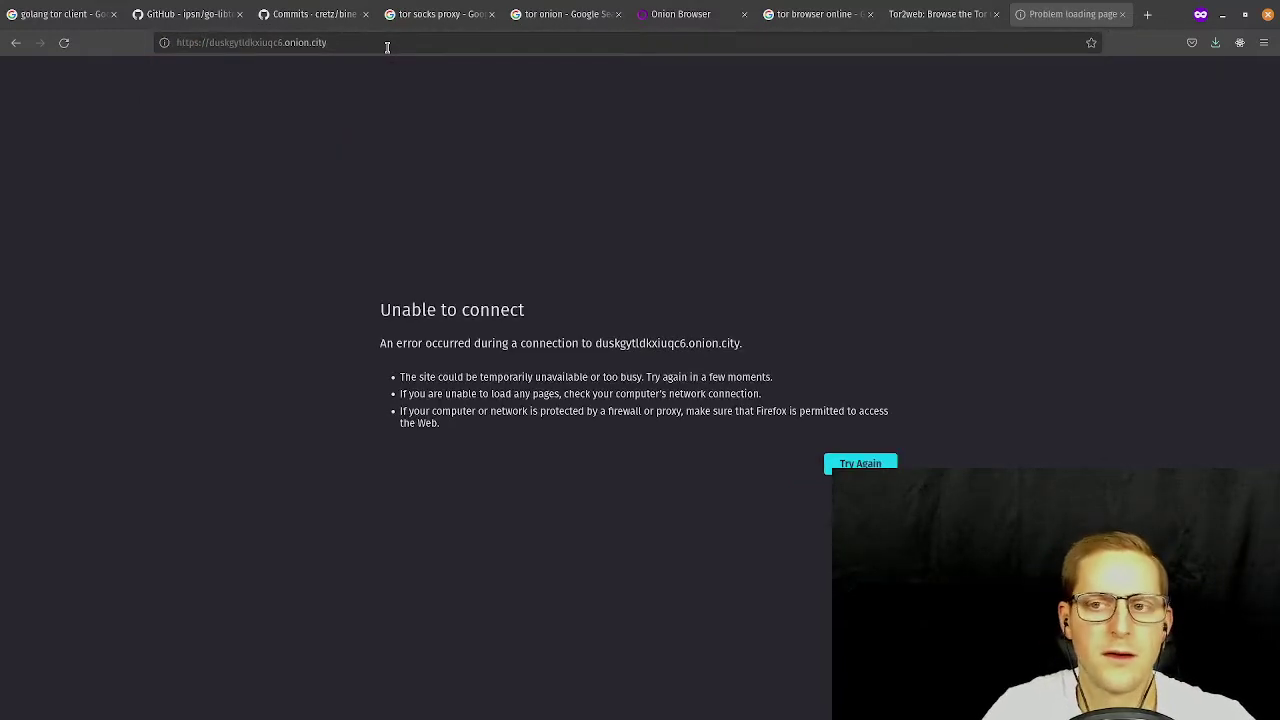
{"action": "left_click", "coordinate": [1122, 14]}
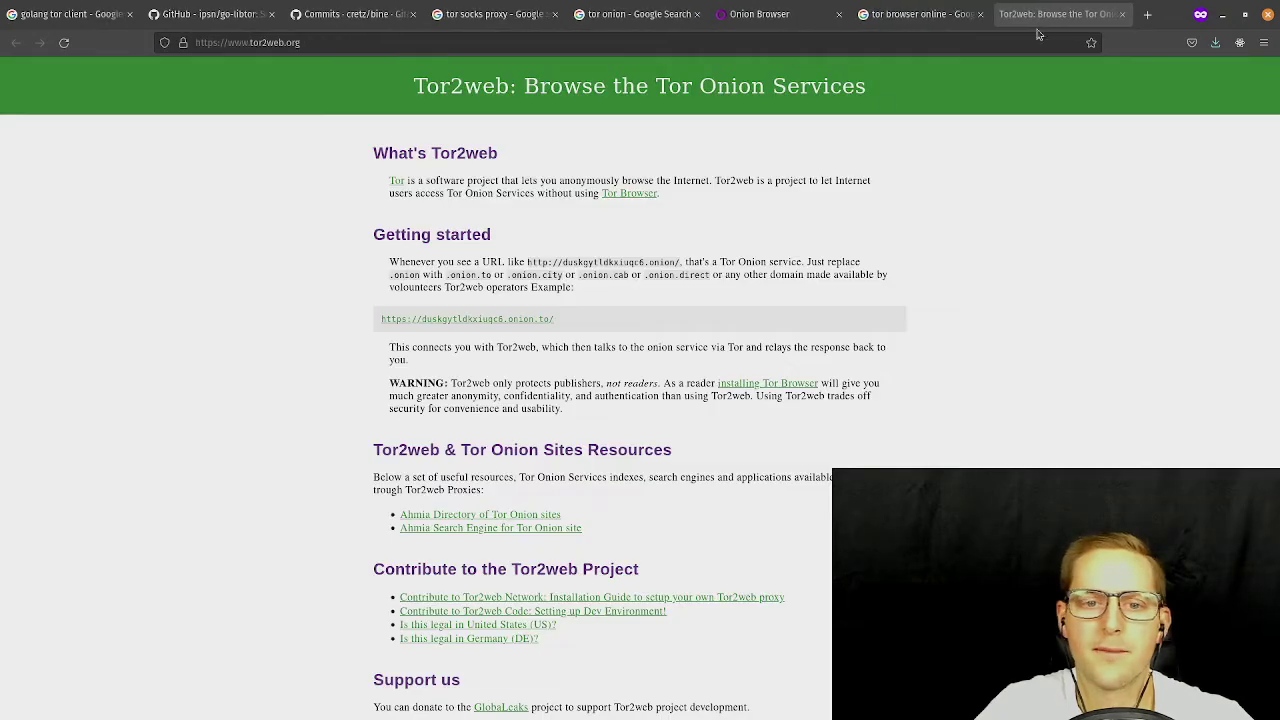
Return to the "tor browser online" search tab, search Google for "tor 2 web" and skim the results.
{"action": "left_click", "coordinate": [920, 14]}
{"action": "scroll", "coordinate": [281, 113], "scroll_direction": "up", "scroll_amount": 5}
{"action": "triple_click", "coordinate": [282, 100]}
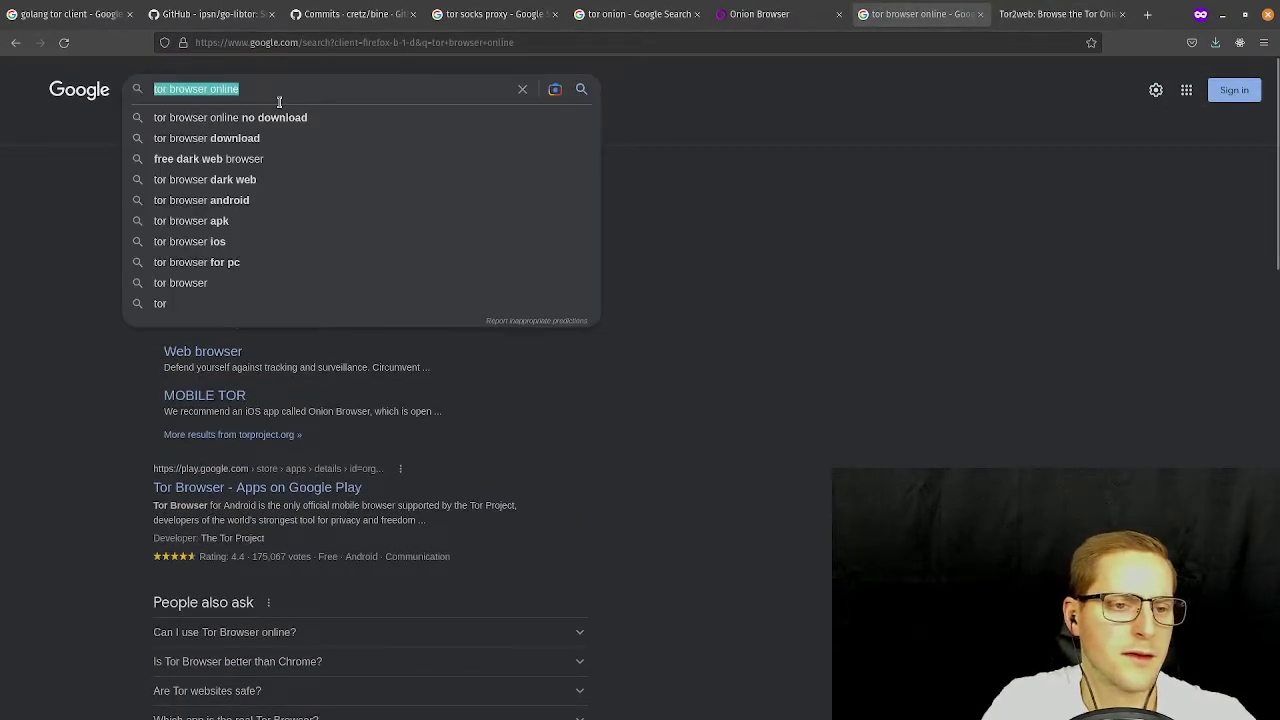
{"action": "type", "text": "tor 2 web"}
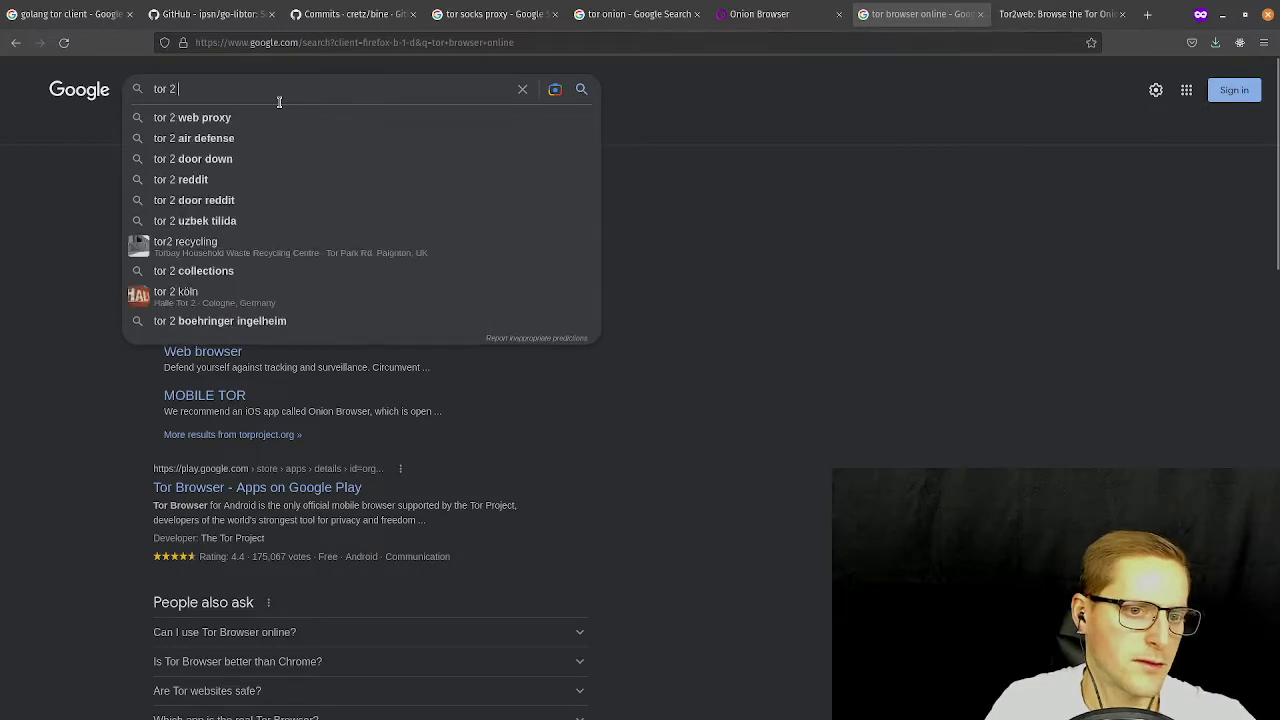
{"action": "key", "text": "Return"}
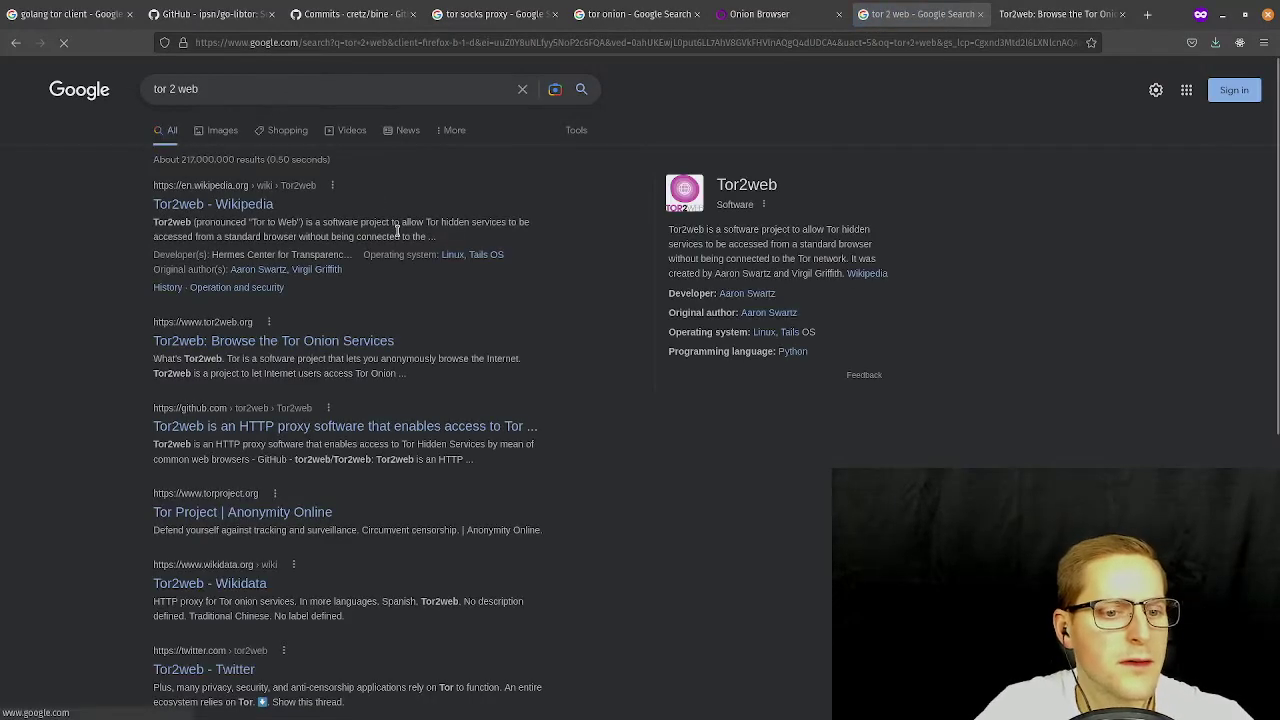
{"action": "scroll", "coordinate": [397, 230], "scroll_direction": "down", "scroll_amount": 1}
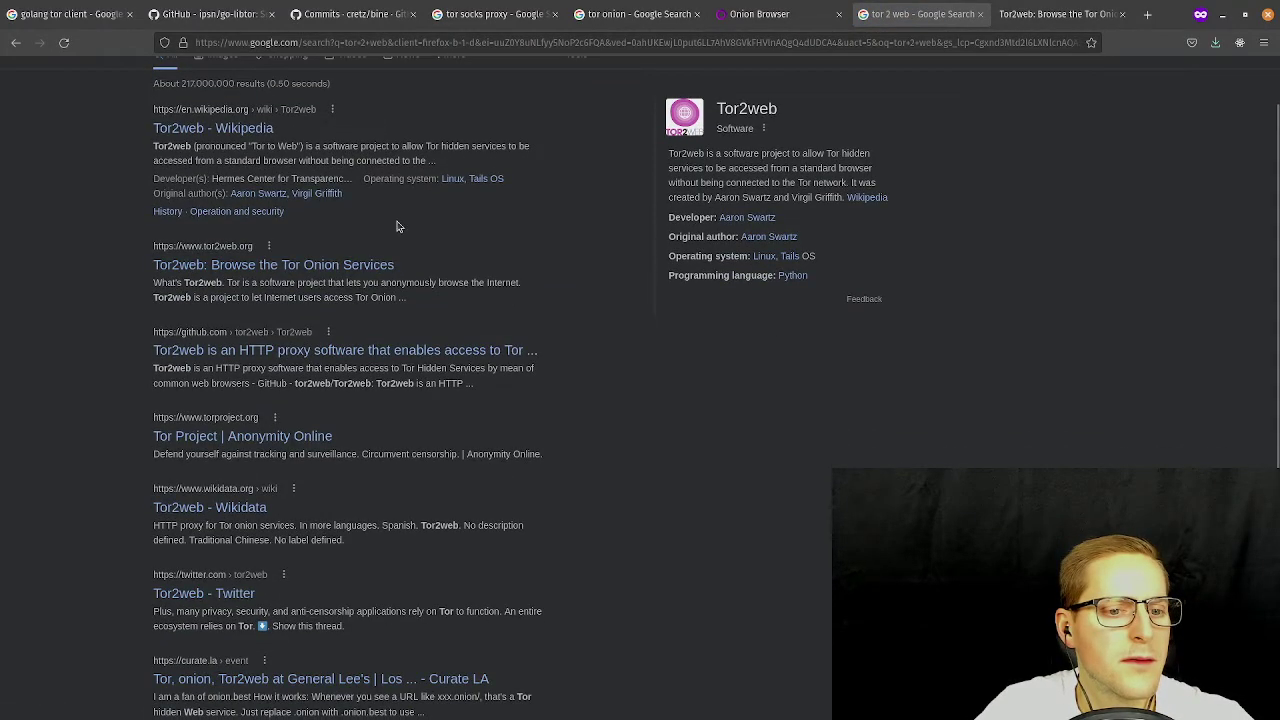
{"action": "scroll", "coordinate": [397, 228], "scroll_direction": "down", "scroll_amount": 2}
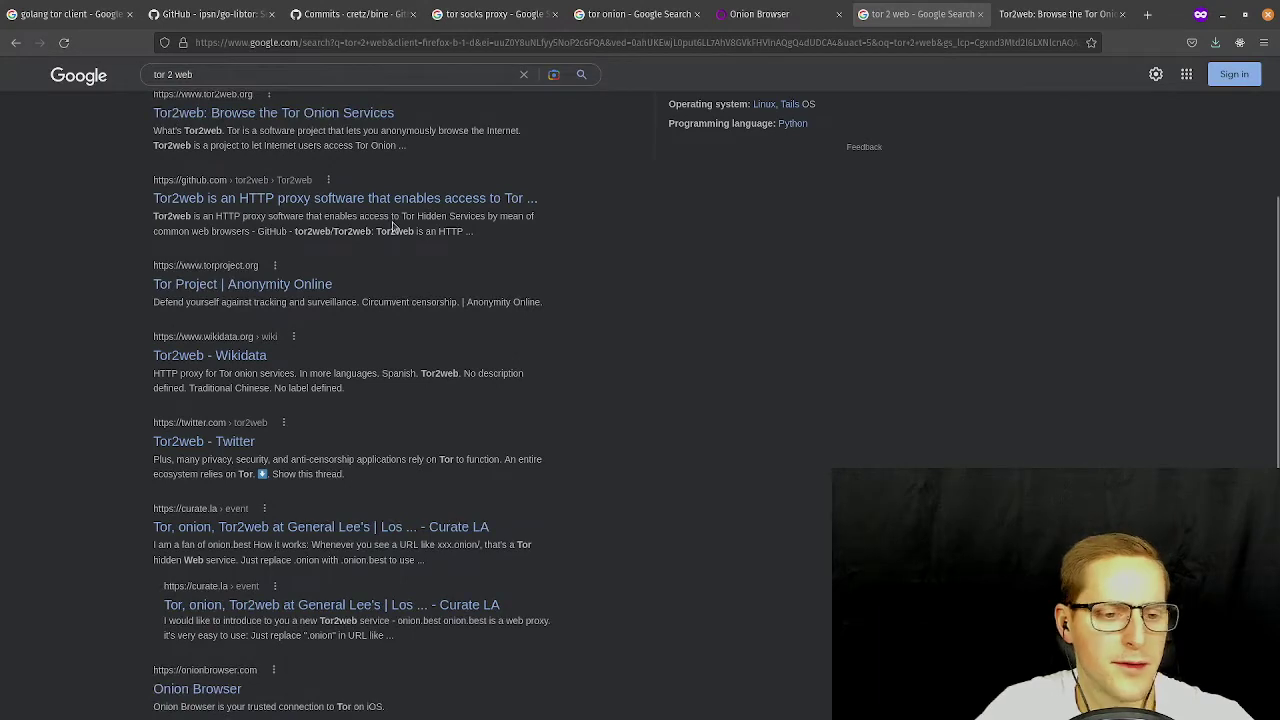
{"action": "scroll", "coordinate": [398, 220], "scroll_direction": "down", "scroll_amount": 2}
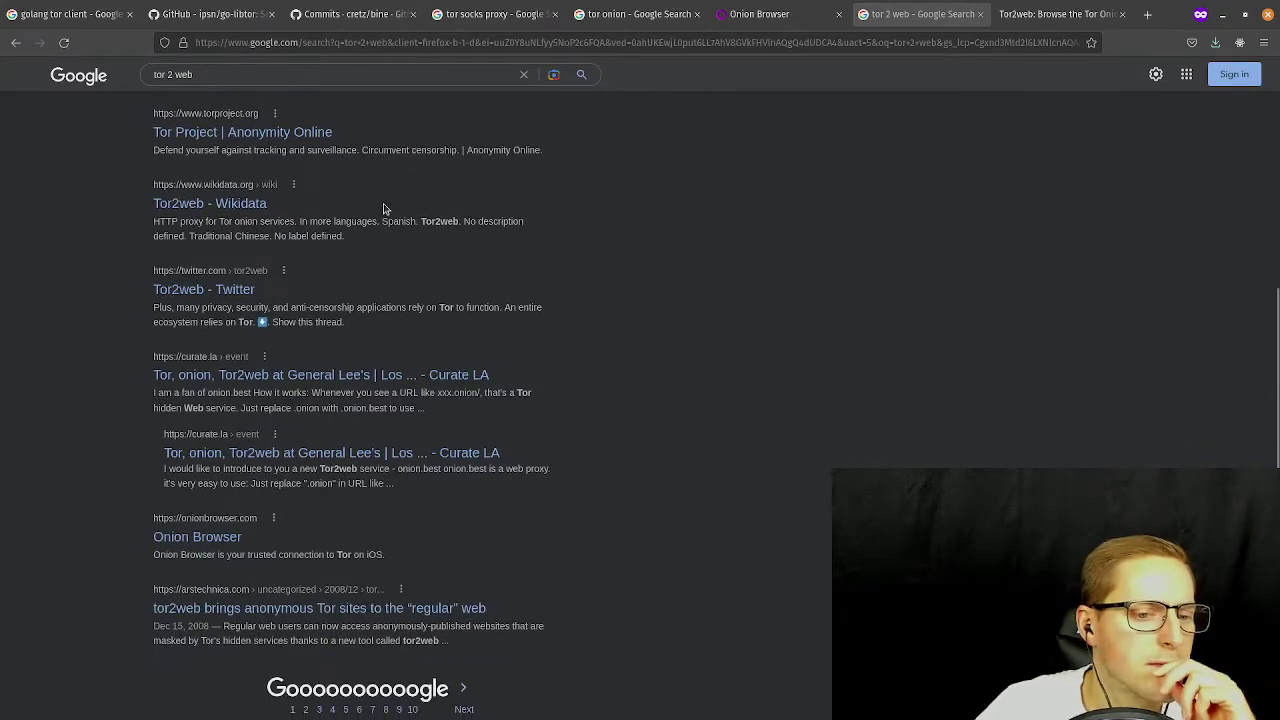
{"action": "scroll", "coordinate": [377, 215], "scroll_direction": "down", "scroll_amount": 1}
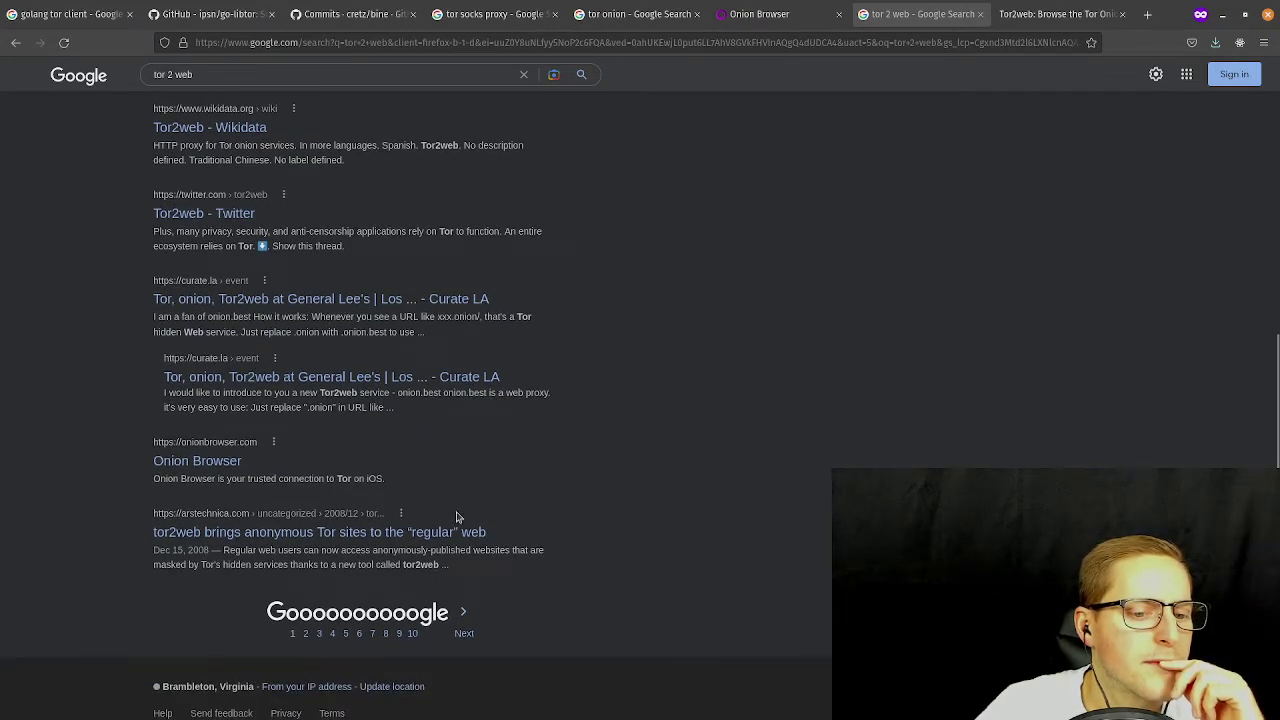
{"action": "scroll", "coordinate": [423, 562], "scroll_direction": "up", "scroll_amount": 6}
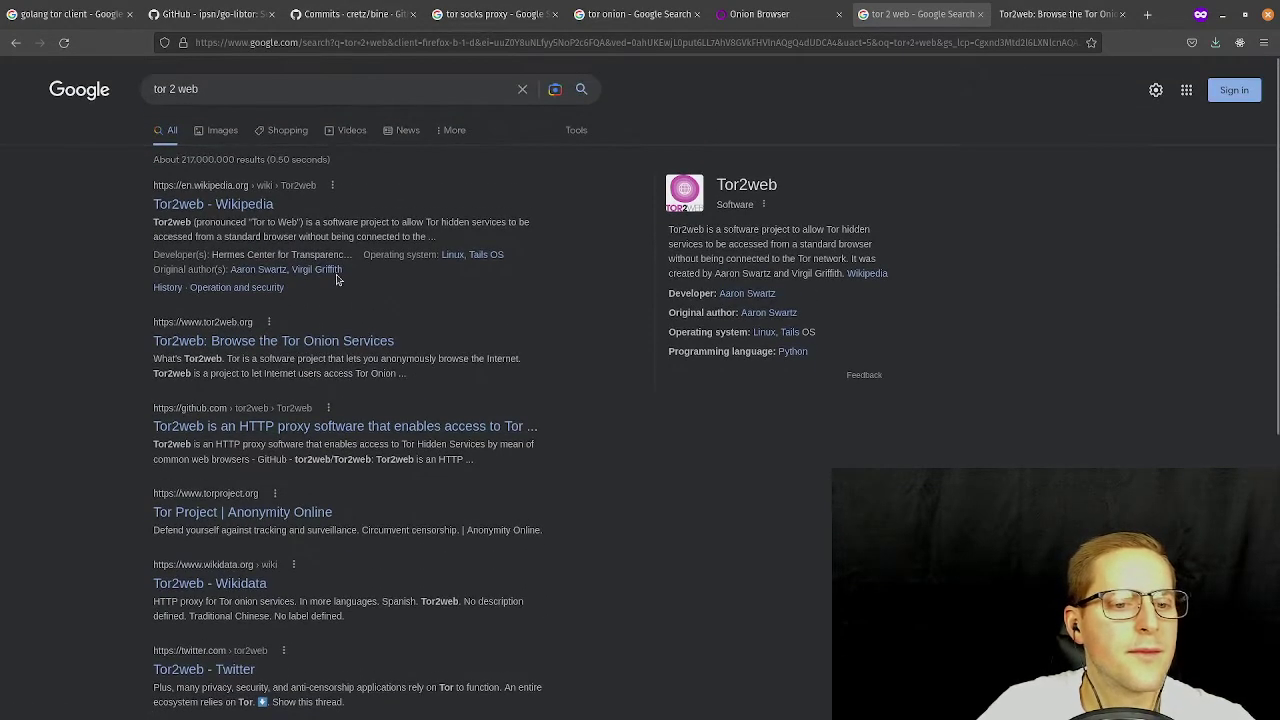
Open the "Tor2web: Browse the Tor Onion Services" result in a new tab and read through the page.
{"action": "middle_click", "coordinate": [320, 344]}
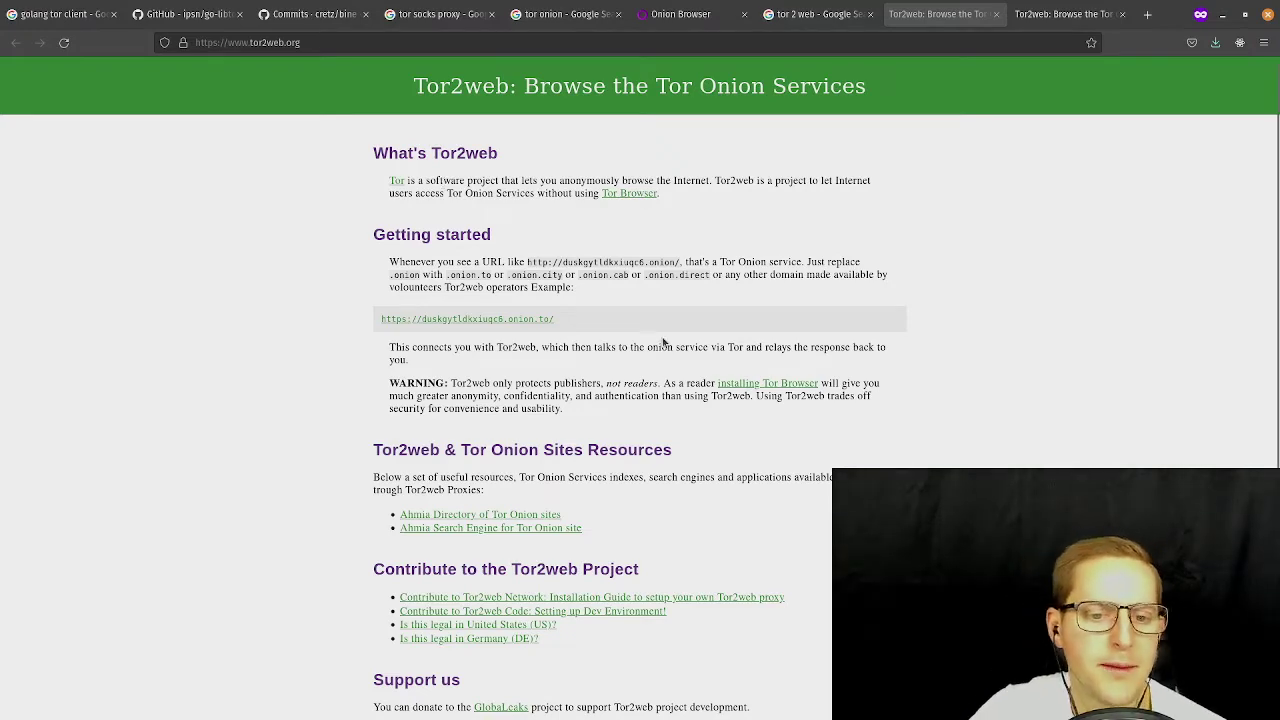
{"action": "scroll", "coordinate": [662, 342], "scroll_direction": "down", "scroll_amount": 3}
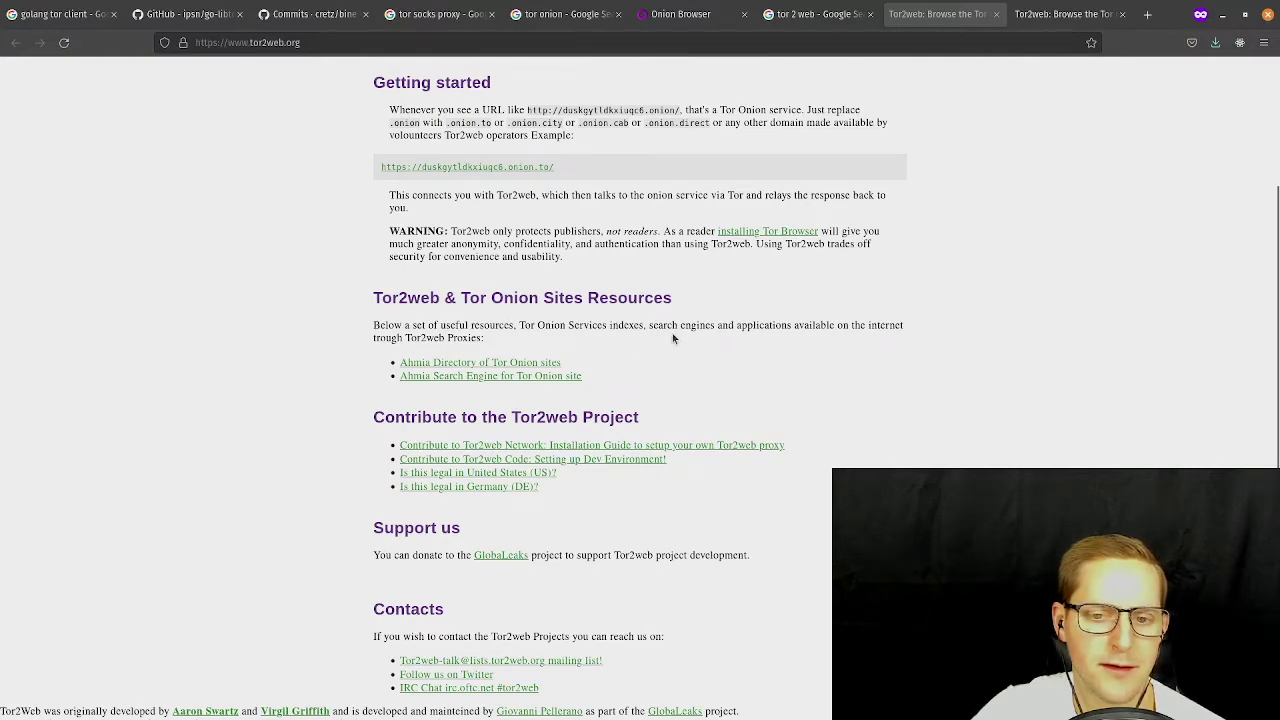
{"action": "scroll", "coordinate": [720, 380], "scroll_direction": "down", "scroll_amount": 1}
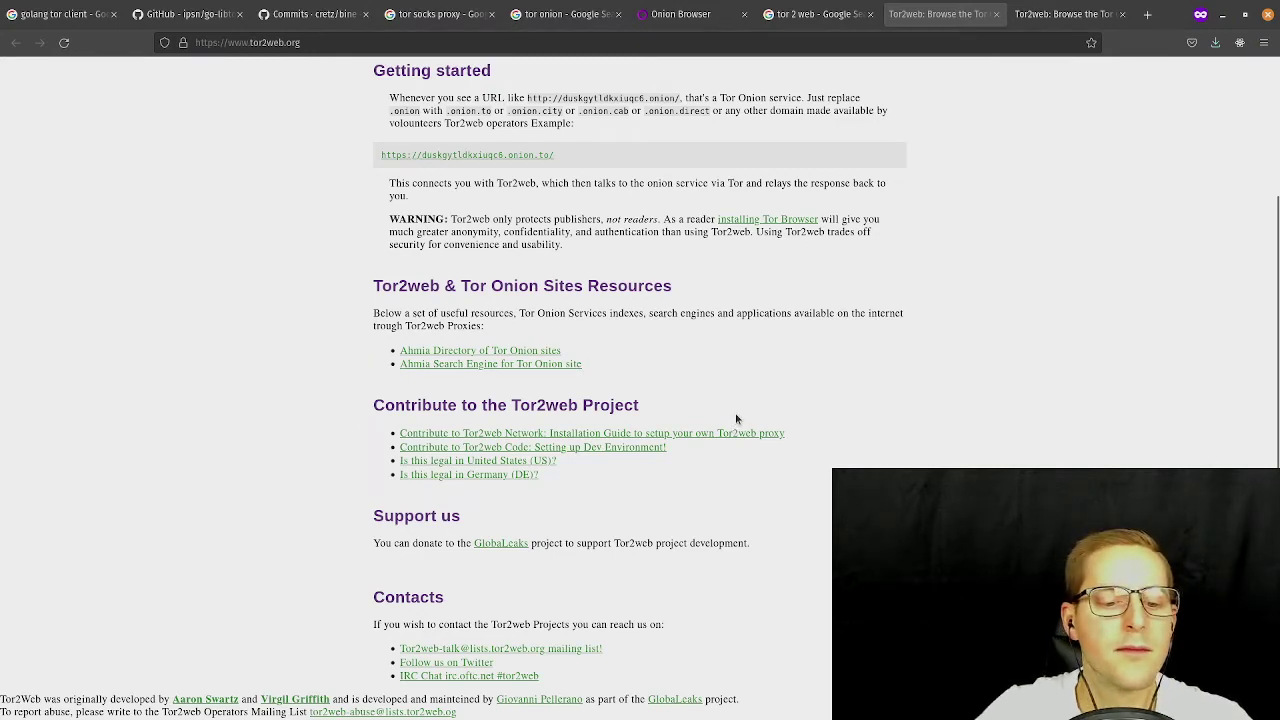
{"action": "scroll", "coordinate": [736, 418], "scroll_direction": "up", "scroll_amount": 3}
{"action": "middle_click", "coordinate": [525, 320]}
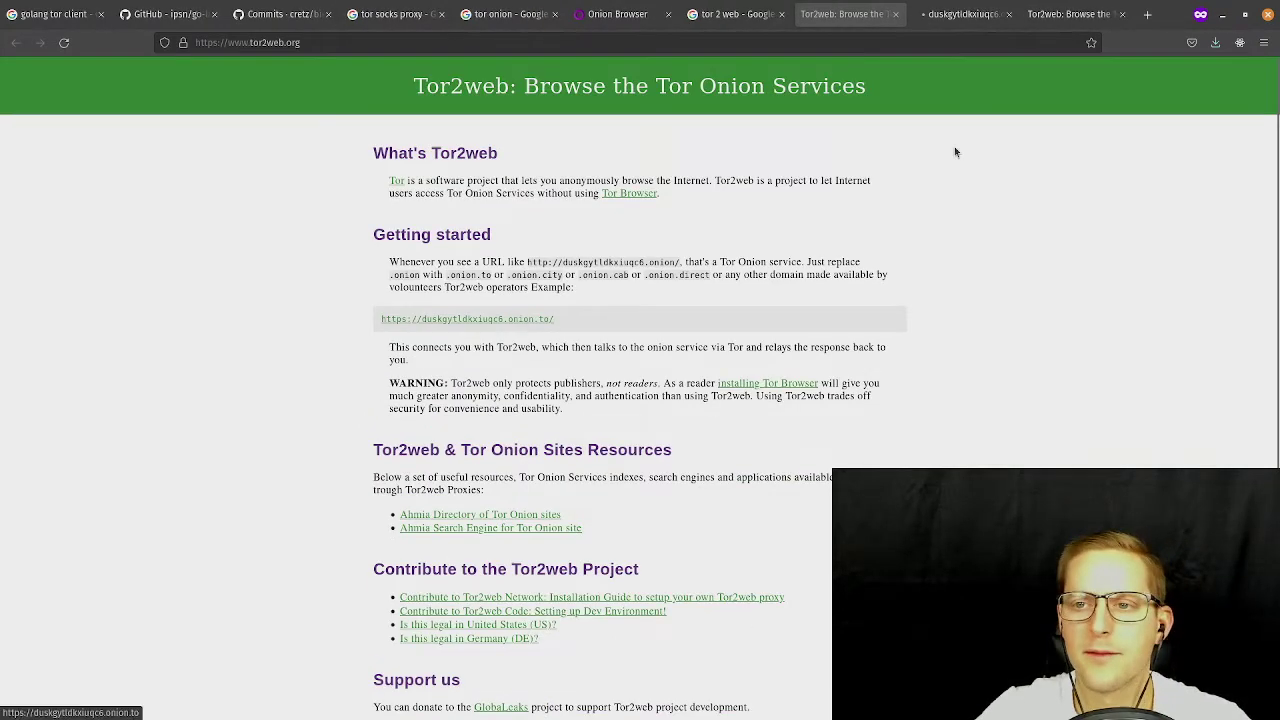
{"action": "left_click", "coordinate": [943, 14]}
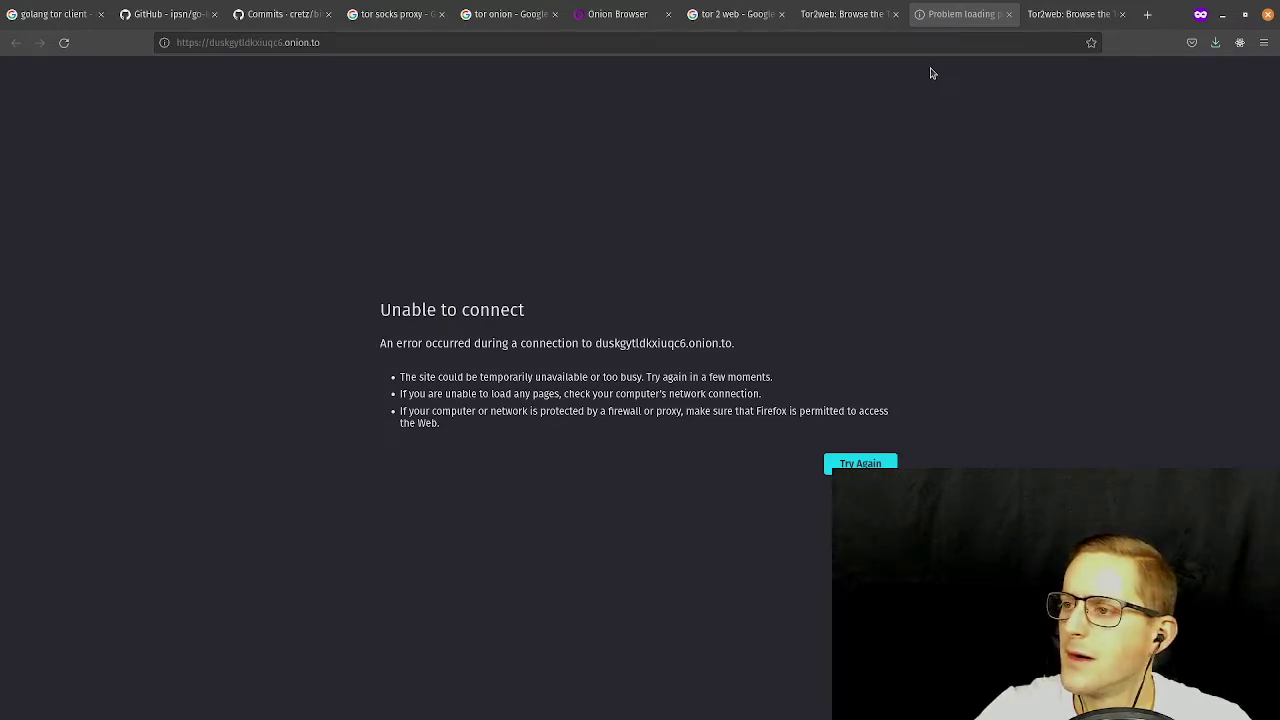
{"action": "left_click", "coordinate": [840, 14]}
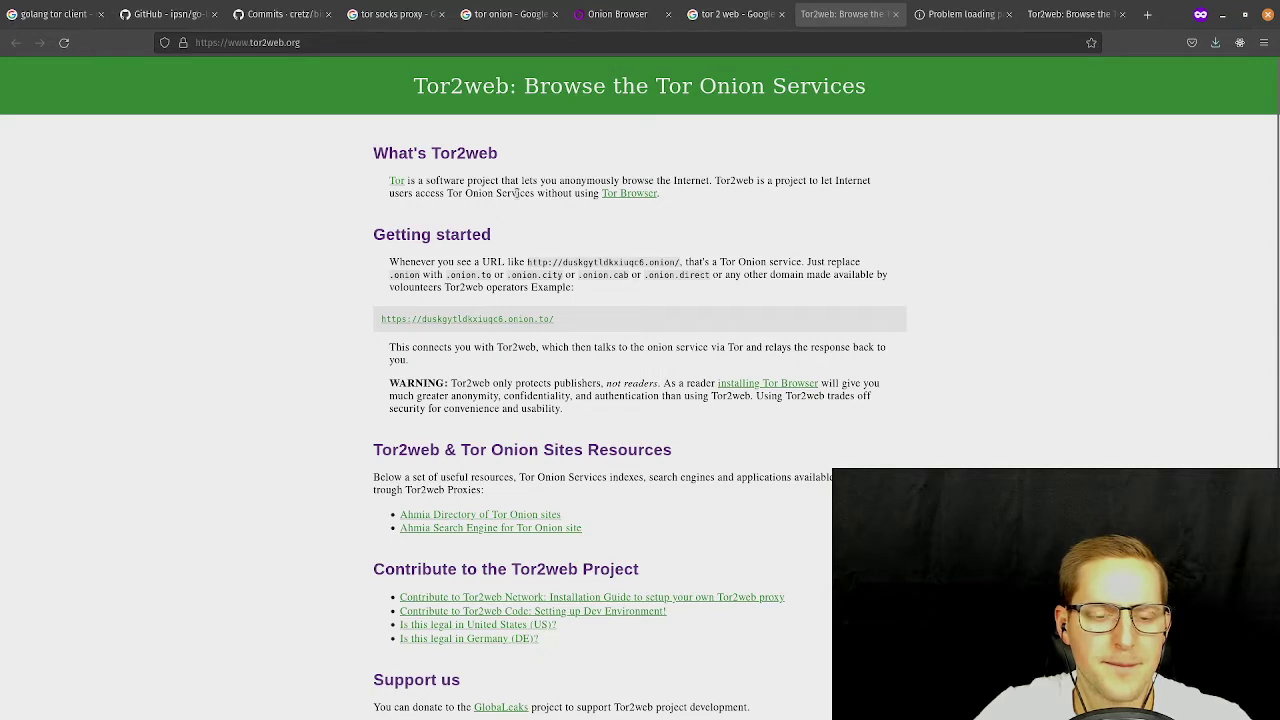
Search the web for "onion site in browser" in a new tab.
{"action": "left_click", "coordinate": [1148, 15]}
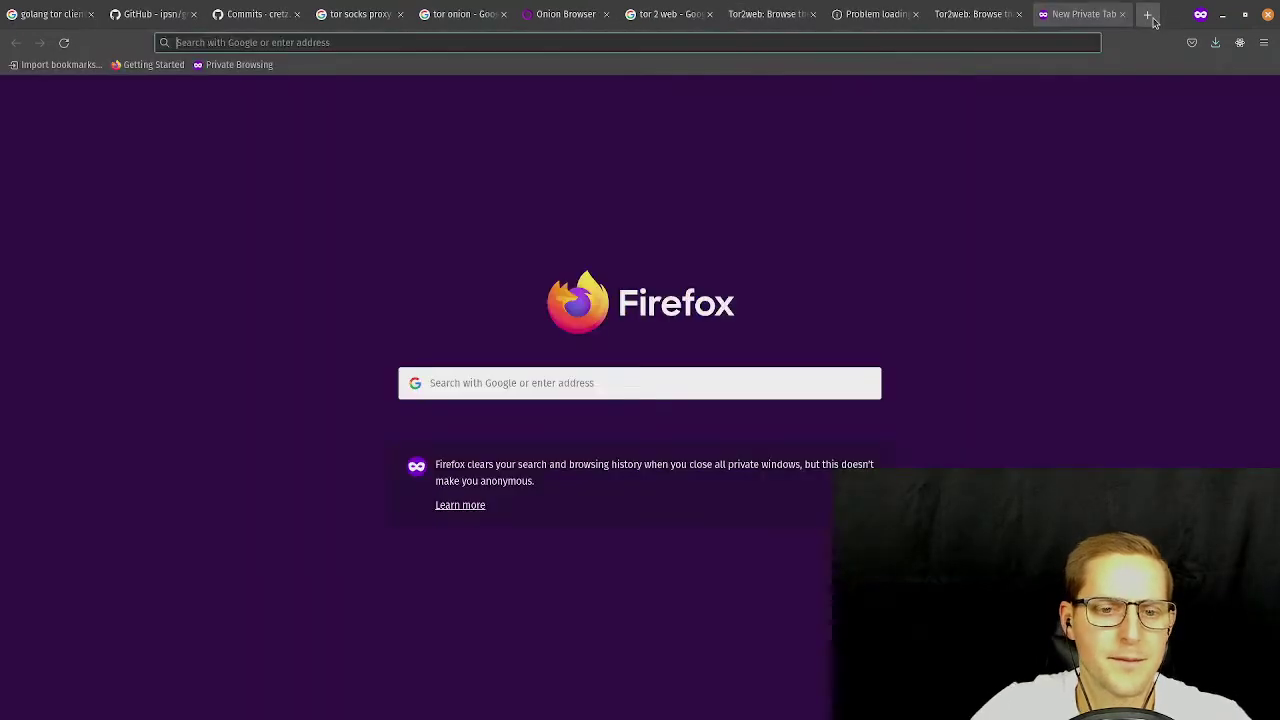
{"action": "type", "text": "onion "}
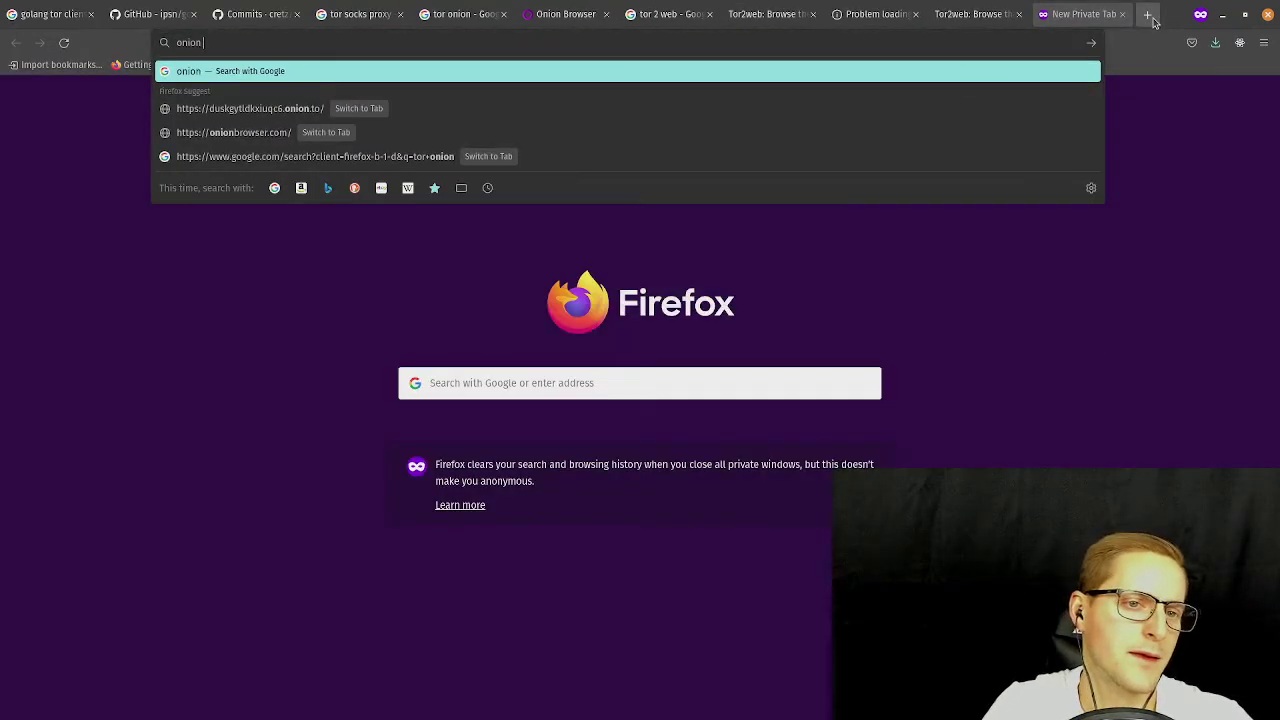
{"action": "type", "text": "site in browser"}
{"action": "key", "text": "Return"}
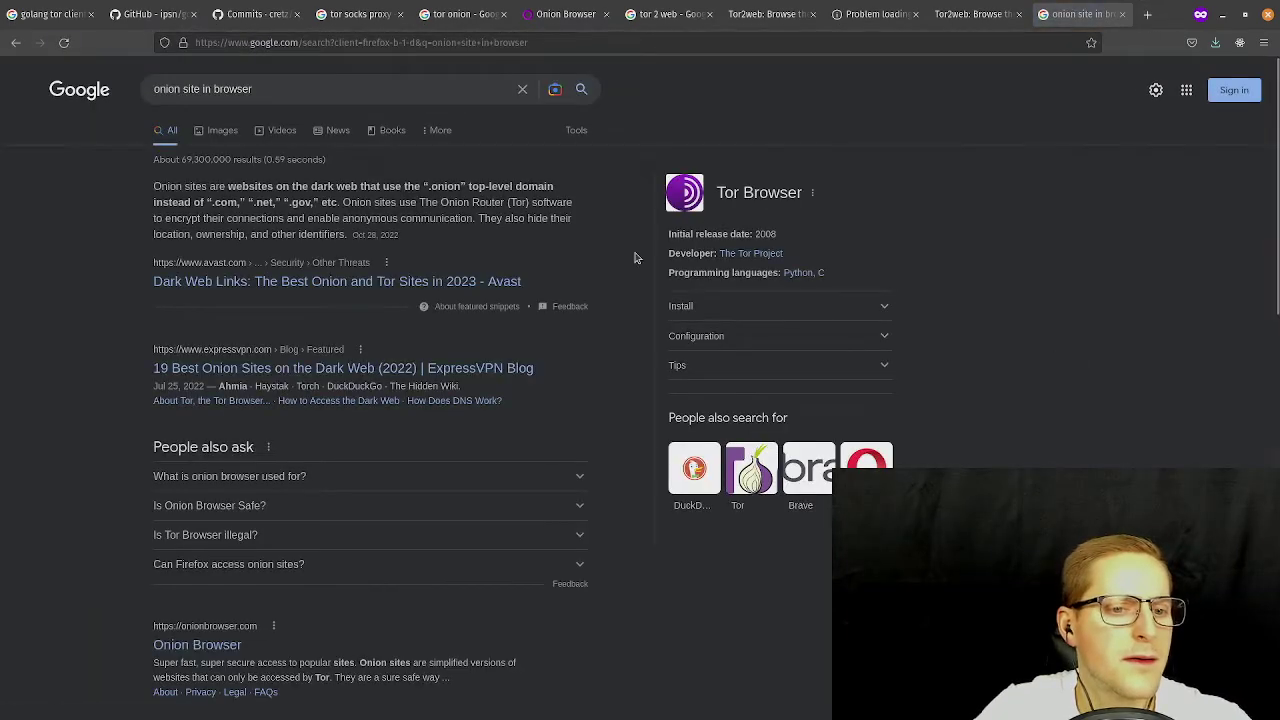
Examine the "onion site in browser" results for ways to reach onion sites without Tor Browser, including the related searches.
{"action": "scroll", "coordinate": [290, 220], "scroll_direction": "down", "scroll_amount": 3}
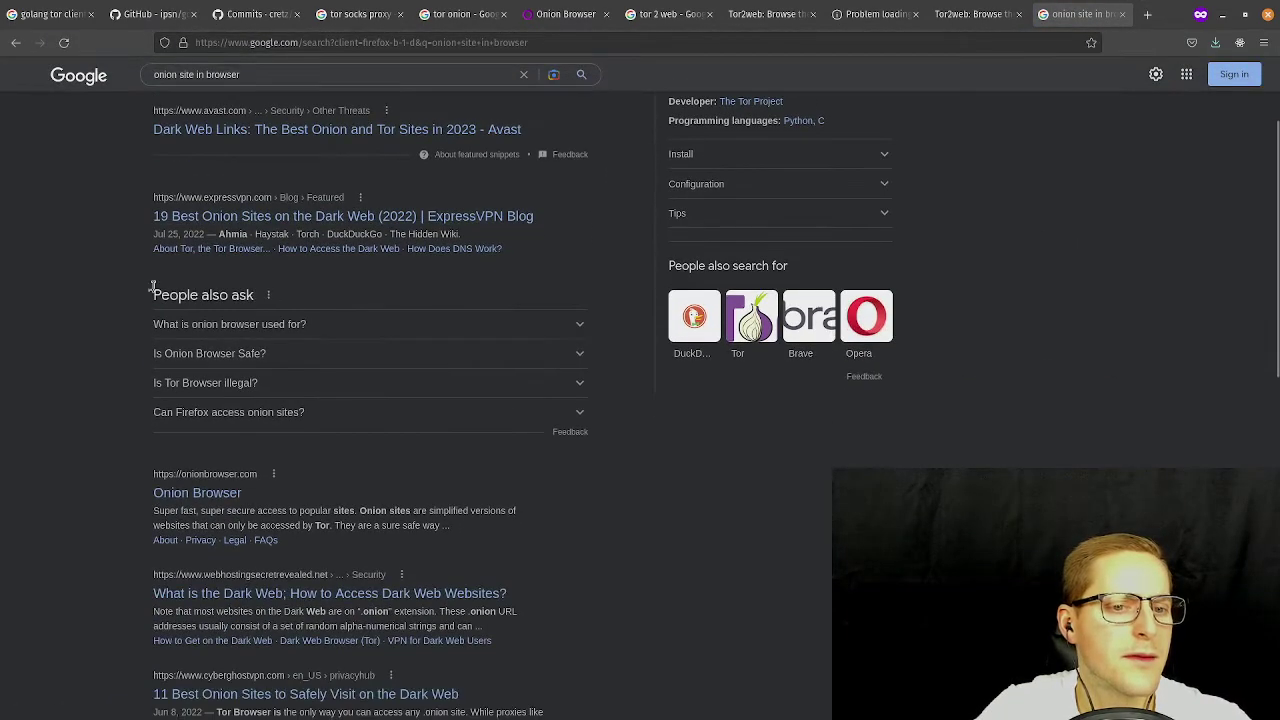
{"action": "scroll", "coordinate": [120, 260], "scroll_direction": "down", "scroll_amount": 2}
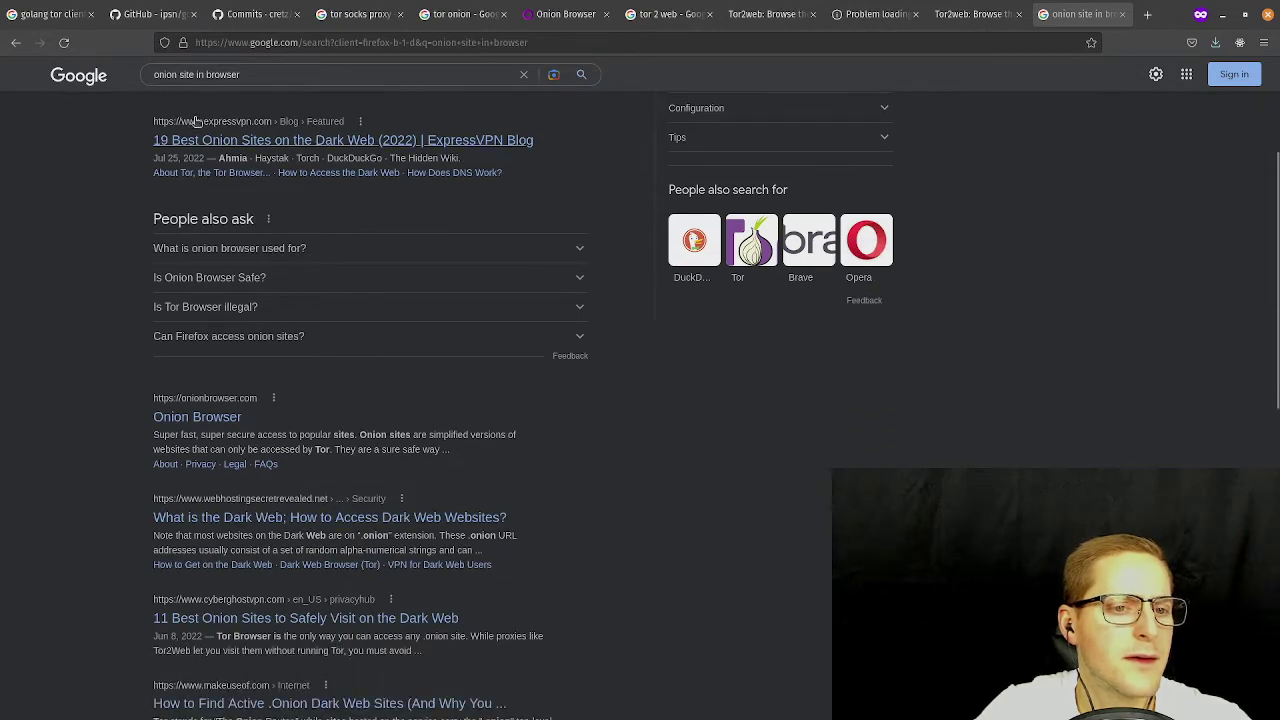
{"action": "scroll", "coordinate": [90, 250], "scroll_direction": "down", "scroll_amount": 2}
{"action": "scroll", "coordinate": [90, 276], "scroll_direction": "up", "scroll_amount": 6}
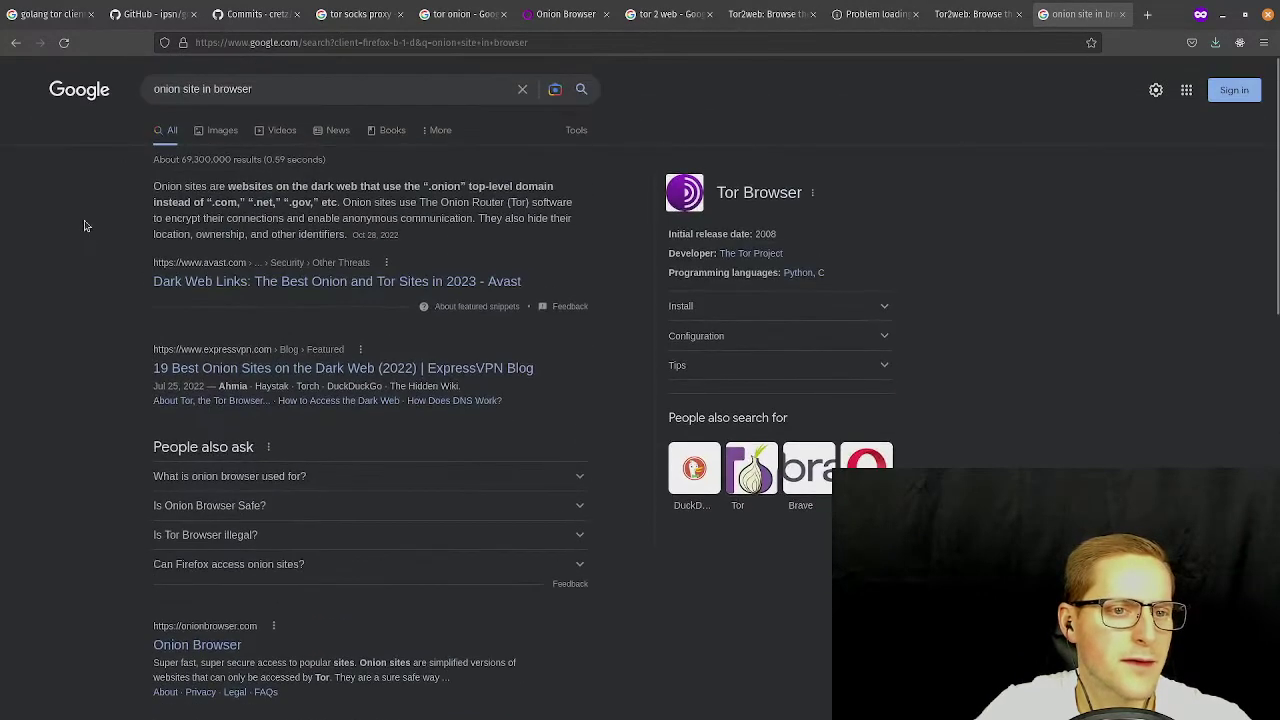
{"action": "scroll", "coordinate": [92, 280], "scroll_direction": "down", "scroll_amount": 4}
{"action": "scroll", "coordinate": [100, 330], "scroll_direction": "down", "scroll_amount": 2}
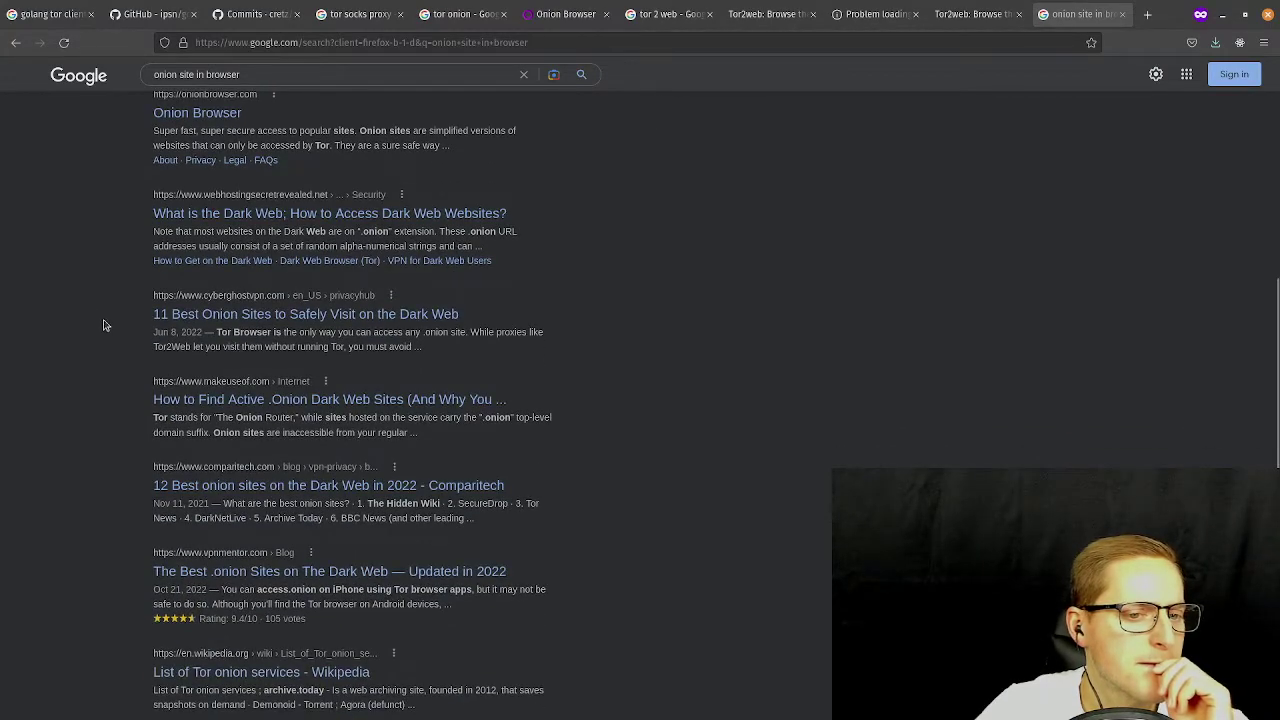
{"action": "left_click_drag", "start_coordinate": [115, 315], "coordinate": [490, 320]}
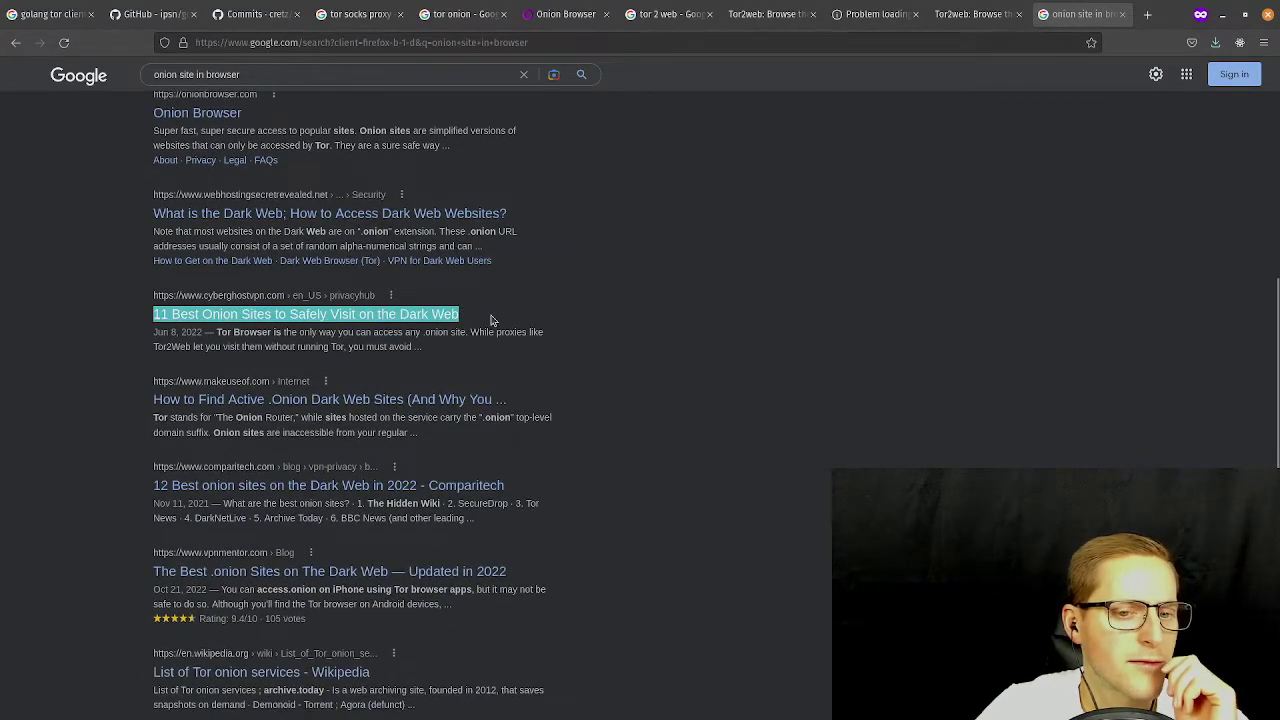
{"action": "left_click", "coordinate": [627, 280]}
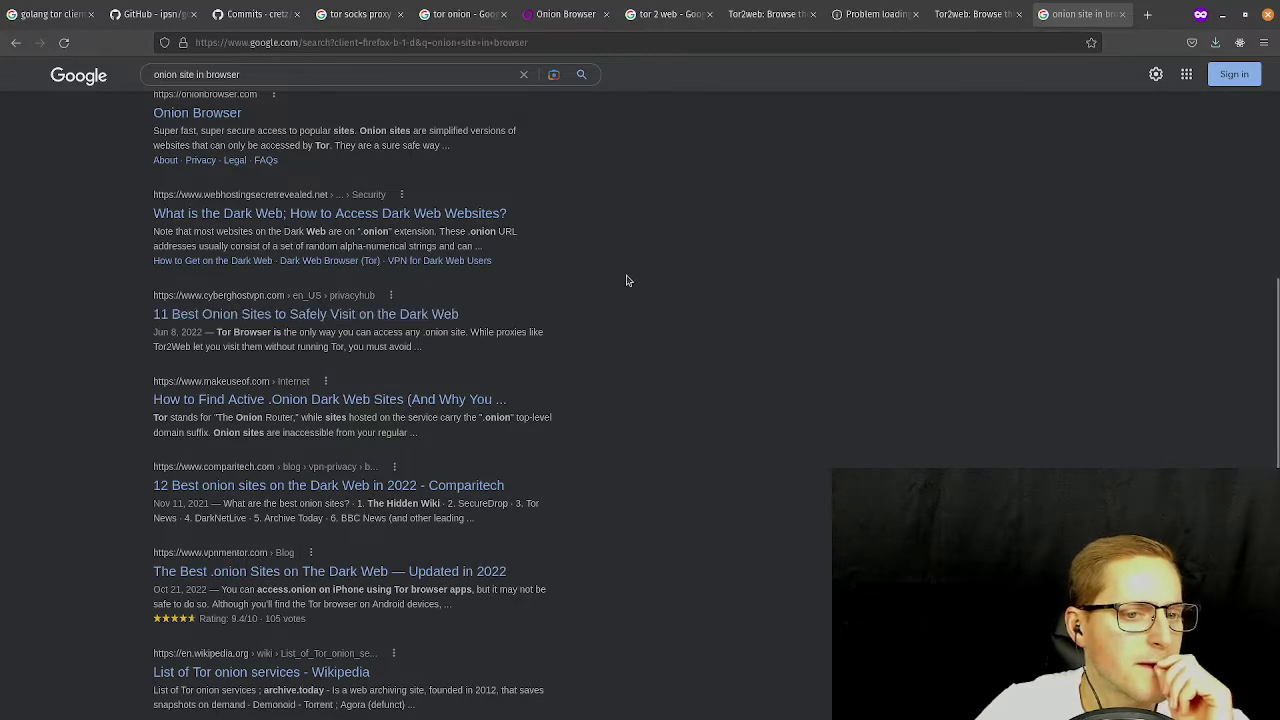
{"action": "scroll", "coordinate": [586, 258], "scroll_direction": "up", "scroll_amount": 1}
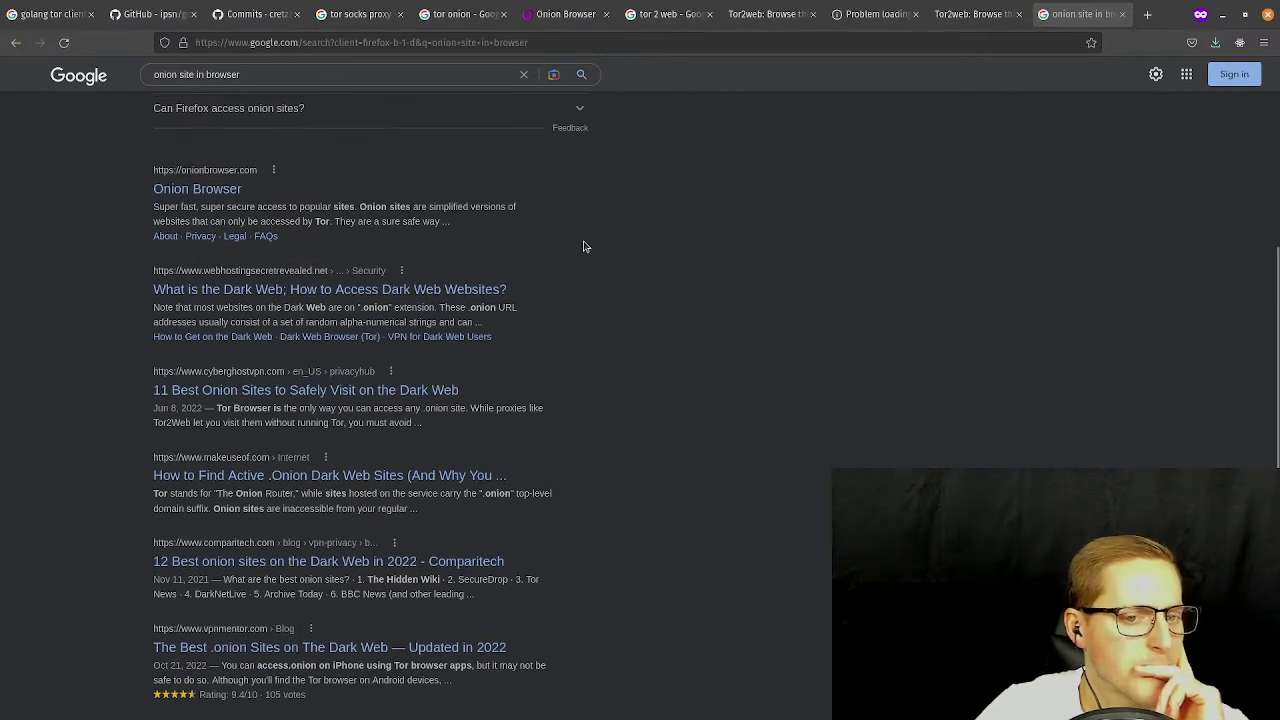
{"action": "scroll", "coordinate": [586, 256], "scroll_direction": "down", "scroll_amount": 2}
{"action": "scroll", "coordinate": [588, 266], "scroll_direction": "down", "scroll_amount": 1}
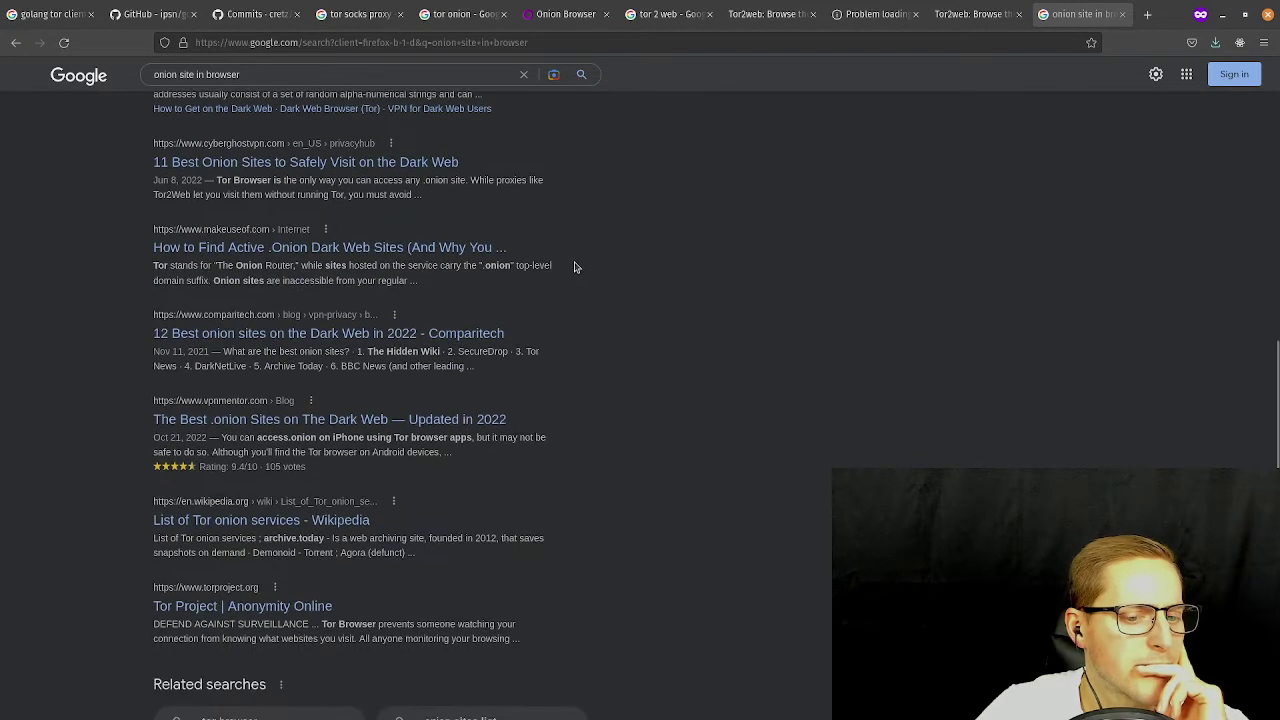
{"action": "scroll", "coordinate": [572, 254], "scroll_direction": "down", "scroll_amount": 3}
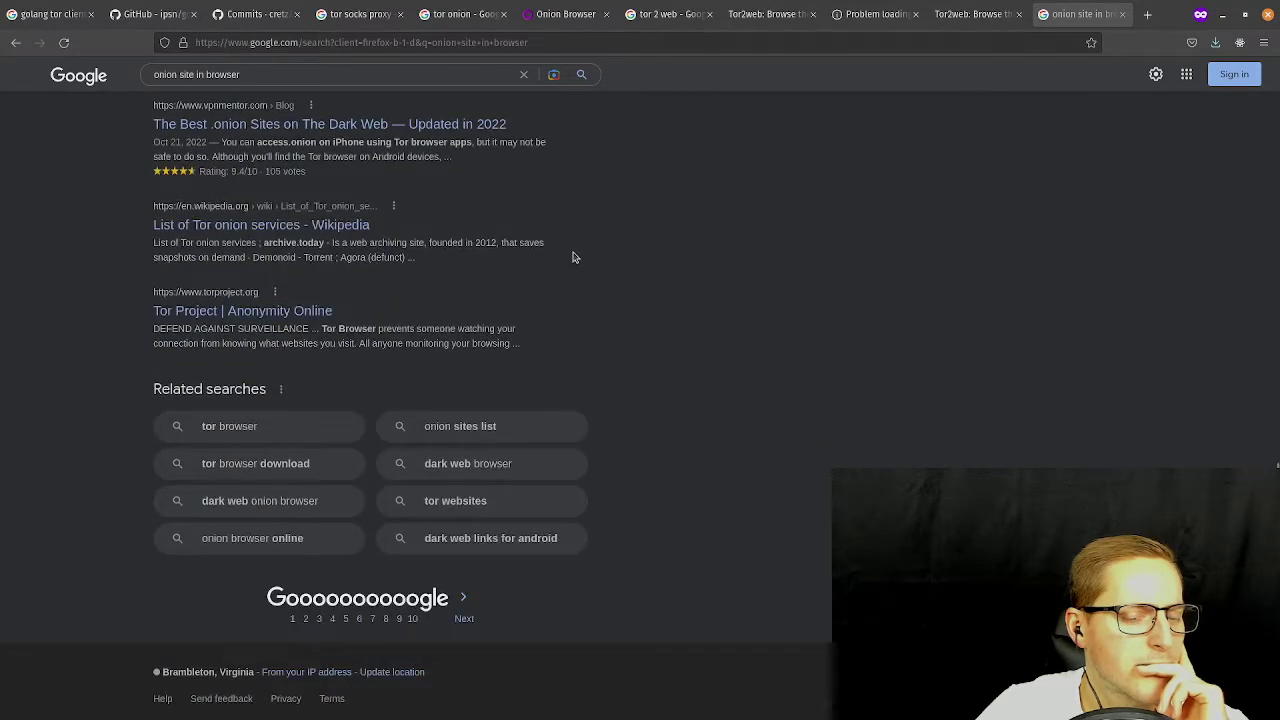
Search Google for "onion browser chrome" in the same tab and skim the results.
{"action": "scroll", "coordinate": [586, 240], "scroll_direction": "up", "scroll_amount": 12}
{"action": "left_click", "coordinate": [332, 91]}
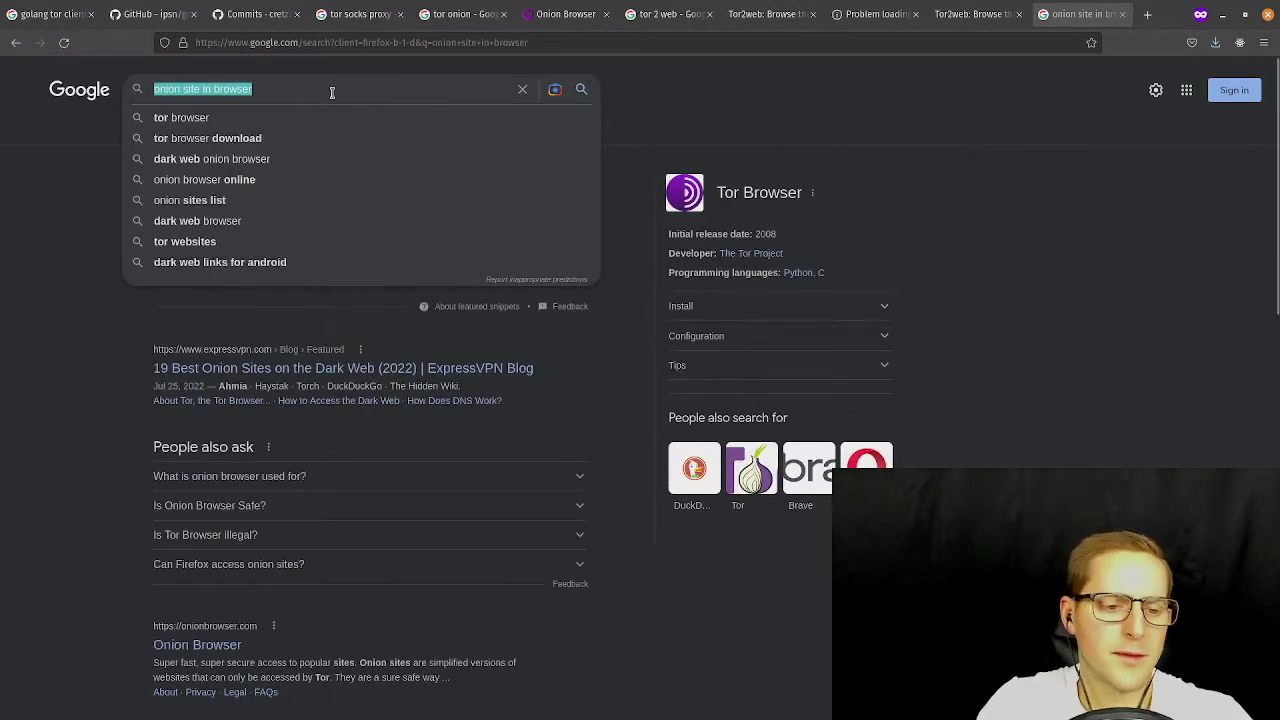
{"action": "type", "text": "onion borw"}
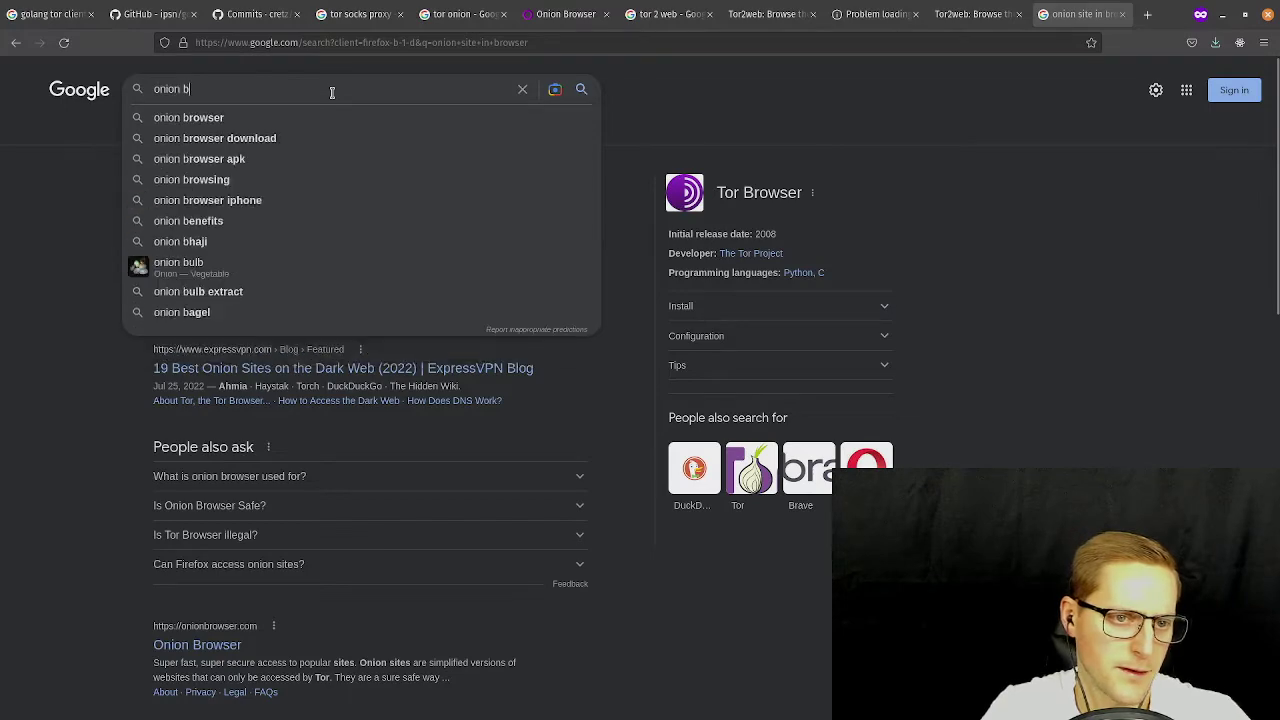
{"action": "key", "text": "BackSpace"}
{"action": "key", "text": "BackSpace"}
{"action": "key", "text": "BackSpace"}
{"action": "type", "text": "rowser chrome"}
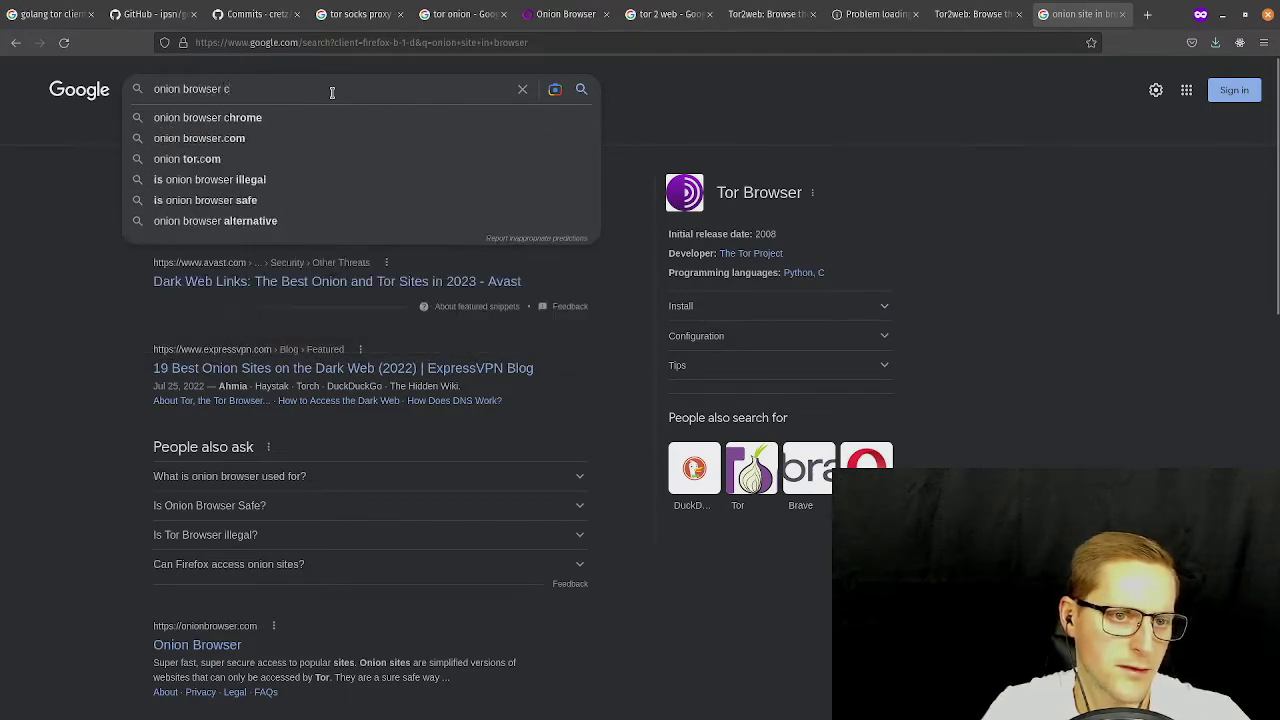
{"action": "key", "text": "Return"}
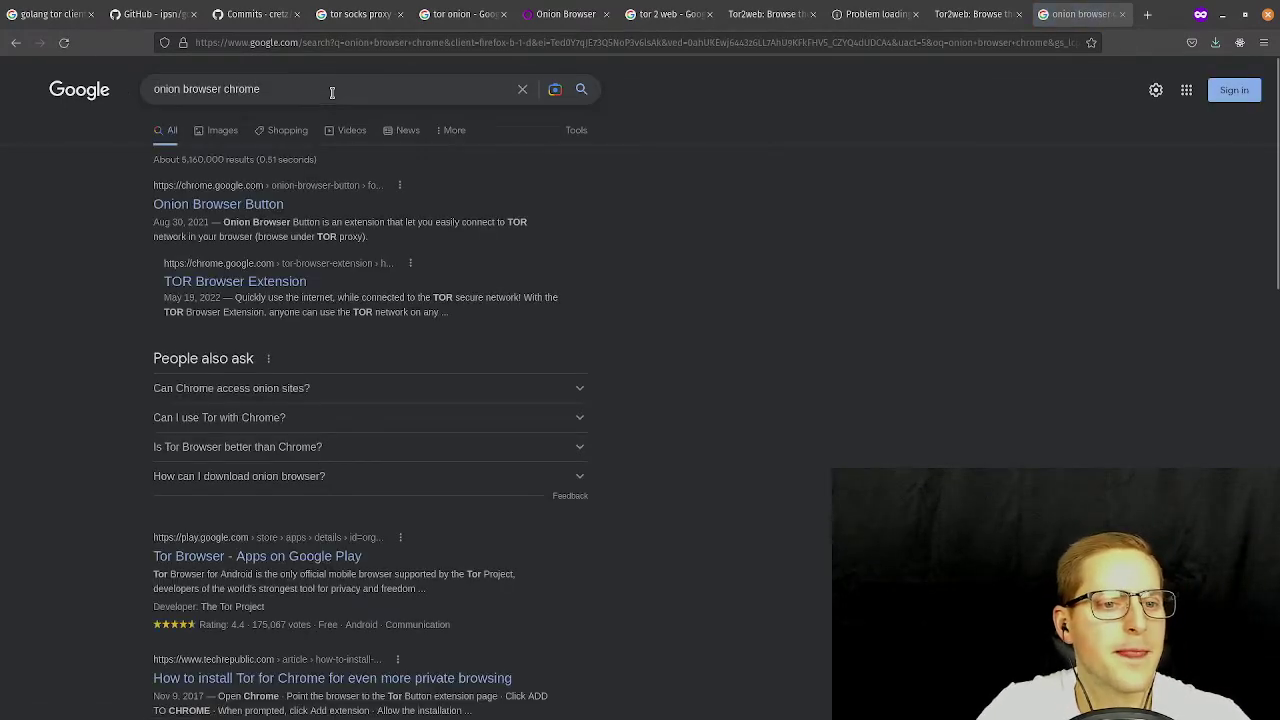
{"action": "scroll", "coordinate": [452, 220], "scroll_direction": "down", "scroll_amount": 3}
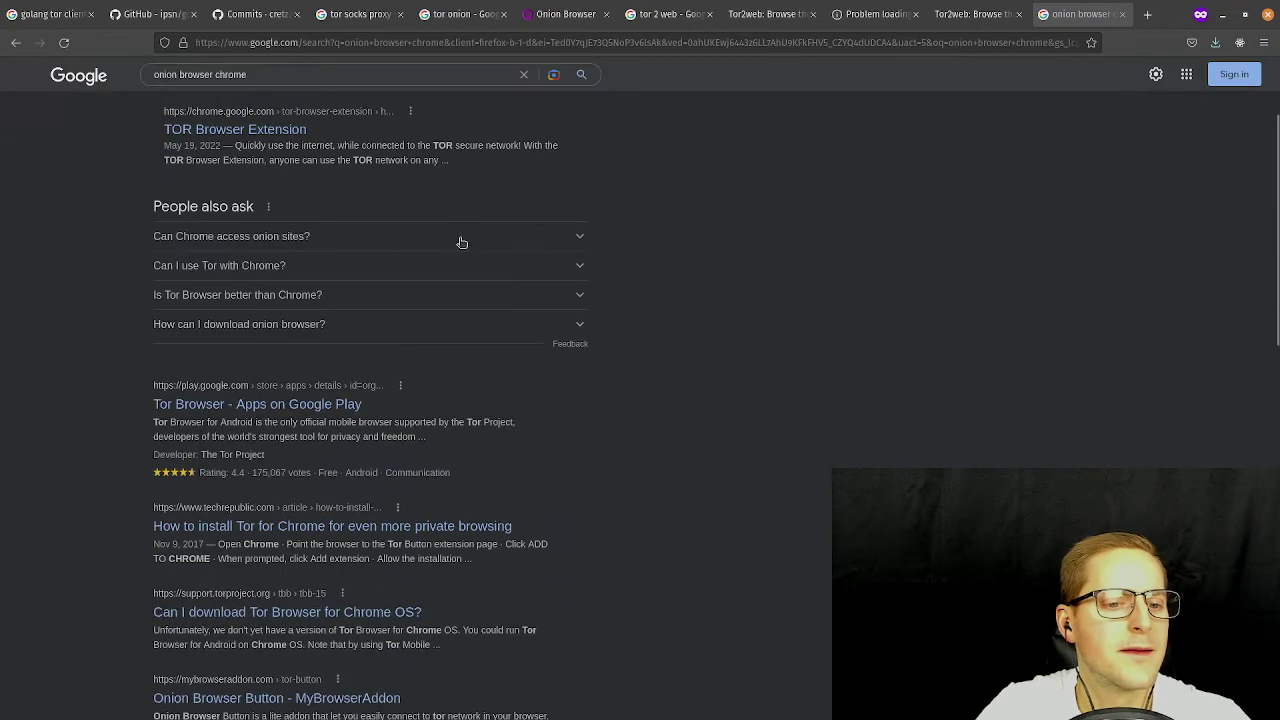
Search Google for "tor browser" instead and look through the results.
{"action": "scroll", "coordinate": [366, 100], "scroll_direction": "up", "scroll_amount": 3}
{"action": "left_click", "coordinate": [363, 93]}
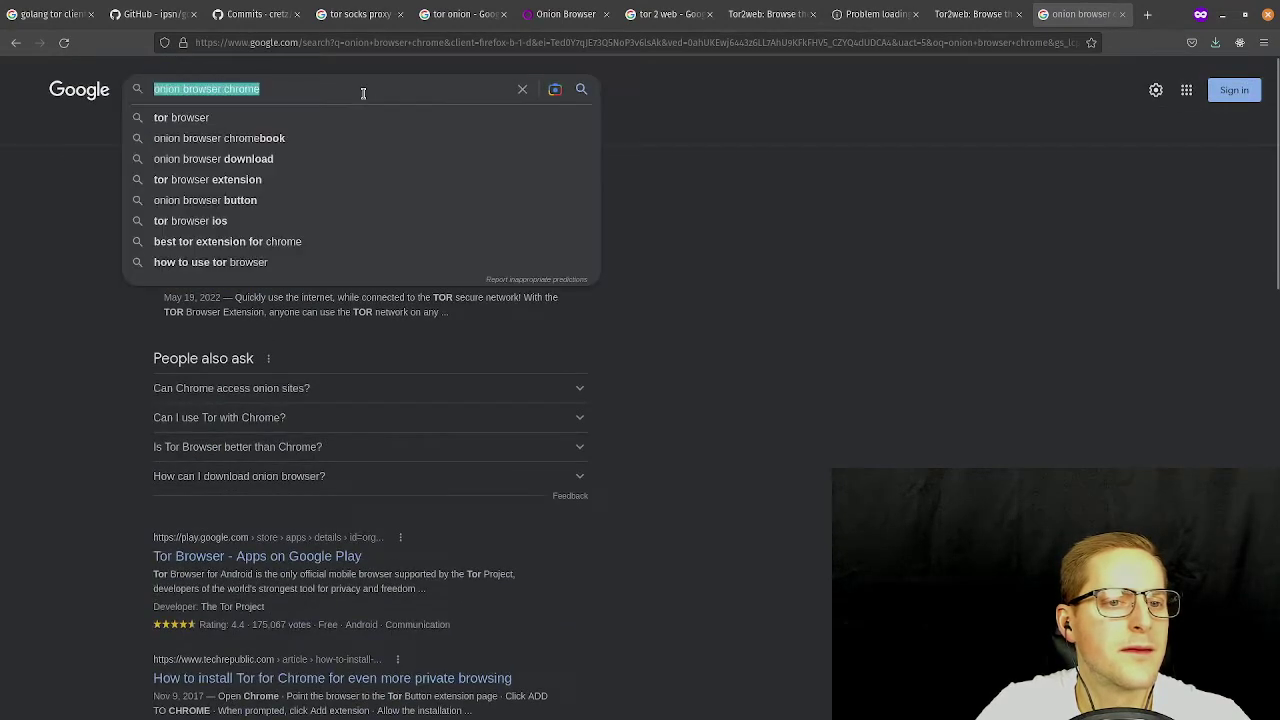
{"action": "type", "text": "tor browser"}
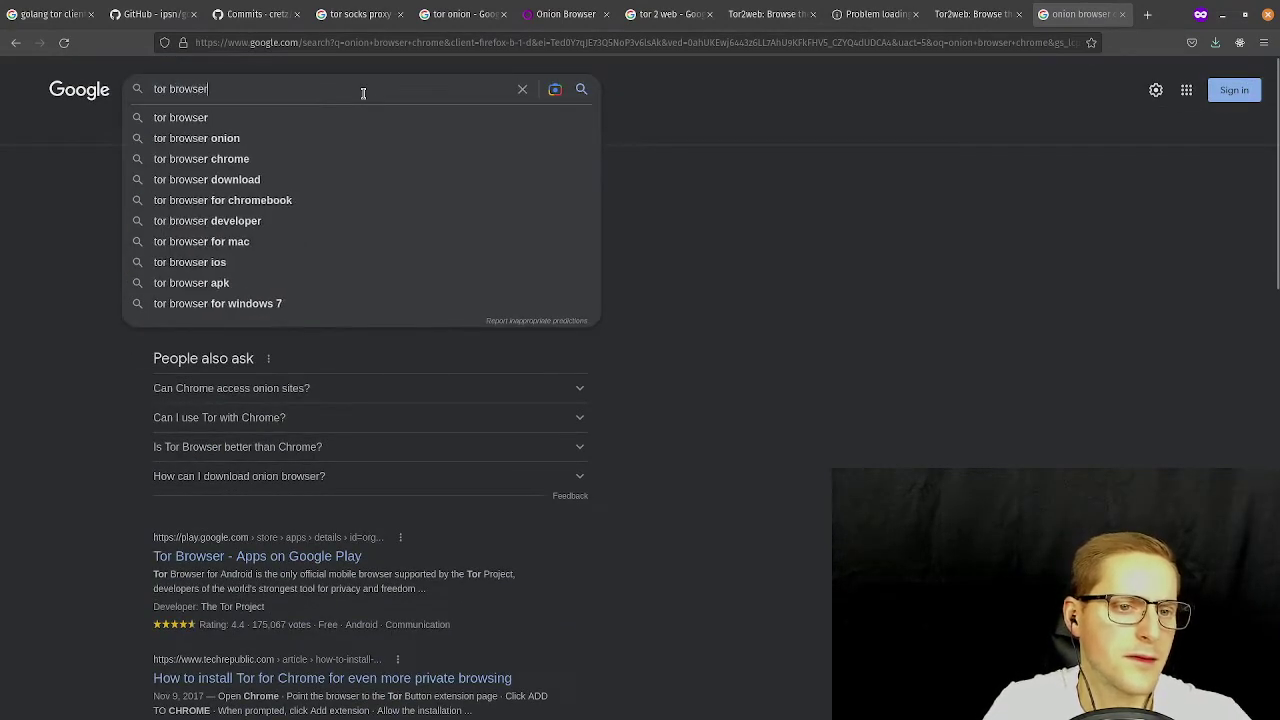
{"action": "key", "text": "Return"}
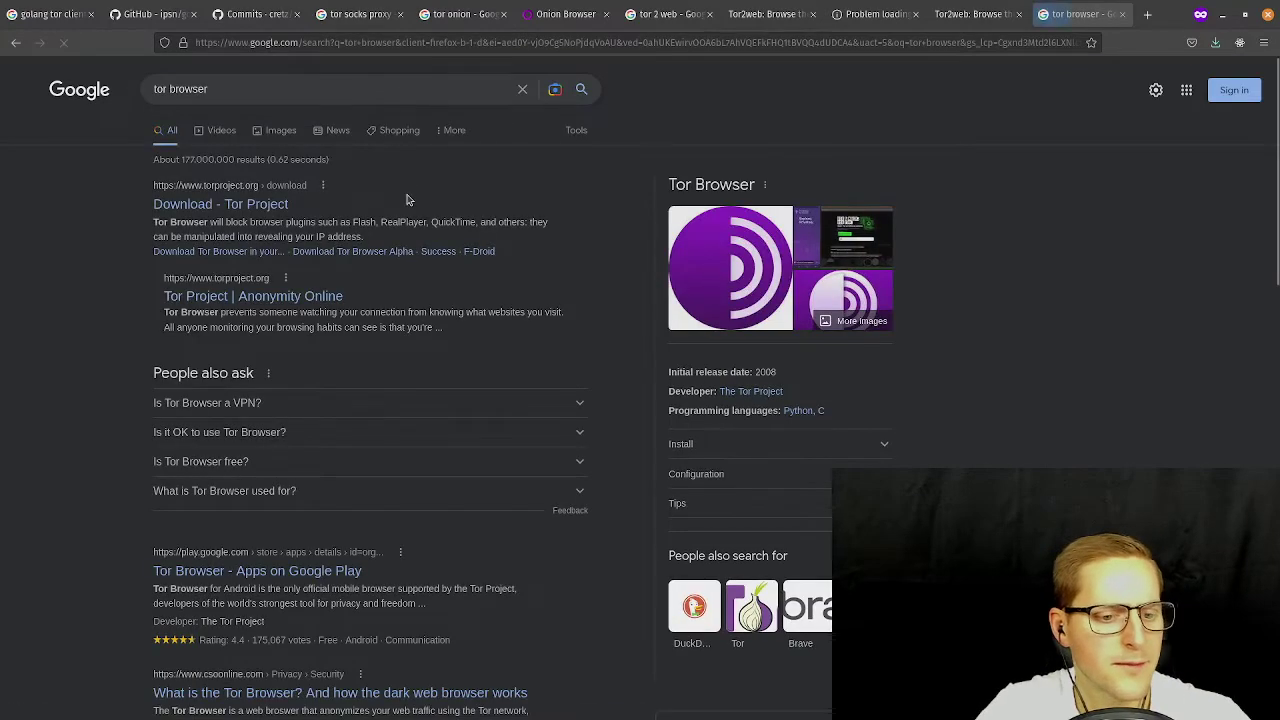
{"action": "scroll", "coordinate": [410, 195], "scroll_direction": "down", "scroll_amount": 4}
{"action": "scroll", "coordinate": [414, 177], "scroll_direction": "down", "scroll_amount": 3}
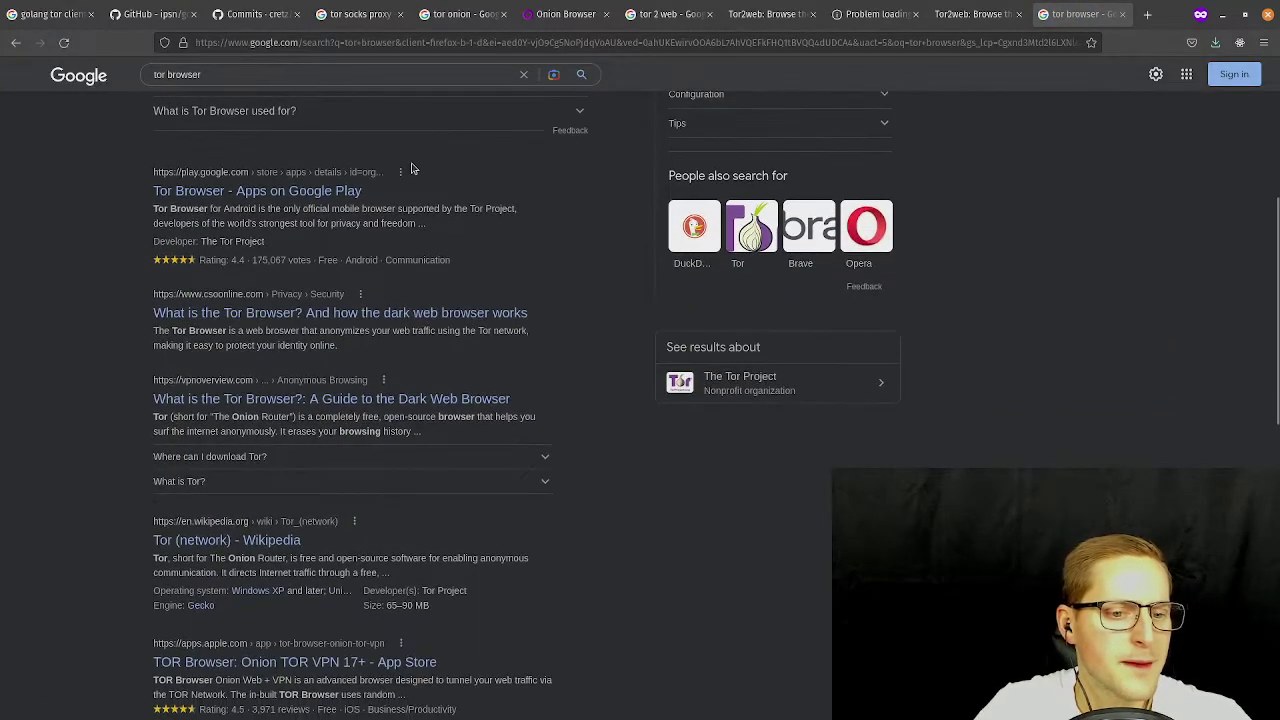
Look through the "tor browser" results and open the Tor Project homepage from them.
{"action": "scroll", "coordinate": [412, 175], "scroll_direction": "down", "scroll_amount": 4}
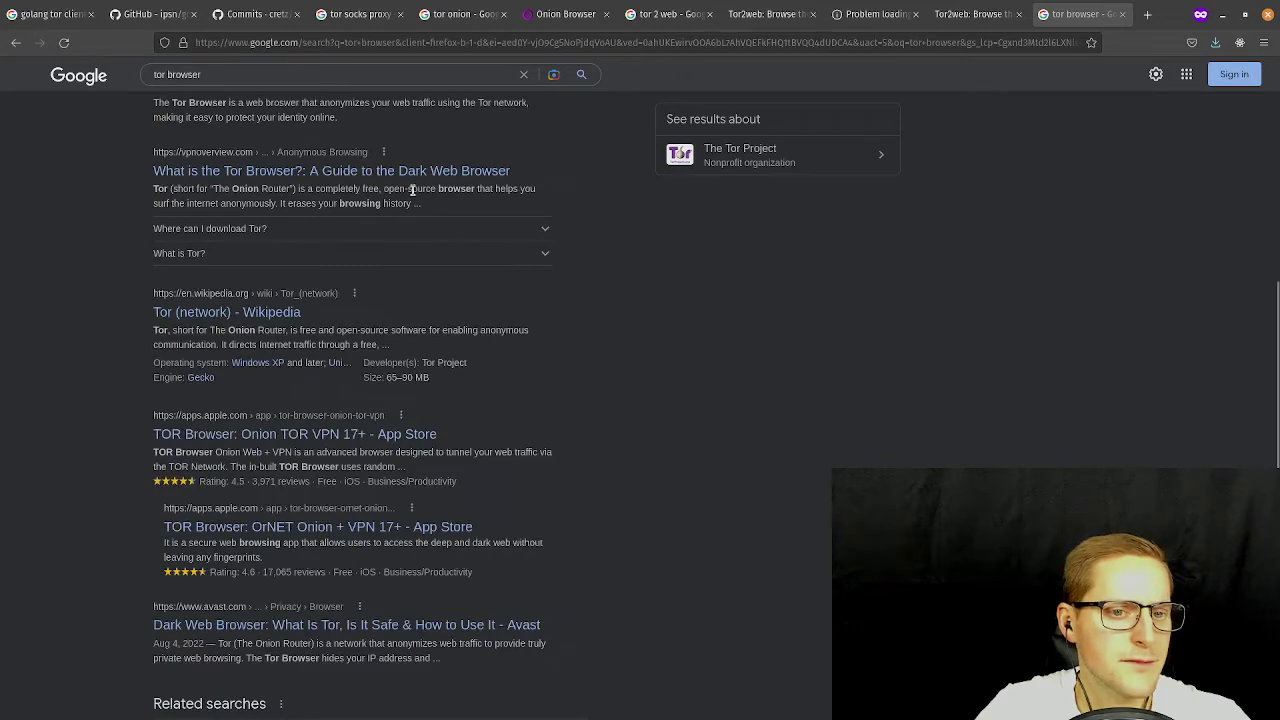
{"action": "scroll", "coordinate": [572, 222], "scroll_direction": "down", "scroll_amount": 3}
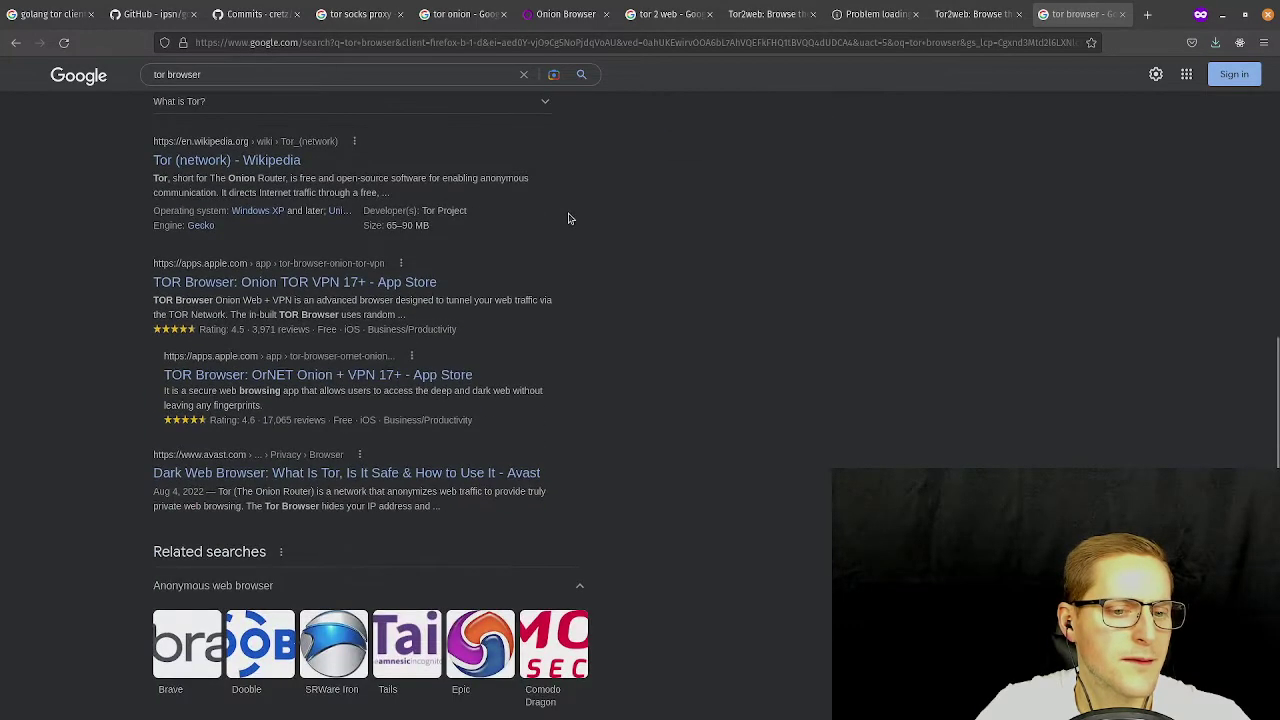
{"action": "scroll", "coordinate": [569, 240], "scroll_direction": "down", "scroll_amount": 5}
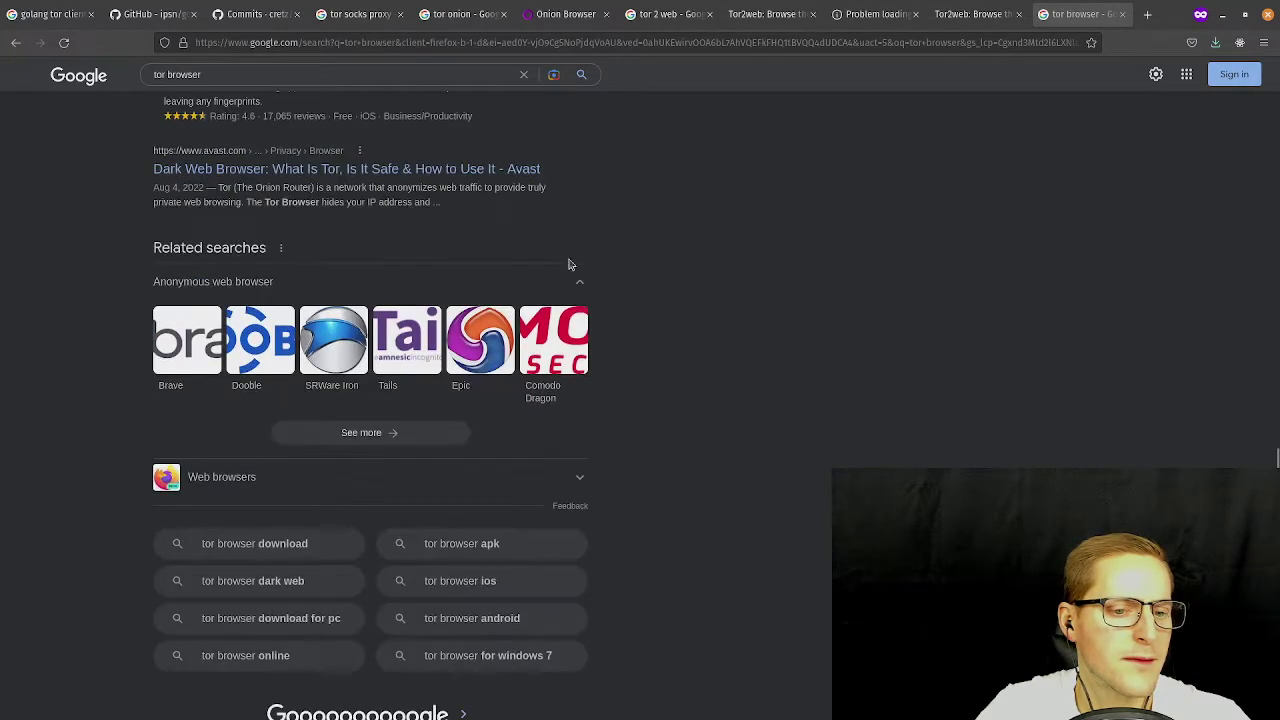
{"action": "scroll", "coordinate": [566, 215], "scroll_direction": "up", "scroll_amount": 15}
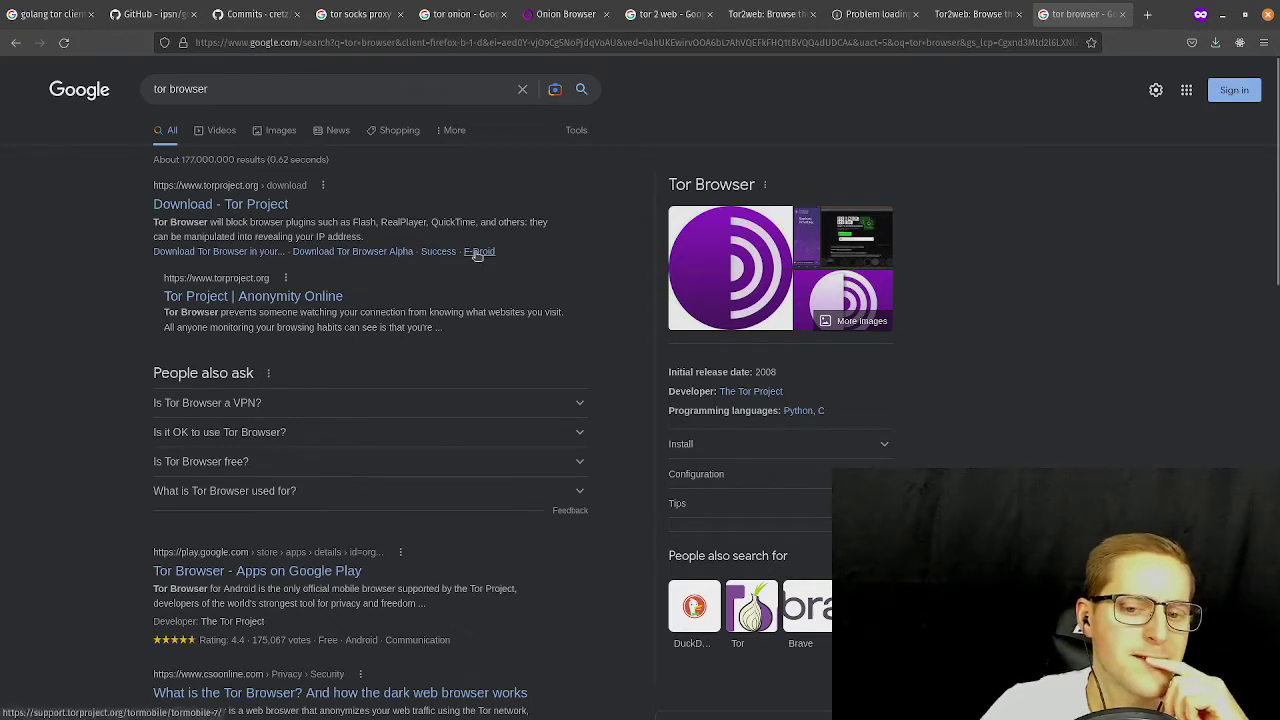
{"action": "left_click", "coordinate": [242, 305]}
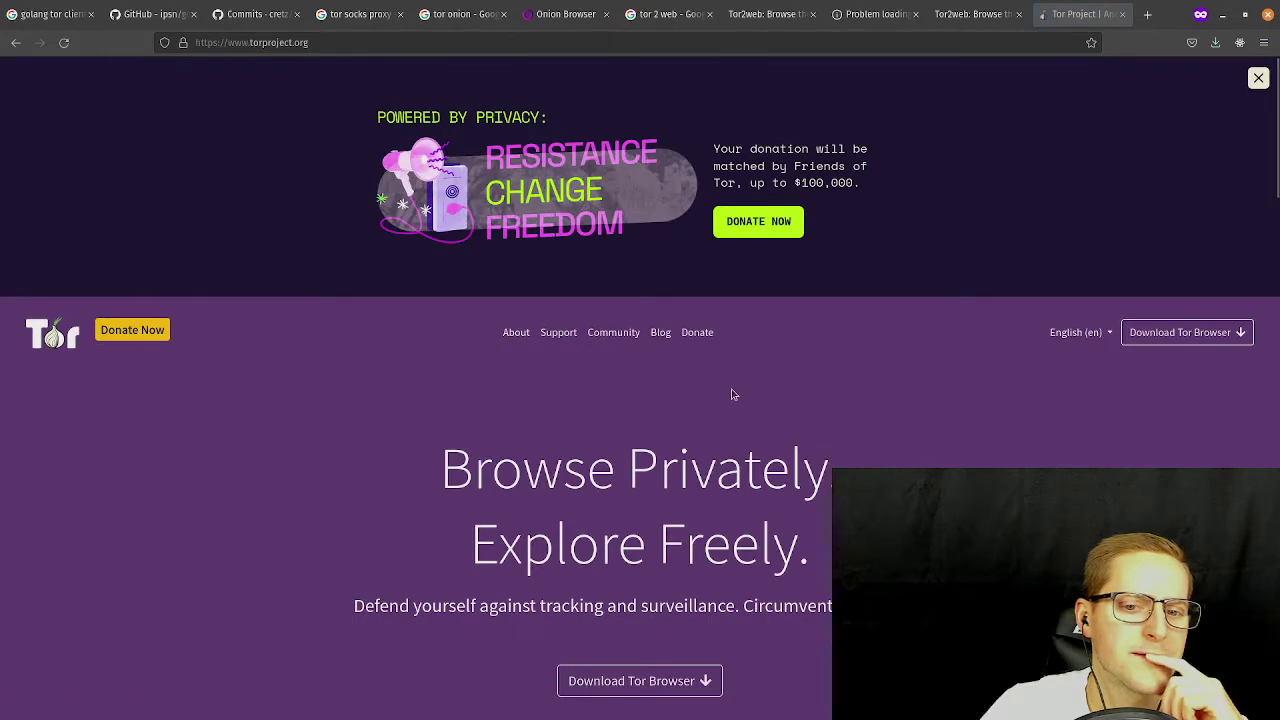
{"action": "scroll", "coordinate": [731, 390], "scroll_direction": "down", "scroll_amount": 3}
{"action": "scroll", "coordinate": [728, 384], "scroll_direction": "up", "scroll_amount": 3}
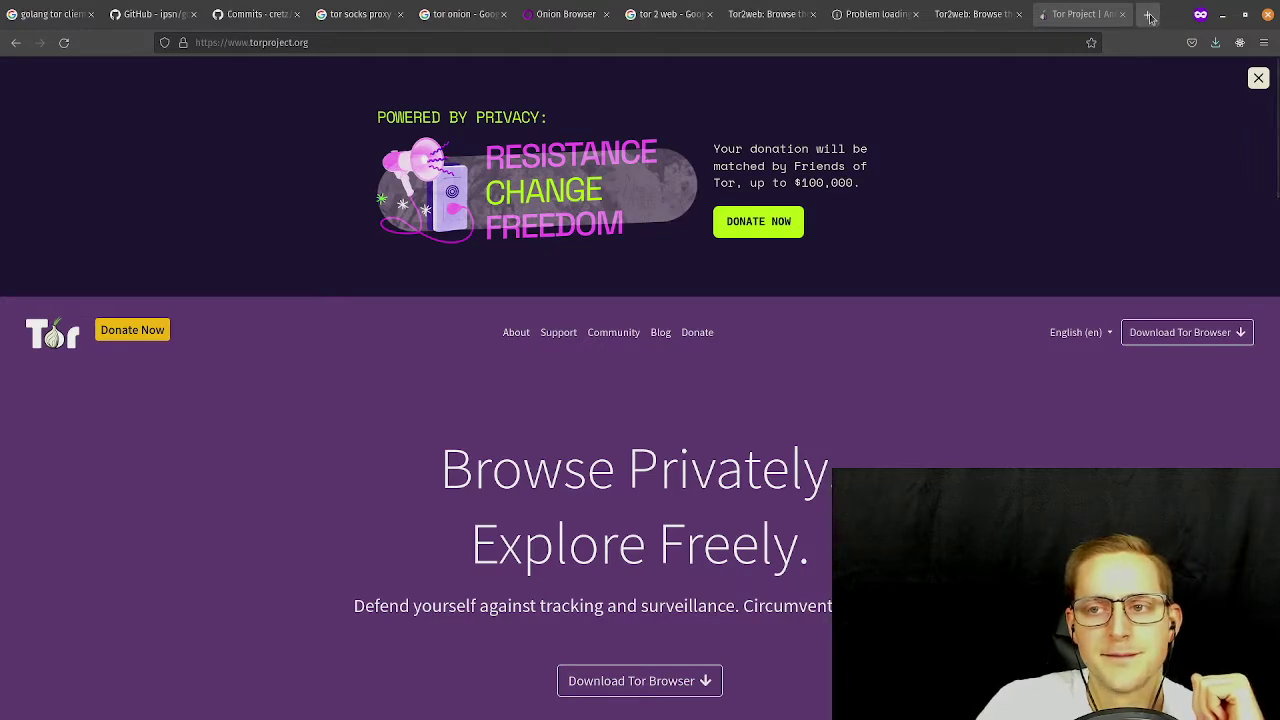
Revisit the Tor2web page with the getting-started instructions and open a new tab.
{"action": "left_click", "coordinate": [975, 14]}
{"action": "left_click", "coordinate": [834, 16]}
{"action": "left_click", "coordinate": [768, 14]}
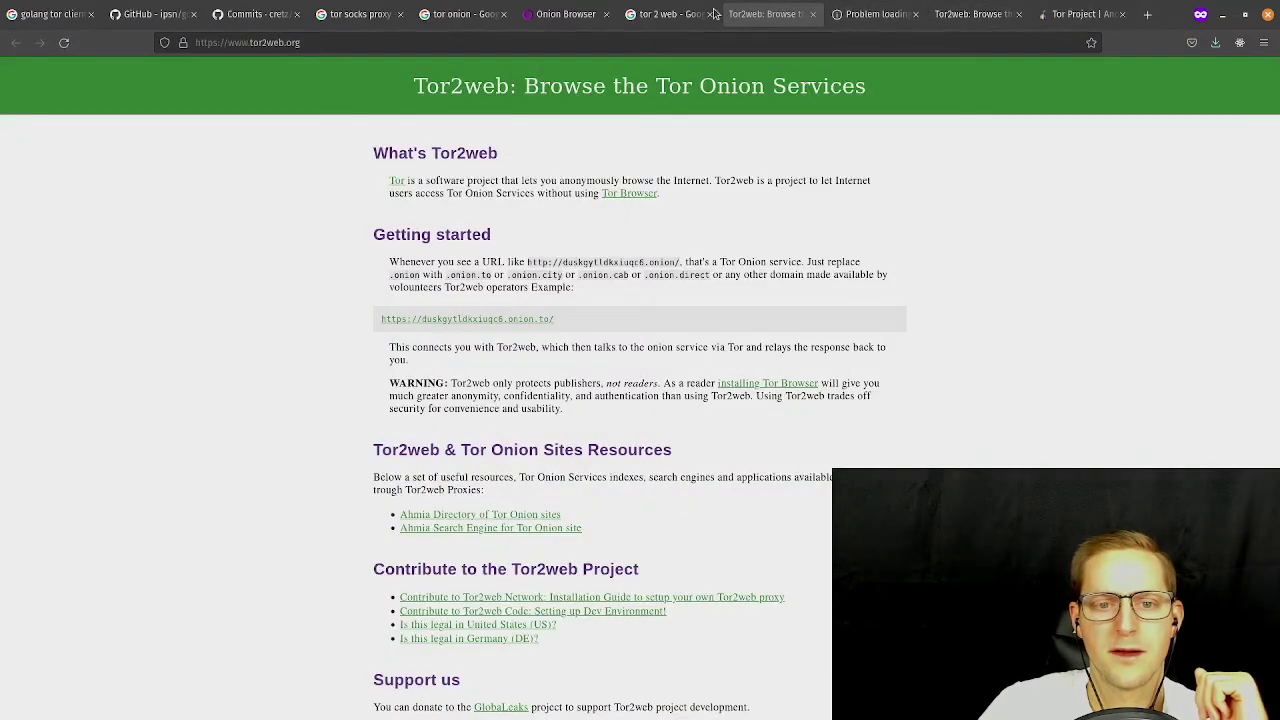
{"action": "left_click", "coordinate": [1142, 14]}
{"action": "type", "text": "t"}
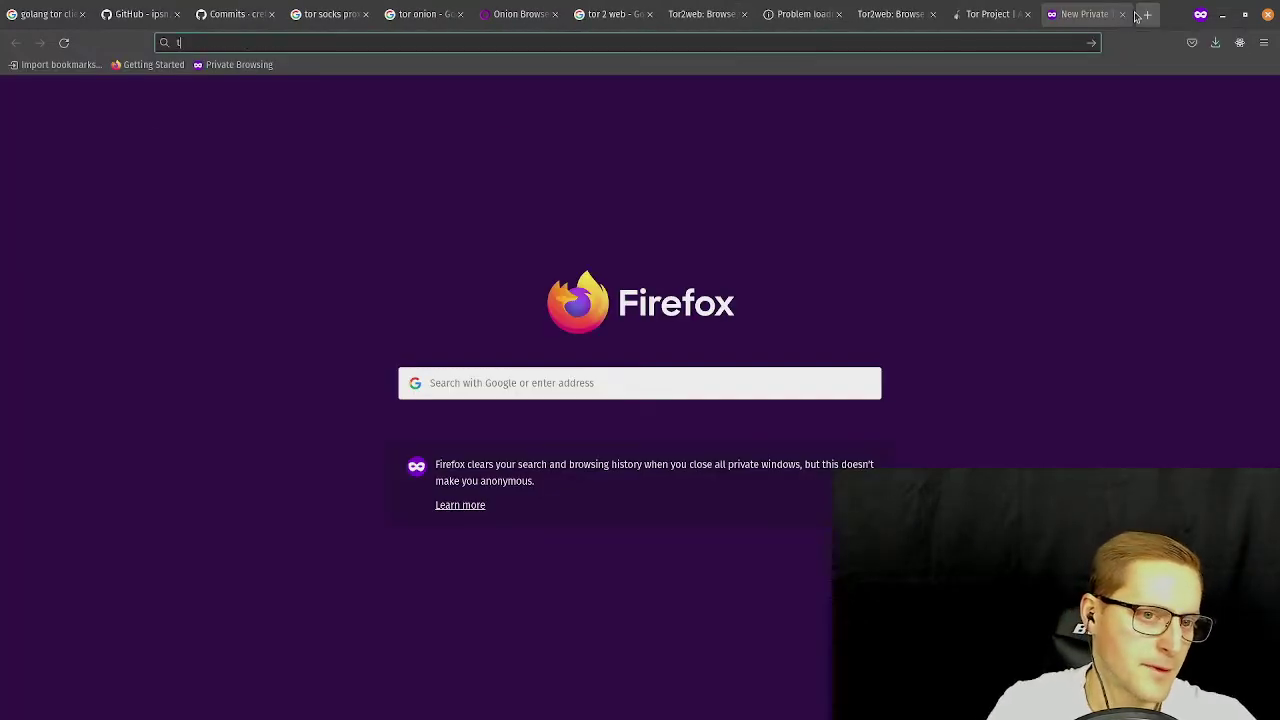
{"action": "type", "text": "or project onion address"}
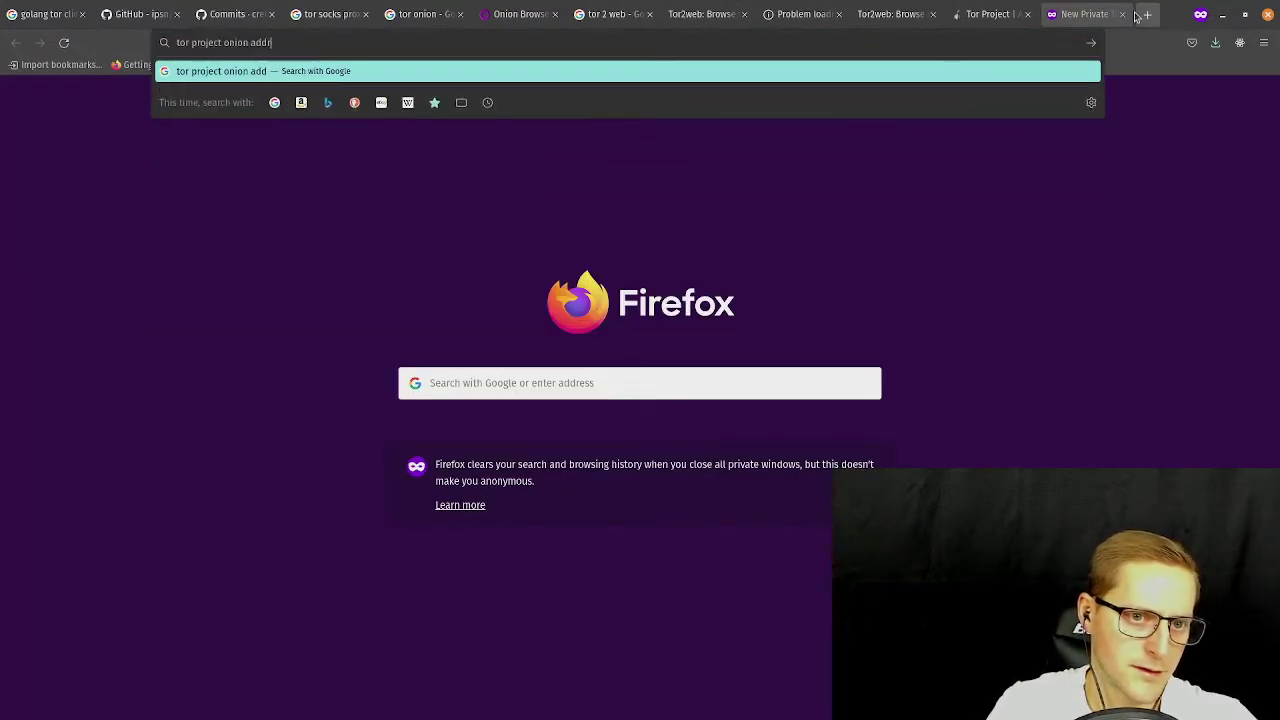
{"action": "key", "text": "BackSpace"}
{"action": "key", "text": "BackSpace"}
{"action": "key", "text": "BackSpace"}
{"action": "key", "text": "BackSpace"}
{"action": "key", "text": "BackSpace"}
{"action": "key", "text": "BackSpace"}
{"action": "key", "text": "BackSpace"}
{"action": "key", "text": "BackSpace"}
{"action": "key", "text": "BackSpace"}
{"action": "key", "text": "BackSpace"}
{"action": "key", "text": "BackSpace"}
{"action": "key", "text": "BackSpace"}
{"action": "key", "text": "BackSpace"}
{"action": "key", "text": "BackSpace"}
{"action": "key", "text": "BackSpace"}
{"action": "key", "text": "BackSpace"}
{"action": "key", "text": "BackSpace"}
{"action": "key", "text": "BackSpace"}
{"action": "key", "text": "BackSpace"}
{"action": "key", "text": "BackSpace"}
{"action": "key", "text": "BackSpace"}
{"action": "key", "text": "BackSpace"}
{"action": "key", "text": "BackSpace"}
{"action": "key", "text": "BackSpace"}
{"action": "key", "text": "BackSpace"}
Search the web for "facebook onion address".
{"action": "type", "text": "fa"}
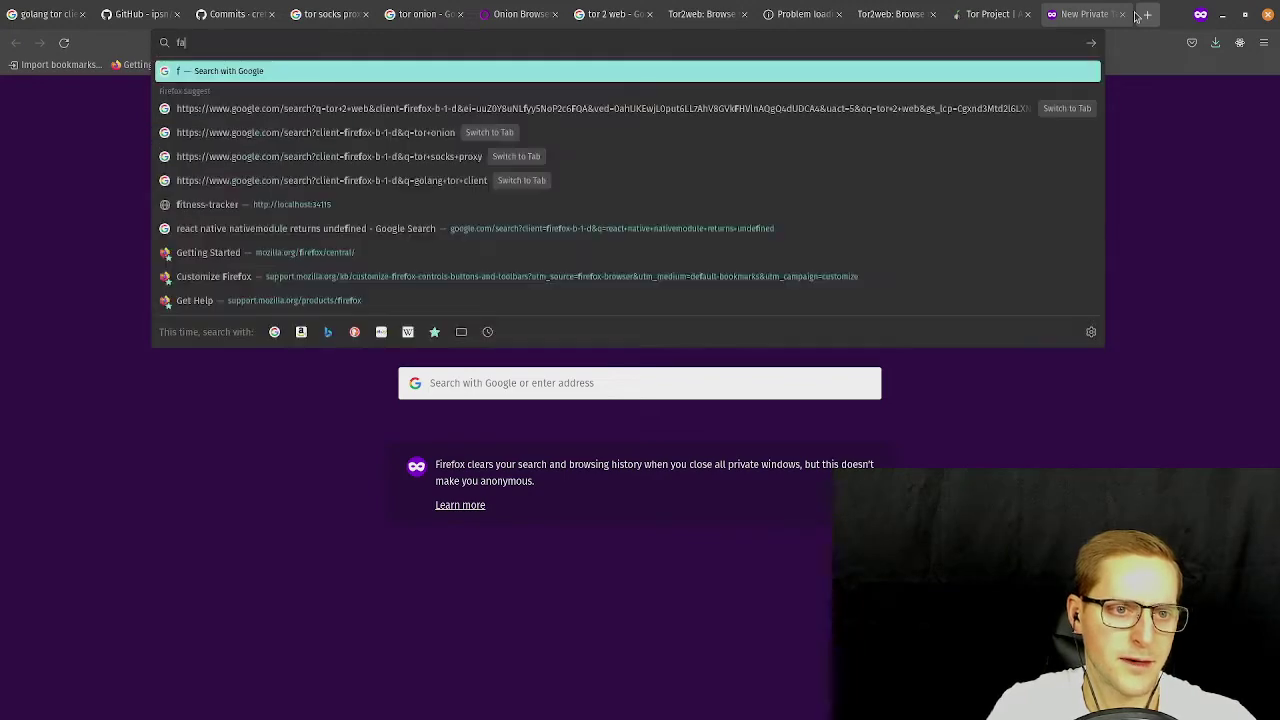
{"action": "type", "text": "cebook onion address"}
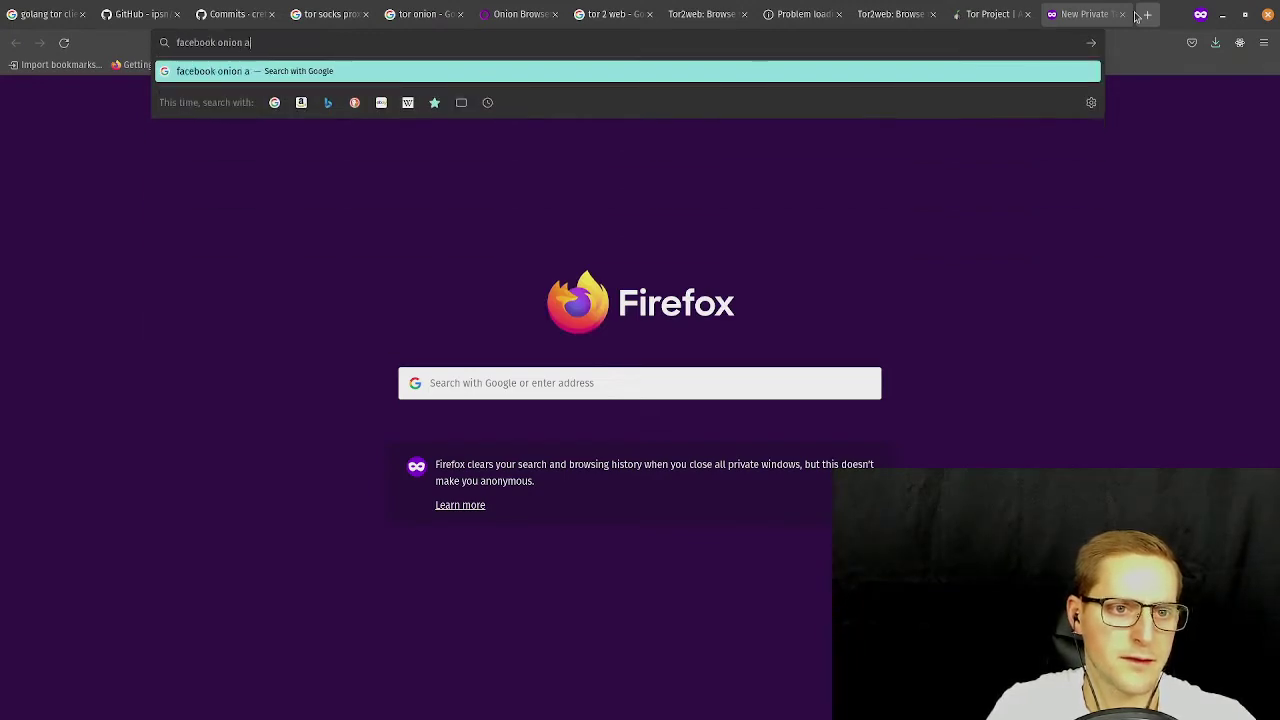
{"action": "key", "text": "Return"}
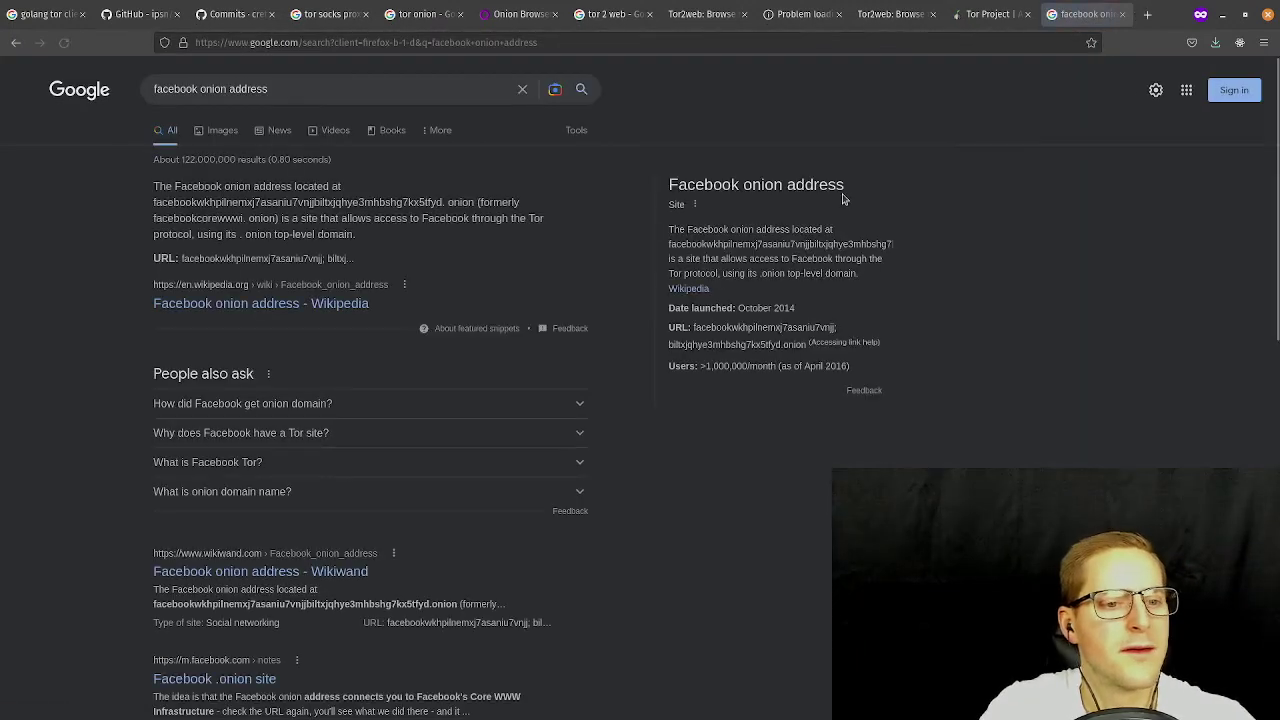
Look through the Facebook onion address results and open the "Facebook over Tor" page.
{"action": "scroll", "coordinate": [470, 368], "scroll_direction": "down", "scroll_amount": 2}
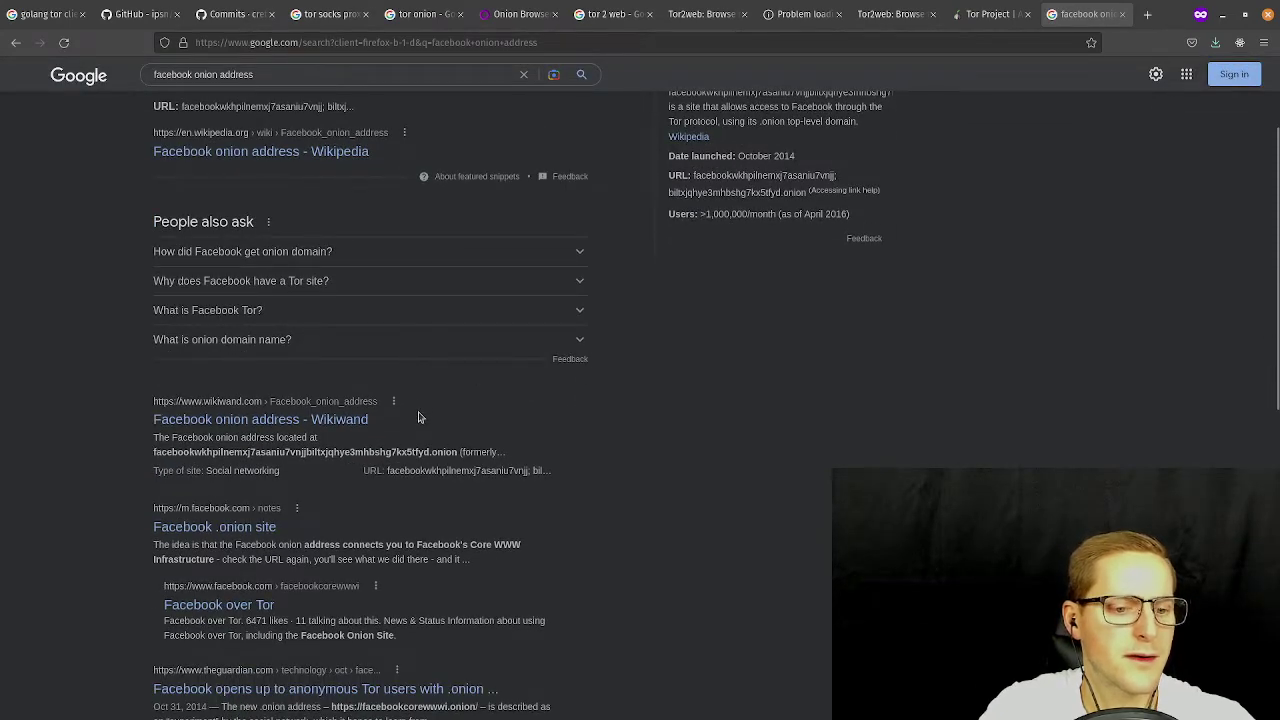
{"action": "scroll", "coordinate": [336, 470], "scroll_direction": "down", "scroll_amount": 1}
{"action": "scroll", "coordinate": [333, 468], "scroll_direction": "down", "scroll_amount": 1}
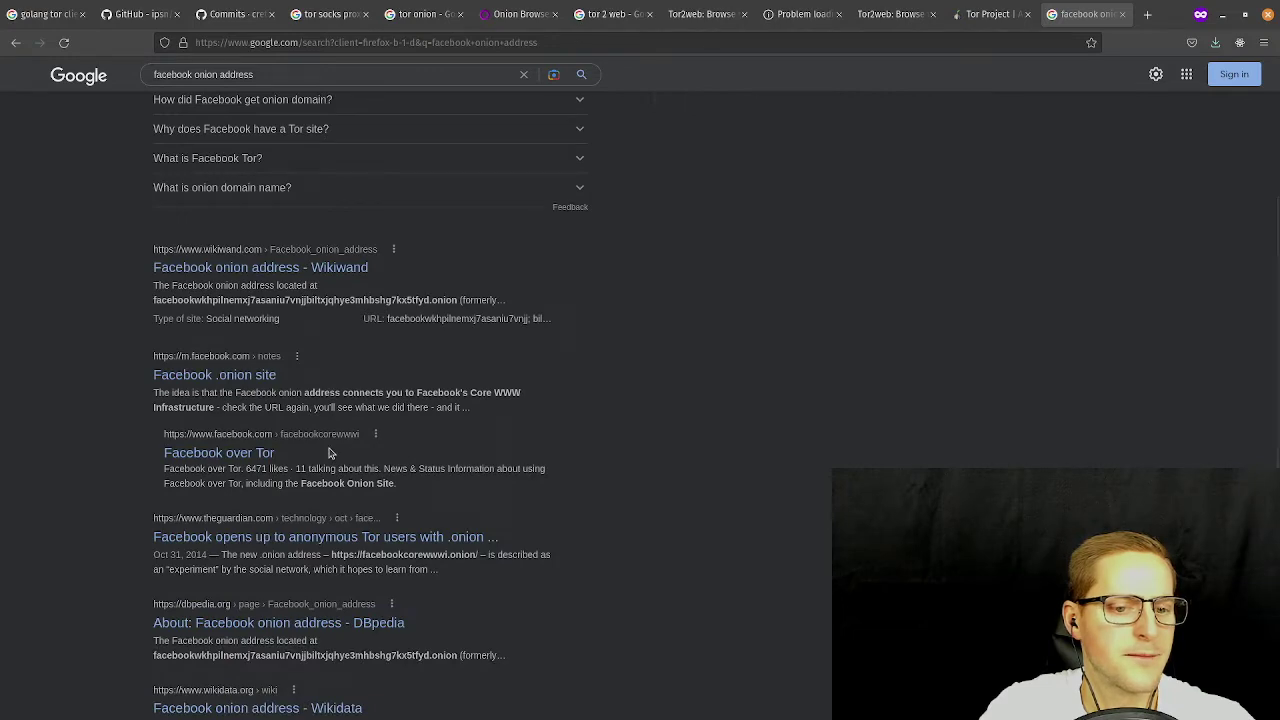
{"action": "left_click", "coordinate": [262, 455]}
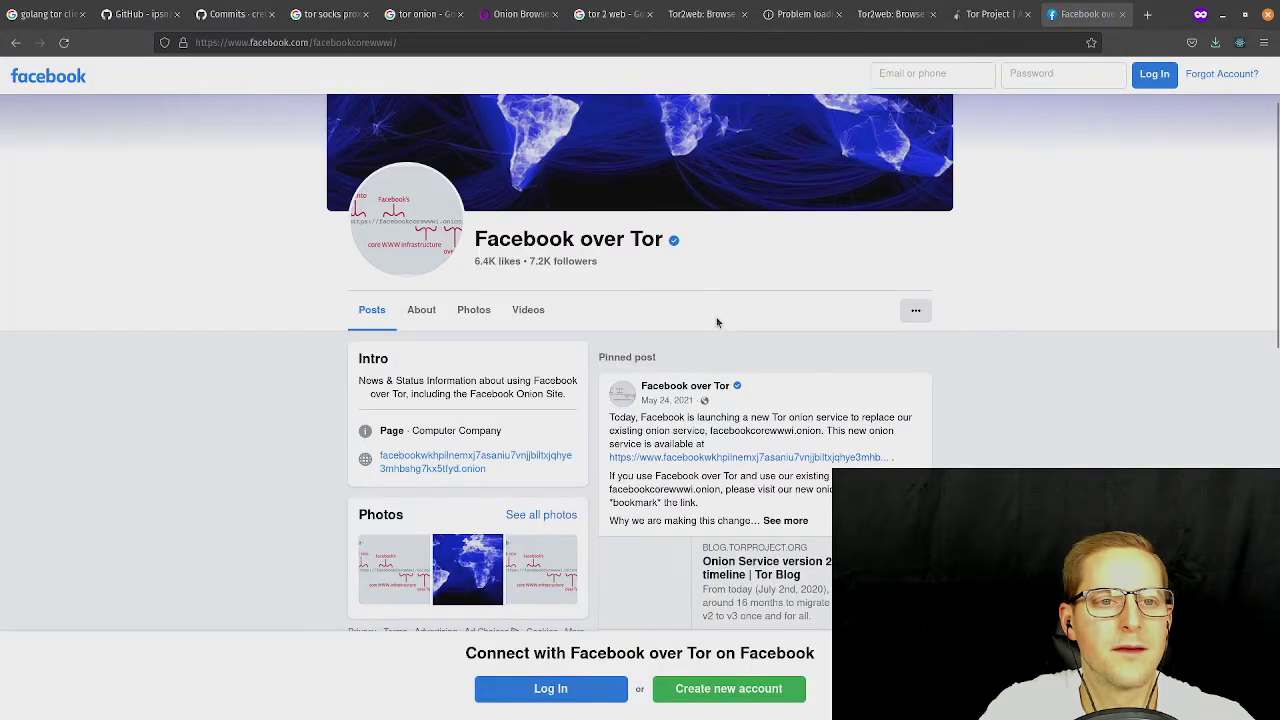
Copy the onion service link from the pinned post on the Facebook over Tor page and close that page's tab.
{"action": "scroll", "coordinate": [937, 326], "scroll_direction": "down", "scroll_amount": 1}
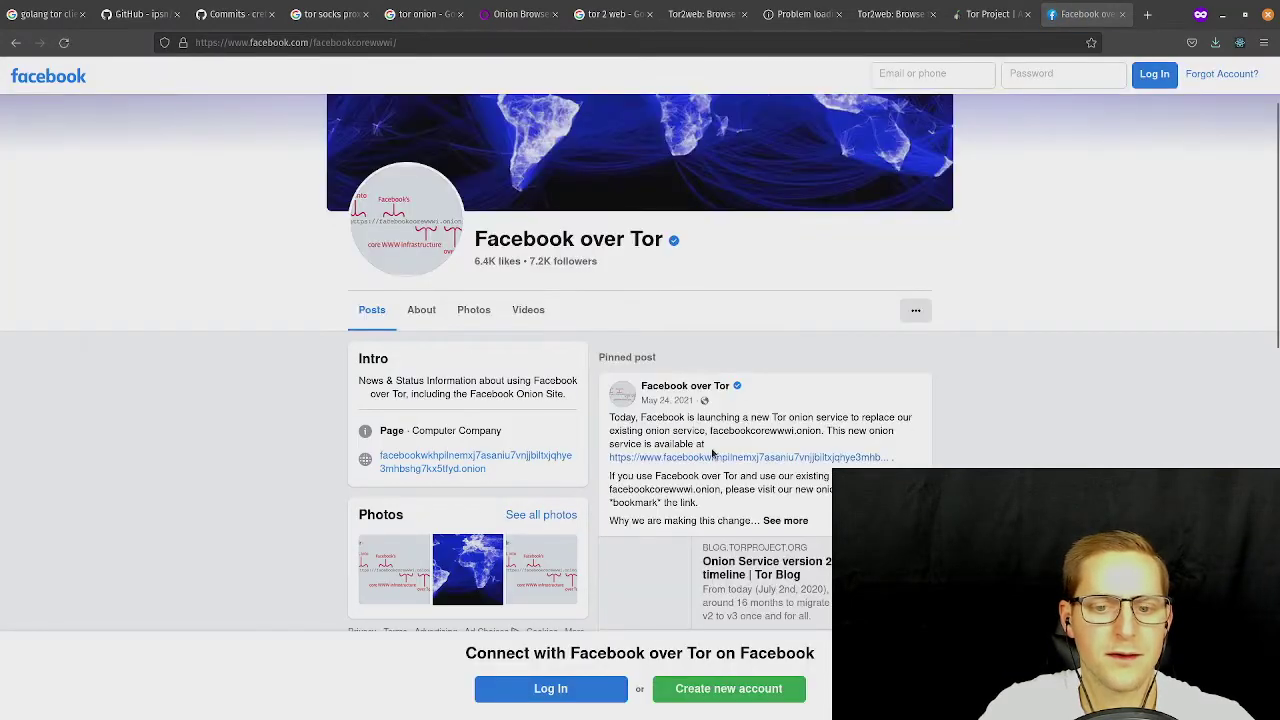
{"action": "right_click", "coordinate": [713, 455]}
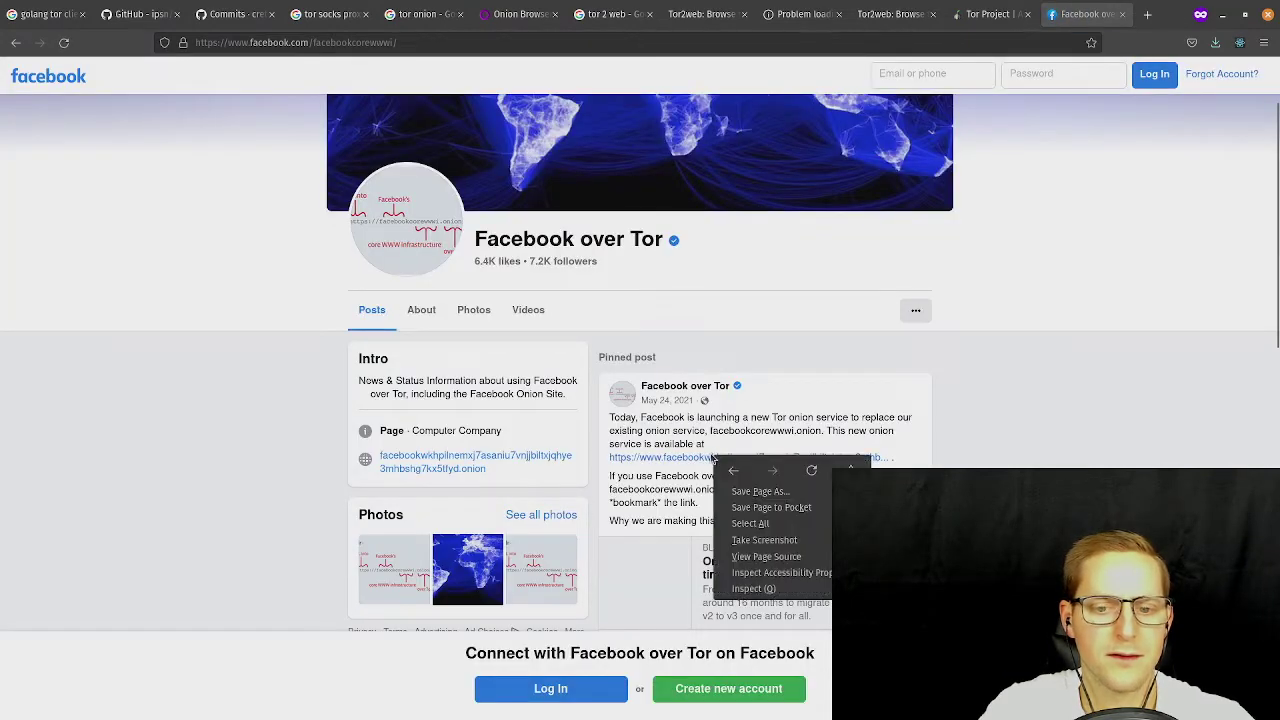
{"action": "right_click", "coordinate": [713, 458]}
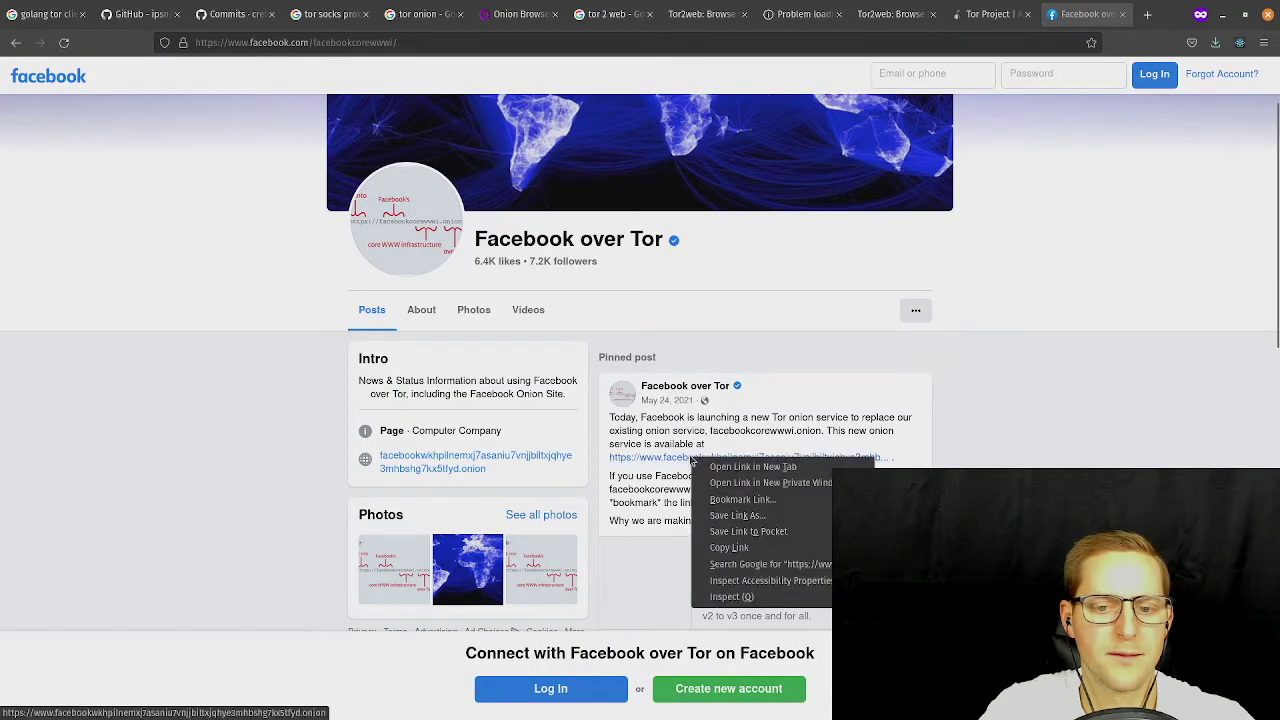
{"action": "left_click", "coordinate": [729, 547]}
{"action": "left_click", "coordinate": [1122, 14]}
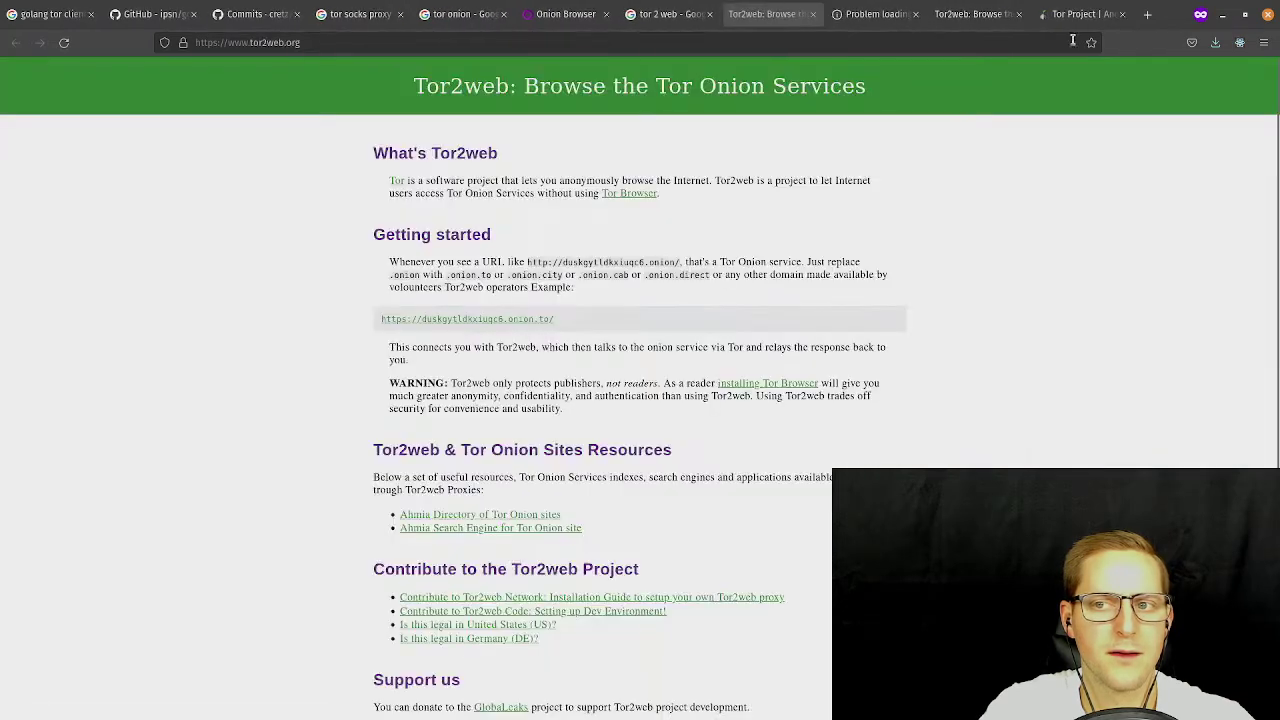
Try the copied Facebook onion link as the address in a new tab, and clear it again.
{"action": "left_click", "coordinate": [1147, 14]}
{"action": "key", "text": "ctrl+v"}
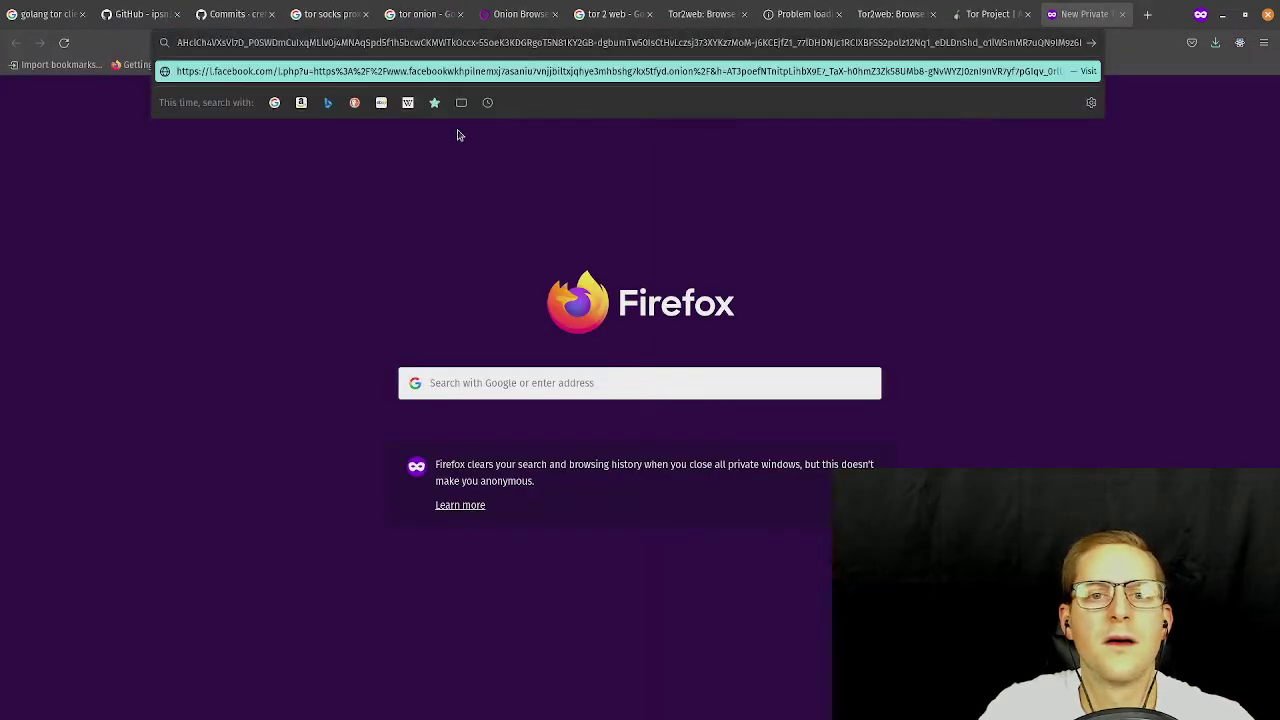
{"action": "key", "text": "ctrl+a"}
{"action": "key", "text": "BackSpace"}
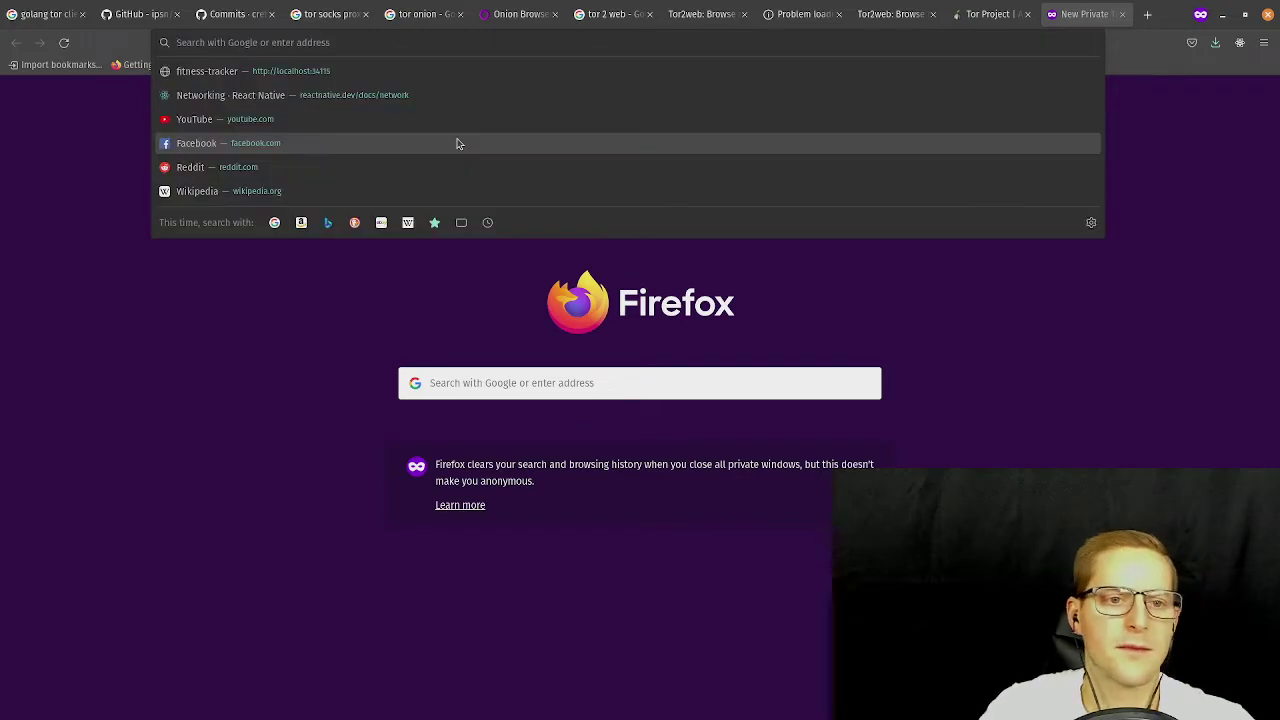
Check the open Tor Project and Tor2web tabs and close the "Problem loading" tab.
{"action": "left_click", "coordinate": [1176, 217]}
{"action": "left_click", "coordinate": [1000, 16]}
{"action": "key", "text": "ctrl+Tab"}
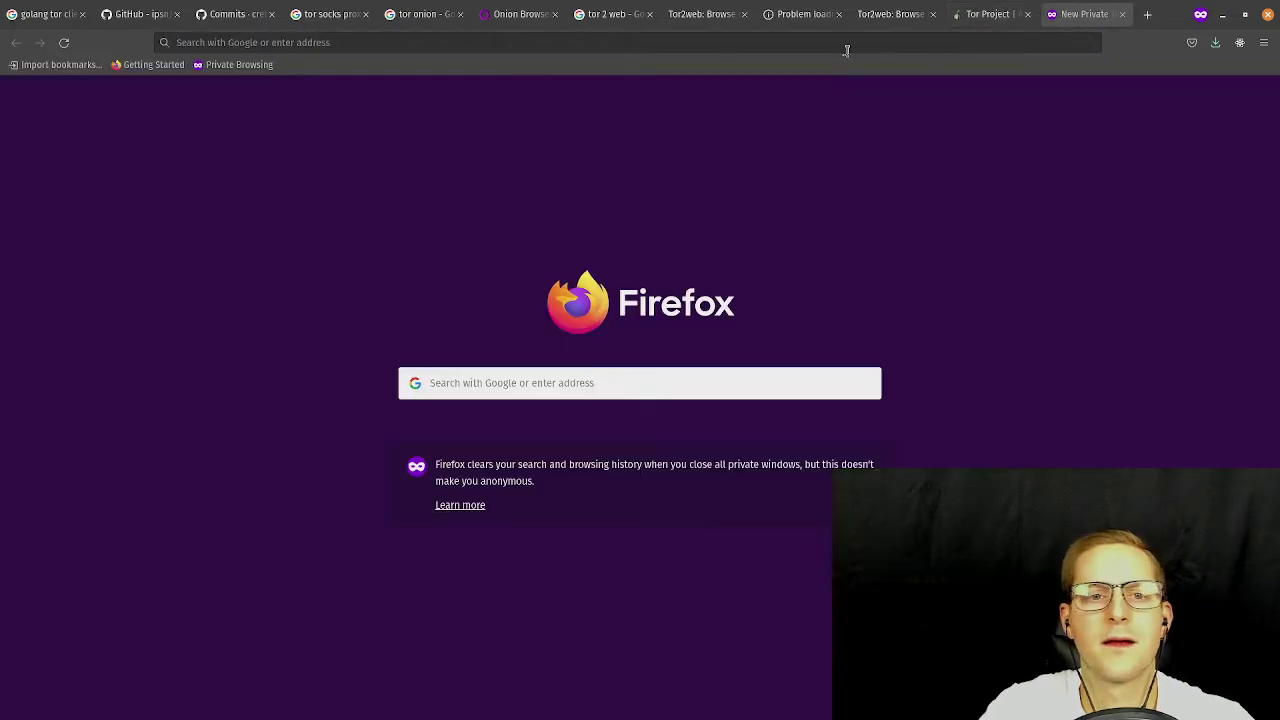
{"action": "left_click", "coordinate": [900, 14]}
{"action": "left_click", "coordinate": [985, 15]}
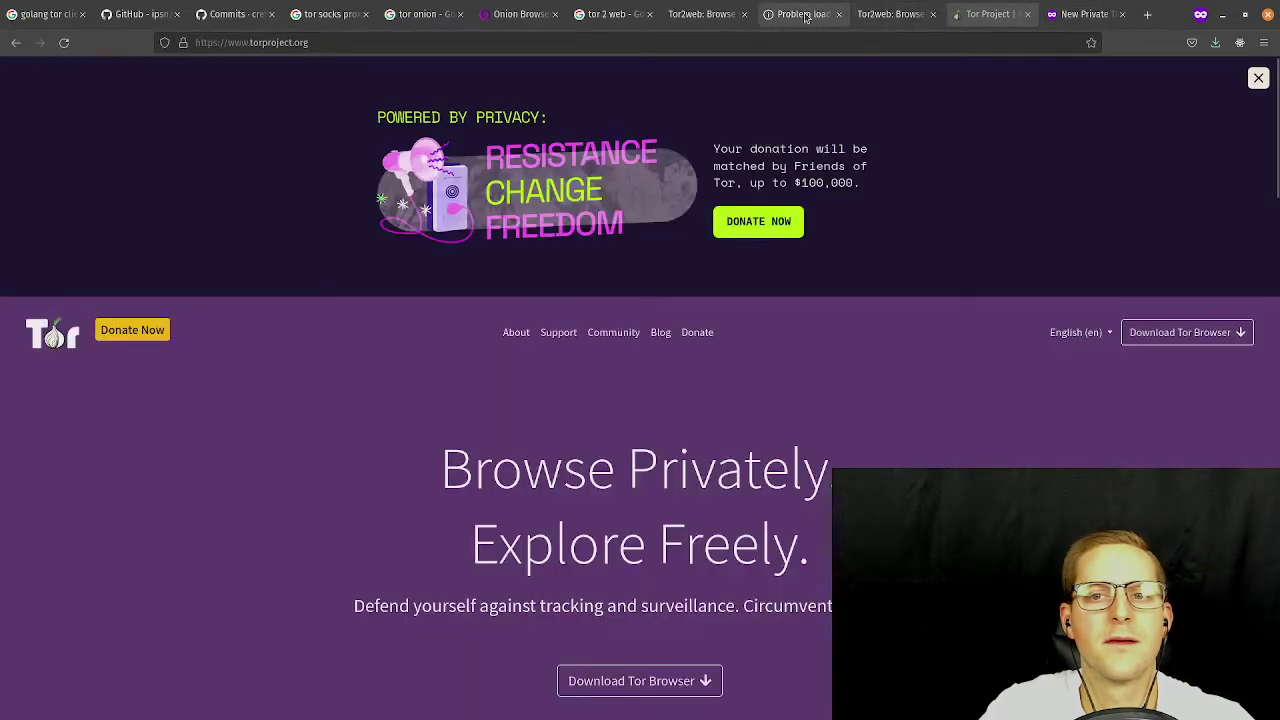
{"action": "left_click", "coordinate": [835, 15]}
{"action": "left_click", "coordinate": [838, 14]}
Search the web for "tor project onion address" in another new tab.
{"action": "left_click", "coordinate": [1055, 14]}
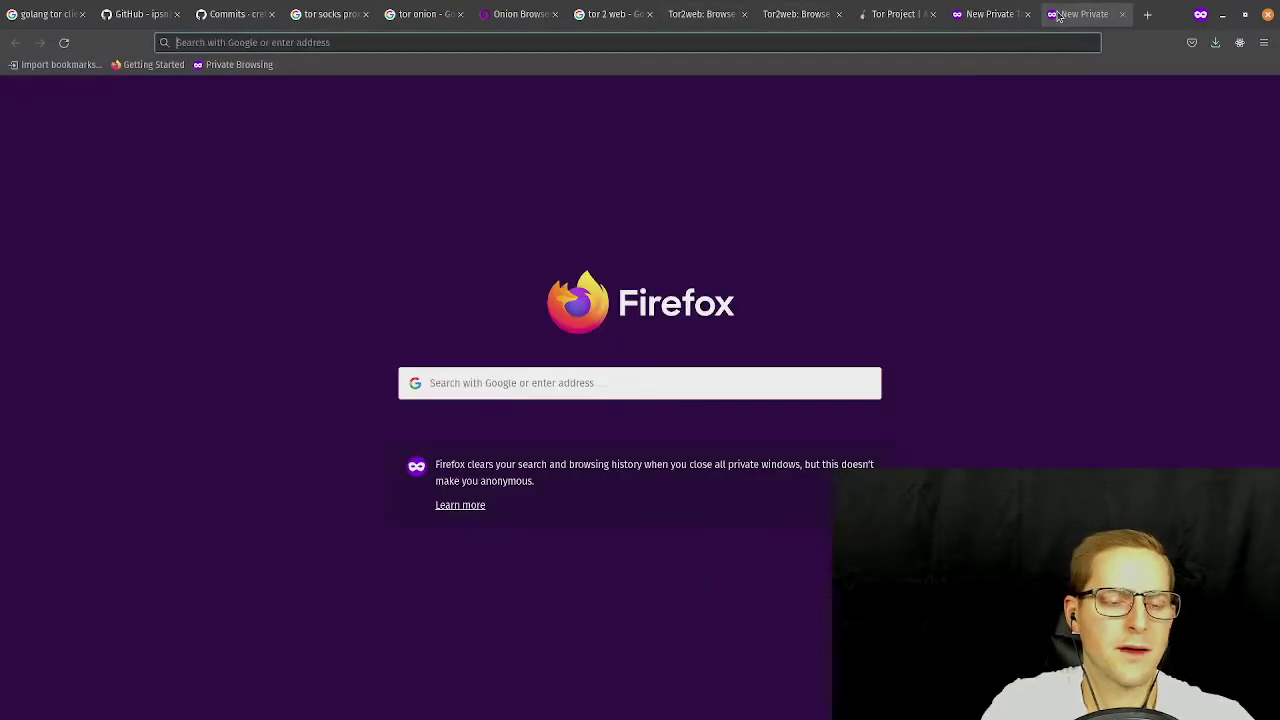
{"action": "type", "text": "t"}
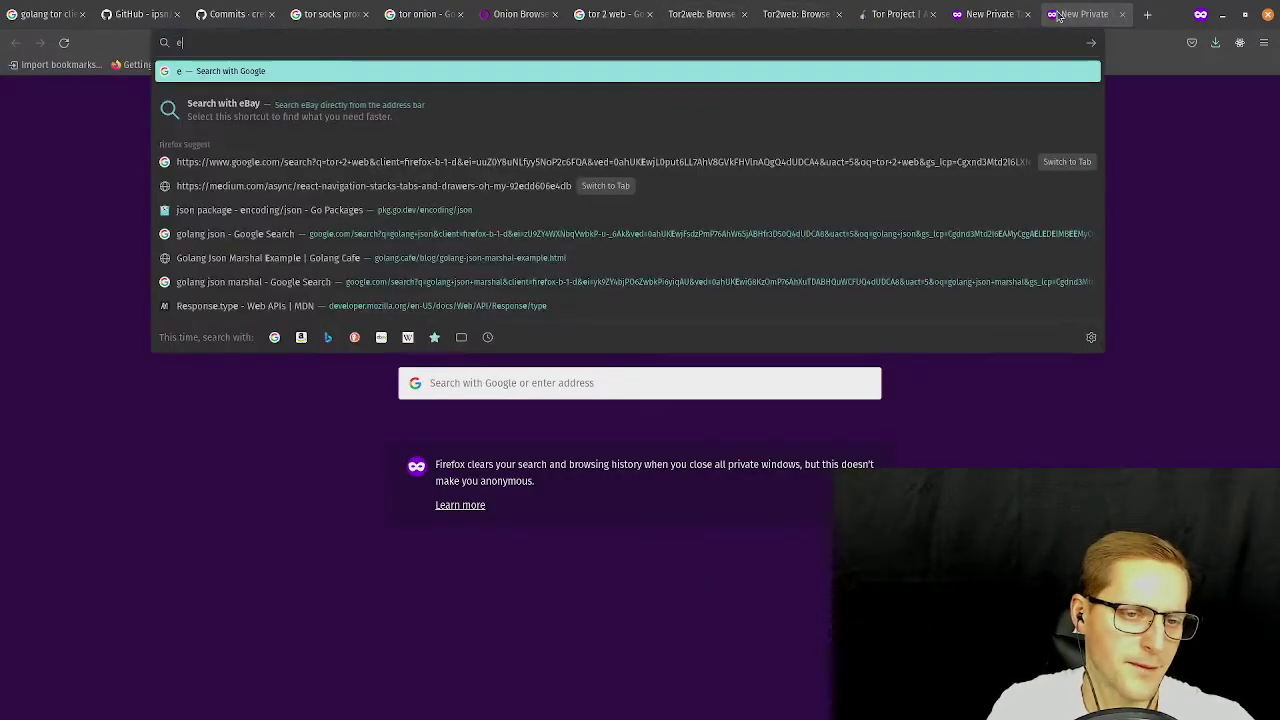
{"action": "key", "text": "BackSpace"}
{"action": "type", "text": "tor pr"}
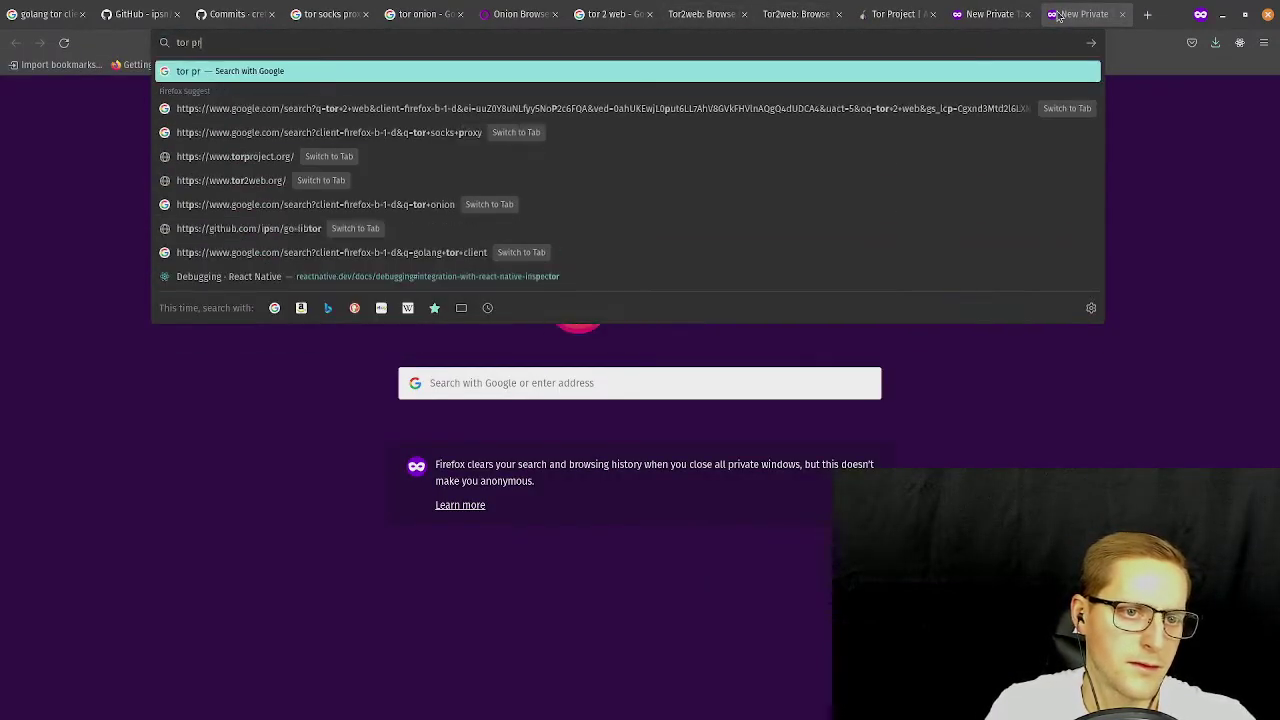
{"action": "type", "text": "oject onion address"}
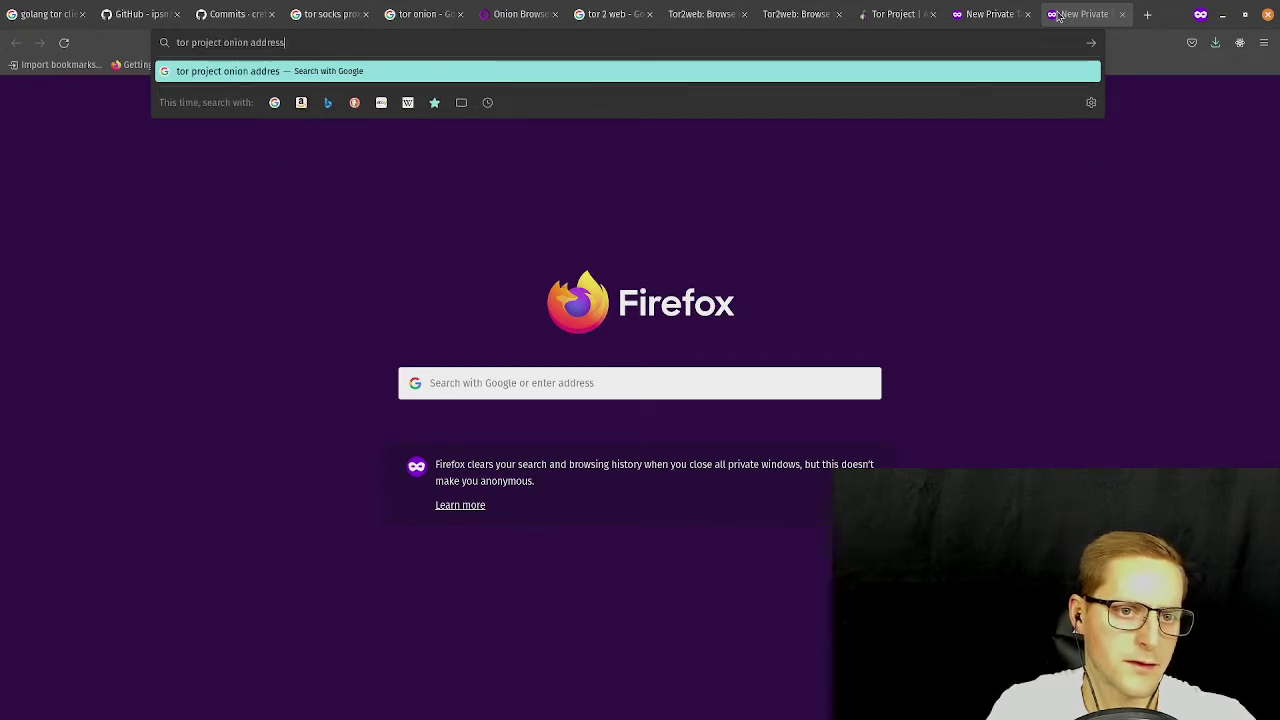
{"action": "key", "text": "Return"}
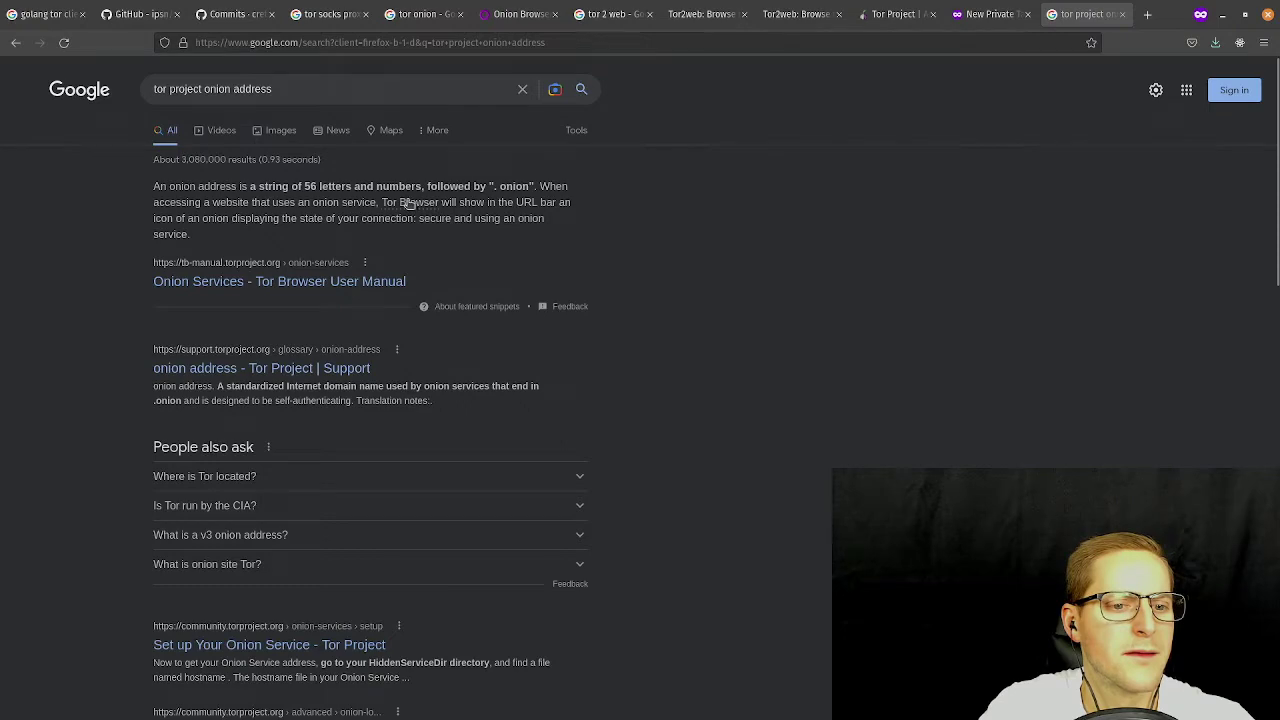
Open the Tor Project support glossary entry on "onion address" from the results and look for an example address.
{"action": "scroll", "coordinate": [408, 203], "scroll_direction": "down", "scroll_amount": 2}
{"action": "left_click", "coordinate": [354, 289]}
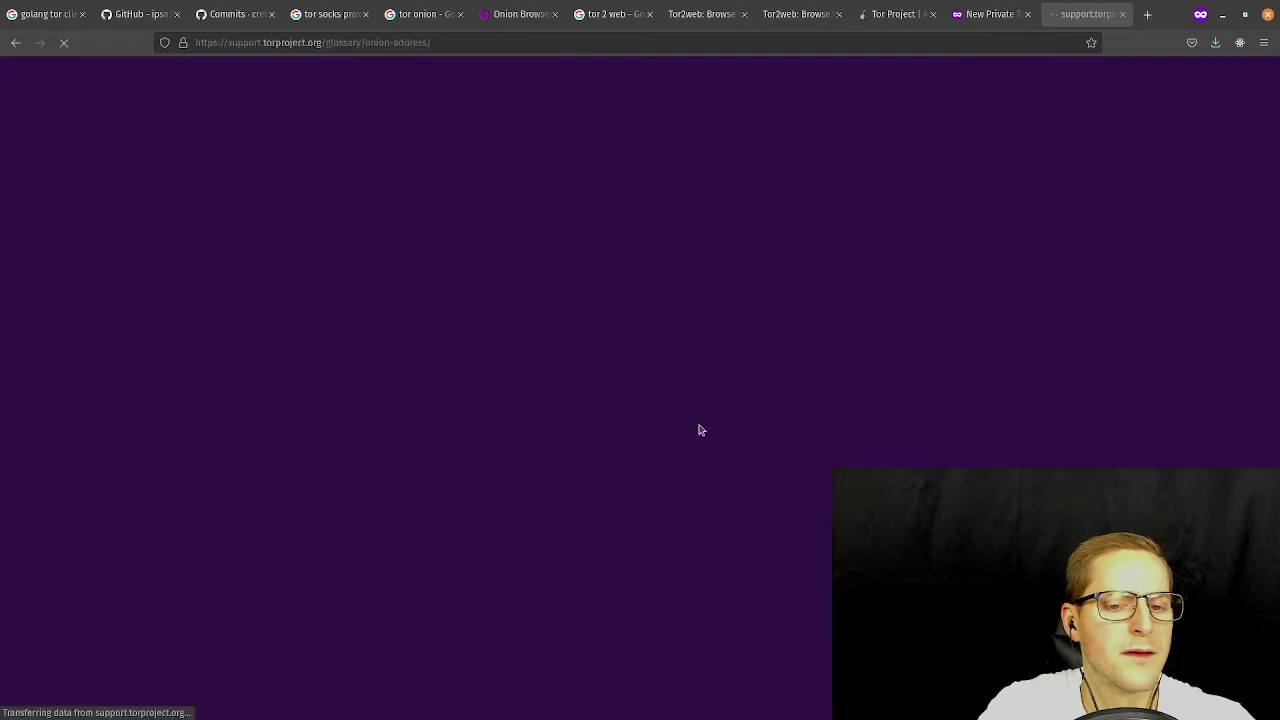
{"action": "scroll", "coordinate": [760, 345], "scroll_direction": "down", "scroll_amount": 2}
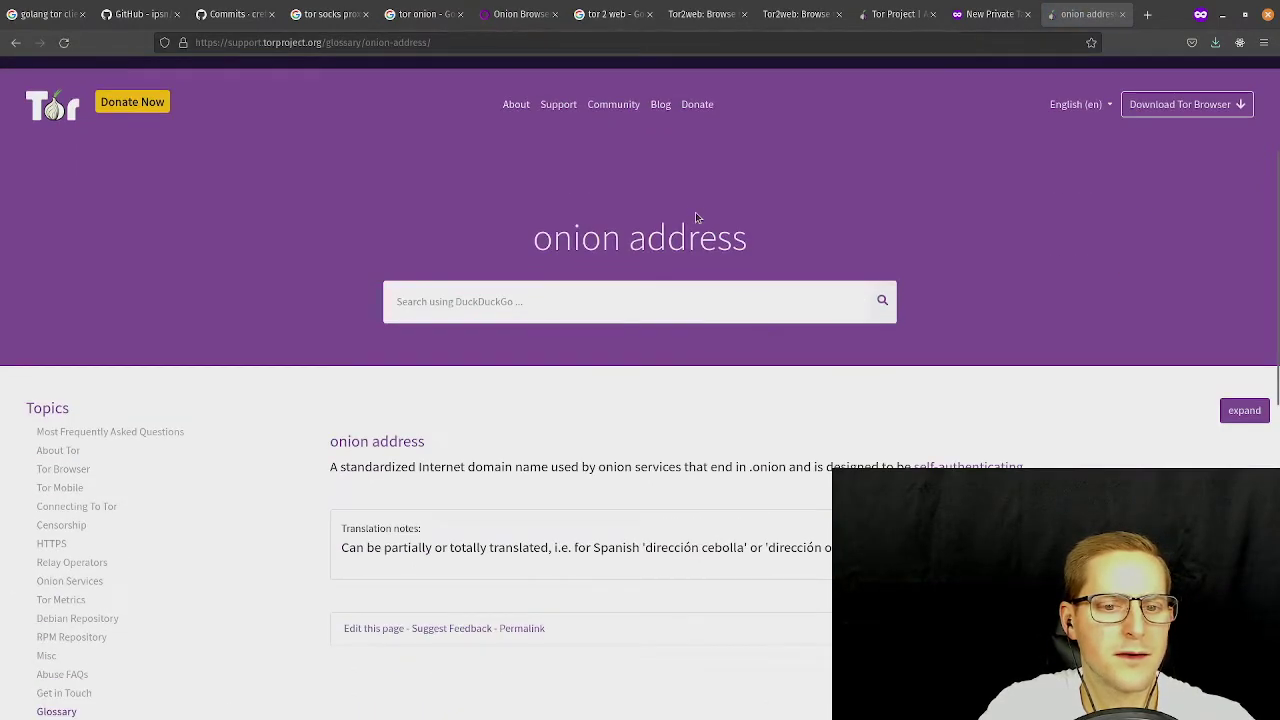
{"action": "scroll", "coordinate": [697, 216], "scroll_direction": "down", "scroll_amount": 3}
{"action": "scroll", "coordinate": [680, 235], "scroll_direction": "up", "scroll_amount": 5}
{"action": "scroll", "coordinate": [665, 250], "scroll_direction": "down", "scroll_amount": 4}
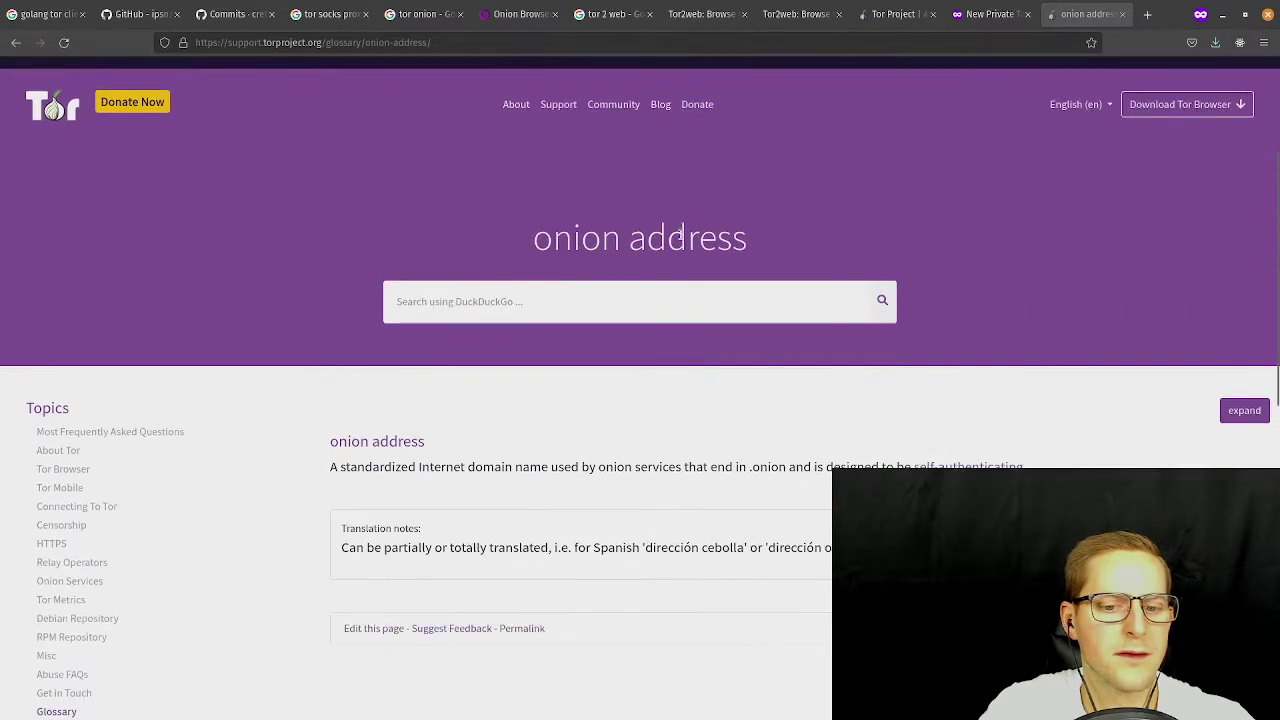
Return to the search results, skim them, and search Google for "facebook onion address" instead.
{"action": "left_click", "coordinate": [16, 42]}
{"action": "scroll", "coordinate": [490, 345], "scroll_direction": "down", "scroll_amount": 2}
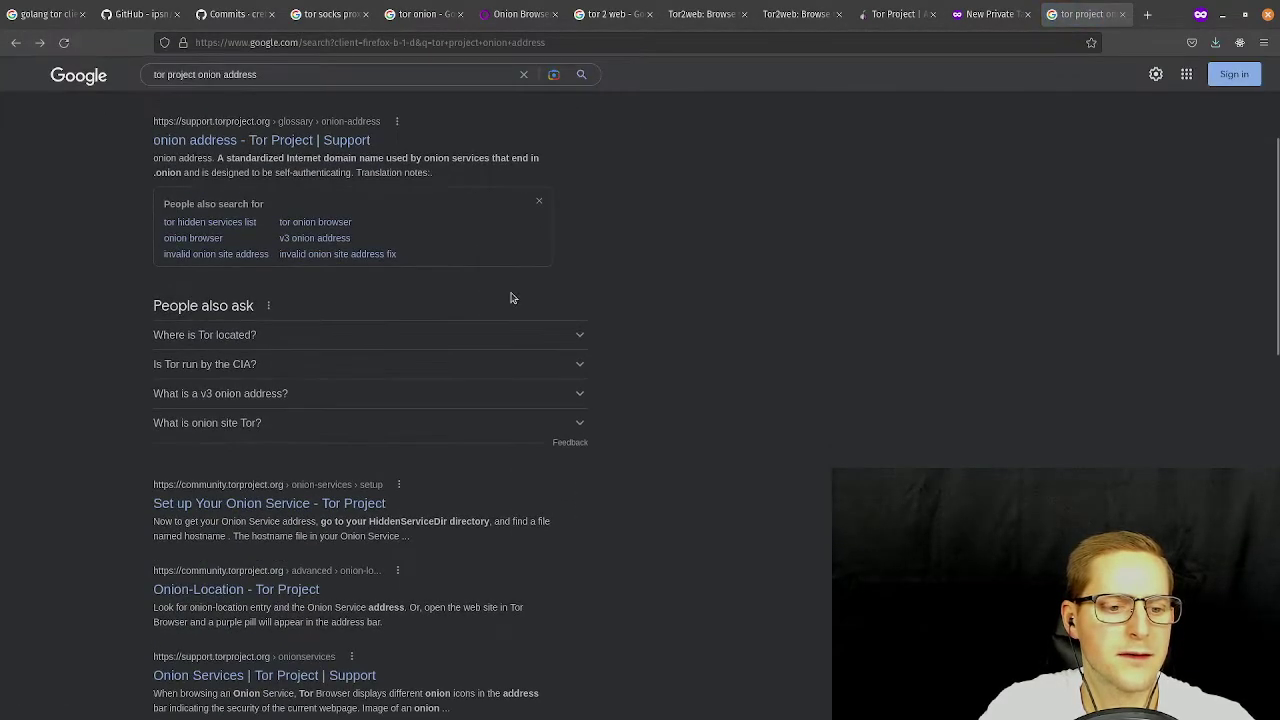
{"action": "scroll", "coordinate": [511, 294], "scroll_direction": "up", "scroll_amount": 3}
{"action": "triple_click", "coordinate": [294, 89]}
{"action": "type", "text": "face"}
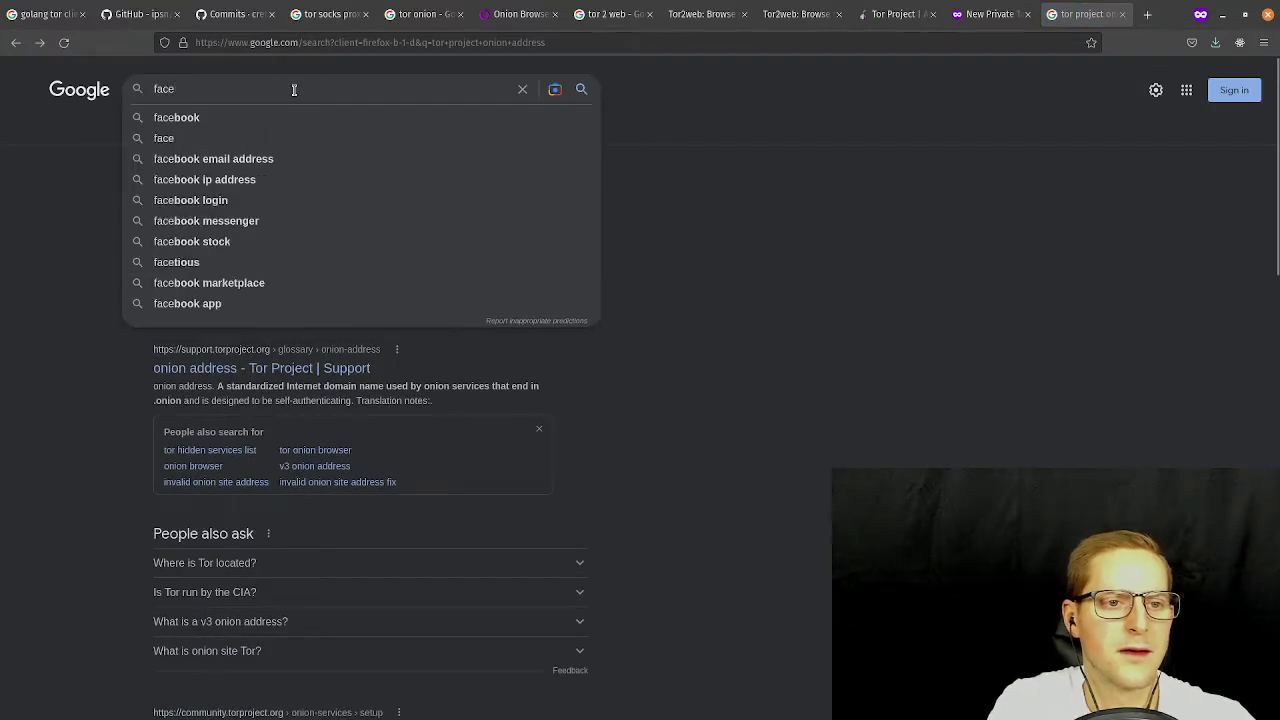
{"action": "type", "text": "book onion addre"}
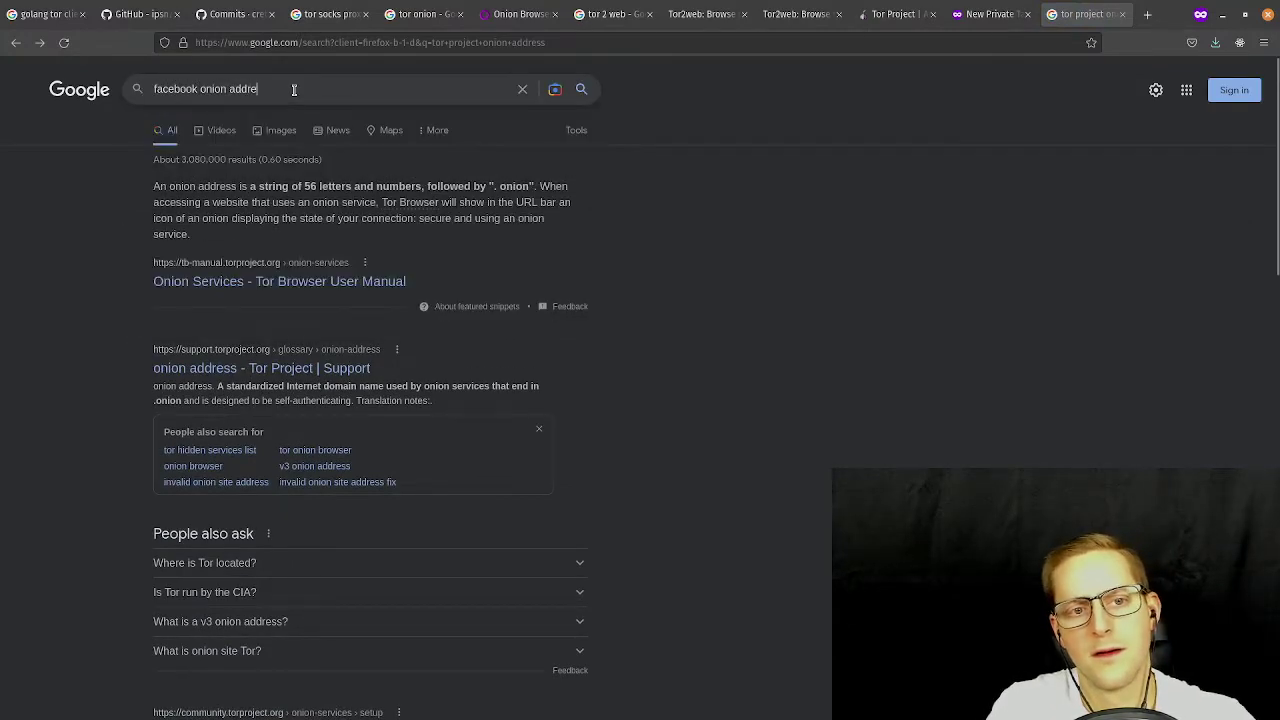
{"action": "type", "text": "ss"}
{"action": "key", "text": "Return"}
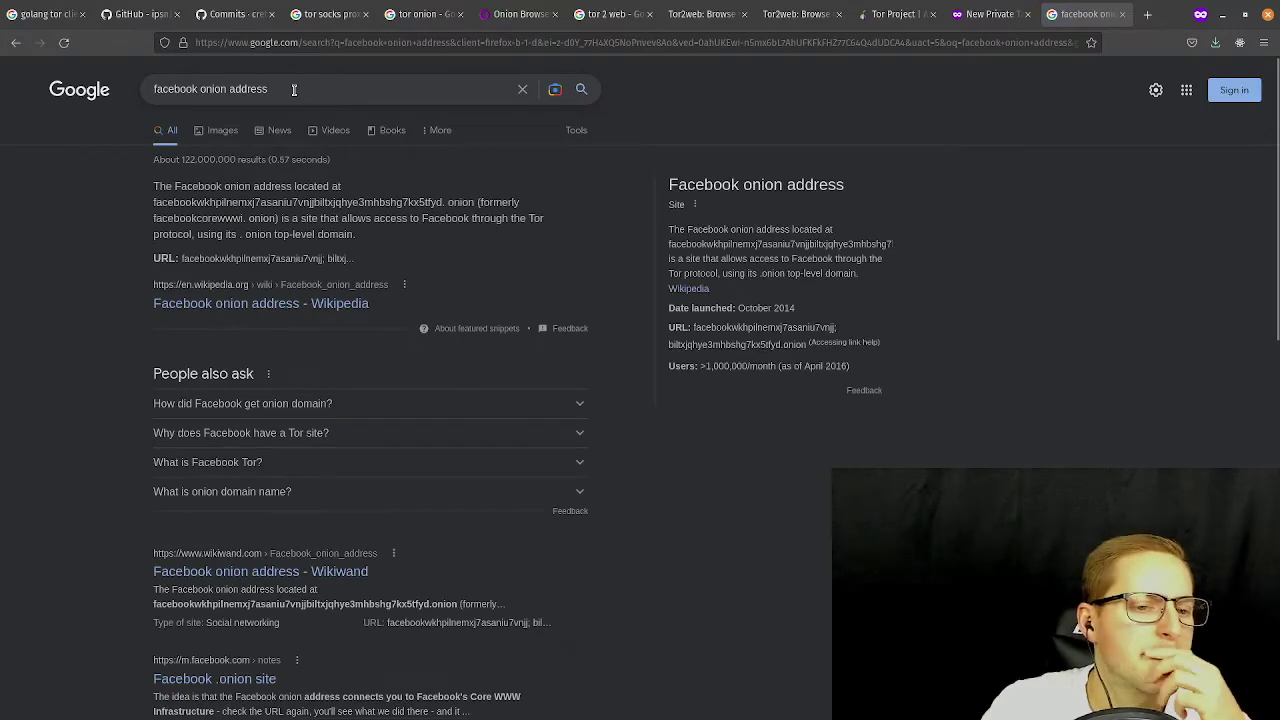
Open the Wikipedia article "Facebook onion address" from the results and copy the full current .onion address from its first sentence.
{"action": "left_click", "coordinate": [242, 304]}
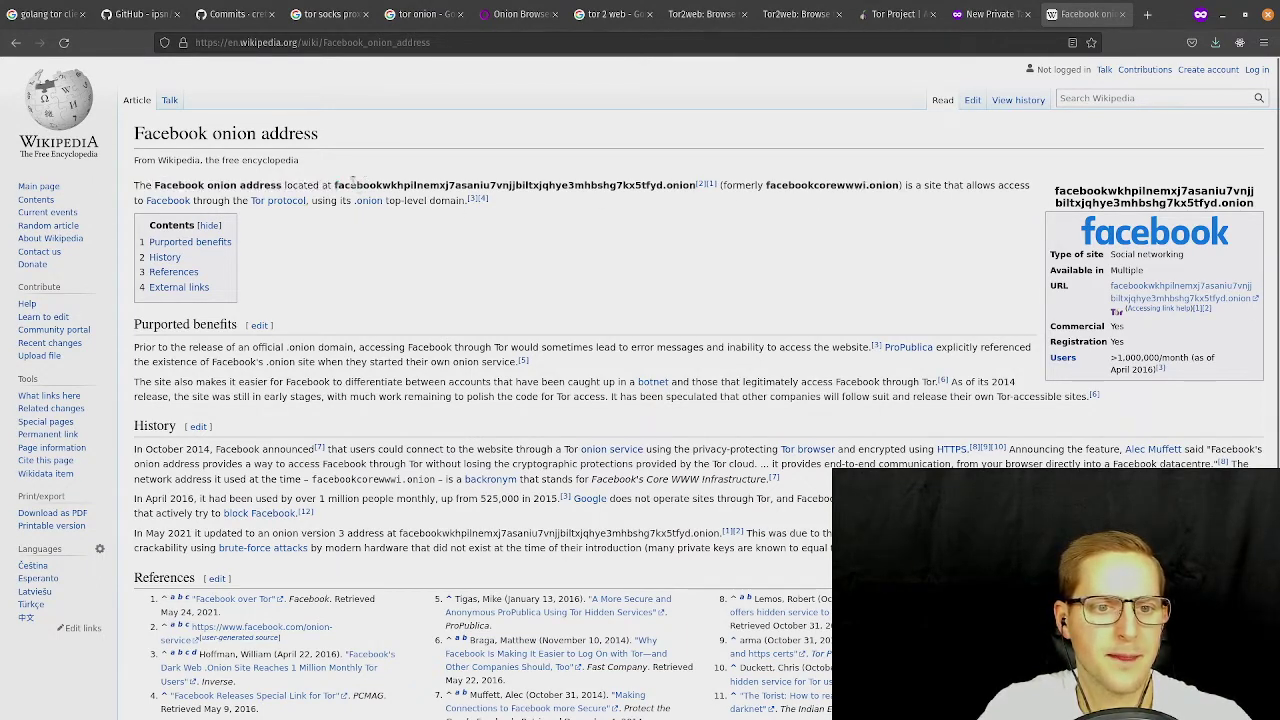
{"action": "double_click", "coordinate": [335, 185]}
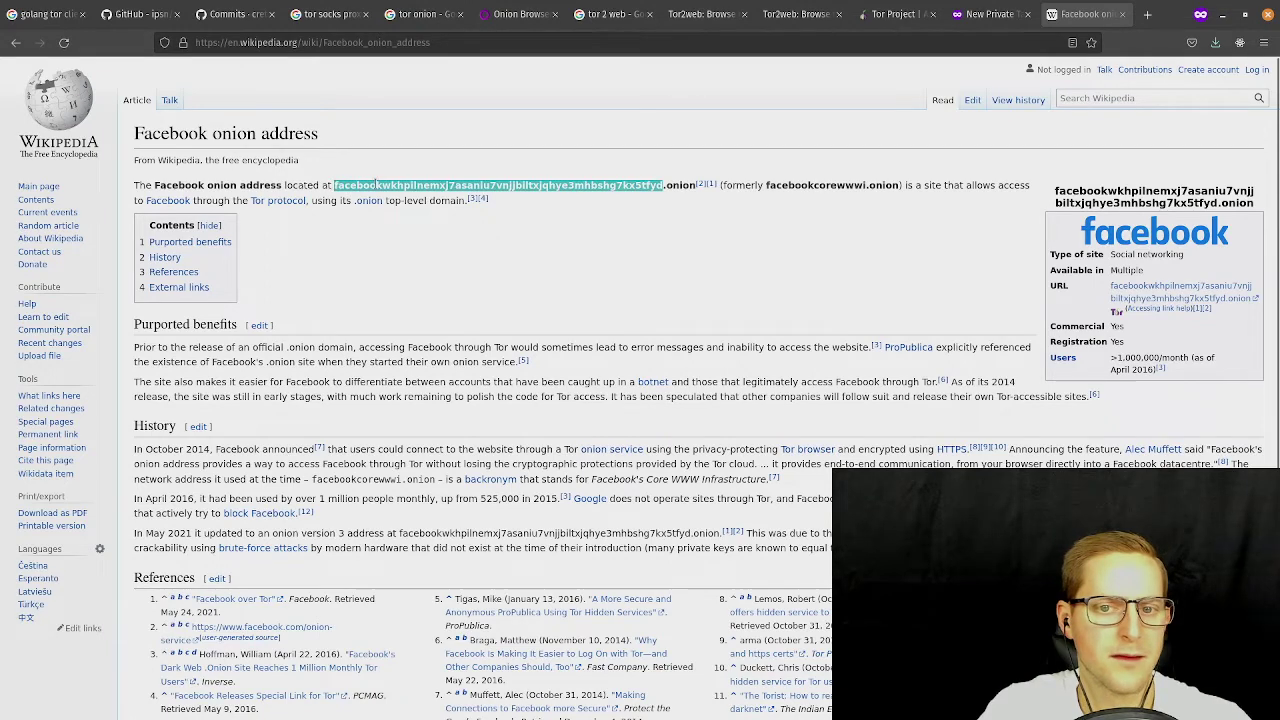
{"action": "key", "text": "shift+Right"}
{"action": "key", "text": "shift+Right"}
{"action": "key", "text": "shift+Right"}
{"action": "key", "text": "shift+Right"}
{"action": "key", "text": "shift+Right"}
{"action": "key", "text": "shift+Right"}
{"action": "key", "text": "ctrl+c"}
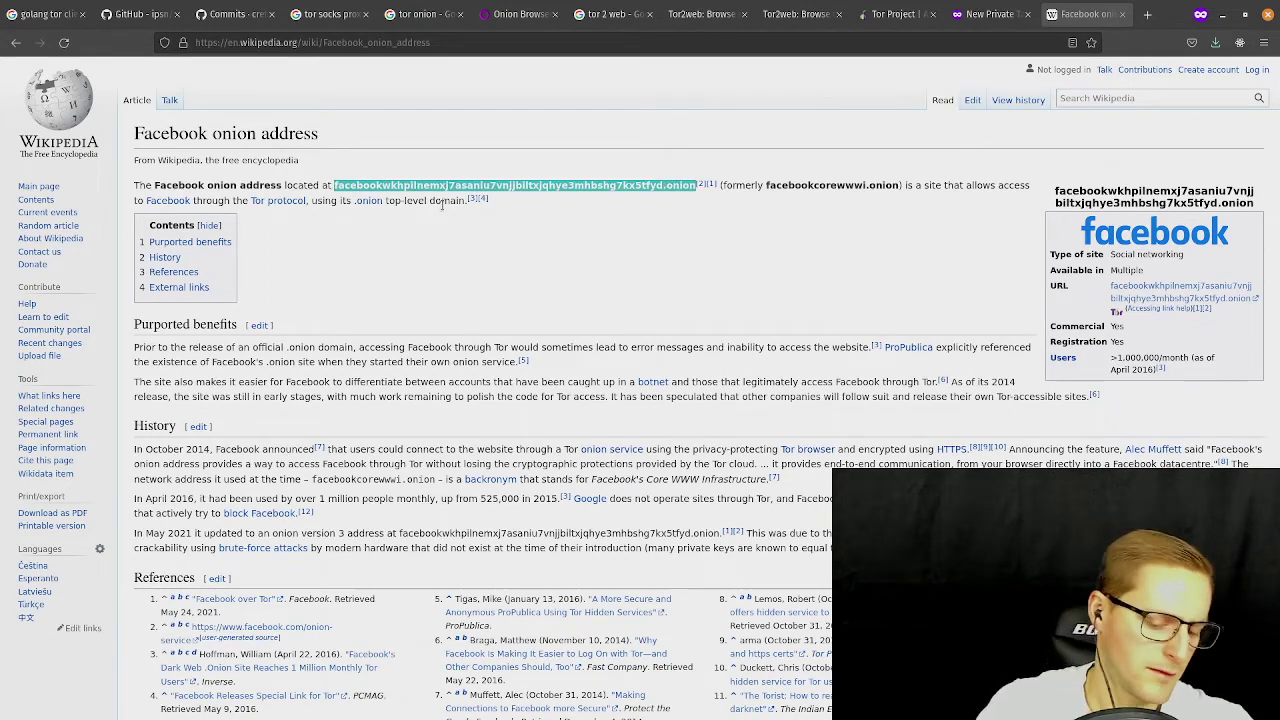
Try to load the copied Facebook onion address with ".to" appended in a new tab.
{"action": "key", "text": "ctrl+t"}
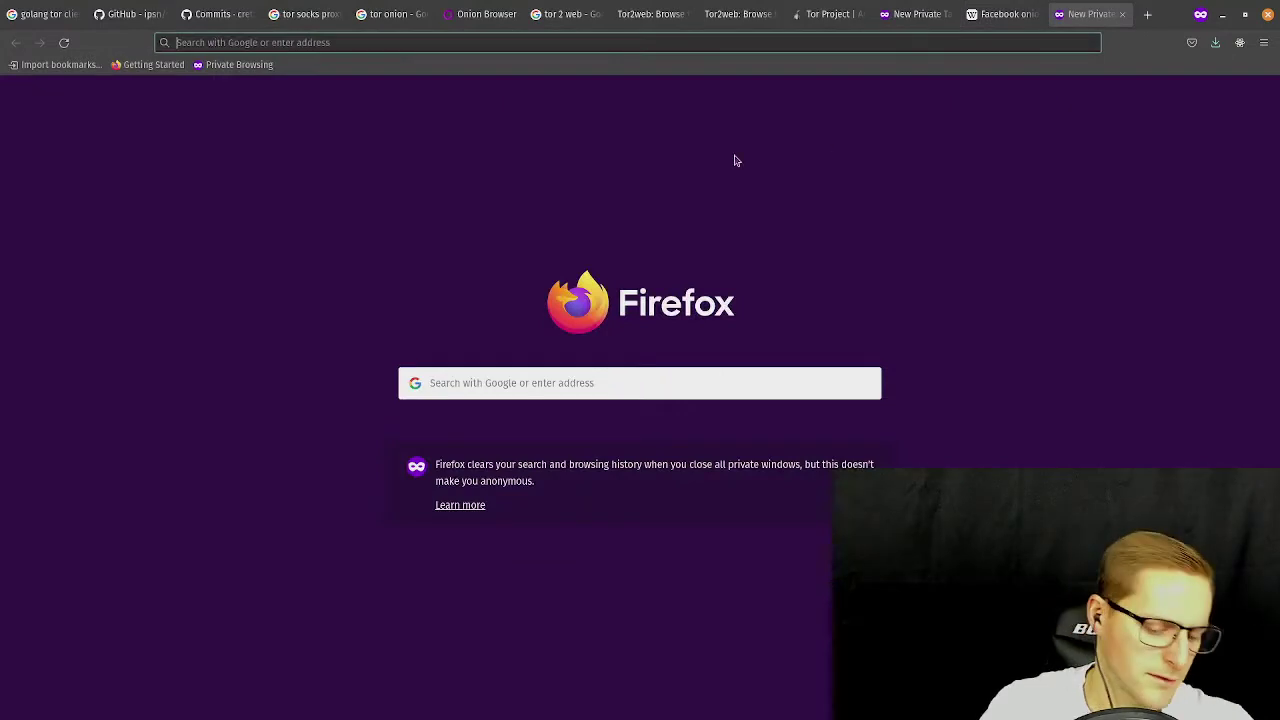
{"action": "key", "text": "ctrl+v"}
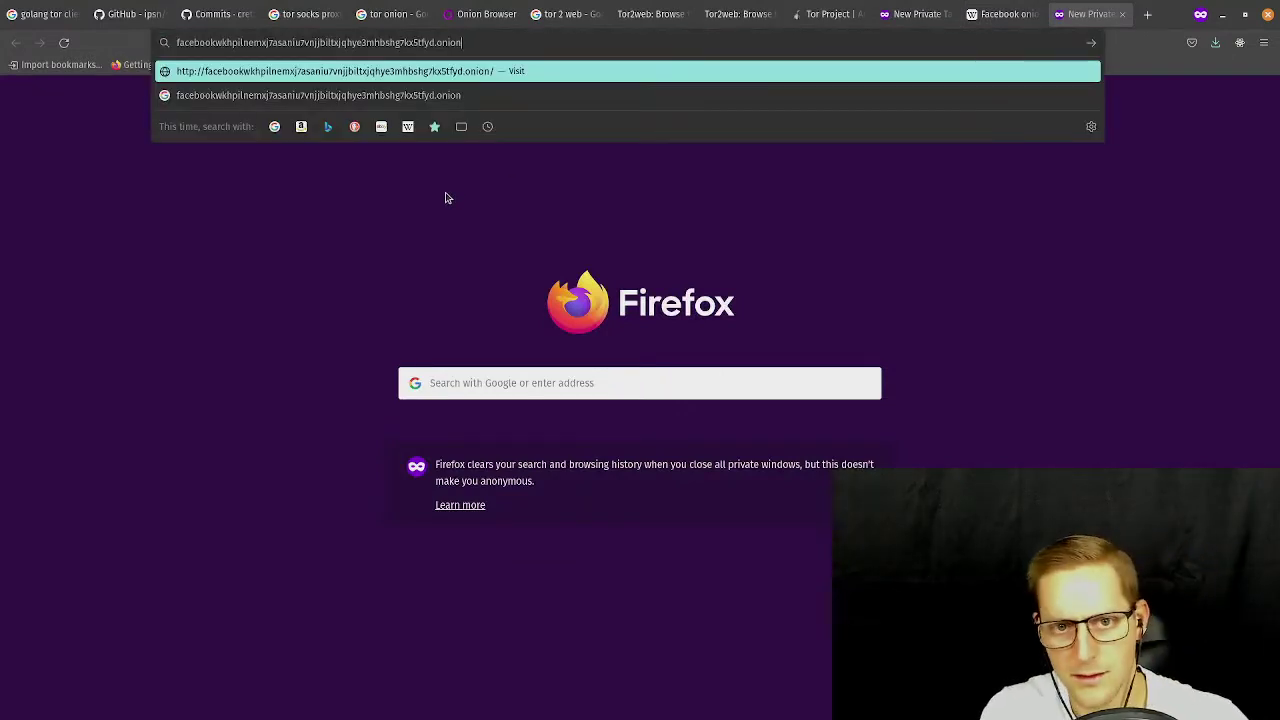
{"action": "type", "text": ".to"}
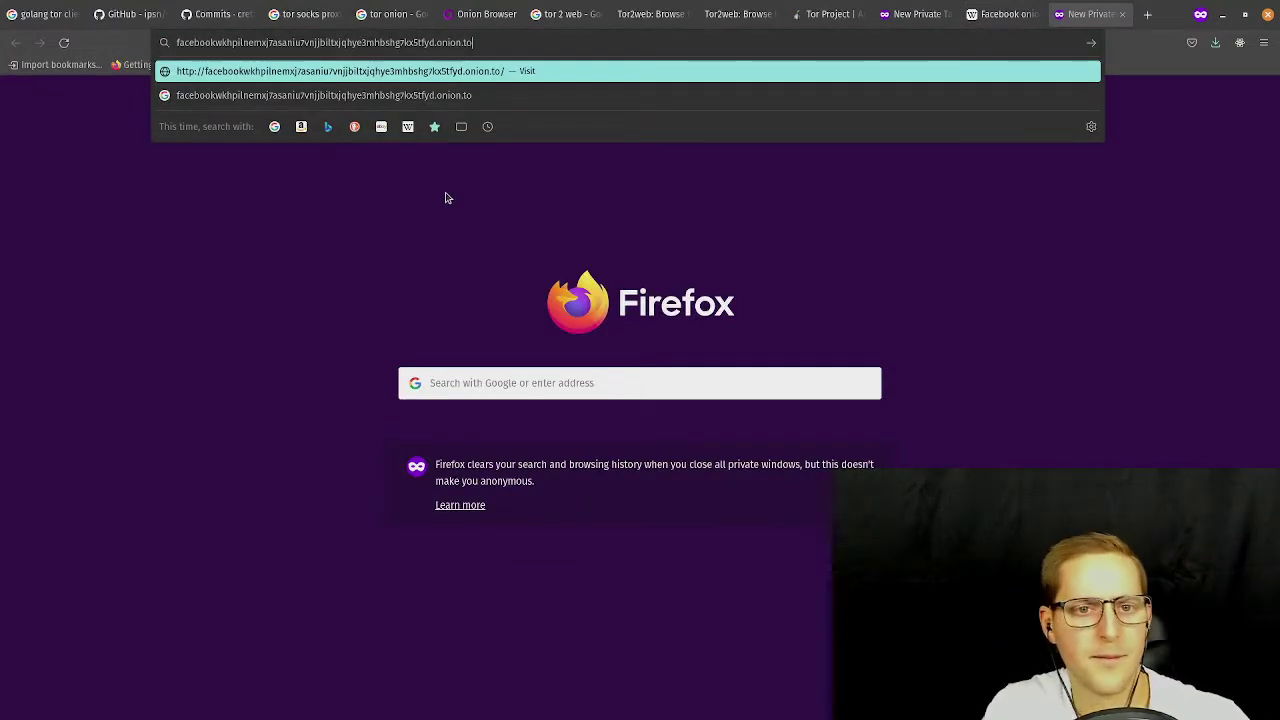
{"action": "key", "text": "Return"}
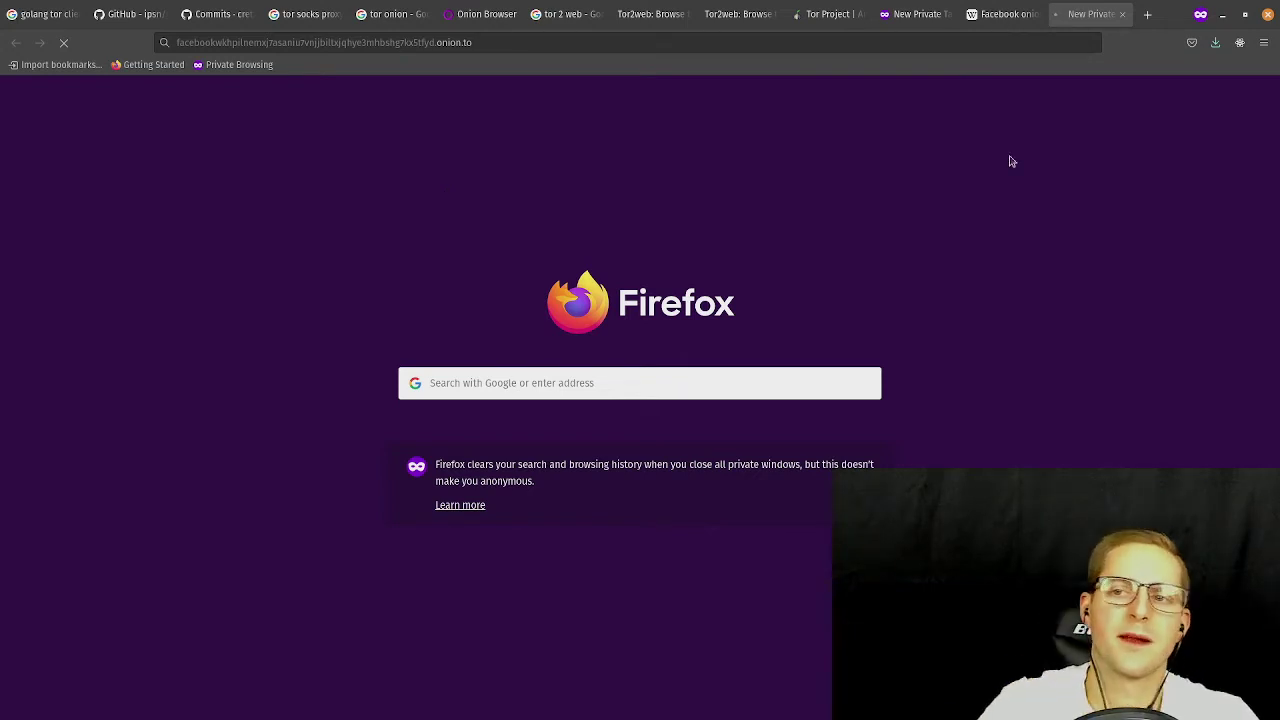
Search the web for "tor2web alternative" in another new tab.
{"action": "left_click", "coordinate": [1147, 14]}
{"action": "type", "text": "tor"}
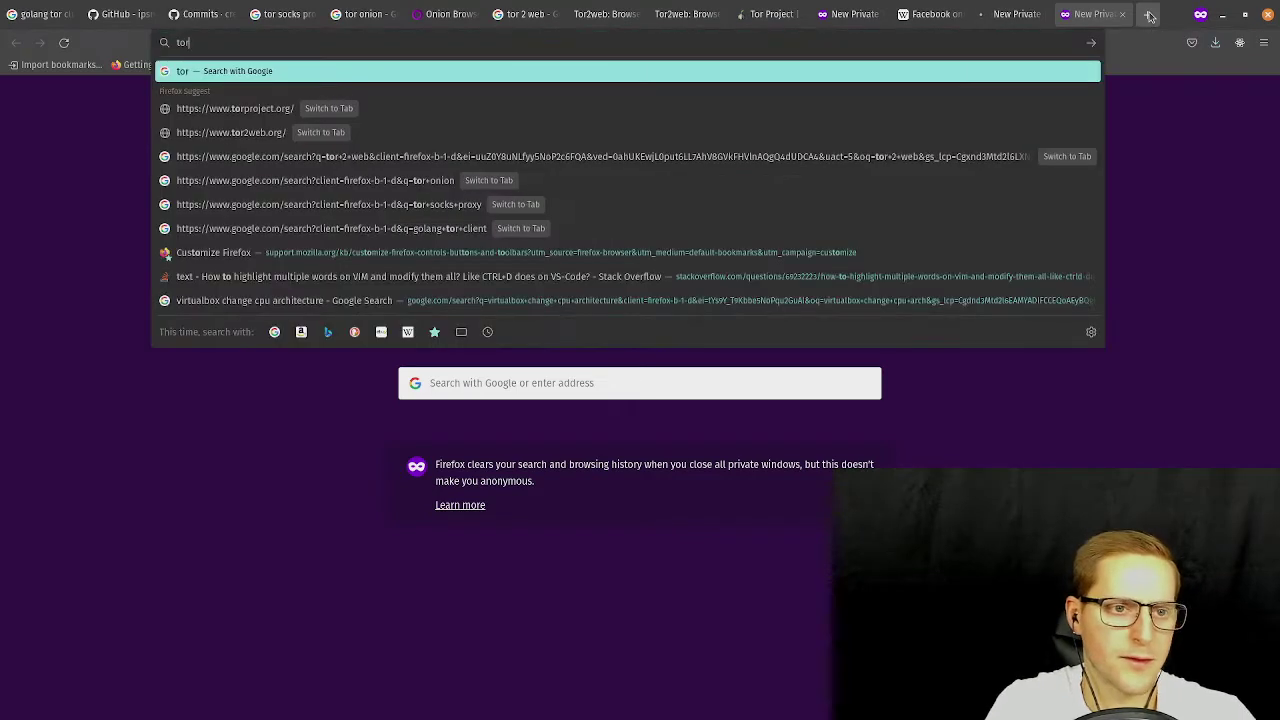
{"action": "type", "text": "2web a"}
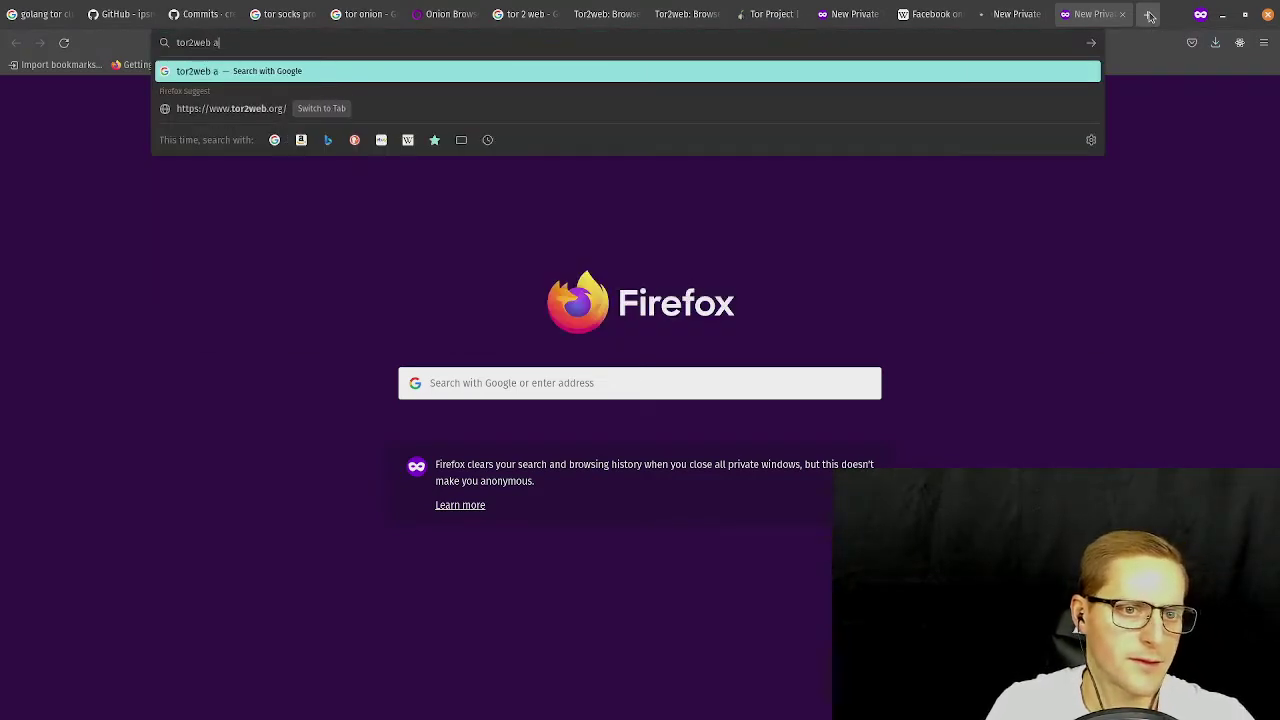
{"action": "type", "text": "lternative"}
{"action": "key", "text": "Return"}
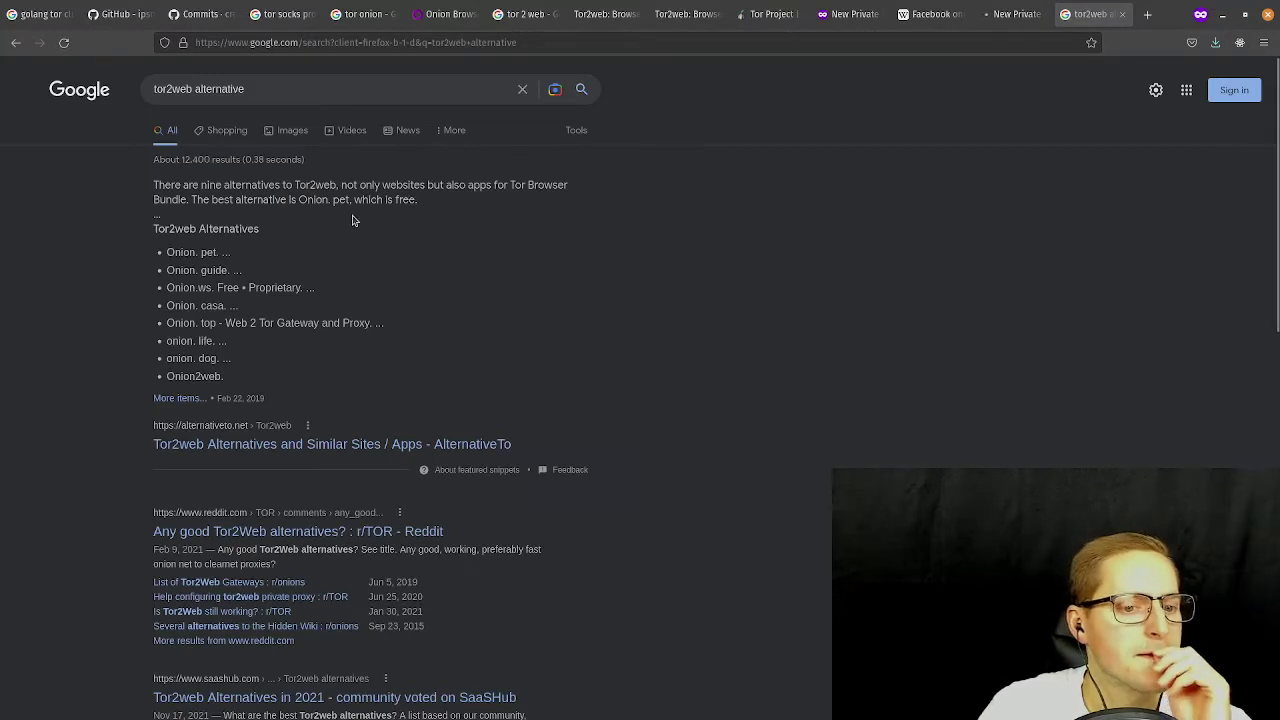
Open the AlternativeTo page on Tor2web from the results and read its Onion.pet entry in a separate tab.
{"action": "left_click", "coordinate": [298, 451]}
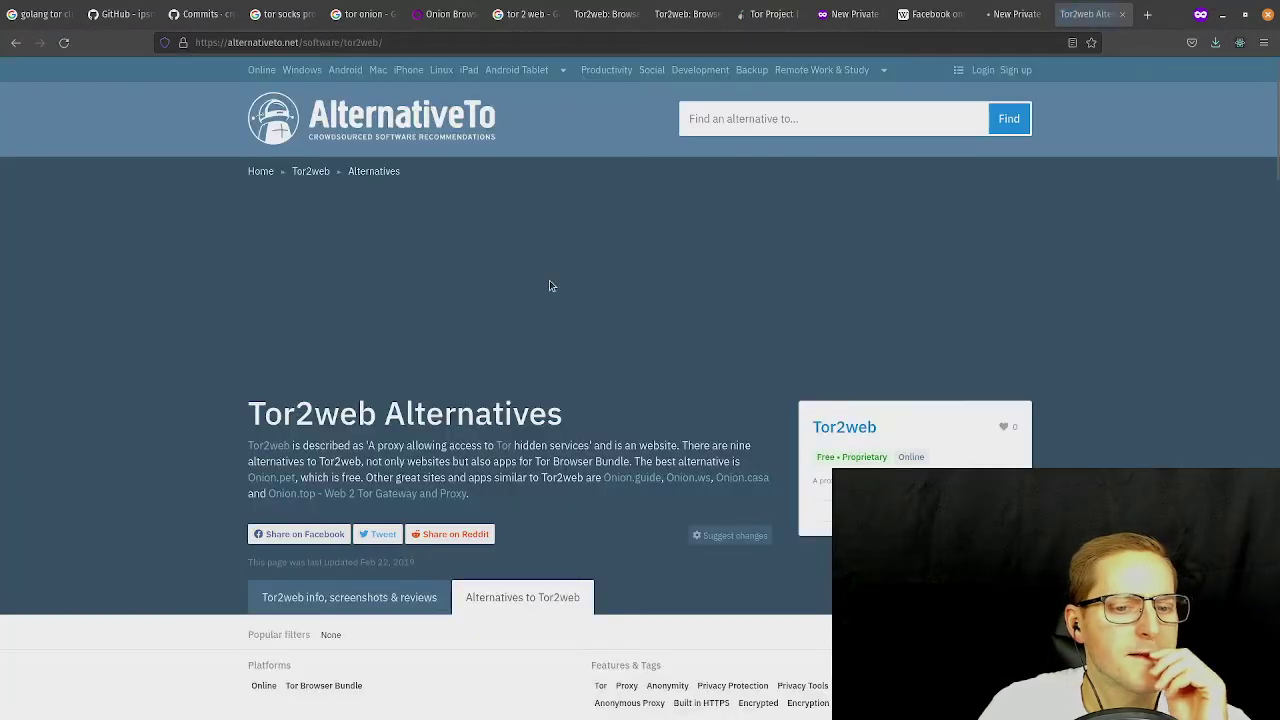
{"action": "scroll", "coordinate": [549, 287], "scroll_direction": "down", "scroll_amount": 2}
{"action": "scroll", "coordinate": [547, 270], "scroll_direction": "up", "scroll_amount": 1}
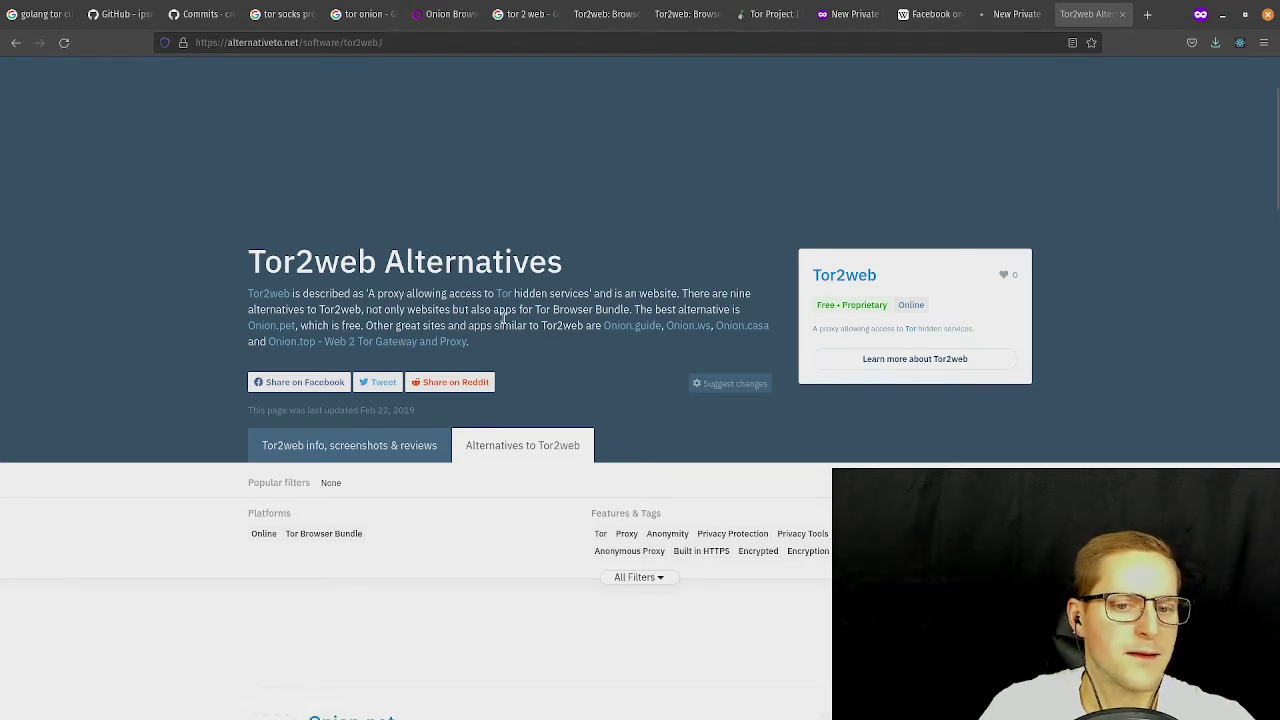
{"action": "middle_click", "coordinate": [275, 333]}
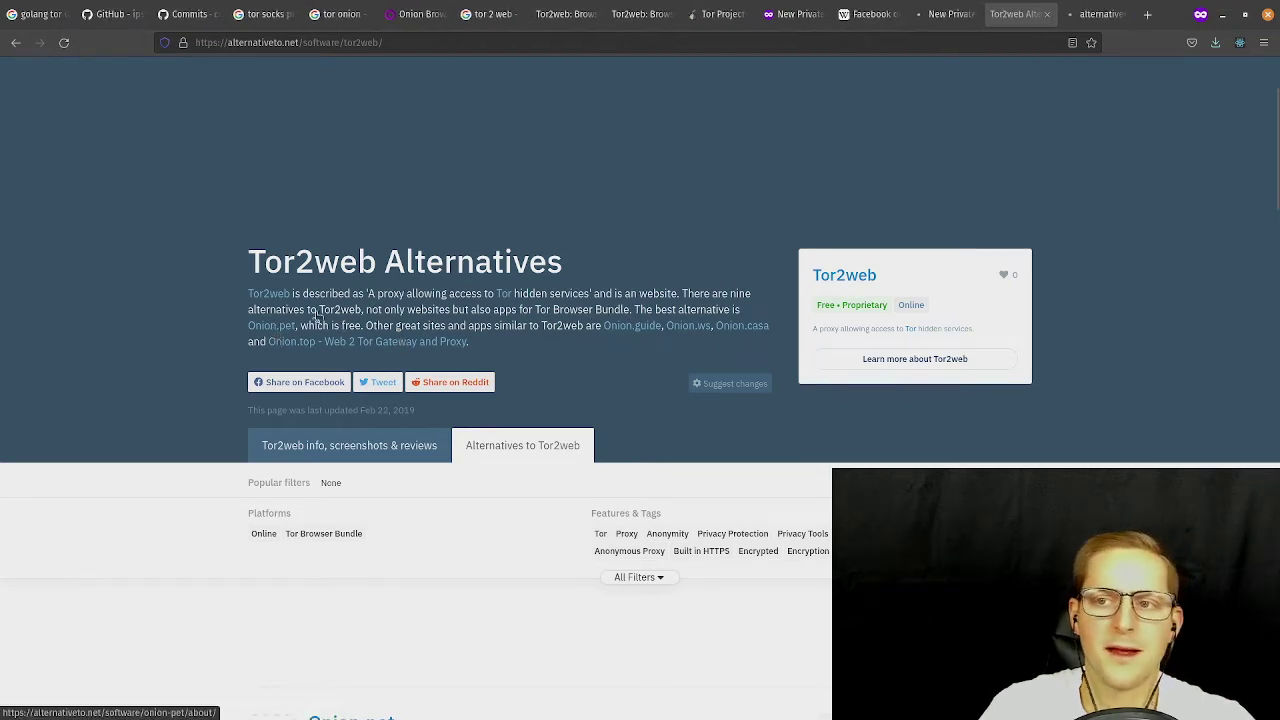
{"action": "left_click", "coordinate": [1085, 16]}
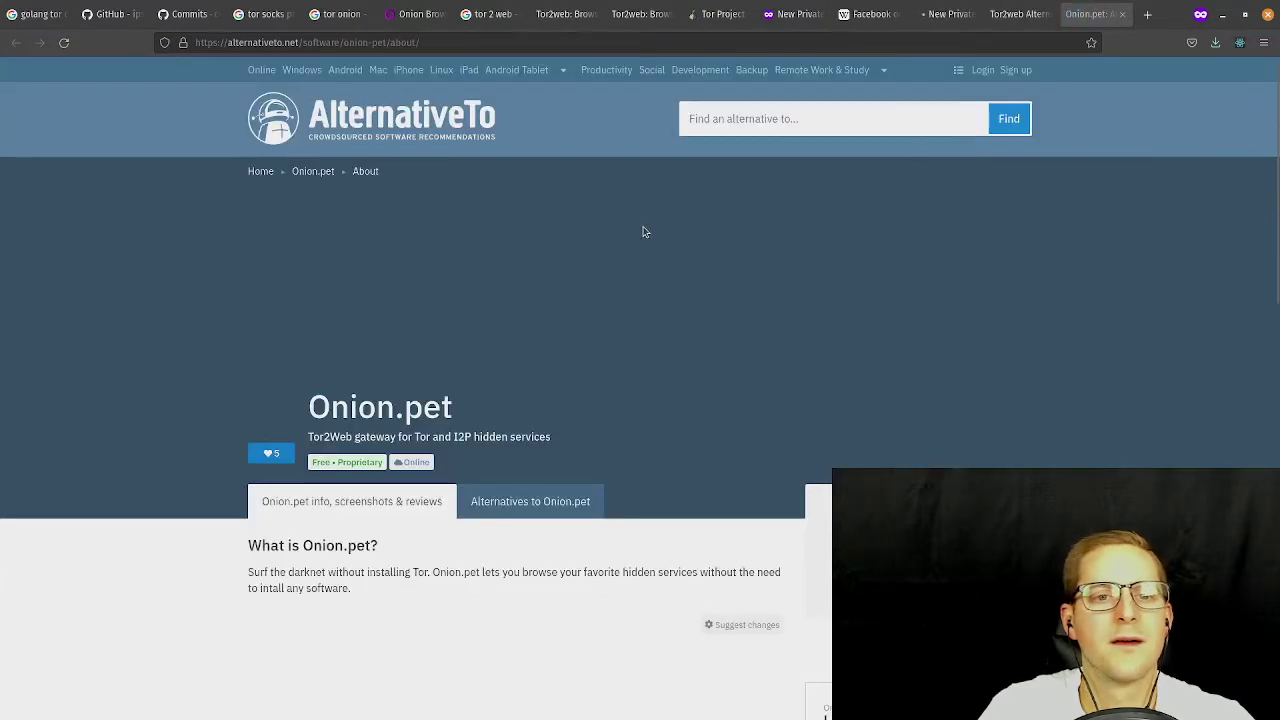
{"action": "scroll", "coordinate": [524, 345], "scroll_direction": "down", "scroll_amount": 2}
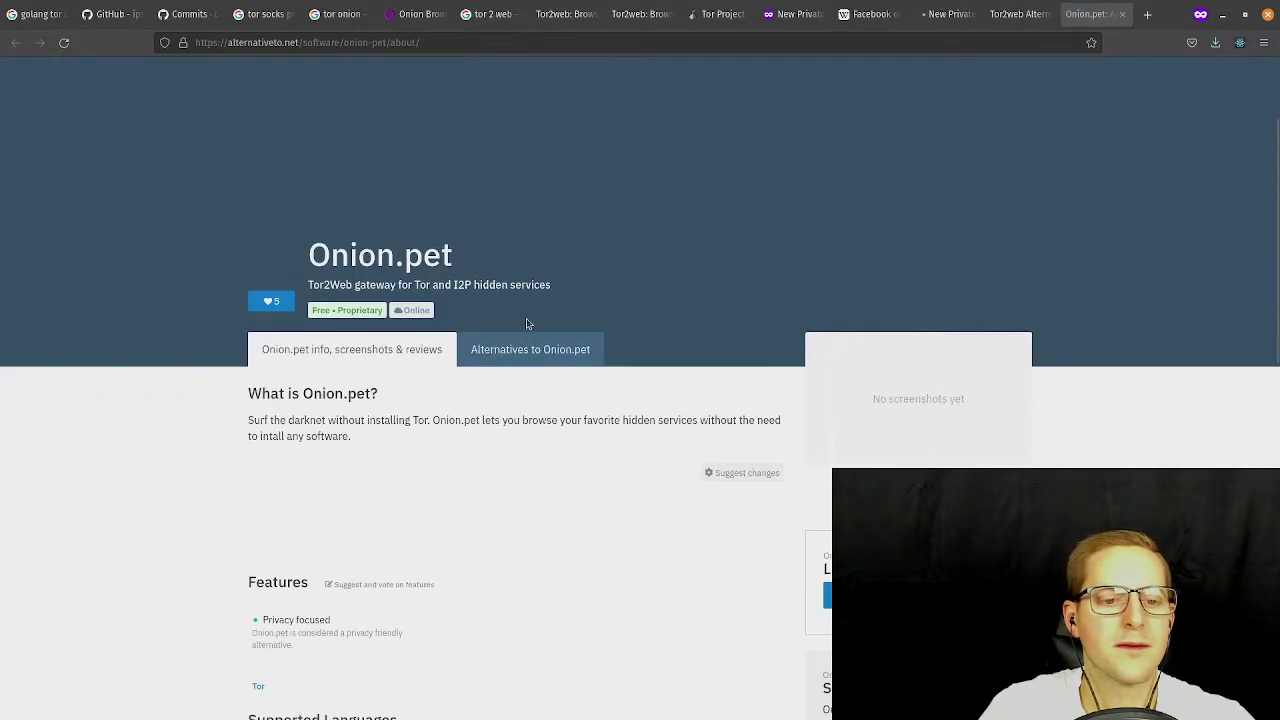
{"action": "scroll", "coordinate": [527, 313], "scroll_direction": "up", "scroll_amount": 3}
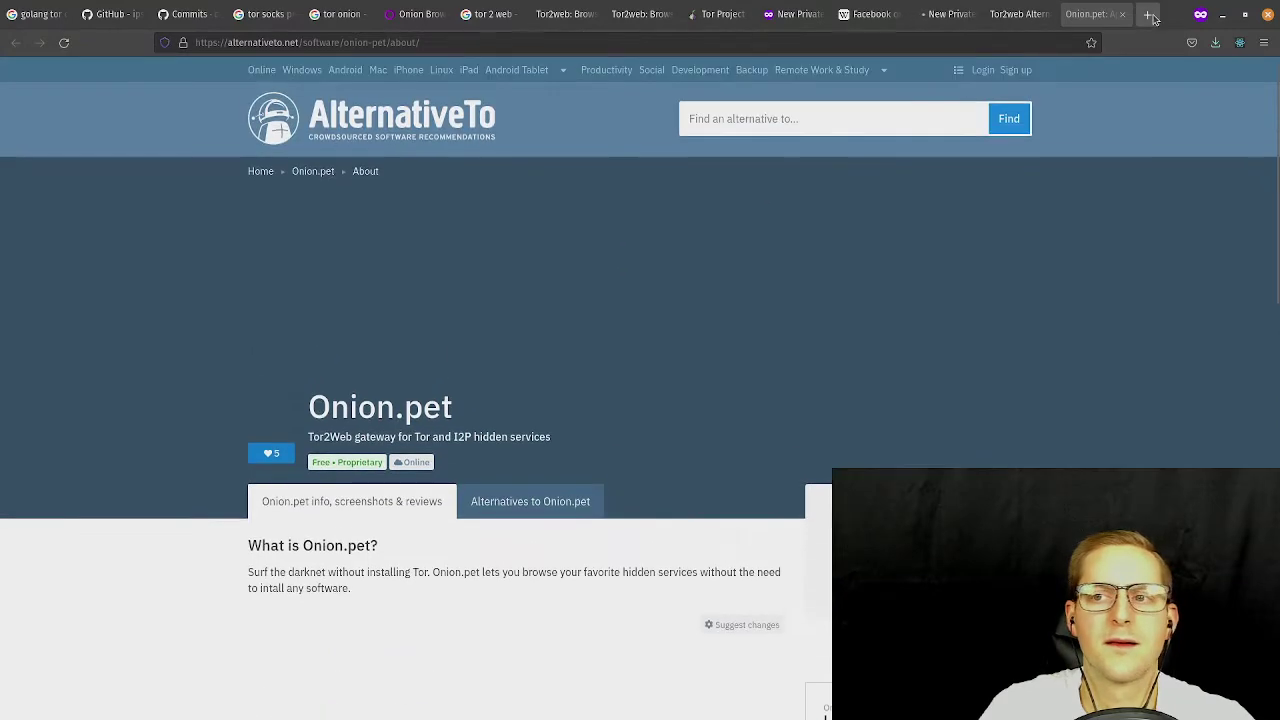
Go to onion.pet in a new tab and open its example link answerstedhctbek.onion.pet in a separate tab.
{"action": "left_click", "coordinate": [1148, 14]}
{"action": "type", "text": "onion.pet"}
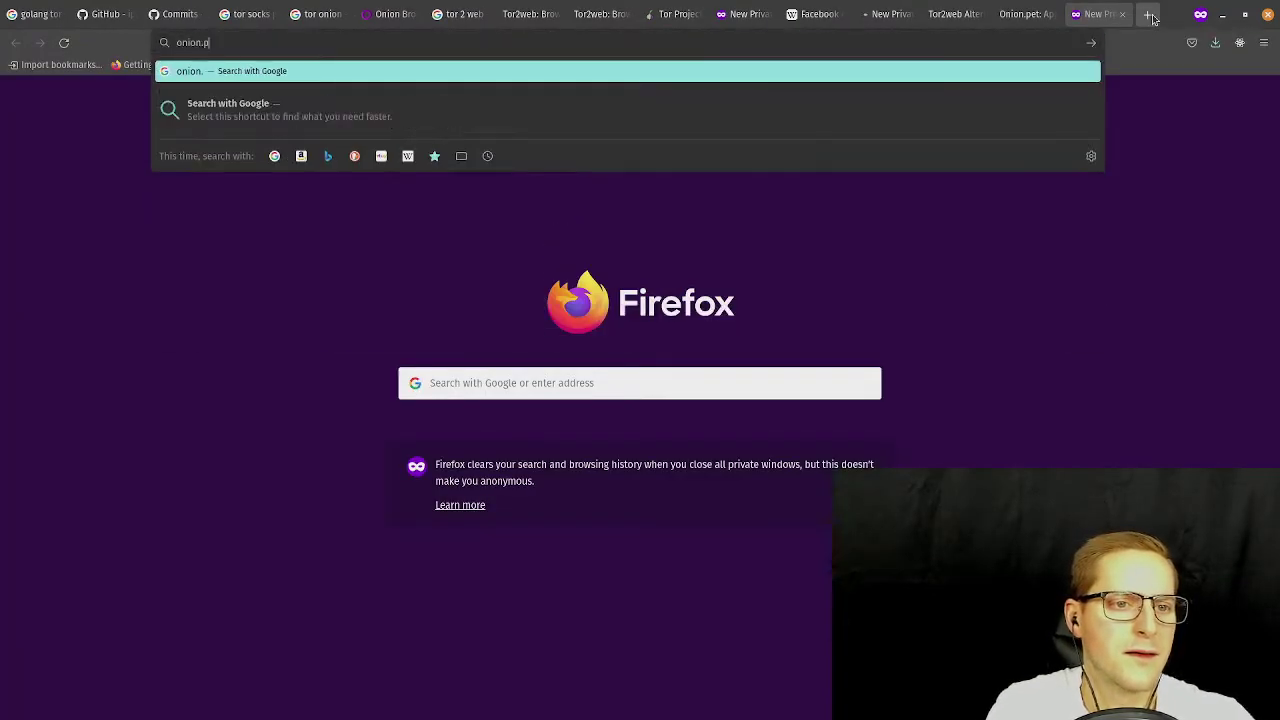
{"action": "key", "text": "Return"}
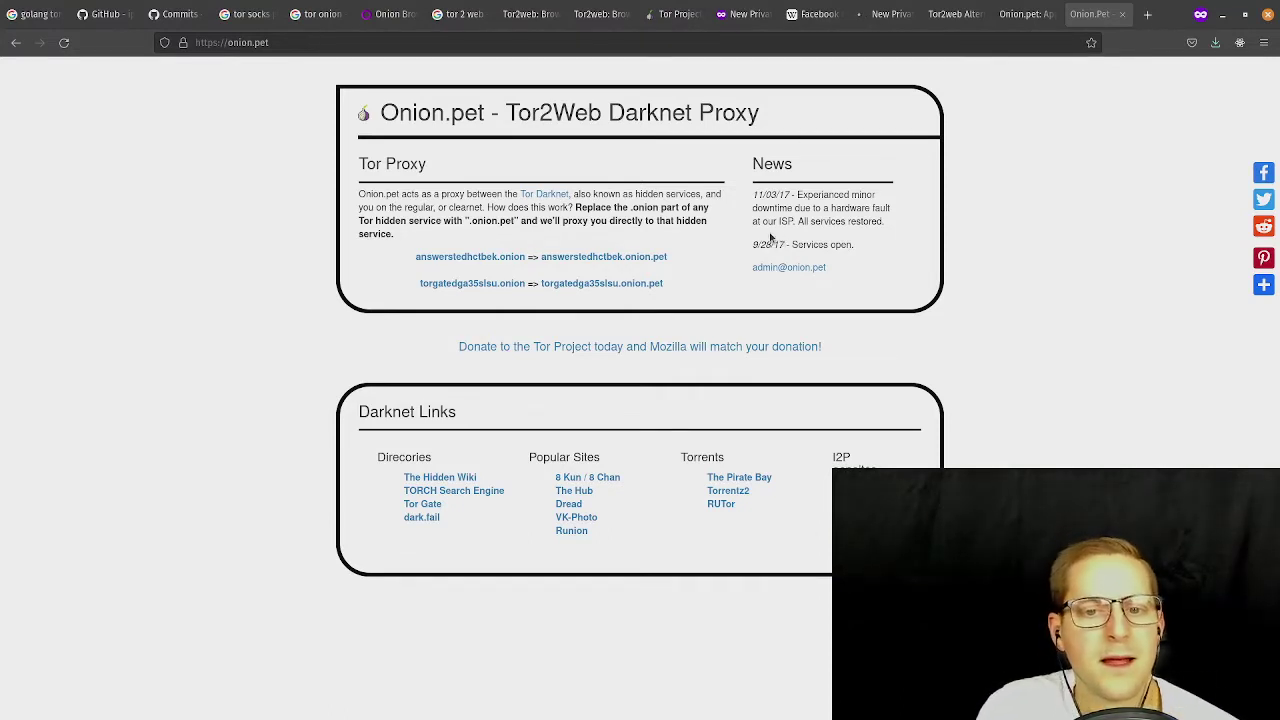
{"action": "middle_click", "coordinate": [577, 257]}
{"action": "left_click", "coordinate": [1097, 16]}
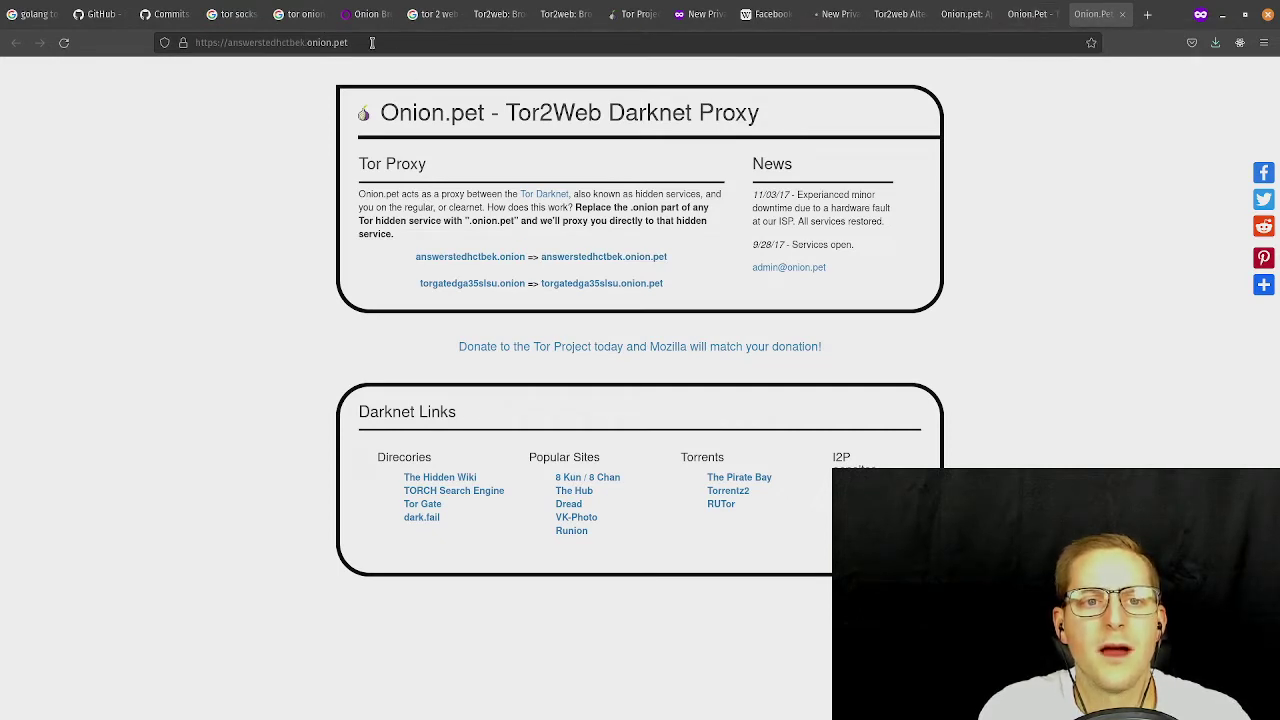
Return to the still-loading Facebook gateway tab and try its address with the ending changed to ".onion.pet".
{"action": "left_click", "coordinate": [835, 14]}
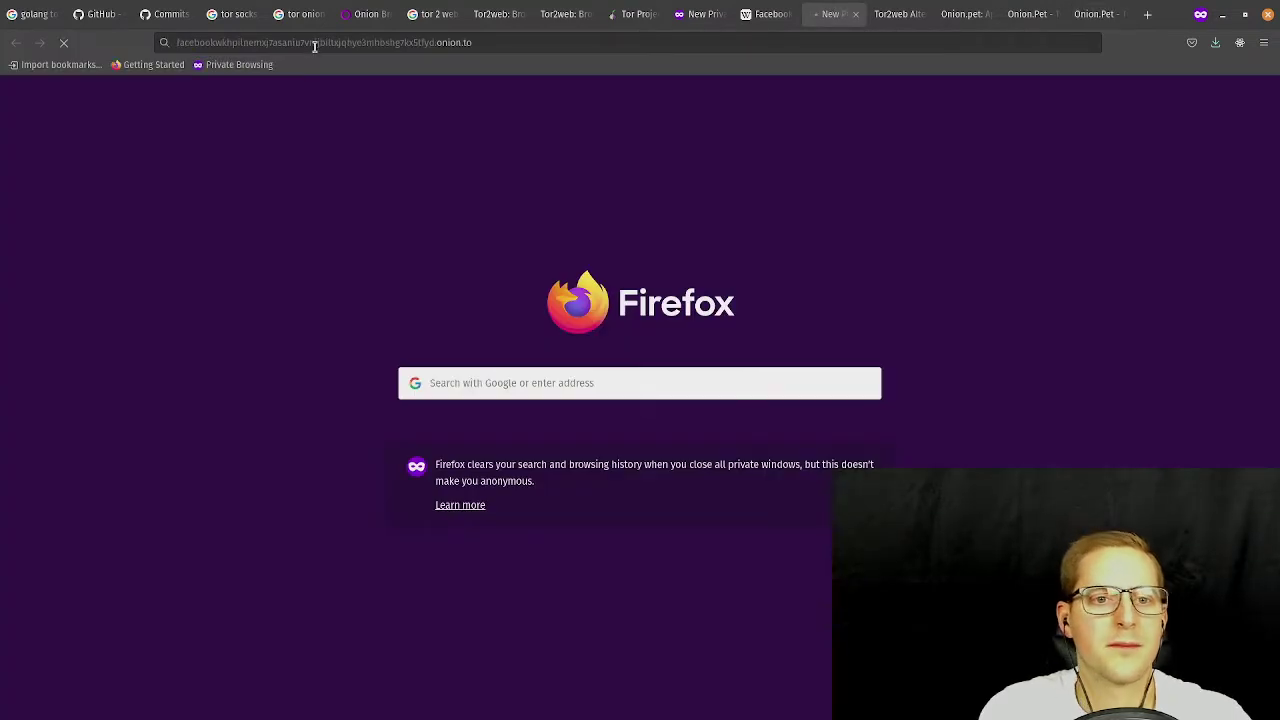
{"action": "double_click", "coordinate": [534, 42]}
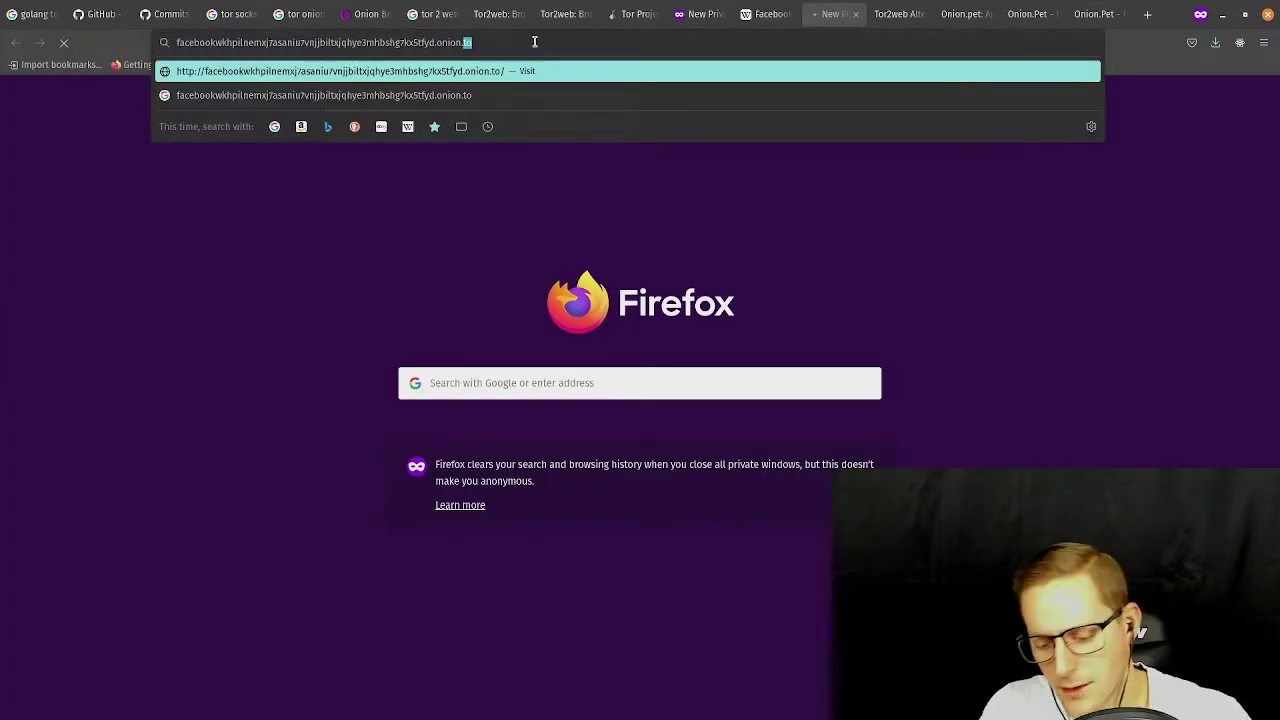
{"action": "type", "text": "pet"}
{"action": "key", "text": "Return"}
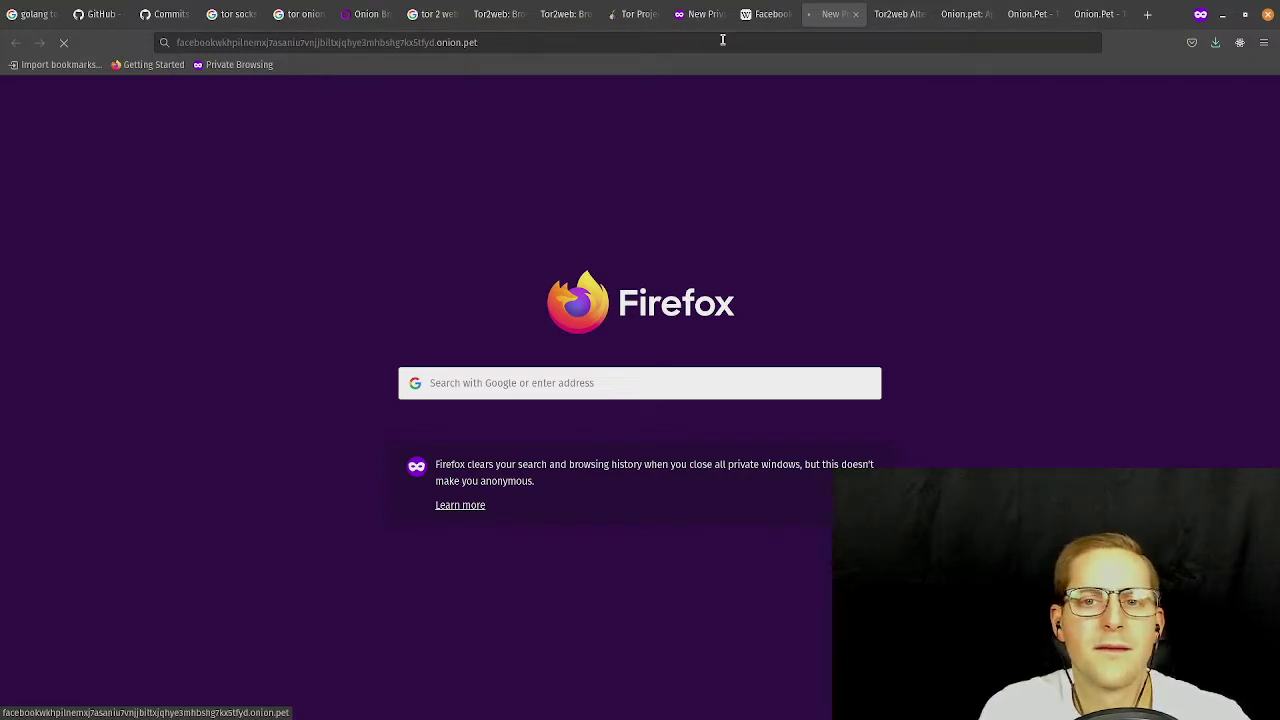
Check the Onion.pet and AlternativeTo tabs while the Facebook gateway page loads, and close that loading tab.
{"action": "left_click", "coordinate": [1090, 12]}
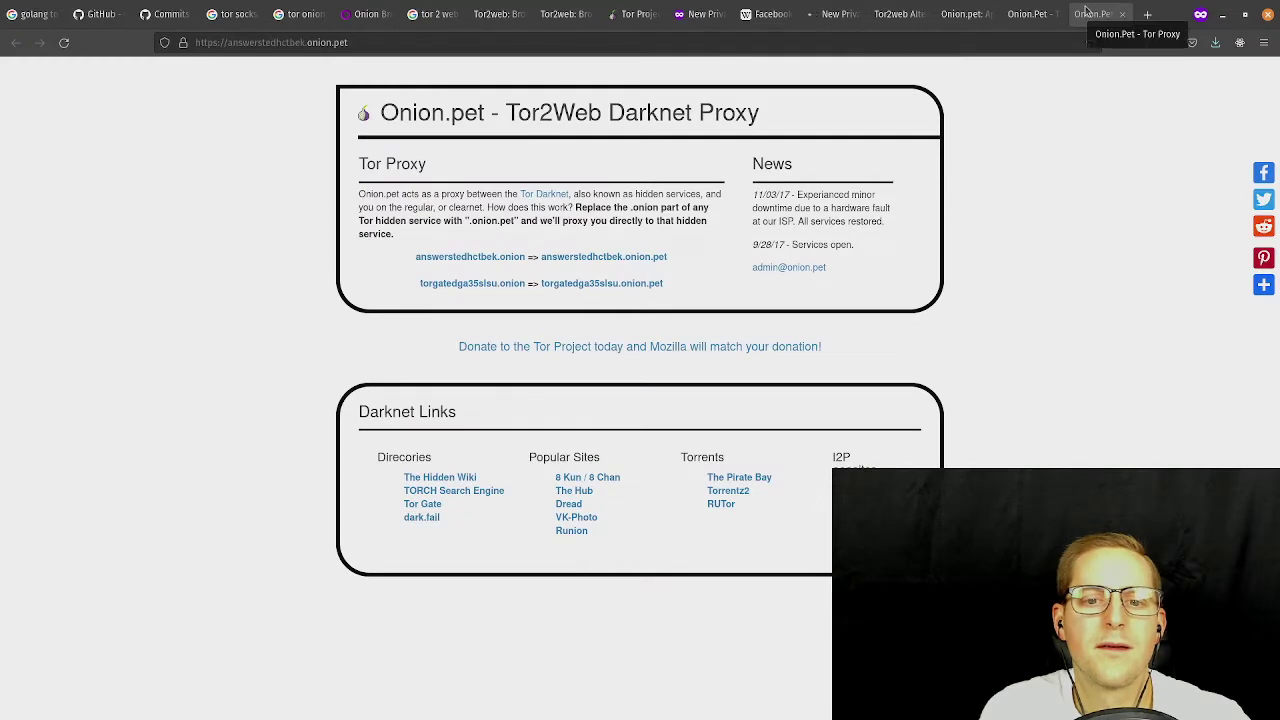
{"action": "left_click", "coordinate": [835, 14]}
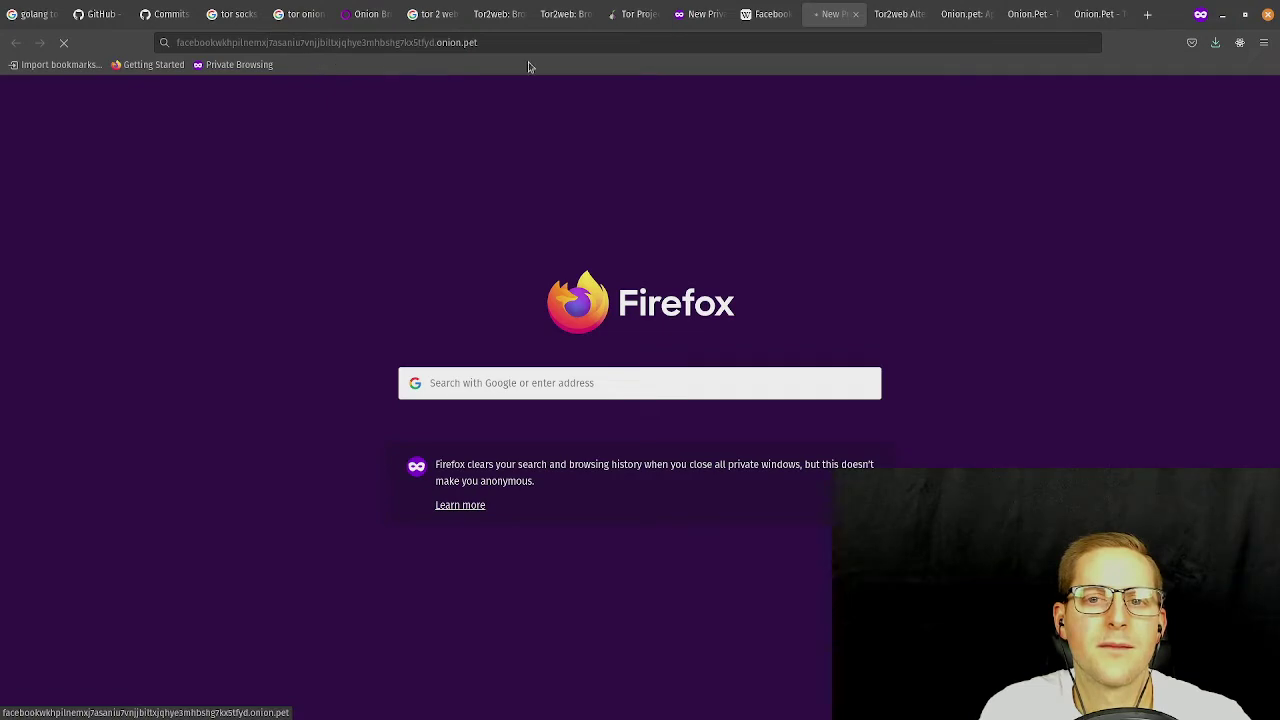
{"action": "left_click", "coordinate": [897, 16]}
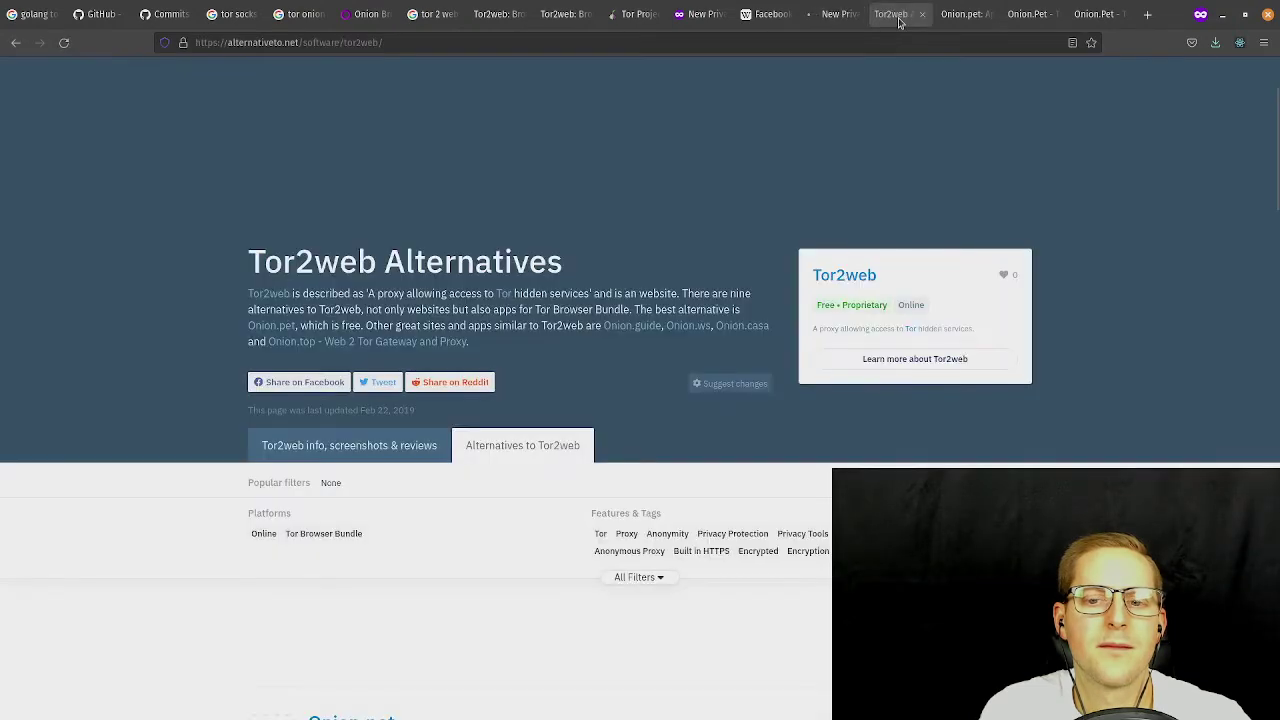
{"action": "left_click", "coordinate": [962, 14]}
{"action": "left_click", "coordinate": [1027, 14]}
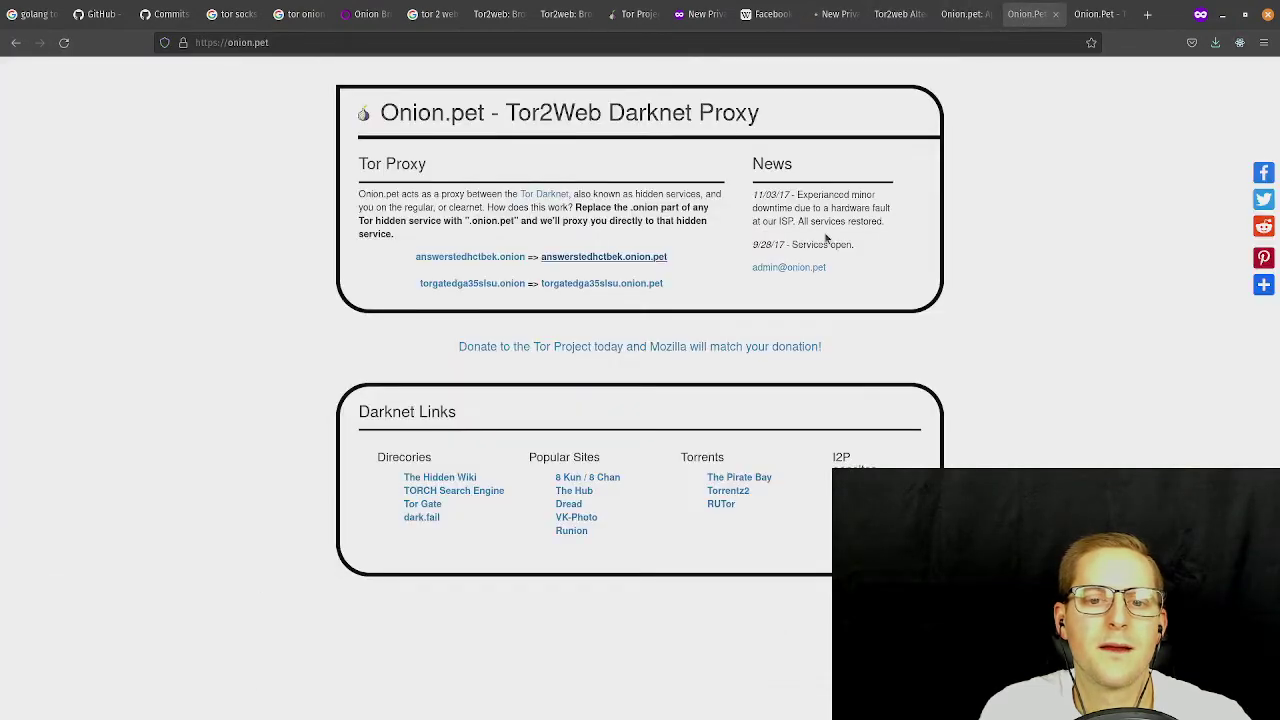
{"action": "left_click", "coordinate": [831, 16]}
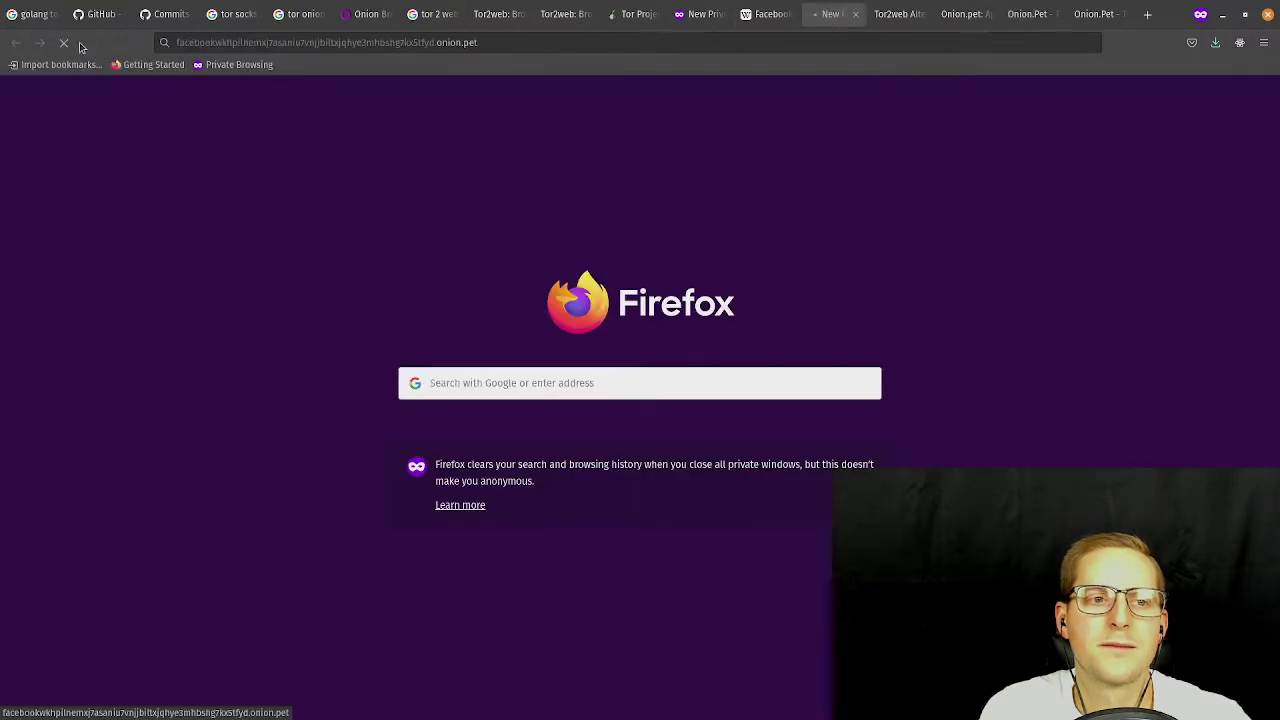
{"action": "left_click", "coordinate": [855, 14]}
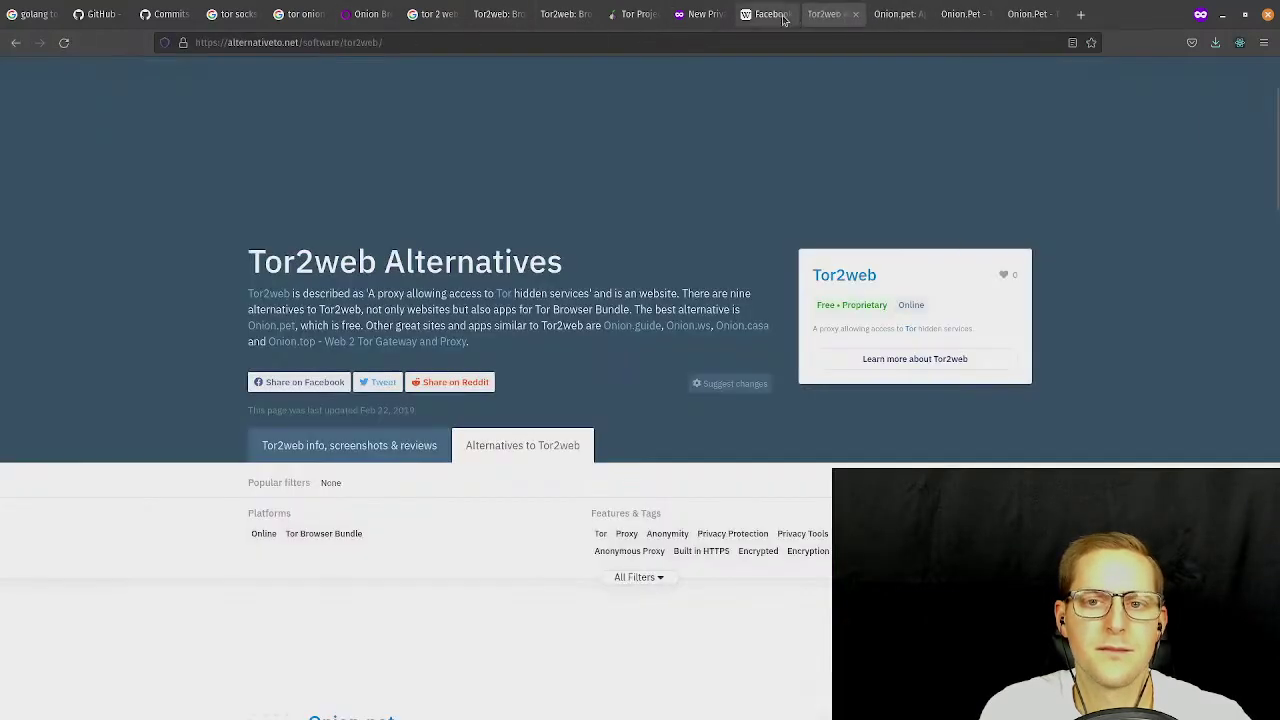
Copy Facebook's former address facebookcorewwwi.onion from the Wikipedia article and load it with ".pet" appended in a new tab.
{"action": "left_click", "coordinate": [805, 14]}
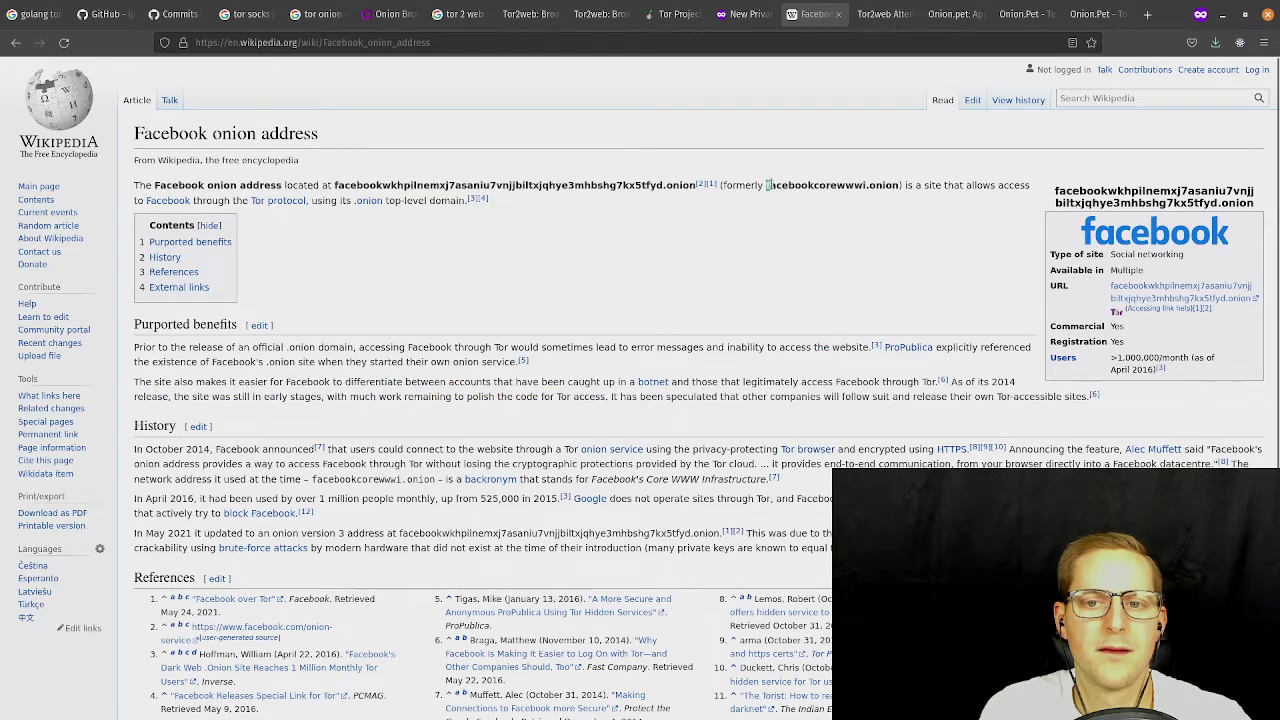
{"action": "left_click_drag", "start_coordinate": [767, 185], "coordinate": [900, 186]}
{"action": "key", "text": "ctrl+c"}
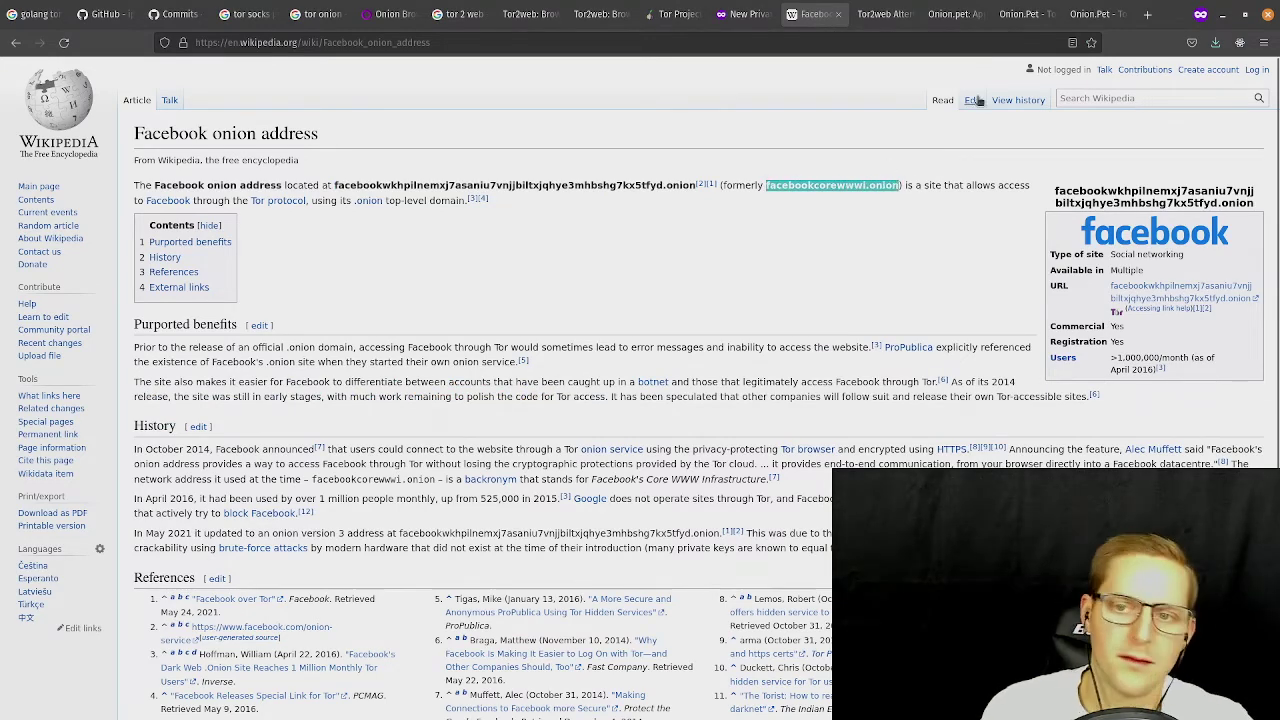
{"action": "key", "text": "ctrl+t"}
{"action": "key", "text": "ctrl+v"}
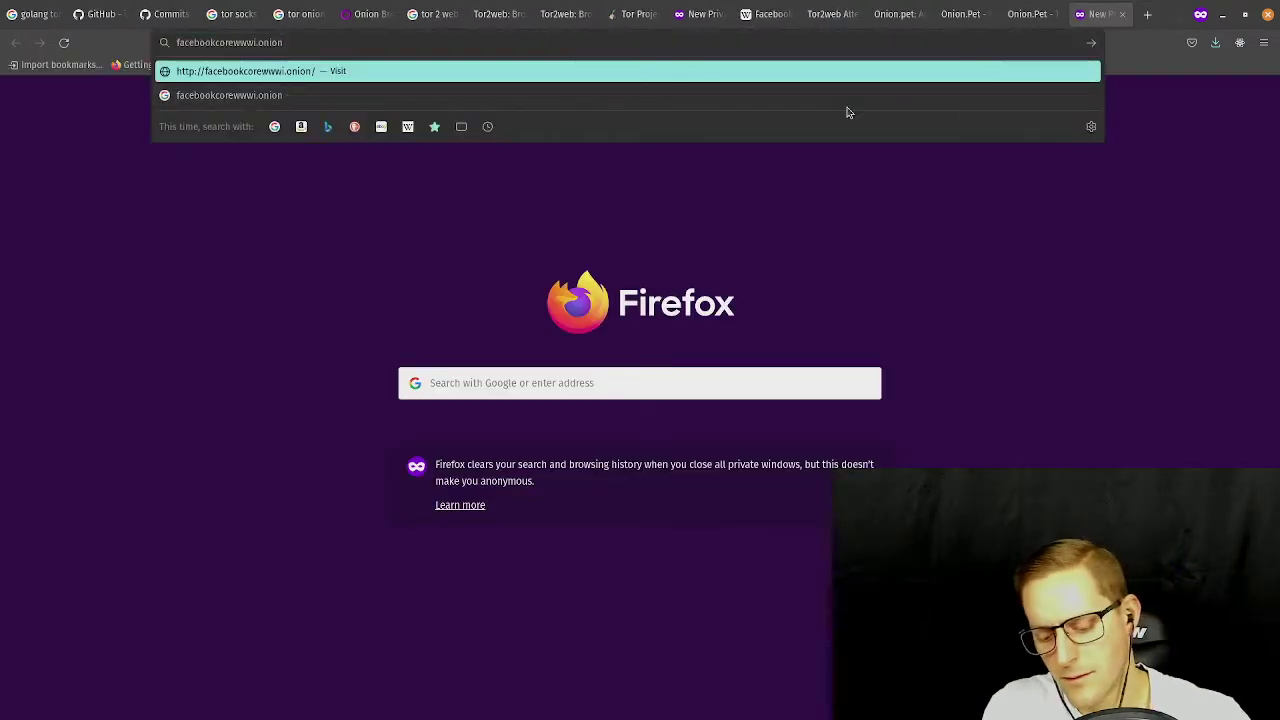
{"action": "type", "text": ".pet"}
{"action": "key", "text": "Return"}
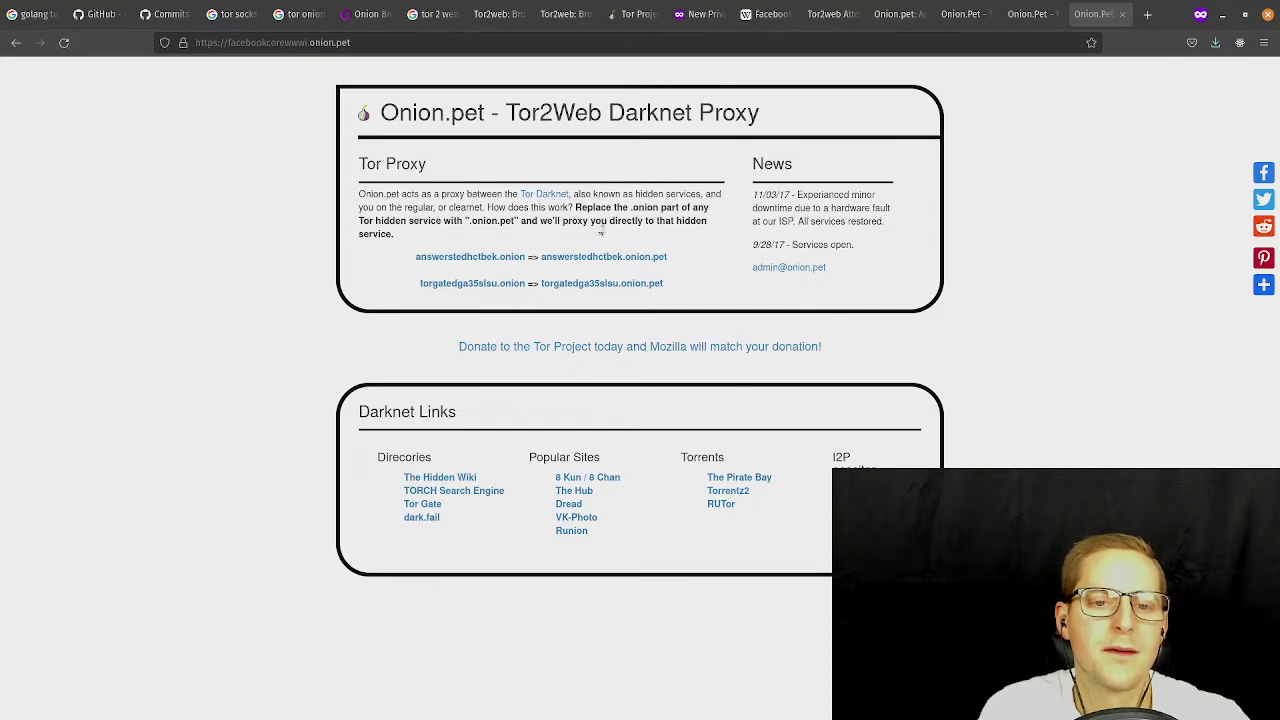
Look back through the open Onion.pet tabs and return to the Tor2web Alternatives page on AlternativeTo.
{"action": "left_click", "coordinate": [1030, 14]}
{"action": "left_click", "coordinate": [962, 14]}
{"action": "left_click", "coordinate": [897, 14]}
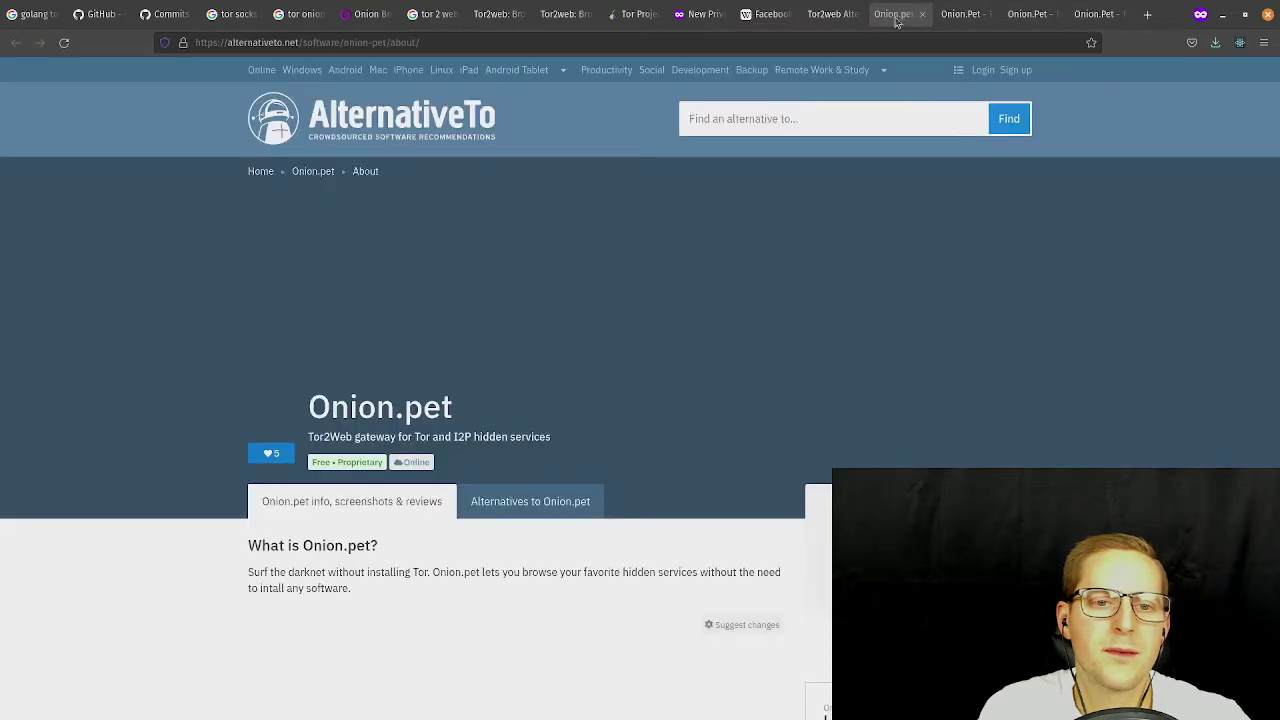
{"action": "left_click", "coordinate": [1030, 14]}
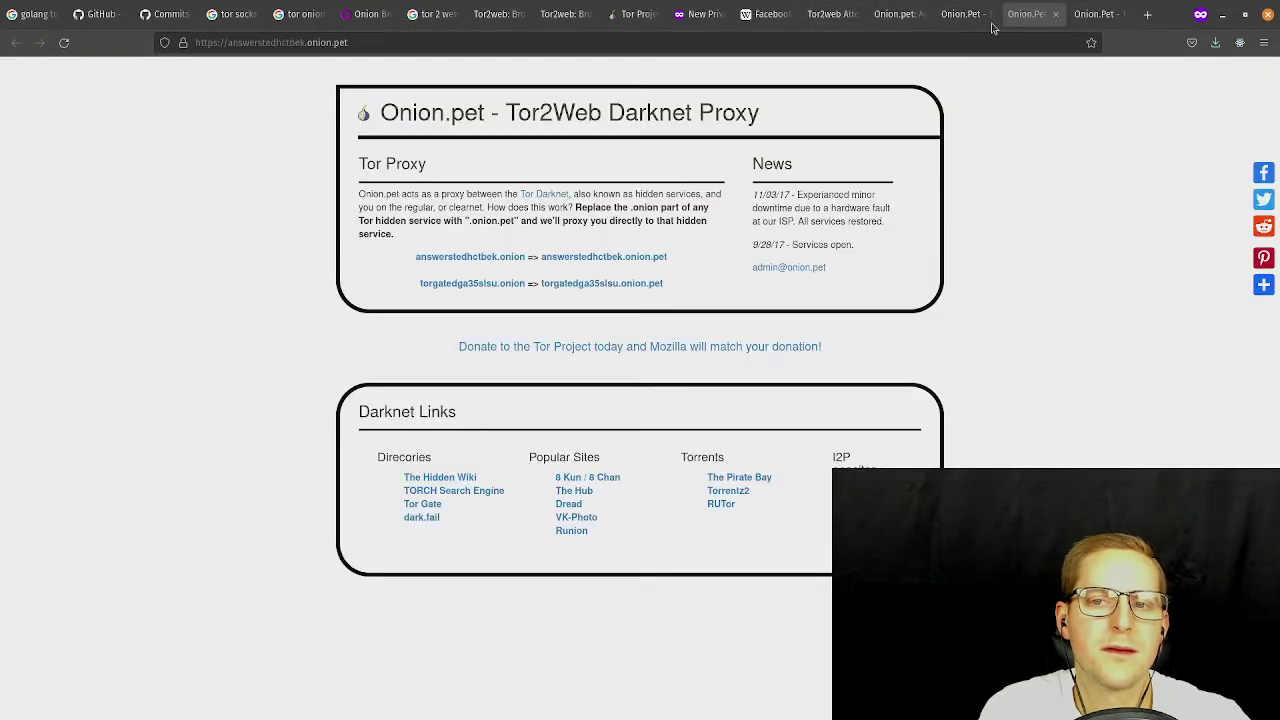
{"action": "left_click", "coordinate": [890, 14]}
{"action": "left_click", "coordinate": [818, 14]}
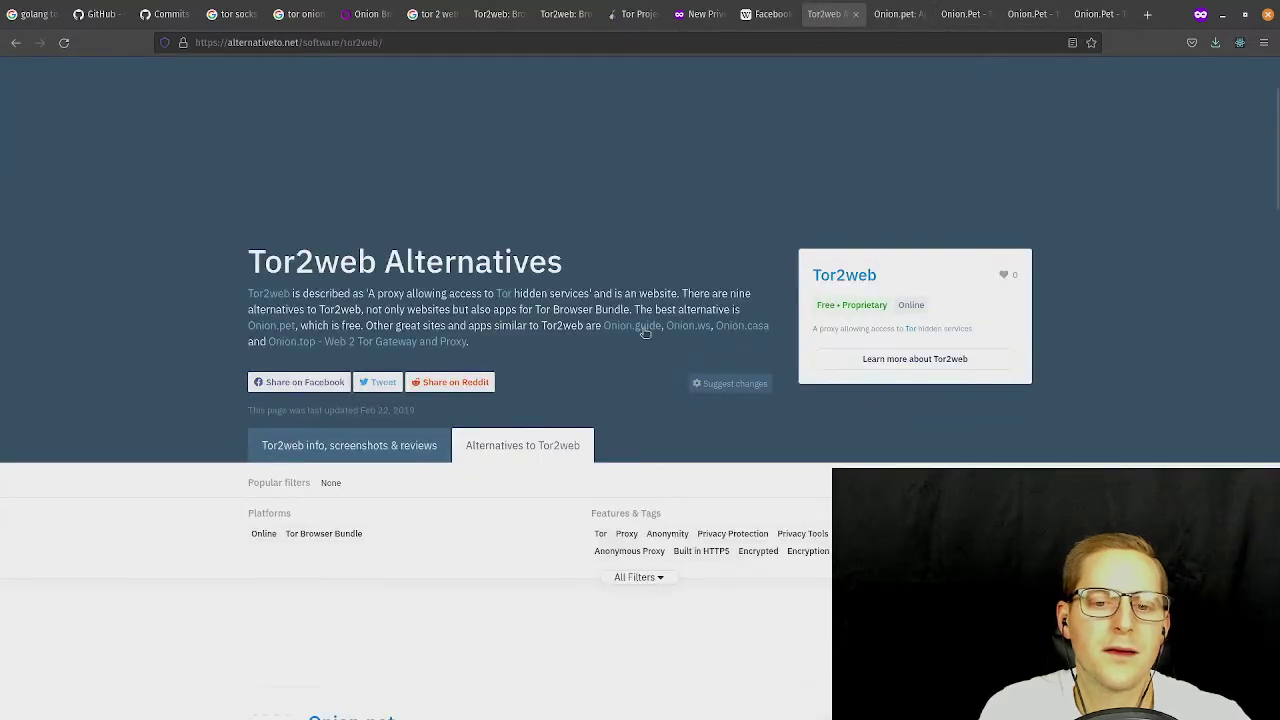
Load onion.guide in a new tab to check the site, and close that tab.
{"action": "left_click", "coordinate": [1143, 14]}
{"action": "type", "text": "onion"}
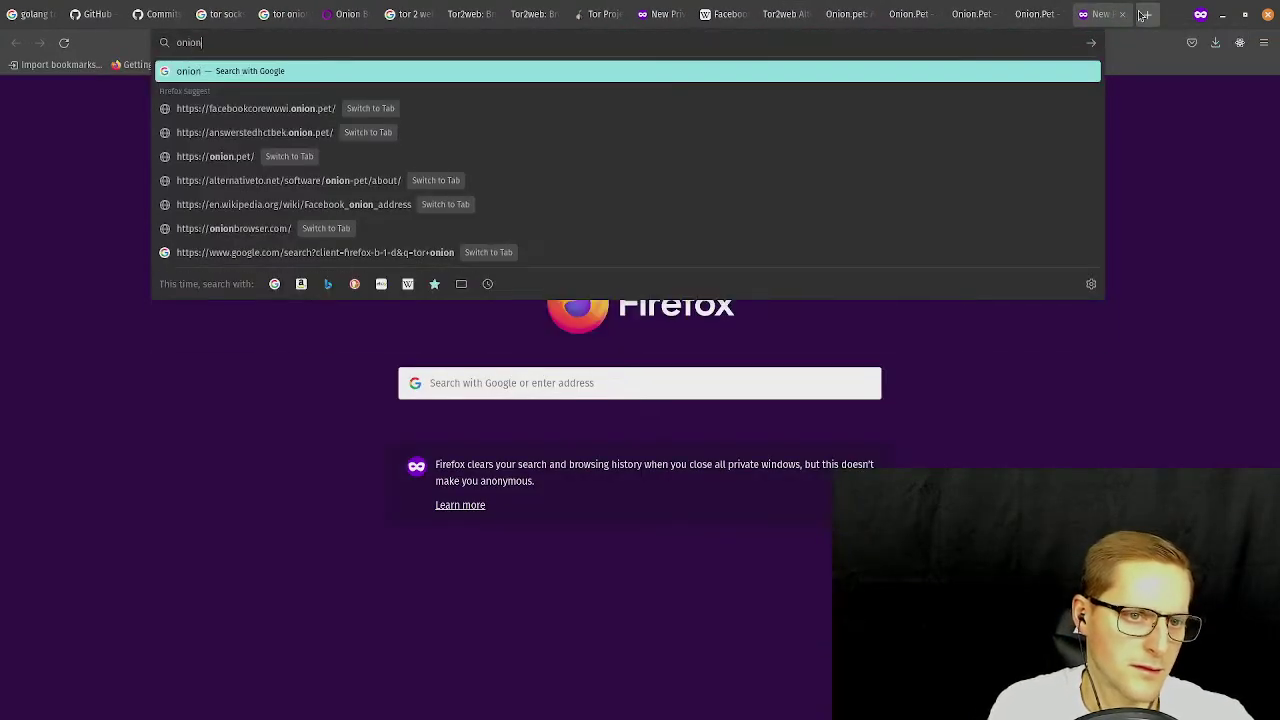
{"action": "type", "text": ".guide"}
{"action": "key", "text": "Return"}
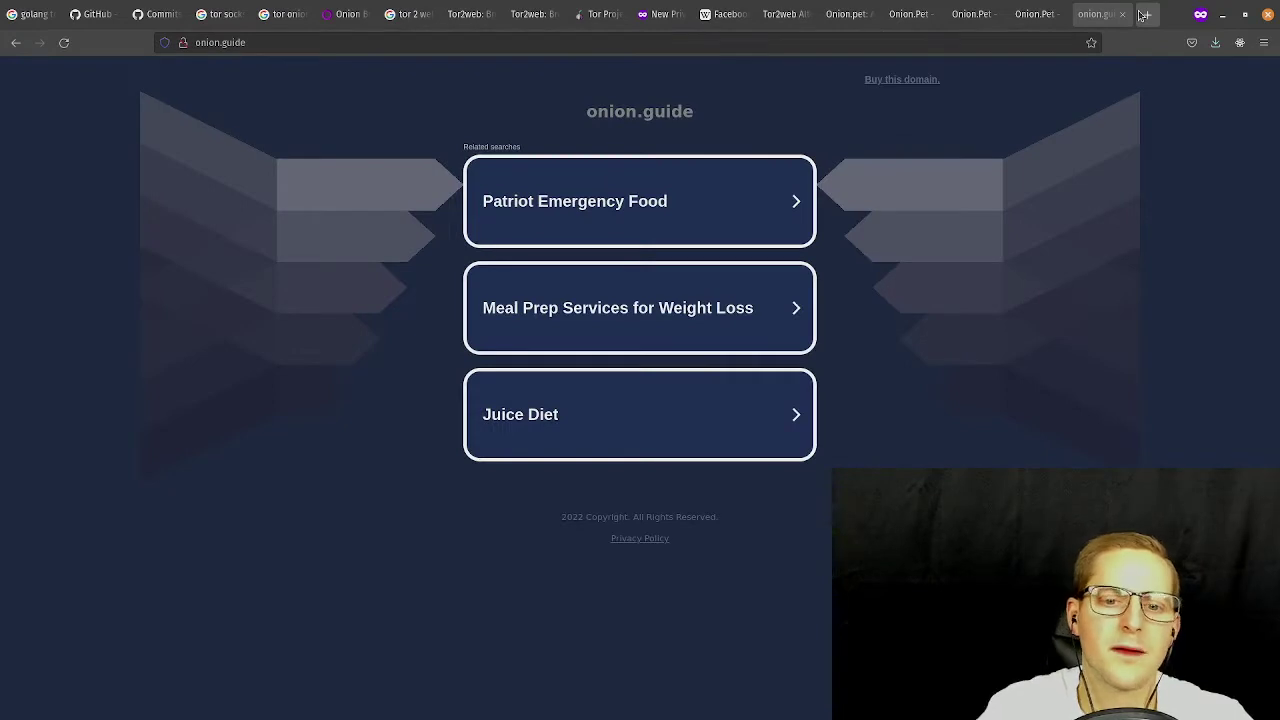
{"action": "left_click", "coordinate": [1122, 14]}
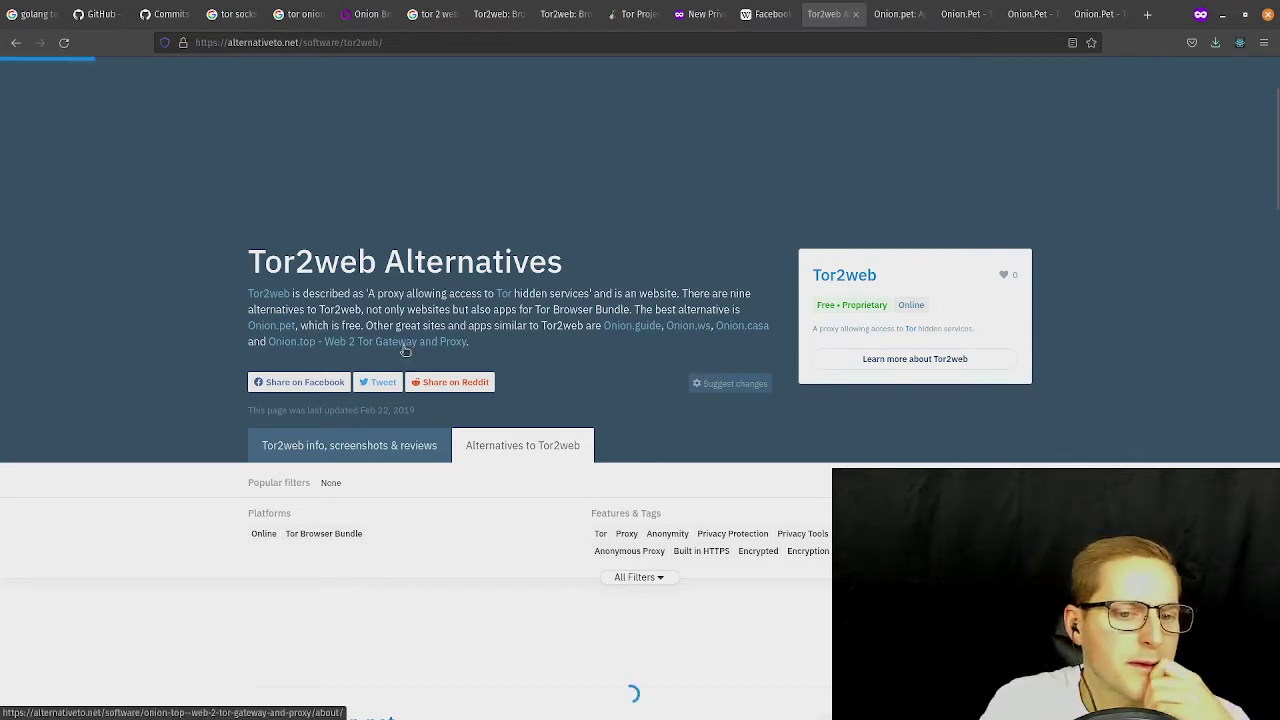
Open the Onion.top - Web 2 Tor Gateway and Proxy entry on AlternativeTo and read through its description and status.
{"action": "left_click", "coordinate": [404, 345]}
{"action": "scroll", "coordinate": [664, 275], "scroll_direction": "down", "scroll_amount": 2}
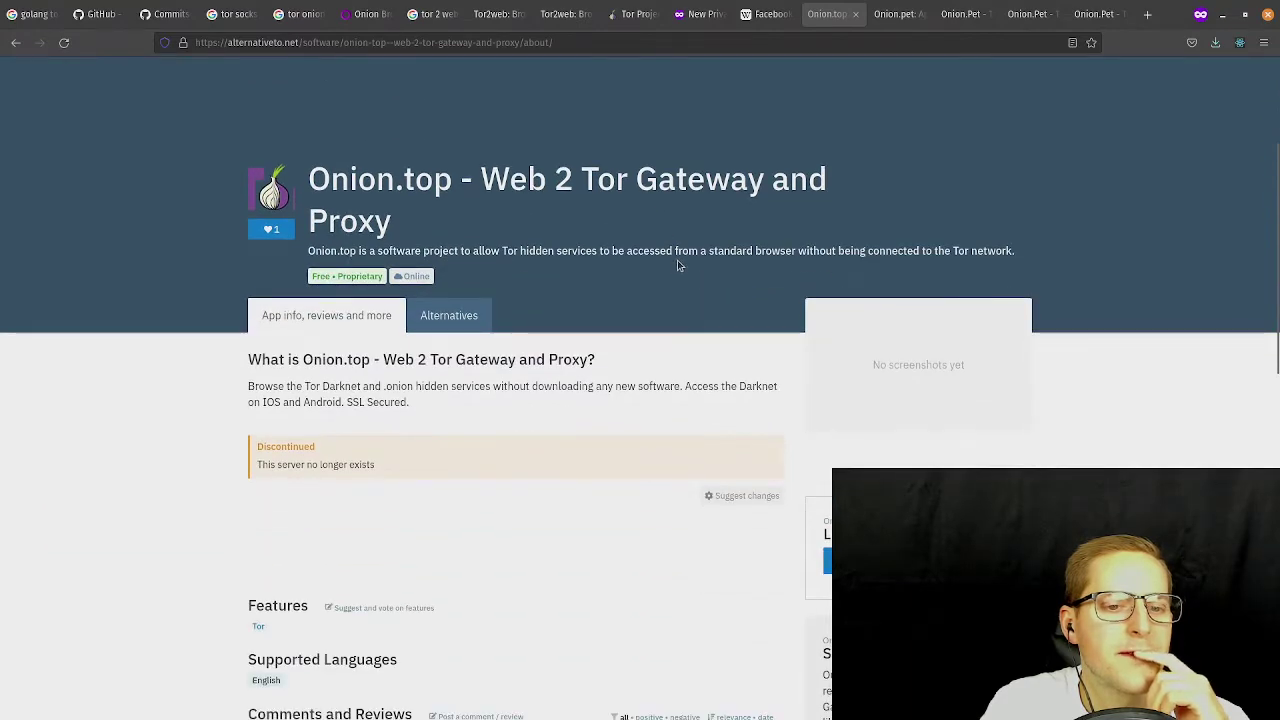
{"action": "scroll", "coordinate": [677, 265], "scroll_direction": "down", "scroll_amount": 1}
{"action": "scroll", "coordinate": [674, 265], "scroll_direction": "down", "scroll_amount": 2}
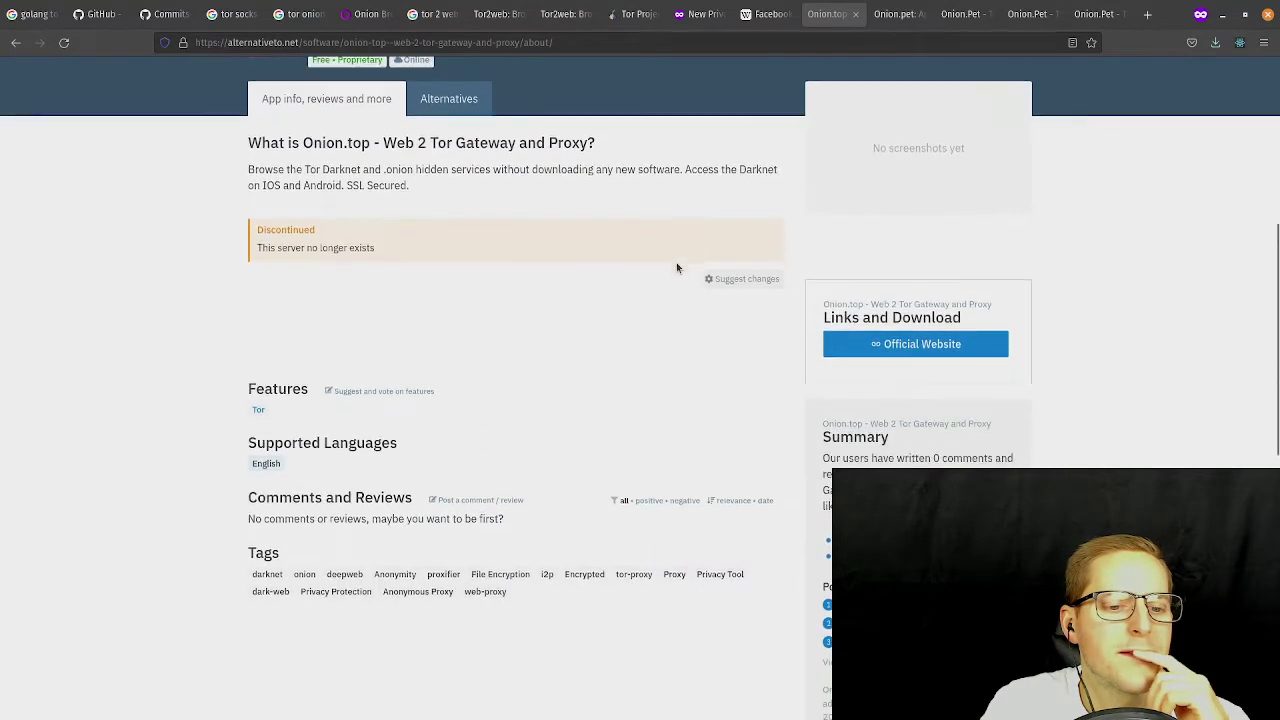
{"action": "scroll", "coordinate": [672, 260], "scroll_direction": "up", "scroll_amount": 4}
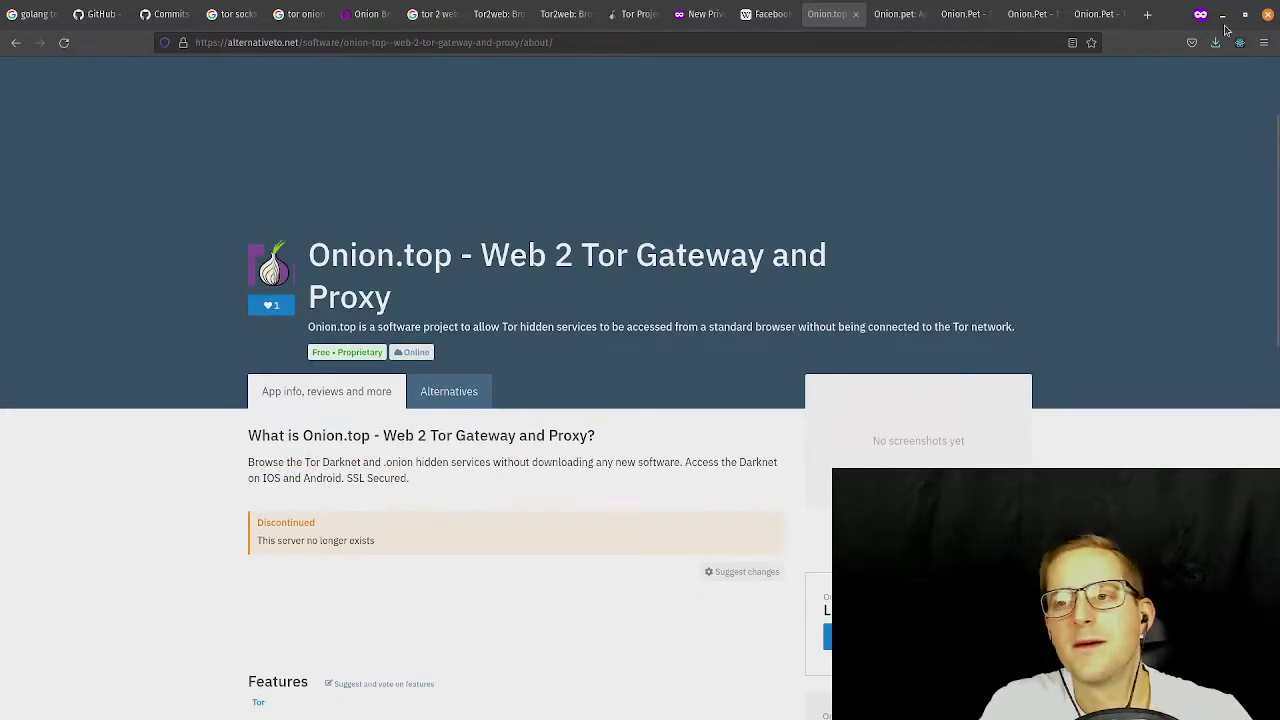
Search Google for "web tor gateway" in a new tab and open the Tor2Web: Tor Hidden Services Gateway result at torgateway.com.
{"action": "left_click", "coordinate": [1146, 16]}
{"action": "type", "text": "web t"}
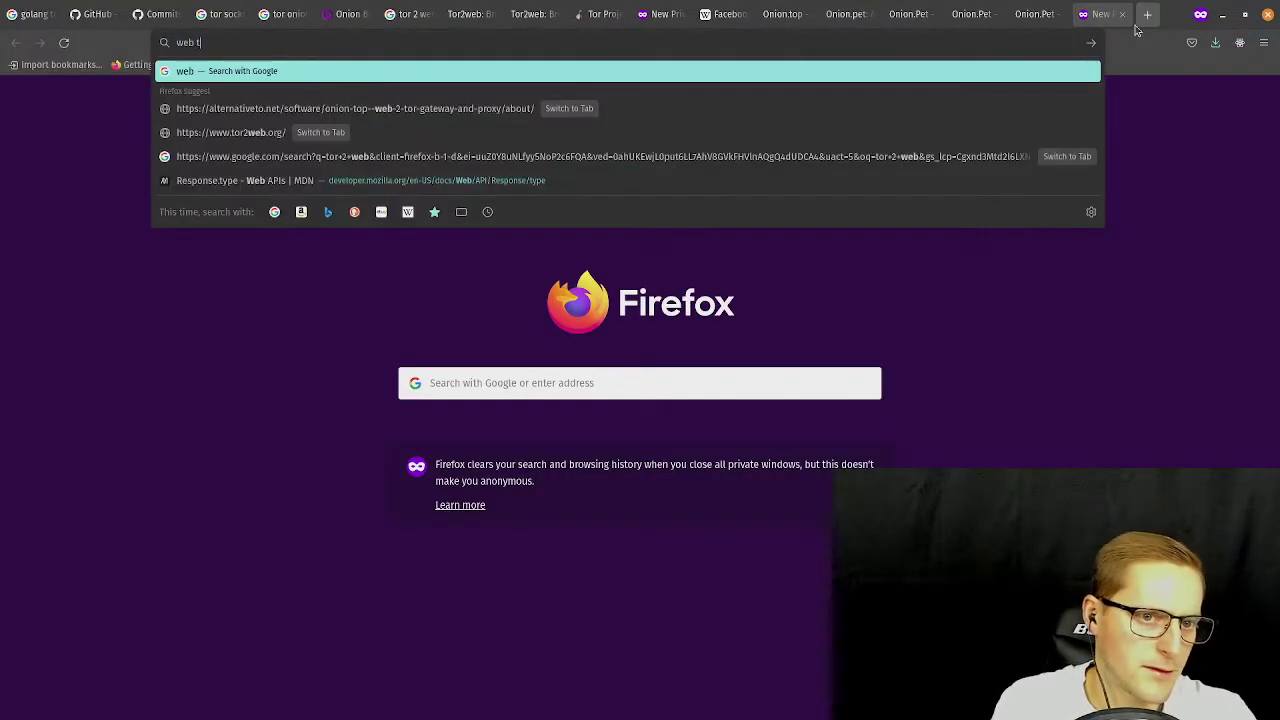
{"action": "type", "text": "or gateway"}
{"action": "key", "text": "Return"}
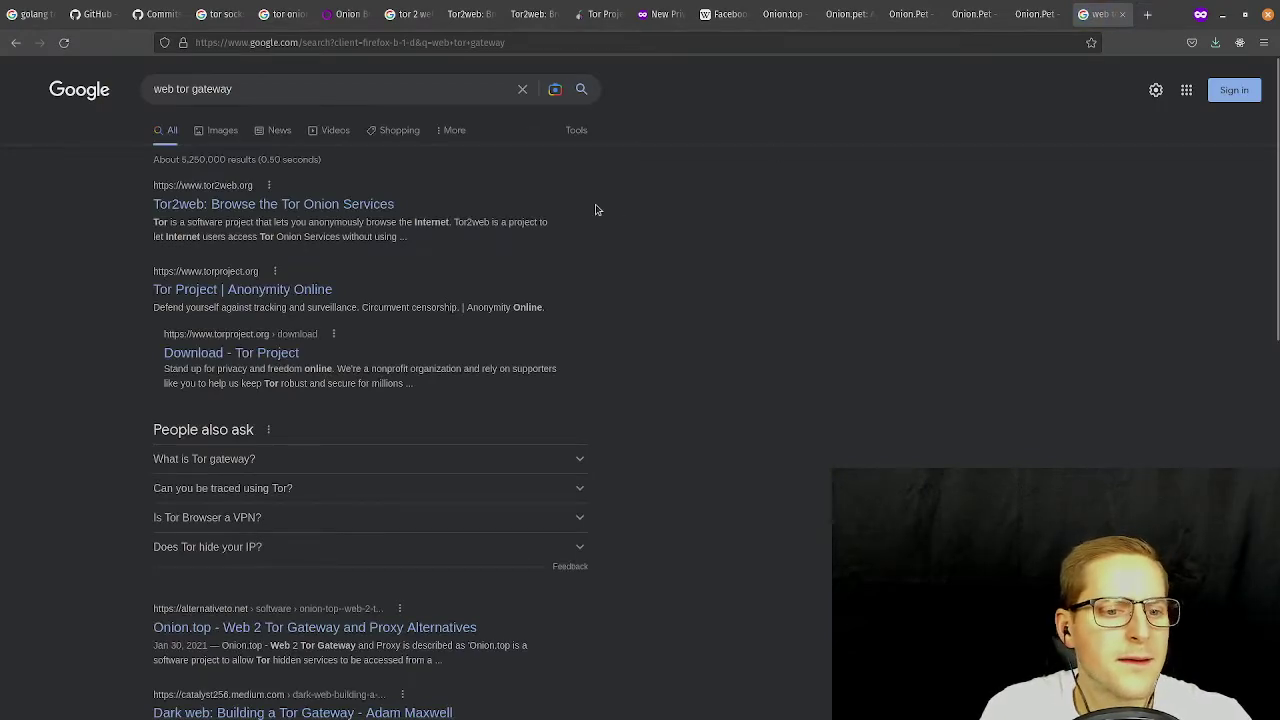
{"action": "scroll", "coordinate": [594, 210], "scroll_direction": "down", "scroll_amount": 3}
{"action": "scroll", "coordinate": [582, 205], "scroll_direction": "down", "scroll_amount": 2}
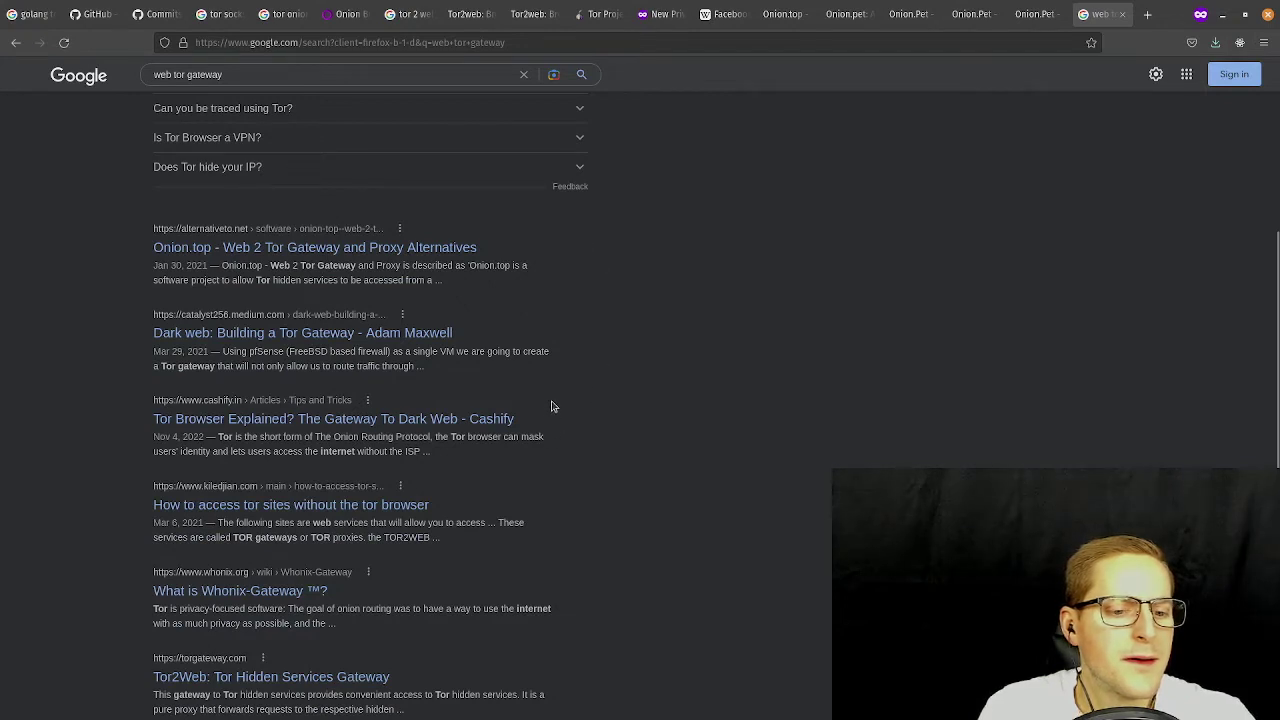
{"action": "scroll", "coordinate": [551, 397], "scroll_direction": "down", "scroll_amount": 1}
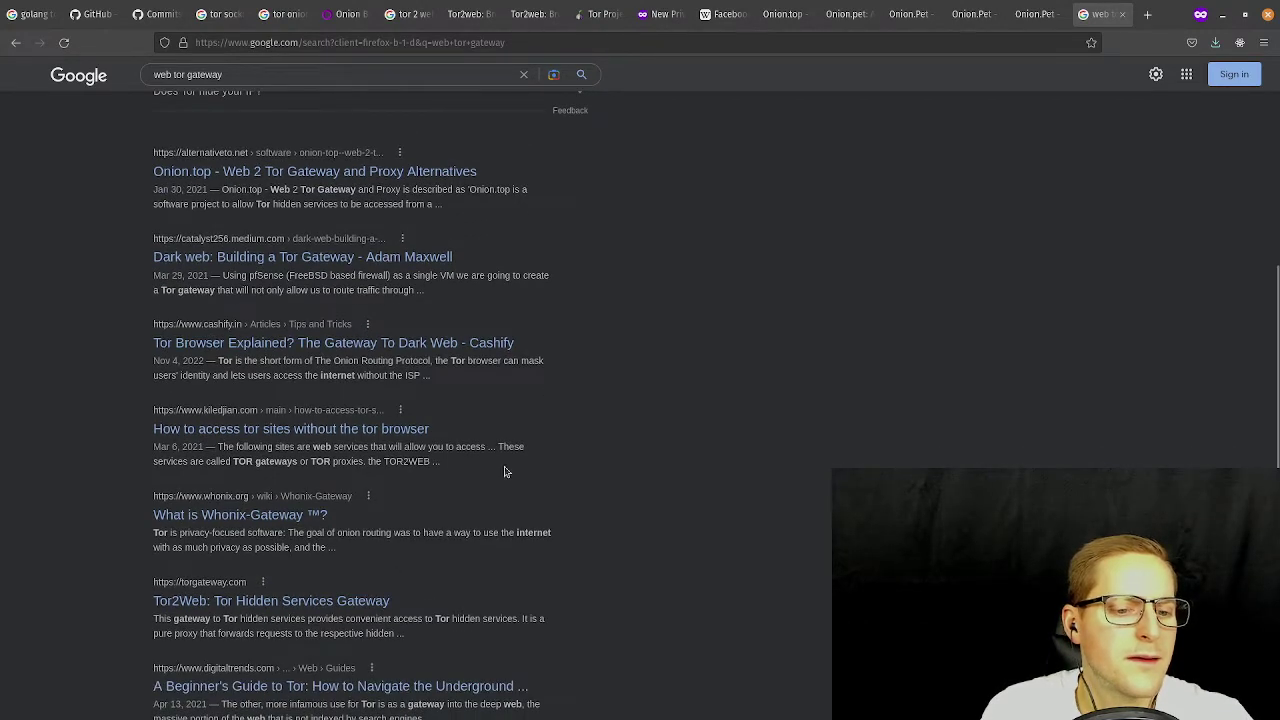
{"action": "scroll", "coordinate": [545, 528], "scroll_direction": "down", "scroll_amount": 1}
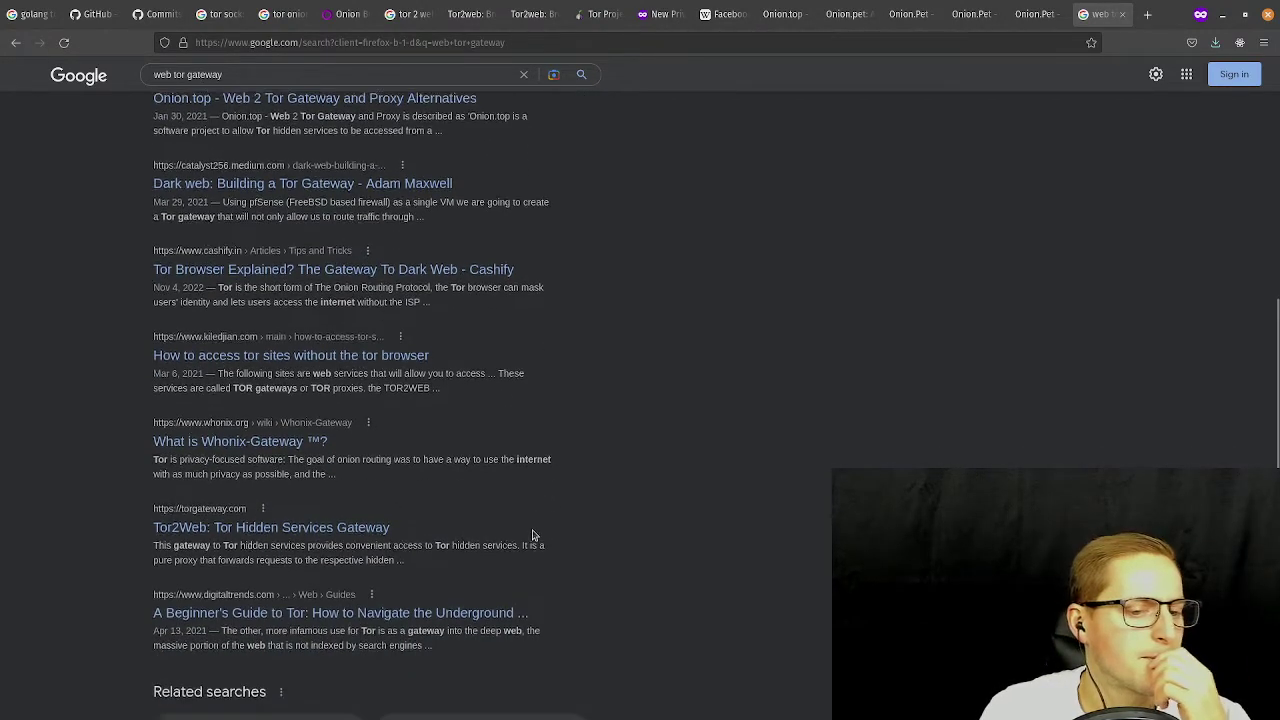
{"action": "left_click", "coordinate": [328, 522]}
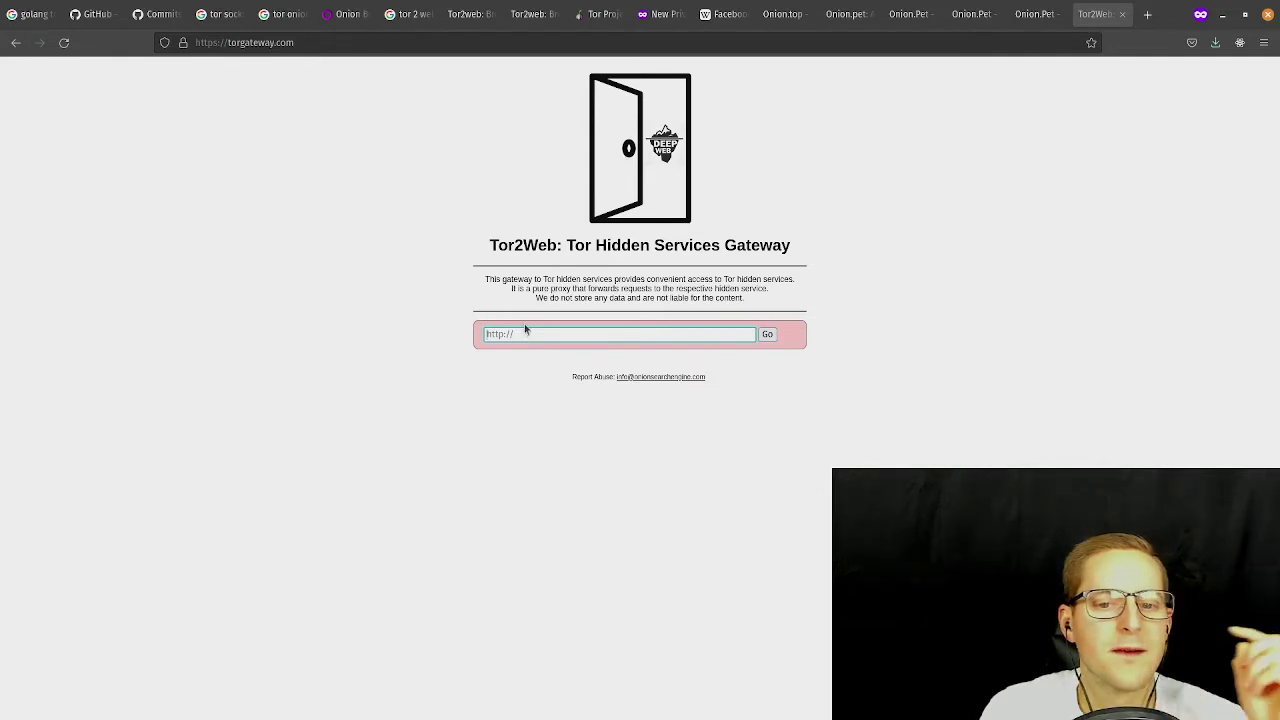
Copy Facebook's current long onion address from the Wikipedia article and submit it to the torgateway.com gateway.
{"action": "left_click", "coordinate": [724, 14]}
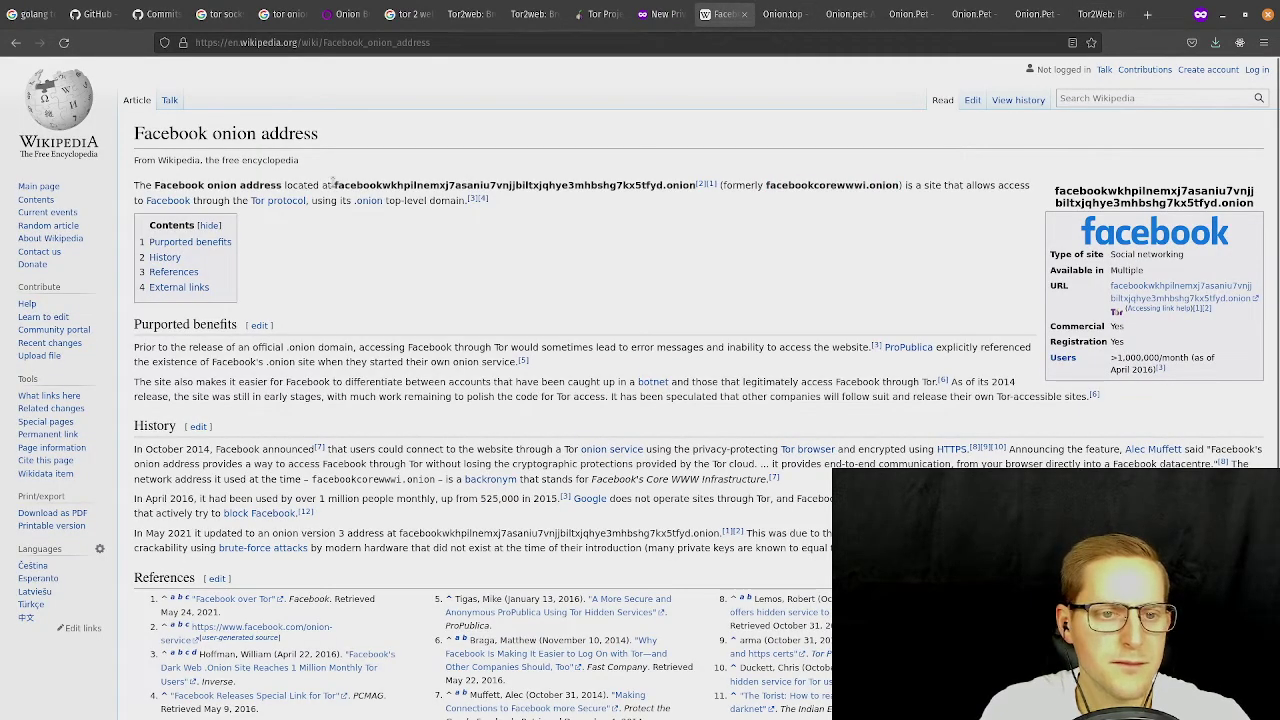
{"action": "left_click_drag", "start_coordinate": [333, 184], "coordinate": [686, 185]}
{"action": "left_click", "coordinate": [701, 184]}
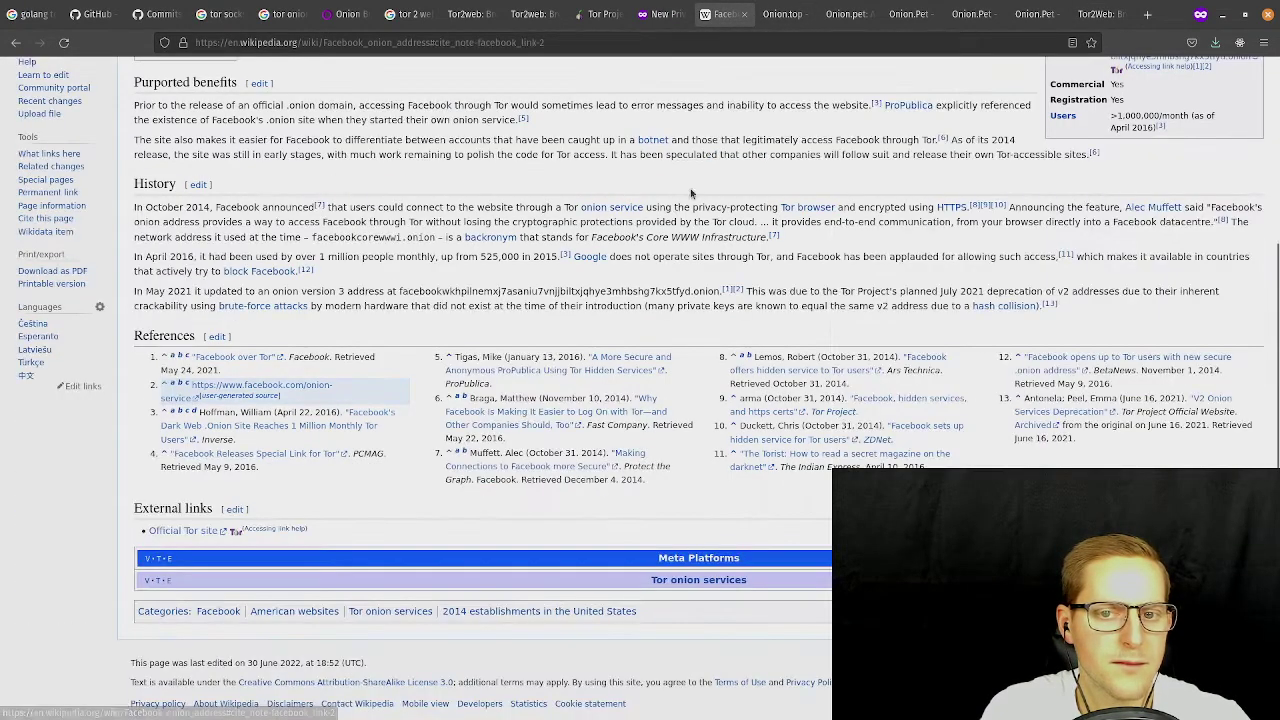
{"action": "left_click", "coordinate": [16, 42]}
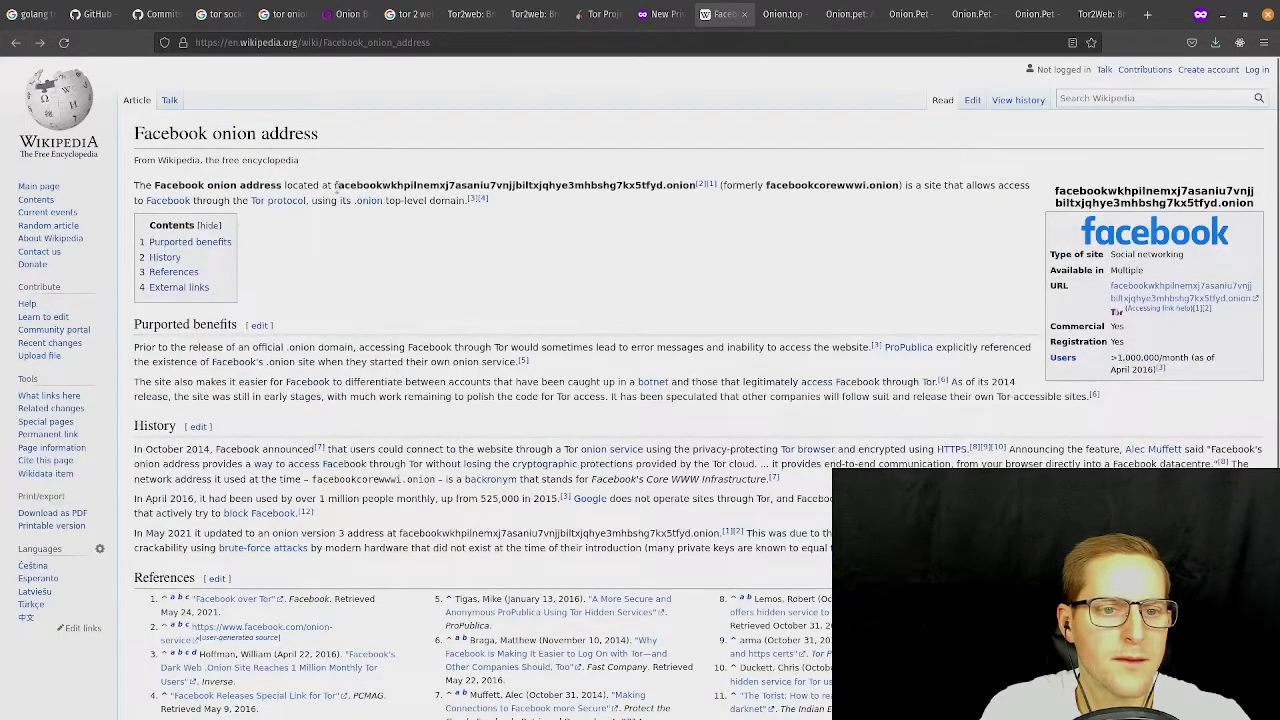
{"action": "left_click_drag", "start_coordinate": [336, 188], "coordinate": [693, 188]}
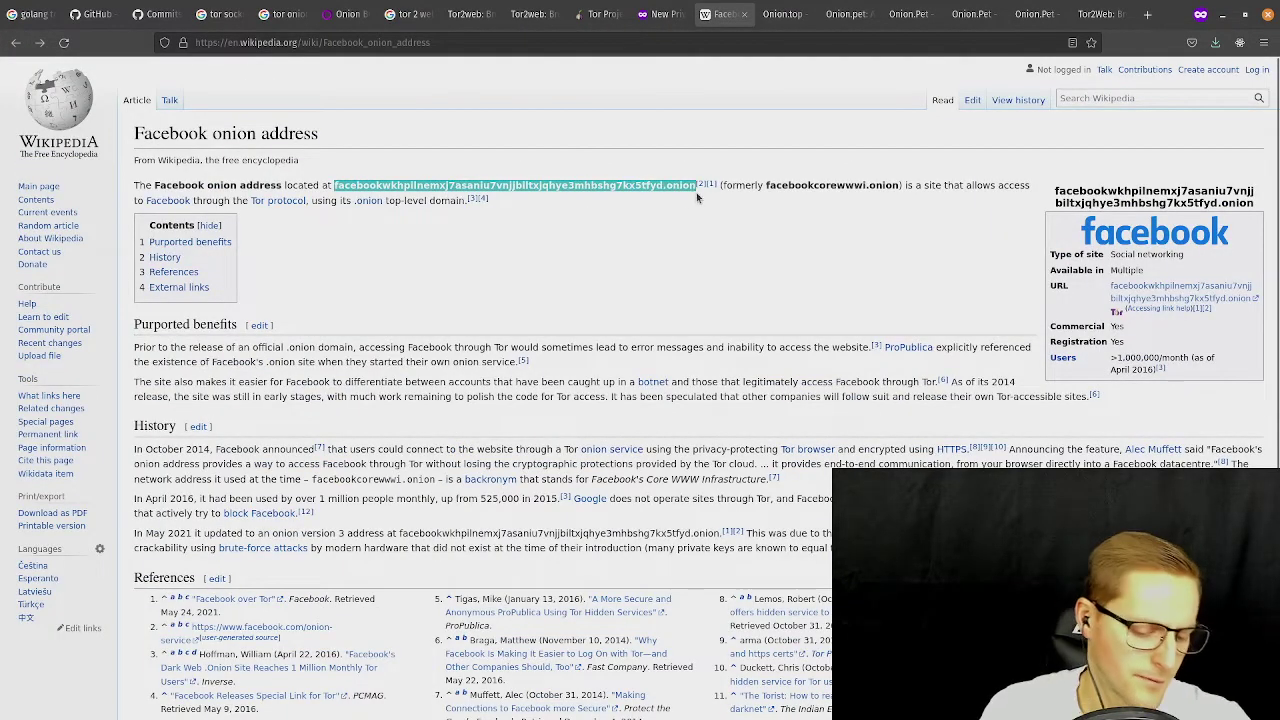
{"action": "key", "text": "ctrl+c"}
{"action": "left_click", "coordinate": [1097, 14]}
{"action": "key", "text": "ctrl+v"}
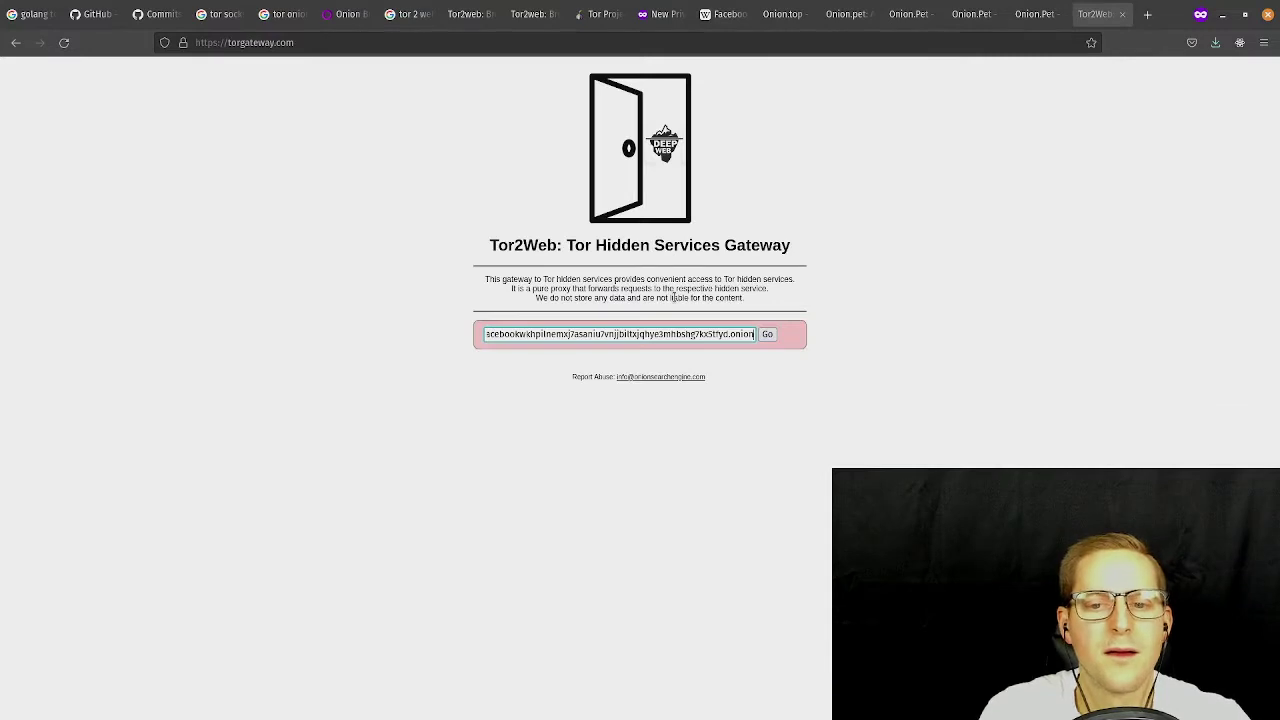
{"action": "key", "text": "Return"}
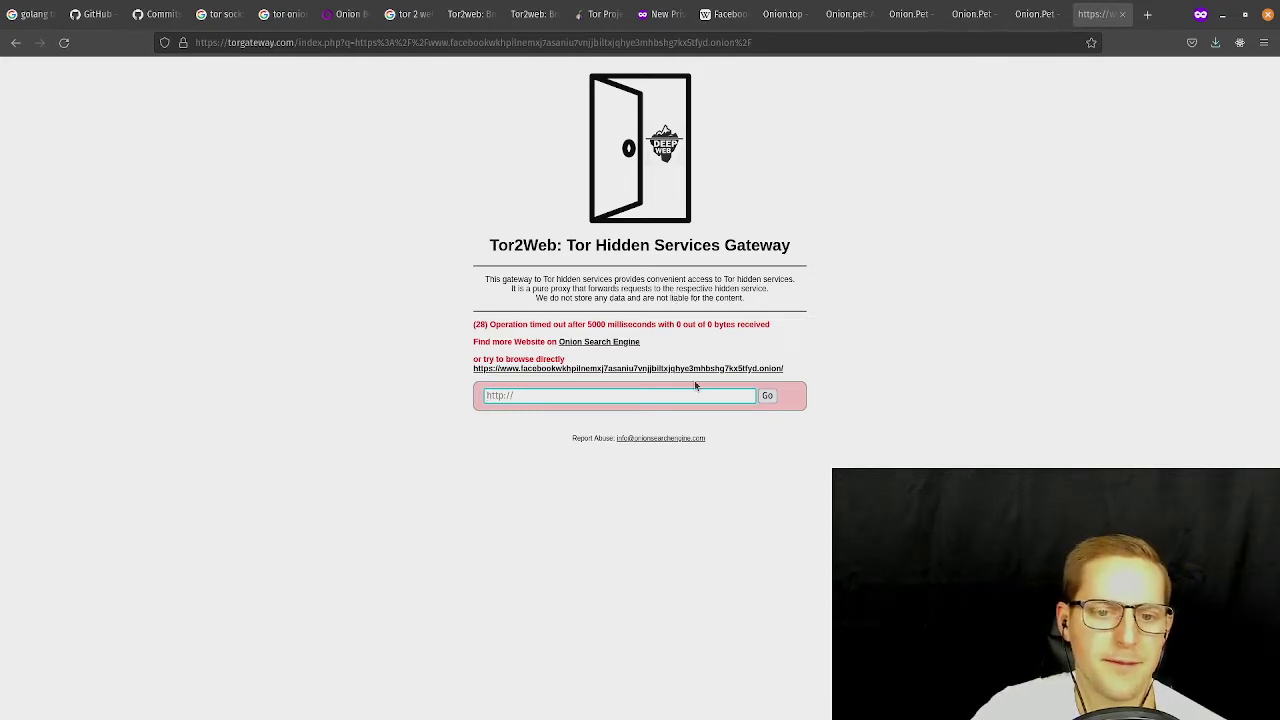
Open the Onion Search Engine link offered by the gateway, look at its page, and return to the gateway tab.
{"action": "left_click", "coordinate": [576, 345]}
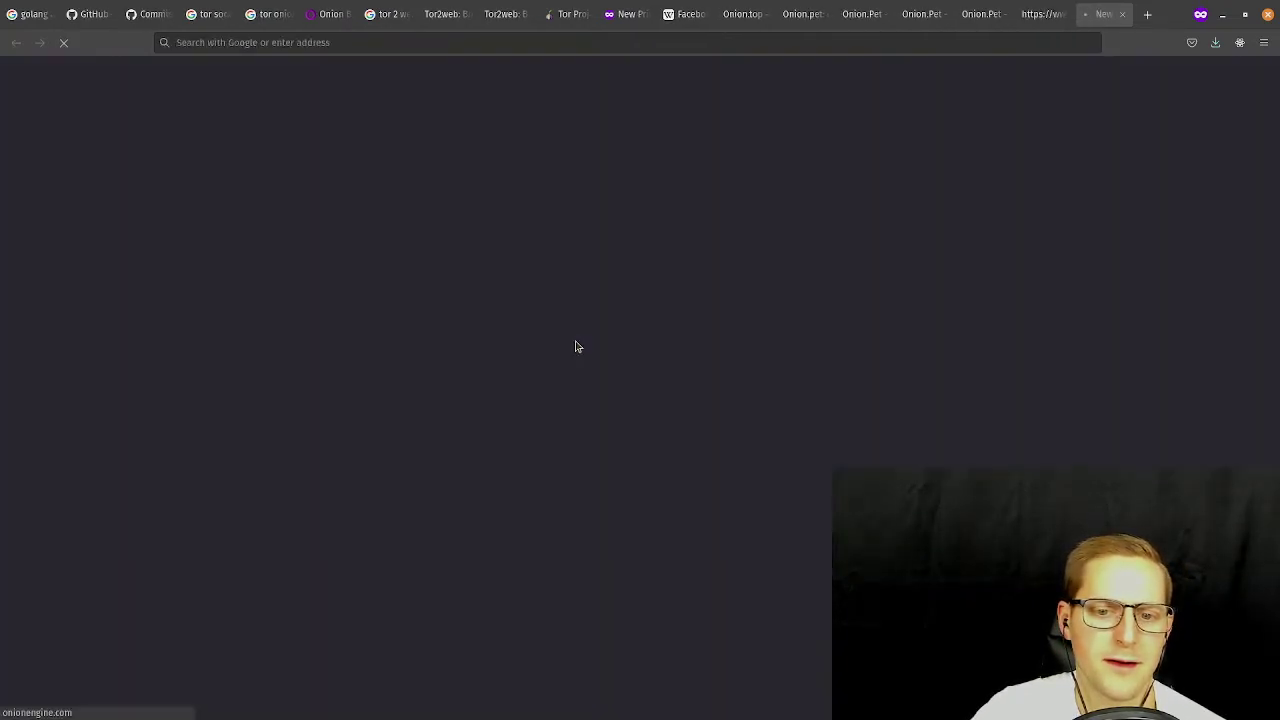
{"action": "left_click", "coordinate": [1048, 14]}
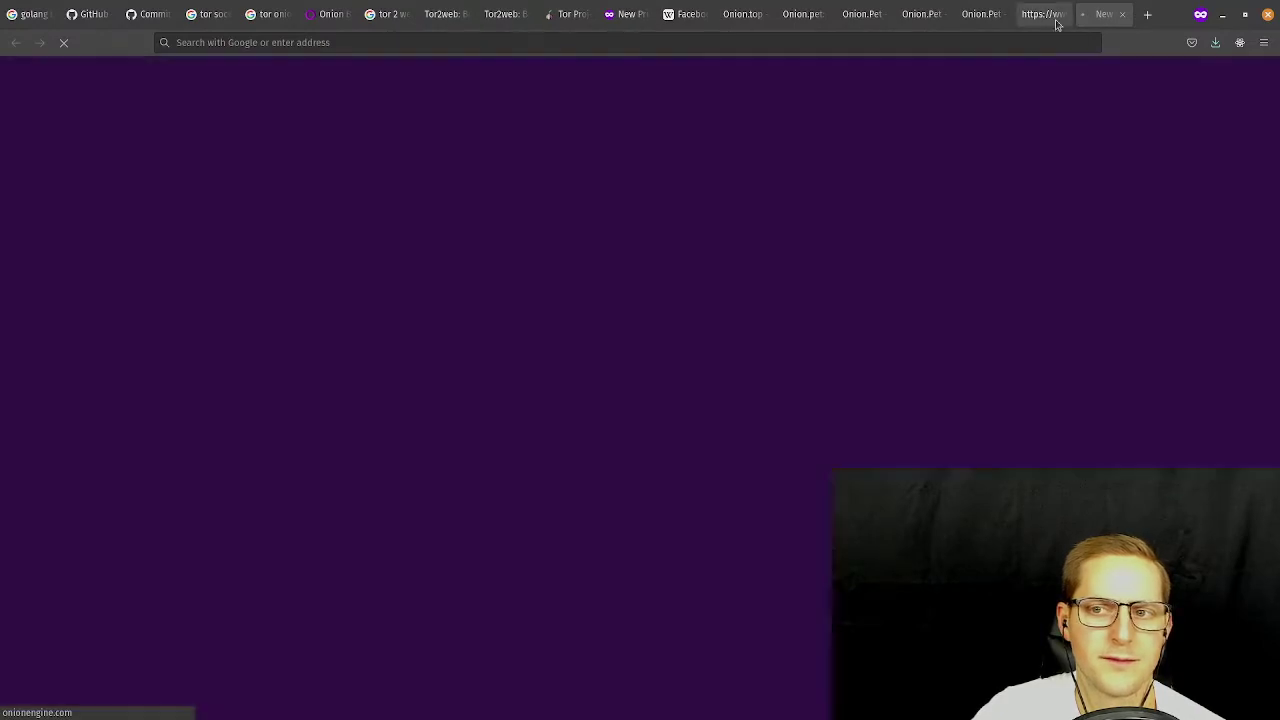
{"action": "left_click", "coordinate": [1095, 14]}
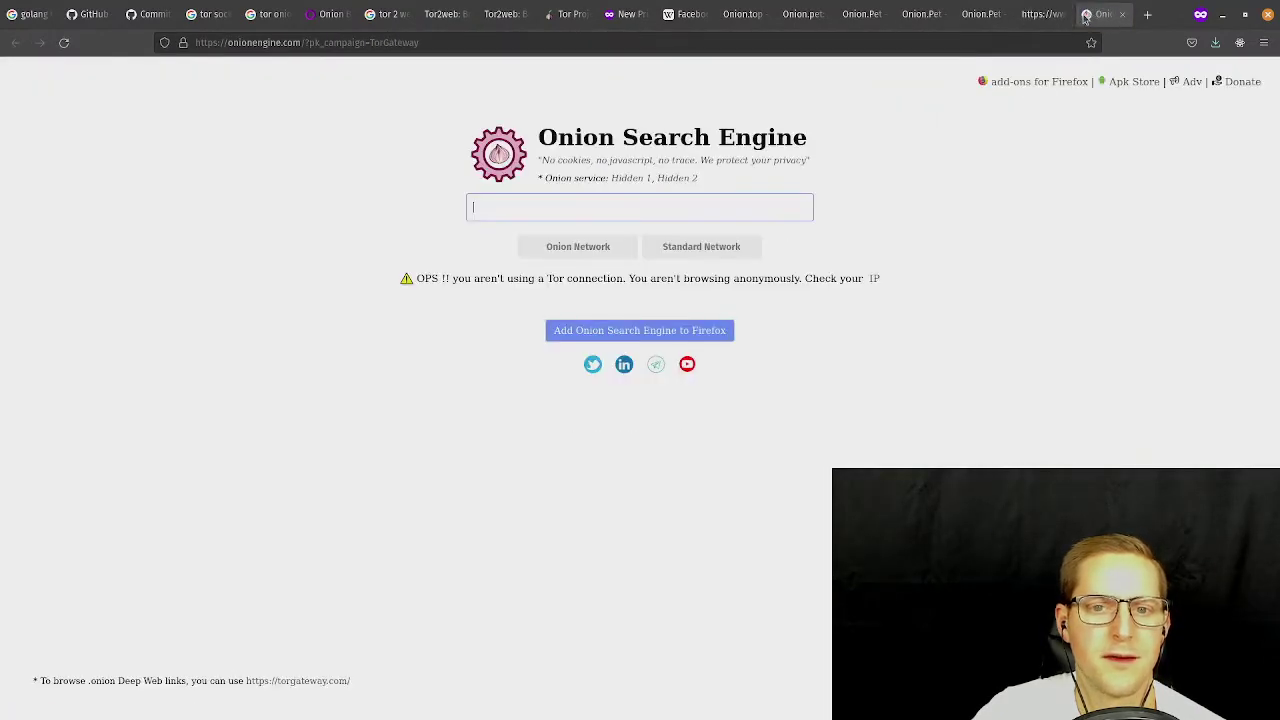
{"action": "left_click", "coordinate": [1032, 22]}
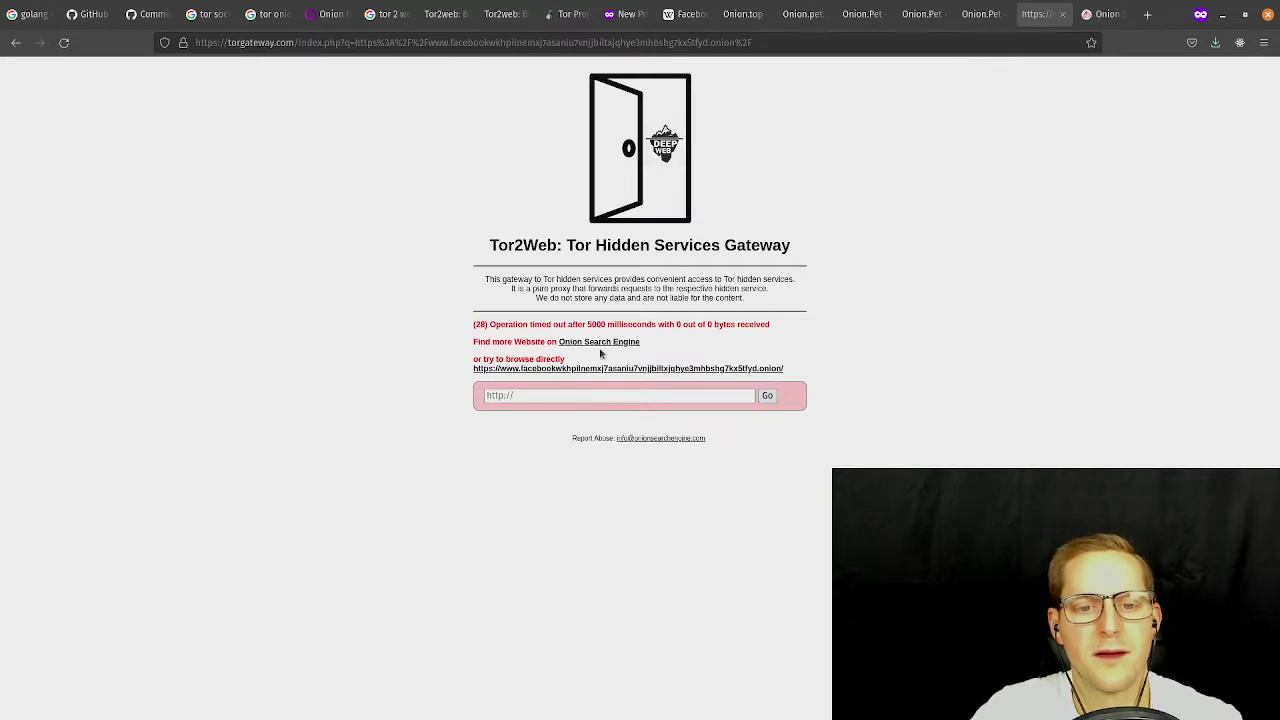
Load facebook.com through the torgateway.com address field.
{"action": "left_click", "coordinate": [570, 395]}
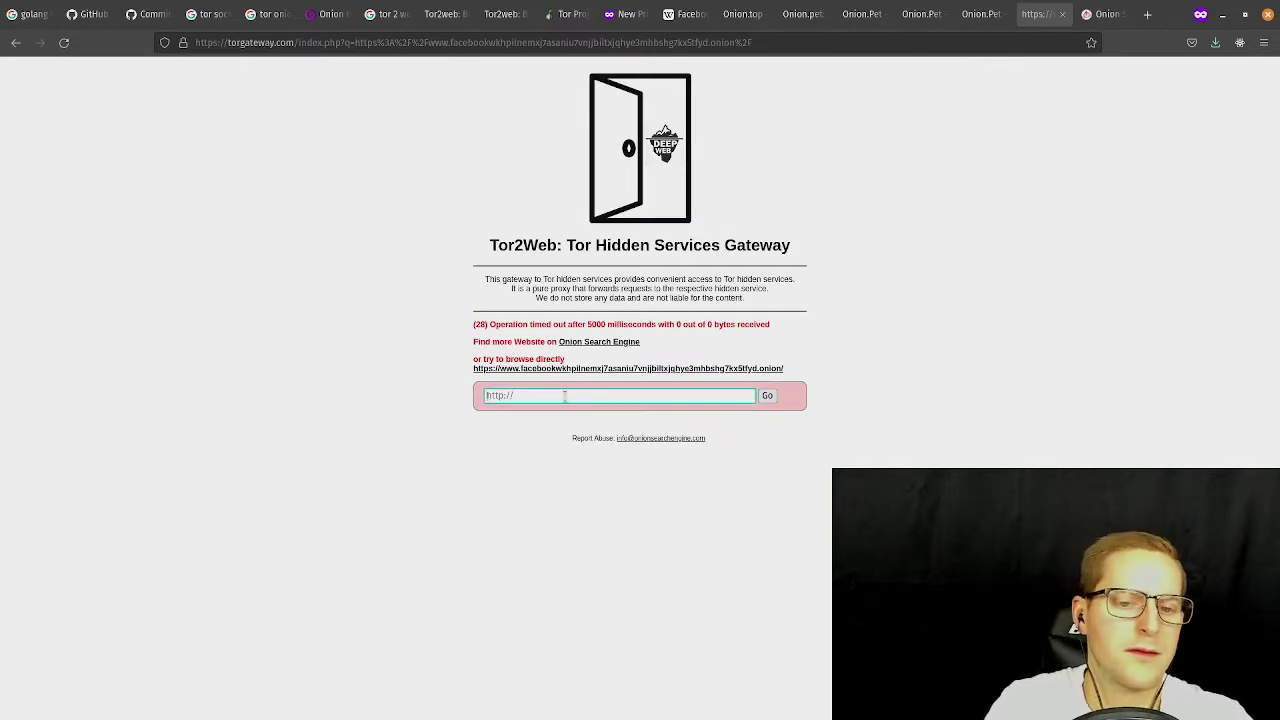
{"action": "type", "text": "facebook.com"}
{"action": "key", "text": "Return"}
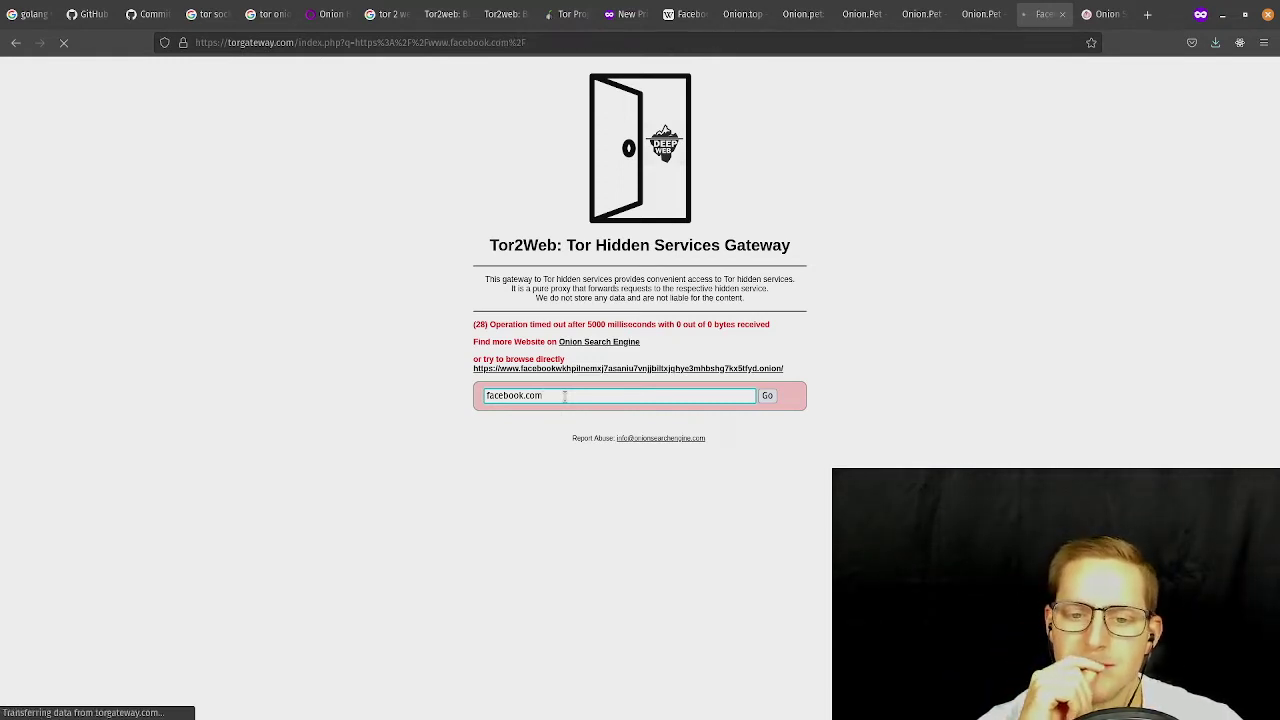
Search the Onion Network for "facebook" on Onion Search Engine, look over the results, and close its tab.
{"action": "left_click", "coordinate": [1100, 14]}
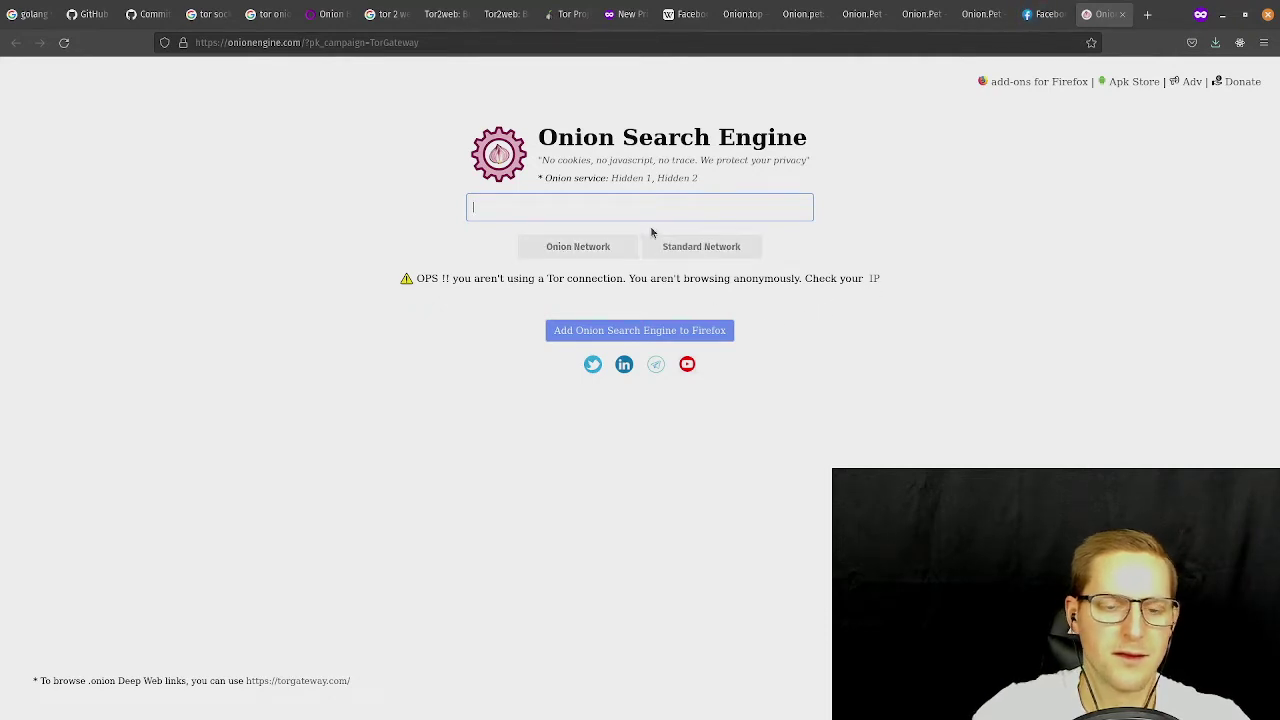
{"action": "type", "text": "facebook"}
{"action": "left_click", "coordinate": [622, 246]}
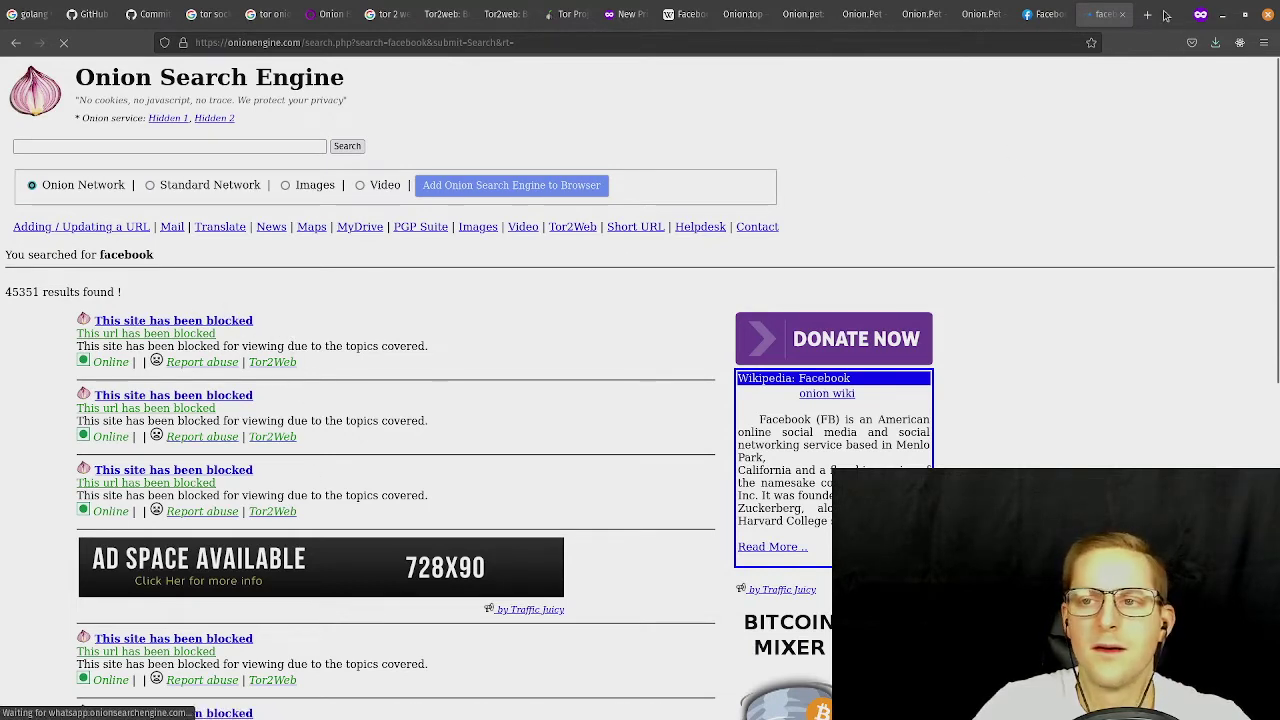
{"action": "left_click", "coordinate": [1123, 15]}
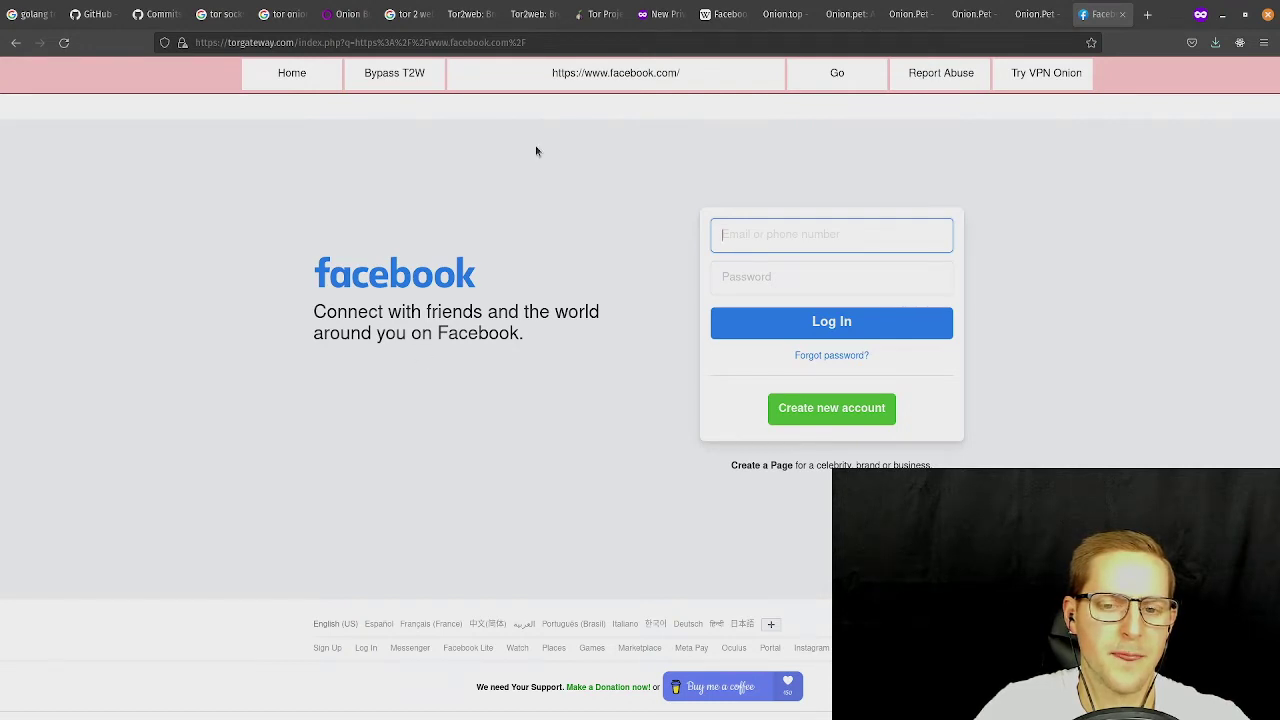
Load facebook.com directly in a new tab to compare it with the gateway version, and close that tab.
{"action": "left_click", "coordinate": [1143, 22]}
{"action": "type", "text": "fac"}
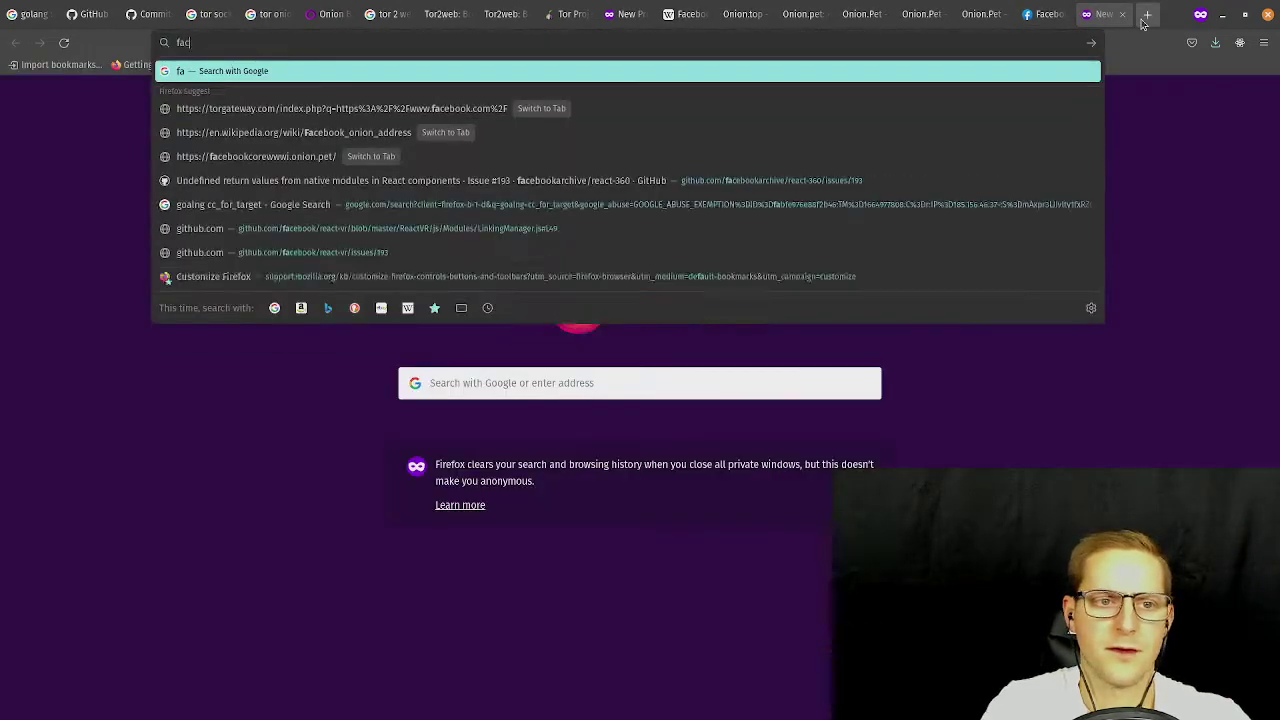
{"action": "type", "text": "ebook.com"}
{"action": "key", "text": "Return"}
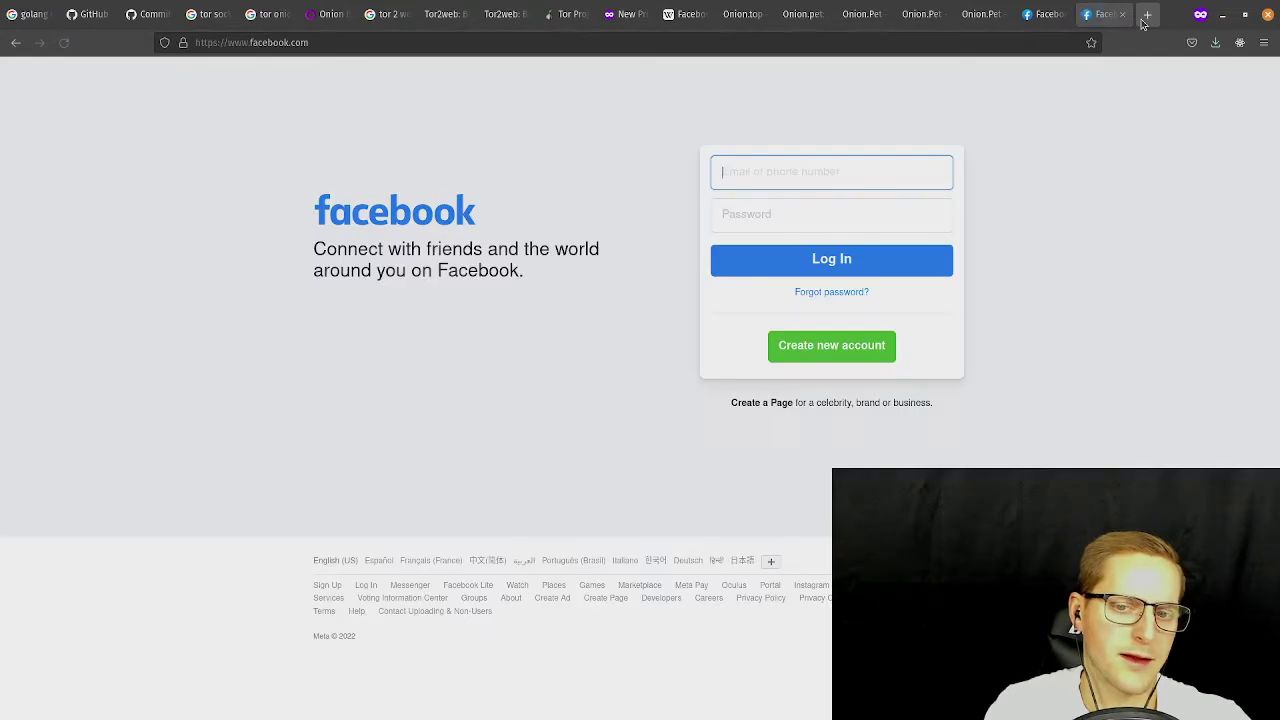
{"action": "left_click", "coordinate": [1122, 14]}
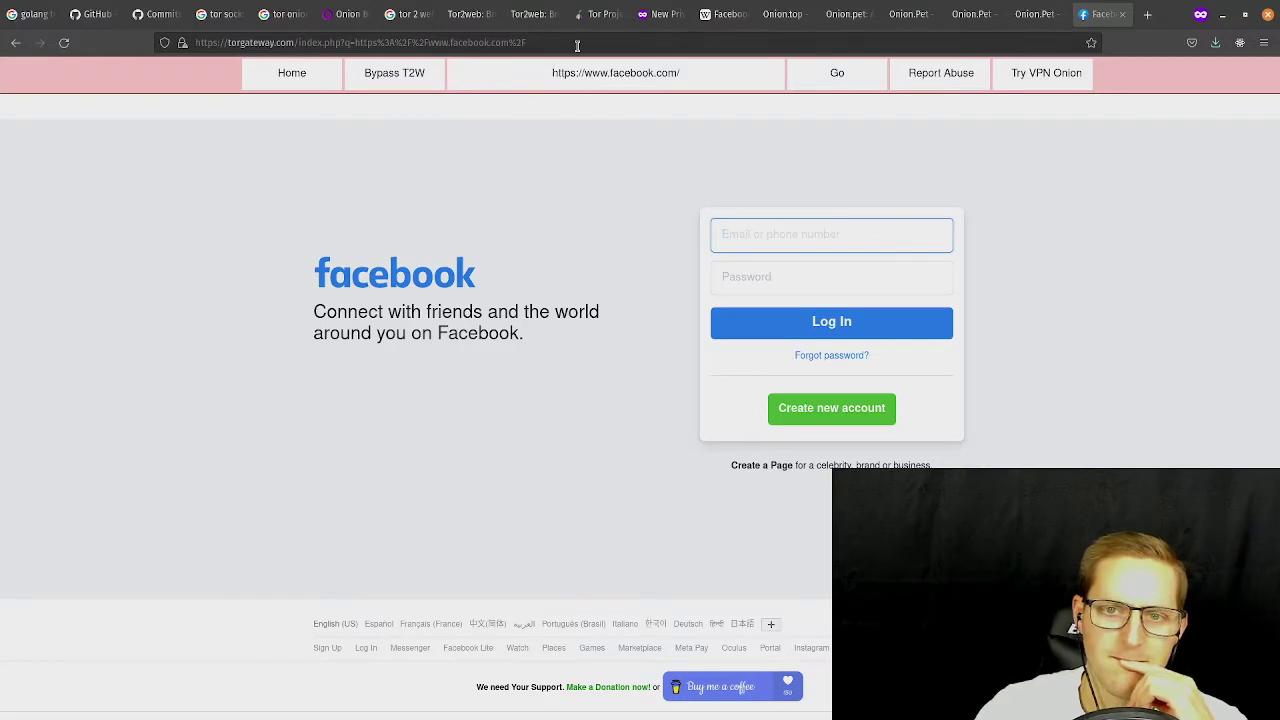
Copy Facebook's former address facebookcorewwwi.onion from the Wikipedia article and submit it in the address field of the torgateway.com page.
{"action": "left_click", "coordinate": [724, 14]}
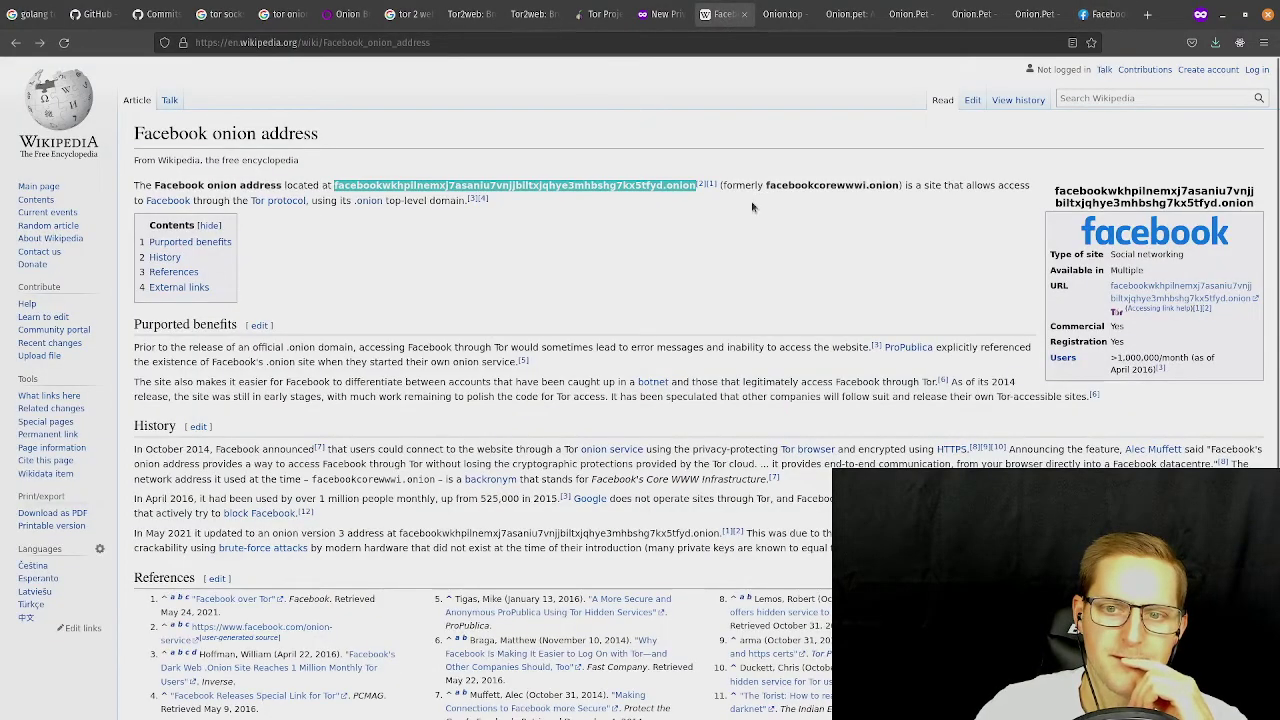
{"action": "left_click_drag", "start_coordinate": [767, 188], "coordinate": [897, 180]}
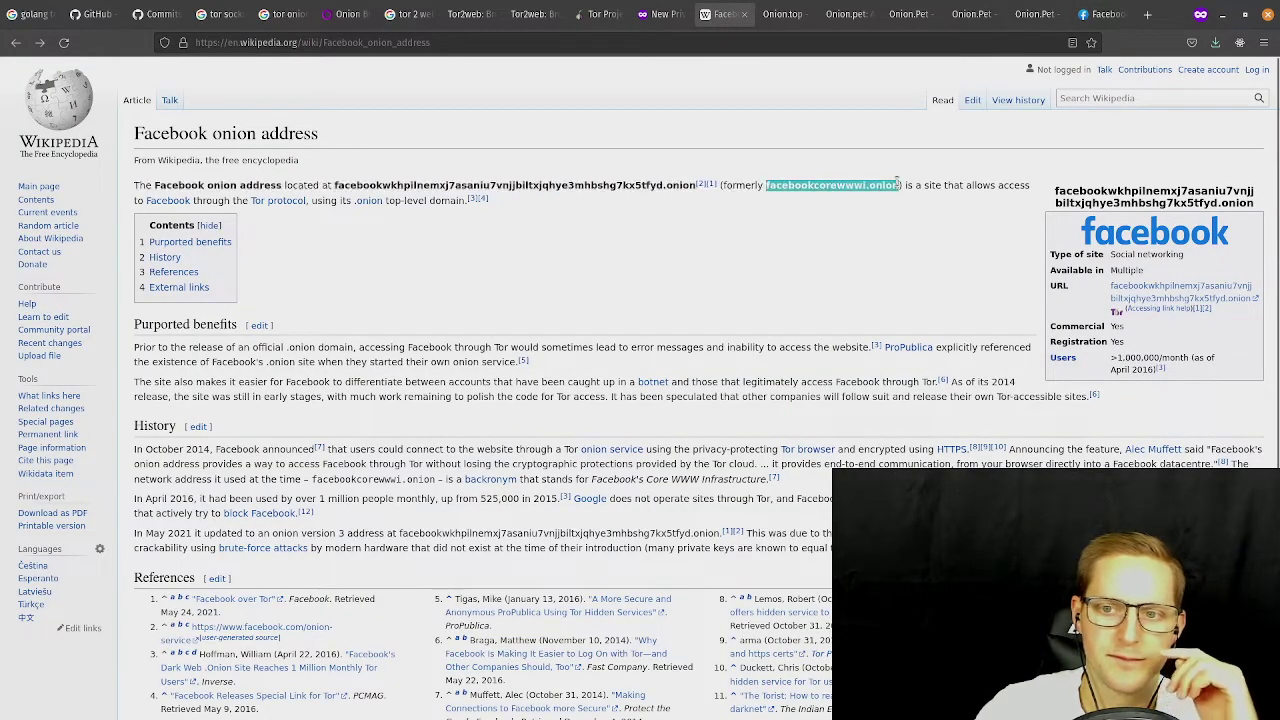
{"action": "left_click", "coordinate": [1100, 14]}
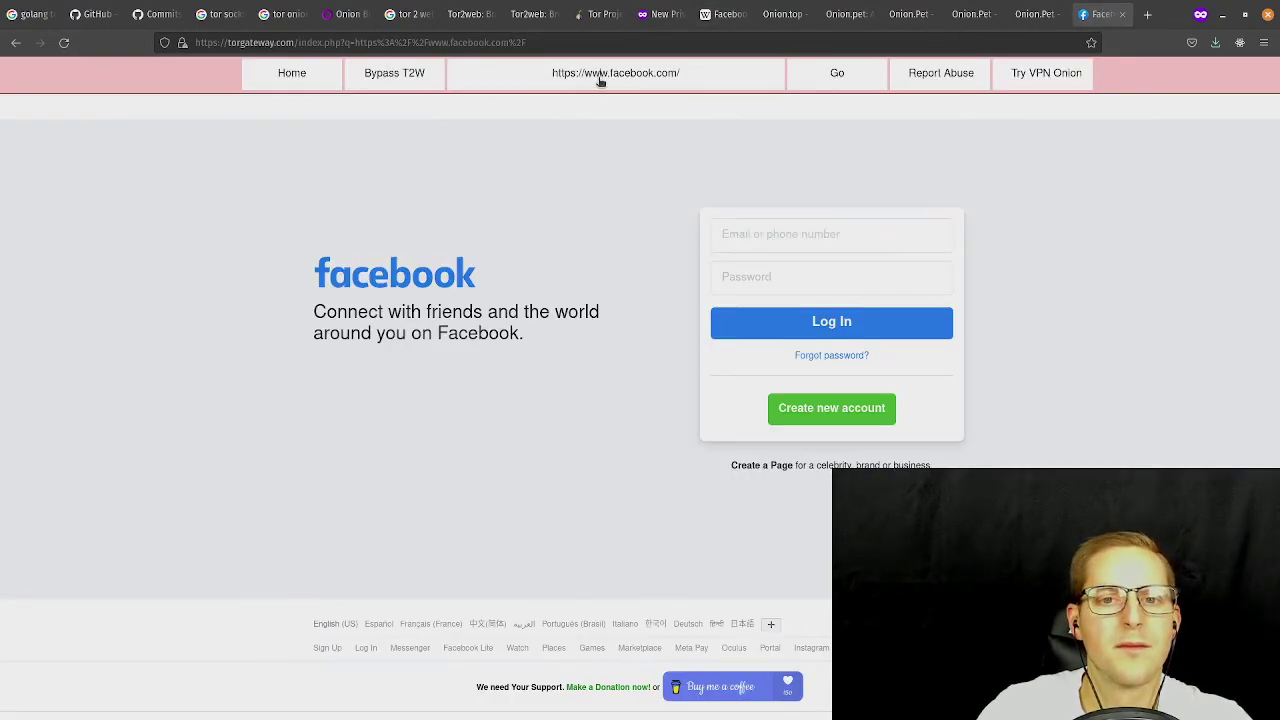
{"action": "triple_click", "coordinate": [600, 78]}
{"action": "key", "text": "ctrl+v"}
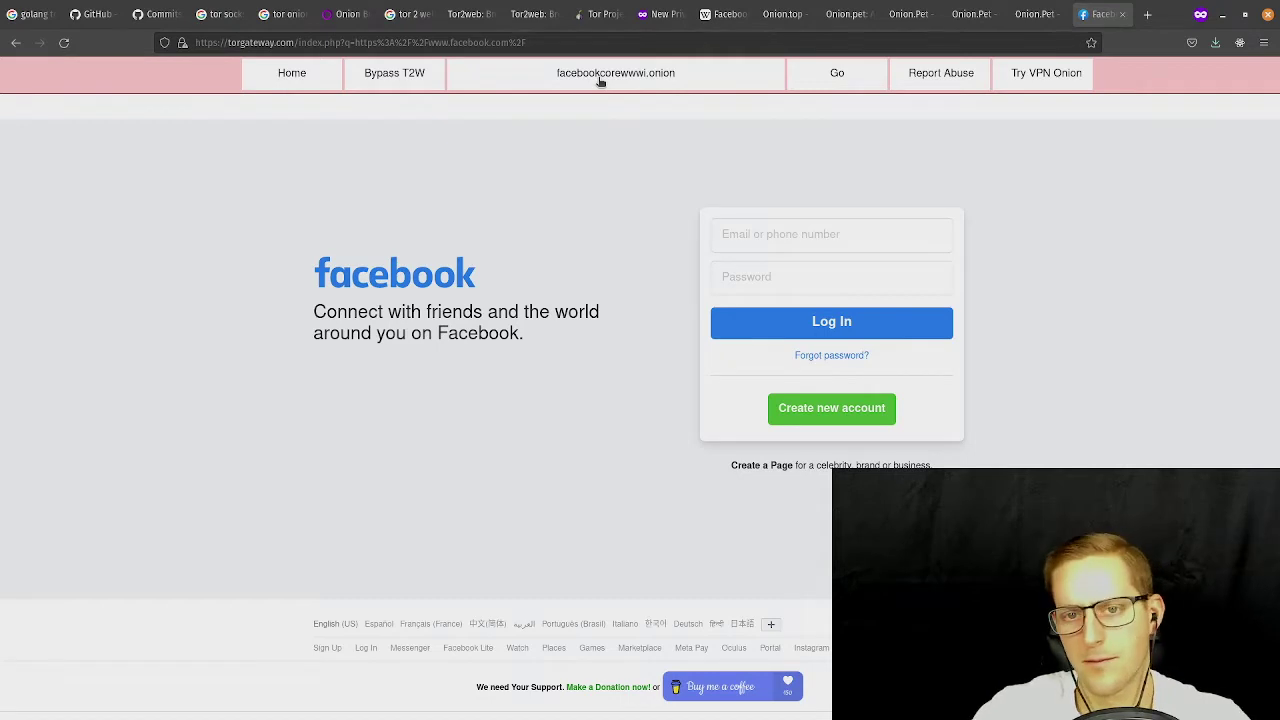
{"action": "key", "text": "Return"}
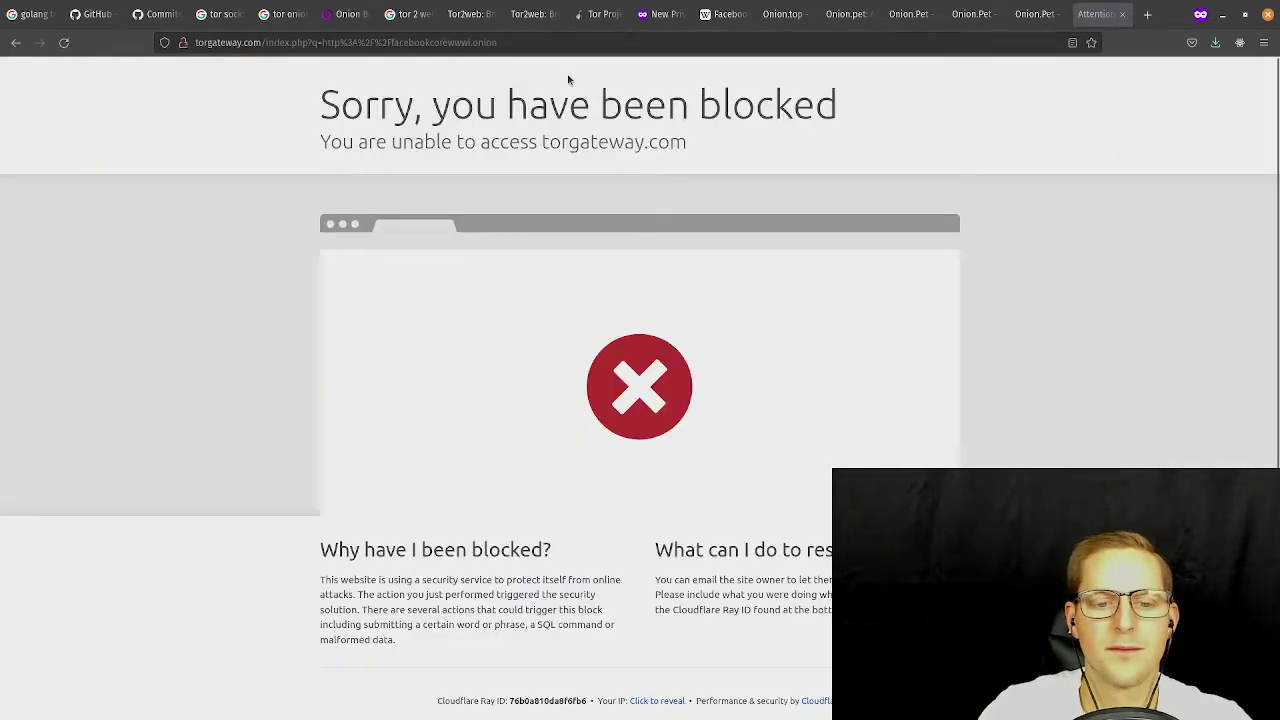
Close the browser window holding the blocked torgateway.com page and switch to the go-tor-http-client project in Visual Studio Code.
{"action": "scroll", "coordinate": [643, 380], "scroll_direction": "down", "scroll_amount": 1}
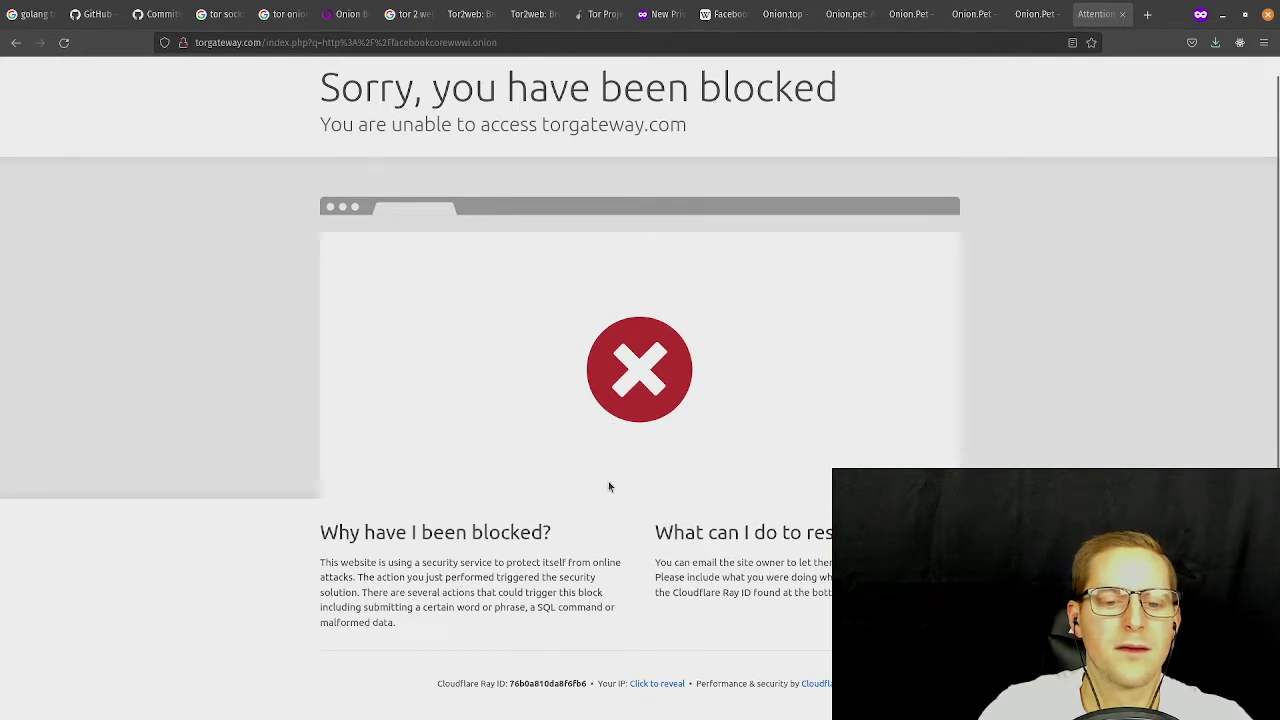
{"action": "left_click", "coordinate": [1265, 18]}
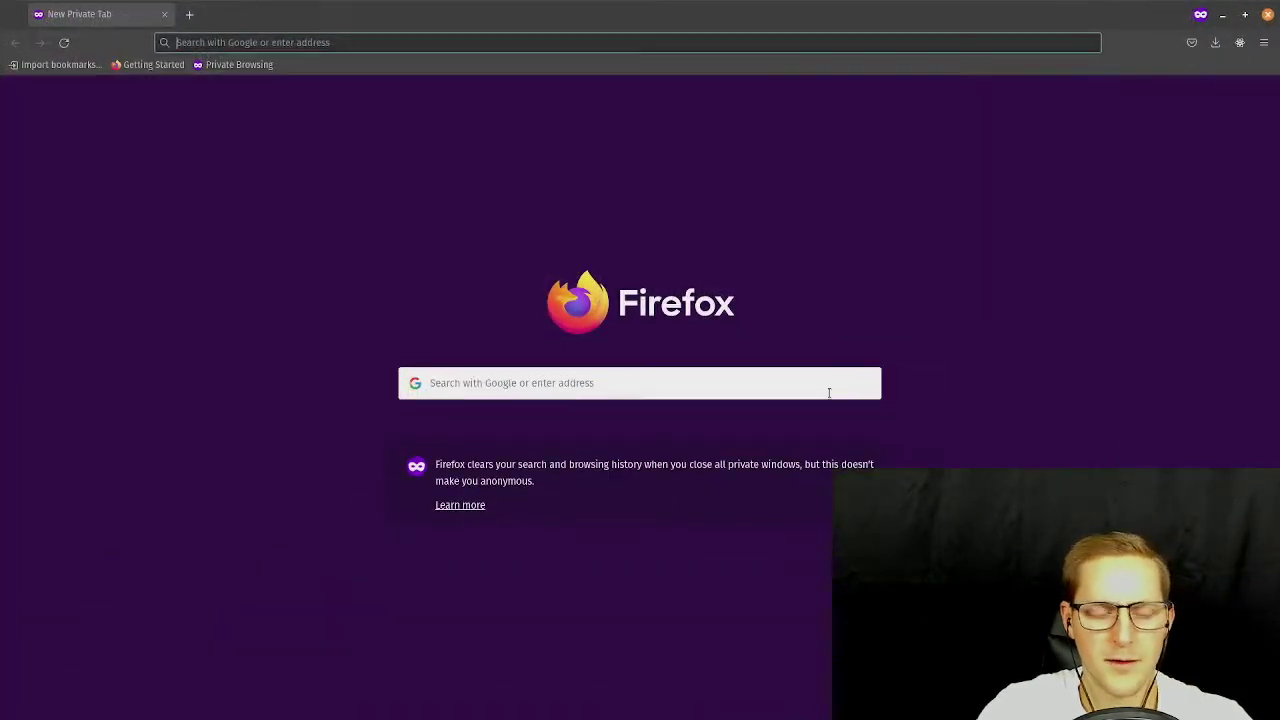
{"action": "key", "text": "super"}
{"action": "left_click", "coordinate": [597, 351]}
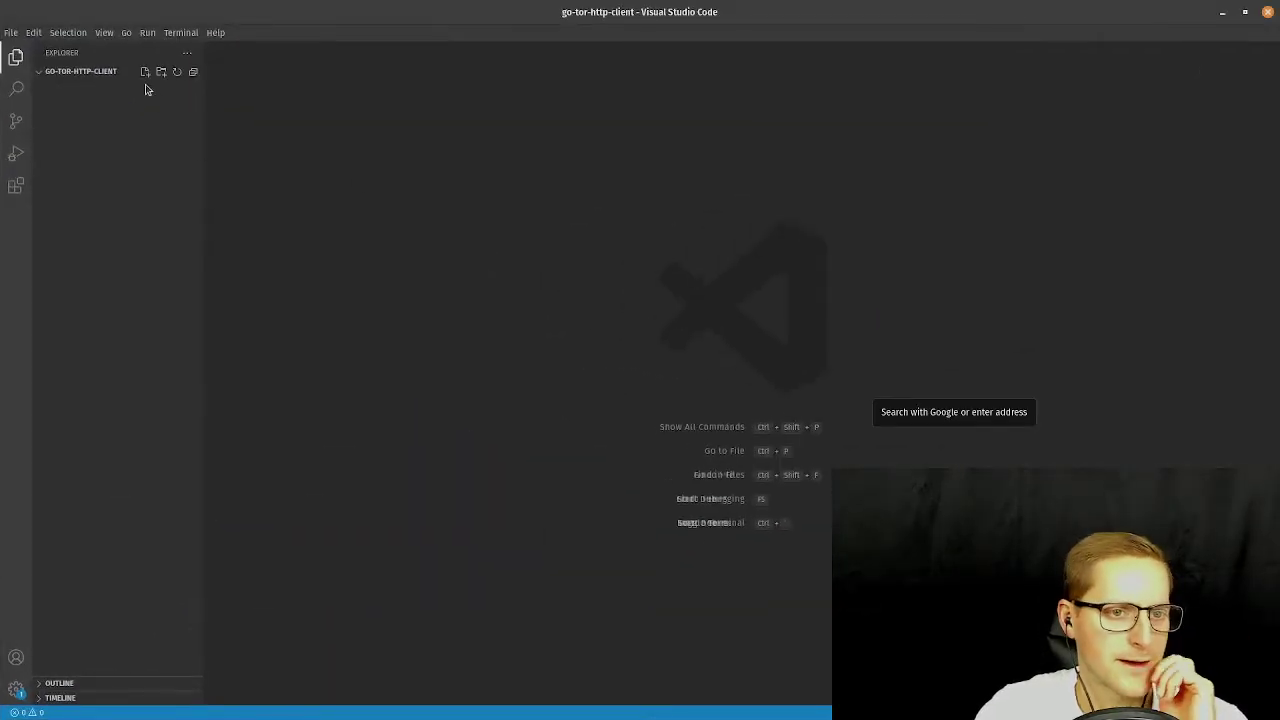
Create a file named torhttpclient.go in the go-tor-http-client folder.
{"action": "left_click", "coordinate": [145, 72]}
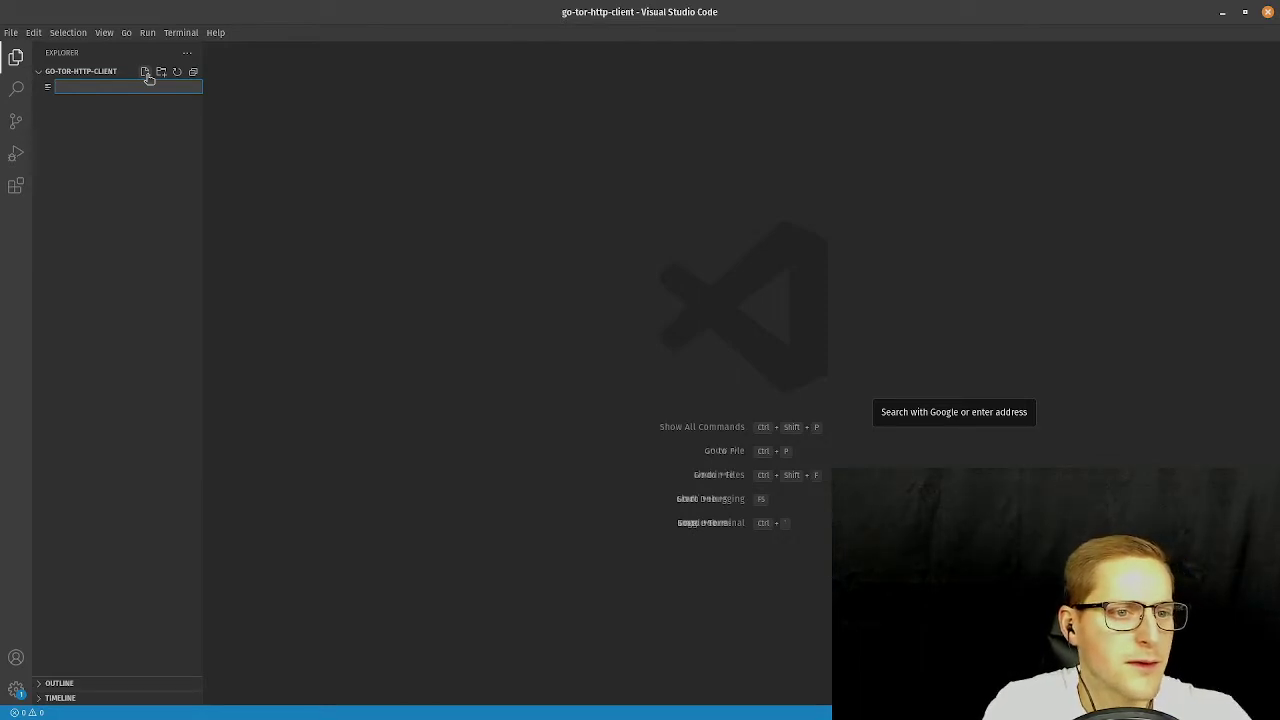
{"action": "type", "text": "torhttpclient.g"}
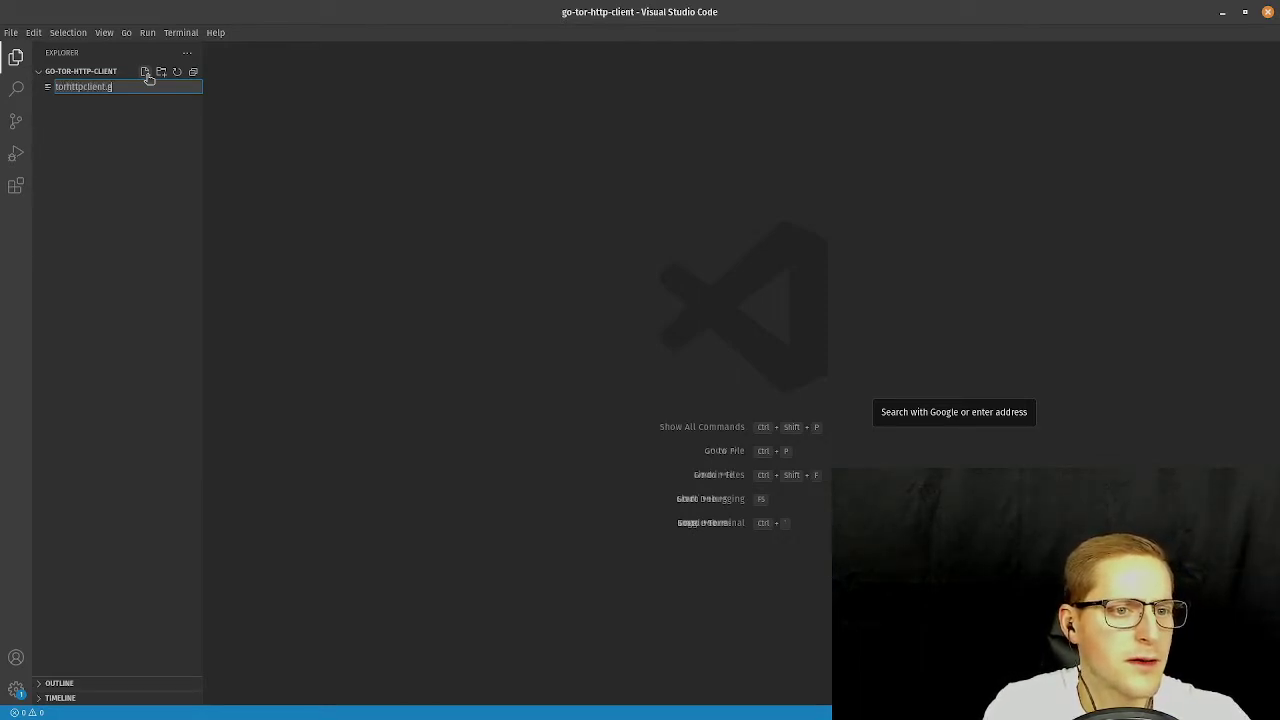
{"action": "type", "text": "o"}
{"action": "key", "text": "Return"}
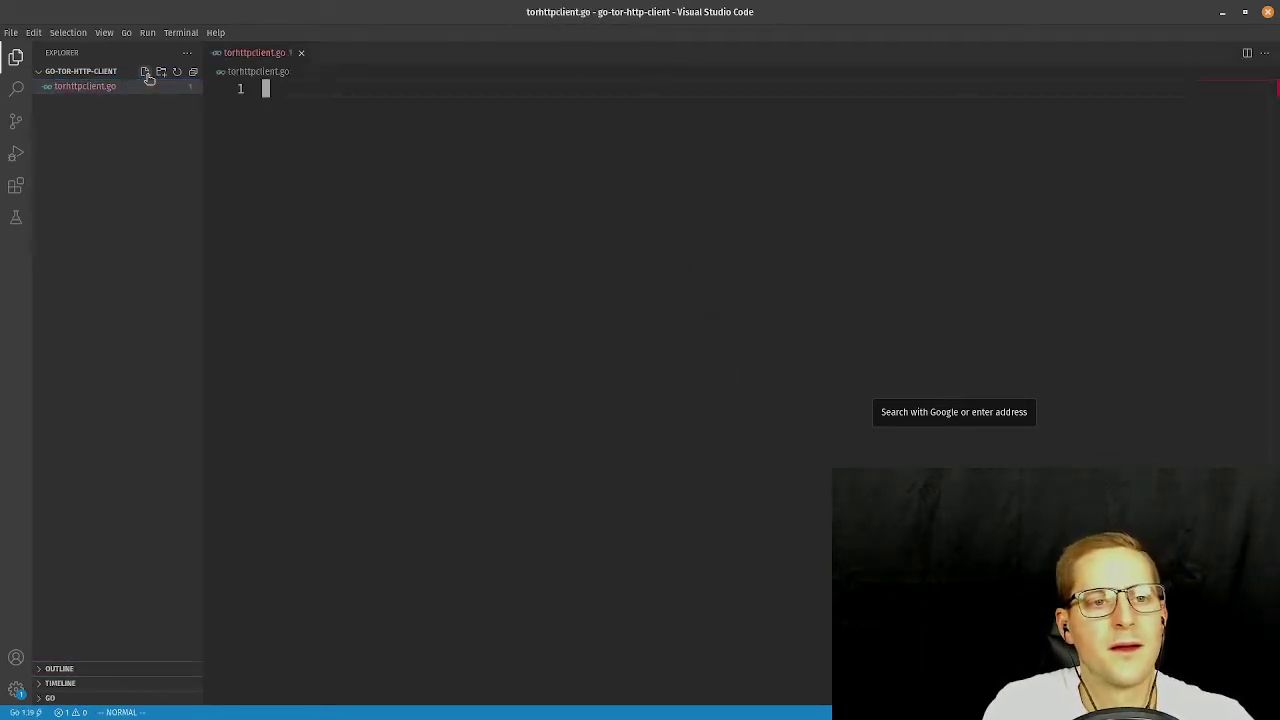
Declare package torhttpclient at the start of torhttpclient.go and leave a blank line below it.
{"action": "type", "text": "i"}
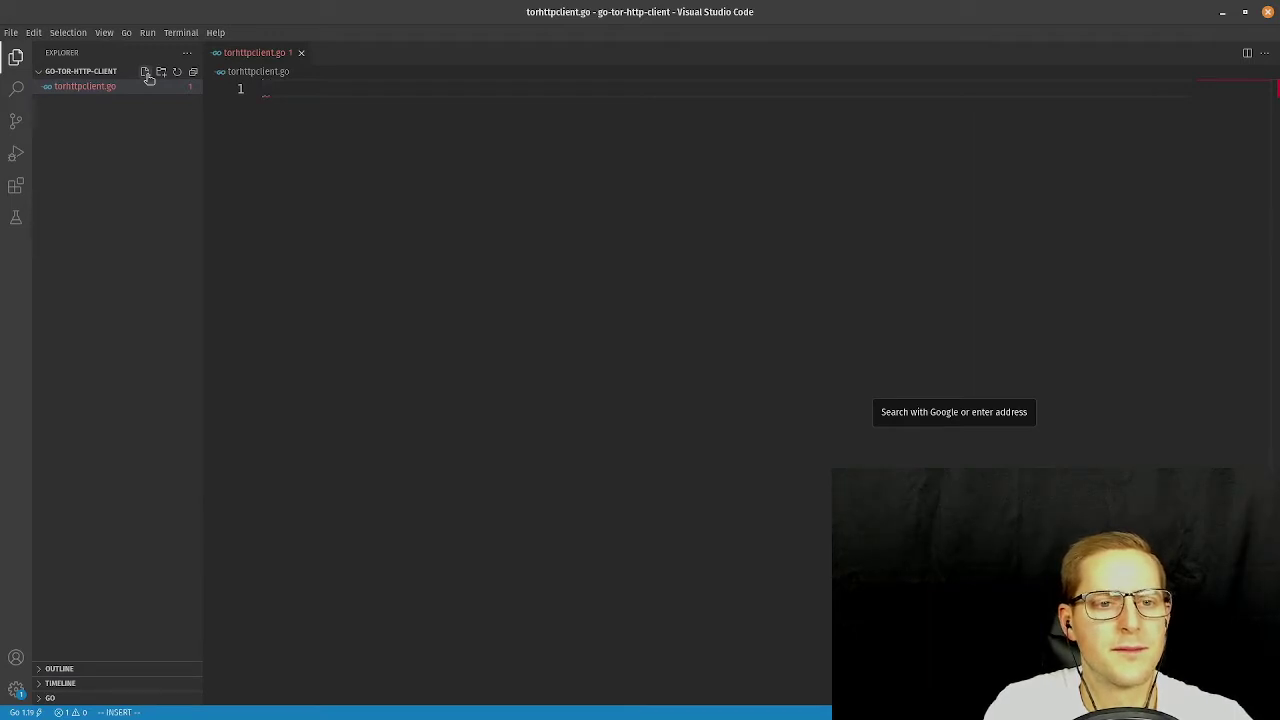
{"action": "type", "text": "package torhttp"}
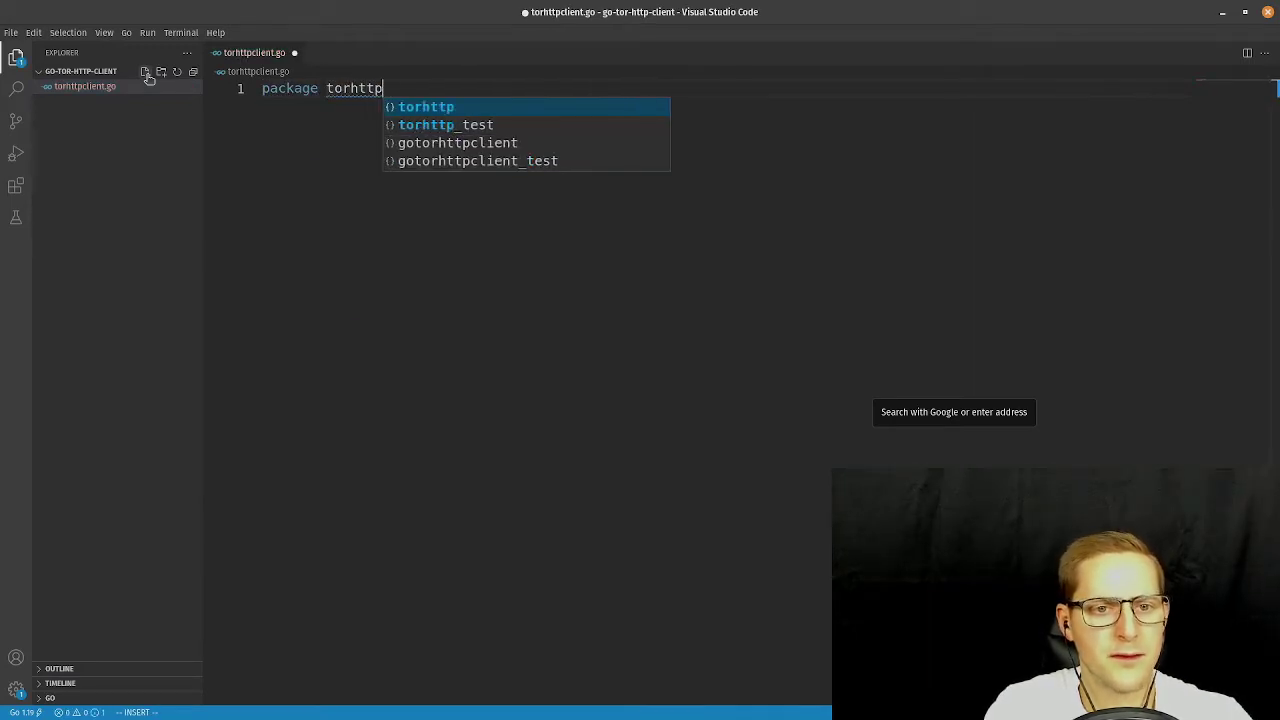
{"action": "type", "text": "client"}
{"action": "key", "text": "Return"}
{"action": "key", "text": "Return"}
{"action": "key", "text": "Return"}
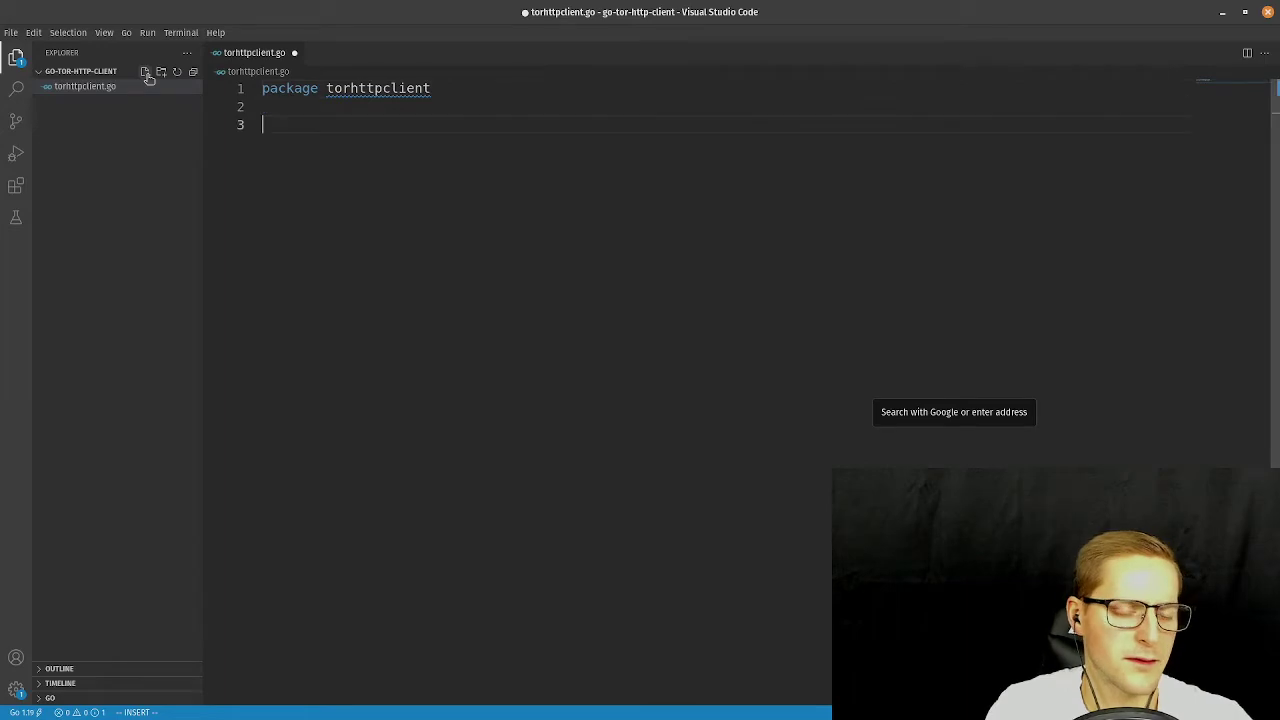
Switch to Firefox, search for "golang tor library" and open the ipsn/go-libtor and cretz/bine GitHub results in separate tabs.
{"action": "key", "text": "alt+Tab"}
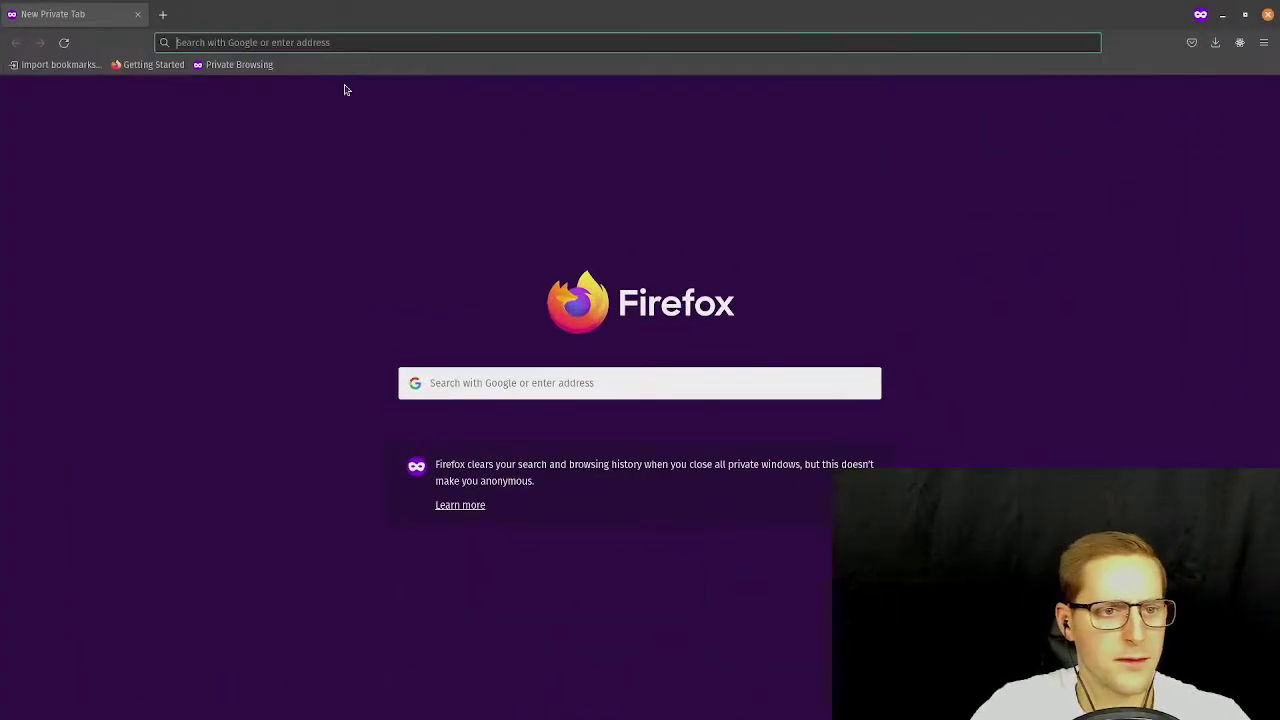
{"action": "type", "text": "golang t"}
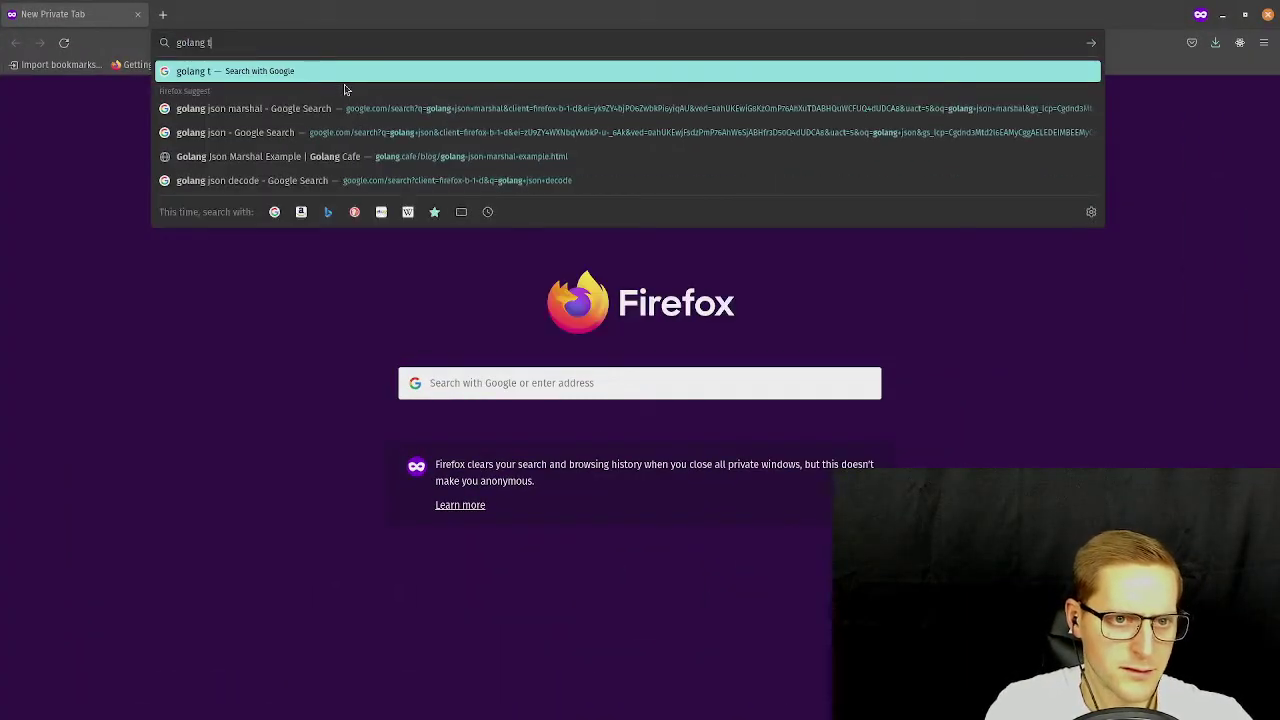
{"action": "type", "text": "or library"}
{"action": "key", "text": "Return"}
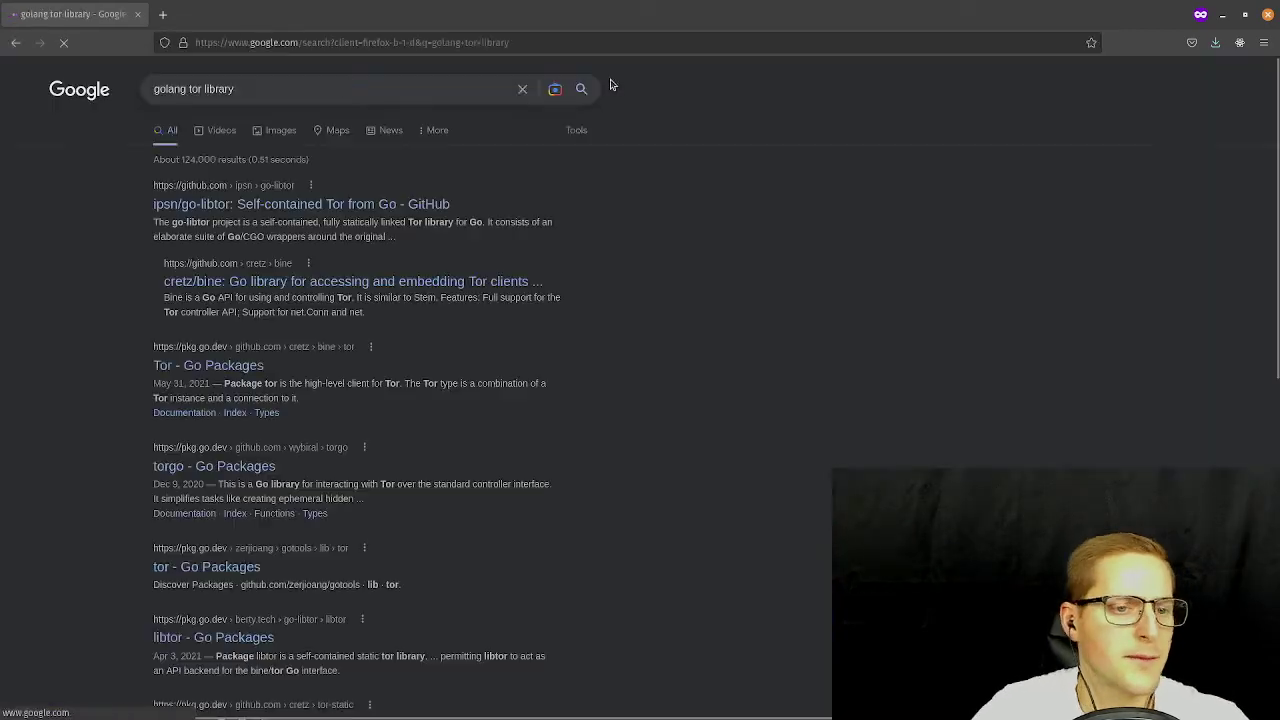
{"action": "middle_click", "coordinate": [276, 203]}
{"action": "middle_click", "coordinate": [228, 283]}
{"action": "key", "text": "ctrl+Tab"}
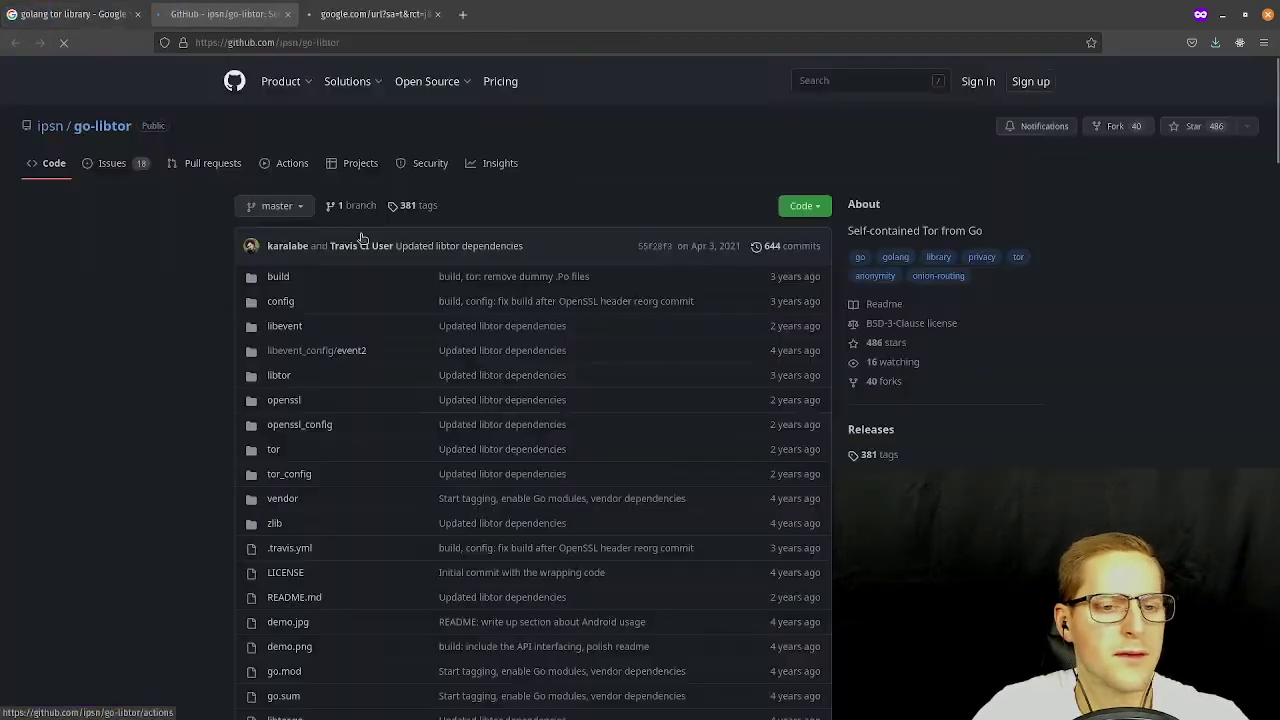
Examine the usage example in the go-libtor README and the feature list in the cretz/bine README.
{"action": "scroll", "coordinate": [512, 328], "scroll_direction": "down", "scroll_amount": 10}
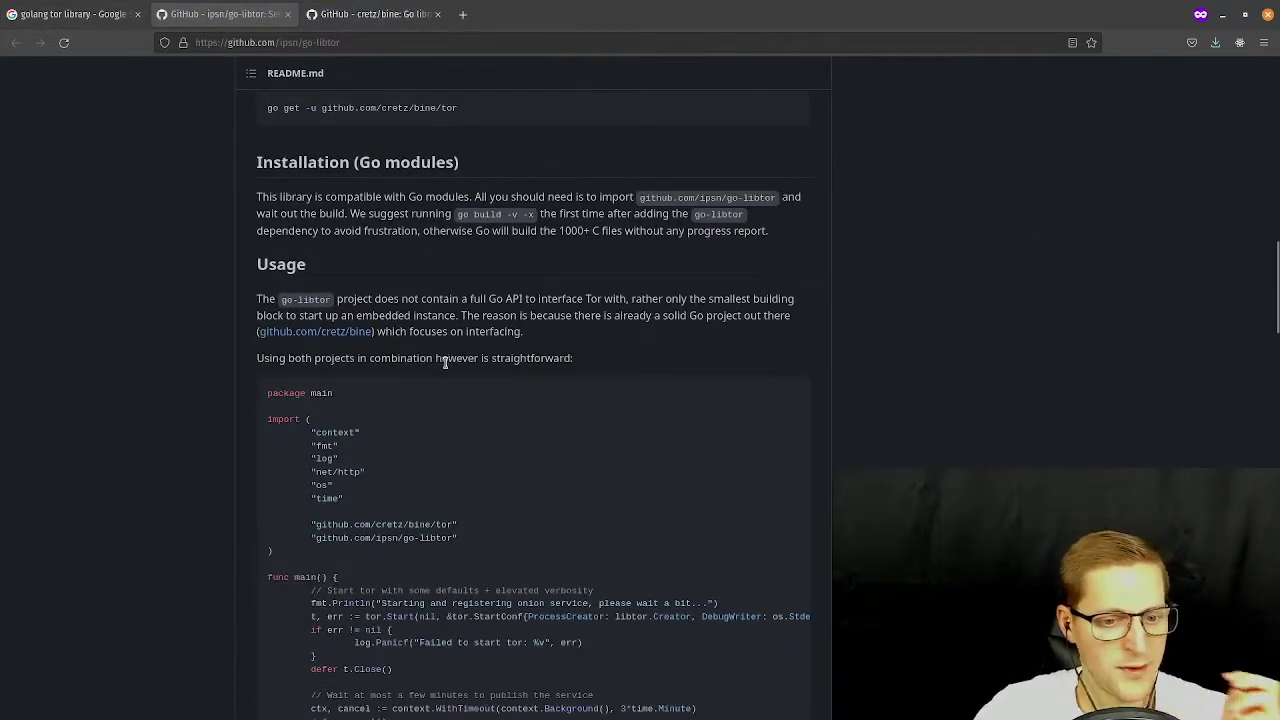
{"action": "scroll", "coordinate": [445, 362], "scroll_direction": "down", "scroll_amount": 4}
{"action": "scroll", "coordinate": [440, 370], "scroll_direction": "up", "scroll_amount": 1}
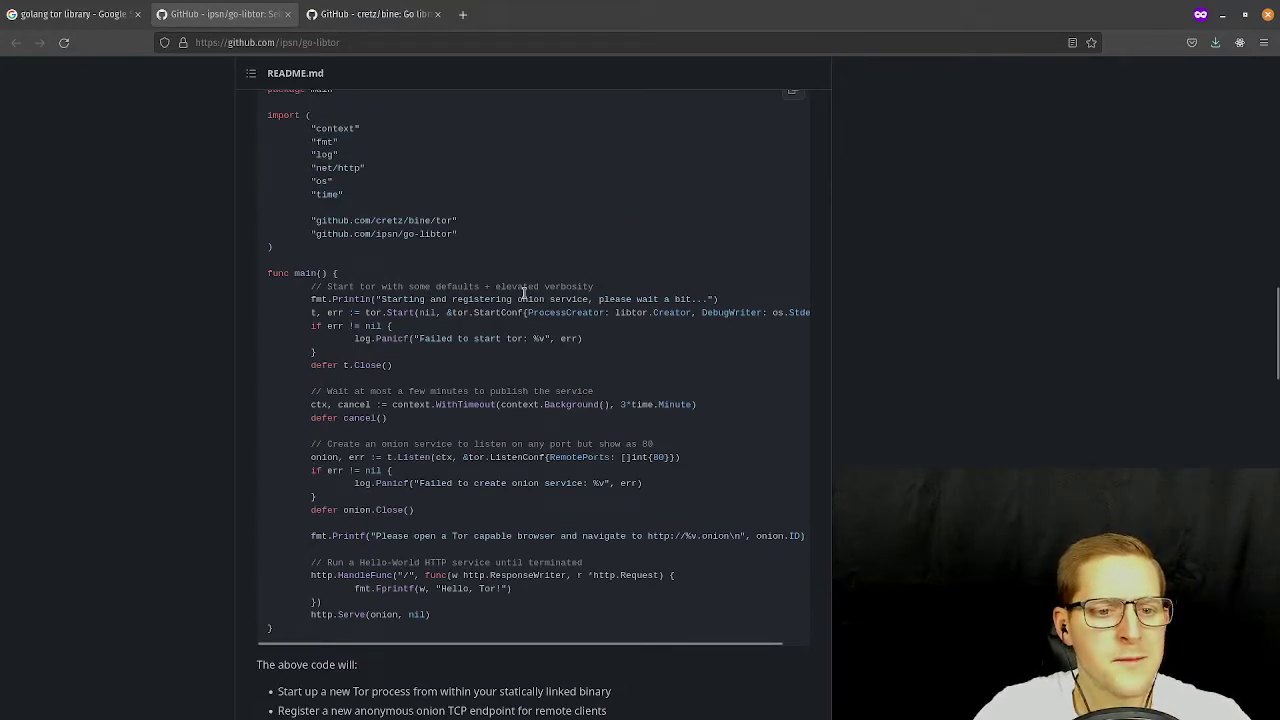
{"action": "scroll", "coordinate": [520, 290], "scroll_direction": "down", "scroll_amount": 1}
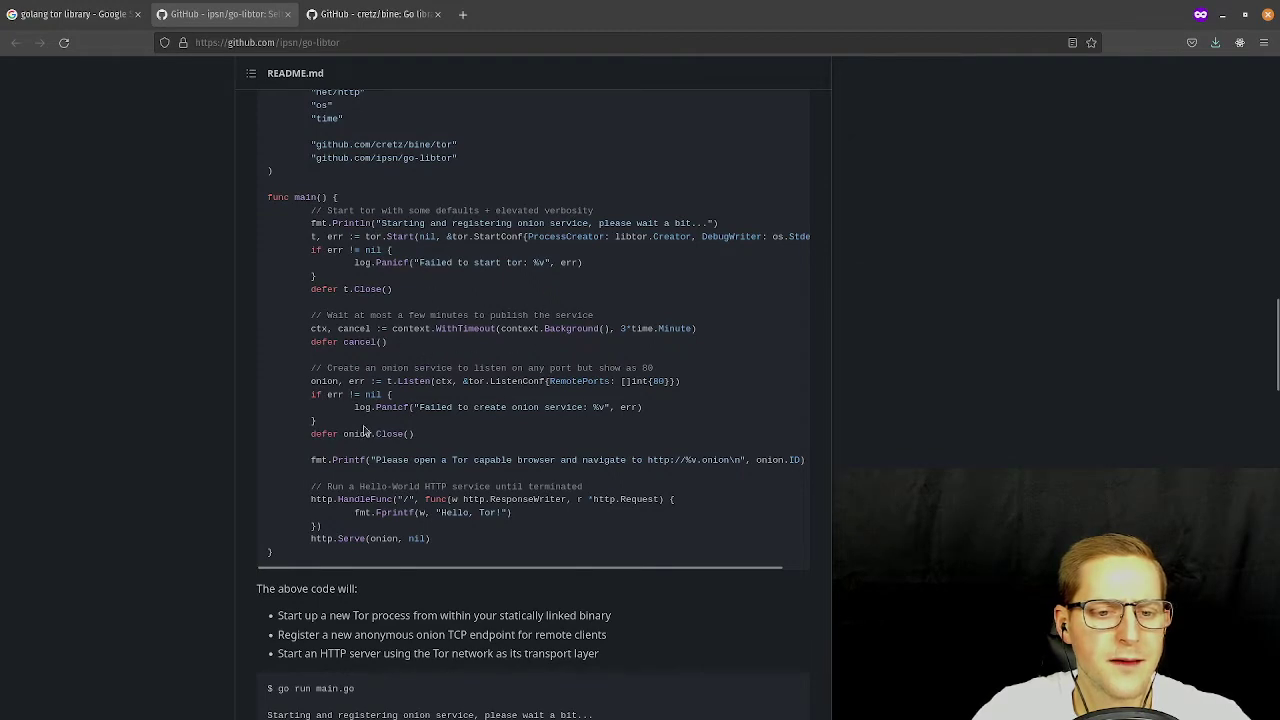
{"action": "left_click", "coordinate": [370, 14]}
{"action": "scroll", "coordinate": [446, 300], "scroll_direction": "down", "scroll_amount": 5}
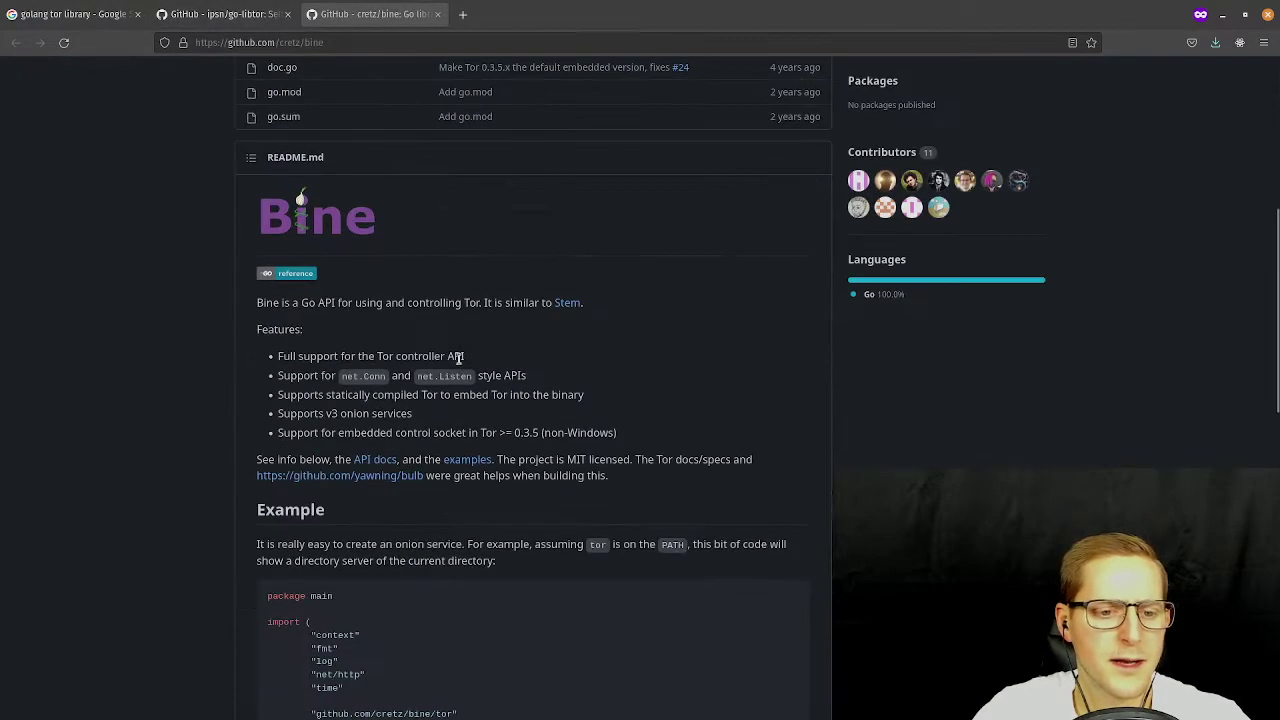
{"action": "scroll", "coordinate": [446, 300], "scroll_direction": "up", "scroll_amount": 3}
{"action": "left_click", "coordinate": [241, 14]}
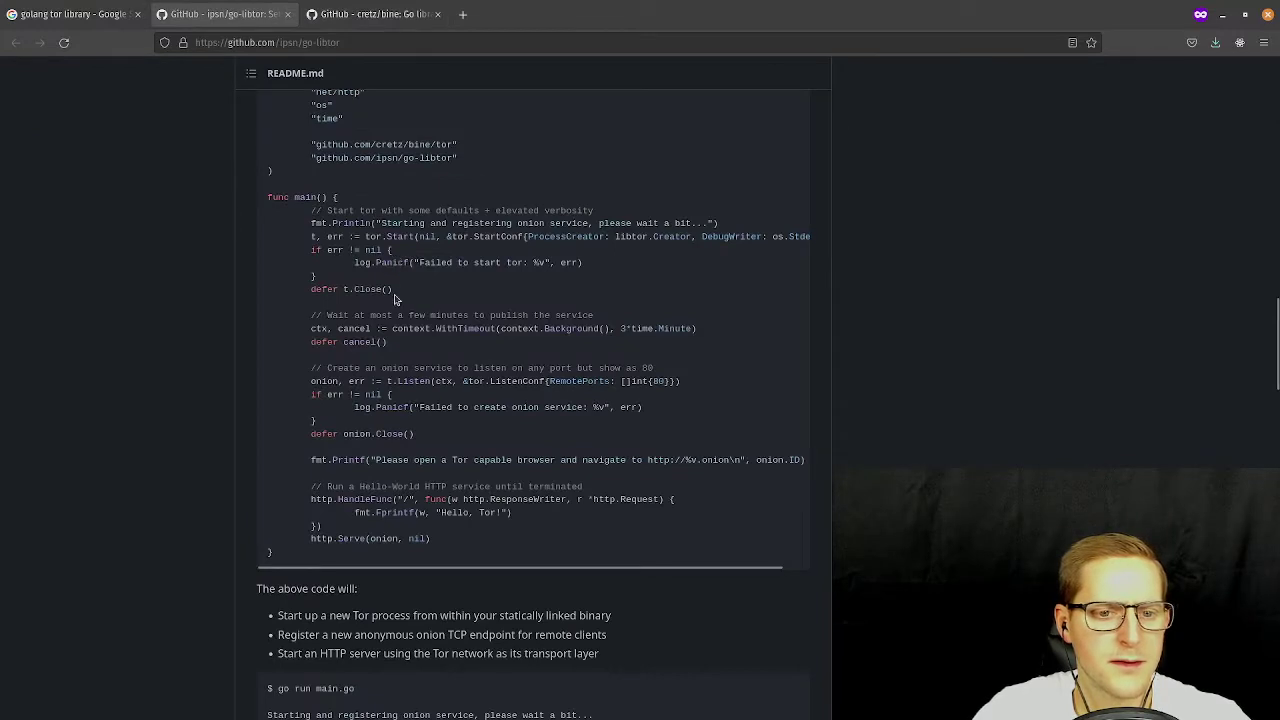
{"action": "left_click_drag", "start_coordinate": [366, 240], "coordinate": [788, 236]}
{"action": "left_click", "coordinate": [598, 258]}
{"action": "scroll", "coordinate": [516, 298], "scroll_direction": "up", "scroll_amount": 3}
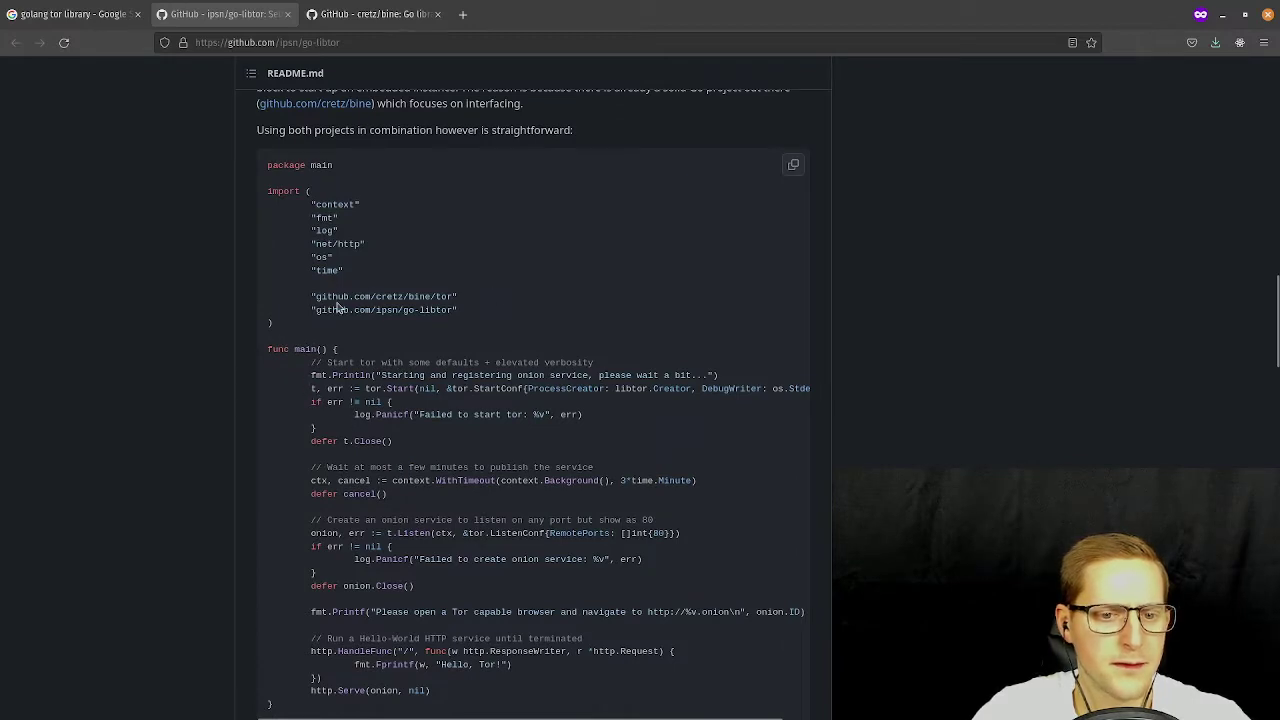
Copy the "github.com/ipsn/go-libtor" import path from the README and try to fetch it with go get in a new Visual Studio Code terminal.
{"action": "left_click_drag", "start_coordinate": [310, 312], "coordinate": [461, 317]}
{"action": "key", "text": "super+c"}
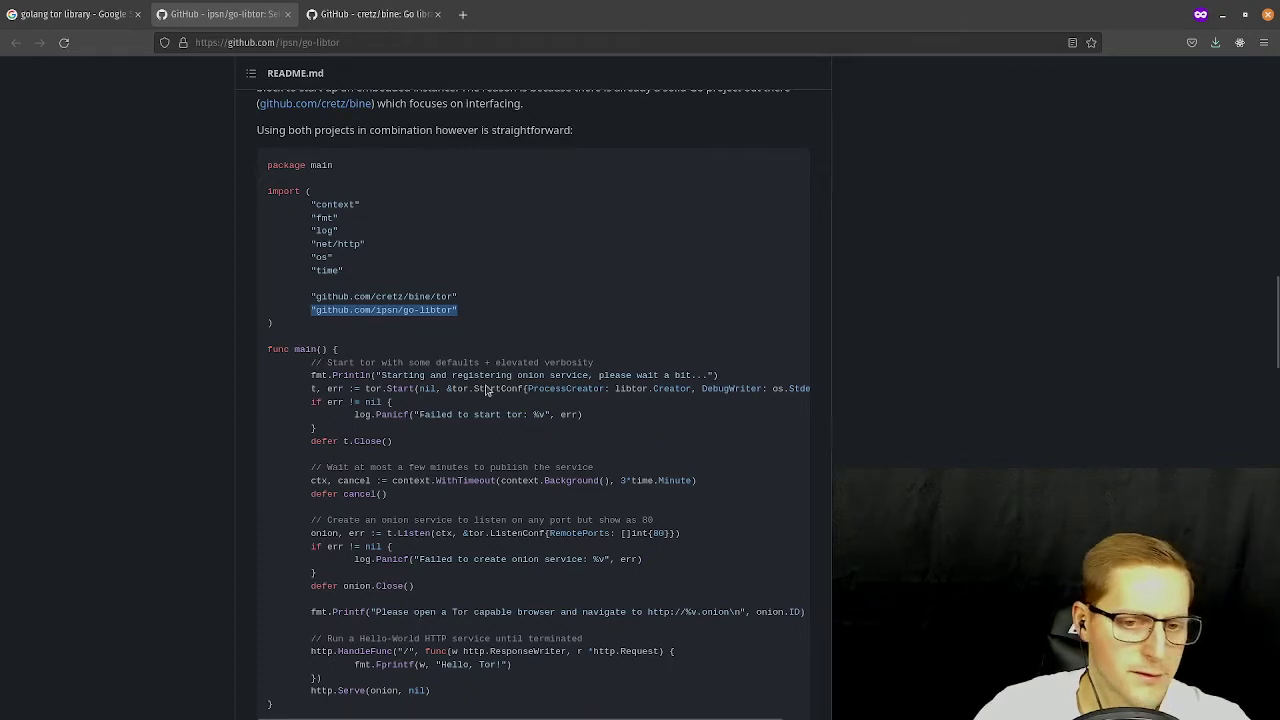
{"action": "key", "text": "super"}
{"action": "left_click", "coordinate": [512, 433]}
{"action": "left_click", "coordinate": [181, 32]}
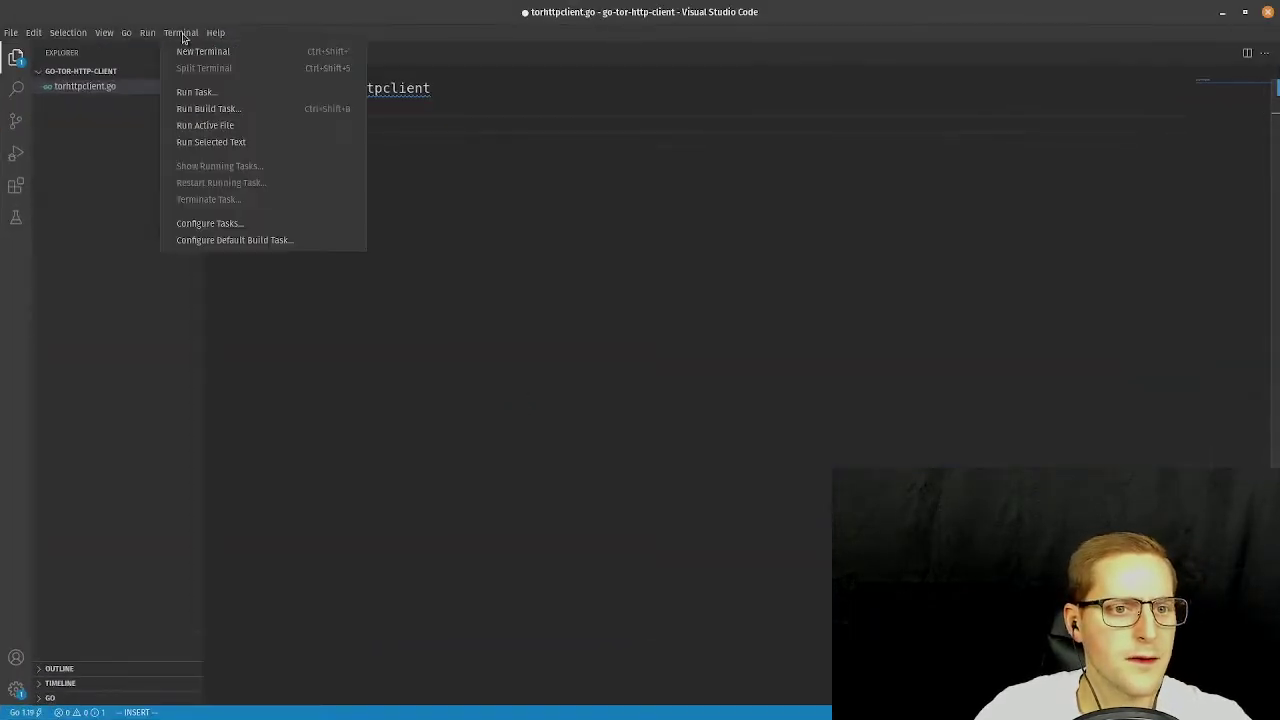
{"action": "left_click", "coordinate": [200, 51]}
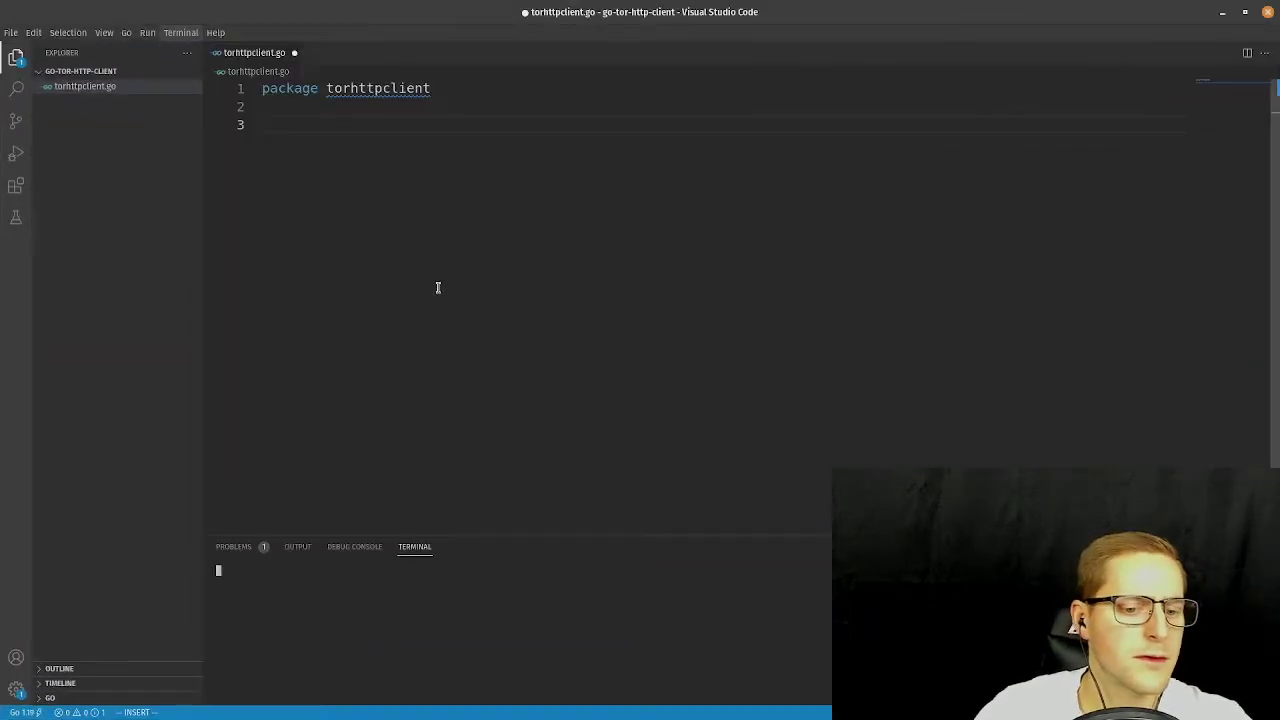
{"action": "middle_click", "coordinate": [615, 622]}
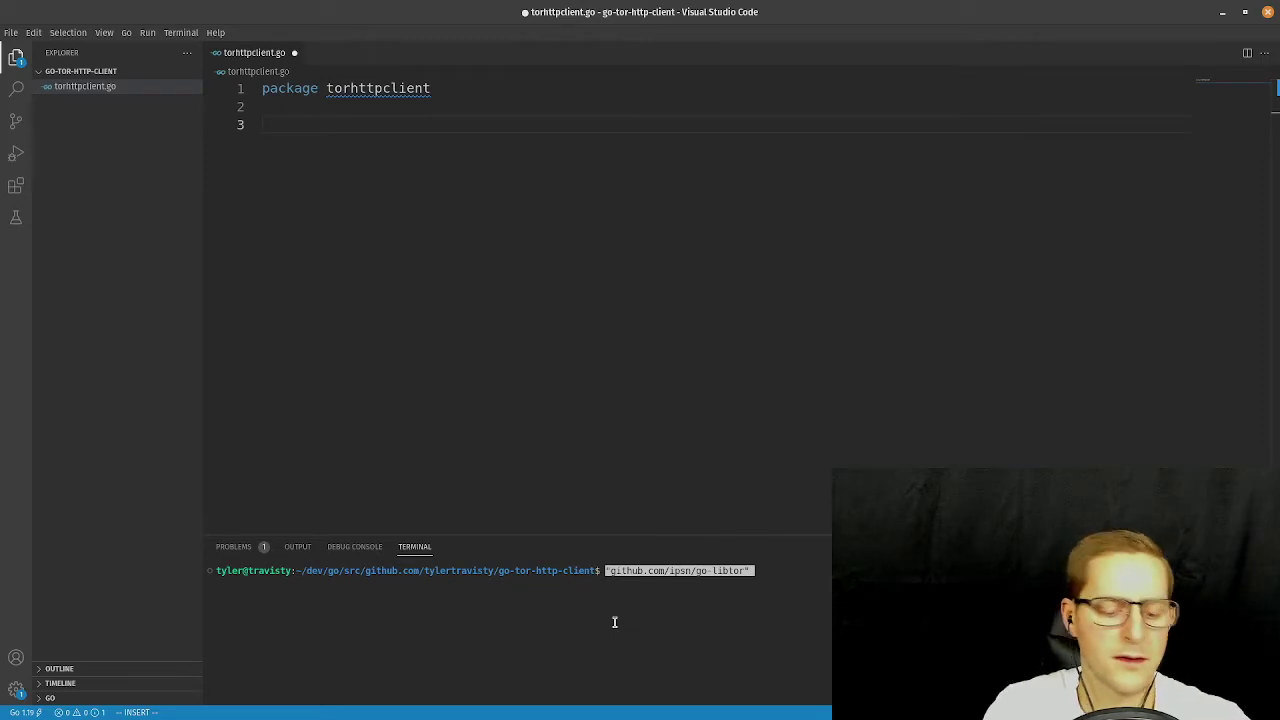
{"action": "key", "text": "Home"}
{"action": "type", "text": "go get"}
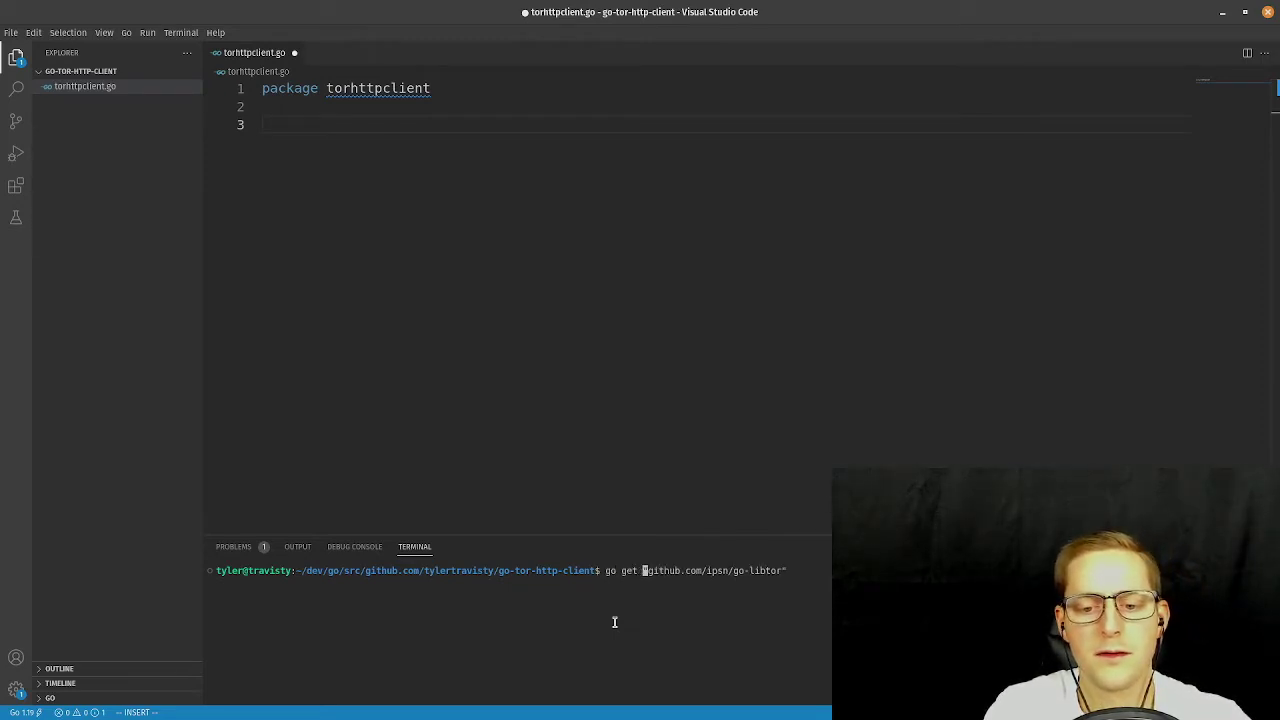
{"action": "key", "text": "Return"}
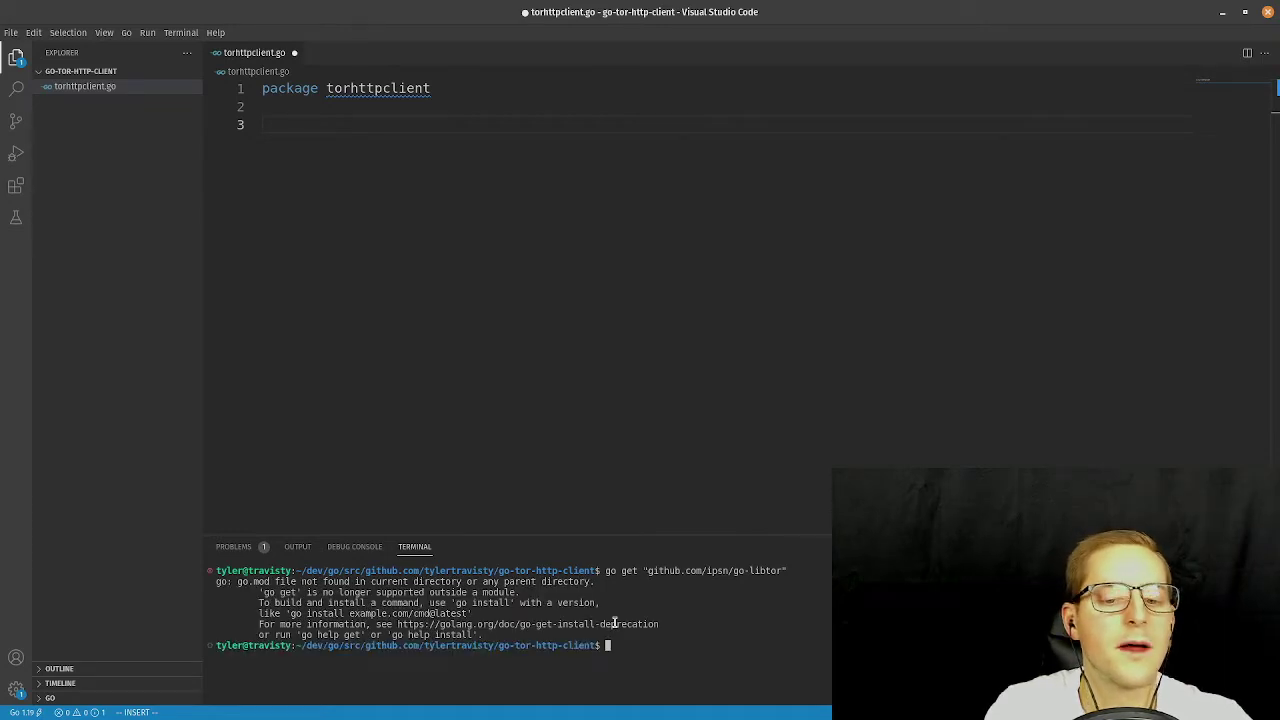
Initialise a Go module in the project folder with go mod init and clear the terminal.
{"action": "type", "text": "go mod init"}
{"action": "key", "text": "Return"}
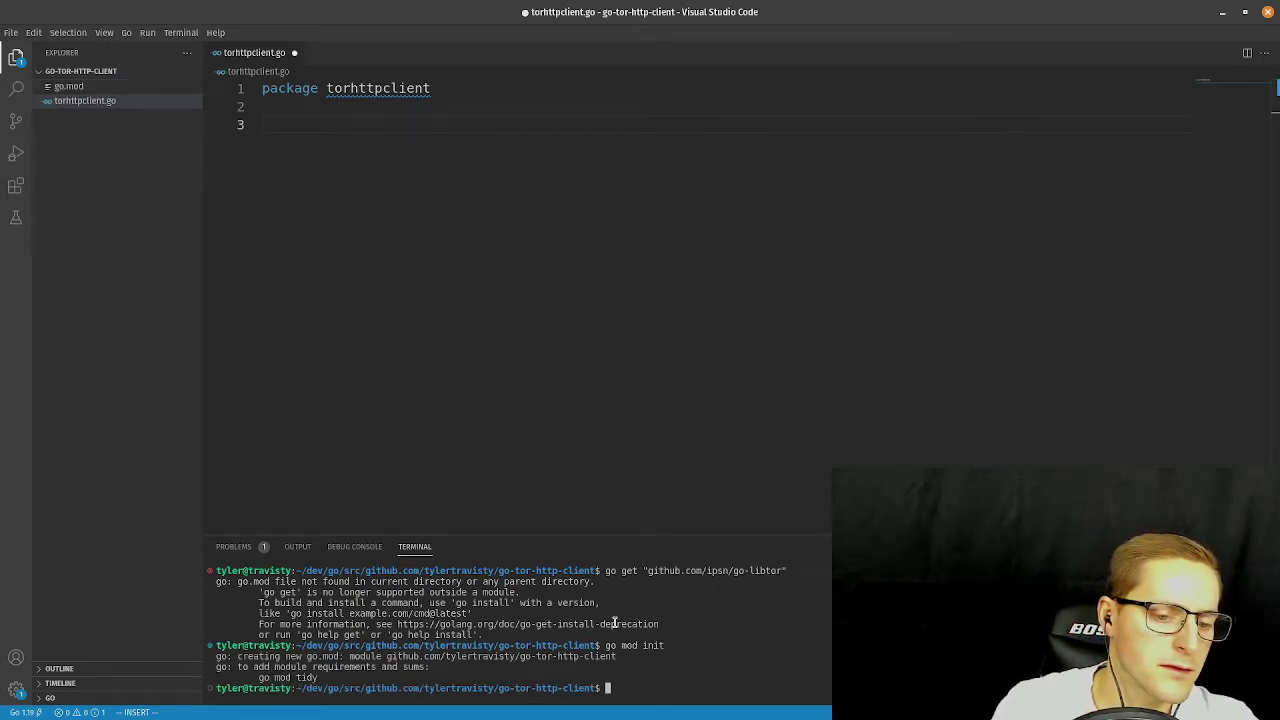
{"action": "type", "text": "clear"}
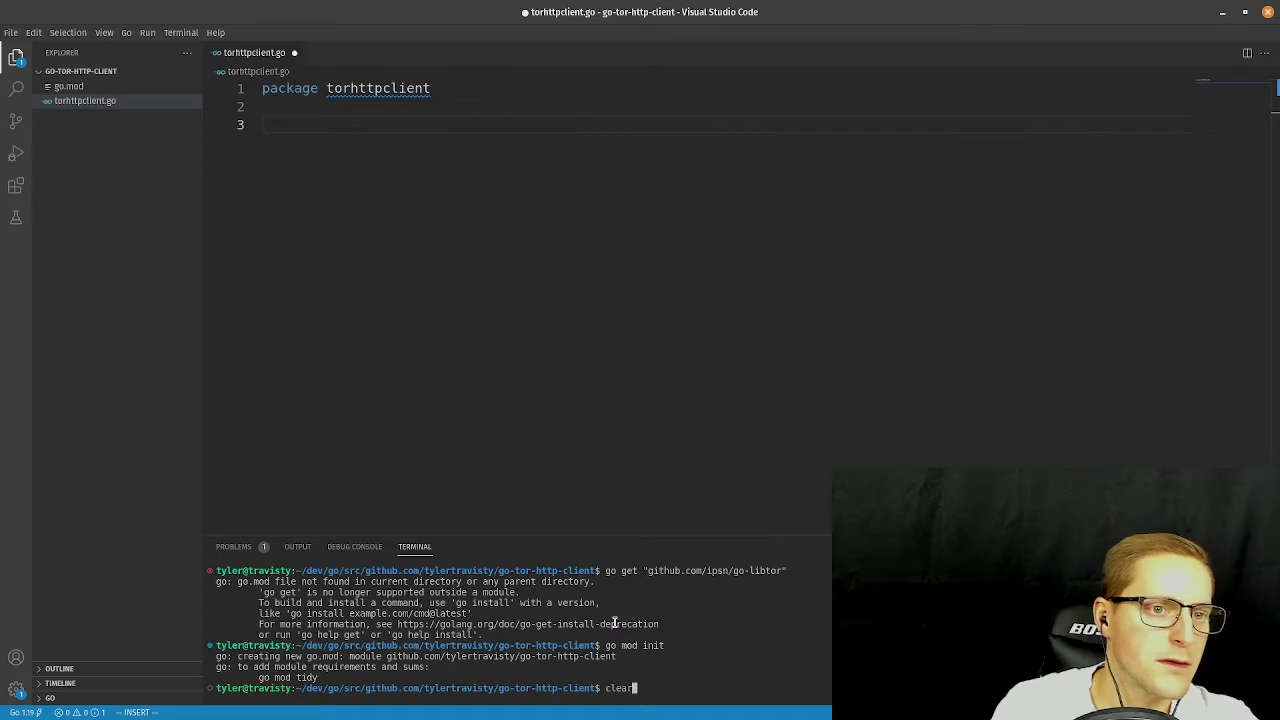
{"action": "key", "text": "Return"}
Run go mod tidy in the project folder.
{"action": "type", "text": "go mod it"}
{"action": "key", "text": "BackSpace"}
{"action": "key", "text": "BackSpace"}
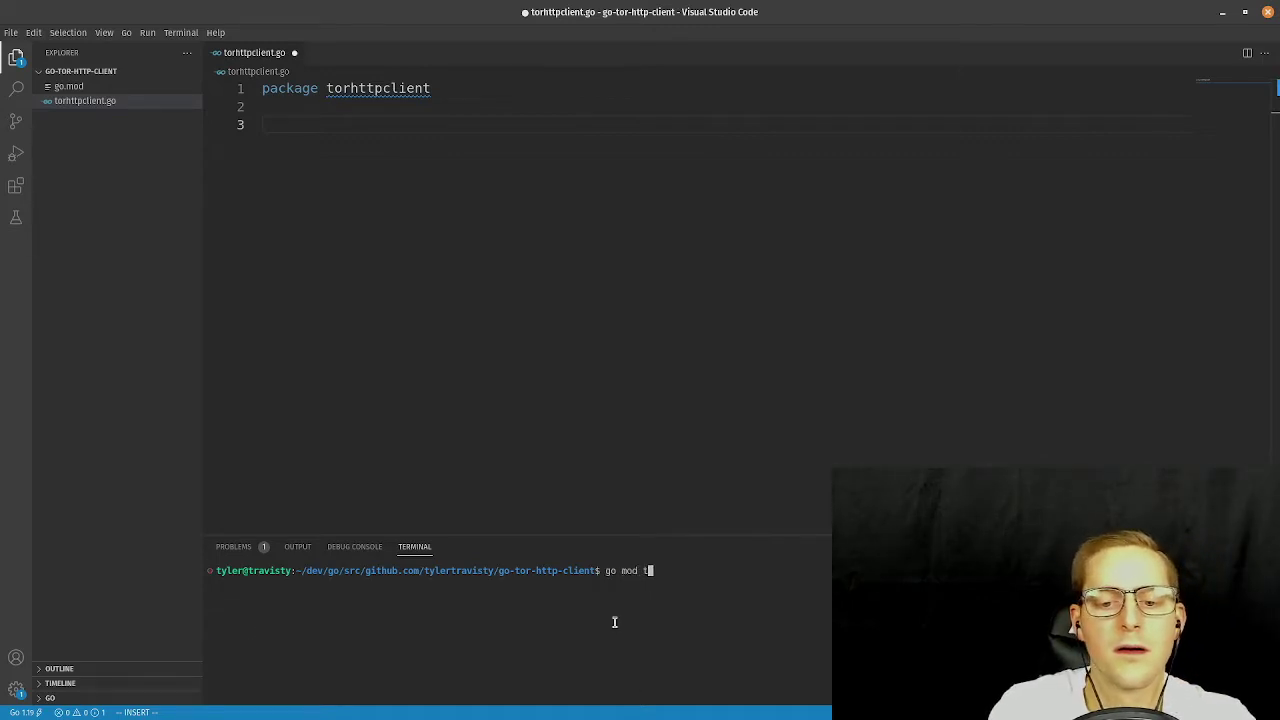
{"action": "type", "text": "tidy"}
{"action": "key", "text": "Return"}
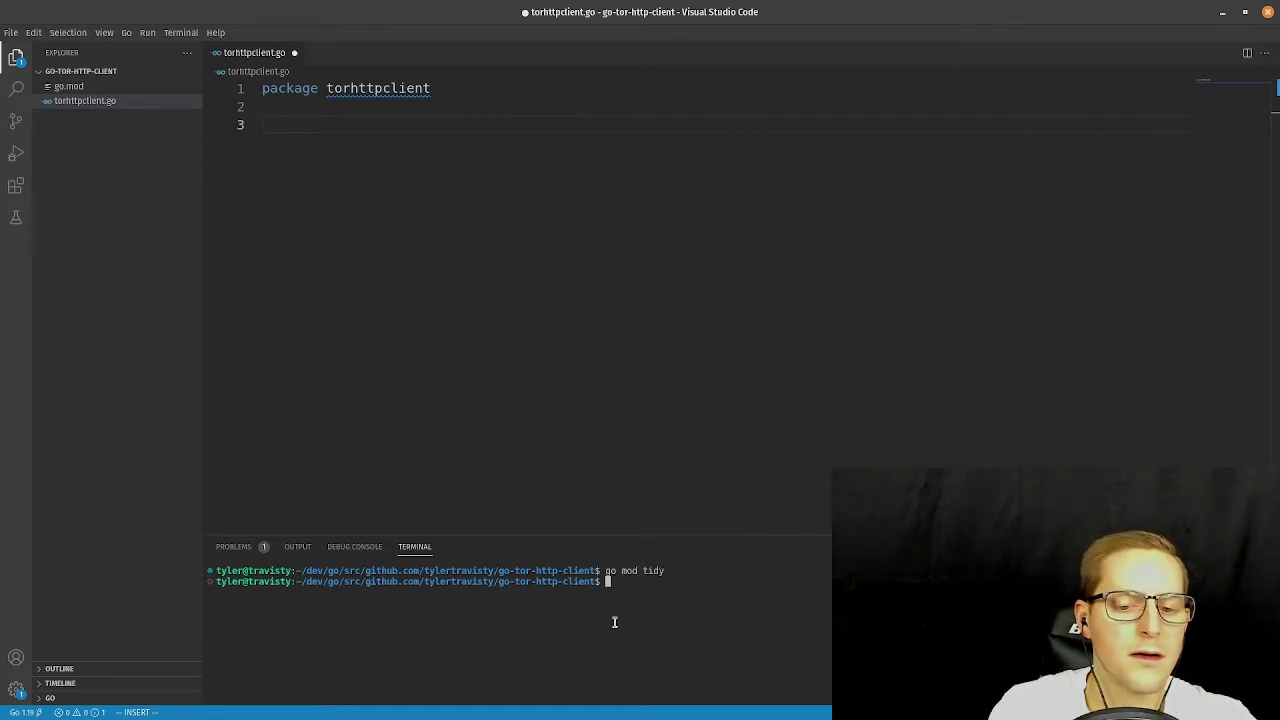
Add the "github.com/ipsn/go-libtor" dependency to the module with go get and clear the terminal.
{"action": "type", "text": "go get"}
{"action": "key", "text": "ctrl+shift+v"}
{"action": "key", "text": "Return"}
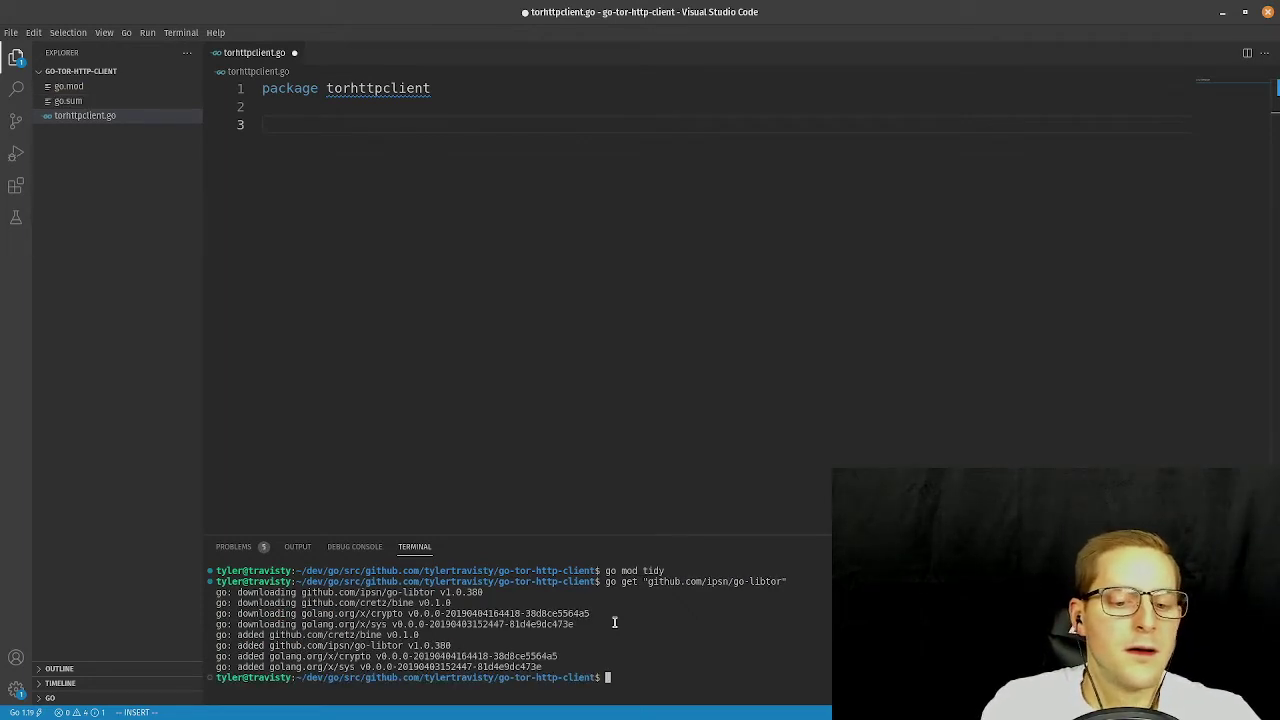
{"action": "type", "text": "clear"}
{"action": "key", "text": "Return"}
Copy the "github.com/cretz/bine/tor" import path from the go-libtor README in Firefox and add it with go get in the Visual Studio Code terminal.
{"action": "type", "text": "go get"}
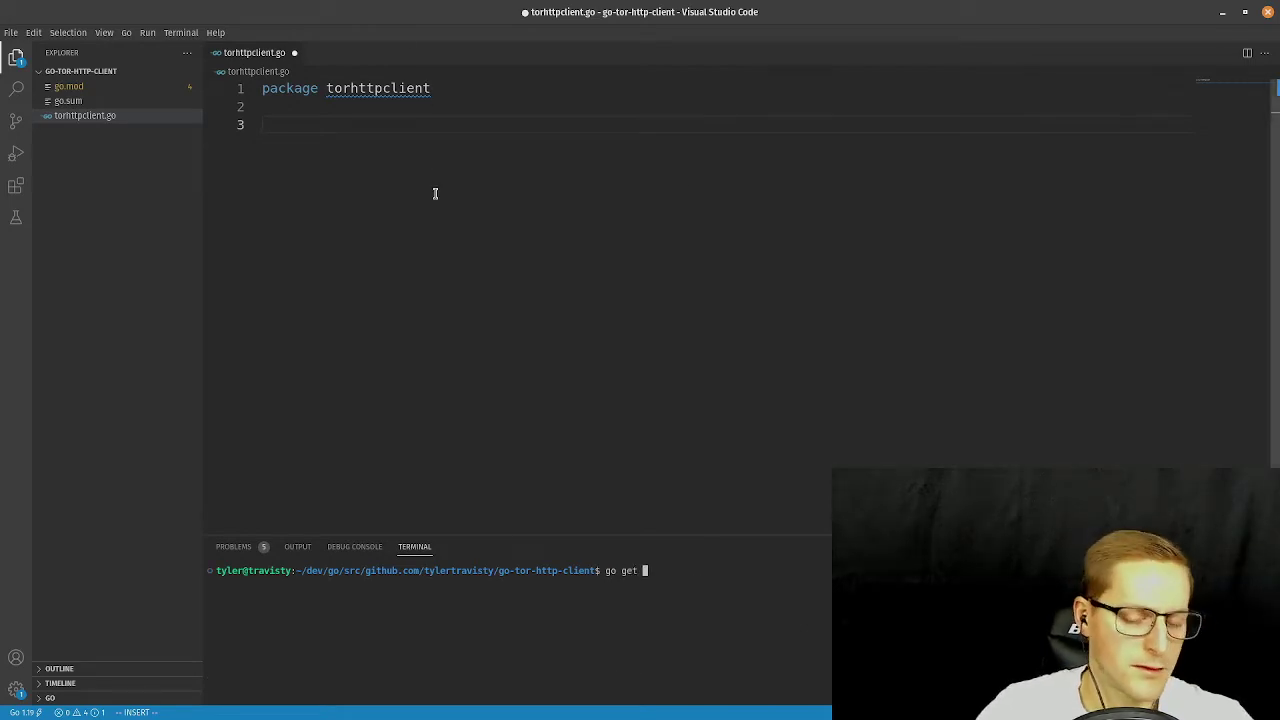
{"action": "key", "text": "super"}
{"action": "left_click", "coordinate": [737, 377]}
{"action": "left_click_drag", "start_coordinate": [311, 296], "coordinate": [457, 298]}
{"action": "key", "text": "ctrl+c"}
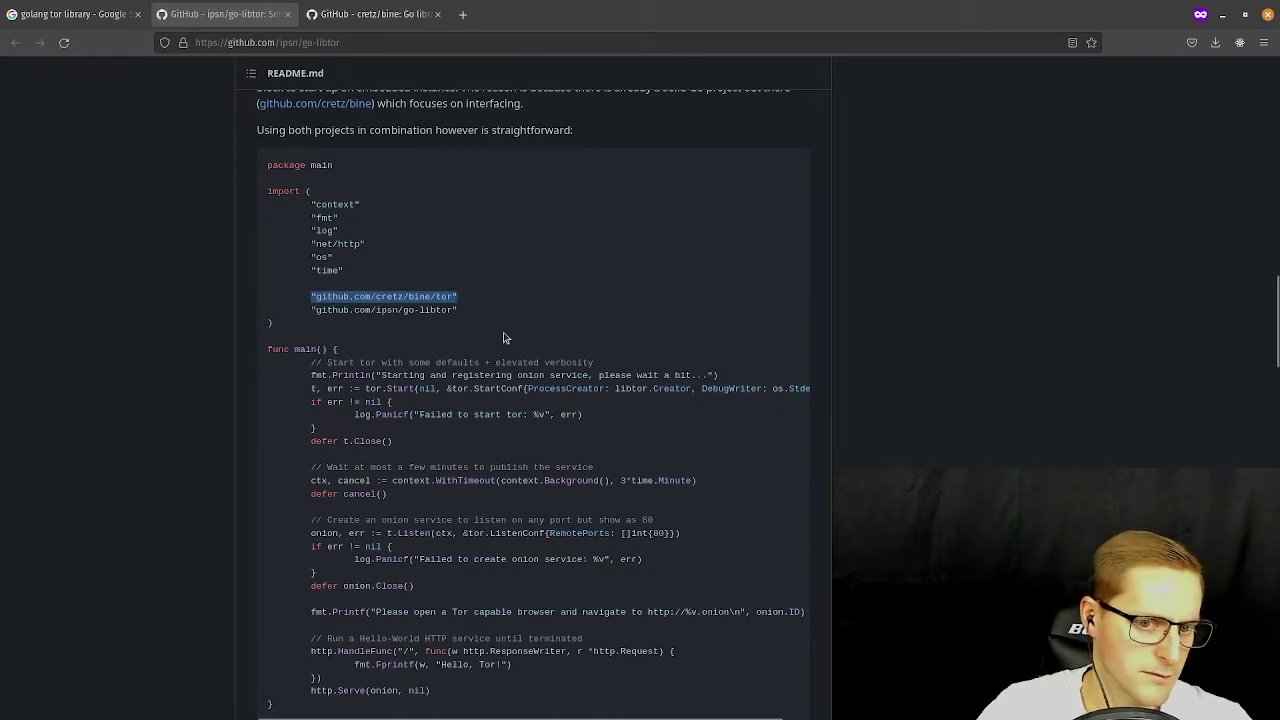
{"action": "key", "text": "super"}
{"action": "left_click", "coordinate": [517, 409]}
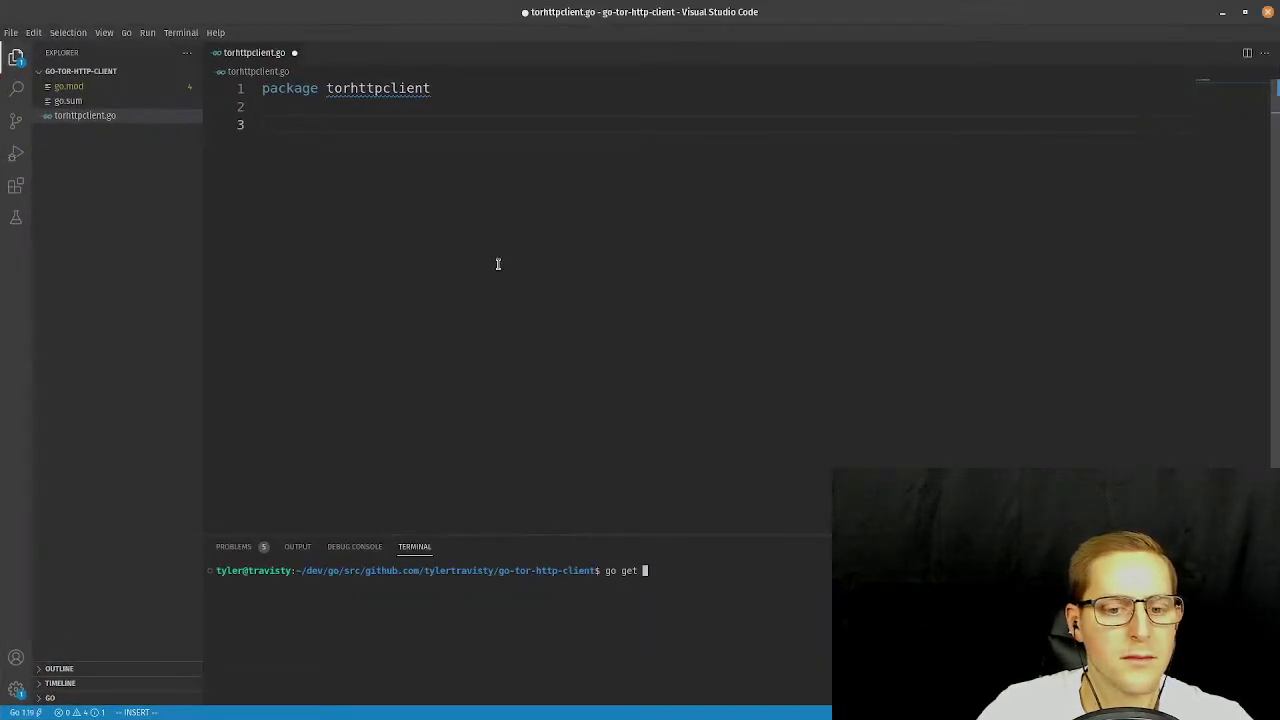
{"action": "key", "text": "ctrl+shift+v"}
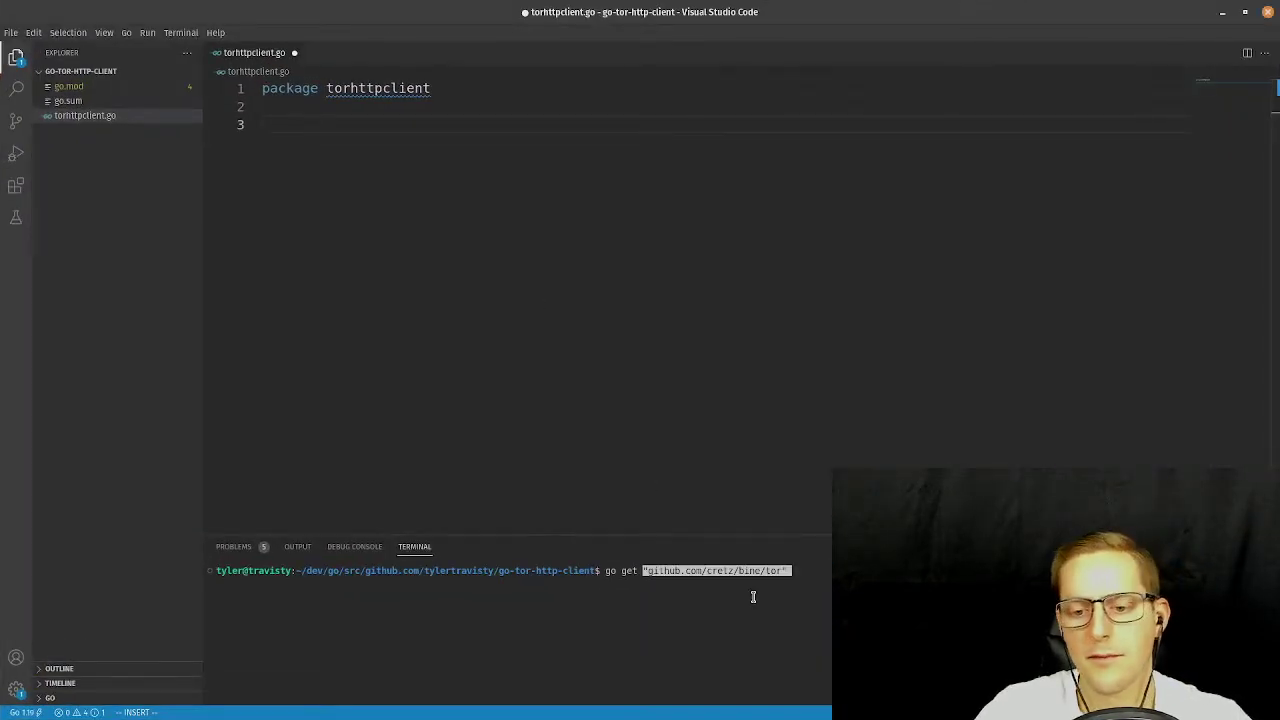
{"action": "key", "text": "Return"}
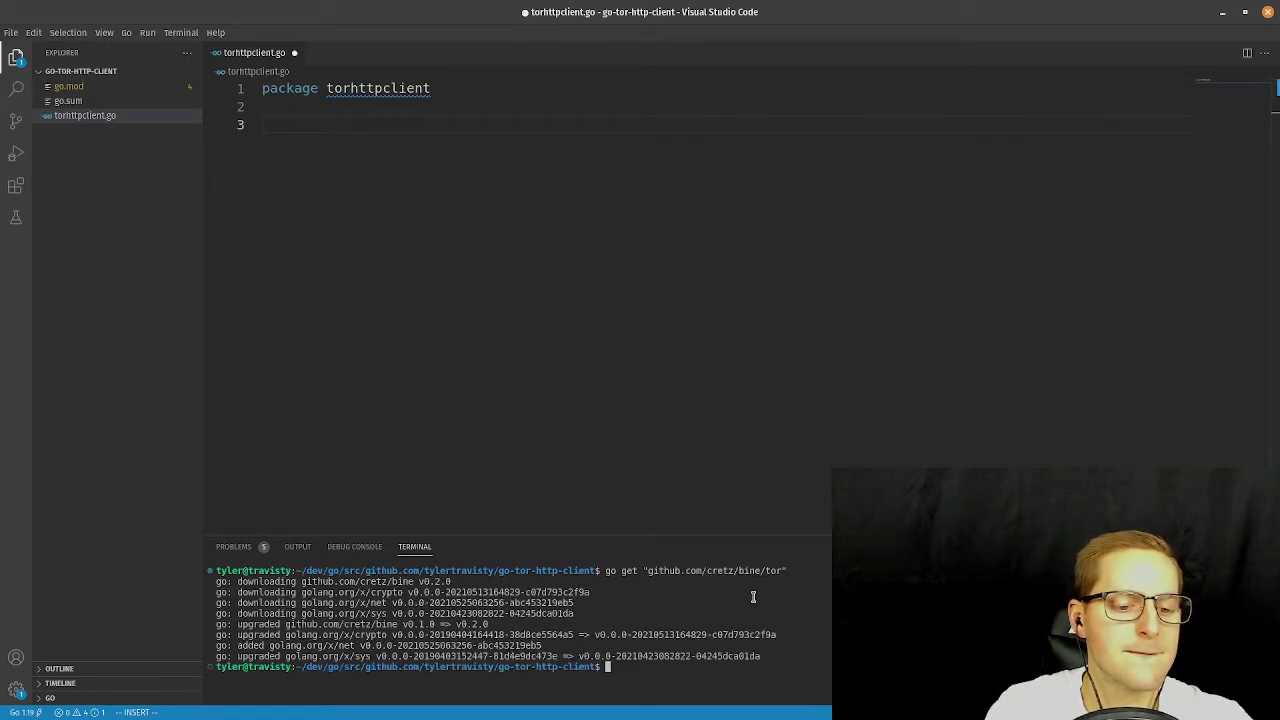
Clear the terminal and change the package name in torhttpclient.go to main.
{"action": "type", "text": "clear"}
{"action": "key", "text": "Return"}
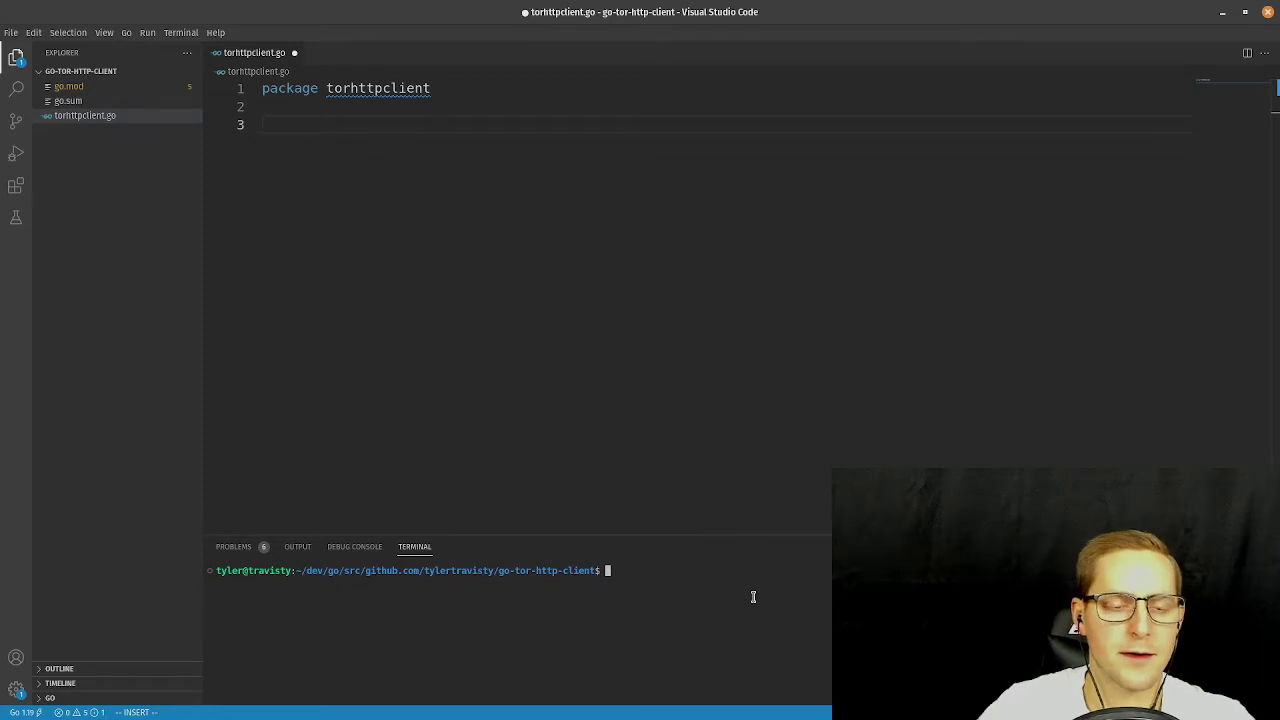
{"action": "left_click", "coordinate": [572, 387]}
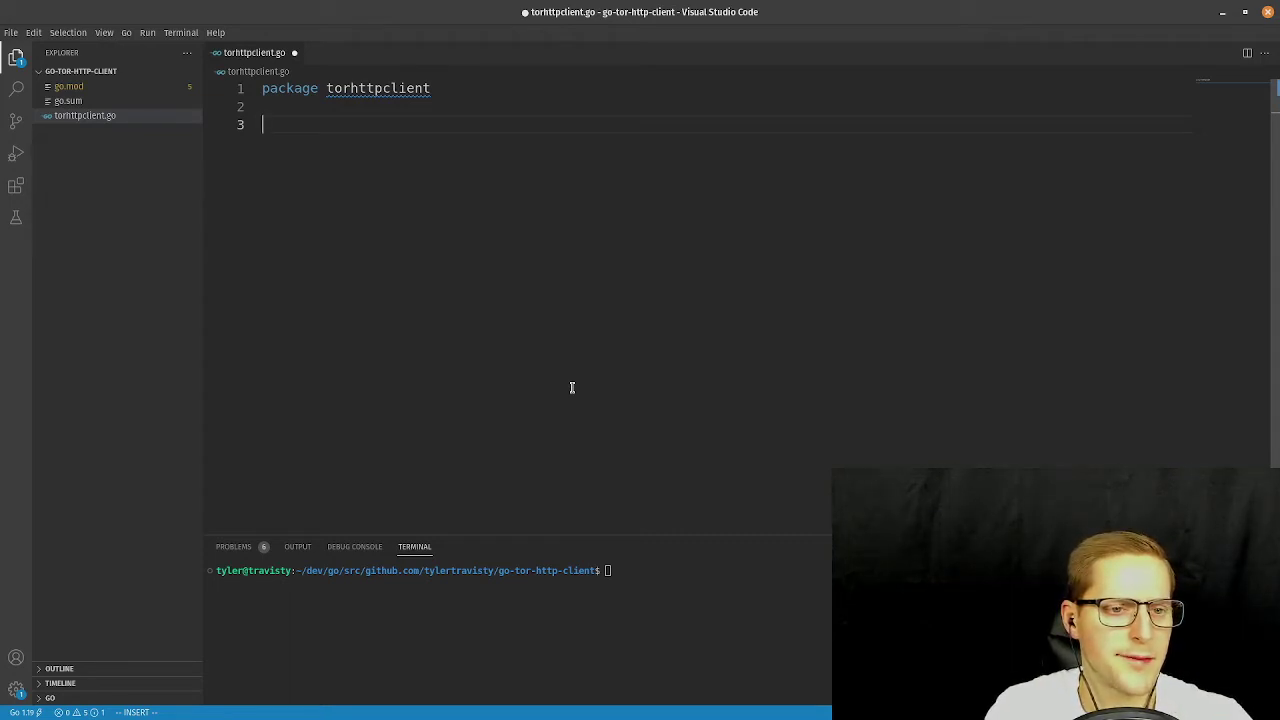
{"action": "key", "text": "Escape"}
{"action": "key", "text": "k"}
{"action": "key", "text": "k"}
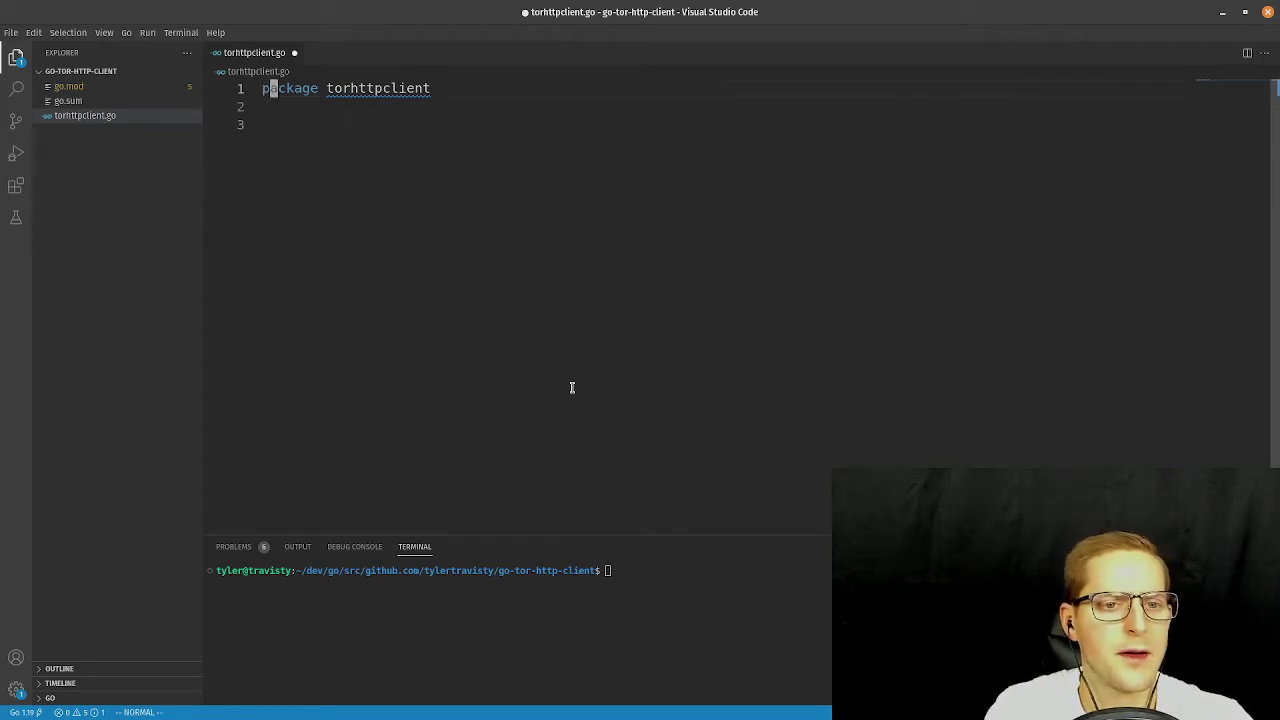
{"action": "key", "text": "l"}
{"action": "key", "text": "l"}
{"action": "key", "text": "l"}
{"action": "key", "text": "w"}
{"action": "key", "text": "v"}
{"action": "key", "text": "e"}
{"action": "key", "text": "c"}
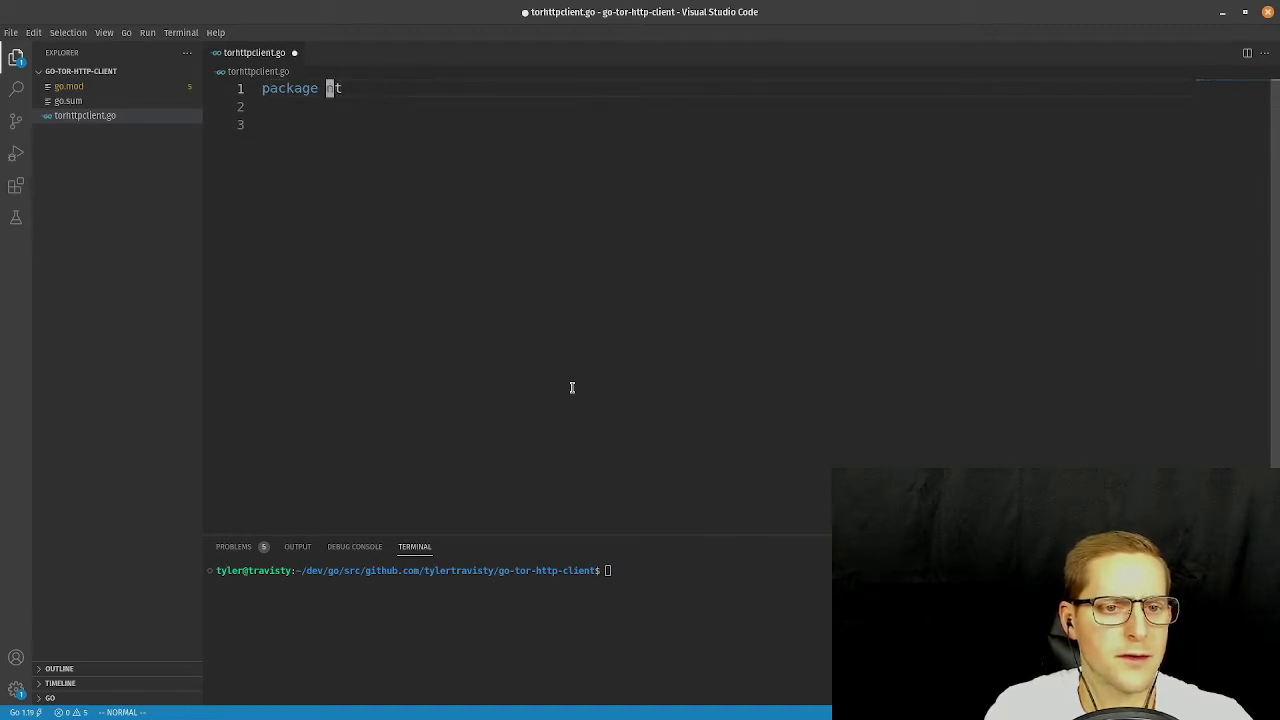
{"action": "key", "text": "BackSpace"}
{"action": "type", "text": "main"}
Add an empty func main() block below the package declaration.
{"action": "key", "text": "Return"}
{"action": "key", "text": "Return"}
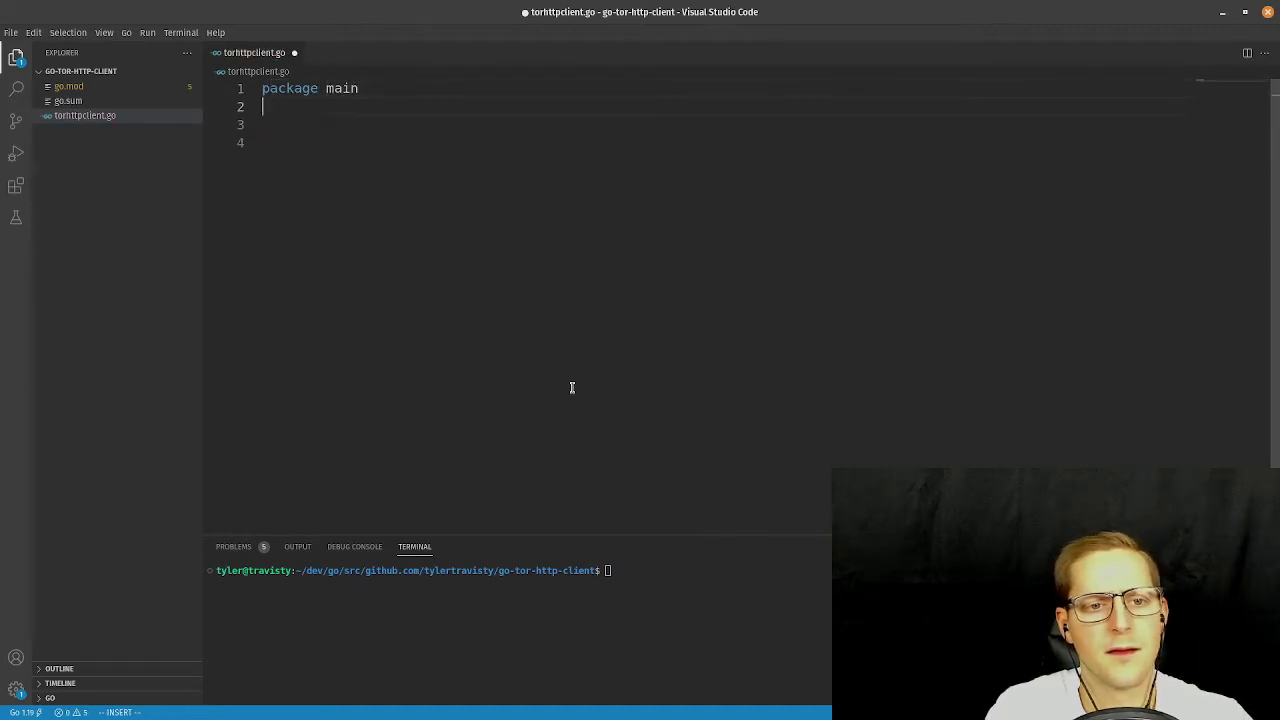
{"action": "key", "text": "Return"}
{"action": "type", "text": "func main()"}
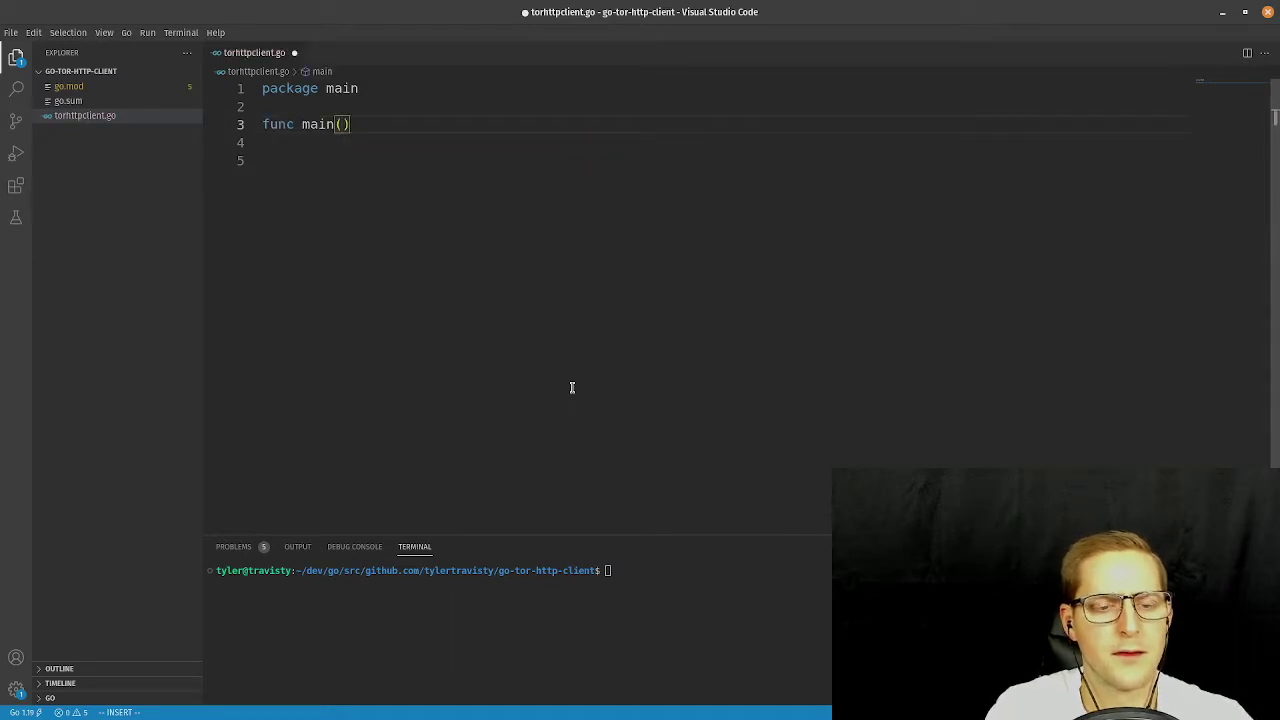
{"action": "type", "text": " {"}
{"action": "key", "text": "Return"}
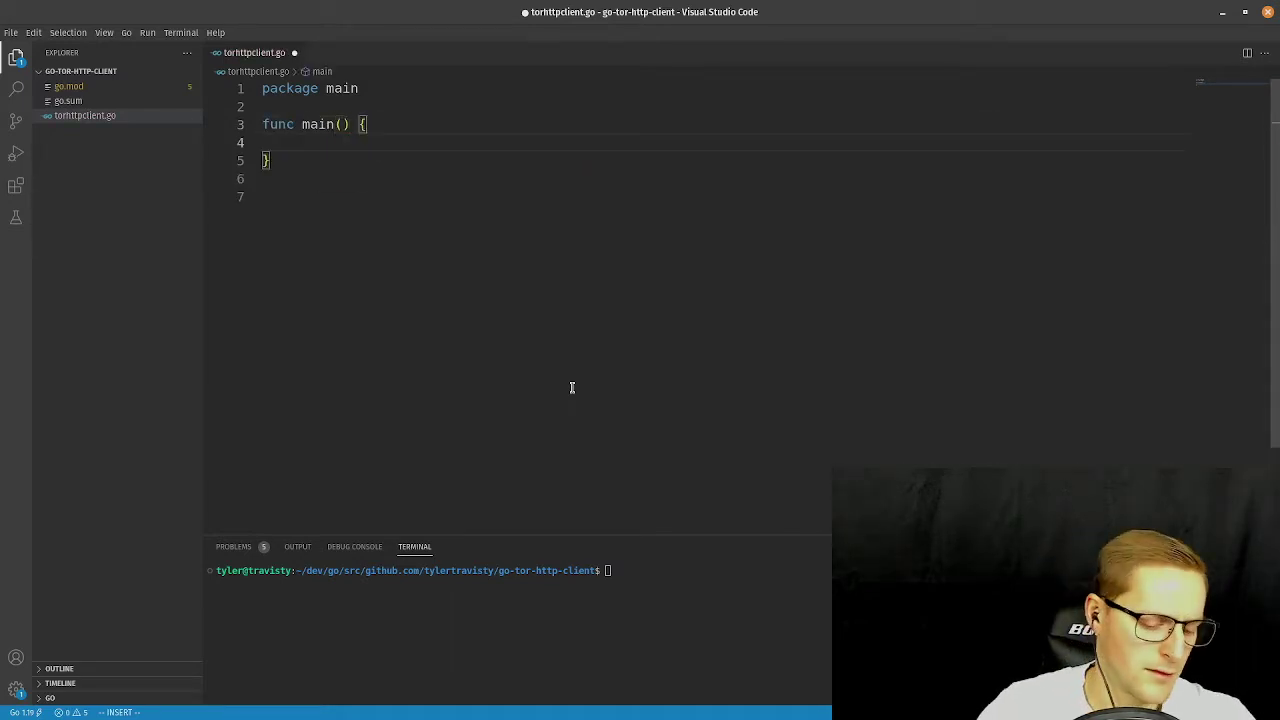
Switch to Firefox and copy the Tor start-up code, from fmt.Println through defer t.Close(), out of the go-libtor README example.
{"action": "key", "text": "super"}
{"action": "left_click", "coordinate": [806, 363]}
{"action": "scroll", "coordinate": [418, 433], "scroll_direction": "down", "scroll_amount": 3}
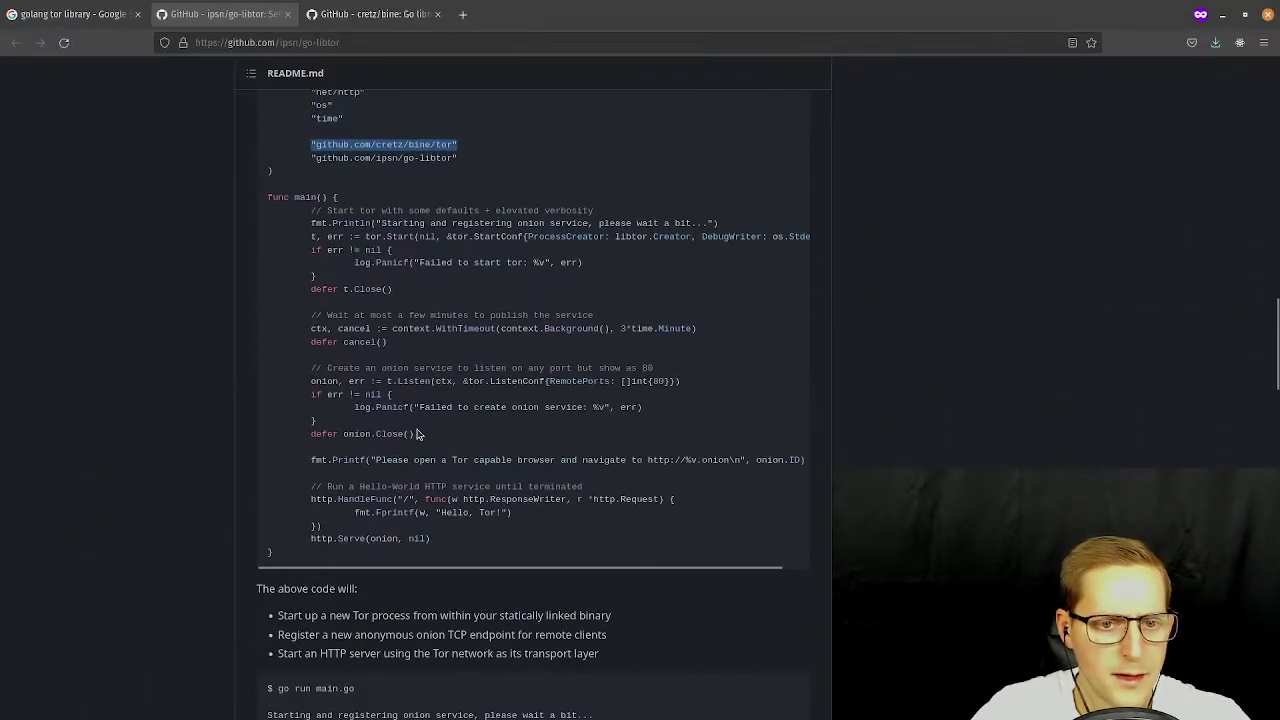
{"action": "left_click_drag", "start_coordinate": [311, 222], "coordinate": [395, 294]}
{"action": "key", "text": "ctrl+c"}
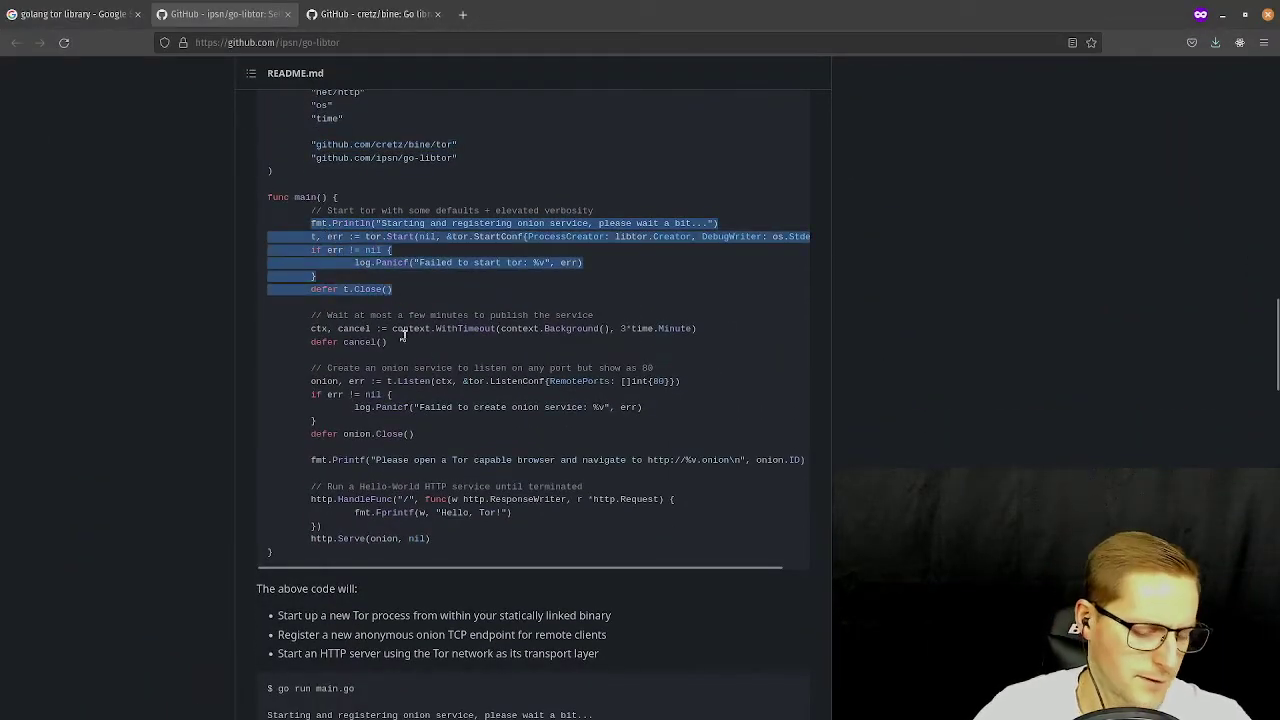
Paste the copied start-up code into the main function in Visual Studio Code and save torhttpclient.go.
{"action": "key", "text": "super"}
{"action": "left_click", "coordinate": [570, 316]}
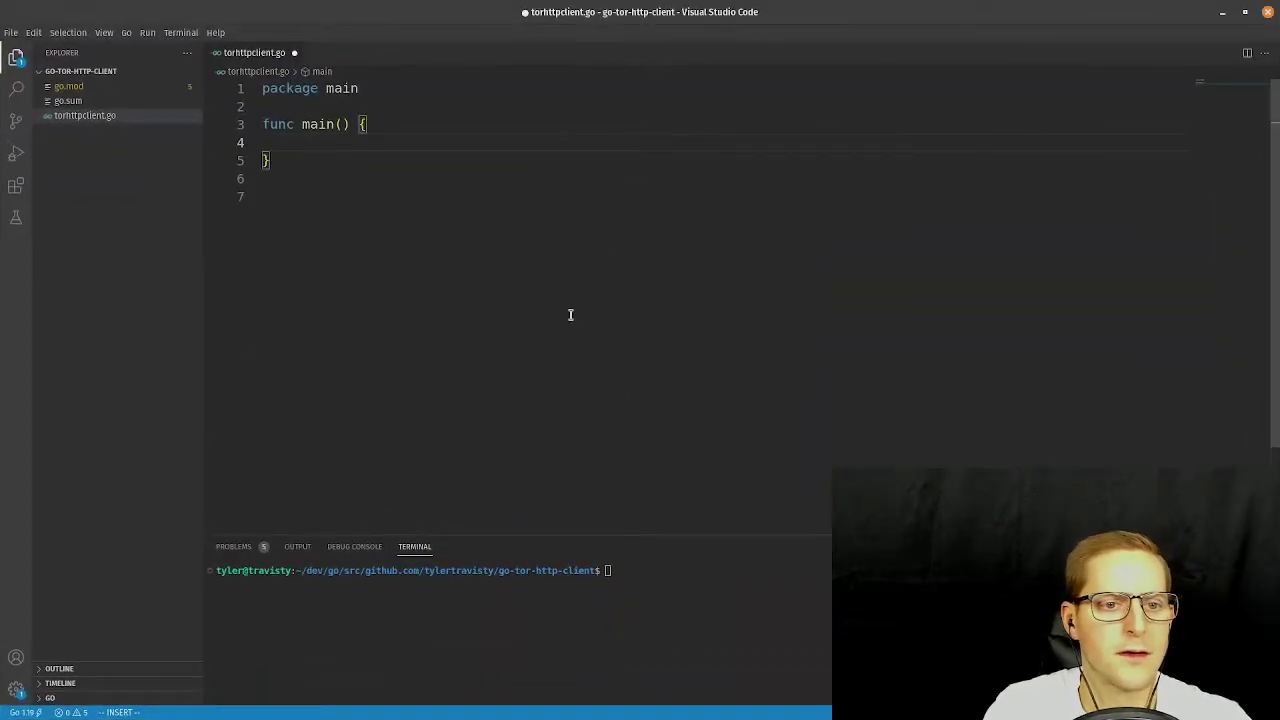
{"action": "key", "text": "ctrl+v"}
{"action": "key", "text": "Escape"}
{"action": "type", "text": ":we"}
{"action": "key", "text": "Return"}
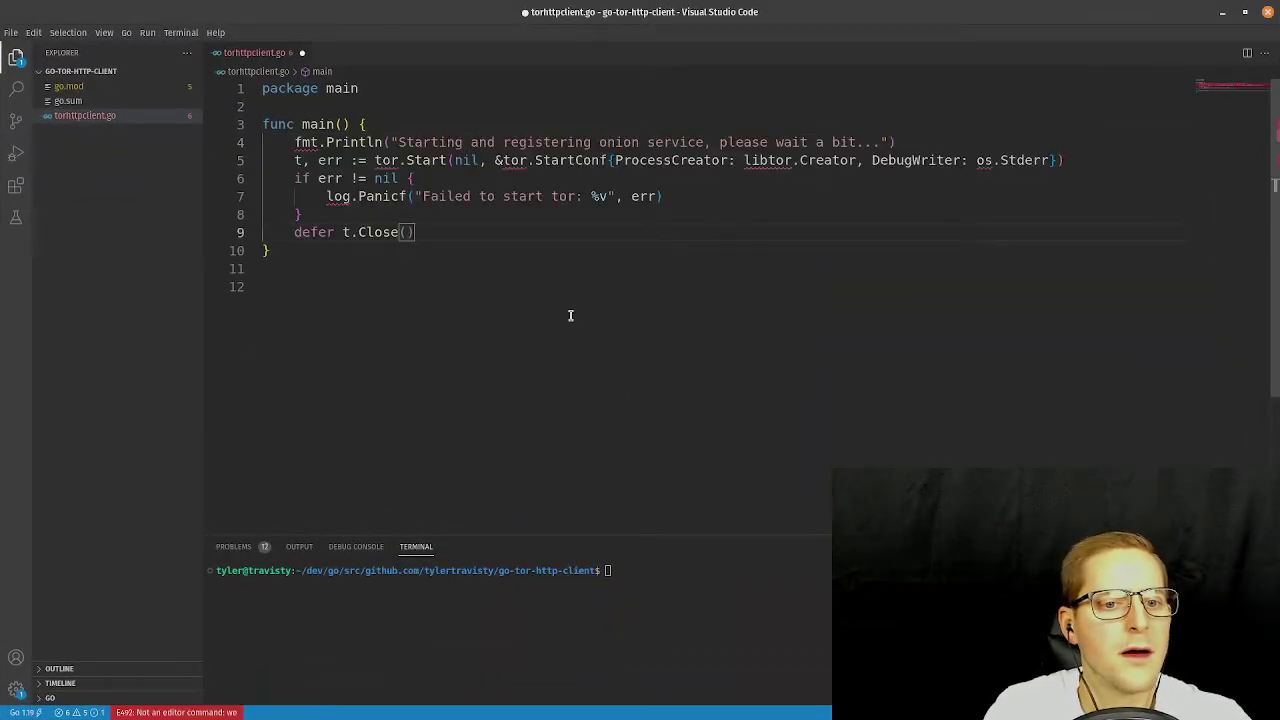
{"action": "type", "text": ":w"}
{"action": "key", "text": "Return"}
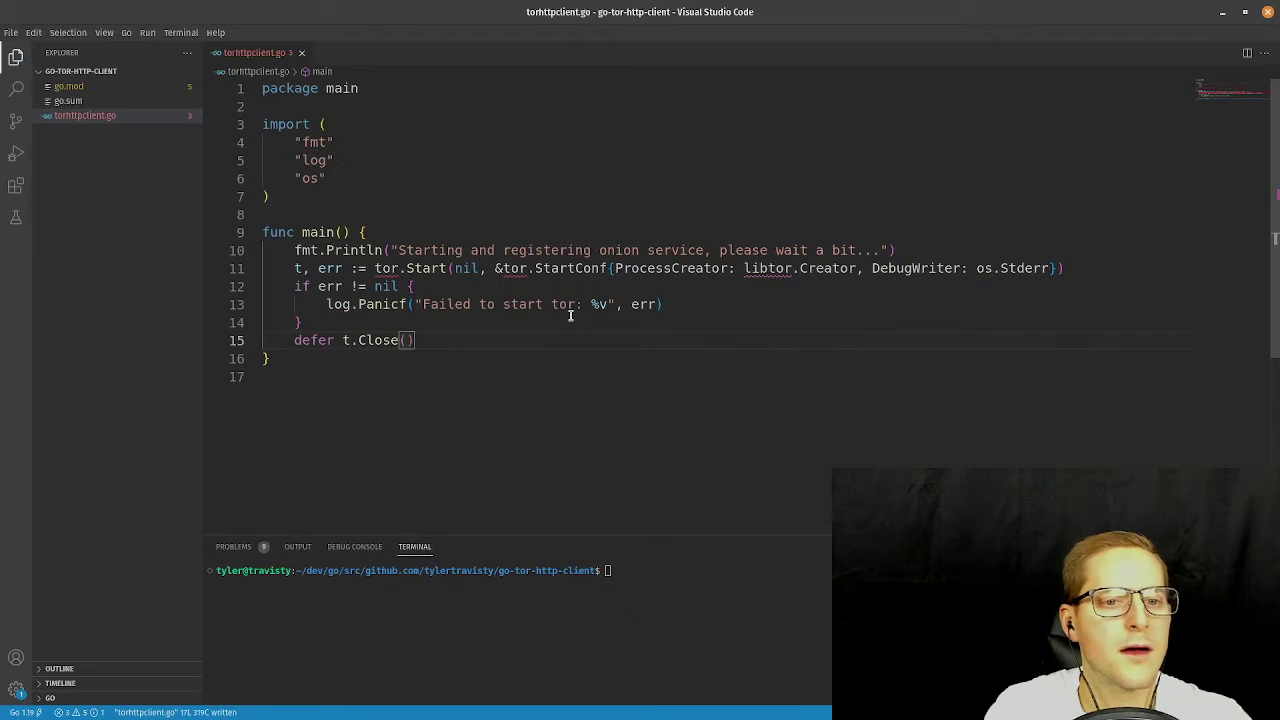
Check the tor.Start call in torhttpclient.go against the modules required in go.mod.
{"action": "key", "text": "k"}
{"action": "key", "text": "k"}
{"action": "key", "text": "k"}
{"action": "key", "text": "k"}
{"action": "key", "text": "k"}
{"action": "key", "text": "j"}
{"action": "key", "text": "h"}
{"action": "key", "text": "h"}
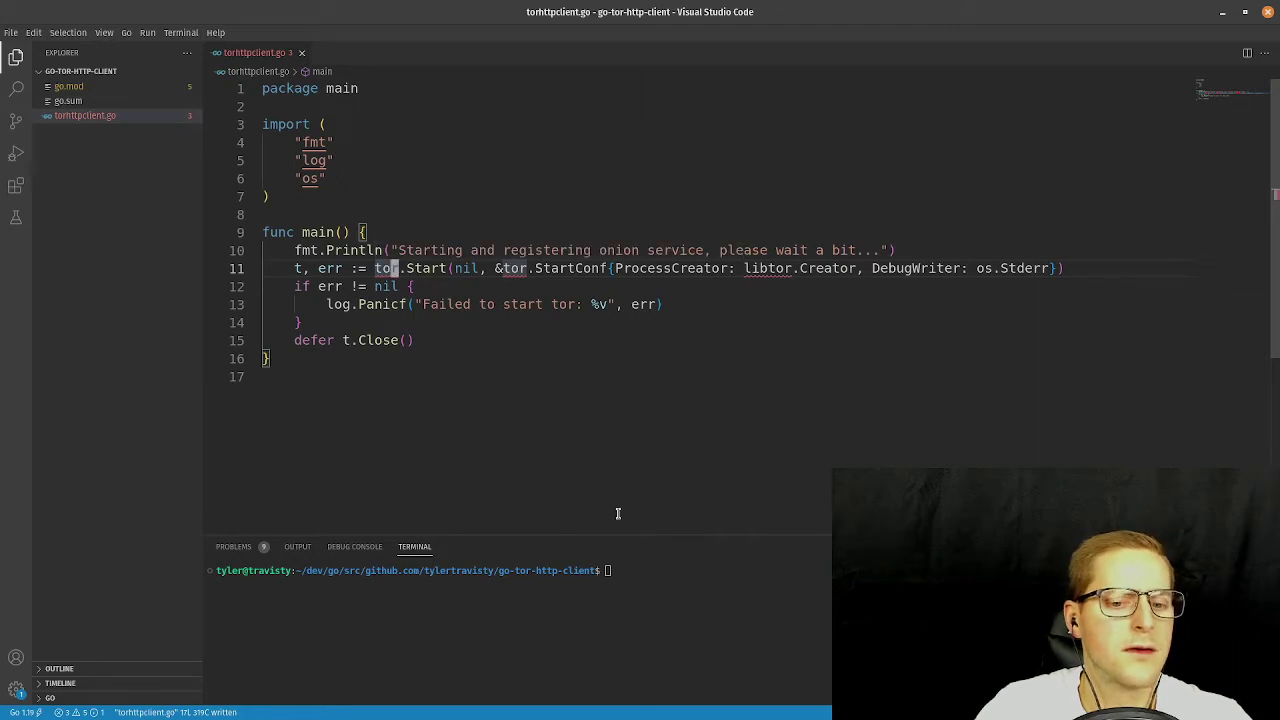
{"action": "left_click", "coordinate": [634, 572]}
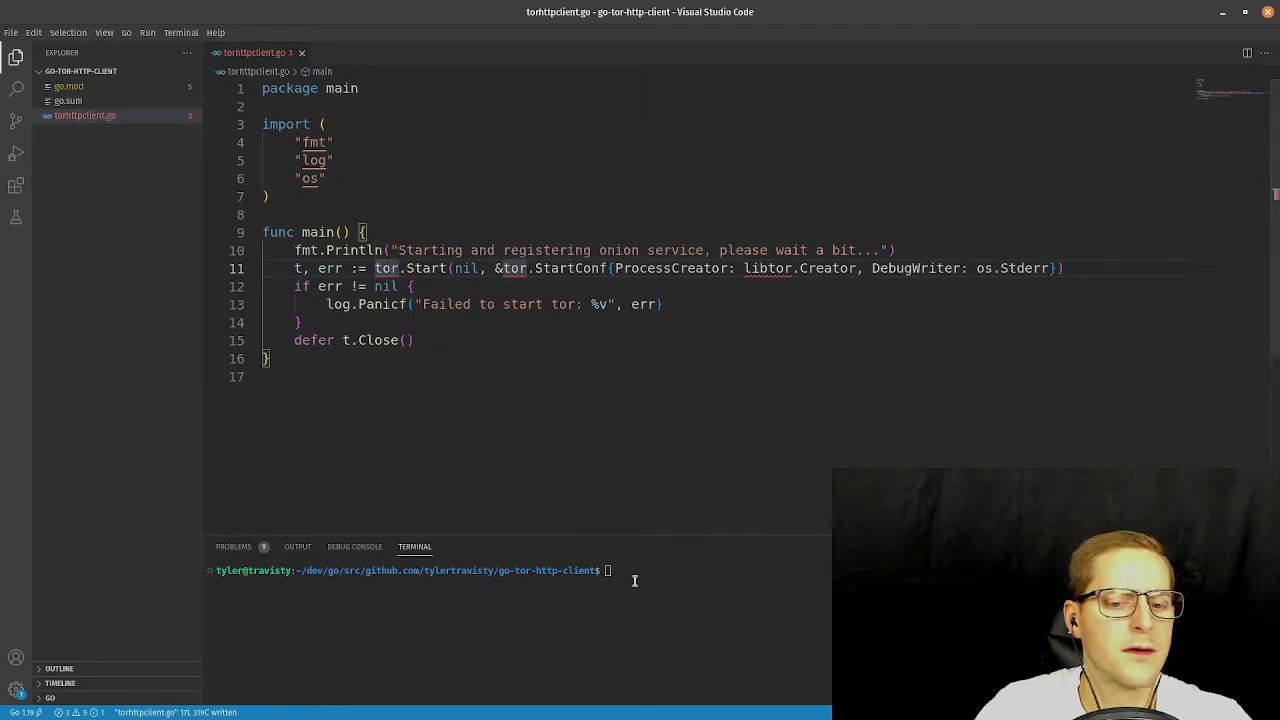
{"action": "left_click", "coordinate": [70, 87]}
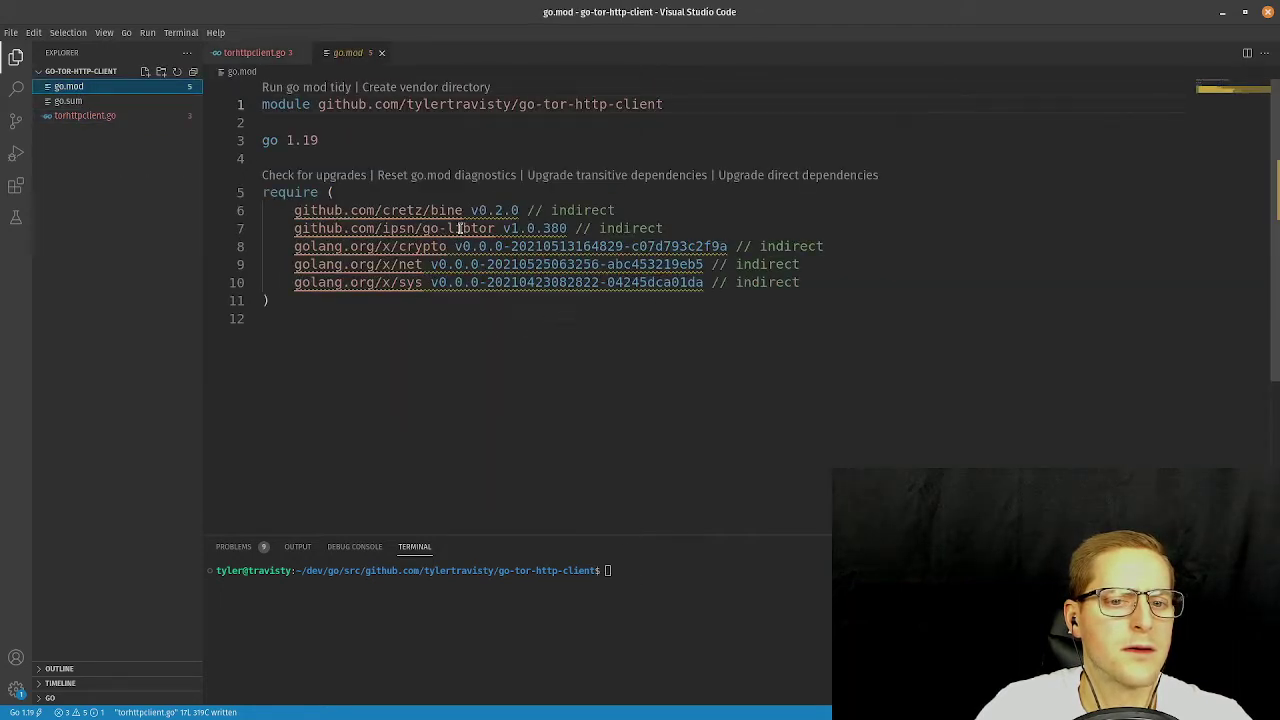
{"action": "left_click", "coordinate": [255, 53]}
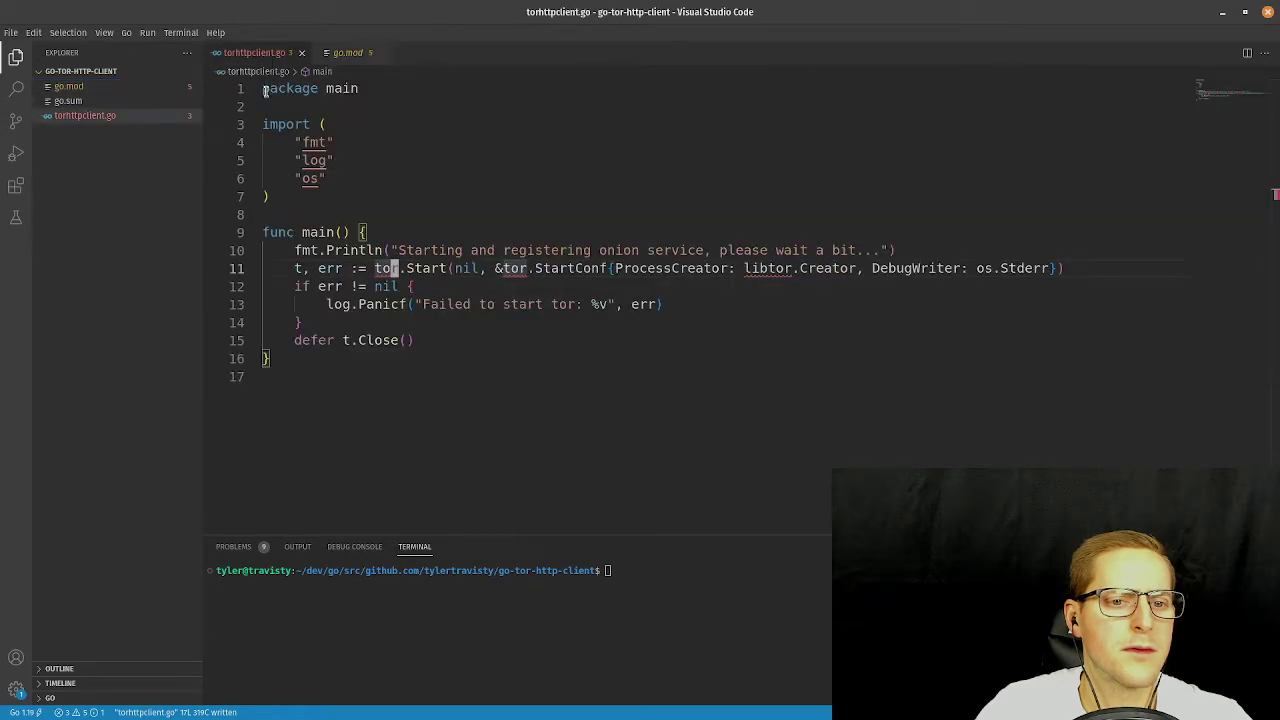
Copy the "github.com/cretz/bine/tor" and "github.com/ipsn/go-libtor" import paths from the README in Firefox into the Visual Studio Code file's import block below "os".
{"action": "key", "text": "alt+Tab"}
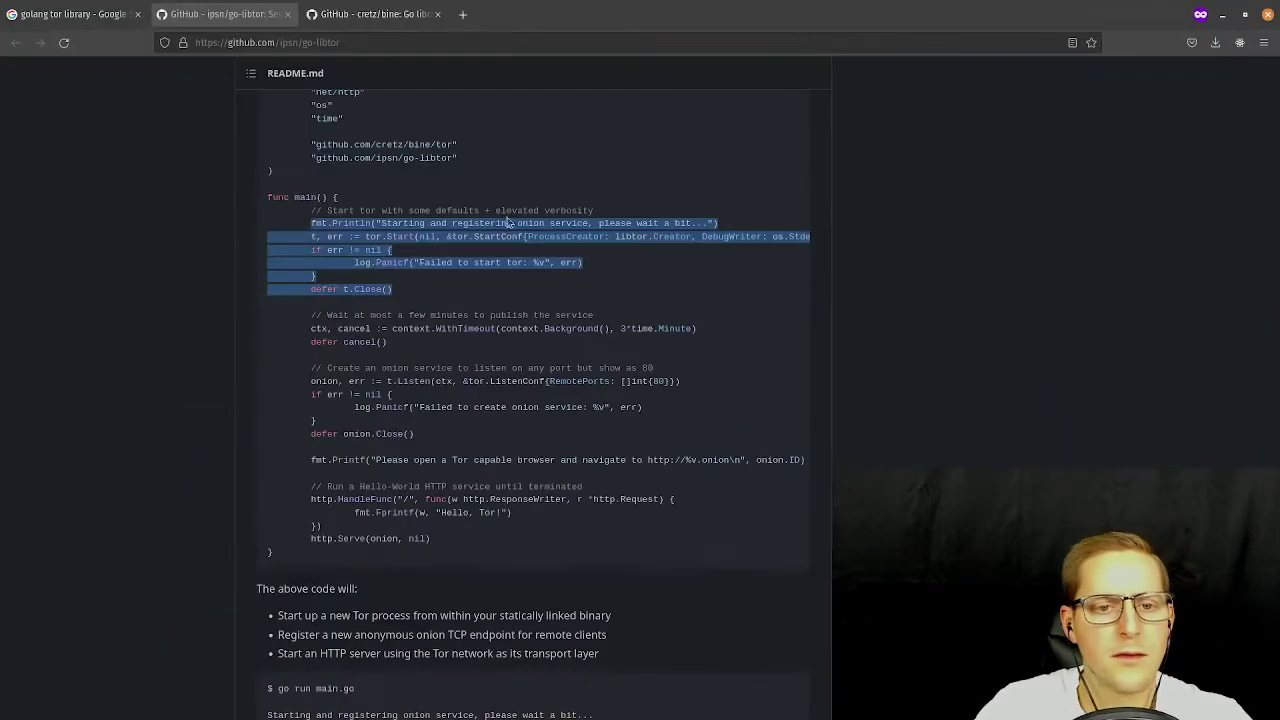
{"action": "scroll", "coordinate": [479, 263], "scroll_direction": "up", "scroll_amount": 2}
{"action": "left_click_drag", "start_coordinate": [309, 221], "coordinate": [459, 245]}
{"action": "key", "text": "ctrl+c"}
{"action": "key", "text": "super"}
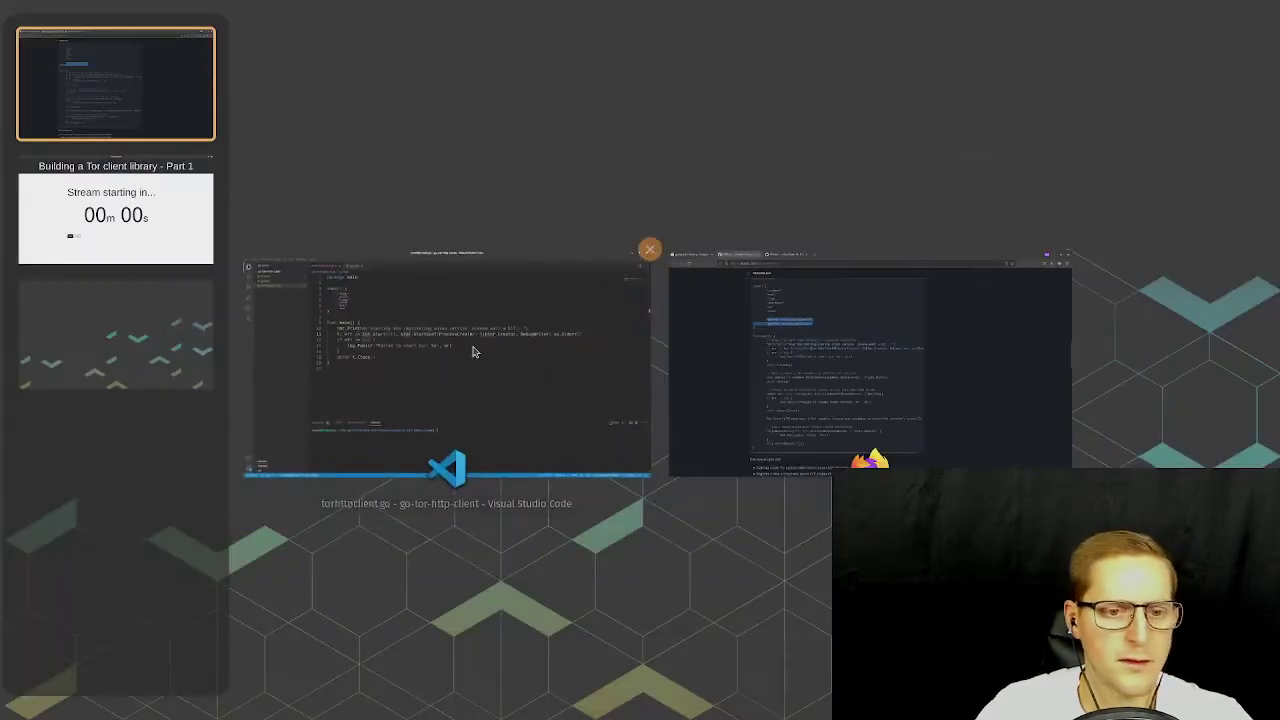
{"action": "left_click", "coordinate": [470, 345]}
{"action": "left_click", "coordinate": [376, 182]}
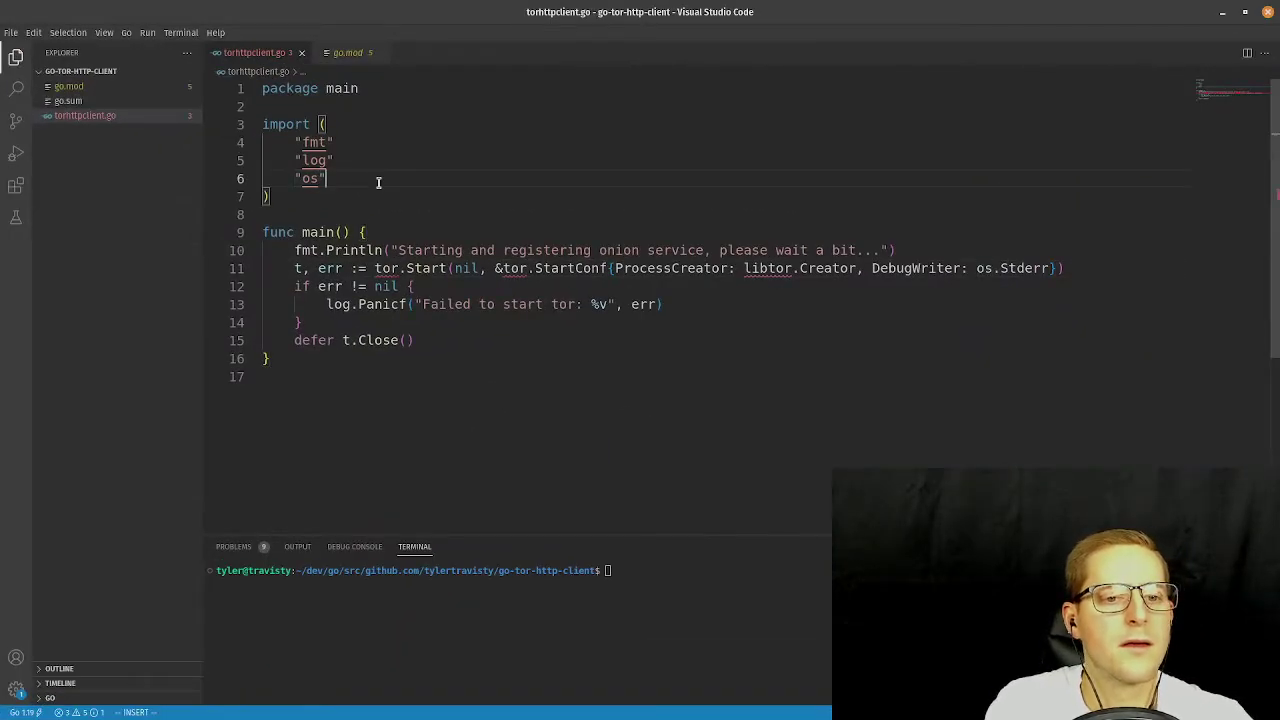
{"action": "key", "text": "Return"}
{"action": "key", "text": "Return"}
{"action": "key", "text": "ctrl+v"}
{"action": "key", "text": "Return"}
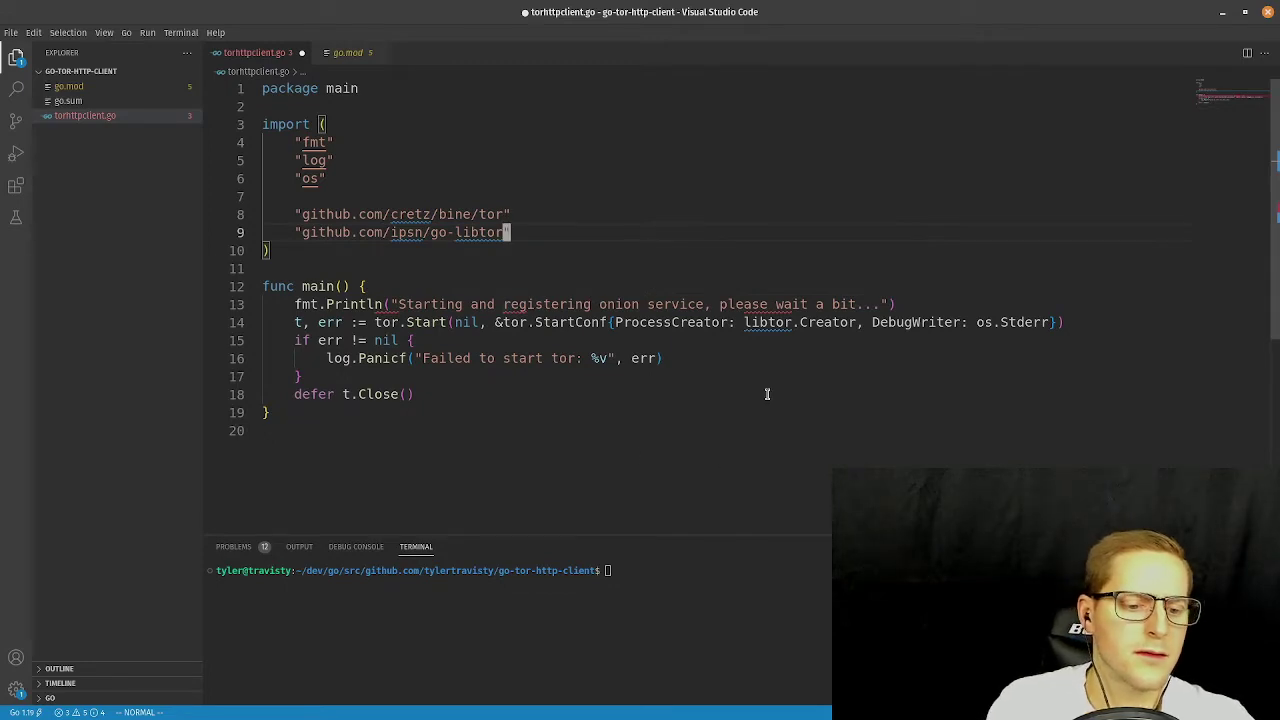
Examine the Tor start-up call and its error handling in the main function.
{"action": "key", "text": "j"}
{"action": "key", "text": "j"}
{"action": "key", "text": "j"}
{"action": "key", "text": "j"}
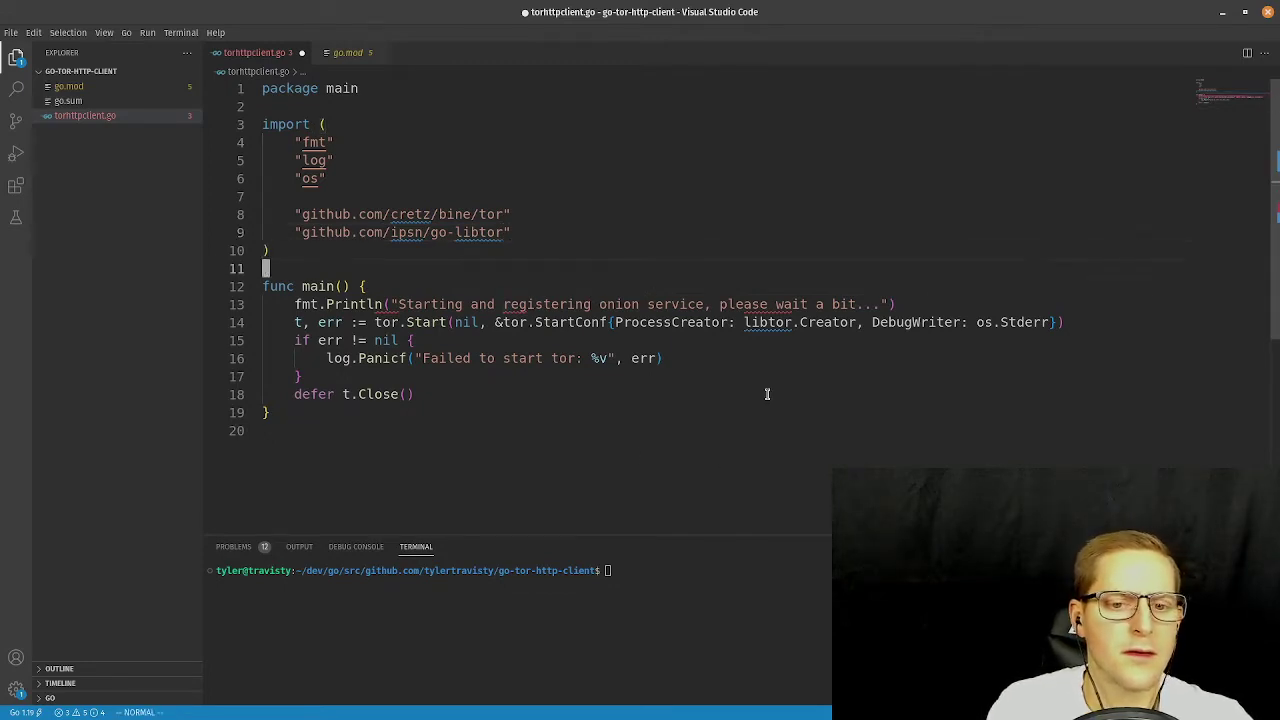
{"action": "key", "text": "j"}
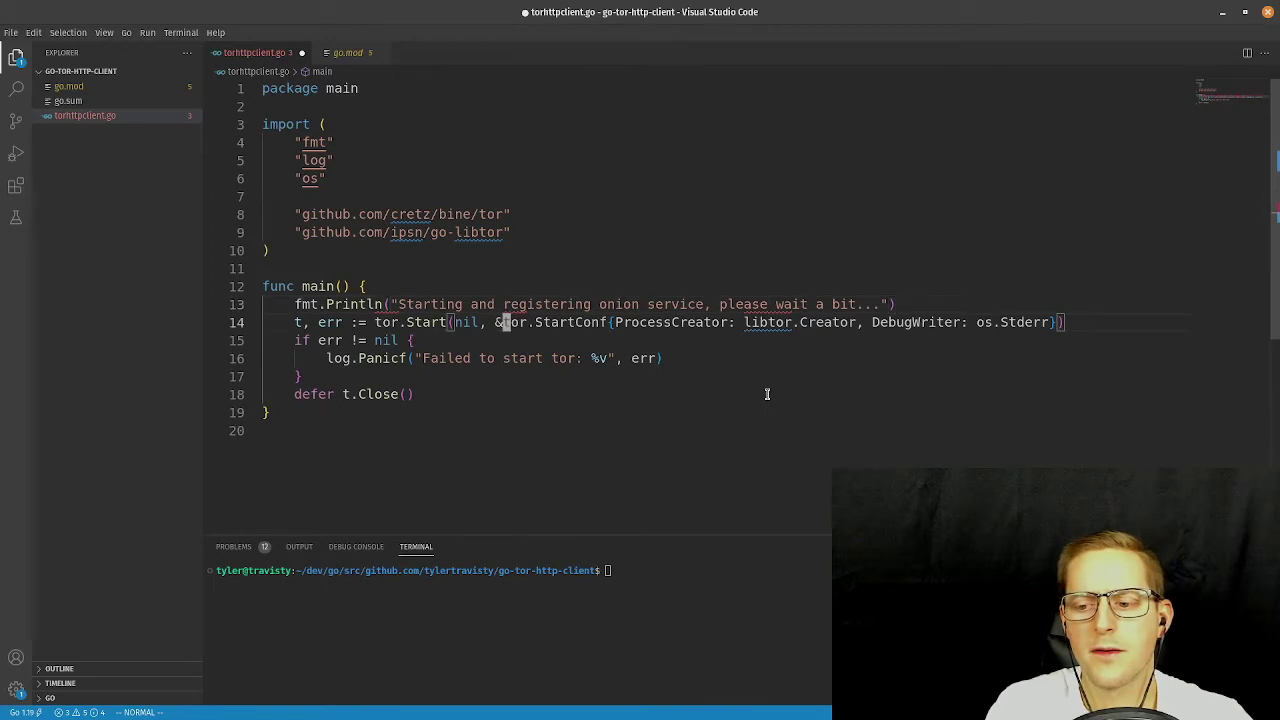
{"action": "key", "text": "j"}
{"action": "key", "text": "j"}
{"action": "key", "text": "j"}
{"action": "key", "text": "k"}
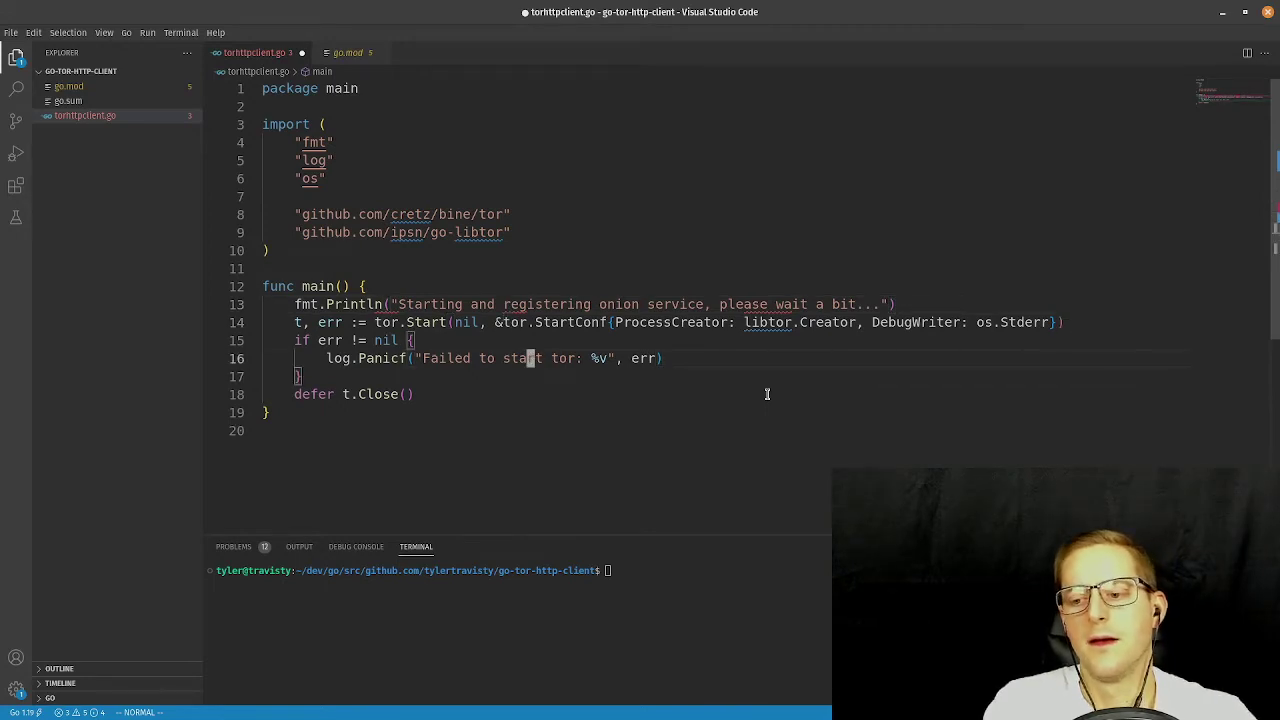
{"action": "key", "text": "$"}
{"action": "key", "text": "b"}
{"action": "key", "text": "b"}
{"action": "key", "text": "b"}
{"action": "key", "text": "b"}
{"action": "key", "text": "b"}
{"action": "key", "text": "b"}
{"action": "key", "text": "b"}
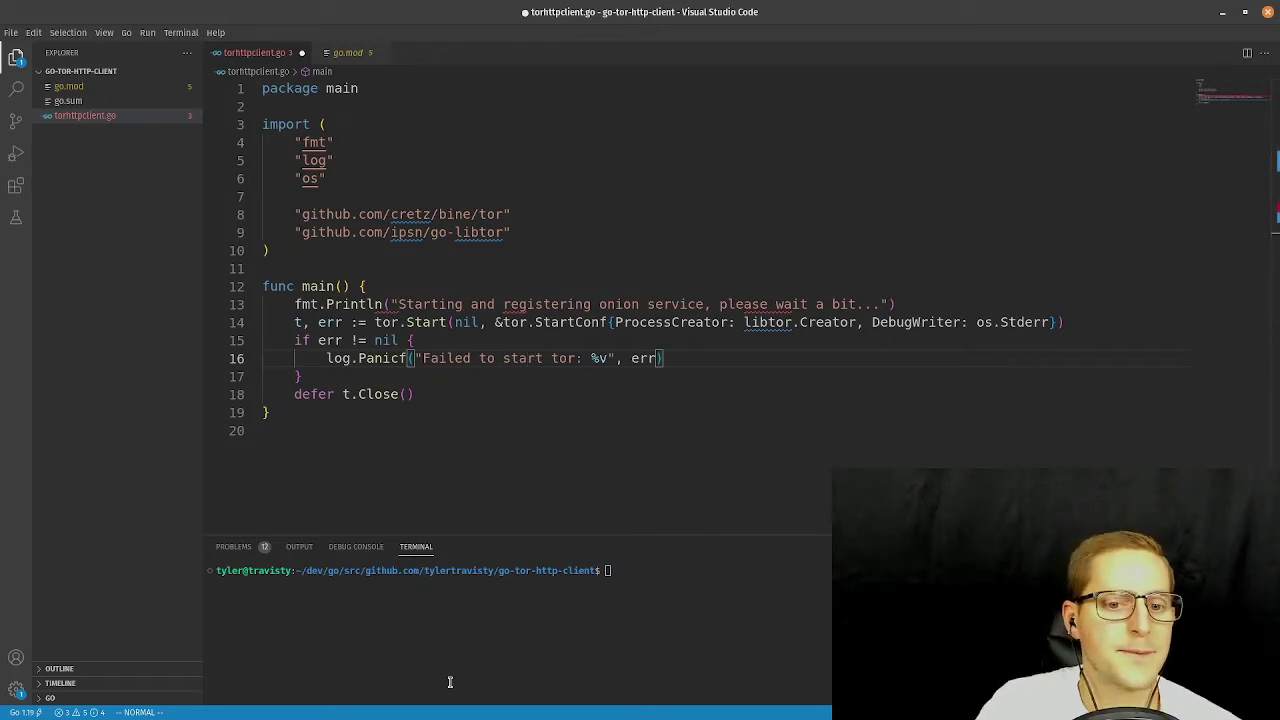
Review the reported code problems and the output log, and save torhttpclient.go.
{"action": "left_click", "coordinate": [240, 547]}
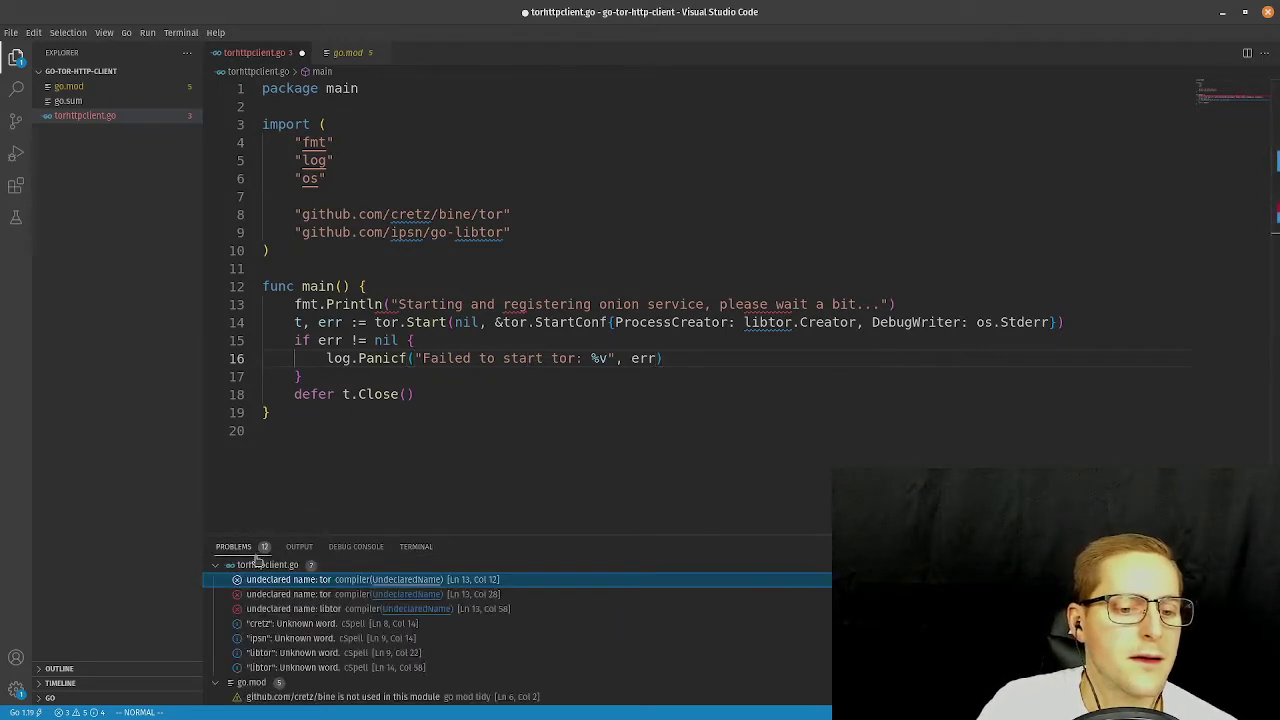
{"action": "left_click", "coordinate": [299, 547]}
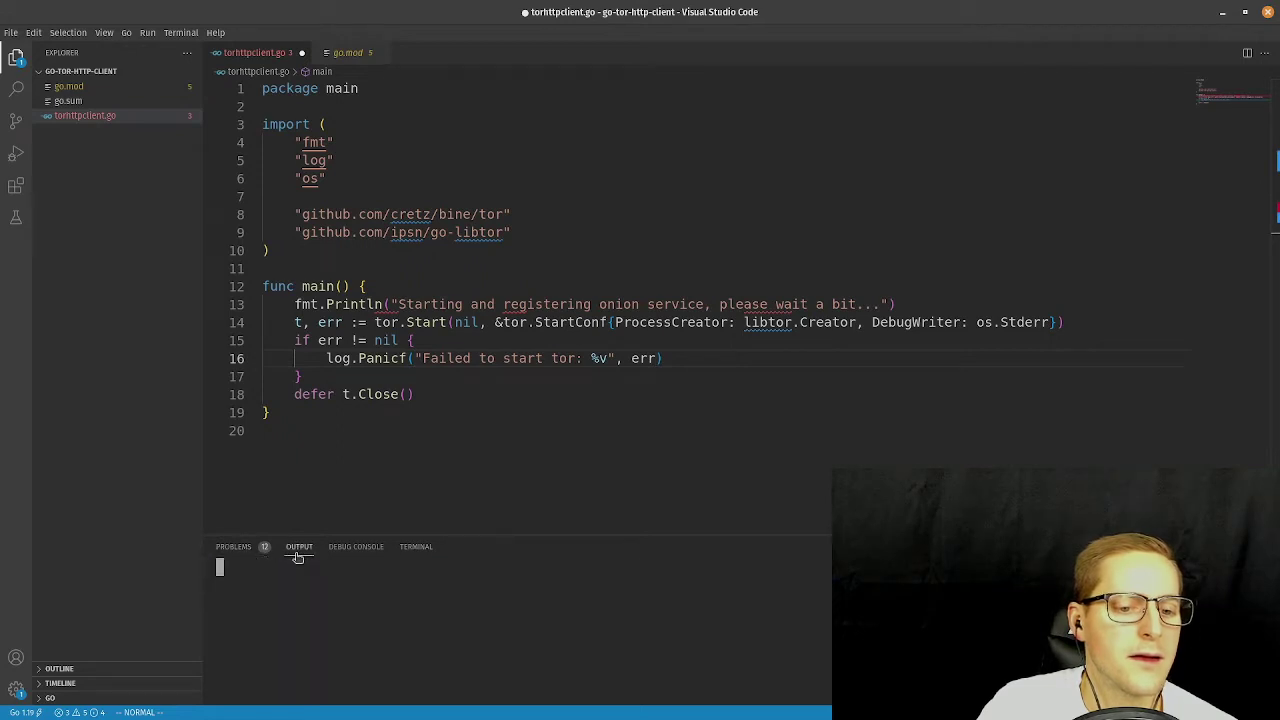
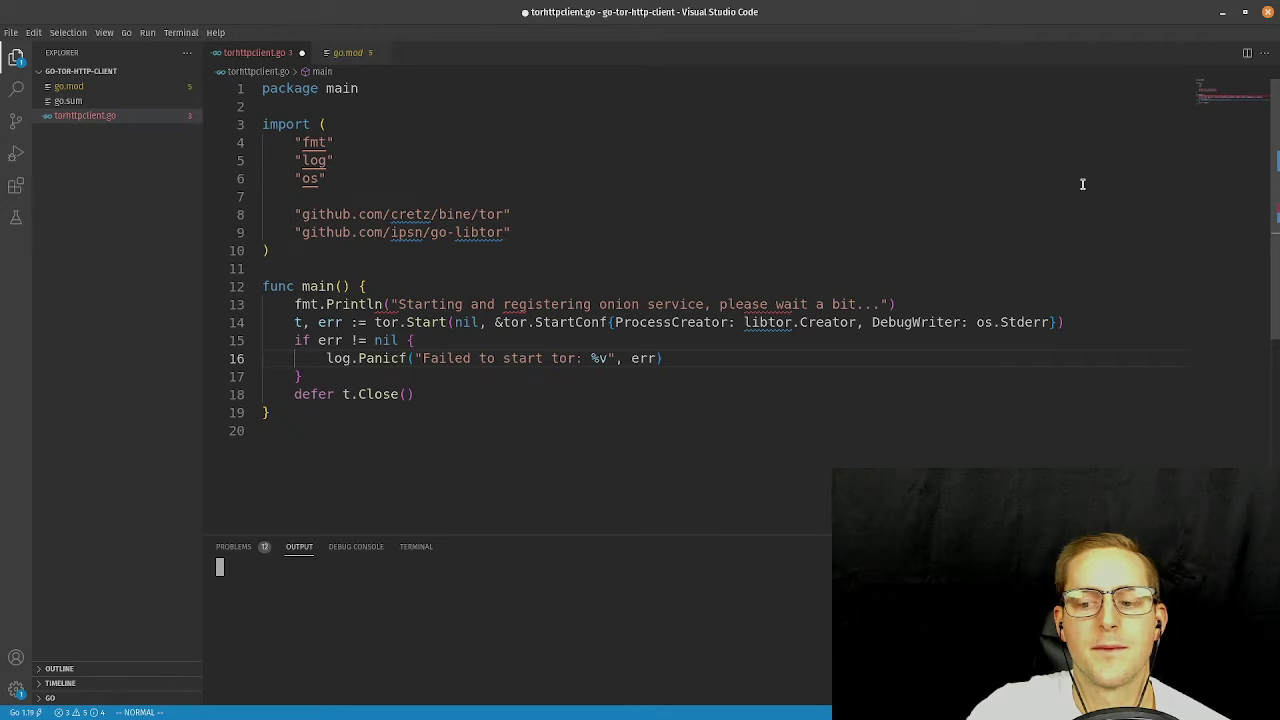
{"action": "type", "text": ":w"}
{"action": "key", "text": "Return"}
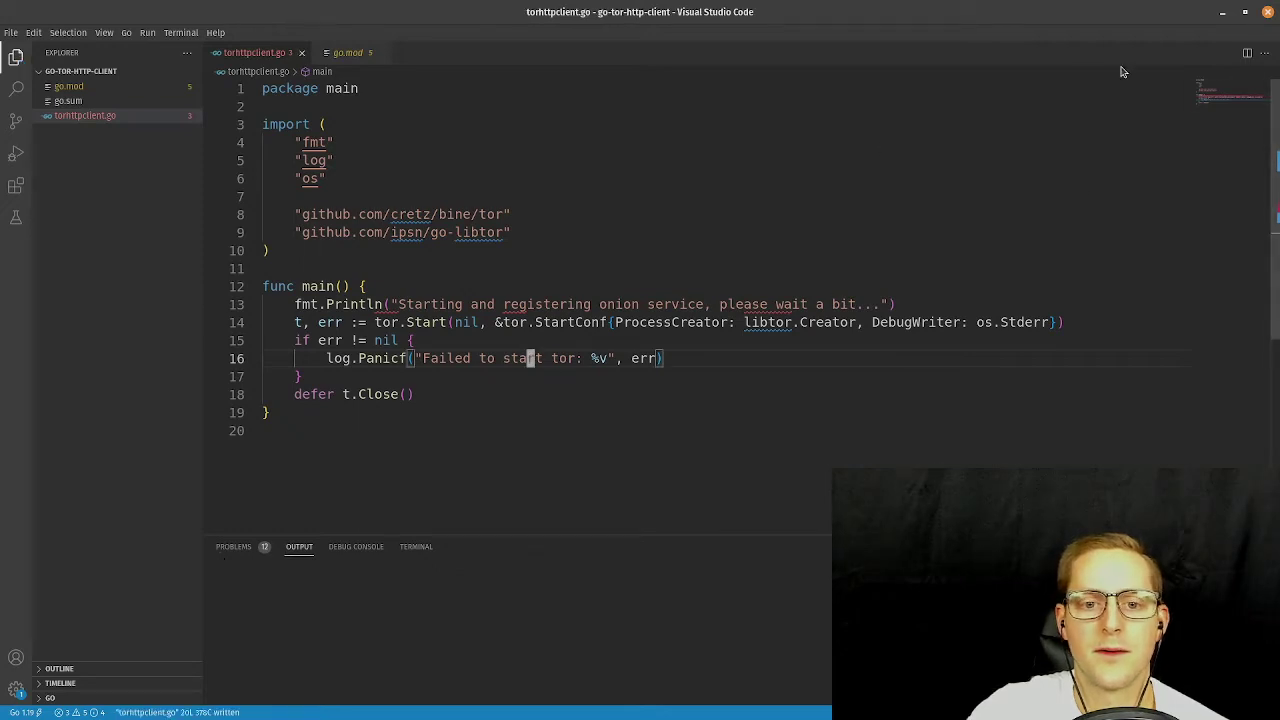
Open a new system terminal window, maximise it and enlarge its text by four zoom levels.
{"action": "key", "text": "alt+Tab"}
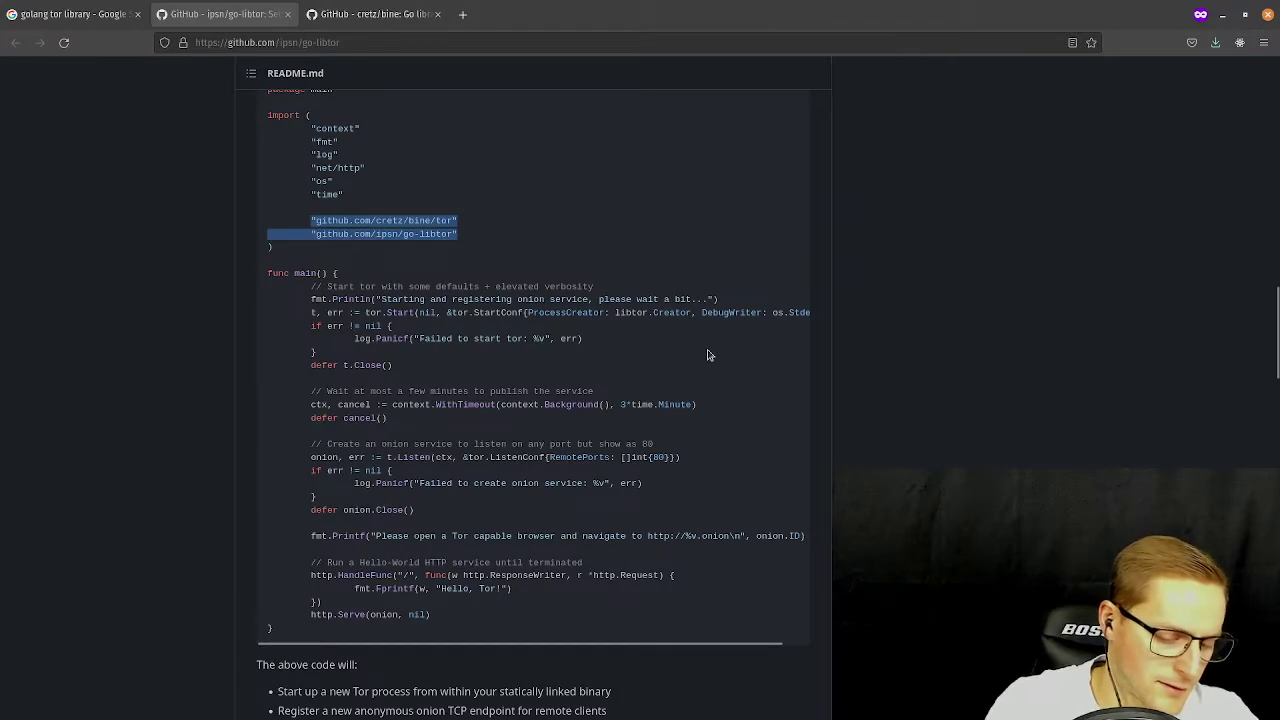
{"action": "key", "text": "ctrl+alt+t"}
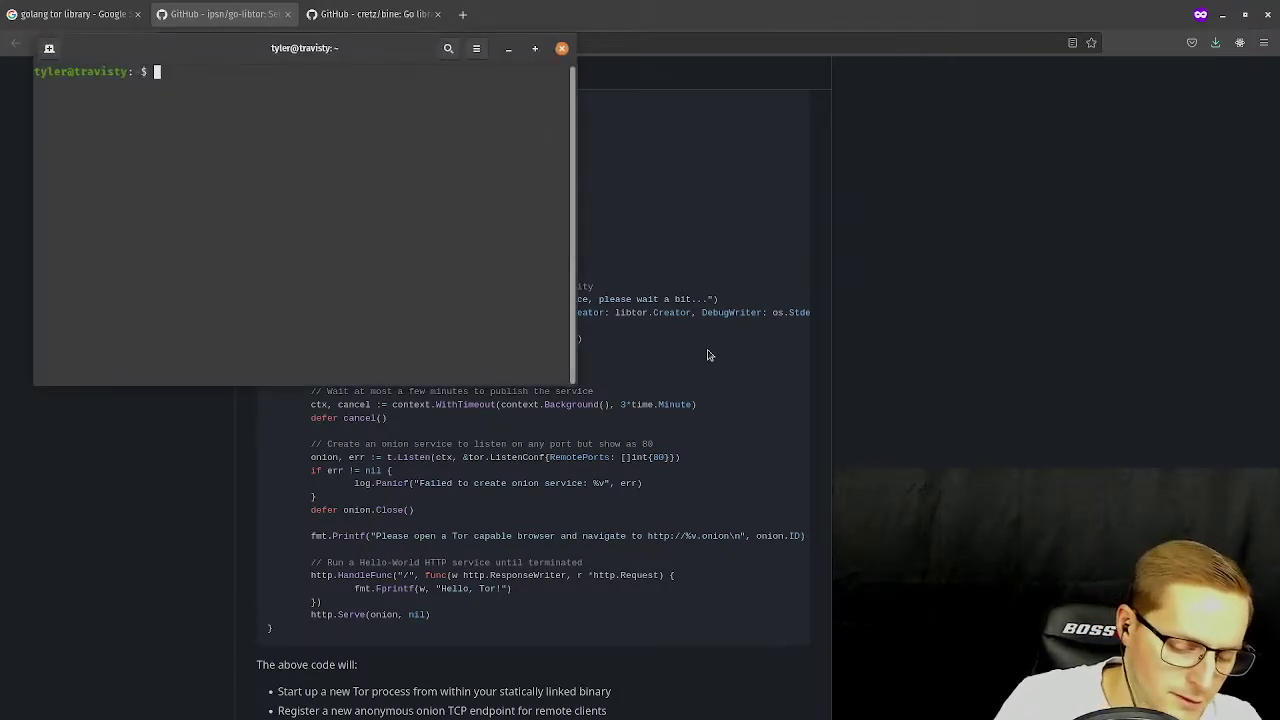
{"action": "key", "text": "super+Up"}
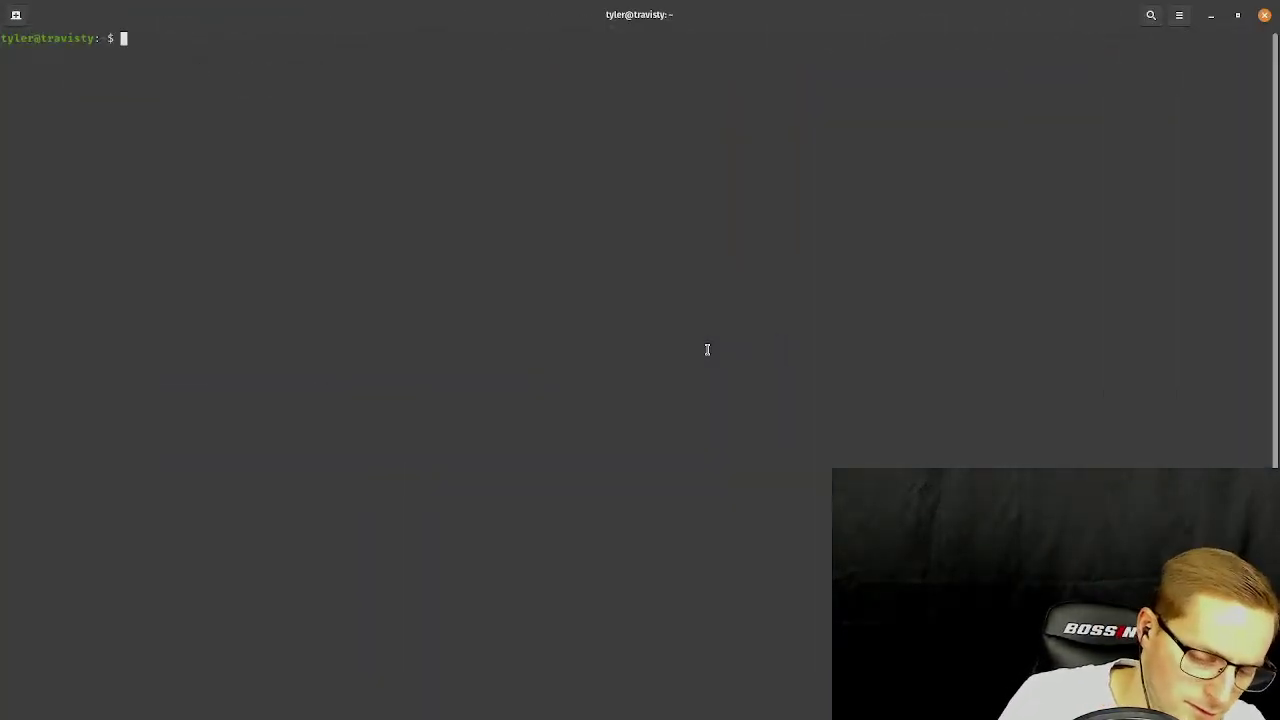
{"action": "key", "text": "ctrl+plus"}
{"action": "key", "text": "ctrl+plus"}
{"action": "key", "text": "ctrl+plus"}
{"action": "key", "text": "ctrl+plus"}
Change the terminal's working directory to the go-tor-http-client project folder under dev/go/src/github.com.
{"action": "type", "text": "cd"}
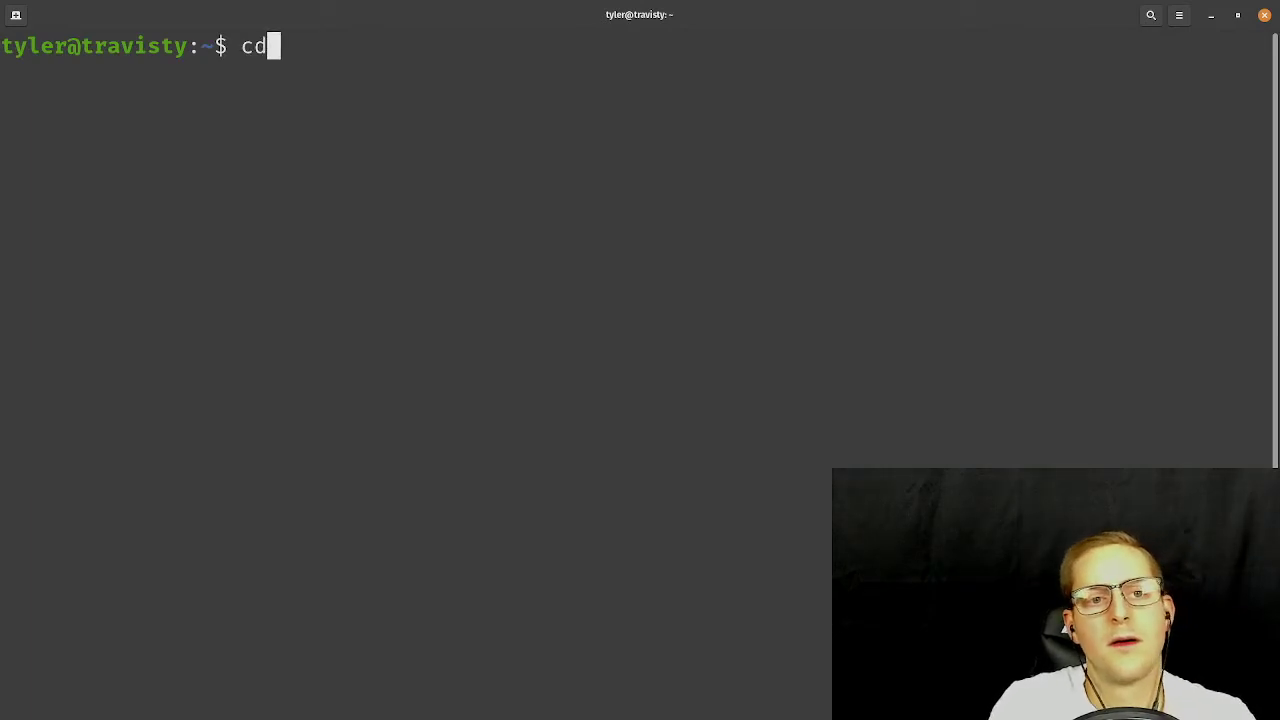
{"action": "type", "text": " dev/g"}
{"action": "key", "text": "BackSpace"}
{"action": "type", "text": "v/go/src/"}
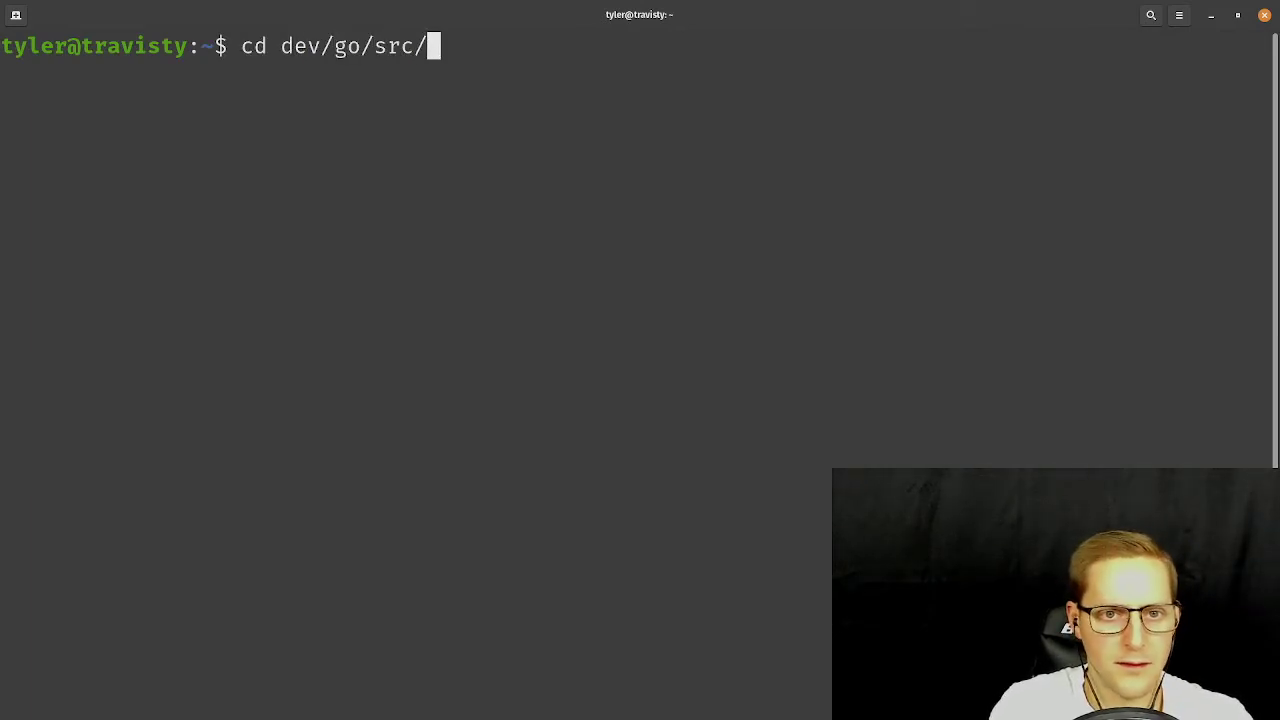
{"action": "type", "text": "gi"}
{"action": "key", "text": "Tab"}
{"action": "type", "text": "t"}
{"action": "key", "text": "Tab"}
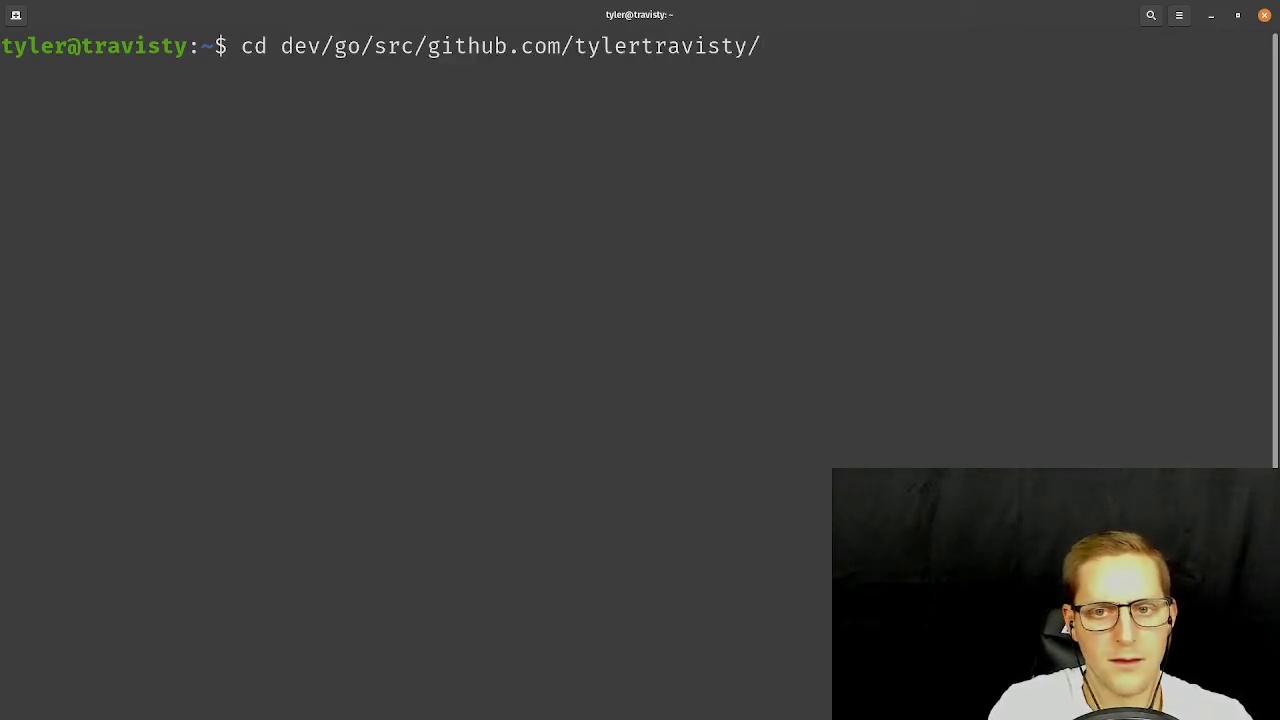
{"action": "type", "text": "go-t"}
{"action": "key", "text": "BackSpace"}
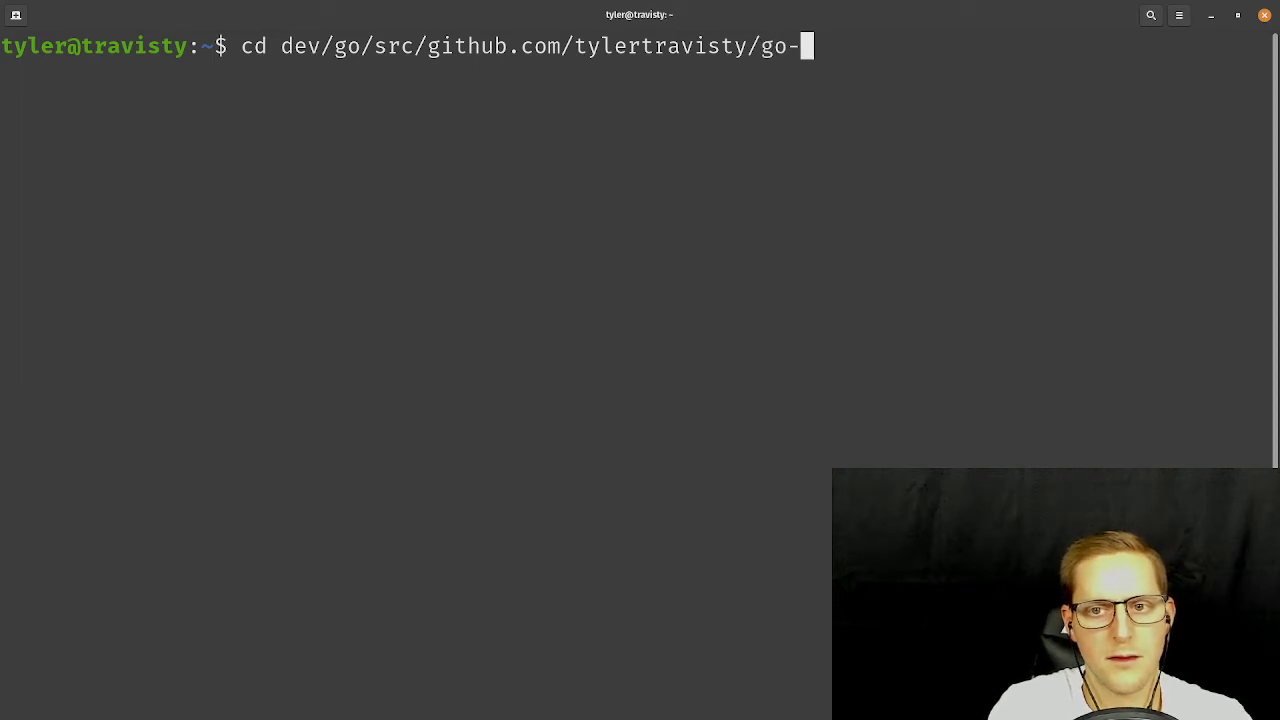
{"action": "type", "text": "t"}
{"action": "key", "text": "Tab"}
{"action": "key", "text": "Return"}
List the project files on a cleared screen, and list them again inside a new tmux session.
{"action": "type", "text": "clear"}
{"action": "key", "text": "Return"}
{"action": "type", "text": "ls"}
{"action": "key", "text": "Return"}
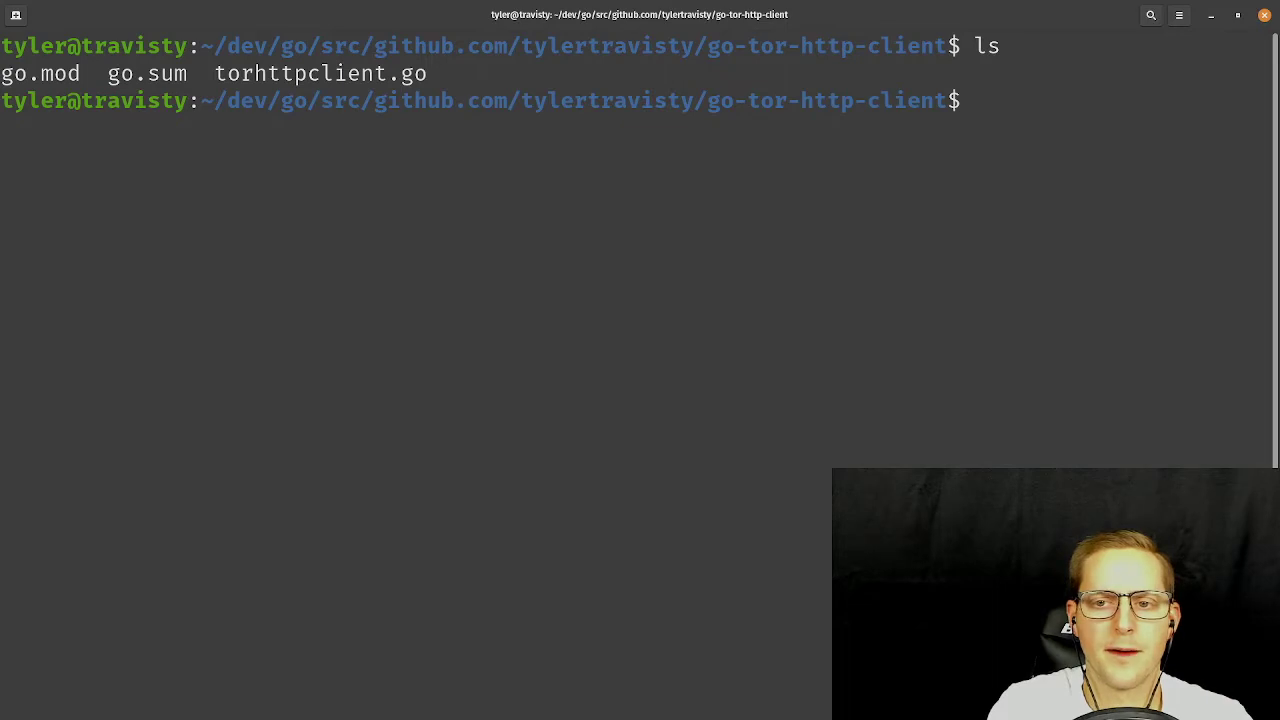
{"action": "type", "text": "tmux"}
{"action": "key", "text": "Return"}
{"action": "type", "text": "ls"}
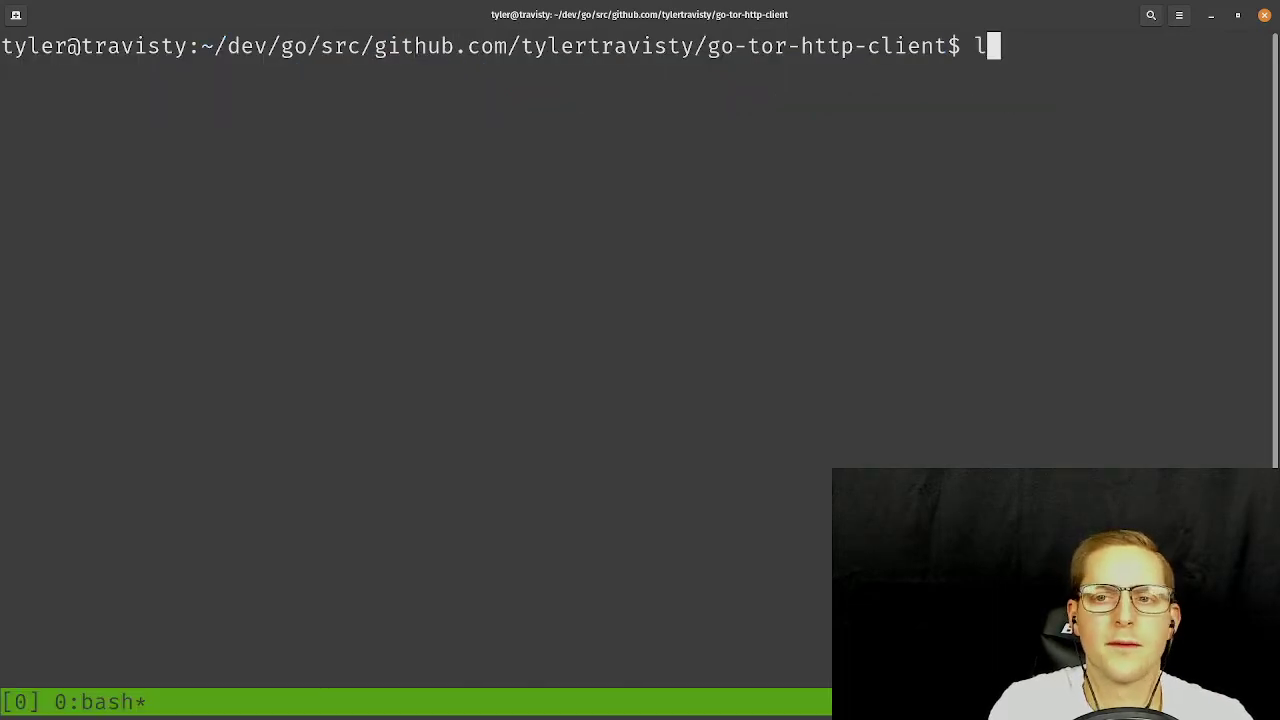
{"action": "key", "text": "Return"}
Open torhttpclient.go in Vim.
{"action": "type", "text": "vim tor"}
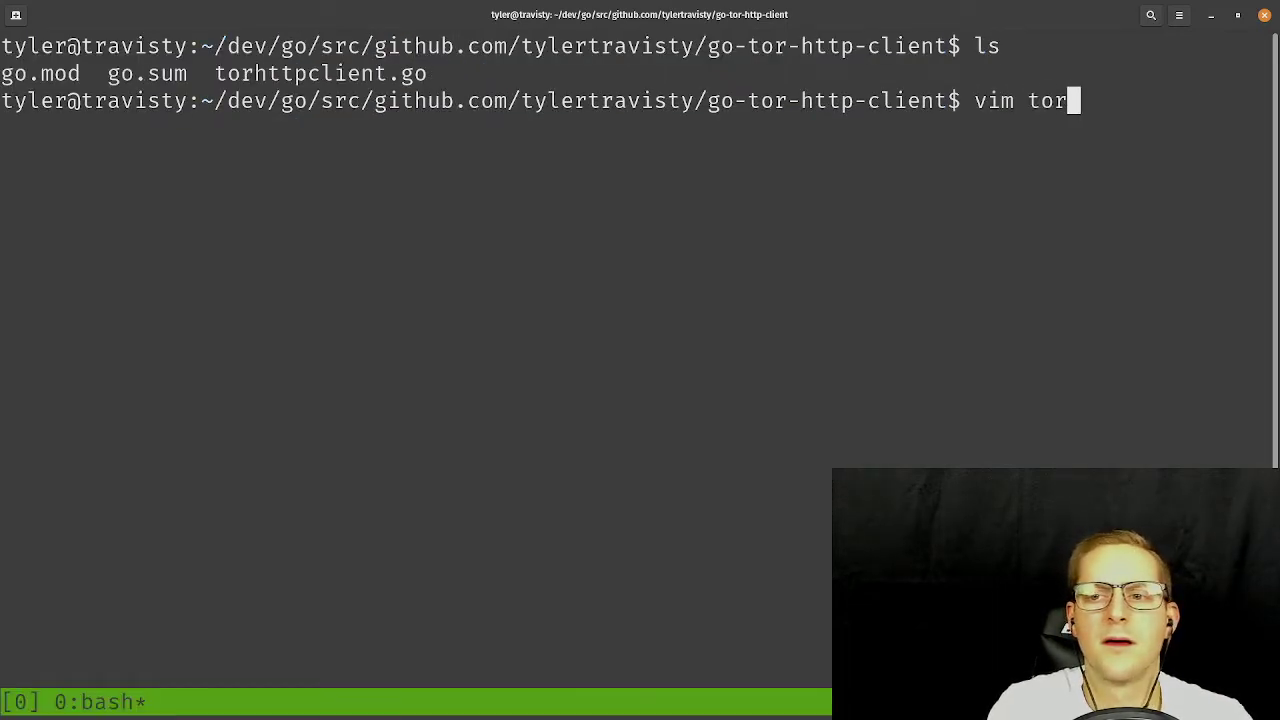
{"action": "key", "text": "Tab"}
{"action": "key", "text": "Return"}
Examine the import block and the main function's Tor start-up, error handling and deferred close in torhttpclient.go.
{"action": "key", "text": "j"}
{"action": "key", "text": "j"}
{"action": "key", "text": "j"}
{"action": "key", "text": "j"}
{"action": "key", "text": "j"}
{"action": "key", "text": "j"}
{"action": "key", "text": "j"}
{"action": "key", "text": "j"}
{"action": "key", "text": "j"}
{"action": "key", "text": "j"}
{"action": "key", "text": "j"}
{"action": "key", "text": "j"}
{"action": "key", "text": "j"}
{"action": "key", "text": "j"}
{"action": "key", "text": "j"}
{"action": "key", "text": "j"}
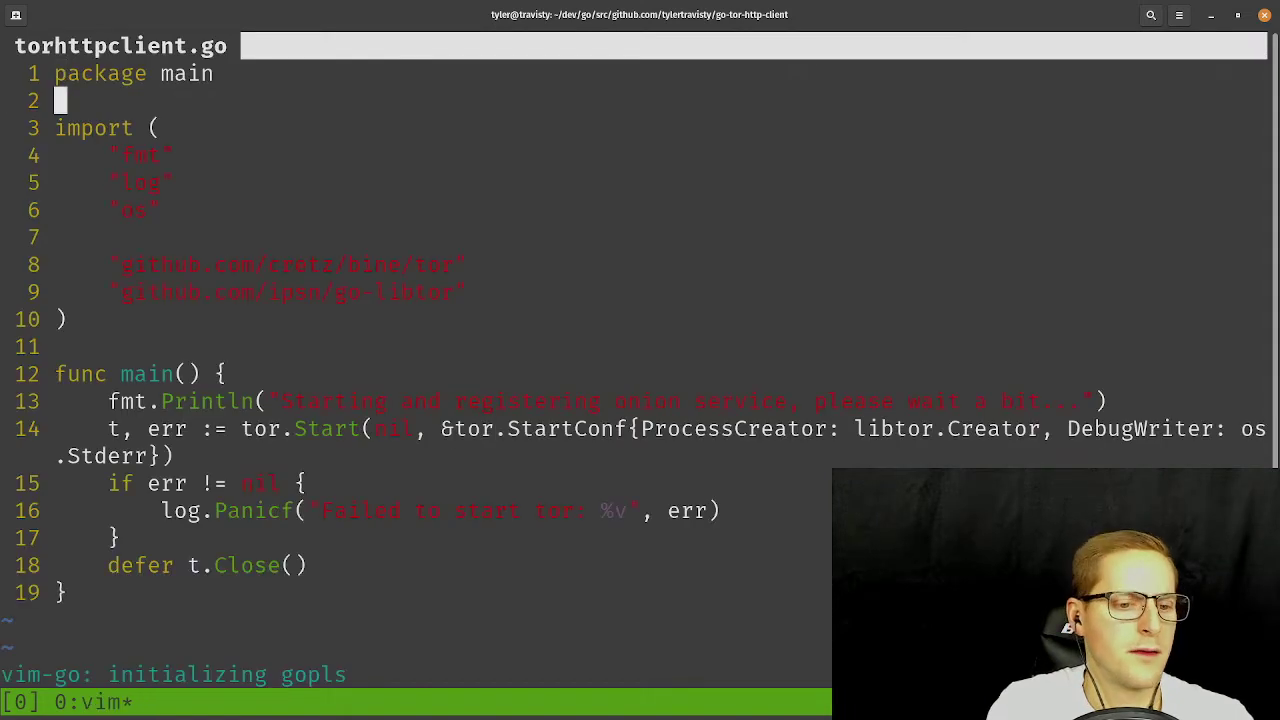
{"action": "key", "text": "k"}
{"action": "key", "text": "k"}
{"action": "key", "text": "k"}
{"action": "key", "text": "k"}
{"action": "key", "text": "k"}
{"action": "key", "text": "k"}
{"action": "key", "text": "k"}
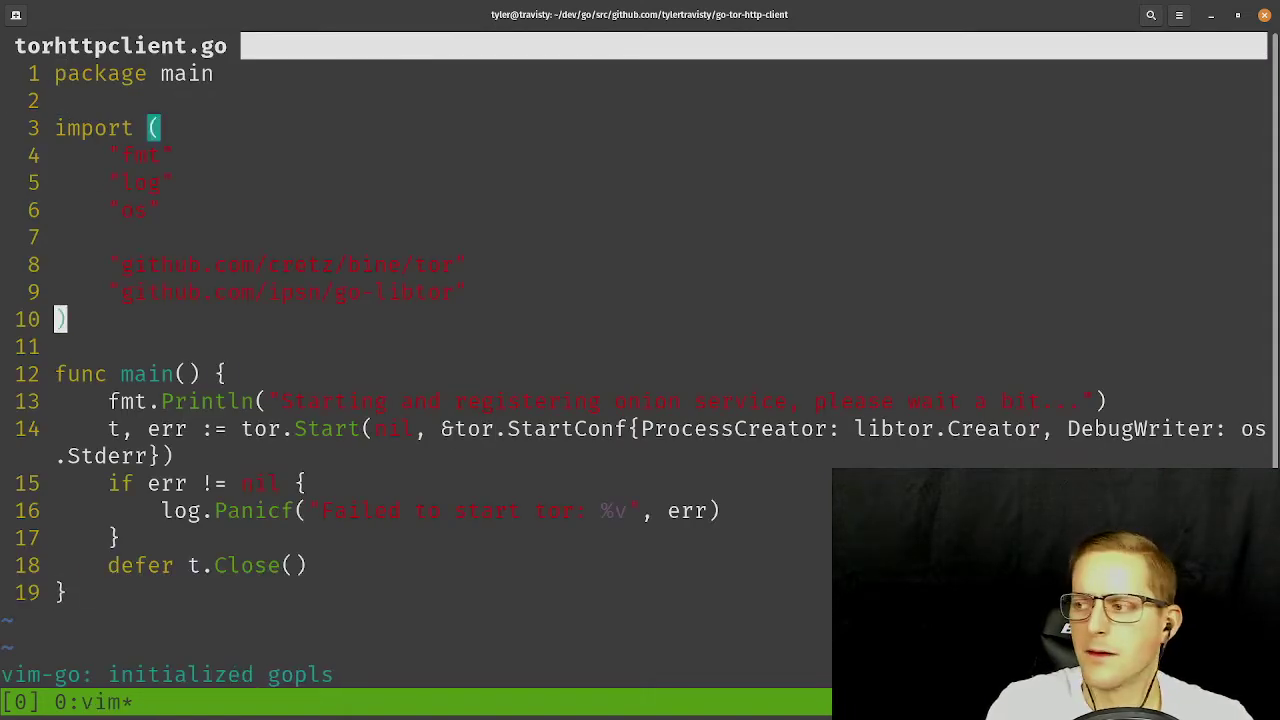
{"action": "key", "text": "j"}
{"action": "key", "text": "j"}
{"action": "key", "text": "j"}
{"action": "key", "text": "j"}
{"action": "key", "text": "j"}
{"action": "key", "text": "j"}
{"action": "key", "text": "j"}
{"action": "key", "text": "j"}
{"action": "key", "text": "j"}
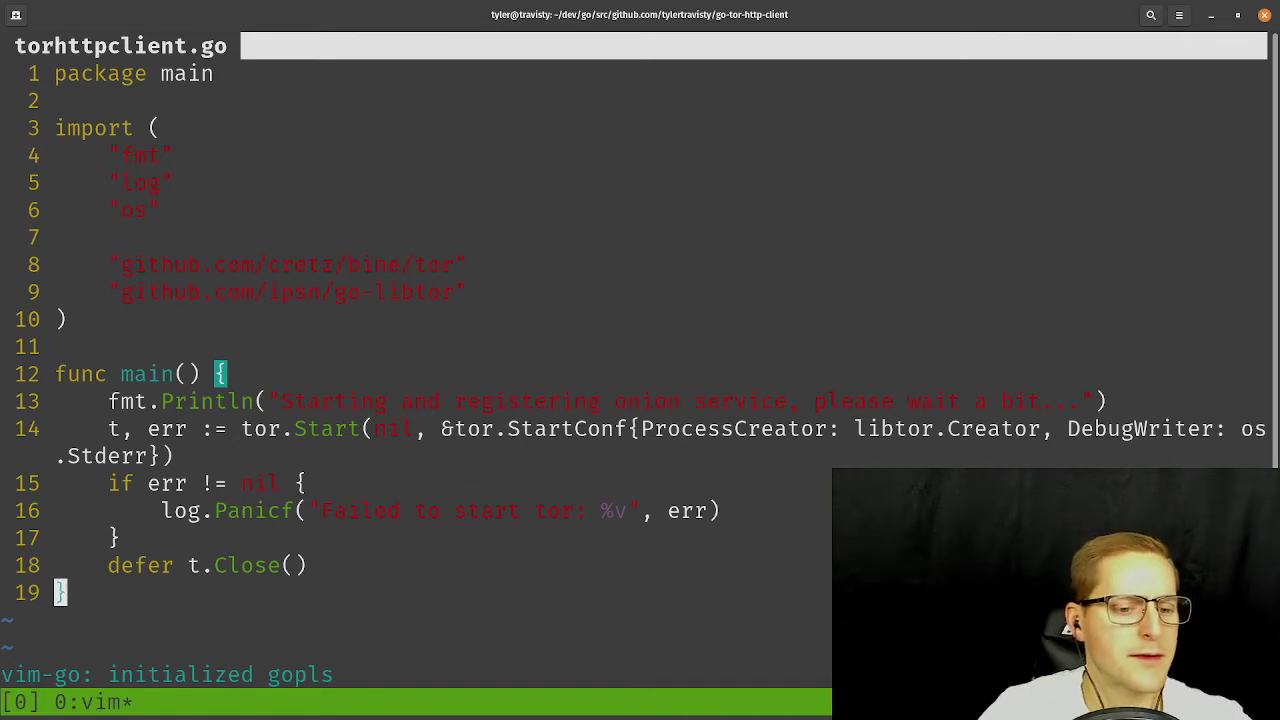
{"action": "key", "text": "k"}
{"action": "type", "text": "kjj"}
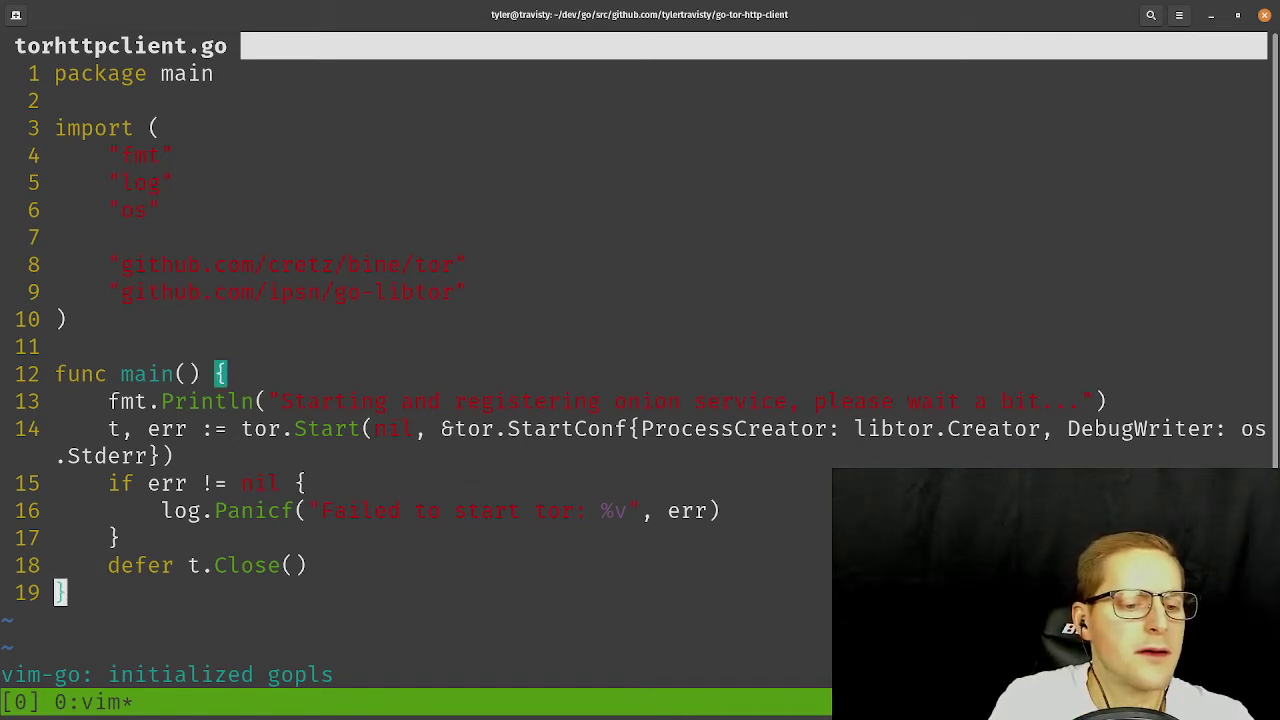
Save and close torhttpclient.go in Vim, and list the project directory's files.
{"action": "type", "text": "k:w"}
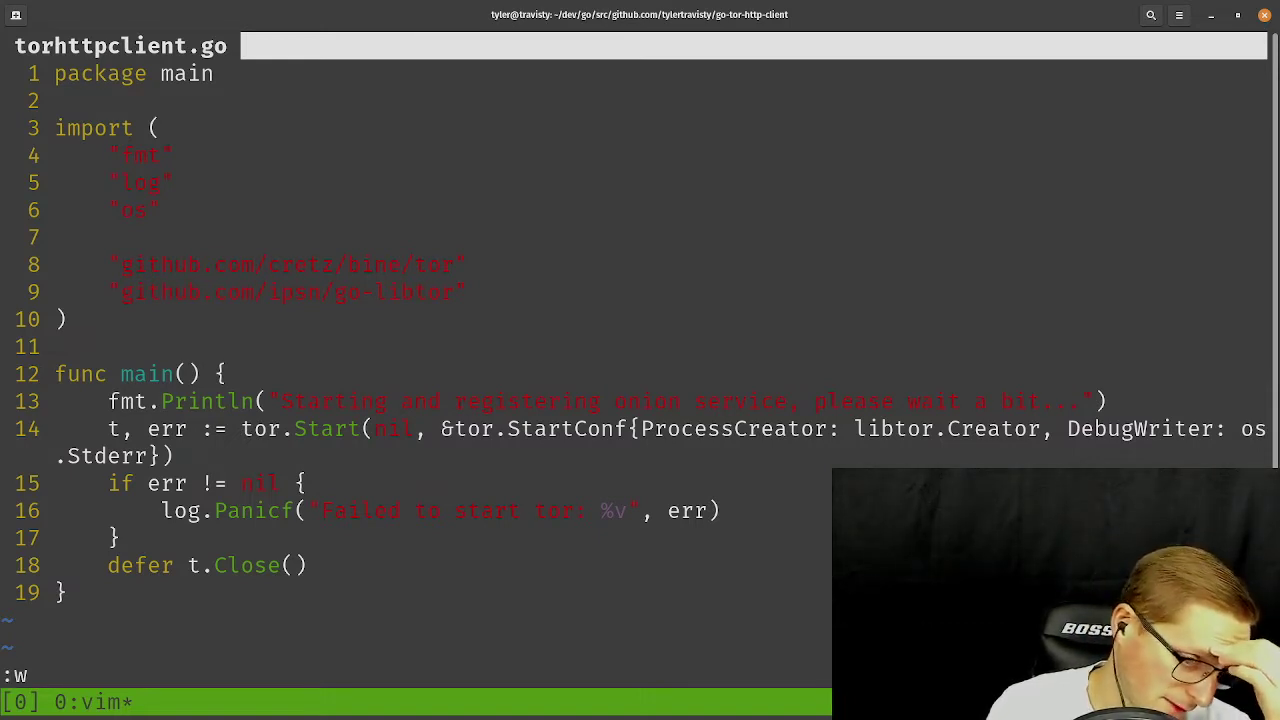
{"action": "key", "text": "k"}
{"action": "key", "text": "k"}
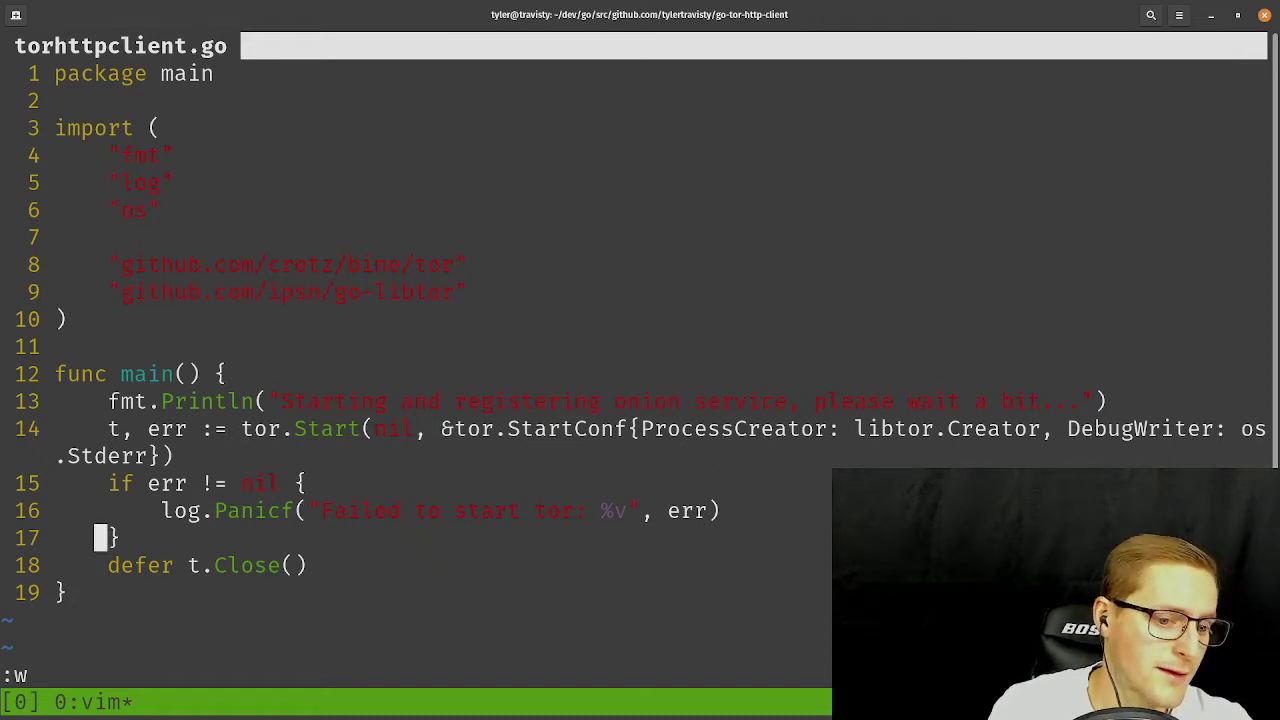
{"action": "key", "text": "k"}
{"action": "type", "text": "jkj"}
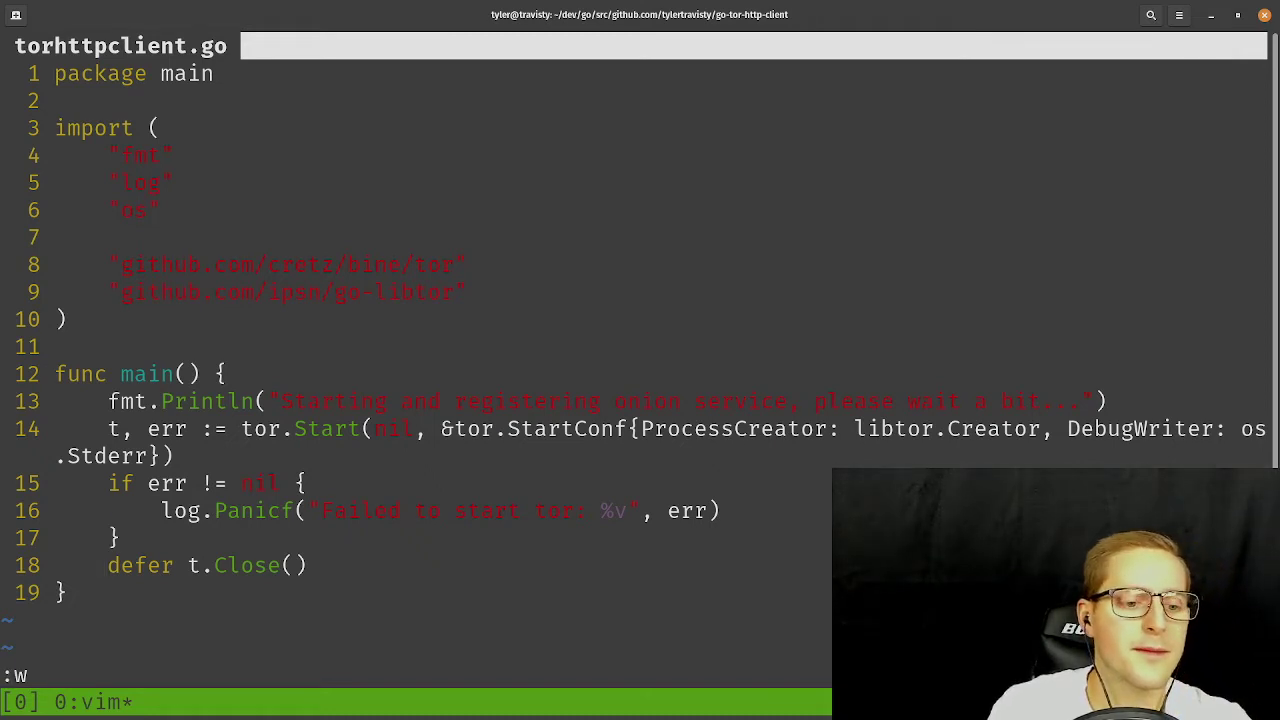
{"action": "type", "text": ":q"}
{"action": "key", "text": "Return"}
{"action": "type", "text": "ls"}
{"action": "key", "text": "Return"}
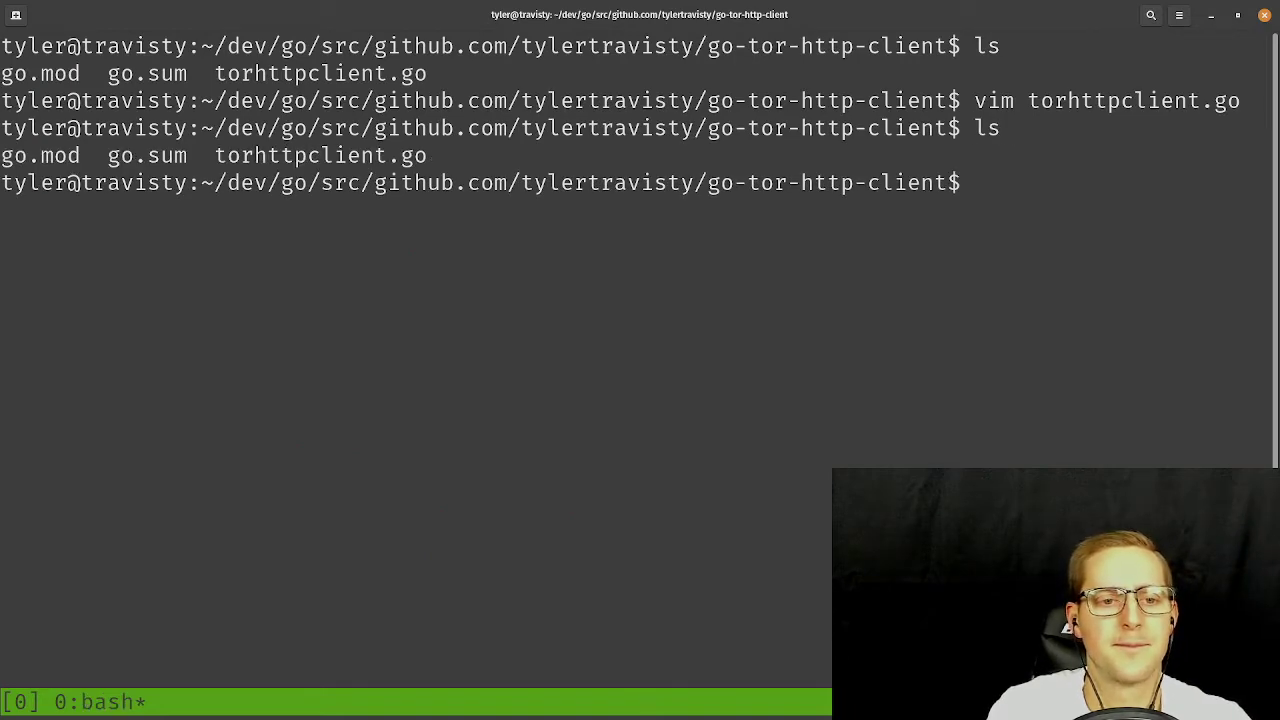
Switch to Firefox and look up the suggested first-build command in the go-libtor README's Go modules installation section.
{"action": "key", "text": "alt+Tab"}
{"action": "left_click", "coordinate": [543, 340]}
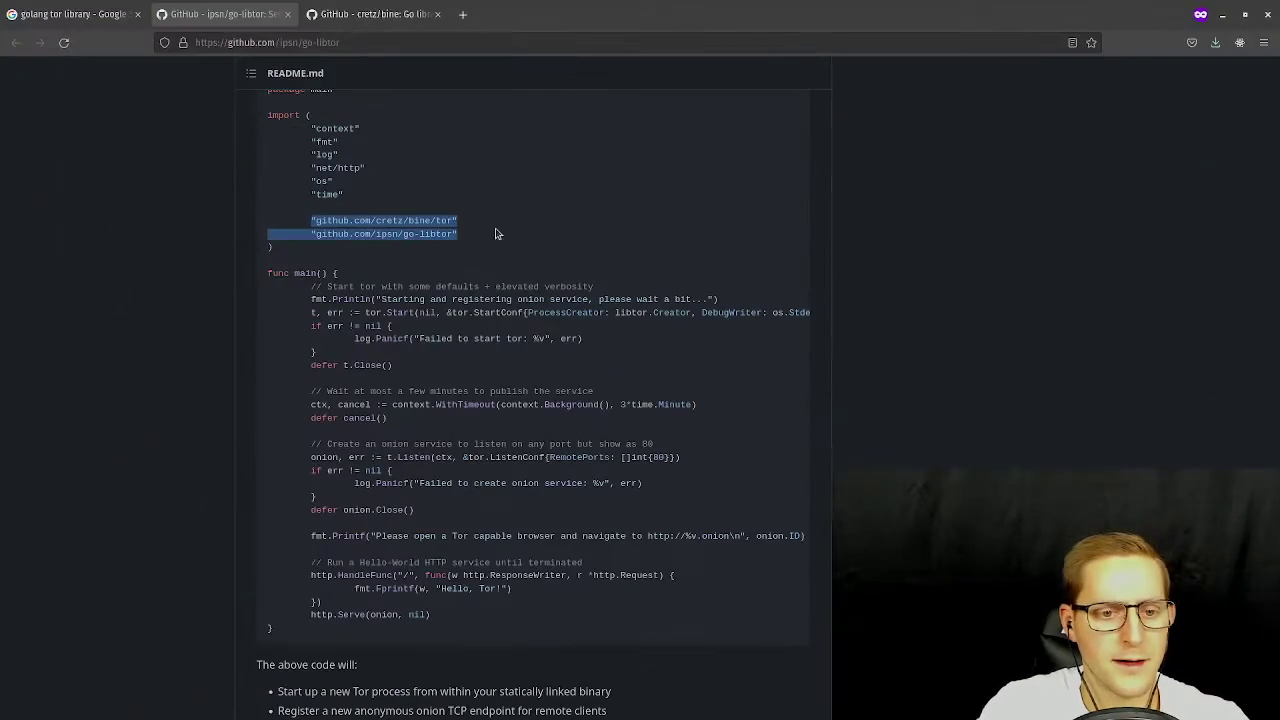
{"action": "scroll", "coordinate": [500, 250], "scroll_direction": "up", "scroll_amount": 5}
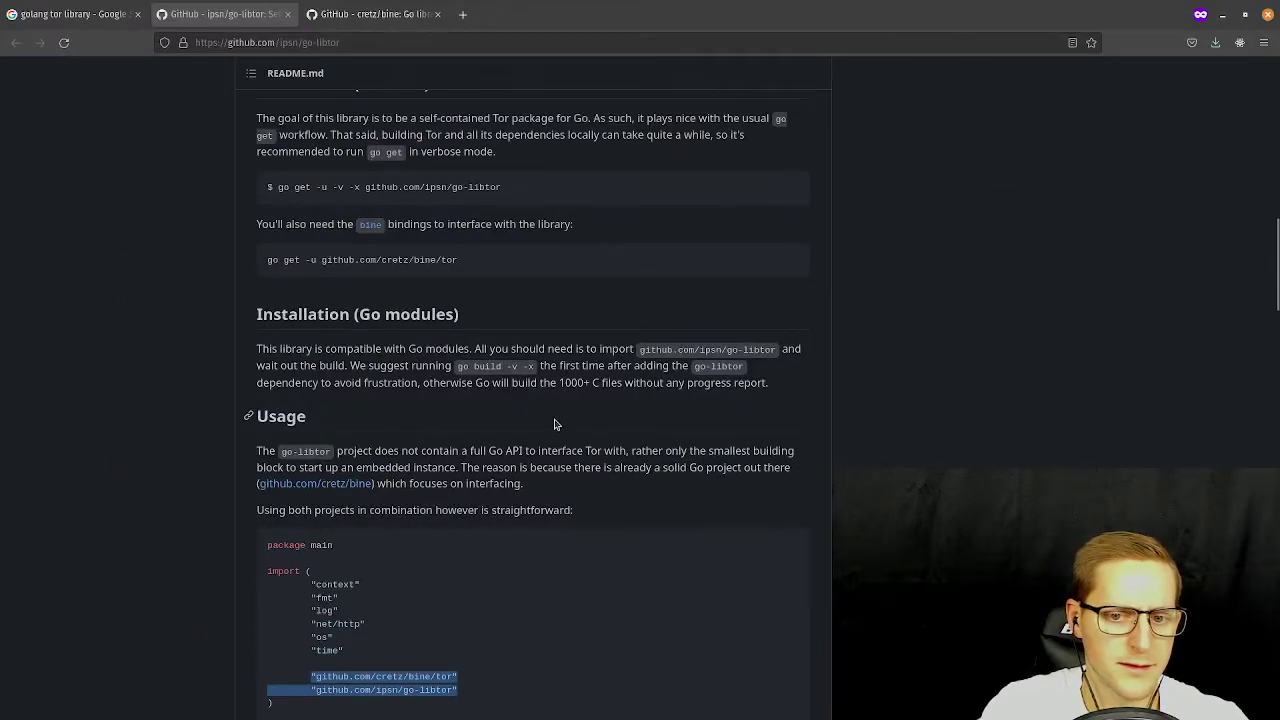
Switch to the terminal and enter go build at the prompt without flags, leaving it unexecuted.
{"action": "key", "text": "alt+Tab"}
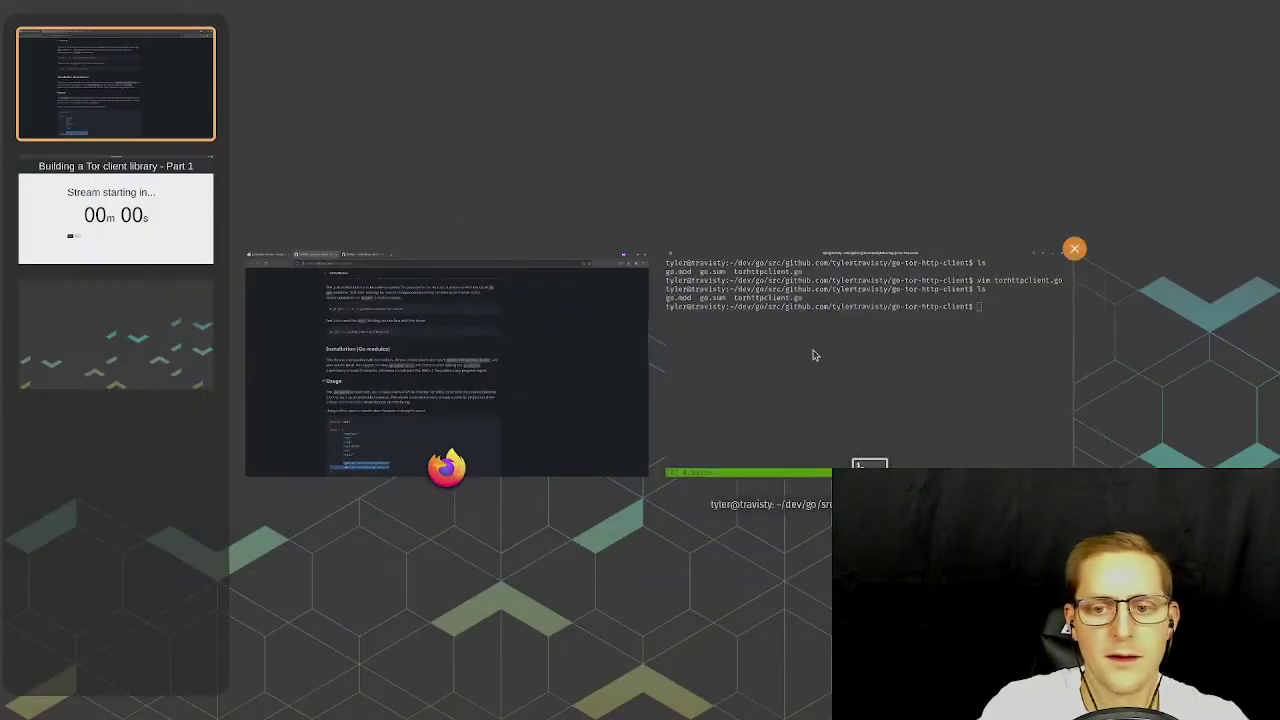
{"action": "left_click", "coordinate": [811, 354]}
{"action": "type", "text": "go build -v -x"}
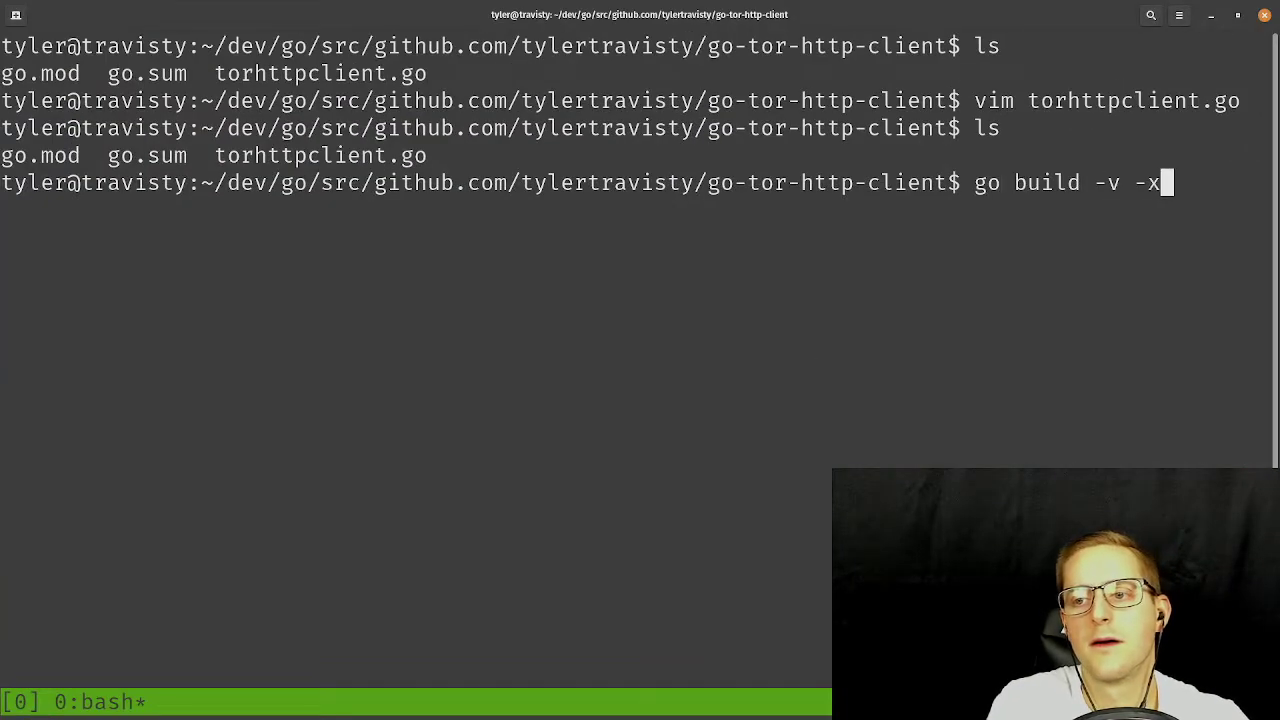
{"action": "key", "text": "BackSpace"}
{"action": "key", "text": "BackSpace"}
{"action": "key", "text": "BackSpace"}
{"action": "key", "text": "BackSpace"}
{"action": "key", "text": "BackSpace"}
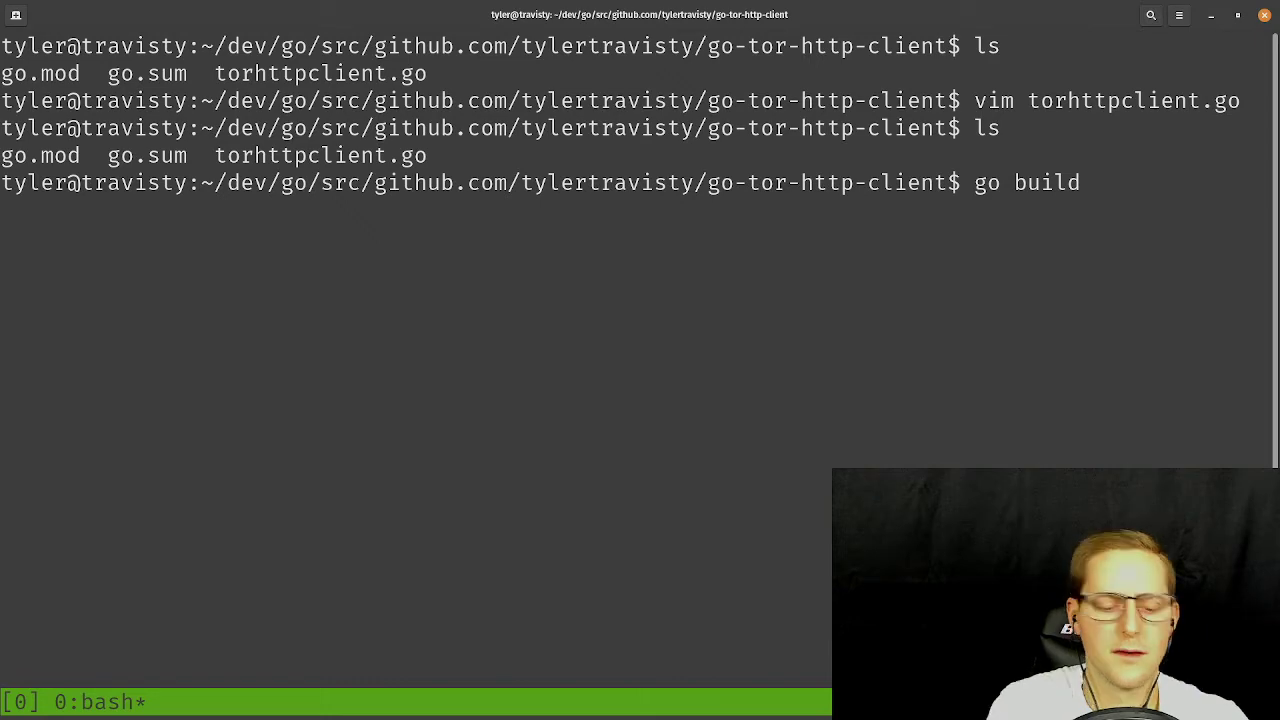
Switch to Firefox and search the web for "go build" in a new tab.
{"action": "key", "text": "super"}
{"action": "left_click", "coordinate": [450, 370]}
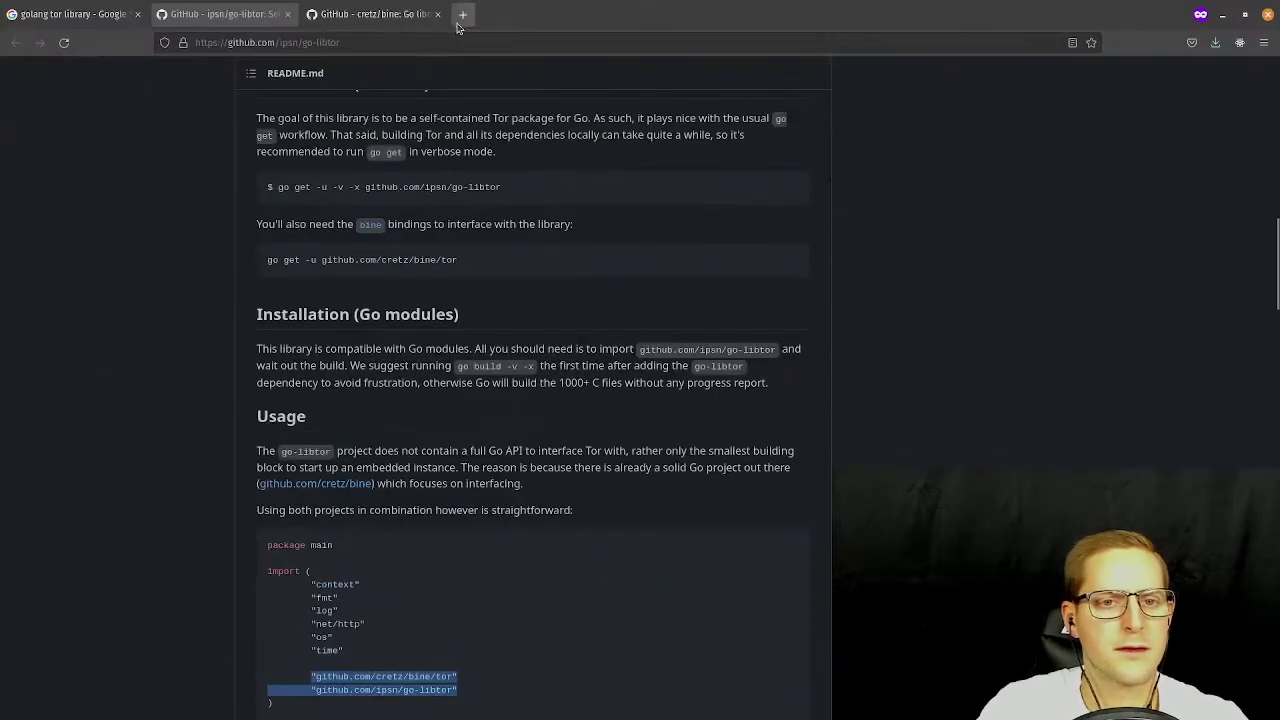
{"action": "left_click", "coordinate": [456, 27]}
{"action": "type", "text": "go build"}
{"action": "key", "text": "Return"}
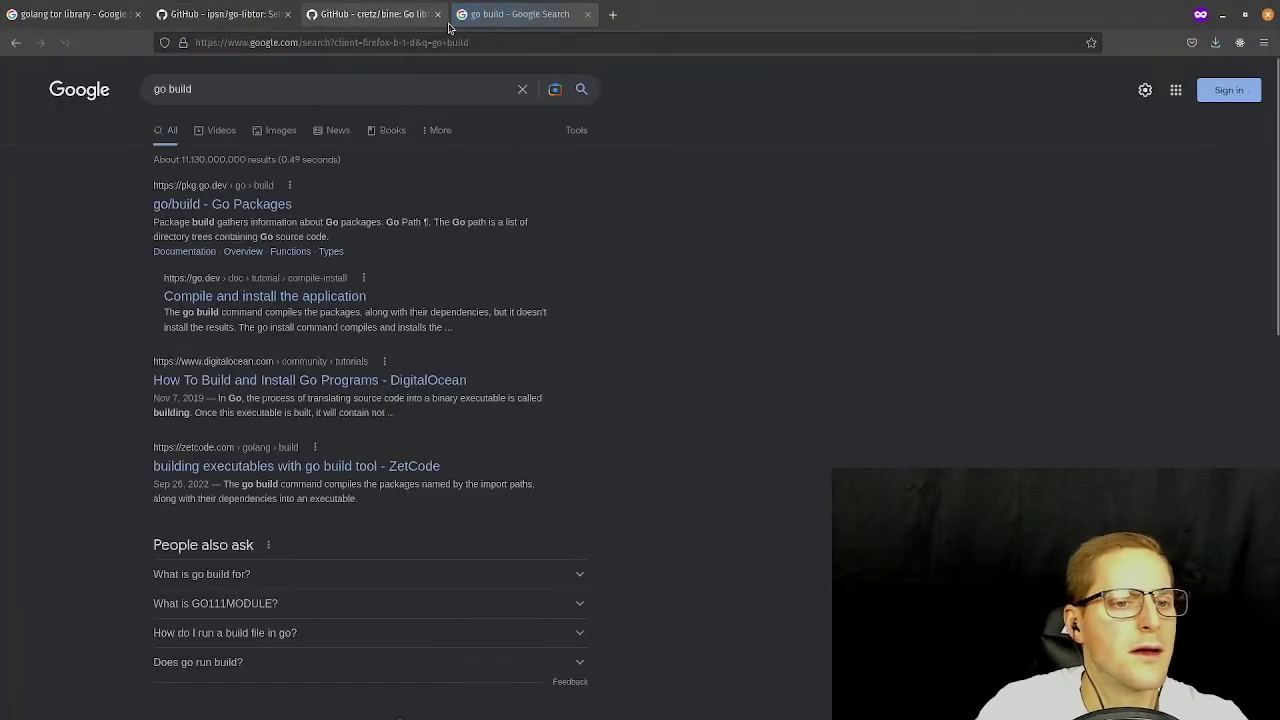
Skim the go/build package documentation on pkg.go.dev for build flags and return to the search results.
{"action": "left_click", "coordinate": [236, 207]}
{"action": "scroll", "coordinate": [419, 240], "scroll_direction": "down", "scroll_amount": 10}
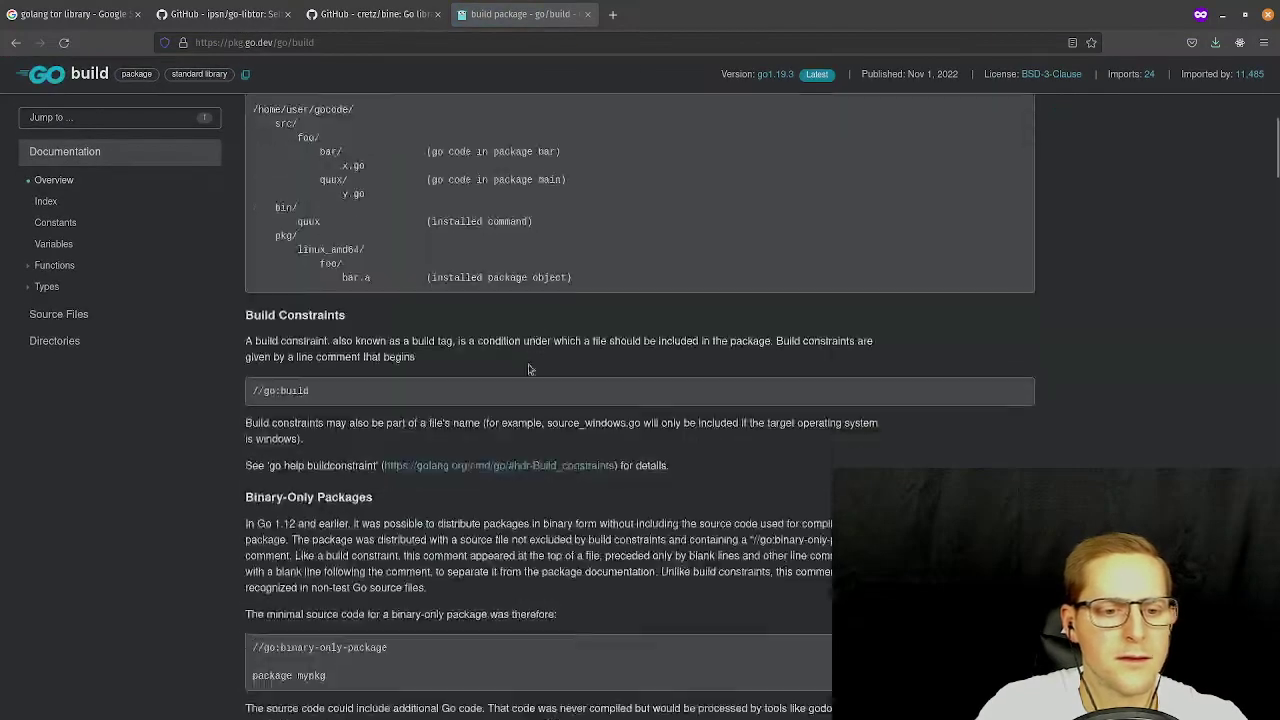
{"action": "scroll", "coordinate": [419, 240], "scroll_direction": "down", "scroll_amount": 5}
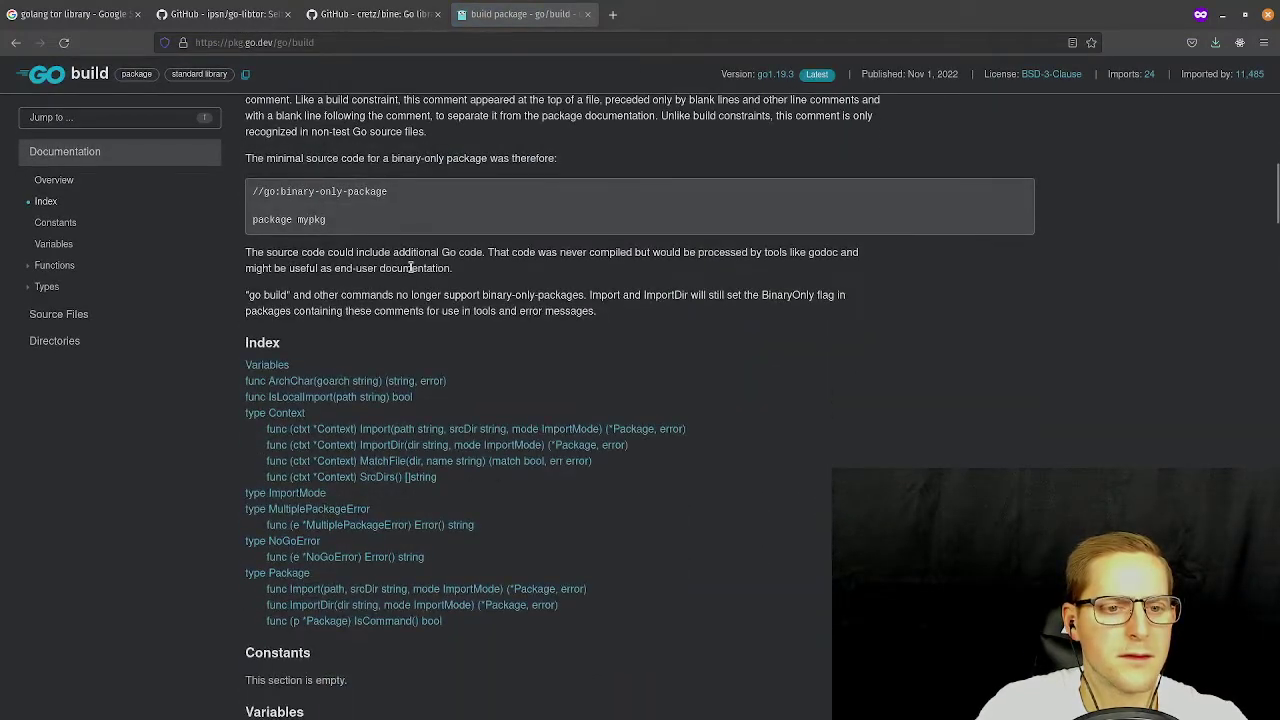
{"action": "scroll", "coordinate": [410, 268], "scroll_direction": "down", "scroll_amount": 20}
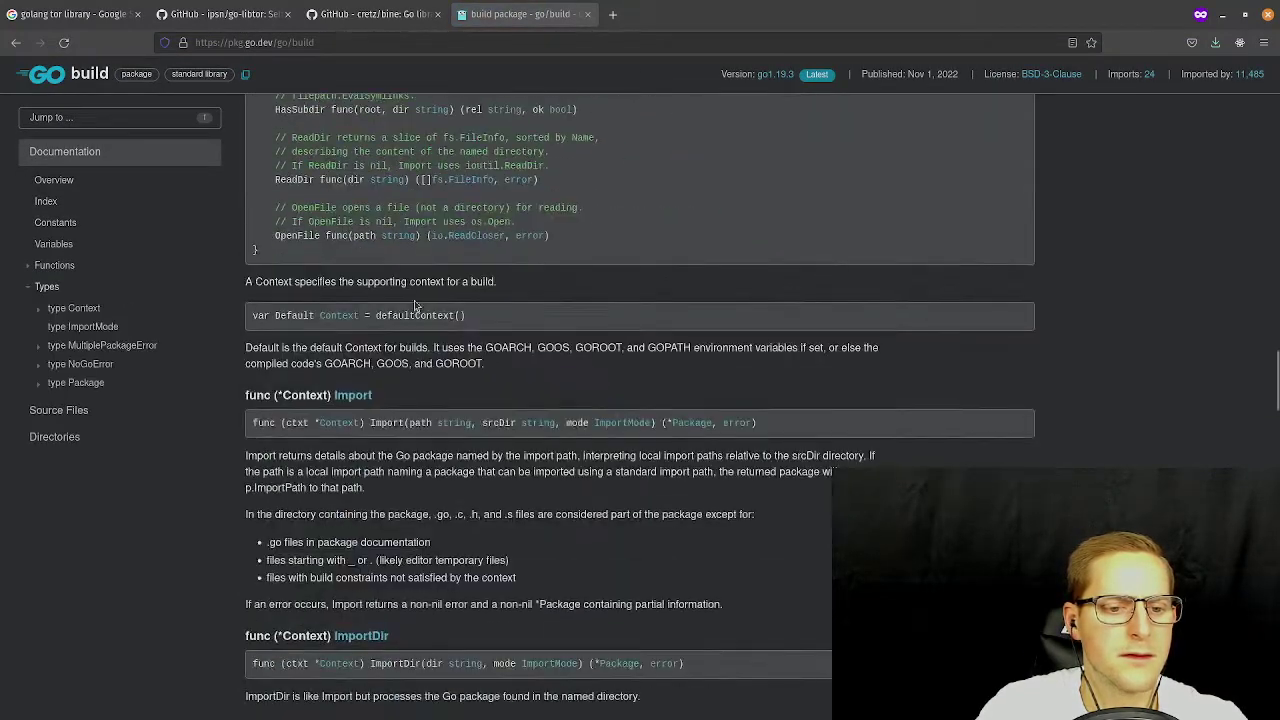
{"action": "scroll", "coordinate": [415, 305], "scroll_direction": "down", "scroll_amount": 6}
{"action": "left_click", "coordinate": [15, 42]}
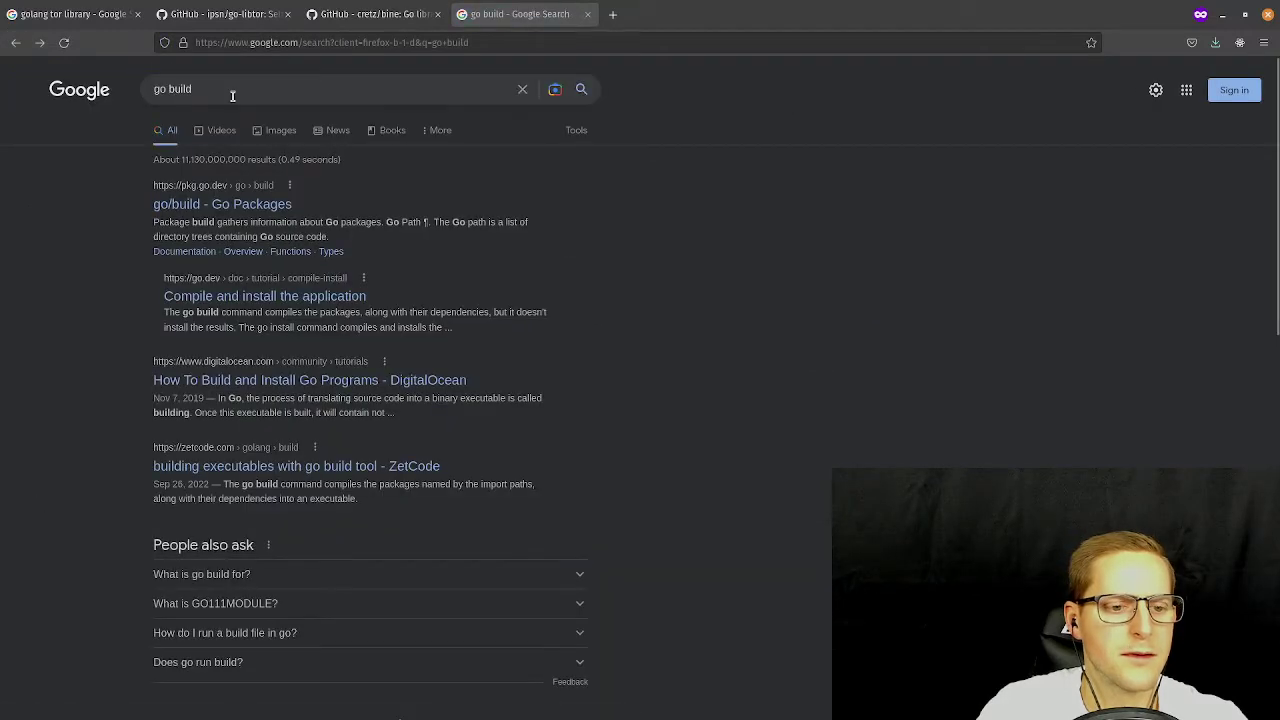
Search the web for "go build flag" and open the cmd/go command documentation on pkg.go.dev.
{"action": "left_click", "coordinate": [232, 95]}
{"action": "type", "text": "flag"}
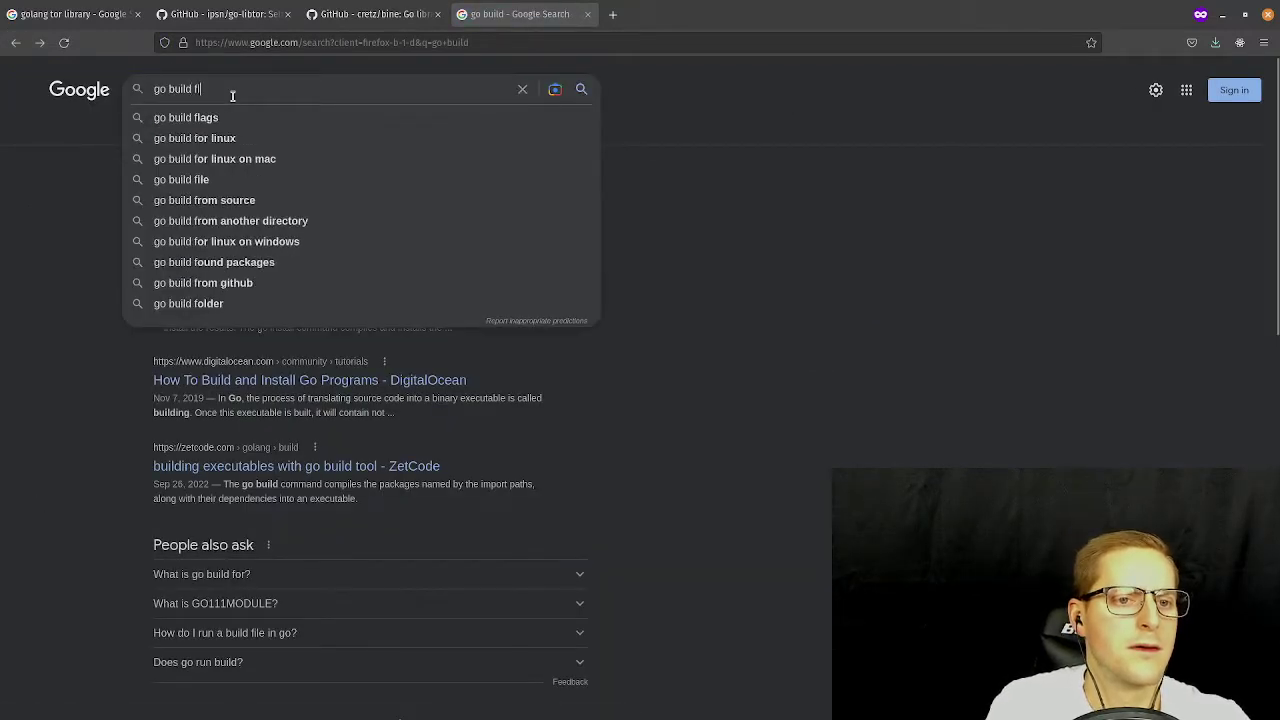
{"action": "key", "text": "Return"}
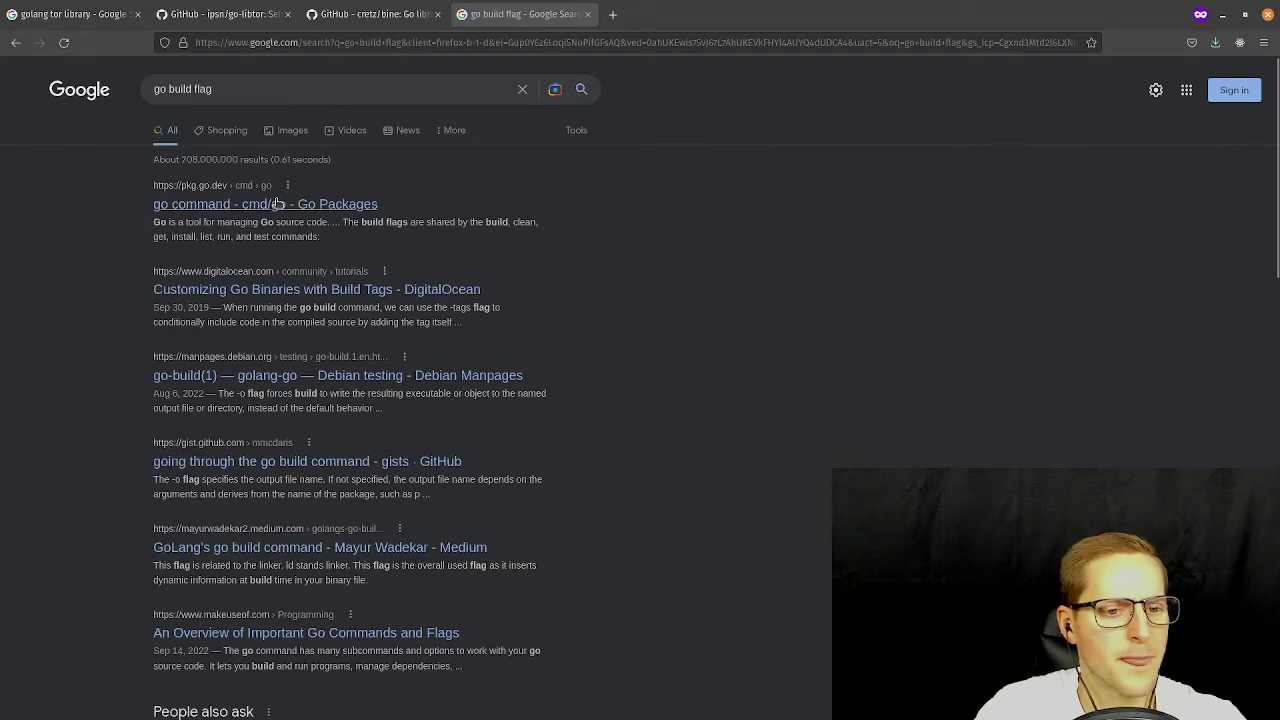
{"action": "left_click", "coordinate": [278, 204]}
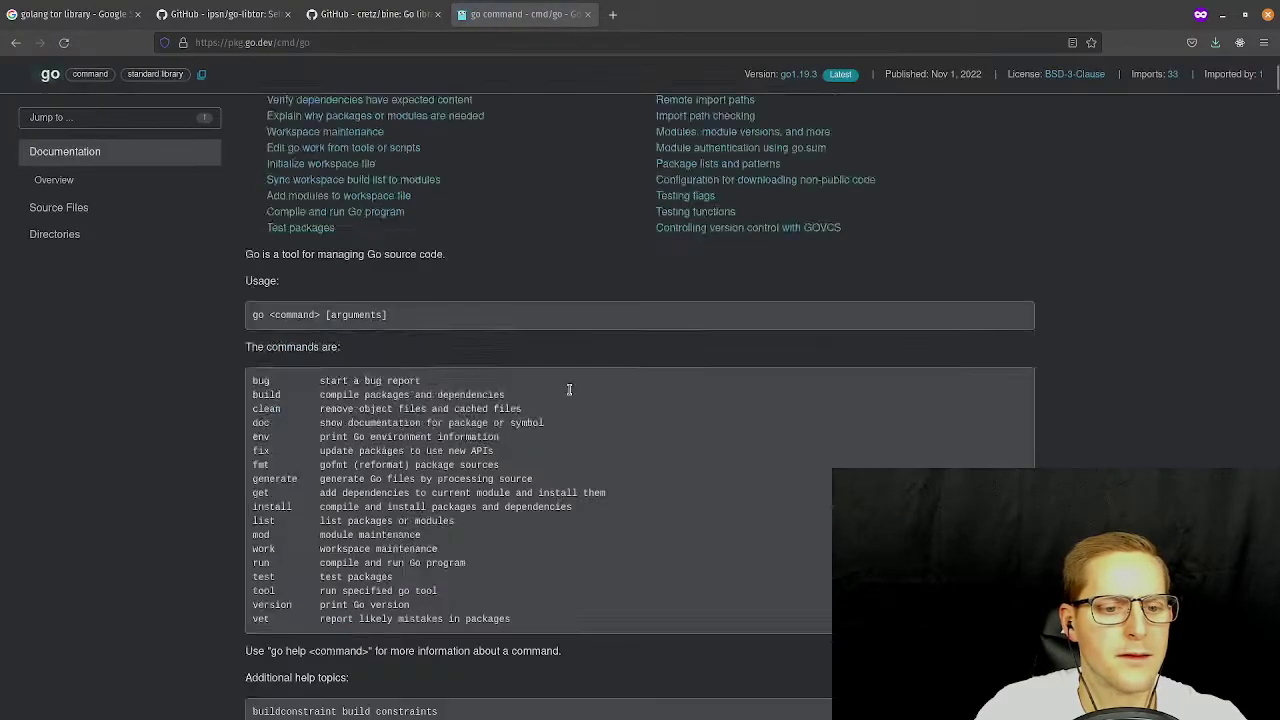
Read the build flags list under "Compile packages and dependencies", checking what -v and -x do.
{"action": "scroll", "coordinate": [569, 389], "scroll_direction": "down", "scroll_amount": 15}
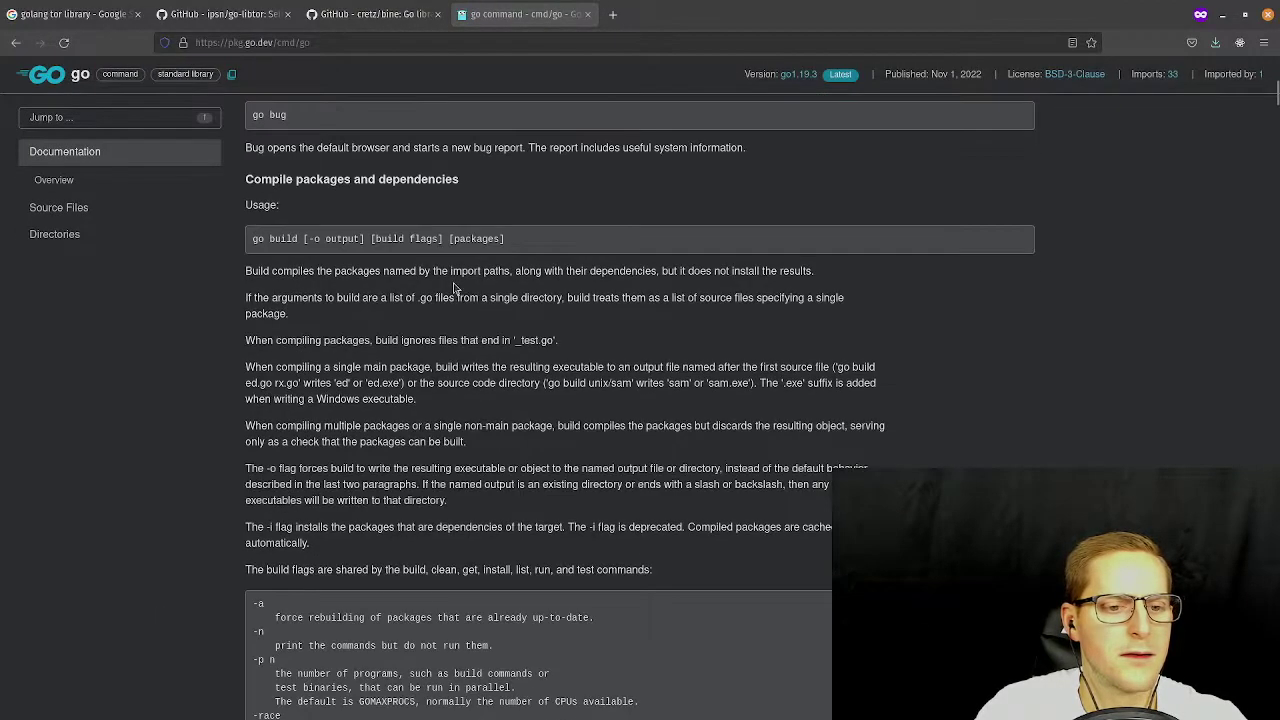
{"action": "scroll", "coordinate": [455, 288], "scroll_direction": "down", "scroll_amount": 6}
{"action": "scroll", "coordinate": [455, 288], "scroll_direction": "up", "scroll_amount": 6}
{"action": "scroll", "coordinate": [499, 314], "scroll_direction": "down", "scroll_amount": 4}
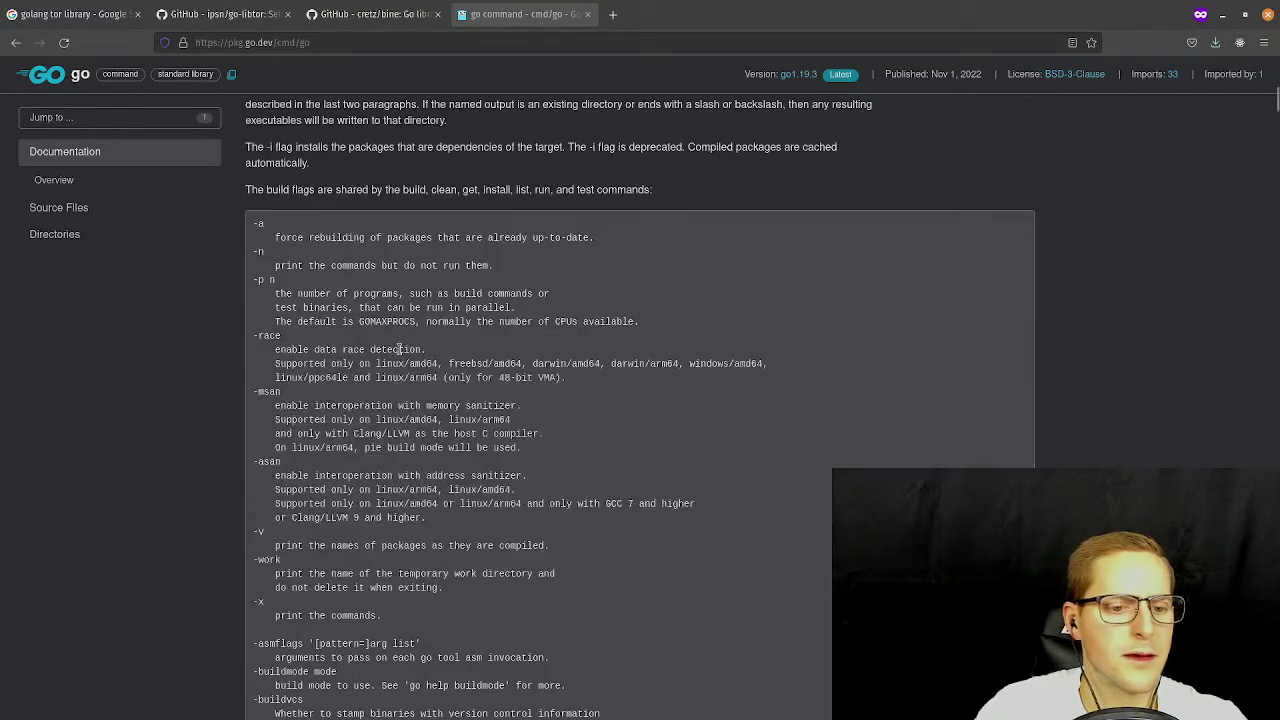
{"action": "scroll", "coordinate": [399, 349], "scroll_direction": "down", "scroll_amount": 10}
{"action": "scroll", "coordinate": [357, 315], "scroll_direction": "up", "scroll_amount": 2}
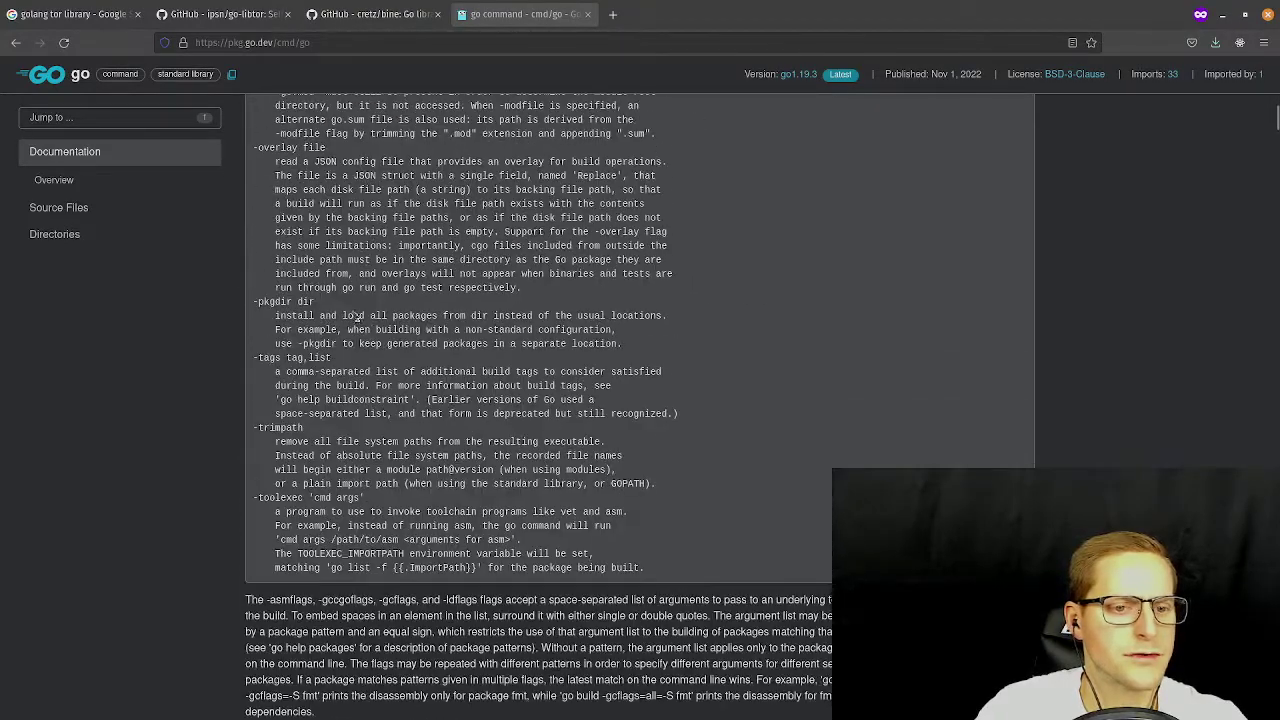
{"action": "scroll", "coordinate": [427, 440], "scroll_direction": "up", "scroll_amount": 8}
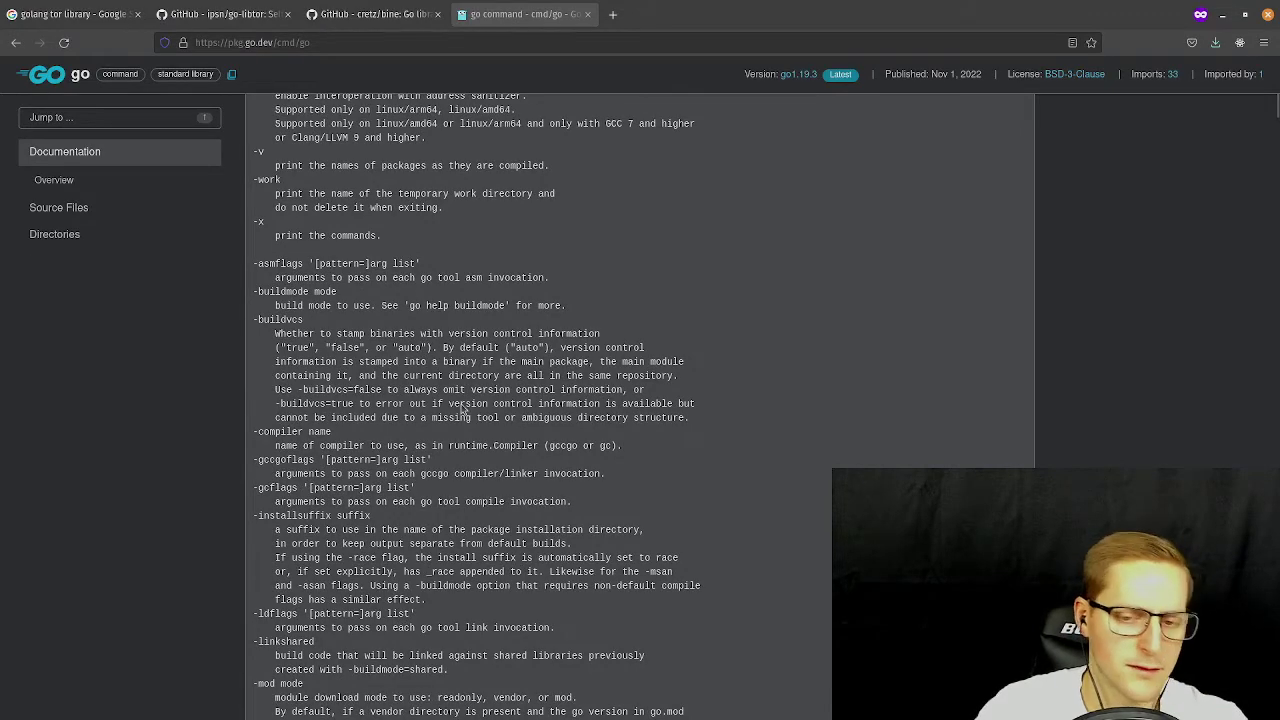
Switch to the terminal and build the project with go build -v -x.
{"action": "key", "text": "super"}
{"action": "left_click", "coordinate": [791, 389]}
{"action": "type", "text": "-v"}
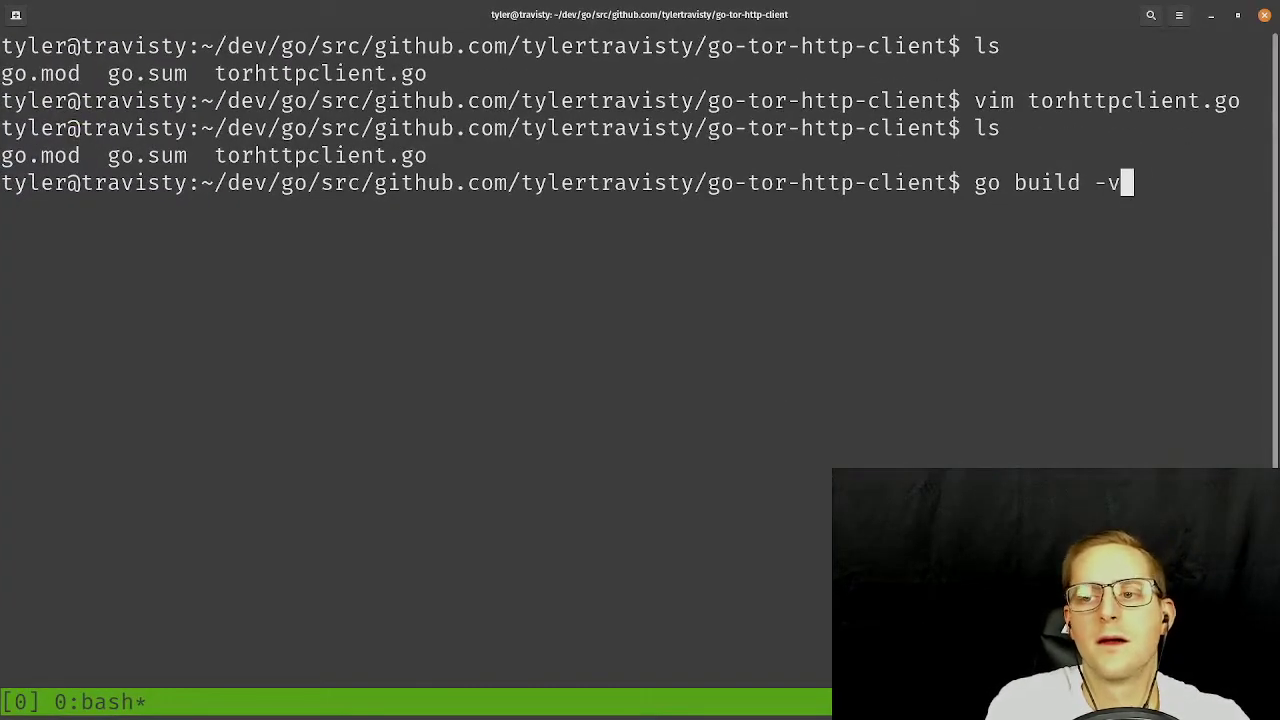
{"action": "type", "text": " -x"}
{"action": "key", "text": "Return"}
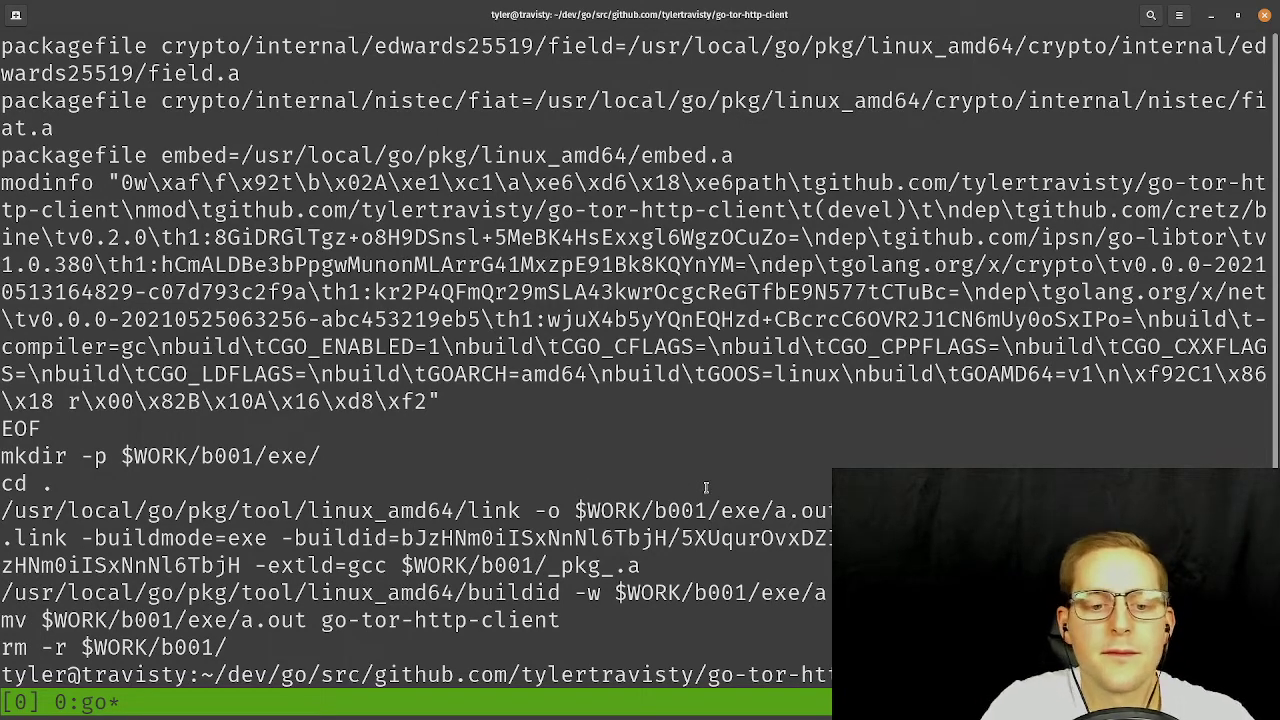
Delete the compiled go-tor-http-client binary from the project folder and list the remaining files on a cleared terminal.
{"action": "key", "text": "ctrl+l"}
{"action": "type", "text": "ls"}
{"action": "key", "text": "Return"}
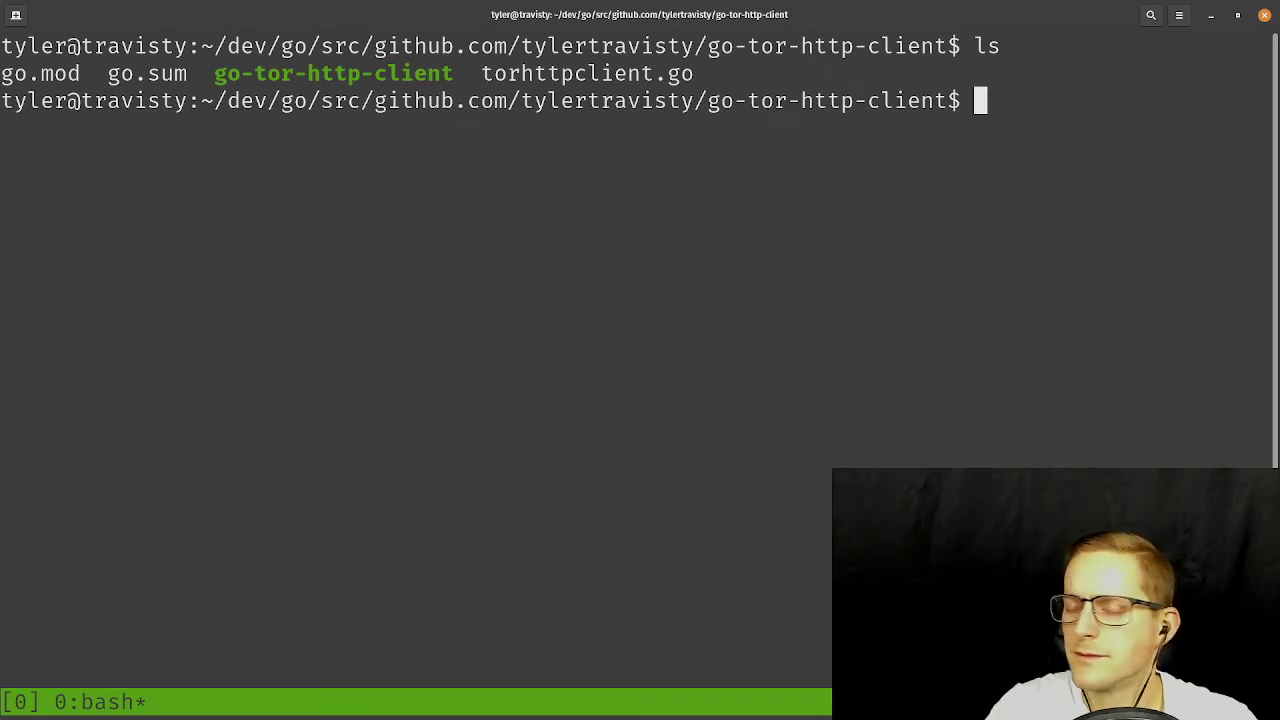
{"action": "type", "text": "rm go"}
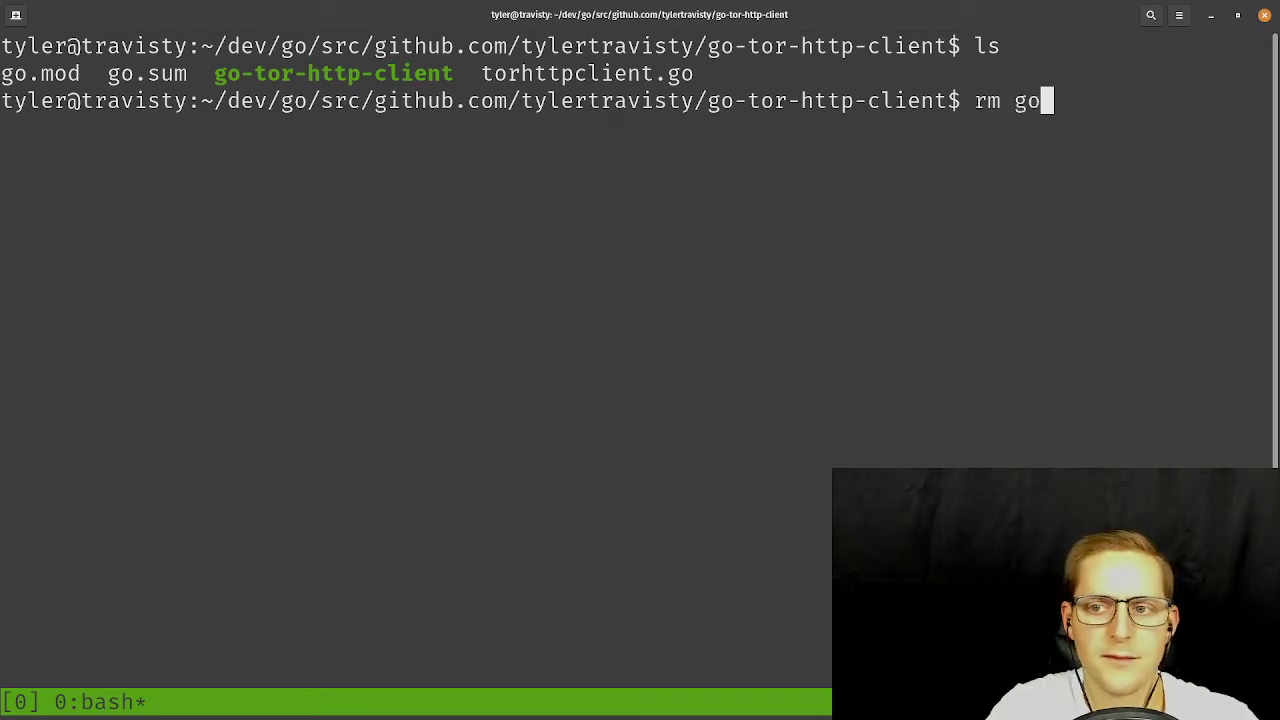
{"action": "key", "text": "BackSpace"}
{"action": "key", "text": "BackSpace"}
{"action": "key", "text": "BackSpace"}
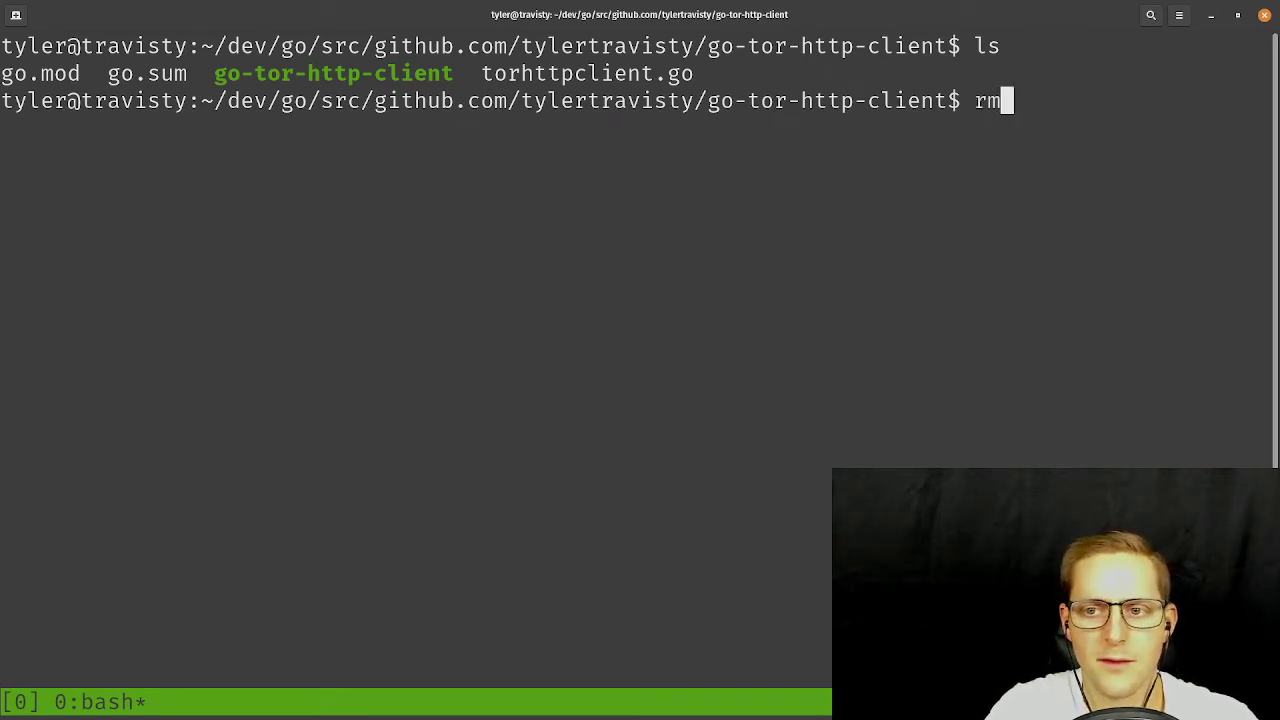
{"action": "type", "text": "-tor"}
{"action": "key", "text": "BackSpace"}
{"action": "key", "text": "BackSpace"}
{"action": "key", "text": "BackSpace"}
{"action": "key", "text": "BackSpace"}
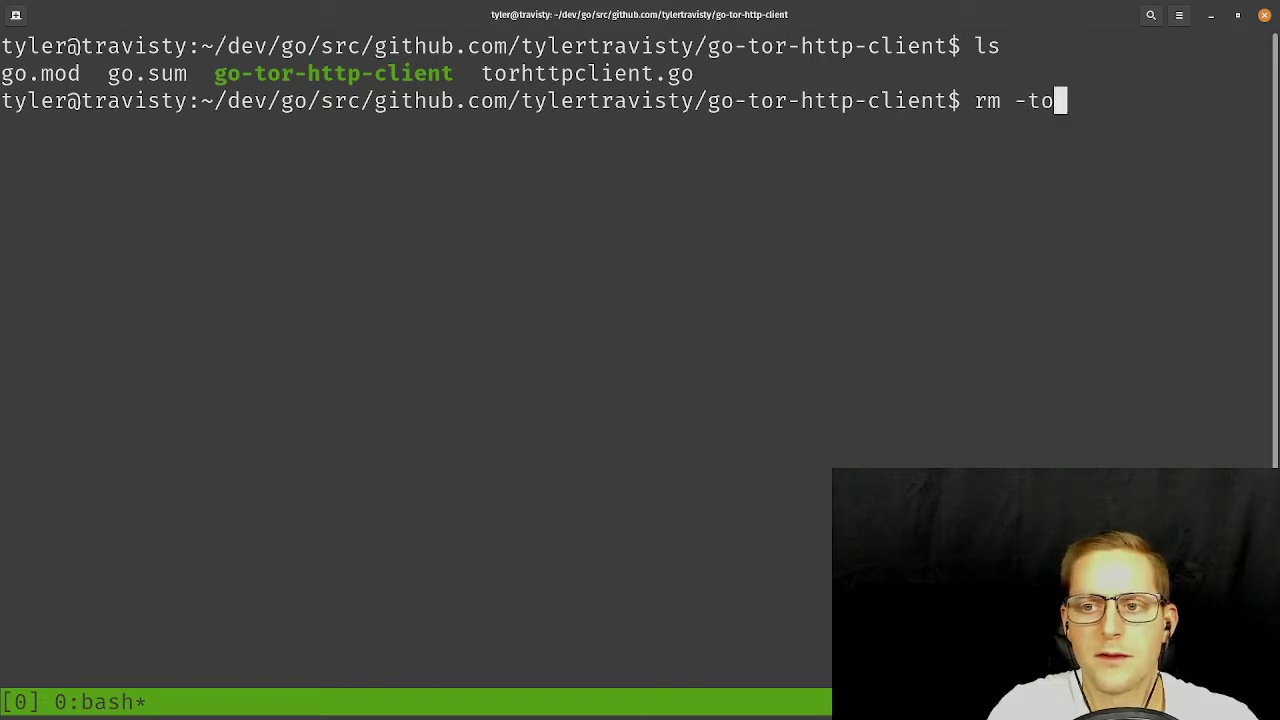
{"action": "type", "text": "go-"}
{"action": "key", "text": "Tab"}
{"action": "key", "text": "Return"}
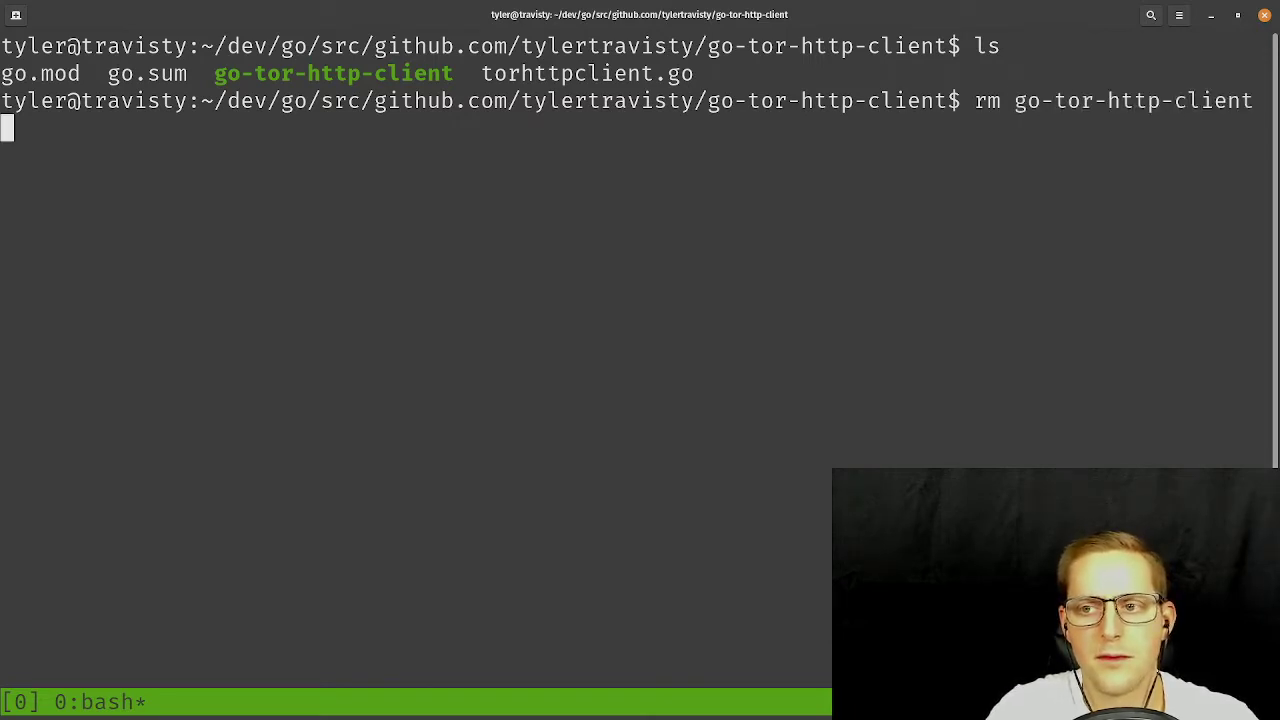
{"action": "type", "text": "clear"}
{"action": "key", "text": "Return"}
{"action": "type", "text": "ls"}
{"action": "key", "text": "Return"}
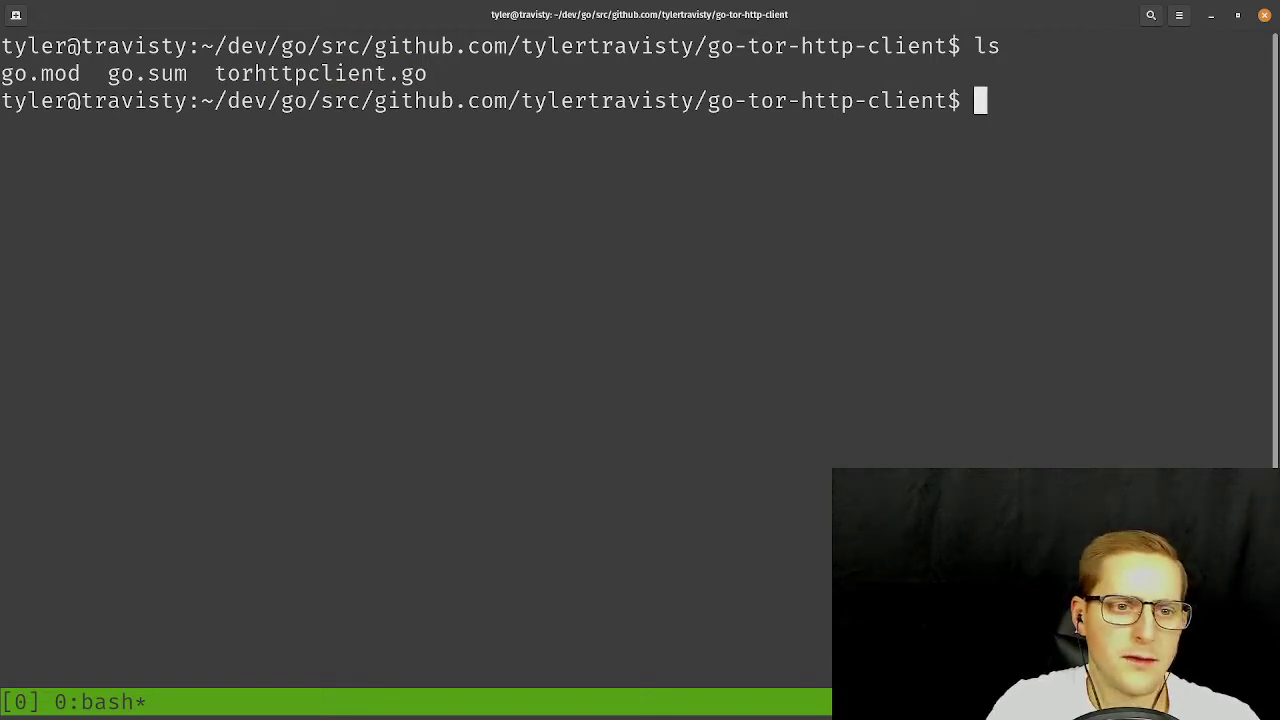
Open torhttpclient.go in Vim, add a blank line and a return statement after defer t.Close() in main, and save the file.
{"action": "type", "text": "vim tor"}
{"action": "key", "text": "Tab"}
{"action": "key", "text": "Return"}
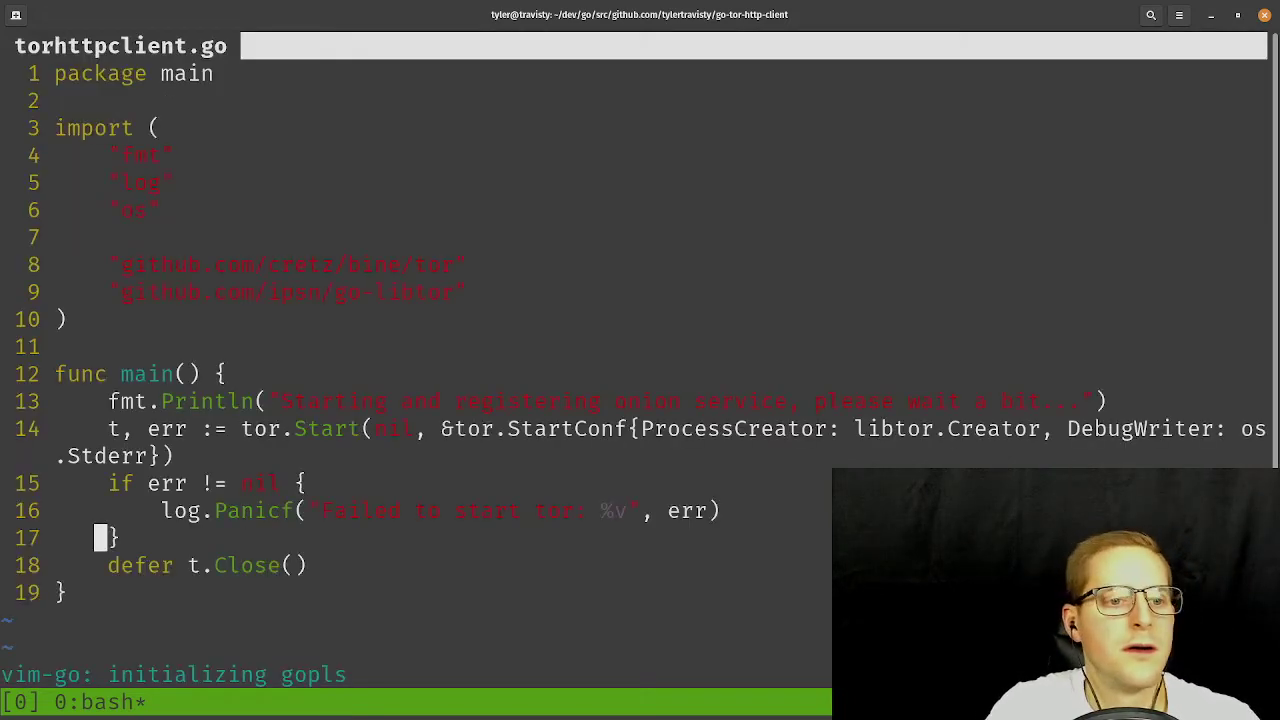
{"action": "key", "text": "j"}
{"action": "key", "text": "j"}
{"action": "key", "text": "k"}
{"action": "key", "text": "k"}
{"action": "key", "text": "j"}
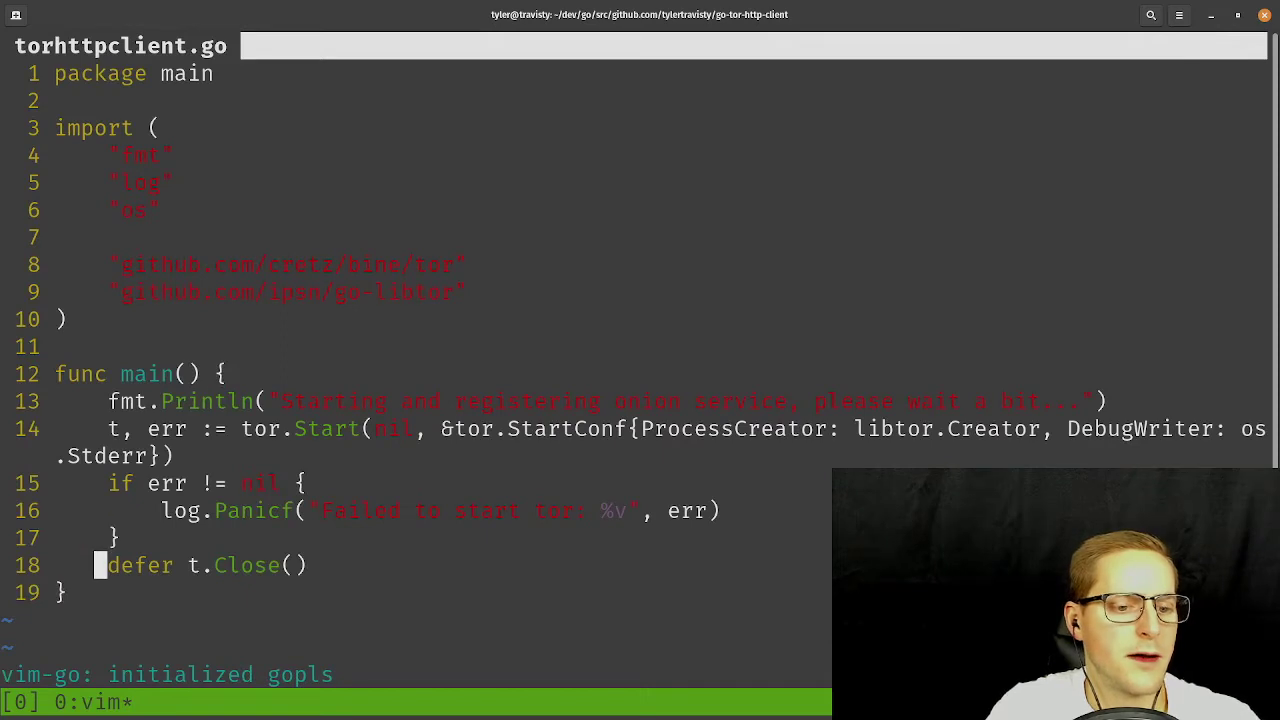
{"action": "key", "text": "o"}
{"action": "key", "text": "Return"}
{"action": "type", "text": "return"}
{"action": "key", "text": "Escape"}
{"action": "type", "text": ":w"}
{"action": "key", "text": "Return"}
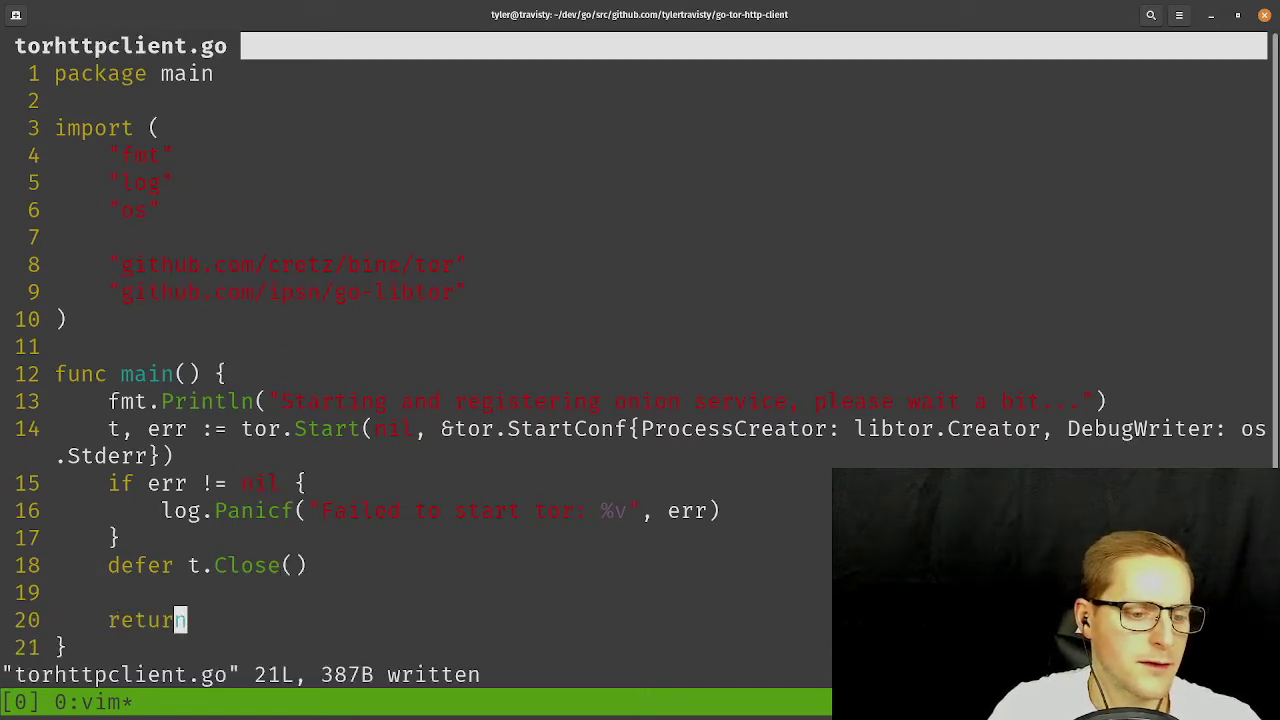
Quit Vim, exit the tmux session and close the terminal.
{"action": "key", "text": "k"}
{"action": "key", "text": "k"}
{"action": "type", "text": "j:q"}
{"action": "key", "text": "Return"}
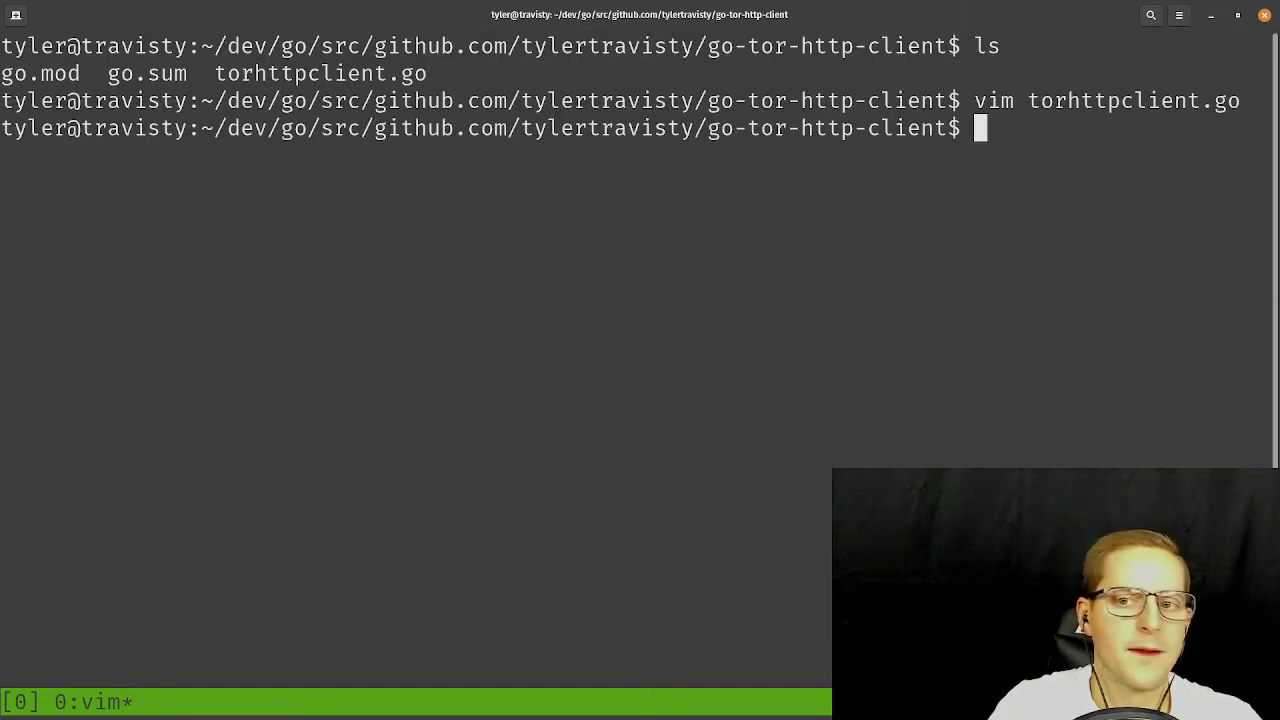
{"action": "type", "text": "exit"}
{"action": "key", "text": "Return"}
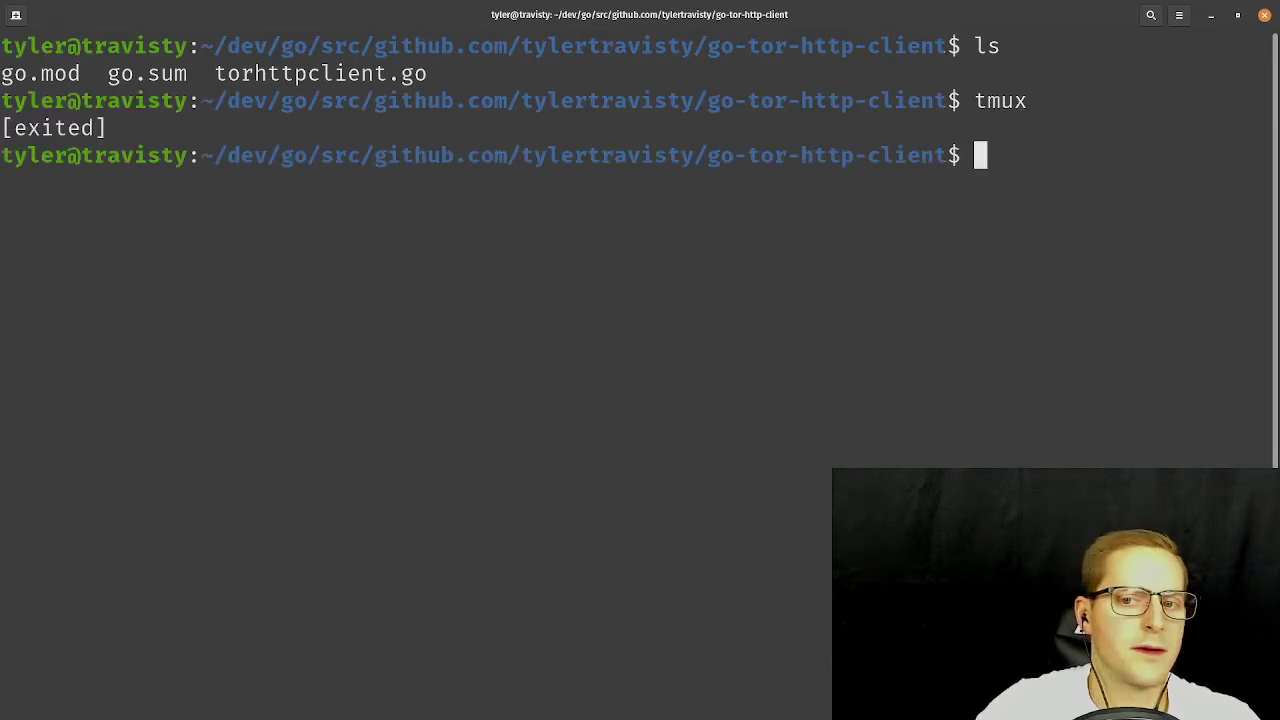
{"action": "type", "text": "exit"}
{"action": "key", "text": "Return"}
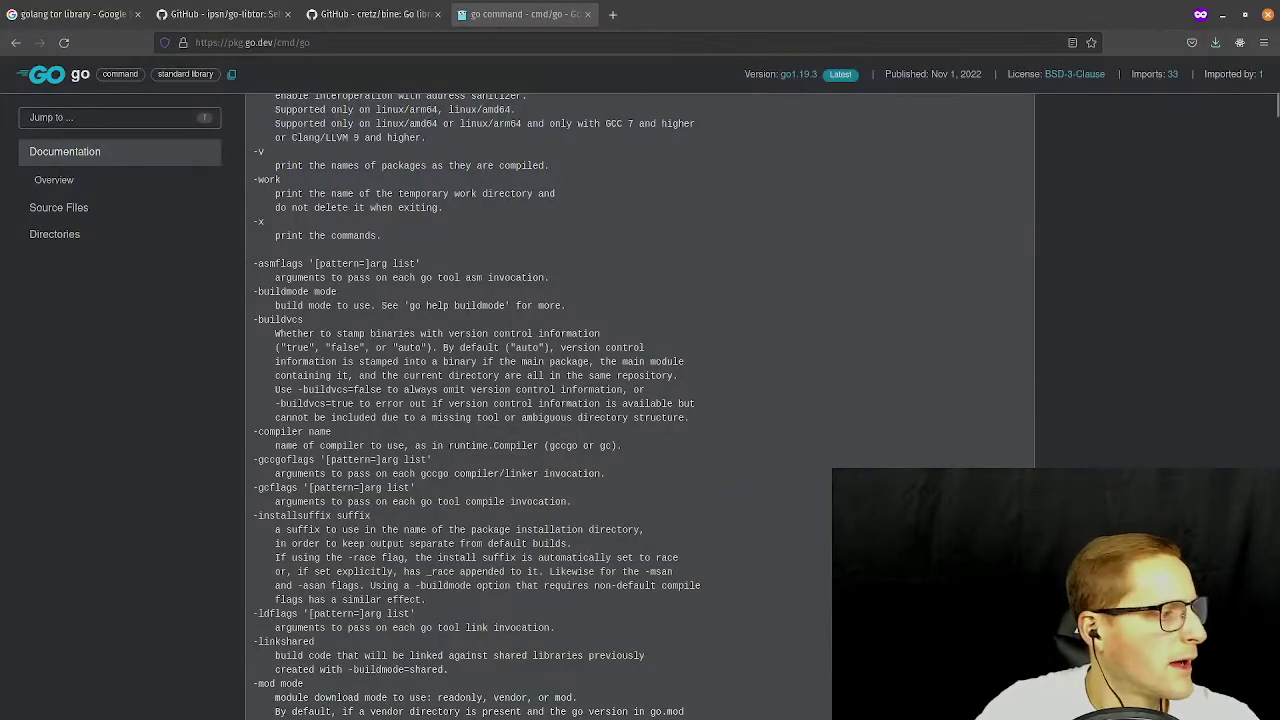
Switch to Visual Studio Code and look over the main function in torhttpclient.go.
{"action": "key", "text": "alt+Tab"}
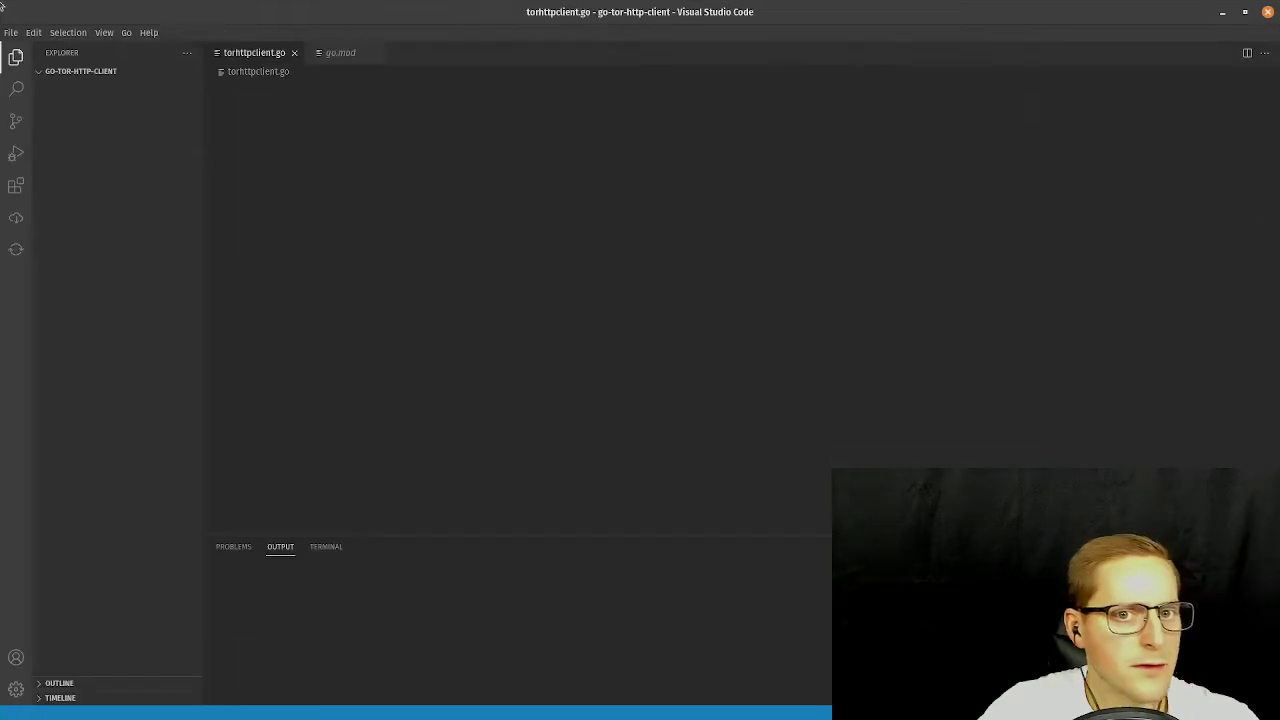
{"action": "left_click", "coordinate": [526, 358]}
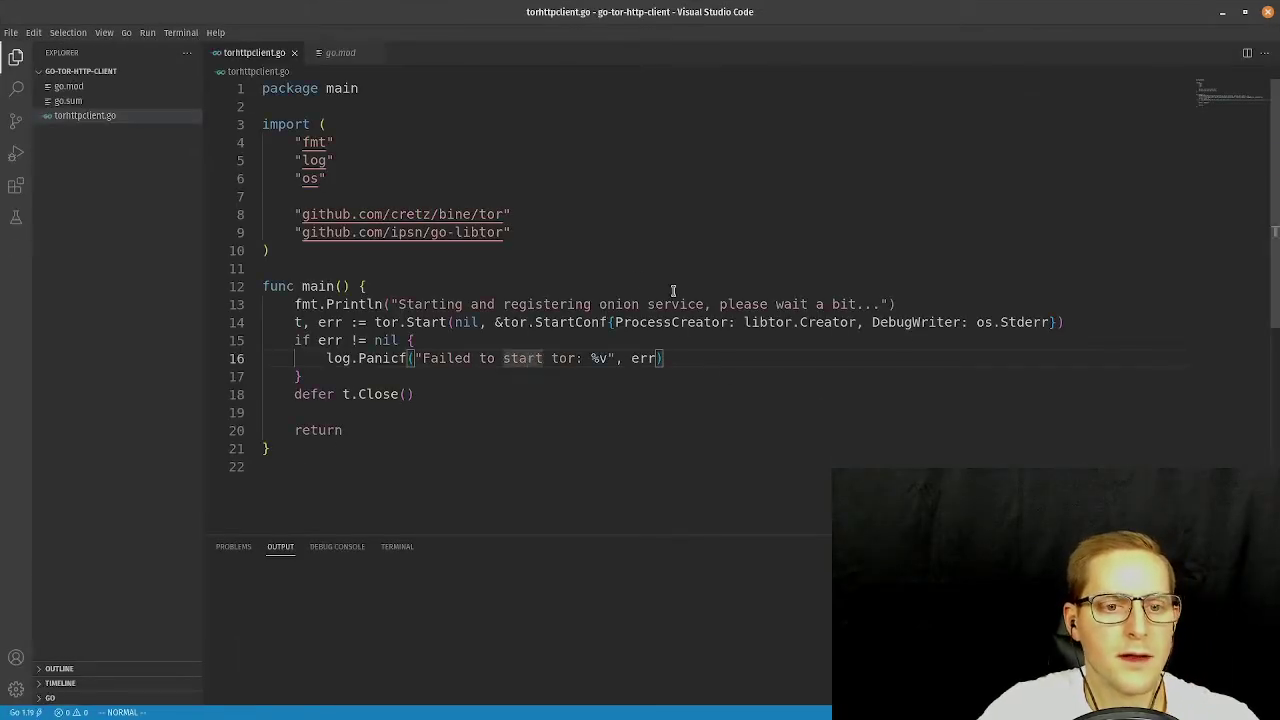
{"action": "key", "text": "j"}
{"action": "key", "text": "j"}
{"action": "key", "text": "j"}
{"action": "key", "text": "j"}
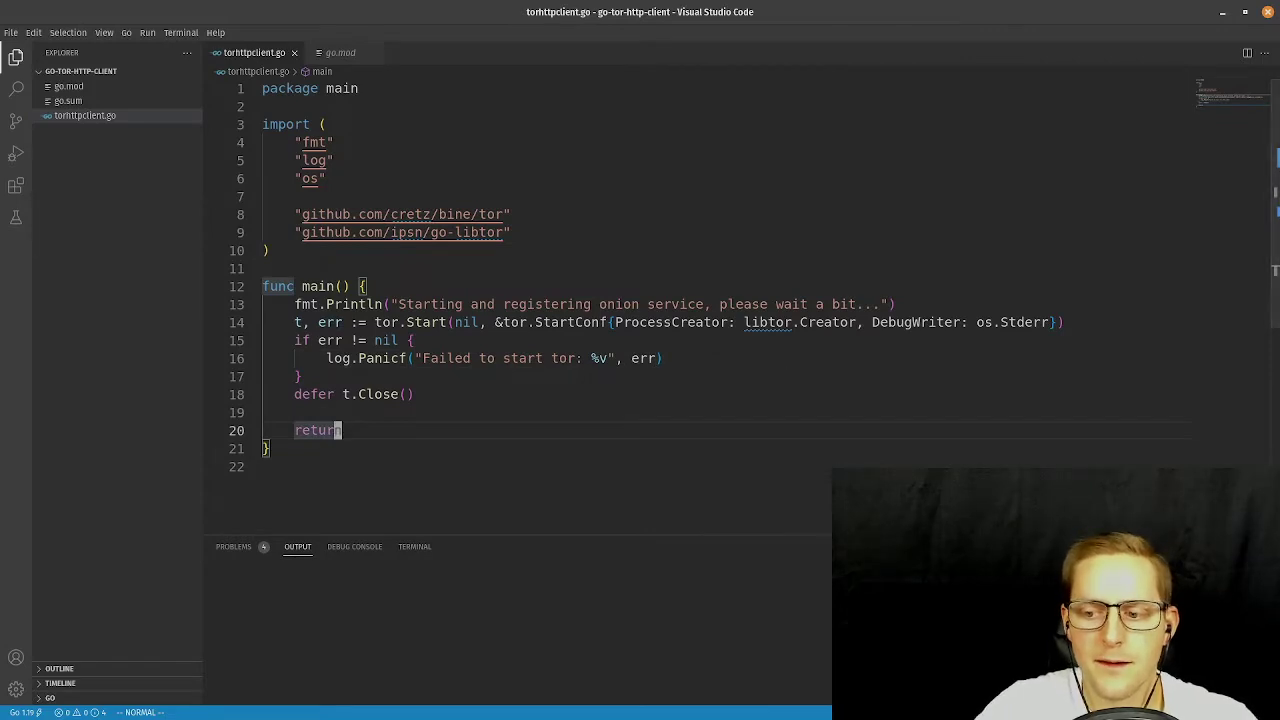
{"action": "key", "text": "v"}
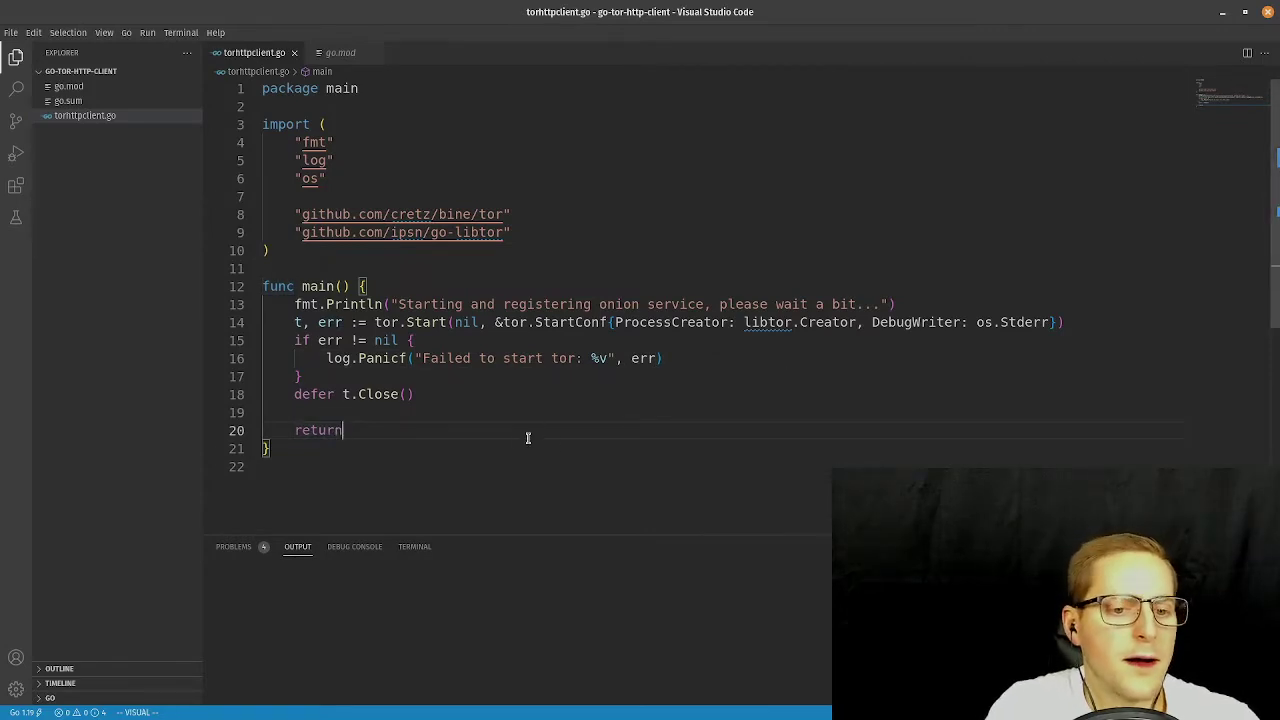
{"action": "key", "text": "k"}
{"action": "key", "text": "k"}
{"action": "key", "text": "k"}
{"action": "key", "text": "Escape"}
{"action": "key", "text": "k"}
{"action": "key", "text": "k"}
{"action": "key", "text": "k"}
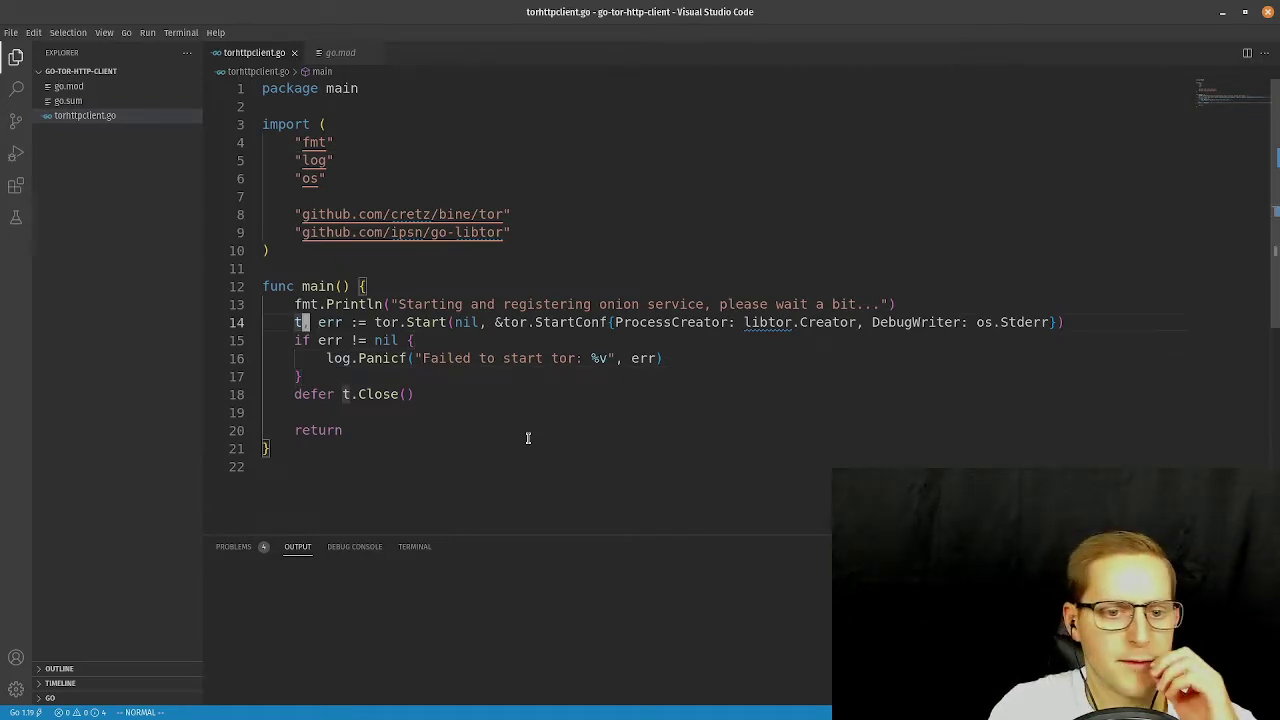
Review the arguments of the tor.Start call in main, followed by its error handling and deferred close.
{"action": "key", "text": "j"}
{"action": "key", "text": "l"}
{"action": "key", "text": "k"}
{"action": "key", "text": "l"}
{"action": "key", "text": "l"}
{"action": "key", "text": "l"}
{"action": "key", "text": "l"}
{"action": "key", "text": "l"}
{"action": "key", "text": "l"}
{"action": "key", "text": "l"}
{"action": "key", "text": "l"}
{"action": "key", "text": "l"}
{"action": "key", "text": "l"}
{"action": "key", "text": "l"}
{"action": "key", "text": "l"}
{"action": "key", "text": "l"}
{"action": "key", "text": "l"}
{"action": "key", "text": "l"}
{"action": "key", "text": "l"}
{"action": "key", "text": "l"}
{"action": "key", "text": "l"}
{"action": "key", "text": "l"}
{"action": "key", "text": "l"}
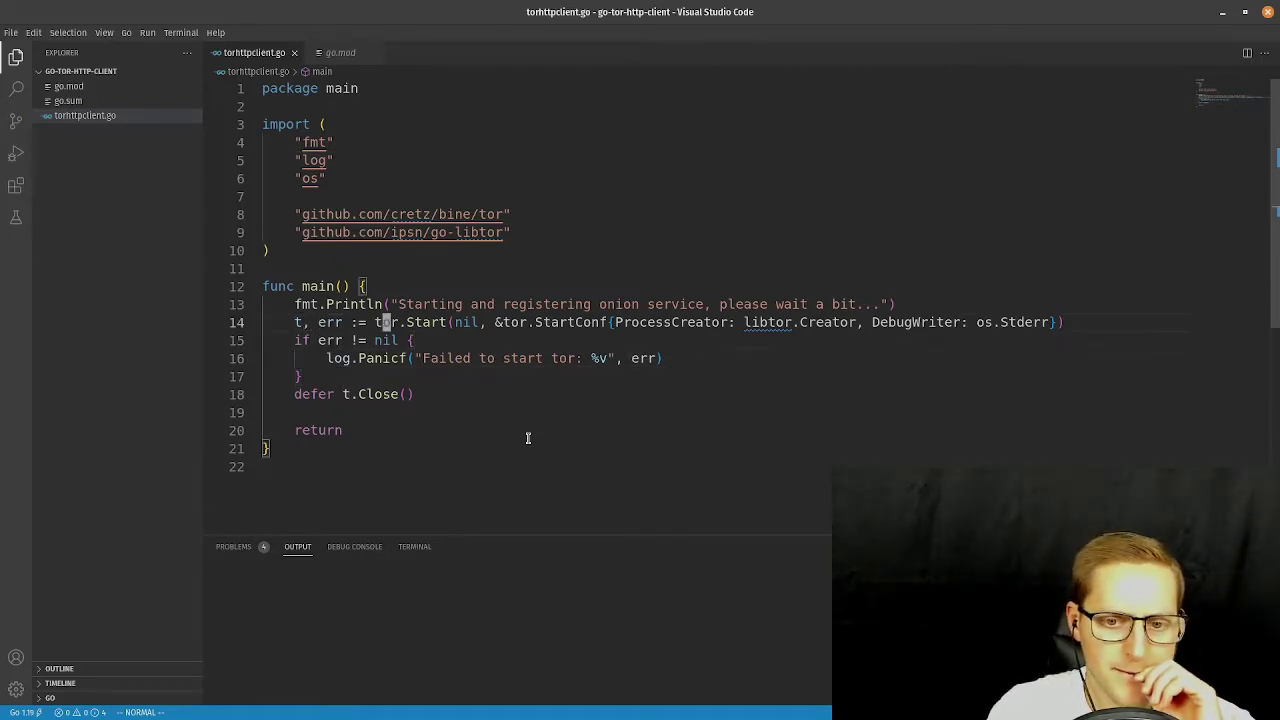
{"action": "key", "text": "l"}
{"action": "key", "text": "l"}
{"action": "key", "text": "l"}
{"action": "key", "text": "l"}
{"action": "key", "text": "l"}
{"action": "key", "text": "l"}
{"action": "key", "text": "l"}
{"action": "key", "text": "l"}
{"action": "key", "text": "l"}
{"action": "key", "text": "l"}
{"action": "key", "text": "l"}
{"action": "key", "text": "l"}
{"action": "key", "text": "l"}
{"action": "key", "text": "l"}
{"action": "key", "text": "l"}
{"action": "key", "text": "l"}
{"action": "key", "text": "l"}
{"action": "key", "text": "l"}
{"action": "key", "text": "l"}
{"action": "key", "text": "l"}
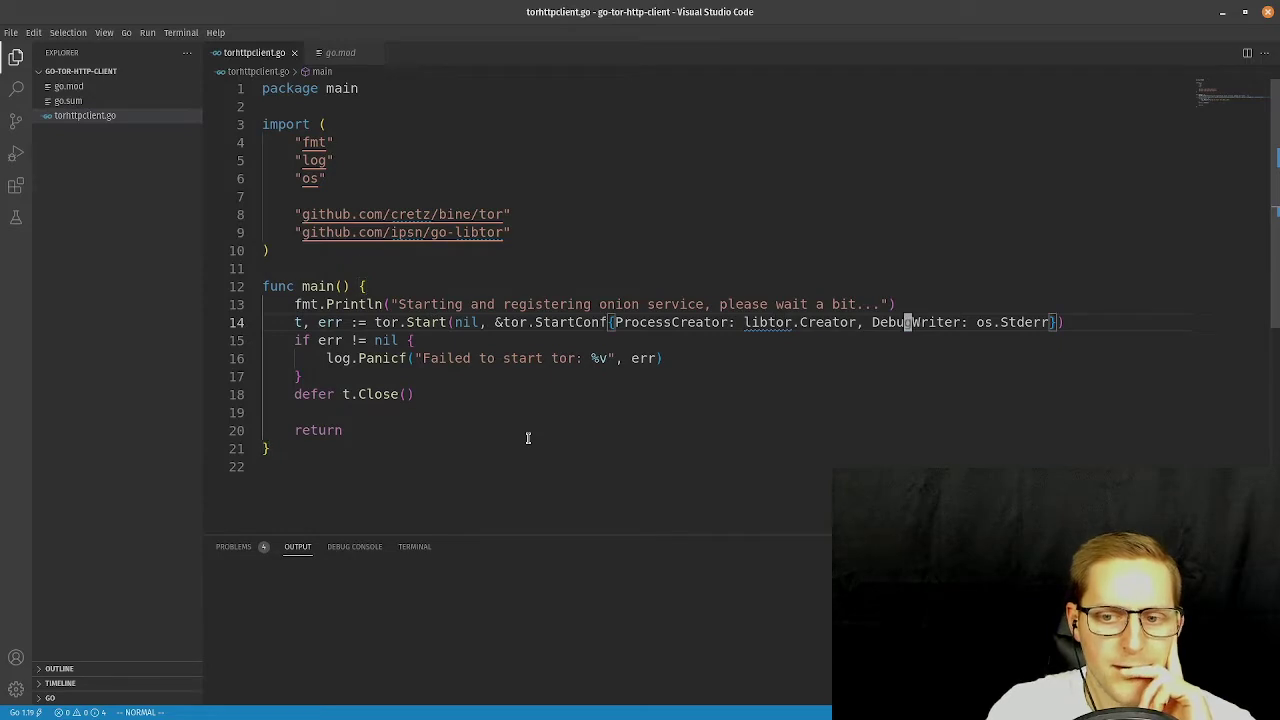
{"action": "key", "text": "h"}
{"action": "key", "text": "h"}
{"action": "key", "text": "h"}
{"action": "key", "text": "f"}
{"action": "key", "text": "braceright"}
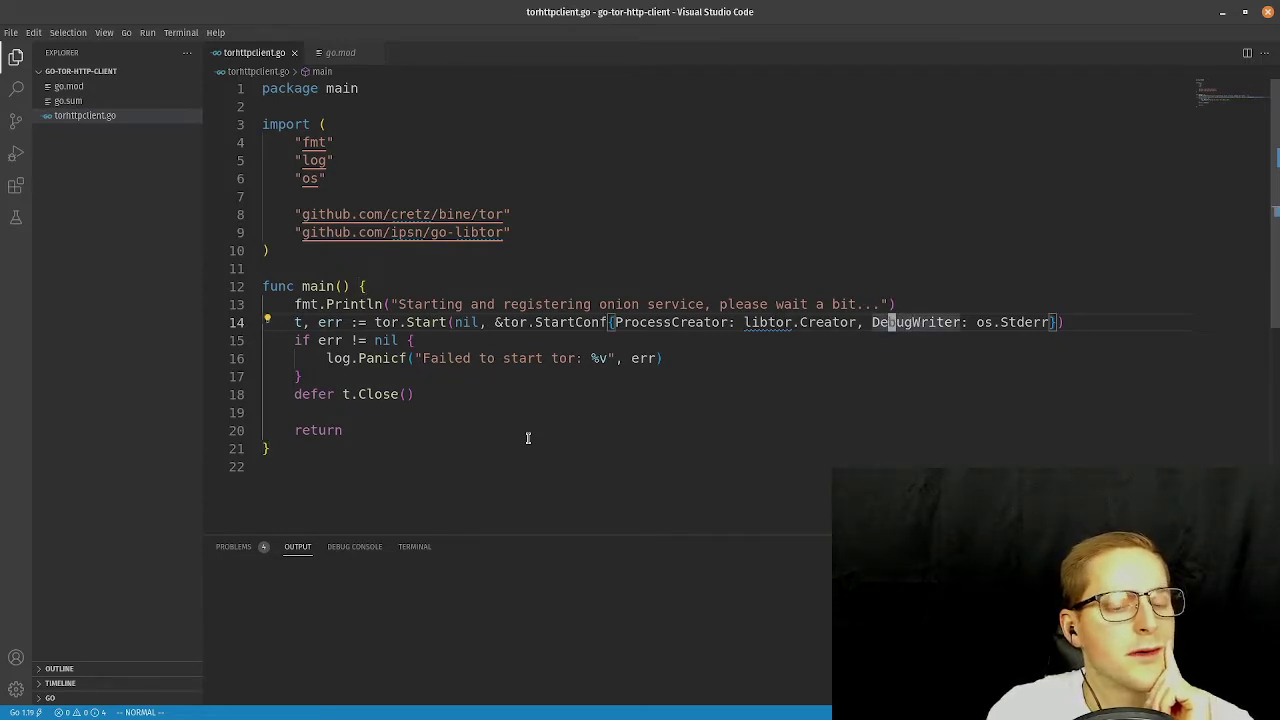
{"action": "key", "text": "j"}
{"action": "key", "text": "j"}
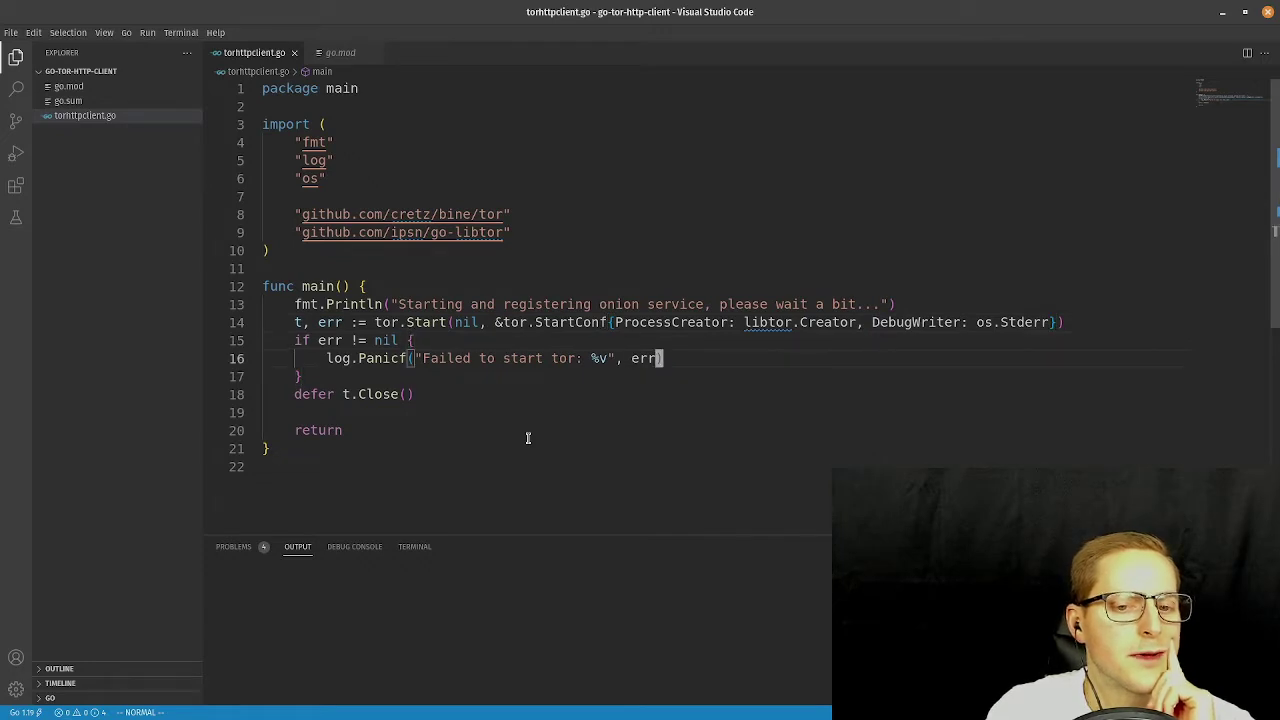
{"action": "key", "text": "b"}
{"action": "key", "text": "j"}
{"action": "key", "text": "j"}
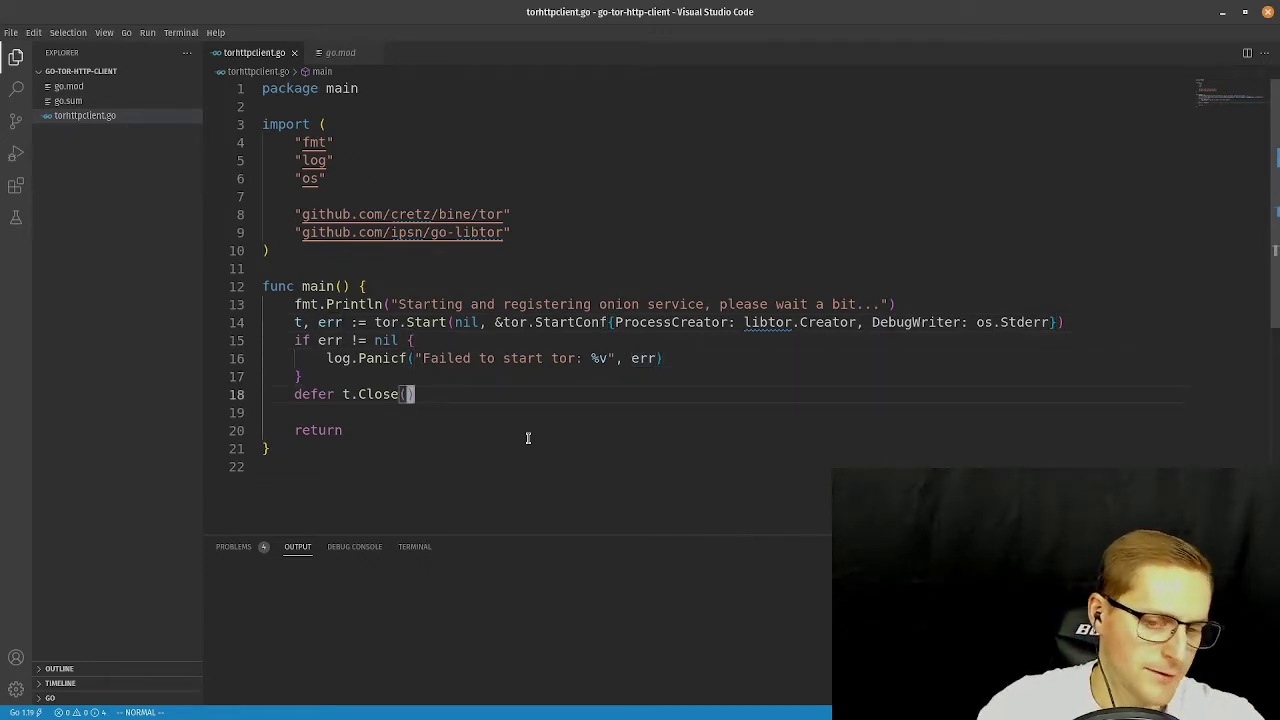
Switch to the browser and read the go-libtor README example, examining how it starts Tor and creates the onion service.
{"action": "key", "text": "super"}
{"action": "left_click", "coordinate": [475, 305]}
{"action": "scroll", "coordinate": [475, 305], "scroll_direction": "up", "scroll_amount": 15}
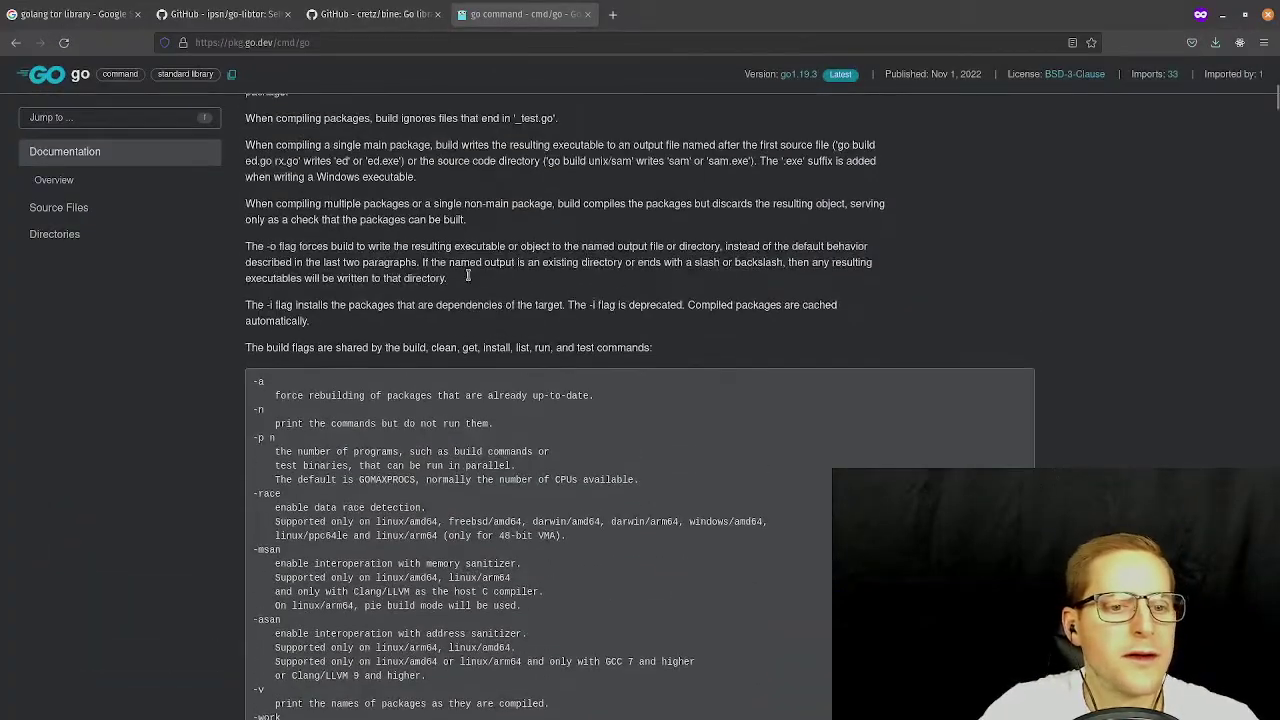
{"action": "scroll", "coordinate": [470, 266], "scroll_direction": "up", "scroll_amount": 5}
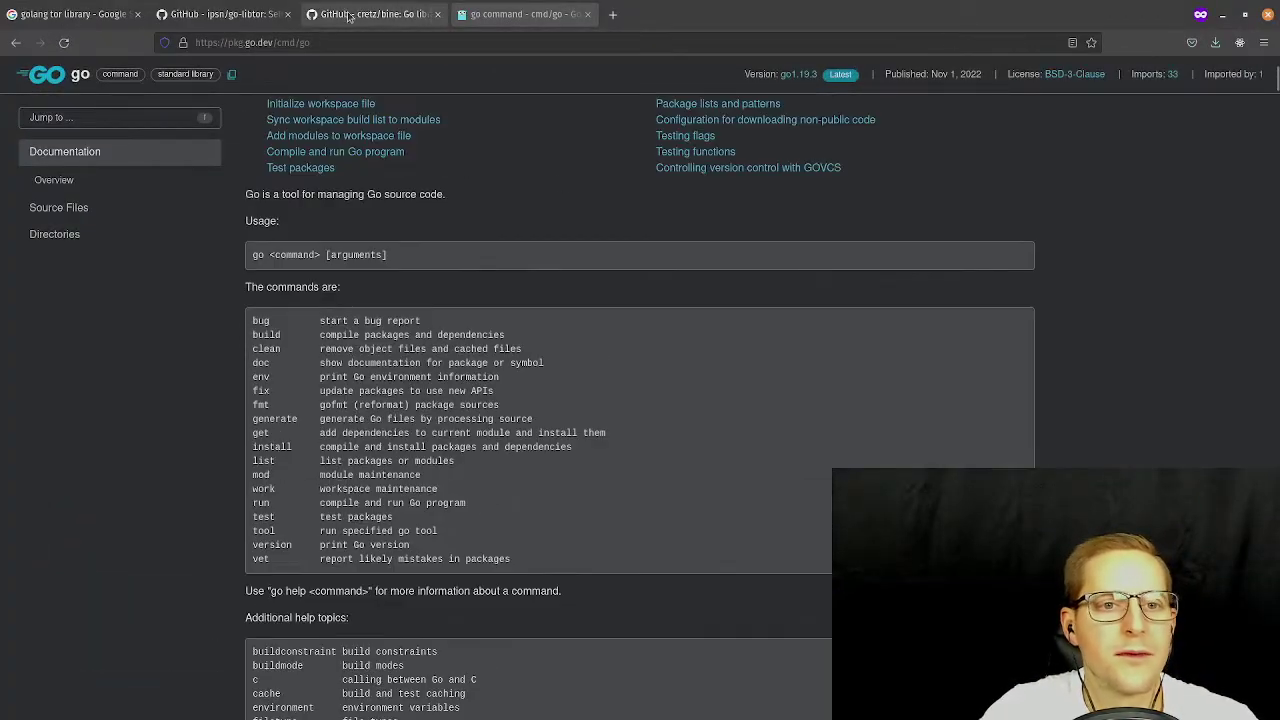
{"action": "left_click", "coordinate": [225, 14]}
{"action": "scroll", "coordinate": [521, 381], "scroll_direction": "down", "scroll_amount": 5}
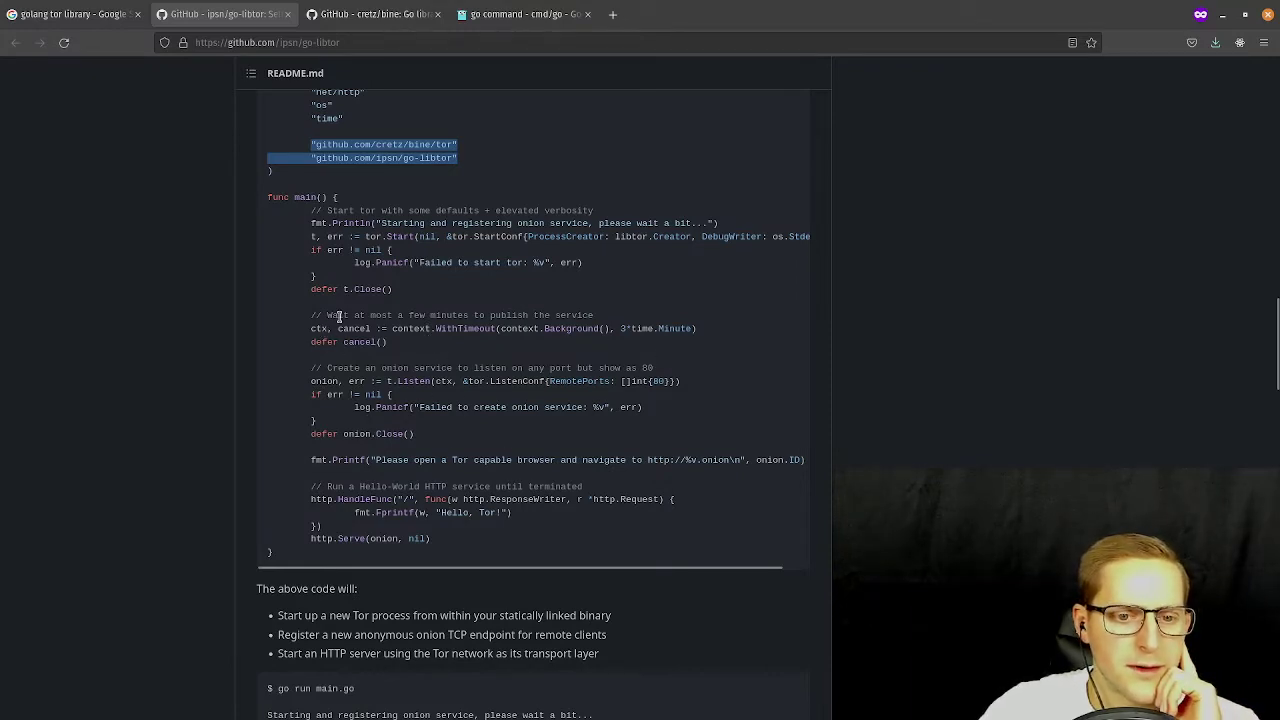
{"action": "double_click", "coordinate": [504, 314]}
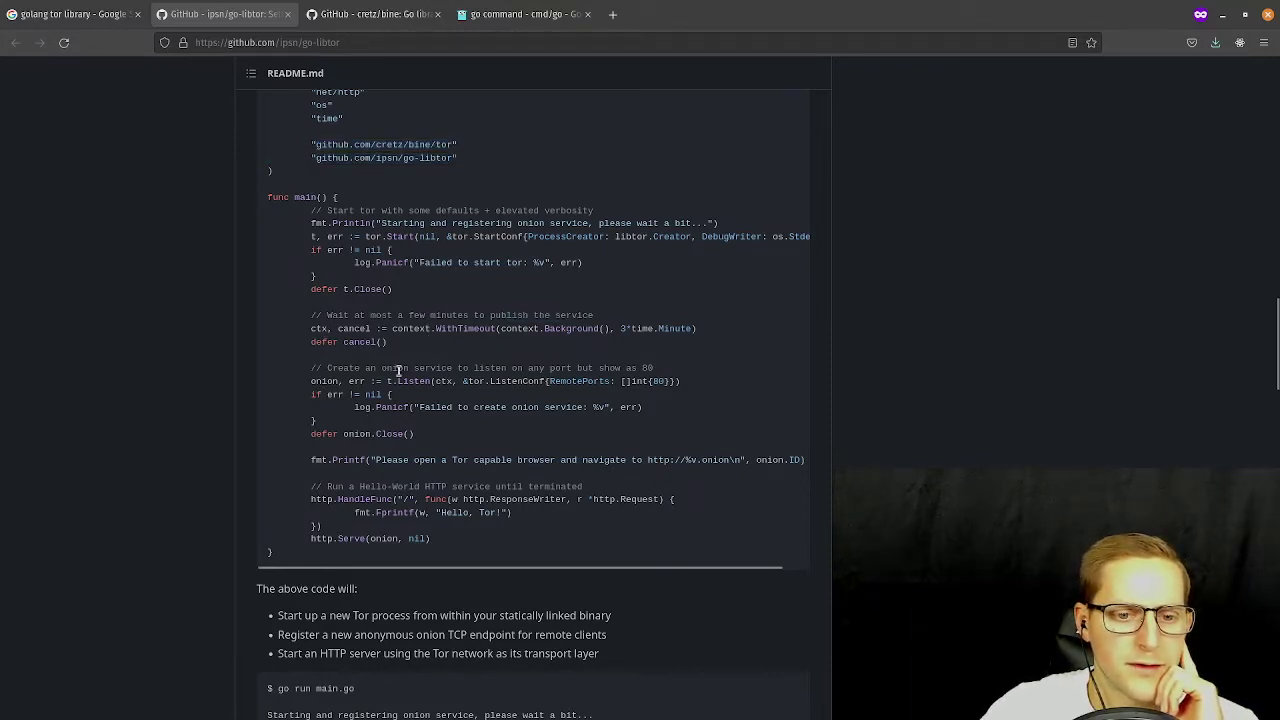
{"action": "left_click_drag", "start_coordinate": [343, 368], "coordinate": [627, 368]}
{"action": "left_click", "coordinate": [667, 370]}
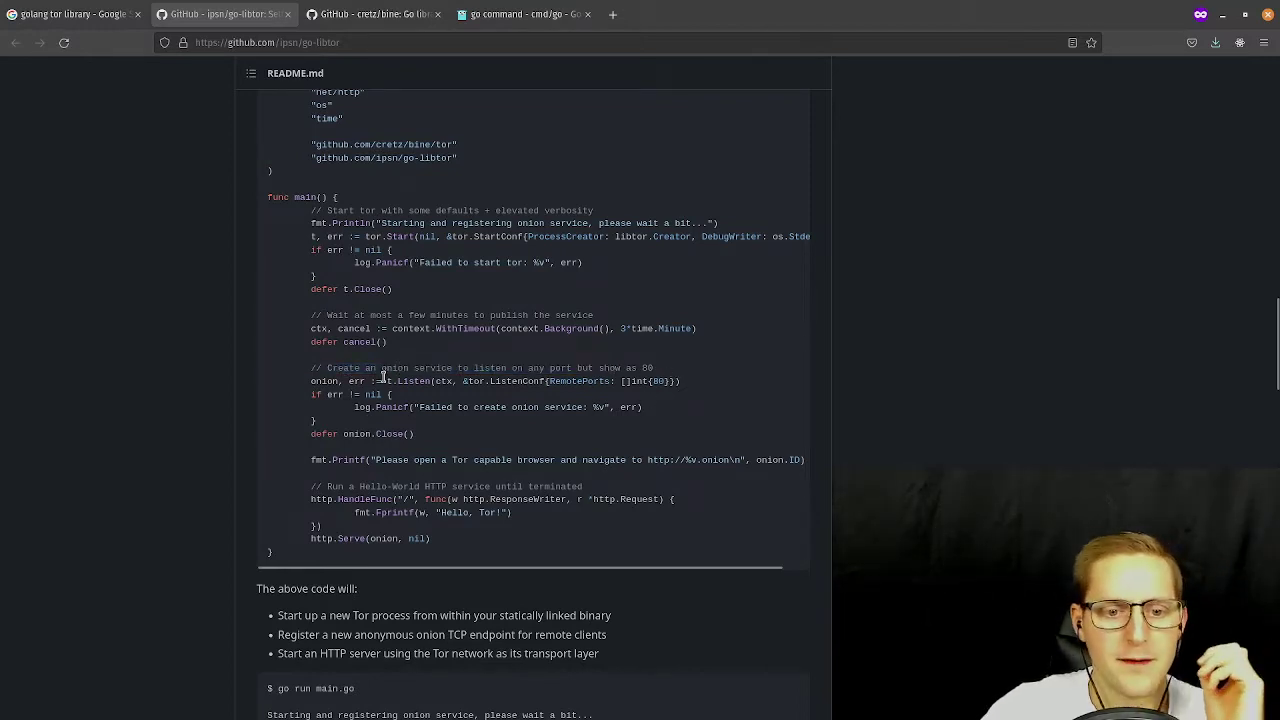
{"action": "mouse_move", "coordinate": [383, 376]}
{"action": "left_mouse_down"}
{"action": "mouse_move", "coordinate": [392, 394]}
{"action": "mouse_move", "coordinate": [690, 382]}
{"action": "mouse_move", "coordinate": [392, 394]}
{"action": "left_mouse_up"}
{"action": "left_click", "coordinate": [468, 325]}
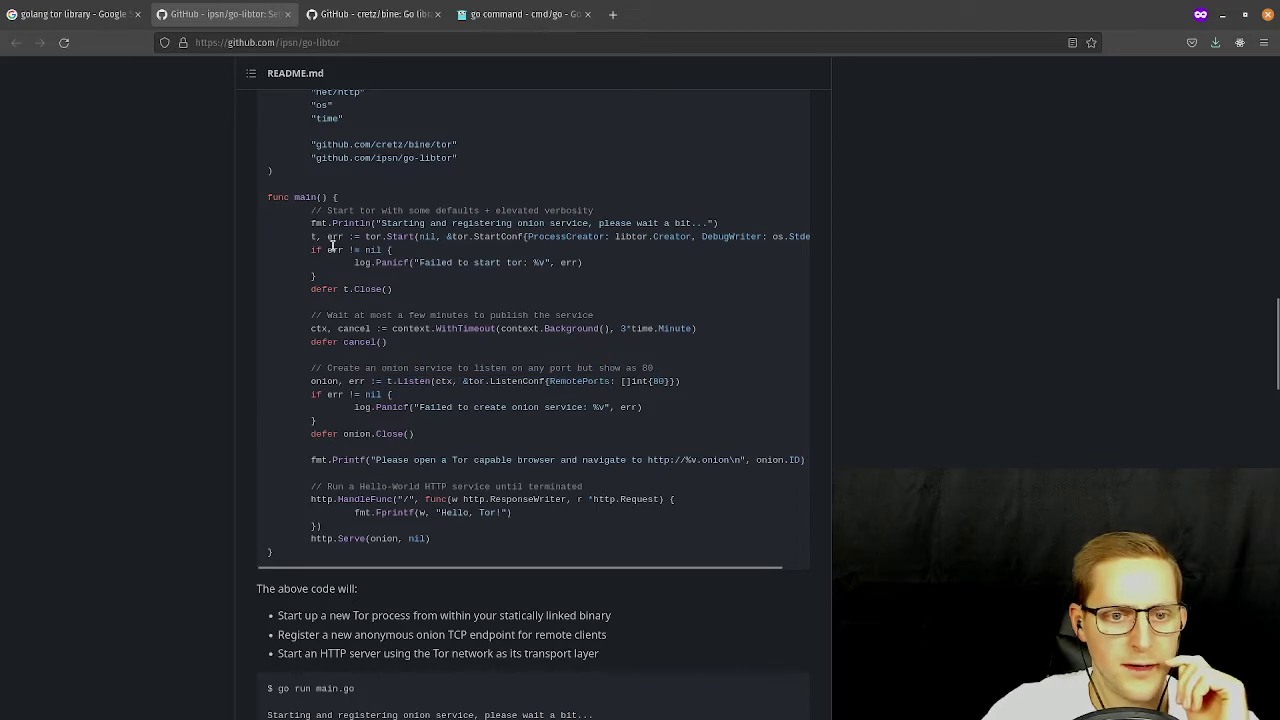
{"action": "left_click_drag", "start_coordinate": [310, 237], "coordinate": [436, 238]}
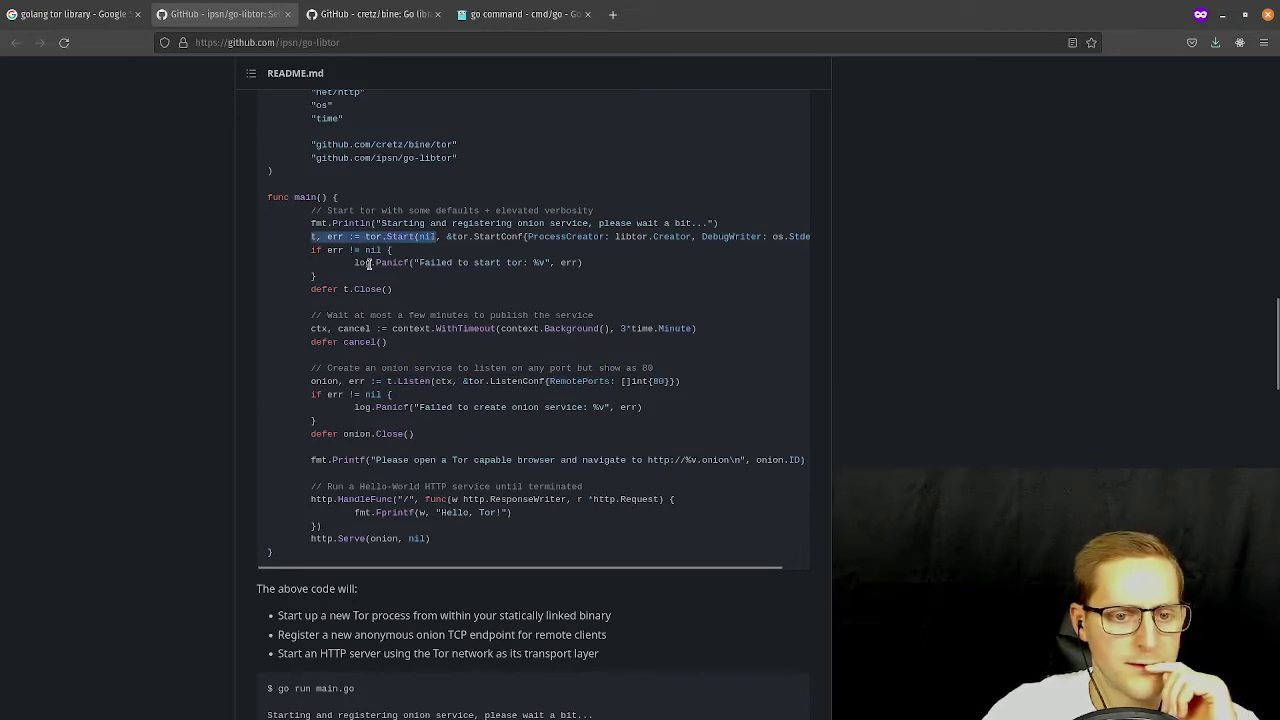
{"action": "left_click", "coordinate": [474, 427]}
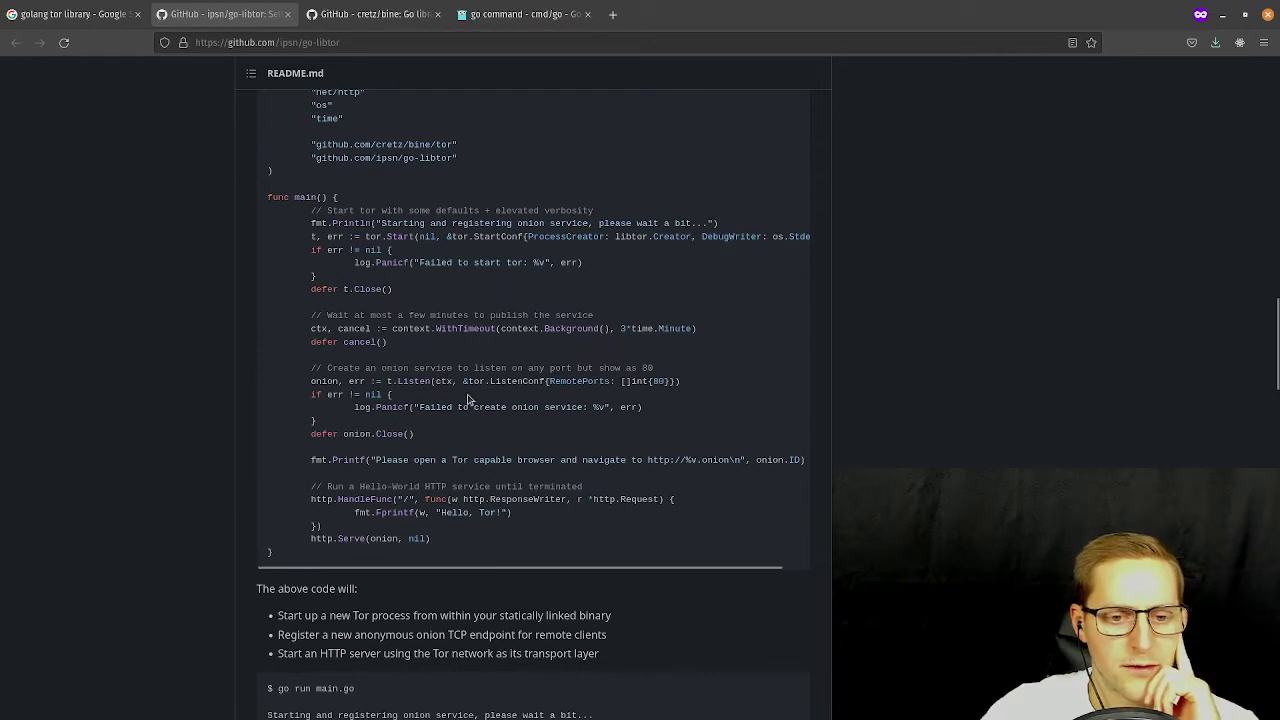
Open dialer.go from the tor folder of the cretz/bine repository and examine the Dialer and DialConf definitions.
{"action": "left_click", "coordinate": [346, 12]}
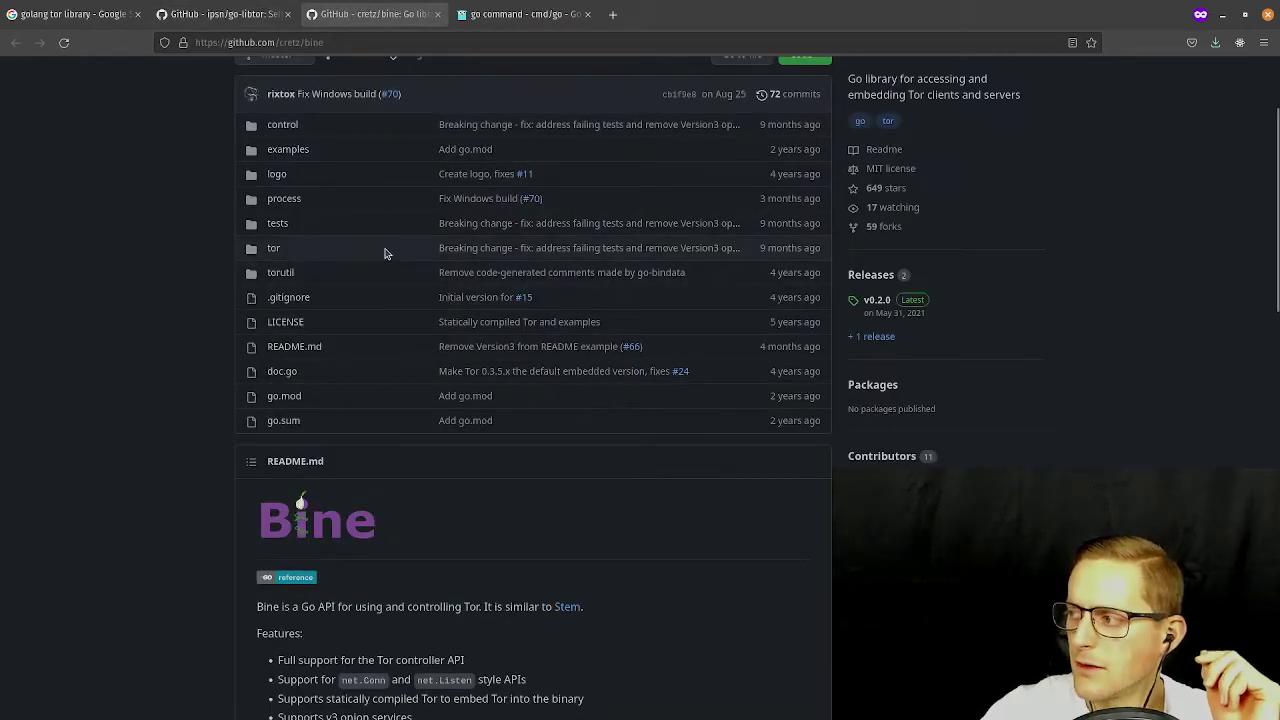
{"action": "scroll", "coordinate": [400, 223], "scroll_direction": "up", "scroll_amount": 3}
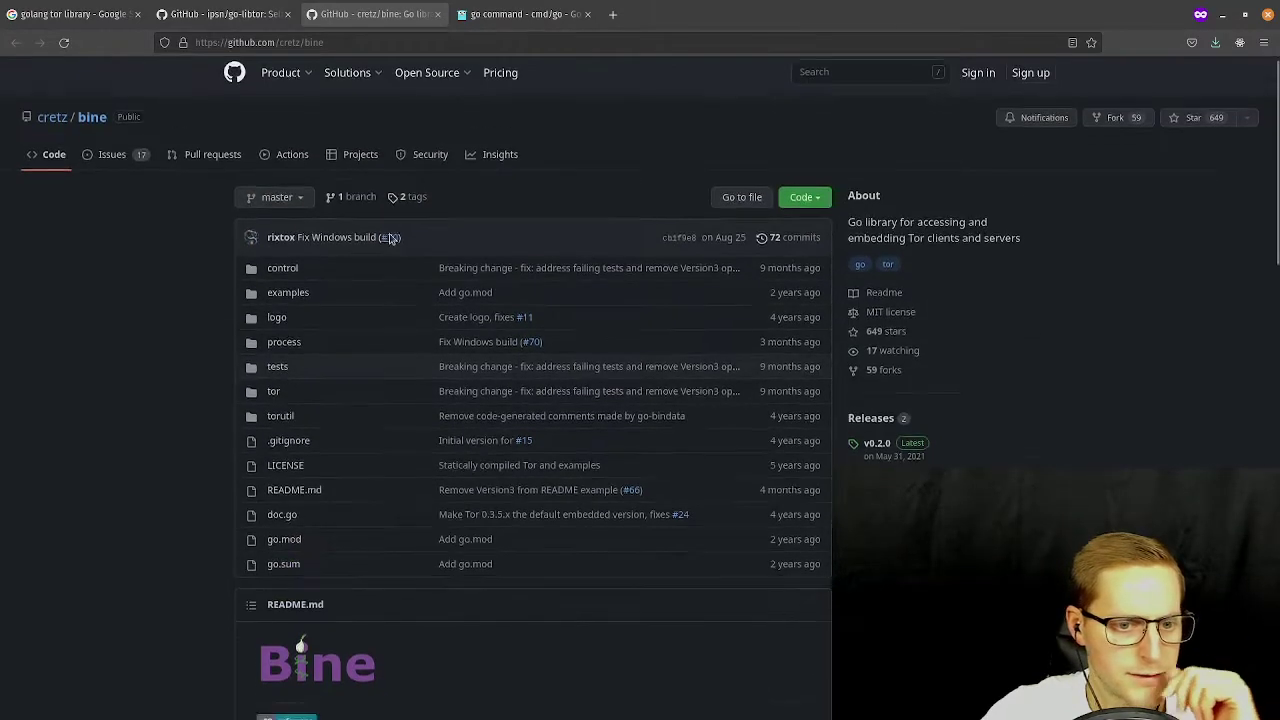
{"action": "scroll", "coordinate": [391, 237], "scroll_direction": "down", "scroll_amount": 3}
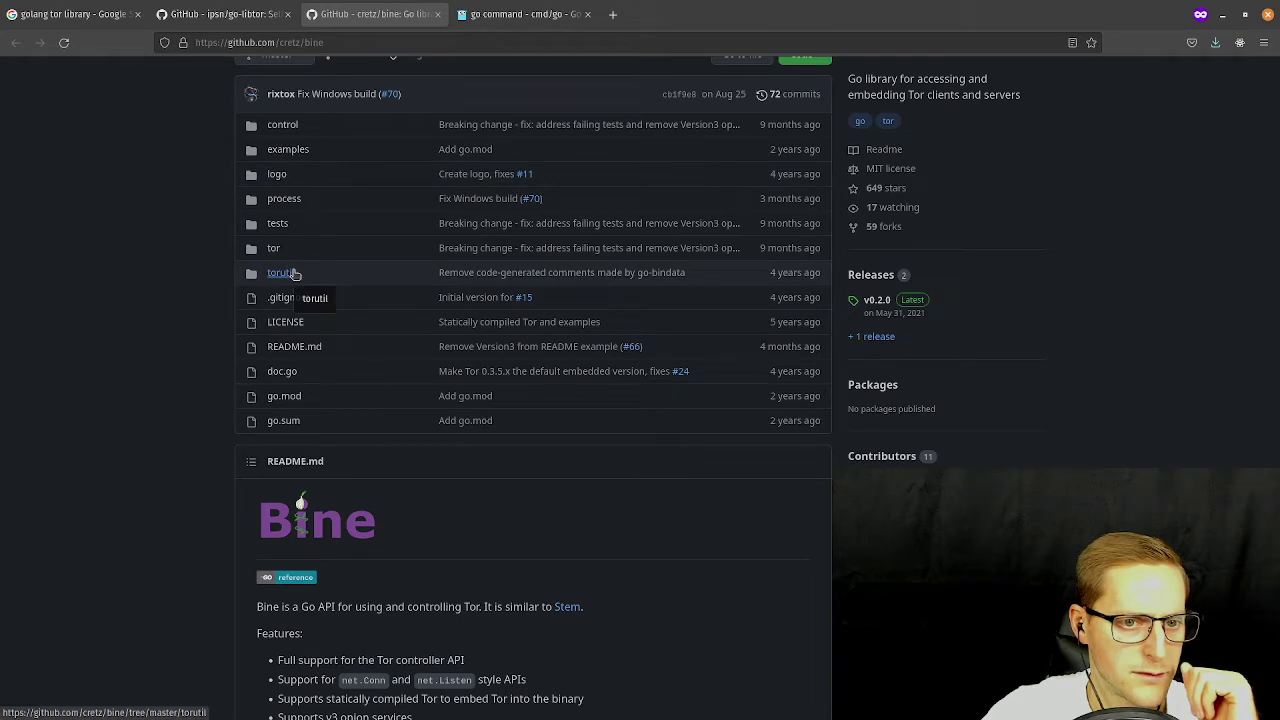
{"action": "left_click", "coordinate": [276, 250]}
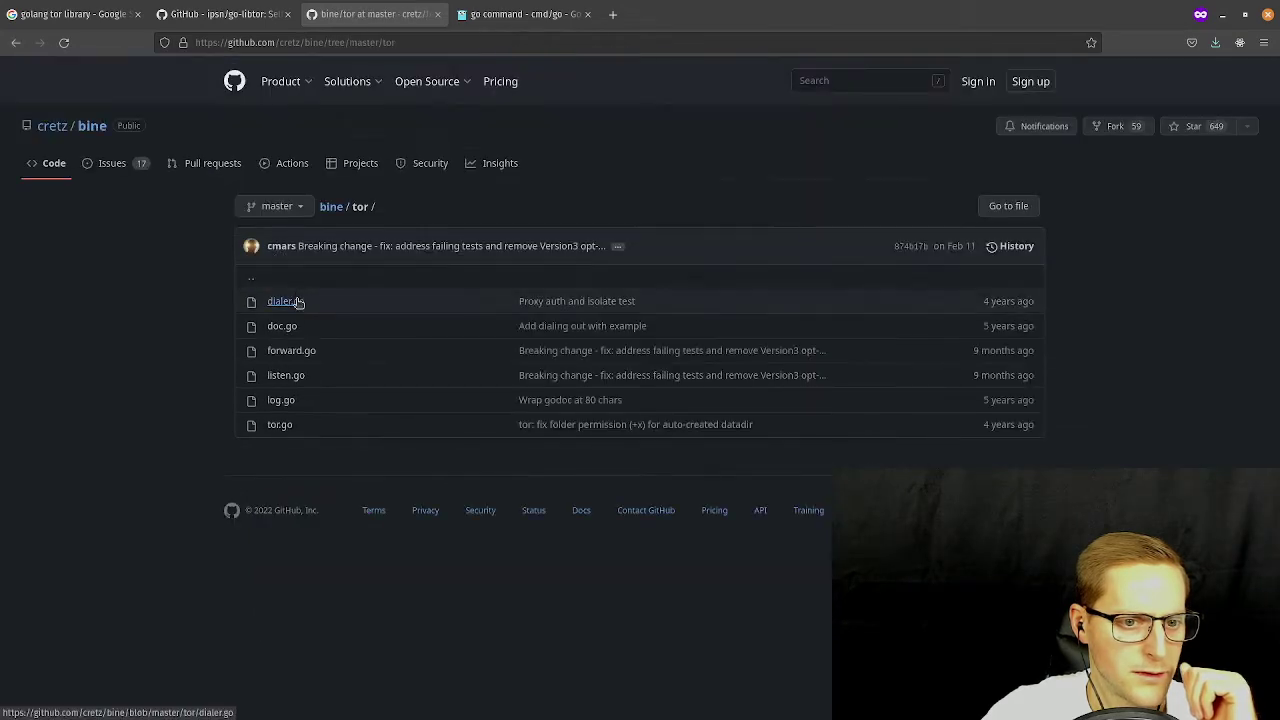
{"action": "left_click", "coordinate": [298, 302]}
{"action": "scroll", "coordinate": [549, 323], "scroll_direction": "down", "scroll_amount": 5}
{"action": "scroll", "coordinate": [545, 320], "scroll_direction": "up", "scroll_amount": 3}
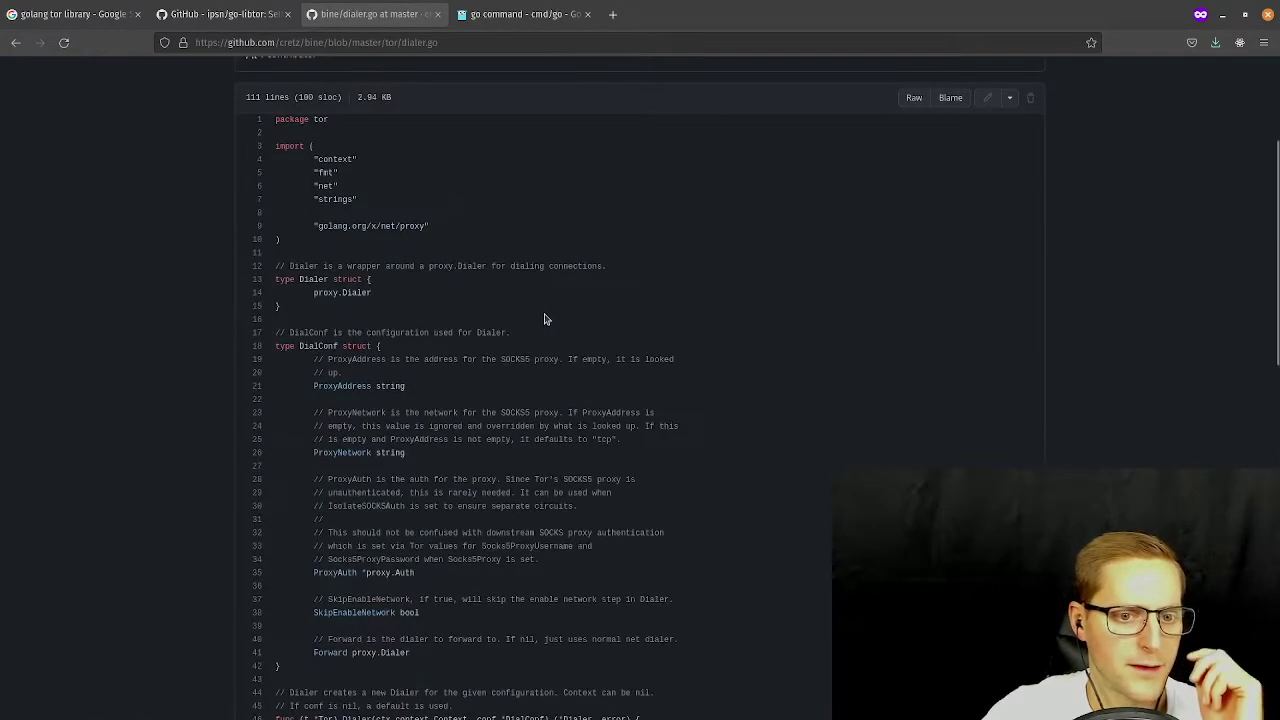
Read through the rest of dialer.go, examining how the Tor Dialer method builds the SOCKS5 proxy and how DialContext works.
{"action": "scroll", "coordinate": [545, 320], "scroll_direction": "down", "scroll_amount": 10}
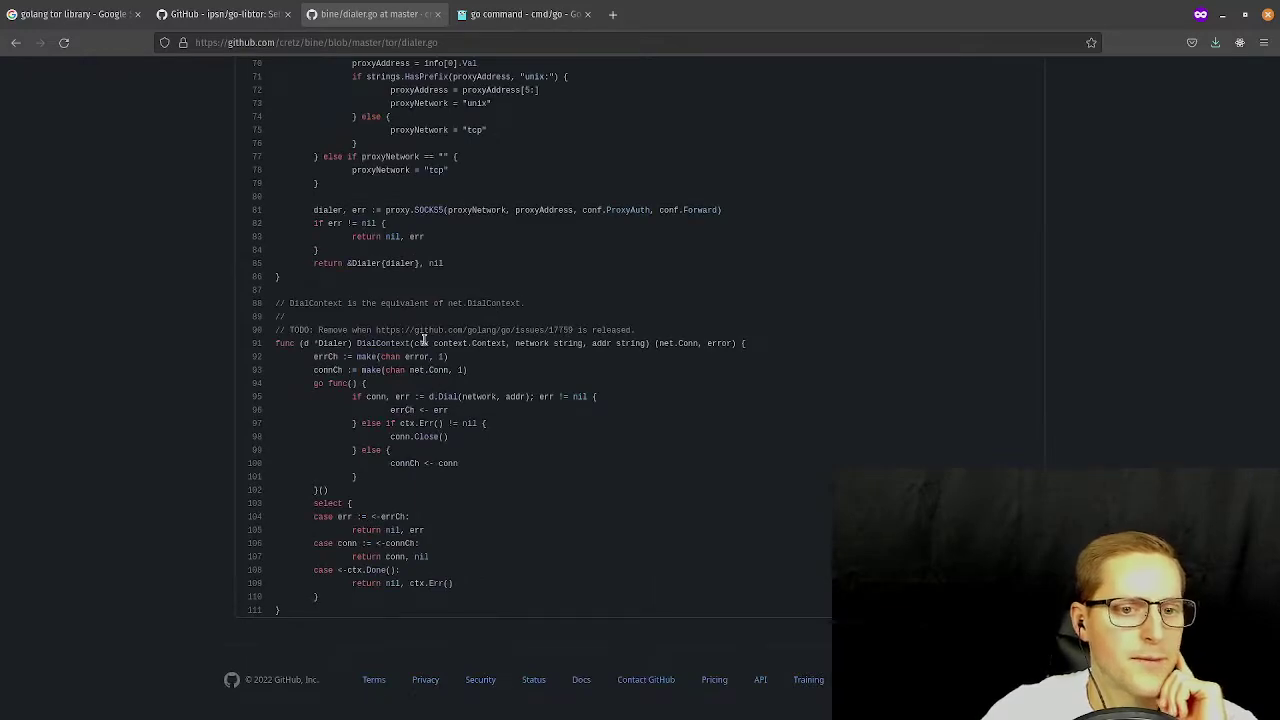
{"action": "scroll", "coordinate": [424, 340], "scroll_direction": "up", "scroll_amount": 7}
{"action": "scroll", "coordinate": [463, 294], "scroll_direction": "up", "scroll_amount": 3}
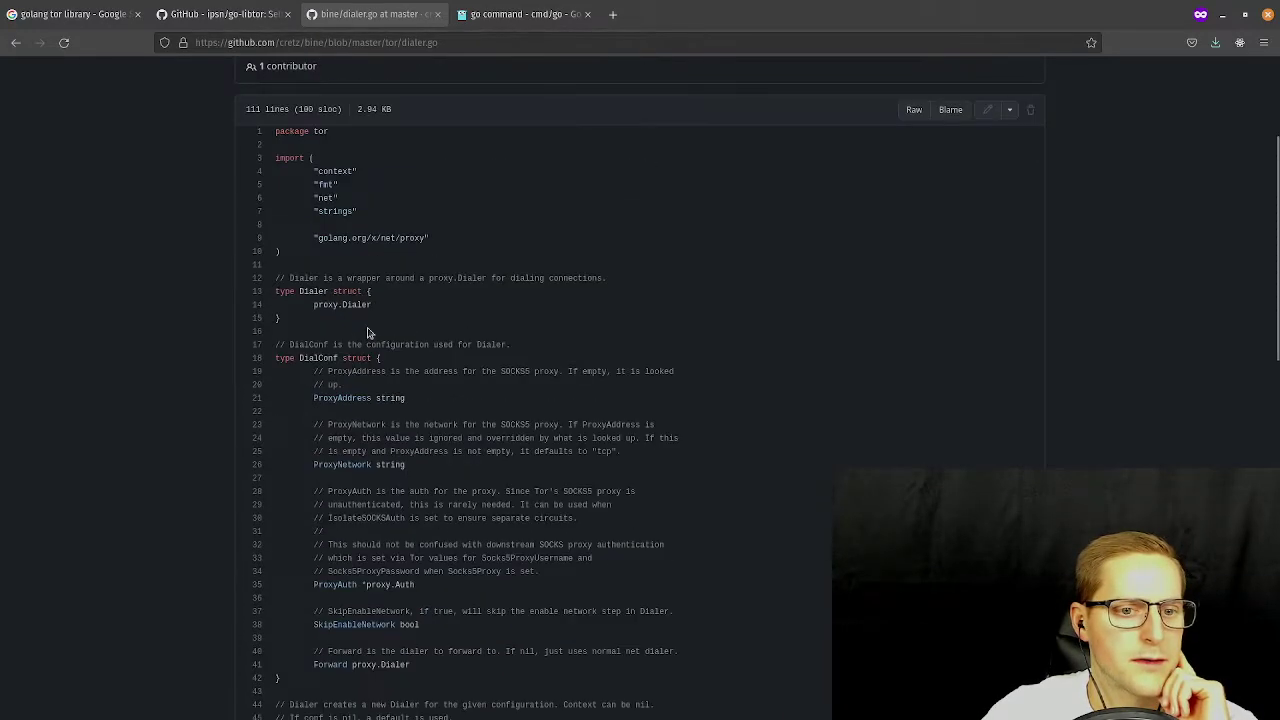
{"action": "scroll", "coordinate": [367, 332], "scroll_direction": "down", "scroll_amount": 5}
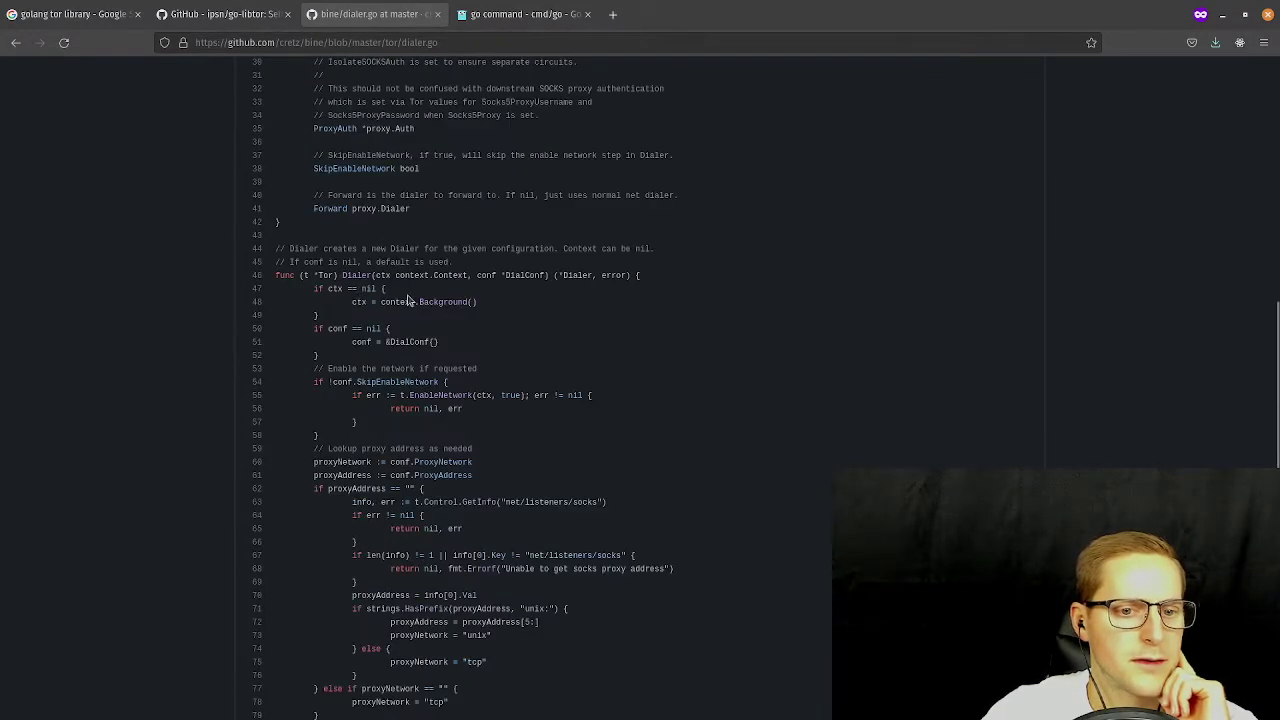
{"action": "scroll", "coordinate": [408, 300], "scroll_direction": "down", "scroll_amount": 5}
{"action": "scroll", "coordinate": [407, 308], "scroll_direction": "down", "scroll_amount": 3}
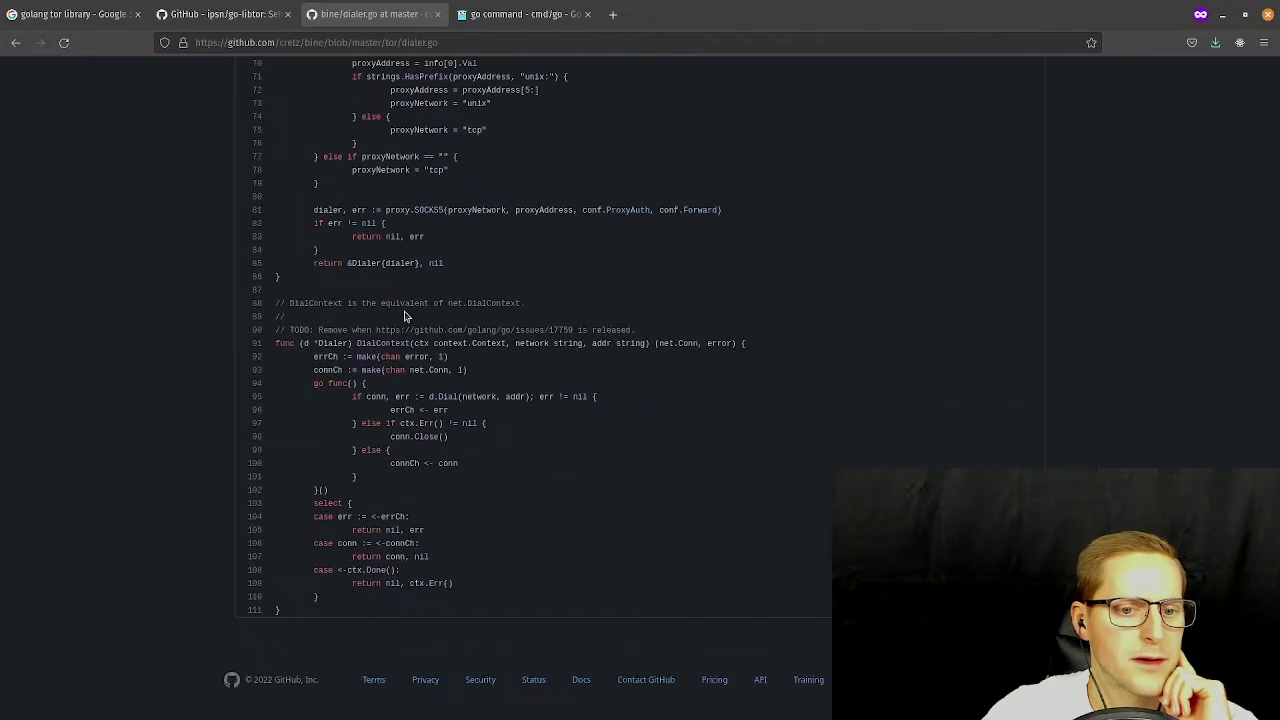
{"action": "scroll", "coordinate": [405, 316], "scroll_direction": "up", "scroll_amount": 5}
{"action": "scroll", "coordinate": [424, 268], "scroll_direction": "up", "scroll_amount": 2}
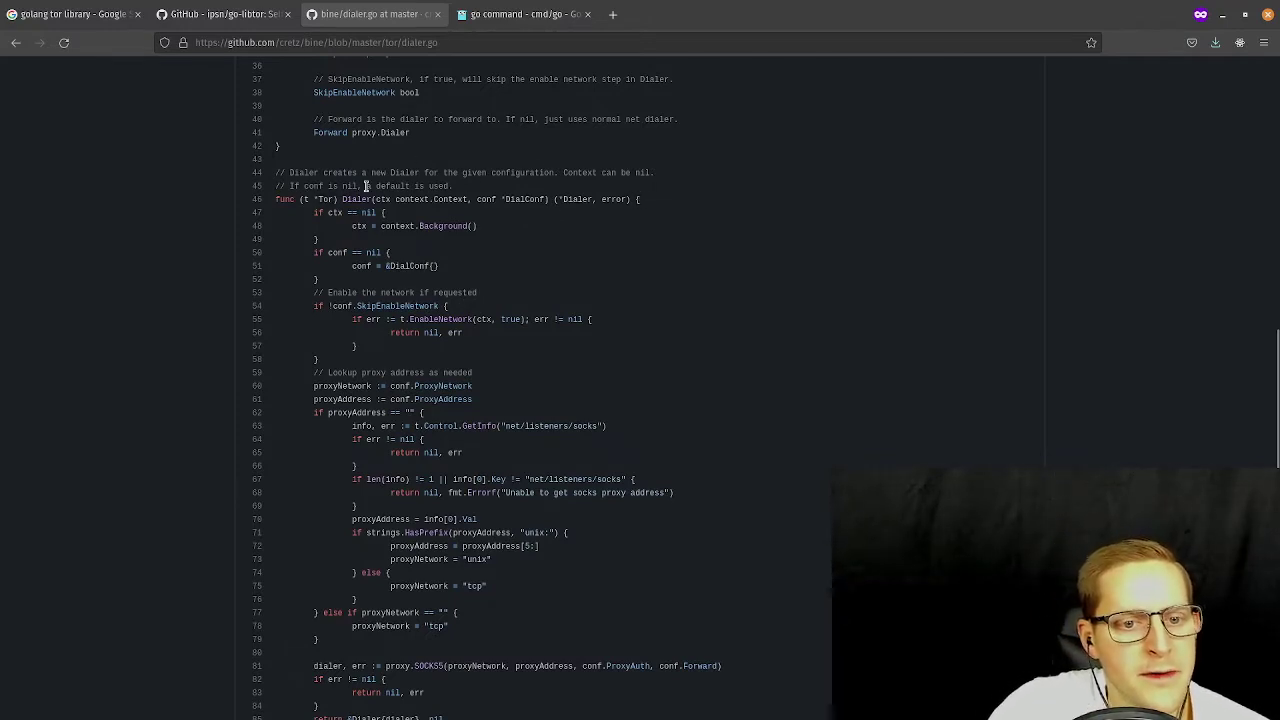
Examine the DialConf fields for proxy address, network, authentication and forwarding, and compare them with the Dialer method's nil handling.
{"action": "scroll", "coordinate": [507, 283], "scroll_direction": "up", "scroll_amount": 6}
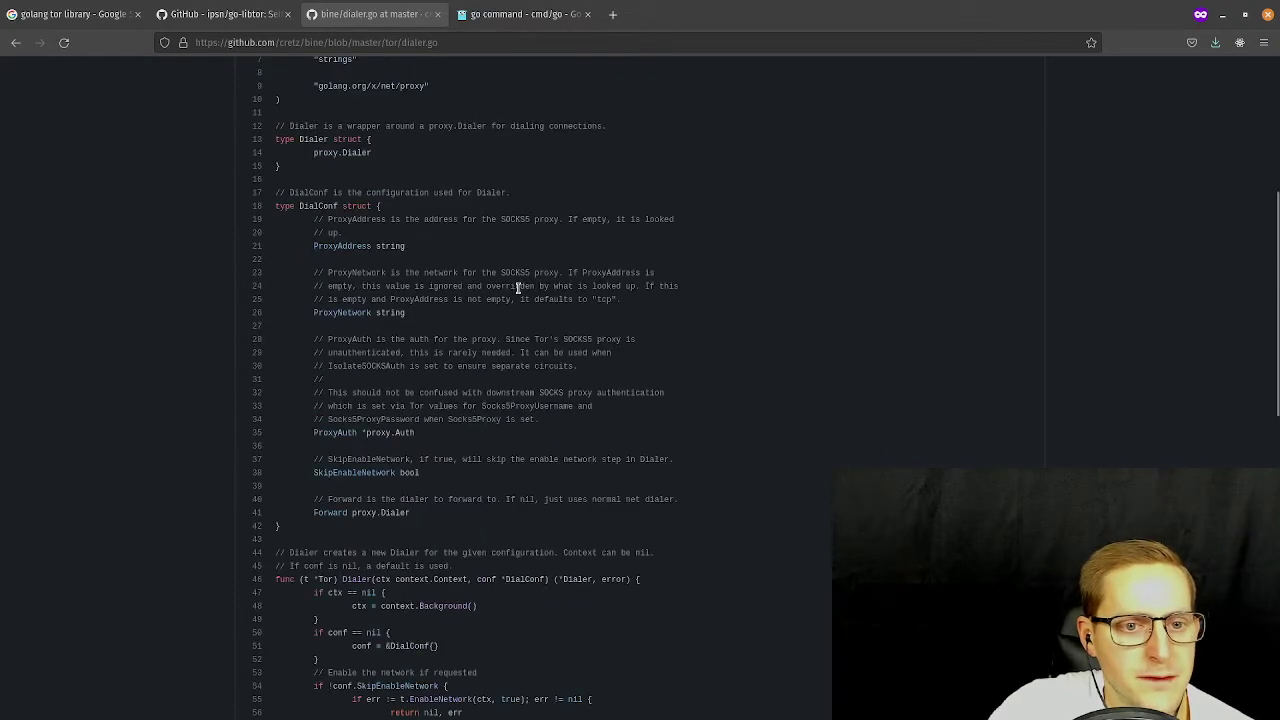
{"action": "scroll", "coordinate": [415, 198], "scroll_direction": "down", "scroll_amount": 1}
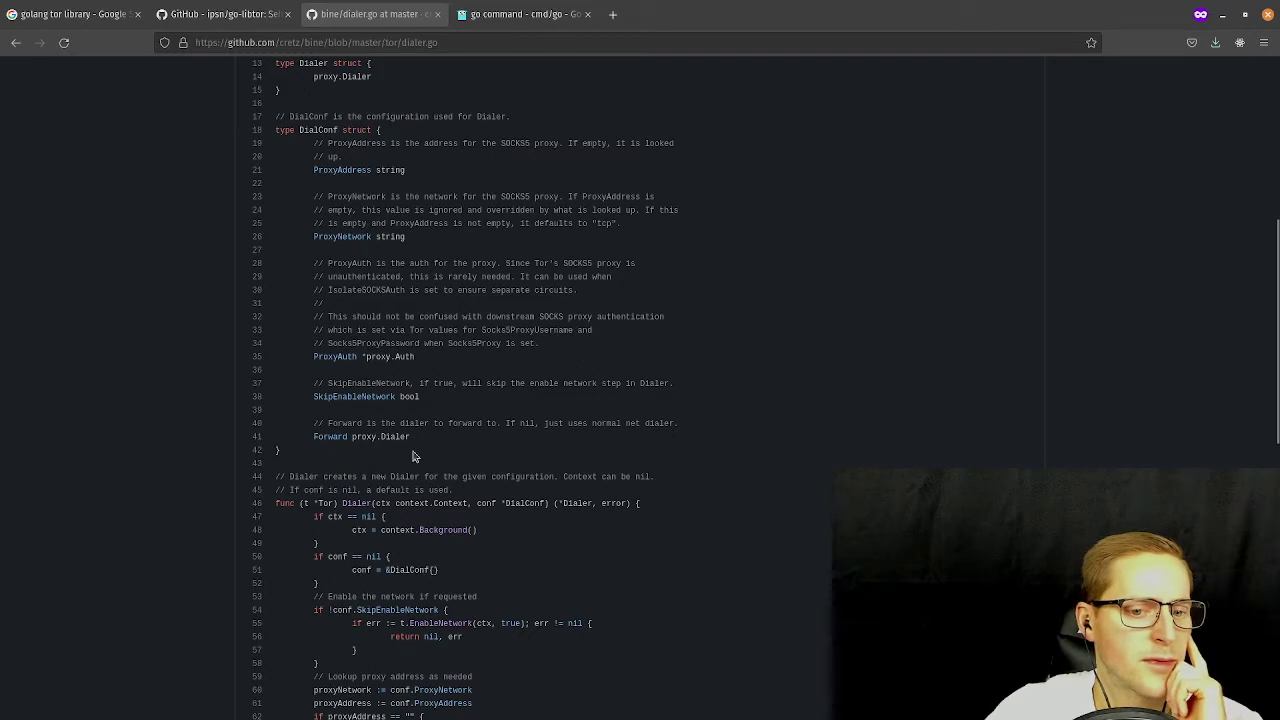
{"action": "left_click_drag", "start_coordinate": [302, 172], "coordinate": [414, 181]}
{"action": "left_click_drag", "start_coordinate": [429, 262], "coordinate": [448, 192]}
{"action": "left_click", "coordinate": [448, 192]}
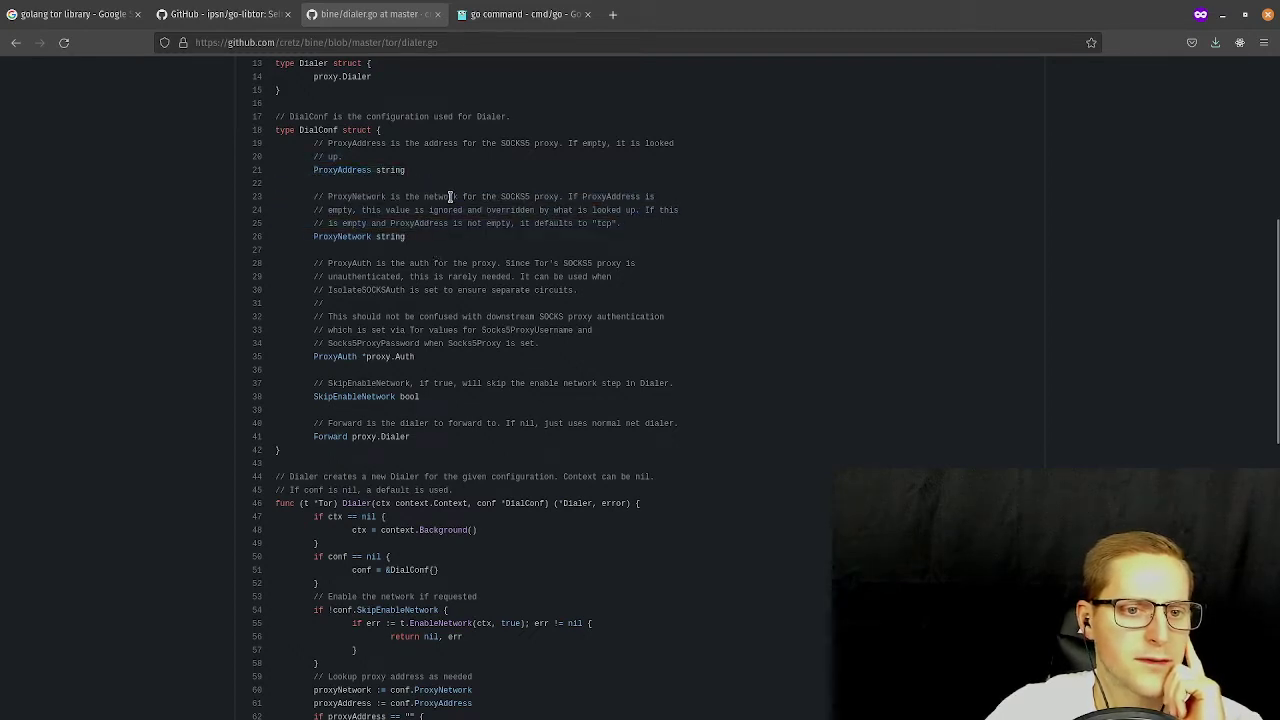
{"action": "scroll", "coordinate": [452, 196], "scroll_direction": "up", "scroll_amount": 4}
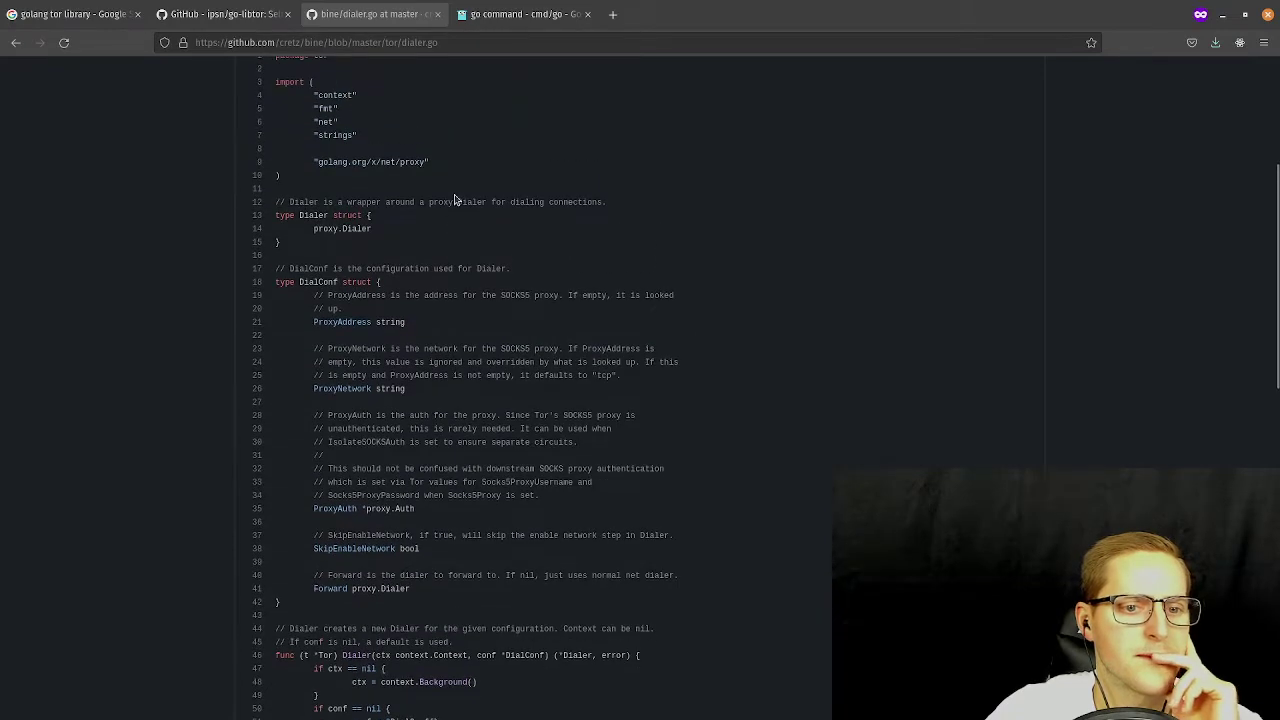
{"action": "scroll", "coordinate": [453, 198], "scroll_direction": "down", "scroll_amount": 2}
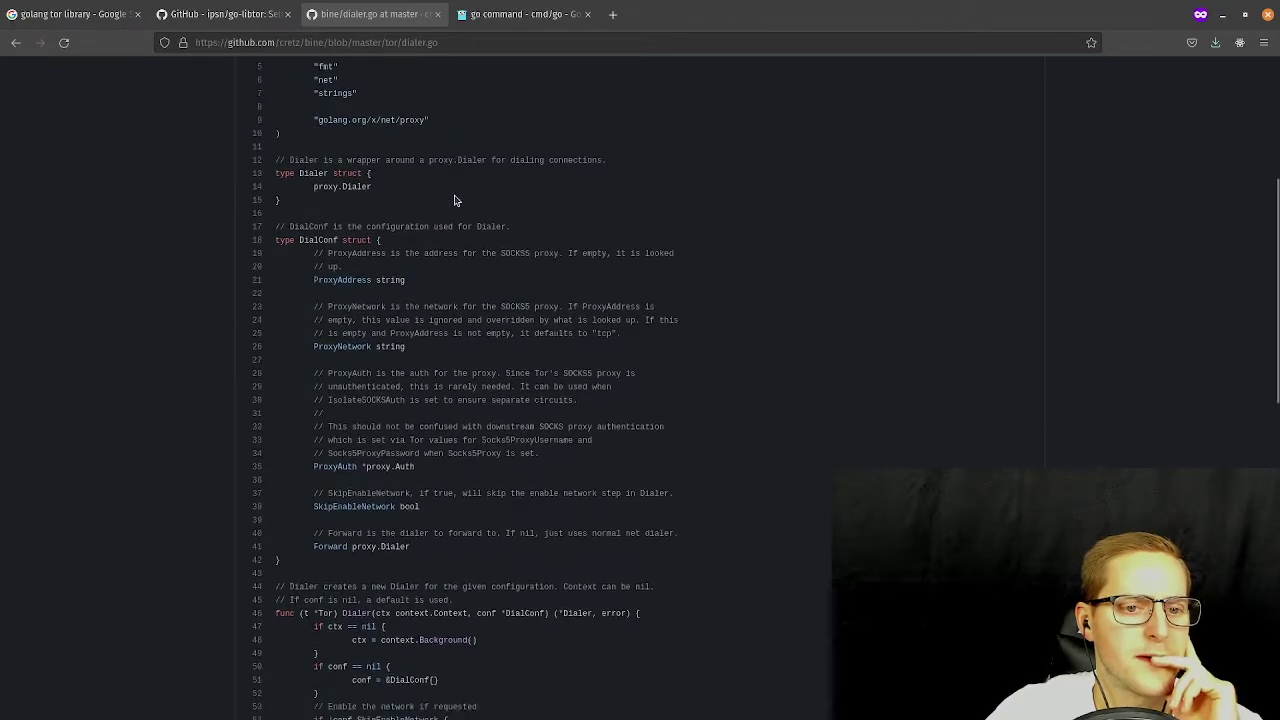
{"action": "scroll", "coordinate": [384, 232], "scroll_direction": "down", "scroll_amount": 1}
{"action": "scroll", "coordinate": [384, 232], "scroll_direction": "down", "scroll_amount": 1}
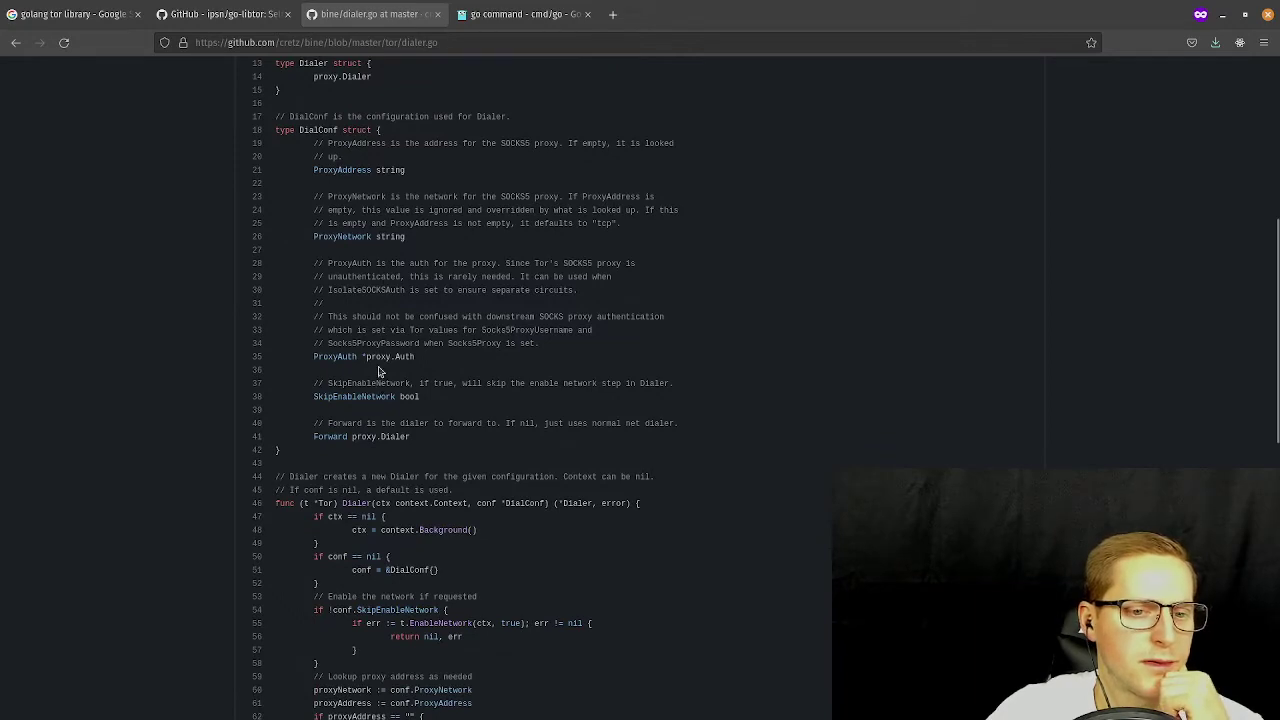
{"action": "scroll", "coordinate": [400, 258], "scroll_direction": "down", "scroll_amount": 5}
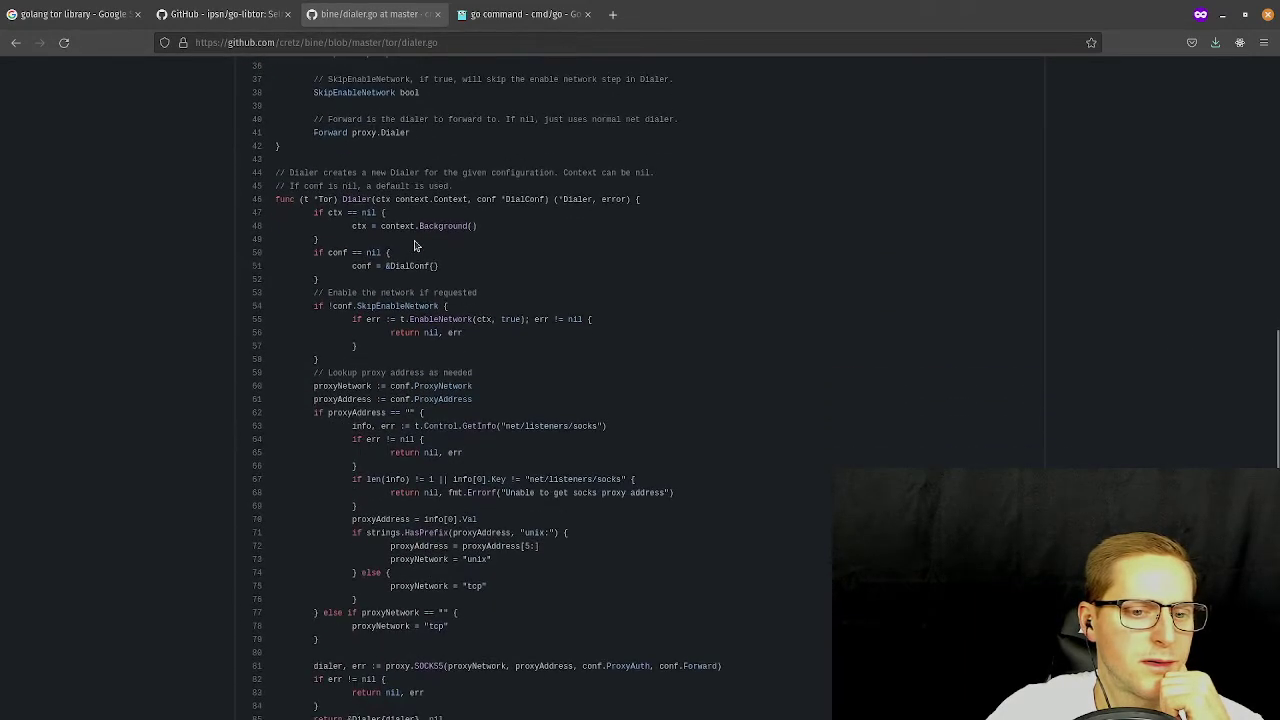
{"action": "scroll", "coordinate": [432, 241], "scroll_direction": "up", "scroll_amount": 5}
Return to the go-libtor README example and examine the t variable assigned from tor.Start and the deferred close.
{"action": "left_click", "coordinate": [195, 13]}
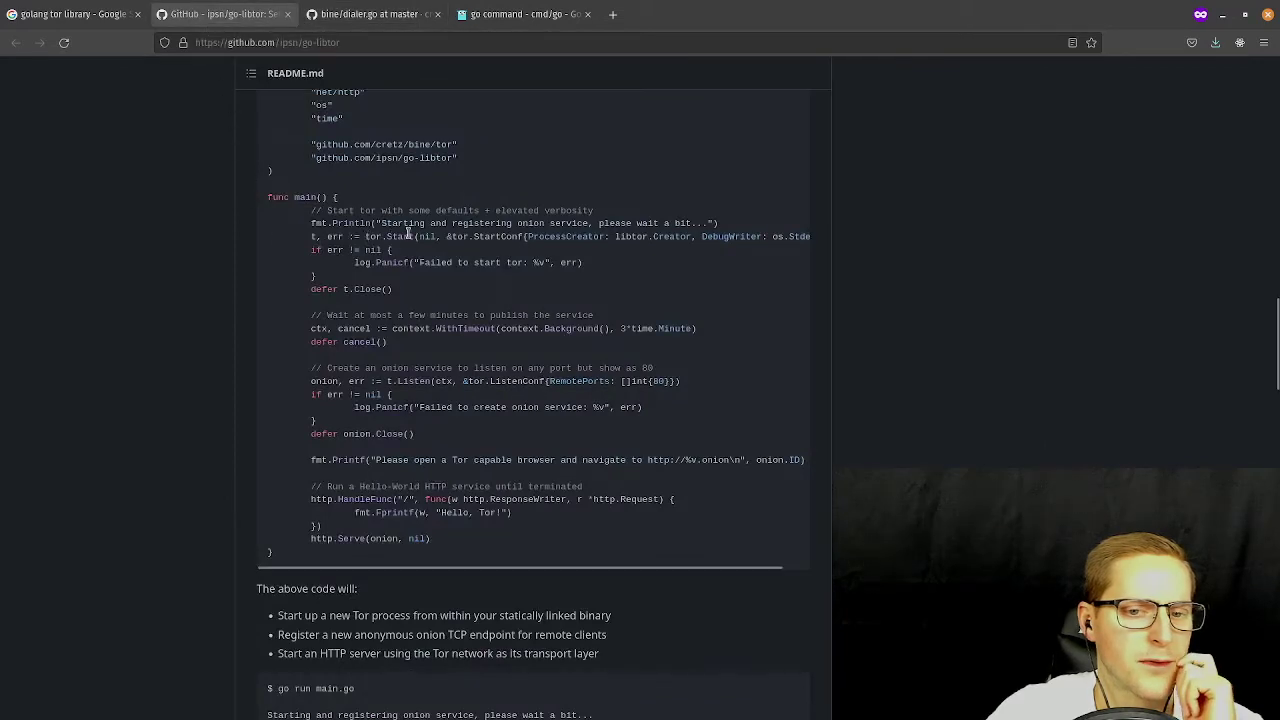
{"action": "left_click_drag", "start_coordinate": [310, 236], "coordinate": [325, 234]}
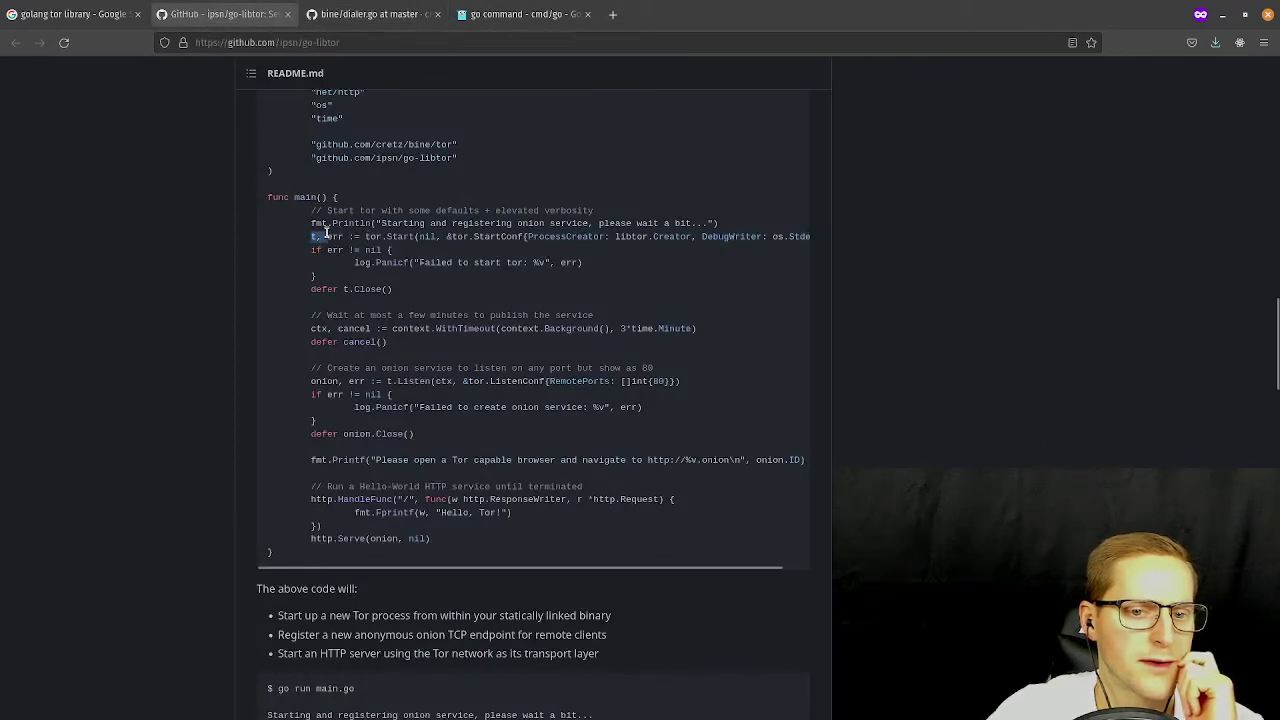
{"action": "left_click", "coordinate": [401, 288]}
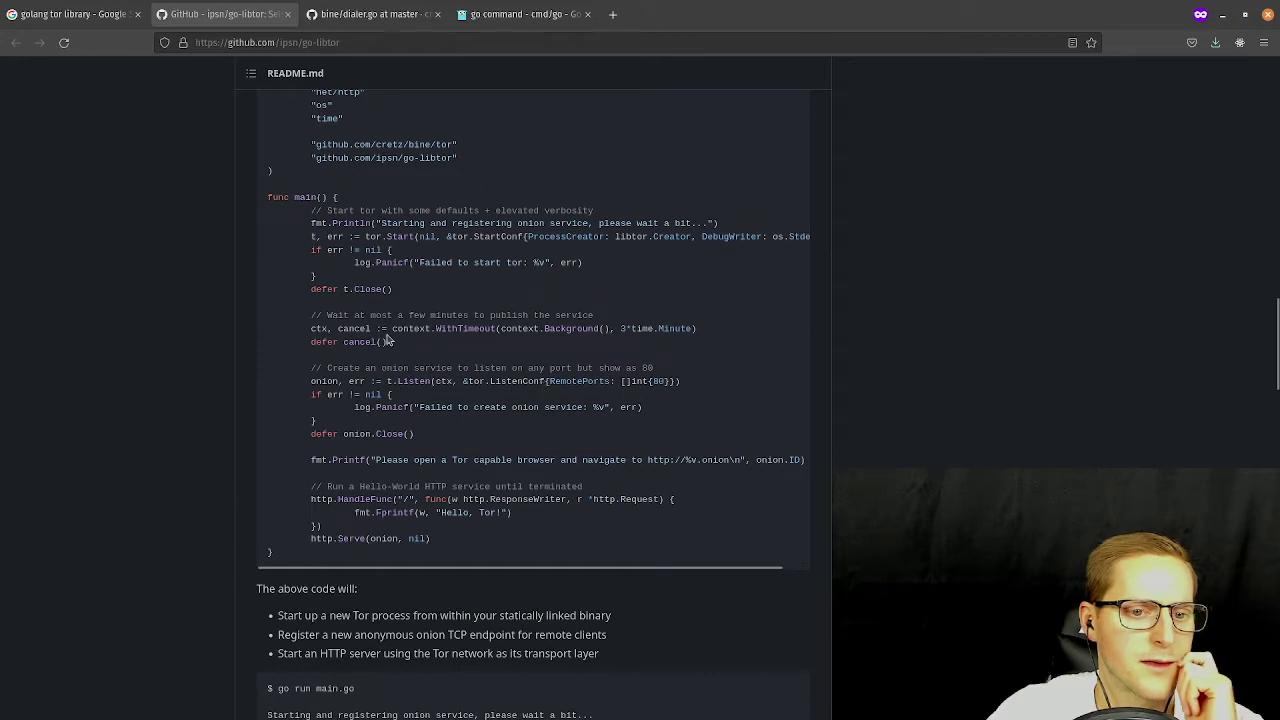
Read the go-libtor README from the onion service example through the mobile devices section to the license.
{"action": "left_click_drag", "start_coordinate": [310, 236], "coordinate": [328, 236]}
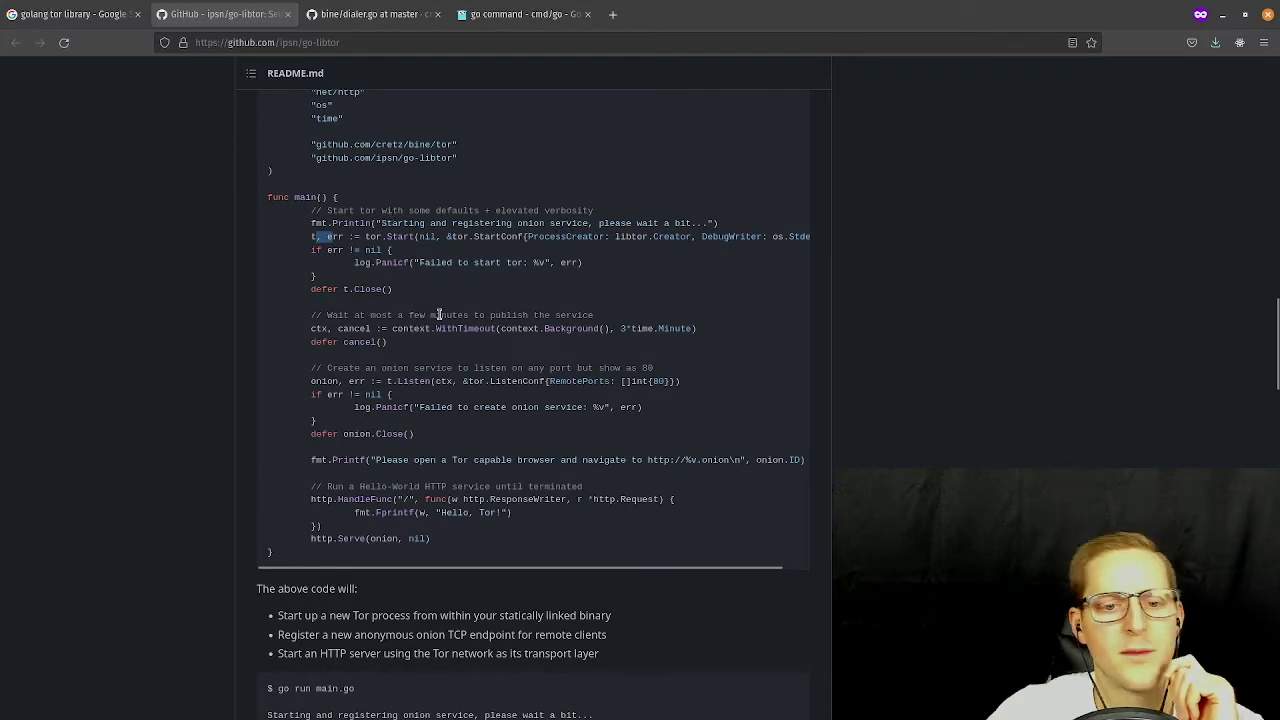
{"action": "scroll", "coordinate": [590, 318], "scroll_direction": "down", "scroll_amount": 5}
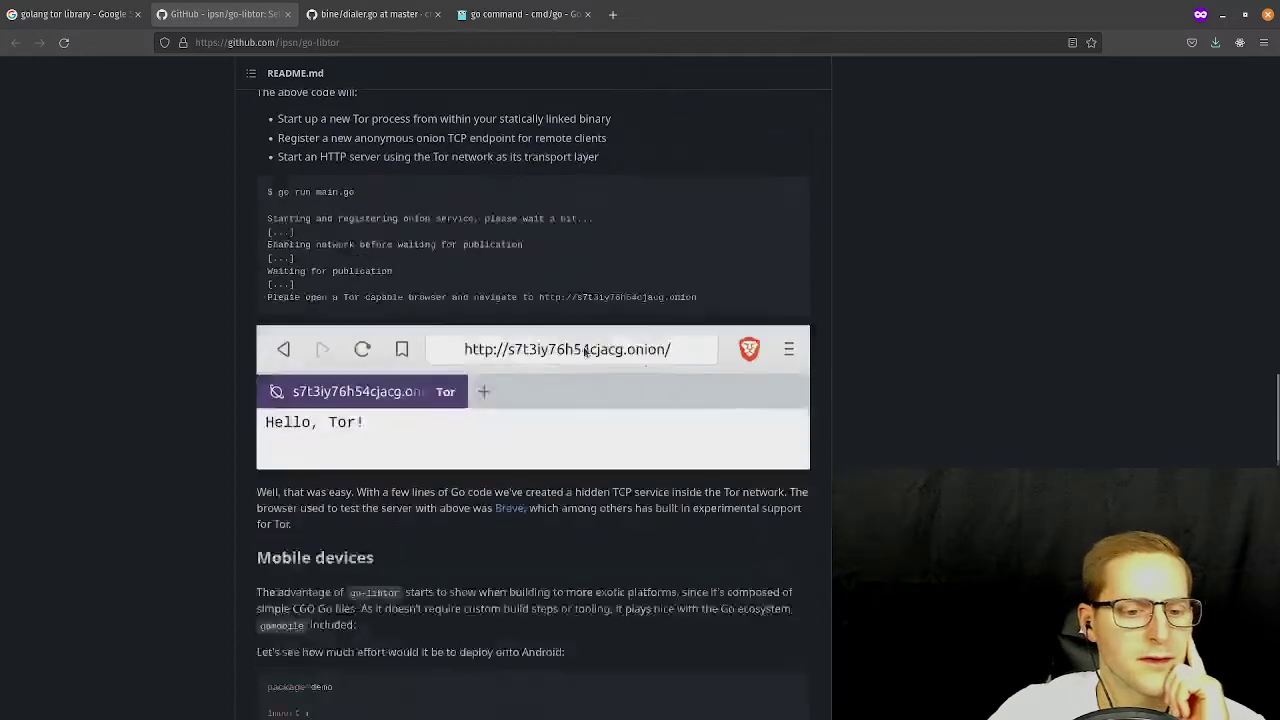
{"action": "scroll", "coordinate": [586, 351], "scroll_direction": "down", "scroll_amount": 4}
{"action": "scroll", "coordinate": [576, 332], "scroll_direction": "up", "scroll_amount": 2}
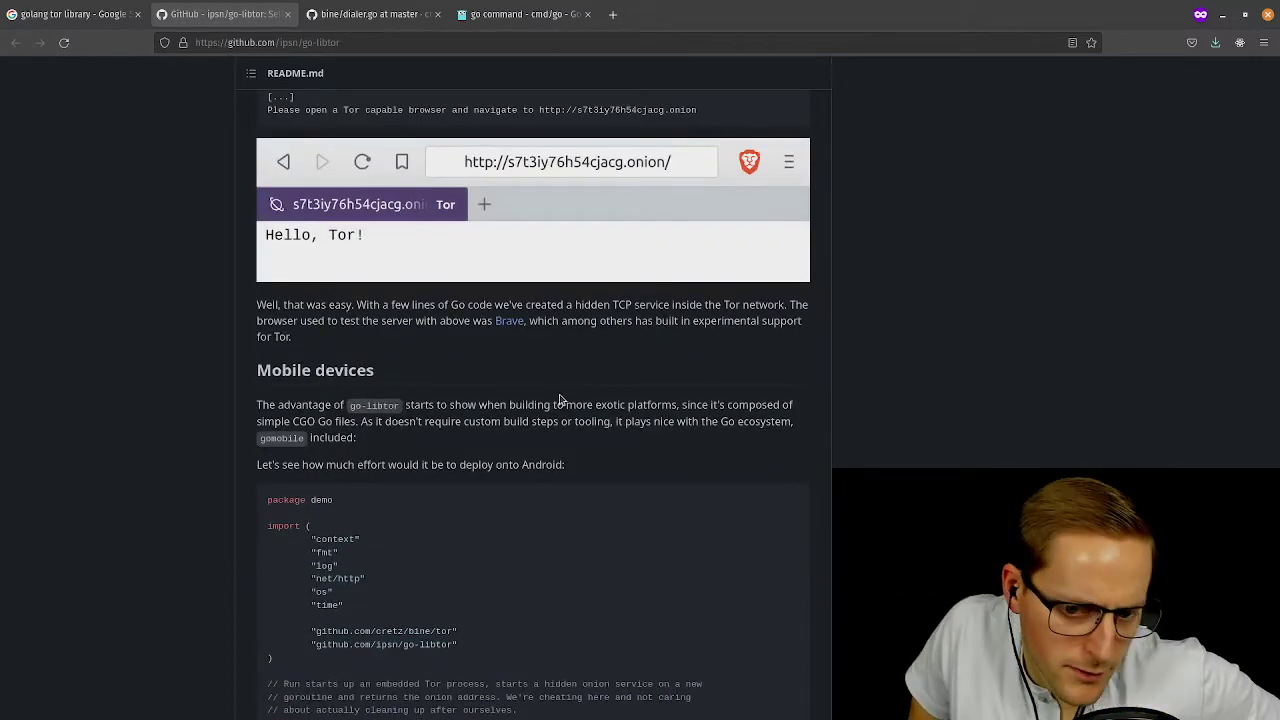
{"action": "scroll", "coordinate": [400, 544], "scroll_direction": "up", "scroll_amount": 1}
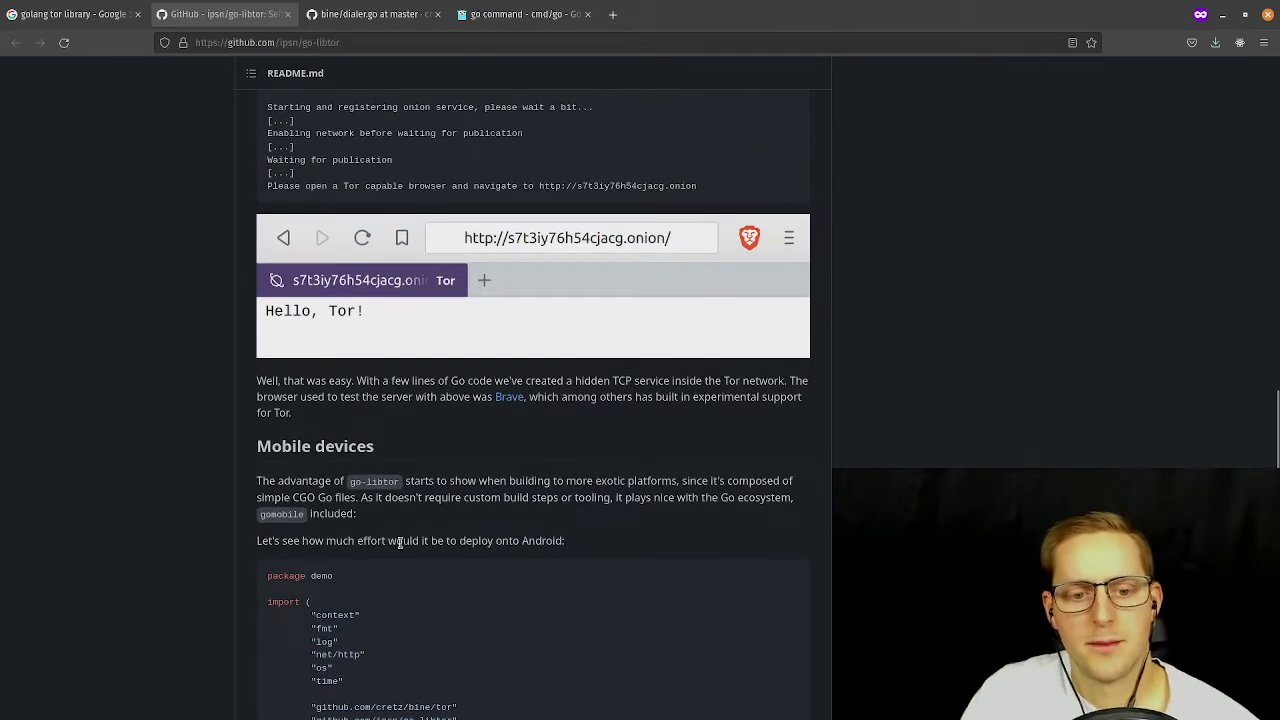
{"action": "scroll", "coordinate": [420, 550], "scroll_direction": "down", "scroll_amount": 4}
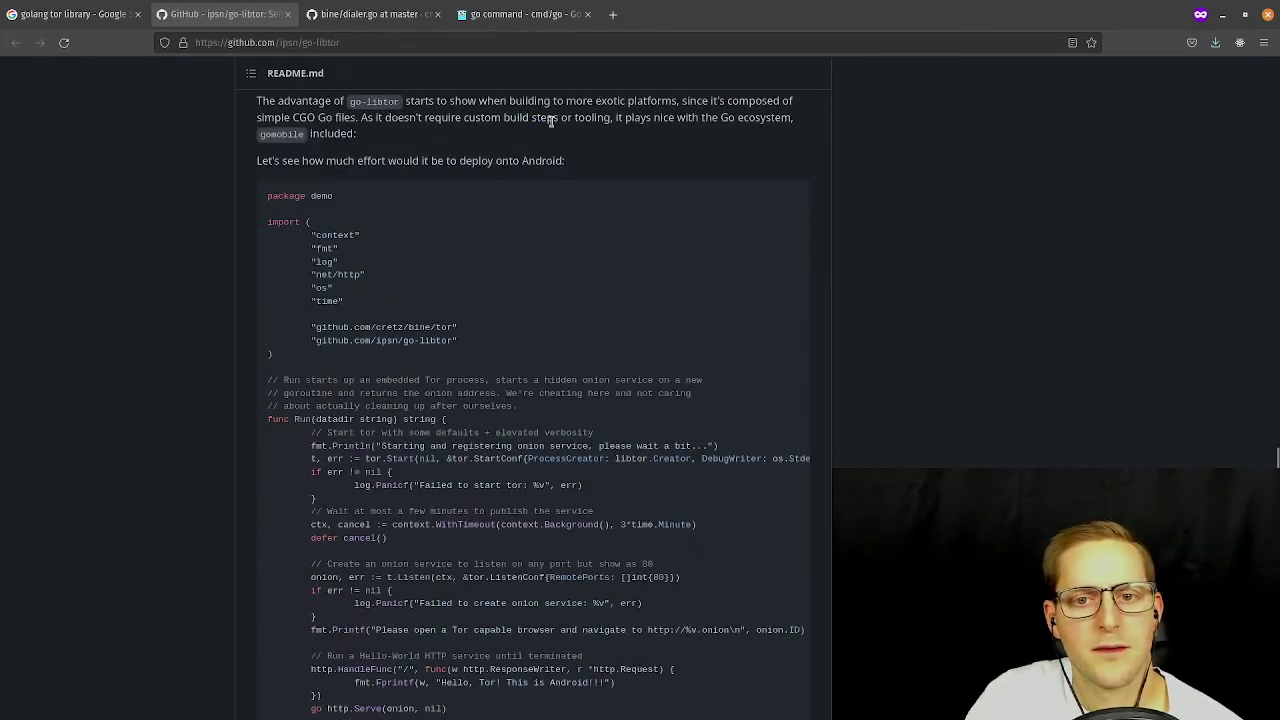
{"action": "scroll", "coordinate": [425, 210], "scroll_direction": "down", "scroll_amount": 3}
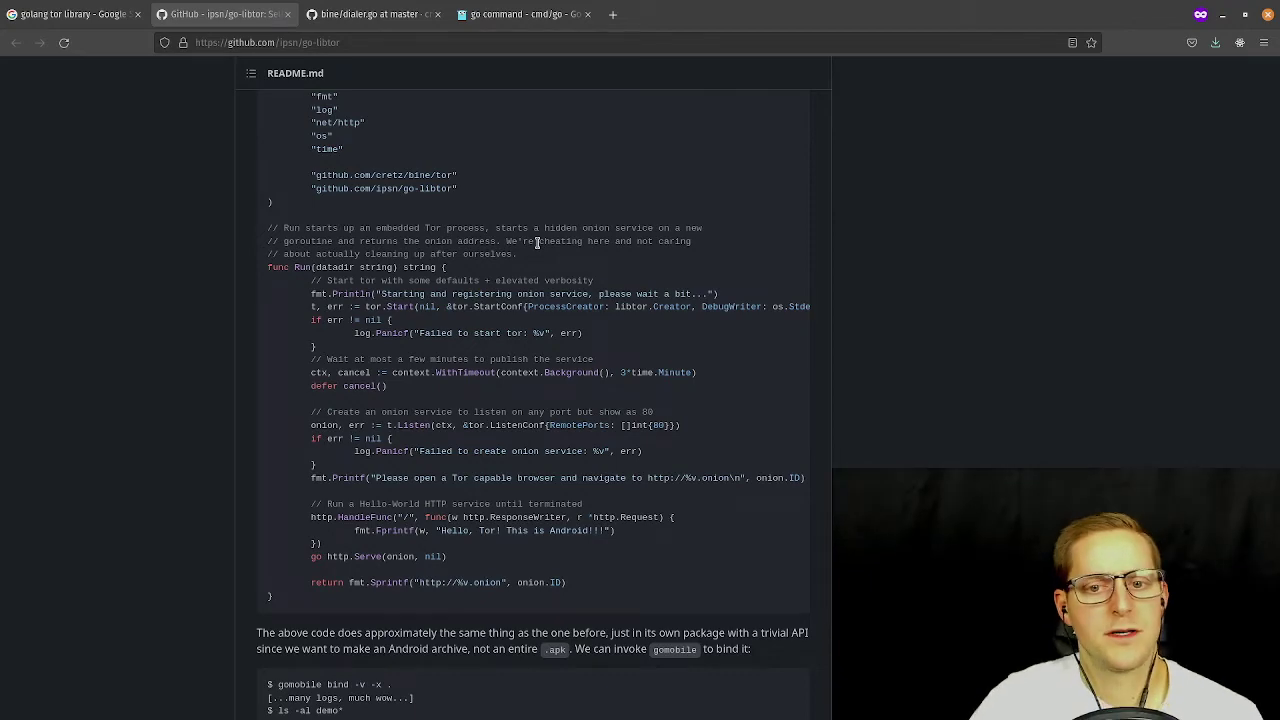
{"action": "scroll", "coordinate": [440, 266], "scroll_direction": "down", "scroll_amount": 2}
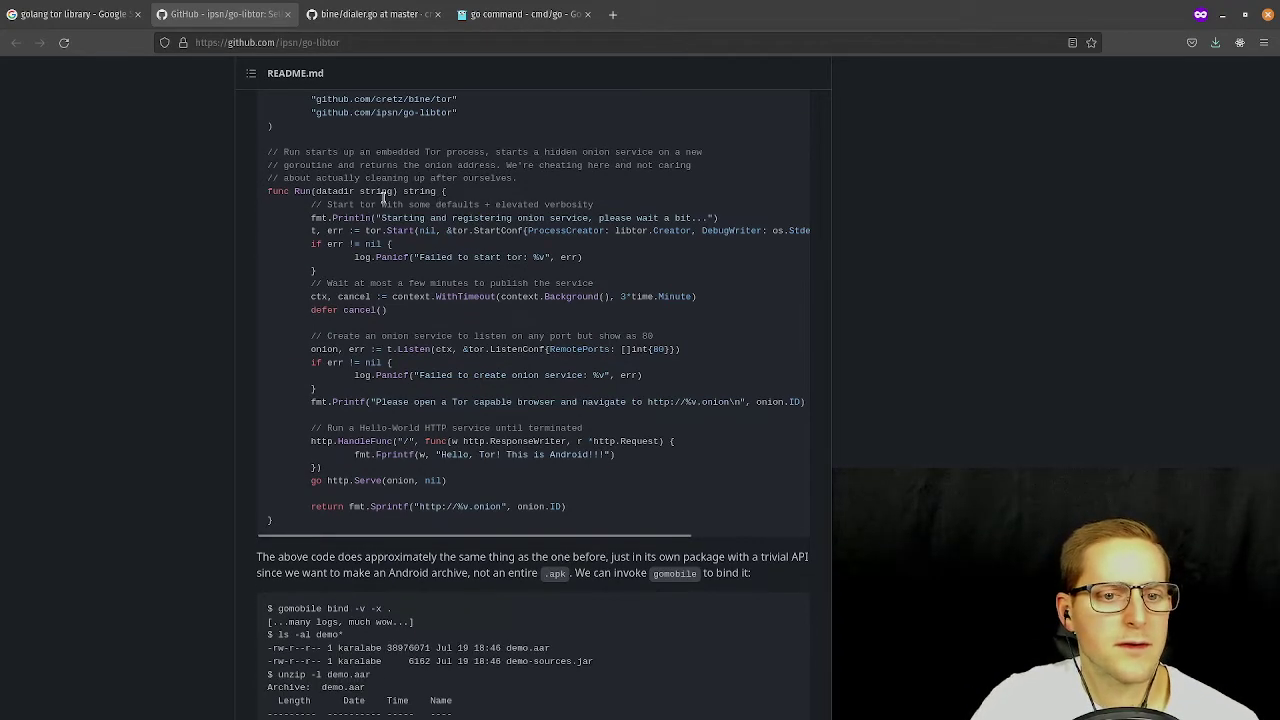
{"action": "scroll", "coordinate": [420, 340], "scroll_direction": "down", "scroll_amount": 4}
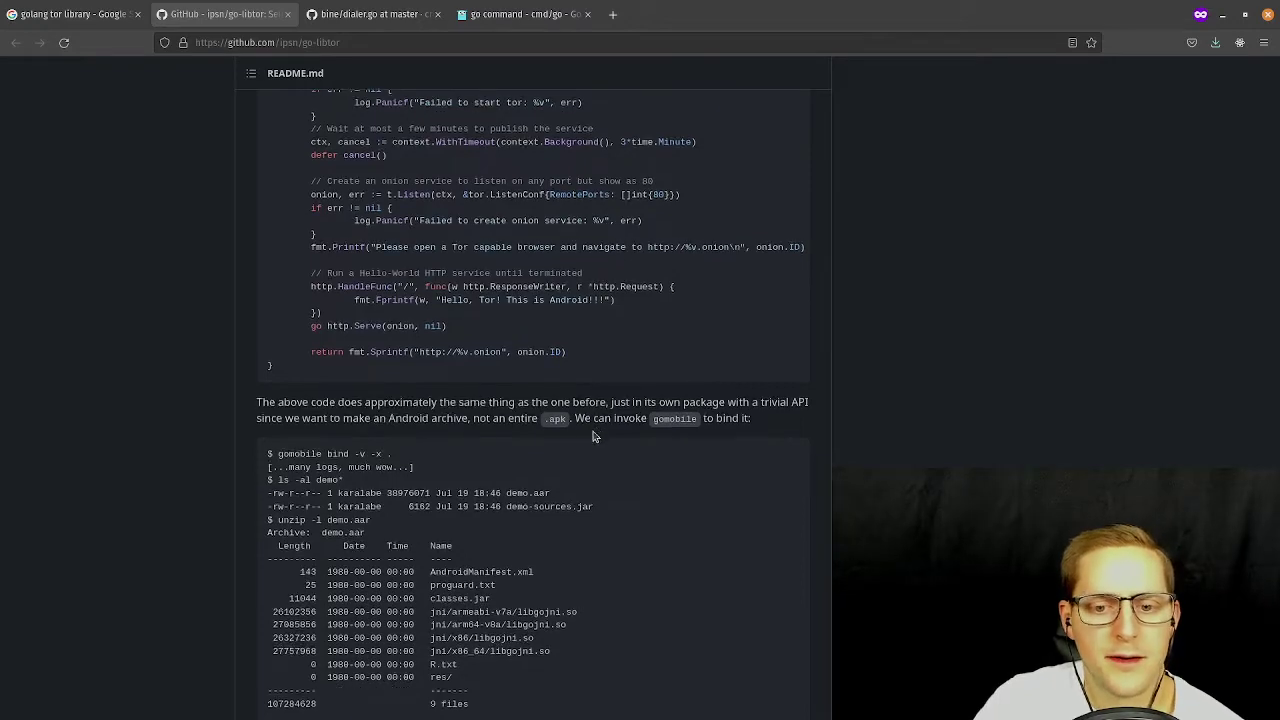
{"action": "scroll", "coordinate": [590, 432], "scroll_direction": "down", "scroll_amount": 14}
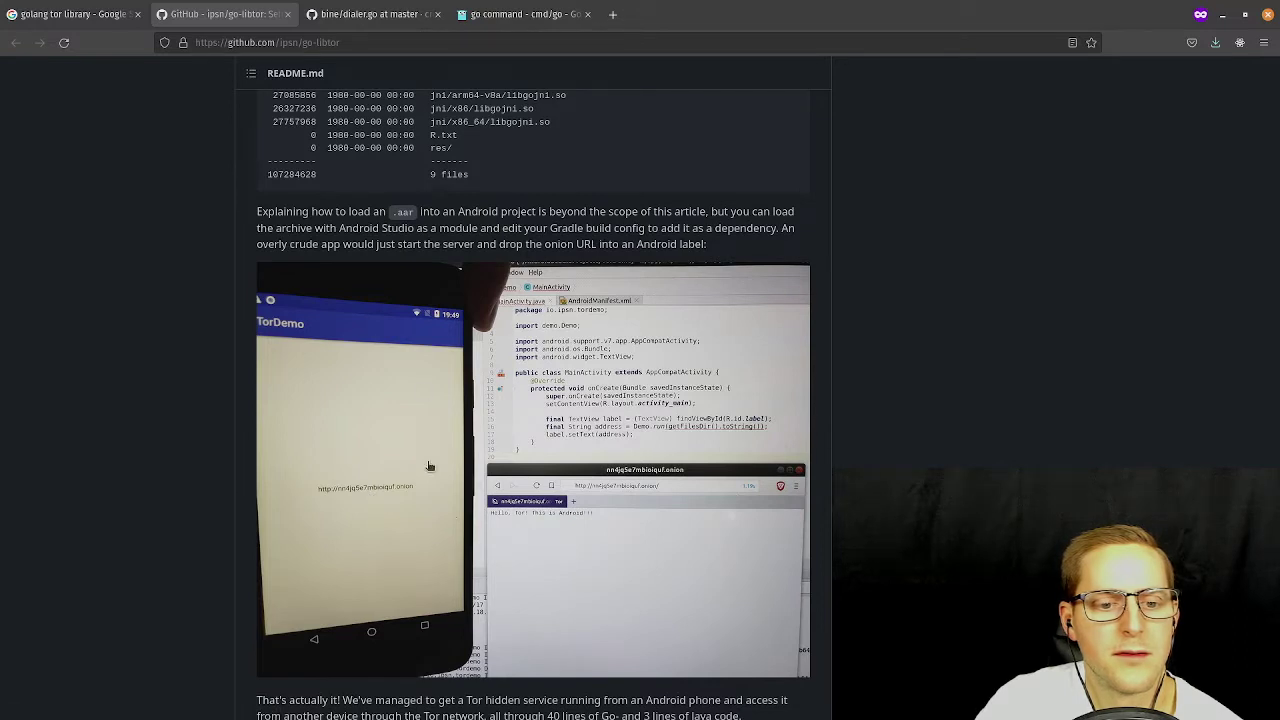
{"action": "scroll", "coordinate": [430, 466], "scroll_direction": "down", "scroll_amount": 6}
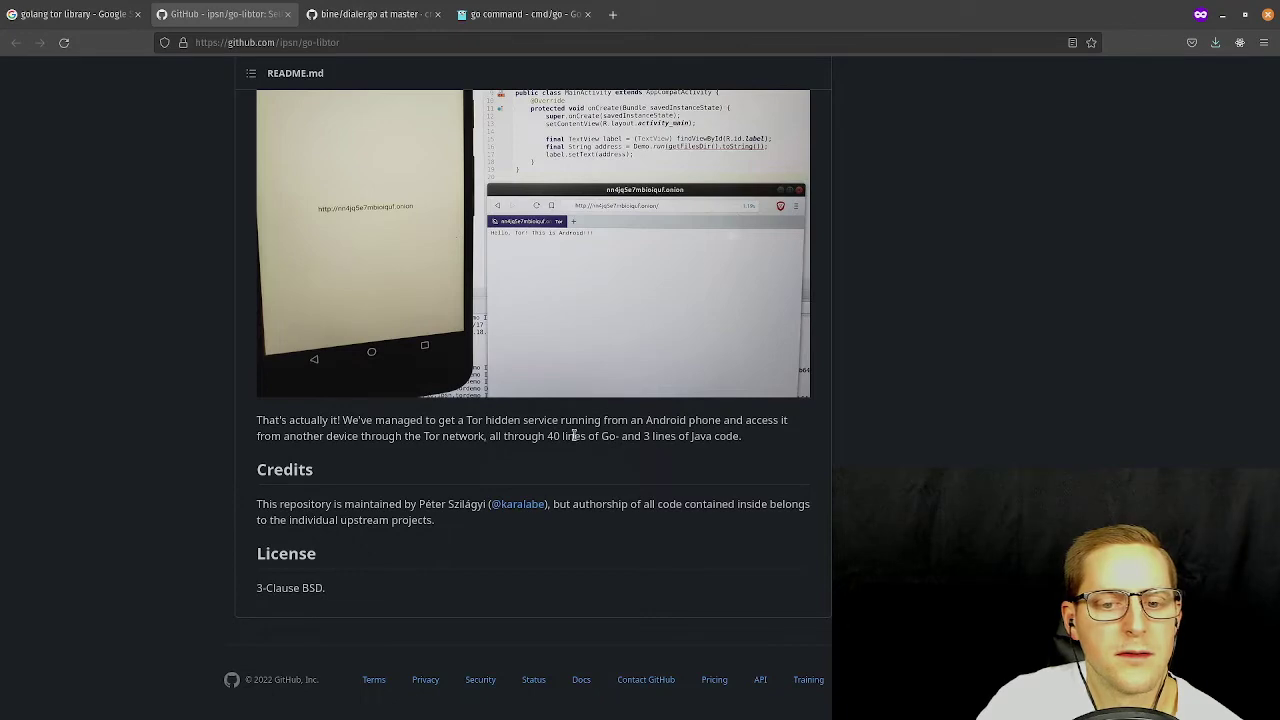
{"action": "scroll", "coordinate": [450, 400], "scroll_direction": "up", "scroll_amount": 15}
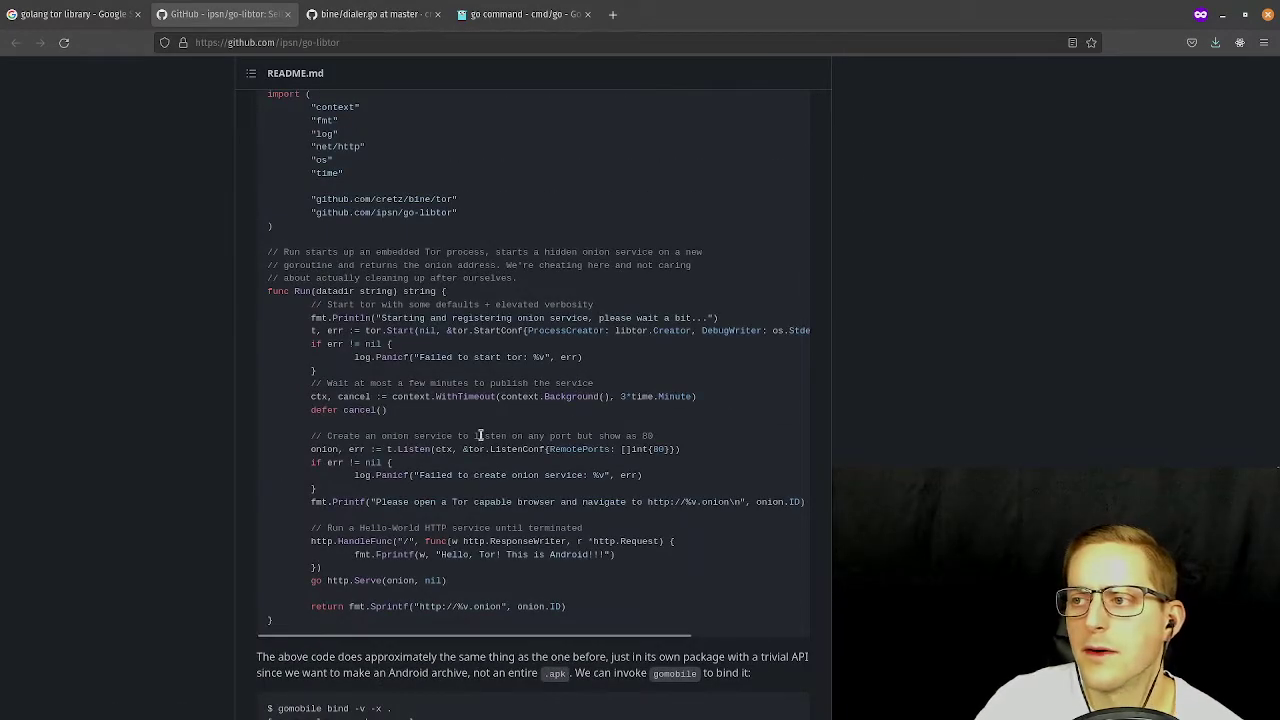
Examine the t.Listen call with its ListenConf remote ports in the README's Android example.
{"action": "left_click_drag", "start_coordinate": [397, 450], "coordinate": [461, 468]}
{"action": "left_click", "coordinate": [402, 467]}
{"action": "left_click", "coordinate": [433, 470]}
{"action": "left_click", "coordinate": [444, 474]}
{"action": "left_click", "coordinate": [423, 470]}
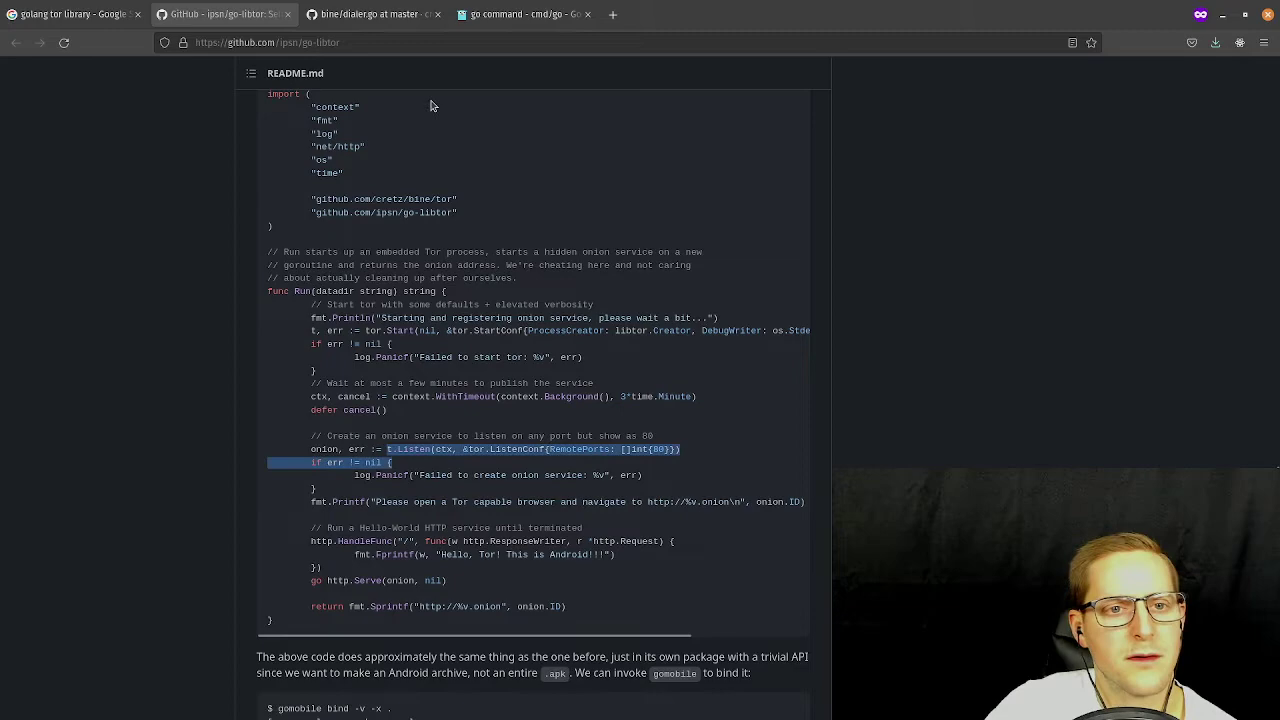
{"action": "left_click", "coordinate": [462, 16]}
{"action": "left_click", "coordinate": [205, 12]}
{"action": "scroll", "coordinate": [403, 356], "scroll_direction": "up", "scroll_amount": 5}
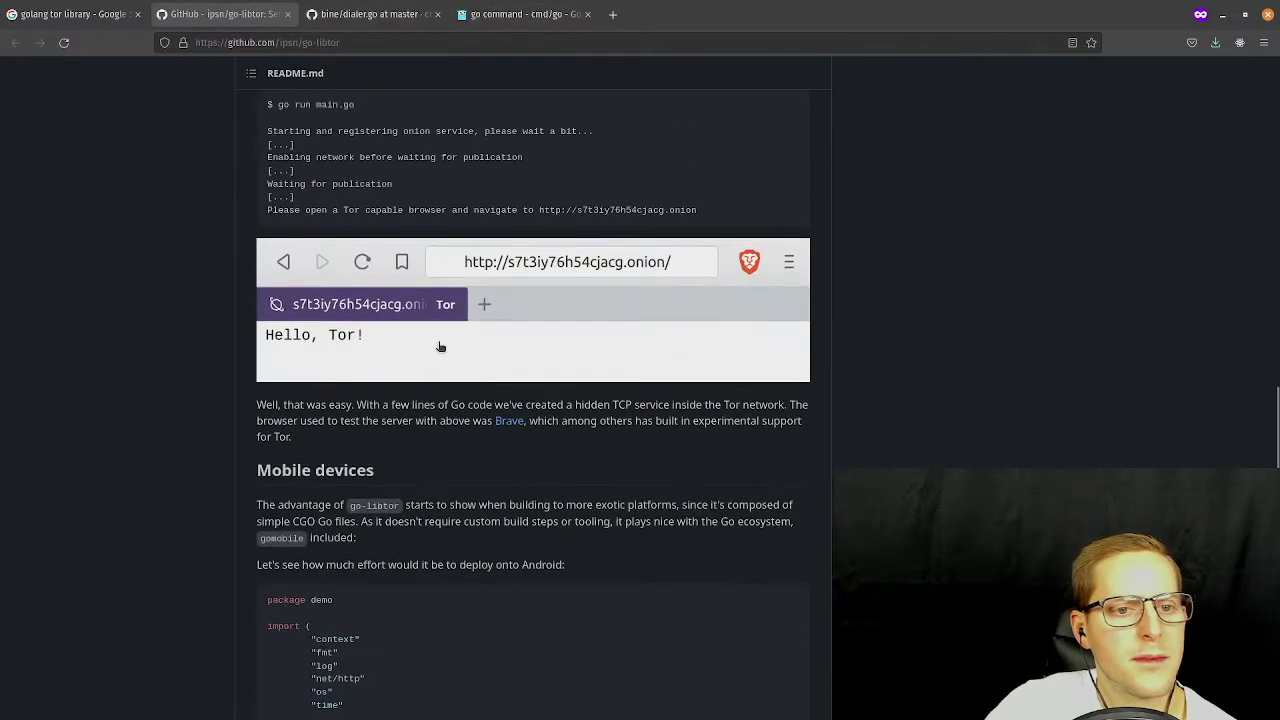
Examine the DialConf fields, including SkipEnableNetwork and Forward, and the Dialer function in bine's dialer.go.
{"action": "key", "text": "ctrl+Tab"}
{"action": "scroll", "coordinate": [420, 380], "scroll_direction": "down", "scroll_amount": 3}
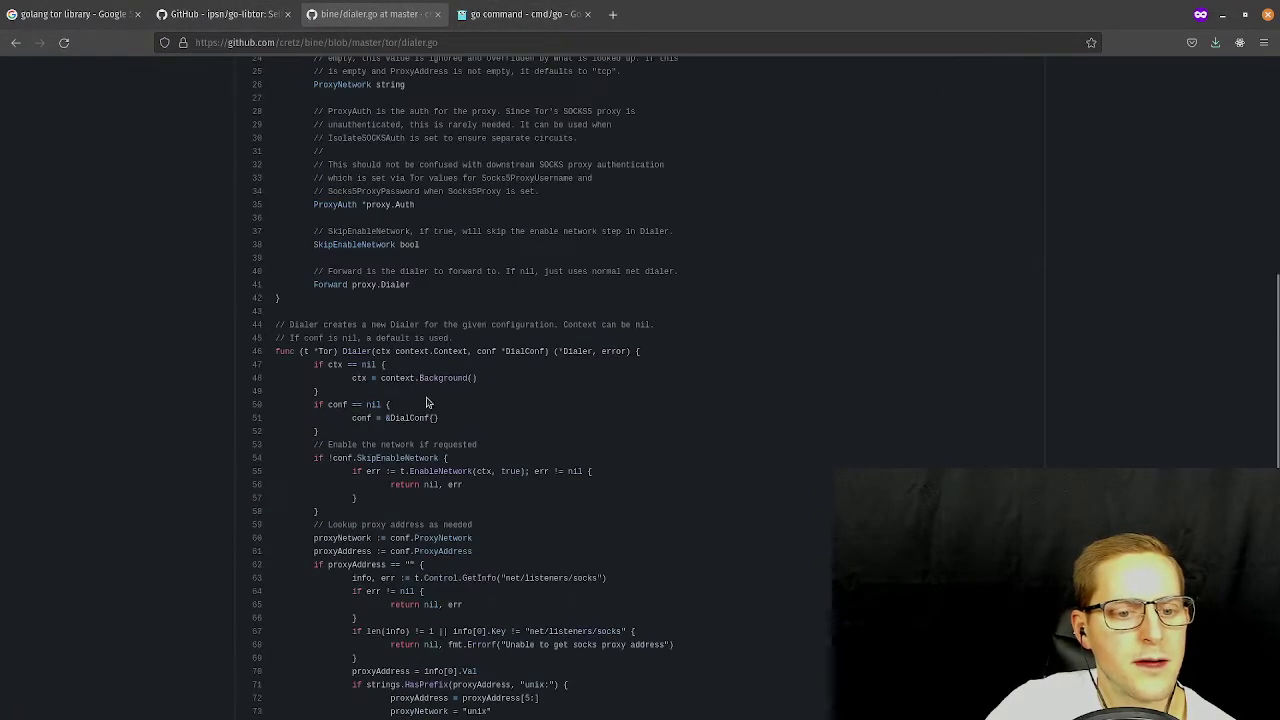
{"action": "scroll", "coordinate": [430, 404], "scroll_direction": "down", "scroll_amount": 3}
{"action": "scroll", "coordinate": [287, 281], "scroll_direction": "up", "scroll_amount": 3}
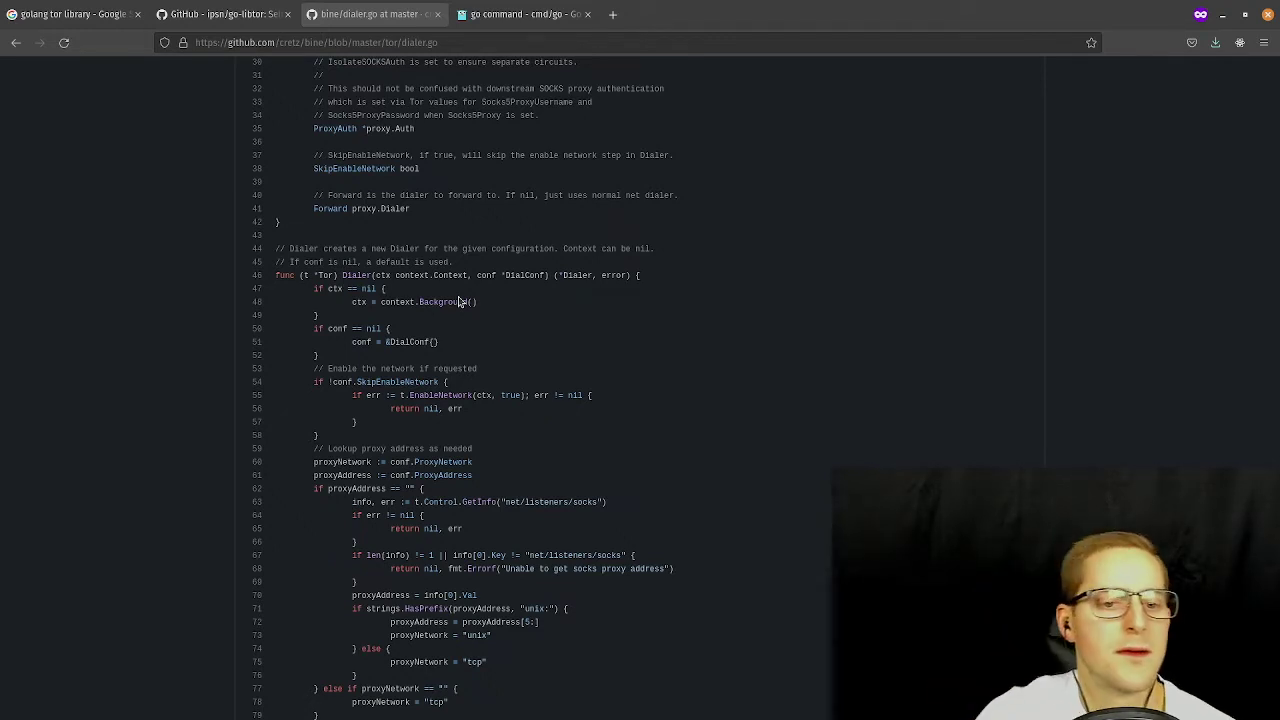
{"action": "scroll", "coordinate": [463, 320], "scroll_direction": "down", "scroll_amount": 2}
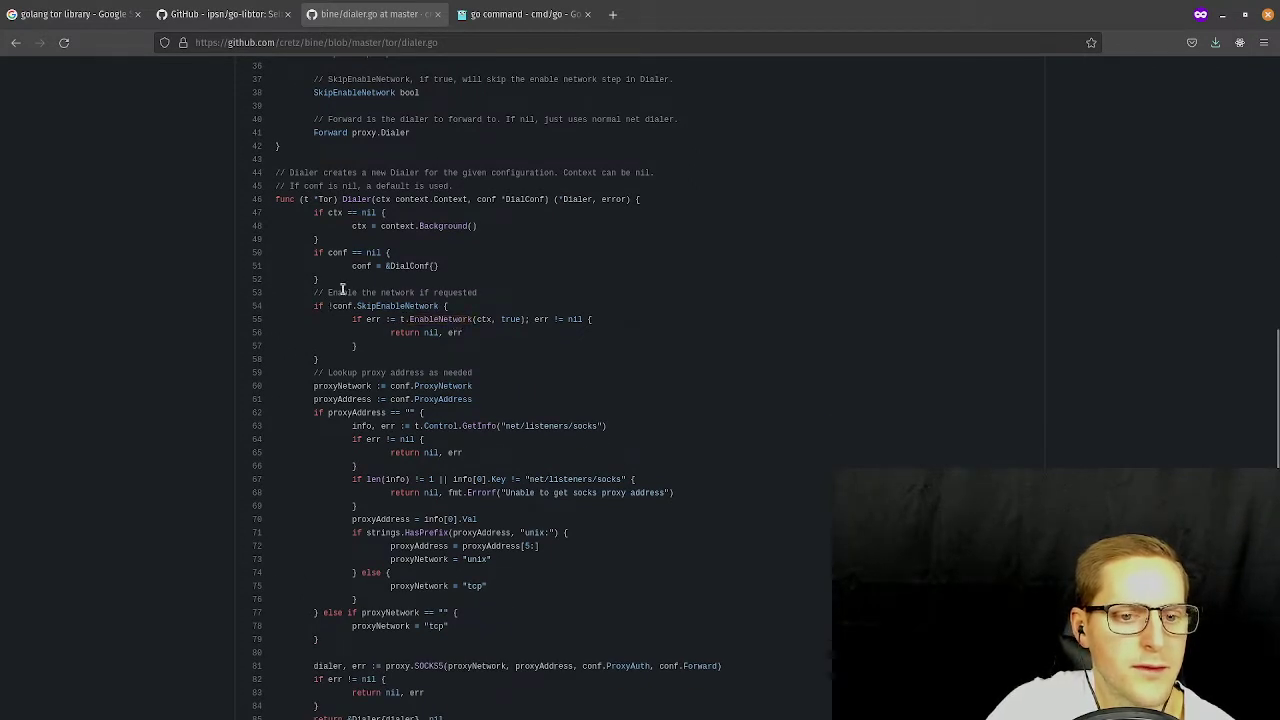
{"action": "scroll", "coordinate": [513, 336], "scroll_direction": "up", "scroll_amount": 4}
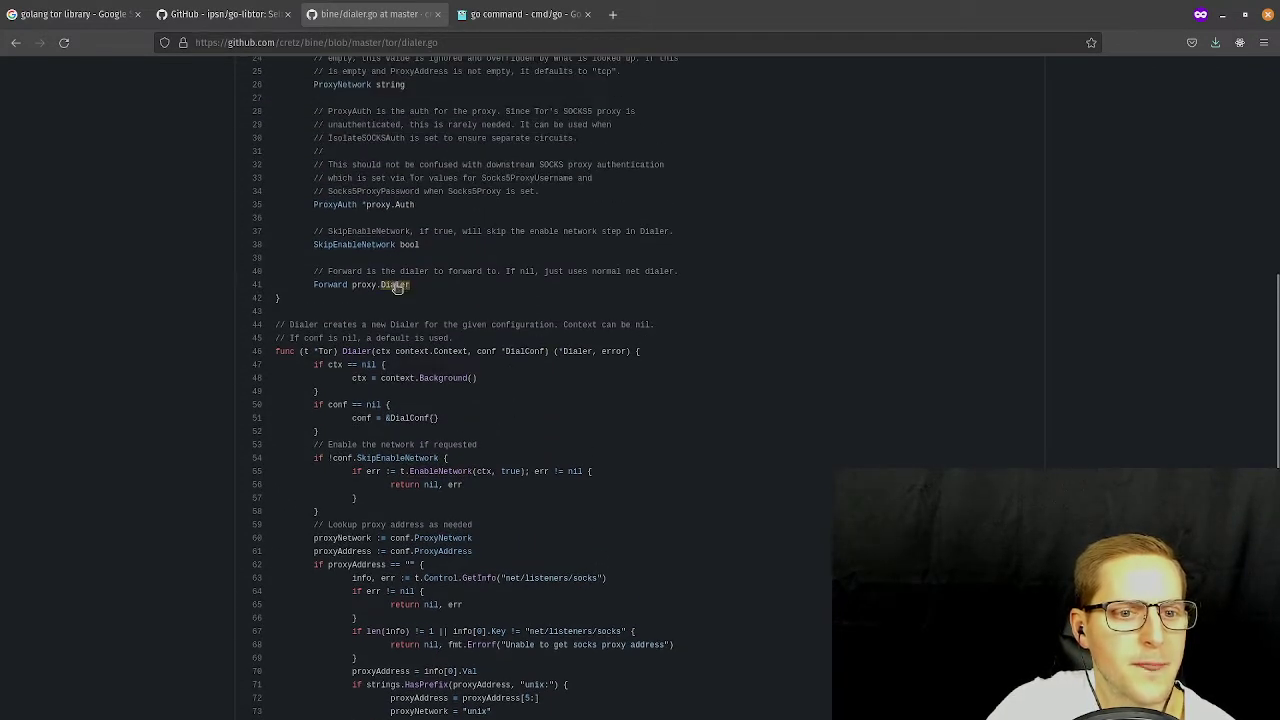
{"action": "scroll", "coordinate": [375, 270], "scroll_direction": "up", "scroll_amount": 2}
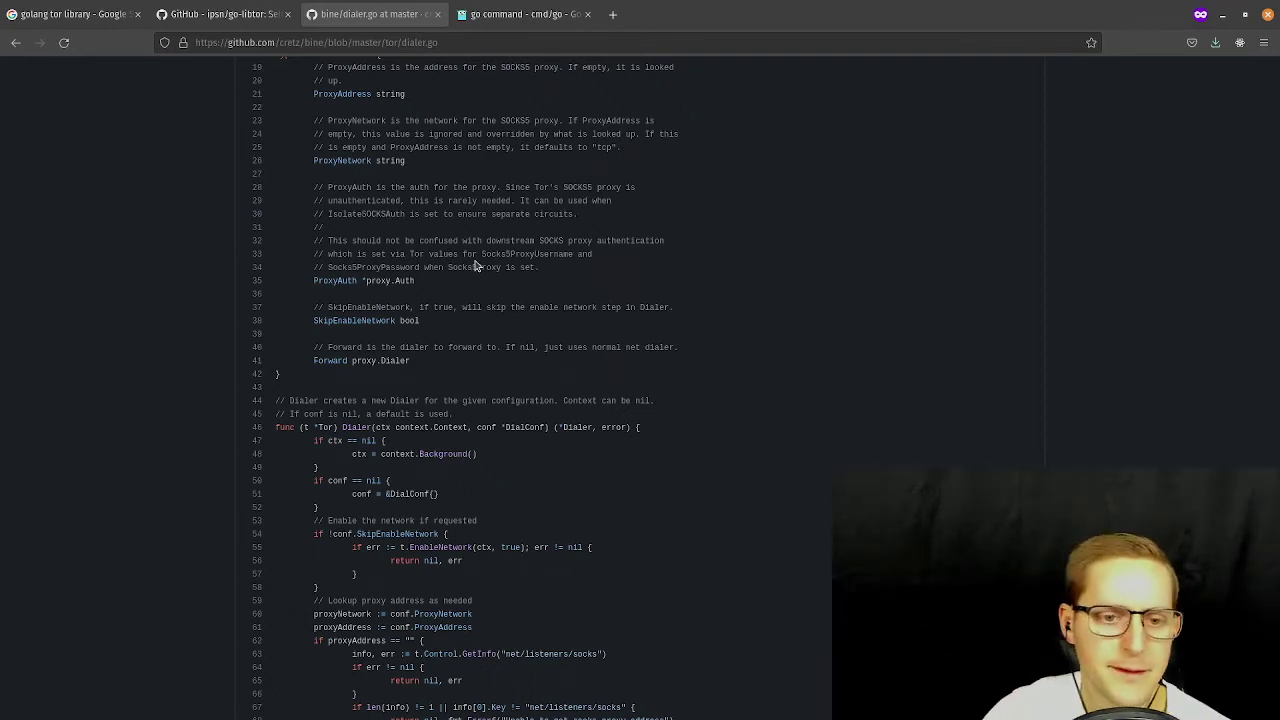
{"action": "scroll", "coordinate": [497, 329], "scroll_direction": "down", "scroll_amount": 1}
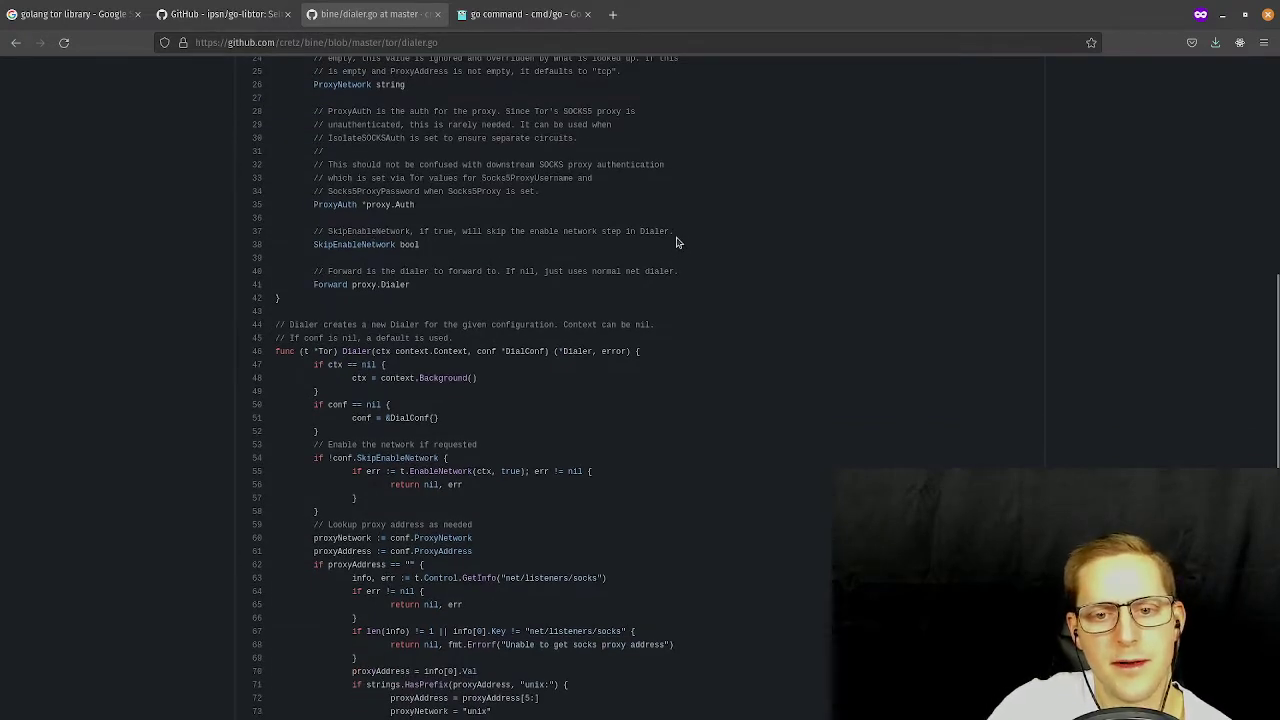
{"action": "left_click_drag", "start_coordinate": [676, 233], "coordinate": [622, 232]}
{"action": "left_click", "coordinate": [607, 247]}
{"action": "left_click", "coordinate": [600, 260]}
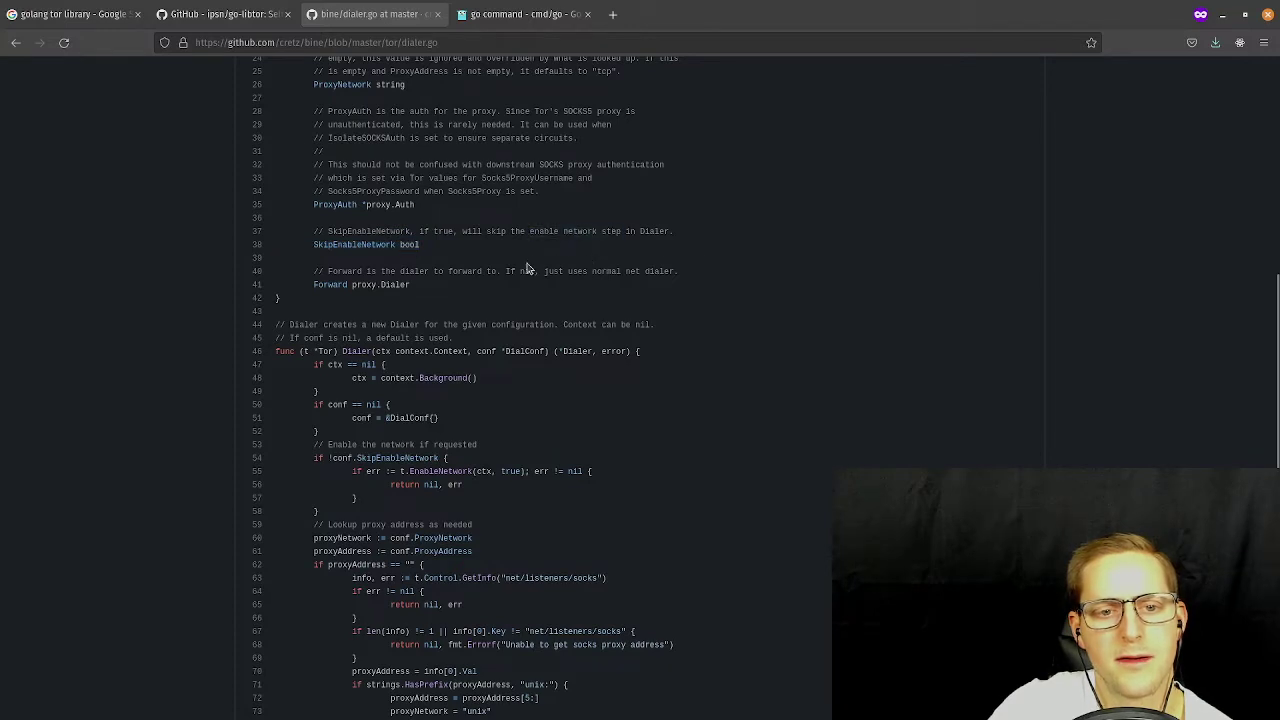
{"action": "scroll", "coordinate": [580, 300], "scroll_direction": "down", "scroll_amount": 4}
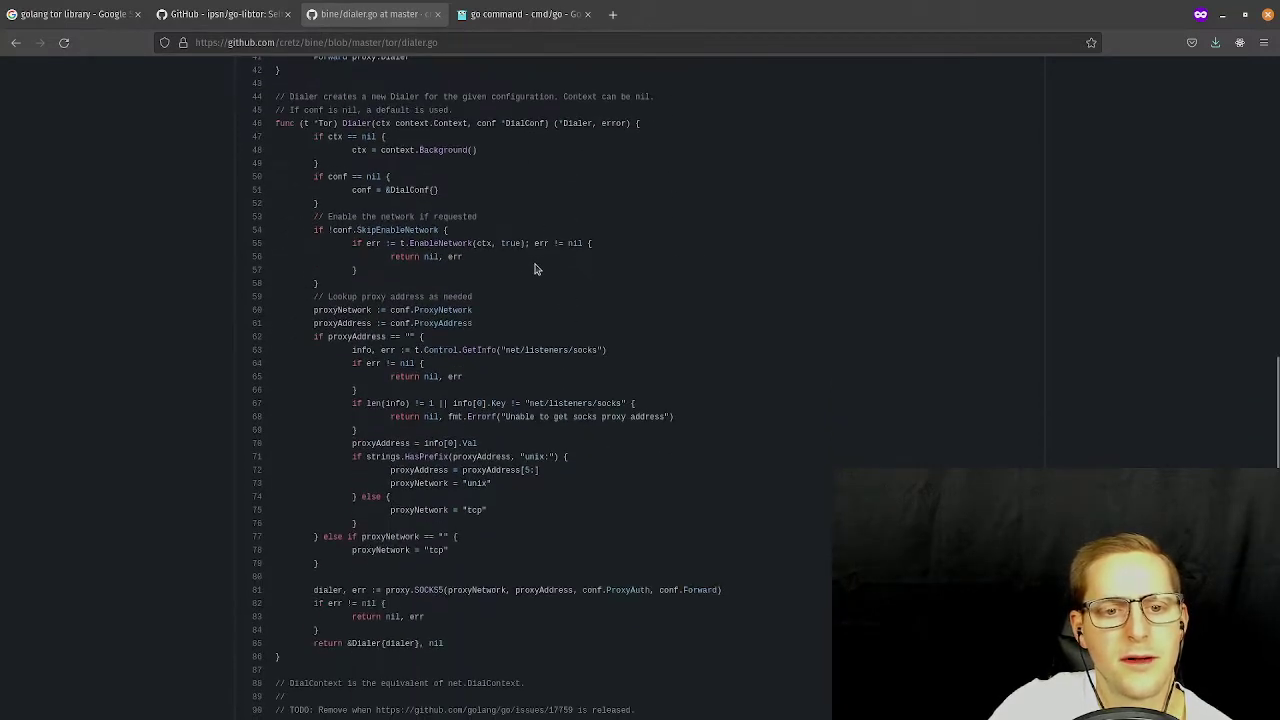
Look up the definition of EnableNetwork from dialer.go in a separate tab and read the function in tor.go.
{"action": "double_click", "coordinate": [435, 245]}
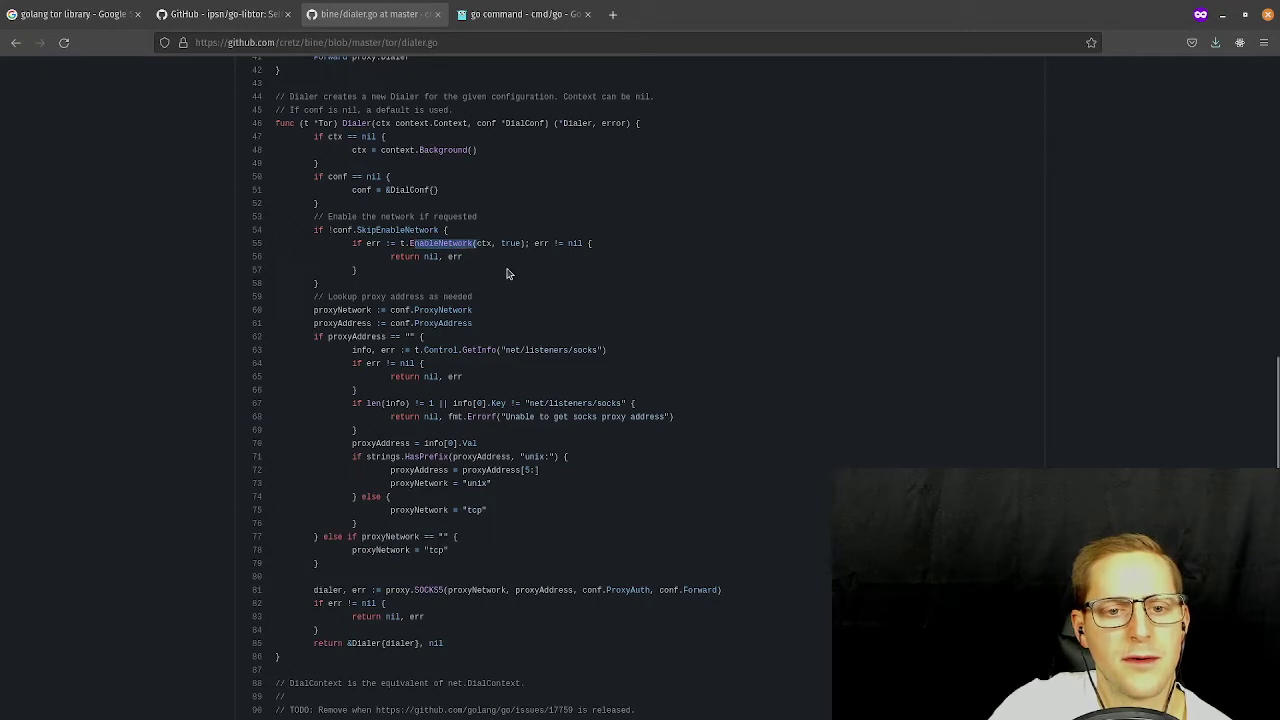
{"action": "double_click", "coordinate": [441, 247]}
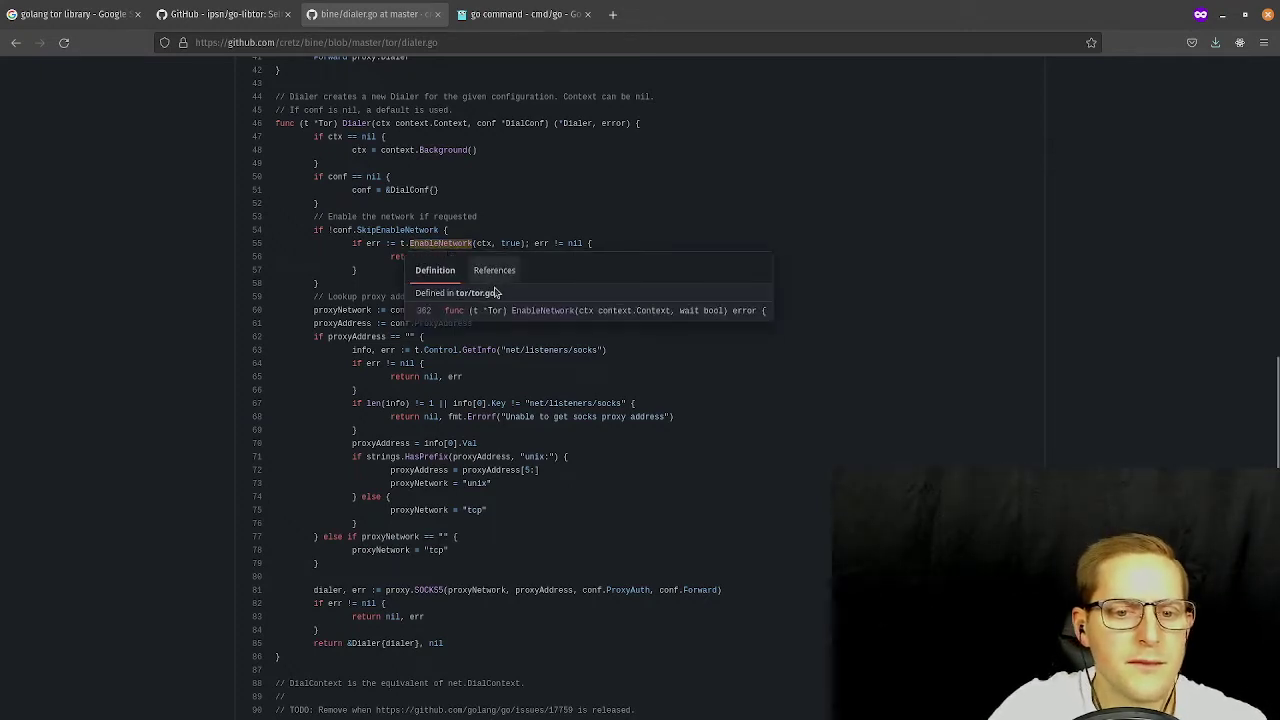
{"action": "middle_click", "coordinate": [535, 316]}
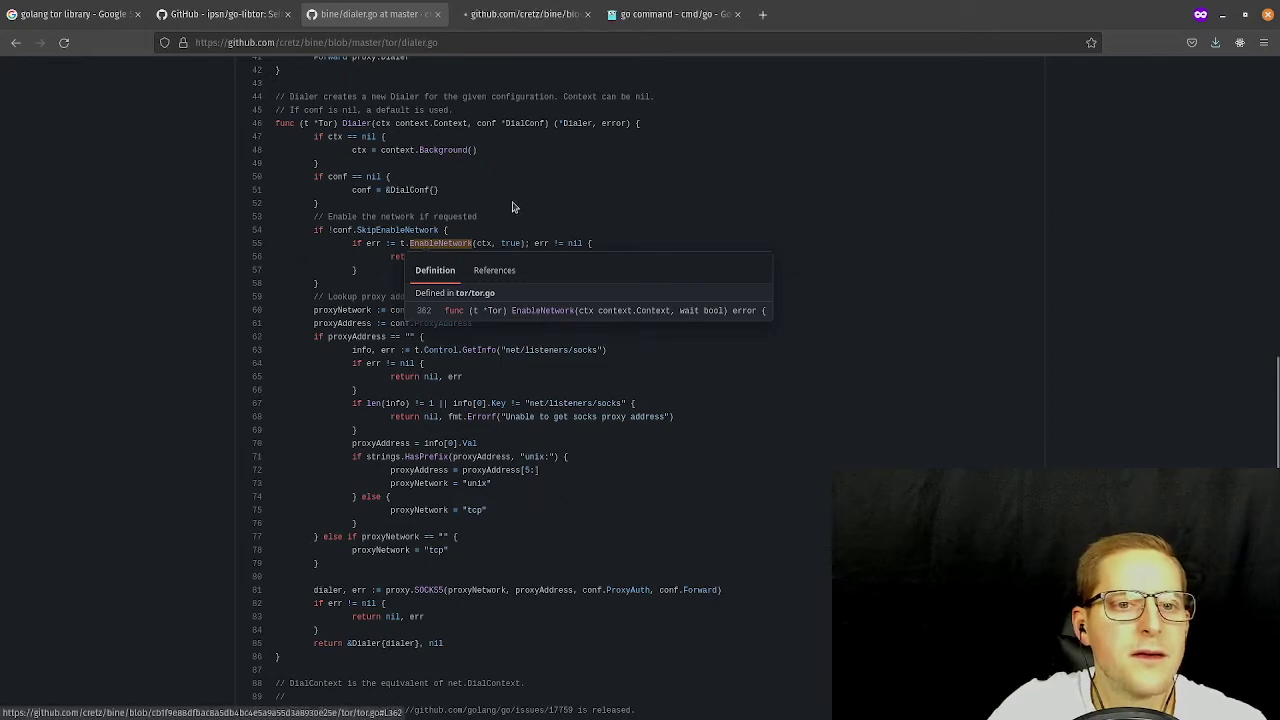
{"action": "key", "text": "ctrl+Tab"}
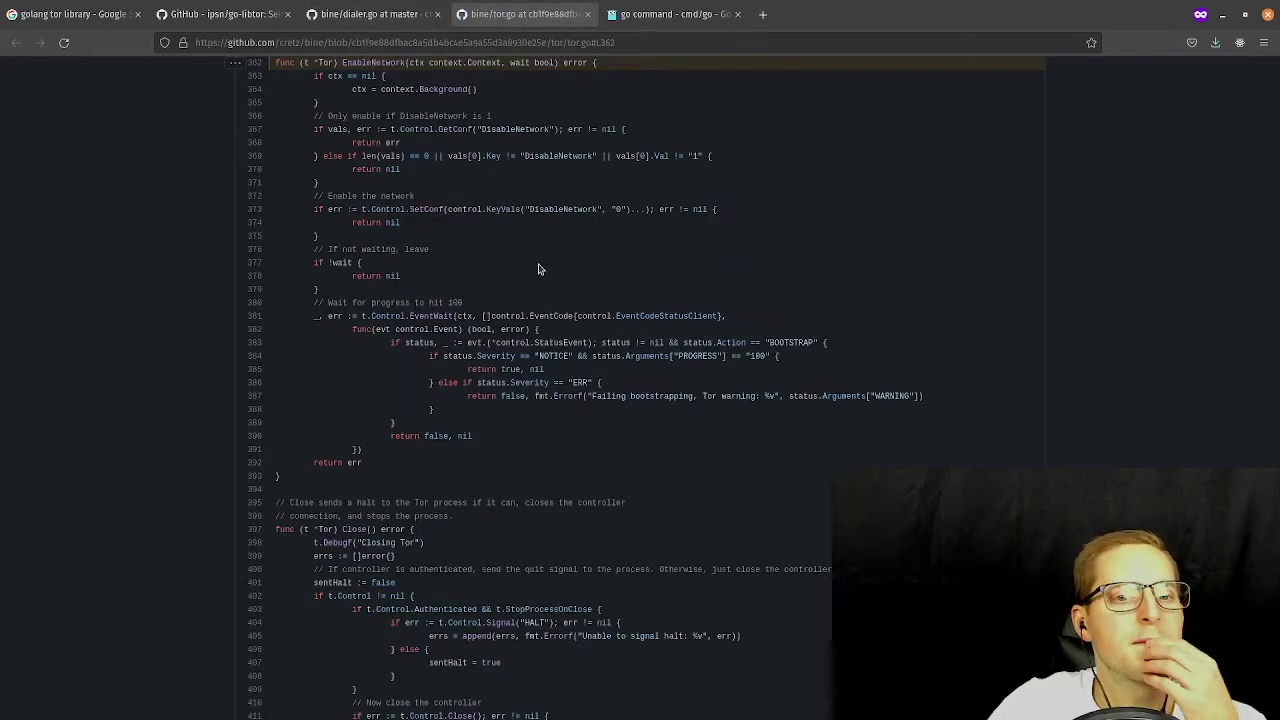
{"action": "scroll", "coordinate": [437, 271], "scroll_direction": "up", "scroll_amount": 2}
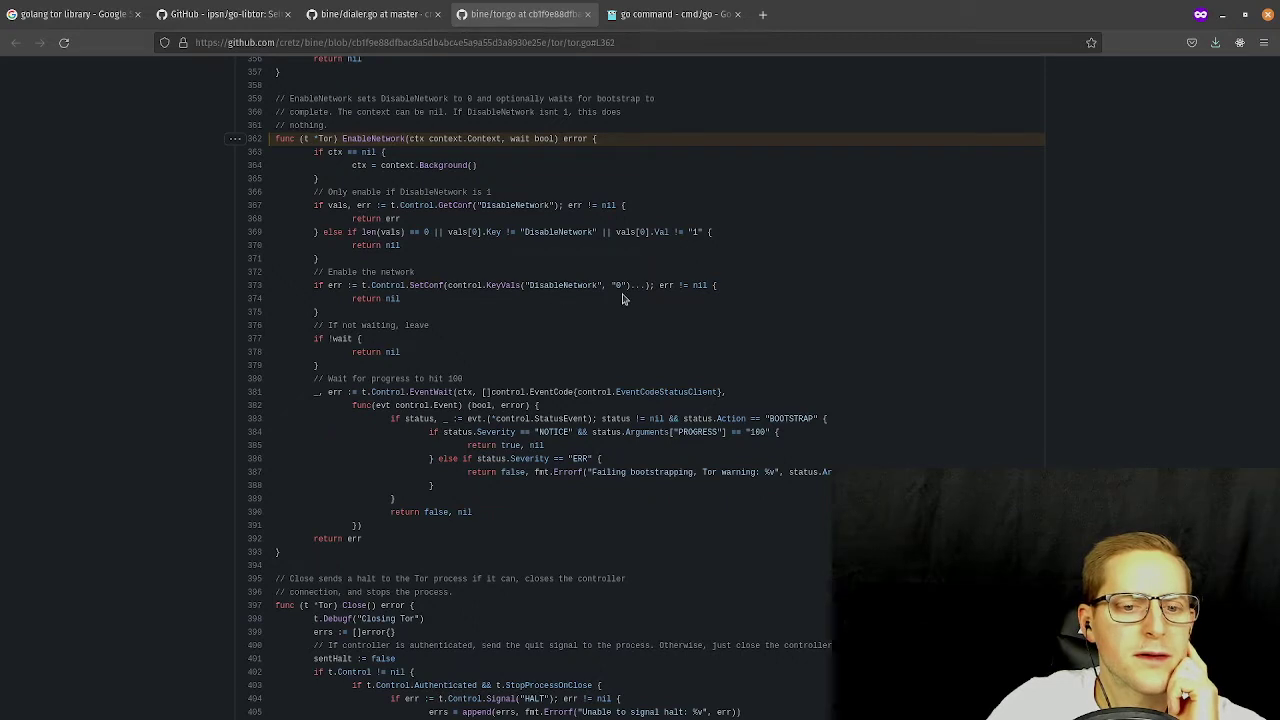
{"action": "scroll", "coordinate": [443, 323], "scroll_direction": "down", "scroll_amount": 2}
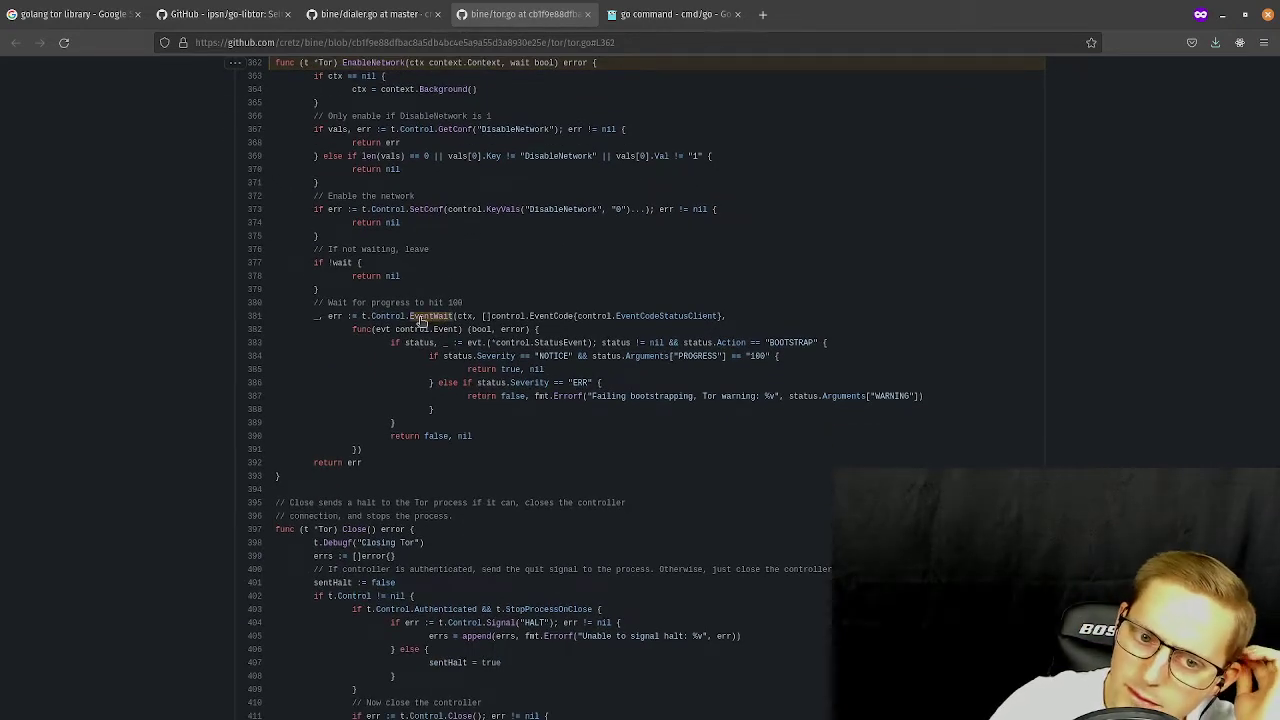
{"action": "left_click", "coordinate": [366, 25]}
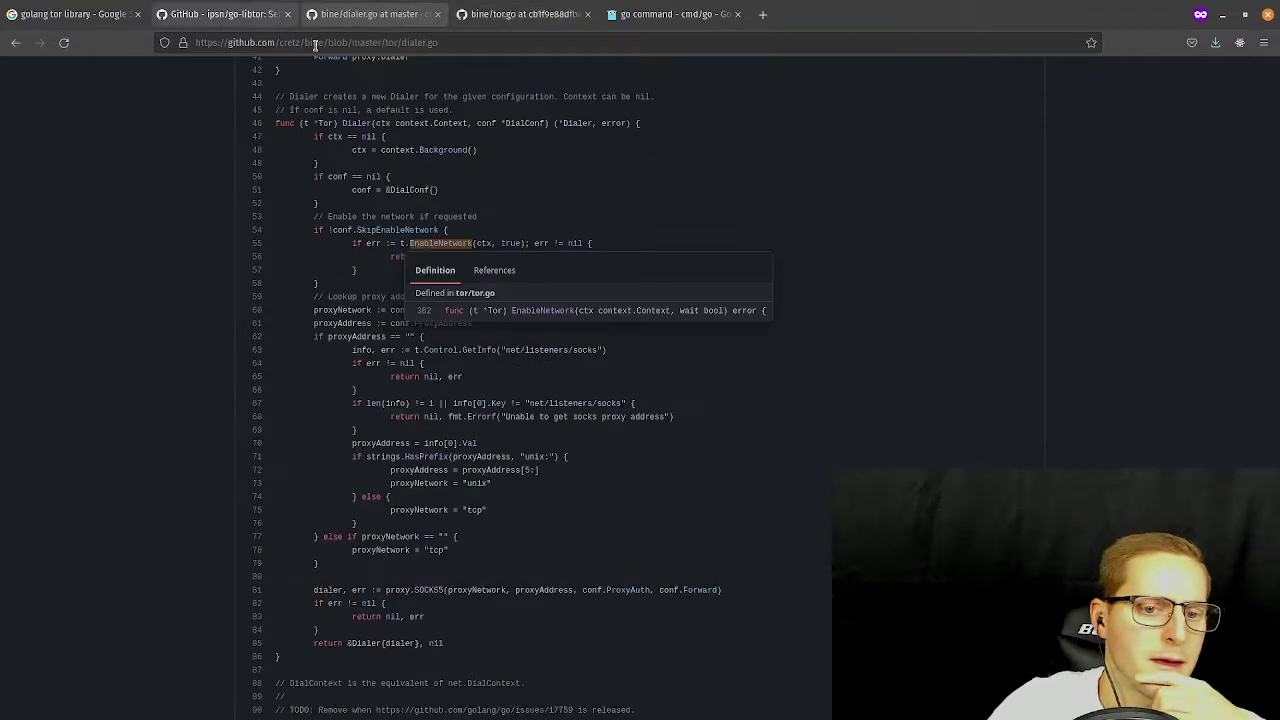
{"action": "left_click", "coordinate": [253, 25]}
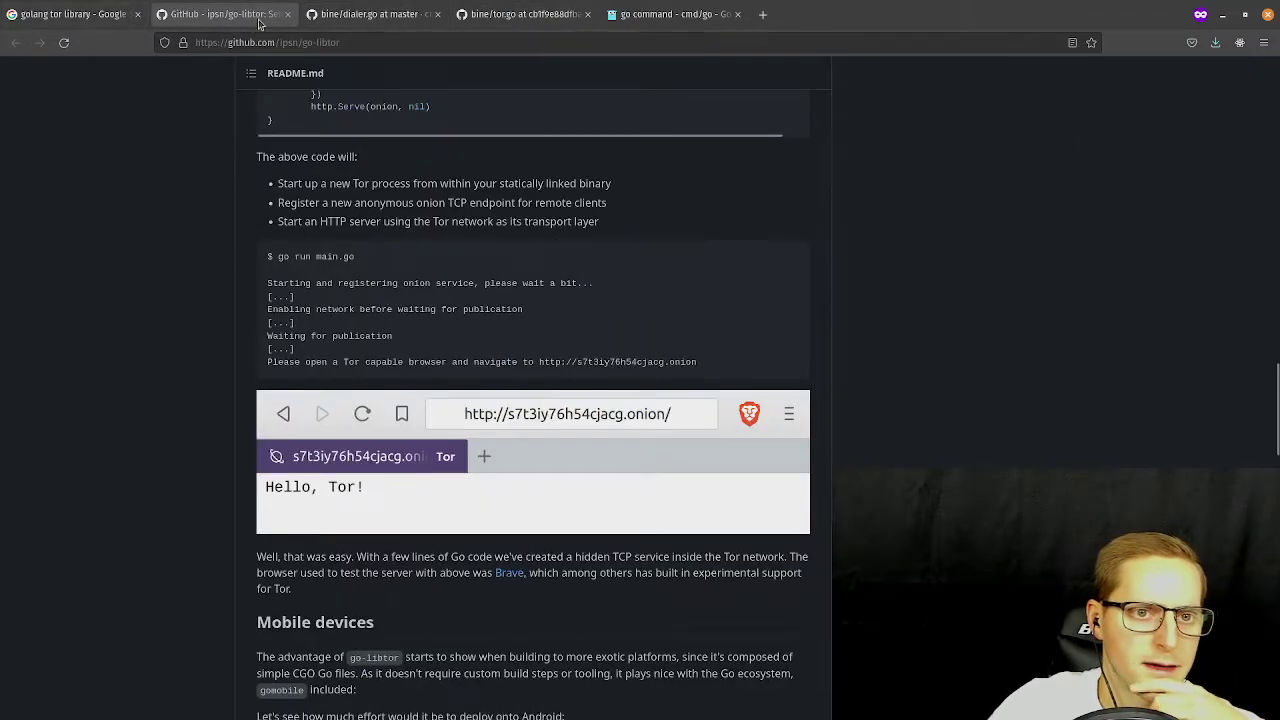
{"action": "left_click", "coordinate": [355, 25]}
{"action": "left_click", "coordinate": [229, 22]}
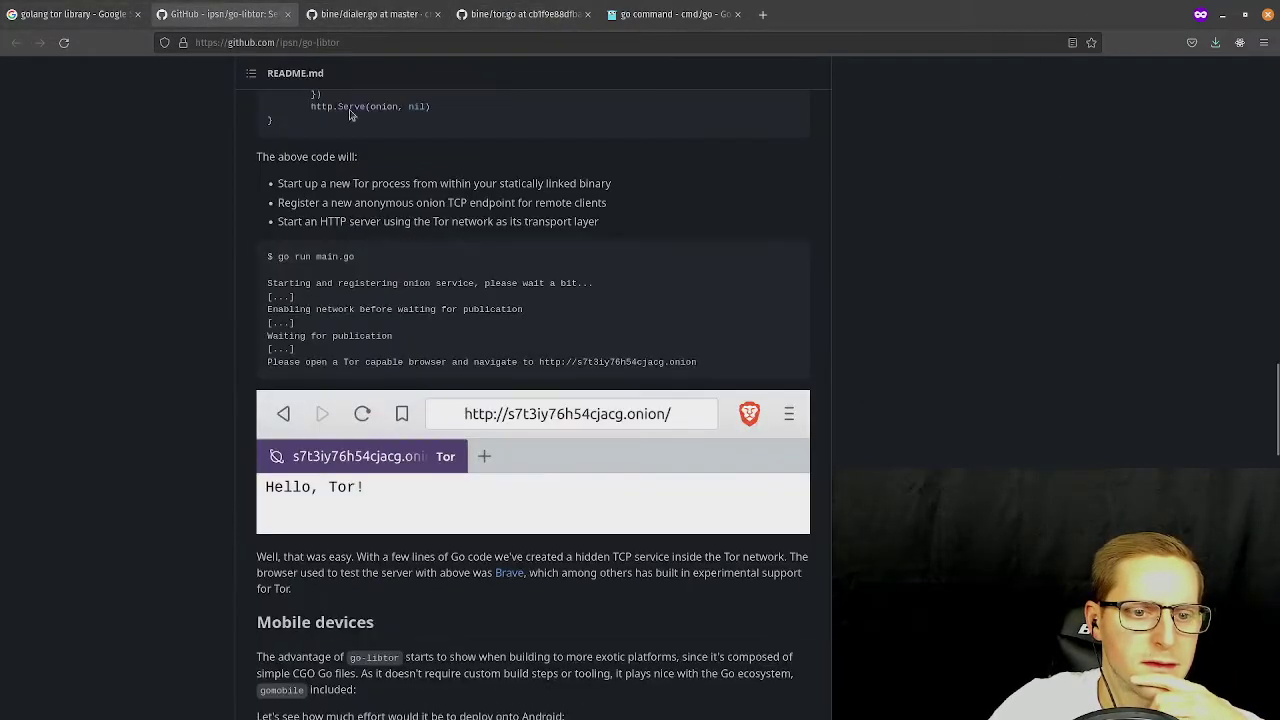
{"action": "scroll", "coordinate": [353, 115], "scroll_direction": "up", "scroll_amount": 2}
Return from dialer.go to bine's tor folder and open listen.go and dialer.go in separate tabs.
{"action": "left_click", "coordinate": [397, 22]}
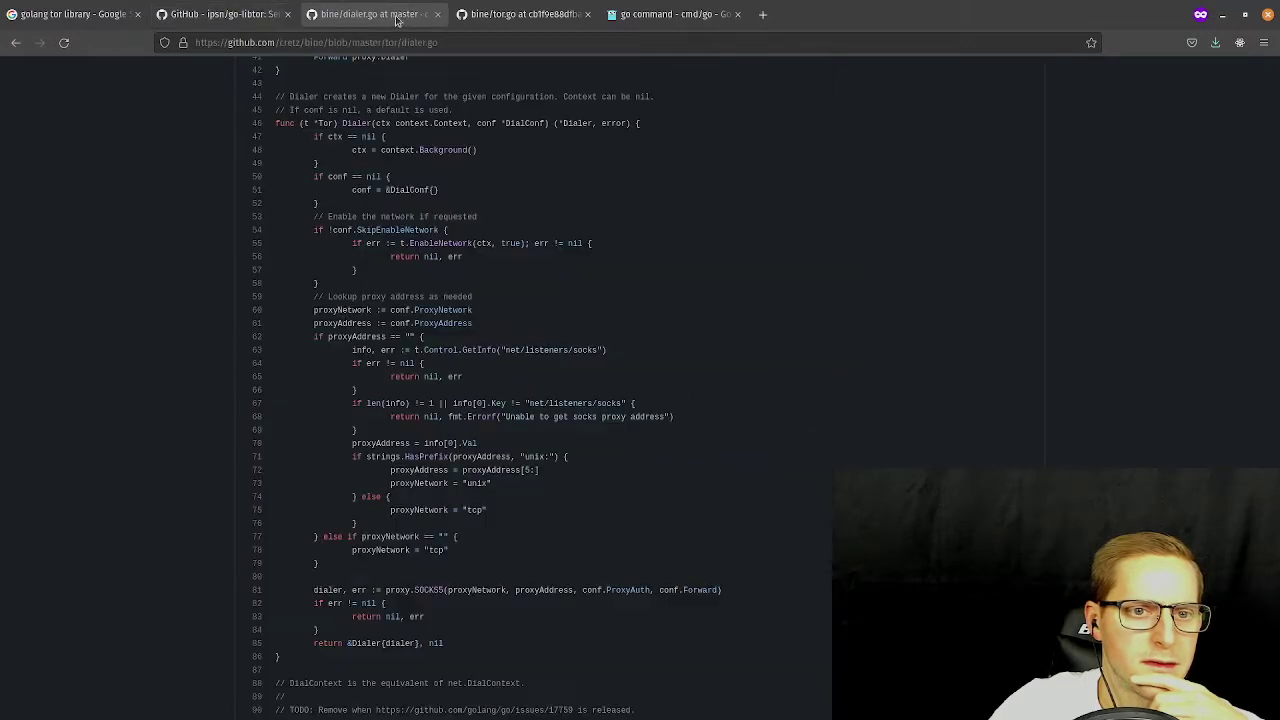
{"action": "left_click", "coordinate": [15, 42]}
{"action": "middle_click", "coordinate": [286, 375]}
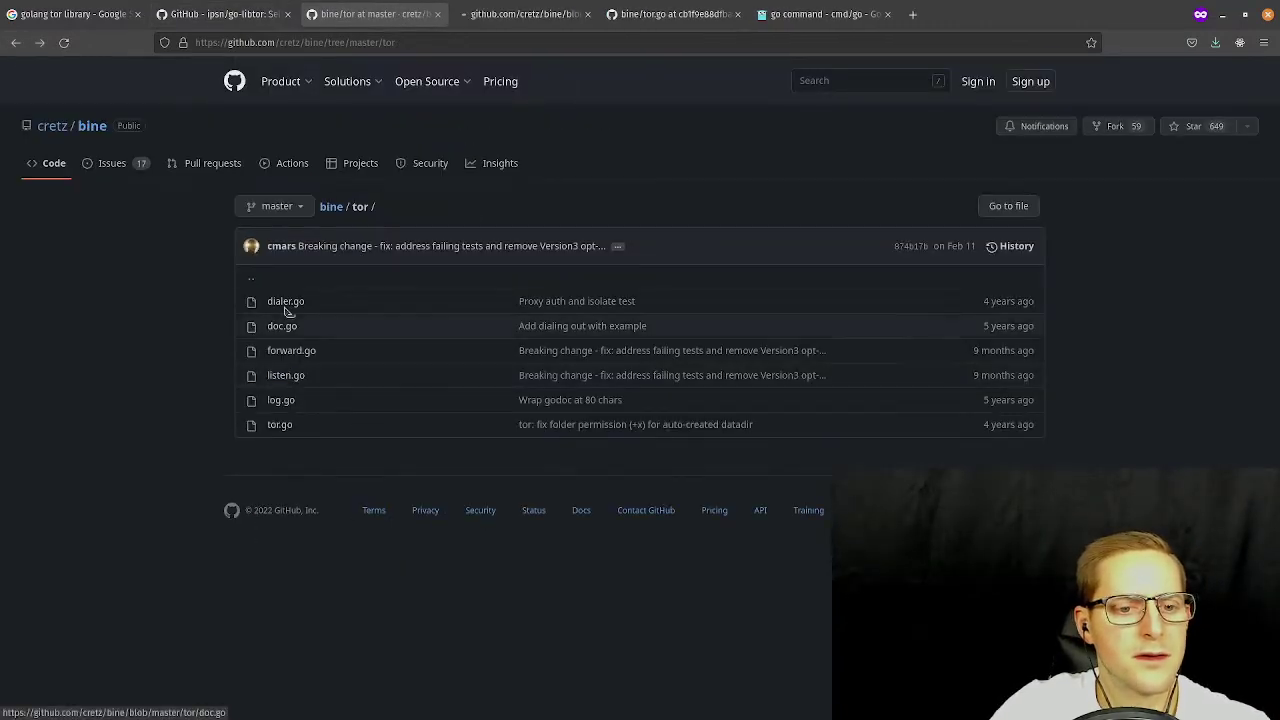
{"action": "middle_click", "coordinate": [288, 303]}
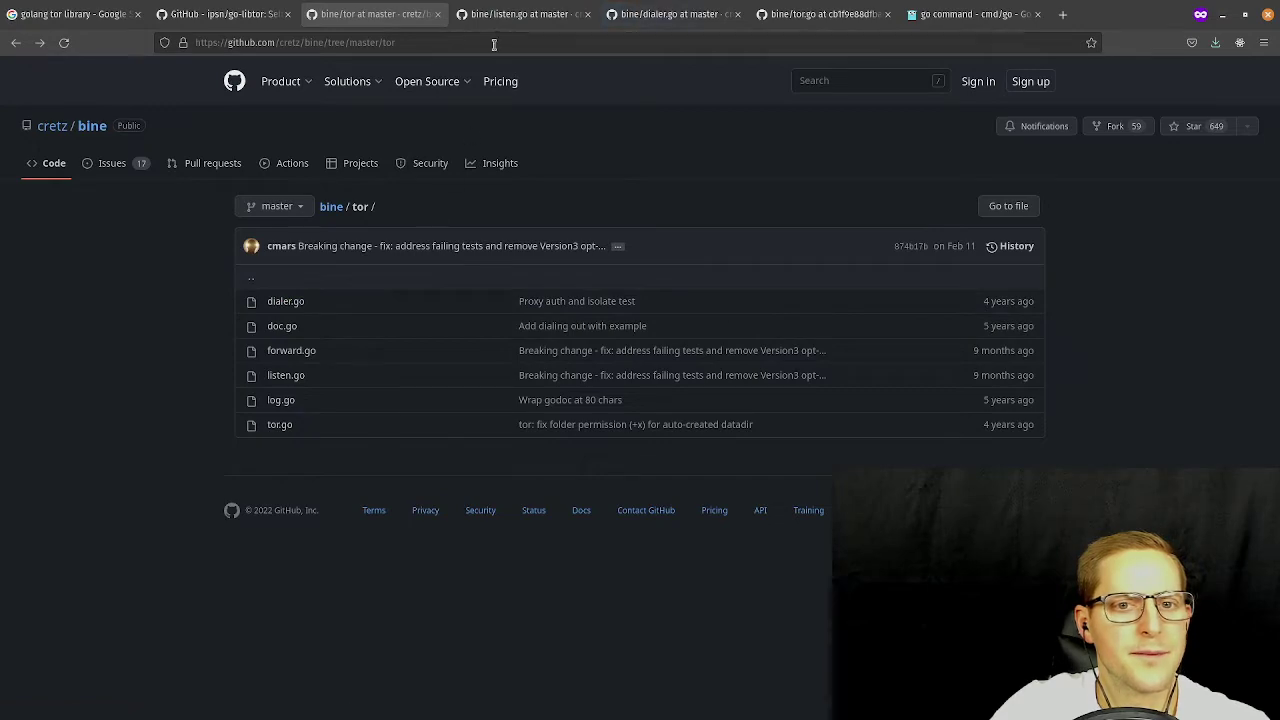
Examine the OnionService and ListenConf structs and the start of the Listen function in bine's listen.go.
{"action": "key", "text": "ctrl+Tab"}
{"action": "scroll", "coordinate": [590, 340], "scroll_direction": "down", "scroll_amount": 8}
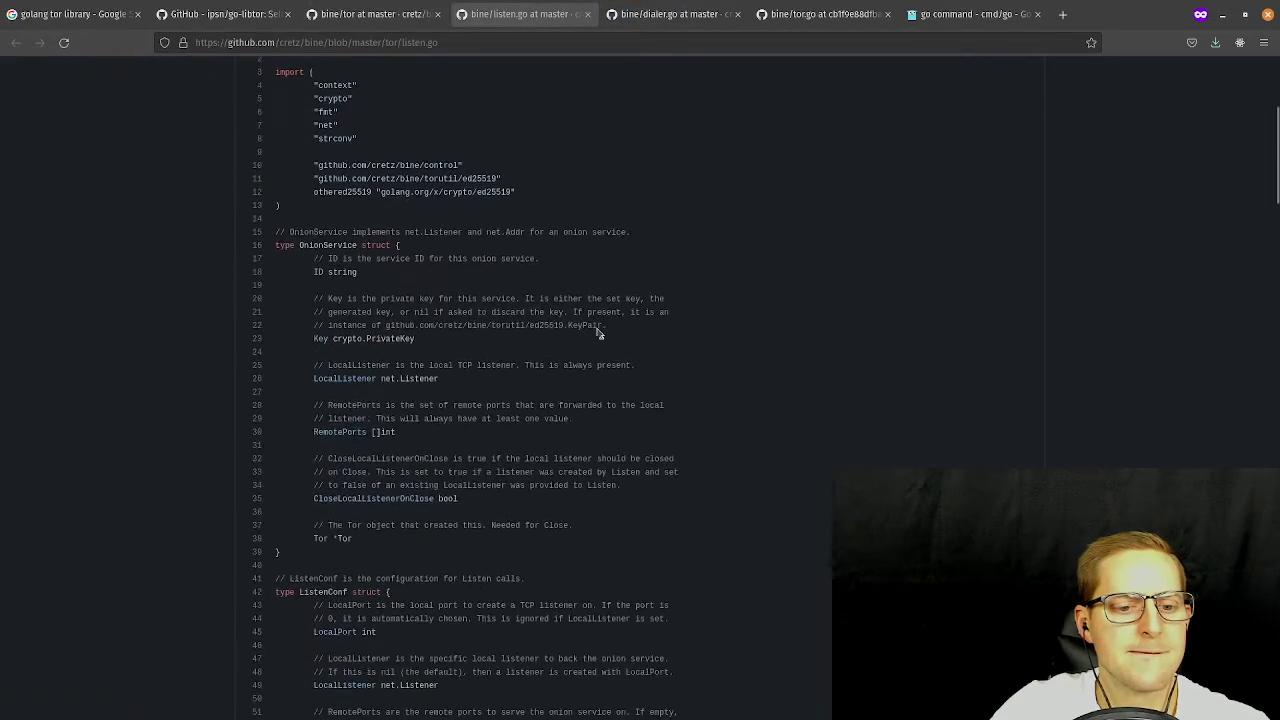
{"action": "scroll", "coordinate": [578, 314], "scroll_direction": "down", "scroll_amount": 2}
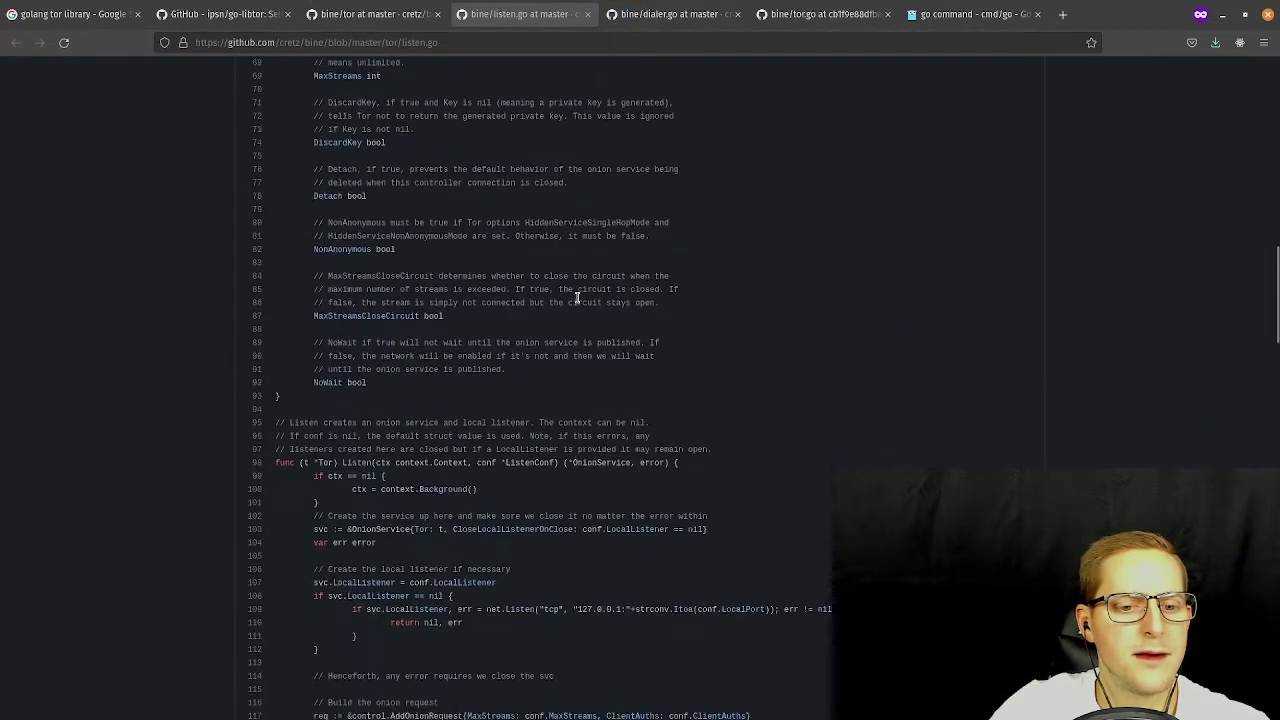
{"action": "scroll", "coordinate": [533, 326], "scroll_direction": "up", "scroll_amount": 4}
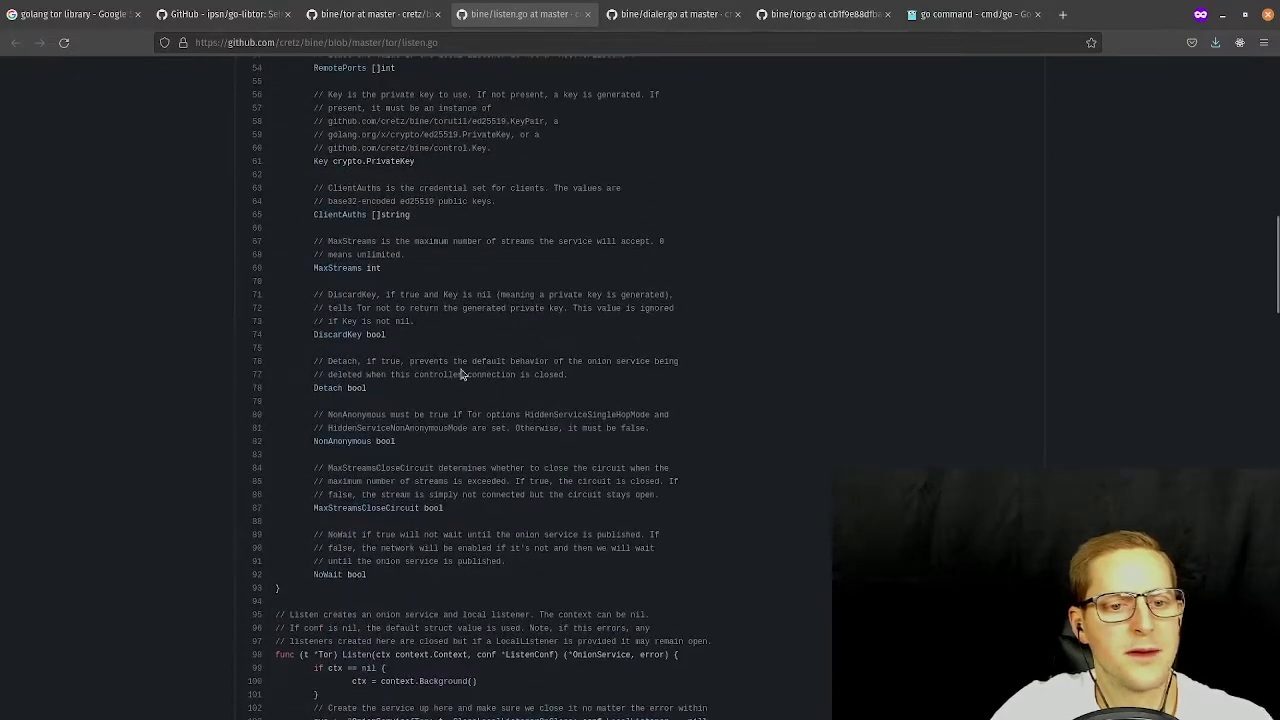
{"action": "scroll", "coordinate": [440, 385], "scroll_direction": "up", "scroll_amount": 2}
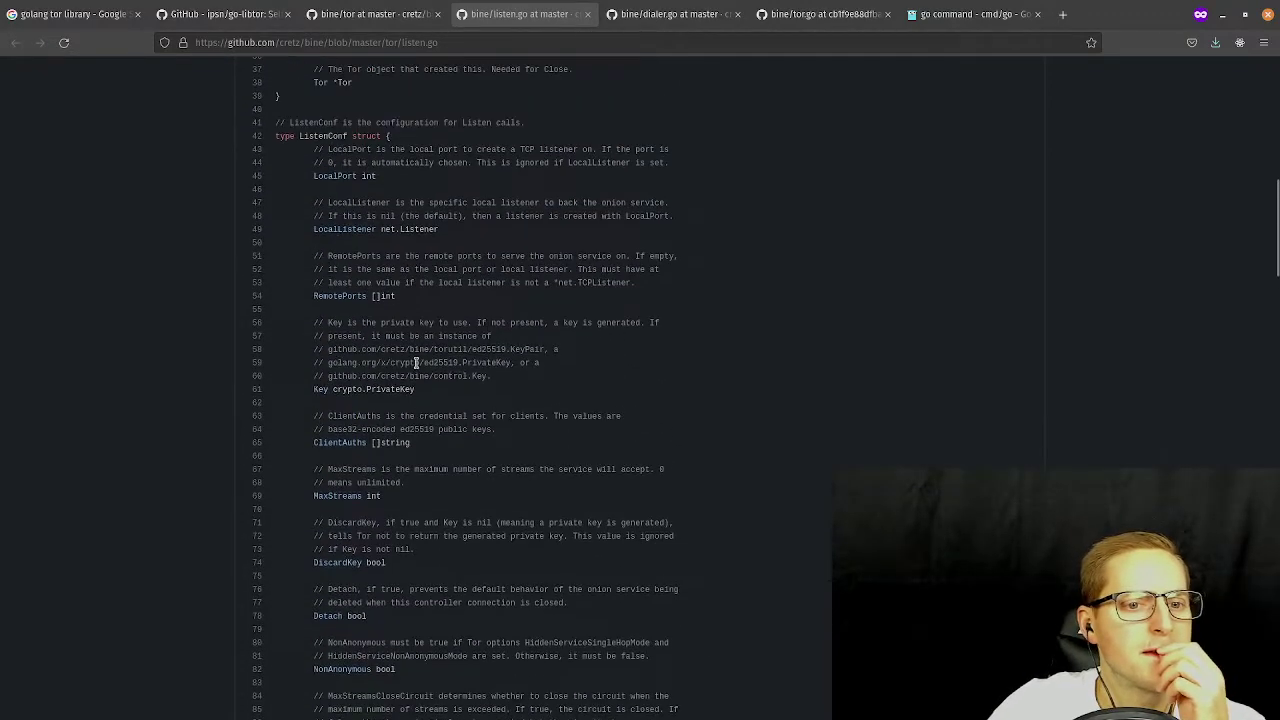
{"action": "scroll", "coordinate": [476, 178], "scroll_direction": "down", "scroll_amount": 2}
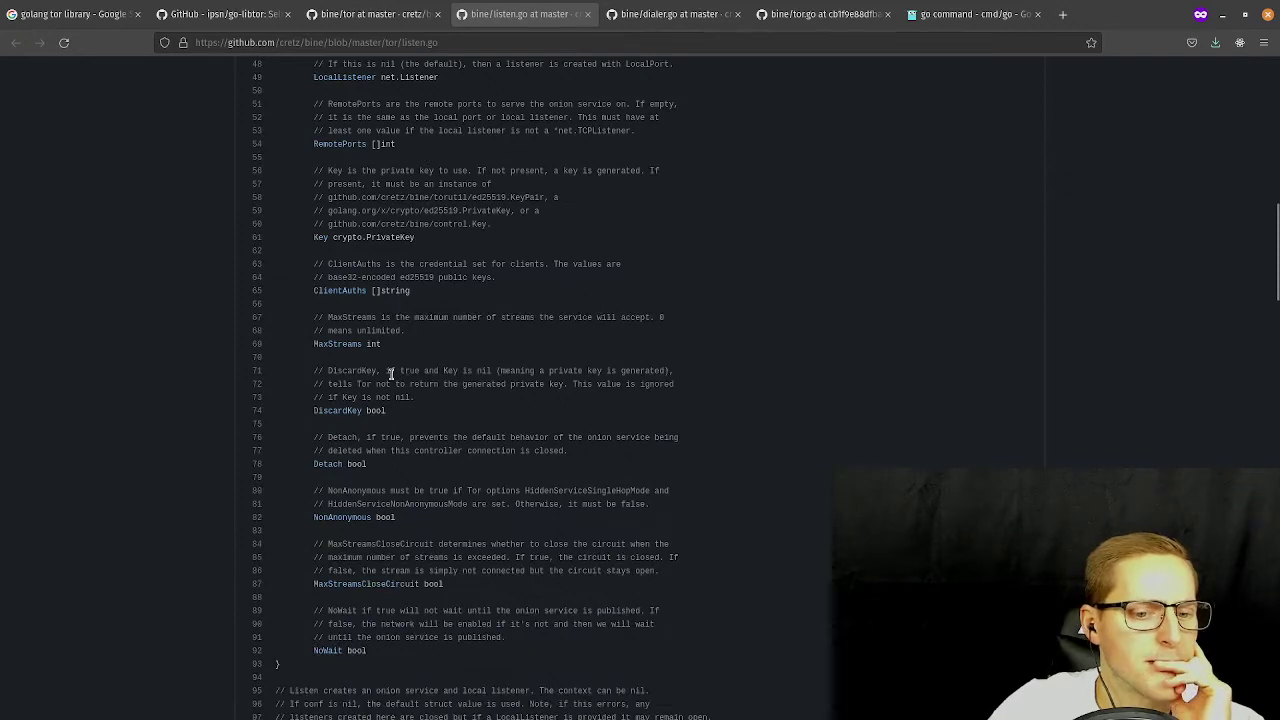
Read the comments on the ProxyAddress and ProxyNetwork fields of the DialConf struct in bine's dialer.go.
{"action": "left_click", "coordinate": [612, 18]}
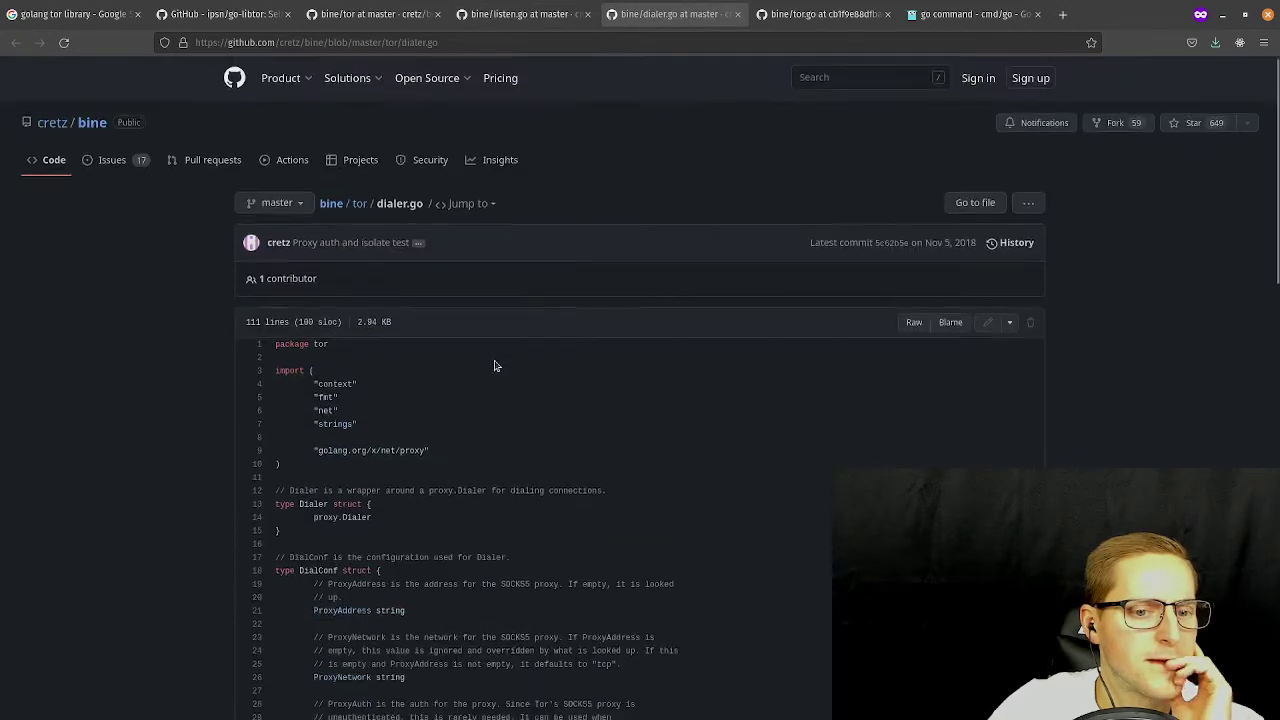
{"action": "scroll", "coordinate": [493, 363], "scroll_direction": "down", "scroll_amount": 4}
{"action": "scroll", "coordinate": [493, 365], "scroll_direction": "down", "scroll_amount": 1}
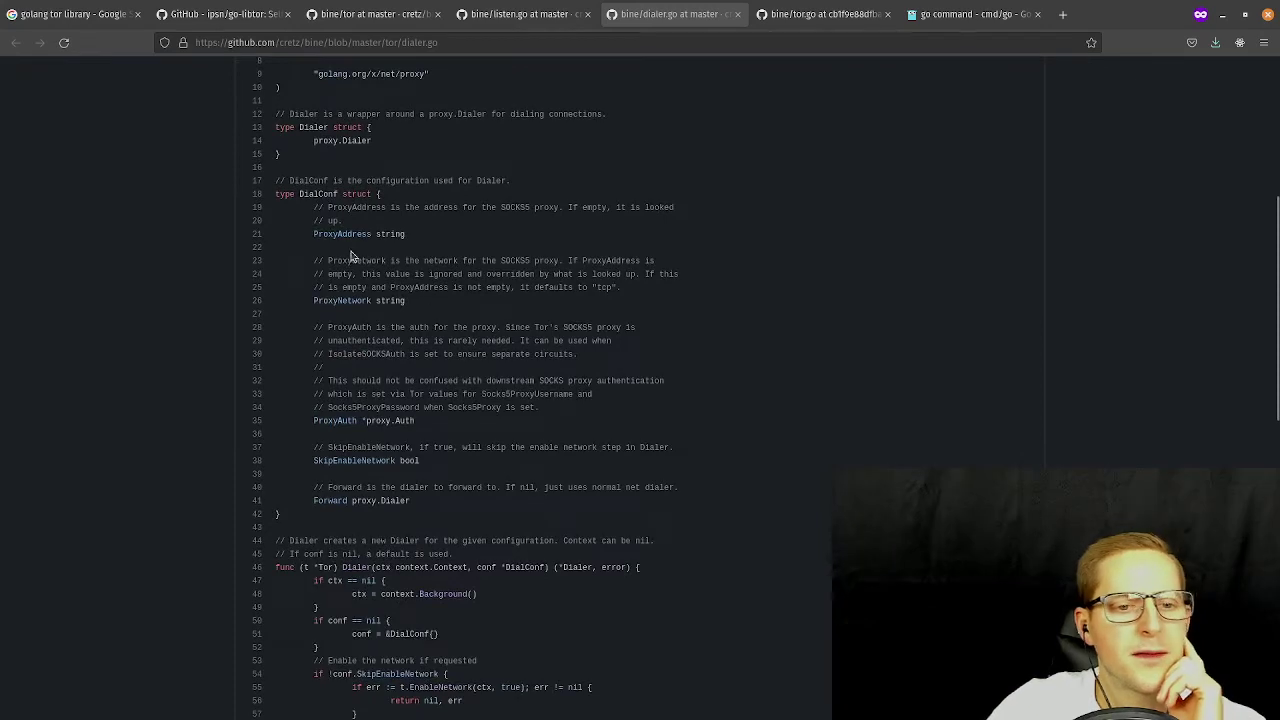
{"action": "left_click_drag", "start_coordinate": [471, 276], "coordinate": [446, 251]}
{"action": "left_click", "coordinate": [430, 236]}
{"action": "left_click", "coordinate": [300, 207]}
{"action": "left_click", "coordinate": [449, 257]}
{"action": "left_click_drag", "start_coordinate": [310, 271], "coordinate": [609, 294]}
{"action": "left_click", "coordinate": [450, 286]}
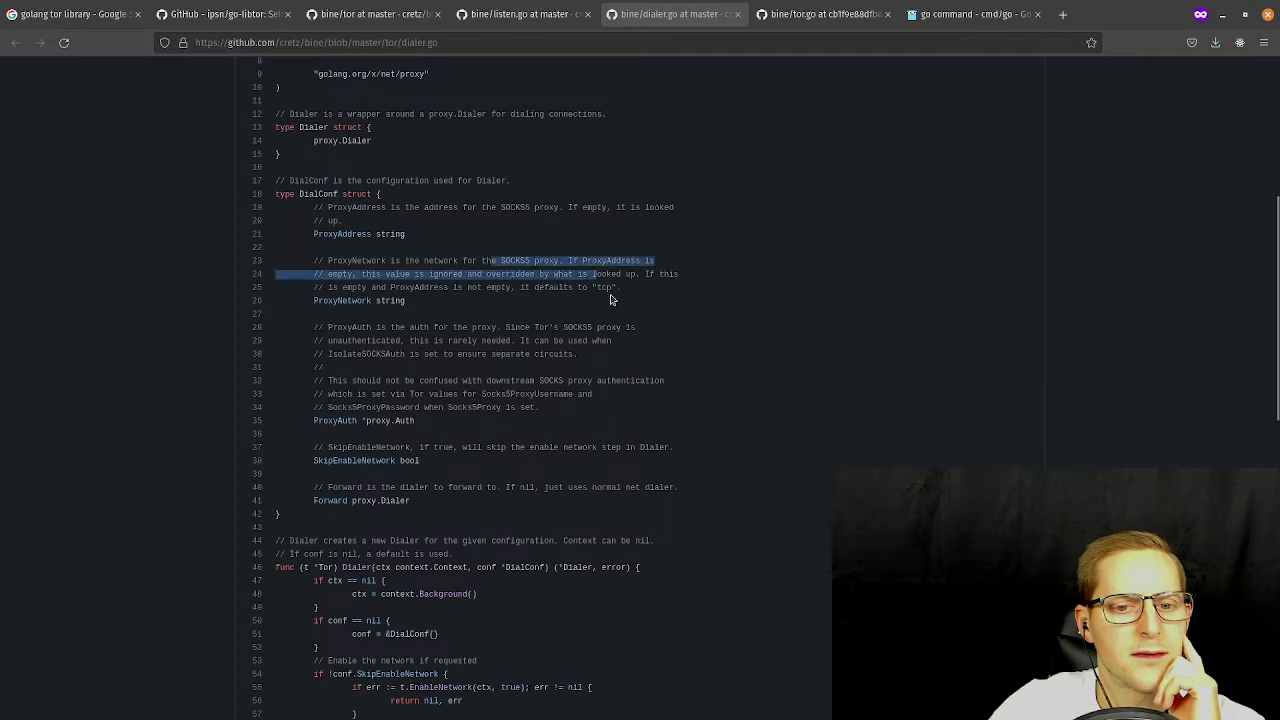
{"action": "left_click", "coordinate": [361, 295]}
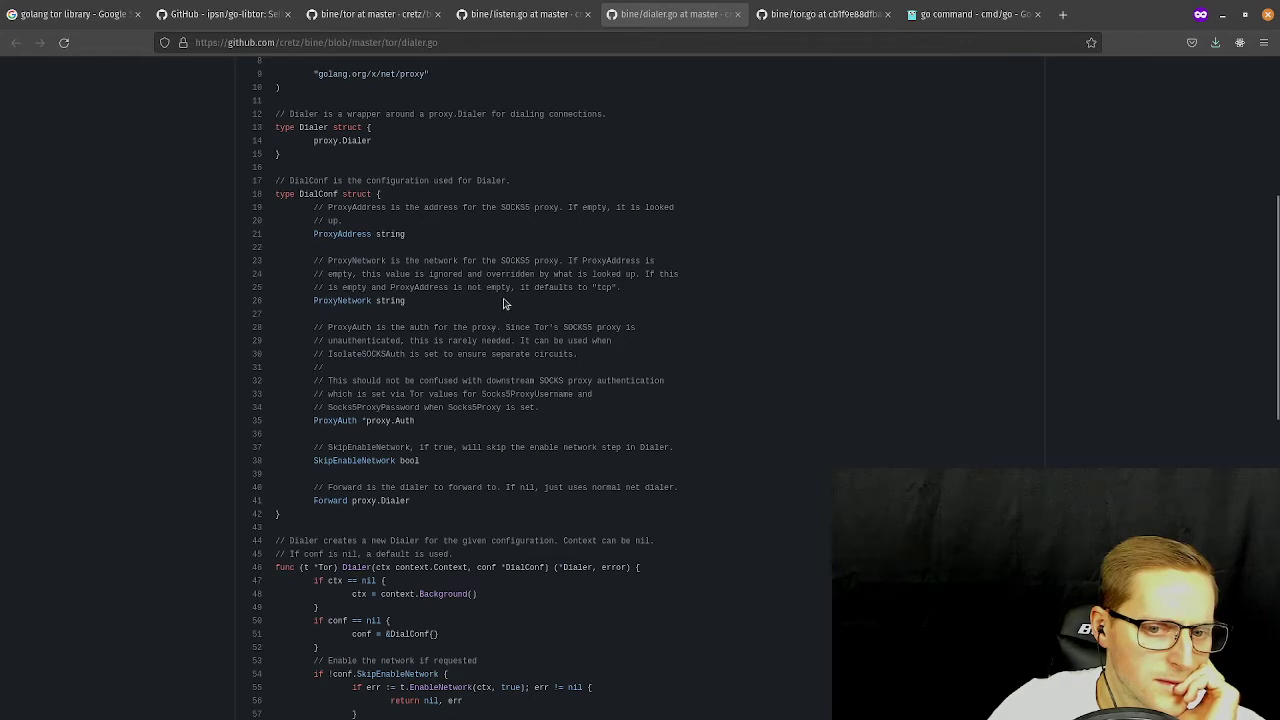
{"action": "left_click_drag", "start_coordinate": [545, 288], "coordinate": [323, 270]}
{"action": "left_click", "coordinate": [623, 294]}
{"action": "left_click", "coordinate": [323, 260]}
{"action": "left_click_drag", "start_coordinate": [637, 292], "coordinate": [314, 207]}
{"action": "left_click", "coordinate": [468, 283]}
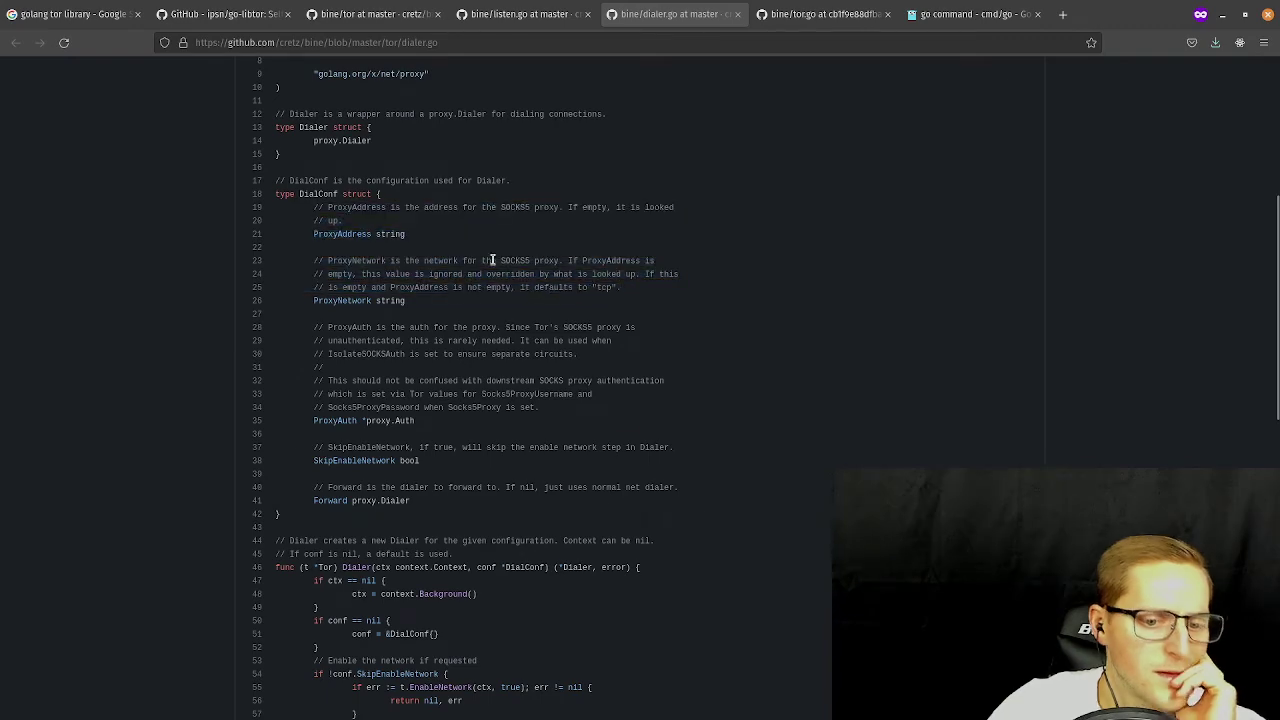
Switch to Visual Studio Code and add dialer, err := t.Dialer(nil, nil) below defer t.Close() in torhttpclient.go.
{"action": "key", "text": "super"}
{"action": "left_click", "coordinate": [726, 378]}
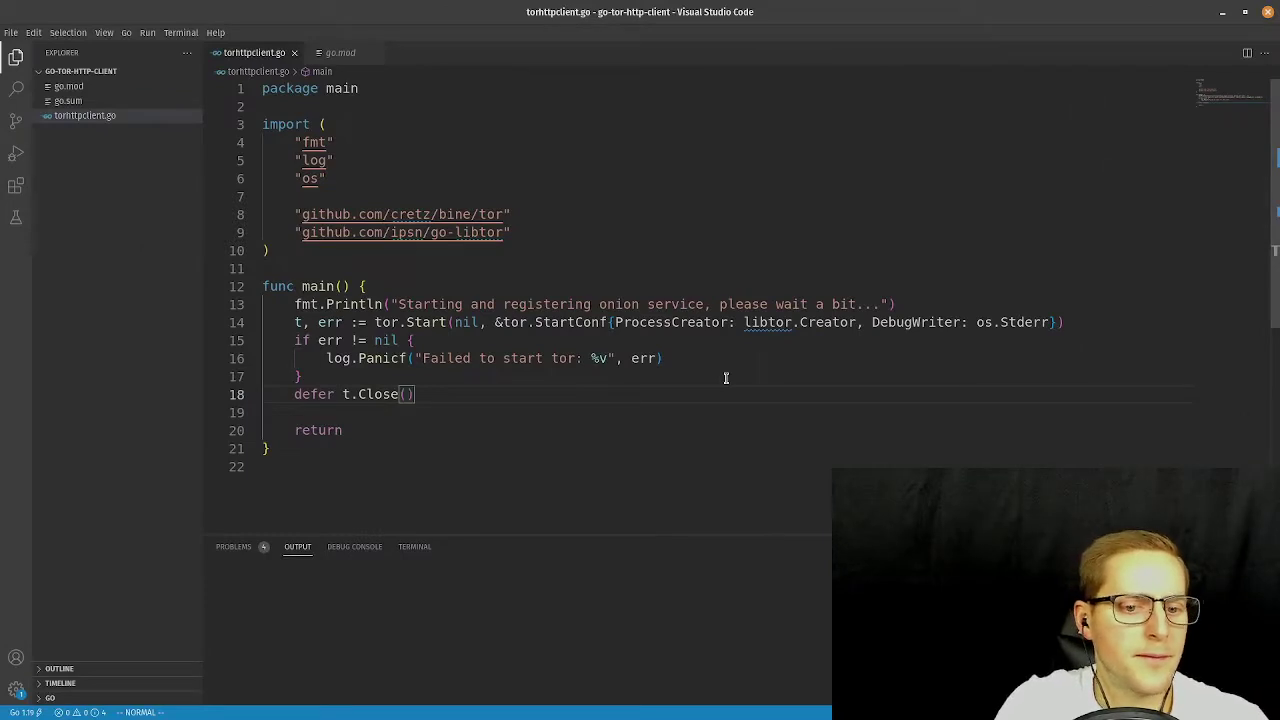
{"action": "key", "text": "o"}
{"action": "key", "text": "Return"}
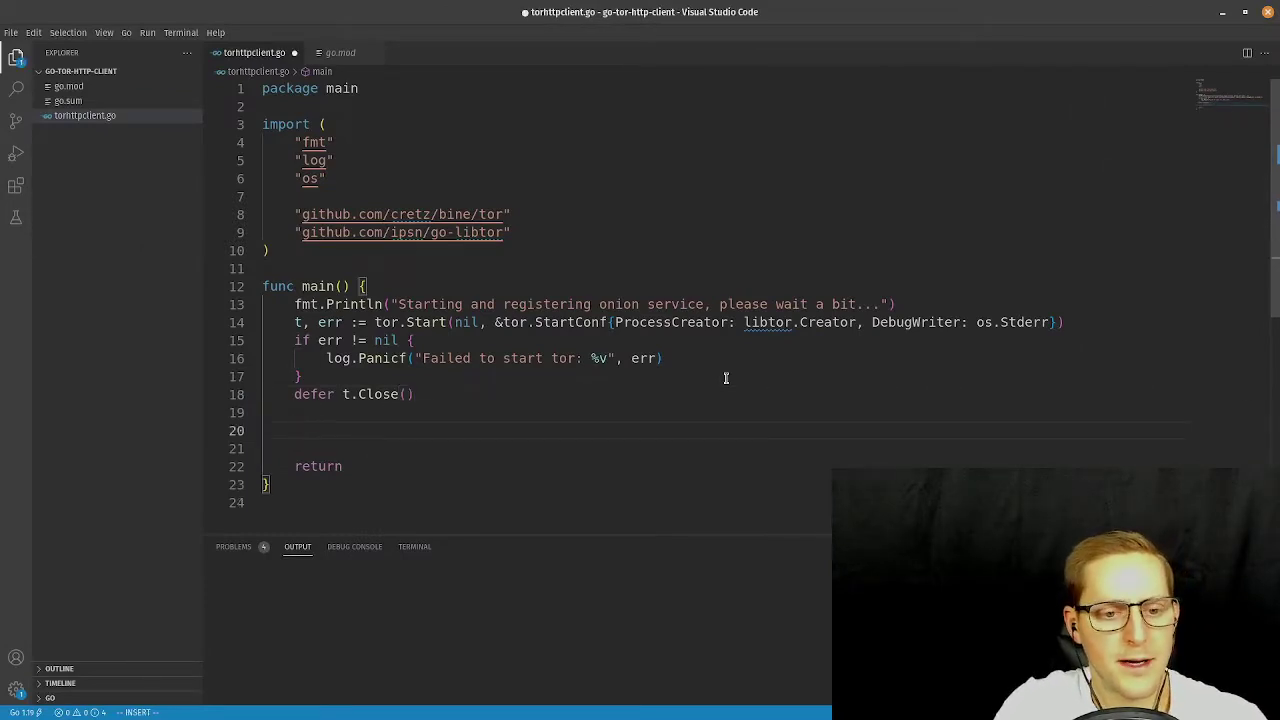
{"action": "type", "text": "dialer, err := "}
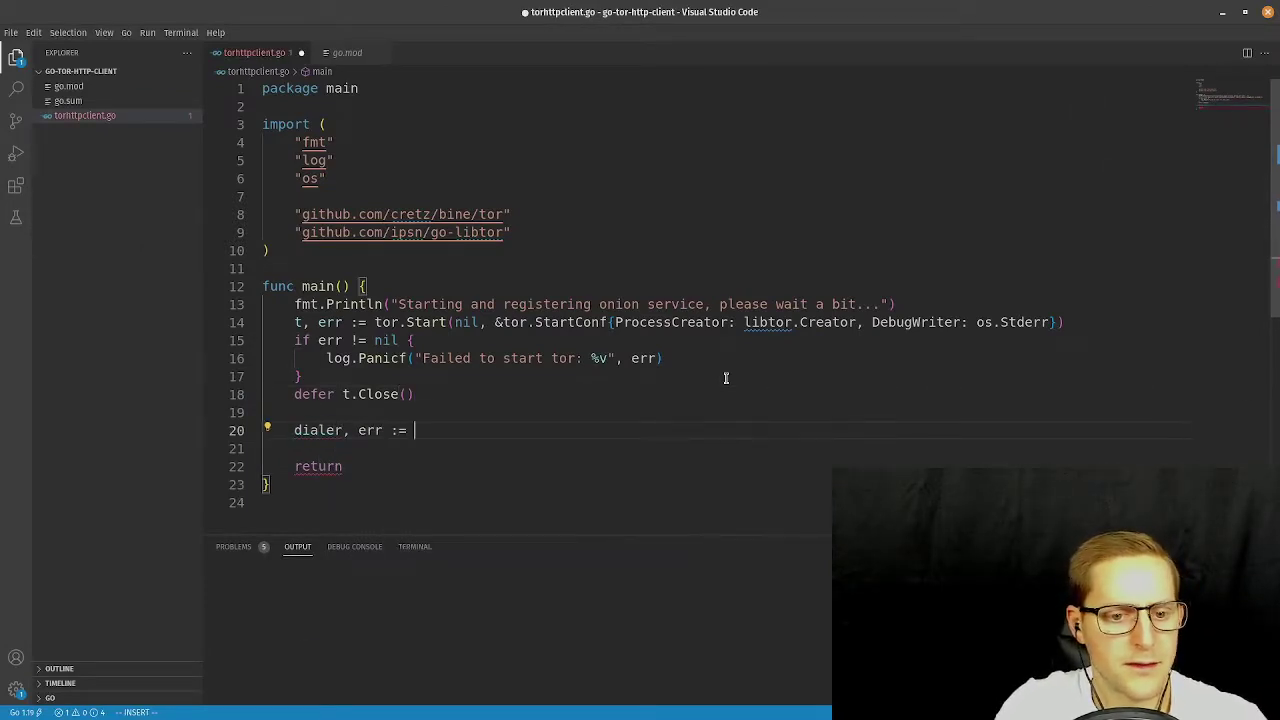
{"action": "type", "text": "t."}
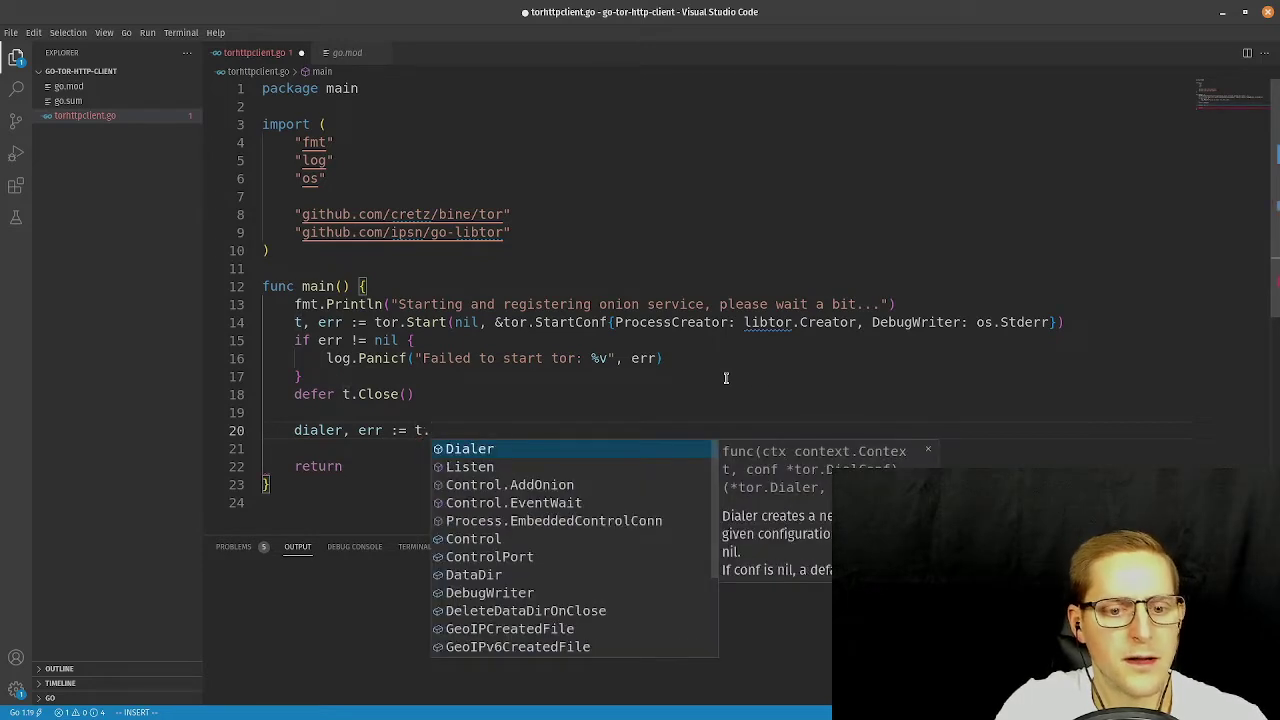
{"action": "type", "text": "Dia"}
{"action": "key", "text": "Tab"}
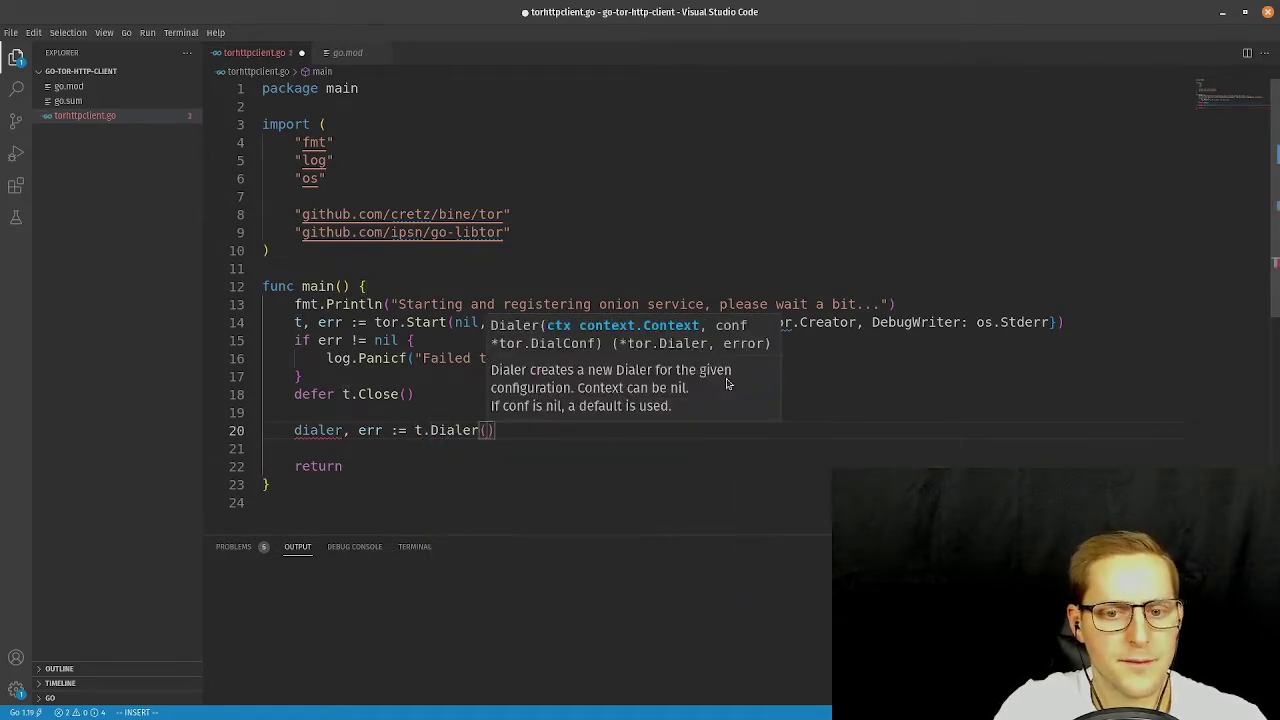
{"action": "type", "text": "nil, nil"}
{"action": "key", "text": "Escape"}
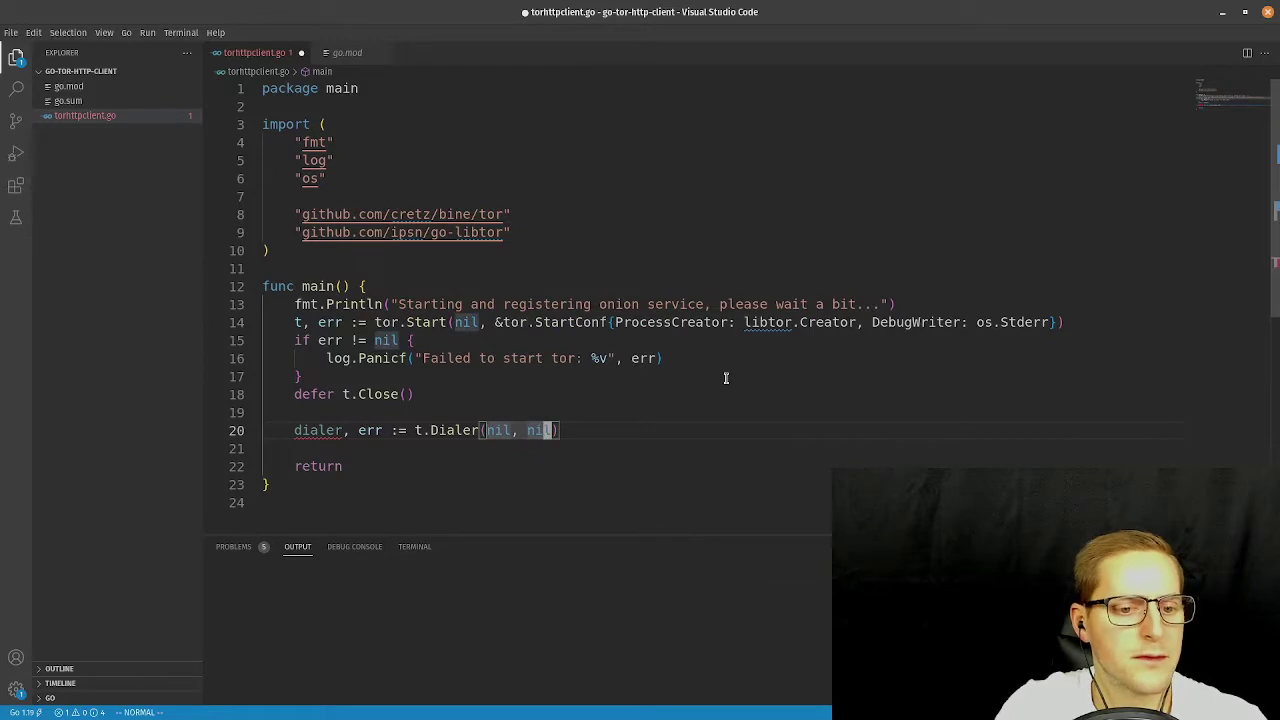
Add an if err != nil block directly beneath the t.Dialer call.
{"action": "type", "text": "oif err"}
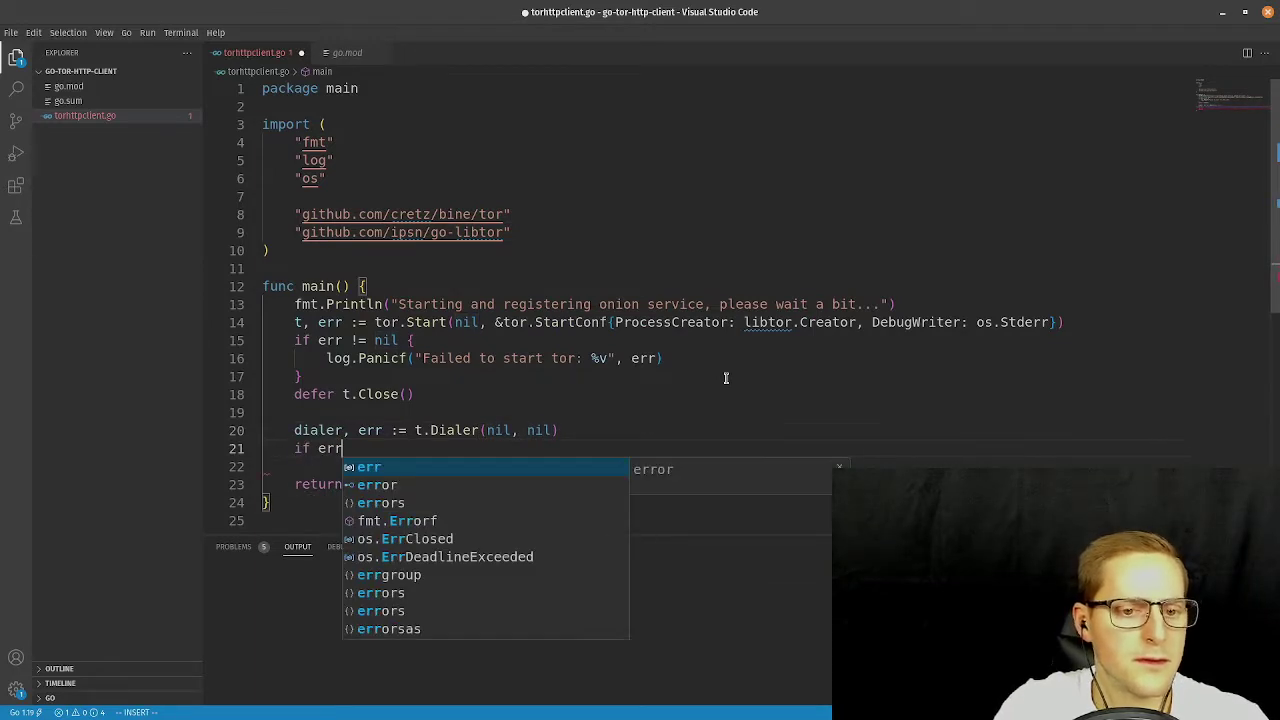
{"action": "type", "text": " != nil {"}
{"action": "key", "text": "Up"}
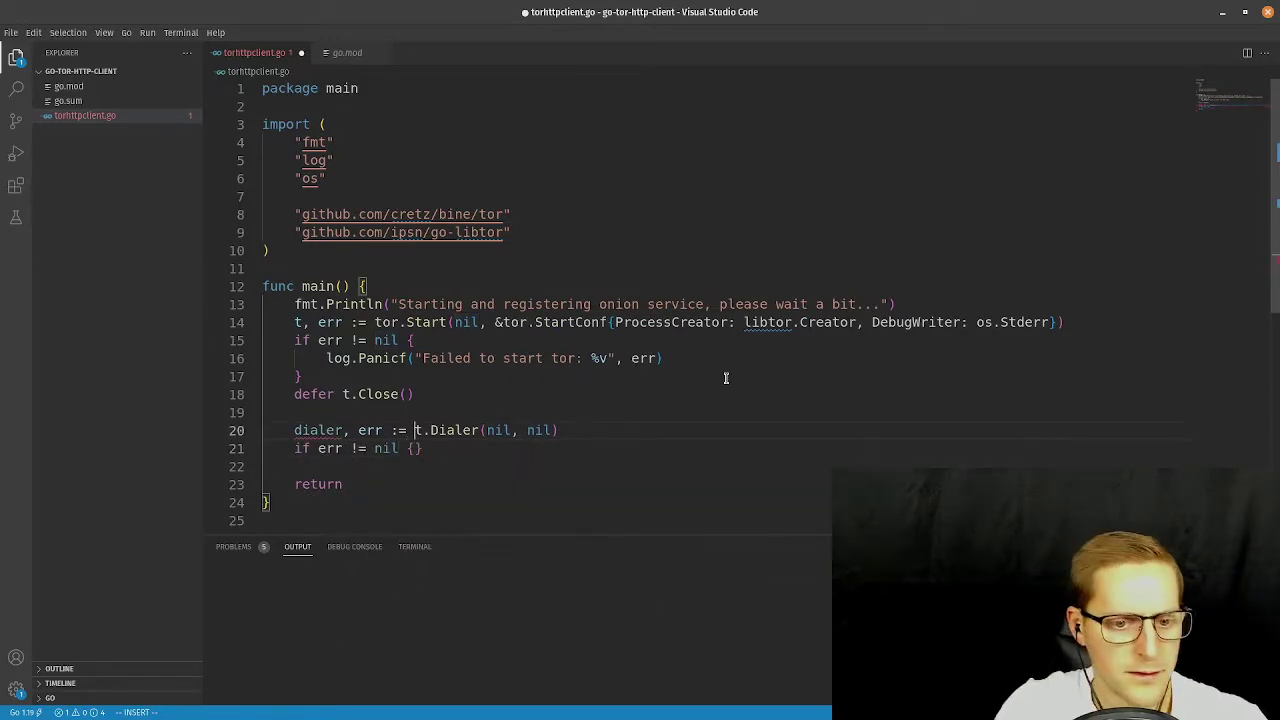
{"action": "key", "text": "Down"}
{"action": "key", "text": "Return"}
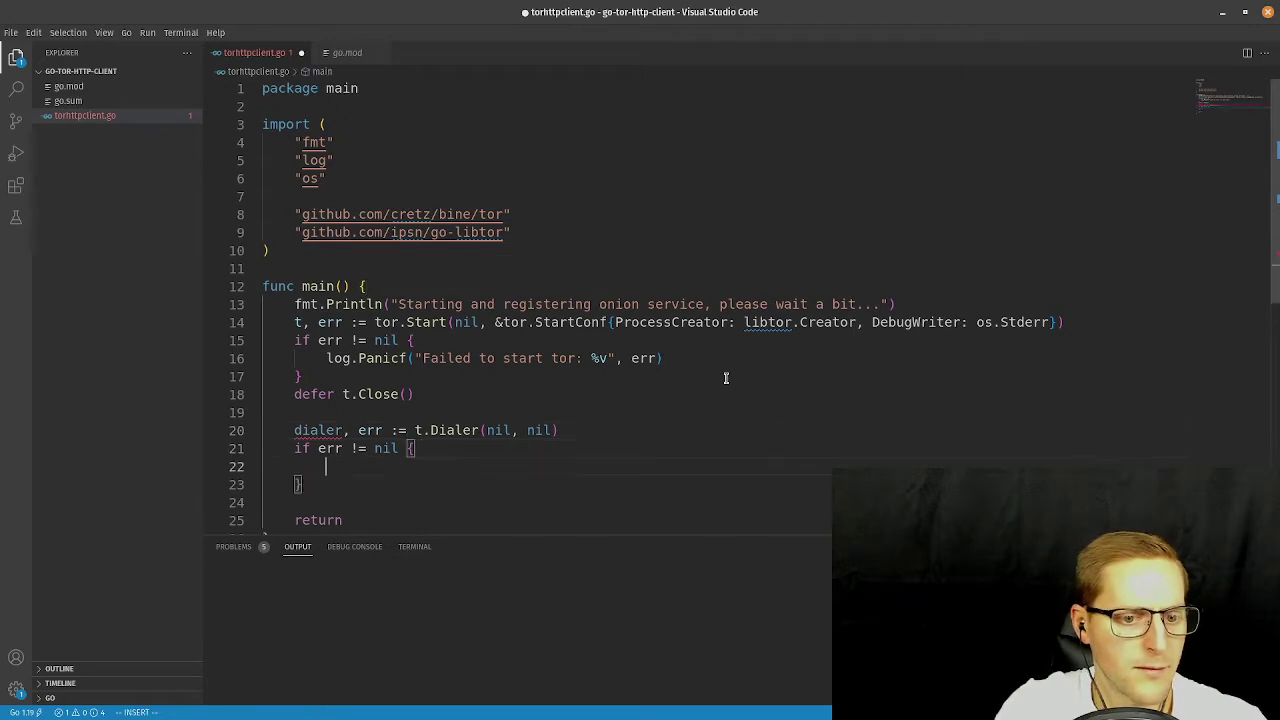
Fill the dialer's error block with log.Panicf("Error creating dialer: %v", err) and add blank lines after the block.
{"action": "type", "text": "log.Panic"}
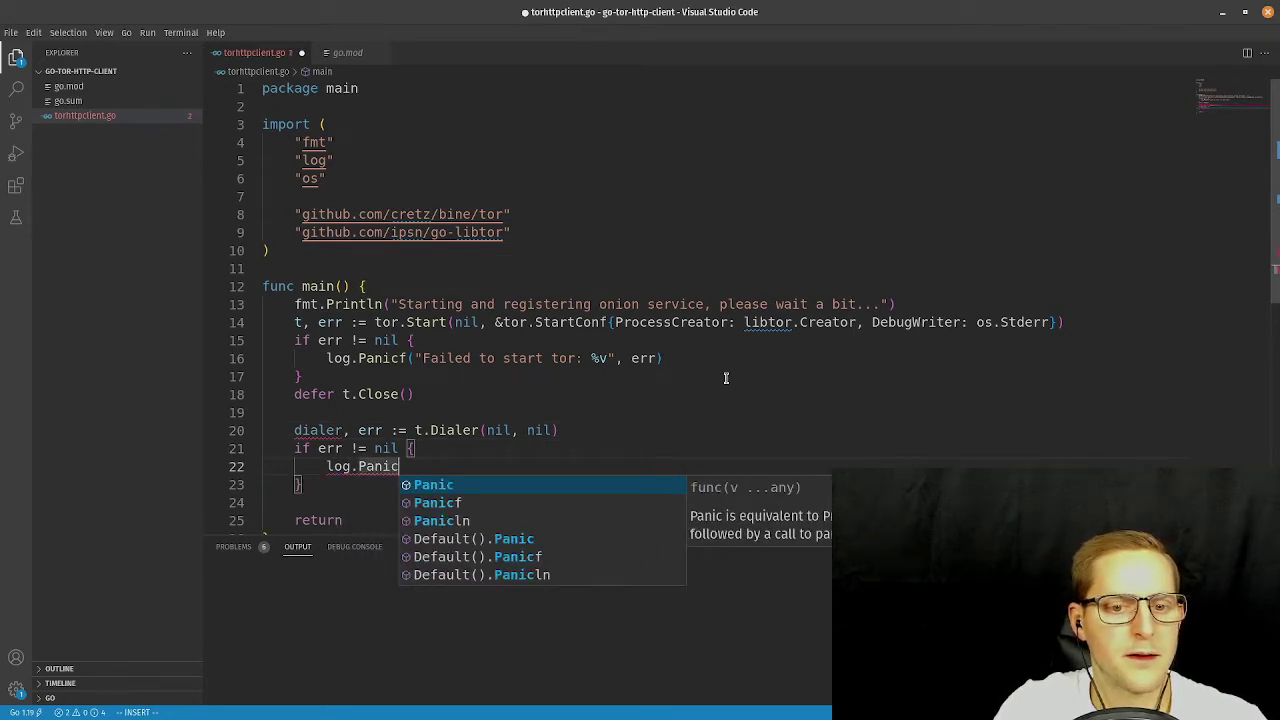
{"action": "type", "text": "f(\""}
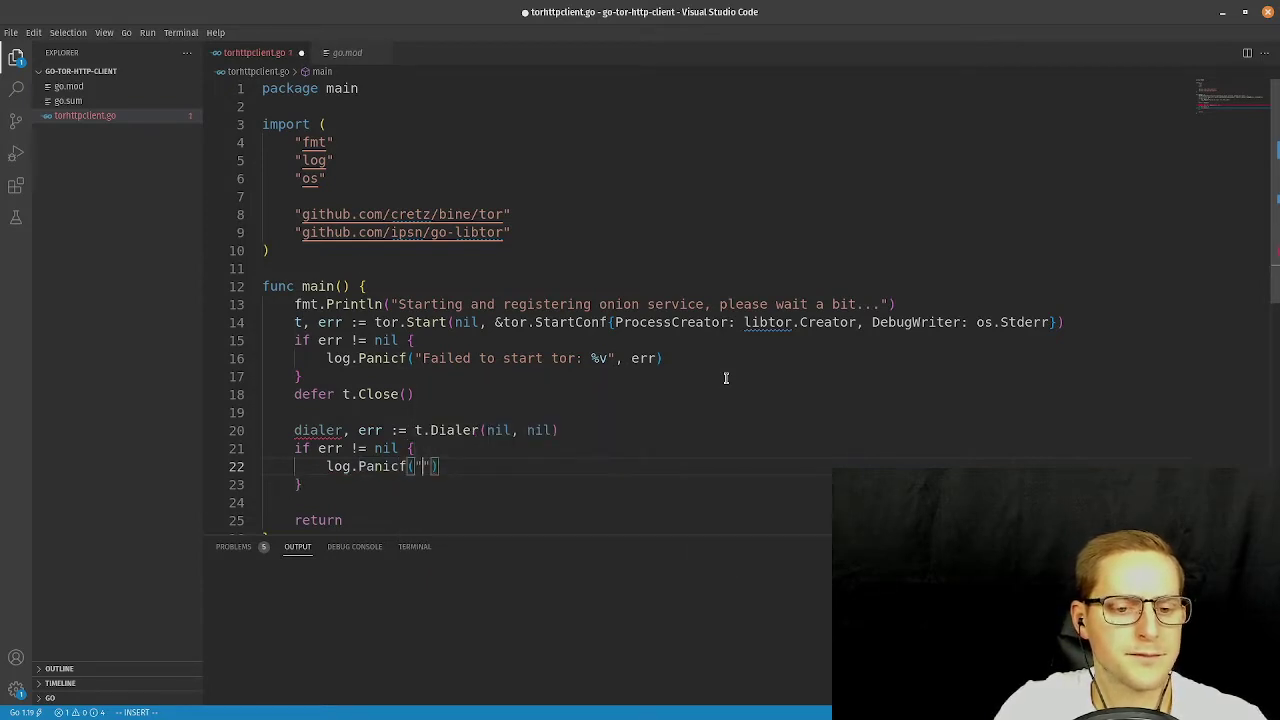
{"action": "type", "text": "Errro"}
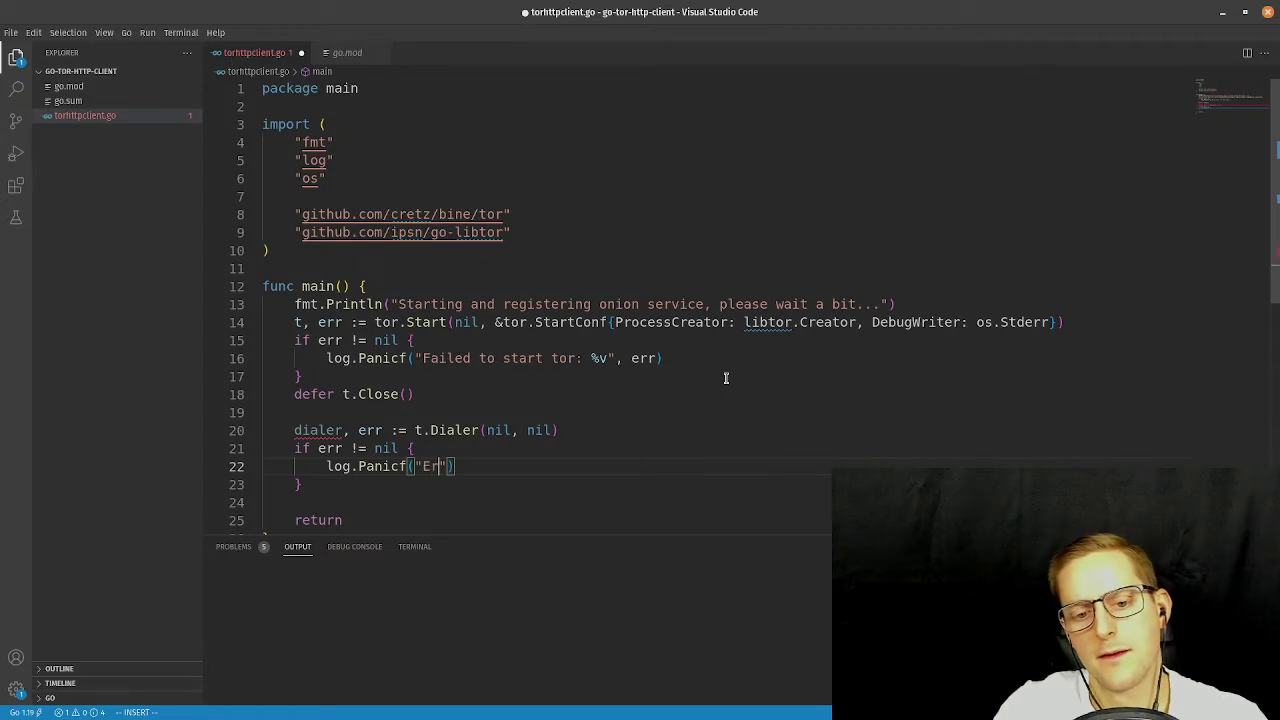
{"action": "key", "text": "BackSpace"}
{"action": "key", "text": "BackSpace"}
{"action": "type", "text": "or"}
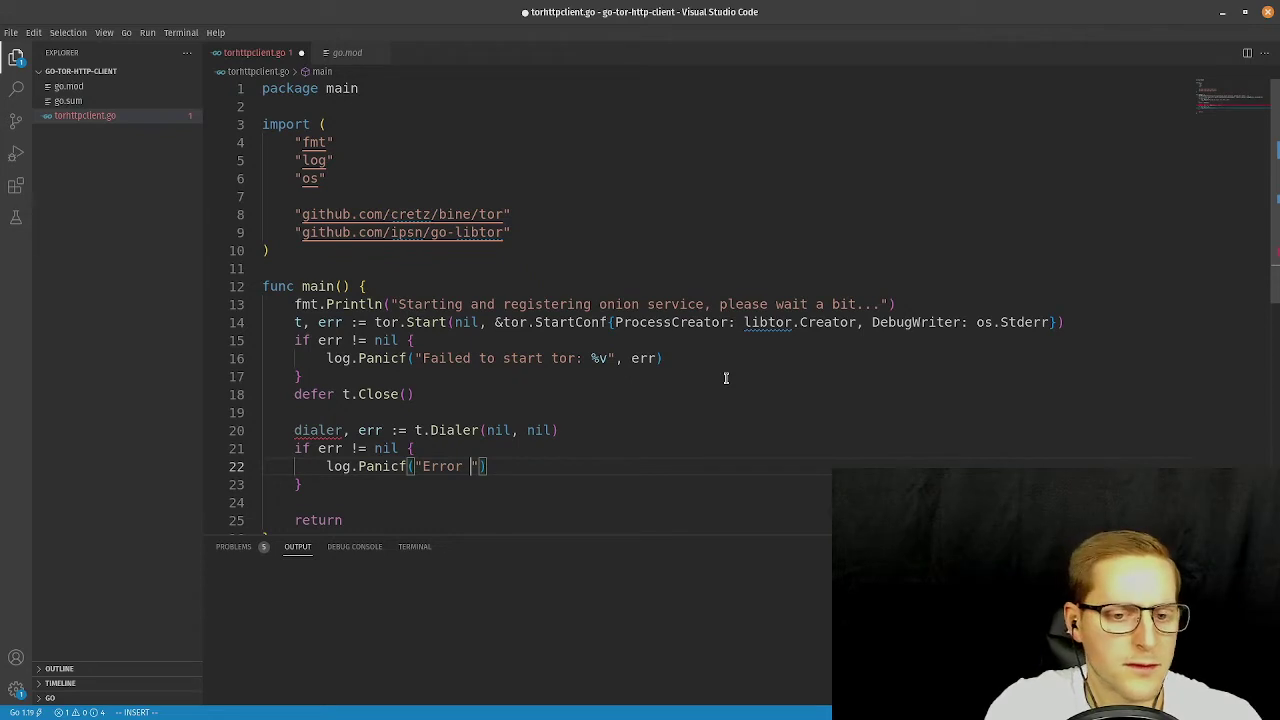
{"action": "type", "text": "creating dial"}
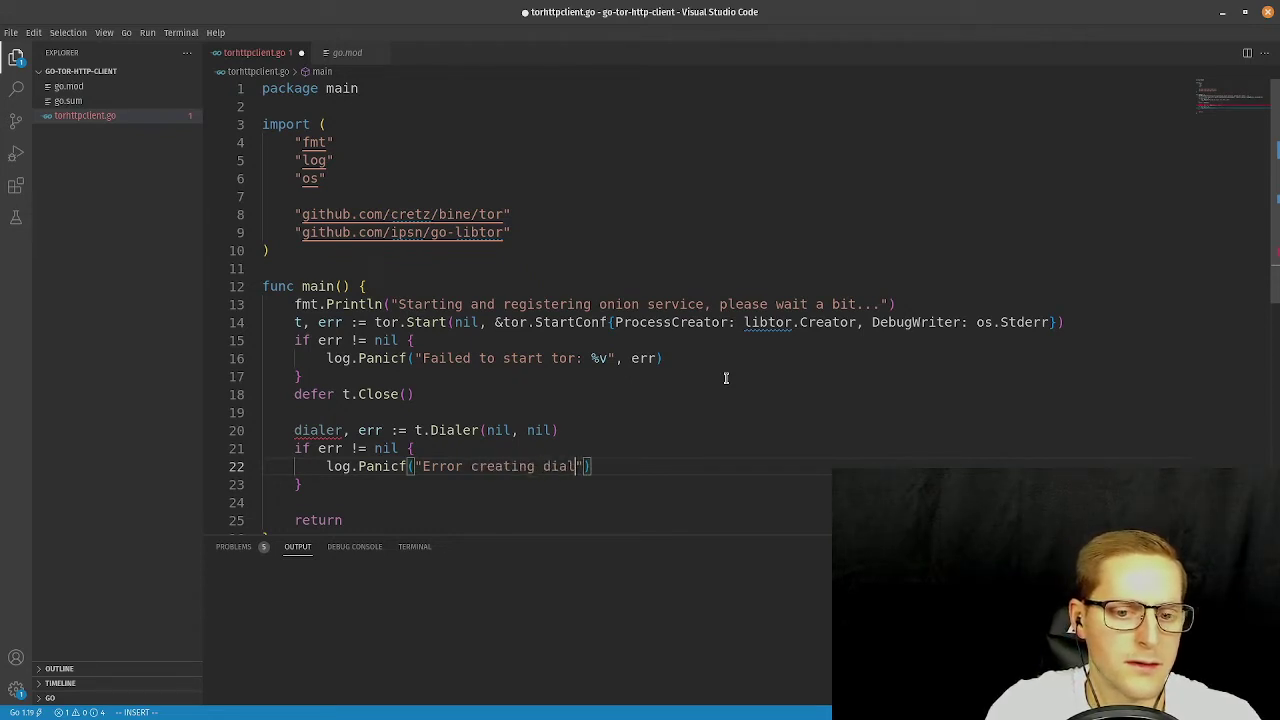
{"action": "type", "text": "er: "}
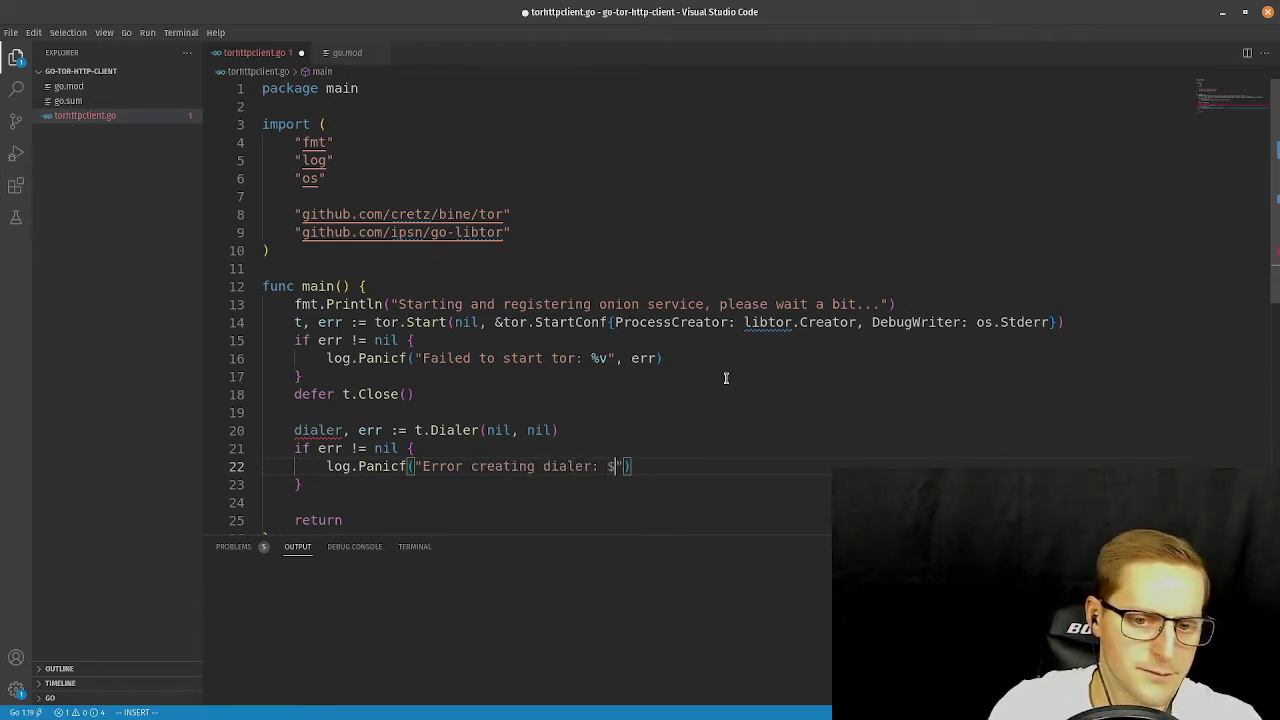
{"action": "type", "text": "%v\","}
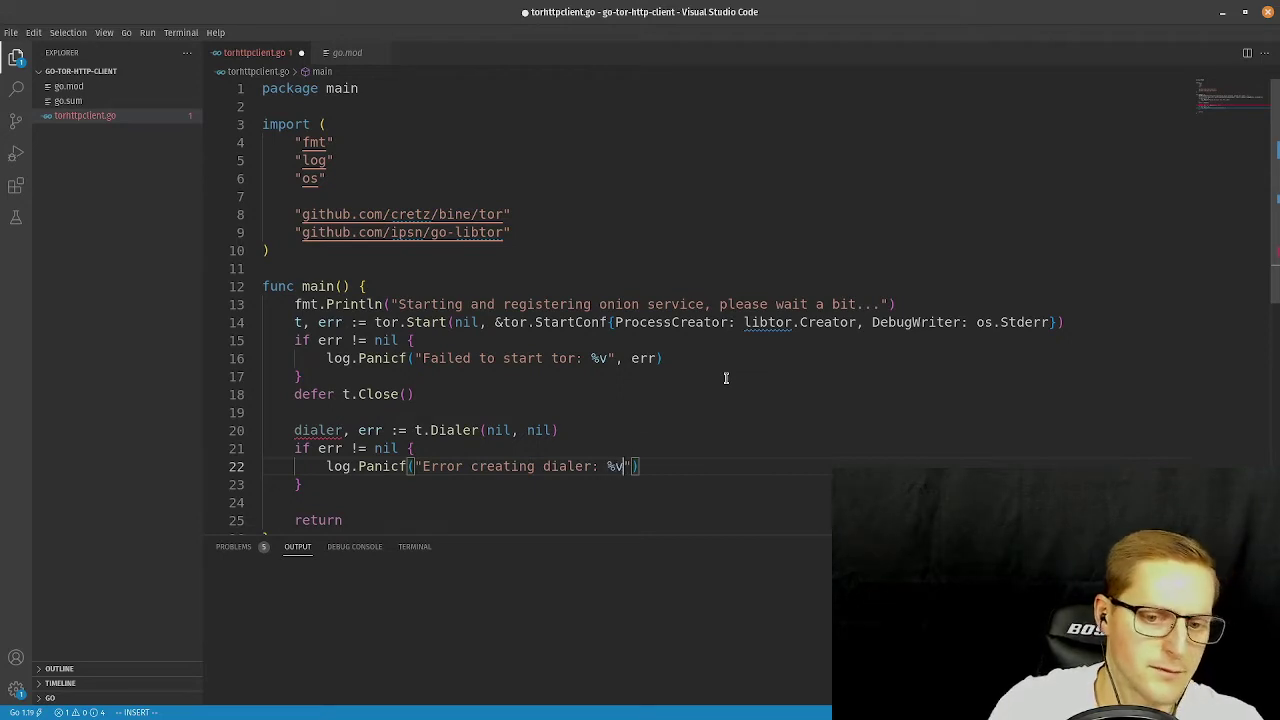
{"action": "type", "text": " err"}
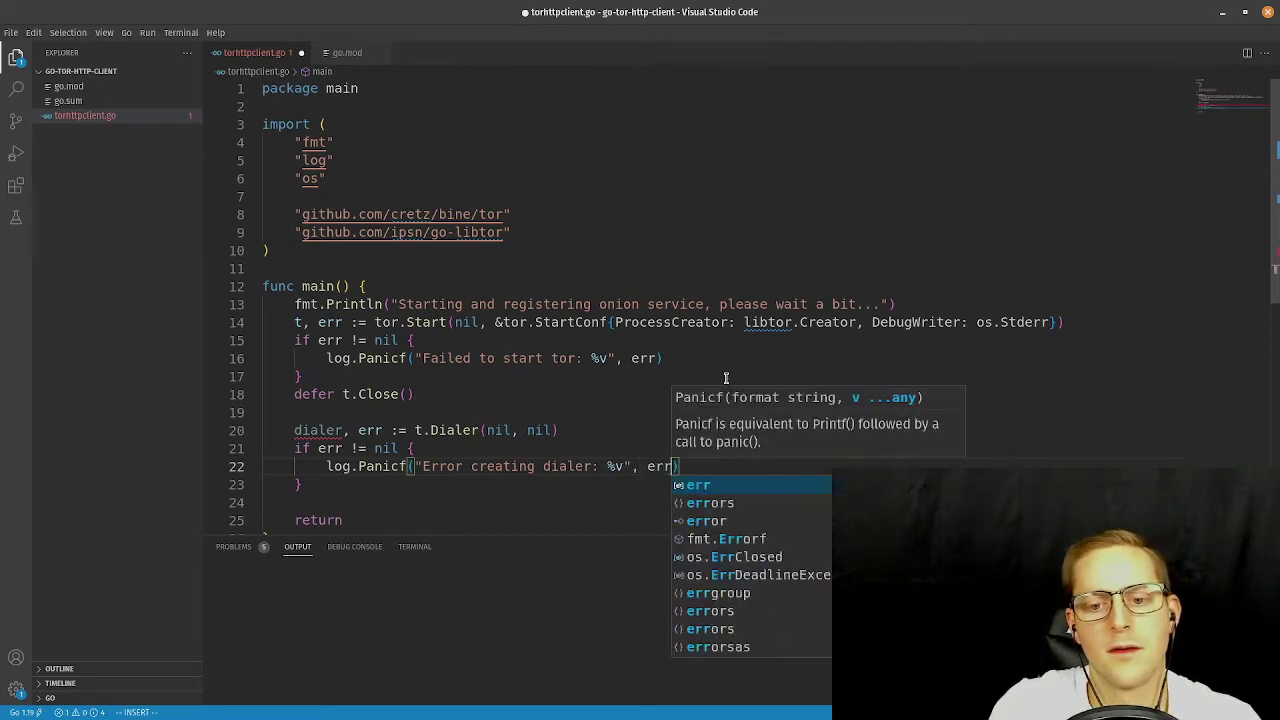
{"action": "key", "text": "Down"}
{"action": "key", "text": "Return"}
{"action": "key", "text": "Return"}
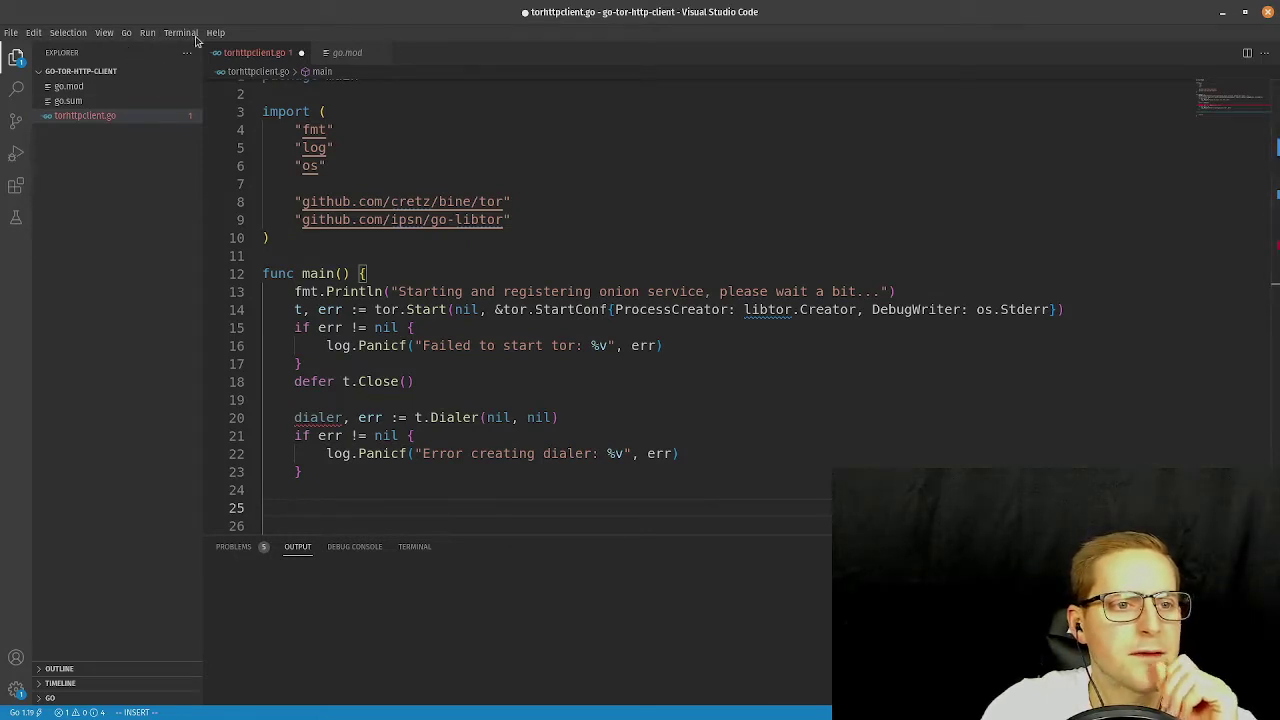
Open the code editor's user settings.
{"action": "left_click", "coordinate": [105, 34]}
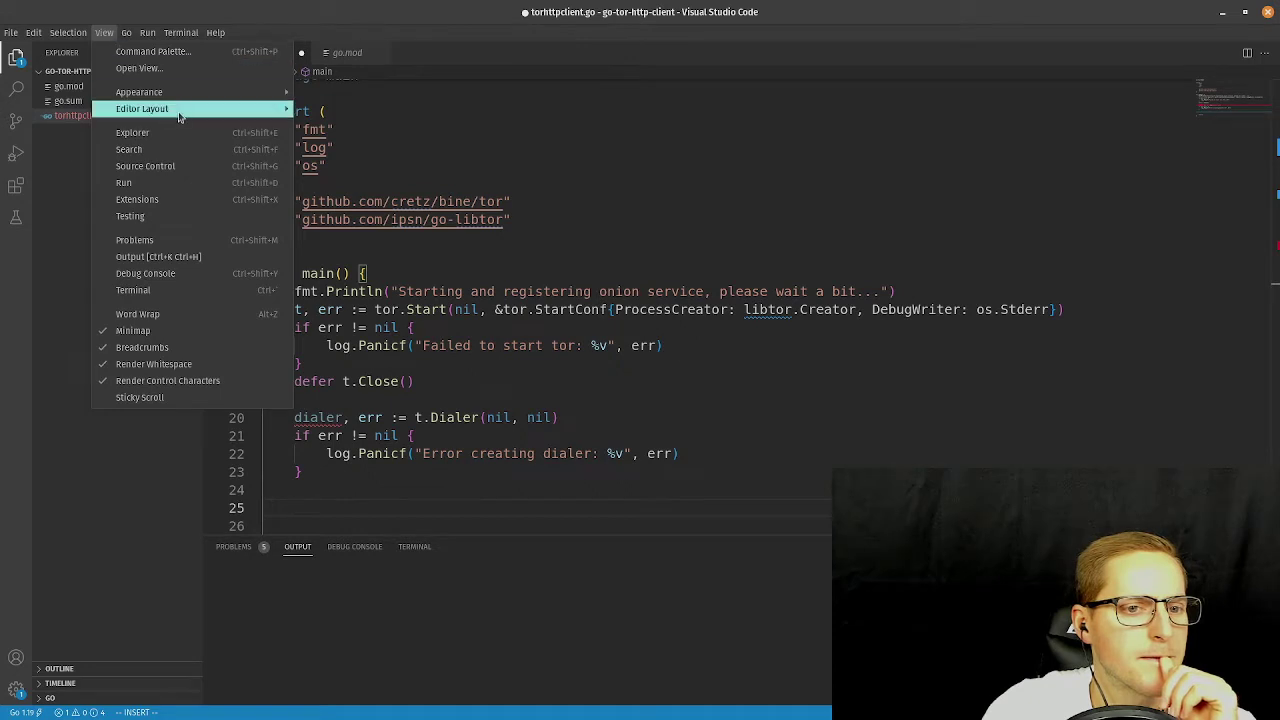
{"action": "mouse_move", "coordinate": [177, 112]}
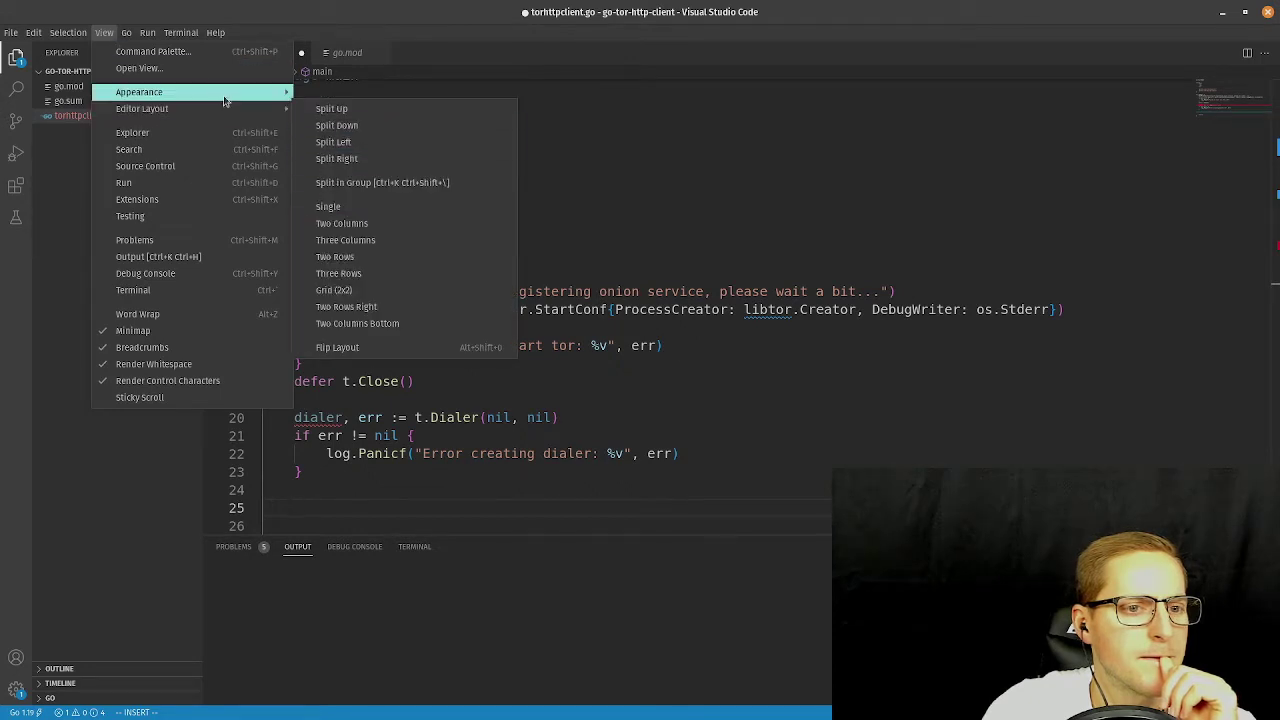
{"action": "mouse_move", "coordinate": [214, 92]}
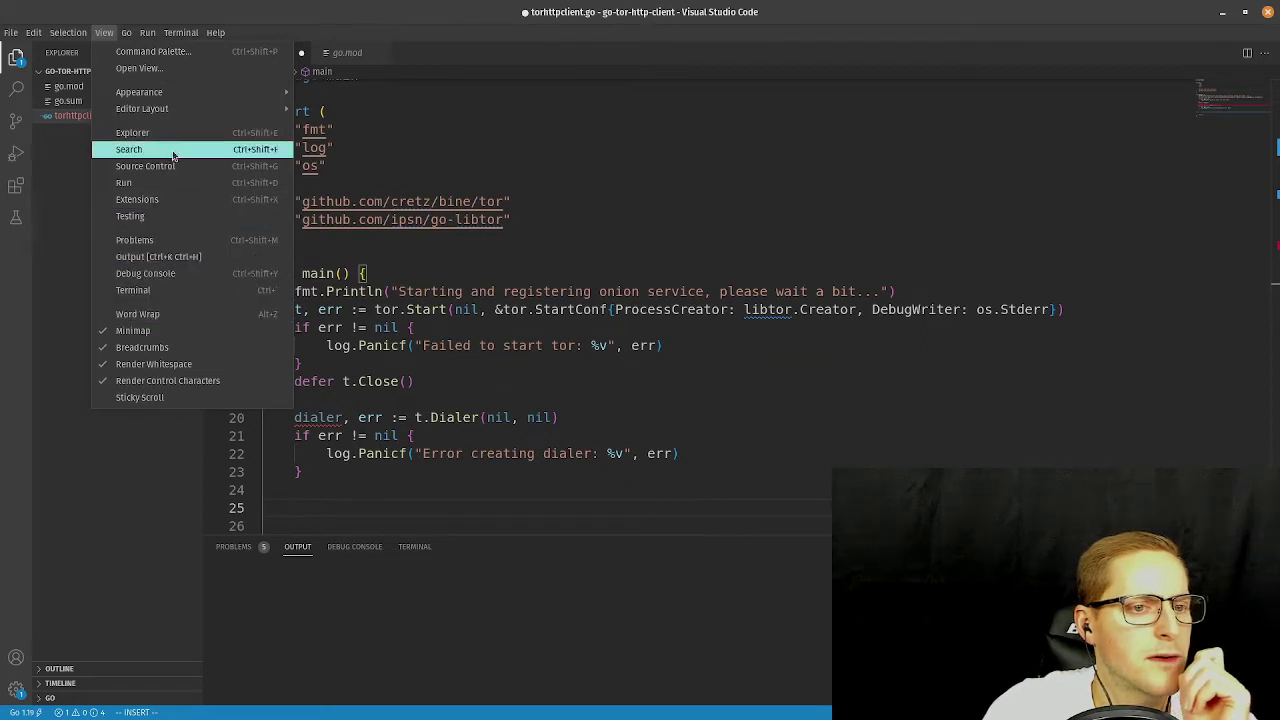
{"action": "mouse_move", "coordinate": [181, 32]}
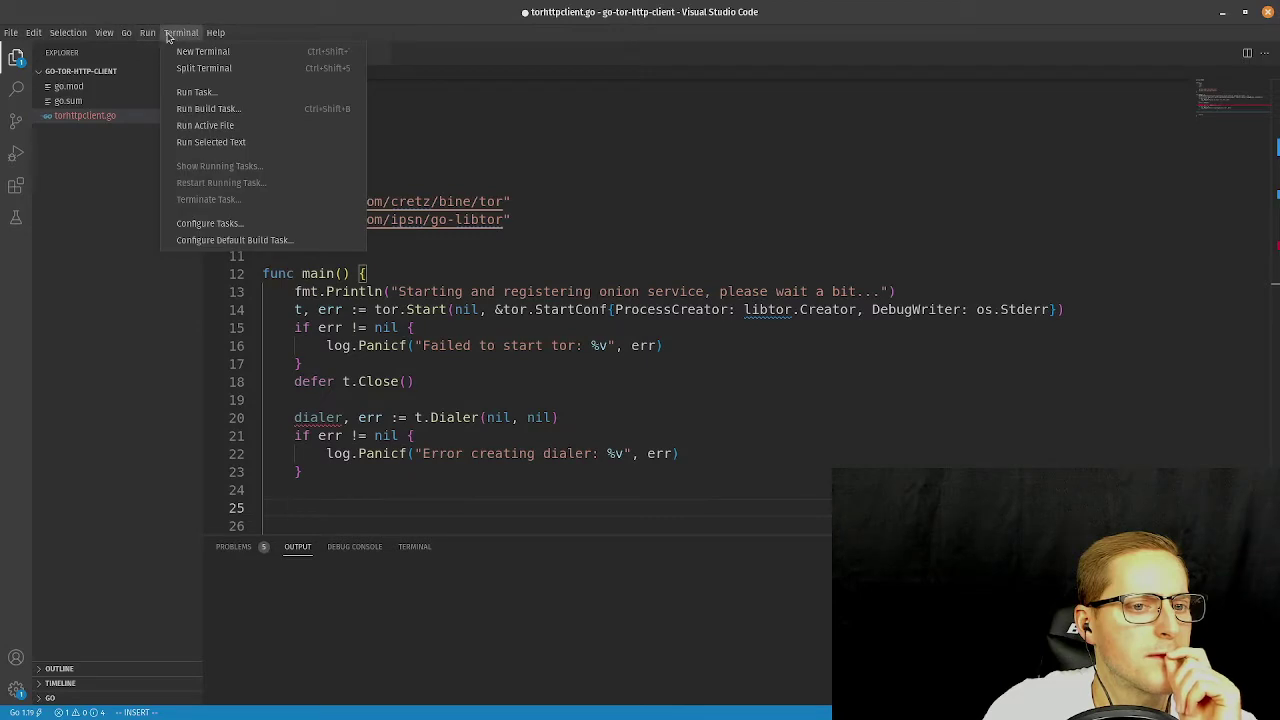
{"action": "mouse_move", "coordinate": [10, 36]}
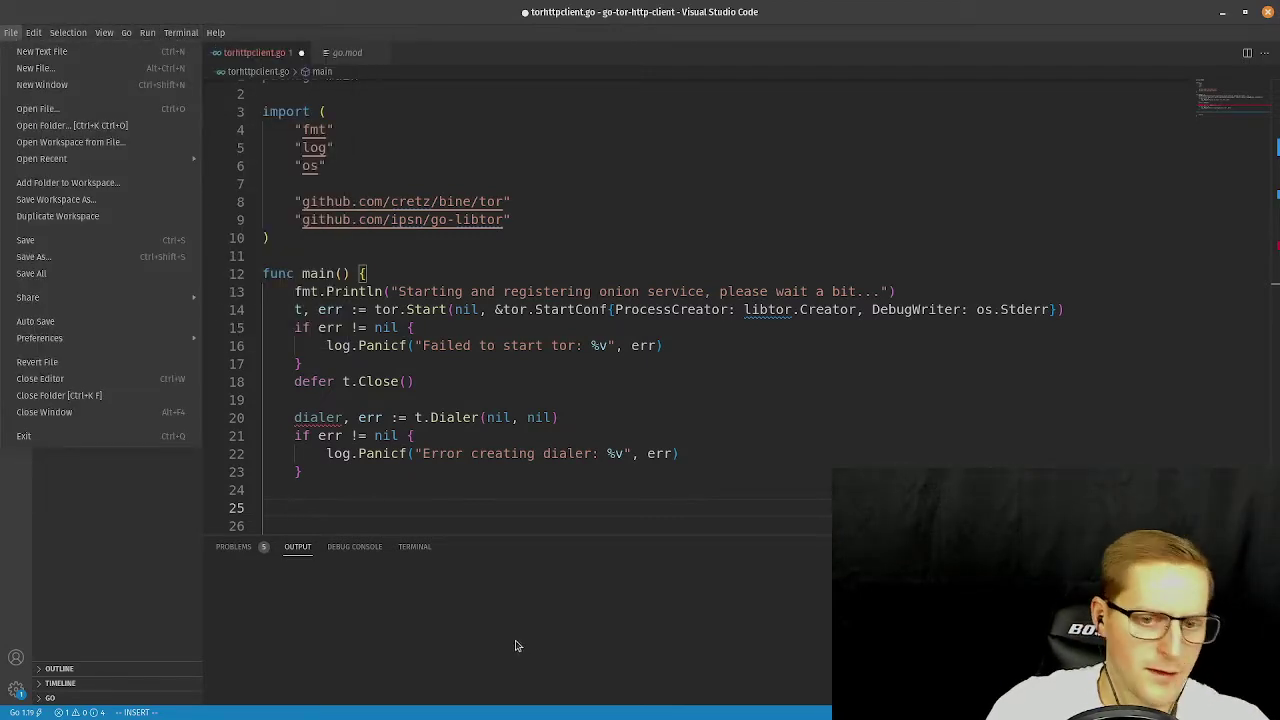
{"action": "mouse_move", "coordinate": [71, 350]}
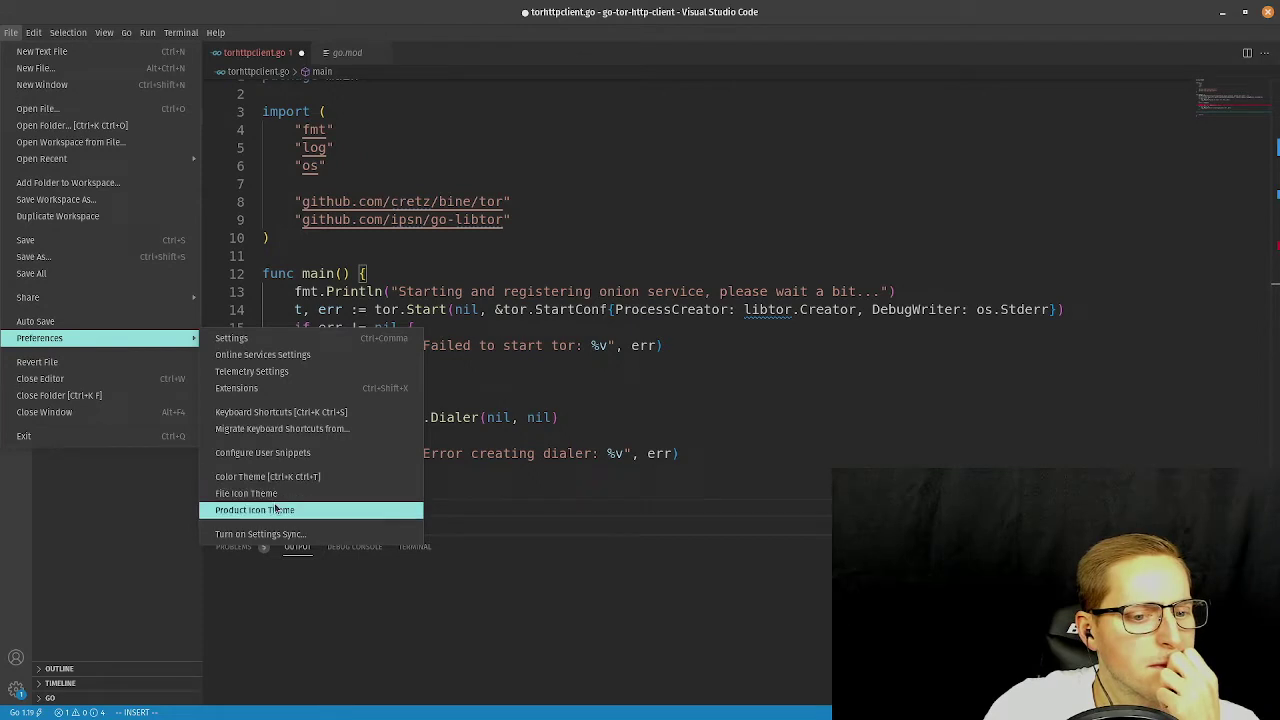
{"action": "left_click", "coordinate": [250, 338]}
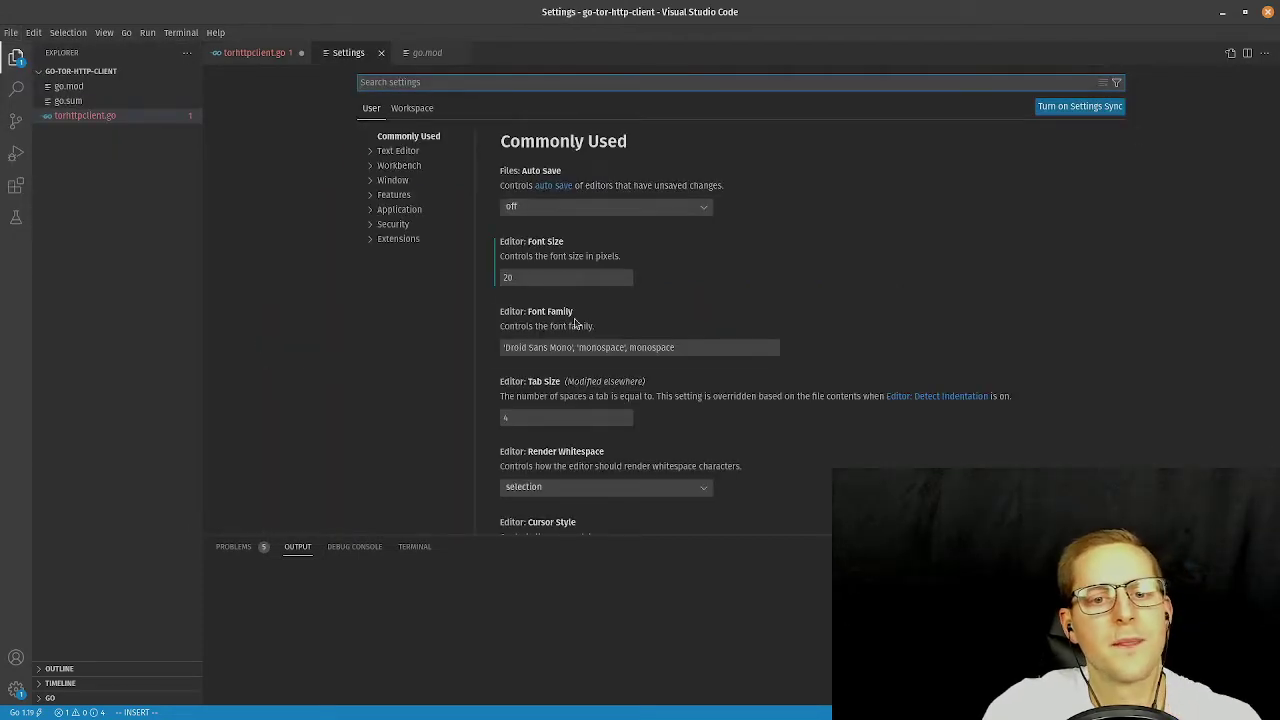
Set the editor font size to 25 and return to torhttpclient.go.
{"action": "left_click", "coordinate": [534, 274]}
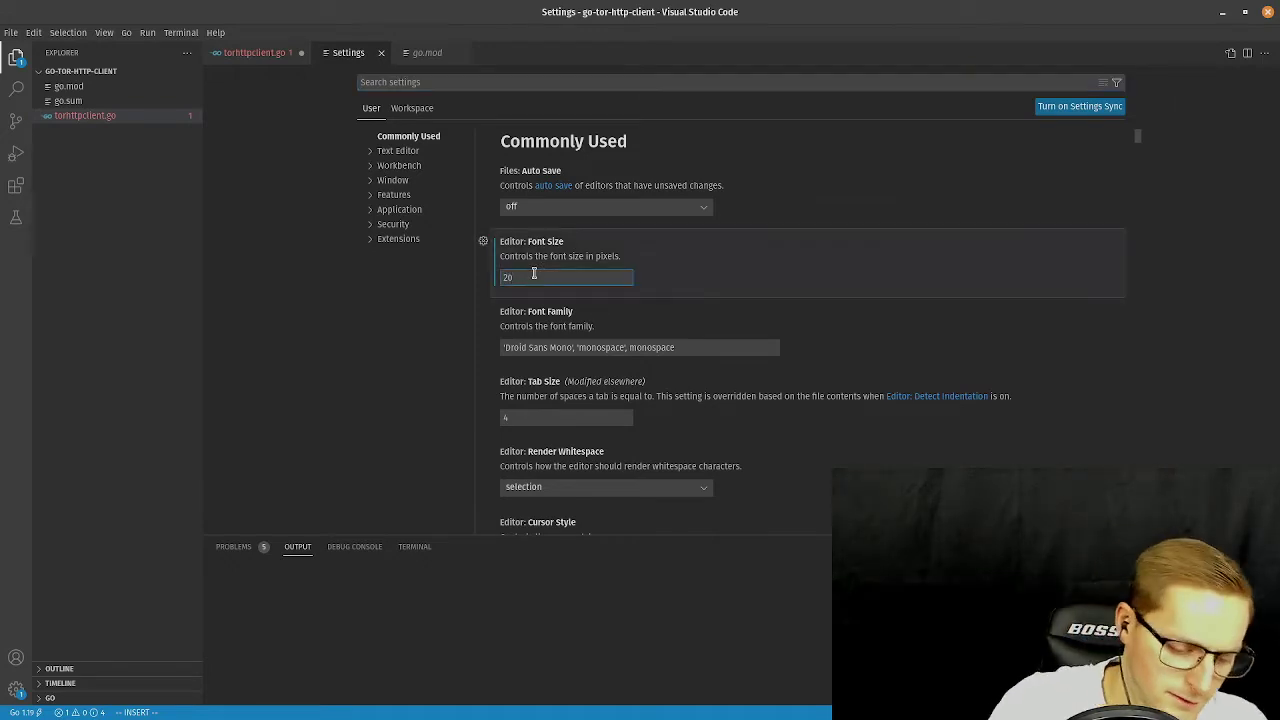
{"action": "key", "text": "BackSpace"}
{"action": "type", "text": "4"}
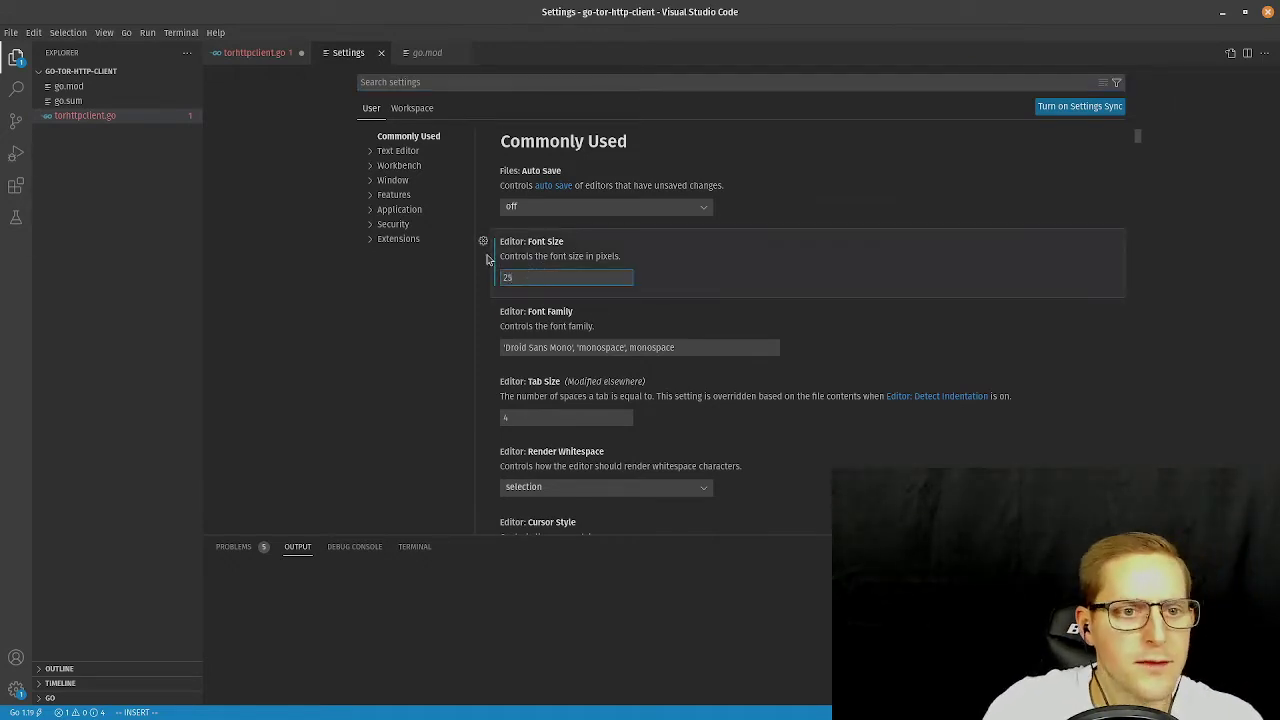
{"action": "left_click", "coordinate": [266, 52]}
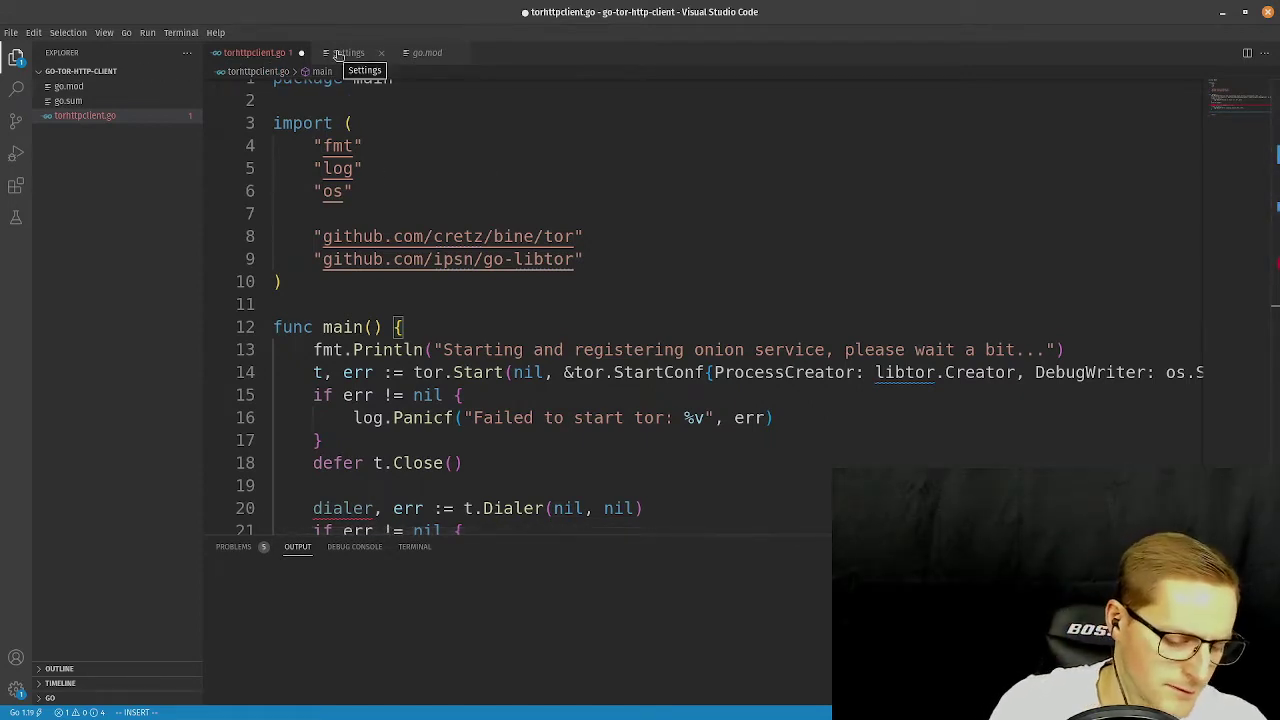
Open a terminal window over the editor, enlarge its text, move it clear of the code and start tmux.
{"action": "key", "text": "ctrl+alt+t"}
{"action": "key", "text": "ctrl+plus"}
{"action": "key", "text": "ctrl+plus"}
{"action": "key", "text": "ctrl+plus"}
{"action": "key", "text": "ctrl+plus"}
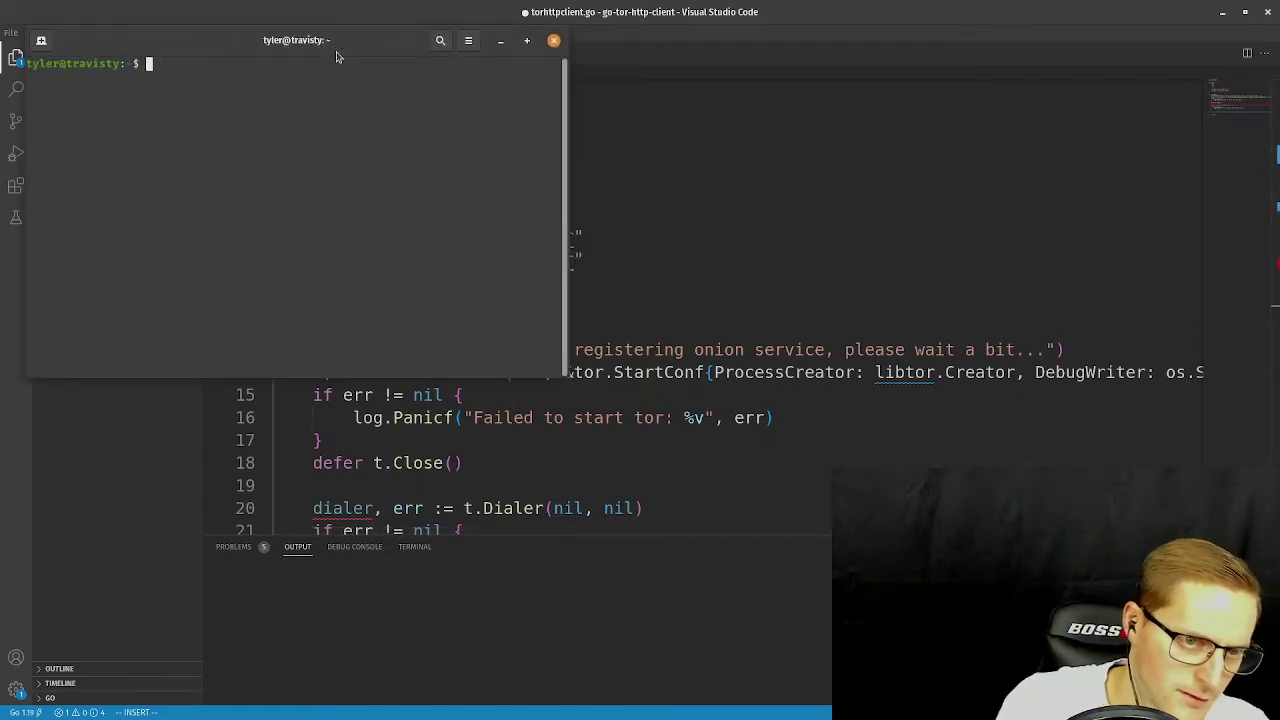
{"action": "left_click_drag", "start_coordinate": [336, 57], "coordinate": [838, 249]}
{"action": "type", "text": "tmux"}
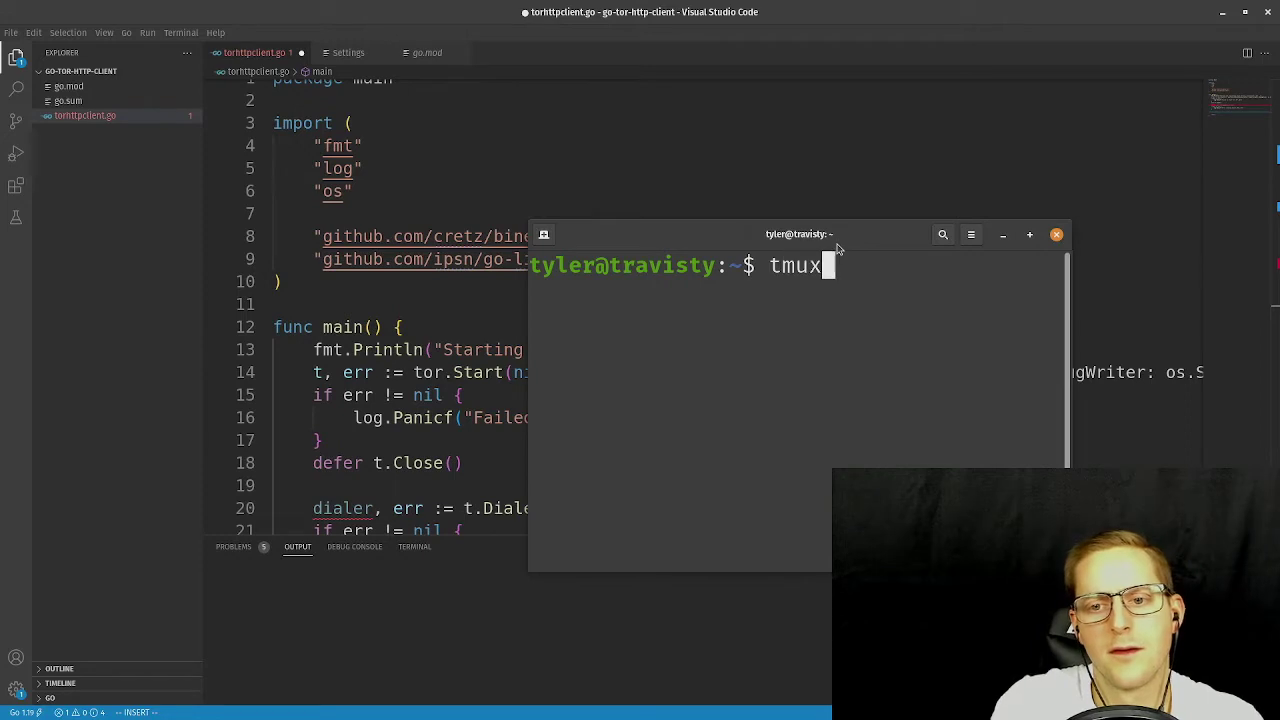
{"action": "key", "text": "Return"}
Start vim in the tmux session, enter "how does this look?" in insert mode and move the terminal window slightly lower.
{"action": "type", "text": "m"}
{"action": "key", "text": "BackSpace"}
{"action": "type", "text": "vim"}
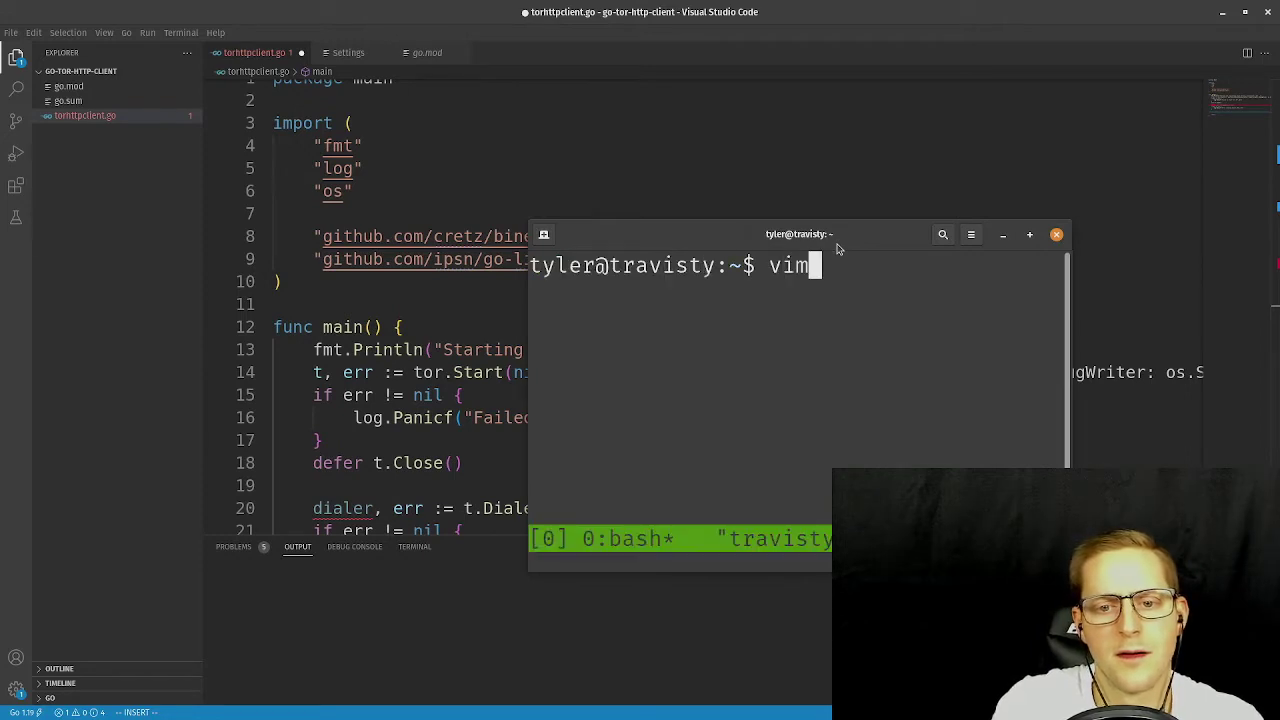
{"action": "key", "text": "Return"}
{"action": "type", "text": "i"}
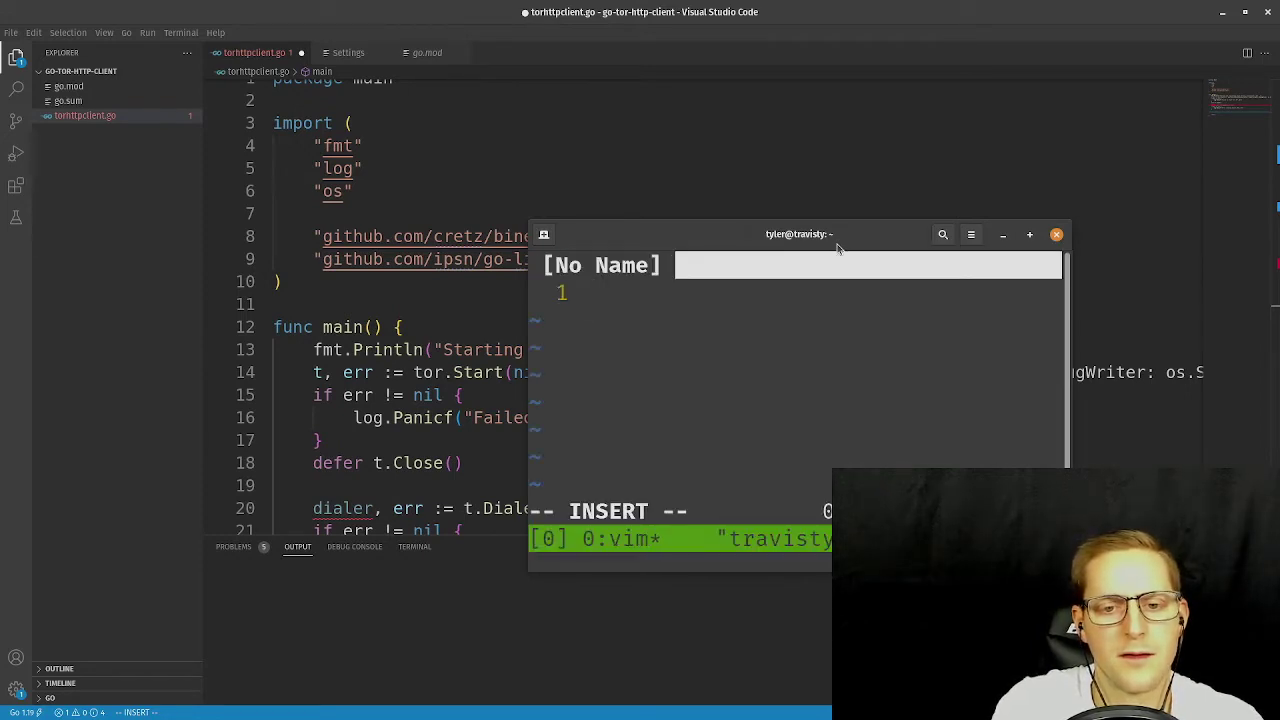
{"action": "type", "text": "how does this look"}
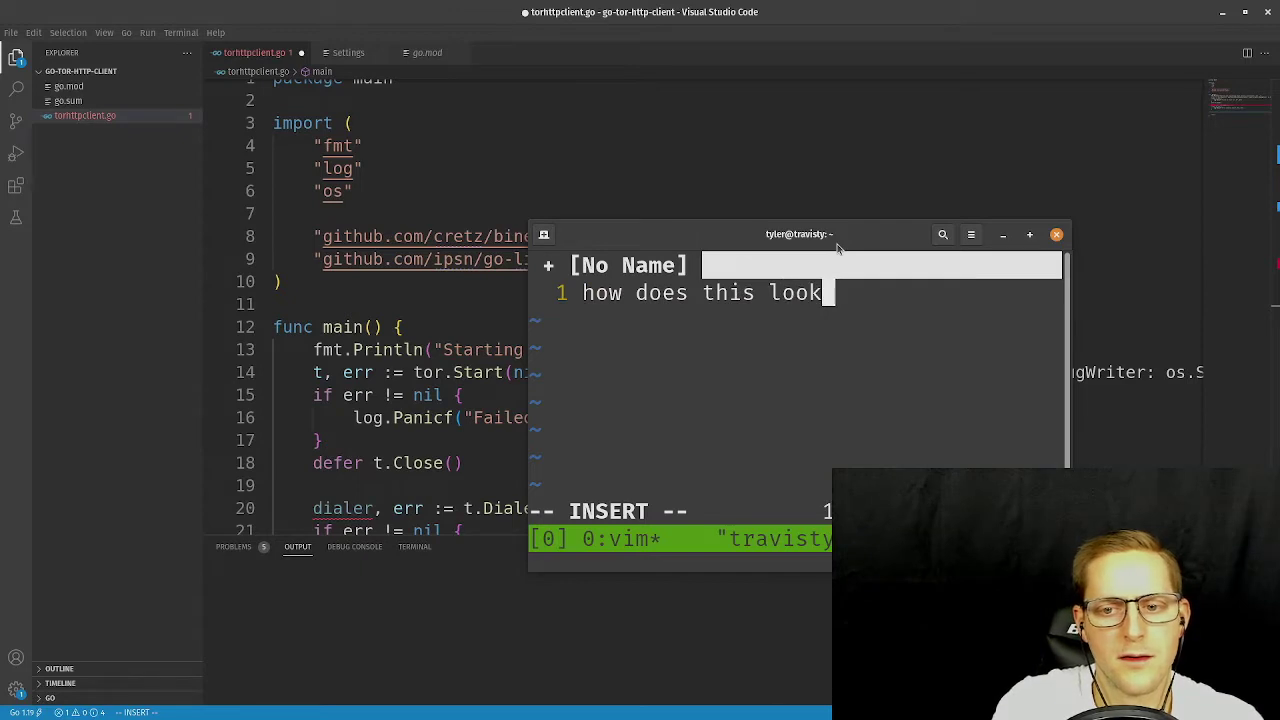
{"action": "type", "text": "?"}
{"action": "left_click_drag", "start_coordinate": [838, 247], "coordinate": [839, 295]}
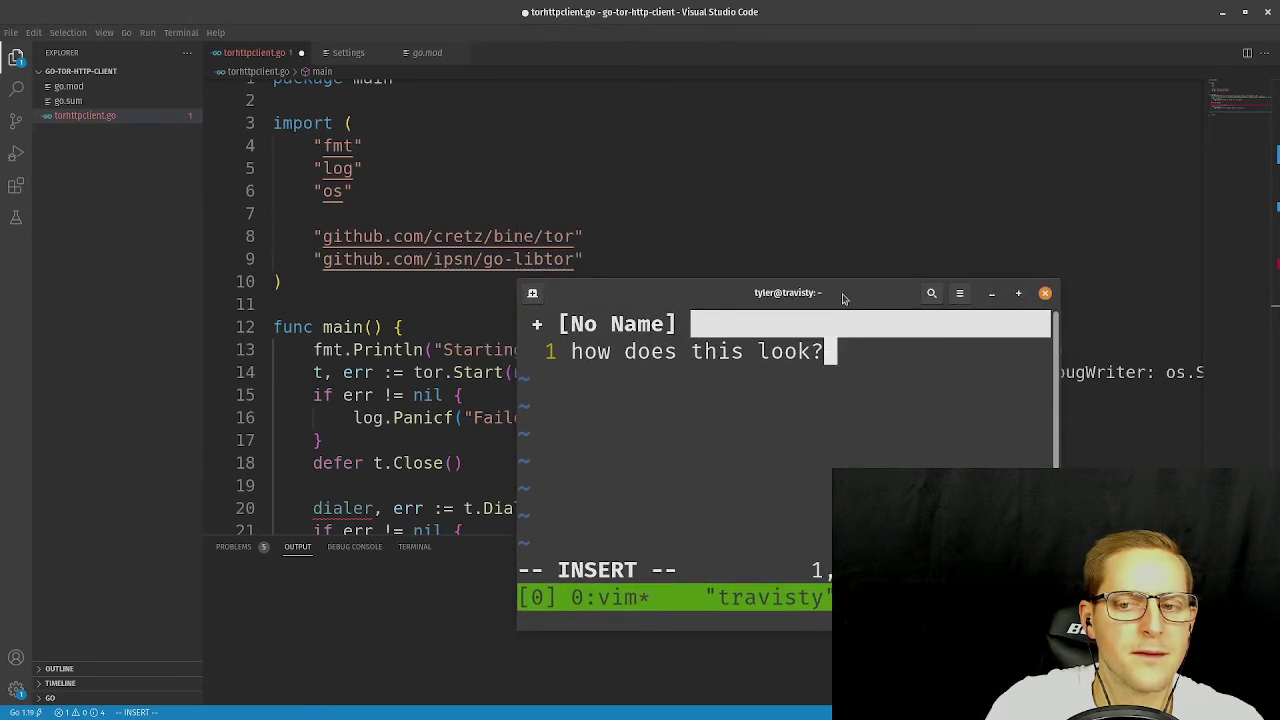
Set the code editor's font size to 30 in the user settings and return to torhttpclient.go.
{"action": "left_click", "coordinate": [348, 52]}
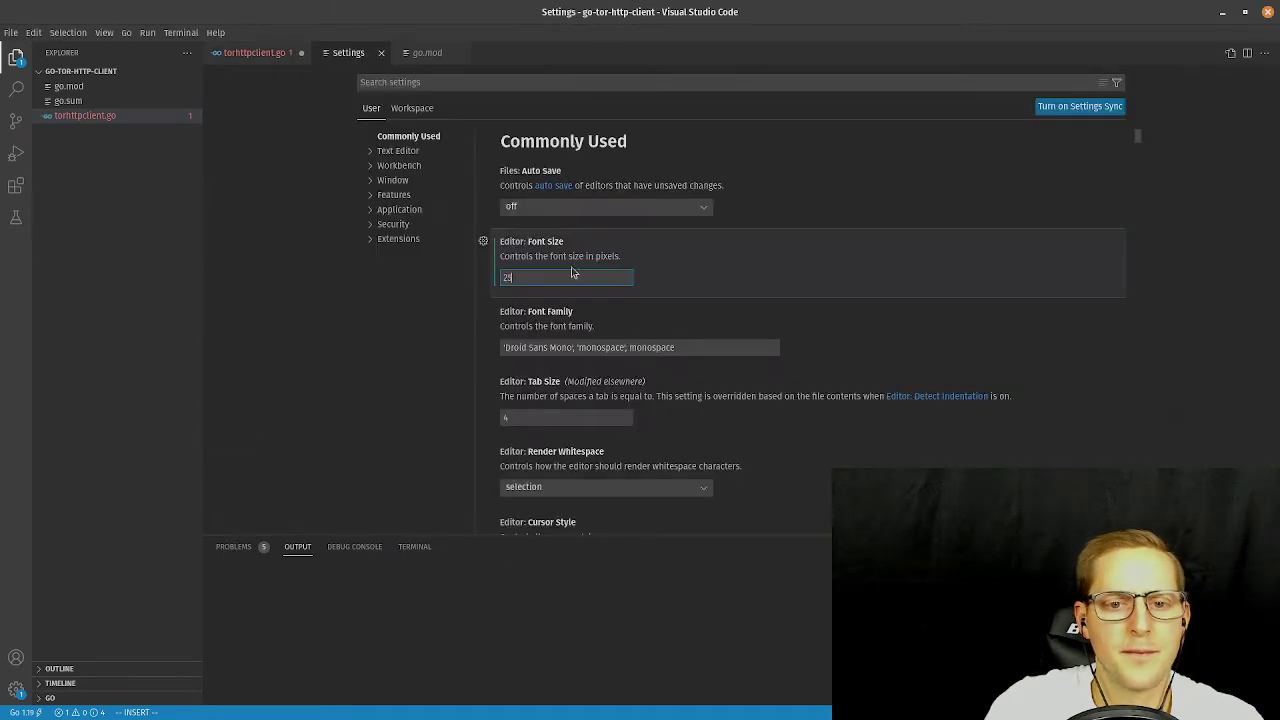
{"action": "key", "text": "BackSpace"}
{"action": "key", "text": "BackSpace"}
{"action": "type", "text": "30"}
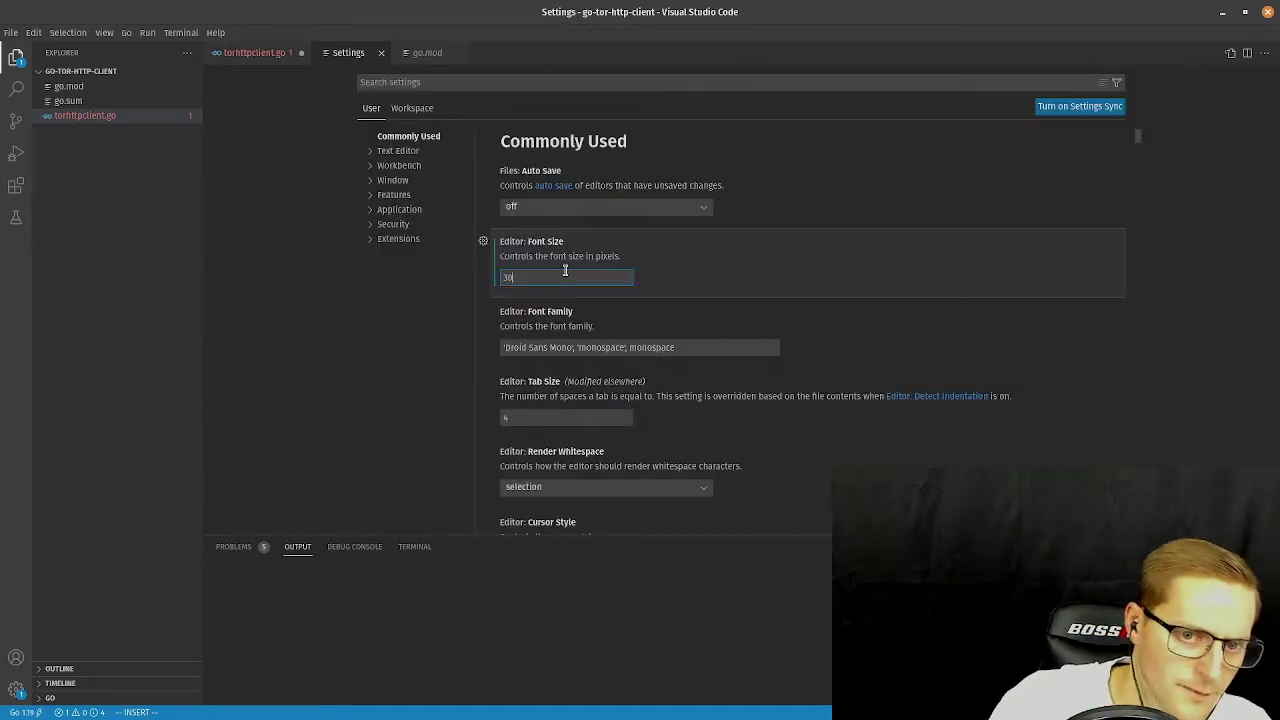
{"action": "left_click", "coordinate": [280, 55]}
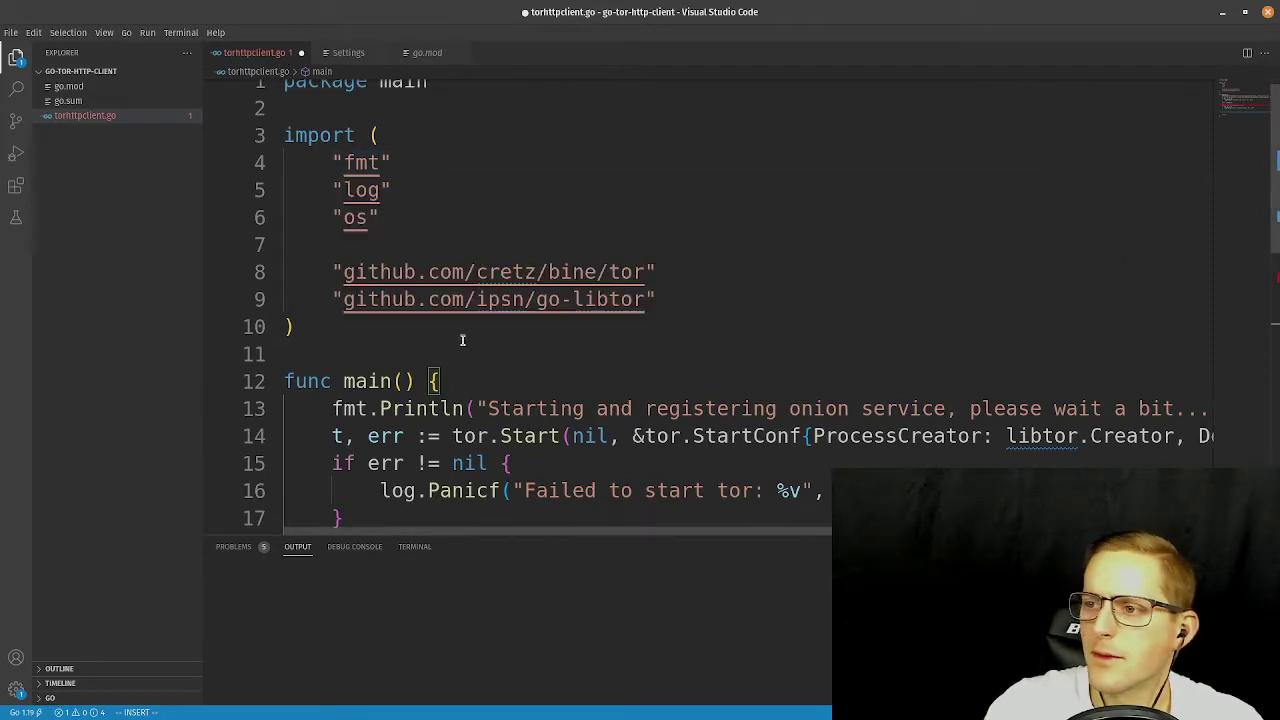
{"action": "mouse_move", "coordinate": [387, 467]}
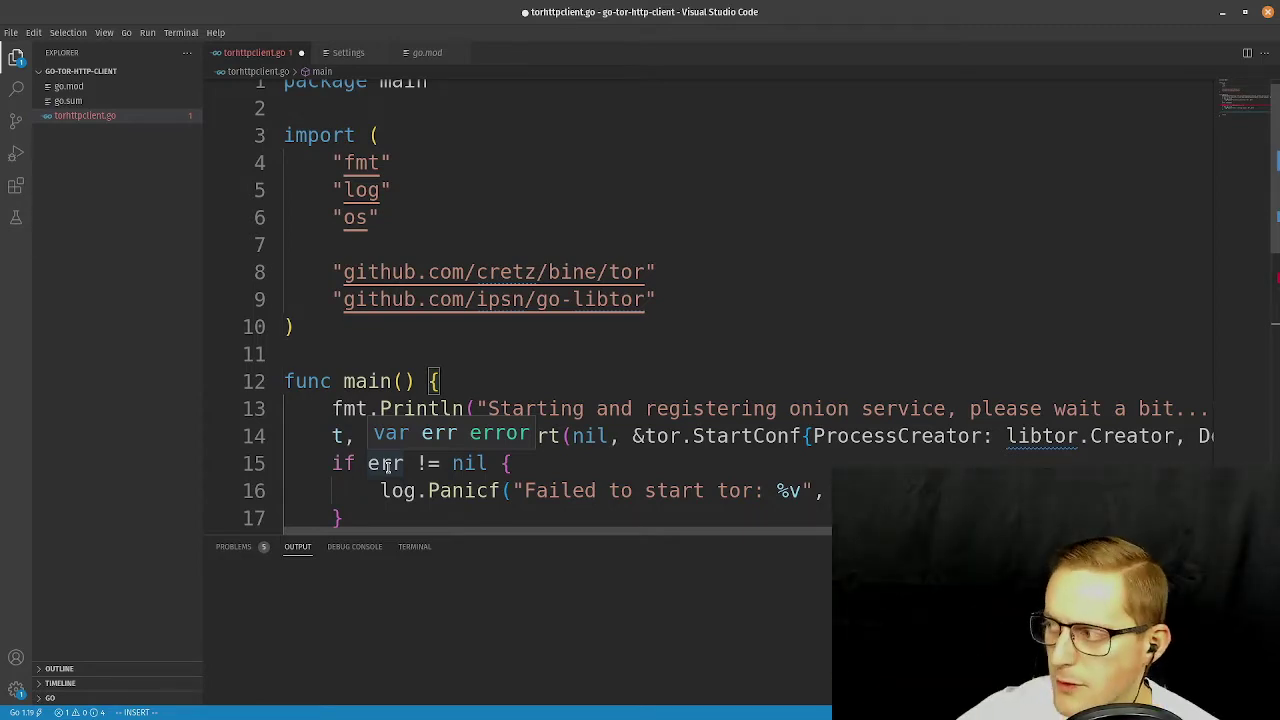
{"action": "scroll", "coordinate": [609, 343], "scroll_direction": "down", "scroll_amount": 2}
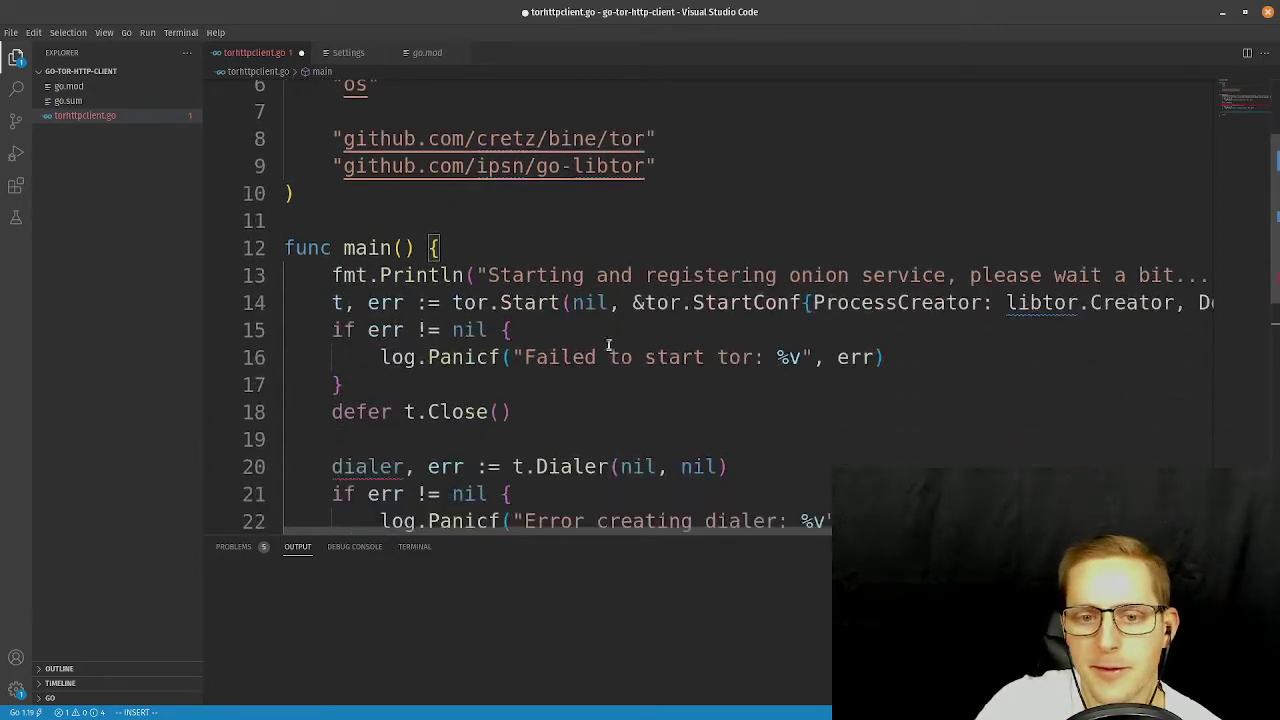
{"action": "scroll", "coordinate": [617, 334], "scroll_direction": "up", "scroll_amount": 1}
{"action": "scroll", "coordinate": [635, 357], "scroll_direction": "down", "scroll_amount": 1}
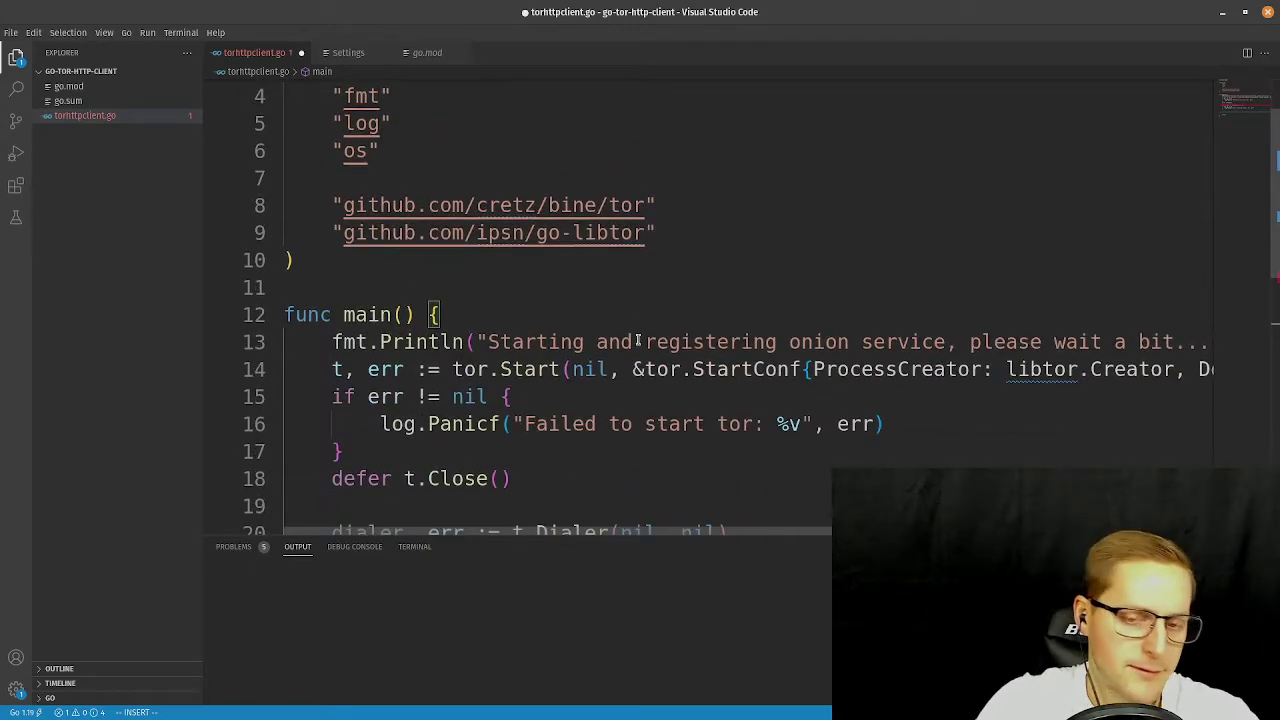
Switch to Firefox and search the web in the empty private tab for the Quiet developer's full name plus "quiet".
{"action": "key", "text": "super"}
{"action": "left_click", "coordinate": [640, 330]}
{"action": "left_click", "coordinate": [1066, 14]}
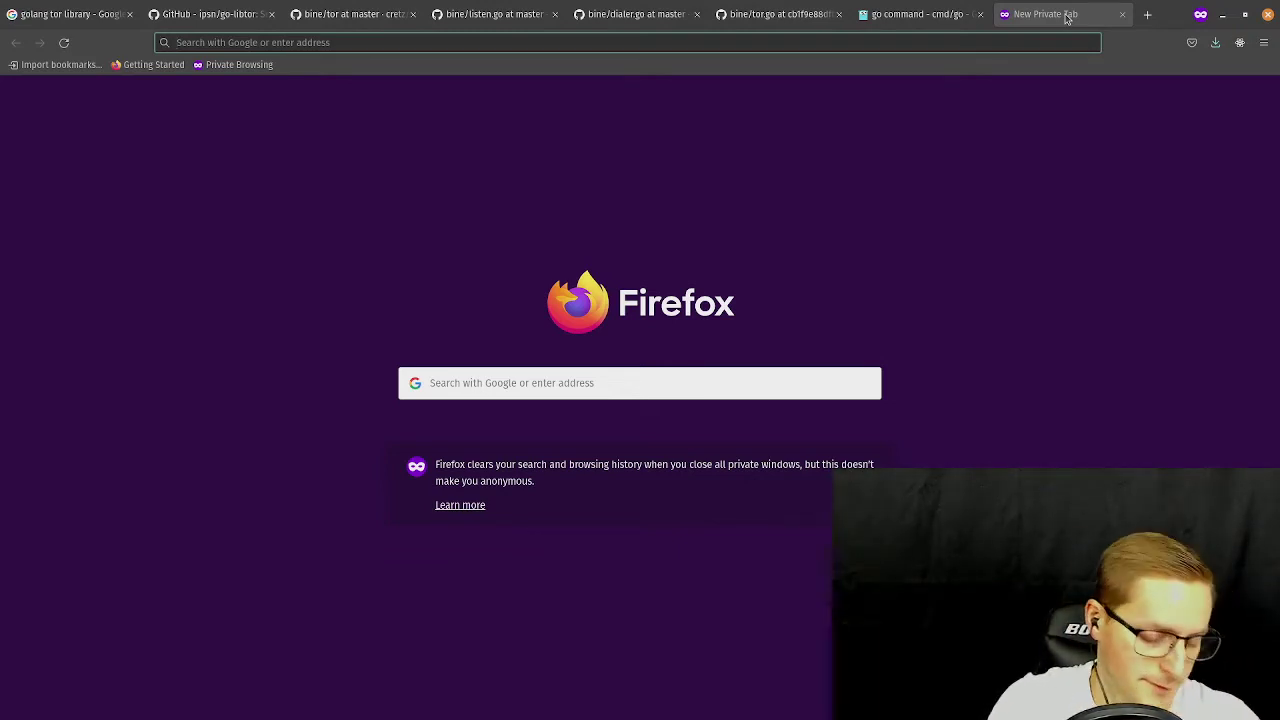
{"action": "type", "text": "an"}
{"action": "key", "text": "BackSpace"}
{"action": "key", "text": "BackSpace"}
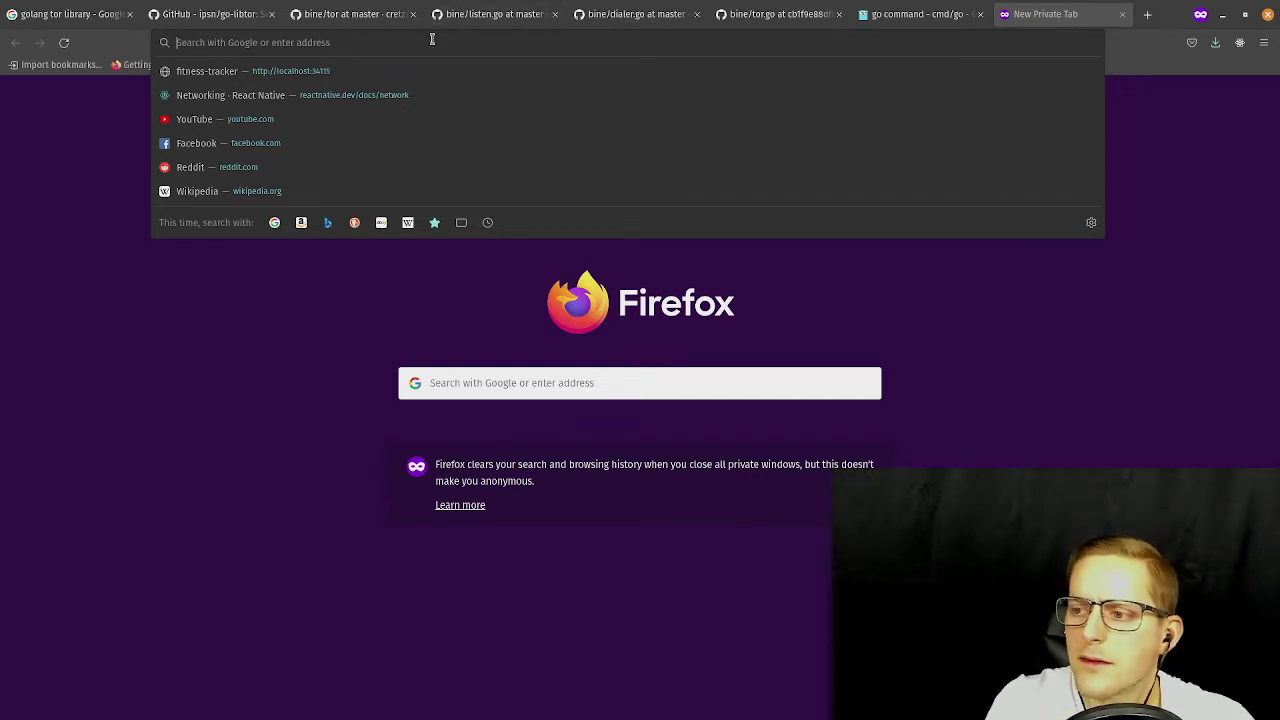
{"action": "type", "text": "holmes wilson "}
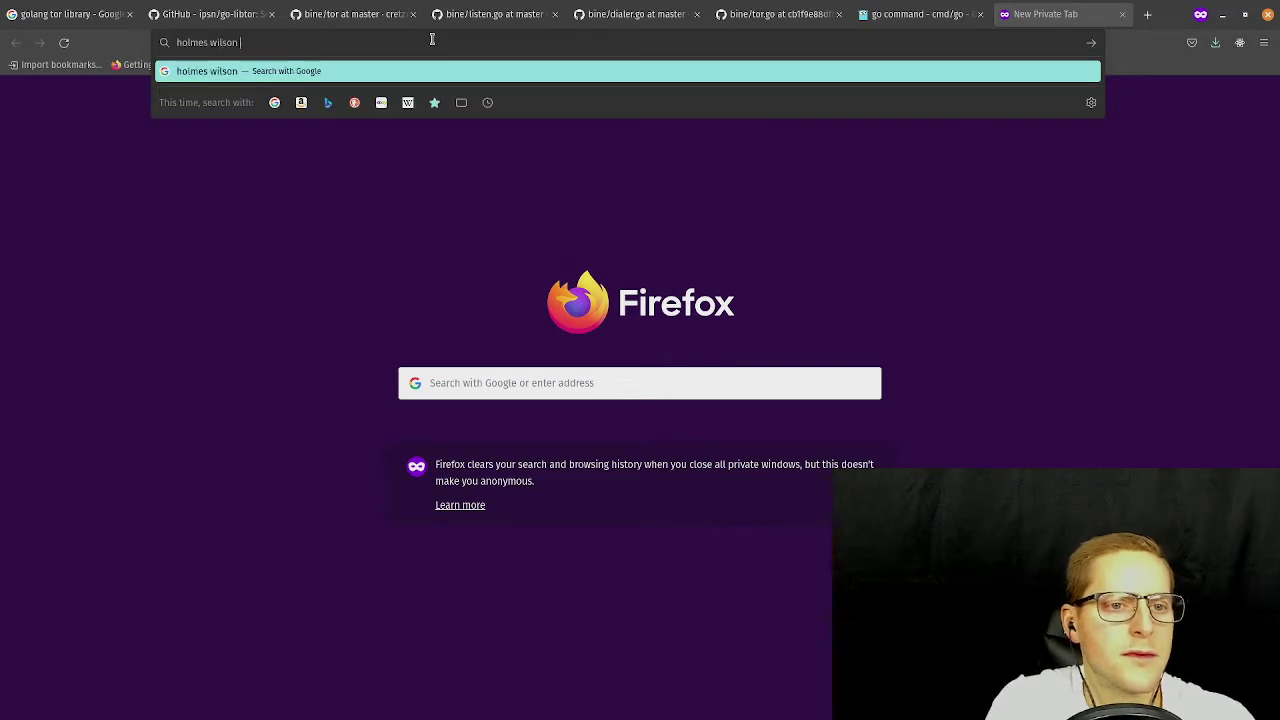
{"action": "type", "text": "quiet"}
{"action": "key", "text": "Return"}
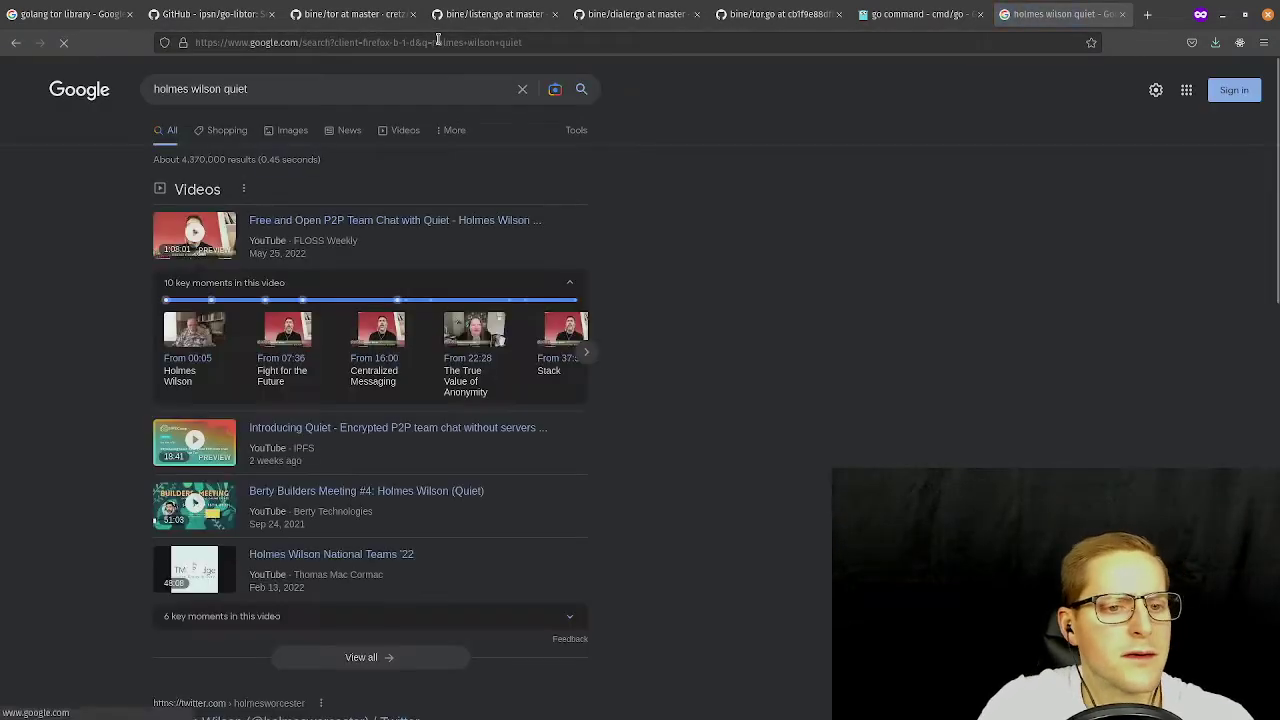
Open the developer's Twitter profile from the search results and follow its tryquiet.org link.
{"action": "scroll", "coordinate": [729, 216], "scroll_direction": "down", "scroll_amount": 4}
{"action": "scroll", "coordinate": [720, 198], "scroll_direction": "down", "scroll_amount": 1}
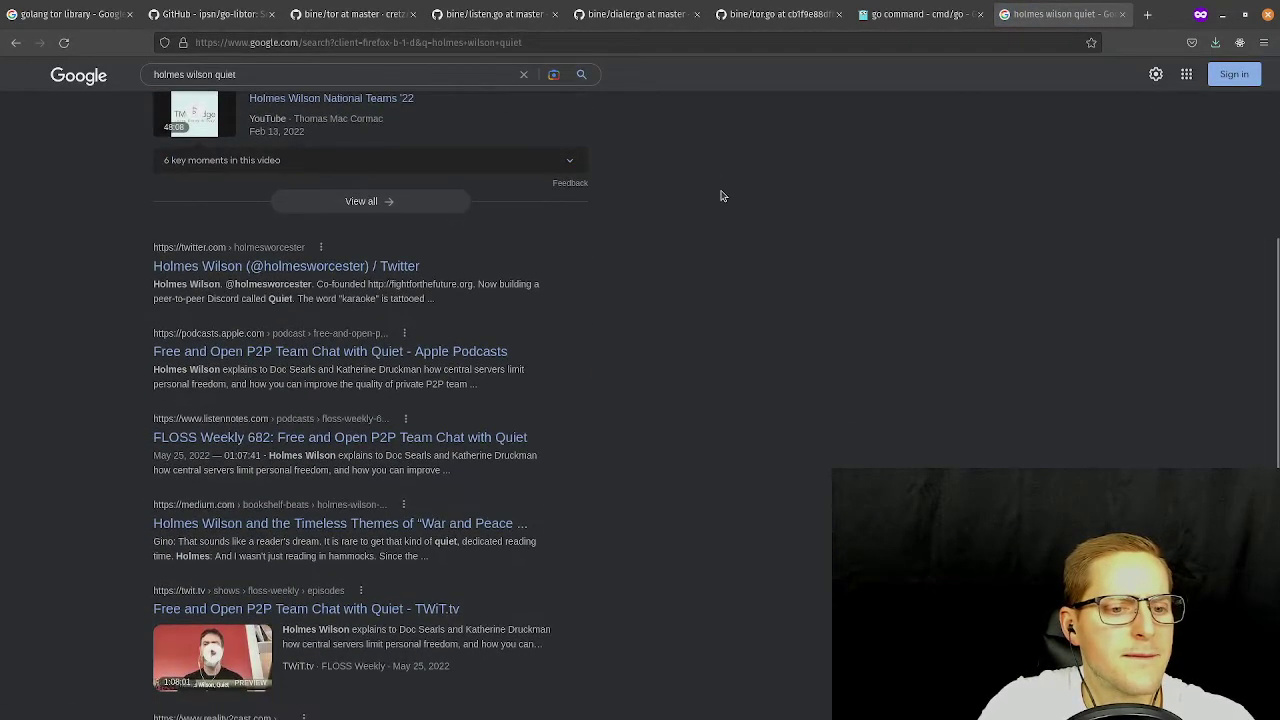
{"action": "left_click", "coordinate": [313, 267]}
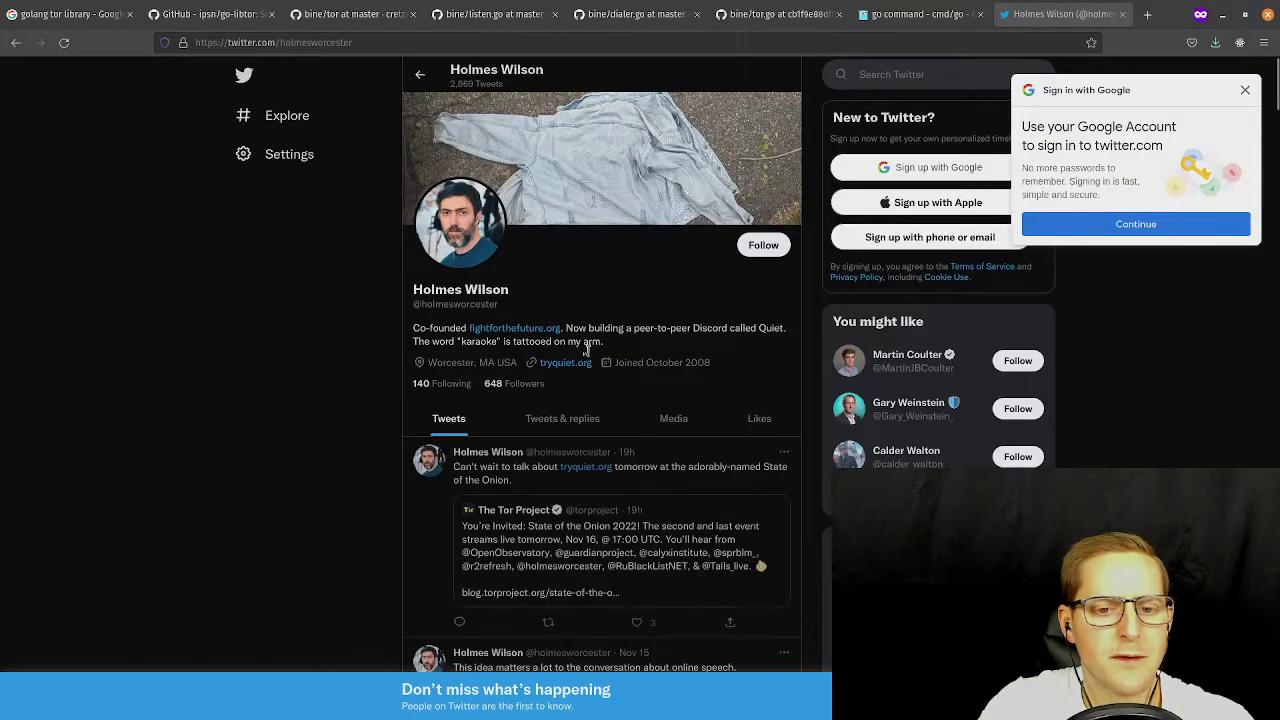
{"action": "left_click", "coordinate": [565, 363]}
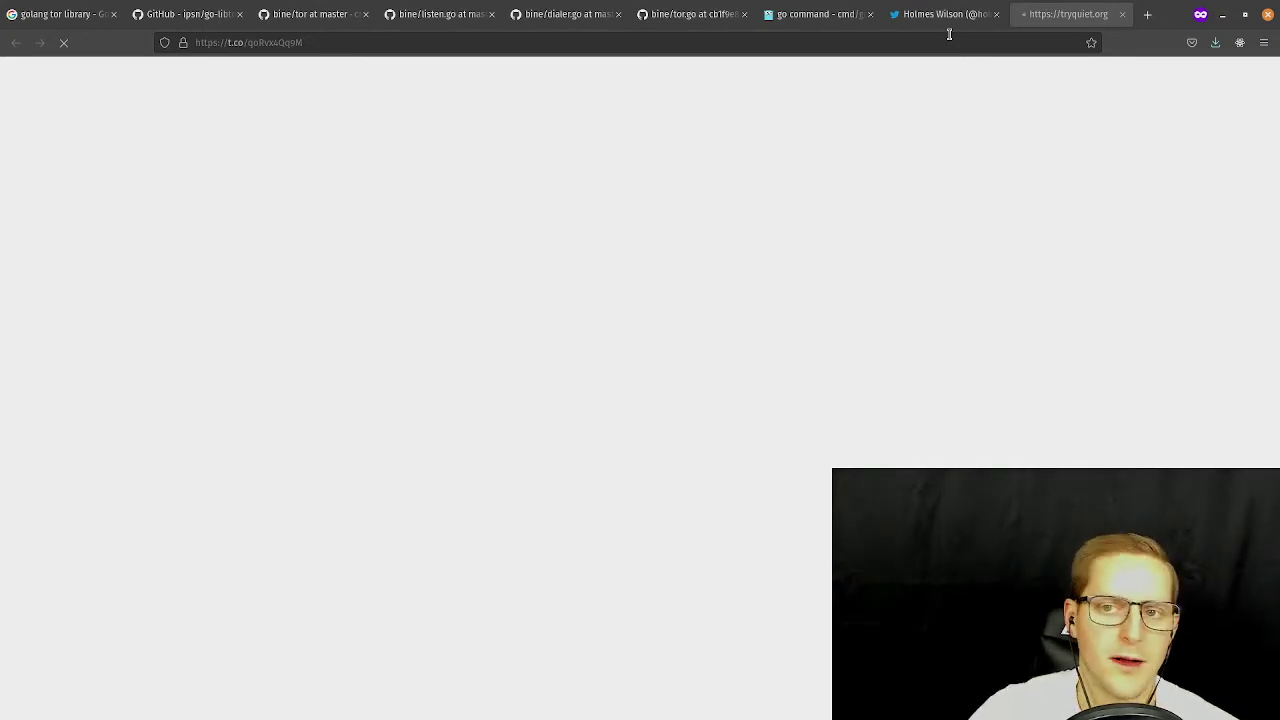
Open torproject.org in a new tab and view the History page of its About section.
{"action": "left_click", "coordinate": [1147, 14]}
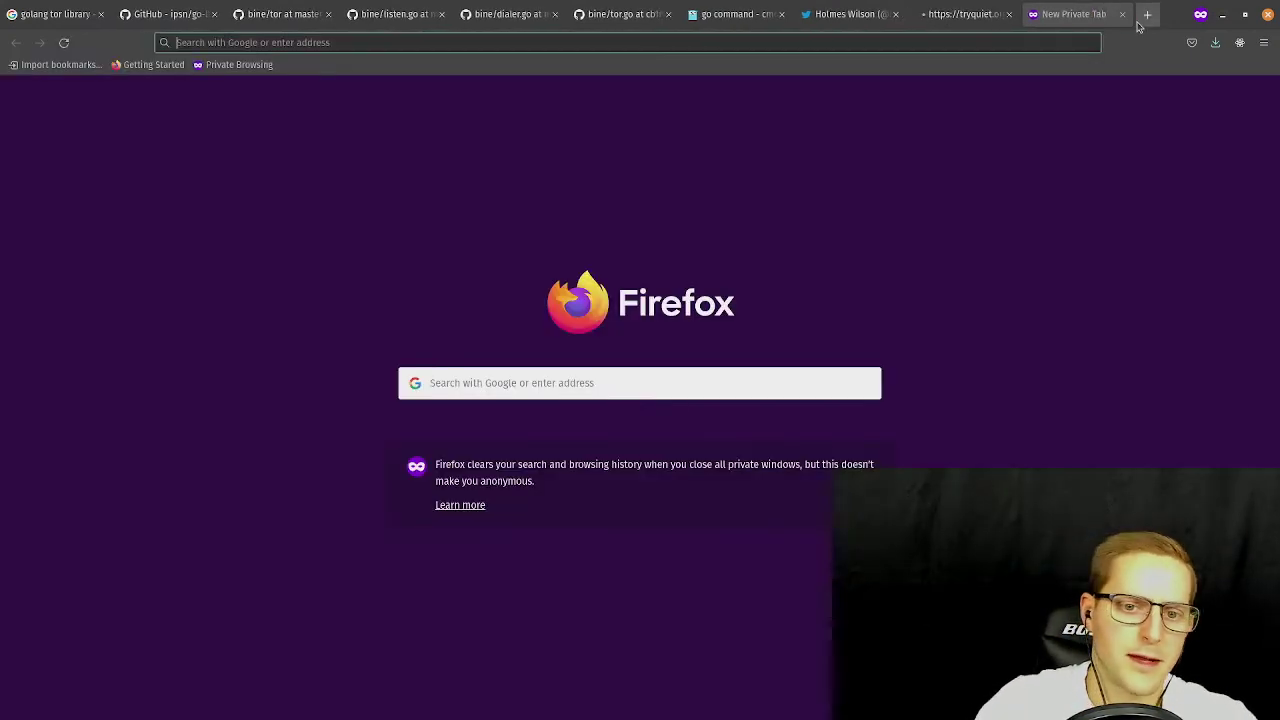
{"action": "type", "text": "torproject.org"}
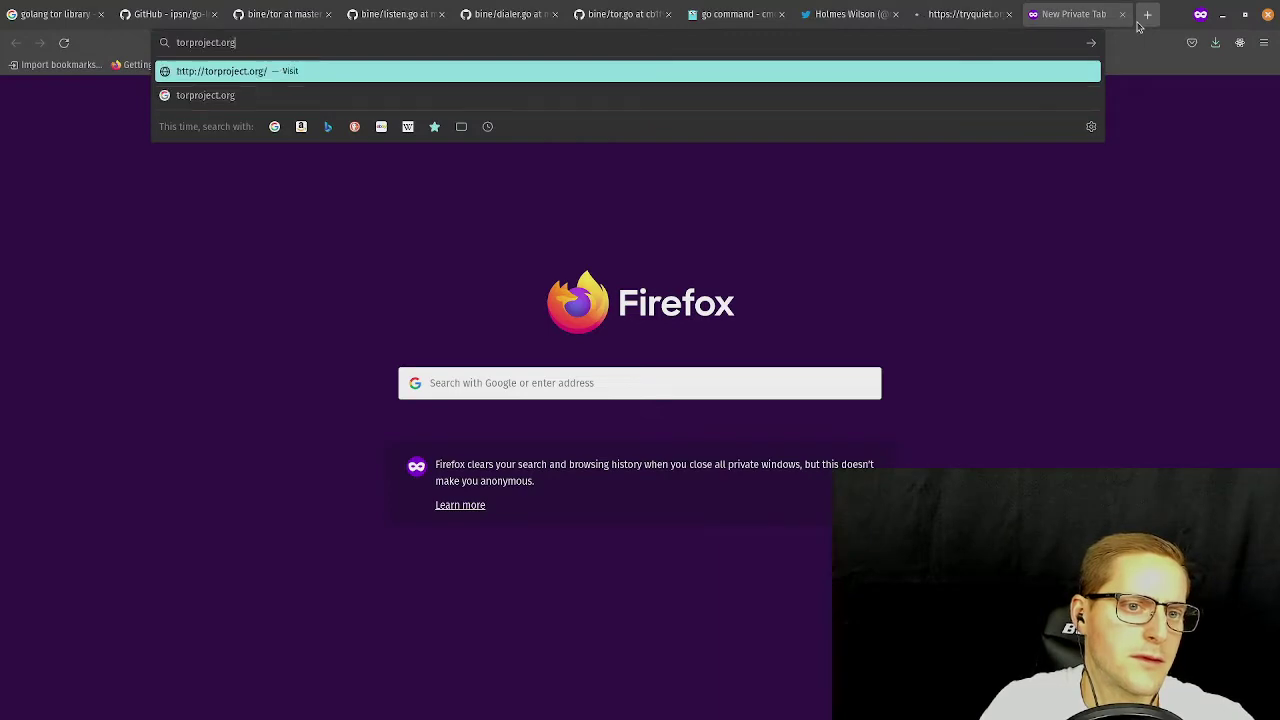
{"action": "key", "text": "Return"}
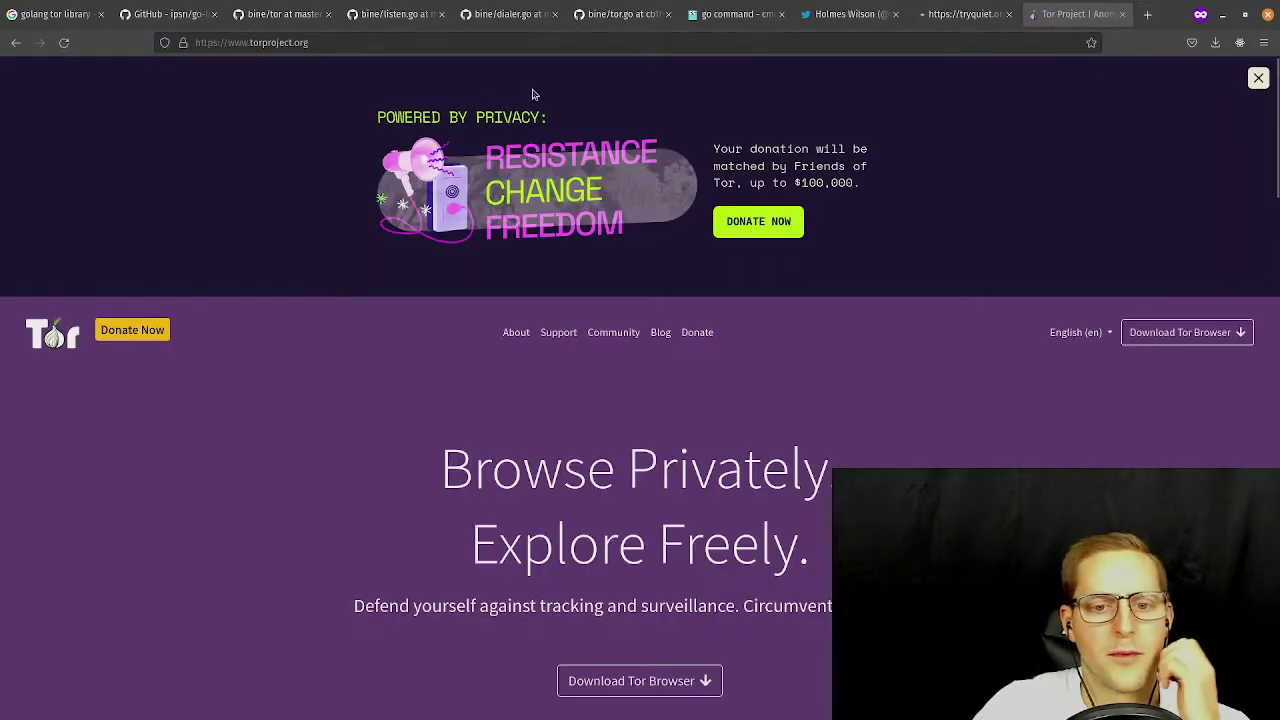
{"action": "scroll", "coordinate": [855, 297], "scroll_direction": "down", "scroll_amount": 3}
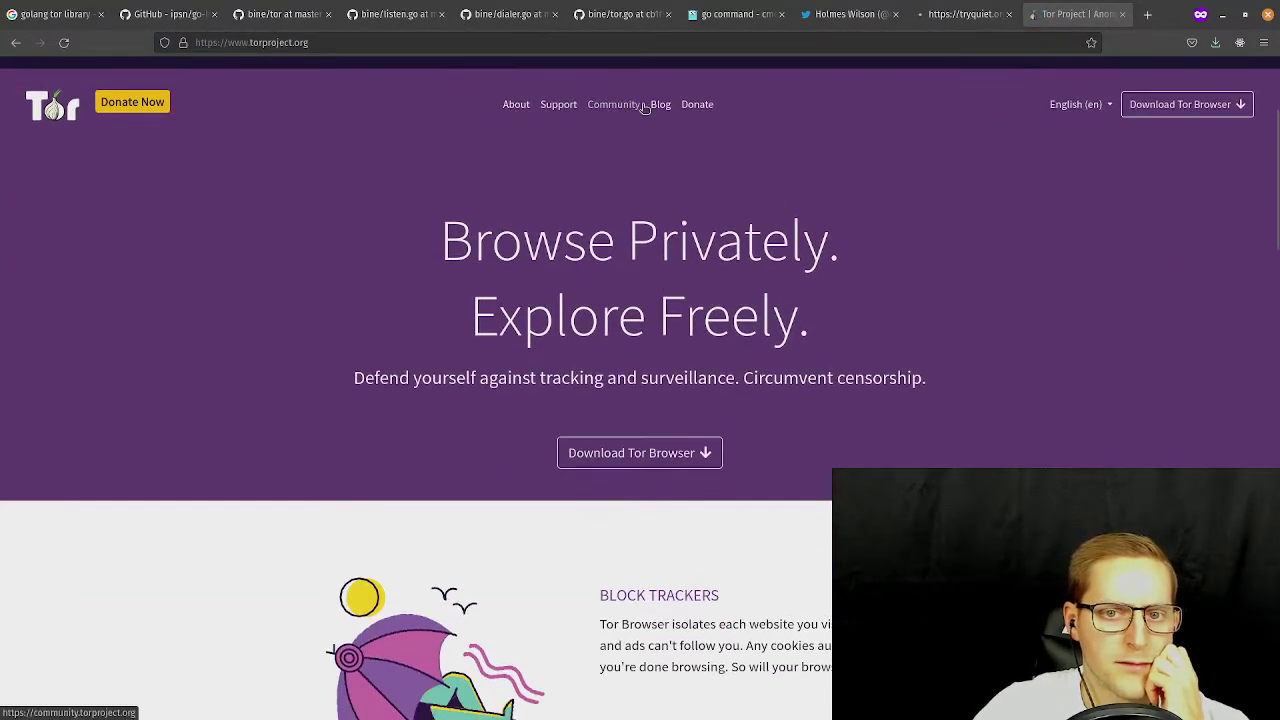
{"action": "left_click", "coordinate": [518, 105]}
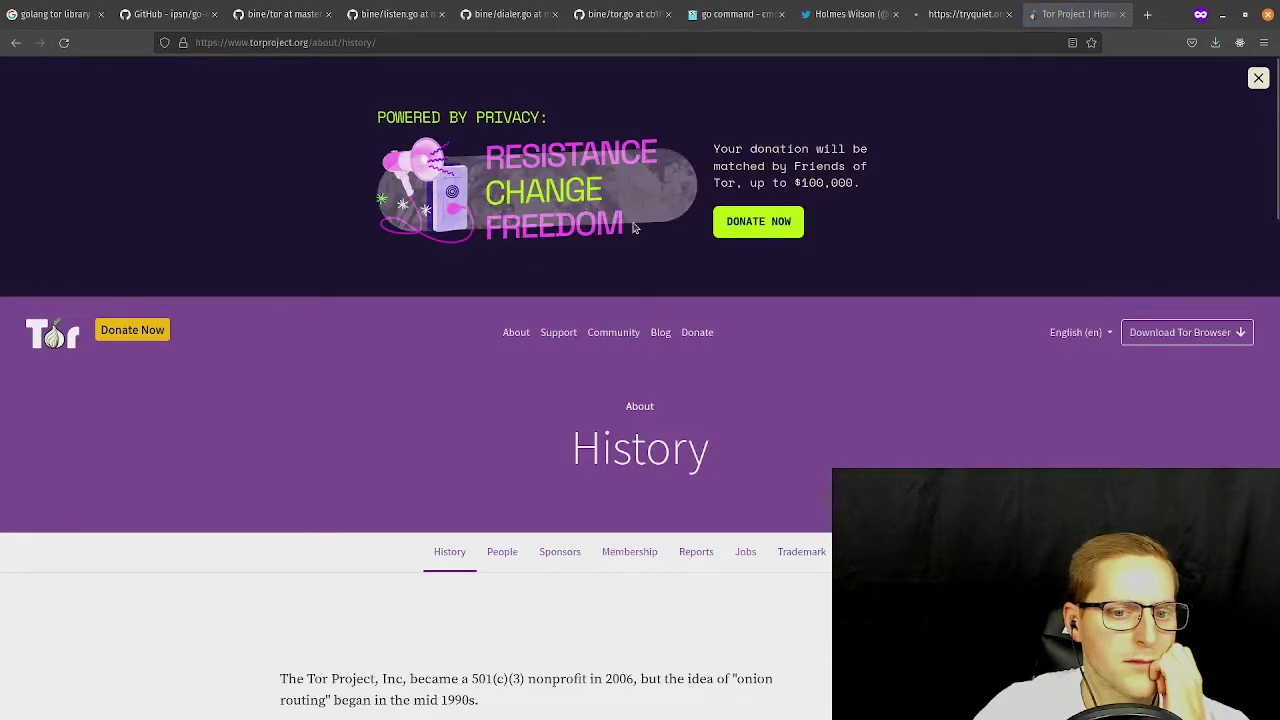
{"action": "scroll", "coordinate": [635, 245], "scroll_direction": "down", "scroll_amount": 3}
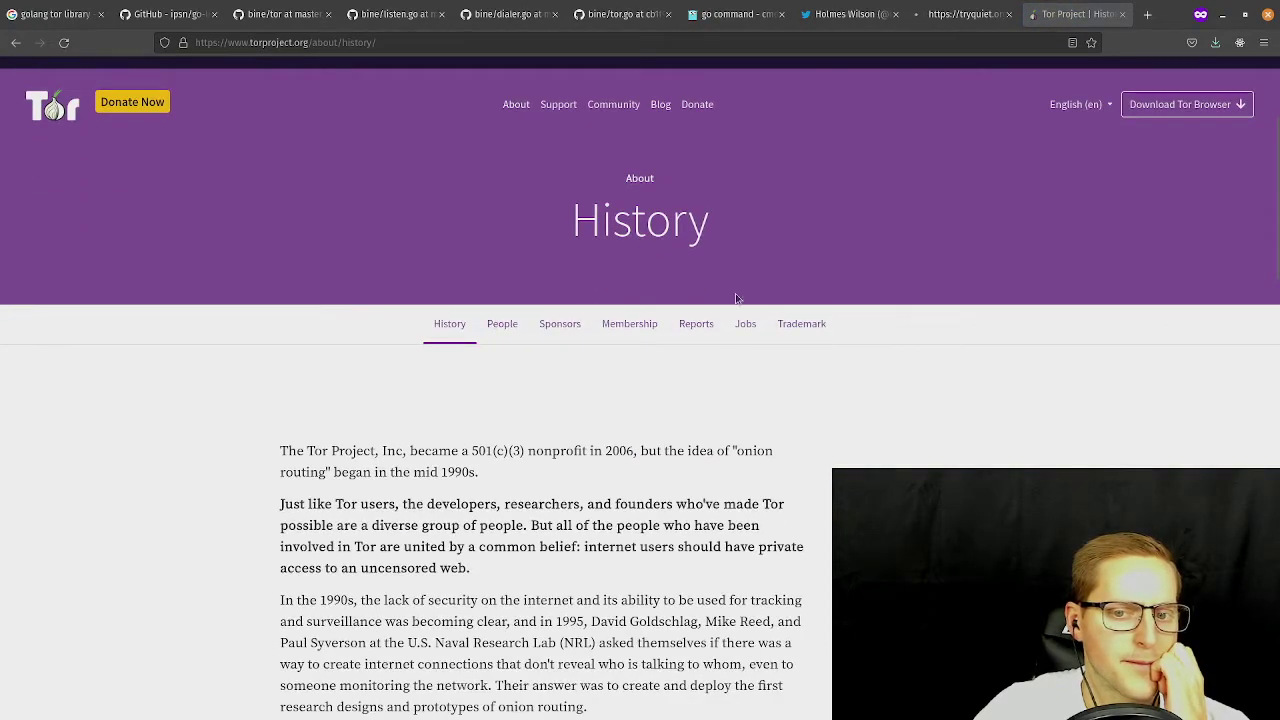
Open the Tor Project's Community page, look it over and open the Tor blog.
{"action": "scroll", "coordinate": [700, 285], "scroll_direction": "up", "scroll_amount": 2}
{"action": "left_click", "coordinate": [614, 256]}
{"action": "scroll", "coordinate": [625, 370], "scroll_direction": "down", "scroll_amount": 5}
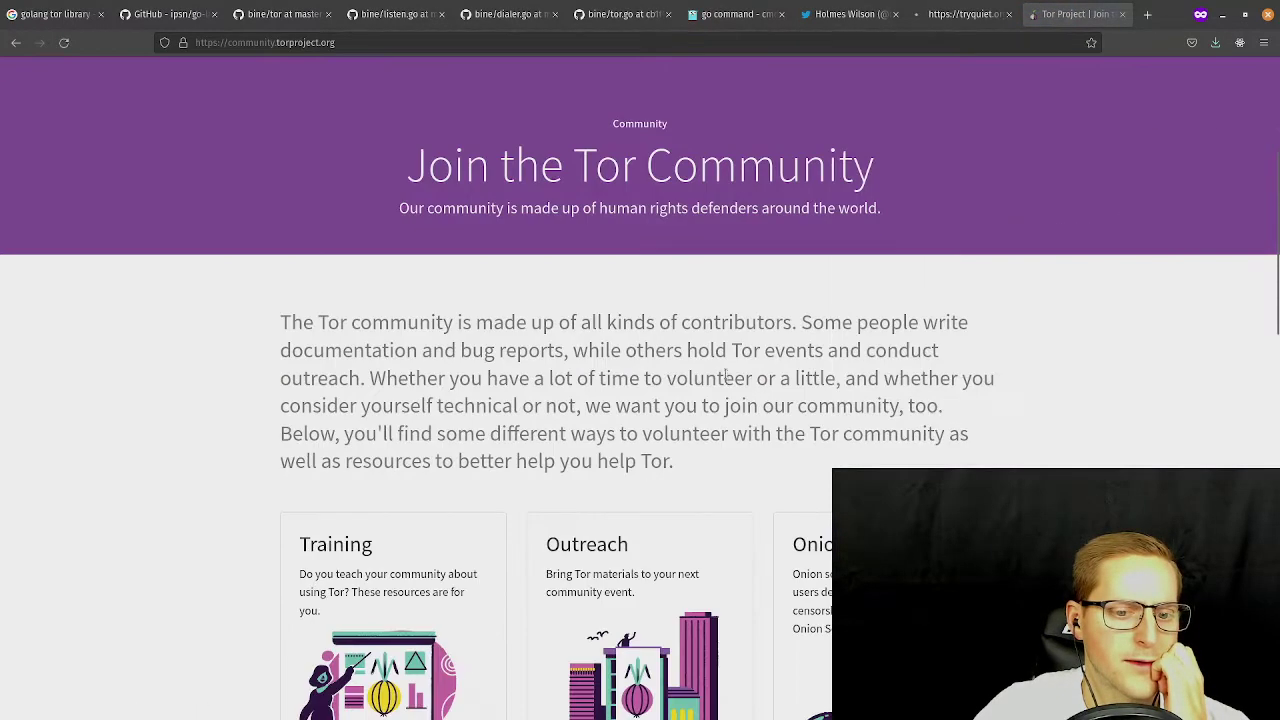
{"action": "scroll", "coordinate": [650, 290], "scroll_direction": "up", "scroll_amount": 4}
{"action": "left_click", "coordinate": [658, 257]}
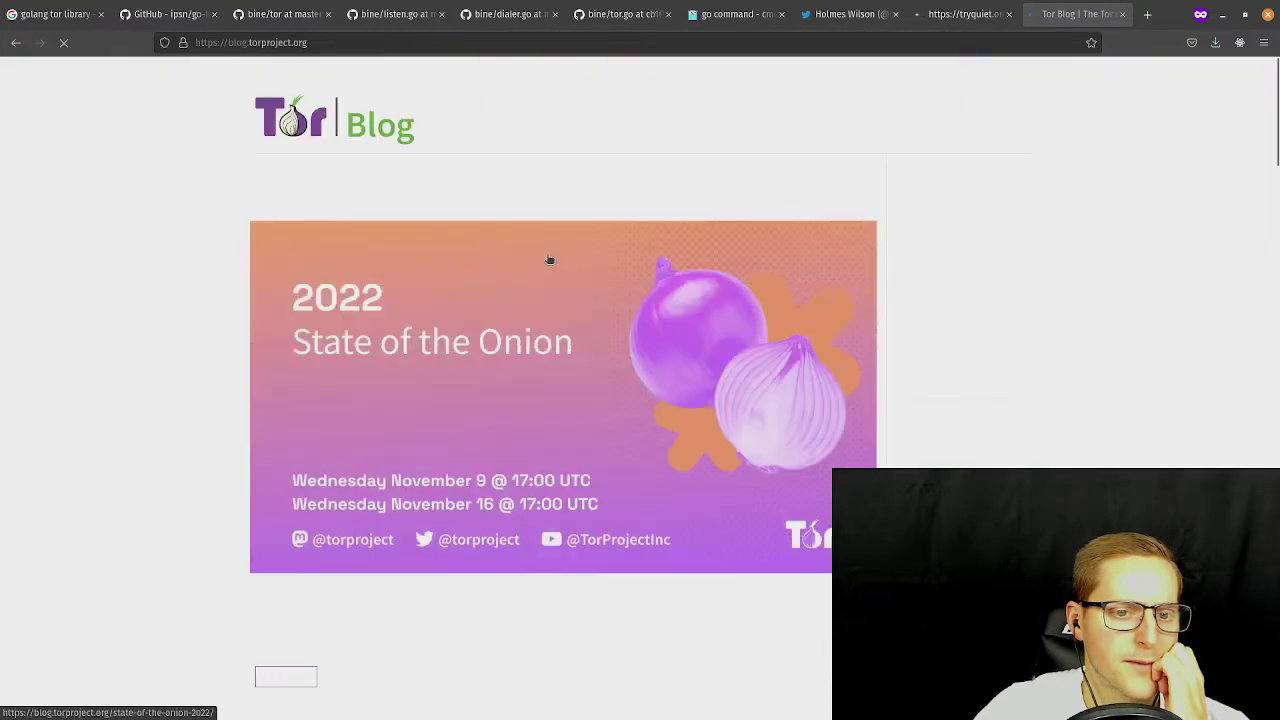
Go back to the Tor Community page and examine its volunteering areas and community resources.
{"action": "left_click", "coordinate": [15, 42]}
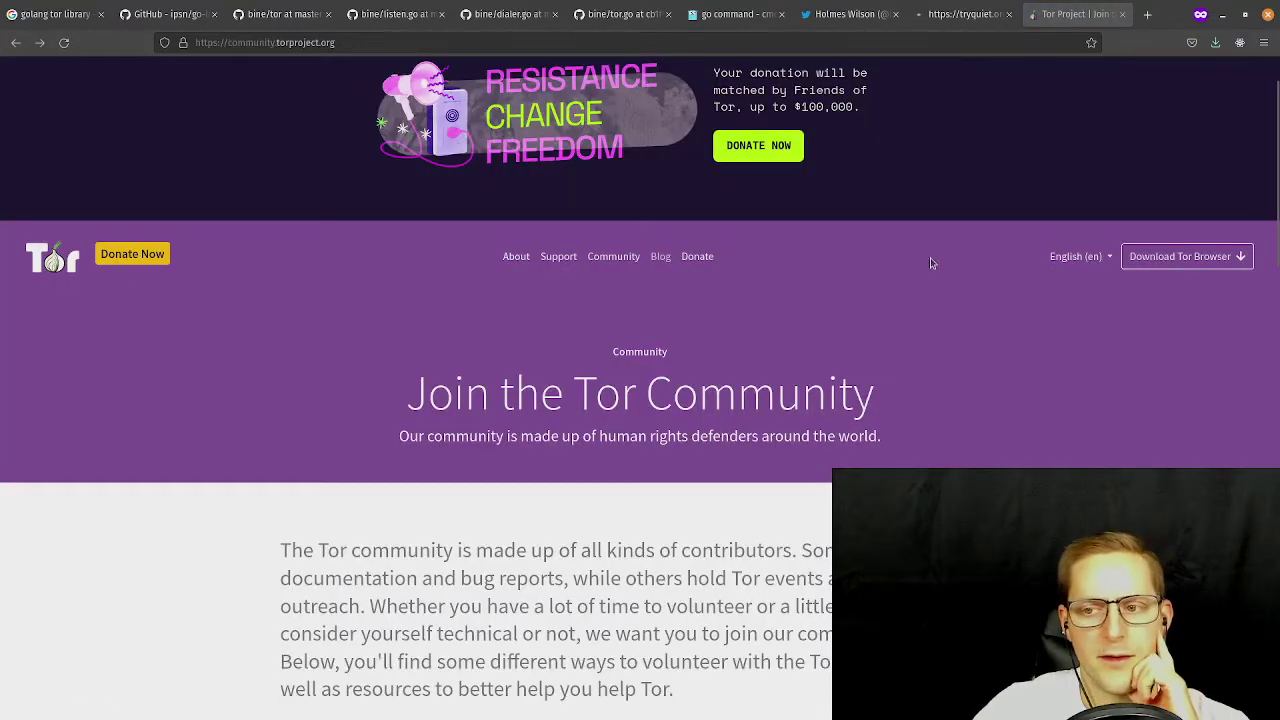
{"action": "scroll", "coordinate": [848, 343], "scroll_direction": "up", "scroll_amount": 1}
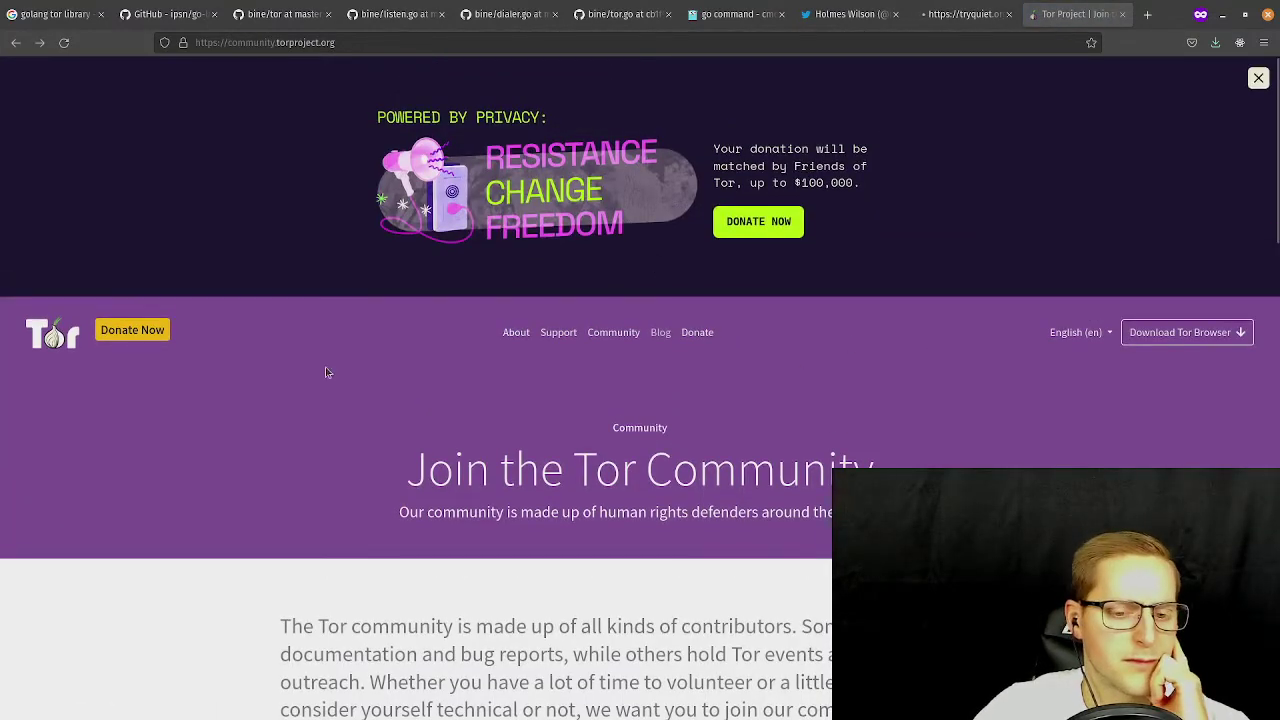
{"action": "scroll", "coordinate": [737, 300], "scroll_direction": "down", "scroll_amount": 10}
{"action": "scroll", "coordinate": [726, 318], "scroll_direction": "up", "scroll_amount": 5}
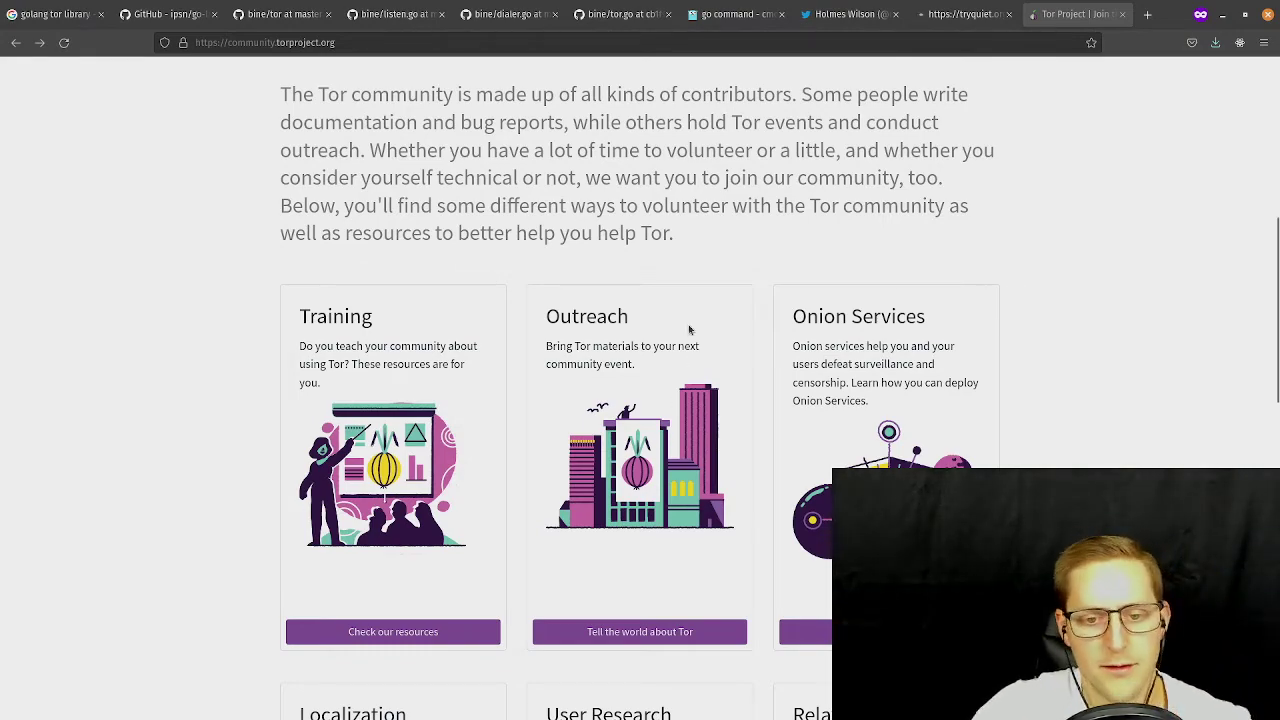
{"action": "scroll", "coordinate": [560, 390], "scroll_direction": "up", "scroll_amount": 4}
{"action": "scroll", "coordinate": [540, 420], "scroll_direction": "down", "scroll_amount": 8}
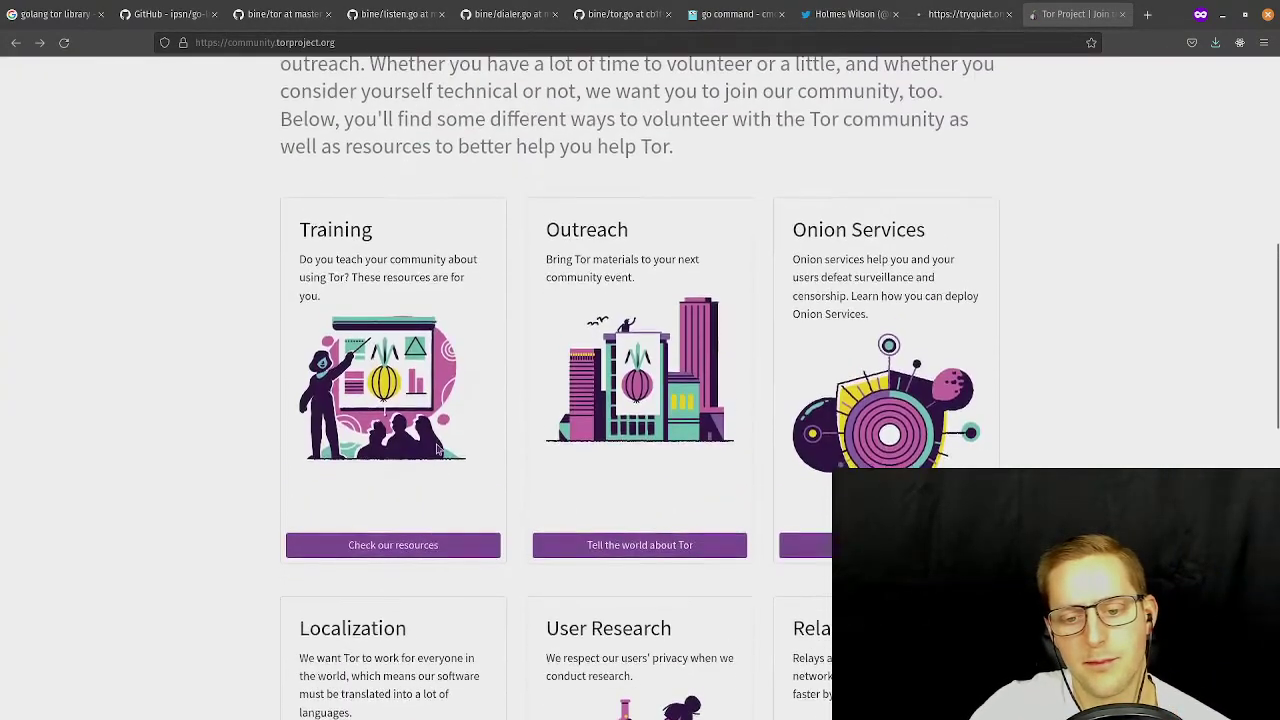
{"action": "scroll", "coordinate": [511, 414], "scroll_direction": "down", "scroll_amount": 3}
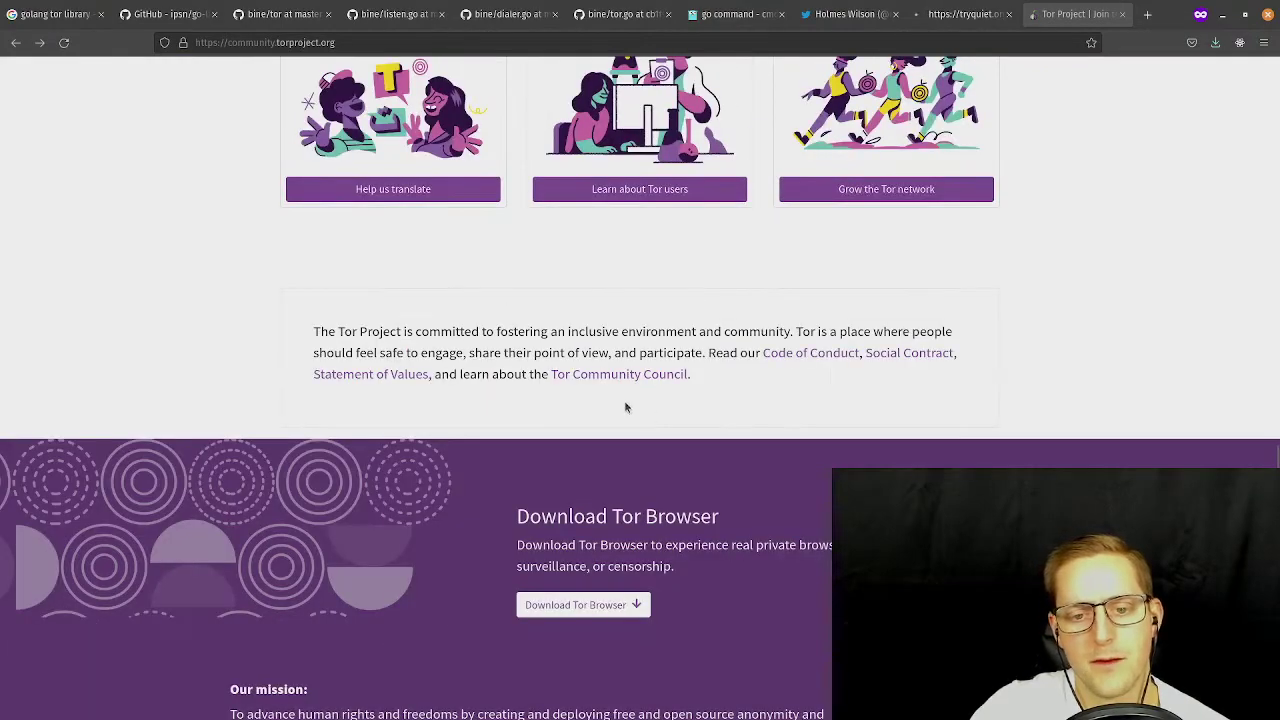
Search the web for "tryquiet" in the stalled Quiet tab and open the tryquiet.org result.
{"action": "scroll", "coordinate": [610, 400], "scroll_direction": "up", "scroll_amount": 10}
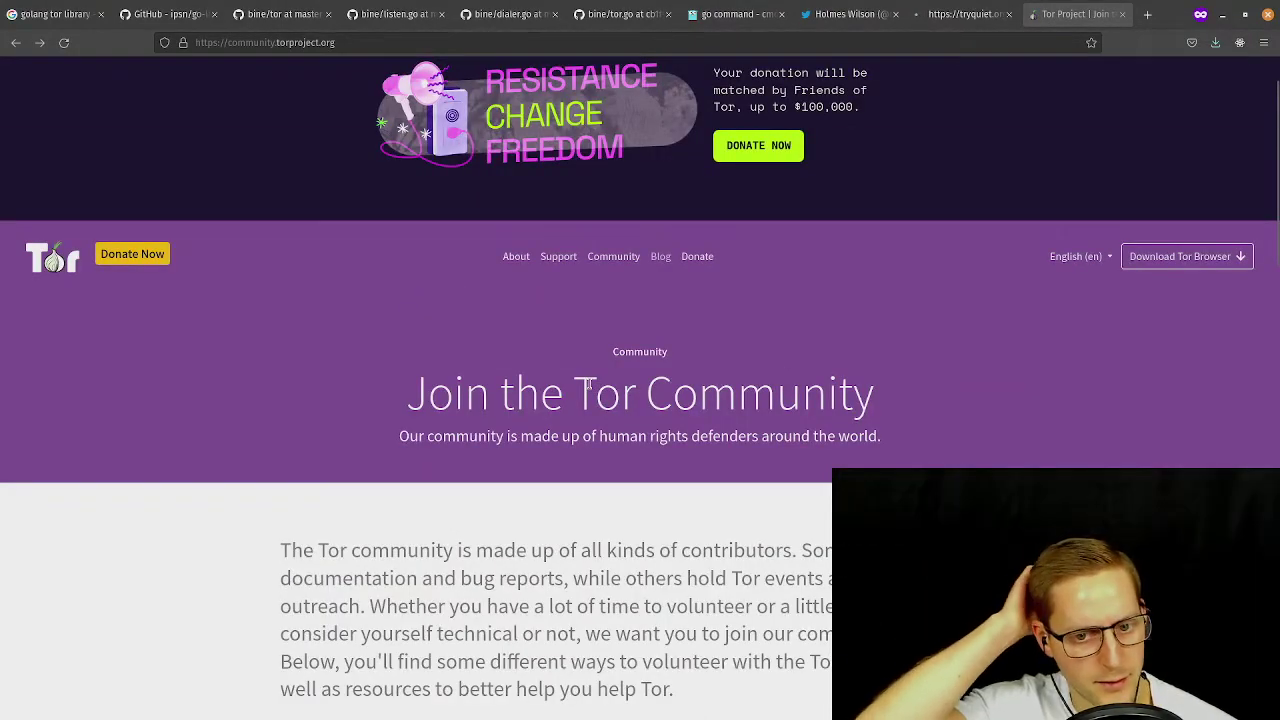
{"action": "left_click", "coordinate": [968, 7]}
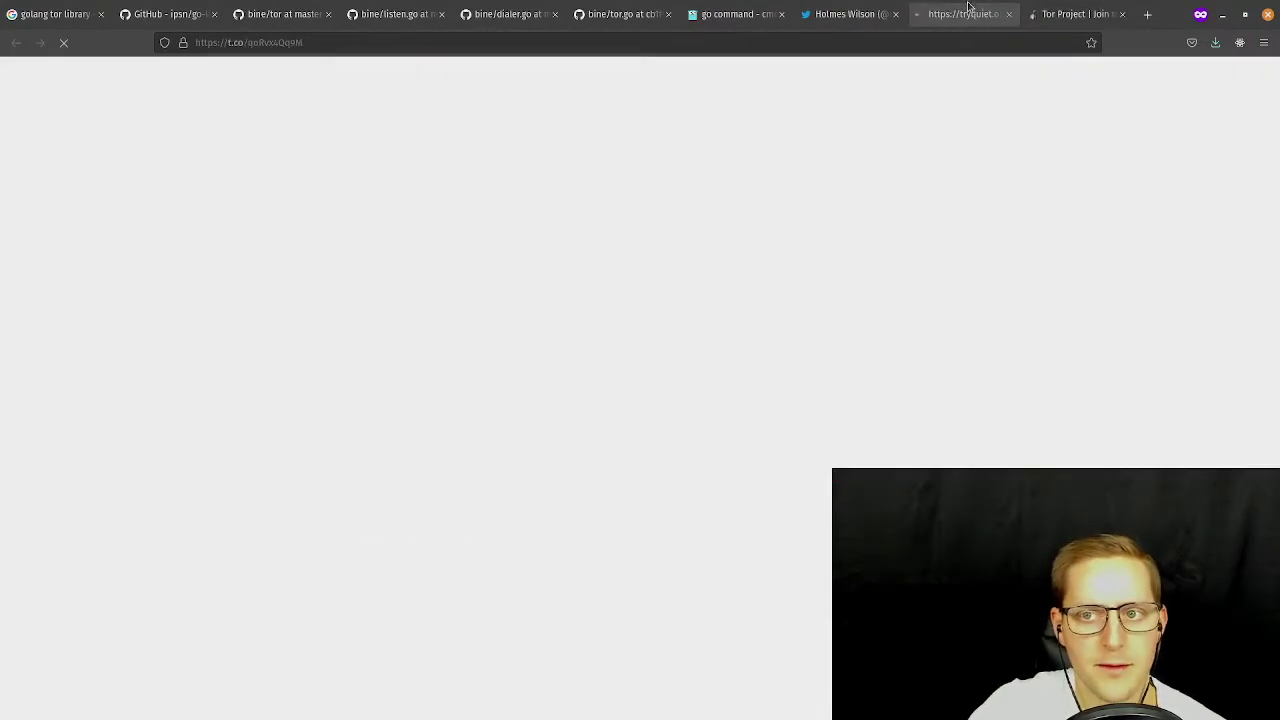
{"action": "left_click", "coordinate": [222, 43]}
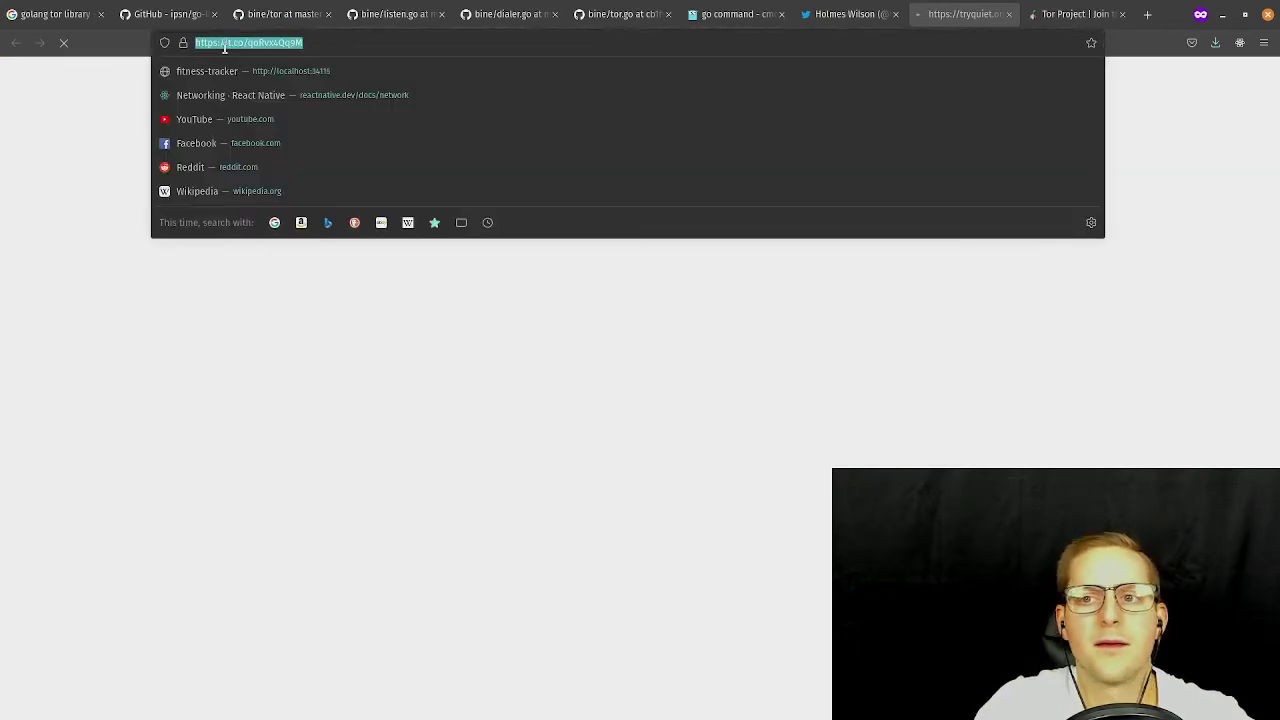
{"action": "type", "text": "tryquiet"}
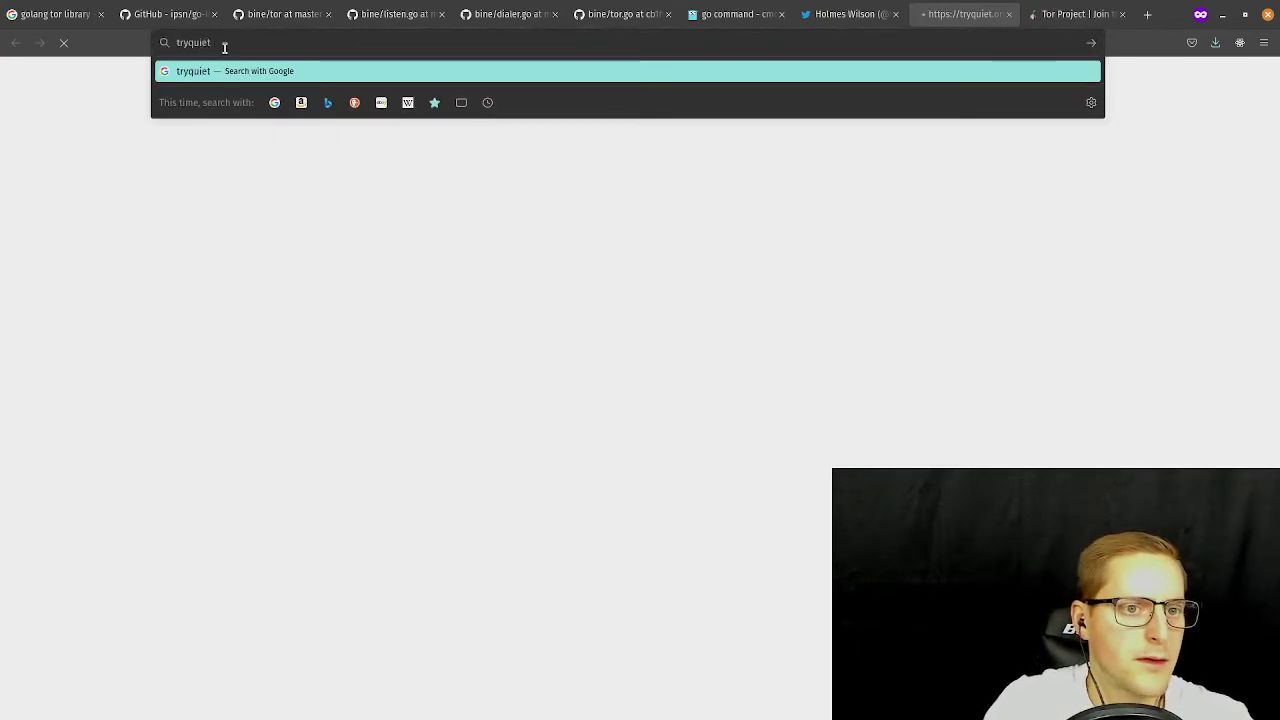
{"action": "key", "text": "Return"}
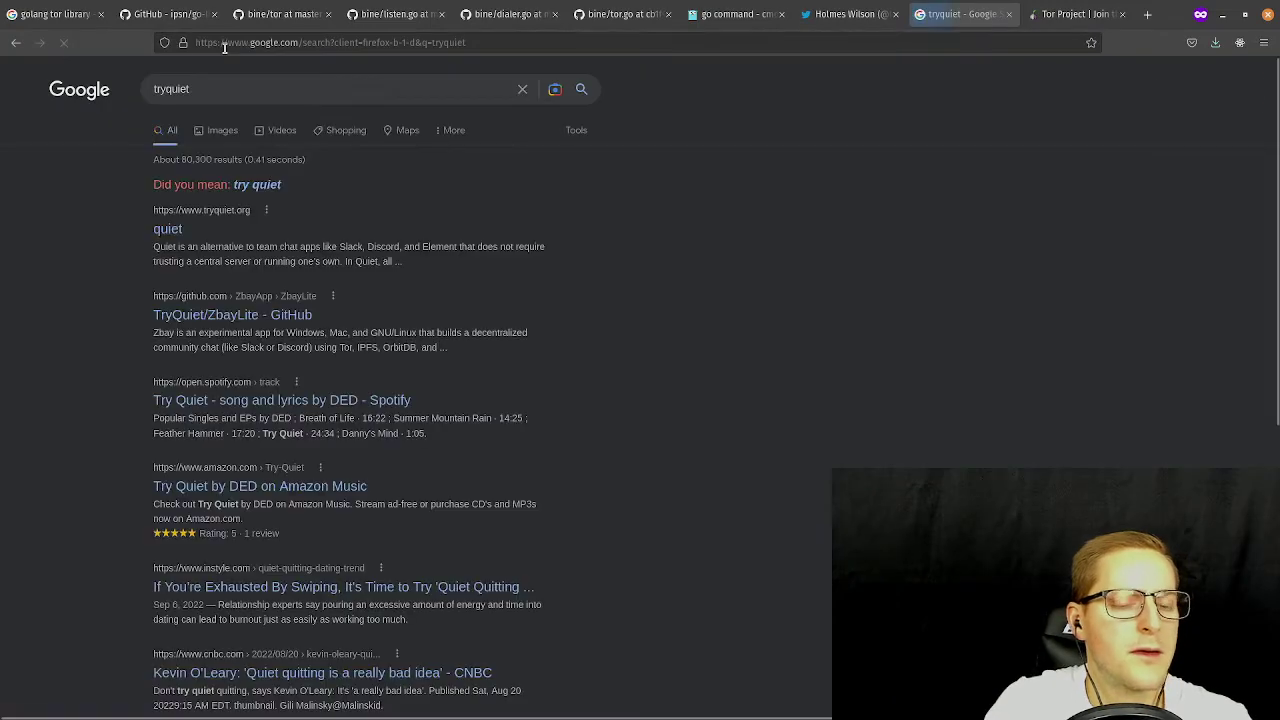
{"action": "left_click", "coordinate": [180, 230]}
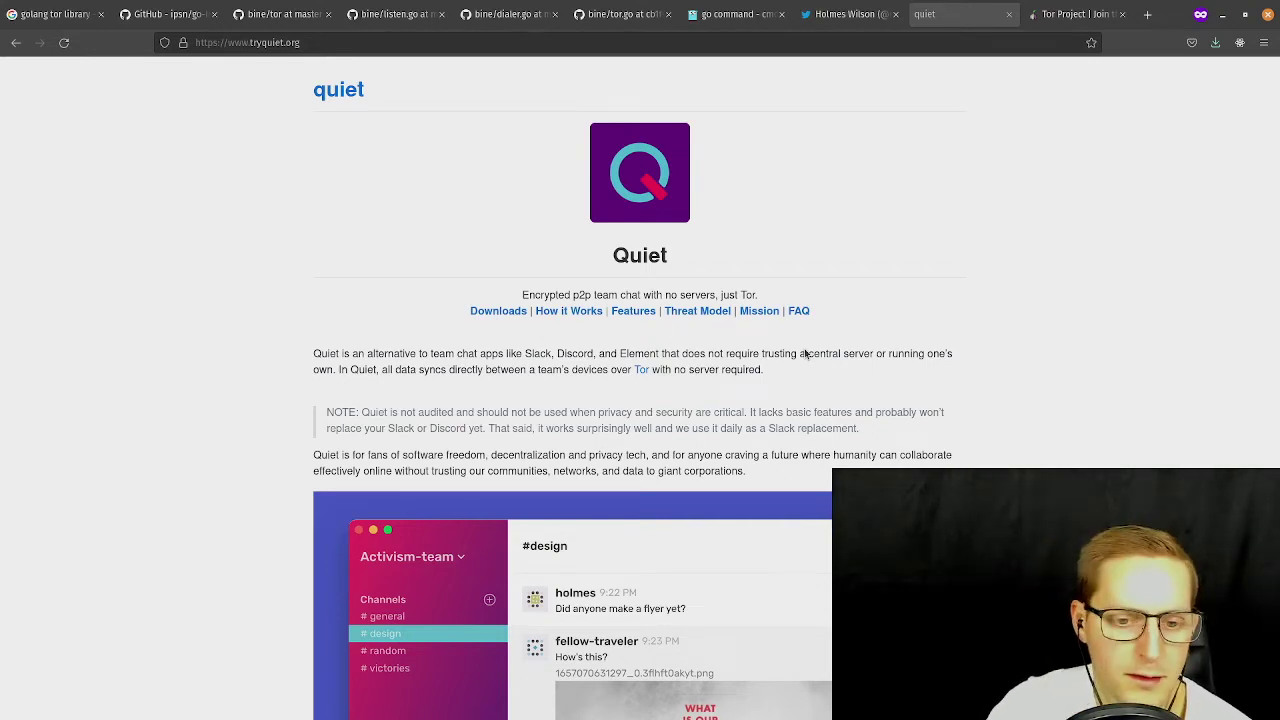
Examine the Quiet homepage, including its introduction, how it works, current features and planned features.
{"action": "scroll", "coordinate": [562, 463], "scroll_direction": "down", "scroll_amount": 5}
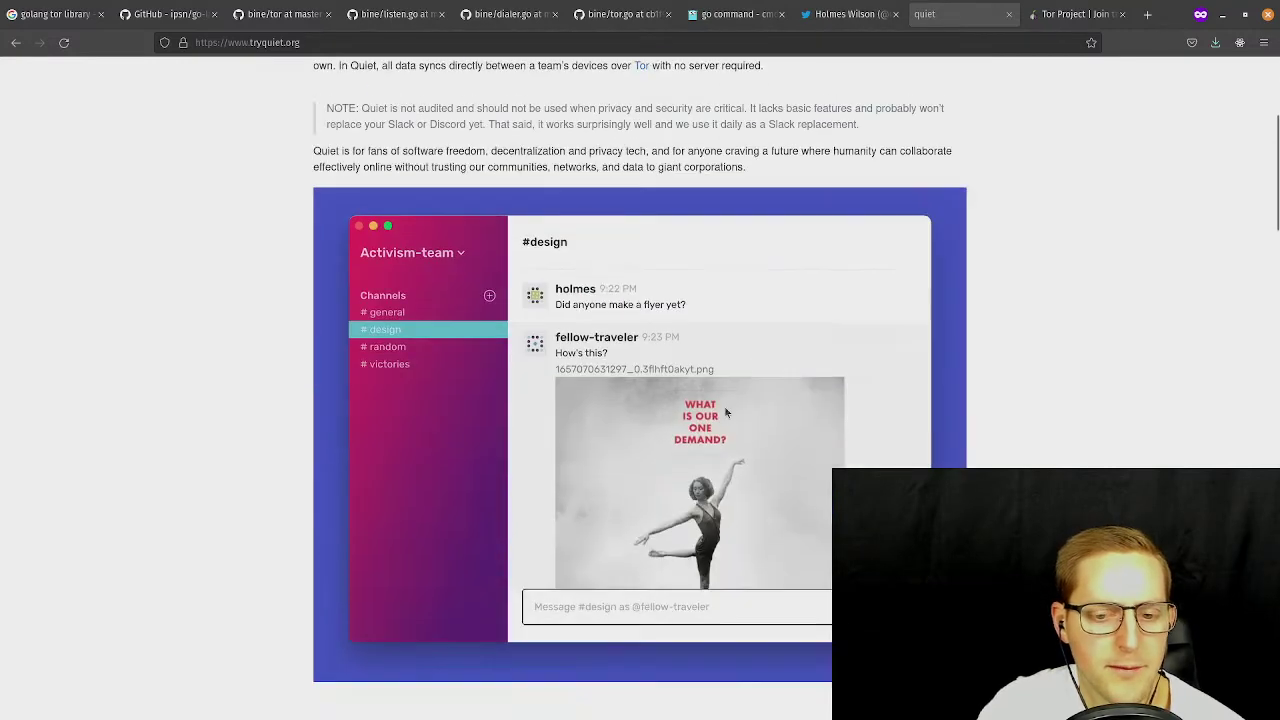
{"action": "scroll", "coordinate": [590, 342], "scroll_direction": "up", "scroll_amount": 2}
{"action": "scroll", "coordinate": [604, 349], "scroll_direction": "up", "scroll_amount": 1}
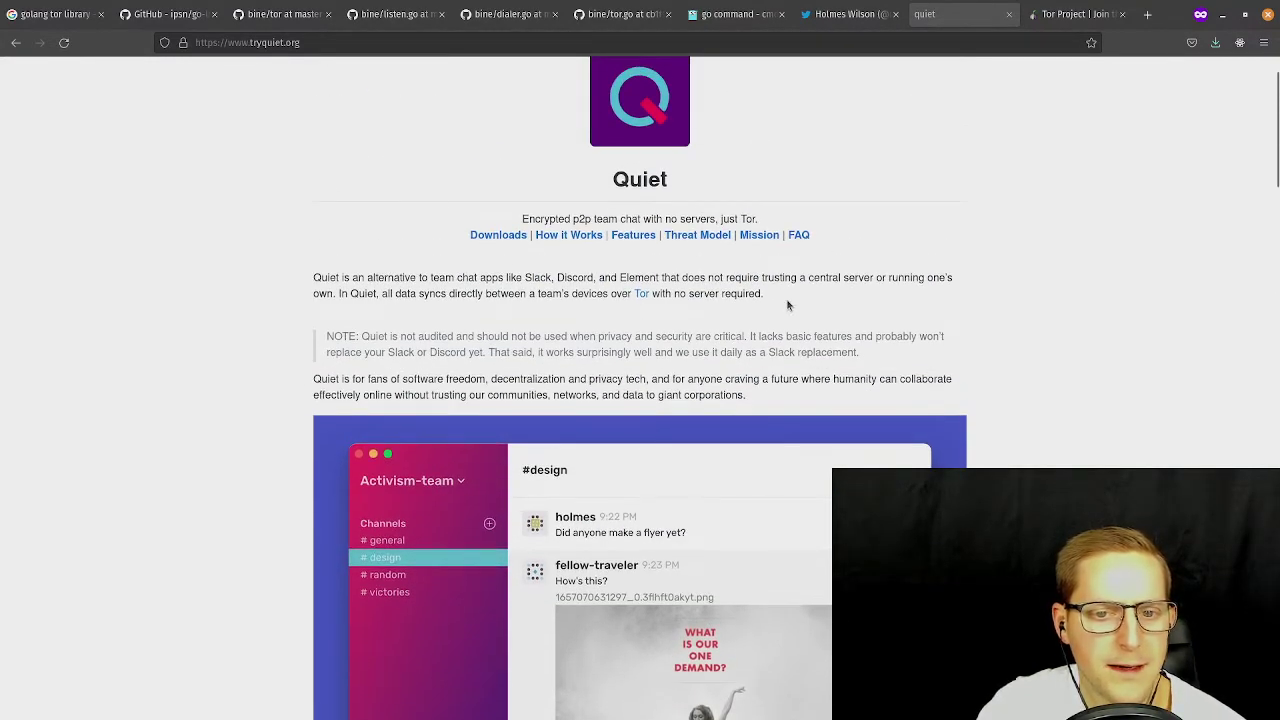
{"action": "scroll", "coordinate": [601, 222], "scroll_direction": "down", "scroll_amount": 20}
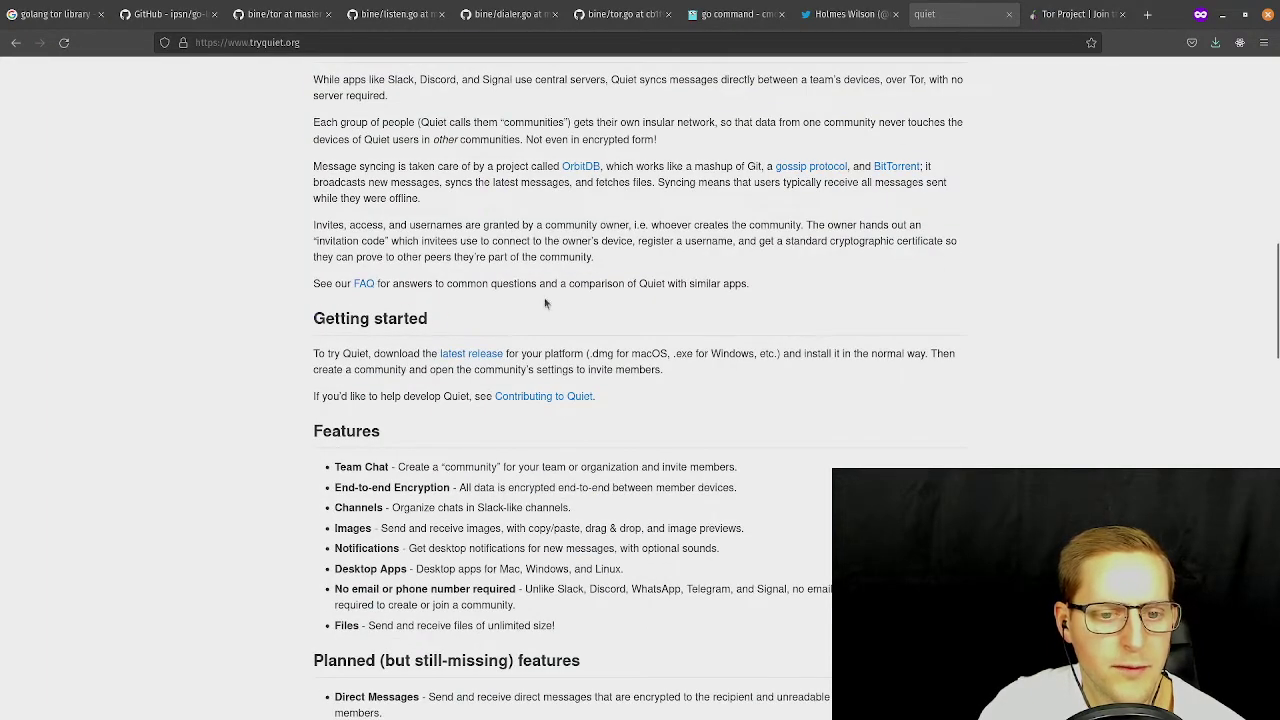
{"action": "scroll", "coordinate": [734, 443], "scroll_direction": "down", "scroll_amount": 6}
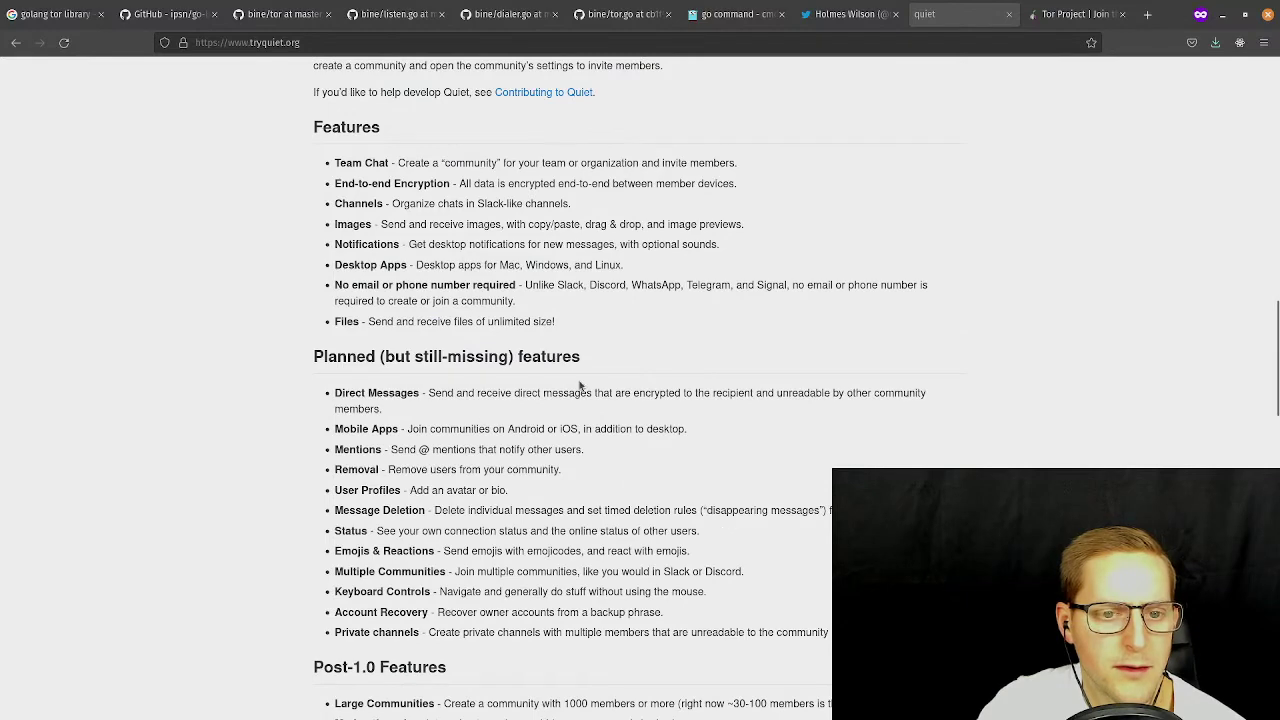
{"action": "scroll", "coordinate": [582, 380], "scroll_direction": "up", "scroll_amount": 9}
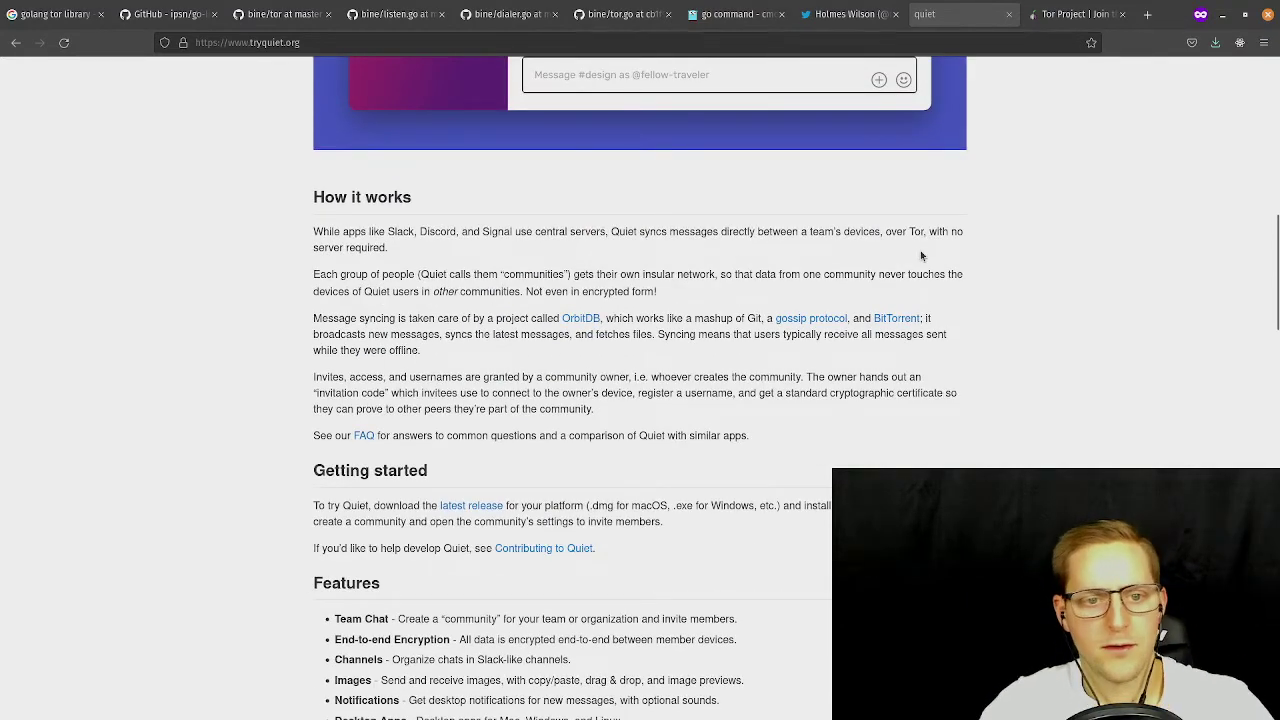
{"action": "scroll", "coordinate": [725, 290], "scroll_direction": "down", "scroll_amount": 8}
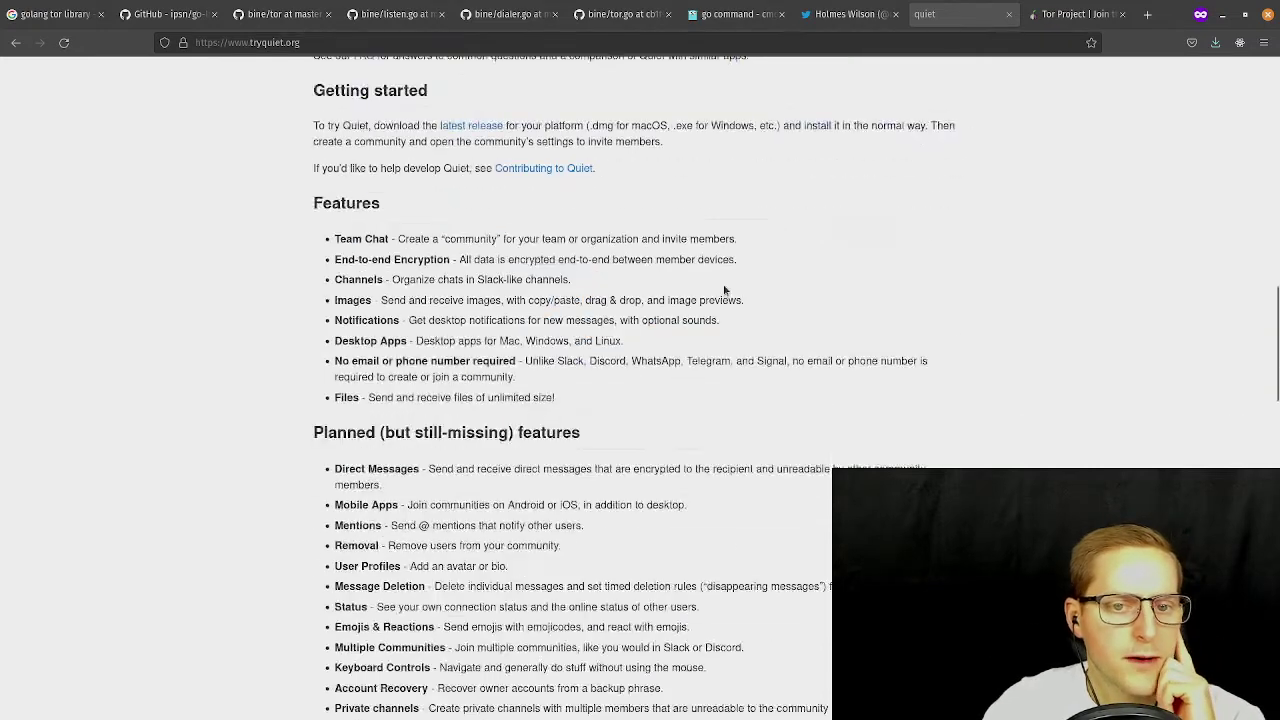
{"action": "scroll", "coordinate": [725, 290], "scroll_direction": "up", "scroll_amount": 6}
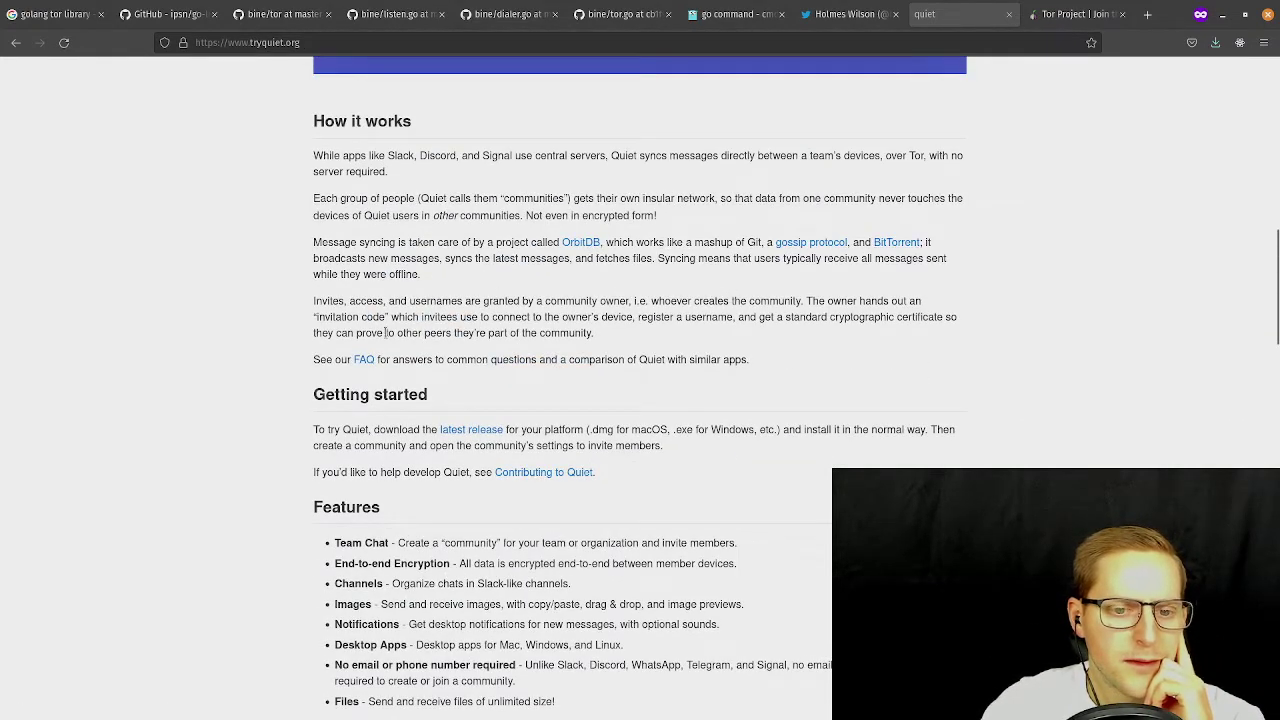
{"action": "scroll", "coordinate": [606, 354], "scroll_direction": "down", "scroll_amount": 12}
{"action": "key", "text": "Home"}
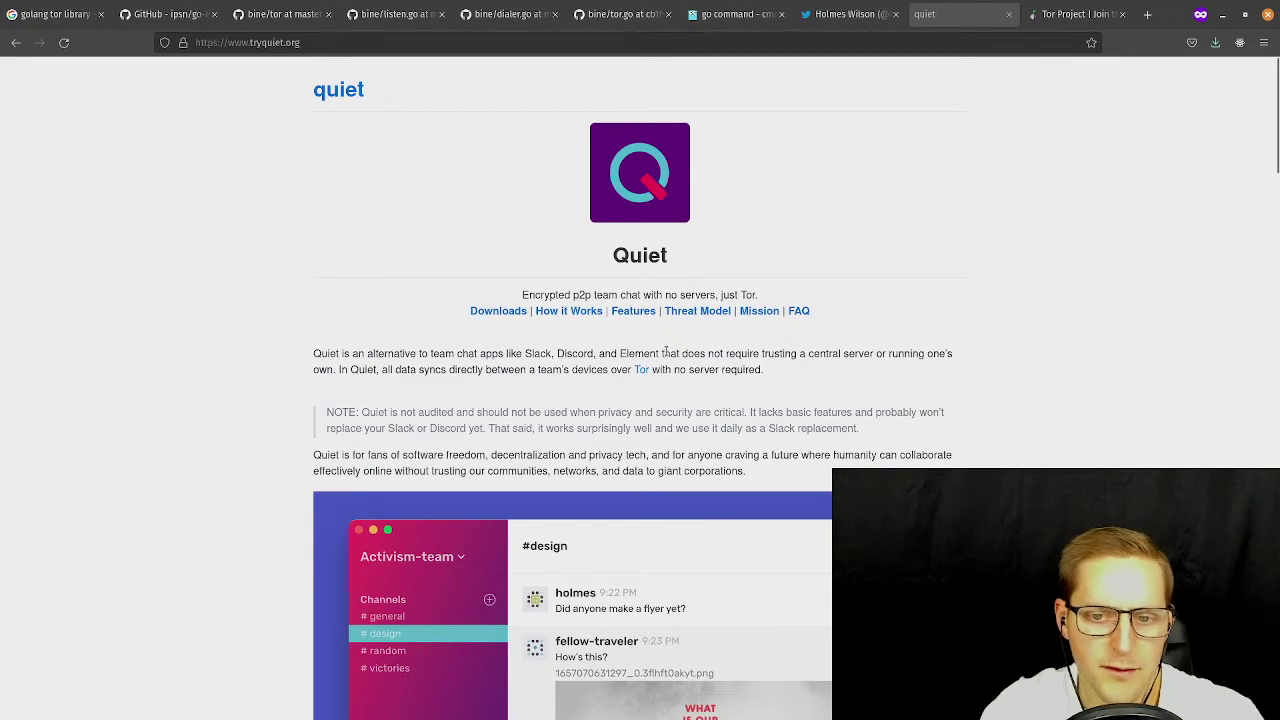
Open the Quiet FAQ and go from there to the file listing of the TryQuiet/quiet repository.
{"action": "left_click", "coordinate": [799, 311]}
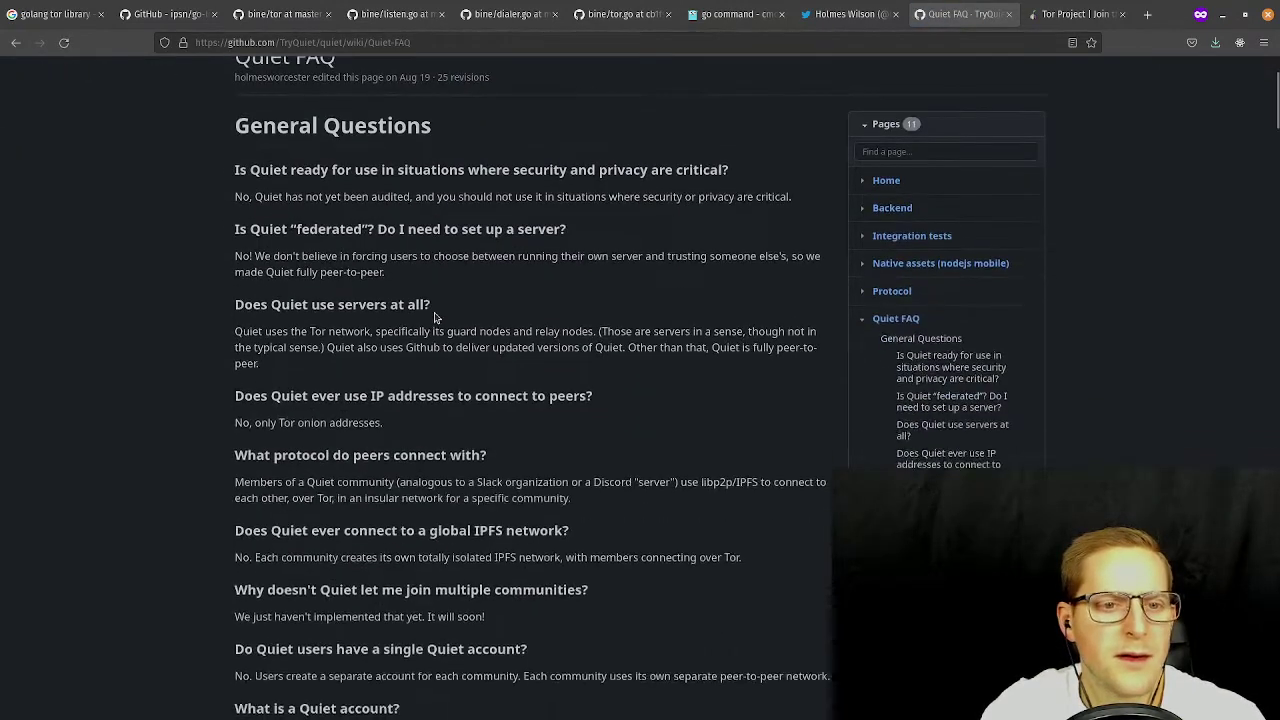
{"action": "left_click", "coordinate": [66, 128]}
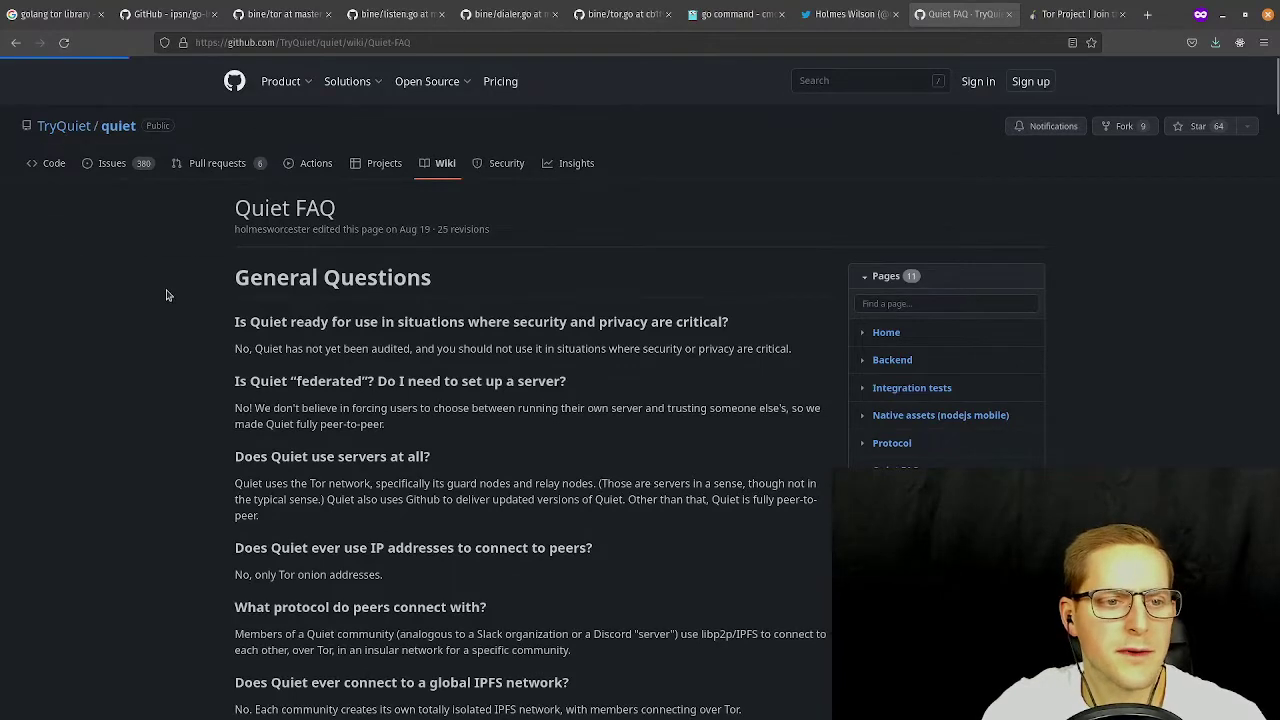
{"action": "left_click", "coordinate": [248, 278]}
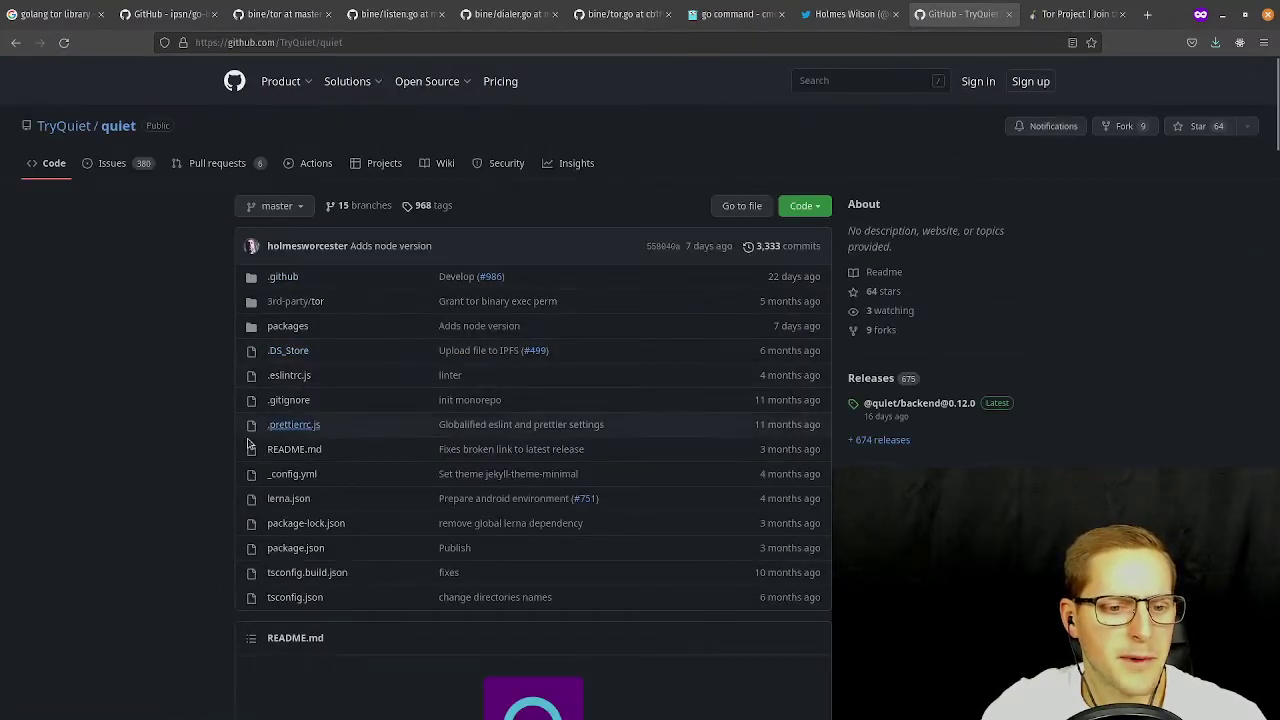
{"action": "scroll", "coordinate": [329, 391], "scroll_direction": "down", "scroll_amount": 1}
{"action": "scroll", "coordinate": [329, 391], "scroll_direction": "down", "scroll_amount": 1}
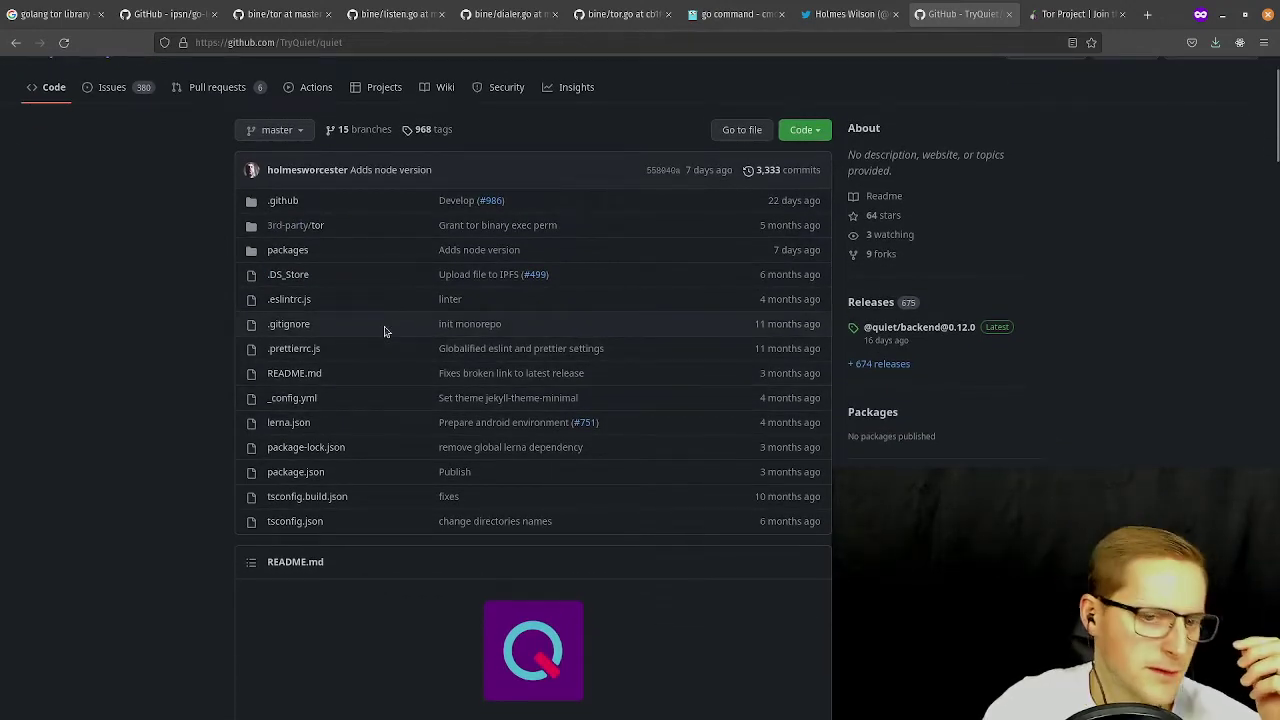
Inspect the linux folder inside the repository's 3rd-party/tor directory, then return to the repository root.
{"action": "left_click", "coordinate": [312, 227]}
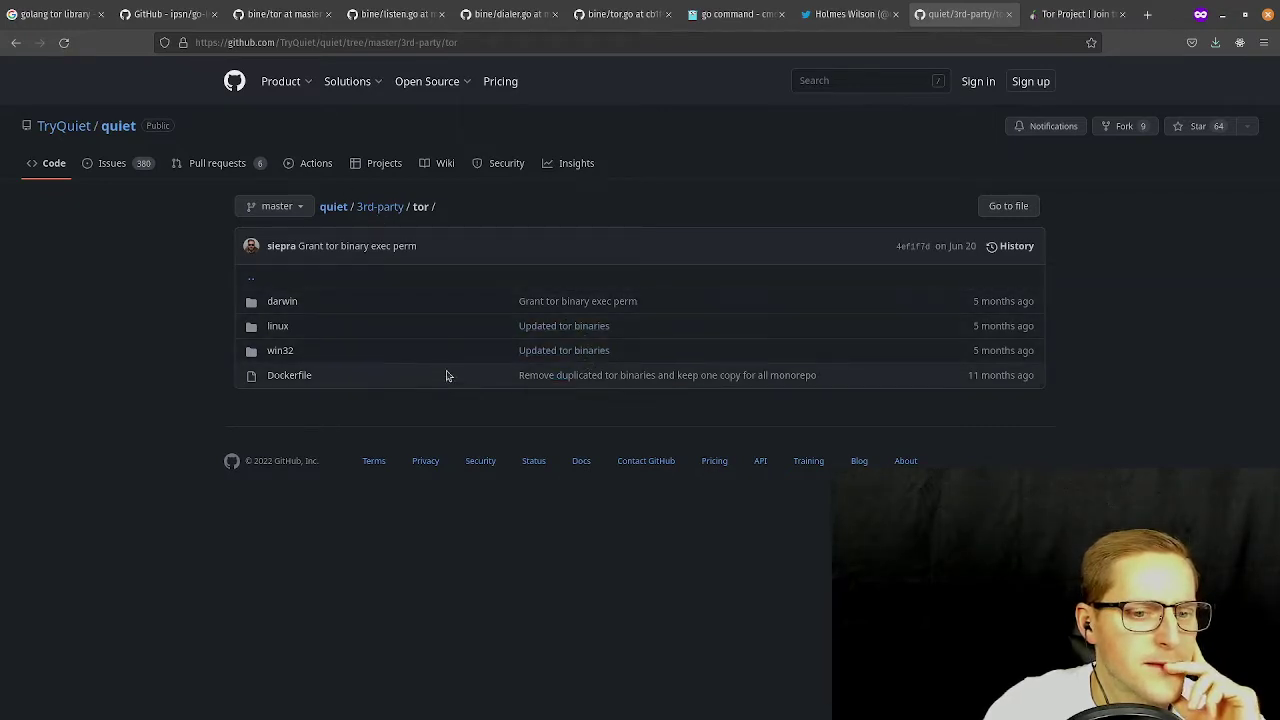
{"action": "left_click", "coordinate": [278, 326]}
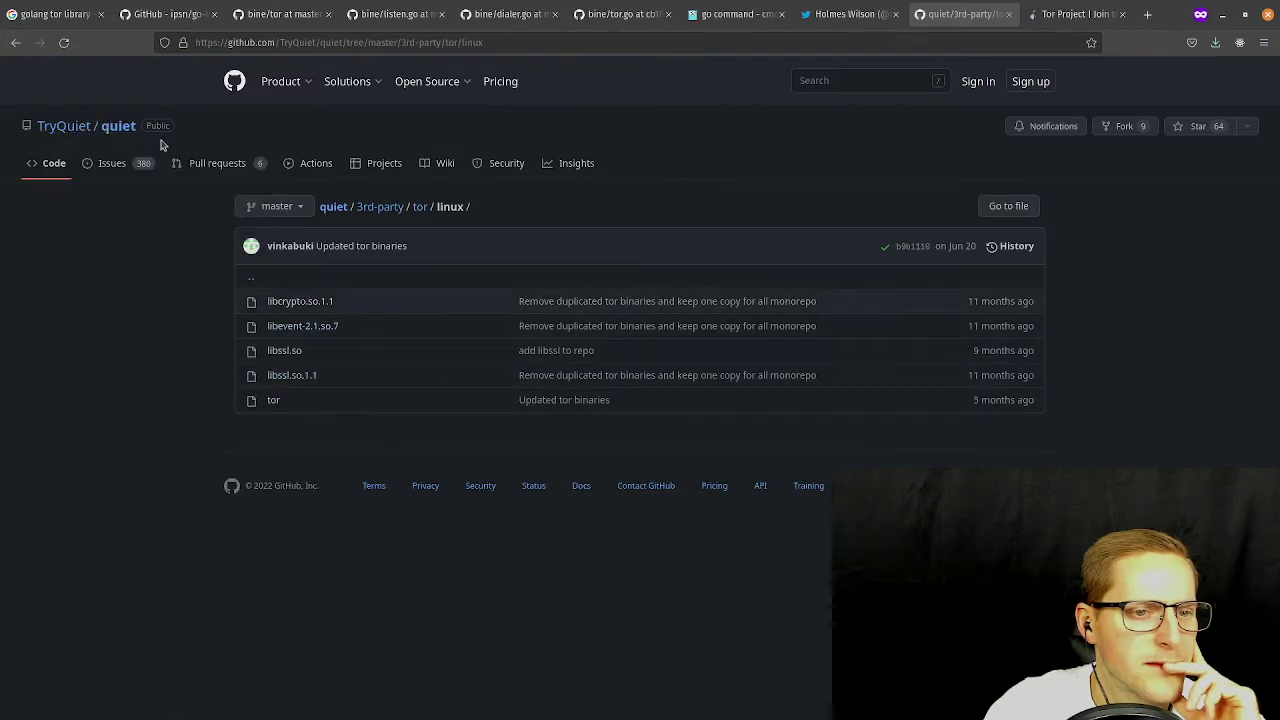
{"action": "left_click", "coordinate": [334, 208]}
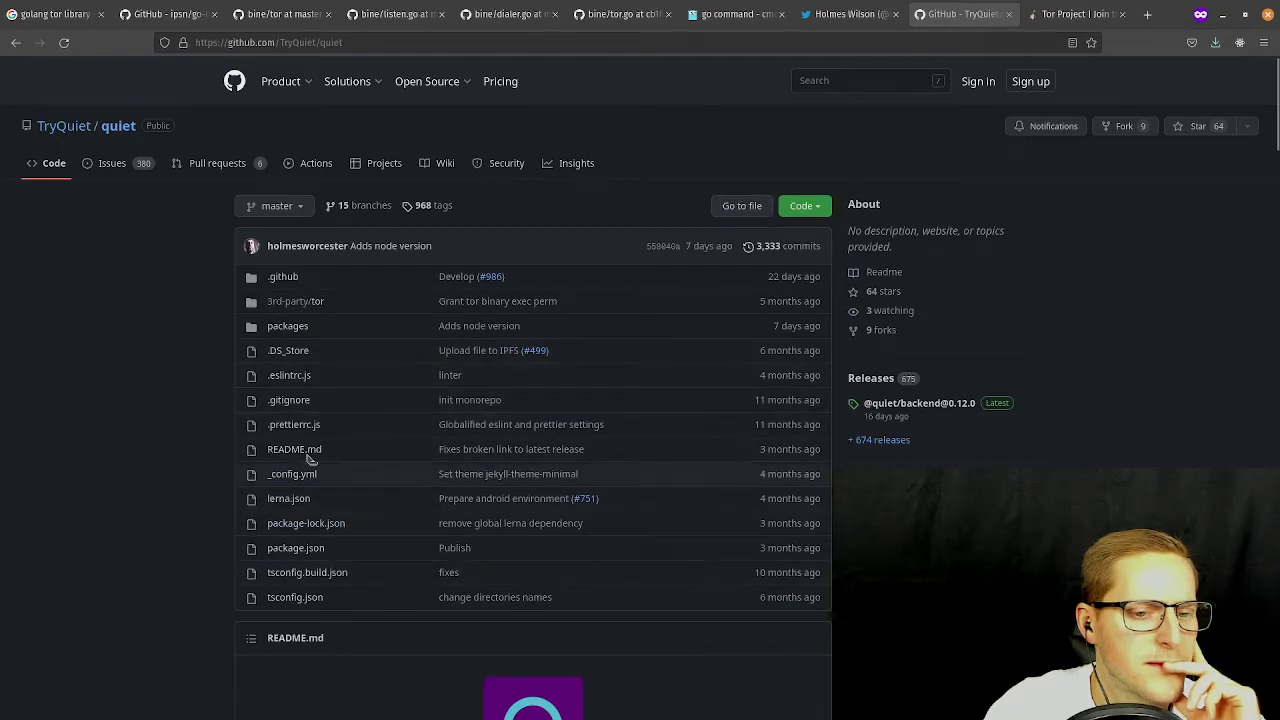
Browse the repository's packages/mobile/android/app/src/main source tree down to the java/com/zbaymobile folder.
{"action": "left_click", "coordinate": [288, 327]}
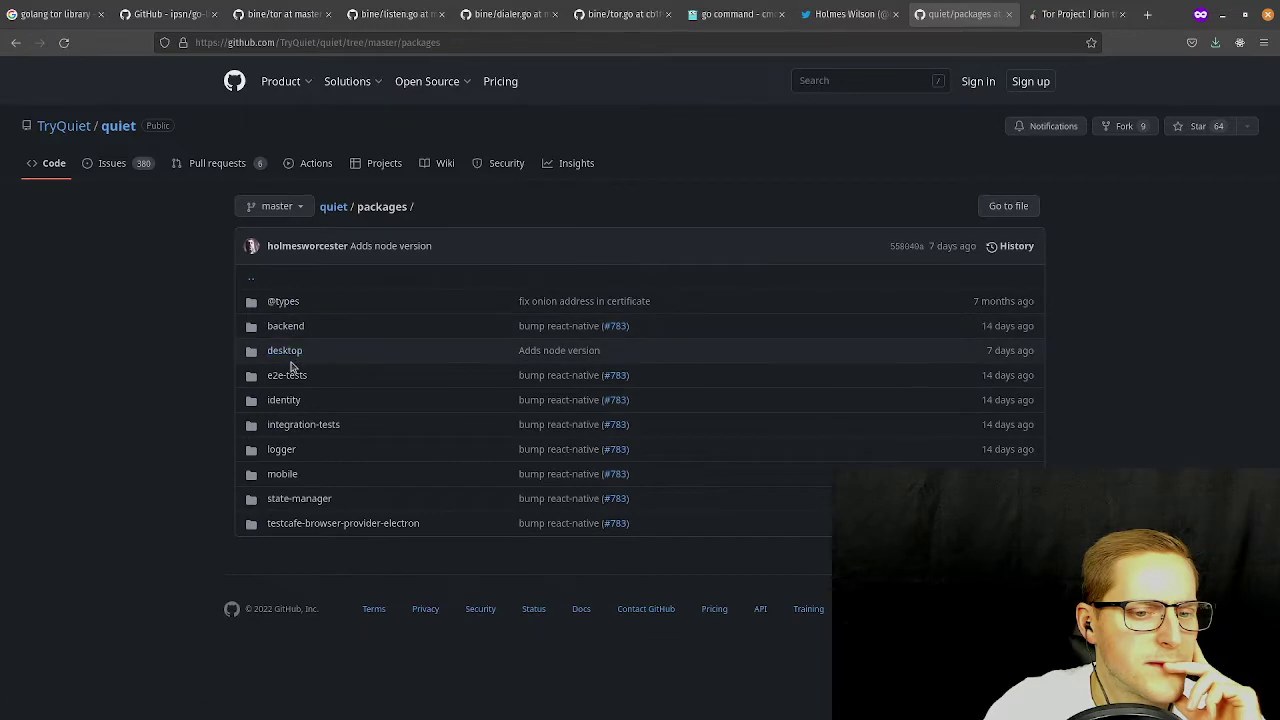
{"action": "left_click", "coordinate": [281, 476]}
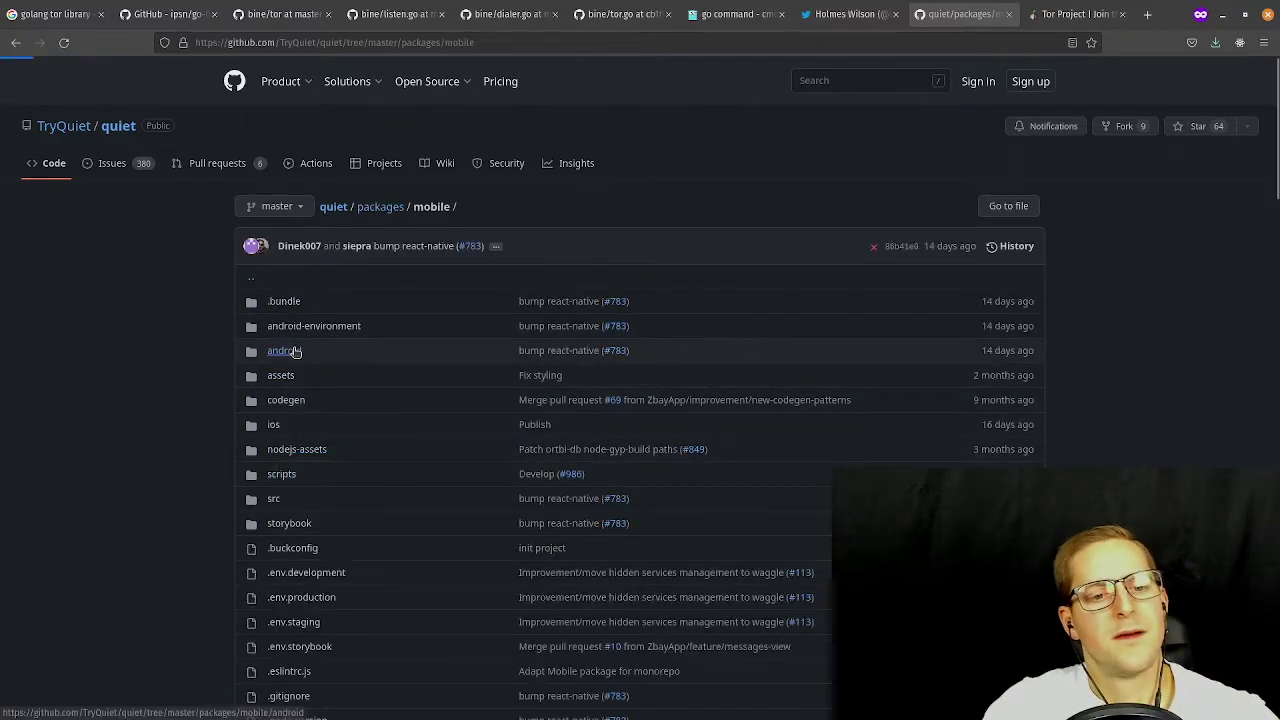
{"action": "left_click", "coordinate": [292, 350]}
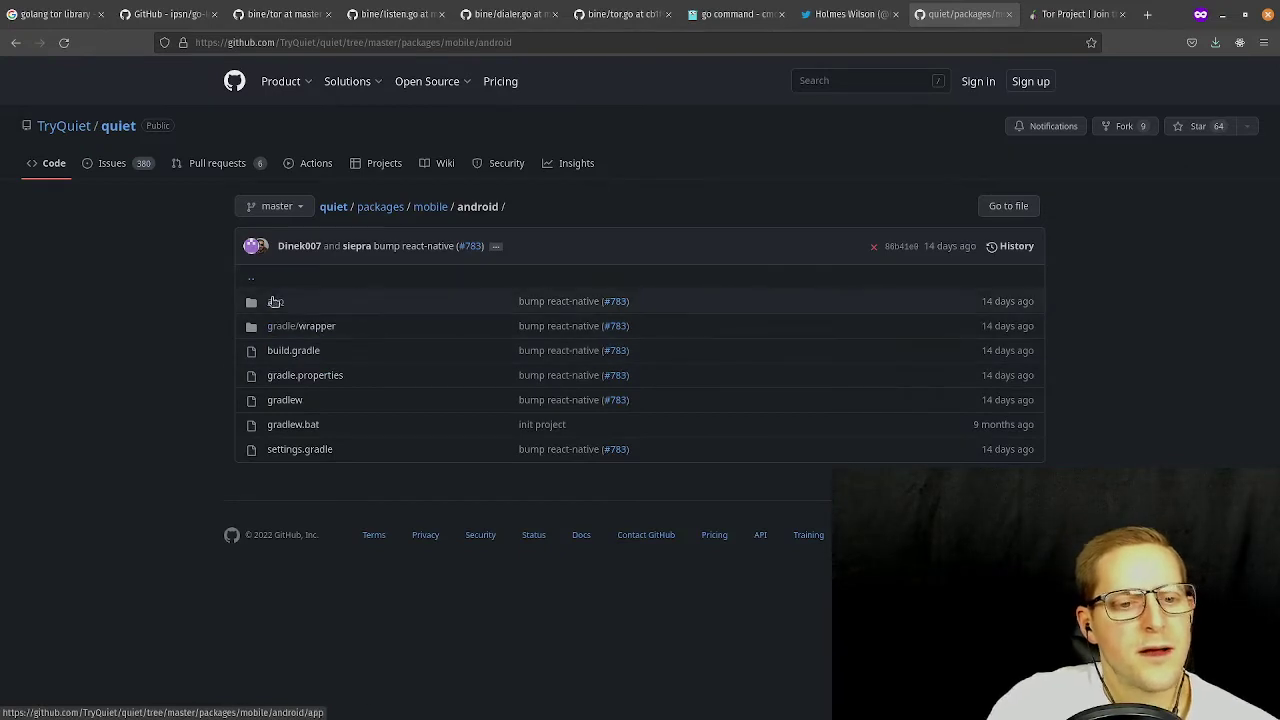
{"action": "left_click", "coordinate": [275, 301]}
{"action": "left_click", "coordinate": [276, 327]}
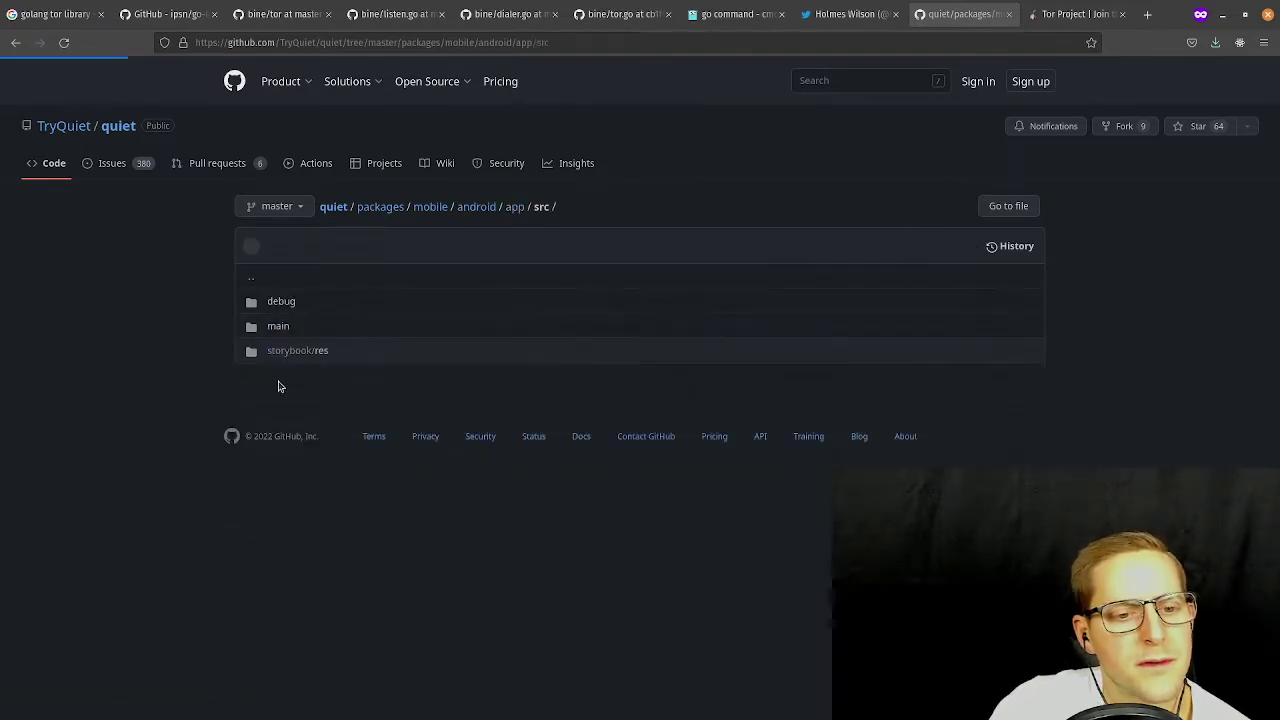
{"action": "left_click", "coordinate": [278, 327]}
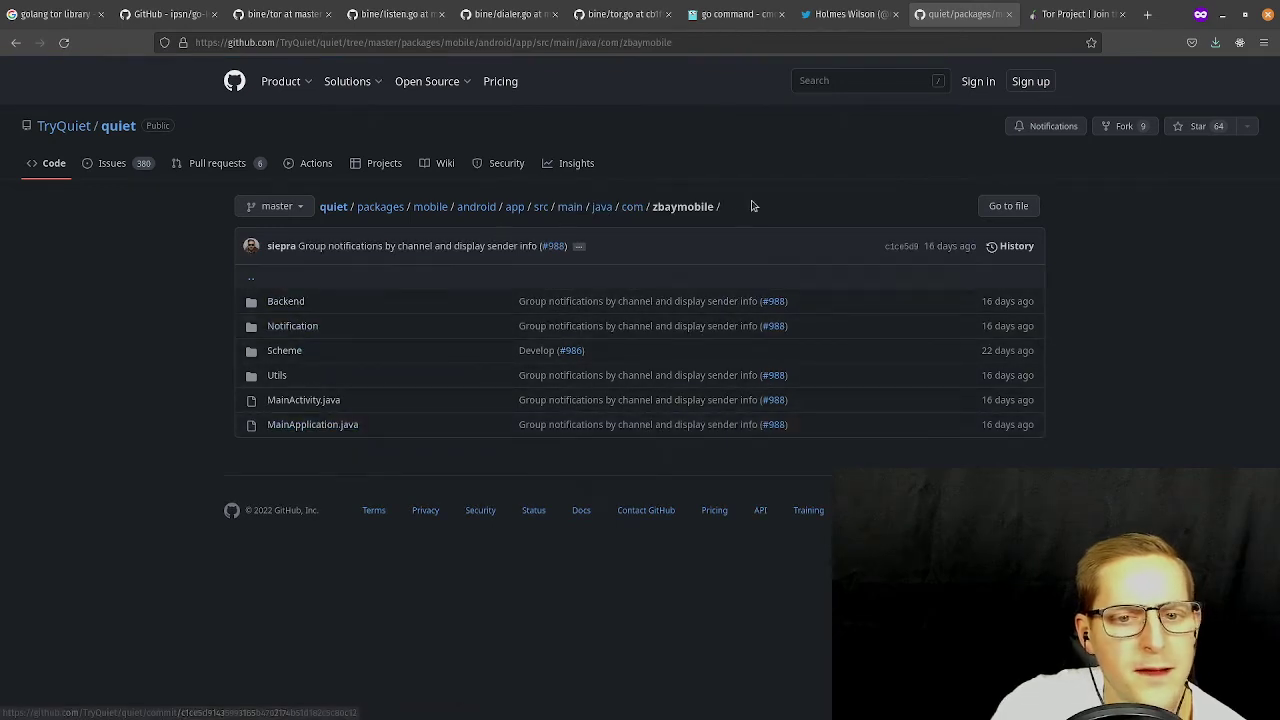
Return to the quiet repository root and examine its README, including the introduction, features and planned features.
{"action": "left_click", "coordinate": [333, 207]}
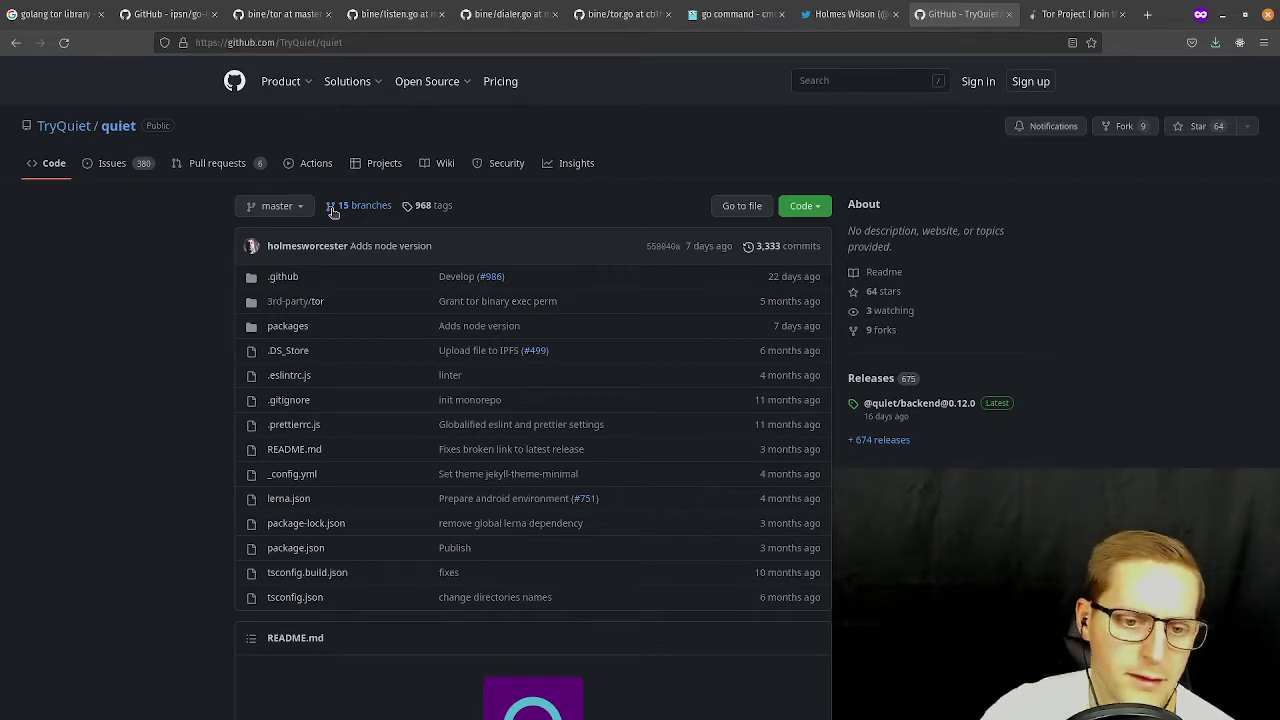
{"action": "scroll", "coordinate": [211, 514], "scroll_direction": "down", "scroll_amount": 5}
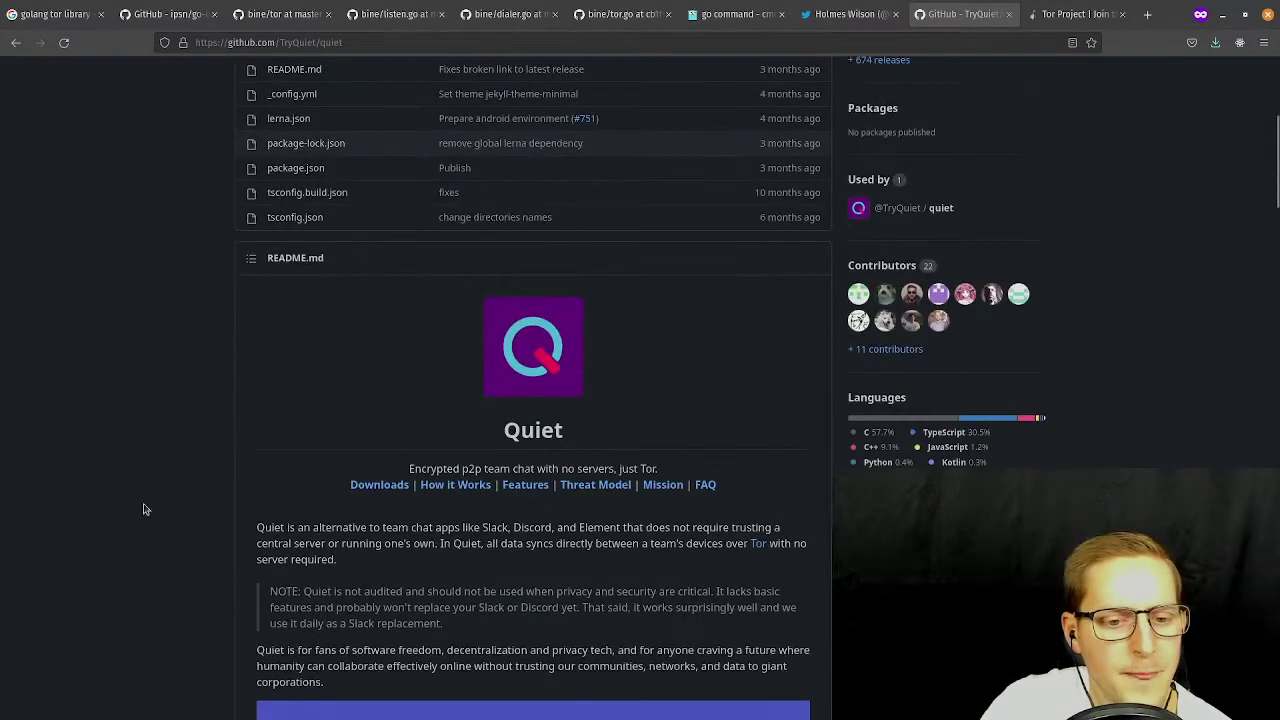
{"action": "scroll", "coordinate": [237, 445], "scroll_direction": "down", "scroll_amount": 1}
{"action": "scroll", "coordinate": [240, 443], "scroll_direction": "up", "scroll_amount": 1}
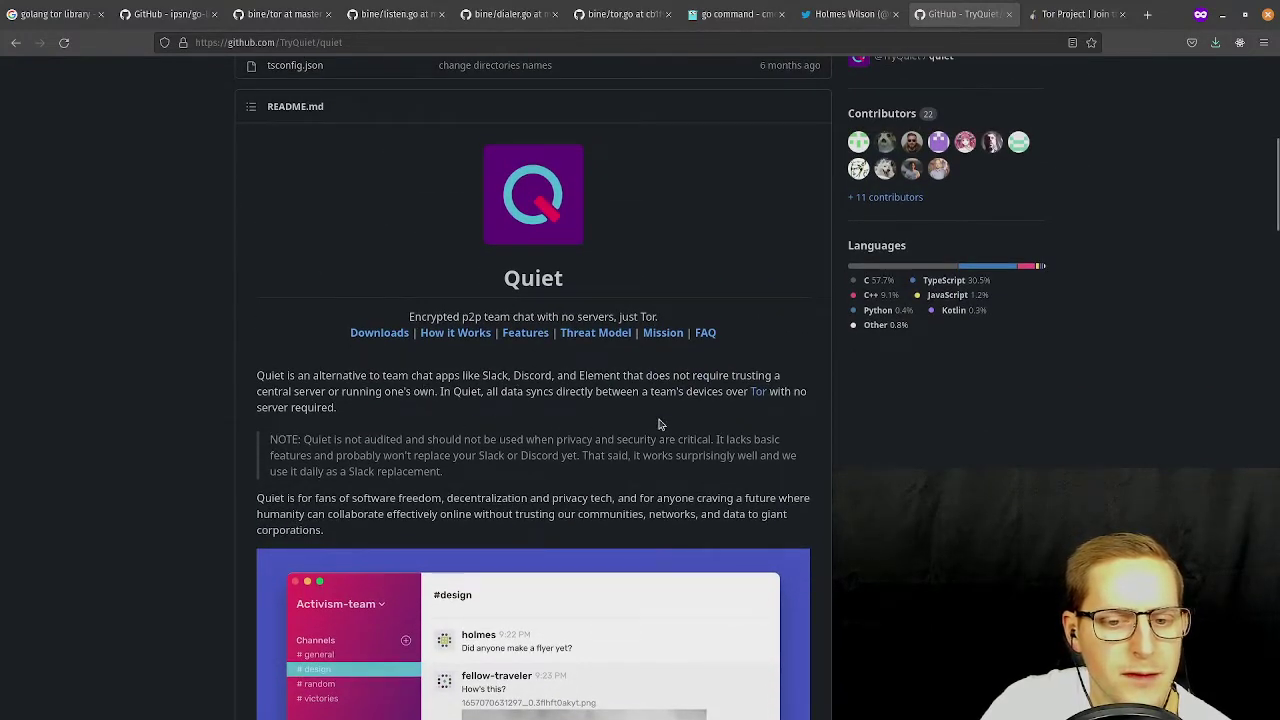
{"action": "scroll", "coordinate": [714, 418], "scroll_direction": "down", "scroll_amount": 4}
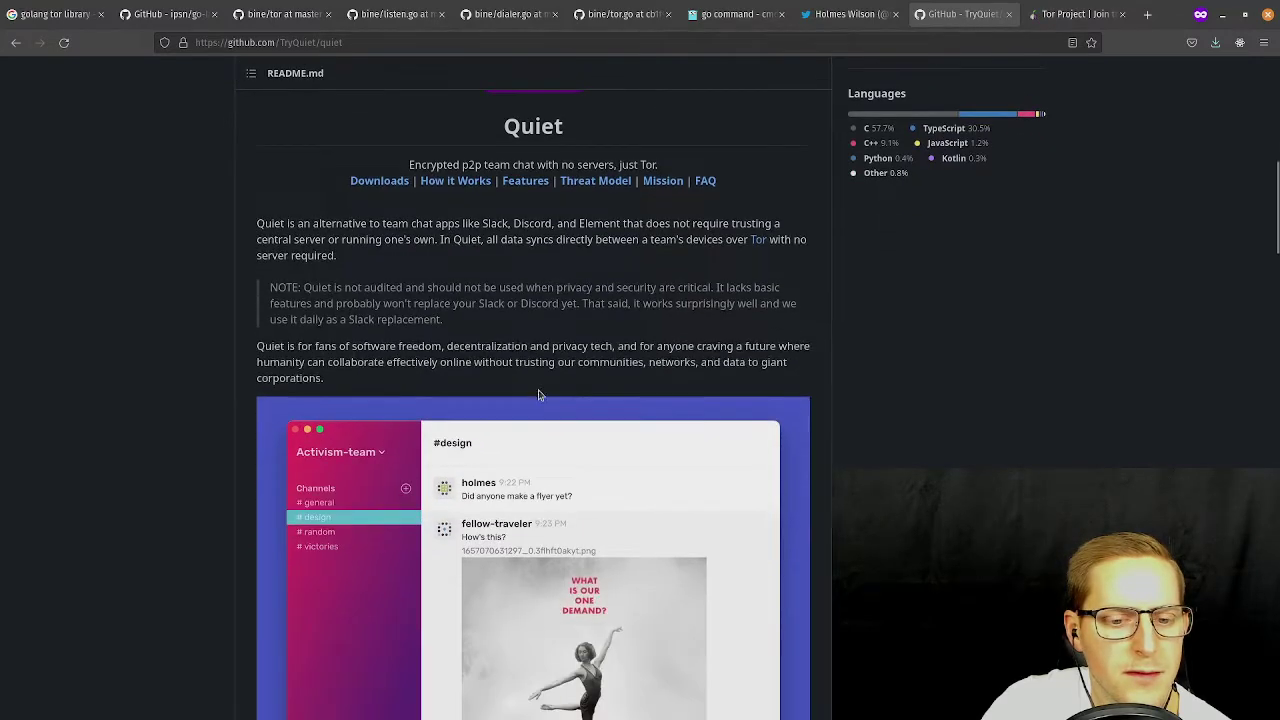
{"action": "scroll", "coordinate": [516, 397], "scroll_direction": "up", "scroll_amount": 5}
{"action": "scroll", "coordinate": [516, 397], "scroll_direction": "up", "scroll_amount": 4}
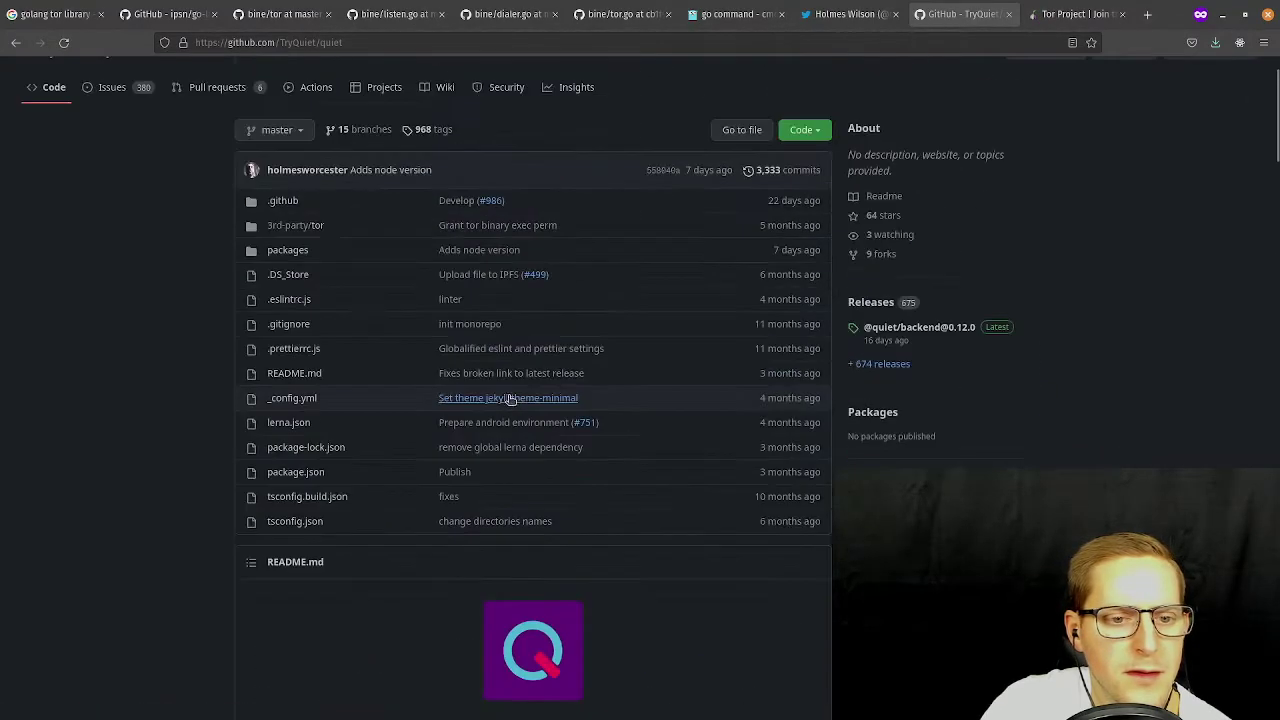
{"action": "scroll", "coordinate": [396, 464], "scroll_direction": "down", "scroll_amount": 5}
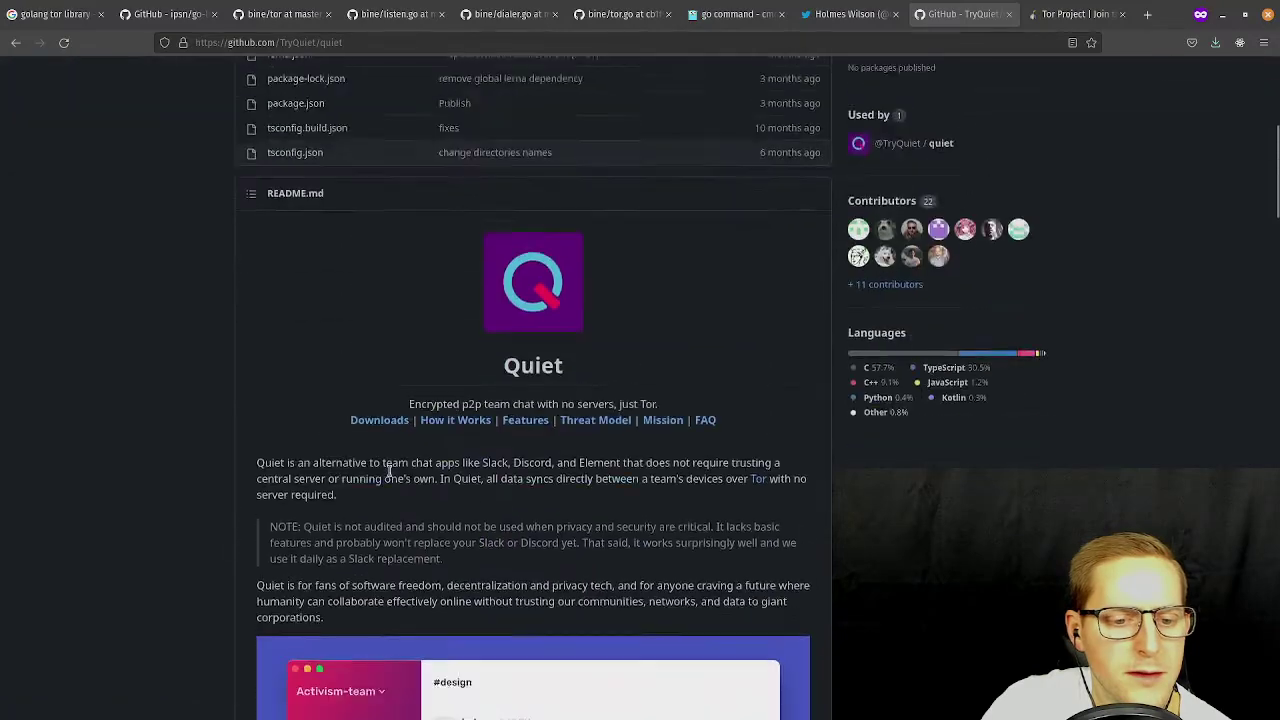
{"action": "scroll", "coordinate": [590, 511], "scroll_direction": "down", "scroll_amount": 8}
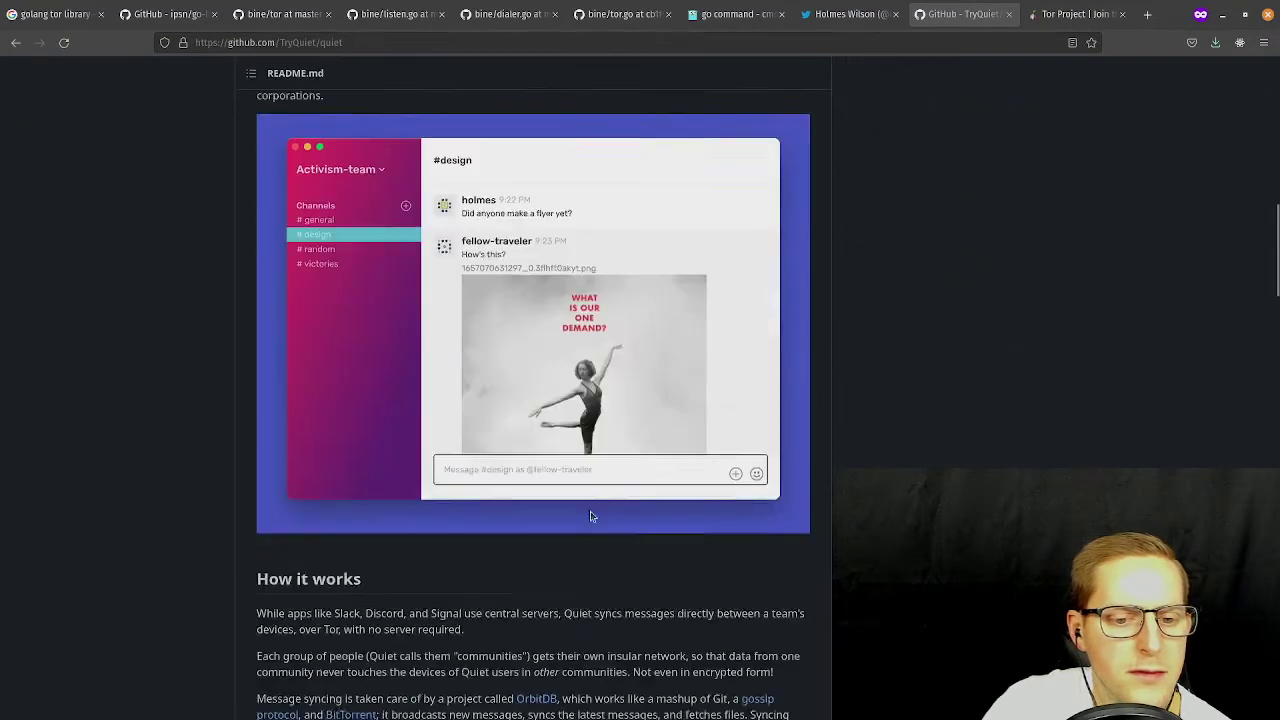
{"action": "scroll", "coordinate": [560, 480], "scroll_direction": "down", "scroll_amount": 2}
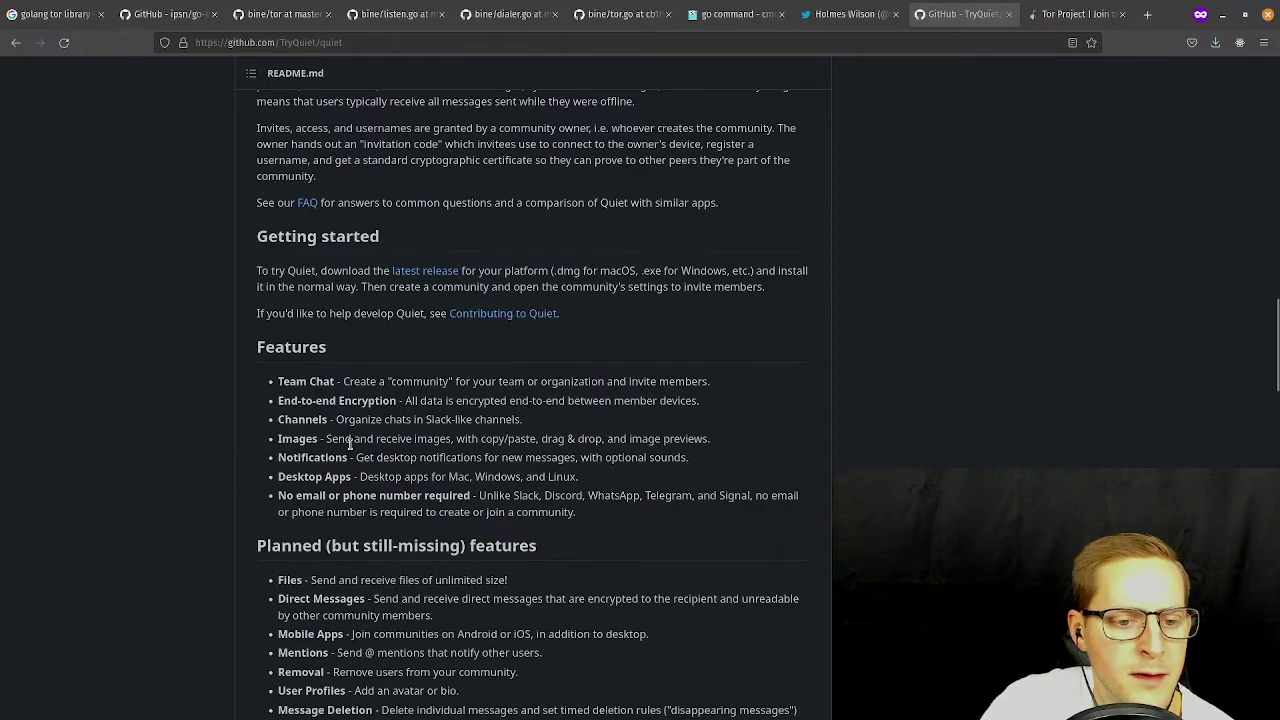
{"action": "scroll", "coordinate": [350, 443], "scroll_direction": "down", "scroll_amount": 2}
{"action": "scroll", "coordinate": [408, 410], "scroll_direction": "down", "scroll_amount": 7}
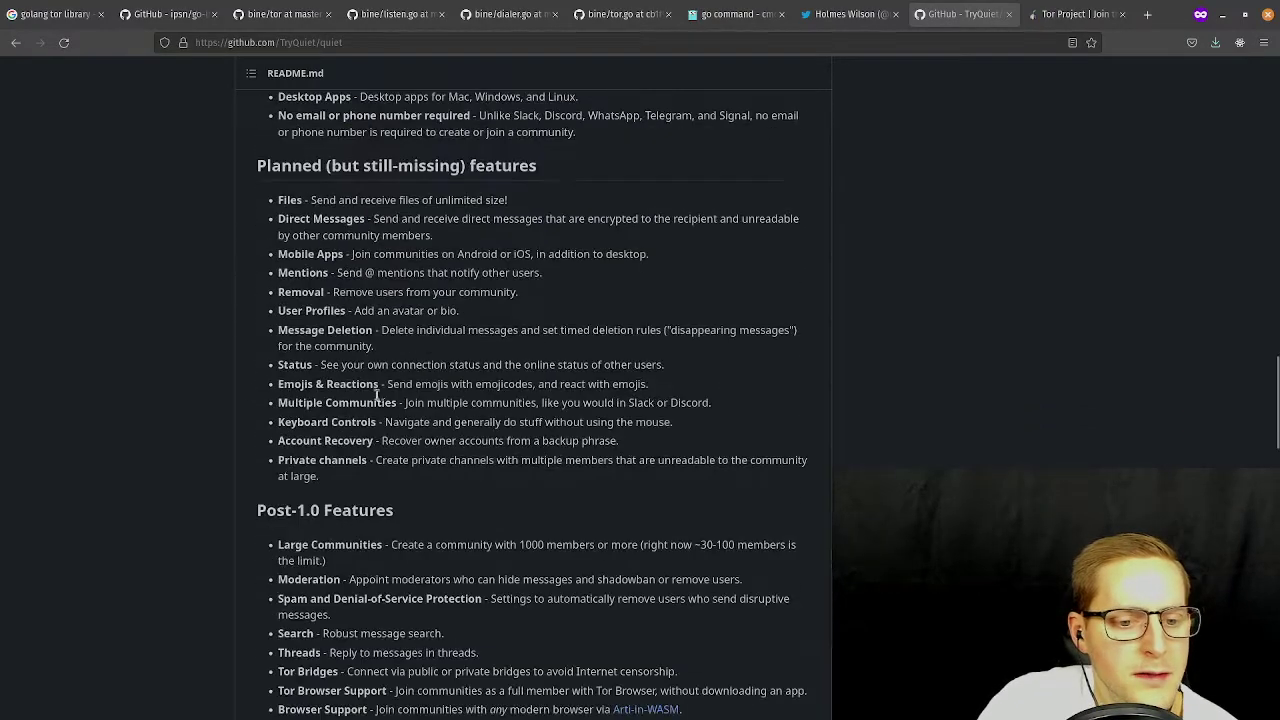
Read the README's post-1.0 features and the Technical overview section, from granting access through to the stack.
{"action": "scroll", "coordinate": [369, 401], "scroll_direction": "down", "scroll_amount": 1}
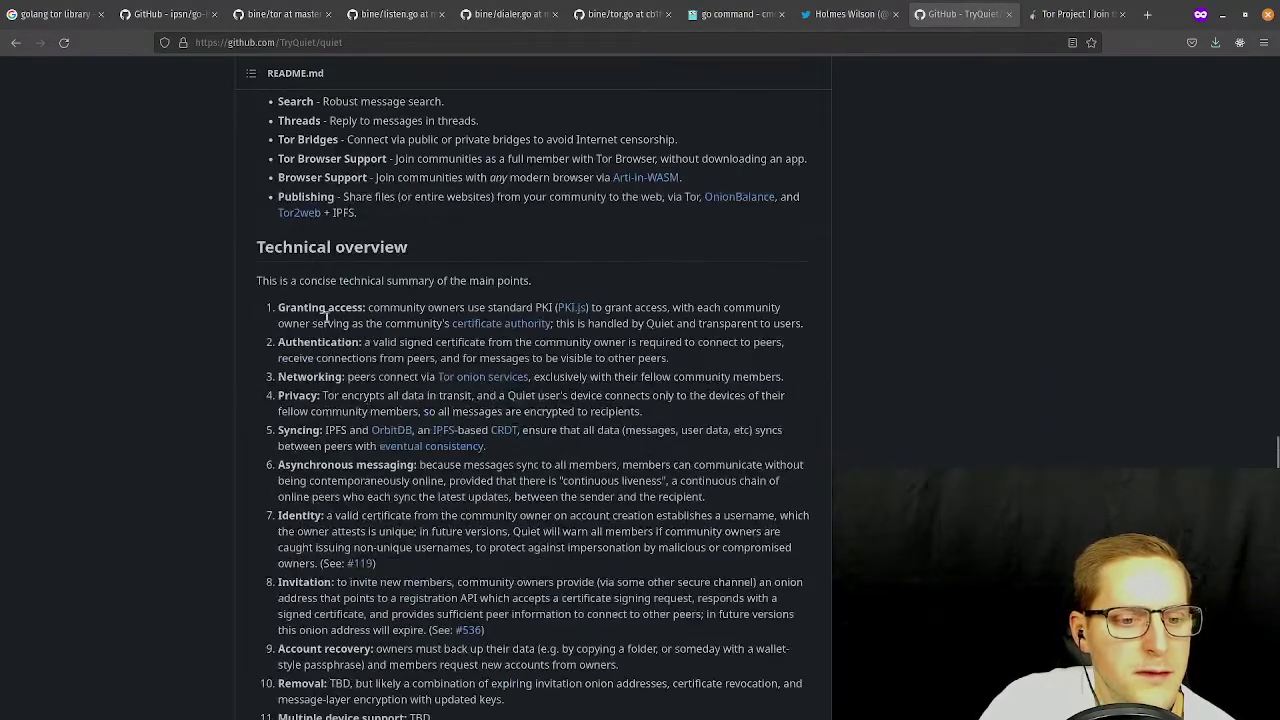
{"action": "scroll", "coordinate": [335, 330], "scroll_direction": "down", "scroll_amount": 1}
{"action": "scroll", "coordinate": [311, 492], "scroll_direction": "down", "scroll_amount": 1}
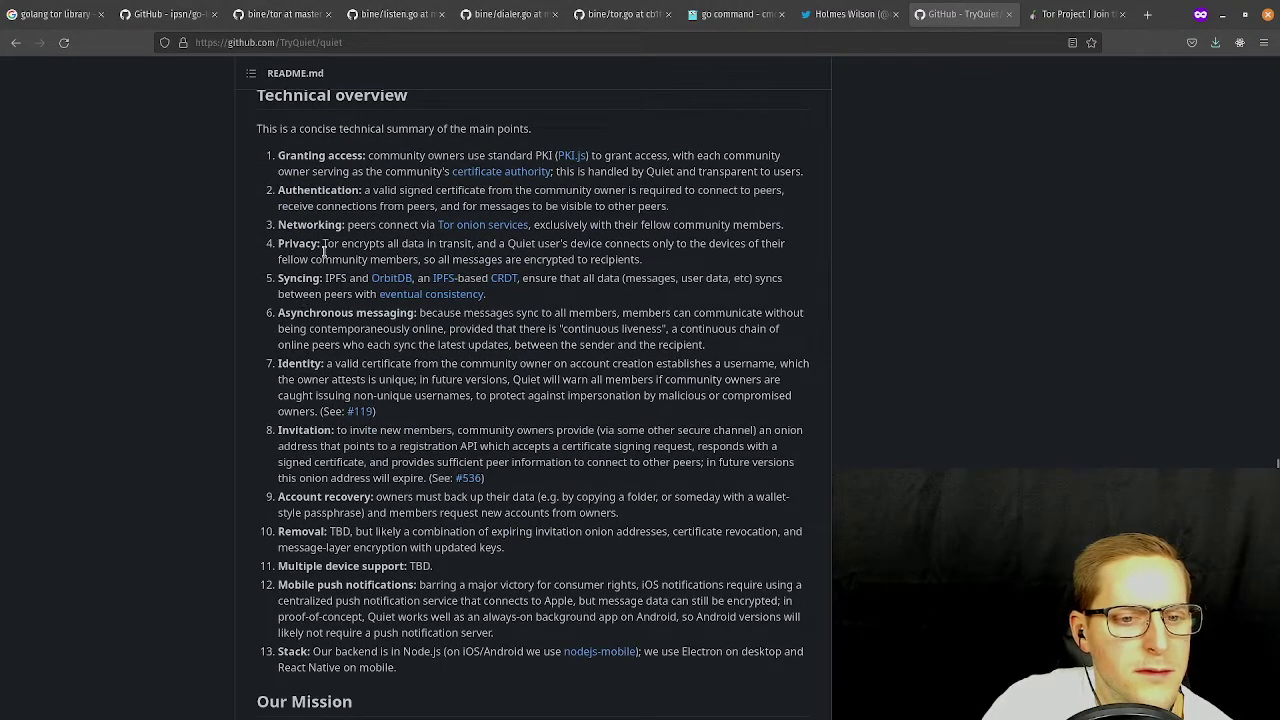
{"action": "scroll", "coordinate": [407, 363], "scroll_direction": "down", "scroll_amount": 5}
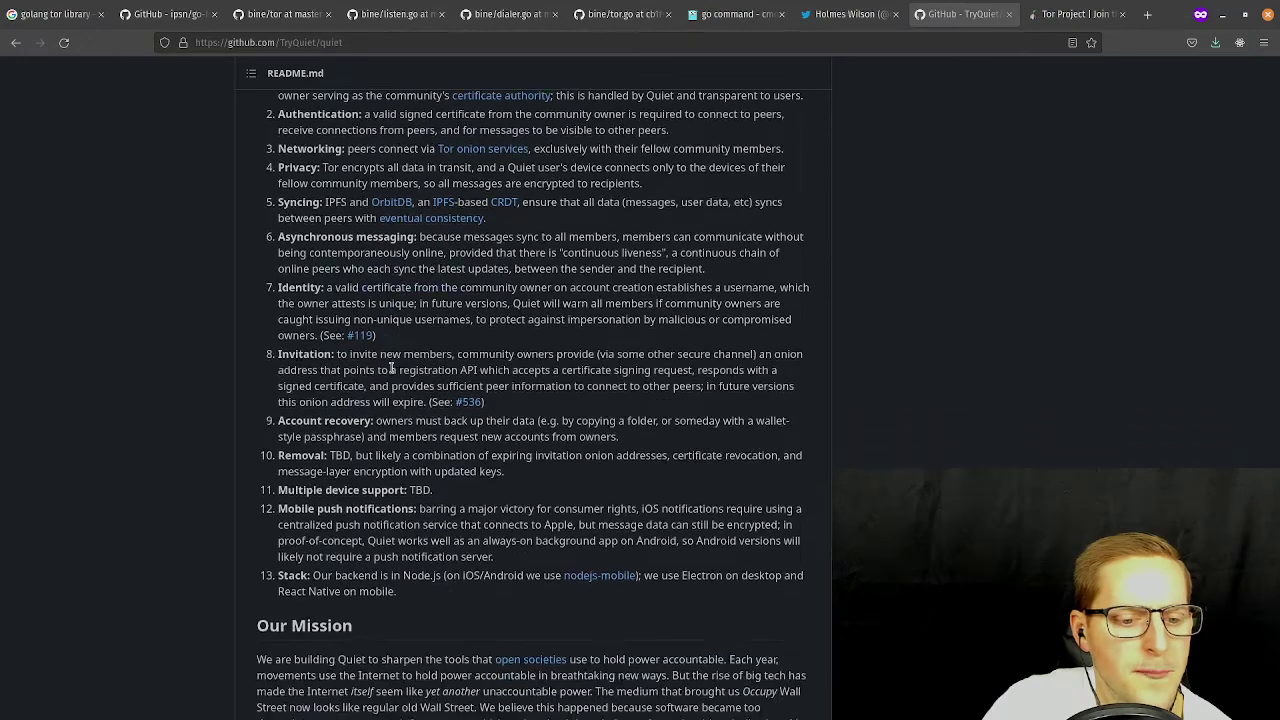
Inspect the darwin folder inside the repository's 3rd-party/tor directory, then return to the repository root.
{"action": "scroll", "coordinate": [395, 397], "scroll_direction": "up", "scroll_amount": 20}
{"action": "scroll", "coordinate": [395, 397], "scroll_direction": "up", "scroll_amount": 10}
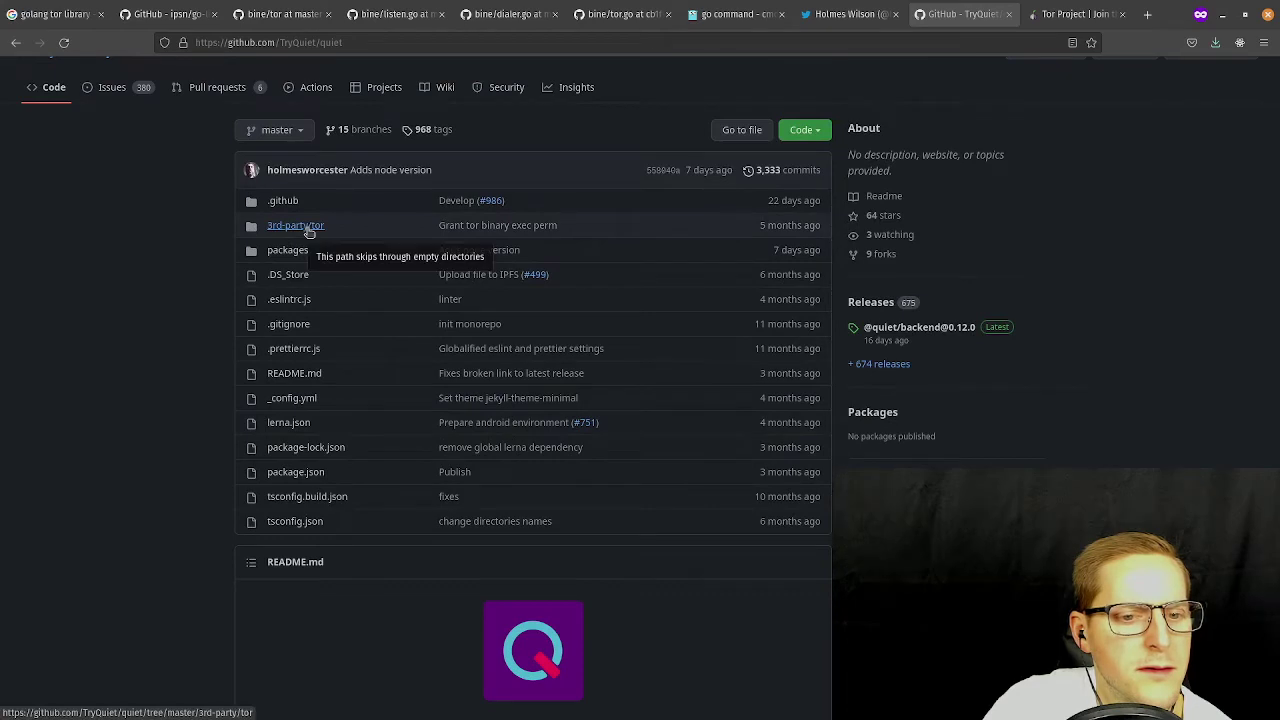
{"action": "left_click", "coordinate": [309, 230]}
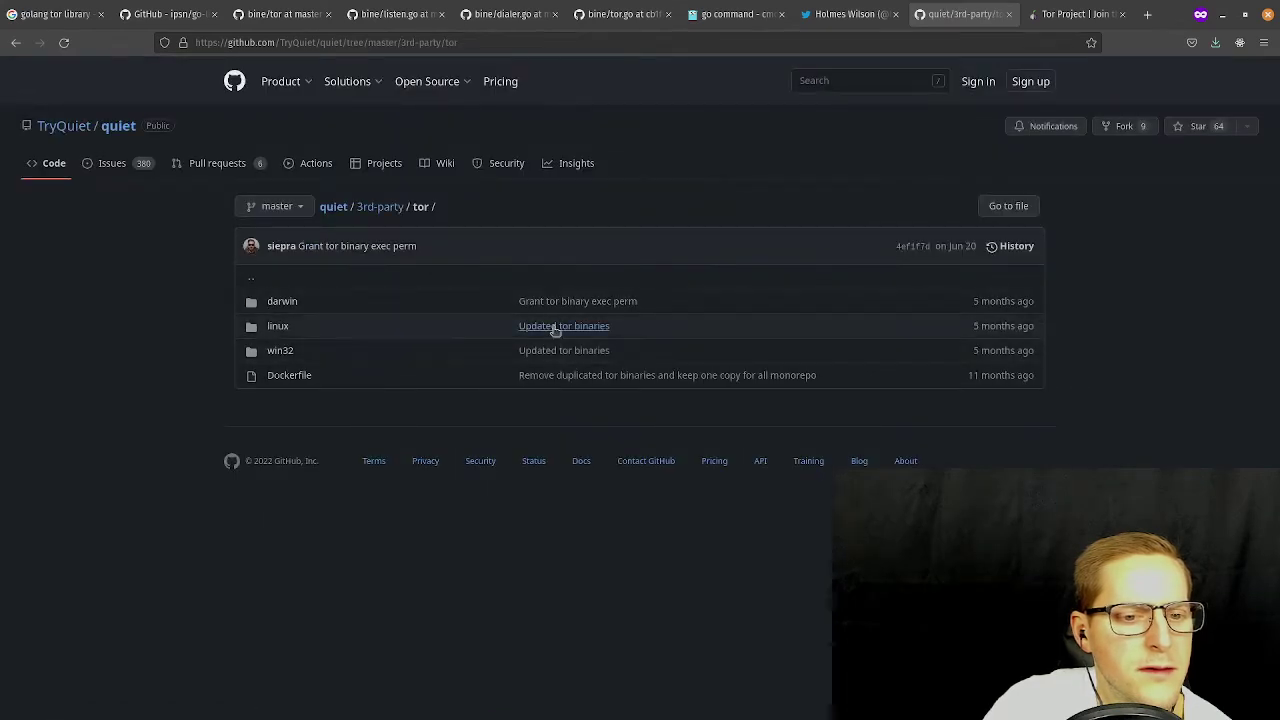
{"action": "left_click", "coordinate": [284, 302]}
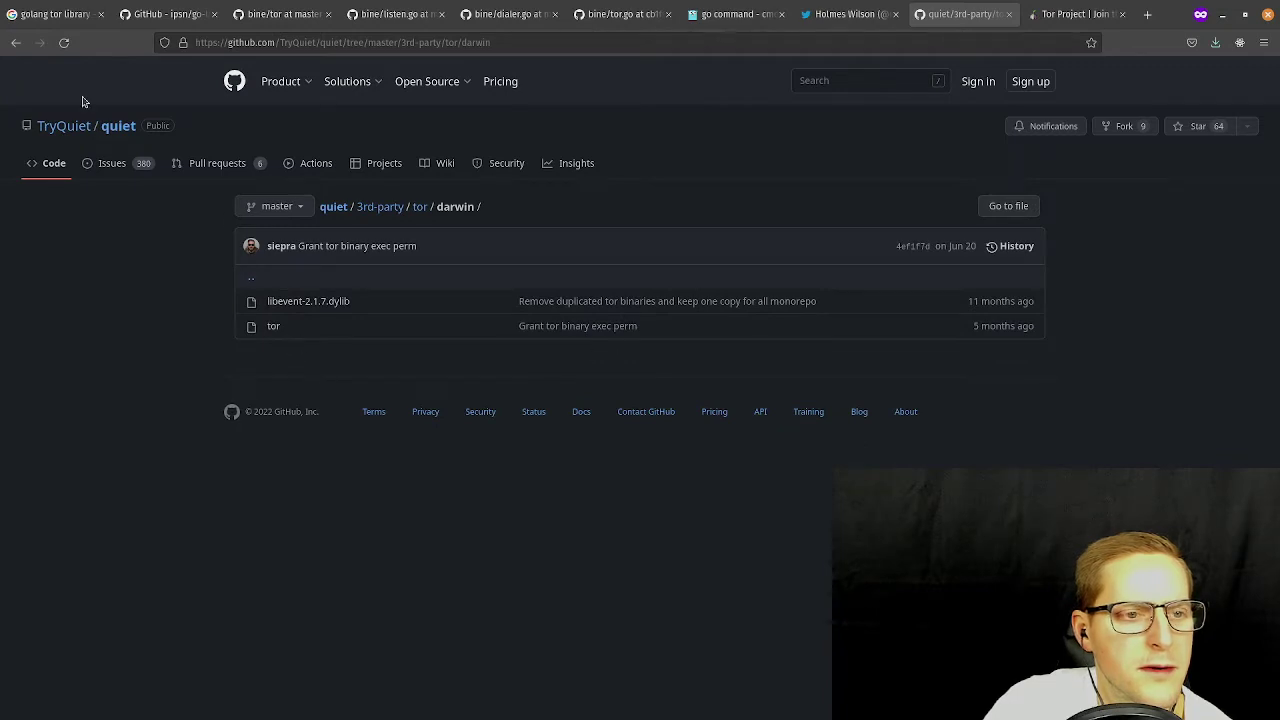
{"action": "double_click", "coordinate": [12, 43]}
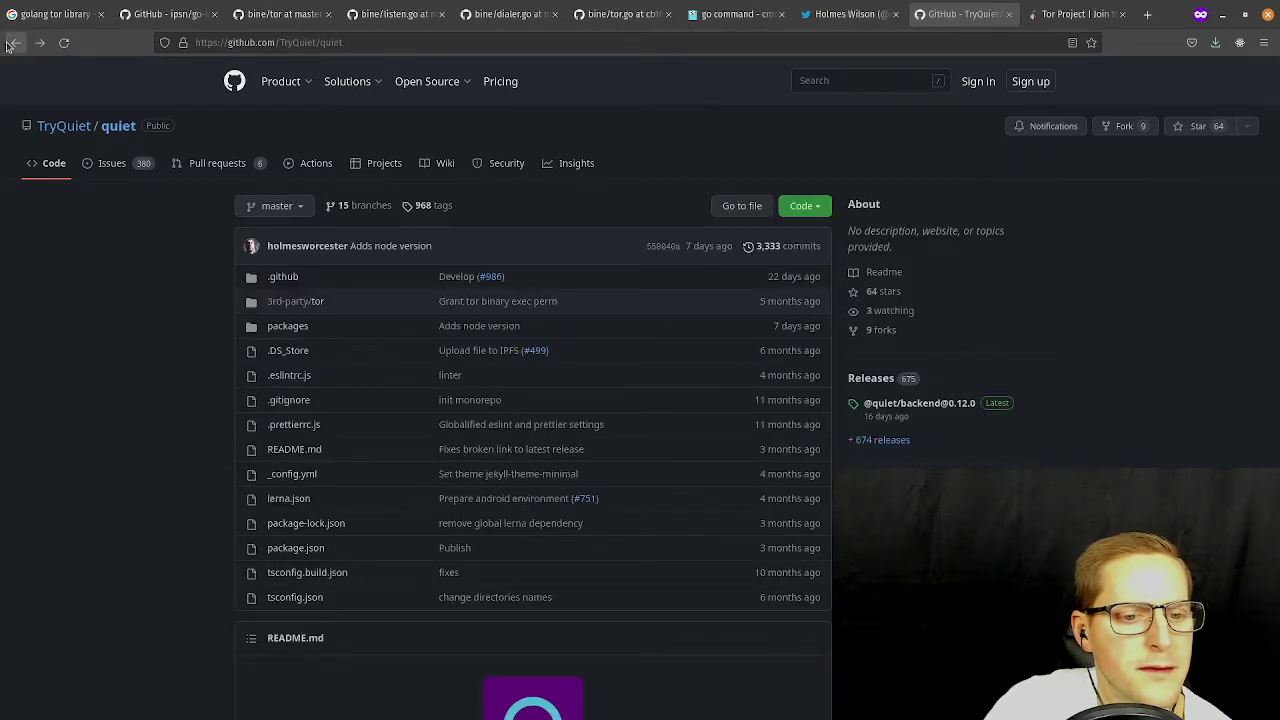
Browse from the packages directory through mobile/android/app down to its libnode folder.
{"action": "left_click", "coordinate": [287, 326]}
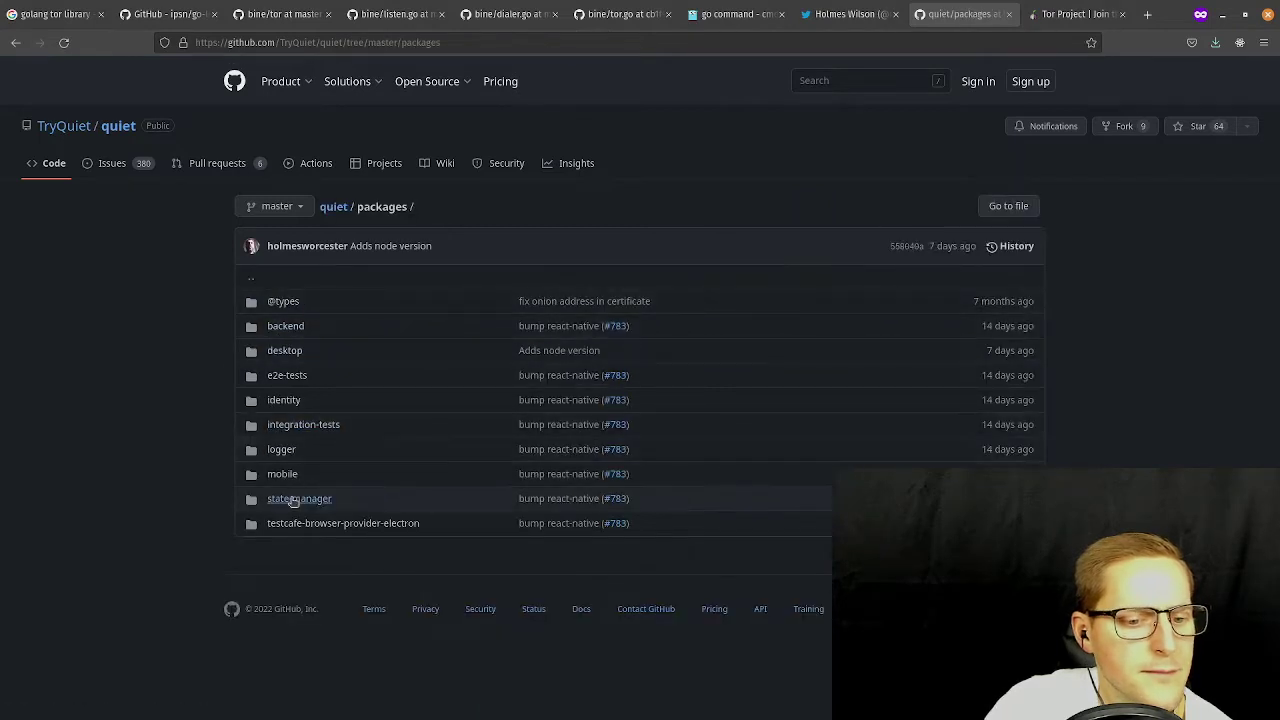
{"action": "left_click", "coordinate": [281, 475]}
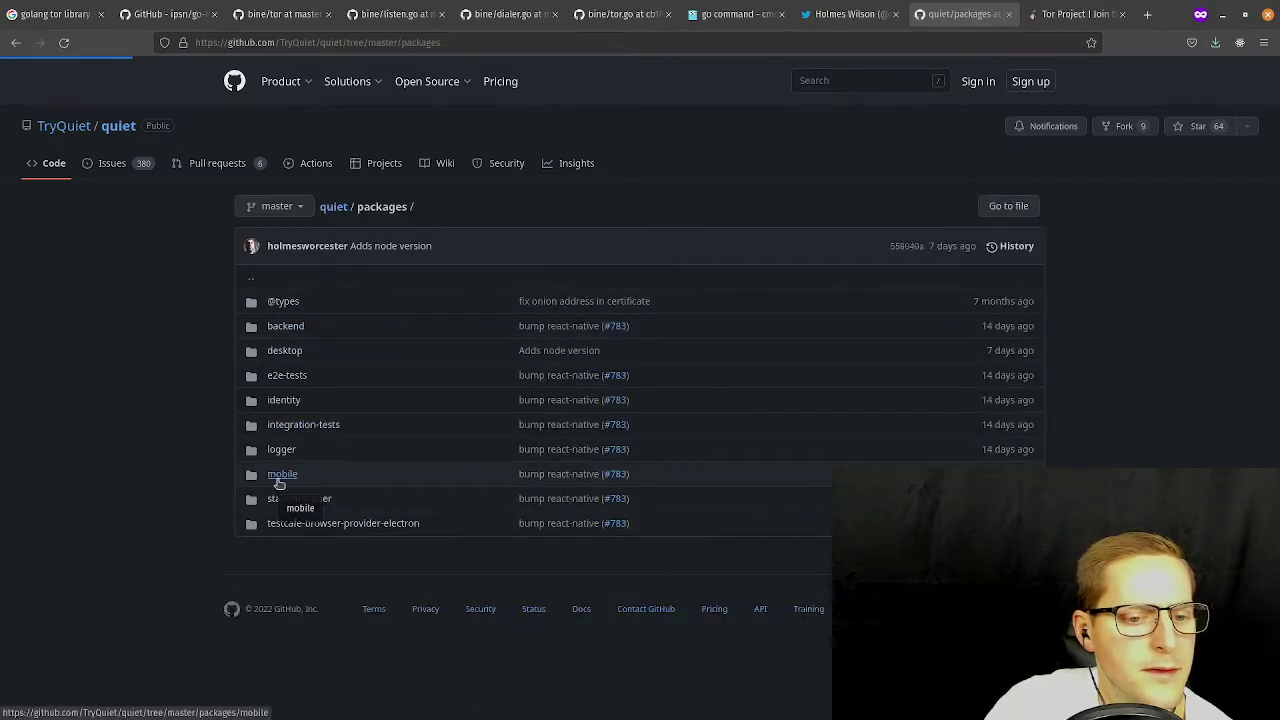
{"action": "scroll", "coordinate": [405, 380], "scroll_direction": "down", "scroll_amount": 3}
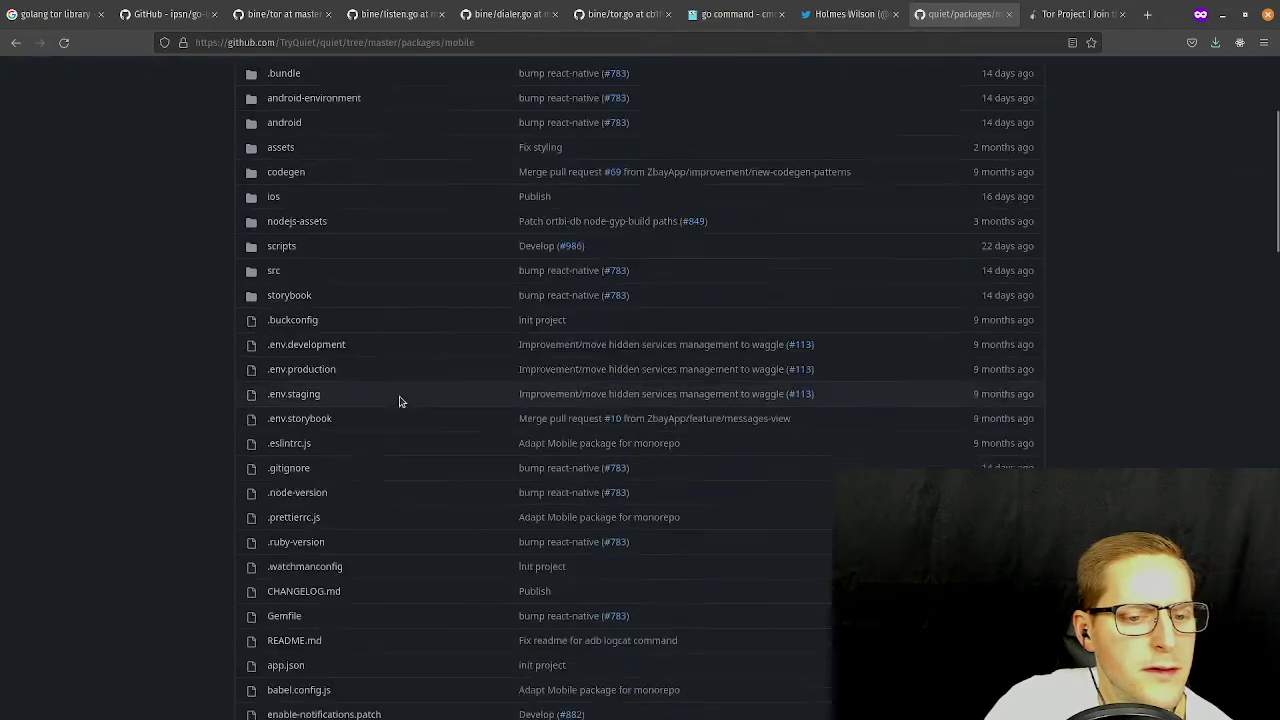
{"action": "scroll", "coordinate": [400, 397], "scroll_direction": "up", "scroll_amount": 3}
{"action": "scroll", "coordinate": [360, 430], "scroll_direction": "down", "scroll_amount": 1}
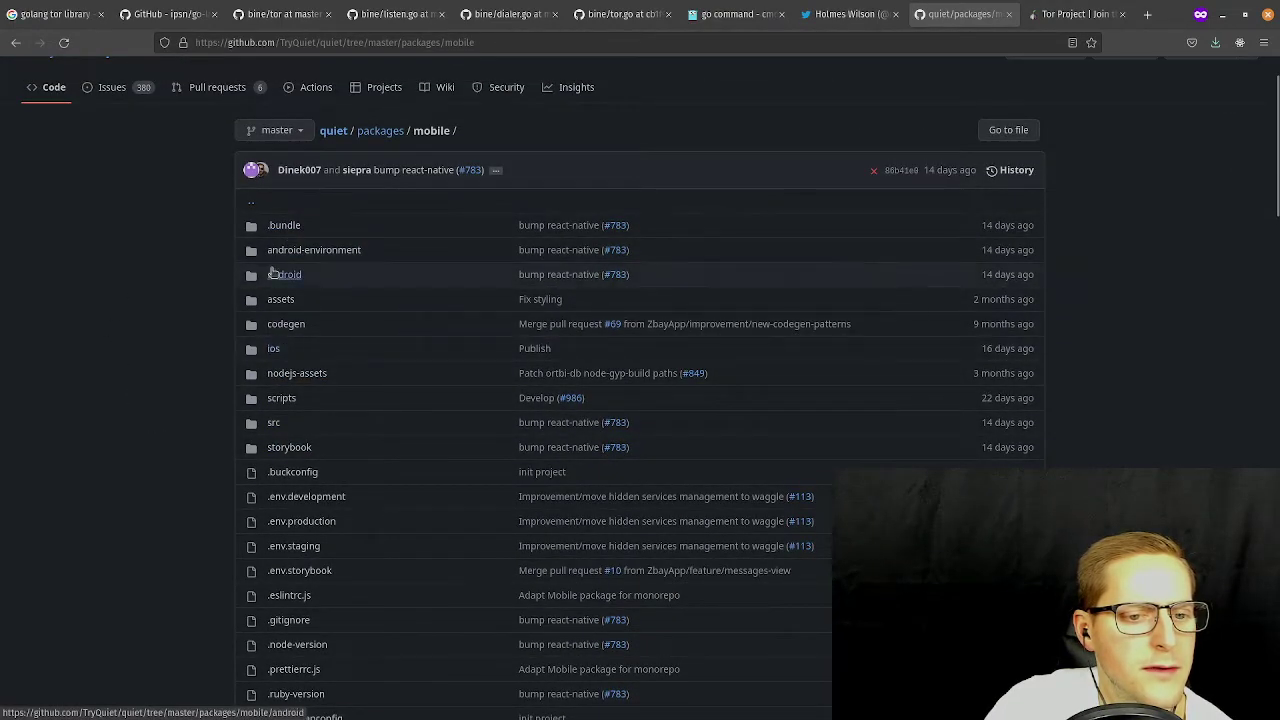
{"action": "left_click", "coordinate": [277, 276]}
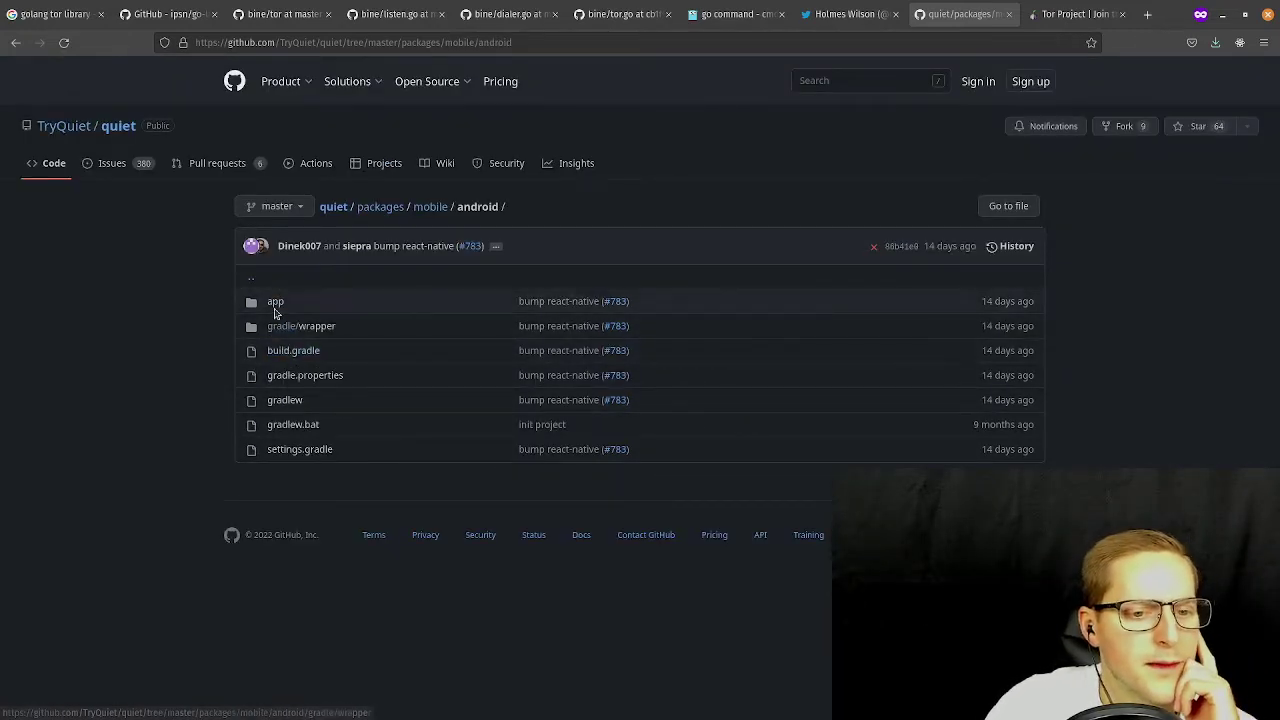
{"action": "left_click", "coordinate": [276, 304]}
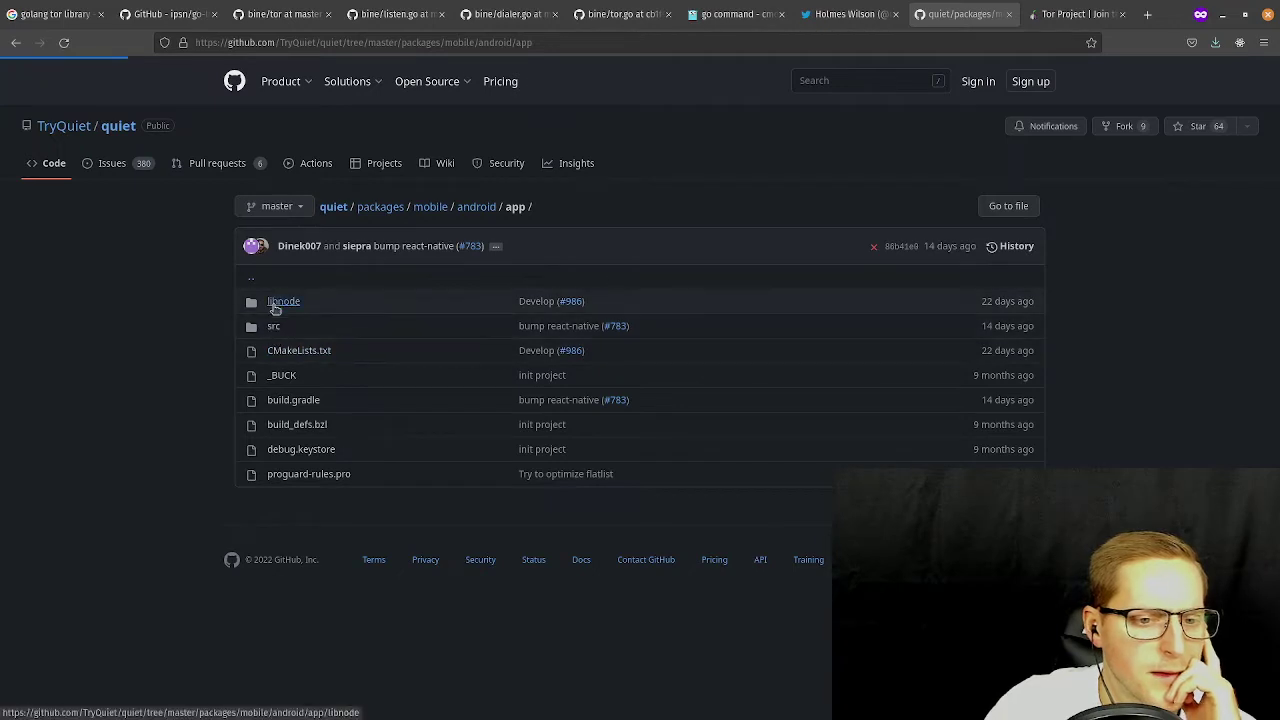
{"action": "left_click", "coordinate": [275, 304]}
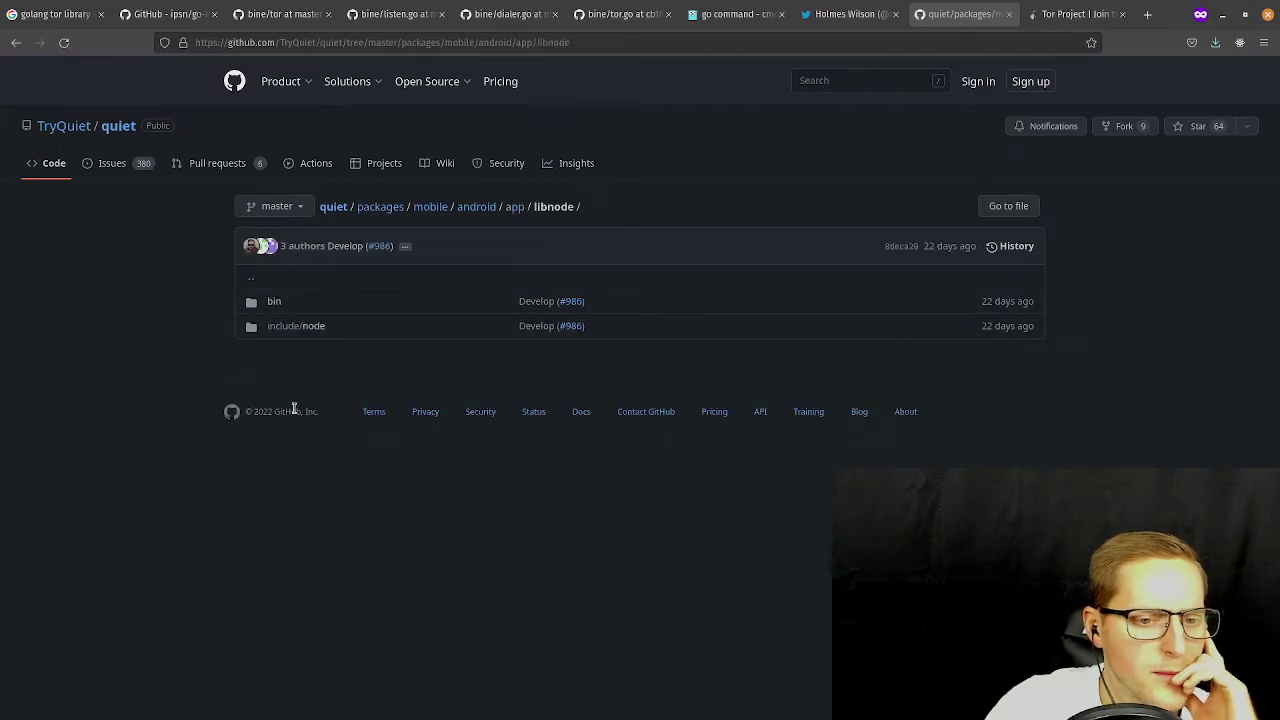
Return to the app folder, open src/main/cpp/own-native-lib.cpp and examine its code.
{"action": "left_click", "coordinate": [15, 42]}
{"action": "left_click", "coordinate": [276, 330]}
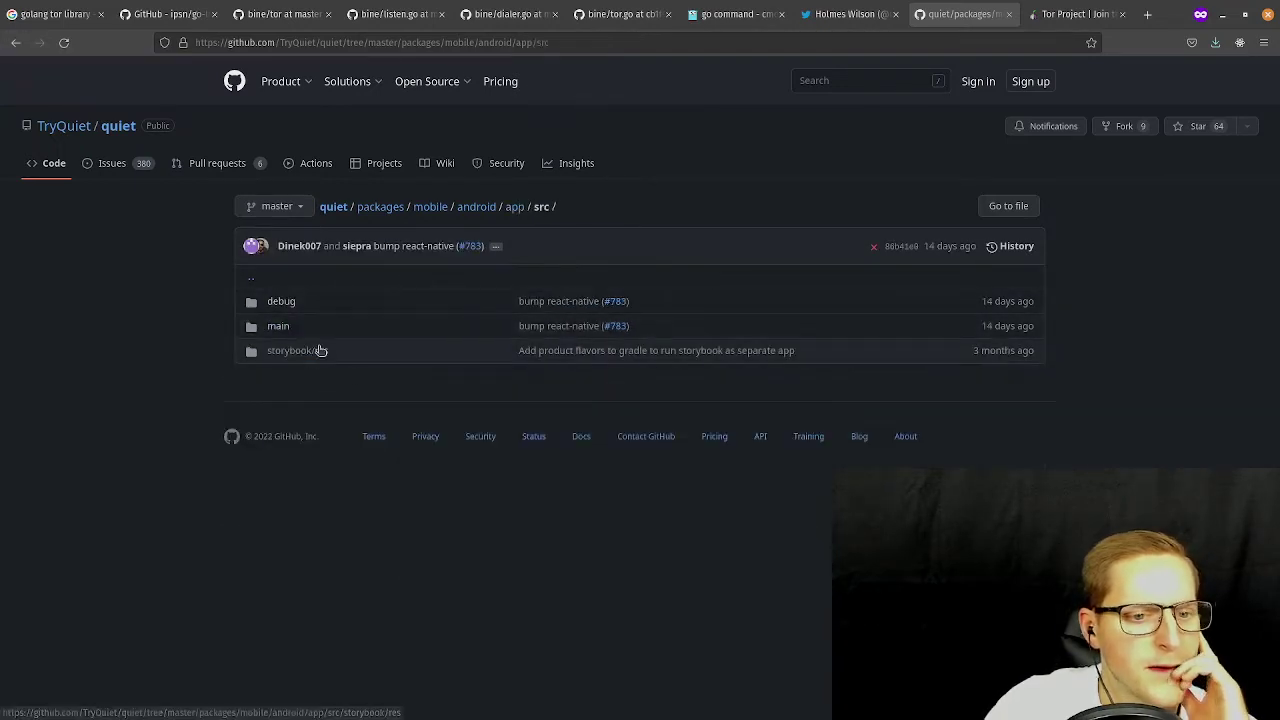
{"action": "left_click", "coordinate": [283, 328]}
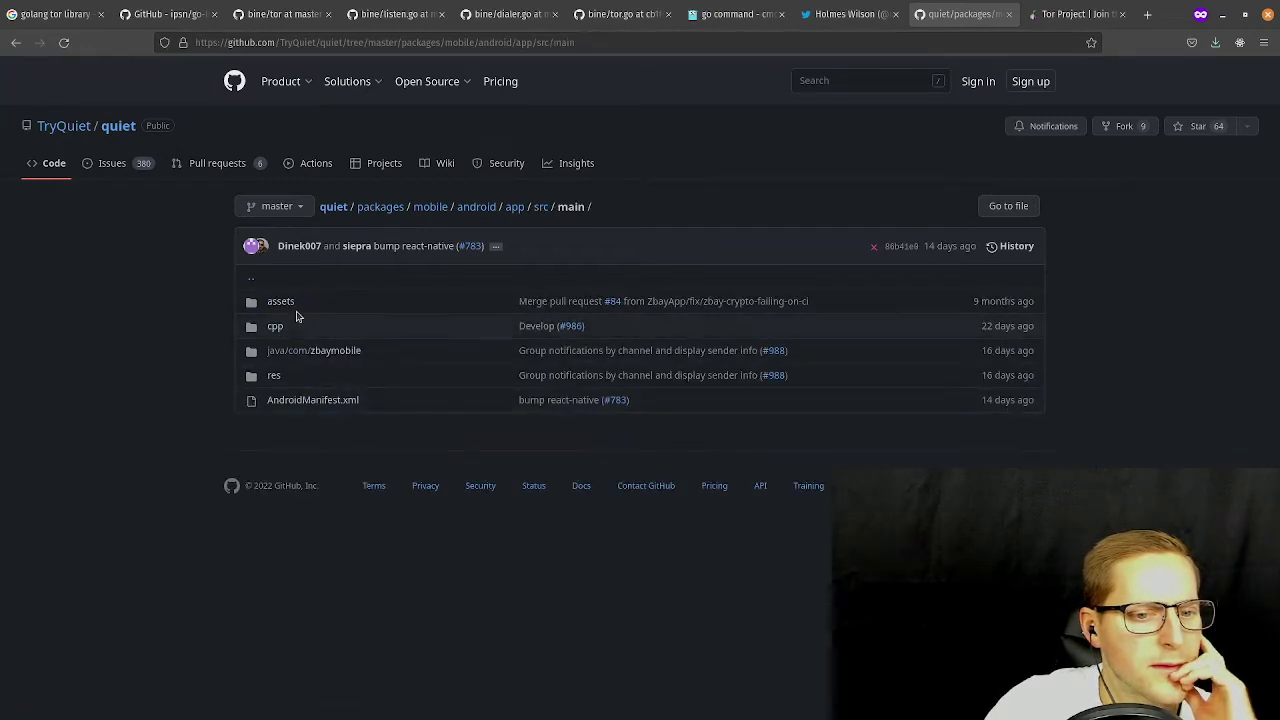
{"action": "left_click", "coordinate": [276, 330]}
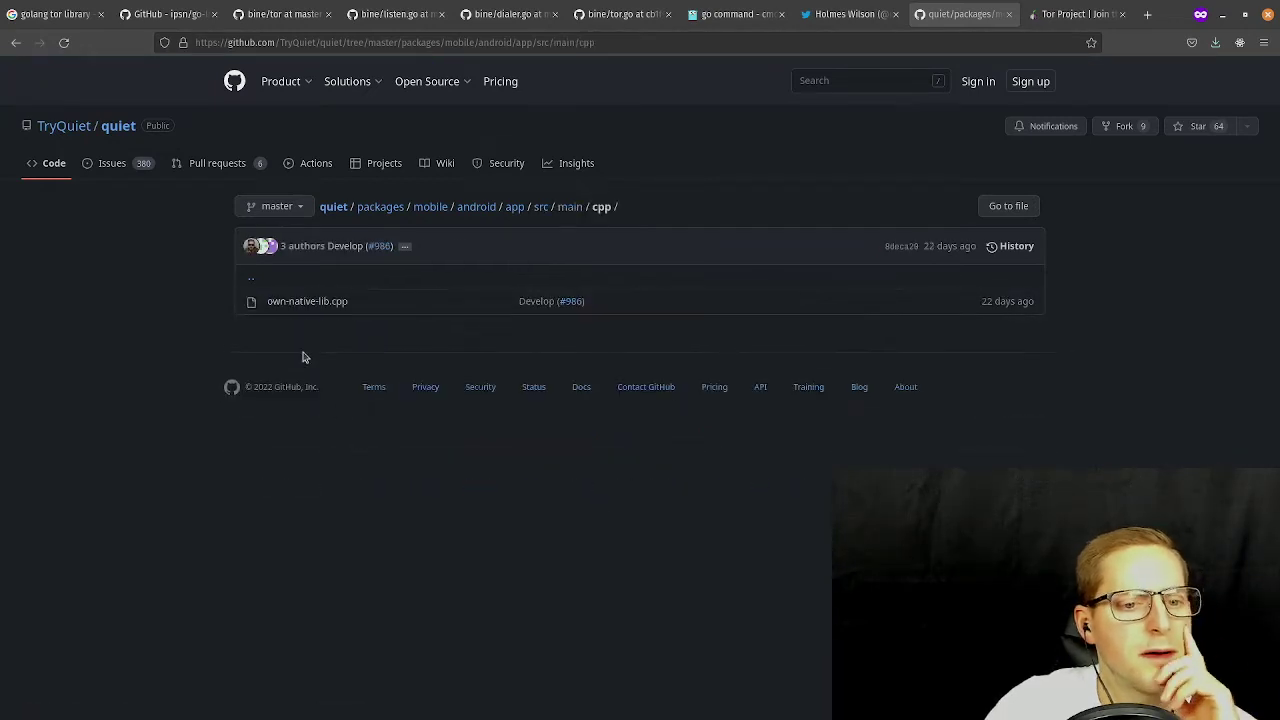
{"action": "left_click", "coordinate": [305, 303]}
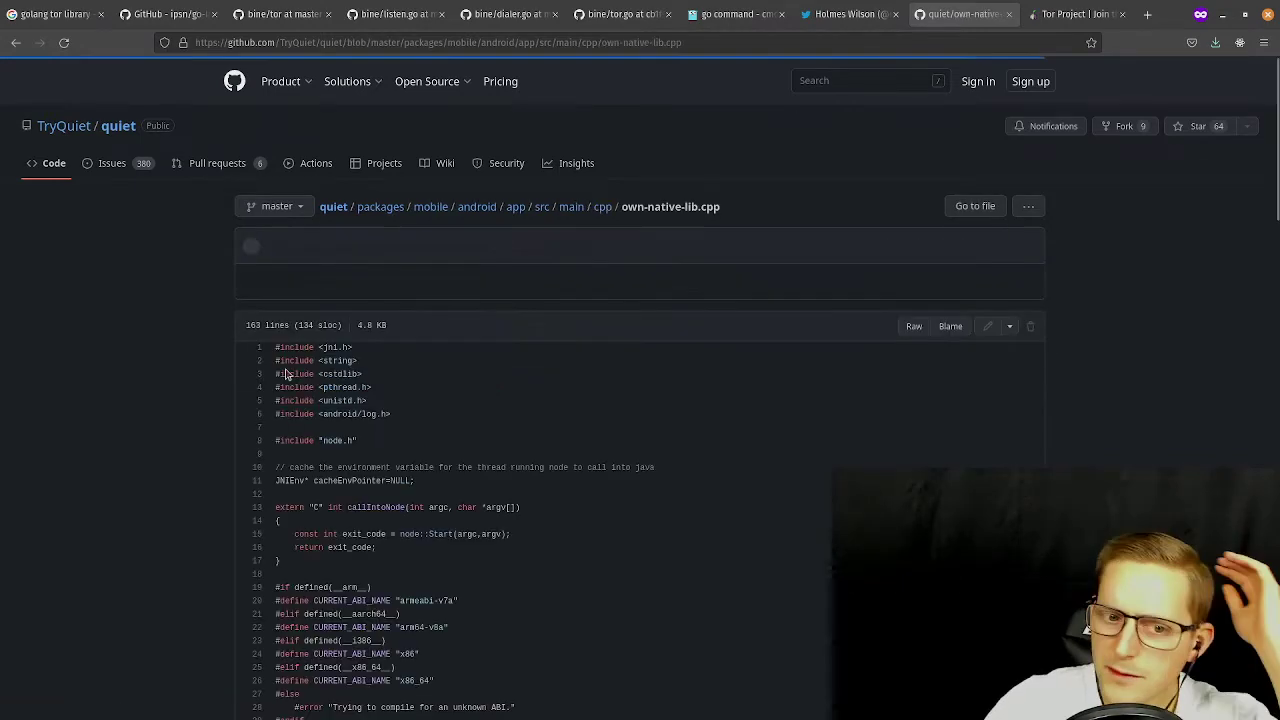
{"action": "scroll", "coordinate": [464, 457], "scroll_direction": "down", "scroll_amount": 5}
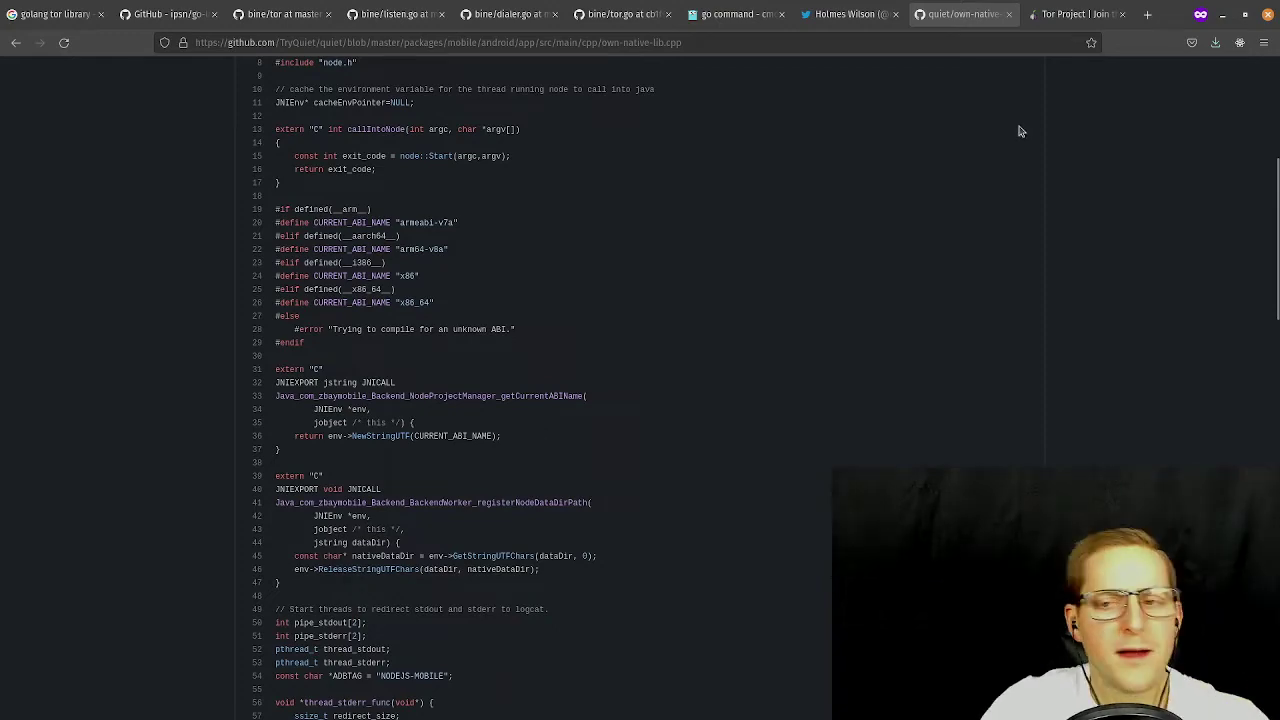
Search Google for "zbaymobile" in a new tab and look through the results.
{"action": "left_click", "coordinate": [1147, 14]}
{"action": "type", "text": "z"}
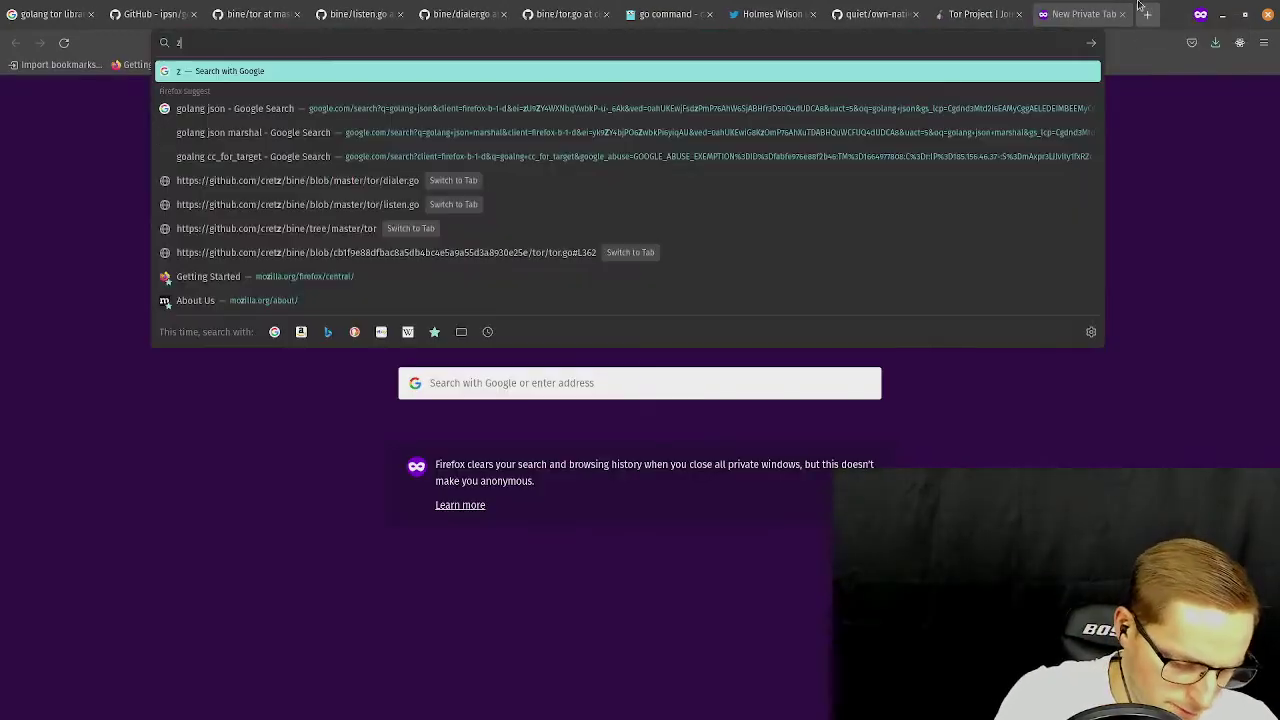
{"action": "type", "text": "baymobile"}
{"action": "key", "text": "Return"}
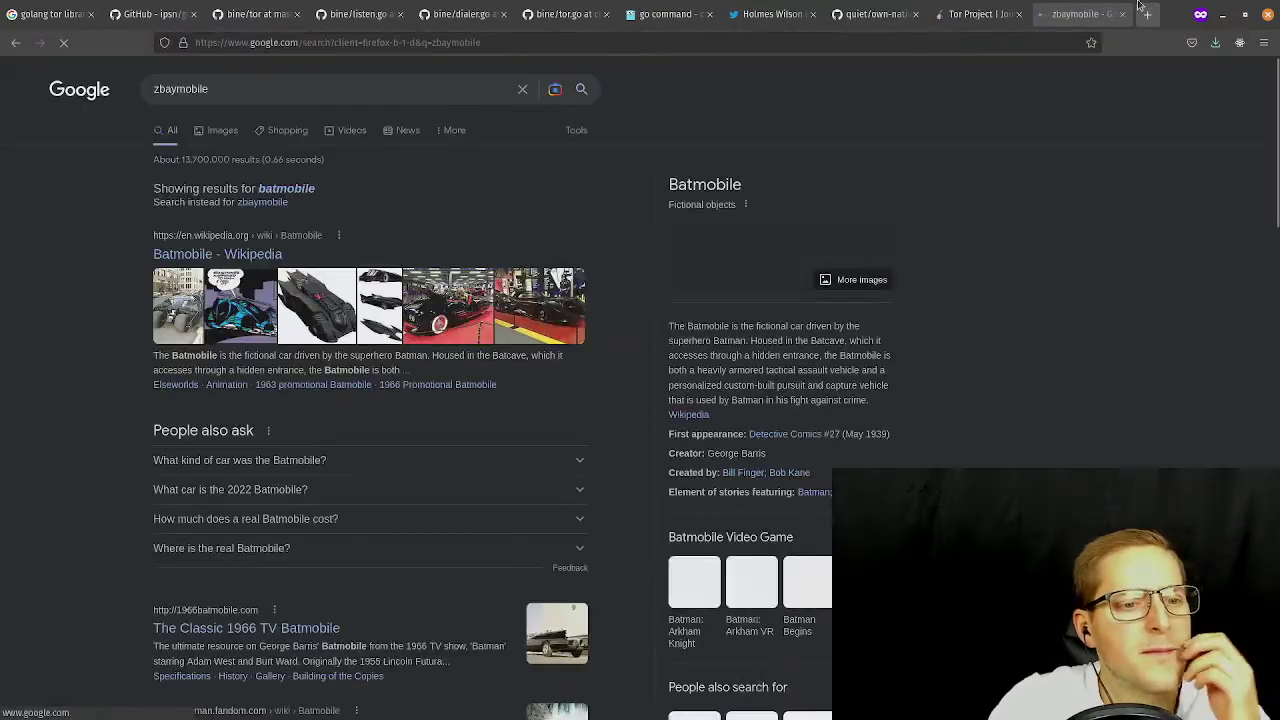
{"action": "scroll", "coordinate": [505, 356], "scroll_direction": "down", "scroll_amount": 4}
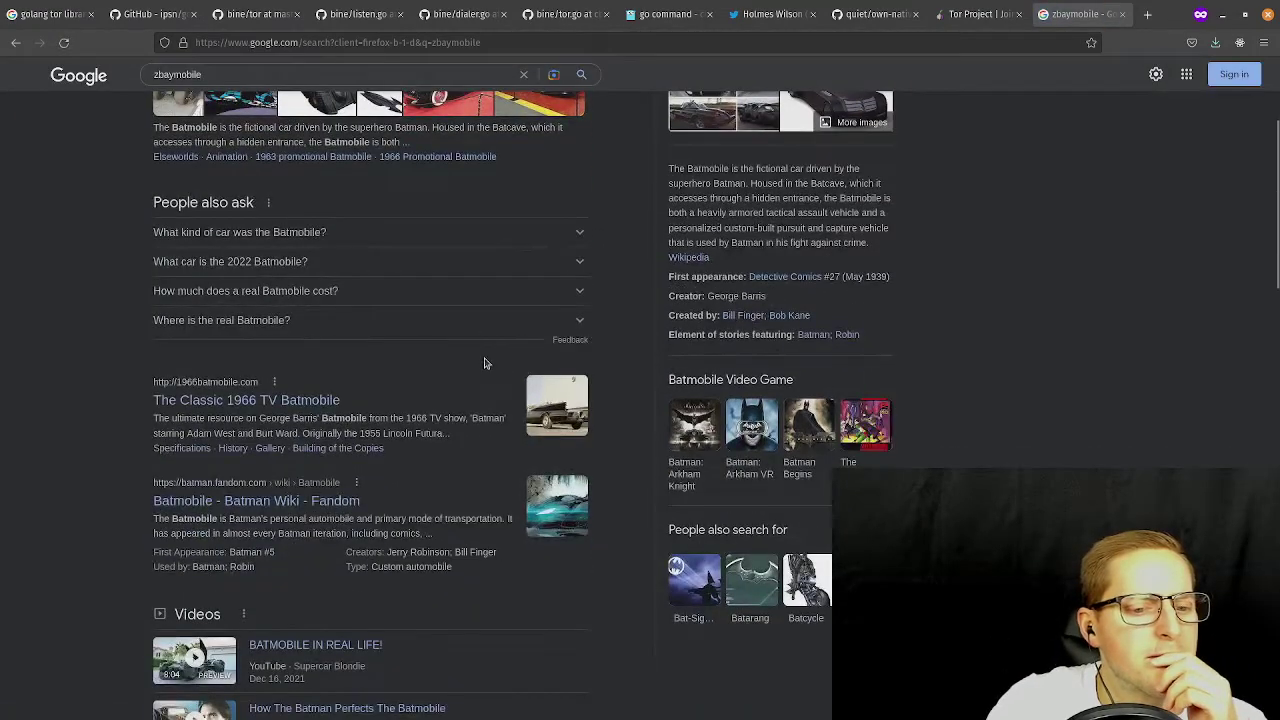
{"action": "scroll", "coordinate": [484, 363], "scroll_direction": "down", "scroll_amount": 5}
{"action": "scroll", "coordinate": [472, 408], "scroll_direction": "up", "scroll_amount": 10}
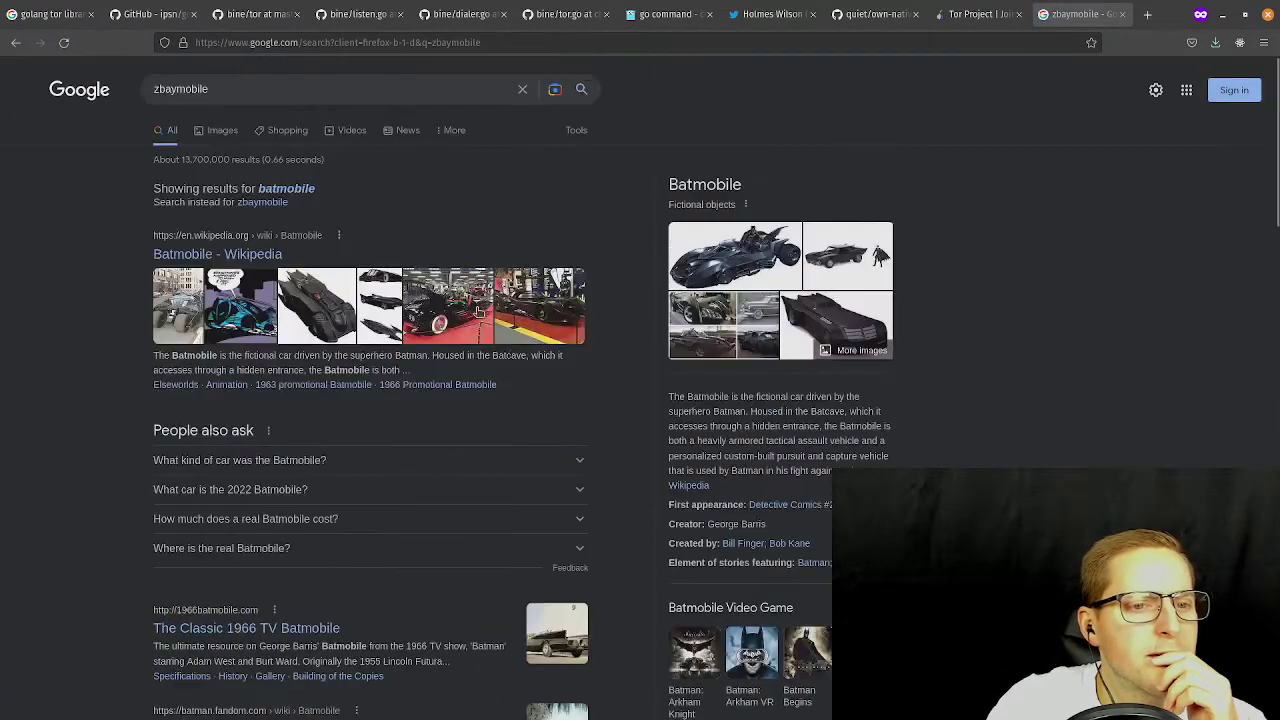
Refine the search to "zbaymobile github" and reach the TryQuiet/ZbayMobile repository root through its .env.storybook result.
{"action": "left_click", "coordinate": [241, 91]}
{"action": "type", "text": "git"}
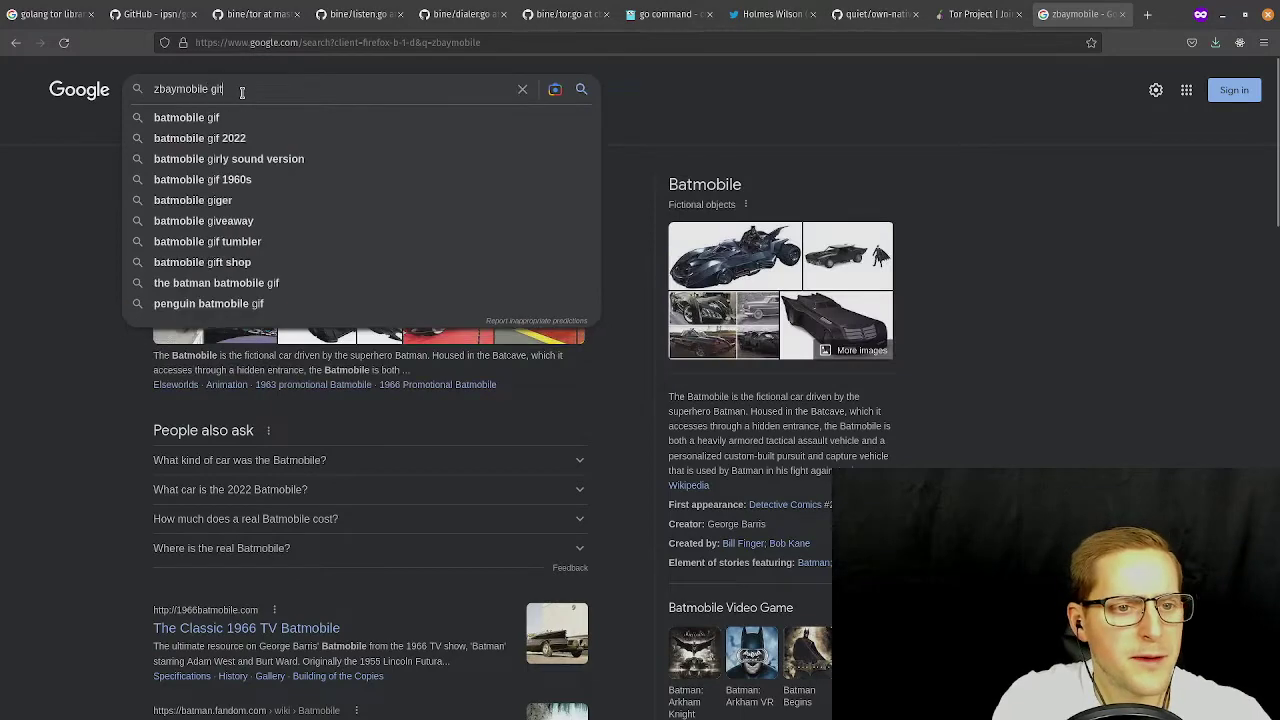
{"action": "type", "text": "hbuub"}
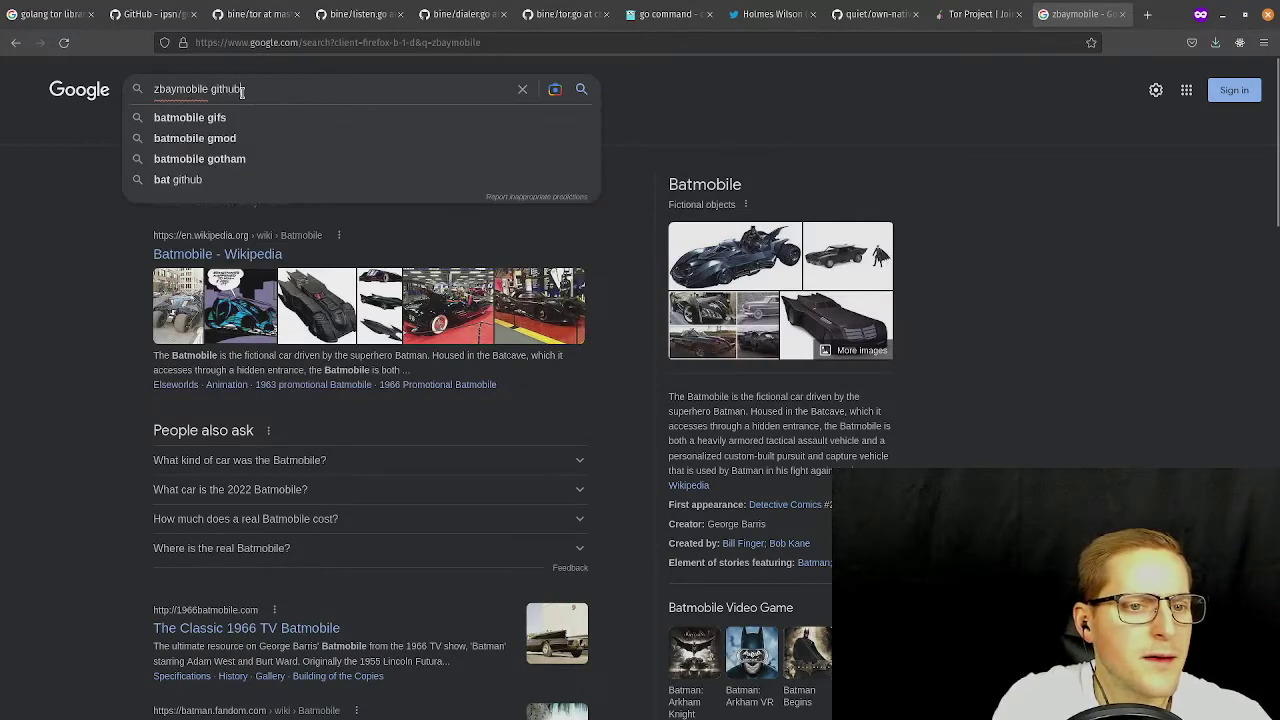
{"action": "key", "text": "Return"}
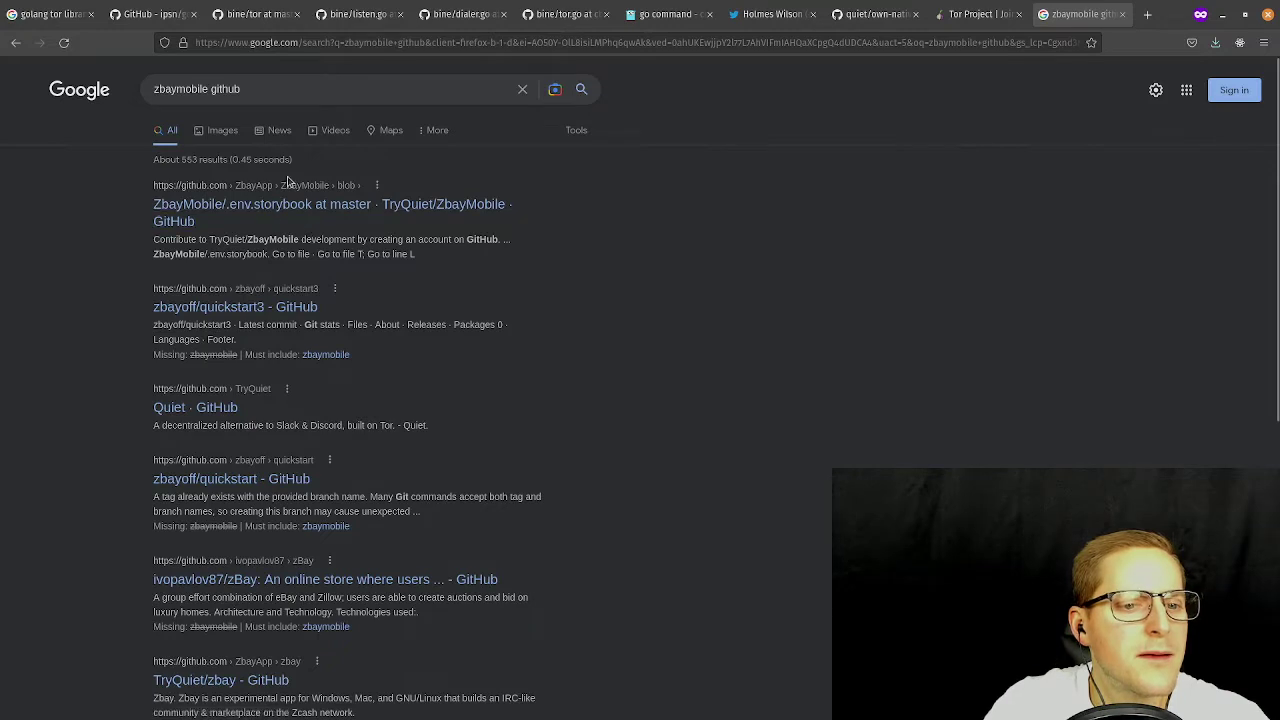
{"action": "left_click", "coordinate": [280, 207]}
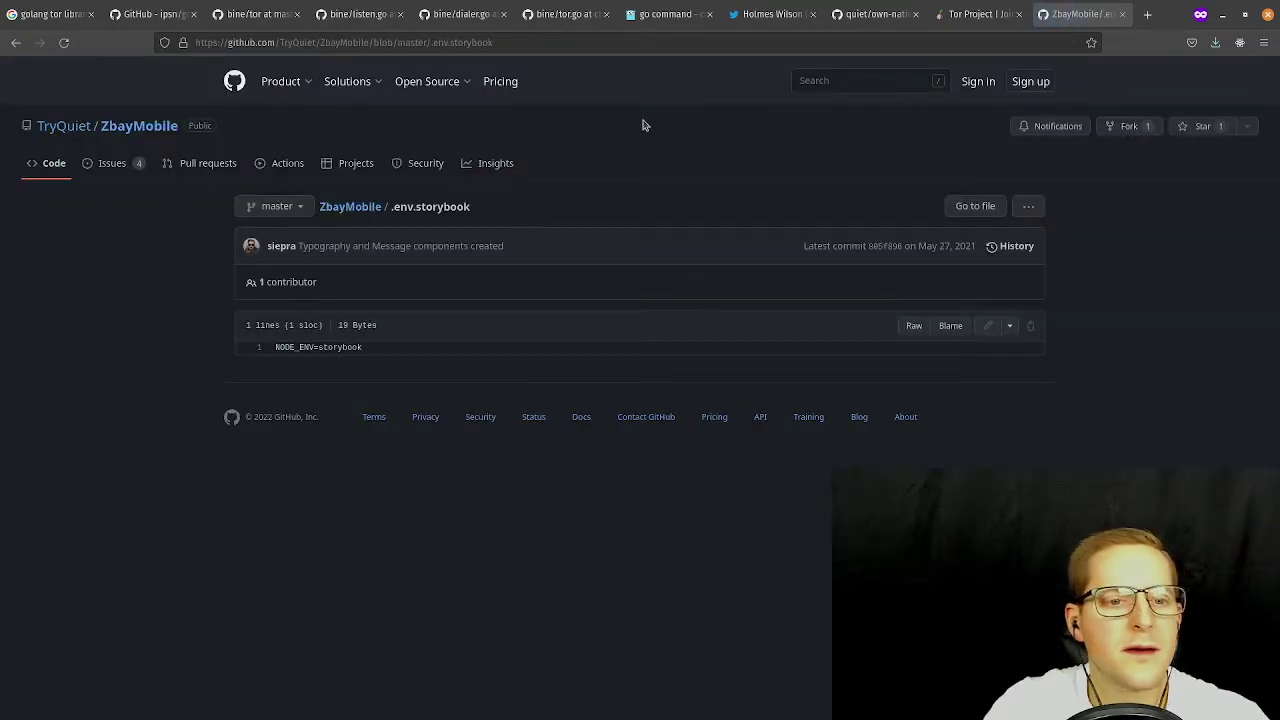
{"action": "left_click", "coordinate": [331, 208]}
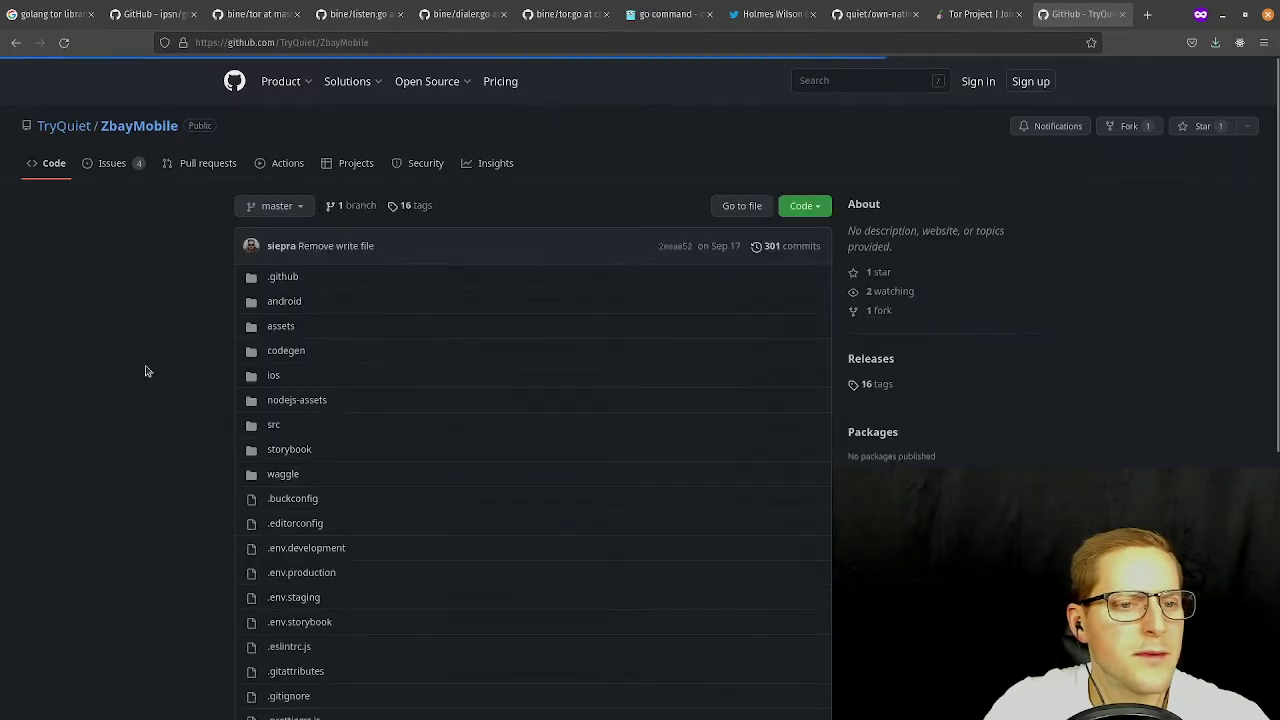
Look through the ZbayMobile repository's file listing and its languages breakdown.
{"action": "scroll", "coordinate": [200, 234], "scroll_direction": "down", "scroll_amount": 10}
{"action": "scroll", "coordinate": [189, 217], "scroll_direction": "up", "scroll_amount": 10}
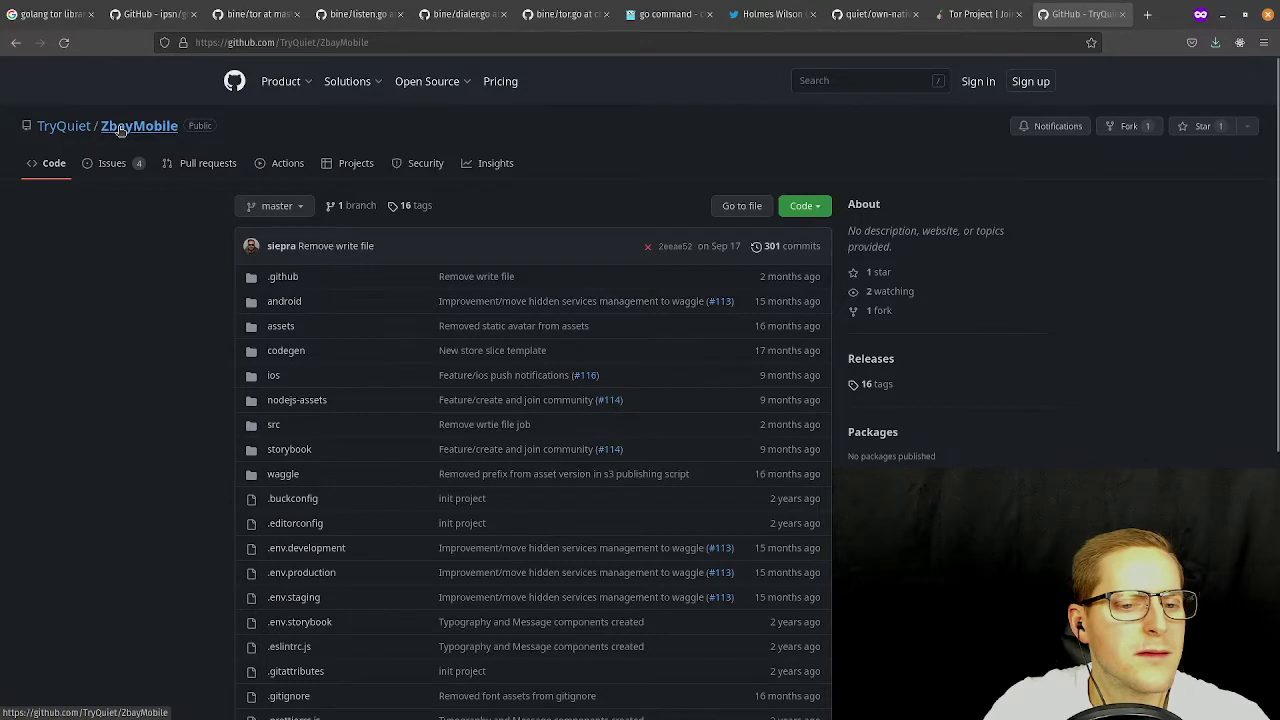
{"action": "scroll", "coordinate": [437, 334], "scroll_direction": "down", "scroll_amount": 6}
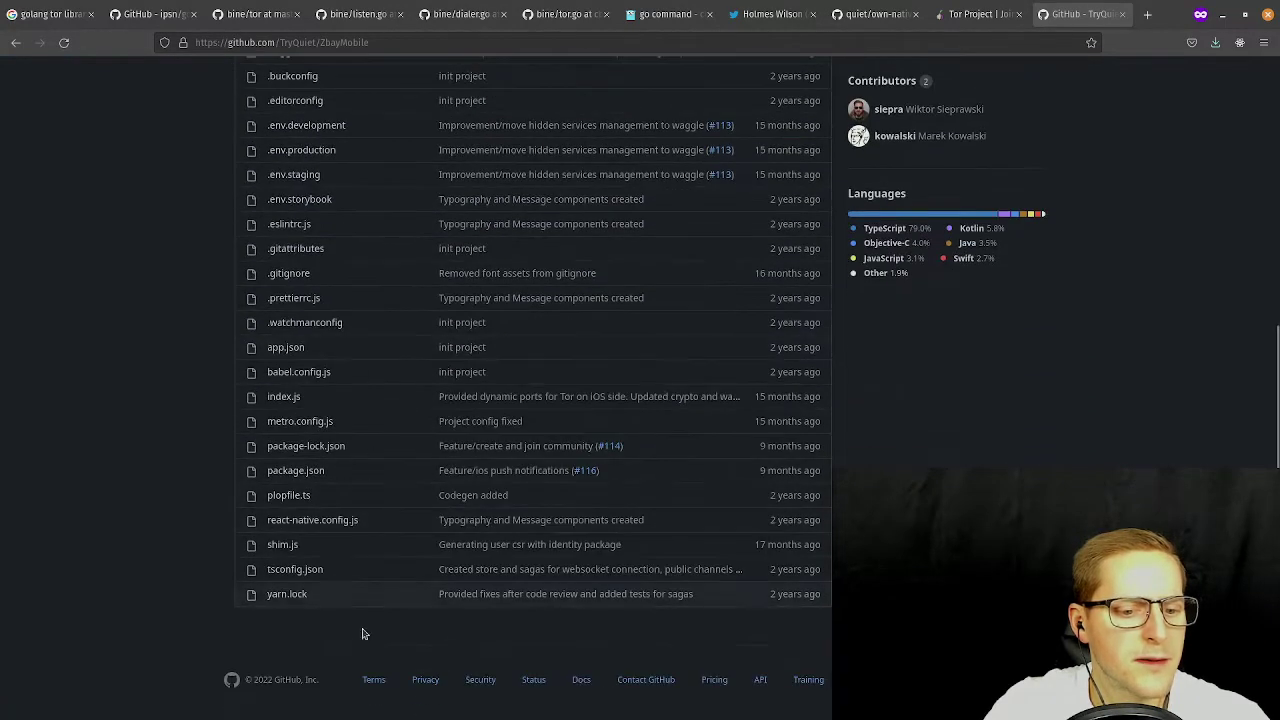
{"action": "scroll", "coordinate": [334, 400], "scroll_direction": "up", "scroll_amount": 5}
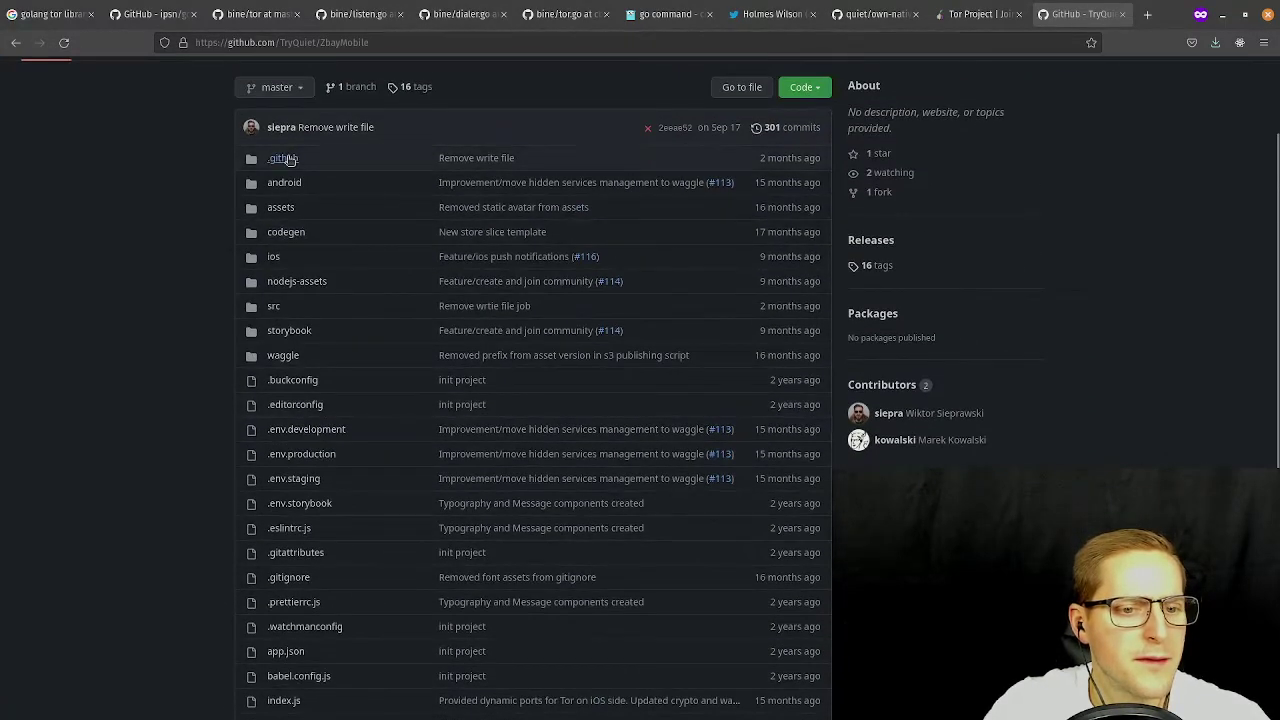
View the TryQuiet organization page, then return to the ZbayMobile repository and review its root files.
{"action": "left_click", "coordinate": [284, 184]}
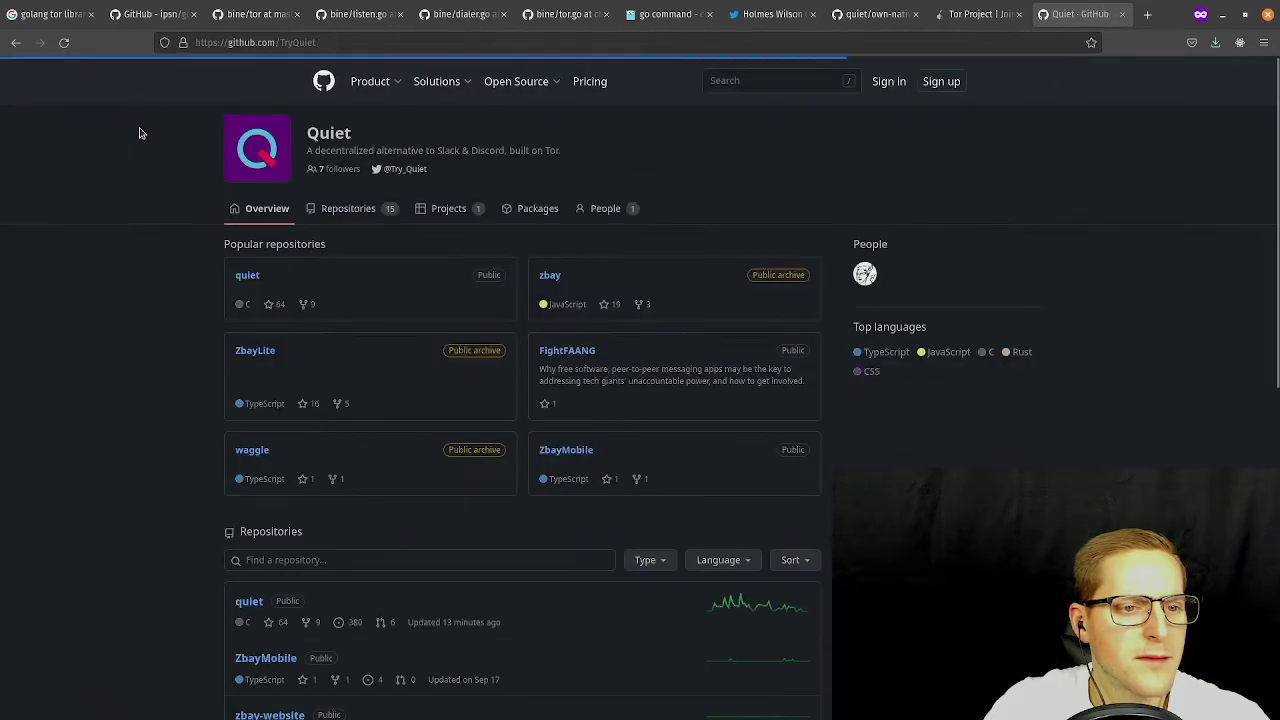
{"action": "key", "text": "alt+Left"}
{"action": "left_click", "coordinate": [155, 135]}
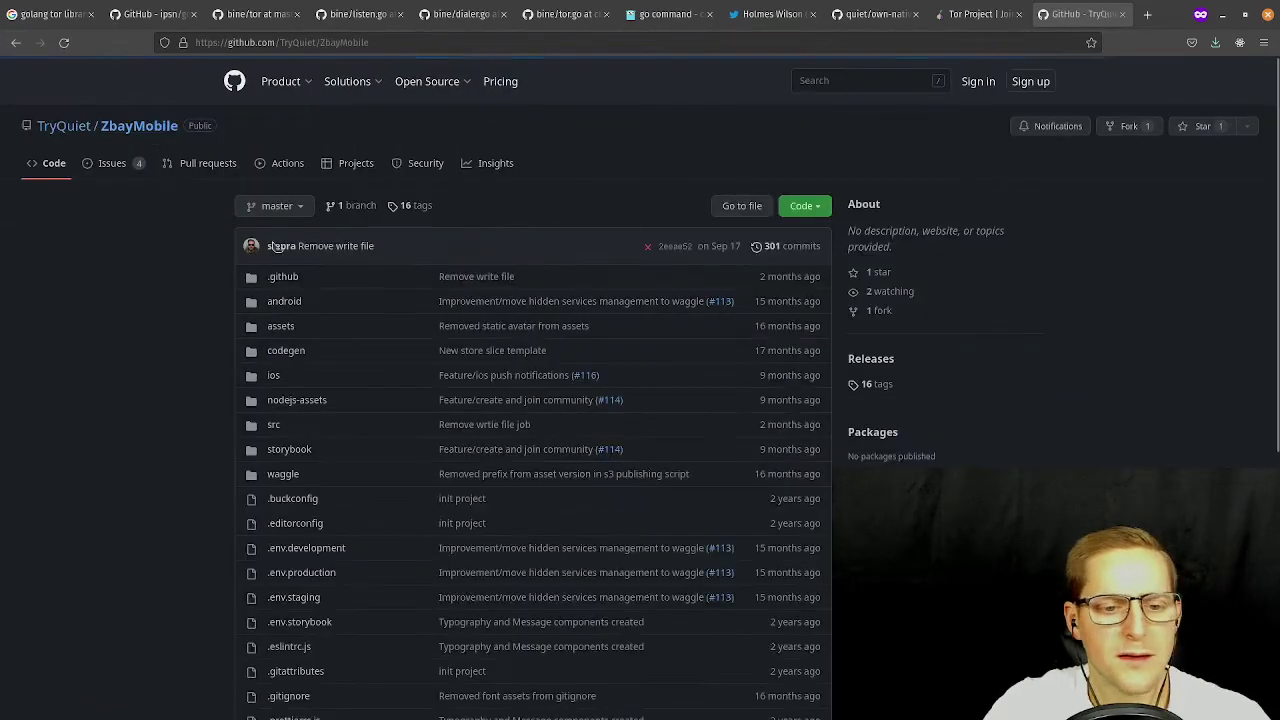
{"action": "scroll", "coordinate": [460, 400], "scroll_direction": "down", "scroll_amount": 10}
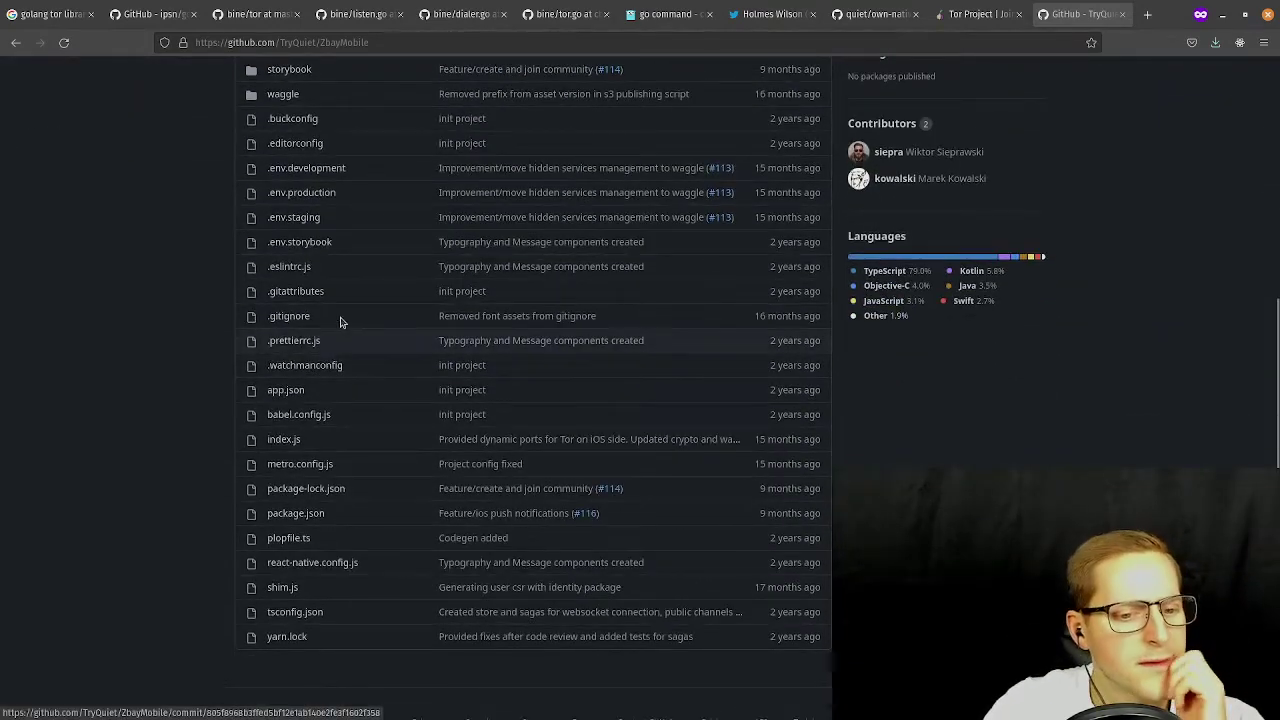
{"action": "scroll", "coordinate": [286, 520], "scroll_direction": "down", "scroll_amount": 1}
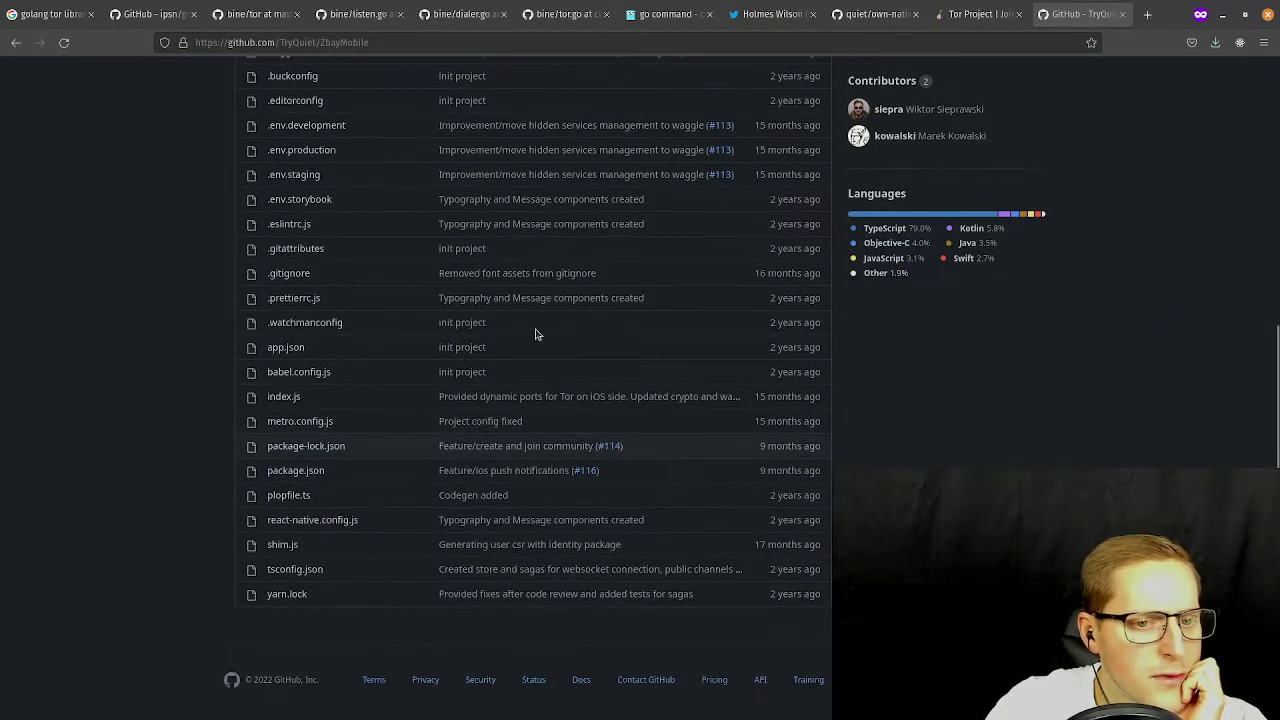
Set the browser's page zoom to 150% for the ZbayMobile repository page.
{"action": "right_click", "coordinate": [336, 278]}
{"action": "left_click", "coordinate": [186, 366]}
{"action": "scroll", "coordinate": [403, 391], "scroll_direction": "up", "scroll_amount": 3}
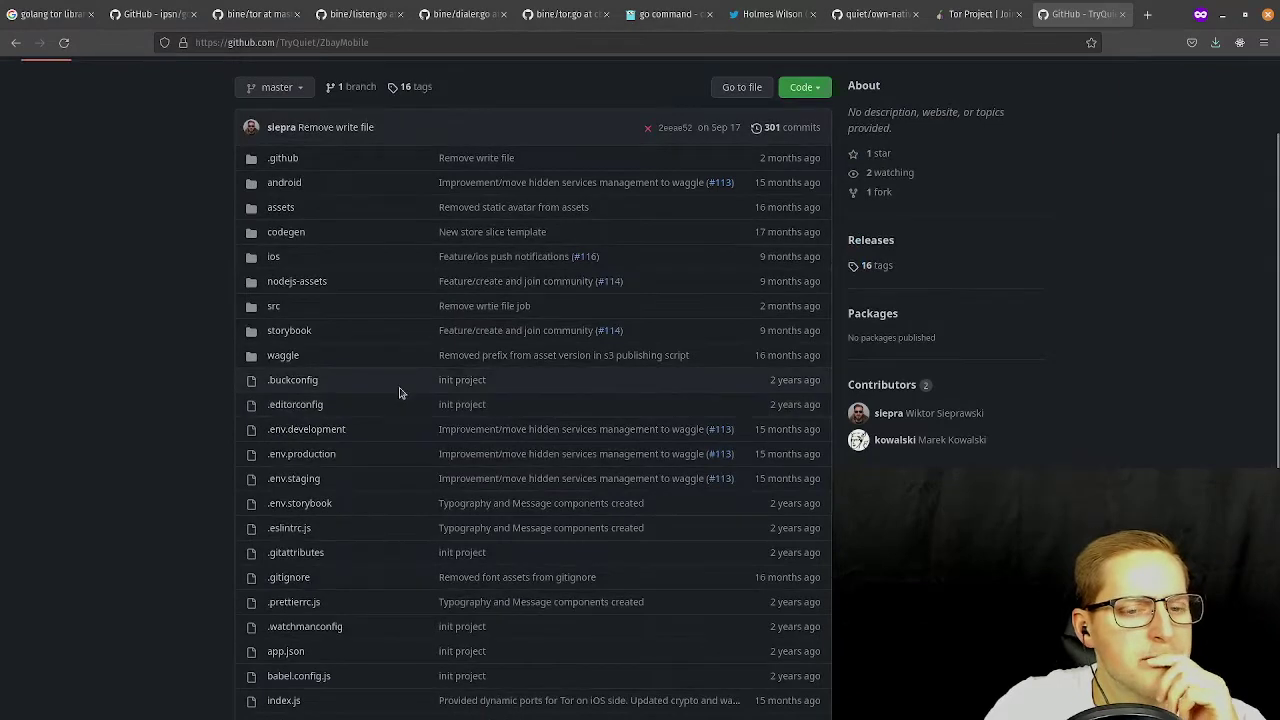
{"action": "scroll", "coordinate": [430, 375], "scroll_direction": "up", "scroll_amount": 1}
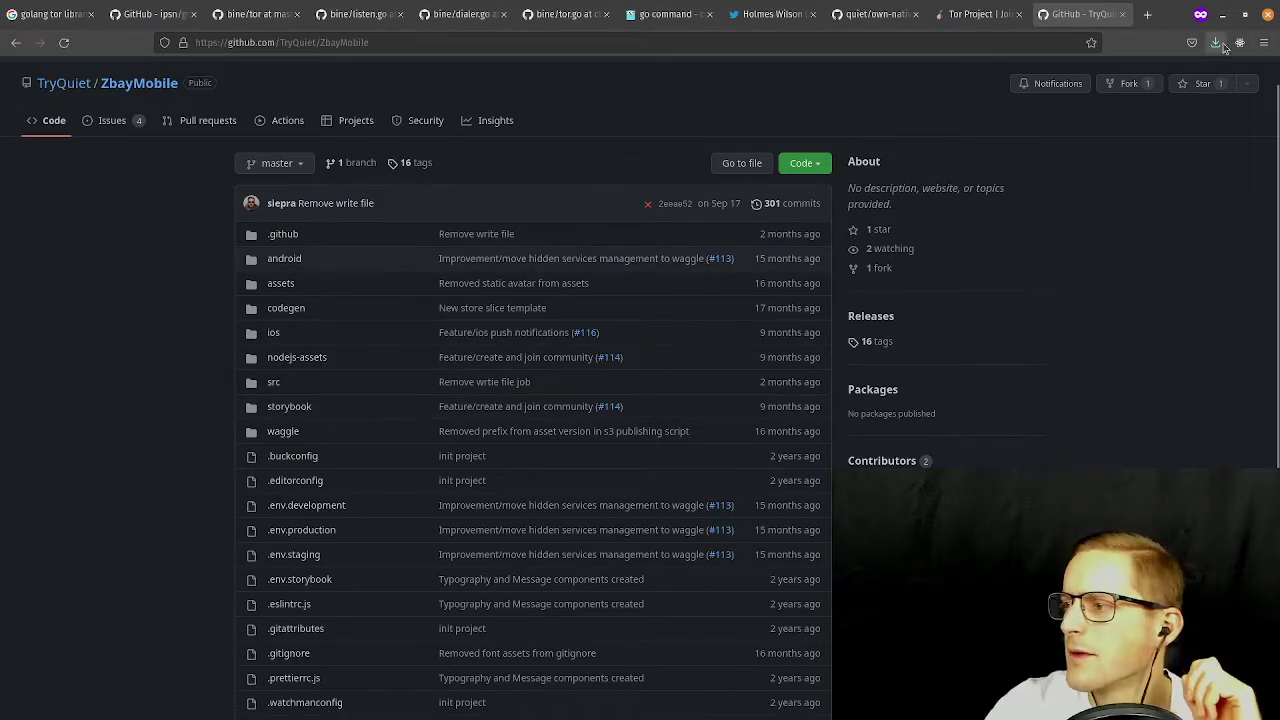
{"action": "left_click", "coordinate": [1265, 43]}
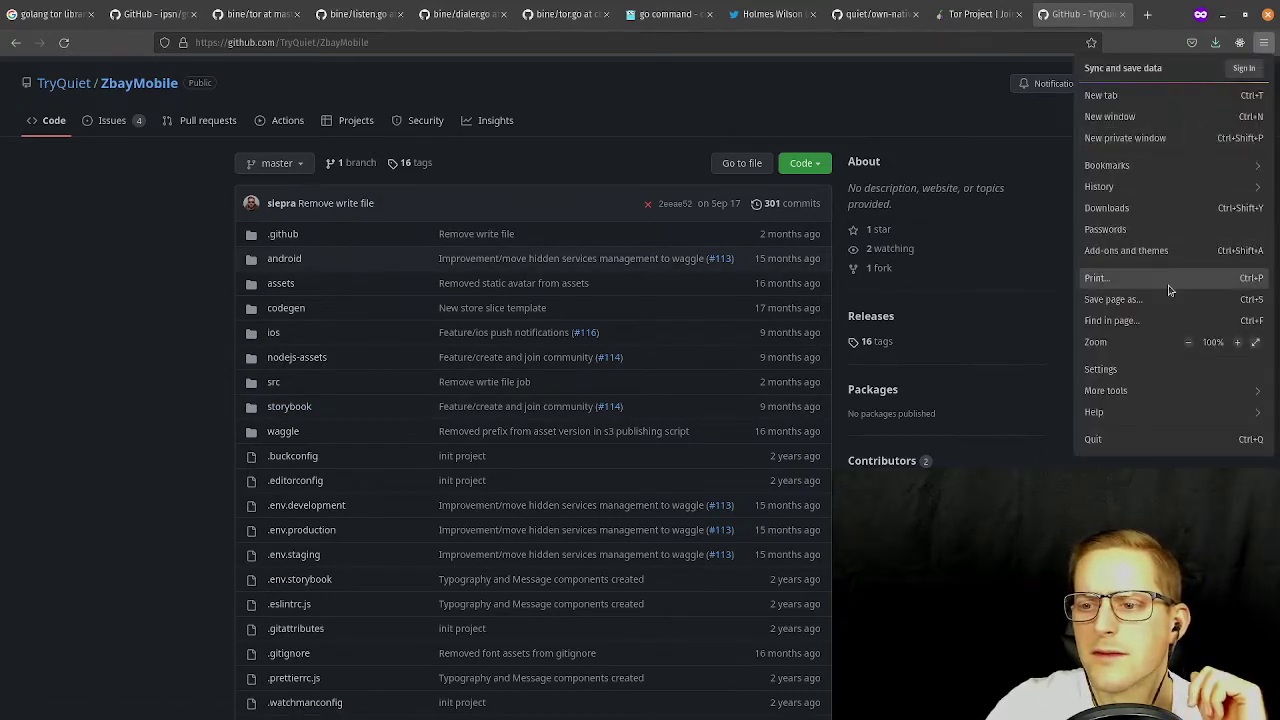
{"action": "left_click", "coordinate": [1239, 345]}
{"action": "left_click", "coordinate": [1239, 345]}
{"action": "left_click", "coordinate": [1239, 345]}
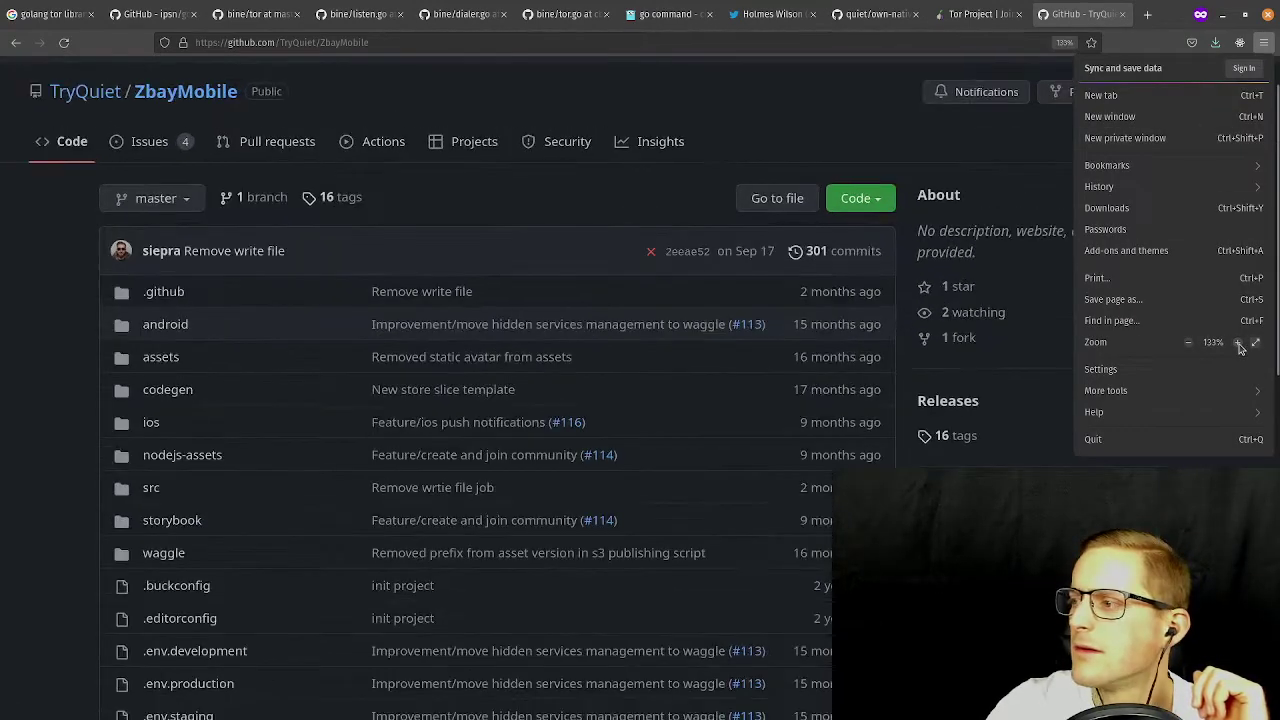
{"action": "left_click", "coordinate": [1239, 345]}
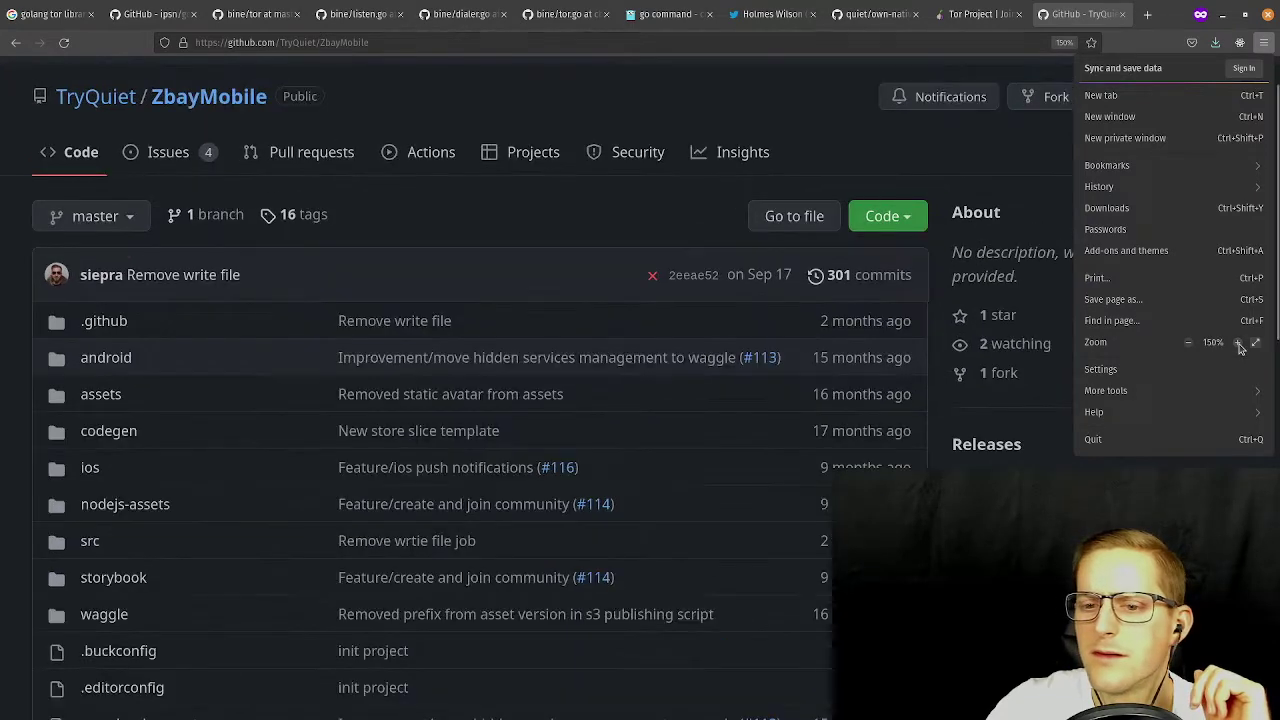
{"action": "left_click", "coordinate": [287, 296]}
Look over the ZbayMobile root folders and open the android folder.
{"action": "scroll", "coordinate": [266, 355], "scroll_direction": "down", "scroll_amount": 5}
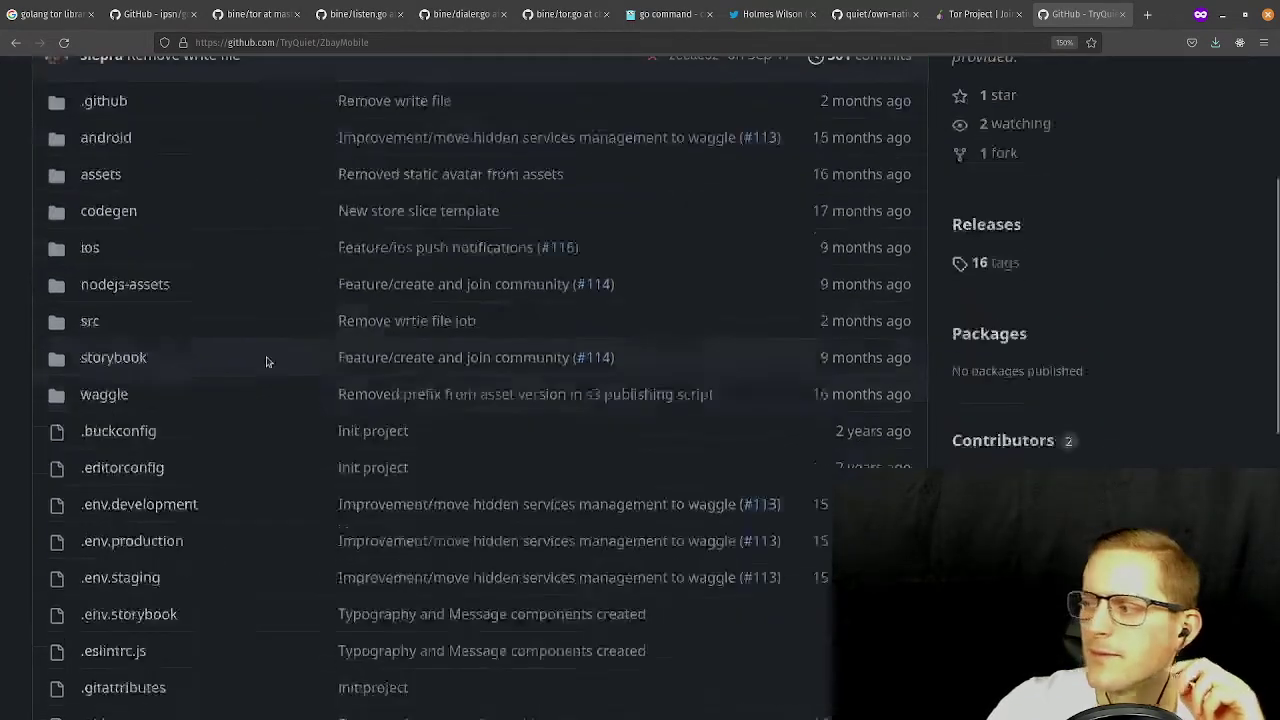
{"action": "scroll", "coordinate": [290, 290], "scroll_direction": "up", "scroll_amount": 3}
{"action": "scroll", "coordinate": [306, 316], "scroll_direction": "up", "scroll_amount": 2}
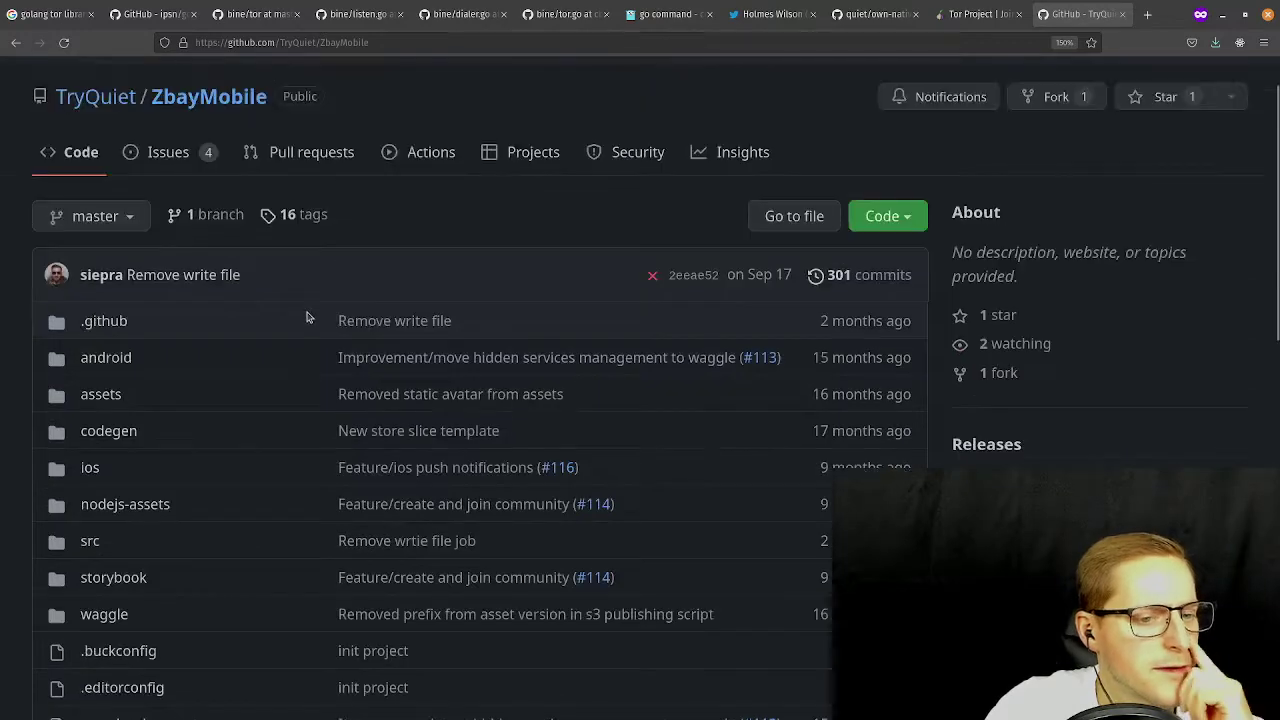
{"action": "scroll", "coordinate": [160, 355], "scroll_direction": "down", "scroll_amount": 3}
{"action": "scroll", "coordinate": [186, 316], "scroll_direction": "up", "scroll_amount": 2}
{"action": "scroll", "coordinate": [186, 316], "scroll_direction": "up", "scroll_amount": 1}
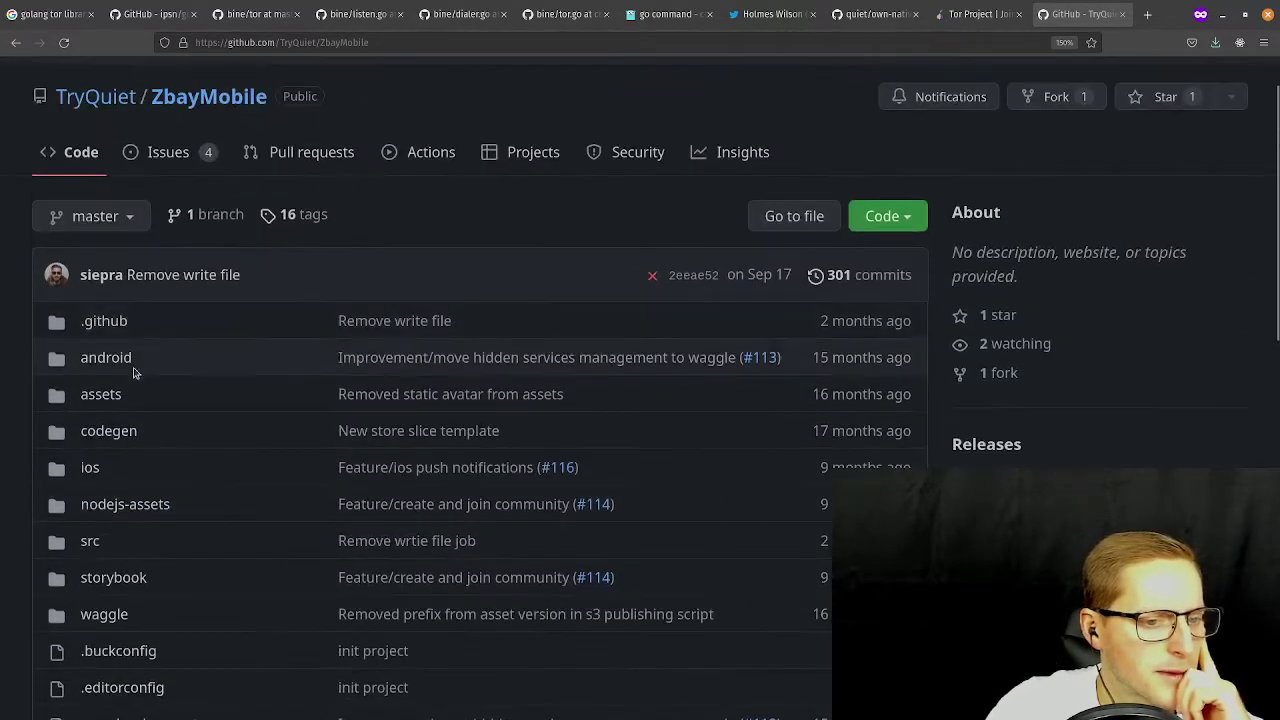
{"action": "left_click", "coordinate": [106, 357]}
{"action": "scroll", "coordinate": [310, 418], "scroll_direction": "down", "scroll_amount": 1}
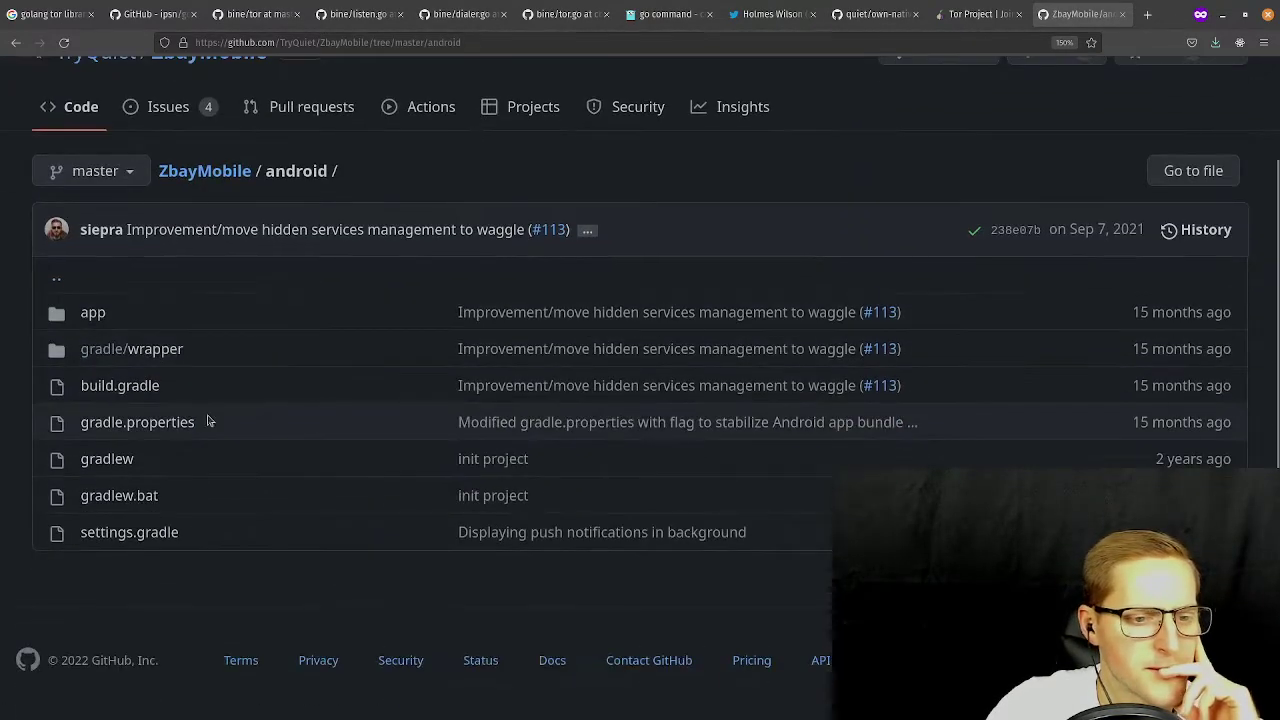
Browse from the android folder down to app/src/main/java/com/zbaymobile and view its source files.
{"action": "left_click", "coordinate": [94, 309]}
{"action": "scroll", "coordinate": [313, 402], "scroll_direction": "down", "scroll_amount": 1}
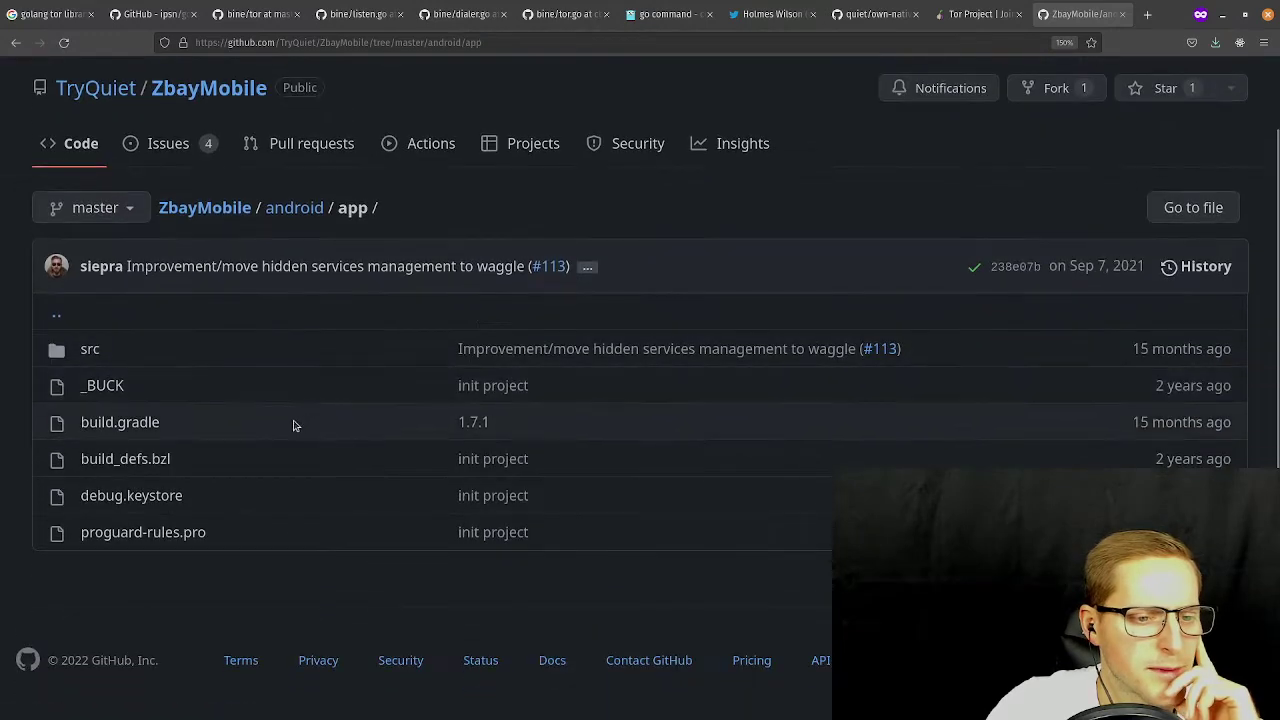
{"action": "left_click", "coordinate": [88, 352]}
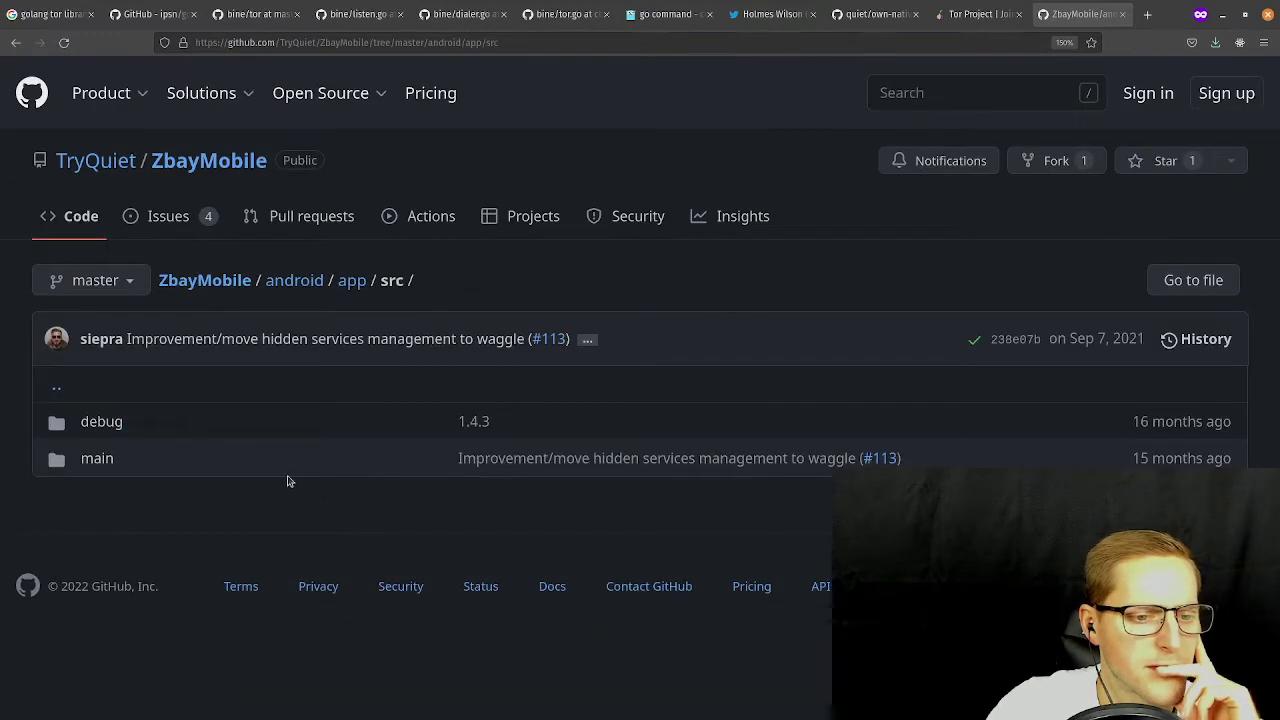
{"action": "left_click", "coordinate": [102, 462]}
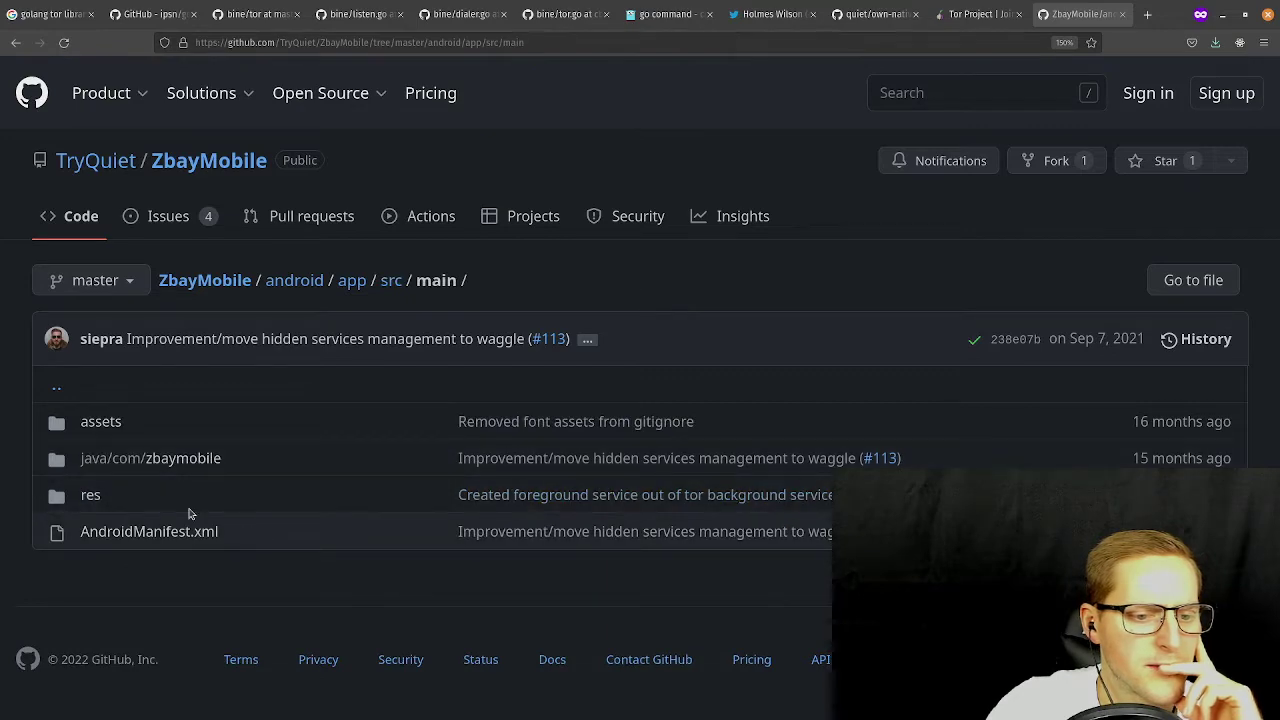
{"action": "left_click", "coordinate": [143, 458]}
{"action": "scroll", "coordinate": [320, 478], "scroll_direction": "down", "scroll_amount": 3}
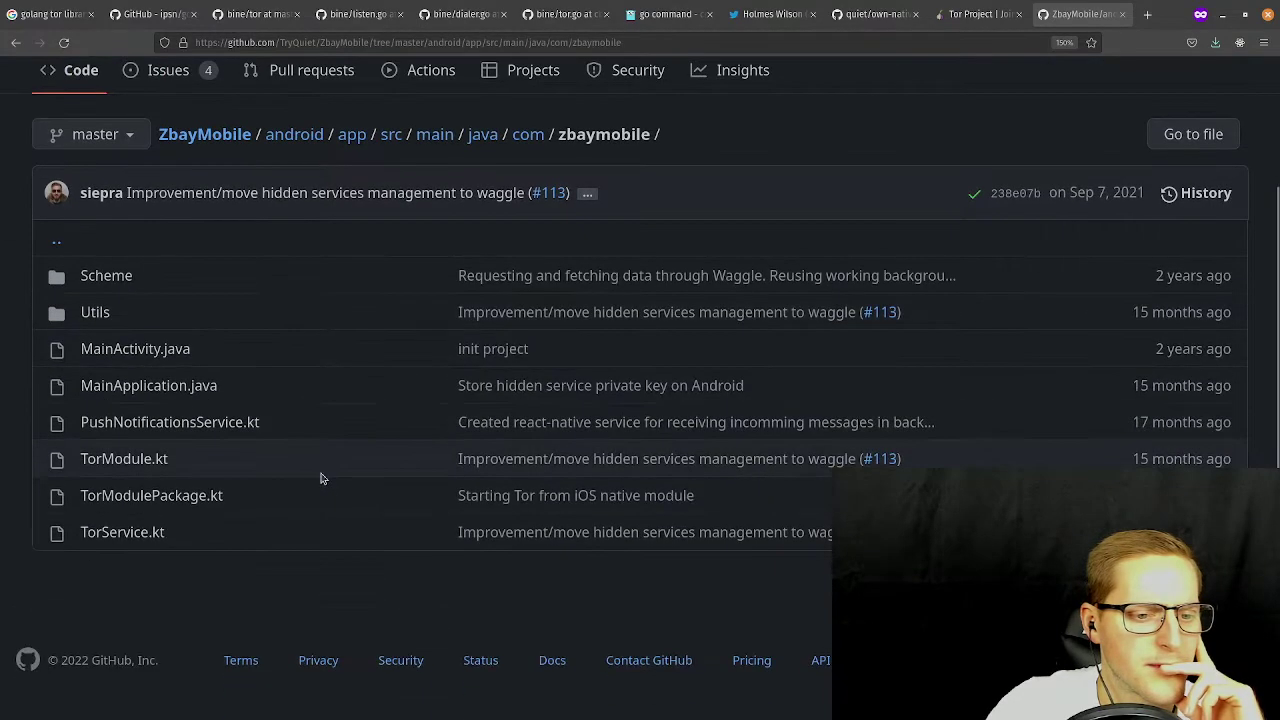
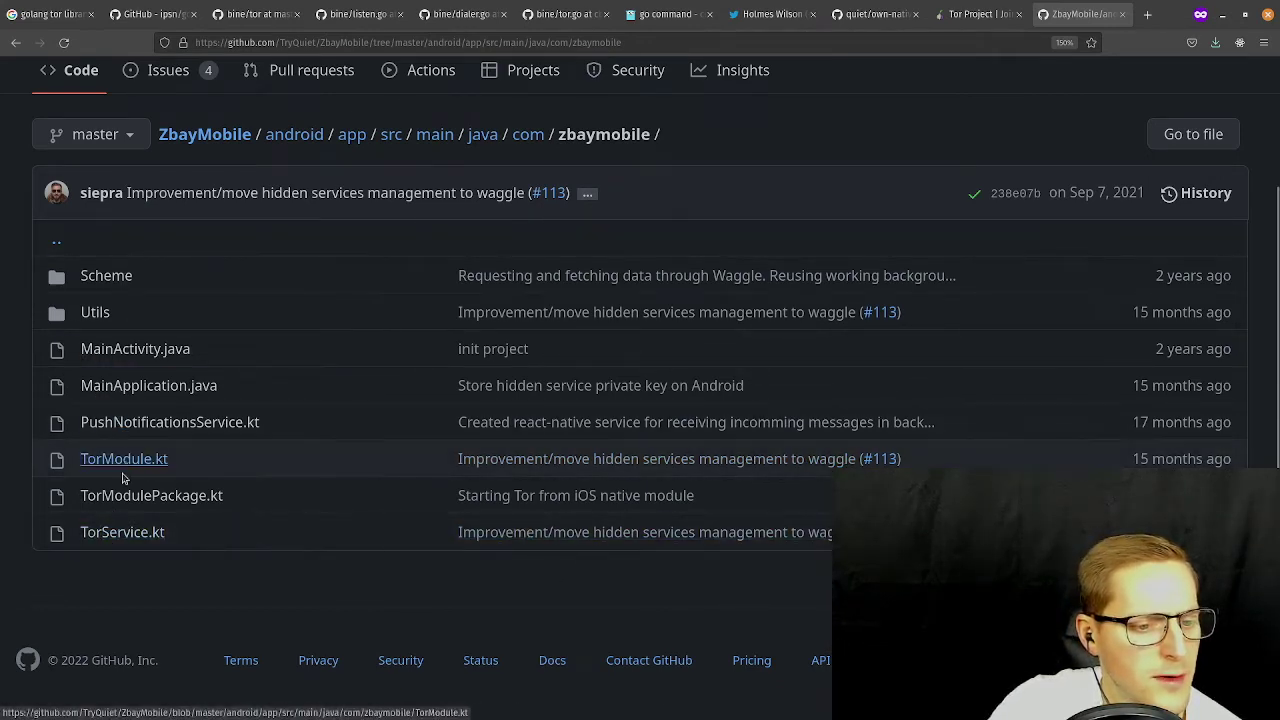
Open TorService.kt and read how it runs the Tor binary and writes the custom torrc configuration.
{"action": "left_click", "coordinate": [116, 540]}
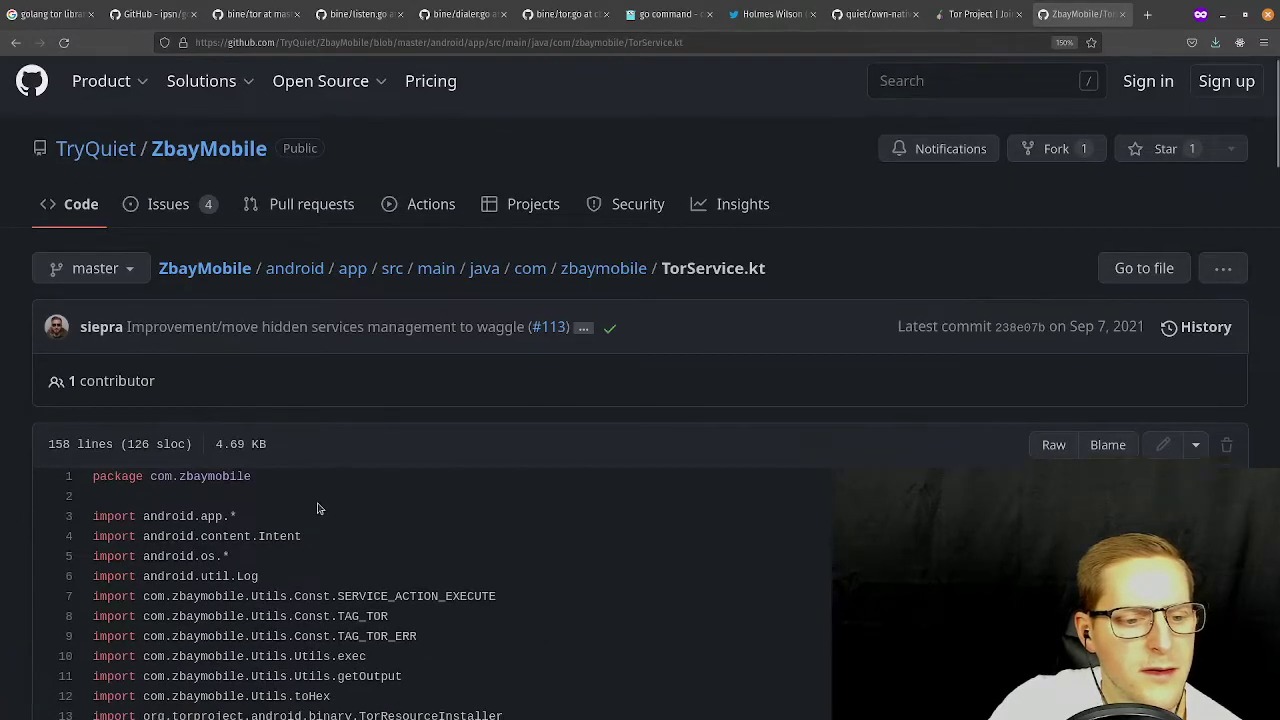
{"action": "scroll", "coordinate": [313, 480], "scroll_direction": "down", "scroll_amount": 8}
{"action": "scroll", "coordinate": [307, 458], "scroll_direction": "down", "scroll_amount": 10}
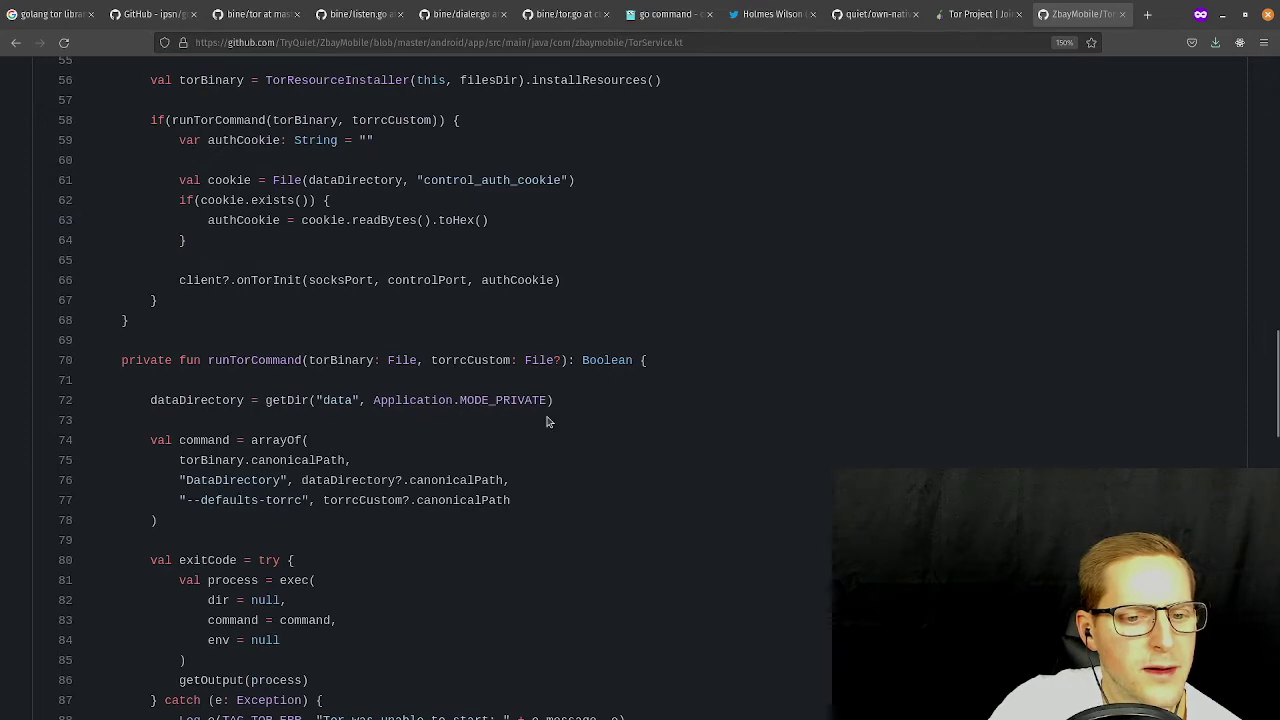
{"action": "scroll", "coordinate": [422, 380], "scroll_direction": "down", "scroll_amount": 10}
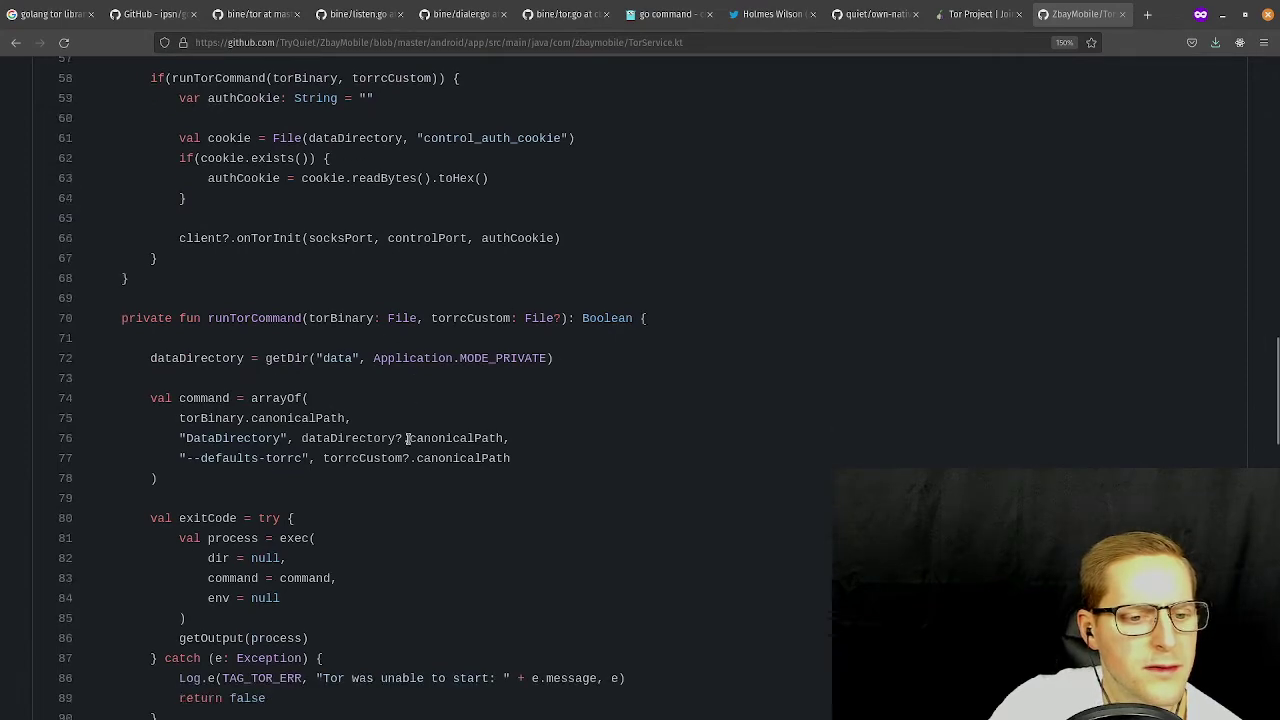
{"action": "scroll", "coordinate": [410, 433], "scroll_direction": "down", "scroll_amount": 7}
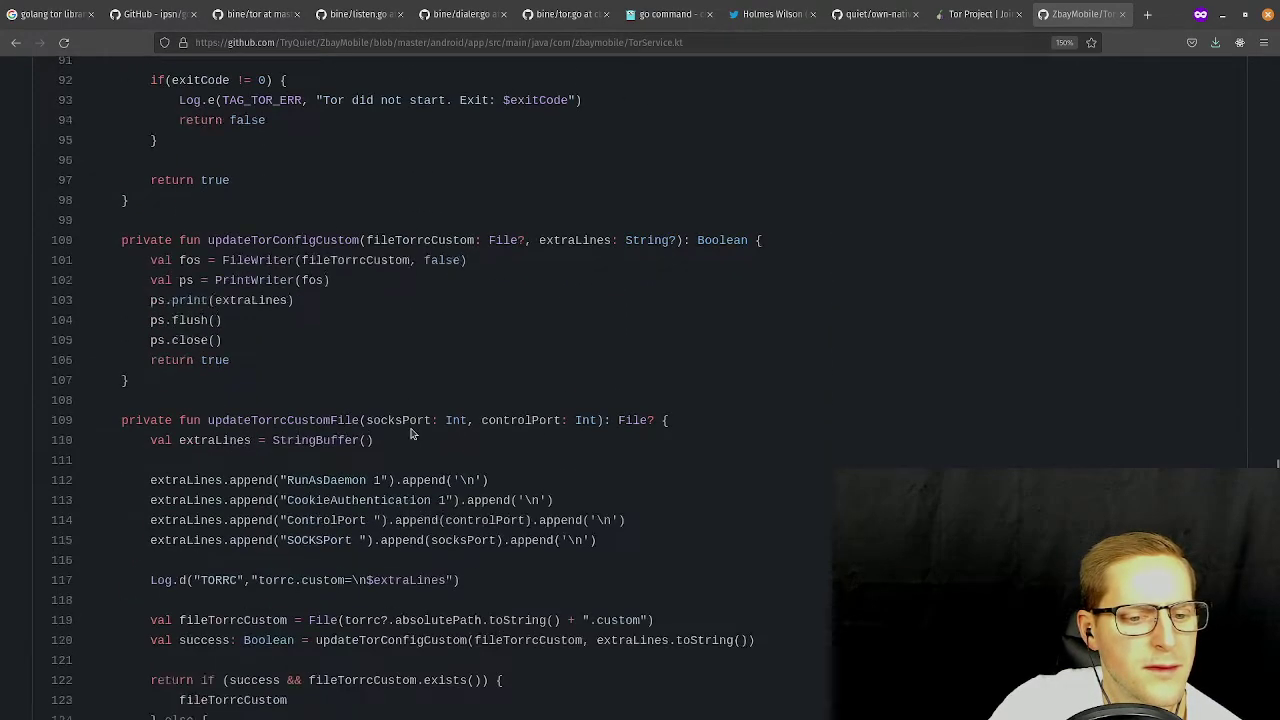
{"action": "scroll", "coordinate": [415, 453], "scroll_direction": "down", "scroll_amount": 4}
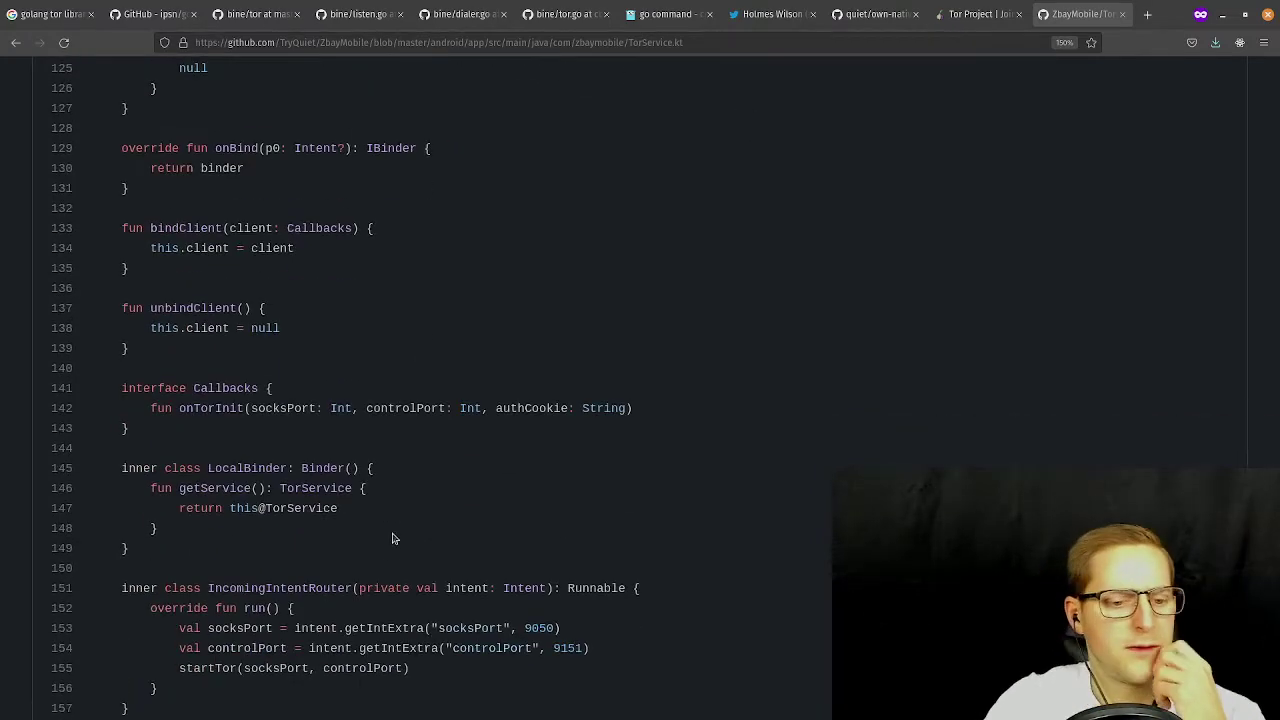
{"action": "scroll", "coordinate": [391, 537], "scroll_direction": "up", "scroll_amount": 8}
Return to the quiet repository's own-native-lib.cpp page, go up to the main folder and open java/com/zbaymobile.
{"action": "left_click", "coordinate": [883, 23]}
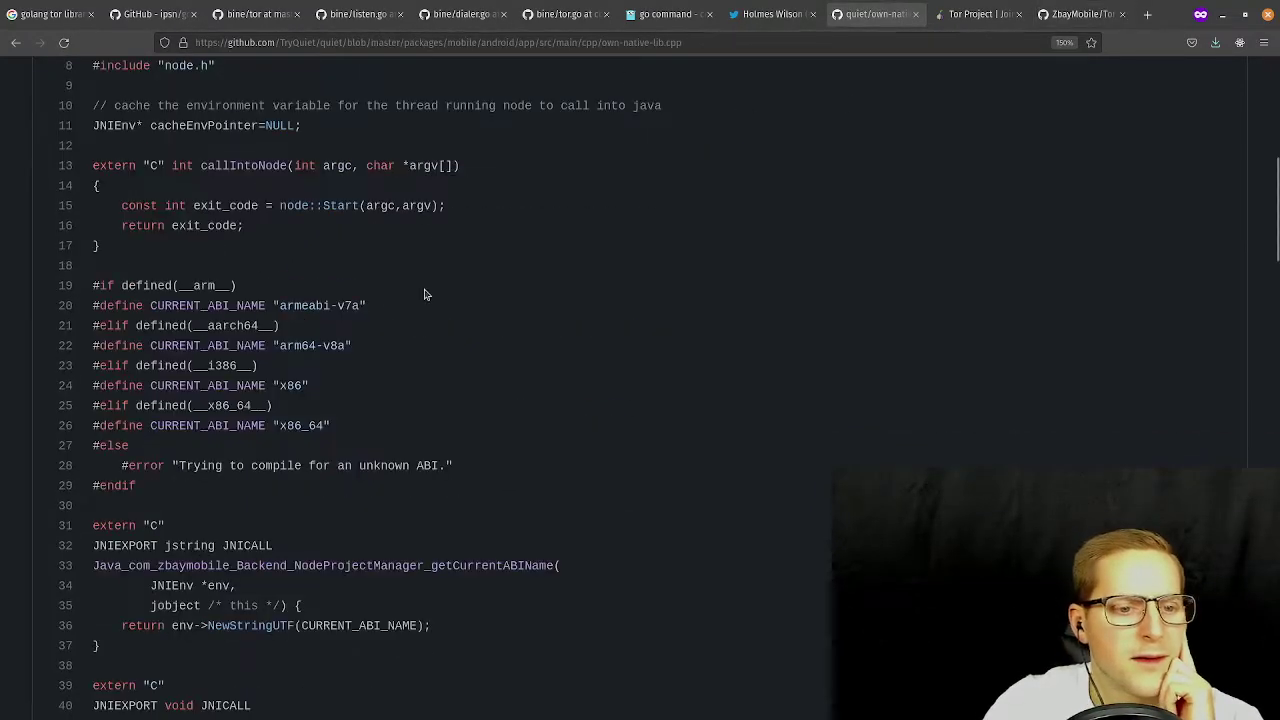
{"action": "scroll", "coordinate": [400, 292], "scroll_direction": "up", "scroll_amount": 5}
{"action": "left_click", "coordinate": [15, 42]}
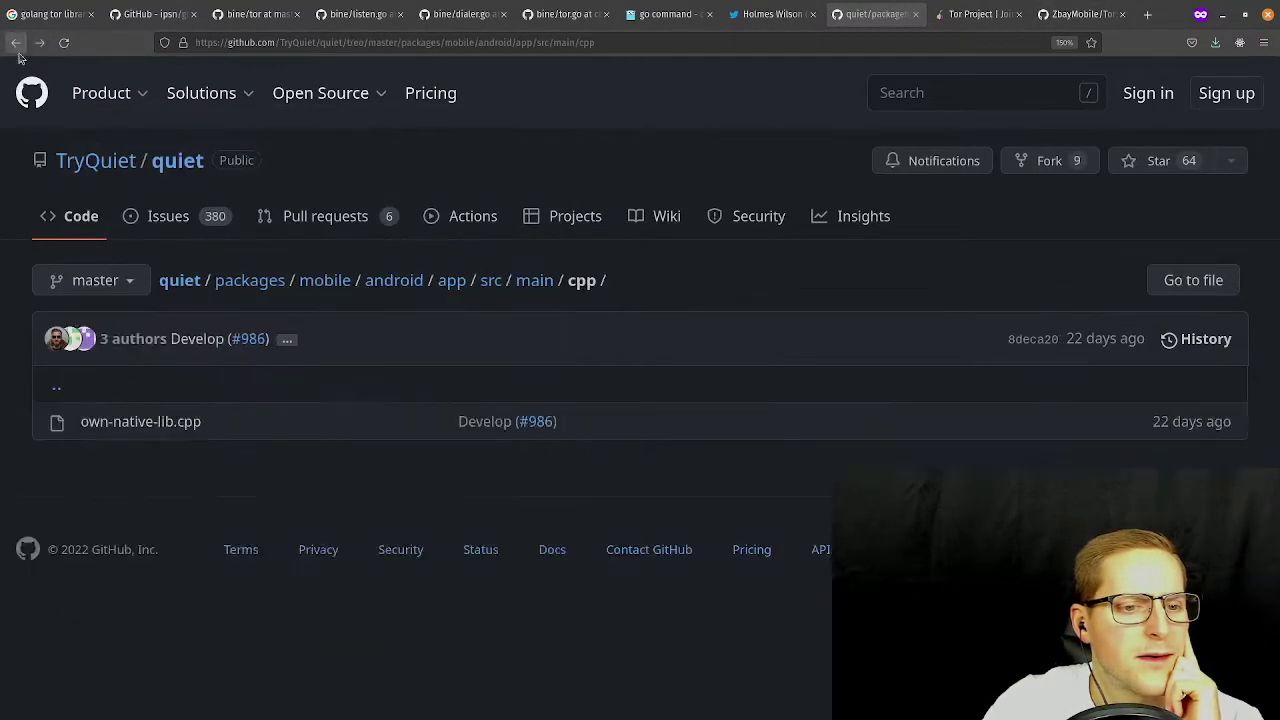
{"action": "left_click", "coordinate": [531, 283]}
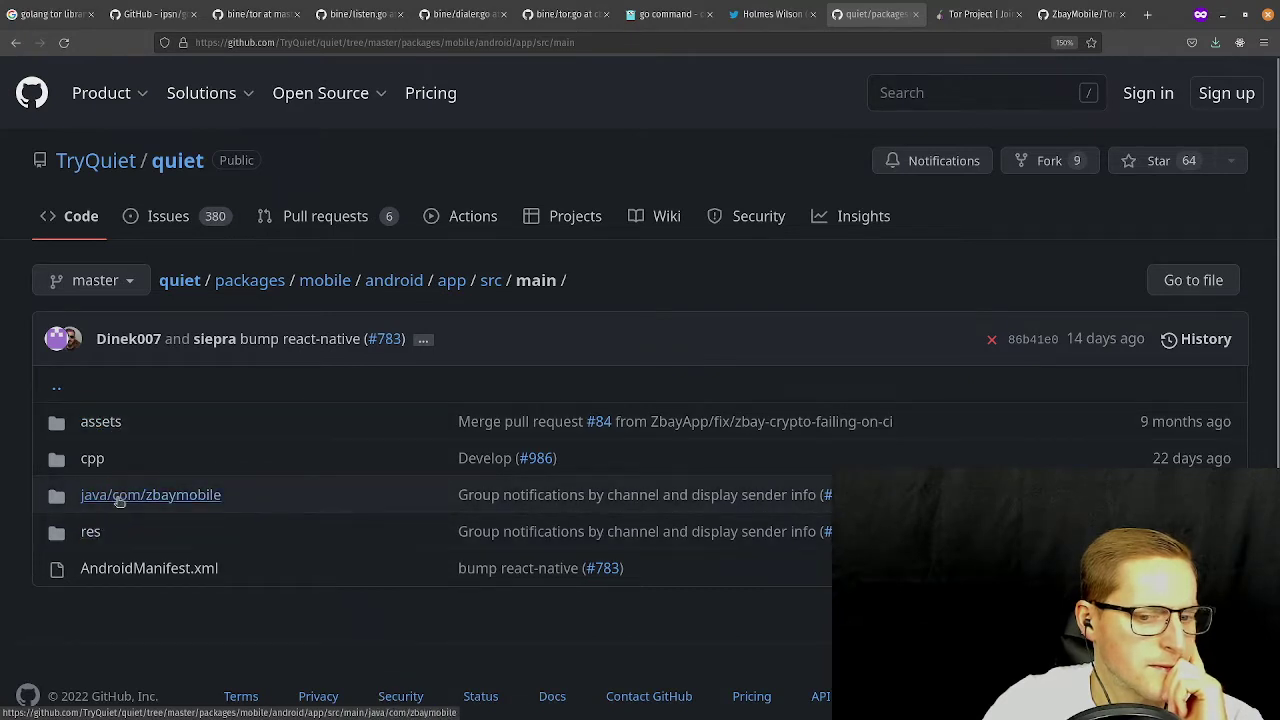
{"action": "scroll", "coordinate": [228, 469], "scroll_direction": "down", "scroll_amount": 2}
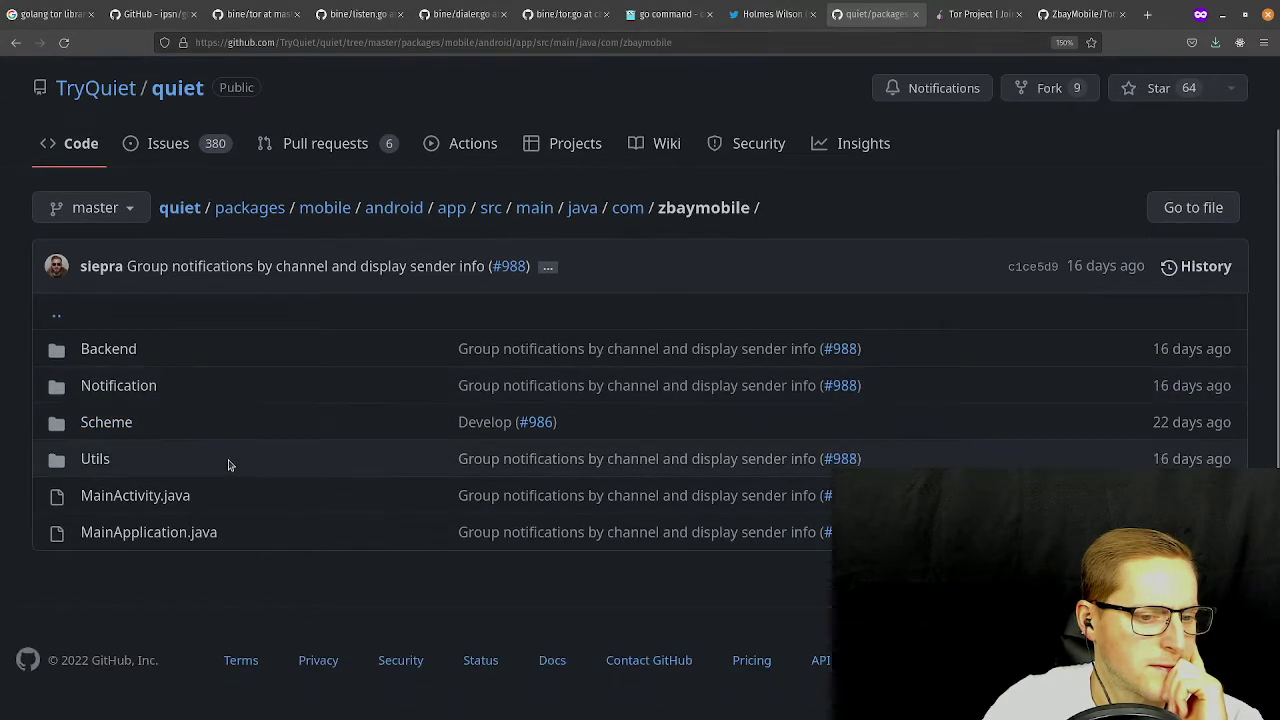
Open MainApplication.java in the quiet repository and read its imports, React Native host and onCreate code.
{"action": "left_click", "coordinate": [149, 535]}
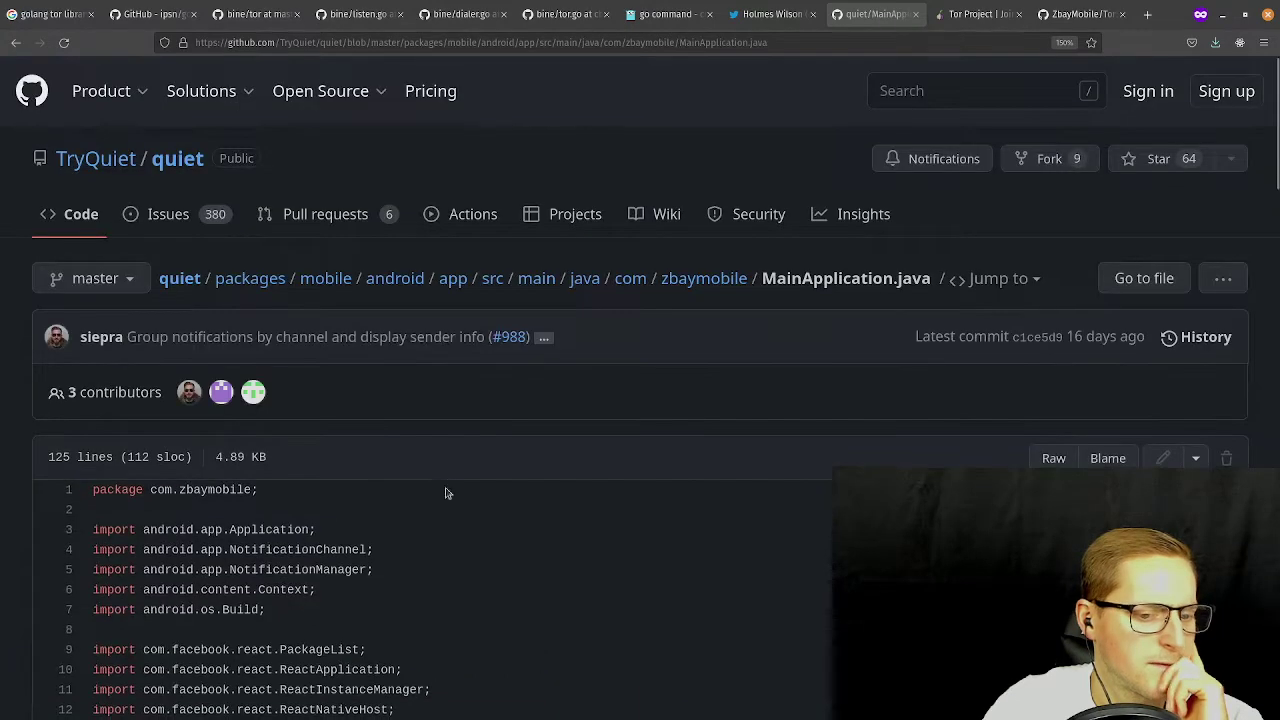
{"action": "scroll", "coordinate": [440, 450], "scroll_direction": "down", "scroll_amount": 5}
{"action": "scroll", "coordinate": [409, 349], "scroll_direction": "down", "scroll_amount": 2}
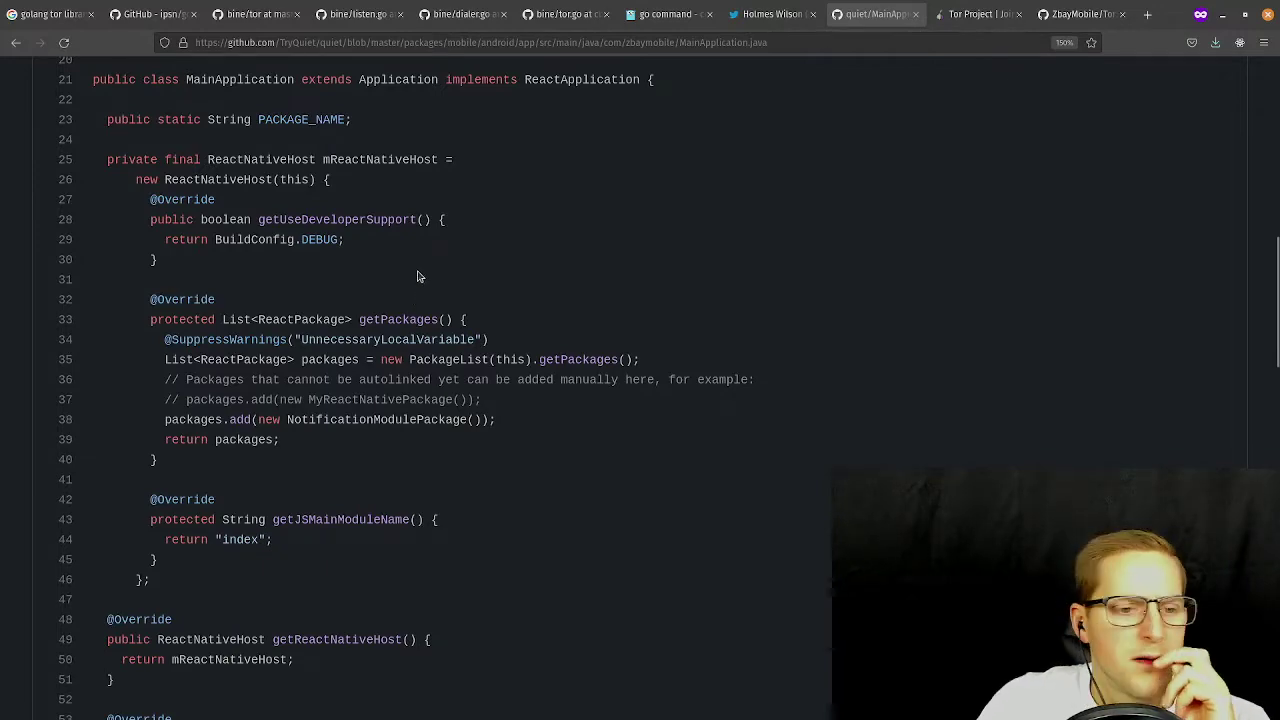
{"action": "scroll", "coordinate": [408, 262], "scroll_direction": "down", "scroll_amount": 8}
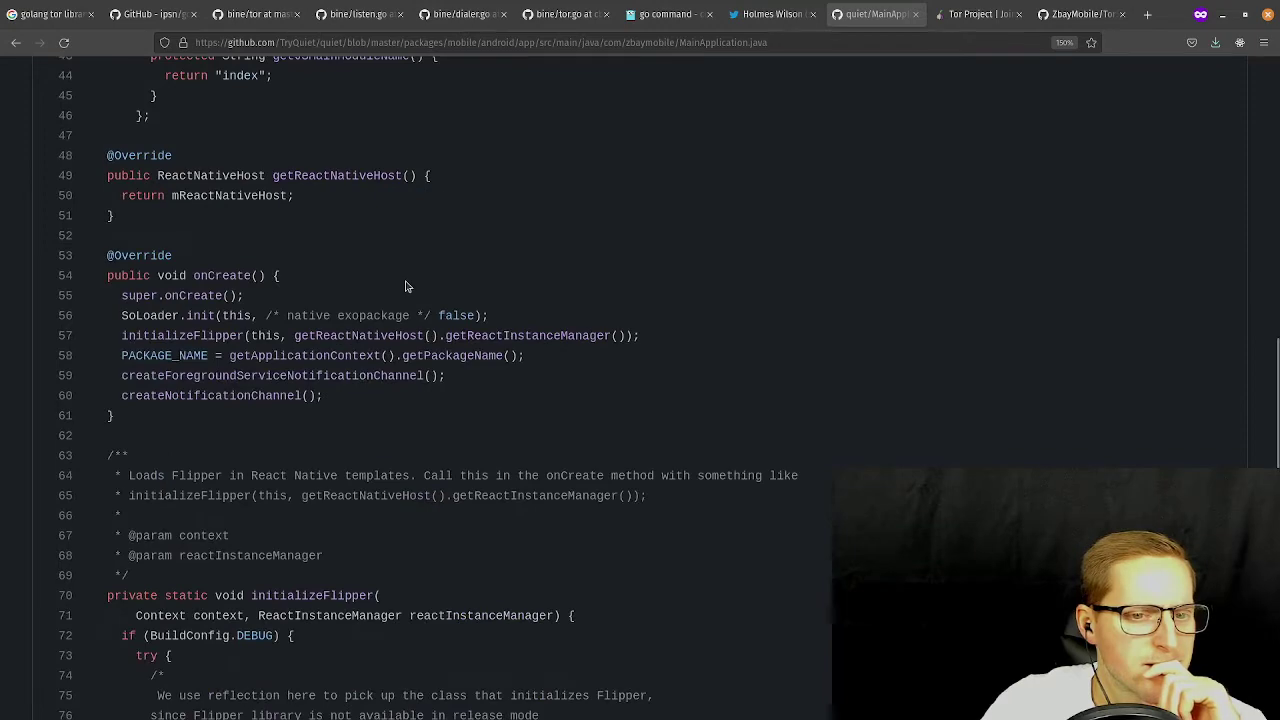
{"action": "scroll", "coordinate": [406, 287], "scroll_direction": "up", "scroll_amount": 2}
{"action": "left_click_drag", "start_coordinate": [272, 291], "coordinate": [423, 311]}
{"action": "left_click", "coordinate": [456, 307]}
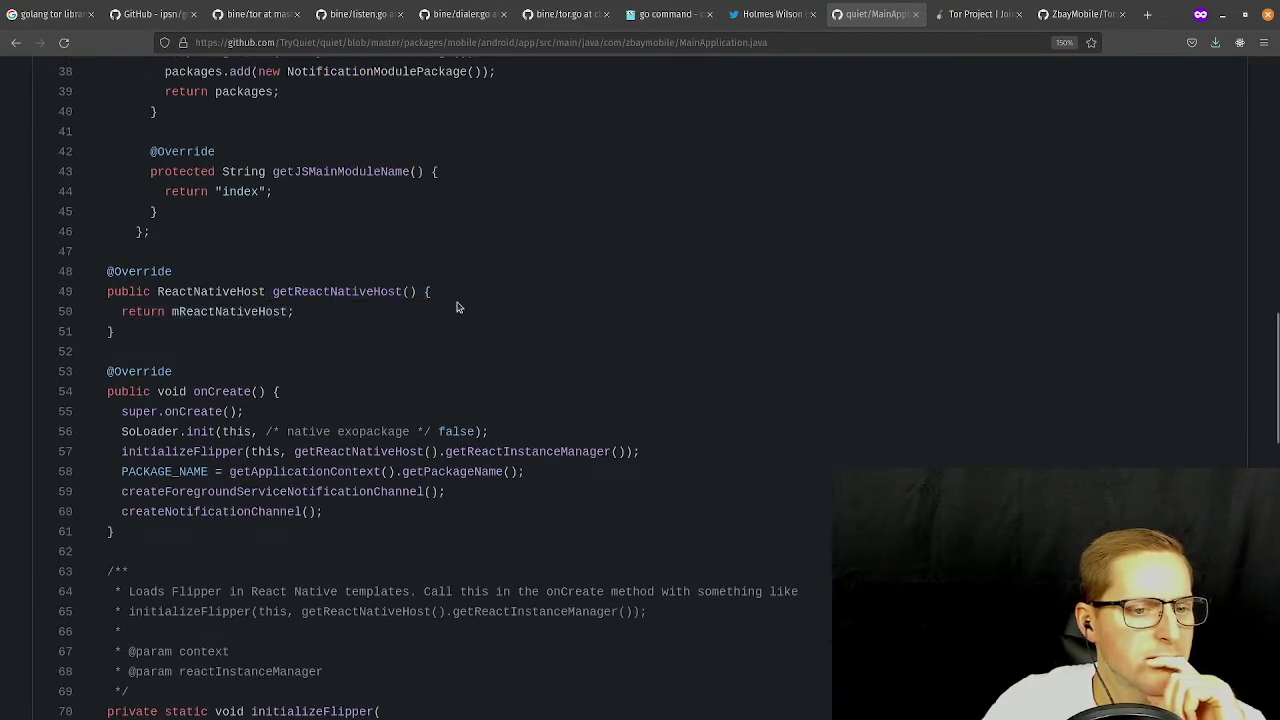
{"action": "scroll", "coordinate": [470, 300], "scroll_direction": "up", "scroll_amount": 10}
{"action": "scroll", "coordinate": [476, 308], "scroll_direction": "down", "scroll_amount": 4}
{"action": "scroll", "coordinate": [471, 320], "scroll_direction": "down", "scroll_amount": 1}
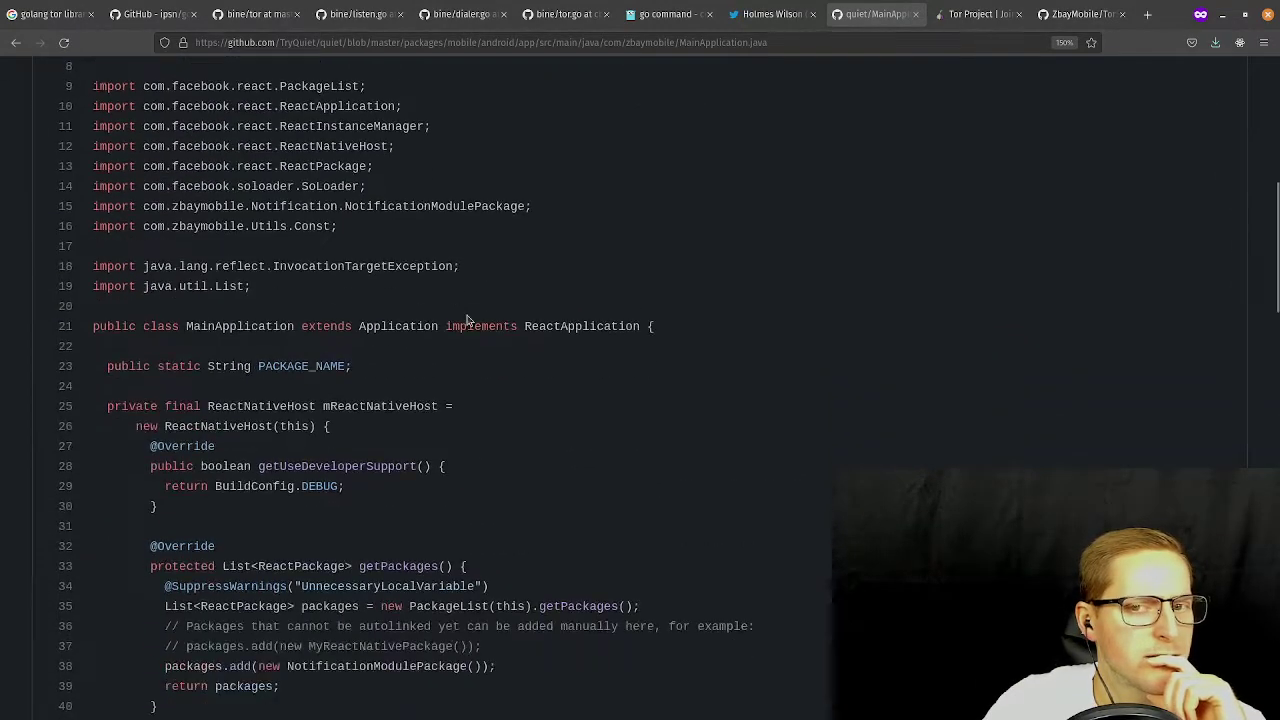
{"action": "scroll", "coordinate": [471, 320], "scroll_direction": "up", "scroll_amount": 3}
Go back out of the zbaymobile source folder and view the contents of packages/mobile/android/app.
{"action": "left_click", "coordinate": [16, 44]}
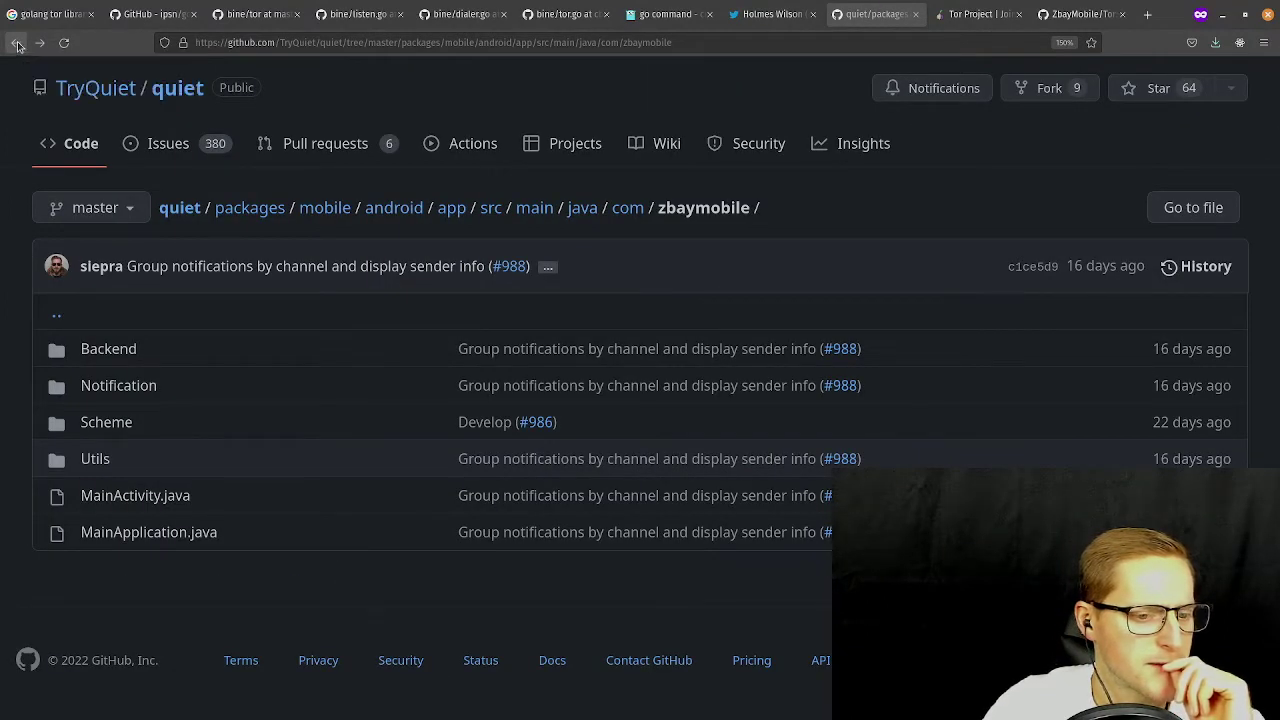
{"action": "left_click", "coordinate": [13, 44]}
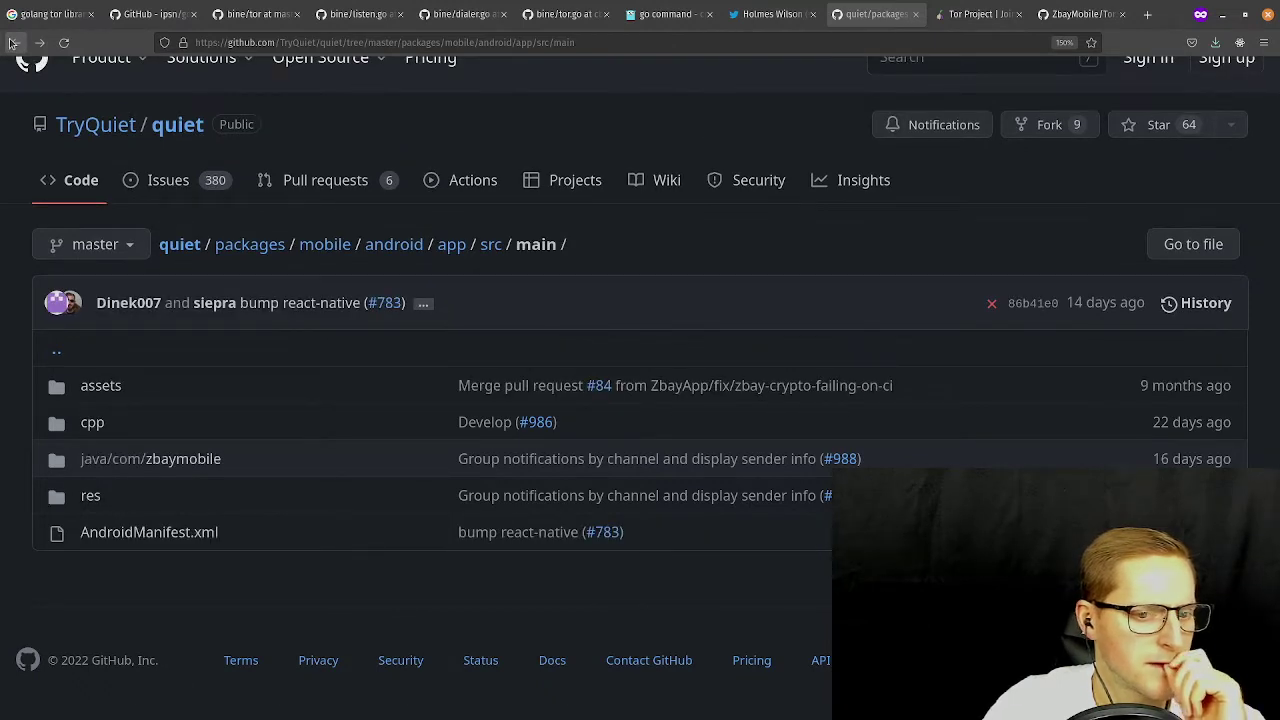
{"action": "left_click", "coordinate": [11, 43]}
{"action": "left_click", "coordinate": [455, 283]}
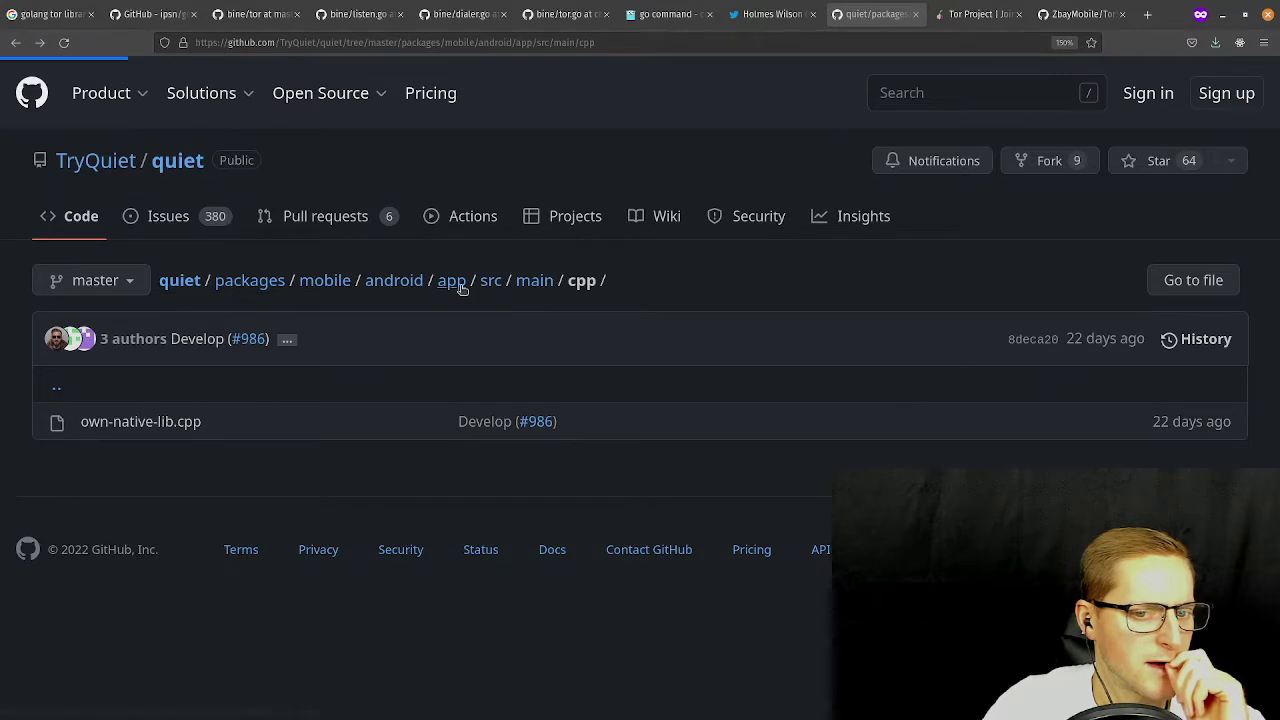
{"action": "scroll", "coordinate": [246, 463], "scroll_direction": "down", "scroll_amount": 3}
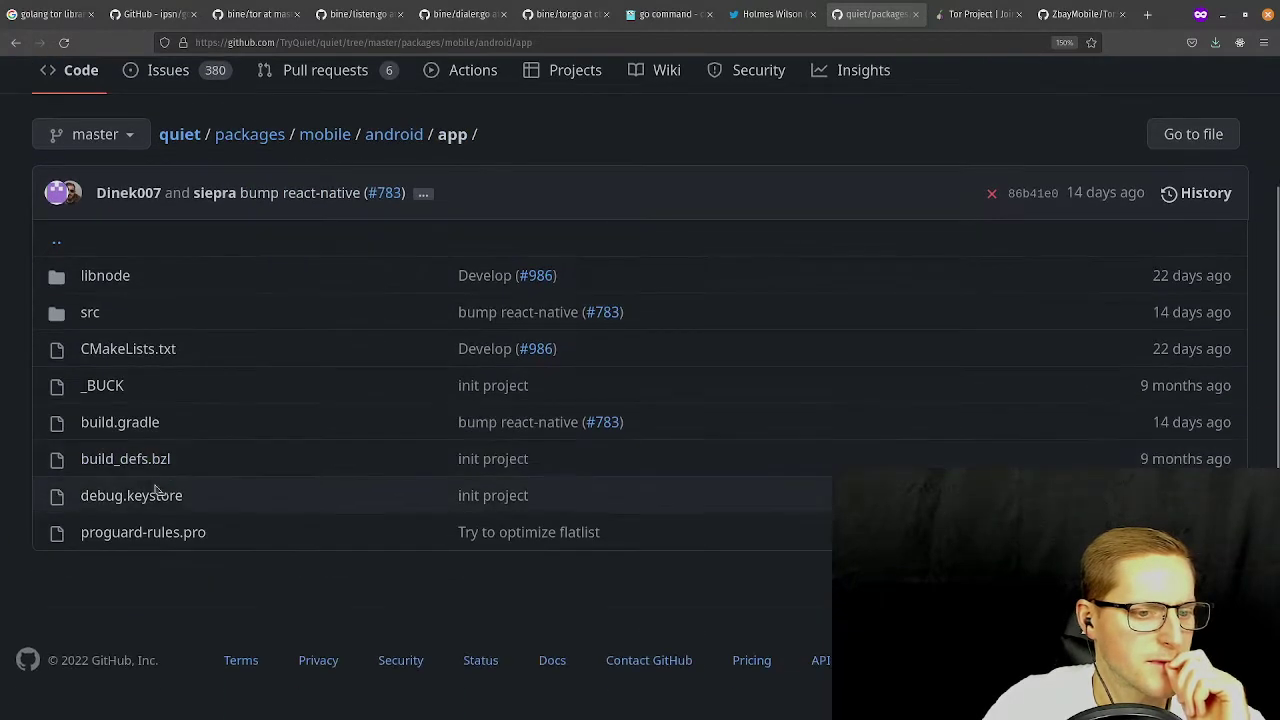
Open the app's src folder and list the contents of its main folder.
{"action": "left_click", "coordinate": [91, 313]}
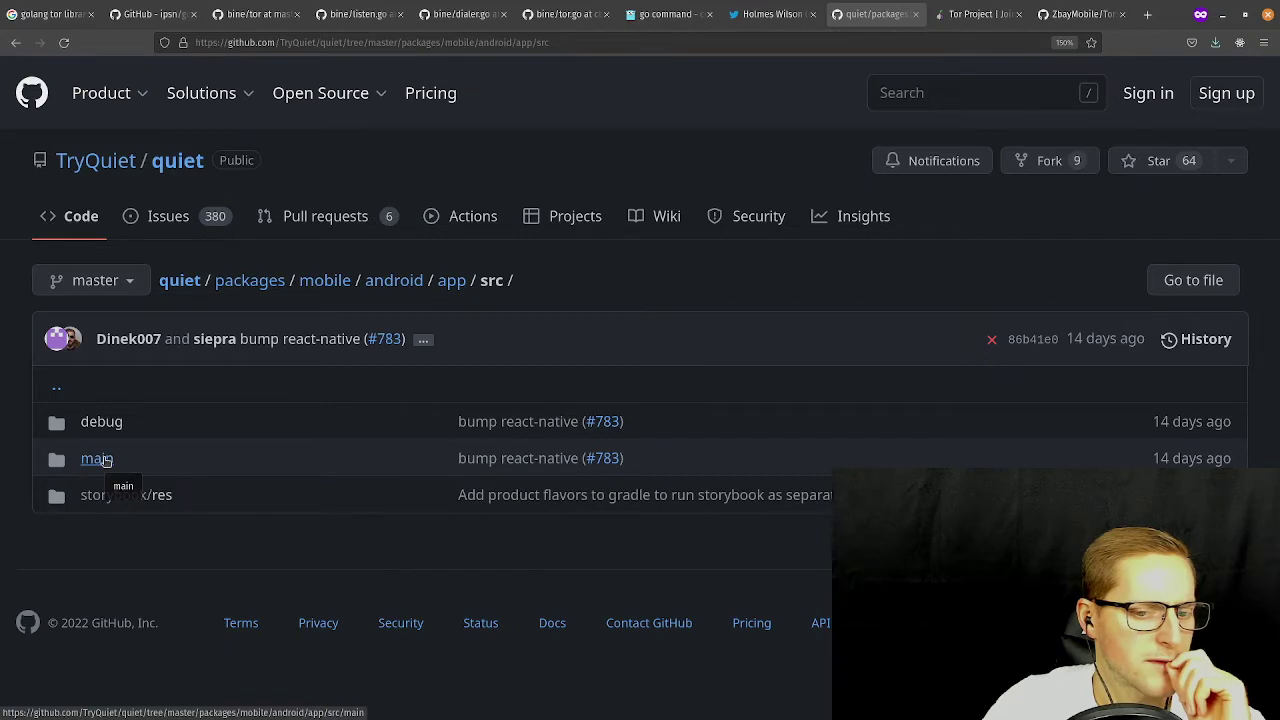
{"action": "left_click", "coordinate": [97, 458]}
{"action": "left_click", "coordinate": [250, 380]}
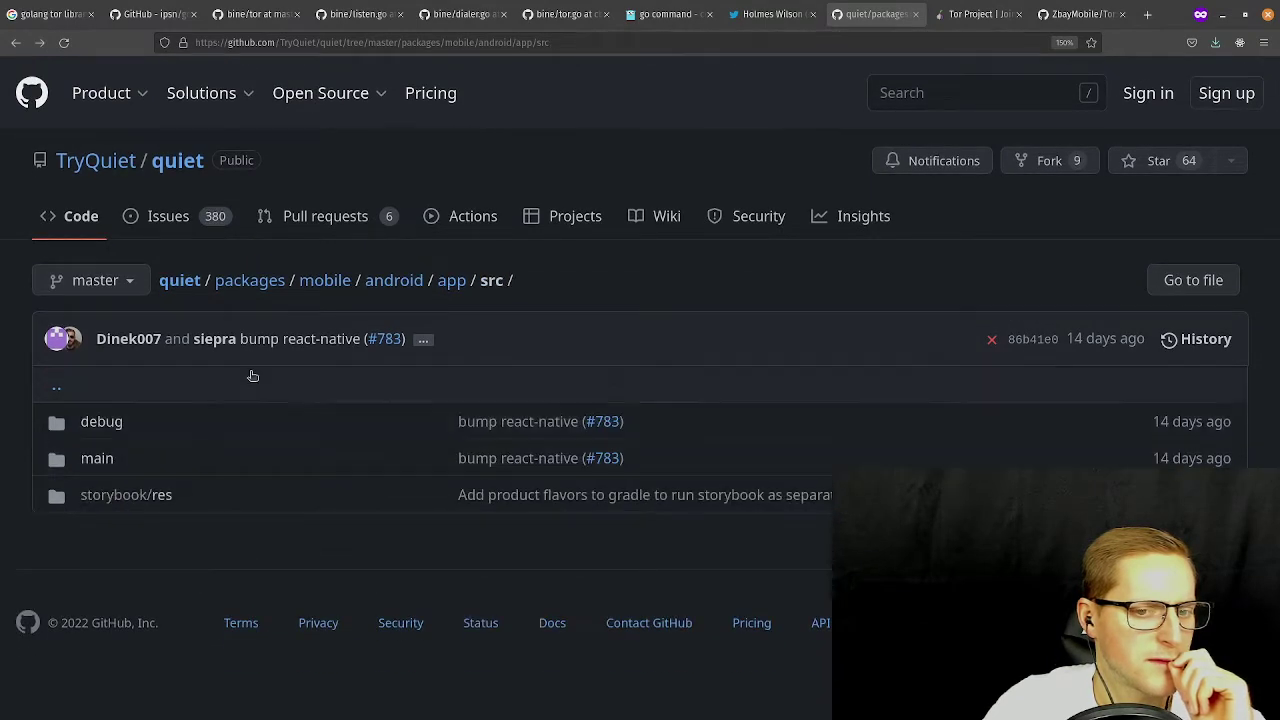
{"action": "left_click", "coordinate": [97, 458]}
{"action": "scroll", "coordinate": [243, 451], "scroll_direction": "down", "scroll_amount": 1}
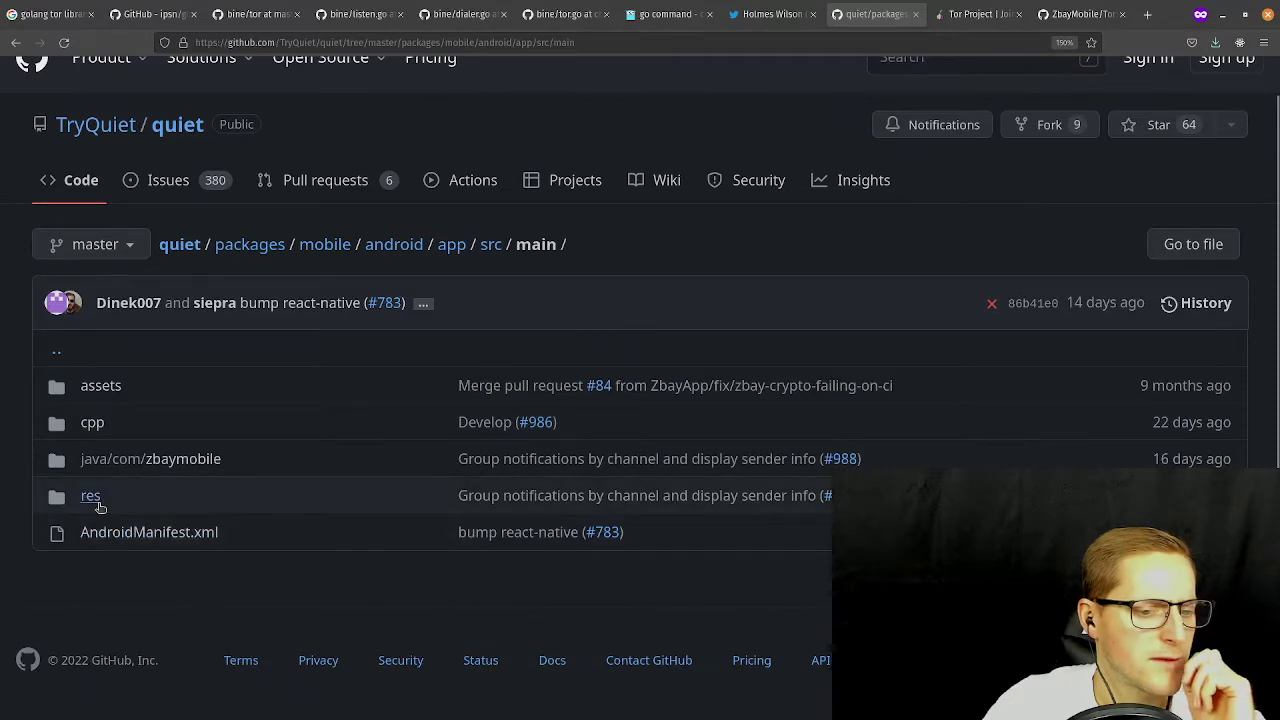
Open the res folder inside main, look through its contents and return to the main folder.
{"action": "left_click", "coordinate": [100, 496]}
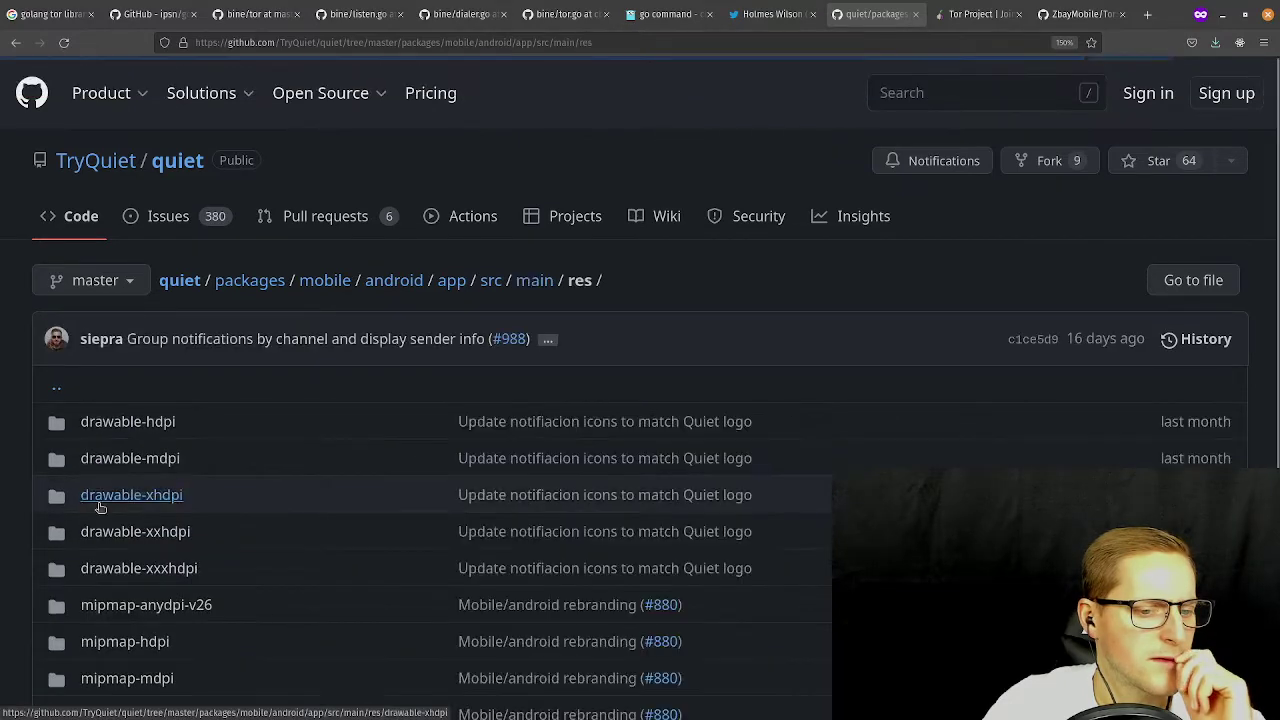
{"action": "scroll", "coordinate": [200, 490], "scroll_direction": "down", "scroll_amount": 3}
{"action": "scroll", "coordinate": [270, 420], "scroll_direction": "up", "scroll_amount": 2}
{"action": "scroll", "coordinate": [268, 391], "scroll_direction": "up", "scroll_amount": 3}
{"action": "left_click", "coordinate": [15, 42]}
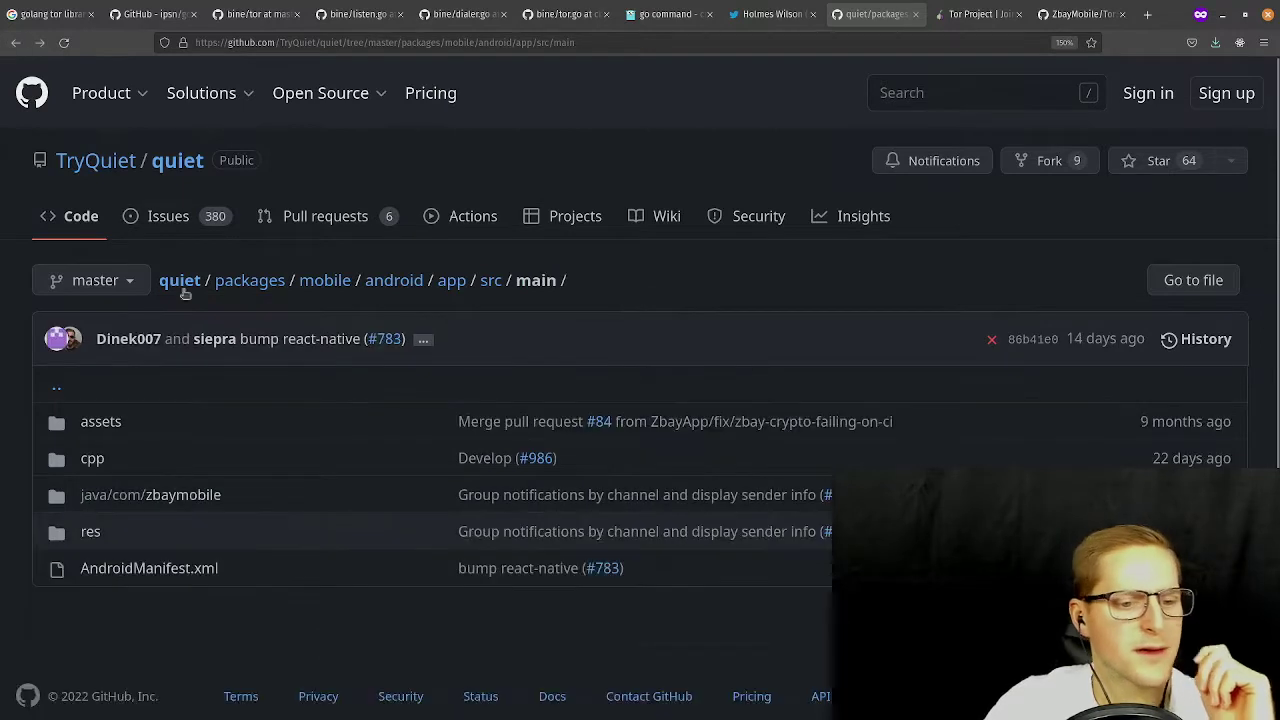
Open java/com/zbaymobile, check the files in its Backend folder and return to the zbaymobile folder.
{"action": "left_click", "coordinate": [133, 495]}
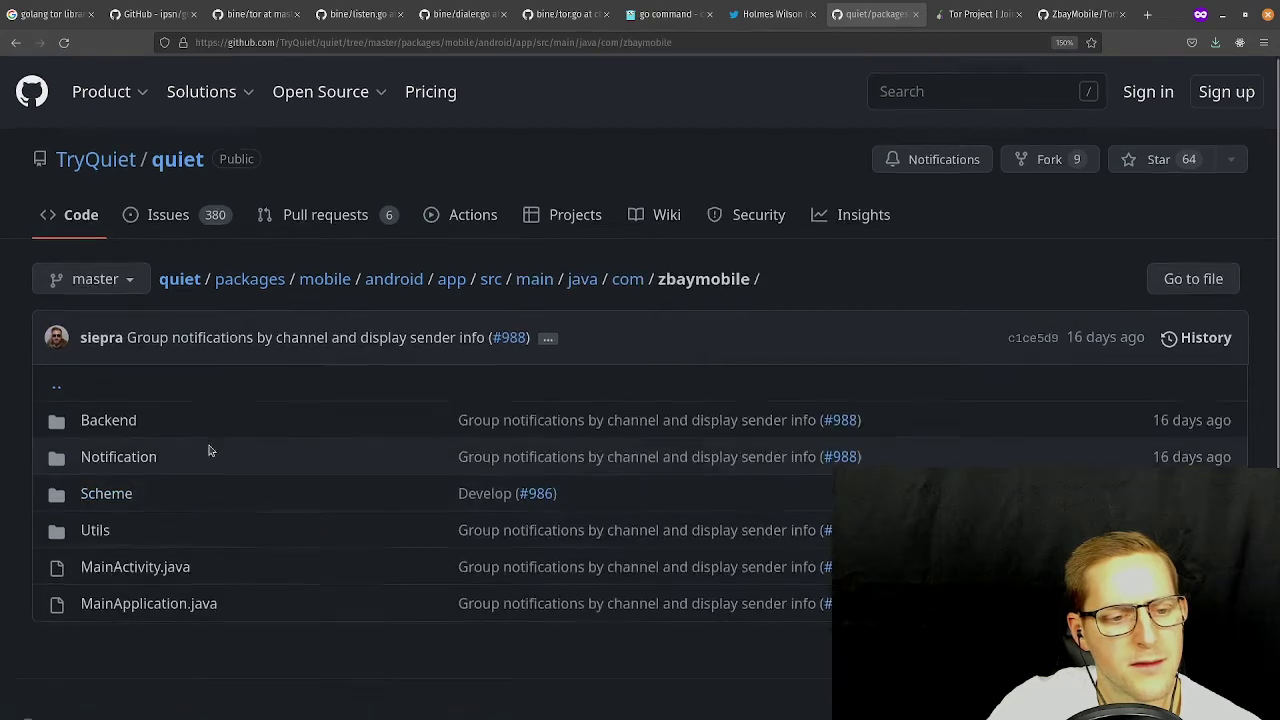
{"action": "scroll", "coordinate": [112, 370], "scroll_direction": "down", "scroll_amount": 1}
{"action": "left_click", "coordinate": [110, 352]}
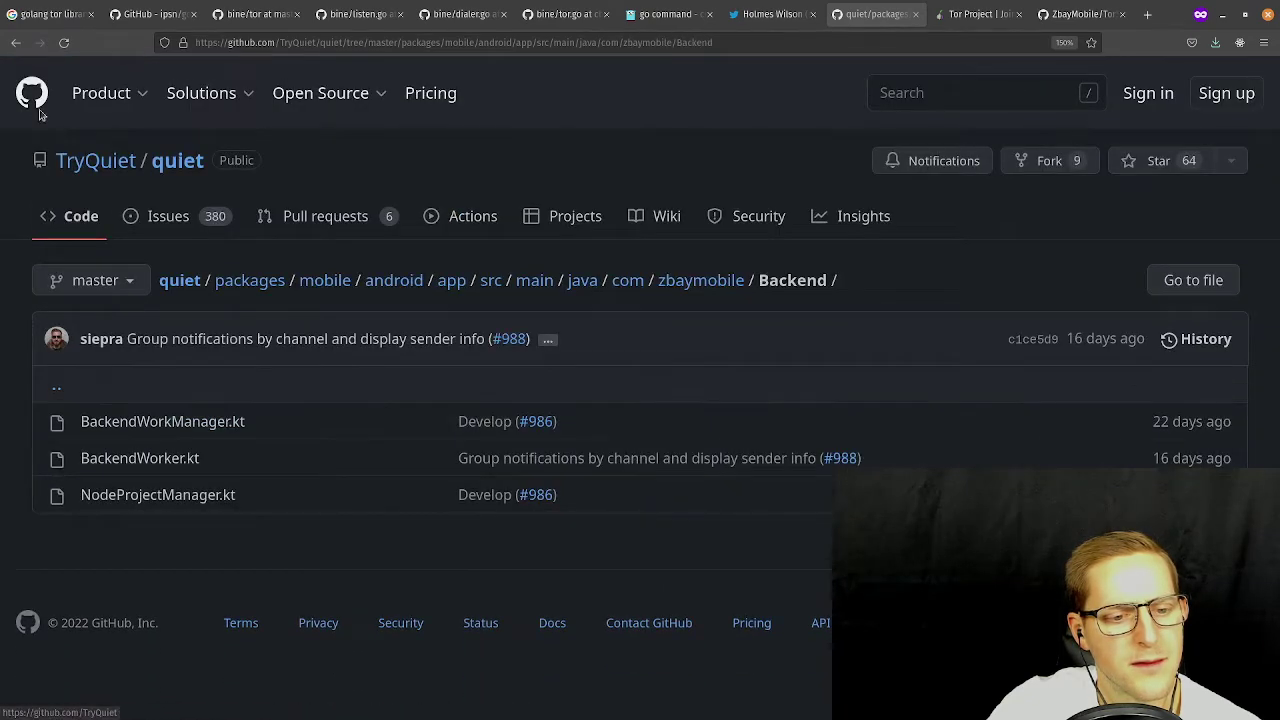
{"action": "left_click", "coordinate": [15, 41]}
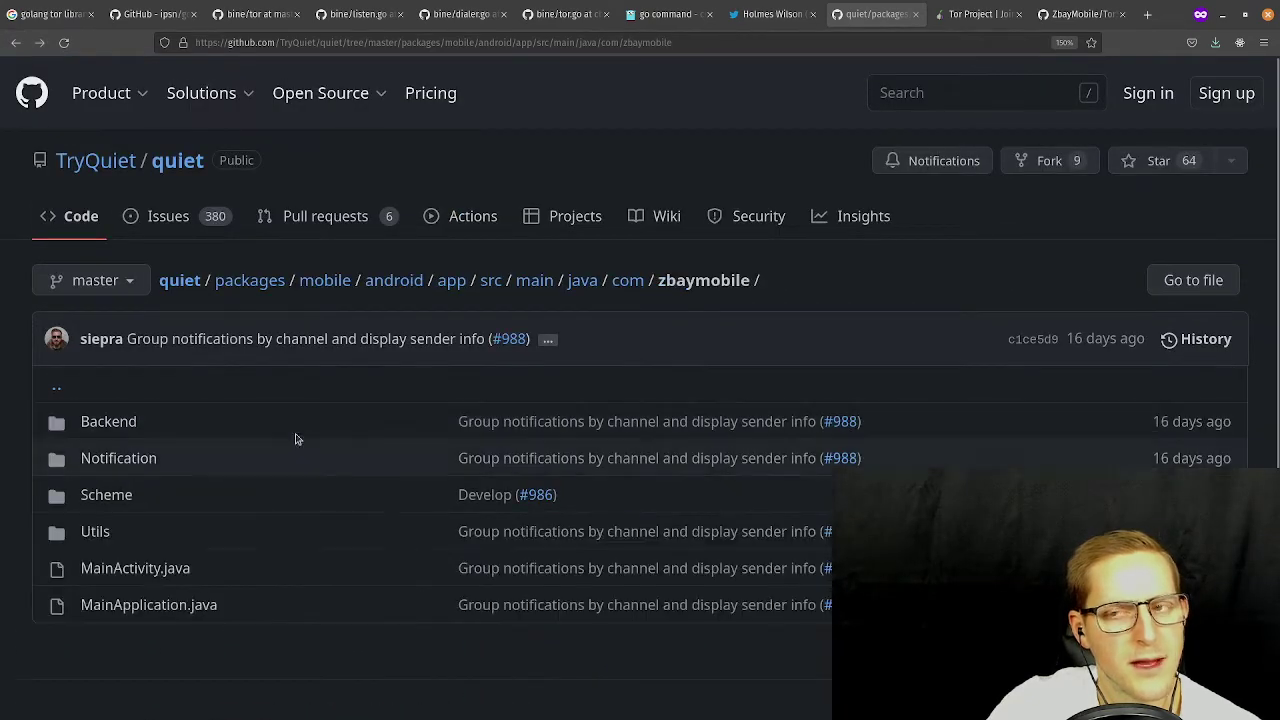
Search the web for "react native kt file" in a new tab, view the results and close that tab.
{"action": "left_click", "coordinate": [1148, 15]}
{"action": "type", "text": "react nativ"}
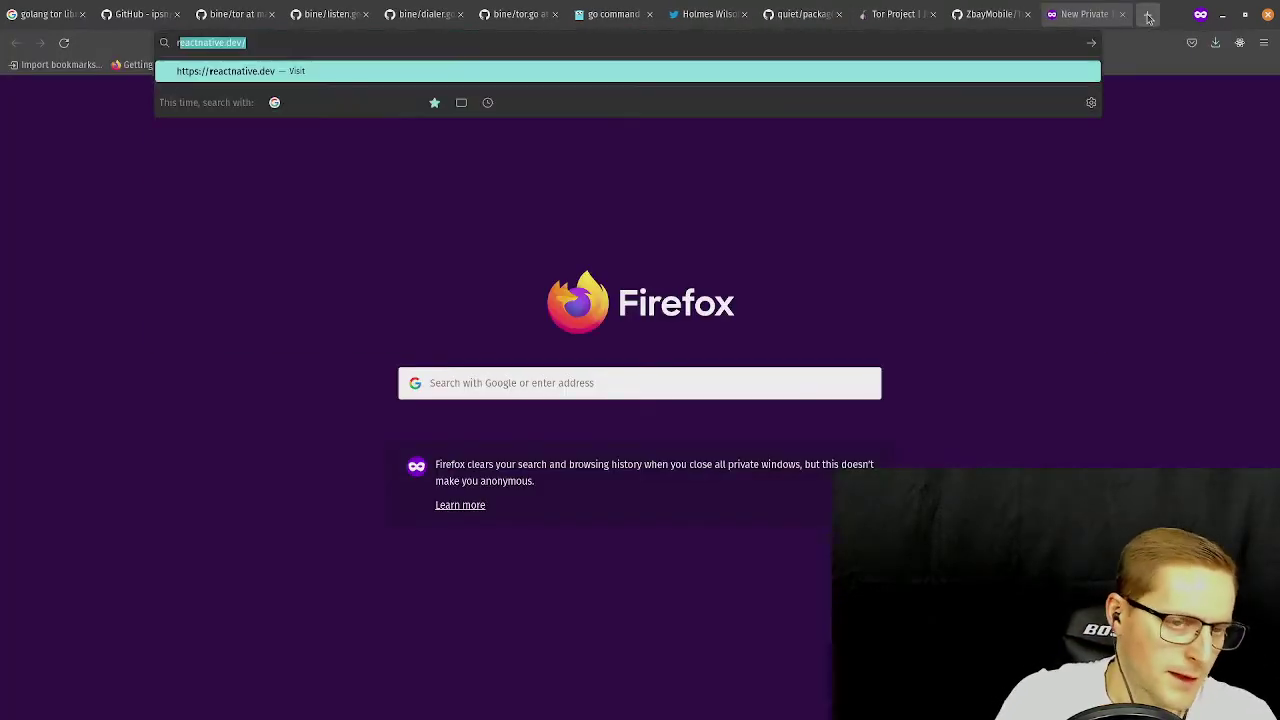
{"action": "type", "text": "e kt file"}
{"action": "key", "text": "Return"}
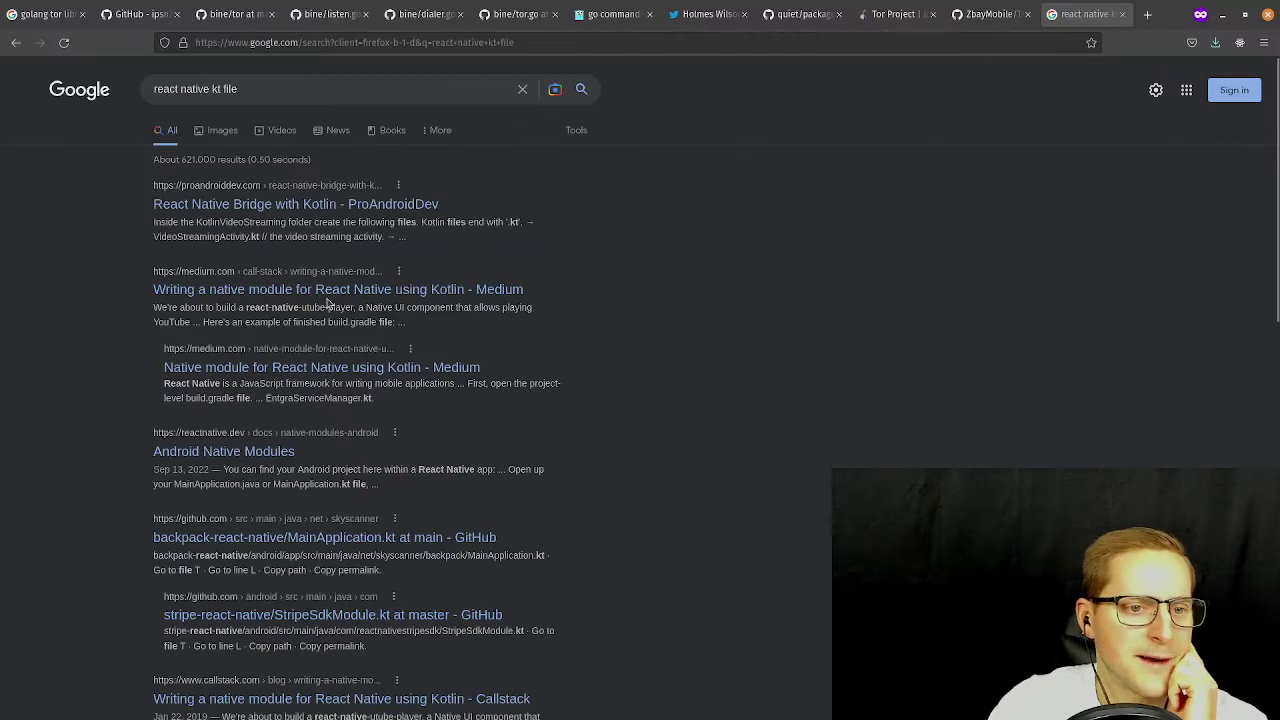
{"action": "left_click", "coordinate": [1122, 15]}
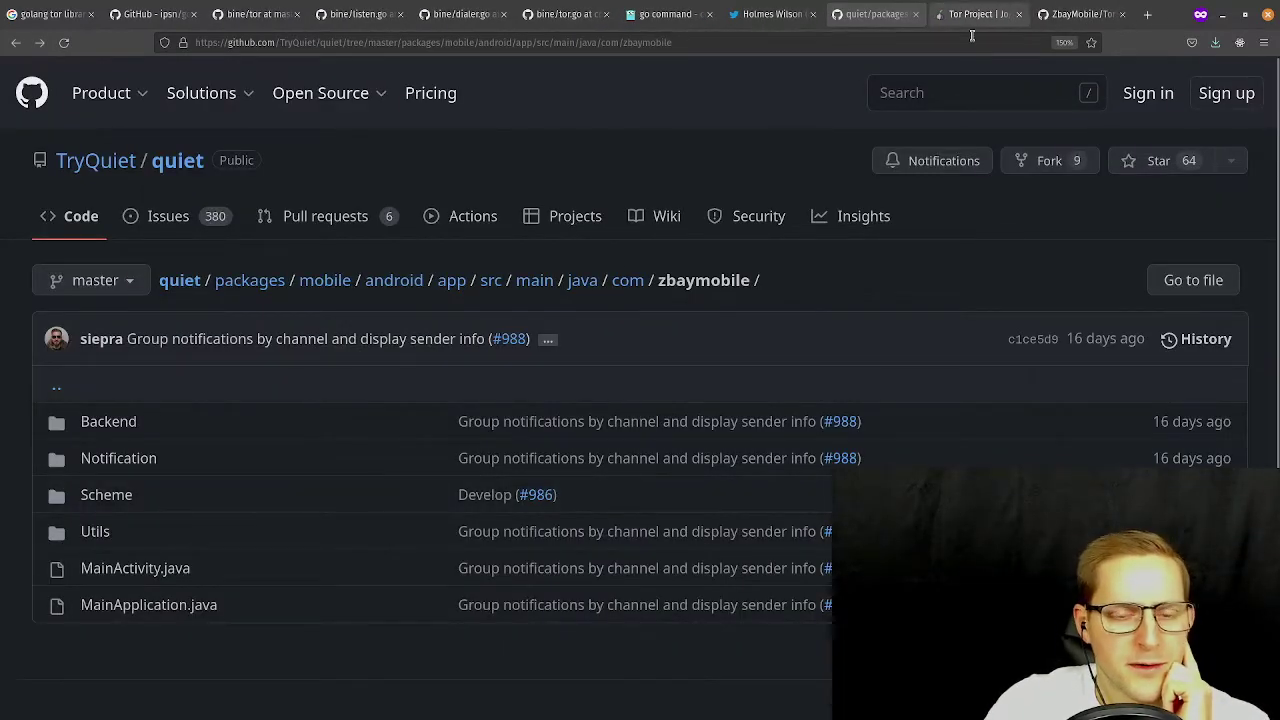
Check the contents of zbaymobile's Utils, Scheme and Notification folders, returning to the zbaymobile folder after each.
{"action": "scroll", "coordinate": [200, 435], "scroll_direction": "down", "scroll_amount": 1}
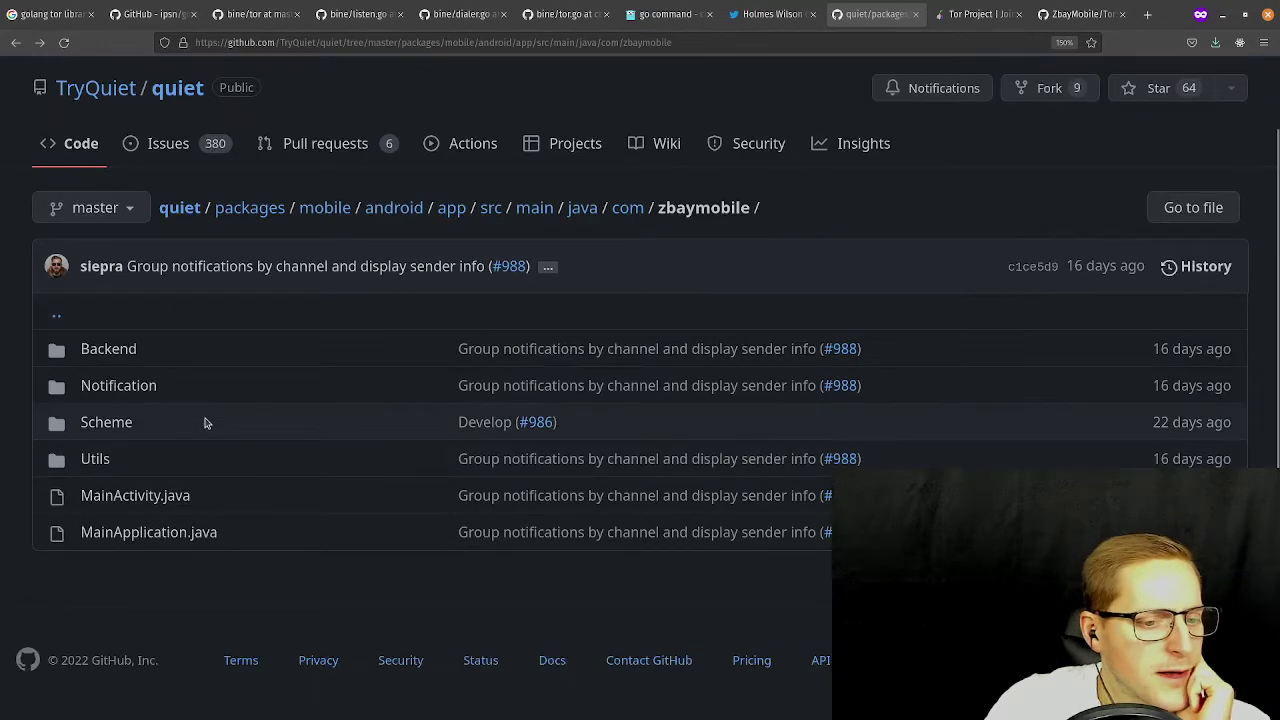
{"action": "left_click", "coordinate": [97, 458]}
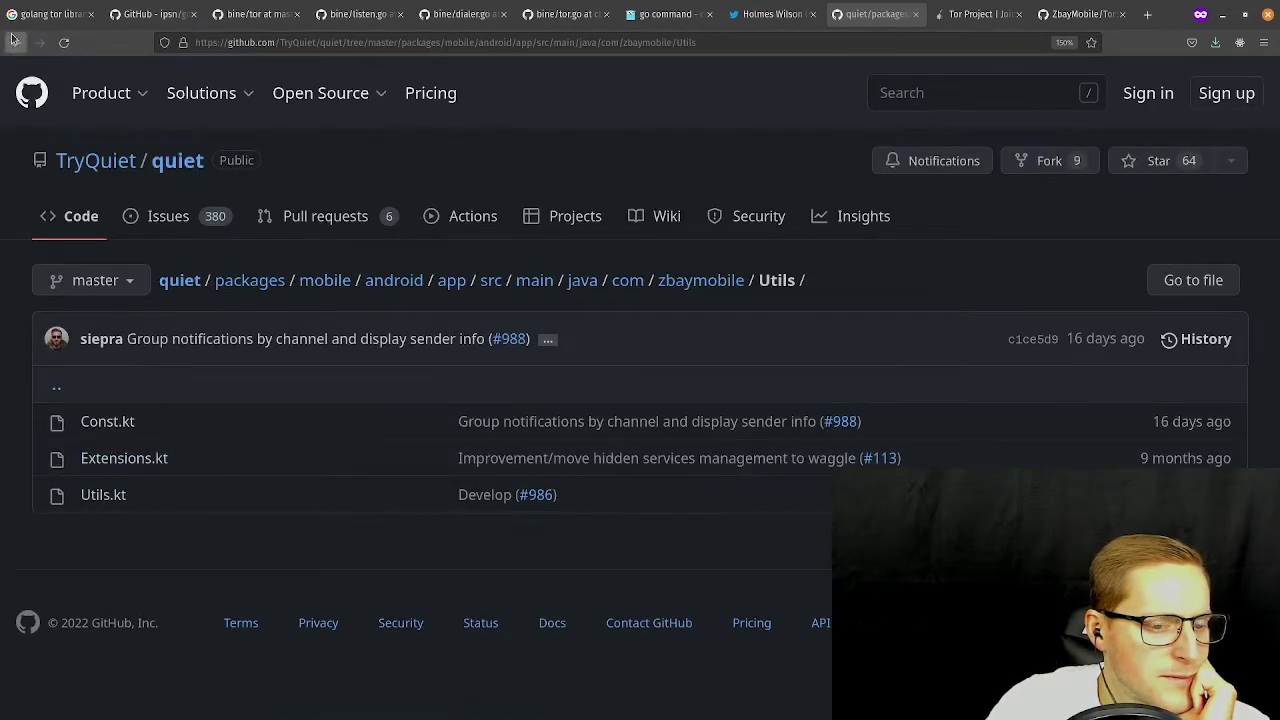
{"action": "left_click", "coordinate": [15, 42]}
{"action": "left_click", "coordinate": [90, 424]}
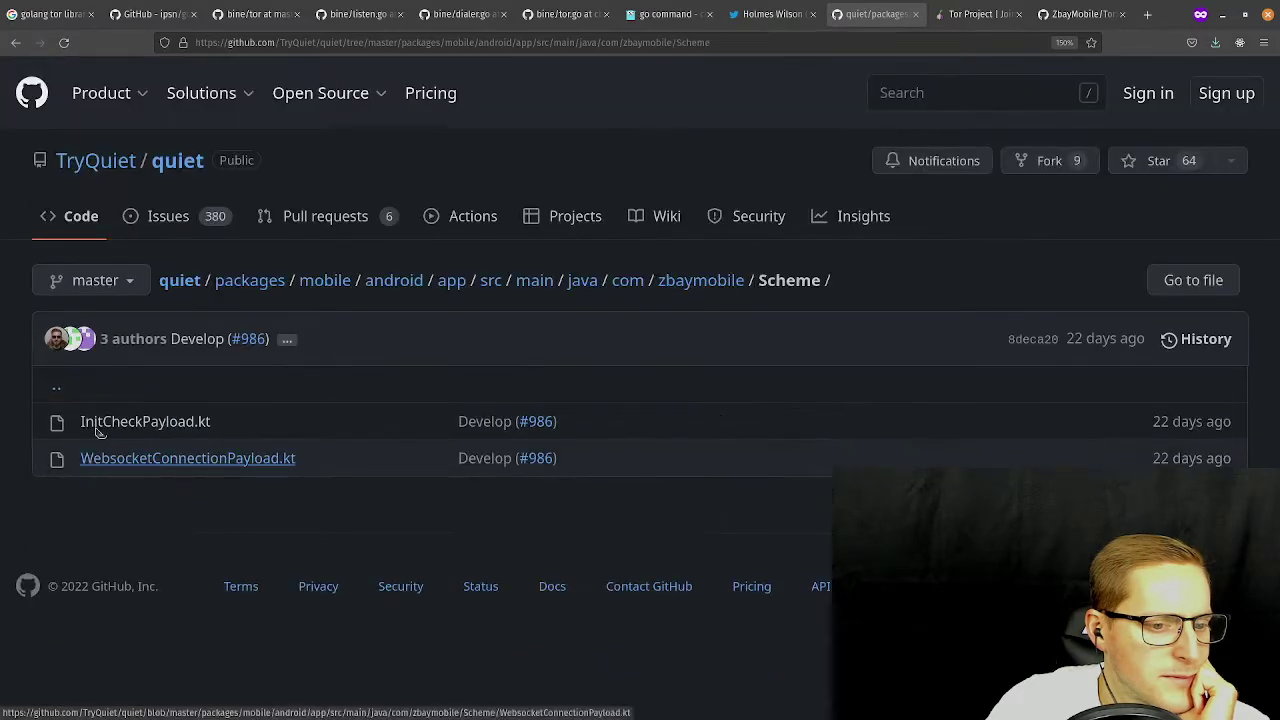
{"action": "left_click", "coordinate": [15, 42]}
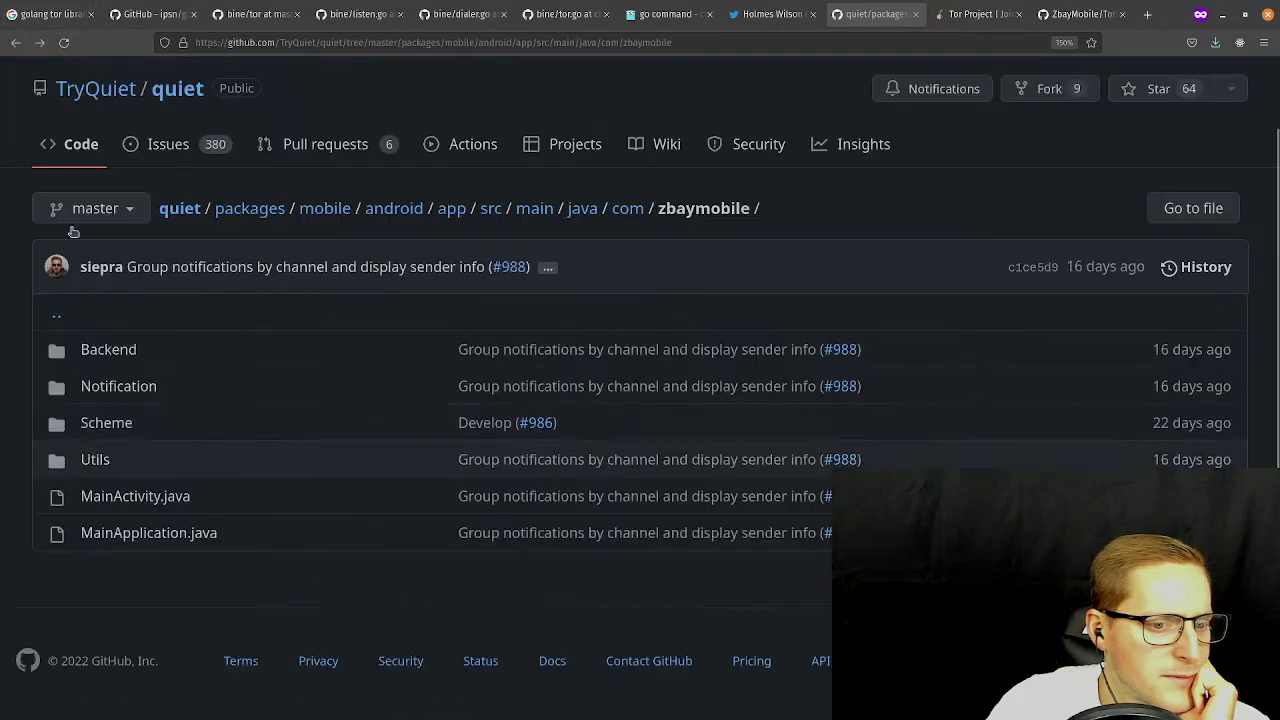
{"action": "left_click", "coordinate": [130, 388]}
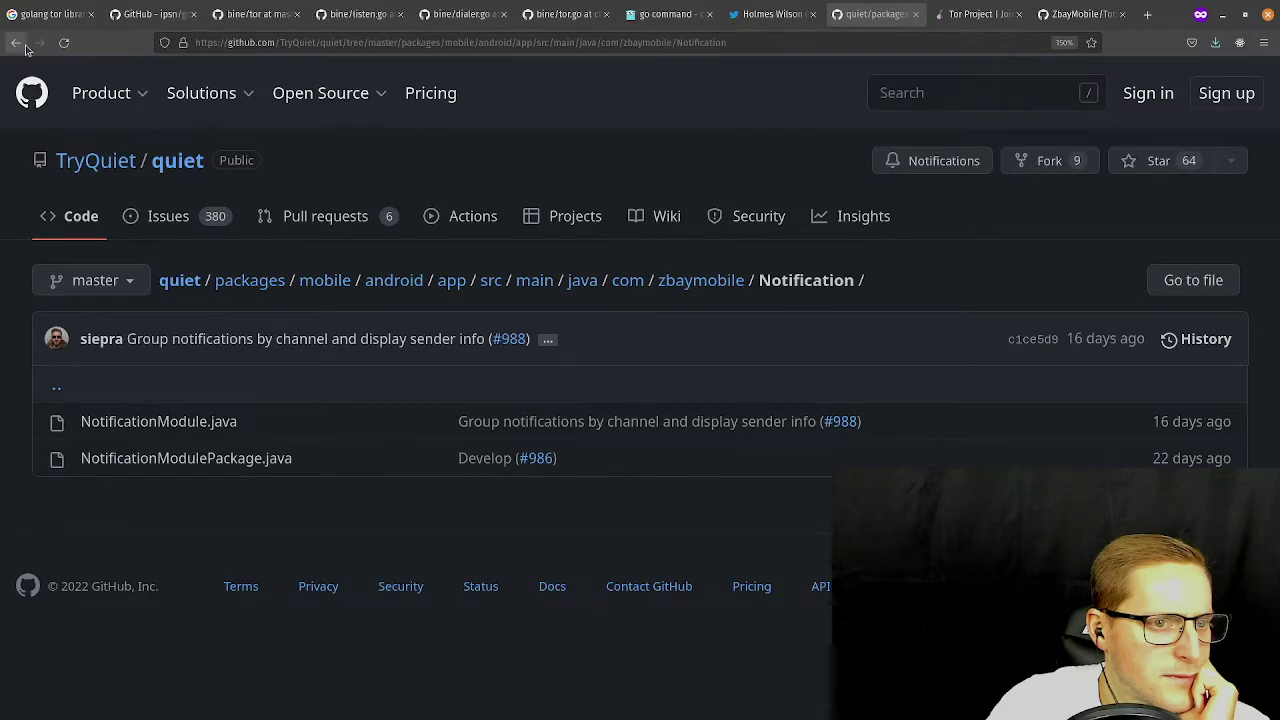
{"action": "left_click", "coordinate": [15, 42]}
Switch to Visual Studio Code and review the tor.Start and t.Dialer code in torhttpclient.go.
{"action": "left_click", "coordinate": [48, 14]}
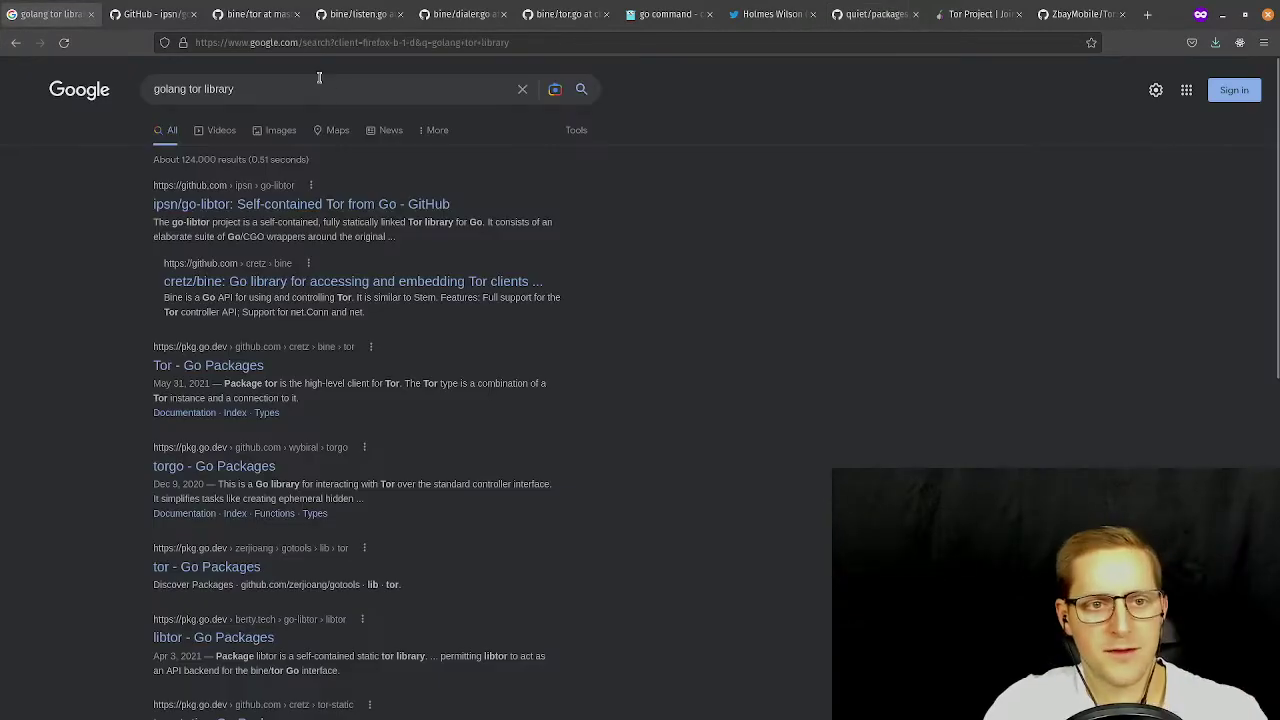
{"action": "key", "text": "super"}
{"action": "left_click", "coordinate": [478, 372]}
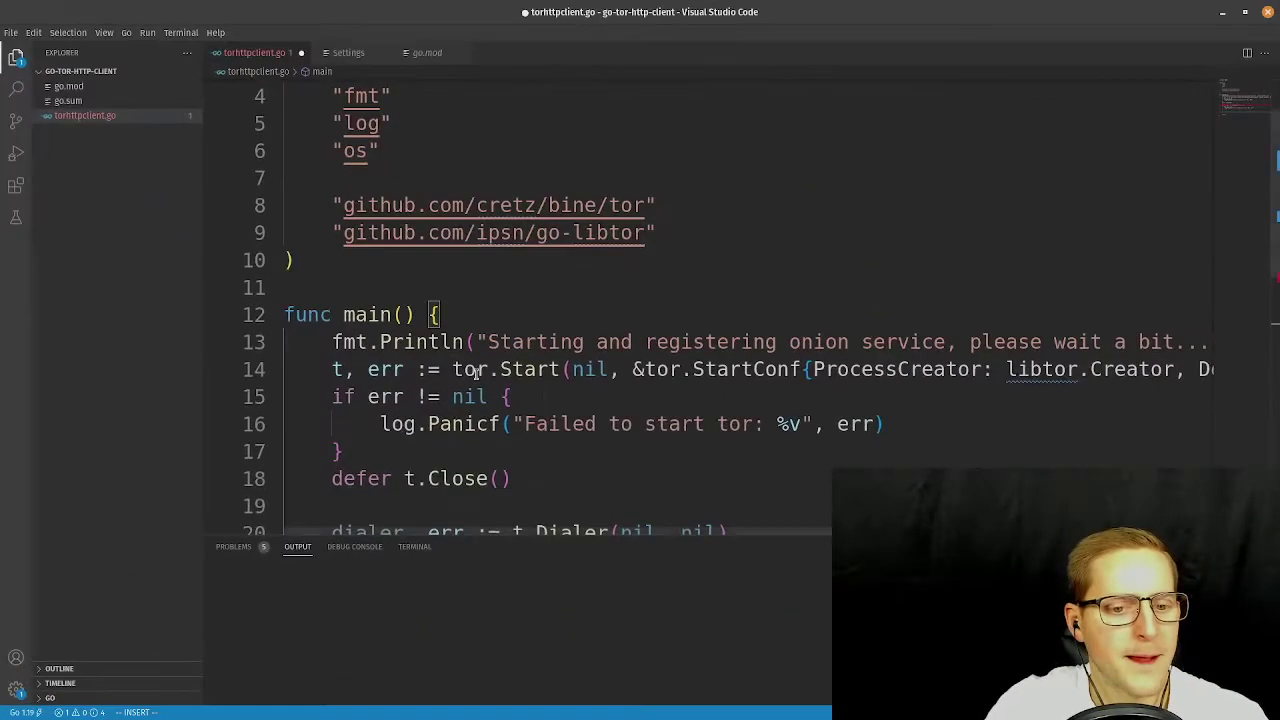
{"action": "scroll", "coordinate": [646, 374], "scroll_direction": "down", "scroll_amount": 8}
{"action": "scroll", "coordinate": [674, 377], "scroll_direction": "up", "scroll_amount": 4}
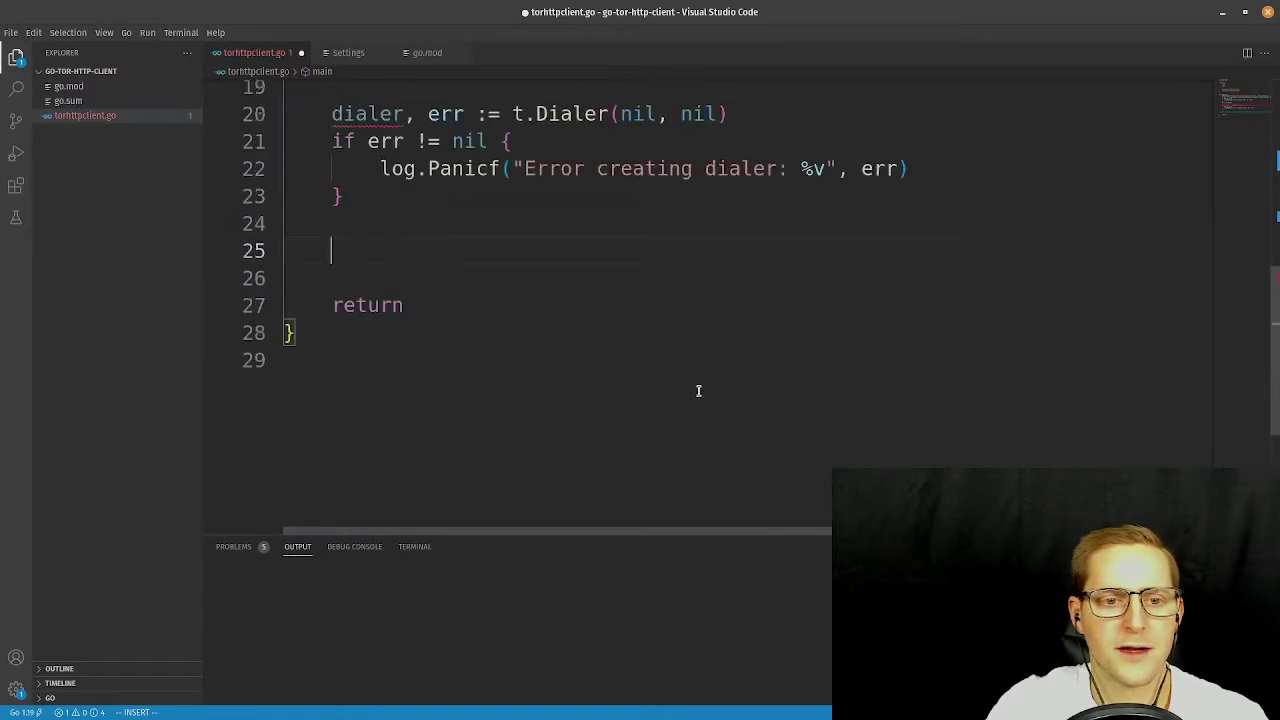
{"action": "scroll", "coordinate": [698, 390], "scroll_direction": "up", "scroll_amount": 2}
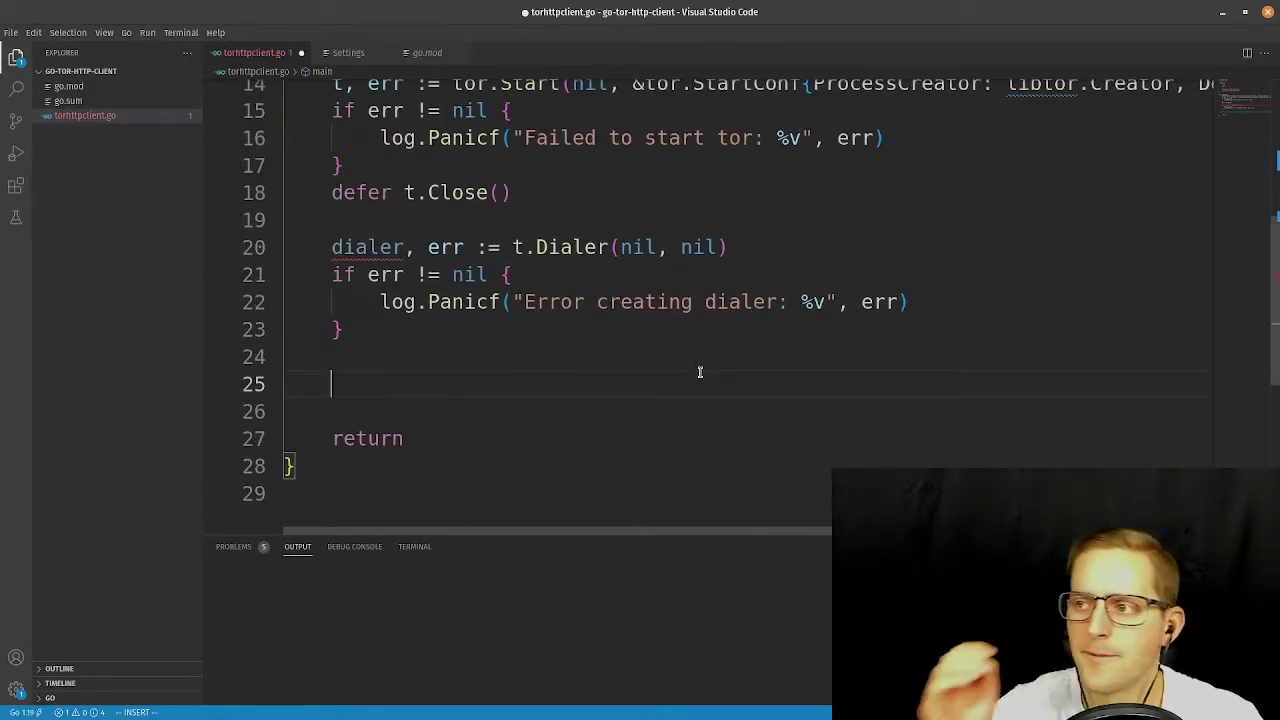
Switch back to Firefox and search for "golang http transport" in a new tab.
{"action": "key", "text": "super"}
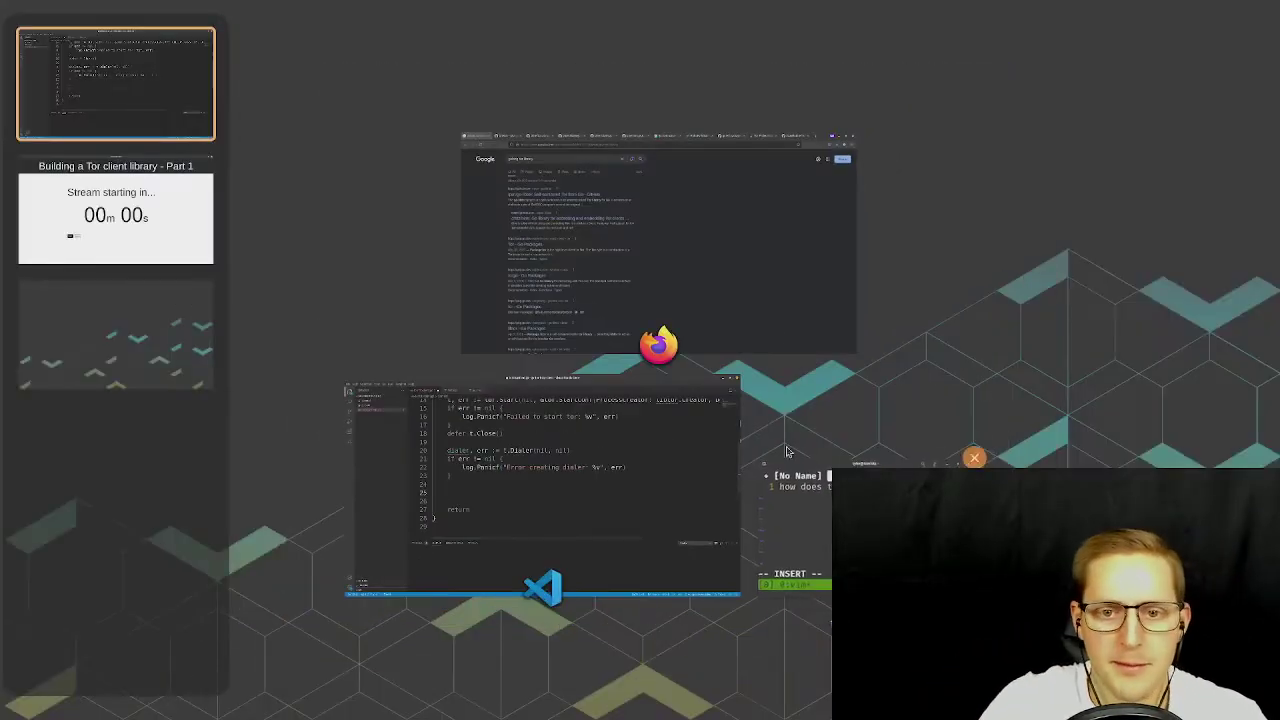
{"action": "left_click", "coordinate": [850, 165]}
{"action": "left_click", "coordinate": [1148, 15]}
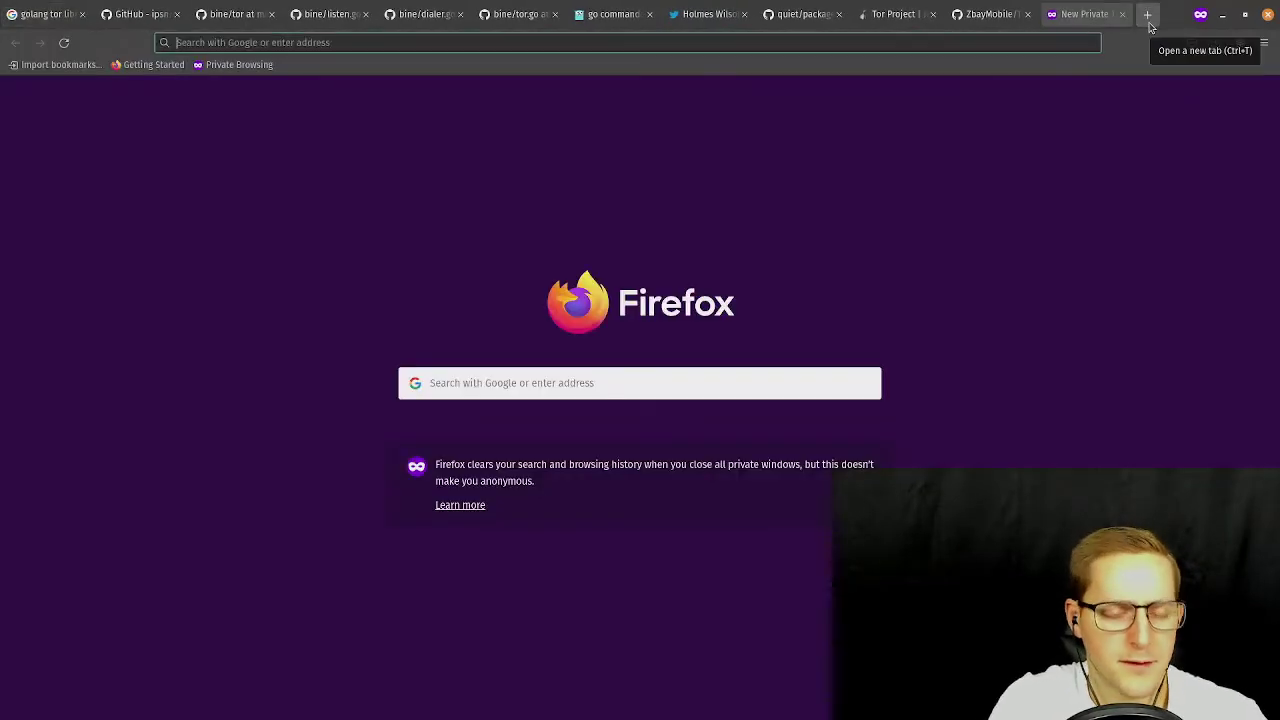
{"action": "type", "text": "golang http dia"}
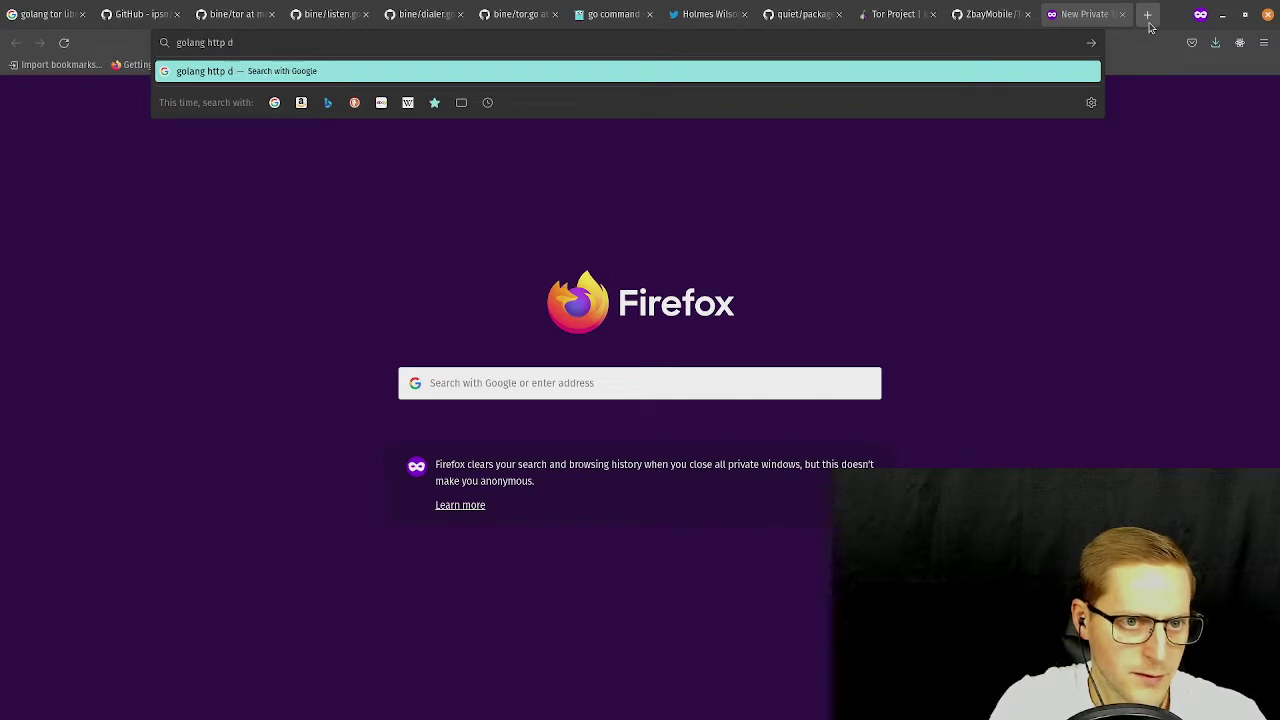
{"action": "key", "text": "BackSpace"}
{"action": "type", "text": "transpor"}
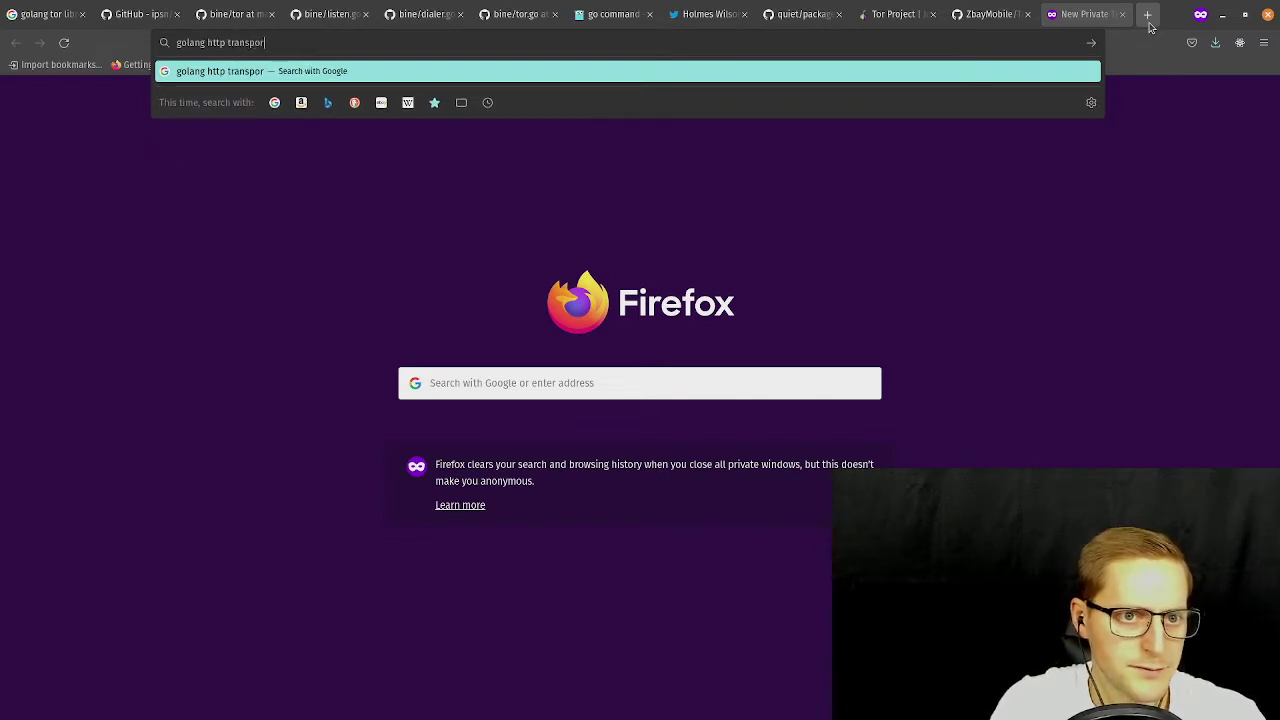
{"action": "type", "text": "t"}
{"action": "key", "text": "Return"}
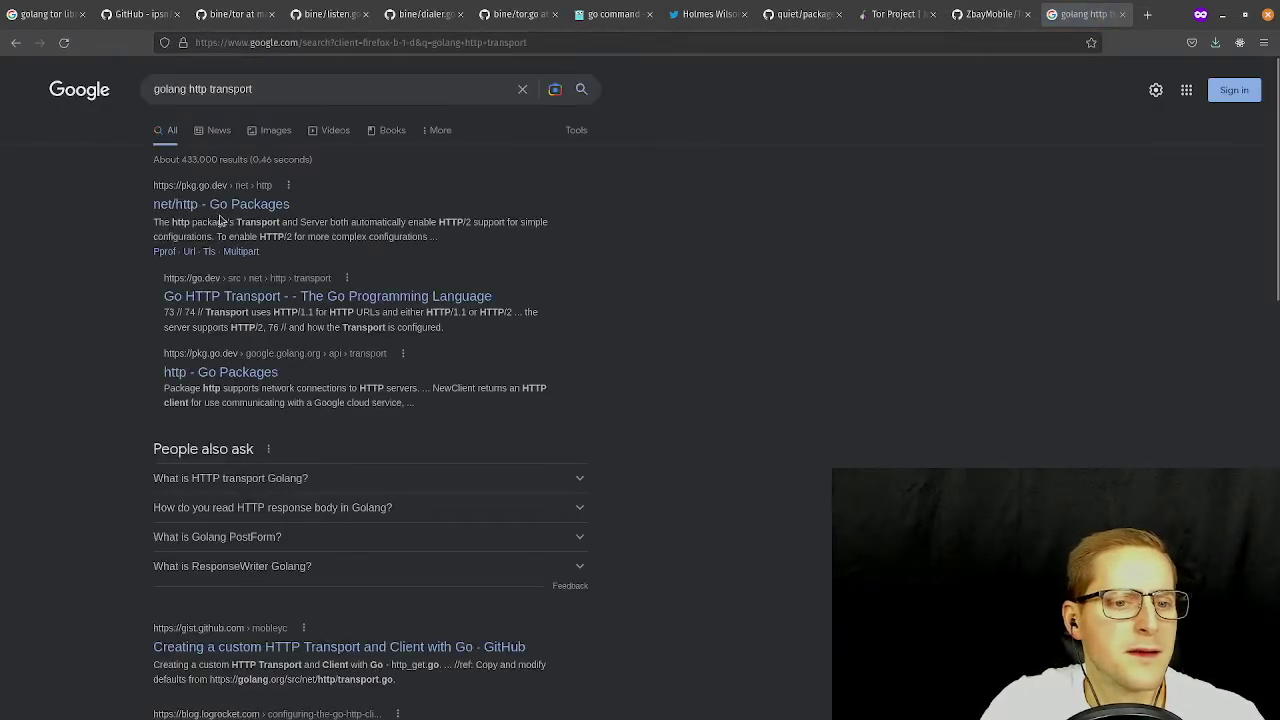
Open the net/http package documentation from the search results and go from its index to the Transport type.
{"action": "left_click", "coordinate": [222, 205]}
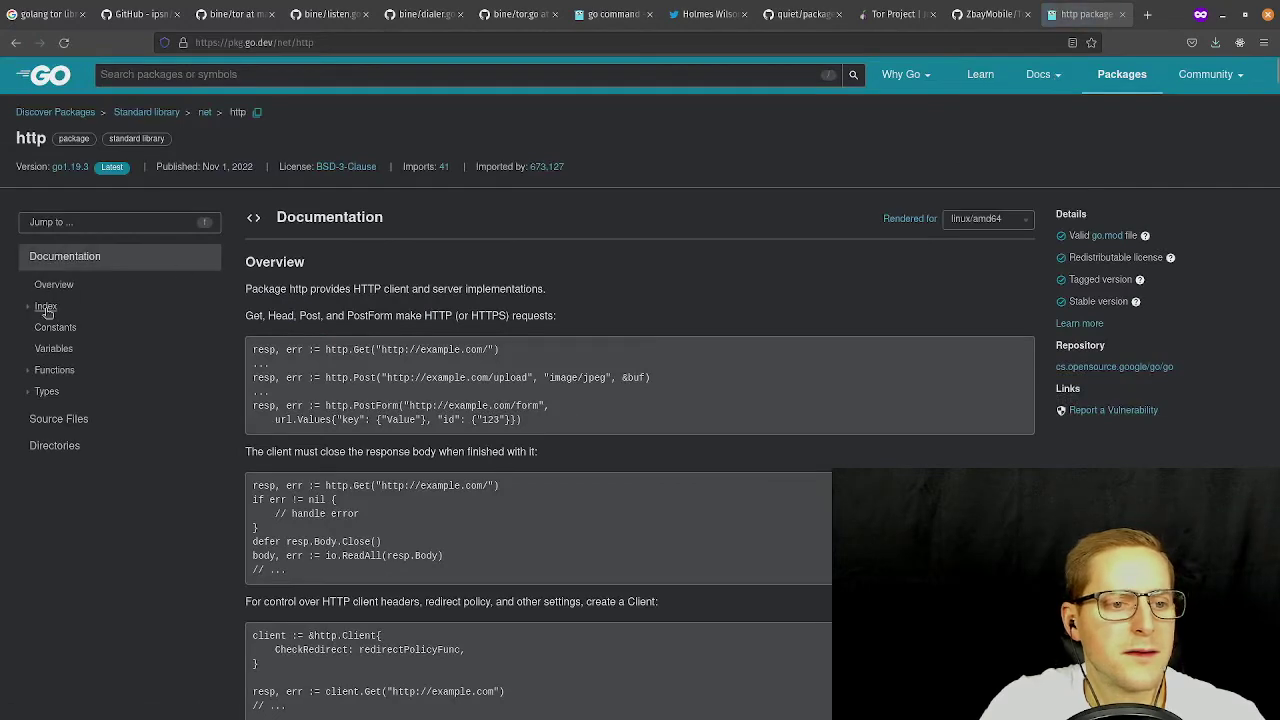
{"action": "left_click", "coordinate": [46, 308]}
{"action": "scroll", "coordinate": [337, 224], "scroll_direction": "down", "scroll_amount": 3}
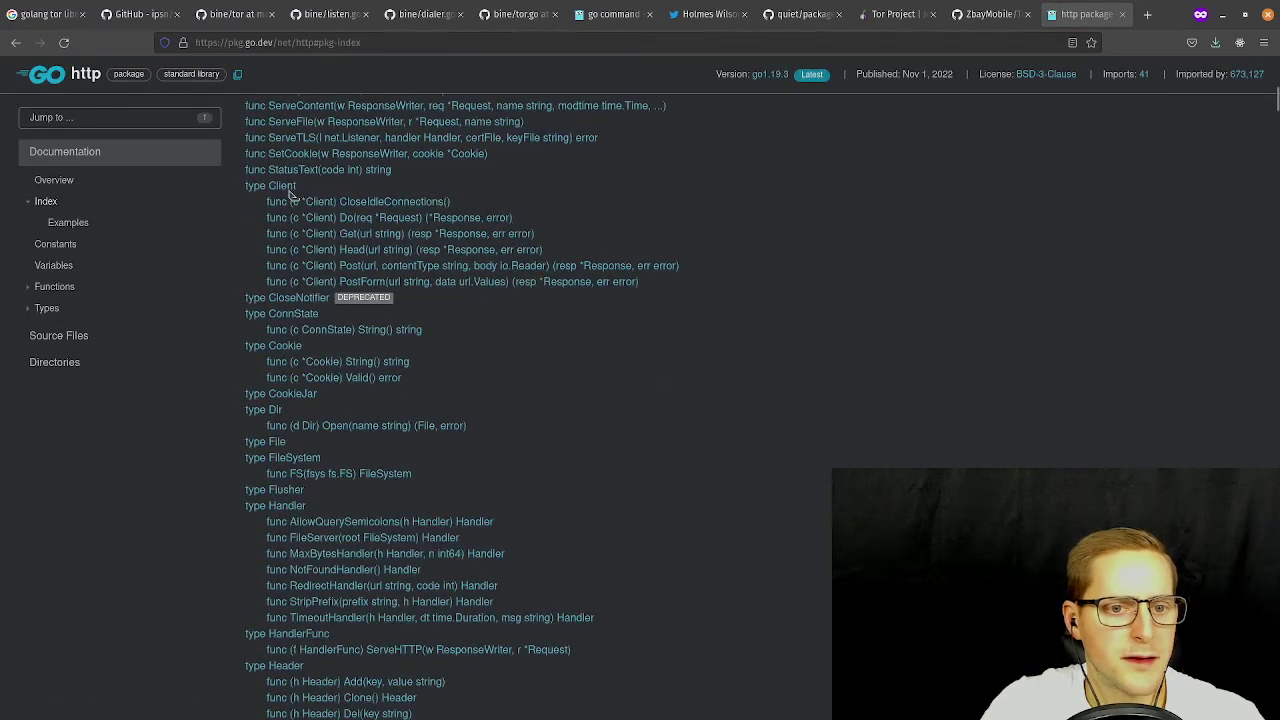
{"action": "scroll", "coordinate": [487, 300], "scroll_direction": "down", "scroll_amount": 8}
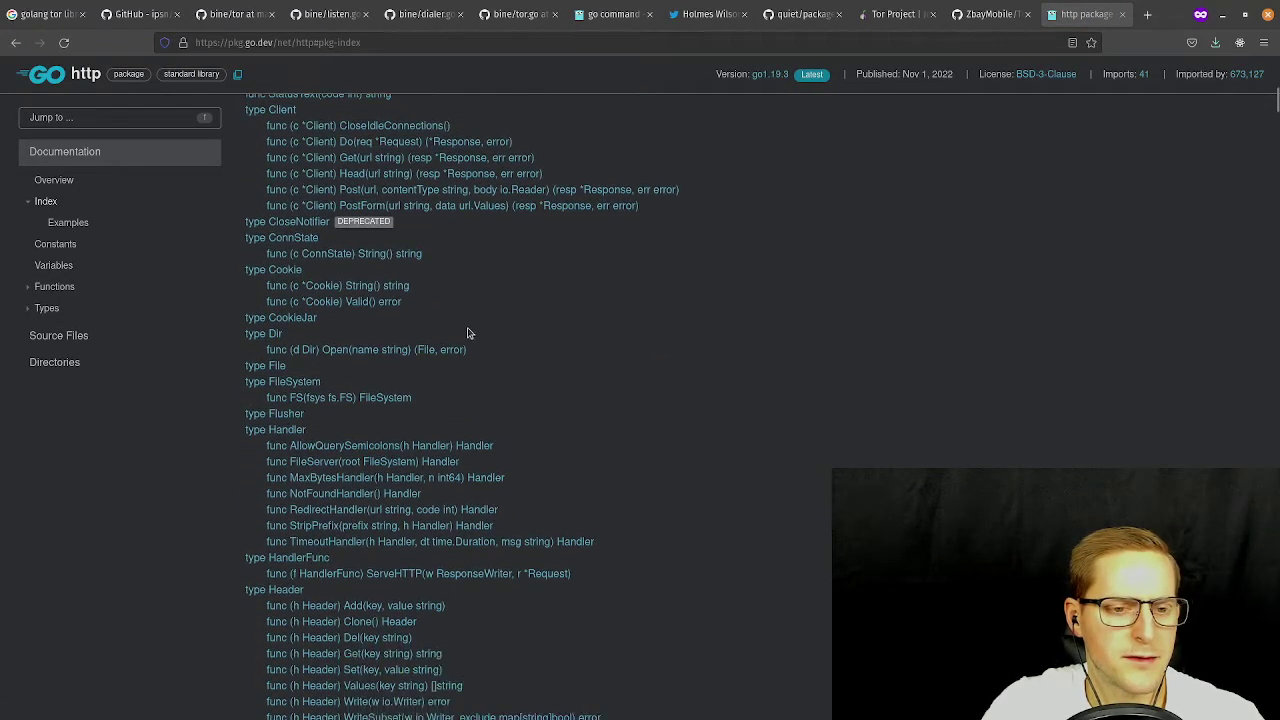
{"action": "scroll", "coordinate": [432, 326], "scroll_direction": "down", "scroll_amount": 10}
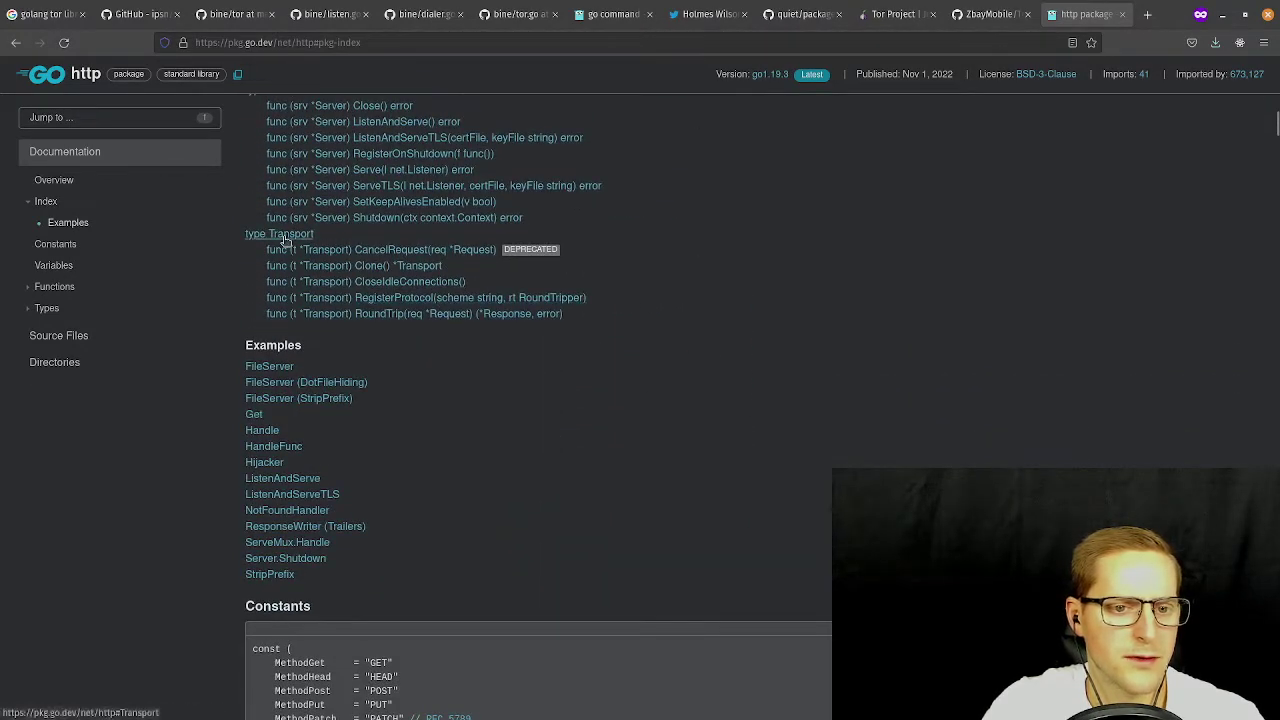
{"action": "left_click", "coordinate": [283, 236]}
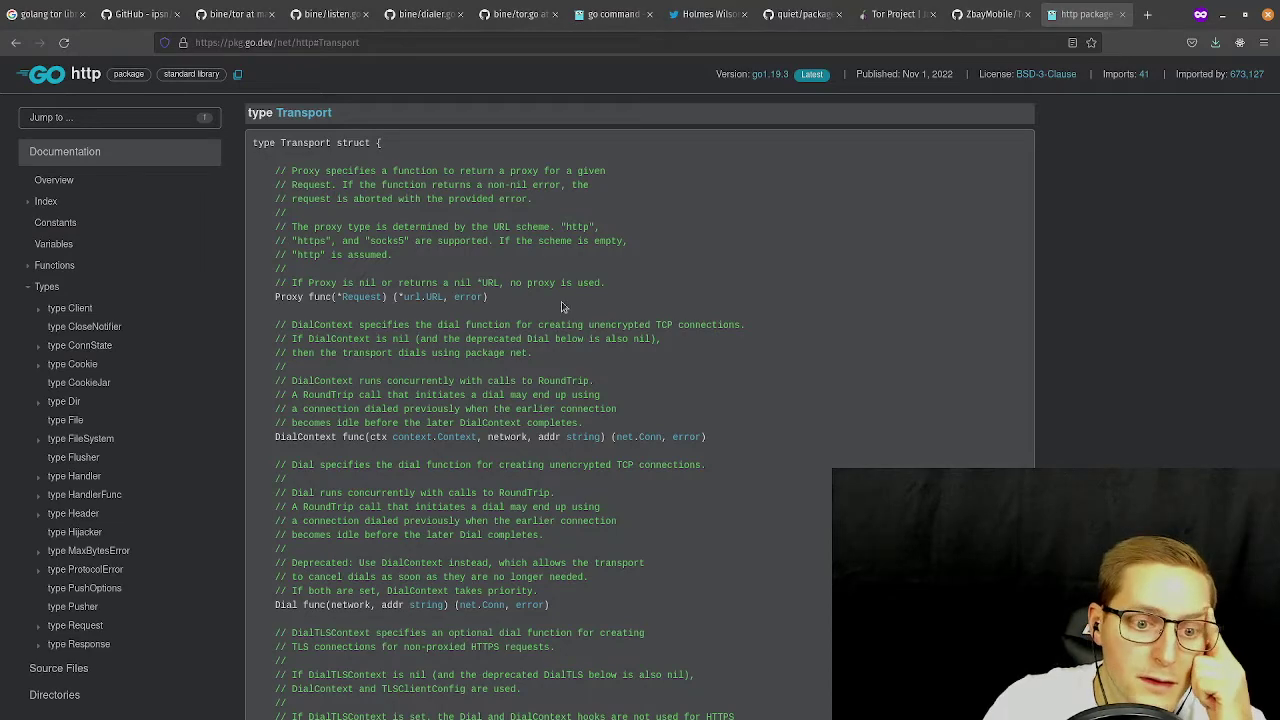
Read the Transport struct's field comments, including the dial functions and TLS settings, and return to its heading.
{"action": "scroll", "coordinate": [557, 282], "scroll_direction": "down", "scroll_amount": 3}
{"action": "scroll", "coordinate": [432, 272], "scroll_direction": "down", "scroll_amount": 3}
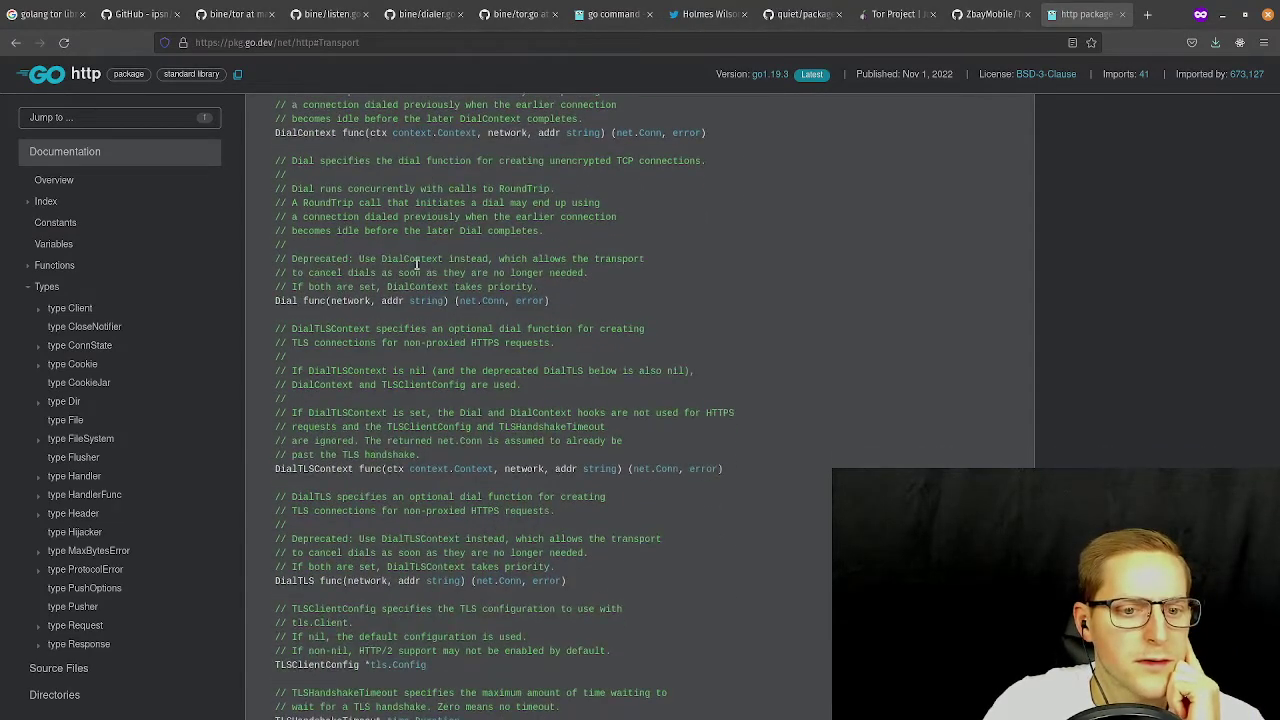
{"action": "scroll", "coordinate": [337, 292], "scroll_direction": "down", "scroll_amount": 5}
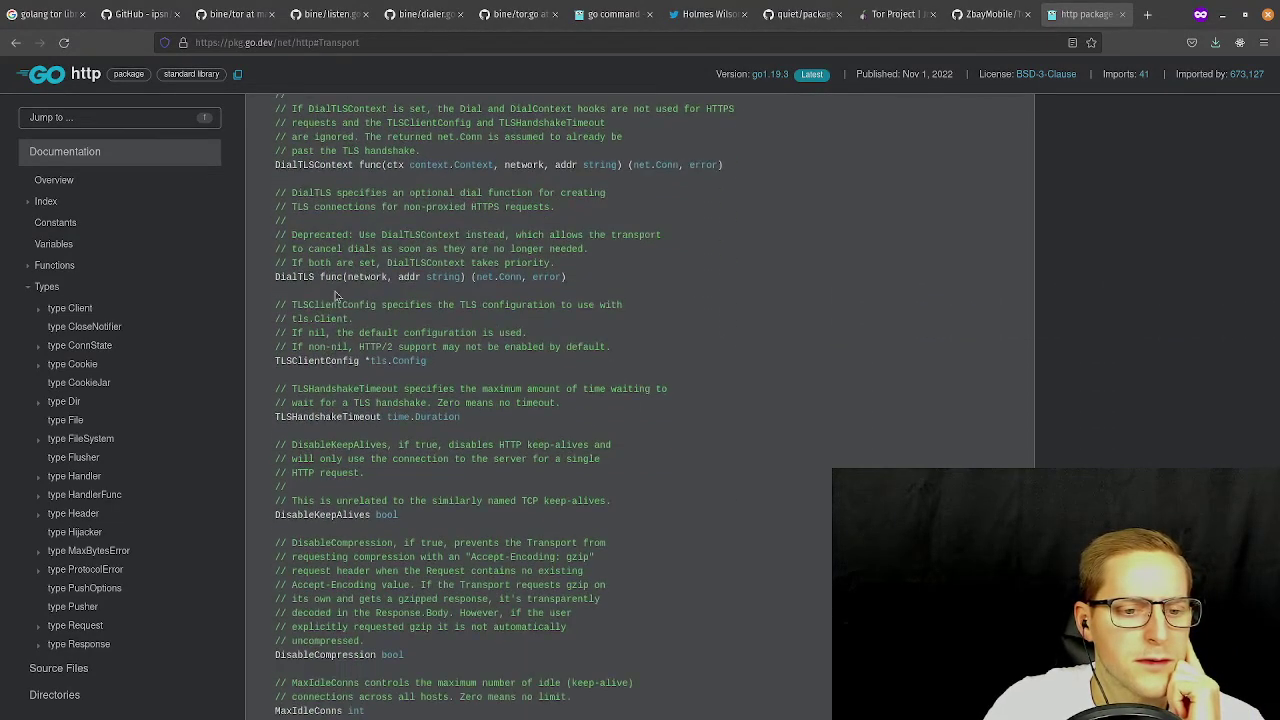
{"action": "scroll", "coordinate": [338, 286], "scroll_direction": "down", "scroll_amount": 3}
{"action": "scroll", "coordinate": [395, 309], "scroll_direction": "up", "scroll_amount": 15}
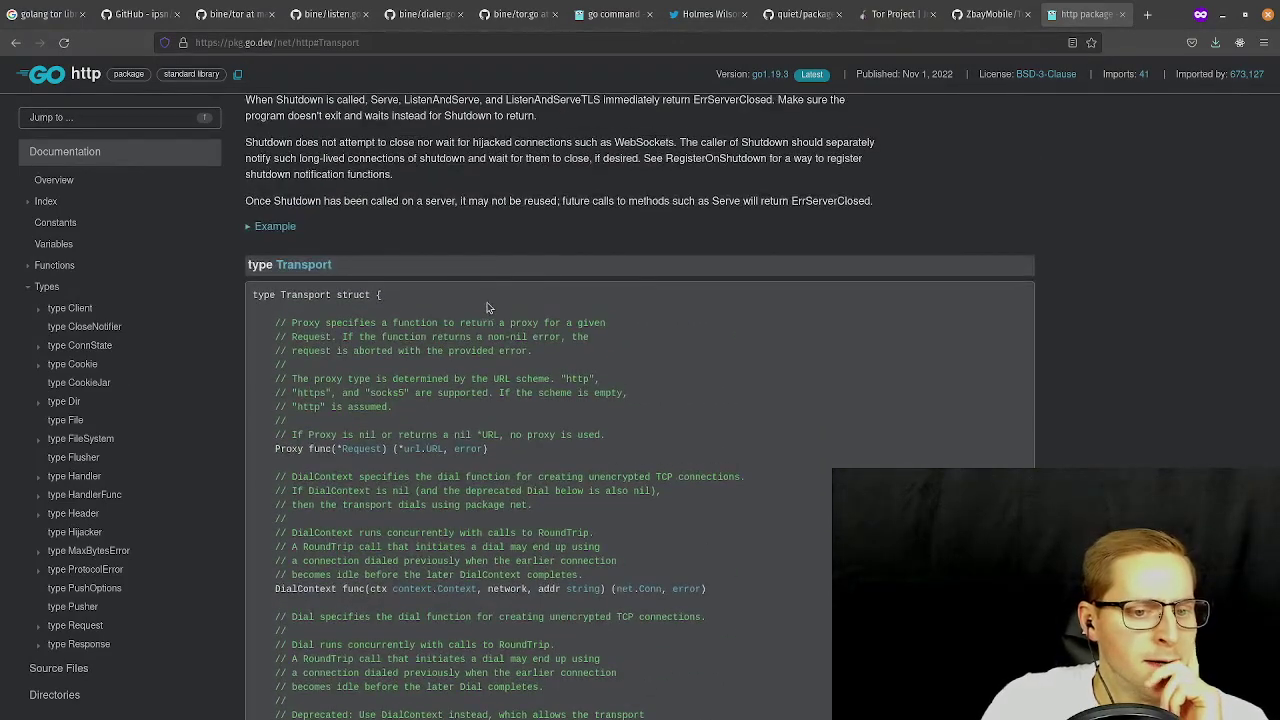
Open the Transport type's source in transport.go, return to the package documentation and view its DialContext and DialTLSContext fields.
{"action": "left_click", "coordinate": [313, 265]}
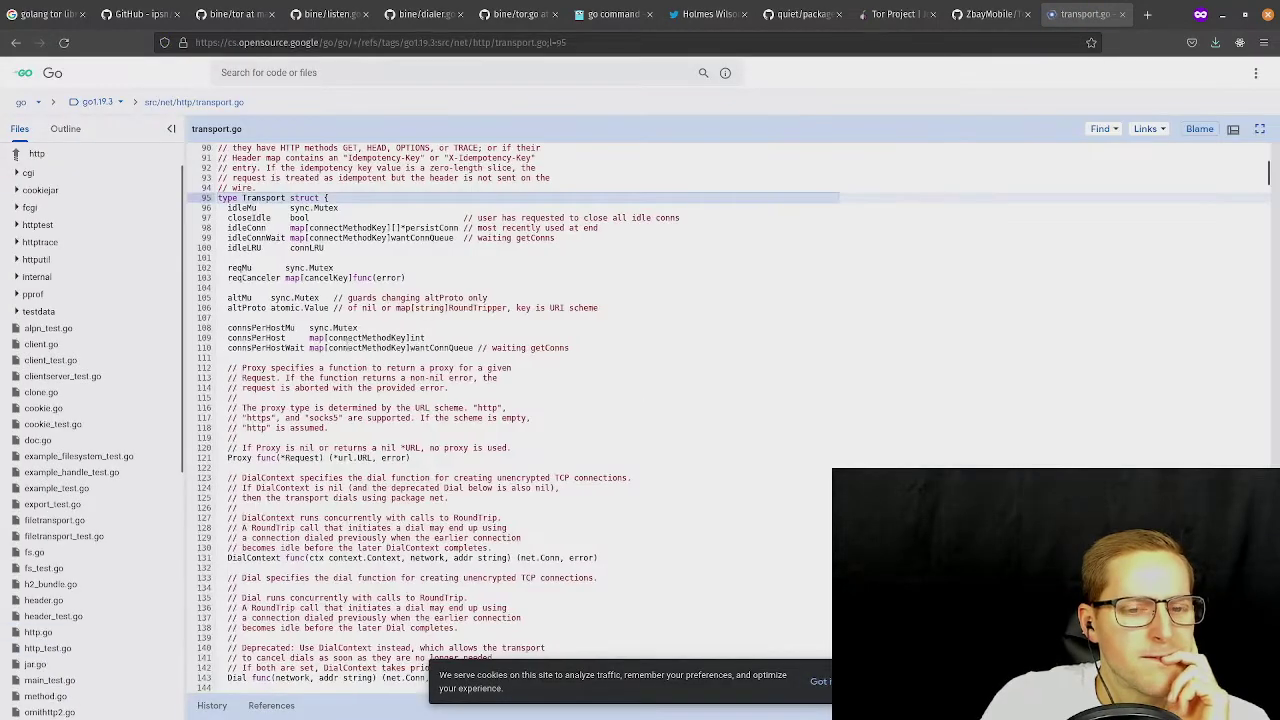
{"action": "left_click", "coordinate": [15, 42]}
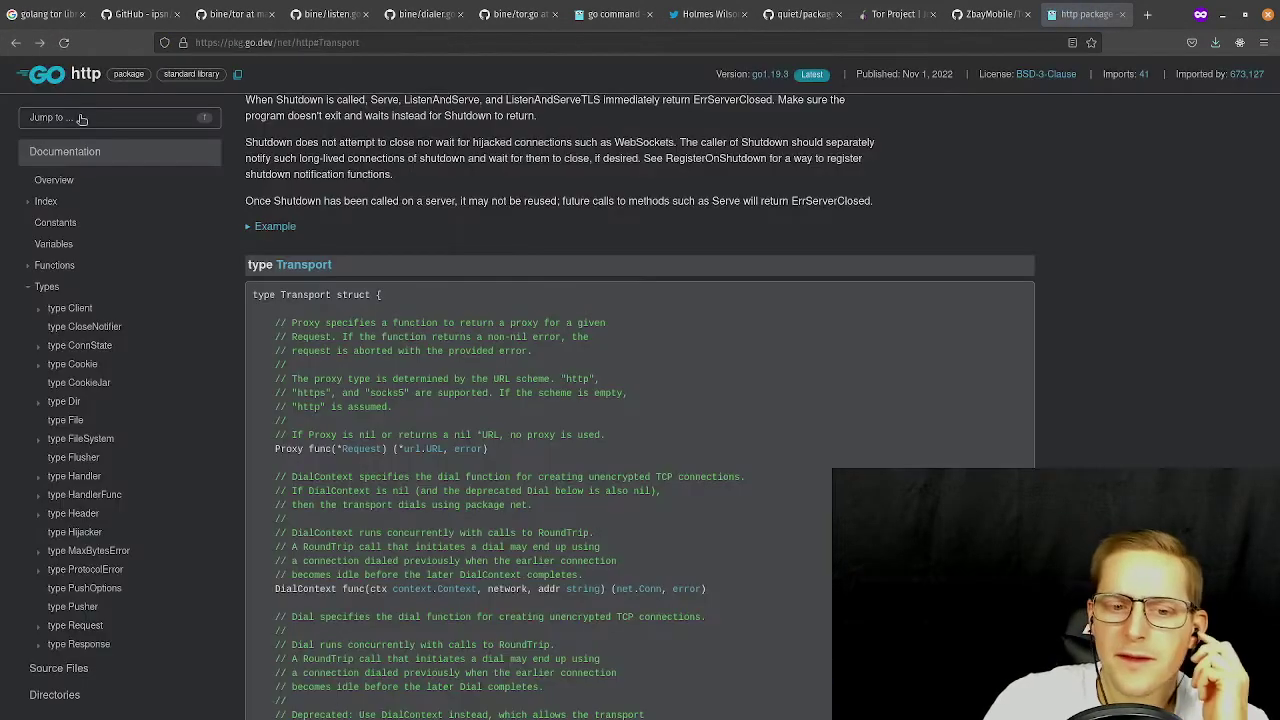
{"action": "scroll", "coordinate": [461, 348], "scroll_direction": "down", "scroll_amount": 3}
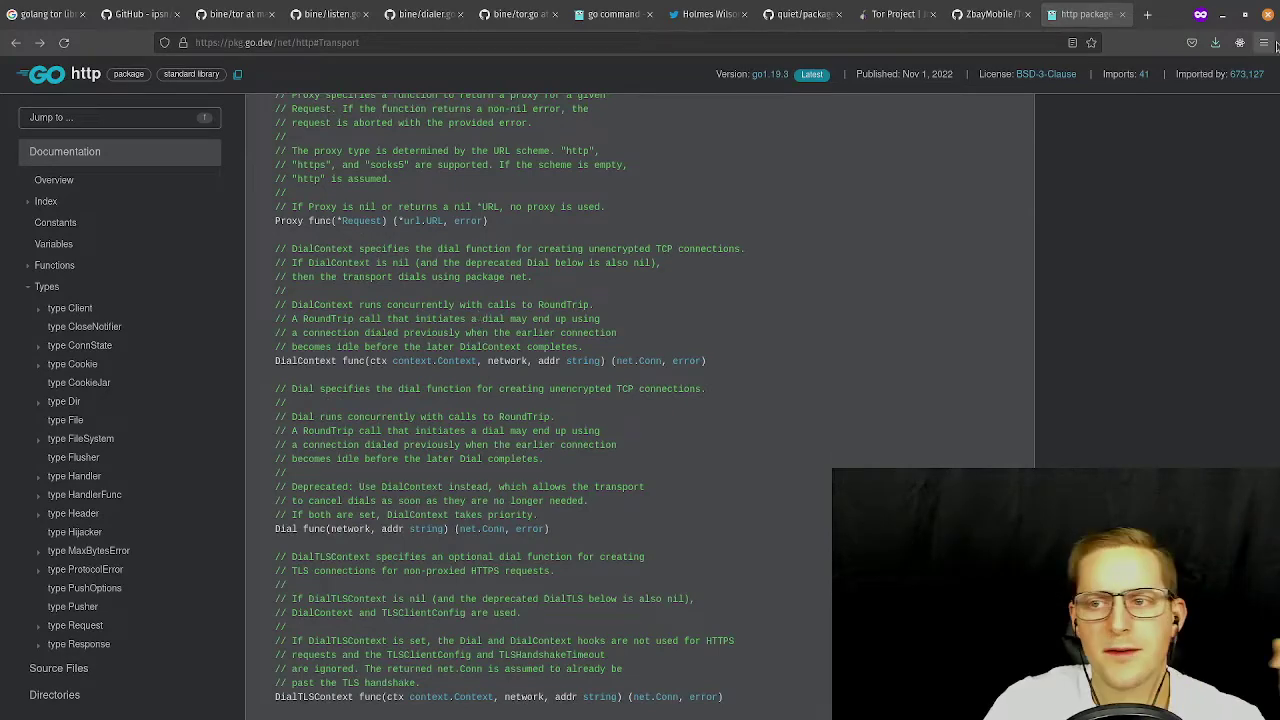
Search for "golang http transport dialer" in a new browser tab.
{"action": "left_click", "coordinate": [1148, 14]}
{"action": "type", "text": "golang htt"}
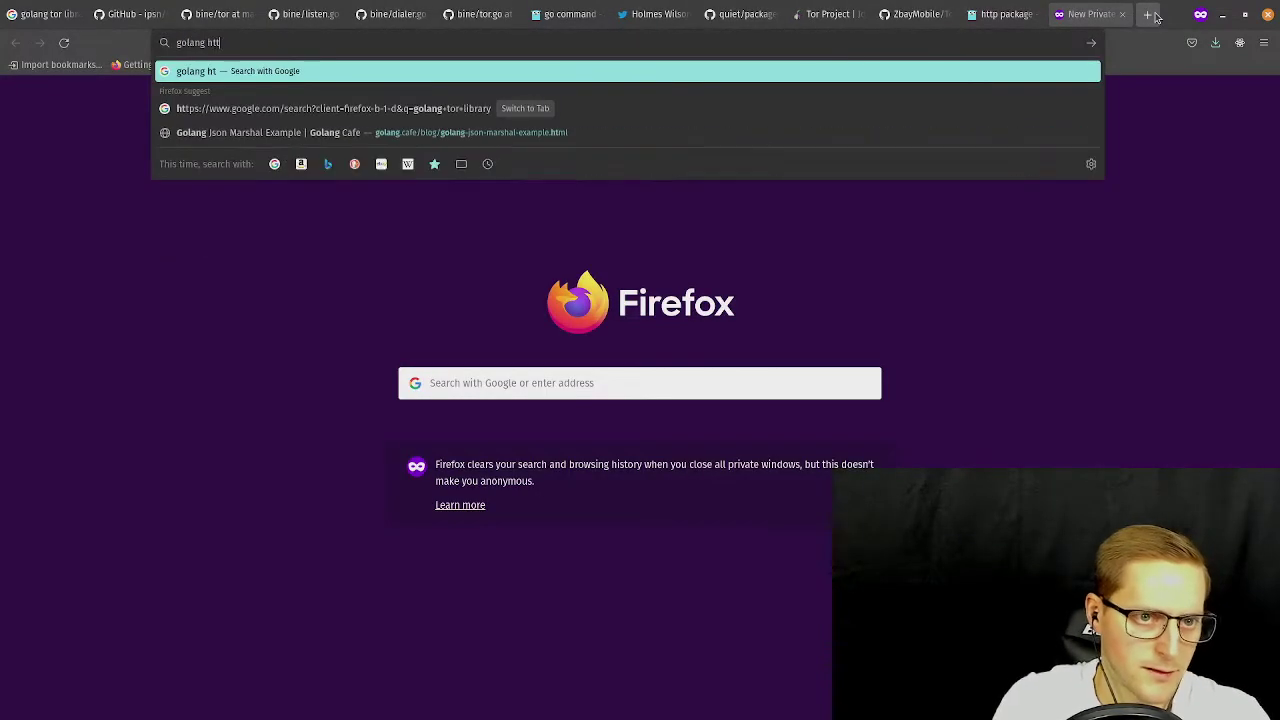
{"action": "type", "text": "p transport"}
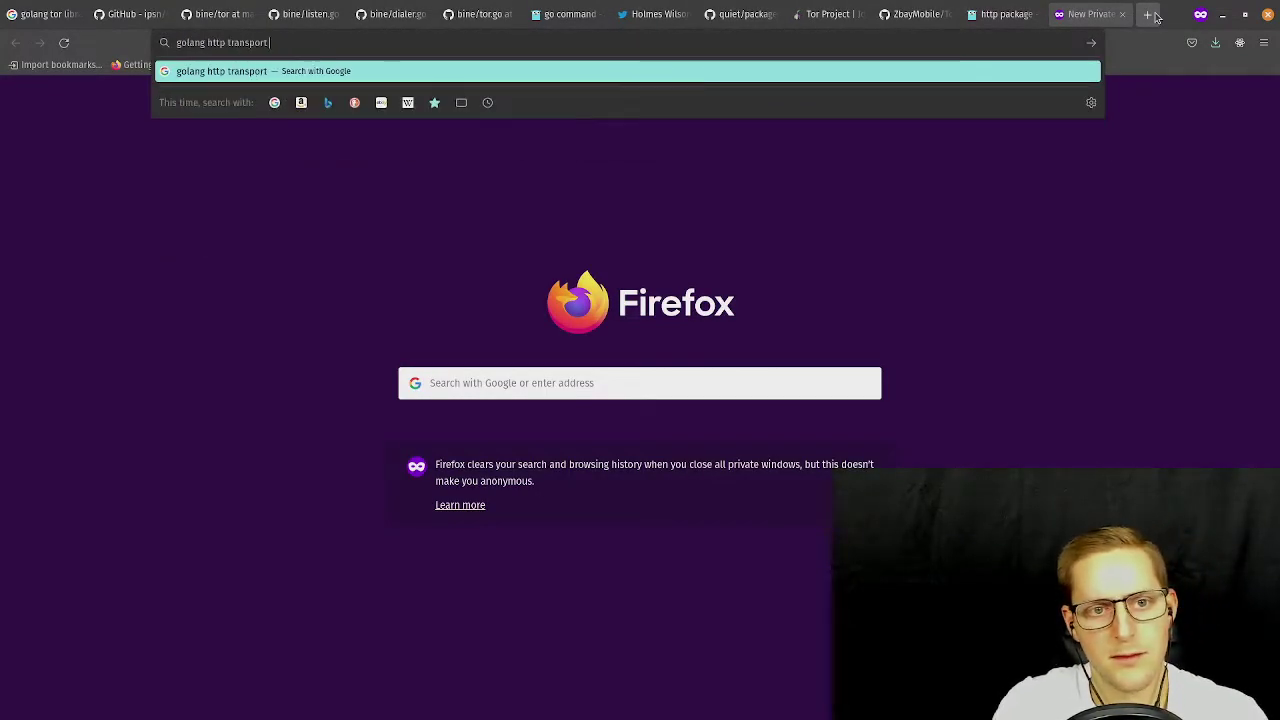
{"action": "type", "text": " dialer"}
{"action": "key", "text": "Return"}
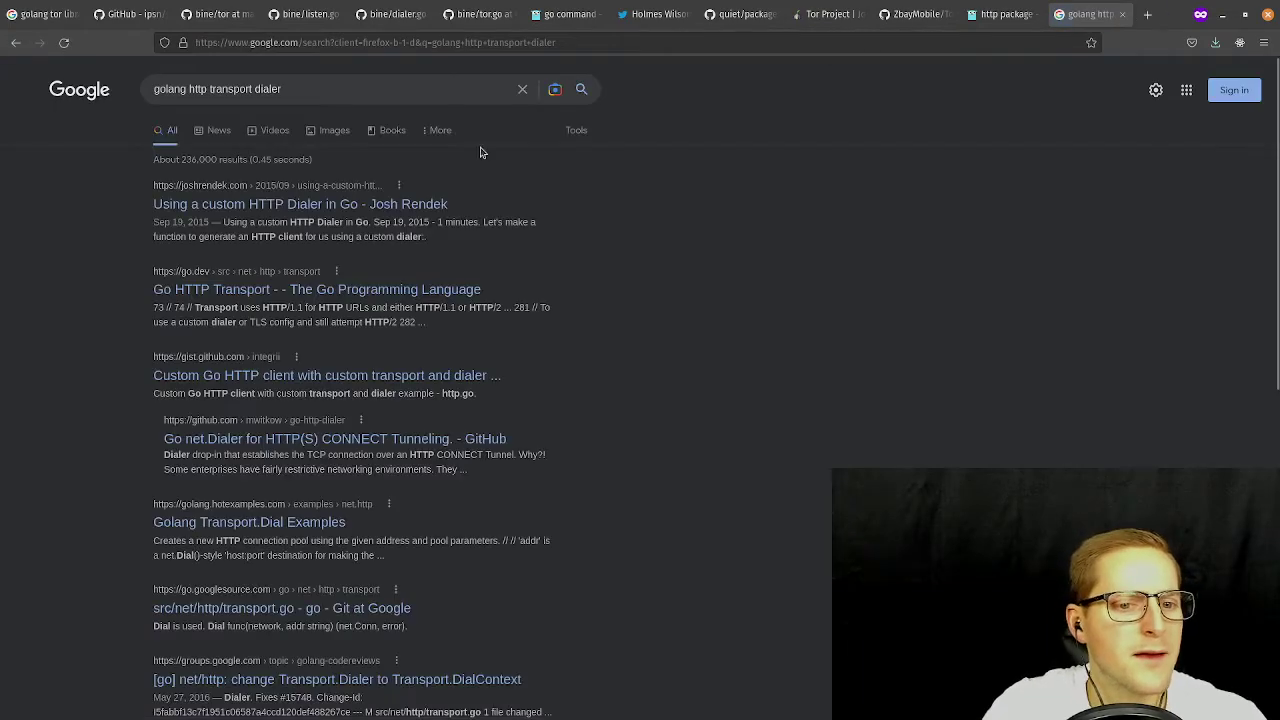
Open the article "Using a custom HTTP Dialer in Go" and copy the transport, client and return lines of its first code example.
{"action": "left_click", "coordinate": [355, 200]}
{"action": "scroll", "coordinate": [617, 350], "scroll_direction": "down", "scroll_amount": 4}
{"action": "scroll", "coordinate": [340, 280], "scroll_direction": "up", "scroll_amount": 3}
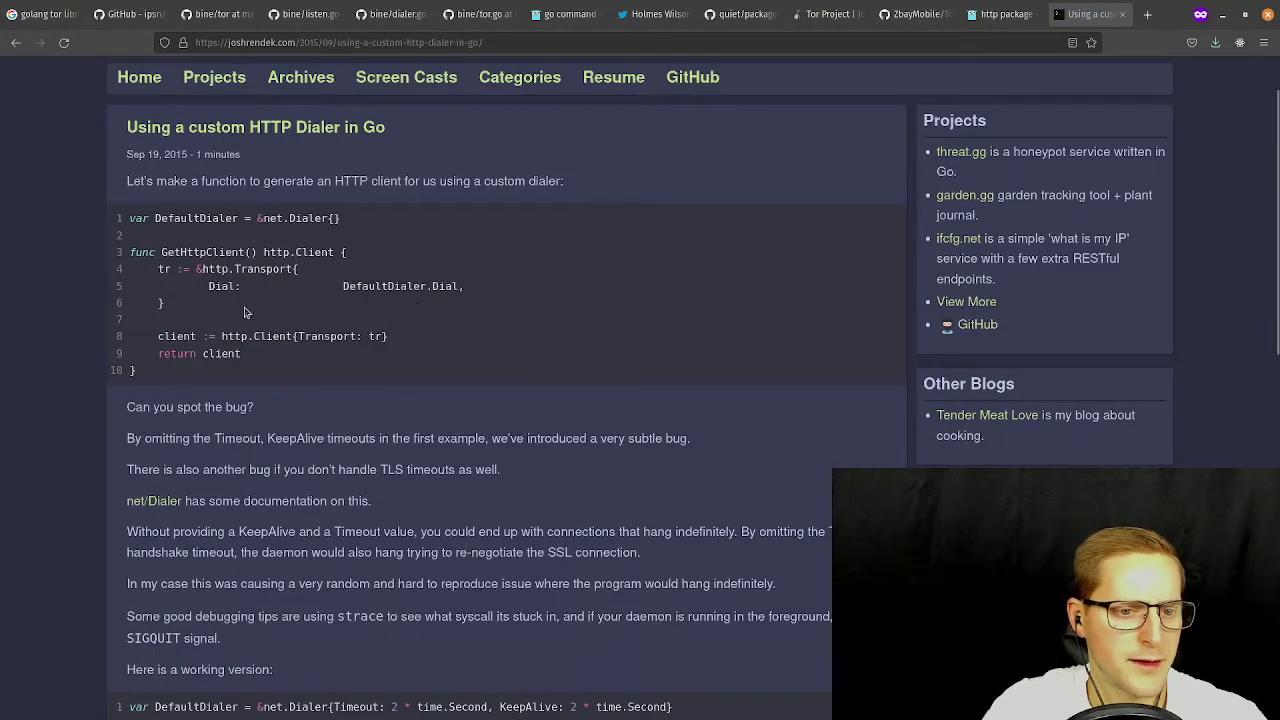
{"action": "left_click_drag", "start_coordinate": [258, 362], "coordinate": [118, 270]}
{"action": "key", "text": "ctrl+c"}
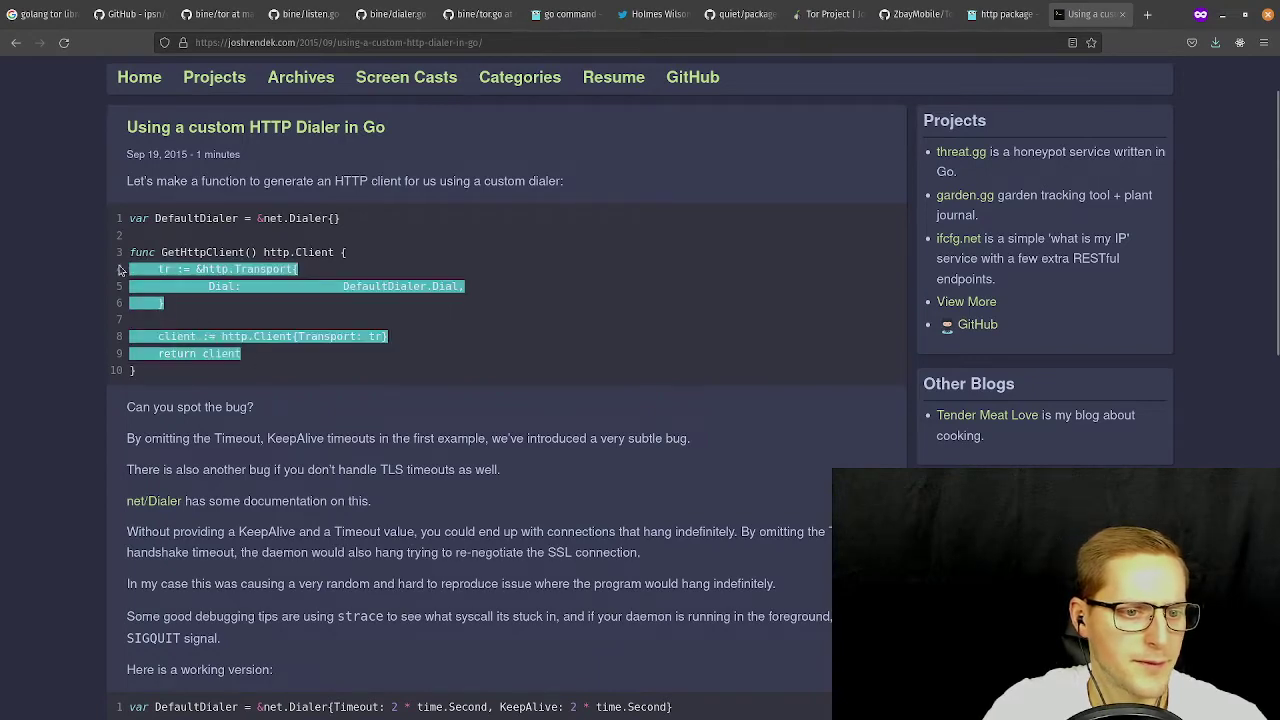
Switch to Visual Studio Code, paste the copied transport and client code below the dialer error check in torhttpclient.go, and save the file.
{"action": "key", "text": "super"}
{"action": "left_click", "coordinate": [686, 523]}
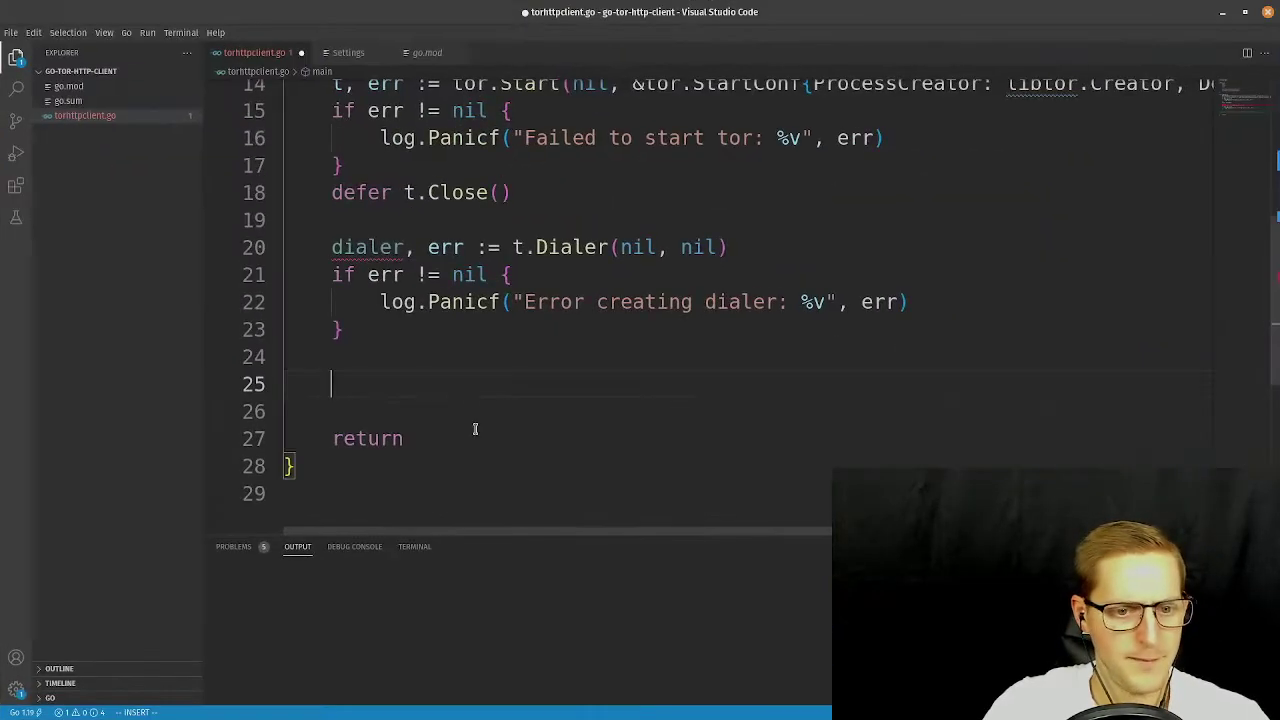
{"action": "key", "text": "ctrl+v"}
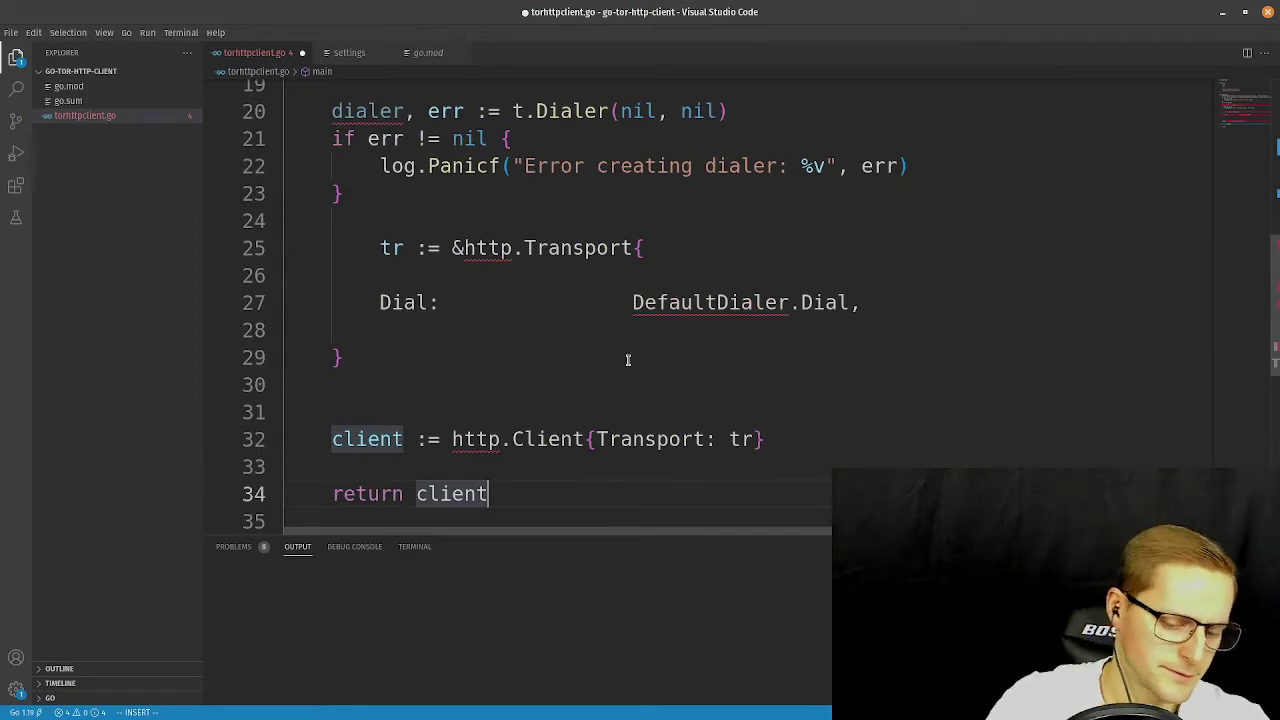
{"action": "key", "text": "Escape"}
{"action": "key", "text": "u"}
{"action": "key", "text": "o"}
{"action": "key", "text": "ctrl+v"}
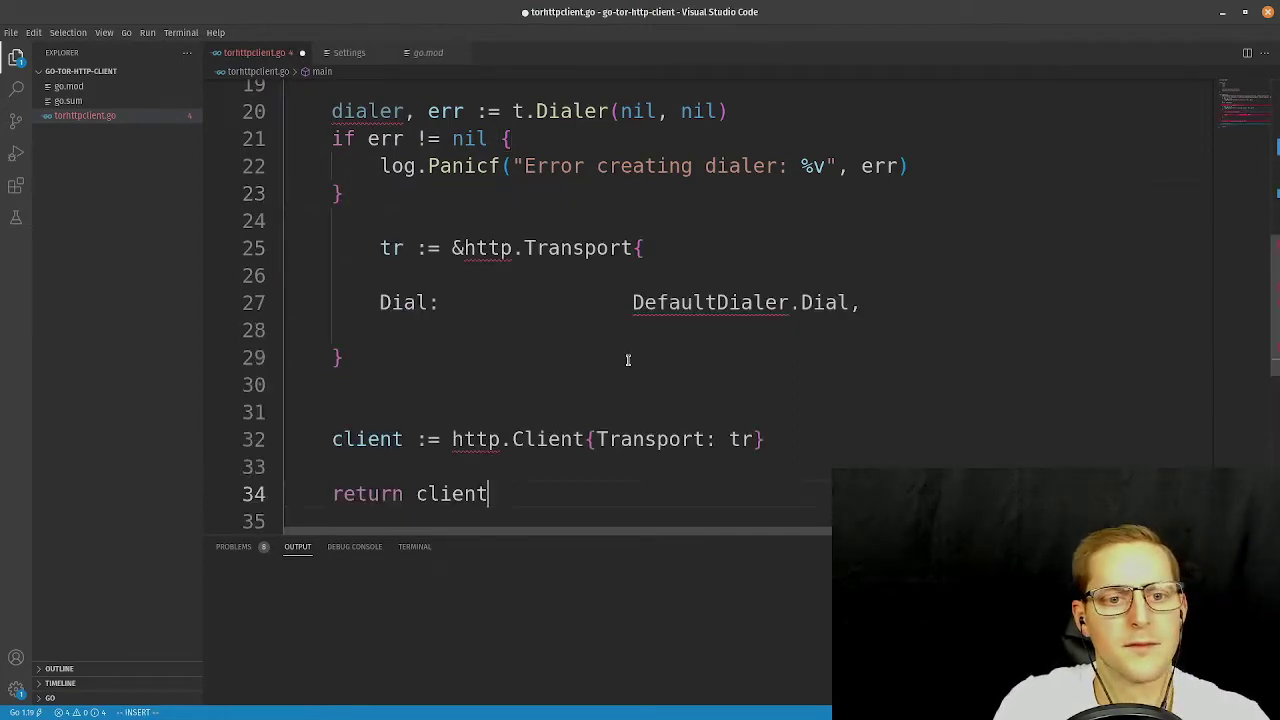
{"action": "key", "text": "Escape"}
{"action": "type", "text": ":w"}
{"action": "key", "text": "Return"}
Delete the blank line above the Dial field inside the http.Transport literal.
{"action": "key", "text": "k"}
{"action": "key", "text": "k"}
{"action": "key", "text": "k"}
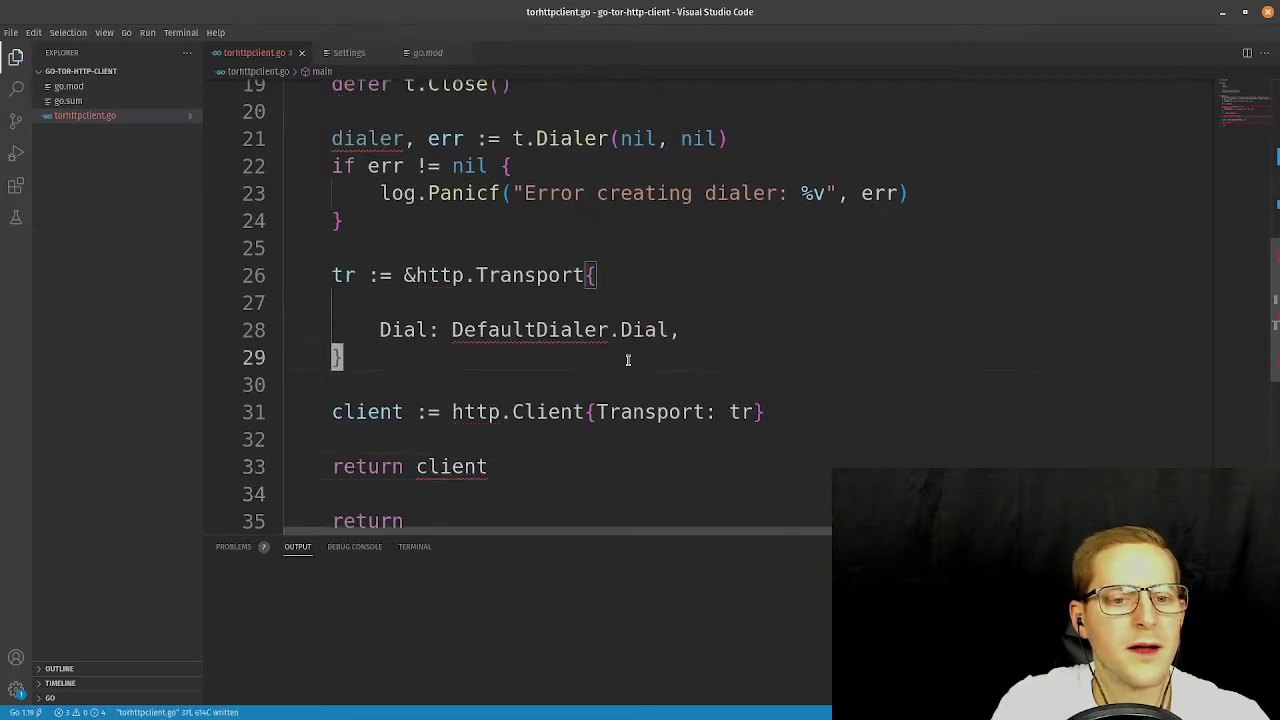
{"action": "key", "text": "k"}
{"action": "key", "text": "k"}
{"action": "key", "text": "k"}
{"action": "key", "text": "w"}
{"action": "key", "text": "w"}
{"action": "key", "text": "w"}
{"action": "key", "text": "w"}
{"action": "key", "text": "w"}
{"action": "key", "text": "j"}
{"action": "key", "text": "j"}
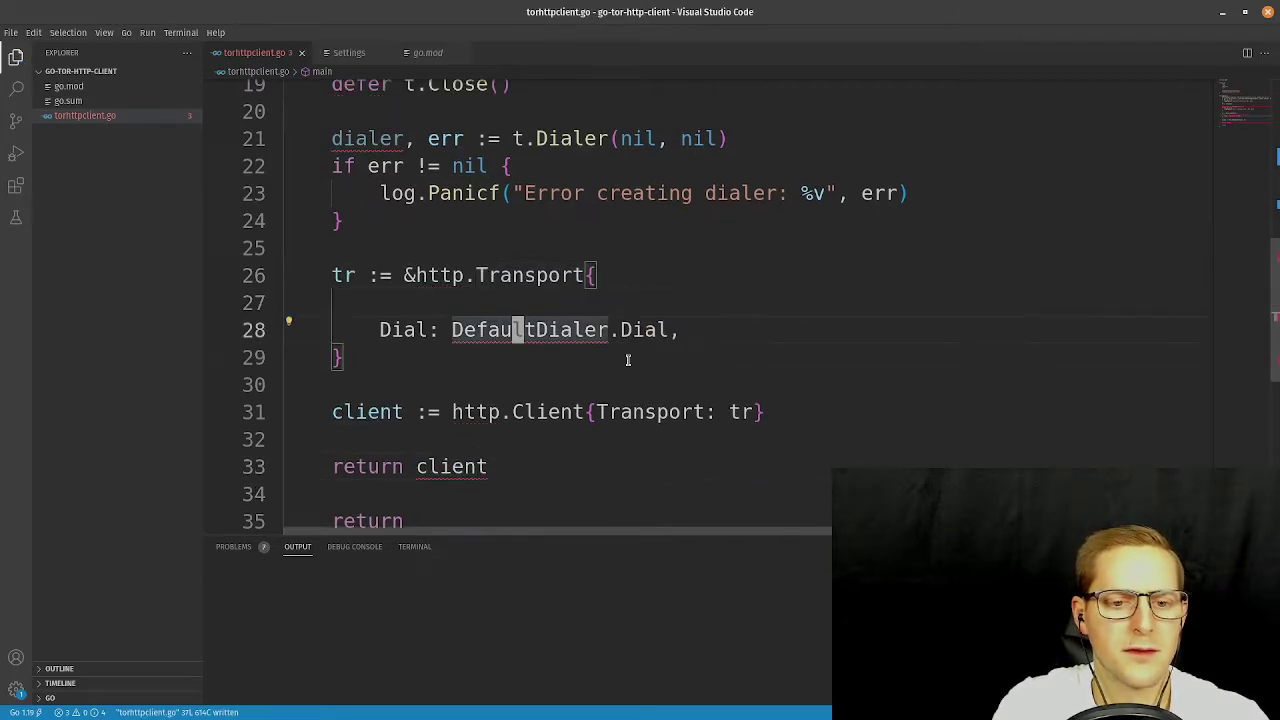
{"action": "key", "text": "k"}
{"action": "key", "text": "d"}
{"action": "key", "text": "d"}
Replace DefaultDialer.Dial with dialer.Dial as the value of the Transport's Dial field.
{"action": "key", "text": "w"}
{"action": "key", "text": "w"}
{"action": "key", "text": "x"}
{"action": "key", "text": "x"}
{"action": "key", "text": "x"}
{"action": "key", "text": "x"}
{"action": "key", "text": "x"}
{"action": "key", "text": "x"}
{"action": "key", "text": "x"}
{"action": "key", "text": "x"}
{"action": "key", "text": "x"}
{"action": "key", "text": "x"}
{"action": "key", "text": "x"}
{"action": "key", "text": "x"}
{"action": "key", "text": "x"}
{"action": "key", "text": "x"}
{"action": "key", "text": "x"}
{"action": "key", "text": "x"}
{"action": "key", "text": "x"}
{"action": "key", "text": "x"}
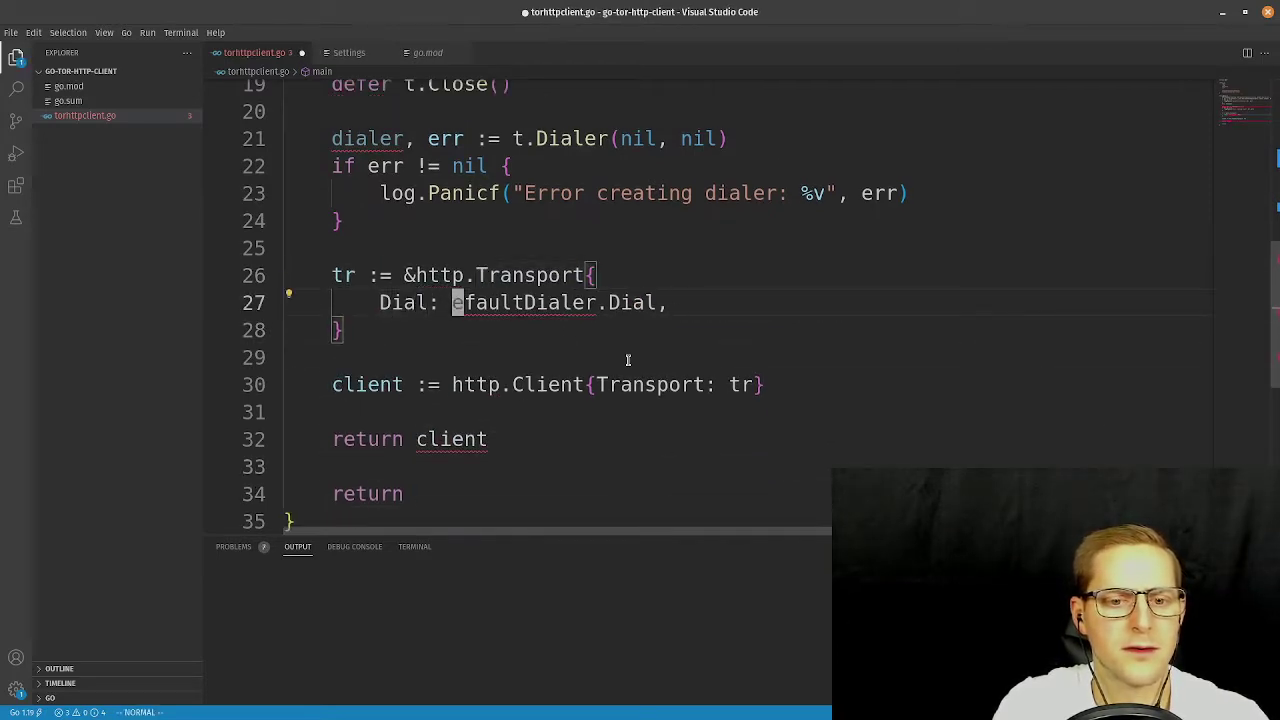
{"action": "type", "text": "al: "}
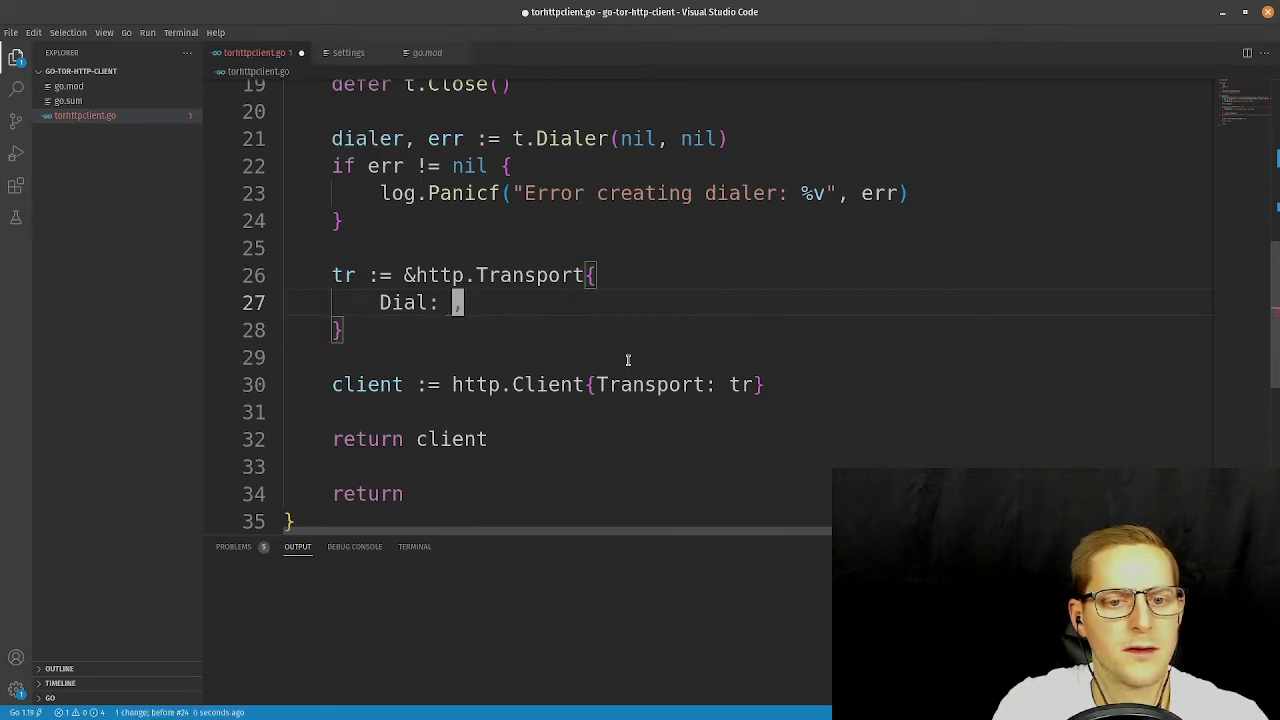
{"action": "type", "text": "dialer,"}
{"action": "key", "text": "Escape"}
{"action": "key", "text": "j"}
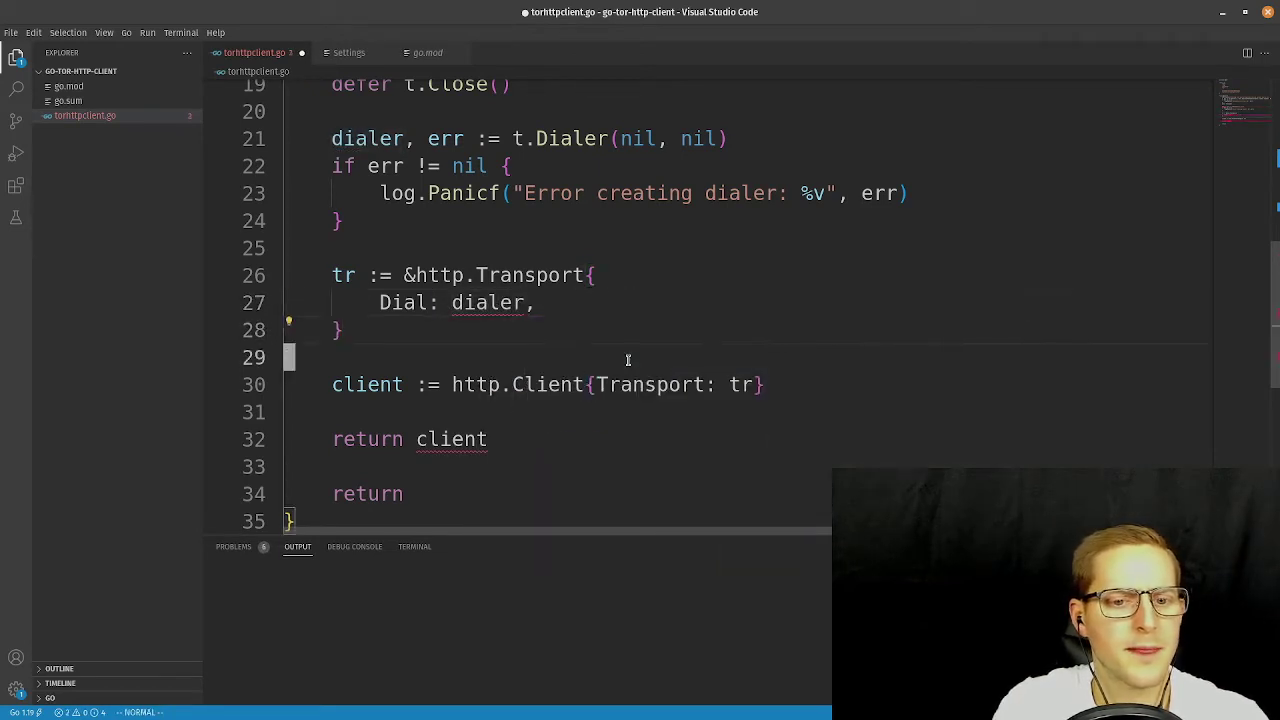
{"action": "type", "text": "ki."}
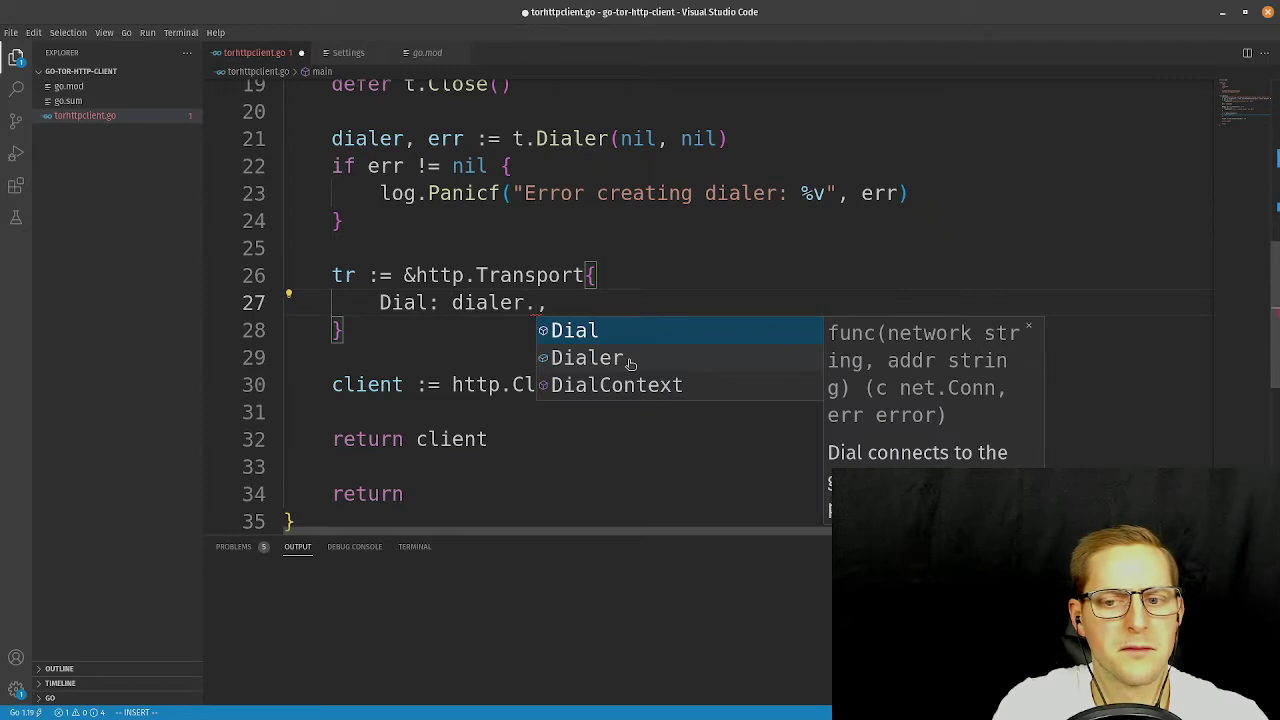
{"action": "type", "text": "Dial"}
{"action": "key", "text": "Escape"}
Remove the blank line above the client declaration and the "return client" line, and open blank lines below the declaration for new code.
{"action": "key", "text": "j"}
{"action": "key", "text": "j"}
{"action": "key", "text": "j"}
{"action": "key", "text": "b"}
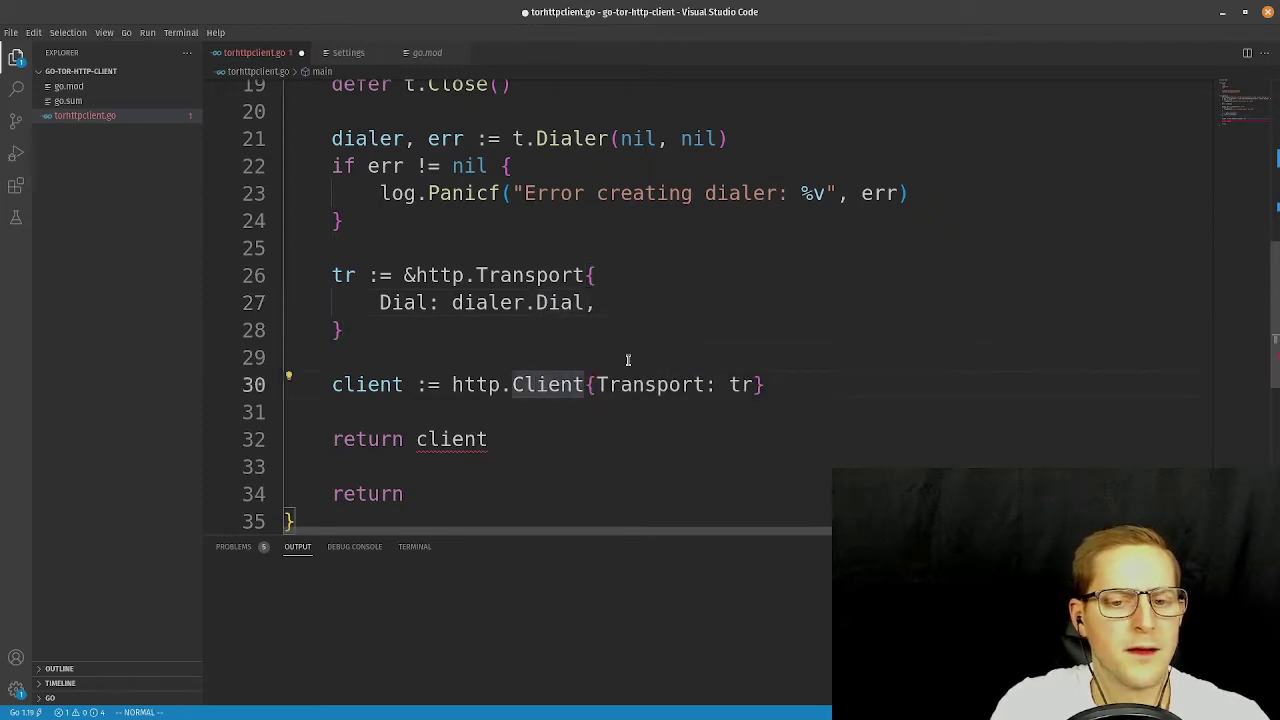
{"action": "key", "text": "k"}
{"action": "key", "text": "d"}
{"action": "key", "text": "d"}
{"action": "key", "text": "j"}
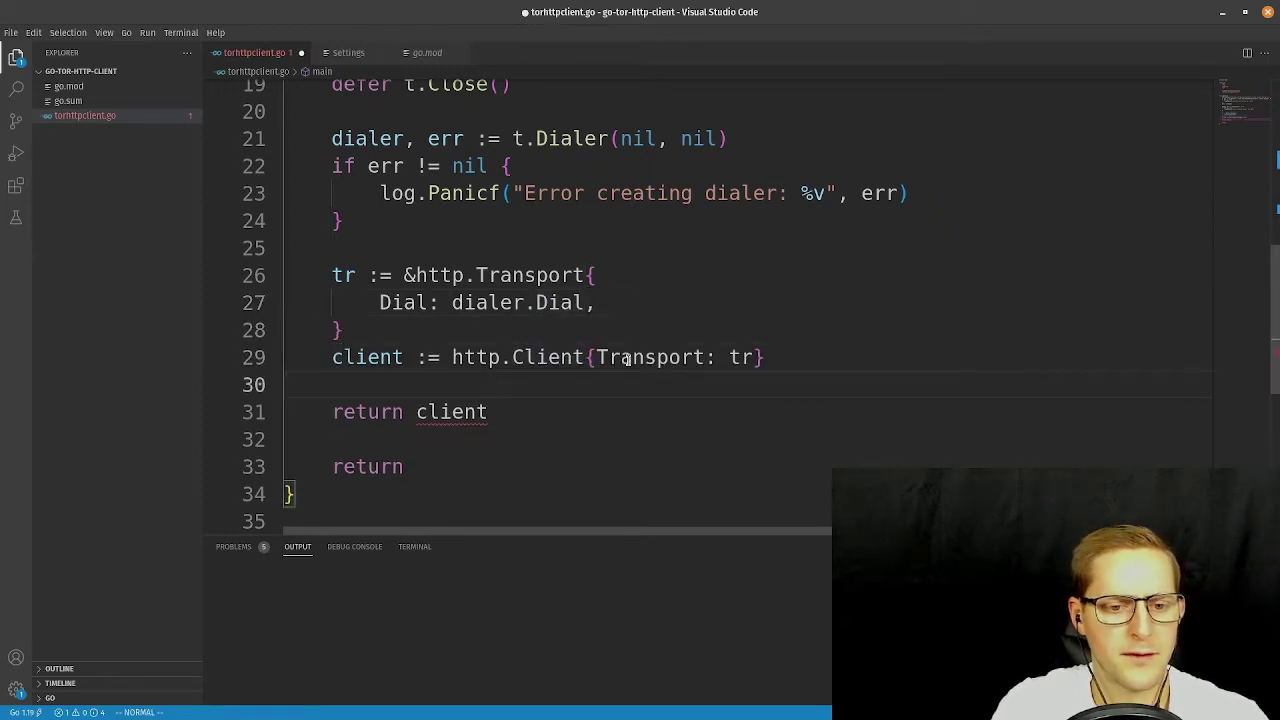
{"action": "key", "text": "j"}
{"action": "key", "text": "d"}
{"action": "key", "text": "d"}
{"action": "key", "text": "k"}
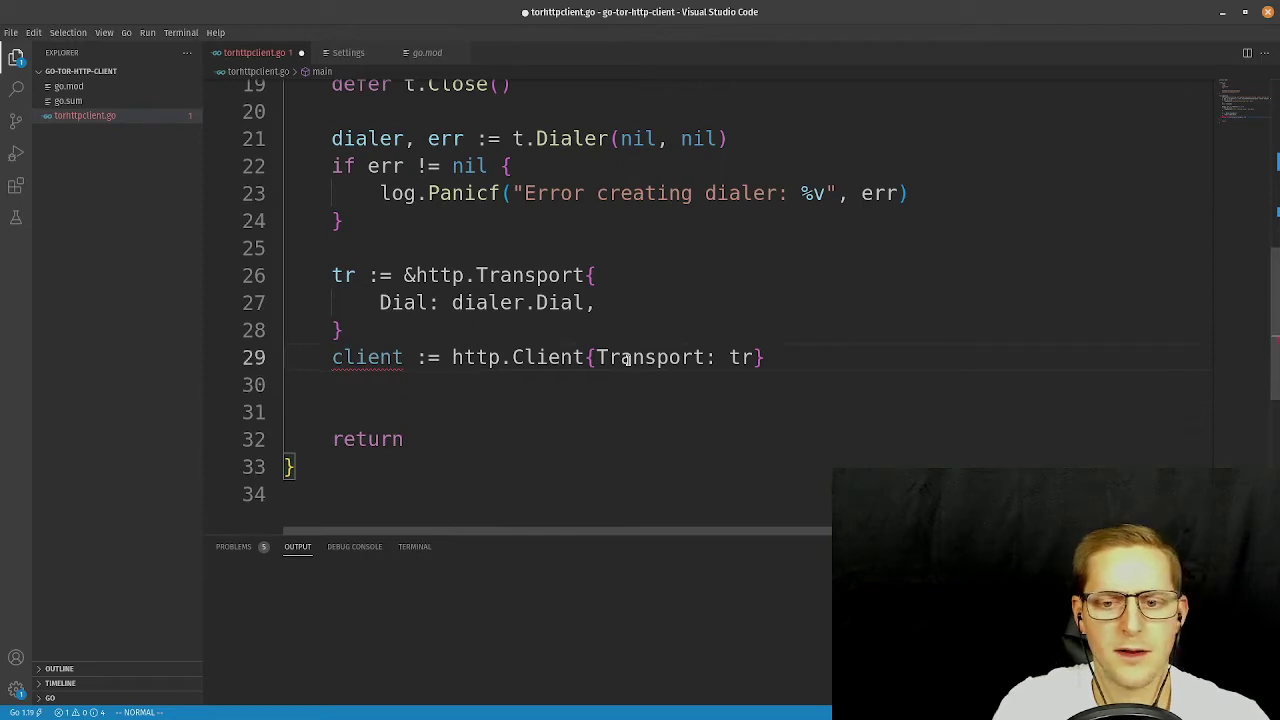
{"action": "key", "text": "o"}
{"action": "key", "text": "Return"}
{"action": "key", "text": "Up"}
Switch to Firefox, return to the index of the net/http package documentation and look through its types and methods.
{"action": "key", "text": "super"}
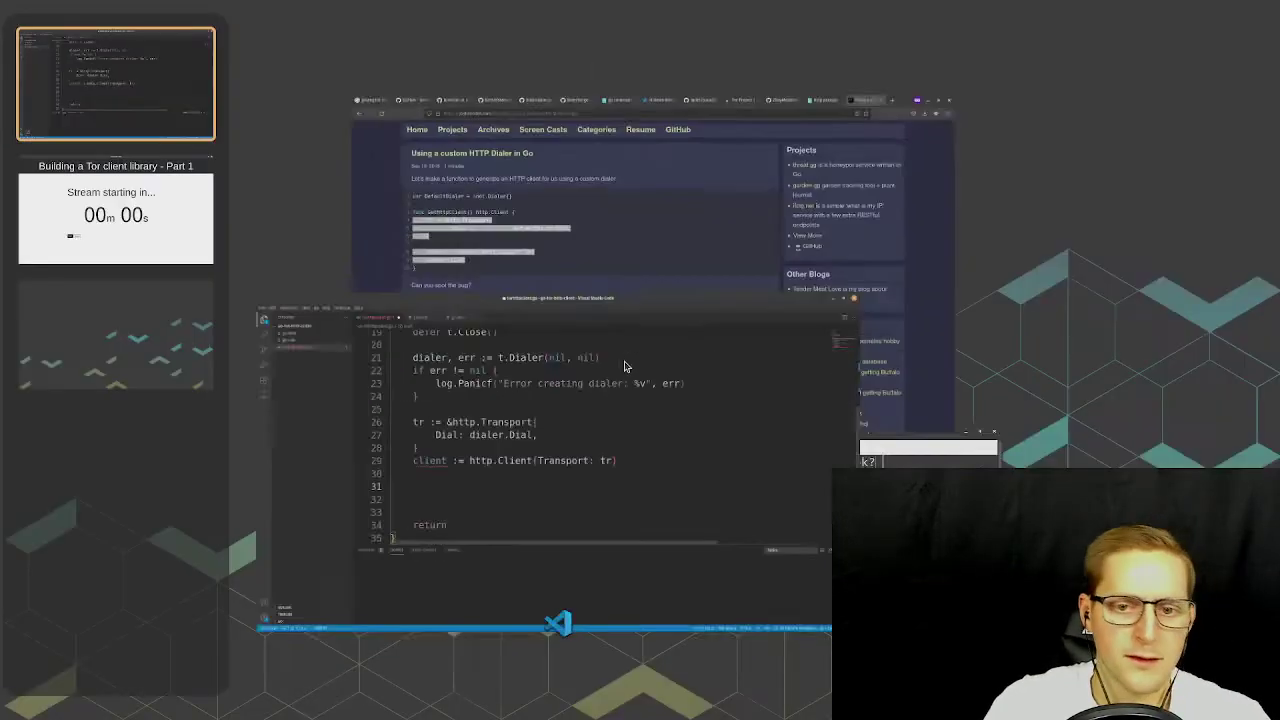
{"action": "left_click", "coordinate": [686, 291]}
{"action": "left_click", "coordinate": [1000, 14]}
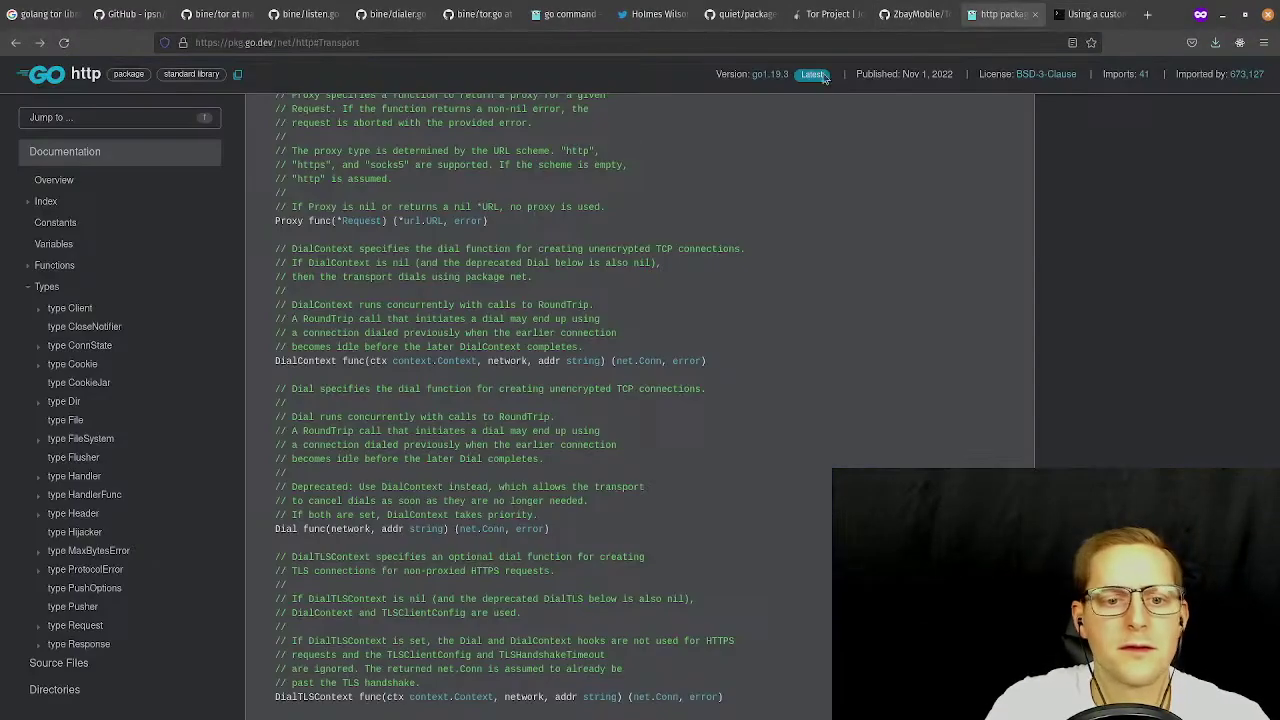
{"action": "left_click", "coordinate": [14, 18]}
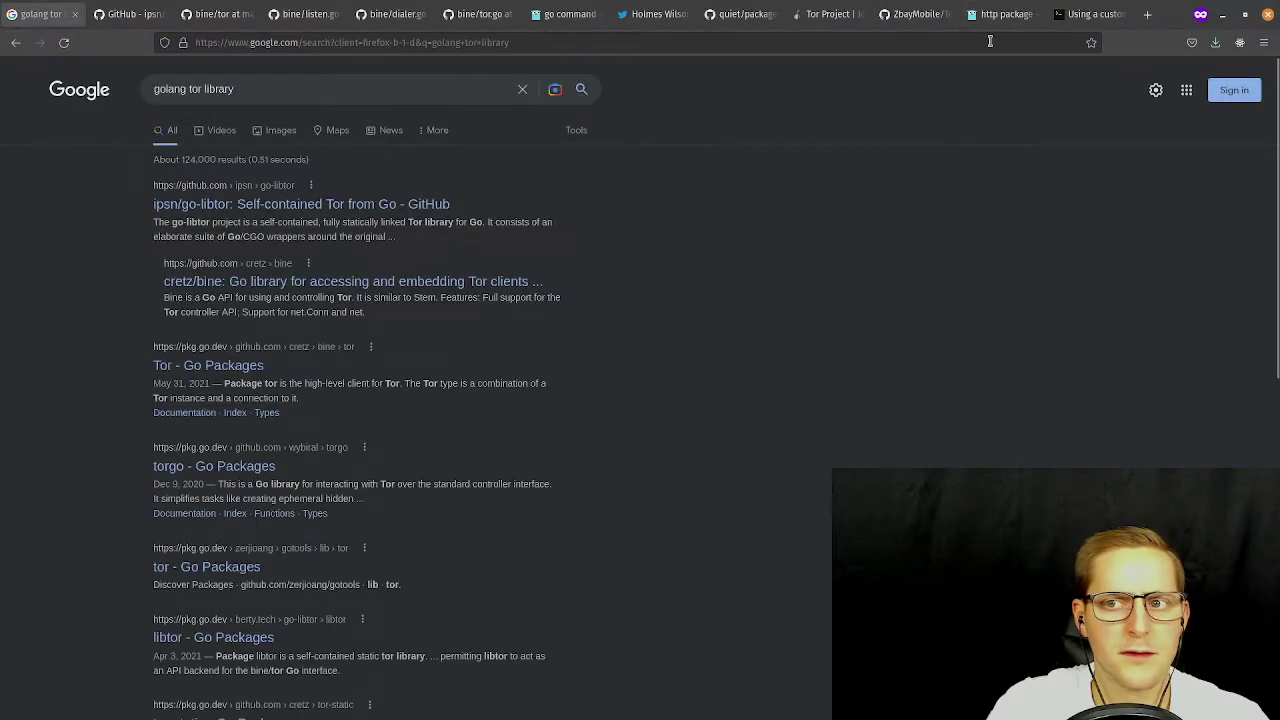
{"action": "left_click", "coordinate": [1000, 14]}
{"action": "left_click", "coordinate": [16, 46]}
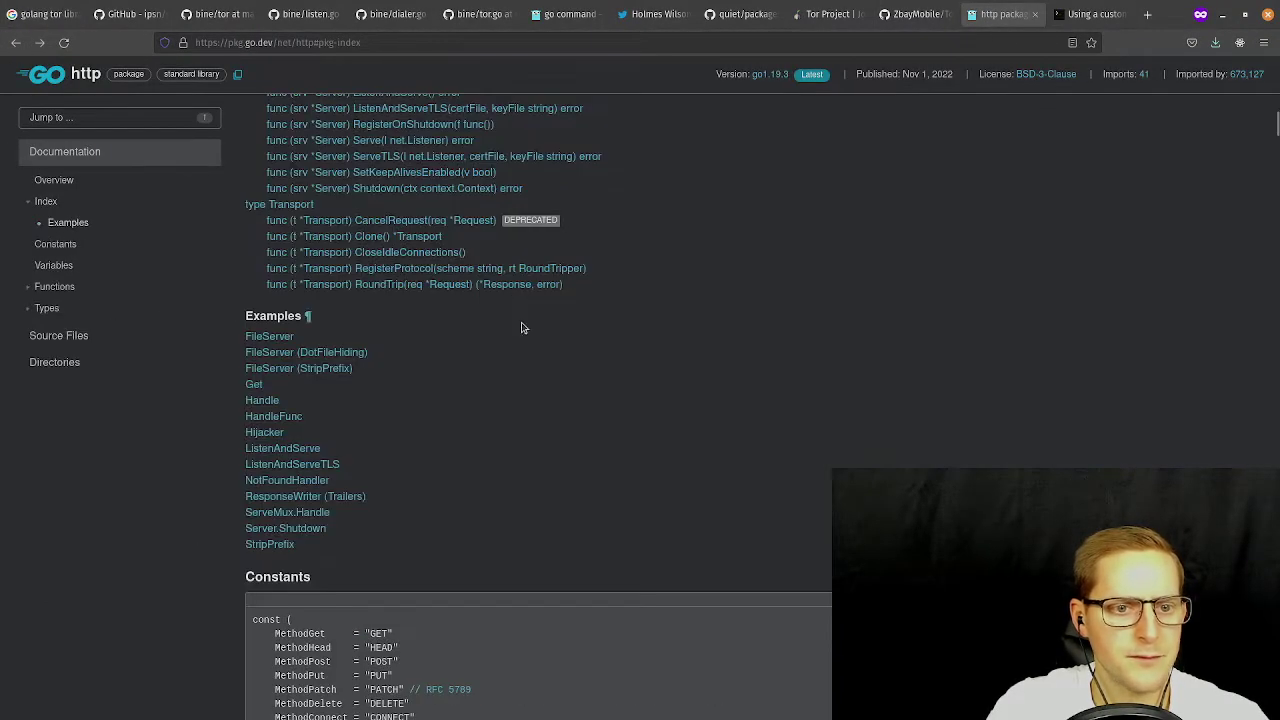
{"action": "scroll", "coordinate": [520, 330], "scroll_direction": "up", "scroll_amount": 10}
{"action": "scroll", "coordinate": [519, 330], "scroll_direction": "up", "scroll_amount": 2}
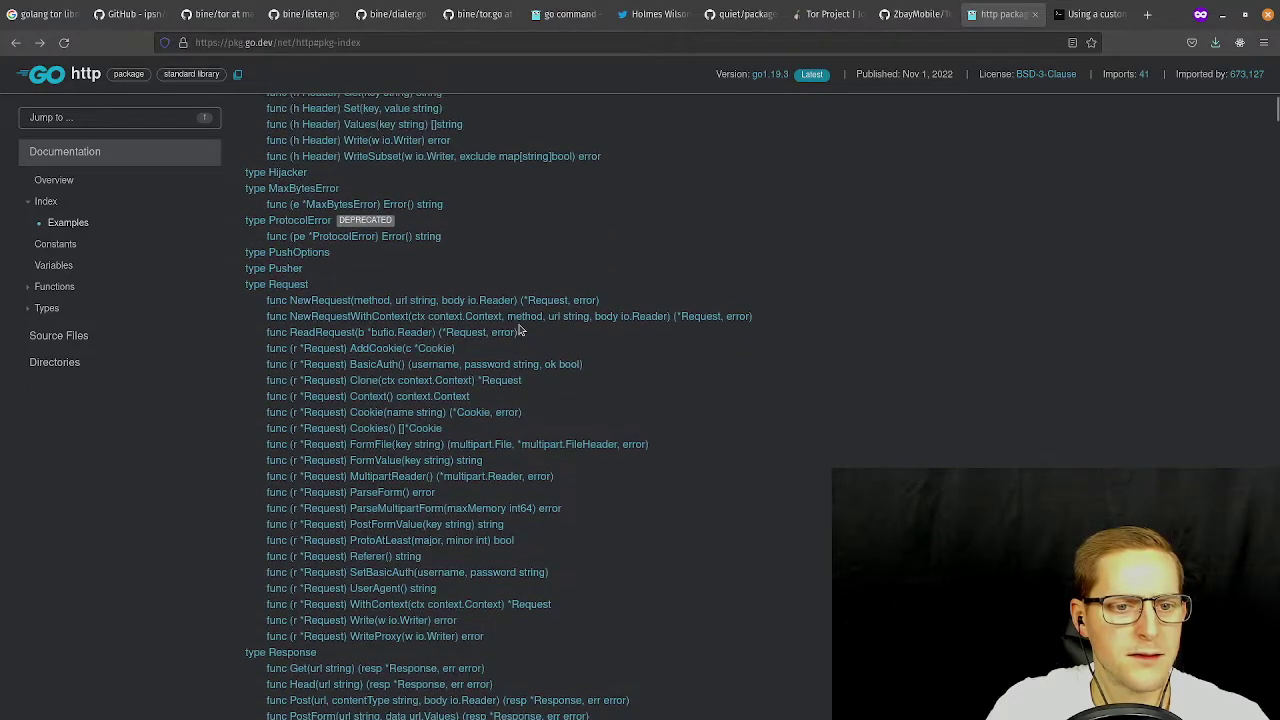
{"action": "scroll", "coordinate": [519, 330], "scroll_direction": "up", "scroll_amount": 6}
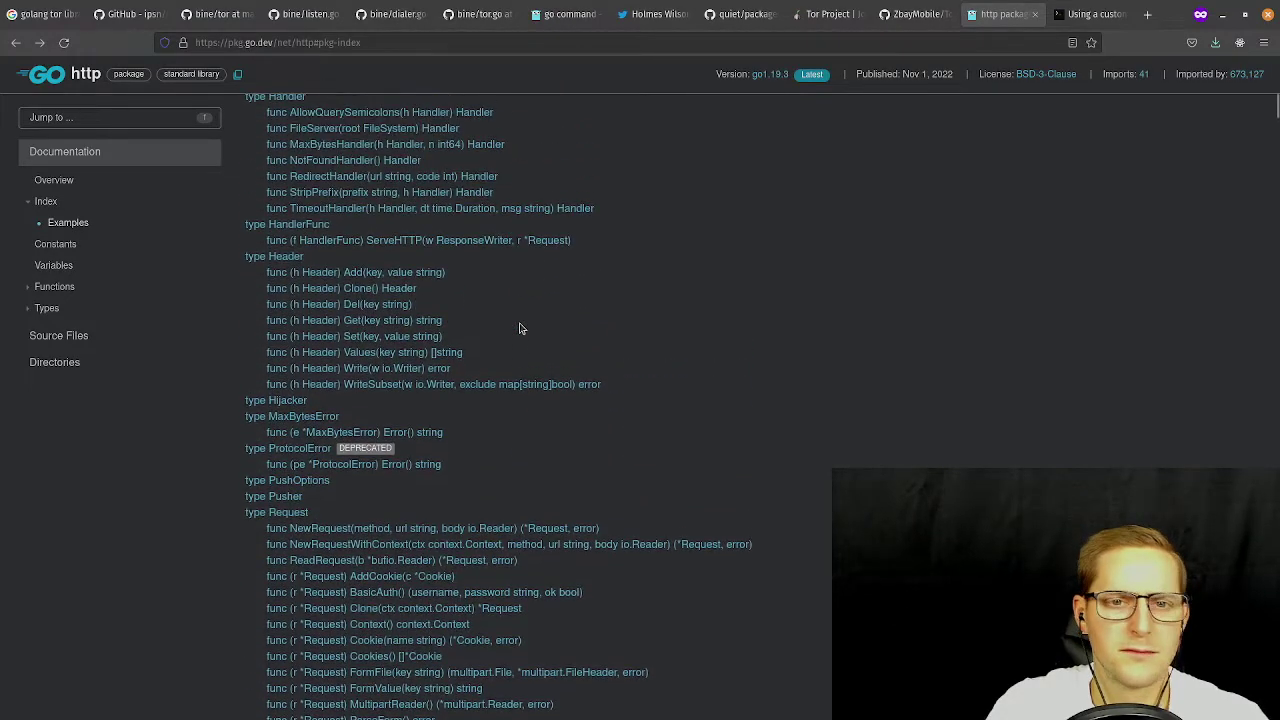
{"action": "left_click", "coordinate": [655, 14]}
{"action": "left_click", "coordinate": [740, 14]}
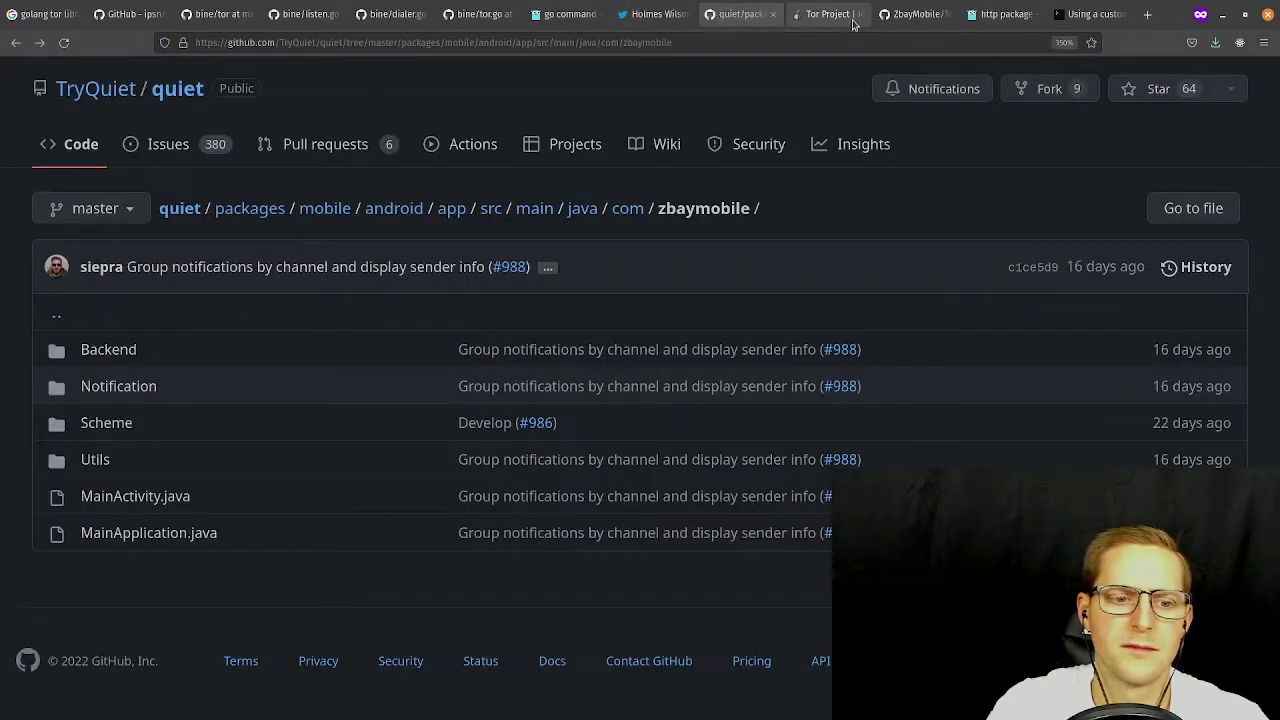
{"action": "left_click", "coordinate": [915, 14]}
{"action": "left_click", "coordinate": [1000, 14]}
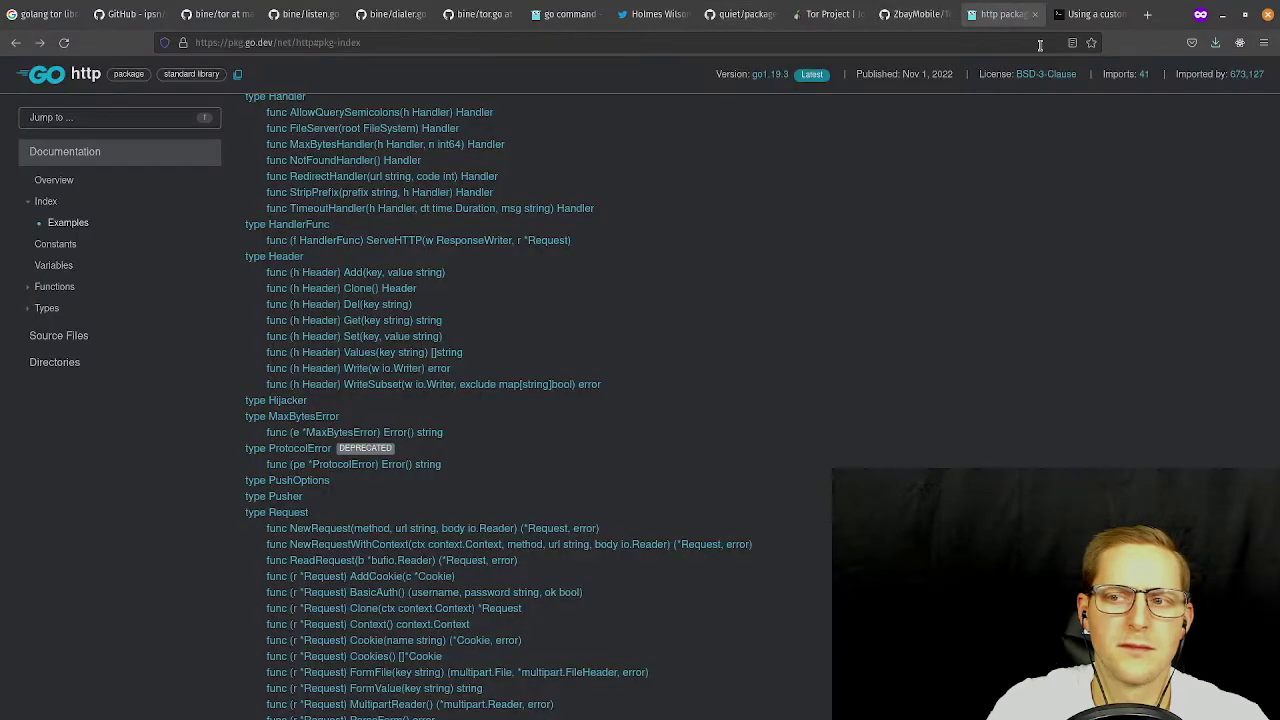
Enlarge the net/http documentation page to 150% and look up the Client type's methods in the index.
{"action": "left_click", "coordinate": [1264, 42]}
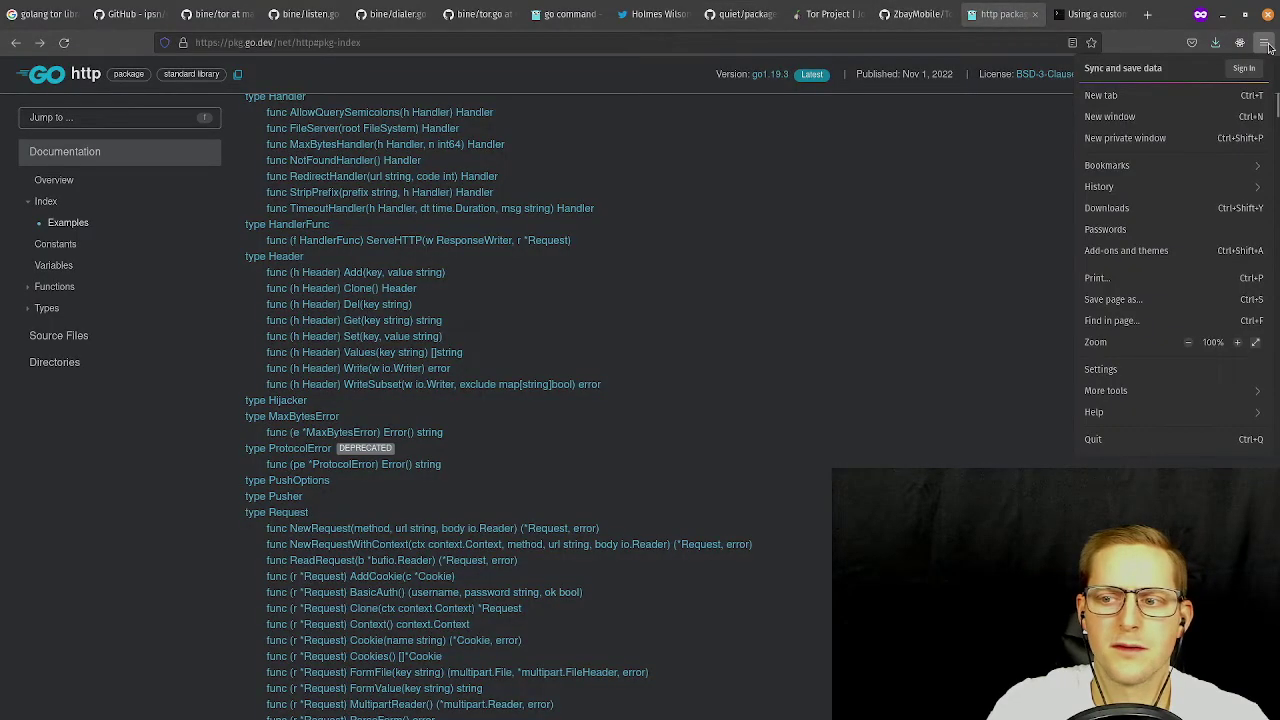
{"action": "left_click", "coordinate": [1240, 344]}
{"action": "left_click", "coordinate": [1240, 344]}
{"action": "left_click", "coordinate": [1240, 344]}
{"action": "left_click", "coordinate": [1240, 344]}
{"action": "left_click", "coordinate": [863, 332]}
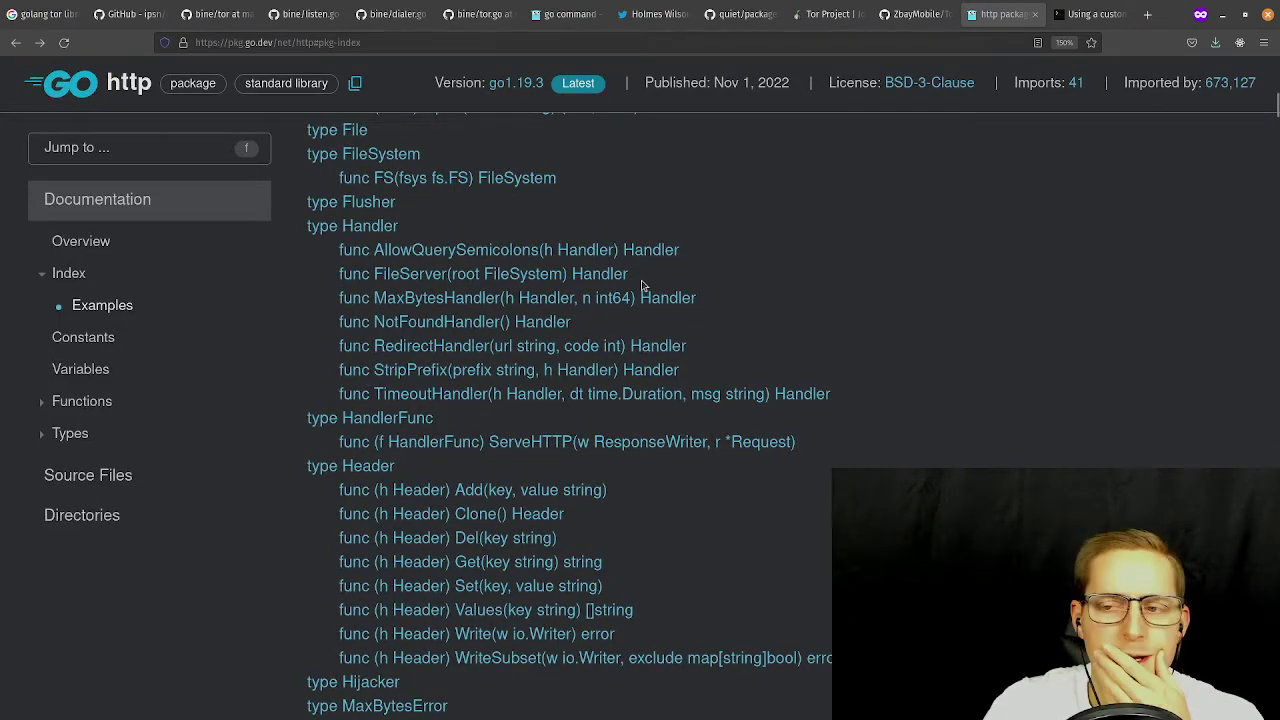
{"action": "scroll", "coordinate": [650, 295], "scroll_direction": "down", "scroll_amount": 8}
{"action": "scroll", "coordinate": [594, 260], "scroll_direction": "up", "scroll_amount": 5}
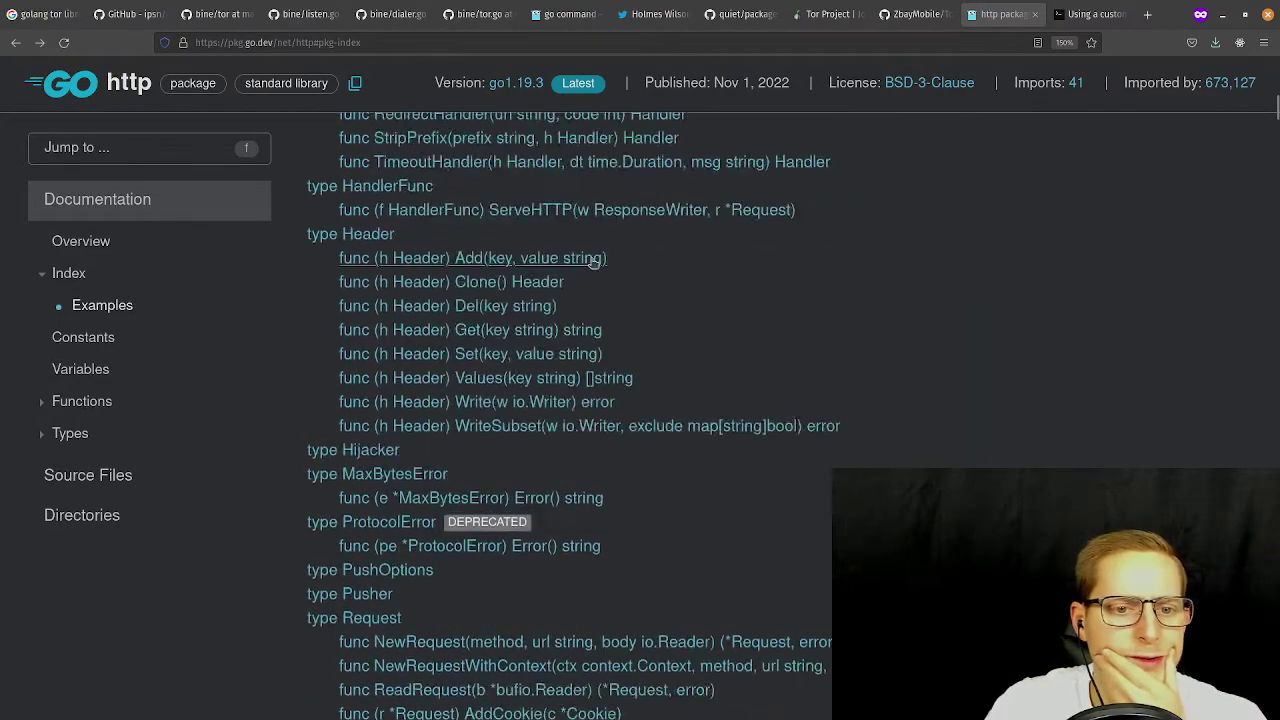
{"action": "scroll", "coordinate": [594, 260], "scroll_direction": "up", "scroll_amount": 6}
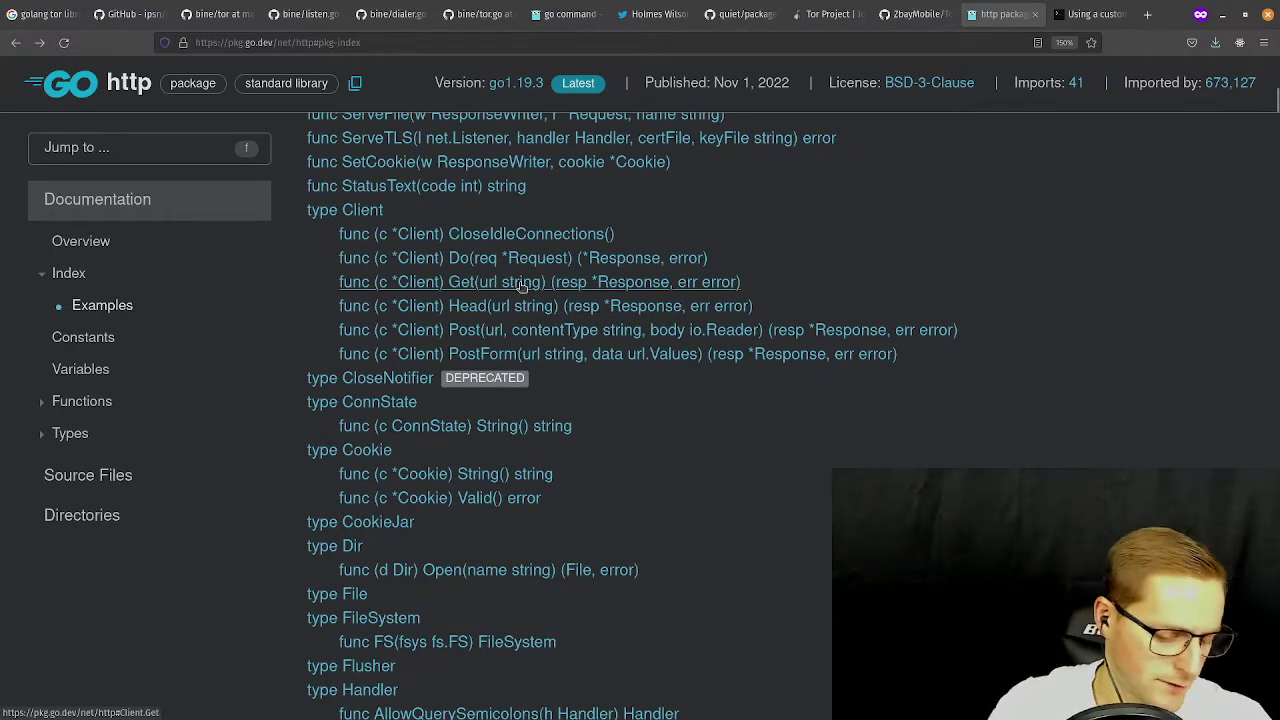
{"action": "key", "text": "super"}
{"action": "left_click", "coordinate": [490, 482]}
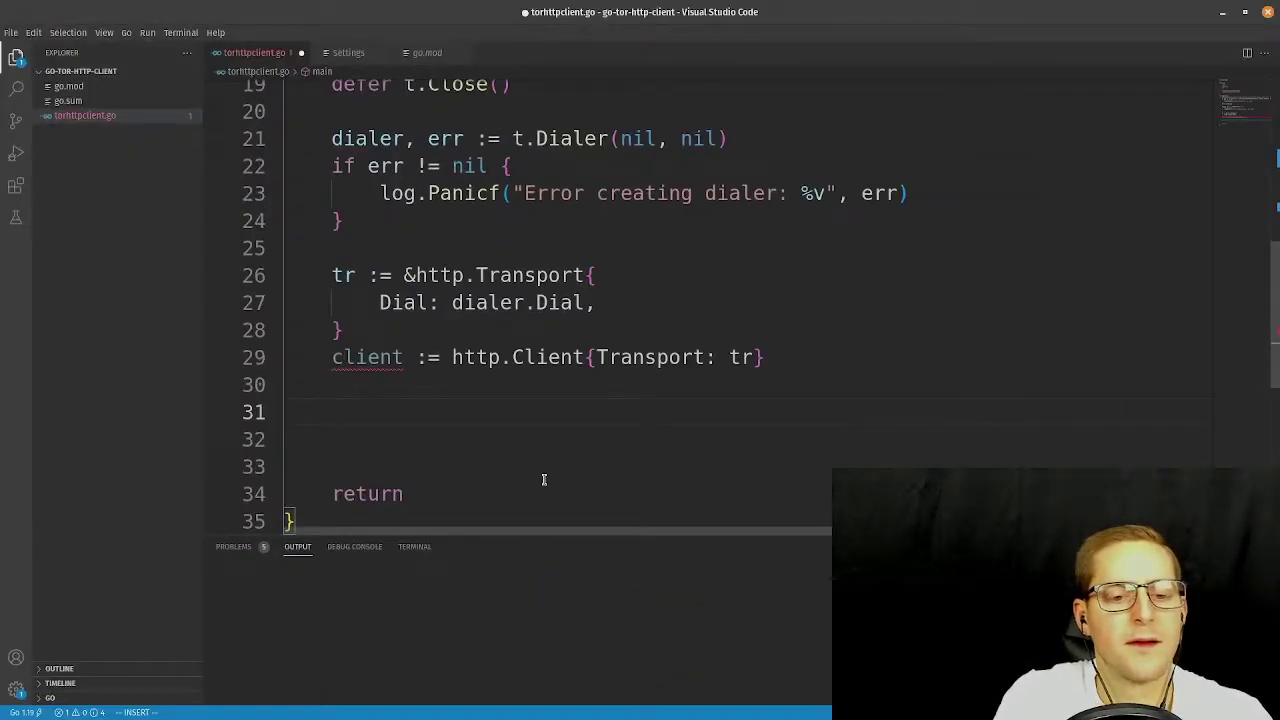
{"action": "type", "text": "client.Get("}
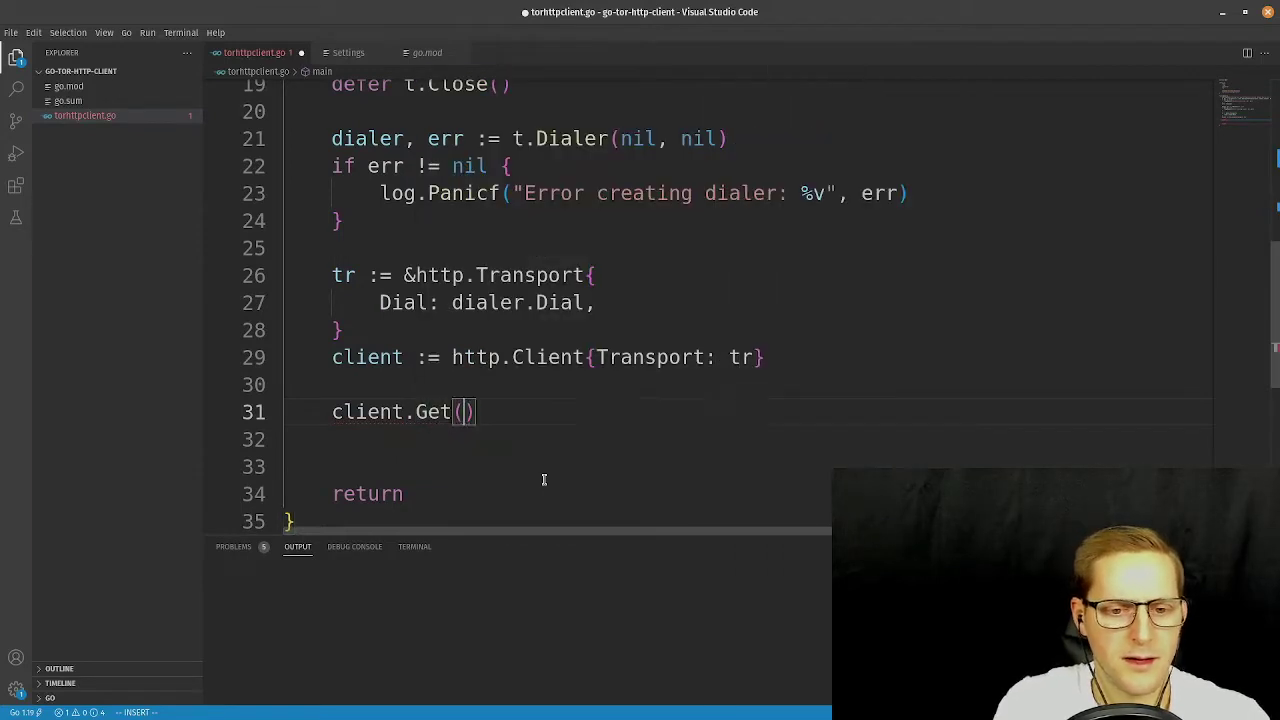
{"action": "type", "text": "\""}
{"action": "key", "text": "Escape"}
{"action": "type", "text": "www.facebook."}
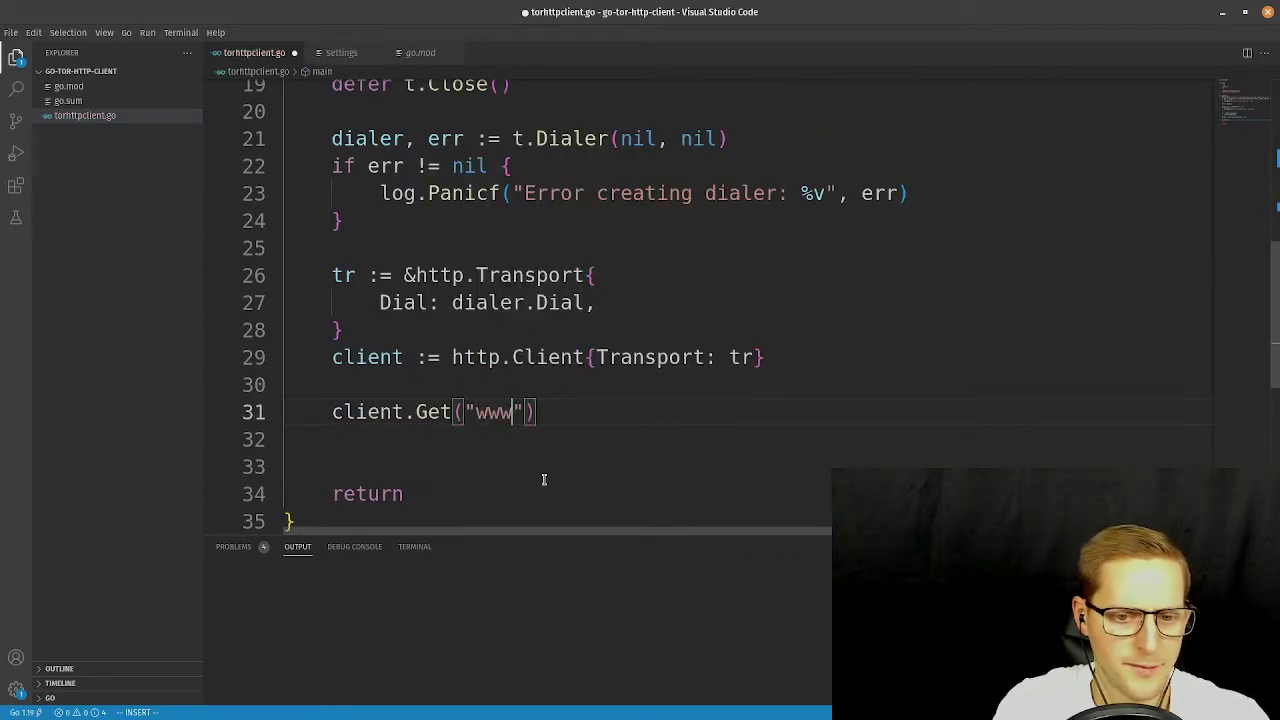
{"action": "type", "text": "com"}
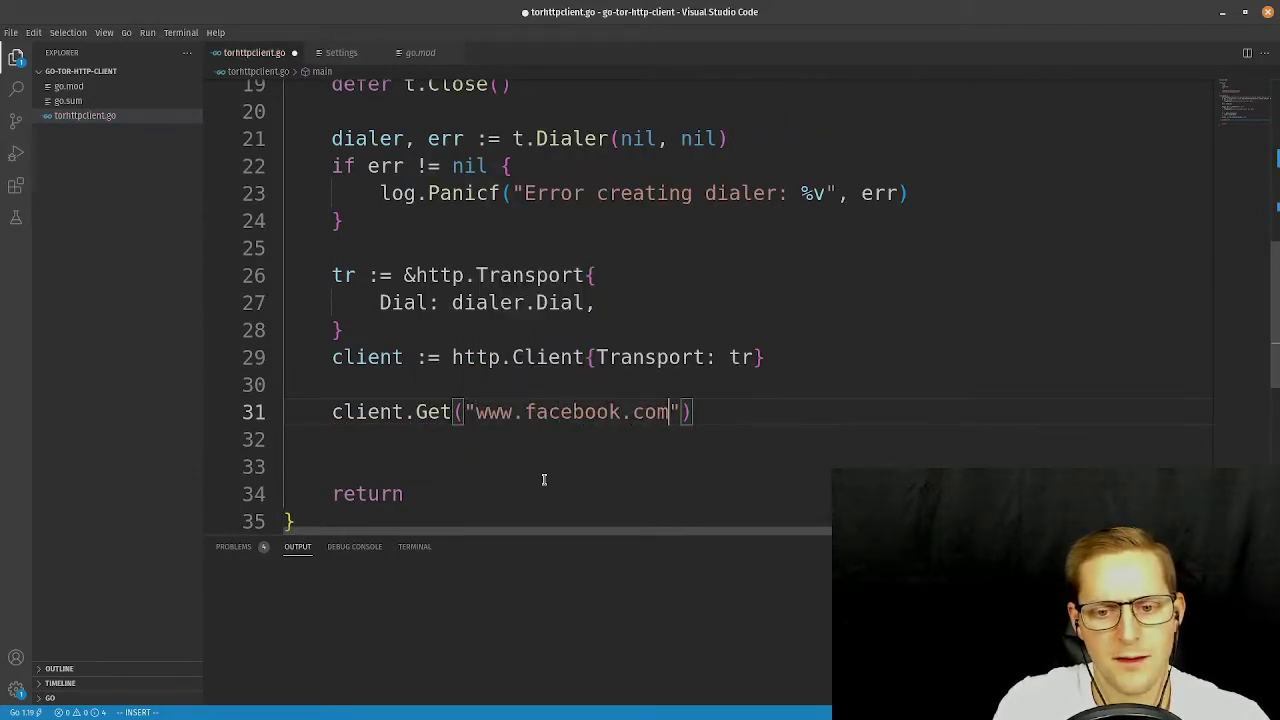
{"action": "key", "text": "Escape"}
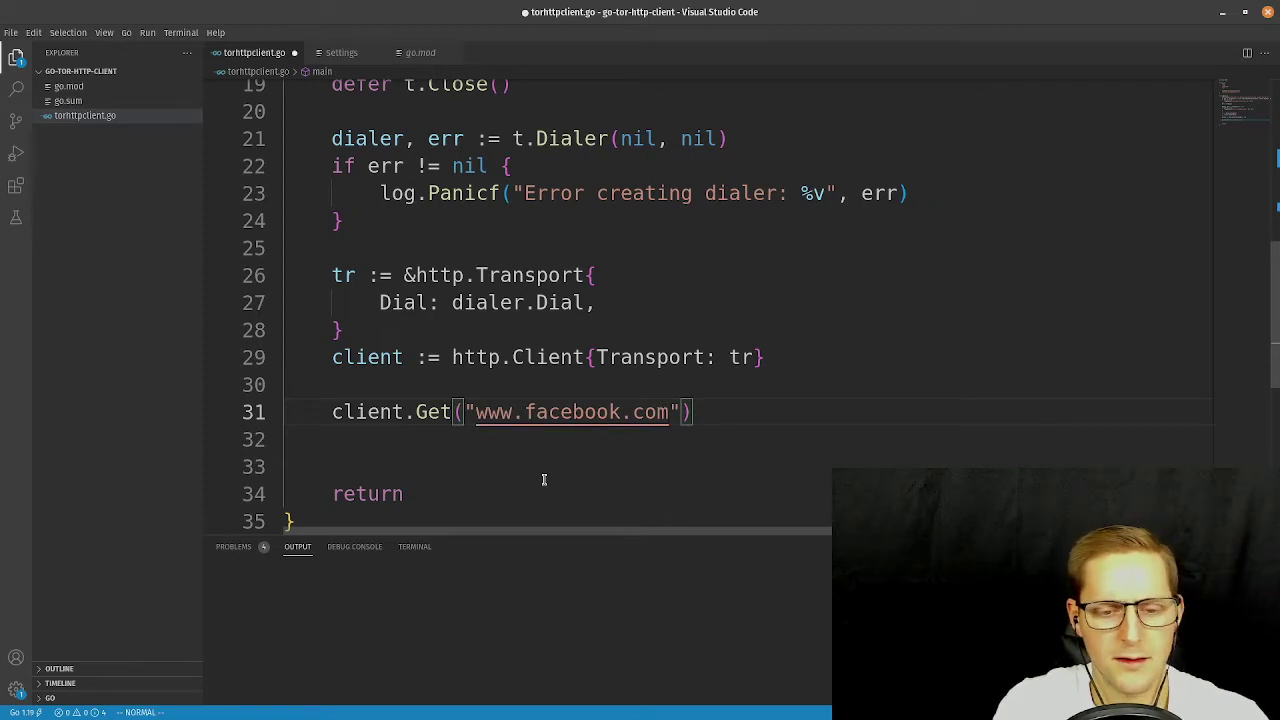
{"action": "key", "text": "k"}
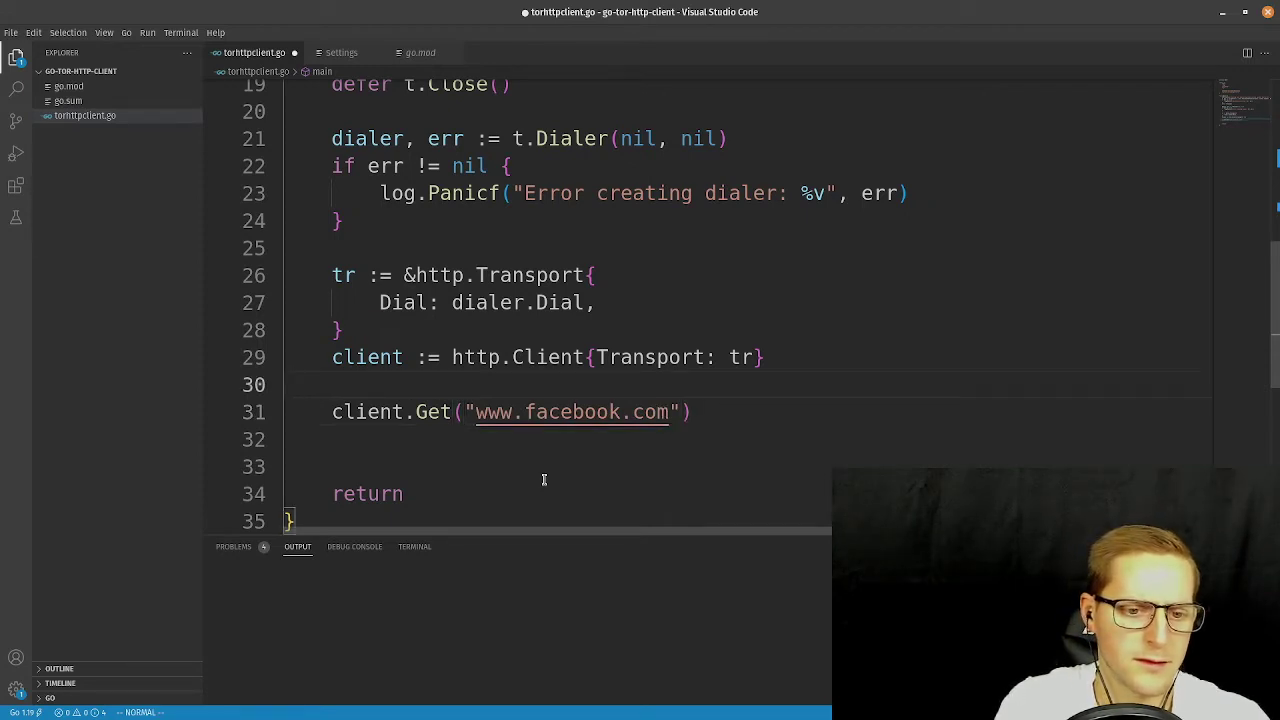
Assign the result of the client.Get call to resp and err with a short variable declaration.
{"action": "type", "text": "jwiresp, err :="}
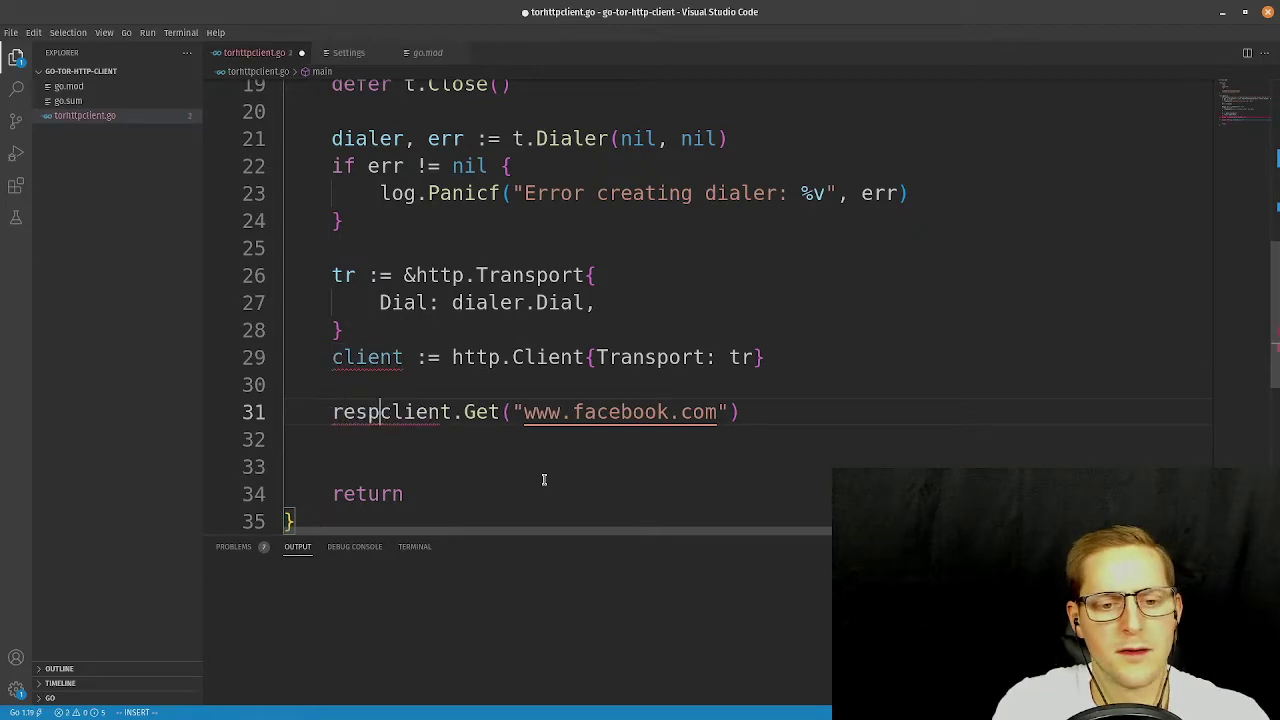
{"action": "key", "text": "Escape"}
{"action": "key", "text": "shift+a"}
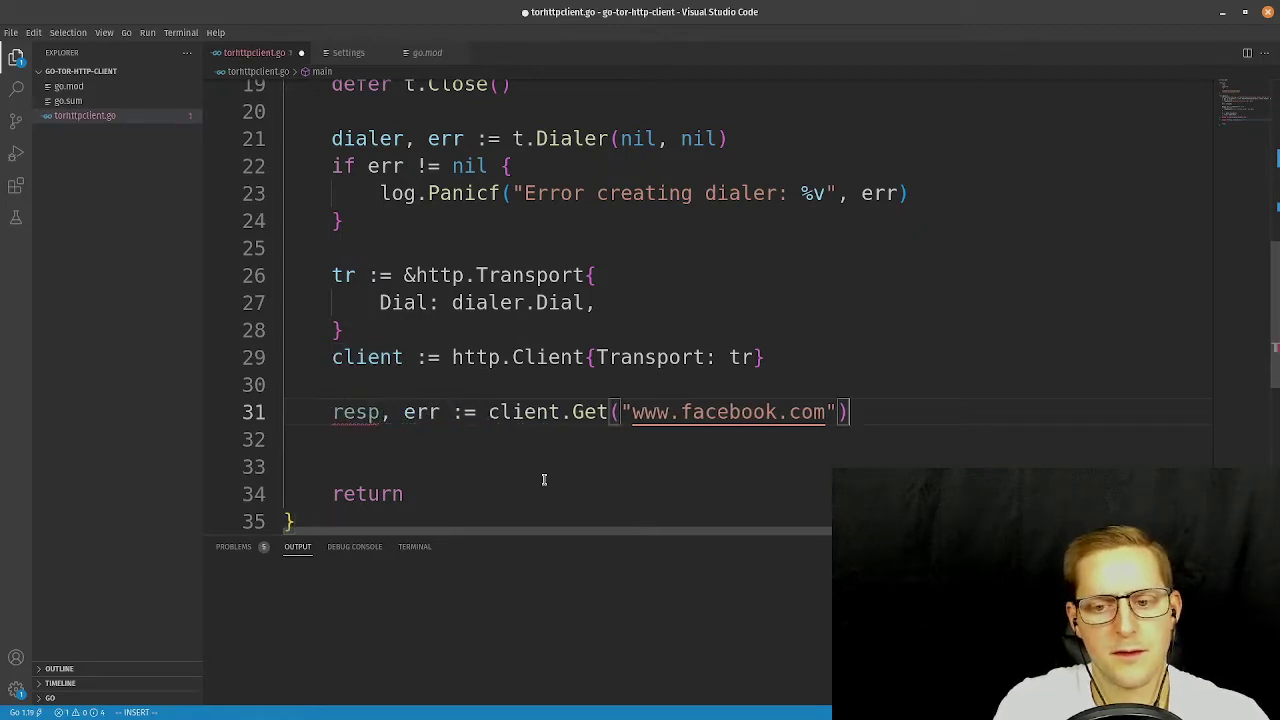
Below the Get call, add an err != nil check that calls log.Panicf("Error executing GET: %v", err).
{"action": "key", "text": "Return"}
{"action": "type", "text": "if err != nil {"}
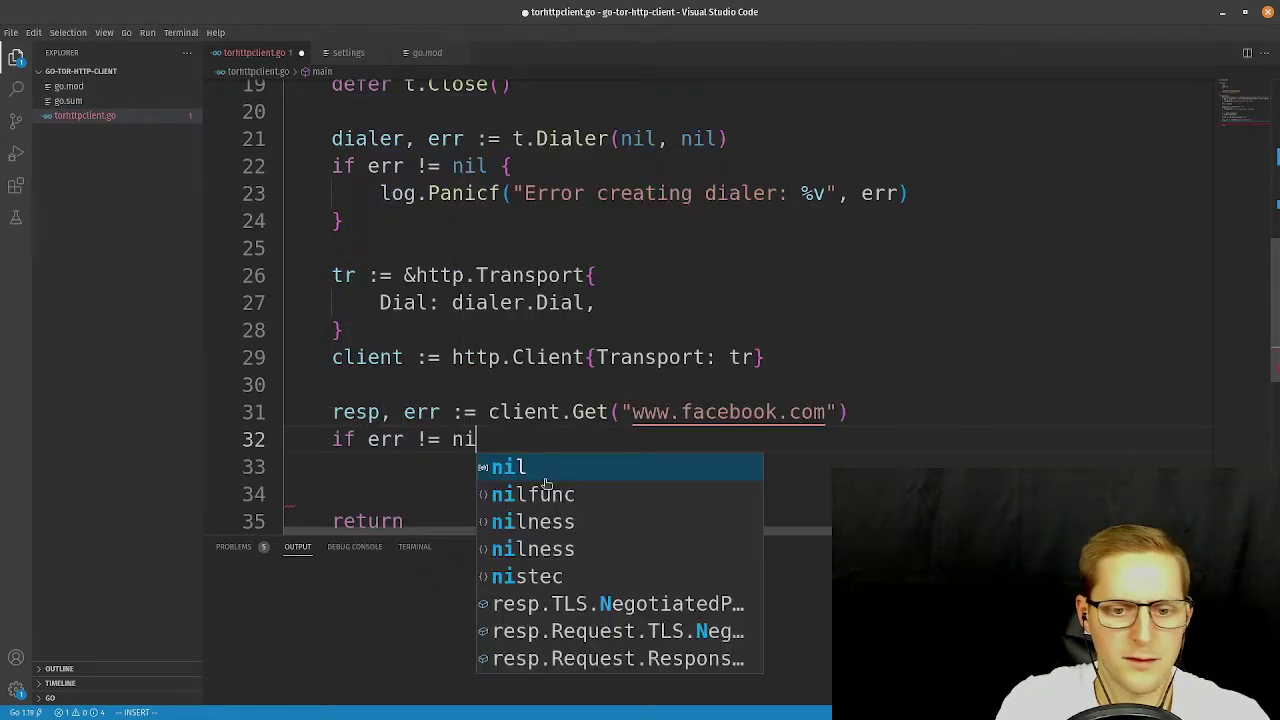
{"action": "key", "text": "Return"}
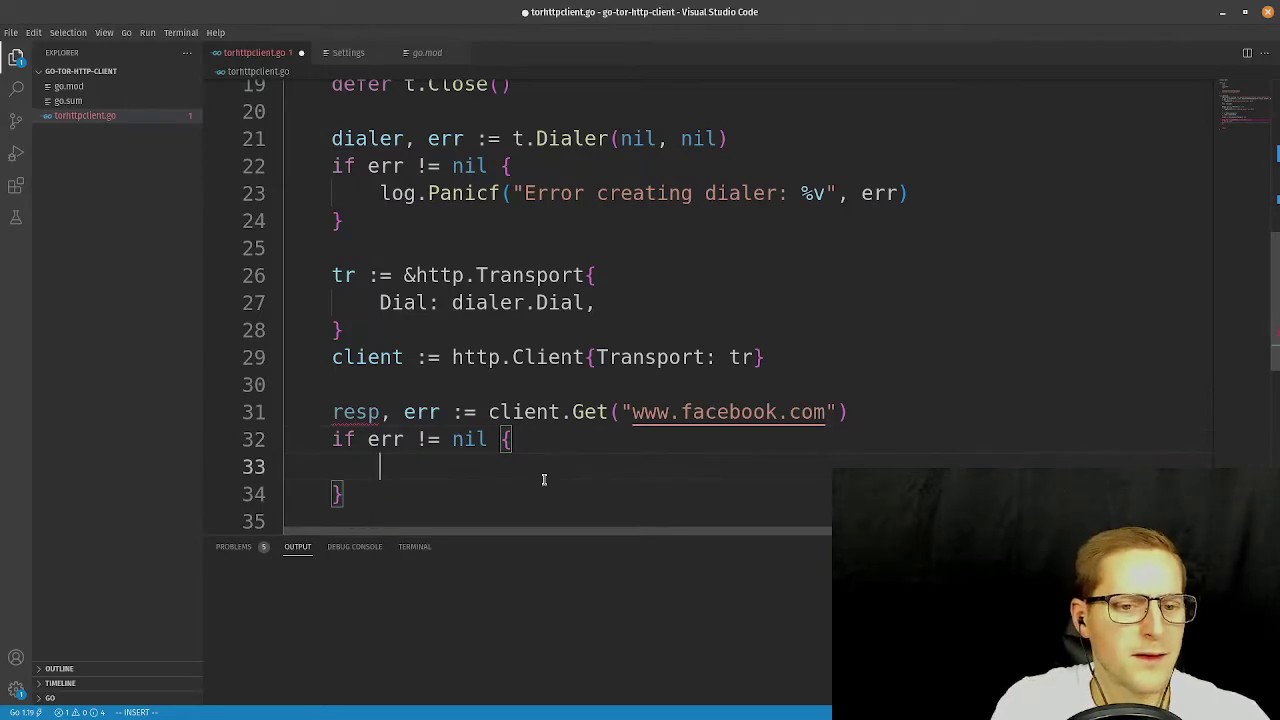
{"action": "type", "text": "log.Panic"}
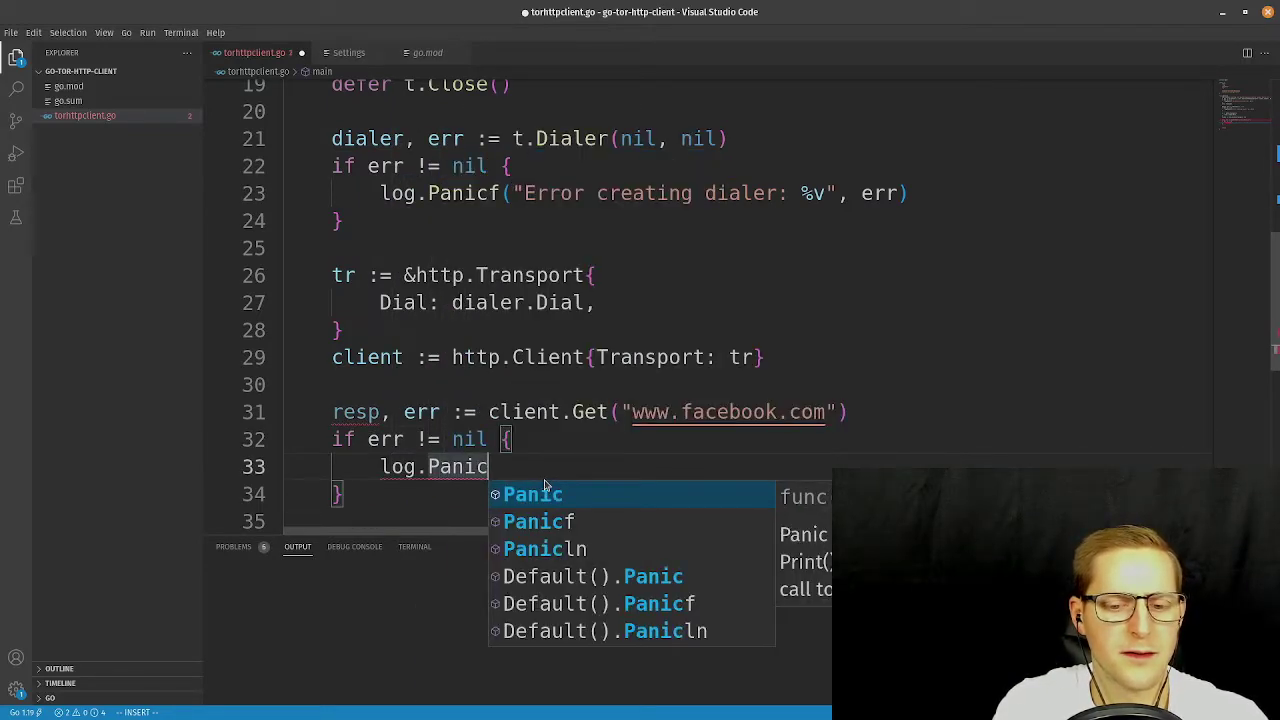
{"action": "type", "text": "f(\"Error "}
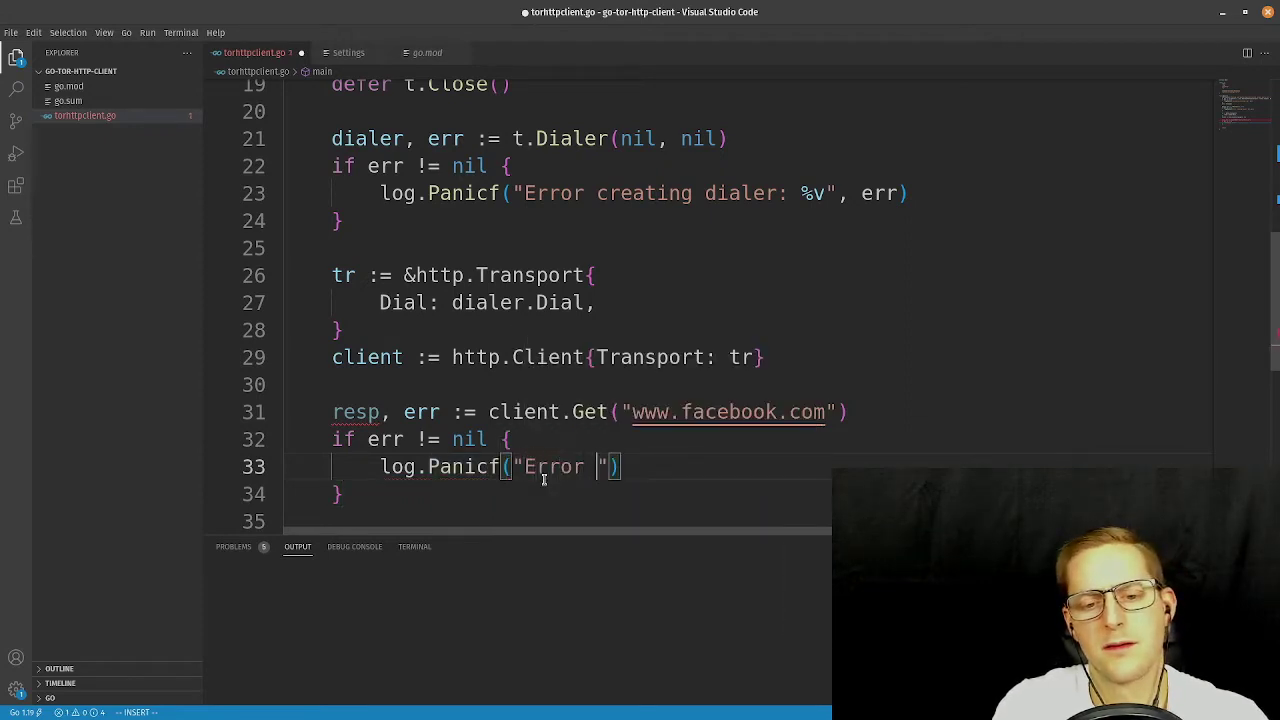
{"action": "type", "text": "executing Get"}
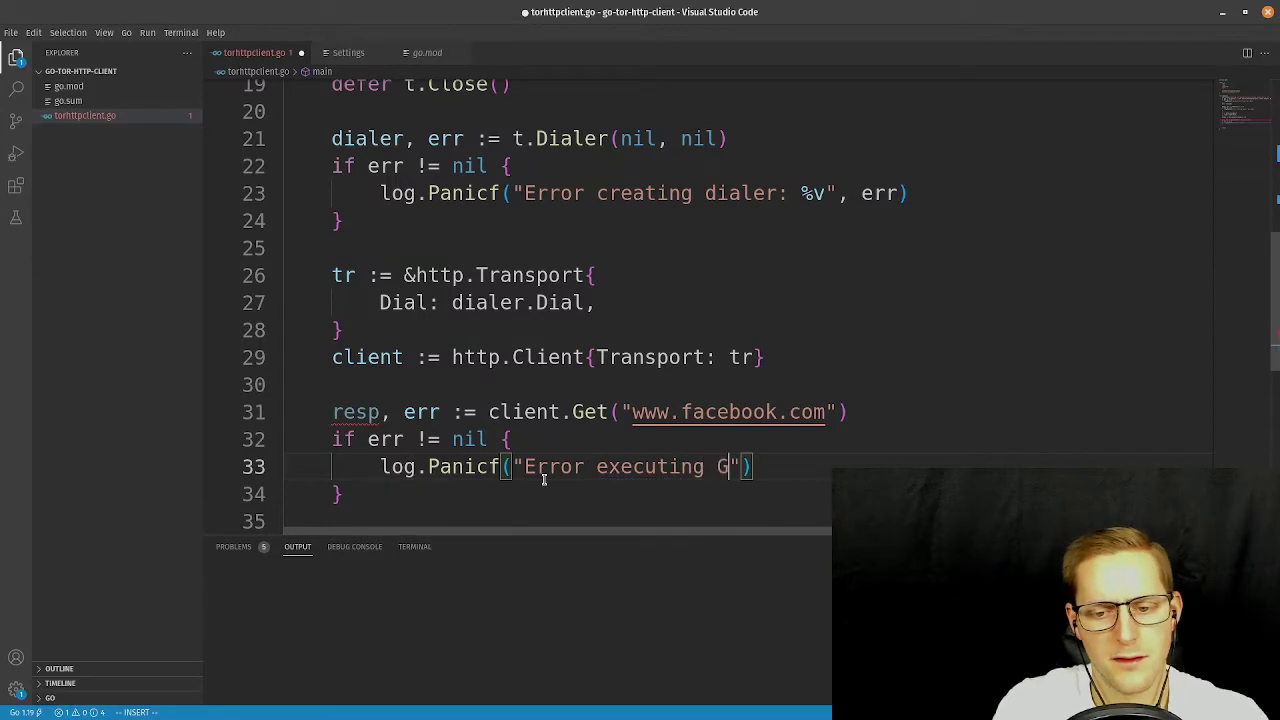
{"action": "key", "text": "BackSpace"}
{"action": "key", "text": "BackSpace"}
{"action": "type", "text": "ET: "}
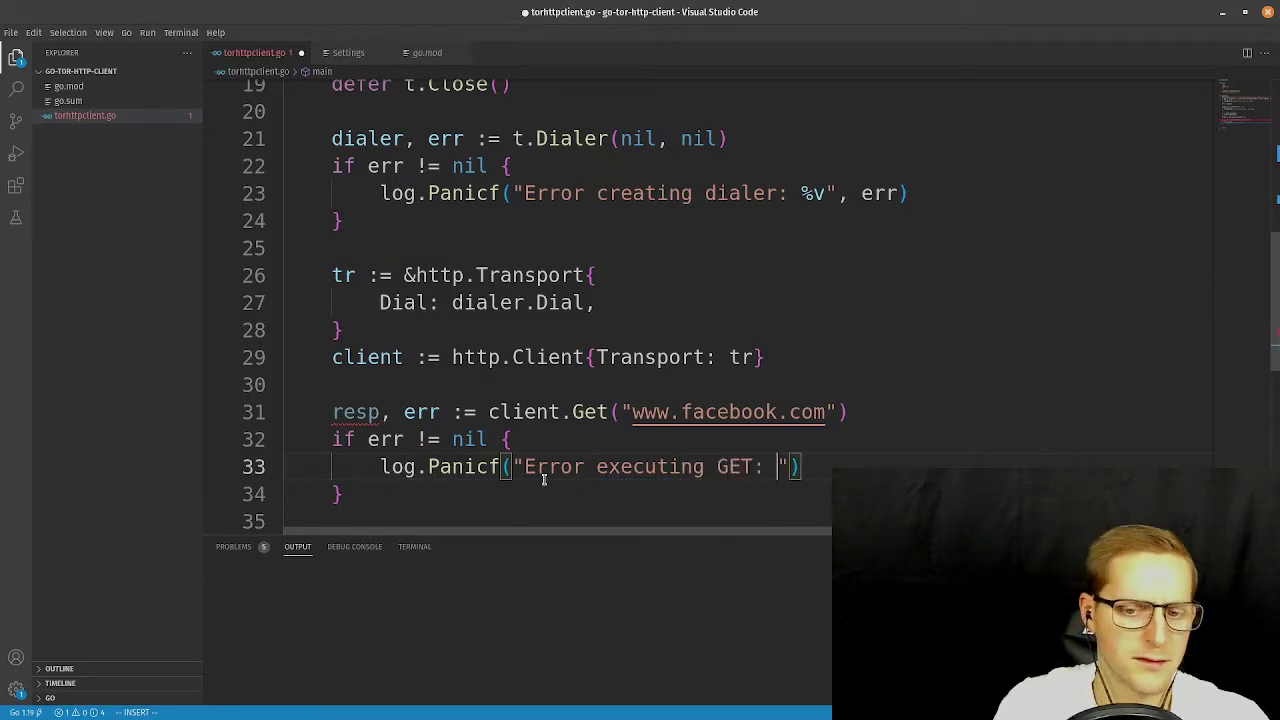
{"action": "type", "text": "%v\","}
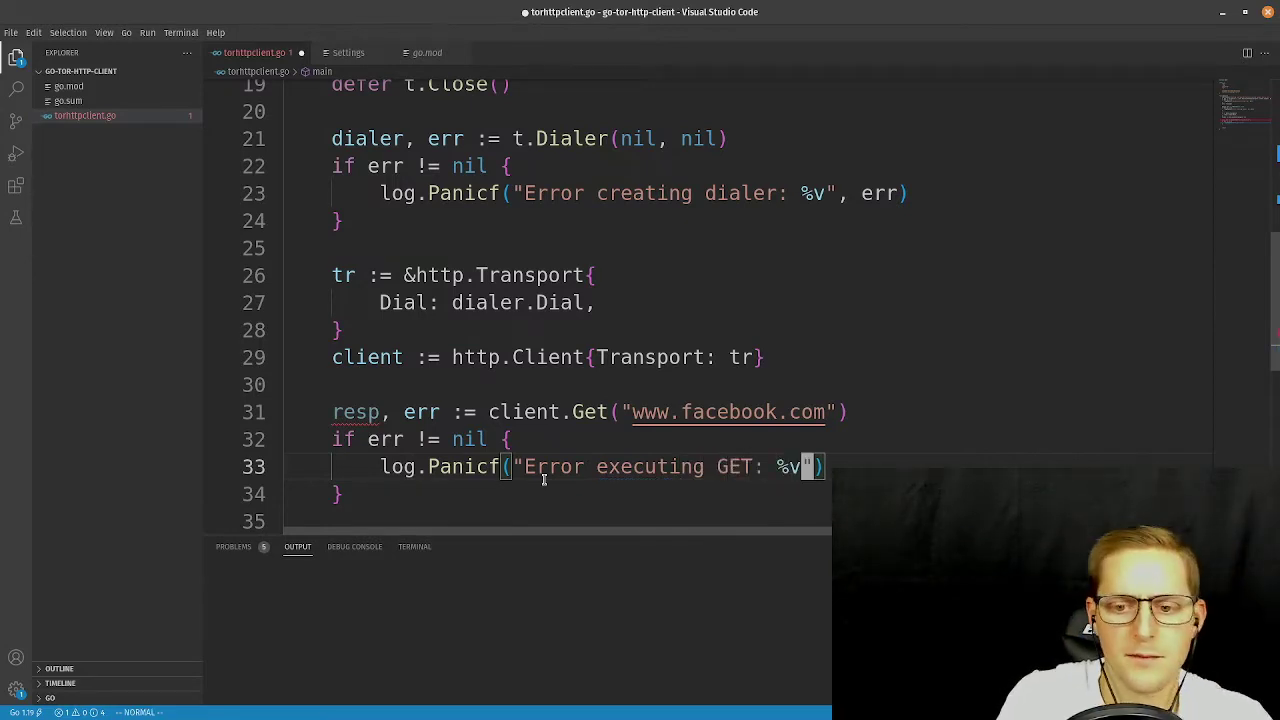
{"action": "type", "text": " err"}
{"action": "key", "text": "Escape"}
{"action": "key", "text": "j"}
{"action": "key", "text": "j"}
{"action": "key", "text": "j"}
{"action": "key", "text": "j"}
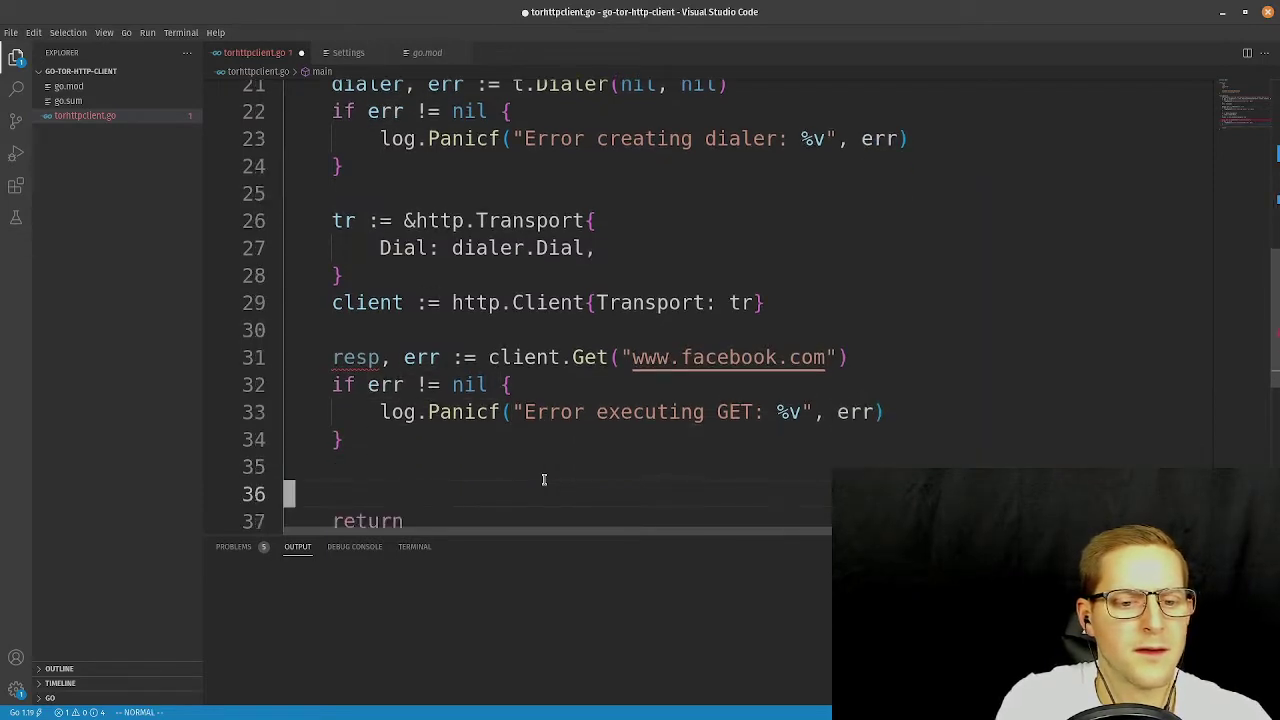
{"action": "key", "text": "k"}
{"action": "key", "text": "k"}
{"action": "key", "text": "k"}
{"action": "key", "text": "k"}
{"action": "key", "text": "k"}
{"action": "key", "text": "k"}
{"action": "key", "text": "k"}
{"action": "key", "text": "k"}
{"action": "key", "text": "k"}
{"action": "key", "text": "k"}
{"action": "key", "text": "j"}
{"action": "key", "text": "j"}
{"action": "key", "text": "j"}
{"action": "key", "text": "j"}
{"action": "key", "text": "j"}
{"action": "key", "text": "j"}
{"action": "key", "text": "j"}
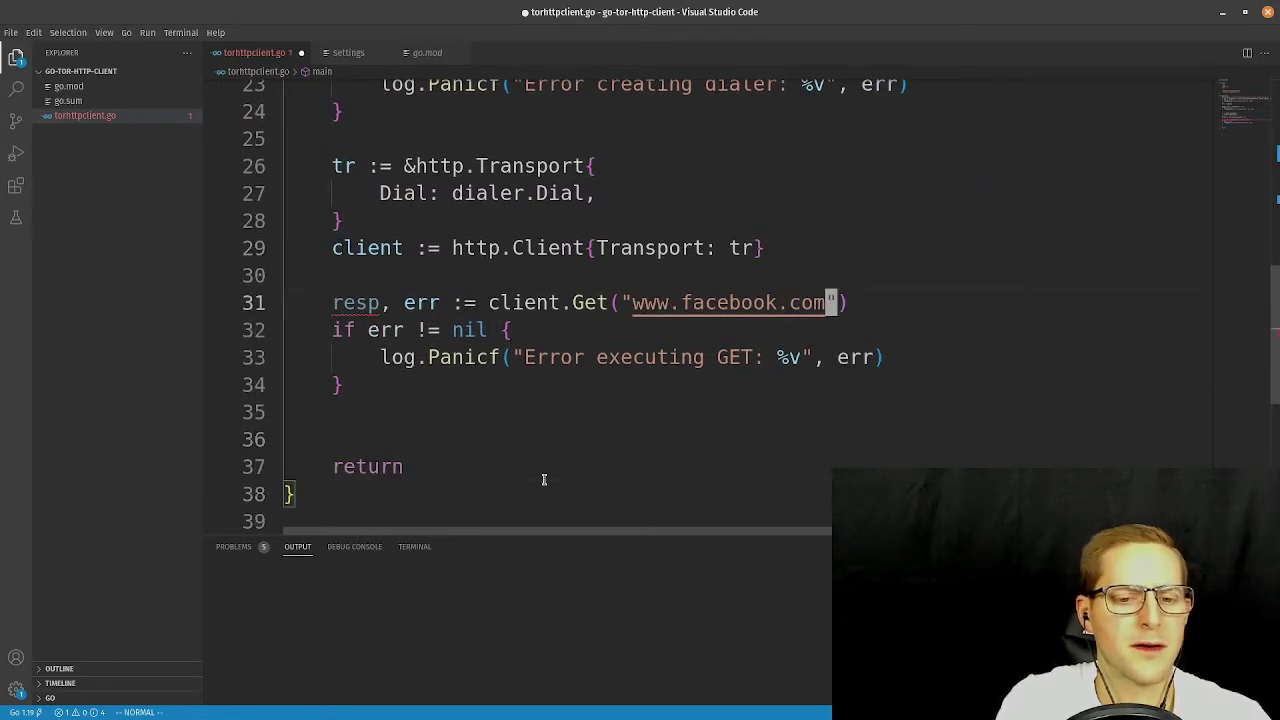
Add the line defer resp.Body.Close() directly after the GET error check.
{"action": "key", "text": "k"}
{"action": "key", "text": "j"}
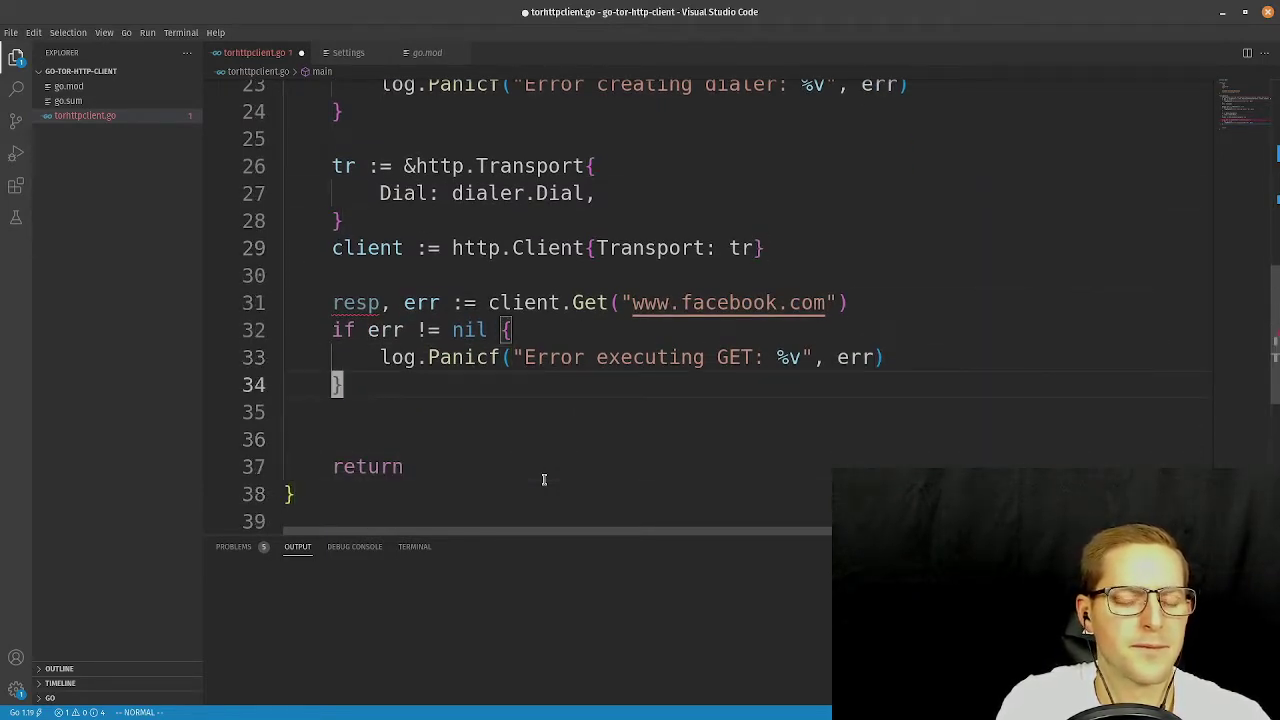
{"action": "key", "text": "A"}
{"action": "key", "text": "Return"}
{"action": "key", "text": "Return"}
{"action": "key", "text": "BackSpace"}
{"action": "type", "text": "defer."}
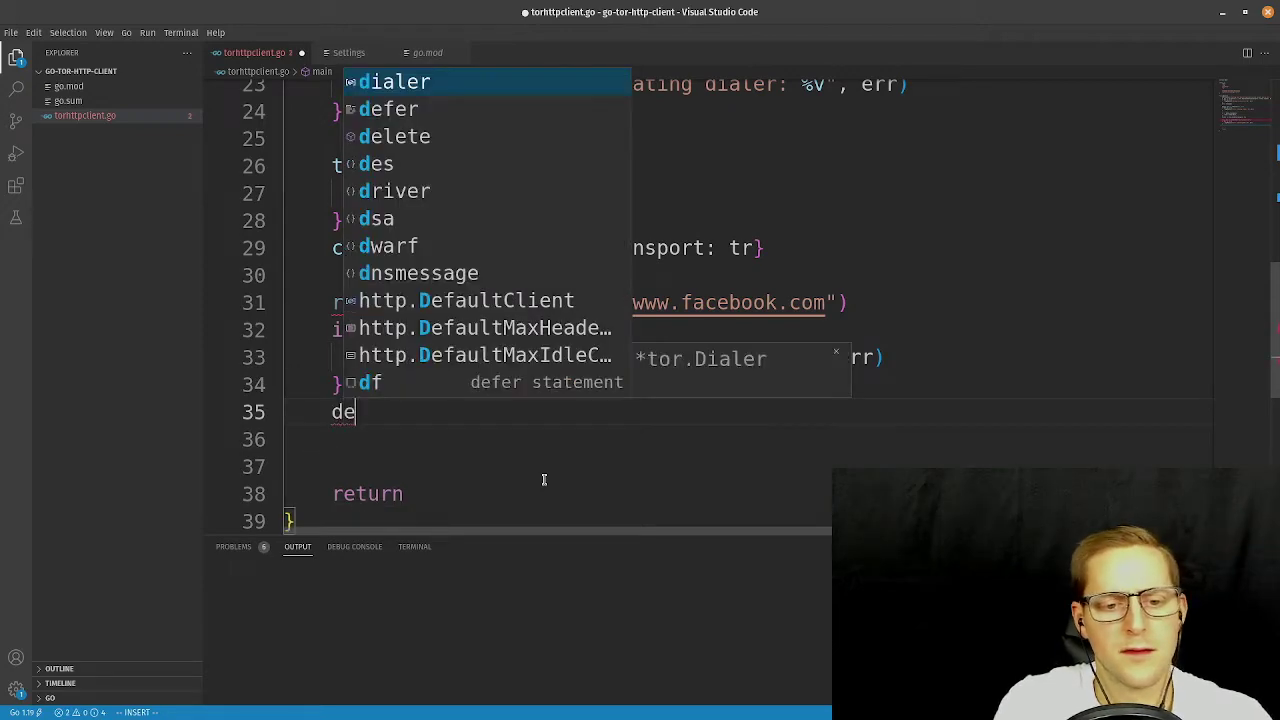
{"action": "key", "text": "BackSpace"}
{"action": "type", "text": "resp"}
{"action": "key", "text": "BackSpace"}
{"action": "key", "text": "BackSpace"}
{"action": "key", "text": "BackSpace"}
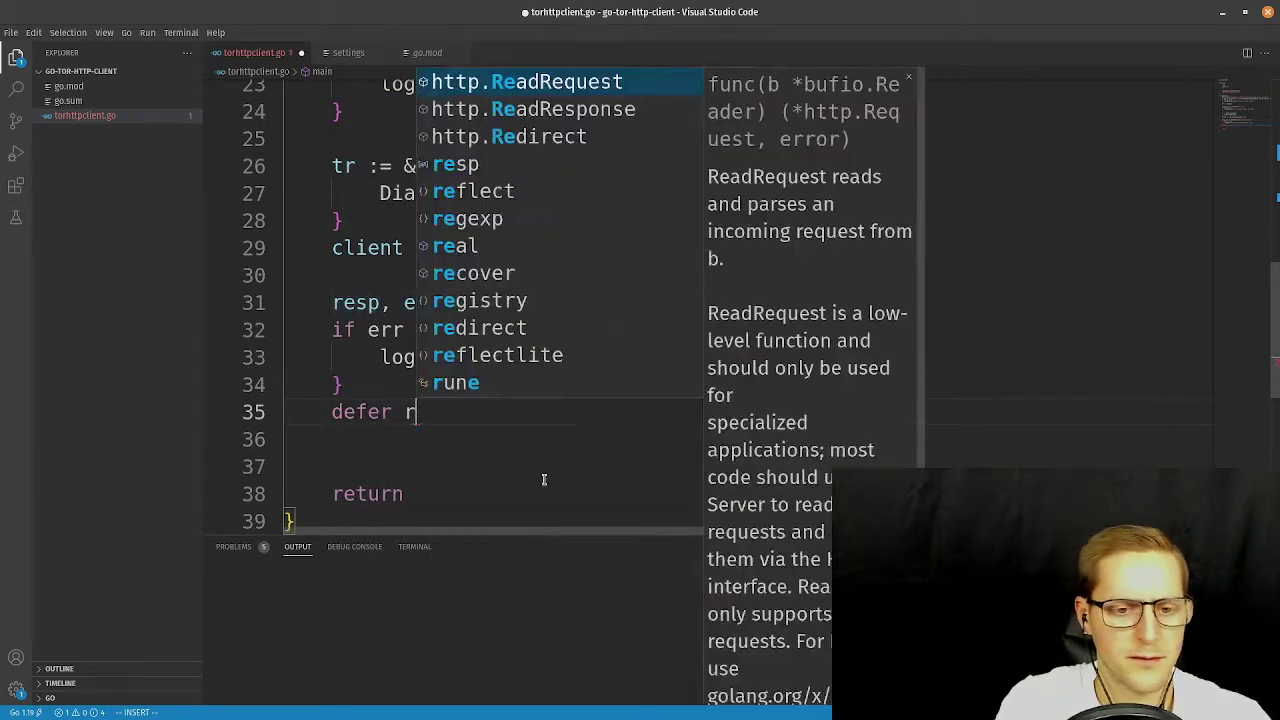
{"action": "key", "text": "BackSpace"}
{"action": "type", "text": "resp.Body"}
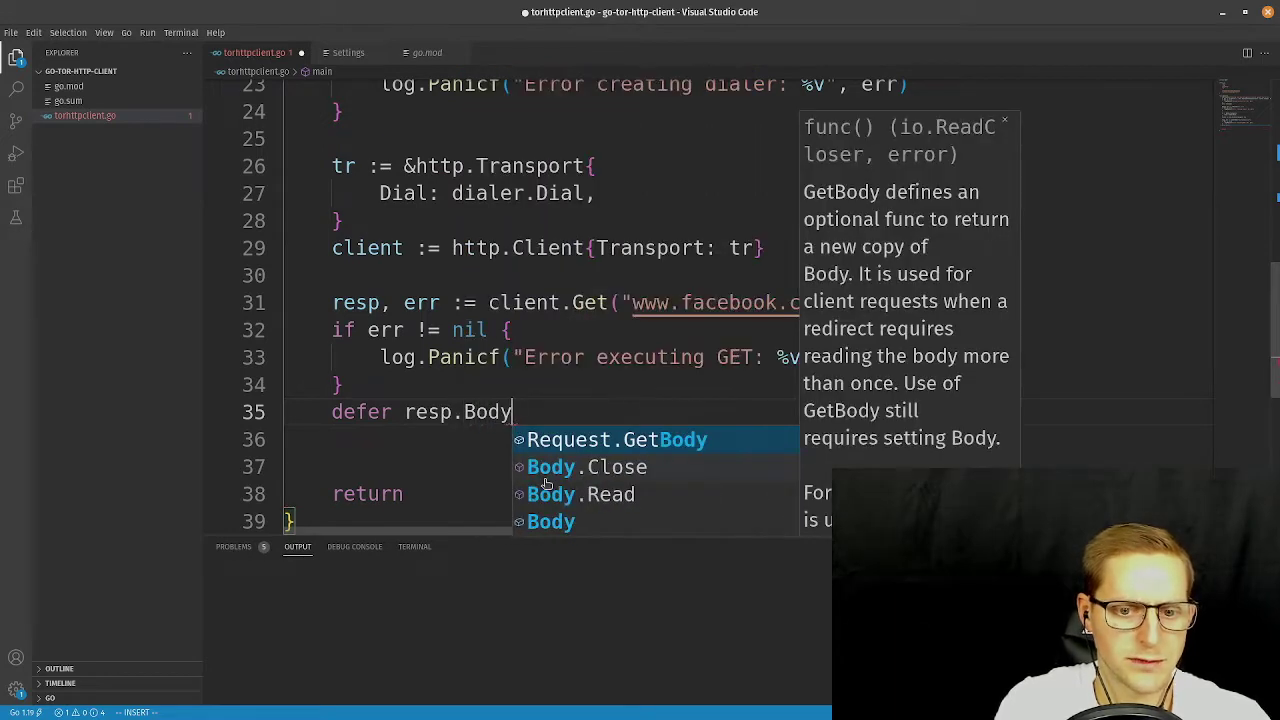
{"action": "type", "text": ".CLose("}
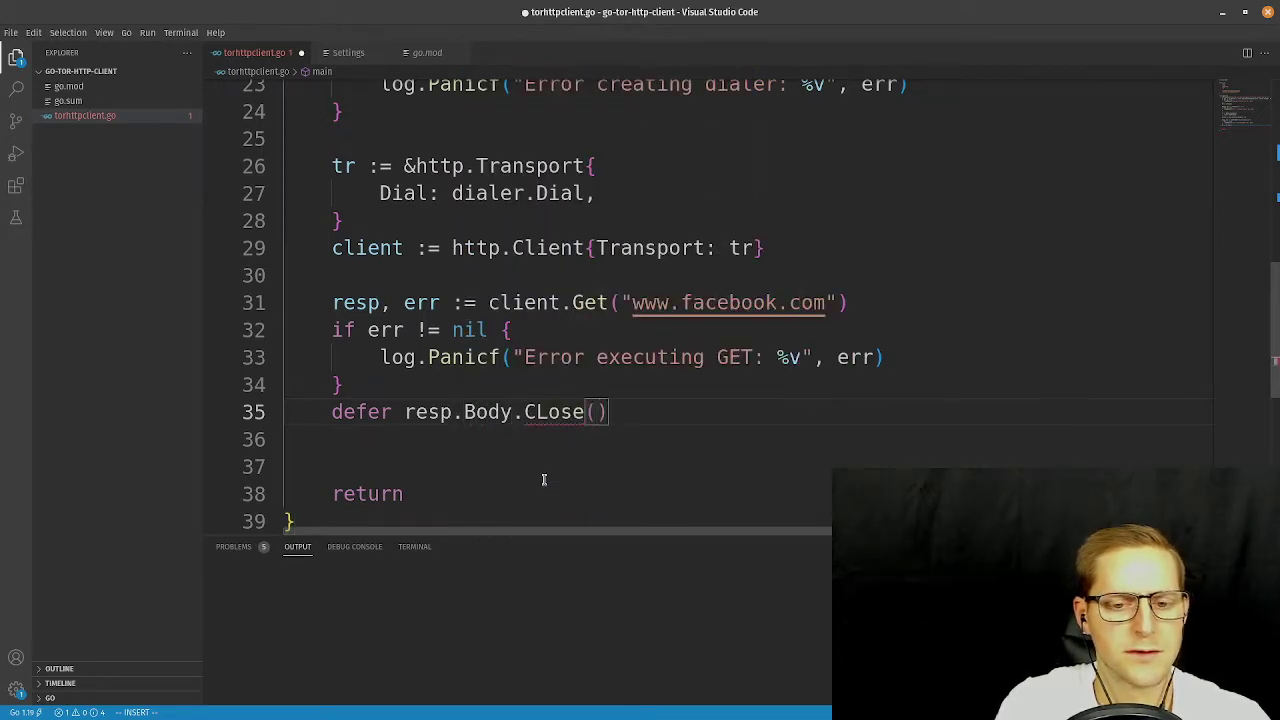
{"action": "key", "text": "Left"}
{"action": "key", "text": "Left"}
{"action": "key", "text": "Left"}
{"action": "key", "text": "Left"}
{"action": "key", "text": "BackSpace"}
{"action": "type", "text": "l"}
Below the deferred close, add fmt.Println("Status:", resp.Status) and save torhttpclient.go.
{"action": "key", "text": "Right"}
{"action": "key", "text": "Right"}
{"action": "key", "text": "Right"}
{"action": "key", "text": "Right"}
{"action": "key", "text": "Down"}
{"action": "key", "text": "Down"}
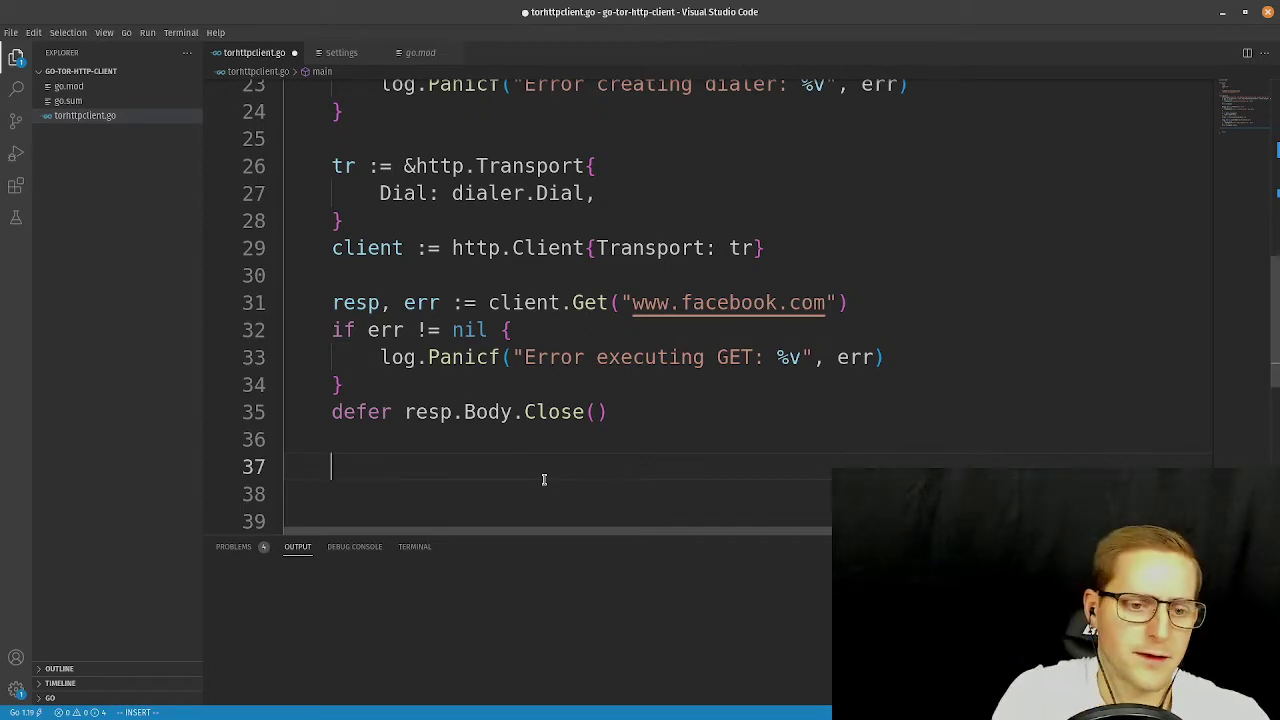
{"action": "type", "text": "fmt."}
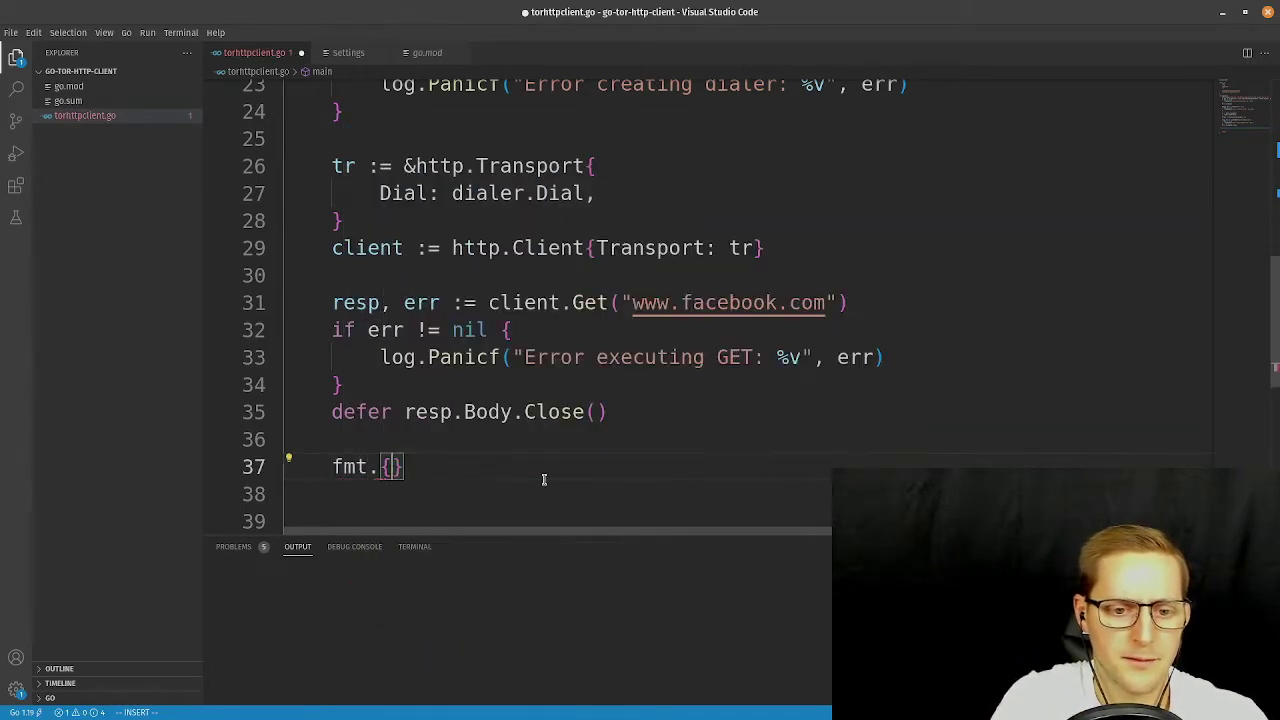
{"action": "type", "text": "Println(\""}
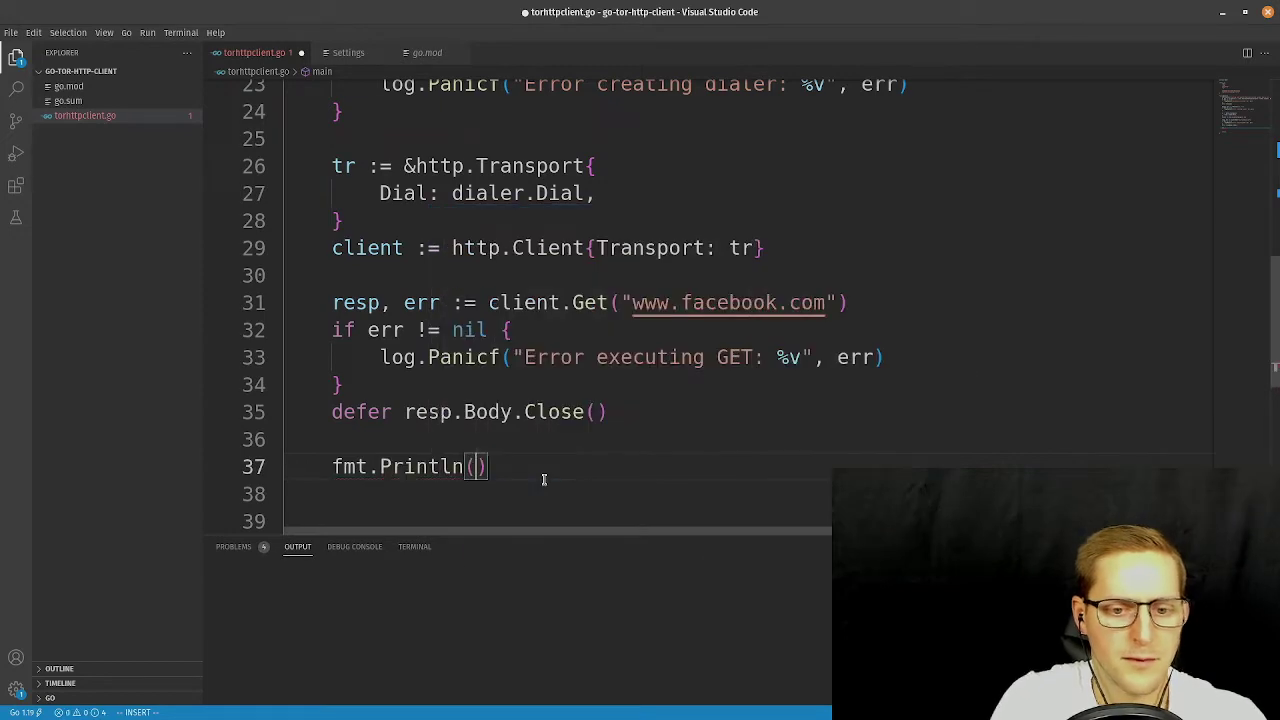
{"action": "type", "text": "Status:"}
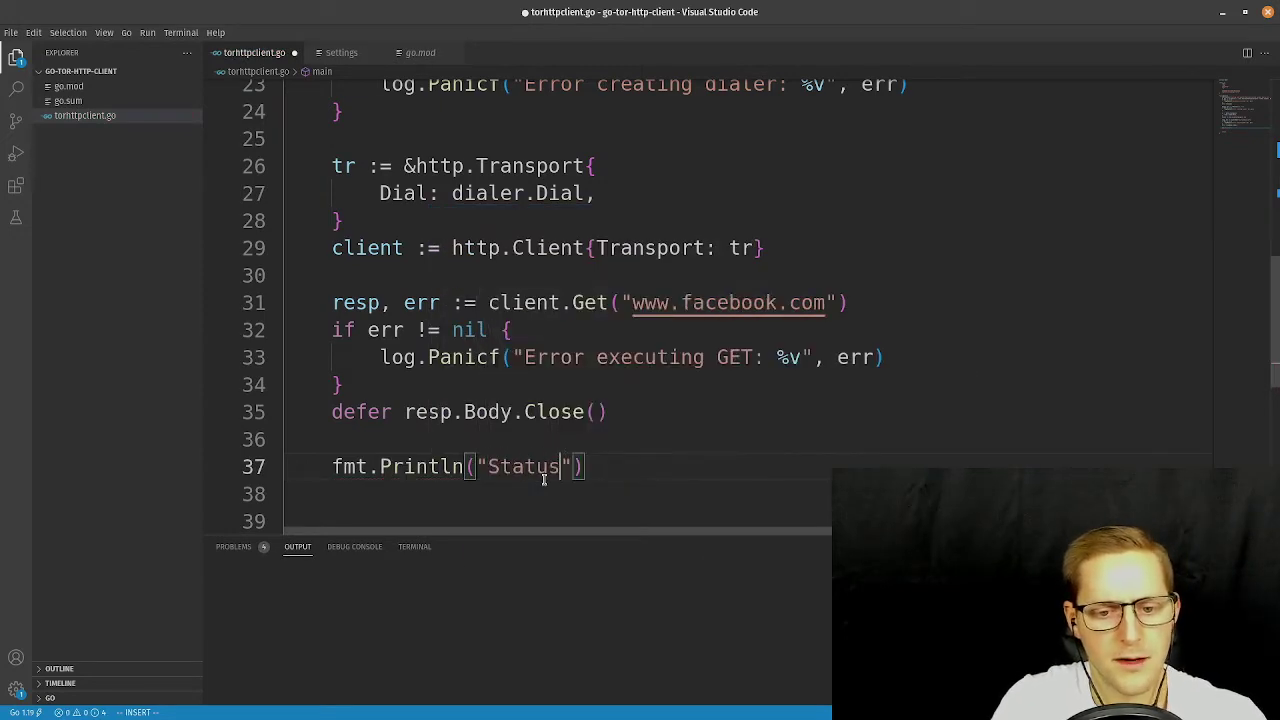
{"action": "key", "text": "Escape"}
{"action": "type", "text": "i, "}
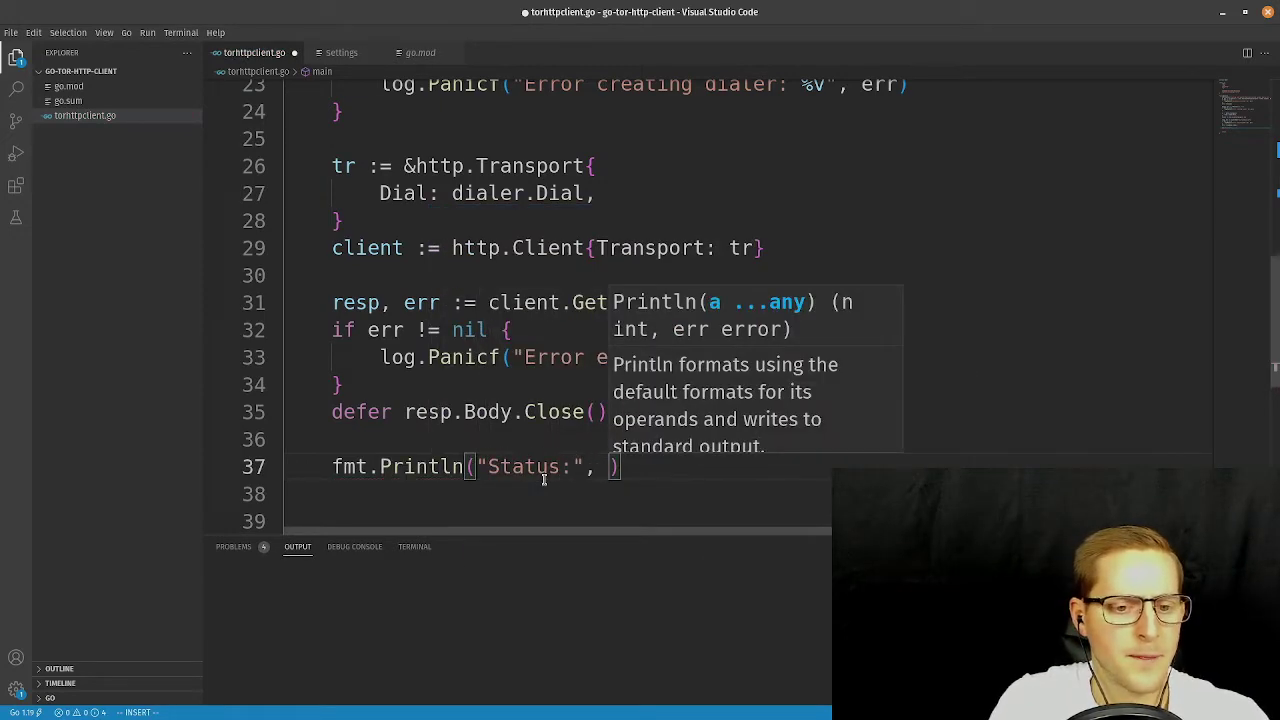
{"action": "type", "text": "resp.S"}
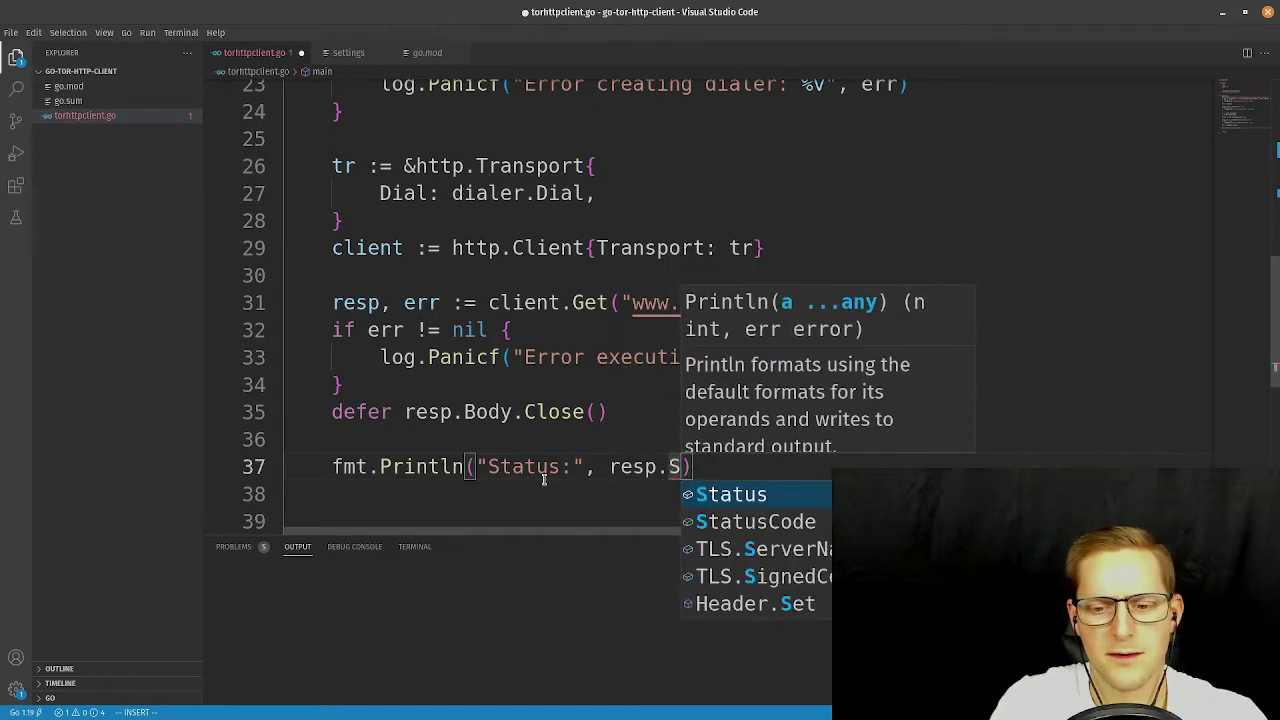
{"action": "key", "text": "Tab"}
{"action": "key", "text": "Escape"}
{"action": "key", "text": "ctrl+s"}
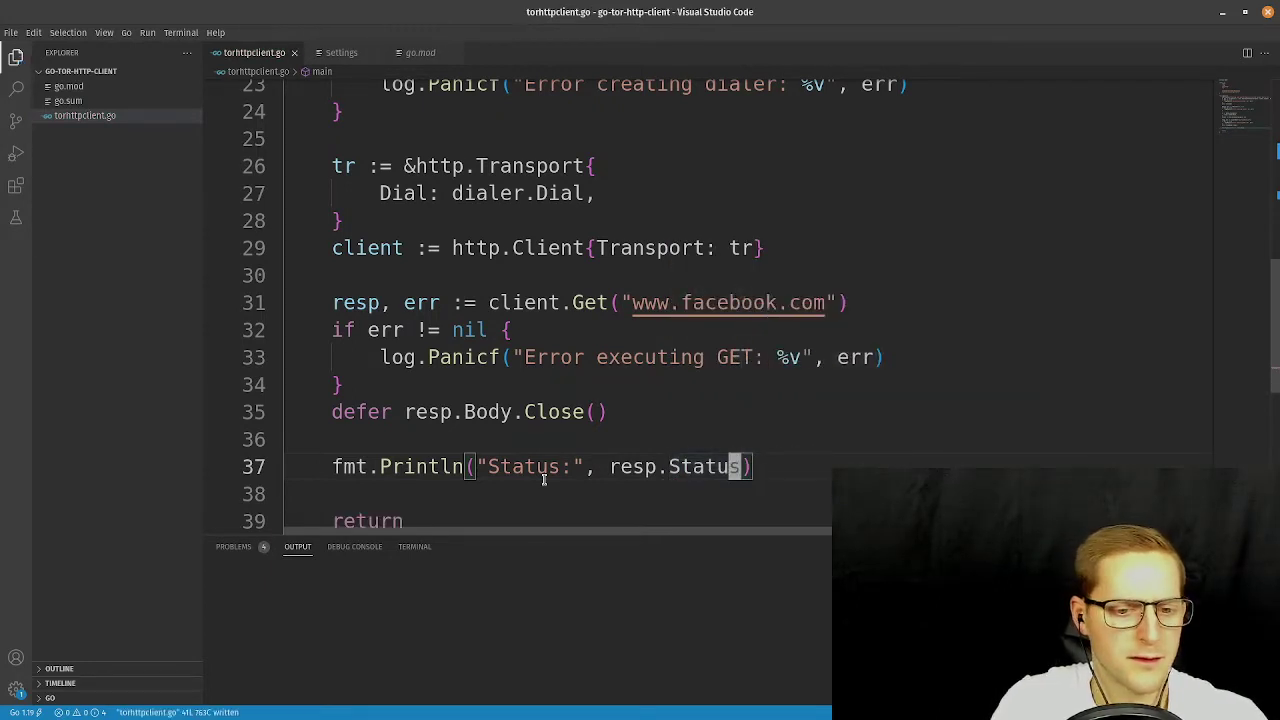
Look through the problems reported for torhttpclient.go.
{"action": "key", "text": "j"}
{"action": "key", "text": "j"}
{"action": "key", "text": "j"}
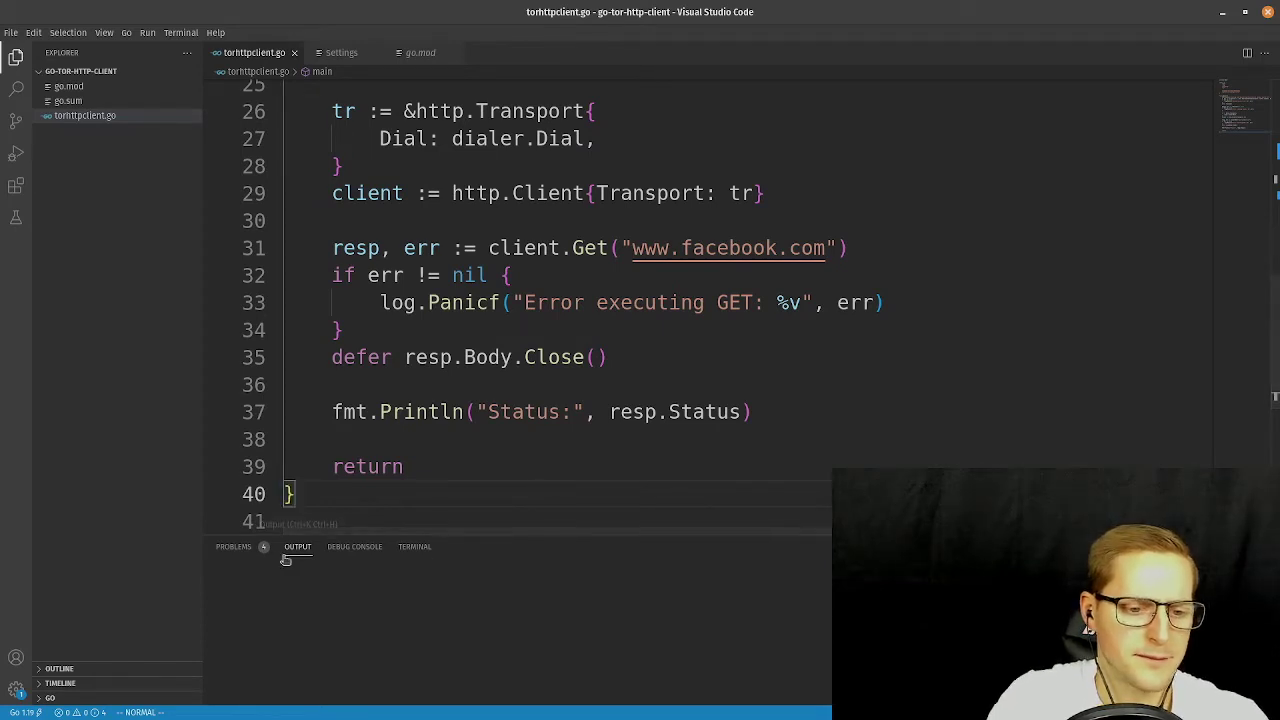
{"action": "left_click", "coordinate": [233, 548]}
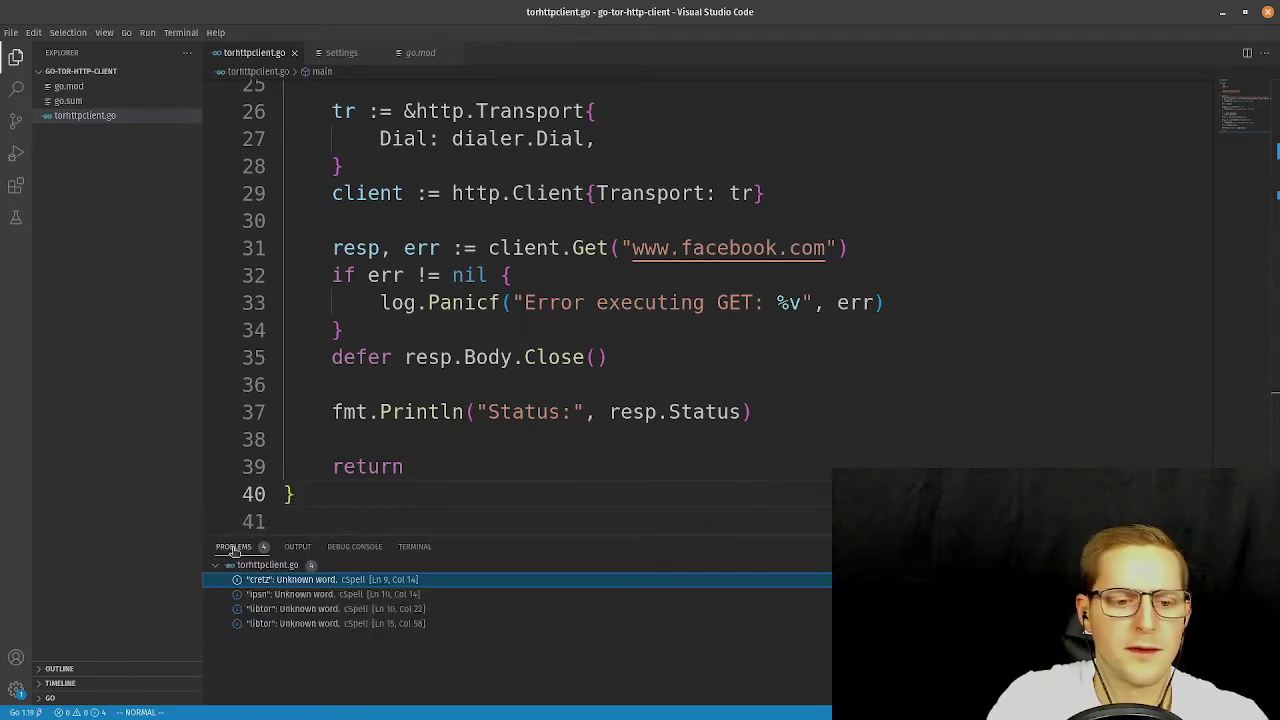
Open the integrated terminal, clear it and list the project folder's files with ls.
{"action": "left_click", "coordinate": [414, 547]}
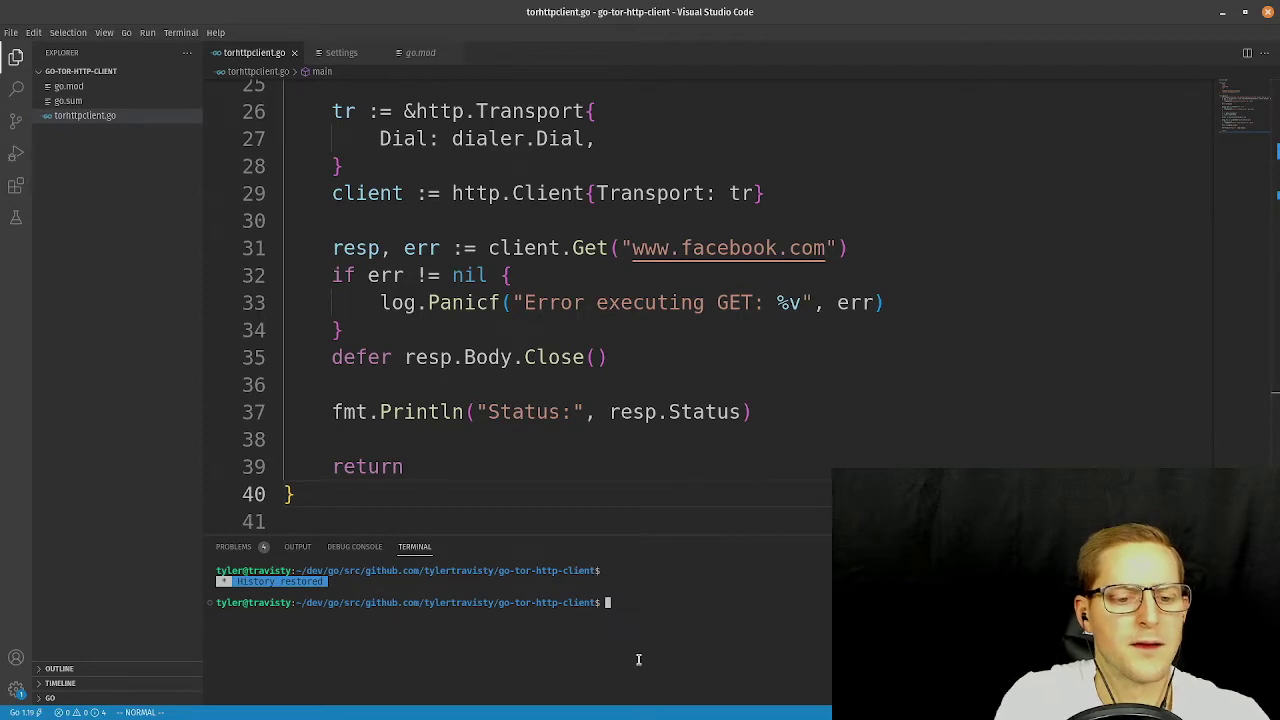
{"action": "type", "text": "clear"}
{"action": "key", "text": "Return"}
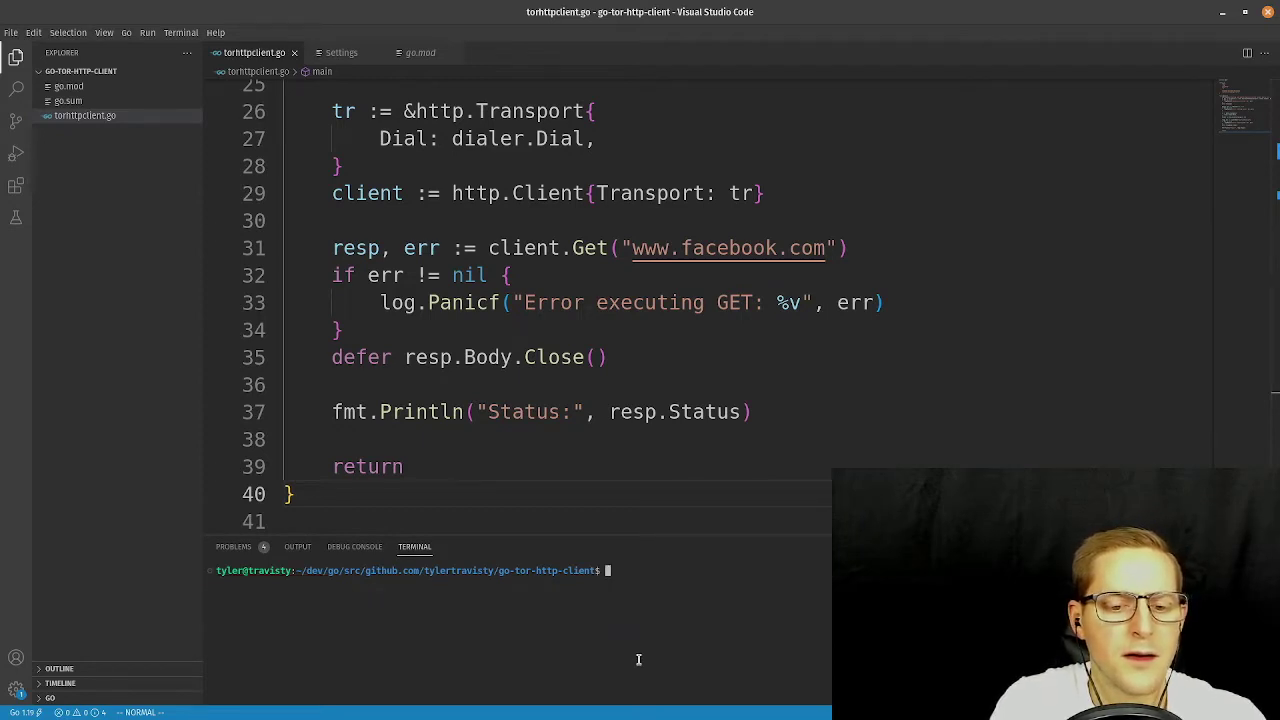
{"action": "type", "text": "ls"}
{"action": "key", "text": "Return"}
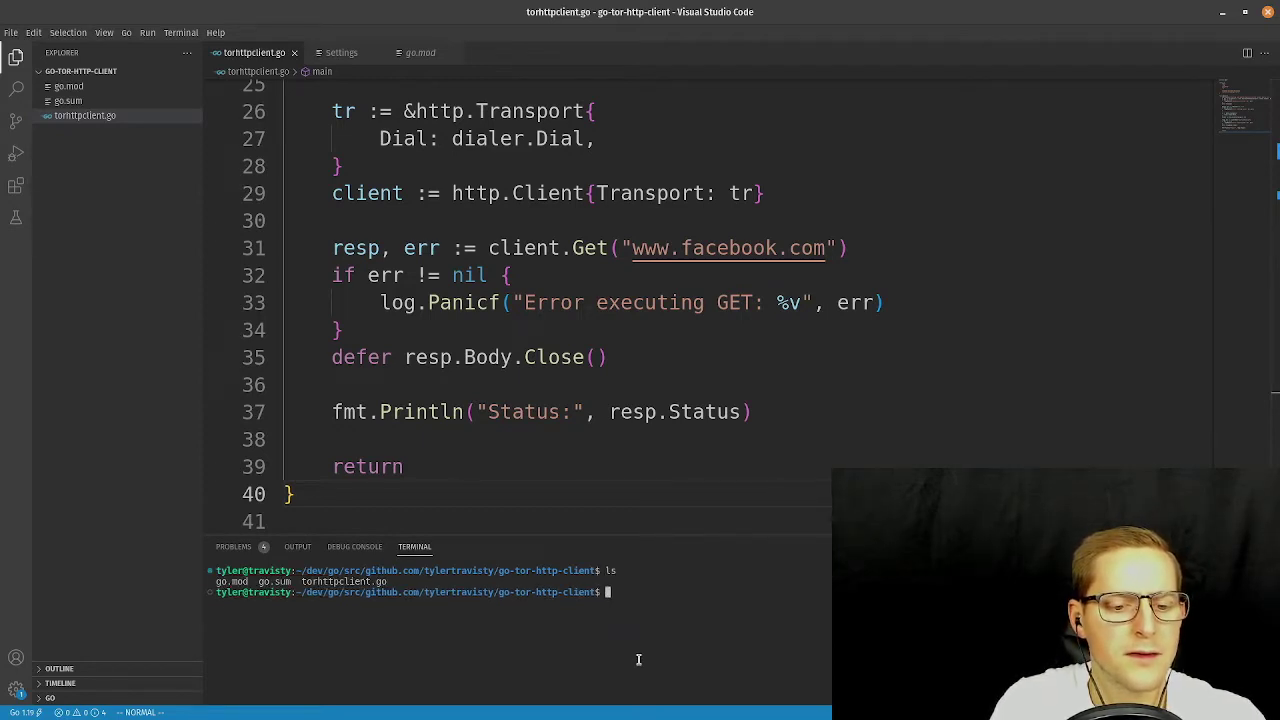
Build the project by running go build.
{"action": "type", "text": "go build -"}
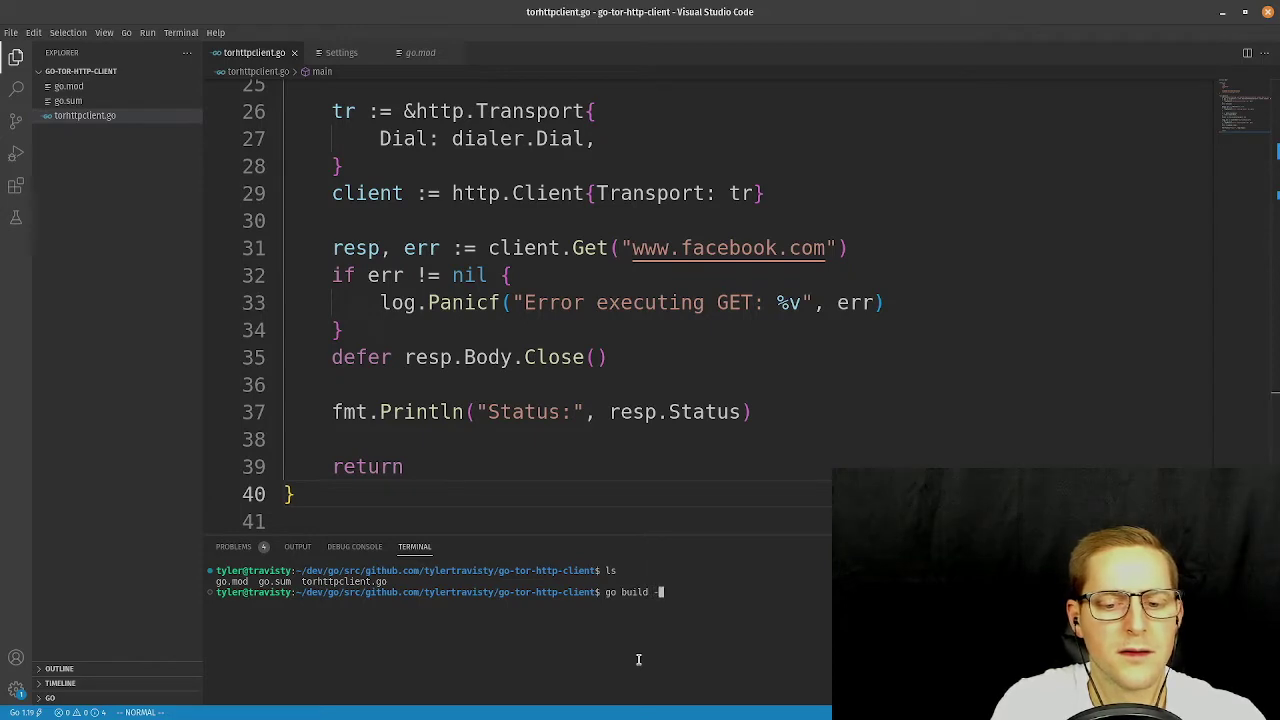
{"action": "key", "text": "BackSpace"}
{"action": "key", "text": "Return"}
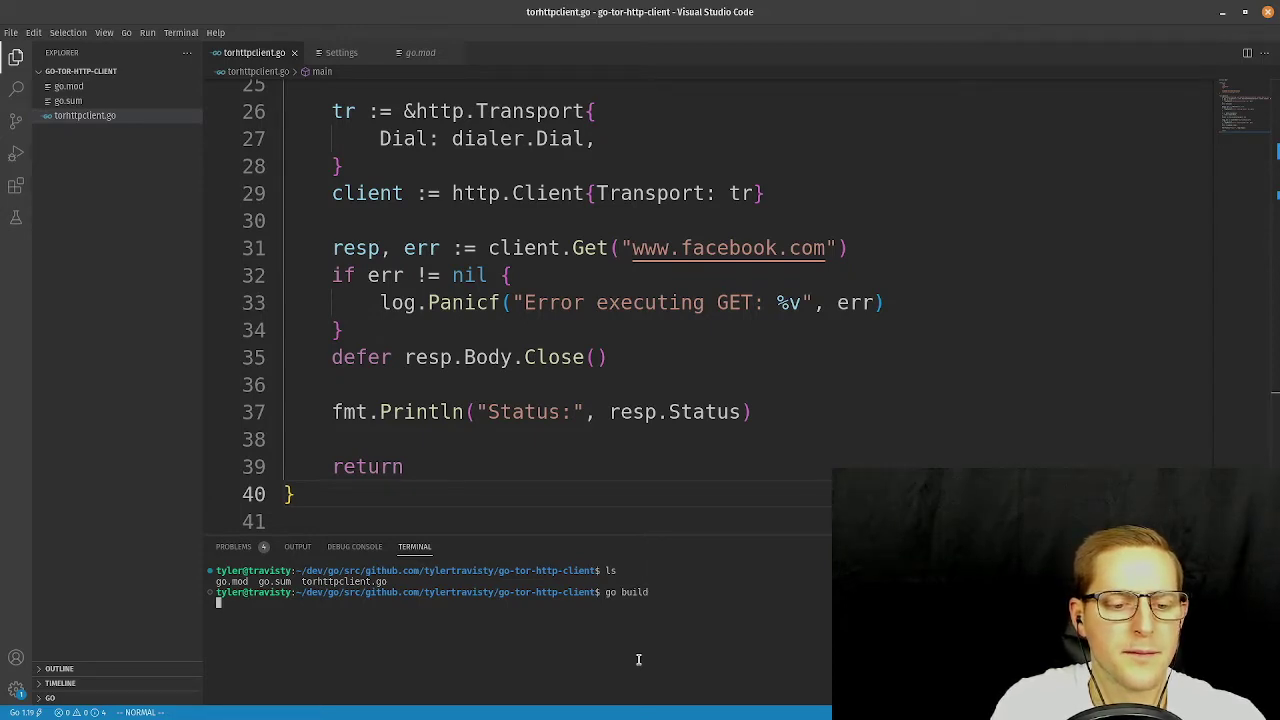
List the folder again with ls and in detail with ls -las to check the built go-tor-http-client binary and its size.
{"action": "type", "text": "ls"}
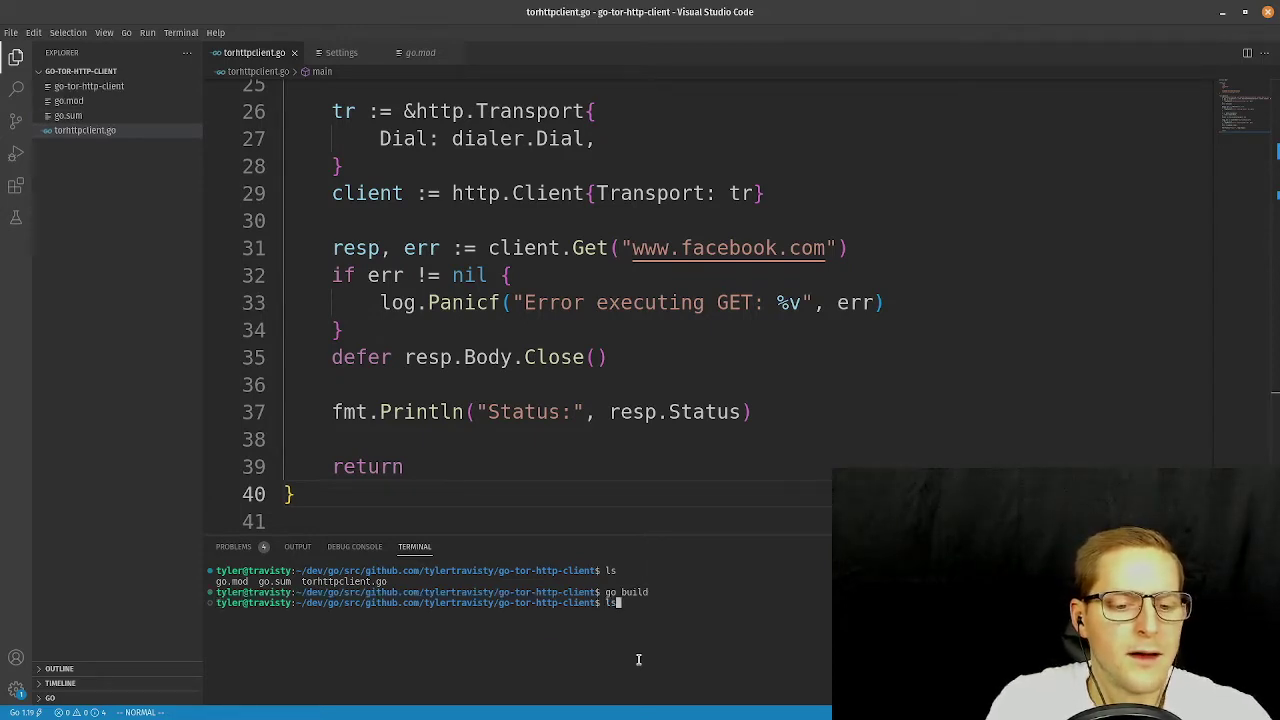
{"action": "key", "text": "Return"}
{"action": "type", "text": "ls -"}
{"action": "key", "text": "BackSpace"}
{"action": "key", "text": "BackSpace"}
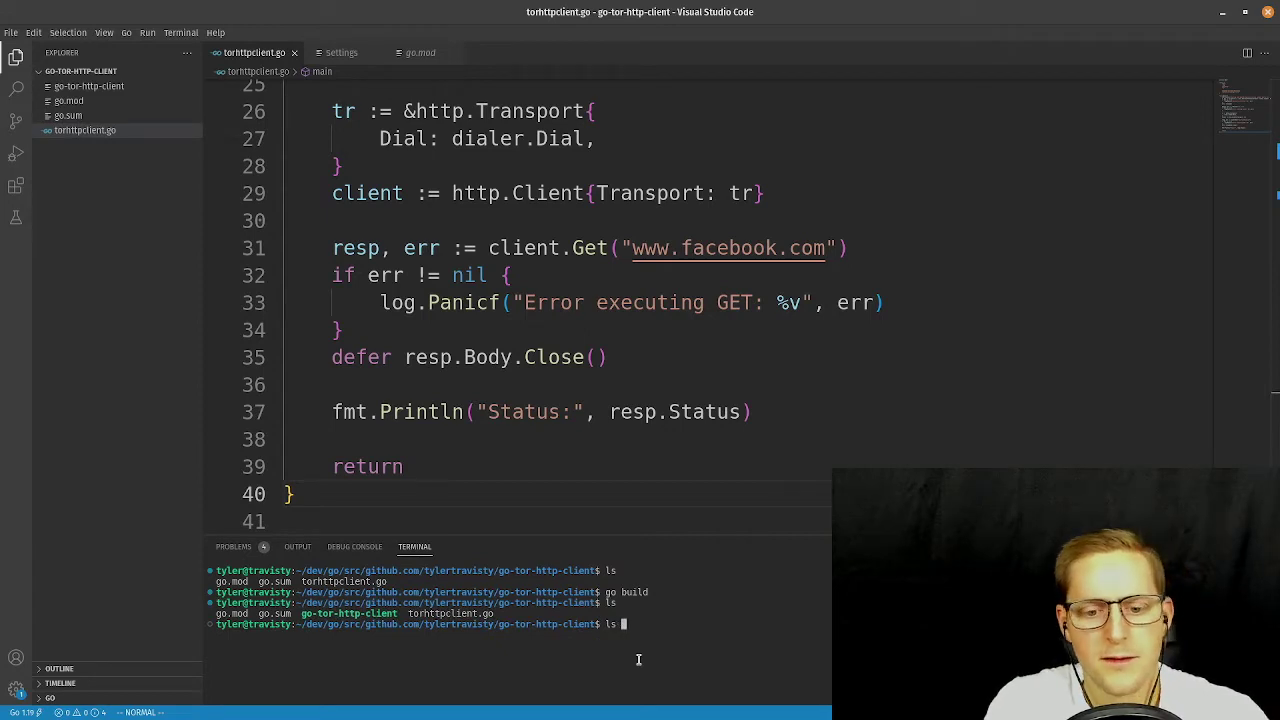
{"action": "type", "text": "-las"}
{"action": "key", "text": "Return"}
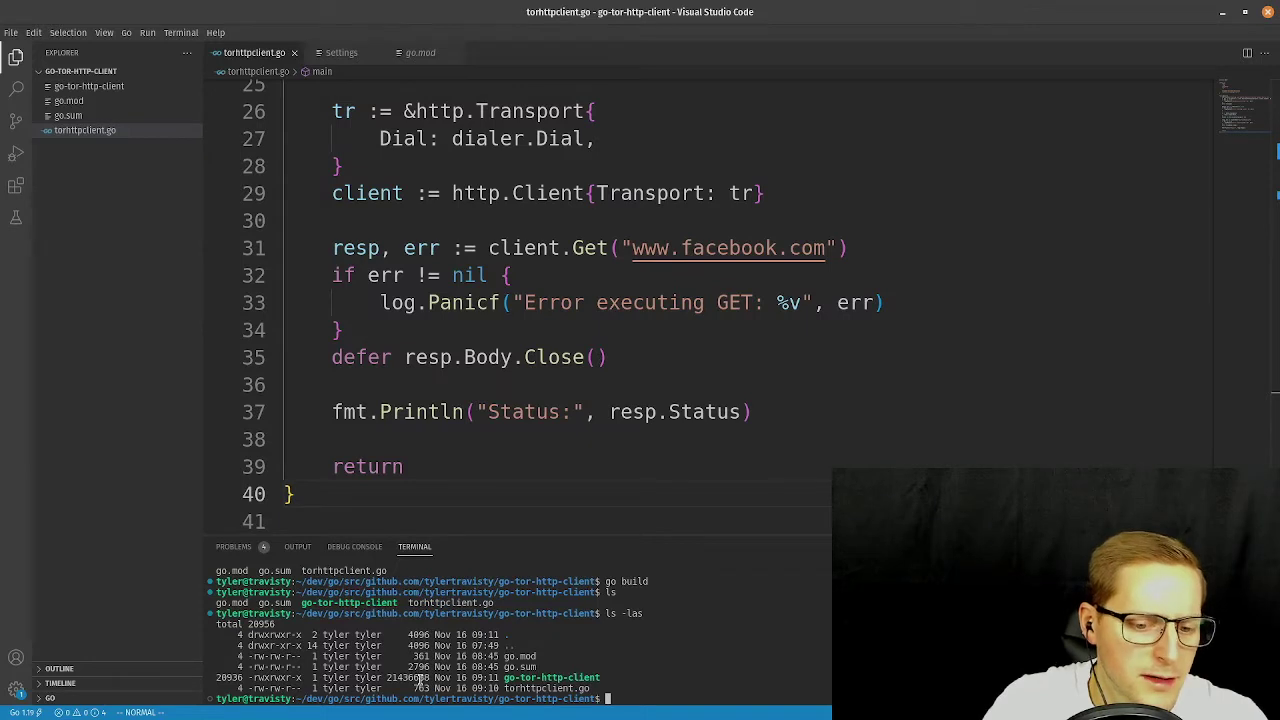
{"action": "right_click", "coordinate": [398, 686]}
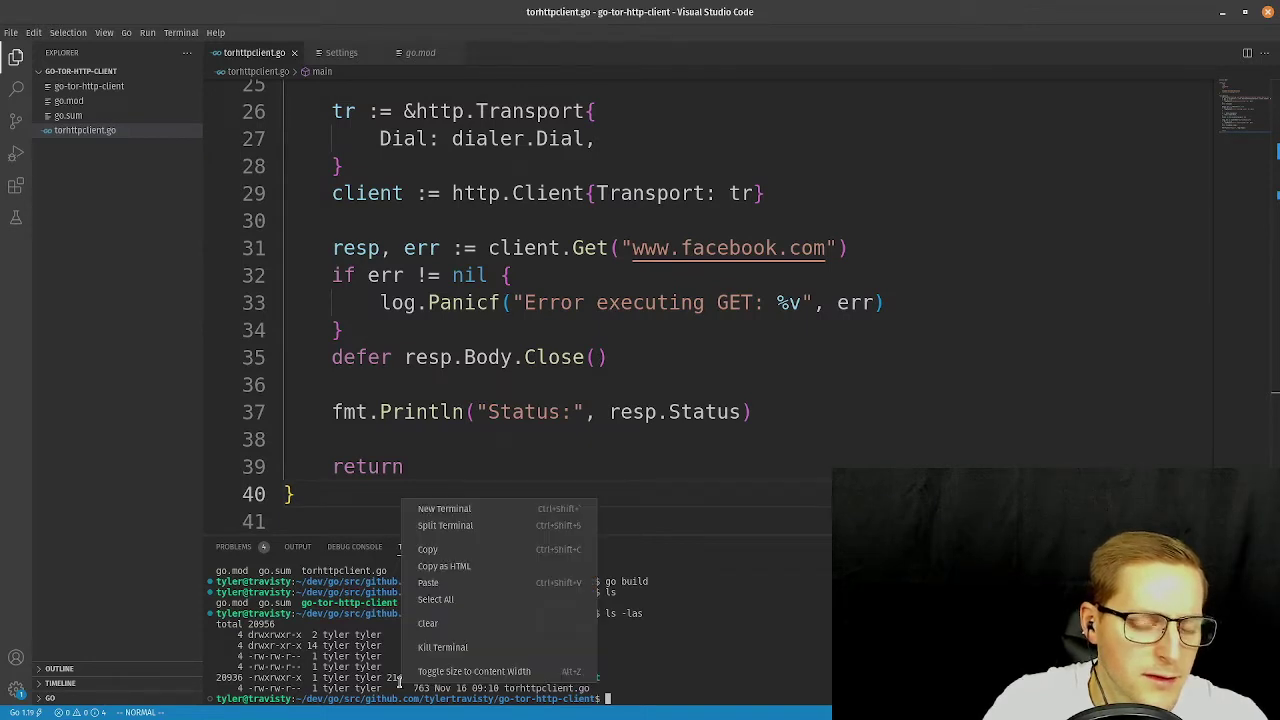
{"action": "left_click", "coordinate": [400, 692]}
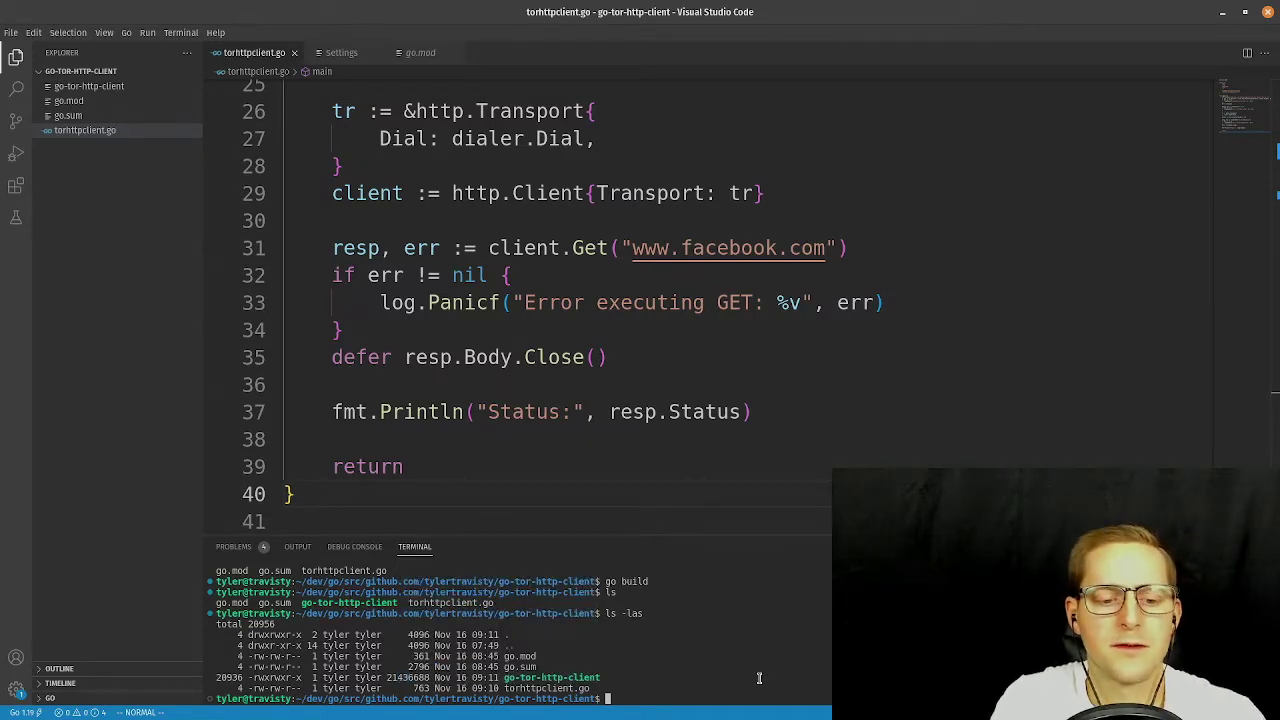
Clear the terminal, list the project files with ls and run ./go-tor-http-client.
{"action": "type", "text": "ls"}
{"action": "key", "text": "ctrl+l"}
{"action": "key", "text": "Return"}
{"action": "type", "text": "./"}
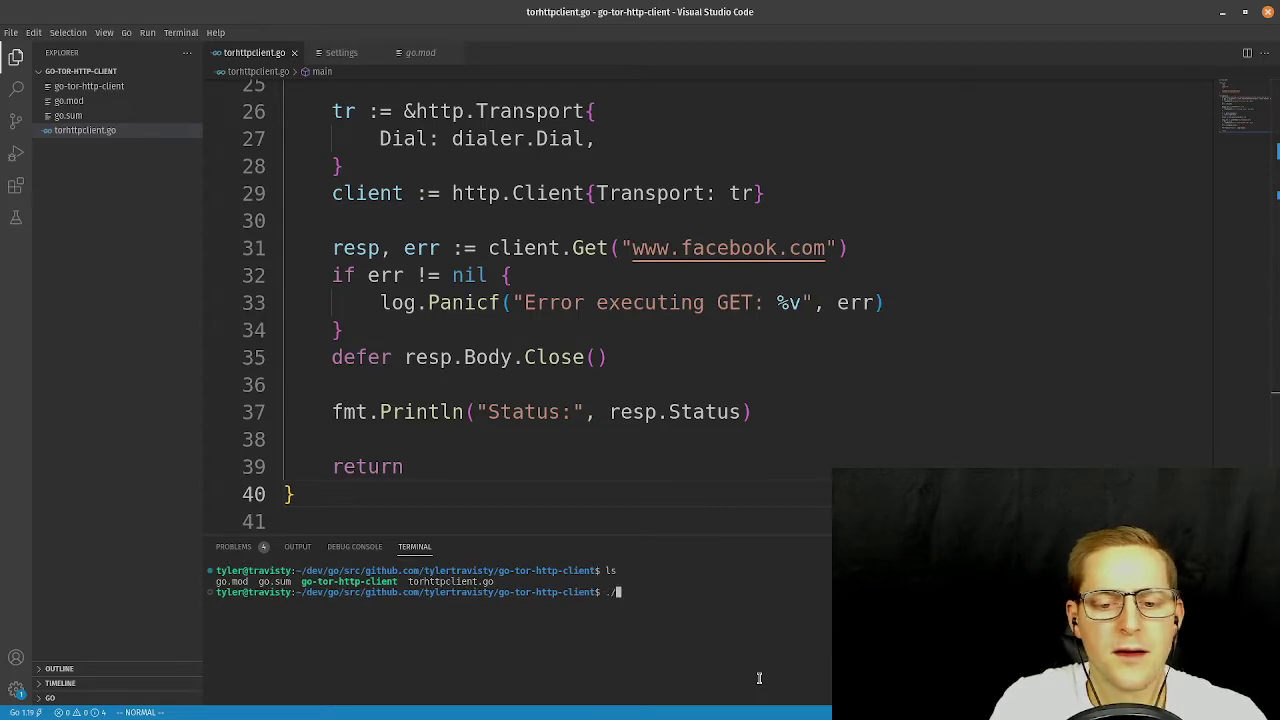
{"action": "type", "text": "go-"}
{"action": "key", "text": "Tab"}
{"action": "key", "text": "Return"}
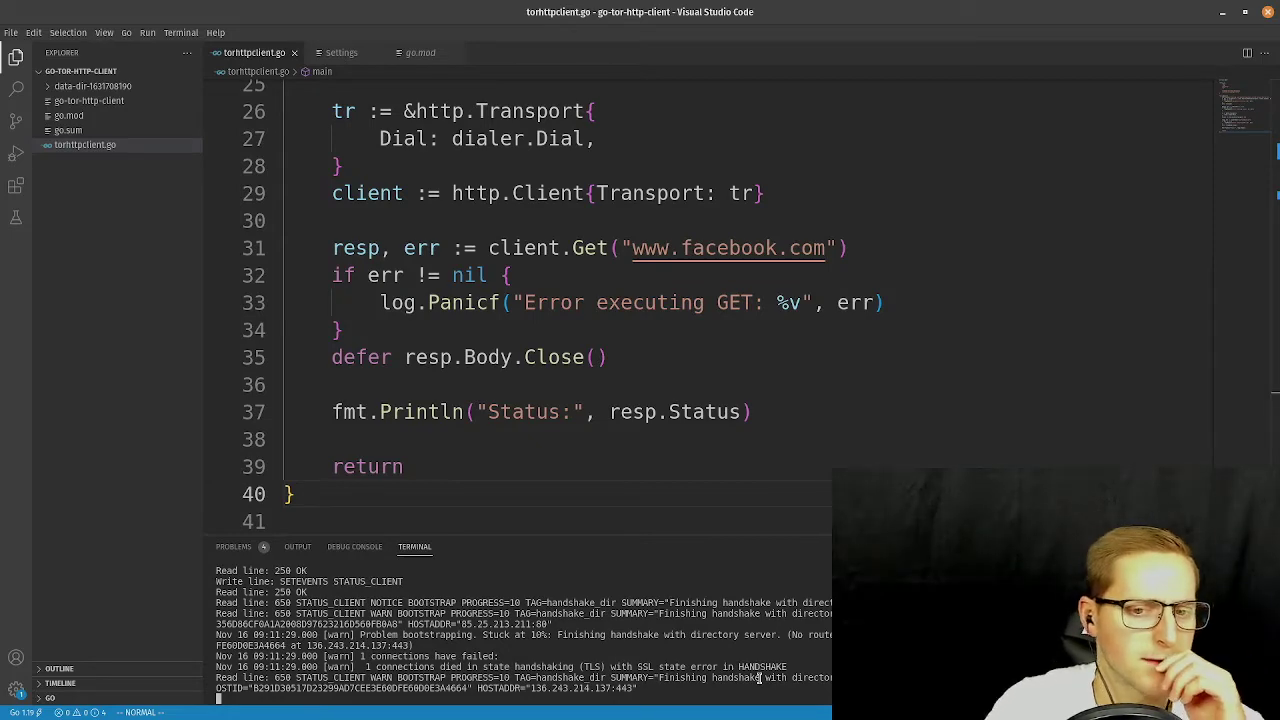
Read the beginning of the client's Tor startup log, covering the launch arguments, control port connection and authentication.
{"action": "scroll", "coordinate": [530, 630], "scroll_direction": "up", "scroll_amount": 5}
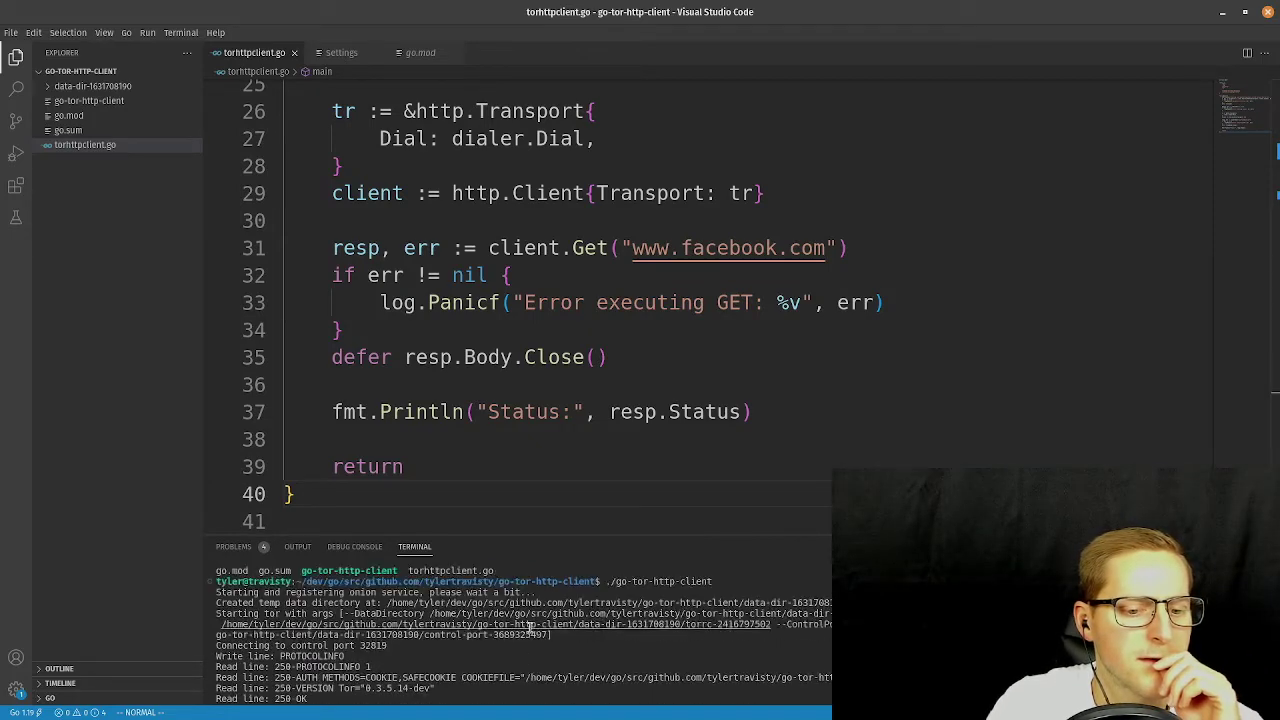
{"action": "scroll", "coordinate": [530, 628], "scroll_direction": "up", "scroll_amount": 1}
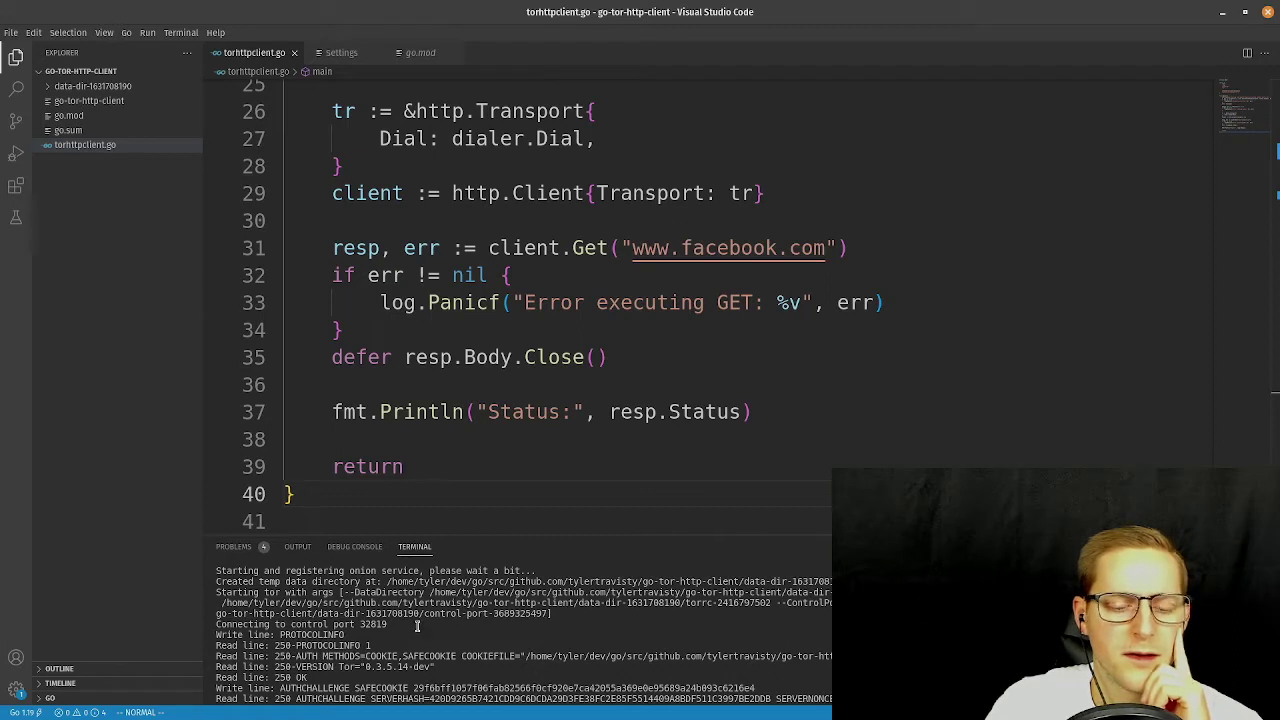
{"action": "scroll", "coordinate": [417, 626], "scroll_direction": "down", "scroll_amount": 1}
{"action": "scroll", "coordinate": [465, 645], "scroll_direction": "up", "scroll_amount": 1}
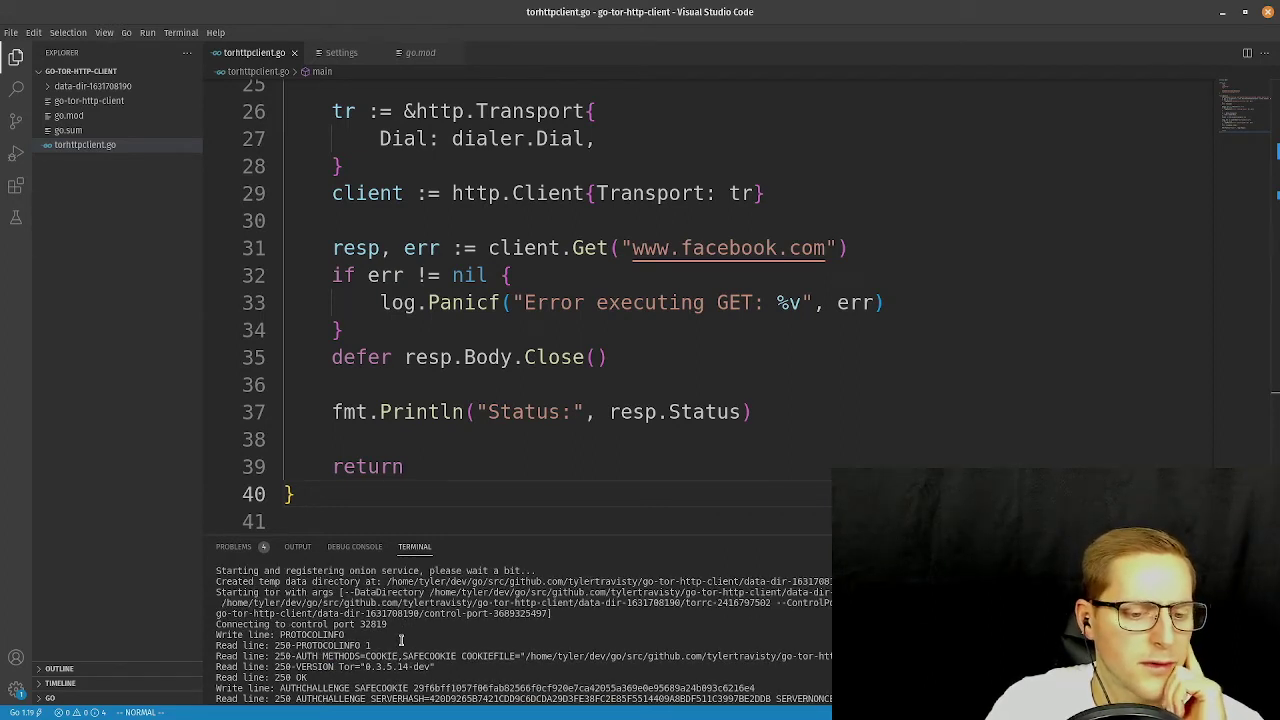
{"action": "scroll", "coordinate": [402, 636], "scroll_direction": "down", "scroll_amount": 1}
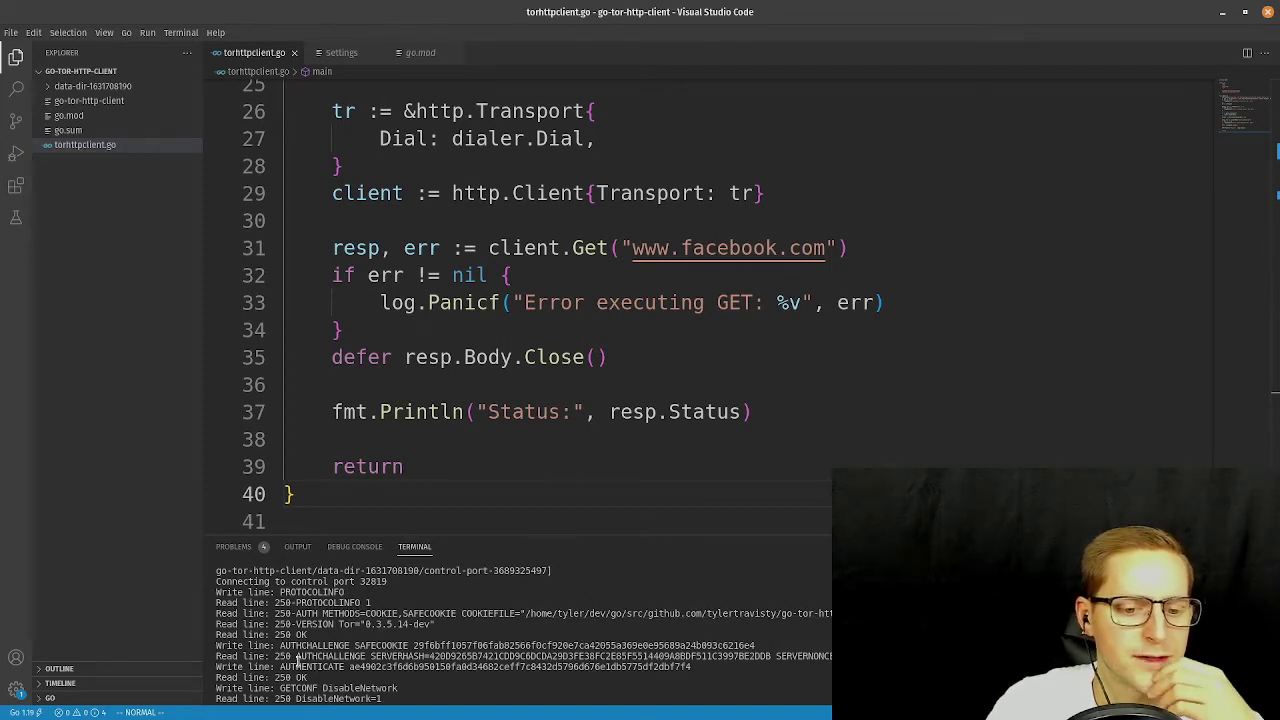
{"action": "scroll", "coordinate": [462, 653], "scroll_direction": "down", "scroll_amount": 1}
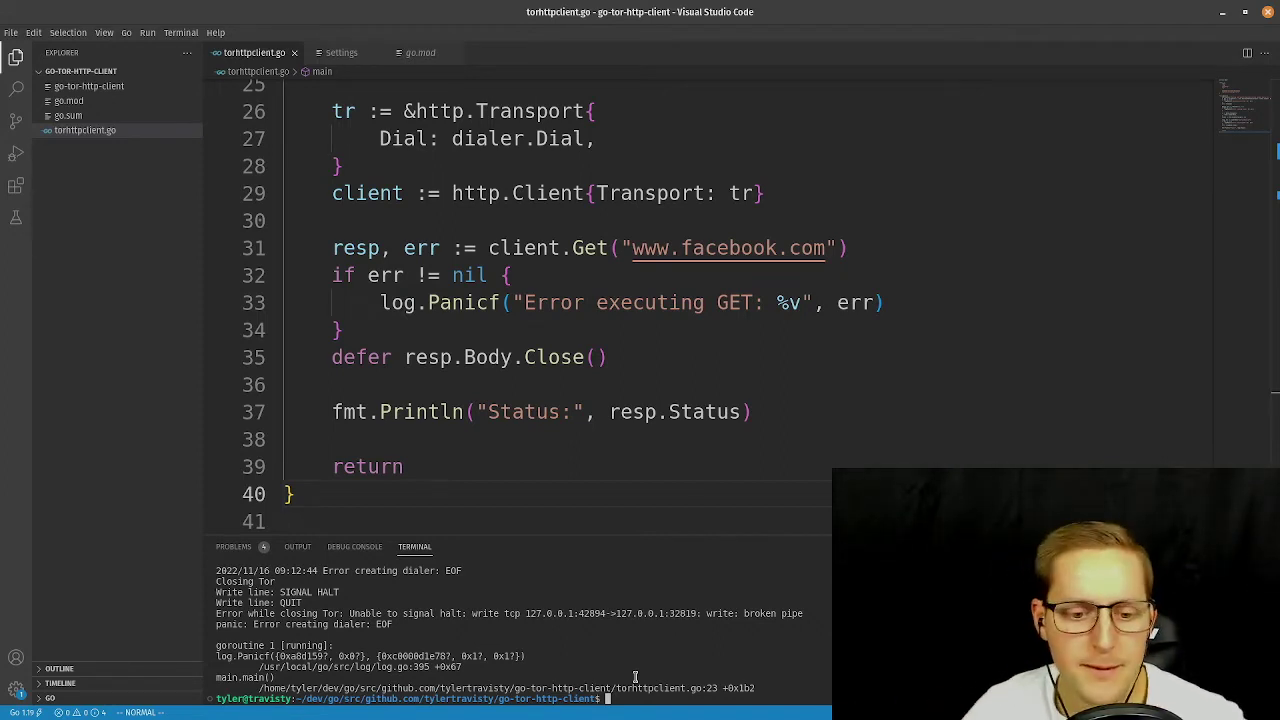
Stop the client and look back through its log for the Tor bootstrapping warnings and the dialer error.
{"action": "key", "text": "Up"}
{"action": "key", "text": "Return"}
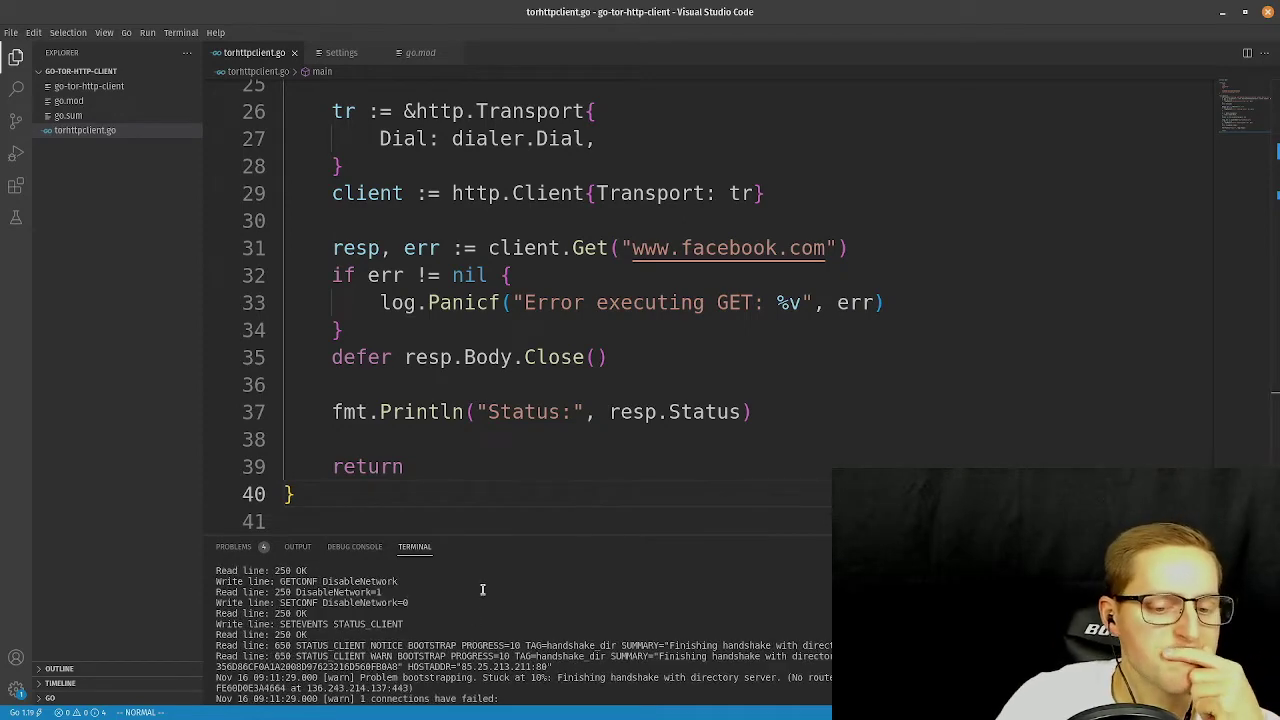
{"action": "key", "text": "ctrl+c"}
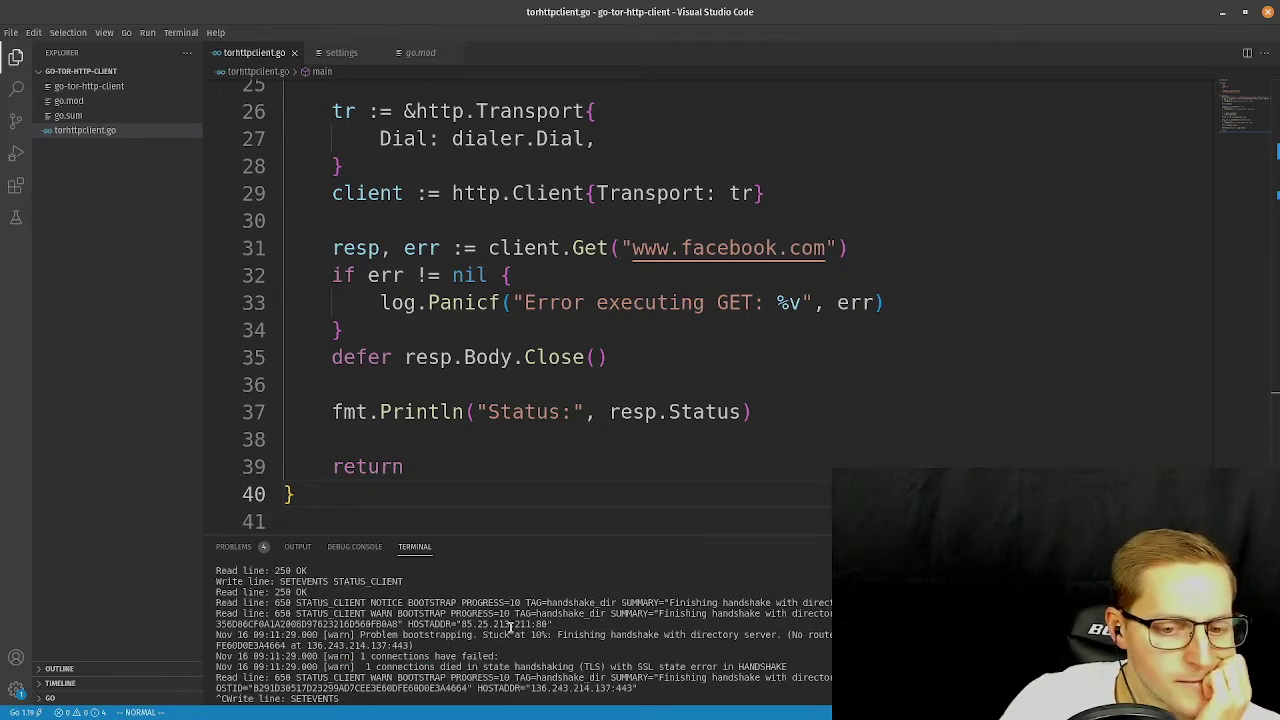
{"action": "scroll", "coordinate": [515, 625], "scroll_direction": "up", "scroll_amount": 10}
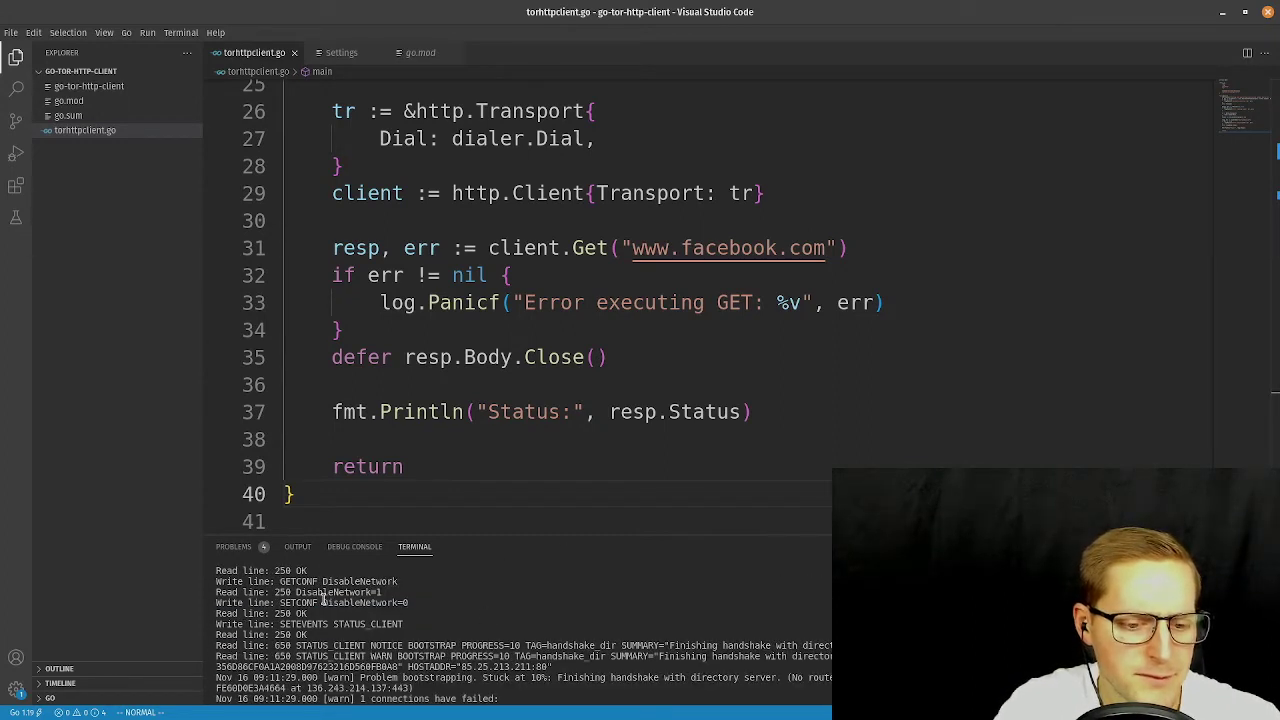
{"action": "key", "text": "ctrl+c"}
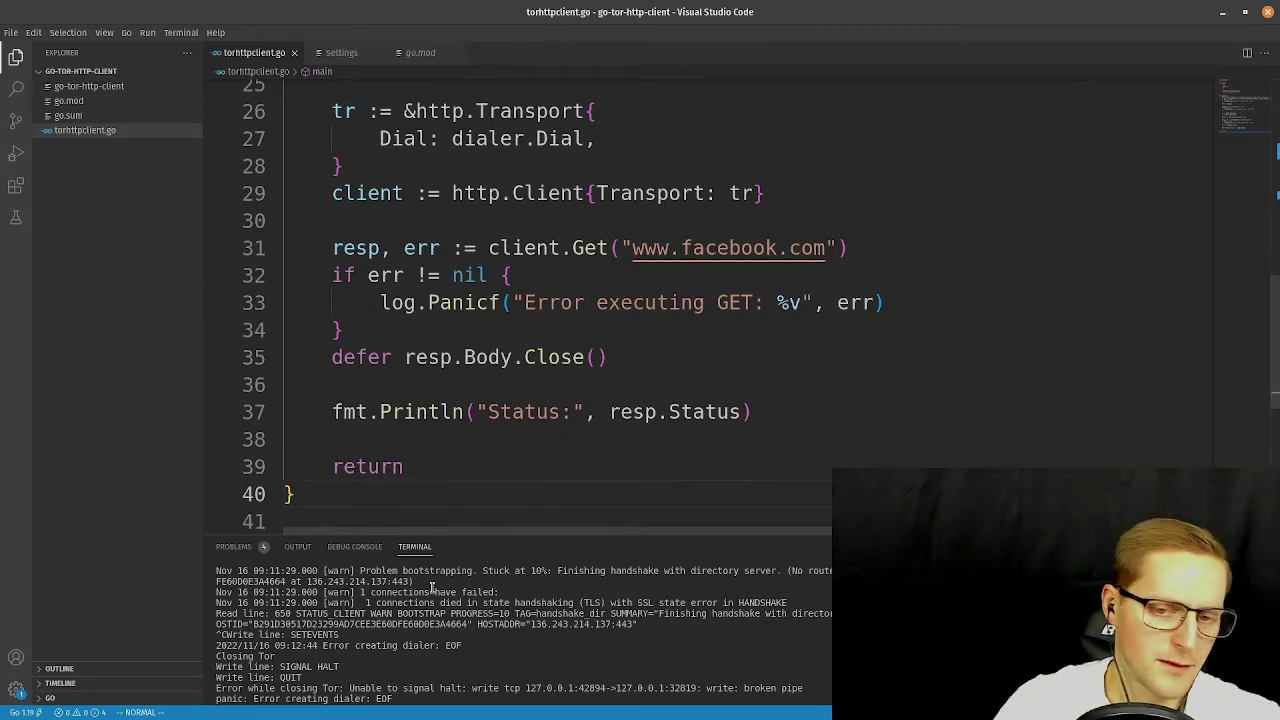
Switch to the separate terminal window running Vim and quit the unnamed file without saving, using :q!
{"action": "key", "text": "super"}
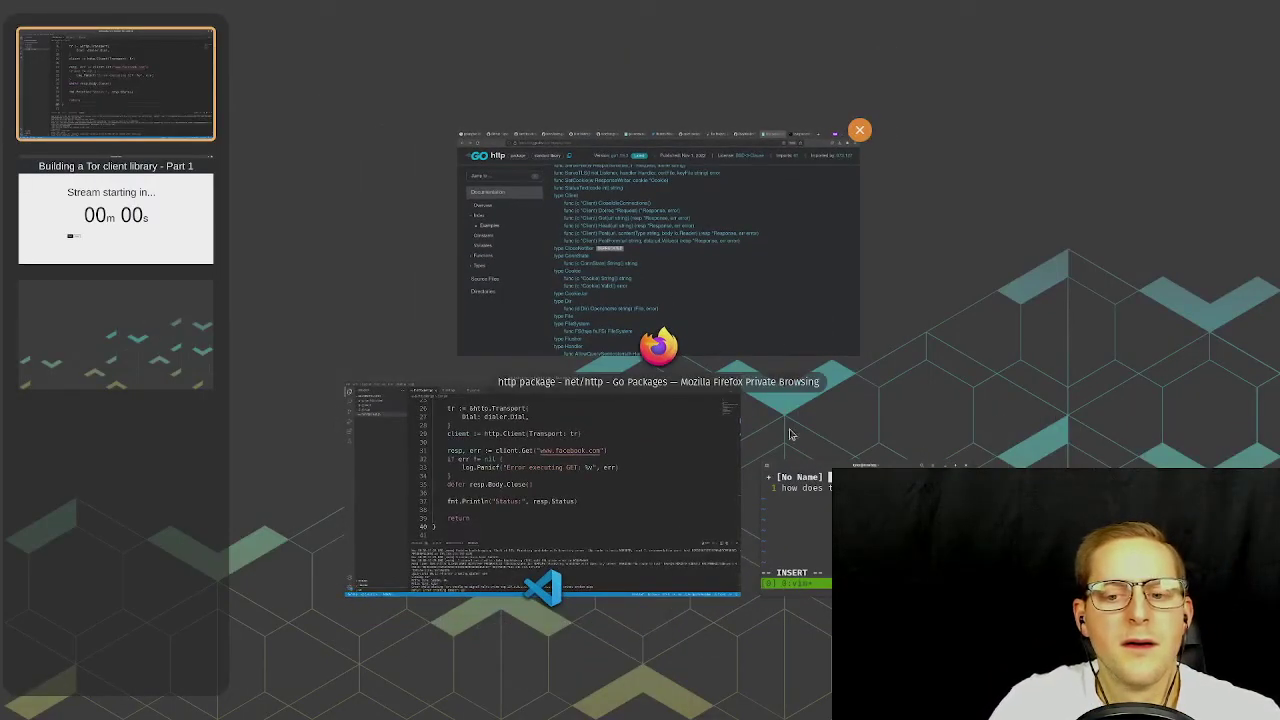
{"action": "left_click", "coordinate": [805, 478]}
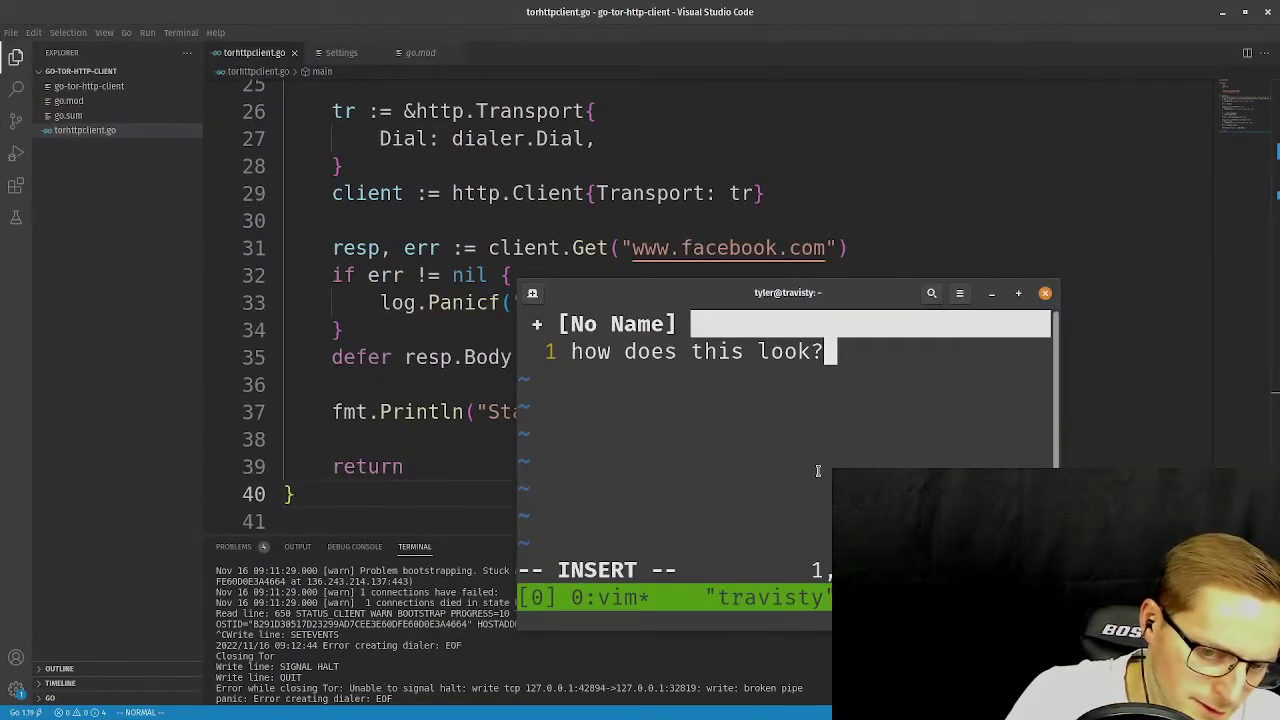
{"action": "type", "text": ":q!"}
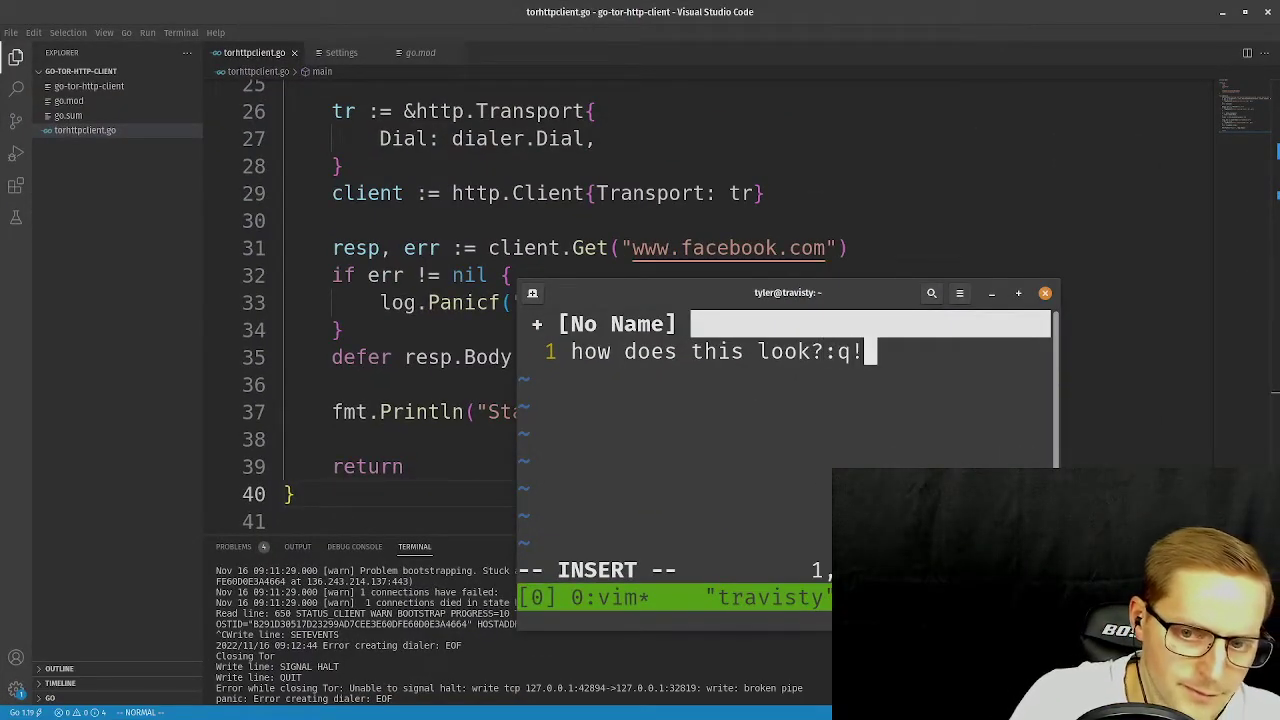
{"action": "key", "text": "BackSpace"}
{"action": "key", "text": "BackSpace"}
{"action": "key", "text": "Escape"}
{"action": "type", "text": ":q!"}
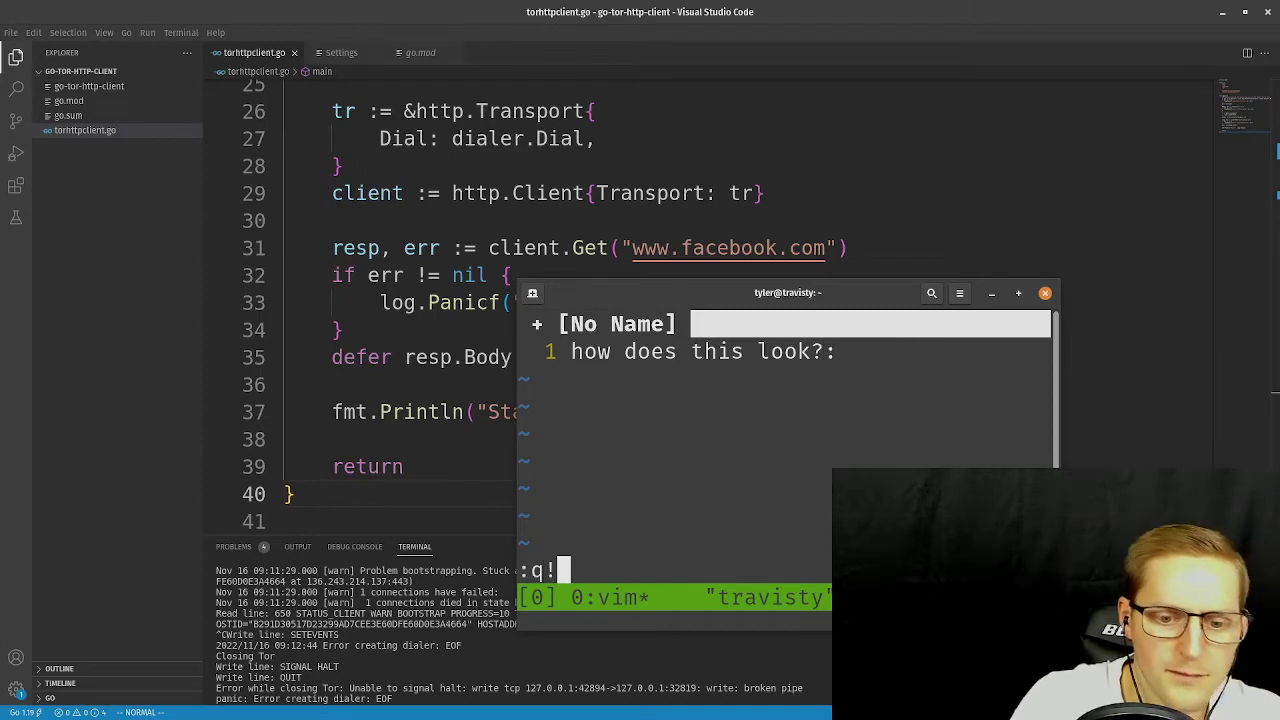
{"action": "key", "text": "Return"}
Exit the shell sessions so that the separate terminal window closes.
{"action": "type", "text": "exut"}
{"action": "key", "text": "Return"}
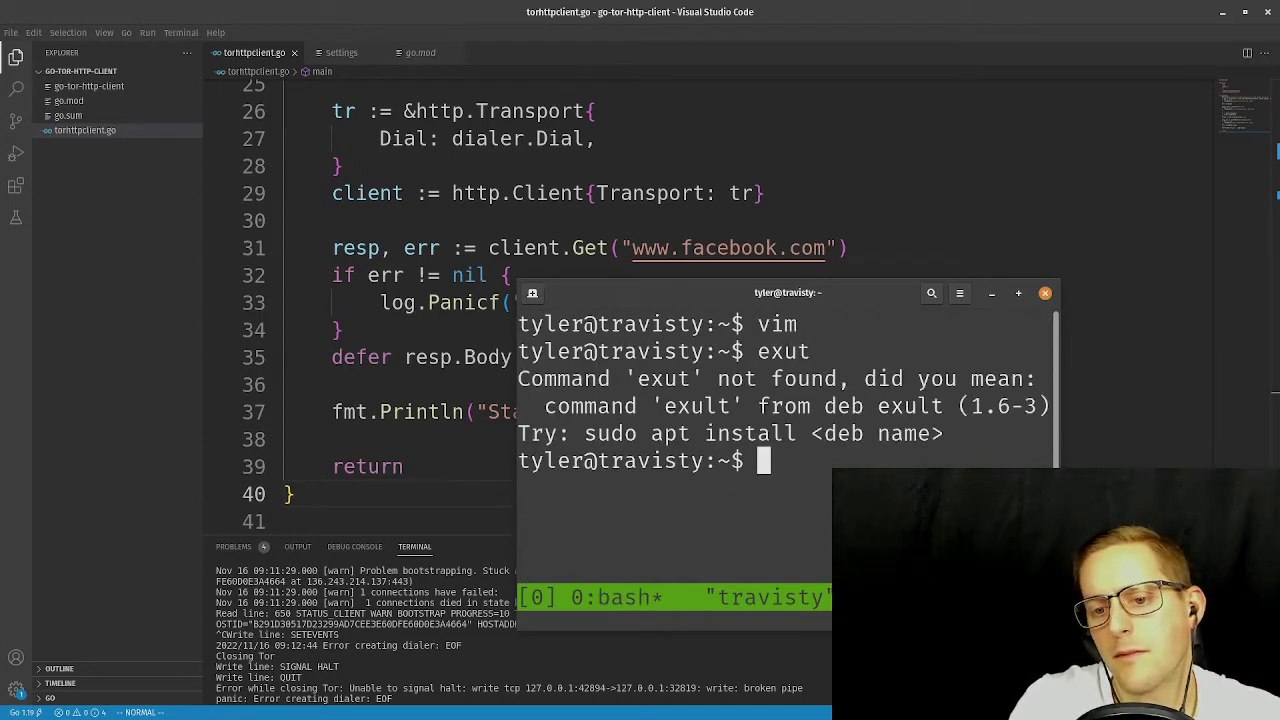
{"action": "type", "text": "exit"}
{"action": "key", "text": "Return"}
{"action": "type", "text": "exit"}
{"action": "key", "text": "Return"}
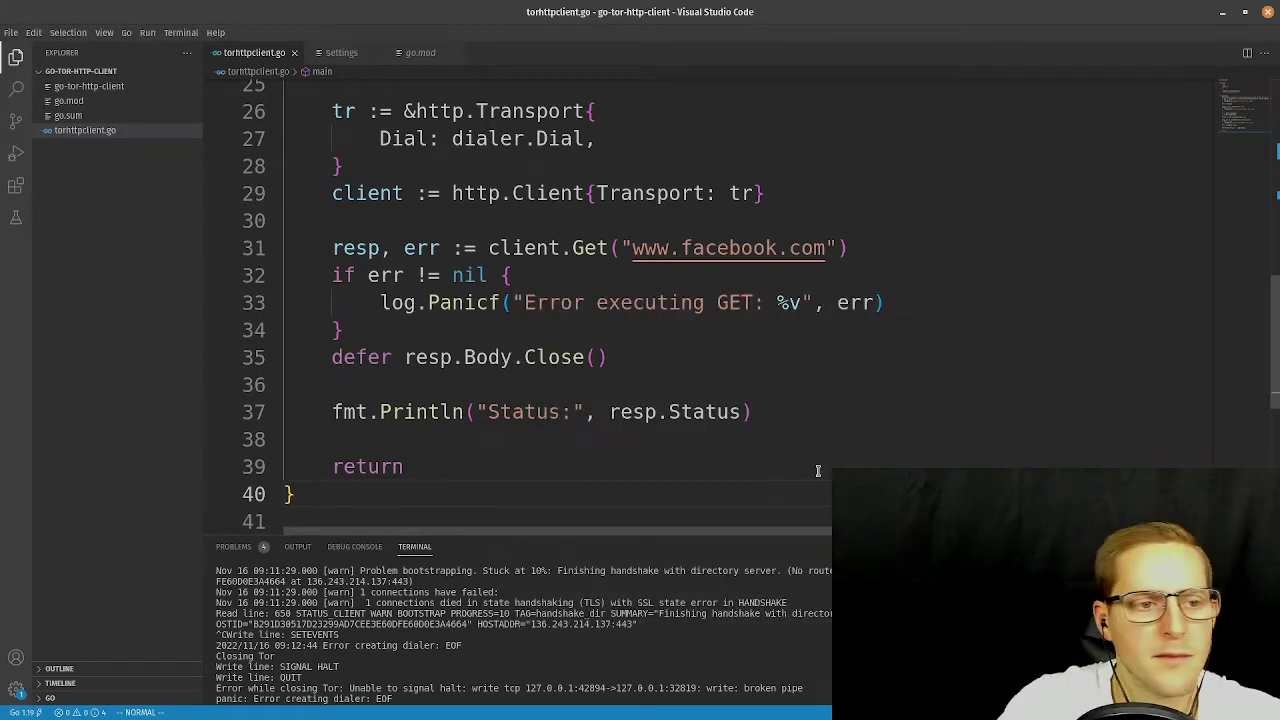
Switch to Firefox and search Google in a new tab for "tor no route to host".
{"action": "key", "text": "super"}
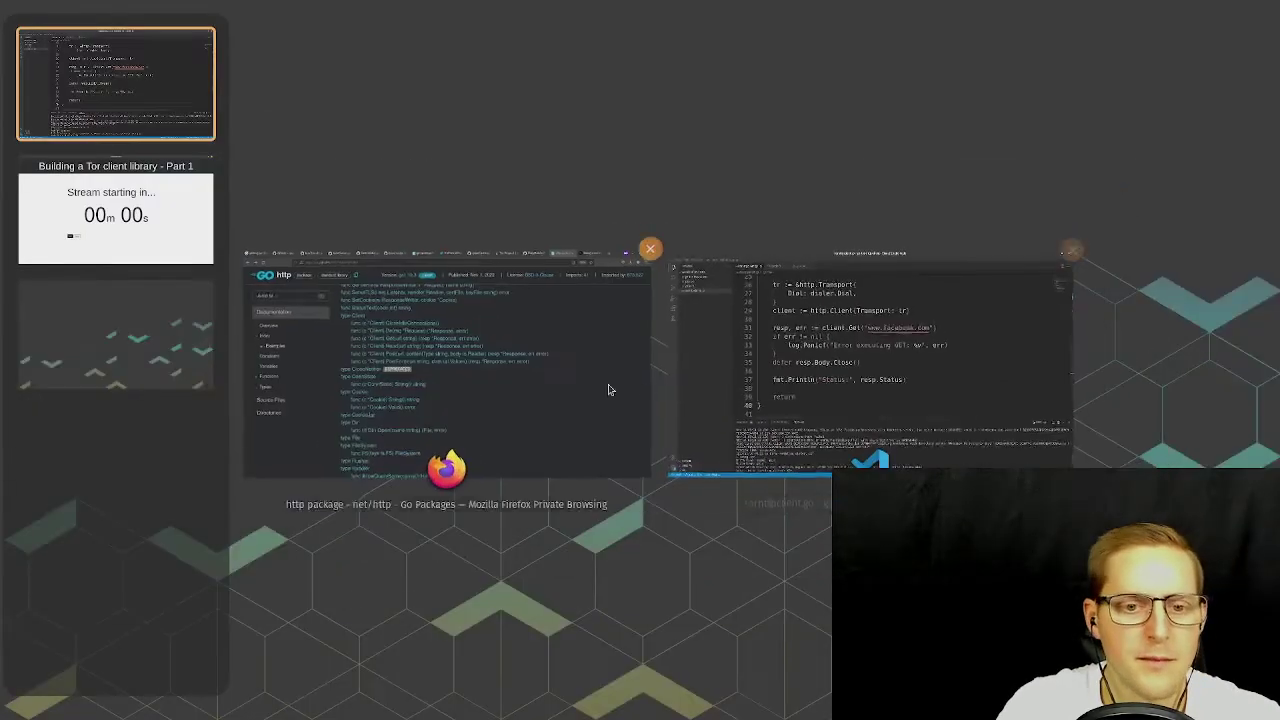
{"action": "left_click", "coordinate": [606, 389]}
{"action": "left_click", "coordinate": [1148, 20]}
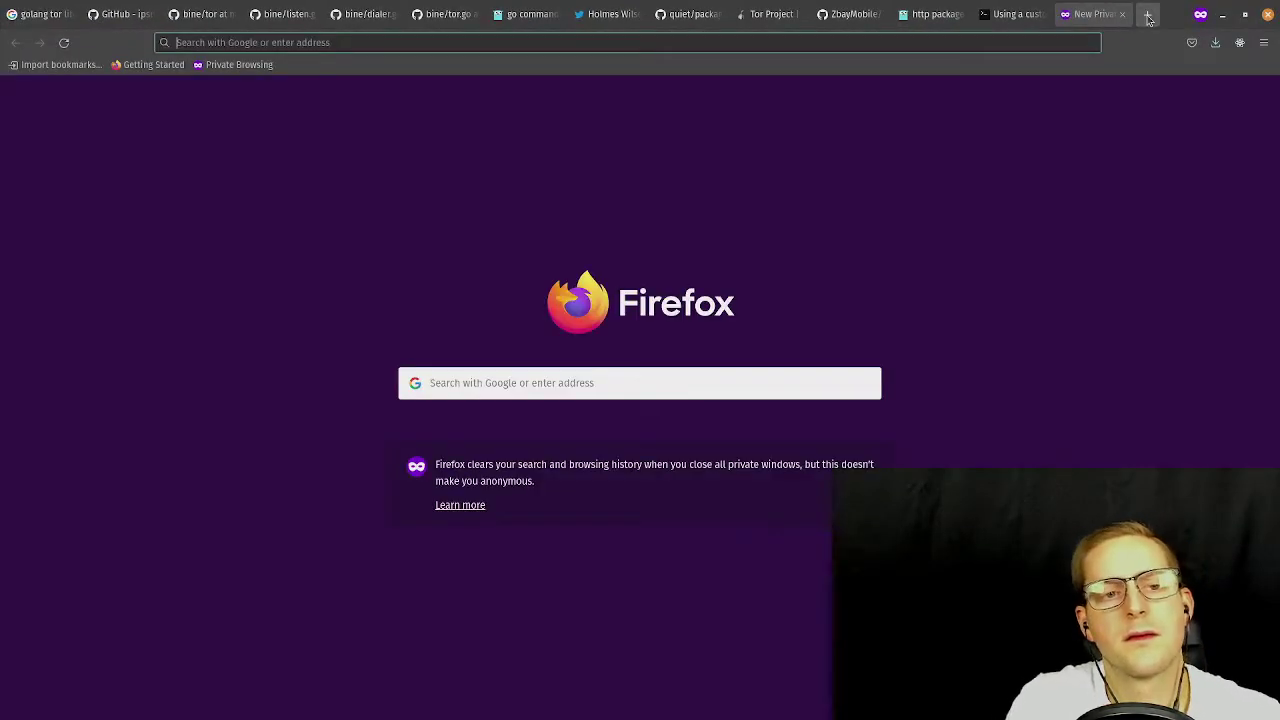
{"action": "type", "text": "no rou"}
{"action": "key", "text": "BackSpace"}
{"action": "key", "text": "BackSpace"}
{"action": "key", "text": "BackSpace"}
{"action": "key", "text": "BackSpace"}
{"action": "key", "text": "BackSpace"}
{"action": "key", "text": "BackSpace"}
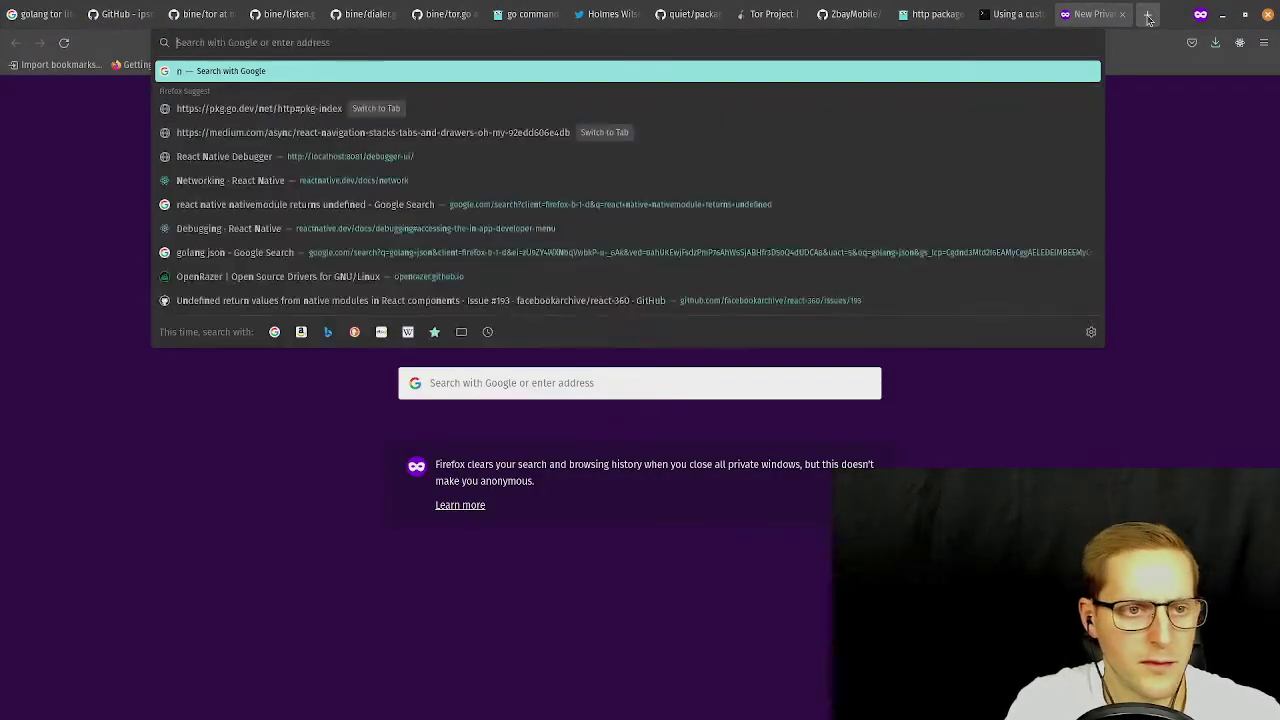
{"action": "type", "text": "tor no route to host"}
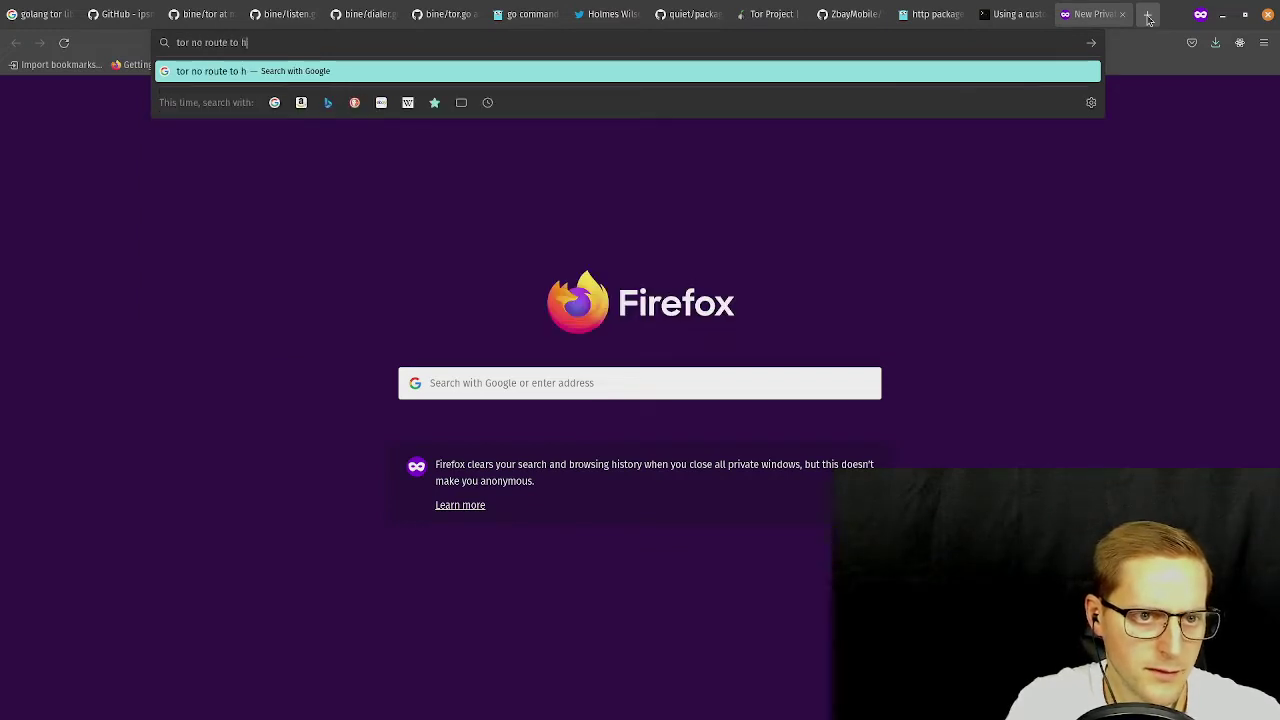
{"action": "key", "text": "Return"}
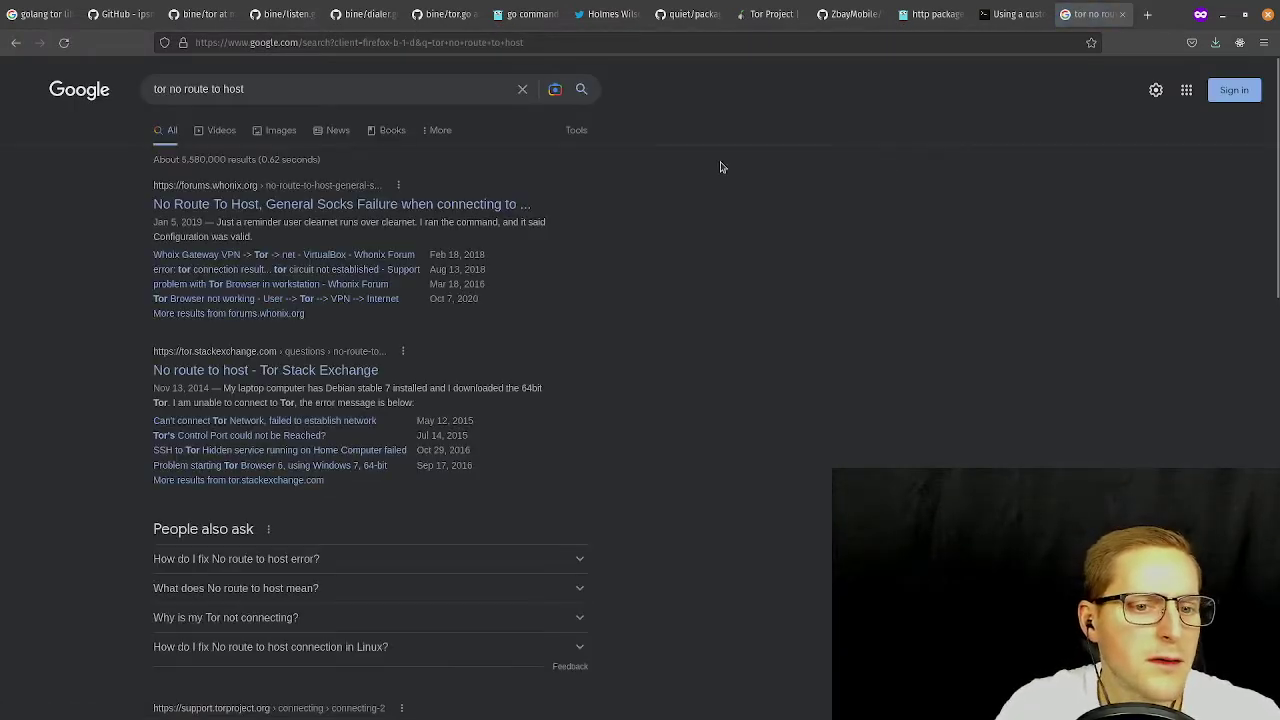
Open the Whonix forum result about No Route To Host with bridges and read through its replies.
{"action": "left_click", "coordinate": [410, 205]}
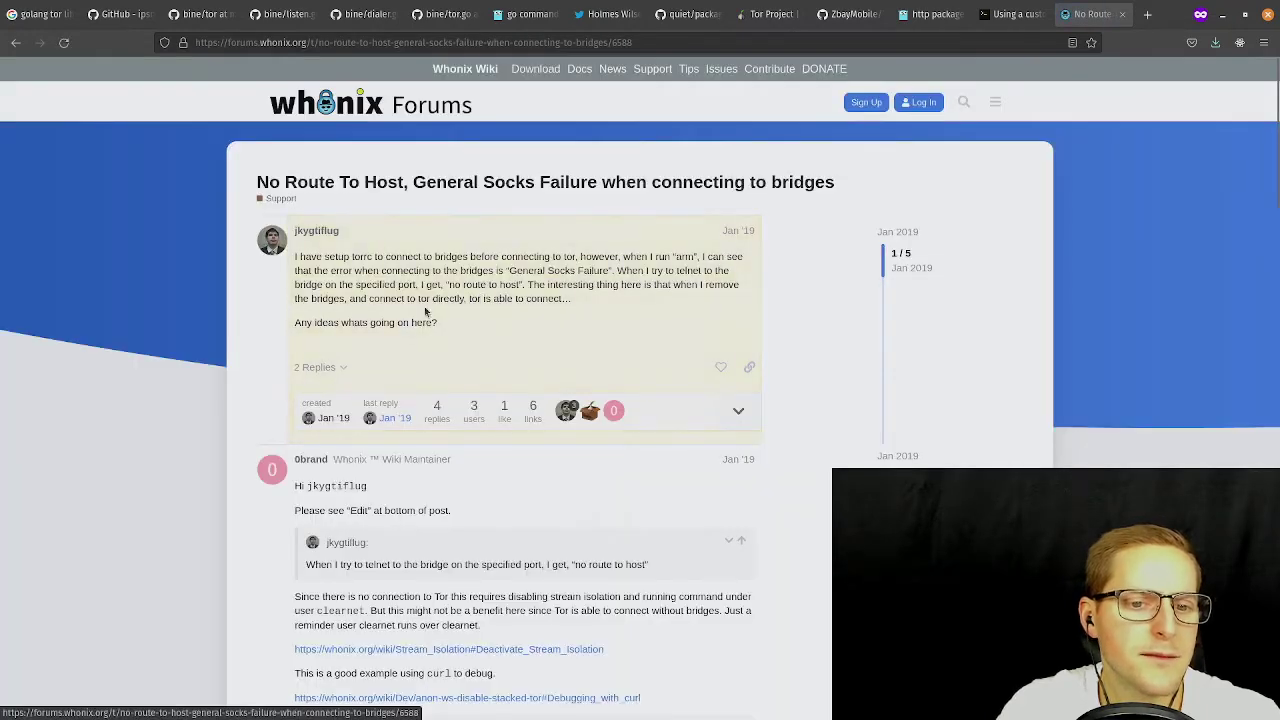
{"action": "scroll", "coordinate": [442, 301], "scroll_direction": "down", "scroll_amount": 1}
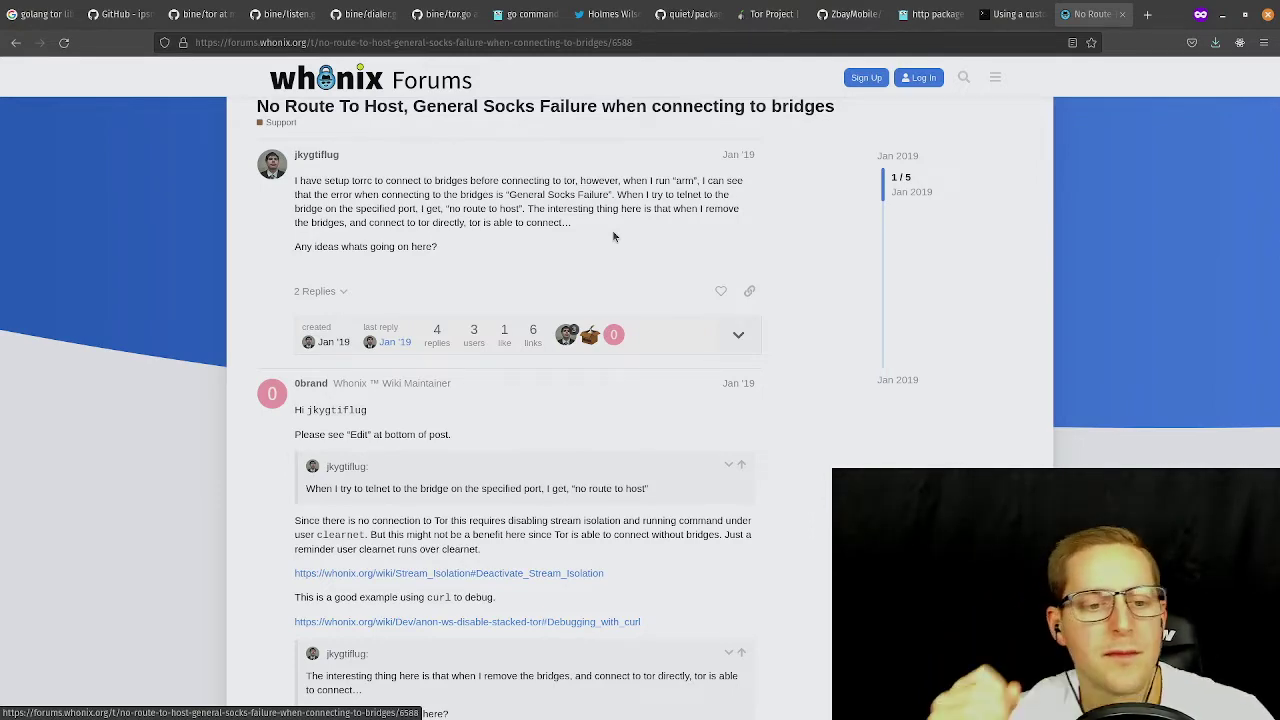
{"action": "scroll", "coordinate": [605, 236], "scroll_direction": "down", "scroll_amount": 3}
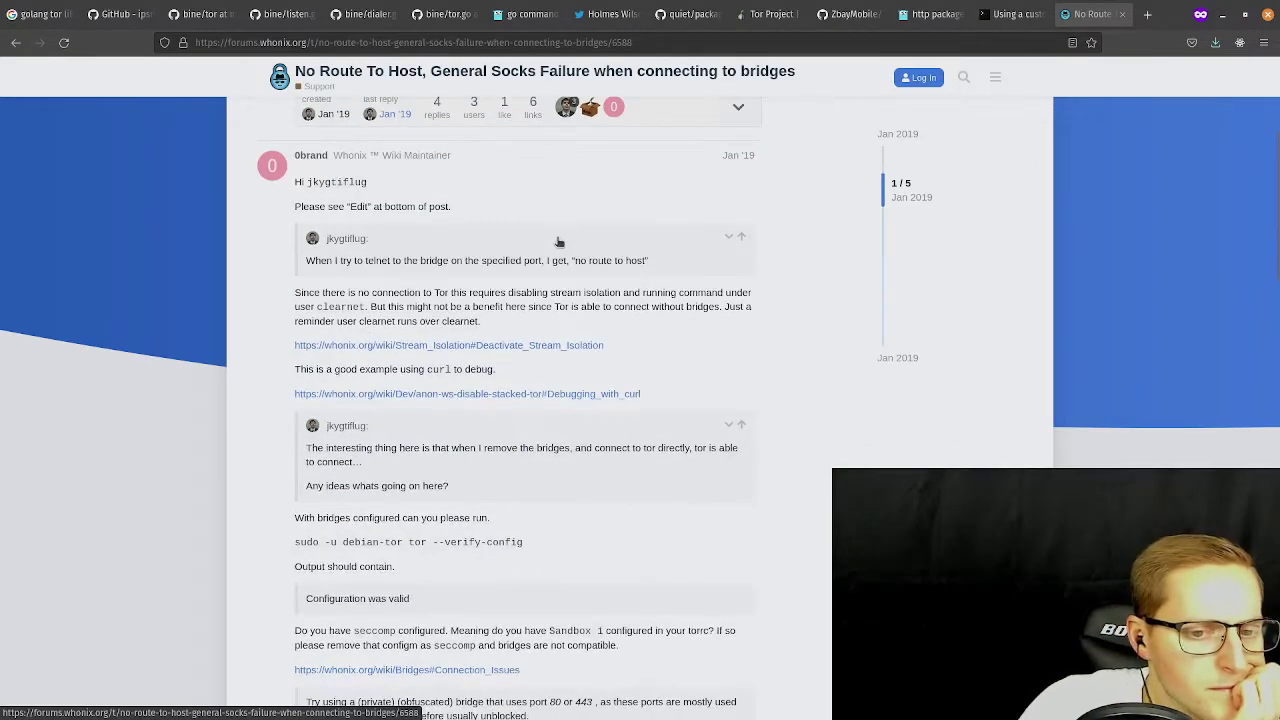
{"action": "scroll", "coordinate": [563, 235], "scroll_direction": "down", "scroll_amount": 1}
{"action": "scroll", "coordinate": [561, 372], "scroll_direction": "down", "scroll_amount": 2}
{"action": "scroll", "coordinate": [561, 372], "scroll_direction": "down", "scroll_amount": 5}
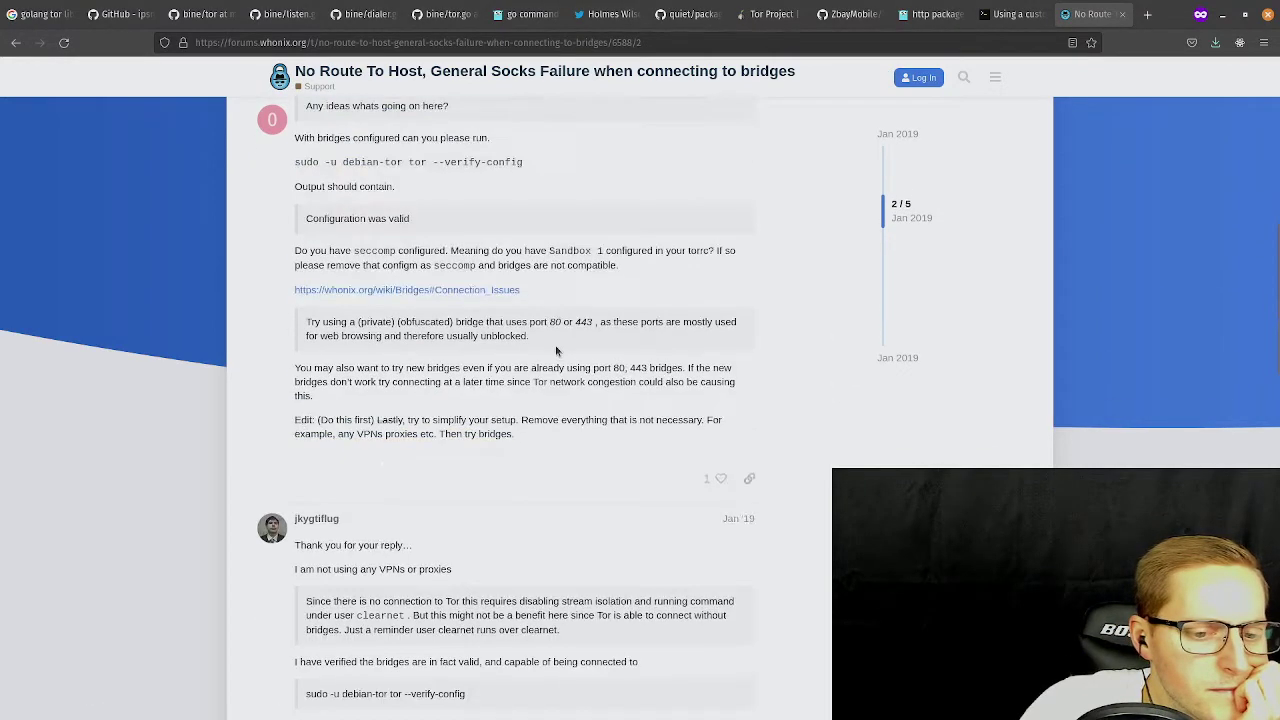
{"action": "scroll", "coordinate": [550, 341], "scroll_direction": "down", "scroll_amount": 6}
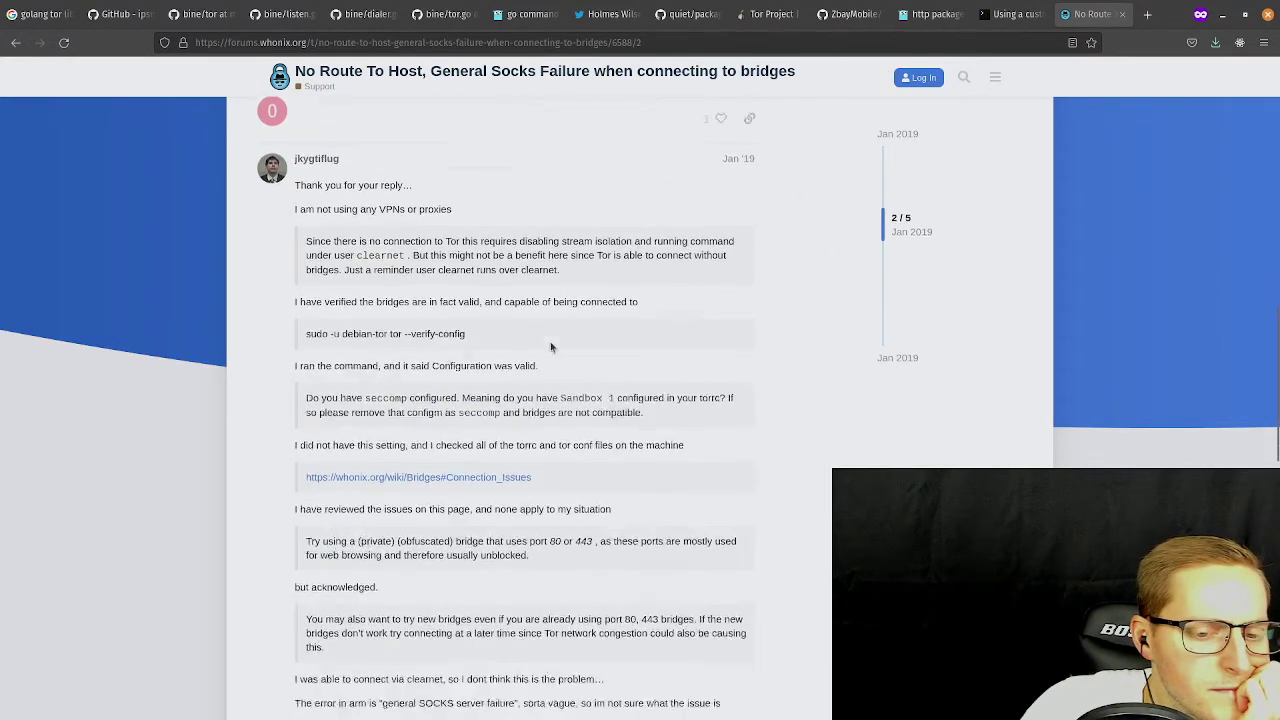
{"action": "scroll", "coordinate": [548, 310], "scroll_direction": "up", "scroll_amount": 3}
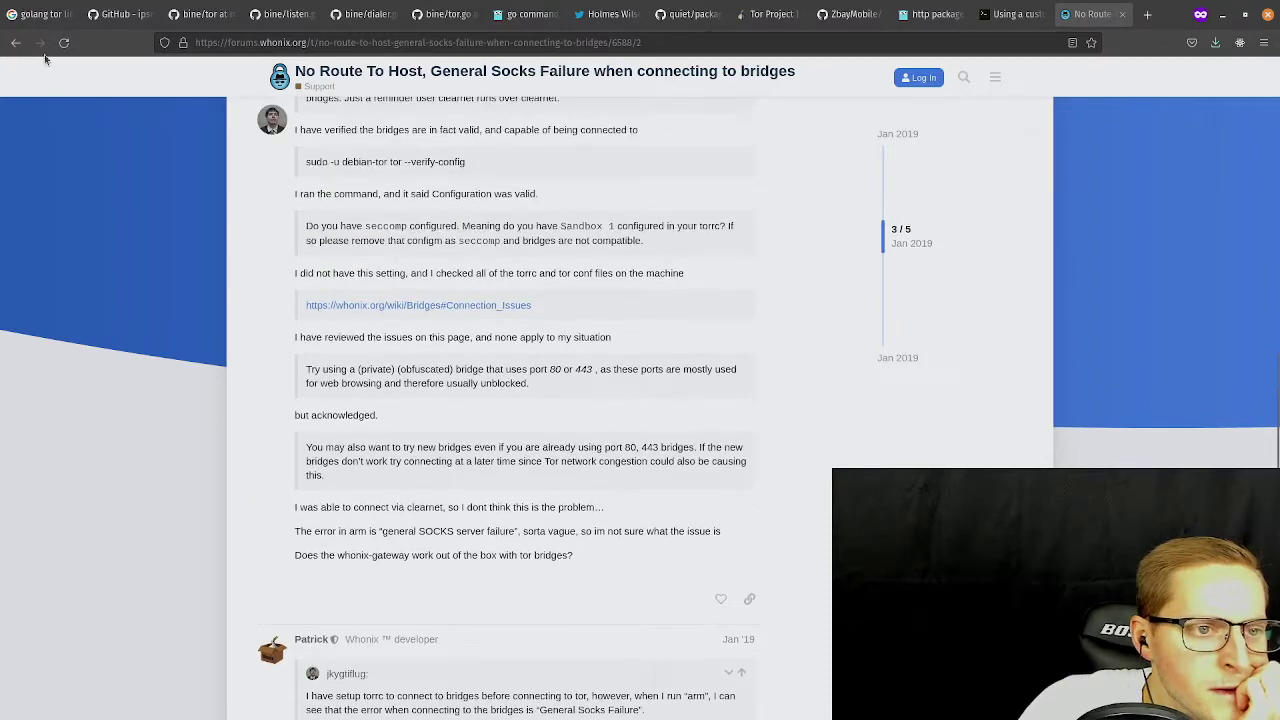
Return to the search results, open the Make Tech Easier article on fixing "No Route to Host" on Linux and skim its causes.
{"action": "left_click", "coordinate": [15, 42]}
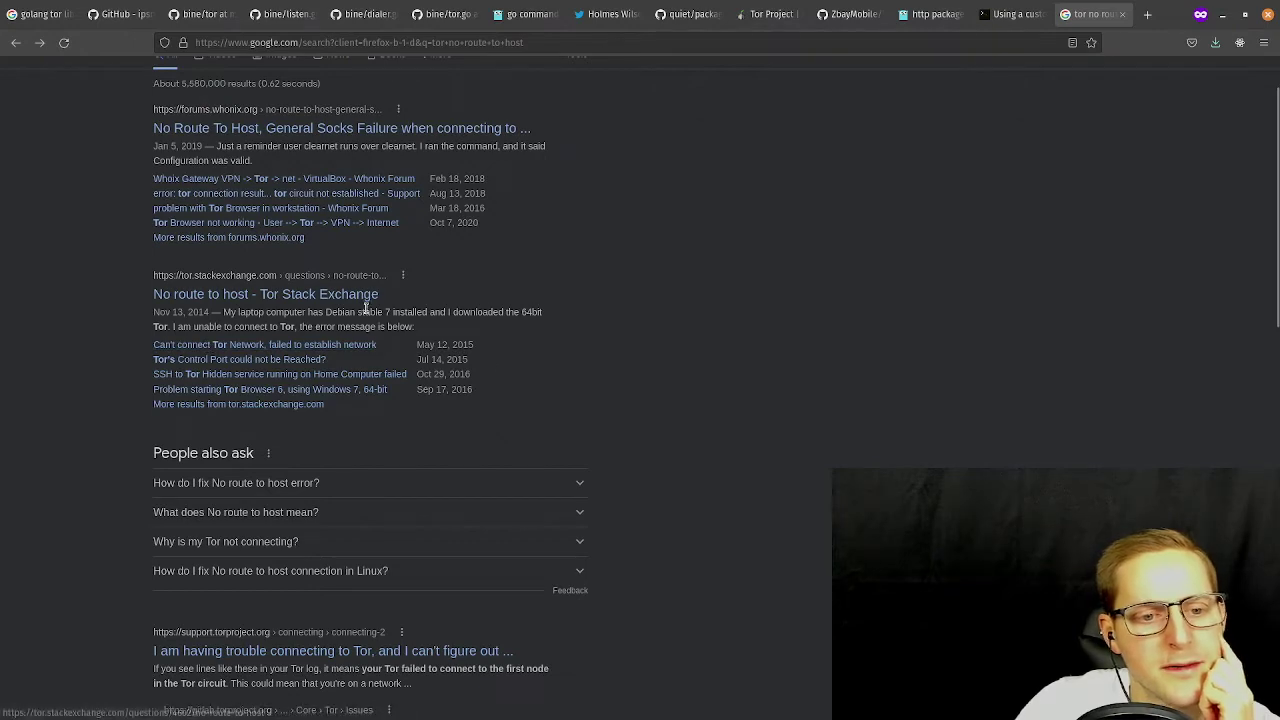
{"action": "scroll", "coordinate": [440, 340], "scroll_direction": "down", "scroll_amount": 3}
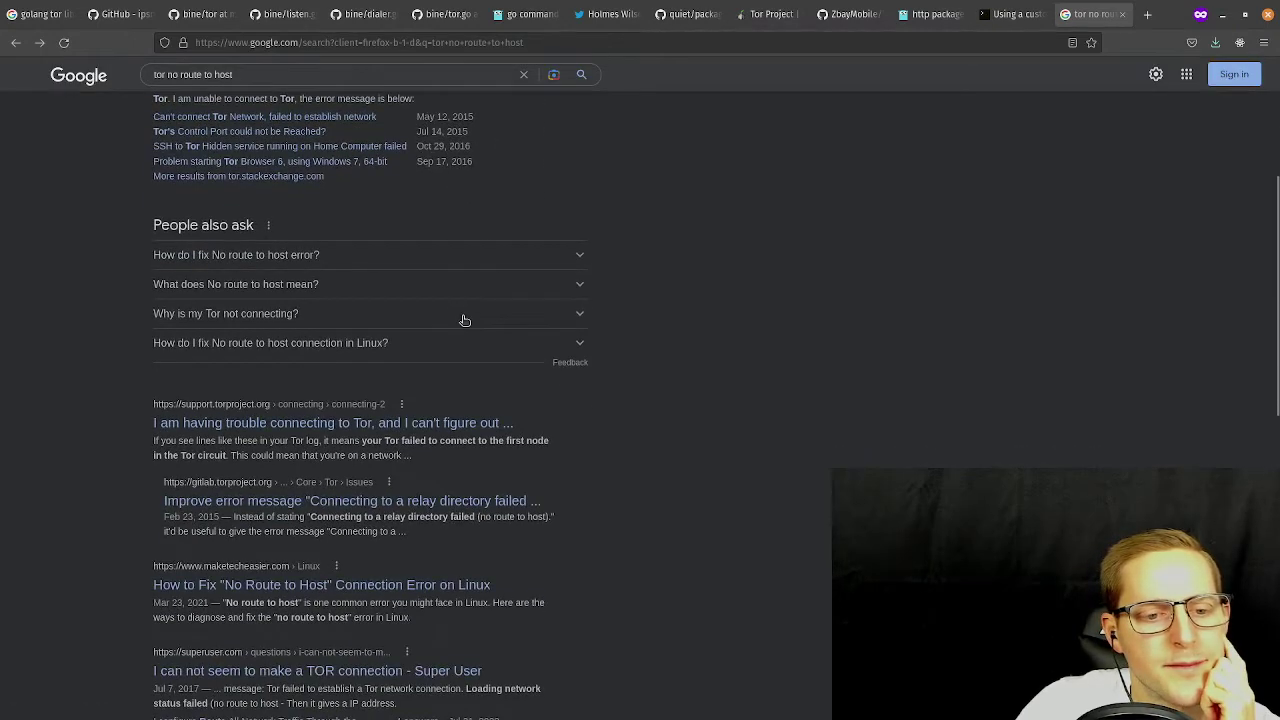
{"action": "scroll", "coordinate": [464, 320], "scroll_direction": "down", "scroll_amount": 1}
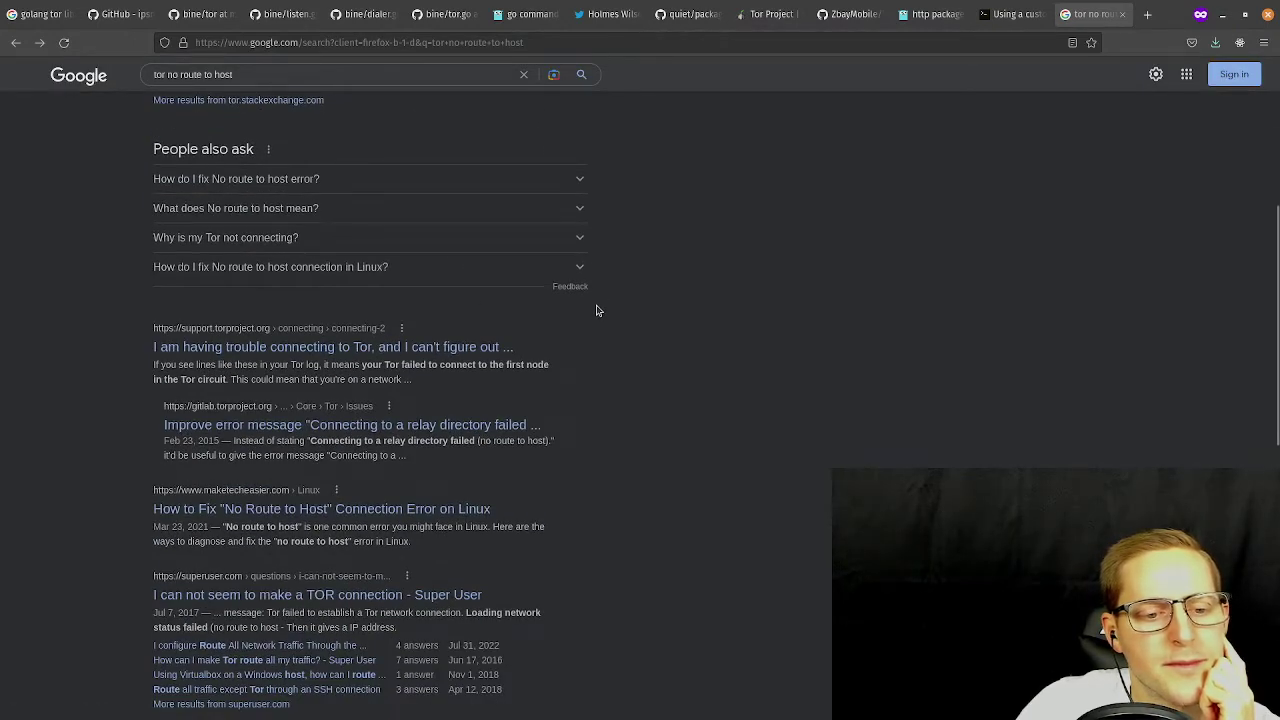
{"action": "scroll", "coordinate": [580, 325], "scroll_direction": "down", "scroll_amount": 1}
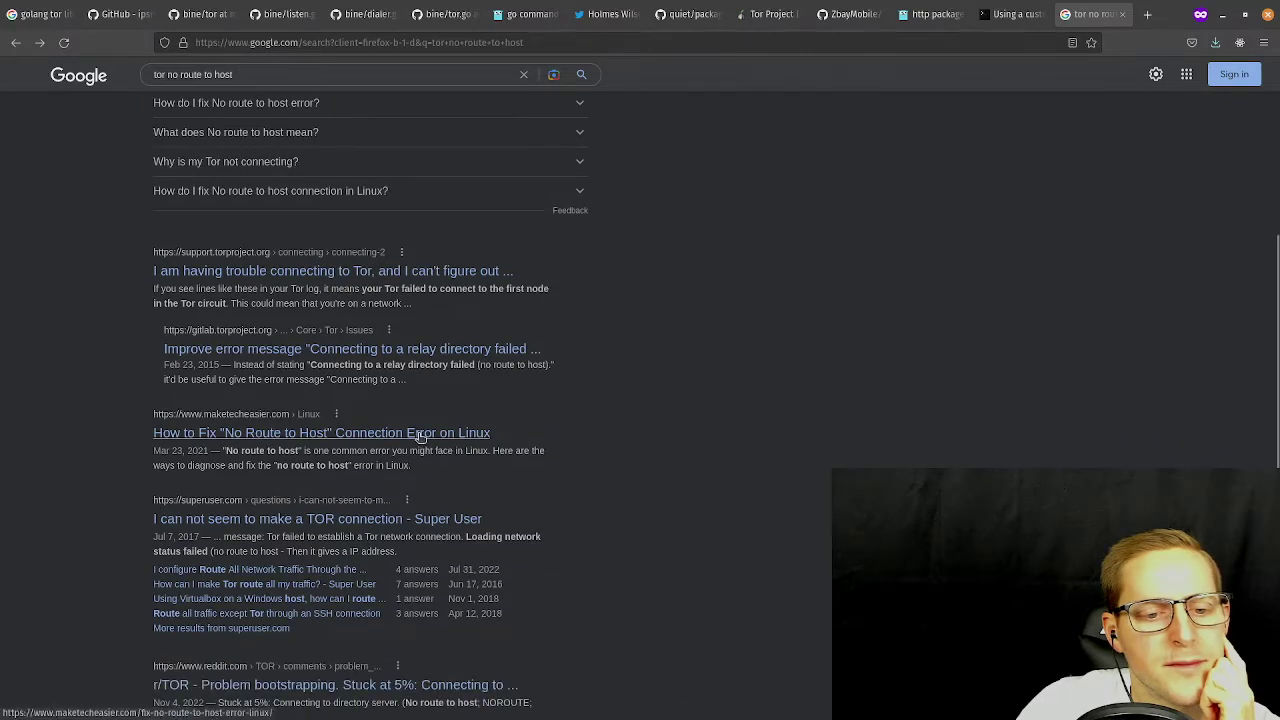
{"action": "left_click", "coordinate": [420, 436]}
{"action": "scroll", "coordinate": [569, 337], "scroll_direction": "down", "scroll_amount": 8}
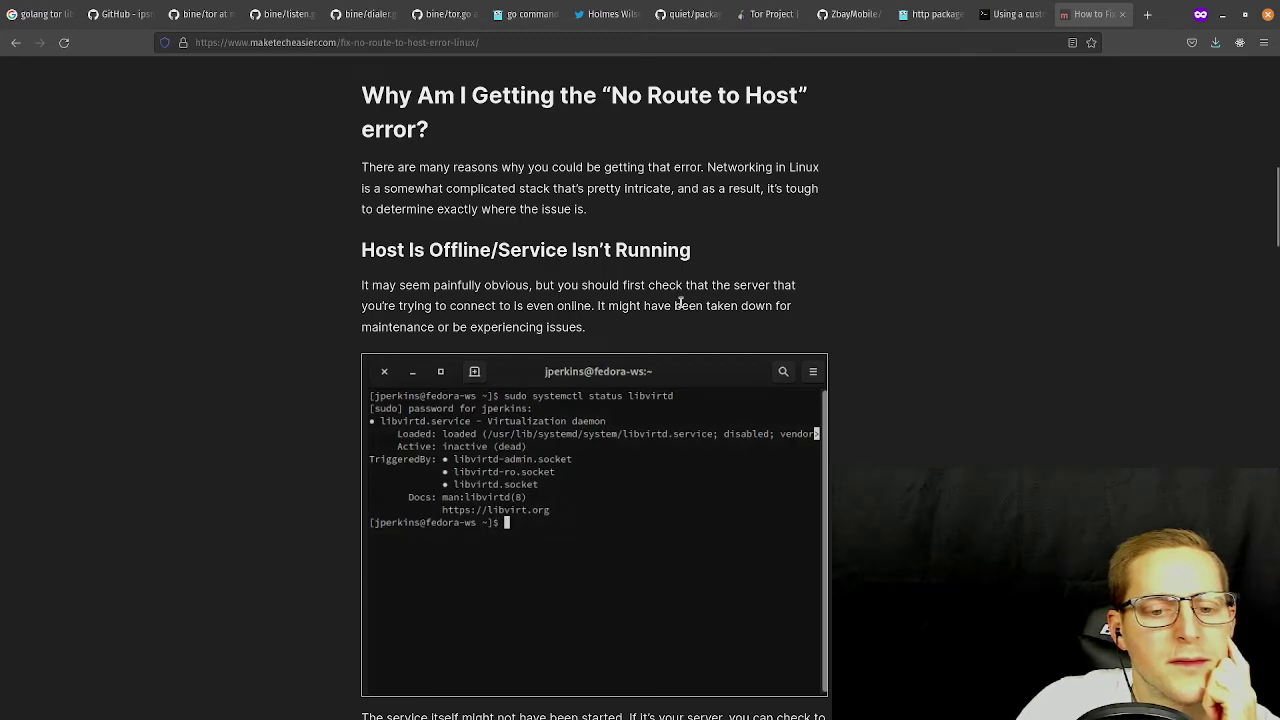
{"action": "scroll", "coordinate": [680, 302], "scroll_direction": "down", "scroll_amount": 7}
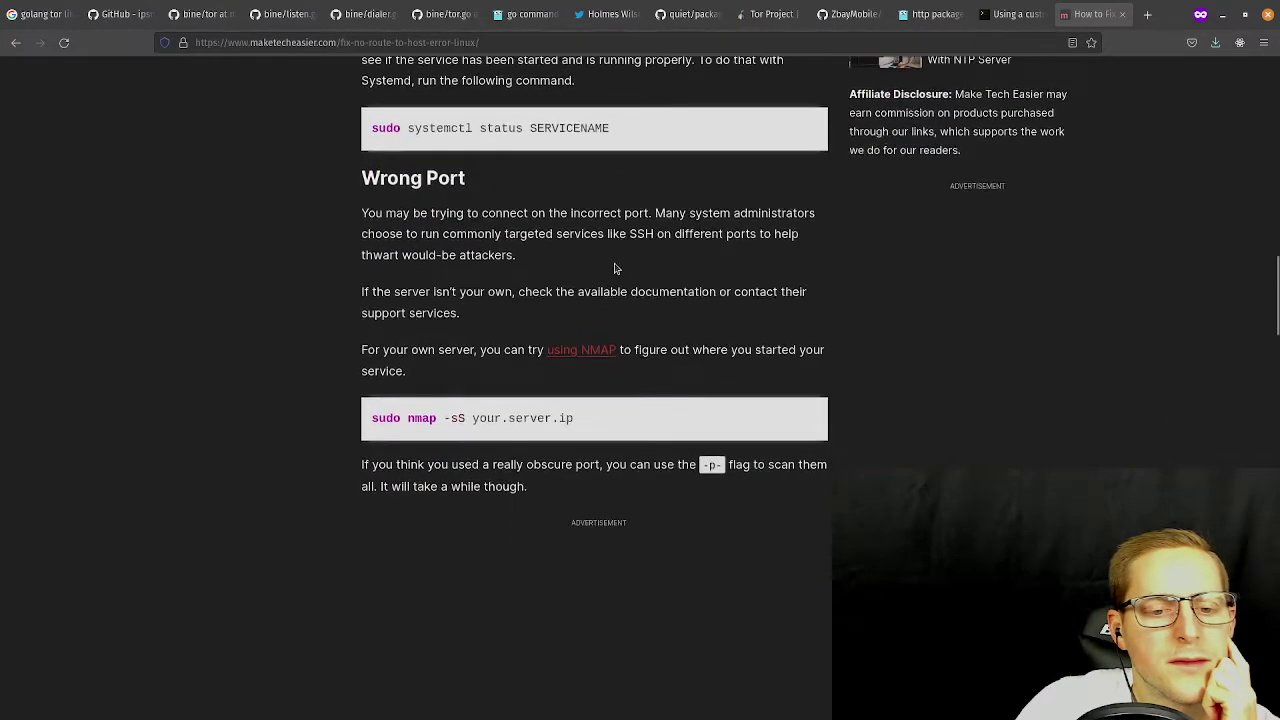
{"action": "scroll", "coordinate": [608, 262], "scroll_direction": "down", "scroll_amount": 12}
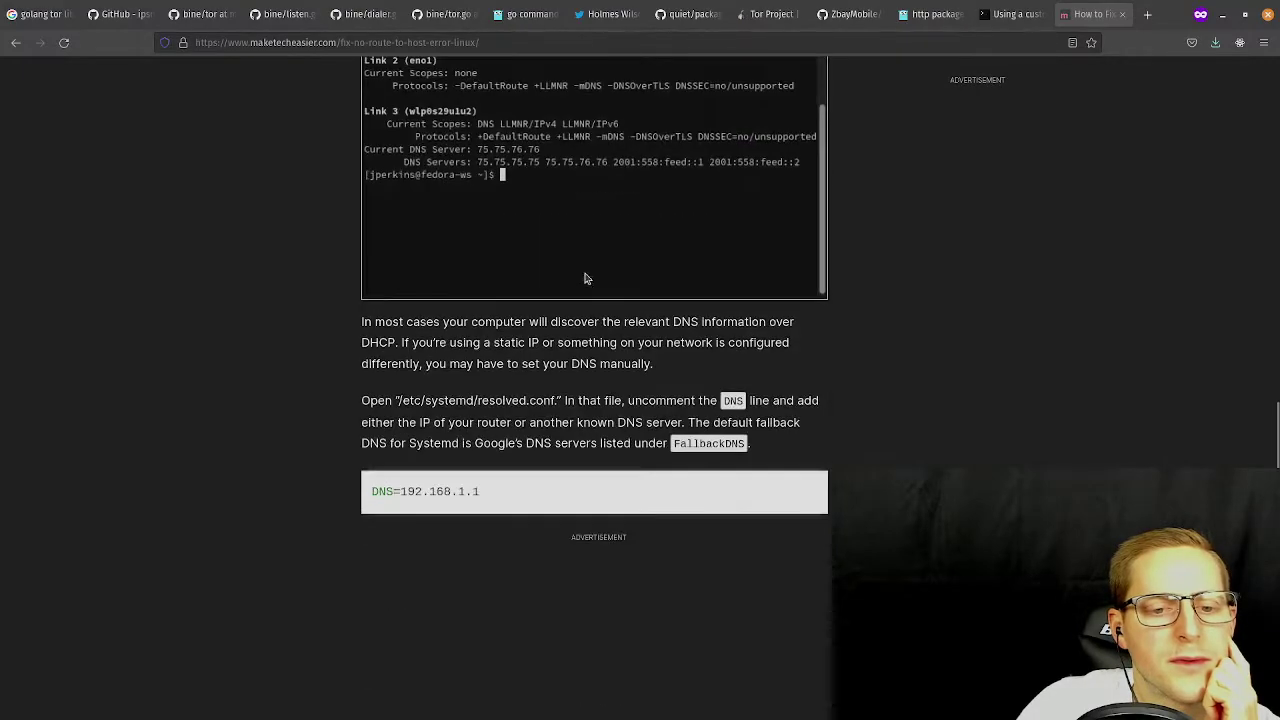
Read the rest of the Make Tech Easier article on DNS and host configuration, then return to the search results and skim them.
{"action": "scroll", "coordinate": [586, 279], "scroll_direction": "down", "scroll_amount": 7}
{"action": "scroll", "coordinate": [571, 260], "scroll_direction": "down", "scroll_amount": 6}
{"action": "scroll", "coordinate": [566, 274], "scroll_direction": "up", "scroll_amount": 3}
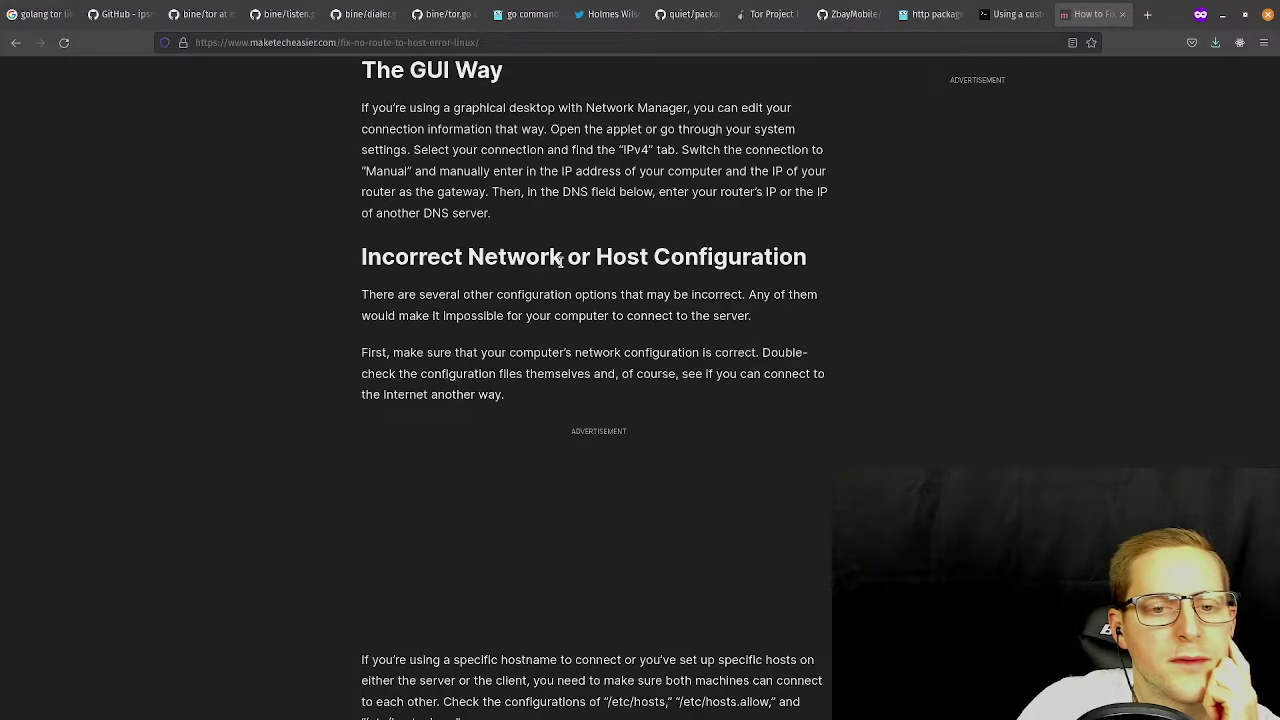
{"action": "scroll", "coordinate": [574, 318], "scroll_direction": "down", "scroll_amount": 5}
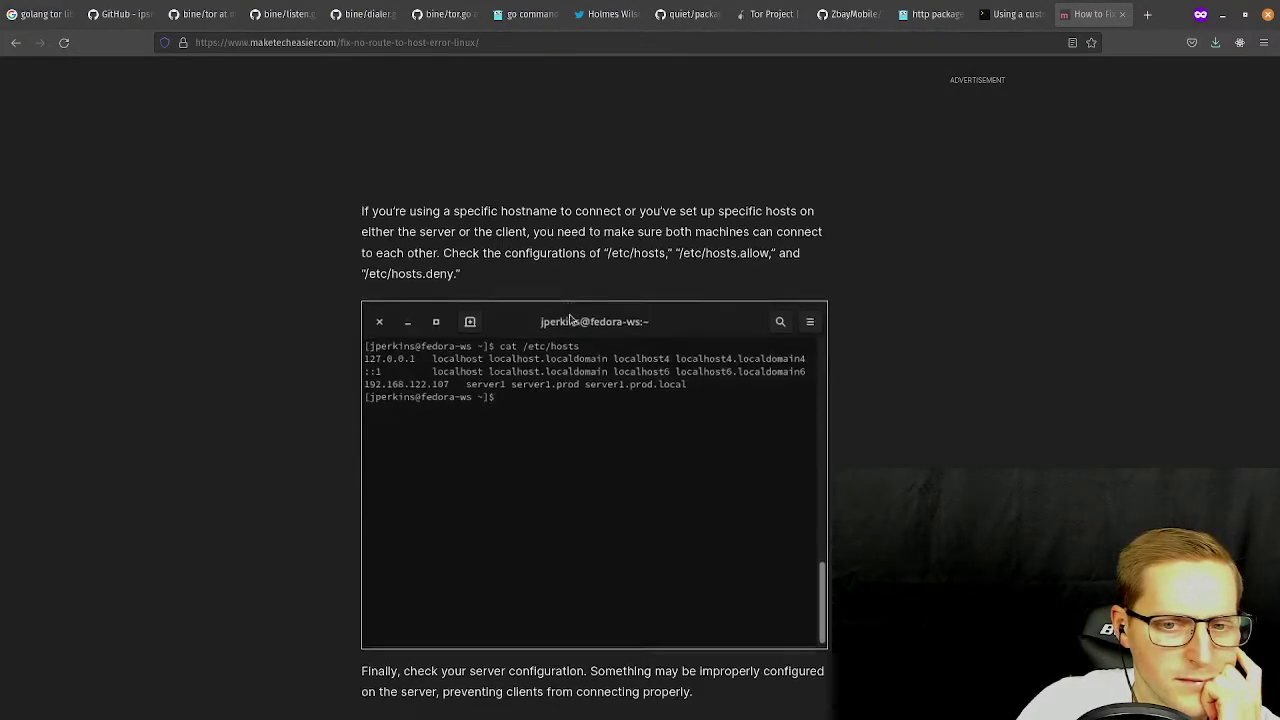
{"action": "scroll", "coordinate": [563, 297], "scroll_direction": "down", "scroll_amount": 5}
{"action": "scroll", "coordinate": [555, 286], "scroll_direction": "up", "scroll_amount": 5}
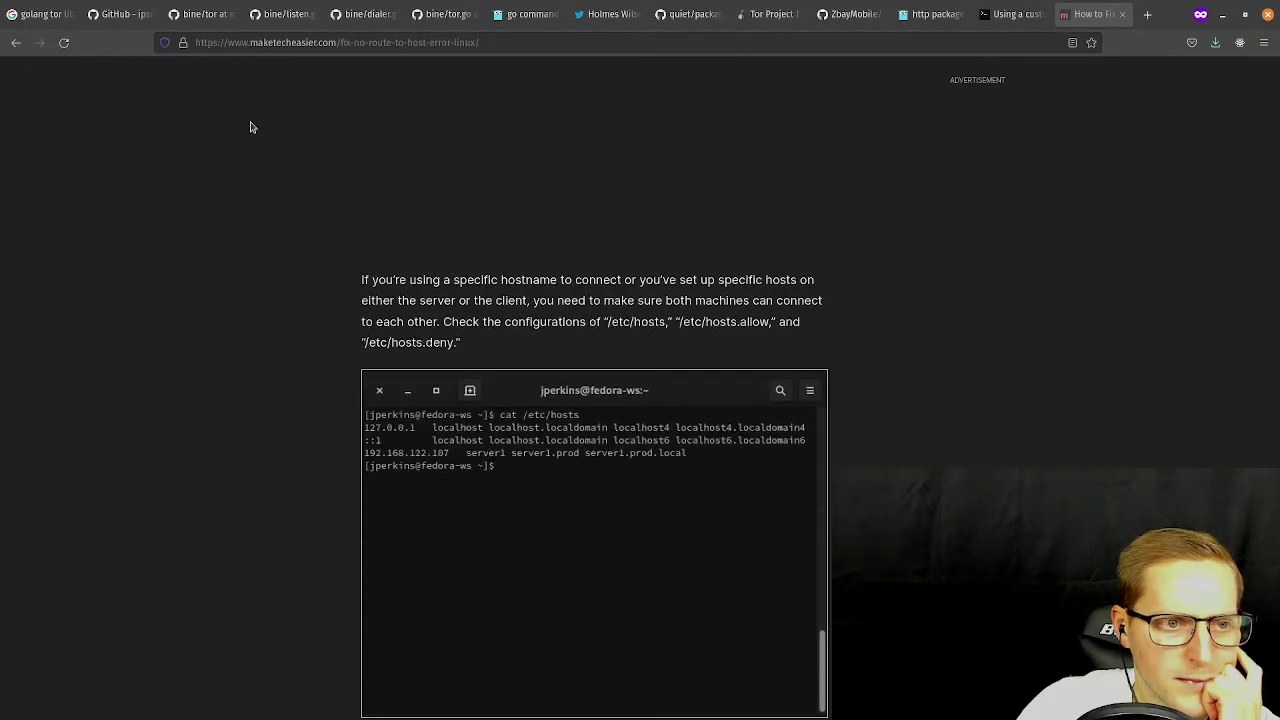
{"action": "left_click", "coordinate": [16, 42]}
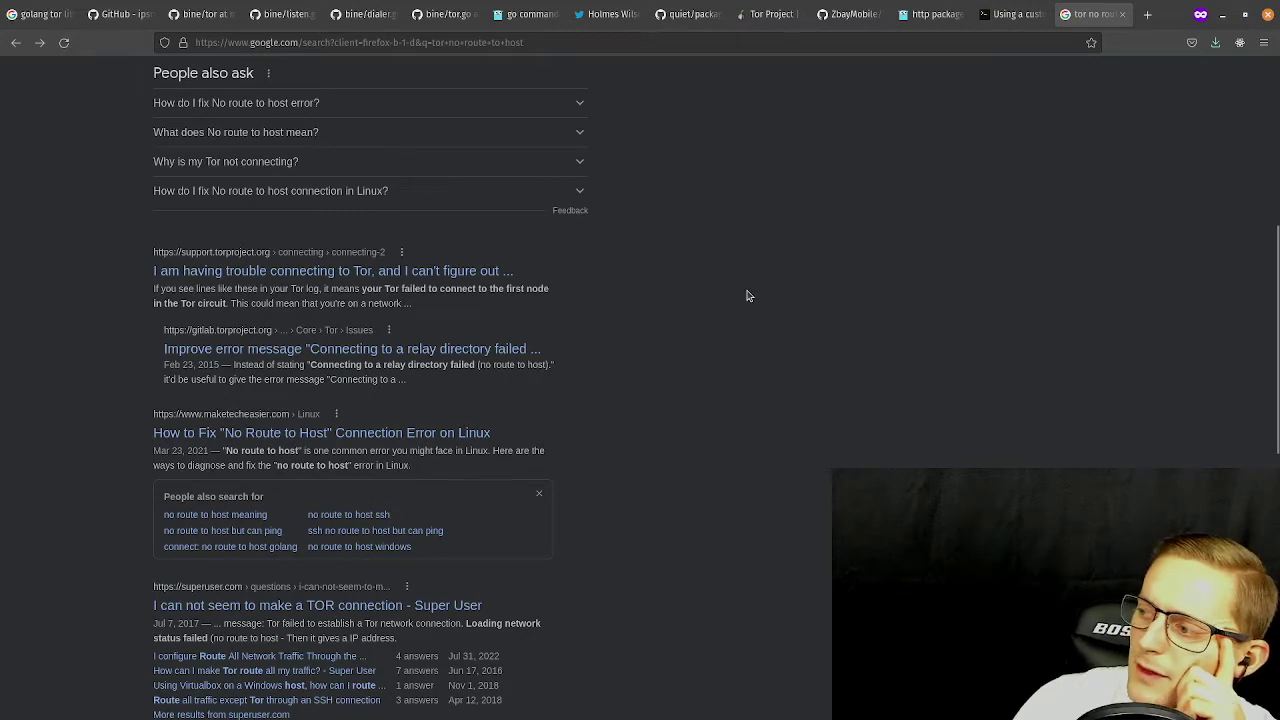
{"action": "scroll", "coordinate": [523, 340], "scroll_direction": "down", "scroll_amount": 3}
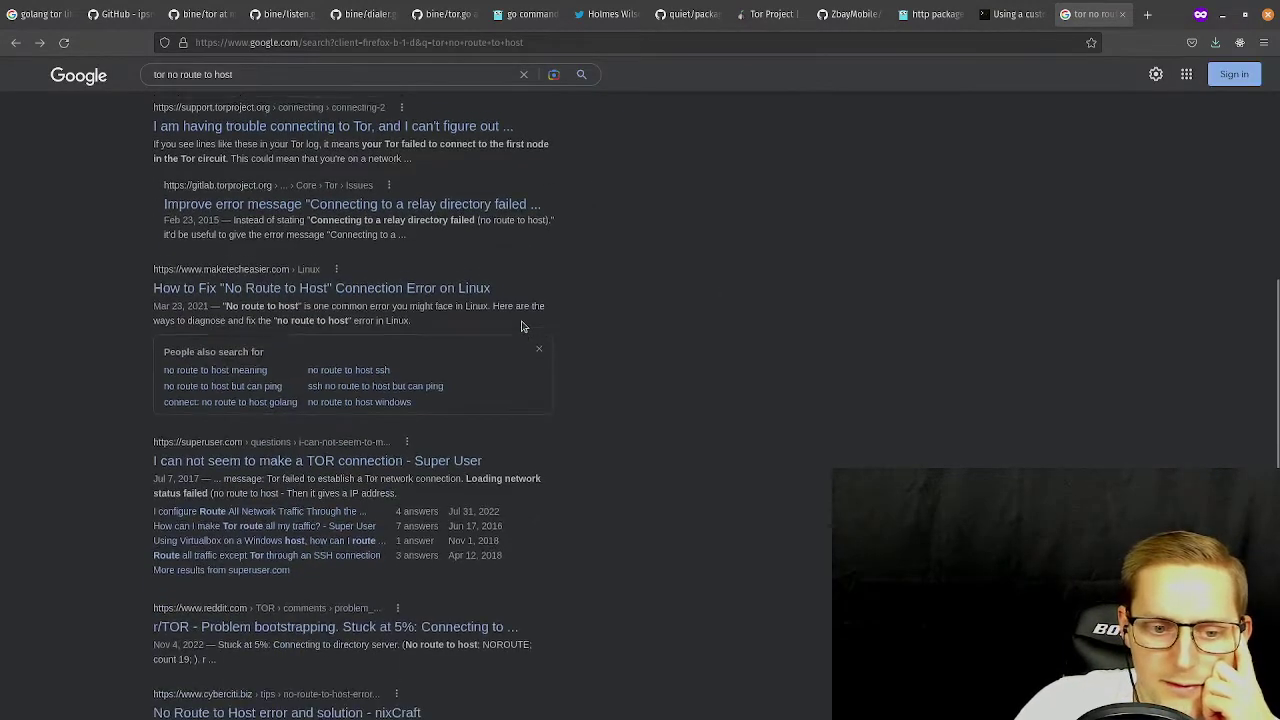
{"action": "scroll", "coordinate": [521, 326], "scroll_direction": "up", "scroll_amount": 8}
Search Google in a new tab for "android tor client library".
{"action": "left_click", "coordinate": [1147, 15]}
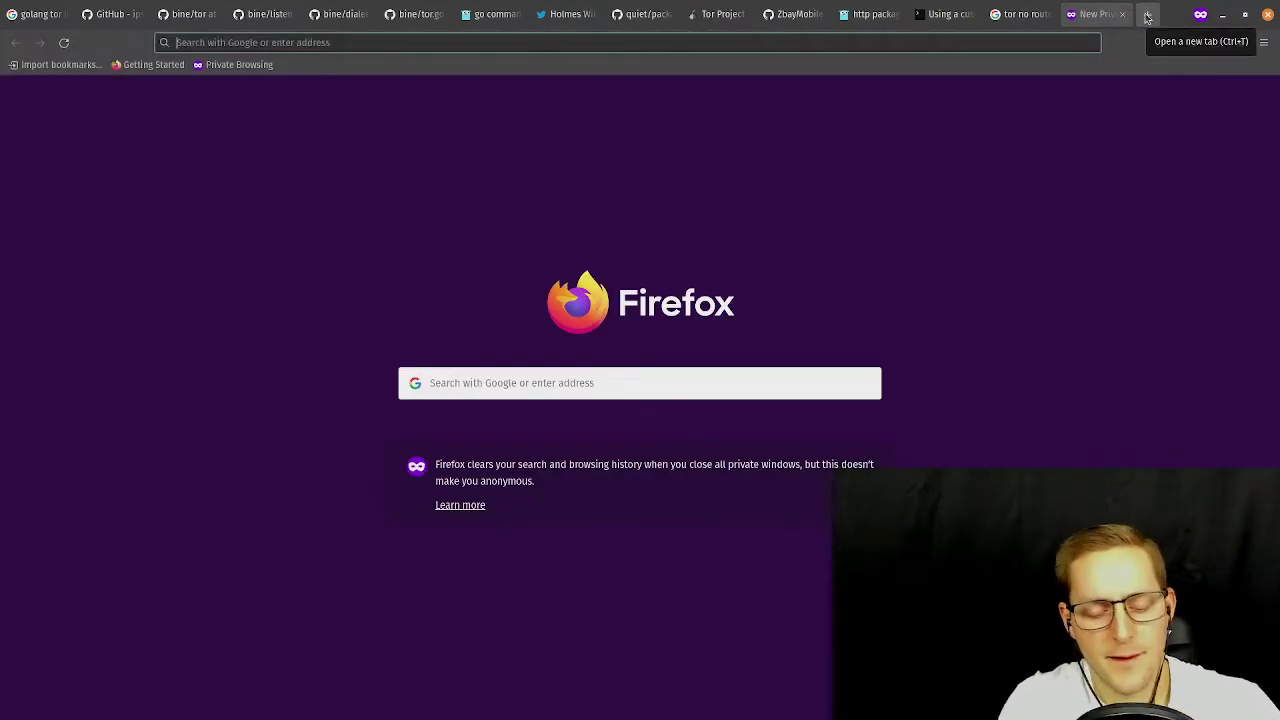
{"action": "type", "text": "android"}
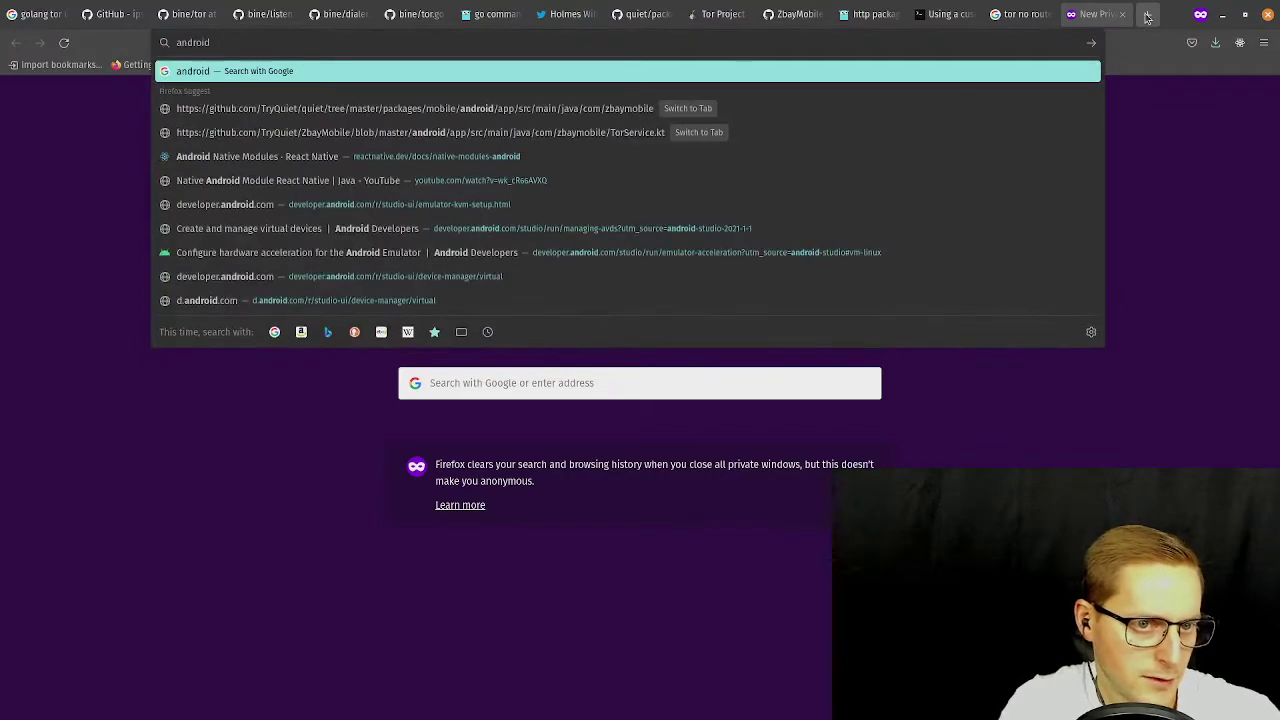
{"action": "type", "text": " tor client "}
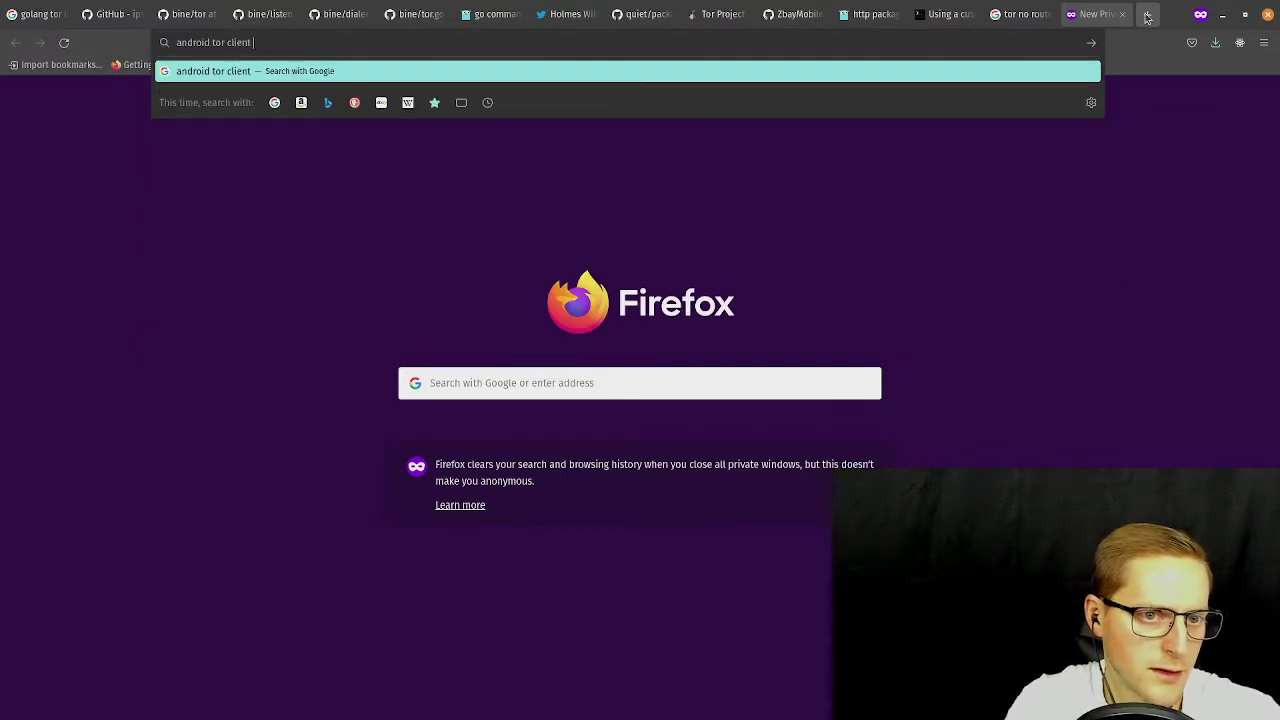
{"action": "type", "text": "library"}
{"action": "key", "text": "Return"}
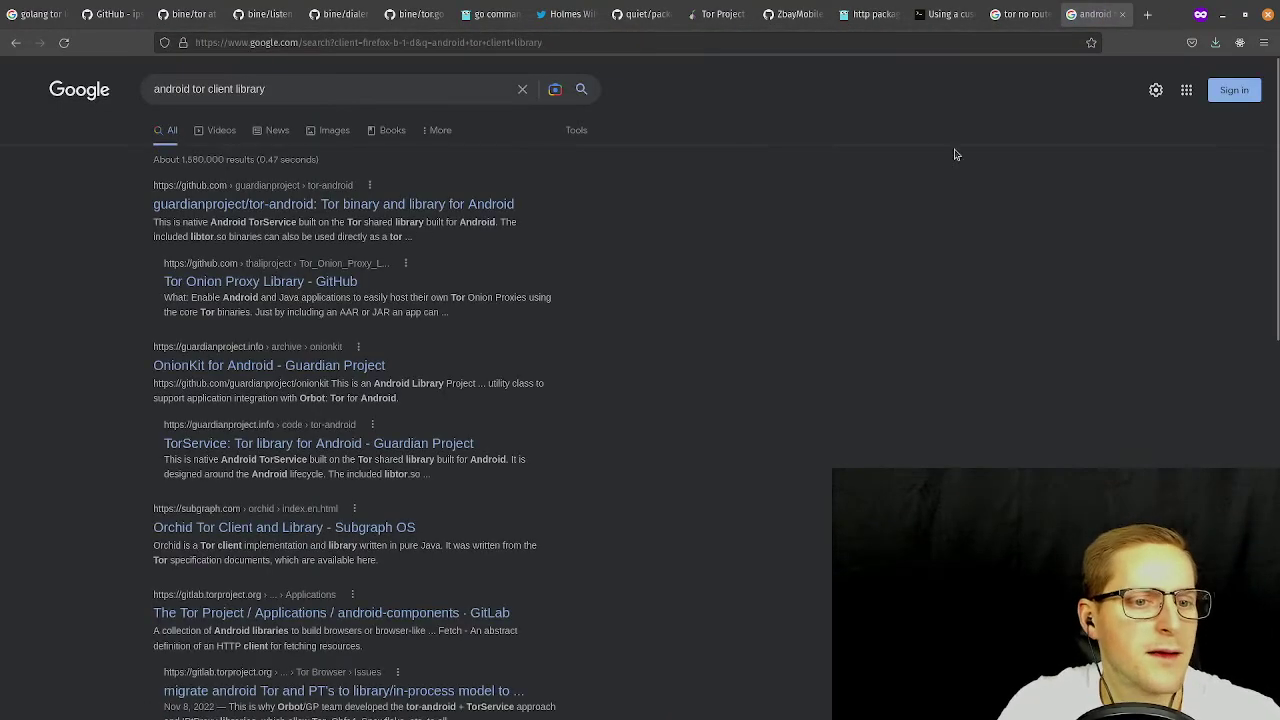
Open the guardianproject/tor-android GitHub result in its own tab and view the README's introduction and dependencies.
{"action": "middle_click", "coordinate": [388, 206]}
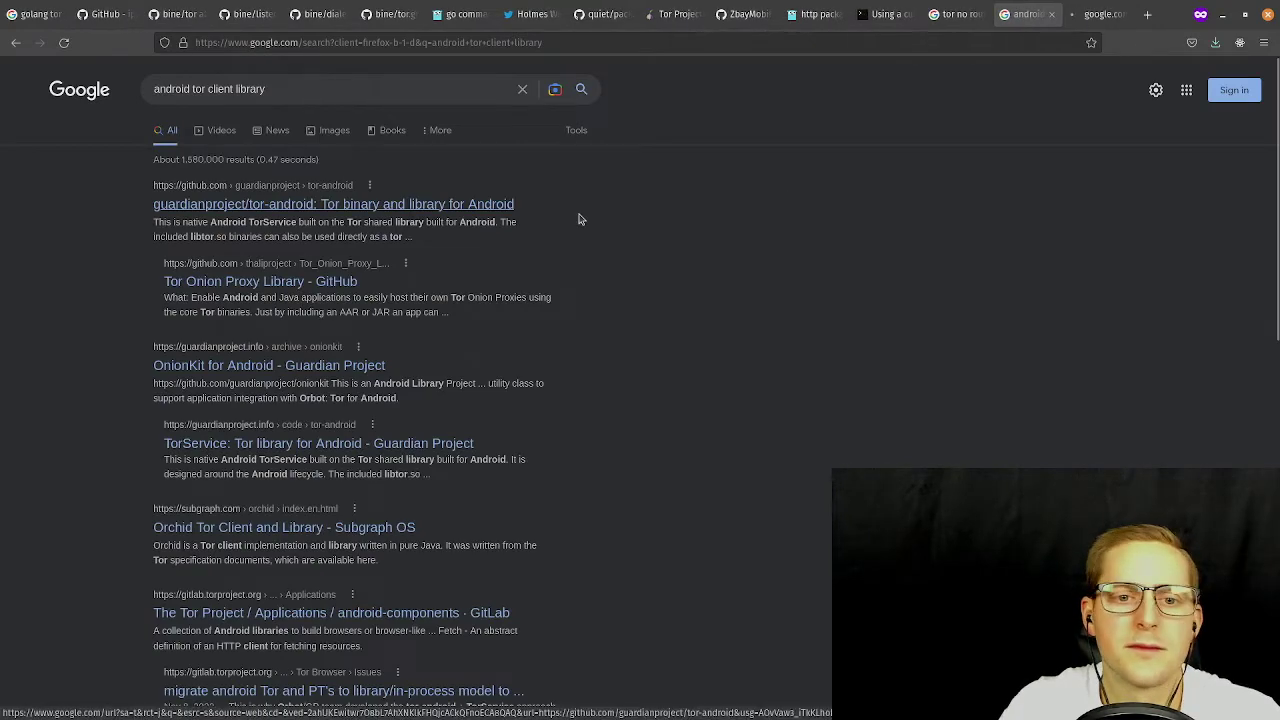
{"action": "left_click", "coordinate": [1080, 22]}
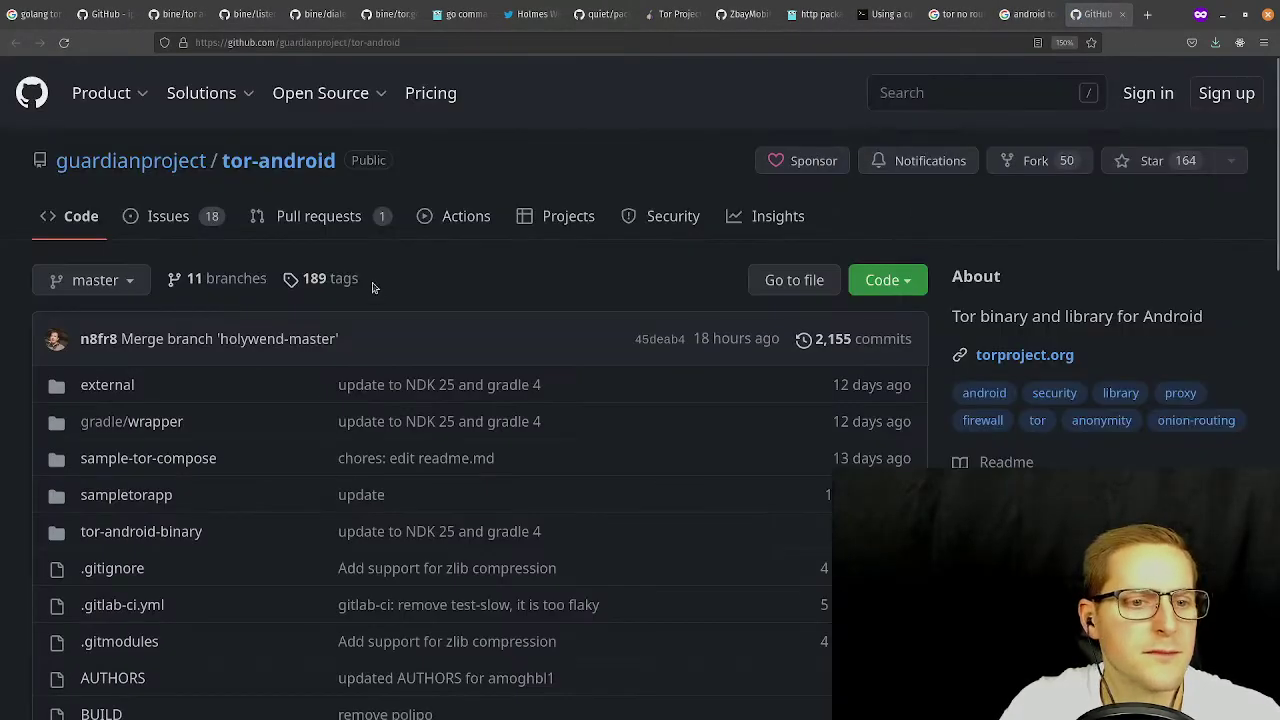
{"action": "scroll", "coordinate": [369, 283], "scroll_direction": "down", "scroll_amount": 5}
{"action": "scroll", "coordinate": [363, 287], "scroll_direction": "down", "scroll_amount": 3}
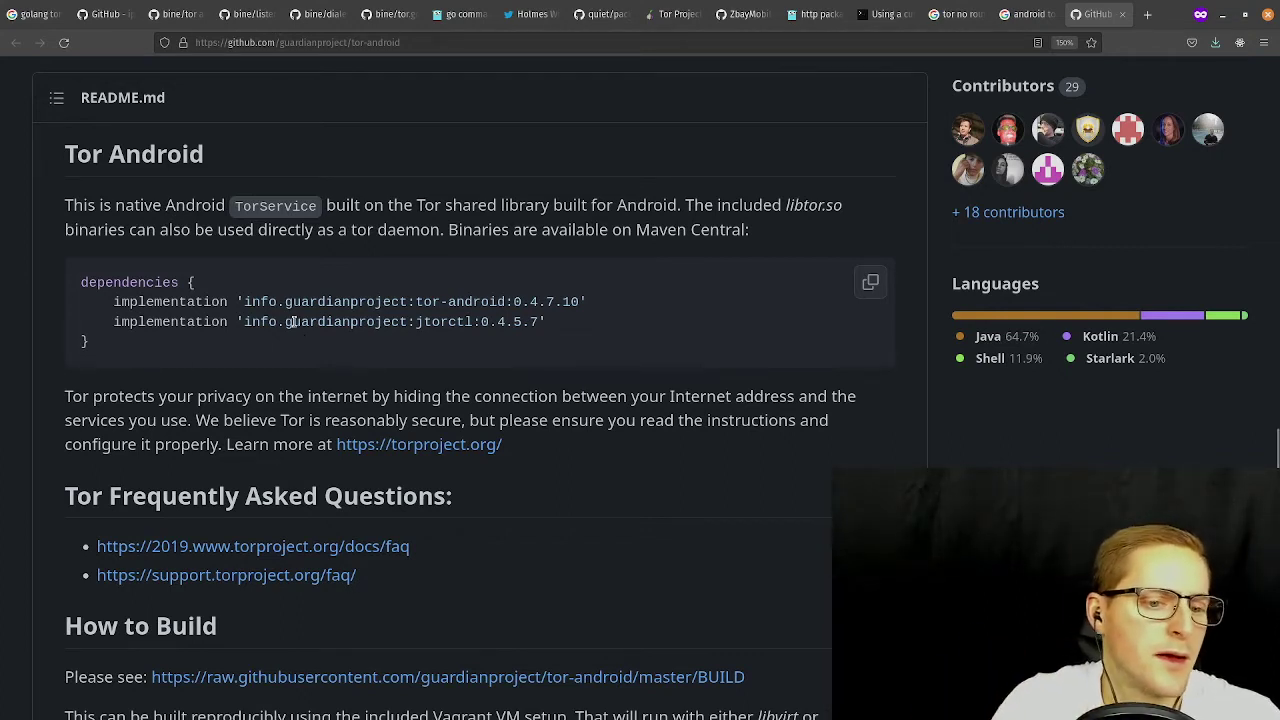
Open the BUILD instructions linked in the tor-android README and read through the build and package-signing notes.
{"action": "scroll", "coordinate": [318, 370], "scroll_direction": "down", "scroll_amount": 2}
{"action": "scroll", "coordinate": [323, 392], "scroll_direction": "down", "scroll_amount": 1}
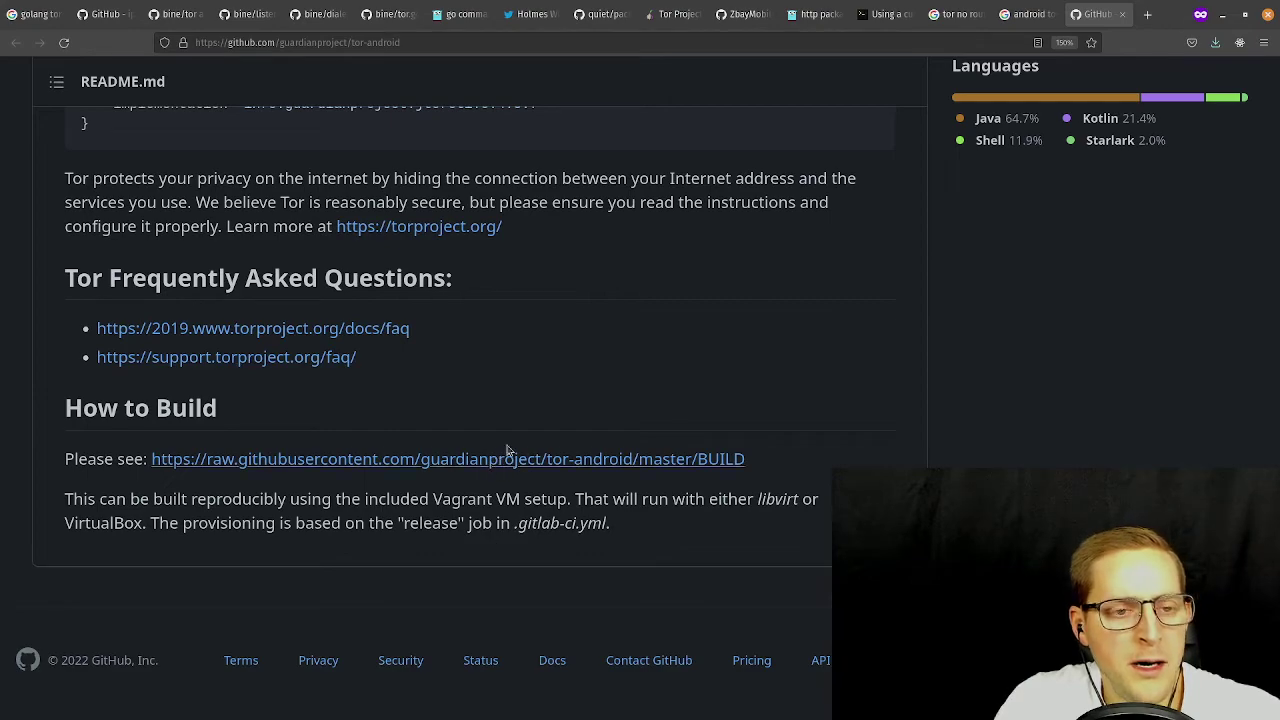
{"action": "scroll", "coordinate": [508, 440], "scroll_direction": "up", "scroll_amount": 15}
{"action": "scroll", "coordinate": [490, 437], "scroll_direction": "down", "scroll_amount": 15}
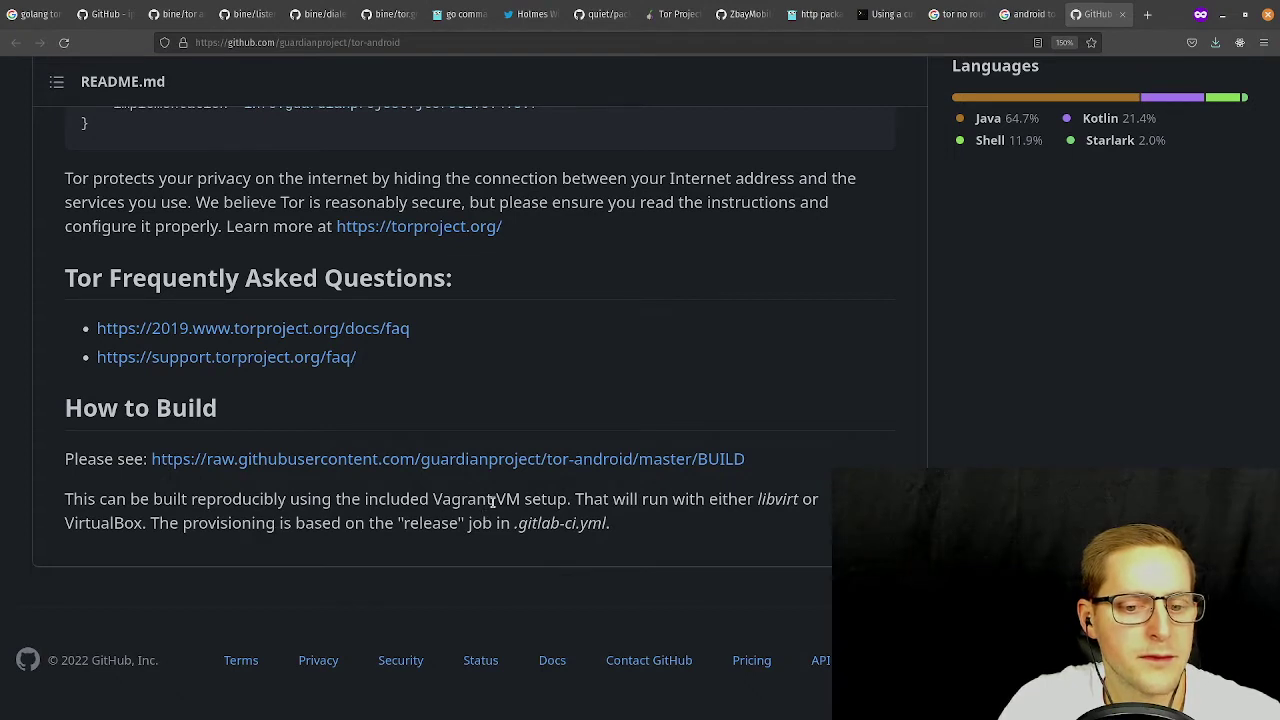
{"action": "middle_click", "coordinate": [491, 465]}
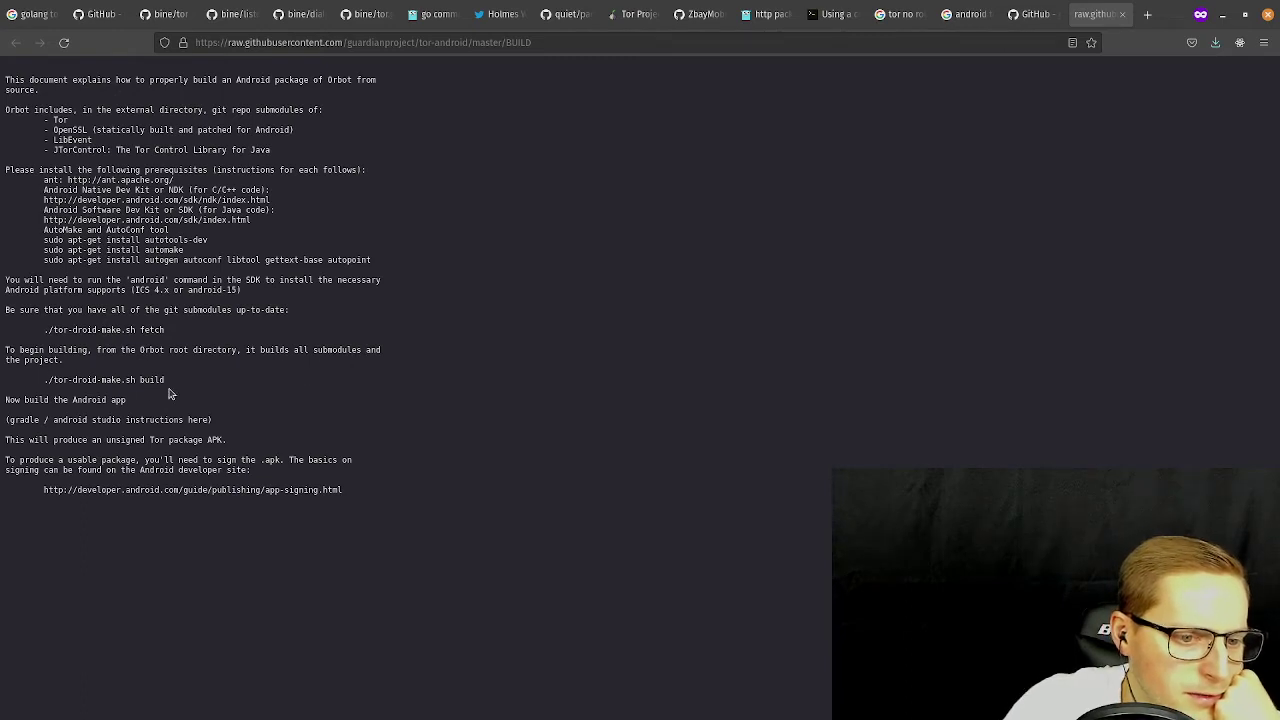
{"action": "left_click", "coordinate": [157, 421]}
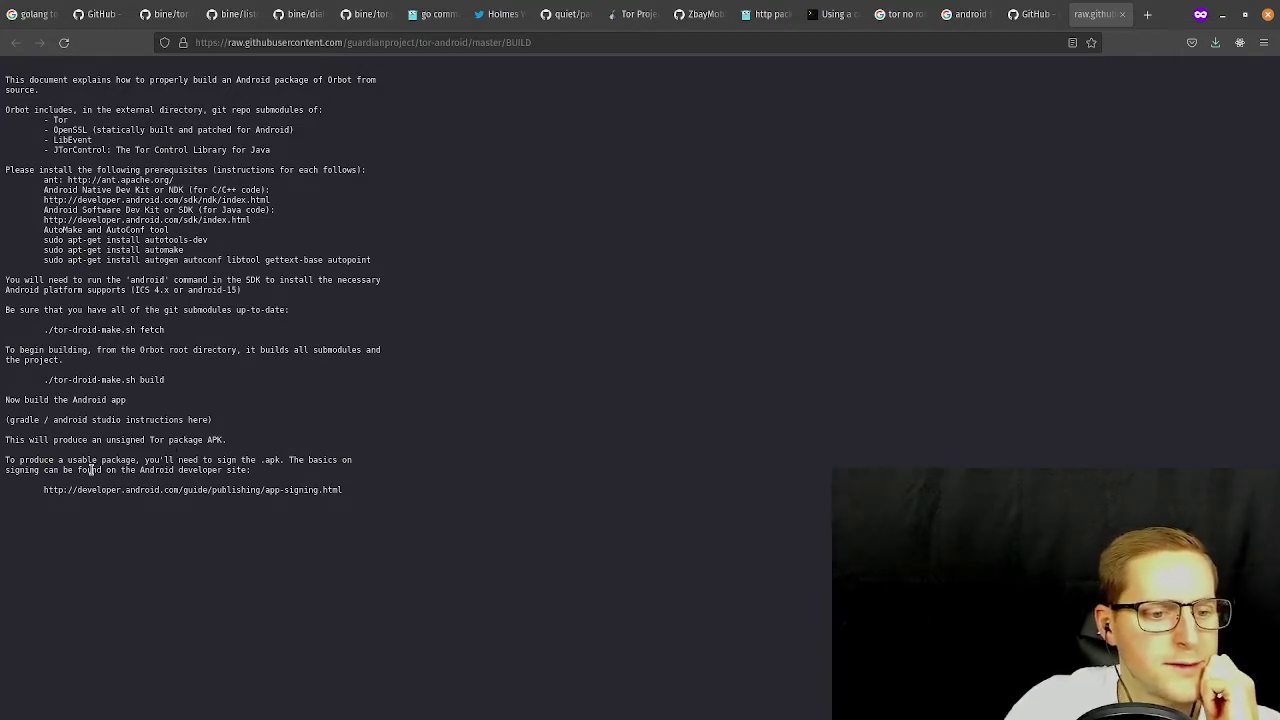
{"action": "left_click_drag", "start_coordinate": [214, 462], "coordinate": [252, 462]}
{"action": "left_click", "coordinate": [320, 460]}
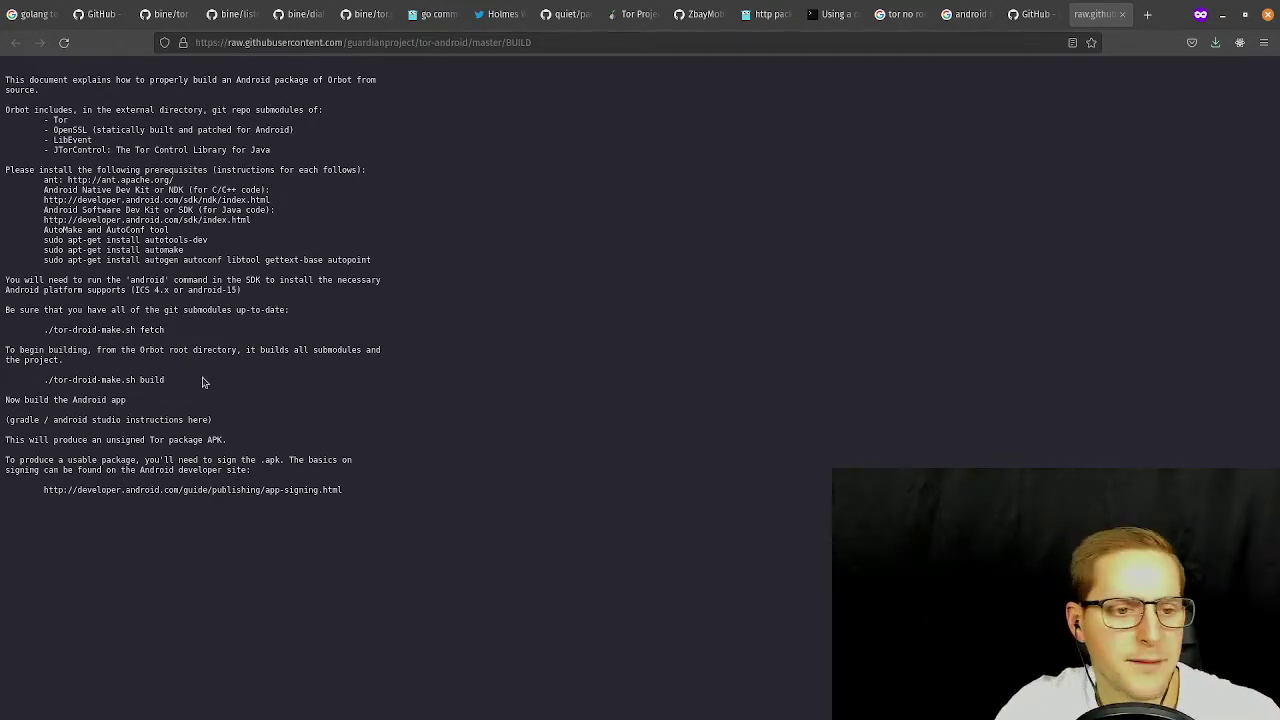
Return to the tor-android repository and open the full repository list of its owner, Guardian Project.
{"action": "left_click", "coordinate": [1033, 14]}
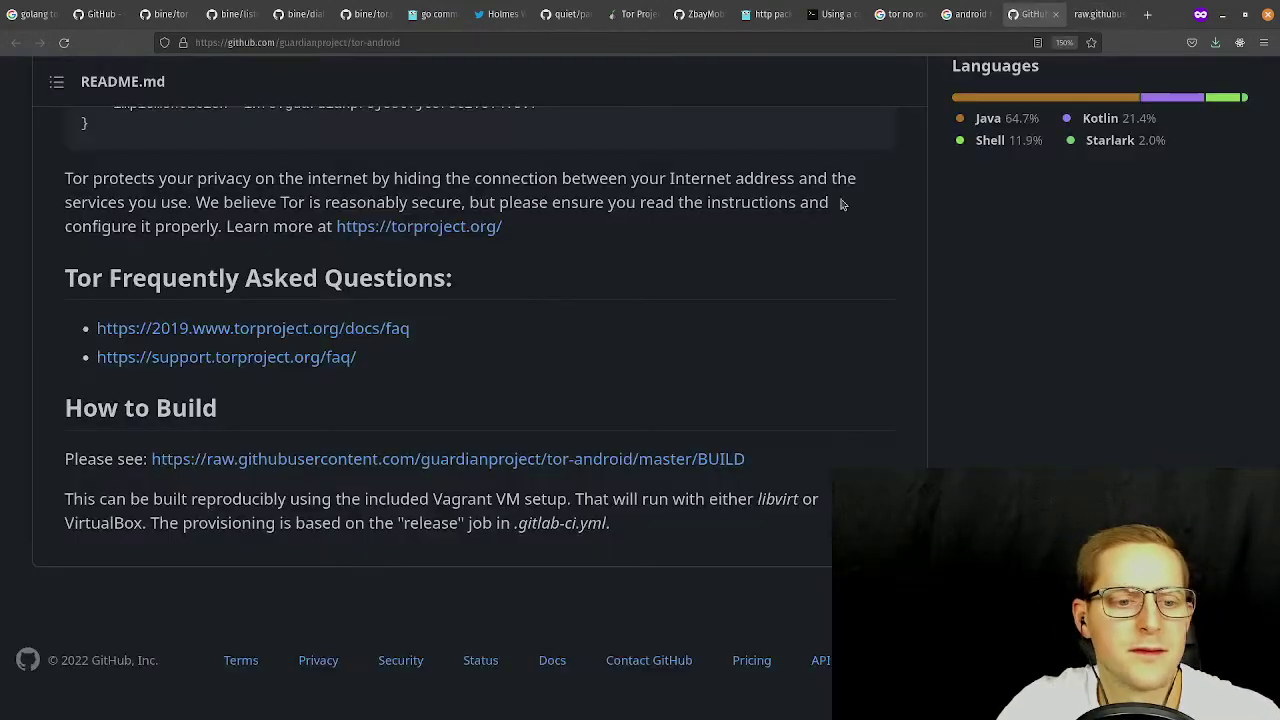
{"action": "scroll", "coordinate": [558, 300], "scroll_direction": "up", "scroll_amount": 10}
{"action": "scroll", "coordinate": [558, 300], "scroll_direction": "up", "scroll_amount": 5}
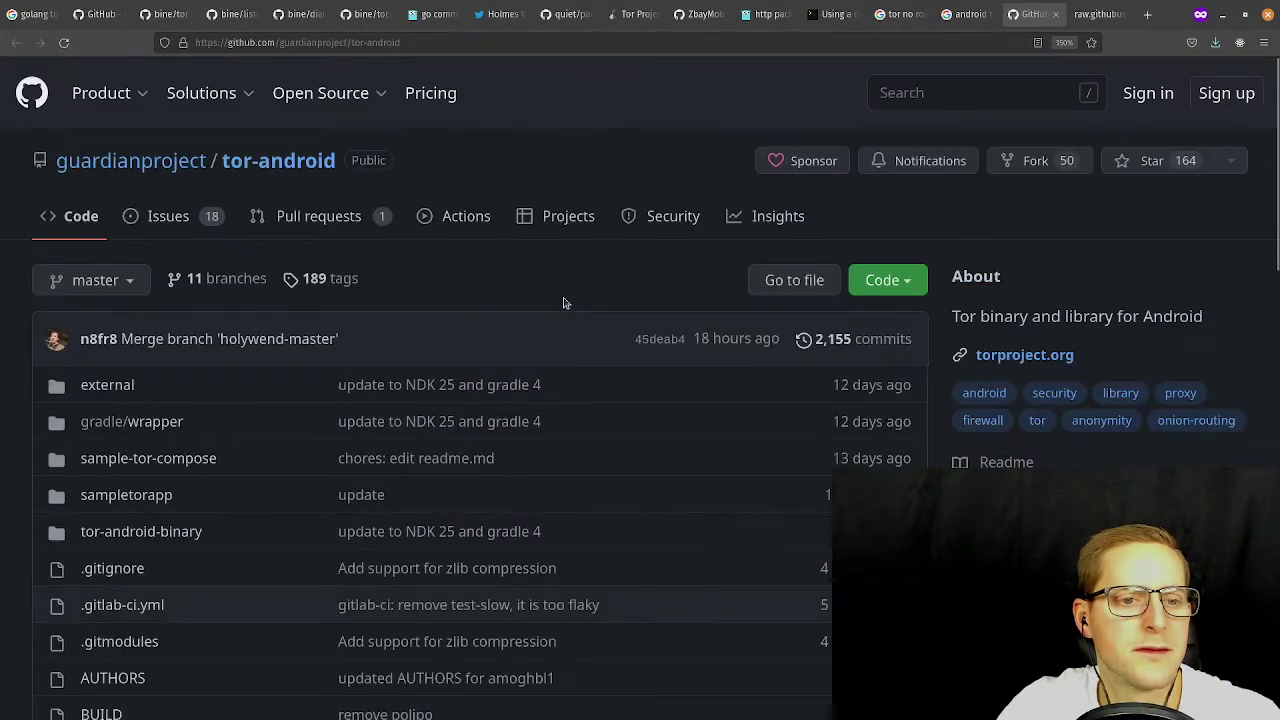
{"action": "left_click", "coordinate": [195, 163]}
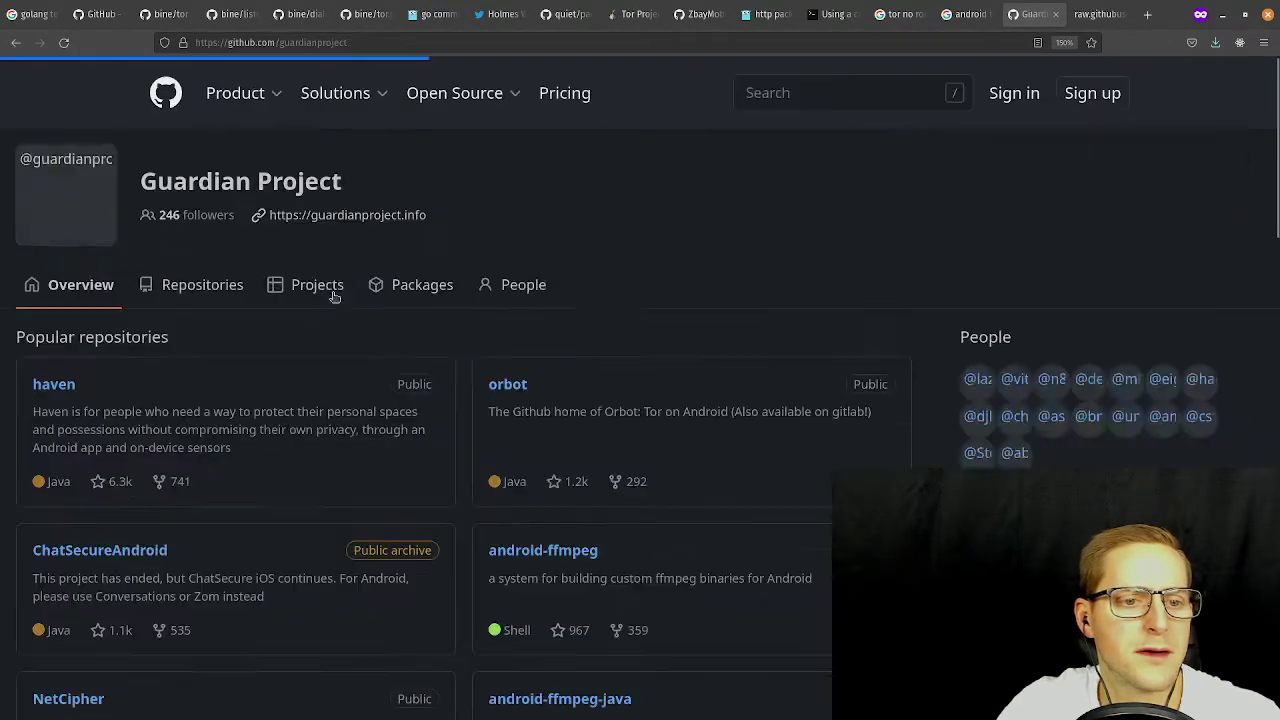
{"action": "scroll", "coordinate": [619, 395], "scroll_direction": "down", "scroll_amount": 4}
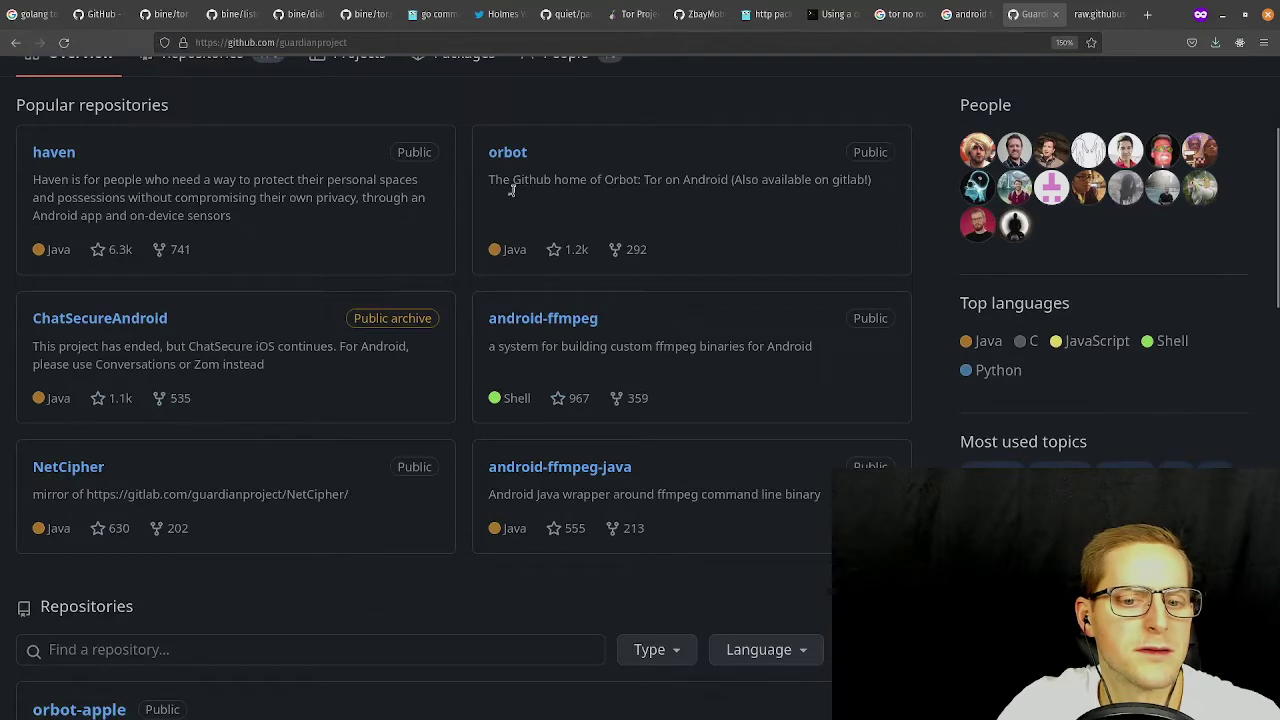
{"action": "scroll", "coordinate": [320, 300], "scroll_direction": "up", "scroll_amount": 2}
{"action": "left_click", "coordinate": [230, 170]}
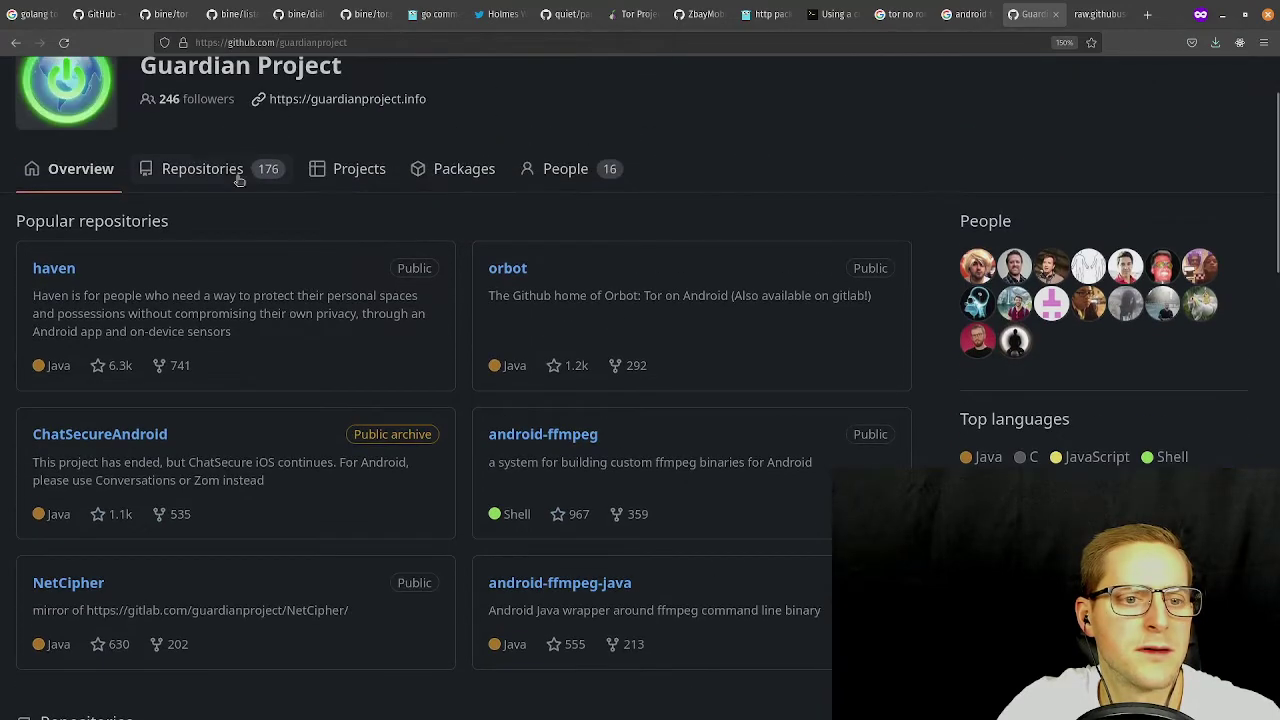
Examine Guardian Project's repository list for Tor projects on Android and iOS, including the tor fork and orbot-apple descriptions.
{"action": "scroll", "coordinate": [475, 370], "scroll_direction": "down", "scroll_amount": 12}
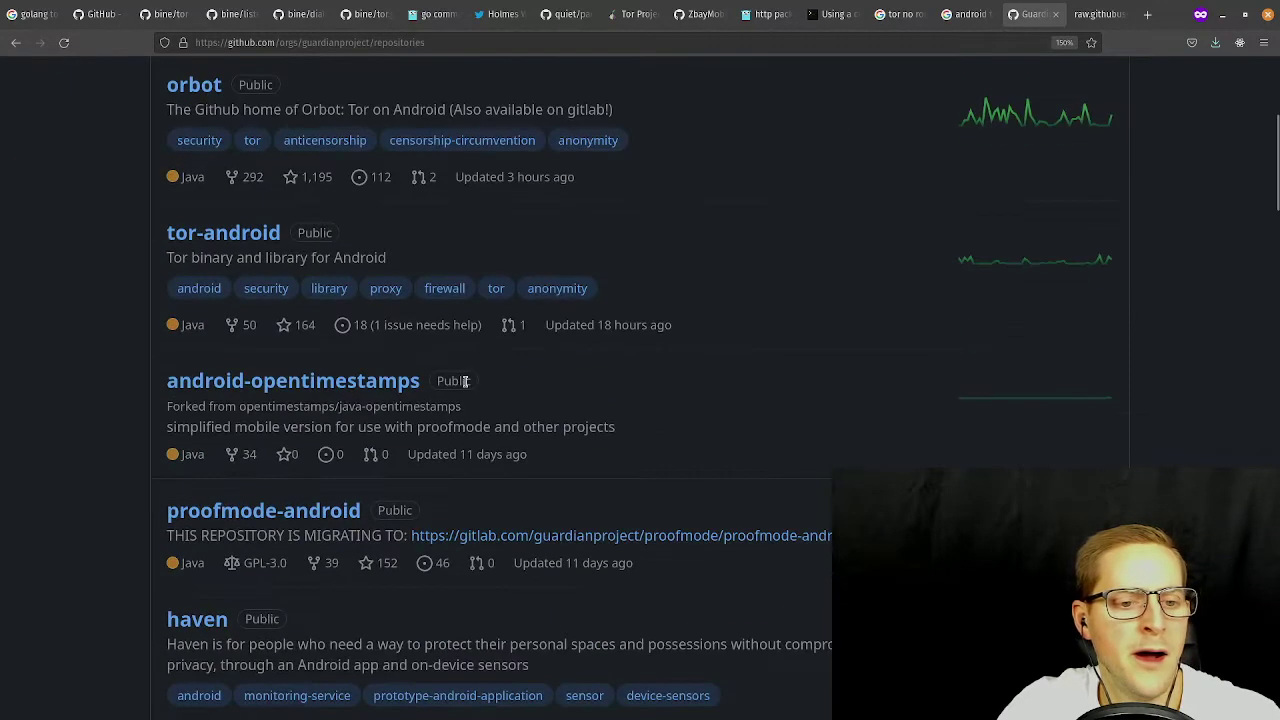
{"action": "scroll", "coordinate": [489, 355], "scroll_direction": "down", "scroll_amount": 11}
{"action": "scroll", "coordinate": [489, 355], "scroll_direction": "up", "scroll_amount": 2}
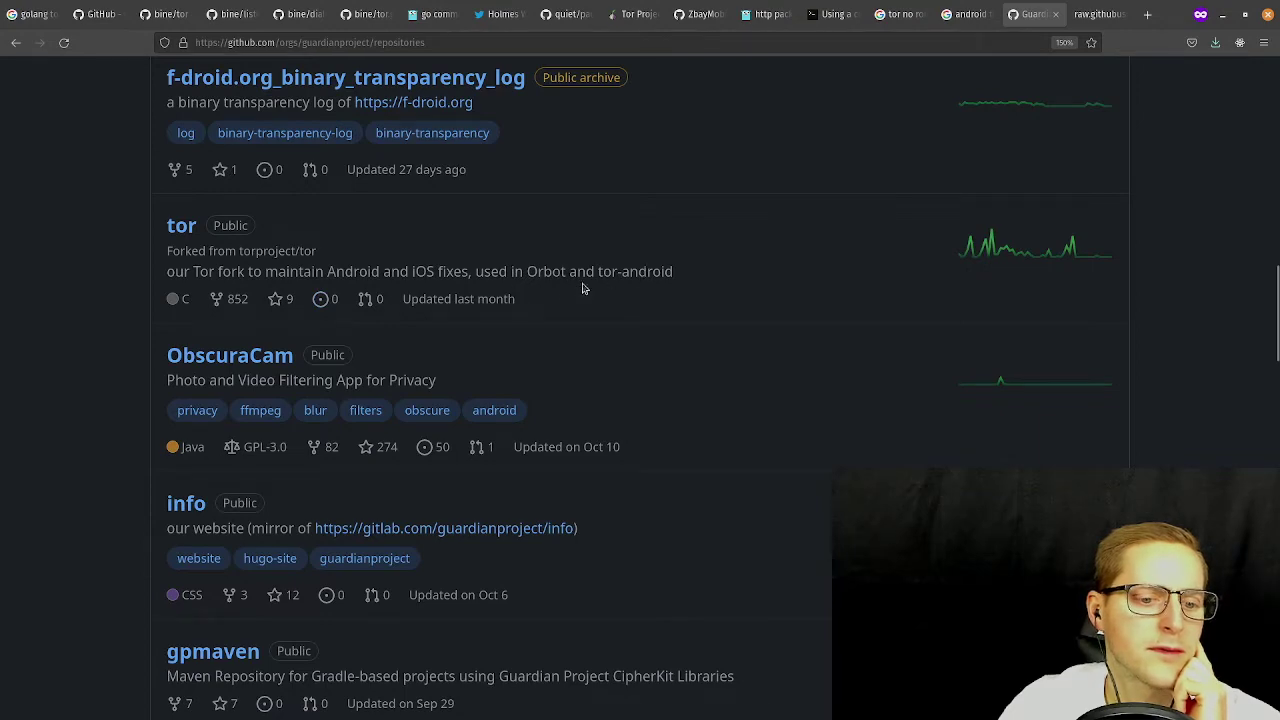
{"action": "left_click_drag", "start_coordinate": [678, 272], "coordinate": [568, 272]}
{"action": "scroll", "coordinate": [622, 278], "scroll_direction": "up", "scroll_amount": 15}
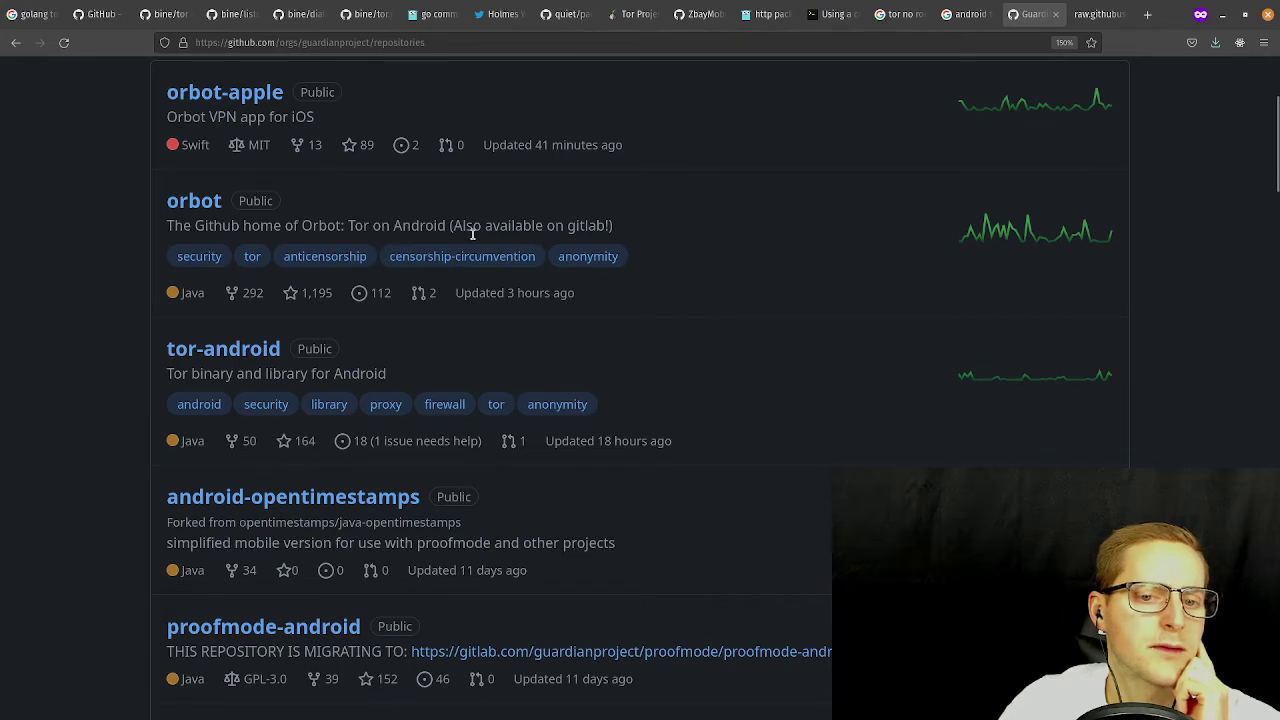
{"action": "scroll", "coordinate": [473, 233], "scroll_direction": "up", "scroll_amount": 2}
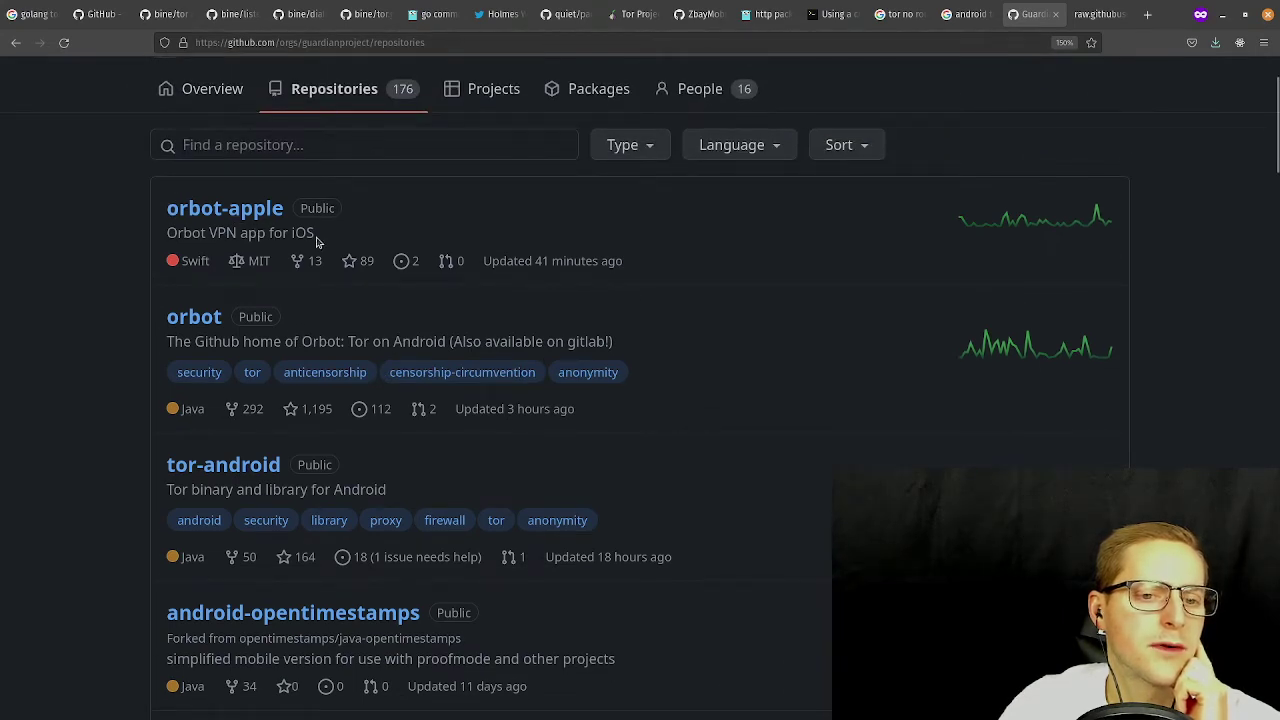
{"action": "left_click_drag", "start_coordinate": [149, 246], "coordinate": [346, 251]}
{"action": "left_click", "coordinate": [391, 240]}
{"action": "scroll", "coordinate": [455, 231], "scroll_direction": "down", "scroll_amount": 4}
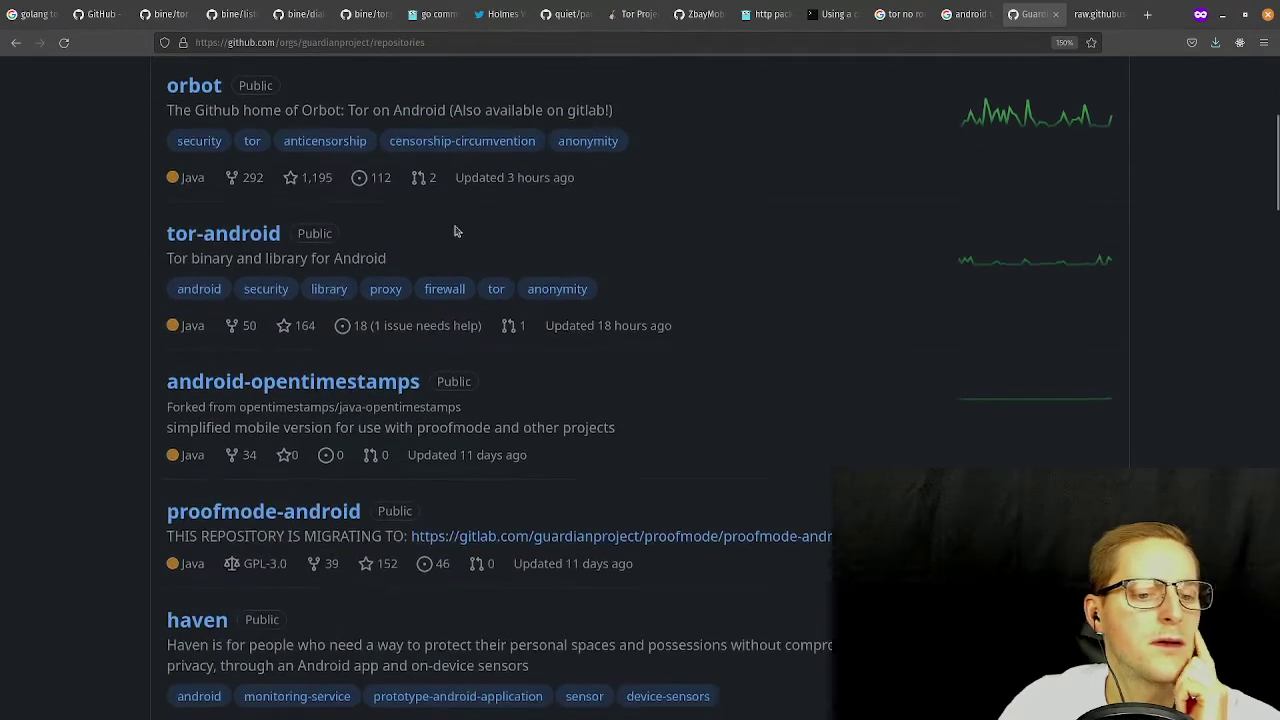
Search Google for "ios tor client library" in a new tab.
{"action": "left_click", "coordinate": [1149, 14]}
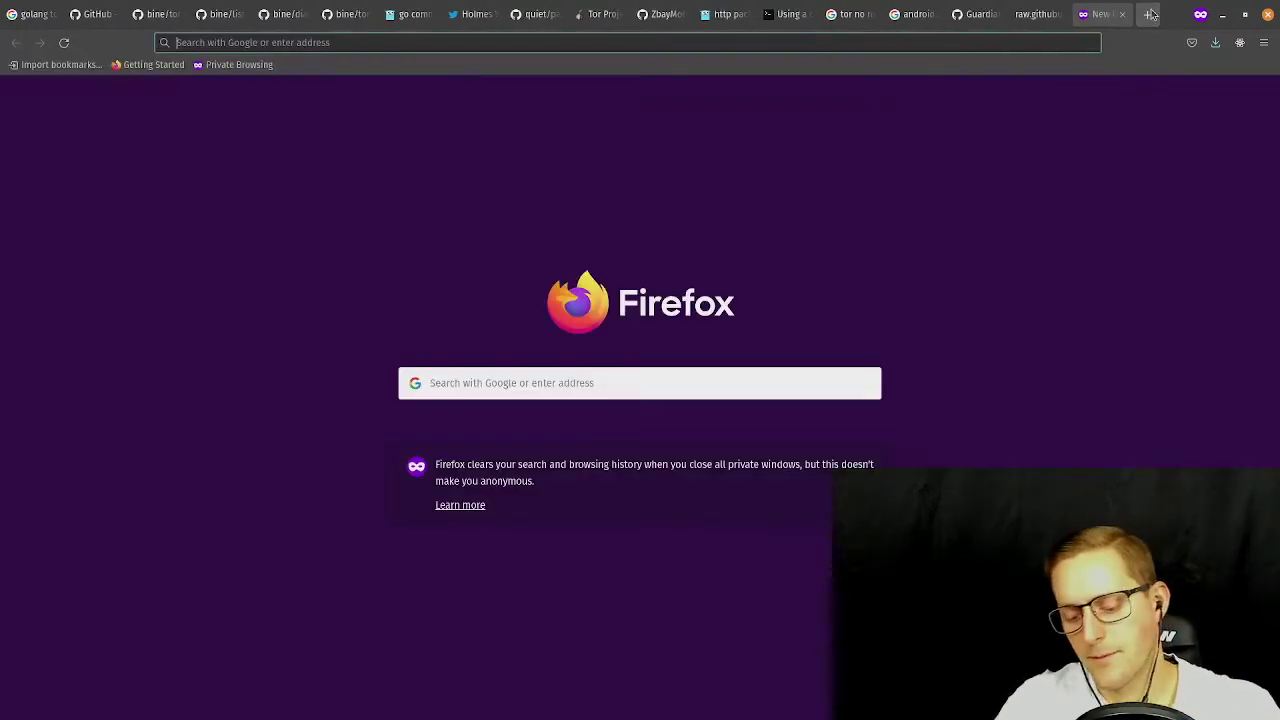
{"action": "type", "text": "ios tor clie"}
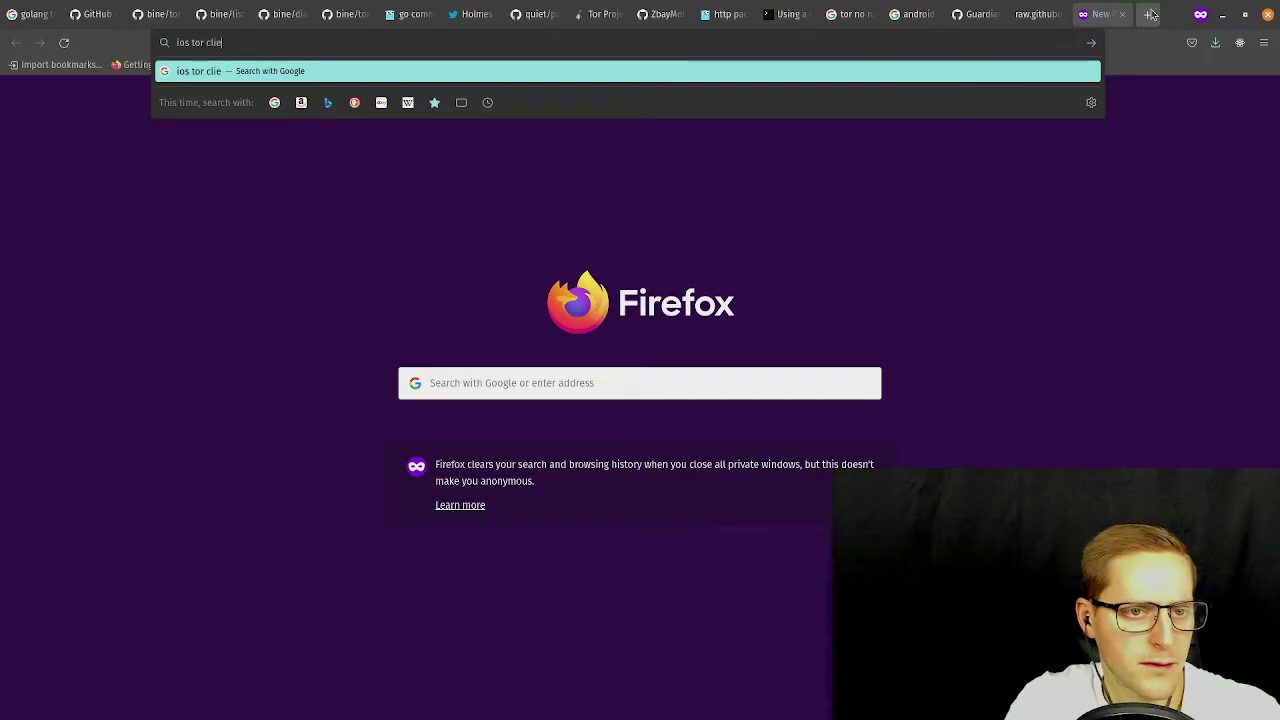
{"action": "type", "text": "nt library"}
{"action": "key", "text": "Return"}
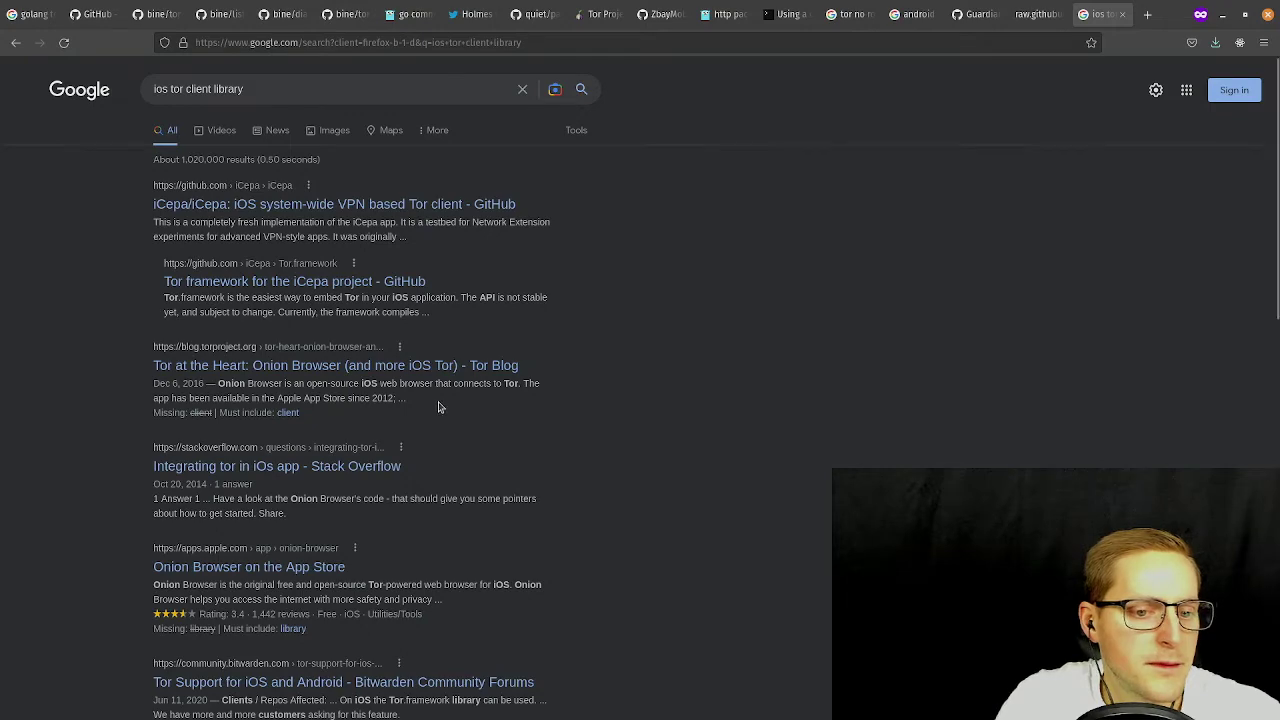
Open the Tor Blog article on Onion Browser, follow it to the Onion Browser site, and open its GitHub code repository.
{"action": "left_click", "coordinate": [302, 380]}
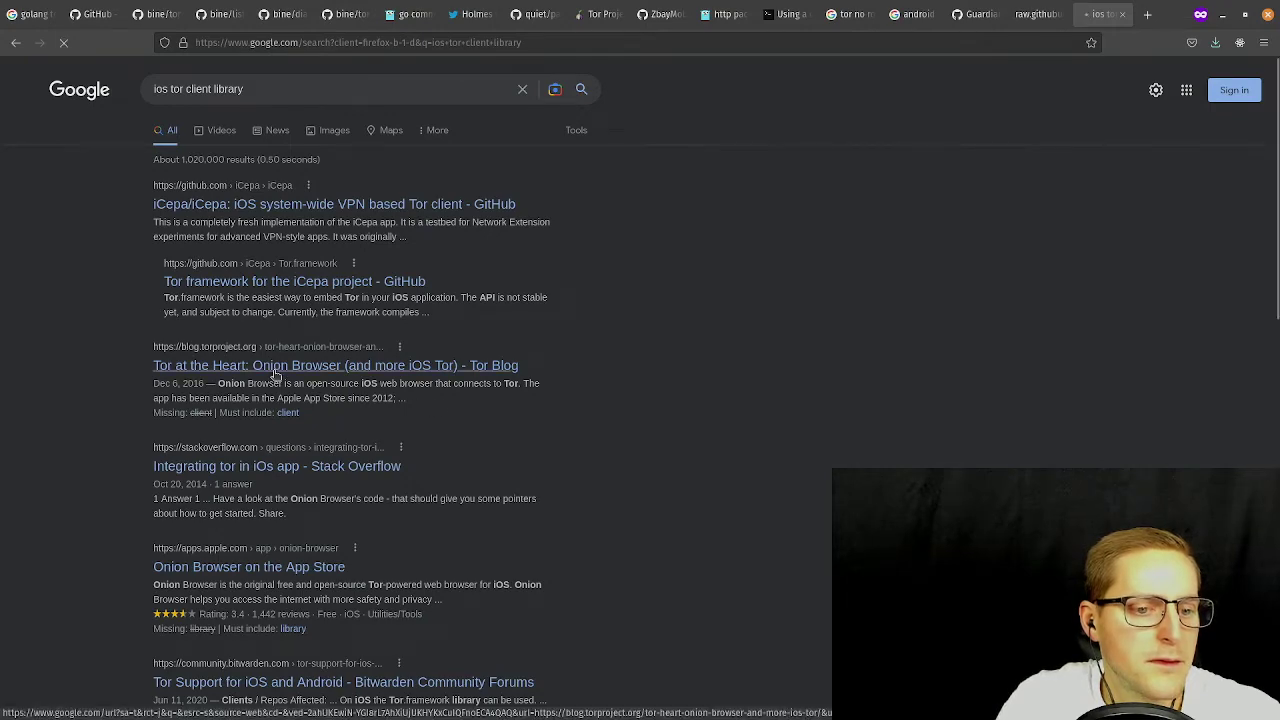
{"action": "scroll", "coordinate": [763, 283], "scroll_direction": "down", "scroll_amount": 4}
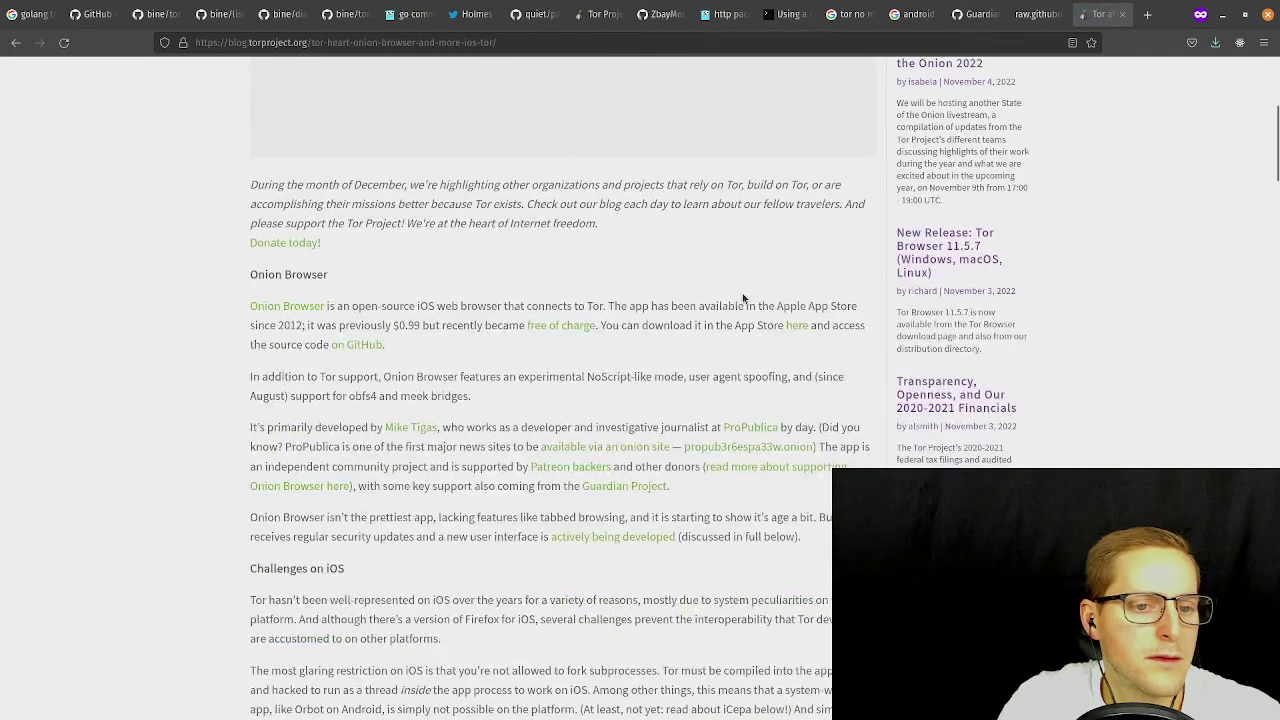
{"action": "scroll", "coordinate": [705, 312], "scroll_direction": "up", "scroll_amount": 1}
{"action": "left_click", "coordinate": [276, 380]}
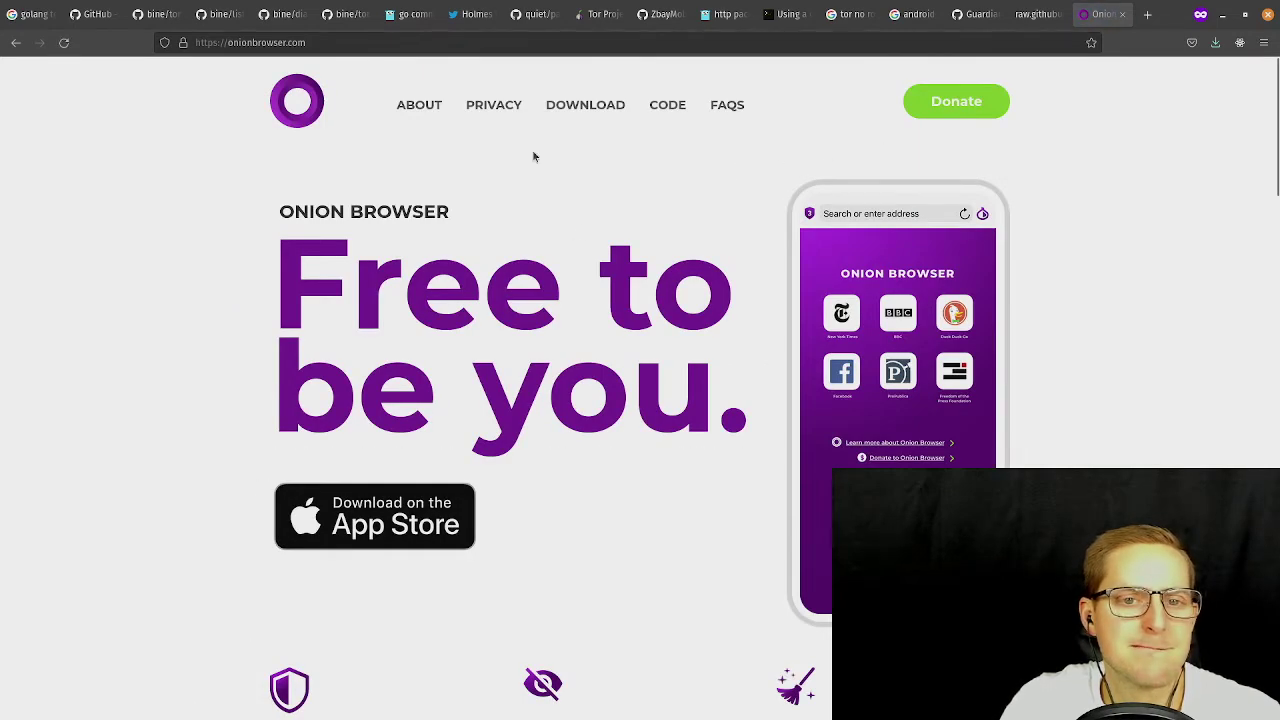
{"action": "left_click", "coordinate": [672, 107]}
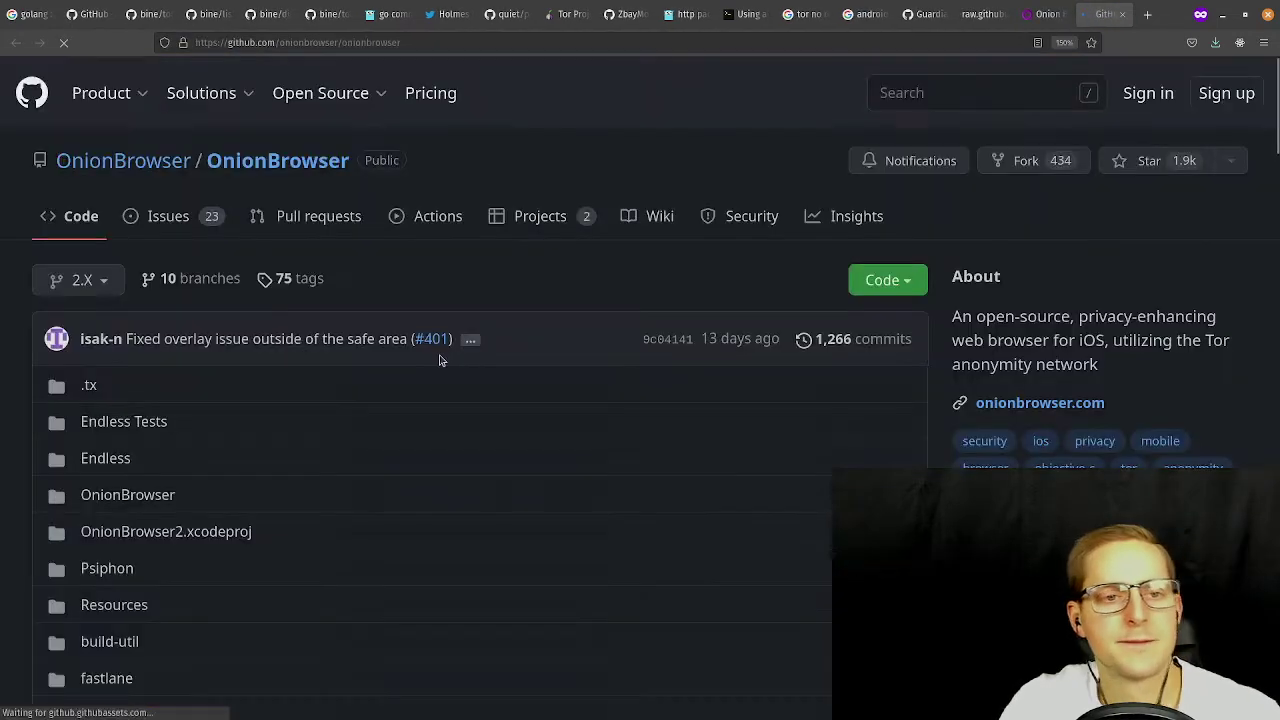
Inspect the contents of the repository's OnionBrowser folder, then return to the repository's main page.
{"action": "scroll", "coordinate": [380, 390], "scroll_direction": "down", "scroll_amount": 5}
{"action": "scroll", "coordinate": [350, 360], "scroll_direction": "up", "scroll_amount": 3}
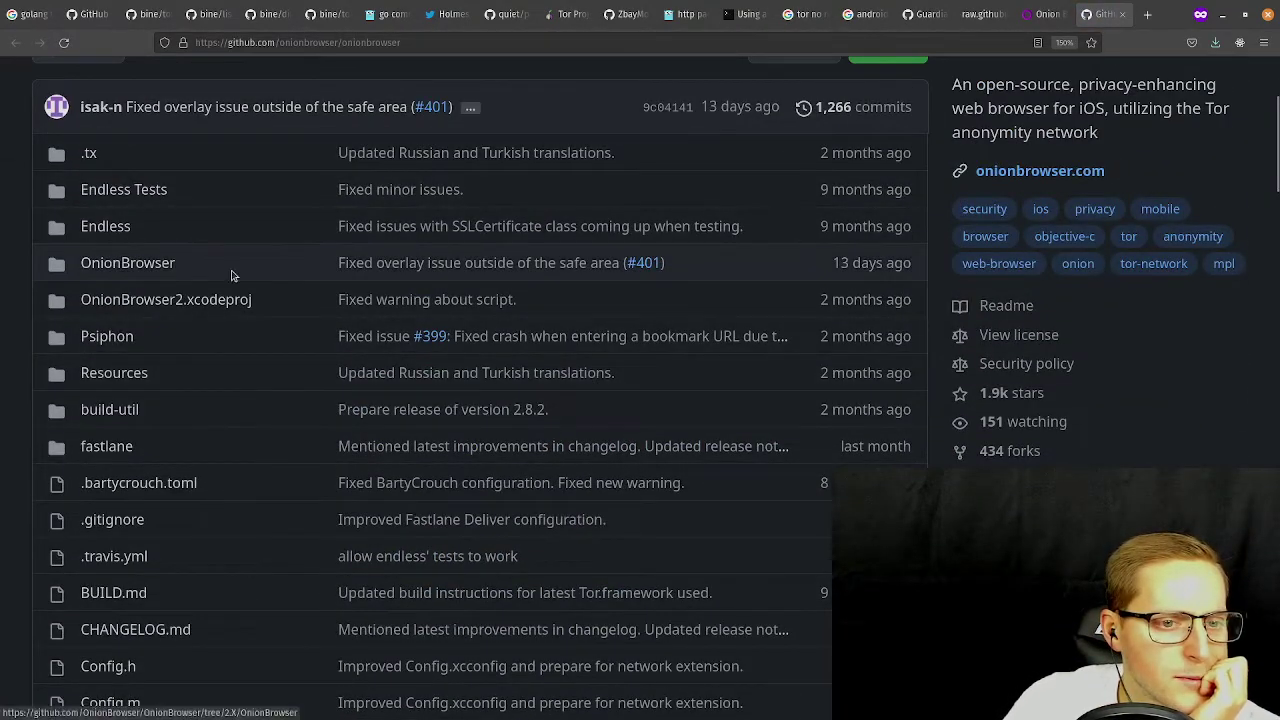
{"action": "left_click", "coordinate": [158, 264]}
{"action": "scroll", "coordinate": [391, 340], "scroll_direction": "down", "scroll_amount": 3}
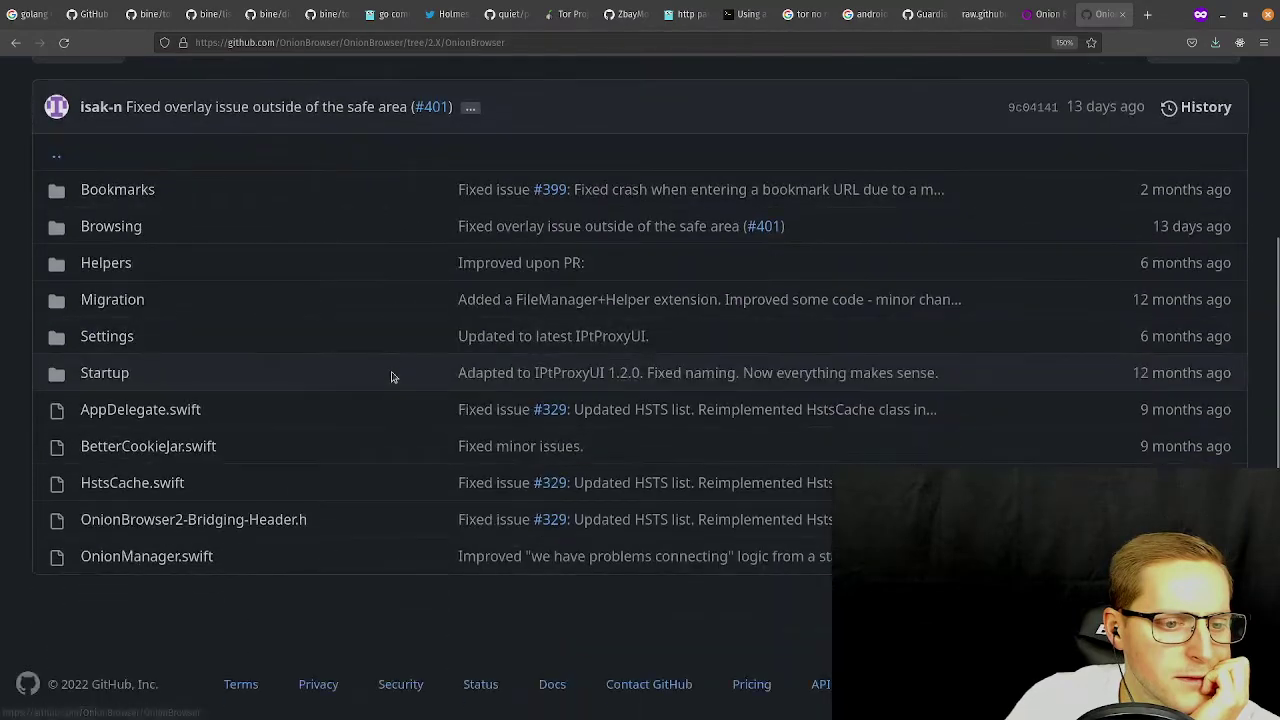
{"action": "scroll", "coordinate": [240, 306], "scroll_direction": "up", "scroll_amount": 2}
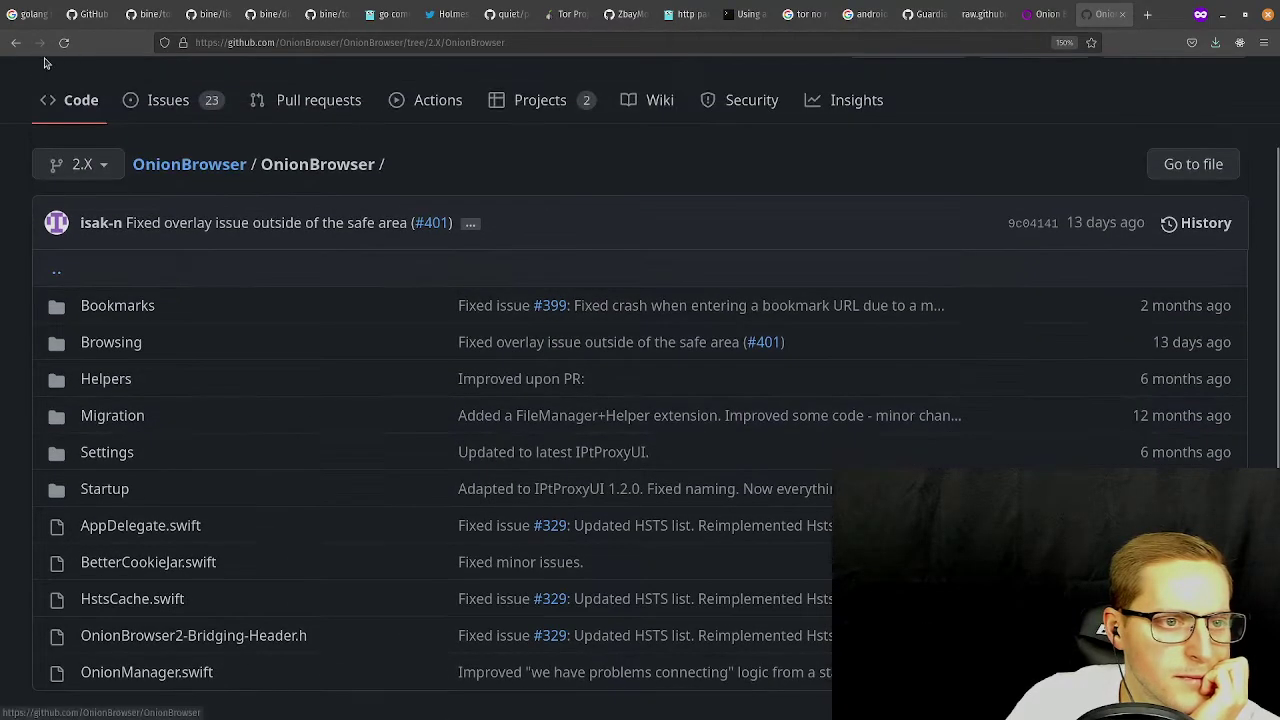
{"action": "left_click", "coordinate": [13, 44]}
Read the Onion Browser README's introduction, its component version list and the Notable 2.X Features.
{"action": "scroll", "coordinate": [343, 336], "scroll_direction": "down", "scroll_amount": 10}
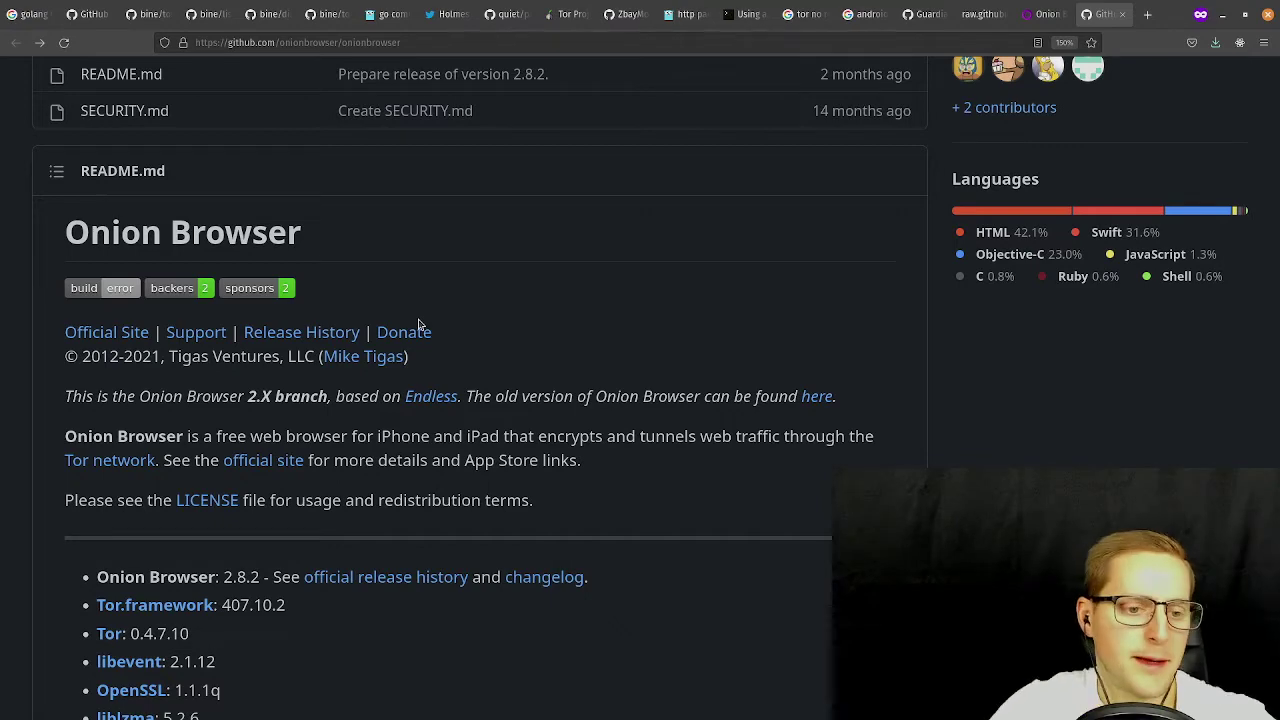
{"action": "scroll", "coordinate": [414, 314], "scroll_direction": "down", "scroll_amount": 4}
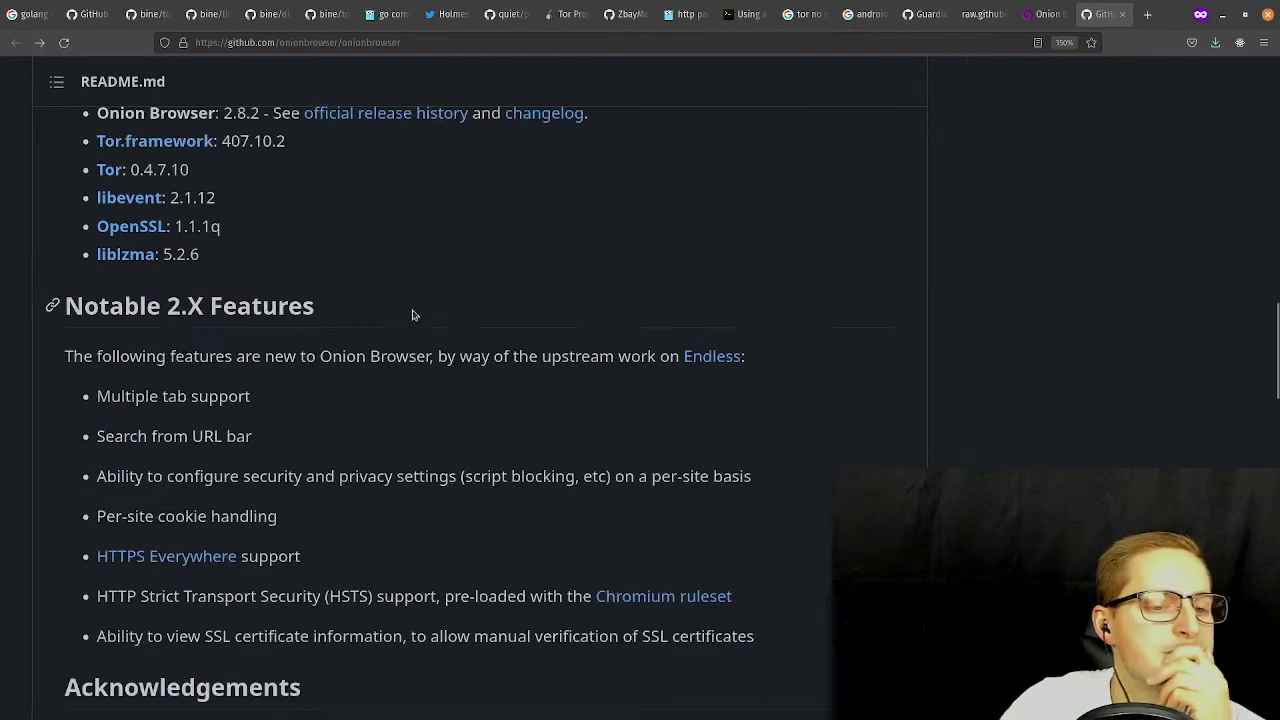
{"action": "scroll", "coordinate": [408, 289], "scroll_direction": "up", "scroll_amount": 2}
{"action": "left_click_drag", "start_coordinate": [242, 487], "coordinate": [106, 329]}
{"action": "left_click", "coordinate": [60, 297]}
Look through the README's translator acknowledgements, contributors, backers and sponsors sections.
{"action": "scroll", "coordinate": [154, 256], "scroll_direction": "down", "scroll_amount": 7}
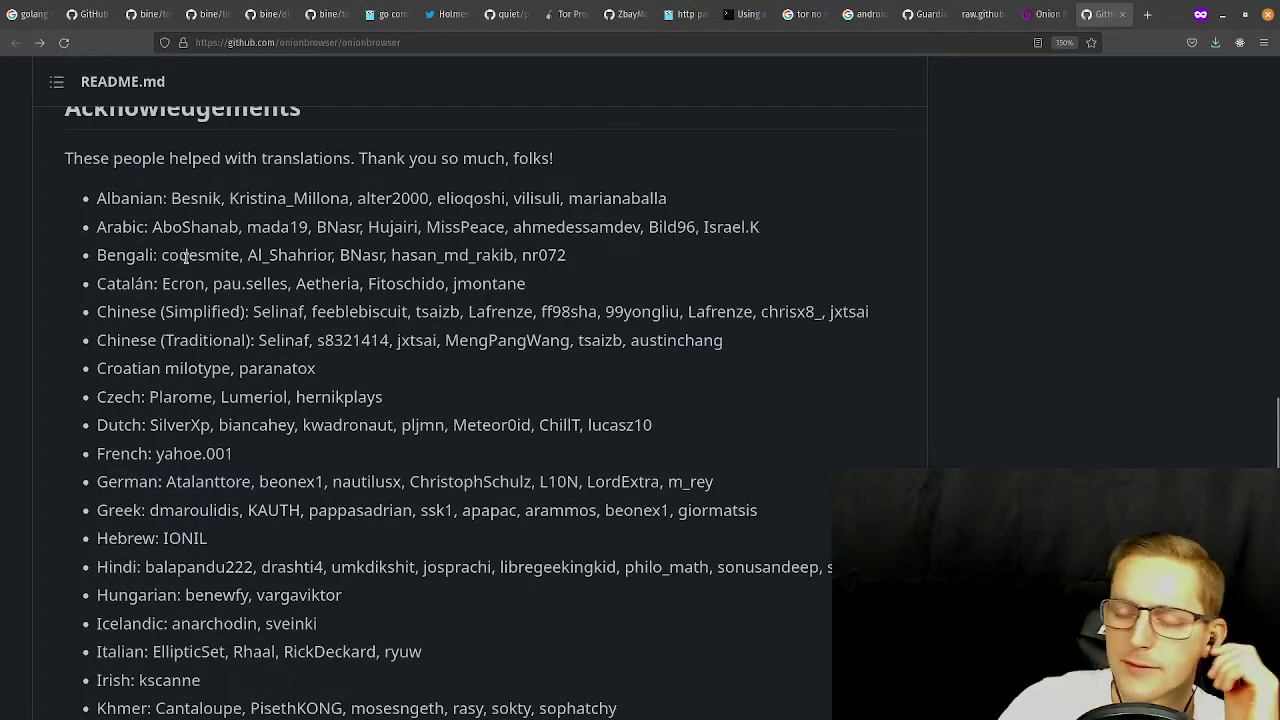
{"action": "scroll", "coordinate": [216, 284], "scroll_direction": "down", "scroll_amount": 10}
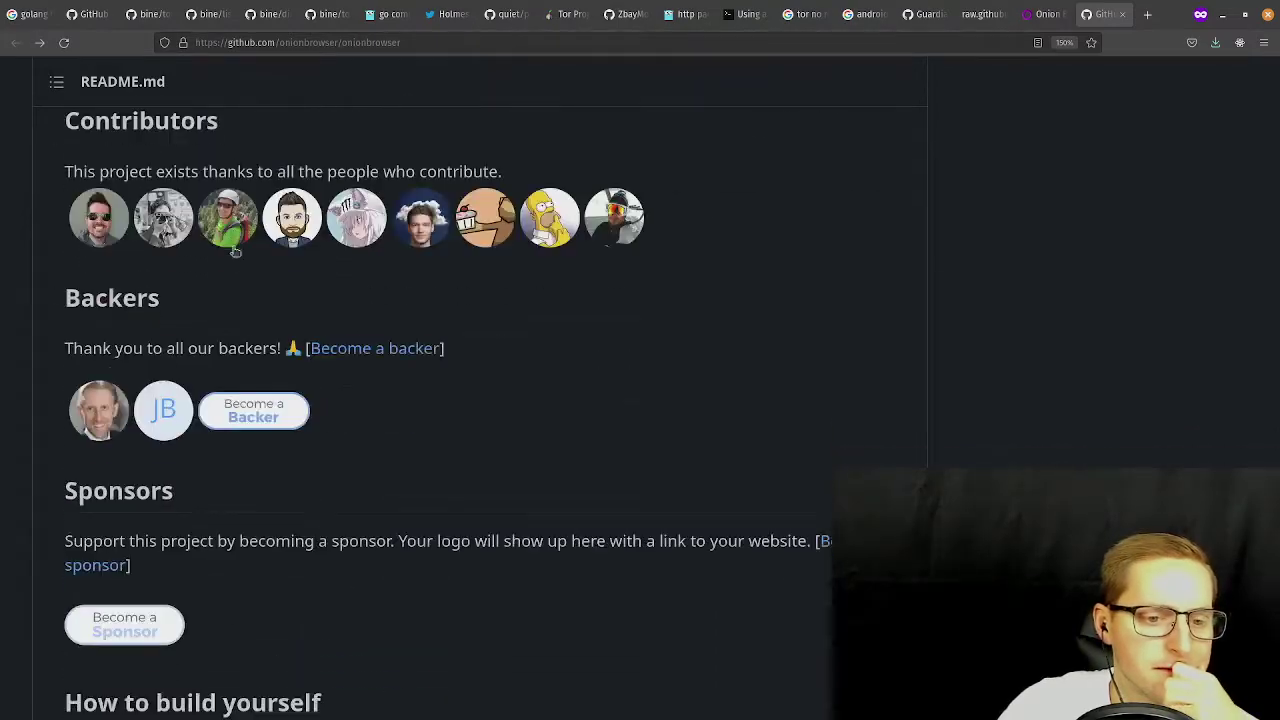
{"action": "scroll", "coordinate": [363, 287], "scroll_direction": "up", "scroll_amount": 4}
{"action": "left_click_drag", "start_coordinate": [448, 537], "coordinate": [90, 152]}
{"action": "left_click", "coordinate": [266, 337]}
{"action": "scroll", "coordinate": [266, 337], "scroll_direction": "up", "scroll_amount": 2}
{"action": "scroll", "coordinate": [266, 337], "scroll_direction": "down", "scroll_amount": 4}
{"action": "scroll", "coordinate": [549, 400], "scroll_direction": "up", "scroll_amount": 2}
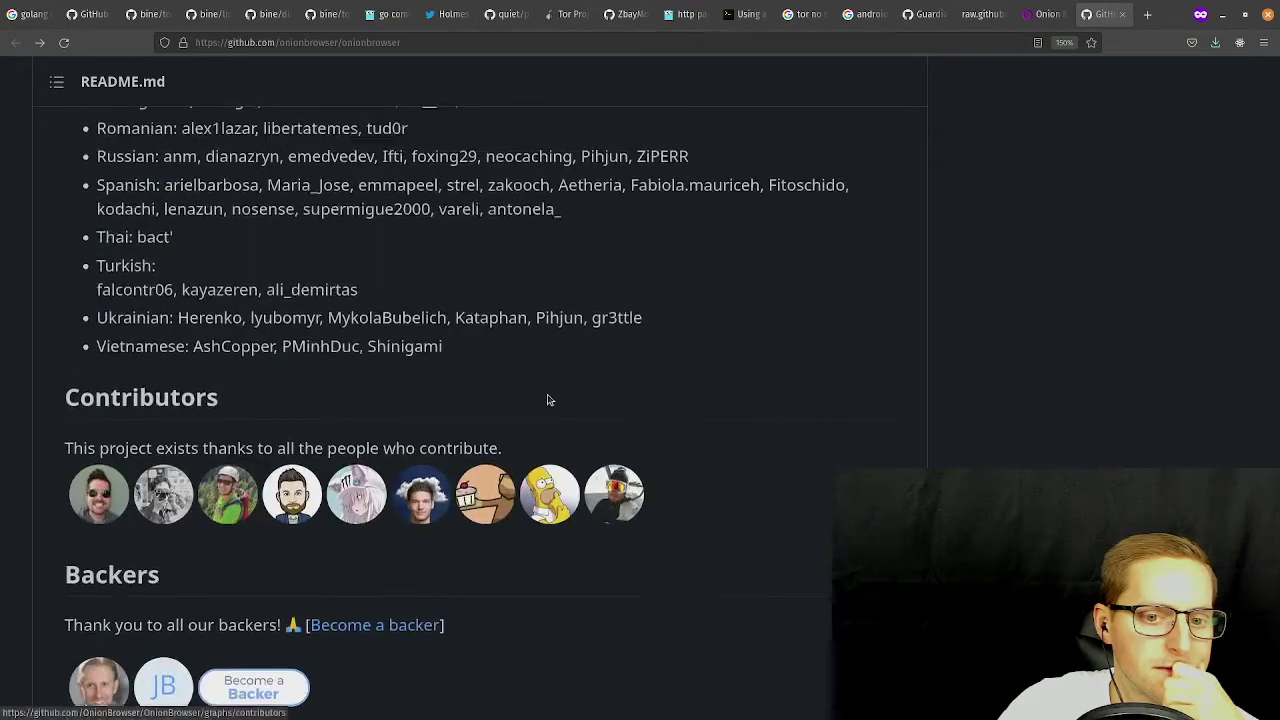
{"action": "left_click_drag", "start_coordinate": [489, 423], "coordinate": [272, 228]}
{"action": "scroll", "coordinate": [272, 228], "scroll_direction": "up", "scroll_amount": 4}
{"action": "scroll", "coordinate": [272, 228], "scroll_direction": "up", "scroll_amount": 8}
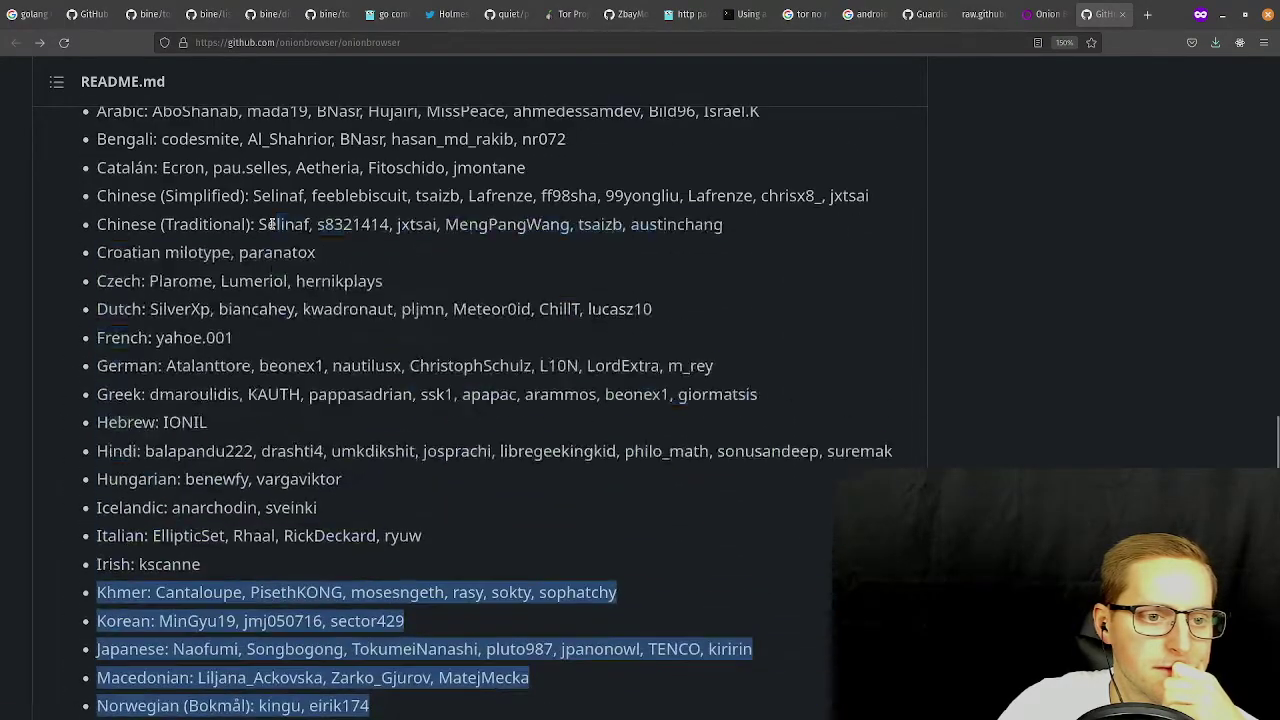
{"action": "left_click", "coordinate": [430, 335]}
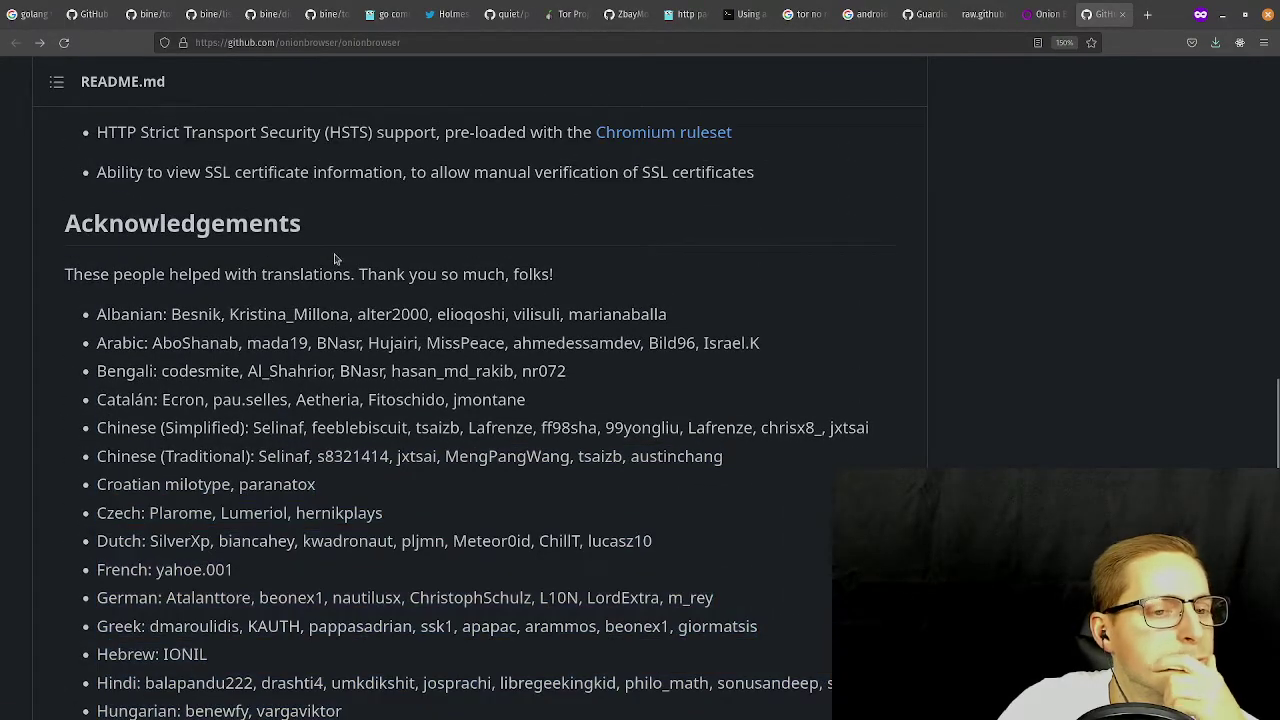
Go back to the README's list of bundled components, from Tor.framework to liblzma, and review it.
{"action": "scroll", "coordinate": [337, 240], "scroll_direction": "up", "scroll_amount": 5}
{"action": "scroll", "coordinate": [350, 235], "scroll_direction": "up", "scroll_amount": 3}
{"action": "scroll", "coordinate": [355, 235], "scroll_direction": "up", "scroll_amount": 3}
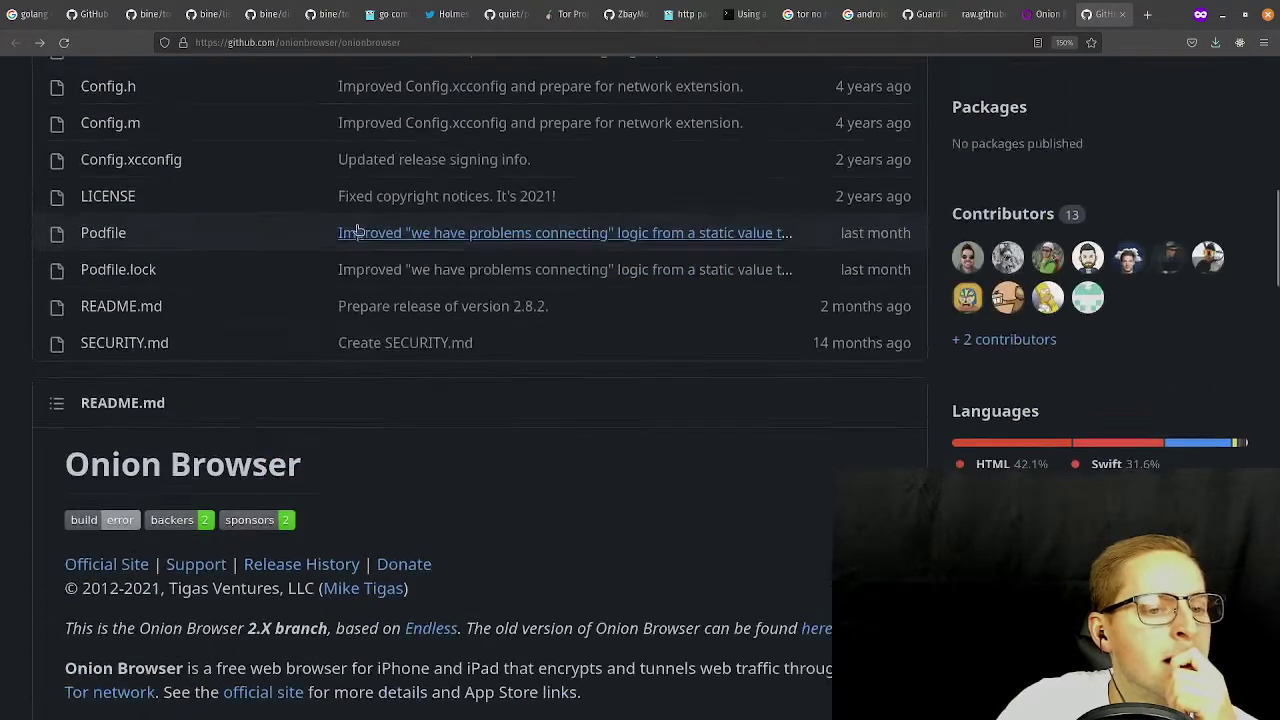
{"action": "scroll", "coordinate": [360, 225], "scroll_direction": "down", "scroll_amount": 5}
{"action": "scroll", "coordinate": [366, 220], "scroll_direction": "down", "scroll_amount": 1}
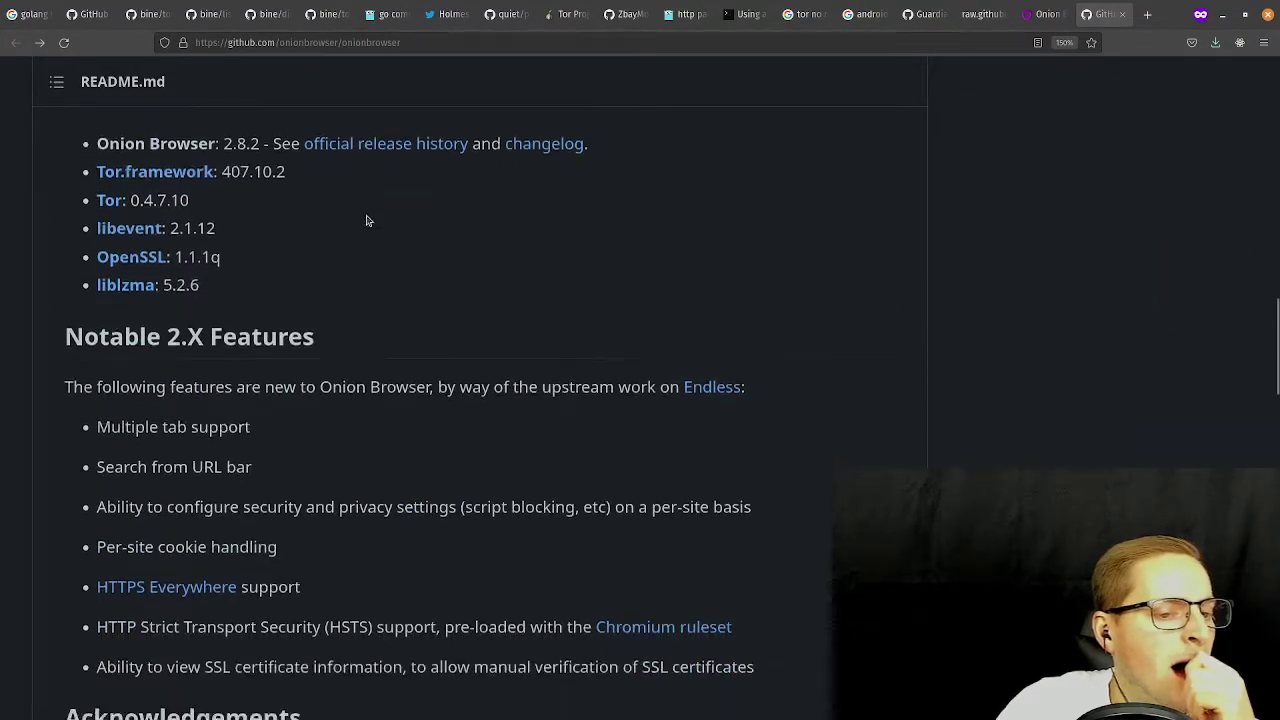
{"action": "scroll", "coordinate": [369, 213], "scroll_direction": "up", "scroll_amount": 1}
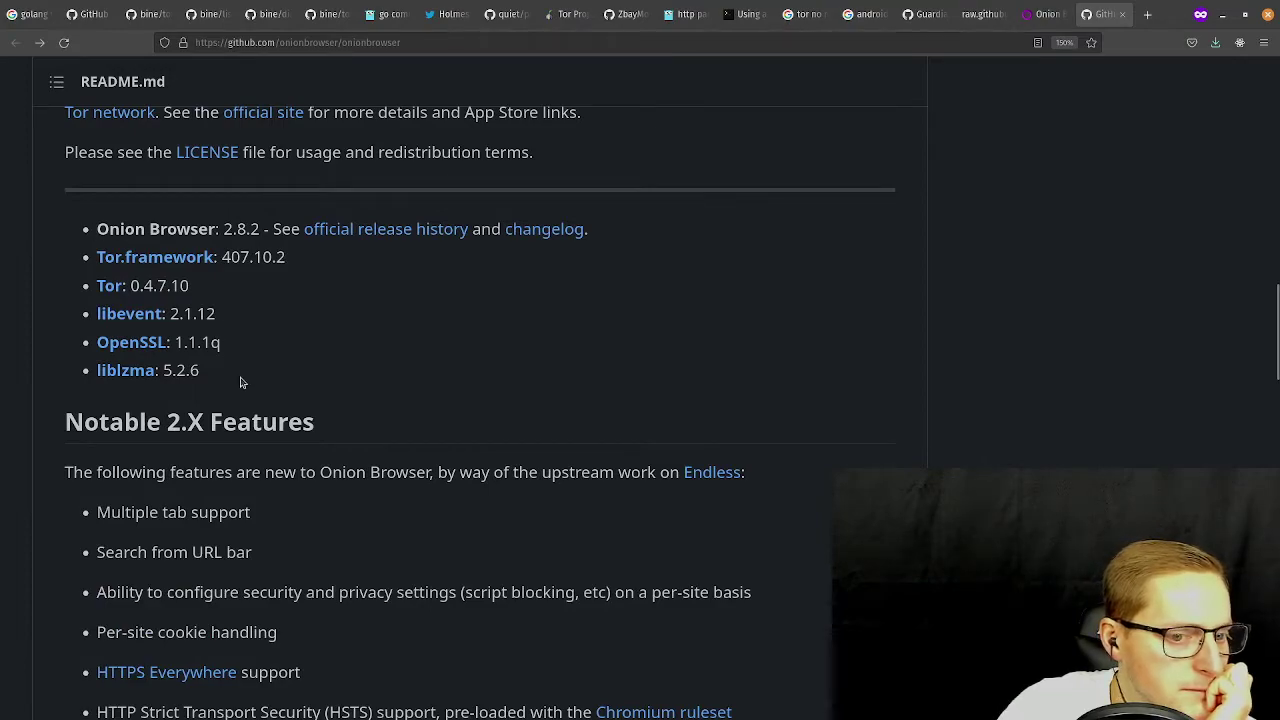
Return from the README's component list to the repository's file listing and look over its folders and files.
{"action": "left_click_drag", "start_coordinate": [240, 380], "coordinate": [92, 222]}
{"action": "left_click", "coordinate": [120, 186]}
{"action": "scroll", "coordinate": [177, 211], "scroll_direction": "up", "scroll_amount": 8}
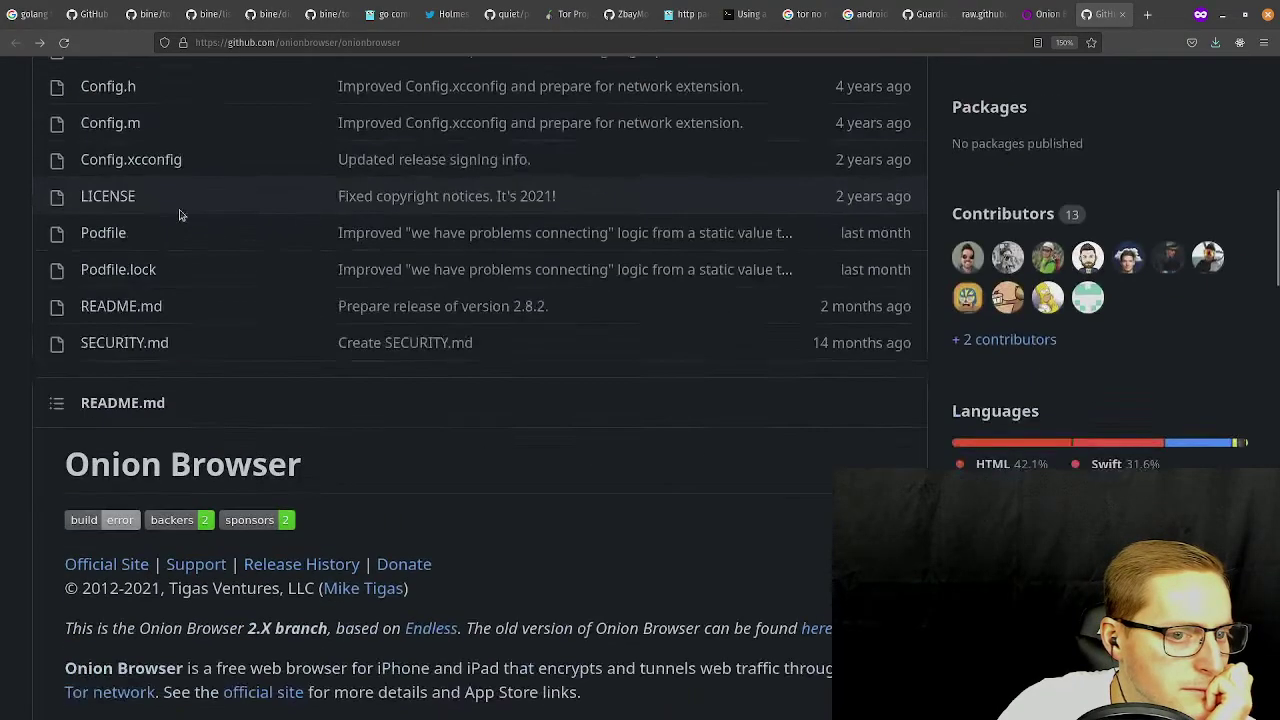
{"action": "scroll", "coordinate": [172, 214], "scroll_direction": "up", "scroll_amount": 3}
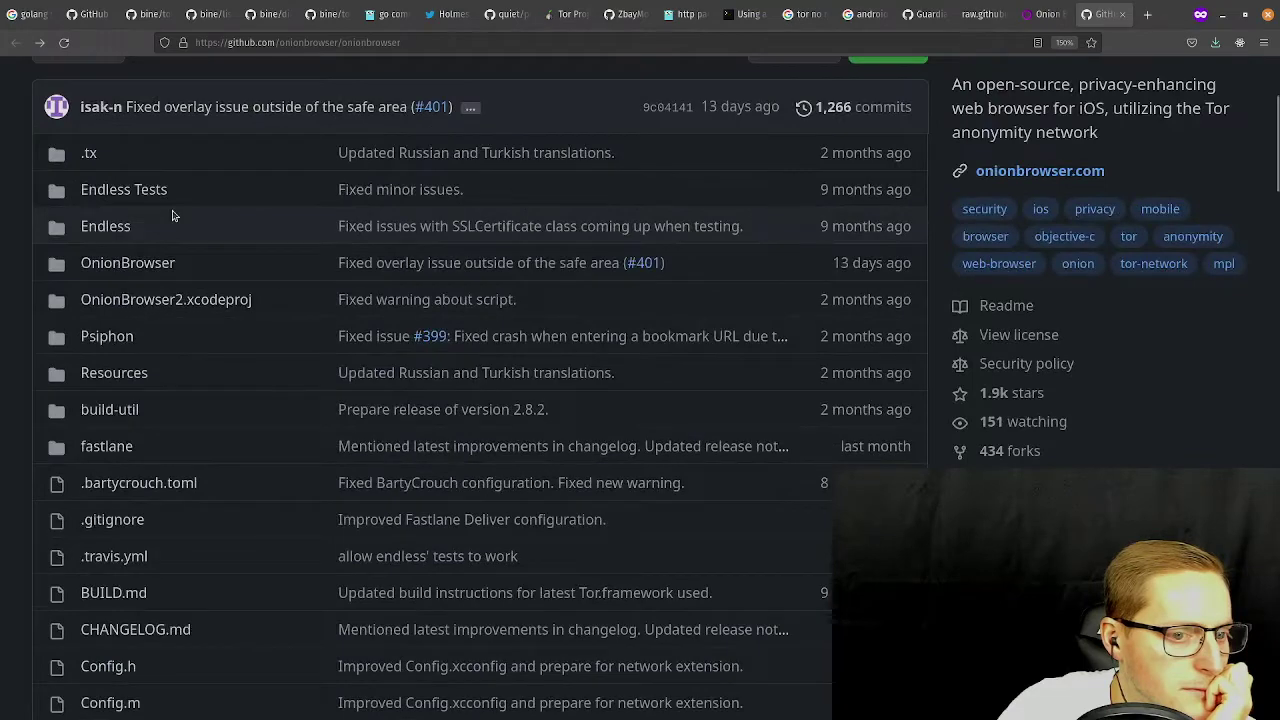
{"action": "scroll", "coordinate": [180, 215], "scroll_direction": "down", "scroll_amount": 2}
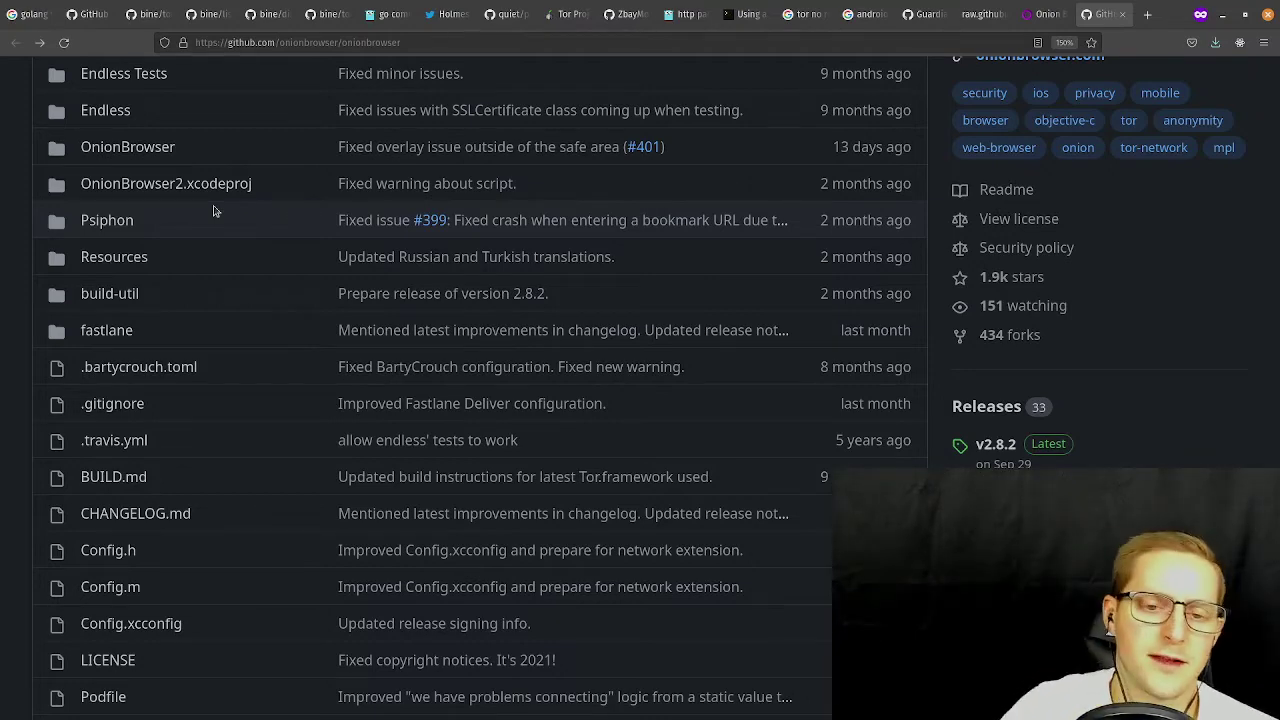
{"action": "scroll", "coordinate": [280, 216], "scroll_direction": "up", "scroll_amount": 4}
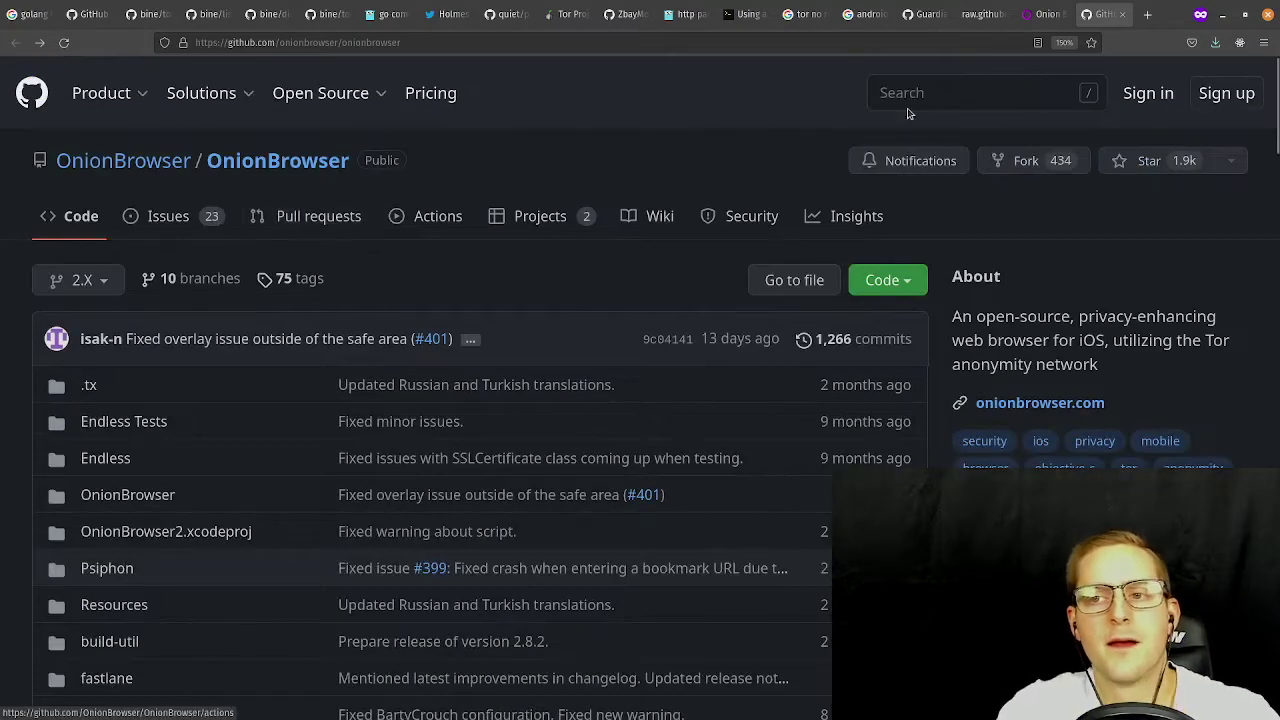
Open YouTube in a new browser tab and search for "onion browser".
{"action": "left_click", "coordinate": [1147, 15]}
{"action": "type", "text": "youtube.com/"}
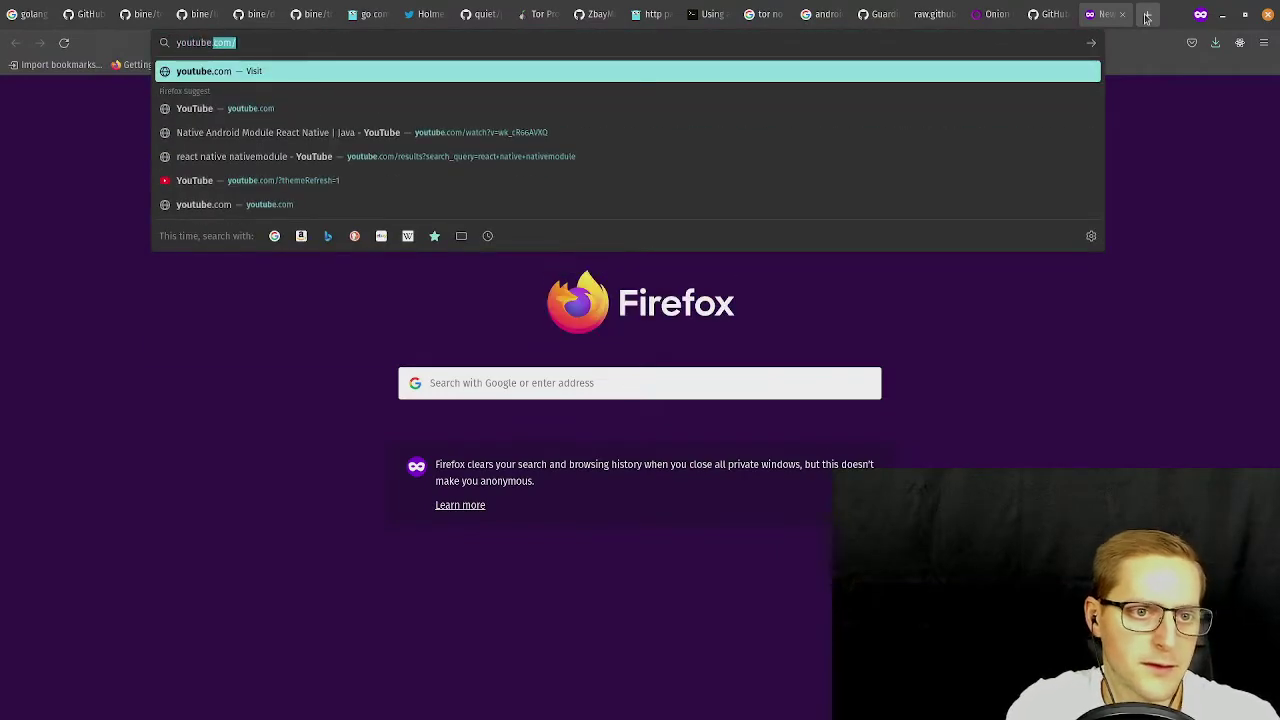
{"action": "key", "text": "Return"}
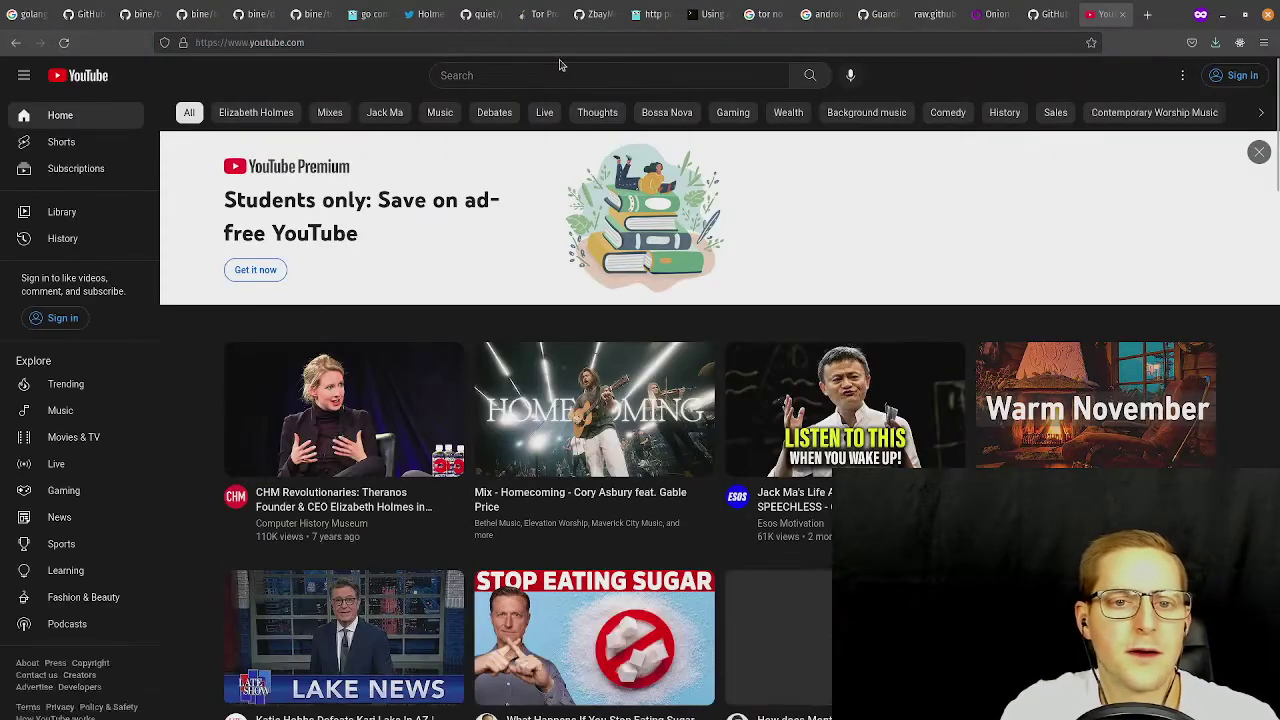
{"action": "left_click", "coordinate": [549, 76]}
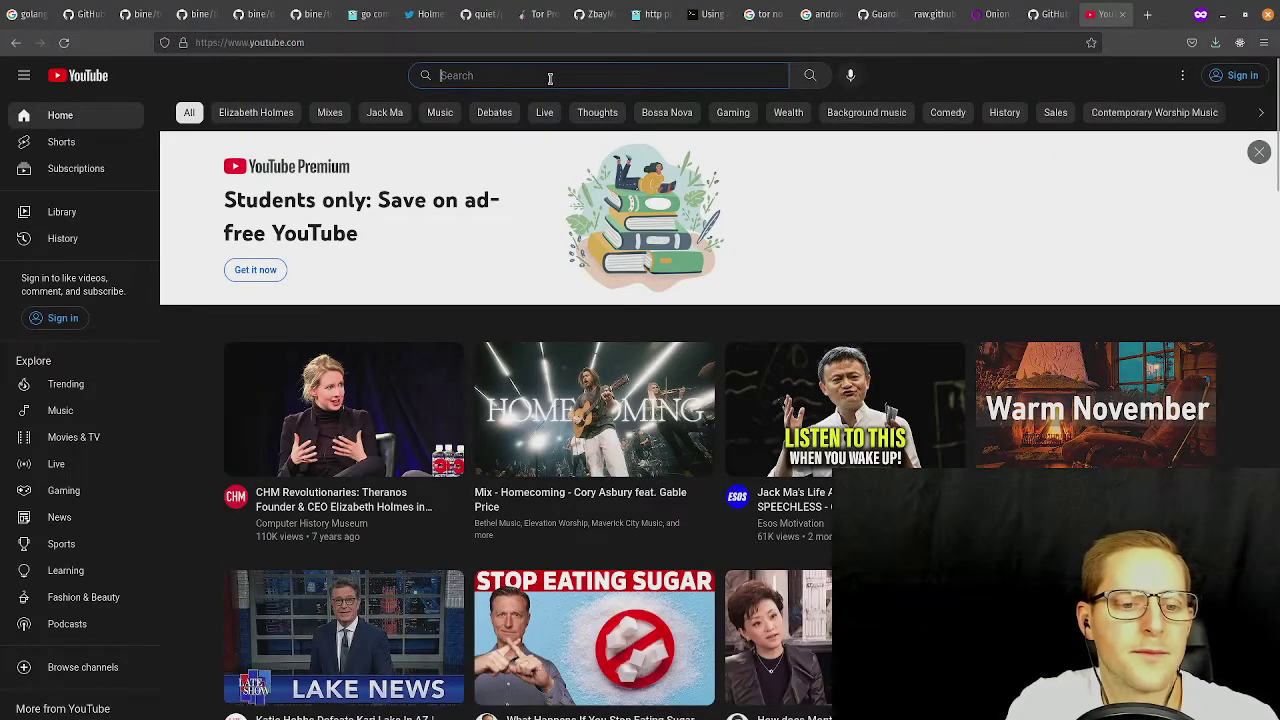
{"action": "type", "text": "onion browser"}
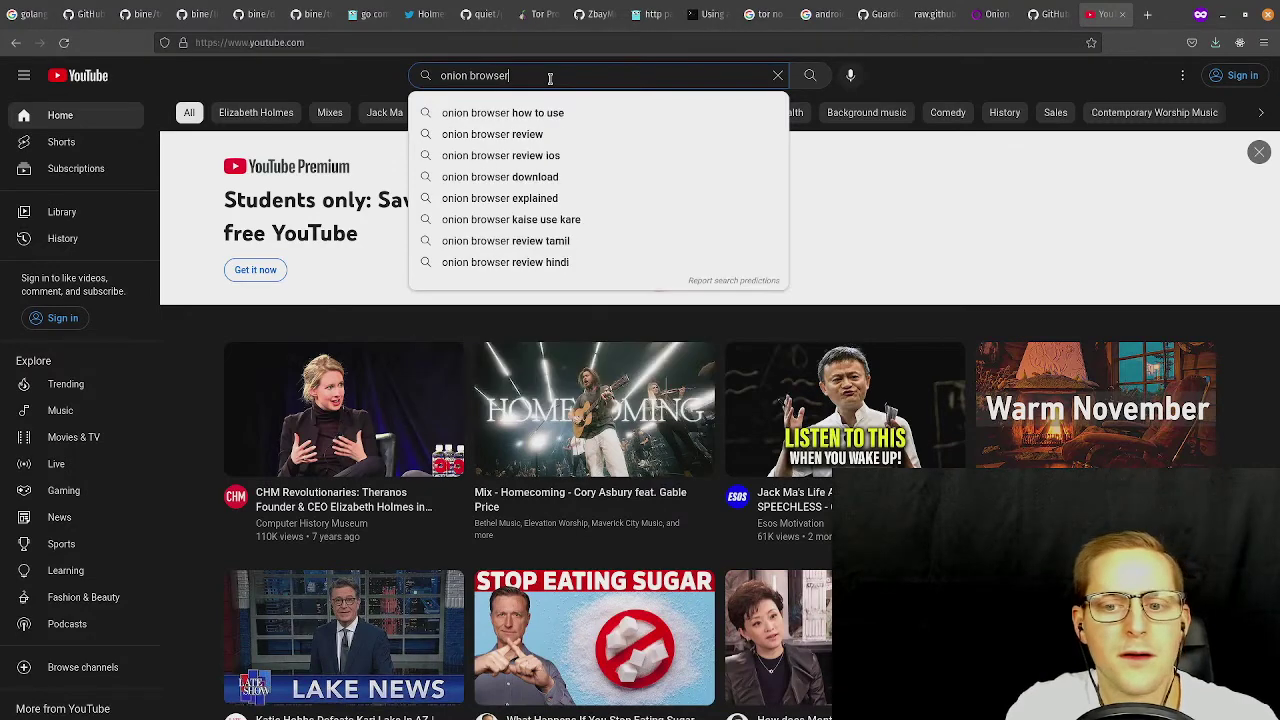
{"action": "key", "text": "Return"}
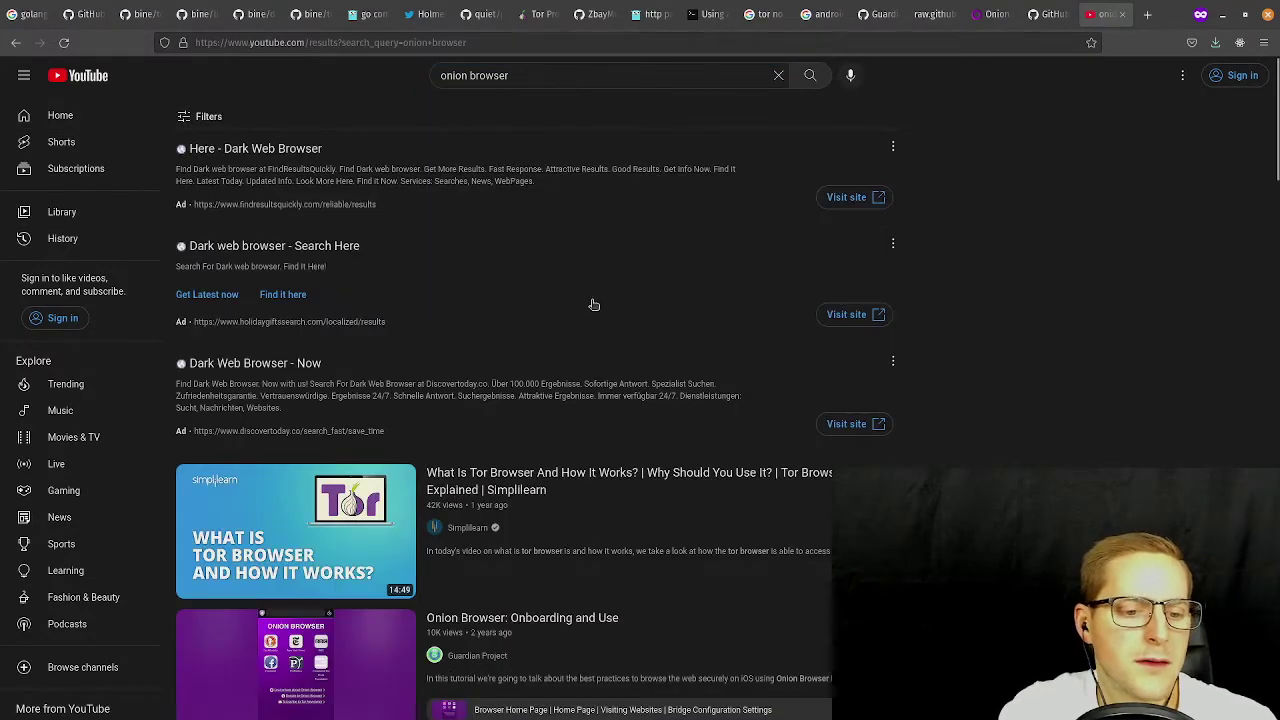
Look through the video results, then refine the search to "onion browser ios".
{"action": "scroll", "coordinate": [593, 304], "scroll_direction": "down", "scroll_amount": 2}
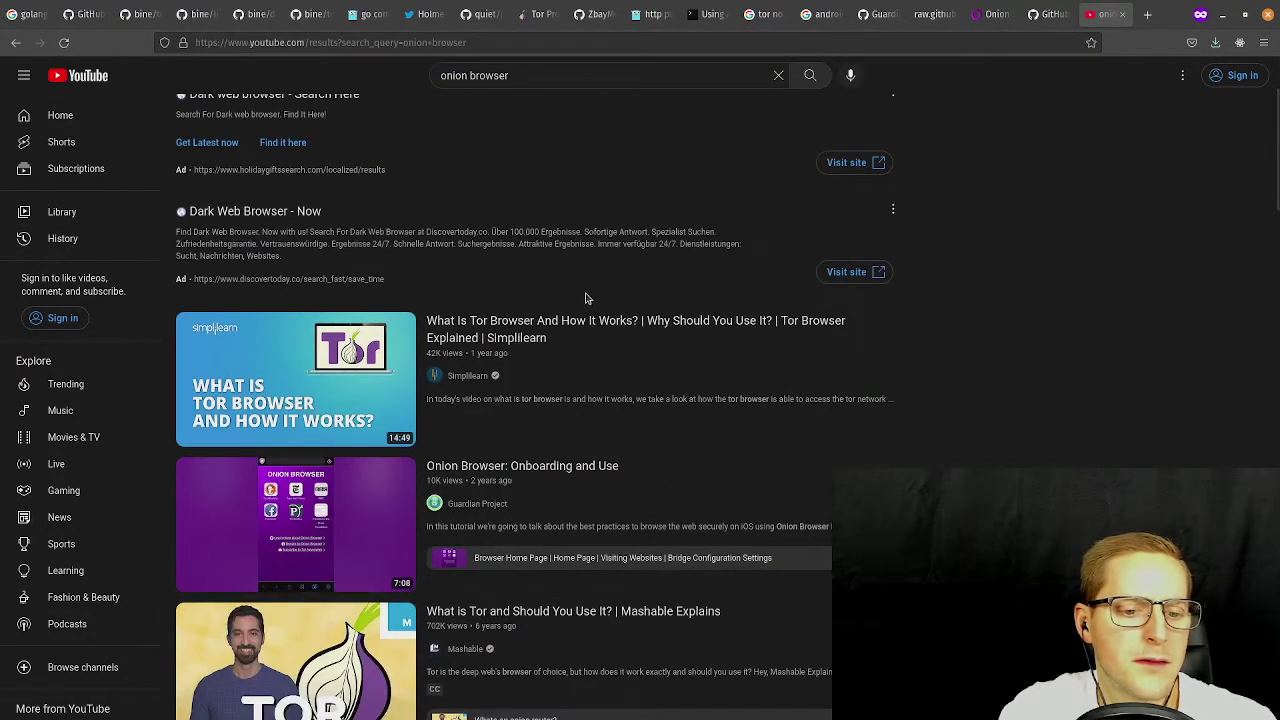
{"action": "scroll", "coordinate": [586, 298], "scroll_direction": "down", "scroll_amount": 2}
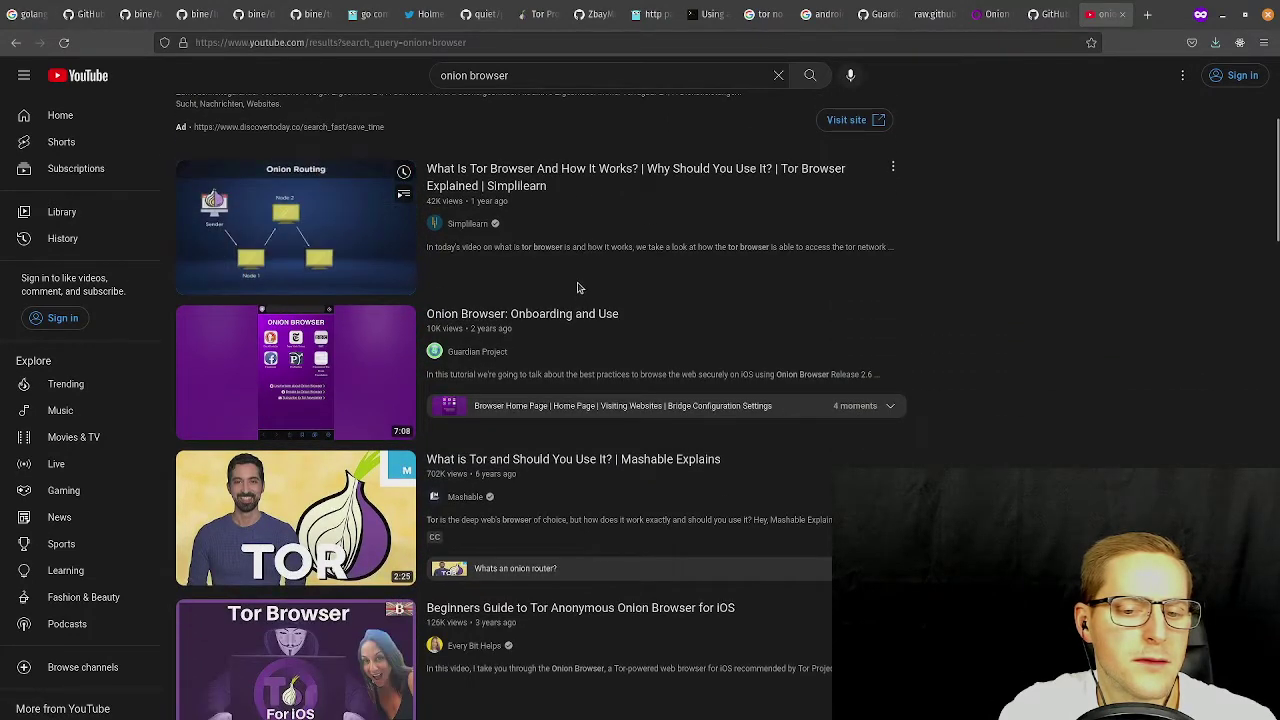
{"action": "scroll", "coordinate": [586, 284], "scroll_direction": "down", "scroll_amount": 2}
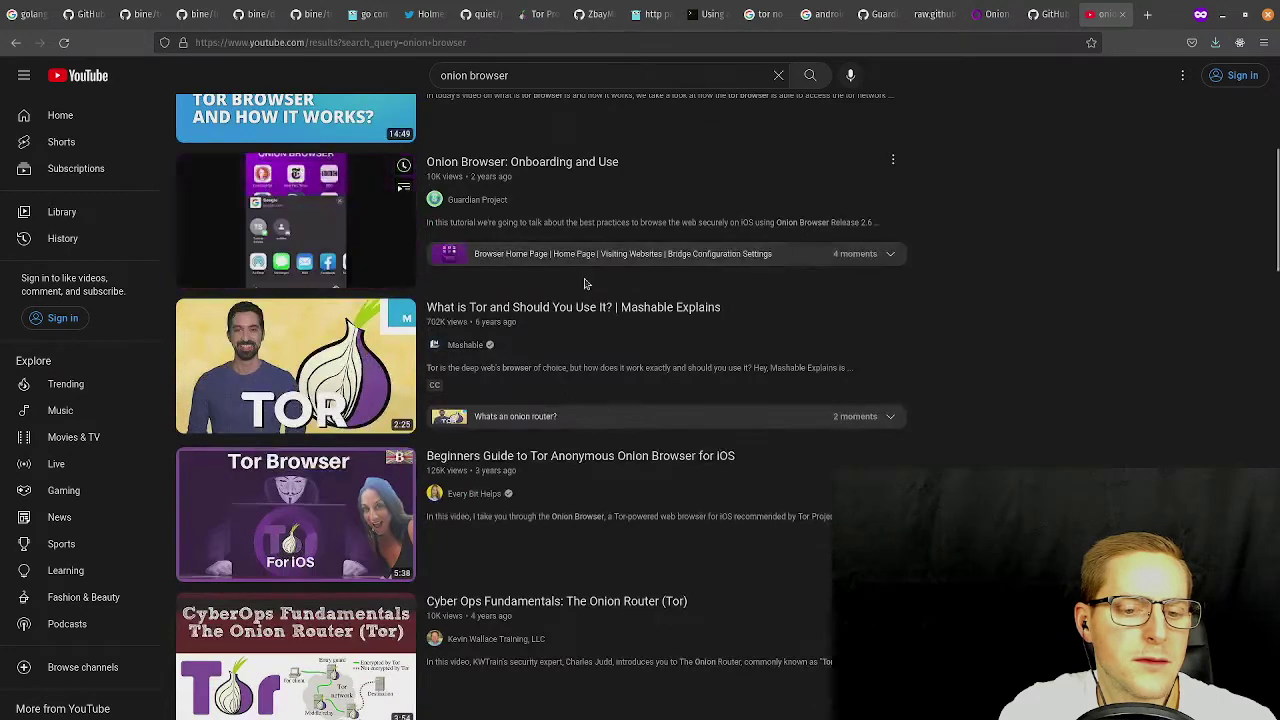
{"action": "scroll", "coordinate": [586, 281], "scroll_direction": "up", "scroll_amount": 3}
{"action": "scroll", "coordinate": [420, 251], "scroll_direction": "up", "scroll_amount": 3}
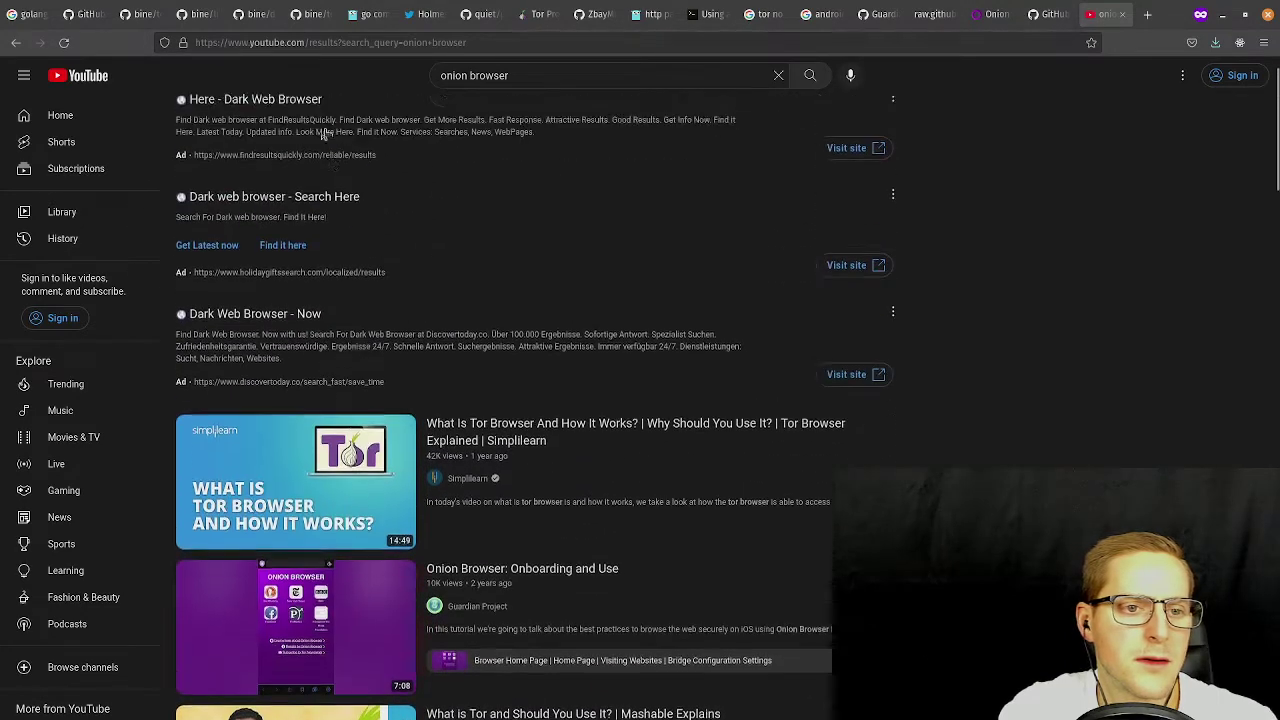
{"action": "scroll", "coordinate": [589, 54], "scroll_direction": "down", "scroll_amount": 1}
{"action": "scroll", "coordinate": [574, 63], "scroll_direction": "up", "scroll_amount": 1}
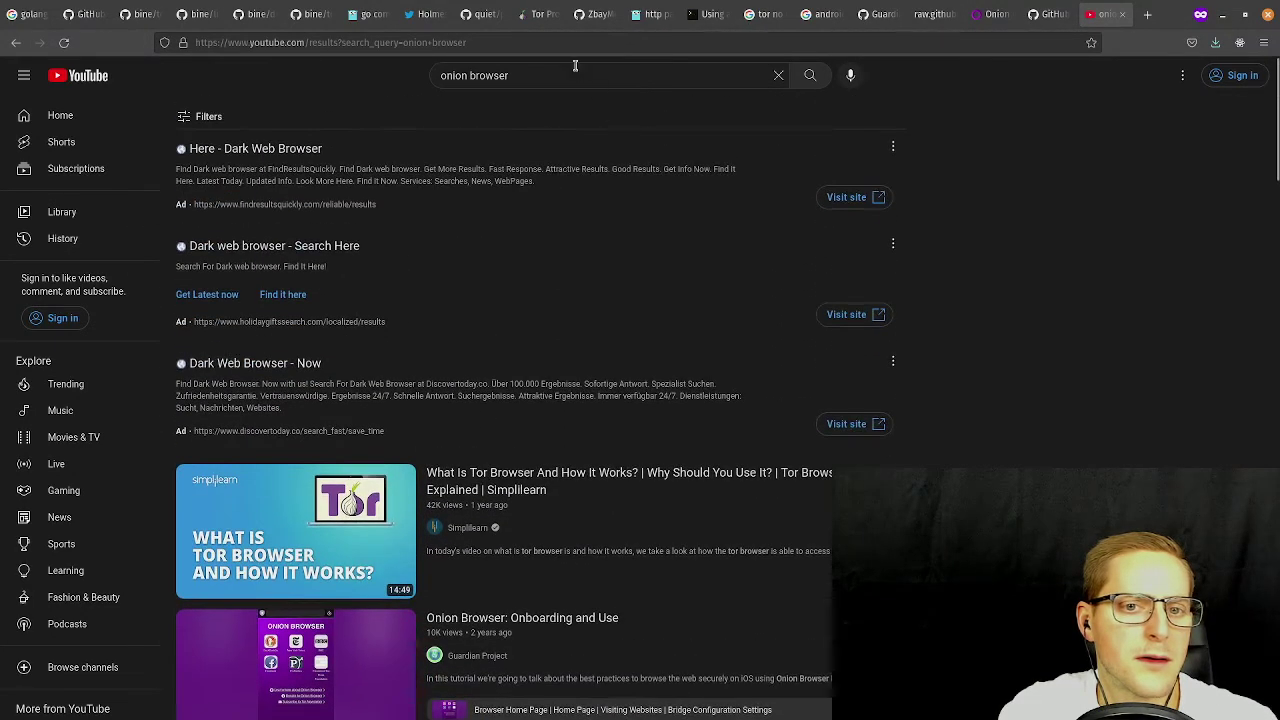
{"action": "left_click", "coordinate": [594, 77]}
{"action": "type", "text": "ios"}
{"action": "key", "text": "Return"}
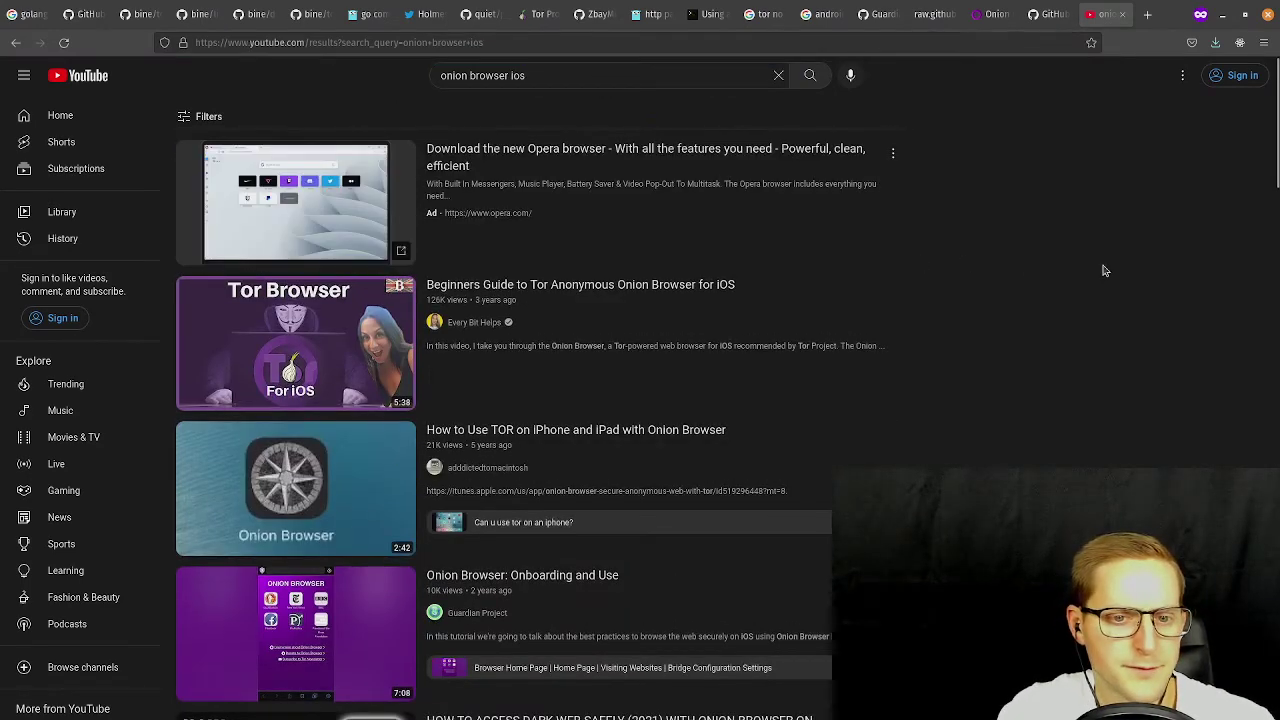
Open the video "Beginners Guide to Tor Anonymous Onion Browser for iOS", dismiss the Ambient mode notice and skip ahead past the Downloading Onion Browser chapter's start.
{"action": "left_click", "coordinate": [528, 358]}
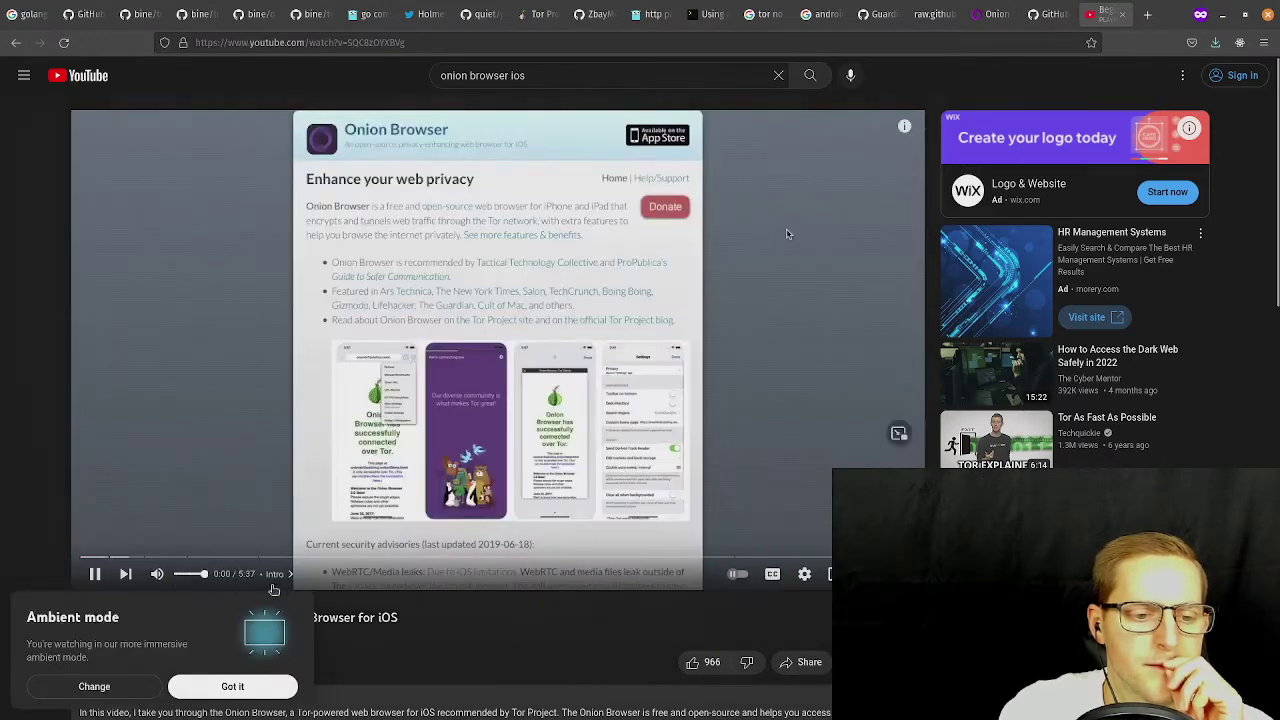
{"action": "left_click", "coordinate": [233, 690]}
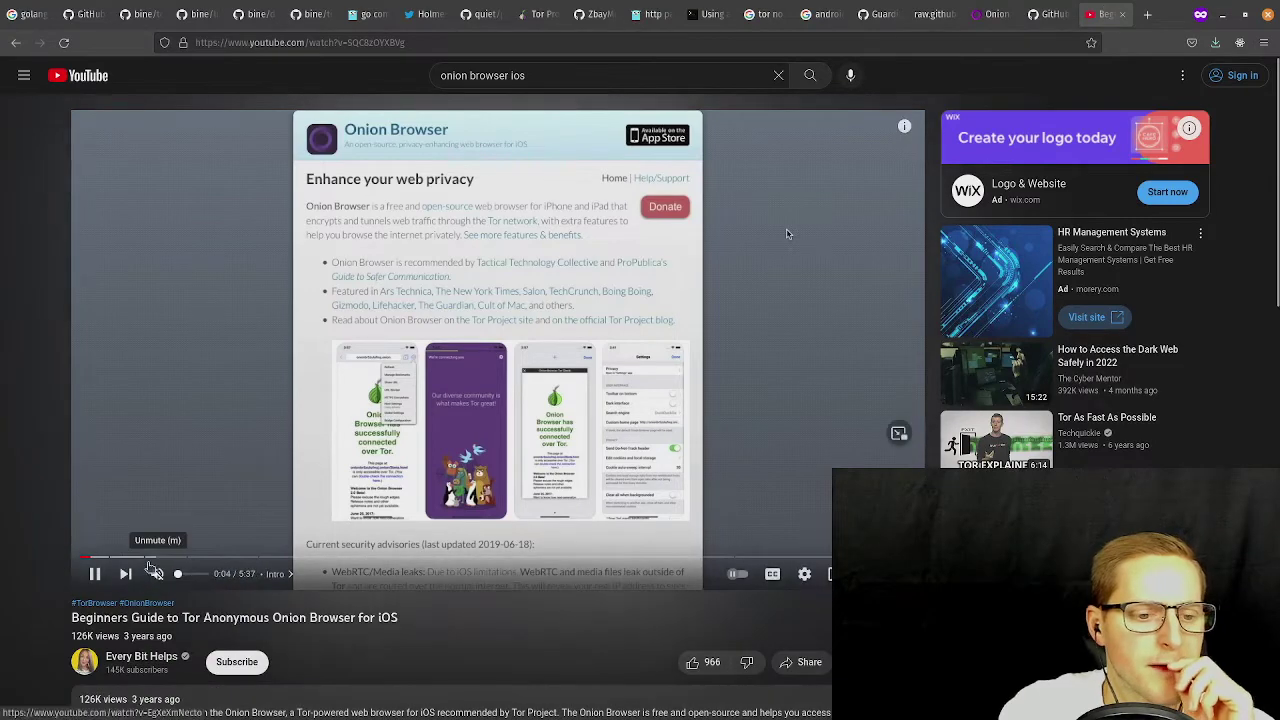
{"action": "left_click", "coordinate": [167, 557]}
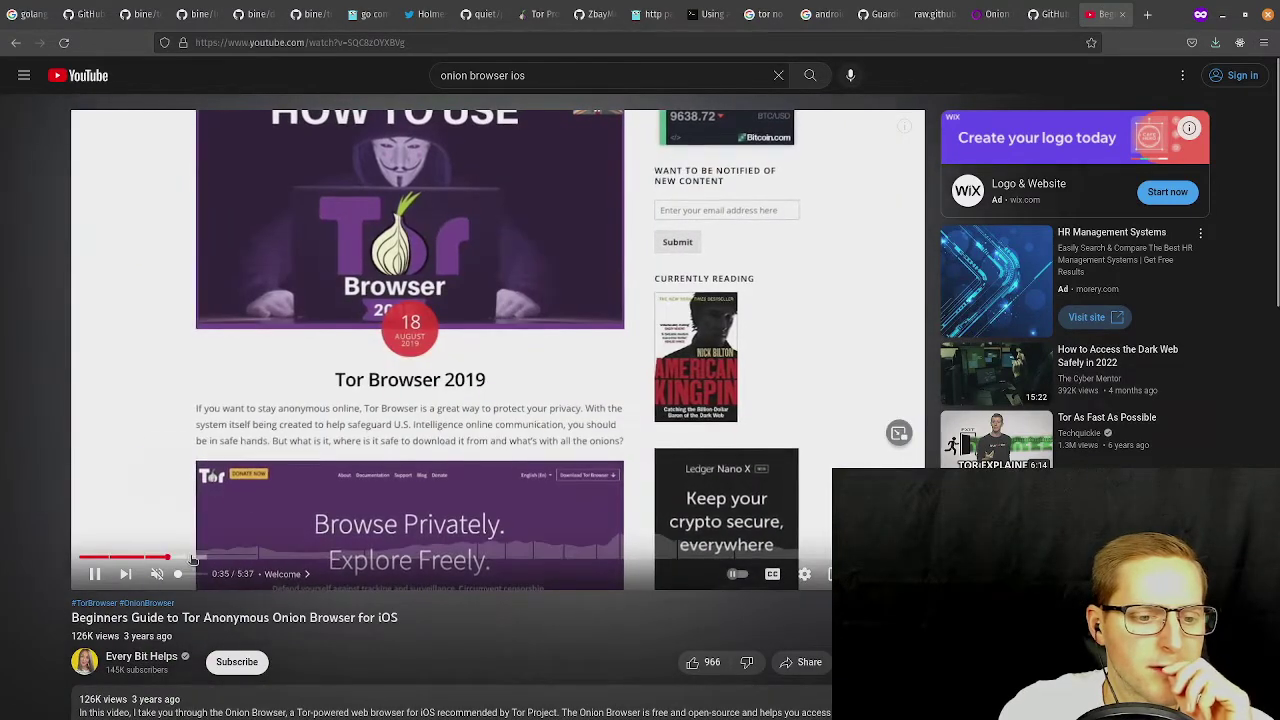
{"action": "left_click", "coordinate": [250, 557]}
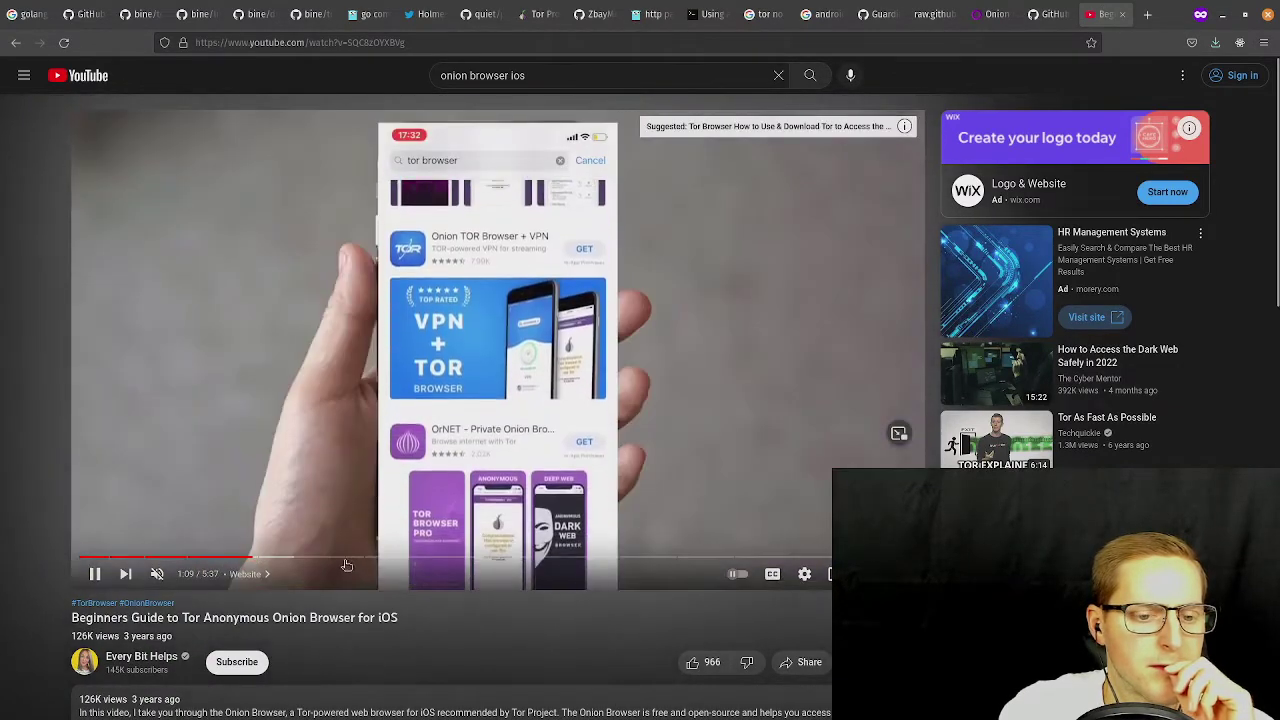
{"action": "left_click", "coordinate": [268, 558]}
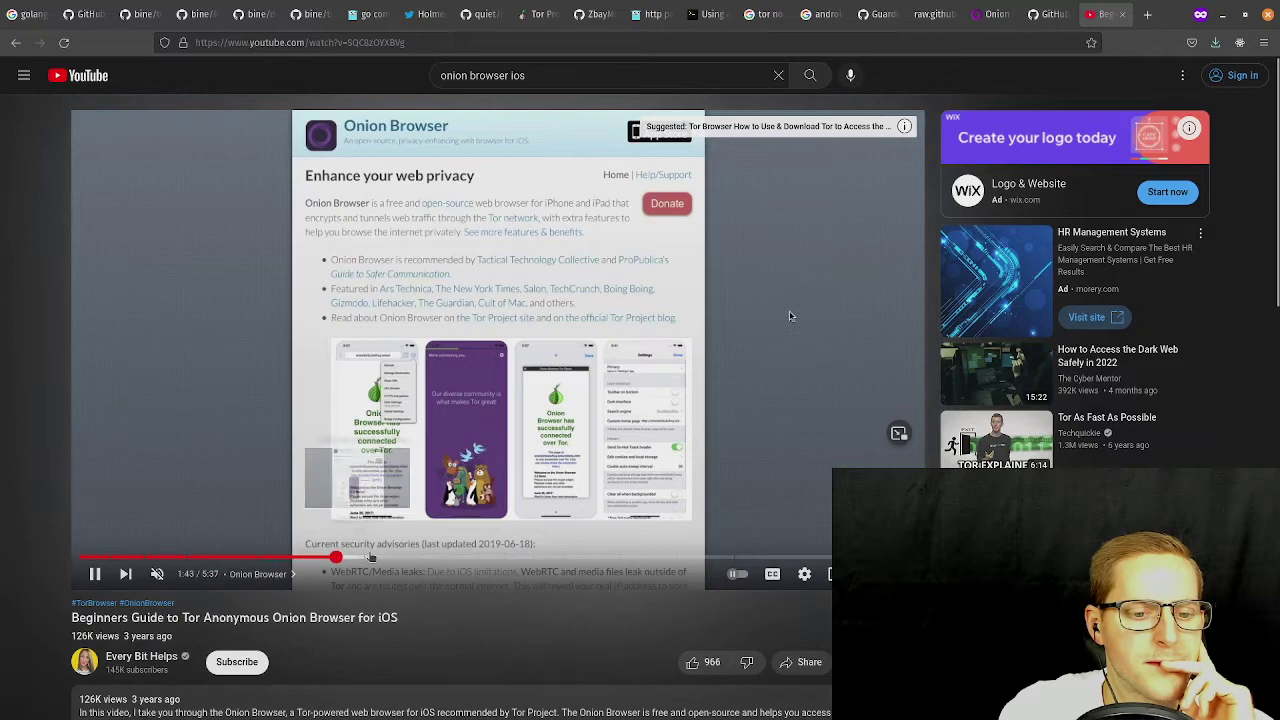
{"action": "left_click", "coordinate": [396, 558]}
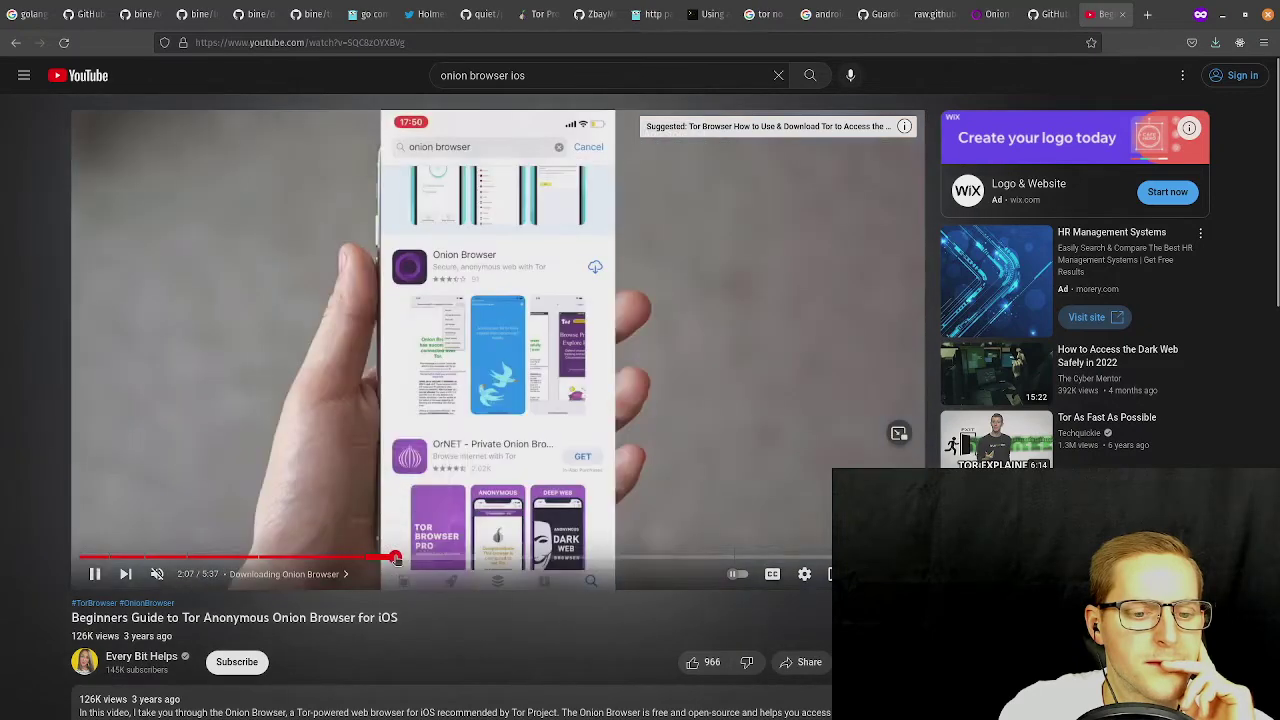
{"action": "left_click", "coordinate": [437, 558]}
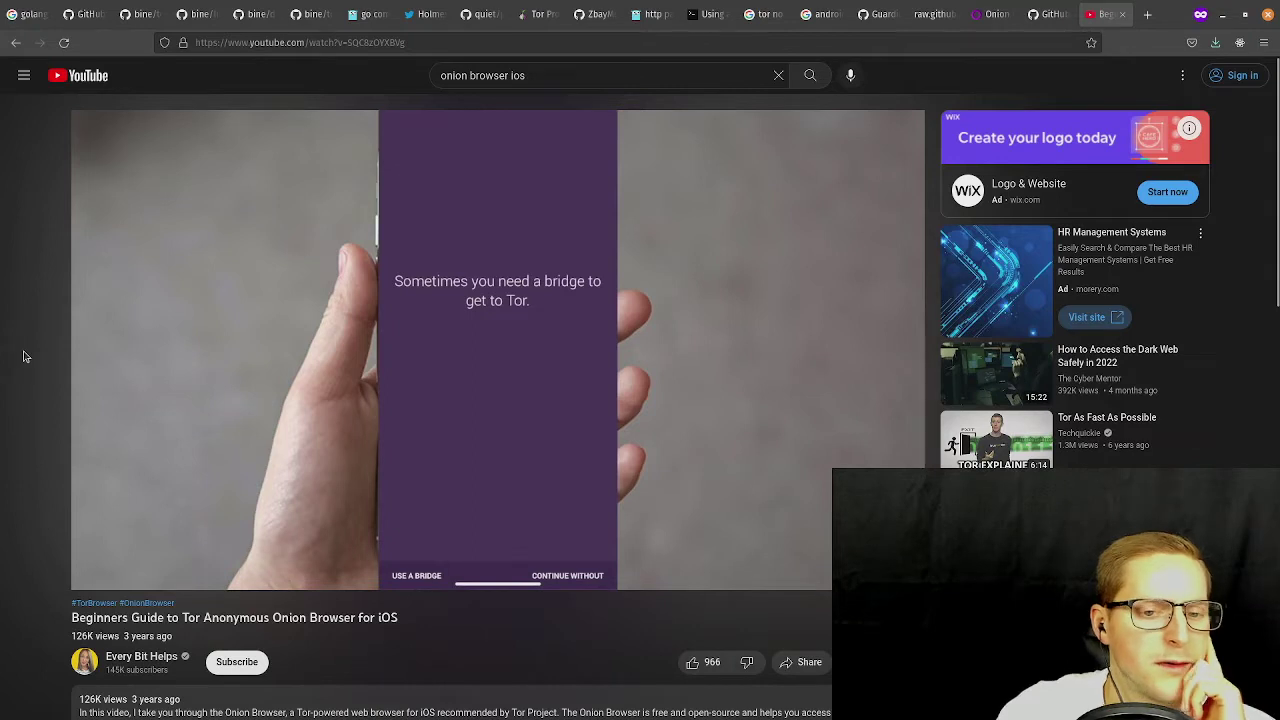
Replay the video's Starting Onion Browser section, examining the app's screens from the bridge prompt to the connected homepage.
{"action": "key", "text": "Right"}
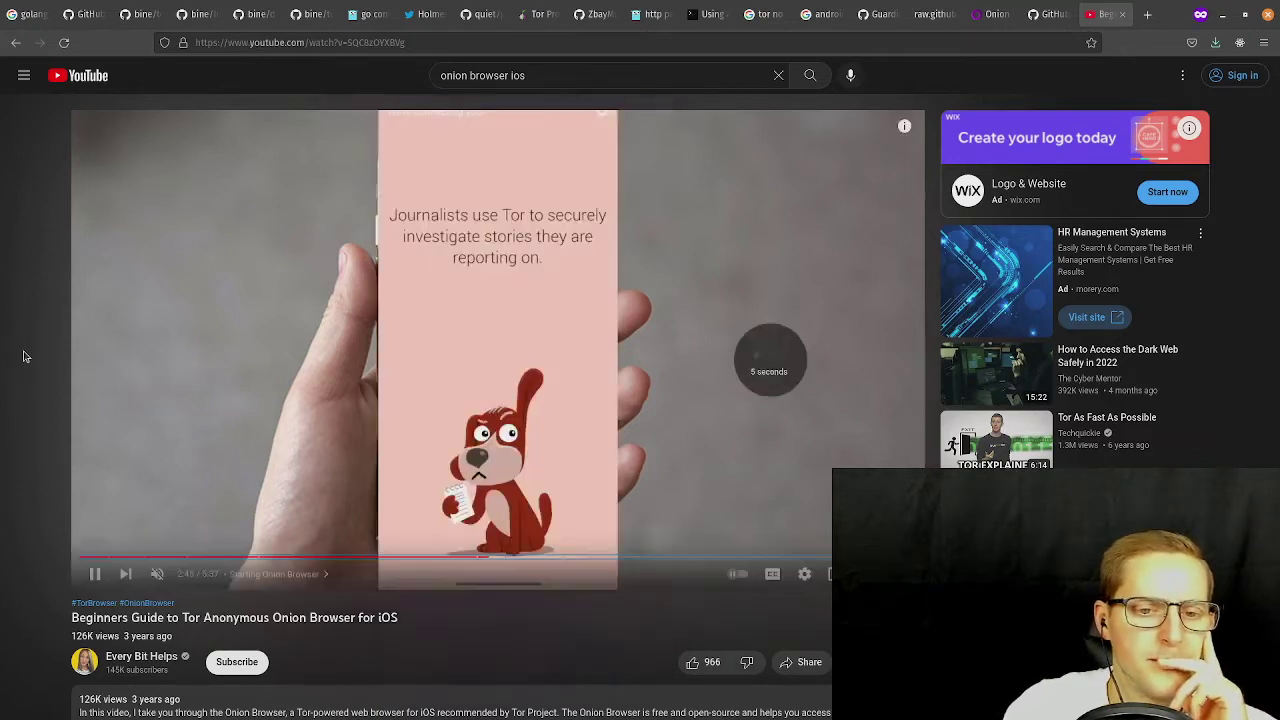
{"action": "key", "text": "Left"}
{"action": "key", "text": "Right"}
{"action": "key", "text": "Right"}
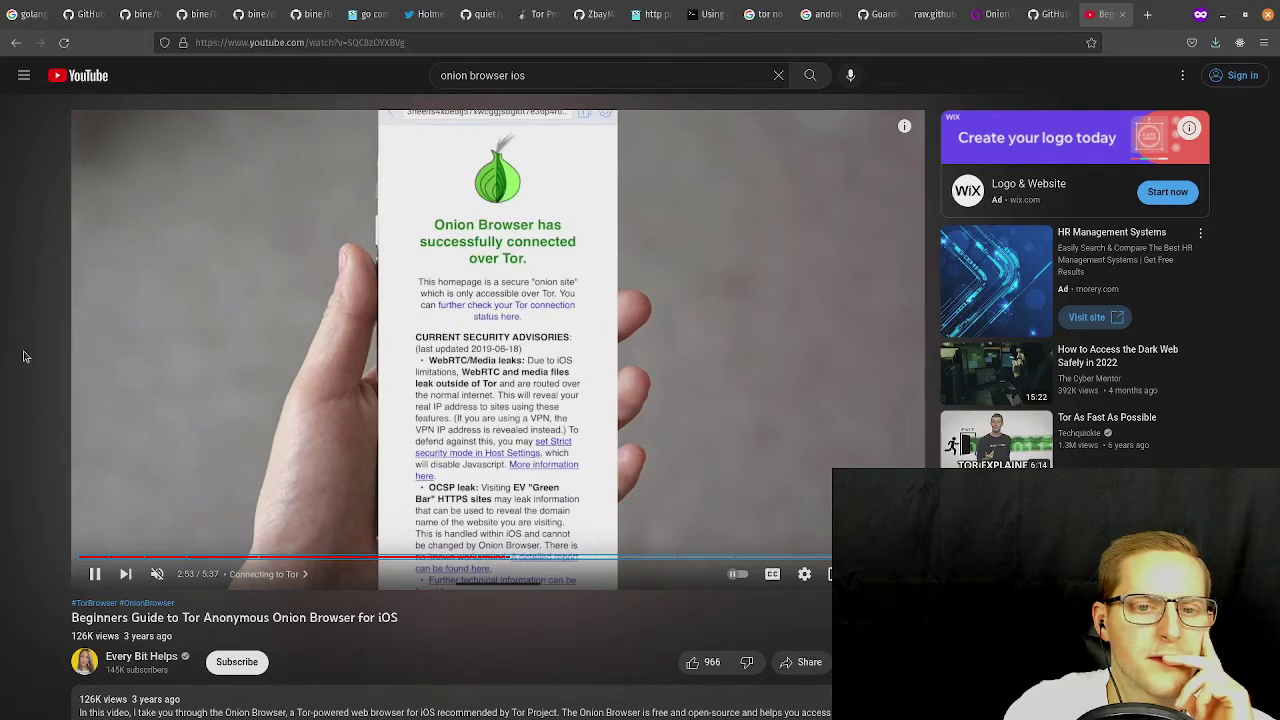
{"action": "key", "text": "Left"}
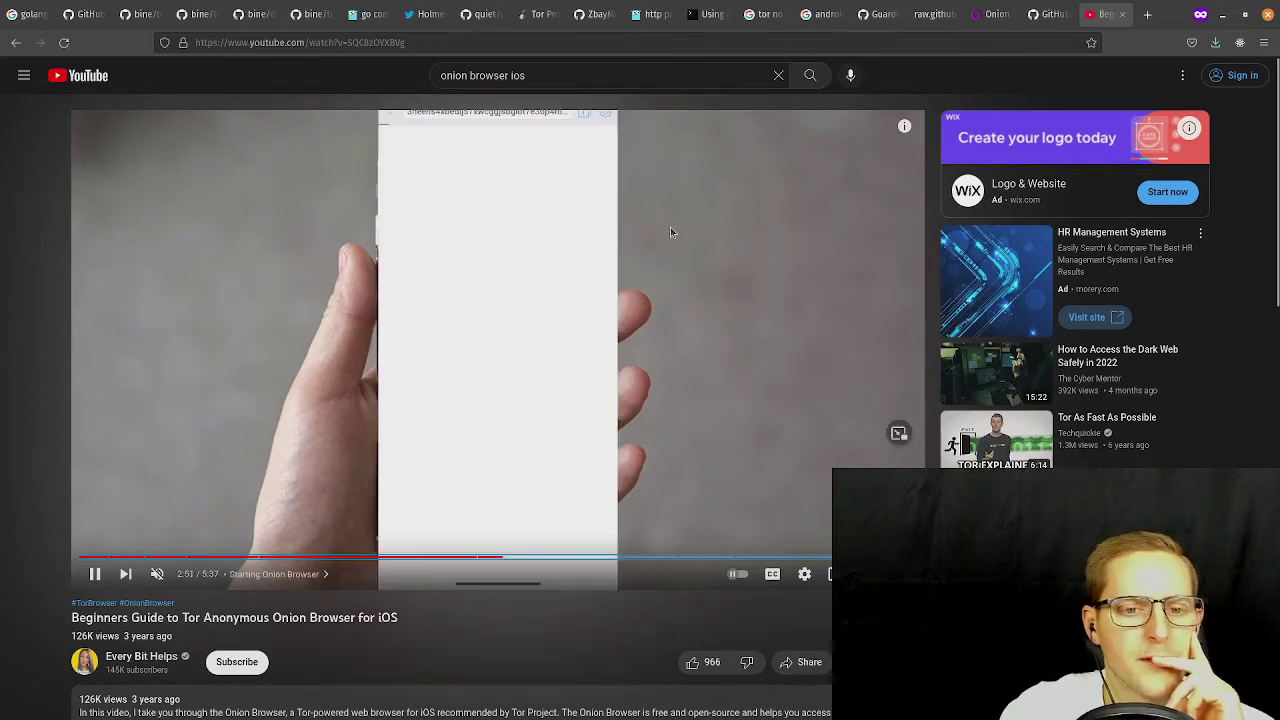
{"action": "scroll", "coordinate": [665, 240], "scroll_direction": "down", "scroll_amount": 1}
{"action": "scroll", "coordinate": [659, 244], "scroll_direction": "up", "scroll_amount": 1}
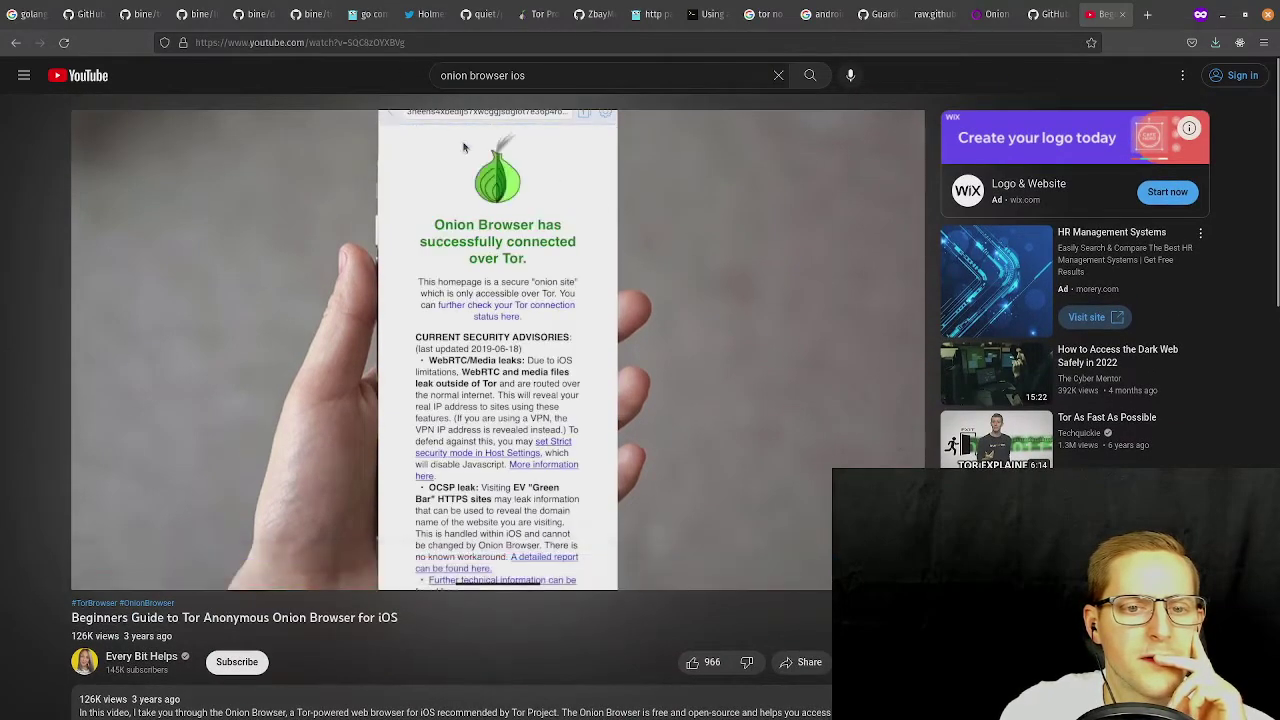
{"action": "key", "text": "Left"}
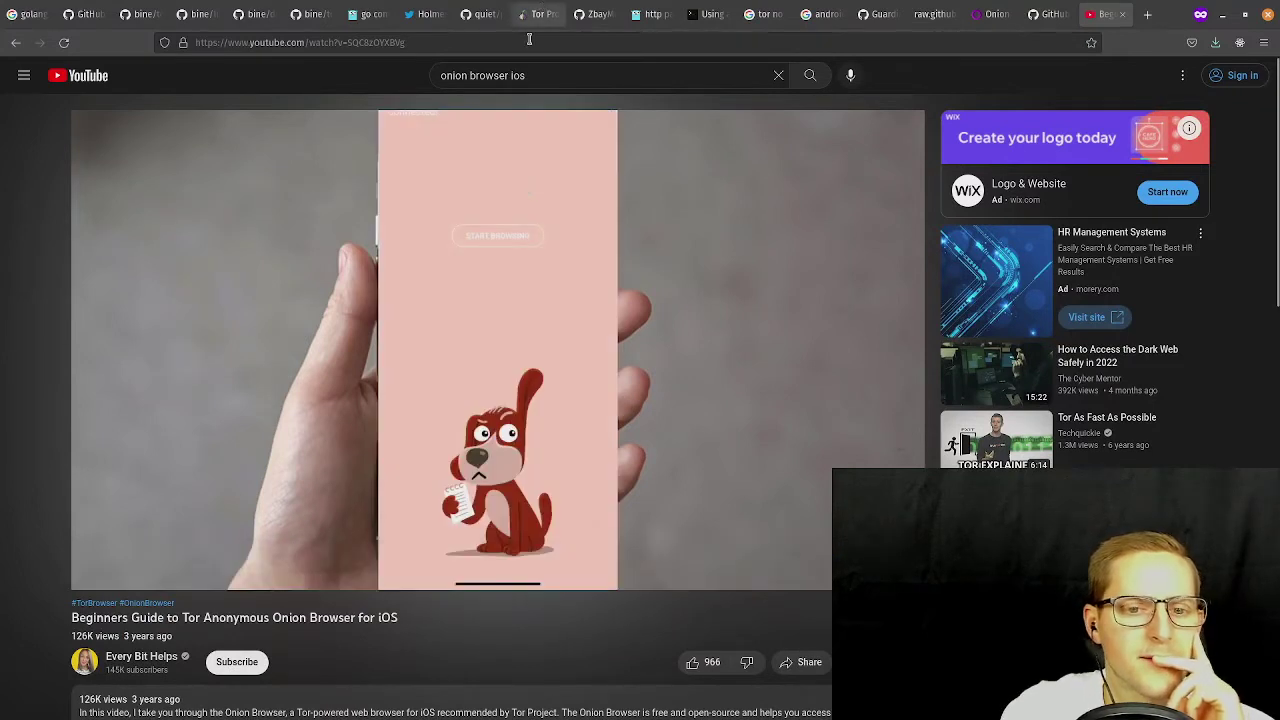
{"action": "key", "text": "Left"}
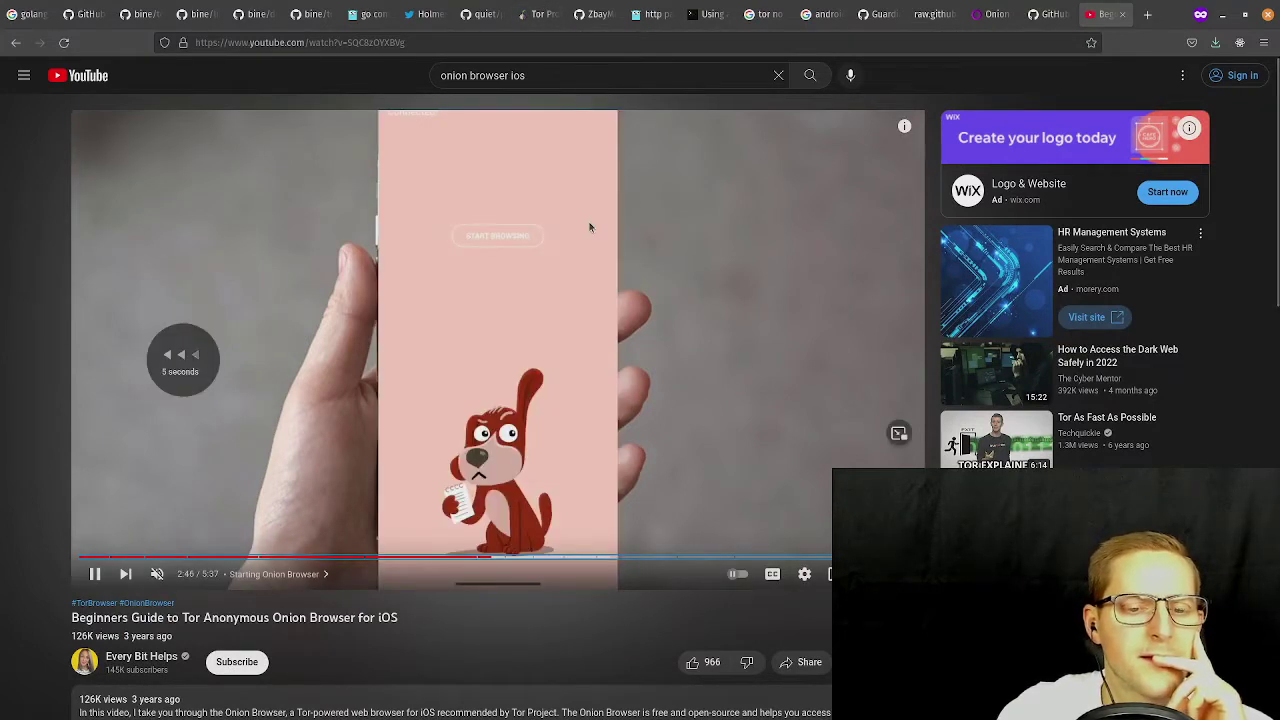
{"action": "key", "text": "Left"}
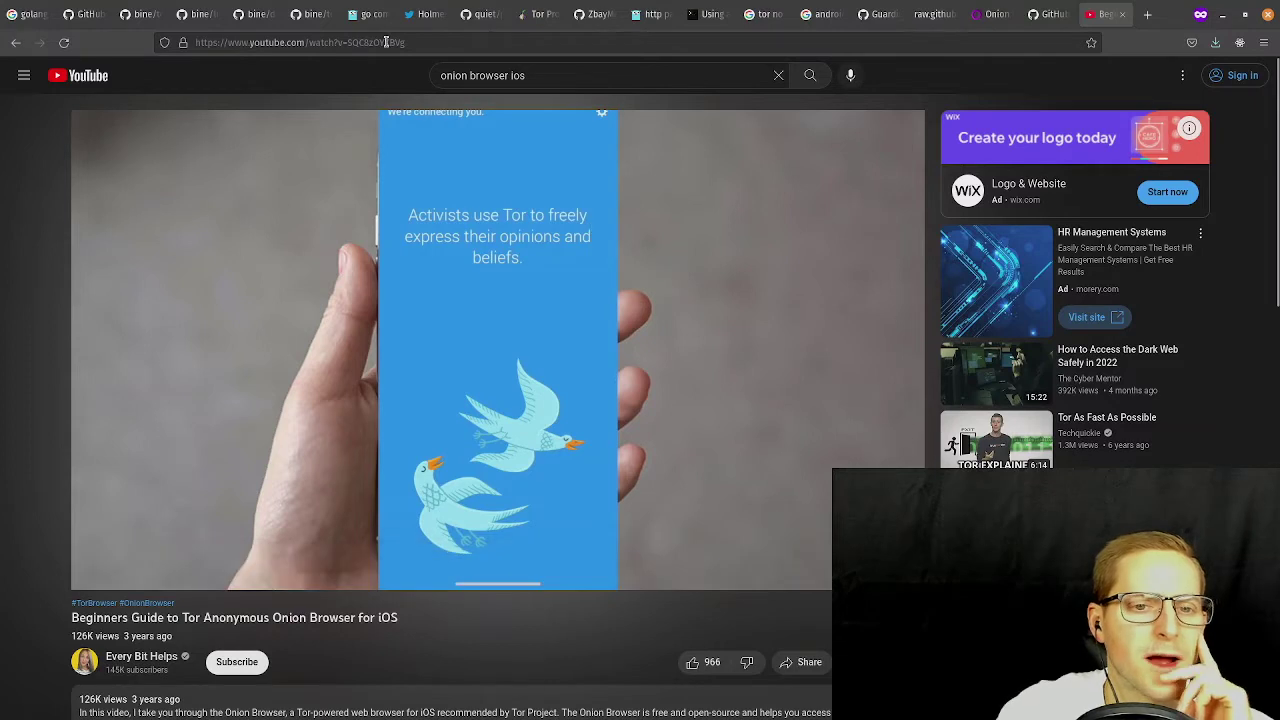
{"action": "key", "text": "Left"}
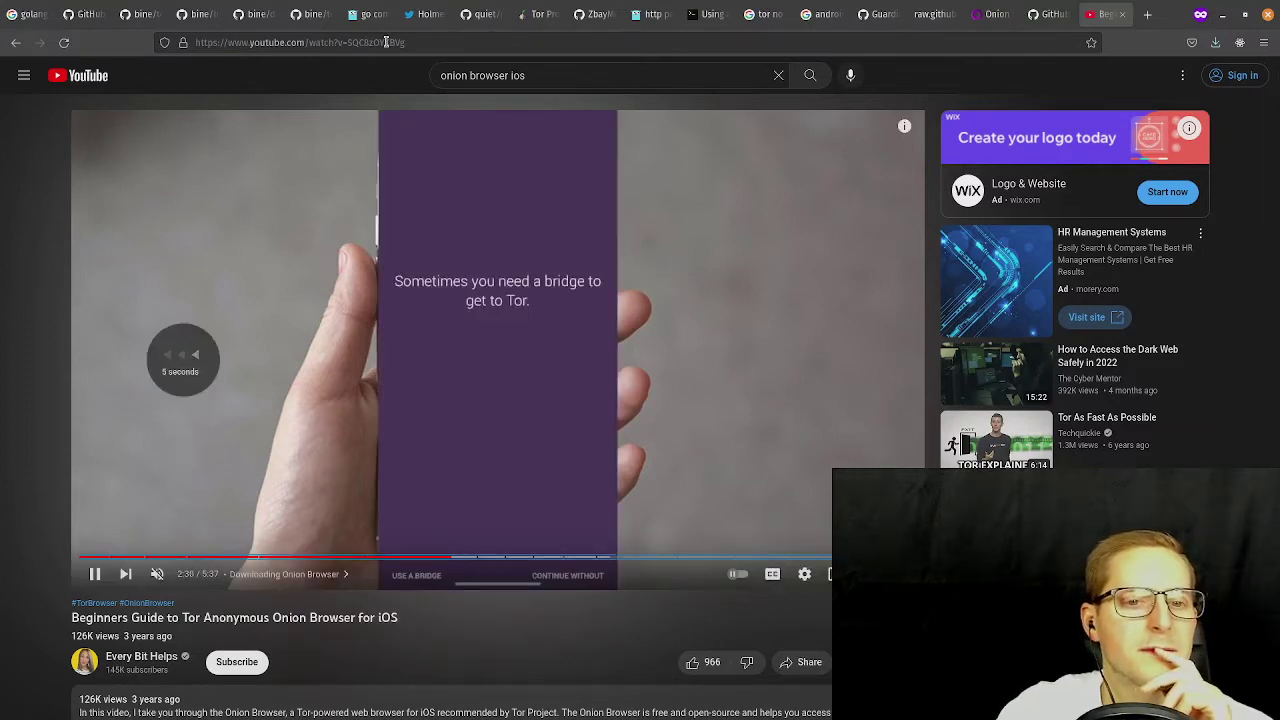
{"action": "key", "text": "Left"}
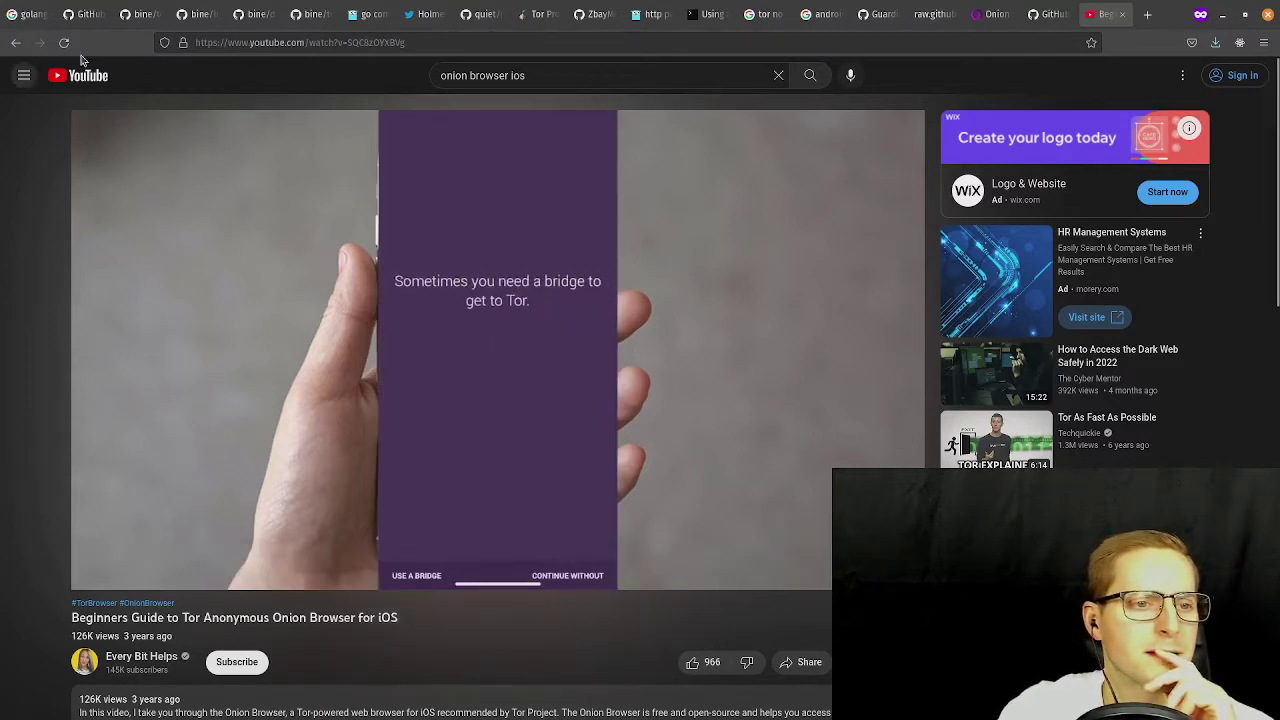
Return to the search results, open Guardian Project's "Onion Browser: Onboarding and Use" video and skip ahead in it.
{"action": "left_click", "coordinate": [15, 42]}
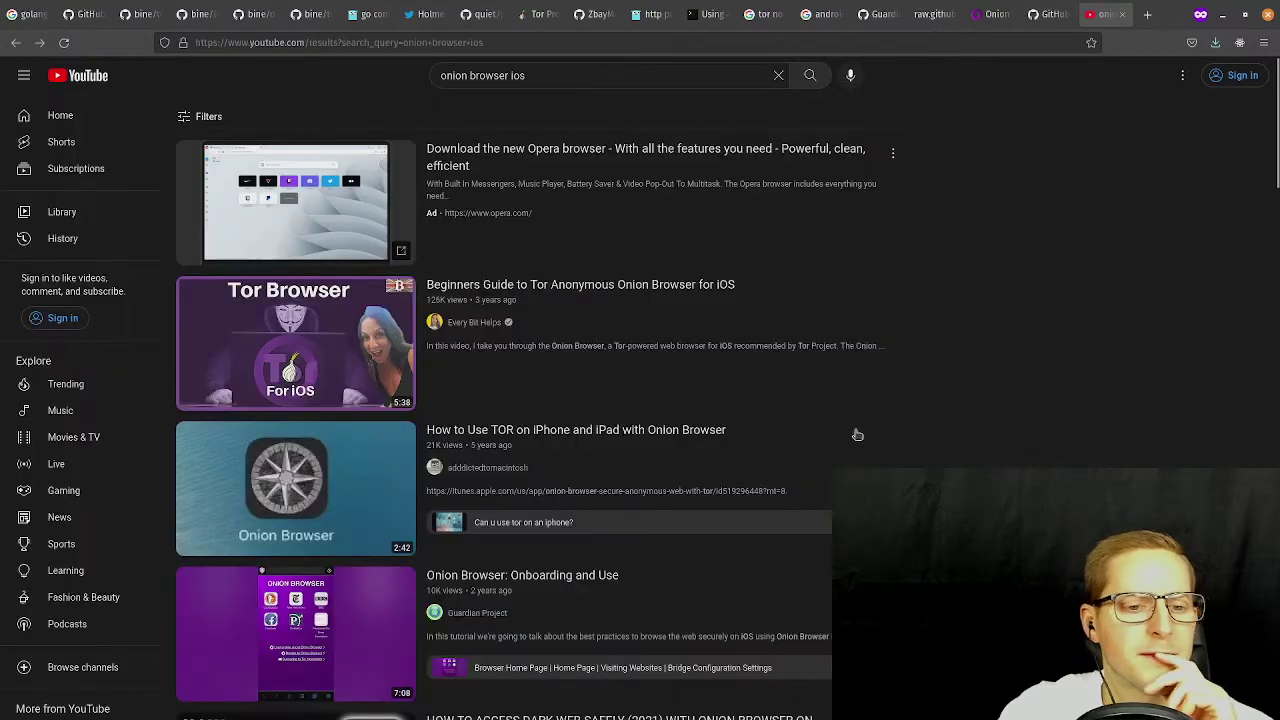
{"action": "scroll", "coordinate": [683, 331], "scroll_direction": "down", "scroll_amount": 2}
{"action": "scroll", "coordinate": [846, 370], "scroll_direction": "down", "scroll_amount": 1}
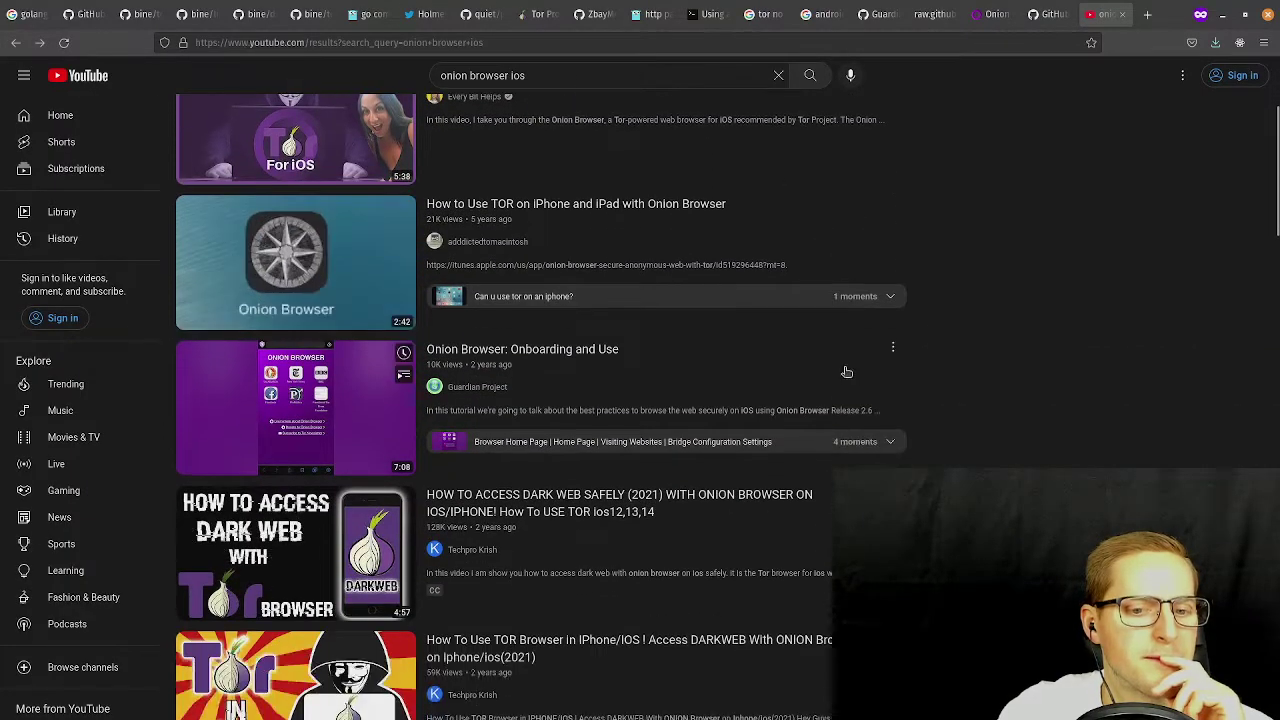
{"action": "left_click", "coordinate": [451, 348]}
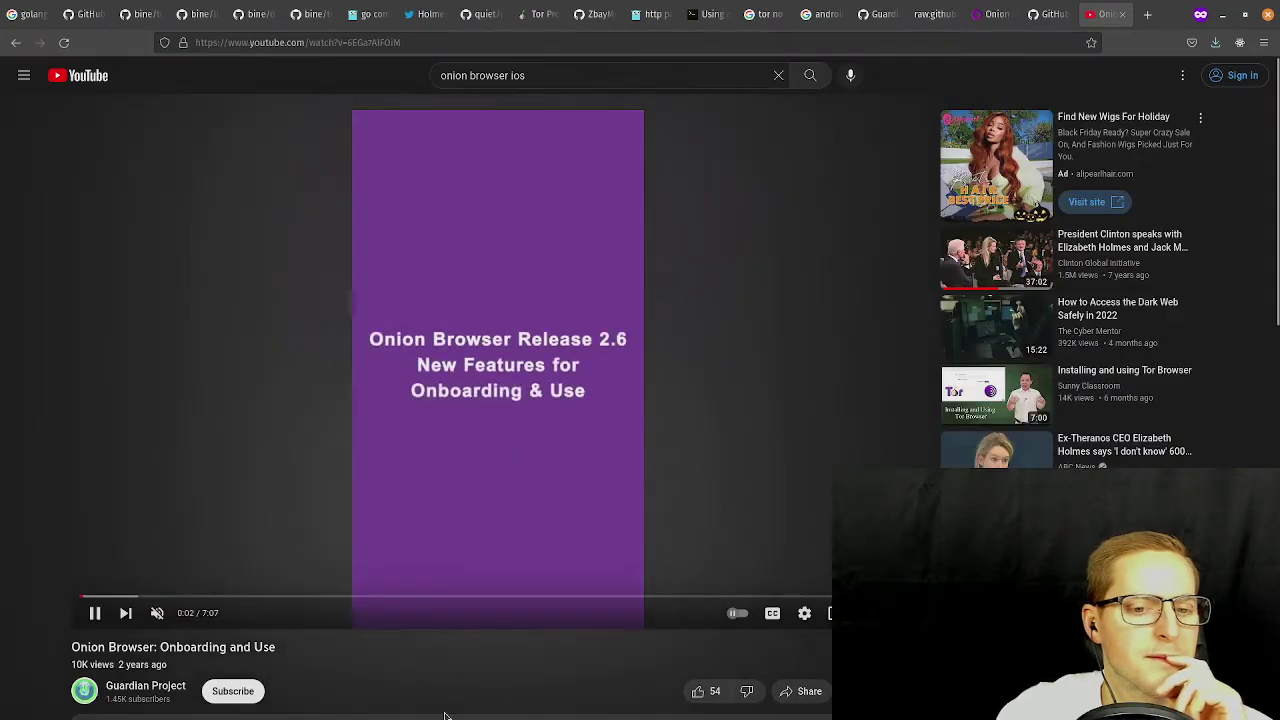
{"action": "key", "text": "Right"}
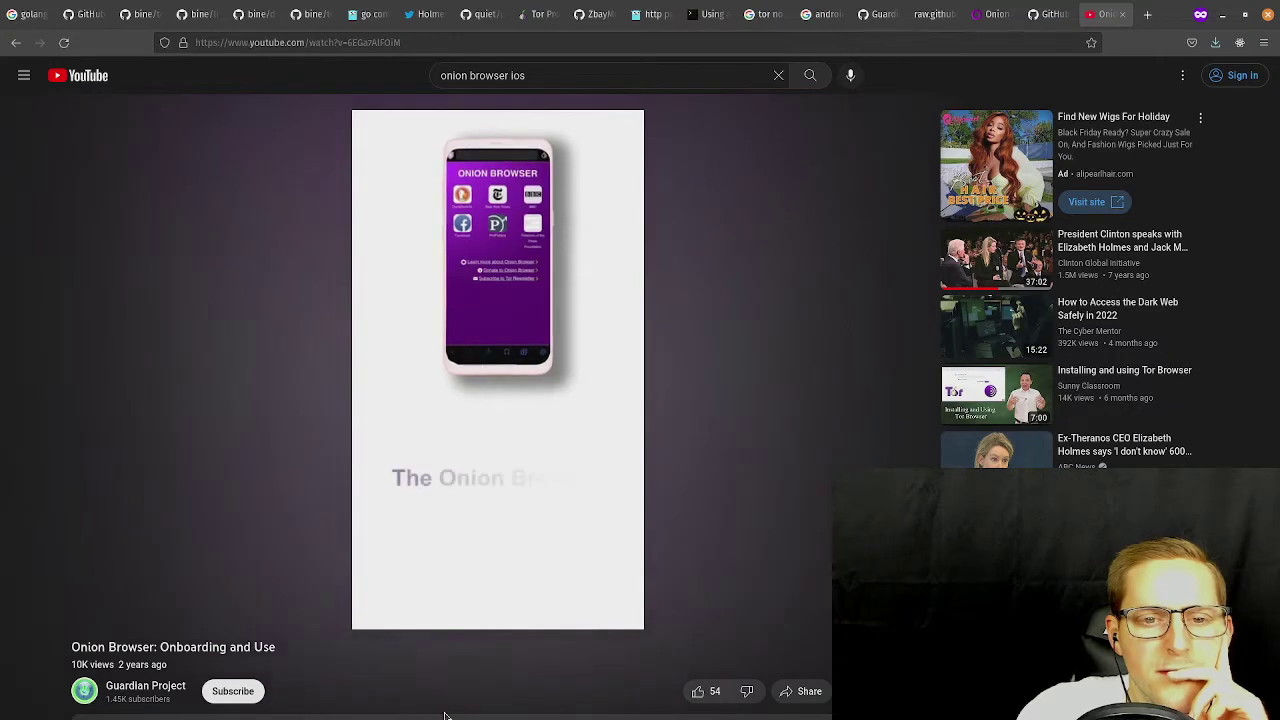
Skip ahead through the Onion Browser video, examining its homepage, sharing options, per-site security levels and Tor Circuit details.
{"action": "key", "text": "Right"}
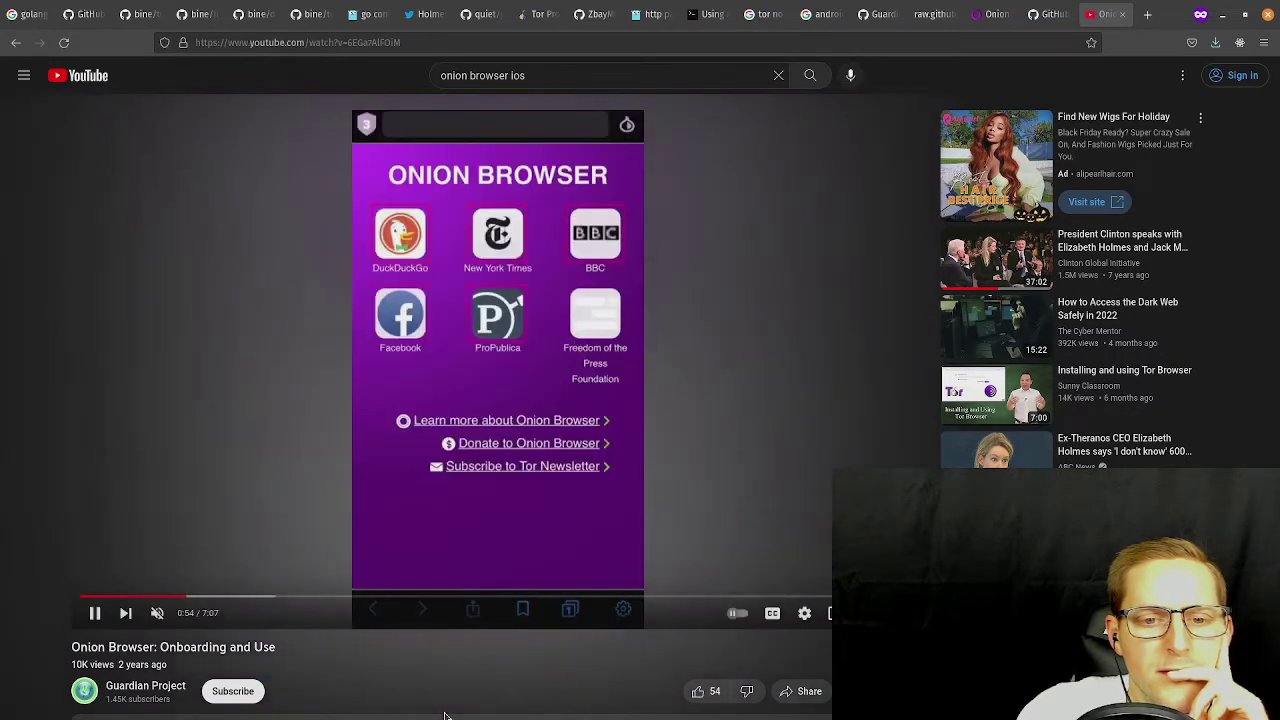
{"action": "key", "text": "Right"}
{"action": "key", "text": "Right"}
{"action": "key", "text": "Right"}
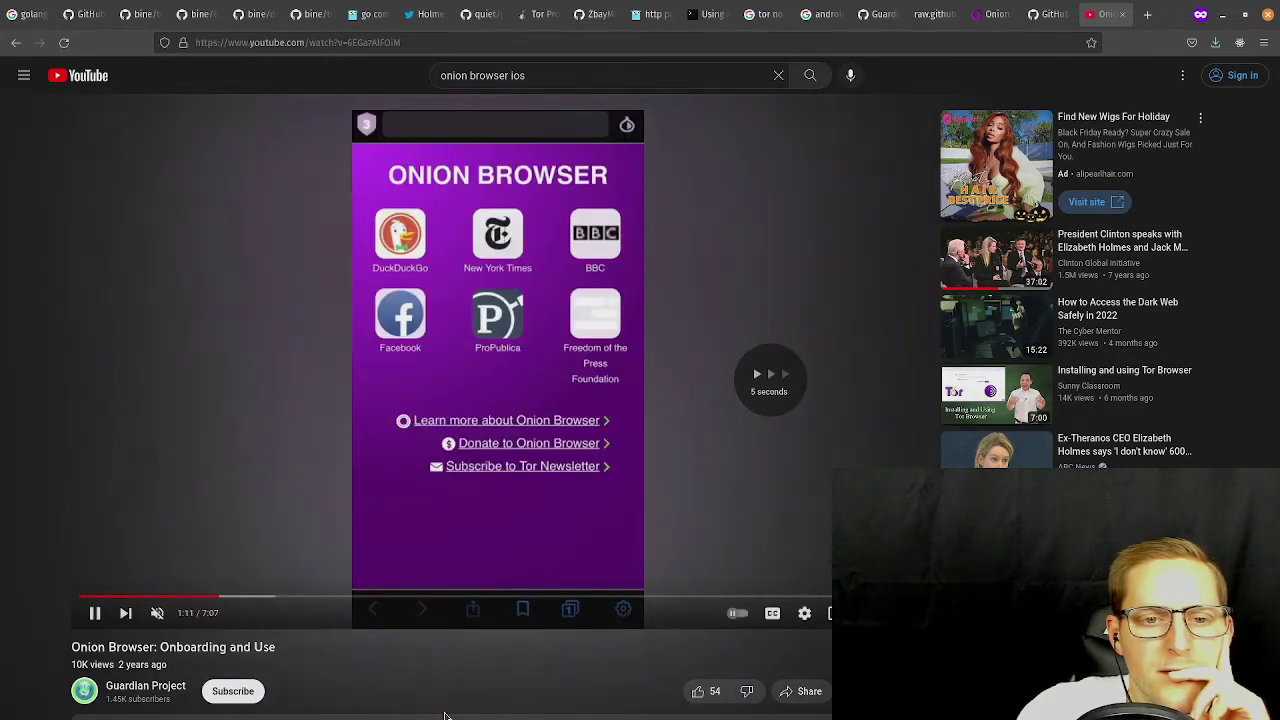
{"action": "key", "text": "Right"}
{"action": "key", "text": "Right"}
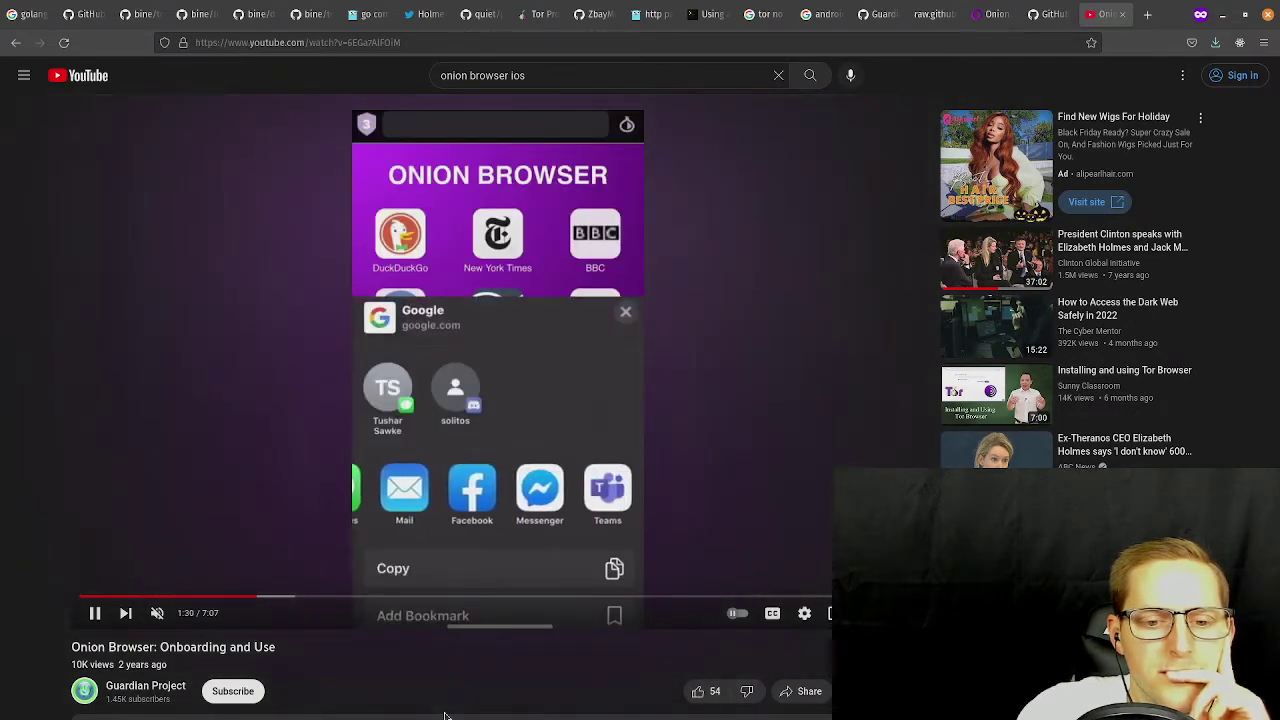
{"action": "key", "text": "Right"}
{"action": "key", "text": "Right"}
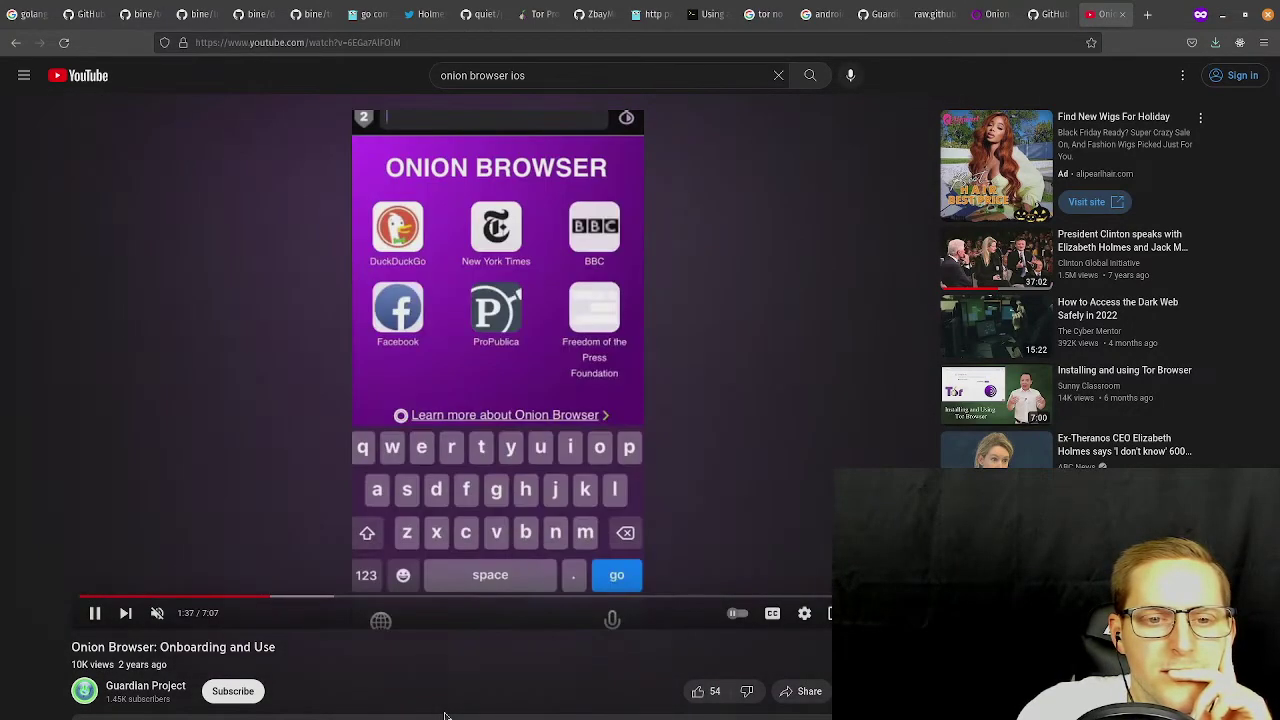
{"action": "key", "text": "Right"}
{"action": "key", "text": "Left"}
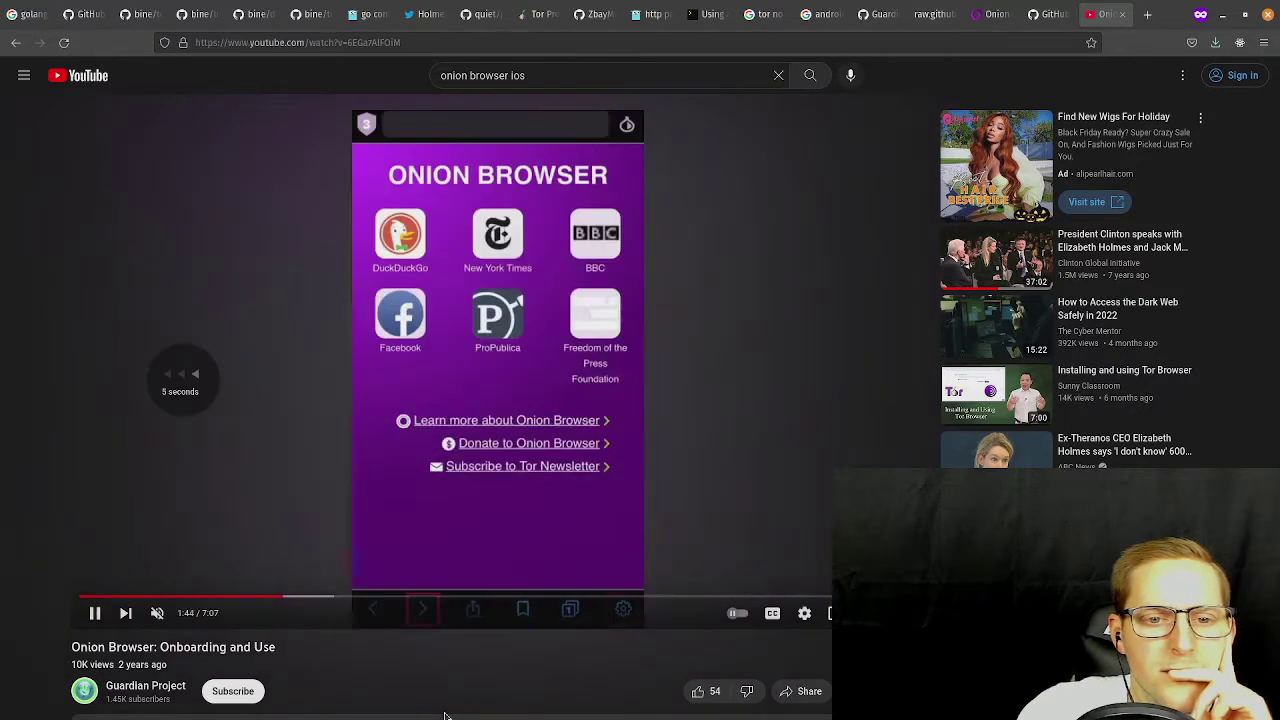
{"action": "key", "text": "Right"}
{"action": "key", "text": "Right"}
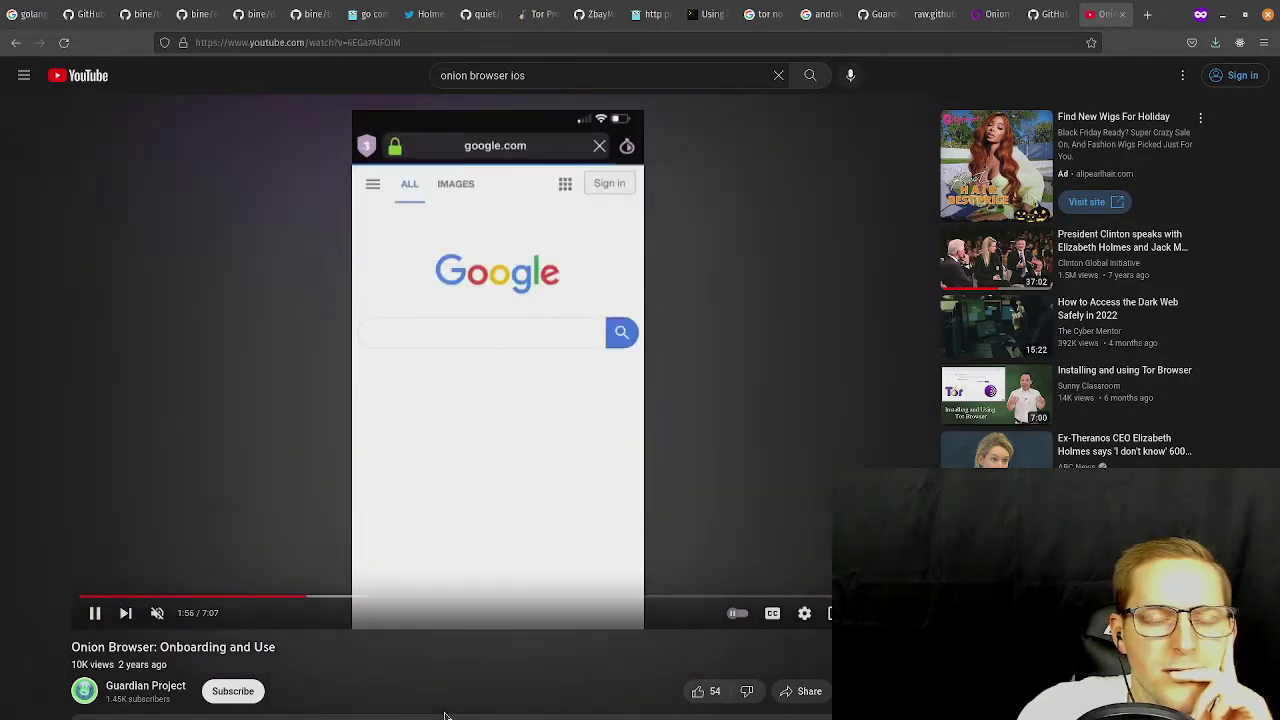
{"action": "key", "text": "Right"}
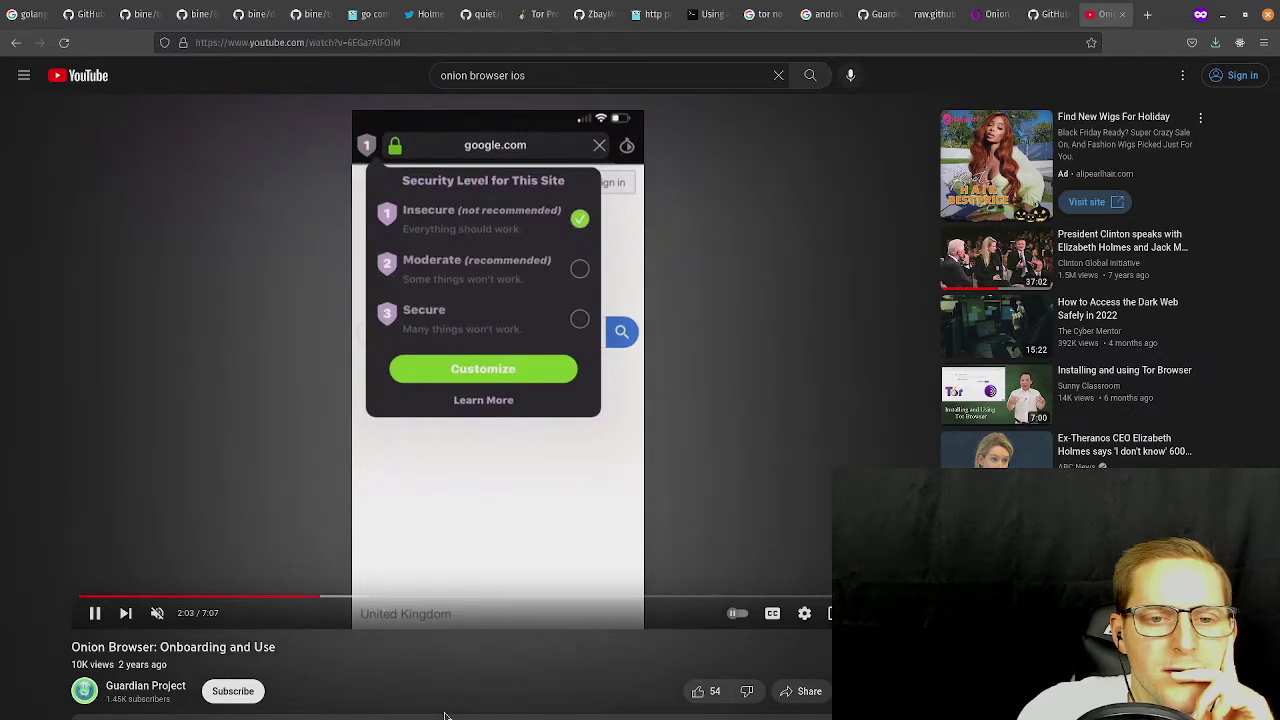
{"action": "key", "text": "Right"}
{"action": "key", "text": "Right"}
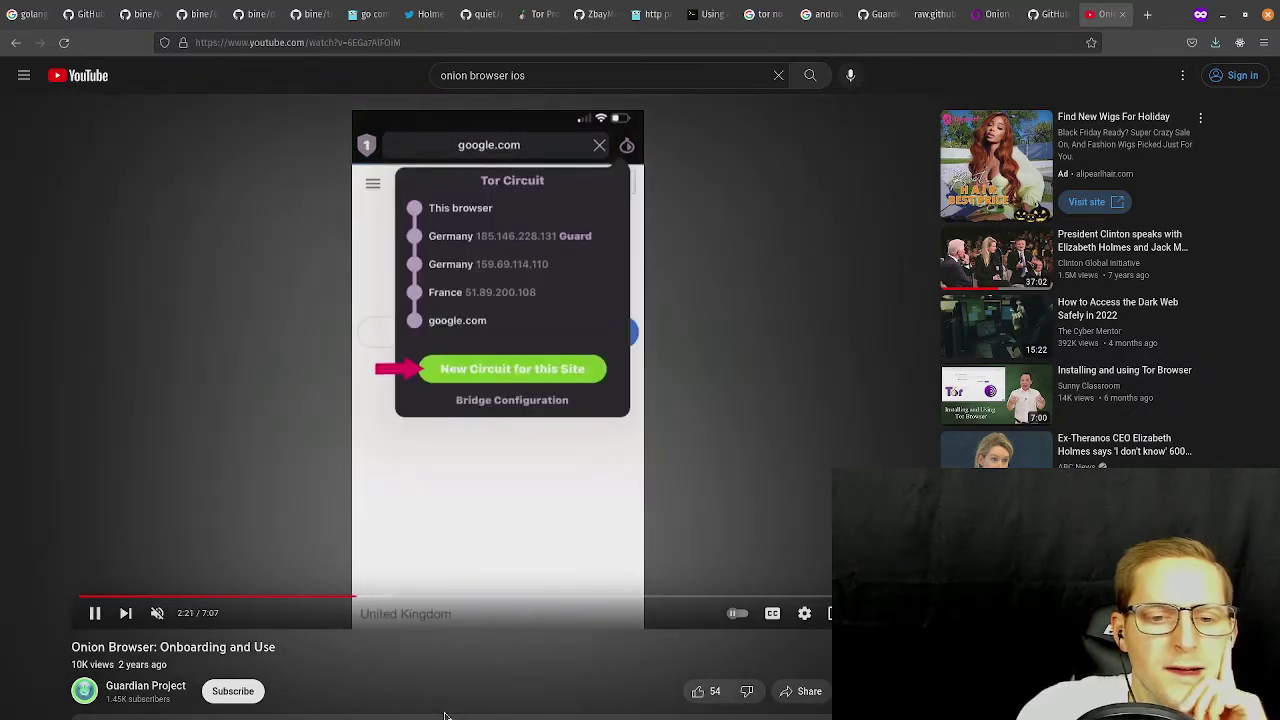
{"action": "key", "text": "Right"}
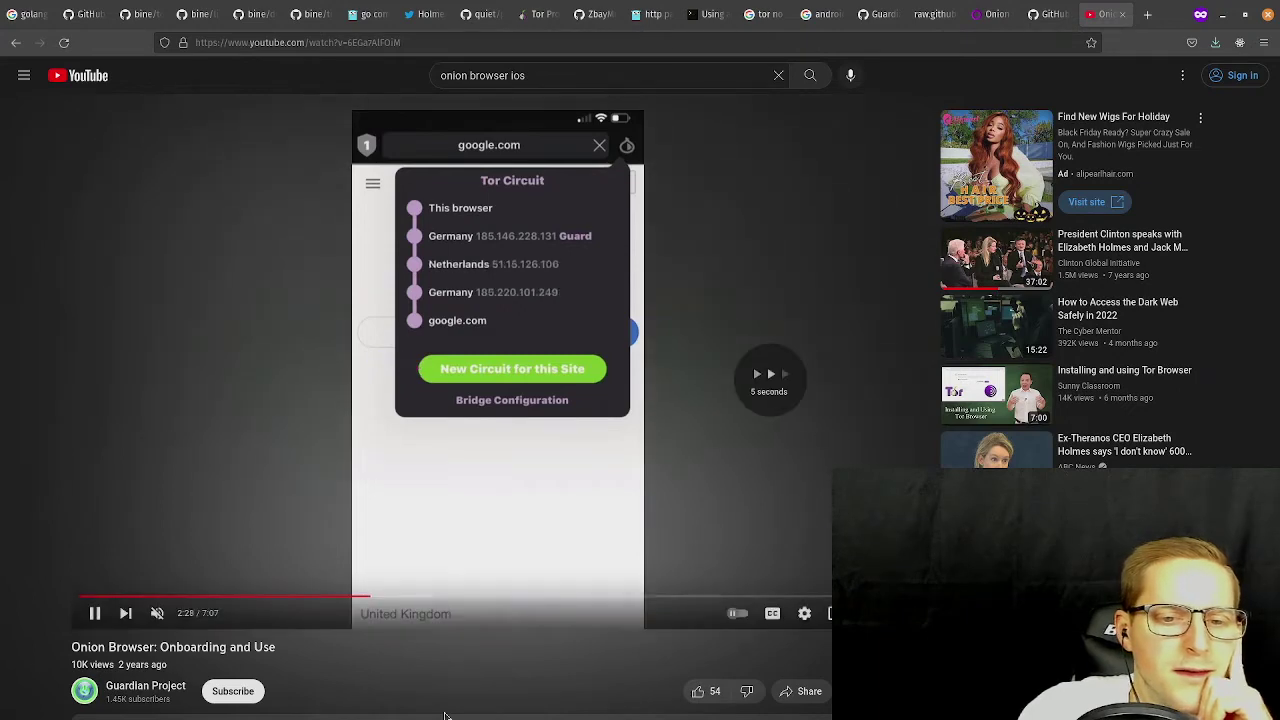
Skim further into the video, then go back to the Tor Circuit screen for google.com and pause playback there.
{"action": "key", "text": "Right"}
{"action": "key", "text": "Right"}
{"action": "key", "text": "Right"}
{"action": "key", "text": "Right"}
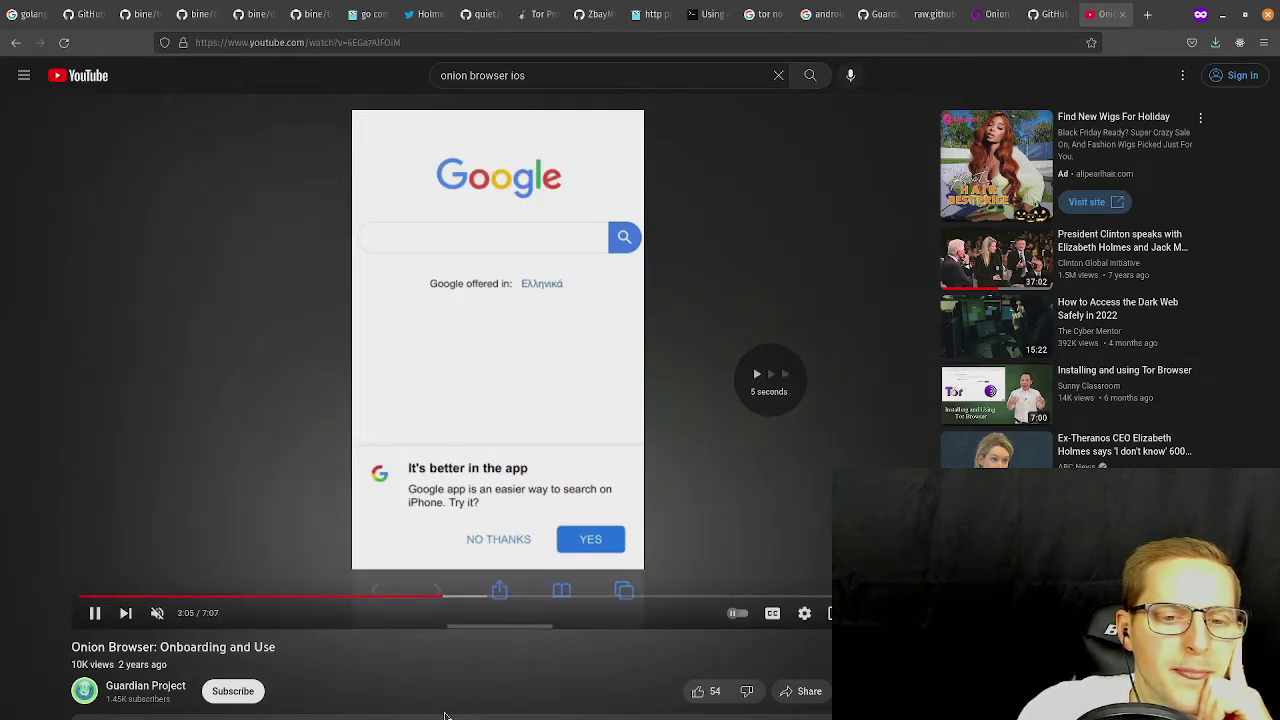
{"action": "key", "text": "Left"}
{"action": "key", "text": "Left"}
{"action": "key", "text": "Left"}
{"action": "key", "text": "Left"}
{"action": "key", "text": "Left"}
{"action": "key", "text": "Left"}
{"action": "key", "text": "Right"}
{"action": "key", "text": "Left"}
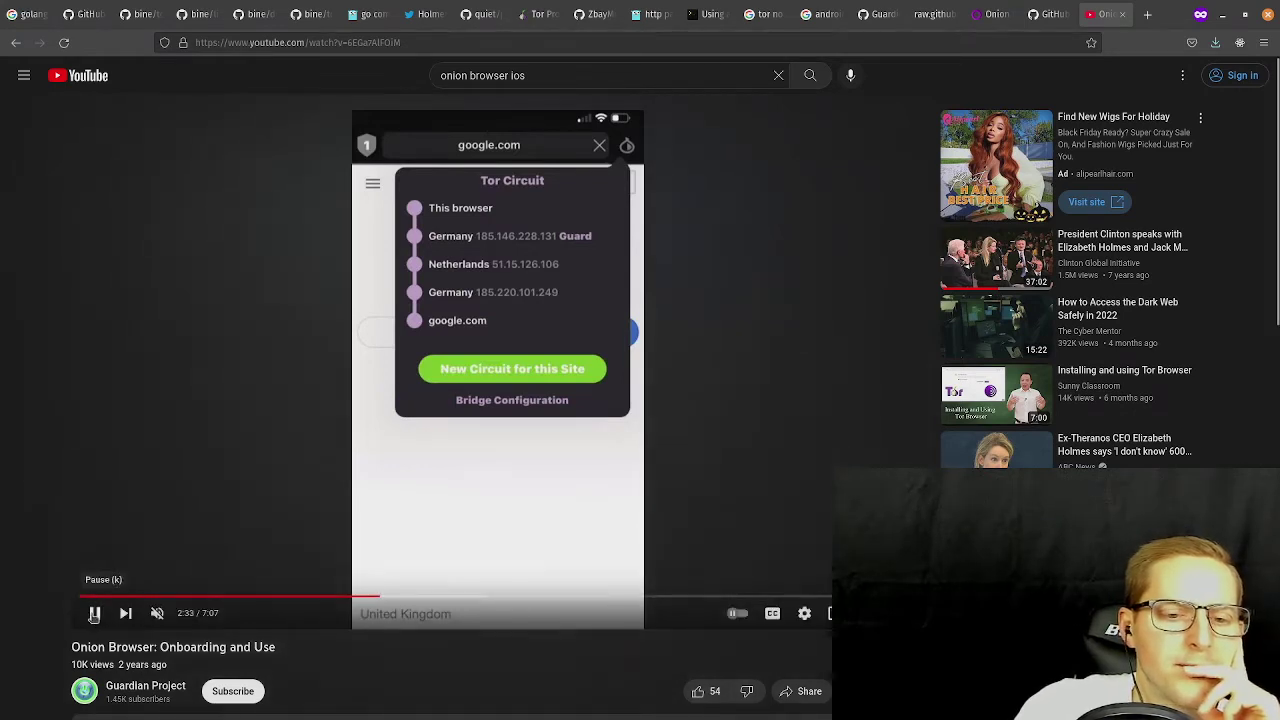
{"action": "left_click", "coordinate": [95, 613]}
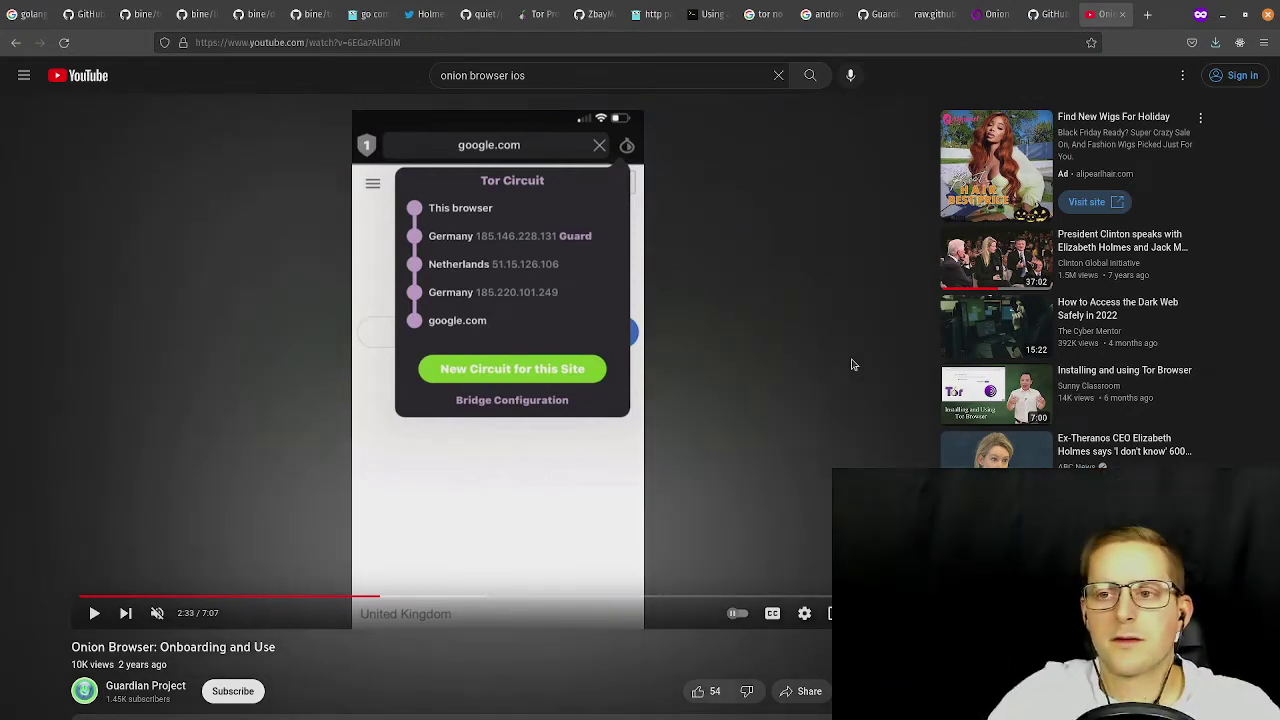
Search the web for "tor bridge" in a new tab and open the Tor Project's "Get Bridges for Tor" page.
{"action": "left_click", "coordinate": [1156, 16]}
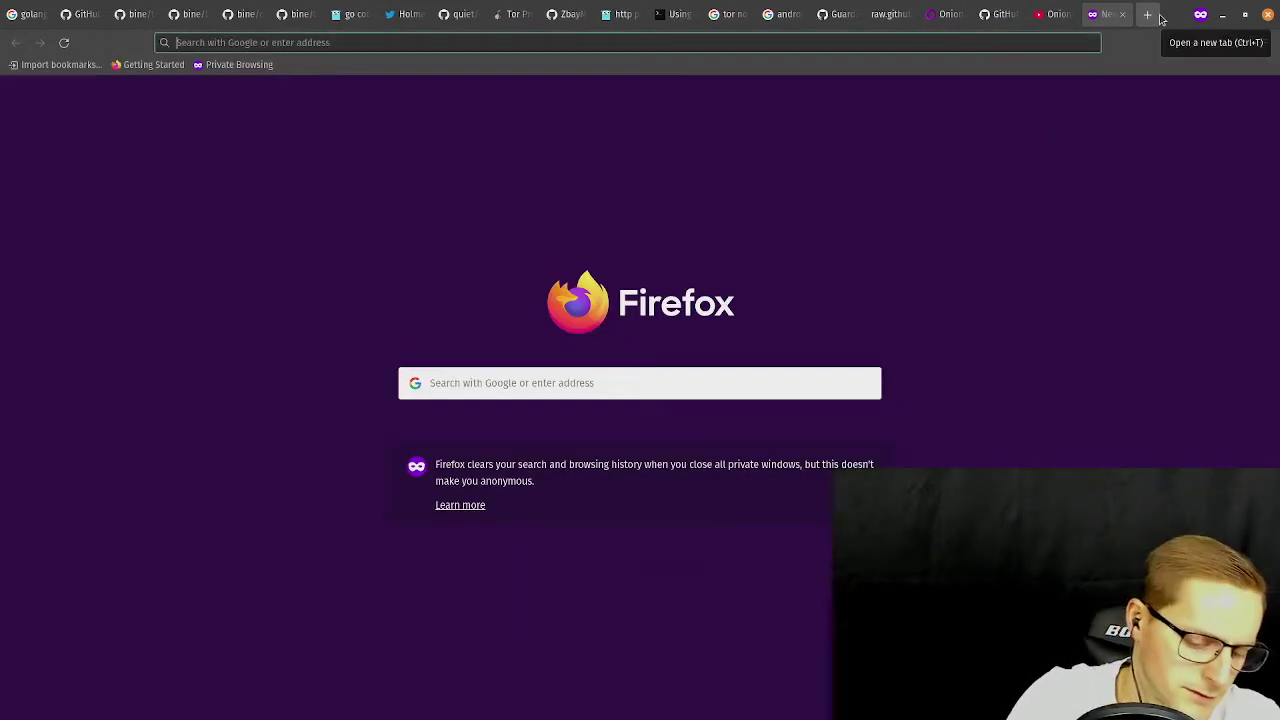
{"action": "type", "text": "tor bridge"}
{"action": "key", "text": "Return"}
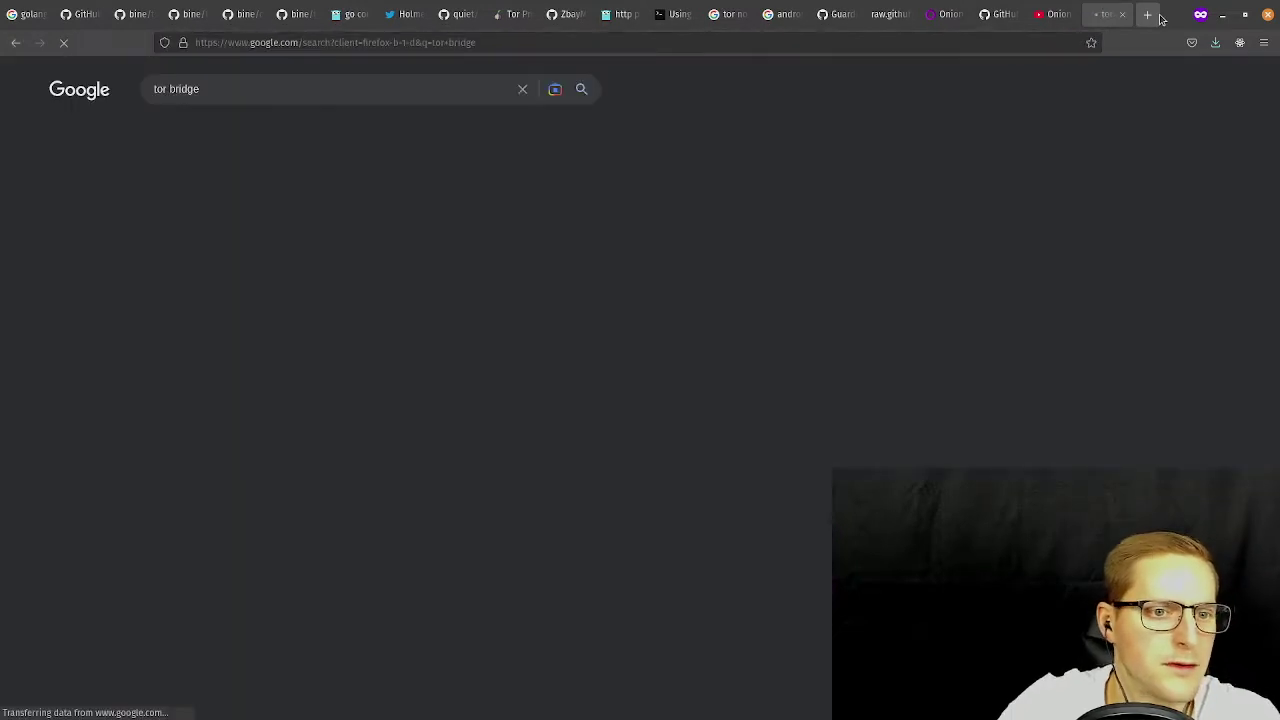
{"action": "left_click", "coordinate": [205, 200]}
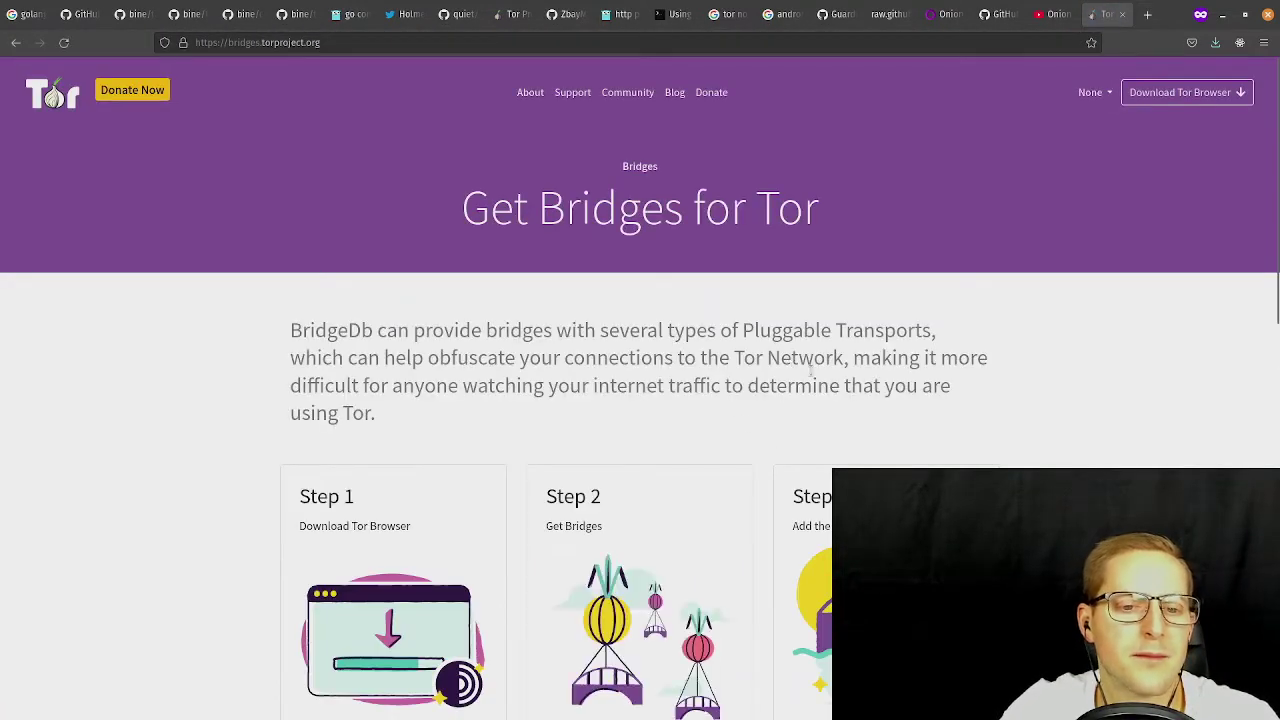
Look through the bridge setup steps and expand the "What are bridges?" support question.
{"action": "scroll", "coordinate": [886, 396], "scroll_direction": "down", "scroll_amount": 3}
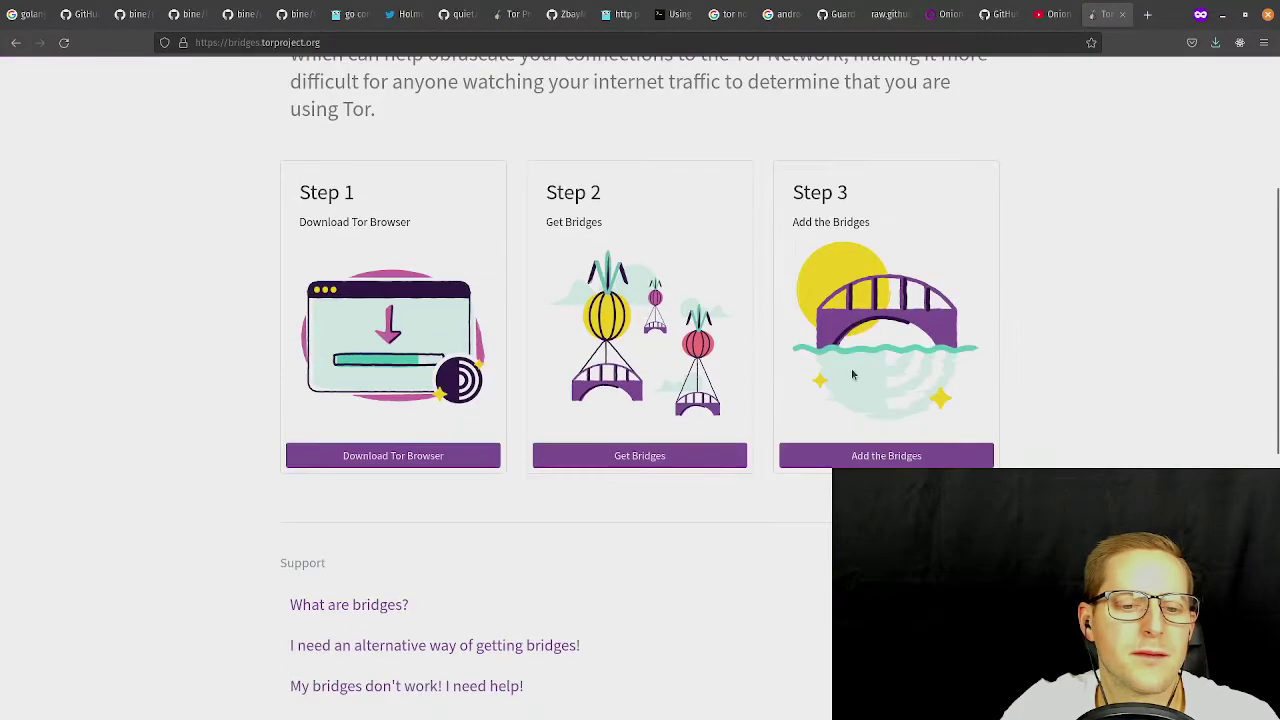
{"action": "scroll", "coordinate": [826, 341], "scroll_direction": "up", "scroll_amount": 1}
{"action": "scroll", "coordinate": [826, 360], "scroll_direction": "down", "scroll_amount": 3}
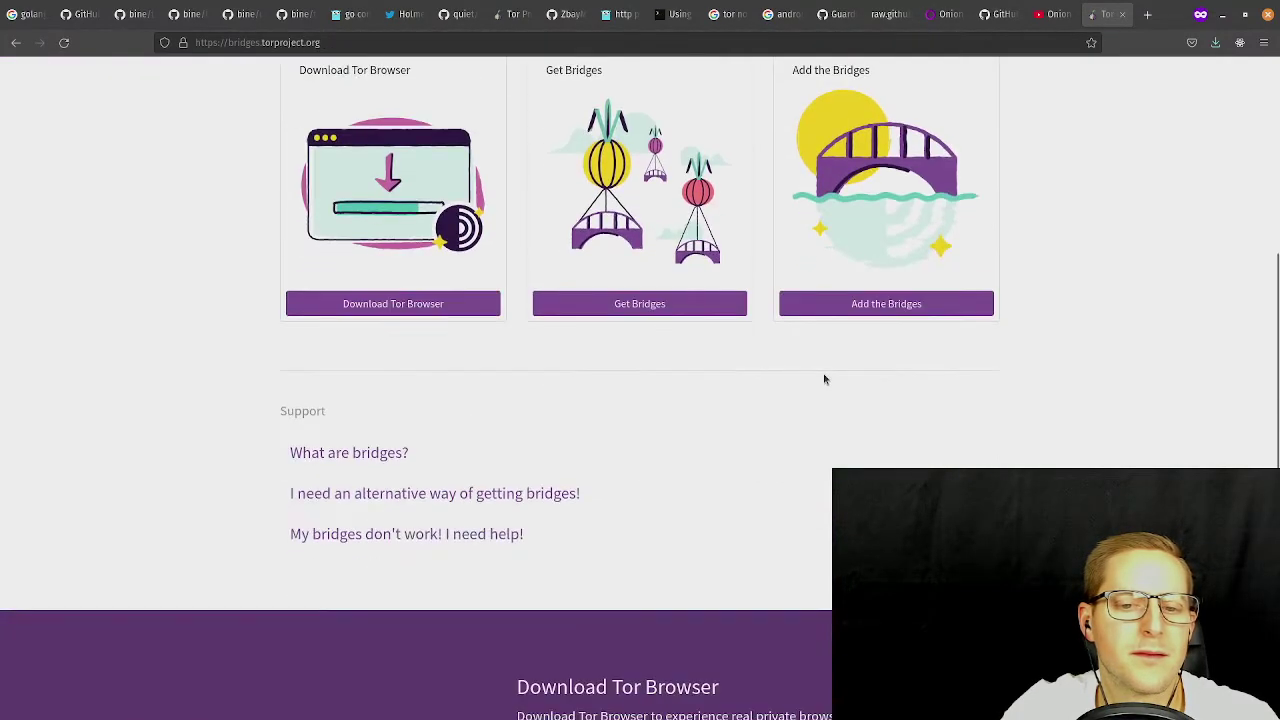
{"action": "scroll", "coordinate": [823, 390], "scroll_direction": "up", "scroll_amount": 2}
{"action": "scroll", "coordinate": [790, 280], "scroll_direction": "up", "scroll_amount": 1}
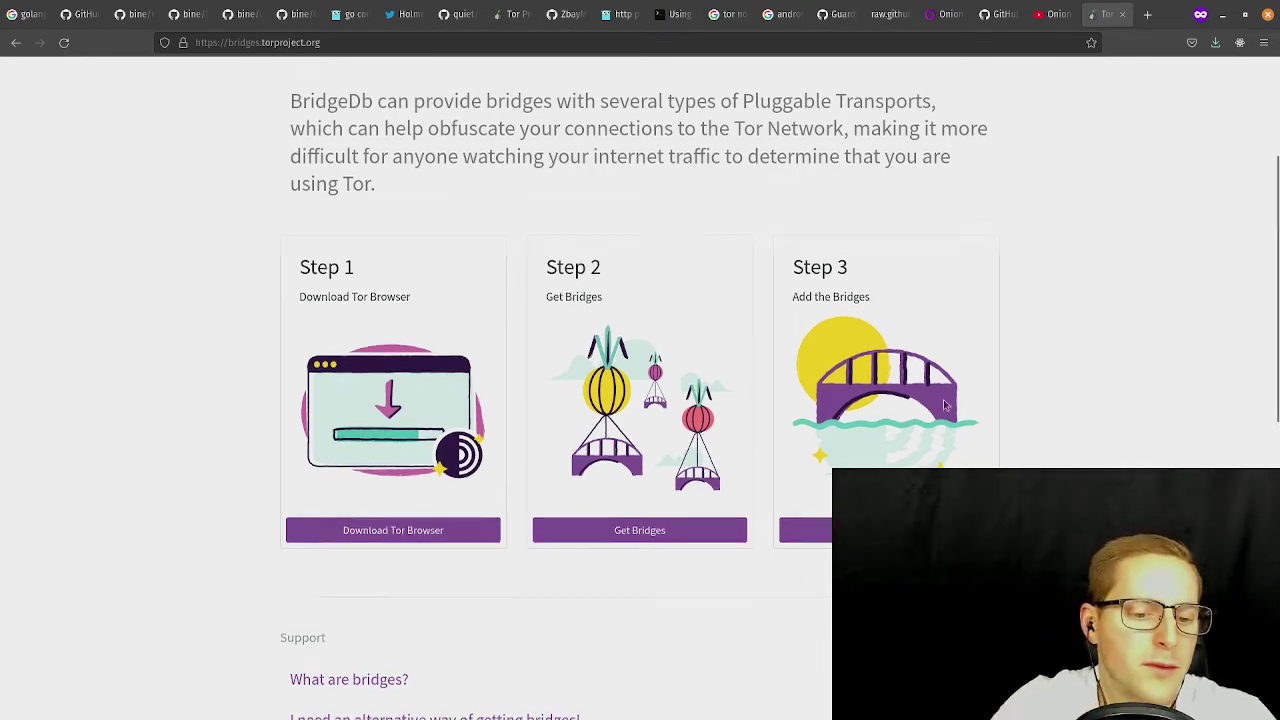
{"action": "scroll", "coordinate": [341, 346], "scroll_direction": "down", "scroll_amount": 4}
{"action": "left_click", "coordinate": [331, 305]}
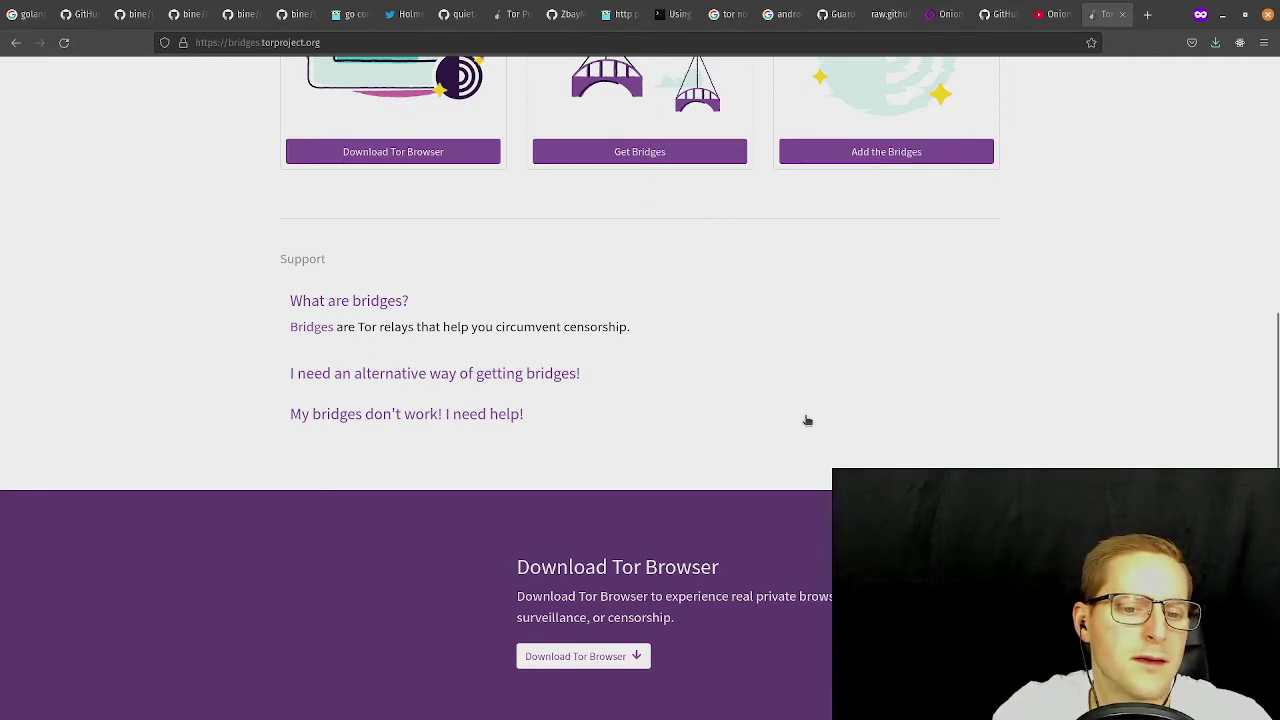
{"action": "scroll", "coordinate": [459, 337], "scroll_direction": "up", "scroll_amount": 5}
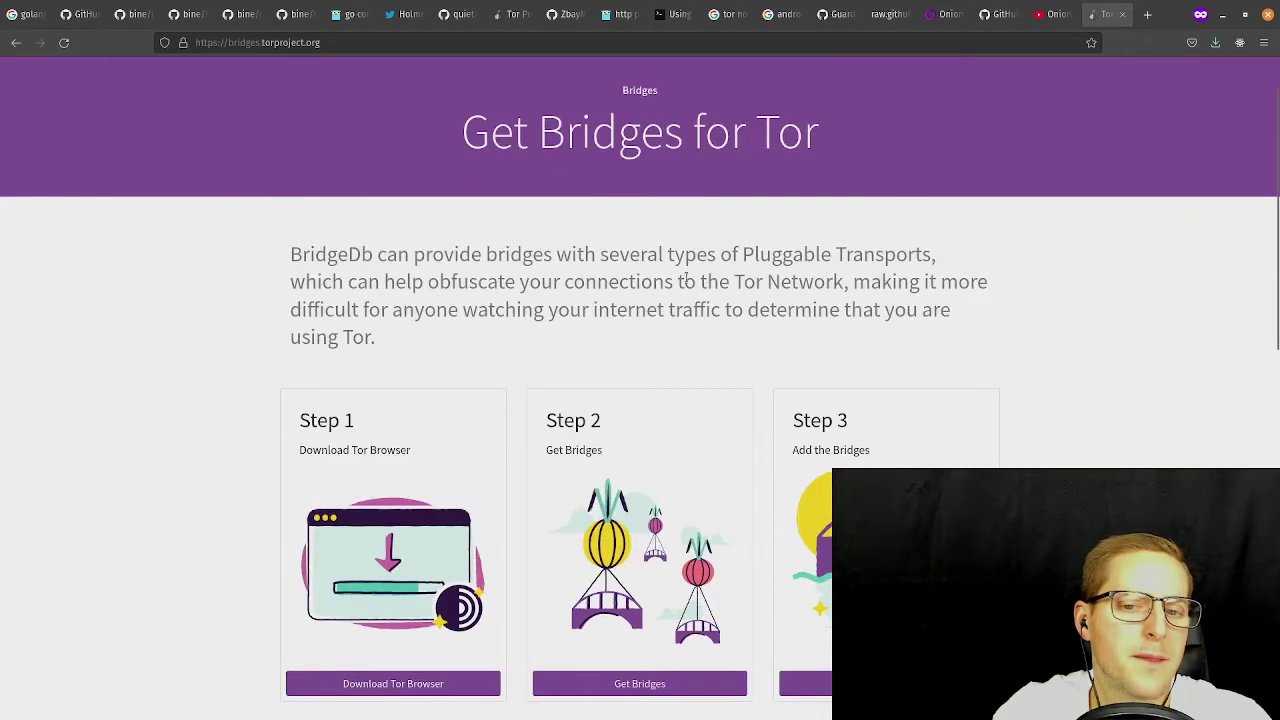
Return to the search results, open the Tor Project support article "What is a bridge?" and read its explanation.
{"action": "left_click", "coordinate": [15, 42]}
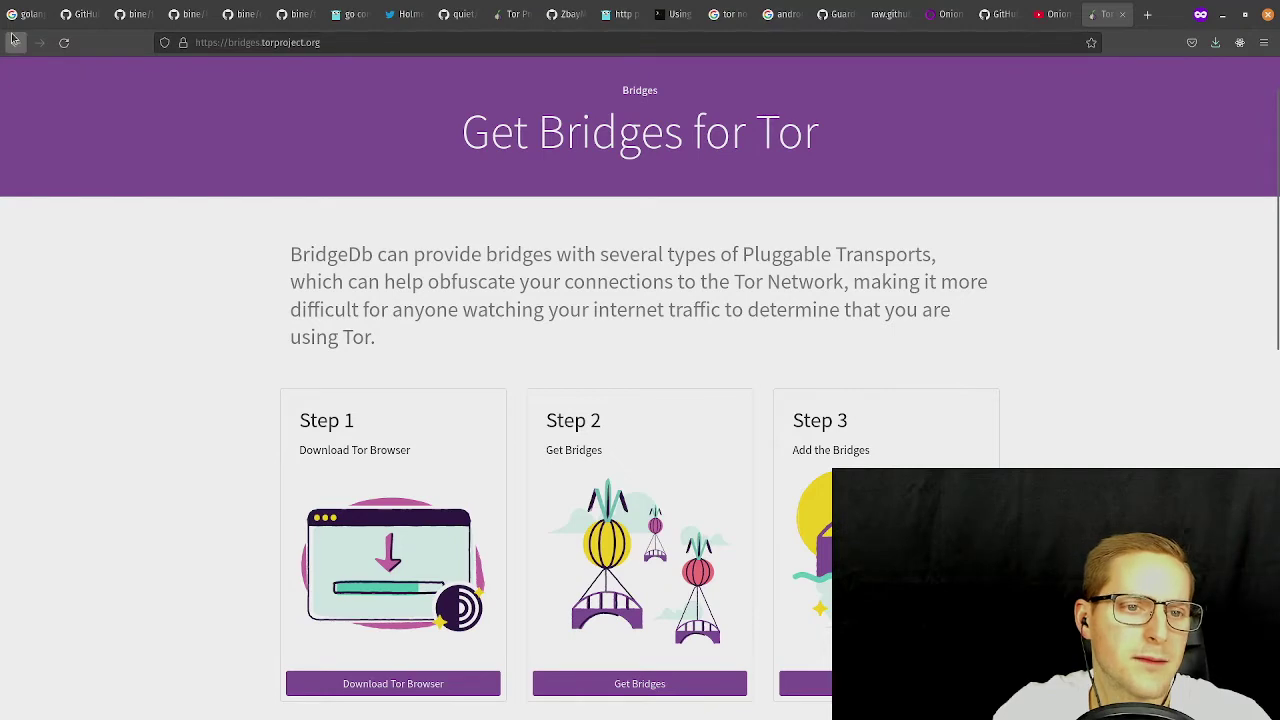
{"action": "scroll", "coordinate": [457, 340], "scroll_direction": "down", "scroll_amount": 3}
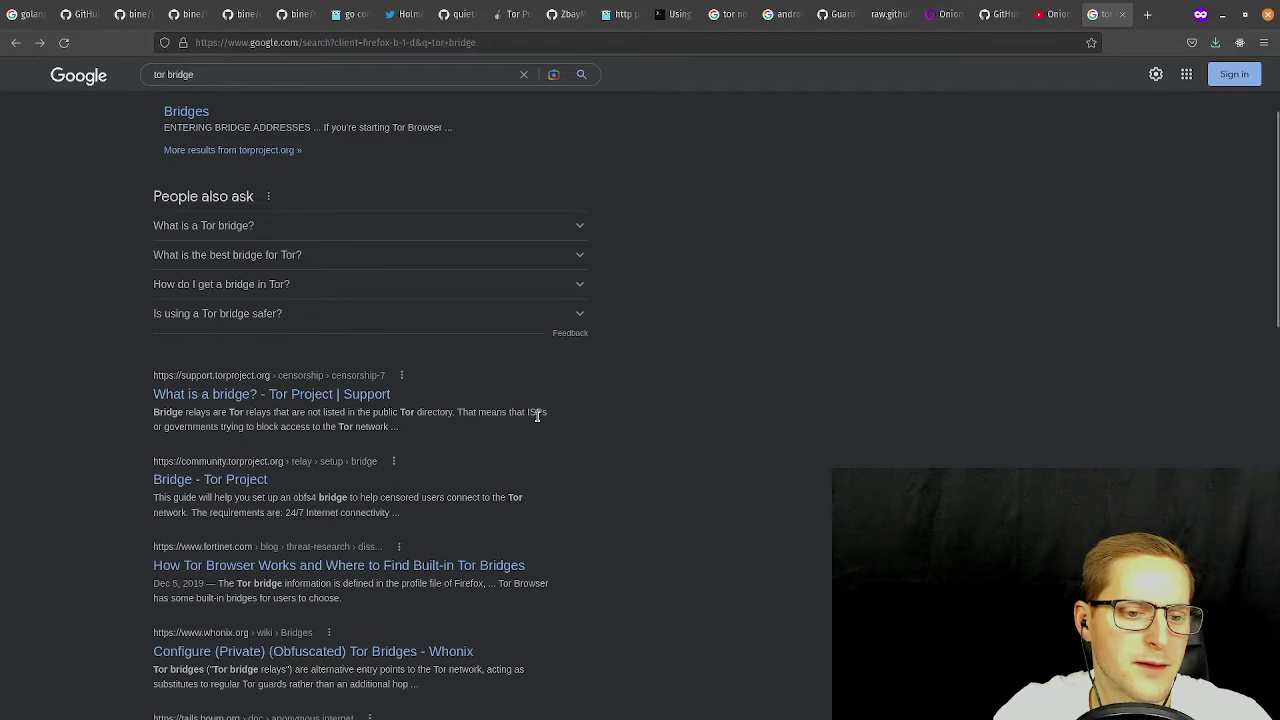
{"action": "left_click", "coordinate": [290, 396]}
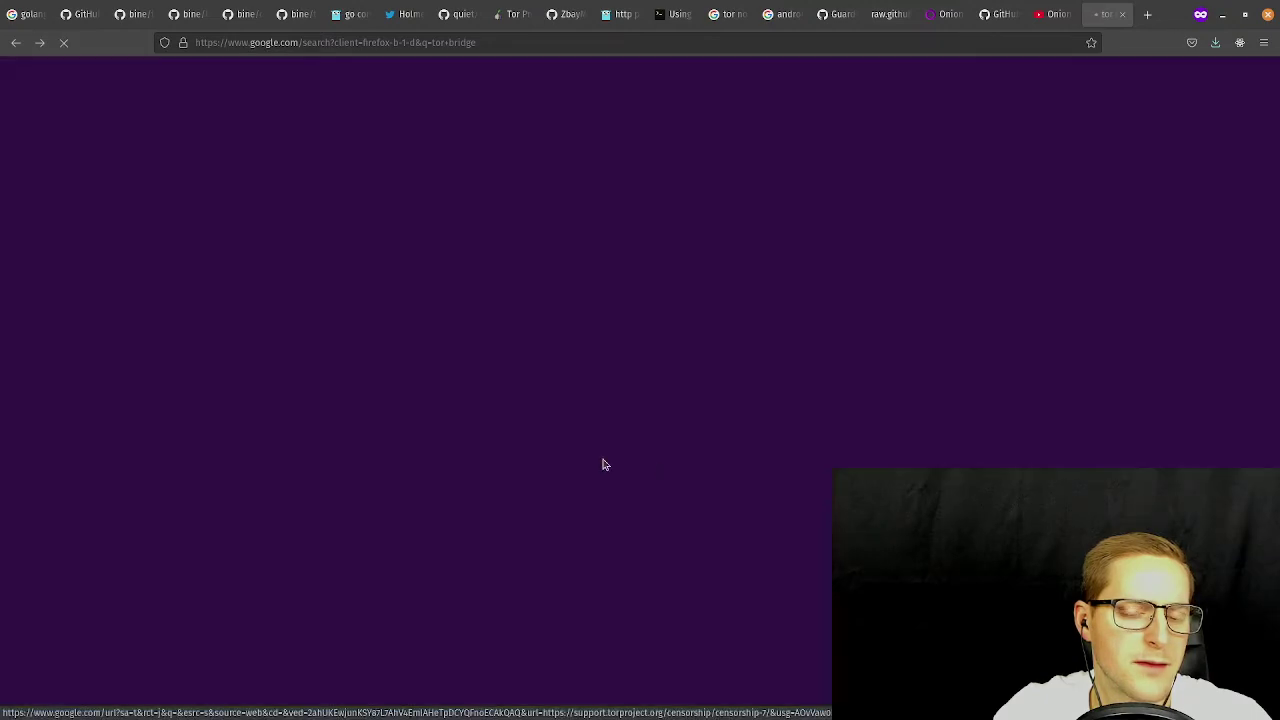
{"action": "scroll", "coordinate": [770, 405], "scroll_direction": "down", "scroll_amount": 3}
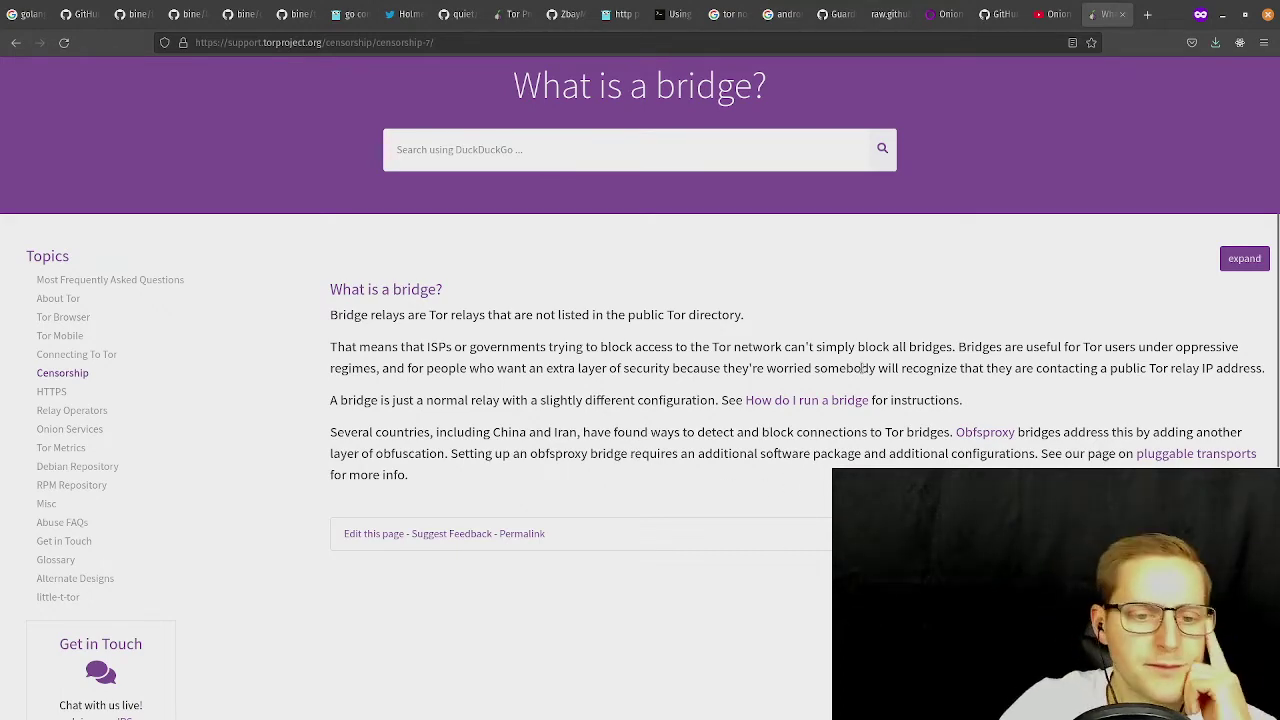
{"action": "scroll", "coordinate": [313, 295], "scroll_direction": "down", "scroll_amount": 1}
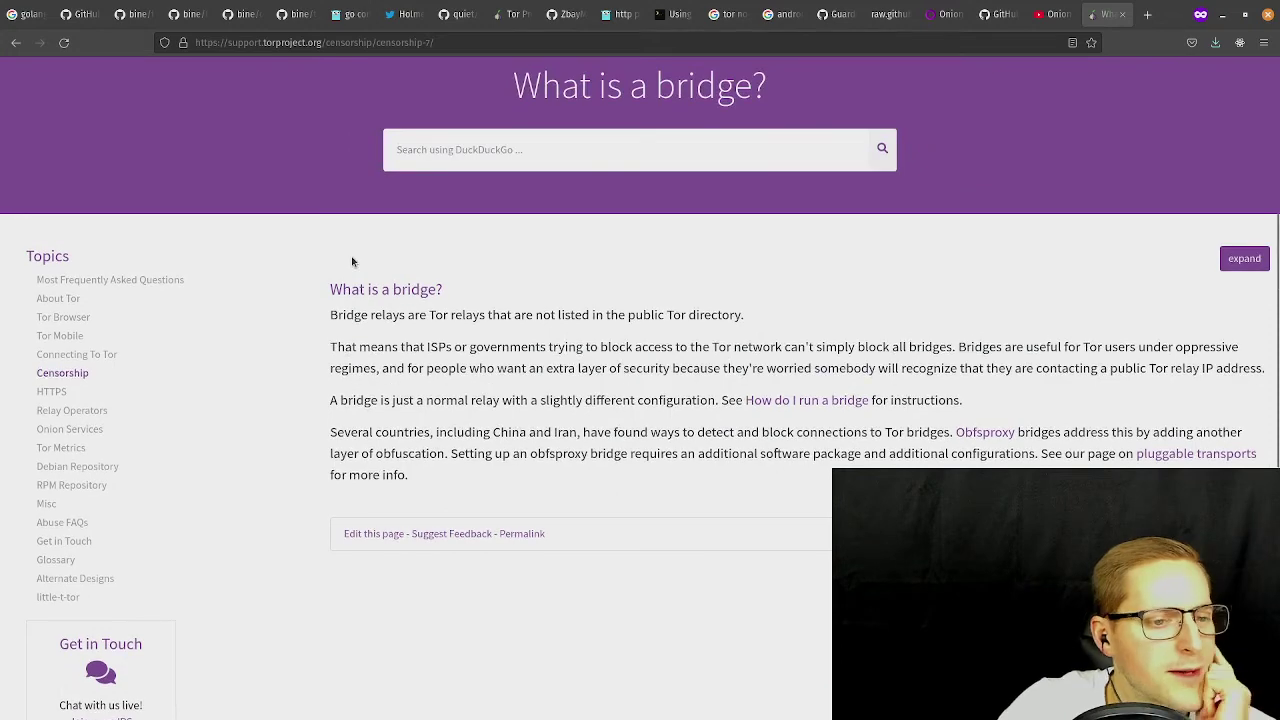
Open the Tor Mobile support topic and expand the questions about Windows Phone and the Guardian Project.
{"action": "left_click", "coordinate": [62, 336]}
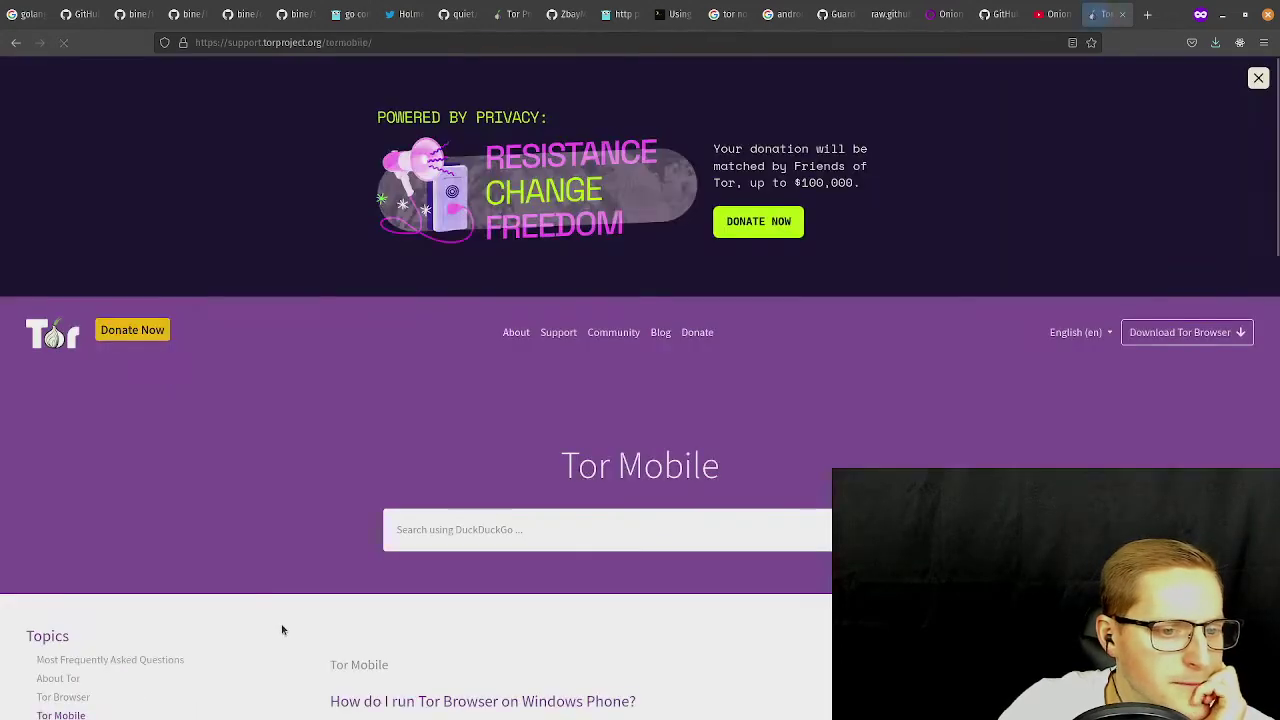
{"action": "scroll", "coordinate": [923, 448], "scroll_direction": "down", "scroll_amount": 4}
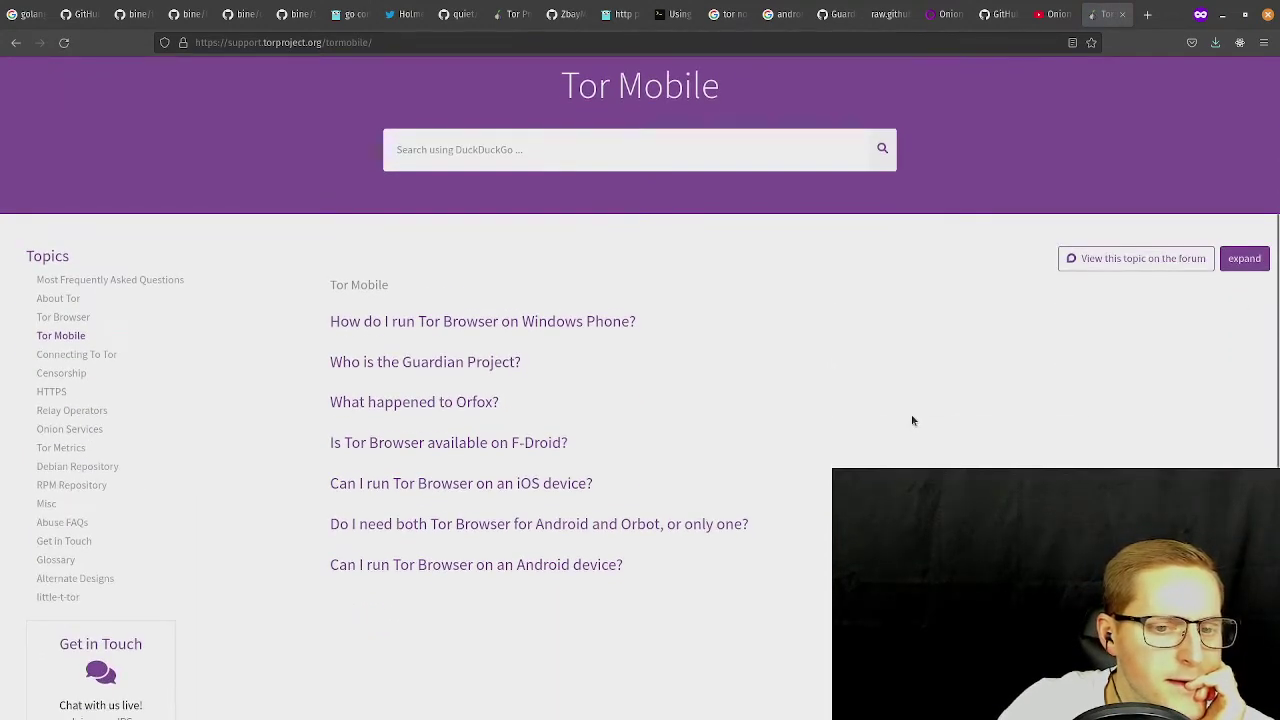
{"action": "scroll", "coordinate": [911, 420], "scroll_direction": "down", "scroll_amount": 1}
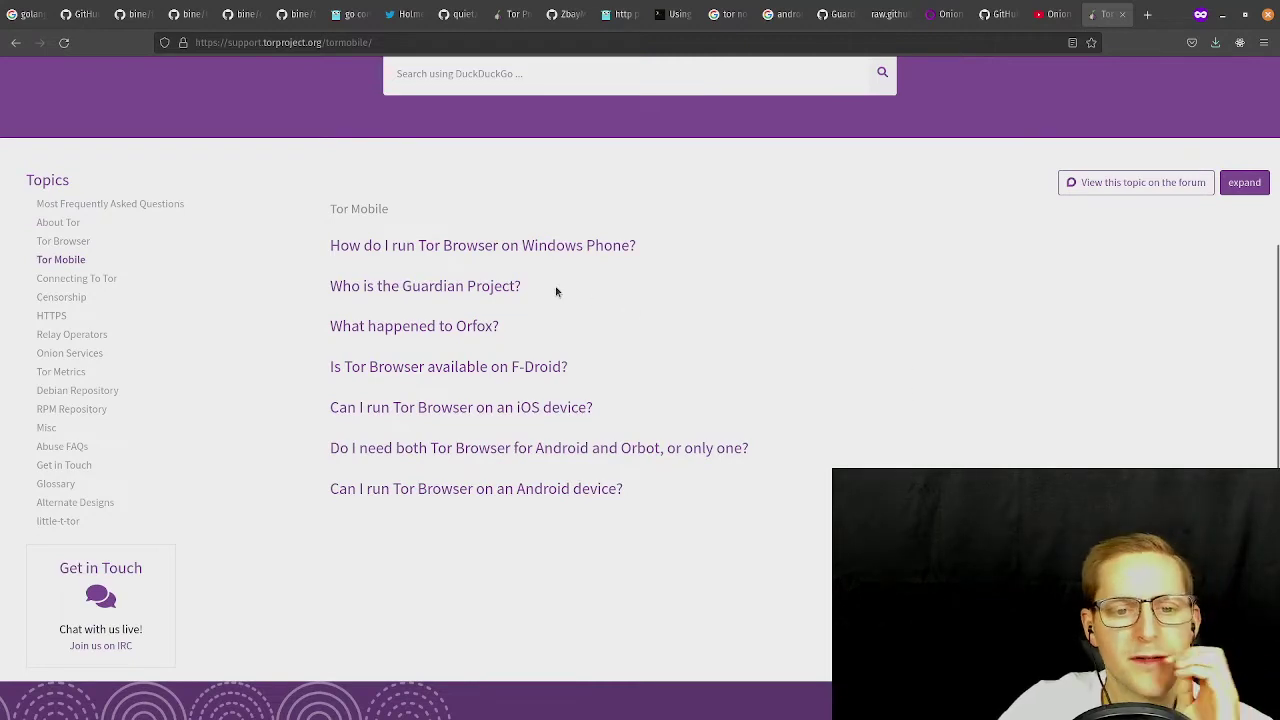
{"action": "left_click", "coordinate": [435, 257]}
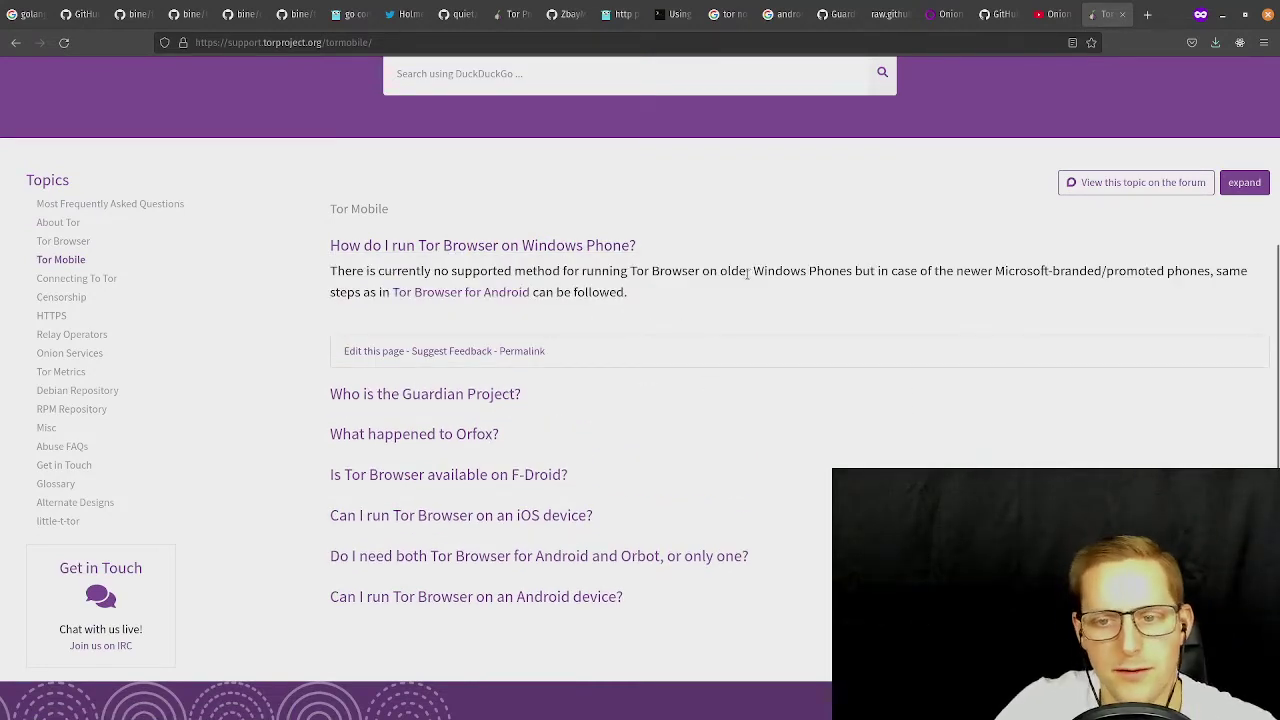
{"action": "left_click", "coordinate": [487, 397]}
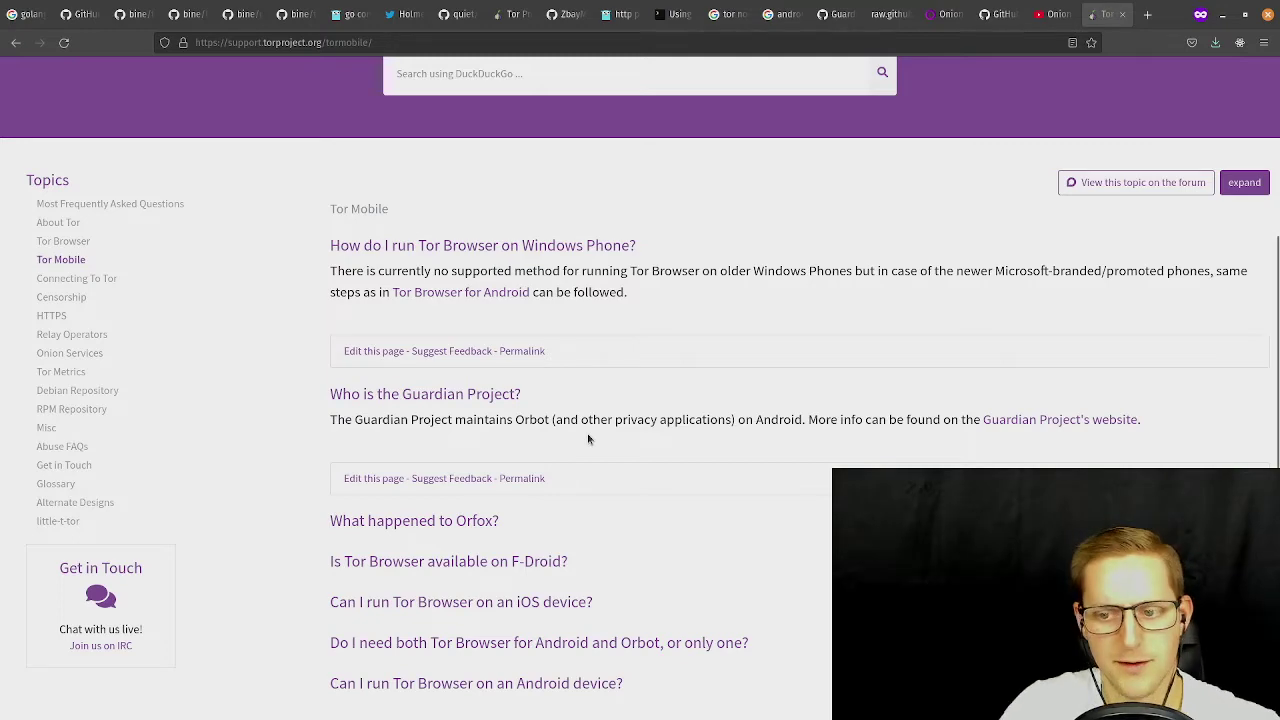
Expand and read the answers on running Tor Browser on iOS and on needing both Tor Browser for Android and Orbot.
{"action": "scroll", "coordinate": [561, 403], "scroll_direction": "down", "scroll_amount": 1}
{"action": "scroll", "coordinate": [561, 403], "scroll_direction": "down", "scroll_amount": 1}
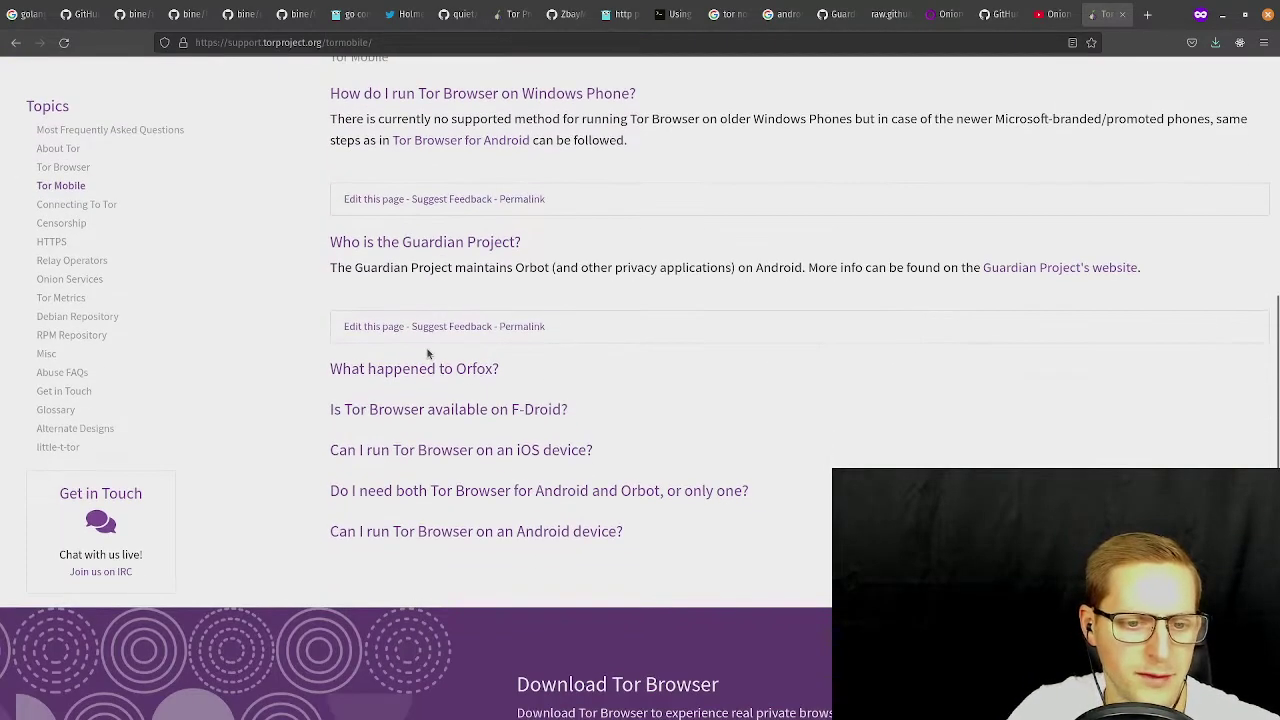
{"action": "scroll", "coordinate": [577, 397], "scroll_direction": "down", "scroll_amount": 1}
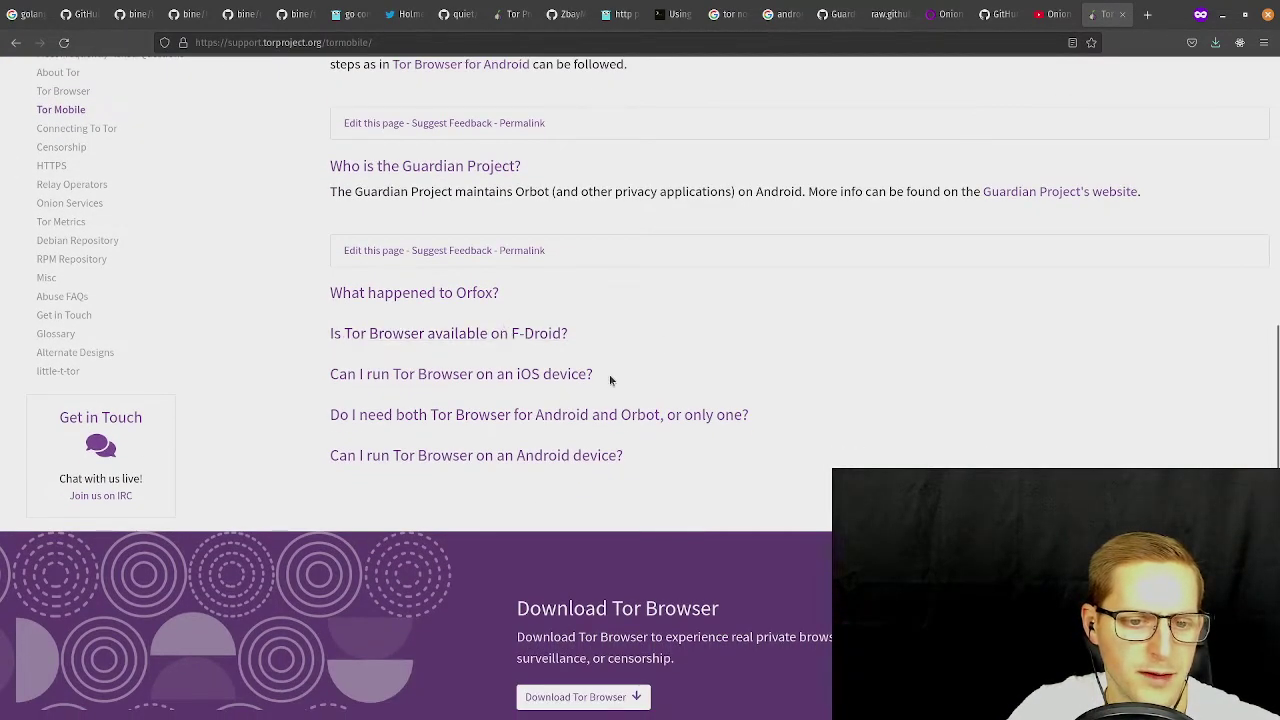
{"action": "left_click", "coordinate": [432, 377]}
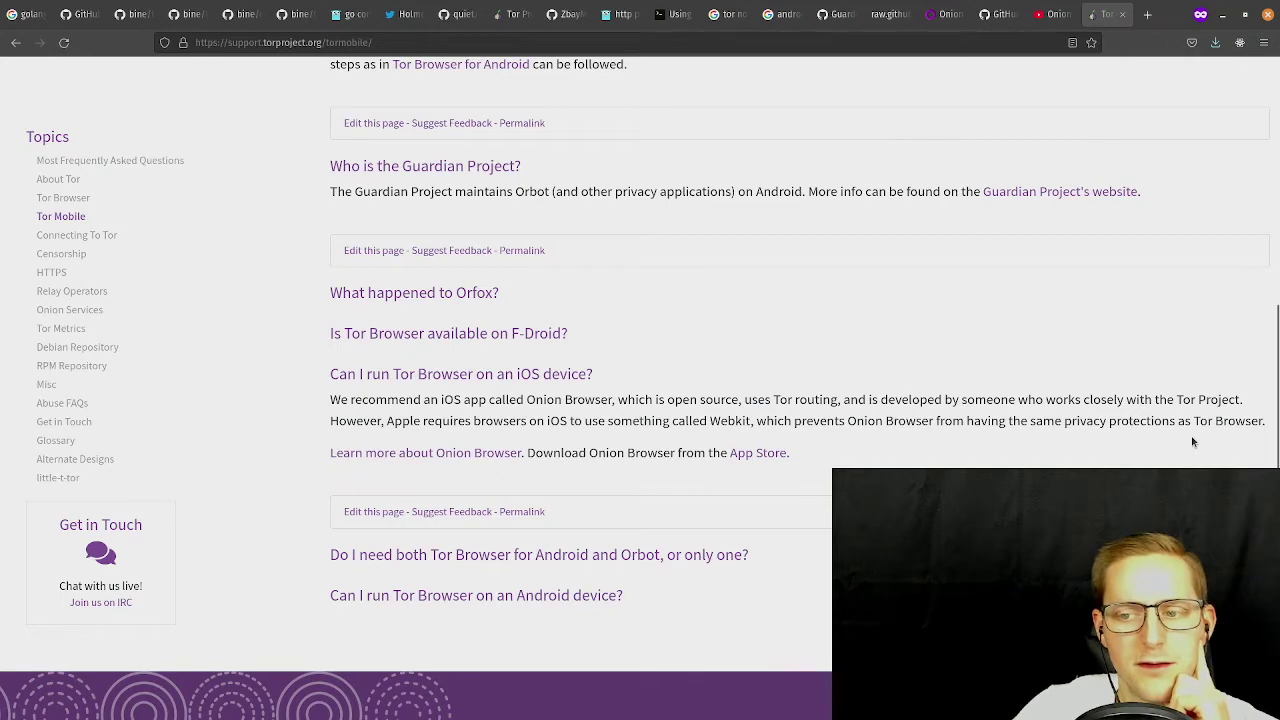
{"action": "scroll", "coordinate": [637, 407], "scroll_direction": "down", "scroll_amount": 1}
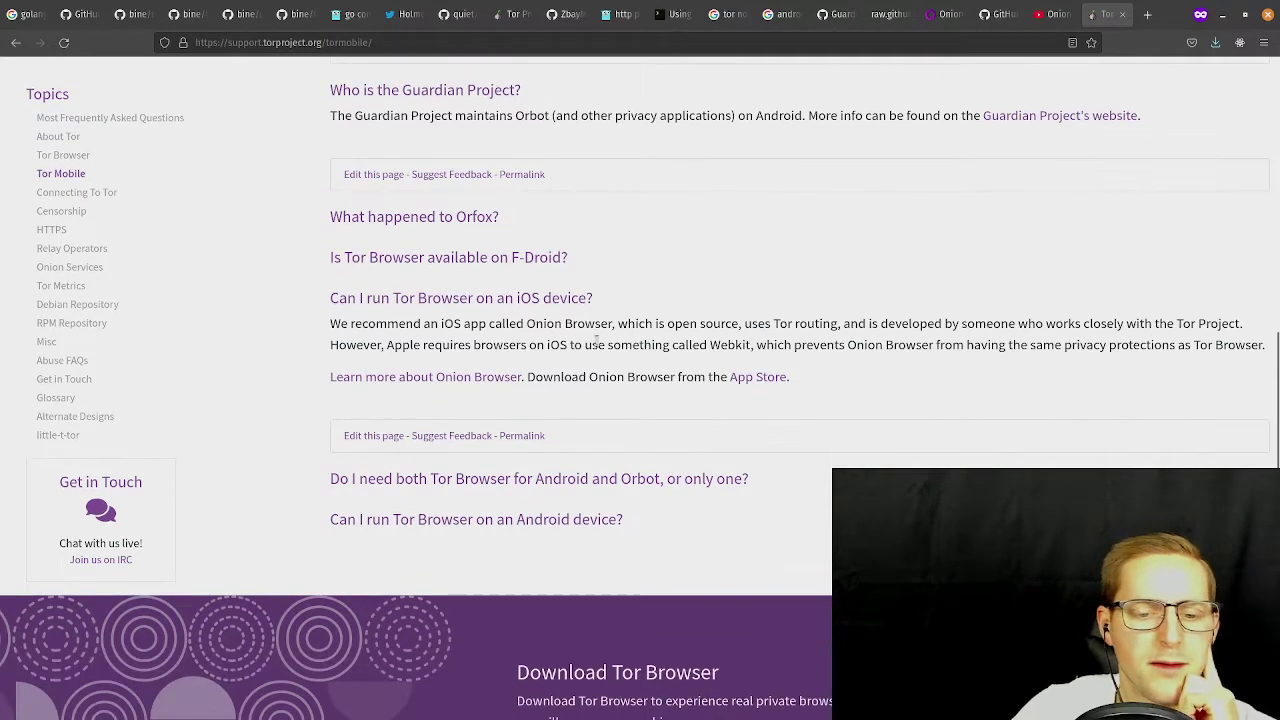
{"action": "scroll", "coordinate": [605, 345], "scroll_direction": "down", "scroll_amount": 1}
{"action": "left_click", "coordinate": [578, 404]}
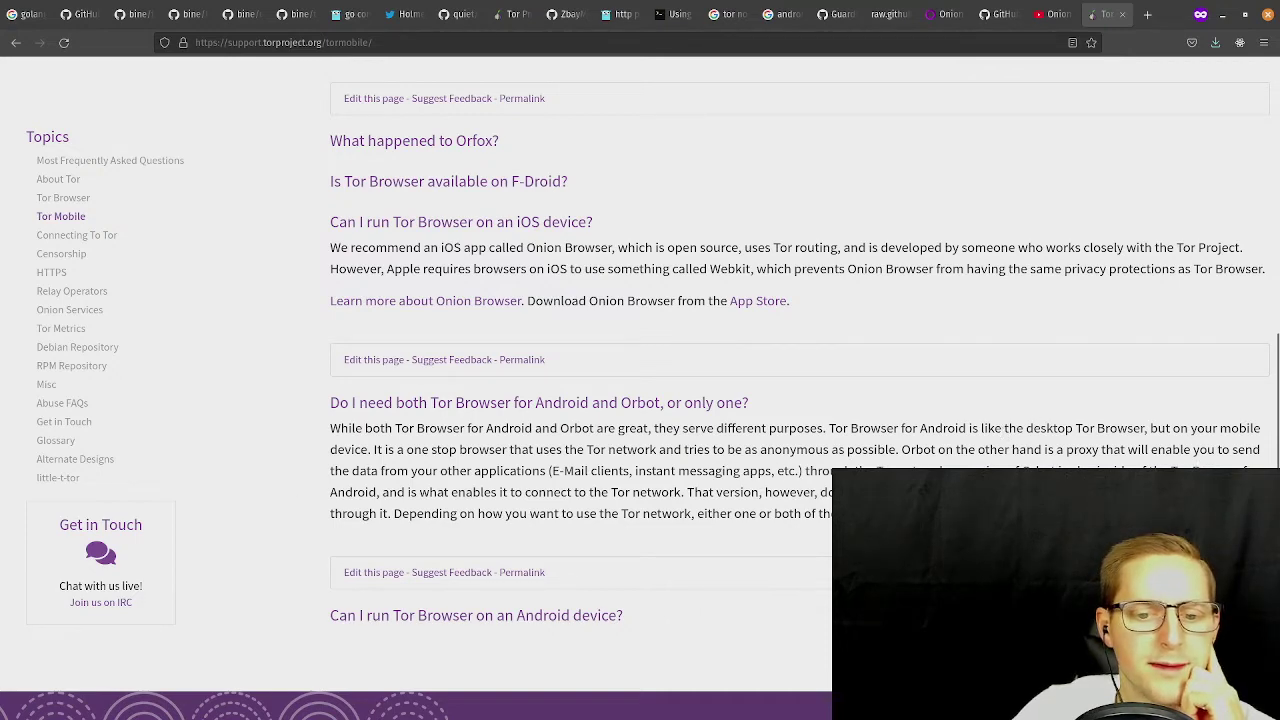
Finish reading the Tor Mobile answers and open the Connecting To Tor support topic to view its questions.
{"action": "scroll", "coordinate": [610, 440], "scroll_direction": "down", "scroll_amount": 2}
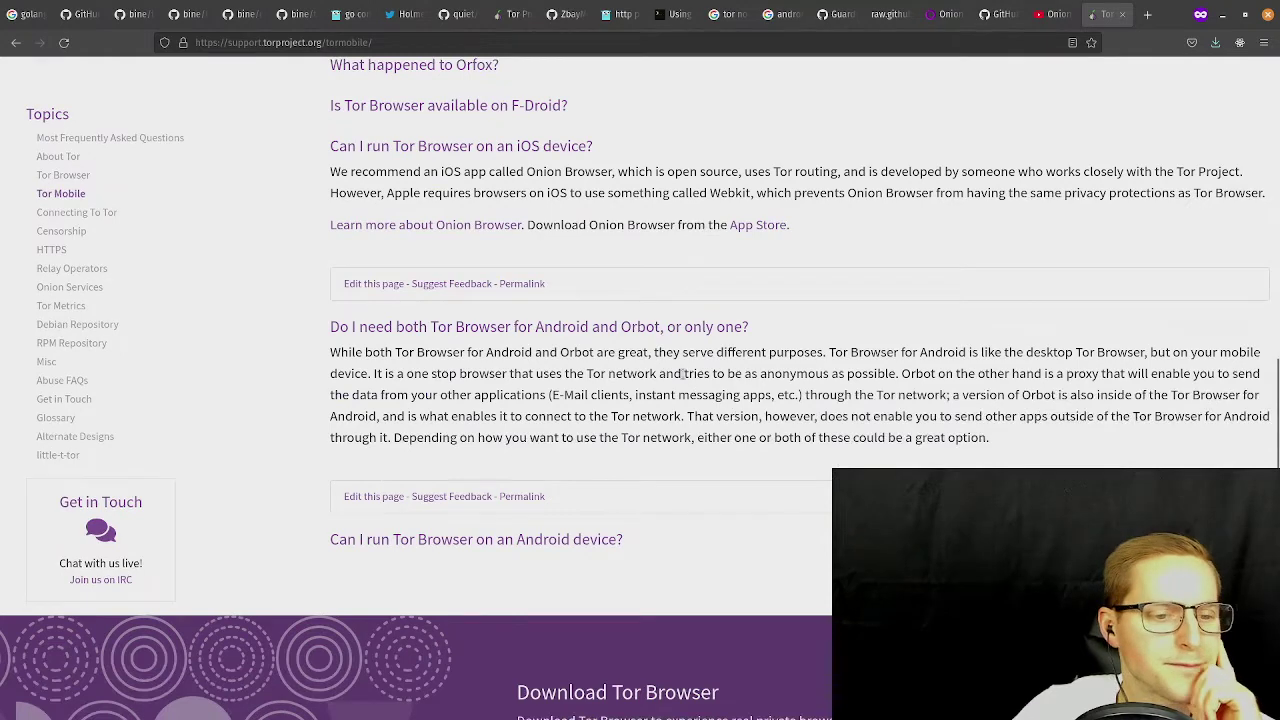
{"action": "scroll", "coordinate": [305, 377], "scroll_direction": "up", "scroll_amount": 1}
{"action": "scroll", "coordinate": [304, 376], "scroll_direction": "up", "scroll_amount": 2}
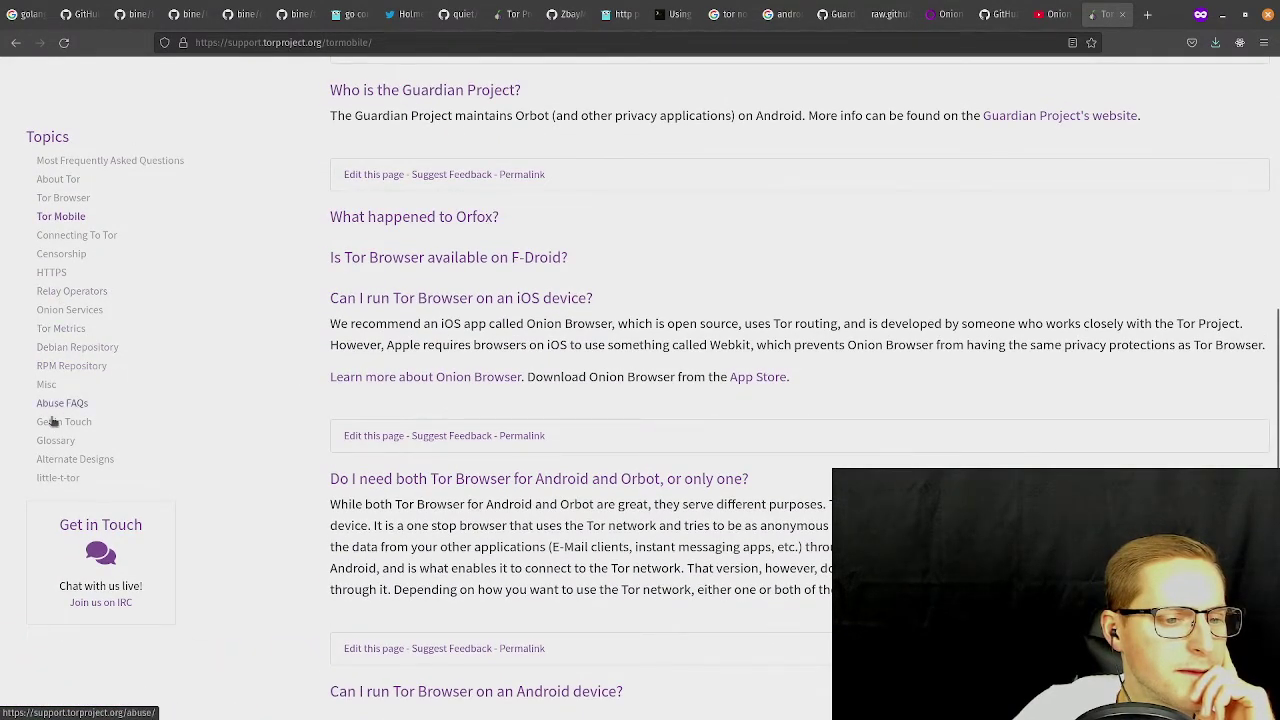
{"action": "left_click", "coordinate": [77, 236]}
{"action": "scroll", "coordinate": [844, 394], "scroll_direction": "down", "scroll_amount": 4}
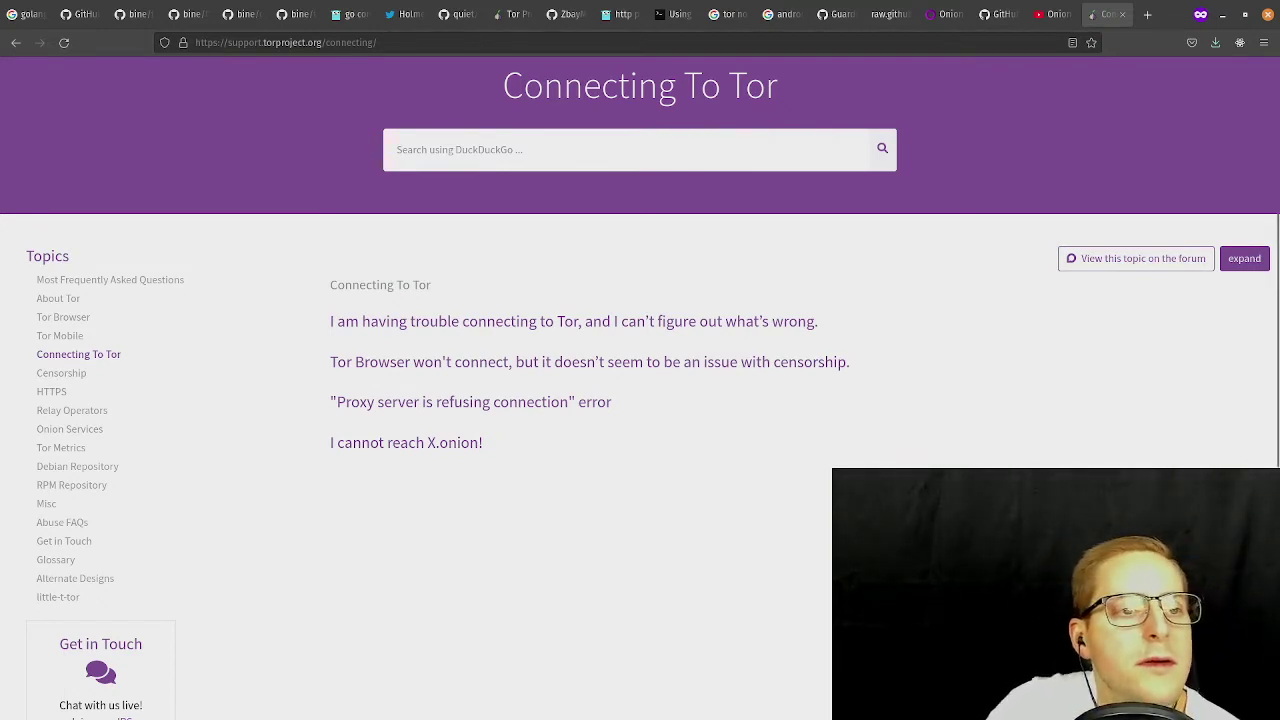
Return to the OnionBrowser repository page on GitHub, passing by the Onion Browser onboarding video.
{"action": "left_click", "coordinate": [1050, 14]}
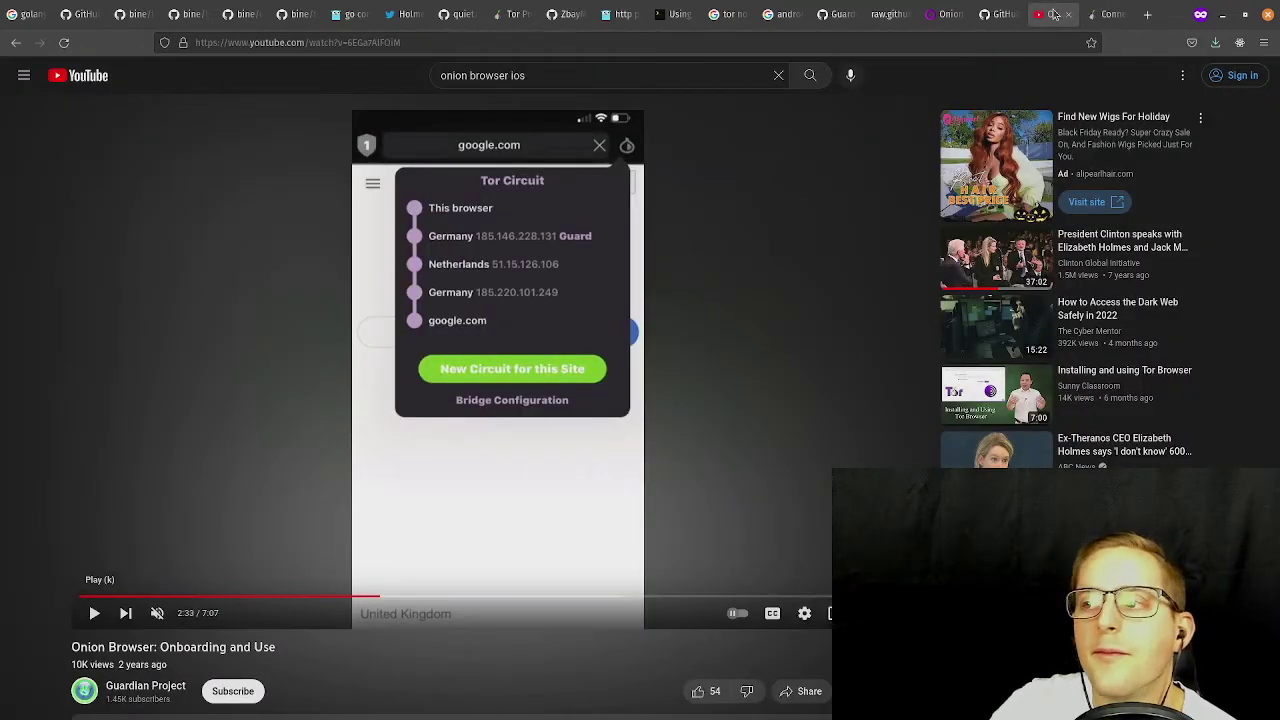
{"action": "left_click", "coordinate": [995, 12]}
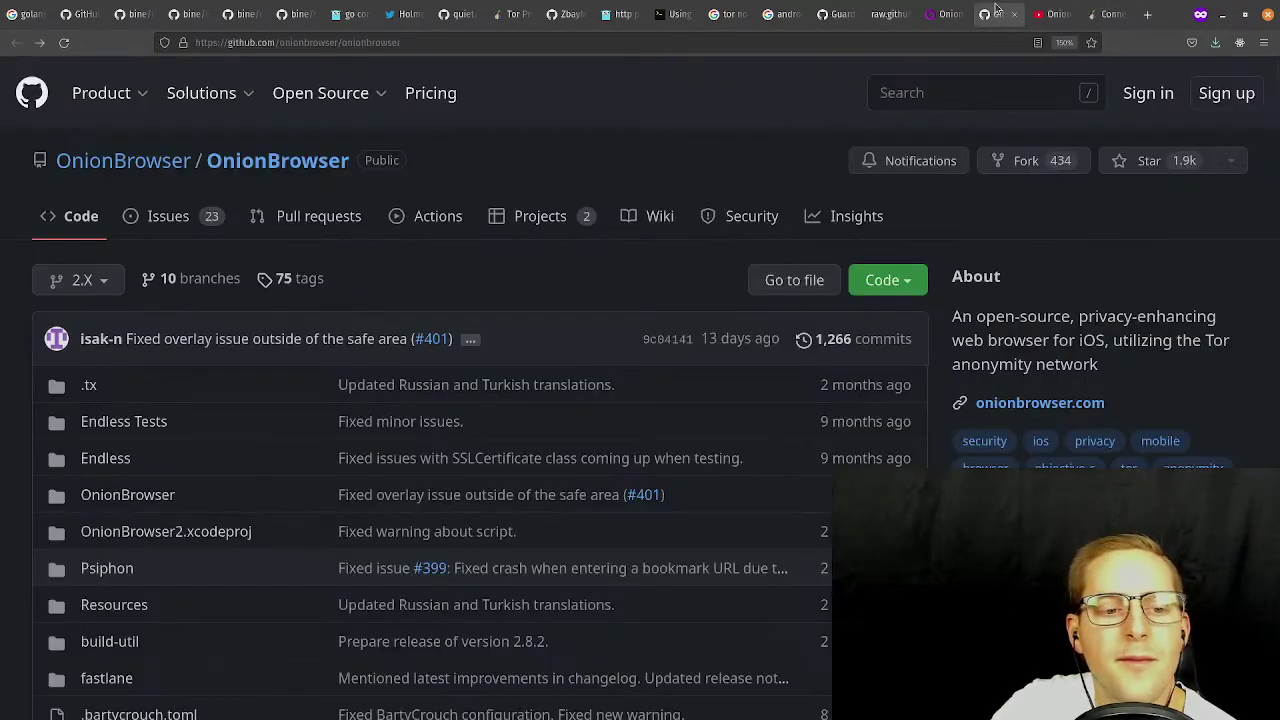
{"action": "key", "text": "ctrl+plus"}
{"action": "key", "text": "ctrl+plus"}
{"action": "key", "text": "ctrl+plus"}
{"action": "key", "text": "ctrl+plus"}
{"action": "scroll", "coordinate": [549, 397], "scroll_direction": "up", "scroll_amount": 3}
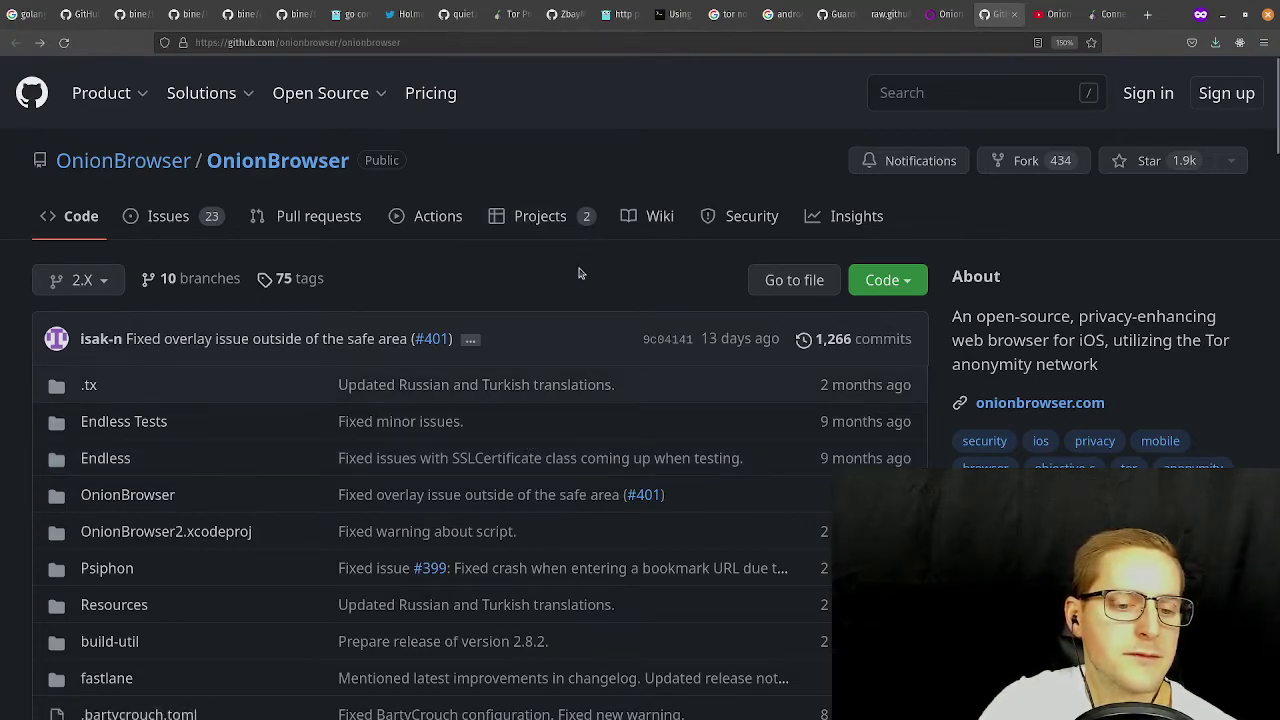
Examine the OnionBrowser README's list of bundled components, including Tor.framework, Tor, libevent, OpenSSL and liblzma, and return to the file listing.
{"action": "scroll", "coordinate": [582, 280], "scroll_direction": "down", "scroll_amount": 5}
{"action": "scroll", "coordinate": [591, 297], "scroll_direction": "down", "scroll_amount": 3}
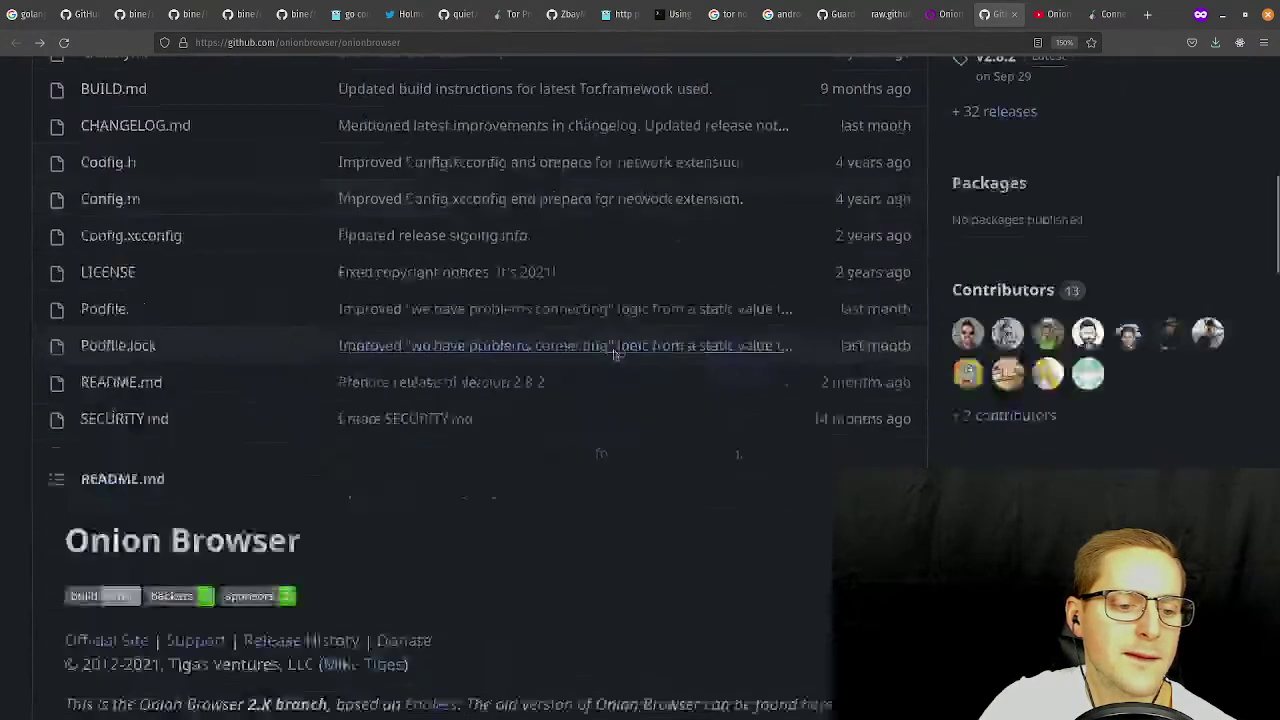
{"action": "scroll", "coordinate": [637, 339], "scroll_direction": "down", "scroll_amount": 4}
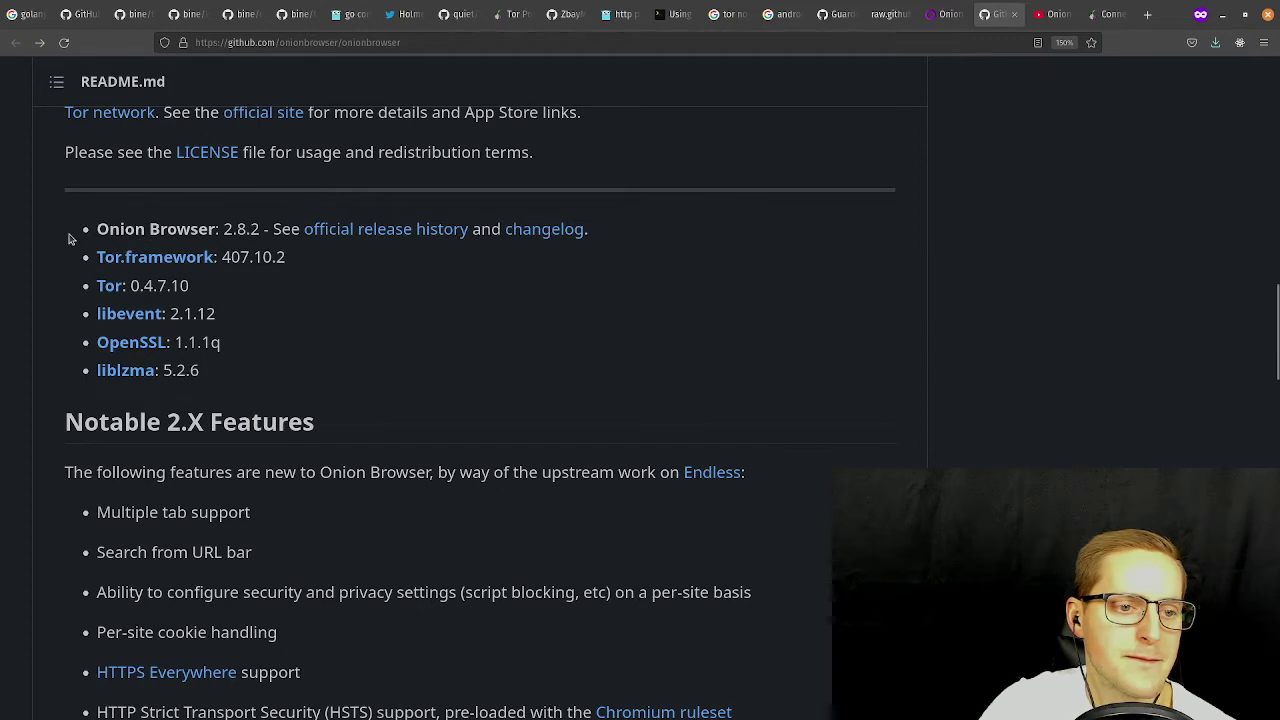
{"action": "left_click_drag", "start_coordinate": [70, 243], "coordinate": [410, 430]}
{"action": "left_click", "coordinate": [403, 383]}
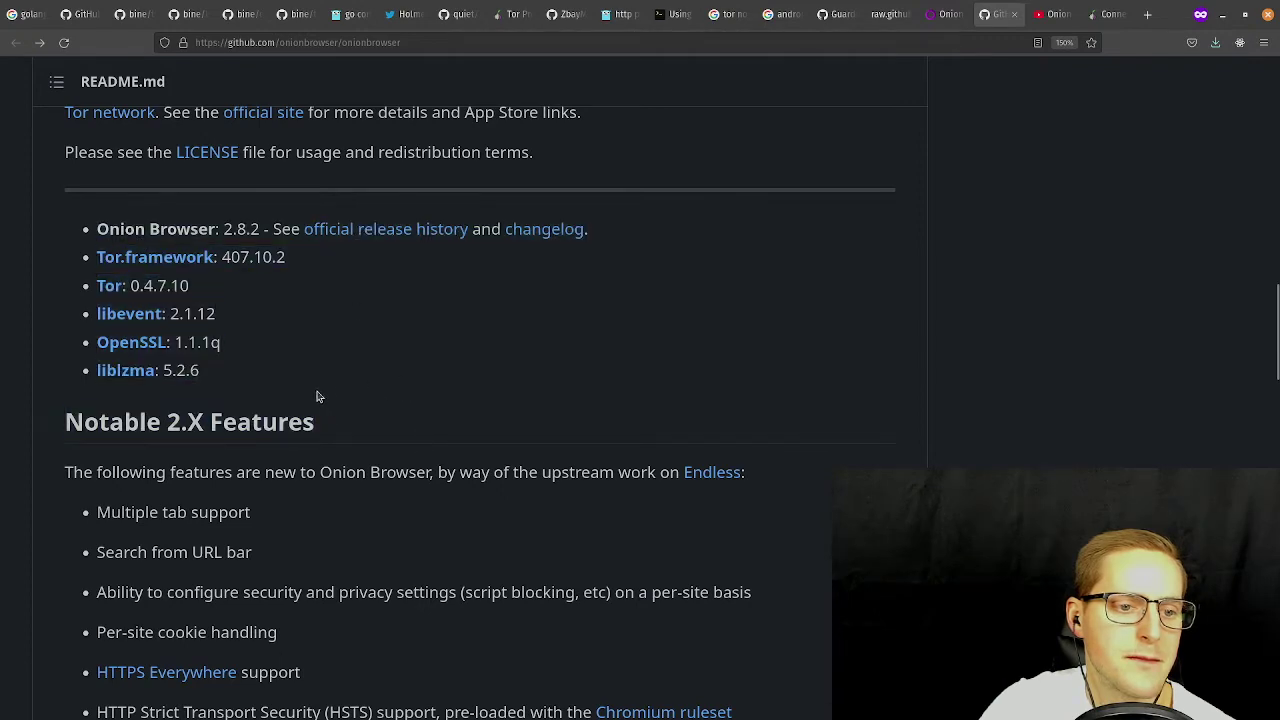
{"action": "scroll", "coordinate": [374, 414], "scroll_direction": "down", "scroll_amount": 1}
{"action": "scroll", "coordinate": [487, 458], "scroll_direction": "up", "scroll_amount": 4}
{"action": "scroll", "coordinate": [487, 458], "scroll_direction": "up", "scroll_amount": 10}
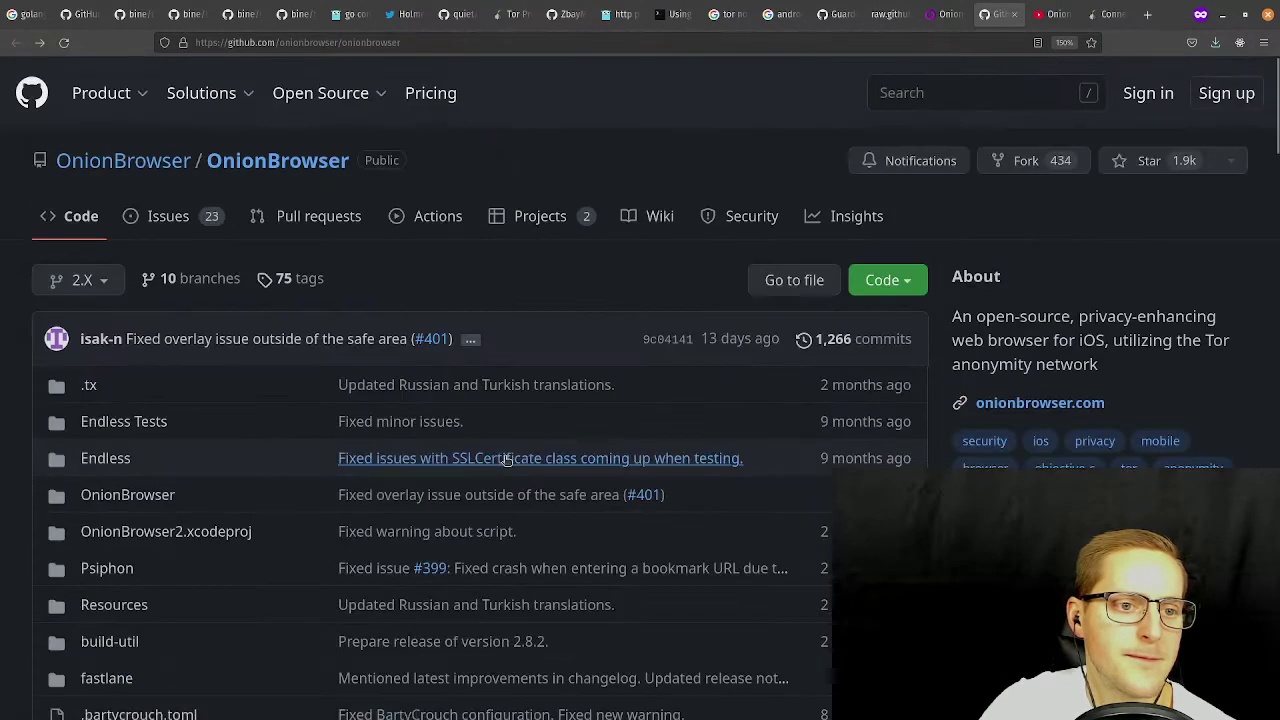
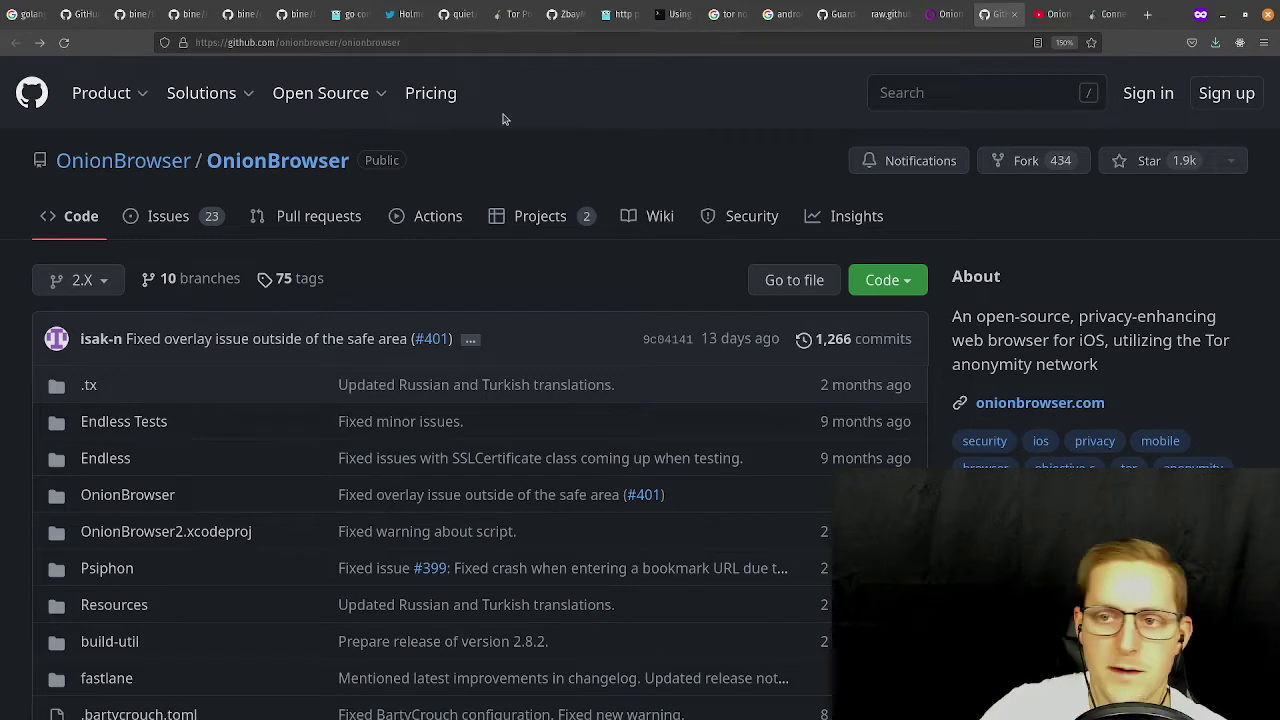
Search Google in a new tab for "tor socks5 proxy ubuntu" and open the LinuxConfig.org guide on installing a Tor proxy on Ubuntu 20.04.
{"action": "left_click", "coordinate": [1150, 16]}
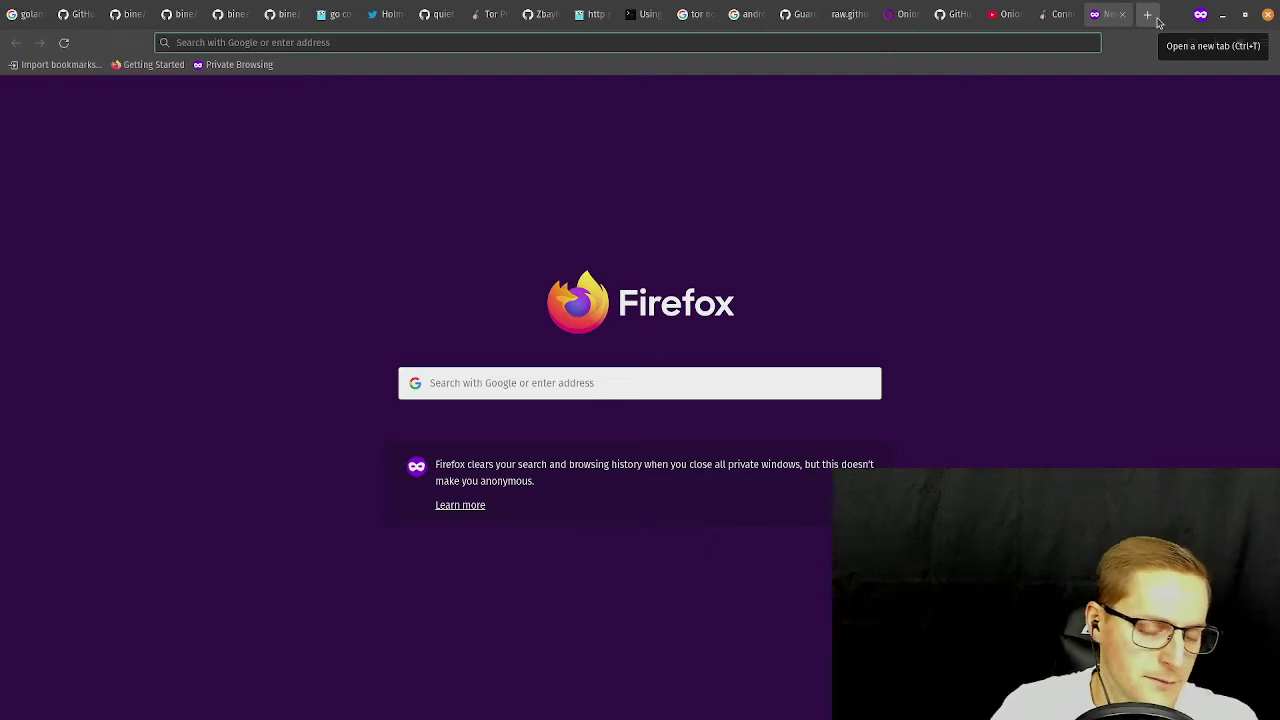
{"action": "type", "text": "l"}
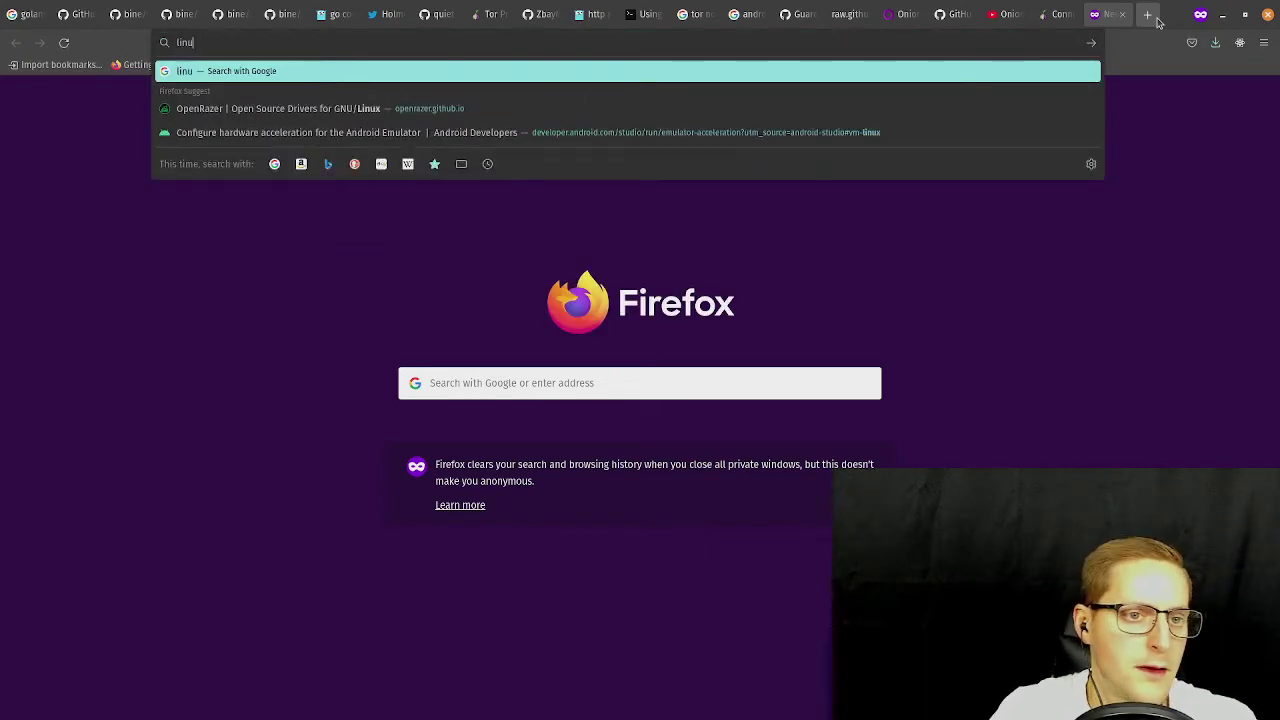
{"action": "key", "text": "BackSpace"}
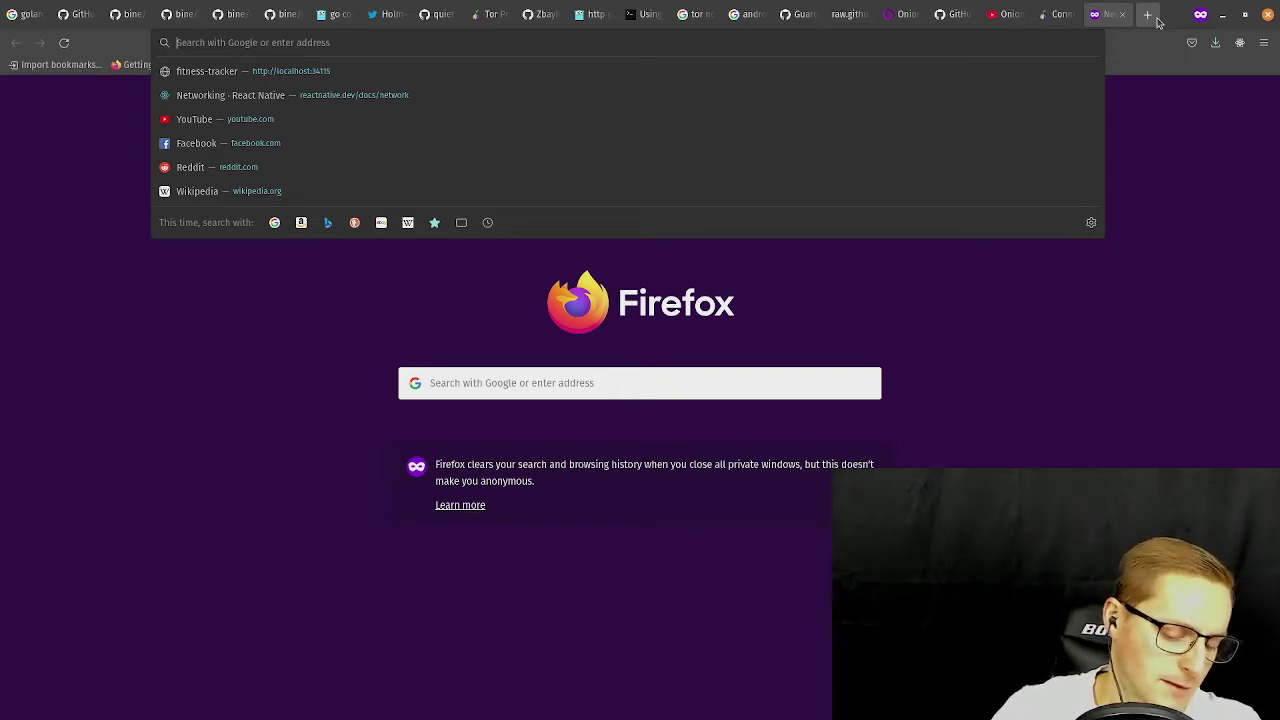
{"action": "type", "text": "tor so"}
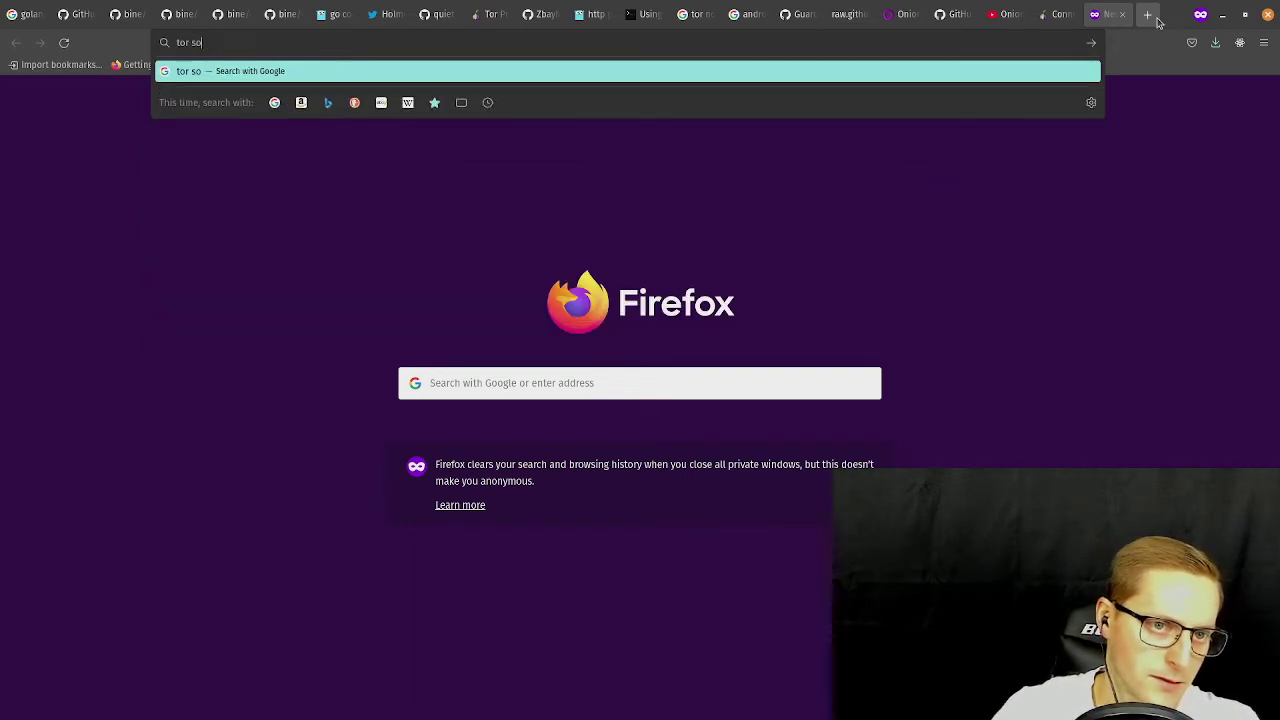
{"action": "type", "text": "cks5 proxy "}
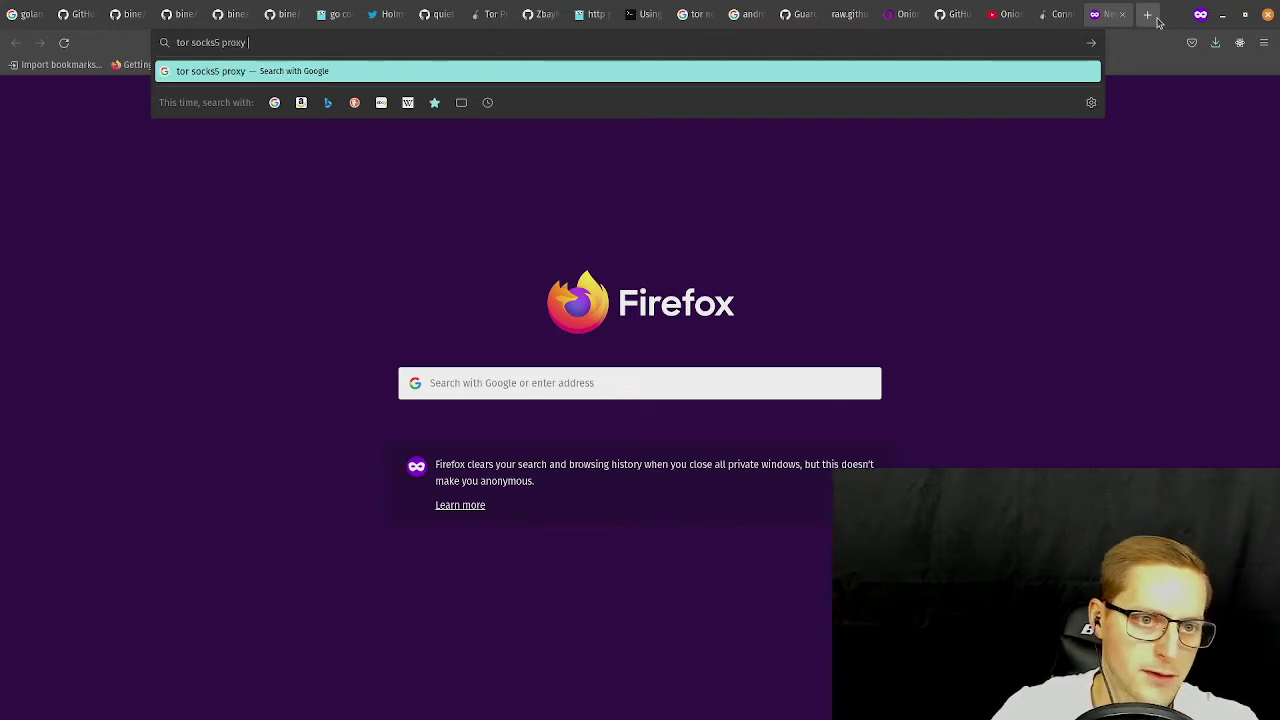
{"action": "type", "text": "ubuntu"}
{"action": "key", "text": "Return"}
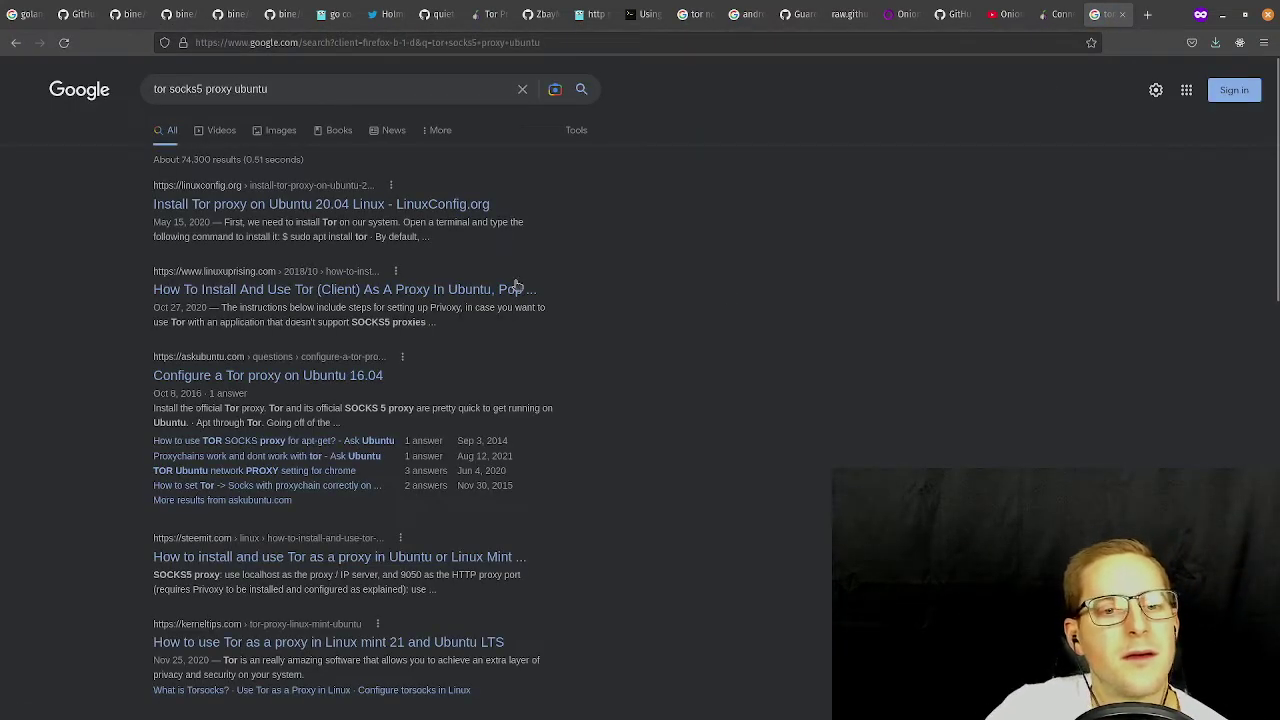
{"action": "left_click", "coordinate": [346, 206]}
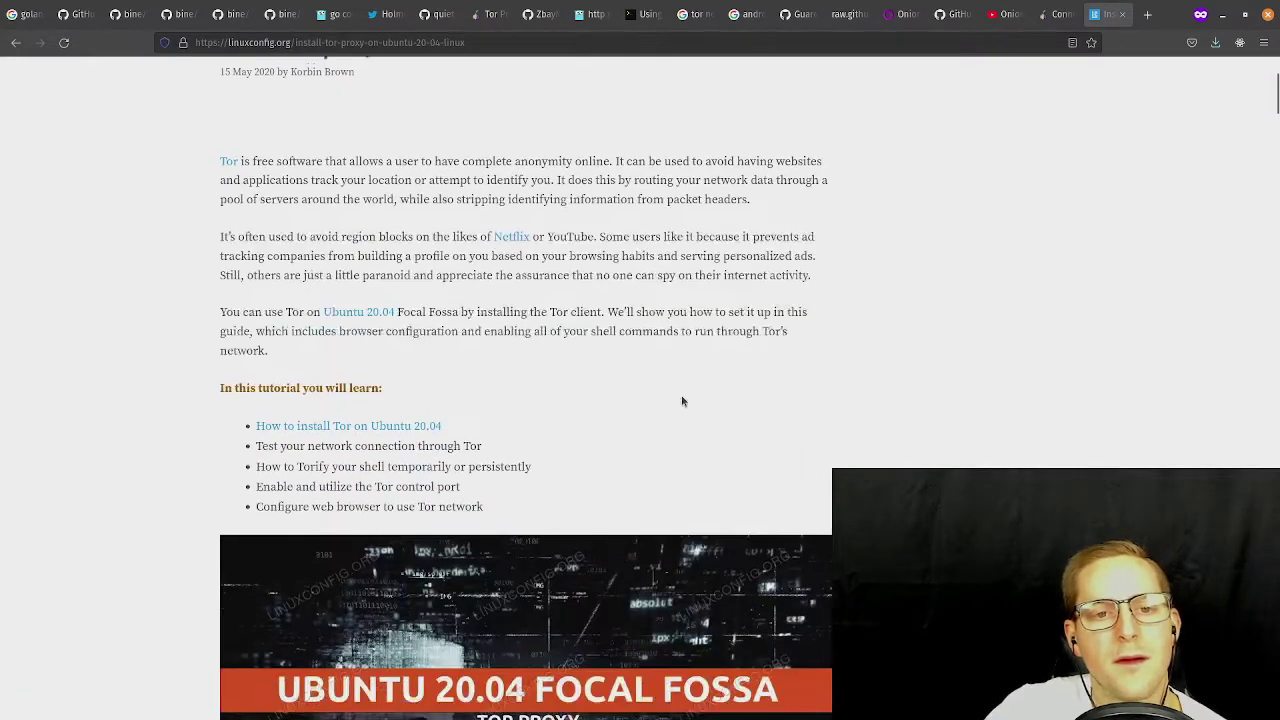
Read through the guide from its introduction to the Tor network connection test section.
{"action": "scroll", "coordinate": [460, 455], "scroll_direction": "down", "scroll_amount": 3}
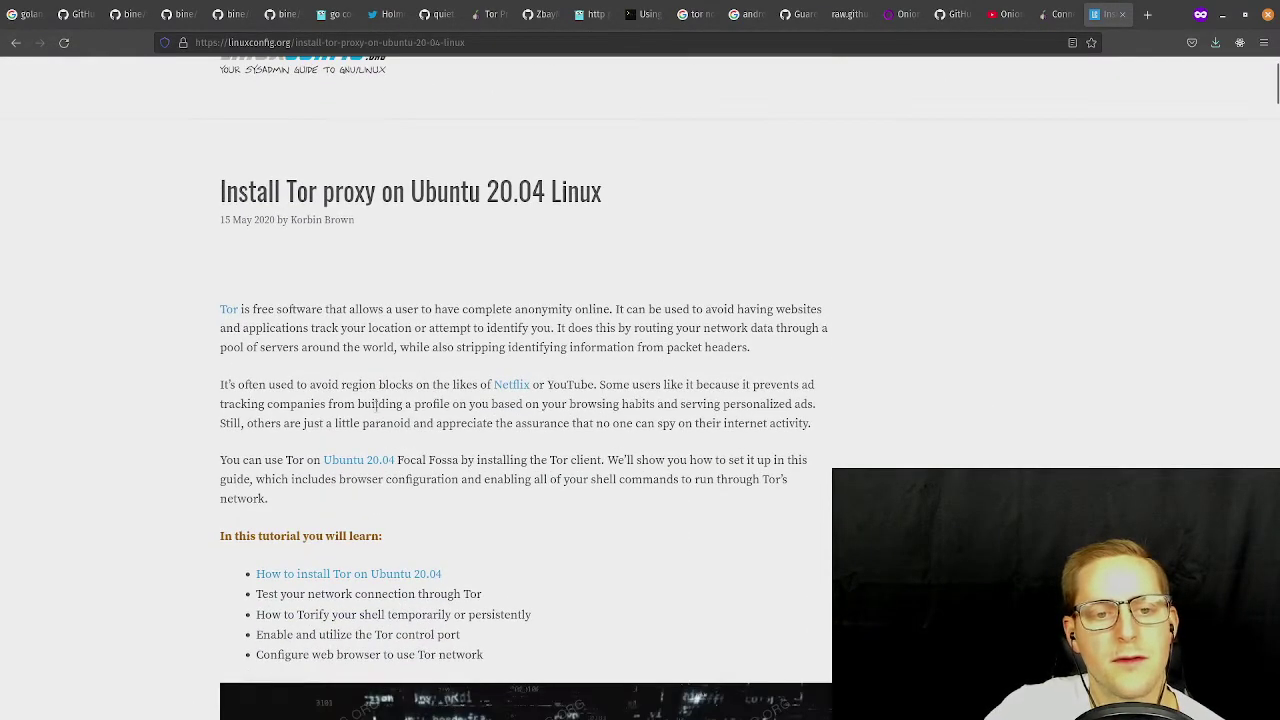
{"action": "scroll", "coordinate": [766, 366], "scroll_direction": "down", "scroll_amount": 5}
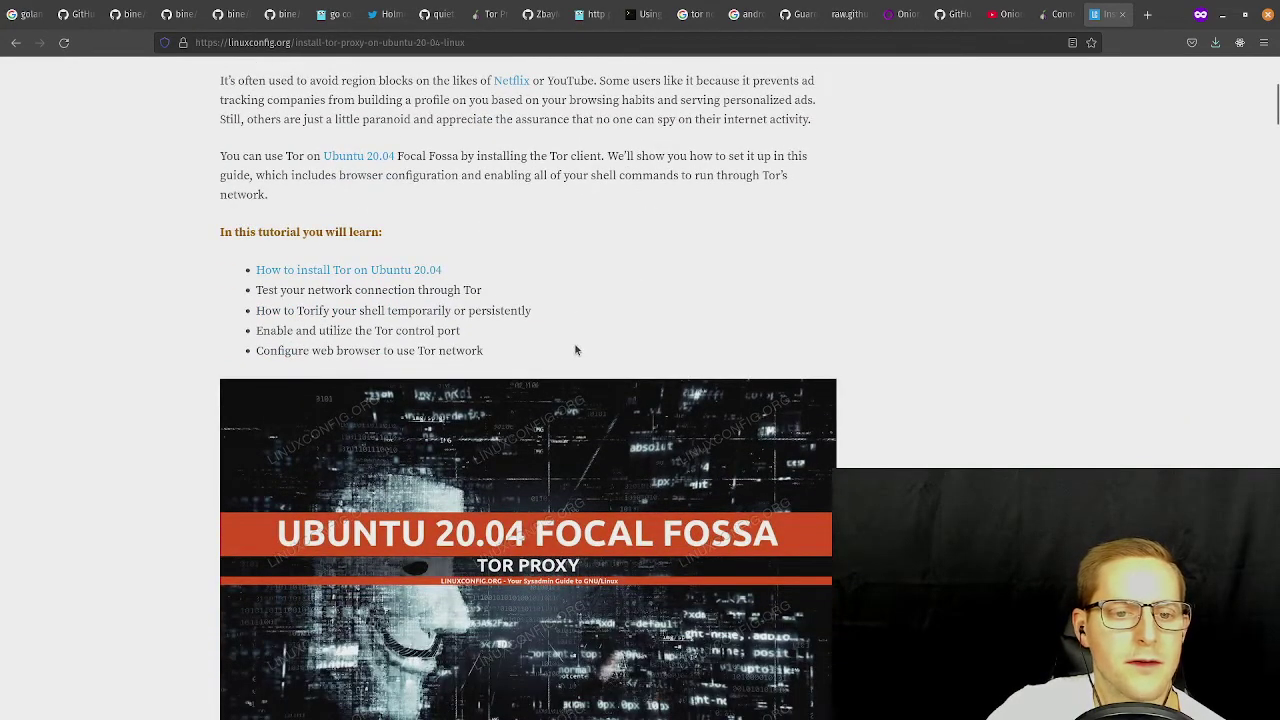
{"action": "scroll", "coordinate": [646, 217], "scroll_direction": "down", "scroll_amount": 10}
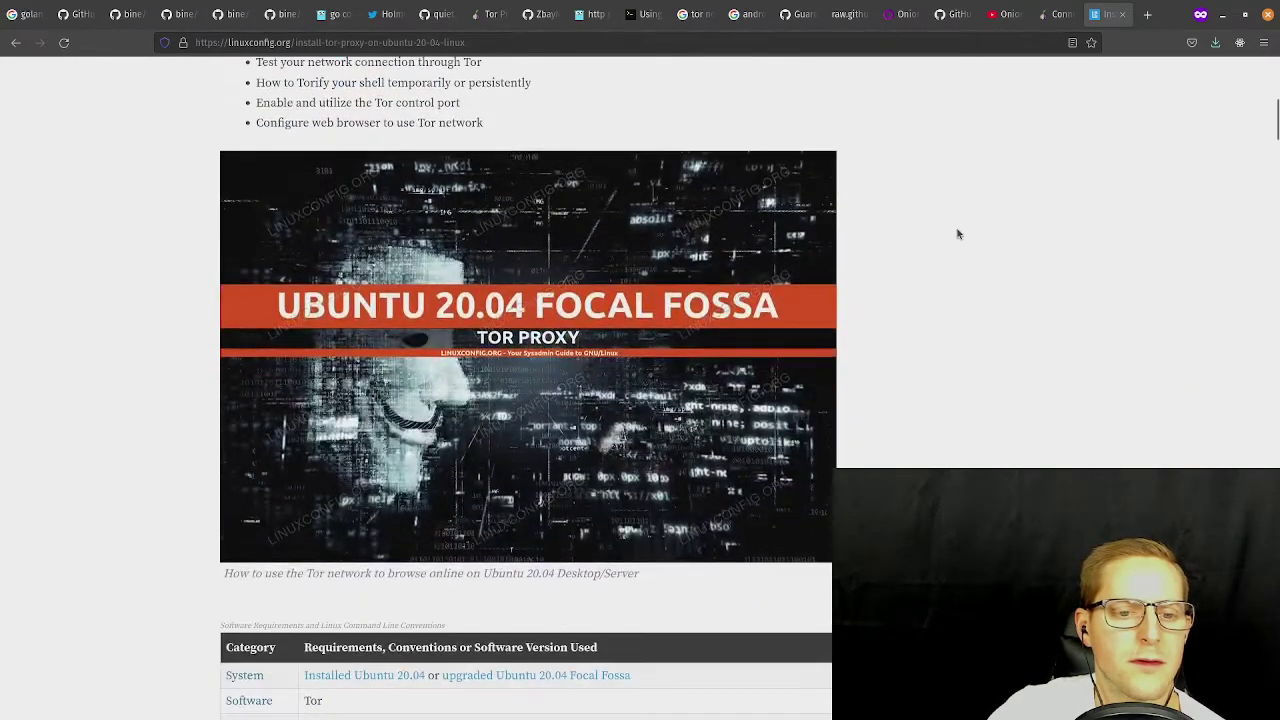
{"action": "scroll", "coordinate": [879, 278], "scroll_direction": "down", "scroll_amount": 2}
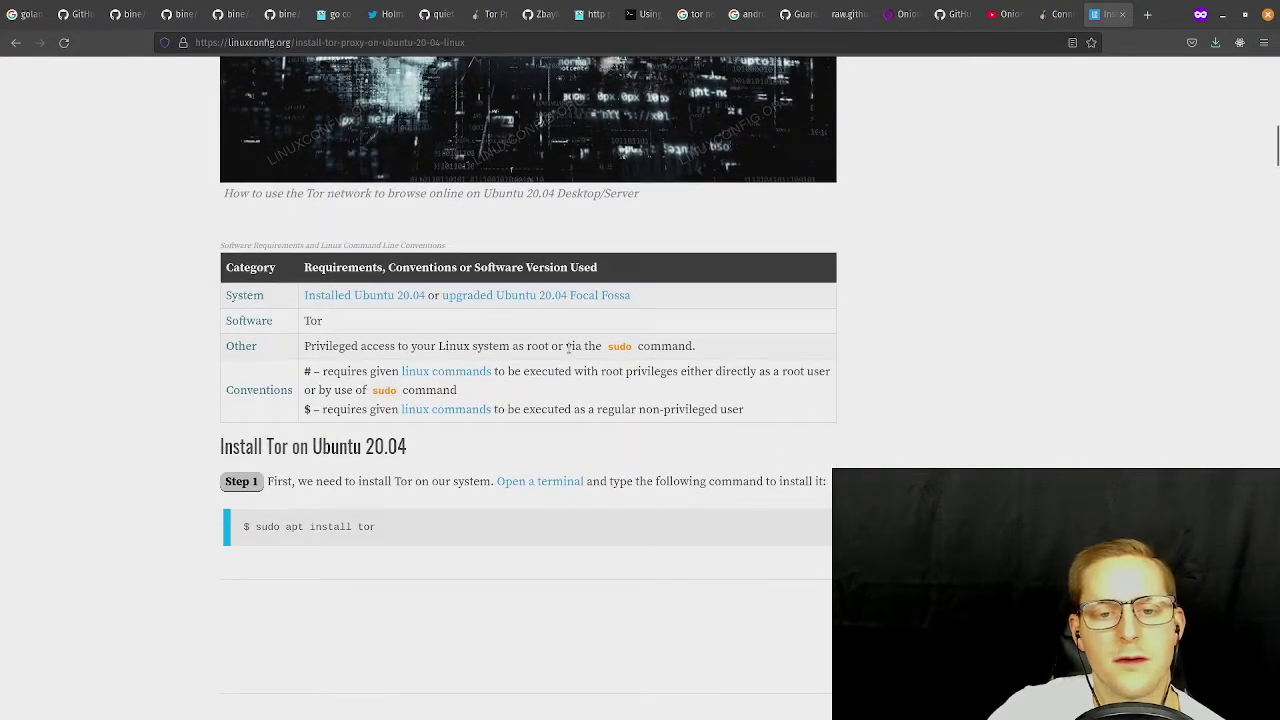
{"action": "scroll", "coordinate": [600, 400], "scroll_direction": "down", "scroll_amount": 5}
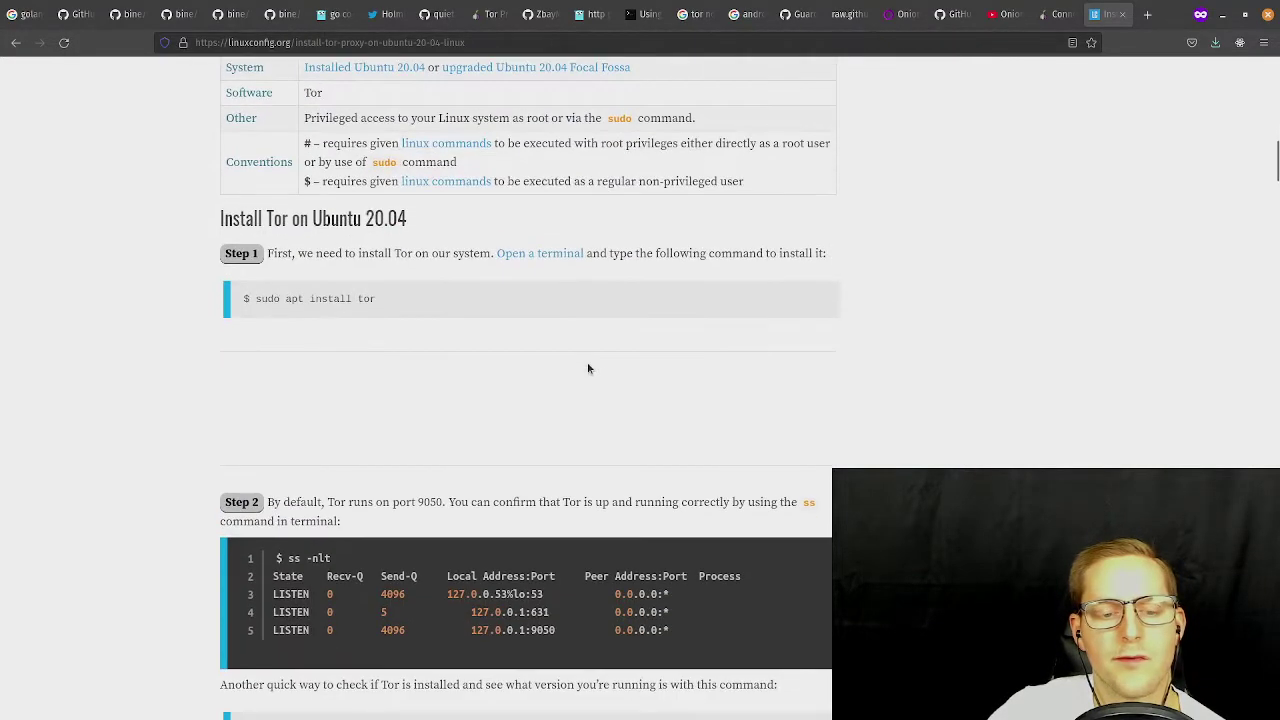
{"action": "scroll", "coordinate": [588, 369], "scroll_direction": "down", "scroll_amount": 9}
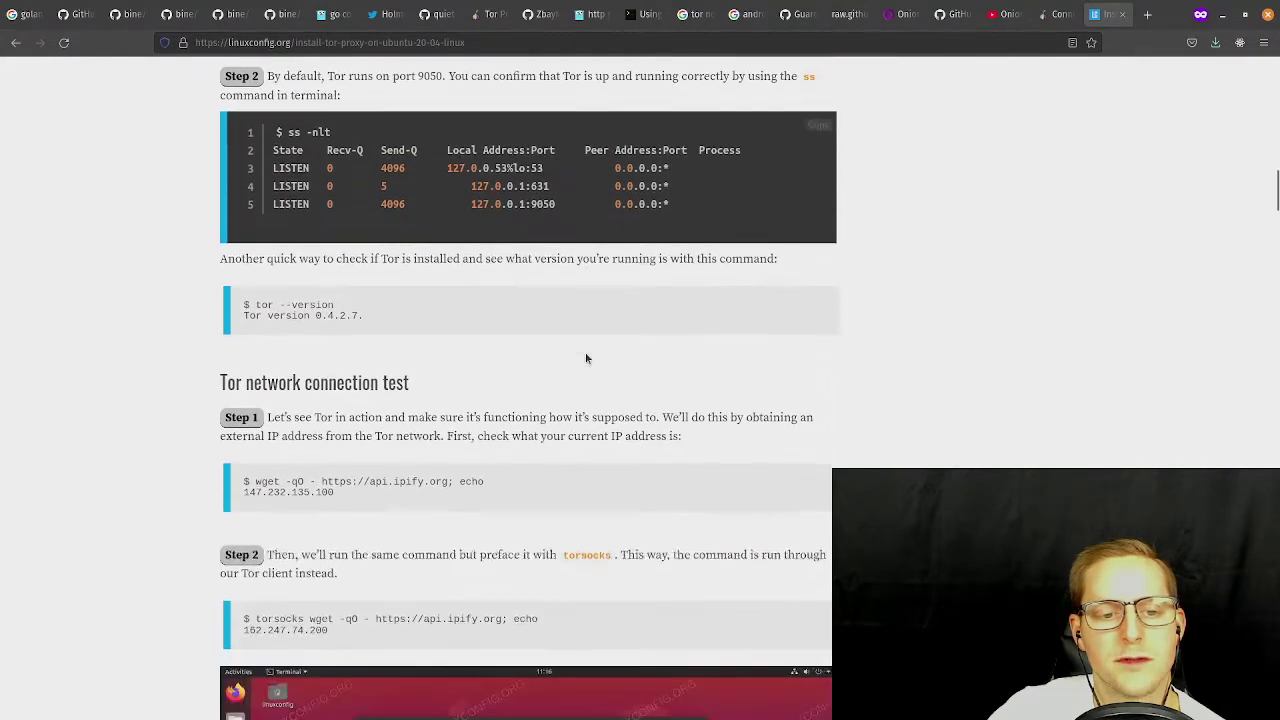
{"action": "scroll", "coordinate": [586, 358], "scroll_direction": "down", "scroll_amount": 1}
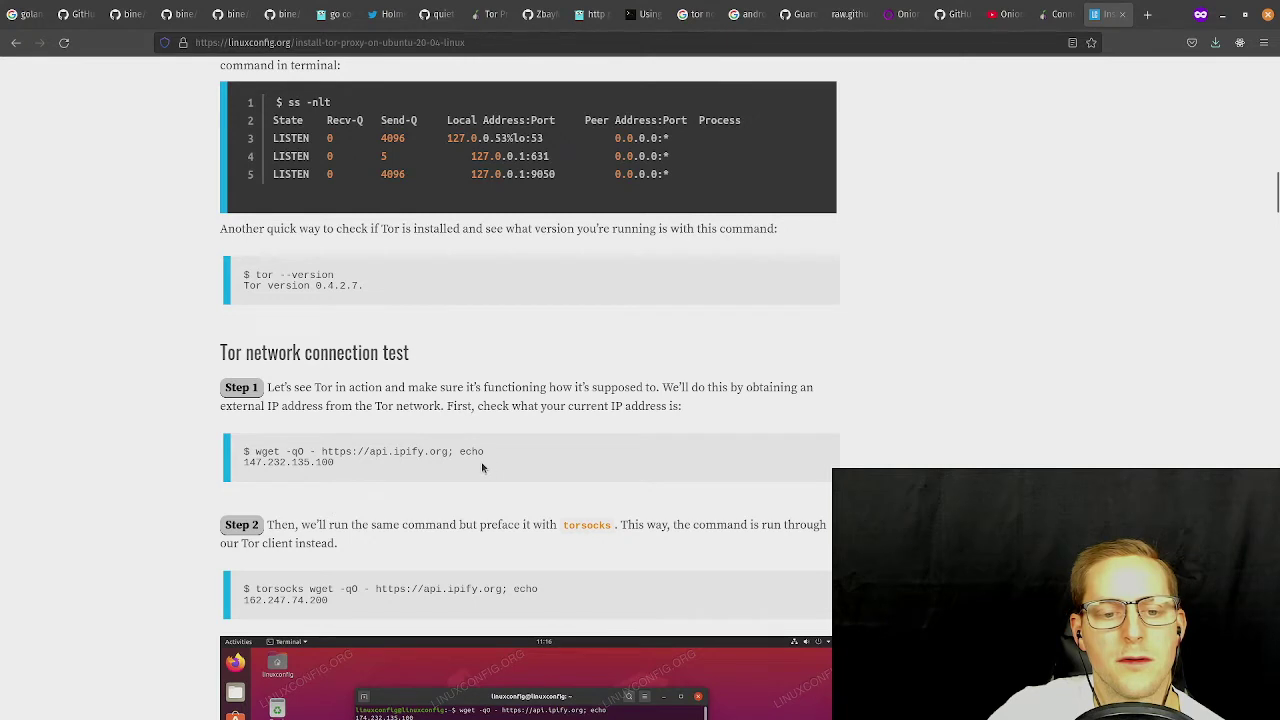
{"action": "scroll", "coordinate": [360, 434], "scroll_direction": "up", "scroll_amount": 1}
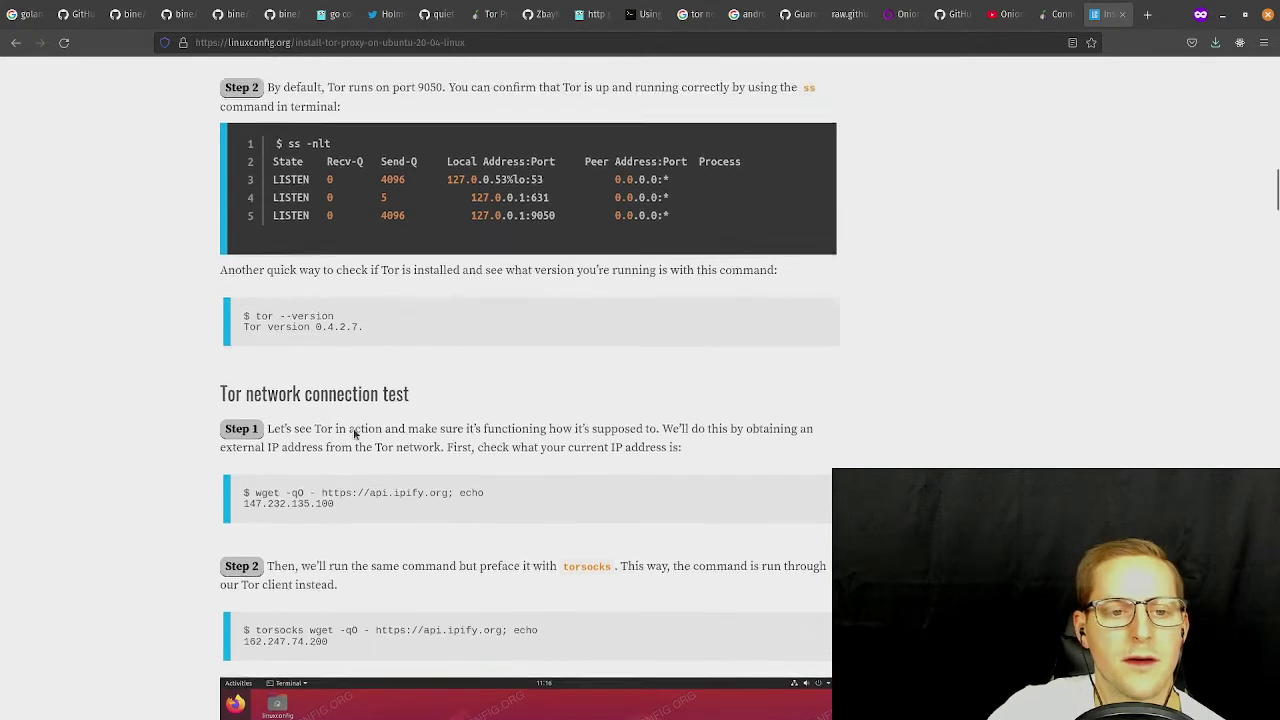
Review the guide's steps on Tor's default port and the ss check, along with the apt install command.
{"action": "scroll", "coordinate": [354, 433], "scroll_direction": "up", "scroll_amount": 3}
{"action": "scroll", "coordinate": [409, 250], "scroll_direction": "up", "scroll_amount": 2}
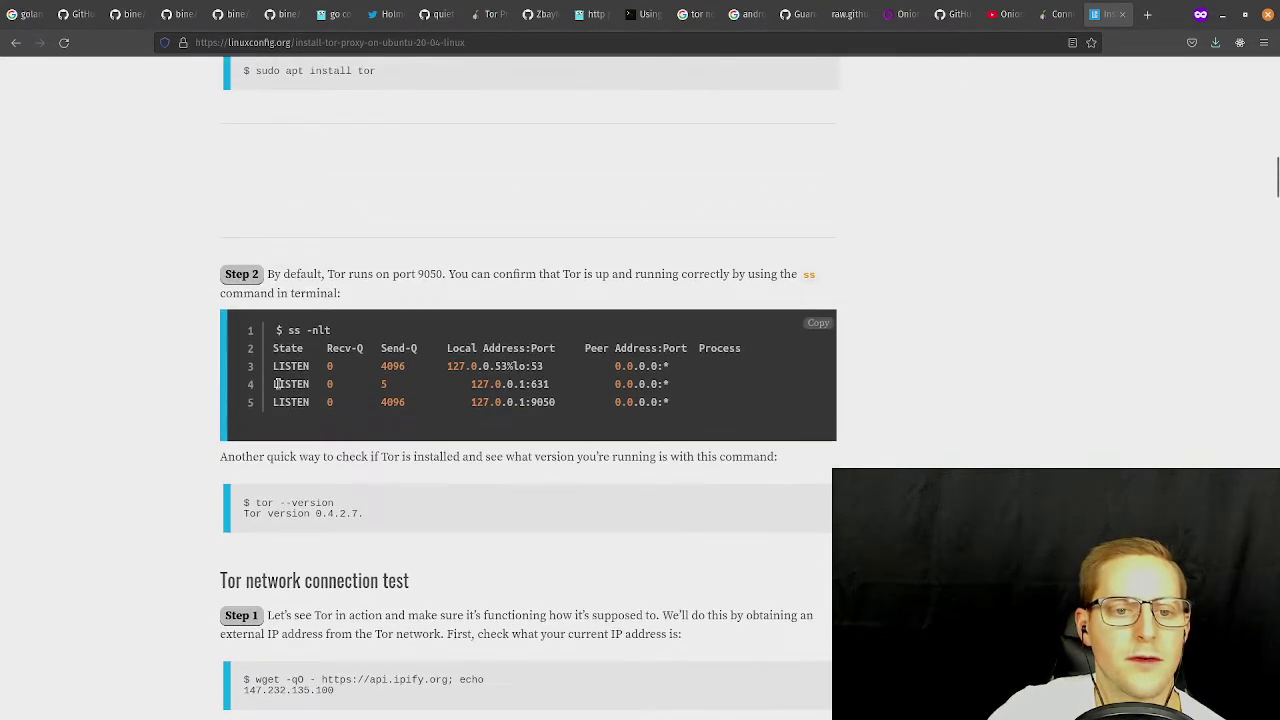
{"action": "double_click", "coordinate": [430, 273]}
{"action": "left_click", "coordinate": [477, 273]}
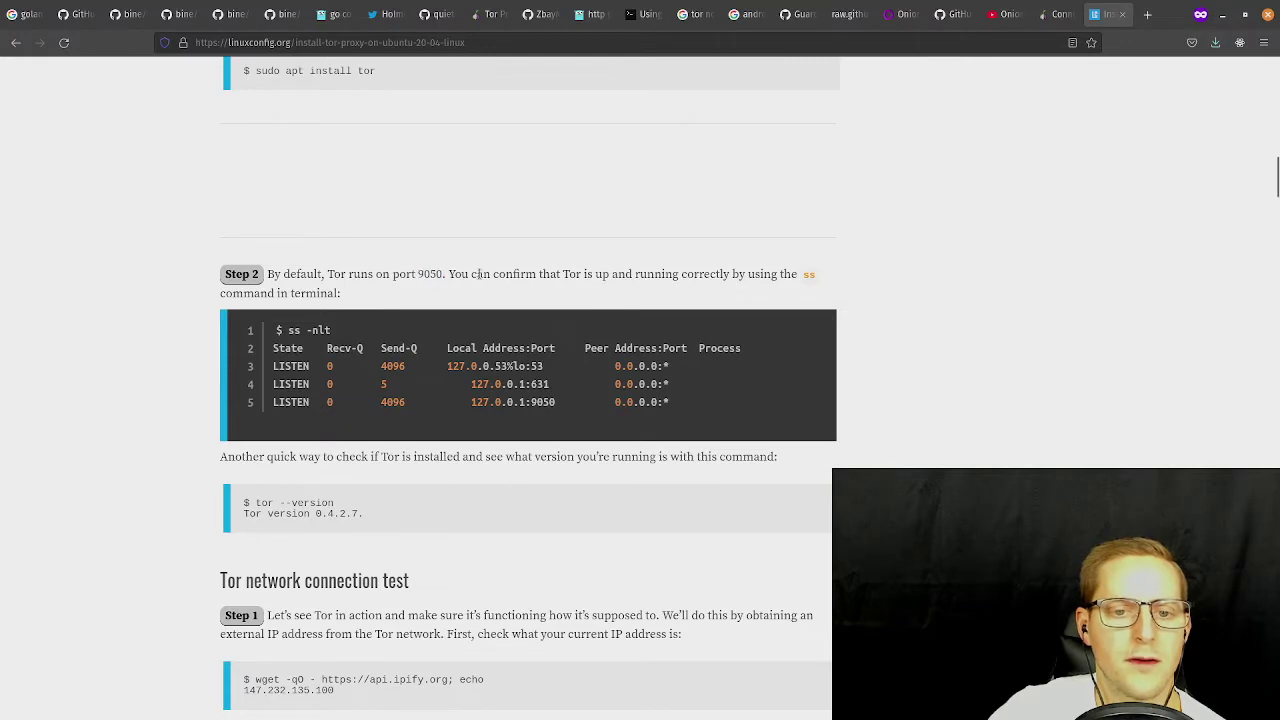
{"action": "left_click_drag", "start_coordinate": [477, 273], "coordinate": [772, 274]}
{"action": "left_click", "coordinate": [663, 270]}
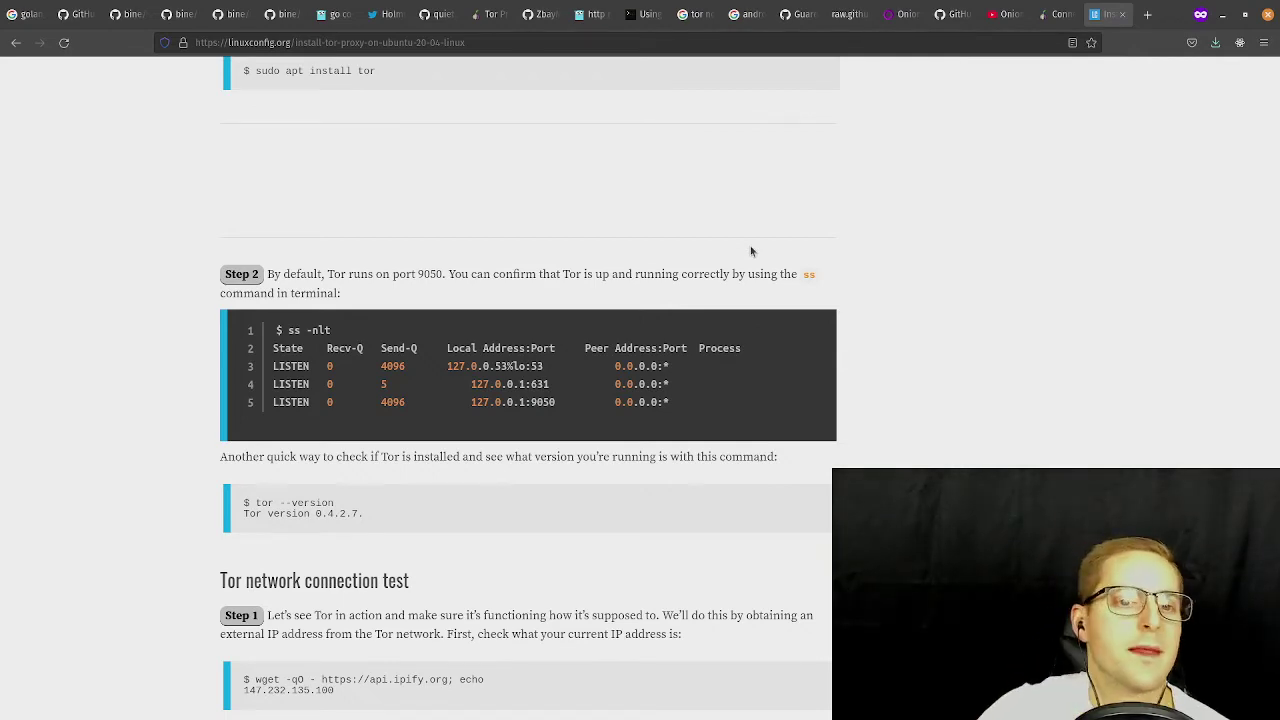
{"action": "scroll", "coordinate": [751, 251], "scroll_direction": "up", "scroll_amount": 3}
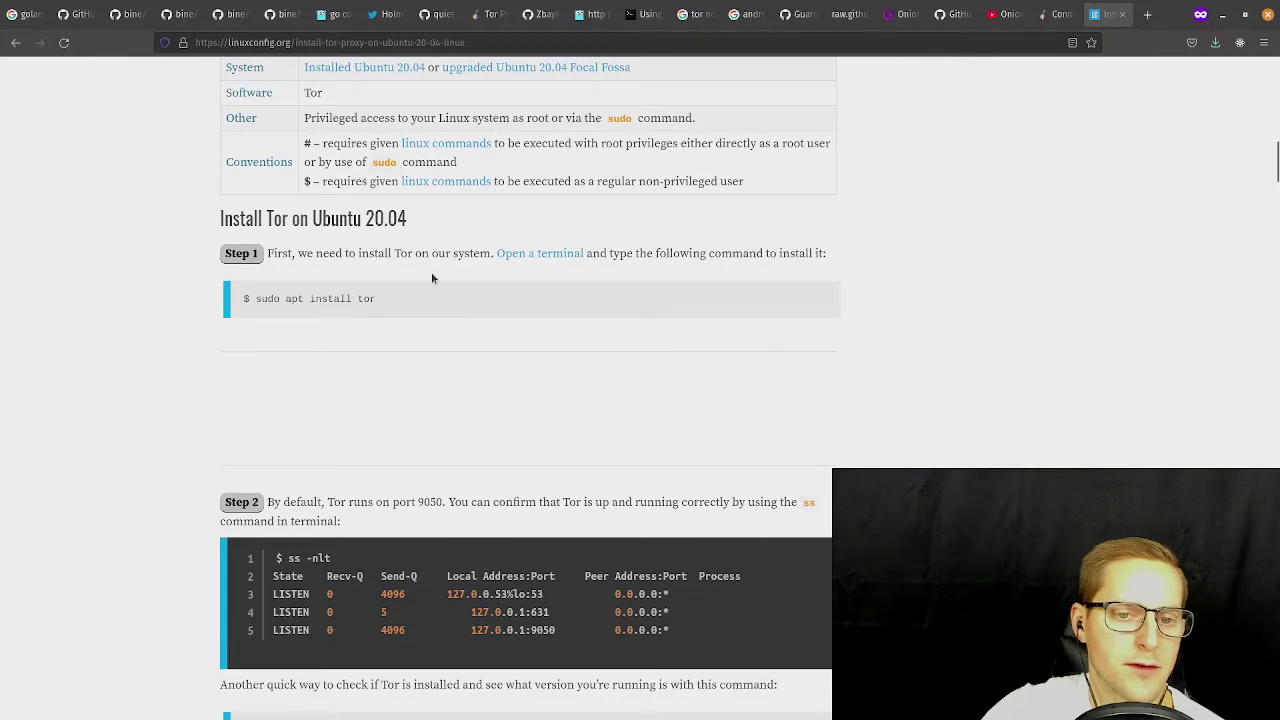
{"action": "scroll", "coordinate": [450, 365], "scroll_direction": "up", "scroll_amount": 1}
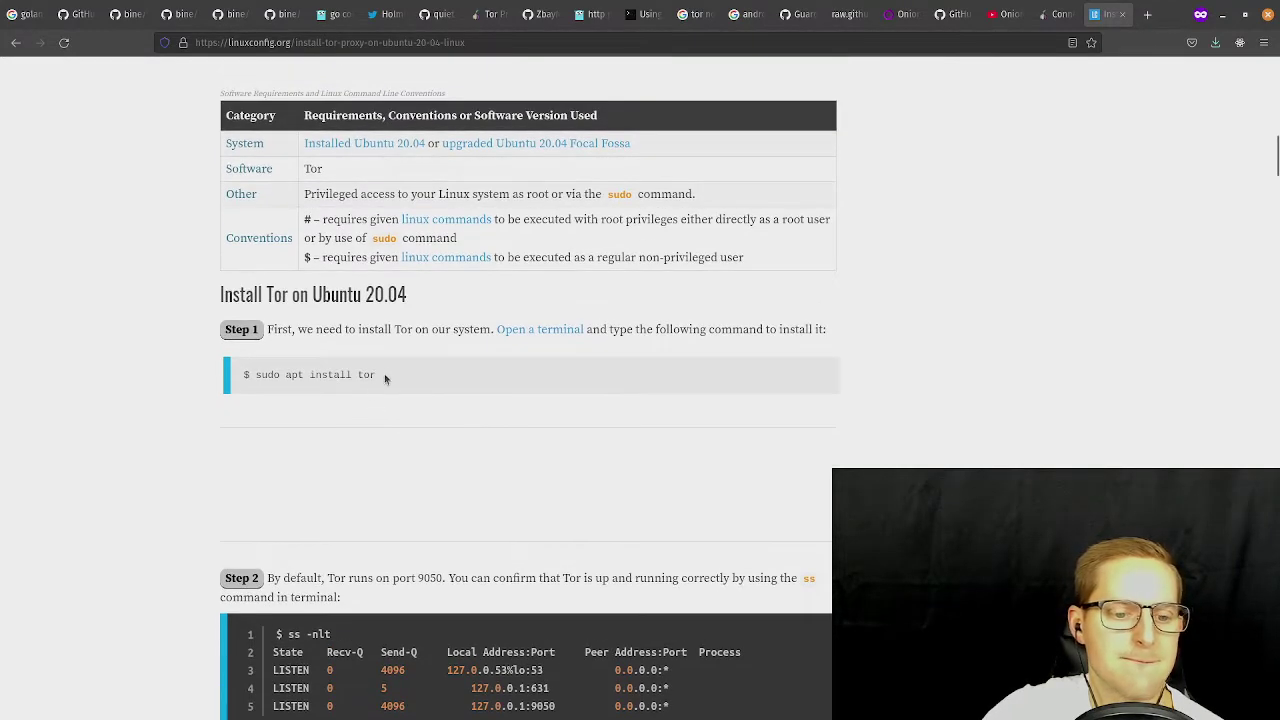
{"action": "scroll", "coordinate": [386, 386], "scroll_direction": "down", "scroll_amount": 5}
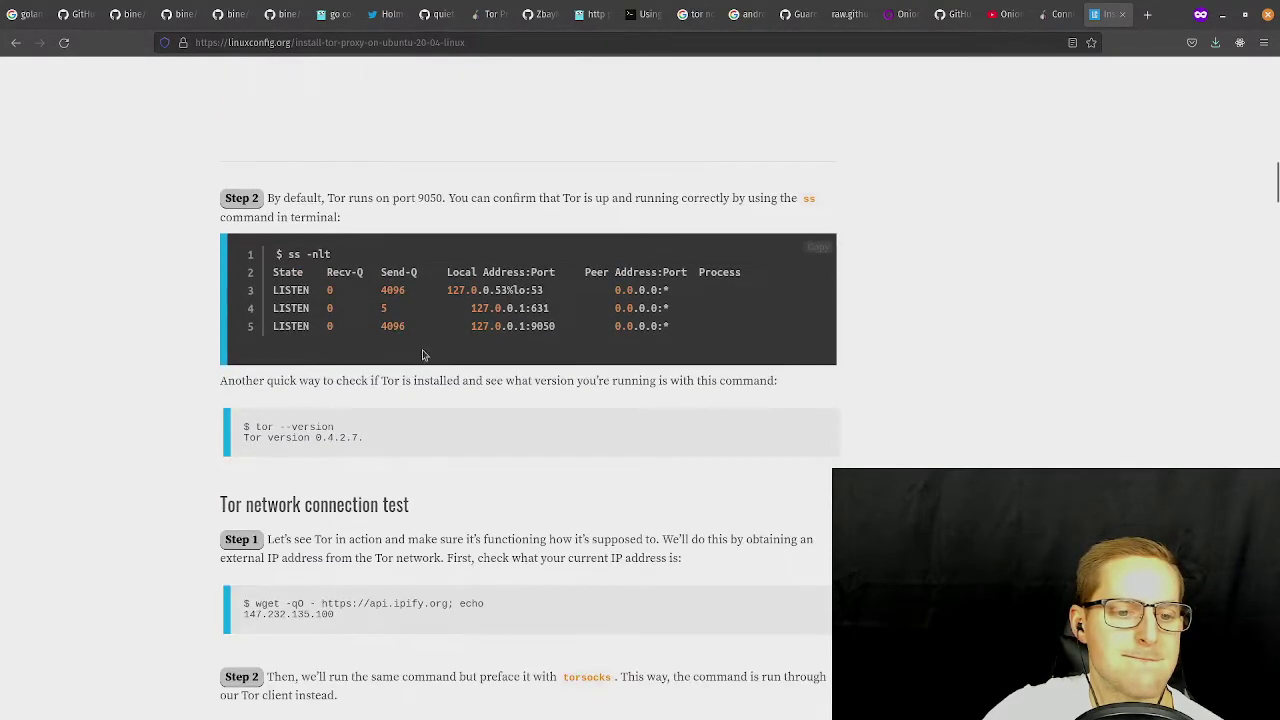
Run the tor command in a new terminal to check for an installation, and return to the guide's connection test section.
{"action": "key", "text": "ctrl+alt+t"}
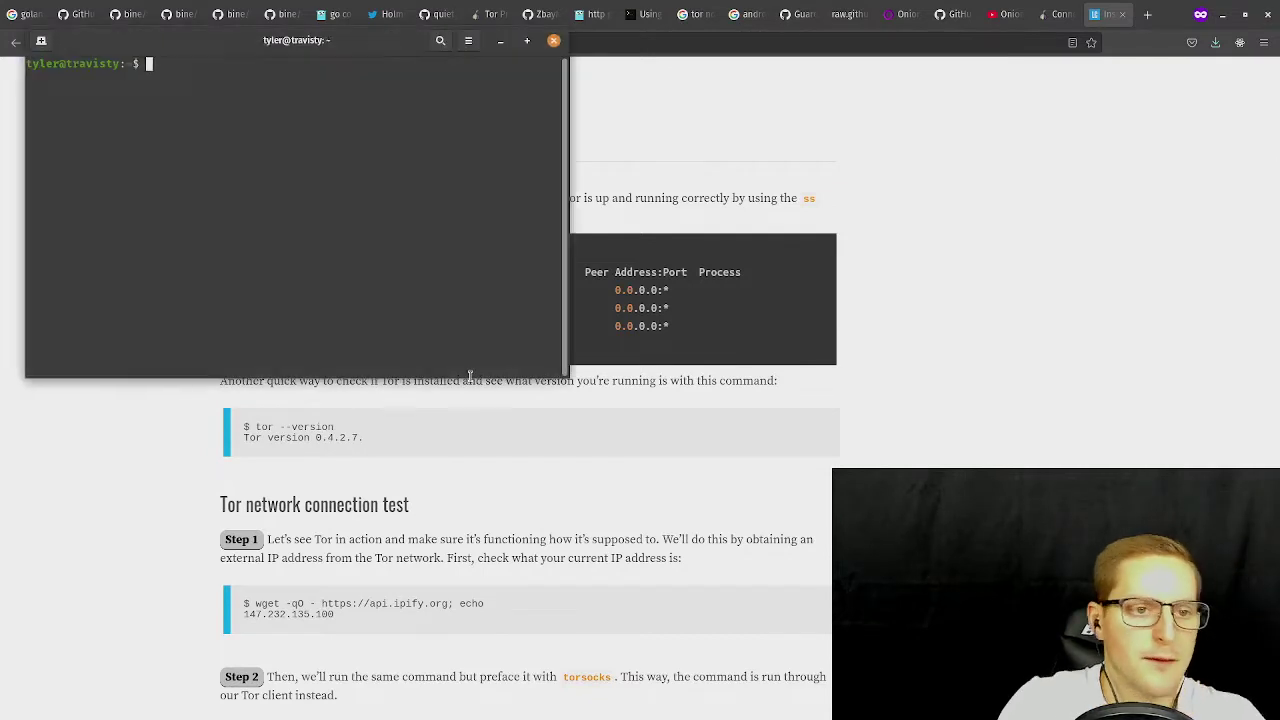
{"action": "type", "text": "tor"}
{"action": "key", "text": "Return"}
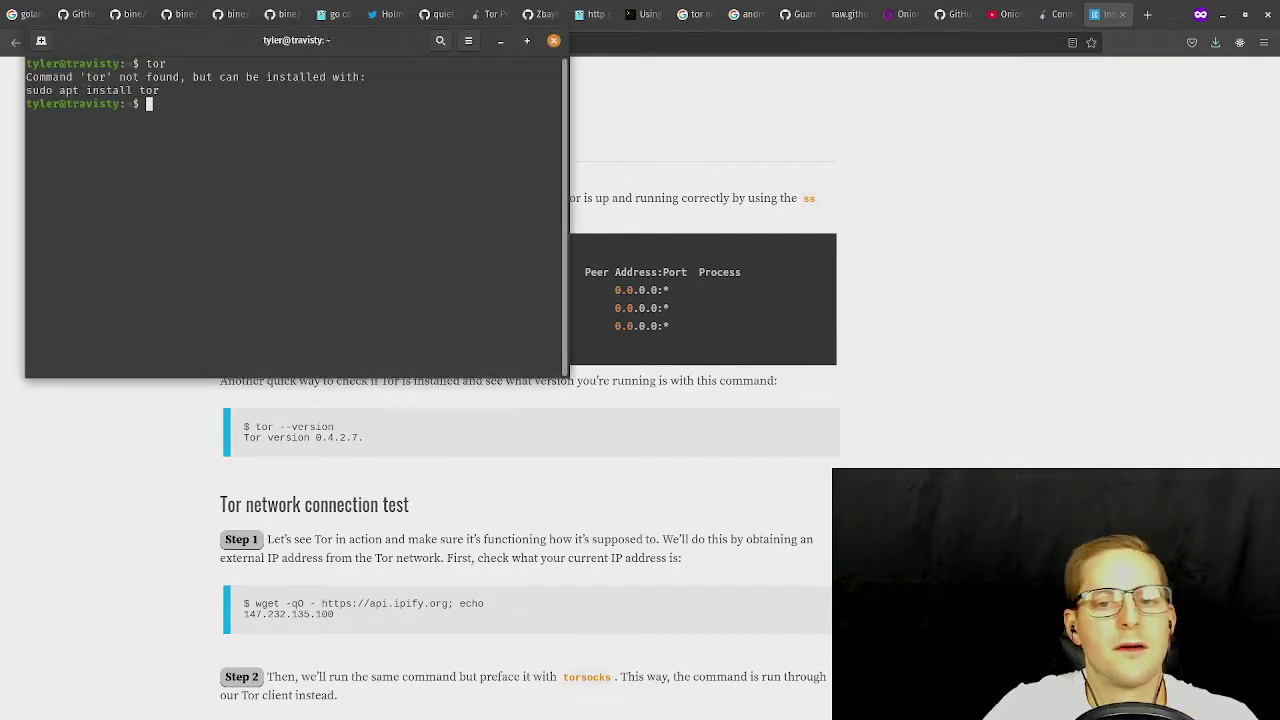
{"action": "left_click", "coordinate": [1009, 346]}
{"action": "scroll", "coordinate": [766, 375], "scroll_direction": "down", "scroll_amount": 2}
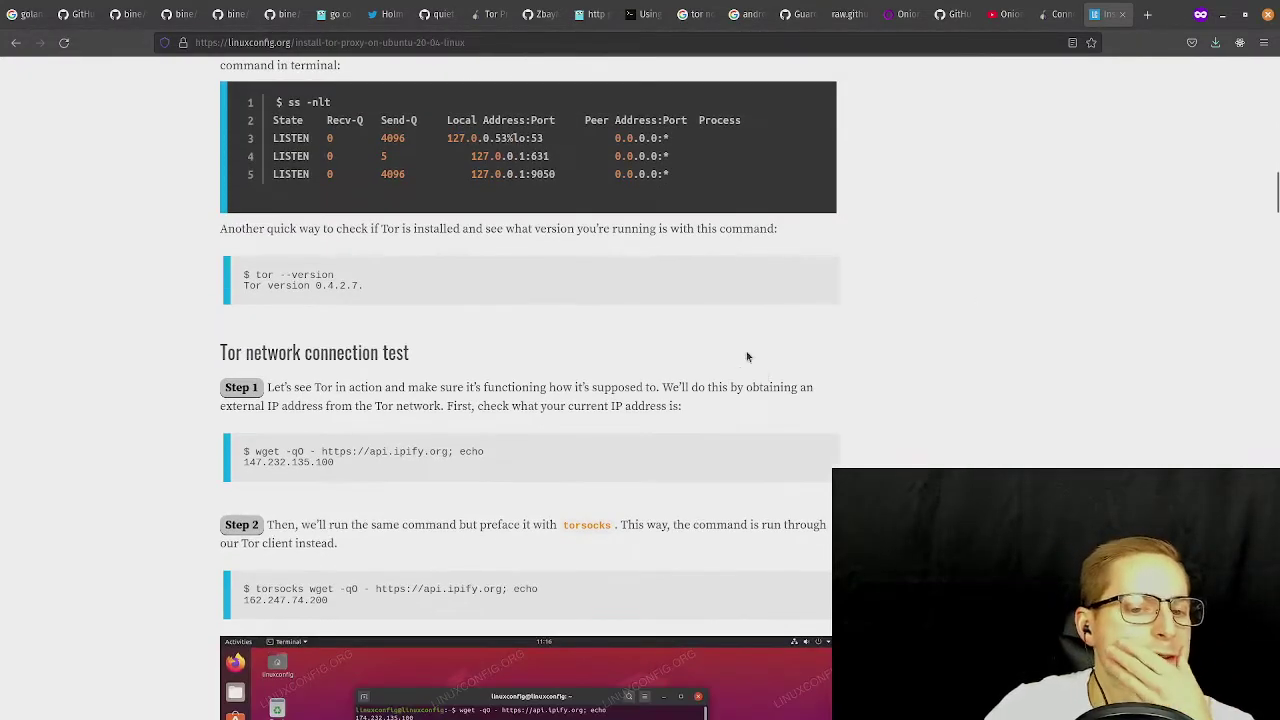
Read the guide's Tor network connection test steps, including the torsocks wget command in Step 2.
{"action": "scroll", "coordinate": [703, 349], "scroll_direction": "down", "scroll_amount": 3}
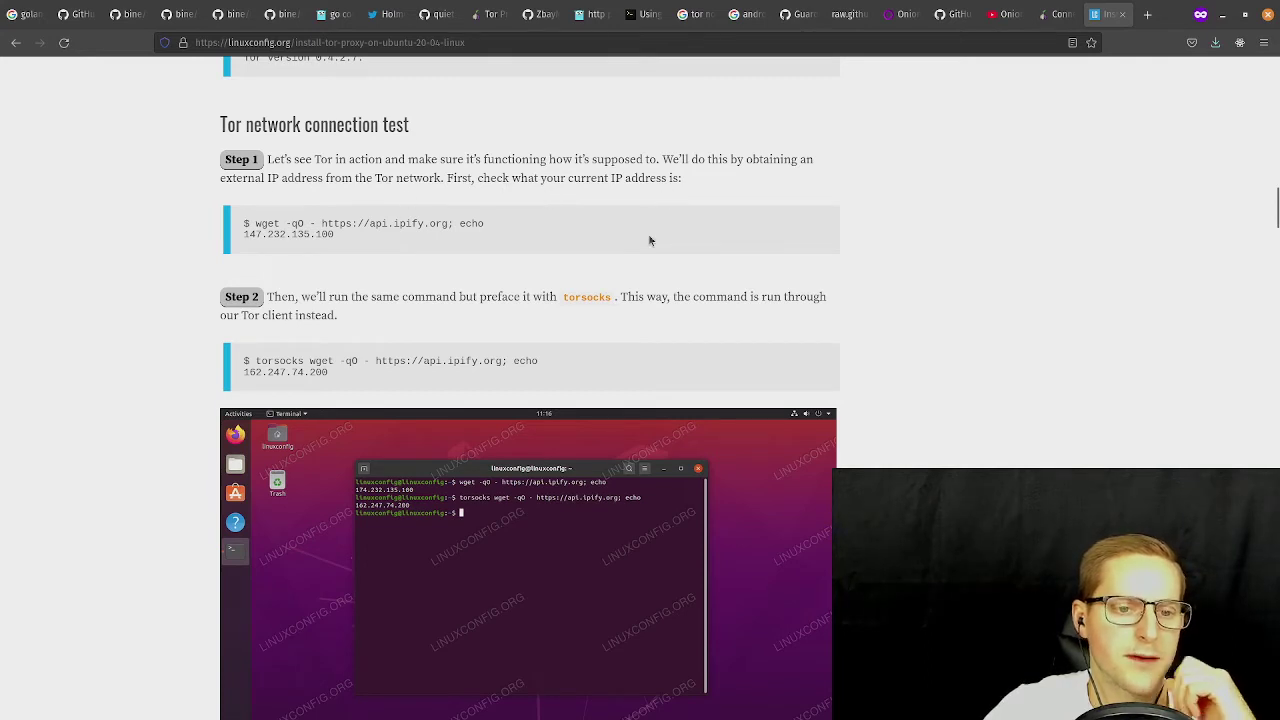
{"action": "scroll", "coordinate": [645, 252], "scroll_direction": "down", "scroll_amount": 1}
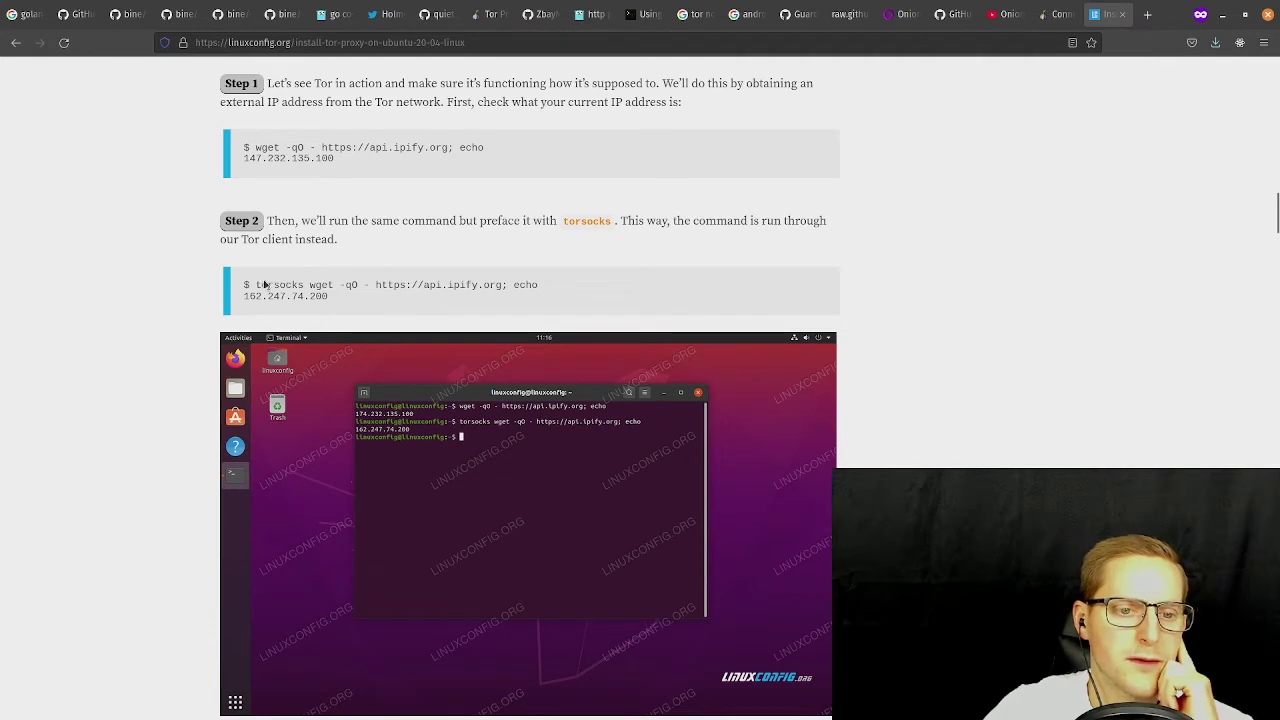
{"action": "left_click_drag", "start_coordinate": [256, 285], "coordinate": [345, 285]}
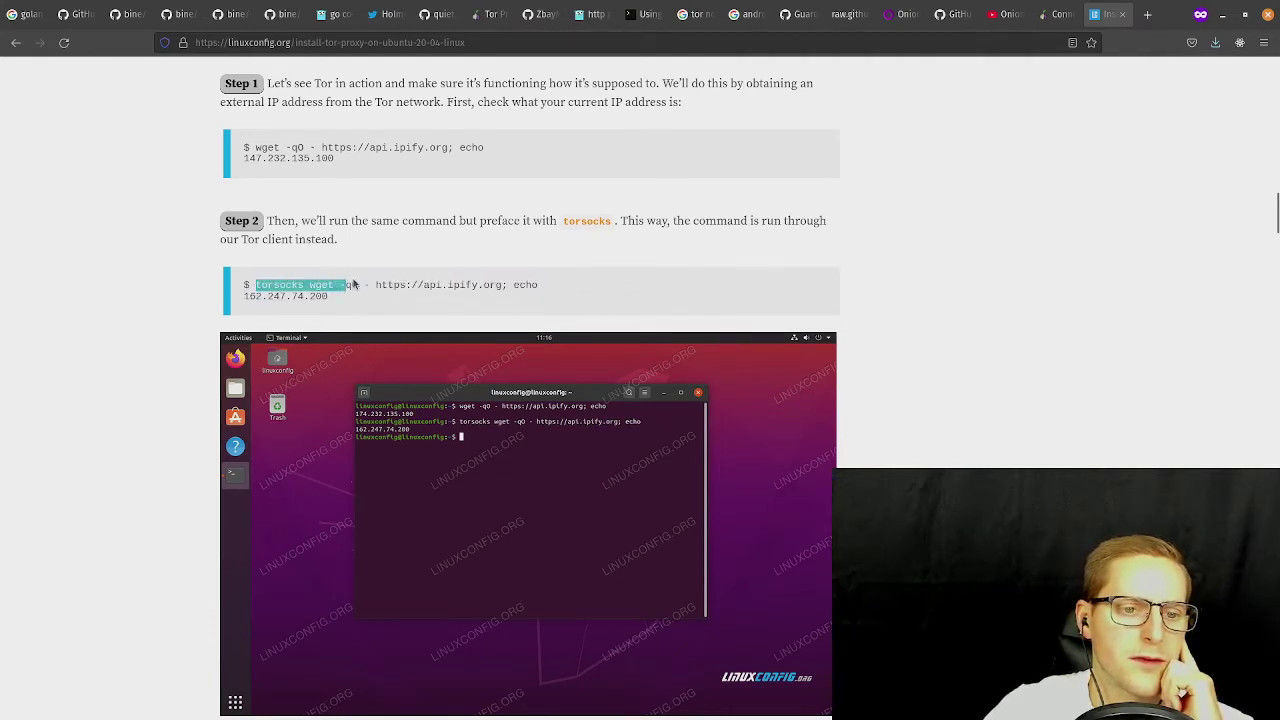
{"action": "scroll", "coordinate": [486, 258], "scroll_direction": "down", "scroll_amount": 2}
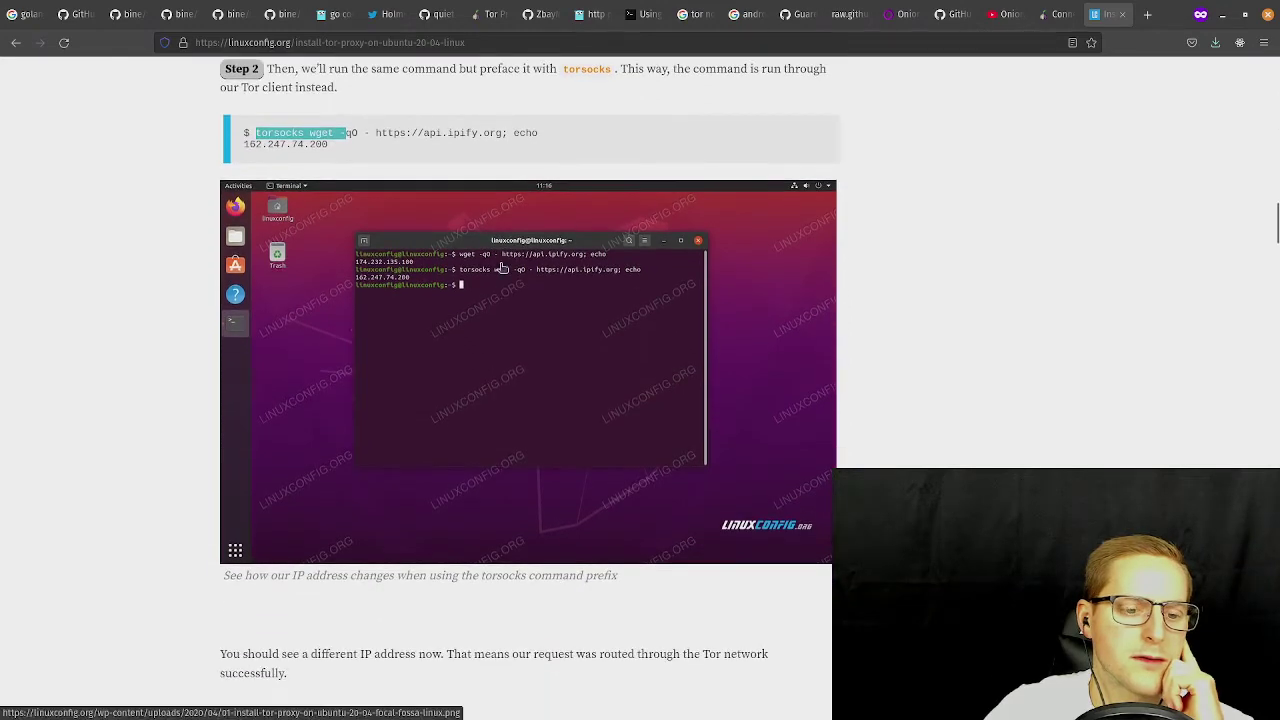
{"action": "scroll", "coordinate": [503, 268], "scroll_direction": "down", "scroll_amount": 6}
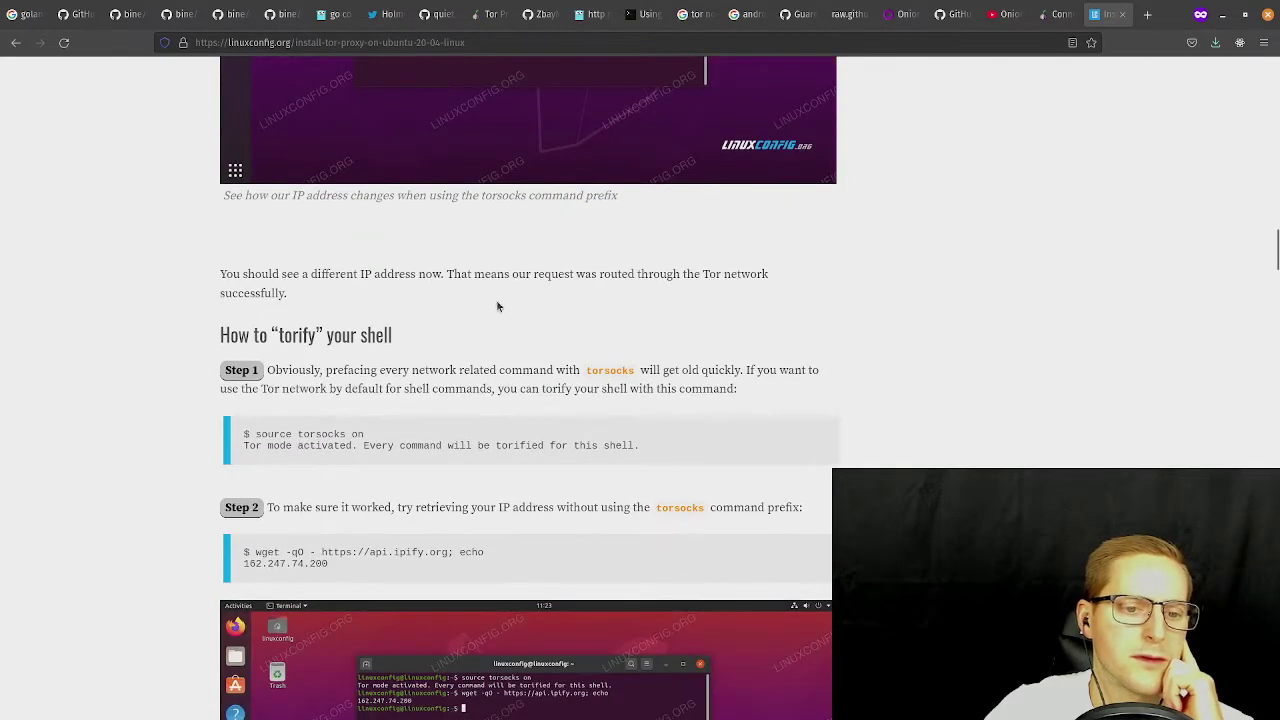
Read the guide's section on torifying the shell, from turning torsocks on to toggling it off again.
{"action": "scroll", "coordinate": [480, 292], "scroll_direction": "down", "scroll_amount": 1}
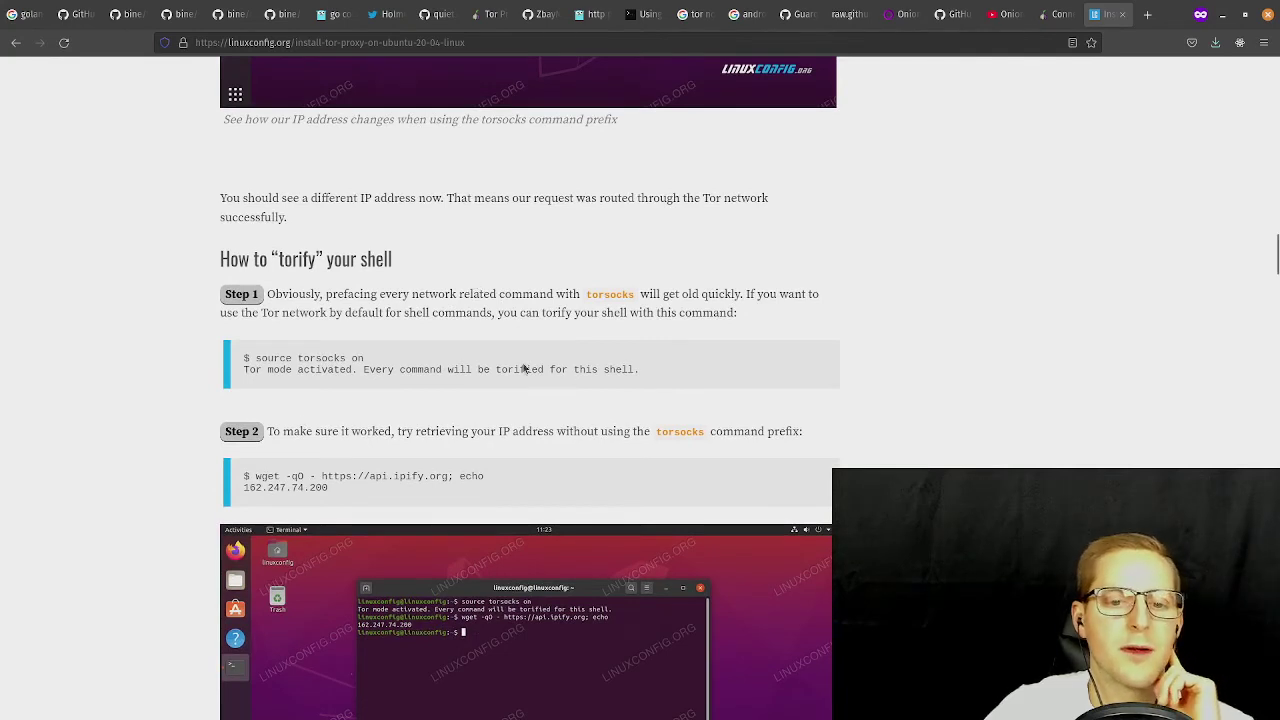
{"action": "left_click_drag", "start_coordinate": [667, 381], "coordinate": [400, 374]}
{"action": "left_click", "coordinate": [681, 384]}
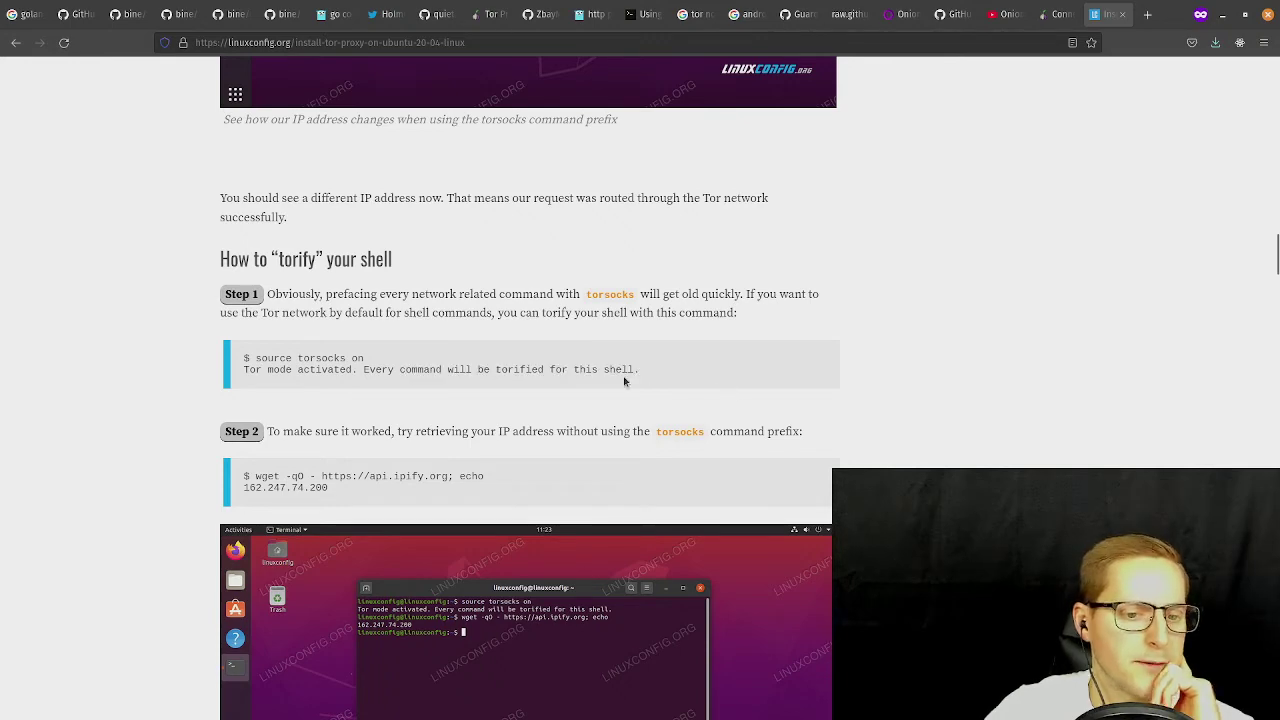
{"action": "scroll", "coordinate": [345, 380], "scroll_direction": "down", "scroll_amount": 2}
{"action": "scroll", "coordinate": [337, 388], "scroll_direction": "down", "scroll_amount": 5}
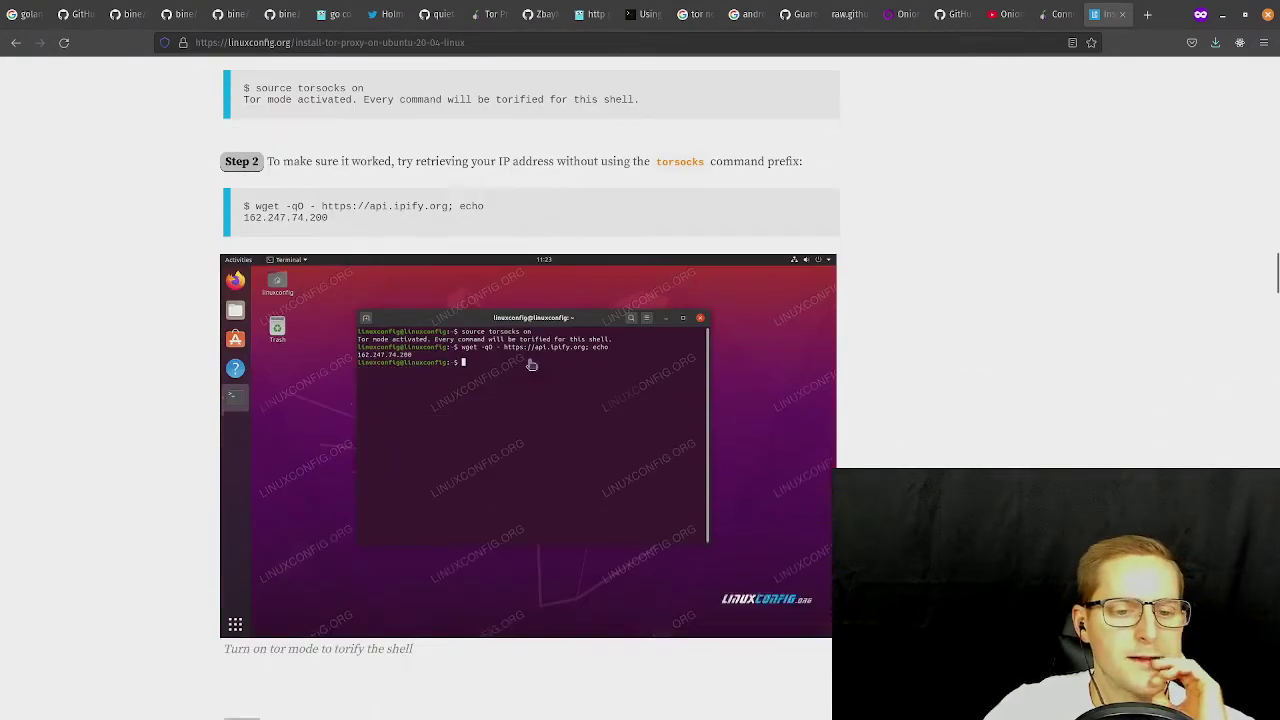
{"action": "scroll", "coordinate": [578, 355], "scroll_direction": "down", "scroll_amount": 4}
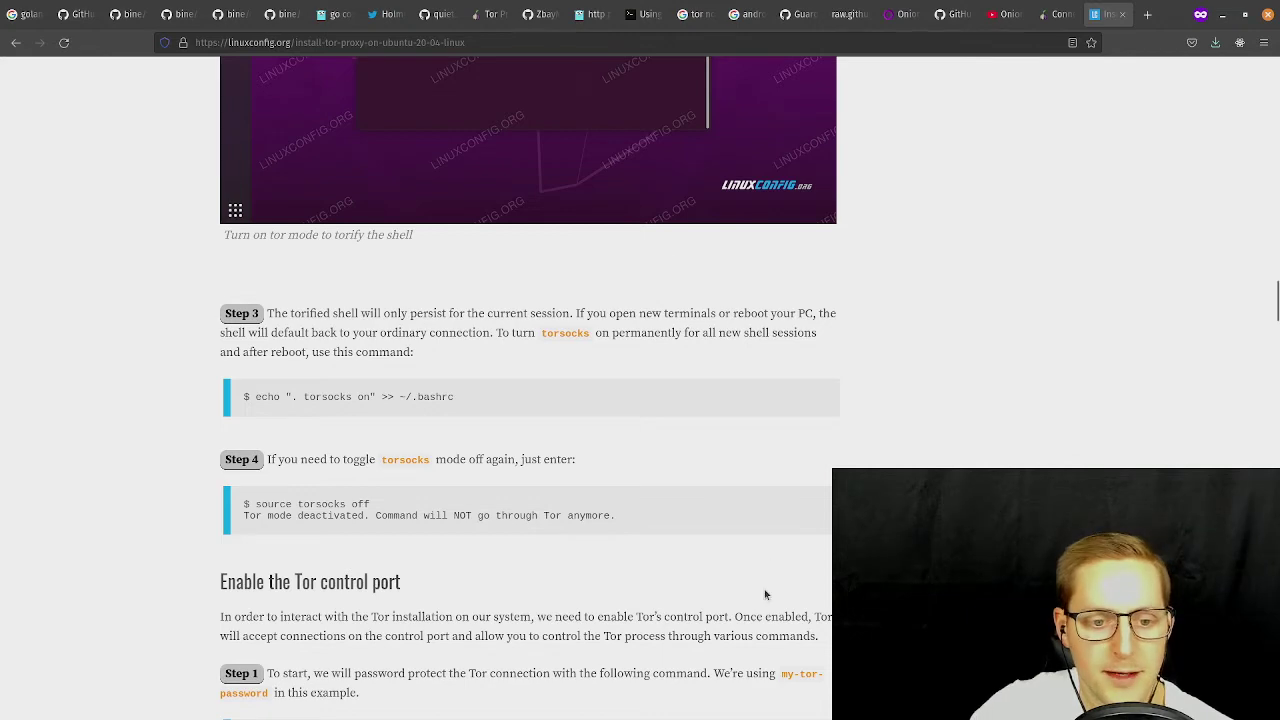
{"action": "scroll", "coordinate": [620, 290], "scroll_direction": "down", "scroll_amount": 5}
{"action": "scroll", "coordinate": [588, 300], "scroll_direction": "up", "scroll_amount": 3}
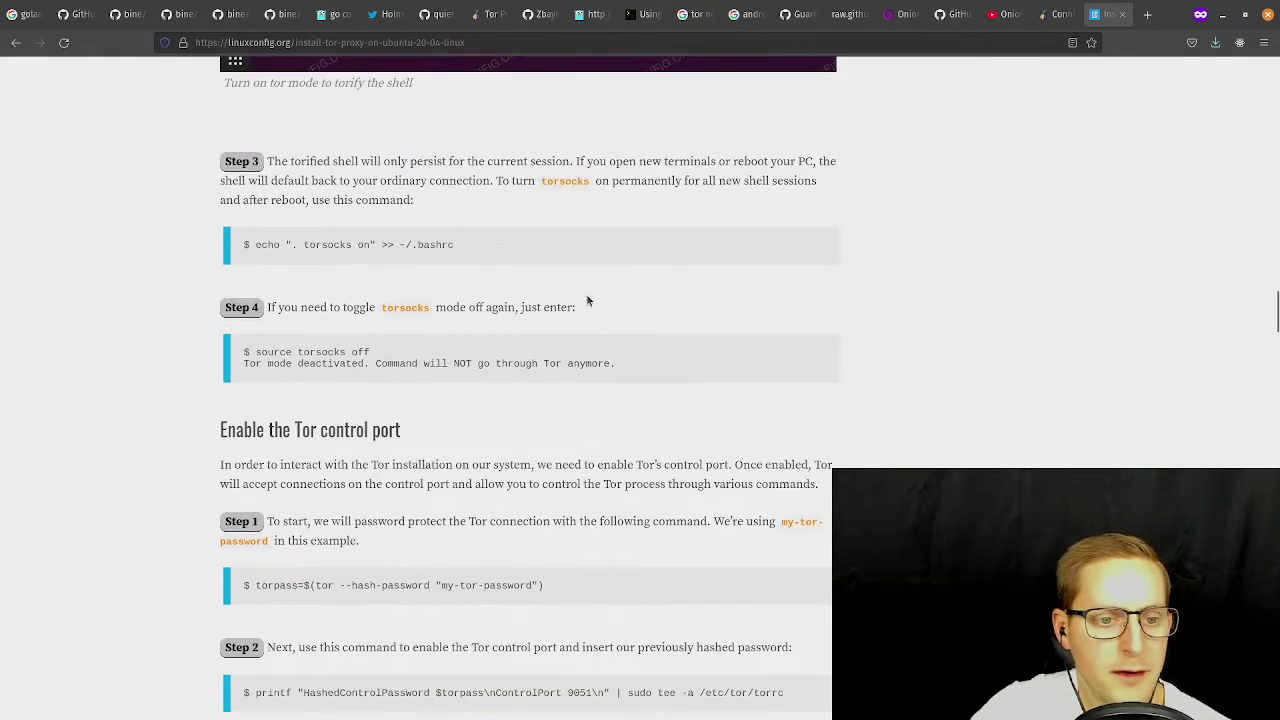
Read the introduction and first two steps of the guide's section on enabling the Tor control port.
{"action": "scroll", "coordinate": [579, 286], "scroll_direction": "down", "scroll_amount": 2}
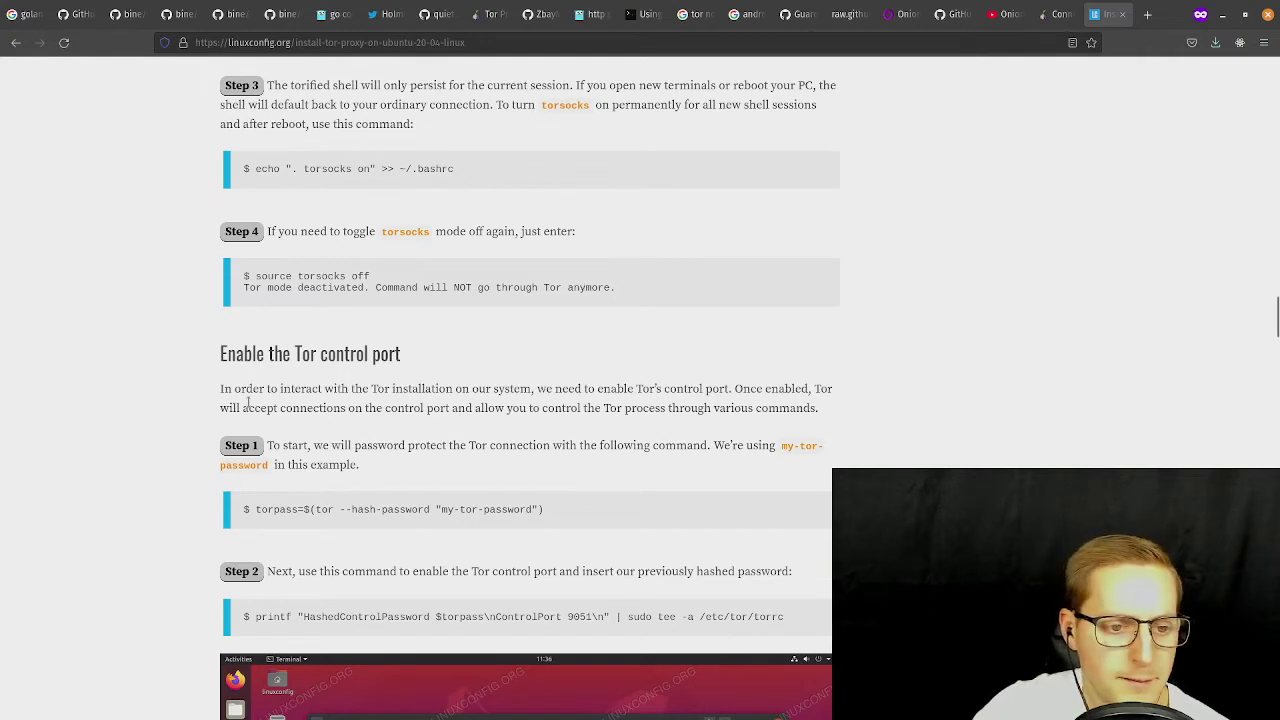
{"action": "left_click_drag", "start_coordinate": [218, 390], "coordinate": [894, 449]}
{"action": "left_click", "coordinate": [814, 406]}
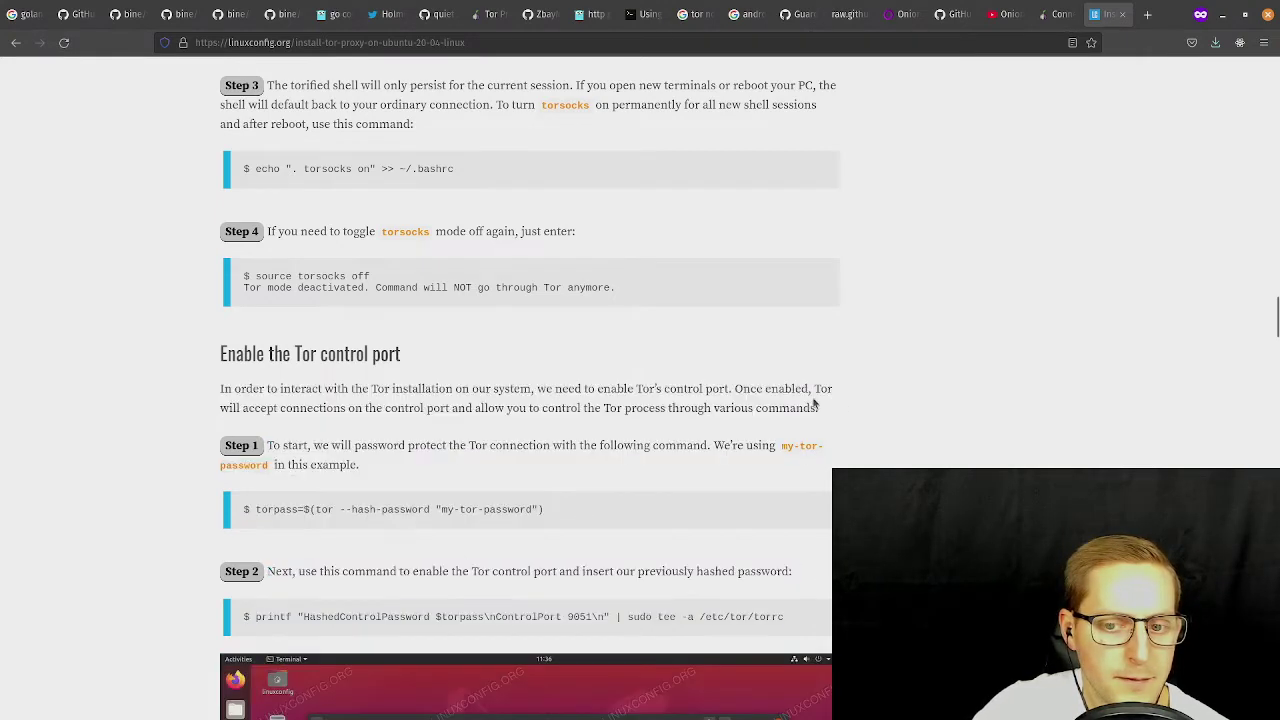
{"action": "left_click_drag", "start_coordinate": [843, 414], "coordinate": [123, 323]}
{"action": "left_click", "coordinate": [262, 386]}
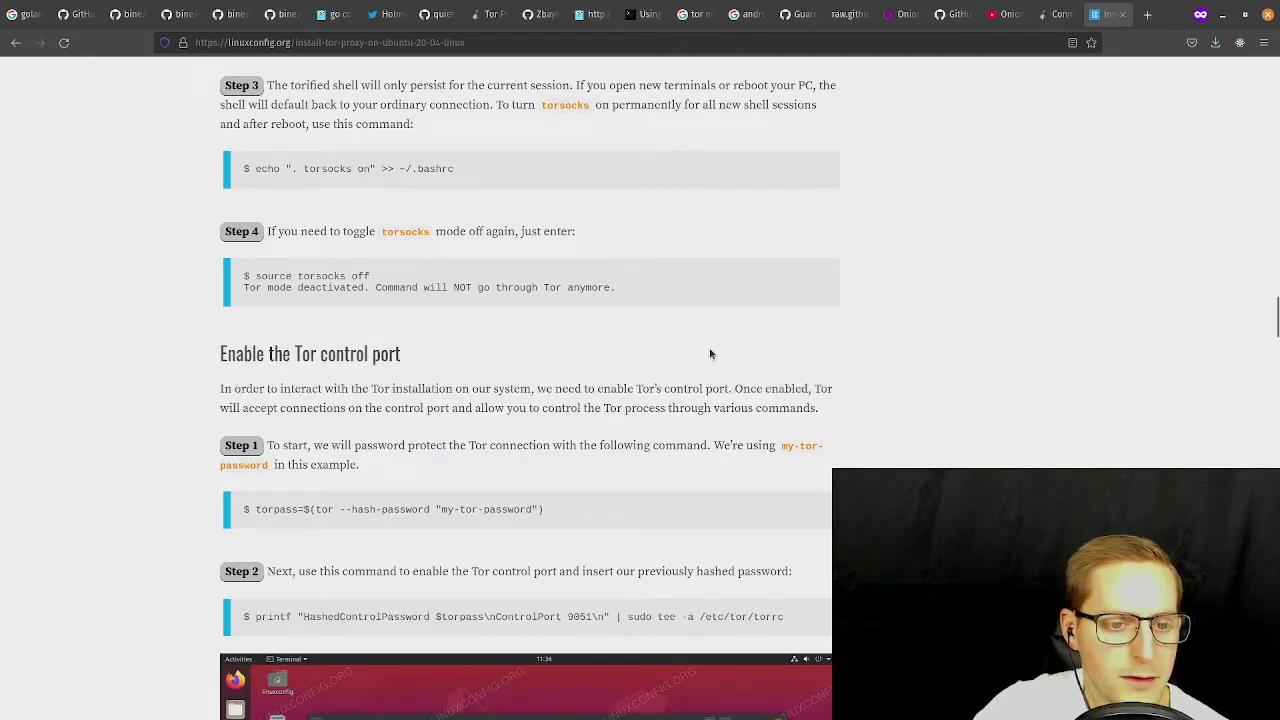
{"action": "scroll", "coordinate": [690, 345], "scroll_direction": "down", "scroll_amount": 4}
{"action": "scroll", "coordinate": [661, 350], "scroll_direction": "down", "scroll_amount": 7}
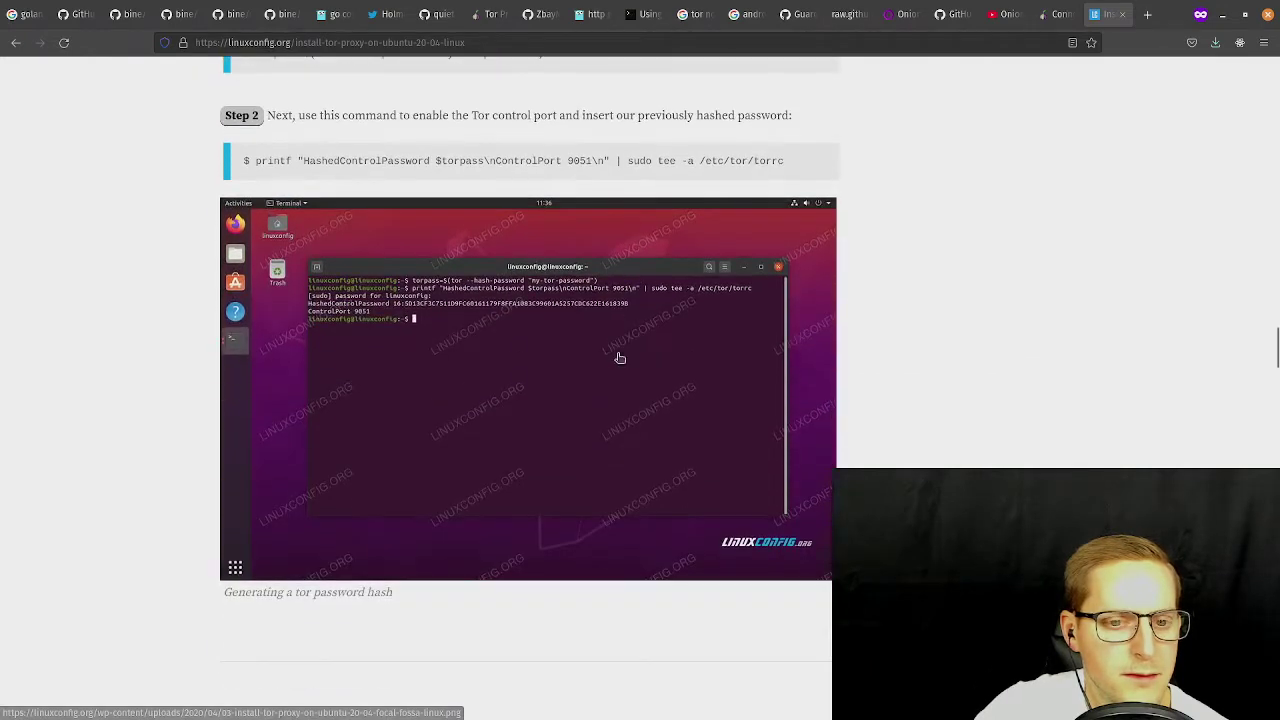
{"action": "scroll", "coordinate": [370, 320], "scroll_direction": "down", "scroll_amount": 3}
{"action": "scroll", "coordinate": [377, 360], "scroll_direction": "up", "scroll_amount": 10}
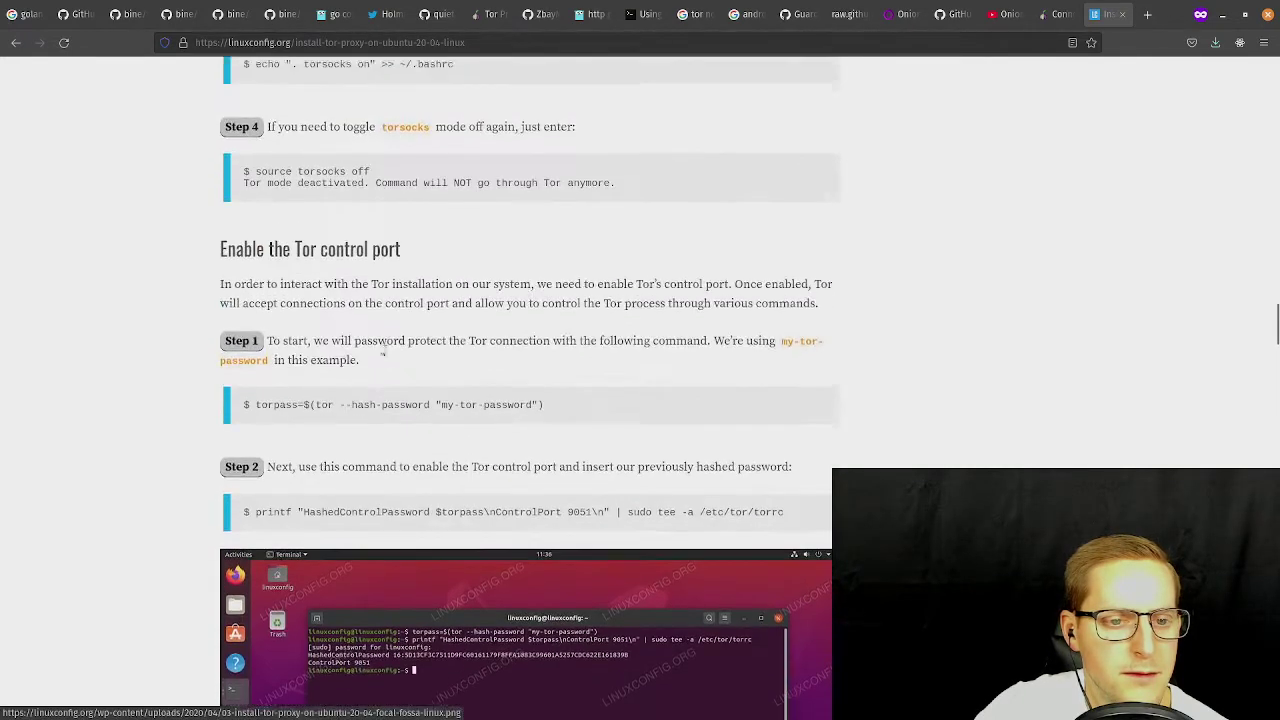
Examine the control port section's /etc/tor/torrc check in Step 3 and the hash-password command in Step 1.
{"action": "scroll", "coordinate": [383, 372], "scroll_direction": "down", "scroll_amount": 12}
{"action": "scroll", "coordinate": [385, 388], "scroll_direction": "down", "scroll_amount": 6}
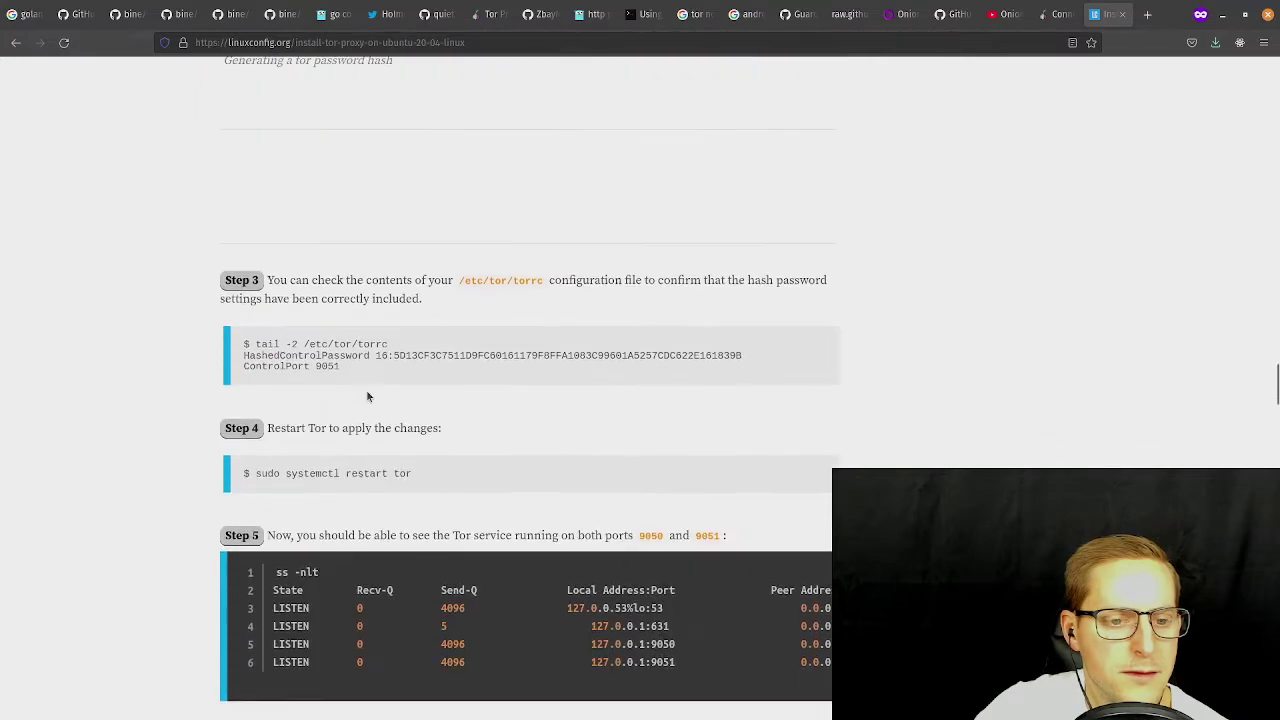
{"action": "left_click_drag", "start_coordinate": [360, 372], "coordinate": [171, 320]}
{"action": "left_click", "coordinate": [171, 320]}
{"action": "scroll", "coordinate": [300, 290], "scroll_direction": "up", "scroll_amount": 15}
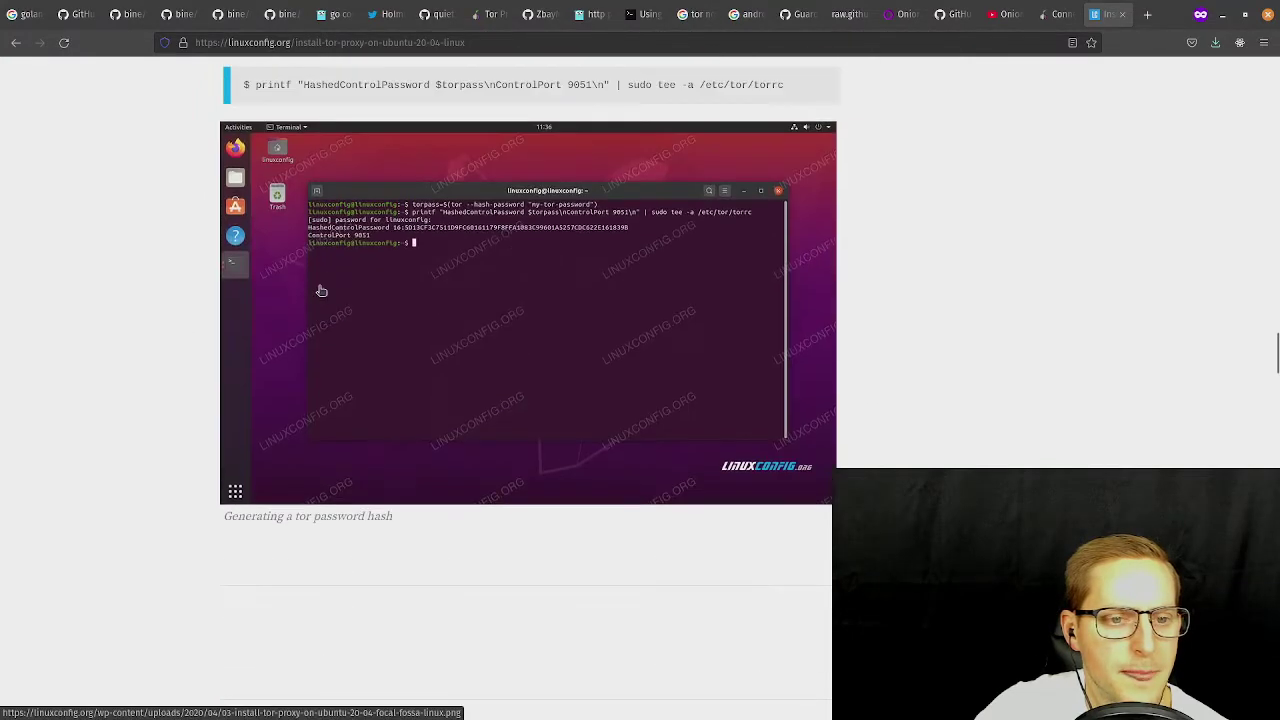
{"action": "mouse_move", "coordinate": [243, 281]}
{"action": "left_mouse_down"}
{"action": "mouse_move", "coordinate": [583, 280]}
{"action": "mouse_move", "coordinate": [255, 266]}
{"action": "left_mouse_up"}
{"action": "left_click", "coordinate": [255, 266]}
{"action": "triple_click", "coordinate": [447, 282]}
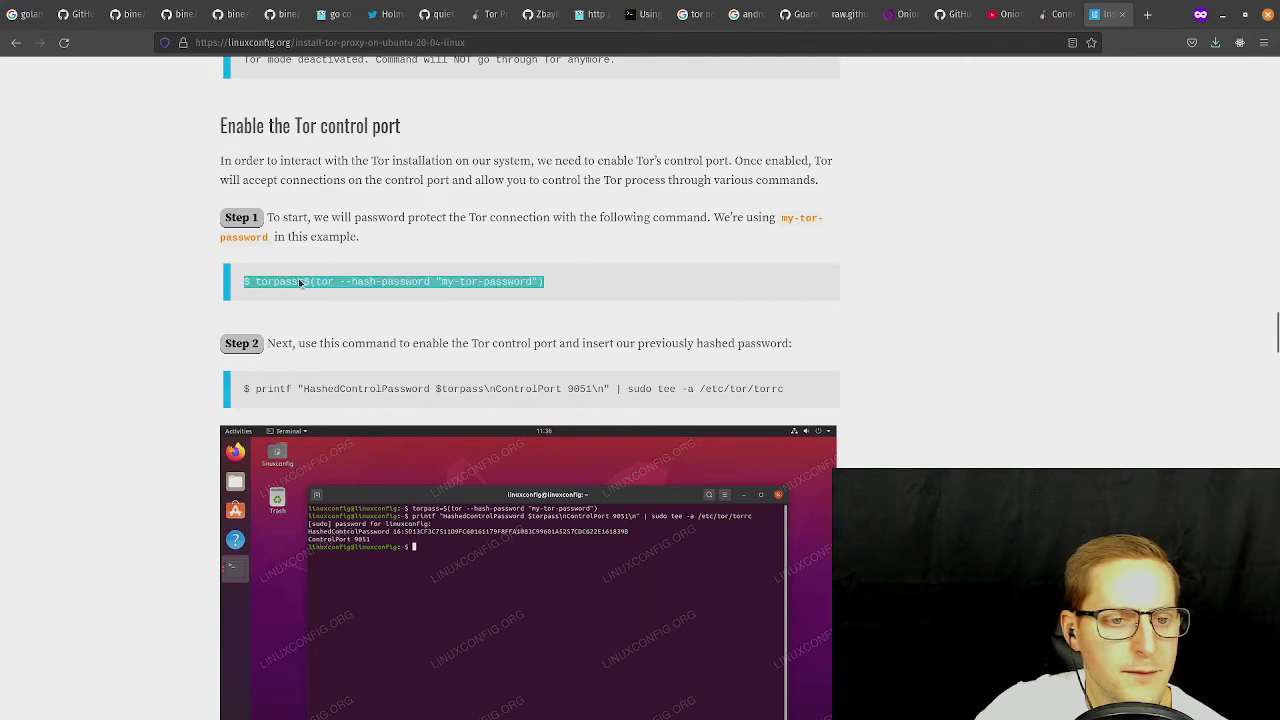
{"action": "left_click", "coordinate": [549, 312]}
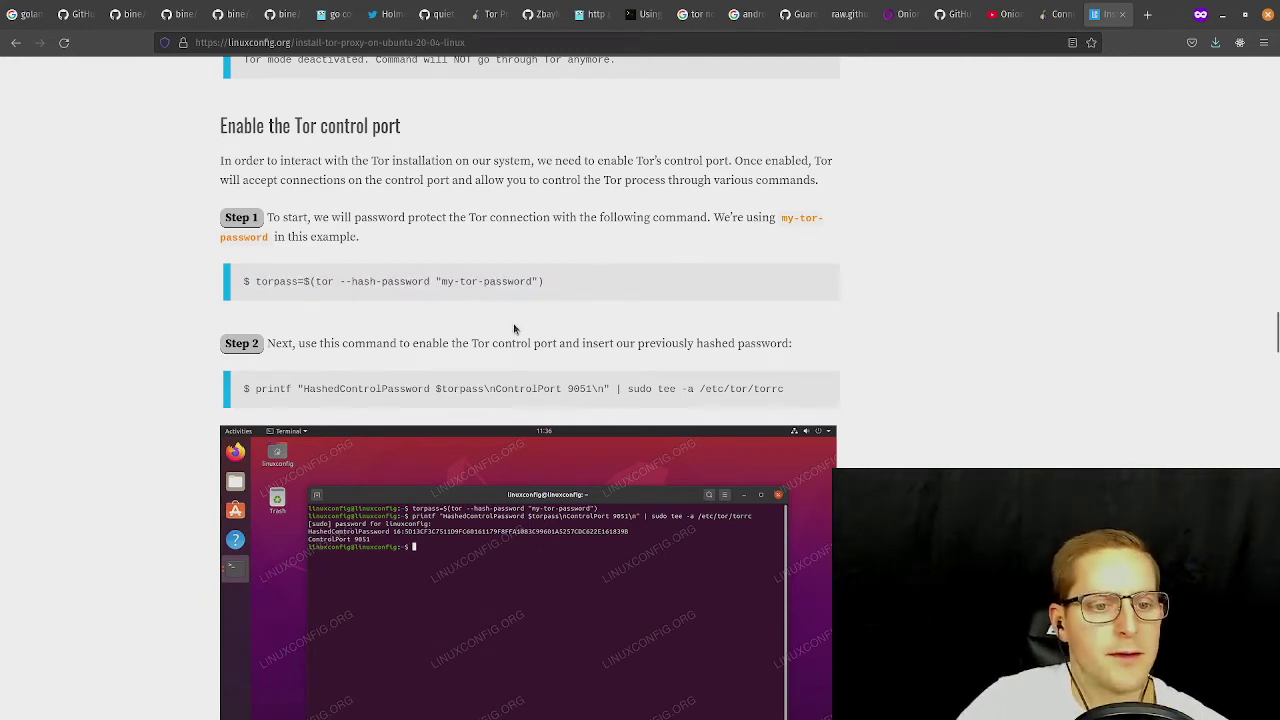
Return to the guide's section on torifying the shell, open a new terminal window and move it clear of the browser.
{"action": "scroll", "coordinate": [548, 319], "scroll_direction": "up", "scroll_amount": 5}
{"action": "scroll", "coordinate": [516, 331], "scroll_direction": "up", "scroll_amount": 8}
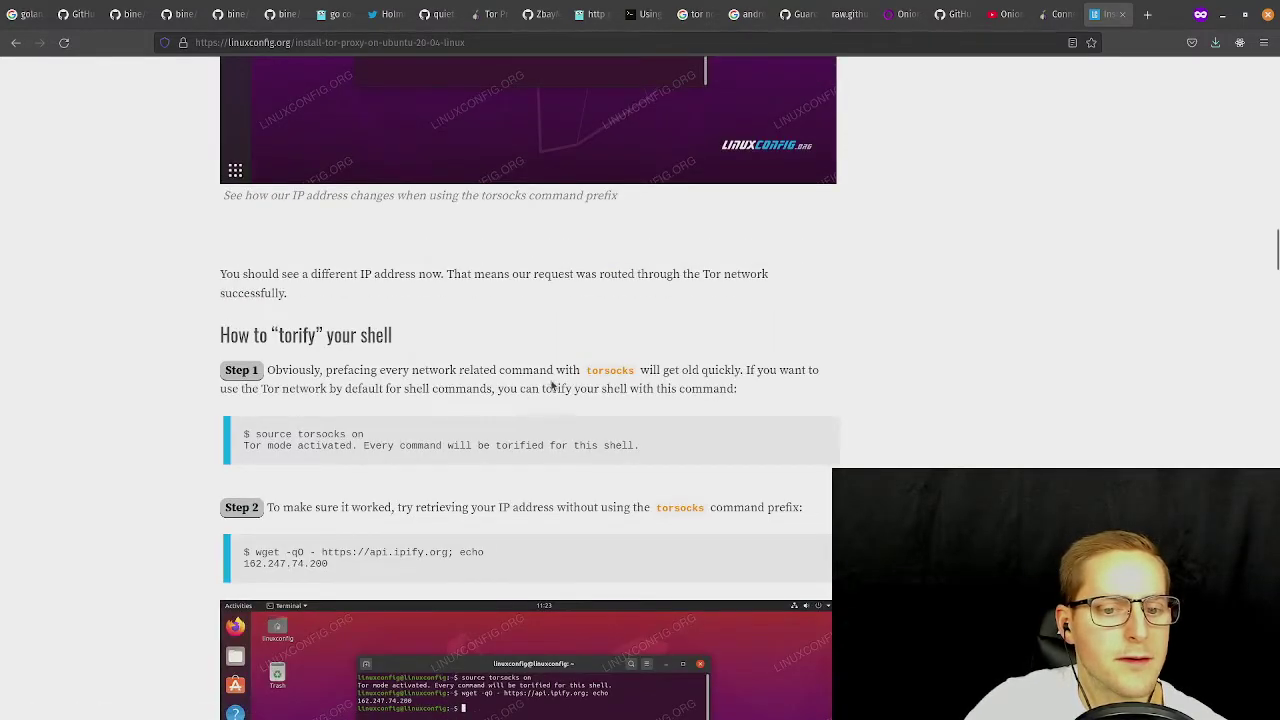
{"action": "scroll", "coordinate": [549, 389], "scroll_direction": "down", "scroll_amount": 1}
{"action": "key", "text": "ctrl+alt+t"}
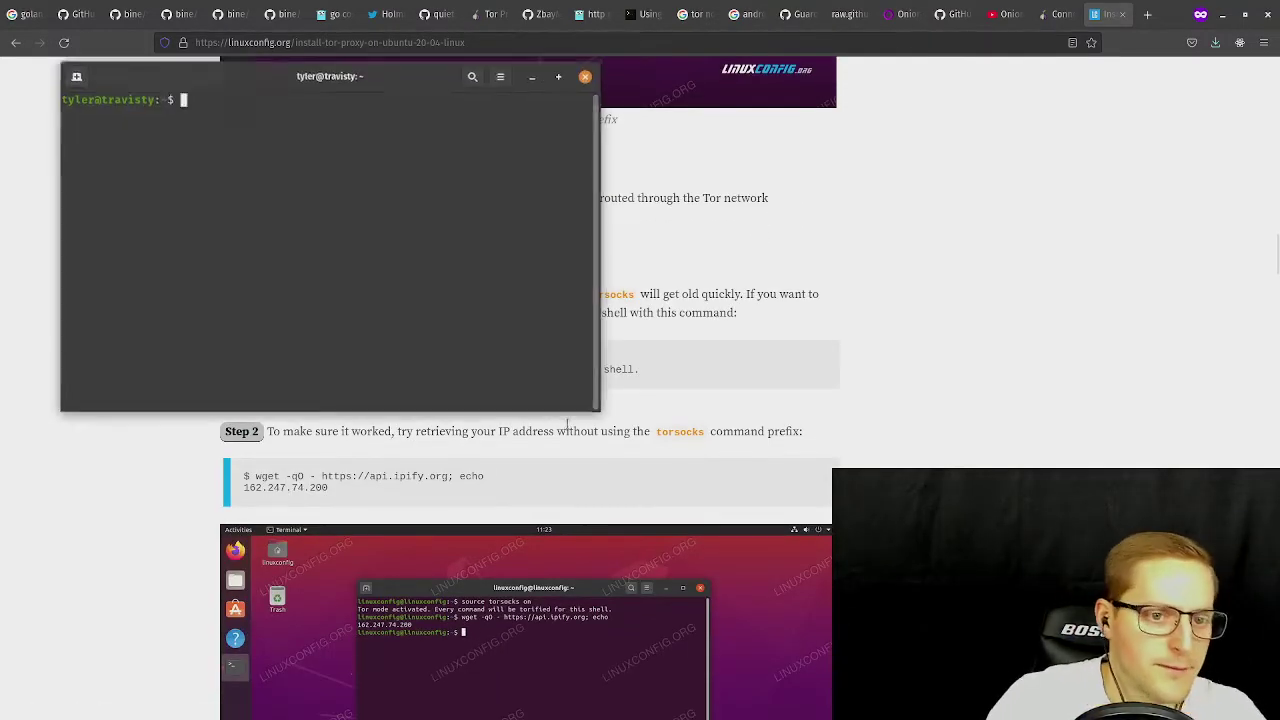
{"action": "left_click_drag", "start_coordinate": [119, 143], "coordinate": [0, 143]}
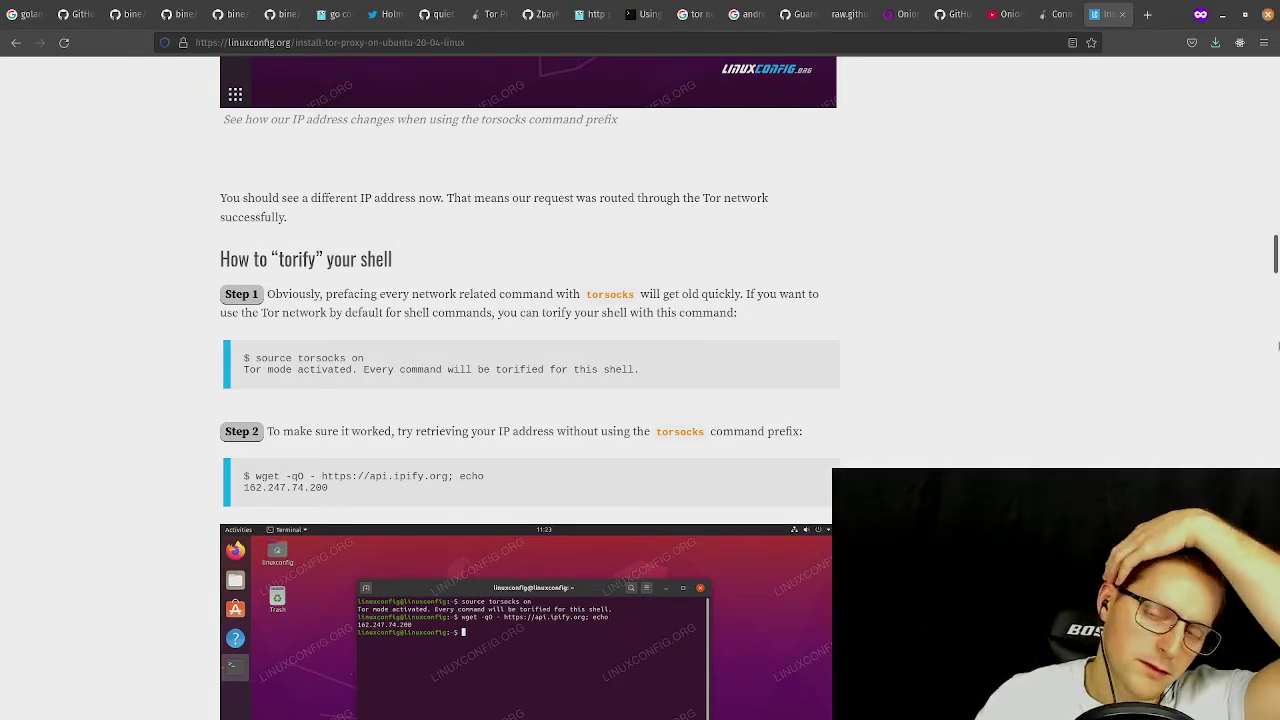
Go back to the guide's Tor installation steps, open another terminal window and move it off the browser.
{"action": "scroll", "coordinate": [374, 440], "scroll_direction": "up", "scroll_amount": 5}
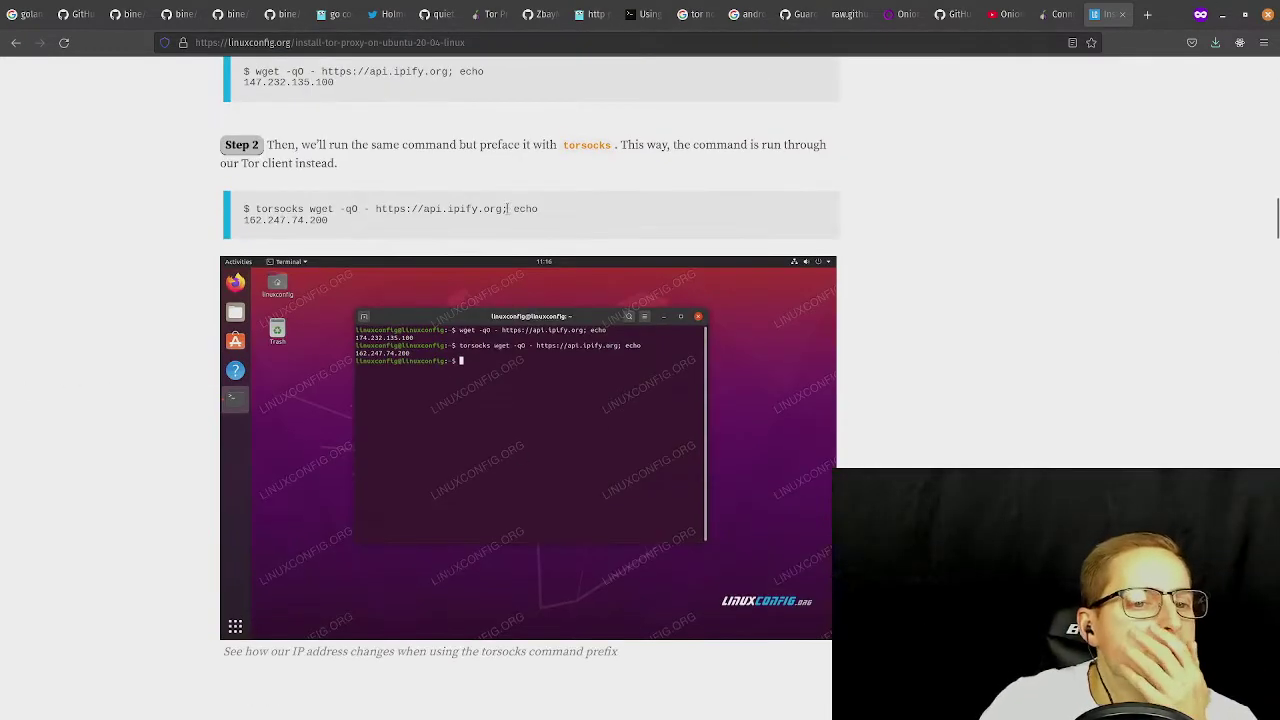
{"action": "scroll", "coordinate": [508, 208], "scroll_direction": "up", "scroll_amount": 3}
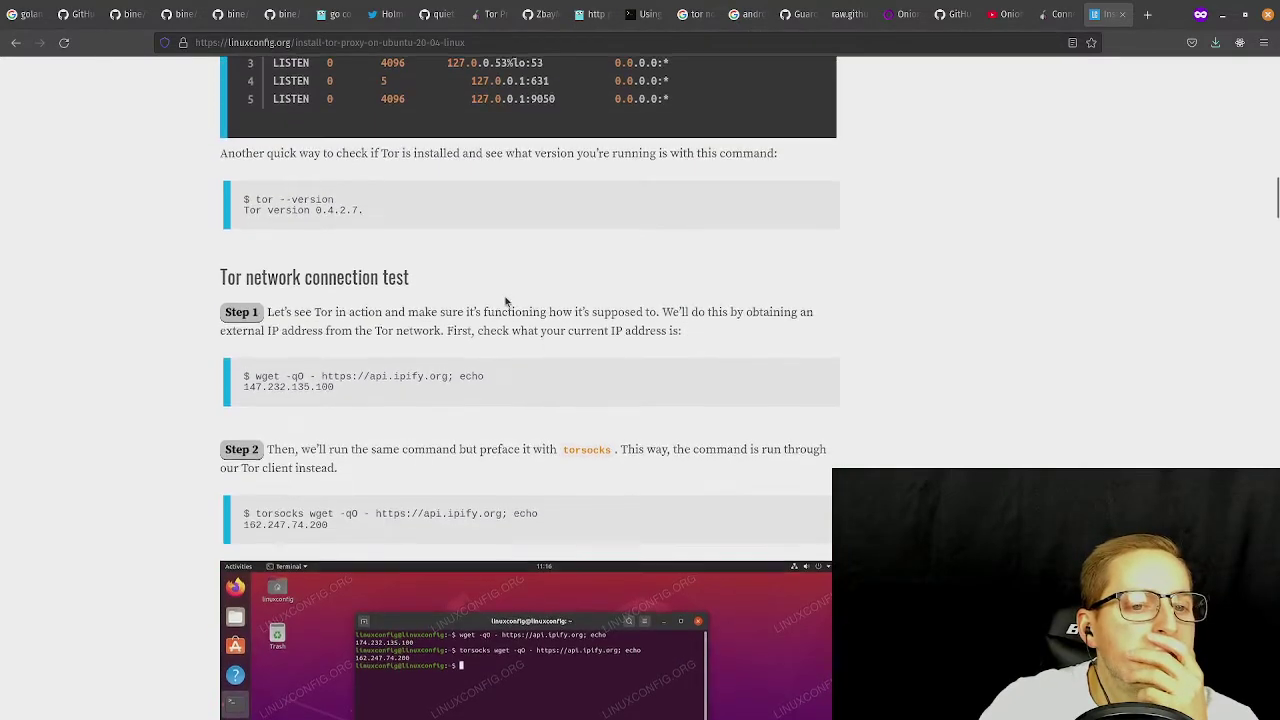
{"action": "scroll", "coordinate": [505, 300], "scroll_direction": "up", "scroll_amount": 4}
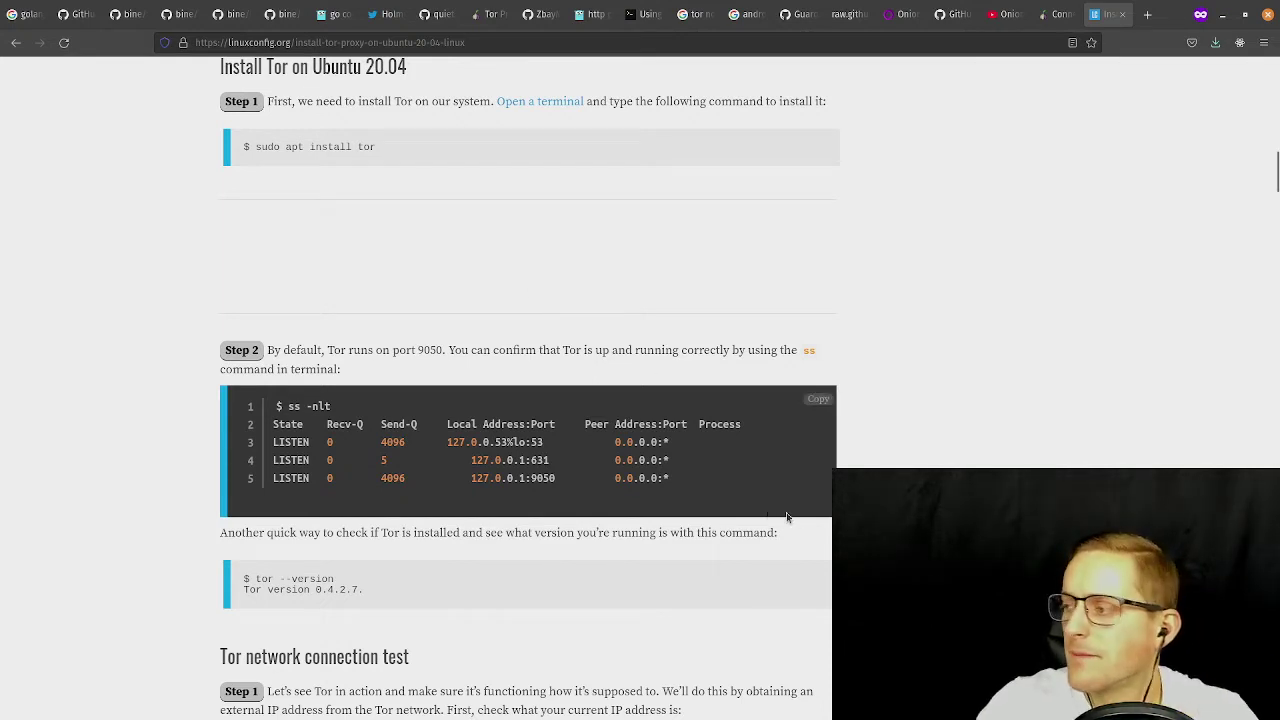
{"action": "key", "text": "ctrl+alt+t"}
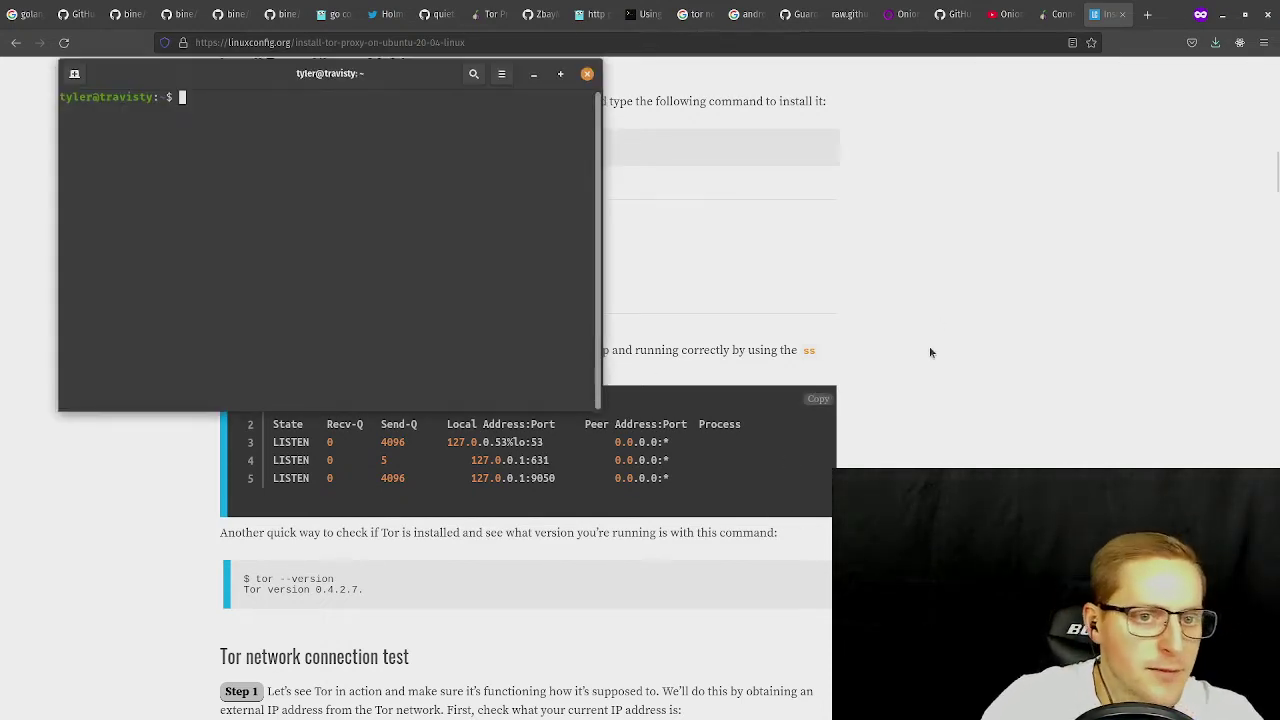
{"action": "left_click_drag", "start_coordinate": [437, 86], "coordinate": [0, 86]}
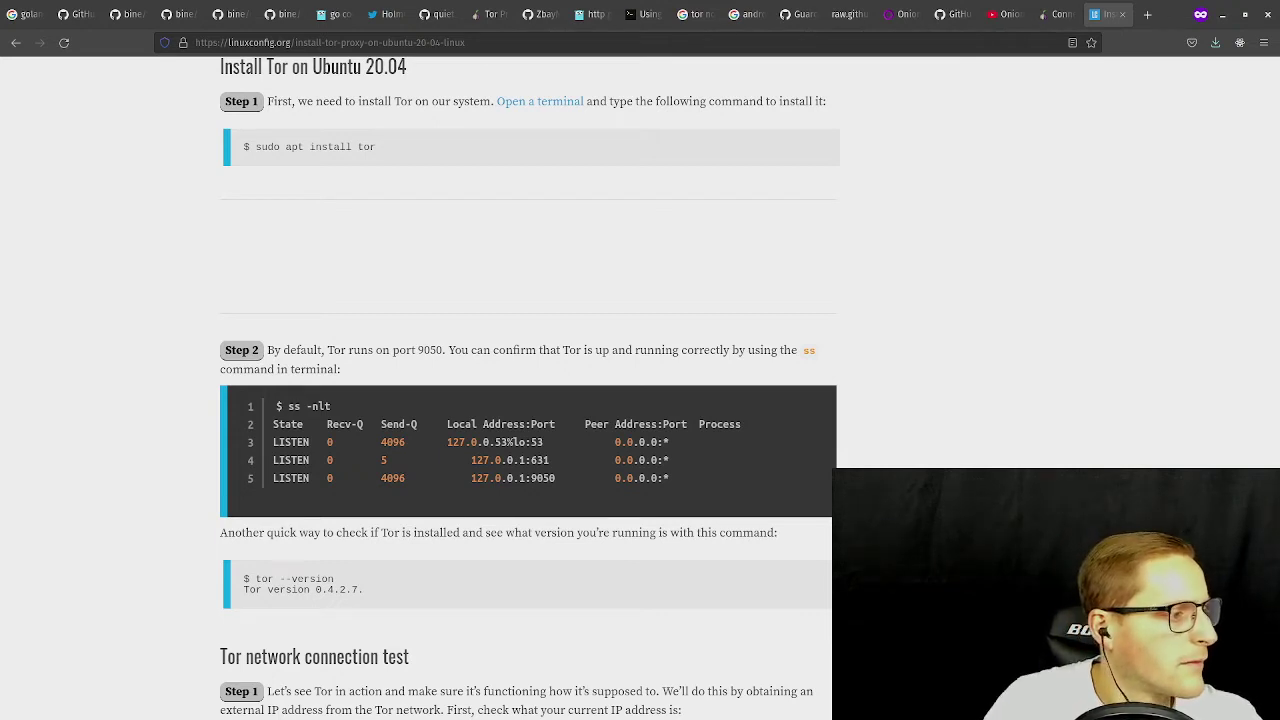
Check the tor --version output in the terminal, move that window aside and return to the guide.
{"action": "key", "text": "alt+Tab"}
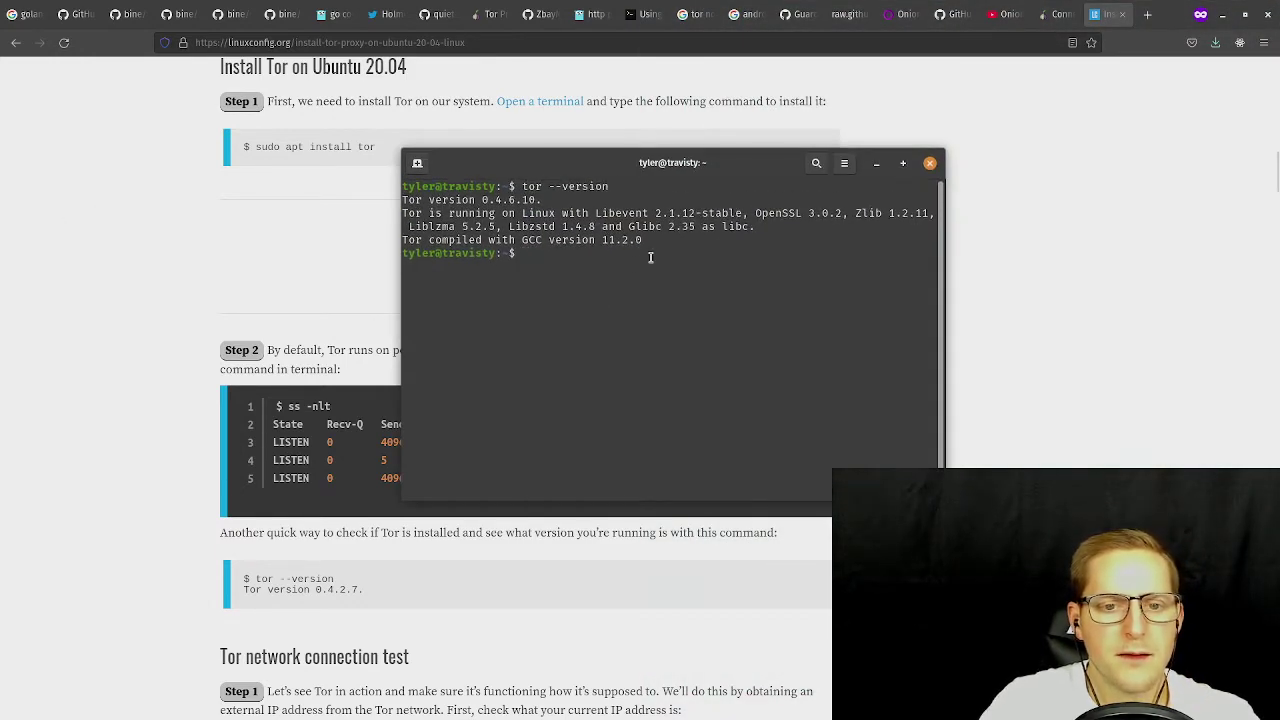
{"action": "left_click_drag", "start_coordinate": [748, 166], "coordinate": [387, 232]}
{"action": "key", "text": "alt+Tab"}
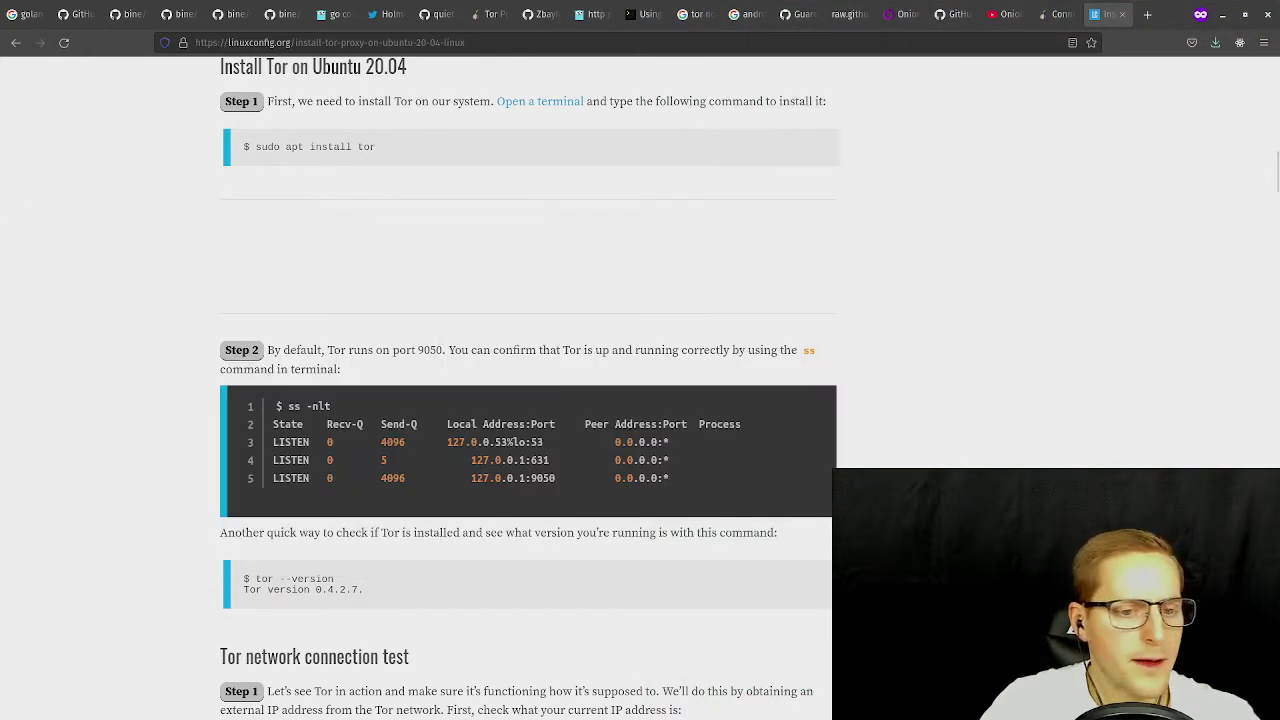
{"action": "scroll", "coordinate": [467, 482], "scroll_direction": "down", "scroll_amount": 3}
{"action": "scroll", "coordinate": [467, 482], "scroll_direction": "down", "scroll_amount": 3}
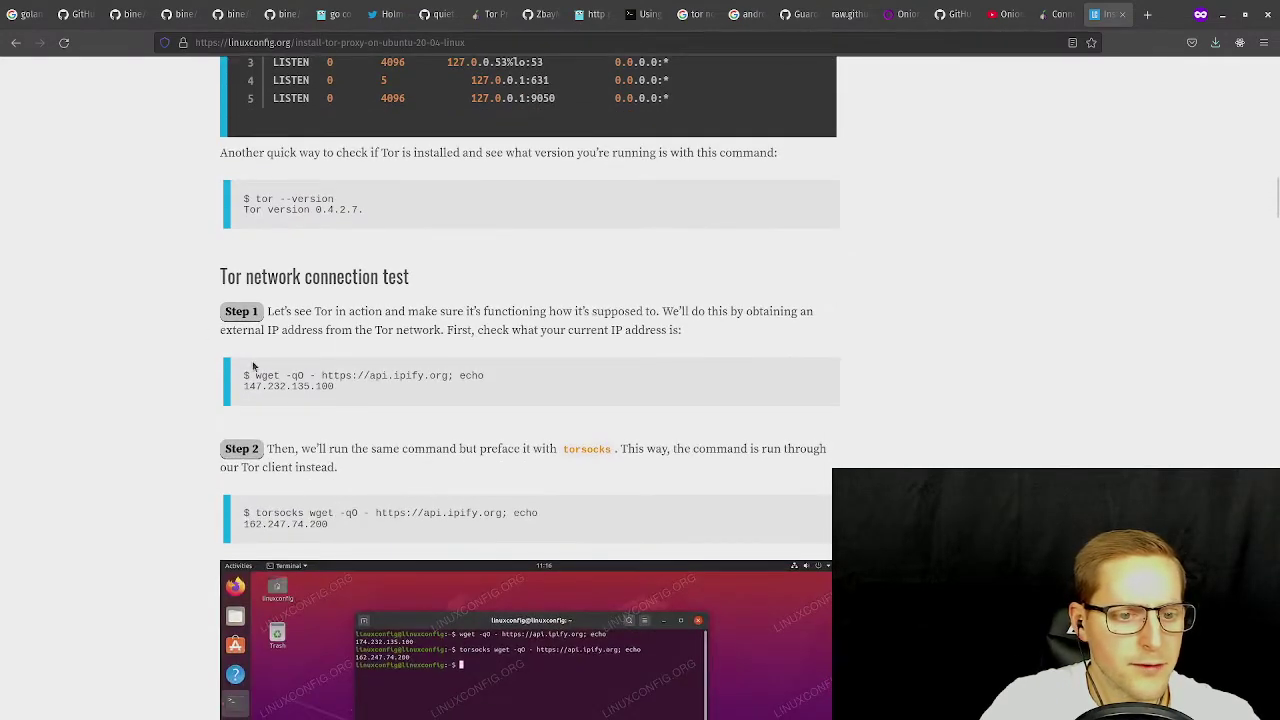
{"action": "left_click_drag", "start_coordinate": [254, 375], "coordinate": [490, 383]}
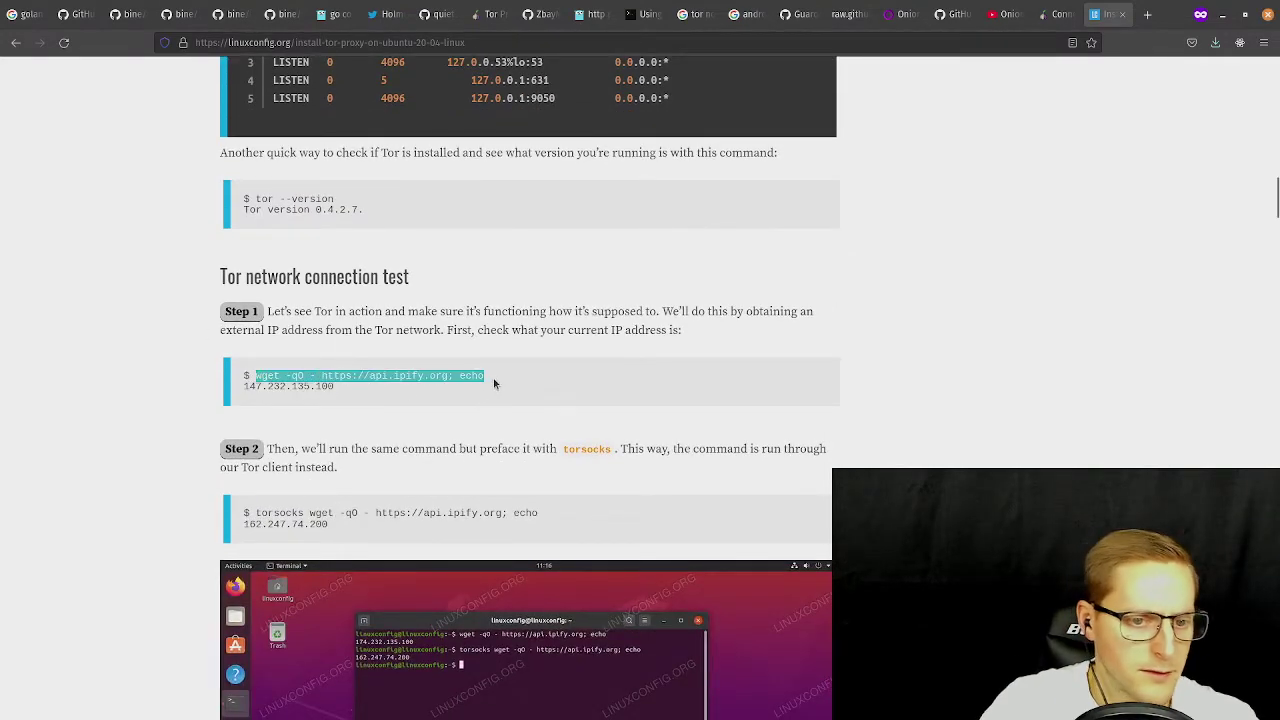
{"action": "key", "text": "alt+Tab"}
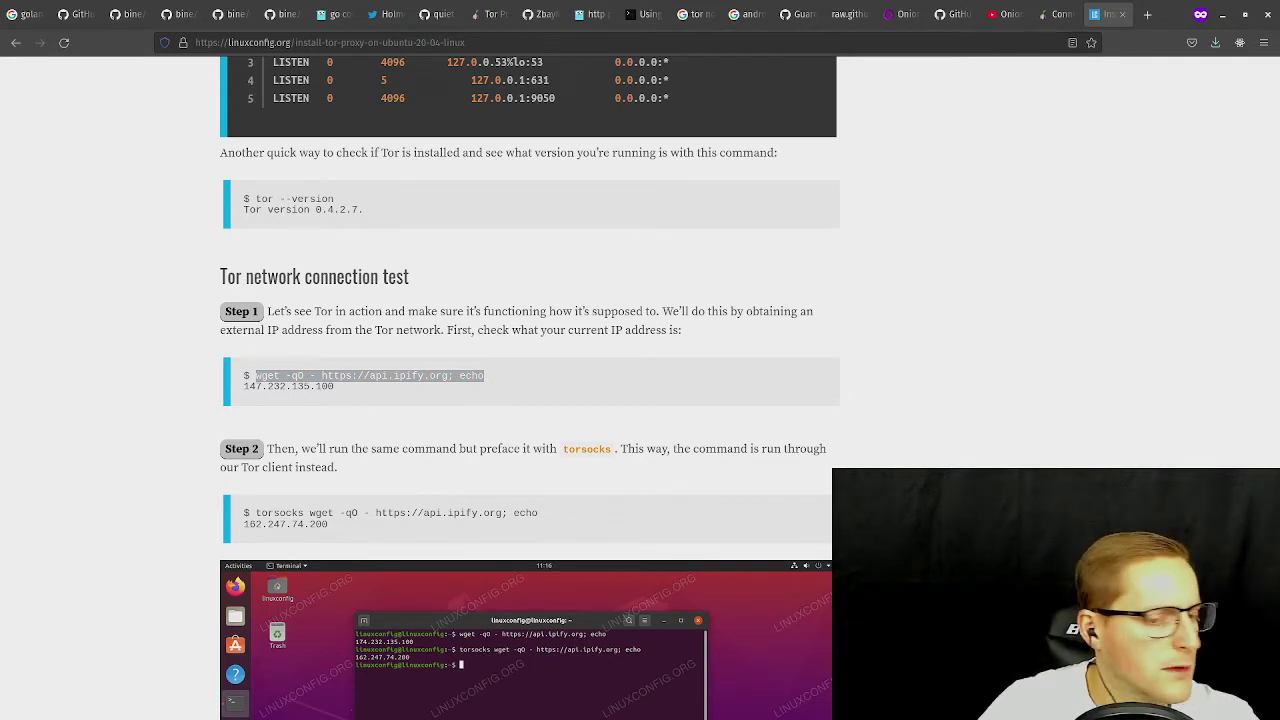
{"action": "scroll", "coordinate": [506, 470], "scroll_direction": "down", "scroll_amount": 1}
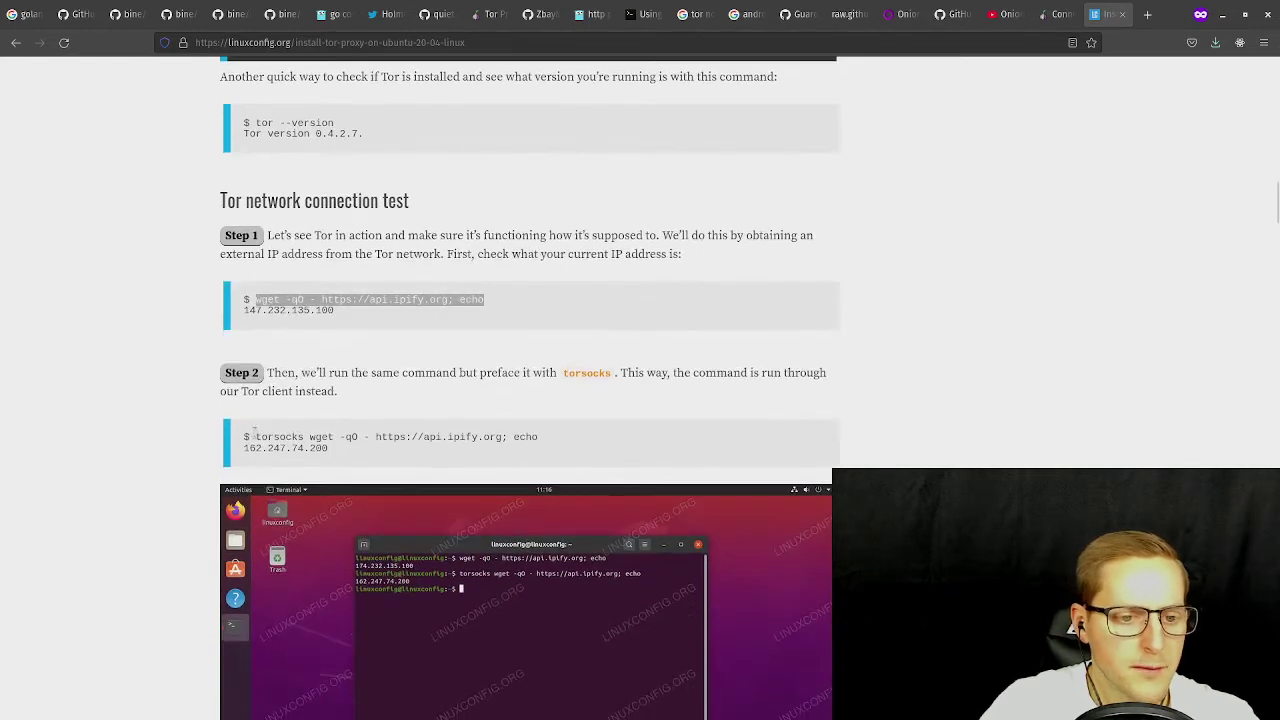
{"action": "left_click_drag", "start_coordinate": [254, 432], "coordinate": [543, 437]}
{"action": "left_click", "coordinate": [245, 440]}
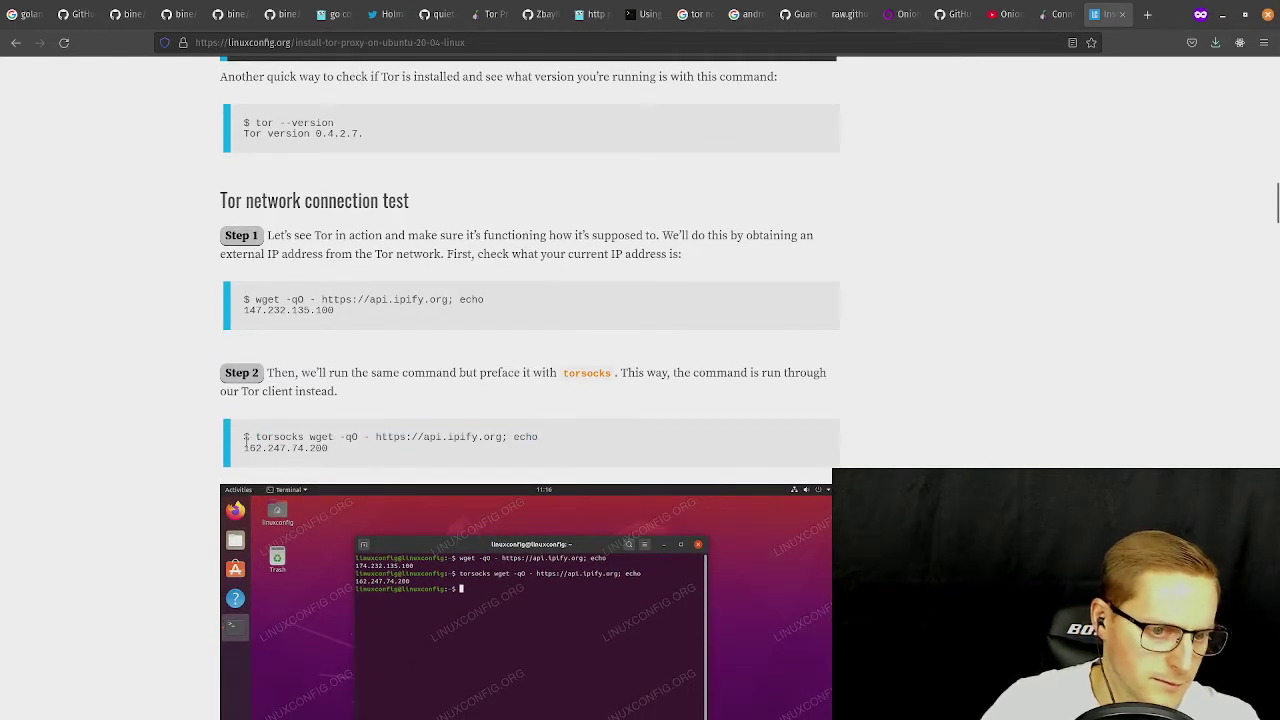
{"action": "left_click_drag", "start_coordinate": [254, 432], "coordinate": [568, 443]}
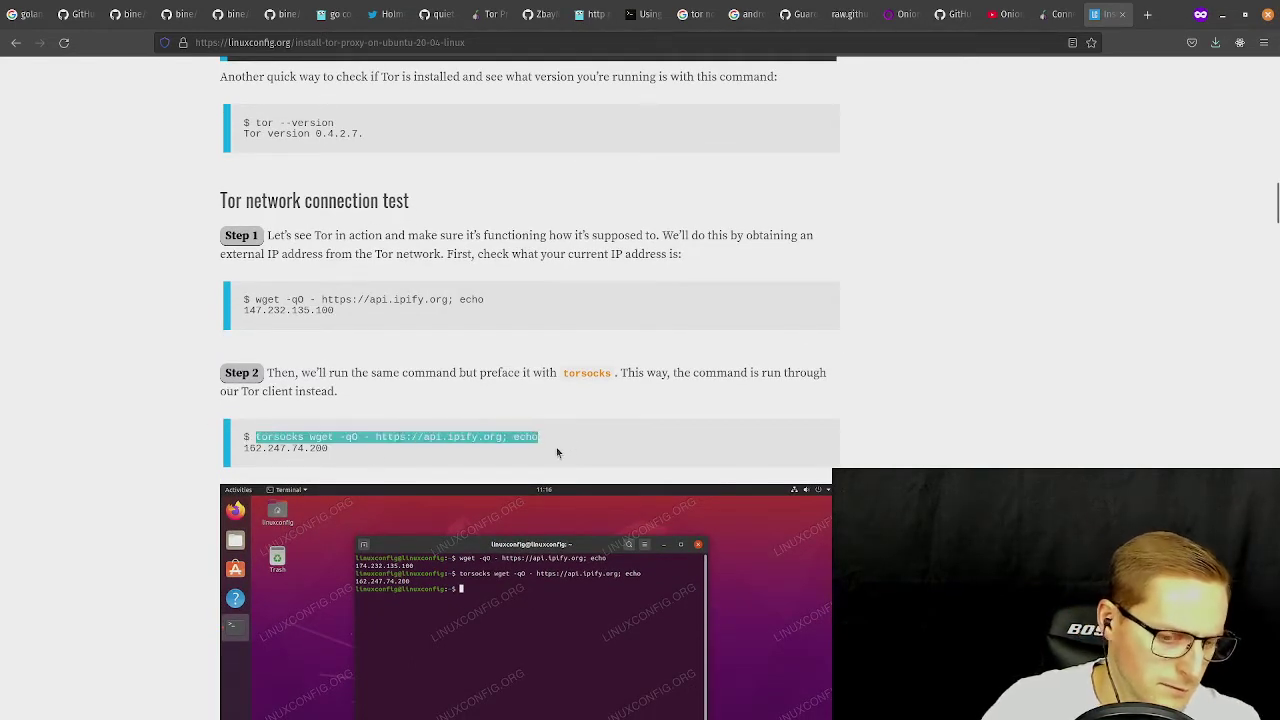
{"action": "key", "text": "alt+Tab"}
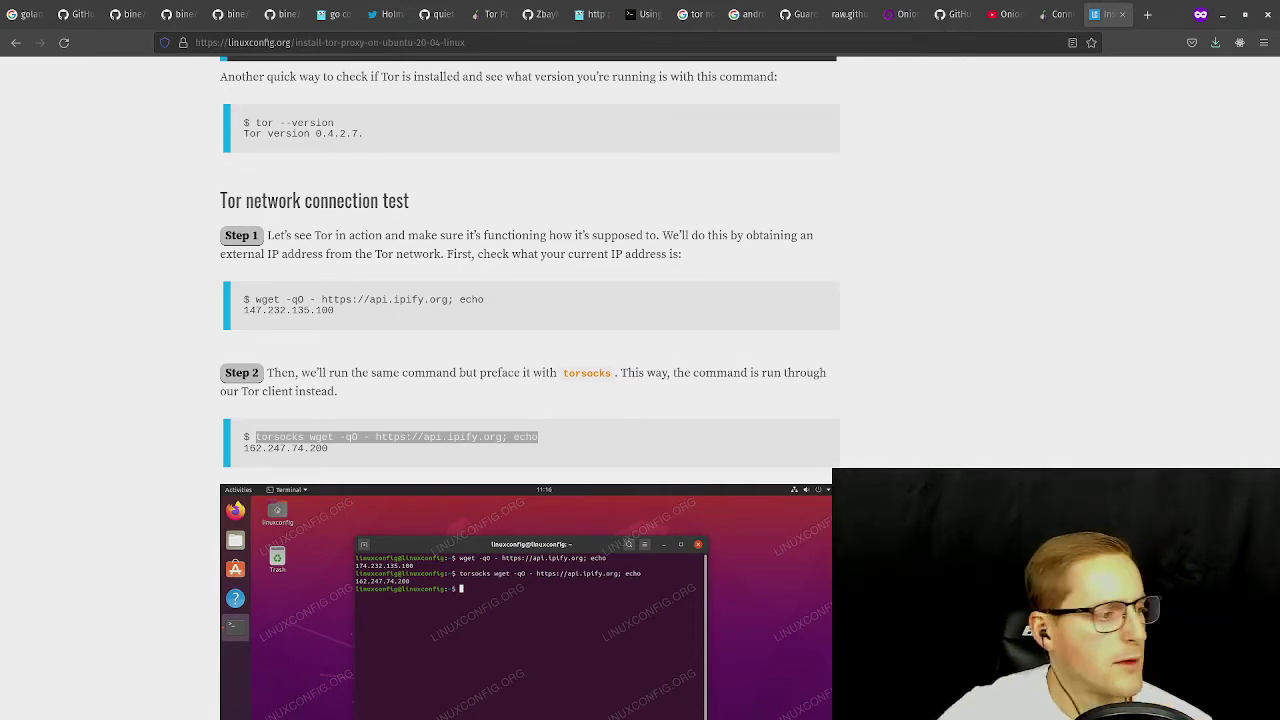
Read the guide's section on torifying the shell and return to the Tor network connection test.
{"action": "scroll", "coordinate": [746, 589], "scroll_direction": "down", "scroll_amount": 7}
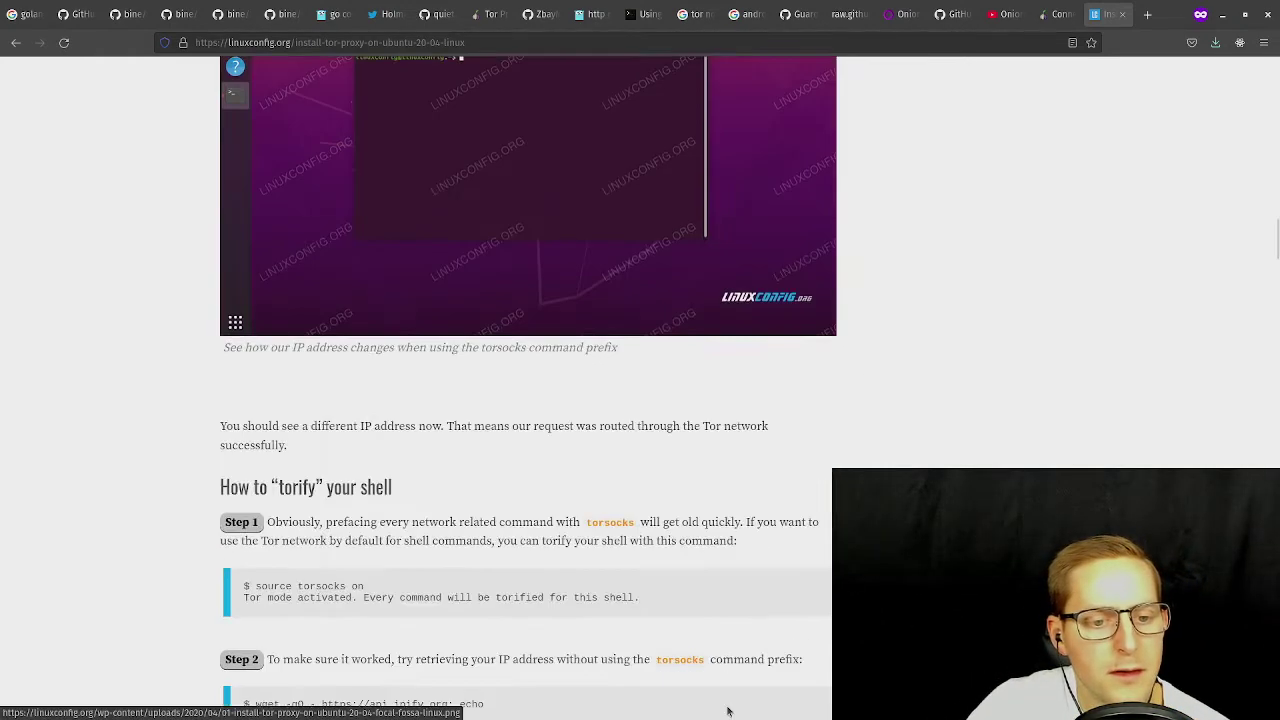
{"action": "scroll", "coordinate": [601, 455], "scroll_direction": "down", "scroll_amount": 5}
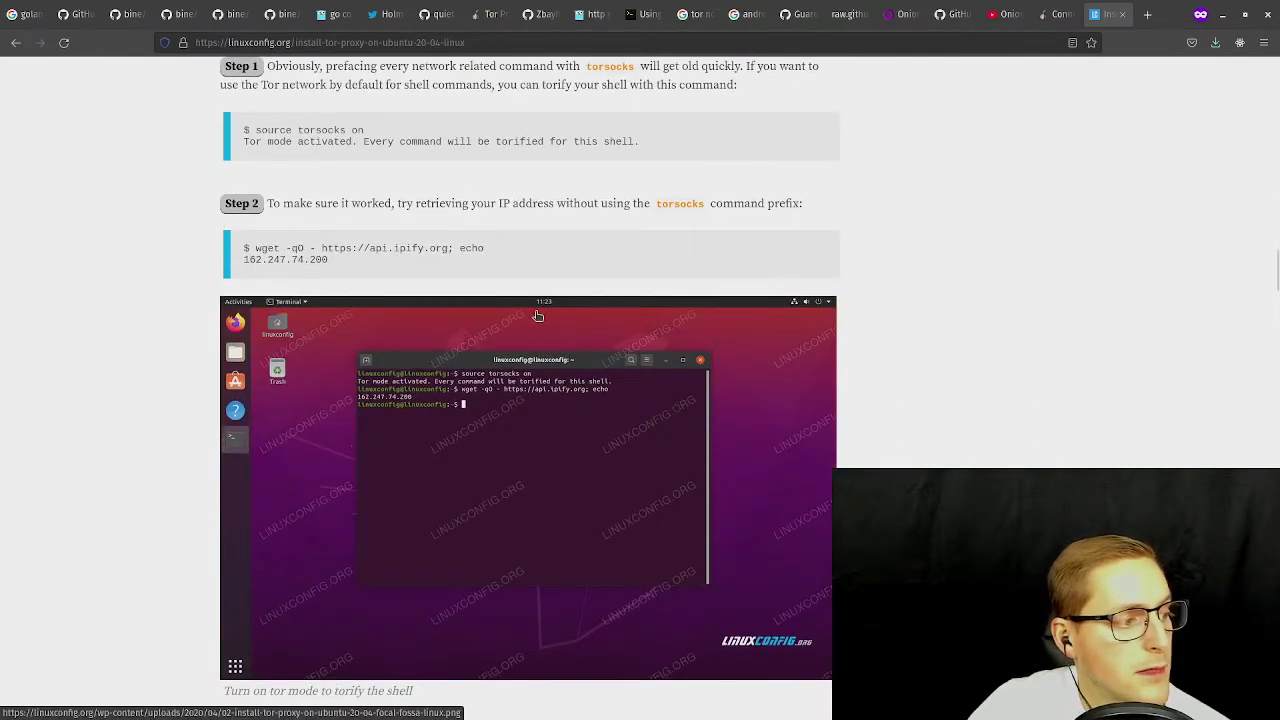
{"action": "scroll", "coordinate": [519, 320], "scroll_direction": "down", "scroll_amount": 1}
{"action": "scroll", "coordinate": [737, 394], "scroll_direction": "up", "scroll_amount": 12}
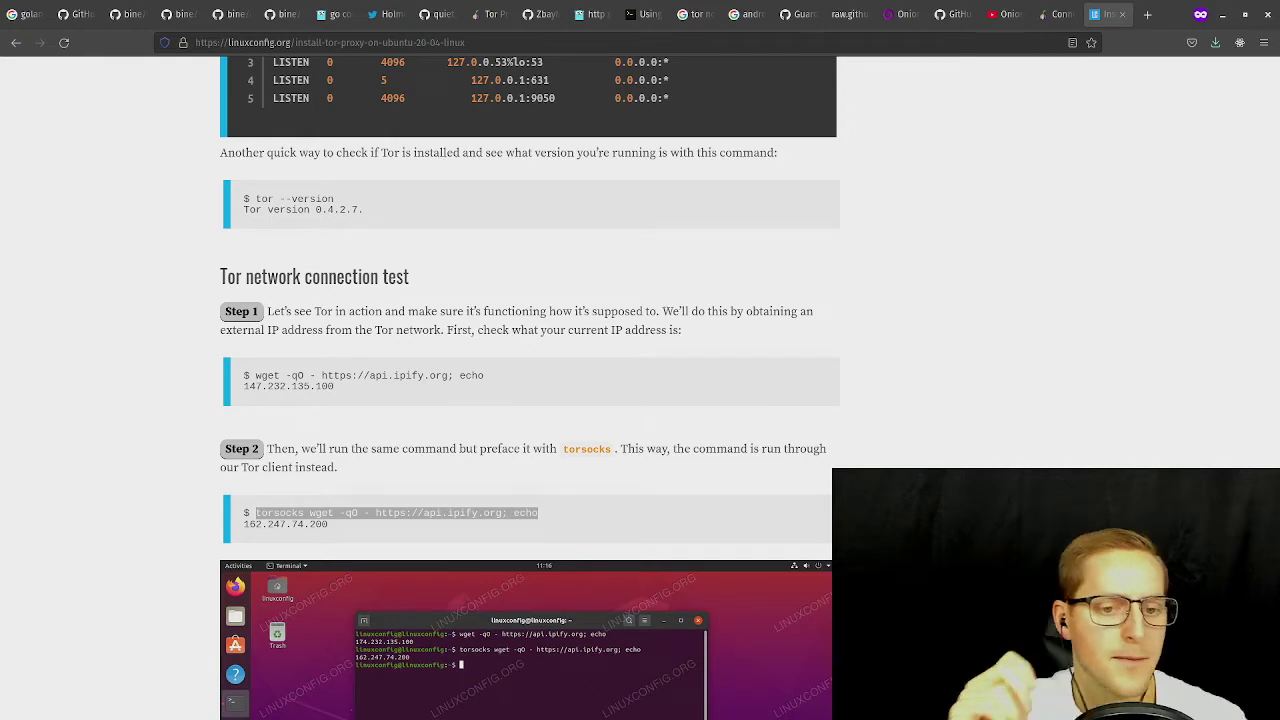
Switch to Visual Studio Code and review the Tor start, dialer and HTTP client code in torhttpclient.go's main function.
{"action": "key", "text": "super"}
{"action": "left_click", "coordinate": [706, 634]}
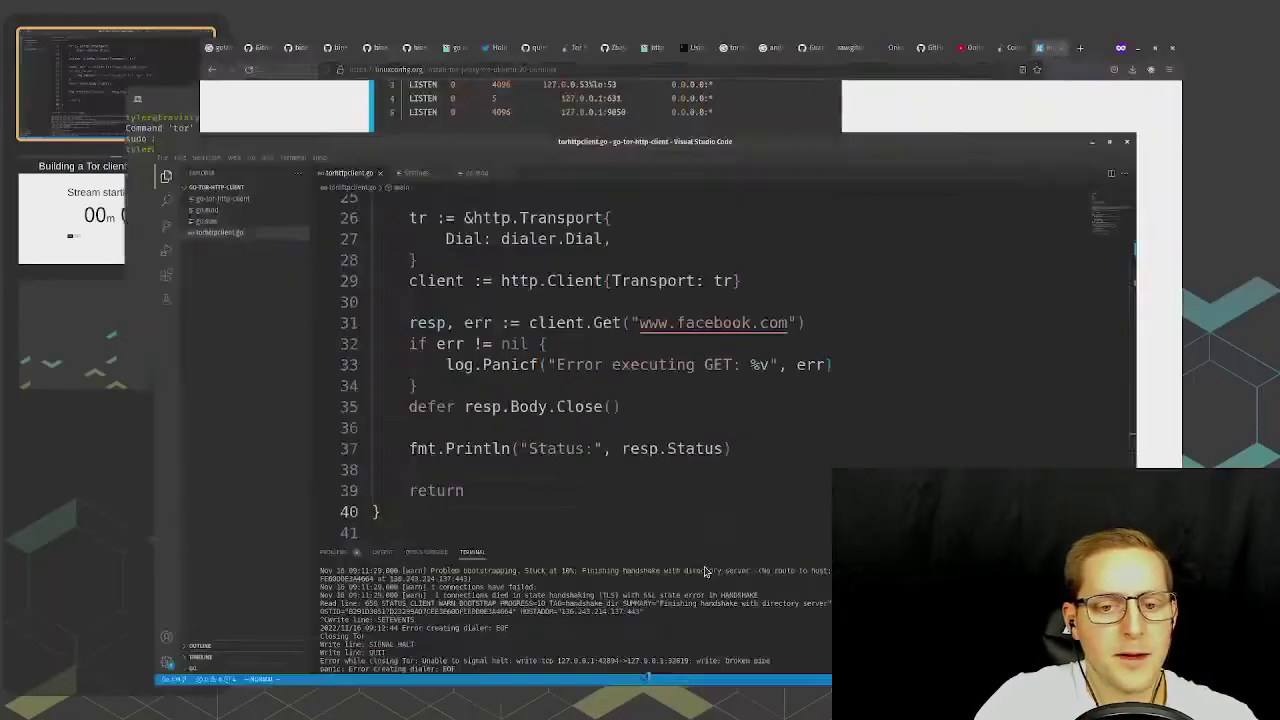
{"action": "scroll", "coordinate": [552, 443], "scroll_direction": "up", "scroll_amount": 5}
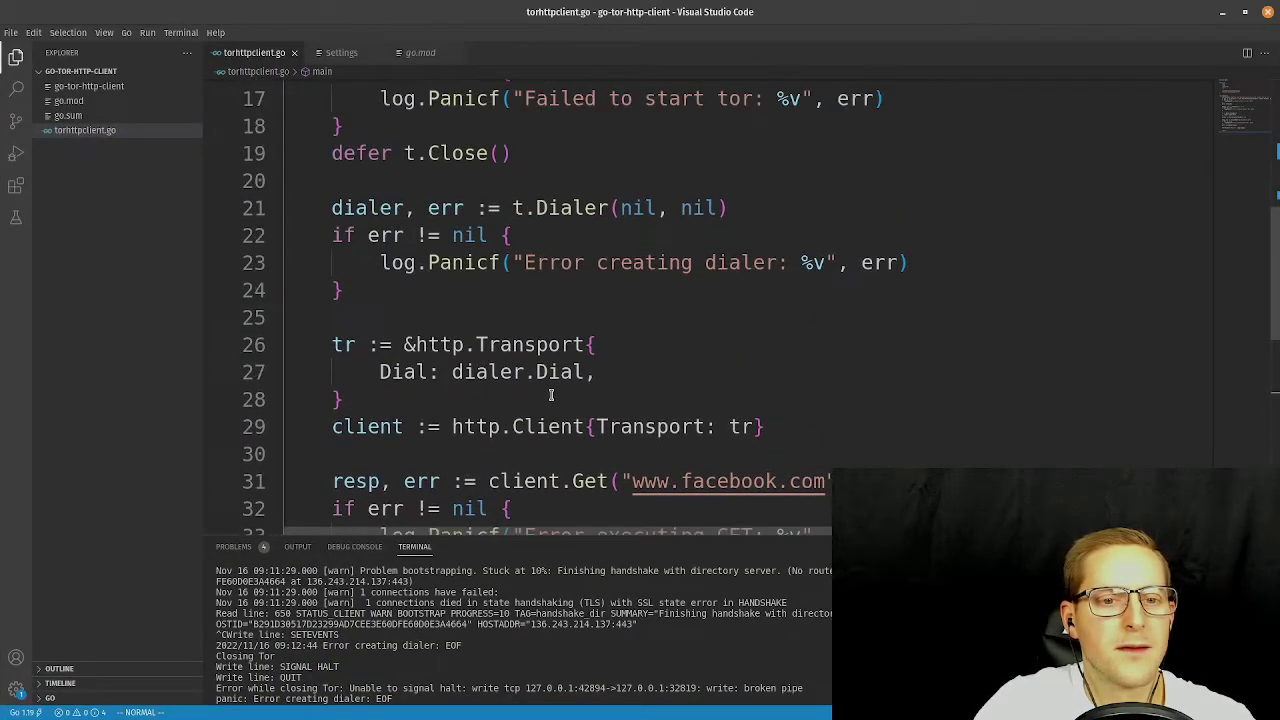
{"action": "scroll", "coordinate": [560, 394], "scroll_direction": "up", "scroll_amount": 1}
{"action": "scroll", "coordinate": [866, 230], "scroll_direction": "down", "scroll_amount": 1}
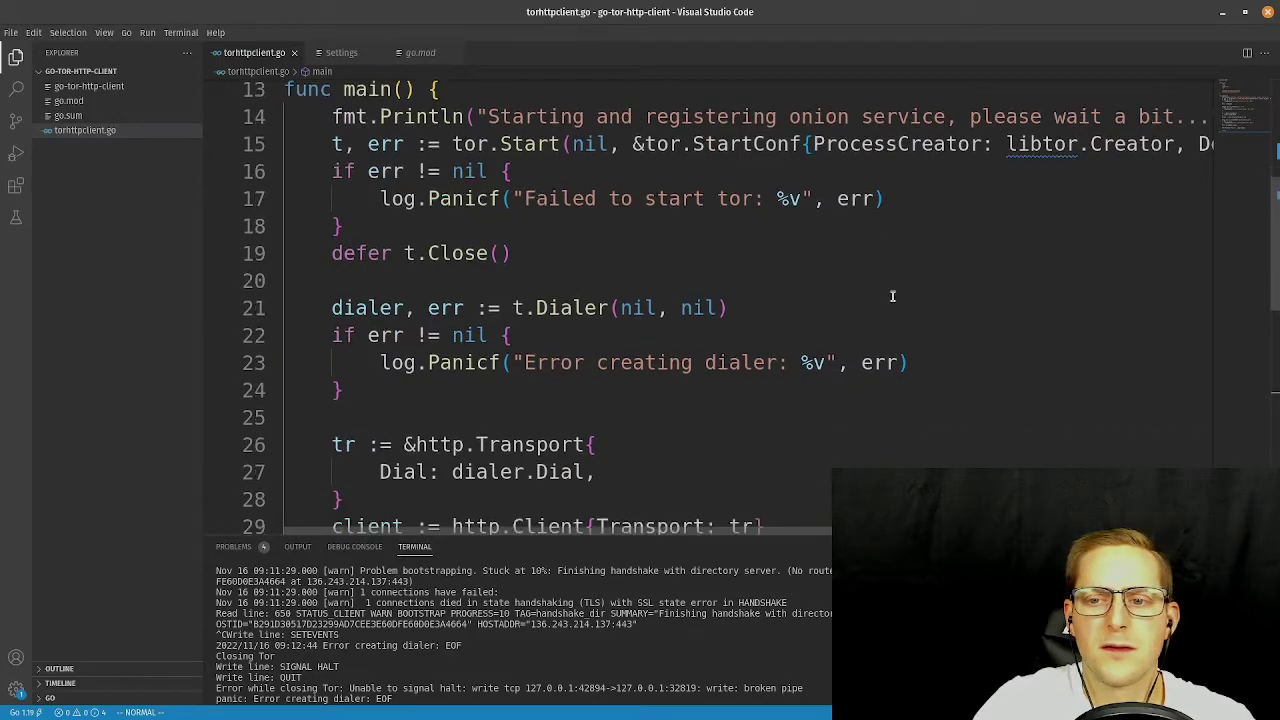
{"action": "scroll", "coordinate": [894, 291], "scroll_direction": "up", "scroll_amount": 2}
Switch back to Firefox and find the Usage section in the go-libtor README.
{"action": "key", "text": "super"}
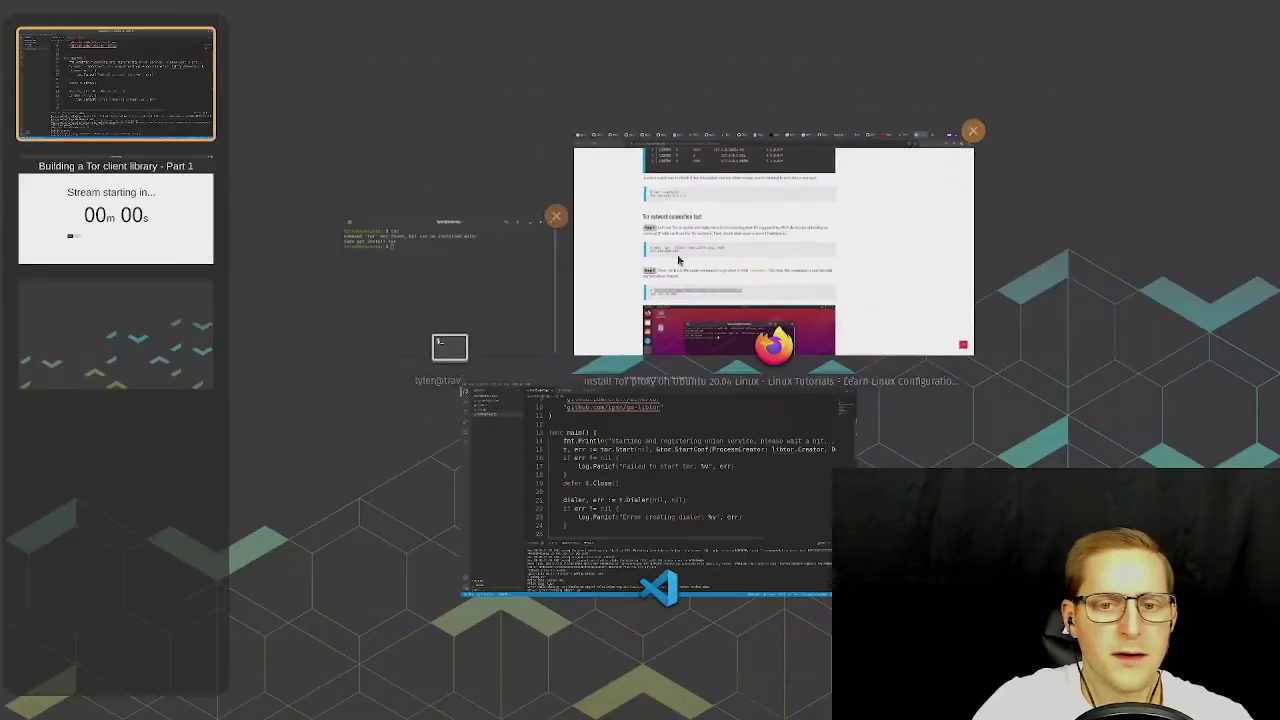
{"action": "left_click", "coordinate": [770, 250]}
{"action": "left_click", "coordinate": [218, 14]}
{"action": "left_click", "coordinate": [180, 14]}
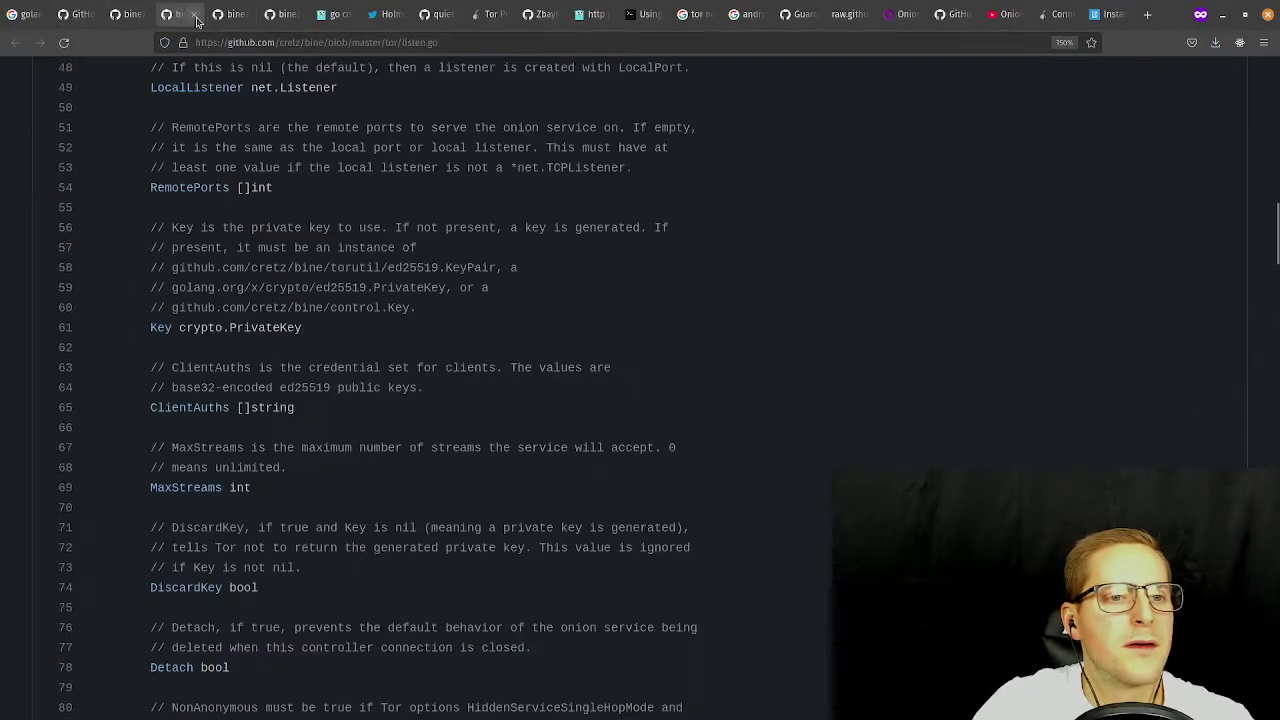
{"action": "left_click", "coordinate": [116, 16]}
{"action": "left_click", "coordinate": [80, 16]}
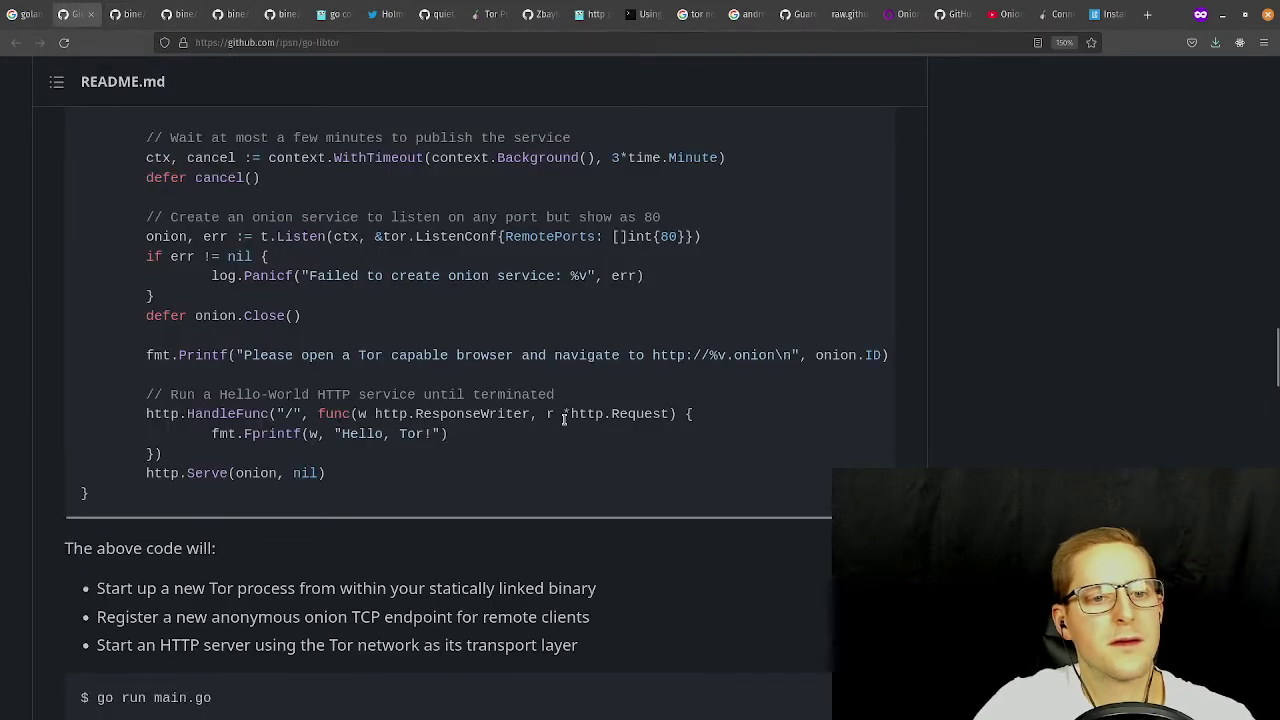
{"action": "scroll", "coordinate": [629, 388], "scroll_direction": "up", "scroll_amount": 7}
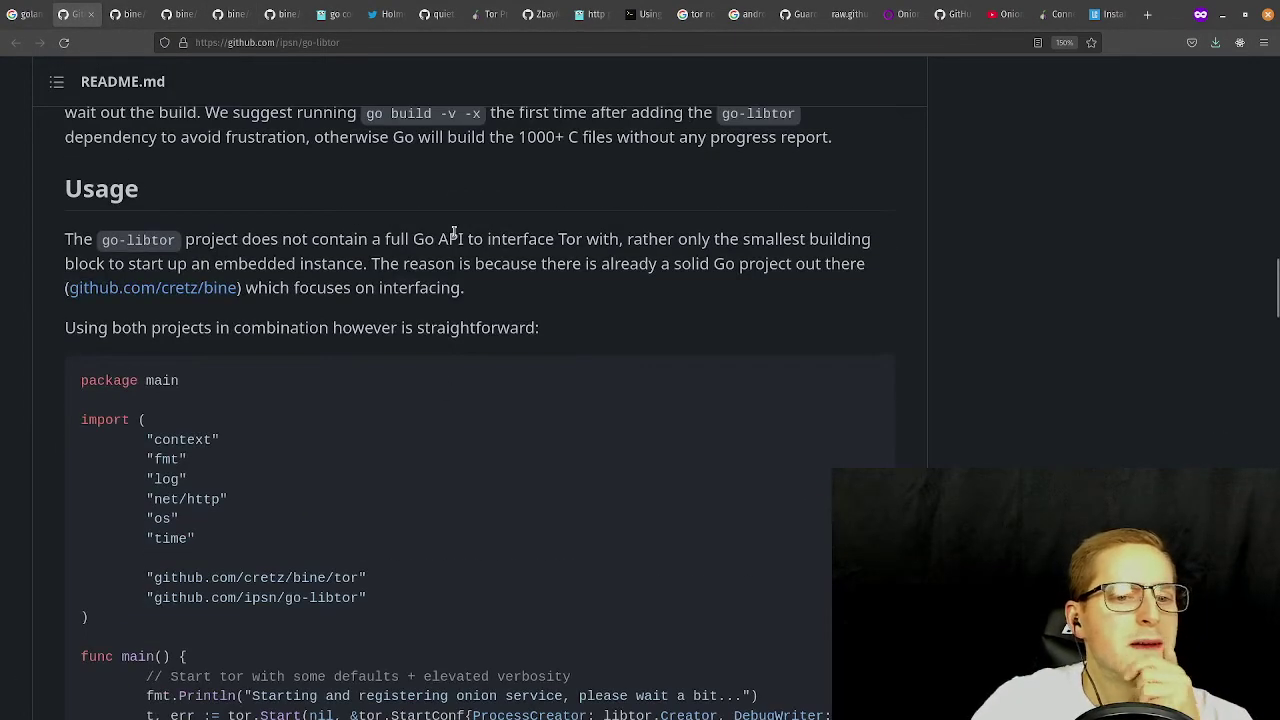
Open the cretz/bine repository's main page and examine the Listen call in the README's onion service example.
{"action": "left_click", "coordinate": [120, 15]}
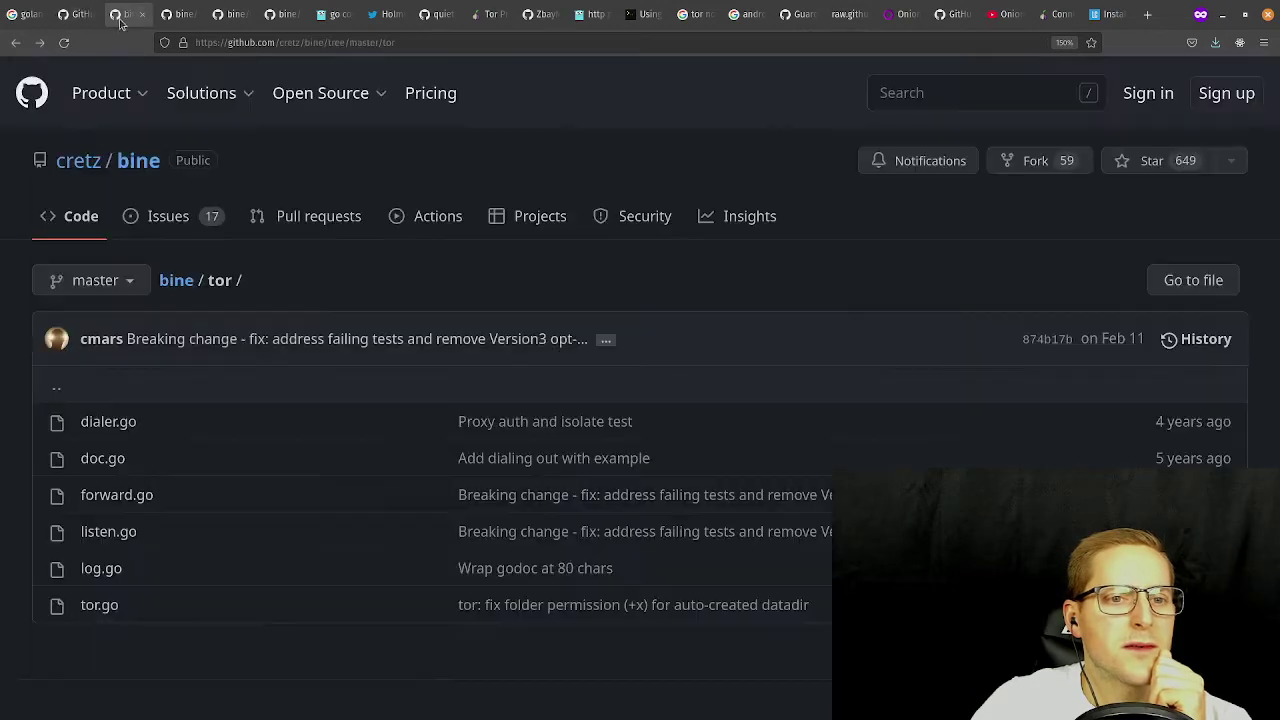
{"action": "scroll", "coordinate": [405, 407], "scroll_direction": "down", "scroll_amount": 1}
{"action": "scroll", "coordinate": [405, 407], "scroll_direction": "up", "scroll_amount": 1}
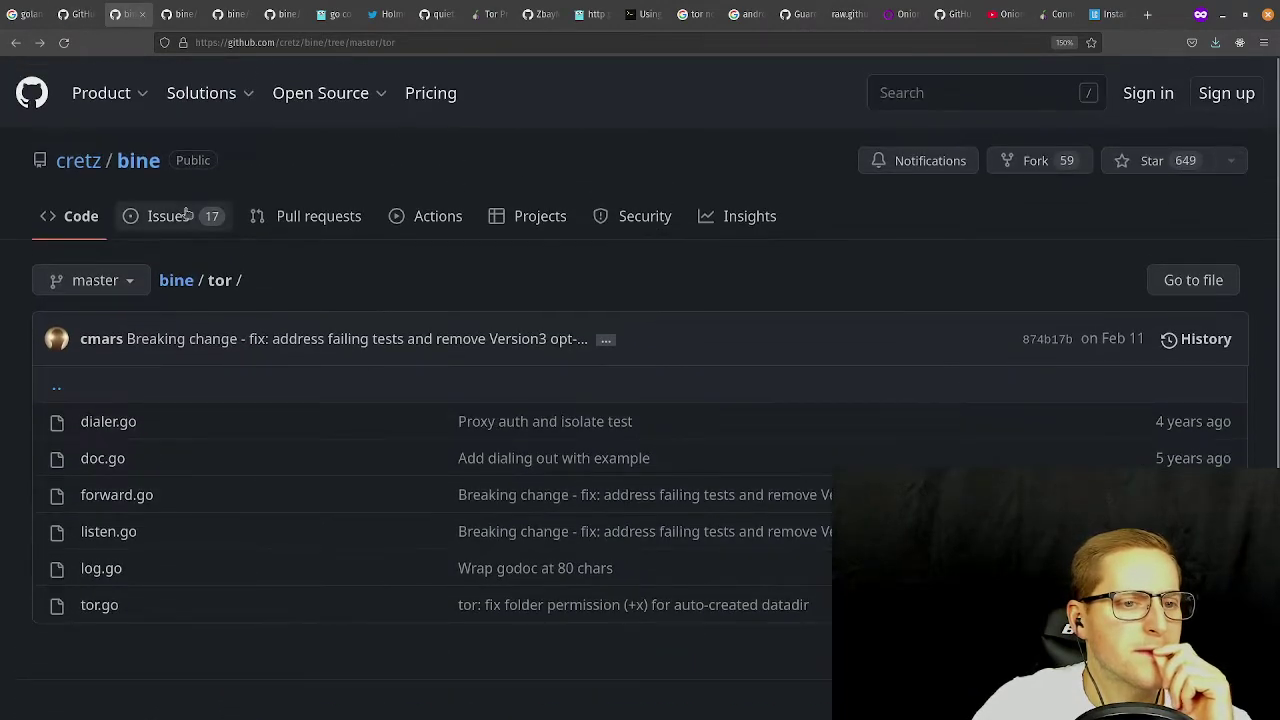
{"action": "left_click", "coordinate": [138, 160]}
{"action": "left_click", "coordinate": [20, 42]}
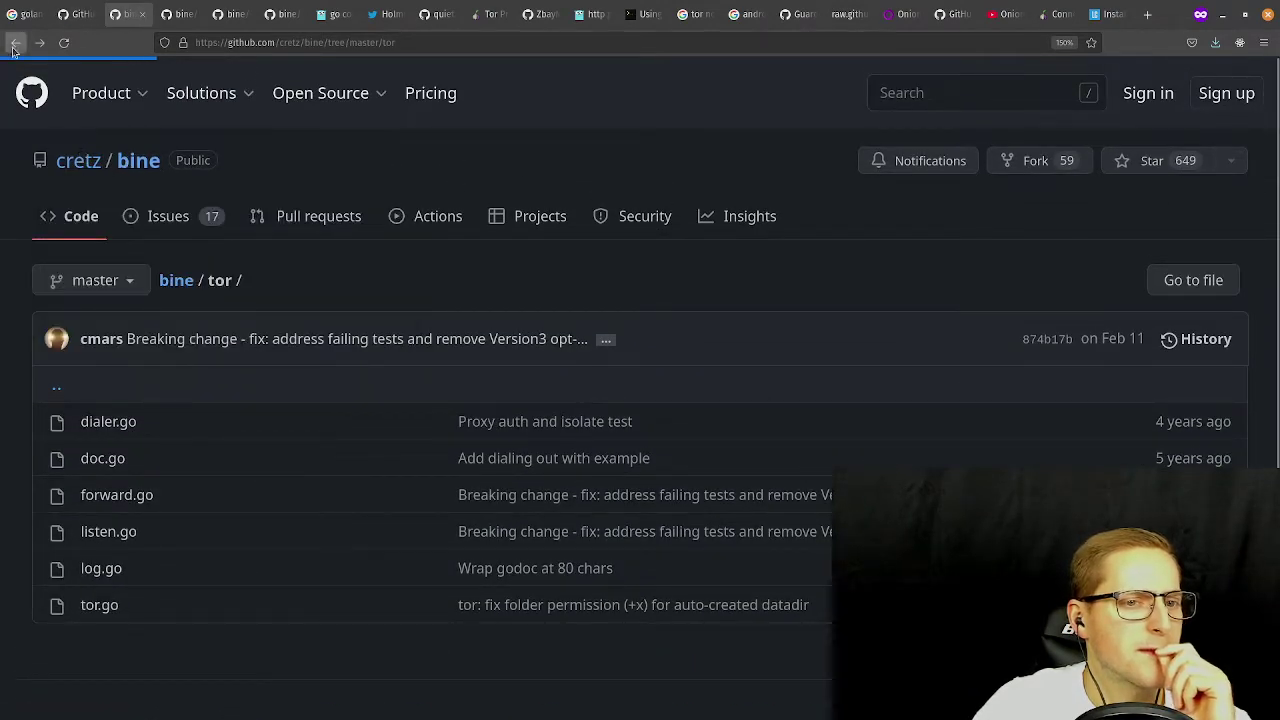
{"action": "scroll", "coordinate": [294, 255], "scroll_direction": "up", "scroll_amount": 2}
{"action": "scroll", "coordinate": [366, 306], "scroll_direction": "down", "scroll_amount": 15}
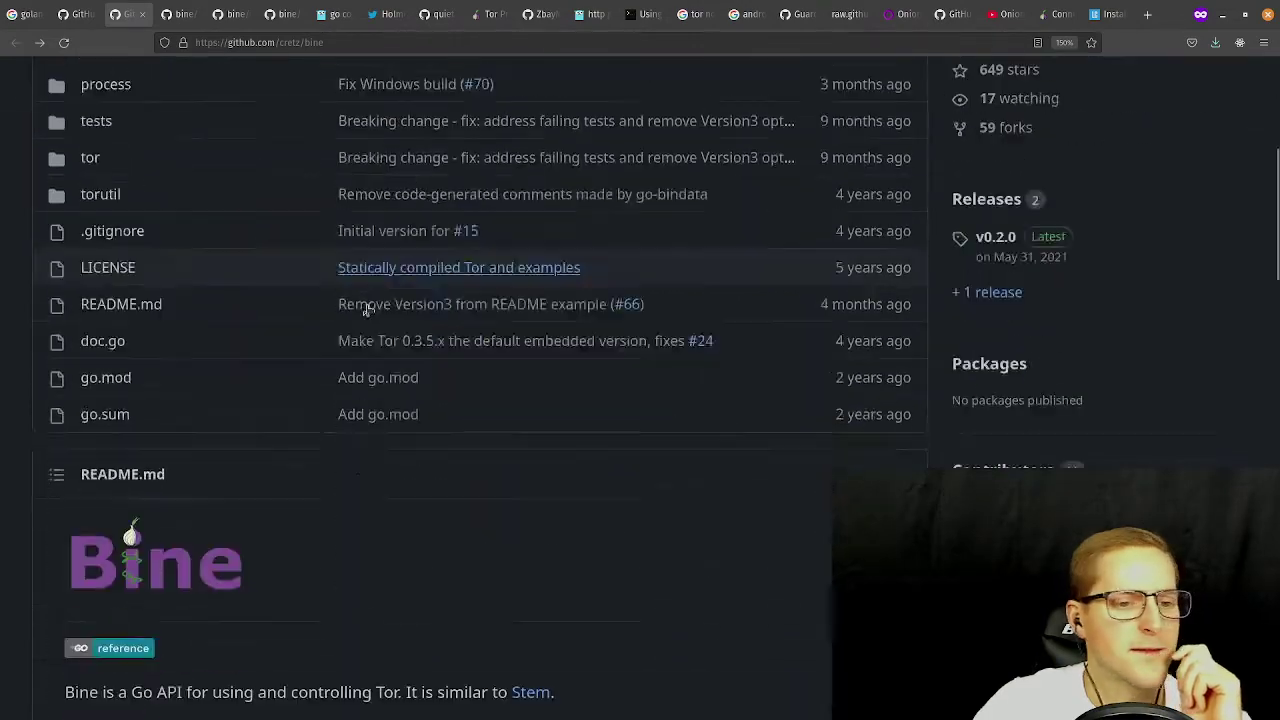
{"action": "scroll", "coordinate": [432, 318], "scroll_direction": "down", "scroll_amount": 4}
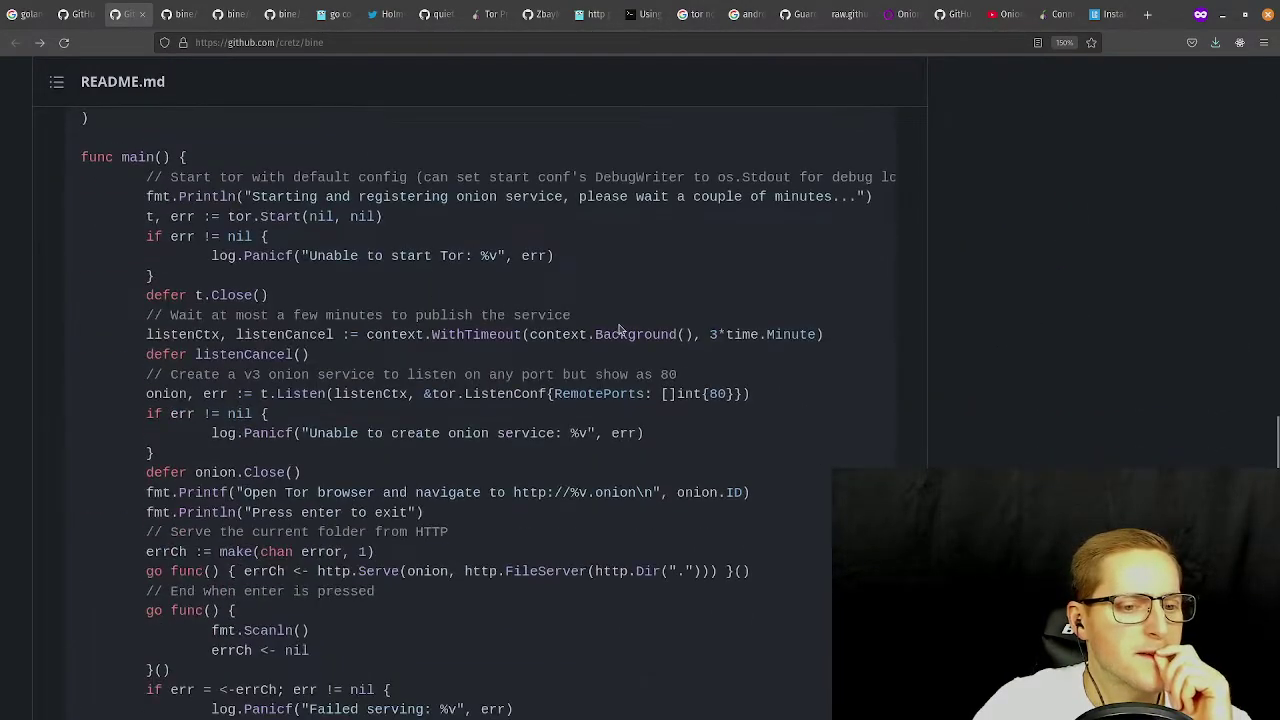
{"action": "scroll", "coordinate": [272, 274], "scroll_direction": "down", "scroll_amount": 2}
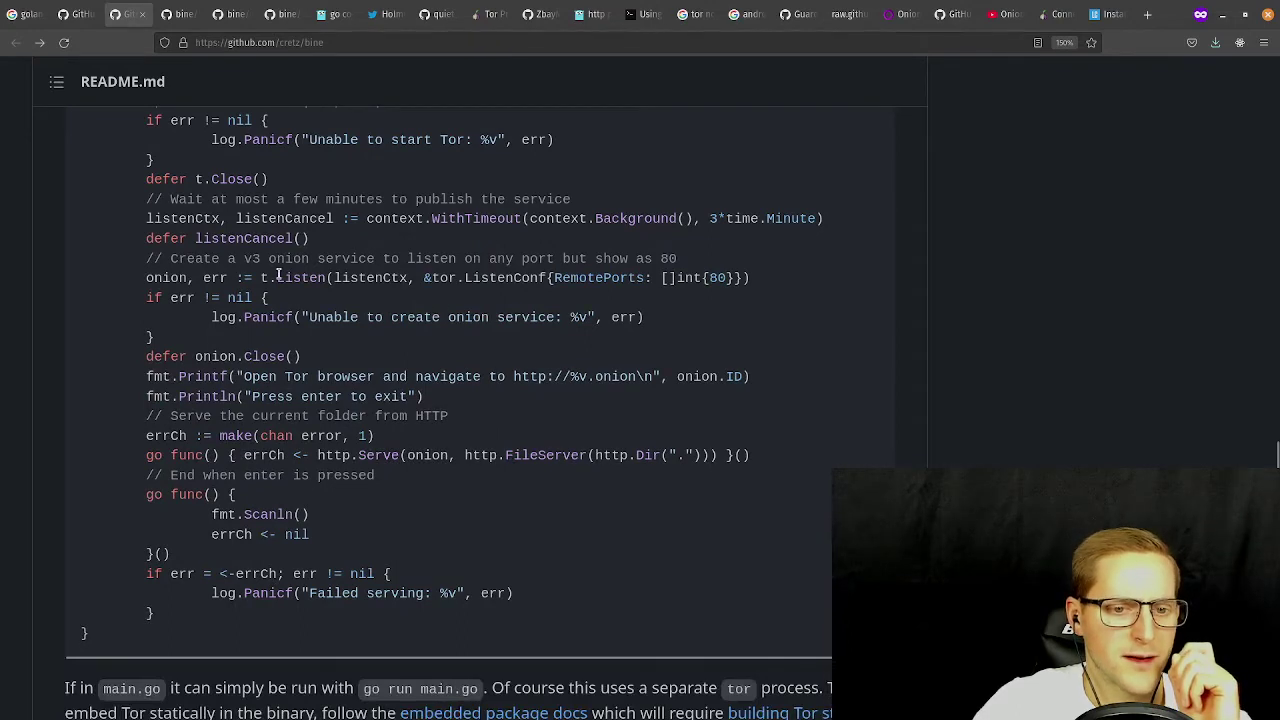
{"action": "left_click_drag", "start_coordinate": [280, 276], "coordinate": [318, 260]}
{"action": "double_click", "coordinate": [318, 278]}
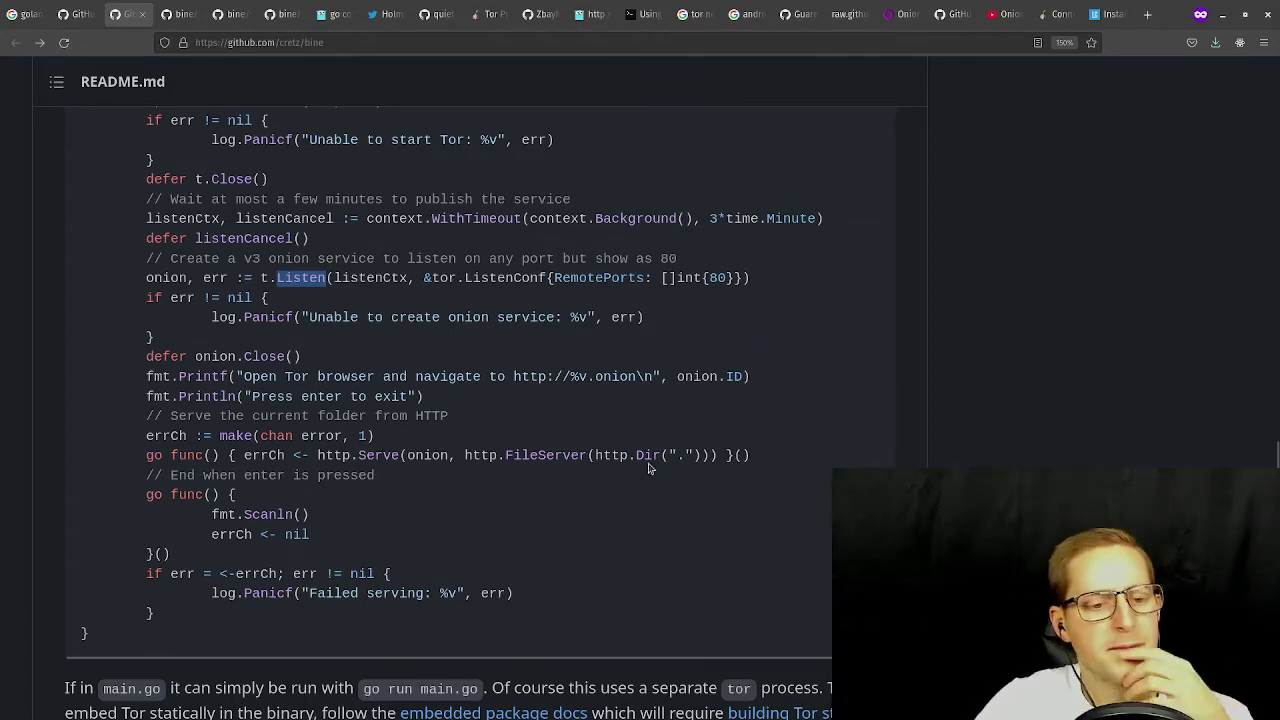
Read the bine README's notes on embedding Tor statically and testing, and return to its feature list.
{"action": "scroll", "coordinate": [576, 372], "scroll_direction": "down", "scroll_amount": 5}
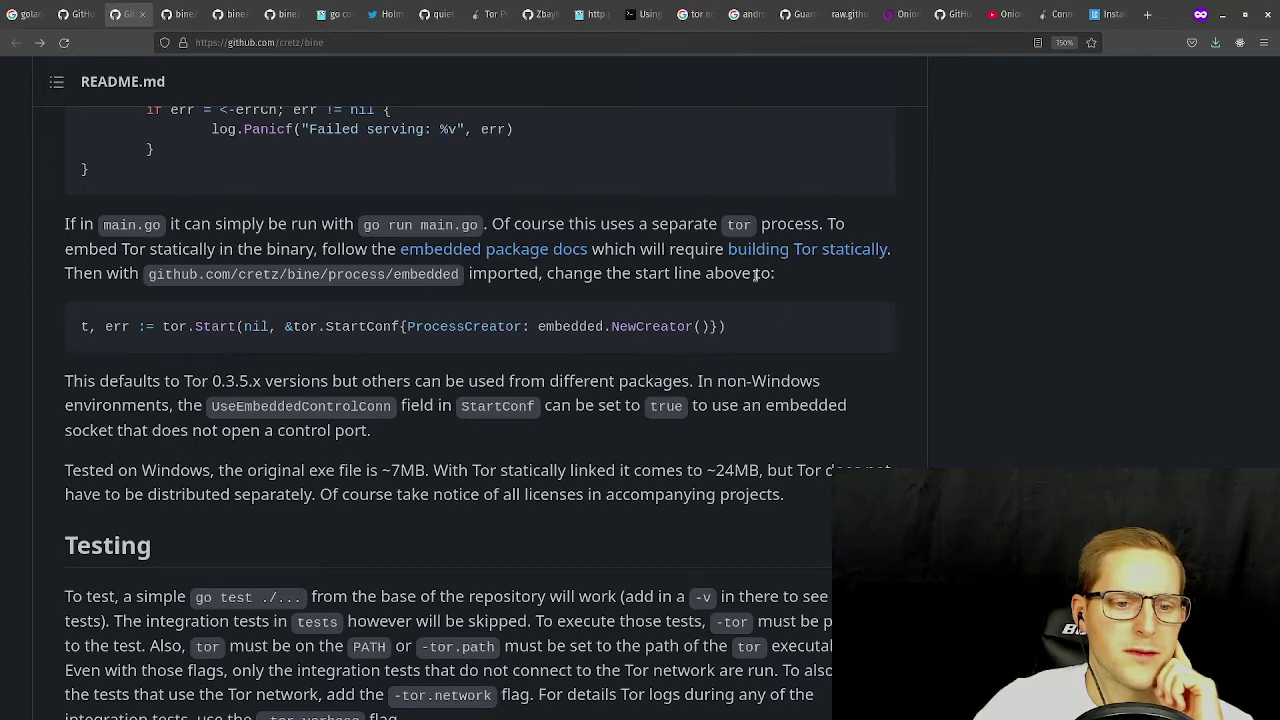
{"action": "scroll", "coordinate": [385, 352], "scroll_direction": "down", "scroll_amount": 2}
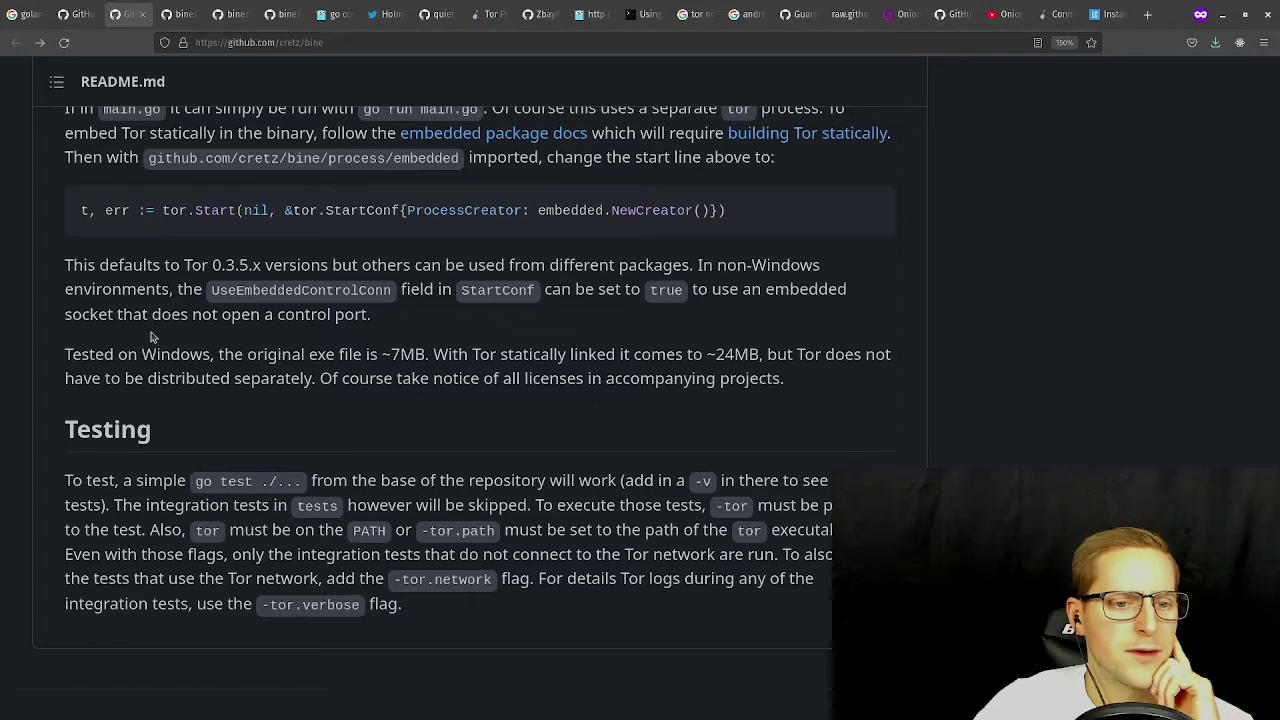
{"action": "scroll", "coordinate": [284, 380], "scroll_direction": "down", "scroll_amount": 2}
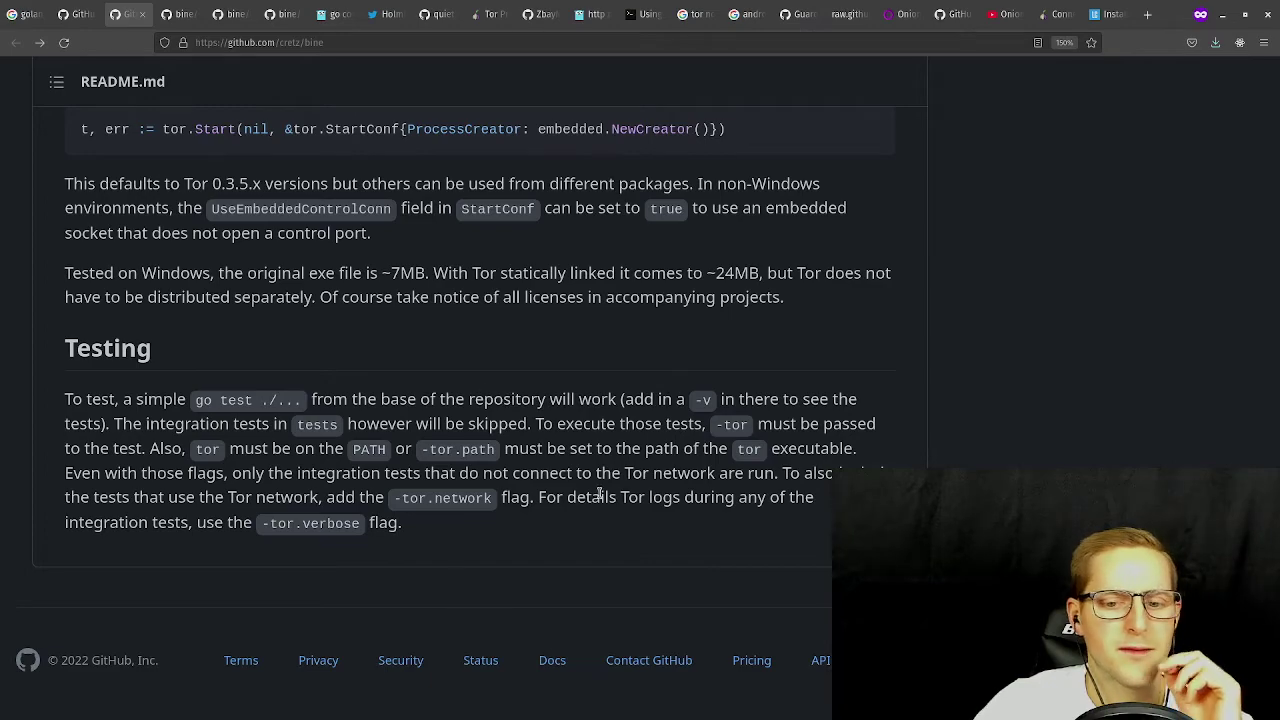
{"action": "scroll", "coordinate": [539, 342], "scroll_direction": "up", "scroll_amount": 15}
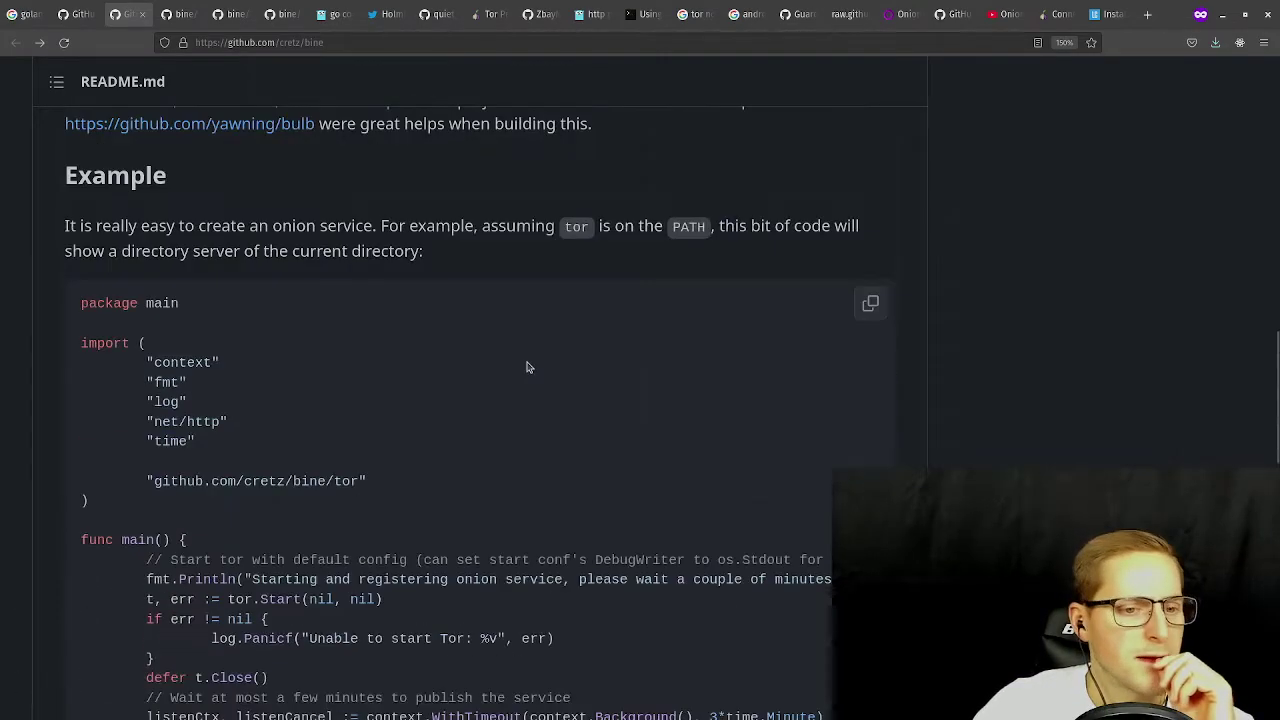
{"action": "scroll", "coordinate": [526, 366], "scroll_direction": "down", "scroll_amount": 5}
{"action": "scroll", "coordinate": [520, 355], "scroll_direction": "up", "scroll_amount": 3}
{"action": "scroll", "coordinate": [507, 345], "scroll_direction": "up", "scroll_amount": 10}
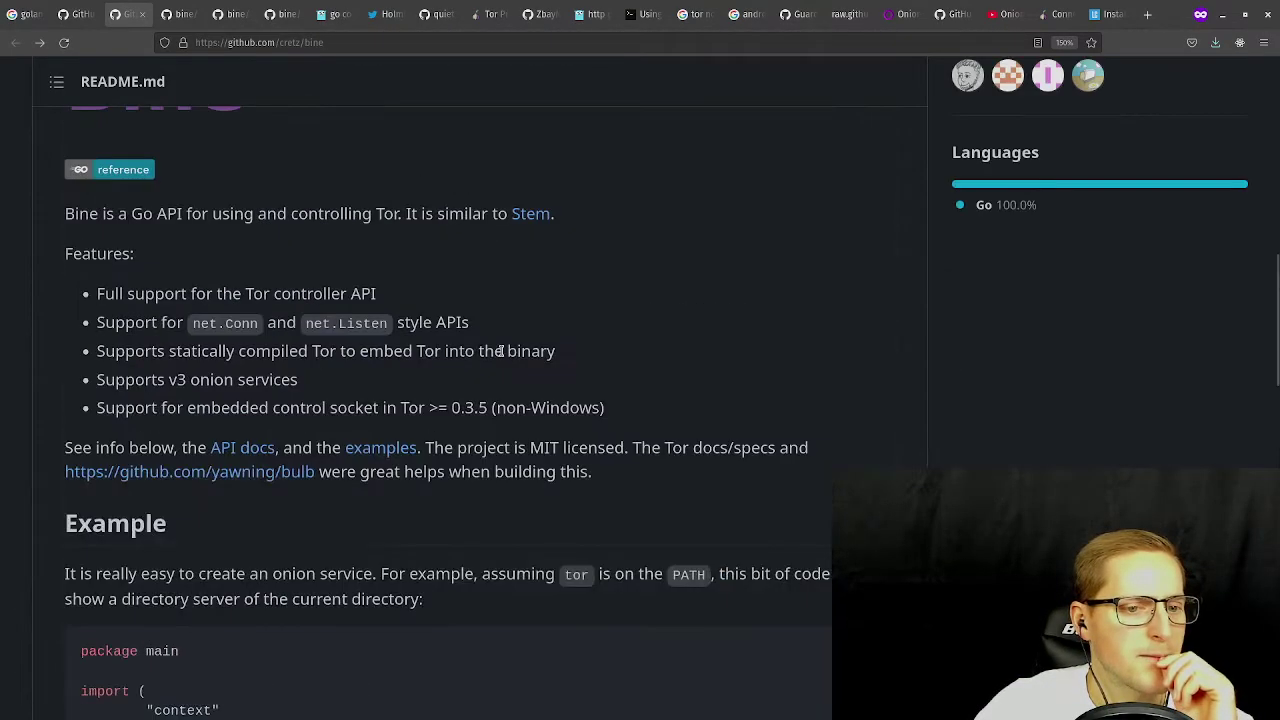
Look over ListenConf in bine's listen.go and examine the Dialer and DialConf structs in dialer.go.
{"action": "left_click", "coordinate": [178, 14]}
{"action": "scroll", "coordinate": [191, 143], "scroll_direction": "up", "scroll_amount": 10}
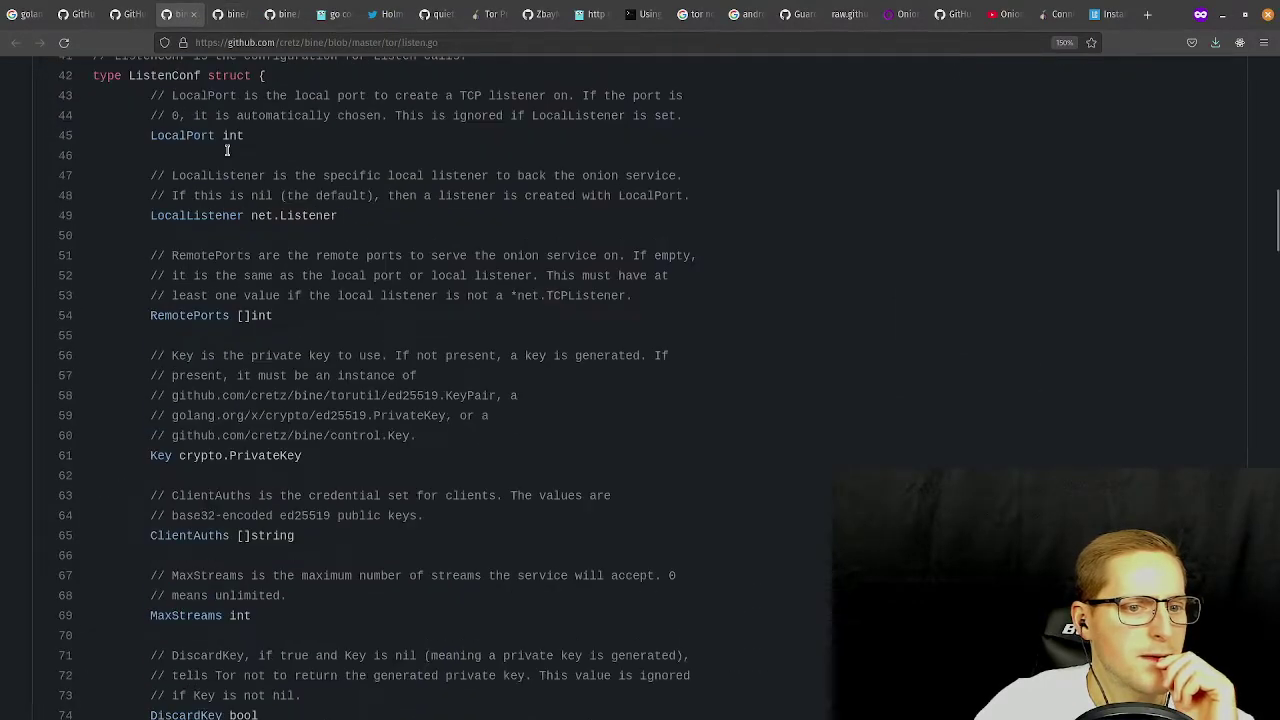
{"action": "left_click", "coordinate": [236, 26]}
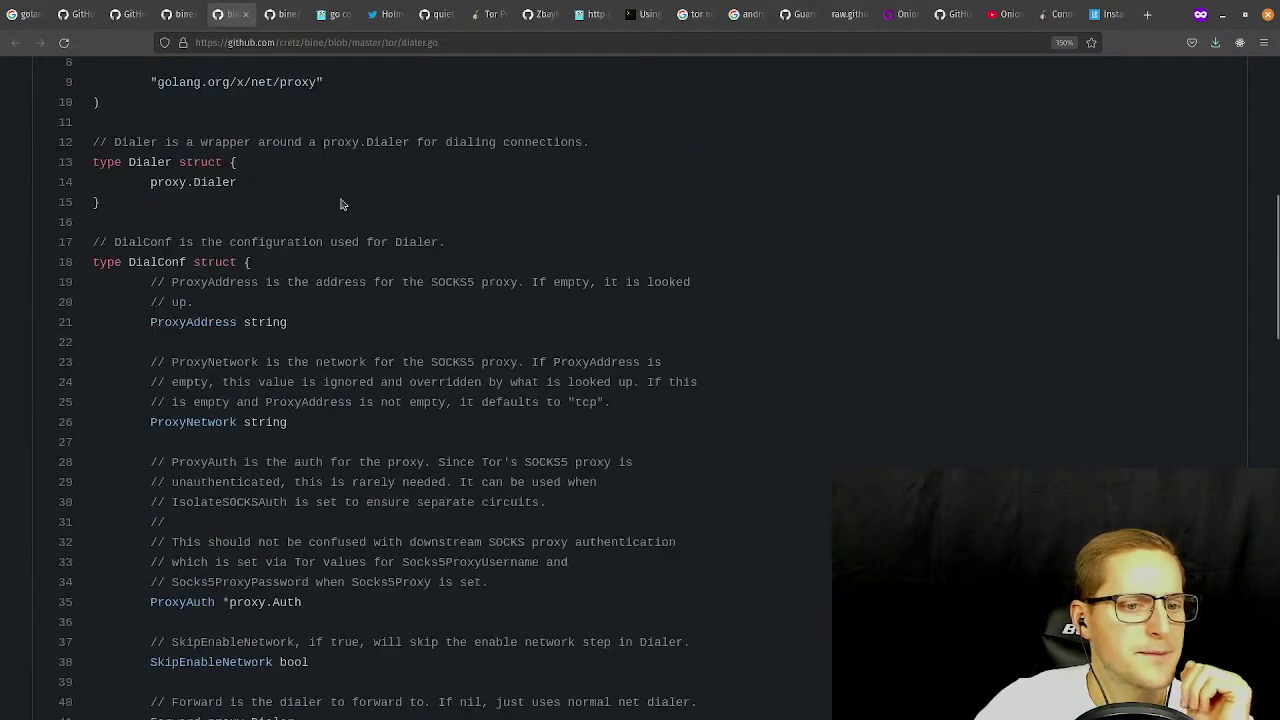
{"action": "scroll", "coordinate": [386, 208], "scroll_direction": "up", "scroll_amount": 2}
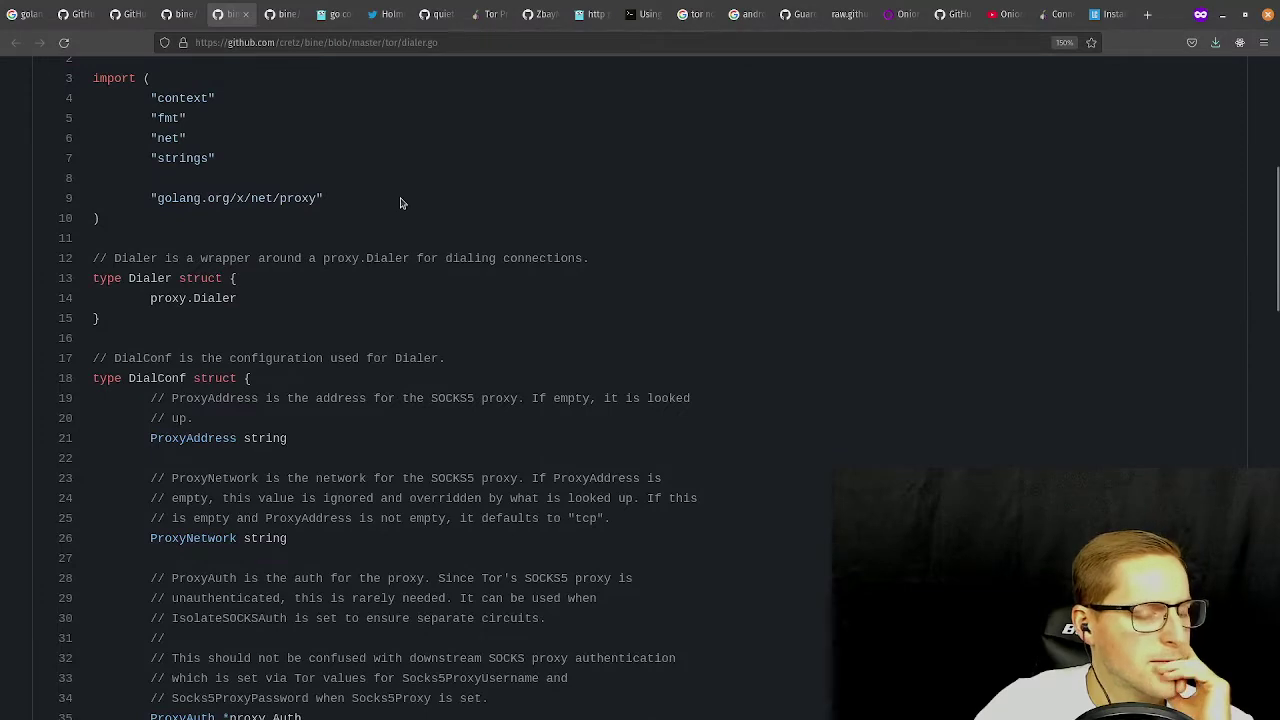
{"action": "scroll", "coordinate": [398, 212], "scroll_direction": "down", "scroll_amount": 2}
{"action": "scroll", "coordinate": [397, 218], "scroll_direction": "down", "scroll_amount": 2}
{"action": "scroll", "coordinate": [397, 218], "scroll_direction": "up", "scroll_amount": 2}
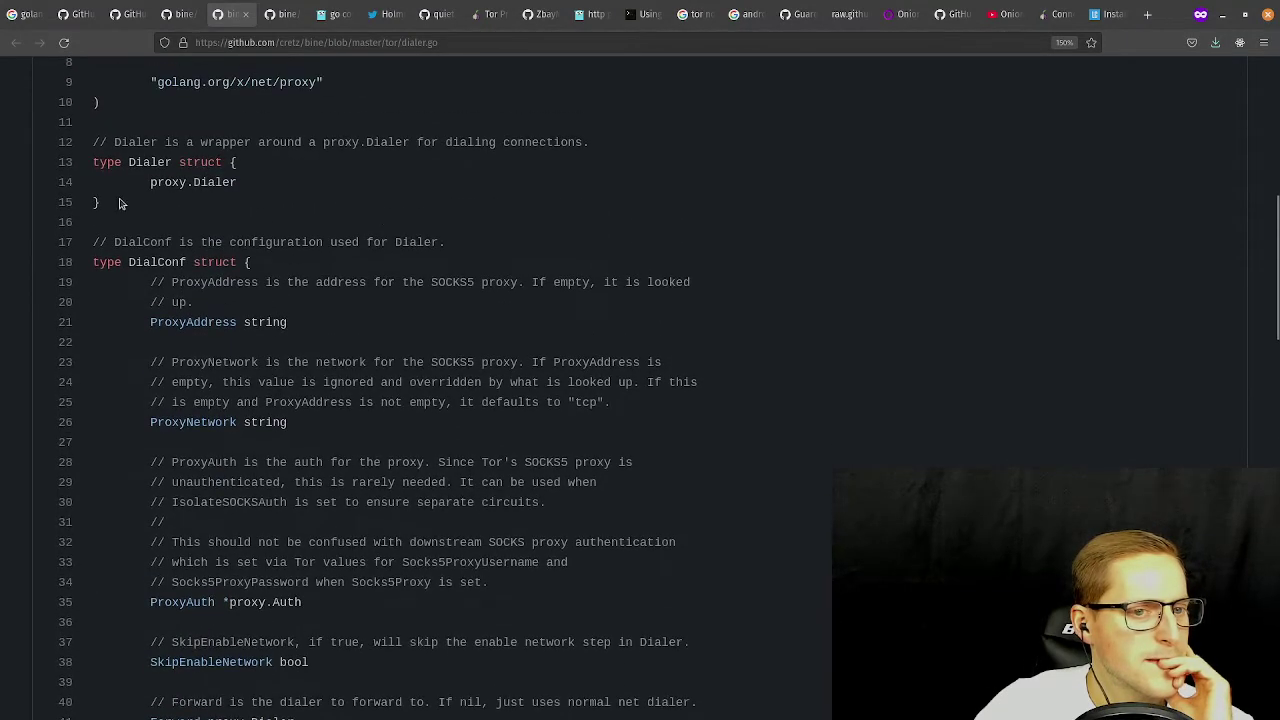
{"action": "left_click_drag", "start_coordinate": [122, 204], "coordinate": [163, 222]}
{"action": "left_click", "coordinate": [147, 197]}
{"action": "left_click", "coordinate": [163, 223]}
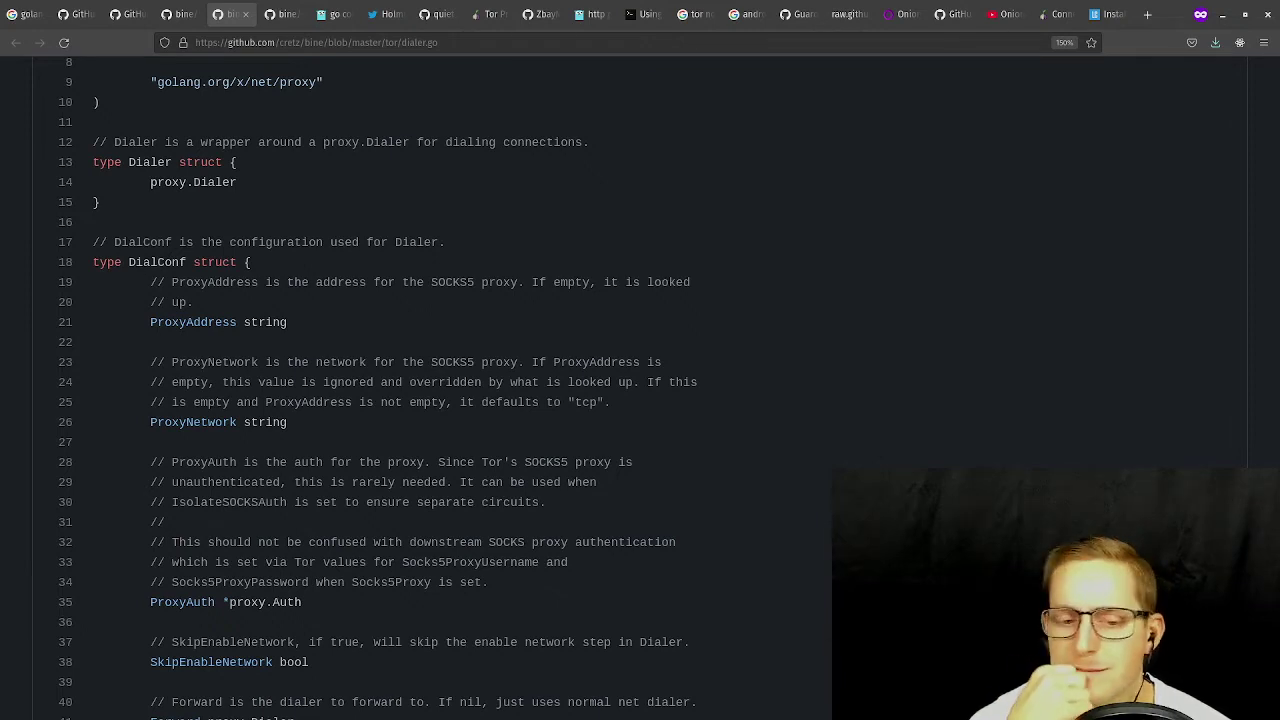
Search Google for "golang tor client" in a new tab and look through the results.
{"action": "left_click", "coordinate": [1148, 15]}
{"action": "type", "text": "g"}
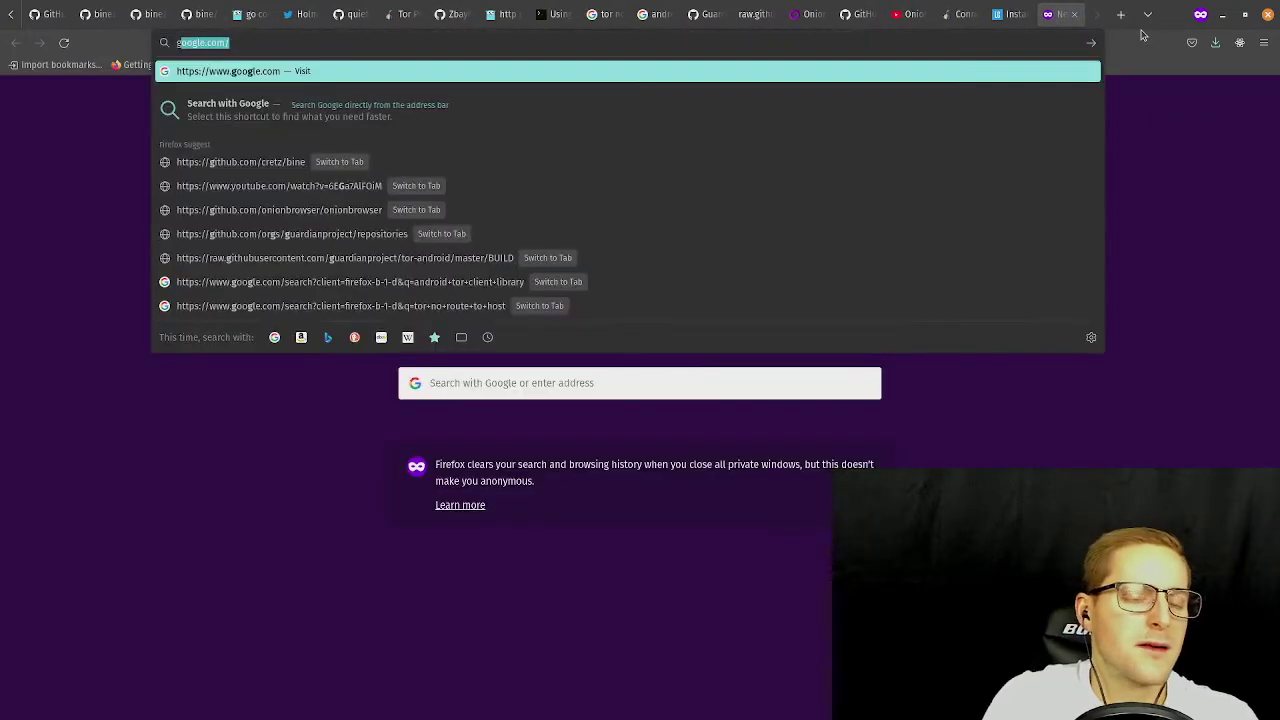
{"action": "type", "text": "olang tor client"}
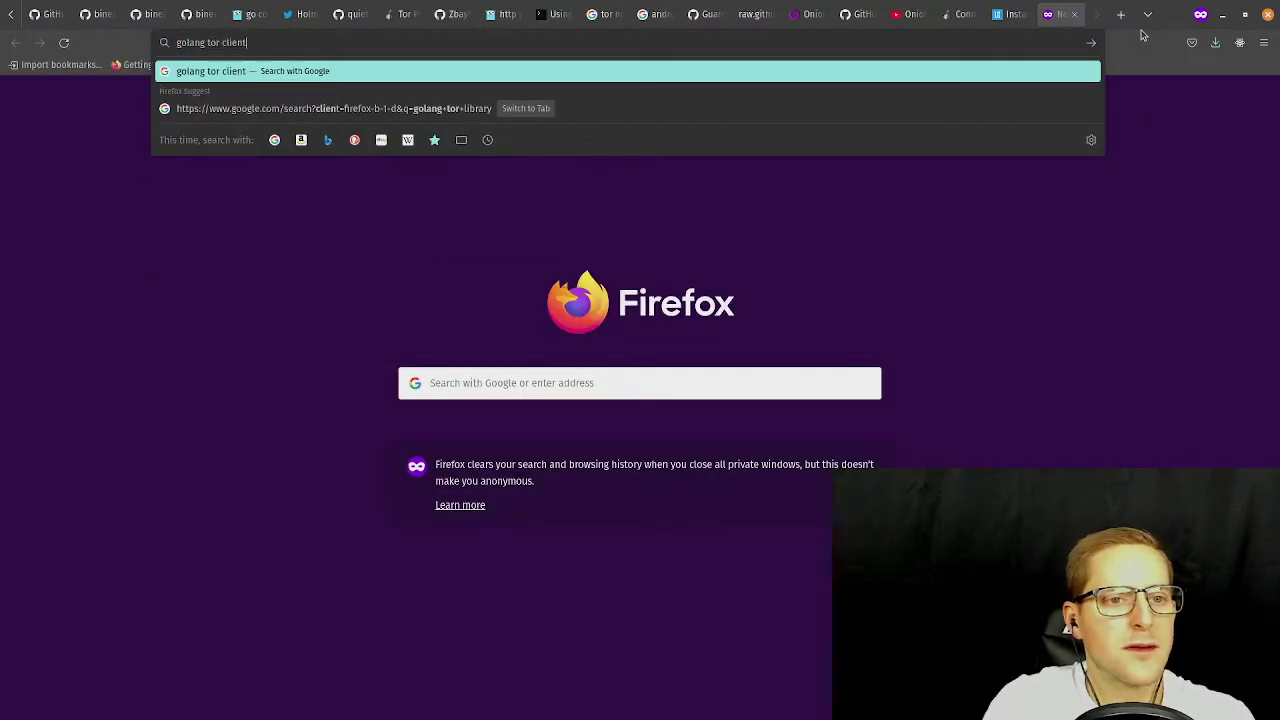
{"action": "key", "text": "Return"}
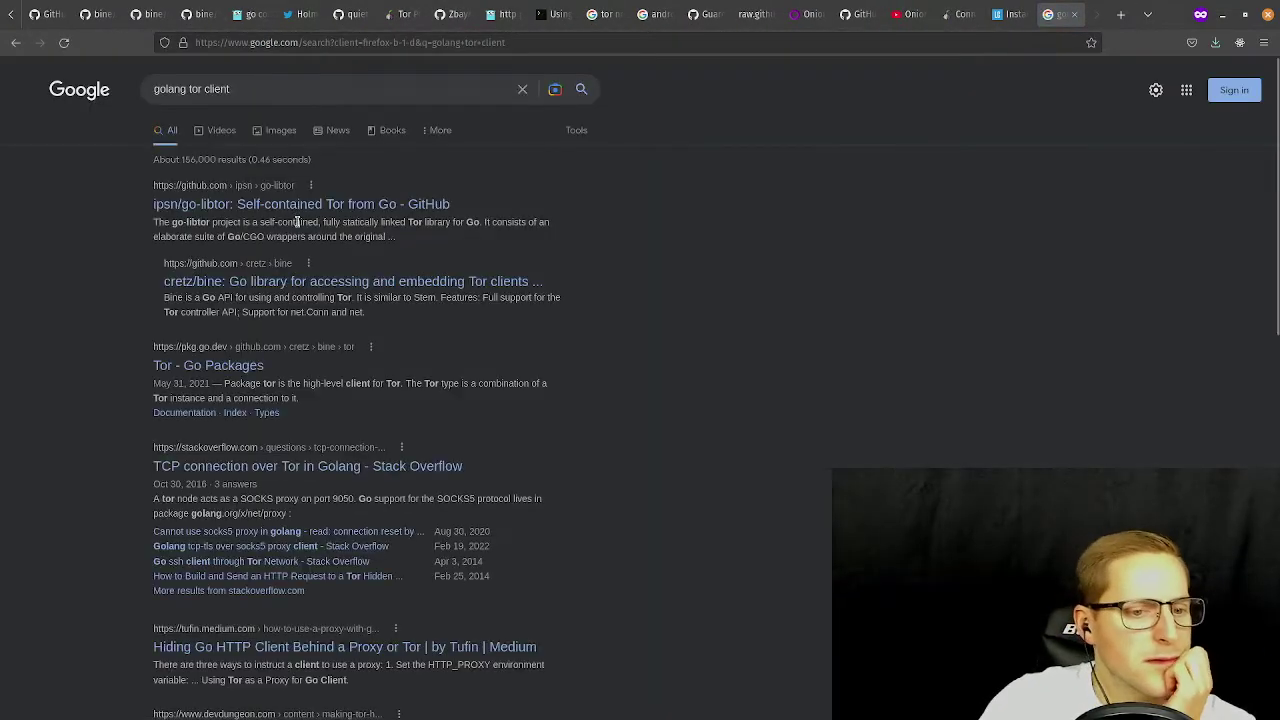
{"action": "scroll", "coordinate": [425, 368], "scroll_direction": "down", "scroll_amount": 1}
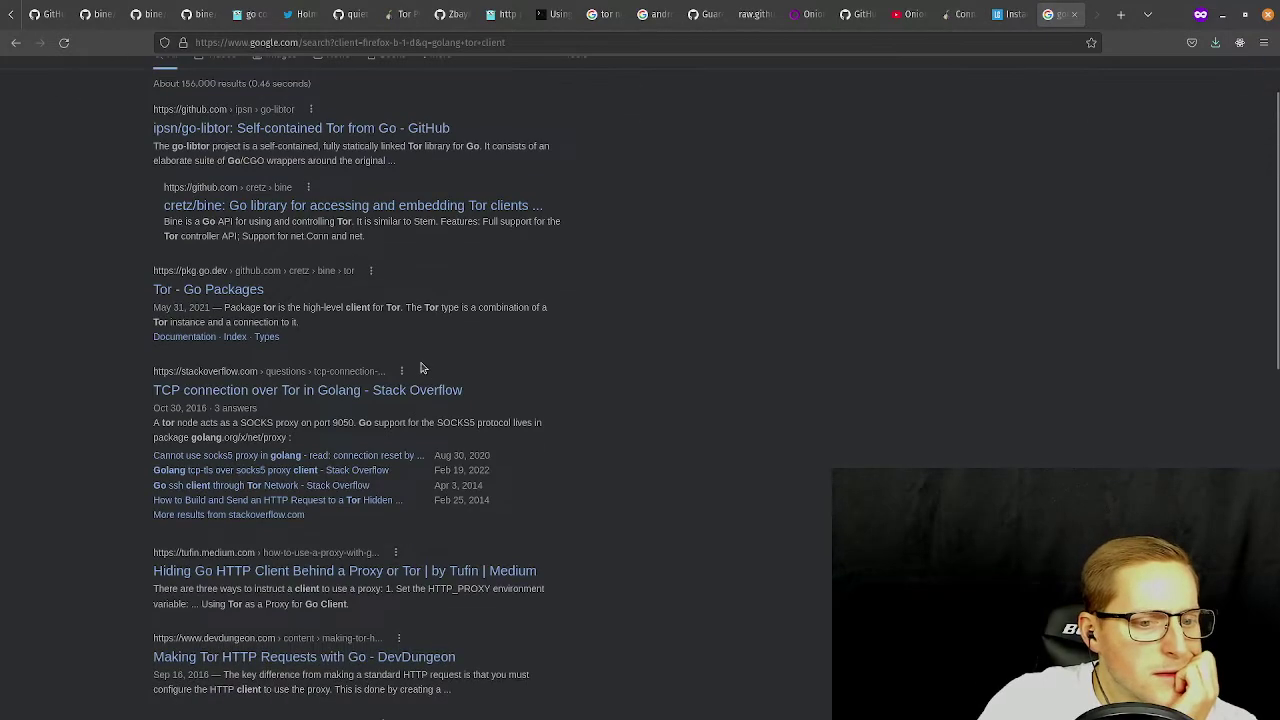
Open the Stack Overflow question "TCP connection over Tor in Golang" and read the accepted answer on golang.org/x/net/proxy.
{"action": "left_click", "coordinate": [230, 390]}
{"action": "scroll", "coordinate": [493, 400], "scroll_direction": "down", "scroll_amount": 3}
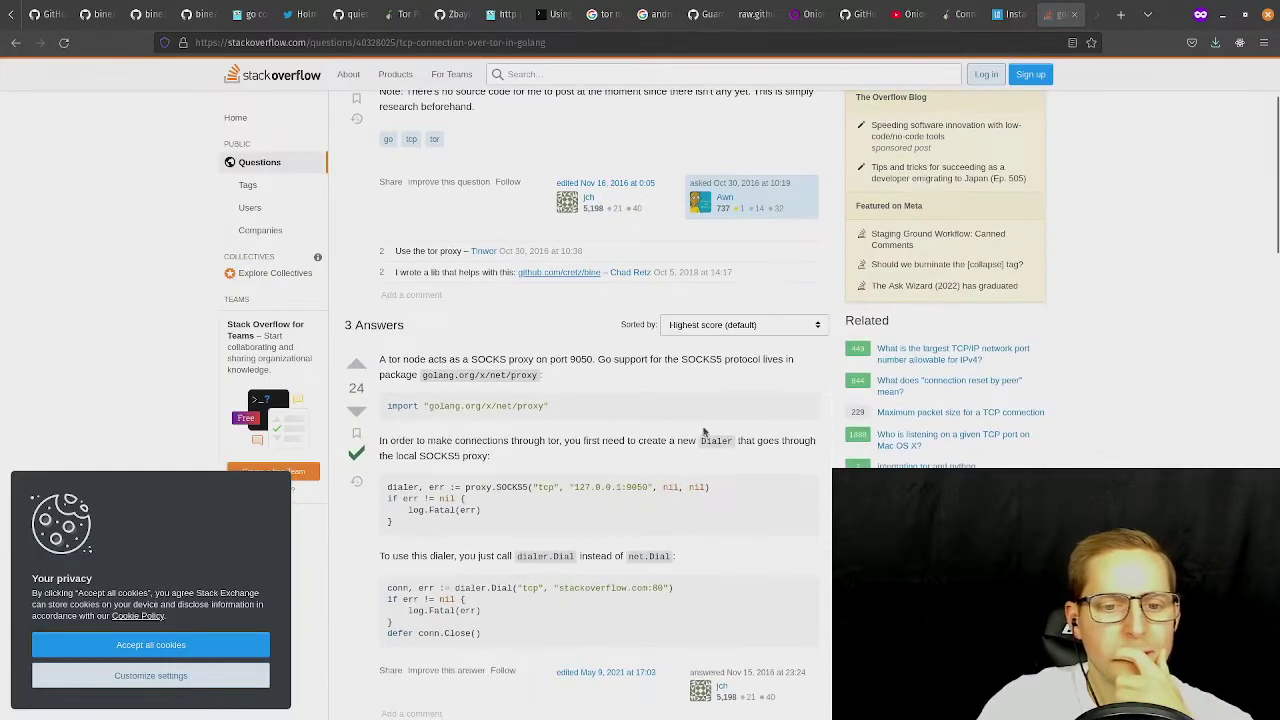
{"action": "scroll", "coordinate": [506, 420], "scroll_direction": "down", "scroll_amount": 1}
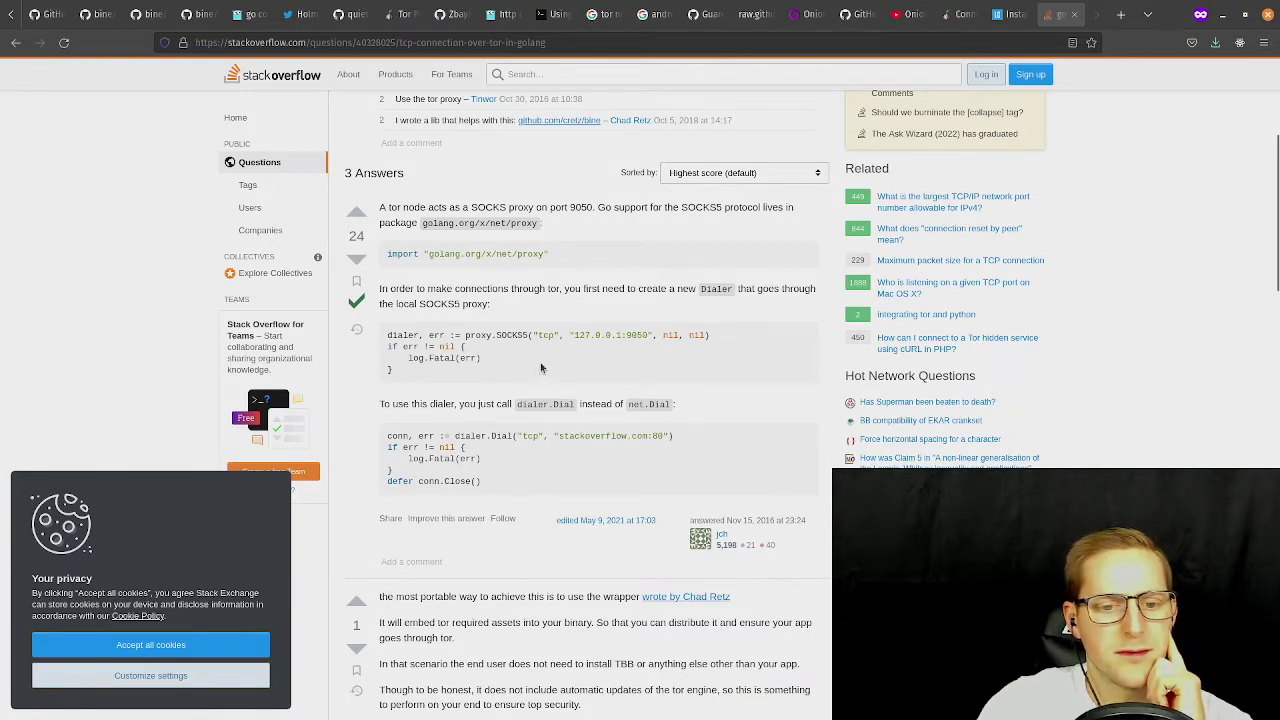
{"action": "scroll", "coordinate": [465, 433], "scroll_direction": "down", "scroll_amount": 1}
{"action": "scroll", "coordinate": [465, 433], "scroll_direction": "down", "scroll_amount": 2}
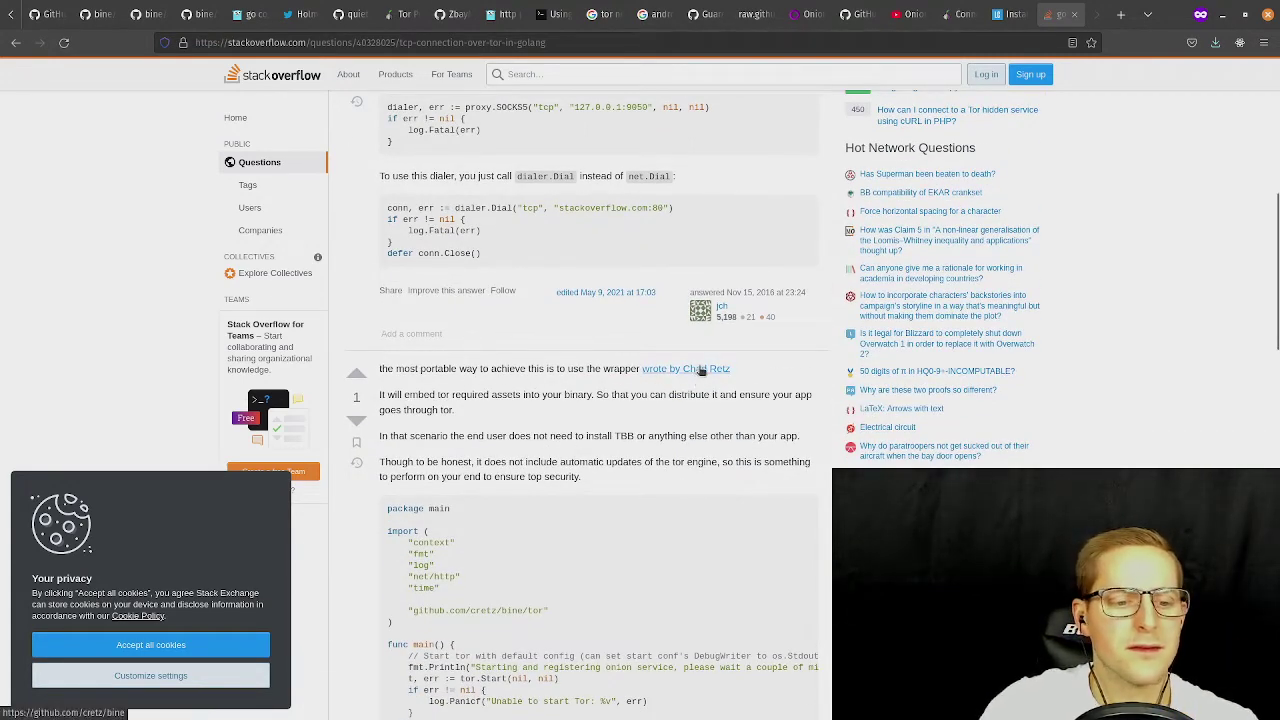
Read the remaining answers, covering the cretz/bine example and the three ways to make a Go client use a proxy.
{"action": "scroll", "coordinate": [539, 305], "scroll_direction": "down", "scroll_amount": 2}
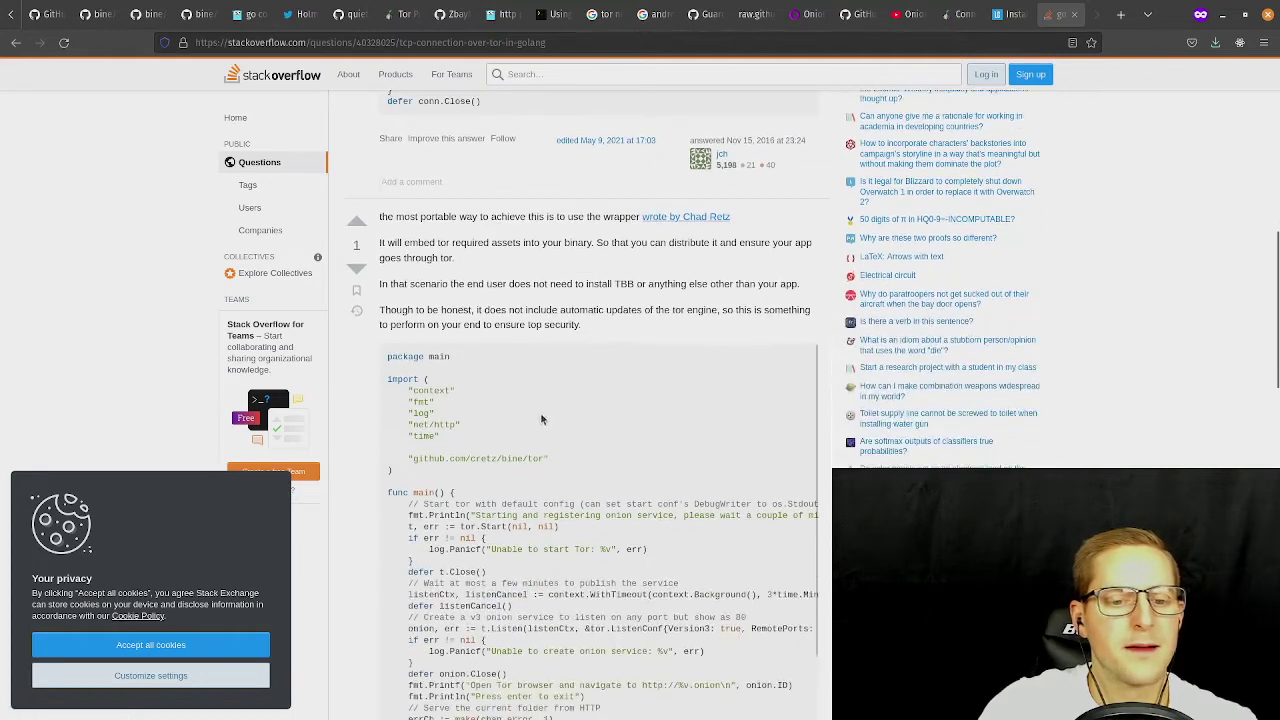
{"action": "scroll", "coordinate": [539, 305], "scroll_direction": "down", "scroll_amount": 1}
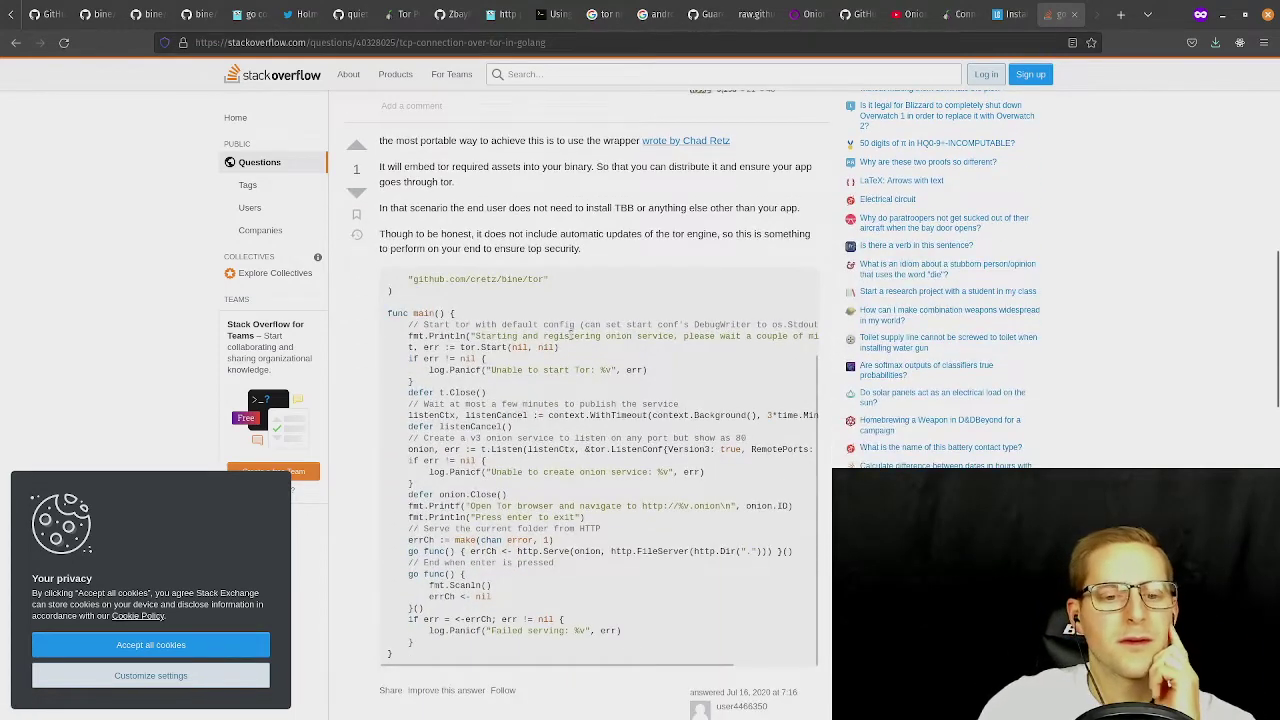
{"action": "scroll", "coordinate": [804, 197], "scroll_direction": "down", "scroll_amount": 6}
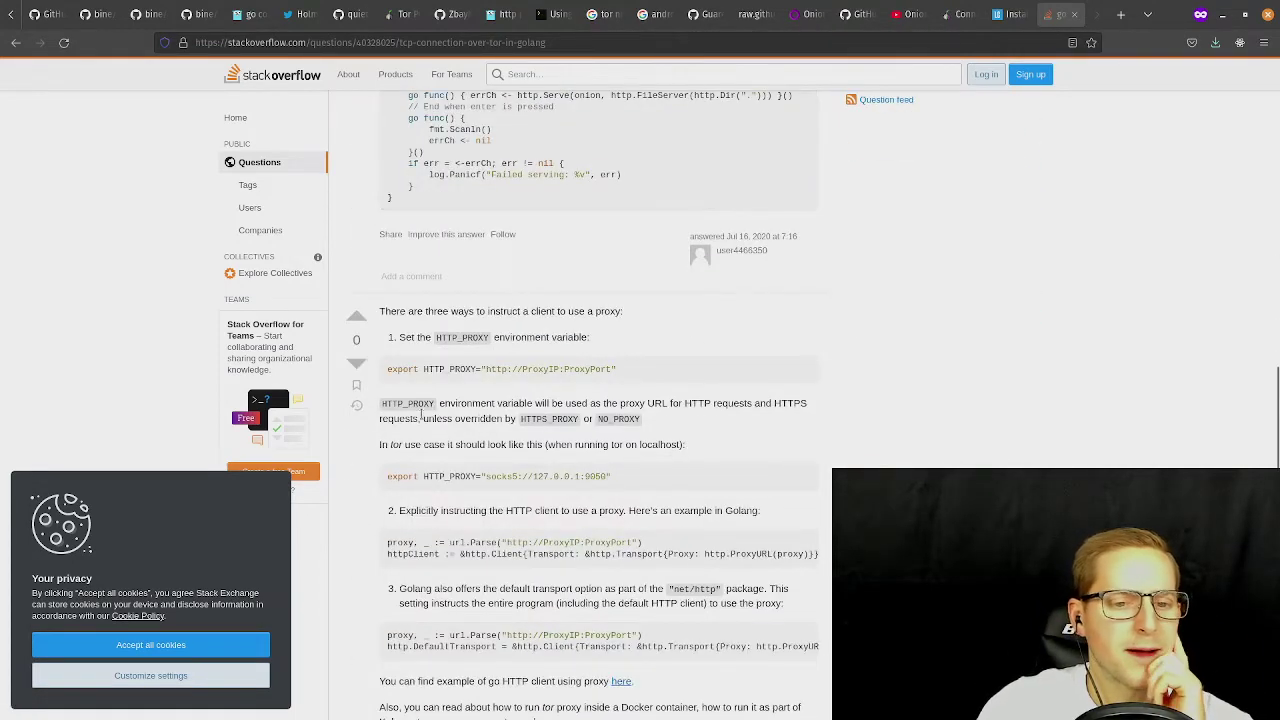
{"action": "scroll", "coordinate": [555, 335], "scroll_direction": "down", "scroll_amount": 3}
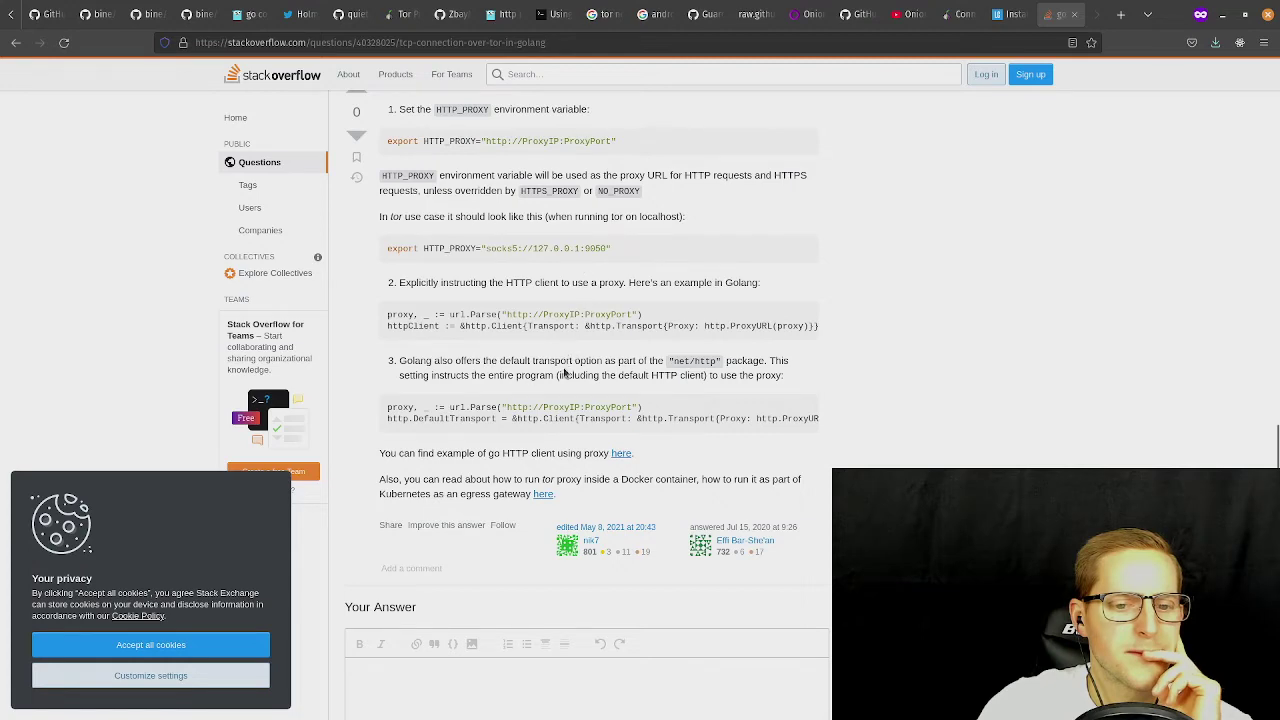
{"action": "scroll", "coordinate": [565, 373], "scroll_direction": "up", "scroll_amount": 1}
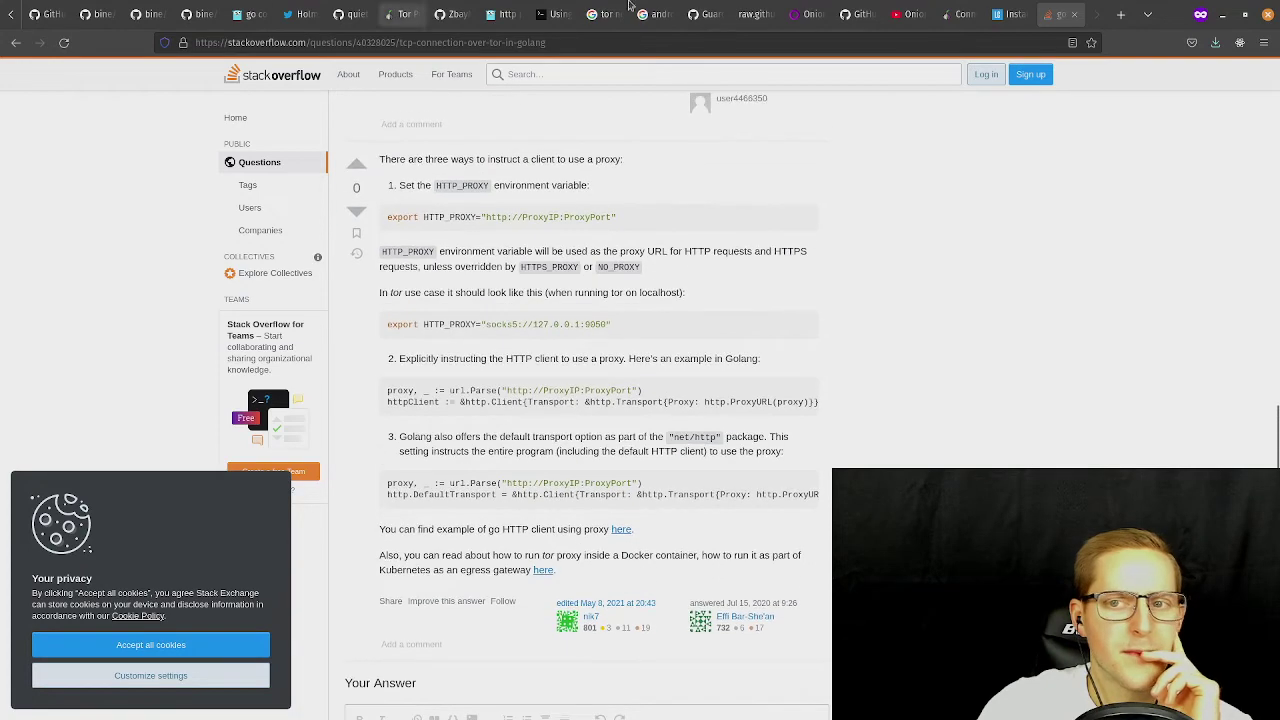
Return to the linuxconfig.org Tor proxy guide and review its port 9050 check and torsocks connection test.
{"action": "left_click", "coordinate": [995, 16]}
{"action": "scroll", "coordinate": [390, 410], "scroll_direction": "up", "scroll_amount": 3}
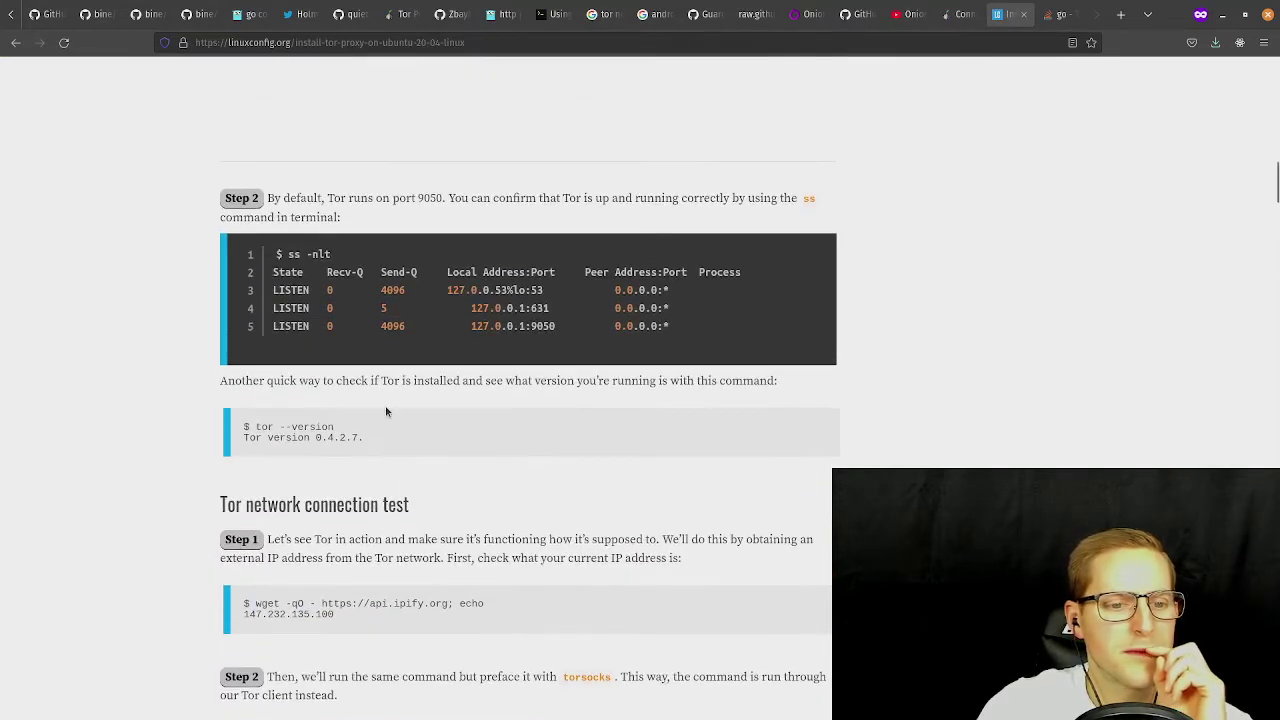
{"action": "scroll", "coordinate": [408, 410], "scroll_direction": "up", "scroll_amount": 1}
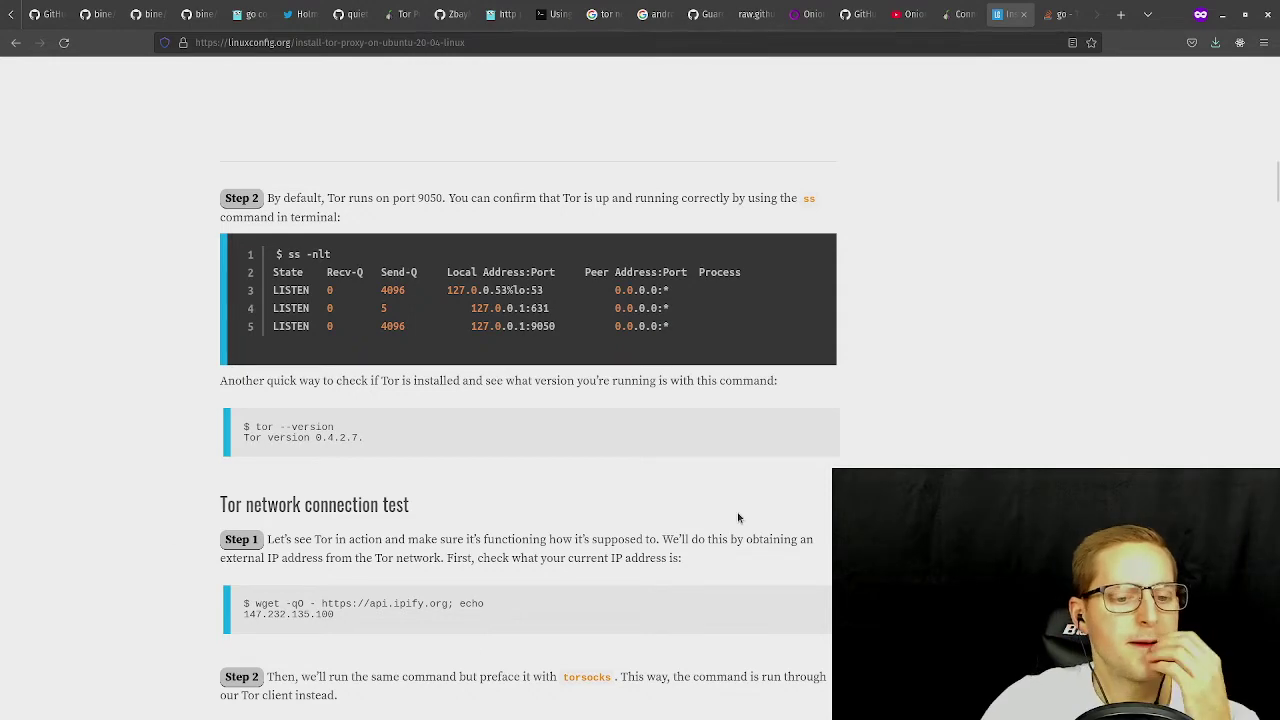
{"action": "scroll", "coordinate": [737, 517], "scroll_direction": "down", "scroll_amount": 2}
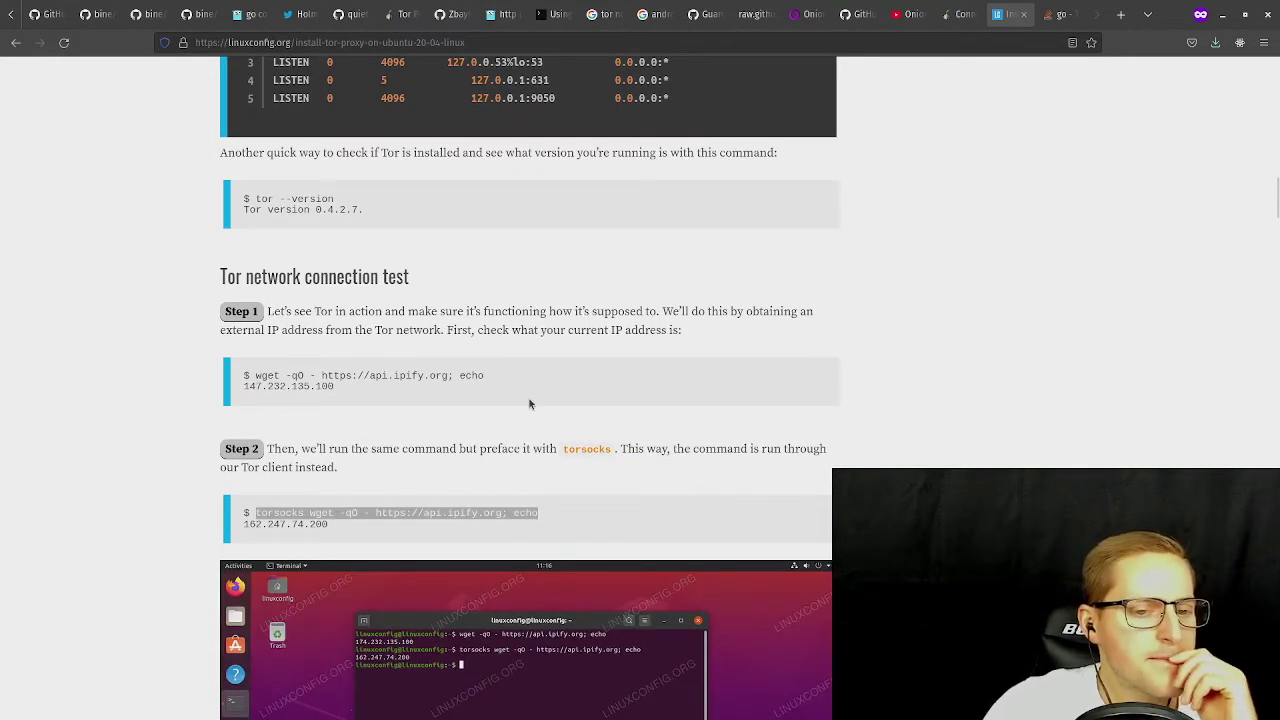
{"action": "scroll", "coordinate": [593, 426], "scroll_direction": "up", "scroll_amount": 1}
{"action": "scroll", "coordinate": [524, 398], "scroll_direction": "up", "scroll_amount": 1}
{"action": "scroll", "coordinate": [530, 405], "scroll_direction": "down", "scroll_amount": 1}
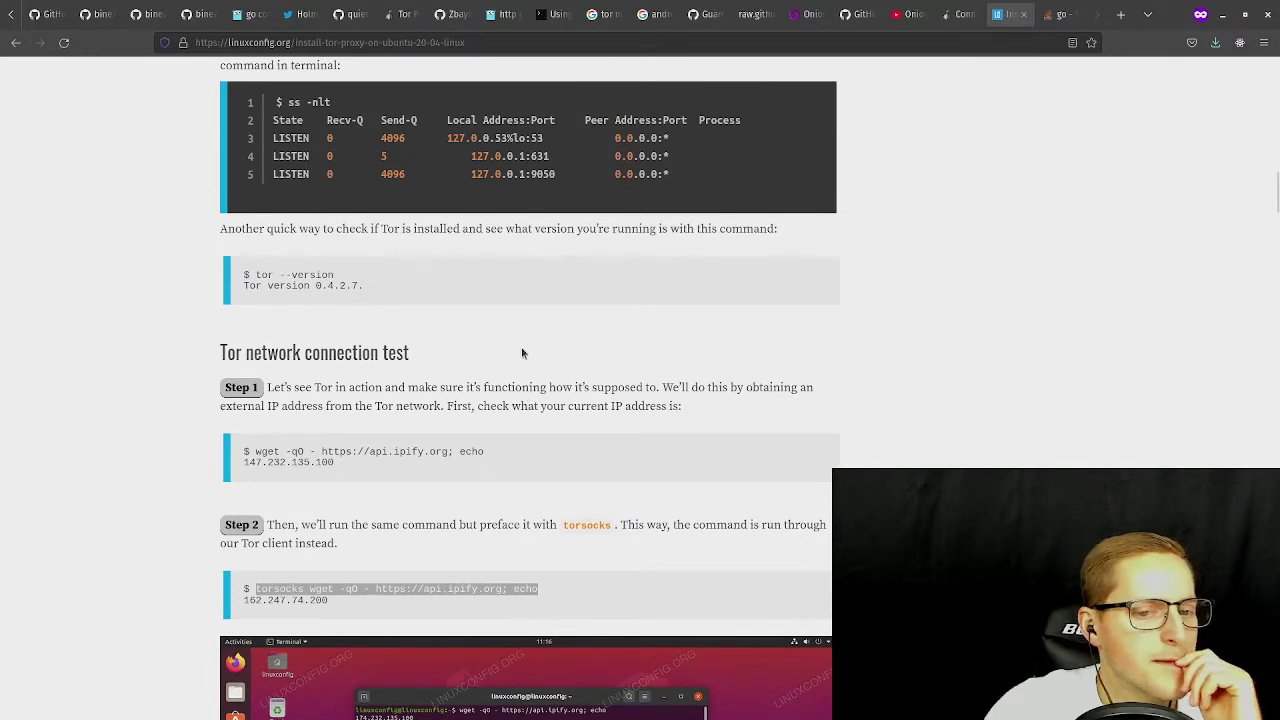
{"action": "scroll", "coordinate": [519, 354], "scroll_direction": "down", "scroll_amount": 2}
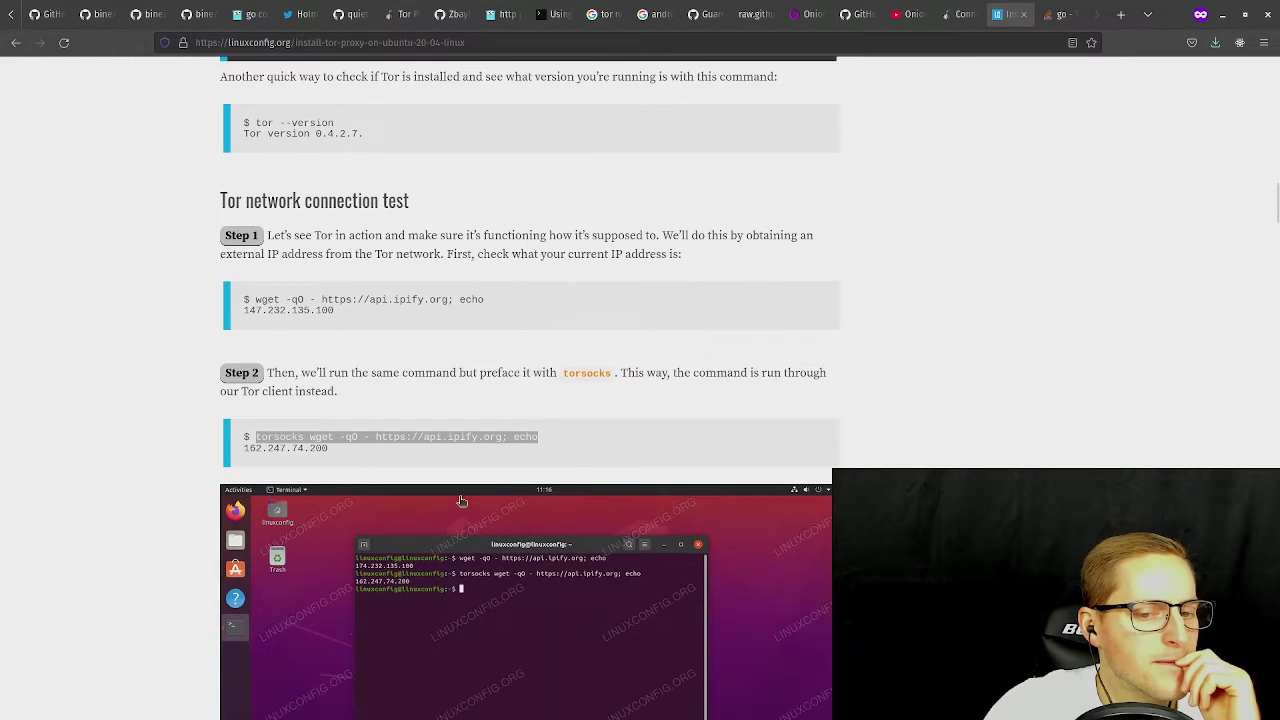
Skim the guide's sections on torifying the shell and enabling the Tor control port, and go back to its installation steps.
{"action": "left_click", "coordinate": [466, 432]}
{"action": "scroll", "coordinate": [466, 432], "scroll_direction": "down", "scroll_amount": 8}
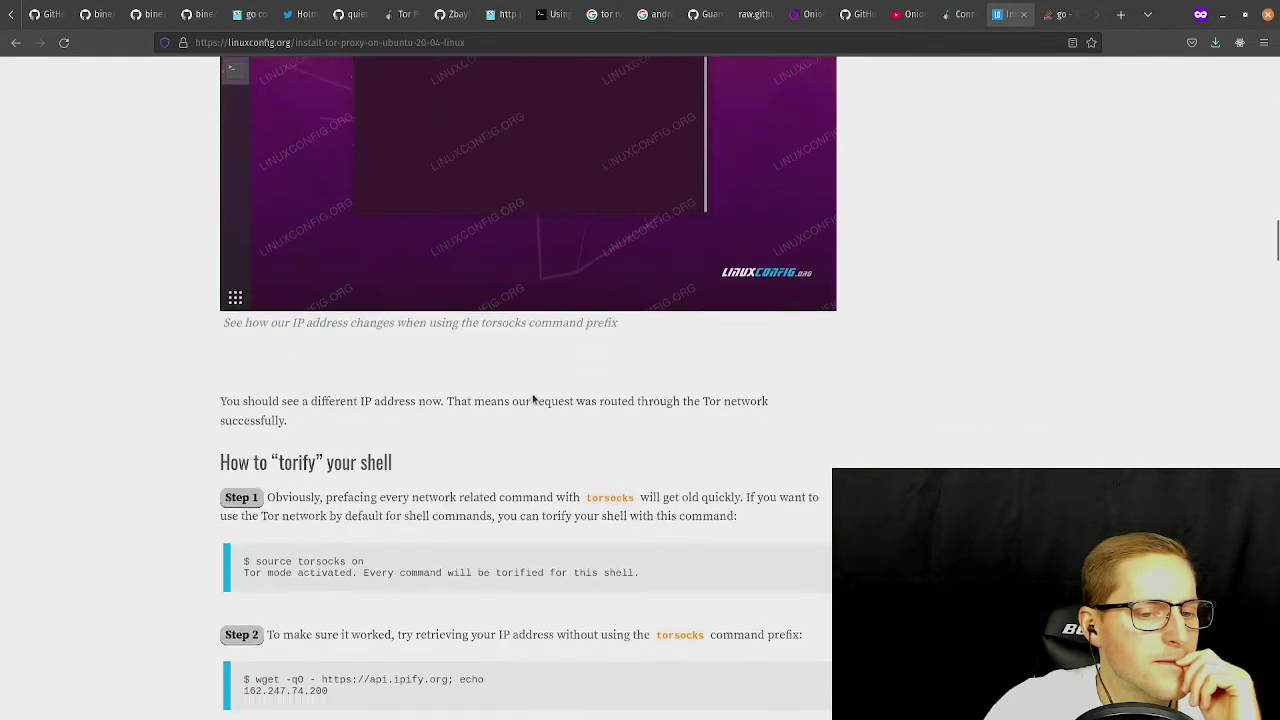
{"action": "scroll", "coordinate": [536, 386], "scroll_direction": "down", "scroll_amount": 3}
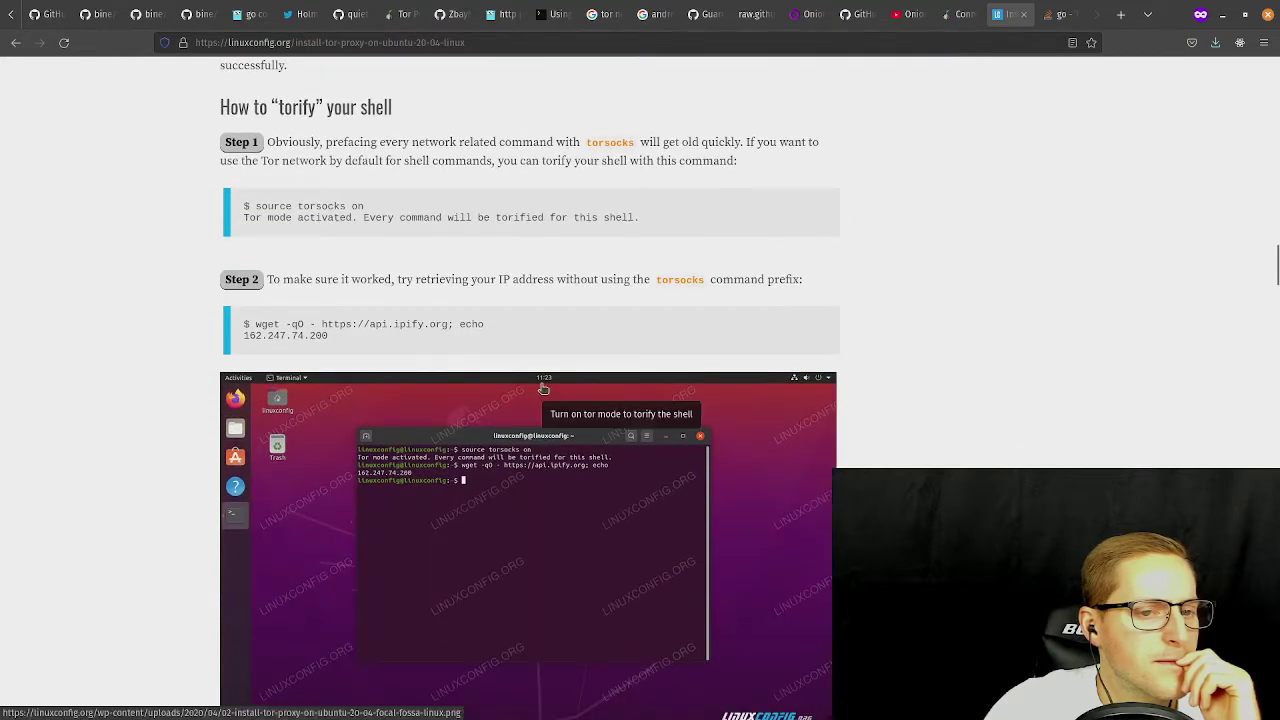
{"action": "scroll", "coordinate": [543, 388], "scroll_direction": "down", "scroll_amount": 4}
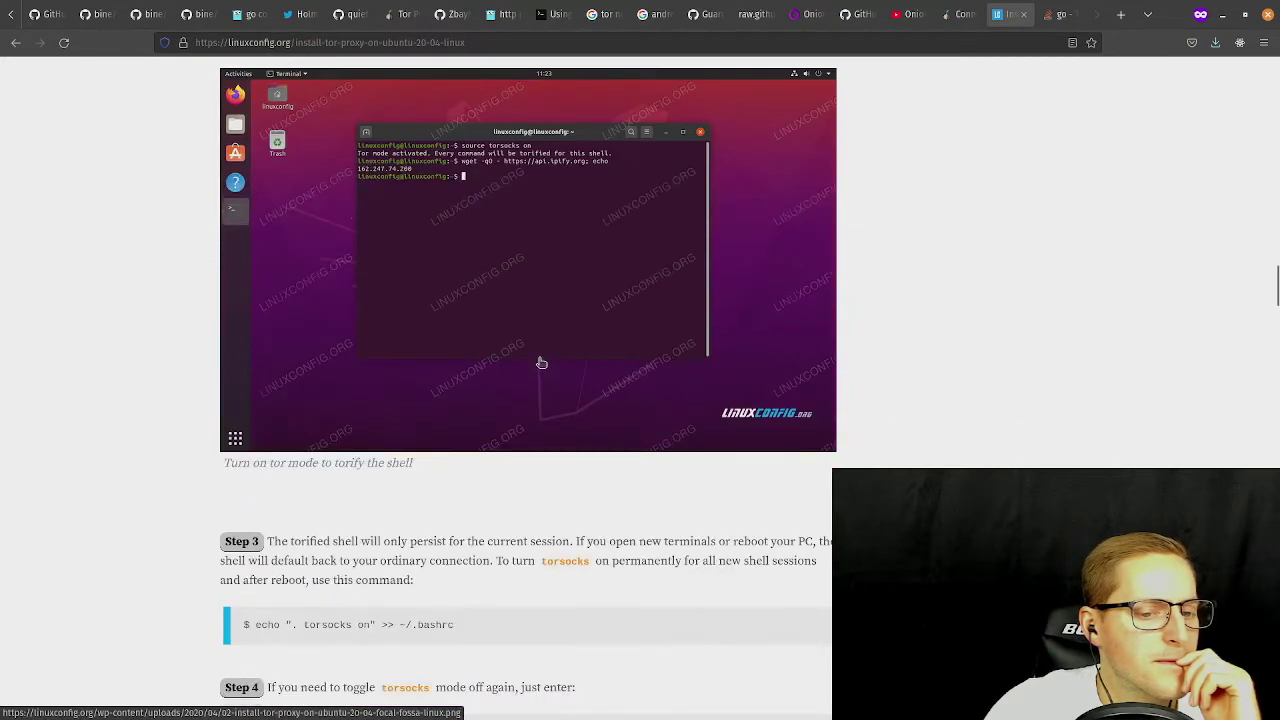
{"action": "scroll", "coordinate": [543, 339], "scroll_direction": "down", "scroll_amount": 6}
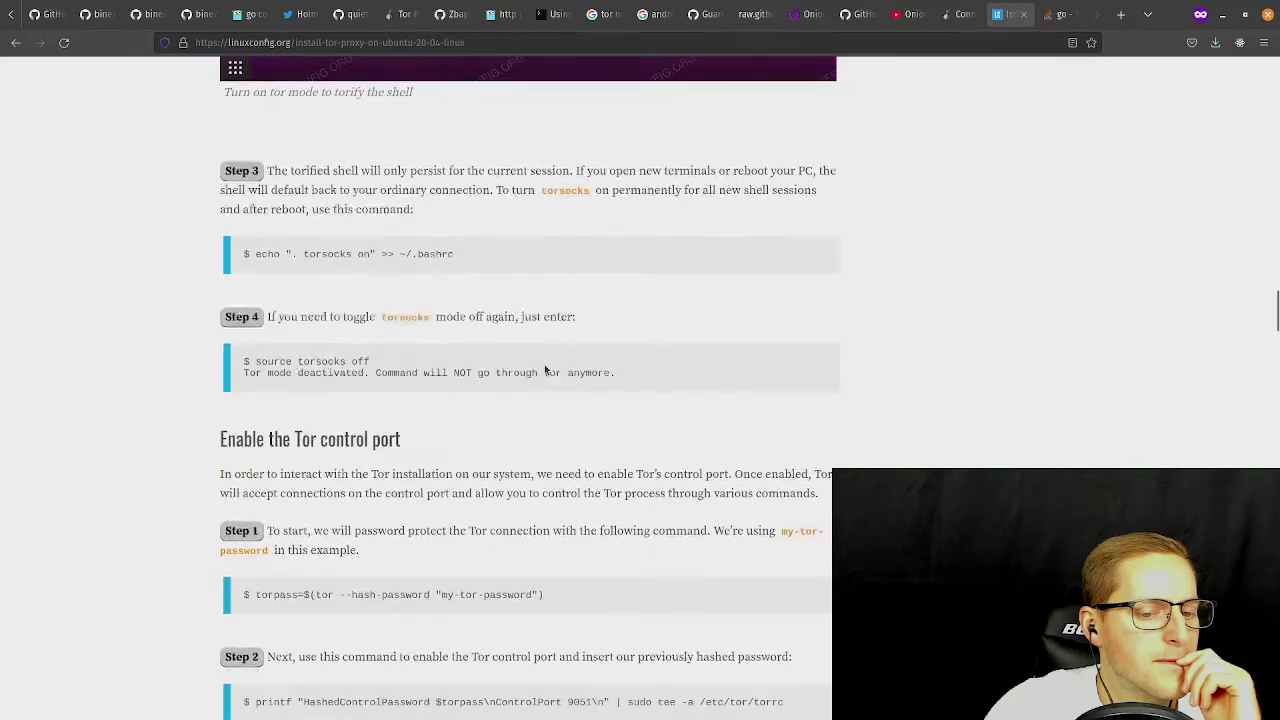
{"action": "scroll", "coordinate": [545, 369], "scroll_direction": "up", "scroll_amount": 9}
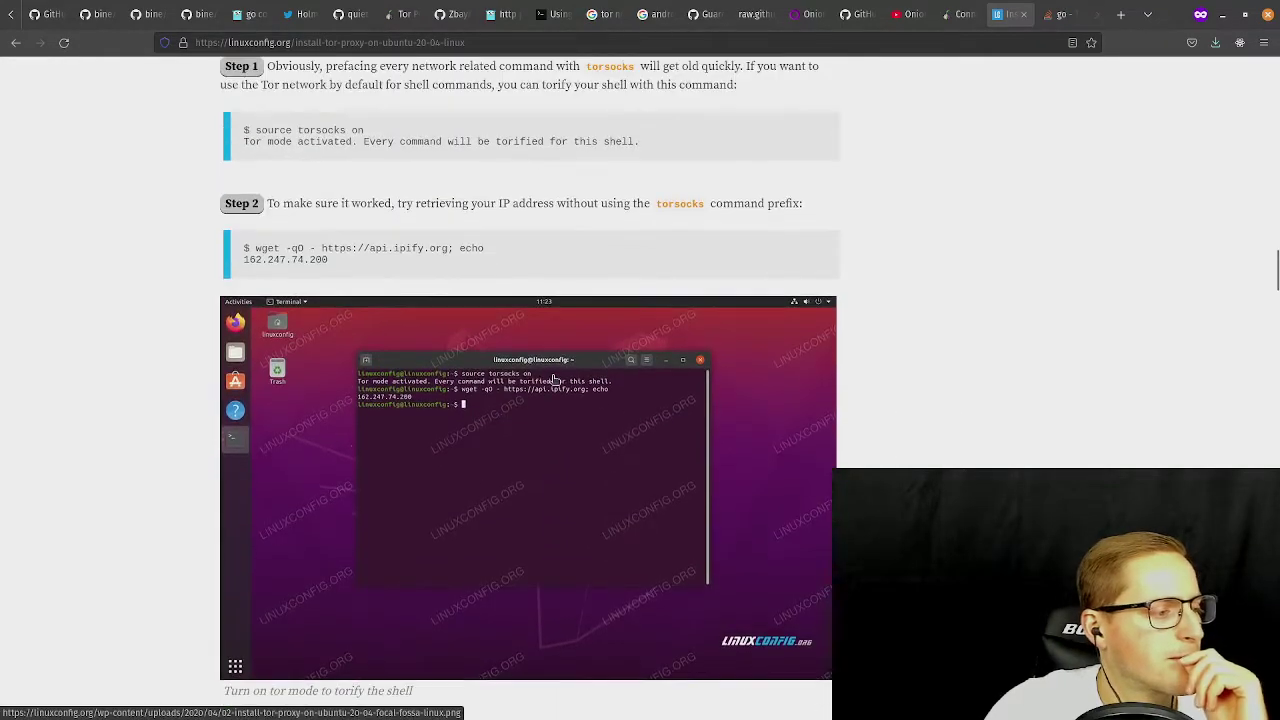
{"action": "scroll", "coordinate": [593, 349], "scroll_direction": "up", "scroll_amount": 19}
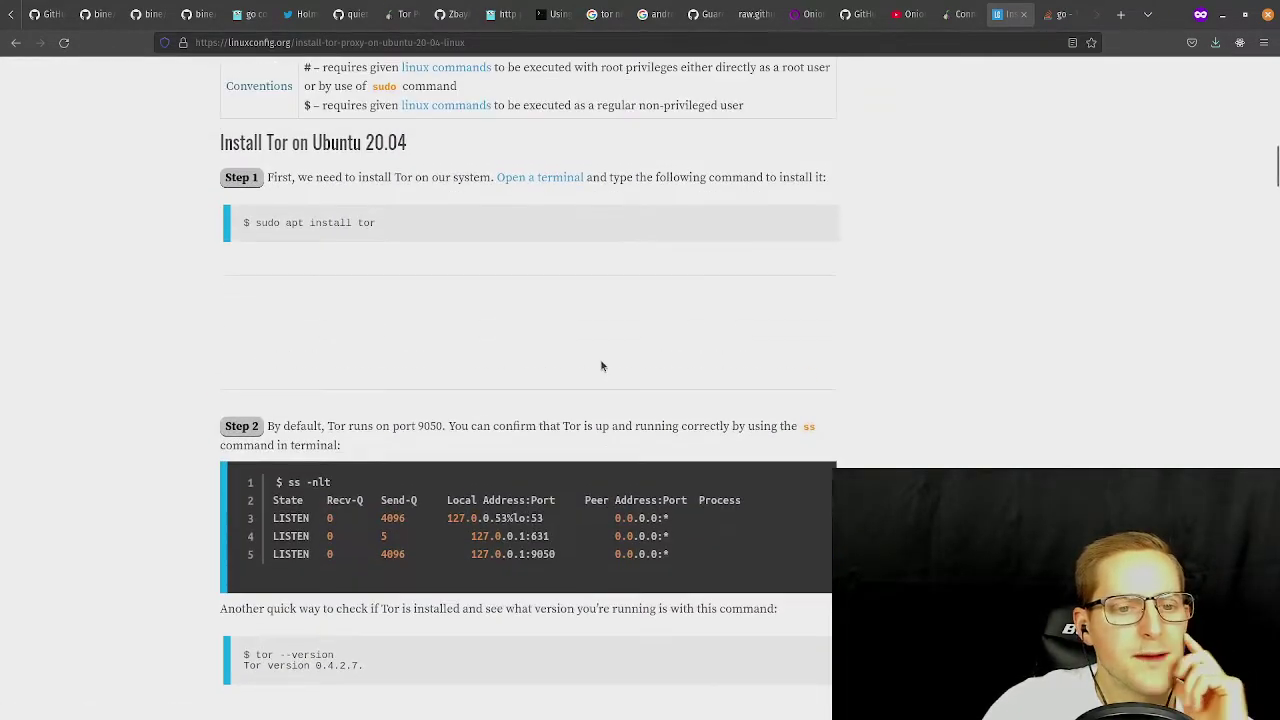
{"action": "scroll", "coordinate": [600, 363], "scroll_direction": "down", "scroll_amount": 4}
Go back to the Stack Overflow question and re-examine its answers, ending at the accepted SOCKS5 dialer example.
{"action": "left_click", "coordinate": [1058, 14]}
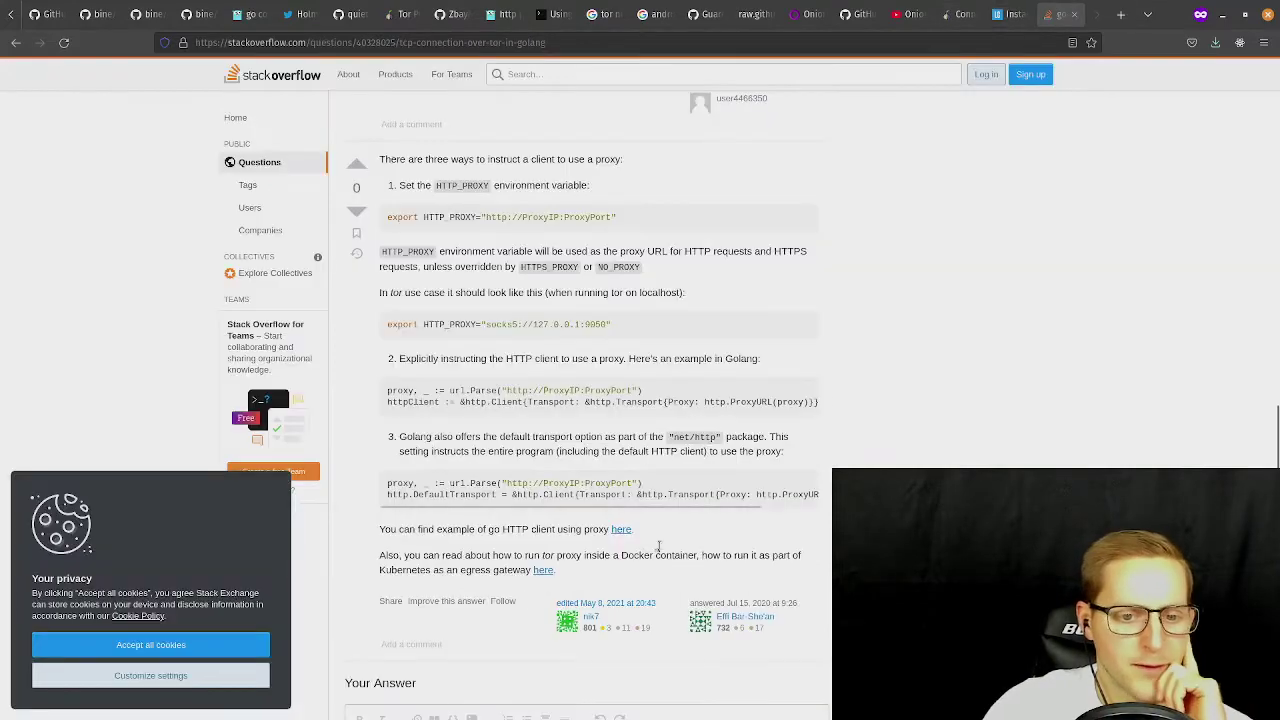
{"action": "scroll", "coordinate": [743, 380], "scroll_direction": "down", "scroll_amount": 1}
{"action": "scroll", "coordinate": [743, 380], "scroll_direction": "down", "scroll_amount": 2}
{"action": "scroll", "coordinate": [800, 320], "scroll_direction": "up", "scroll_amount": 20}
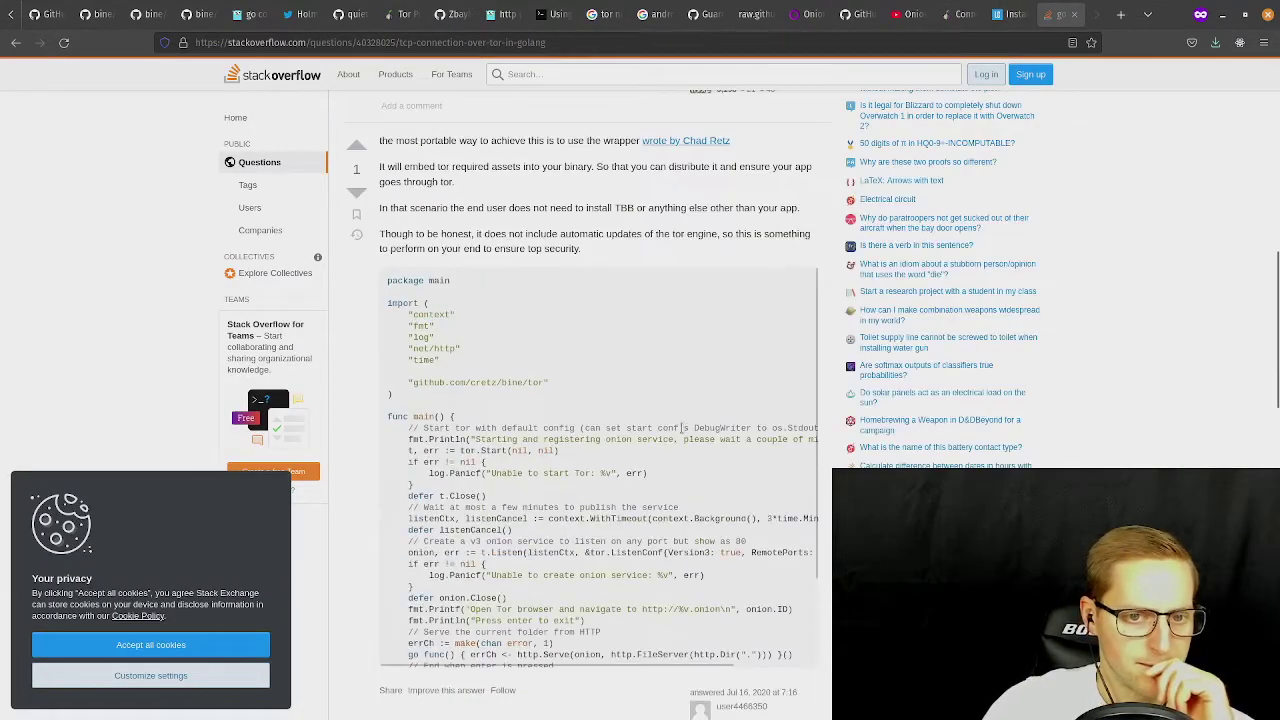
{"action": "scroll", "coordinate": [877, 303], "scroll_direction": "down", "scroll_amount": 3}
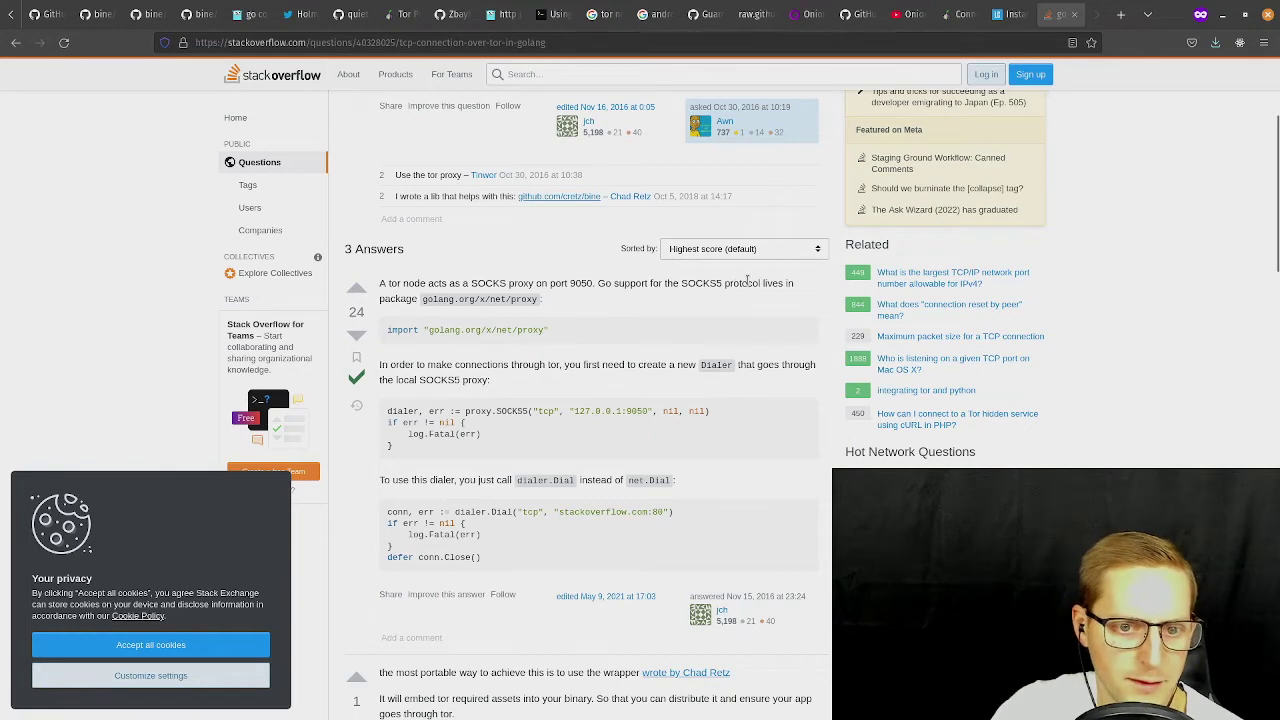
{"action": "scroll", "coordinate": [490, 351], "scroll_direction": "down", "scroll_amount": 1}
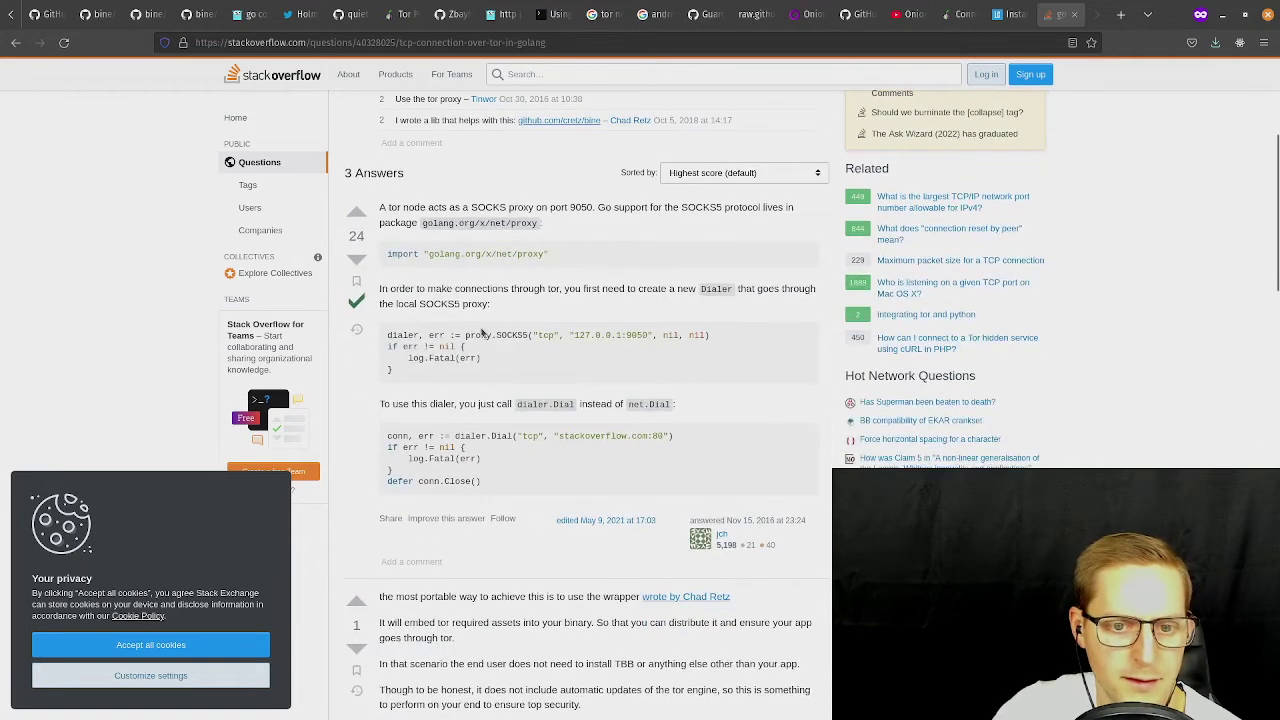
Select the proxy.SOCKS5 dialer snippet with its error check in the accepted answer, and switch to Visual Studio Code.
{"action": "left_click_drag", "start_coordinate": [405, 378], "coordinate": [386, 340]}
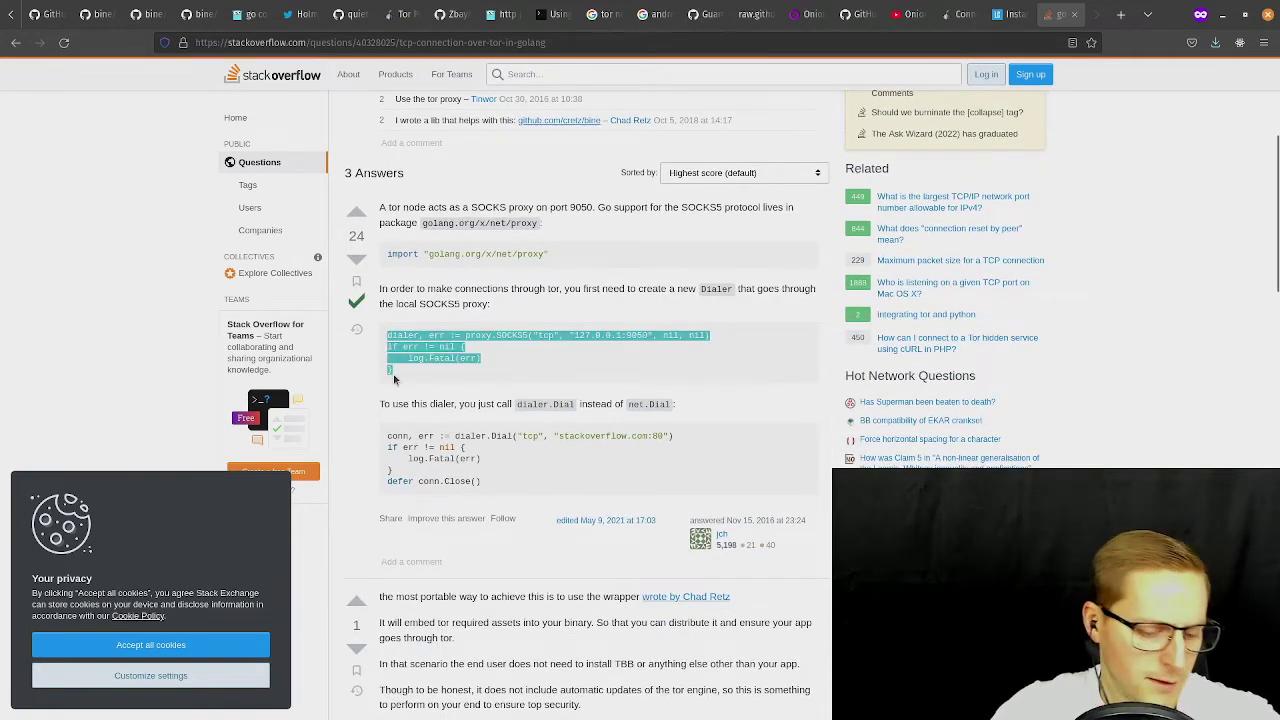
{"action": "key", "text": "super"}
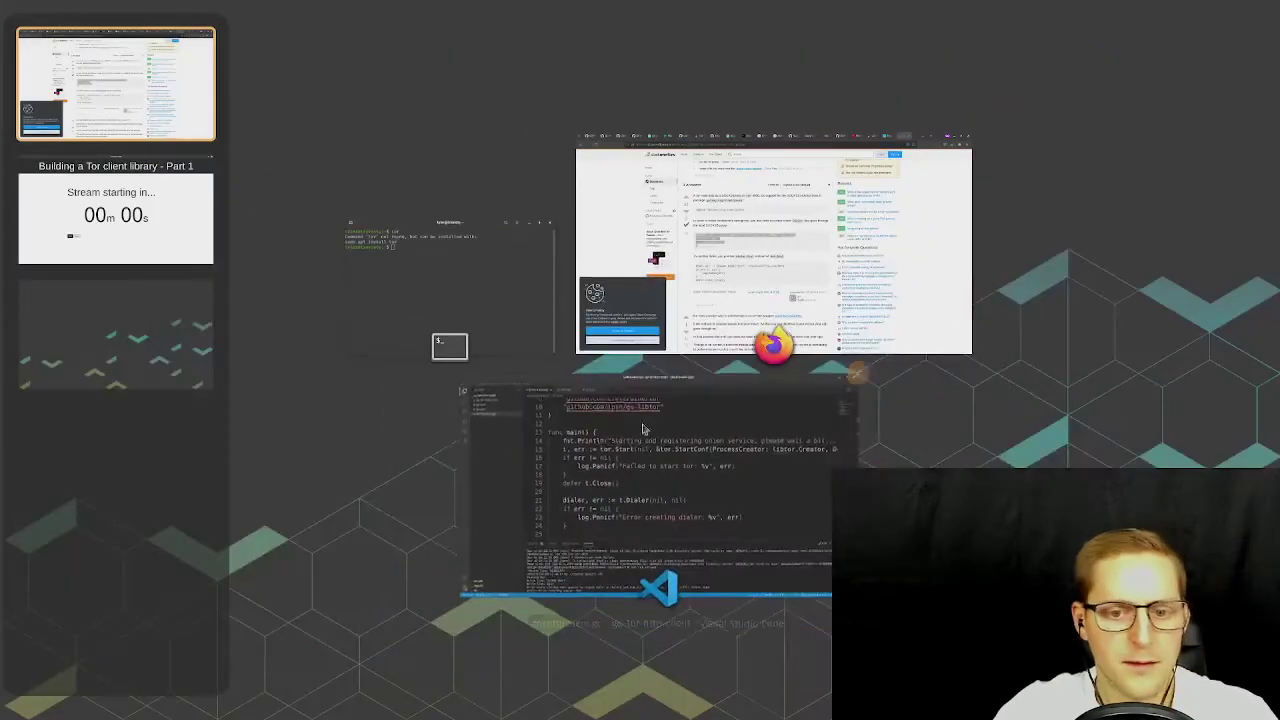
{"action": "left_click", "coordinate": [639, 420]}
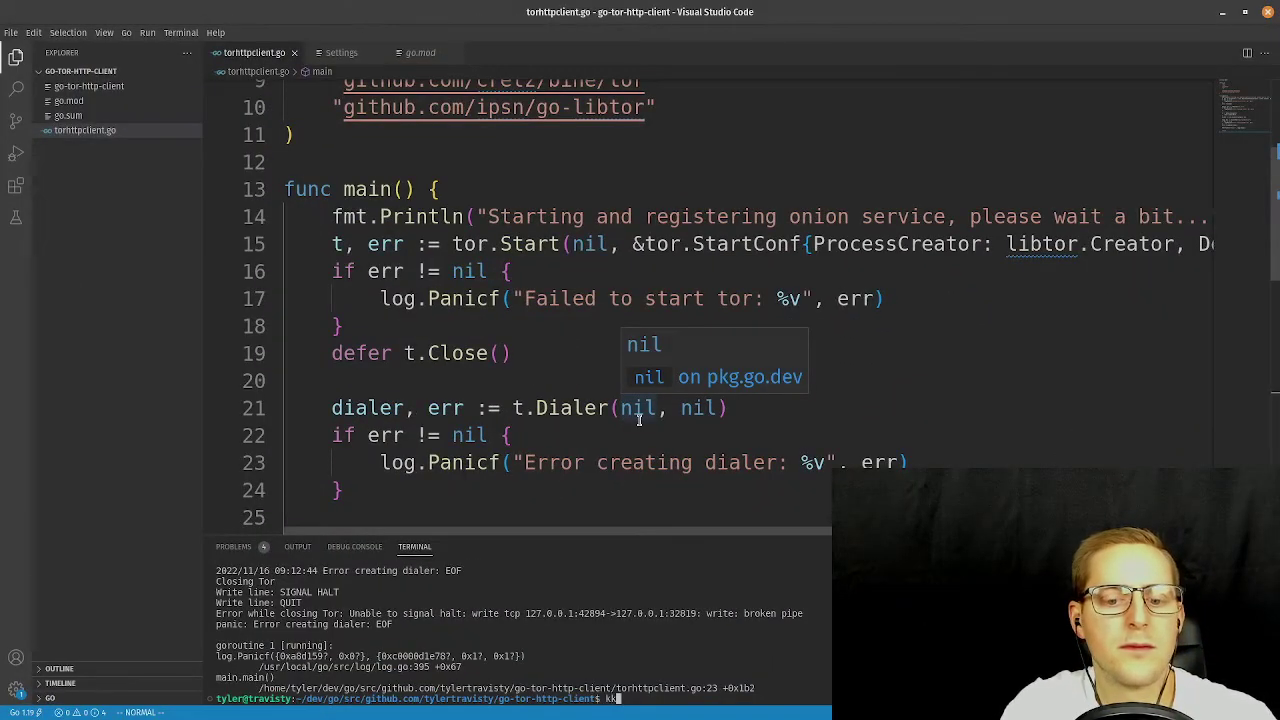
{"action": "key", "text": "BackSpace"}
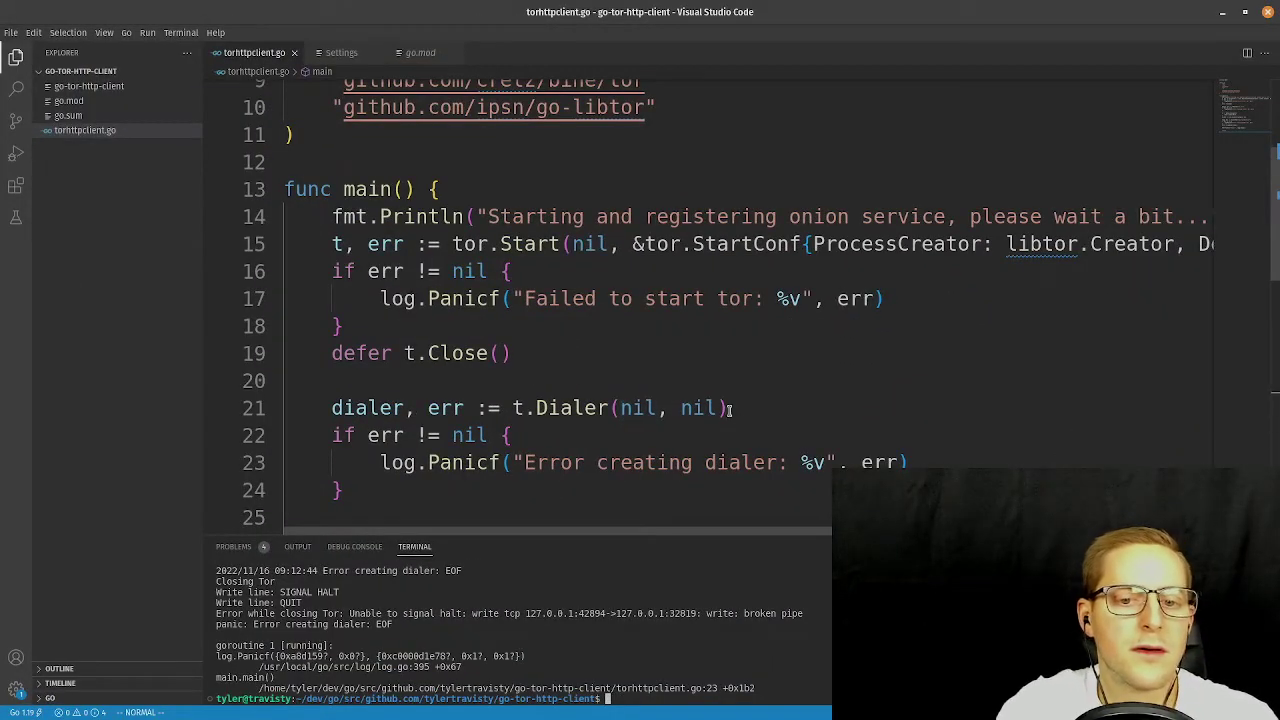
Duplicate the tor.Start line with its libtor.Creator and os.Stderr settings on a new line below the dialer's error check in torhttpclient.go.
{"action": "left_click", "coordinate": [638, 291]}
{"action": "key", "text": "k"}
{"action": "key", "text": "k"}
{"action": "key", "text": "b"}
{"action": "key", "text": "b"}
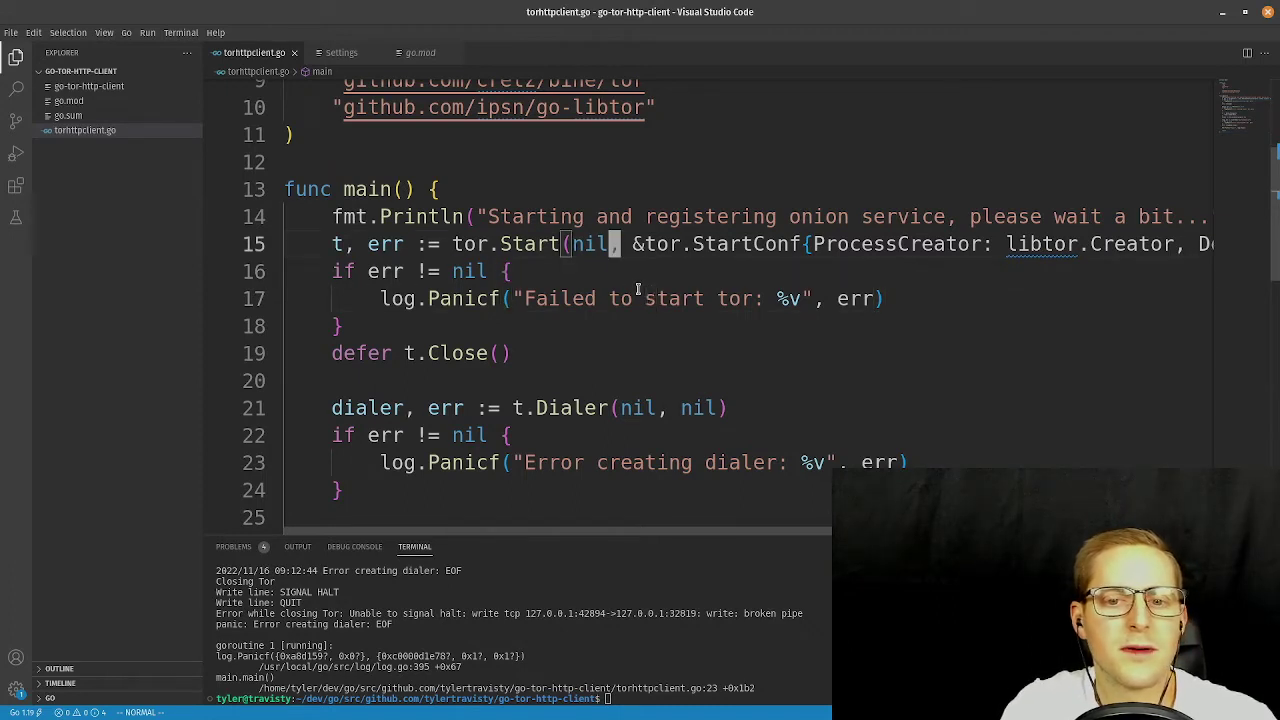
{"action": "key", "text": "w"}
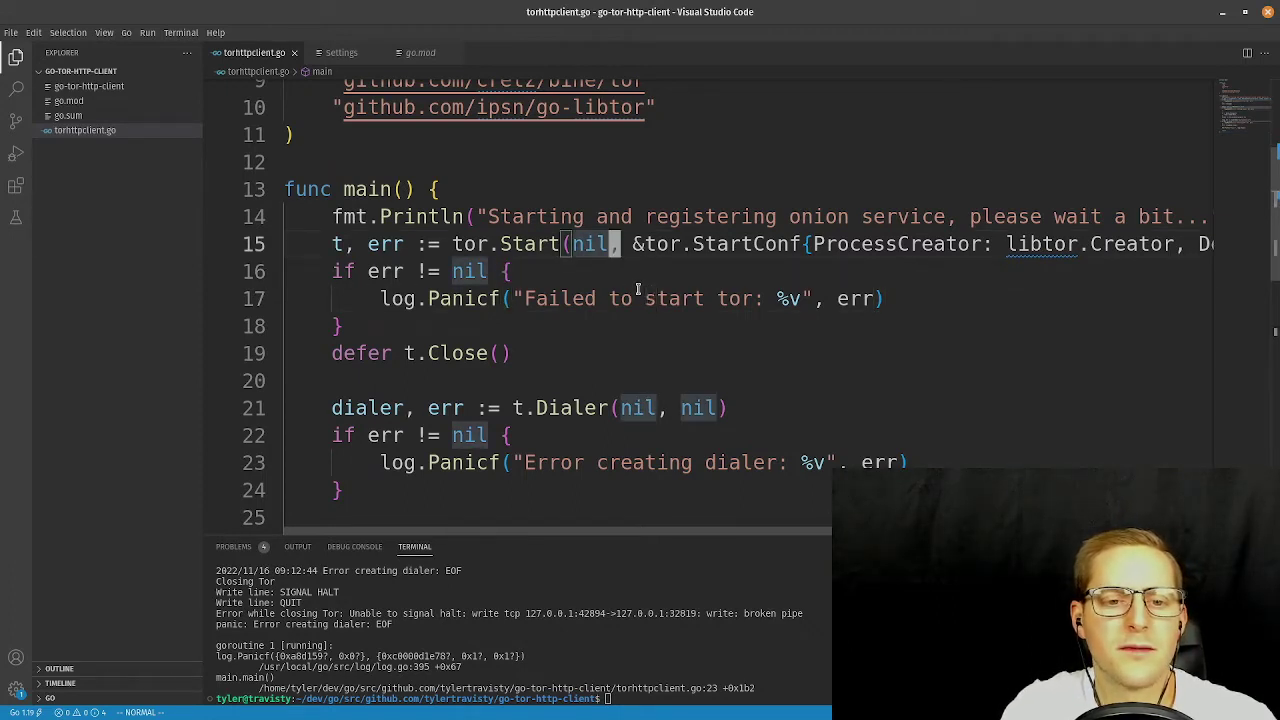
{"action": "key", "text": "shift+v"}
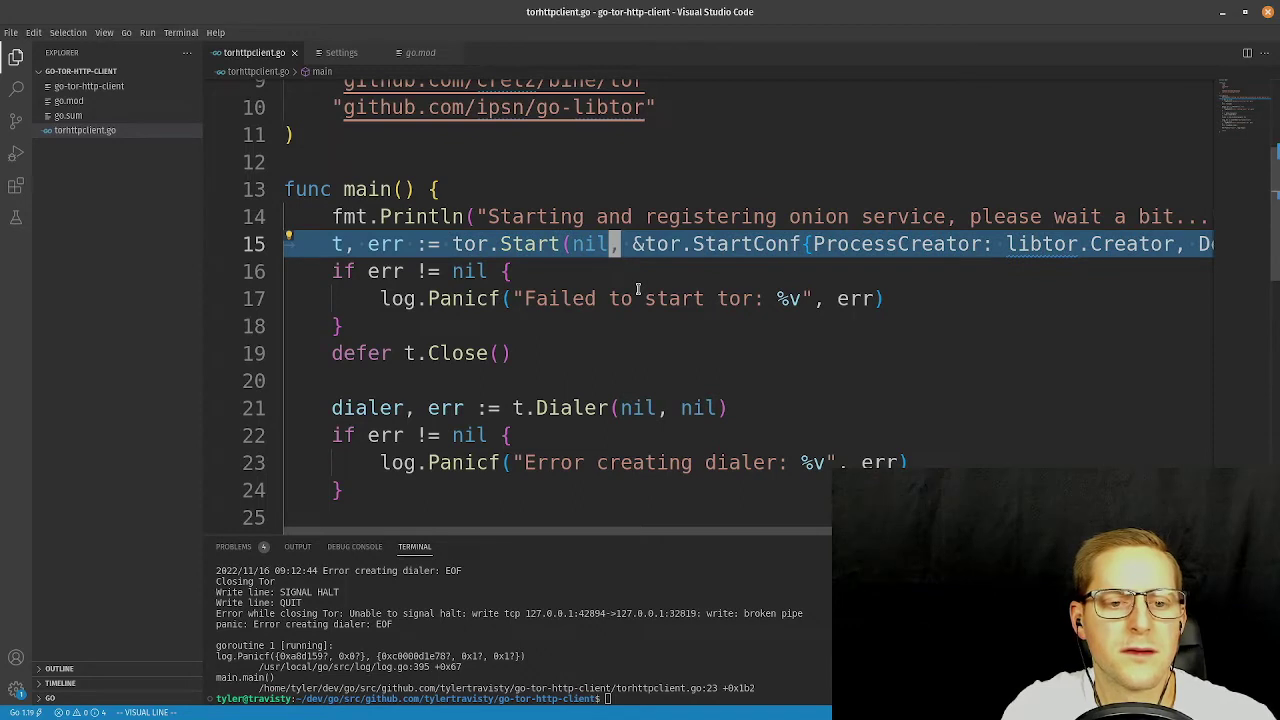
{"action": "key", "text": "Escape"}
{"action": "key", "text": "j"}
{"action": "key", "text": "j"}
{"action": "key", "text": "j"}
{"action": "key", "text": "j"}
{"action": "key", "text": "j"}
{"action": "key", "text": "j"}
{"action": "key", "text": "j"}
{"action": "key", "text": "j"}
{"action": "key", "text": "j"}
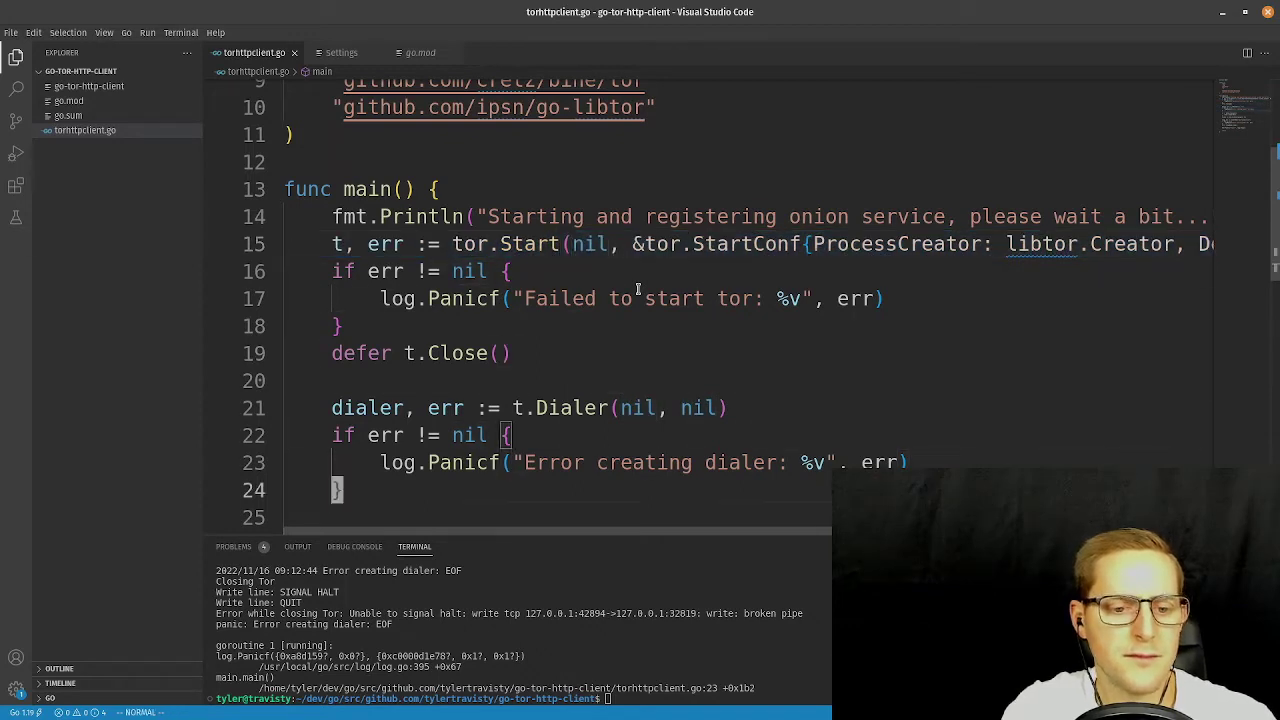
{"action": "key", "text": "j"}
{"action": "key", "text": "shift+o"}
{"action": "type", "text": "t, err := tor.Start(nil, &tor.StartConf{ProcessCreator: libtor.Creator, DebugWriter: os.Stderr})"}
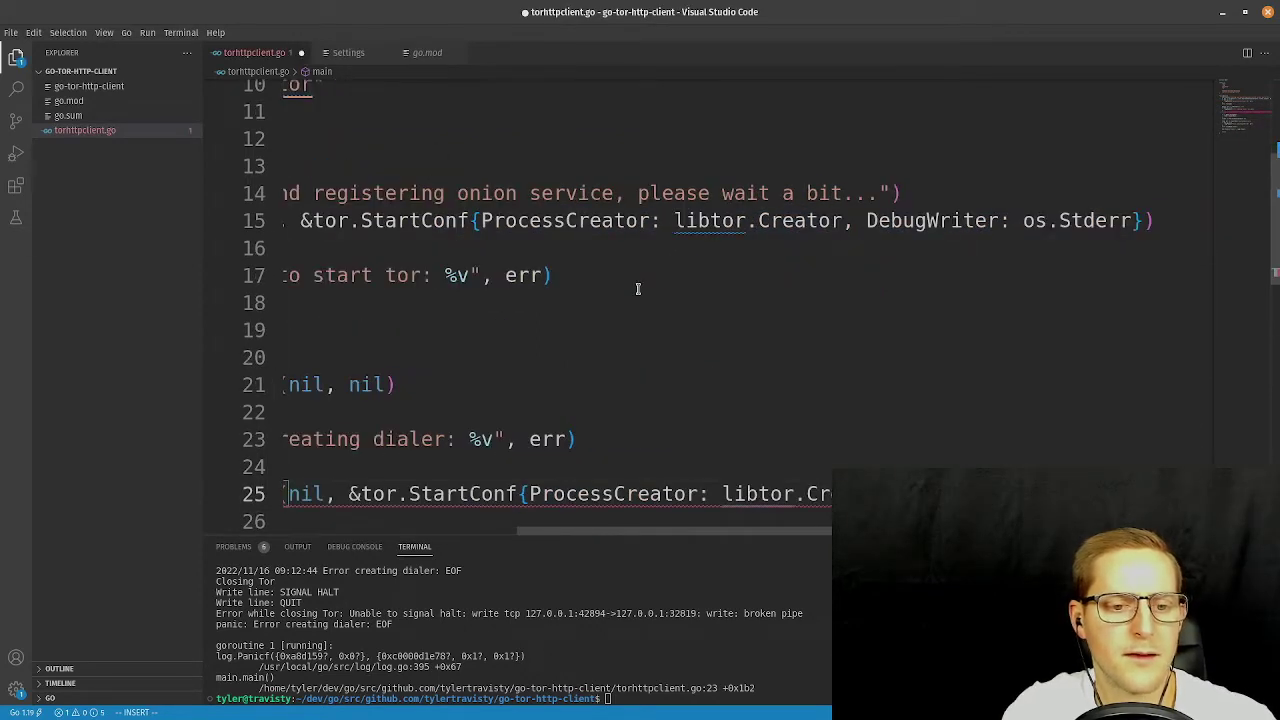
{"action": "key", "text": "Escape"}
{"action": "key", "text": "k"}
{"action": "key", "text": "k"}
{"action": "key", "text": "k"}
{"action": "key", "text": "k"}
{"action": "key", "text": "k"}
{"action": "key", "text": "k"}
{"action": "key", "text": "k"}
{"action": "key", "text": "k"}
{"action": "key", "text": "k"}
{"action": "key", "text": "k"}
{"action": "key", "text": "k"}
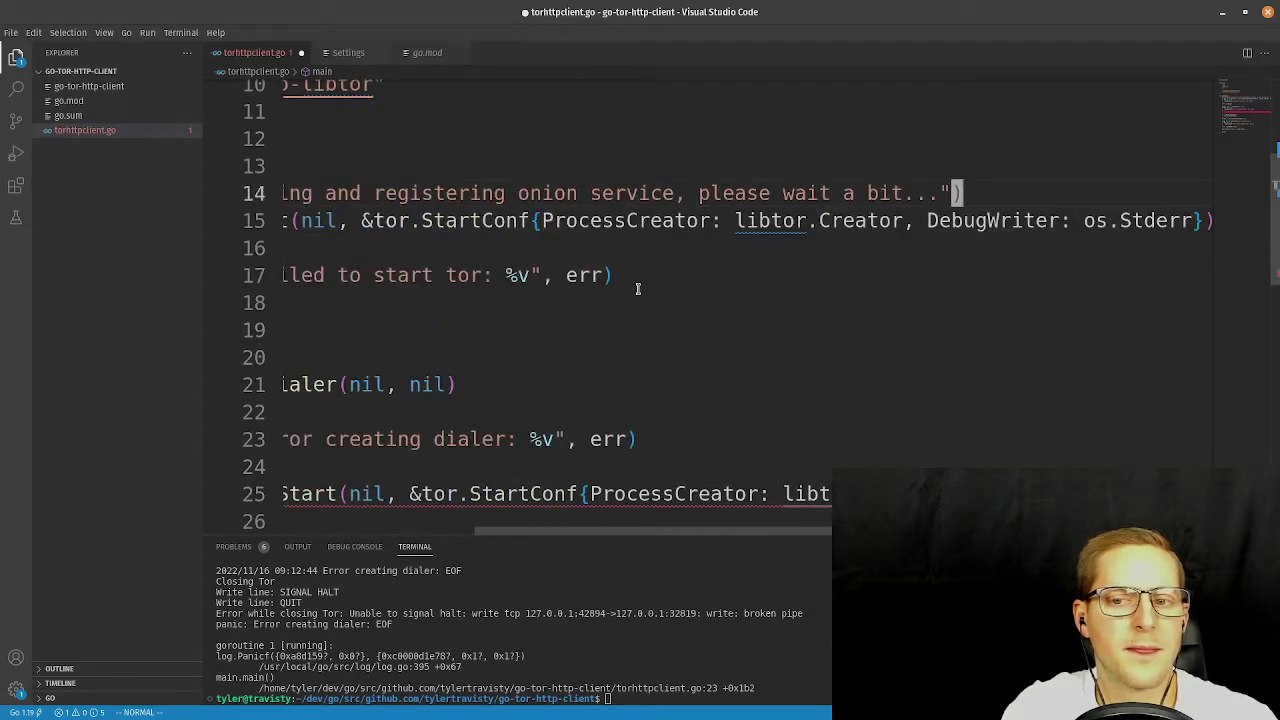
{"action": "key", "text": "shift+v"}
{"action": "key", "text": "j"}
{"action": "key", "text": "j"}
{"action": "key", "text": "j"}
{"action": "key", "text": "j"}
{"action": "key", "text": "j"}
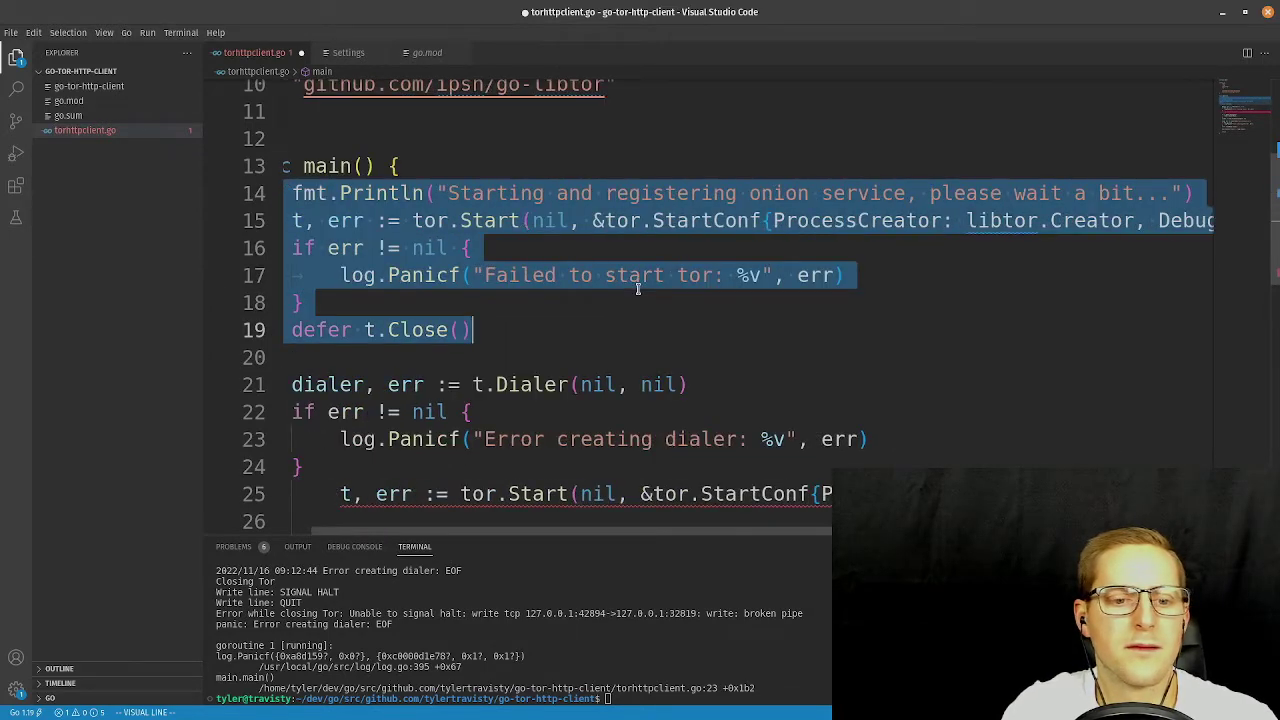
{"action": "key", "text": "Tab"}
{"action": "key", "text": "j"}
{"action": "key", "text": "j"}
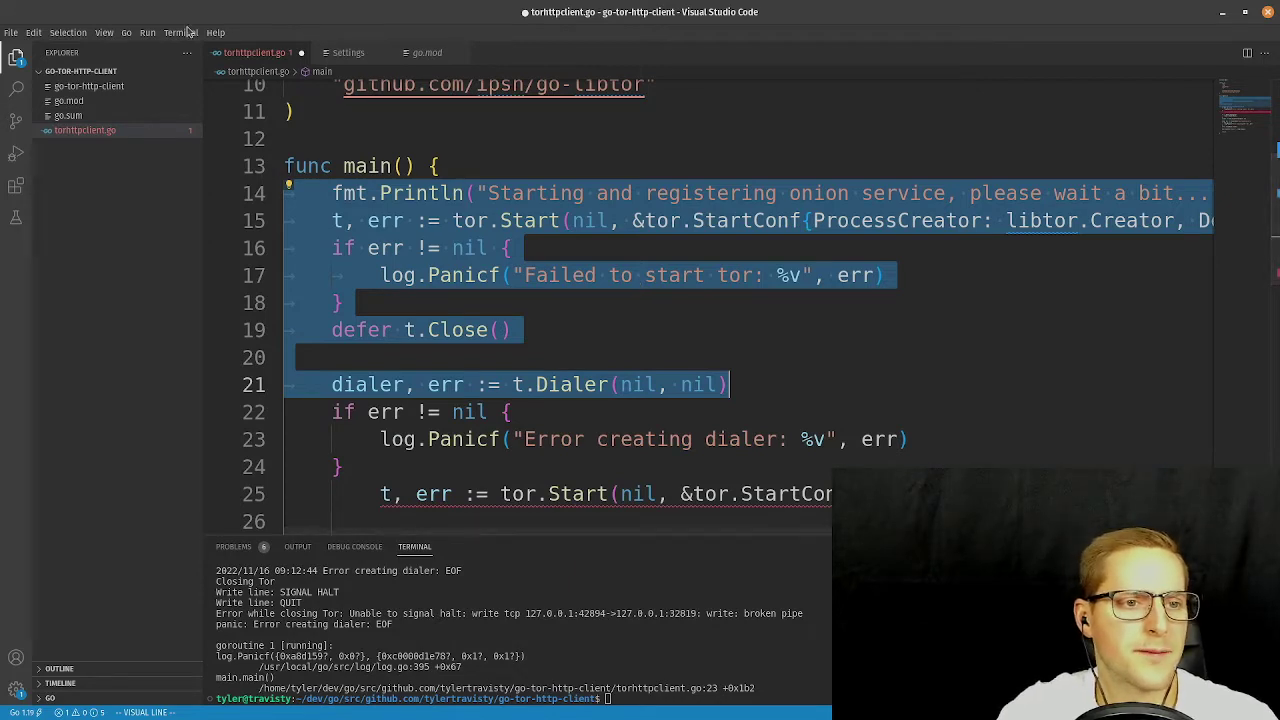
Set the editor font size to 28 in the user settings and return to torhttpclient.go.
{"action": "left_click", "coordinate": [10, 32]}
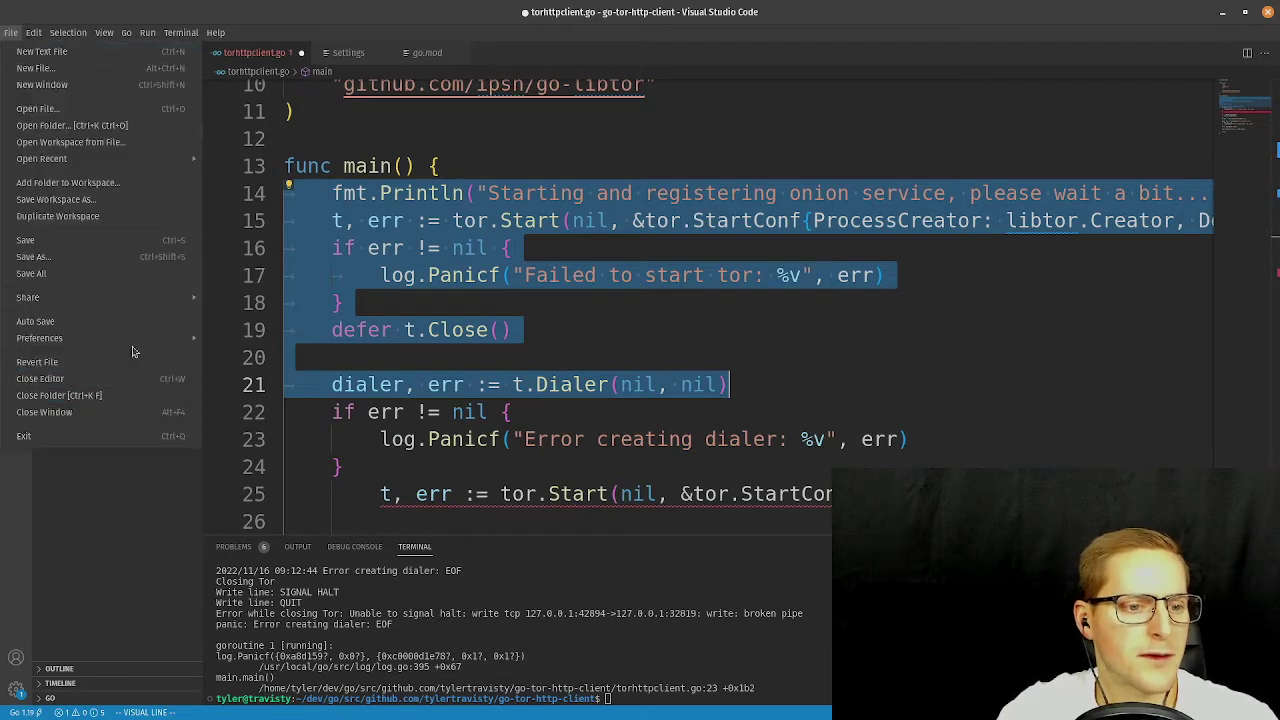
{"action": "left_click", "coordinate": [357, 52]}
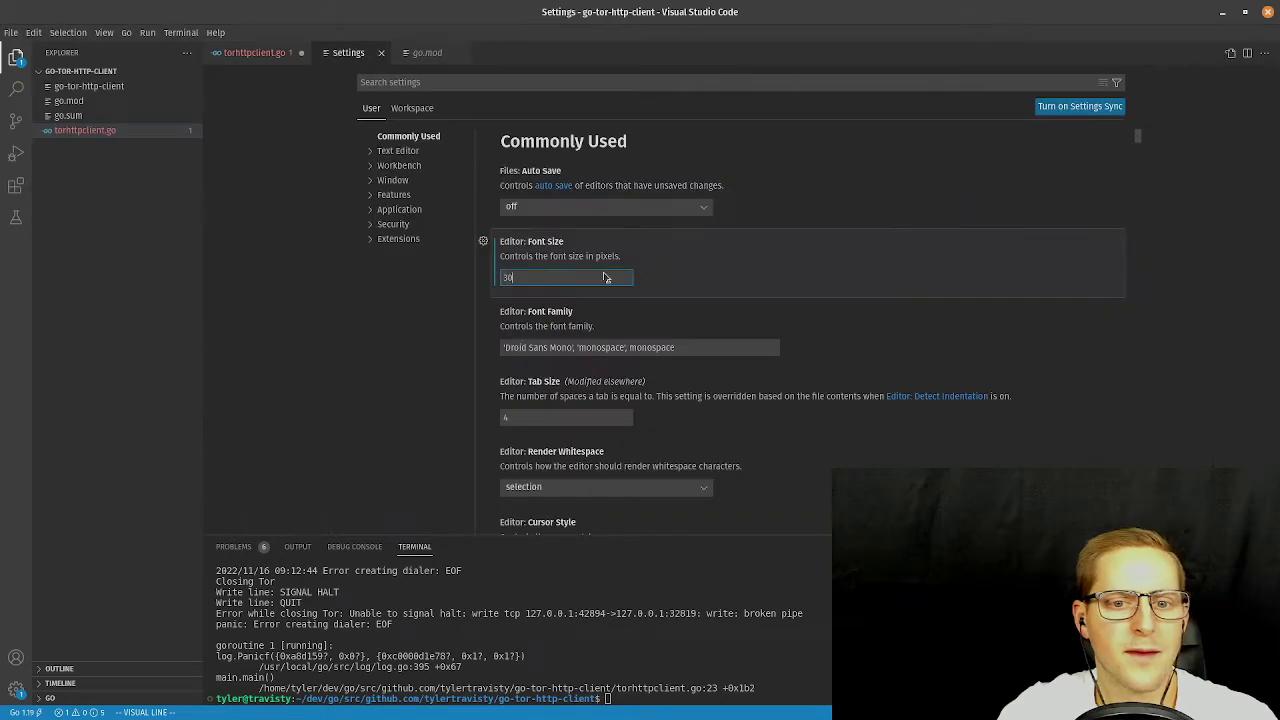
{"action": "double_click", "coordinate": [548, 277]}
{"action": "type", "text": "3"}
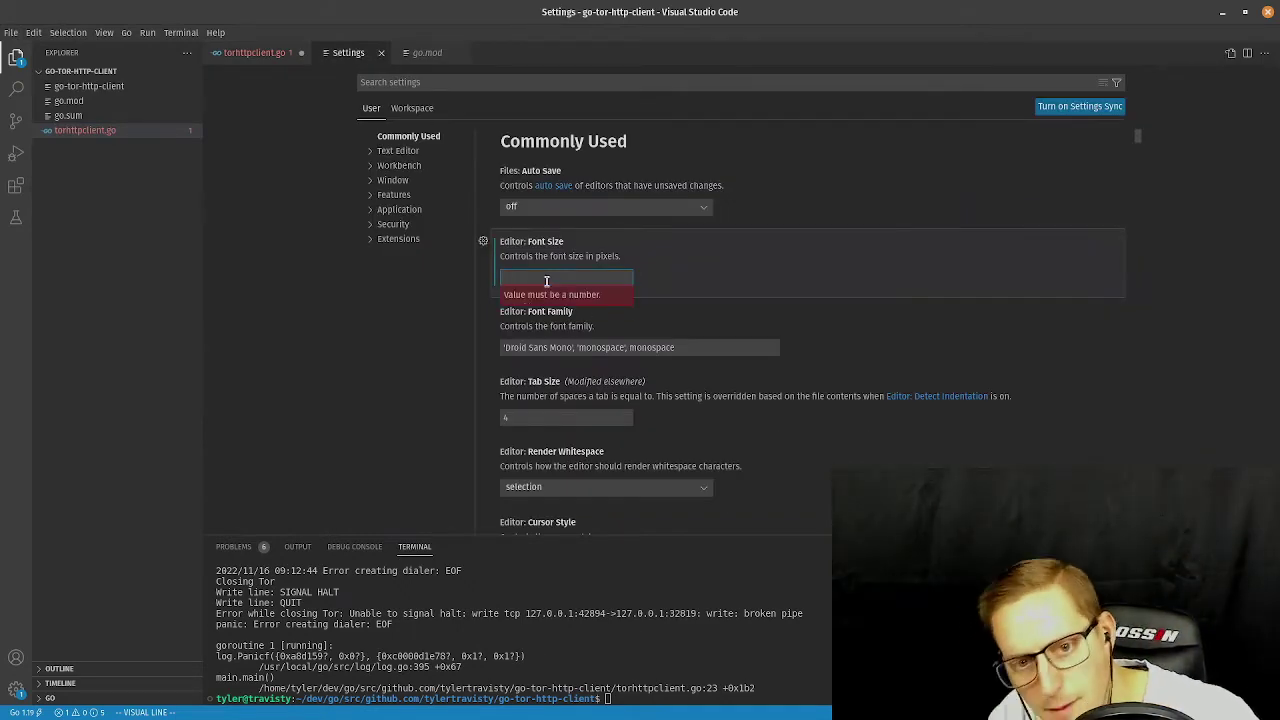
{"action": "key", "text": "BackSpace"}
{"action": "type", "text": "28"}
{"action": "left_click", "coordinate": [255, 52]}
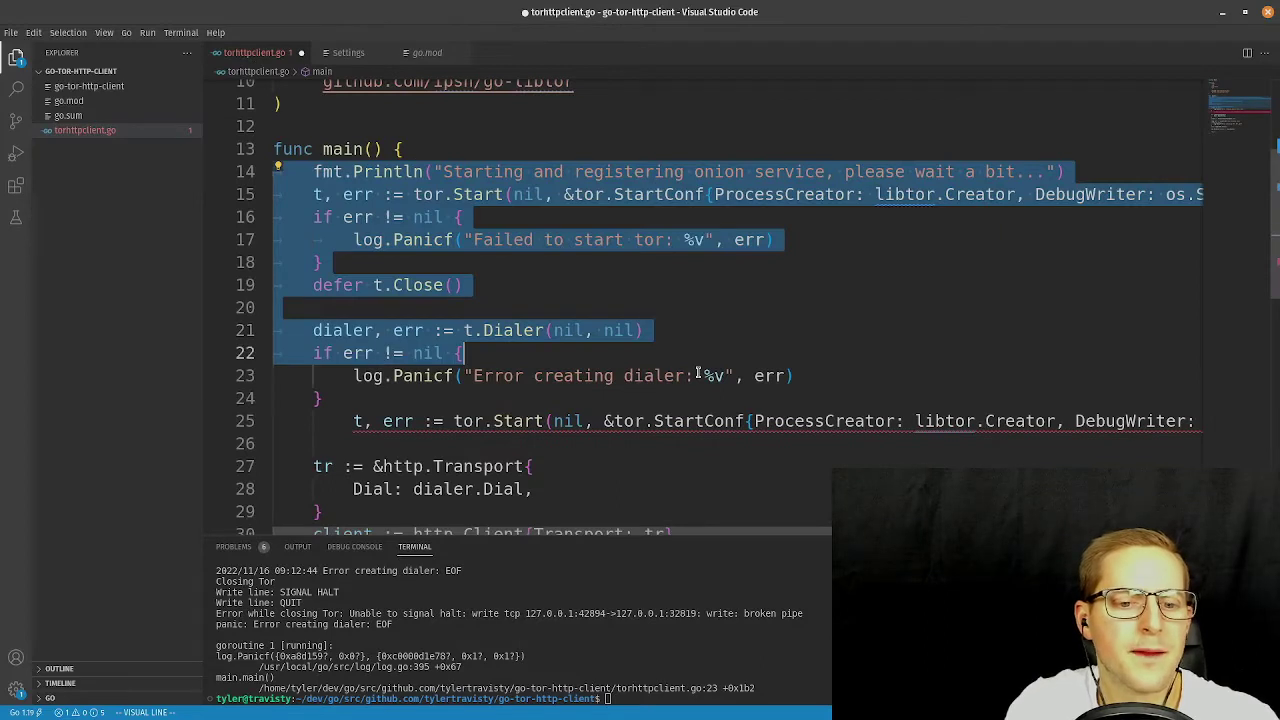
Look through the rest of main() down to the end of the file and return to its beginning.
{"action": "key", "text": "j"}
{"action": "key", "text": "j"}
{"action": "key", "text": "j"}
{"action": "key", "text": "j"}
{"action": "key", "text": "j"}
{"action": "key", "text": "j"}
{"action": "key", "text": "j"}
{"action": "key", "text": "j"}
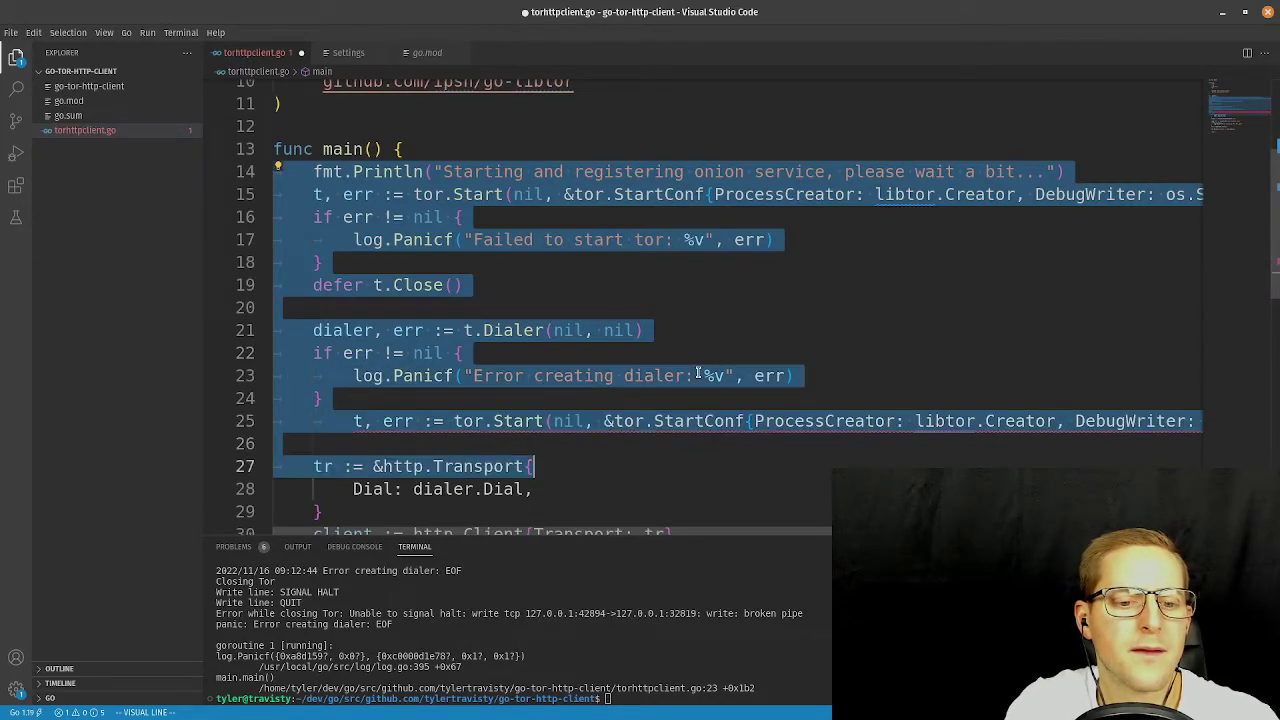
{"action": "key", "text": "k"}
{"action": "key", "text": "j"}
{"action": "key", "text": "j"}
{"action": "key", "text": "j"}
{"action": "key", "text": "j"}
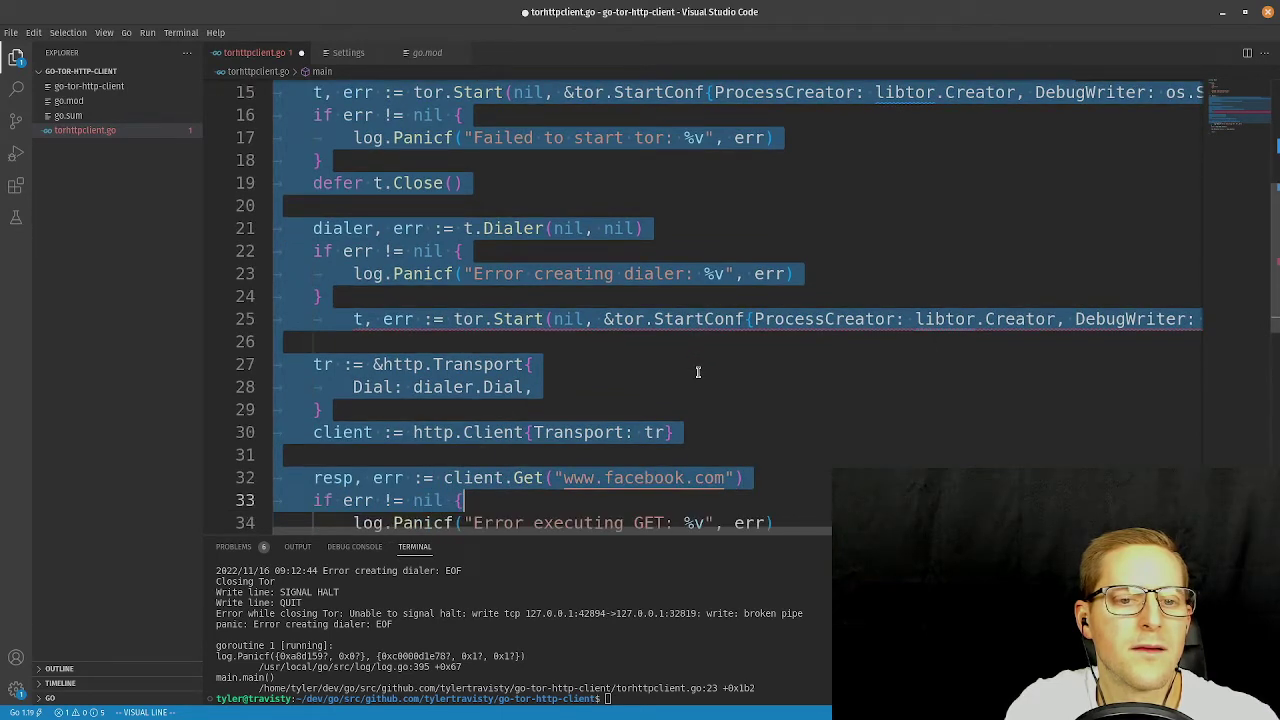
{"action": "key", "text": "j"}
{"action": "key", "text": "j"}
{"action": "key", "text": "j"}
{"action": "key", "text": "j"}
{"action": "key", "text": "j"}
{"action": "key", "text": "j"}
{"action": "key", "text": "j"}
{"action": "key", "text": "j"}
{"action": "key", "text": "j"}
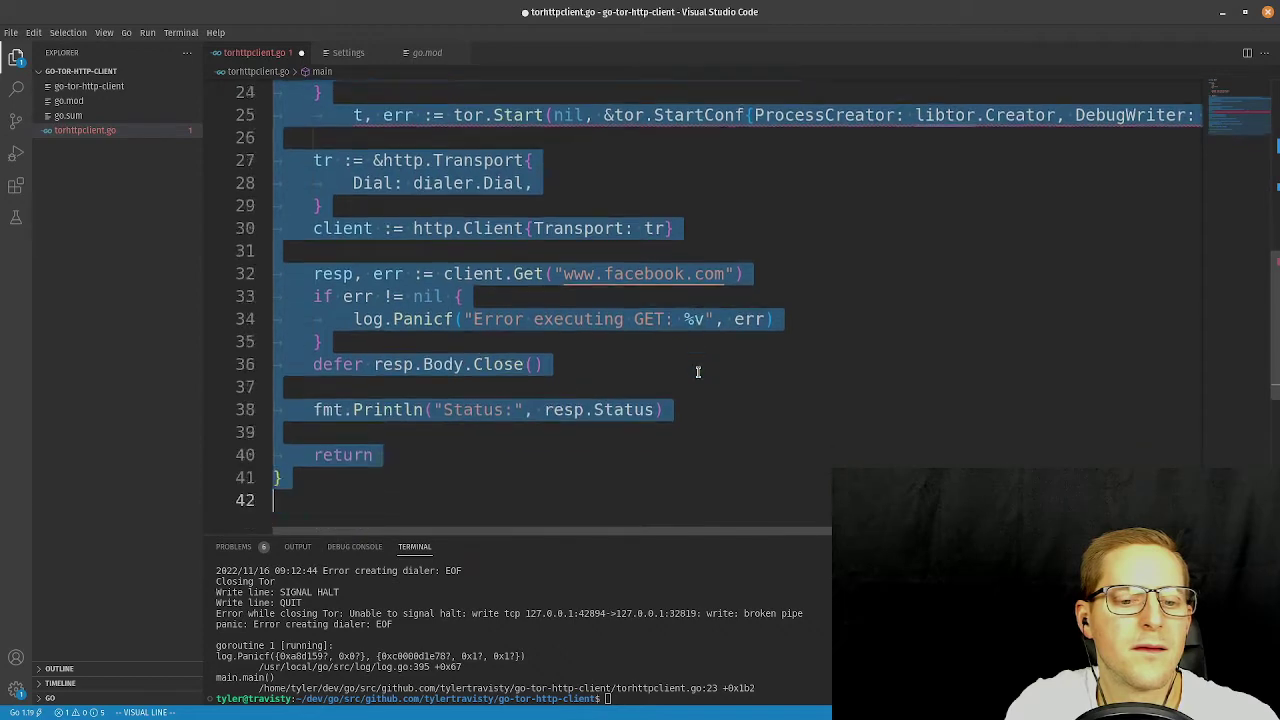
{"action": "key", "text": "k"}
{"action": "key", "text": "k"}
{"action": "key", "text": "k"}
{"action": "key", "text": "k"}
{"action": "key", "text": "k"}
{"action": "key", "text": "k"}
{"action": "key", "text": "k"}
{"action": "key", "text": "k"}
{"action": "key", "text": "k"}
{"action": "key", "text": "k"}
{"action": "key", "text": "k"}
{"action": "key", "text": "k"}
{"action": "key", "text": "k"}
{"action": "key", "text": "k"}
{"action": "key", "text": "k"}
{"action": "key", "text": "k"}
{"action": "key", "text": "k"}
{"action": "key", "text": "k"}
{"action": "key", "text": "k"}
{"action": "key", "text": "k"}
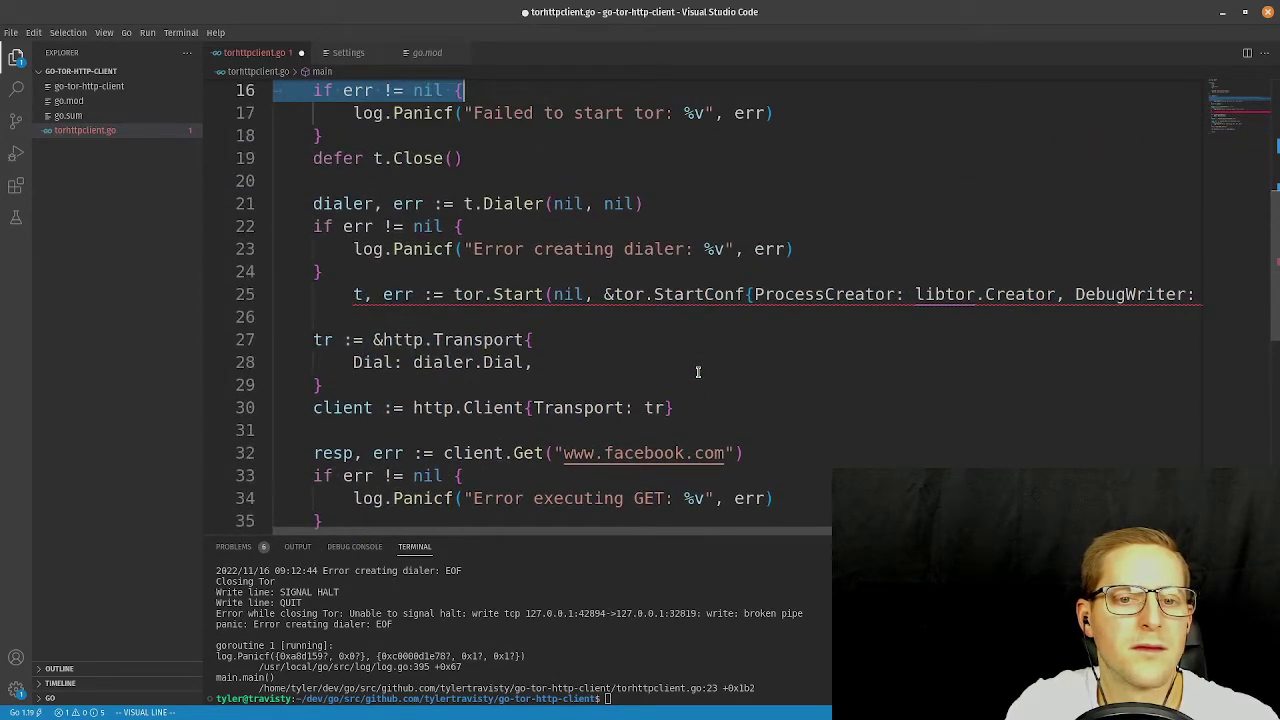
{"action": "key", "text": "k"}
{"action": "key", "text": "k"}
{"action": "key", "text": "Escape"}
Delete the onion service start message, the tor.Start call with its error check, and the deferred t.Close() from the start of main().
{"action": "key", "text": "k"}
{"action": "key", "text": "k"}
{"action": "key", "text": "k"}
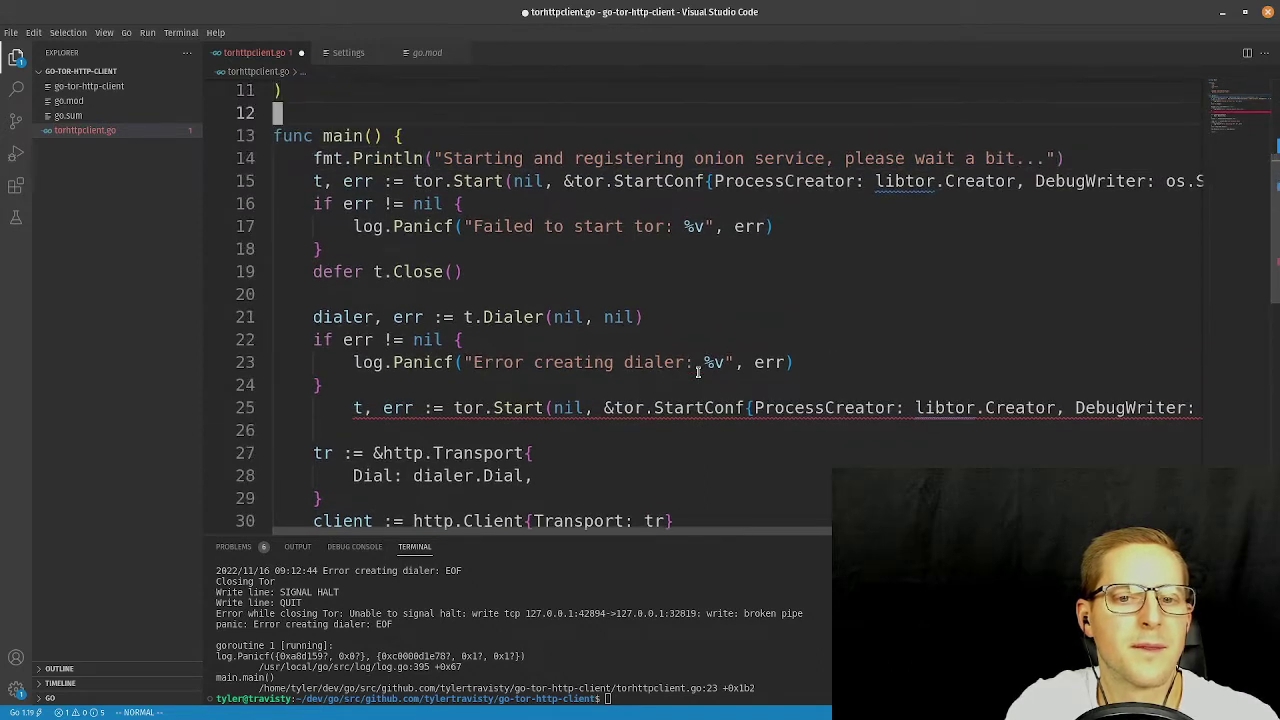
{"action": "key", "text": "j"}
{"action": "key", "text": "j"}
{"action": "key", "text": "shift+v"}
{"action": "key", "text": "j"}
{"action": "key", "text": "j"}
{"action": "key", "text": "j"}
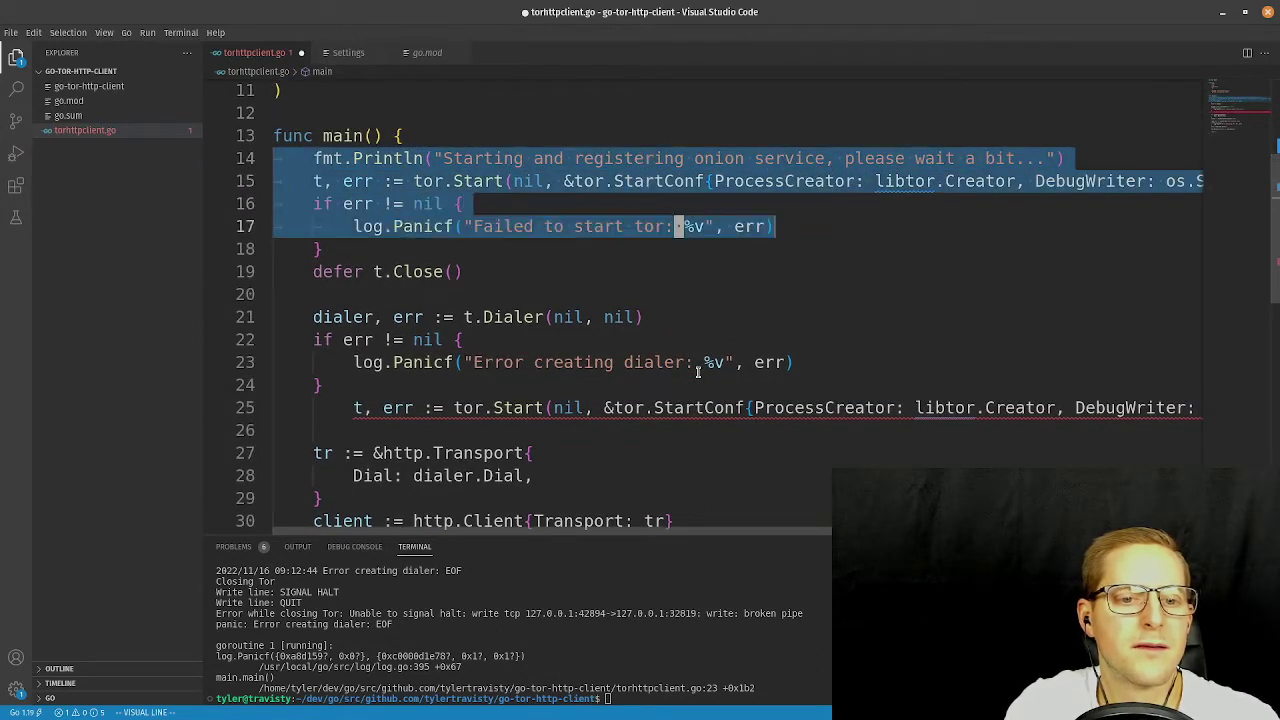
{"action": "key", "text": "j"}
{"action": "key", "text": "j"}
{"action": "key", "text": "d"}
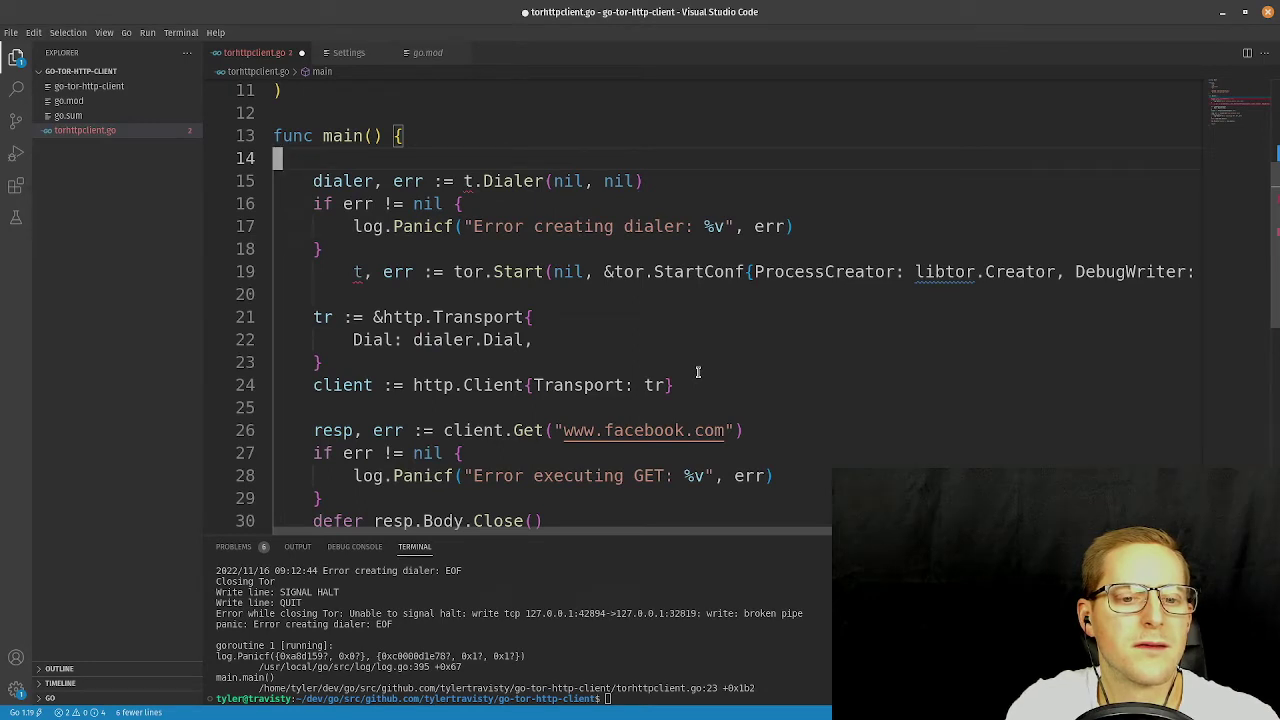
Delete the t.Dialer call with its error check and the duplicated tor.Start line above the http.Transport block.
{"action": "key", "text": "j"}
{"action": "key", "text": "shift+v"}
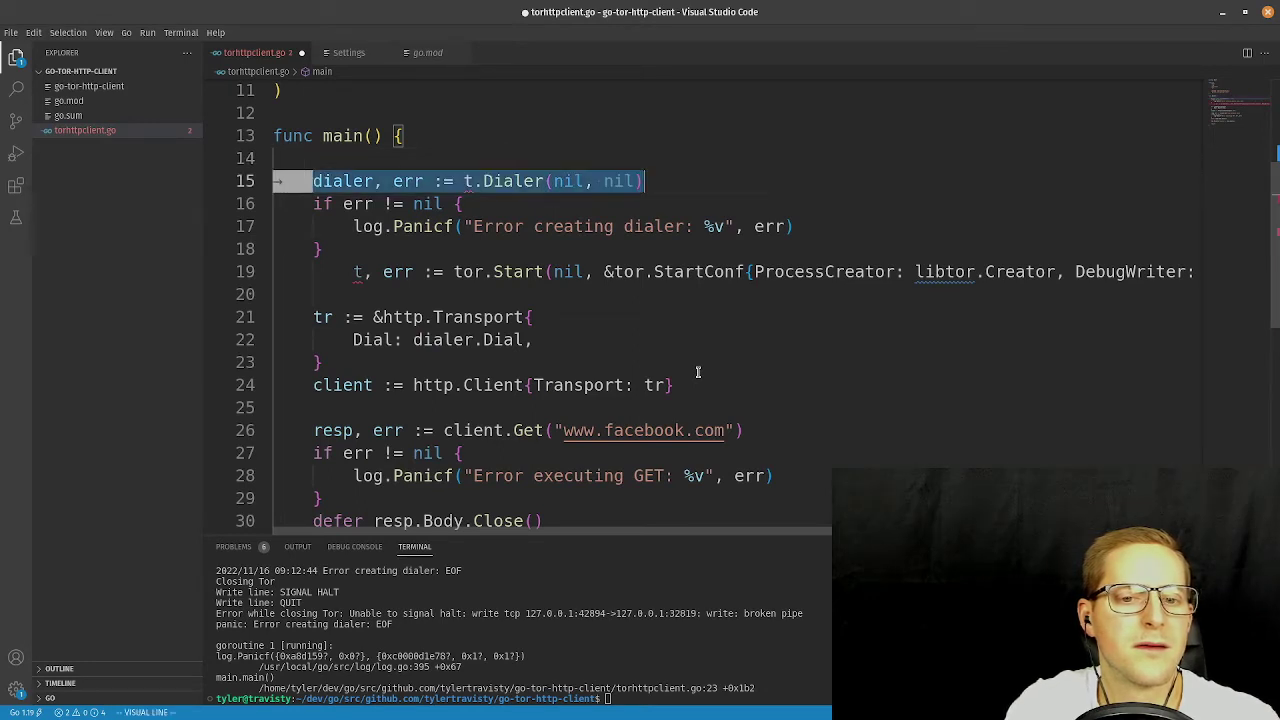
{"action": "key", "text": "j"}
{"action": "key", "text": "j"}
{"action": "key", "text": "j"}
{"action": "key", "text": "j"}
{"action": "key", "text": "j"}
{"action": "key", "text": "j"}
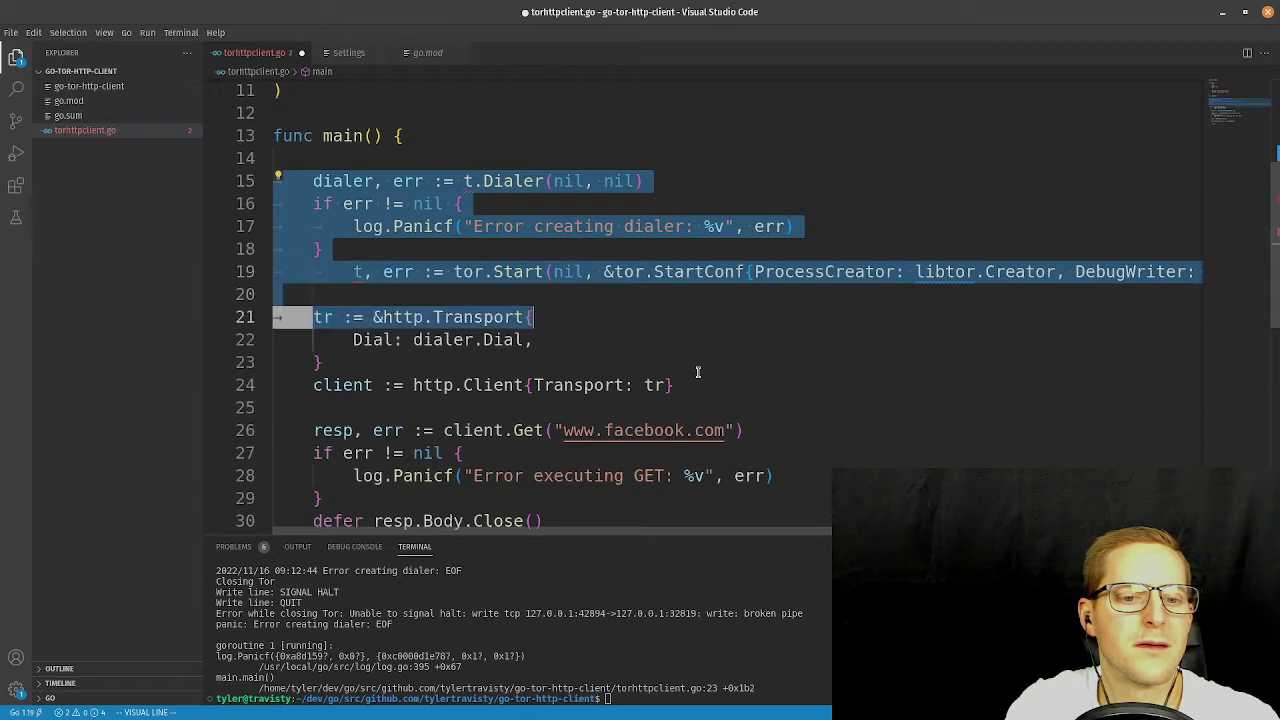
{"action": "key", "text": "k"}
{"action": "key", "text": "d"}
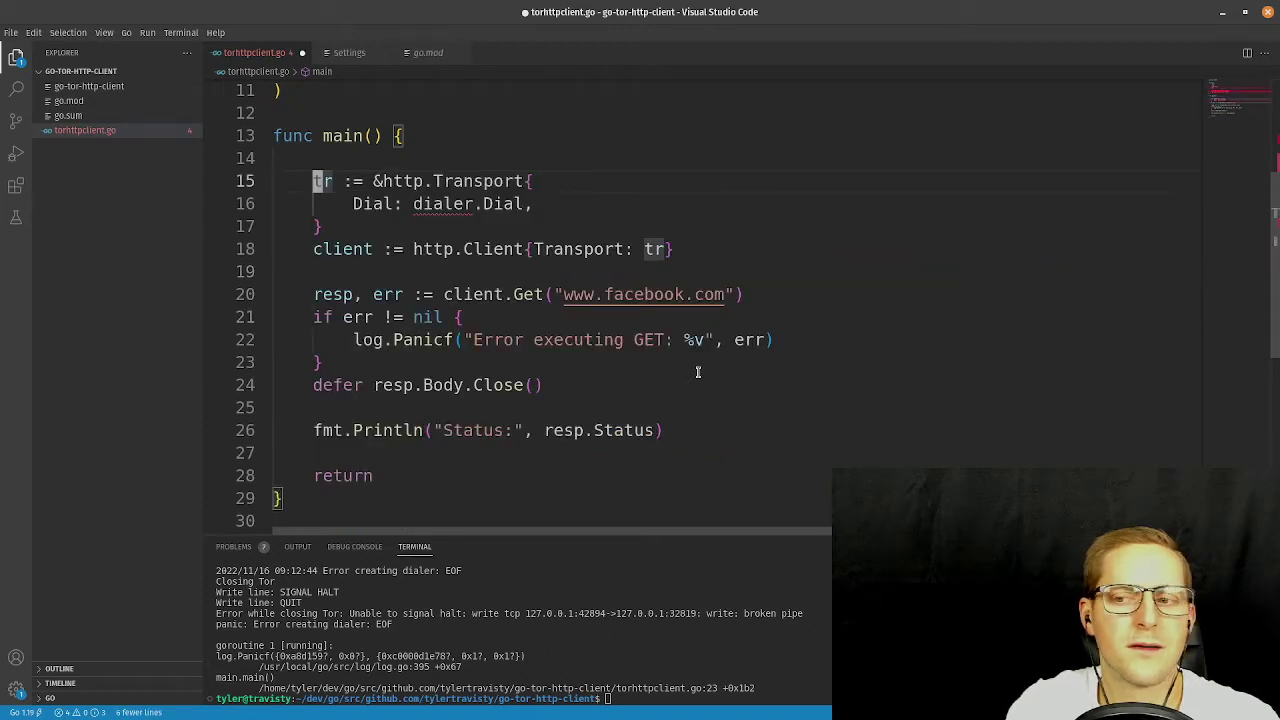
Review the remaining code from the imports to the end of the file, ending at the func main() line.
{"action": "key", "text": "j"}
{"action": "key", "text": "j"}
{"action": "key", "text": "j"}
{"action": "key", "text": "j"}
{"action": "key", "text": "k"}
{"action": "key", "text": "k"}
{"action": "key", "text": "k"}
{"action": "key", "text": "k"}
{"action": "key", "text": "k"}
{"action": "key", "text": "k"}
{"action": "key", "text": "k"}
{"action": "key", "text": "k"}
{"action": "key", "text": "k"}
{"action": "key", "text": "k"}
{"action": "key", "text": "k"}
{"action": "key", "text": "k"}
{"action": "key", "text": "k"}
{"action": "key", "text": "k"}
{"action": "key", "text": "k"}
{"action": "key", "text": "k"}
{"action": "key", "text": "k"}
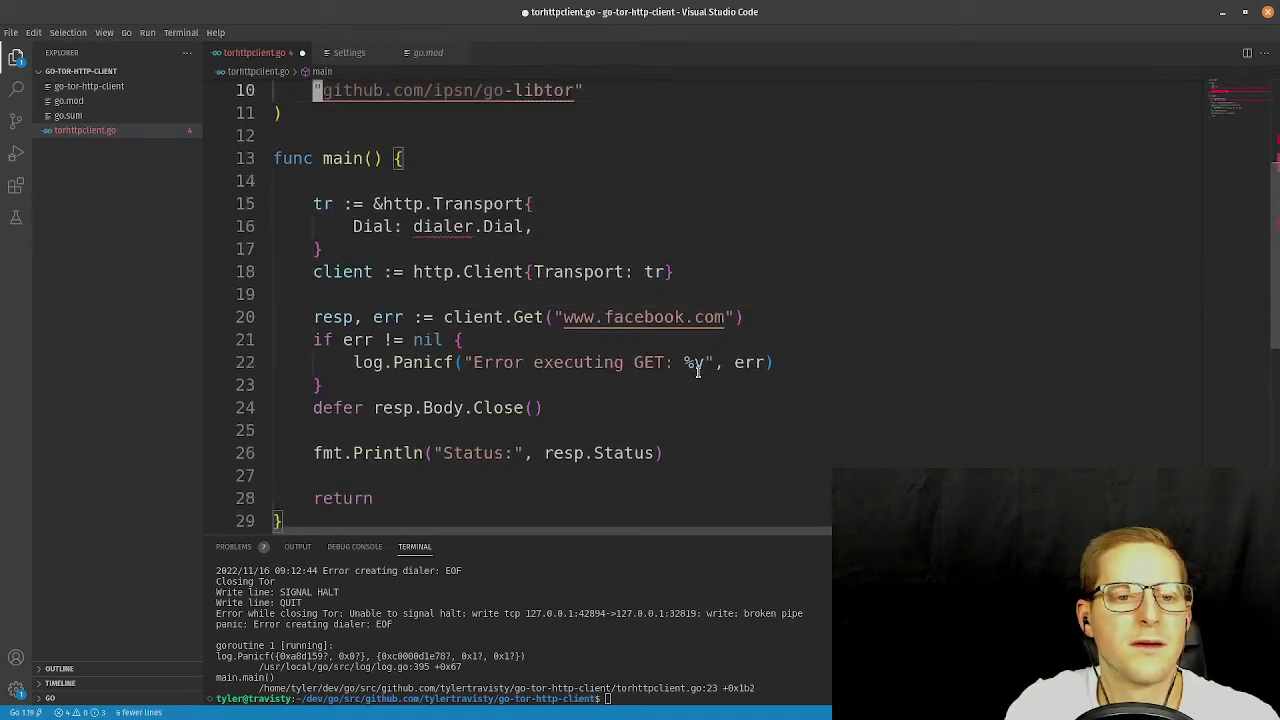
{"action": "key", "text": "j"}
{"action": "key", "text": "j"}
{"action": "key", "text": "1"}
{"action": "key", "text": "7"}
{"action": "key", "text": "j"}
{"action": "key", "text": "shift+g"}
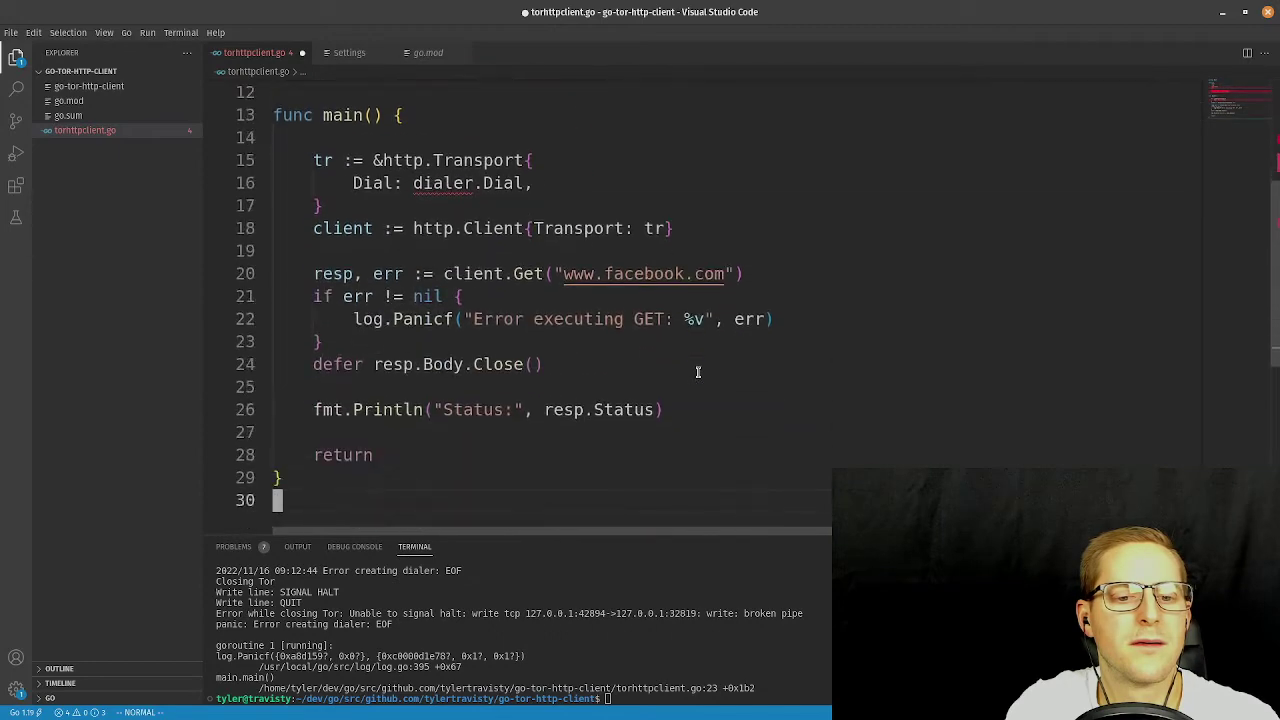
{"action": "key", "text": "k"}
{"action": "key", "text": "1"}
{"action": "key", "text": "0"}
{"action": "key", "text": "k"}
{"action": "key", "text": "8"}
{"action": "key", "text": "k"}
{"action": "key", "text": "j"}
{"action": "key", "text": "j"}
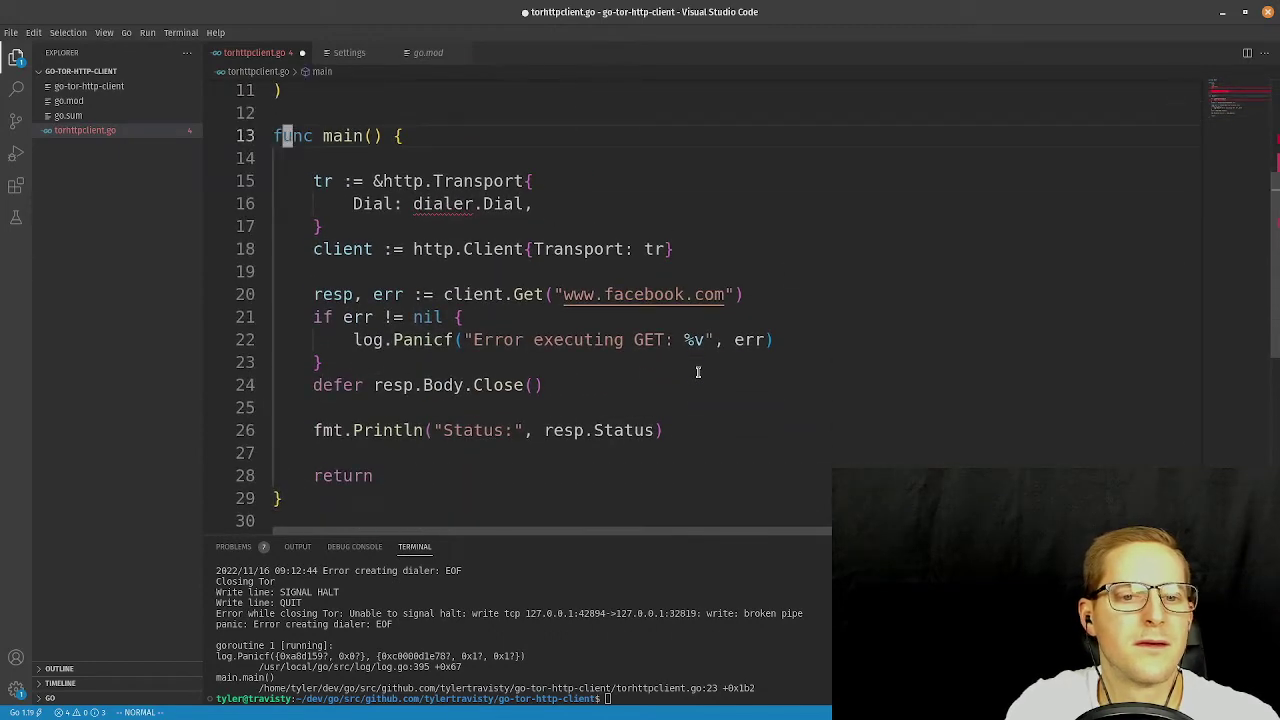
Copy the proxy.SOCKS5 dialer snippet for 127.0.0.1:9050 from the browser's Stack Overflow answer and insert it below func main() in Visual Studio Code.
{"action": "key", "text": "super"}
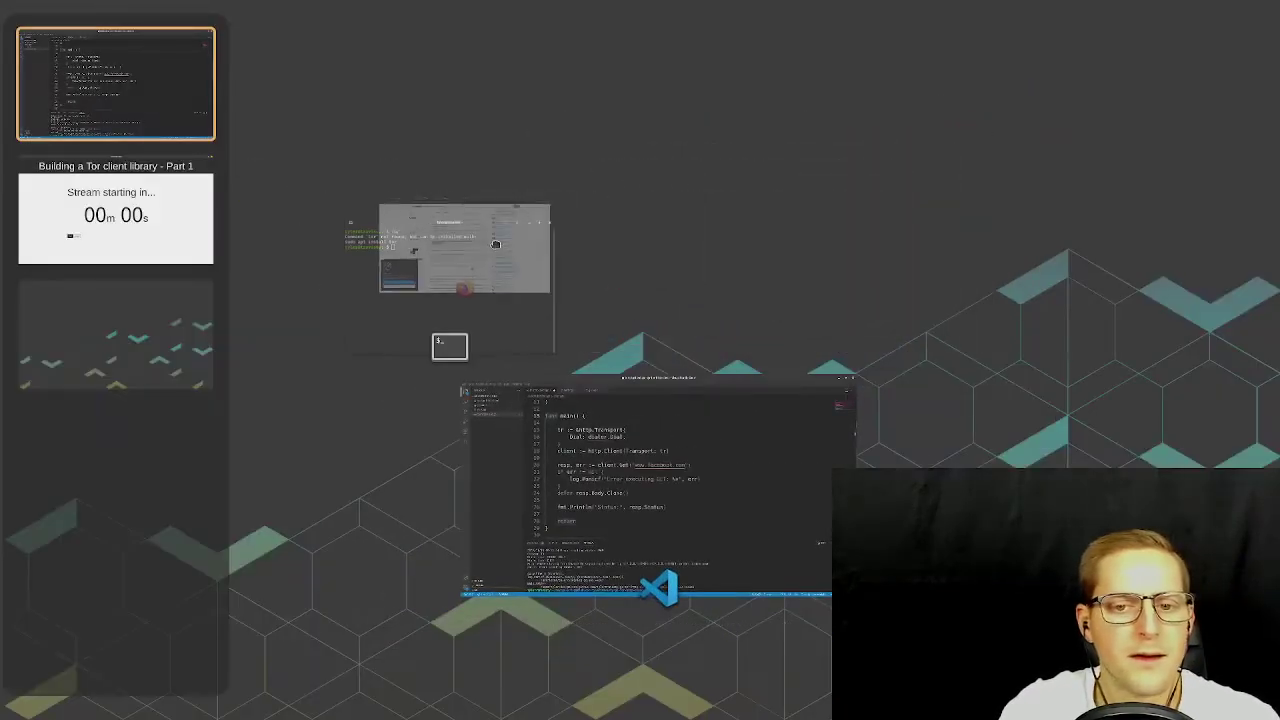
{"action": "left_click", "coordinate": [850, 270]}
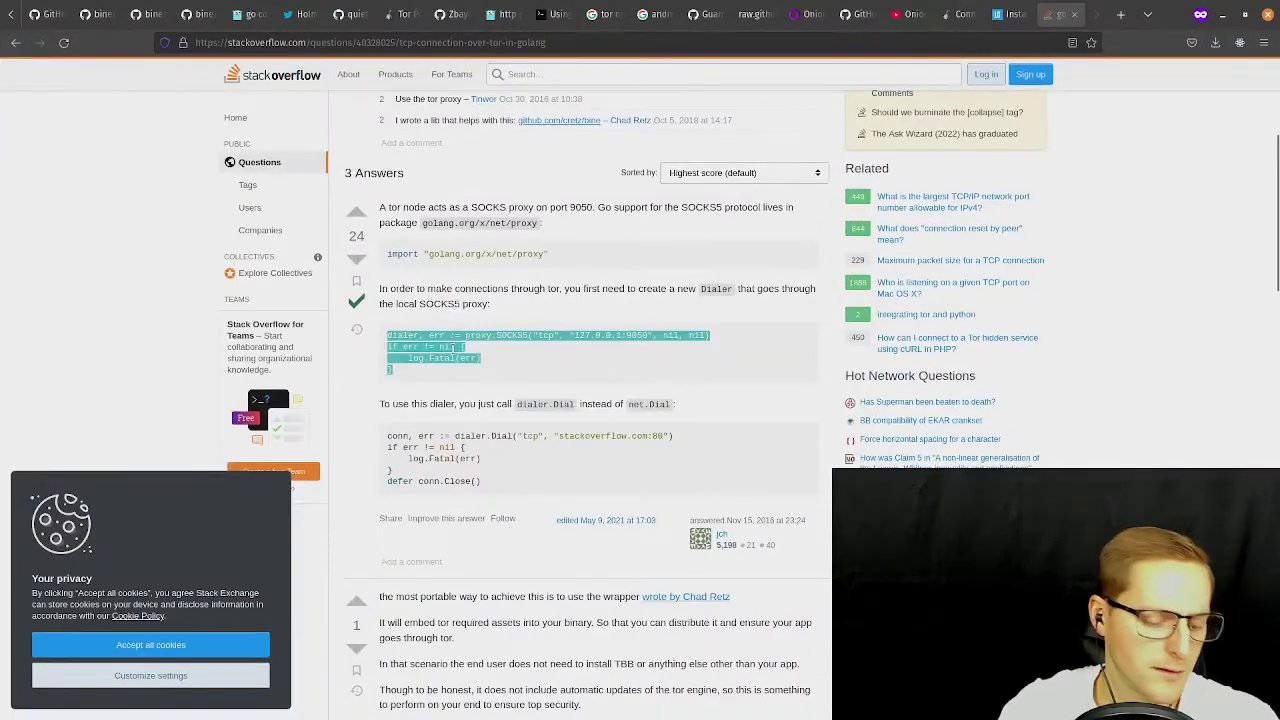
{"action": "key", "text": "super"}
{"action": "left_click", "coordinate": [652, 444]}
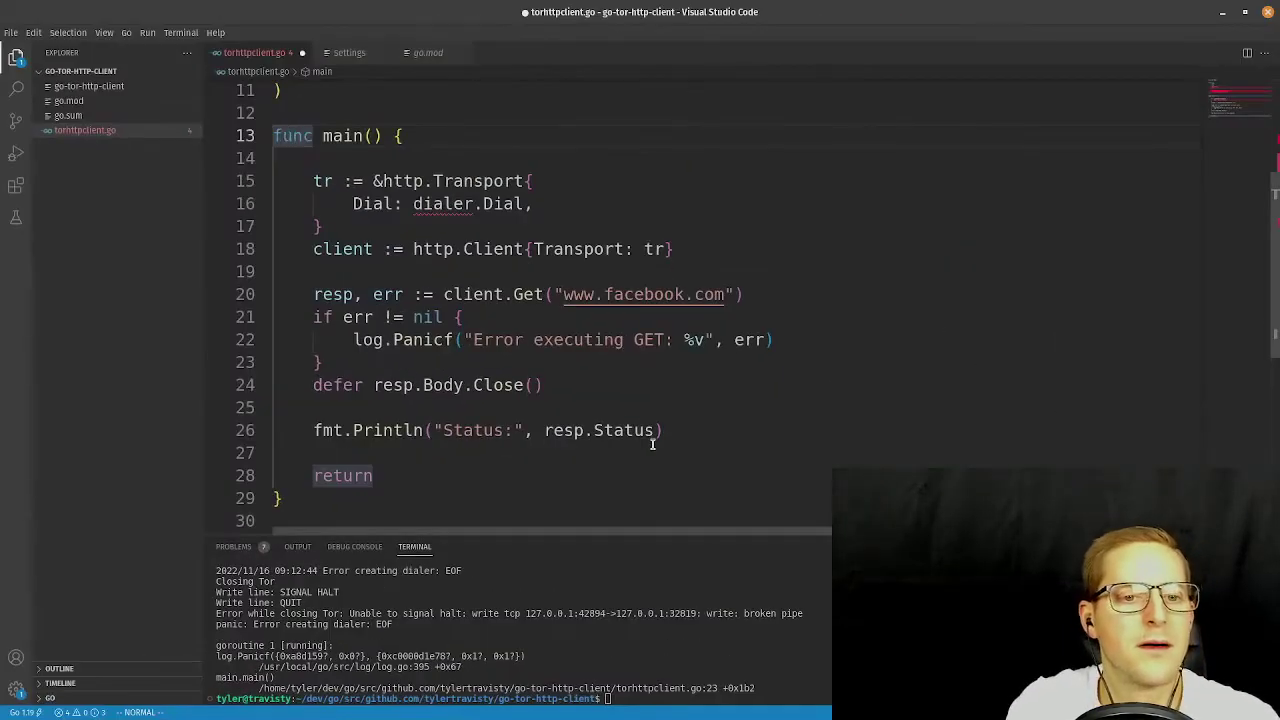
{"action": "key", "text": "o"}
{"action": "type", "text": "dialer, err := proxy.SOCKS5(\"tcp\", \"127.0.0.1:9050\", nil, nil) if err != nil { \tlog.Fatal(err) }"}
{"action": "key", "text": "Escape"}
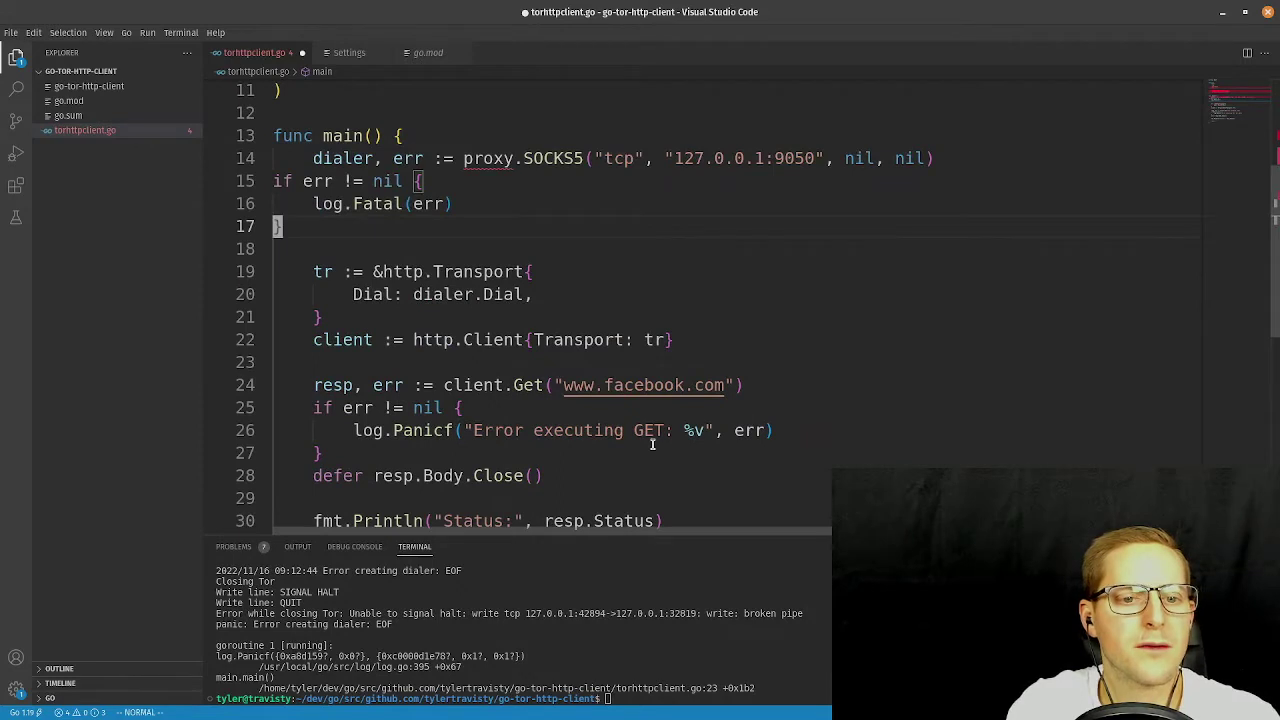
Save torhttpclient.go and go to the top of the file to check its imports.
{"action": "key", "text": "ctrl+s"}
{"action": "key", "text": "k"}
{"action": "key", "text": "k"}
{"action": "key", "text": "k"}
{"action": "key", "text": "k"}
{"action": "key", "text": "g"}
{"action": "key", "text": "g"}
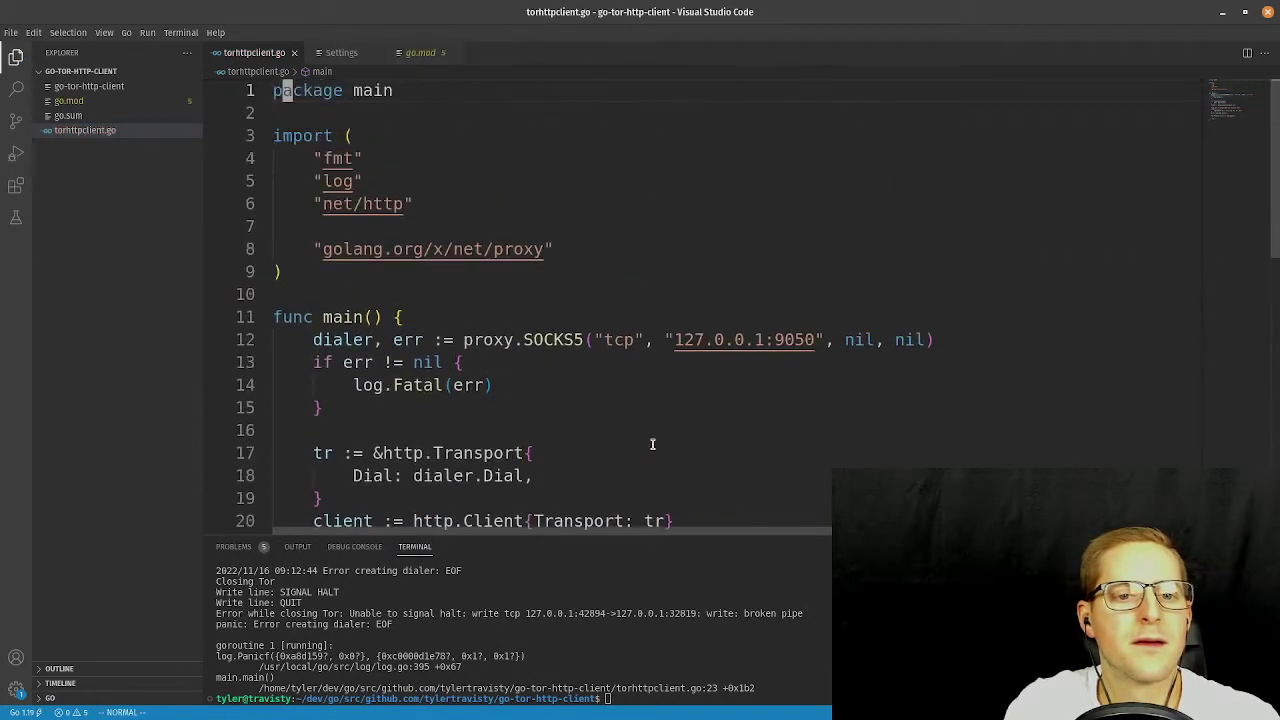
Review torhttpclient.go from the package line through the SOCKS5 dialer, transport and GET request to the closing brace of main.
{"action": "key", "text": "j"}
{"action": "key", "text": "j"}
{"action": "key", "text": "j"}
{"action": "key", "text": "j"}
{"action": "key", "text": "j"}
{"action": "key", "text": "j"}
{"action": "key", "text": "j"}
{"action": "key", "text": "j"}
{"action": "key", "text": "j"}
{"action": "key", "text": "j"}
{"action": "key", "text": "j"}
{"action": "key", "text": "j"}
{"action": "key", "text": "j"}
{"action": "key", "text": "j"}
{"action": "key", "text": "j"}
{"action": "key", "text": "j"}
{"action": "key", "text": "j"}
{"action": "key", "text": "j"}
{"action": "key", "text": "j"}
{"action": "key", "text": "k"}
{"action": "key", "text": "k"}
{"action": "key", "text": "k"}
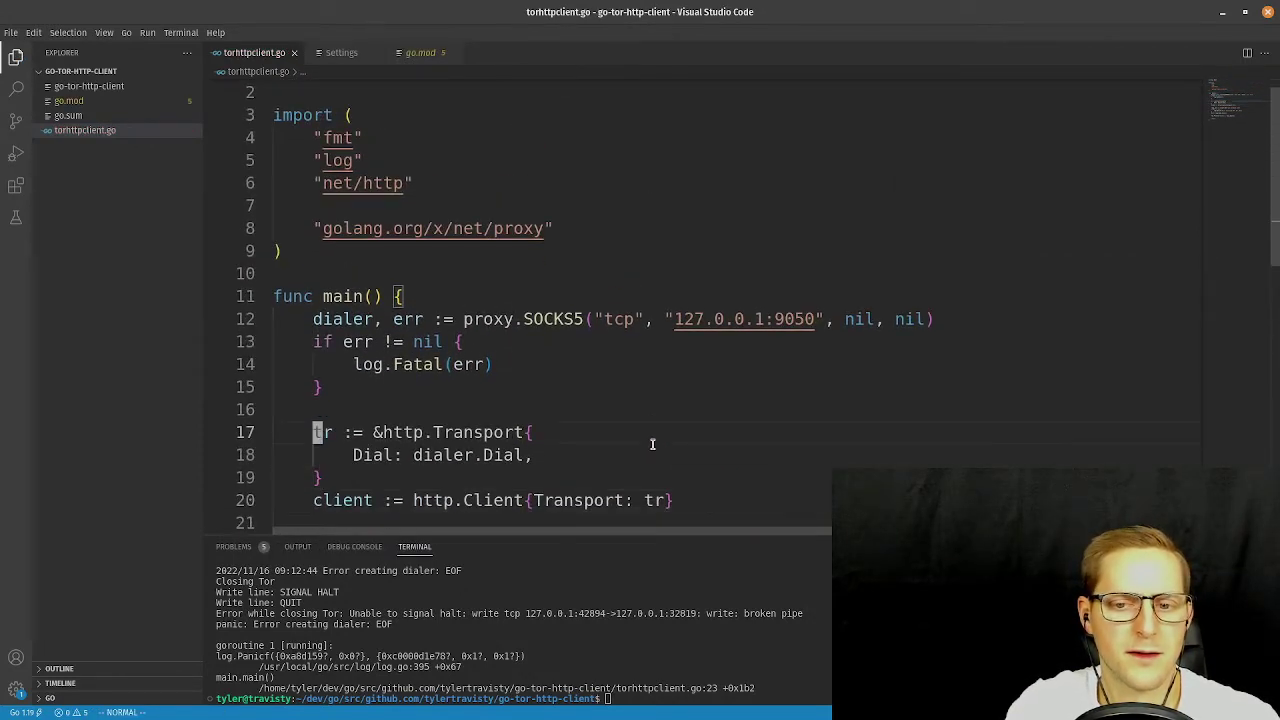
{"action": "key", "text": "k"}
{"action": "key", "text": "k"}
{"action": "key", "text": "k"}
{"action": "key", "text": "j"}
{"action": "key", "text": "j"}
{"action": "key", "text": "j"}
{"action": "key", "text": "j"}
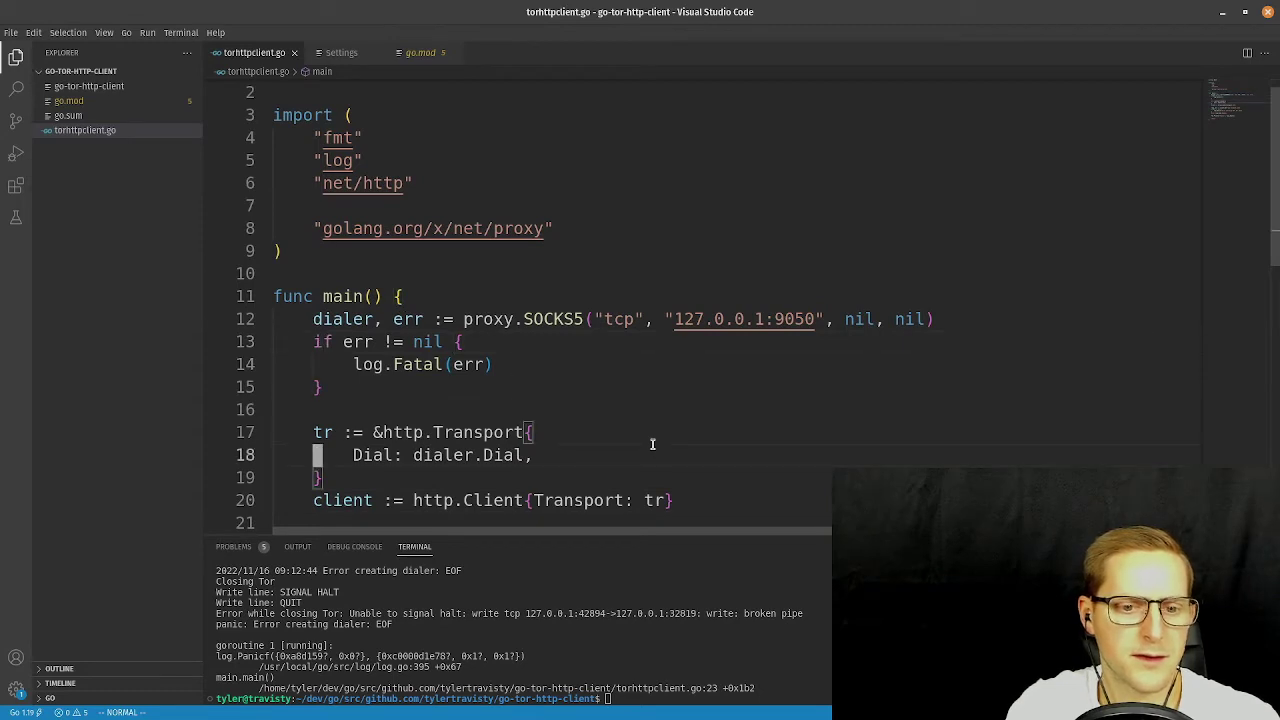
{"action": "key", "text": "j"}
{"action": "key", "text": "j"}
{"action": "key", "text": "j"}
{"action": "key", "text": "j"}
{"action": "key", "text": "j"}
{"action": "key", "text": "j"}
{"action": "key", "text": "k"}
{"action": "key", "text": "k"}
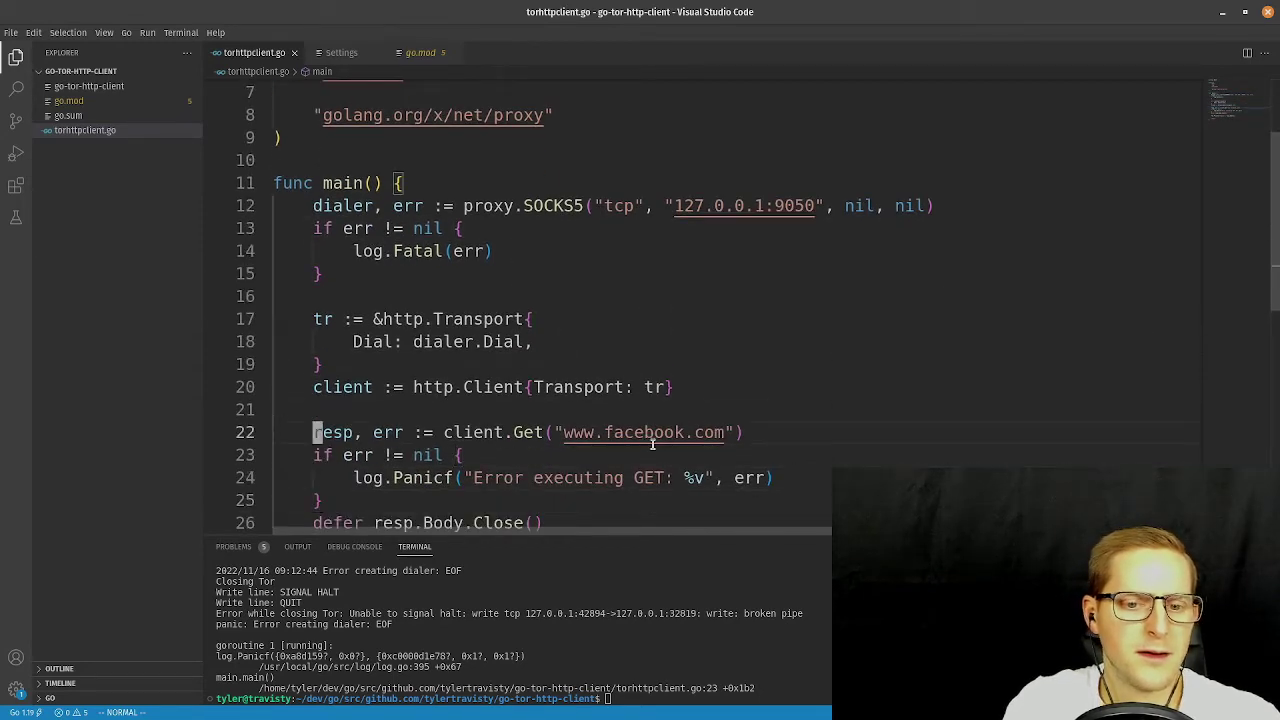
{"action": "key", "text": "j"}
{"action": "key", "text": "j"}
{"action": "key", "text": "j"}
{"action": "key", "text": "j"}
{"action": "key", "text": "j"}
{"action": "key", "text": "j"}
{"action": "key", "text": "j"}
{"action": "key", "text": "j"}
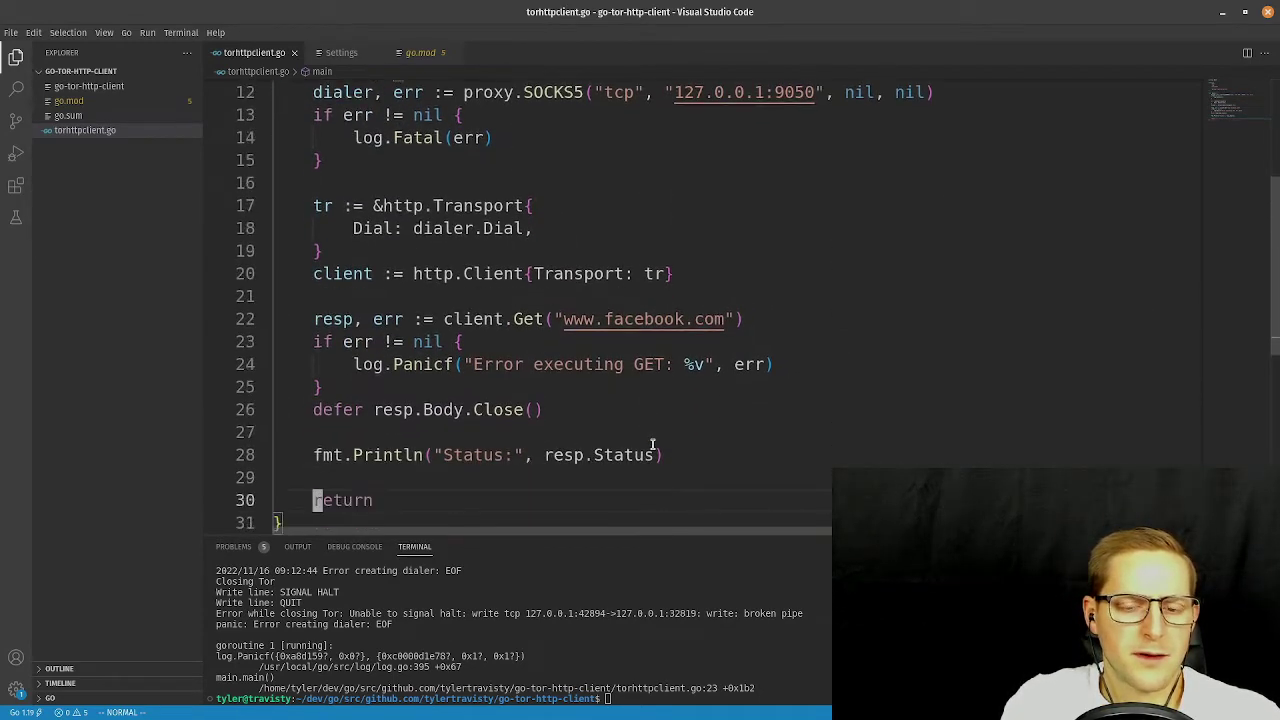
{"action": "key", "text": "j"}
{"action": "key", "text": "k"}
{"action": "key", "text": "k"}
{"action": "key", "text": "k"}
{"action": "key", "text": "k"}
{"action": "key", "text": "k"}
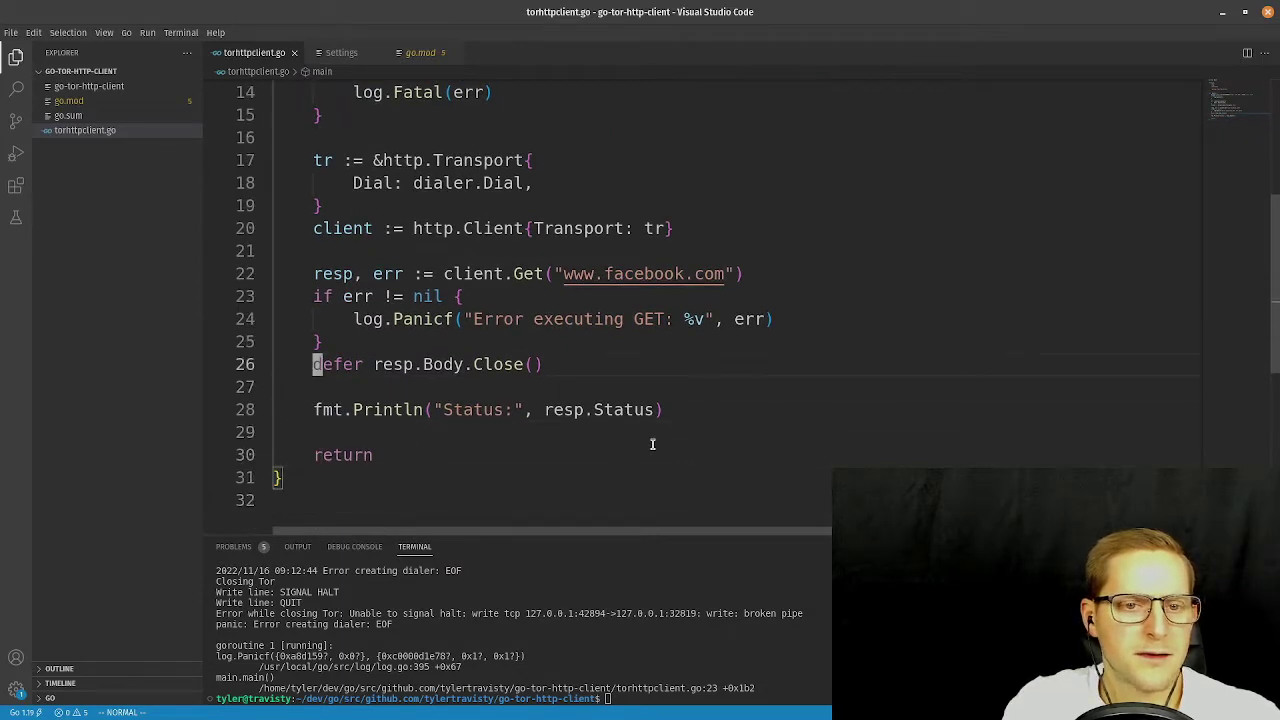
Clear the terminal, list the project files and delete the old go-tor-http-client binary.
{"action": "left_click", "coordinate": [676, 624]}
{"action": "type", "text": "clear"}
{"action": "key", "text": "Return"}
{"action": "type", "text": "ls"}
{"action": "key", "text": "Return"}
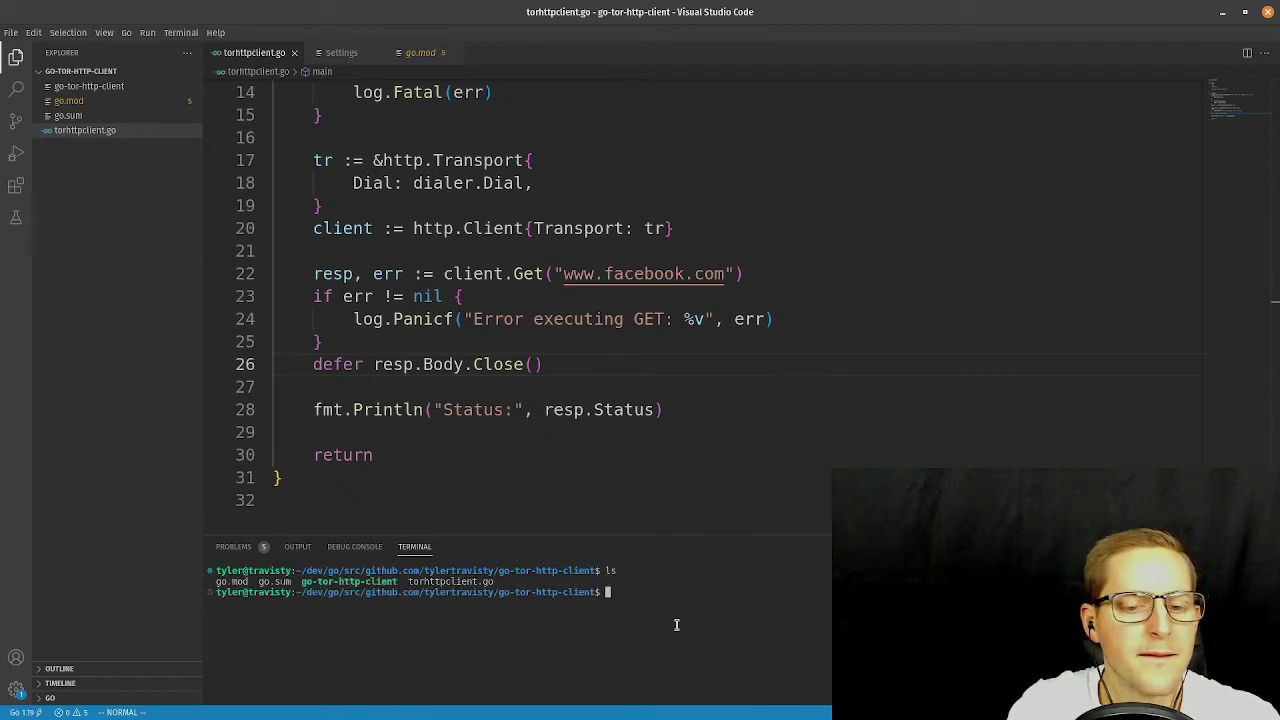
{"action": "type", "text": "rm go-"}
{"action": "key", "text": "Tab"}
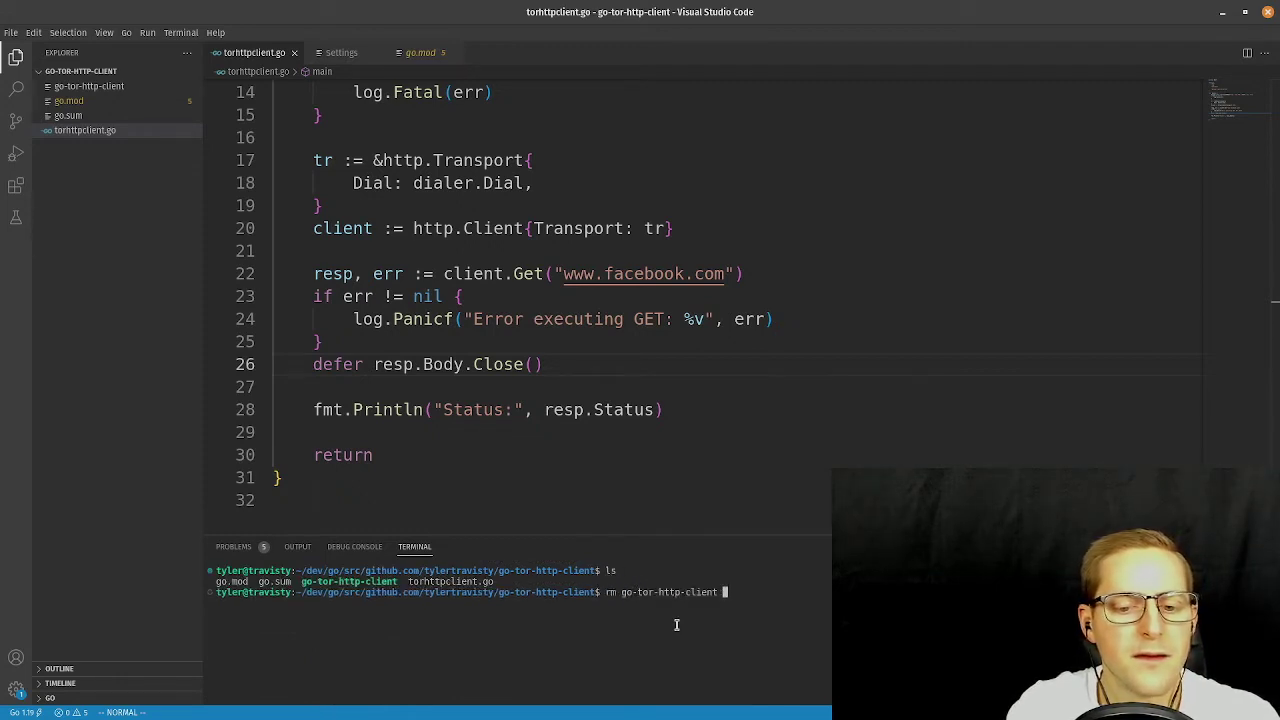
{"action": "key", "text": "Return"}
Rebuild the program with go build in a cleared terminal and run ./go-tor-http-client.
{"action": "type", "text": "clear"}
{"action": "key", "text": "Return"}
{"action": "type", "text": "go bui"}
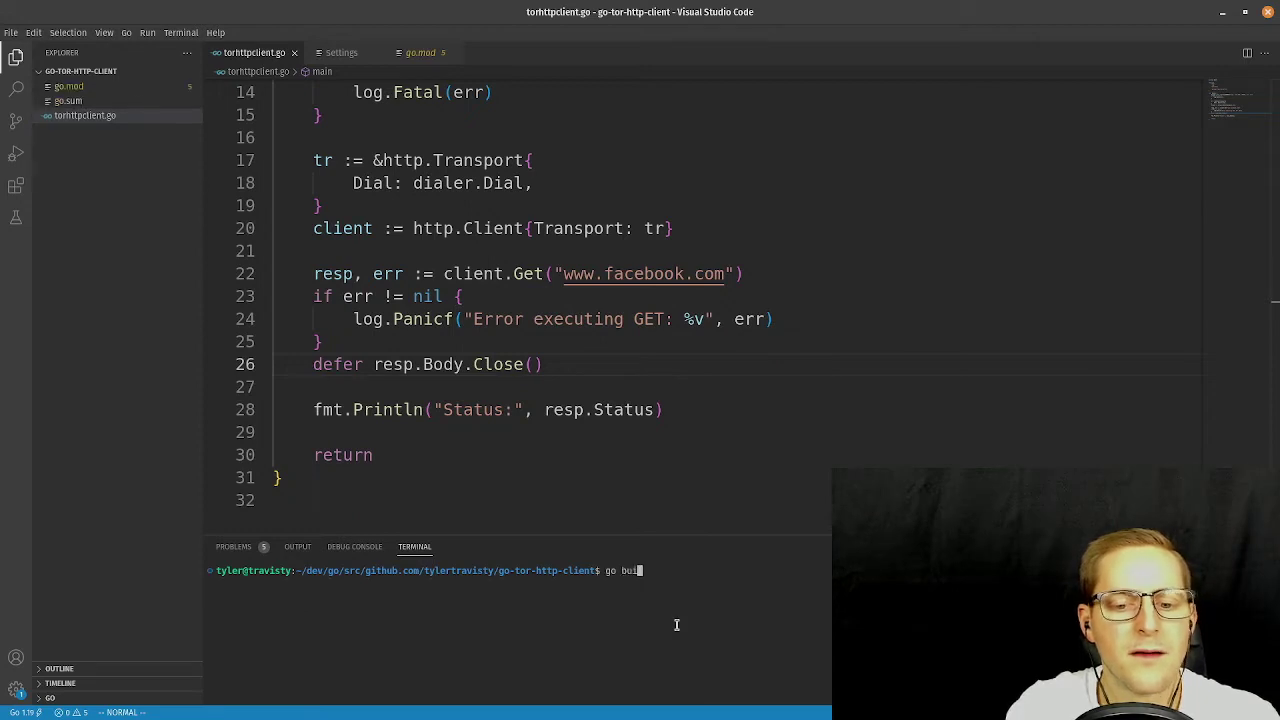
{"action": "type", "text": "ld"}
{"action": "key", "text": "Return"}
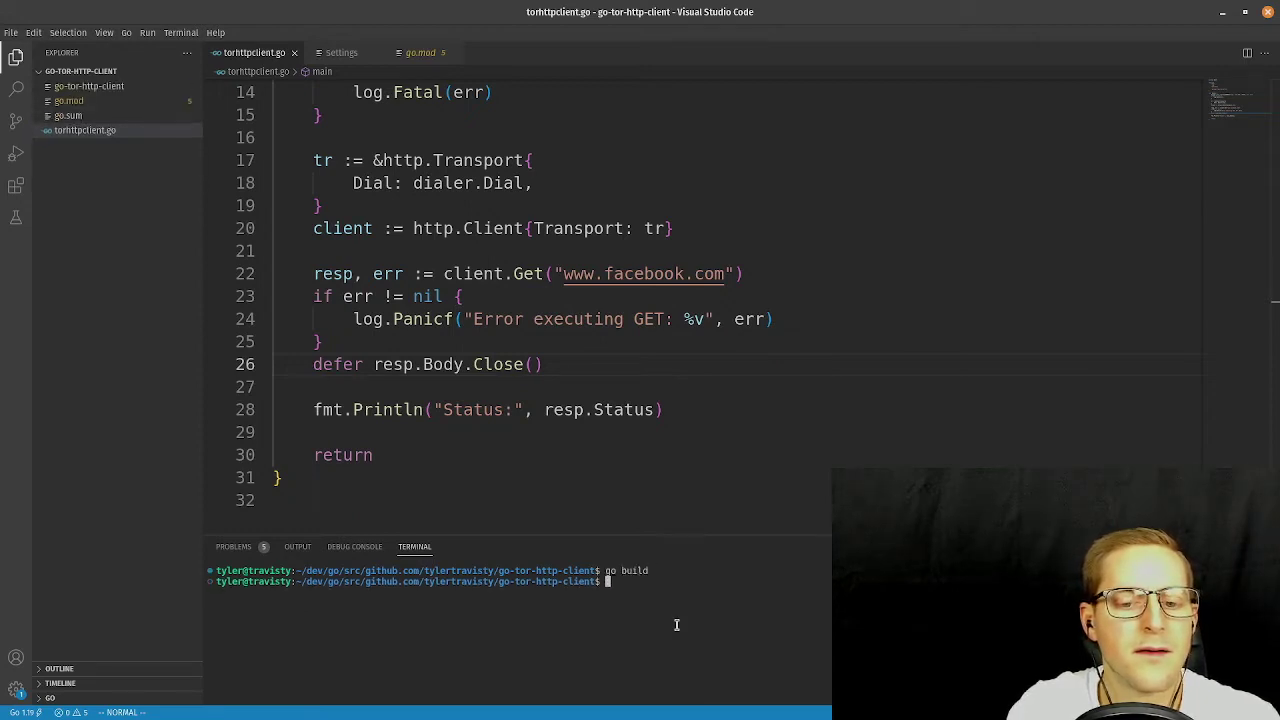
{"action": "type", "text": "ls"}
{"action": "key", "text": "Return"}
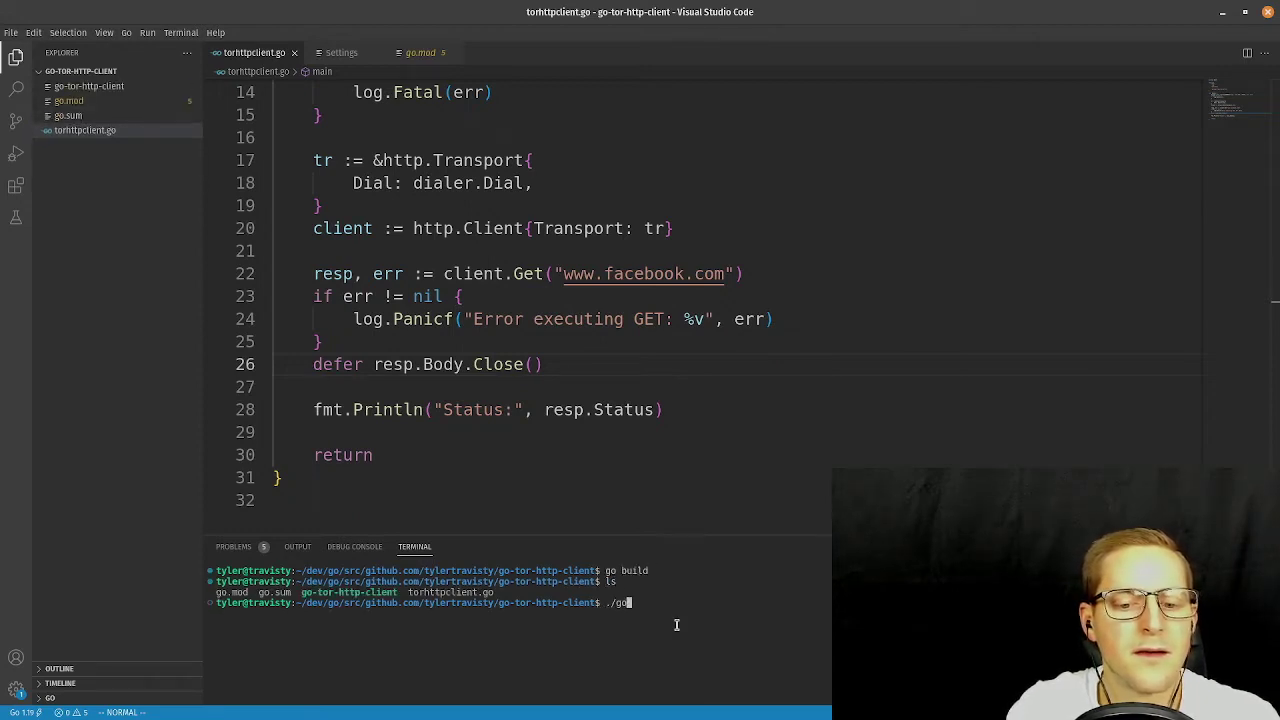
{"action": "type", "text": "./go-"}
{"action": "key", "text": "Tab"}
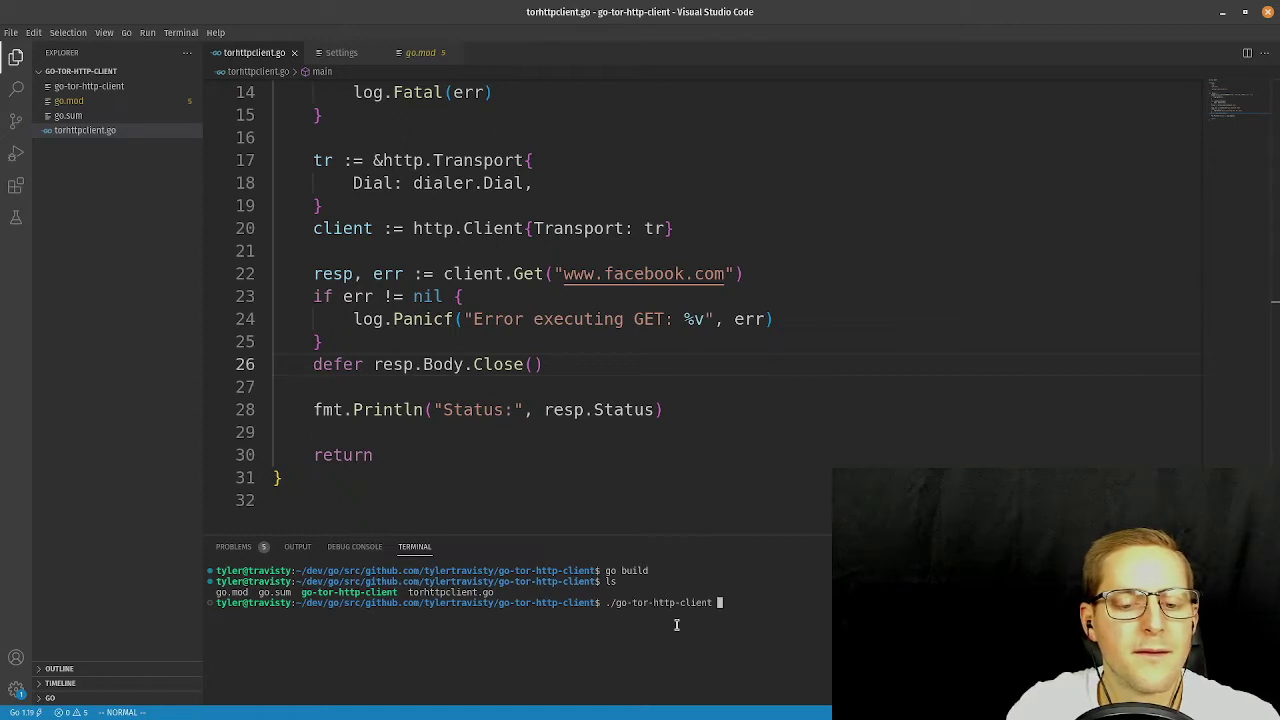
{"action": "key", "text": "Return"}
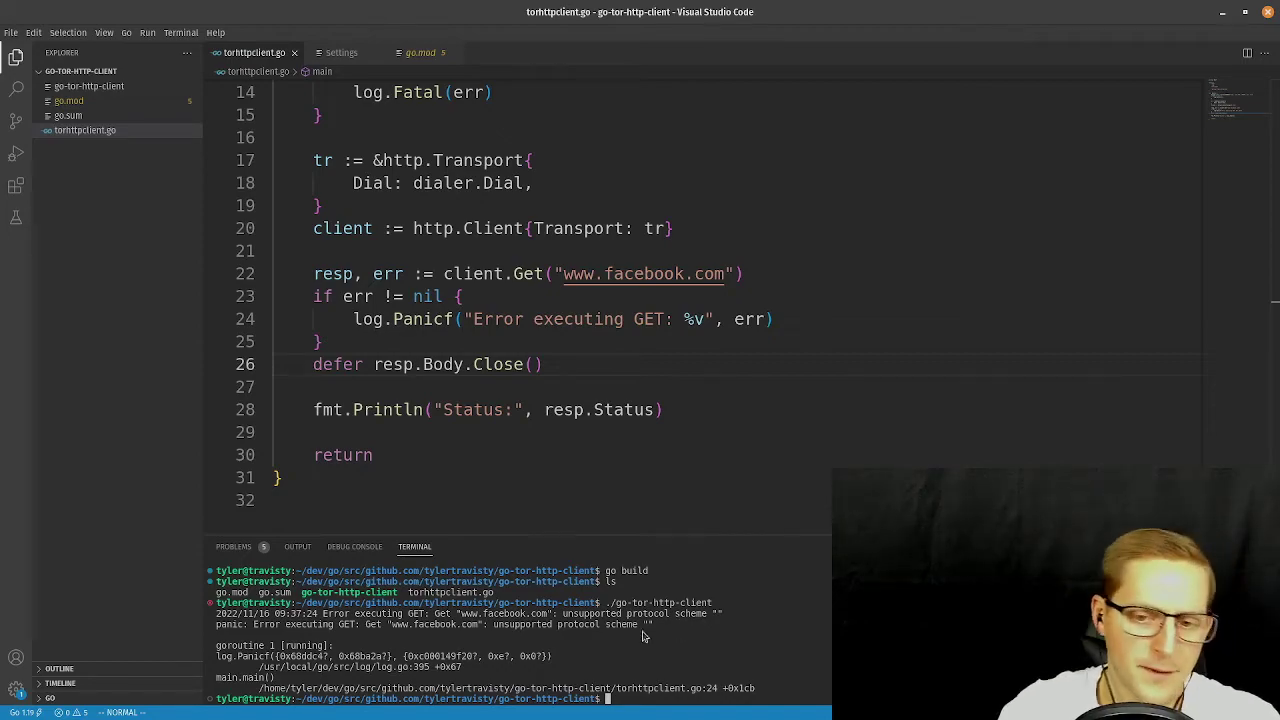
Switch to the browser and examine the Stack Overflow answers for how the dialer is called with an address.
{"action": "key", "text": "alt+Tab"}
{"action": "left_click", "coordinate": [528, 462]}
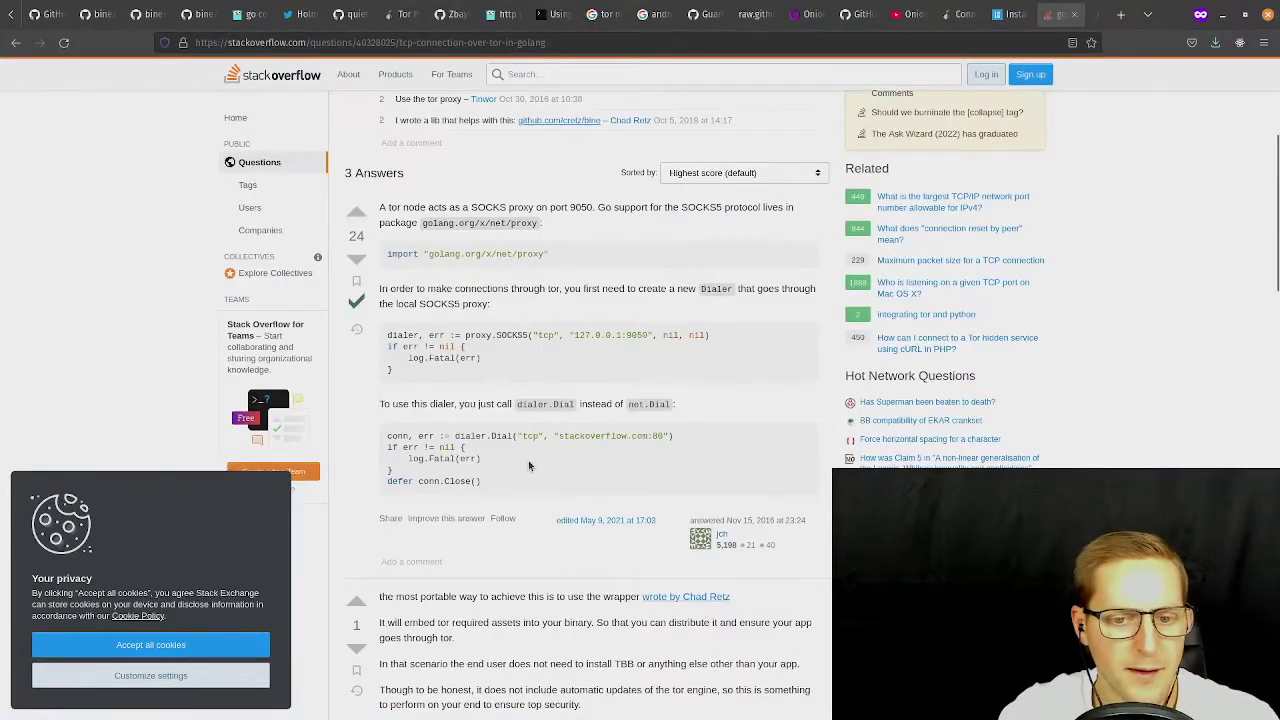
{"action": "scroll", "coordinate": [550, 440], "scroll_direction": "down", "scroll_amount": 3}
{"action": "scroll", "coordinate": [560, 410], "scroll_direction": "up", "scroll_amount": 2}
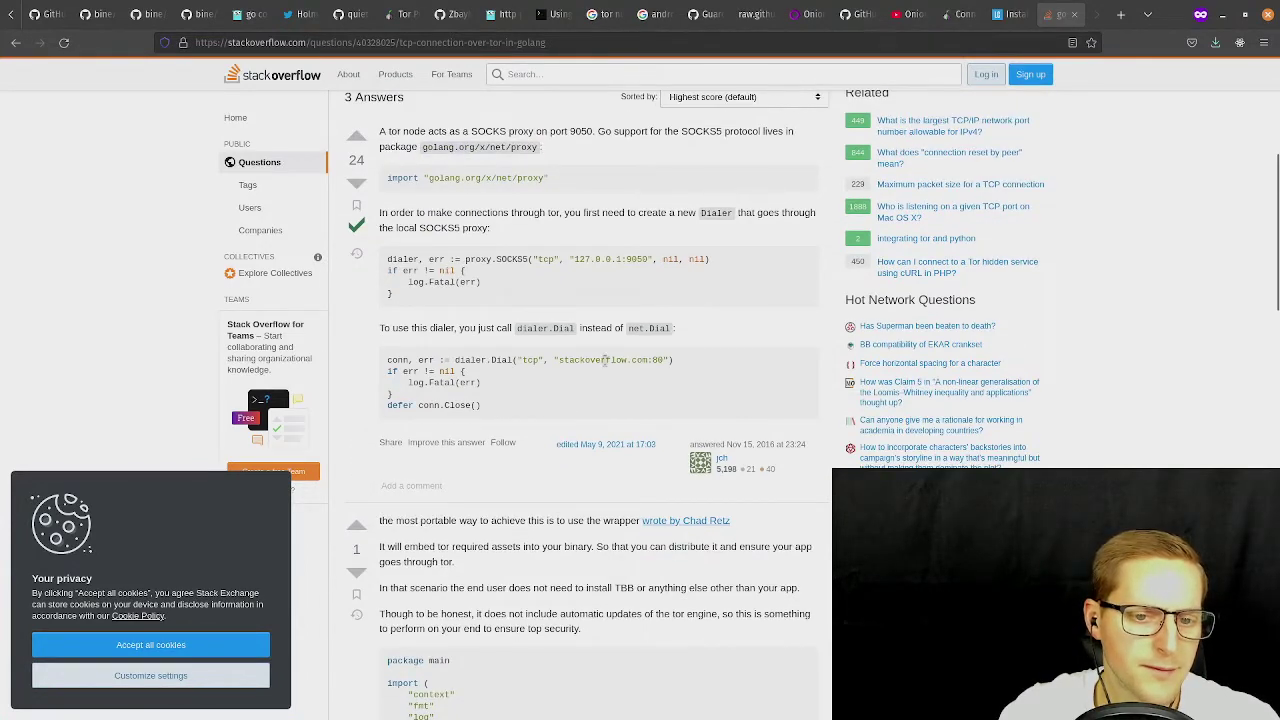
{"action": "scroll", "coordinate": [536, 397], "scroll_direction": "down", "scroll_amount": 5}
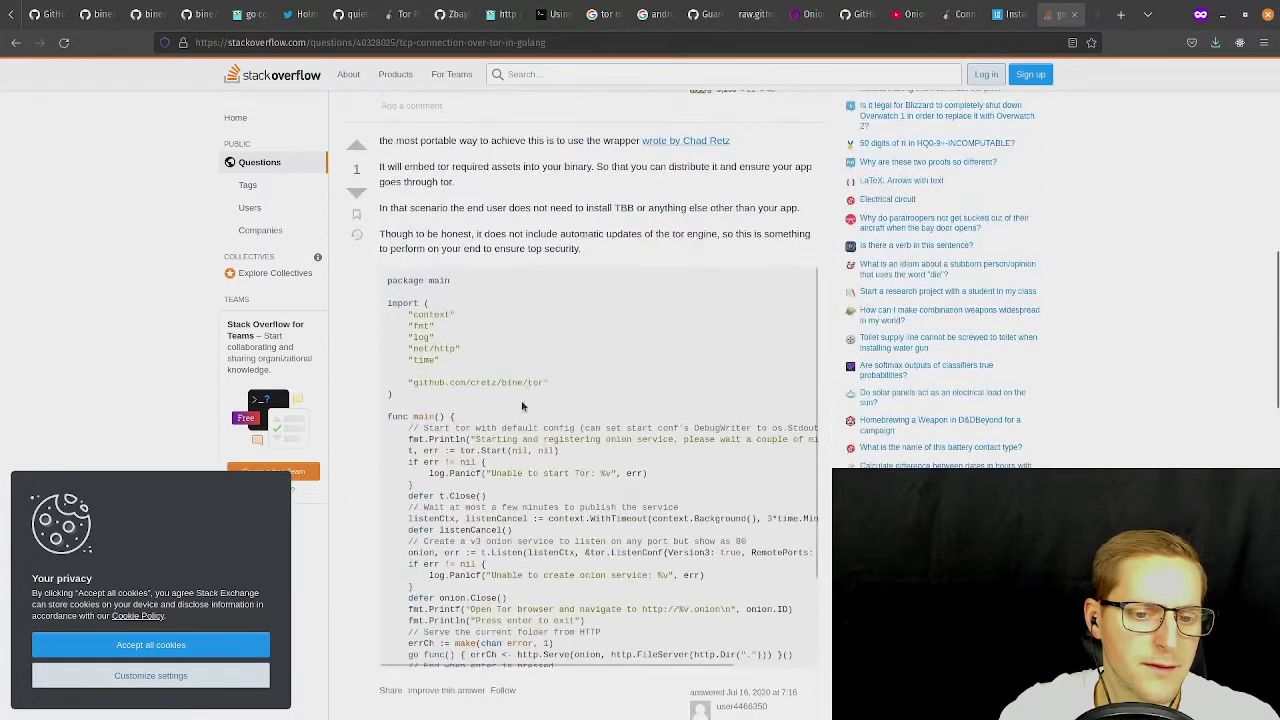
{"action": "scroll", "coordinate": [610, 380], "scroll_direction": "up", "scroll_amount": 6}
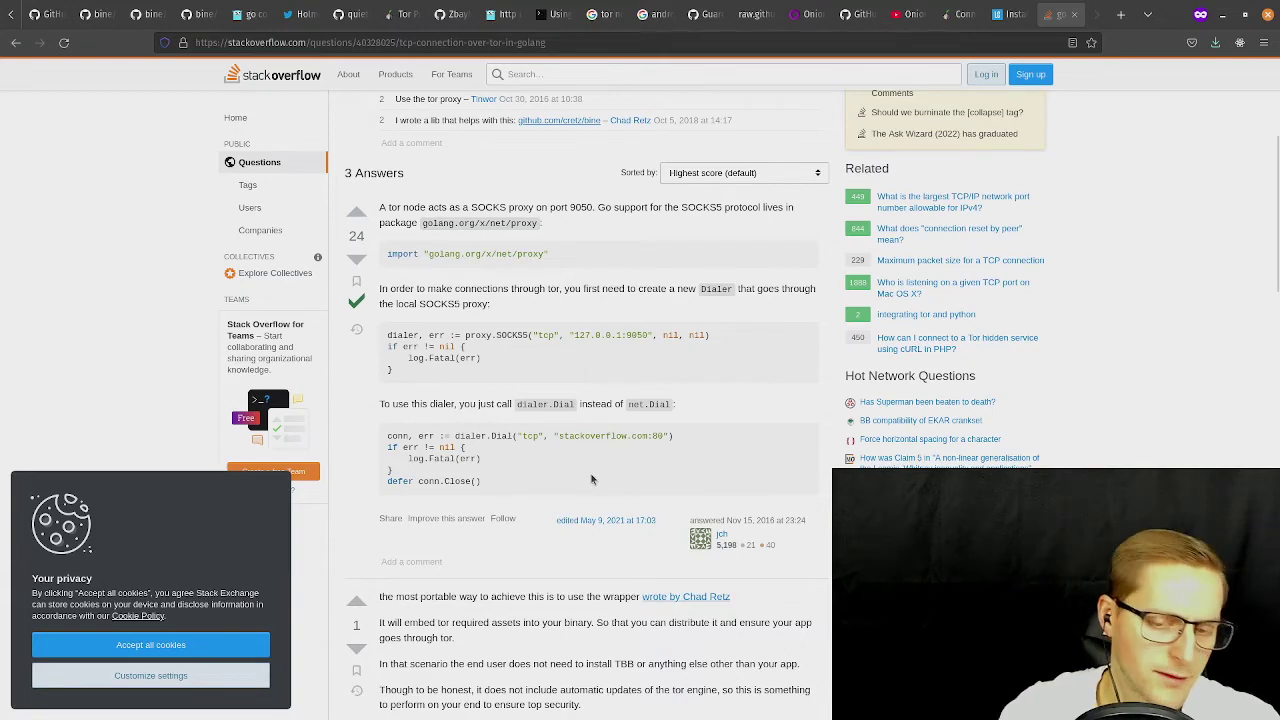
Return to Visual Studio Code, change the client.Get address to facebook.com and save torhttpclient.go.
{"action": "key", "text": "super"}
{"action": "left_click", "coordinate": [772, 452]}
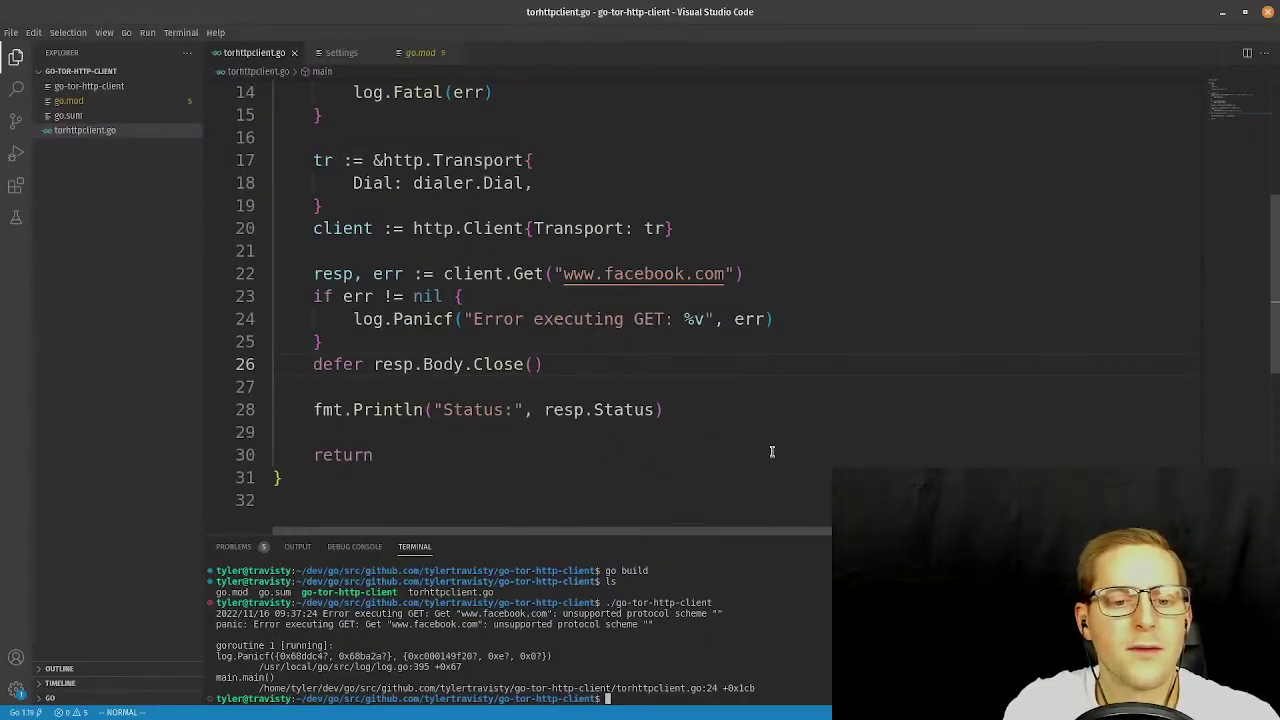
{"action": "key", "text": "j"}
{"action": "key", "text": "j"}
{"action": "key", "text": "j"}
{"action": "key", "text": "j"}
{"action": "key", "text": "j"}
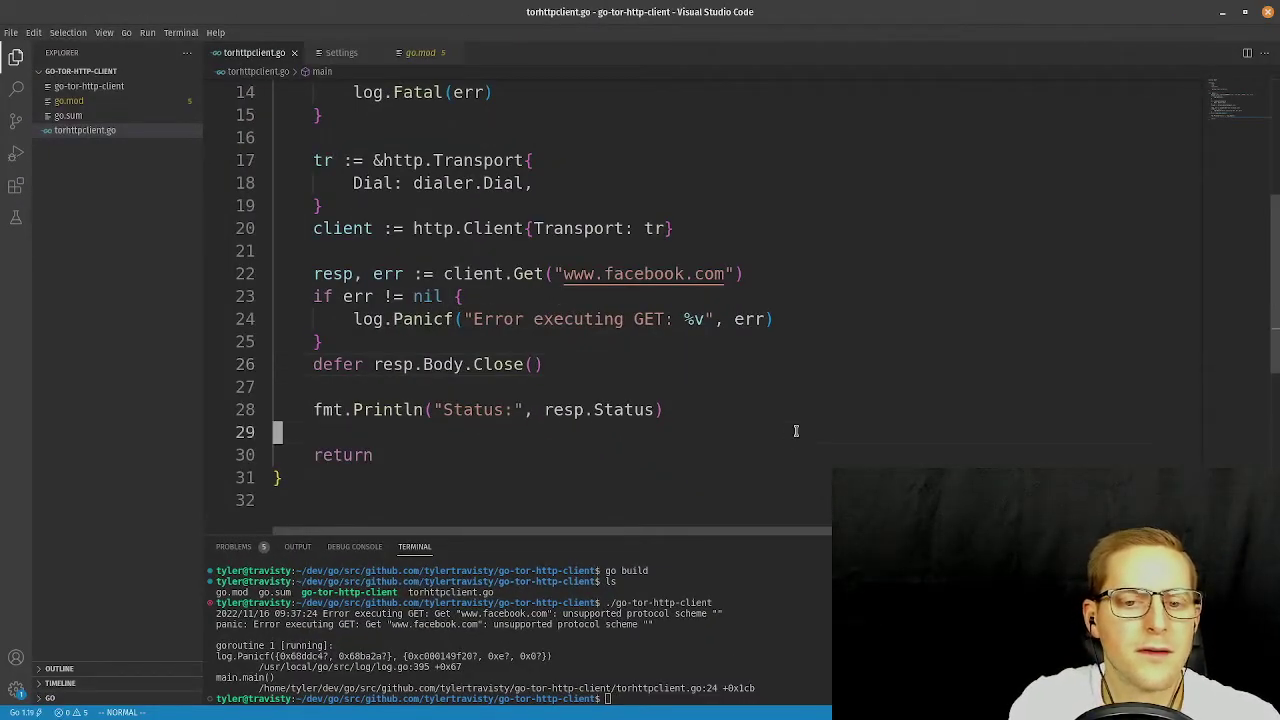
{"action": "key", "text": "k"}
{"action": "key", "text": "k"}
{"action": "key", "text": "k"}
{"action": "key", "text": "k"}
{"action": "key", "text": "k"}
{"action": "key", "text": "k"}
{"action": "key", "text": "k"}
{"action": "key", "text": "k"}
{"action": "key", "text": "k"}
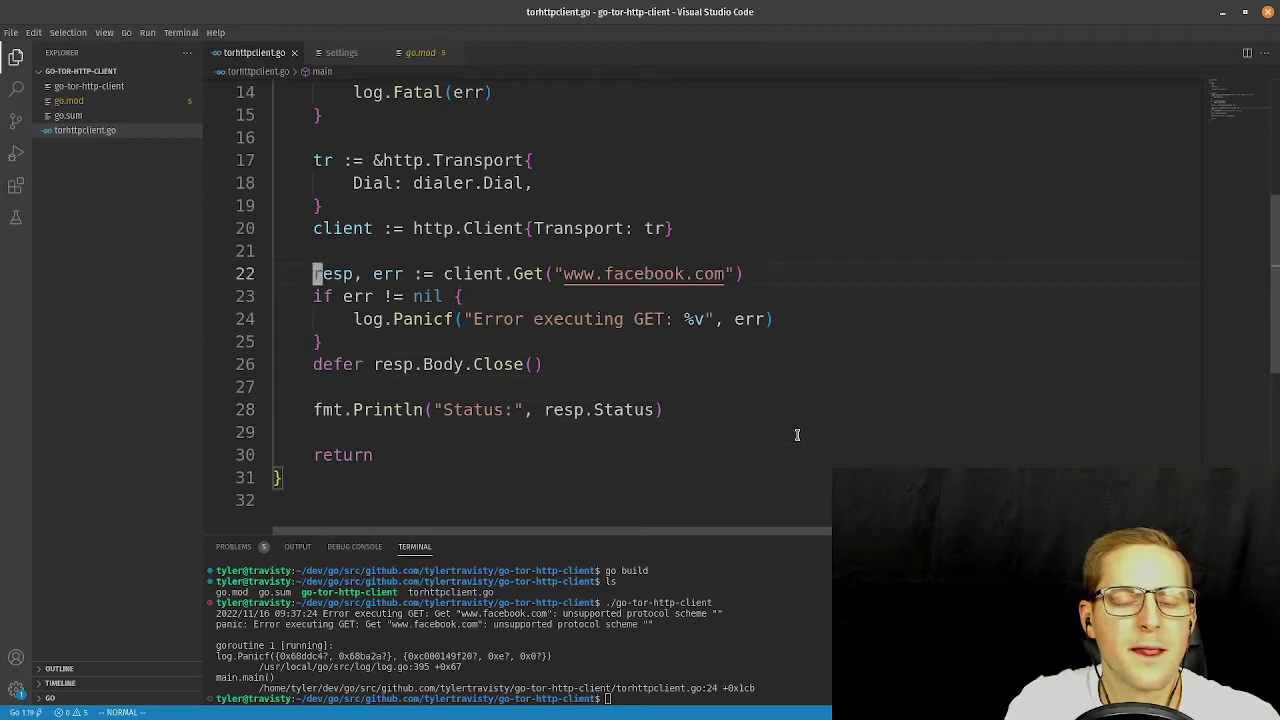
{"action": "key", "text": "w"}
{"action": "key", "text": "w"}
{"action": "key", "text": "w"}
{"action": "key", "text": "w"}
{"action": "key", "text": "w"}
{"action": "key", "text": "d"}
{"action": "key", "text": "f"}
{"action": "key", "text": "period"}
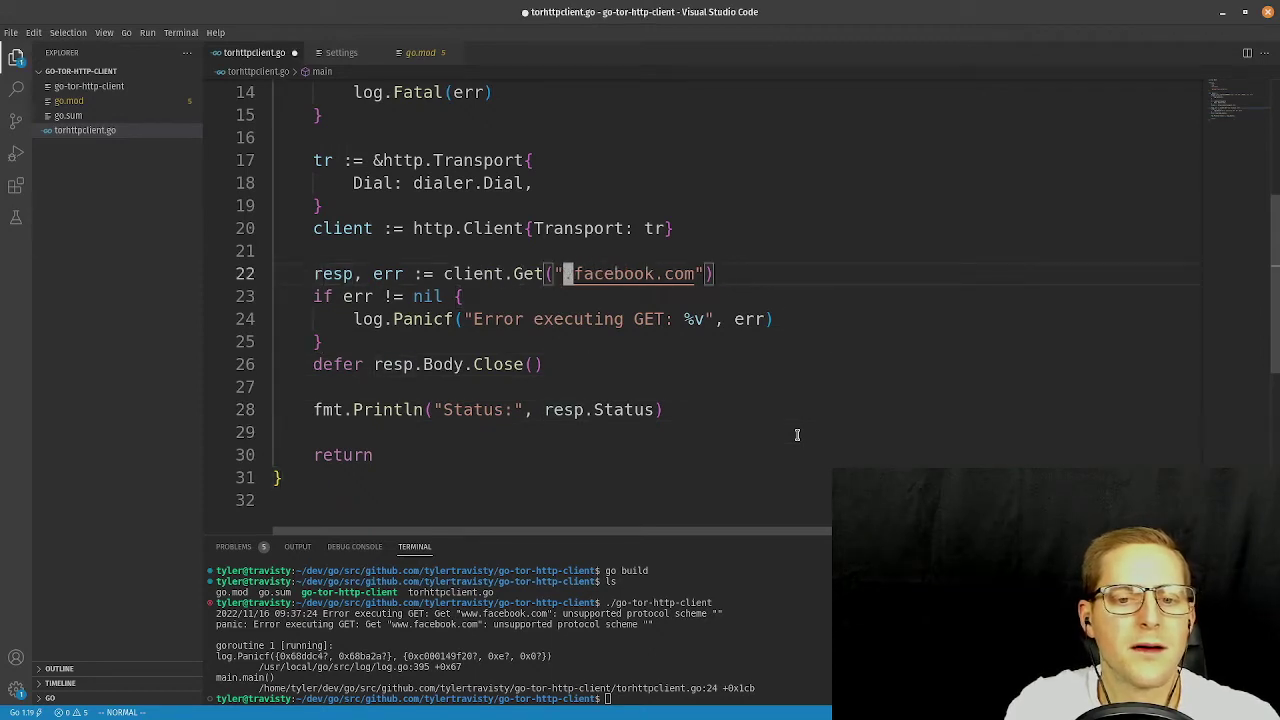
{"action": "type", "text": ":w"}
{"action": "key", "text": "Return"}
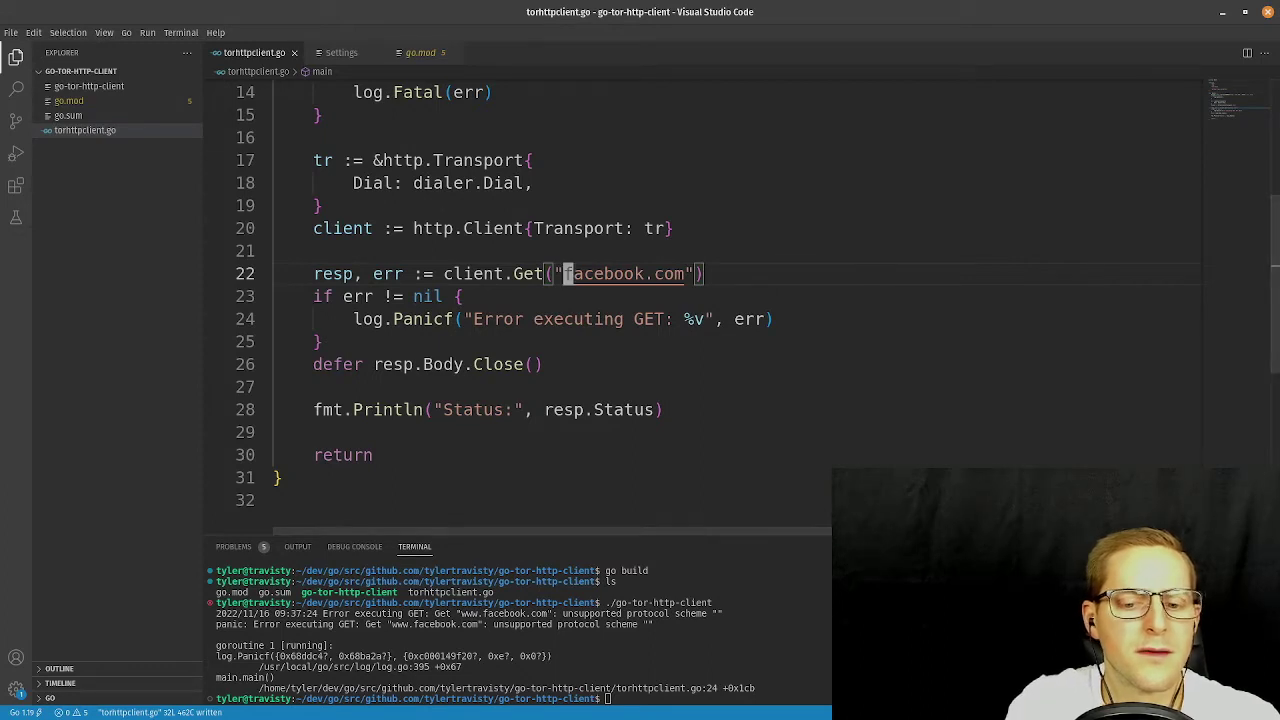
List the project files in the terminal and remove the compiled go-tor-http-client binary.
{"action": "left_click", "coordinate": [741, 640]}
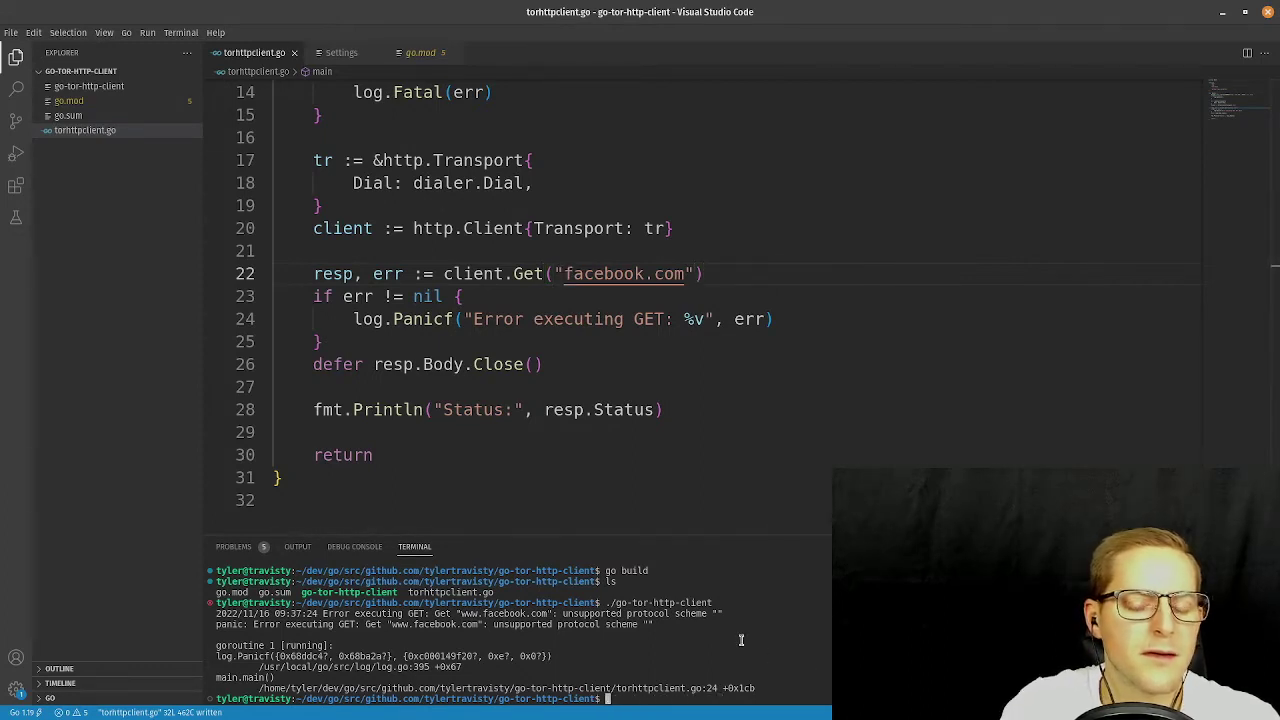
{"action": "type", "text": "ls"}
{"action": "key", "text": "Return"}
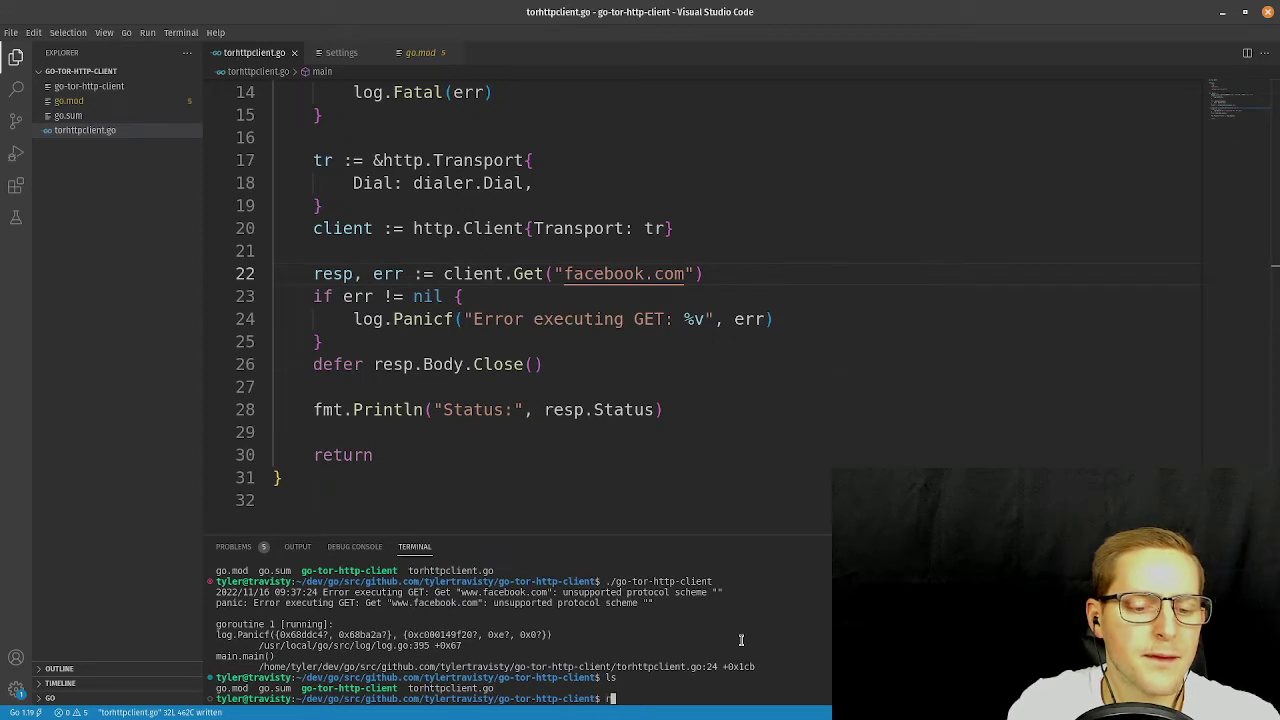
{"action": "type", "text": "rm to"}
{"action": "key", "text": "Tab"}
{"action": "key", "text": "BackSpace"}
{"action": "key", "text": "BackSpace"}
{"action": "key", "text": "BackSpace"}
{"action": "key", "text": "BackSpace"}
{"action": "key", "text": "BackSpace"}
{"action": "key", "text": "BackSpace"}
{"action": "key", "text": "BackSpace"}
{"action": "key", "text": "BackSpace"}
{"action": "key", "text": "BackSpace"}
{"action": "key", "text": "BackSpace"}
{"action": "key", "text": "BackSpace"}
{"action": "key", "text": "BackSpace"}
{"action": "key", "text": "BackSpace"}
{"action": "key", "text": "BackSpace"}
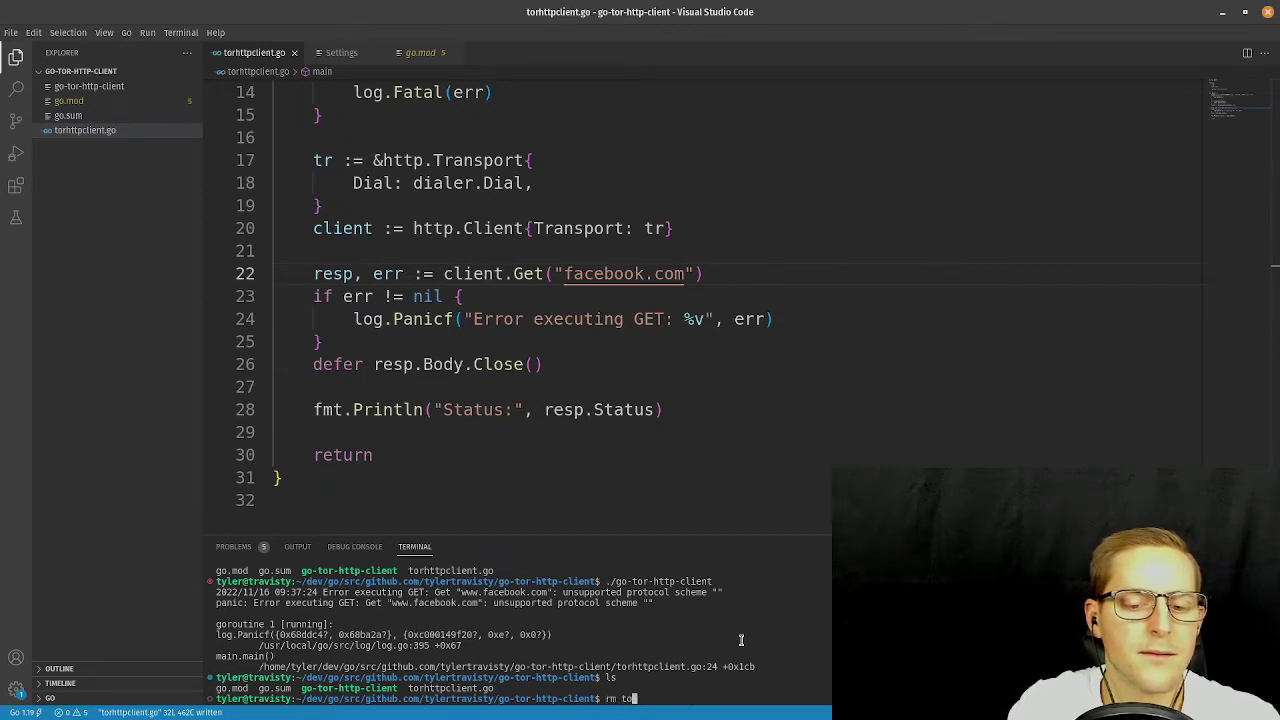
{"action": "type", "text": "go-t"}
{"action": "key", "text": "Tab"}
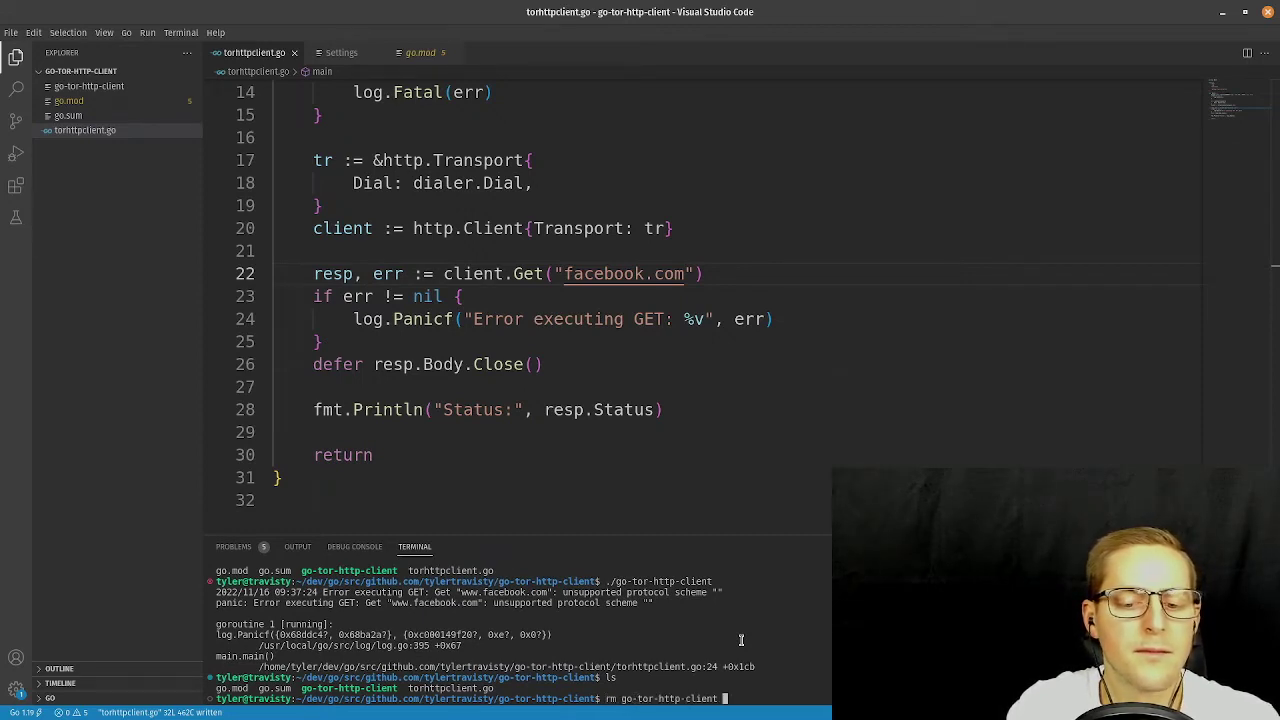
{"action": "key", "text": "Return"}
Clear the terminal and run the source directly with go run torhttpclient.go.
{"action": "type", "text": "clear"}
{"action": "key", "text": "Return"}
{"action": "type", "text": "go"}
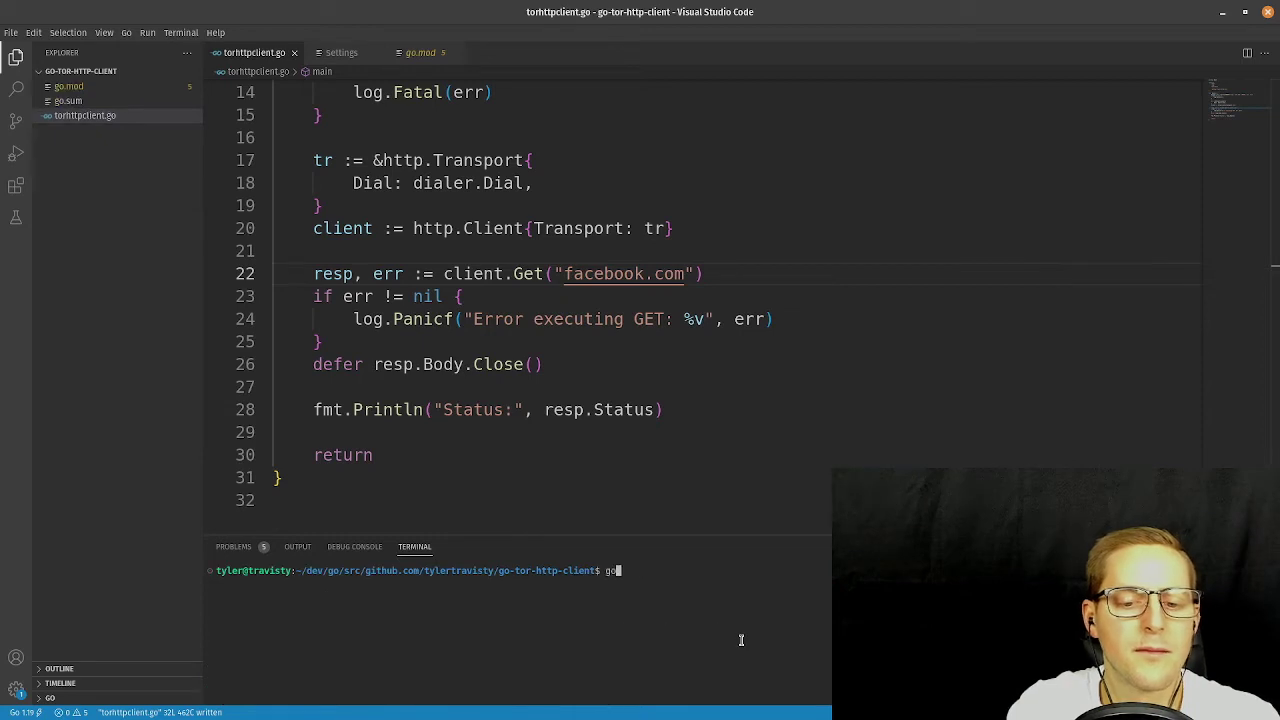
{"action": "type", "text": " run"}
{"action": "key", "text": "Tab"}
{"action": "key", "text": "Tab"}
{"action": "key", "text": "Tab"}
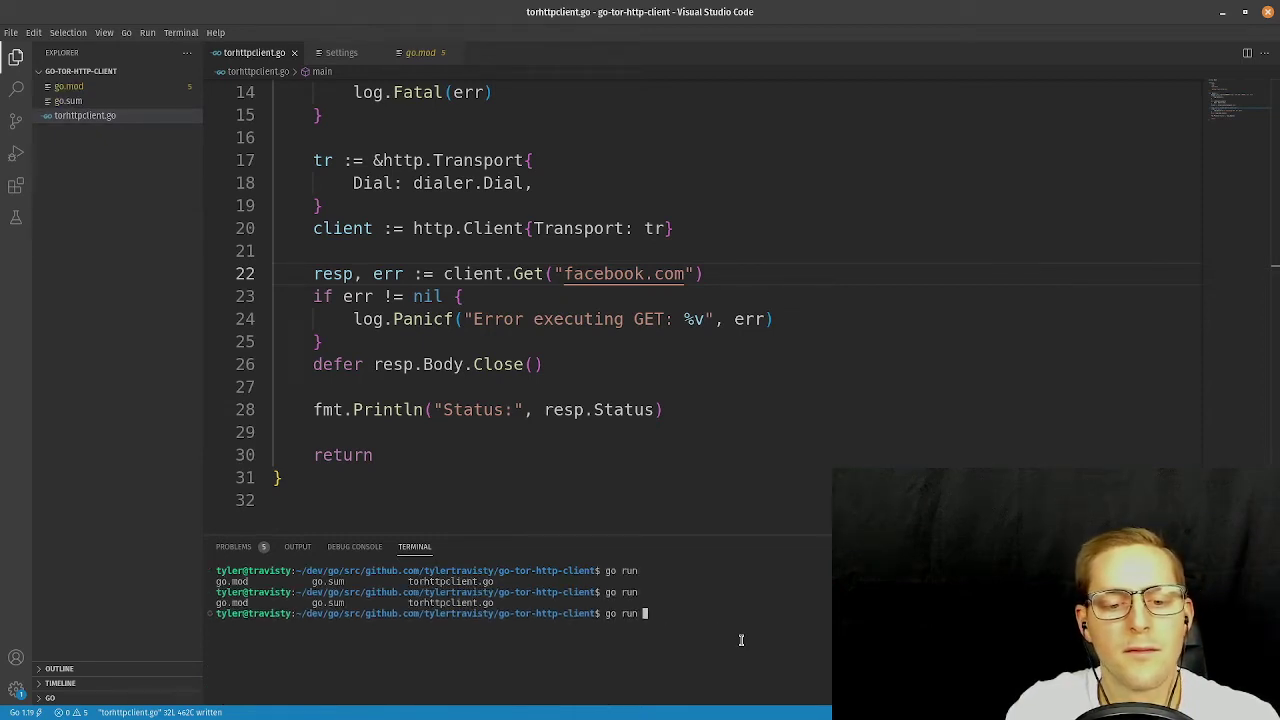
{"action": "type", "text": "tro"}
{"action": "key", "text": "Tab"}
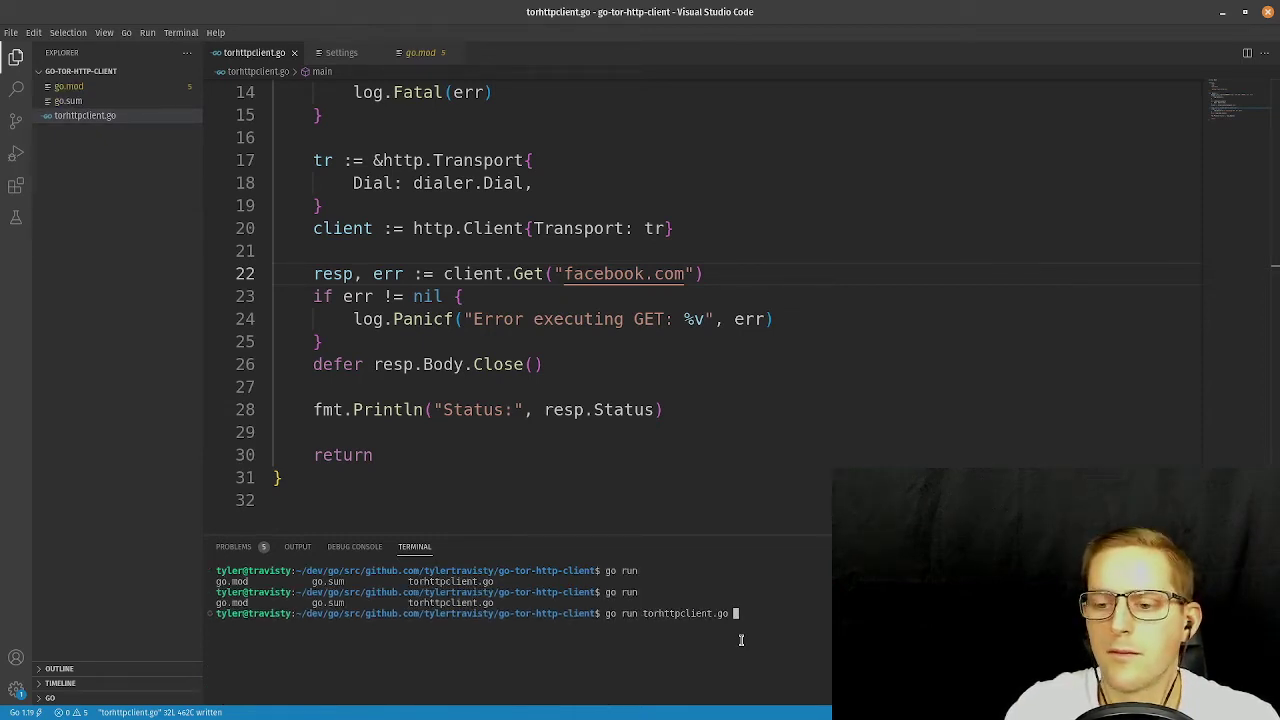
{"action": "key", "text": "Return"}
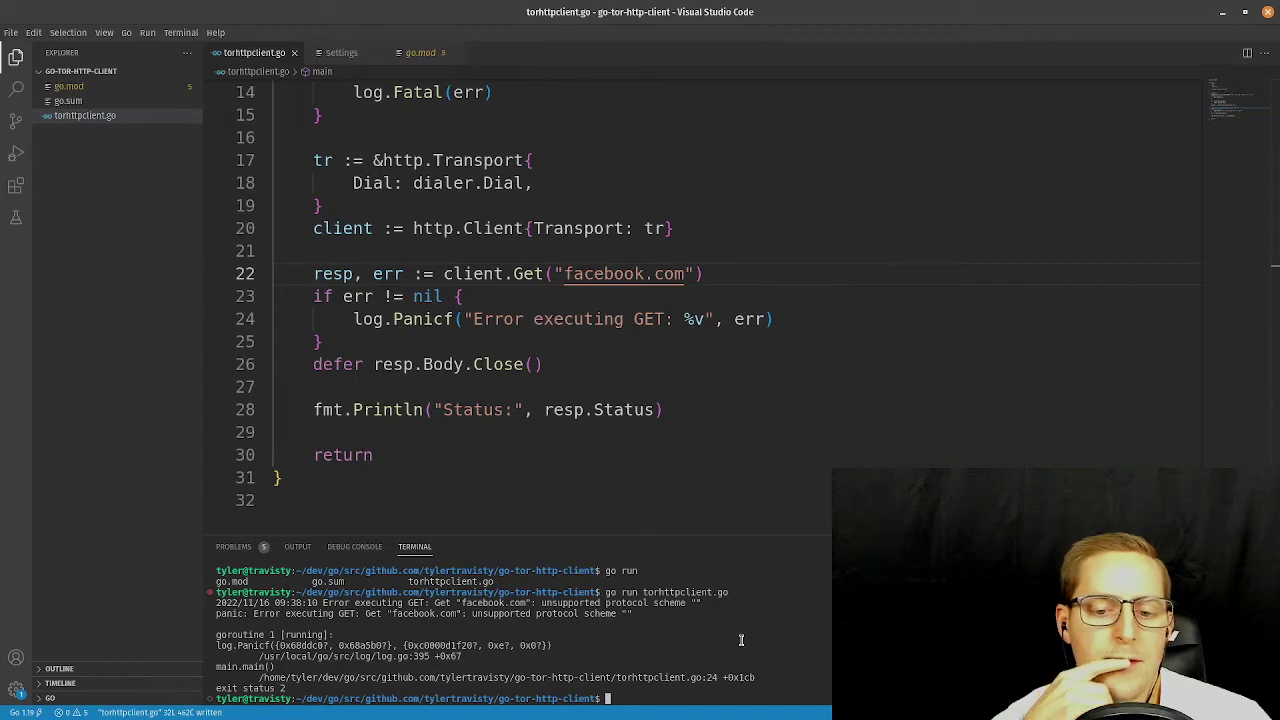
Switch to the browser and examine the Stack Overflow answer on the three ways to make a Go client use a proxy.
{"action": "key", "text": "alt+Tab"}
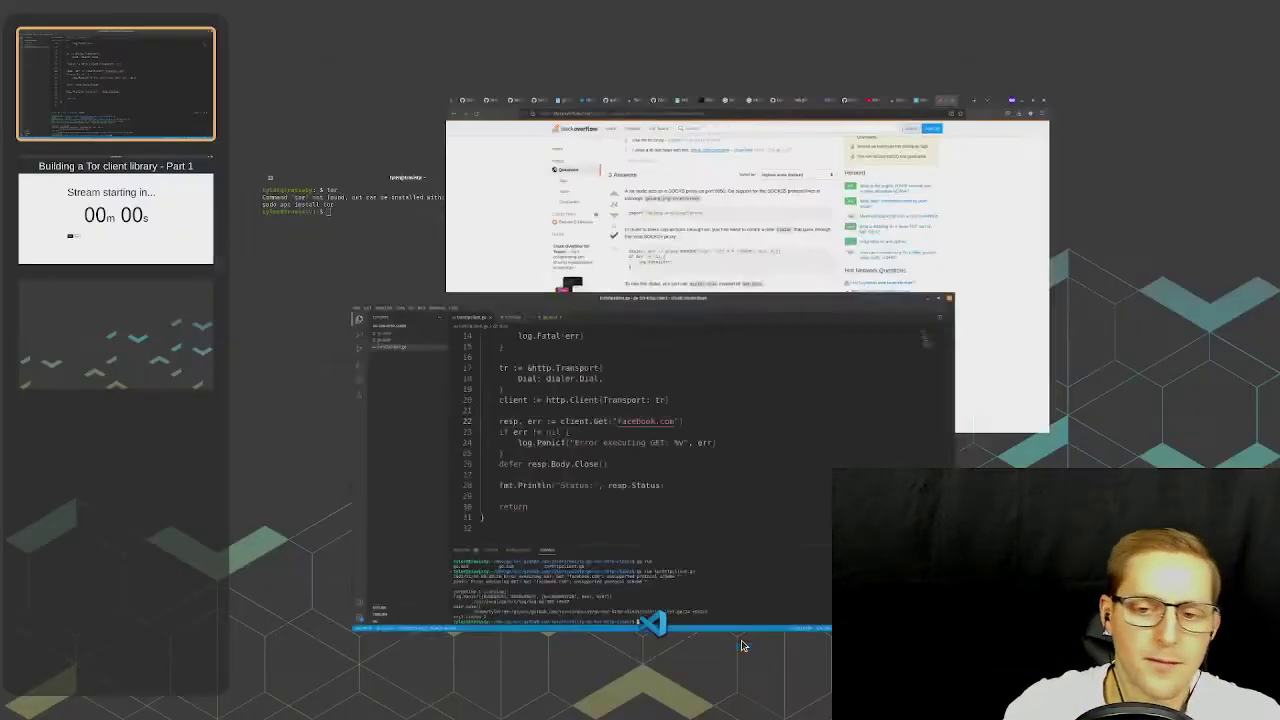
{"action": "scroll", "coordinate": [510, 458], "scroll_direction": "down", "scroll_amount": 6}
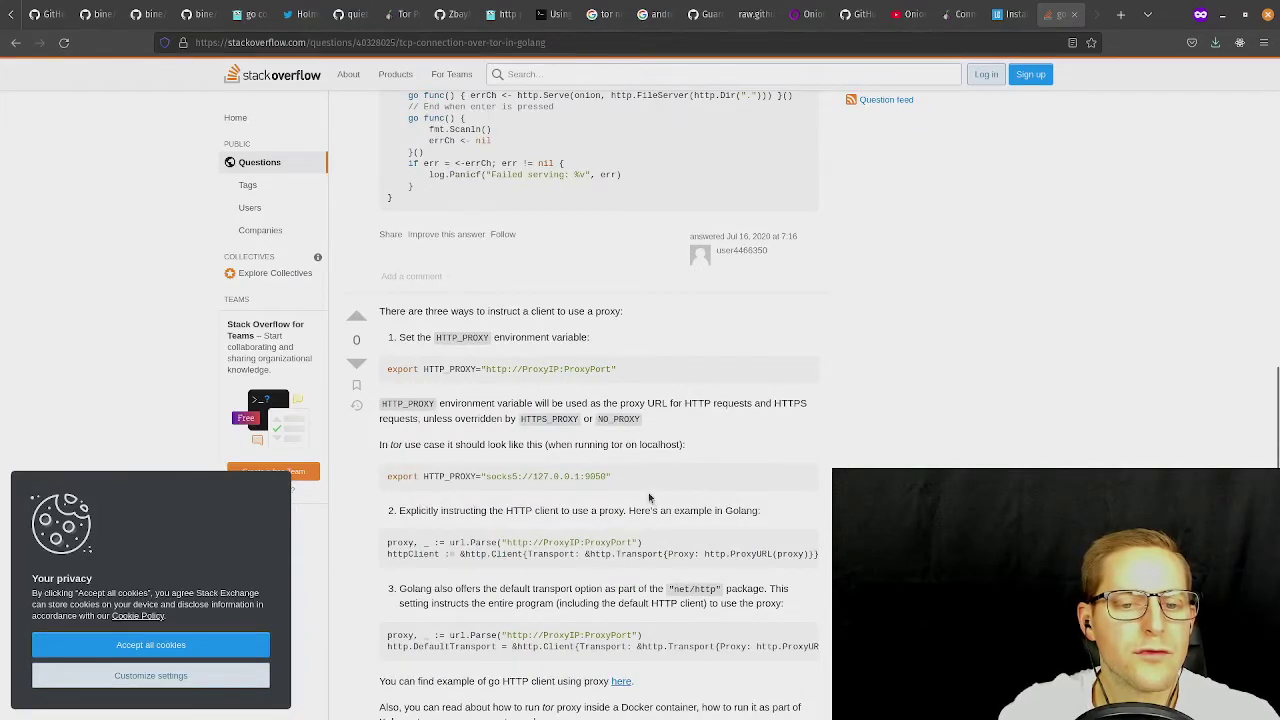
{"action": "scroll", "coordinate": [790, 440], "scroll_direction": "down", "scroll_amount": 3}
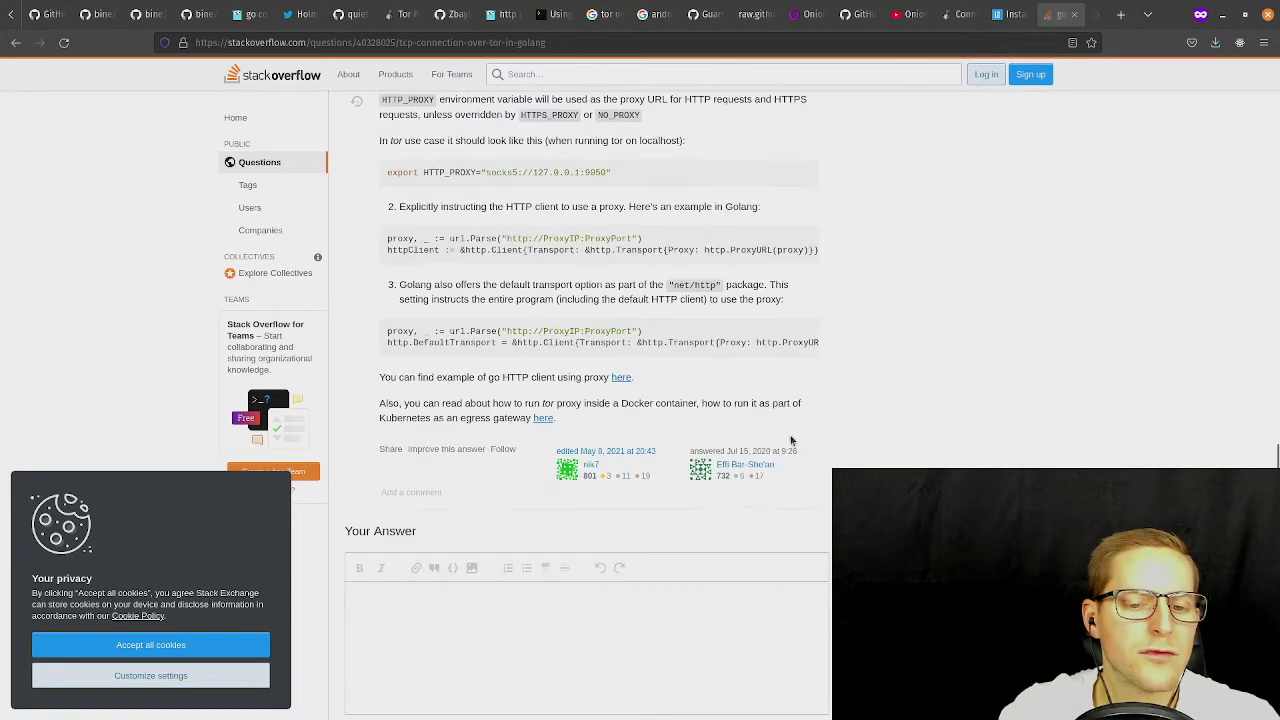
{"action": "scroll", "coordinate": [790, 408], "scroll_direction": "up", "scroll_amount": 2}
{"action": "key", "text": "super"}
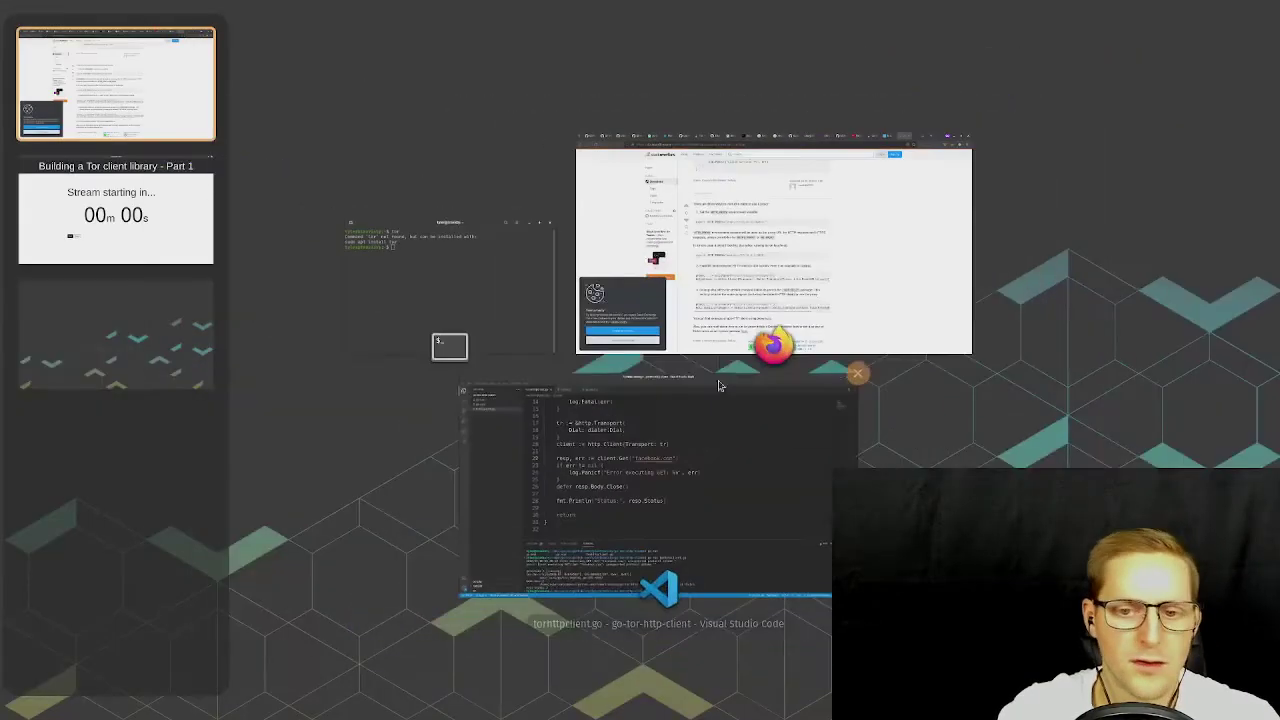
{"action": "left_click", "coordinate": [673, 302]}
{"action": "scroll", "coordinate": [805, 288], "scroll_direction": "up", "scroll_amount": 5}
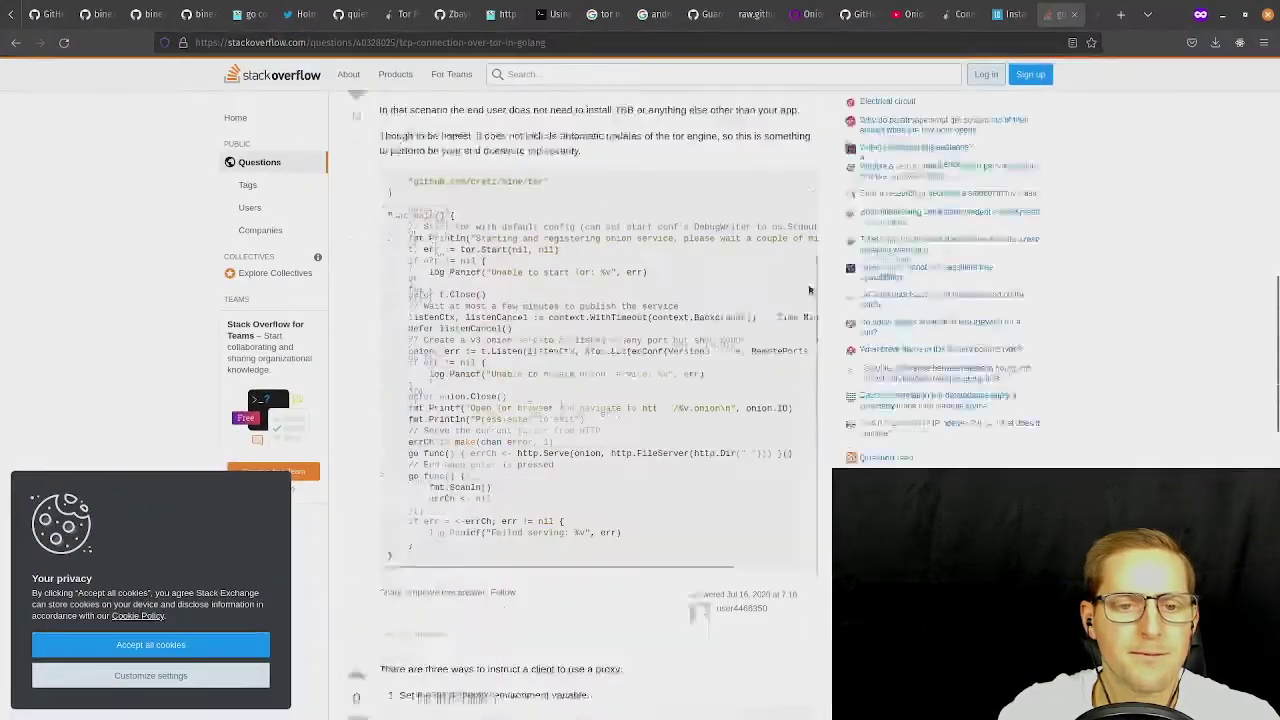
{"action": "scroll", "coordinate": [777, 357], "scroll_direction": "down", "scroll_amount": 4}
{"action": "scroll", "coordinate": [720, 400], "scroll_direction": "down", "scroll_amount": 1}
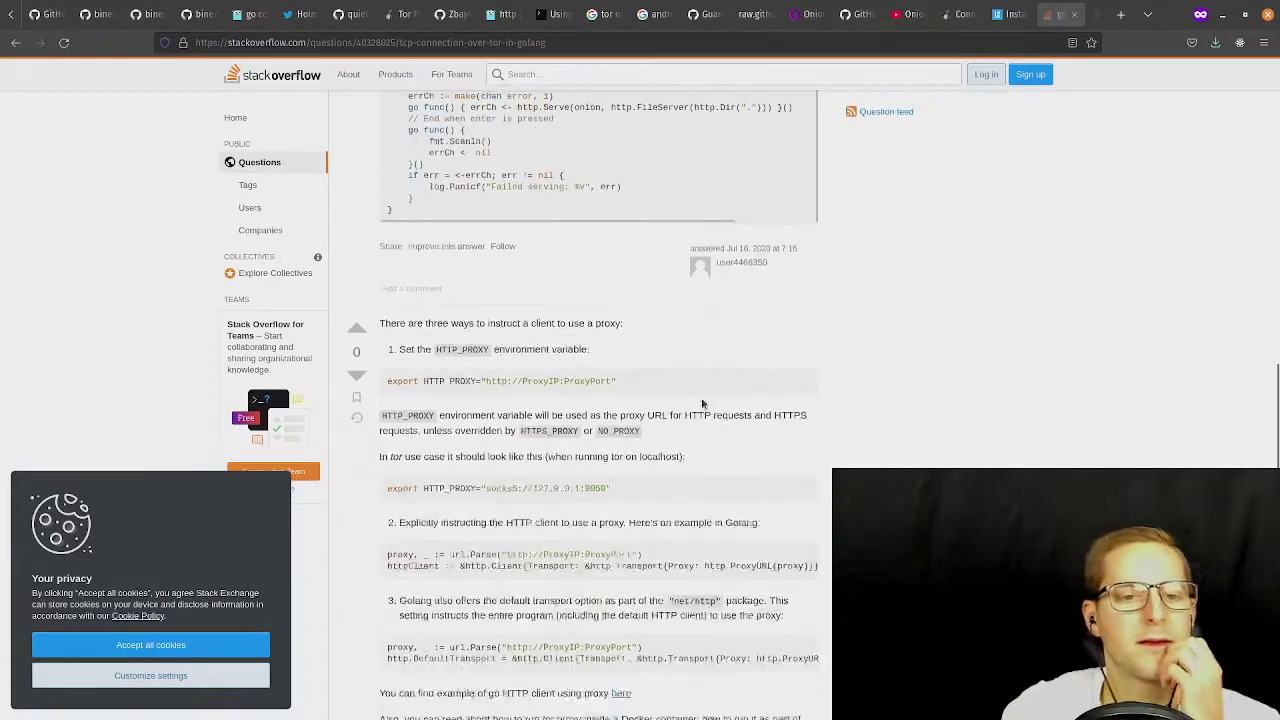
Examine the accepted Stack Overflow answer's example of calling dialer.Dial through the local SOCKS5 proxy.
{"action": "scroll", "coordinate": [740, 405], "scroll_direction": "up", "scroll_amount": 8}
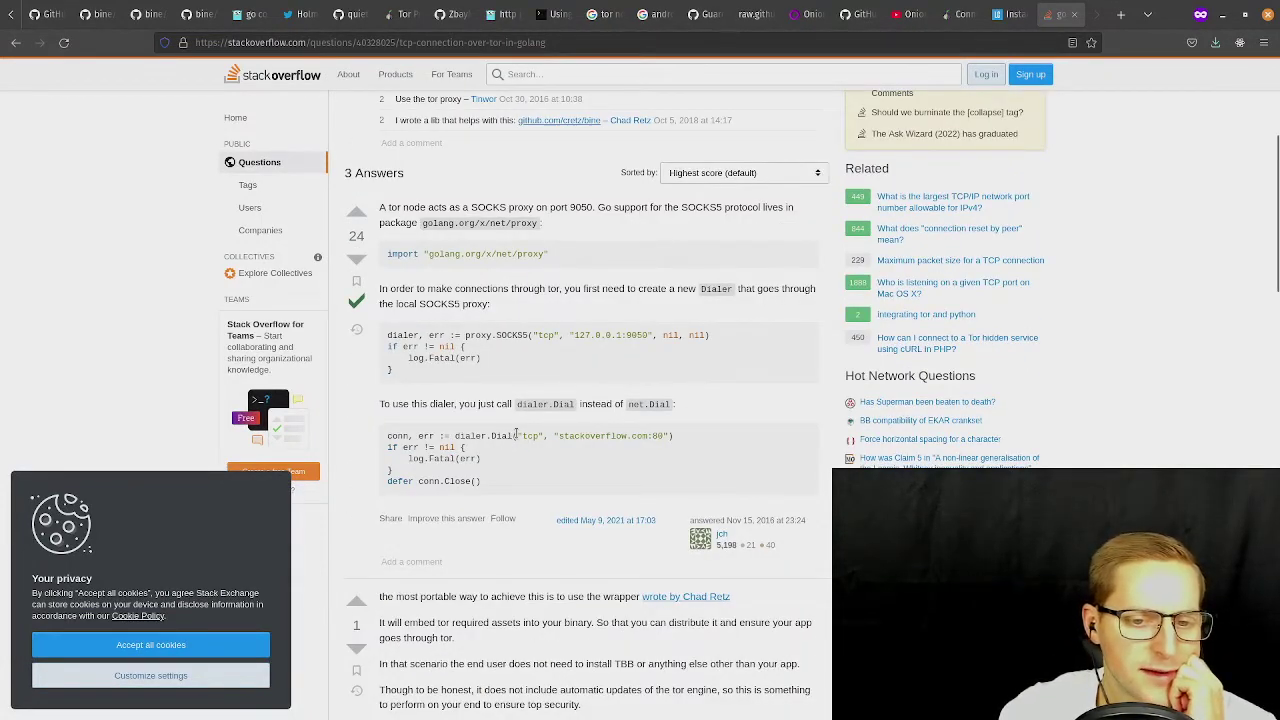
{"action": "left_click_drag", "start_coordinate": [516, 436], "coordinate": [687, 436]}
{"action": "left_click", "coordinate": [687, 436]}
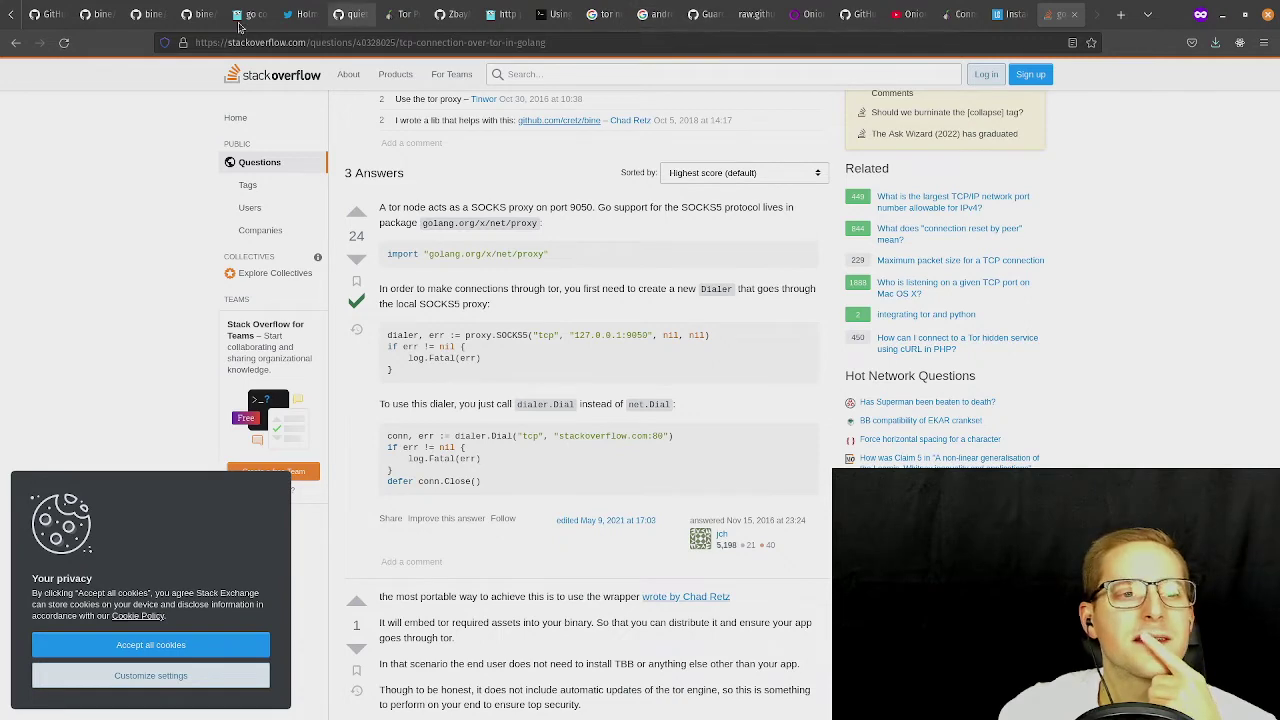
Search Google for golang http in a new tab and open the net/http package documentation.
{"action": "left_click", "coordinate": [1117, 18]}
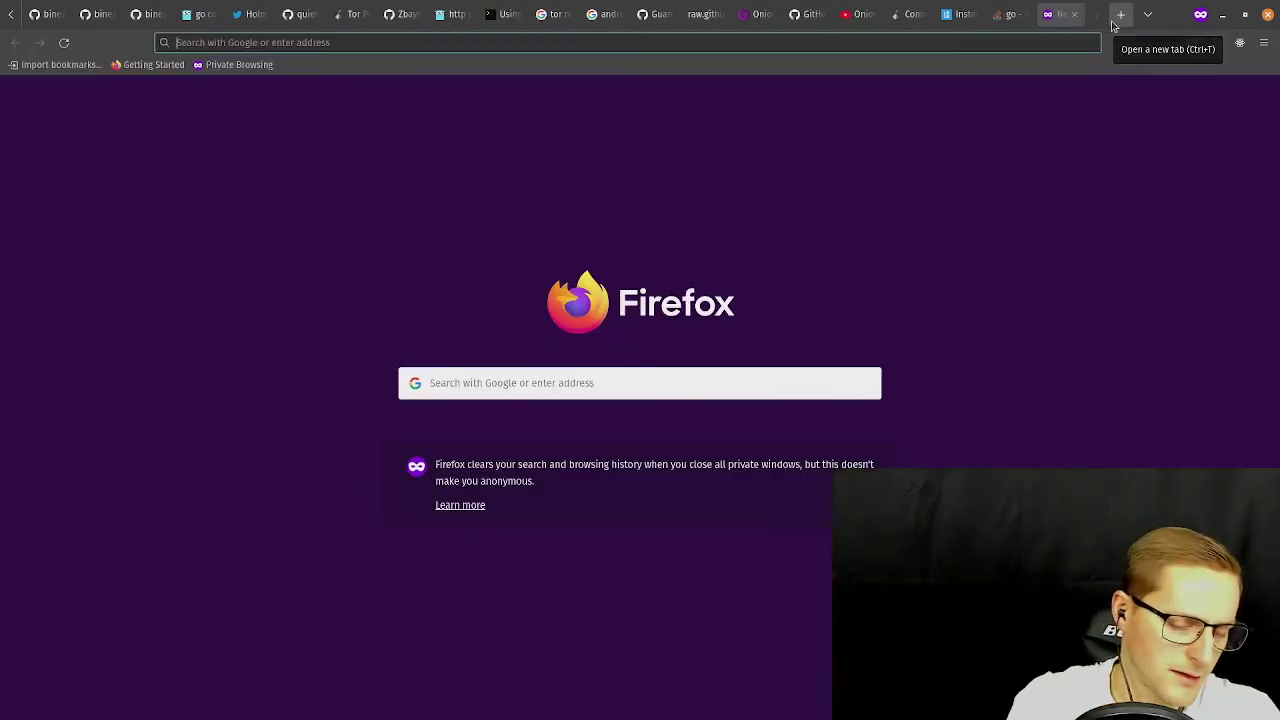
{"action": "type", "text": "golang"}
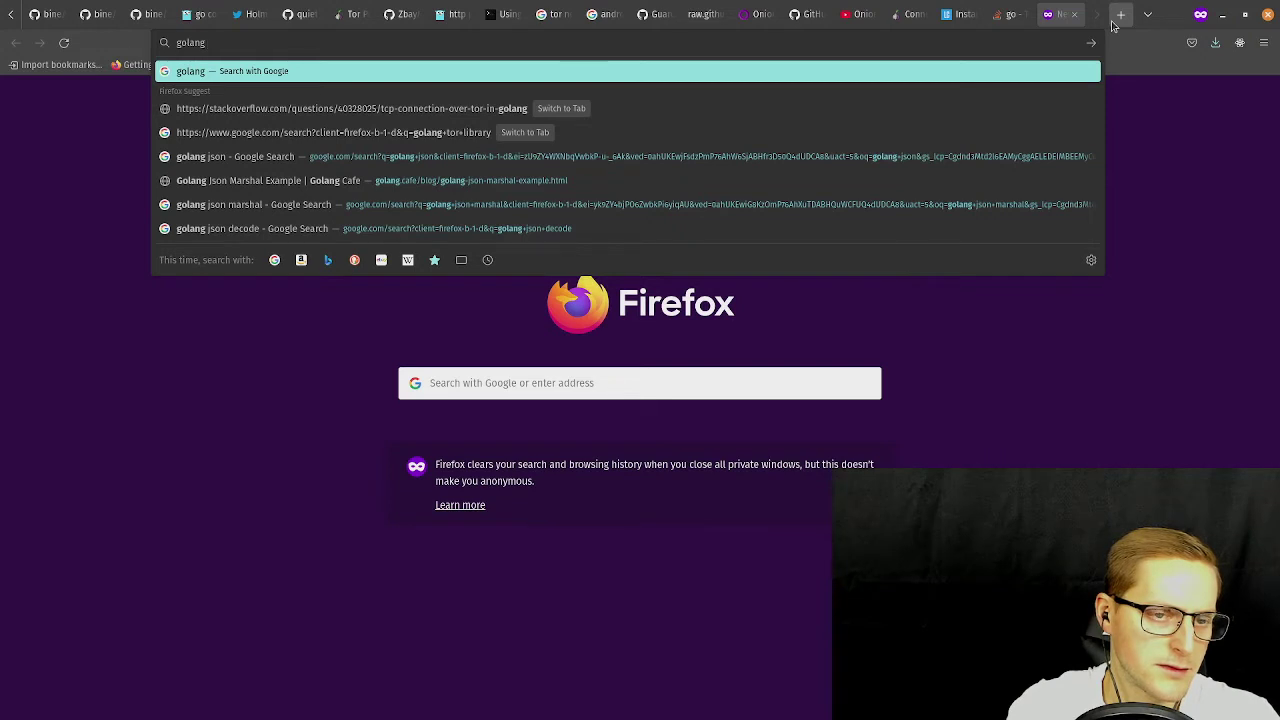
{"action": "type", "text": " dialer"}
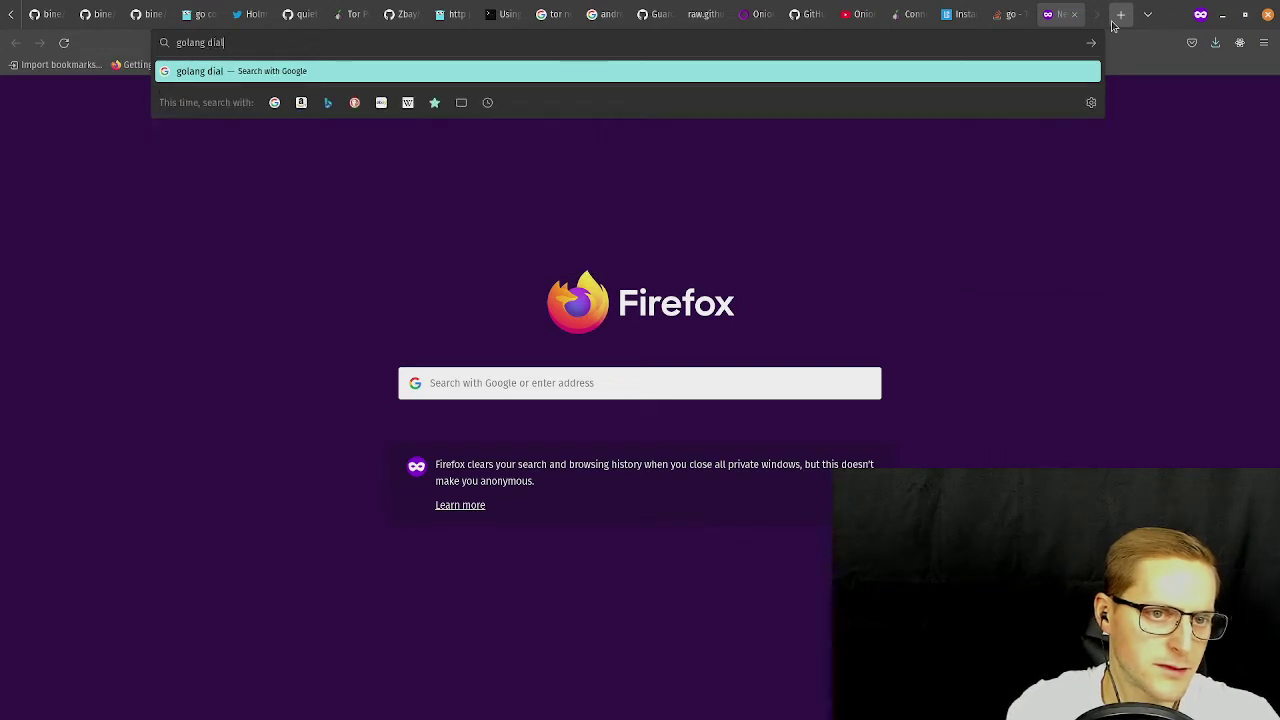
{"action": "key", "text": "BackSpace"}
{"action": "key", "text": "BackSpace"}
{"action": "key", "text": "BackSpace"}
{"action": "key", "text": "BackSpace"}
{"action": "key", "text": "BackSpace"}
{"action": "key", "text": "BackSpace"}
{"action": "key", "text": "BackSpace"}
{"action": "type", "text": "http"}
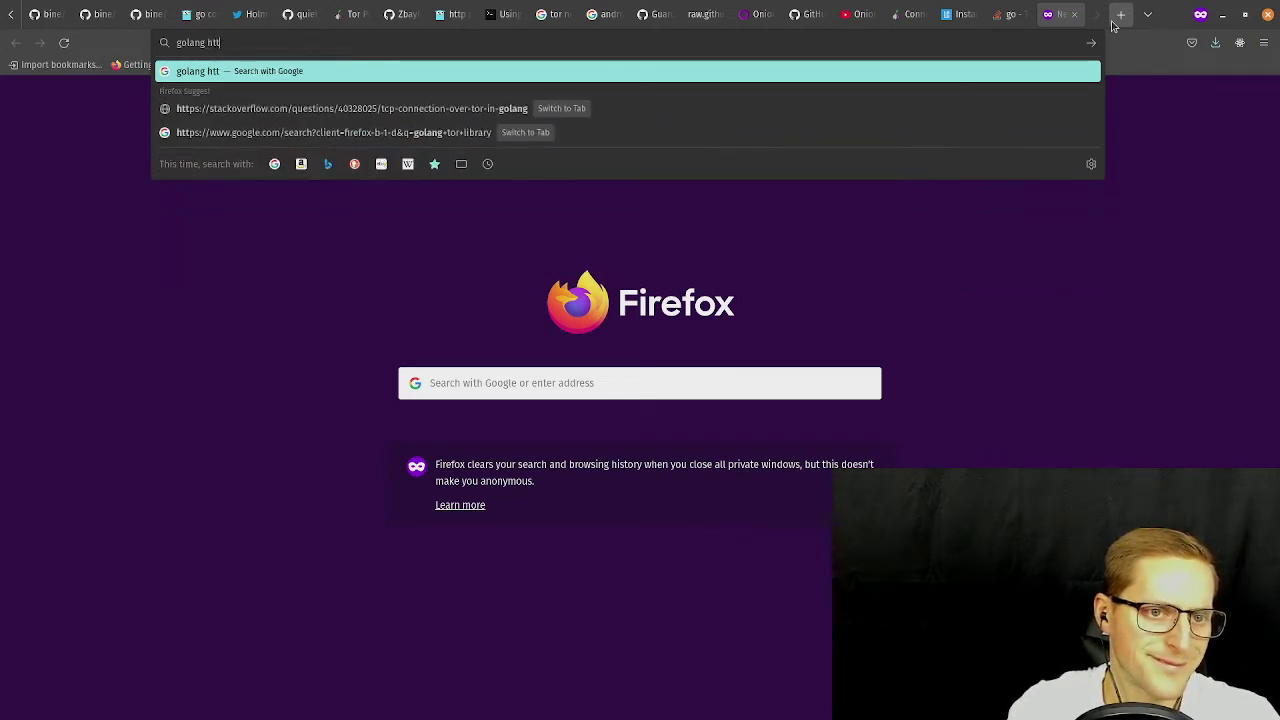
{"action": "key", "text": "Return"}
{"action": "left_click", "coordinate": [176, 201]}
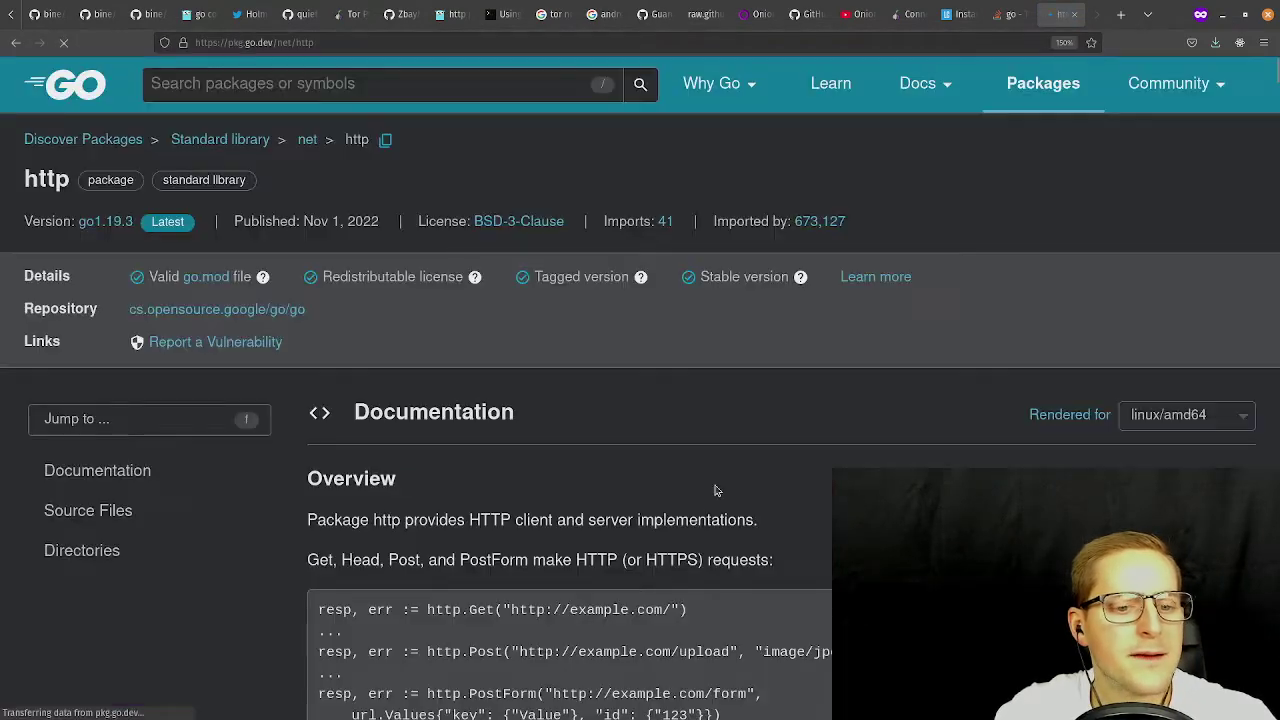
Examine the net/http overview and index for client, request, response and Transport functions related to dialing.
{"action": "scroll", "coordinate": [588, 388], "scroll_direction": "down", "scroll_amount": 10}
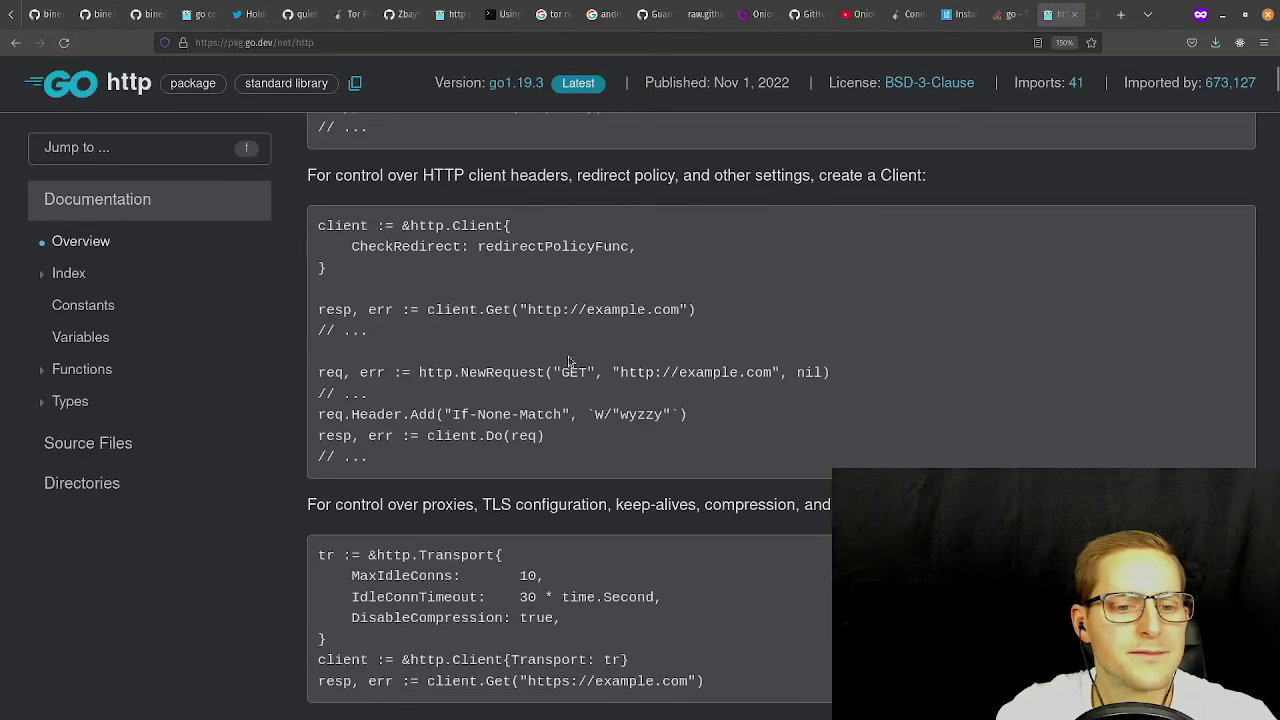
{"action": "left_click", "coordinate": [50, 276]}
{"action": "scroll", "coordinate": [700, 365], "scroll_direction": "down", "scroll_amount": 7}
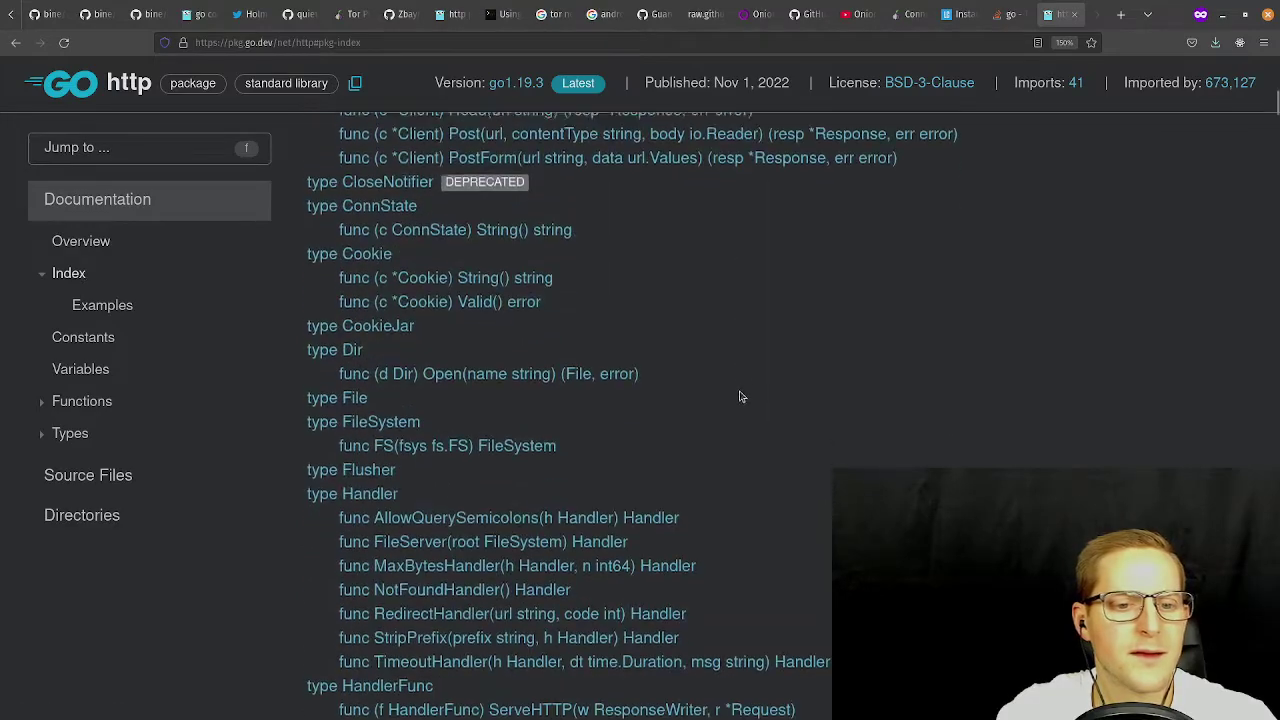
{"action": "scroll", "coordinate": [700, 340], "scroll_direction": "up", "scroll_amount": 1}
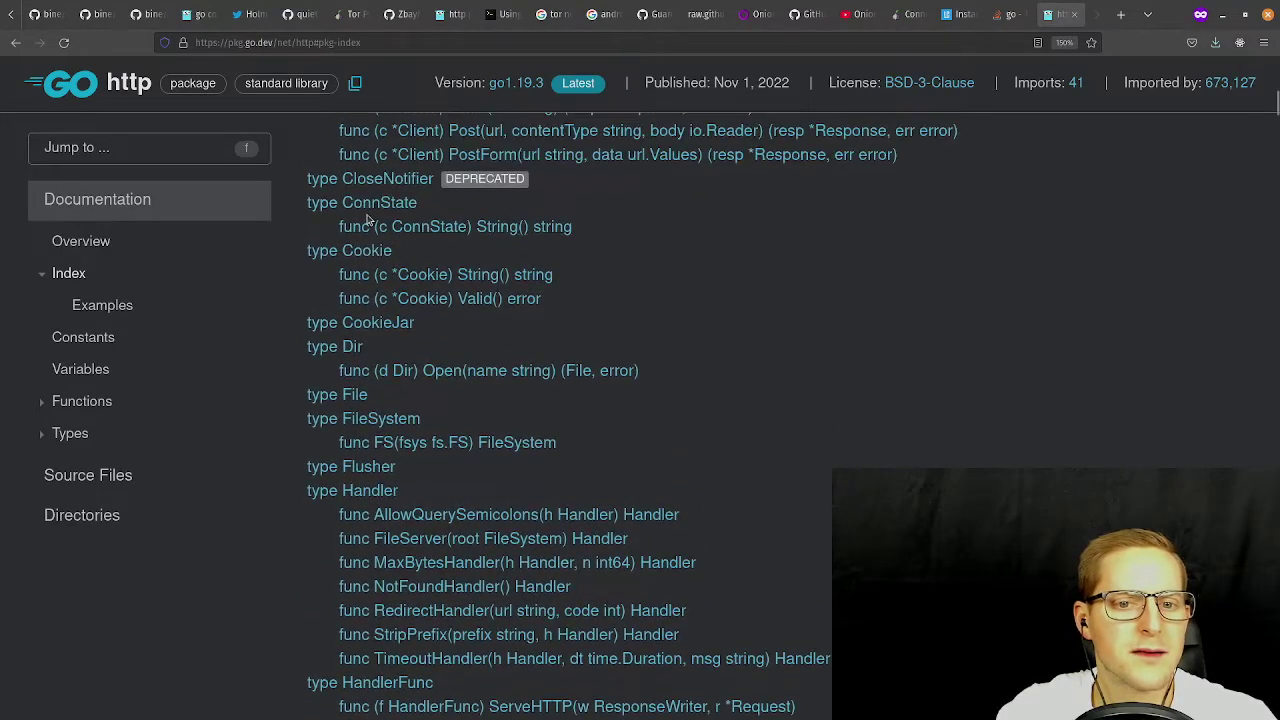
{"action": "scroll", "coordinate": [643, 300], "scroll_direction": "down", "scroll_amount": 3}
{"action": "scroll", "coordinate": [663, 308], "scroll_direction": "down", "scroll_amount": 7}
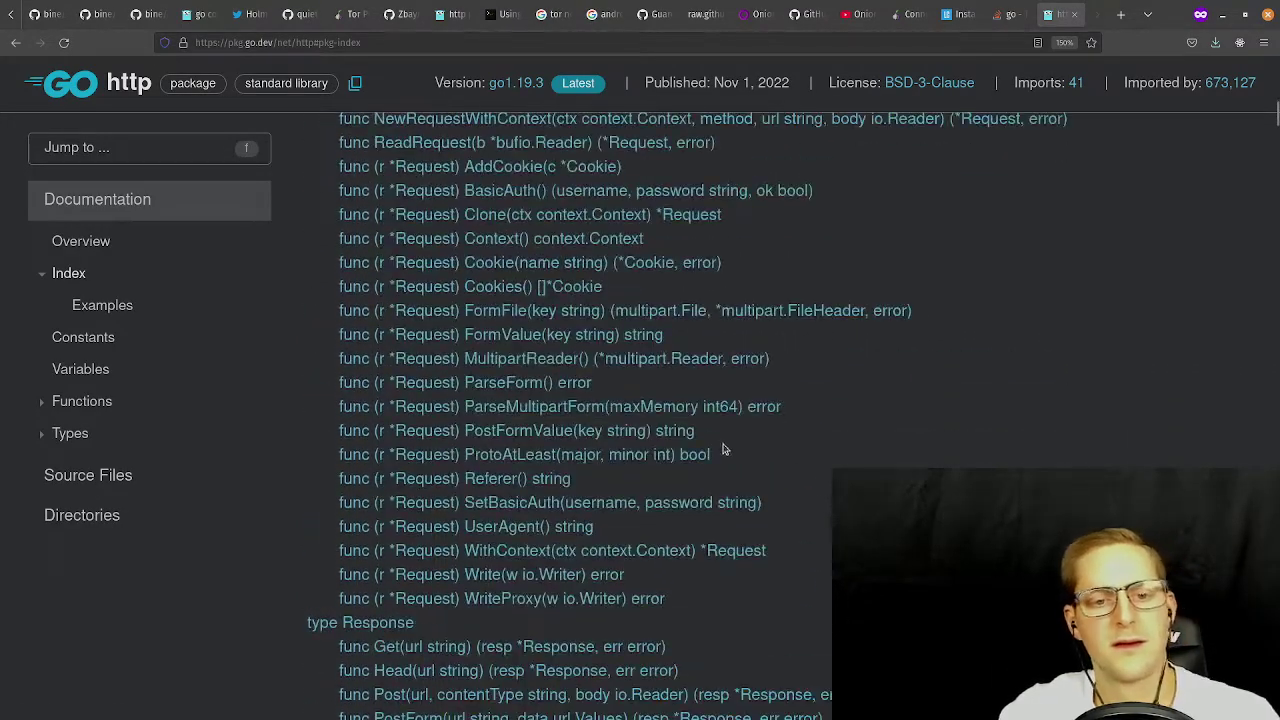
{"action": "scroll", "coordinate": [720, 366], "scroll_direction": "up", "scroll_amount": 2}
{"action": "scroll", "coordinate": [712, 370], "scroll_direction": "down", "scroll_amount": 8}
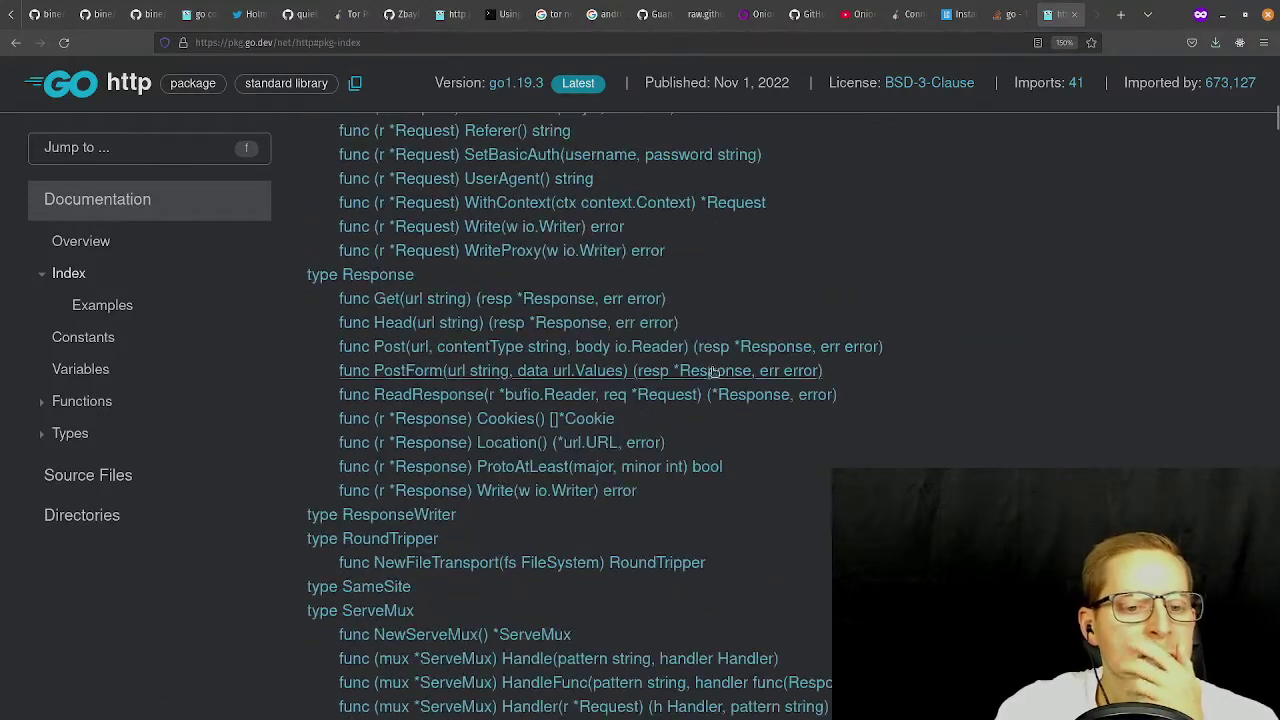
{"action": "scroll", "coordinate": [714, 308], "scroll_direction": "down", "scroll_amount": 7}
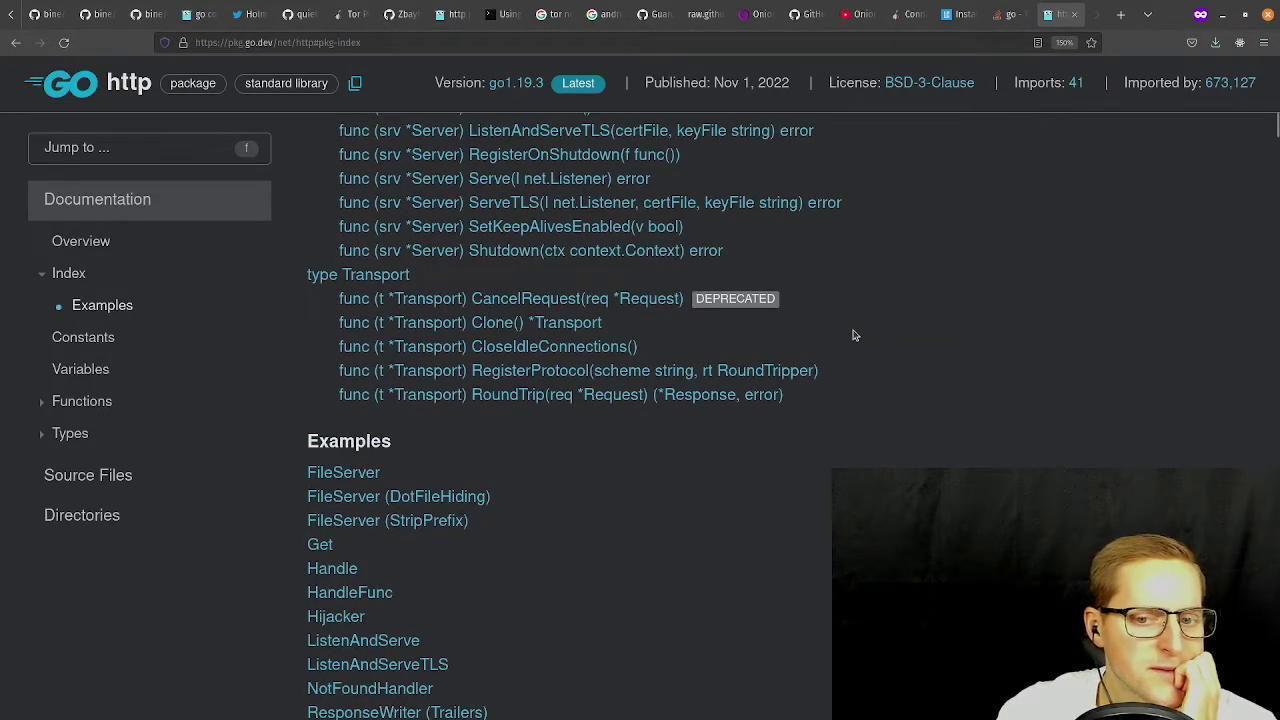
{"action": "scroll", "coordinate": [870, 340], "scroll_direction": "up", "scroll_amount": 6}
{"action": "scroll", "coordinate": [885, 352], "scroll_direction": "down", "scroll_amount": 6}
{"action": "scroll", "coordinate": [888, 390], "scroll_direction": "up", "scroll_amount": 20}
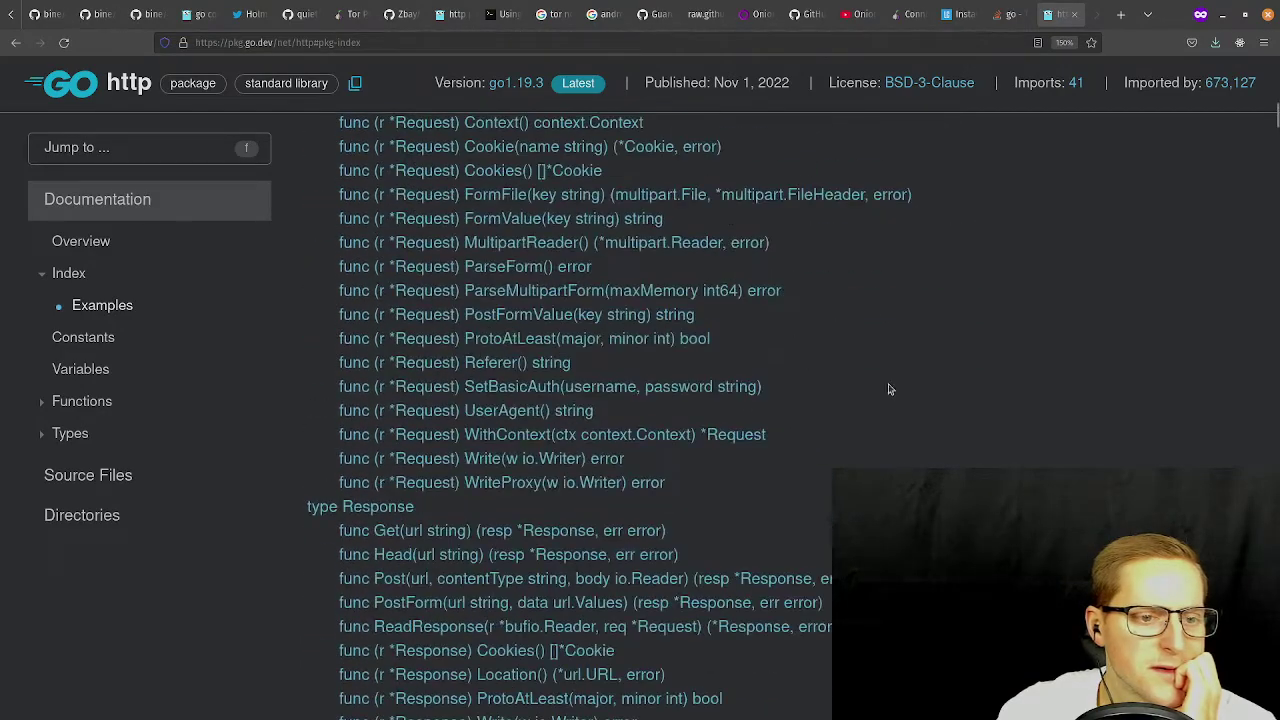
Return to the Google results, search for golang dialer instead and open the net package documentation.
{"action": "left_click", "coordinate": [16, 43]}
{"action": "left_click", "coordinate": [22, 43]}
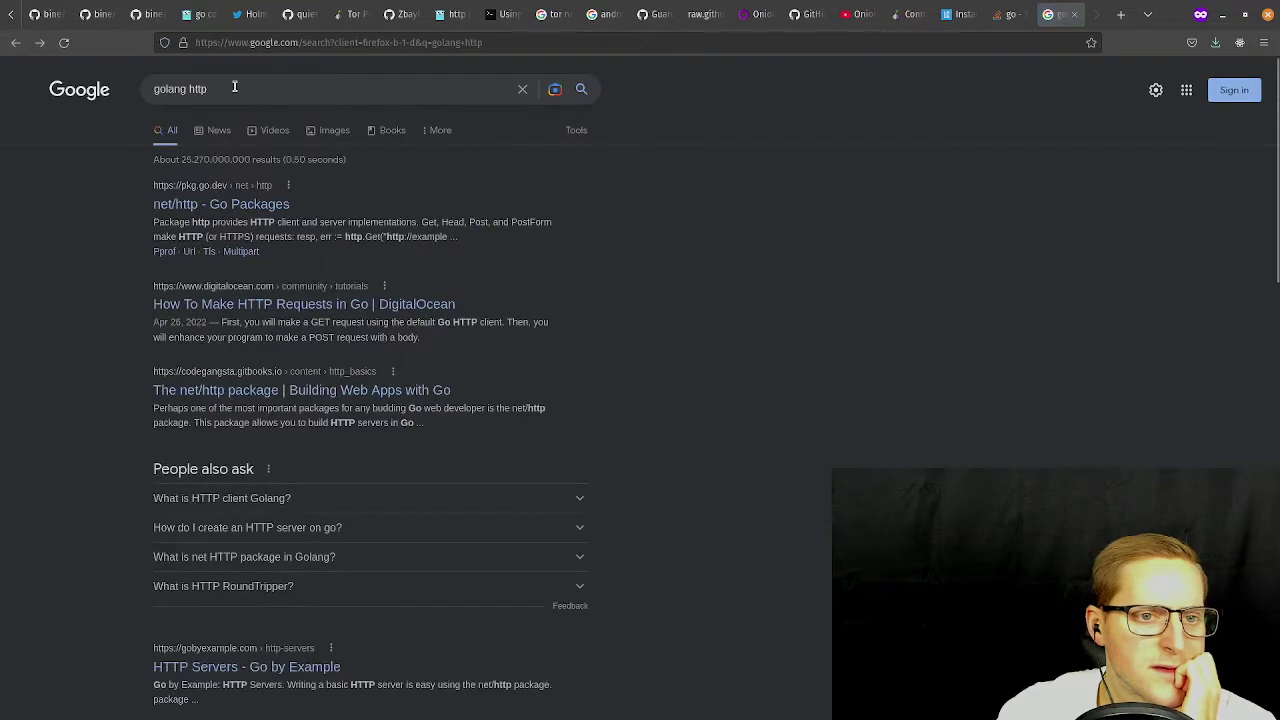
{"action": "double_click", "coordinate": [235, 87]}
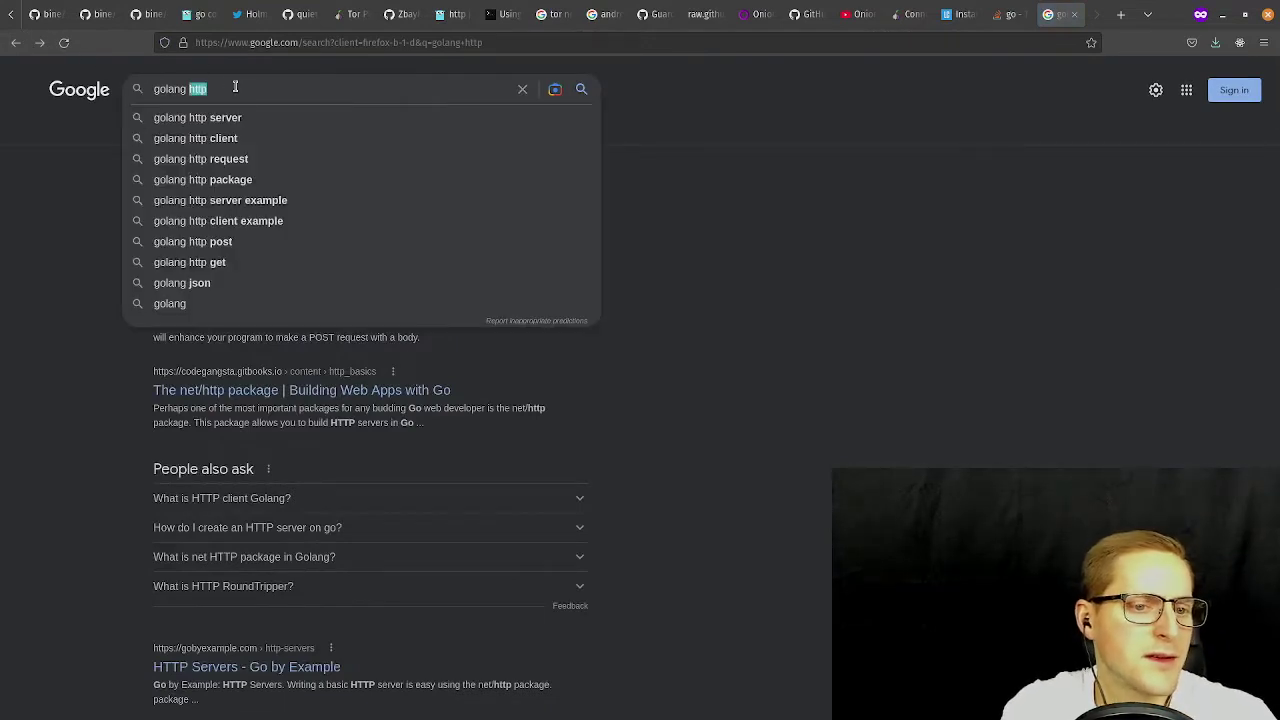
{"action": "type", "text": "dialer"}
{"action": "key", "text": "Return"}
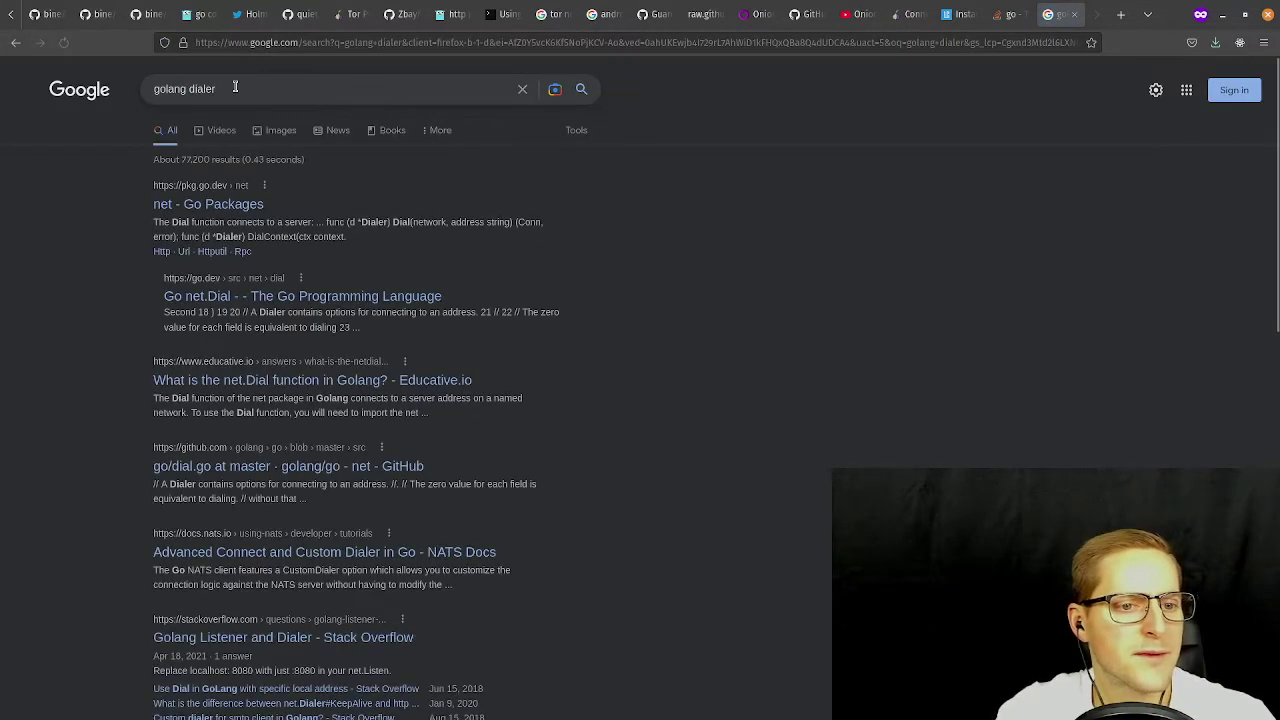
{"action": "right_click", "coordinate": [240, 171]}
{"action": "key", "text": "Escape"}
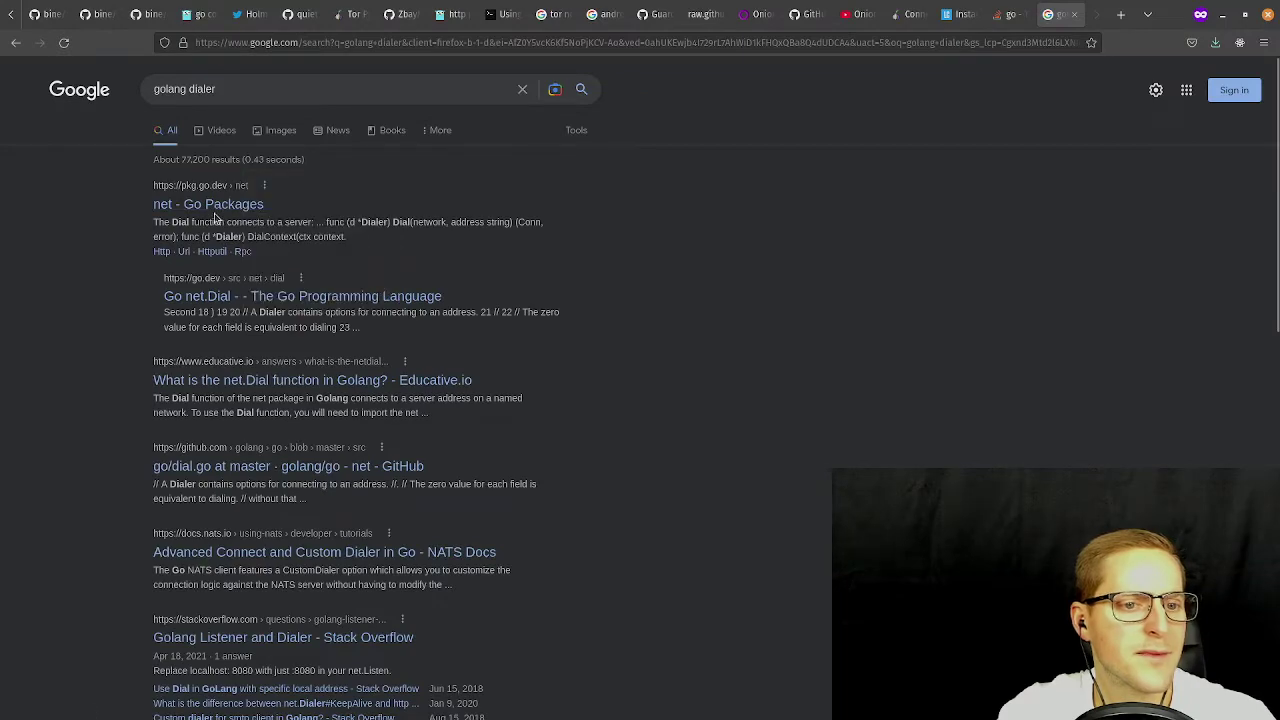
{"action": "left_click", "coordinate": [216, 207]}
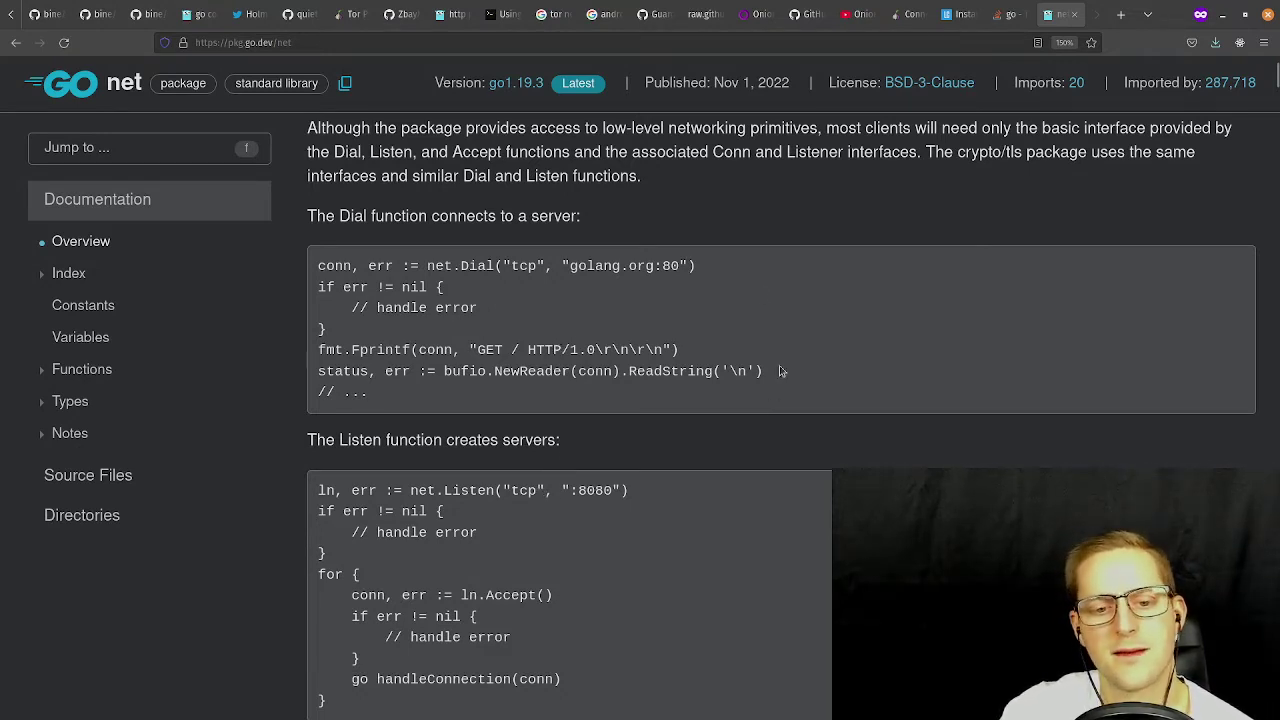
Examine the net package's Dial example and its index of Conn and Dialer functions.
{"action": "double_click", "coordinate": [334, 265]}
{"action": "left_click", "coordinate": [456, 360]}
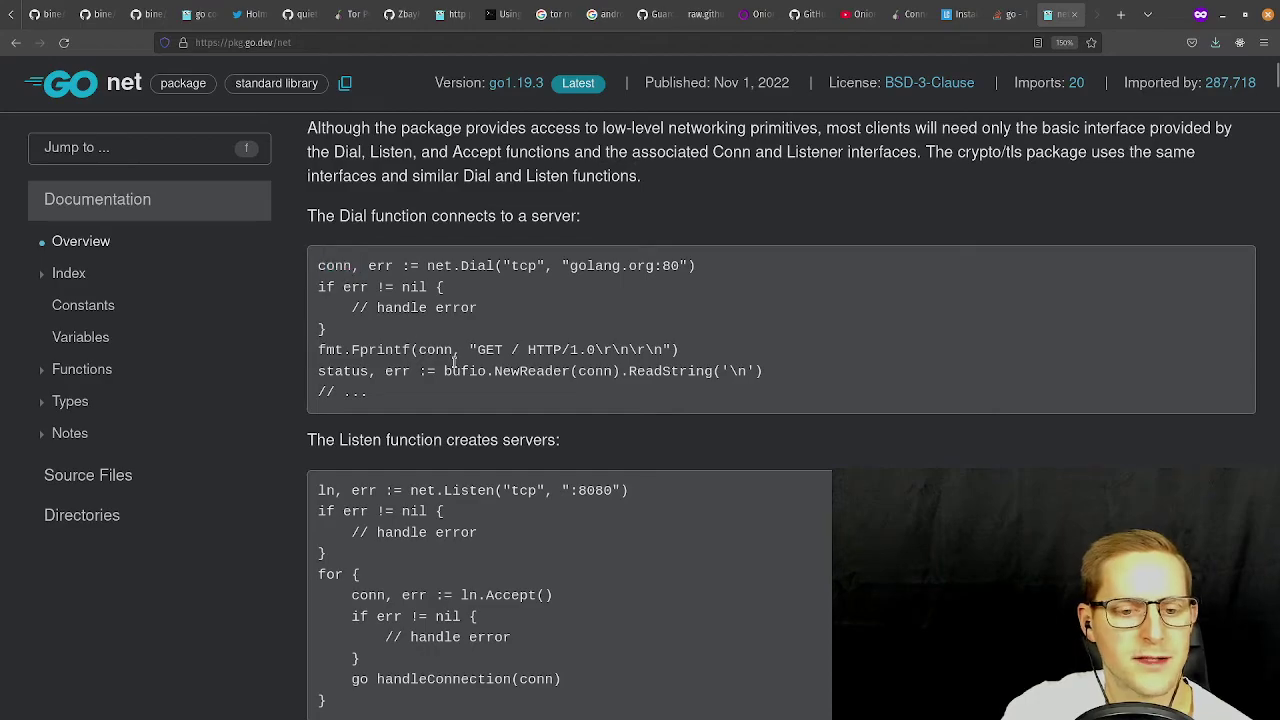
{"action": "scroll", "coordinate": [600, 390], "scroll_direction": "down", "scroll_amount": 3}
{"action": "scroll", "coordinate": [632, 405], "scroll_direction": "up", "scroll_amount": 1}
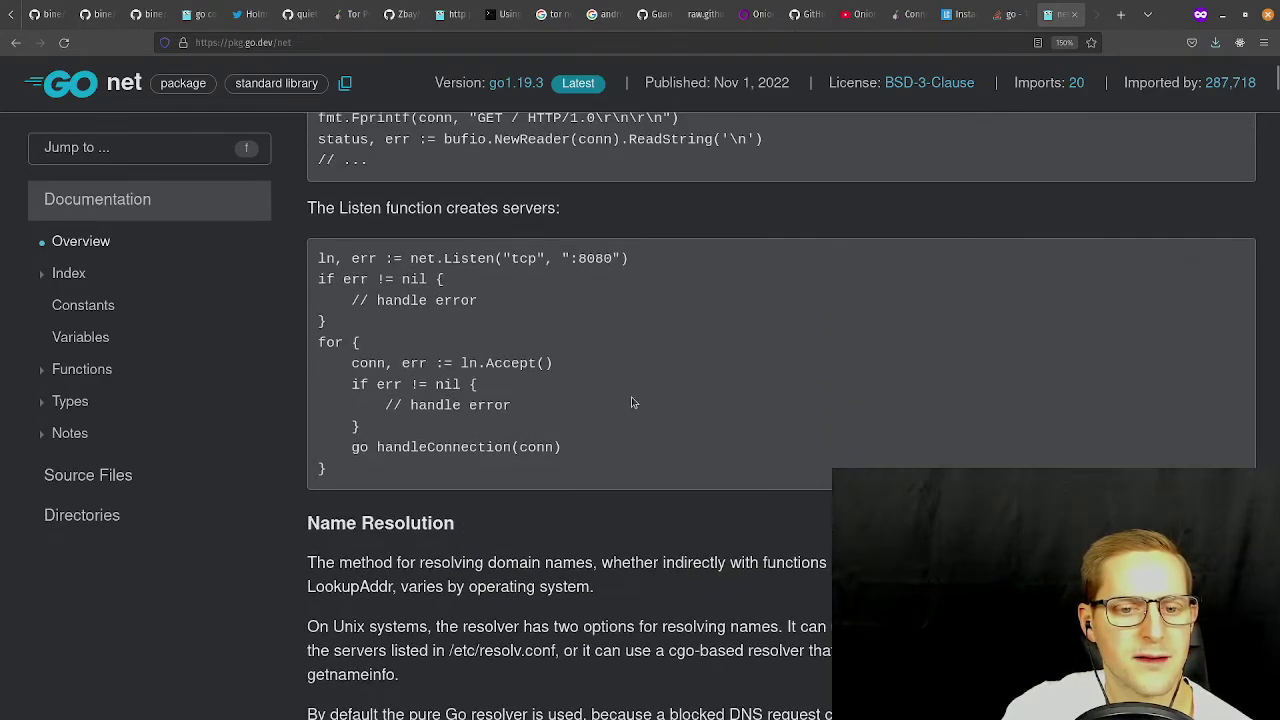
{"action": "scroll", "coordinate": [632, 403], "scroll_direction": "down", "scroll_amount": 10}
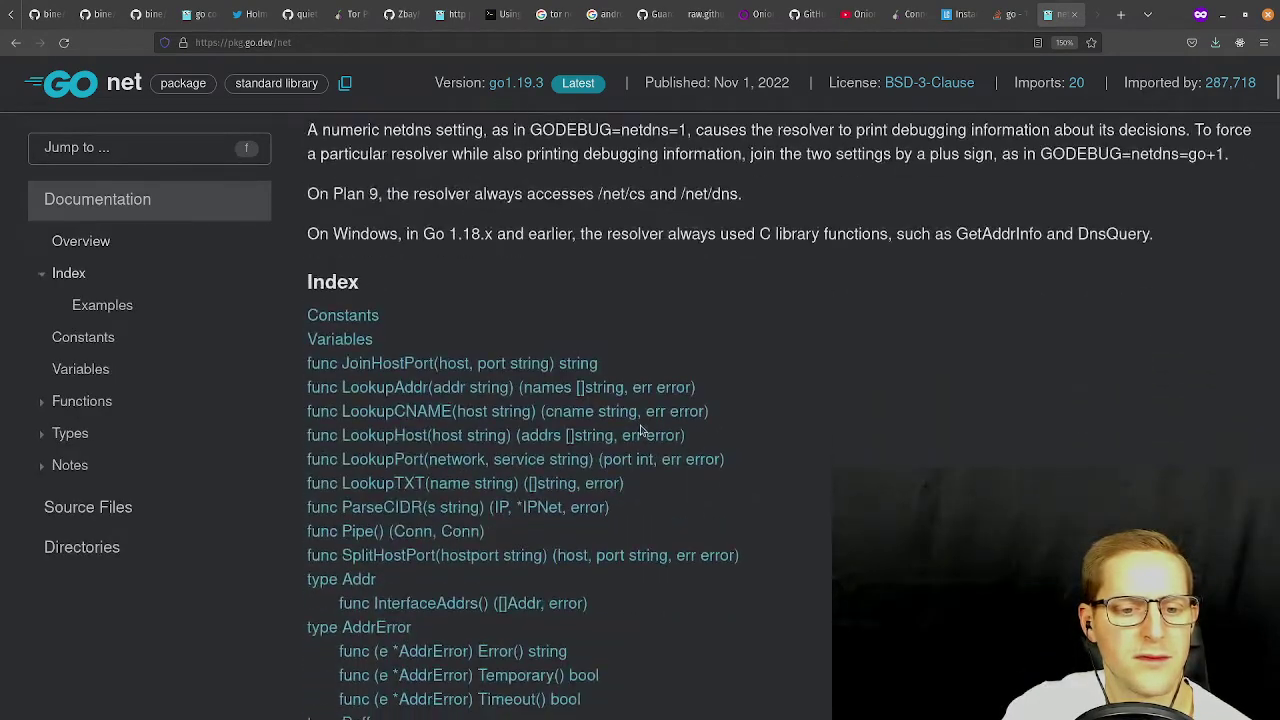
{"action": "scroll", "coordinate": [642, 428], "scroll_direction": "down", "scroll_amount": 5}
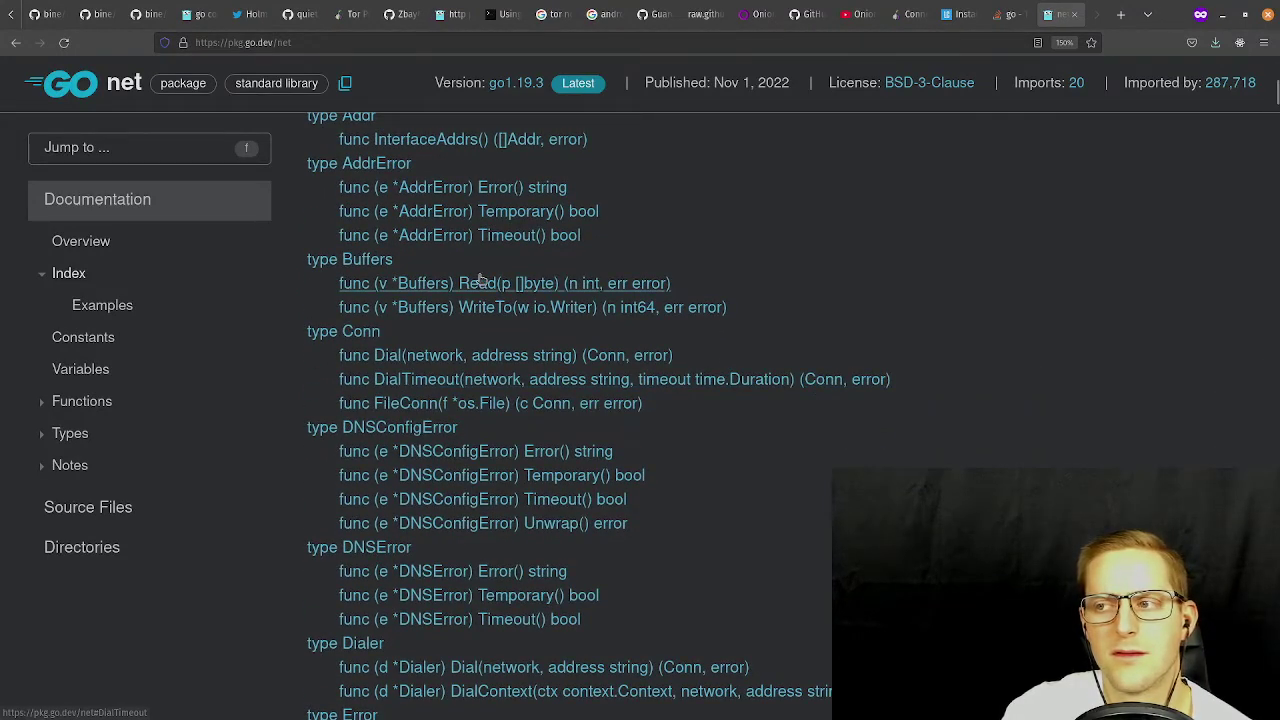
Switch to Visual Studio Code to review the Transport and client.Get code, and return to the browser.
{"action": "key", "text": "super"}
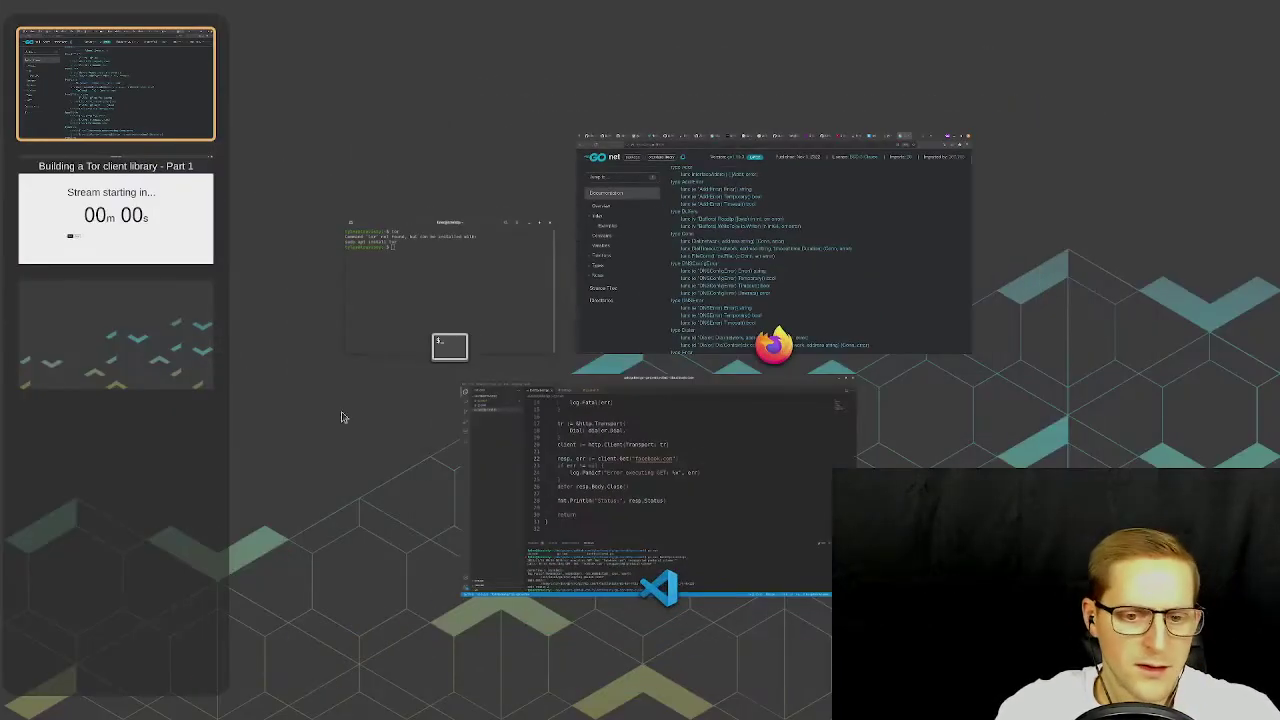
{"action": "left_click", "coordinate": [714, 497]}
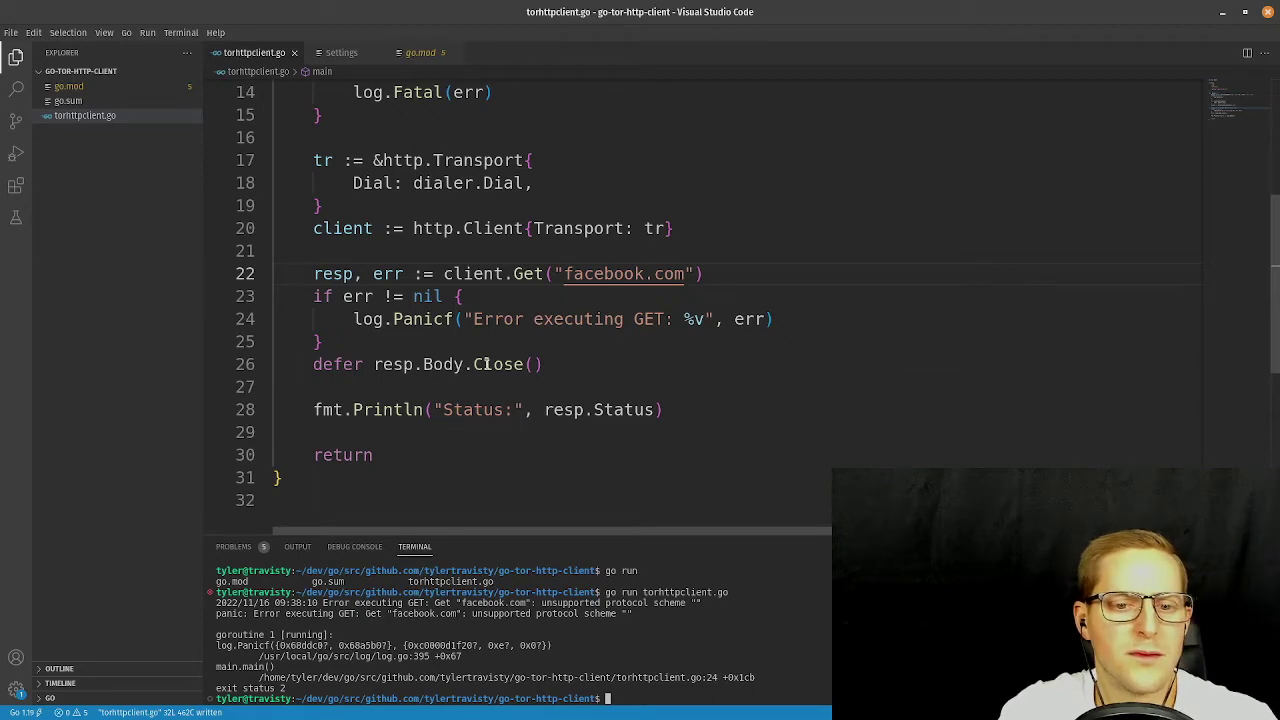
{"action": "scroll", "coordinate": [500, 357], "scroll_direction": "down", "scroll_amount": 1}
{"action": "key", "text": "super"}
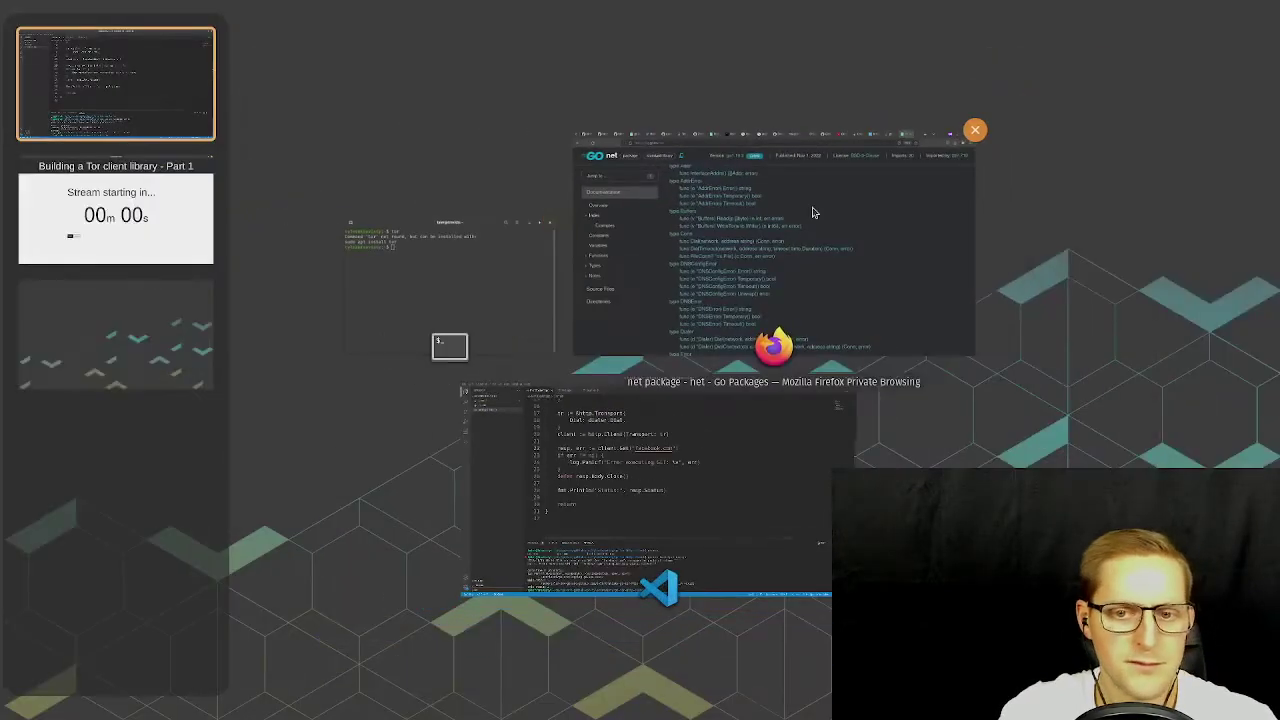
{"action": "left_click", "coordinate": [814, 209]}
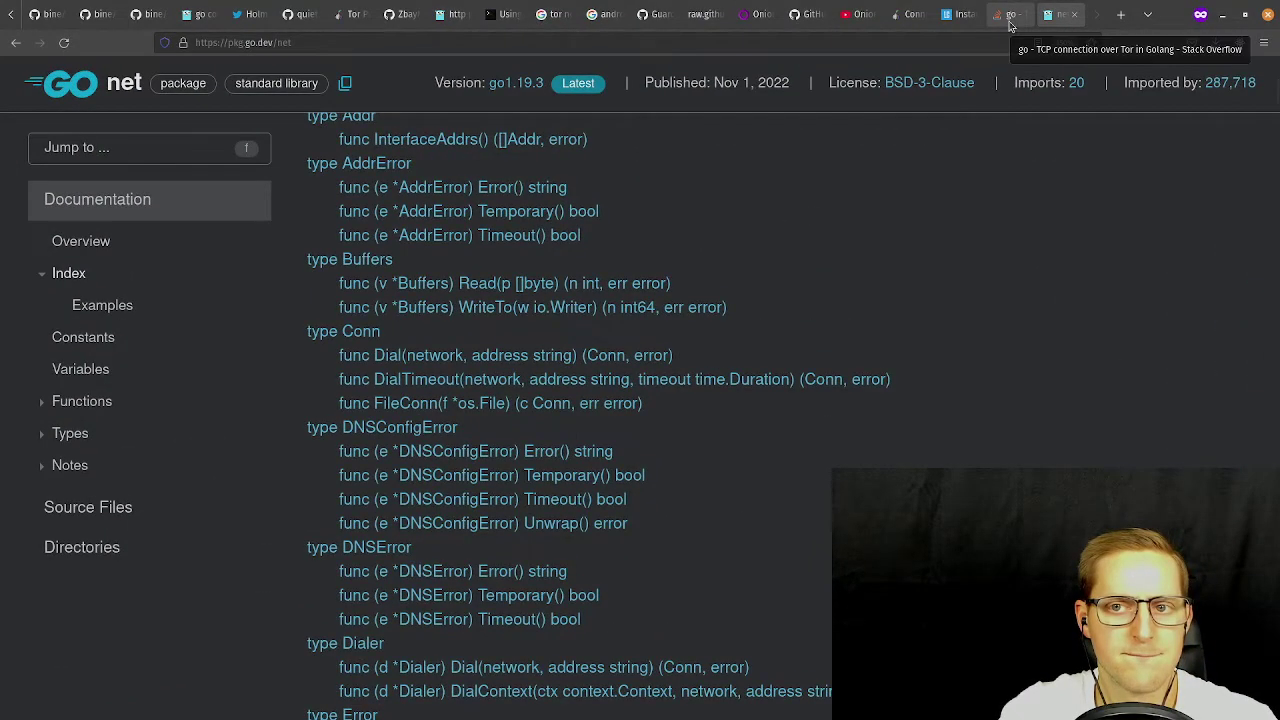
Copy the net.Dial example code, through the bufio.NewReader line, from the net package overview.
{"action": "scroll", "coordinate": [808, 316], "scroll_direction": "up", "scroll_amount": 15}
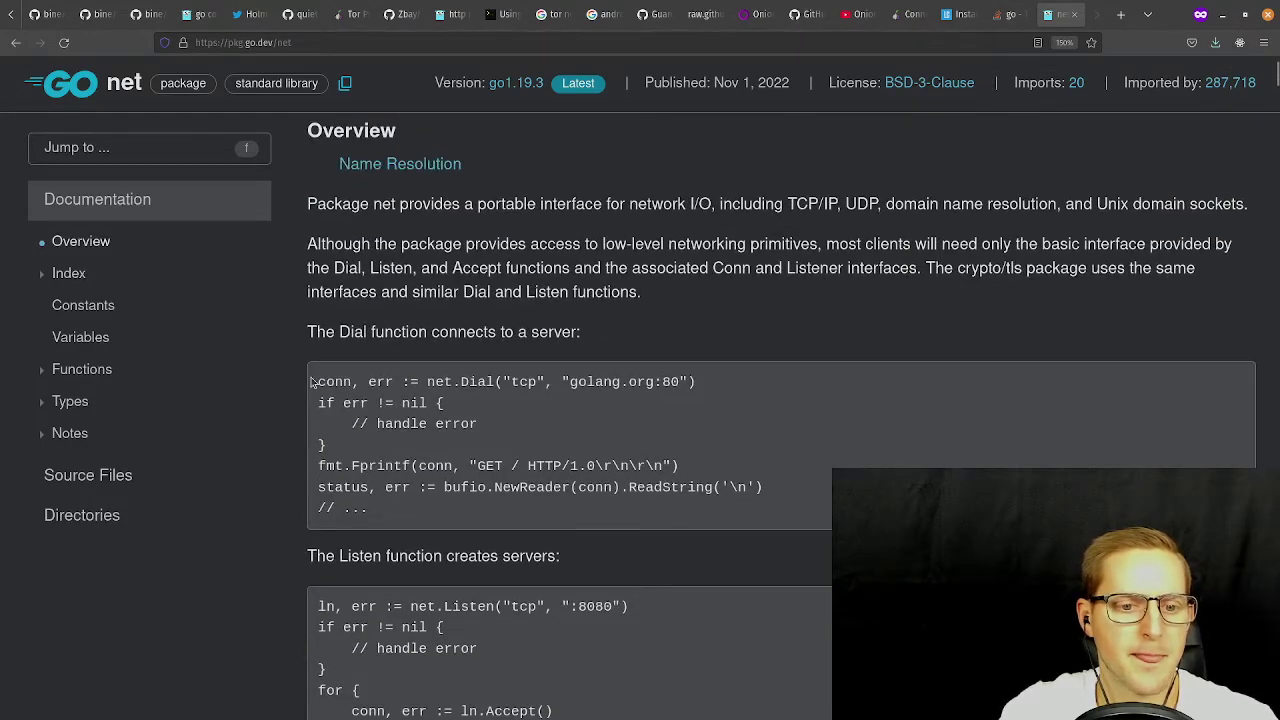
{"action": "left_click_drag", "start_coordinate": [322, 381], "coordinate": [798, 497]}
{"action": "key", "text": "ctrl+c"}
Switch to Visual Studio Code and paste the copied Dial example into main directly below the SOCKS5 error check.
{"action": "key", "text": "super"}
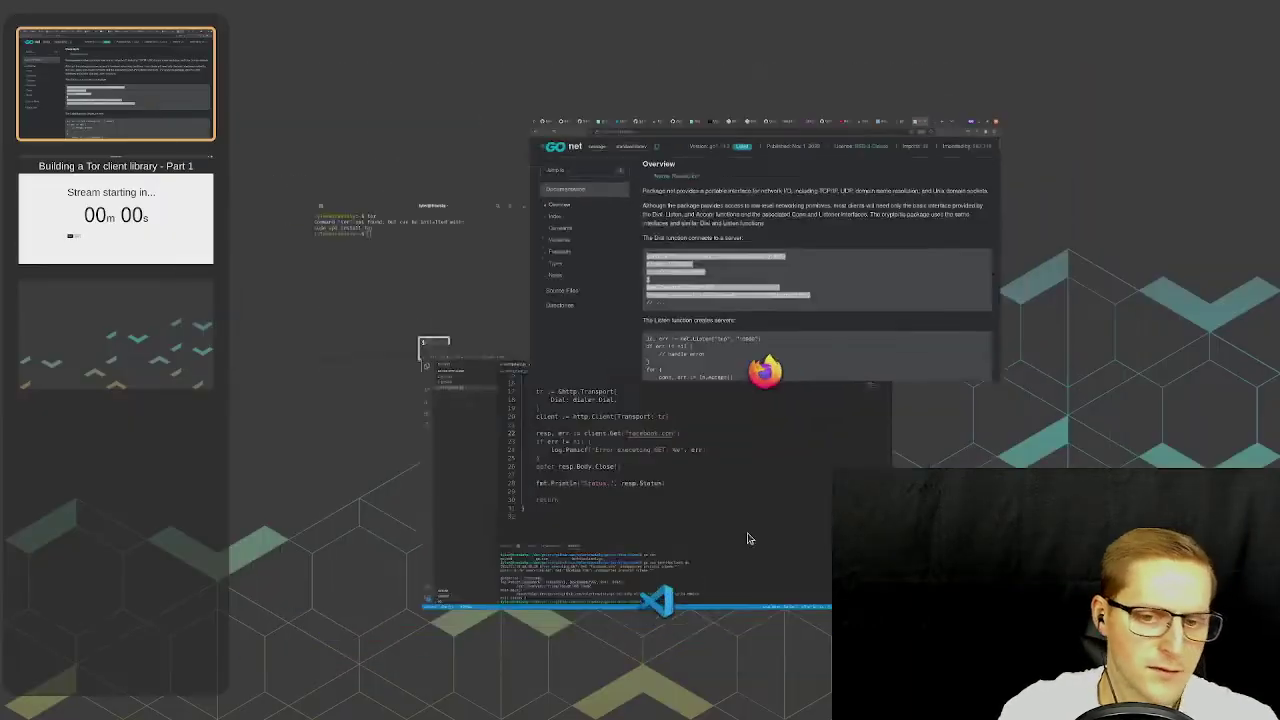
{"action": "left_click", "coordinate": [667, 485]}
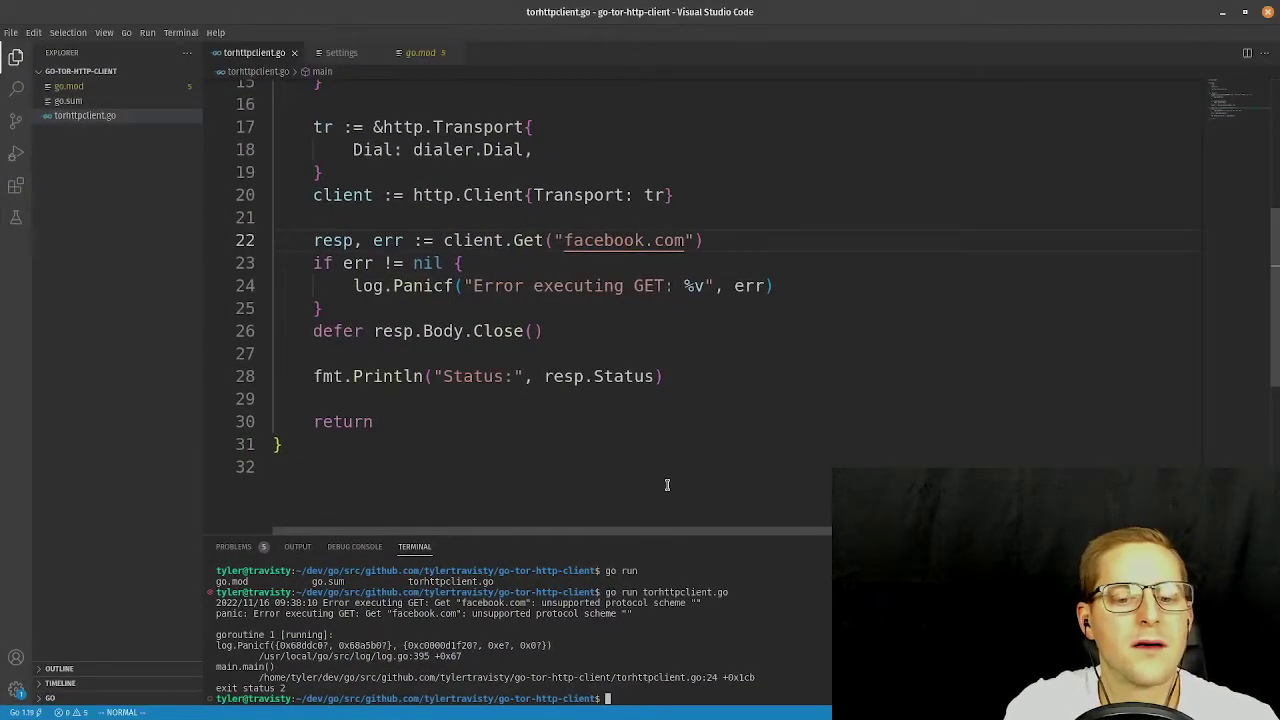
{"action": "left_click", "coordinate": [599, 394]}
{"action": "key", "text": "k"}
{"action": "key", "text": "k"}
{"action": "key", "text": "k"}
{"action": "key", "text": "k"}
{"action": "key", "text": "k"}
{"action": "key", "text": "k"}
{"action": "key", "text": "k"}
{"action": "key", "text": "k"}
{"action": "key", "text": "k"}
{"action": "key", "text": "k"}
{"action": "key", "text": "k"}
{"action": "key", "text": "k"}
{"action": "key", "text": "k"}
{"action": "key", "text": "k"}
{"action": "key", "text": "k"}
{"action": "key", "text": "k"}
{"action": "key", "text": "k"}
{"action": "key", "text": "k"}
{"action": "key", "text": "k"}
{"action": "key", "text": "k"}
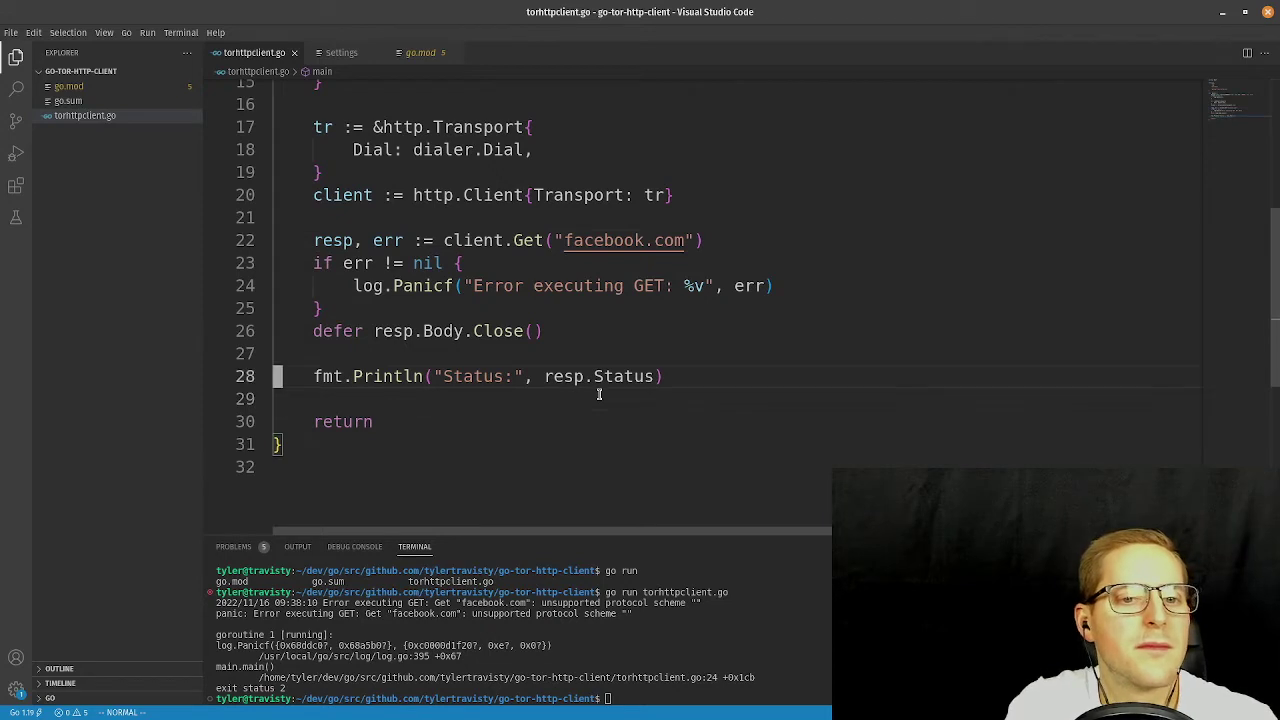
{"action": "key", "text": "j"}
{"action": "key", "text": "j"}
{"action": "key", "text": "j"}
{"action": "key", "text": "j"}
{"action": "key", "text": "j"}
{"action": "key", "text": "j"}
{"action": "key", "text": "j"}
{"action": "key", "text": "j"}
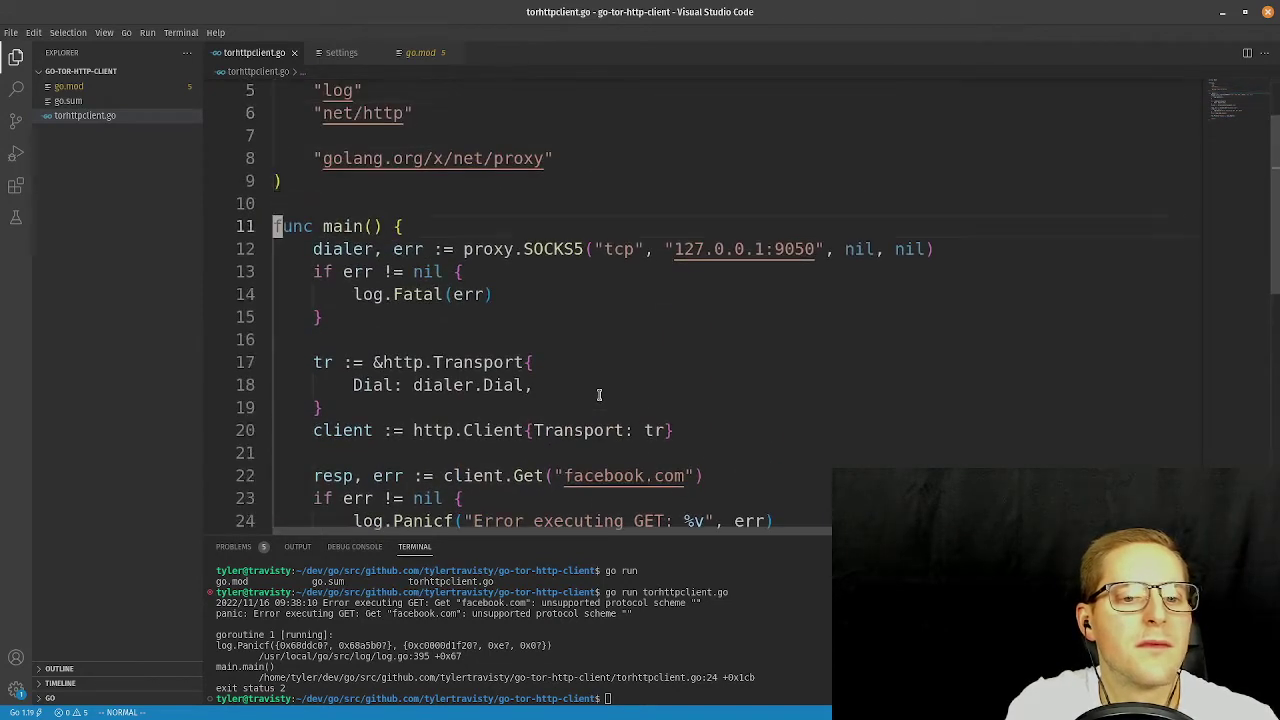
{"action": "key", "text": "Return"}
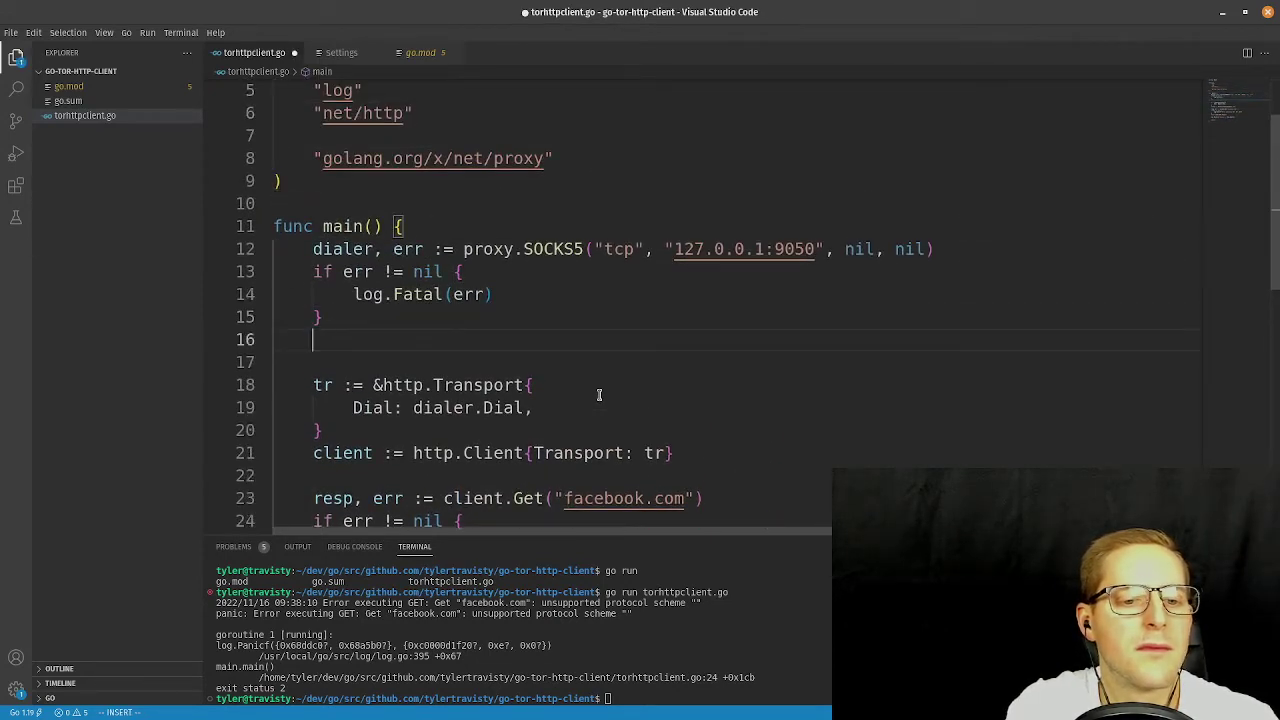
{"action": "key", "text": "ctrl+v"}
{"action": "key", "text": "Escape"}
Change net.Dial to dialer.Dial in the pasted conn assignment and save torhttpclient.go.
{"action": "key", "text": "k"}
{"action": "key", "text": "k"}
{"action": "key", "text": "k"}
{"action": "key", "text": "k"}
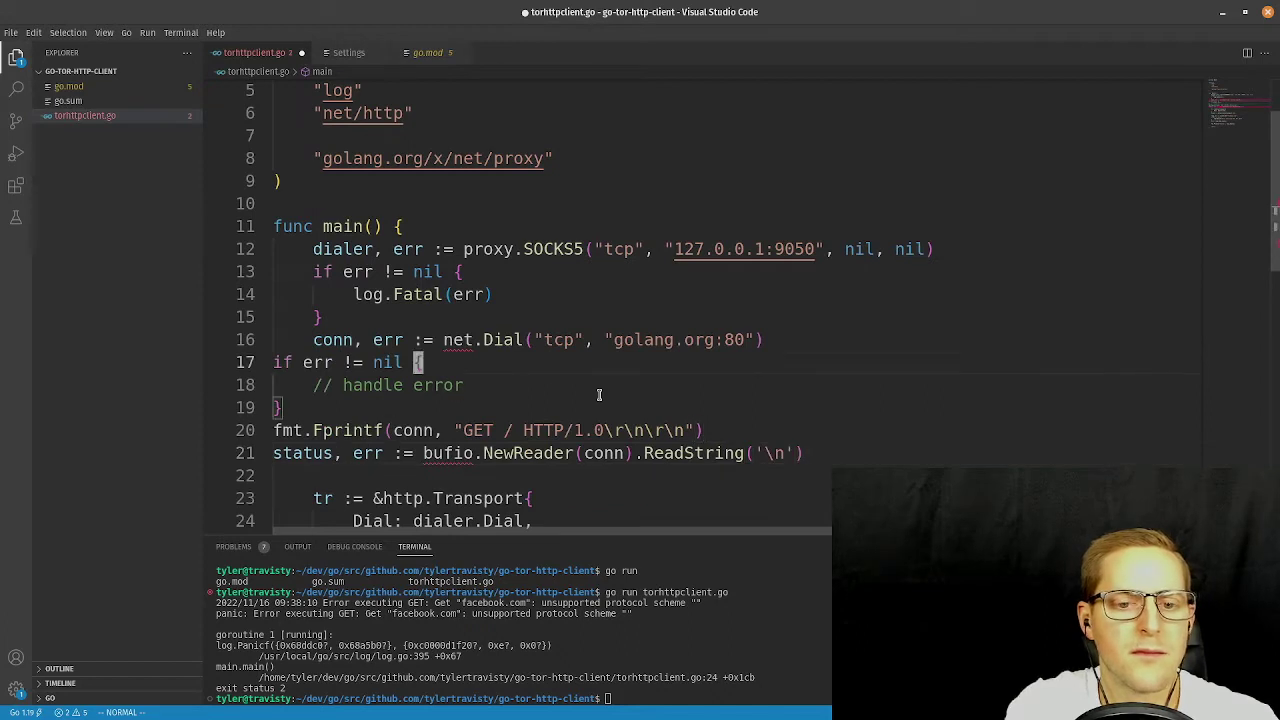
{"action": "key", "text": "k"}
{"action": "key", "text": "h"}
{"action": "key", "text": "h"}
{"action": "key", "text": "h"}
{"action": "key", "text": "h"}
{"action": "key", "text": "h"}
{"action": "key", "text": "h"}
{"action": "key", "text": "h"}
{"action": "key", "text": "h"}
{"action": "key", "text": "h"}
{"action": "key", "text": "h"}
{"action": "key", "text": "h"}
{"action": "key", "text": "h"}
{"action": "key", "text": "h"}
{"action": "key", "text": "h"}
{"action": "key", "text": "h"}
{"action": "key", "text": "h"}
{"action": "key", "text": "h"}
{"action": "key", "text": "h"}
{"action": "key", "text": "b"}
{"action": "key", "text": "b"}
{"action": "key", "text": "b"}
{"action": "key", "text": "b"}
{"action": "key", "text": "b"}
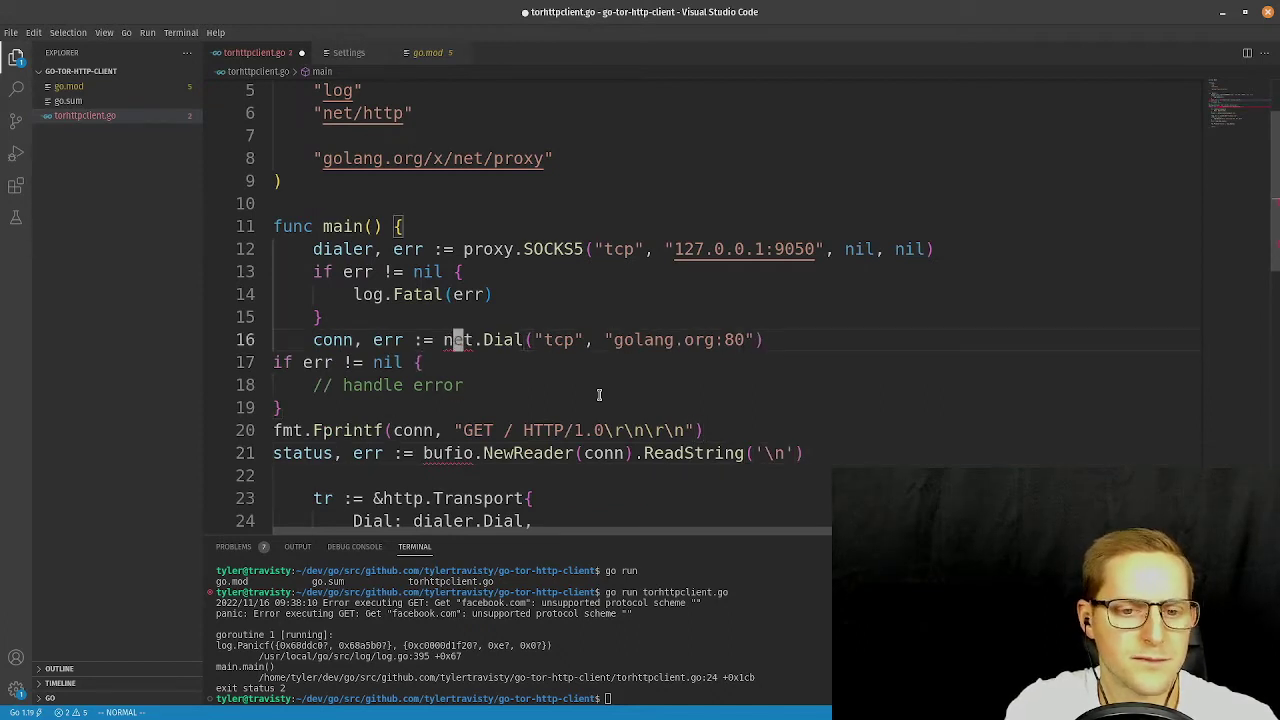
{"action": "type", "text": "cwdialer"}
{"action": "key", "text": "Escape"}
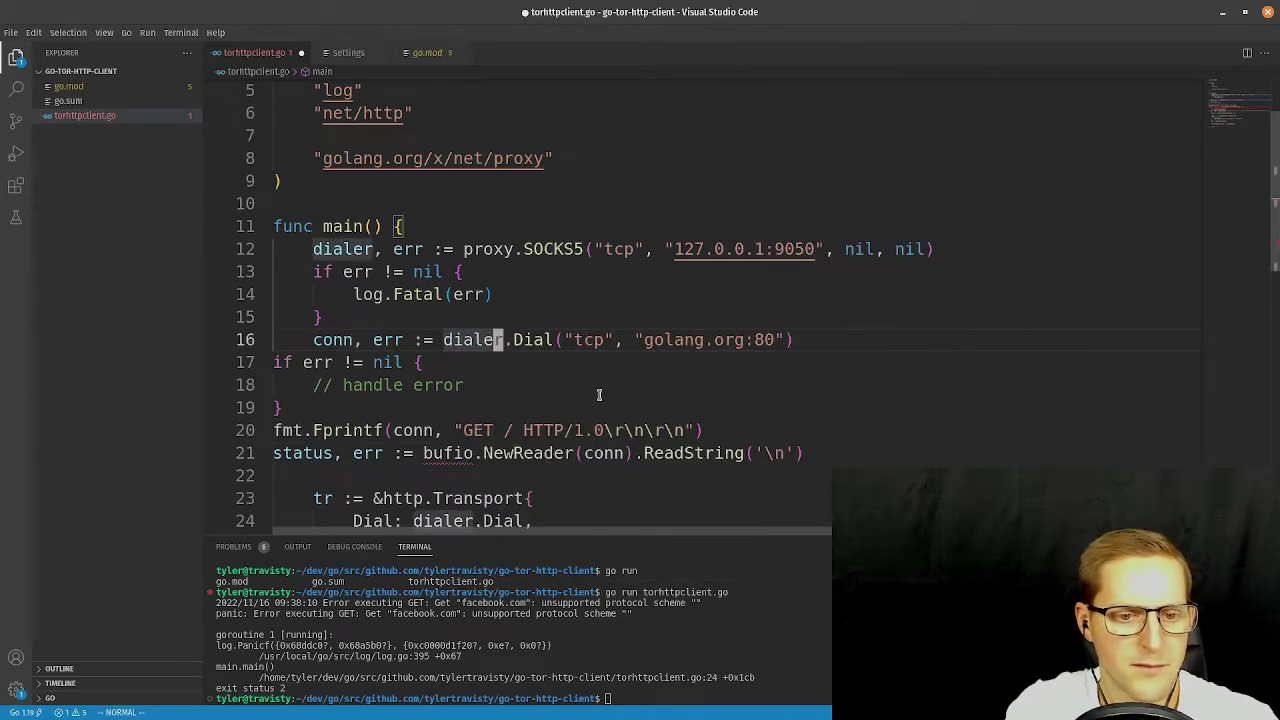
{"action": "type", "text": ":w"}
{"action": "key", "text": "Return"}
Replace the "// handle error" comment in the dial error check with a copy of the log.Fatal(err) line from the SOCKS5 check.
{"action": "key", "text": "j"}
{"action": "key", "text": "j"}
{"action": "key", "text": "j"}
{"action": "key", "text": "j"}
{"action": "key", "text": "j"}
{"action": "key", "text": "j"}
{"action": "key", "text": "k"}
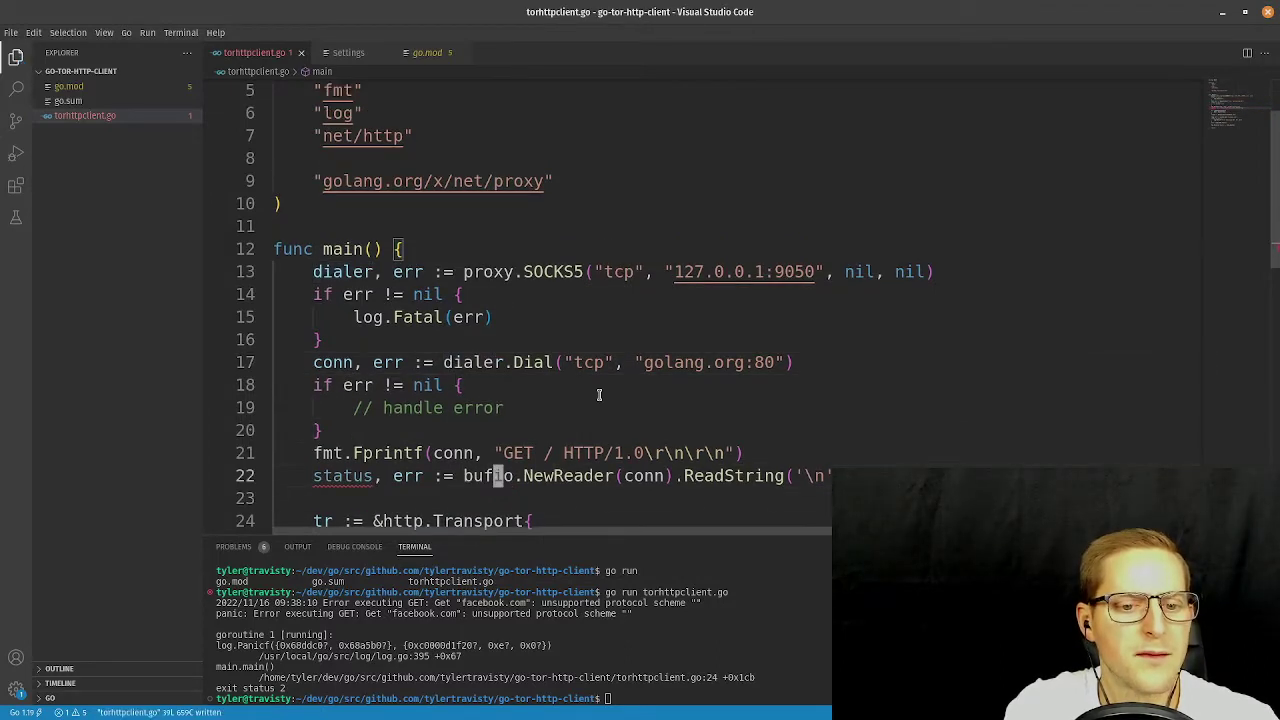
{"action": "key", "text": "k"}
{"action": "key", "text": "k"}
{"action": "key", "text": "k"}
{"action": "key", "text": "k"}
{"action": "key", "text": "k"}
{"action": "key", "text": "k"}
{"action": "key", "text": "k"}
{"action": "key", "text": "y"}
{"action": "key", "text": "y"}
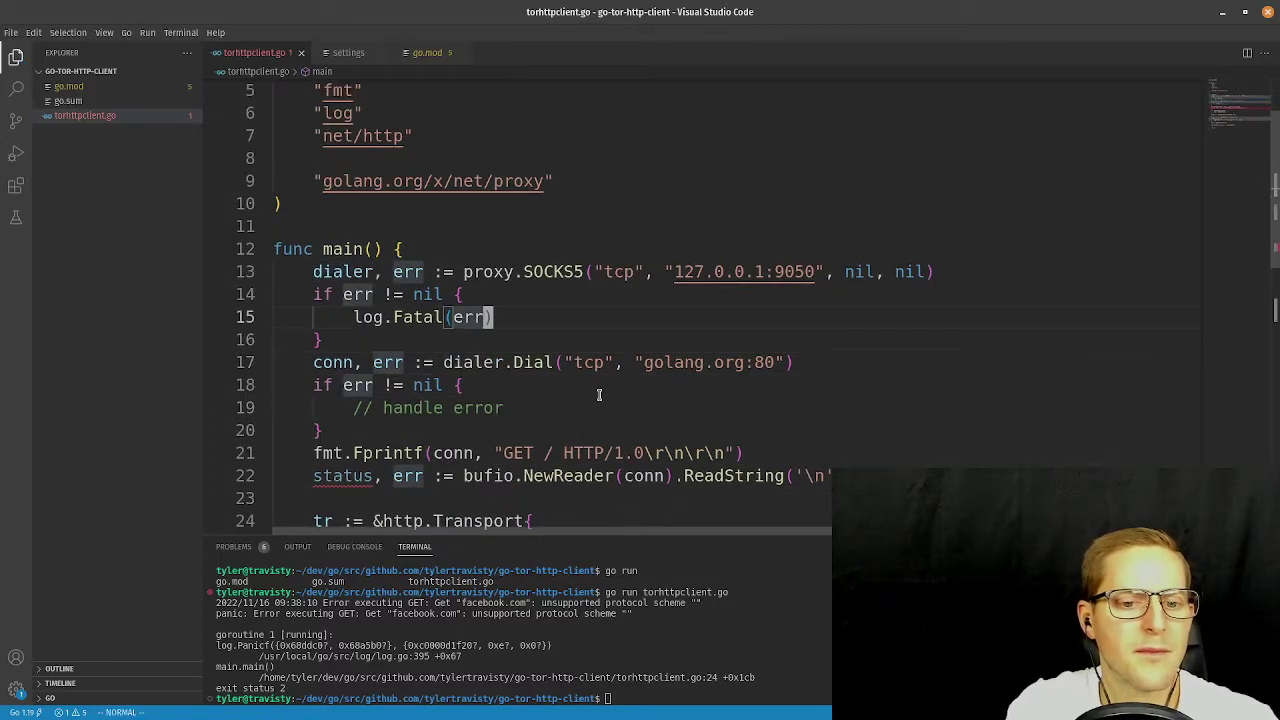
{"action": "key", "text": "j"}
{"action": "key", "text": "j"}
{"action": "key", "text": "j"}
{"action": "key", "text": "p"}
{"action": "key", "text": "j"}
{"action": "key", "text": "d"}
{"action": "key", "text": "d"}
{"action": "key", "text": "k"}
Turn the dial error check's log call into log.Fatalf("error dialing: %v", err).
{"action": "key", "text": "w"}
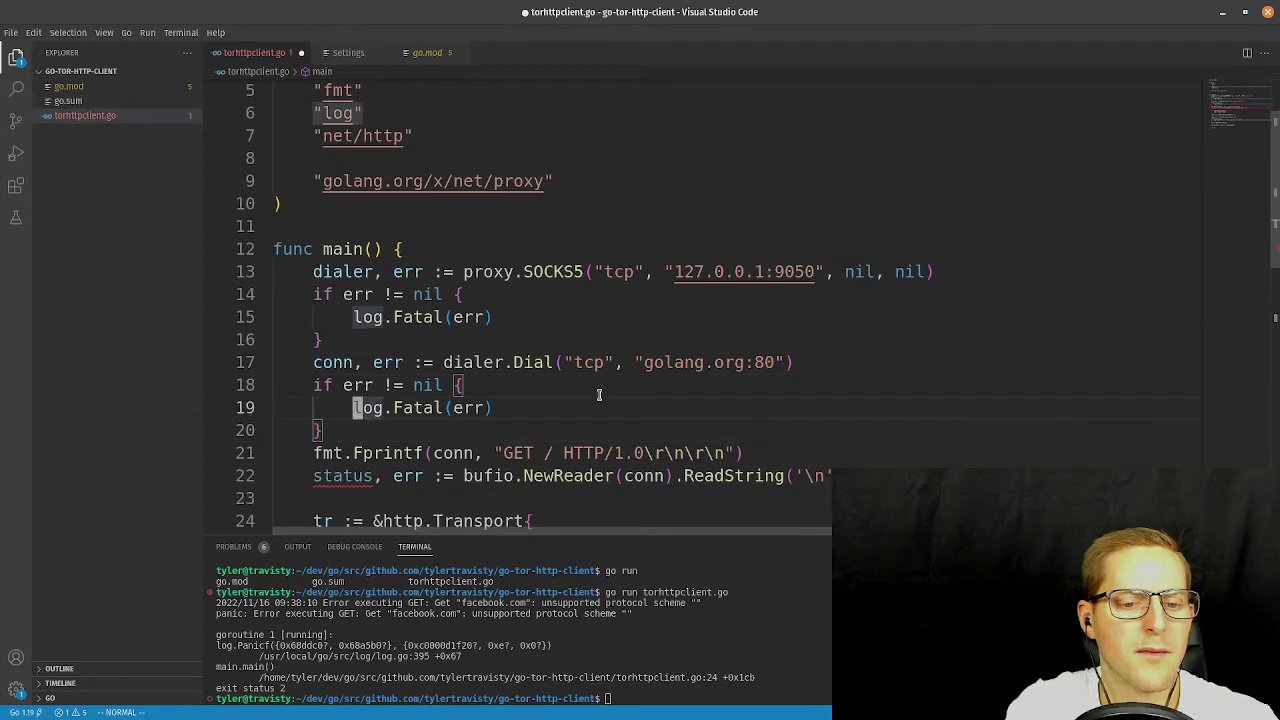
{"action": "key", "text": "e"}
{"action": "key", "text": "e"}
{"action": "key", "text": "e"}
{"action": "type", "text": "alf"}
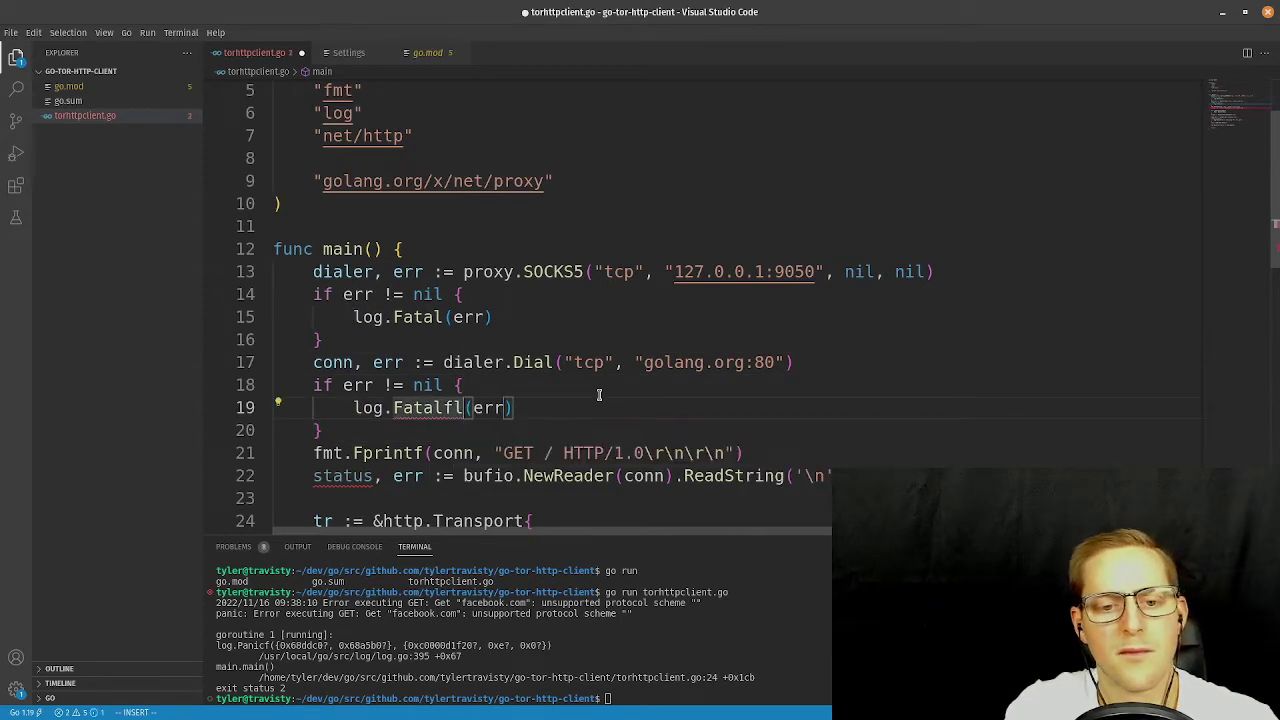
{"action": "key", "text": "Right"}
{"action": "type", "text": "\""}
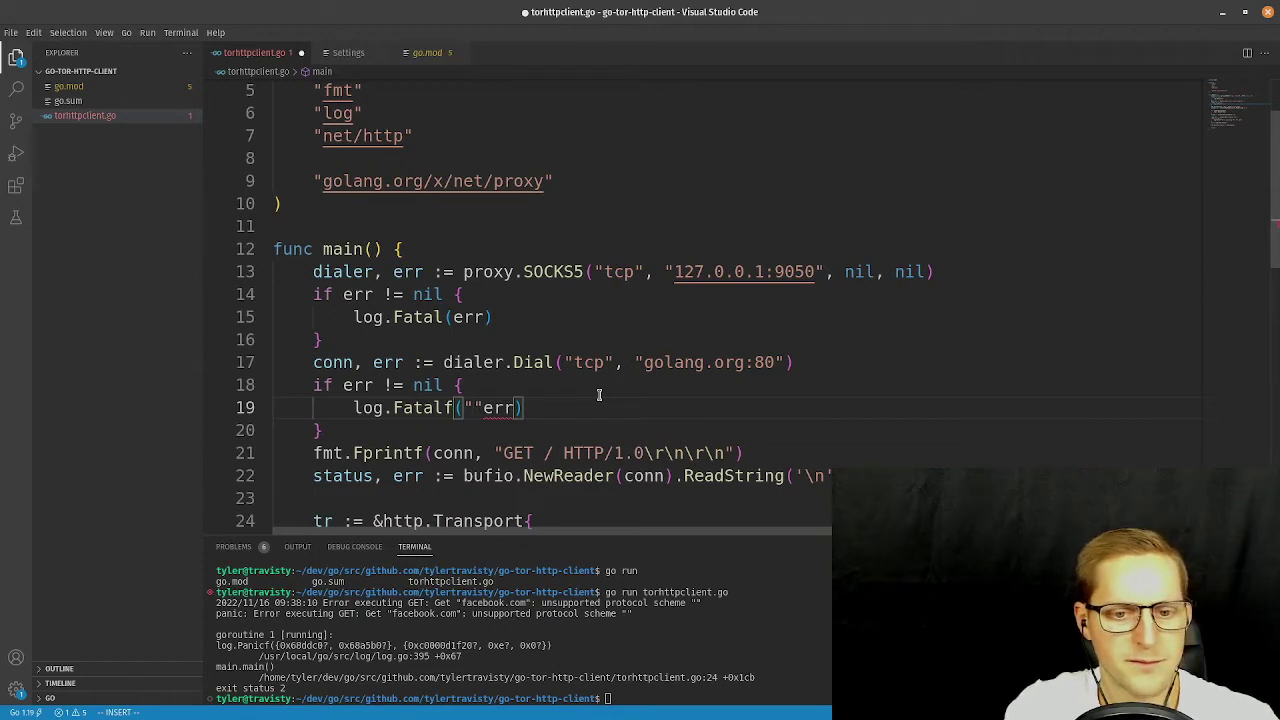
{"action": "type", "text": "error dialing"}
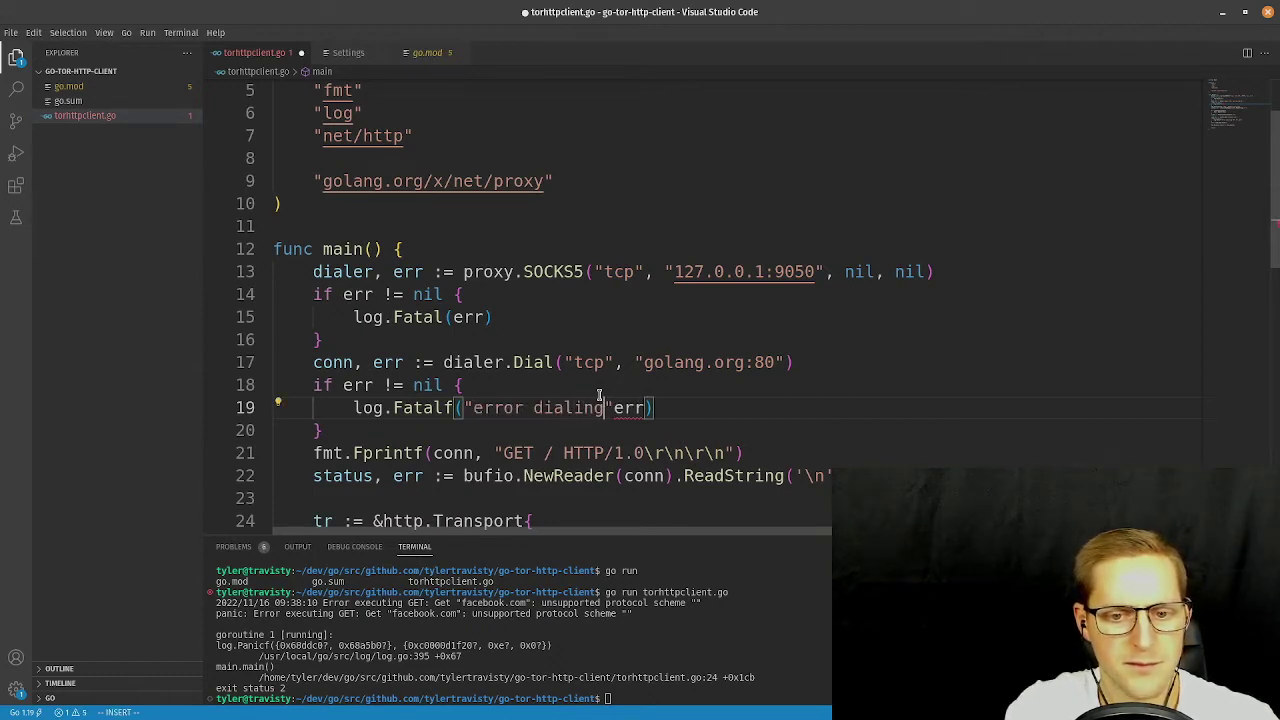
{"action": "type", "text": ": %v"}
{"action": "key", "text": "Escape"}
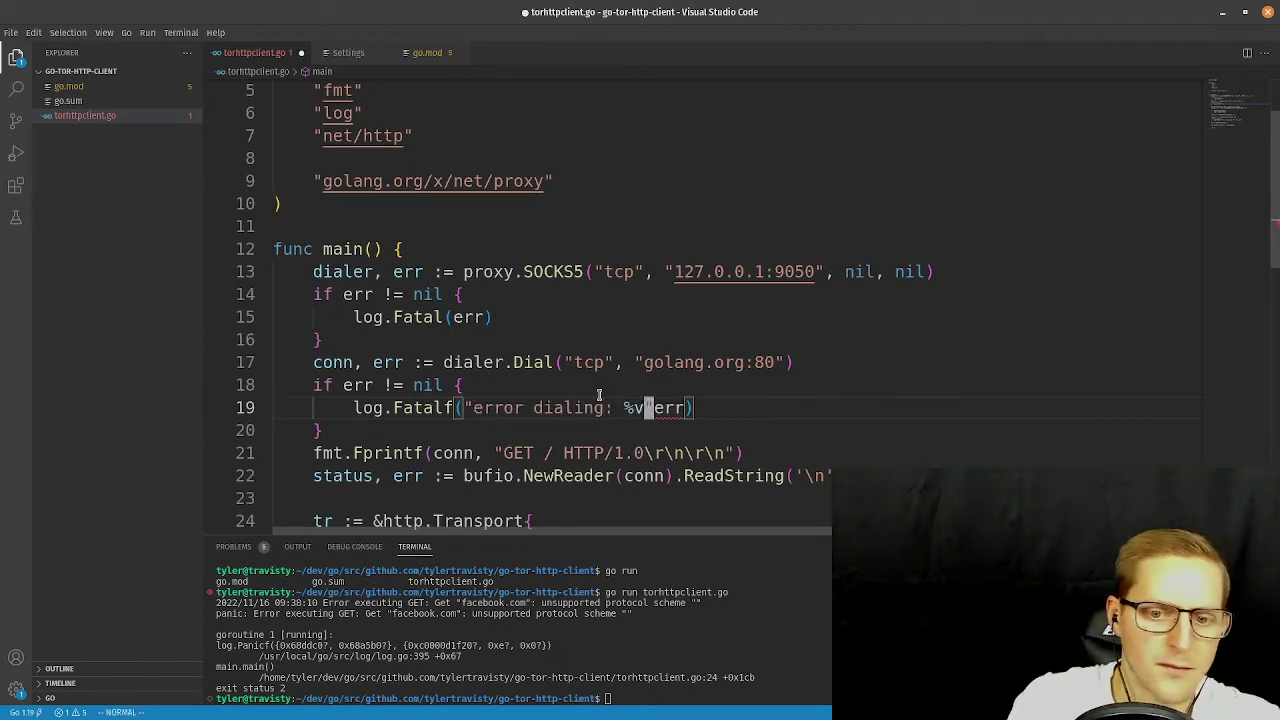
{"action": "type", "text": "atus,"}
{"action": "key", "text": "Escape"}
Insert a blank line between the dial error check and the fmt.Fprintf call.
{"action": "key", "text": "j"}
{"action": "key", "text": "o"}
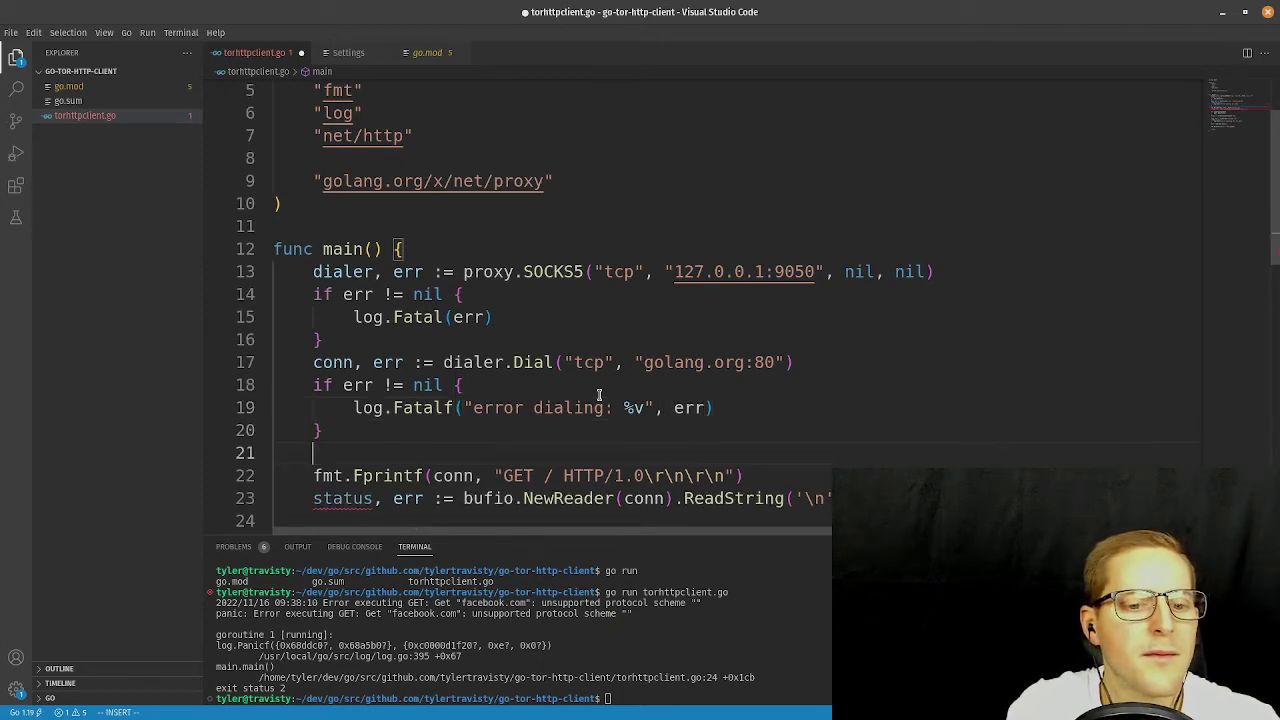
{"action": "key", "text": "Escape"}
{"action": "key", "text": "j"}
{"action": "key", "text": "j"}
{"action": "key", "text": "j"}
{"action": "key", "text": "j"}
{"action": "key", "text": "shift+v"}
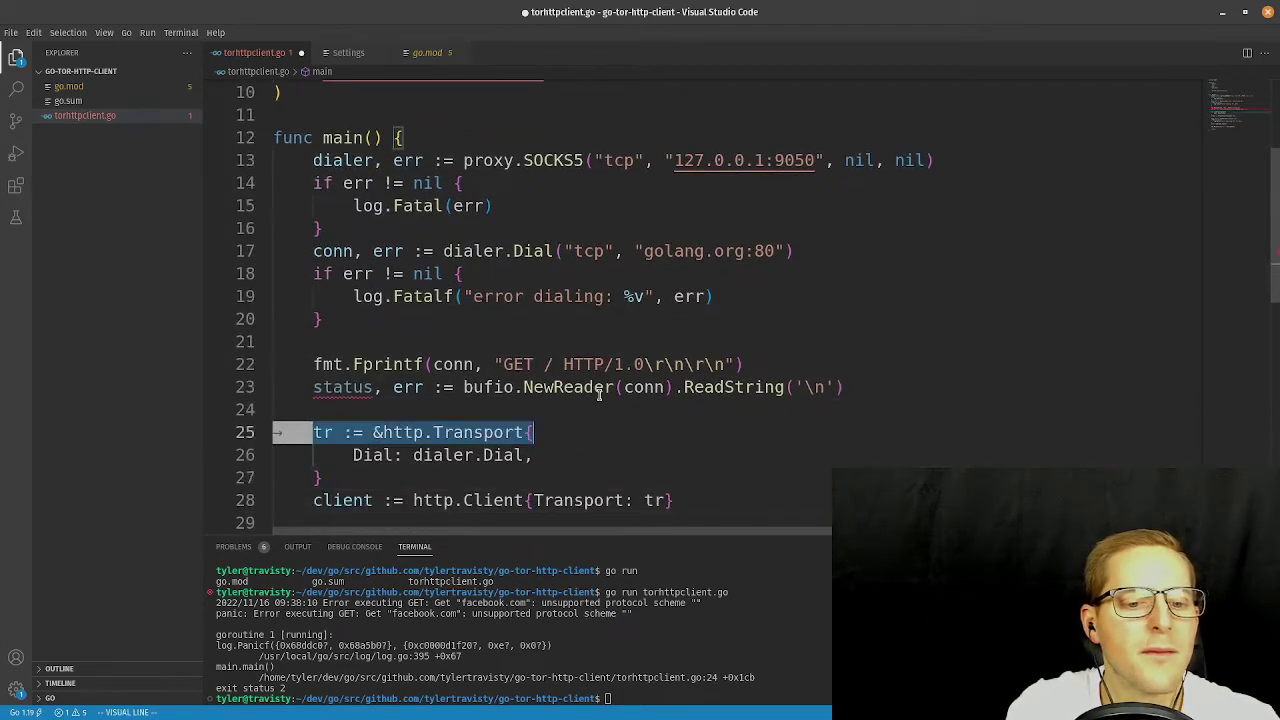
{"action": "key", "text": "j"}
{"action": "key", "text": "j"}
{"action": "key", "text": "j"}
{"action": "key", "text": "j"}
{"action": "key", "text": "j"}
{"action": "key", "text": "Escape"}
{"action": "key", "text": "j"}
{"action": "key", "text": "k"}
{"action": "key", "text": "k"}
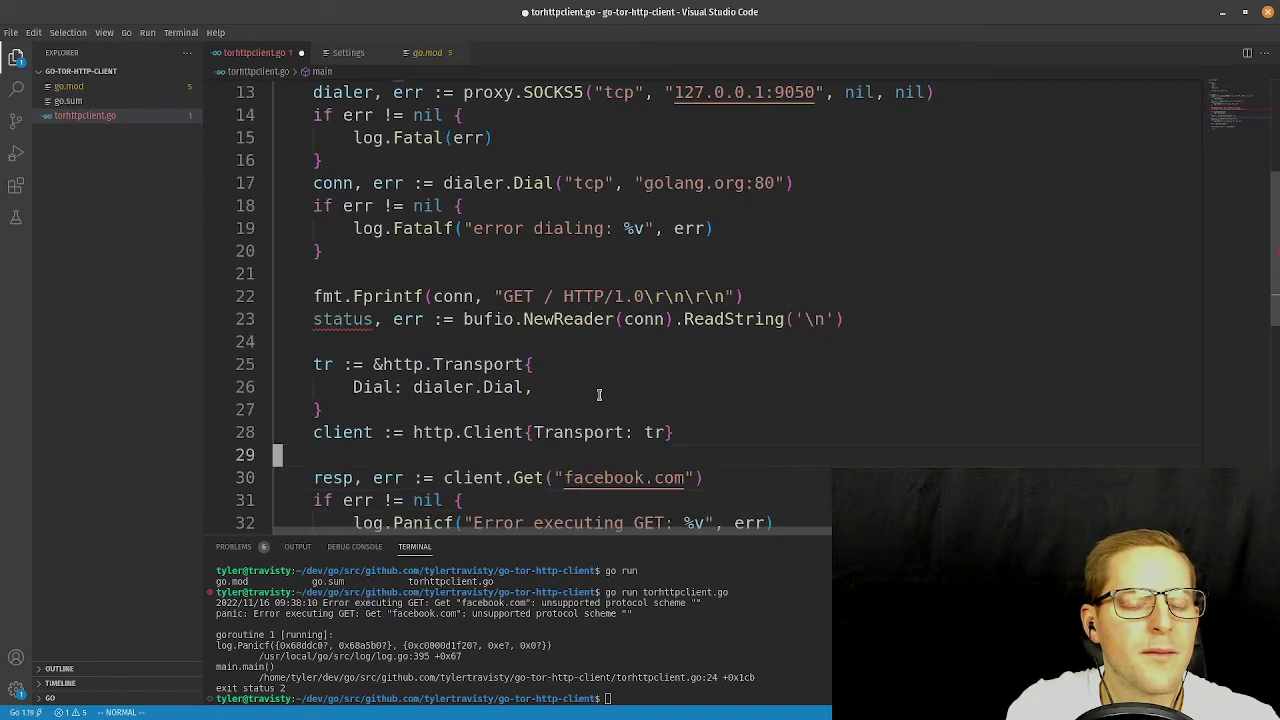
Comment out the old HTTP client code from the tr := &http.Transport line through the fmt.Println("Status:", resp.Status) line.
{"action": "key", "text": "k"}
{"action": "key", "text": "k"}
{"action": "key", "text": "k"}
{"action": "key", "text": "k"}
{"action": "key", "text": "shift+v"}
{"action": "key", "text": "j"}
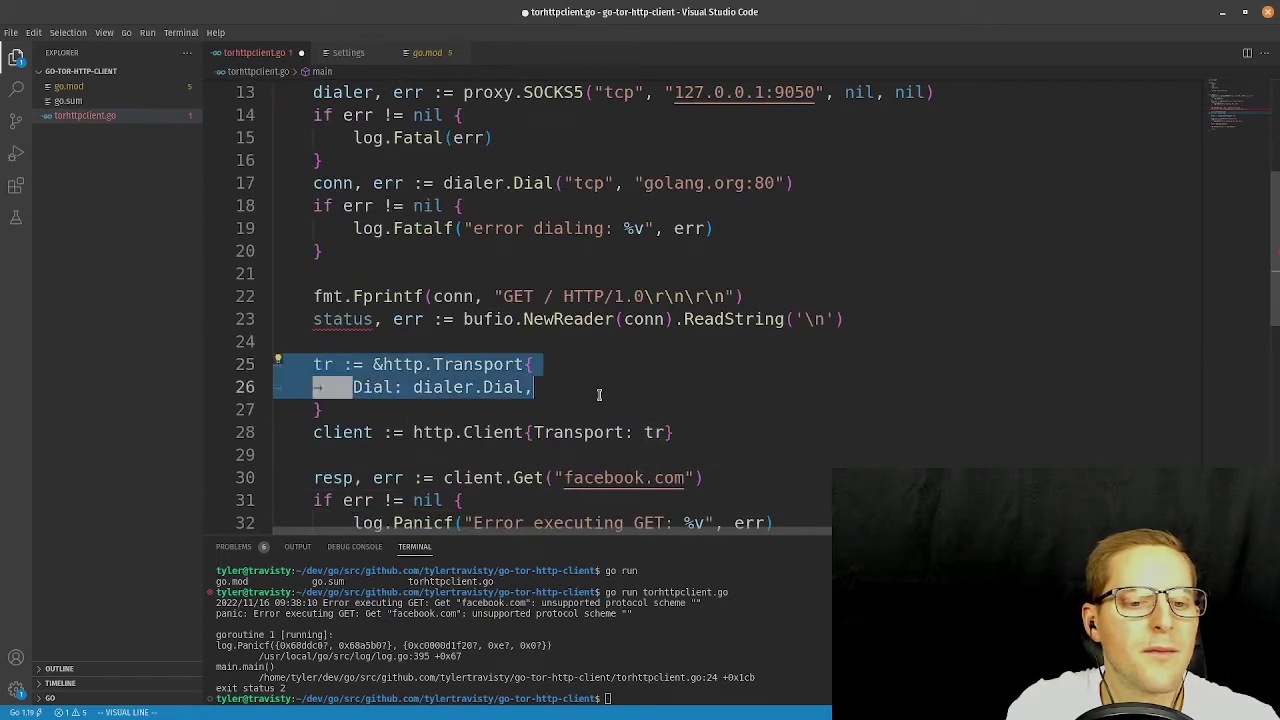
{"action": "key", "text": "j"}
{"action": "key", "text": "j"}
{"action": "key", "text": "j"}
{"action": "key", "text": "j"}
{"action": "key", "text": "j"}
{"action": "key", "text": "j"}
{"action": "key", "text": "j"}
{"action": "key", "text": "j"}
{"action": "key", "text": "j"}
{"action": "key", "text": "j"}
{"action": "key", "text": "j"}
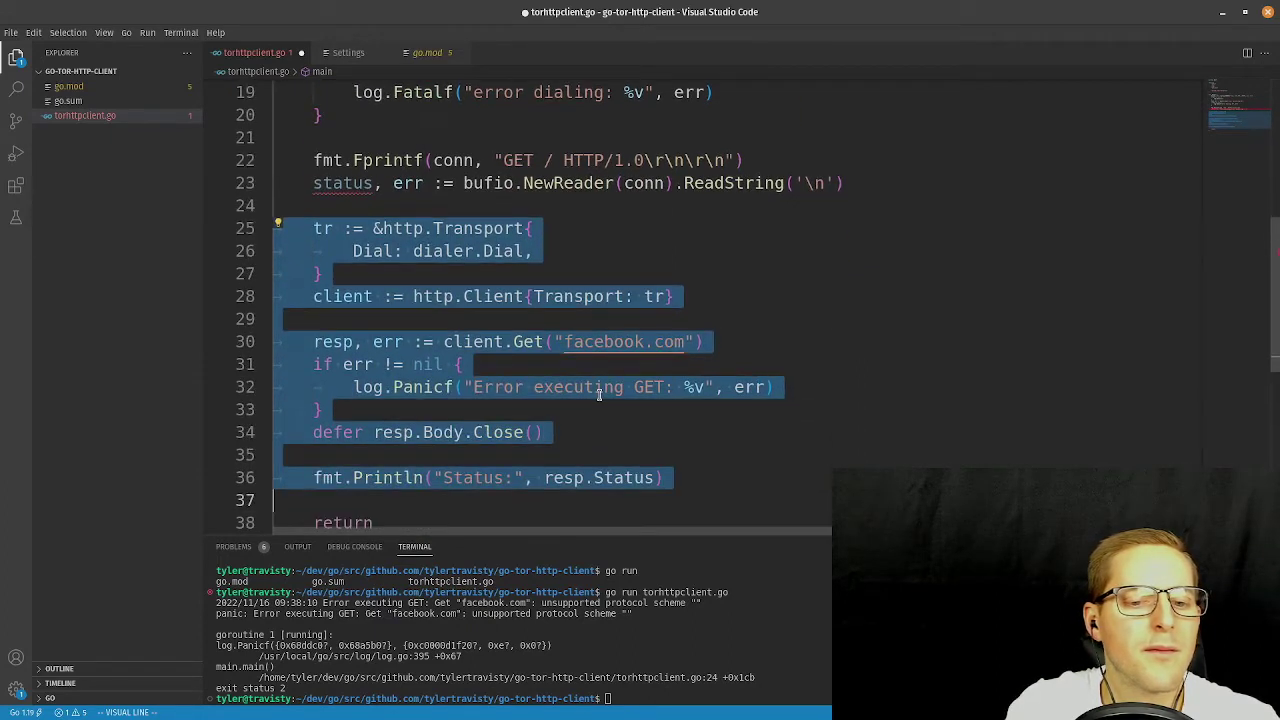
{"action": "key", "text": "j"}
{"action": "key", "text": "k"}
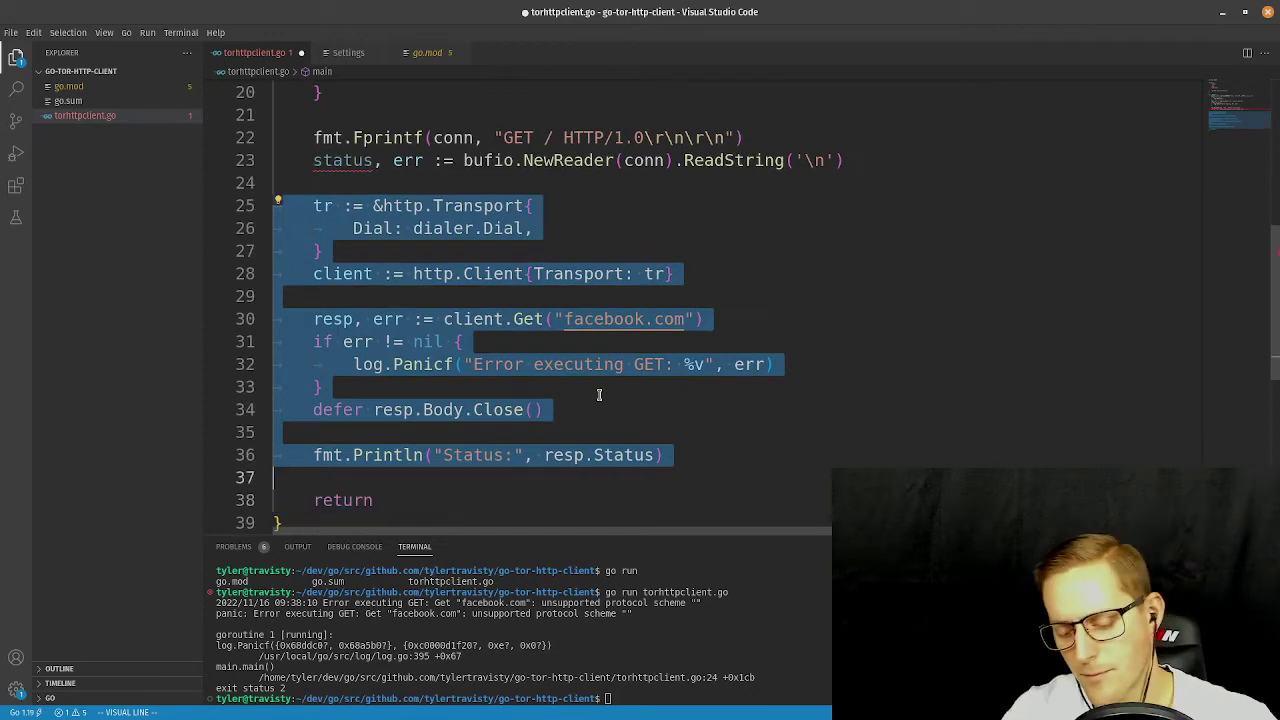
{"action": "key", "text": "k"}
{"action": "key", "text": "ctrl+slash"}
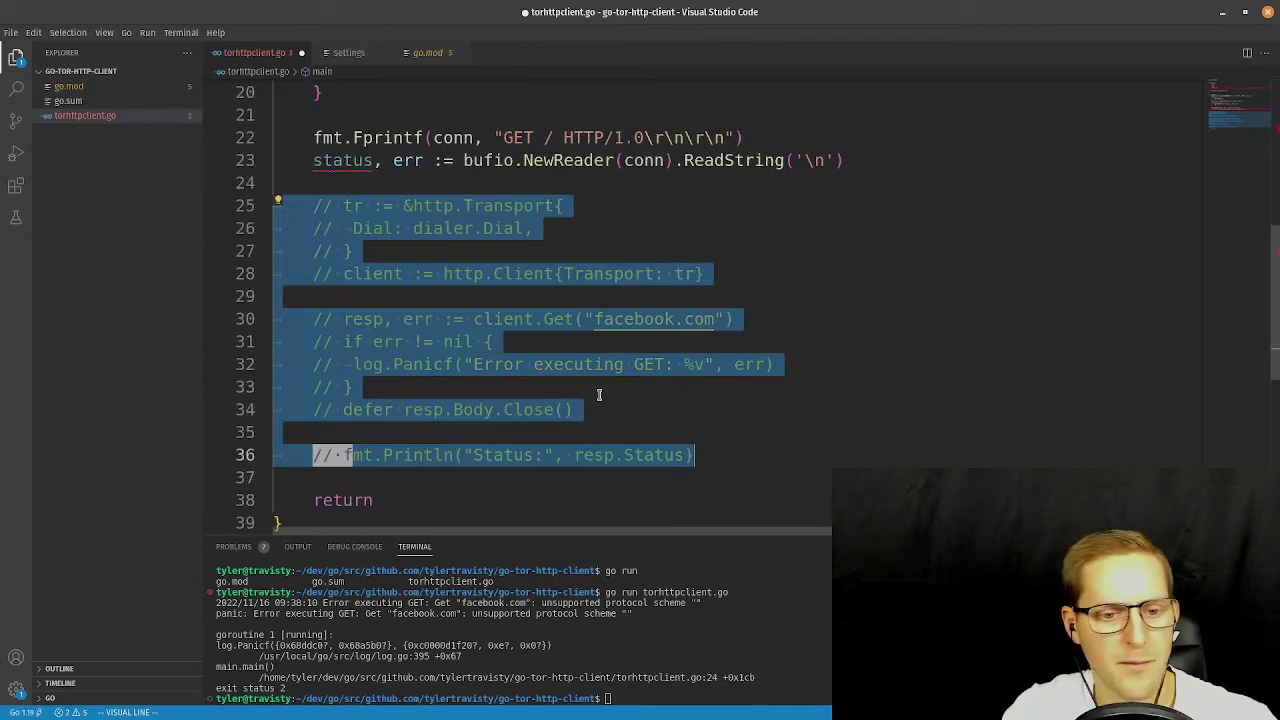
{"action": "key", "text": "Escape"}
Delete the return statement at the end of main.
{"action": "key", "text": "k"}
{"action": "key", "text": "k"}
{"action": "key", "text": "k"}
{"action": "key", "text": "k"}
{"action": "key", "text": "k"}
{"action": "key", "text": "k"}
{"action": "key", "text": "k"}
{"action": "key", "text": "k"}
{"action": "key", "text": "k"}
{"action": "key", "text": "k"}
{"action": "key", "text": "k"}
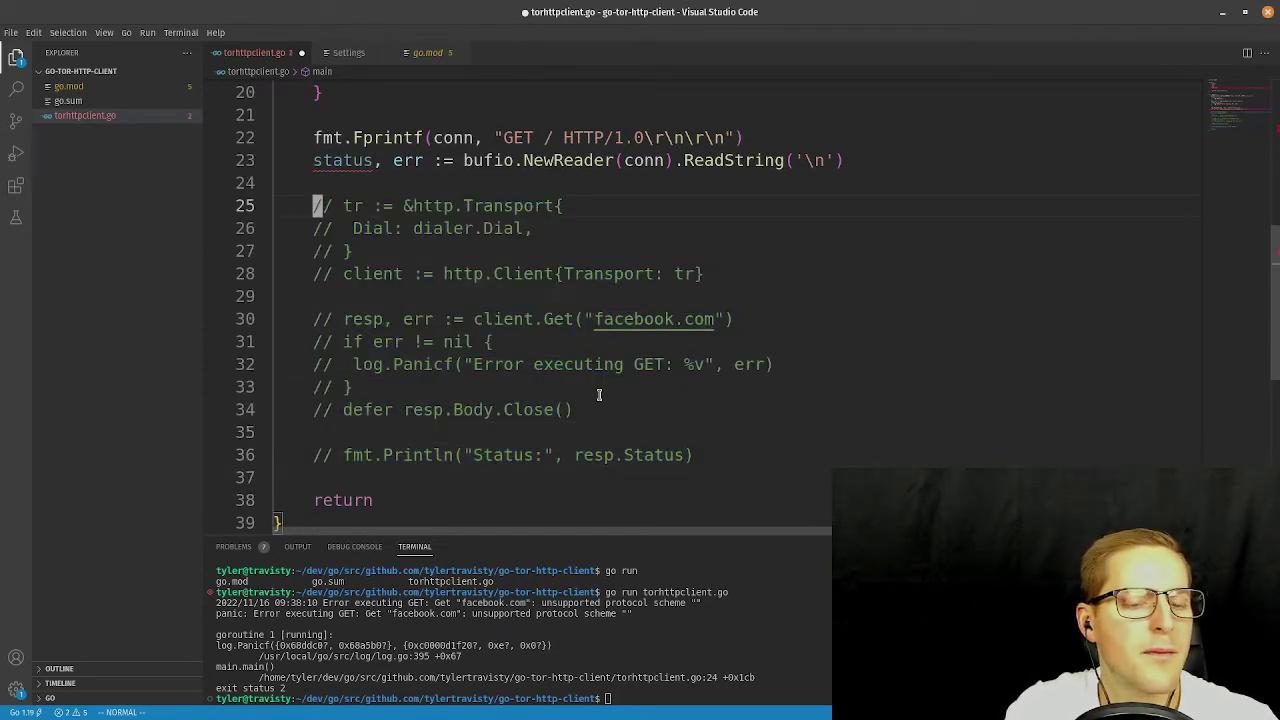
{"action": "key", "text": "j"}
{"action": "key", "text": "j"}
{"action": "key", "text": "j"}
{"action": "key", "text": "j"}
{"action": "key", "text": "j"}
{"action": "key", "text": "j"}
{"action": "key", "text": "j"}
{"action": "key", "text": "j"}
{"action": "key", "text": "j"}
{"action": "key", "text": "j"}
{"action": "key", "text": "j"}
{"action": "key", "text": "j"}
{"action": "key", "text": "j"}
{"action": "key", "text": "d"}
{"action": "key", "text": "d"}
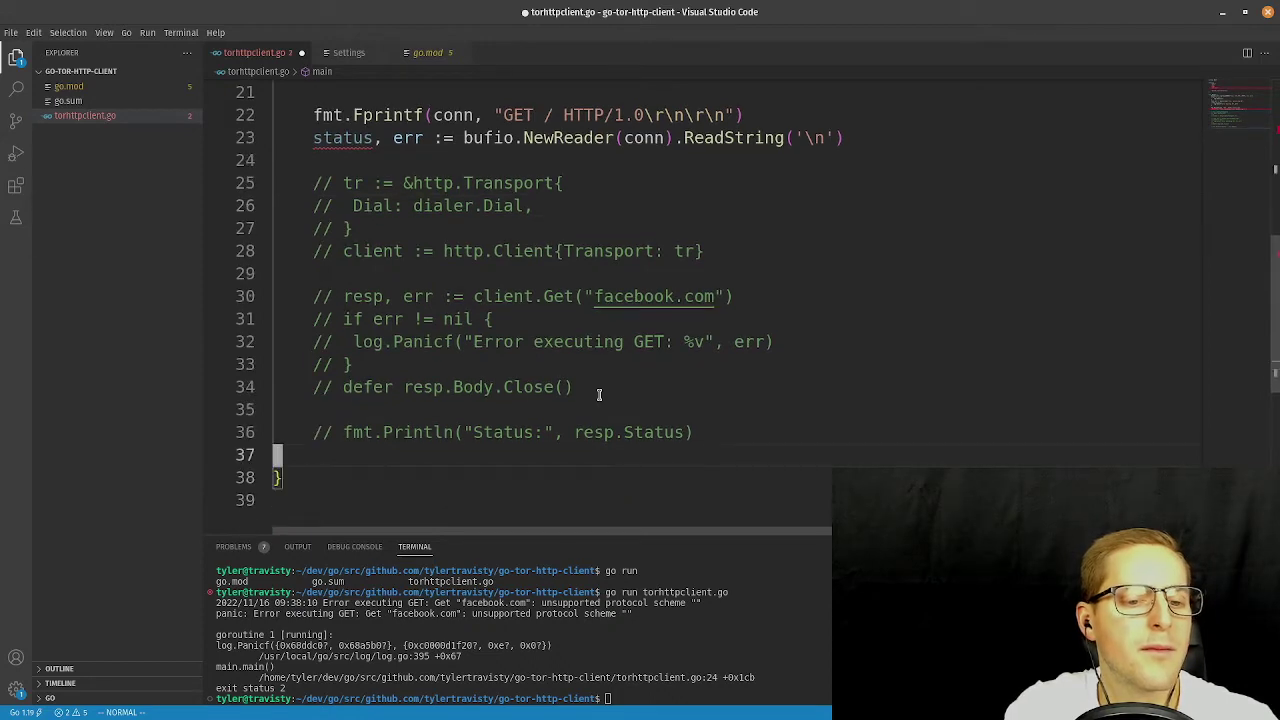
Add fmt.Println("Status:", status) on a new line directly below the bufio.NewReader(conn).ReadString call.
{"action": "key", "text": "k"}
{"action": "key", "text": "k"}
{"action": "key", "text": "k"}
{"action": "key", "text": "k"}
{"action": "key", "text": "k"}
{"action": "key", "text": "k"}
{"action": "key", "text": "k"}
{"action": "key", "text": "k"}
{"action": "key", "text": "k"}
{"action": "key", "text": "k"}
{"action": "key", "text": "k"}
{"action": "key", "text": "k"}
{"action": "key", "text": "k"}
{"action": "key", "text": "k"}
{"action": "key", "text": "k"}
{"action": "key", "text": "k"}
{"action": "key", "text": "k"}
{"action": "key", "text": "k"}
{"action": "key", "text": "k"}
{"action": "key", "text": "k"}
{"action": "key", "text": "k"}
{"action": "key", "text": "k"}
{"action": "key", "text": "k"}
{"action": "key", "text": "j"}
{"action": "key", "text": "j"}
{"action": "key", "text": "j"}
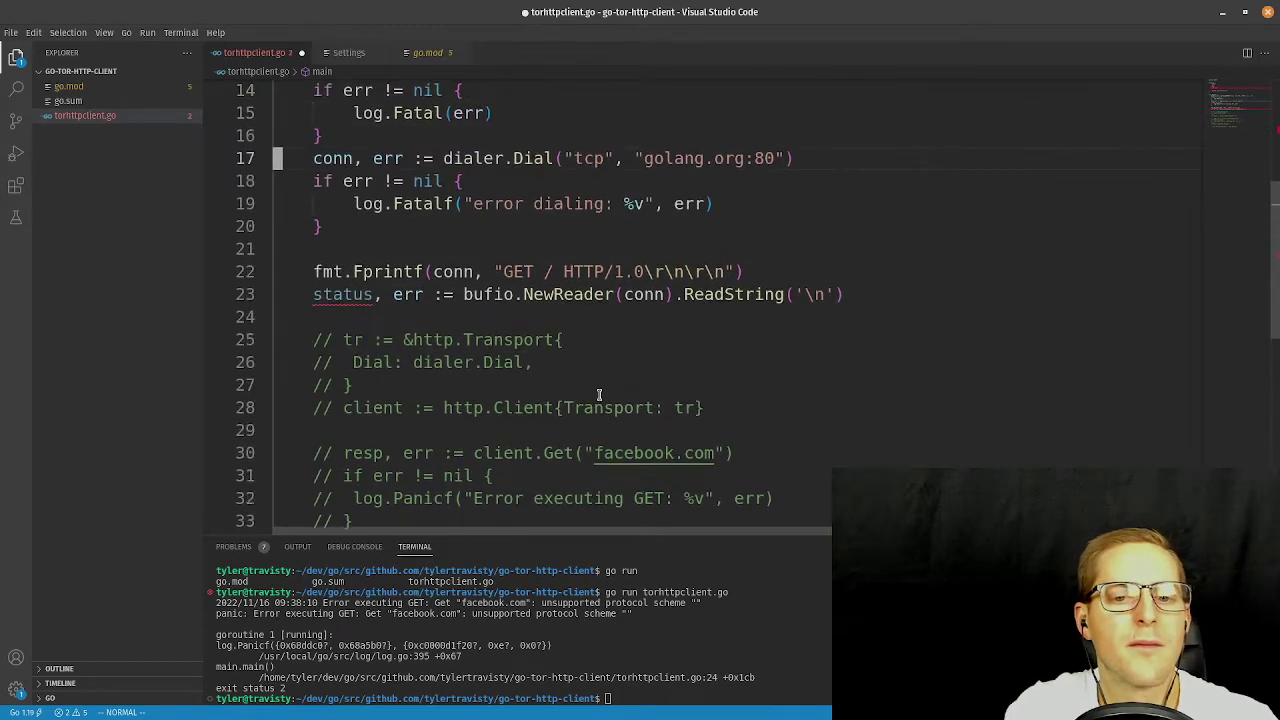
{"action": "key", "text": "j"}
{"action": "key", "text": "j"}
{"action": "key", "text": "j"}
{"action": "key", "text": "j"}
{"action": "key", "text": "j"}
{"action": "key", "text": "j"}
{"action": "key", "text": "k"}
{"action": "key", "text": "k"}
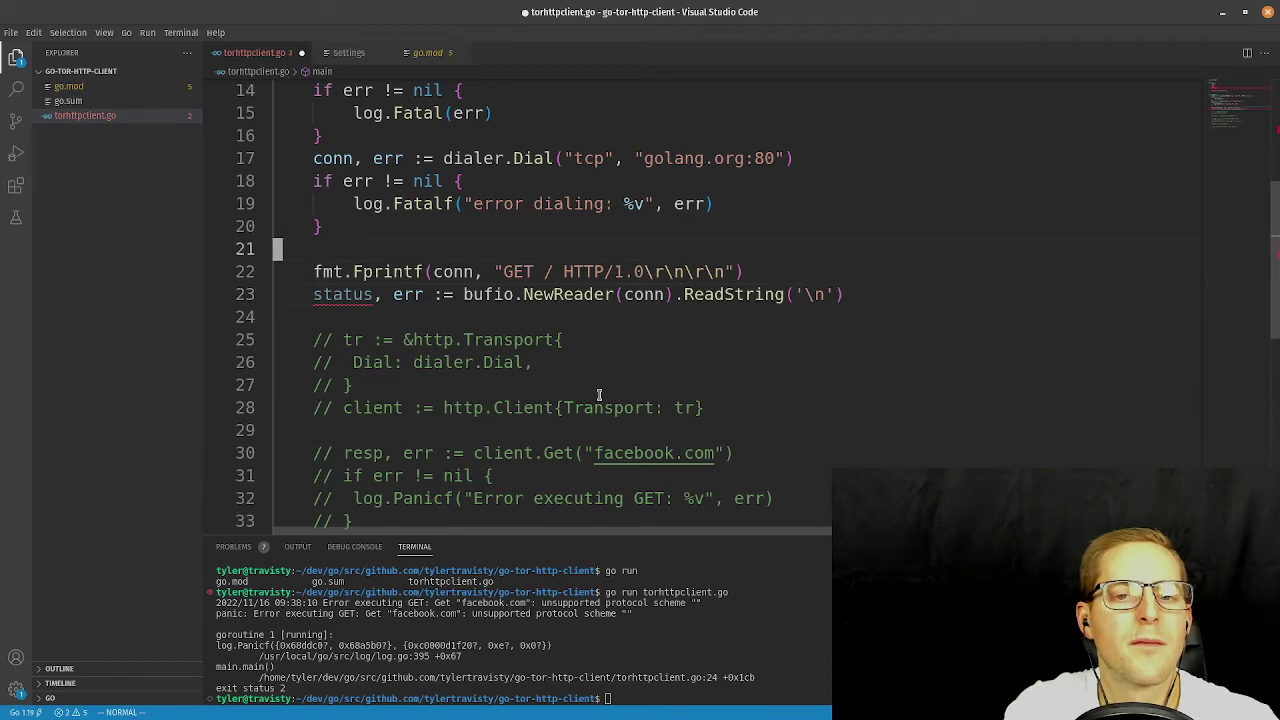
{"action": "key", "text": "k"}
{"action": "key", "text": "j"}
{"action": "key", "text": "j"}
{"action": "key", "text": "j"}
{"action": "type", "text": "ofmt.Pritnl"}
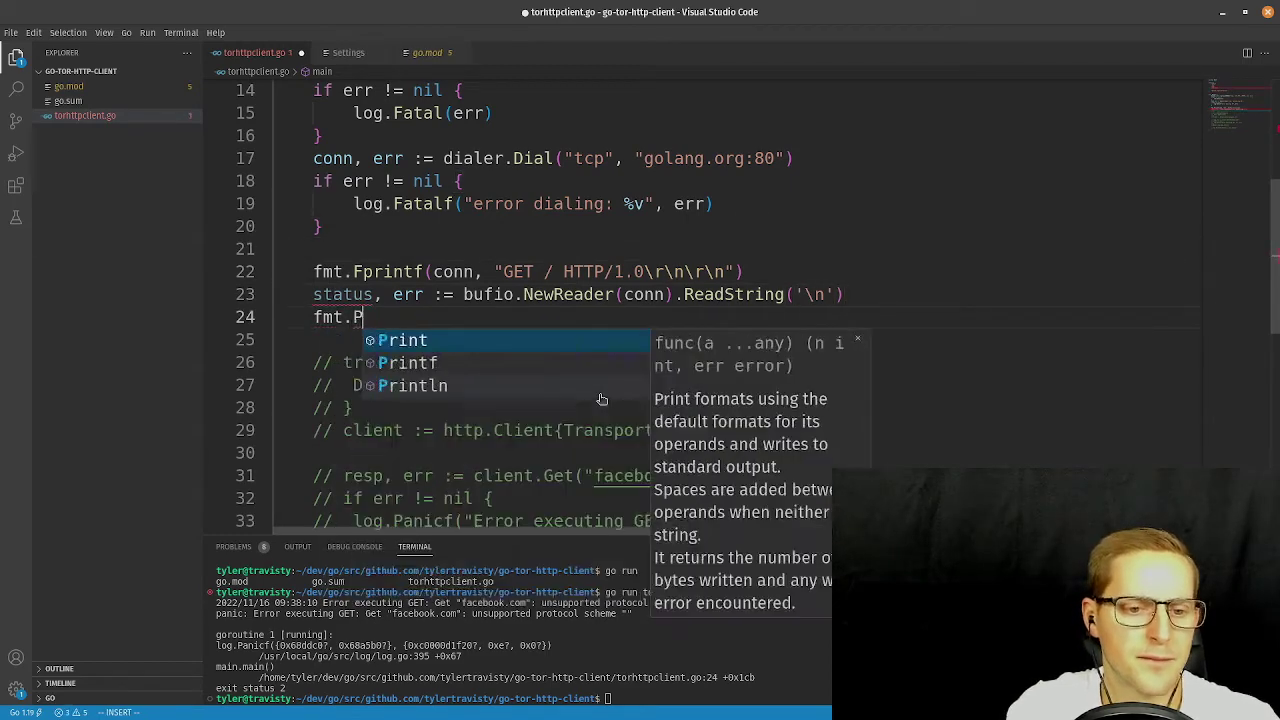
{"action": "key", "text": "BackSpace"}
{"action": "key", "text": "BackSpace"}
{"action": "key", "text": "BackSpace"}
{"action": "type", "text": "ntln"}
{"action": "key", "text": "BackSpace"}
{"action": "key", "text": "BackSpace"}
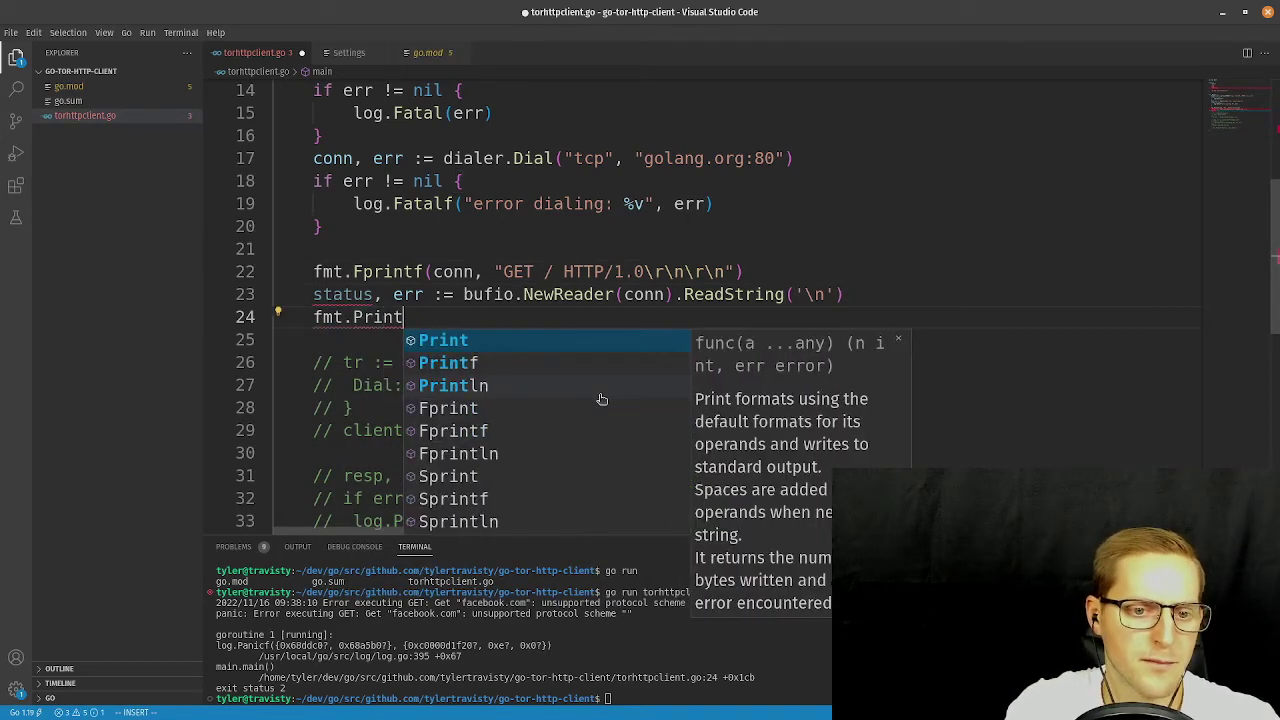
{"action": "type", "text": "ln"}
{"action": "key", "text": "Return"}
{"action": "type", "text": "\"Status:"}
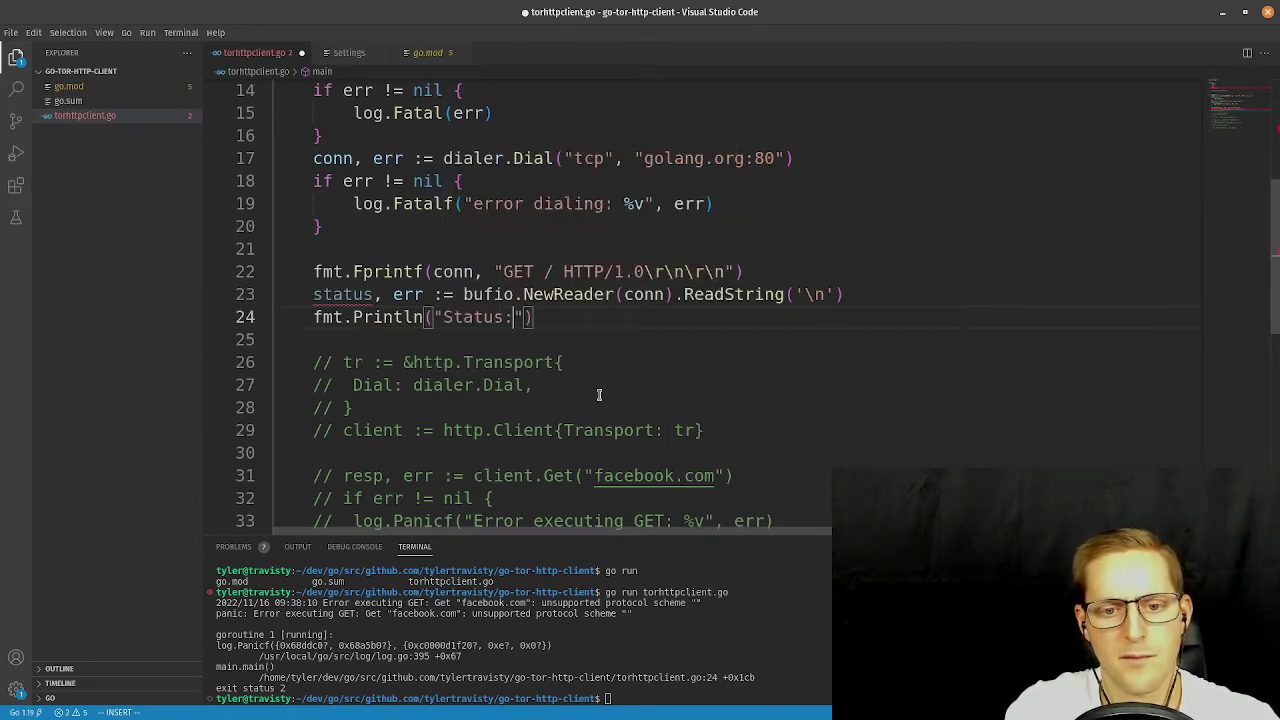
{"action": "type", "text": "\", status"}
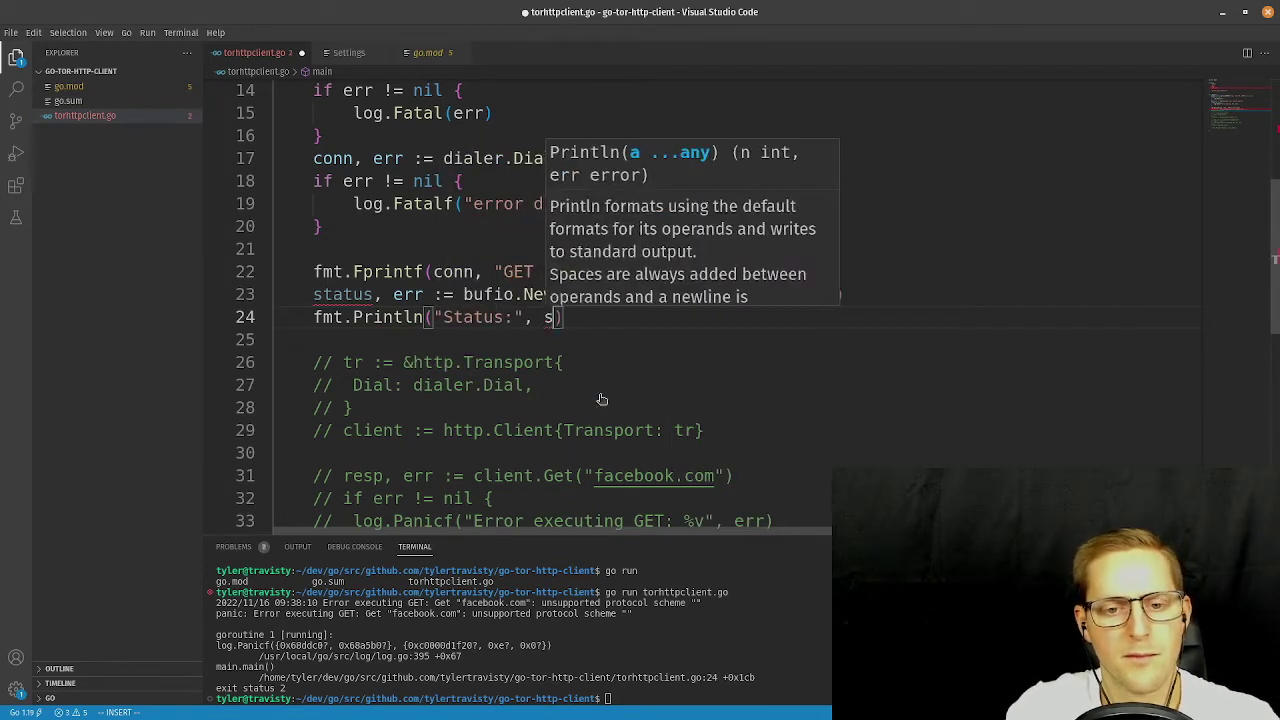
Complete the status print with the status variable and insert an `if err != nil` block above it, below the ReadString call.
{"action": "key", "text": "Escape"}
{"action": "key", "text": "Home"}
{"action": "key", "text": "Return"}
{"action": "key", "text": "Up"}
{"action": "type", "text": "if err !+"}
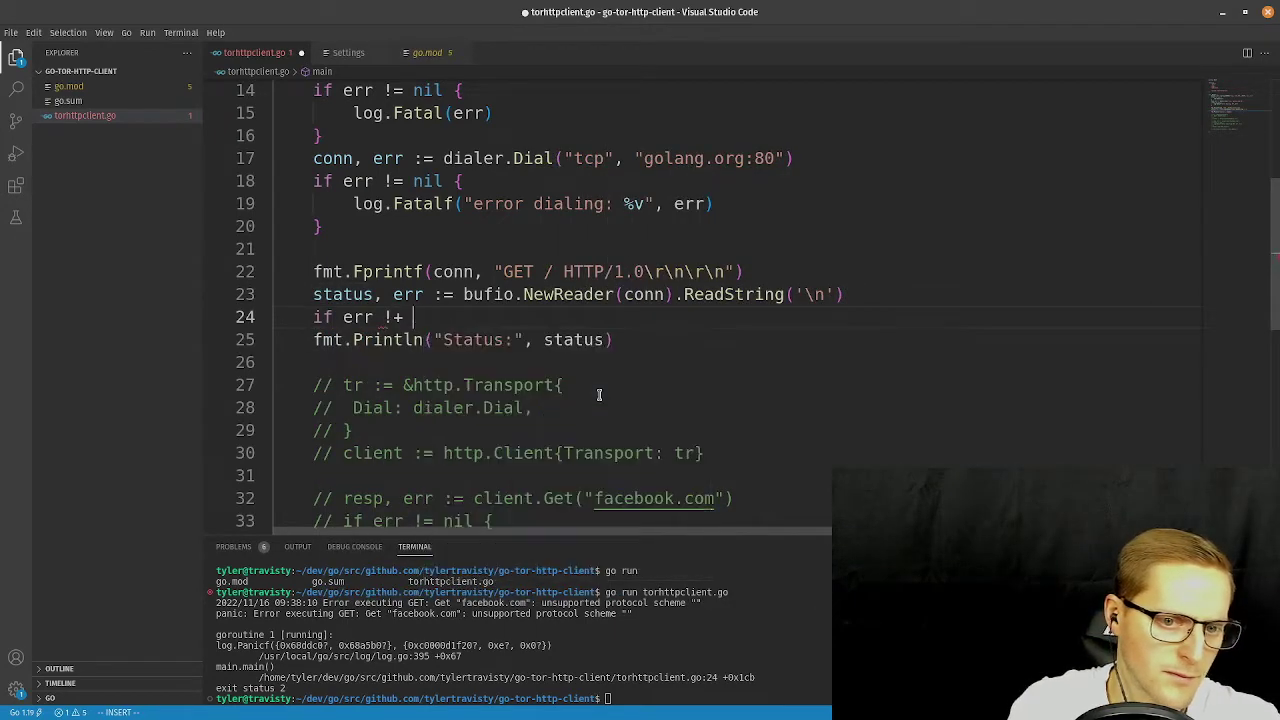
{"action": "key", "text": "BackSpace"}
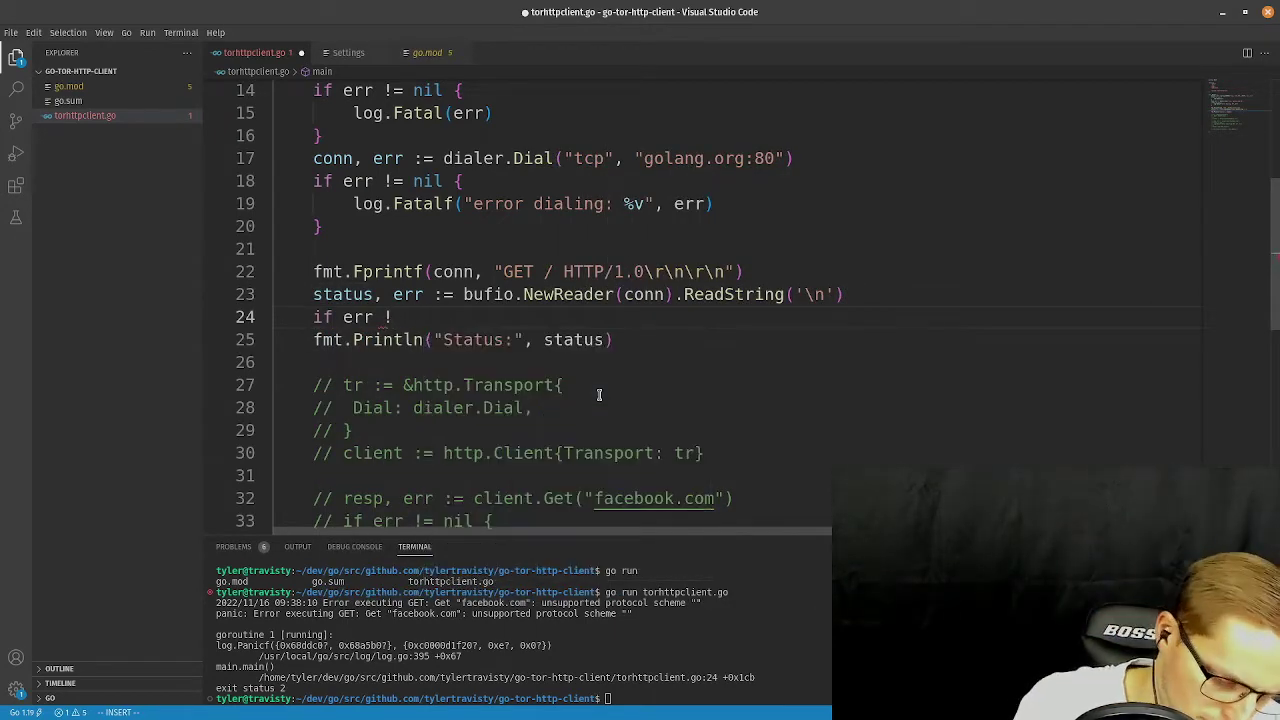
{"action": "type", "text": "= nil {"}
{"action": "key", "text": "Return"}
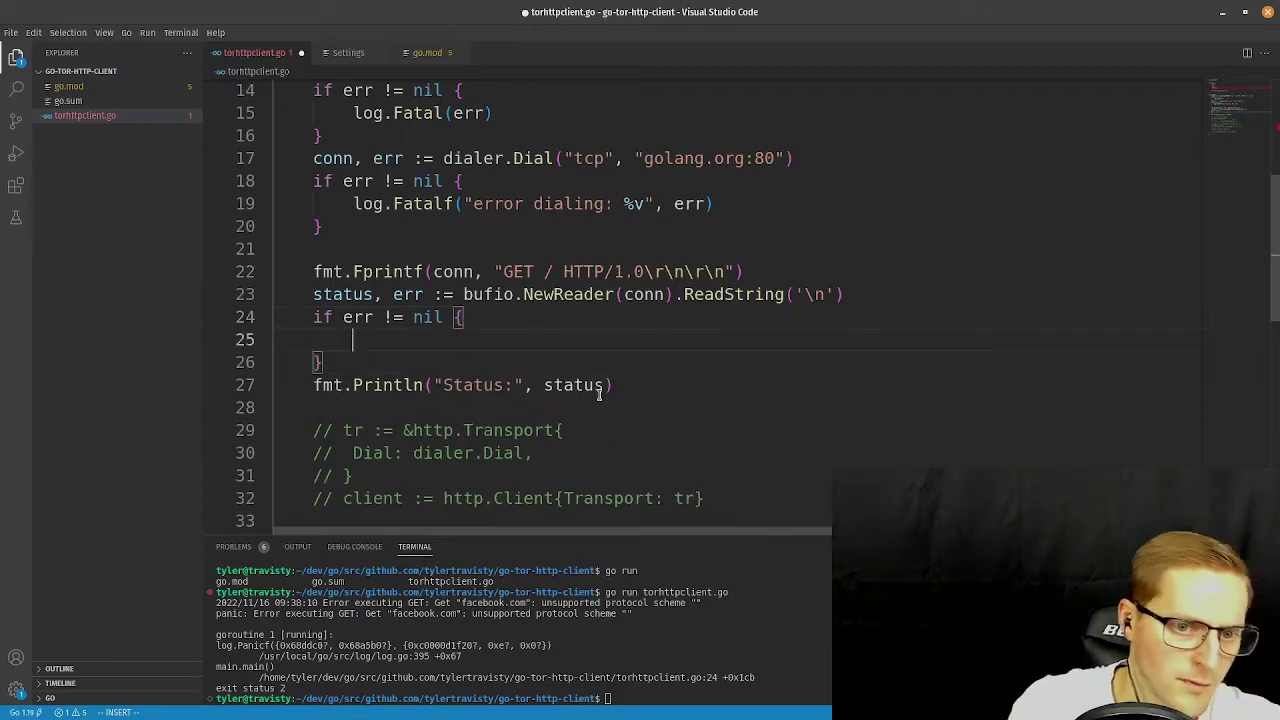
{"action": "type", "text": "fmt.Println"}
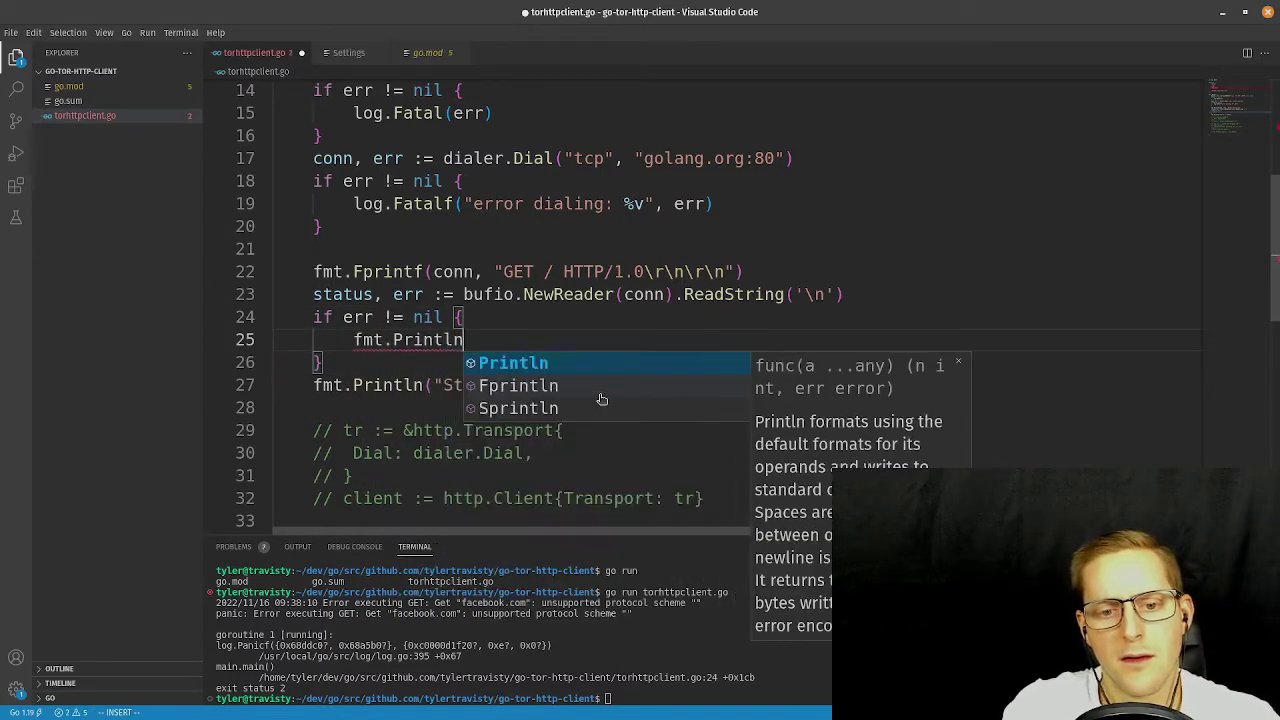
{"action": "type", "text": "(\""}
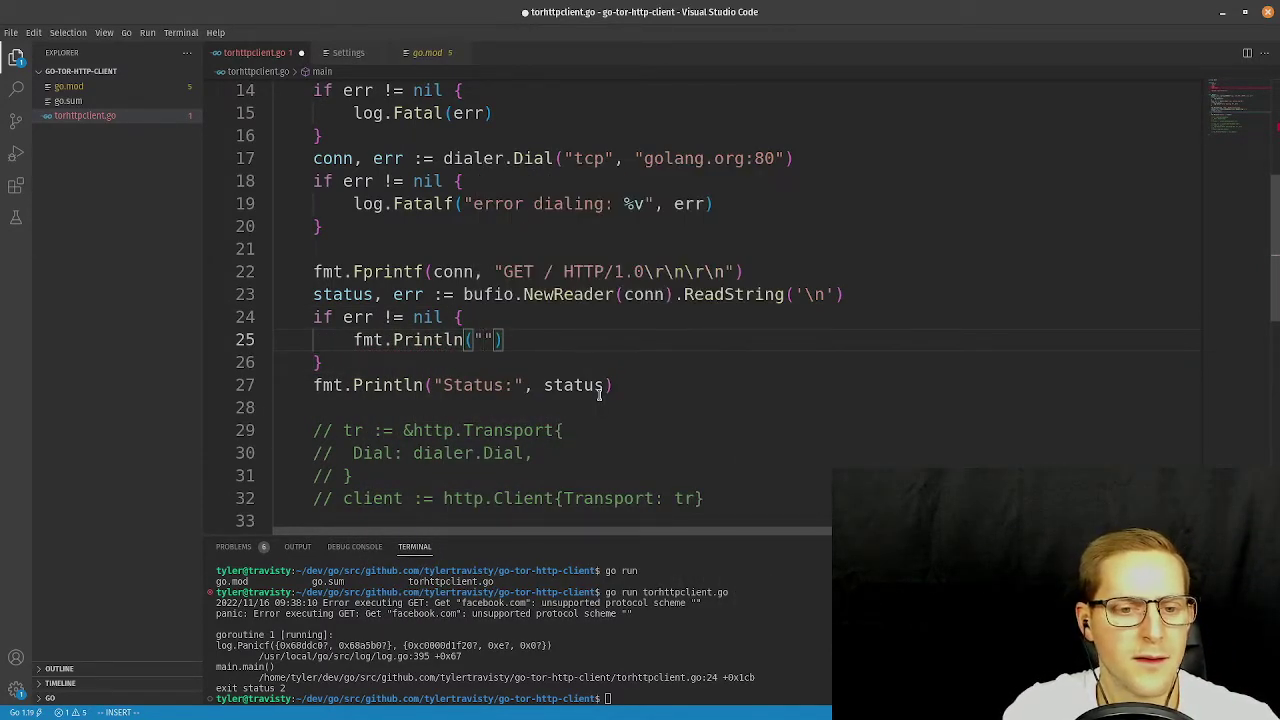
{"action": "key", "text": "ctrl+z"}
{"action": "key", "text": "ctrl+z"}
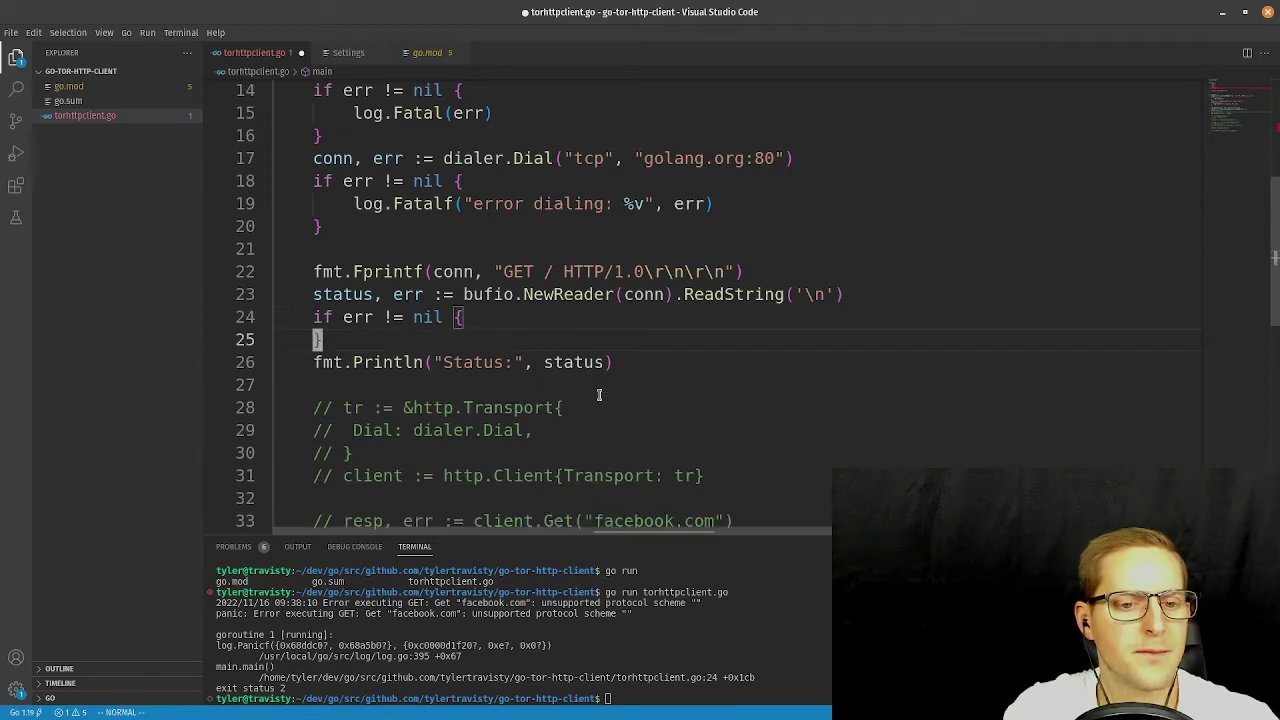
Begin a log.Fatalf call inside the new error block with a message starting "error reading ".
{"action": "type", "text": "log.Fatalf"}
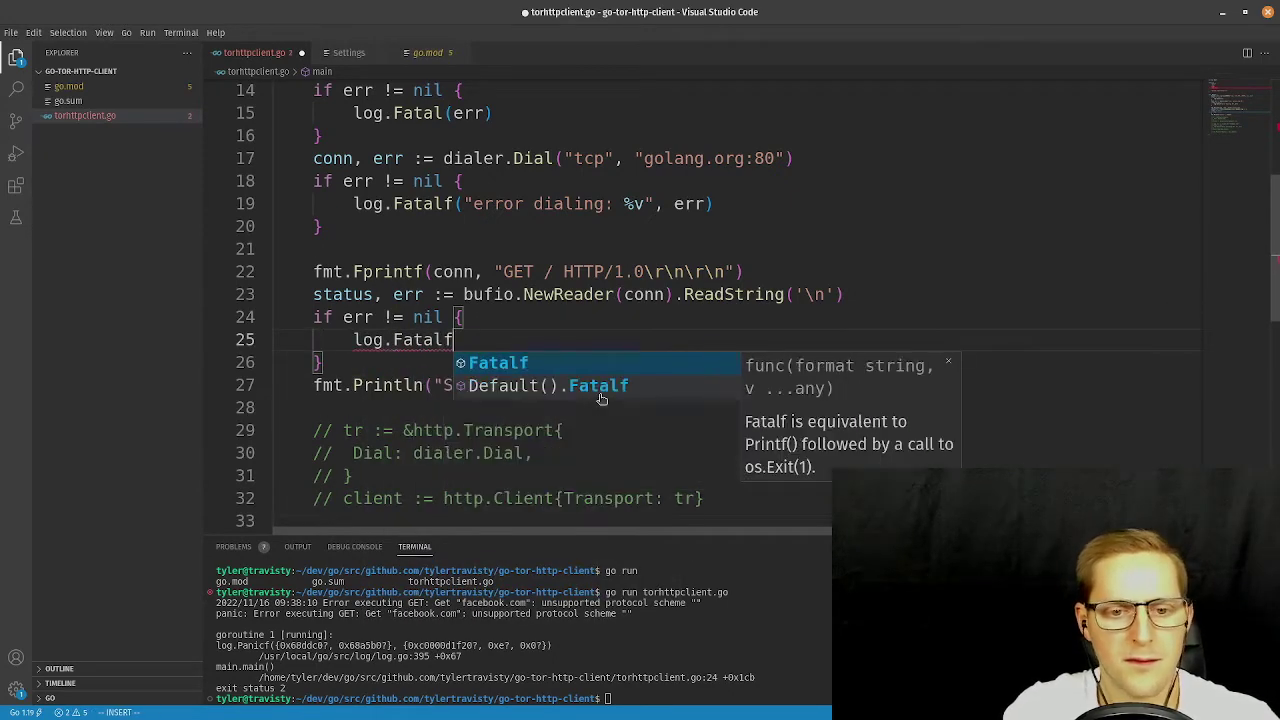
{"action": "type", "text": "(\"error "}
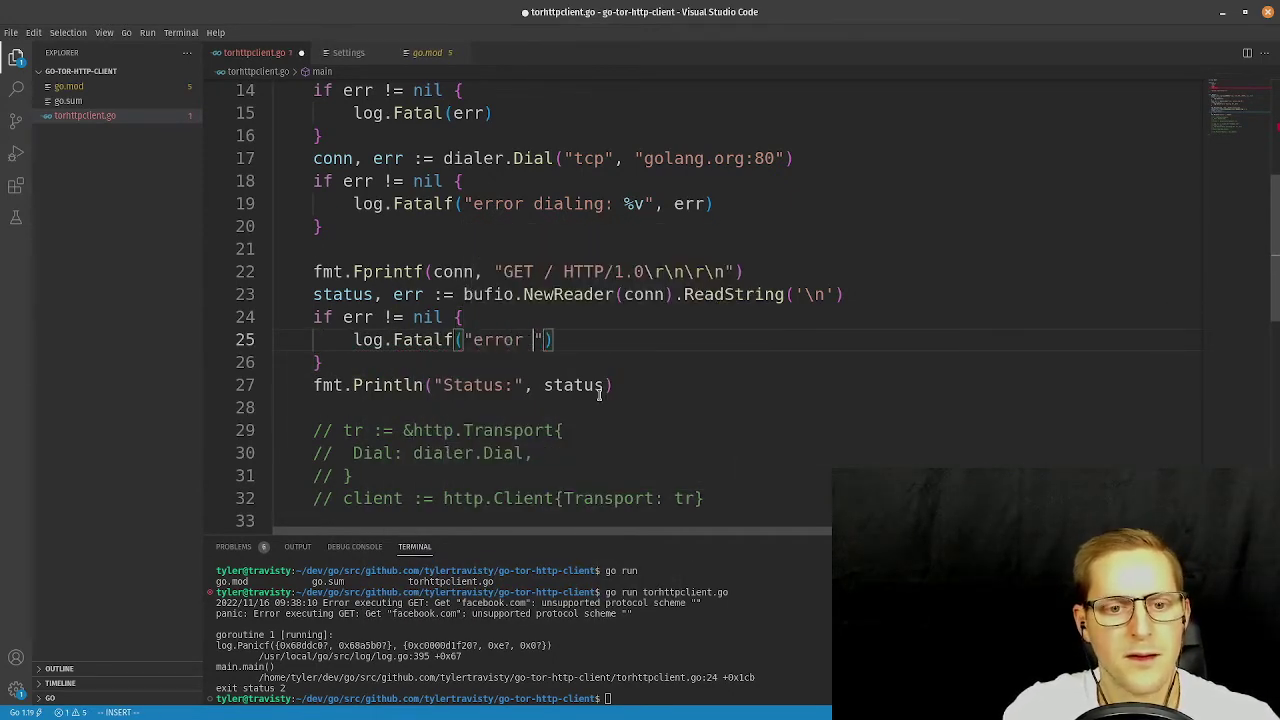
{"action": "type", "text": "reading f"}
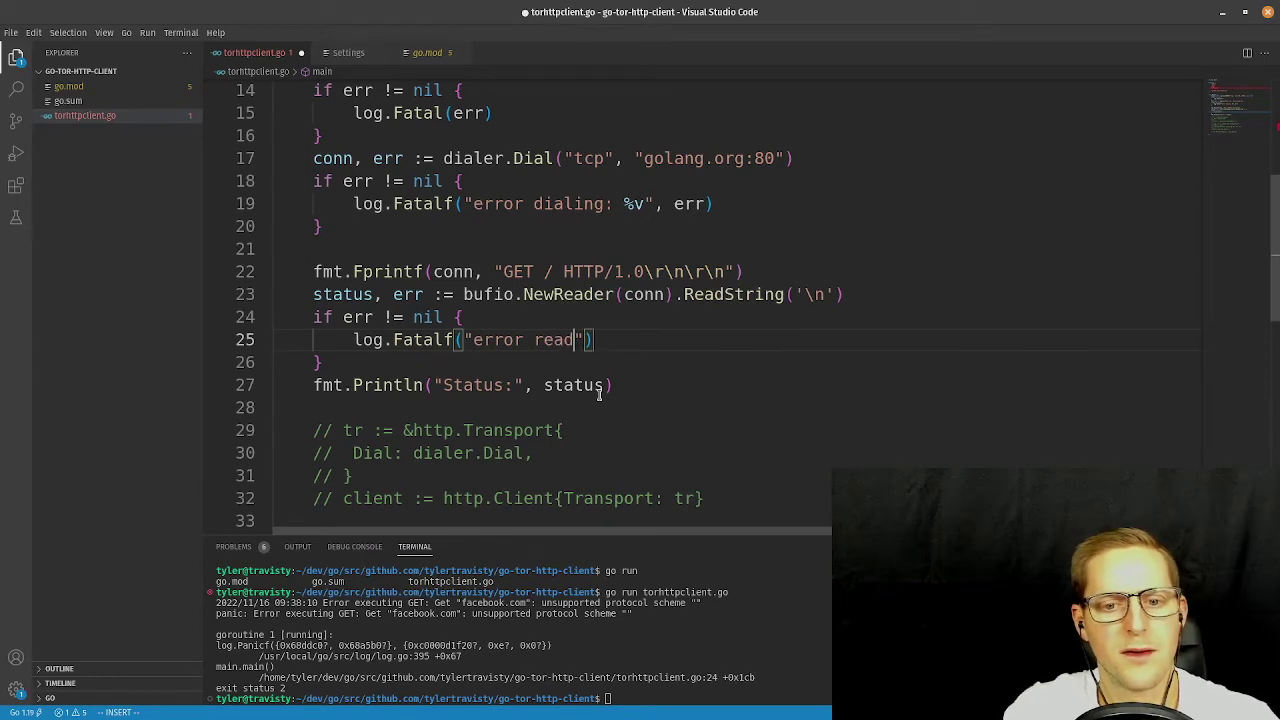
{"action": "key", "text": "BackSpace"}
{"action": "type", "text": "ubbf"}
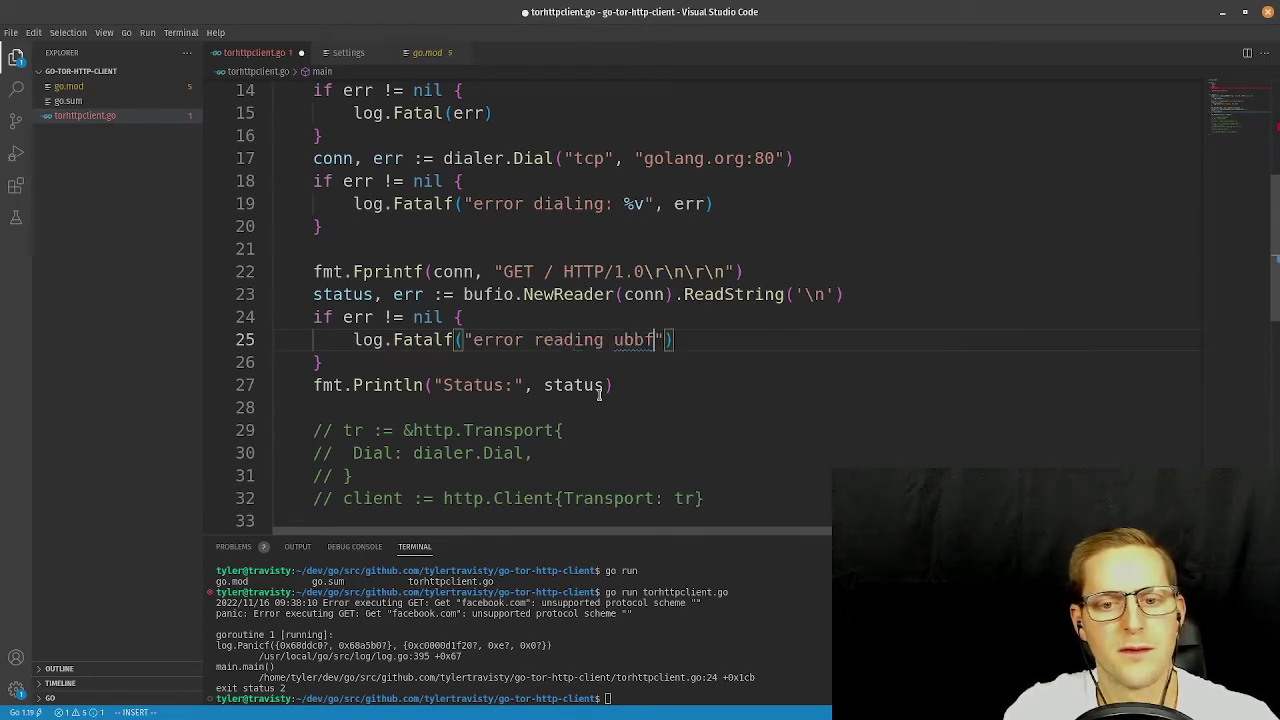
{"action": "type", "text": "e"}
{"action": "key", "text": "BackSpace"}
{"action": "key", "text": "BackSpace"}
{"action": "key", "text": "BackSpace"}
{"action": "key", "text": "BackSpace"}
{"action": "key", "text": "BackSpace"}
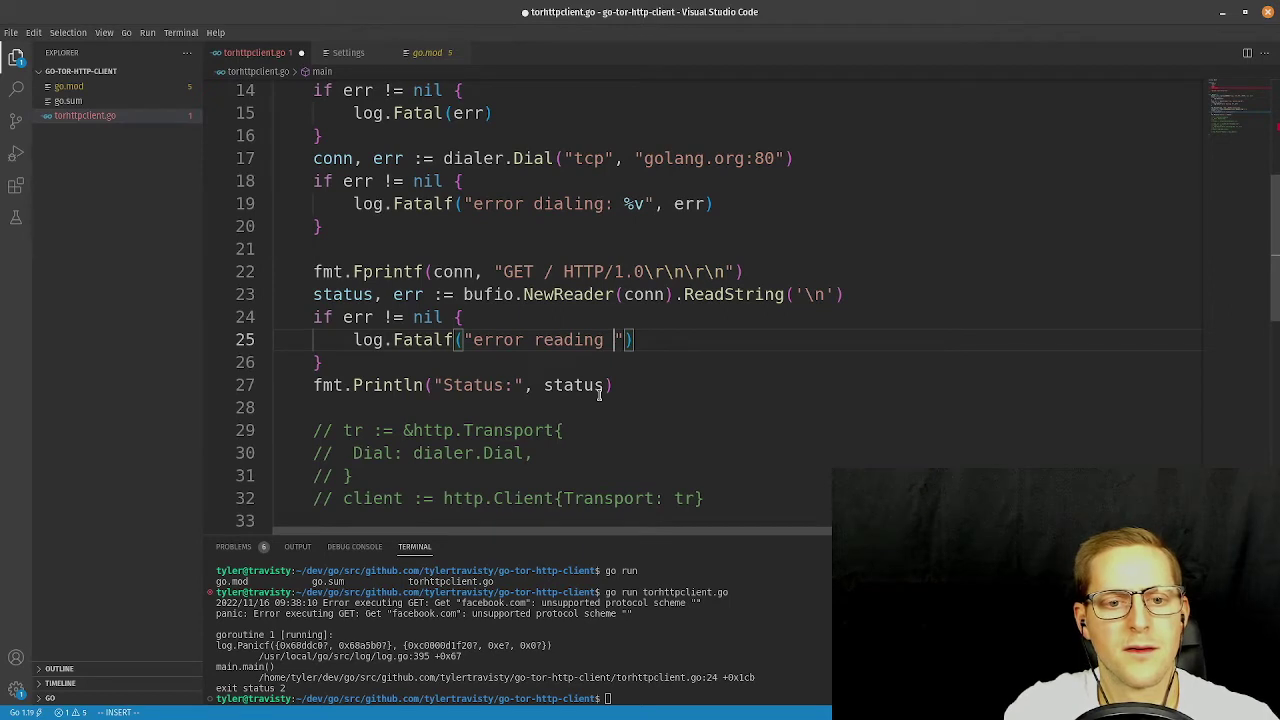
{"action": "type", "text": "body"}
{"action": "key", "text": "BackSpace"}
{"action": "key", "text": "BackSpace"}
{"action": "key", "text": "BackSpace"}
{"action": "key", "text": "BackSpace"}
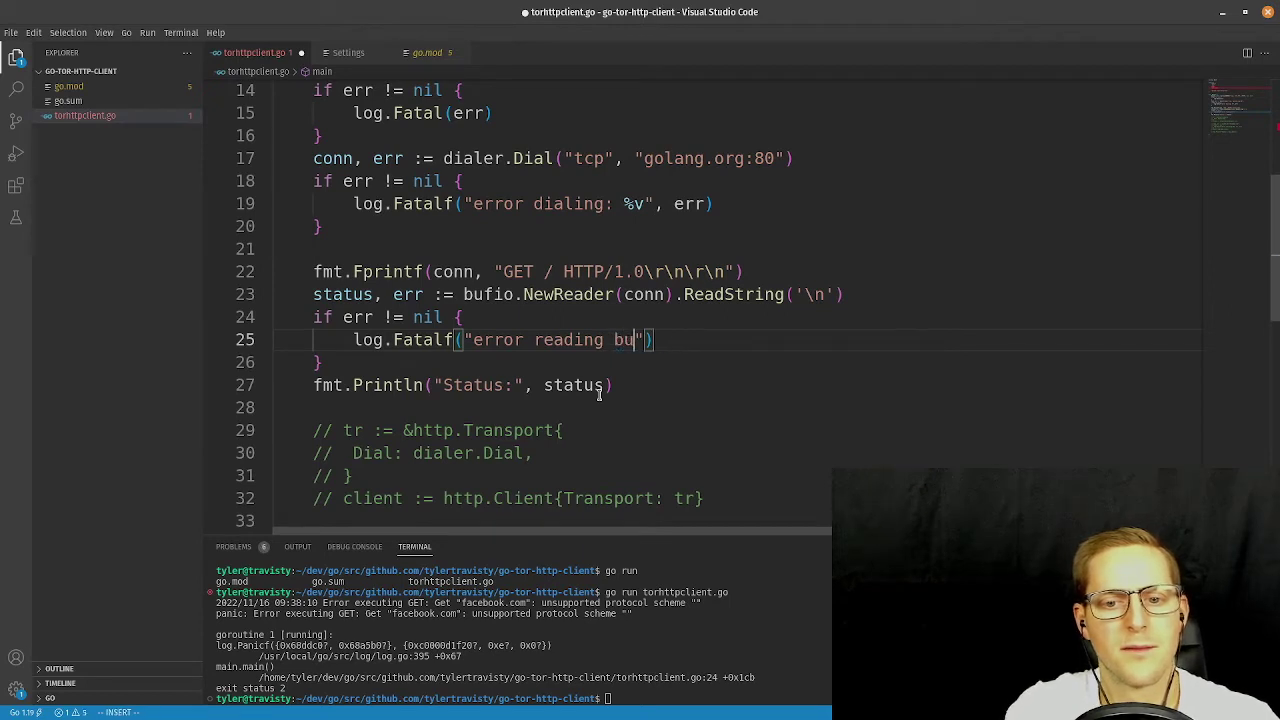
Complete the log.Fatalf message as "error reading status: %v" with err as its argument, and save torhttpclient.go.
{"action": "type", "text": "sa"}
{"action": "key", "text": "BackSpace"}
{"action": "type", "text": "tatu"}
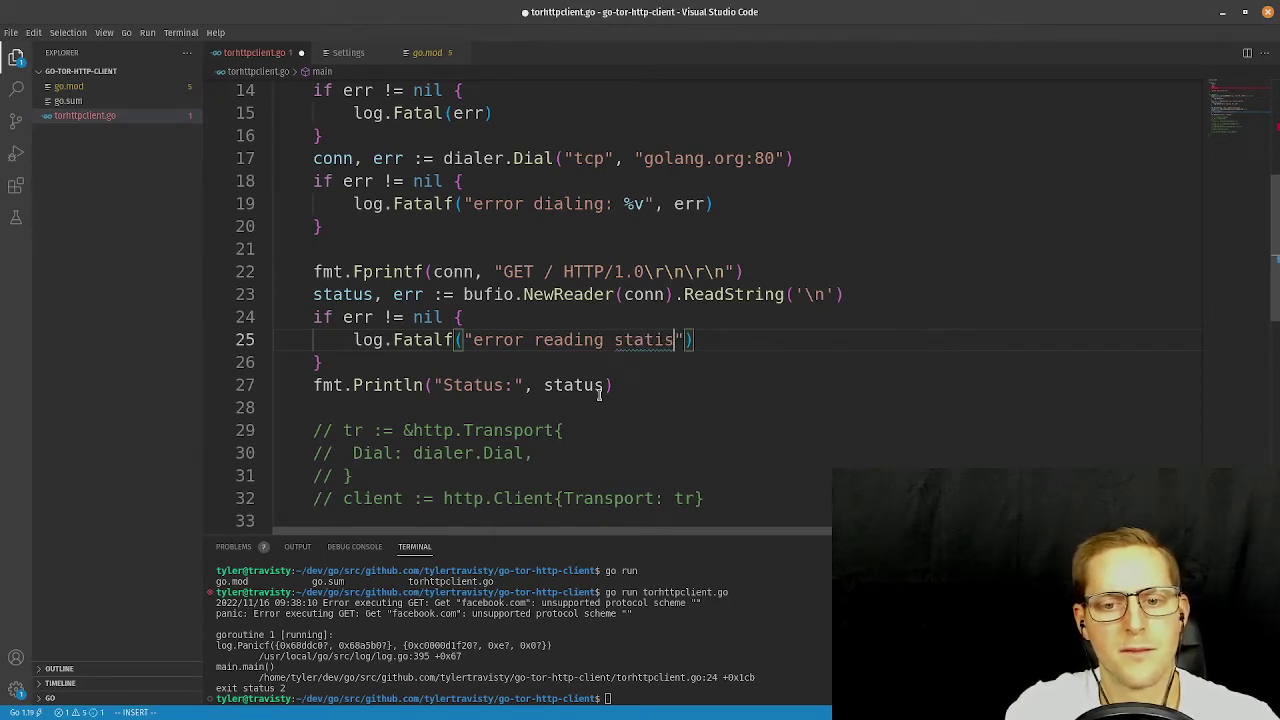
{"action": "key", "text": "BackSpace"}
{"action": "type", "text": "us:"}
{"action": "key", "text": "BackSpace"}
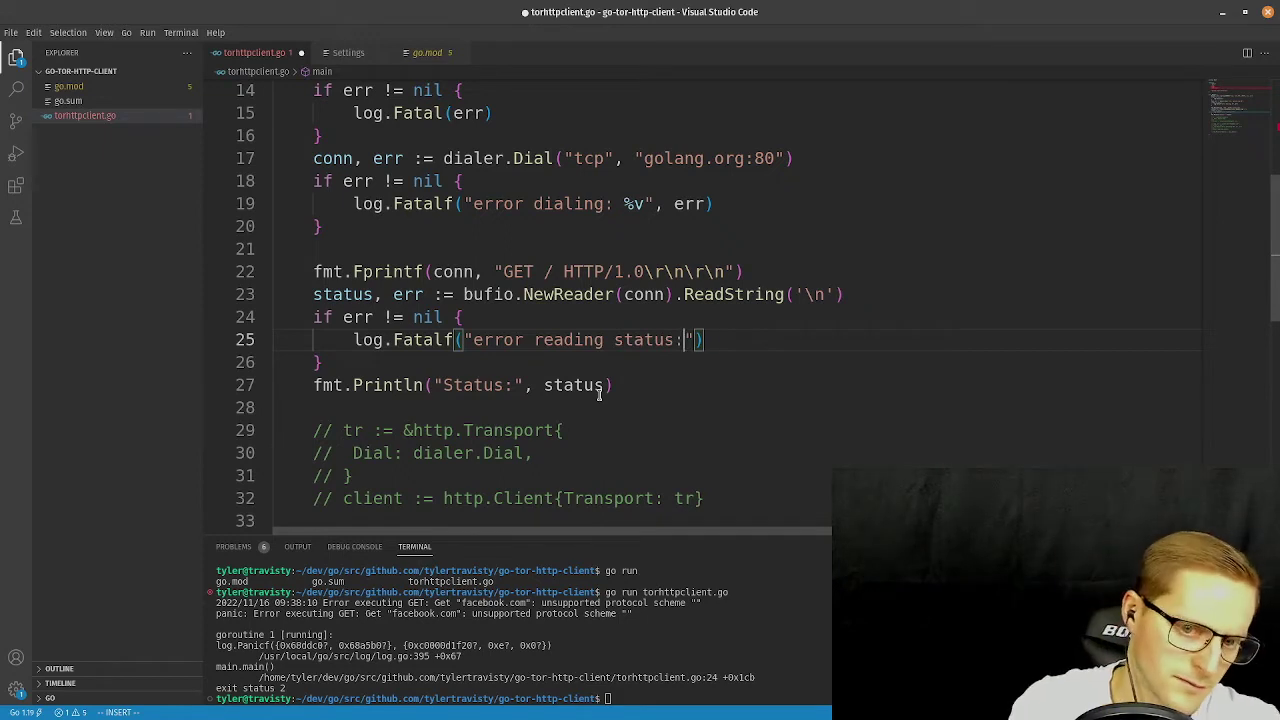
{"action": "type", "text": "%v"}
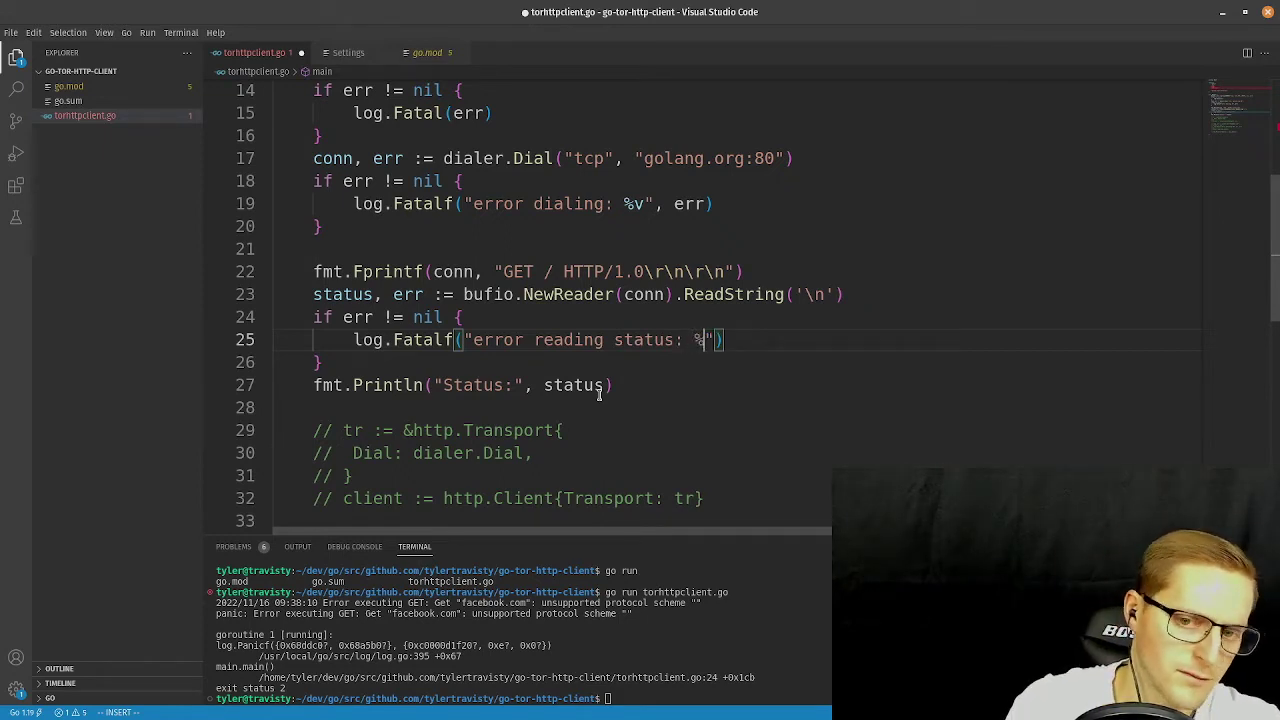
{"action": "key", "text": "Right"}
{"action": "type", "text": ", err"}
{"action": "key", "text": "Escape"}
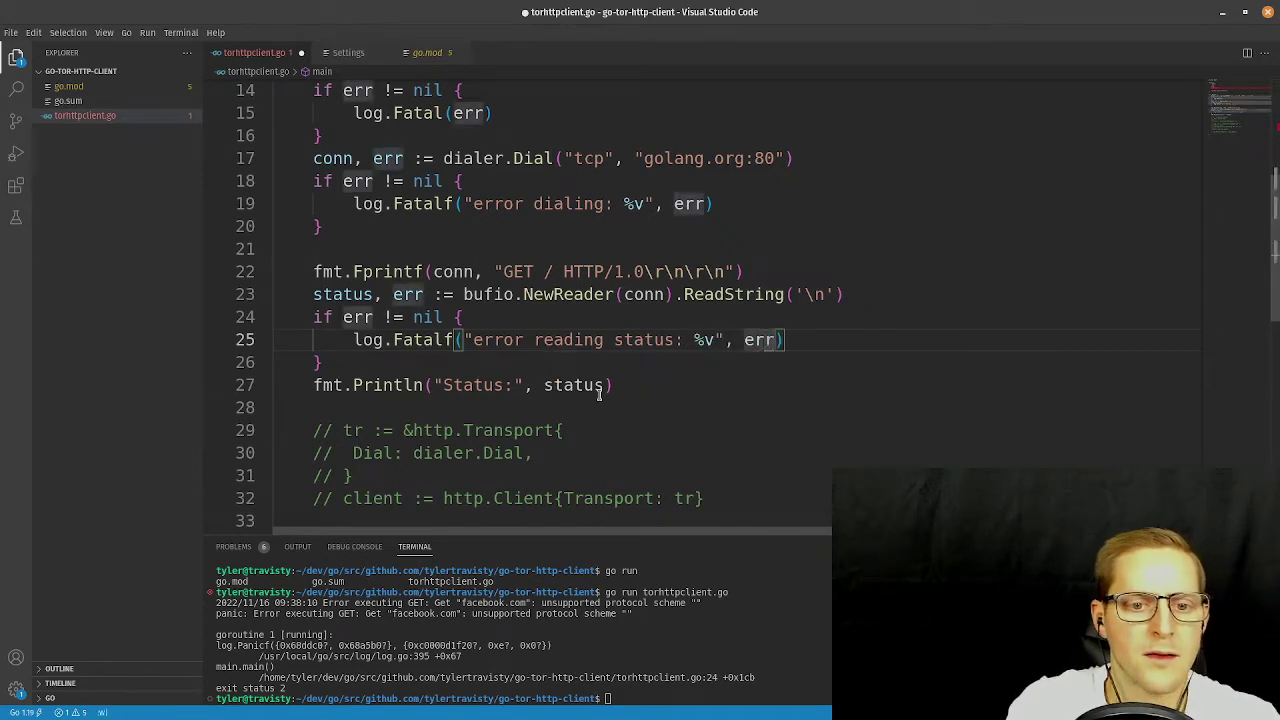
{"action": "type", "text": ":w"}
{"action": "key", "text": "Return"}
Review the imports and the beginning of the main function in torhttpclient.go.
{"action": "key", "text": "k"}
{"action": "key", "text": "k"}
{"action": "key", "text": "k"}
{"action": "key", "text": "k"}
{"action": "key", "text": "k"}
{"action": "key", "text": "k"}
{"action": "key", "text": "k"}
{"action": "key", "text": "k"}
{"action": "key", "text": "k"}
{"action": "key", "text": "k"}
{"action": "key", "text": "k"}
{"action": "key", "text": "k"}
{"action": "key", "text": "k"}
{"action": "key", "text": "k"}
{"action": "key", "text": "k"}
{"action": "key", "text": "k"}
{"action": "key", "text": "k"}
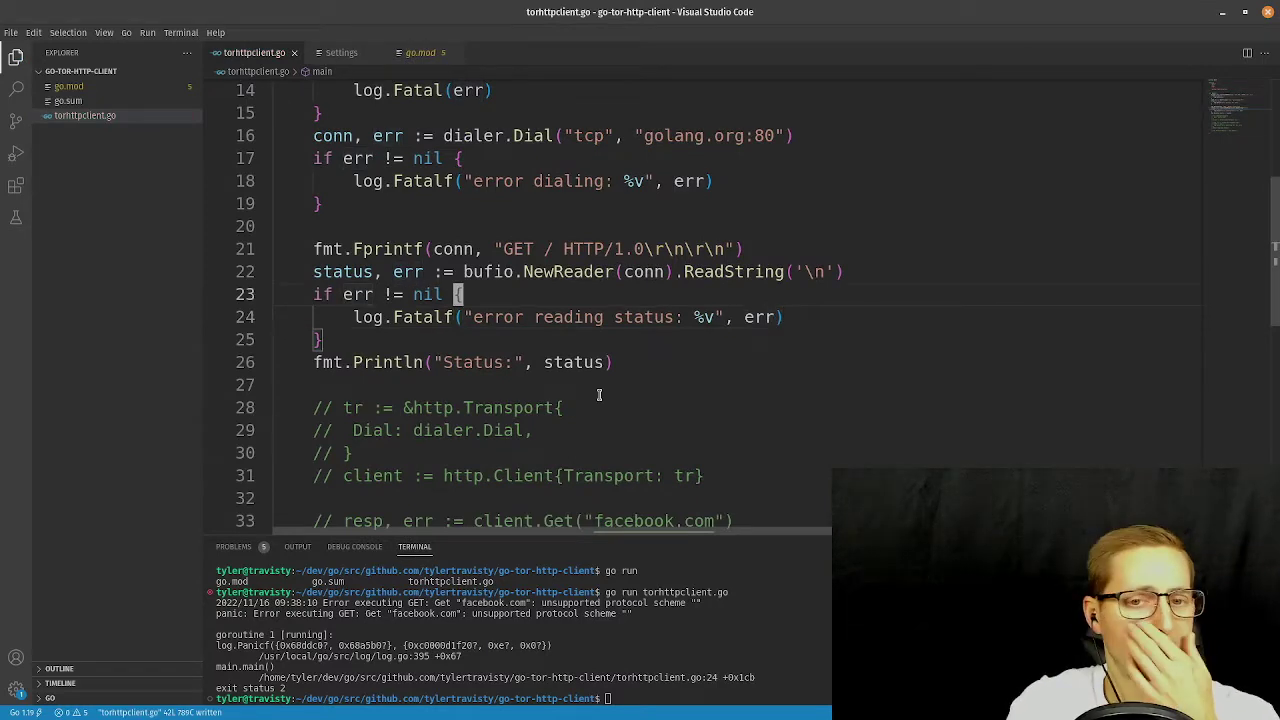
{"action": "key", "text": "j"}
{"action": "key", "text": "j"}
{"action": "key", "text": "j"}
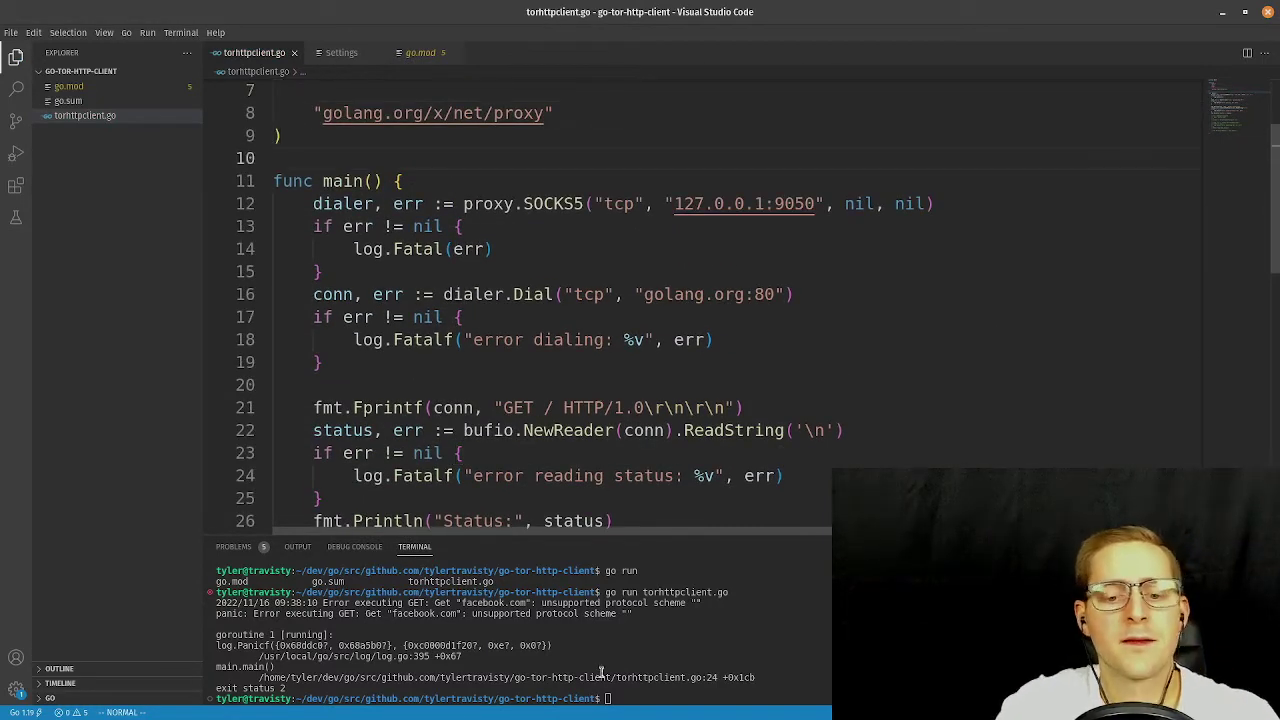
Clear the terminal and run torhttpclient.go with `go run torhttpclient.go`.
{"action": "left_click", "coordinate": [663, 691]}
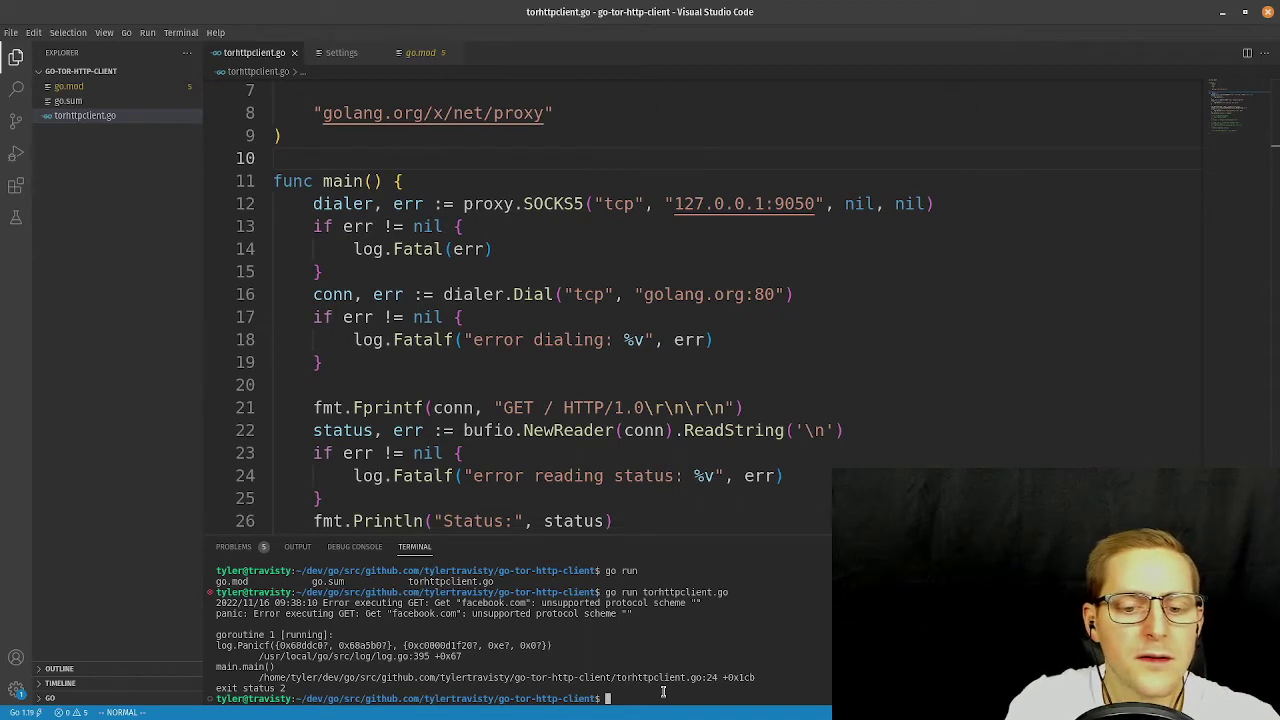
{"action": "type", "text": "clear"}
{"action": "key", "text": "Return"}
{"action": "type", "text": "go"}
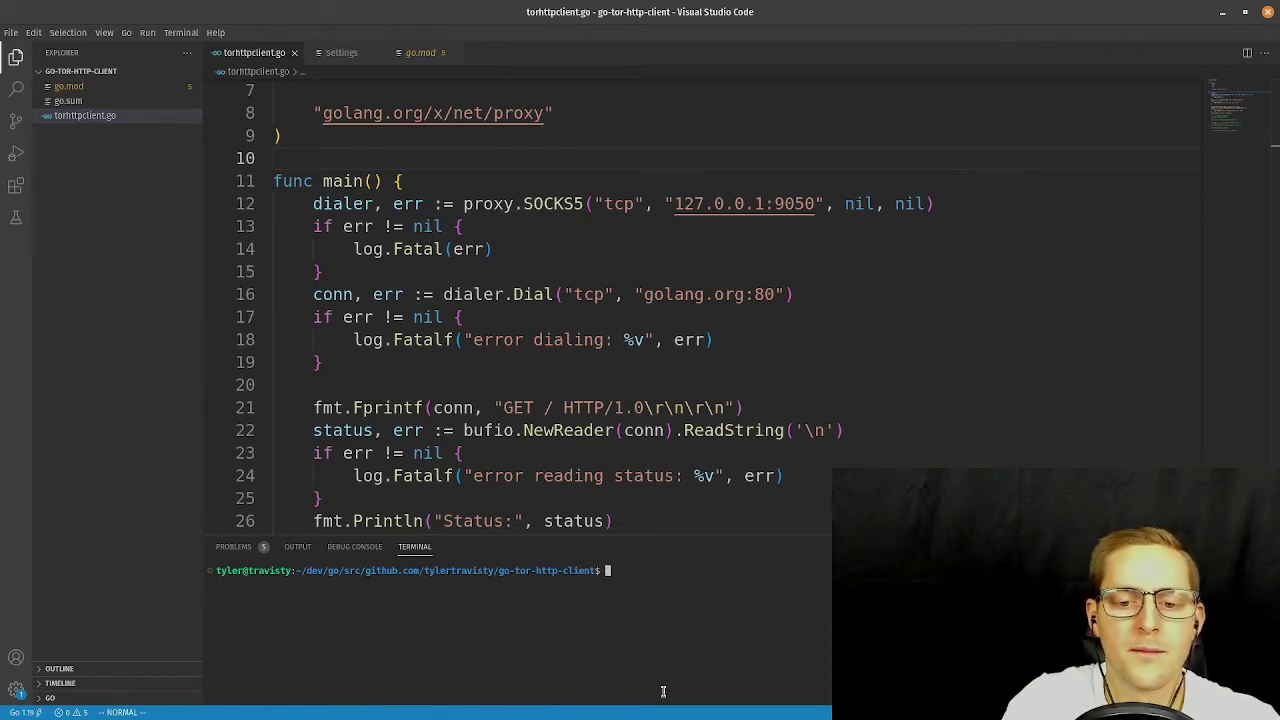
{"action": "key", "text": "Up"}
{"action": "key", "text": "Up"}
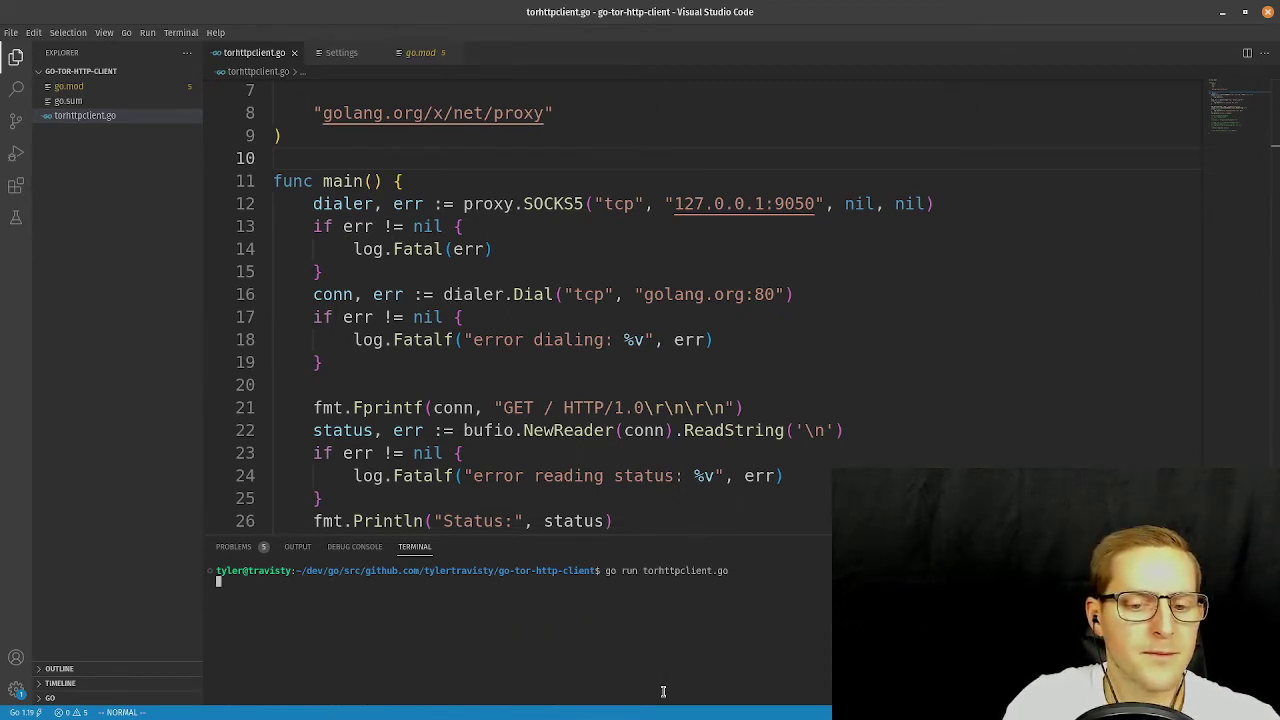
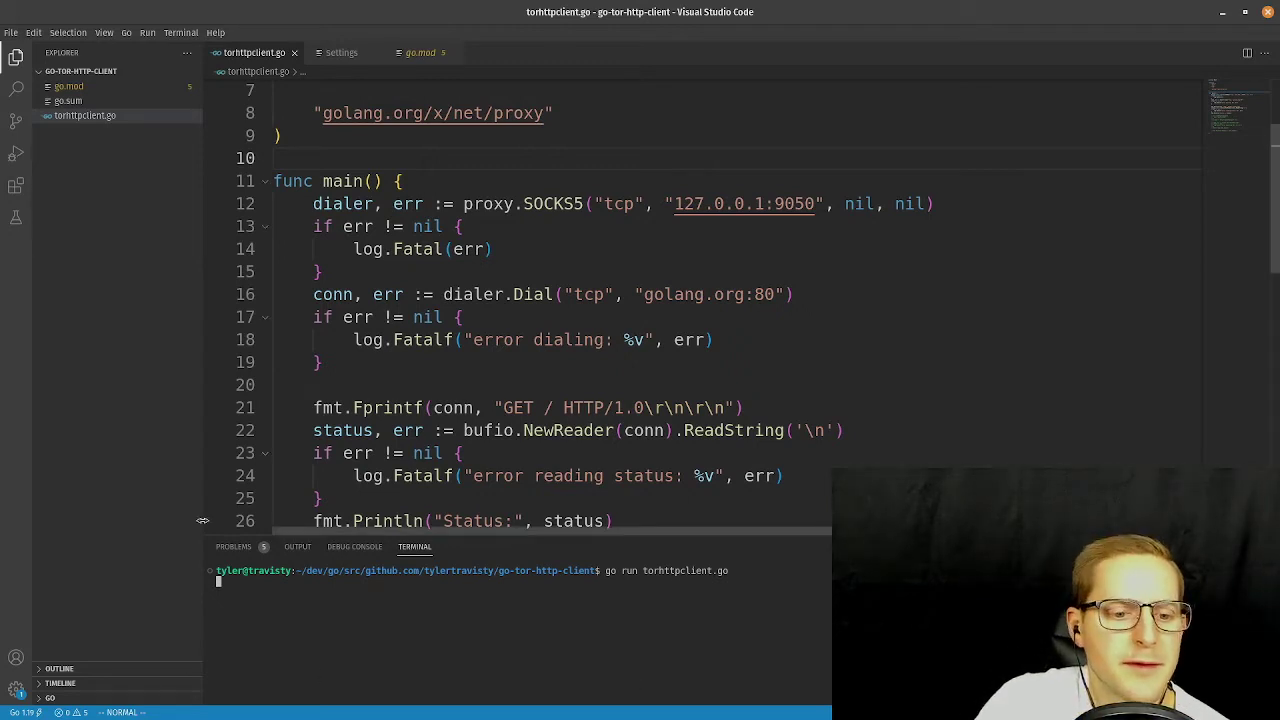
Check the problems reported for go.mod and review the dialing and request code in torhttpclient.go during the program run.
{"action": "left_click", "coordinate": [233, 546]}
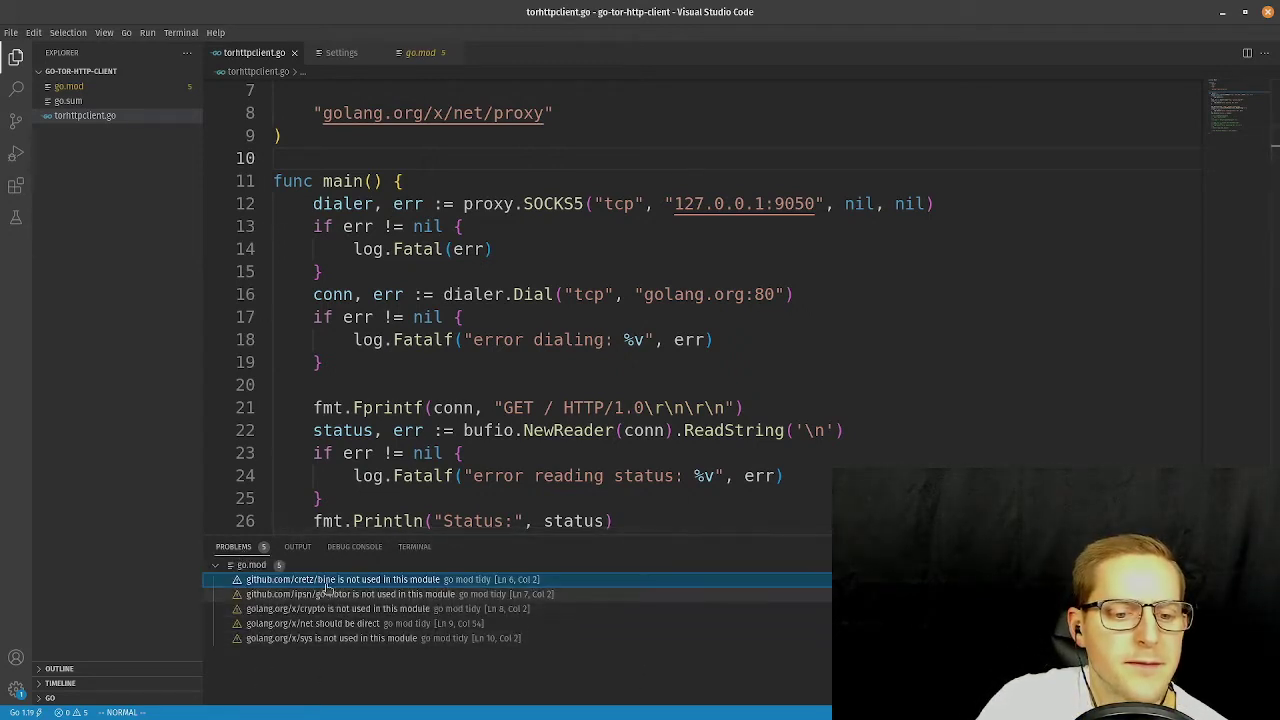
{"action": "scroll", "coordinate": [983, 436], "scroll_direction": "up", "scroll_amount": 2}
{"action": "scroll", "coordinate": [983, 436], "scroll_direction": "down", "scroll_amount": 3}
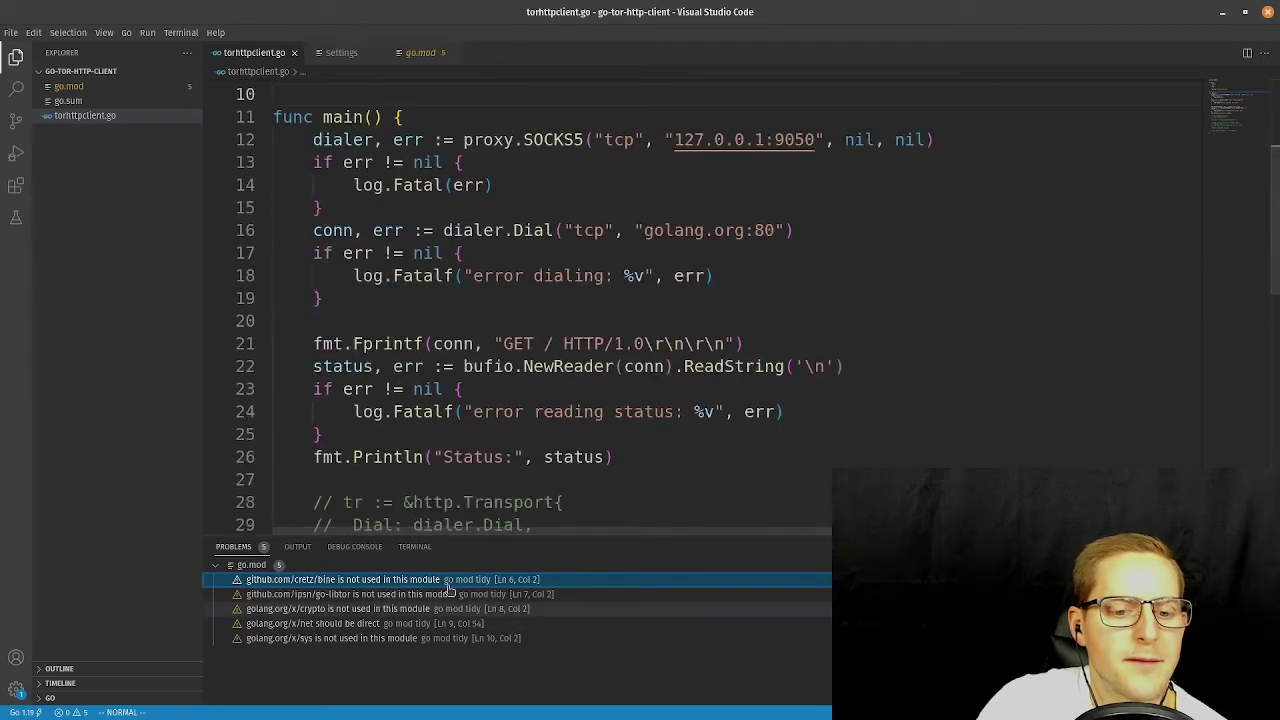
{"action": "key", "text": "ctrl+grave"}
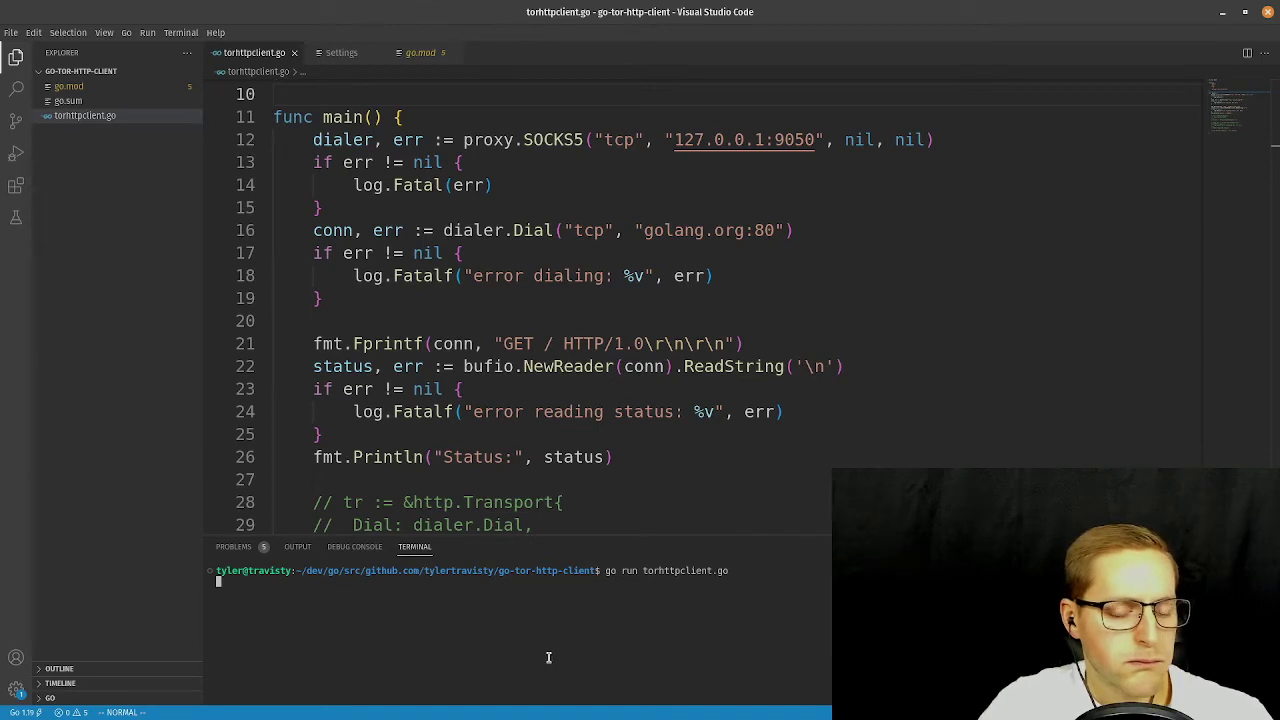
{"action": "left_click", "coordinate": [420, 52]}
{"action": "left_click", "coordinate": [255, 52]}
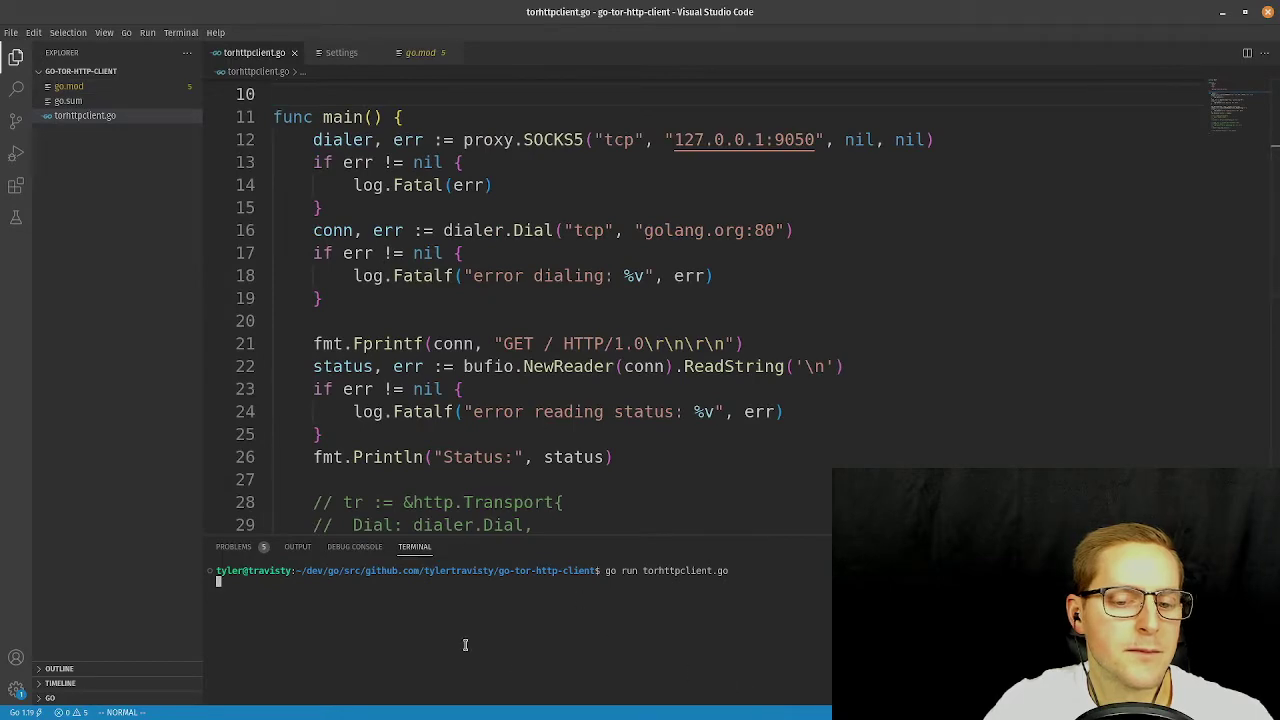
{"action": "scroll", "coordinate": [676, 420], "scroll_direction": "up", "scroll_amount": 1}
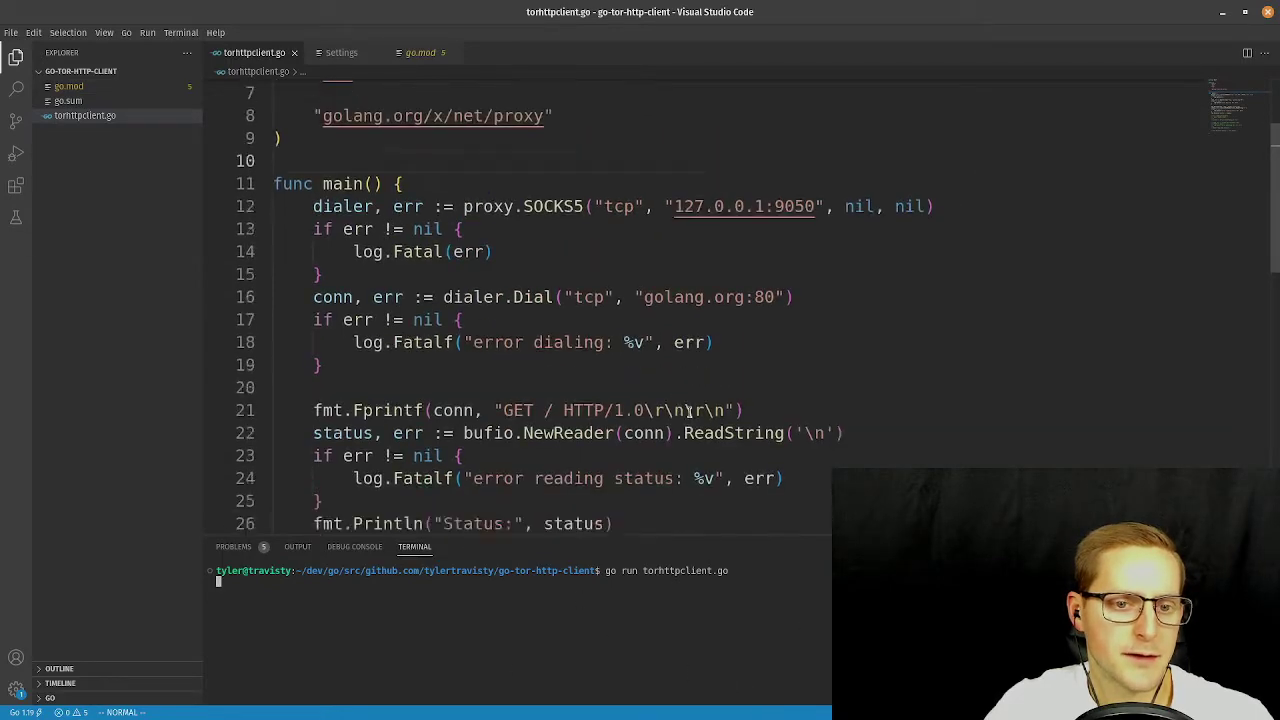
{"action": "scroll", "coordinate": [660, 380], "scroll_direction": "down", "scroll_amount": 5}
{"action": "scroll", "coordinate": [648, 392], "scroll_direction": "up", "scroll_amount": 2}
{"action": "scroll", "coordinate": [648, 392], "scroll_direction": "up", "scroll_amount": 2}
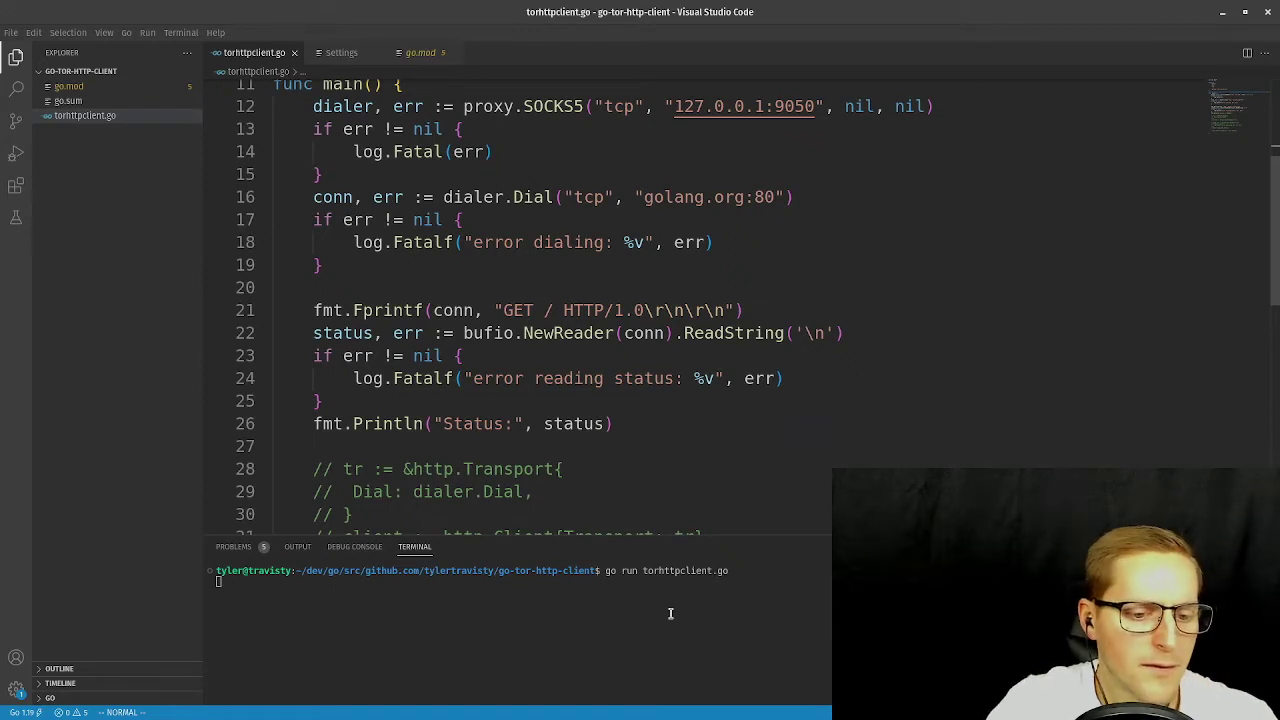
Interrupt the running Go program and clear the terminal.
{"action": "key", "text": "ctrl+c"}
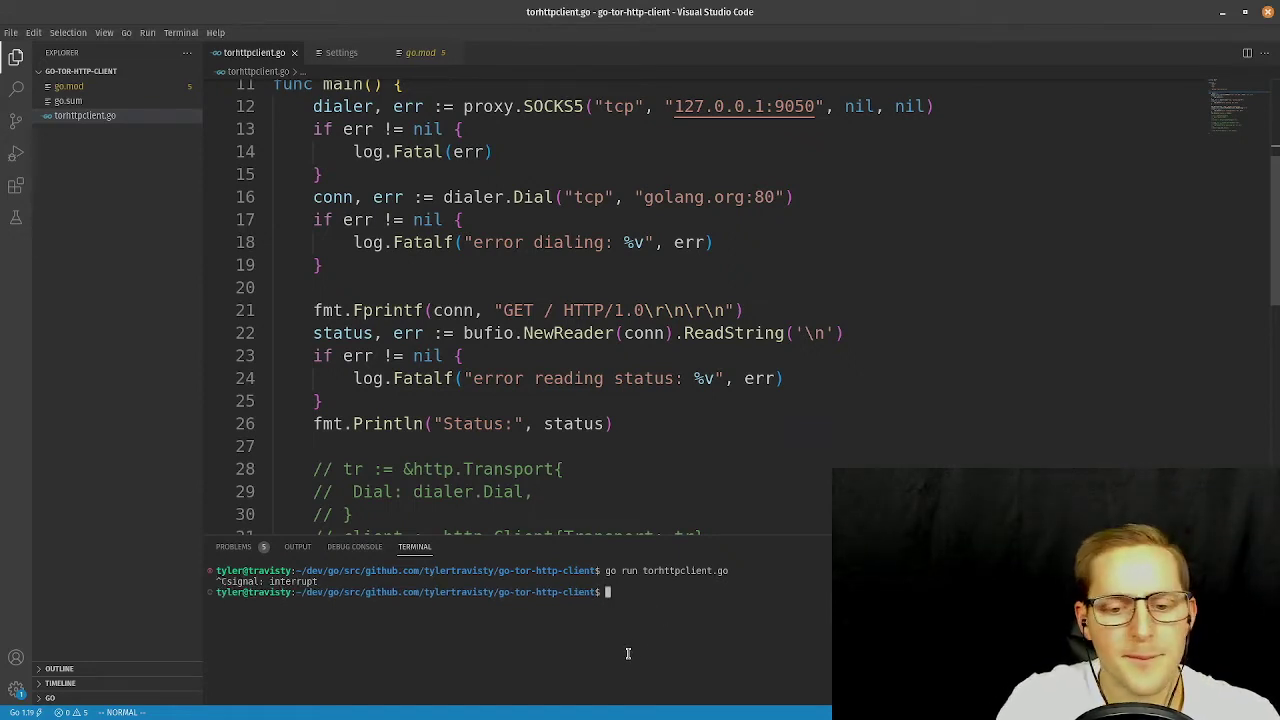
{"action": "type", "text": "clear"}
{"action": "key", "text": "Return"}
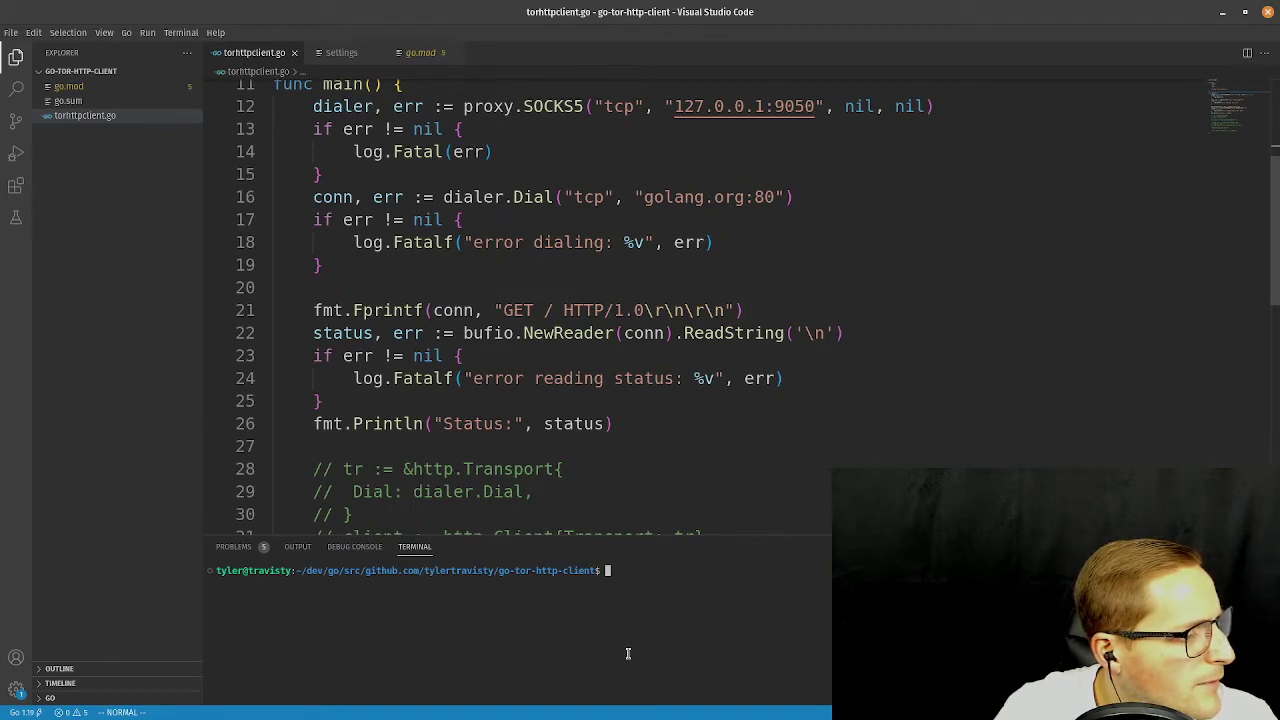
Switch to Firefox and read the Stack Overflow answers on making a TCP connection over Tor in Go, including the proxy options.
{"action": "key", "text": "super"}
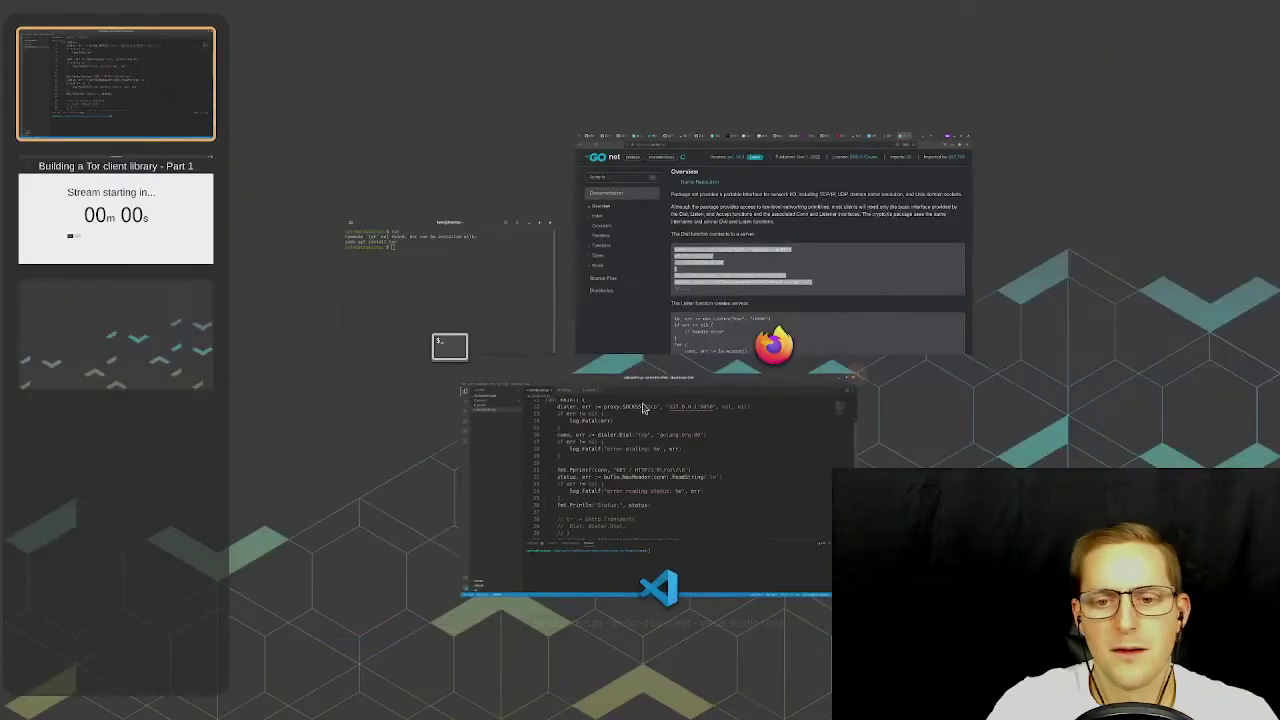
{"action": "left_click", "coordinate": [695, 270]}
{"action": "left_click", "coordinate": [1008, 14]}
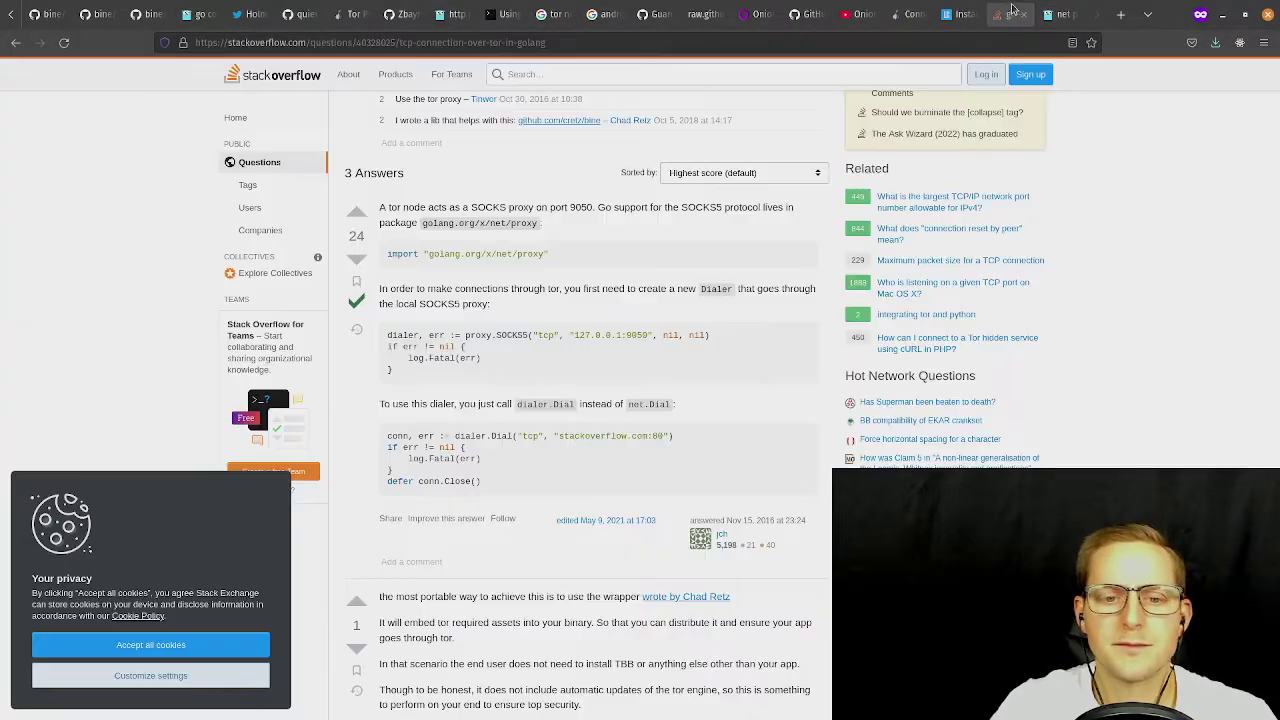
{"action": "scroll", "coordinate": [631, 389], "scroll_direction": "down", "scroll_amount": 3}
{"action": "scroll", "coordinate": [625, 383], "scroll_direction": "down", "scroll_amount": 2}
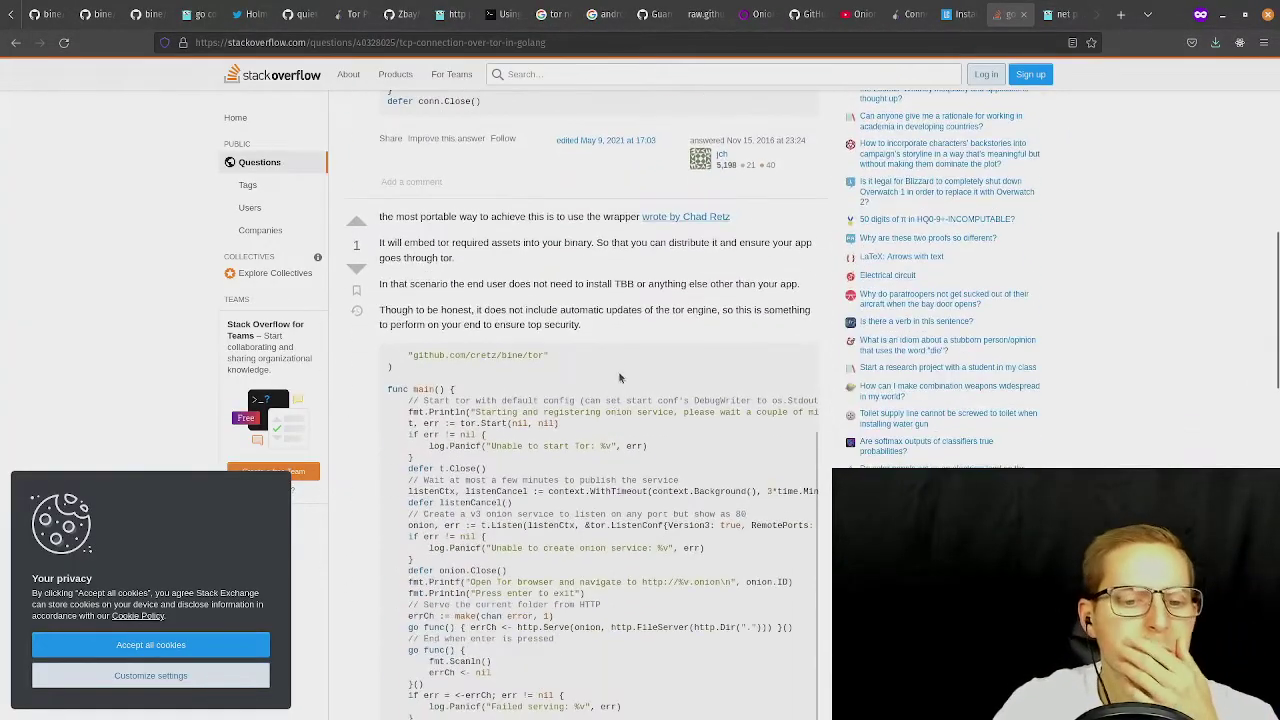
{"action": "scroll", "coordinate": [625, 357], "scroll_direction": "down", "scroll_amount": 2}
{"action": "scroll", "coordinate": [662, 328], "scroll_direction": "down", "scroll_amount": 3}
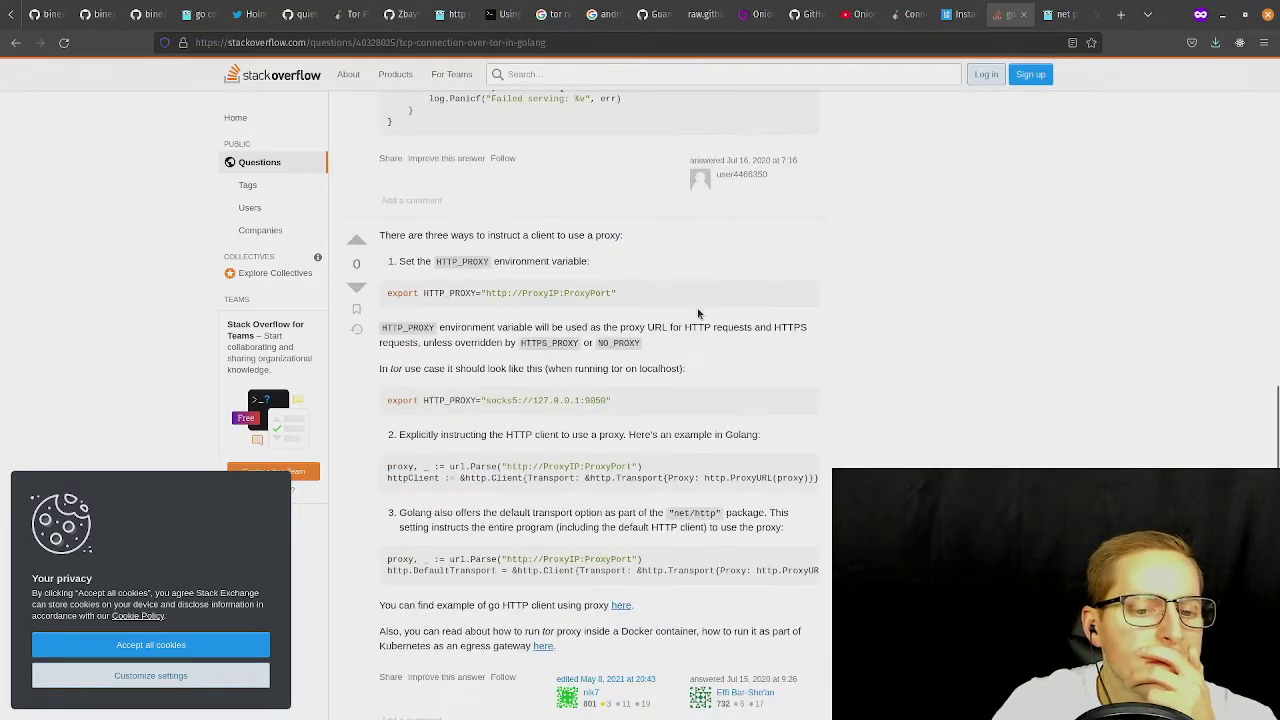
{"action": "scroll", "coordinate": [733, 423], "scroll_direction": "down", "scroll_amount": 1}
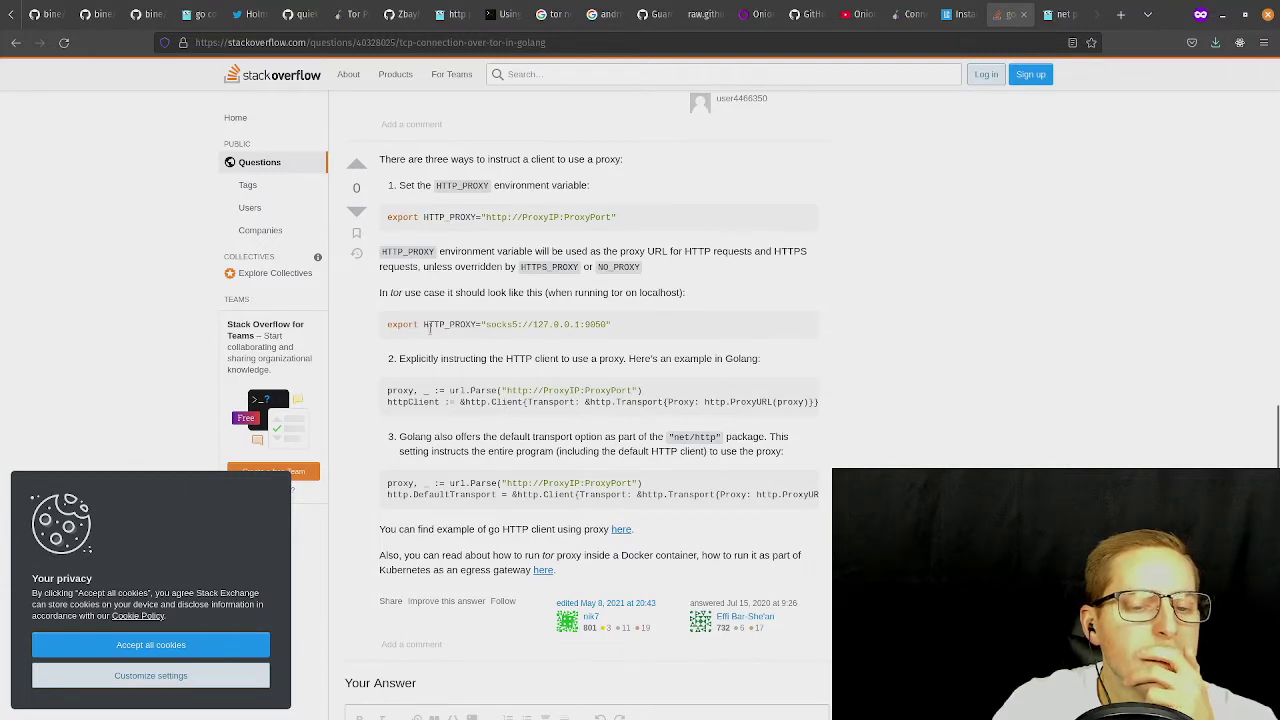
Read the answer's three ways to use a proxy, including the HTTP_PROXY export for Tor on localhost.
{"action": "left_click_drag", "start_coordinate": [424, 324], "coordinate": [461, 321]}
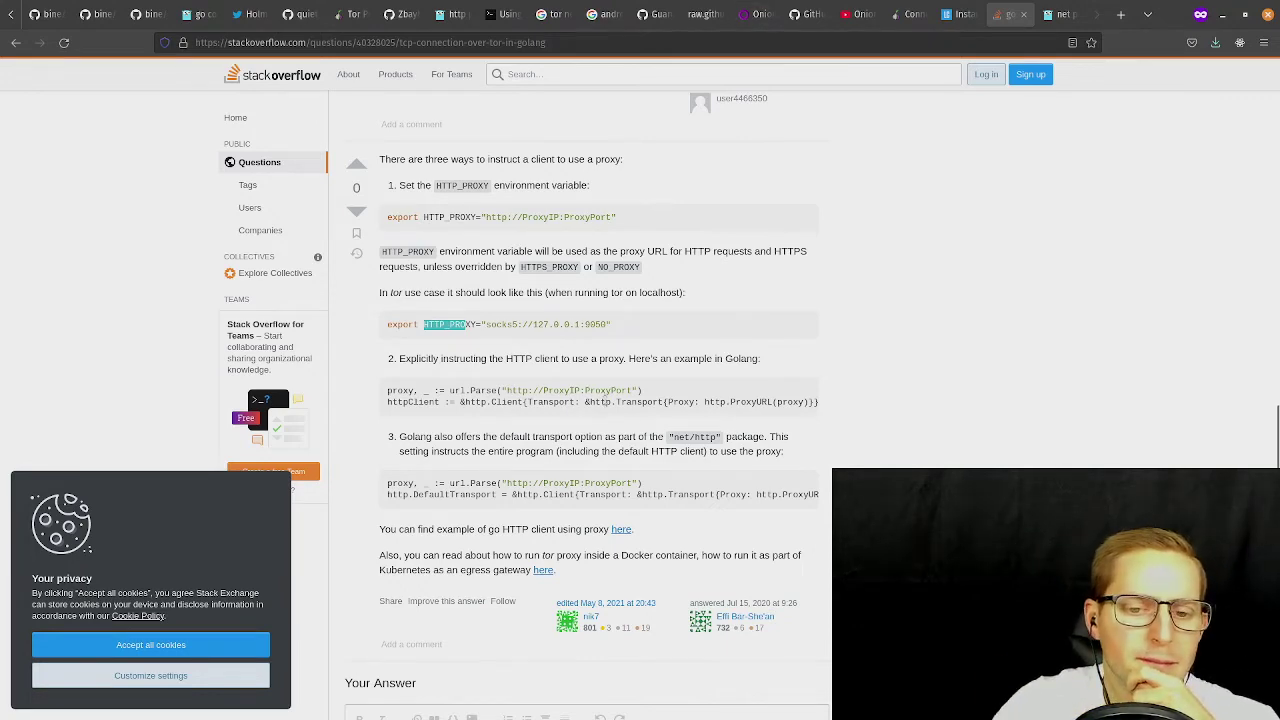
{"action": "scroll", "coordinate": [567, 372], "scroll_direction": "down", "scroll_amount": 2}
{"action": "scroll", "coordinate": [562, 329], "scroll_direction": "up", "scroll_amount": 2}
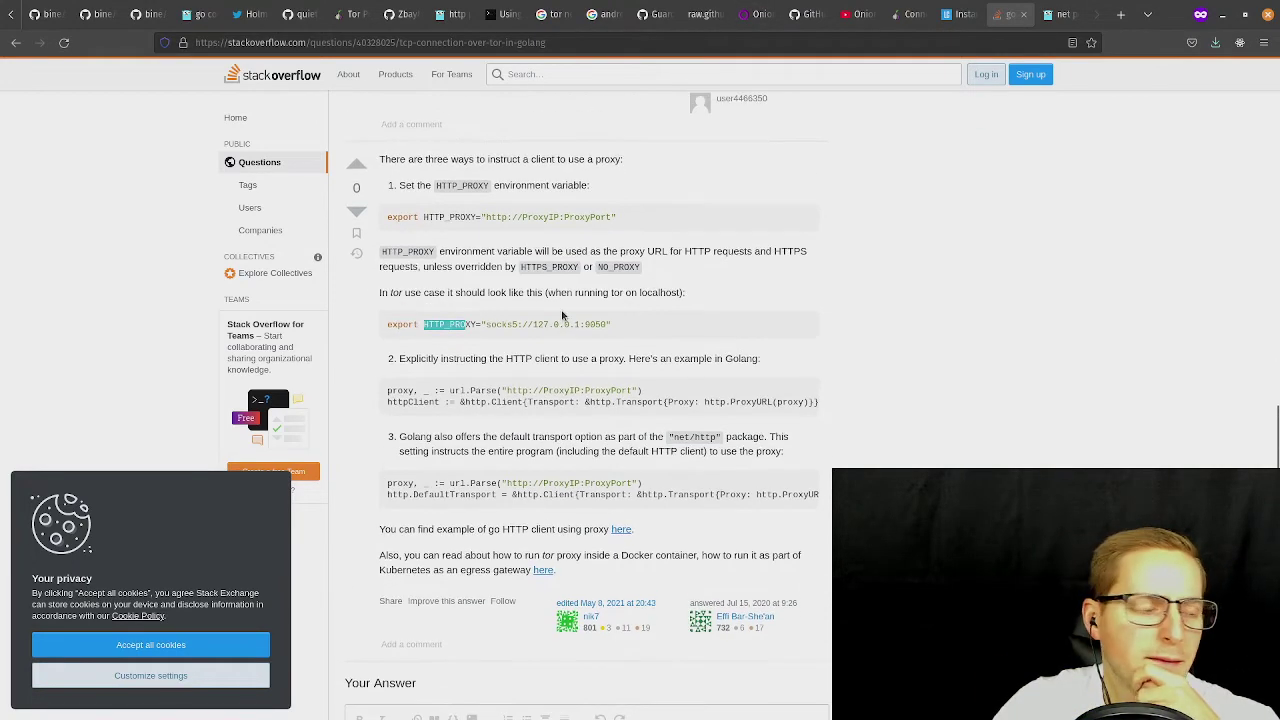
{"action": "scroll", "coordinate": [520, 352], "scroll_direction": "down", "scroll_amount": 2}
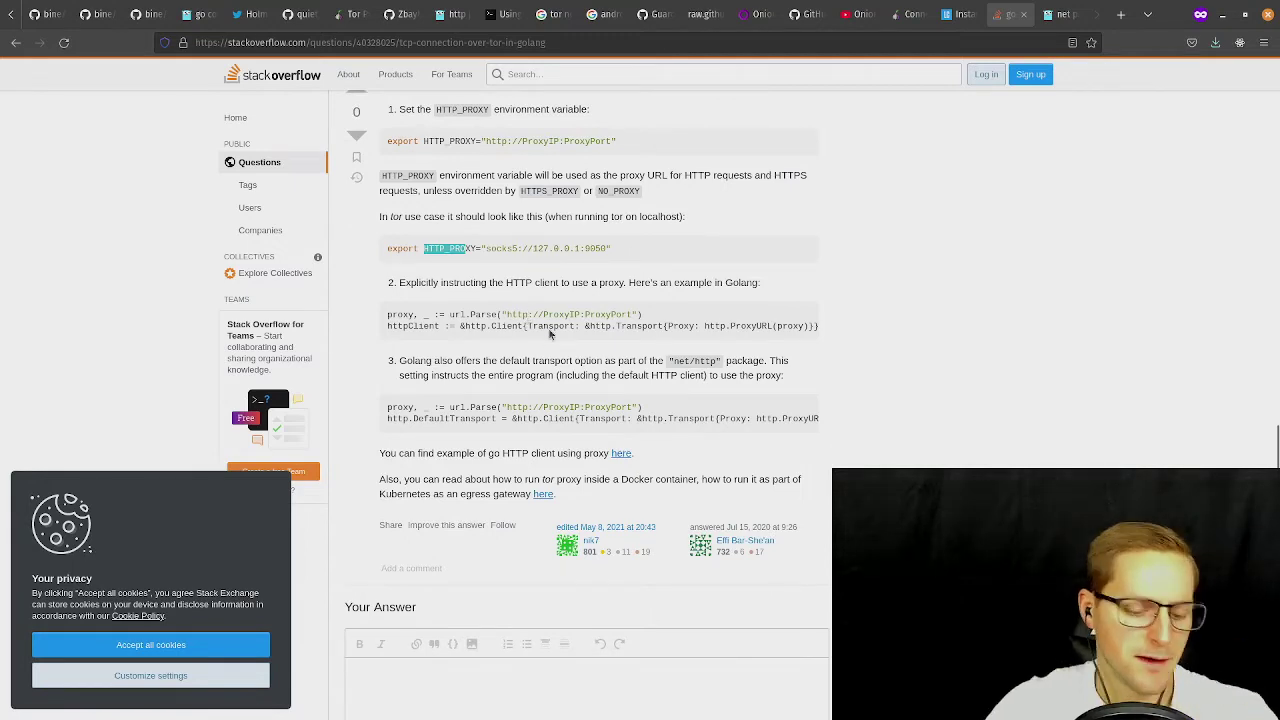
Switch to Visual Studio Code and delete the SOCKS5 dialer, connection and raw GET request code from main in torhttpclient.go.
{"action": "key", "text": "super"}
{"action": "left_click", "coordinate": [600, 470]}
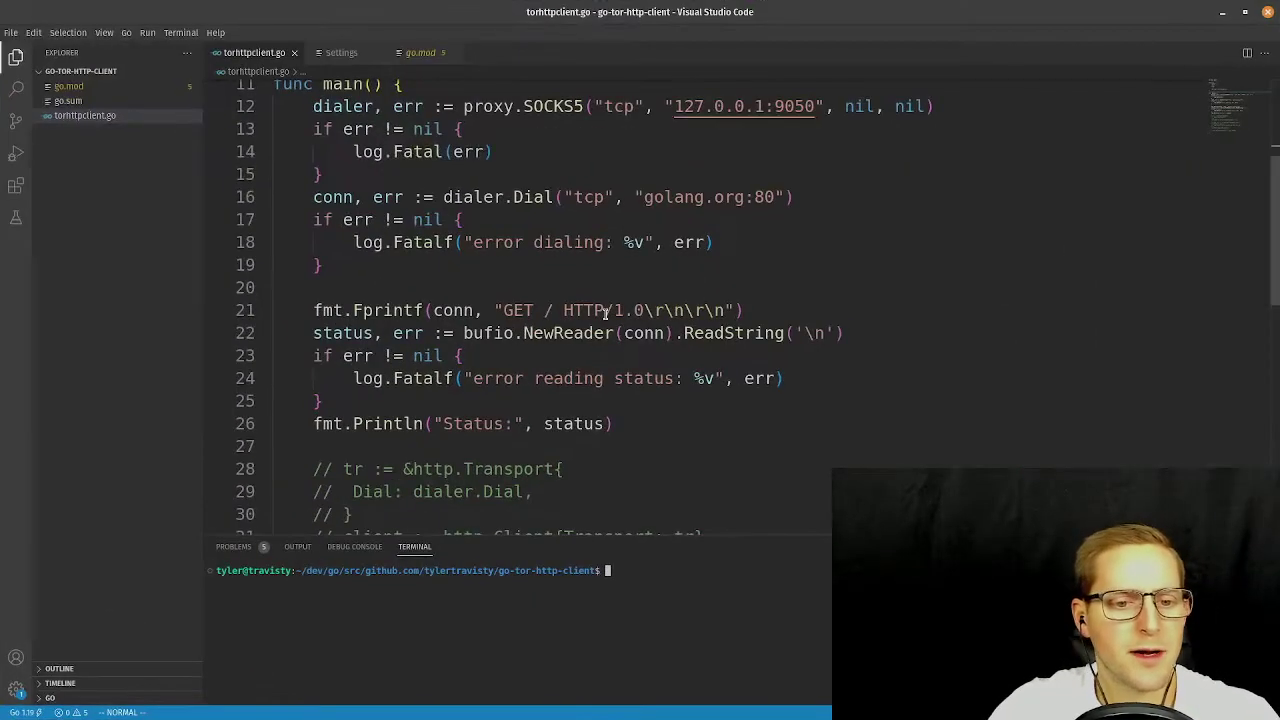
{"action": "left_click", "coordinate": [1050, 459]}
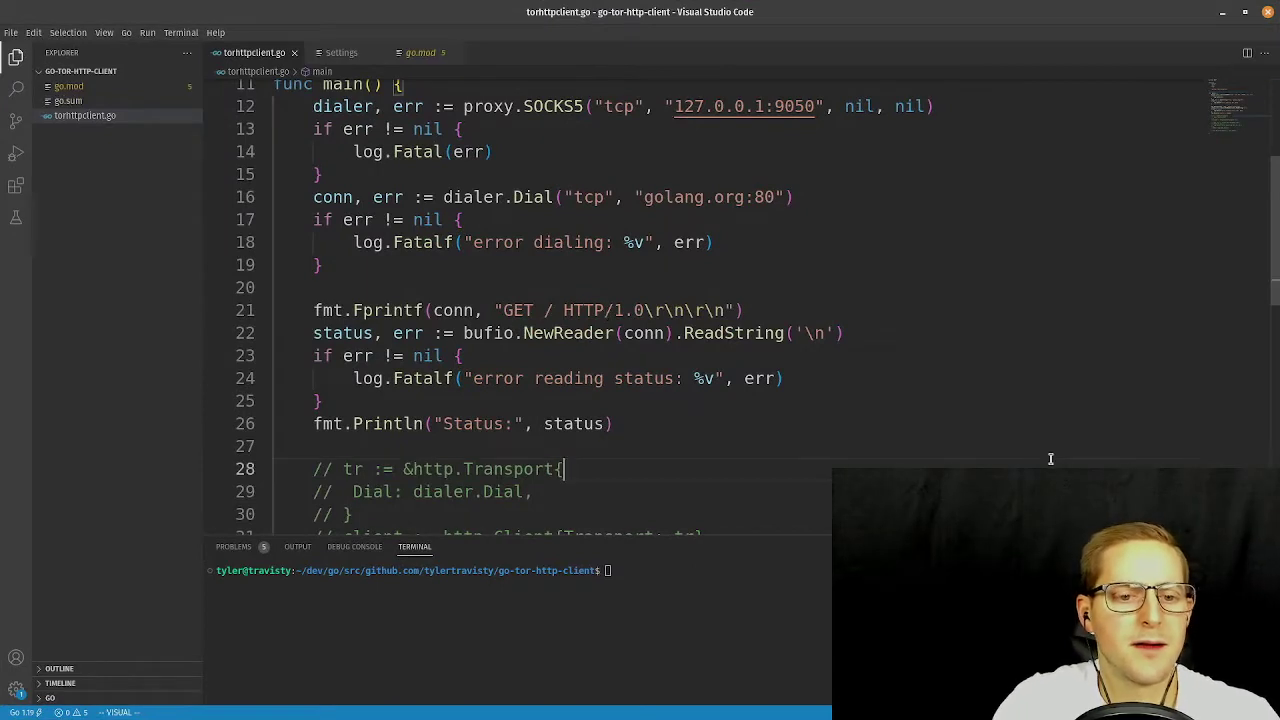
{"action": "key", "text": "k"}
{"action": "key", "text": "k"}
{"action": "key", "text": "Escape"}
{"action": "key", "text": "k"}
{"action": "key", "text": "k"}
{"action": "key", "text": "k"}
{"action": "key", "text": "k"}
{"action": "key", "text": "k"}
{"action": "key", "text": "k"}
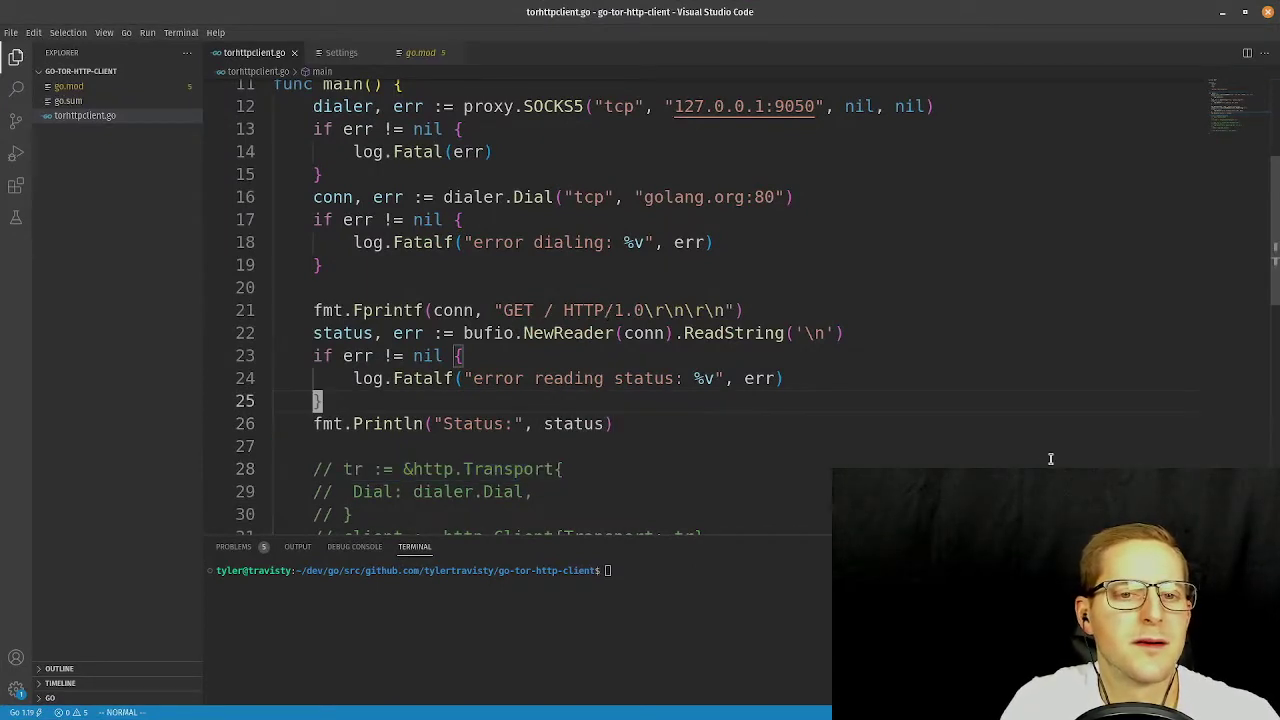
{"action": "key", "text": "k"}
{"action": "key", "text": "k"}
{"action": "key", "text": "k"}
{"action": "key", "text": "k"}
{"action": "key", "text": "k"}
{"action": "key", "text": "k"}
{"action": "key", "text": "k"}
{"action": "key", "text": "k"}
{"action": "key", "text": "shift+v"}
{"action": "key", "text": "j"}
{"action": "key", "text": "j"}
{"action": "key", "text": "j"}
{"action": "key", "text": "j"}
{"action": "key", "text": "j"}
{"action": "key", "text": "j"}
{"action": "key", "text": "j"}
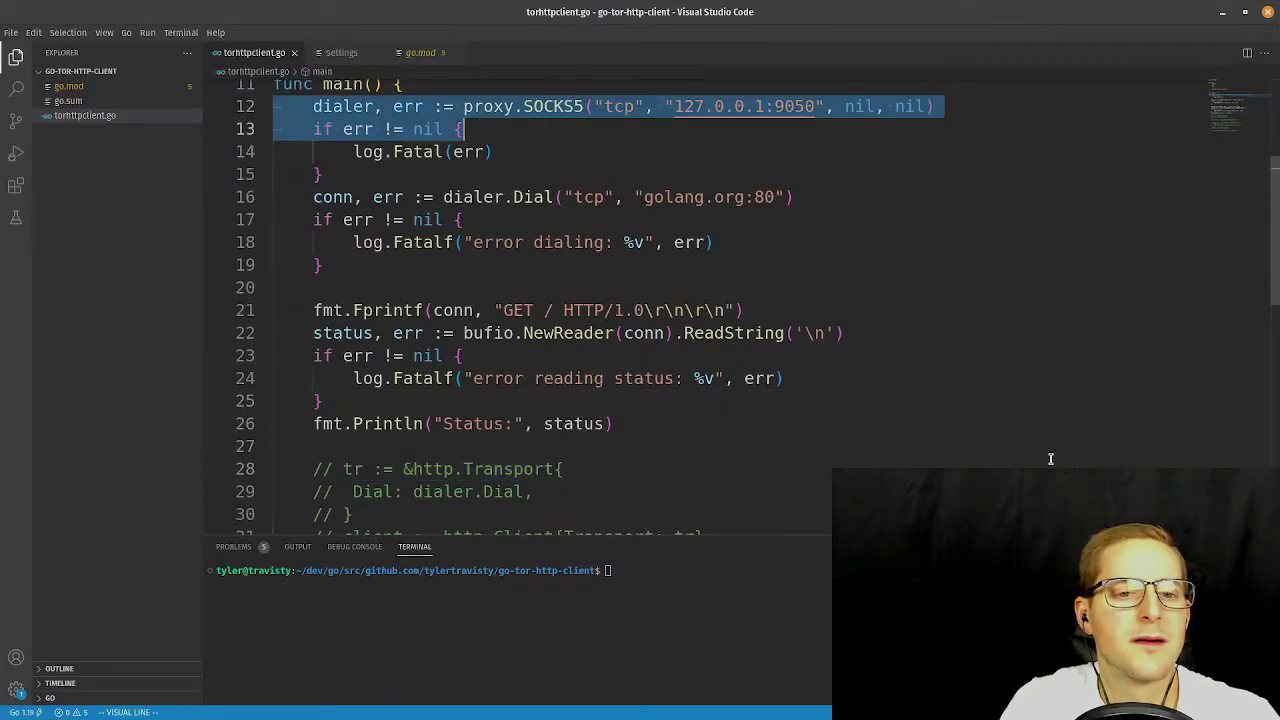
{"action": "key", "text": "j"}
{"action": "key", "text": "j"}
{"action": "key", "text": "j"}
{"action": "key", "text": "j"}
{"action": "key", "text": "j"}
{"action": "key", "text": "j"}
{"action": "key", "text": "j"}
{"action": "key", "text": "j"}
{"action": "key", "text": "d"}
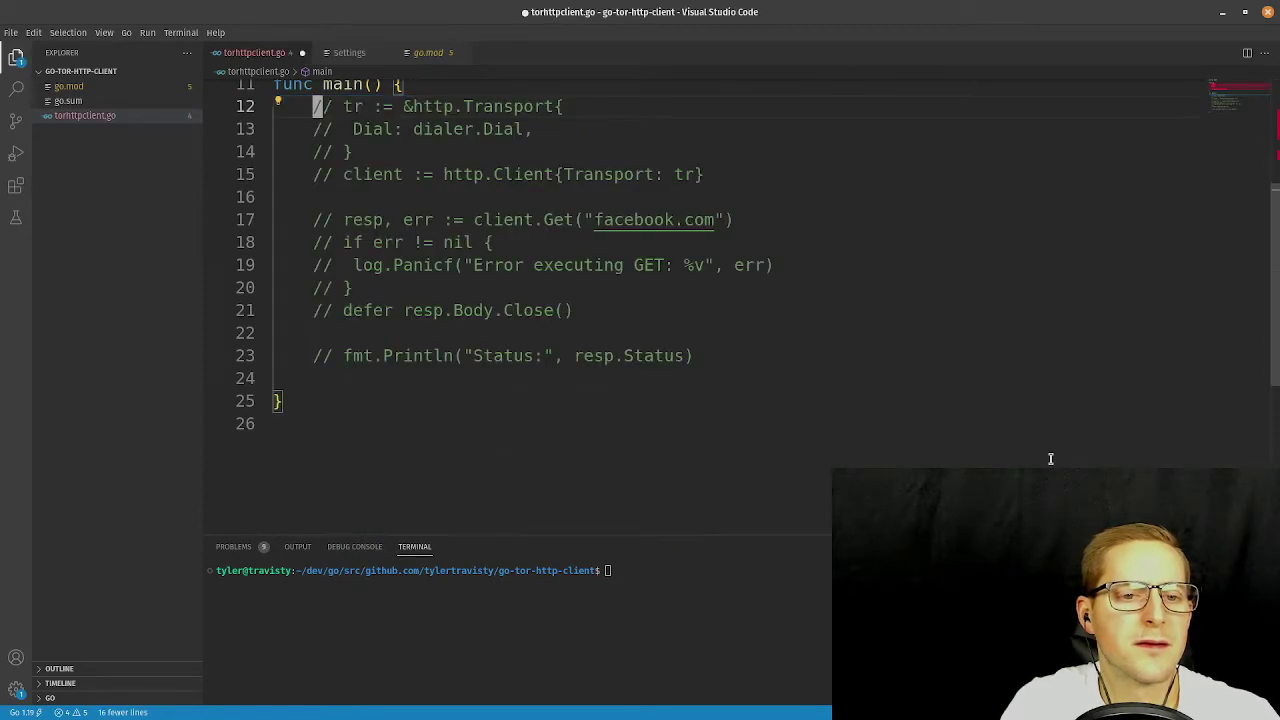
Undo the edits in torhttpclient.go back to the version that starts Tor with tor.Start and the go-libtor process creator.
{"action": "key", "text": "k"}
{"action": "key", "text": "l"}
{"action": "key", "text": "u"}
{"action": "key", "text": "u"}
{"action": "key", "text": "u"}
{"action": "key", "text": "u"}
{"action": "key", "text": "u"}
{"action": "key", "text": "u"}
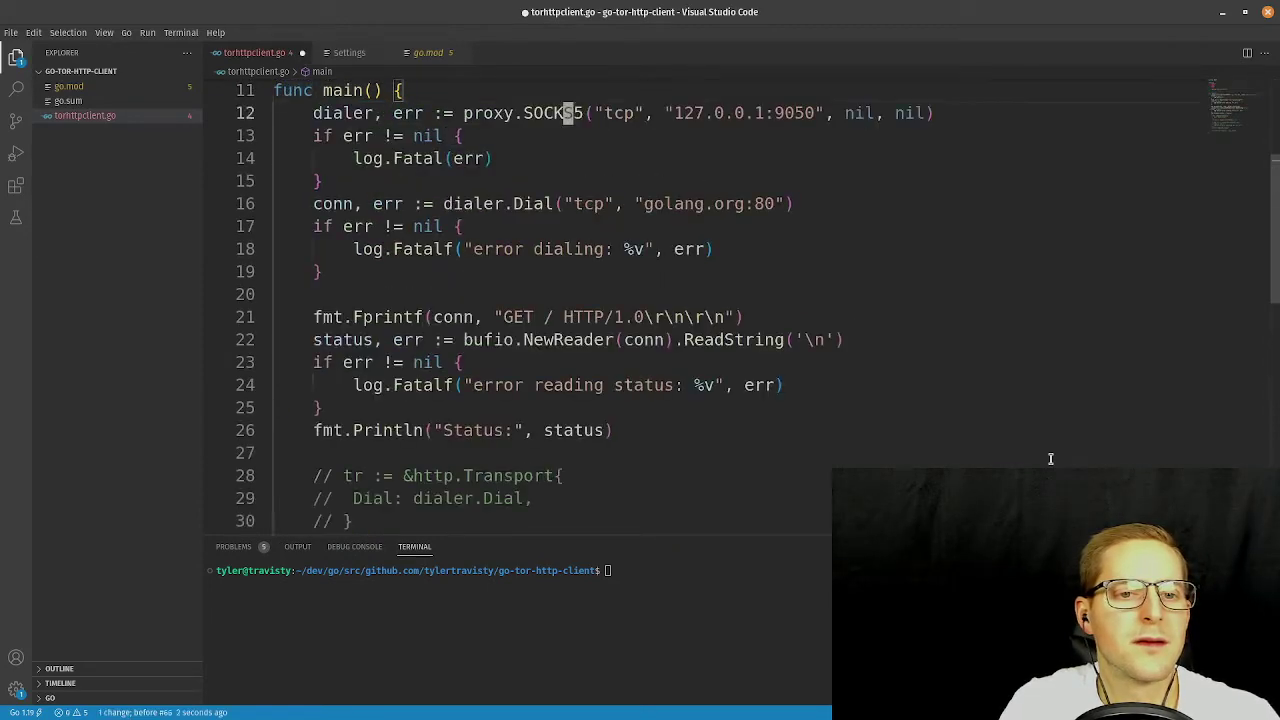
{"action": "key", "text": "u"}
{"action": "key", "text": "u"}
{"action": "key", "text": "u"}
{"action": "key", "text": "u"}
{"action": "key", "text": "u"}
{"action": "key", "text": "u"}
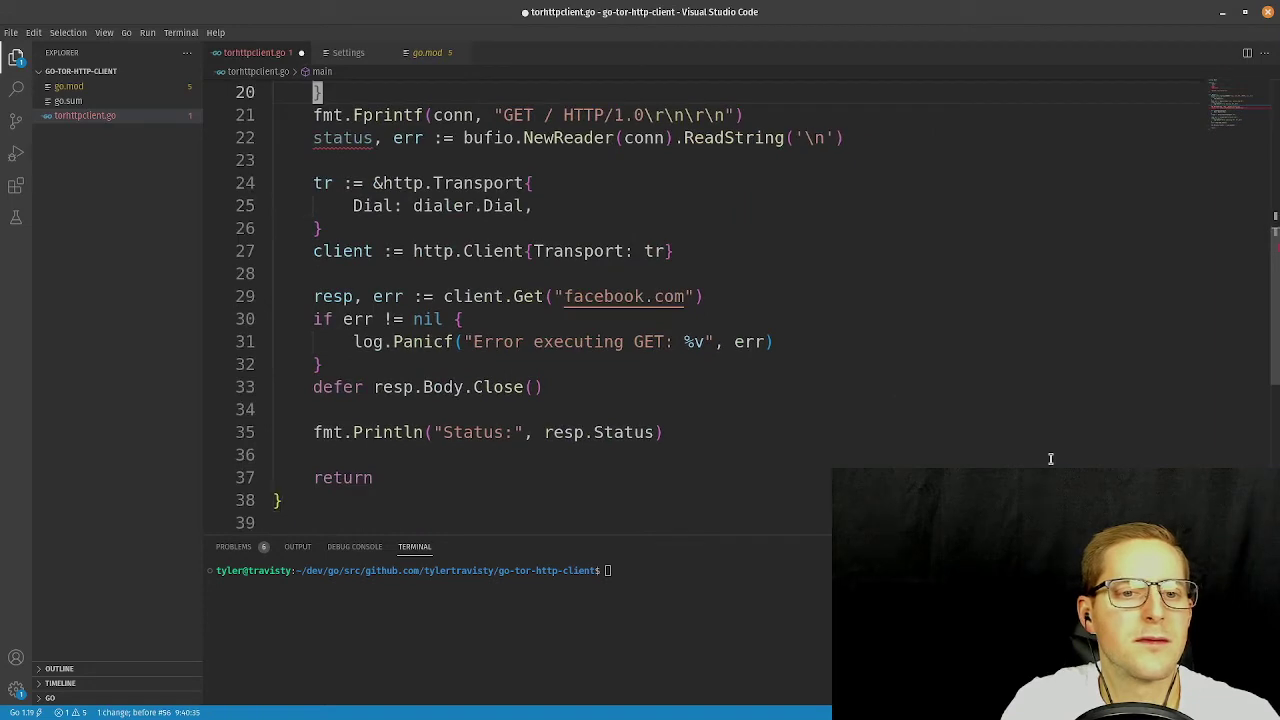
{"action": "key", "text": "u"}
{"action": "key", "text": "u"}
{"action": "key", "text": "u"}
{"action": "key", "text": "u"}
{"action": "key", "text": "u"}
{"action": "key", "text": "u"}
{"action": "key", "text": "u"}
{"action": "key", "text": "u"}
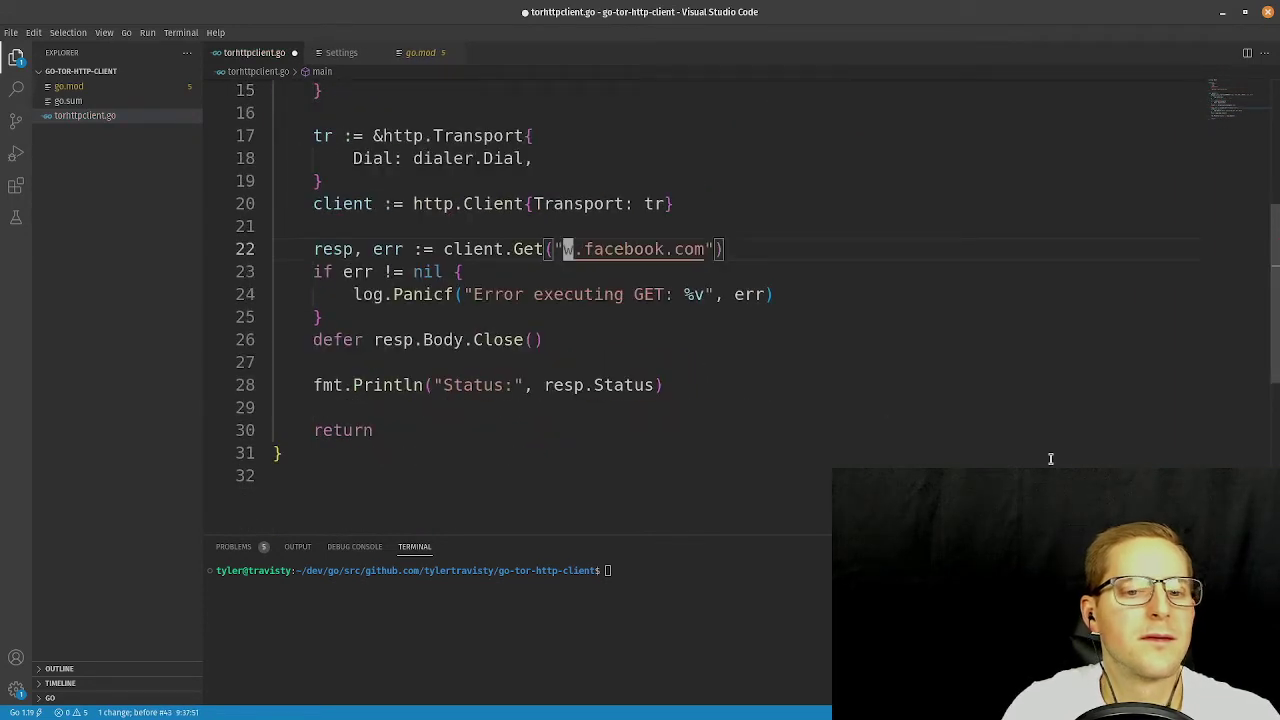
{"action": "scroll", "coordinate": [700, 335], "scroll_direction": "up", "scroll_amount": 2}
{"action": "key", "text": "u"}
{"action": "key", "text": "u"}
{"action": "key", "text": "u"}
{"action": "key", "text": "u"}
{"action": "key", "text": "u"}
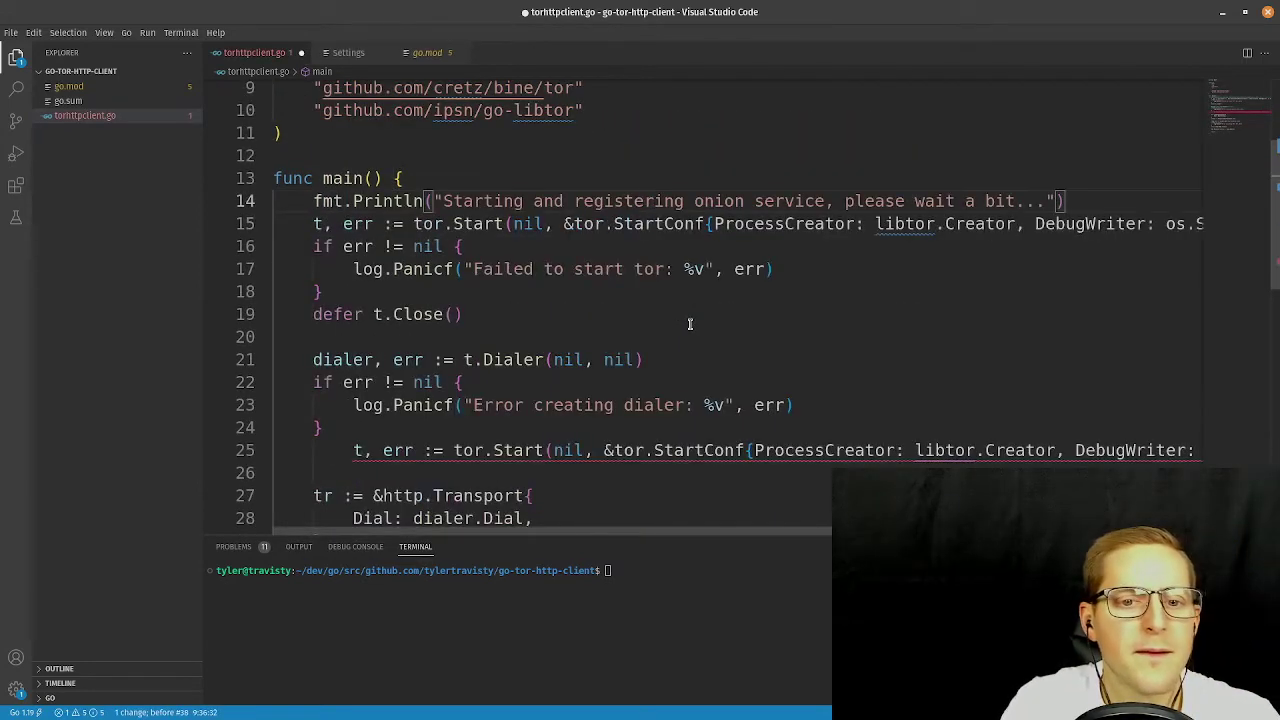
Examine the first tor.Start call in main and its StartConf arguments, including ProcessCreator and DebugWriter.
{"action": "key", "text": "j"}
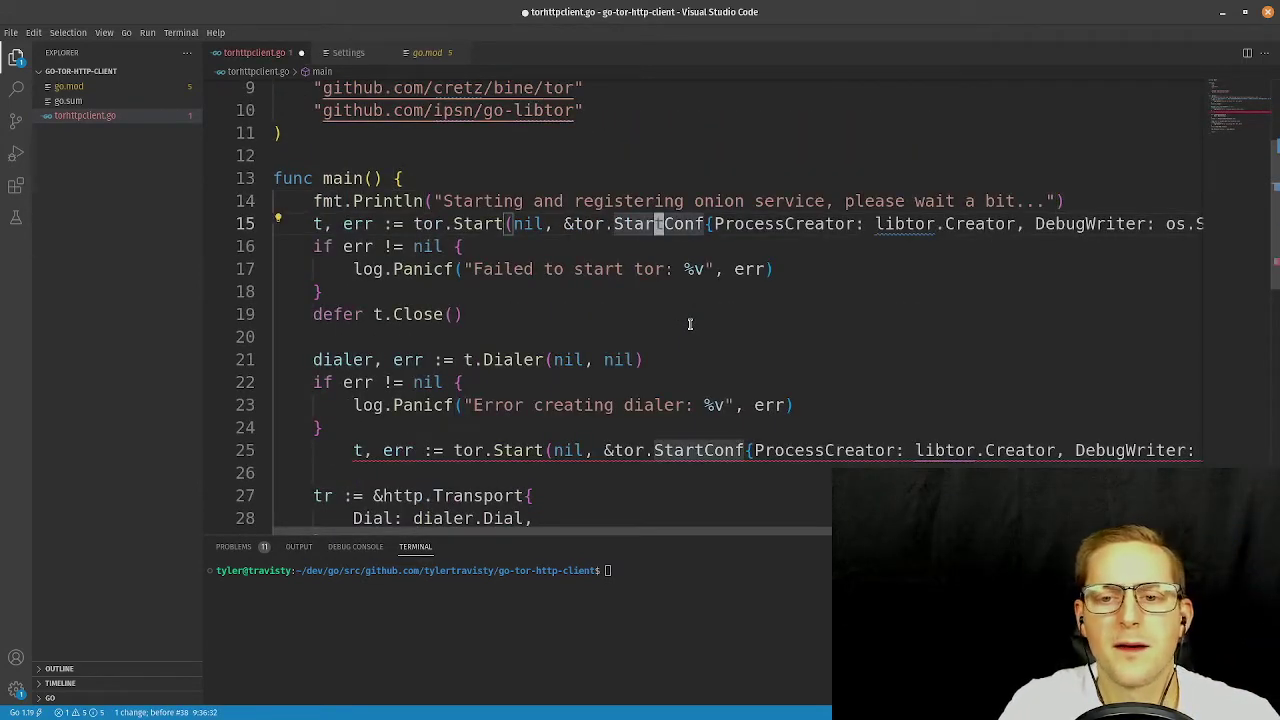
{"action": "key", "text": "l"}
{"action": "key", "text": "l"}
{"action": "key", "text": "l"}
{"action": "key", "text": "l"}
{"action": "key", "text": "l"}
{"action": "key", "text": "l"}
{"action": "key", "text": "l"}
{"action": "key", "text": "l"}
{"action": "key", "text": "l"}
{"action": "key", "text": "l"}
{"action": "key", "text": "l"}
{"action": "key", "text": "l"}
{"action": "key", "text": "l"}
{"action": "key", "text": "l"}
{"action": "key", "text": "l"}
{"action": "key", "text": "l"}
{"action": "key", "text": "l"}
{"action": "key", "text": "l"}
{"action": "key", "text": "l"}
{"action": "key", "text": "l"}
{"action": "key", "text": "h"}
{"action": "key", "text": "h"}
{"action": "key", "text": "h"}
{"action": "key", "text": "h"}
{"action": "key", "text": "h"}
{"action": "key", "text": "h"}
{"action": "key", "text": "h"}
{"action": "key", "text": "h"}
{"action": "key", "text": "h"}
{"action": "key", "text": "h"}
{"action": "key", "text": "h"}
{"action": "key", "text": "h"}
{"action": "key", "text": "h"}
{"action": "key", "text": "h"}
{"action": "key", "text": "h"}
{"action": "key", "text": "h"}
{"action": "key", "text": "h"}
{"action": "key", "text": "h"}
{"action": "key", "text": "h"}
{"action": "key", "text": "h"}
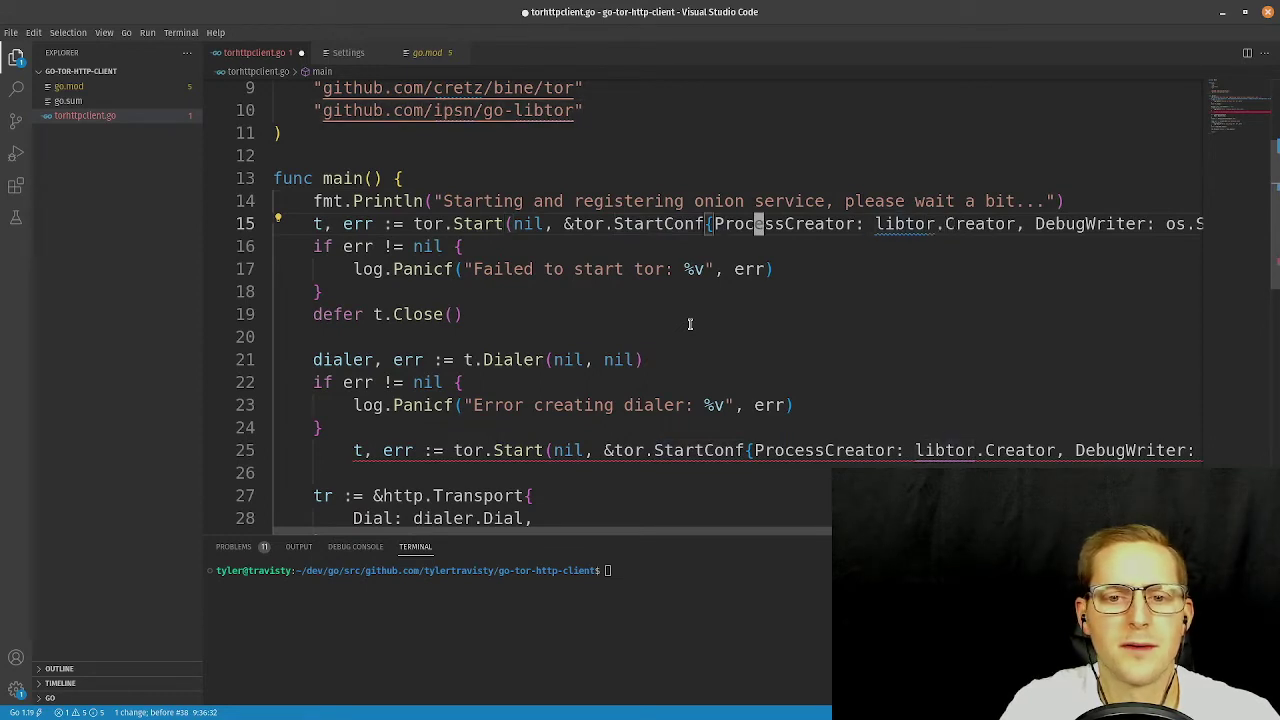
{"action": "key", "text": "l"}
{"action": "key", "text": "l"}
{"action": "key", "text": "l"}
{"action": "key", "text": "l"}
{"action": "key", "text": "l"}
{"action": "key", "text": "l"}
{"action": "key", "text": "l"}
{"action": "key", "text": "l"}
{"action": "key", "text": "l"}
{"action": "key", "text": "l"}
{"action": "key", "text": "l"}
{"action": "key", "text": "l"}
{"action": "key", "text": "l"}
{"action": "key", "text": "l"}
{"action": "key", "text": "l"}
{"action": "key", "text": "l"}
{"action": "key", "text": "l"}
{"action": "key", "text": "h"}
{"action": "key", "text": "h"}
{"action": "key", "text": "h"}
{"action": "key", "text": "h"}
{"action": "key", "text": "h"}
{"action": "key", "text": "h"}
{"action": "key", "text": "h"}
{"action": "key", "text": "h"}
{"action": "key", "text": "h"}
{"action": "key", "text": "h"}
{"action": "key", "text": "h"}
{"action": "key", "text": "h"}
{"action": "key", "text": "h"}
{"action": "key", "text": "h"}
{"action": "key", "text": "h"}
{"action": "key", "text": "h"}
{"action": "key", "text": "h"}
{"action": "key", "text": "h"}
{"action": "key", "text": "h"}
{"action": "key", "text": "h"}
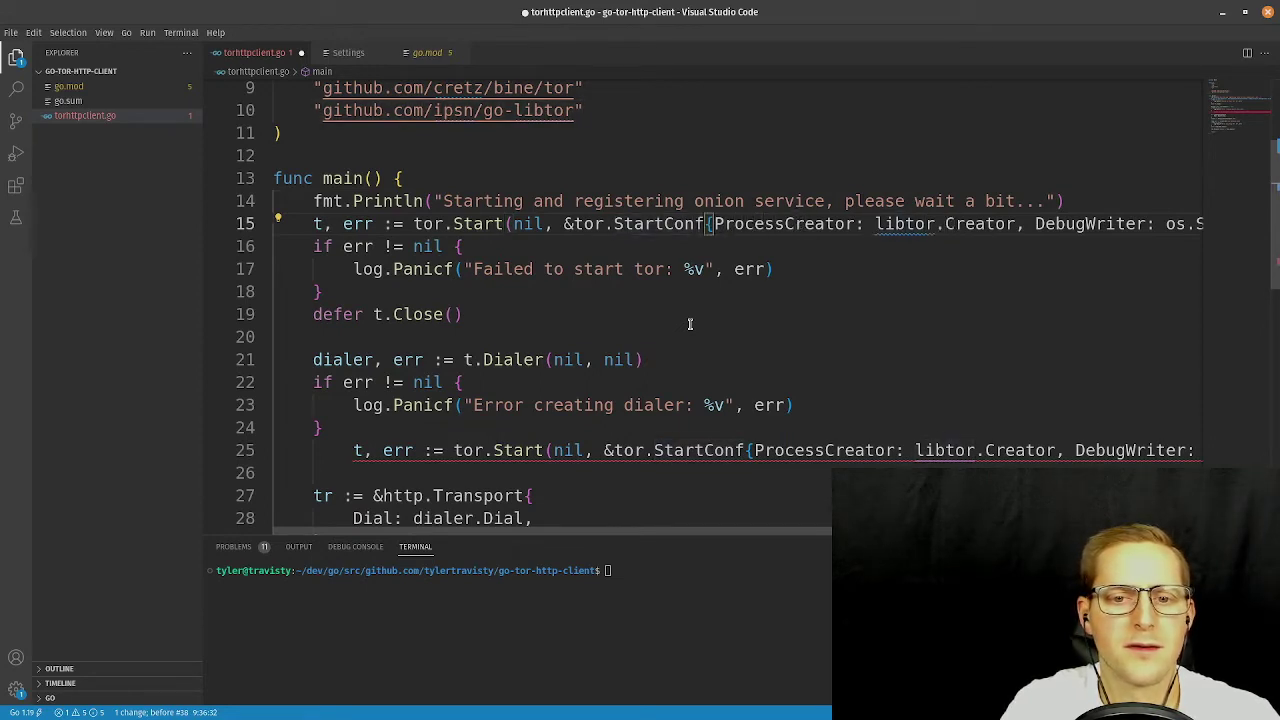
{"action": "key", "text": "h"}
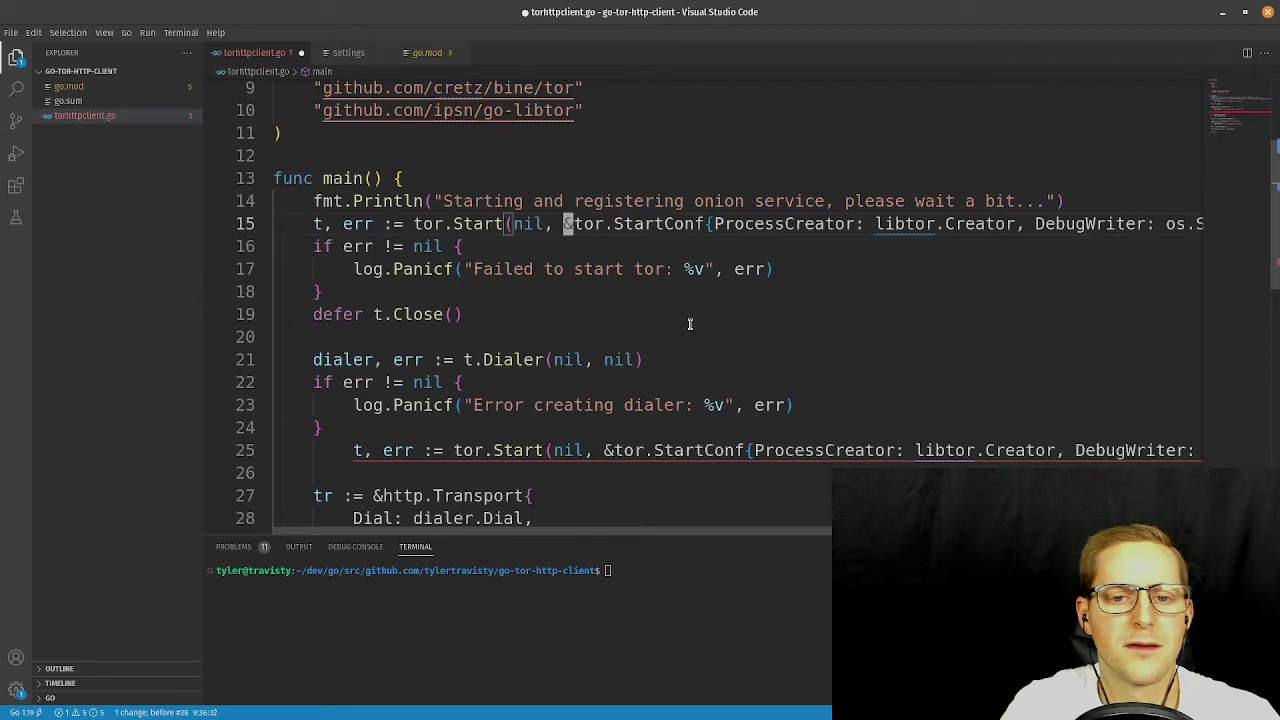
Switch to Firefox and look through the open bine source files on GitHub, including the EnableNetwork function and dialer.go.
{"action": "key", "text": "super"}
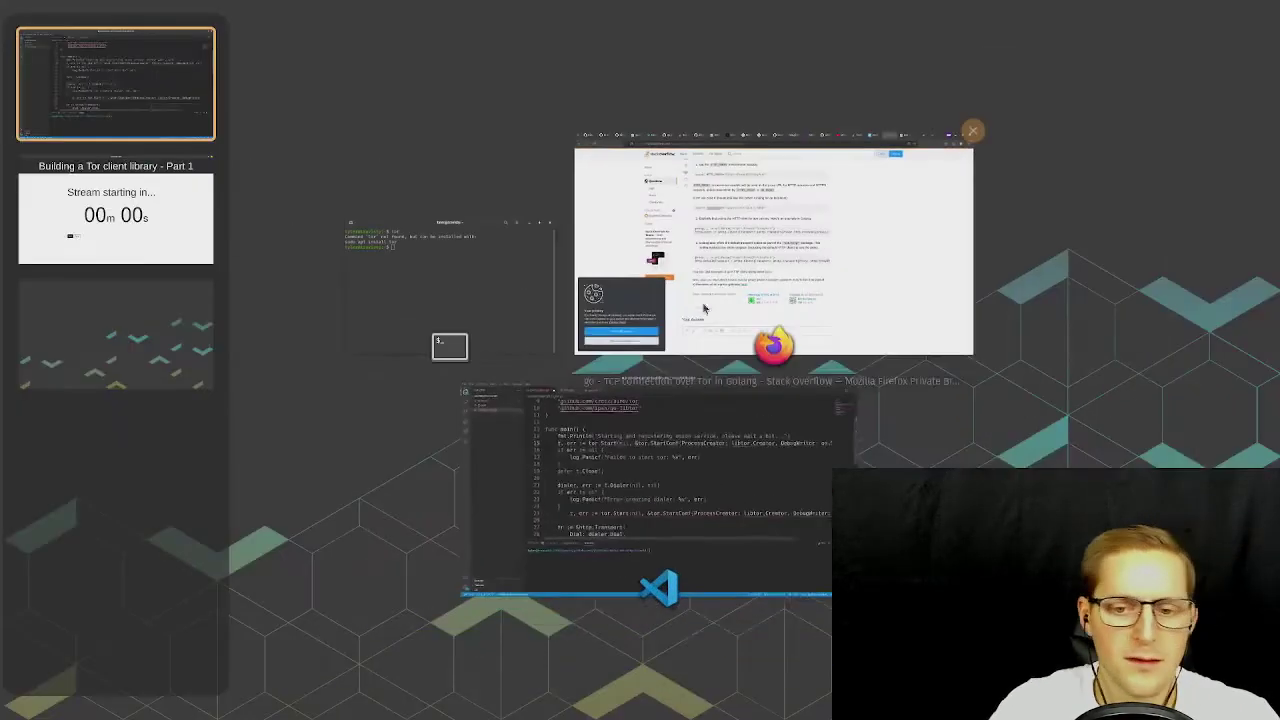
{"action": "left_click", "coordinate": [770, 260]}
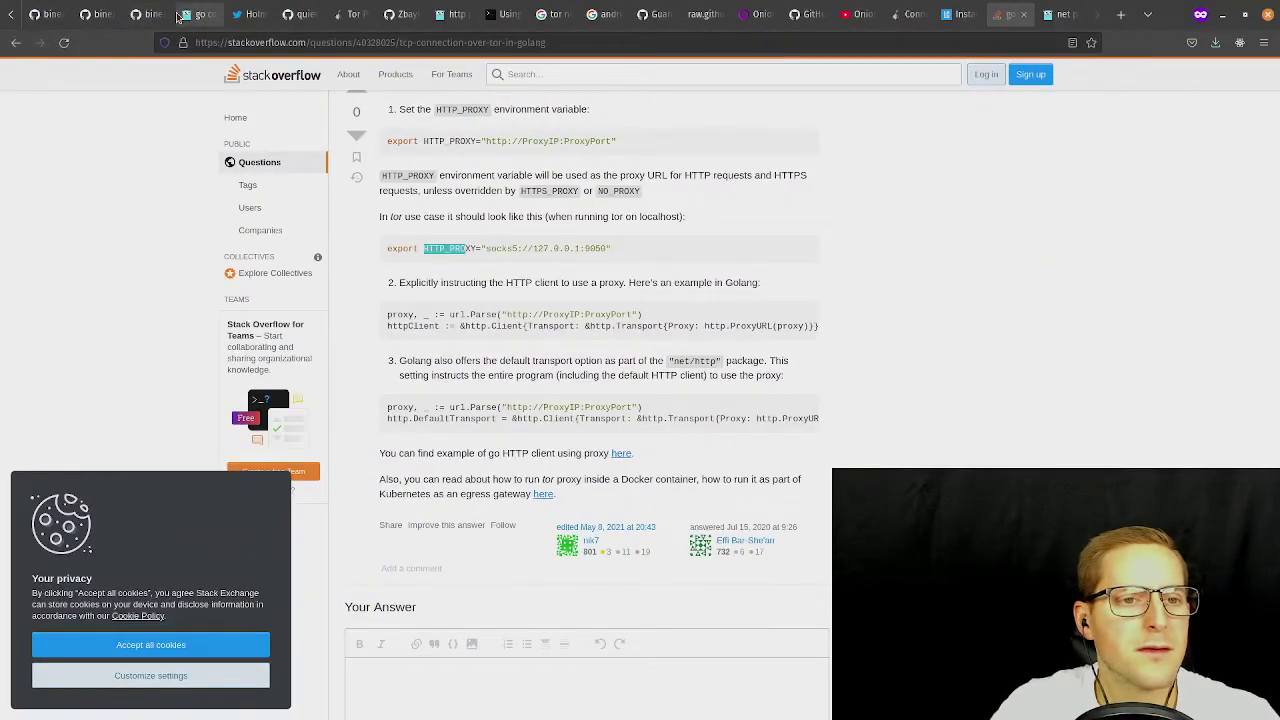
{"action": "left_click", "coordinate": [143, 22]}
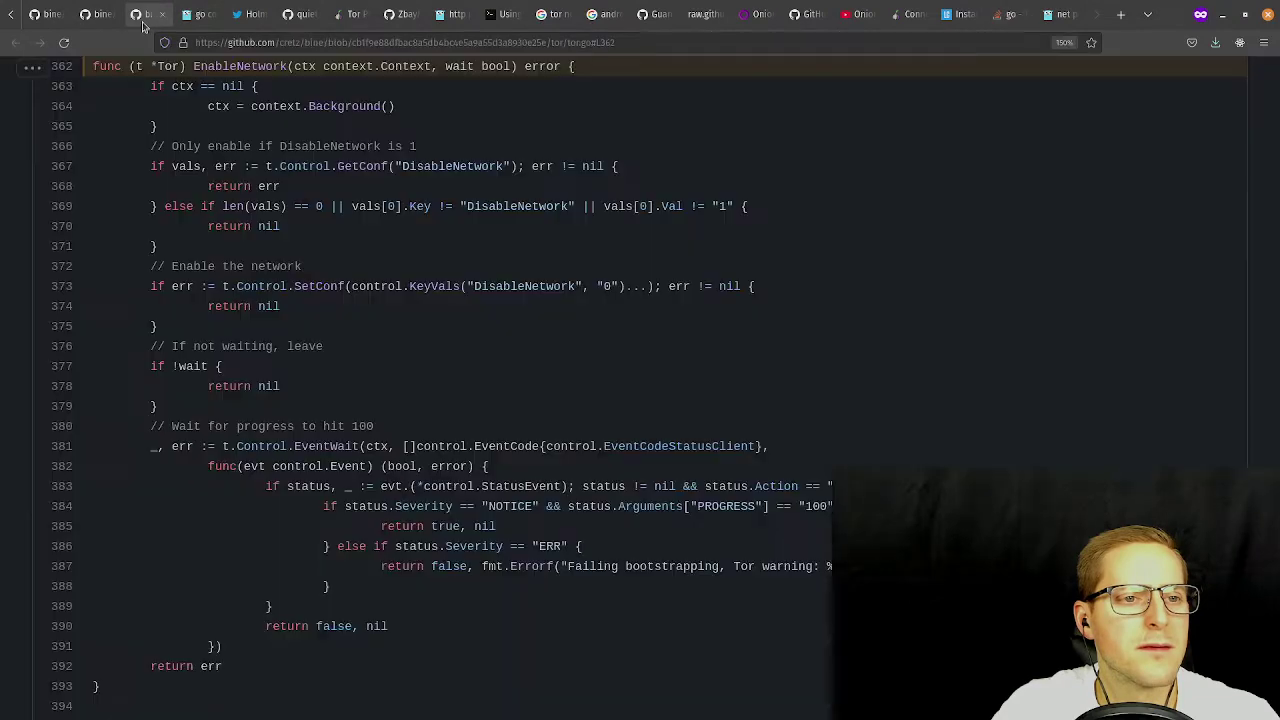
{"action": "left_click", "coordinate": [85, 20]}
{"action": "scroll", "coordinate": [518, 385], "scroll_direction": "up", "scroll_amount": 5}
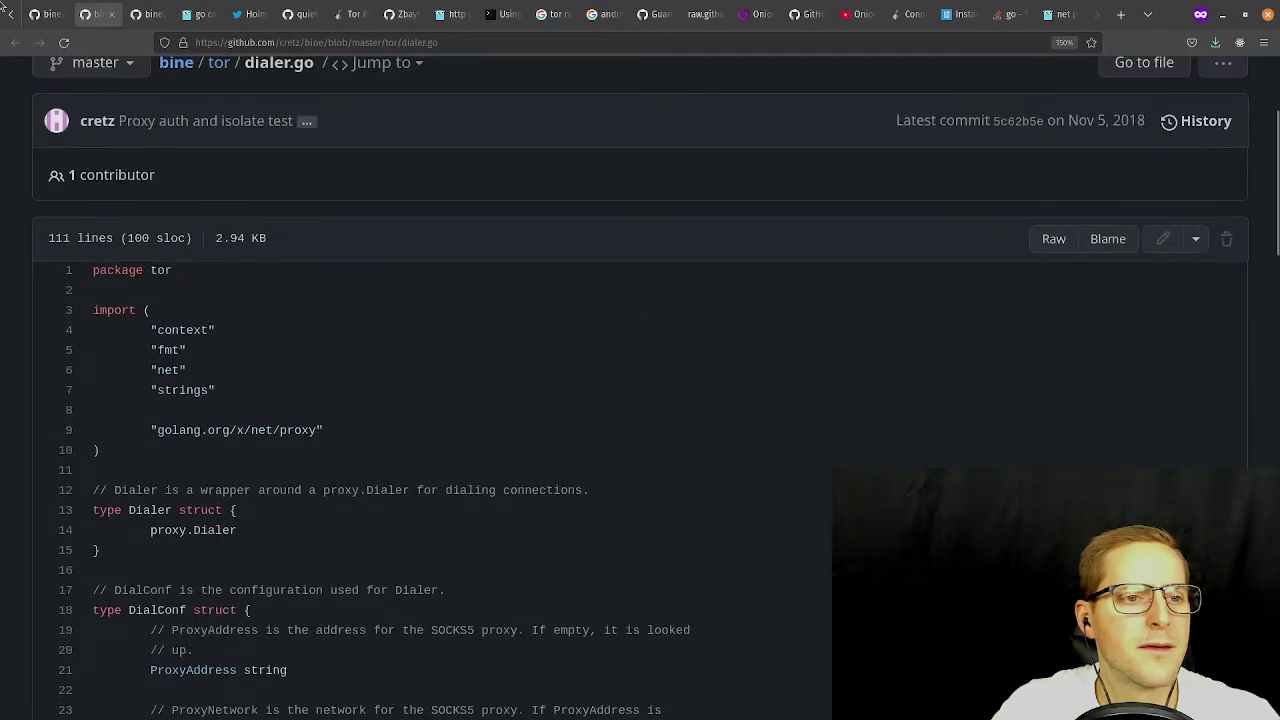
Close the Twitter profile tab and the four tabs after it, up to the custom HTTP Dialer article.
{"action": "left_click", "coordinate": [250, 14]}
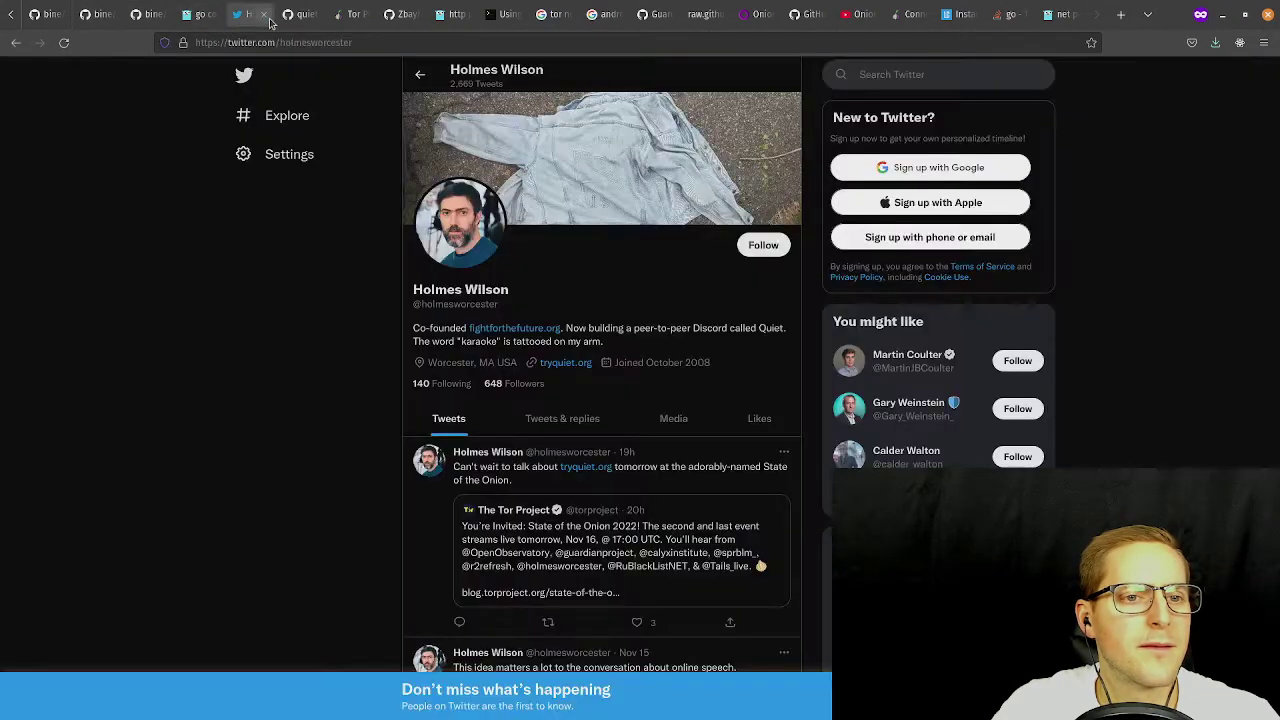
{"action": "middle_click", "coordinate": [258, 14]}
{"action": "middle_click", "coordinate": [258, 14]}
{"action": "middle_click", "coordinate": [258, 14]}
{"action": "middle_click", "coordinate": [258, 14]}
{"action": "middle_click", "coordinate": [258, 14]}
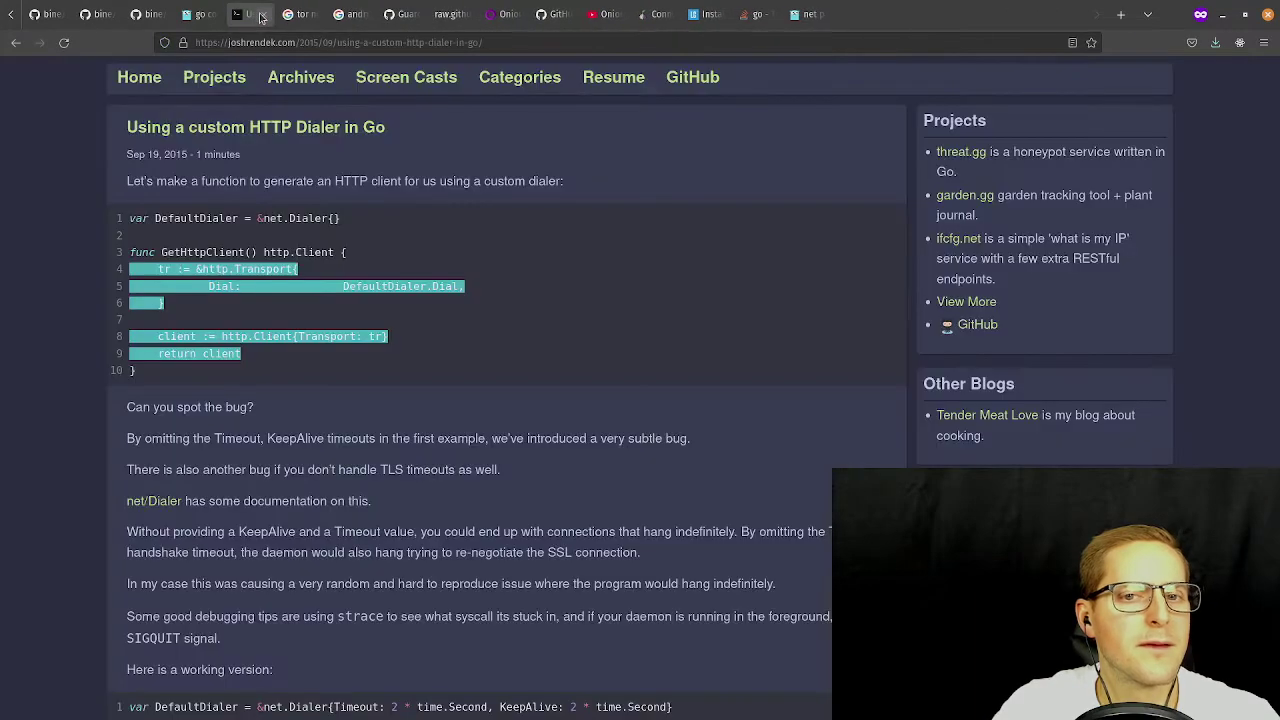
Close the custom HTTP Dialer article tab and the two tabs after it.
{"action": "middle_click", "coordinate": [258, 14]}
{"action": "middle_click", "coordinate": [258, 14]}
{"action": "middle_click", "coordinate": [258, 14]}
Open the cretz/bine GitHub page and read the tor.Start call in the README's main function example.
{"action": "left_click", "coordinate": [170, 14]}
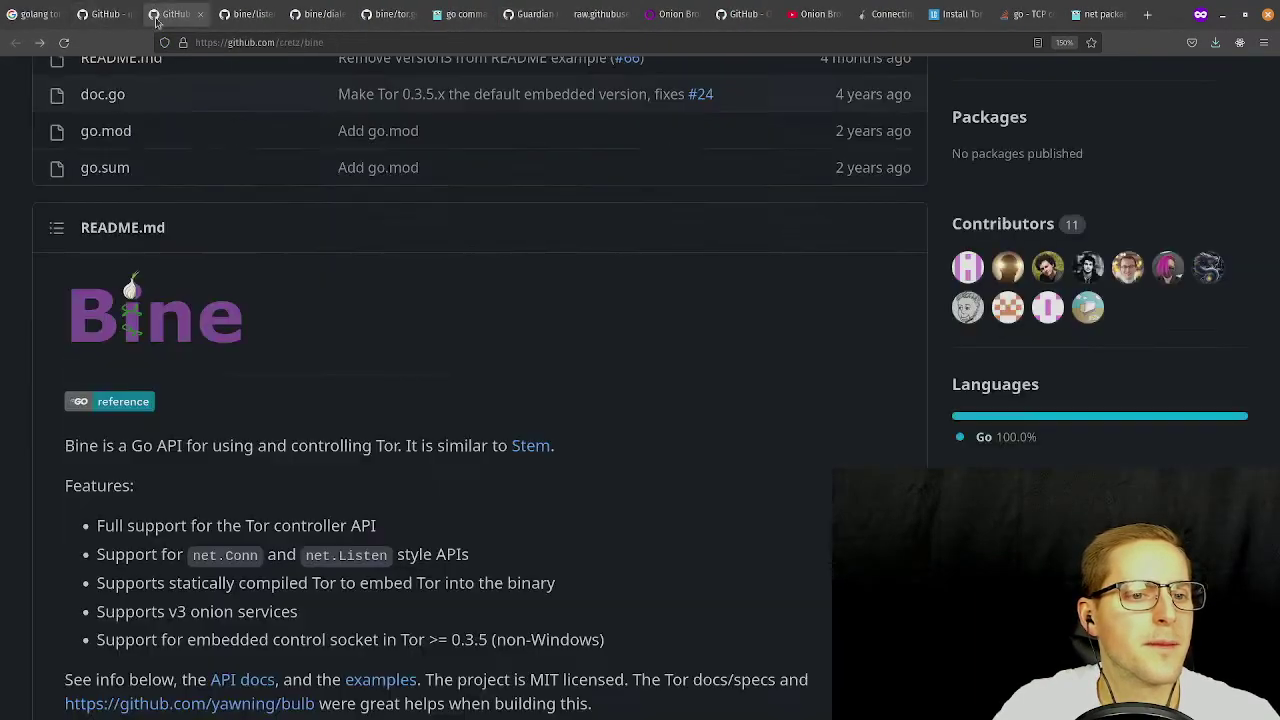
{"action": "scroll", "coordinate": [535, 458], "scroll_direction": "down", "scroll_amount": 10}
{"action": "scroll", "coordinate": [535, 458], "scroll_direction": "down", "scroll_amount": 4}
{"action": "scroll", "coordinate": [534, 449], "scroll_direction": "up", "scroll_amount": 2}
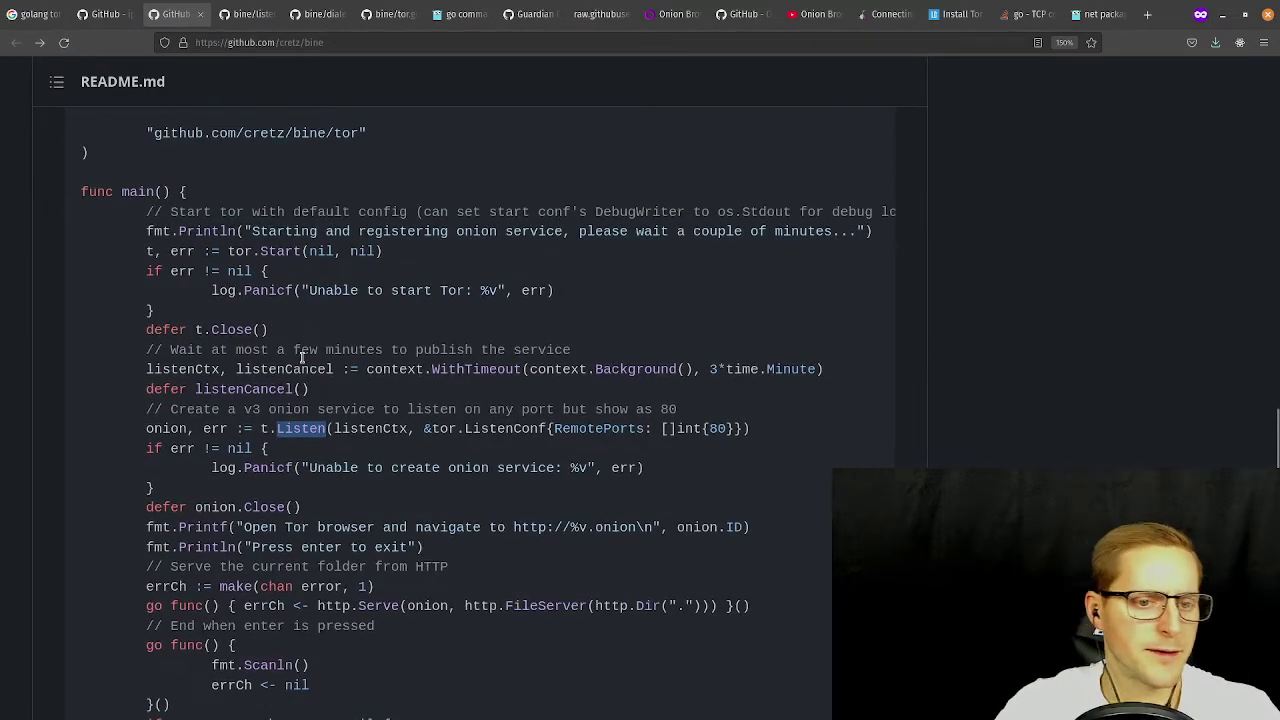
Switch to Visual Studio Code and replace the StartConf argument of the first tor.Start call with nil.
{"action": "key", "text": "super"}
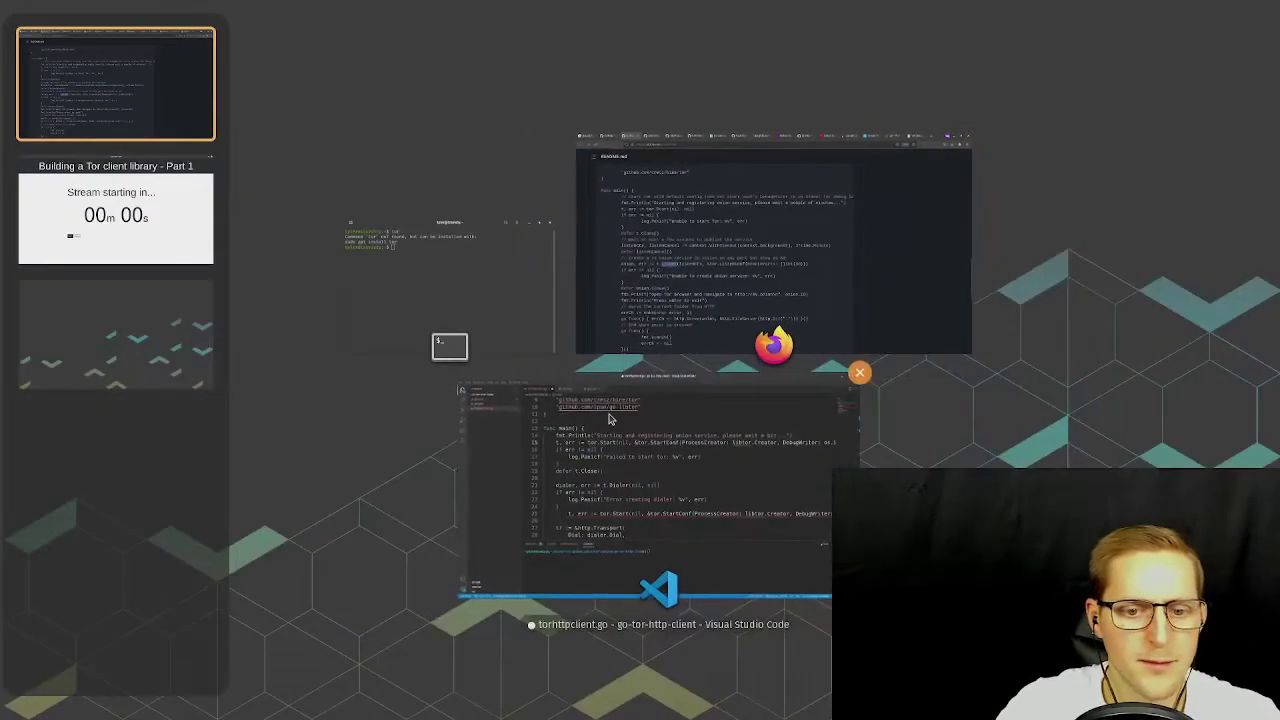
{"action": "left_click", "coordinate": [608, 414]}
{"action": "key", "text": "x"}
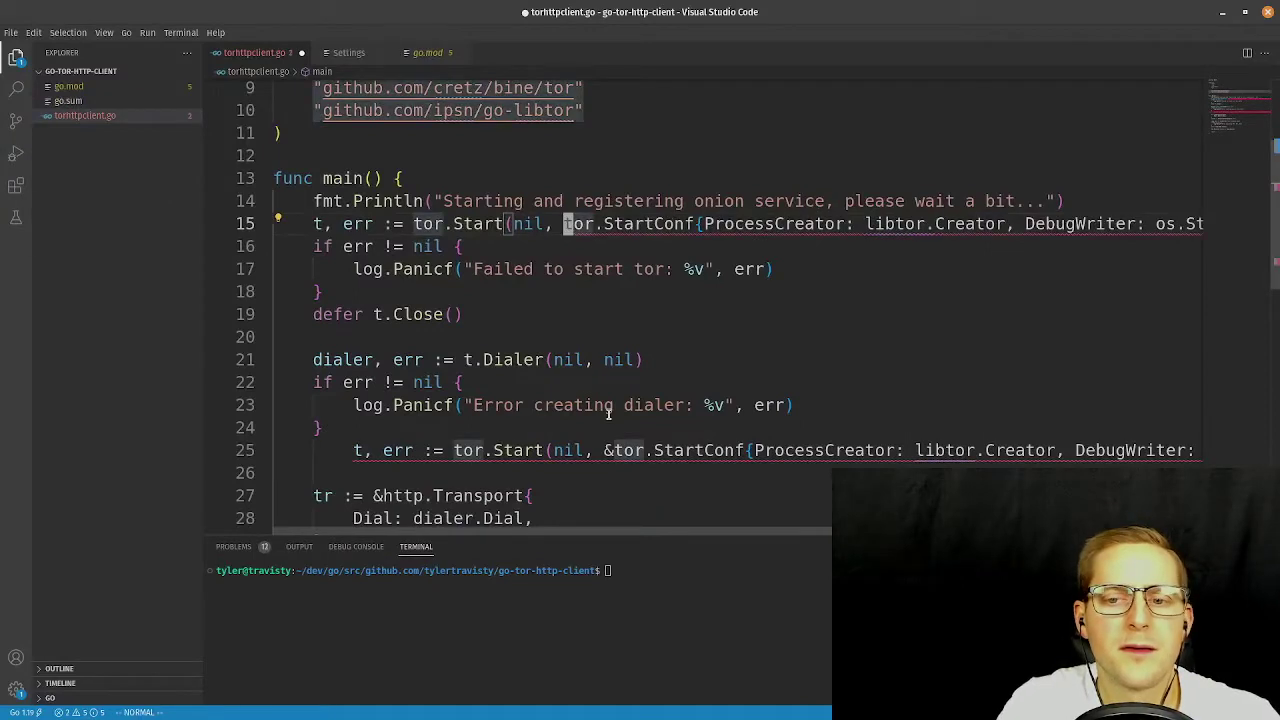
{"action": "key", "text": "d"}
{"action": "key", "text": "t"}
{"action": "key", "text": "f"}
{"action": "key", "text": "d"}
{"action": "key", "text": "t"}
{"action": "key", "text": "l"}
{"action": "key", "text": "d"}
{"action": "key", "text": "t"}
{"action": "key", "text": "D"}
{"action": "type", "text": "dtStart(nil, .Stderr"}
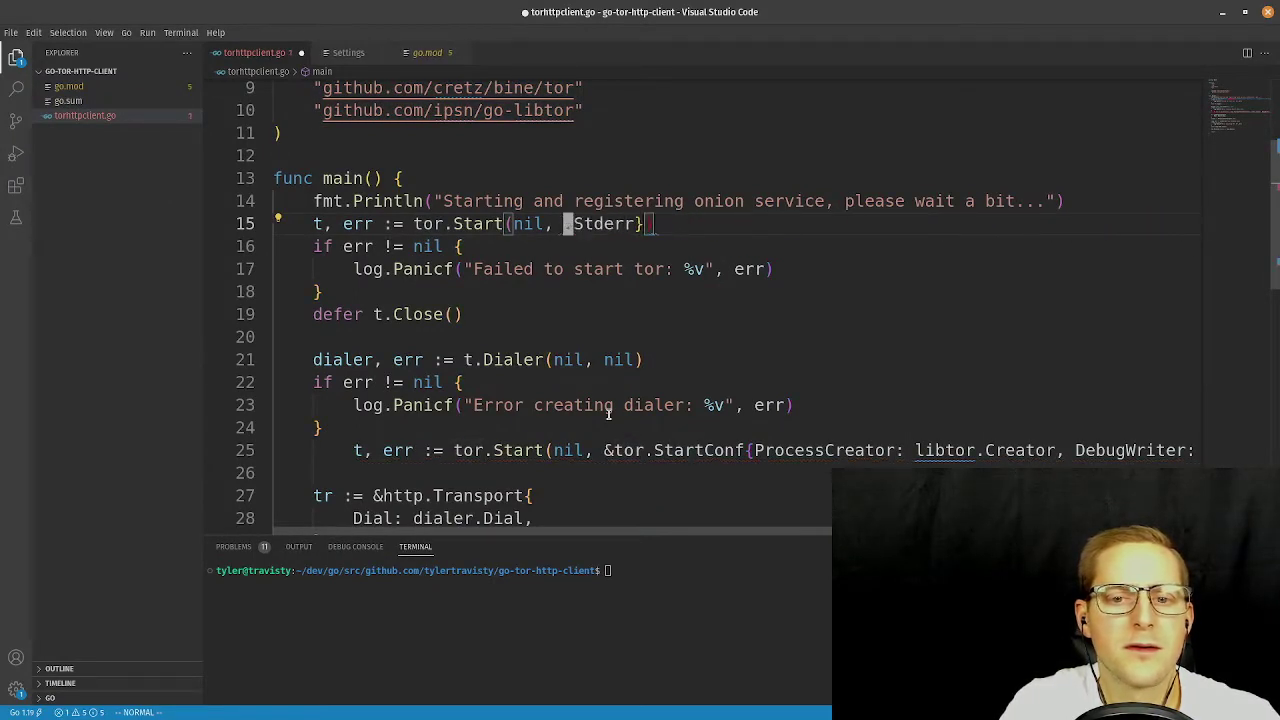
{"action": "type", "text": "dtrct)nil"}
{"action": "key", "text": "Escape"}
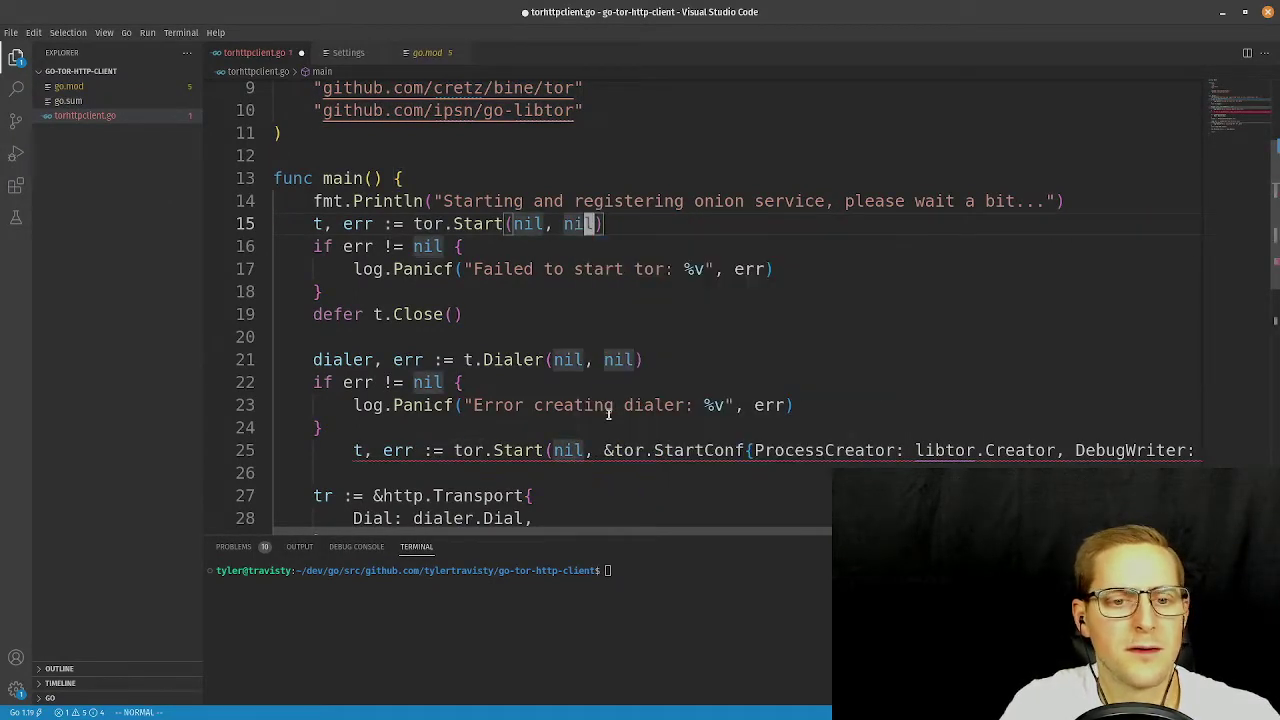
{"action": "key", "text": "j"}
{"action": "key", "text": "j"}
{"action": "key", "text": "j"}
{"action": "key", "text": "j"}
{"action": "key", "text": "j"}
{"action": "key", "text": "j"}
{"action": "key", "text": "j"}
{"action": "key", "text": "j"}
{"action": "key", "text": "j"}
{"action": "key", "text": "j"}
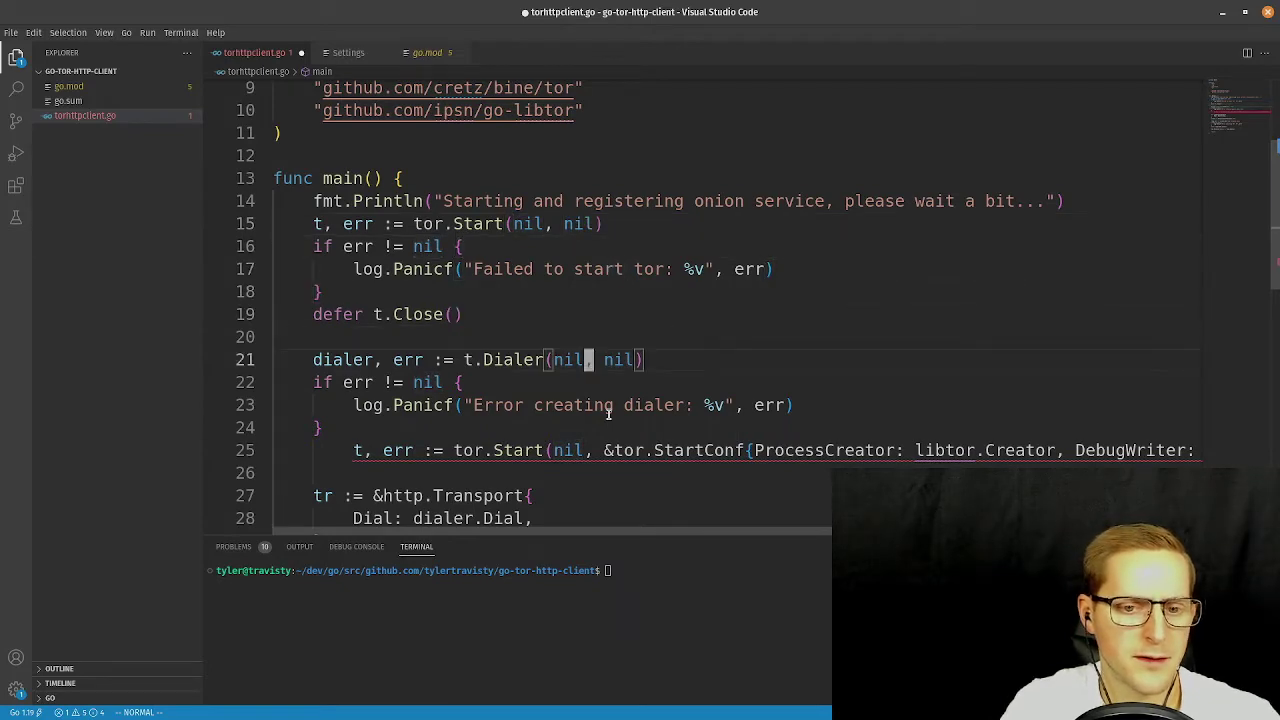
{"action": "key", "text": "k"}
{"action": "key", "text": "k"}
{"action": "key", "text": "k"}
{"action": "key", "text": "k"}
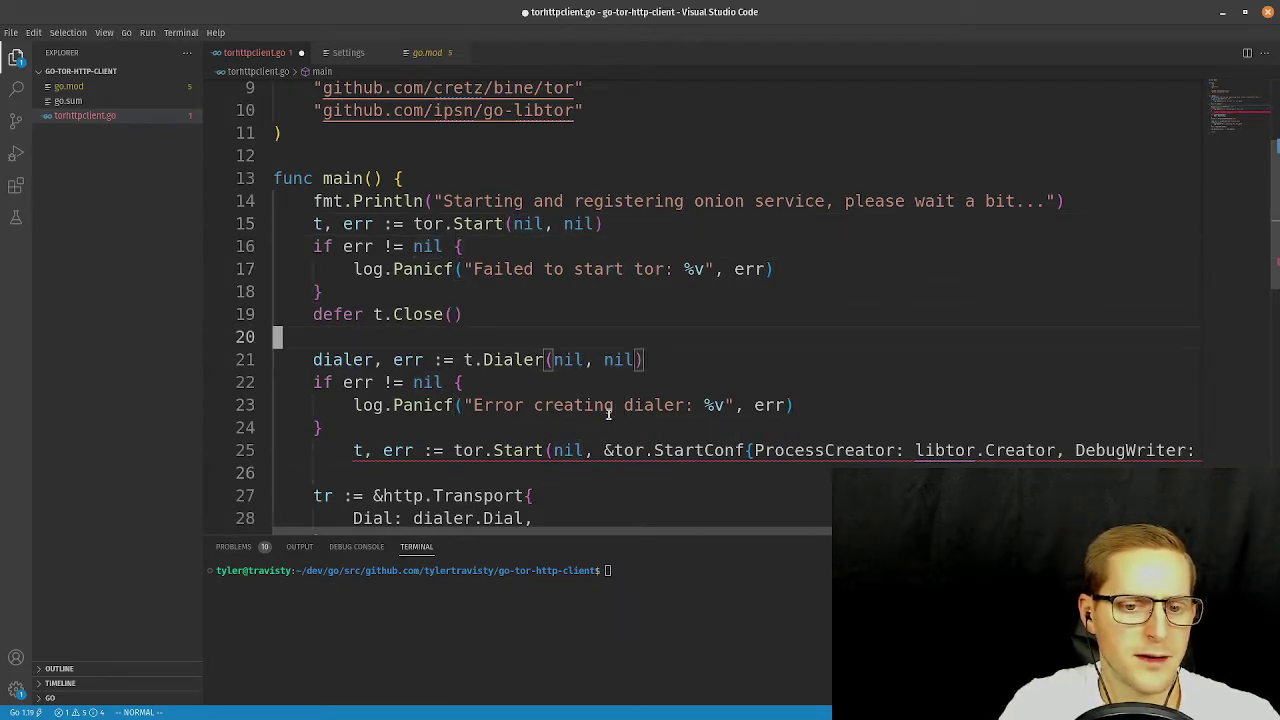
{"action": "key", "text": "h"}
{"action": "key", "text": "h"}
{"action": "key", "text": "super"}
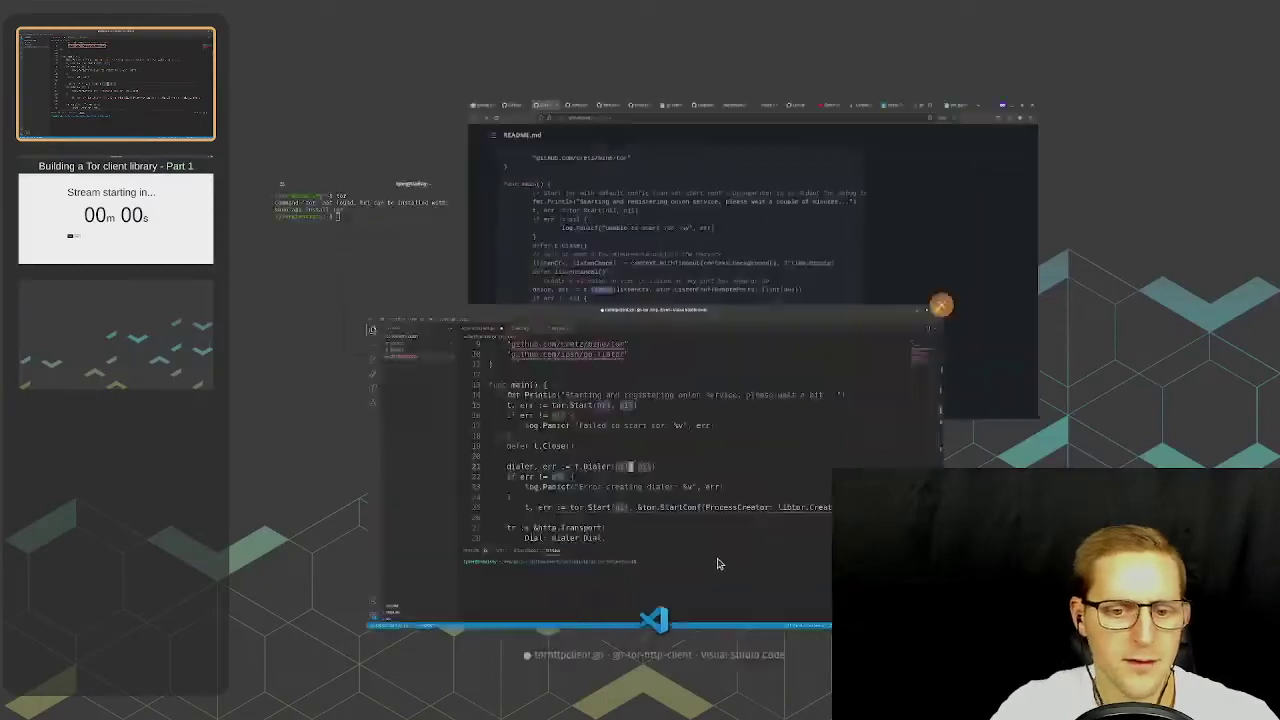
{"action": "left_click", "coordinate": [628, 324]}
{"action": "key", "text": "h"}
{"action": "key", "text": "h"}
{"action": "key", "text": "h"}
{"action": "key", "text": "h"}
{"action": "key", "text": "h"}
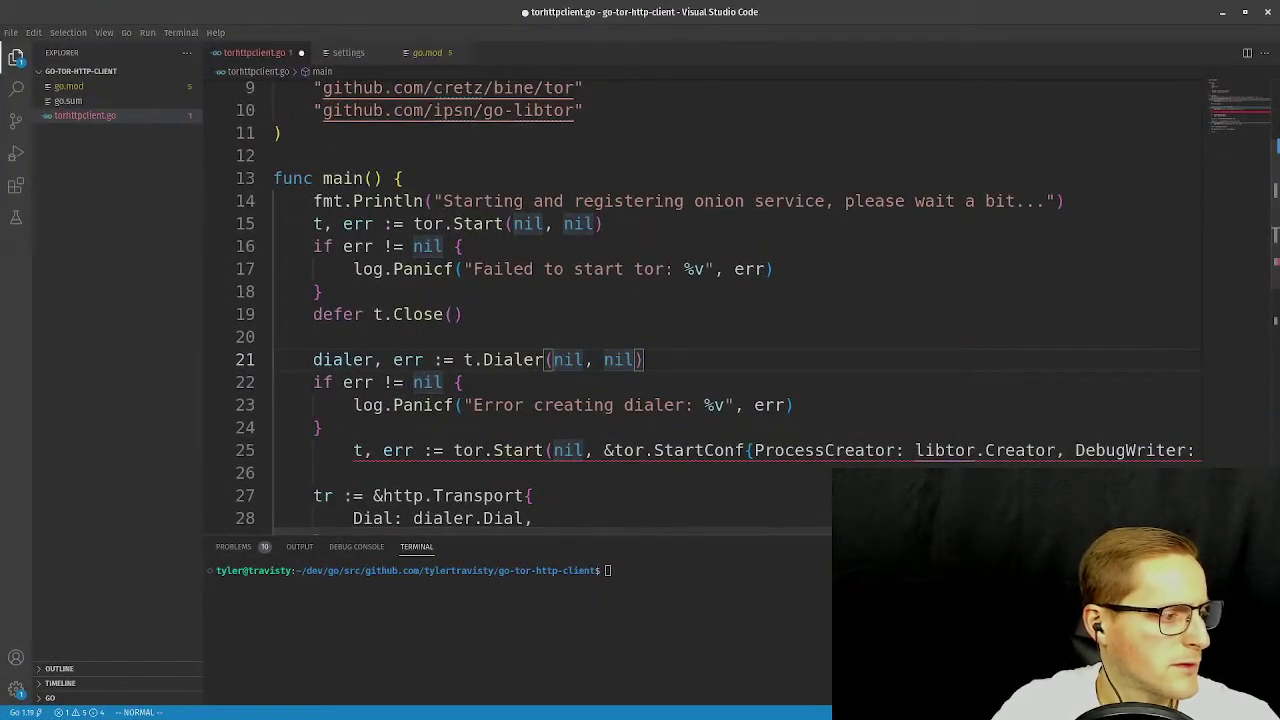
{"action": "key", "text": "j"}
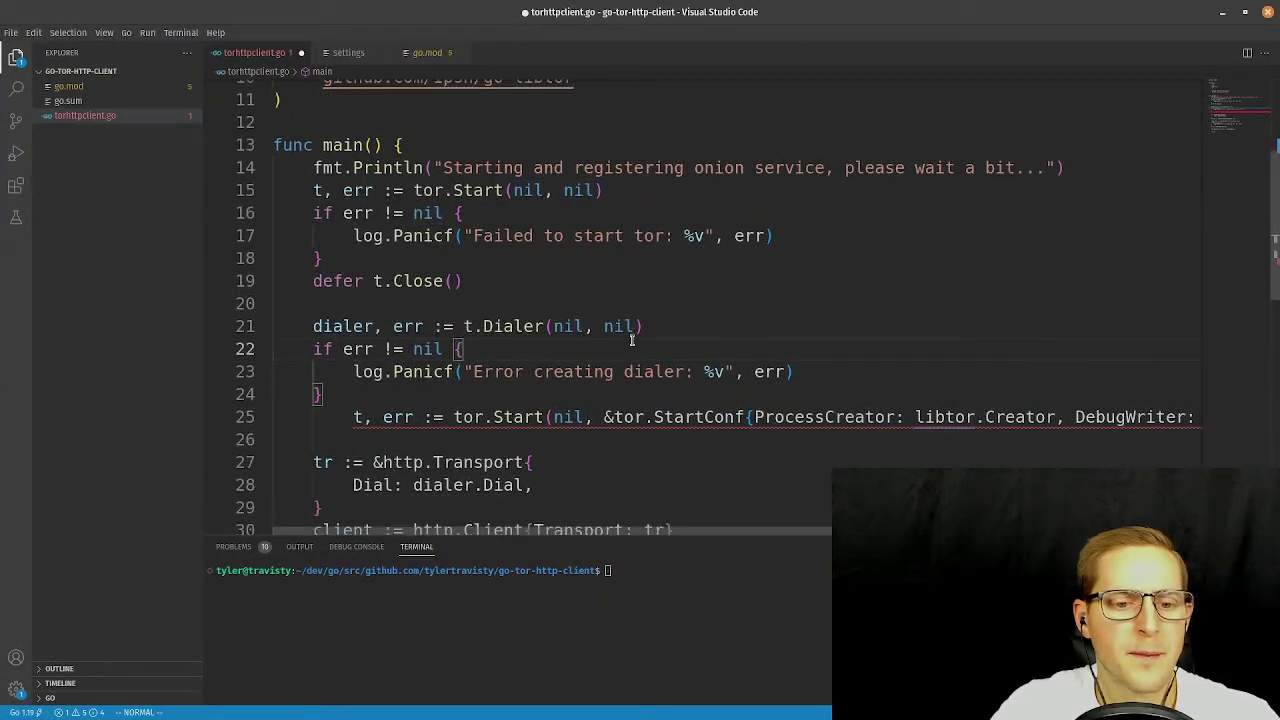
Examine the rest of main, from the dialer creation through the HTTP transport and client to the client.Get request.
{"action": "scroll", "coordinate": [638, 340], "scroll_direction": "down", "scroll_amount": 1}
{"action": "scroll", "coordinate": [640, 340], "scroll_direction": "down", "scroll_amount": 2}
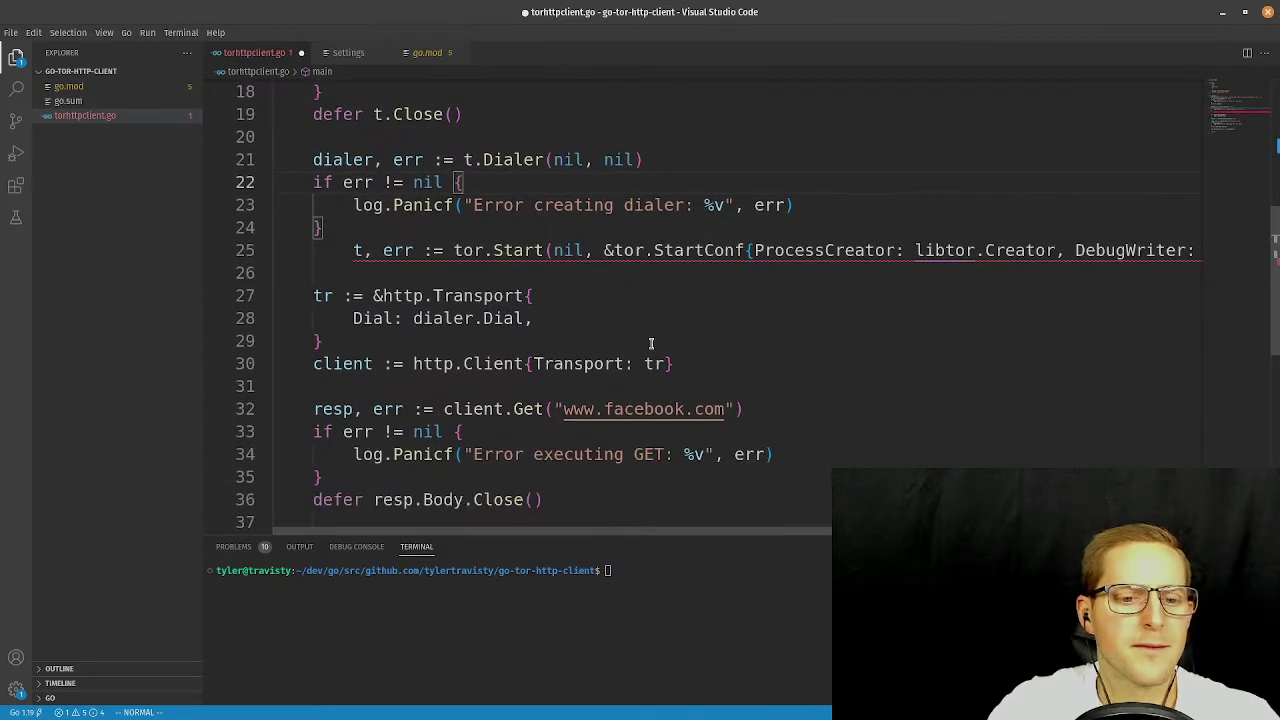
{"action": "key", "text": "j"}
{"action": "key", "text": "j"}
{"action": "key", "text": "j"}
{"action": "key", "text": "j"}
{"action": "key", "text": "j"}
{"action": "key", "text": "j"}
{"action": "key", "text": "j"}
{"action": "key", "text": "j"}
{"action": "key", "text": "j"}
{"action": "key", "text": "j"}
{"action": "key", "text": "j"}
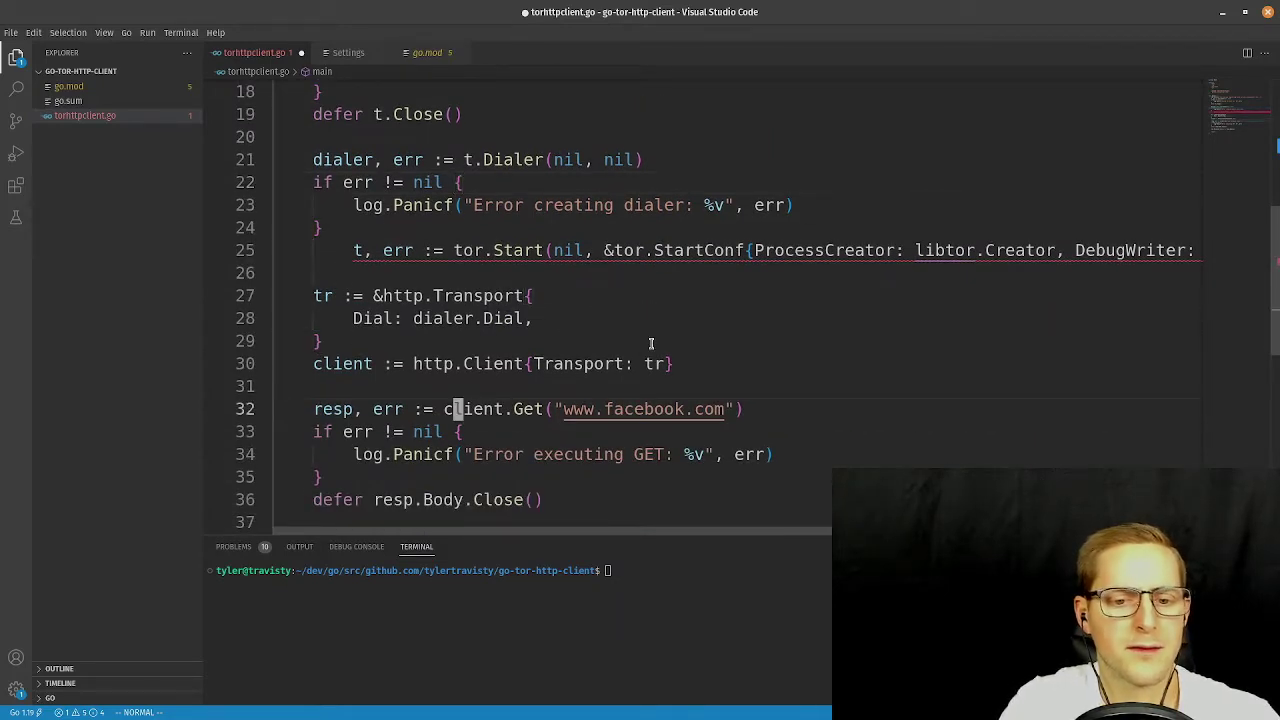
{"action": "key", "text": "k"}
{"action": "key", "text": "w"}
{"action": "key", "text": "w"}
{"action": "key", "text": "w"}
{"action": "key", "text": "l"}
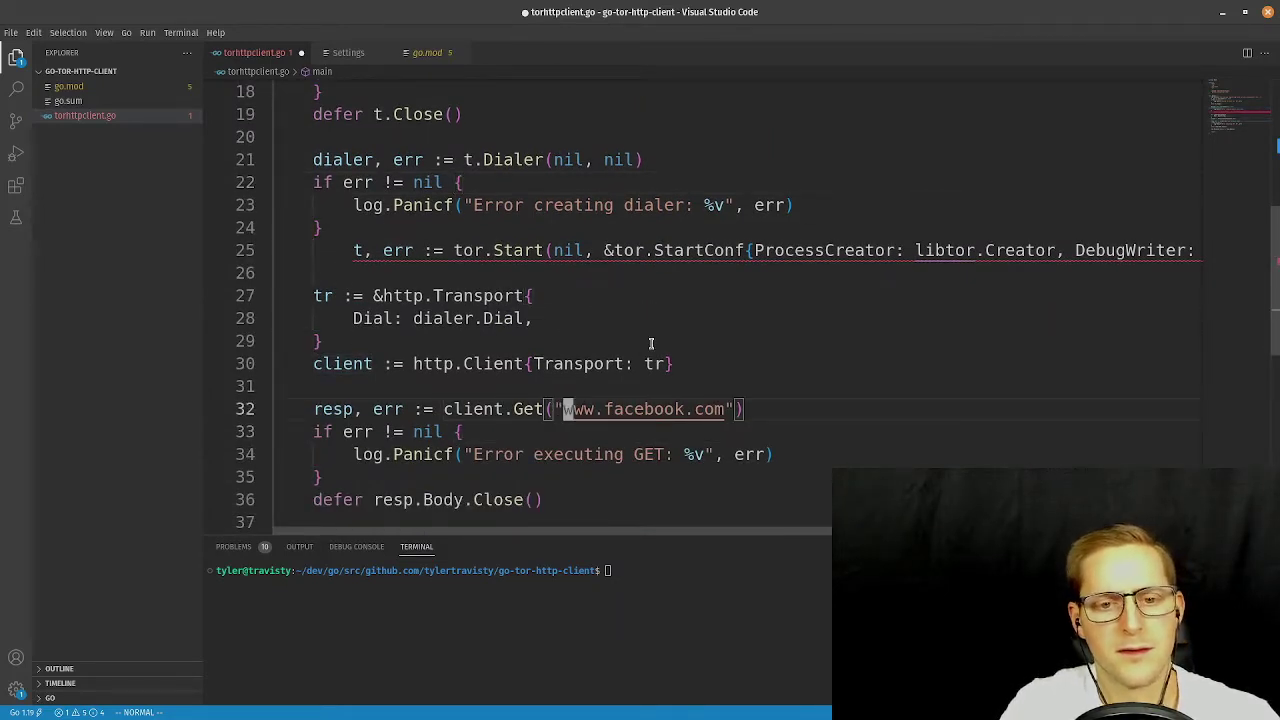
{"action": "key", "text": "w"}
{"action": "key", "text": "k"}
{"action": "key", "text": "k"}
{"action": "key", "text": "k"}
{"action": "key", "text": "k"}
{"action": "key", "text": "k"}
{"action": "key", "text": "k"}
{"action": "key", "text": "k"}
{"action": "key", "text": "k"}
{"action": "key", "text": "k"}
{"action": "key", "text": "k"}
{"action": "key", "text": "k"}
{"action": "key", "text": "k"}
{"action": "key", "text": "k"}
{"action": "key", "text": "k"}
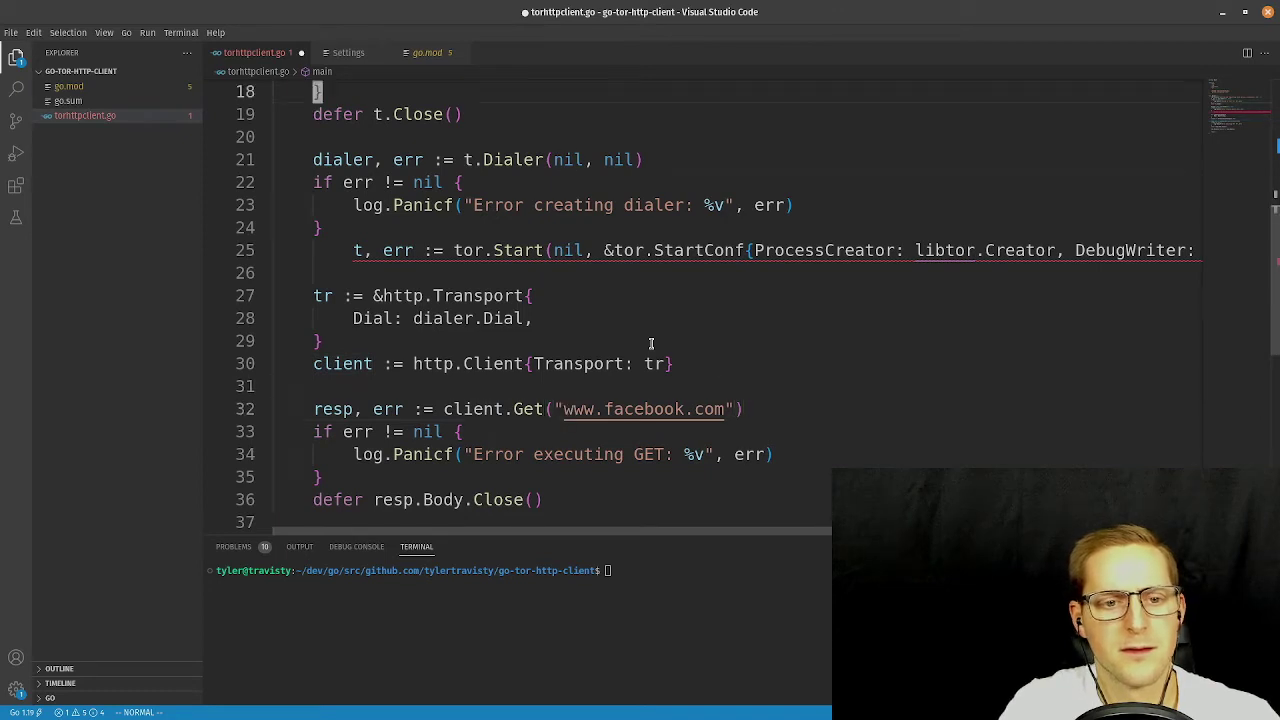
Save torhttpclient.go with the simplified tor.Start call.
{"action": "key", "text": "colon"}
{"action": "type", "text": "w"}
{"action": "key", "text": "Return"}
Delete the duplicate tor.Start line that follows the dialer's error check.
{"action": "key", "text": "j"}
{"action": "key", "text": "j"}
{"action": "key", "text": "j"}
{"action": "key", "text": "j"}
{"action": "key", "text": "j"}
{"action": "key", "text": "j"}
{"action": "key", "text": "j"}
{"action": "key", "text": "j"}
{"action": "key", "text": "j"}
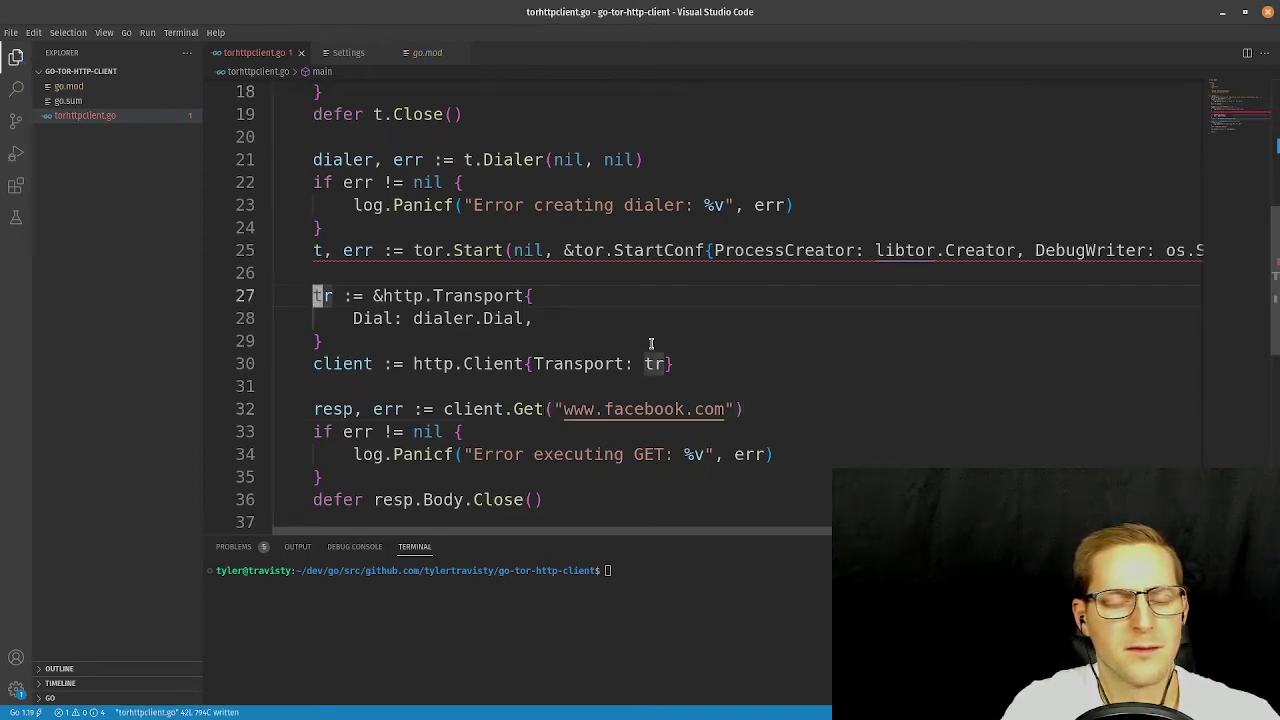
{"action": "scroll", "coordinate": [578, 454], "scroll_direction": "up", "scroll_amount": 1}
{"action": "mouse_move", "coordinate": [411, 326]}
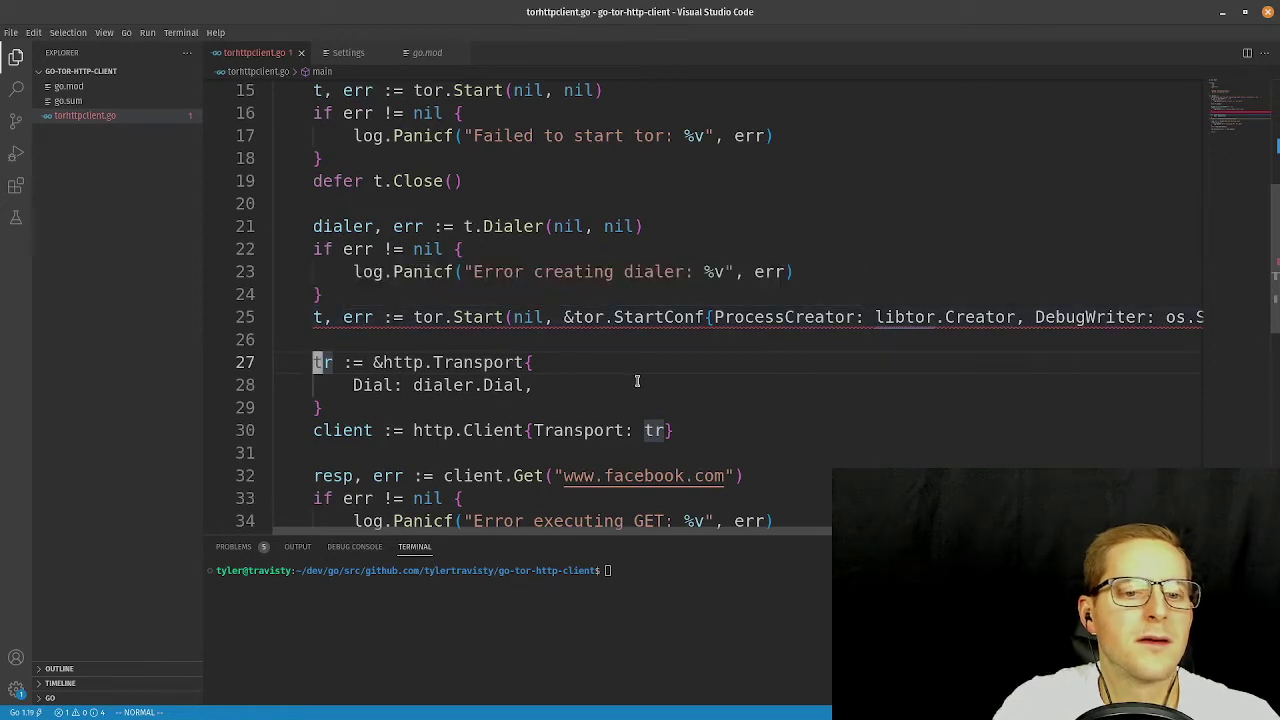
{"action": "key", "text": "k"}
{"action": "key", "text": "k"}
{"action": "key", "text": "d"}
{"action": "key", "text": "d"}
{"action": "key", "text": "k"}
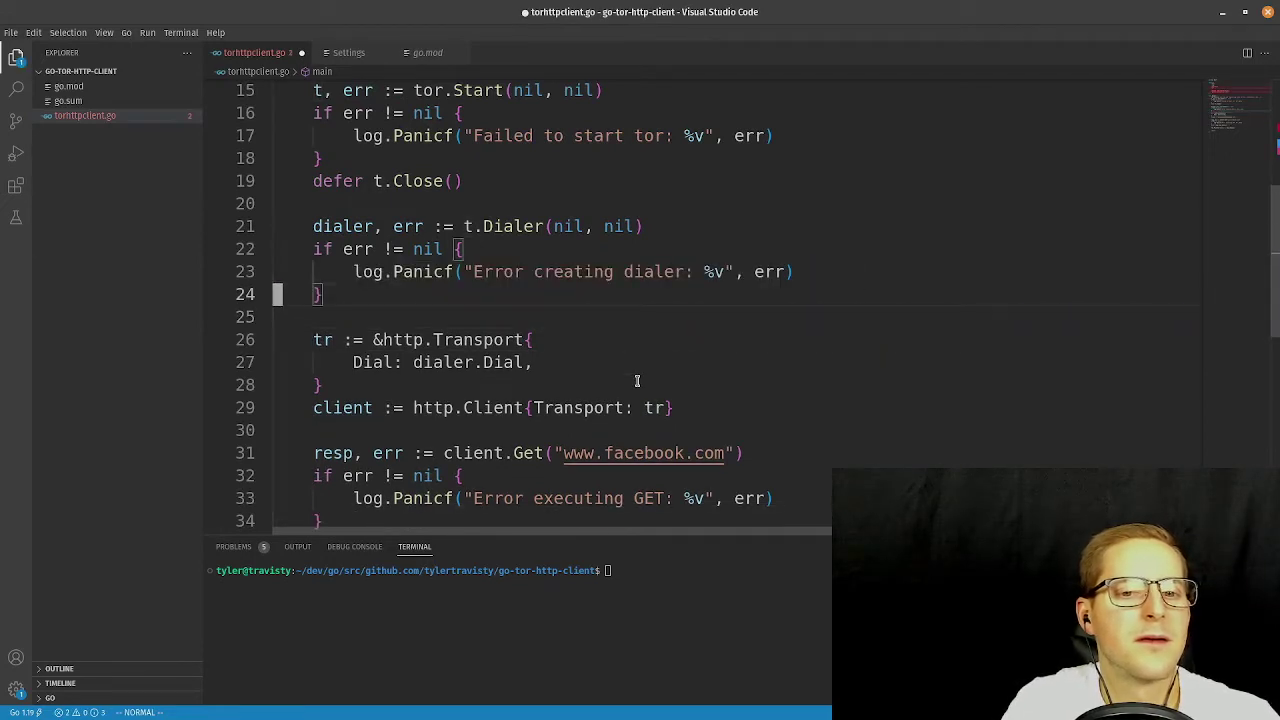
Change the address in the client.Get call to facebook.com and save torhttpclient.go.
{"action": "key", "text": "k"}
{"action": "key", "text": "k"}
{"action": "key", "text": "k"}
{"action": "key", "text": "k"}
{"action": "key", "text": "k"}
{"action": "key", "text": "1"}
{"action": "key", "text": "2"}
{"action": "key", "text": "j"}
{"action": "key", "text": "j"}
{"action": "key", "text": "j"}
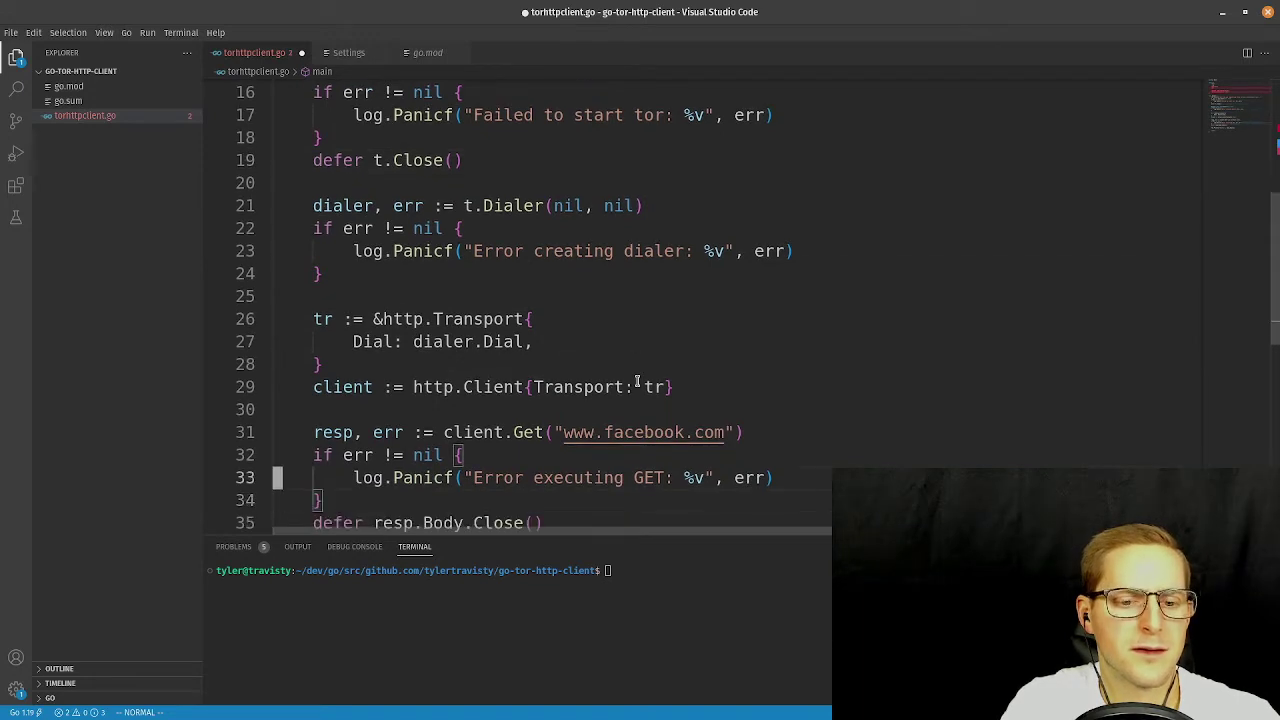
{"action": "key", "text": "k"}
{"action": "key", "text": "k"}
{"action": "key", "text": "w"}
{"action": "key", "text": "w"}
{"action": "key", "text": "w"}
{"action": "key", "text": "w"}
{"action": "key", "text": "w"}
{"action": "key", "text": "w"}
{"action": "key", "text": "w"}
{"action": "key", "text": "w"}
{"action": "key", "text": "w"}
{"action": "key", "text": "w"}
{"action": "key", "text": "w"}
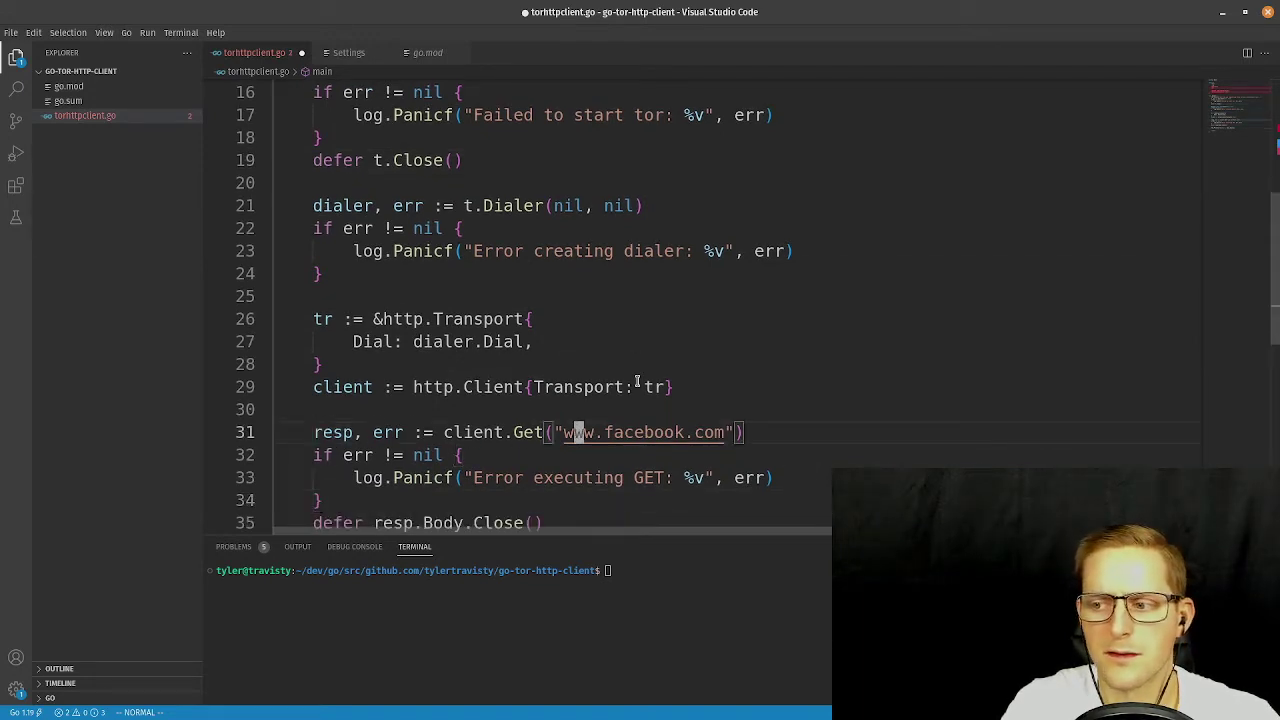
{"action": "key", "text": "h"}
{"action": "key", "text": "h"}
{"action": "key", "text": "h"}
{"action": "key", "text": "h"}
{"action": "key", "text": "h"}
{"action": "key", "text": "l"}
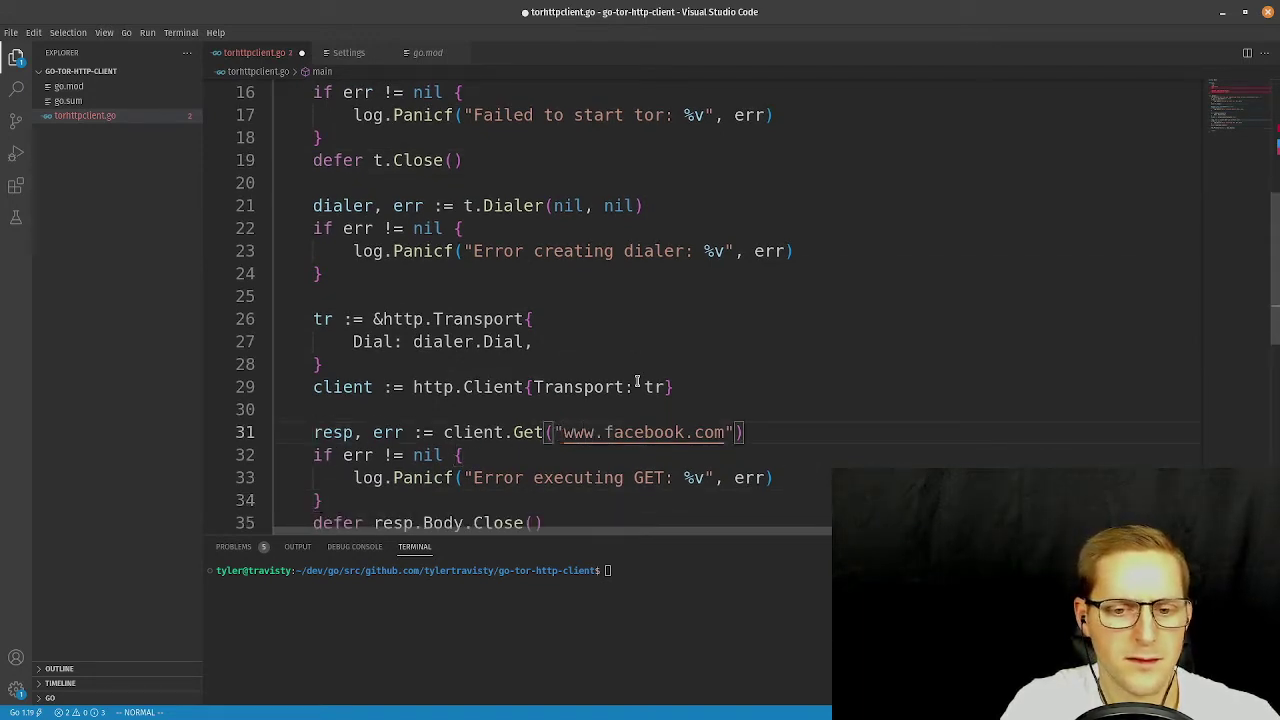
{"action": "key", "text": "x"}
{"action": "key", "text": "x"}
{"action": "key", "text": "x"}
{"action": "key", "text": "x"}
{"action": "key", "text": "x"}
{"action": "key", "text": "x"}
{"action": "key", "text": "x"}
{"action": "key", "text": "x"}
{"action": "key", "text": "x"}
{"action": "key", "text": "x"}
{"action": "key", "text": "x"}
{"action": "key", "text": "x"}
{"action": "key", "text": "x"}
{"action": "key", "text": "x"}
{"action": "key", "text": "x"}
{"action": "key", "text": "x"}
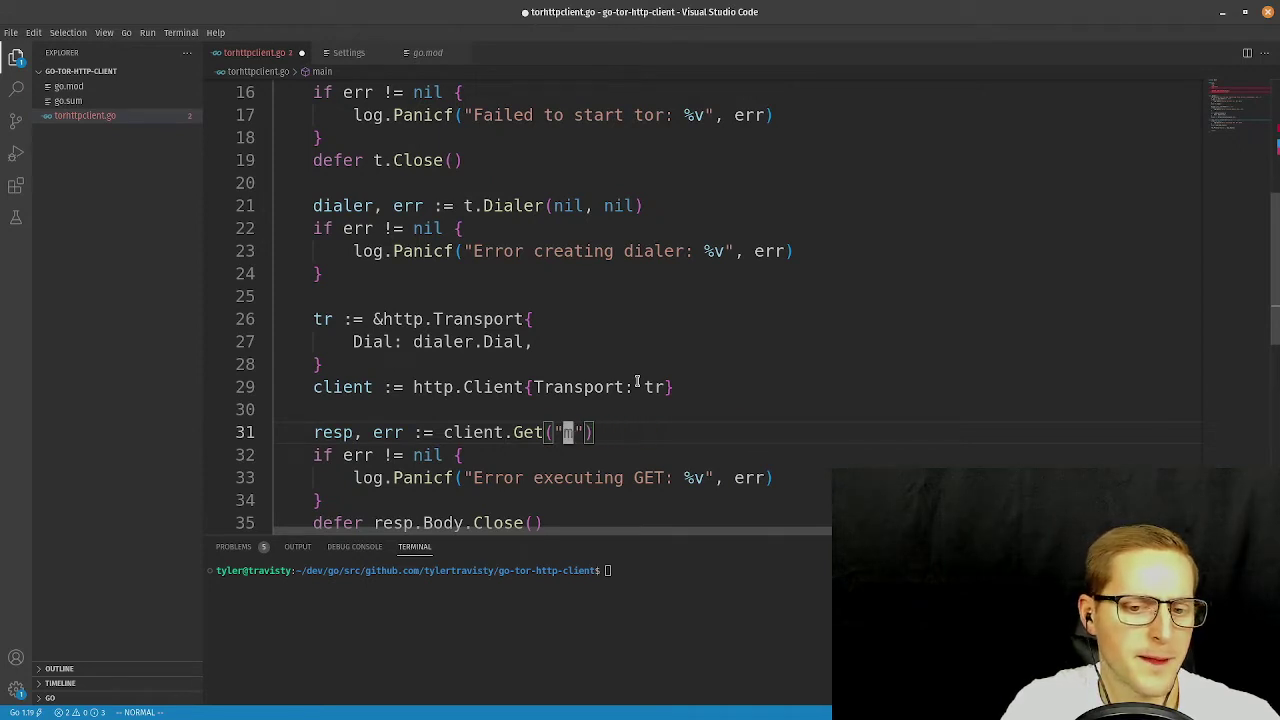
{"action": "key", "text": "i"}
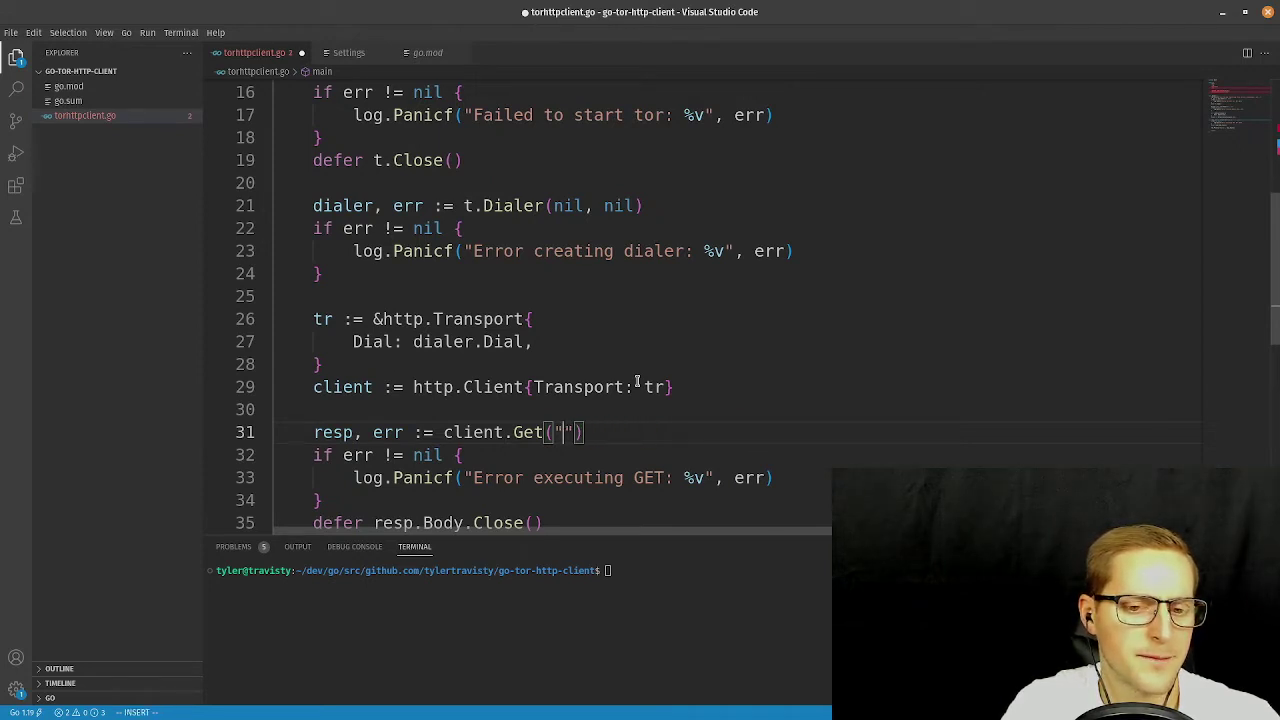
{"action": "type", "text": "facebook.com"}
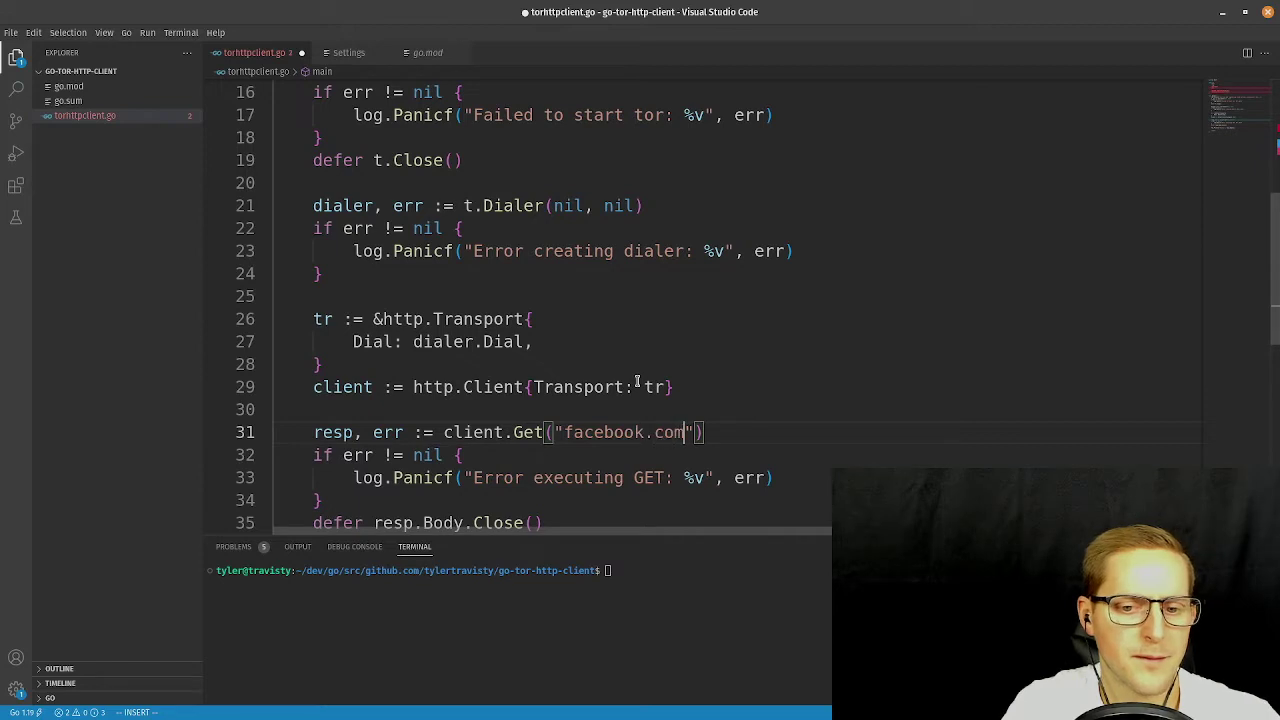
{"action": "key", "text": "Escape"}
{"action": "type", "text": ":w"}
{"action": "key", "text": "Return"}
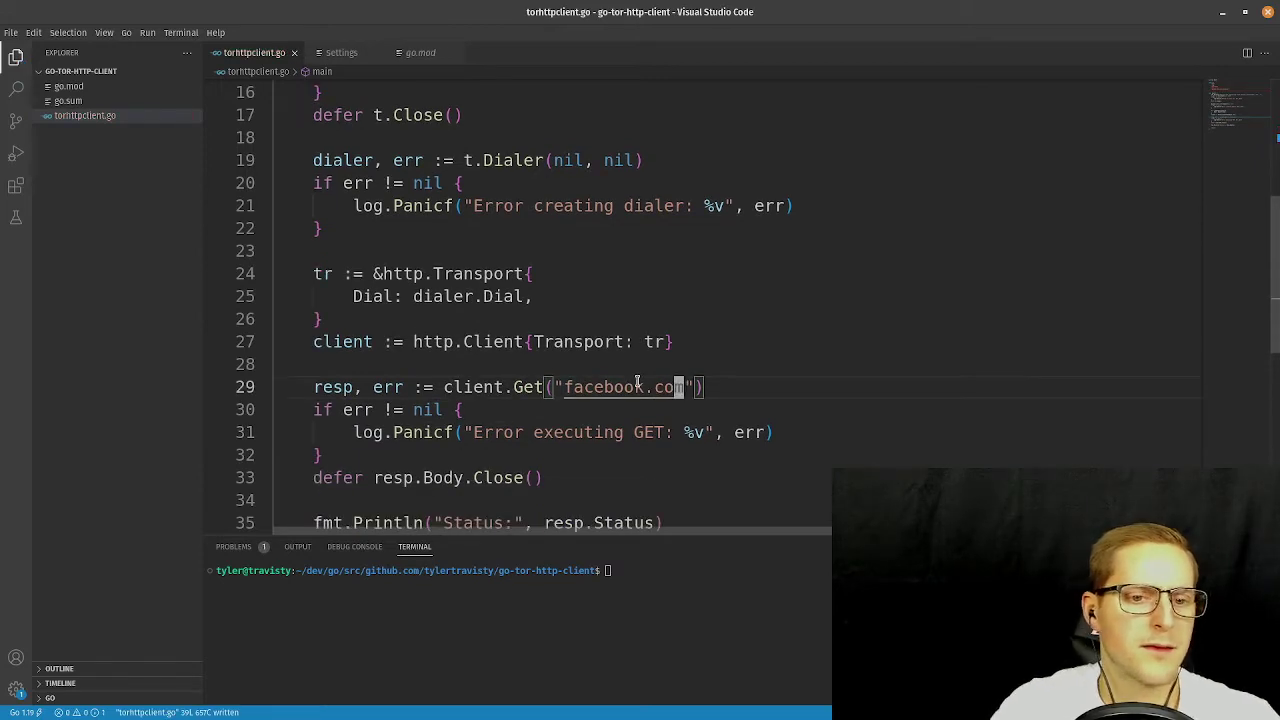
Review the cleaned-up main function and check the problems reported for torhttpclient.go.
{"action": "scroll", "coordinate": [578, 310], "scroll_direction": "up", "scroll_amount": 2}
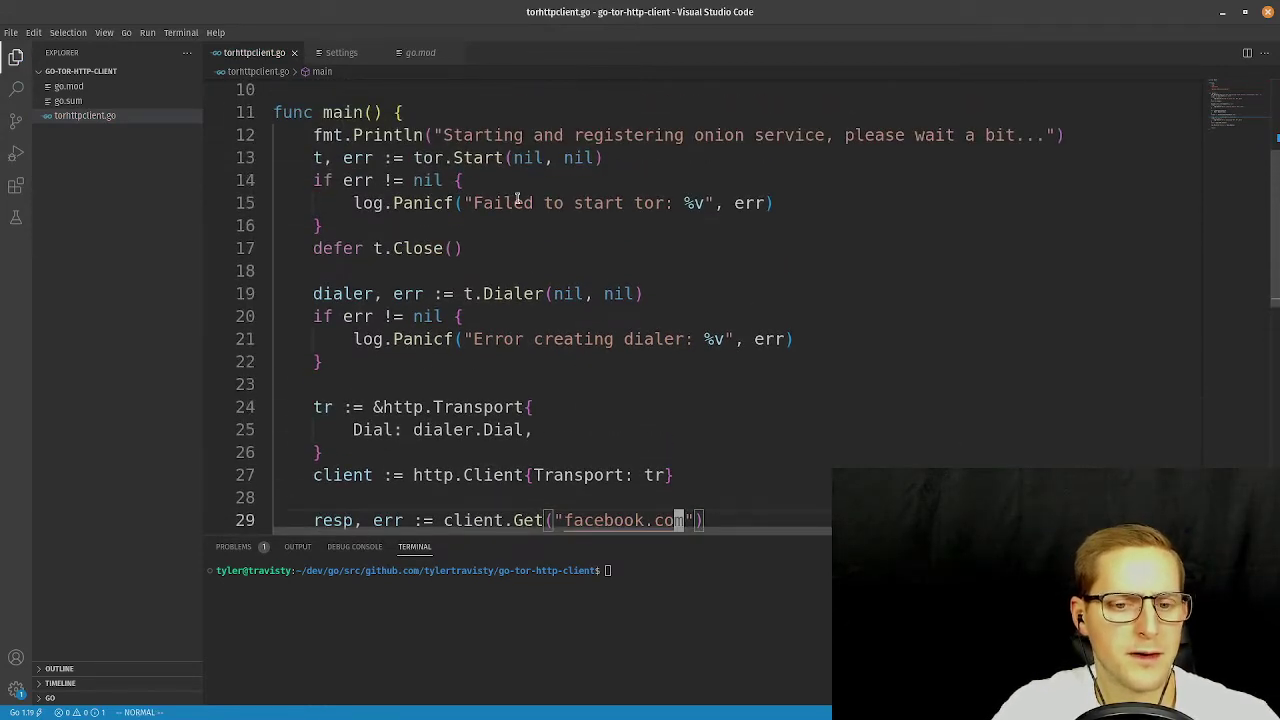
{"action": "scroll", "coordinate": [540, 400], "scroll_direction": "down", "scroll_amount": 3}
{"action": "scroll", "coordinate": [560, 328], "scroll_direction": "down", "scroll_amount": 2}
{"action": "scroll", "coordinate": [583, 306], "scroll_direction": "up", "scroll_amount": 4}
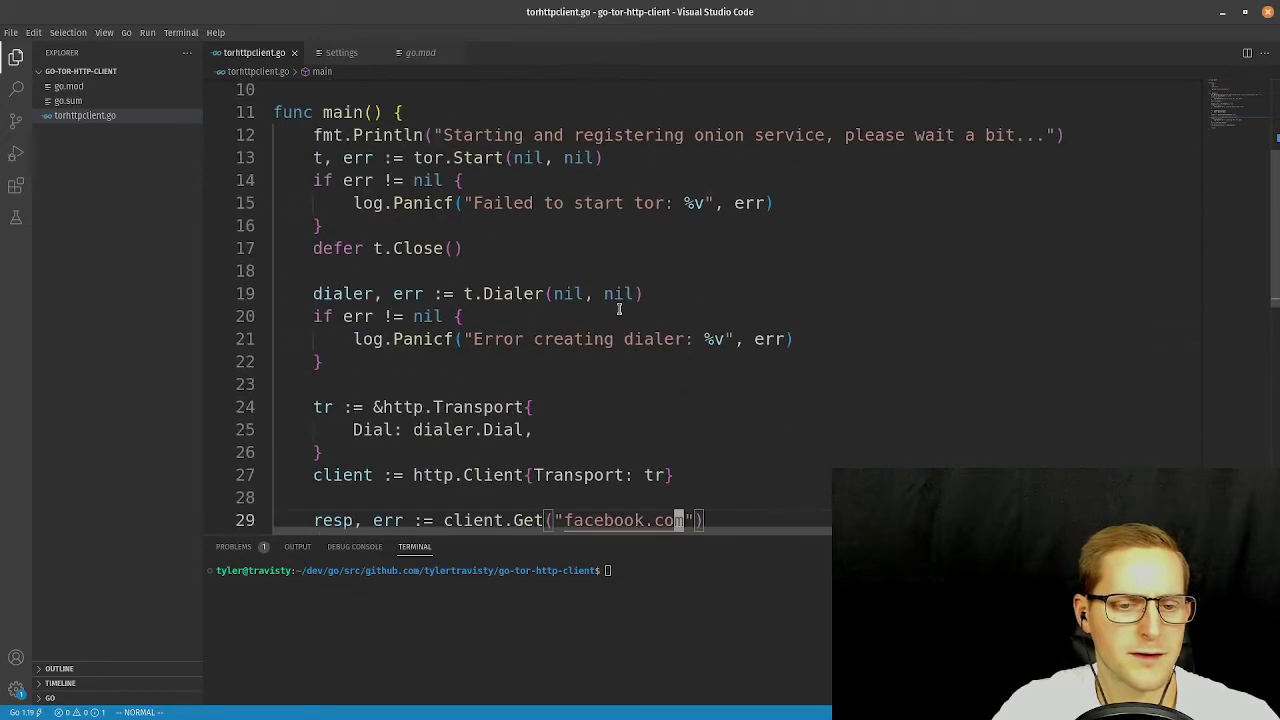
{"action": "scroll", "coordinate": [420, 450], "scroll_direction": "down", "scroll_amount": 1}
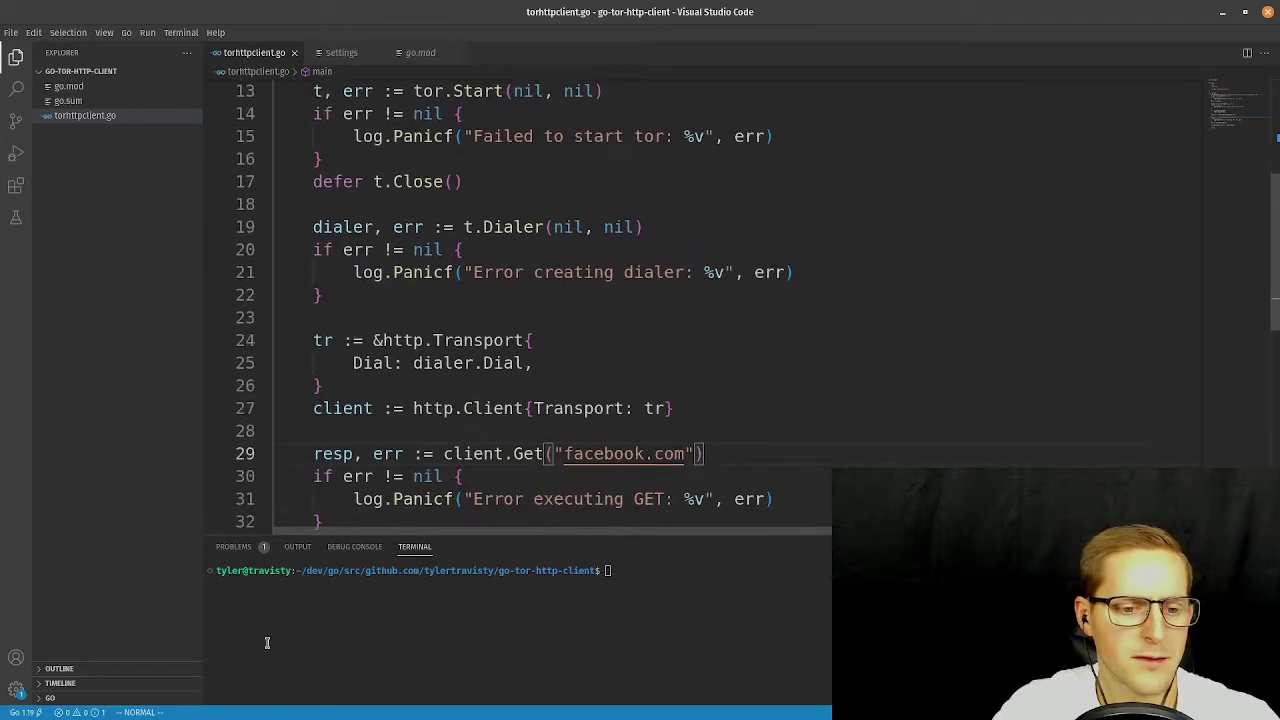
{"action": "left_click", "coordinate": [238, 544]}
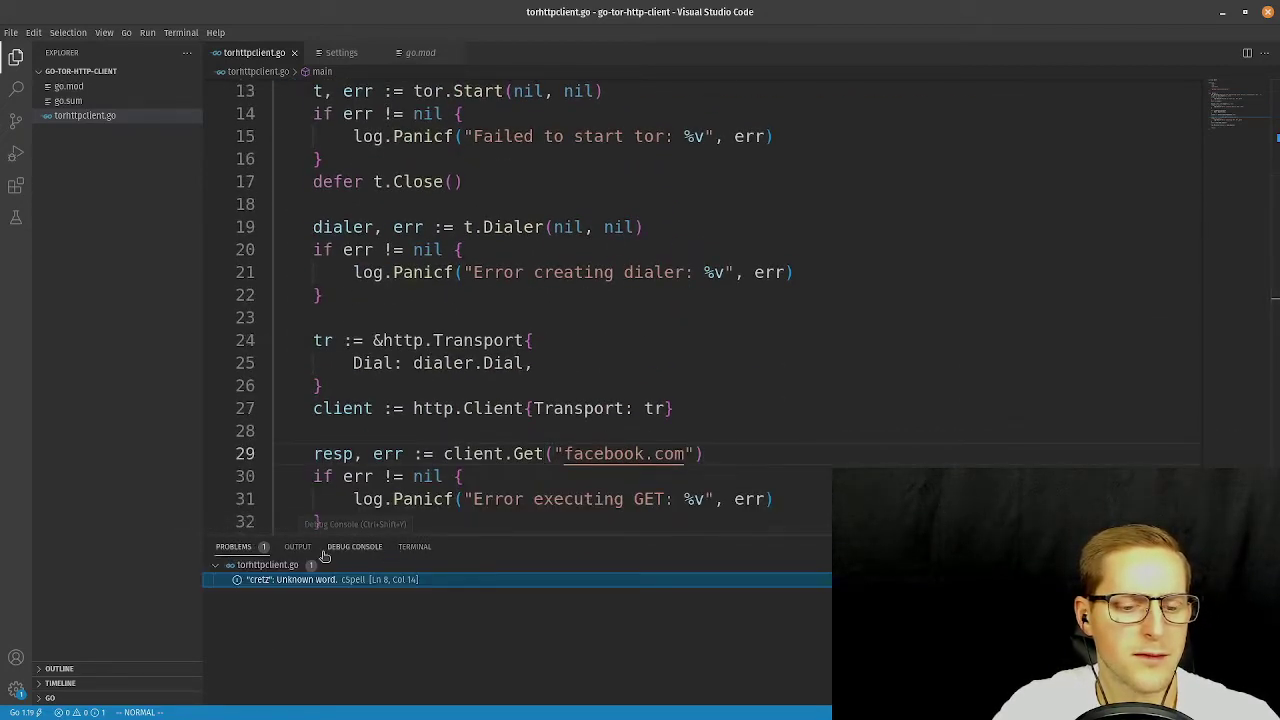
List the project folder's files in the terminal and run torhttpclient.go with go run.
{"action": "left_click", "coordinate": [414, 547]}
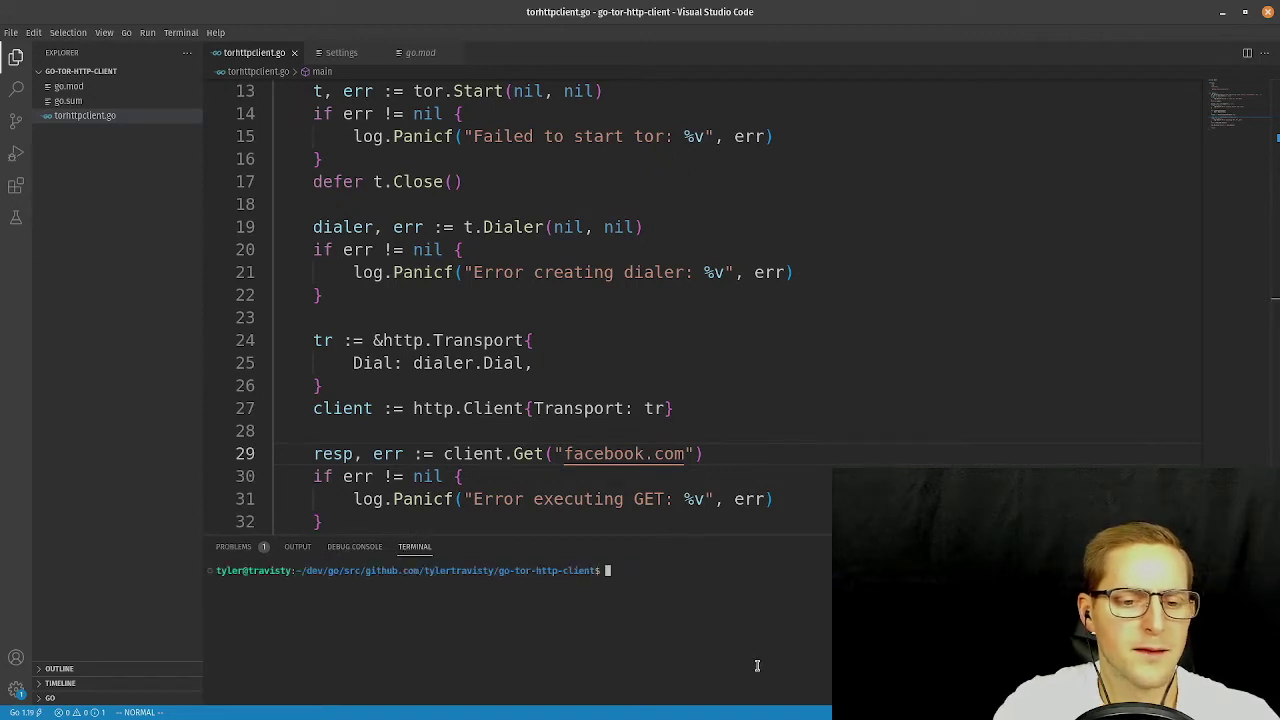
{"action": "type", "text": "ls"}
{"action": "key", "text": "Return"}
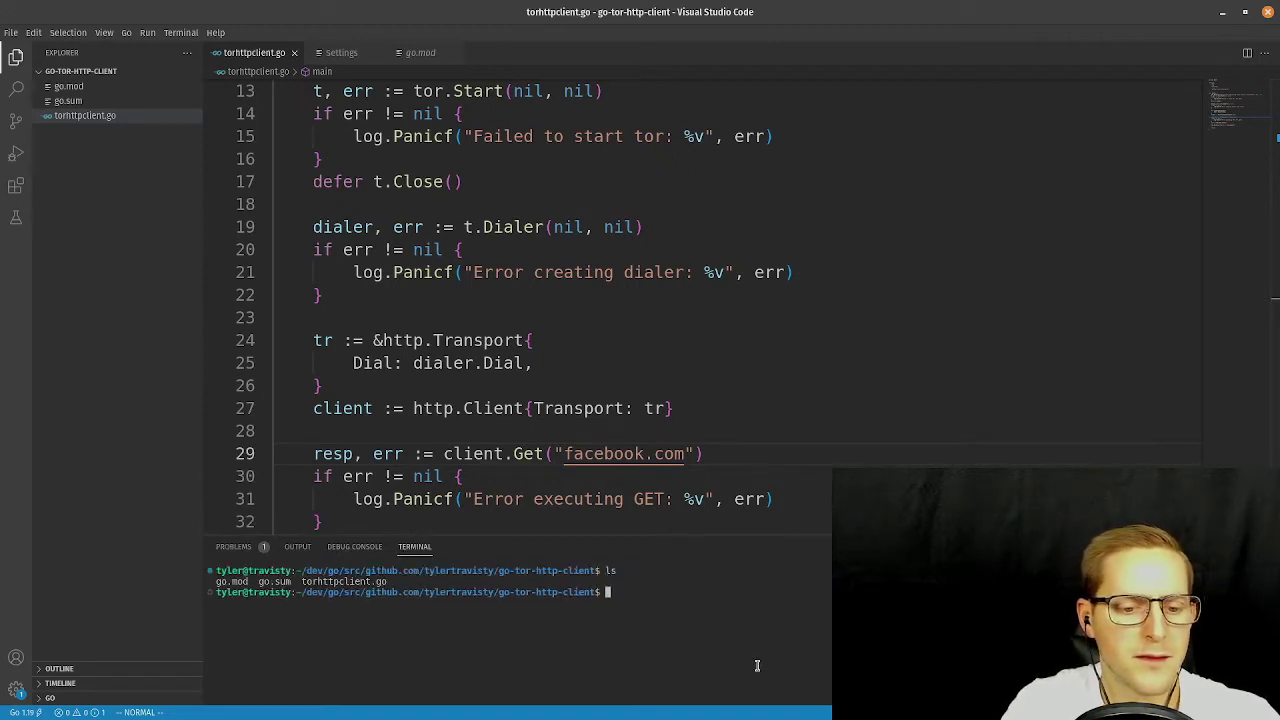
{"action": "type", "text": "go run to"}
{"action": "key", "text": "Tab"}
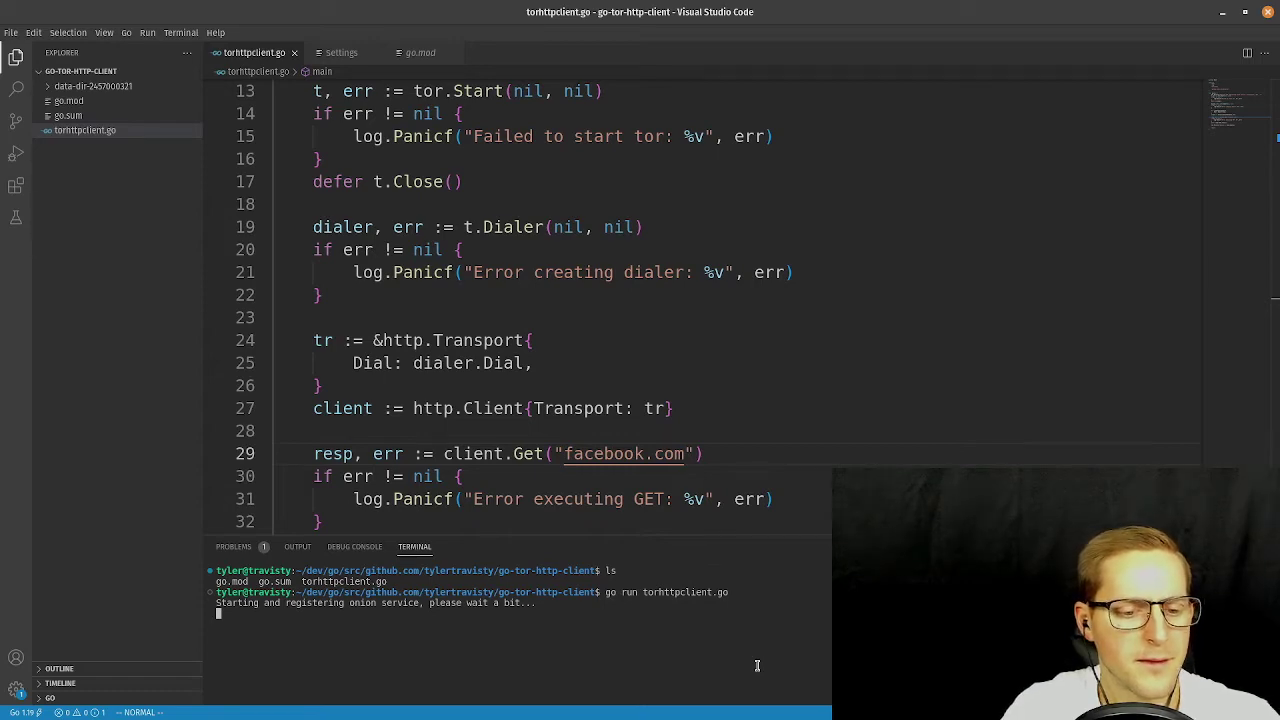
Switch to Firefox and read the bine README's onion service example, embedding instructions and testing notes.
{"action": "key", "text": "alt+Tab"}
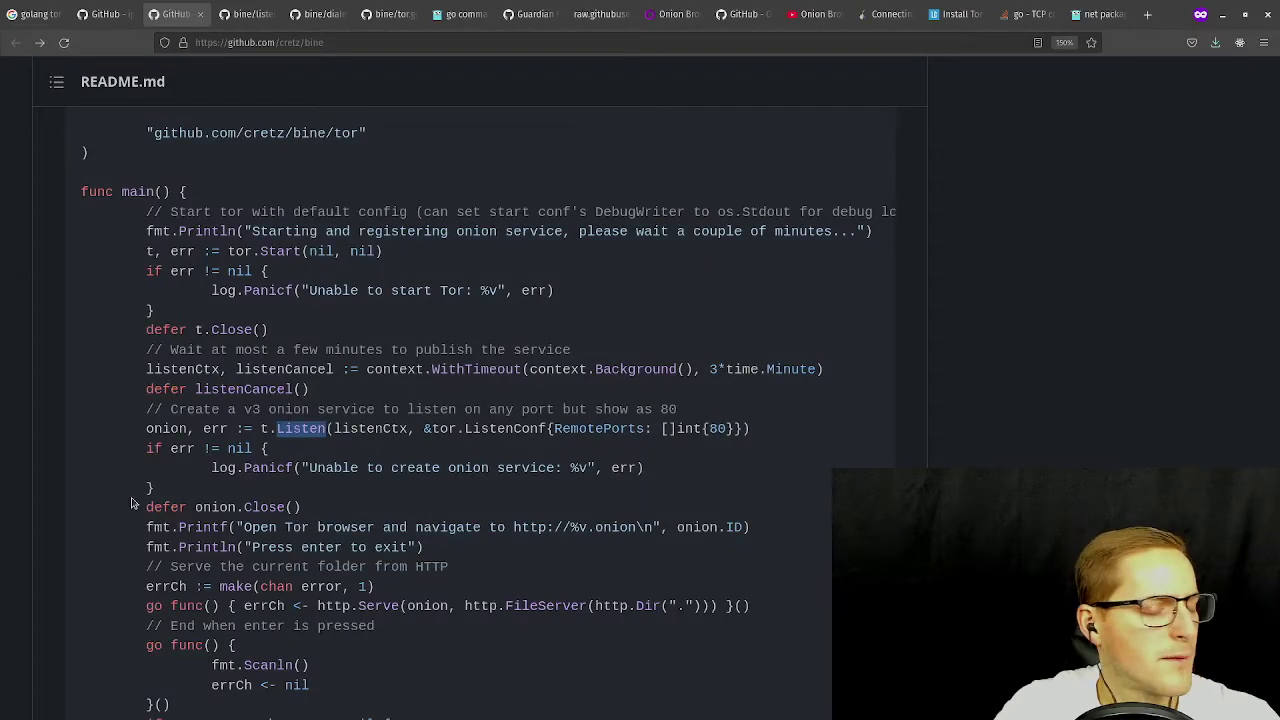
{"action": "scroll", "coordinate": [534, 288], "scroll_direction": "up", "scroll_amount": 10}
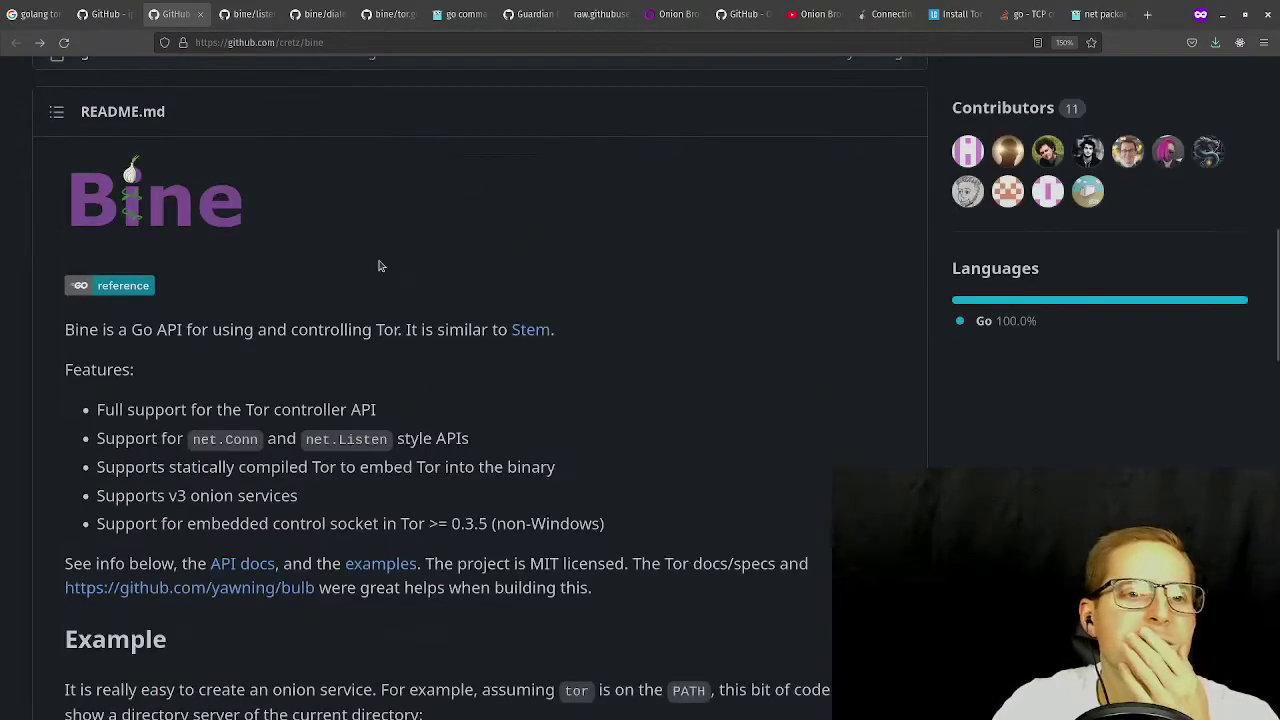
{"action": "scroll", "coordinate": [505, 378], "scroll_direction": "down", "scroll_amount": 6}
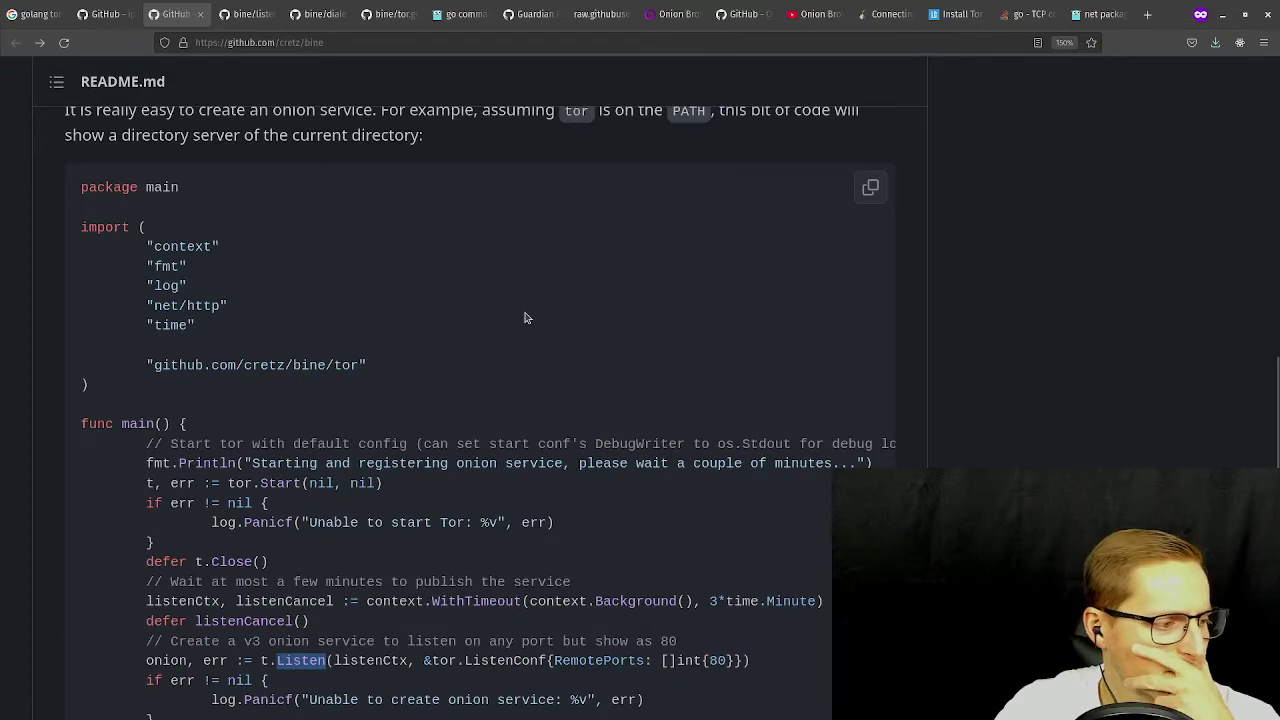
{"action": "scroll", "coordinate": [525, 318], "scroll_direction": "down", "scroll_amount": 3}
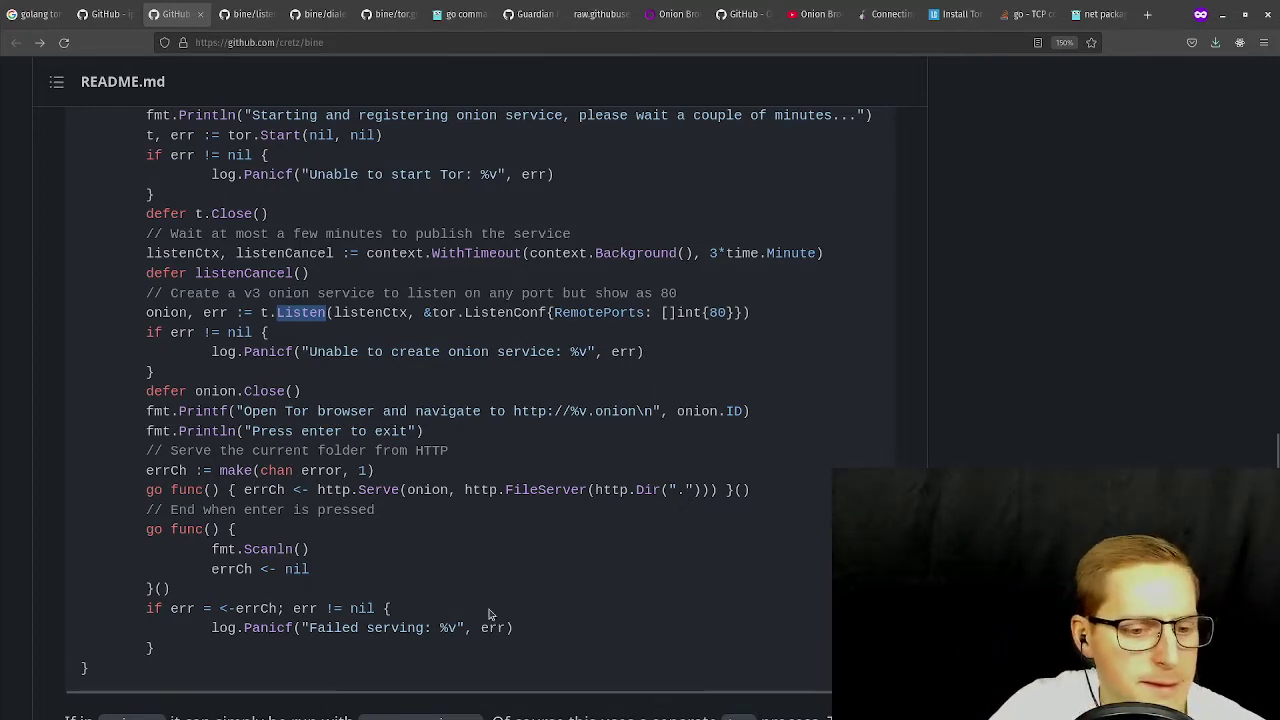
{"action": "scroll", "coordinate": [500, 590], "scroll_direction": "down", "scroll_amount": 3}
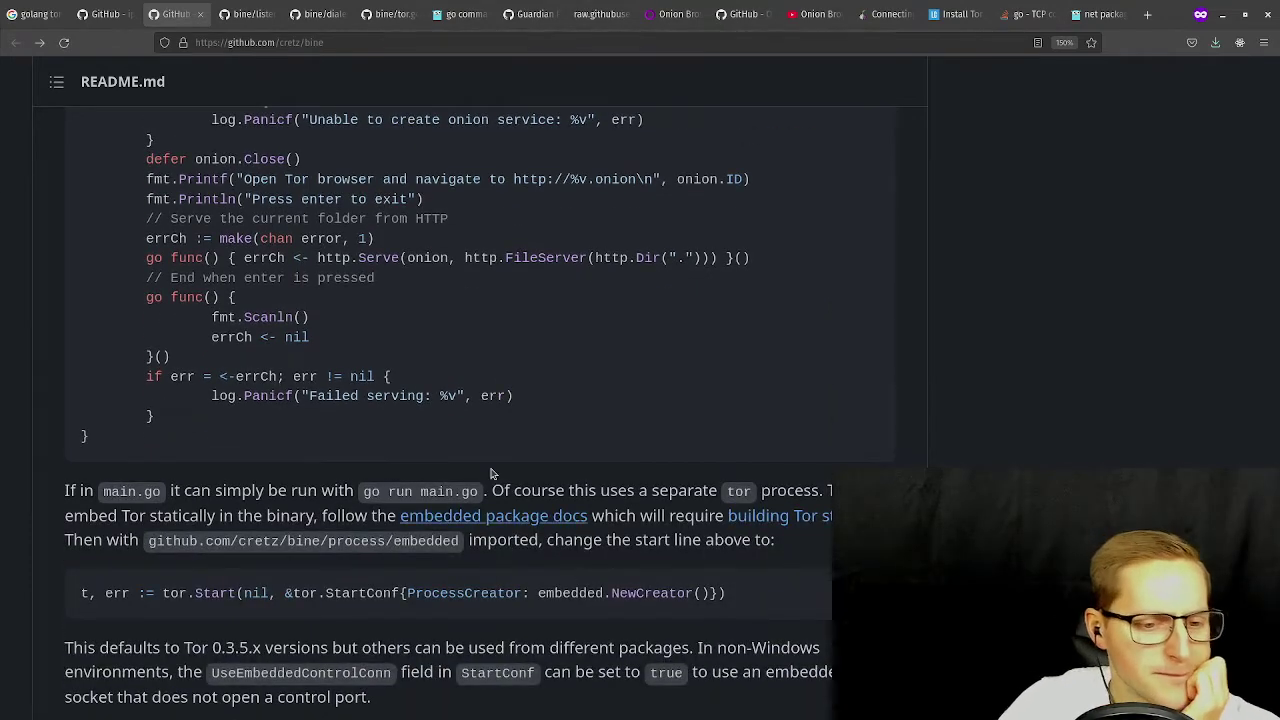
{"action": "scroll", "coordinate": [495, 480], "scroll_direction": "down", "scroll_amount": 2}
{"action": "scroll", "coordinate": [450, 480], "scroll_direction": "down", "scroll_amount": 3}
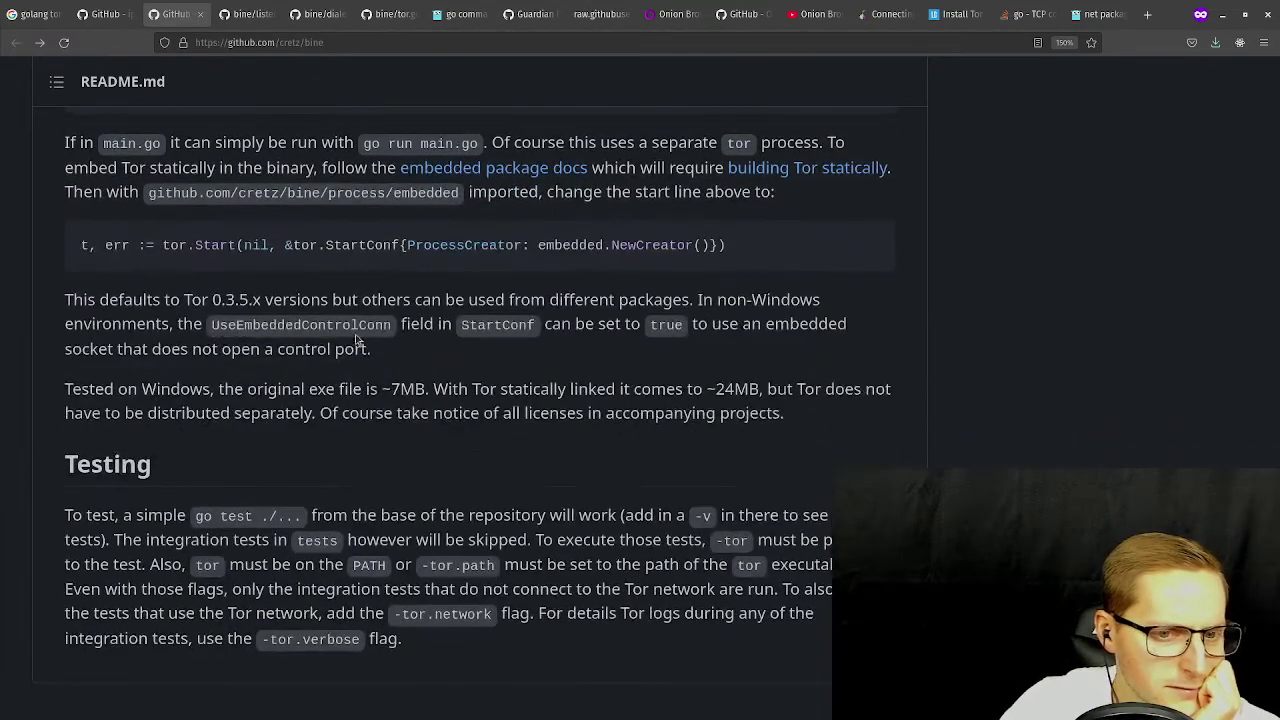
{"action": "scroll", "coordinate": [446, 346], "scroll_direction": "up", "scroll_amount": 2}
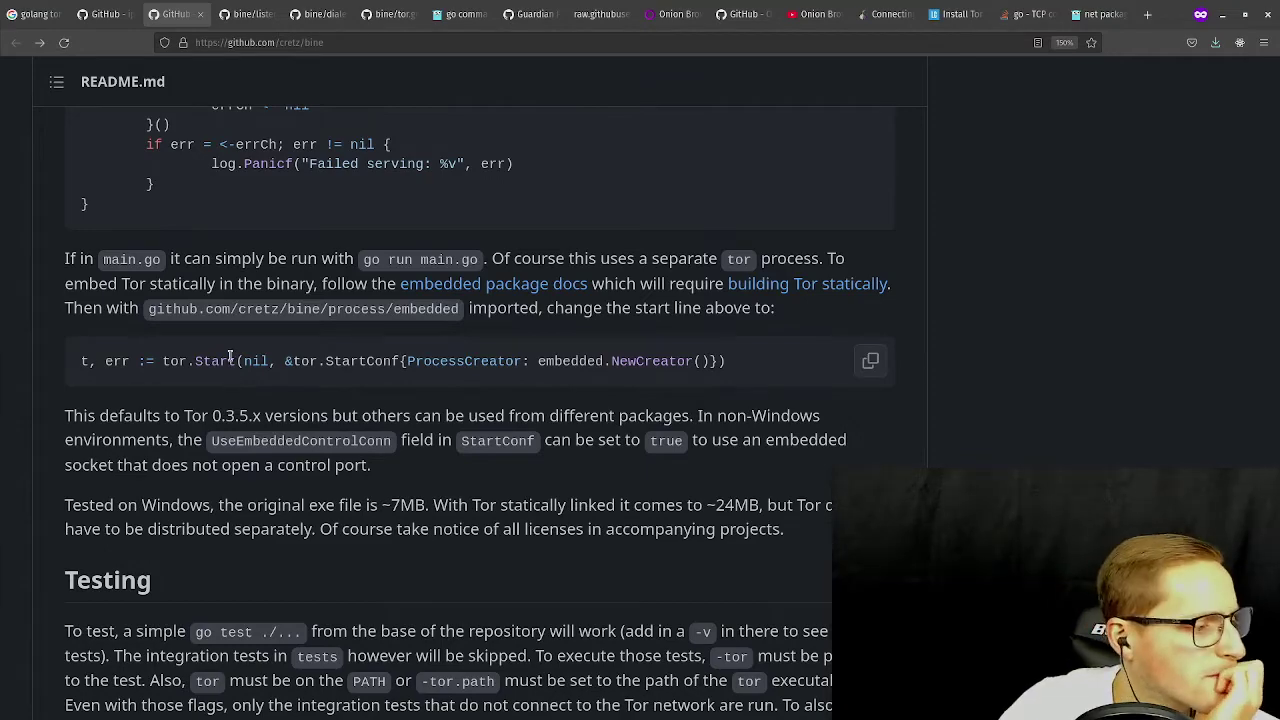
{"action": "scroll", "coordinate": [325, 352], "scroll_direction": "down", "scroll_amount": 4}
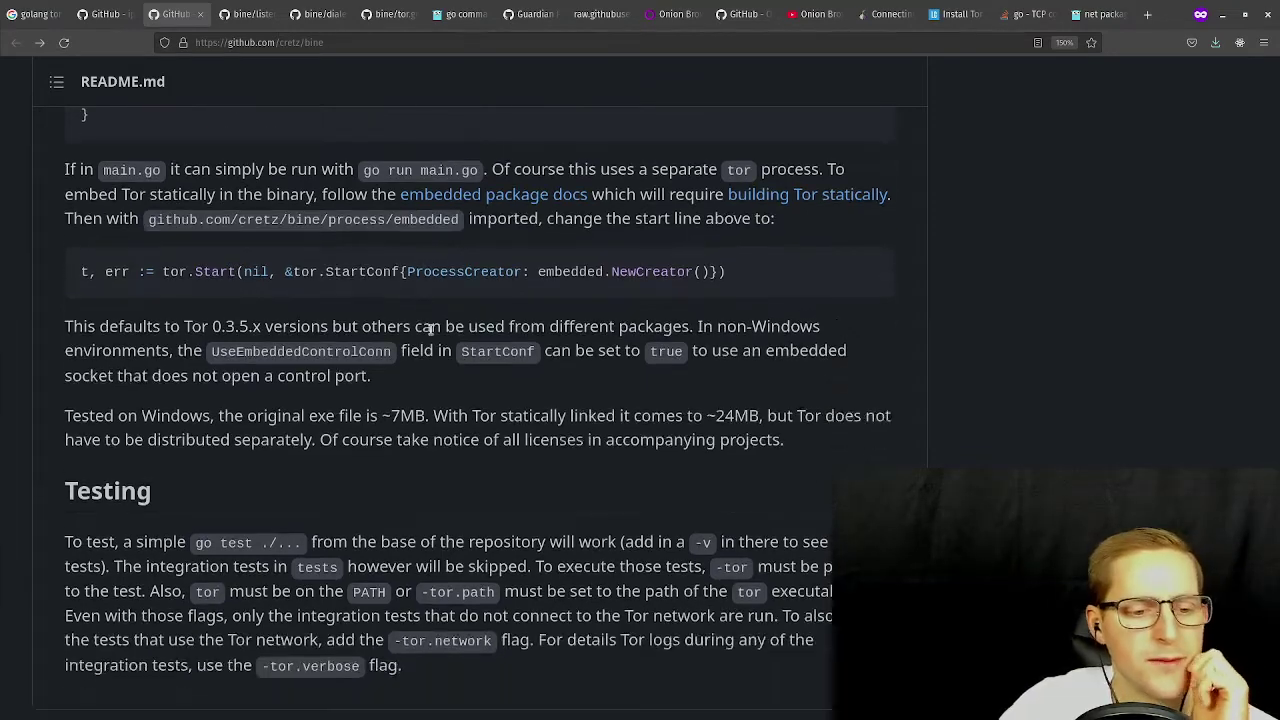
{"action": "scroll", "coordinate": [506, 405], "scroll_direction": "up", "scroll_amount": 20}
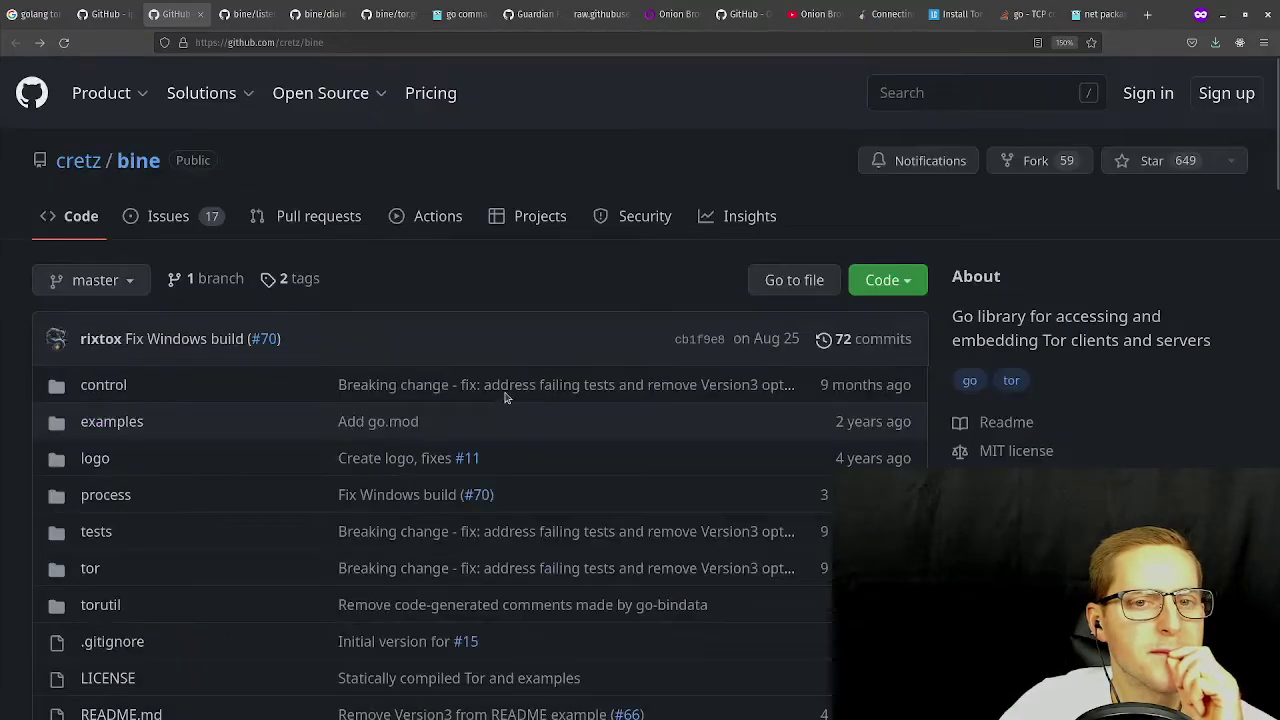
Open bine's dialer.go on GitHub and examine the DialConf fields, including ProxyAuth, SkipEnableNetwork and Forward.
{"action": "left_click", "coordinate": [245, 14]}
{"action": "left_click", "coordinate": [296, 12]}
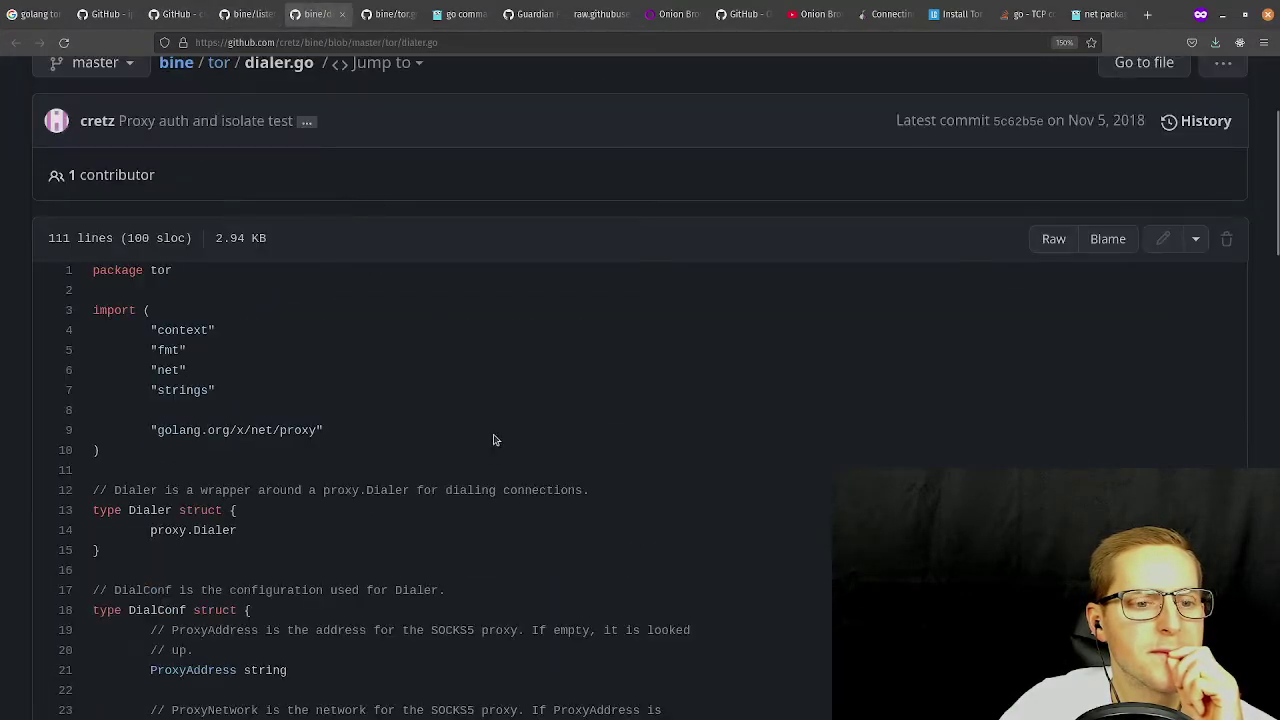
{"action": "scroll", "coordinate": [494, 437], "scroll_direction": "down", "scroll_amount": 8}
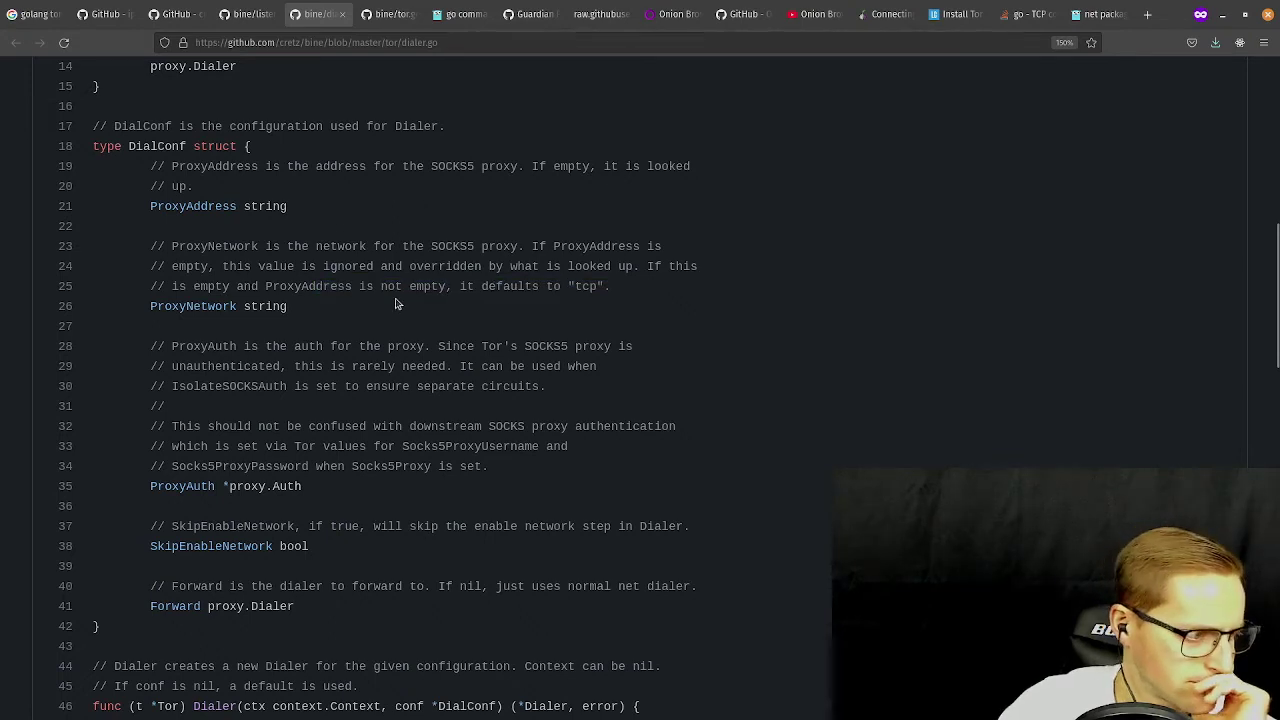
{"action": "scroll", "coordinate": [324, 430], "scroll_direction": "down", "scroll_amount": 2}
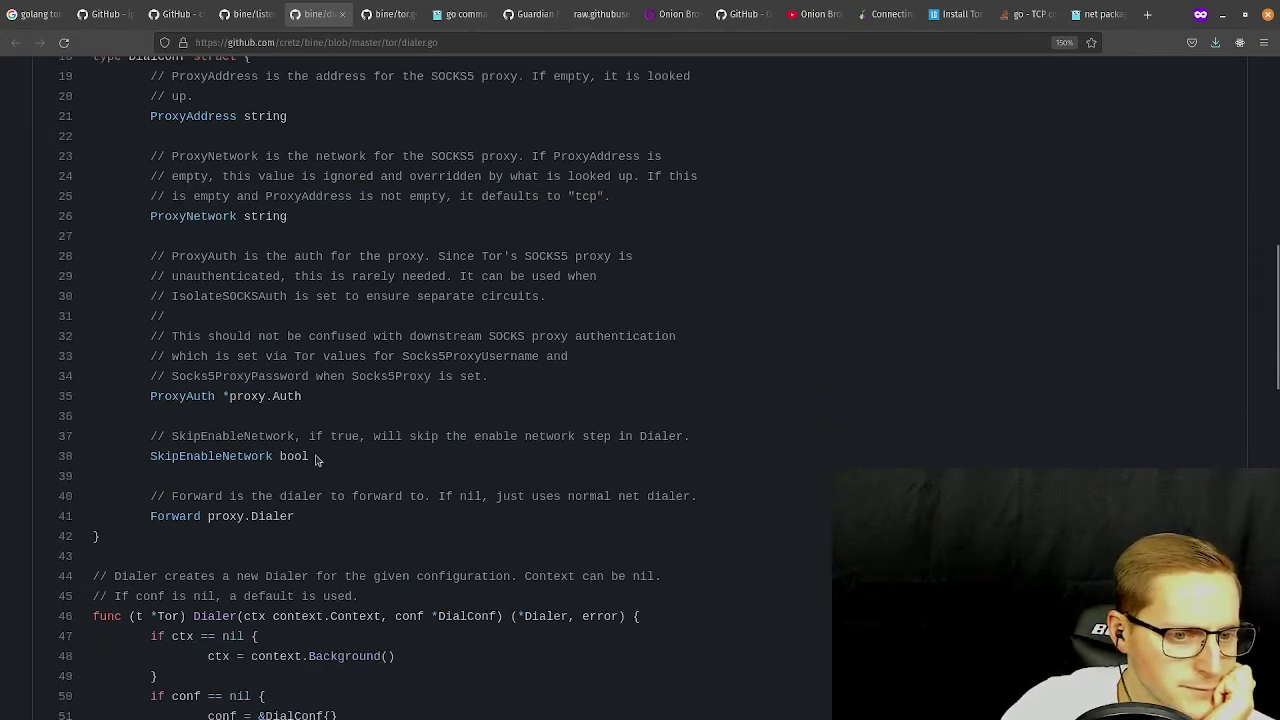
{"action": "left_click_drag", "start_coordinate": [254, 249], "coordinate": [312, 432]}
{"action": "left_click", "coordinate": [334, 492]}
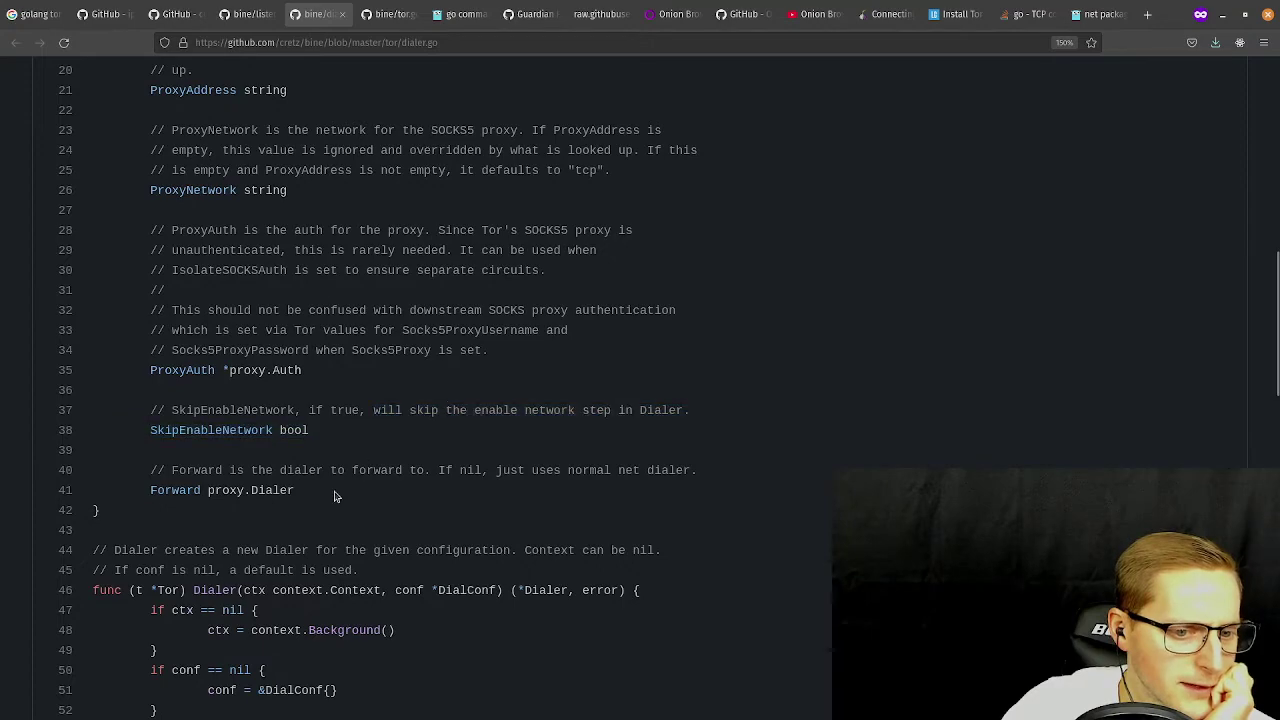
{"action": "left_click_drag", "start_coordinate": [312, 494], "coordinate": [230, 472]}
{"action": "left_click", "coordinate": [354, 504]}
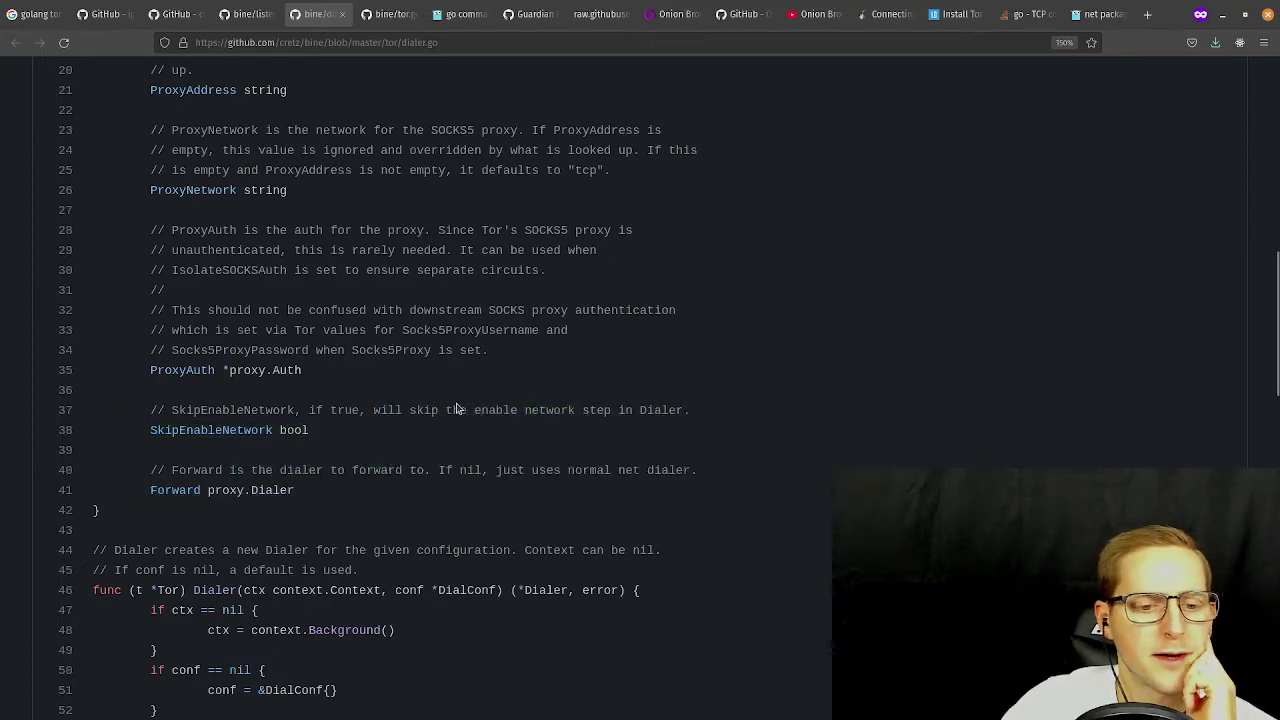
Read the Dialer function's proxy lookup and SOCKS5 setup, and the DialContext function in dialer.go.
{"action": "scroll", "coordinate": [440, 400], "scroll_direction": "down", "scroll_amount": 4}
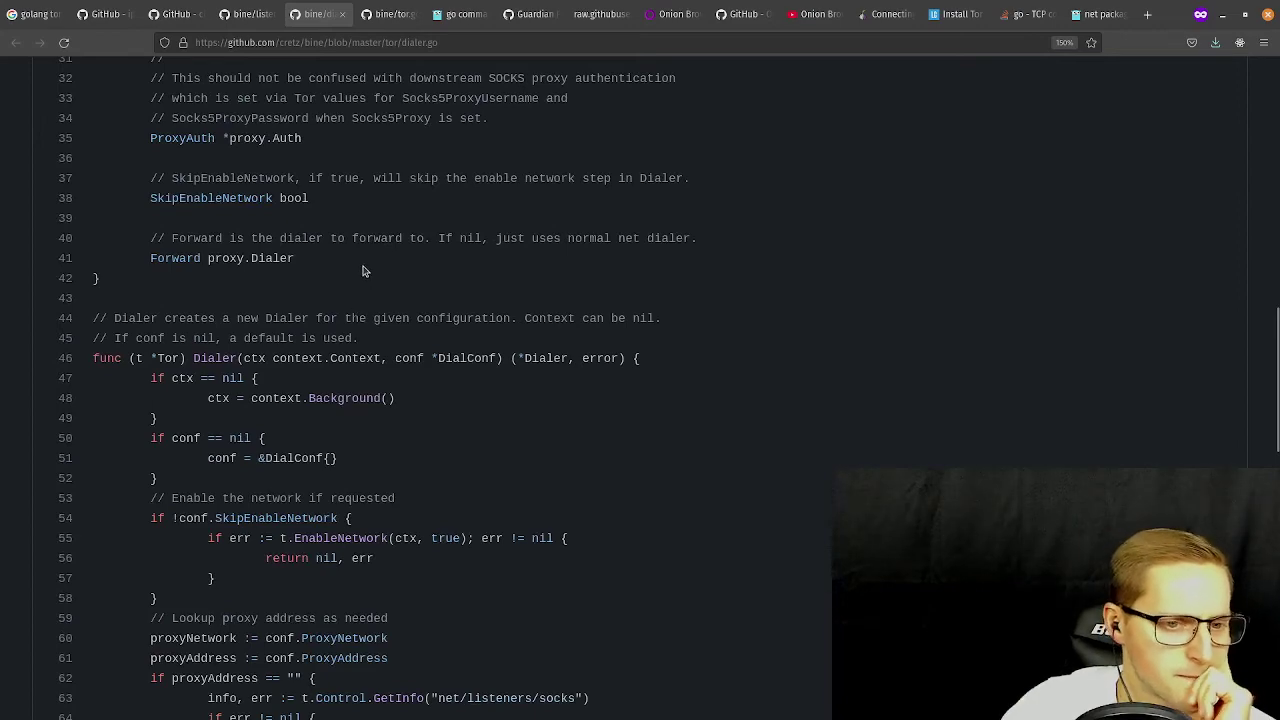
{"action": "scroll", "coordinate": [362, 276], "scroll_direction": "down", "scroll_amount": 4}
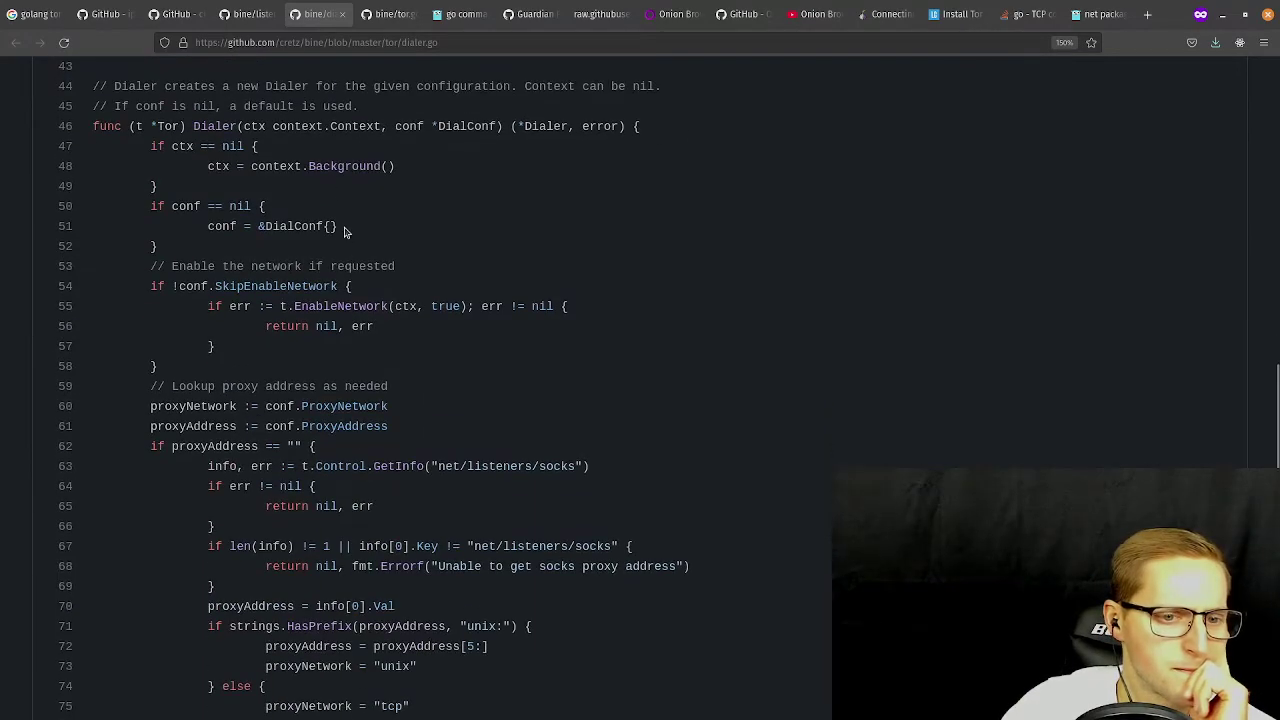
{"action": "scroll", "coordinate": [345, 231], "scroll_direction": "down", "scroll_amount": 6}
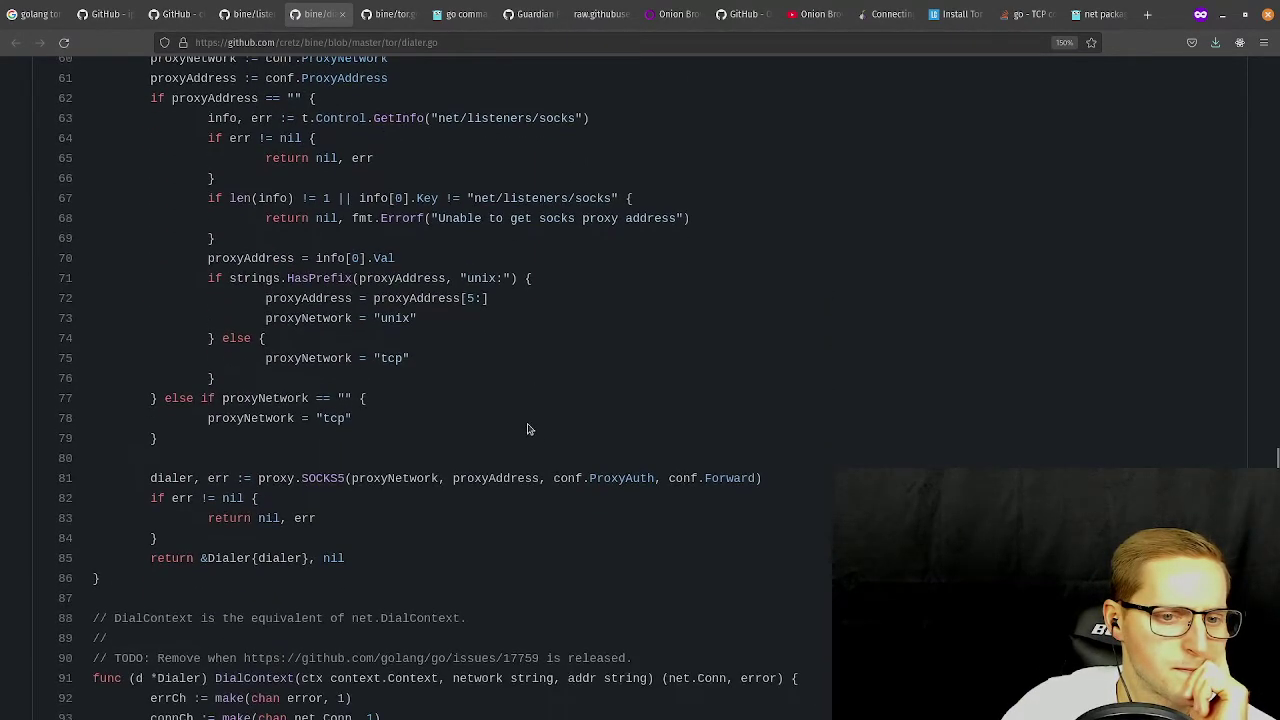
{"action": "scroll", "coordinate": [525, 415], "scroll_direction": "down", "scroll_amount": 2}
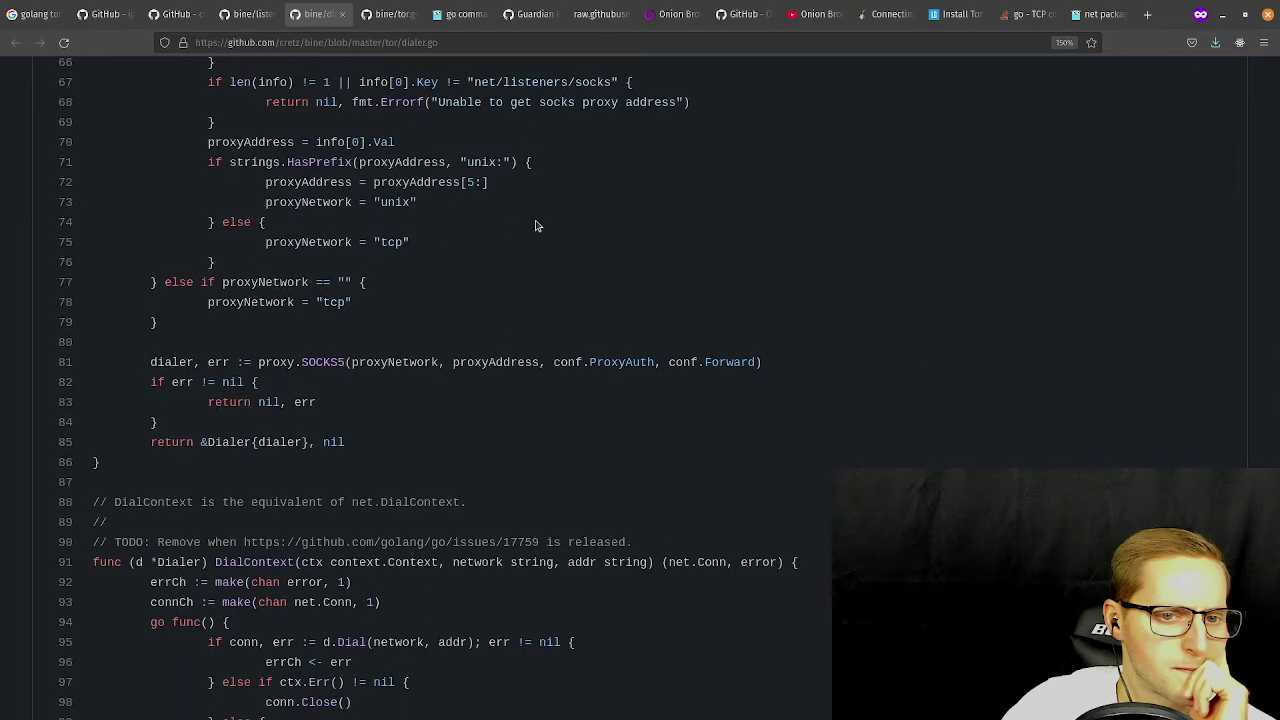
{"action": "scroll", "coordinate": [535, 225], "scroll_direction": "down", "scroll_amount": 1}
{"action": "scroll", "coordinate": [535, 225], "scroll_direction": "up", "scroll_amount": 1}
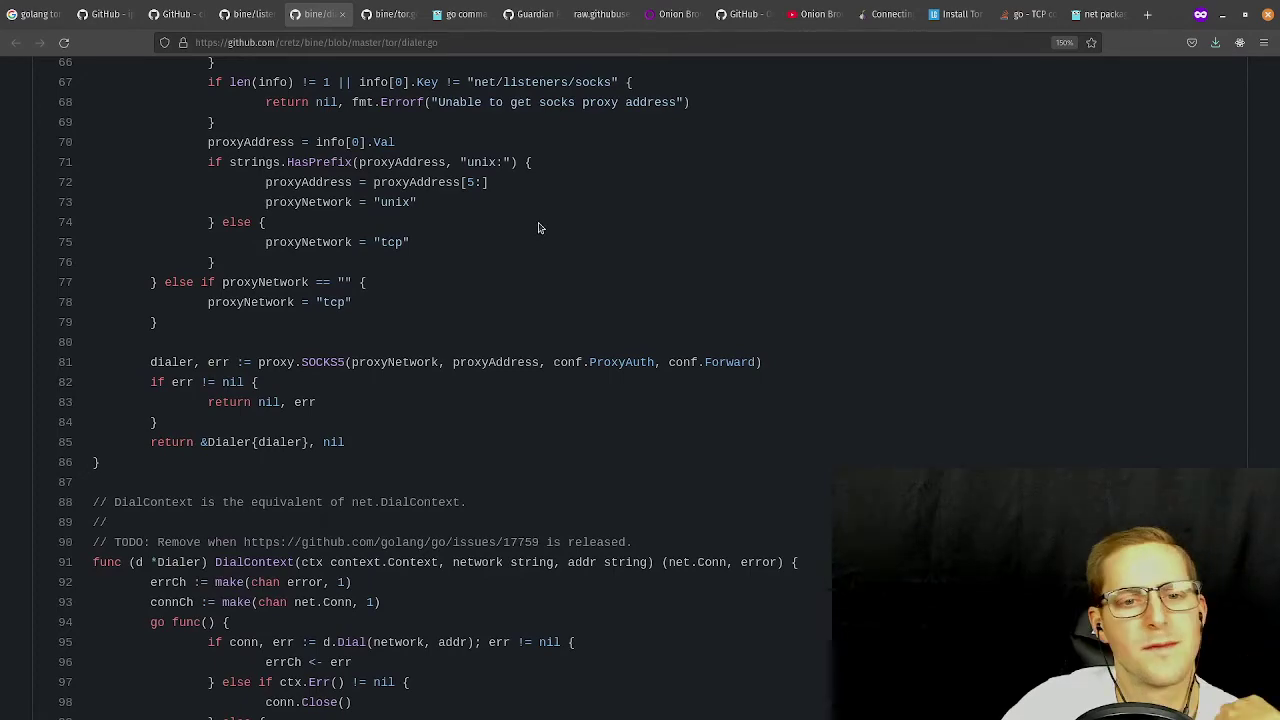
{"action": "scroll", "coordinate": [539, 226], "scroll_direction": "down", "scroll_amount": 5}
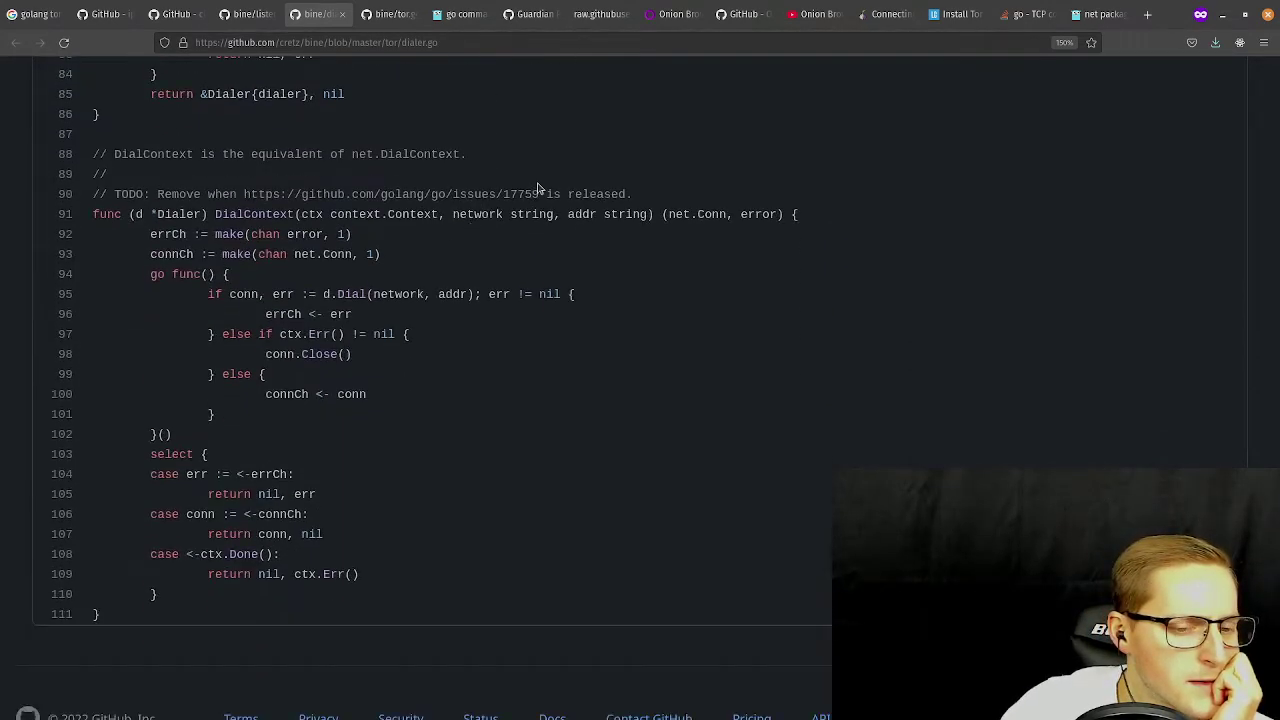
Return to the beginning of dialer.go and recheck its imports, the Dialer type and the DialConf proxy settings.
{"action": "scroll", "coordinate": [650, 323], "scroll_direction": "up", "scroll_amount": 20}
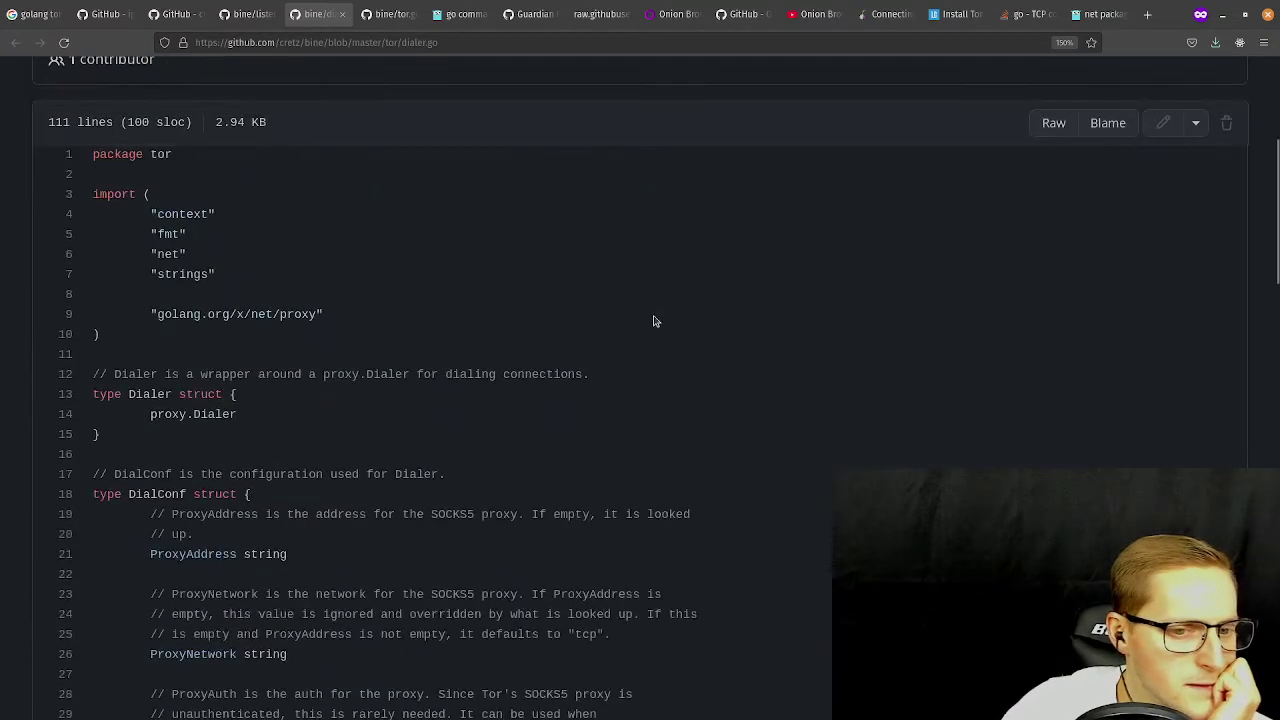
{"action": "scroll", "coordinate": [650, 300], "scroll_direction": "down", "scroll_amount": 5}
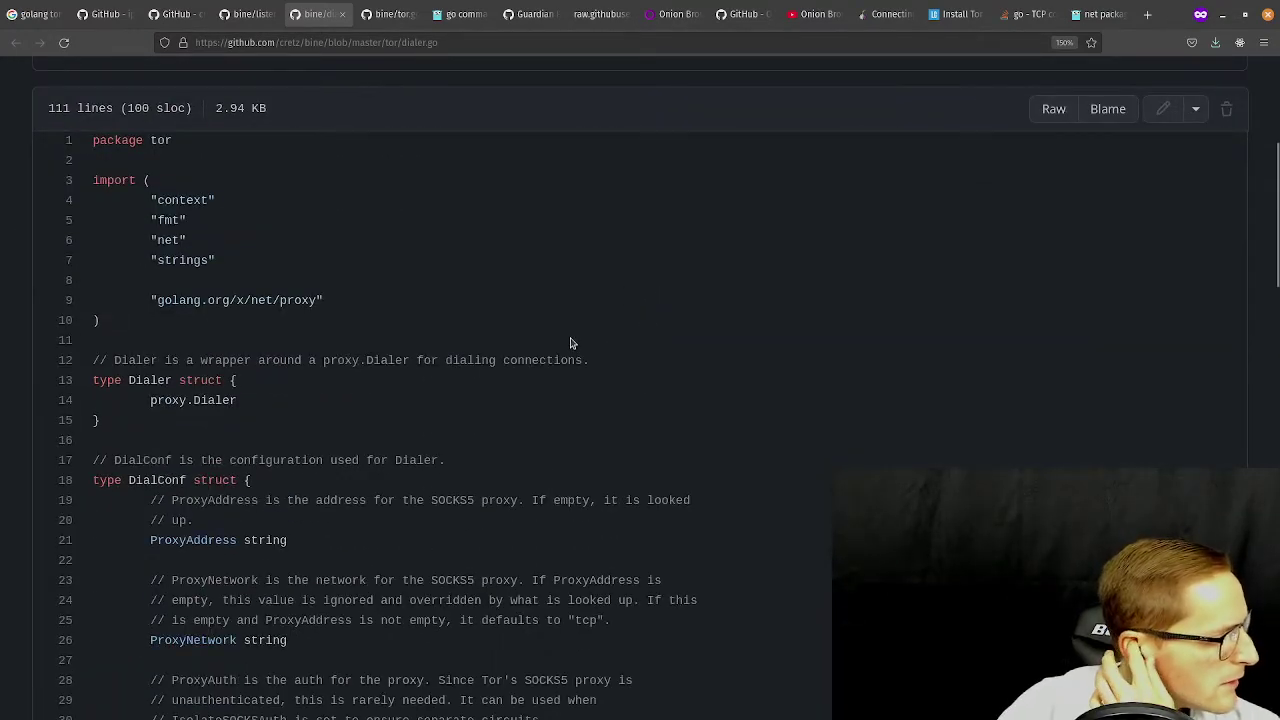
{"action": "scroll", "coordinate": [391, 366], "scroll_direction": "up", "scroll_amount": 5}
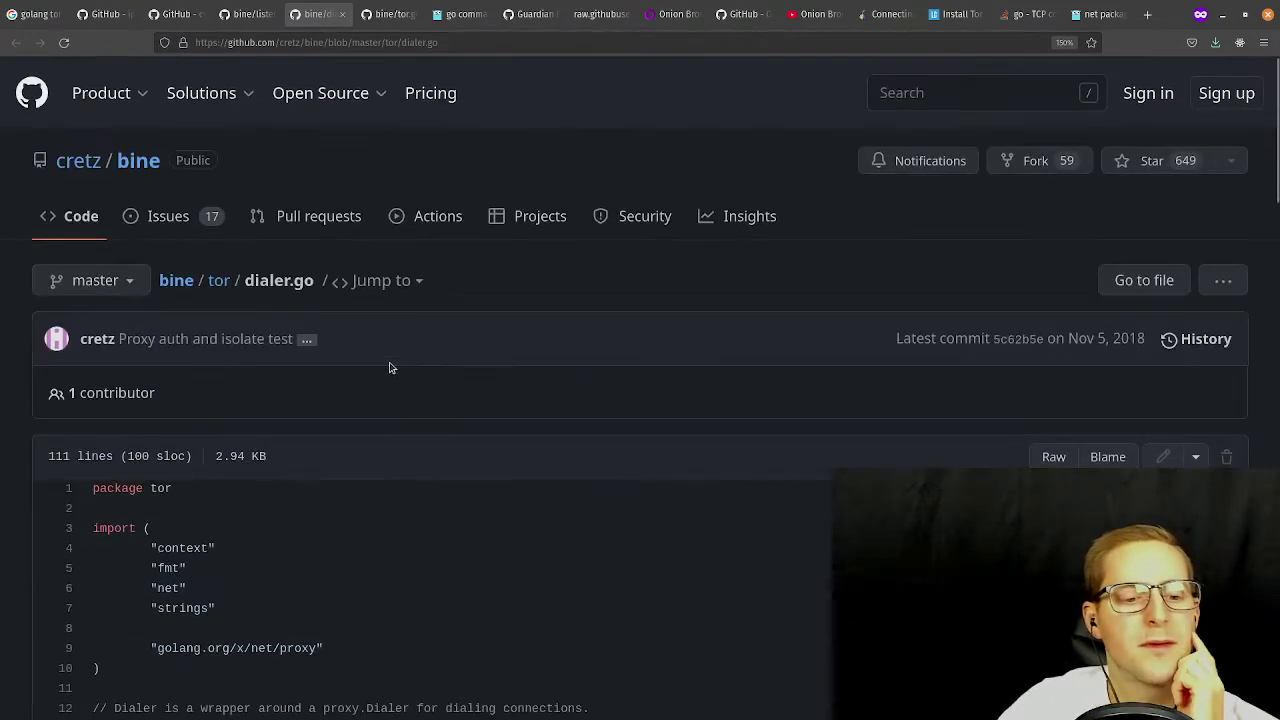
{"action": "scroll", "coordinate": [403, 420], "scroll_direction": "down", "scroll_amount": 8}
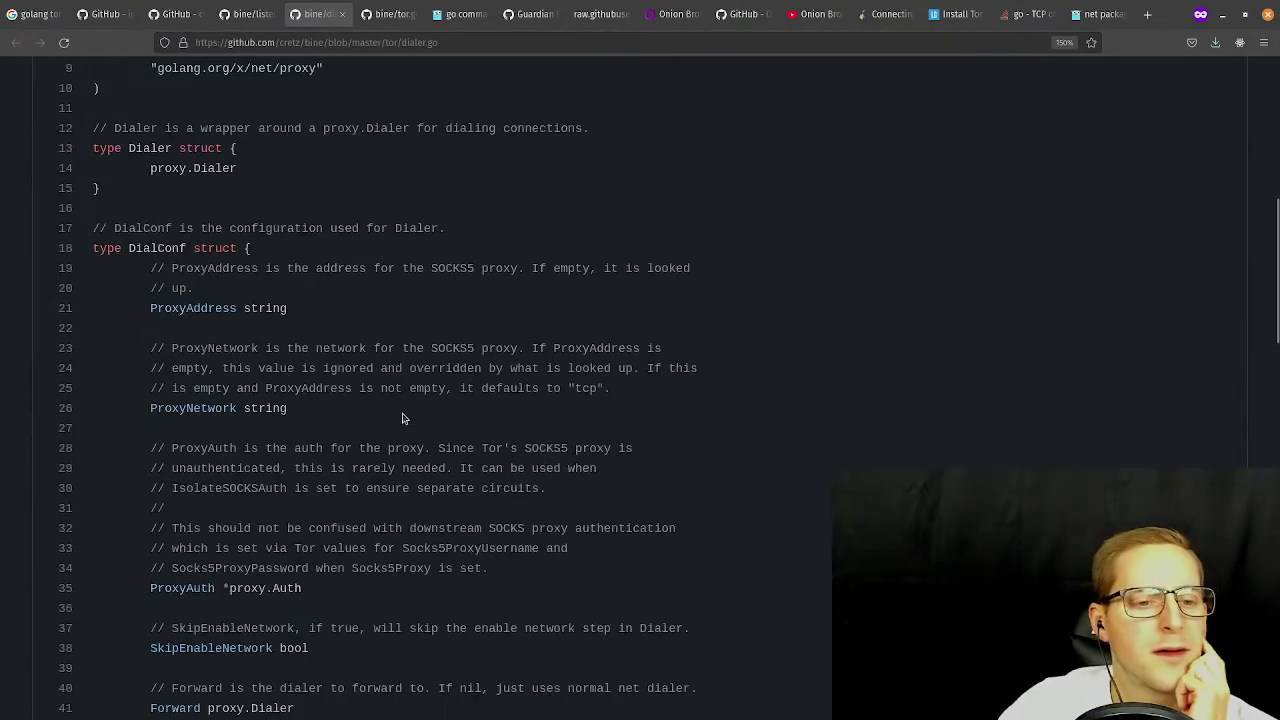
{"action": "left_click", "coordinate": [230, 18]}
{"action": "left_click", "coordinate": [307, 18]}
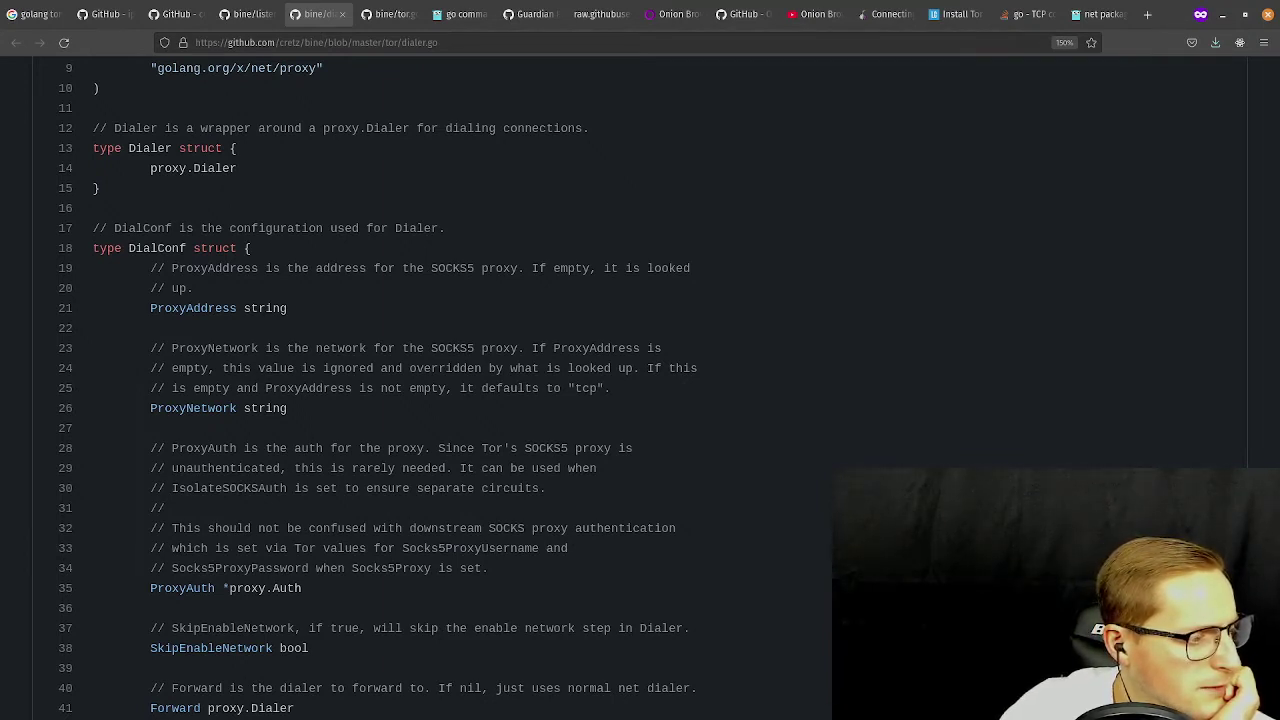
{"action": "scroll", "coordinate": [617, 337], "scroll_direction": "up", "scroll_amount": 6}
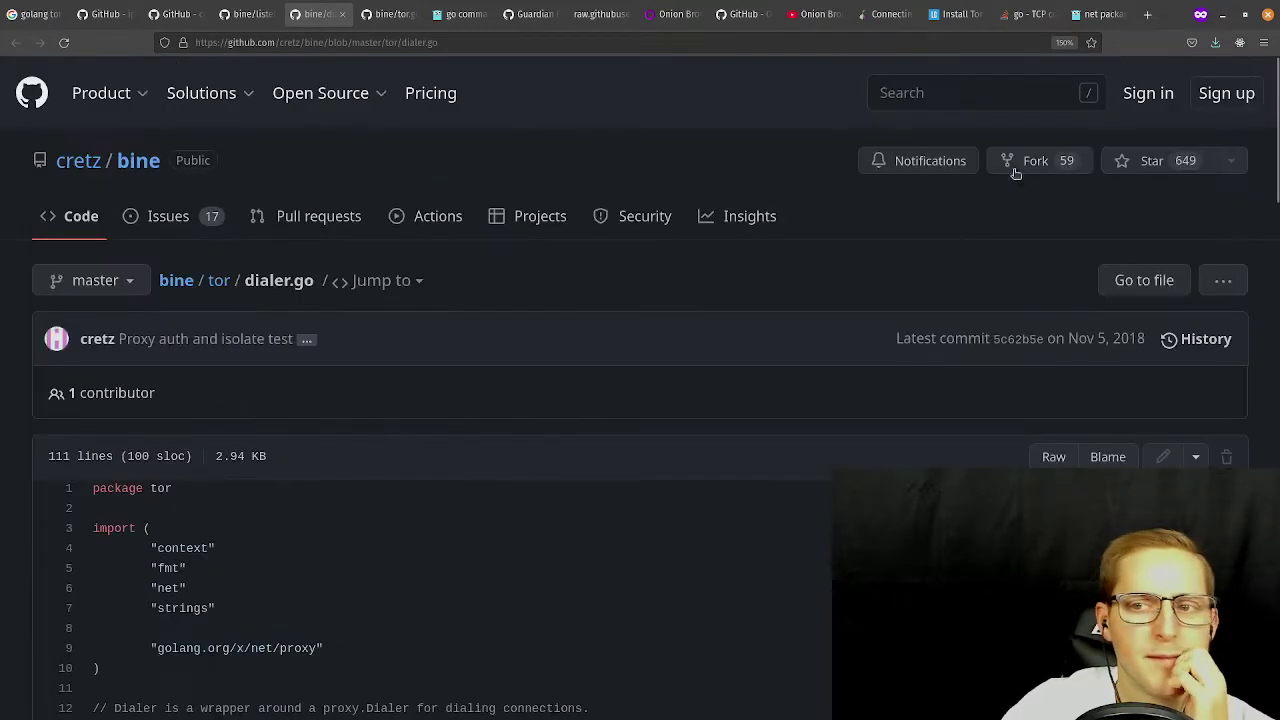
Search Google for "golang tor client" in a new tab and skim the results.
{"action": "left_click", "coordinate": [1147, 14]}
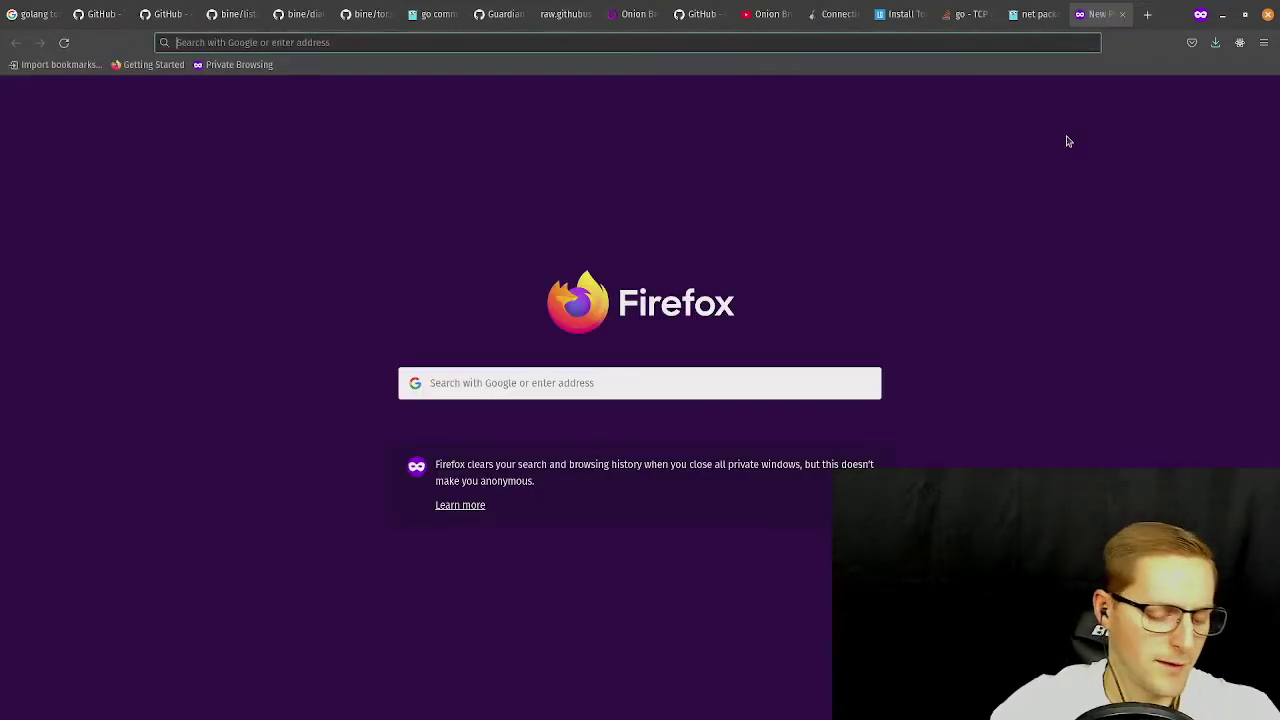
{"action": "type", "text": "golang"}
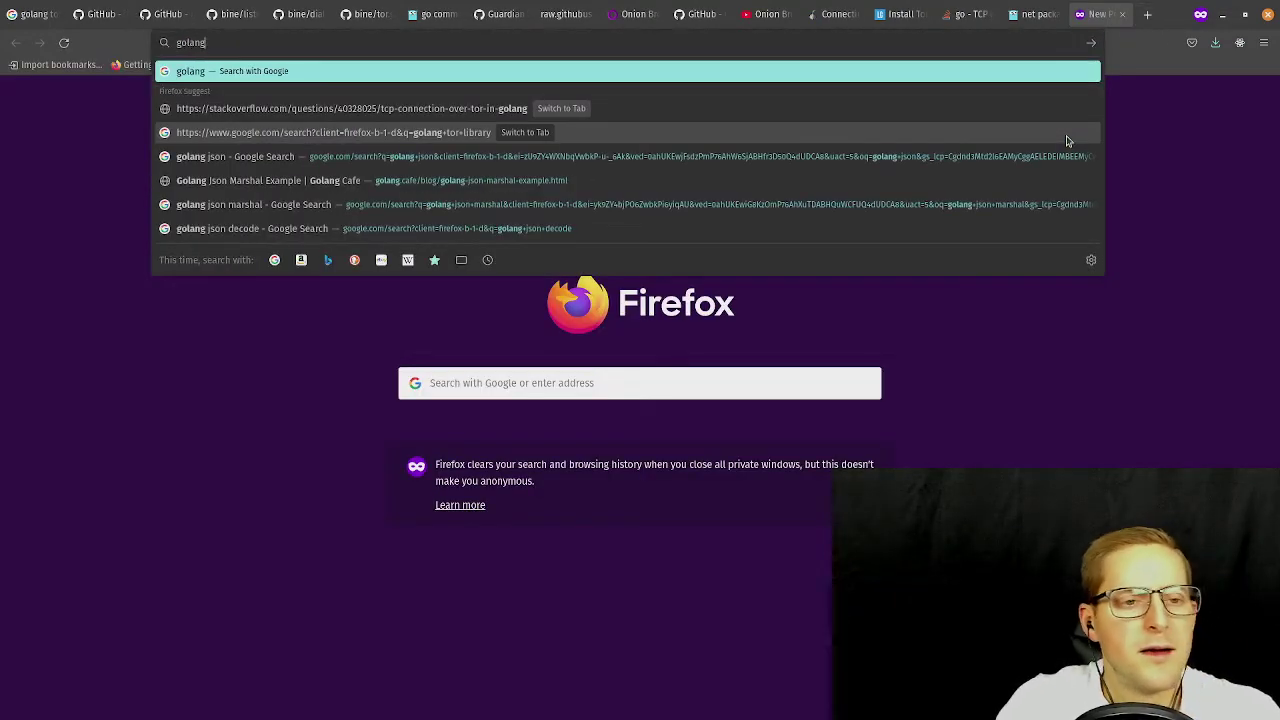
{"action": "key", "text": "BackSpace"}
{"action": "key", "text": "BackSpace"}
{"action": "key", "text": "BackSpace"}
{"action": "key", "text": "BackSpace"}
{"action": "key", "text": "BackSpace"}
{"action": "key", "text": "BackSpace"}
{"action": "type", "text": "gola"}
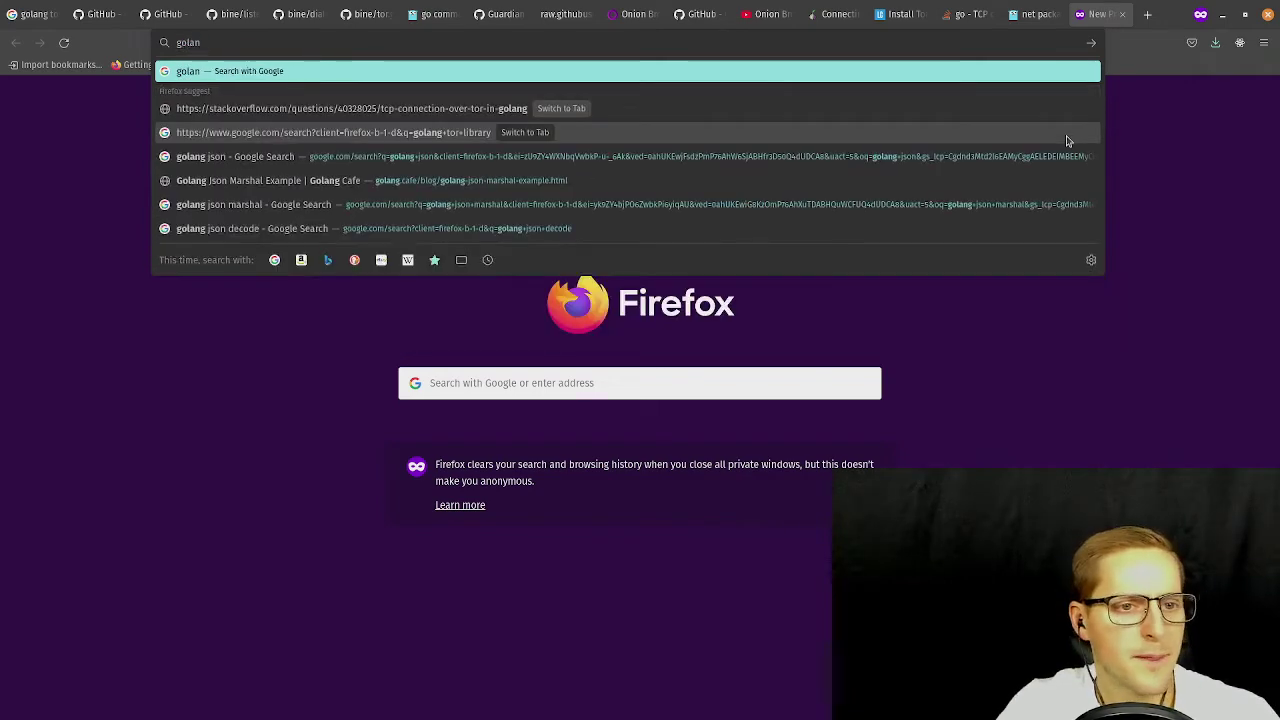
{"action": "key", "text": "BackSpace"}
{"action": "key", "text": "BackSpace"}
{"action": "key", "text": "BackSpace"}
{"action": "key", "text": "BackSpace"}
{"action": "type", "text": "golang t"}
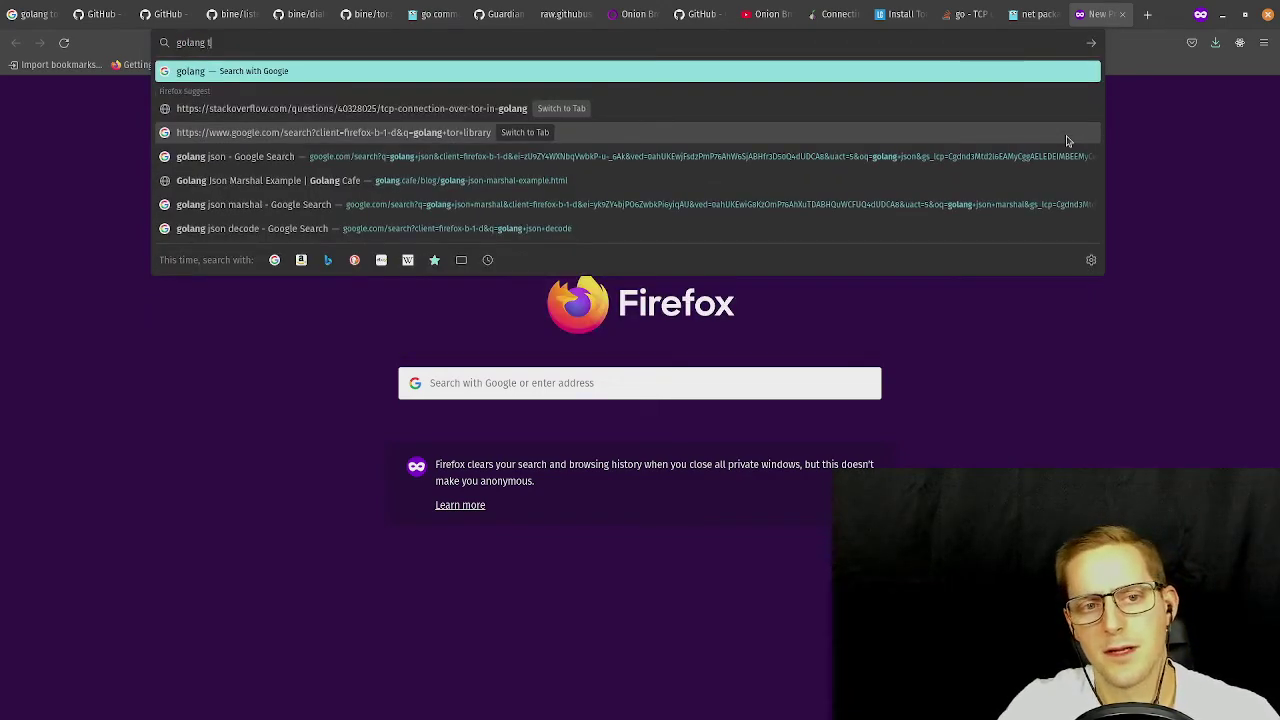
{"action": "type", "text": "or client"}
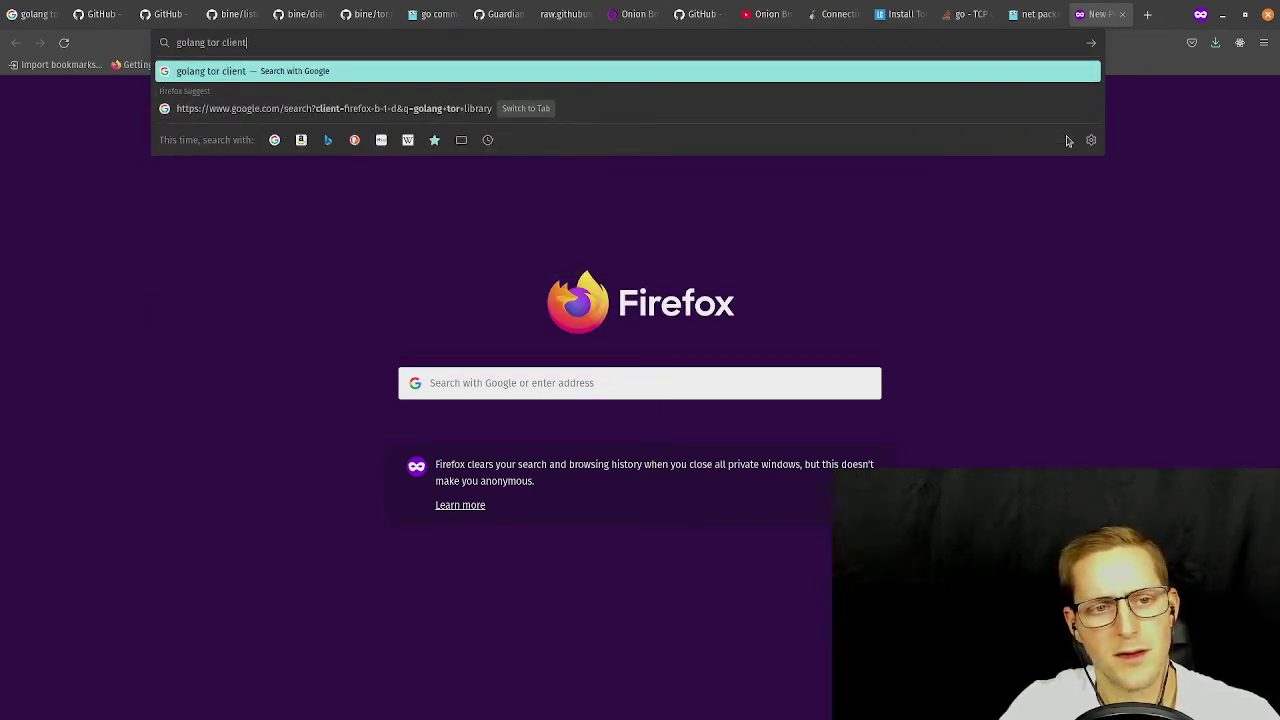
{"action": "key", "text": "Return"}
{"action": "scroll", "coordinate": [515, 341], "scroll_direction": "down", "scroll_amount": 3}
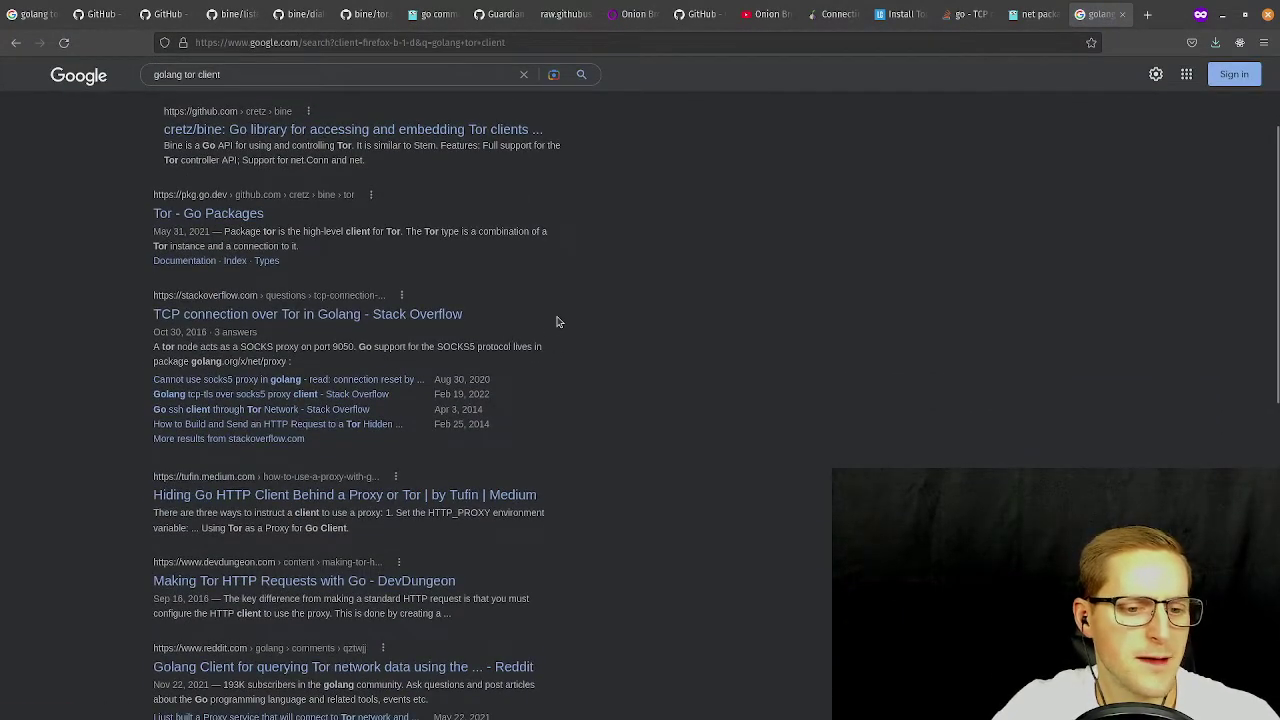
{"action": "scroll", "coordinate": [555, 350], "scroll_direction": "up", "scroll_amount": 3}
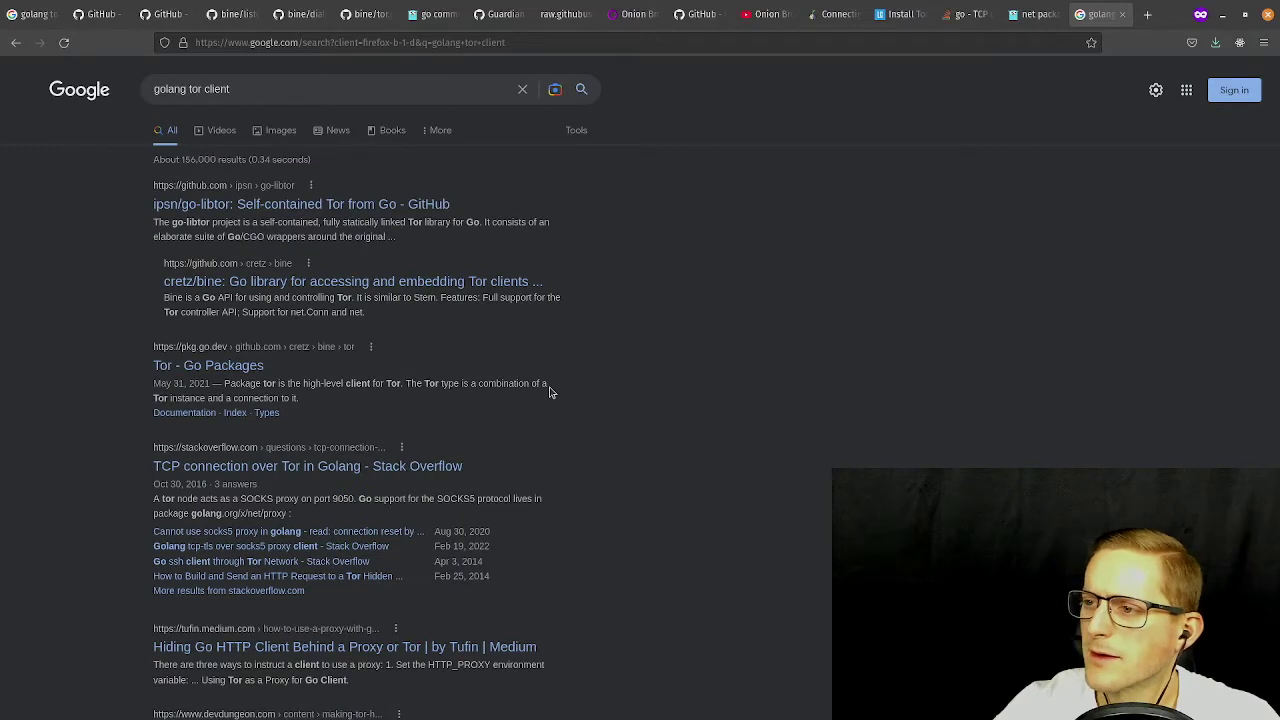
Replace the Google query with "rust tor client" and run the search.
{"action": "triple_click", "coordinate": [334, 93]}
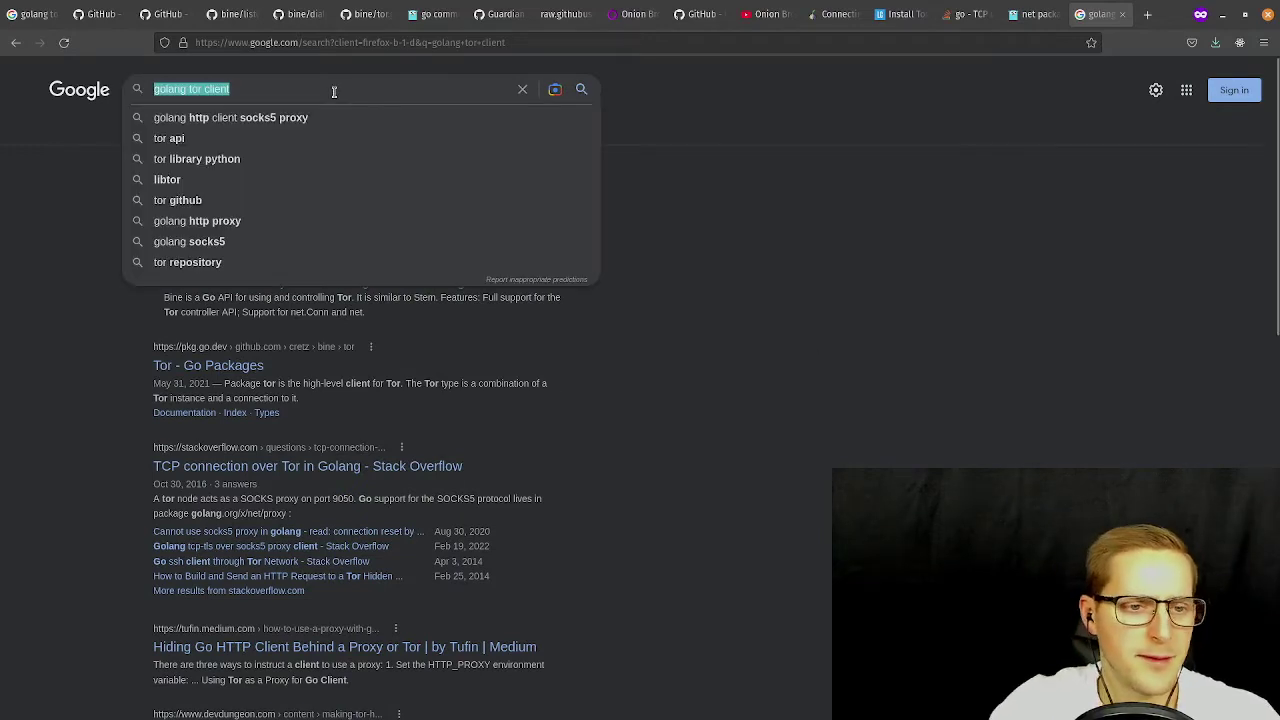
{"action": "type", "text": "rust "}
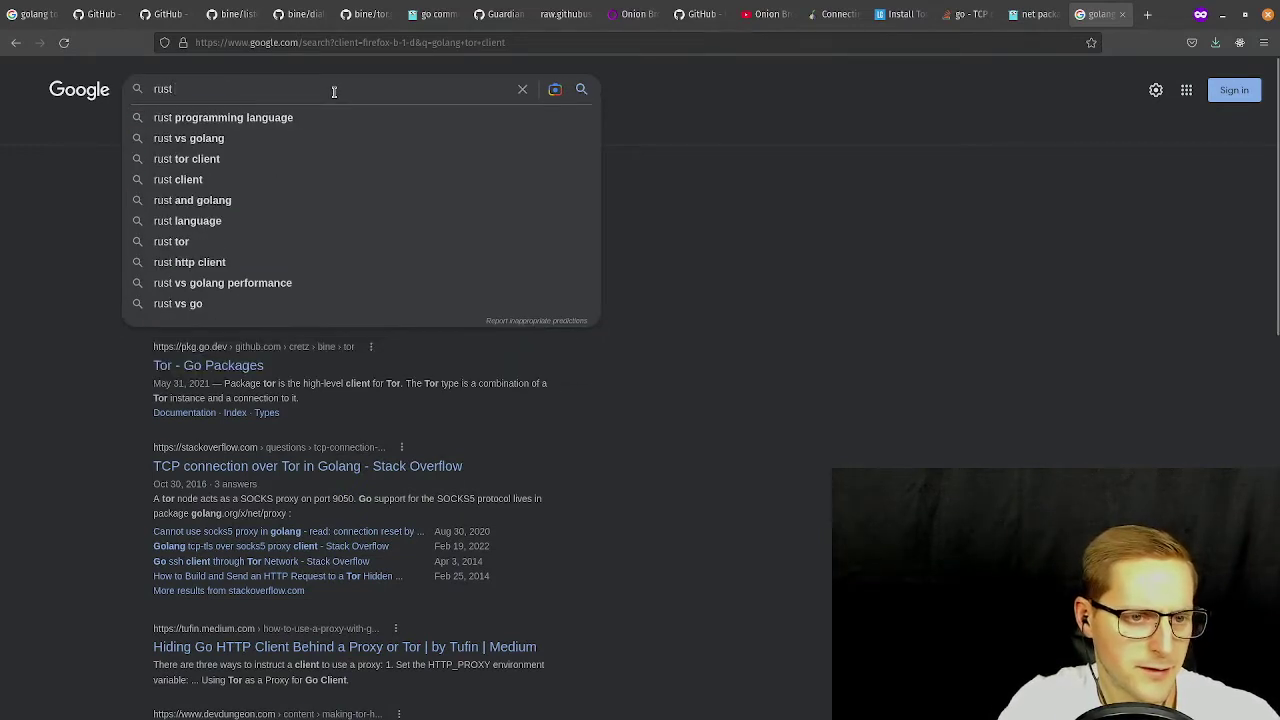
{"action": "type", "text": "tor client"}
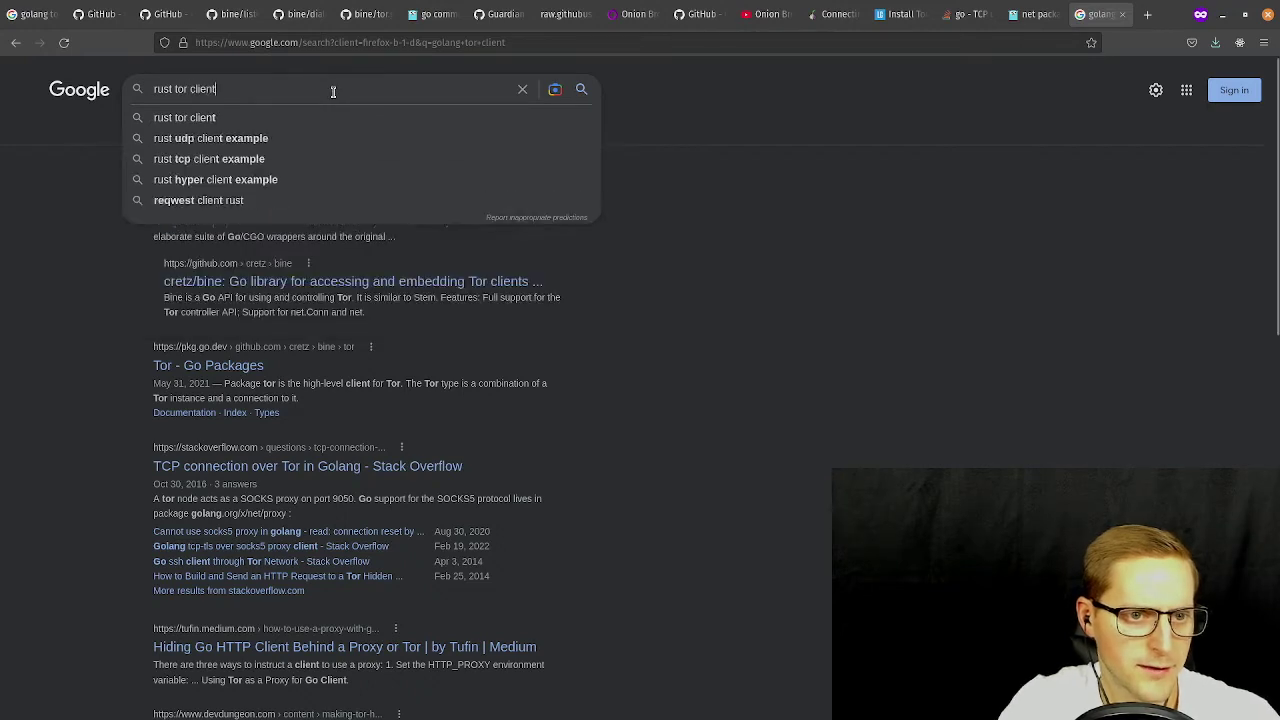
{"action": "key", "text": "Return"}
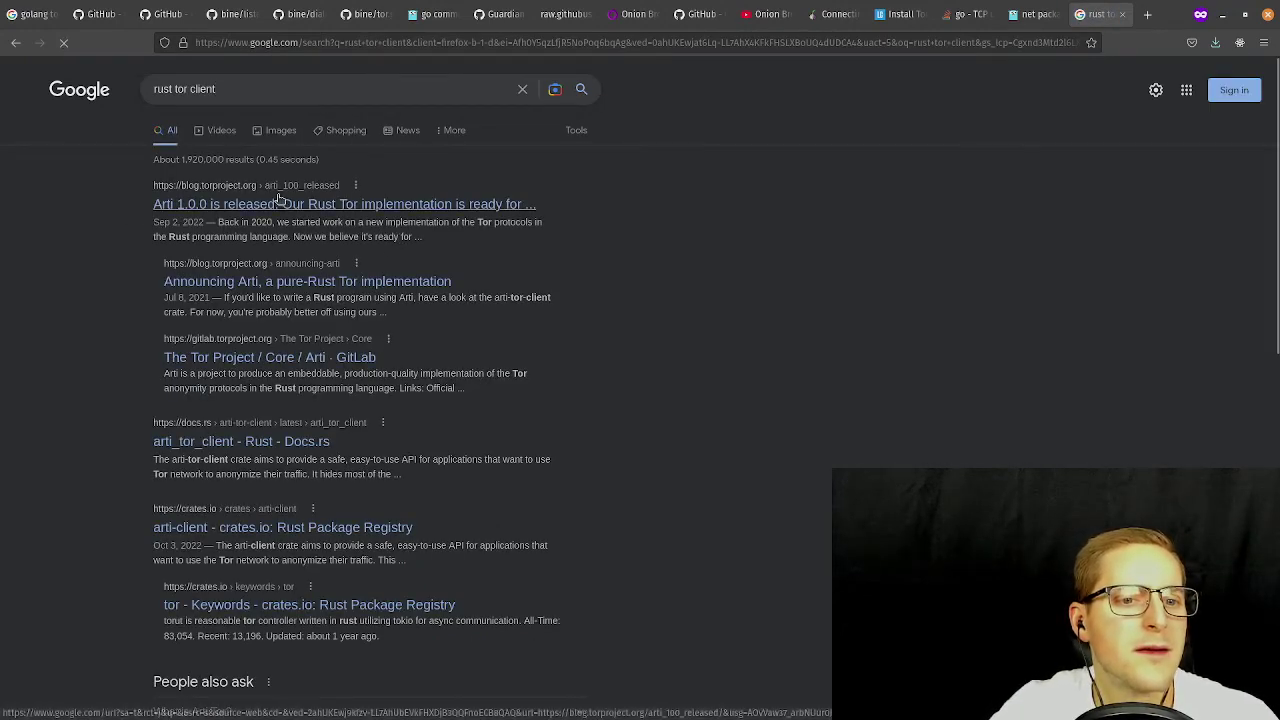
Open the Tor Blog post on the Arti 1.0.0 release and read its background and "Ready for production use" sections.
{"action": "left_click", "coordinate": [330, 205]}
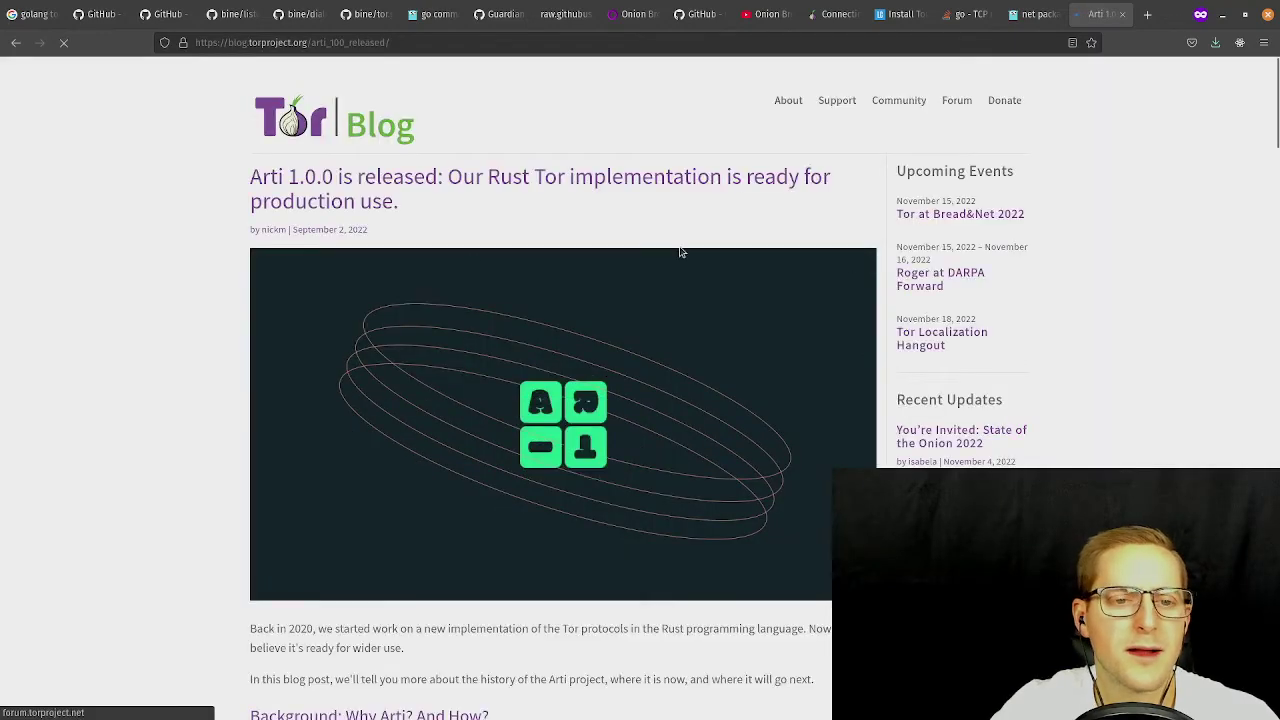
{"action": "scroll", "coordinate": [632, 355], "scroll_direction": "down", "scroll_amount": 5}
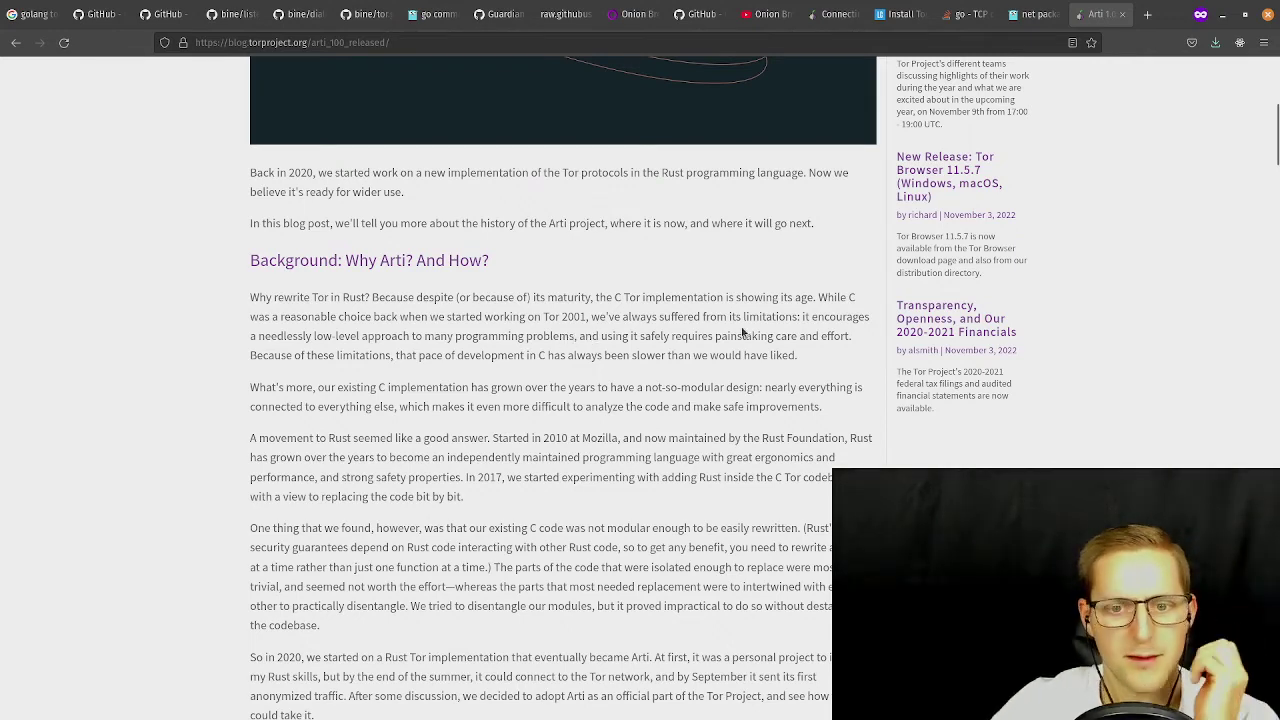
{"action": "scroll", "coordinate": [720, 381], "scroll_direction": "up", "scroll_amount": 5}
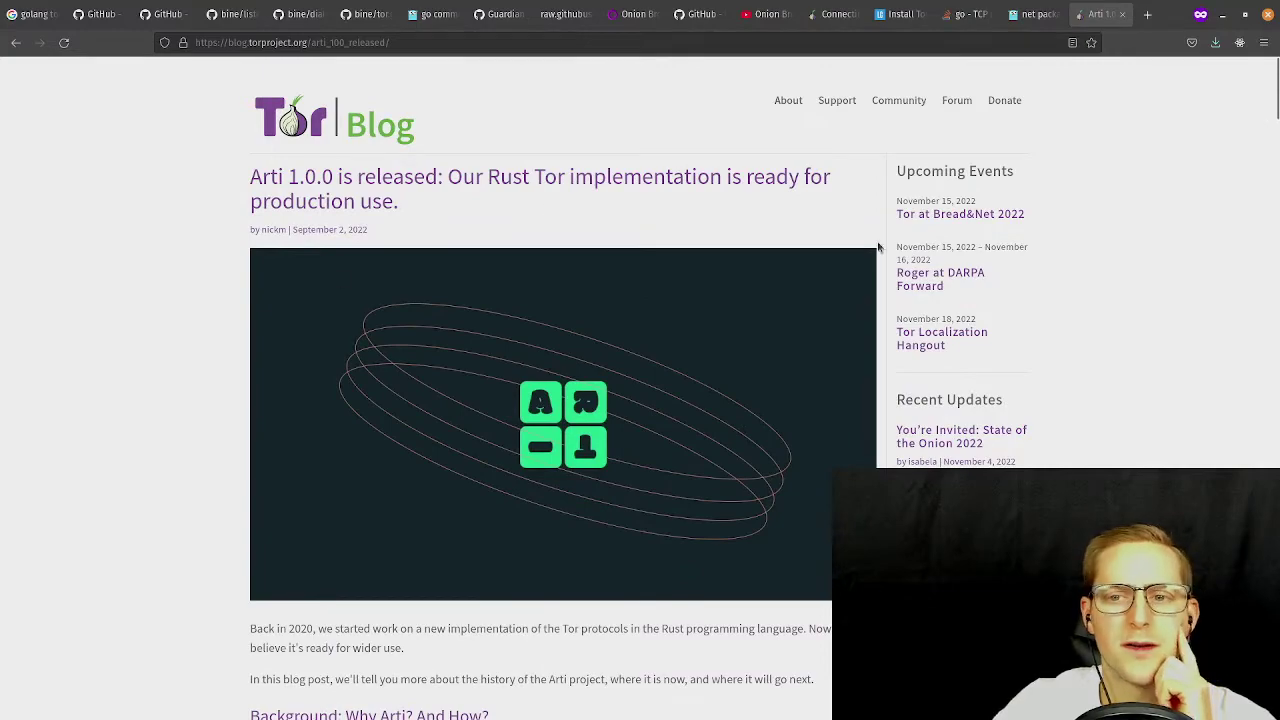
{"action": "scroll", "coordinate": [698, 207], "scroll_direction": "down", "scroll_amount": 15}
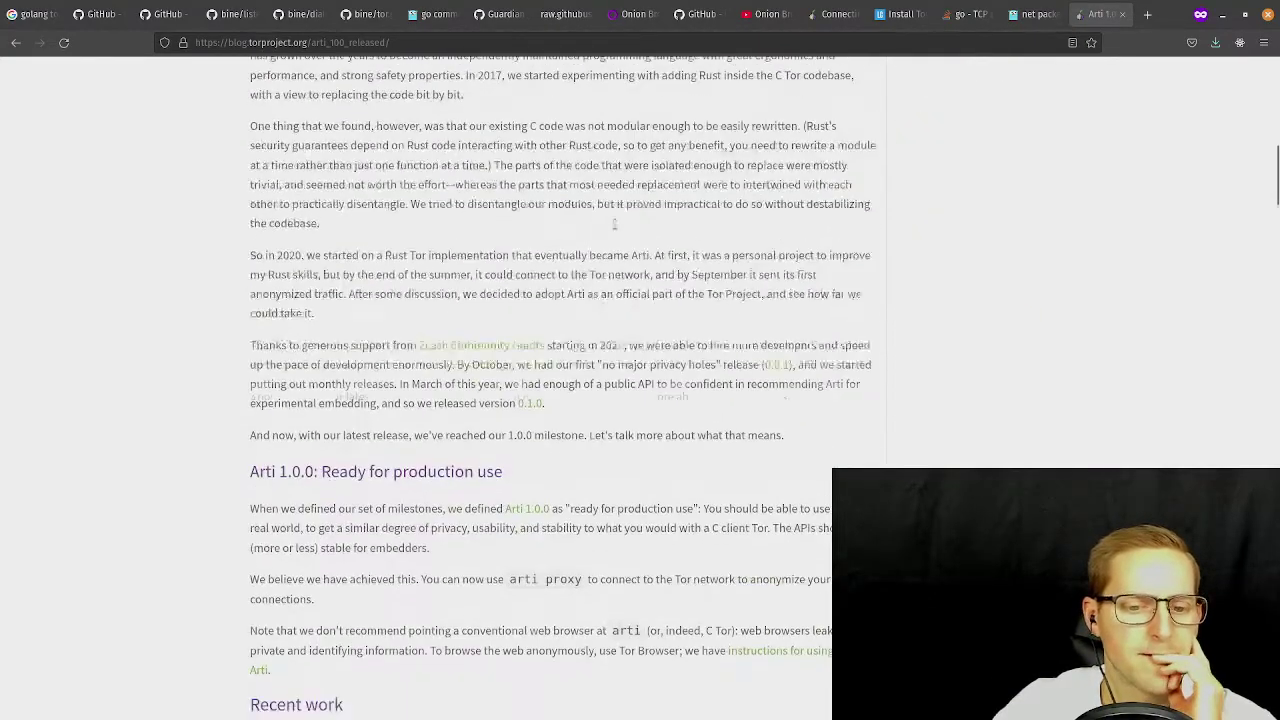
{"action": "scroll", "coordinate": [617, 218], "scroll_direction": "down", "scroll_amount": 2}
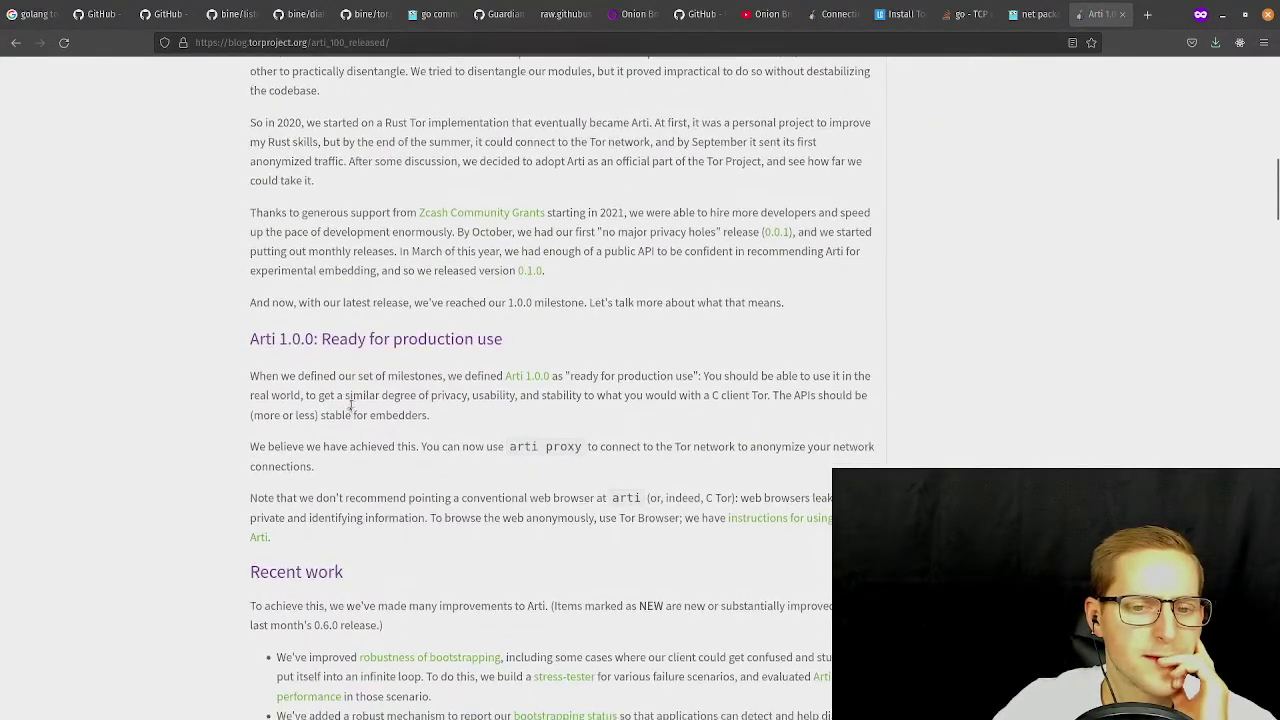
{"action": "scroll", "coordinate": [507, 272], "scroll_direction": "down", "scroll_amount": 2}
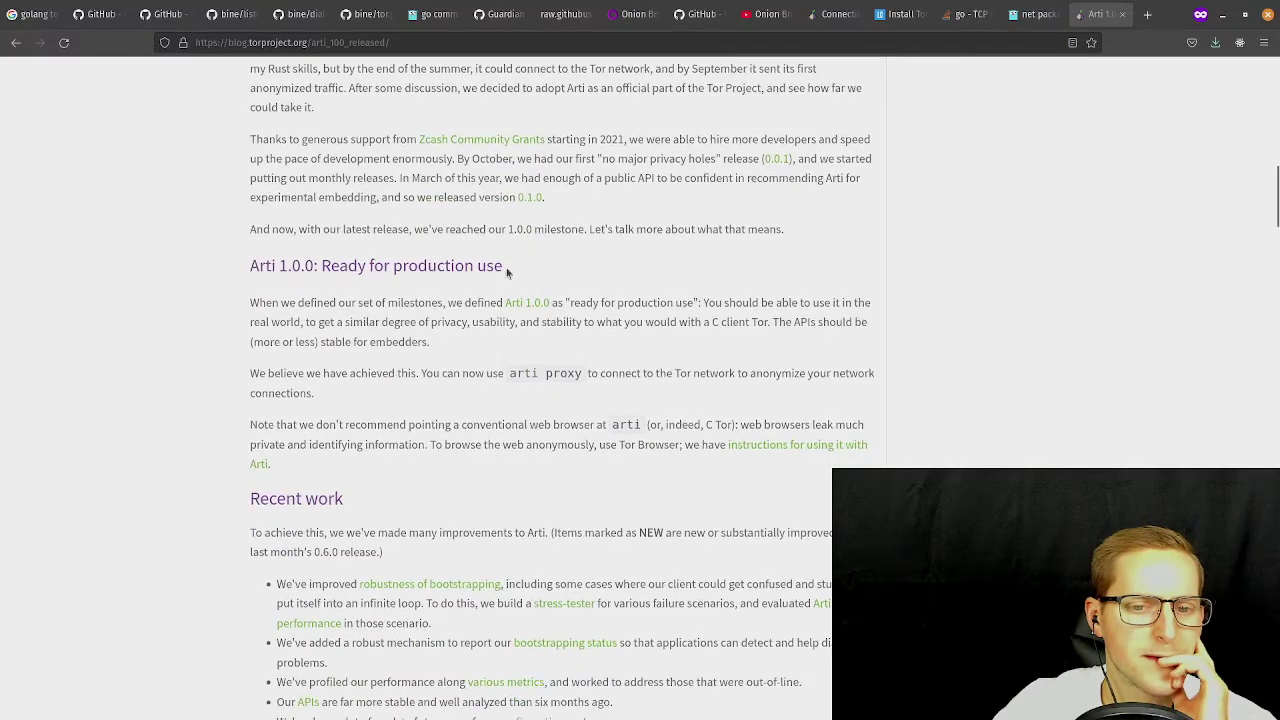
Follow the post's Arti 1.0.0 milestone link to GitLab, open the Arti project page and skim its description and file list.
{"action": "left_click", "coordinate": [544, 305]}
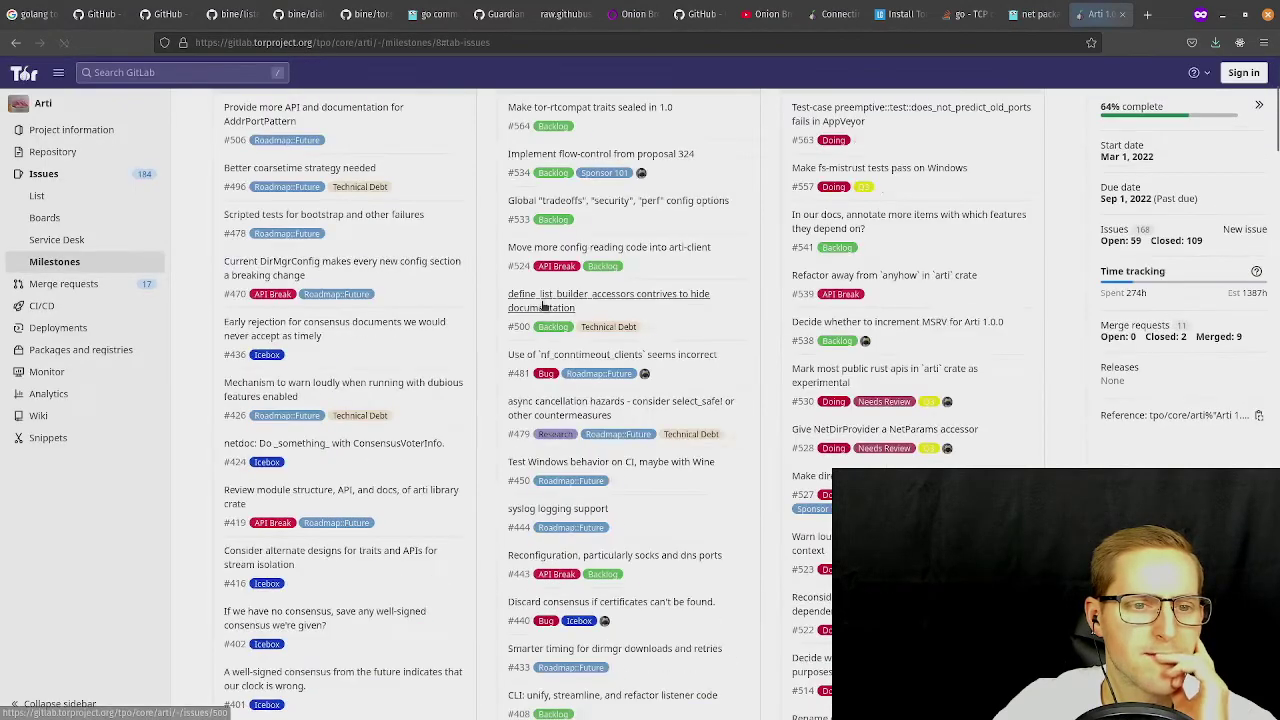
{"action": "left_click", "coordinate": [28, 106]}
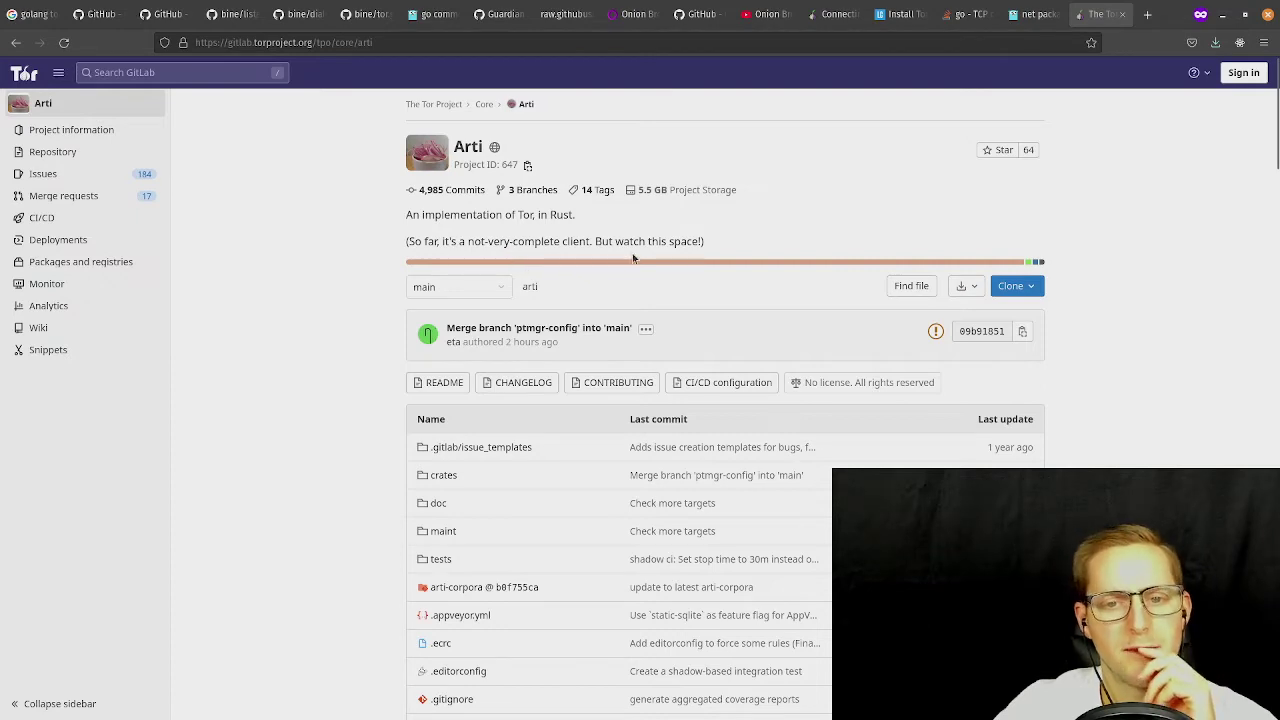
{"action": "left_click_drag", "start_coordinate": [609, 243], "coordinate": [749, 243]}
{"action": "left_click", "coordinate": [749, 243]}
{"action": "scroll", "coordinate": [560, 217], "scroll_direction": "down", "scroll_amount": 3}
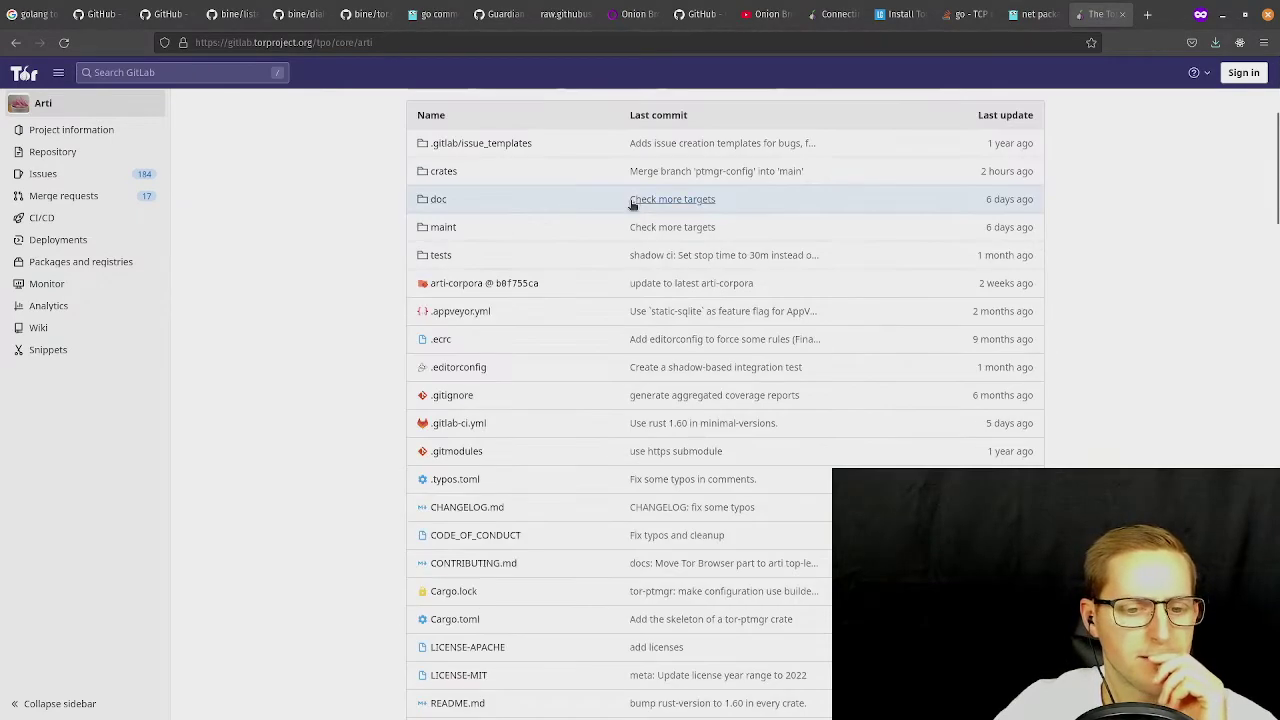
{"action": "scroll", "coordinate": [632, 204], "scroll_direction": "up", "scroll_amount": 3}
{"action": "scroll", "coordinate": [520, 220], "scroll_direction": "down", "scroll_amount": 2}
{"action": "scroll", "coordinate": [404, 237], "scroll_direction": "up", "scroll_amount": 2}
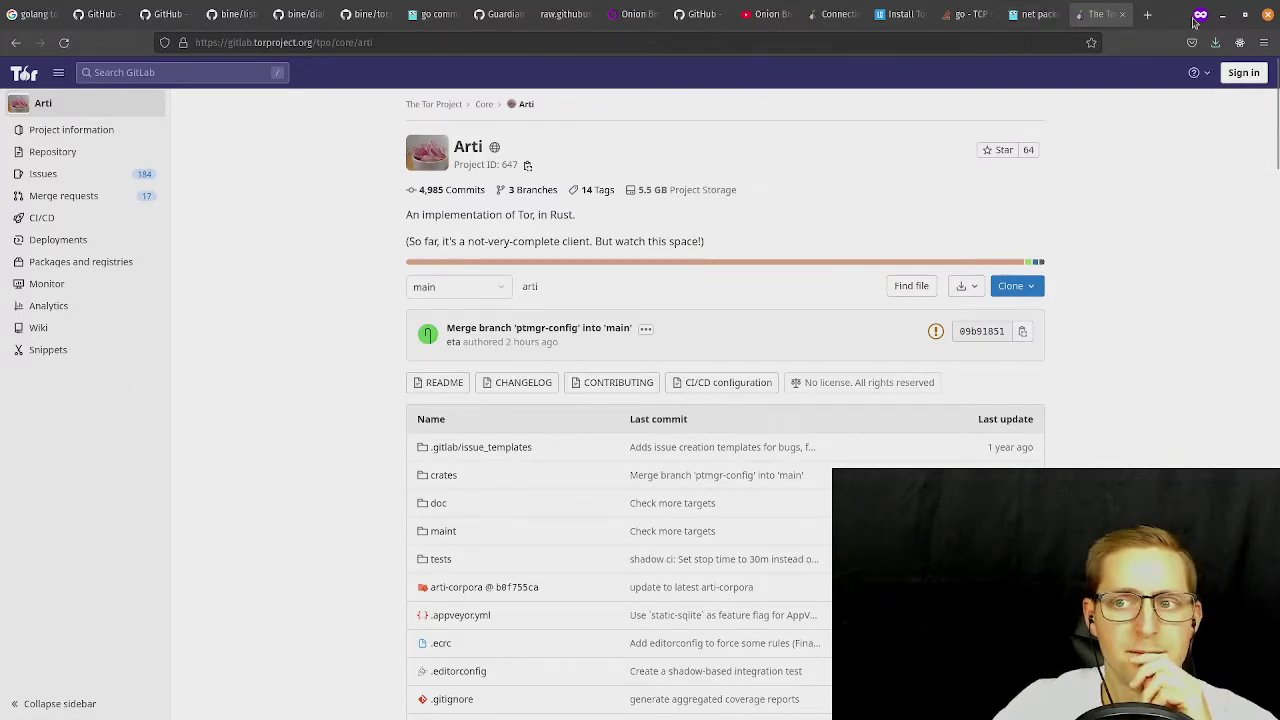
{"action": "left_click", "coordinate": [965, 14]}
{"action": "left_click", "coordinate": [1033, 14]}
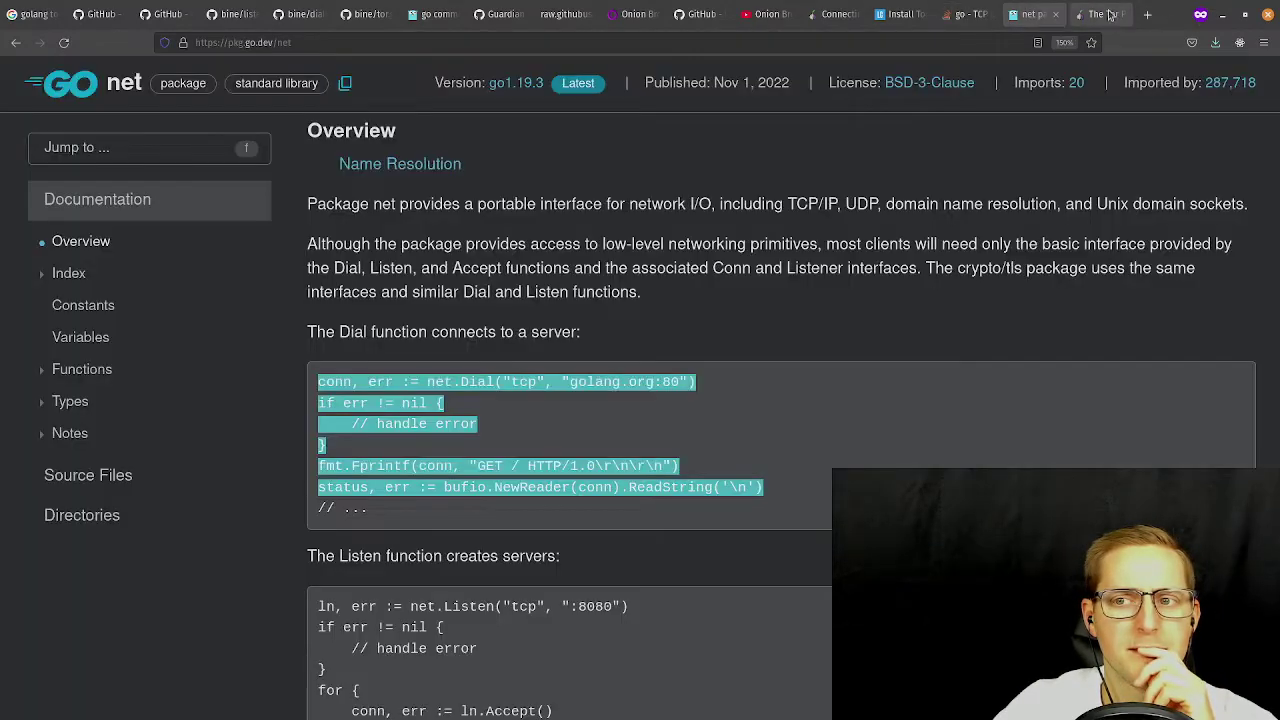
{"action": "left_click", "coordinate": [1105, 14]}
{"action": "scroll", "coordinate": [334, 386], "scroll_direction": "down", "scroll_amount": 5}
{"action": "scroll", "coordinate": [334, 386], "scroll_direction": "up", "scroll_amount": 5}
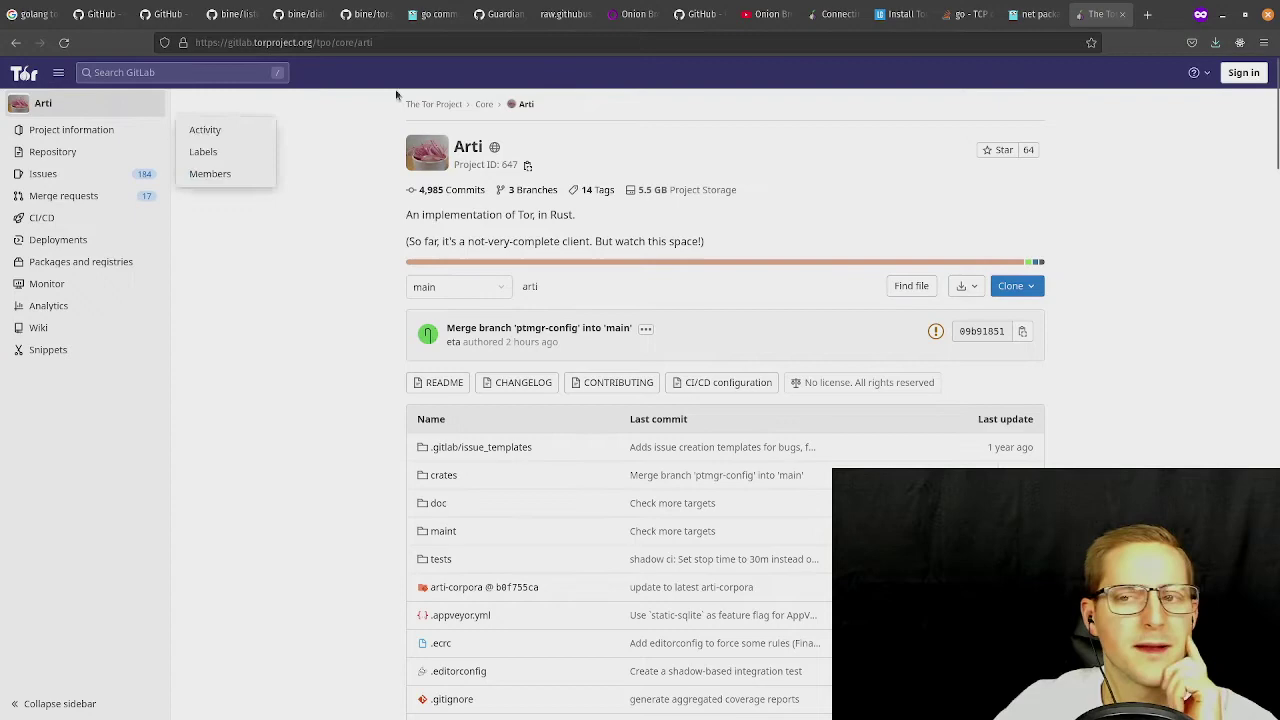
Search Google for "rust tor client" in a new tab, keeping the Arti project page open.
{"action": "left_click", "coordinate": [1148, 14]}
{"action": "type", "text": "rust tor client"}
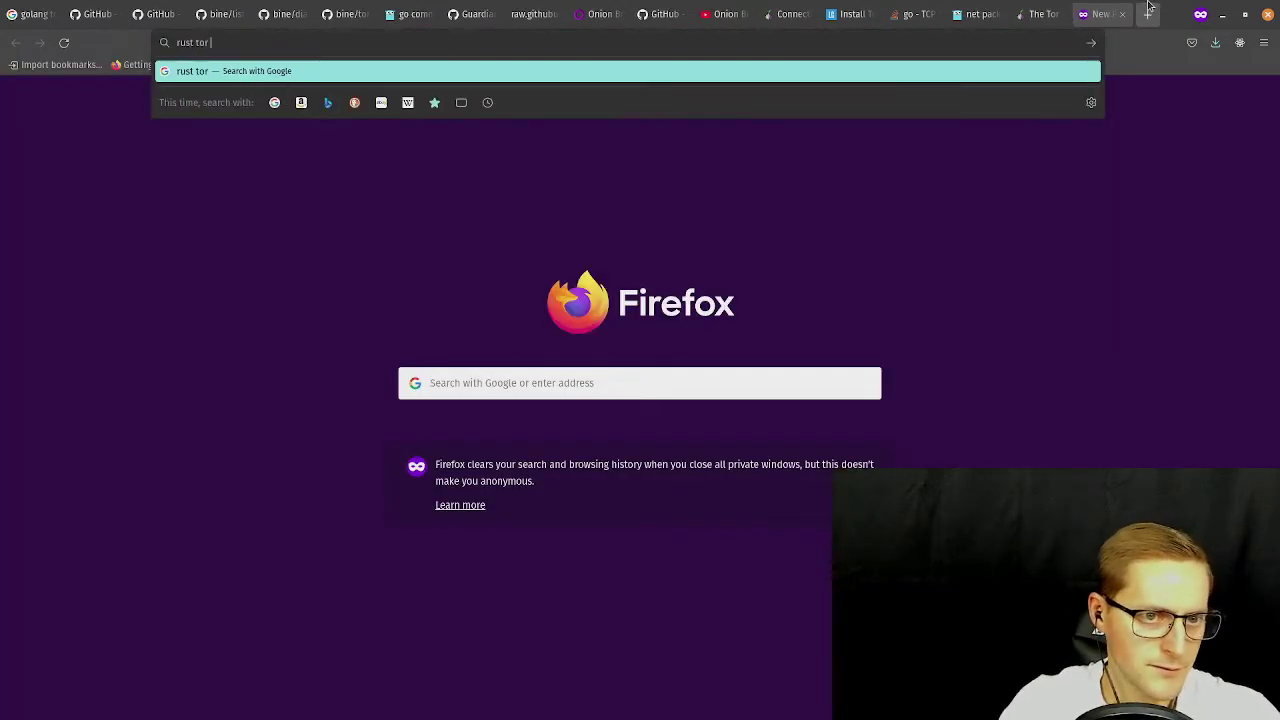
{"action": "key", "text": "Return"}
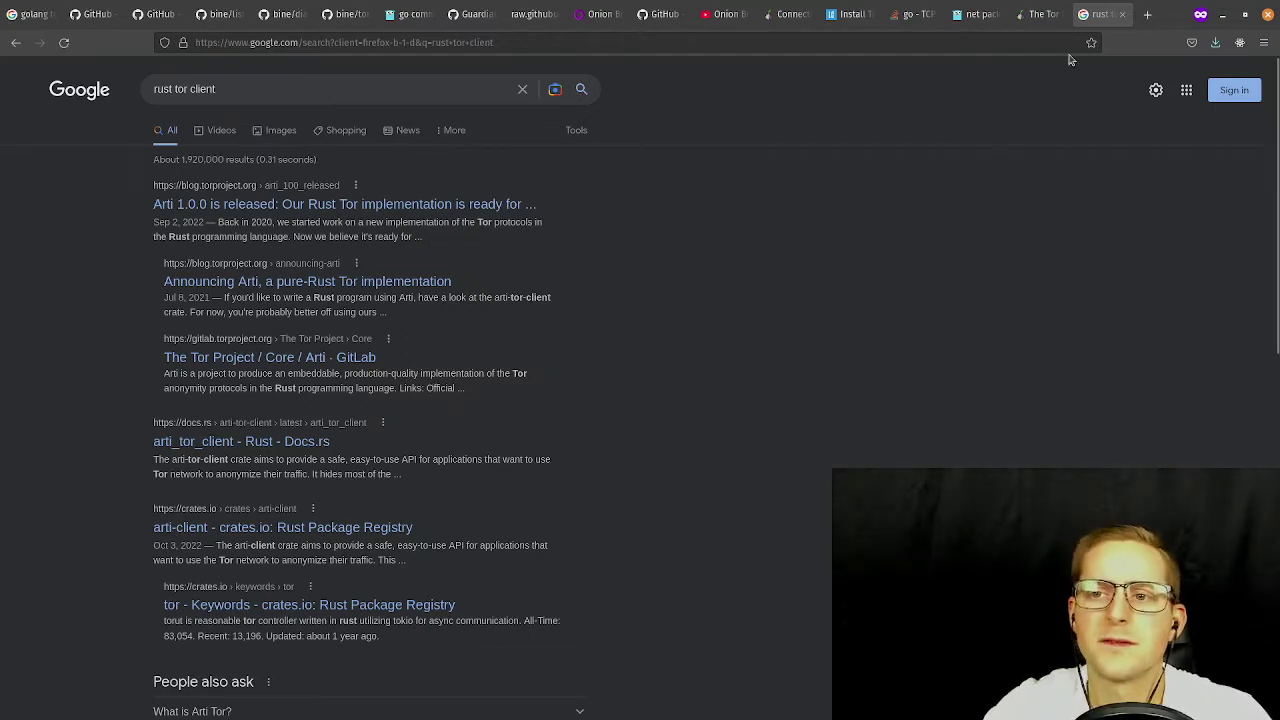
Return to the Arti project page and read the README's introduction, links and reasons for rewriting Tor in Rust.
{"action": "left_click", "coordinate": [1040, 14]}
{"action": "scroll", "coordinate": [324, 364], "scroll_direction": "down", "scroll_amount": 5}
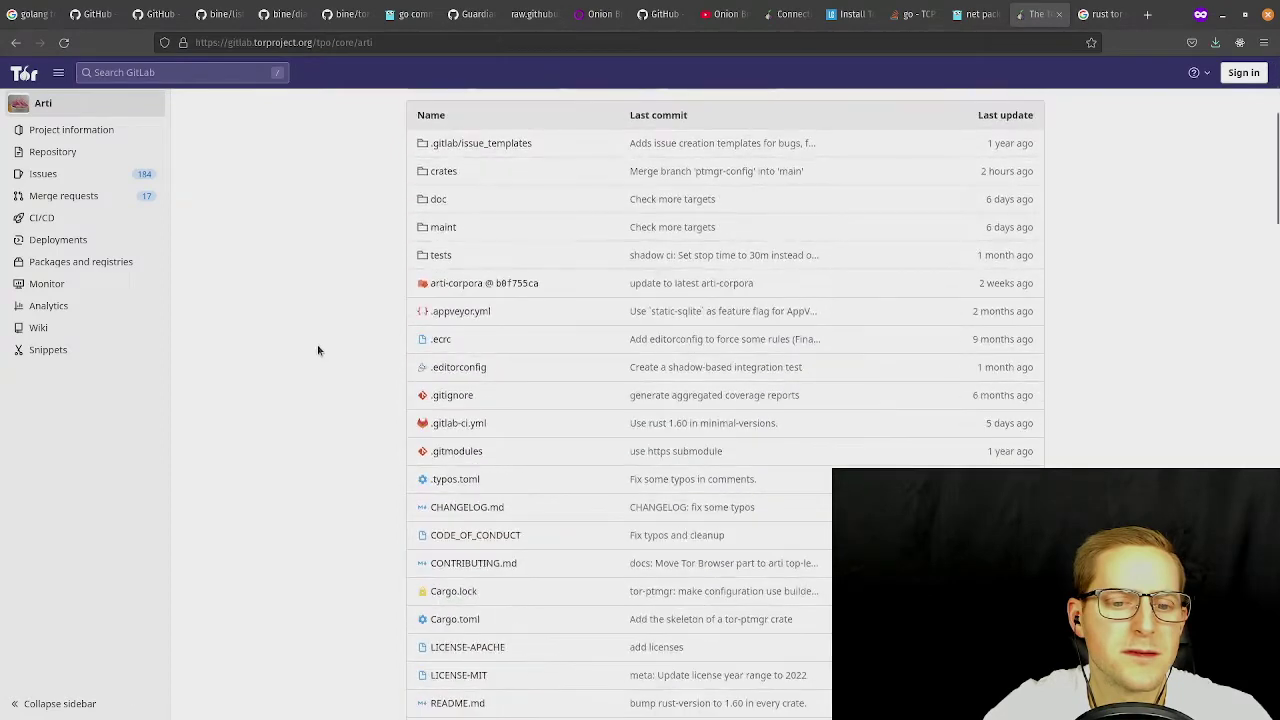
{"action": "scroll", "coordinate": [320, 348], "scroll_direction": "up", "scroll_amount": 1}
{"action": "scroll", "coordinate": [331, 360], "scroll_direction": "down", "scroll_amount": 4}
{"action": "scroll", "coordinate": [336, 378], "scroll_direction": "down", "scroll_amount": 5}
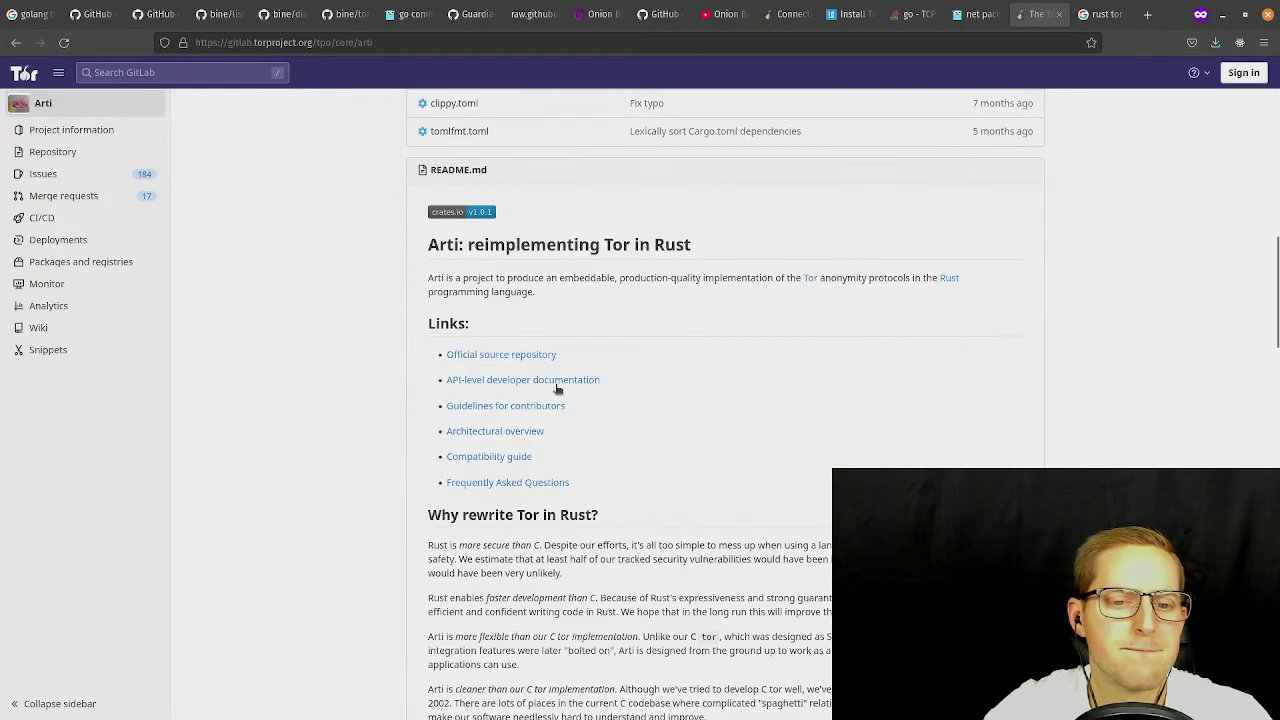
{"action": "scroll", "coordinate": [684, 335], "scroll_direction": "down", "scroll_amount": 1}
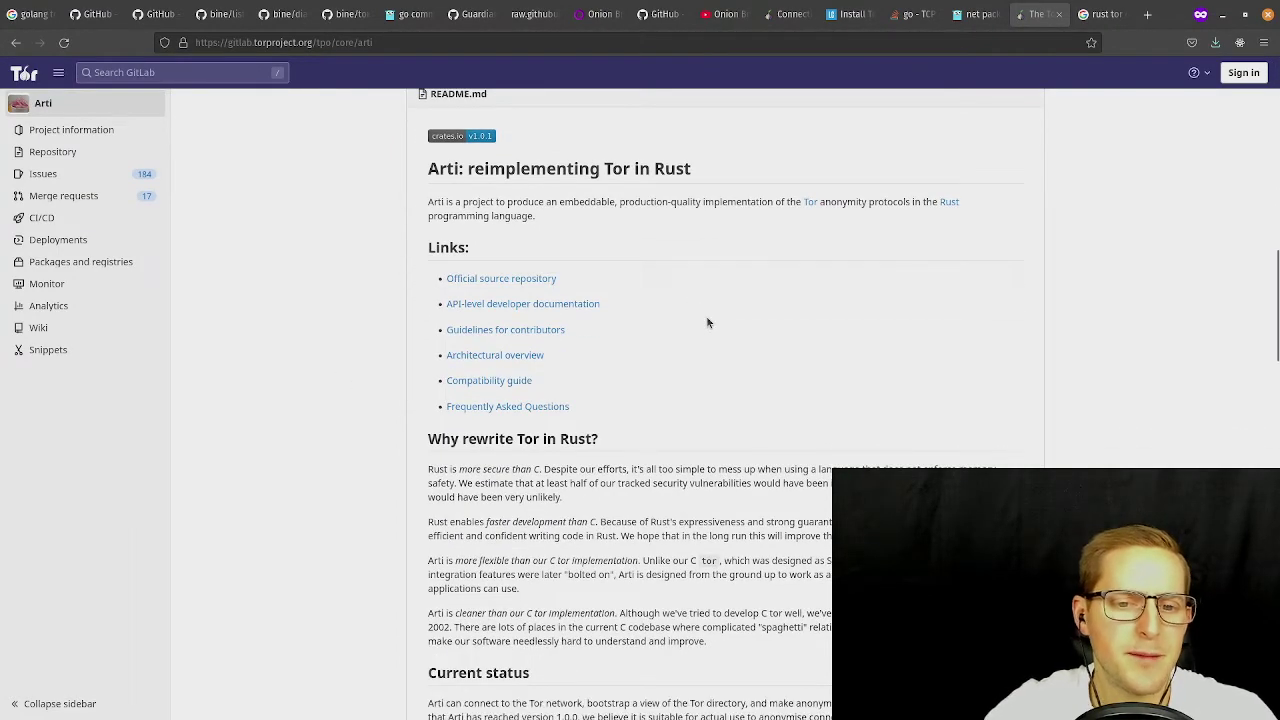
Open Arti's API-level developer documentation and read the arti-client overview, warnings and sections on connecting to Tor and creating a client.
{"action": "left_click", "coordinate": [562, 307]}
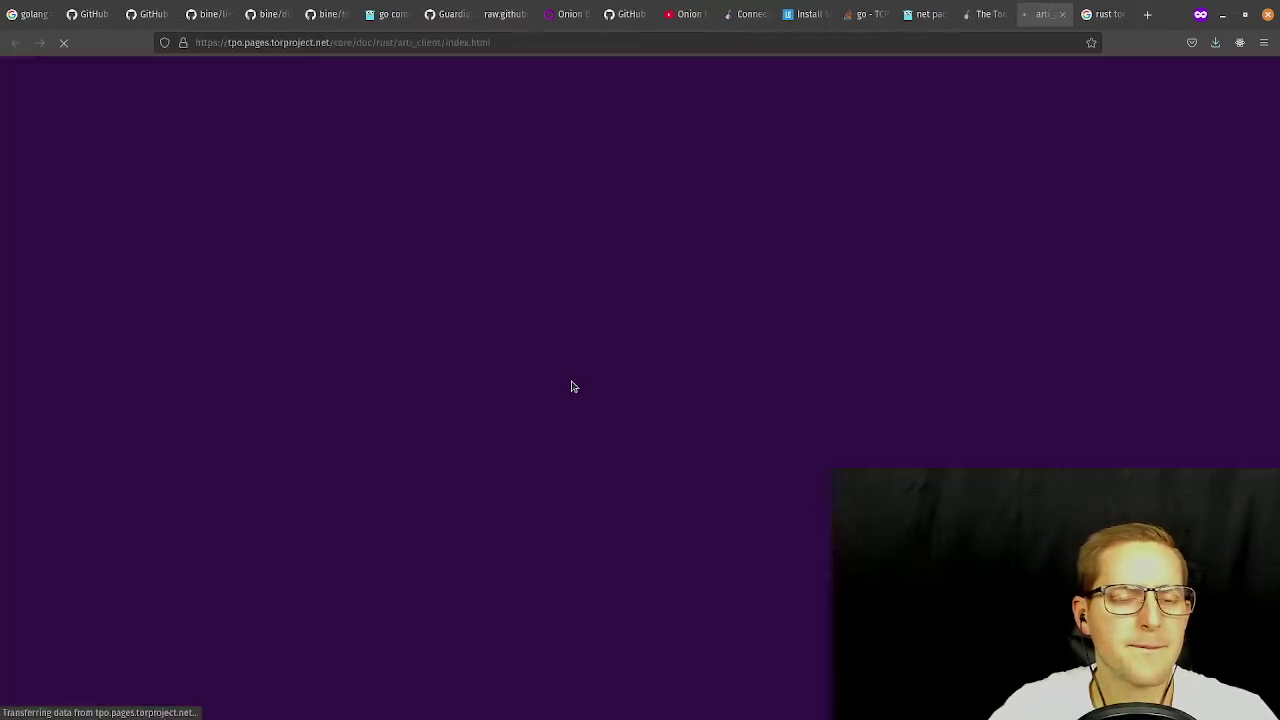
{"action": "scroll", "coordinate": [470, 248], "scroll_direction": "down", "scroll_amount": 1}
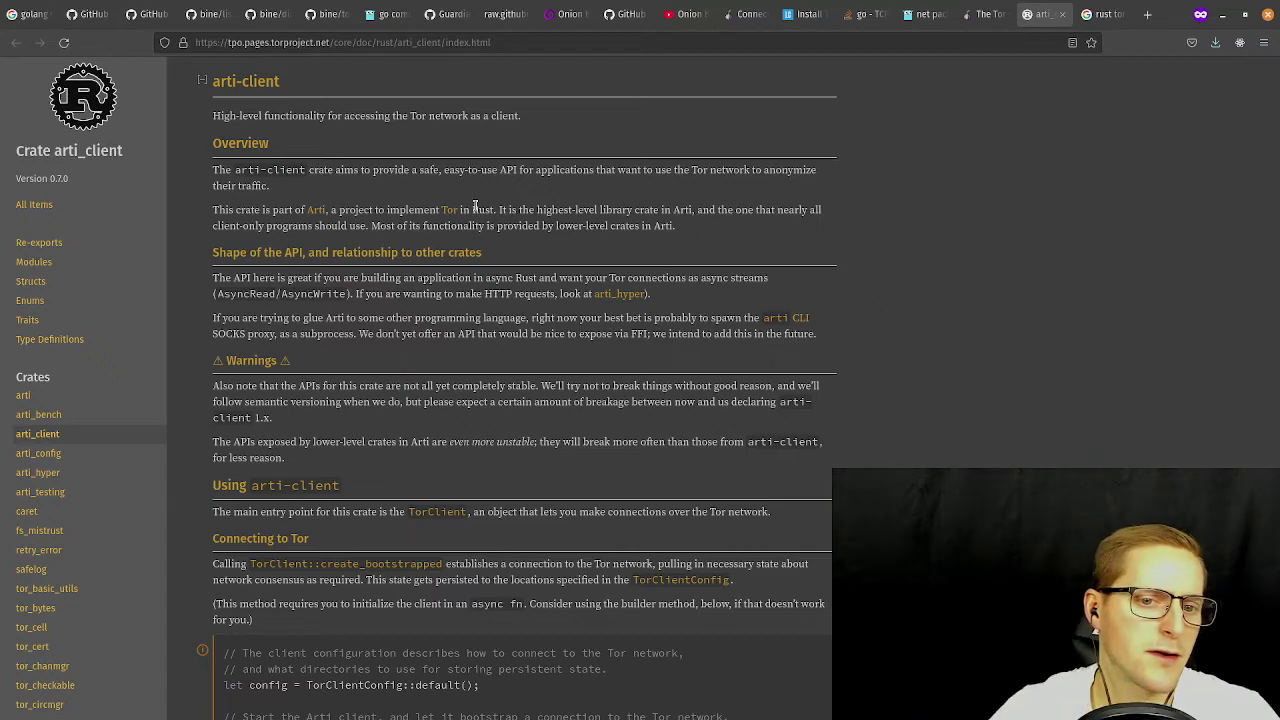
{"action": "scroll", "coordinate": [475, 206], "scroll_direction": "down", "scroll_amount": 1}
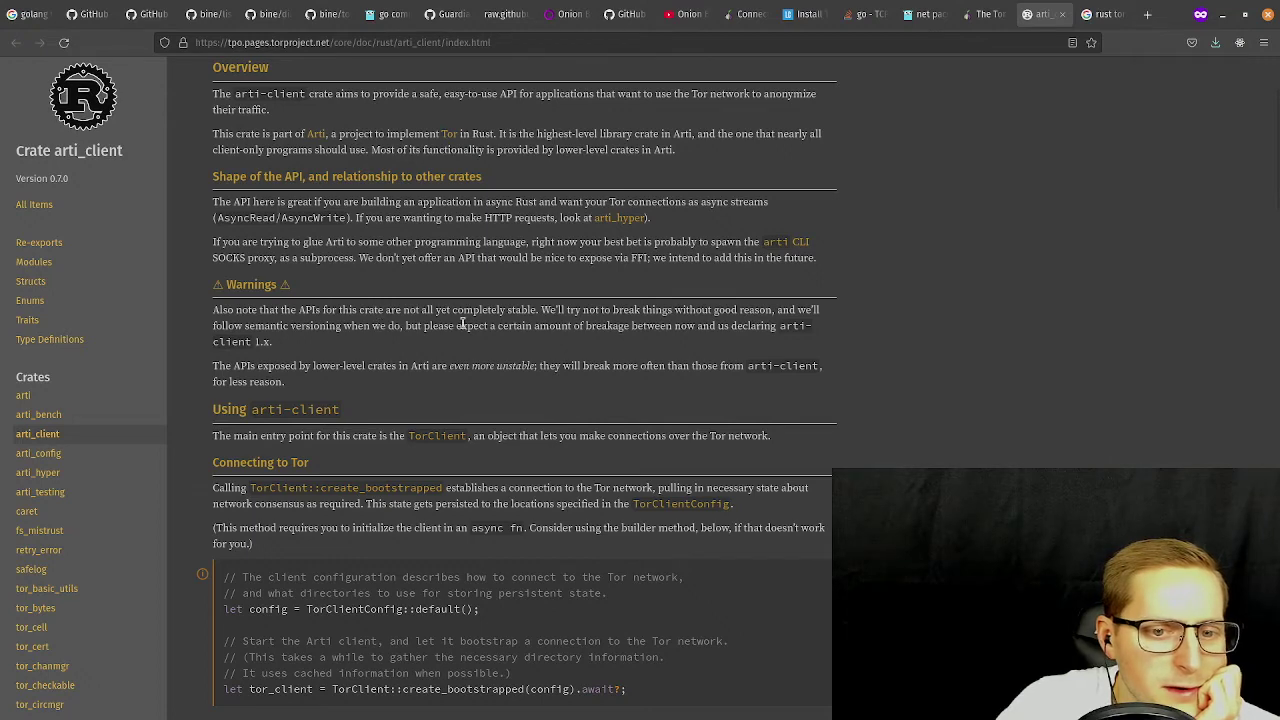
{"action": "scroll", "coordinate": [492, 300], "scroll_direction": "down", "scroll_amount": 3}
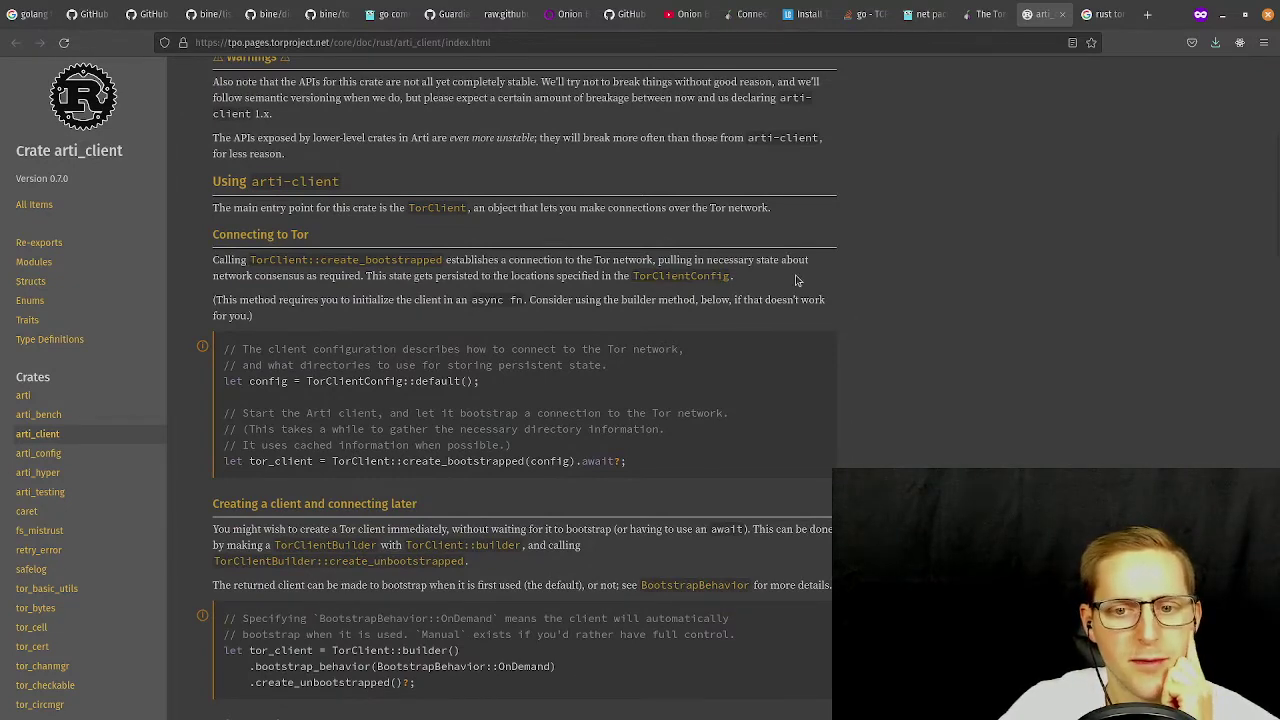
{"action": "scroll", "coordinate": [757, 250], "scroll_direction": "down", "scroll_amount": 1}
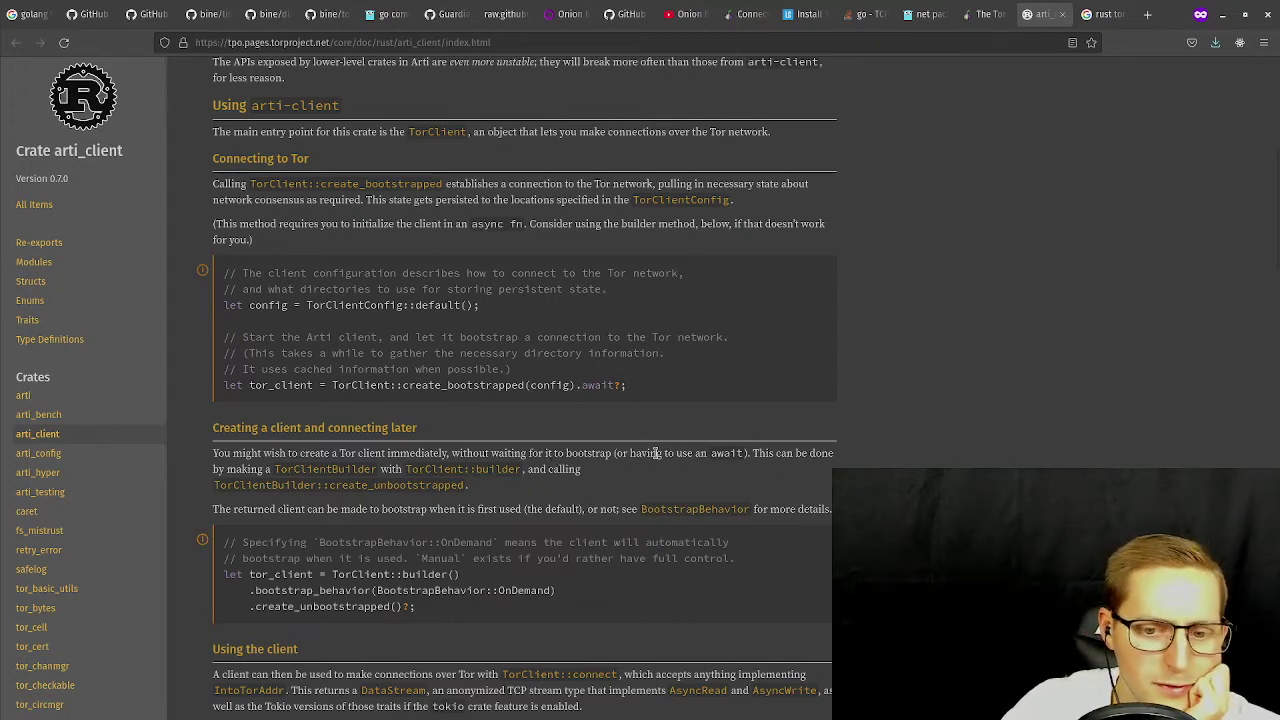
{"action": "scroll", "coordinate": [423, 480], "scroll_direction": "down", "scroll_amount": 2}
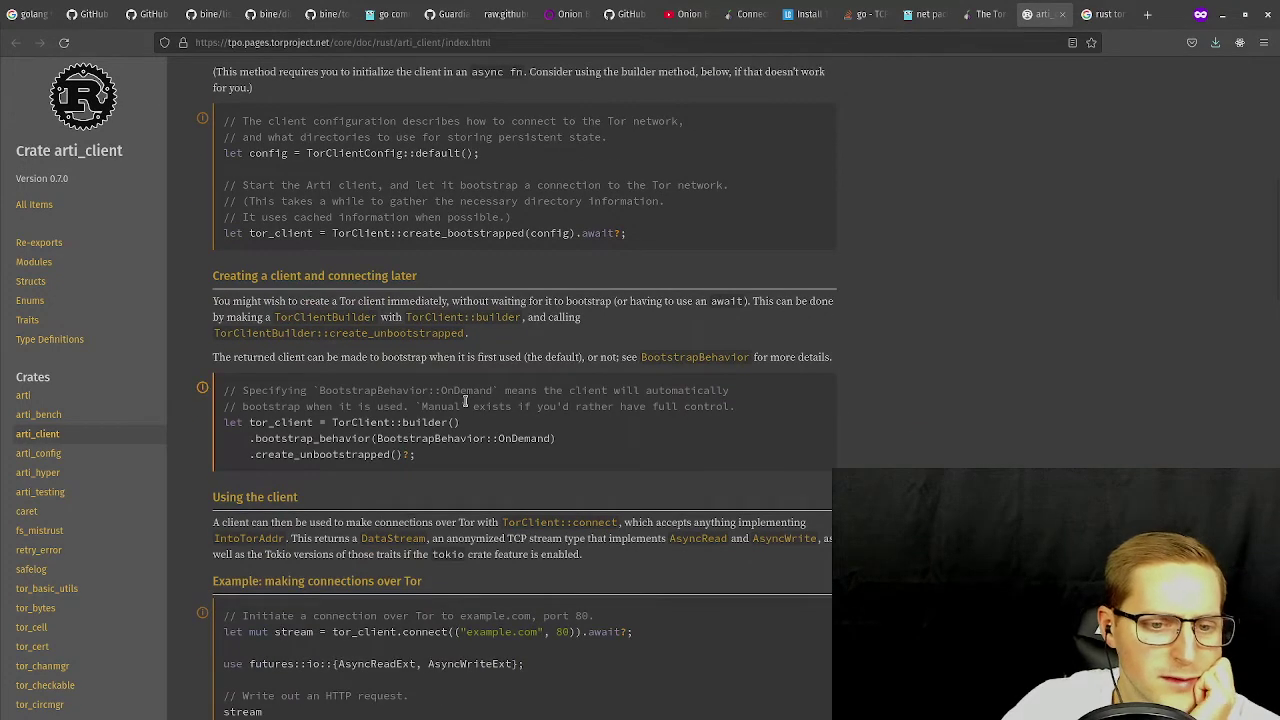
{"action": "scroll", "coordinate": [230, 385], "scroll_direction": "down", "scroll_amount": 2}
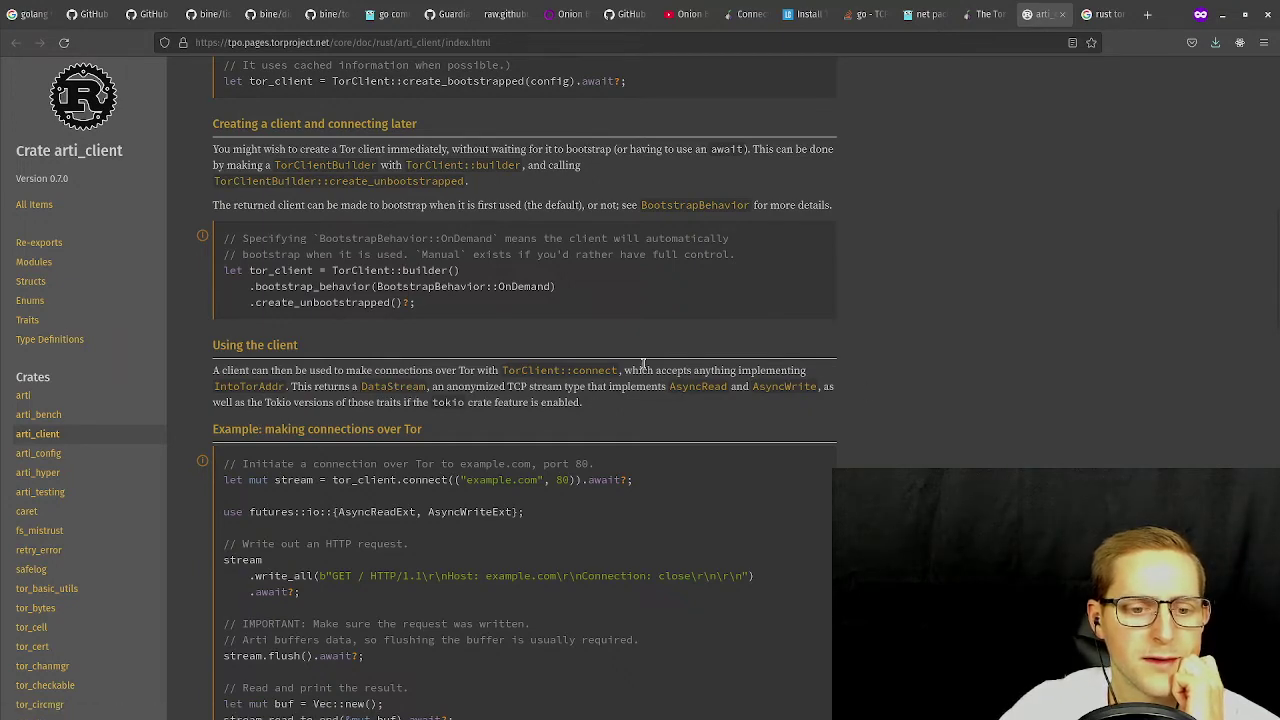
Examine the arti-client example for making connections over Tor, along with the "Using the client" and "More advanced usage" sections.
{"action": "scroll", "coordinate": [610, 345], "scroll_direction": "down", "scroll_amount": 4}
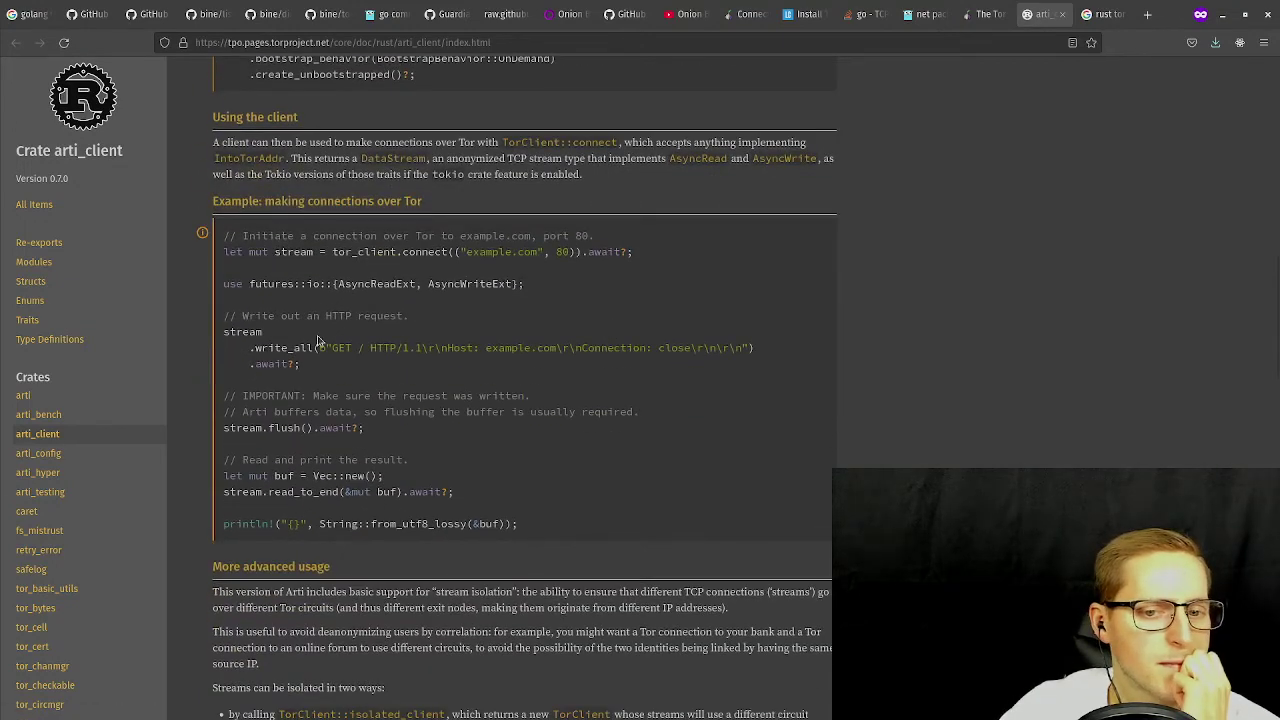
{"action": "scroll", "coordinate": [436, 268], "scroll_direction": "down", "scroll_amount": 3}
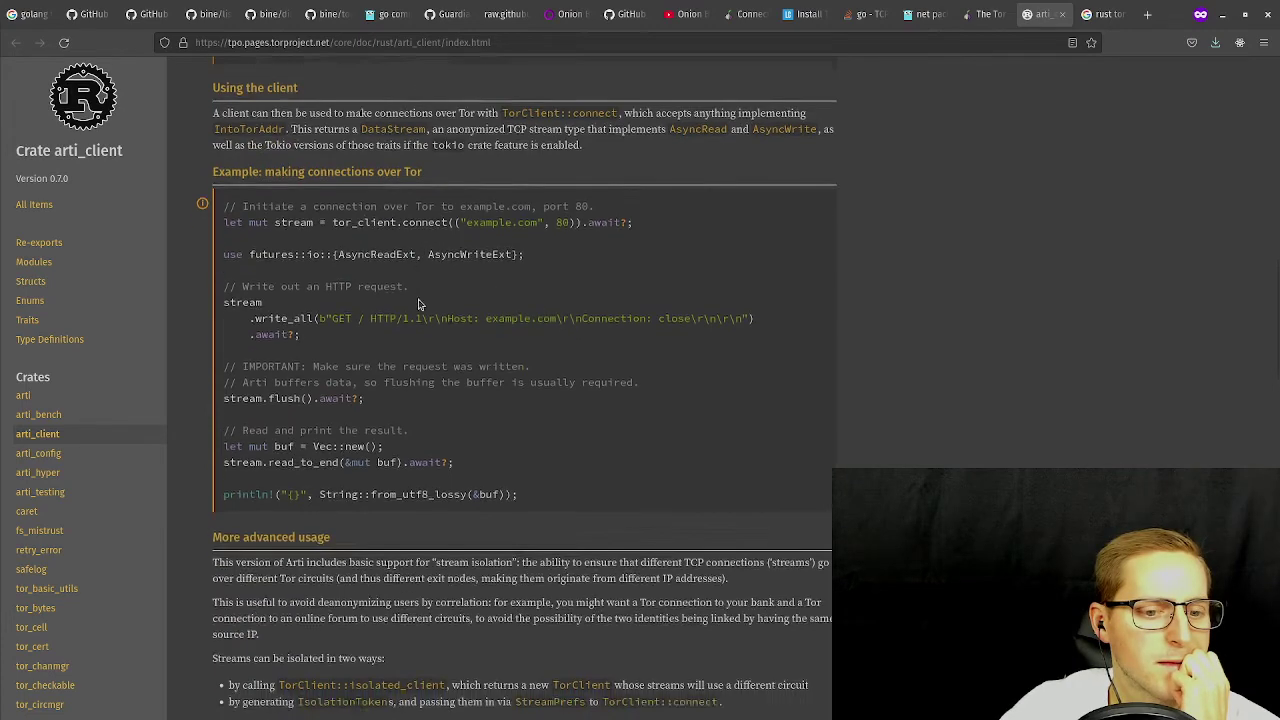
{"action": "scroll", "coordinate": [421, 298], "scroll_direction": "up", "scroll_amount": 3}
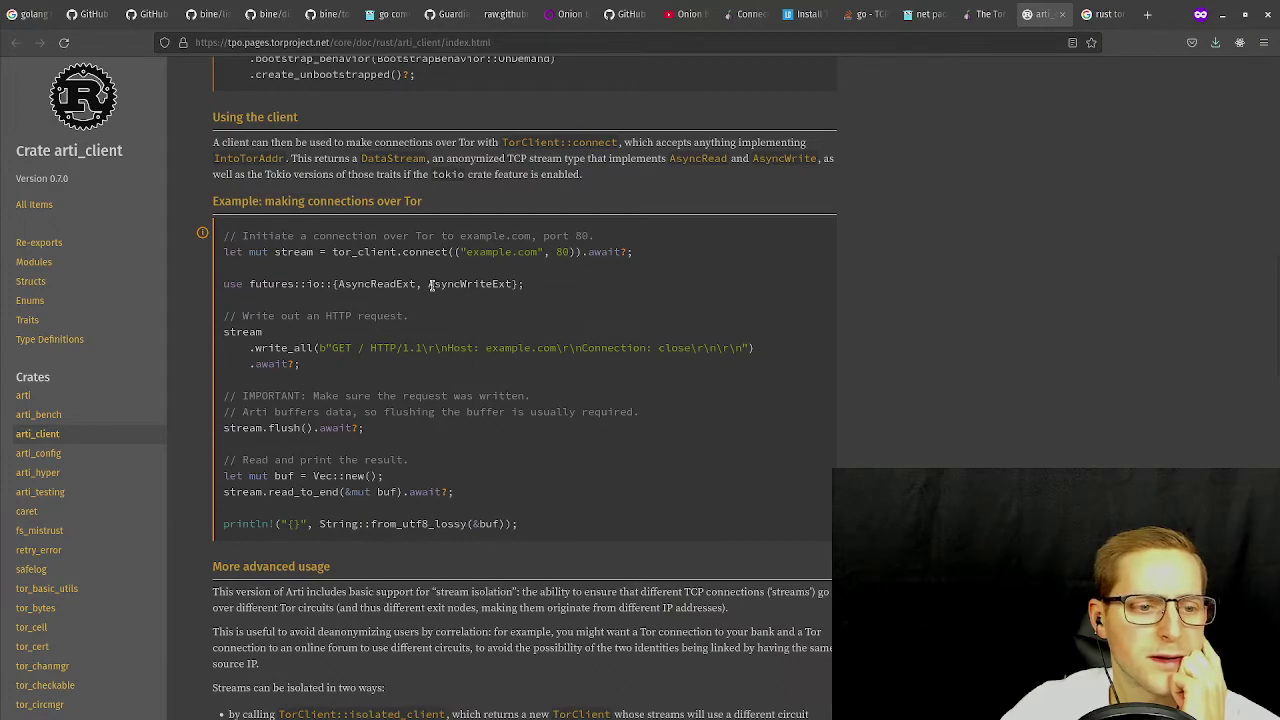
{"action": "scroll", "coordinate": [494, 342], "scroll_direction": "up", "scroll_amount": 1}
{"action": "scroll", "coordinate": [494, 342], "scroll_direction": "down", "scroll_amount": 7}
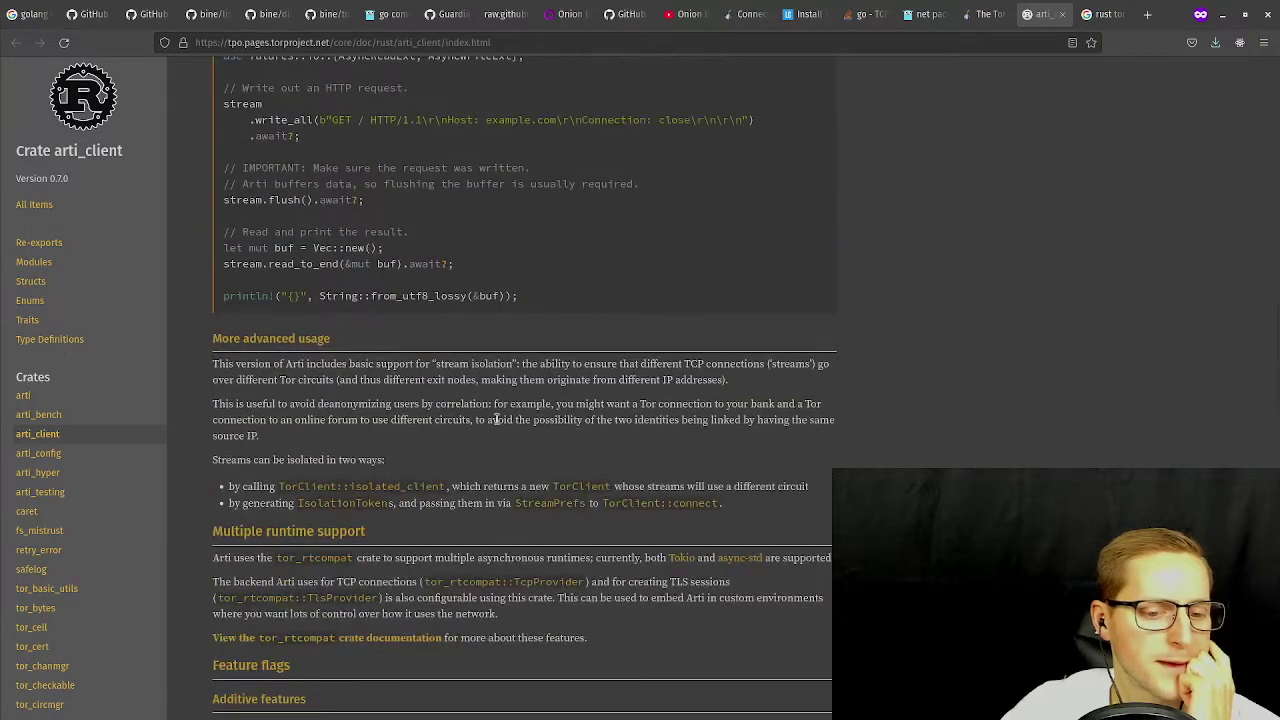
{"action": "scroll", "coordinate": [500, 380], "scroll_direction": "up", "scroll_amount": 10}
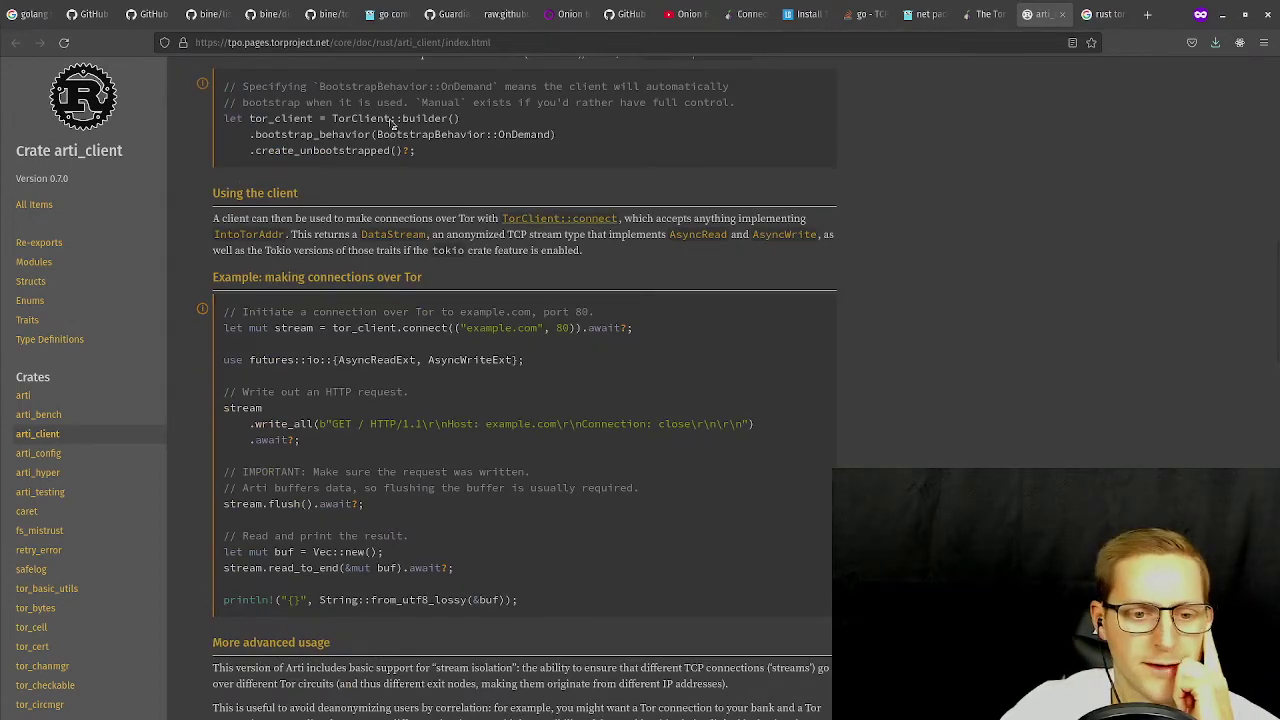
{"action": "scroll", "coordinate": [470, 340], "scroll_direction": "up", "scroll_amount": 1}
{"action": "scroll", "coordinate": [477, 370], "scroll_direction": "down", "scroll_amount": 1}
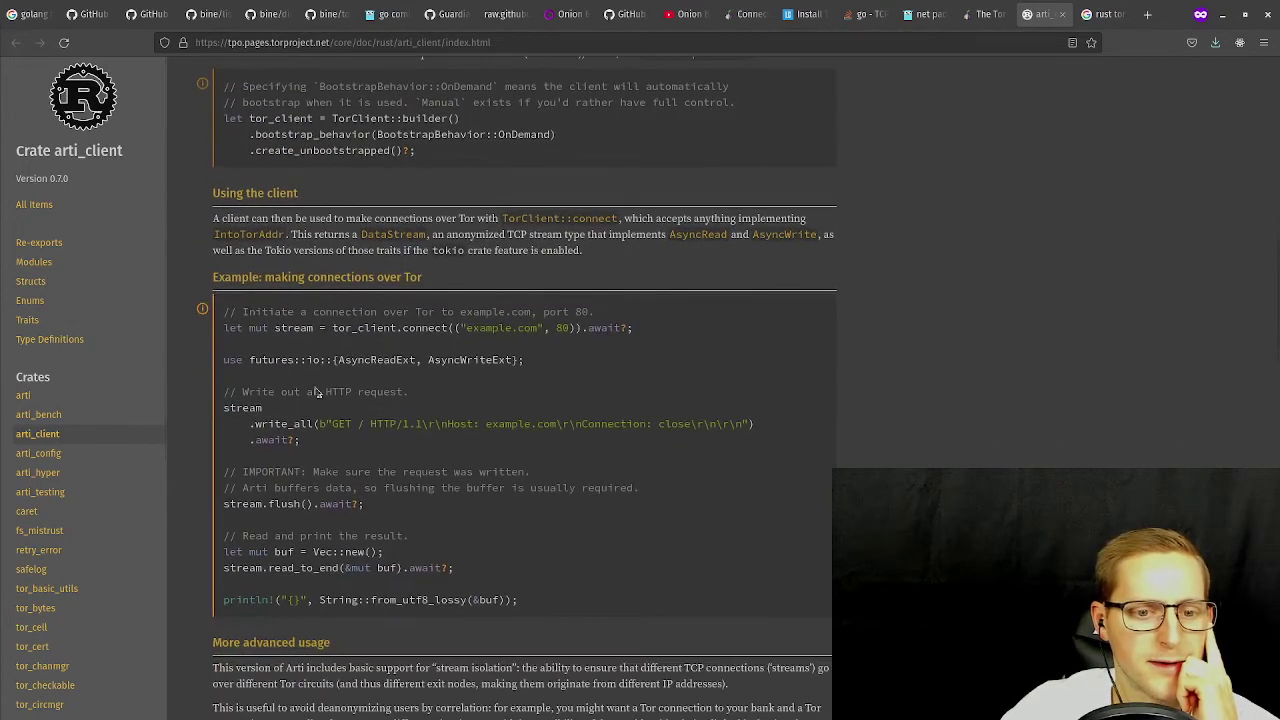
{"action": "scroll", "coordinate": [435, 468], "scroll_direction": "down", "scroll_amount": 1}
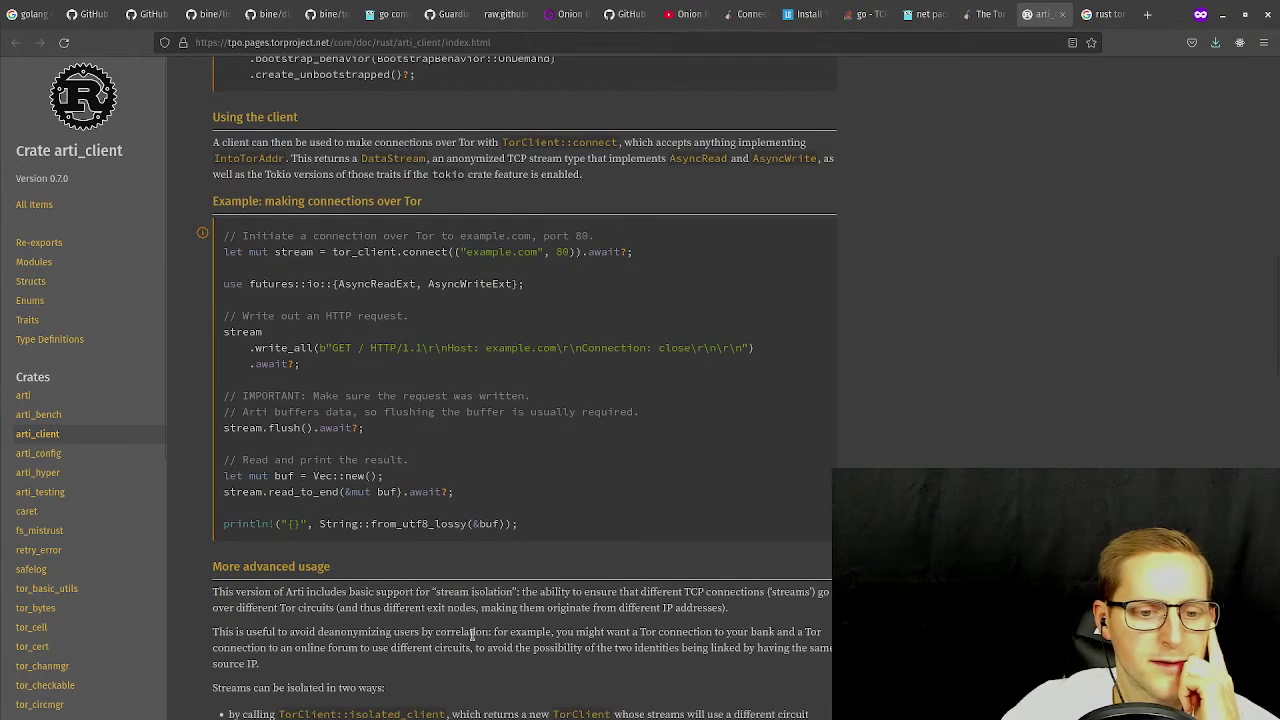
Search Google for "golang tor client" in a new tab.
{"action": "left_click", "coordinate": [1147, 14]}
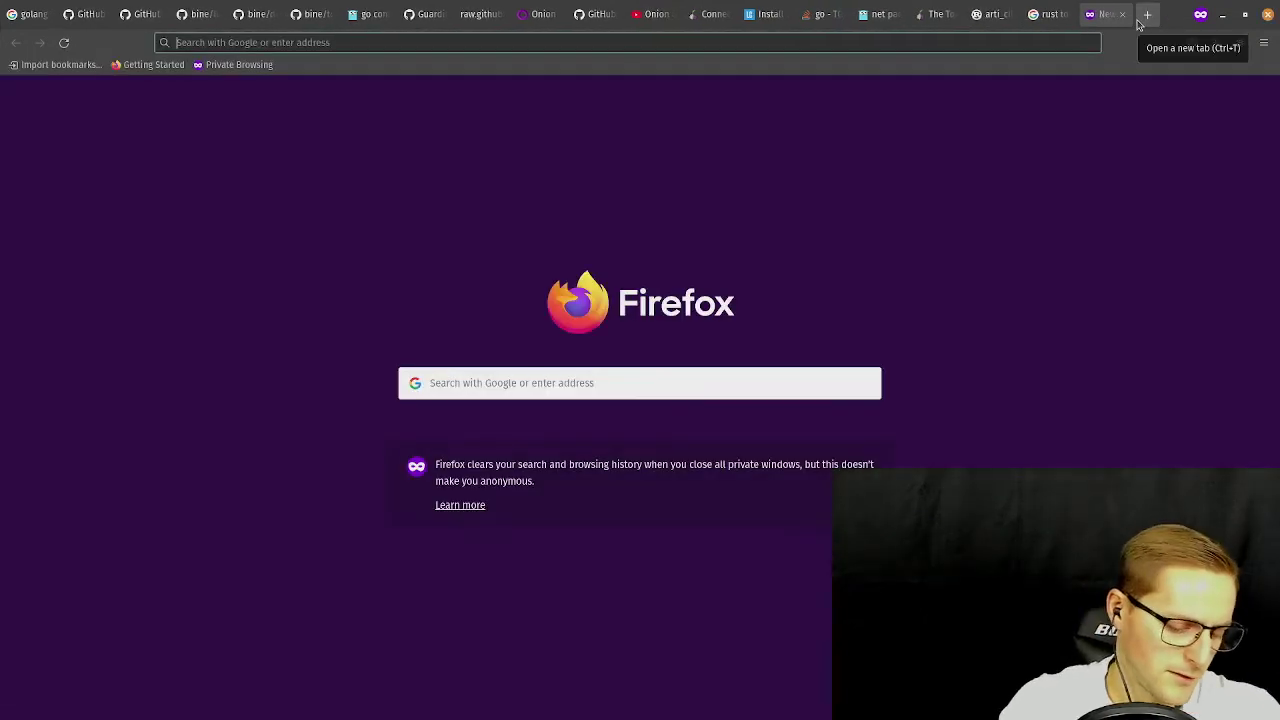
{"action": "type", "text": "golang tor "}
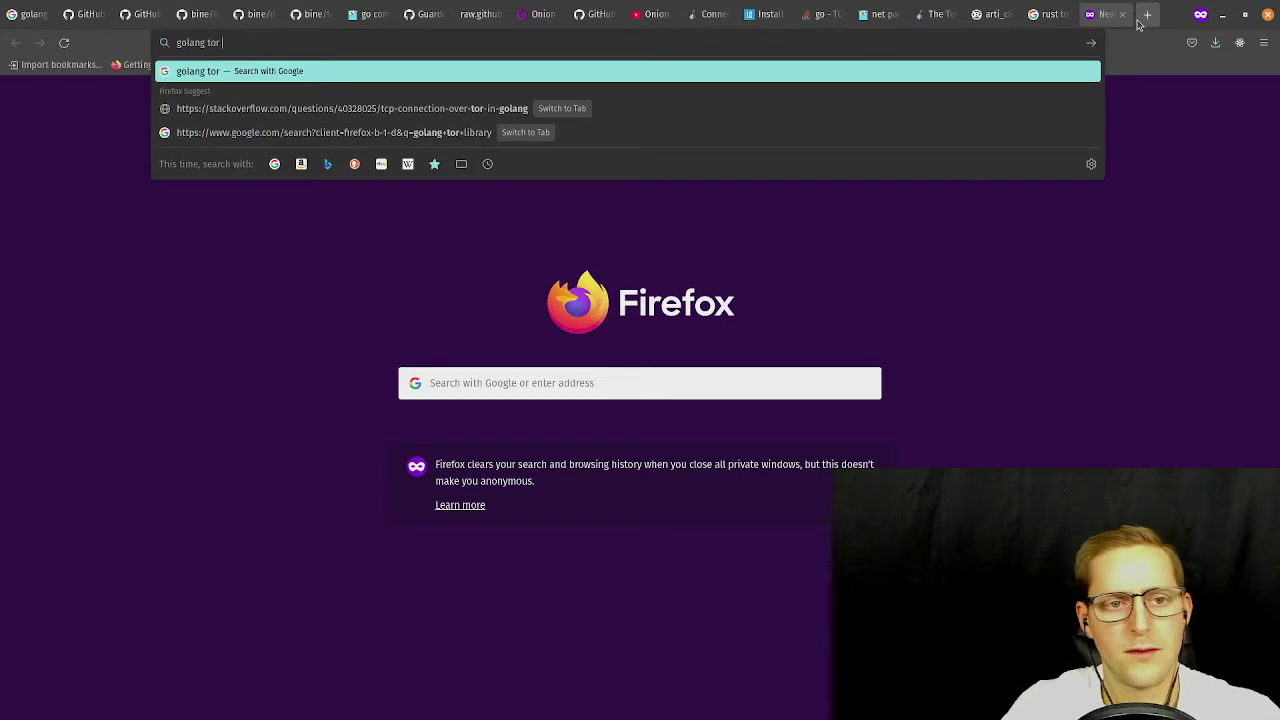
{"action": "type", "text": "client"}
{"action": "key", "text": "Return"}
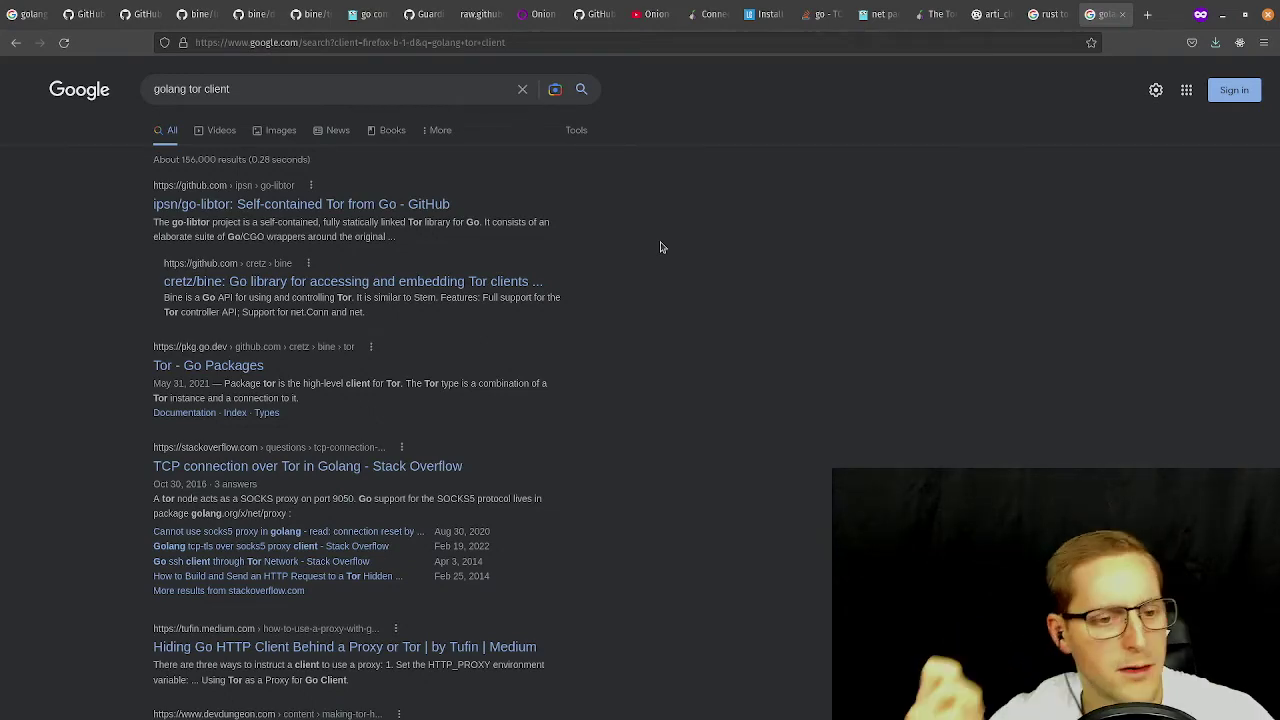
Open the Medium article on hiding a Go HTTP client behind a proxy or Tor in a new tab and read its proxy and Tor installation sections.
{"action": "scroll", "coordinate": [590, 320], "scroll_direction": "down", "scroll_amount": 3}
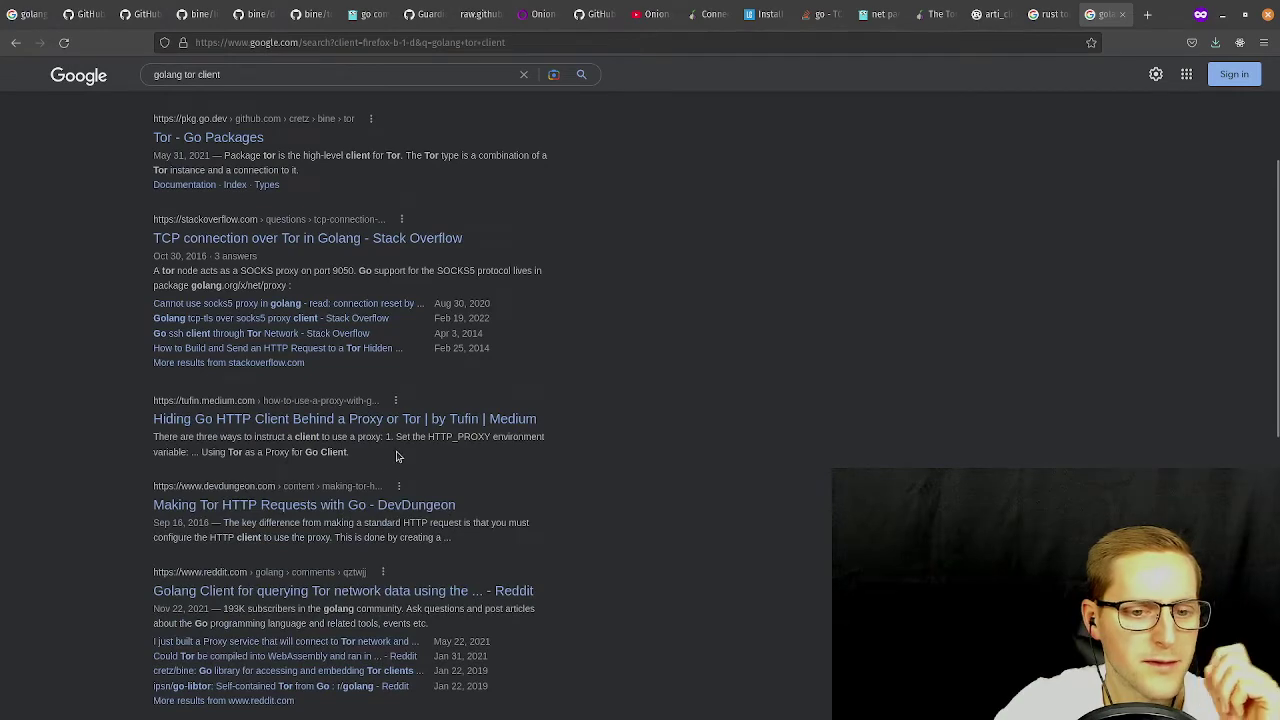
{"action": "middle_click", "coordinate": [390, 419]}
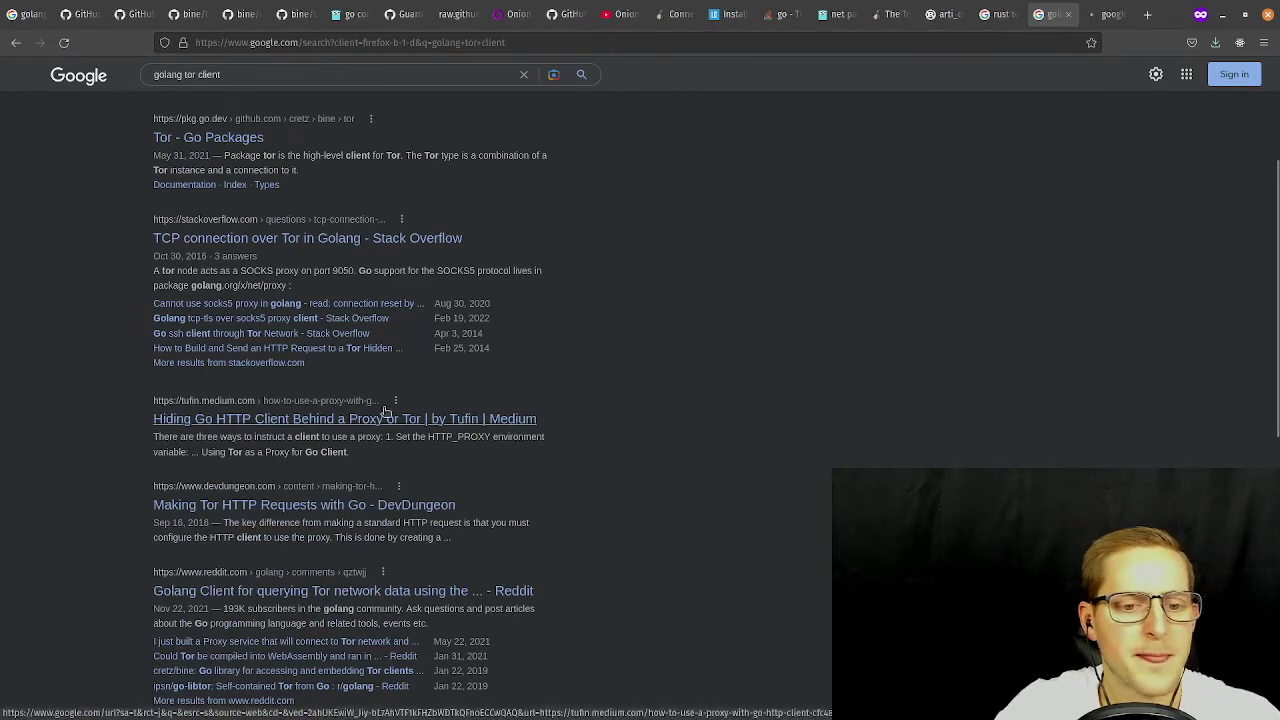
{"action": "left_click", "coordinate": [1095, 15]}
{"action": "scroll", "coordinate": [557, 424], "scroll_direction": "down", "scroll_amount": 3}
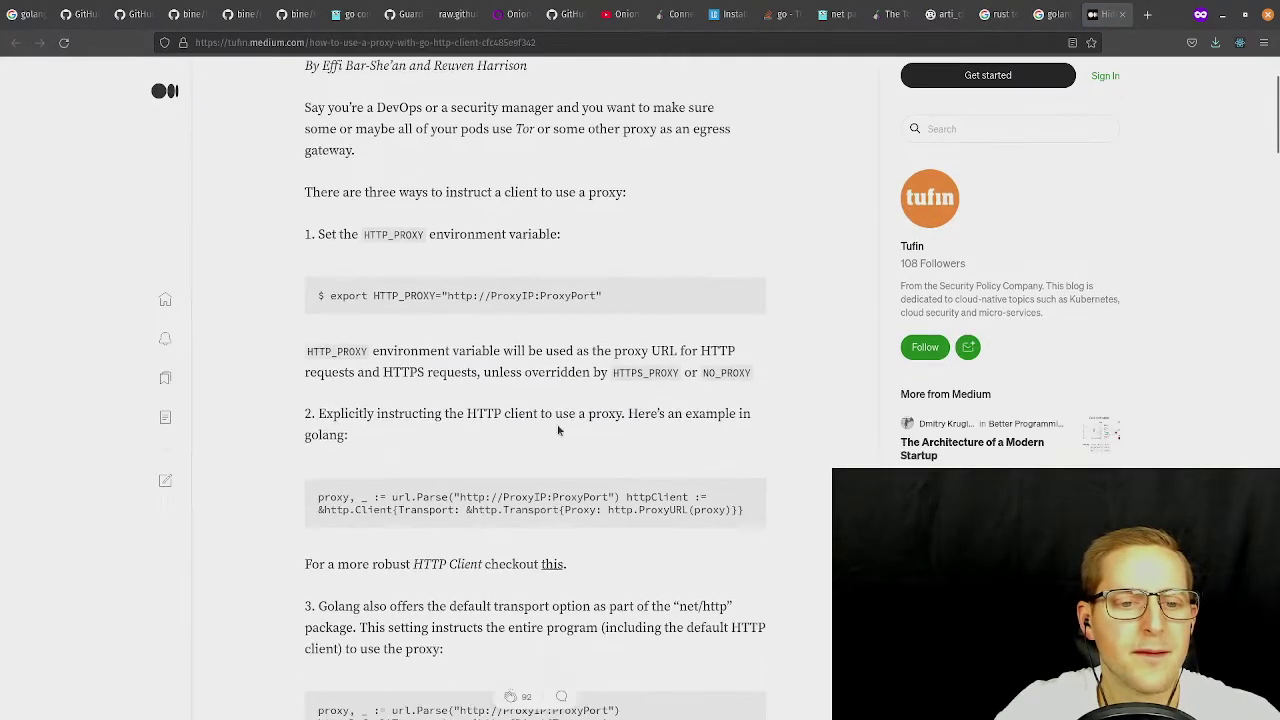
{"action": "scroll", "coordinate": [560, 270], "scroll_direction": "down", "scroll_amount": 1}
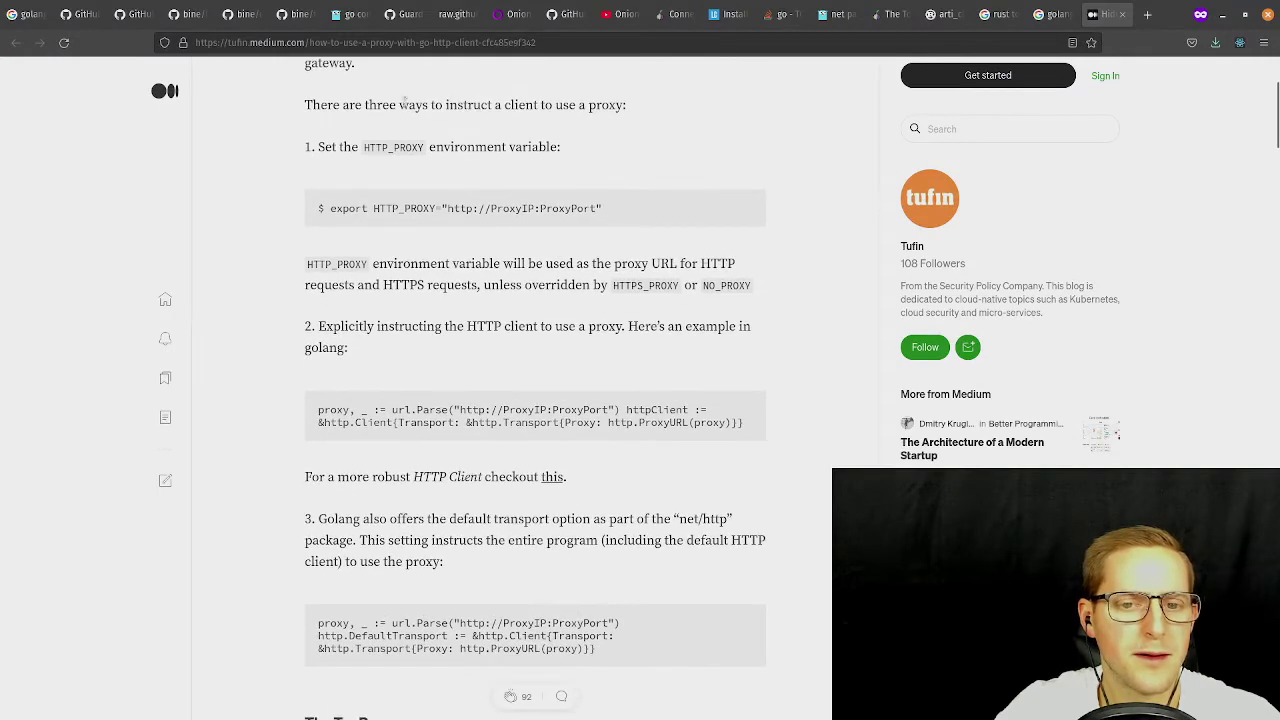
{"action": "scroll", "coordinate": [591, 261], "scroll_direction": "up", "scroll_amount": 1}
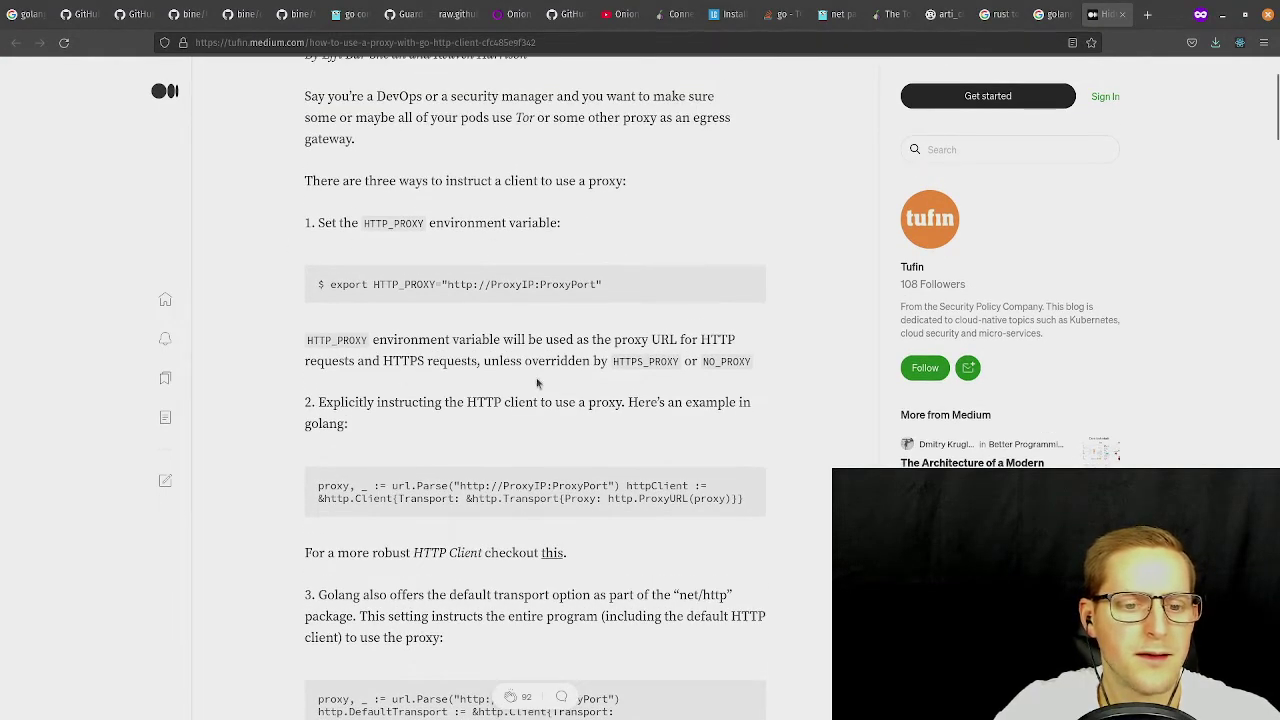
{"action": "scroll", "coordinate": [537, 383], "scroll_direction": "down", "scroll_amount": 1}
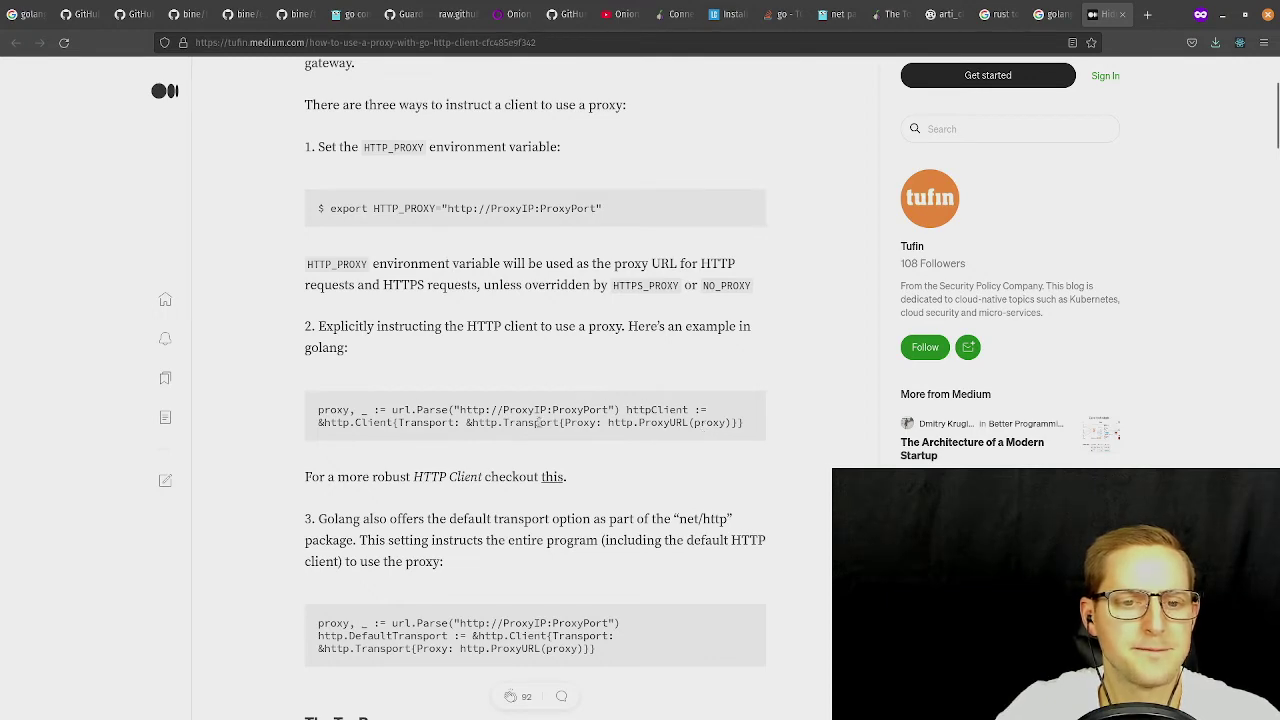
{"action": "scroll", "coordinate": [538, 421], "scroll_direction": "down", "scroll_amount": 3}
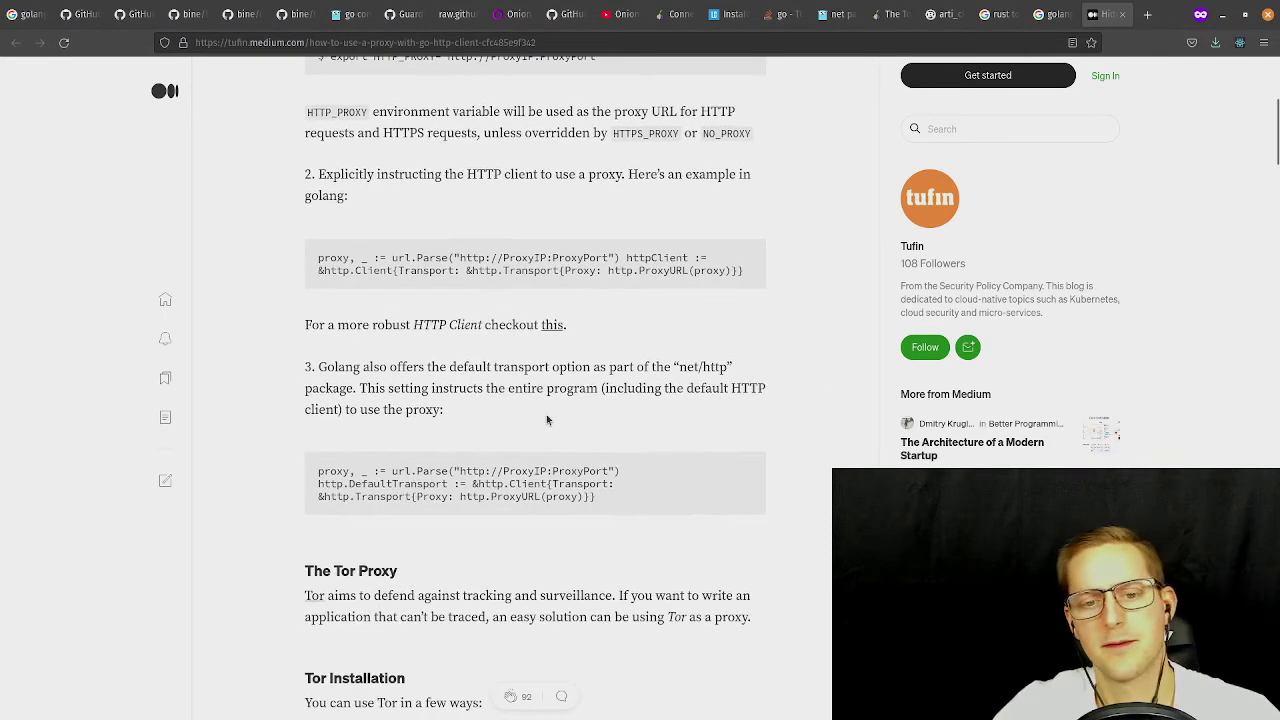
{"action": "scroll", "coordinate": [538, 424], "scroll_direction": "down", "scroll_amount": 9}
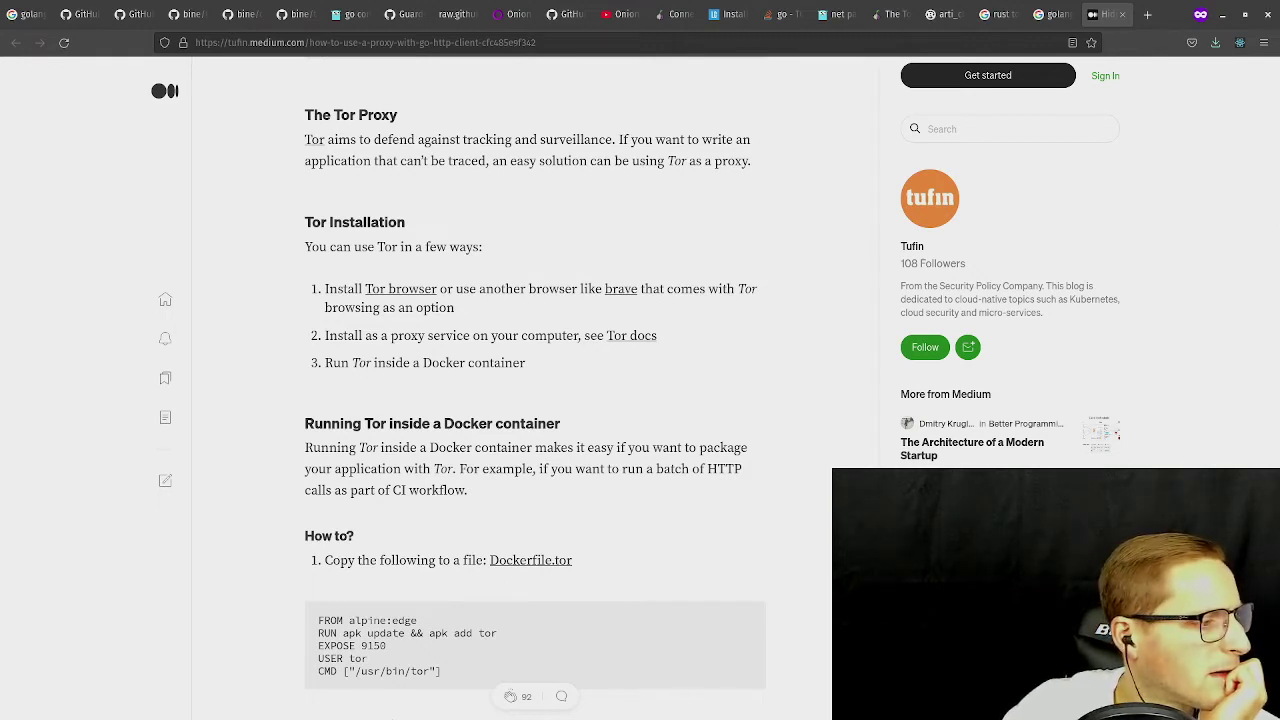
Switch to Brave, open a private window with Tor, inspect its connection status, and close the window.
{"action": "key", "text": "ctrl+shift+n"}
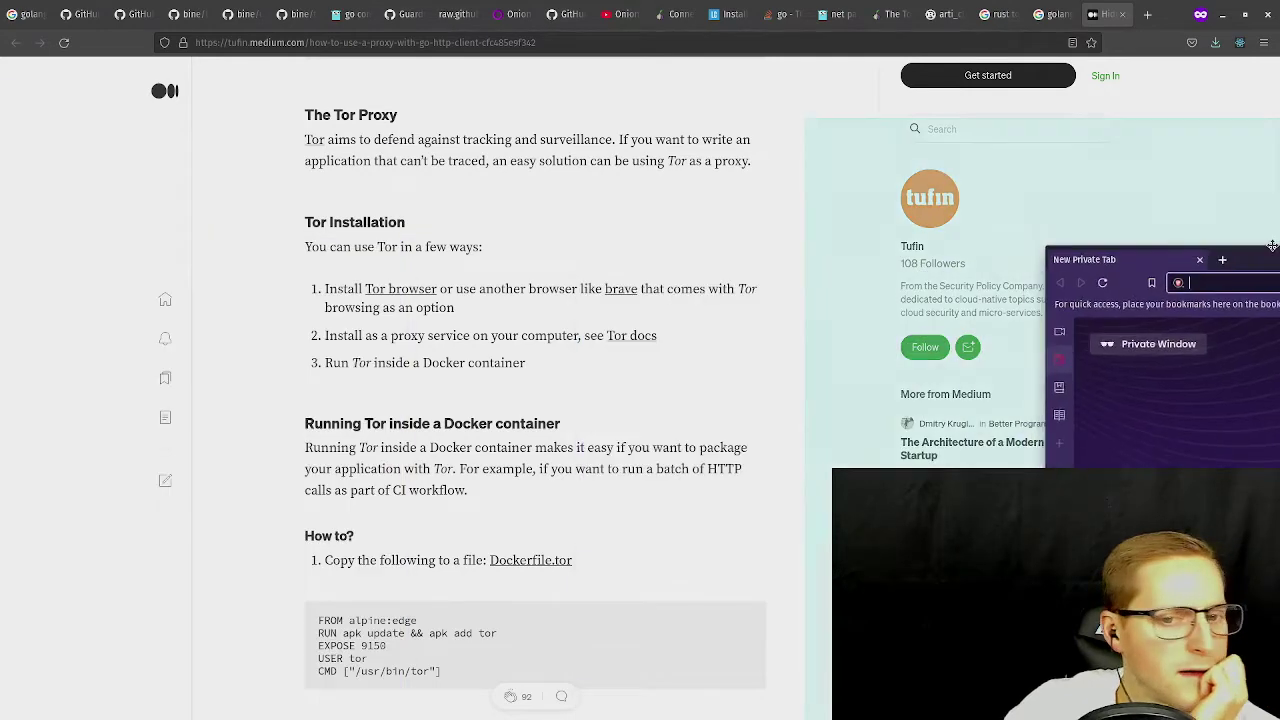
{"action": "left_click", "coordinate": [210, 538]}
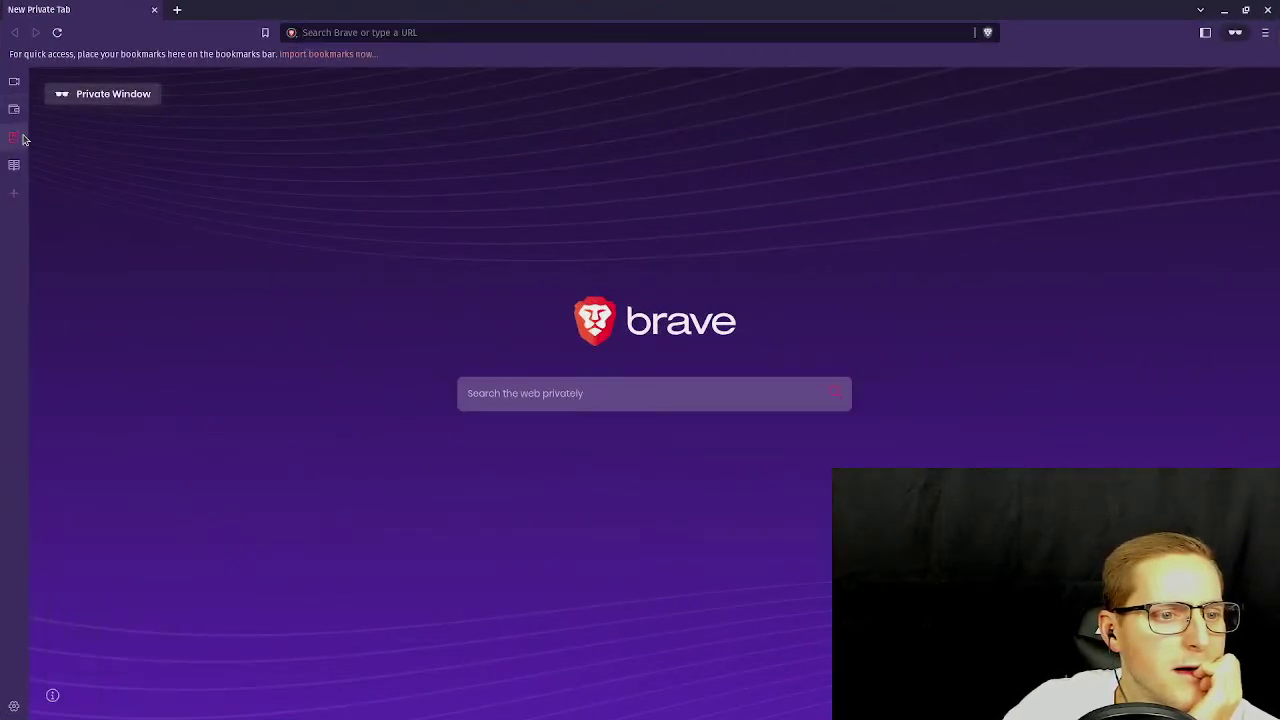
{"action": "left_click", "coordinate": [1265, 32]}
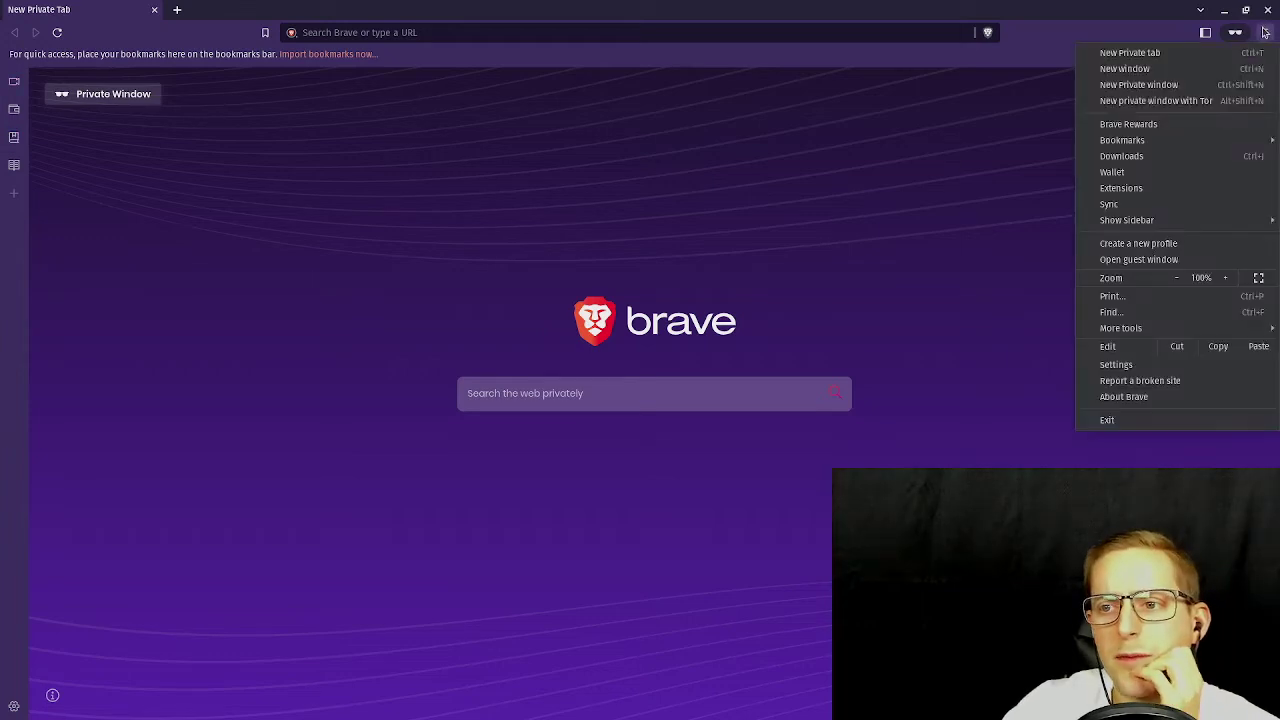
{"action": "left_click", "coordinate": [1130, 102]}
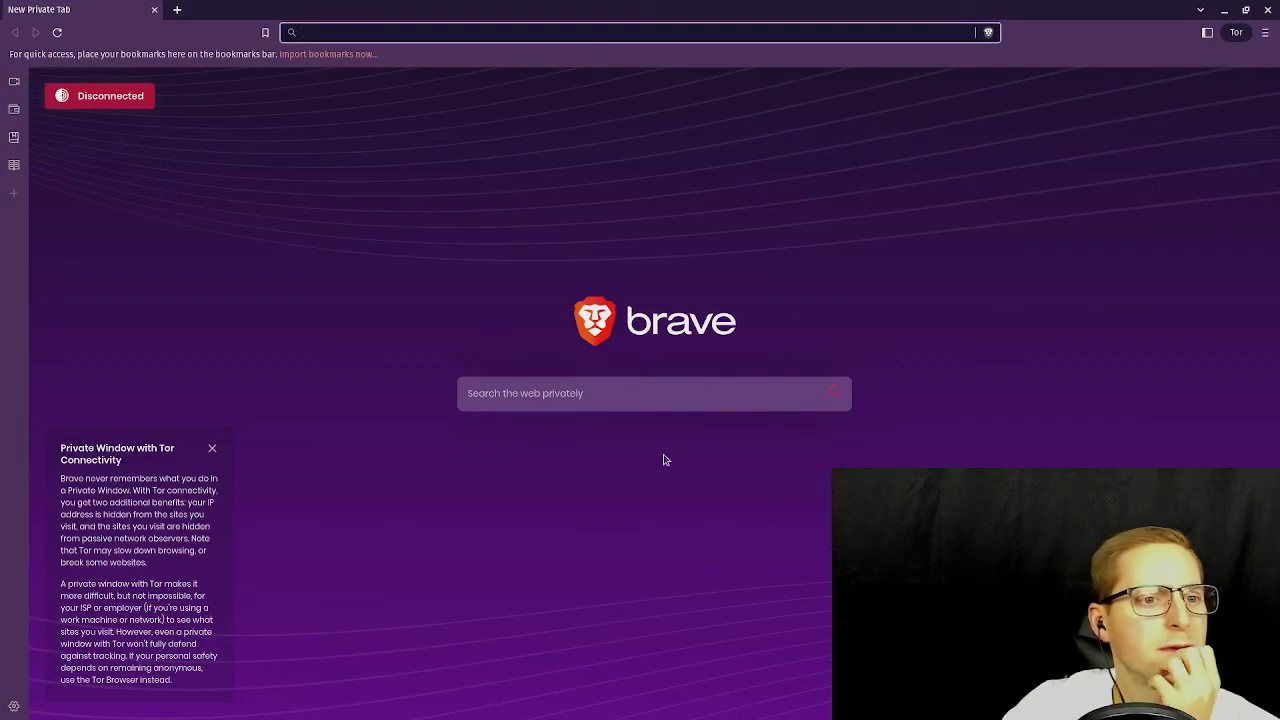
{"action": "left_click", "coordinate": [77, 97]}
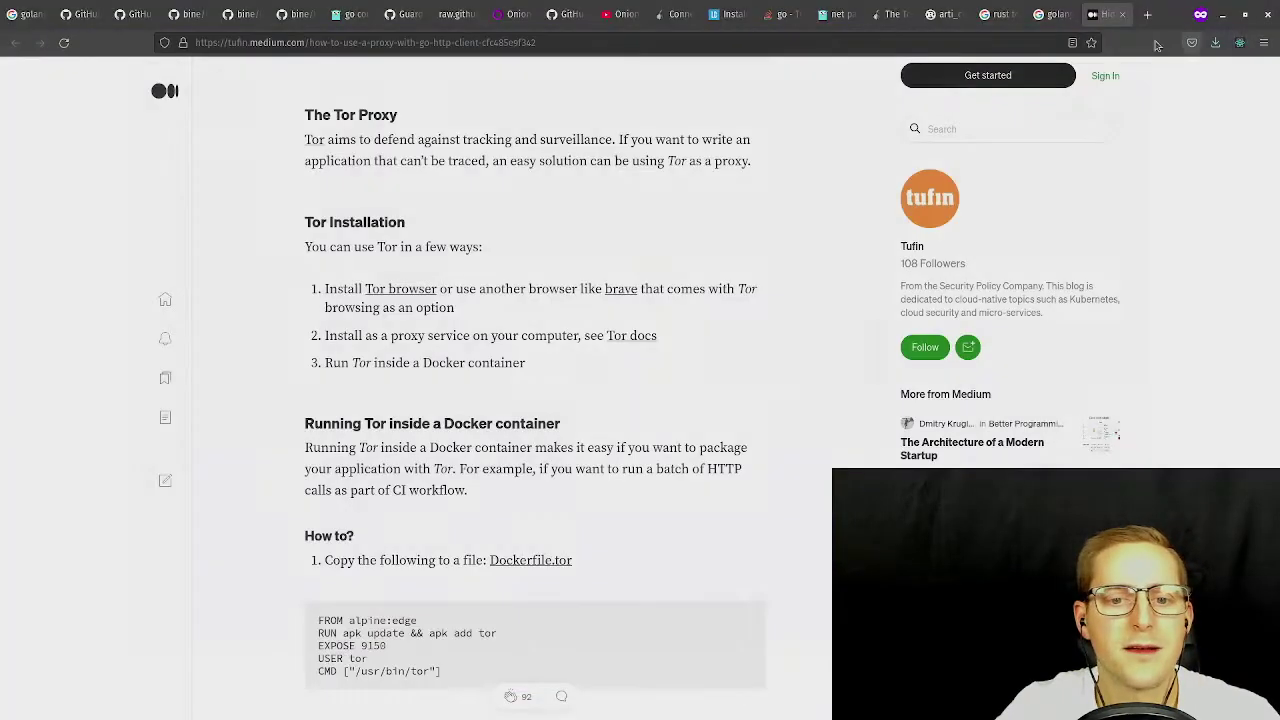
{"action": "left_click", "coordinate": [1267, 9]}
Open the article's Tor docs link in a new tab and read how to install Tor and configure an application to use it.
{"action": "scroll", "coordinate": [449, 265], "scroll_direction": "down", "scroll_amount": 1}
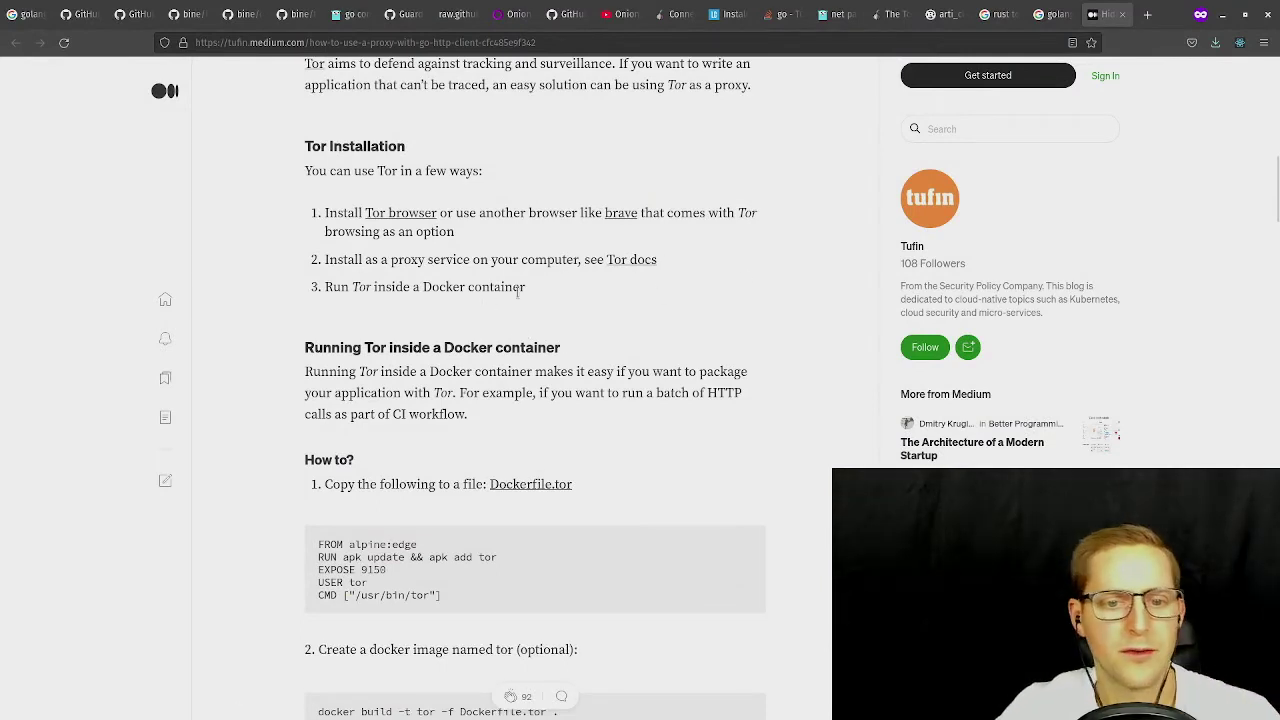
{"action": "middle_click", "coordinate": [641, 258]}
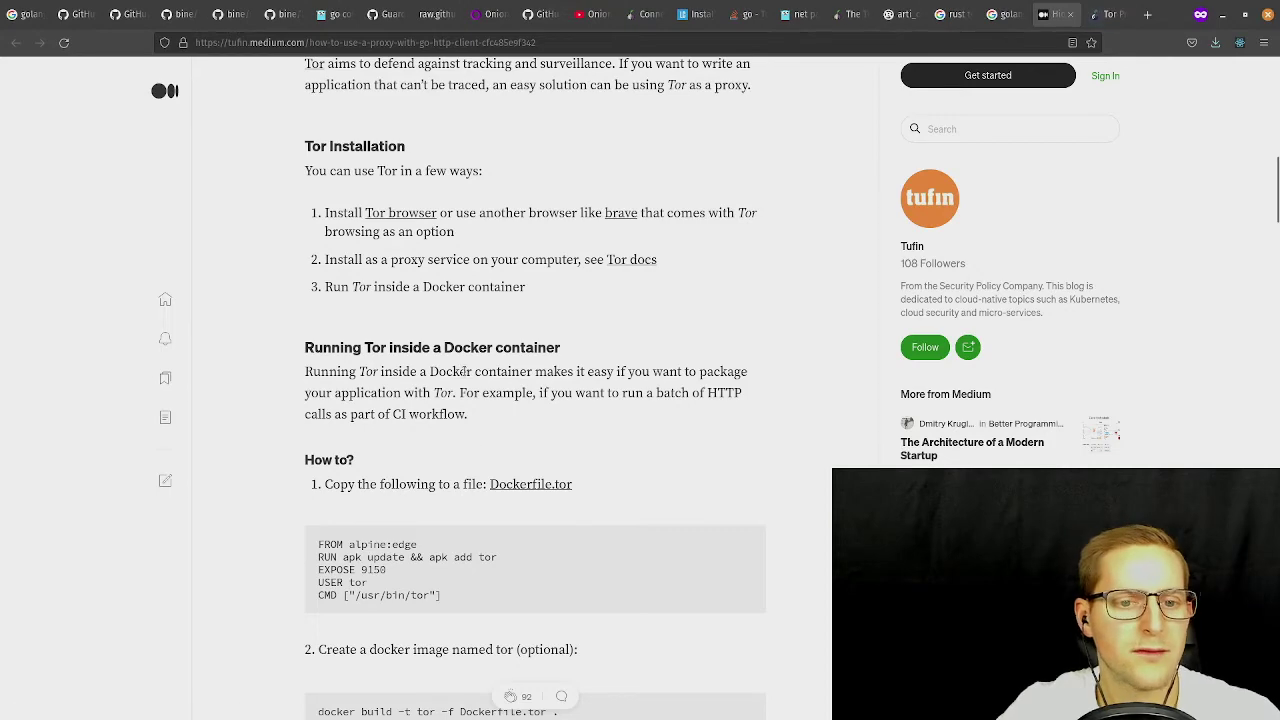
{"action": "left_click_drag", "start_coordinate": [347, 290], "coordinate": [506, 290]}
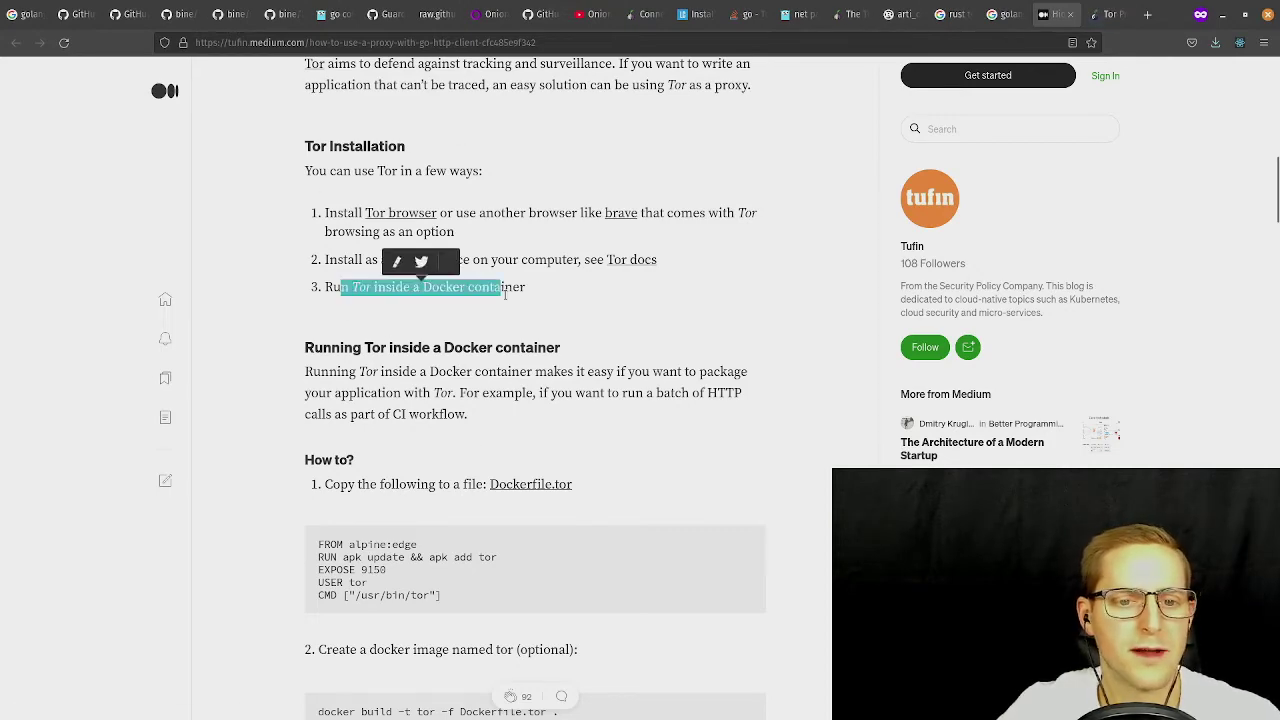
{"action": "left_click", "coordinate": [506, 290]}
{"action": "key", "text": "ctrl+Tab"}
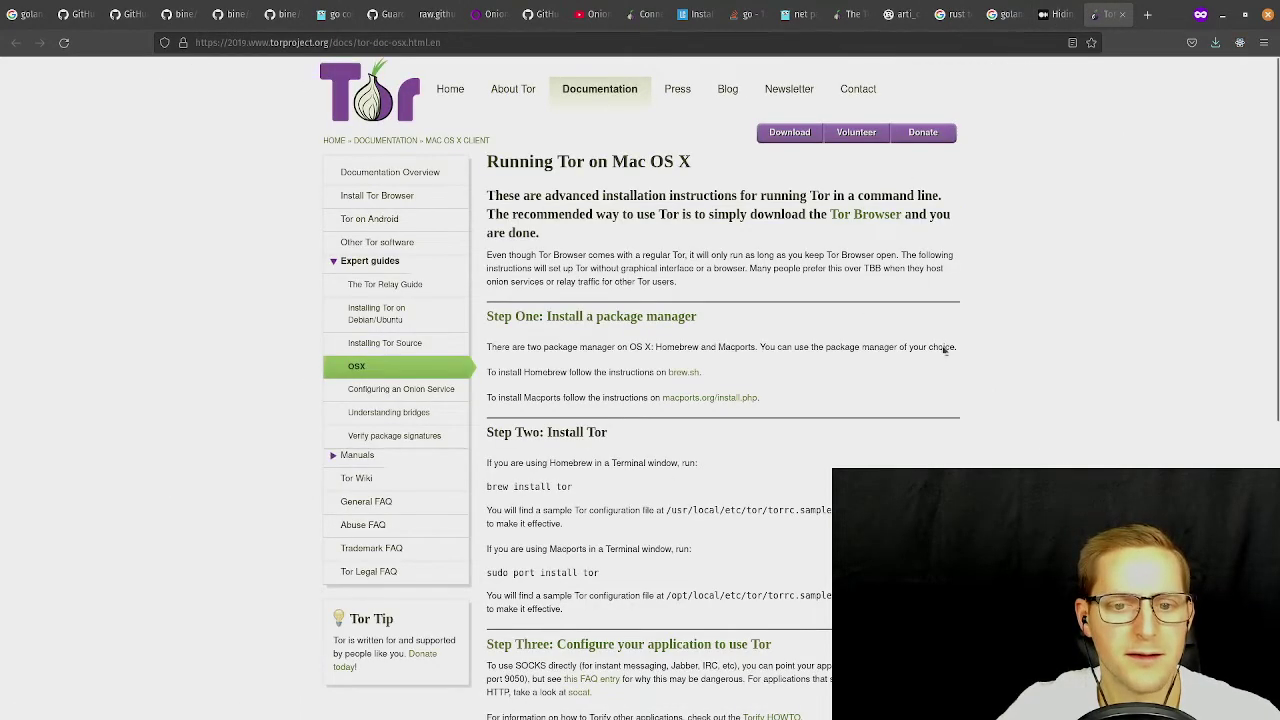
{"action": "scroll", "coordinate": [740, 328], "scroll_direction": "down", "scroll_amount": 2}
{"action": "scroll", "coordinate": [776, 292], "scroll_direction": "down", "scroll_amount": 2}
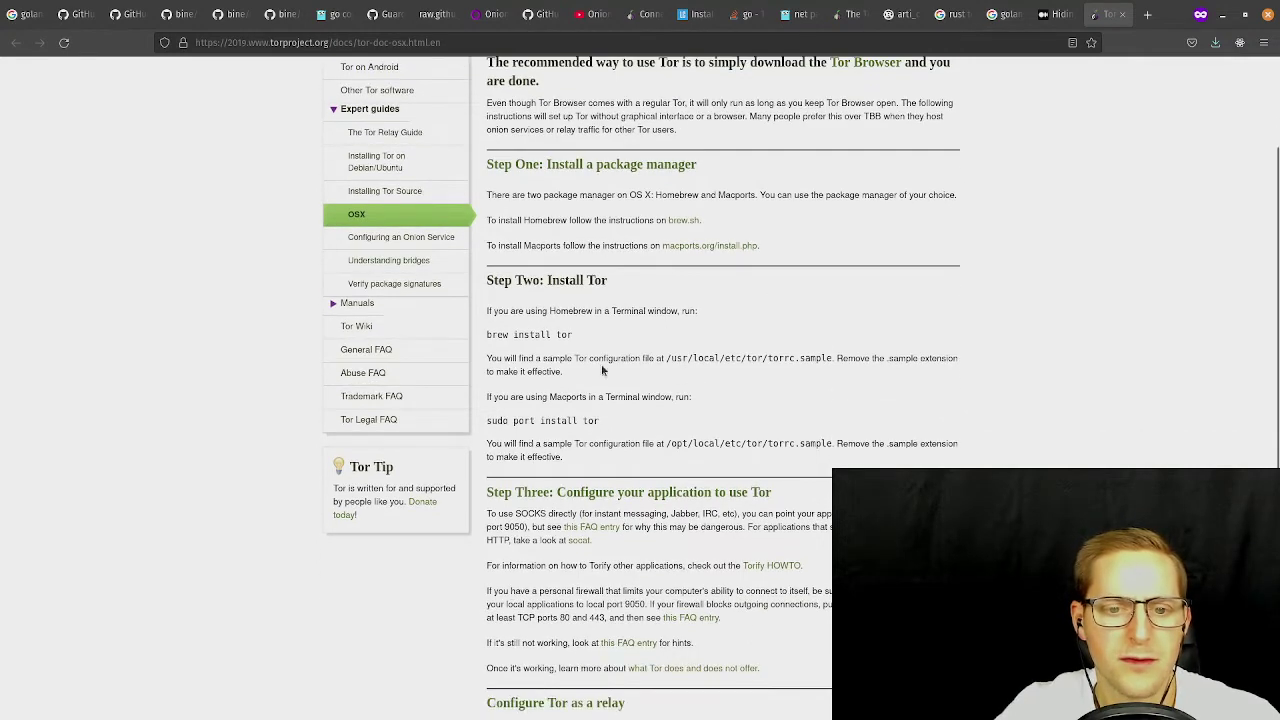
{"action": "scroll", "coordinate": [570, 288], "scroll_direction": "down", "scroll_amount": 2}
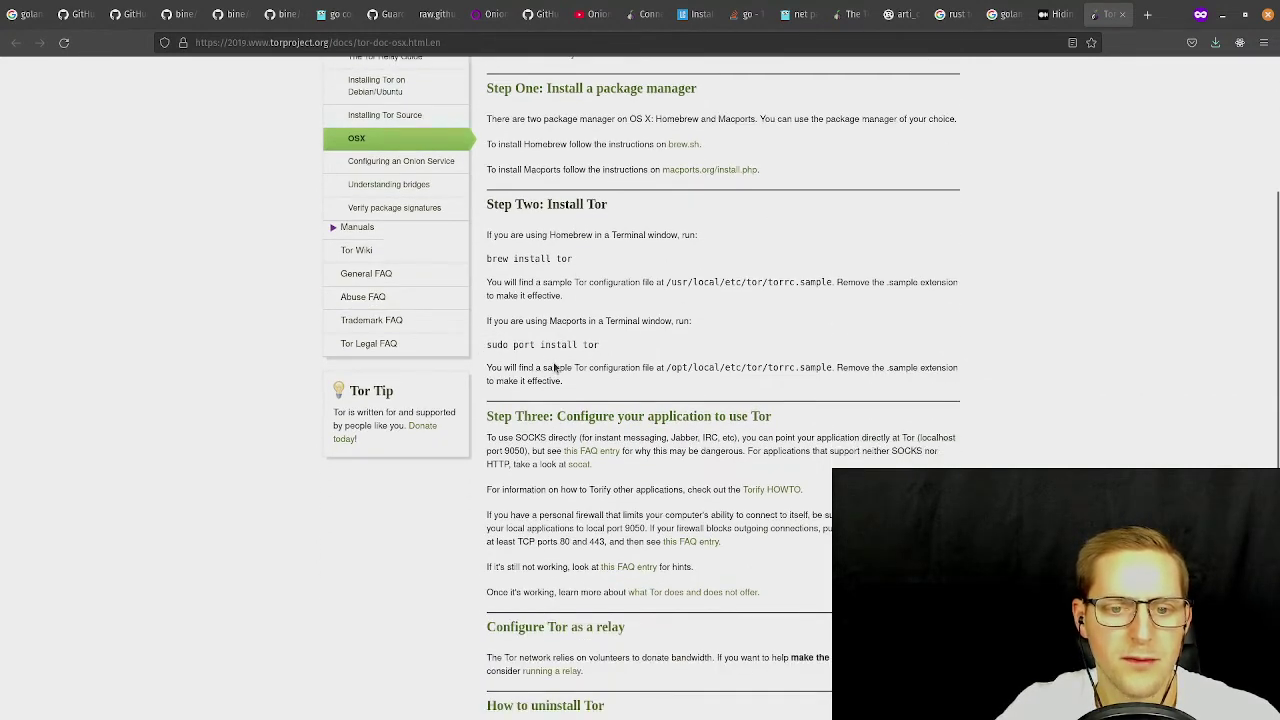
{"action": "scroll", "coordinate": [814, 411], "scroll_direction": "down", "scroll_amount": 4}
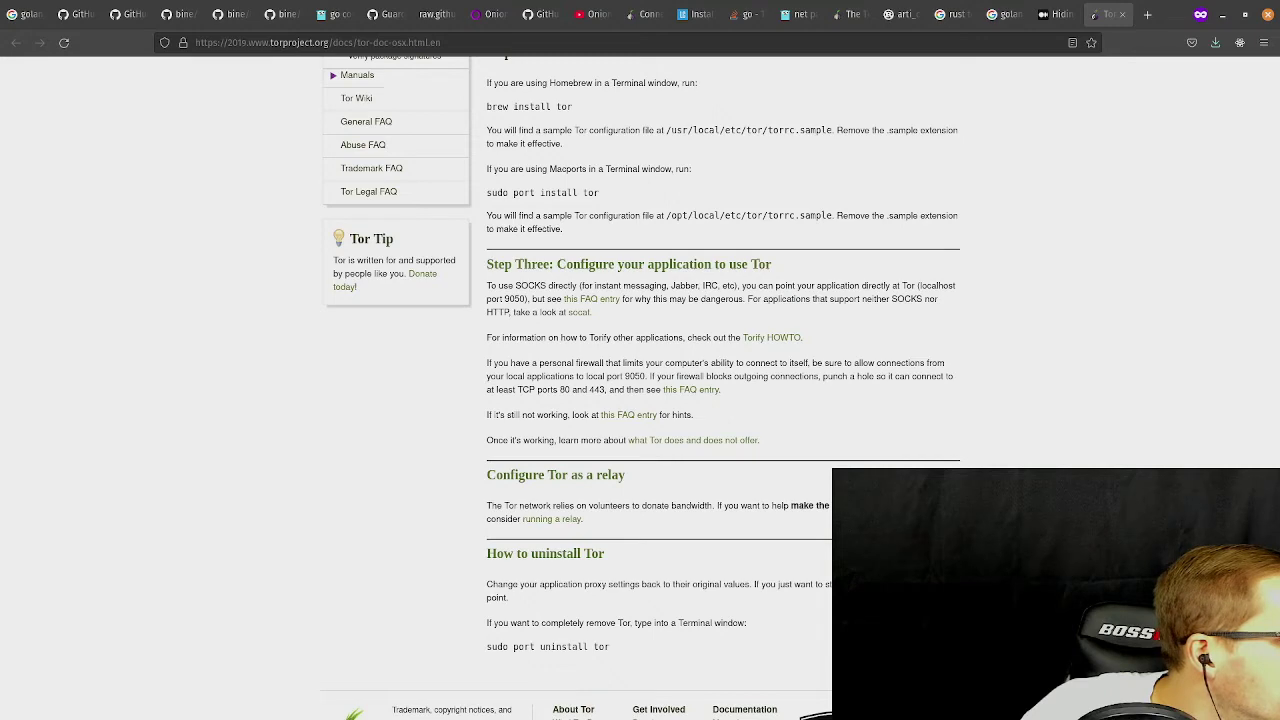
Look at Brave's privacy and security settings, and search Google for "brave browser tor" in a new Firefox tab.
{"action": "key", "text": "alt+Tab"}
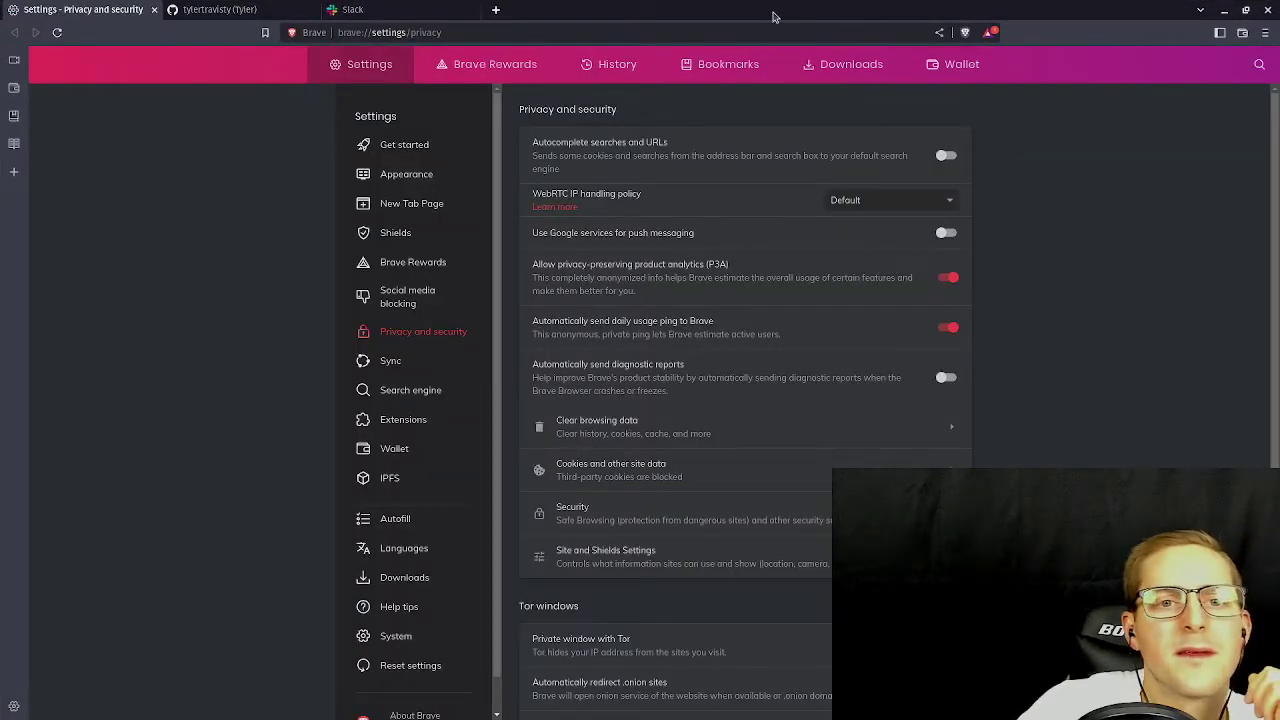
{"action": "key", "text": "alt+Tab"}
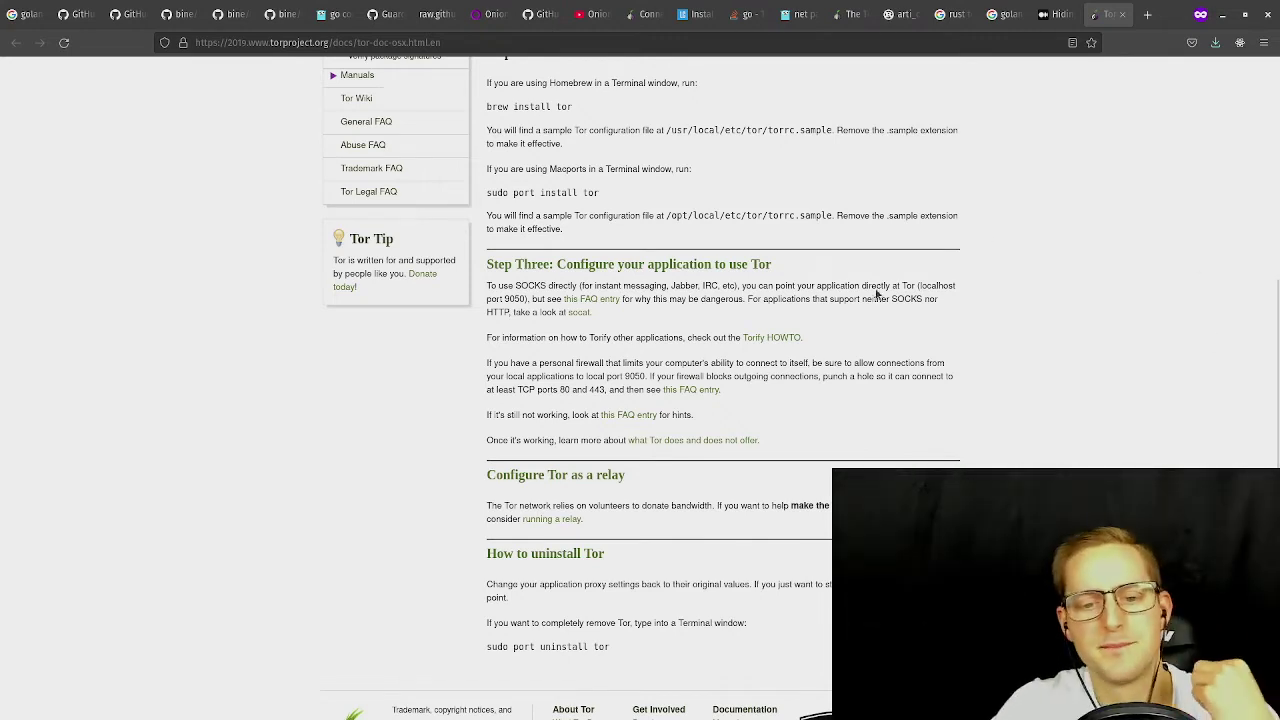
{"action": "left_click", "coordinate": [1147, 14]}
{"action": "type", "text": "b"}
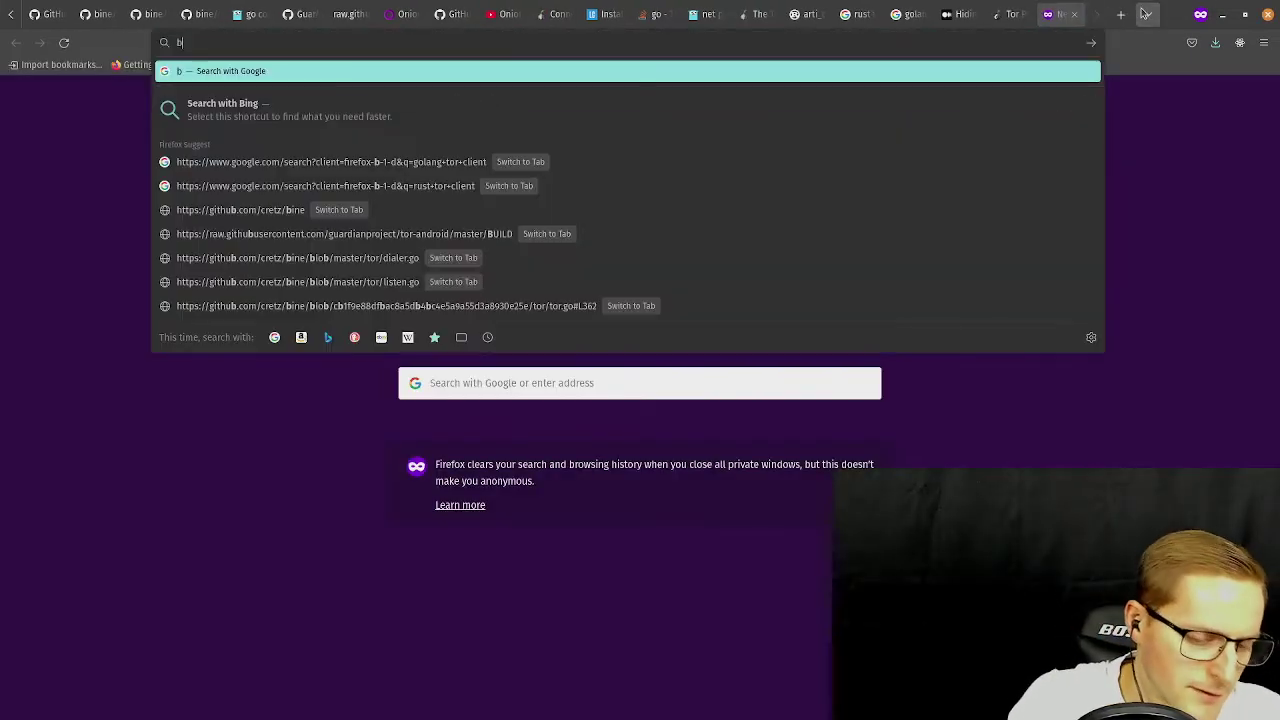
{"action": "type", "text": "rave browser"}
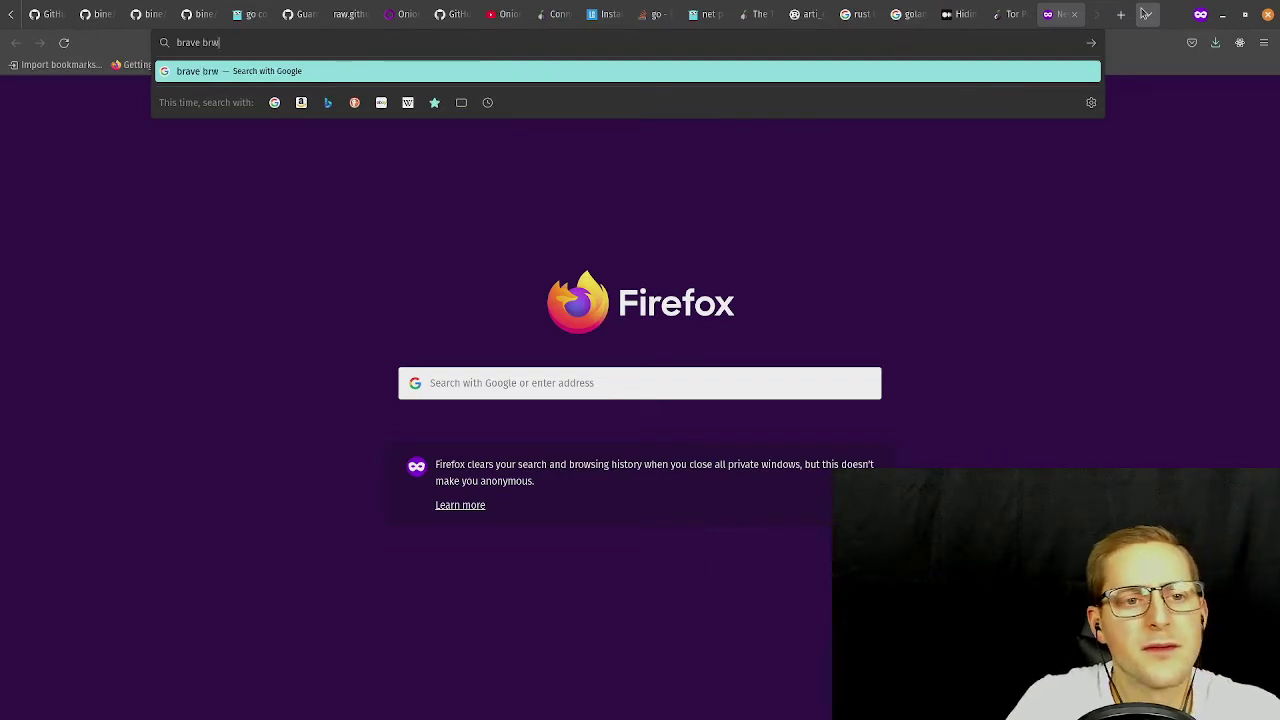
{"action": "type", "text": " tor"}
{"action": "key", "text": "Return"}
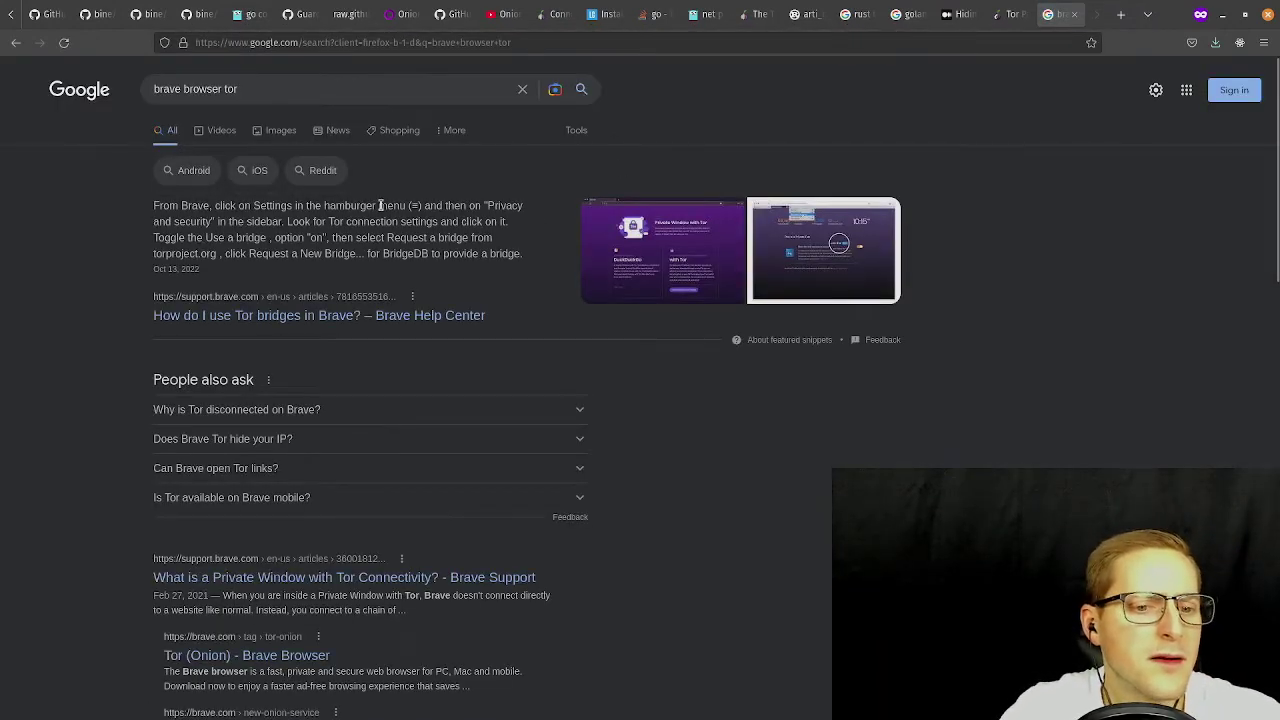
Glance at Brave's Tor bridges help article, and read "What is a Private Window with Tor Connectivity?" down to its further reading.
{"action": "left_click", "coordinate": [345, 315]}
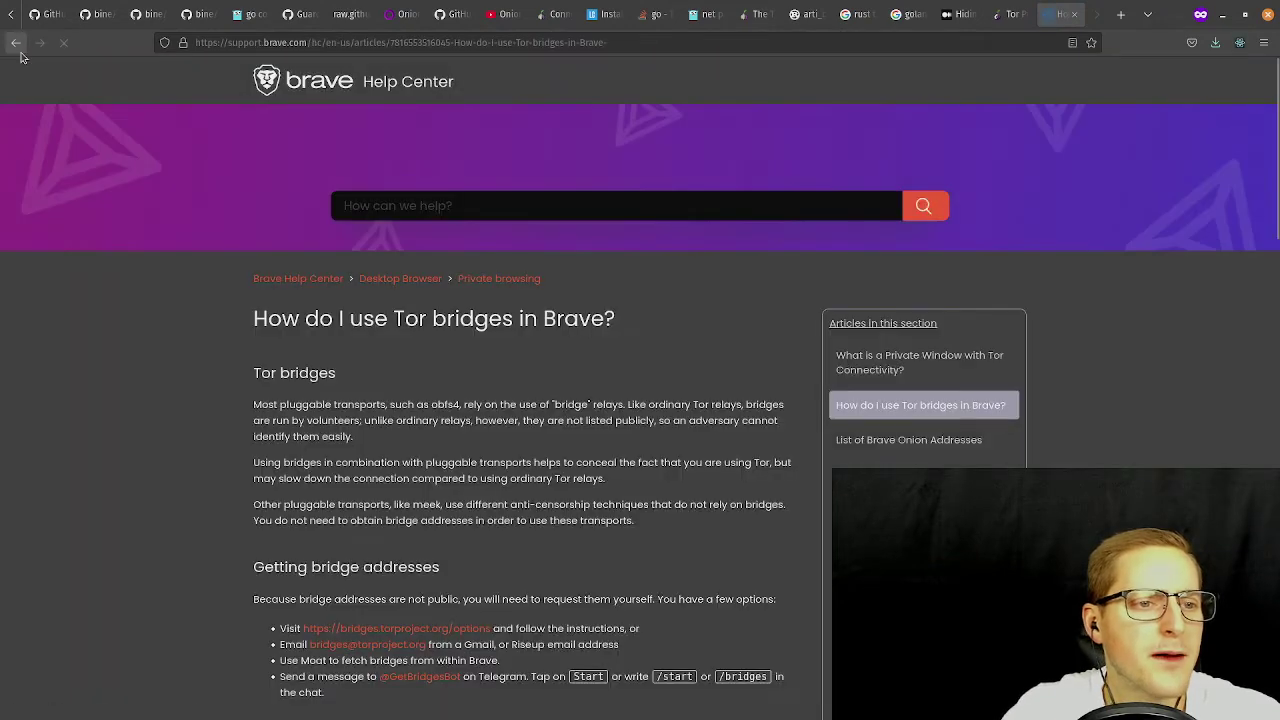
{"action": "key", "text": "alt+Left"}
{"action": "scroll", "coordinate": [525, 410], "scroll_direction": "down", "scroll_amount": 3}
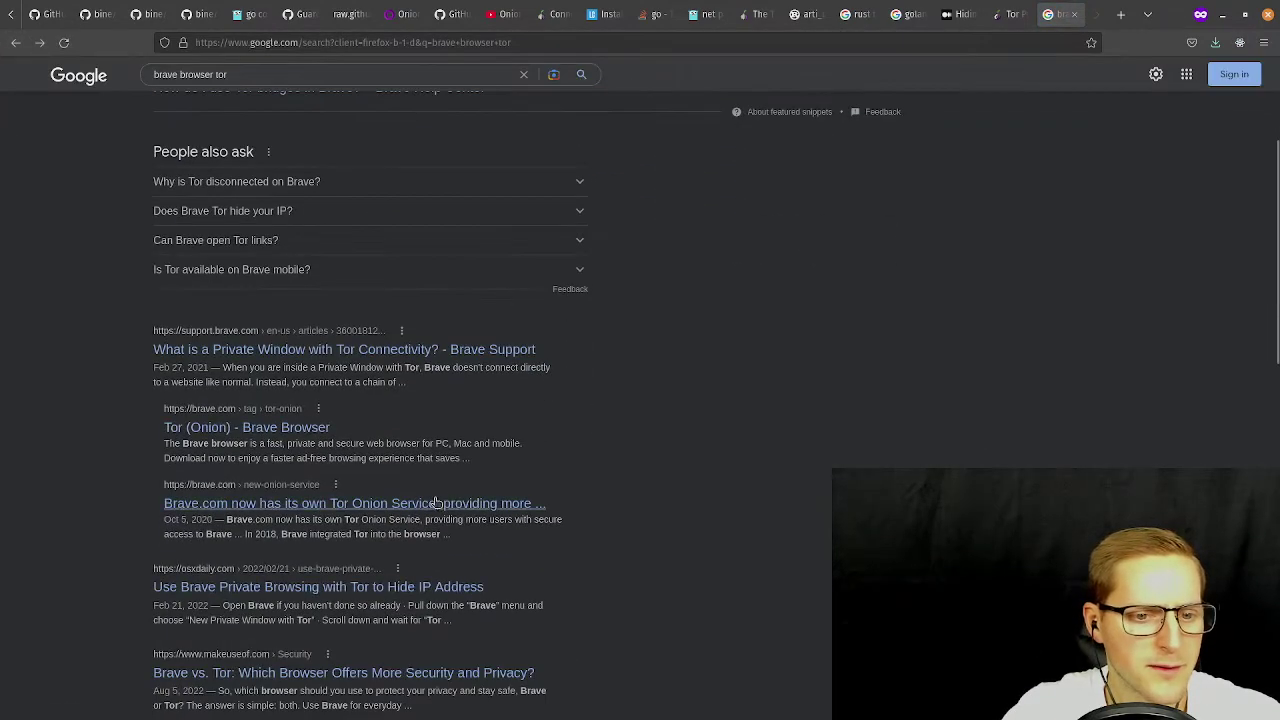
{"action": "left_click", "coordinate": [368, 348]}
{"action": "scroll", "coordinate": [558, 393], "scroll_direction": "down", "scroll_amount": 2}
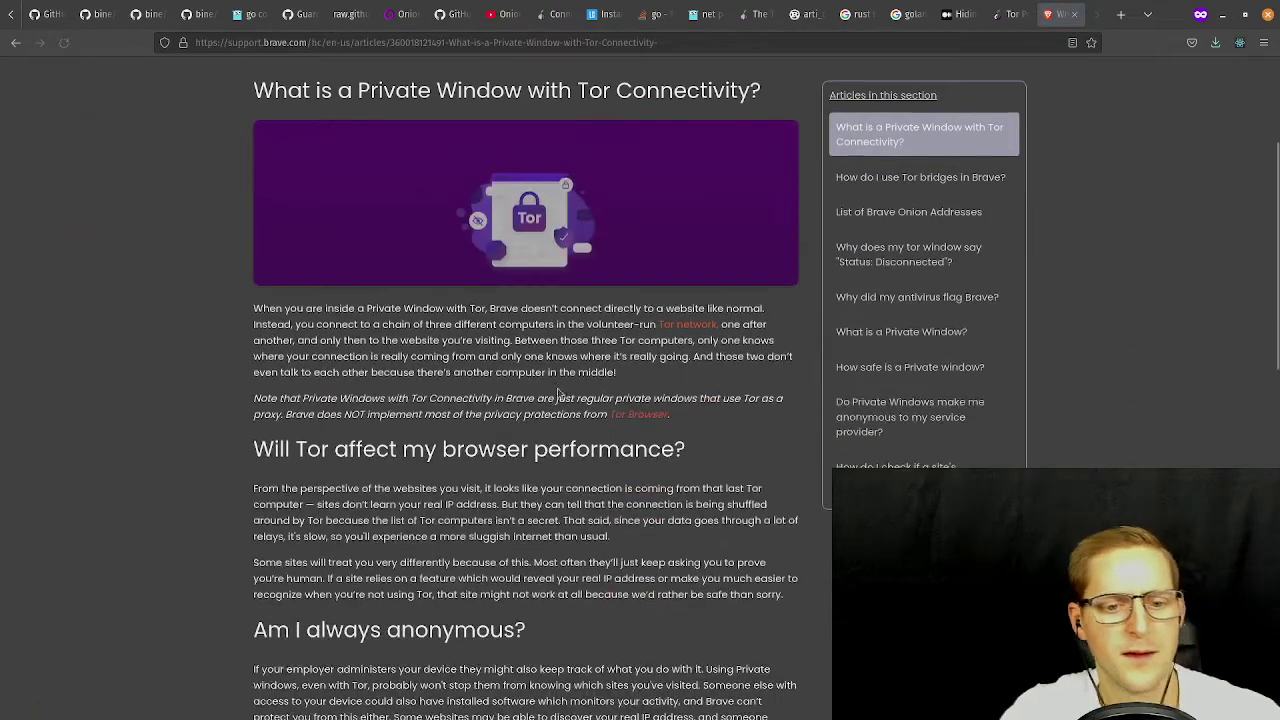
{"action": "scroll", "coordinate": [558, 393], "scroll_direction": "down", "scroll_amount": 4}
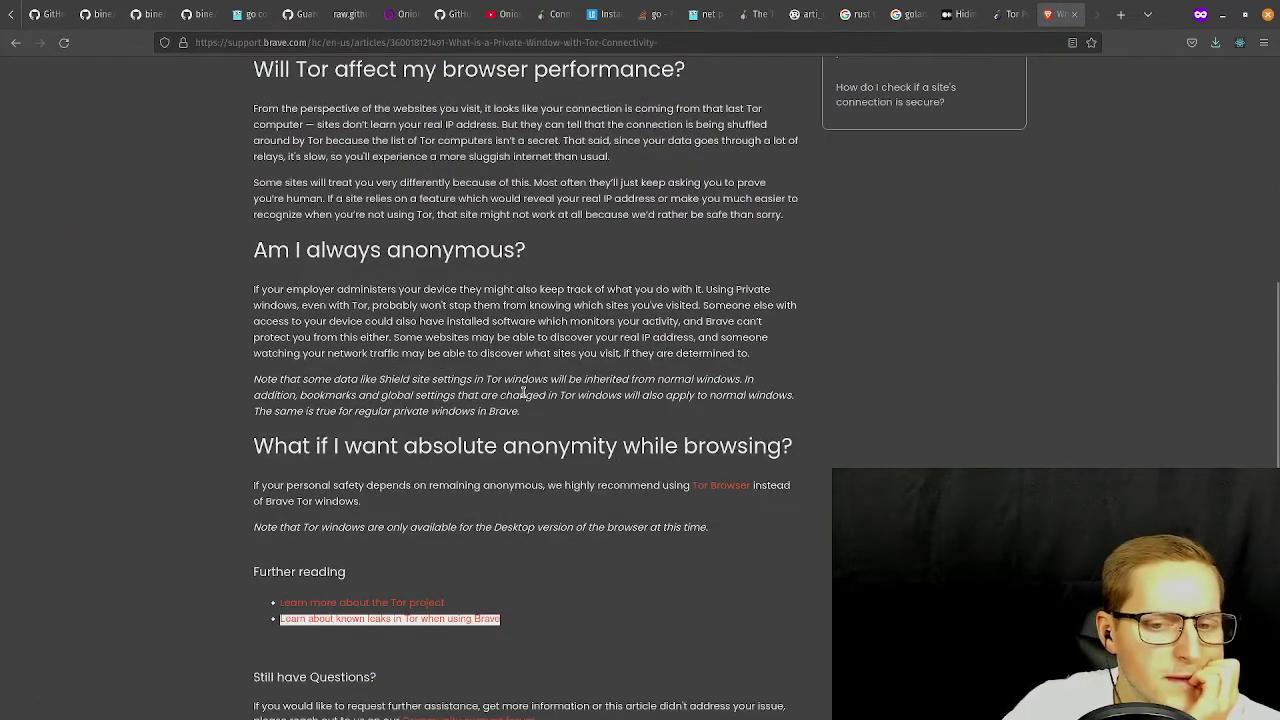
{"action": "scroll", "coordinate": [520, 390], "scroll_direction": "down", "scroll_amount": 1}
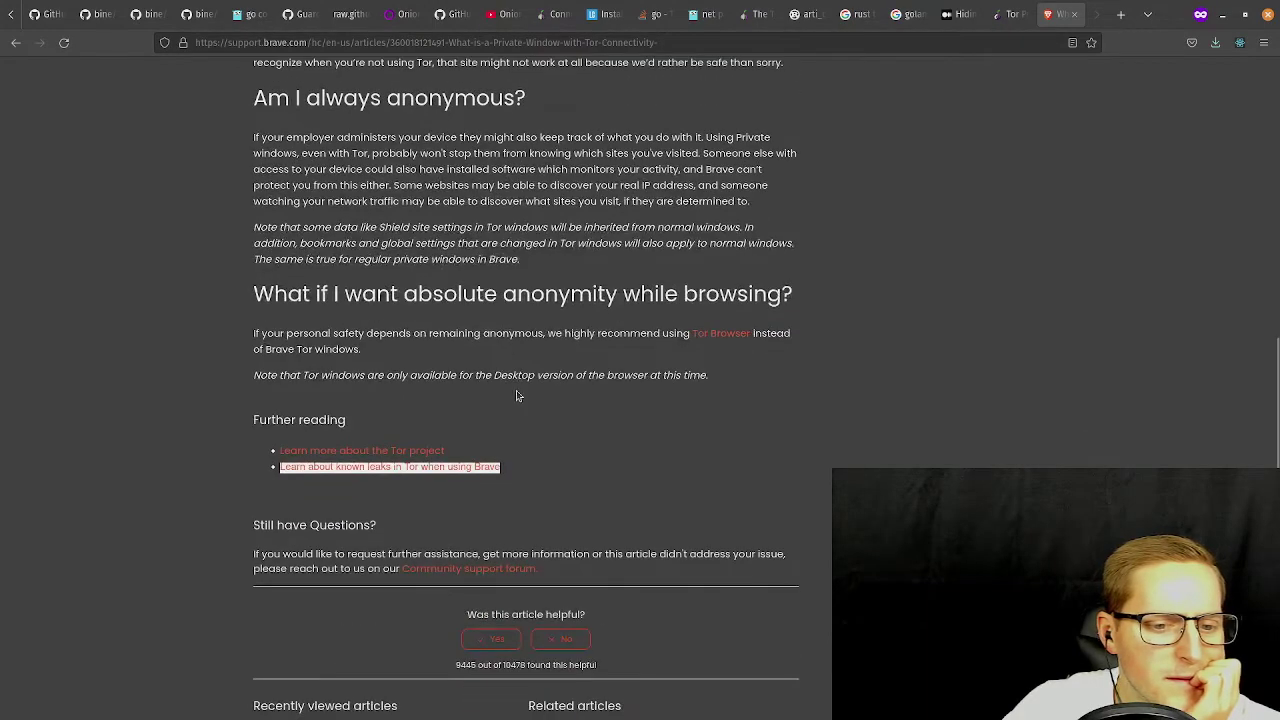
{"action": "scroll", "coordinate": [518, 380], "scroll_direction": "up", "scroll_amount": 2}
Revisit the Tor Project's application configuration instructions and return to the Medium article on the Go HTTP client.
{"action": "left_click", "coordinate": [995, 25]}
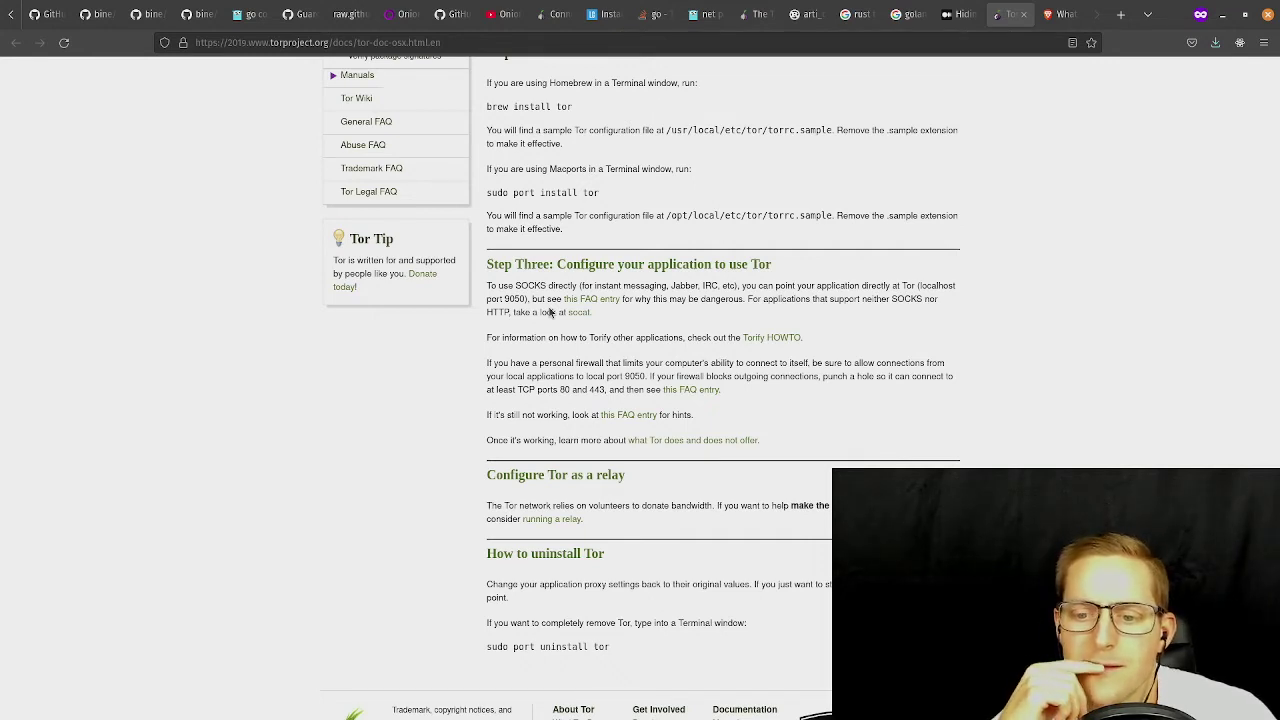
{"action": "left_click", "coordinate": [958, 14]}
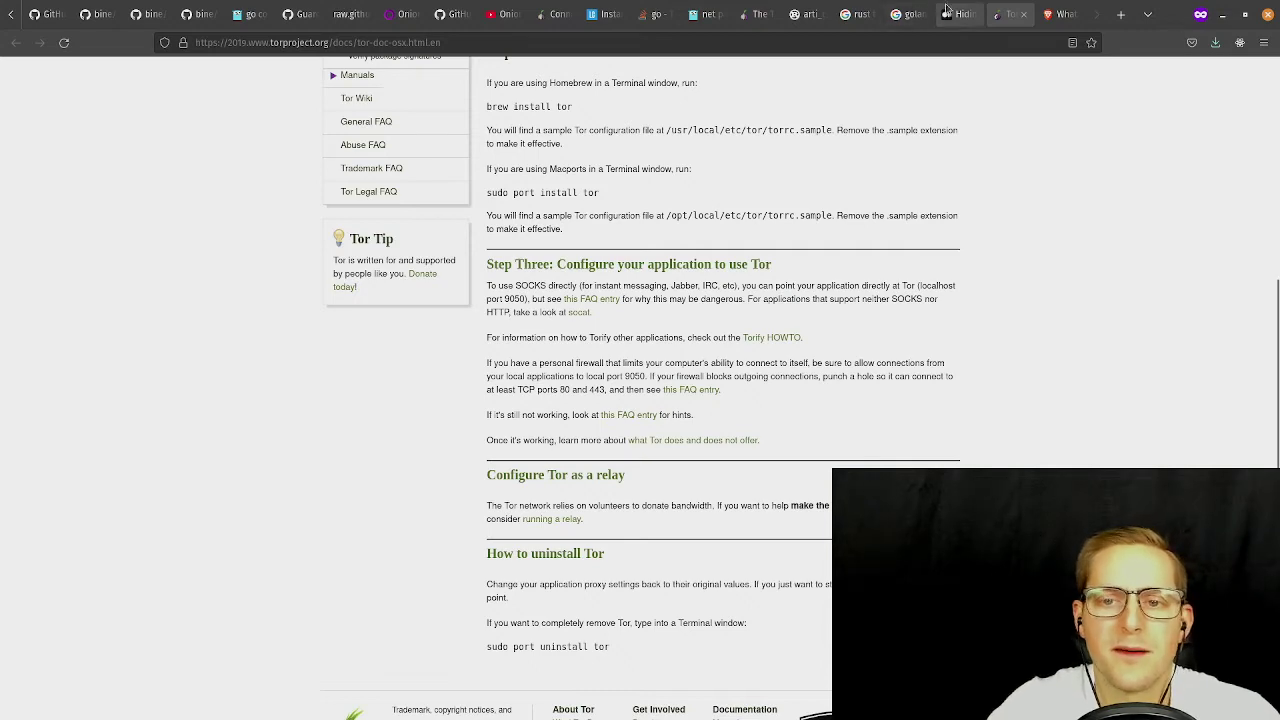
Read the article's sections on running Tor inside a Docker container and using Tor as a proxy for a Go client.
{"action": "scroll", "coordinate": [491, 264], "scroll_direction": "down", "scroll_amount": 3}
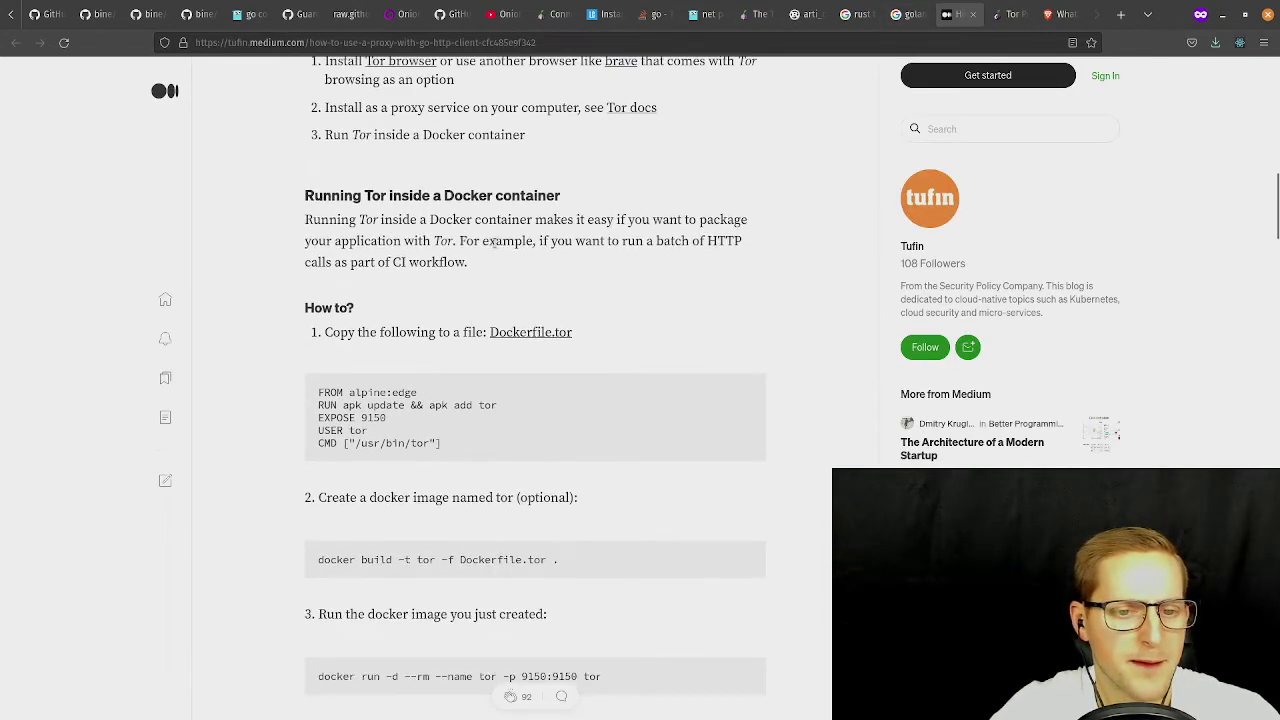
{"action": "scroll", "coordinate": [505, 262], "scroll_direction": "down", "scroll_amount": 2}
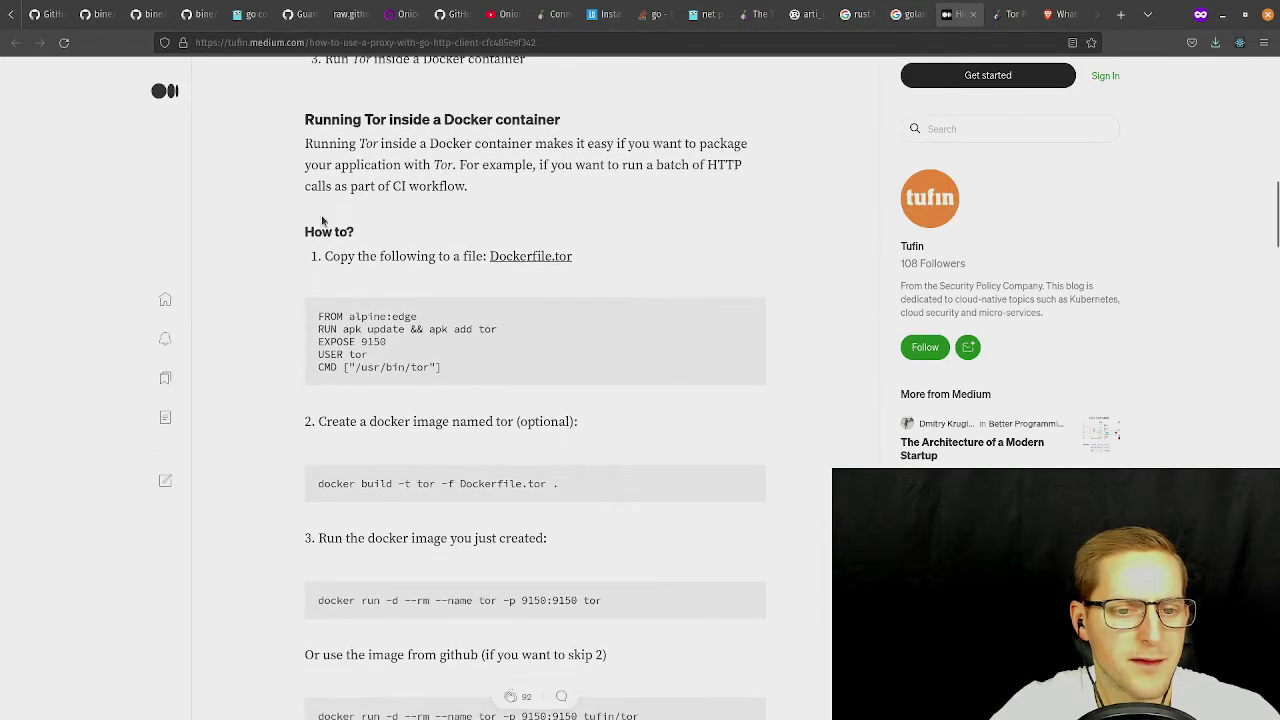
{"action": "double_click", "coordinate": [354, 316]}
{"action": "left_click", "coordinate": [557, 365]}
{"action": "scroll", "coordinate": [434, 377], "scroll_direction": "down", "scroll_amount": 3}
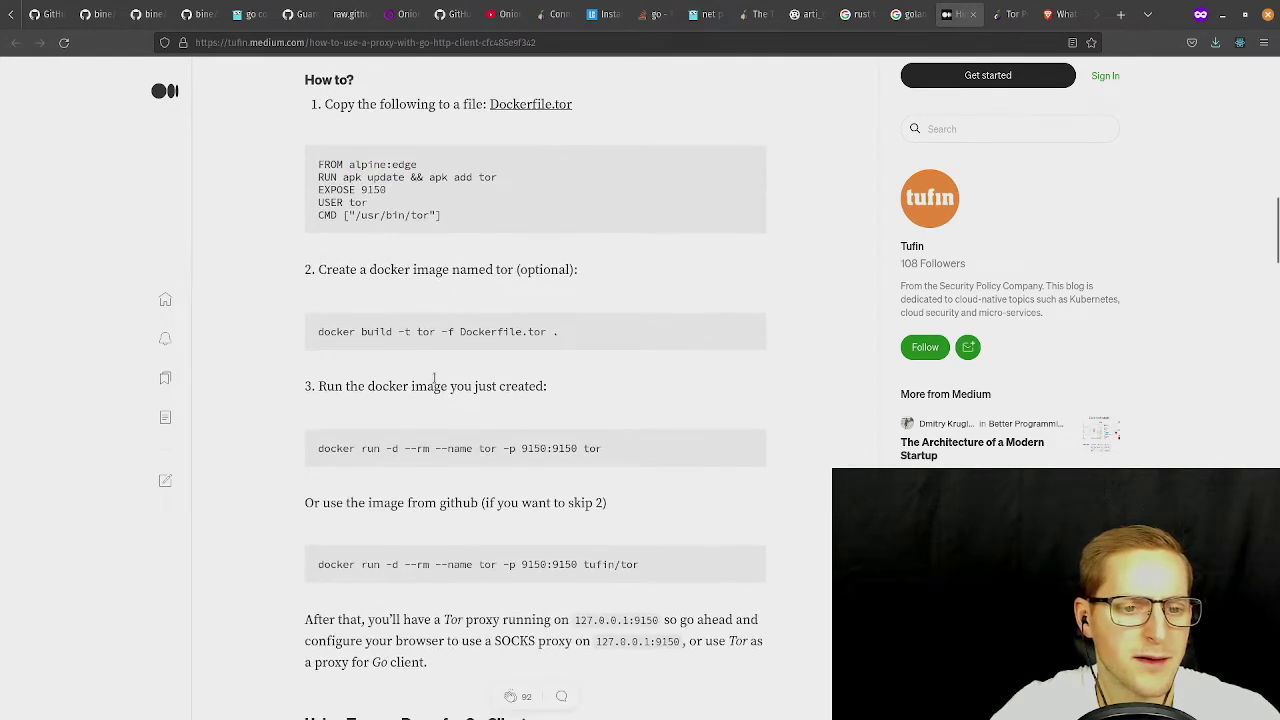
{"action": "scroll", "coordinate": [434, 385], "scroll_direction": "down", "scroll_amount": 9}
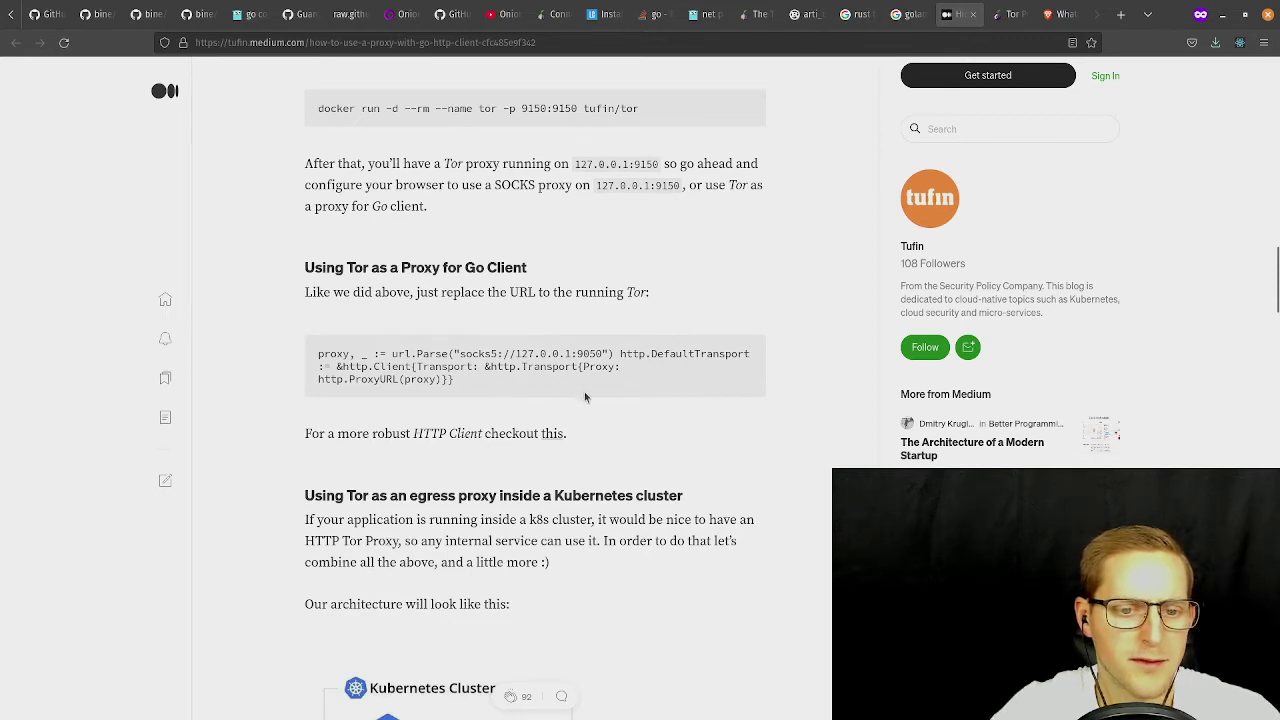
{"action": "scroll", "coordinate": [487, 388], "scroll_direction": "down", "scroll_amount": 2}
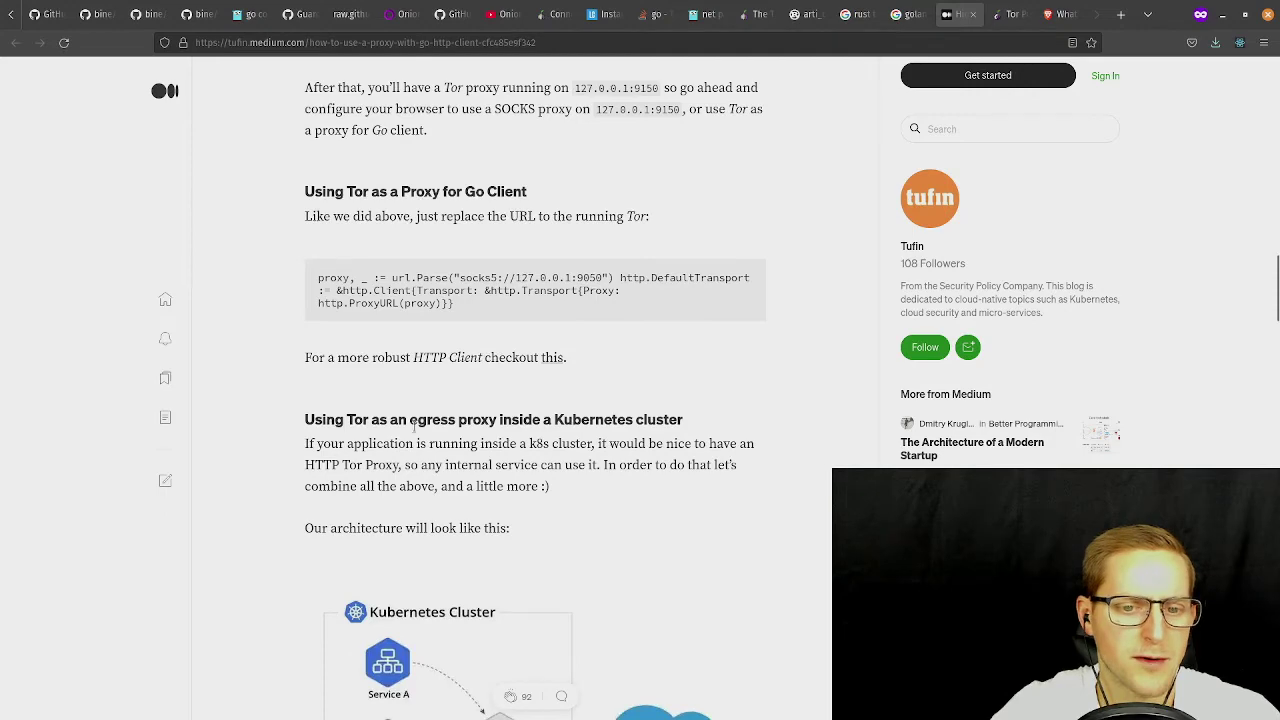
Open the article's linked robust HTTP client source in a new tab and read the NewHTTPClient code in http.go.
{"action": "middle_click", "coordinate": [557, 370]}
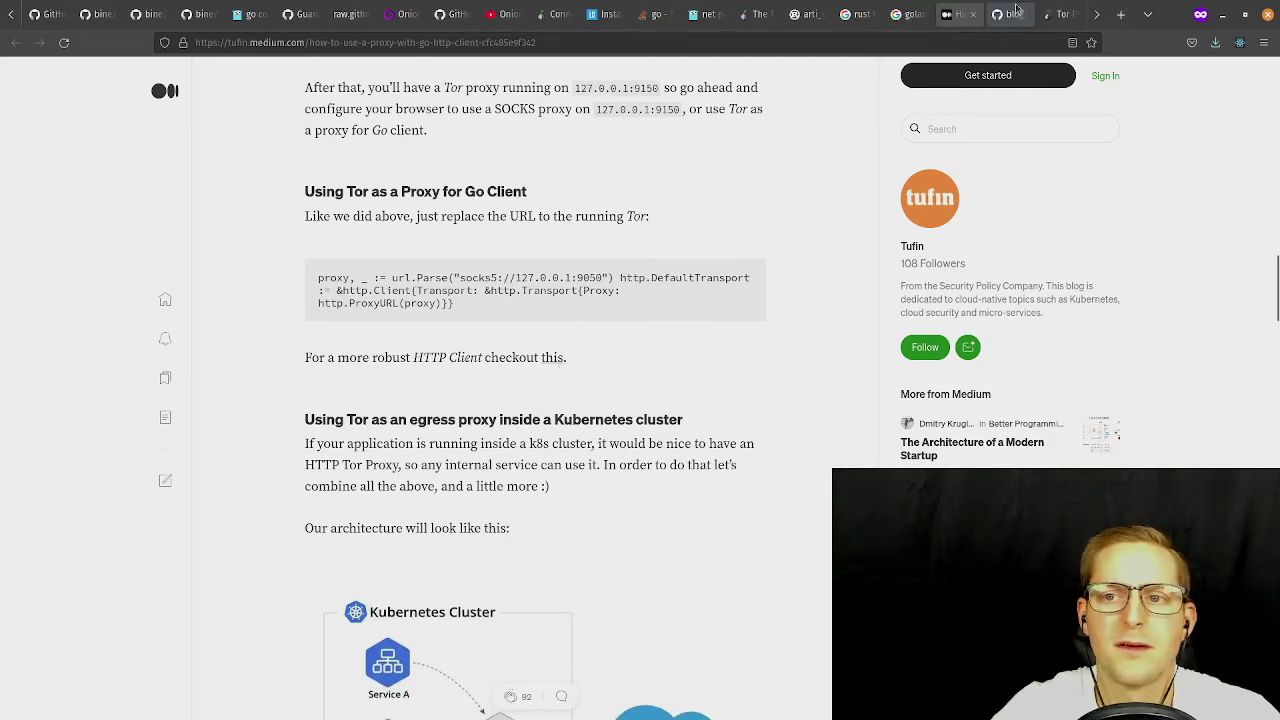
{"action": "left_click", "coordinate": [1012, 14]}
{"action": "scroll", "coordinate": [457, 437], "scroll_direction": "down", "scroll_amount": 8}
{"action": "scroll", "coordinate": [465, 432], "scroll_direction": "up", "scroll_amount": 2}
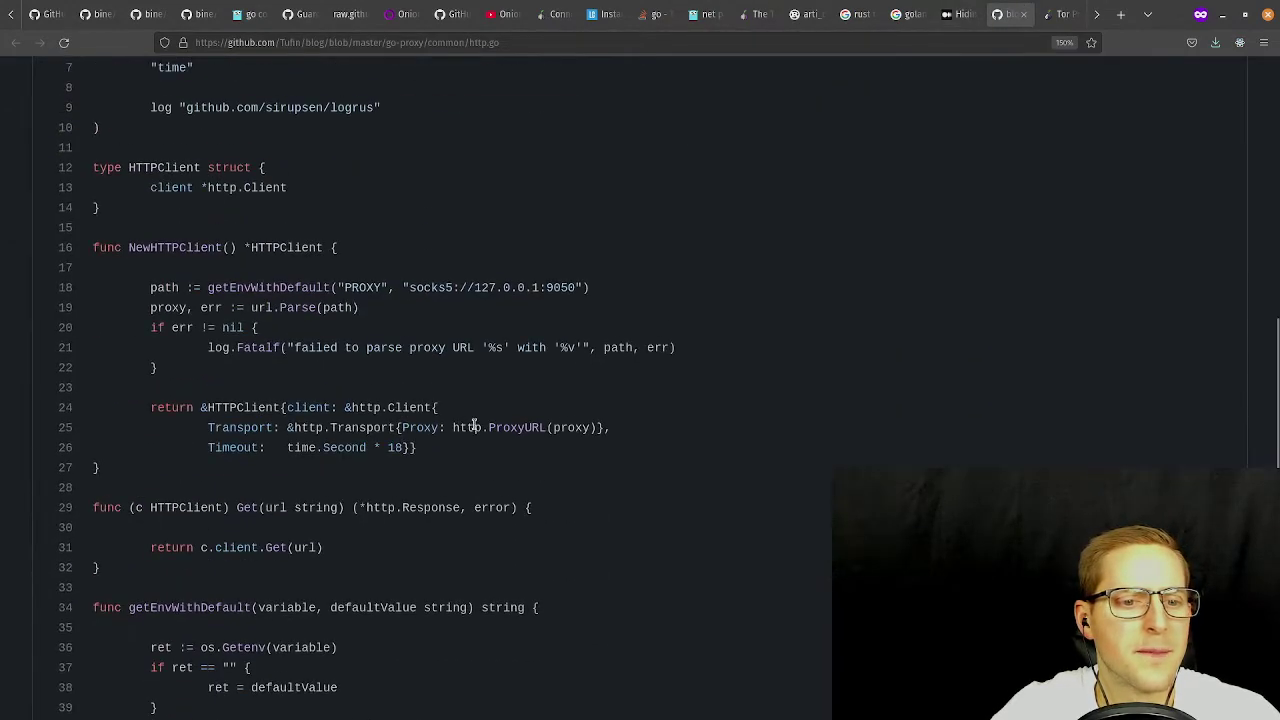
{"action": "scroll", "coordinate": [474, 427], "scroll_direction": "down", "scroll_amount": 3}
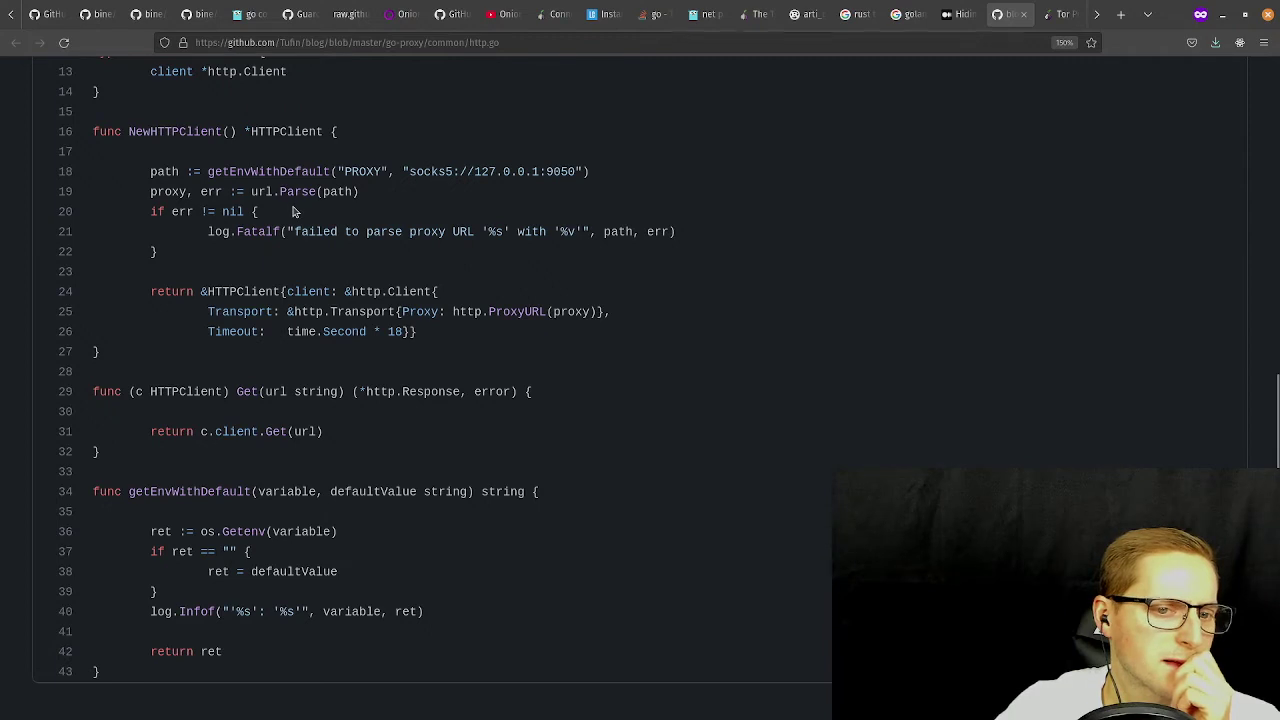
Copy the SOCKS5 proxy snippet for the Go client from the Medium article and switch to Visual Studio Code.
{"action": "left_click", "coordinate": [955, 14]}
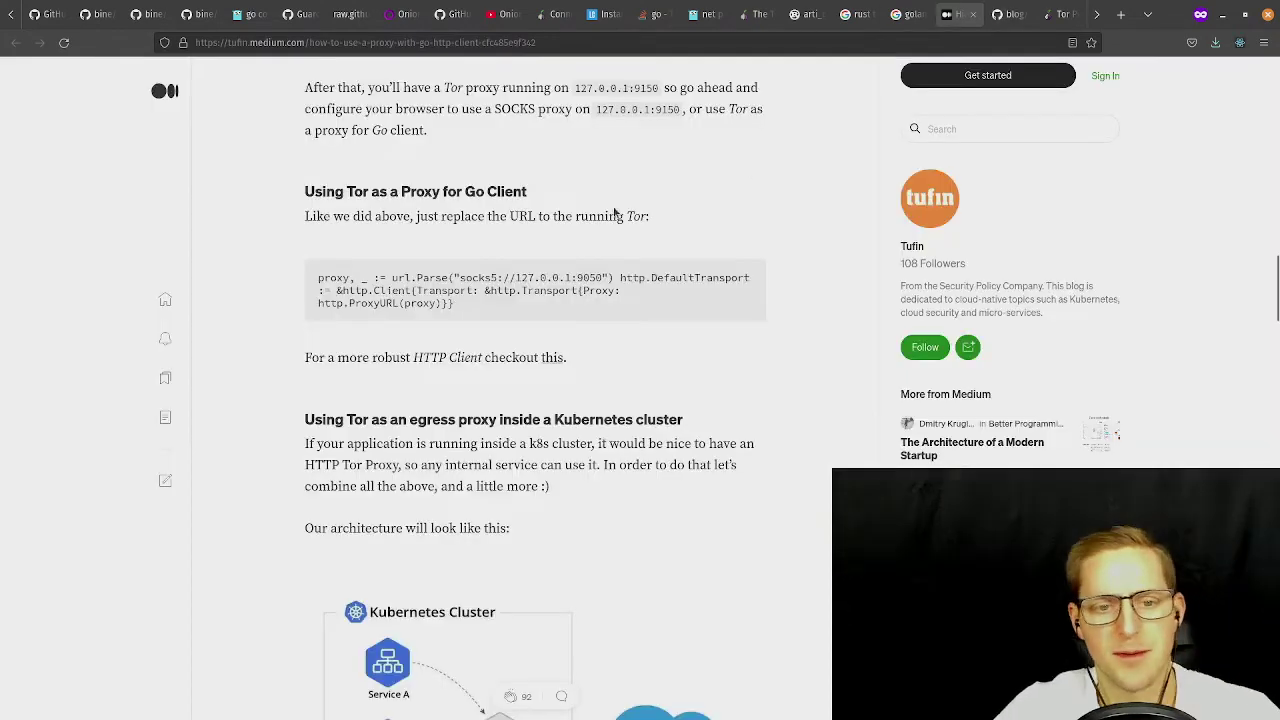
{"action": "left_click_drag", "start_coordinate": [456, 307], "coordinate": [318, 284]}
{"action": "key", "text": "super"}
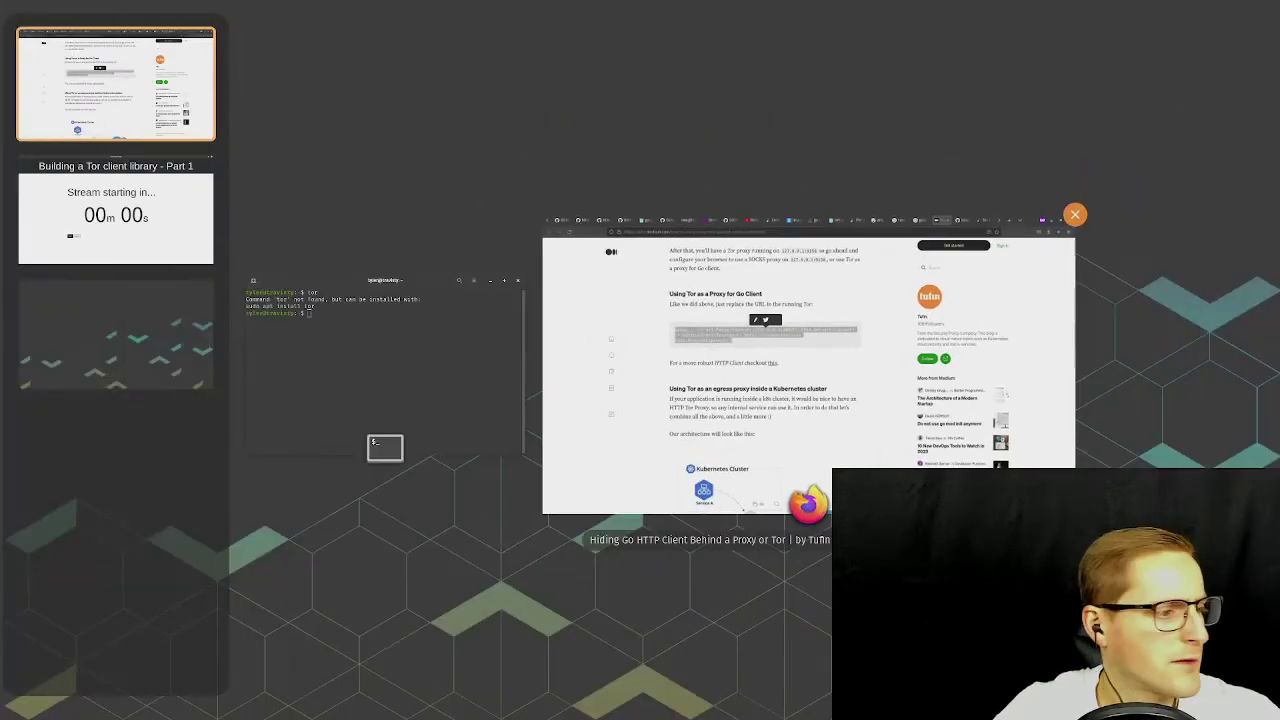
{"action": "key", "text": "super"}
{"action": "key", "text": "alt+Tab"}
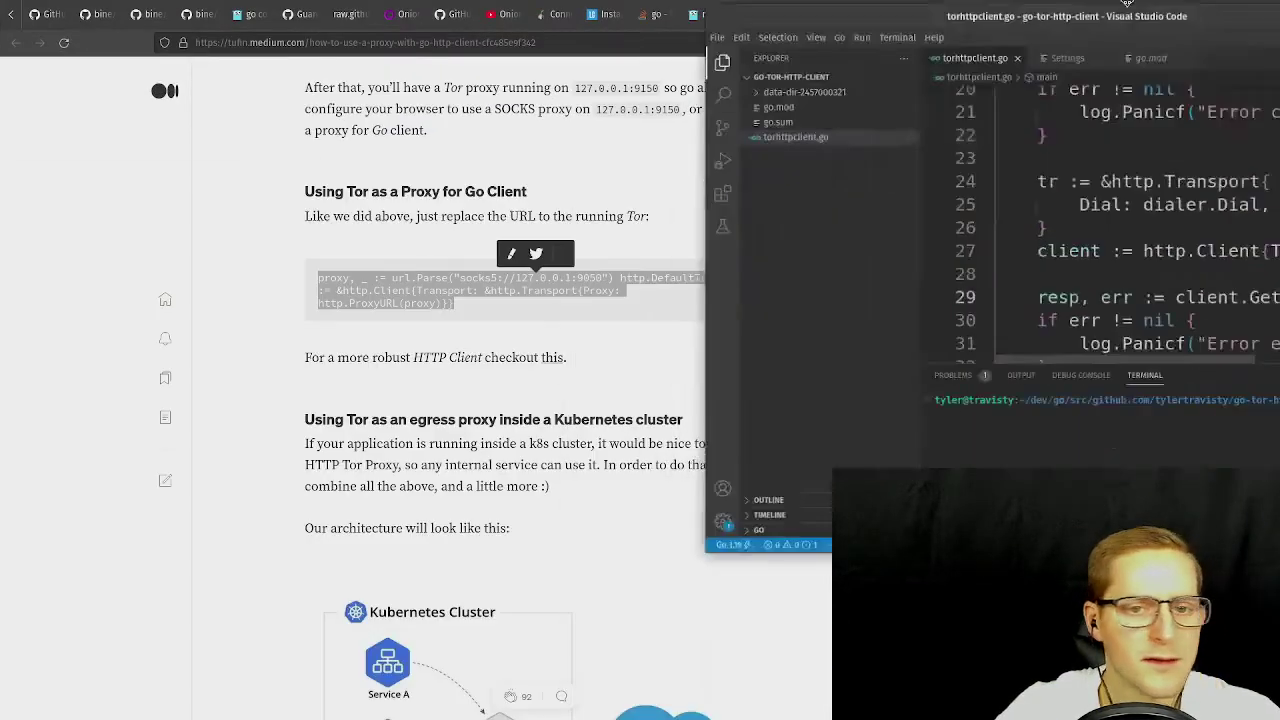
Insert two blank lines between the http.Transport block and the client declaration in torhttpclient.go.
{"action": "scroll", "coordinate": [710, 379], "scroll_direction": "up", "scroll_amount": 5}
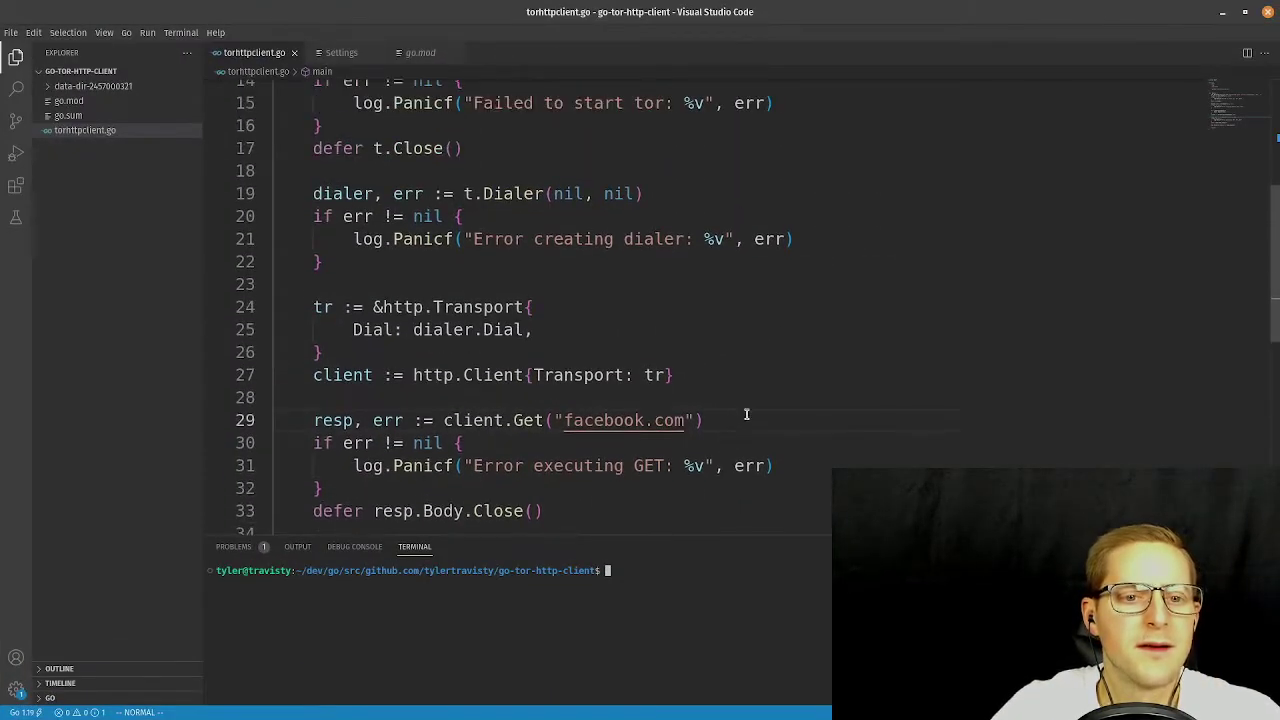
{"action": "scroll", "coordinate": [707, 365], "scroll_direction": "down", "scroll_amount": 1}
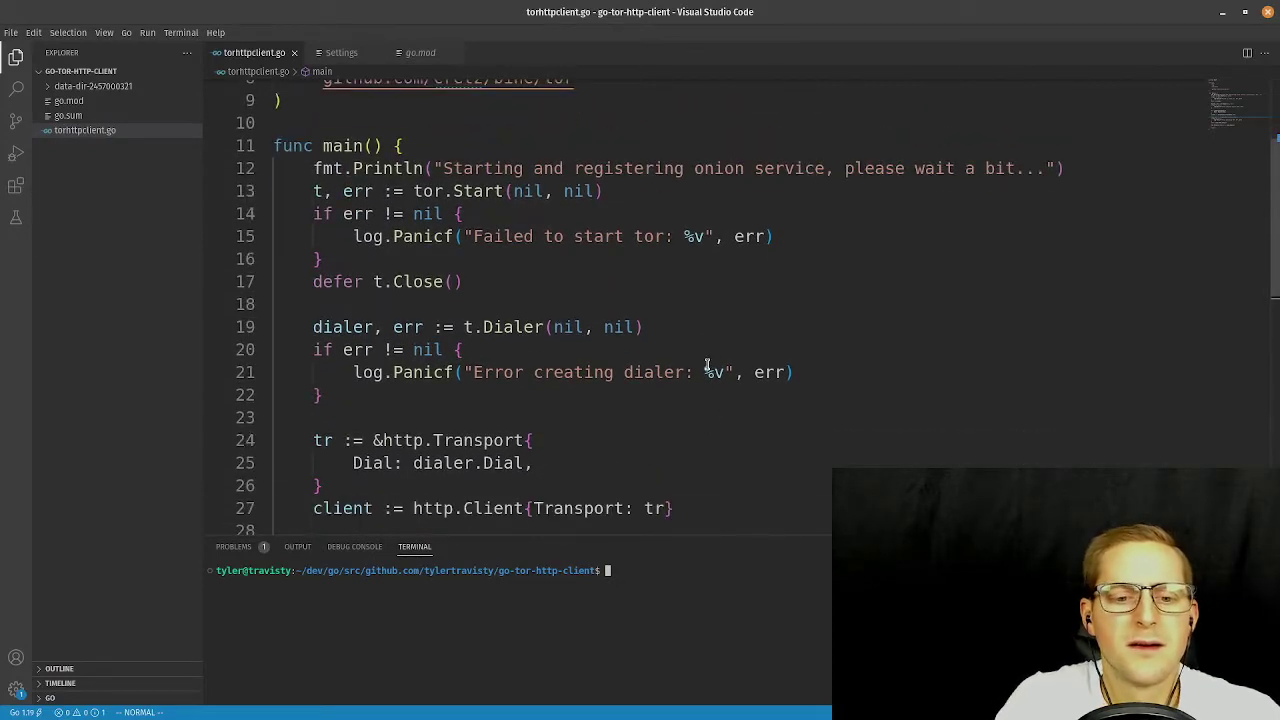
{"action": "left_click", "coordinate": [707, 365]}
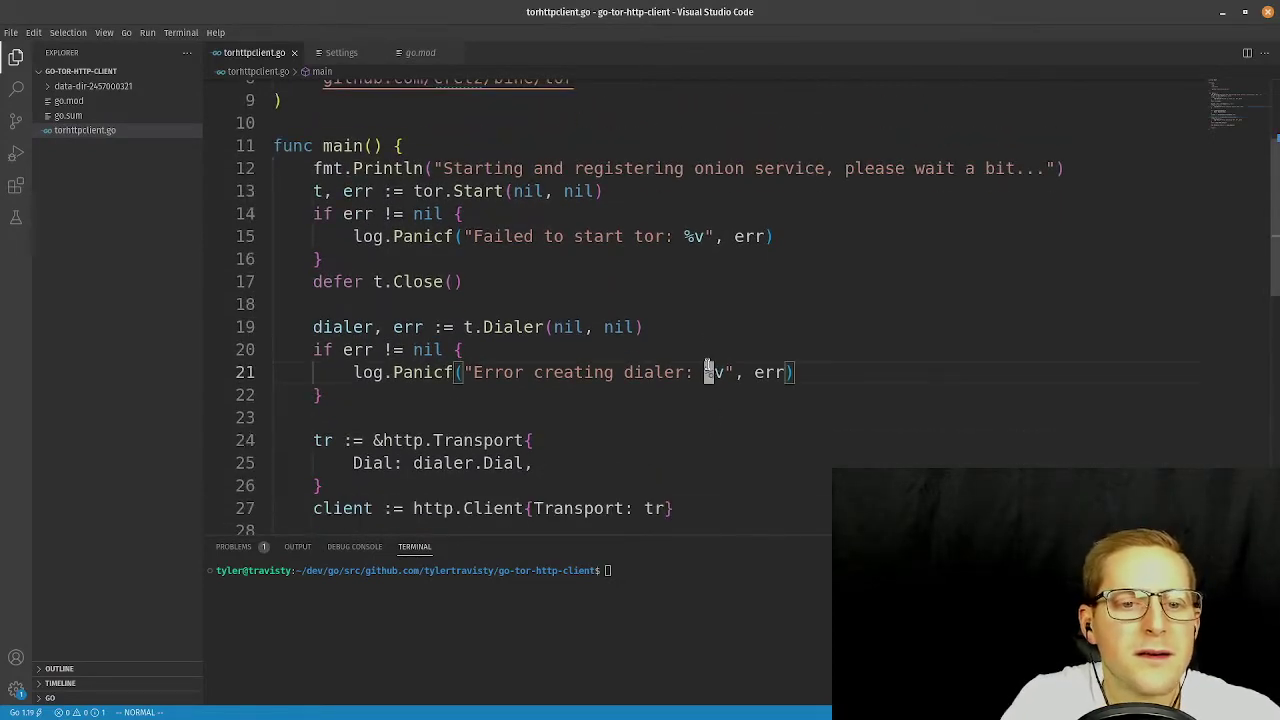
{"action": "key", "text": "k"}
{"action": "key", "text": "k"}
{"action": "key", "text": "k"}
{"action": "key", "text": "k"}
{"action": "key", "text": "j"}
{"action": "key", "text": "j"}
{"action": "key", "text": "j"}
{"action": "key", "text": "j"}
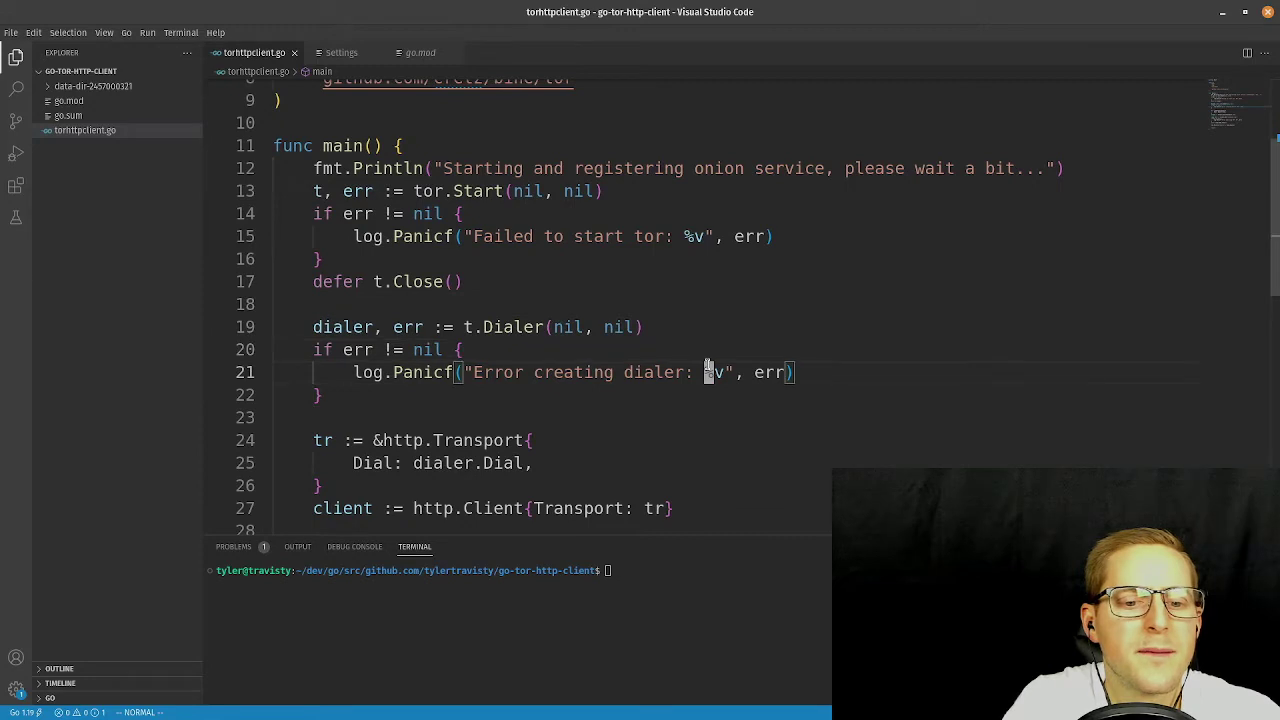
{"action": "key", "text": "dollar"}
{"action": "key", "text": "j"}
{"action": "key", "text": "j"}
{"action": "key", "text": "j"}
{"action": "key", "text": "j"}
{"action": "key", "text": "j"}
{"action": "key", "text": "j"}
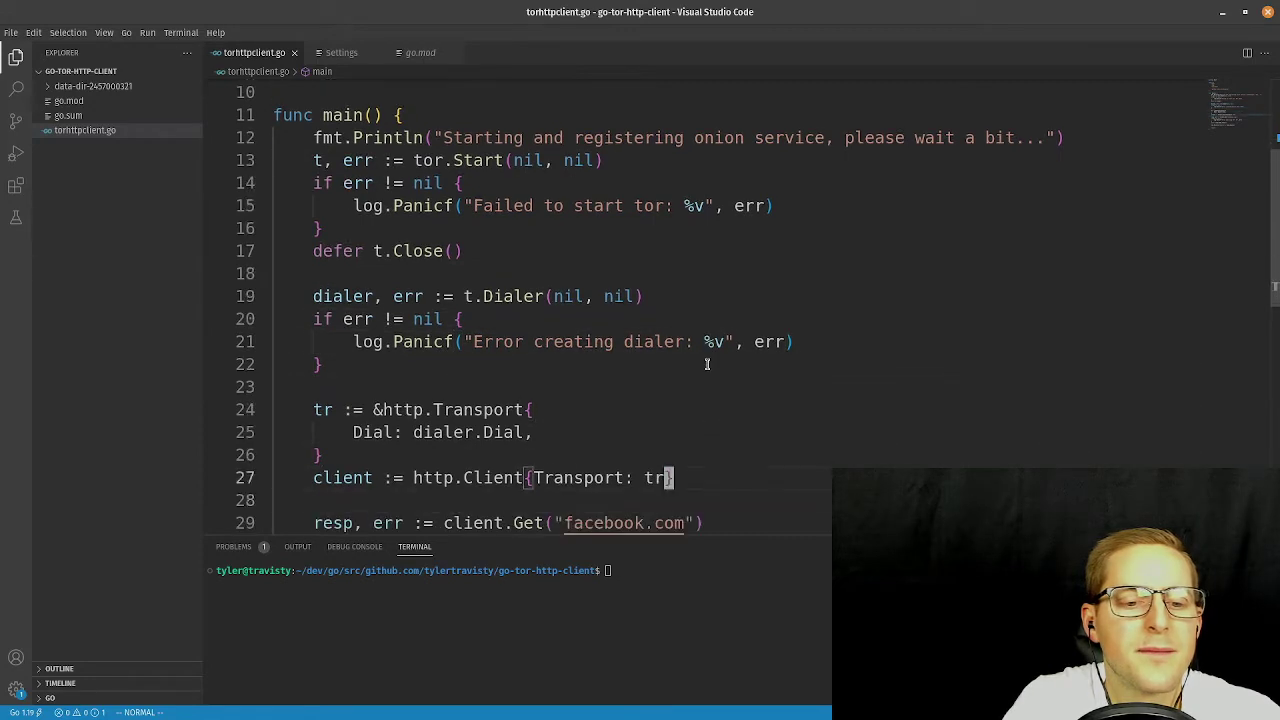
{"action": "key", "text": "k"}
{"action": "key", "text": "k"}
{"action": "key", "text": "j"}
{"action": "key", "text": "o"}
{"action": "key", "text": "Return"}
{"action": "key", "text": "Escape"}
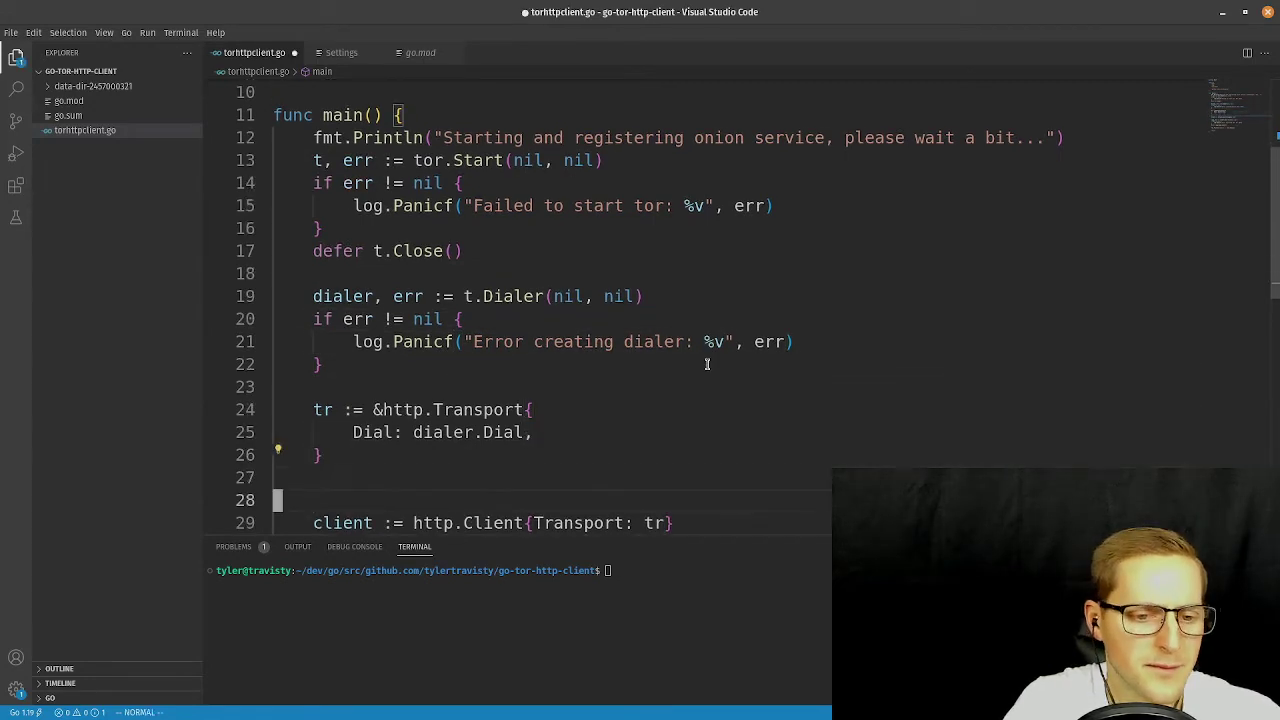
Paste the copied proxy snippet directly below the http.Transport block and save the file.
{"action": "key", "text": "k"}
{"action": "key", "text": "i"}
{"action": "key", "text": "ctrl+v"}
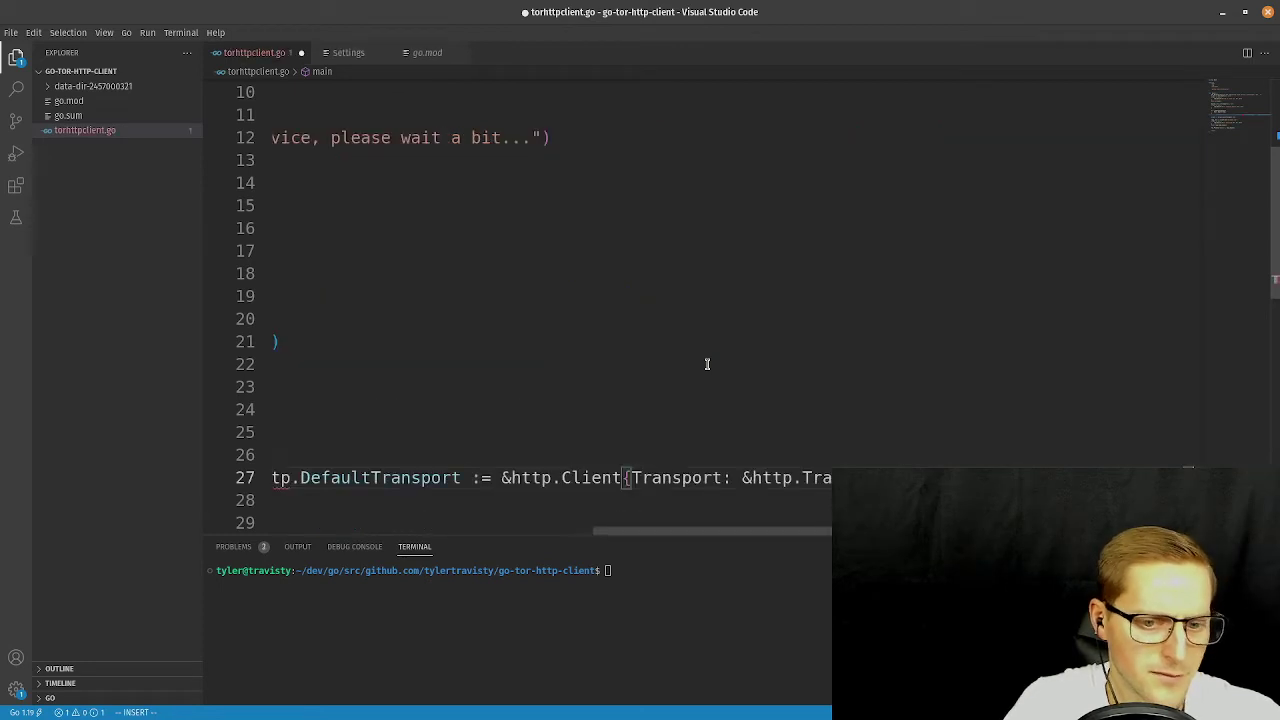
{"action": "key", "text": "Escape"}
{"action": "type", "text": ":w"}
{"action": "key", "text": "Return"}
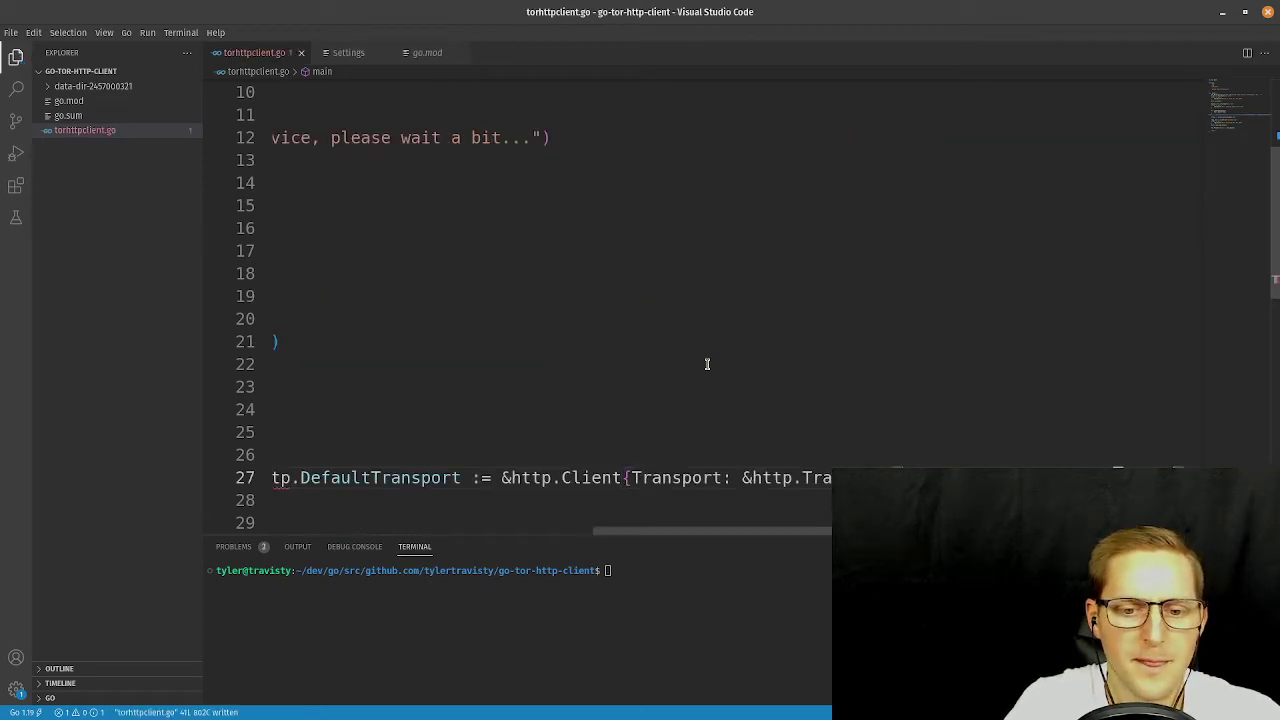
Indent the pasted proxy line one level to match the body of main.
{"action": "key", "text": "b"}
{"action": "key", "text": "b"}
{"action": "key", "text": "b"}
{"action": "key", "text": "b"}
{"action": "key", "text": "b"}
{"action": "key", "text": "b"}
{"action": "key", "text": "b"}
{"action": "key", "text": "b"}
{"action": "key", "text": "b"}
{"action": "key", "text": "b"}
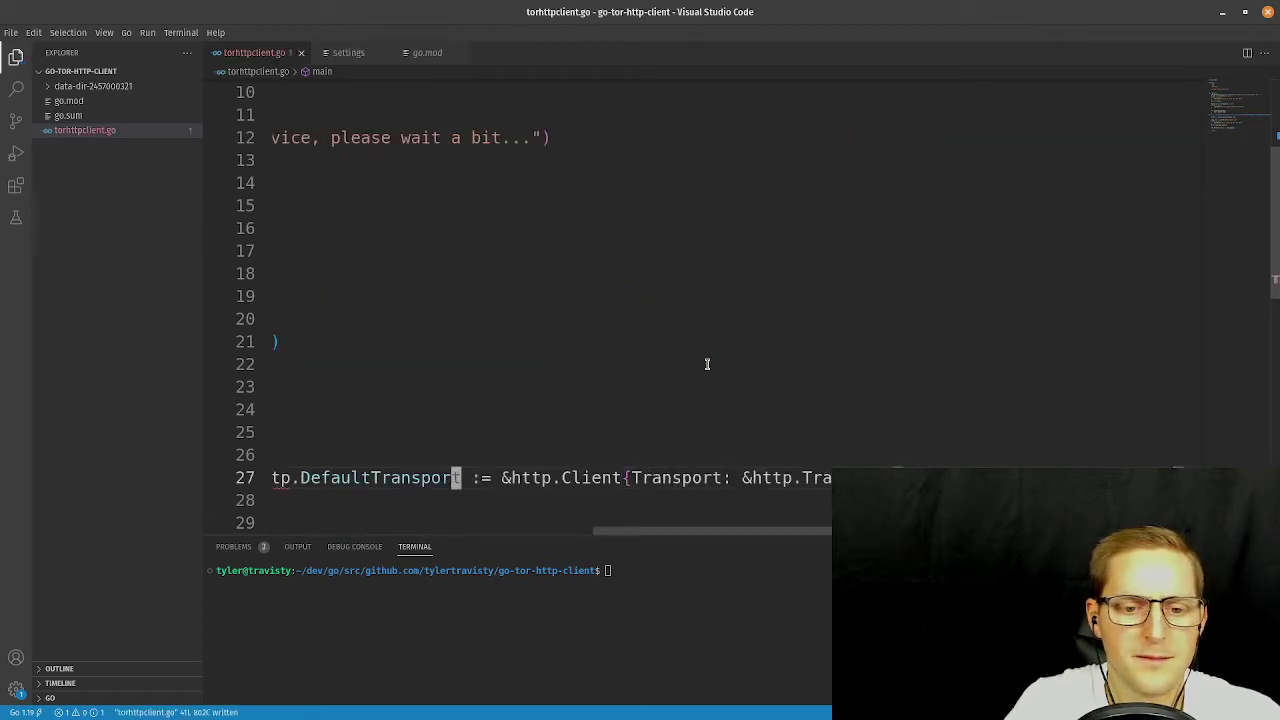
{"action": "key", "text": "b"}
{"action": "key", "text": "b"}
{"action": "key", "text": "b"}
{"action": "key", "text": "b"}
{"action": "key", "text": "b"}
{"action": "key", "text": "b"}
{"action": "key", "text": "b"}
{"action": "key", "text": "b"}
{"action": "key", "text": "b"}
{"action": "key", "text": "b"}
{"action": "key", "text": "w"}
{"action": "key", "text": "w"}
{"action": "key", "text": "w"}
{"action": "key", "text": "w"}
{"action": "key", "text": "w"}
{"action": "key", "text": "w"}
{"action": "key", "text": "w"}
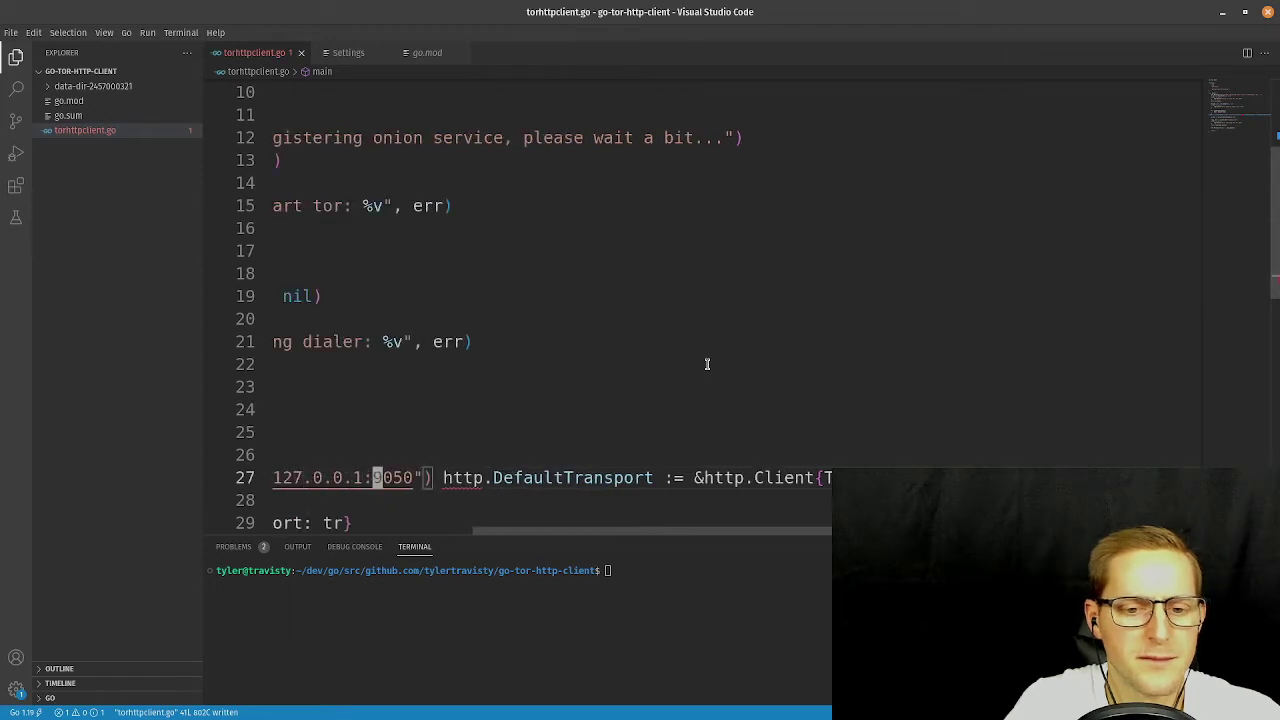
{"action": "key", "text": "w"}
{"action": "key", "text": "h"}
{"action": "key", "text": "h"}
{"action": "key", "text": "h"}
{"action": "key", "text": "h"}
{"action": "key", "text": "h"}
{"action": "key", "text": "h"}
{"action": "key", "text": "h"}
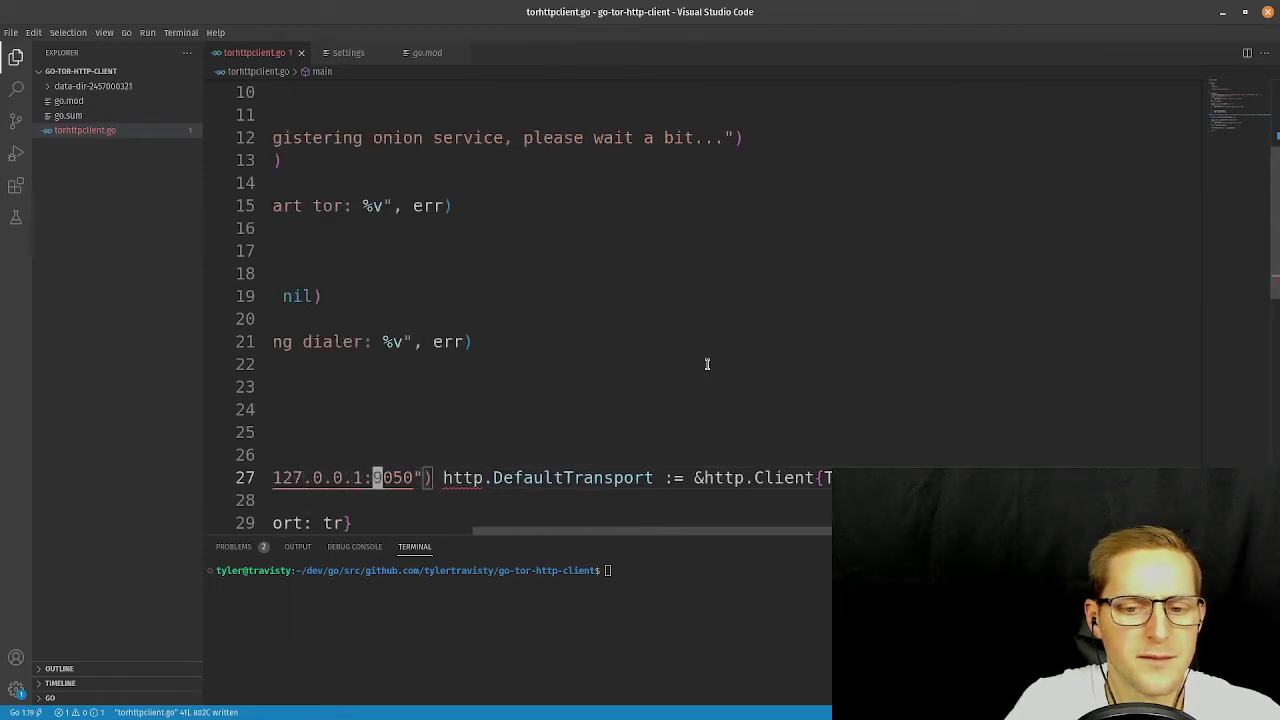
{"action": "key", "text": "b"}
{"action": "key", "text": "b"}
{"action": "key", "text": "b"}
{"action": "key", "text": "b"}
{"action": "key", "text": "b"}
{"action": "key", "text": "b"}
{"action": "key", "text": "b"}
{"action": "key", "text": "b"}
{"action": "key", "text": "b"}
{"action": "key", "text": "b"}
{"action": "key", "text": "b"}
{"action": "key", "text": "b"}
{"action": "key", "text": "b"}
{"action": "key", "text": "b"}
{"action": "key", "text": "b"}
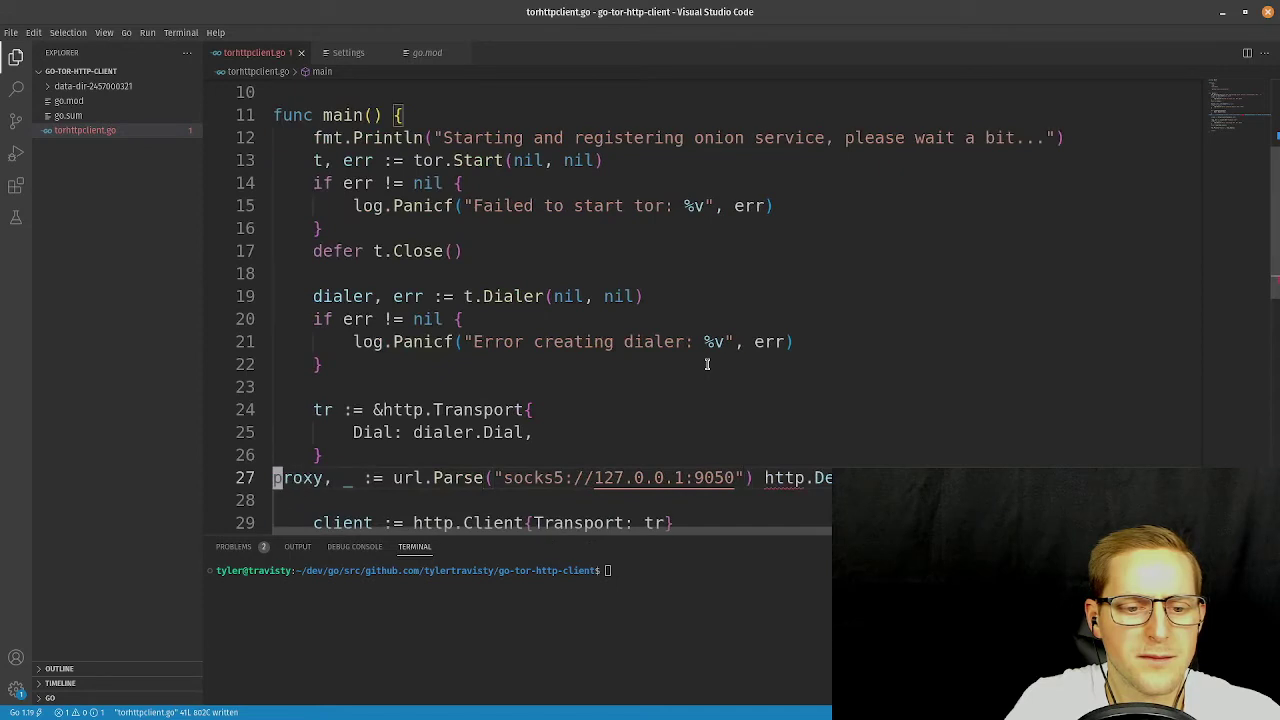
{"action": "key", "text": "l"}
{"action": "key", "text": "h"}
{"action": "key", "text": "greater"}
{"action": "key", "text": "greater"}
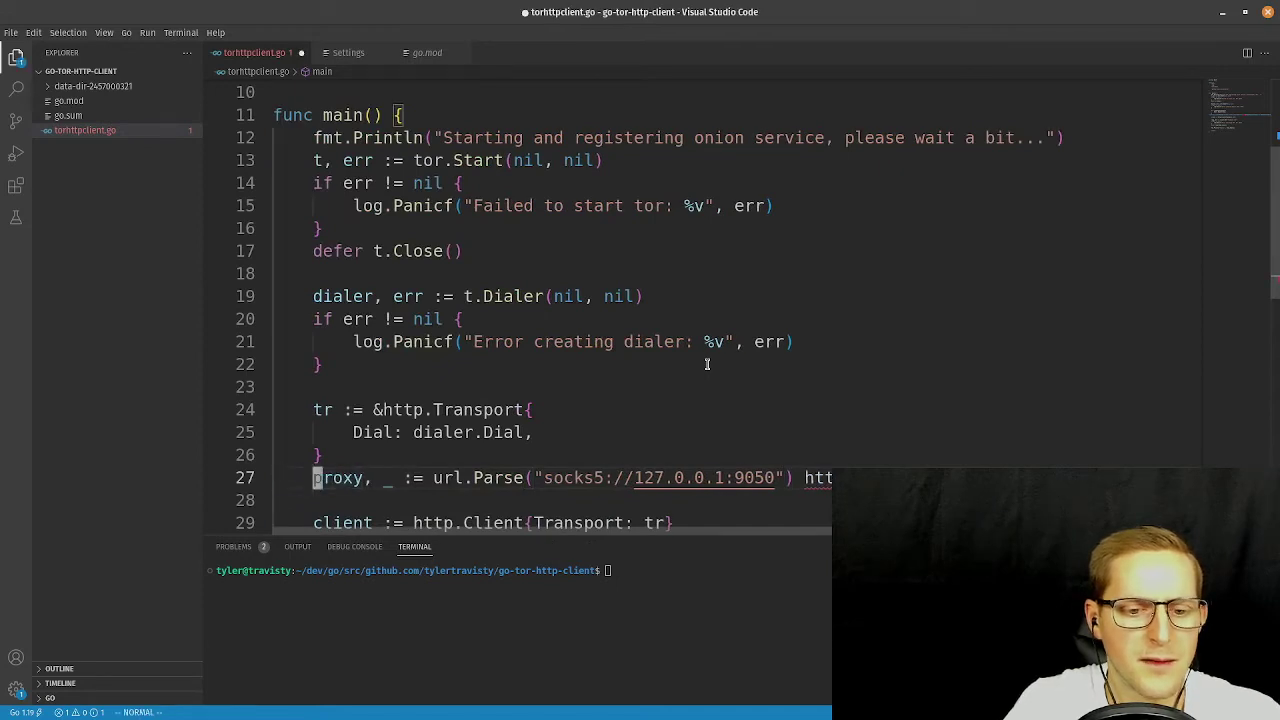
Break the pasted line after the url.Parse call so http.DefaultTransport starts on its own line.
{"action": "key", "text": "e"}
{"action": "key", "text": "w"}
{"action": "key", "text": "w"}
{"action": "key", "text": "w"}
{"action": "key", "text": "w"}
{"action": "key", "text": "w"}
{"action": "key", "text": "w"}
{"action": "key", "text": "w"}
{"action": "key", "text": "w"}
{"action": "key", "text": "w"}
{"action": "key", "text": "w"}
{"action": "key", "text": "w"}
{"action": "key", "text": "w"}
{"action": "key", "text": "w"}
{"action": "key", "text": "w"}
{"action": "key", "text": "w"}
{"action": "key", "text": "w"}
{"action": "key", "text": "w"}
{"action": "key", "text": "w"}
{"action": "key", "text": "w"}
{"action": "key", "text": "w"}
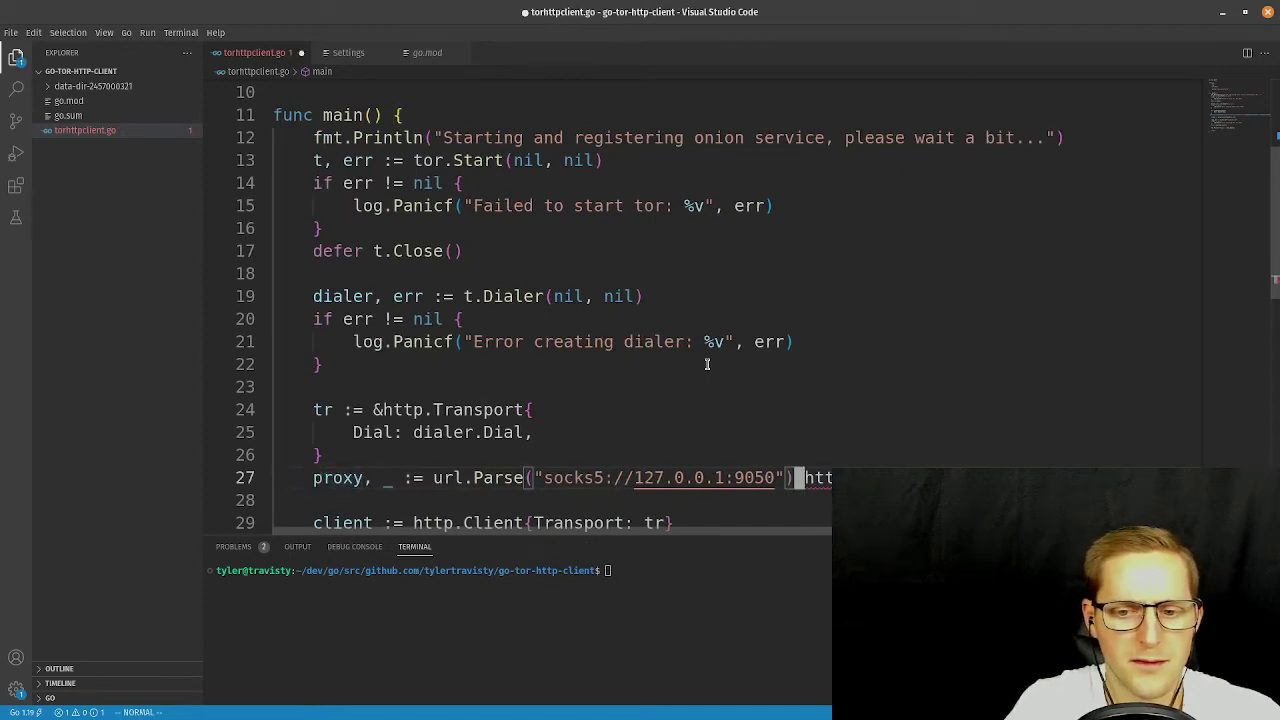
{"action": "key", "text": "i"}
{"action": "key", "text": "Return"}
{"action": "key", "text": "Escape"}
{"action": "key", "text": "l"}
{"action": "key", "text": "l"}
{"action": "key", "text": "l"}
{"action": "key", "text": "l"}
{"action": "key", "text": "l"}
{"action": "key", "text": "l"}
{"action": "key", "text": "l"}
{"action": "key", "text": "l"}
{"action": "key", "text": "l"}
{"action": "key", "text": "l"}
{"action": "key", "text": "l"}
{"action": "key", "text": "l"}
{"action": "key", "text": "l"}
{"action": "key", "text": "l"}
{"action": "key", "text": "l"}
{"action": "key", "text": "l"}
{"action": "key", "text": "l"}
{"action": "key", "text": "l"}
{"action": "key", "text": "l"}
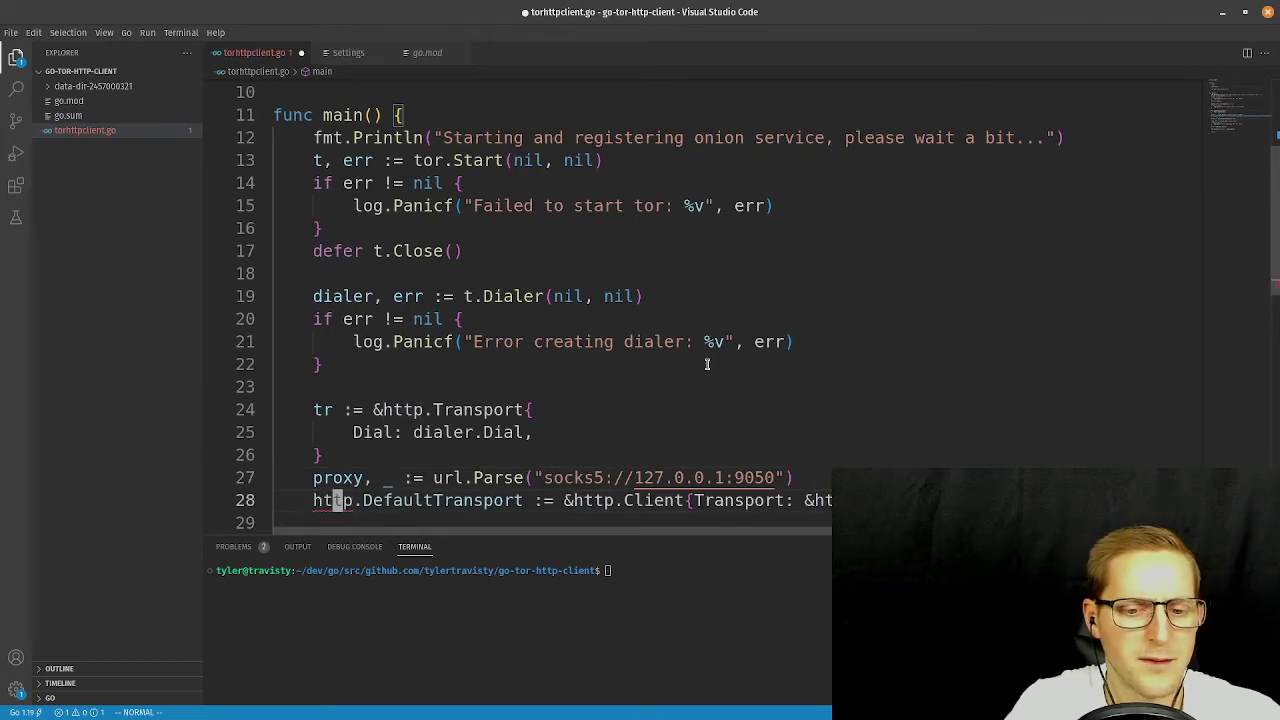
Examine the pasted http.DefaultTransport line to see how the client, its Transport and the proxy URL are put together.
{"action": "key", "text": "l"}
{"action": "key", "text": "l"}
{"action": "key", "text": "l"}
{"action": "key", "text": "l"}
{"action": "key", "text": "l"}
{"action": "key", "text": "l"}
{"action": "key", "text": "l"}
{"action": "key", "text": "l"}
{"action": "key", "text": "l"}
{"action": "key", "text": "l"}
{"action": "key", "text": "l"}
{"action": "key", "text": "l"}
{"action": "key", "text": "l"}
{"action": "key", "text": "l"}
{"action": "key", "text": "l"}
{"action": "key", "text": "l"}
{"action": "key", "text": "l"}
{"action": "key", "text": "l"}
{"action": "key", "text": "l"}
{"action": "key", "text": "l"}
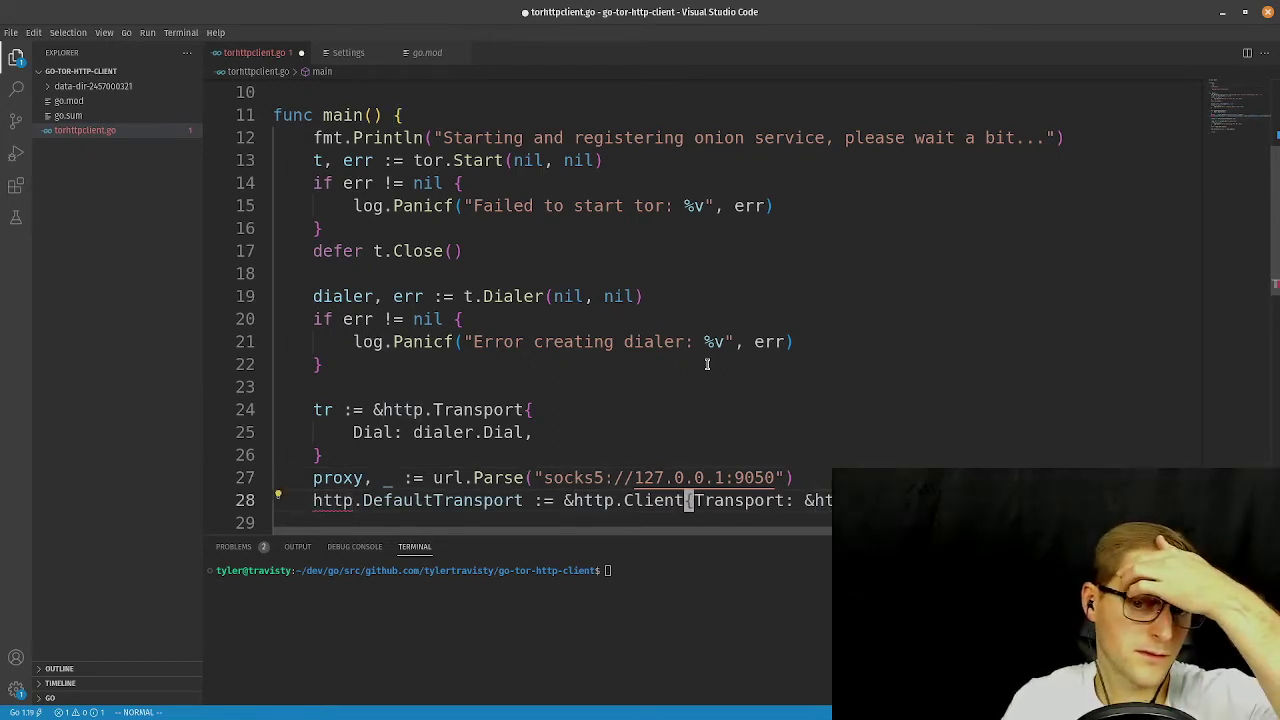
{"action": "key", "text": "h"}
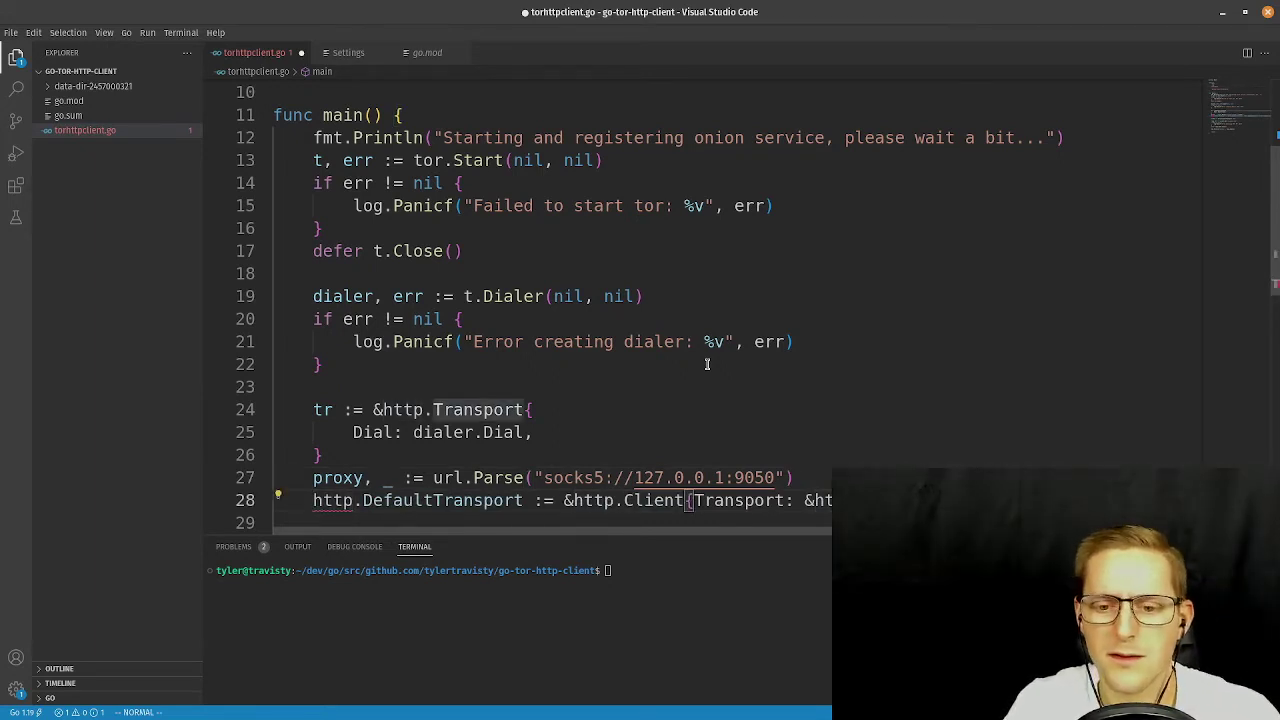
{"action": "scroll", "coordinate": [707, 364], "scroll_direction": "down", "scroll_amount": 1}
{"action": "key", "text": "l"}
{"action": "key", "text": "l"}
{"action": "key", "text": "l"}
{"action": "key", "text": "l"}
{"action": "key", "text": "l"}
{"action": "key", "text": "l"}
{"action": "key", "text": "l"}
{"action": "key", "text": "l"}
{"action": "key", "text": "l"}
{"action": "key", "text": "l"}
{"action": "key", "text": "l"}
{"action": "key", "text": "l"}
{"action": "key", "text": "l"}
{"action": "key", "text": "l"}
{"action": "key", "text": "l"}
{"action": "key", "text": "l"}
{"action": "key", "text": "l"}
{"action": "key", "text": "l"}
{"action": "key", "text": "l"}
{"action": "key", "text": "l"}
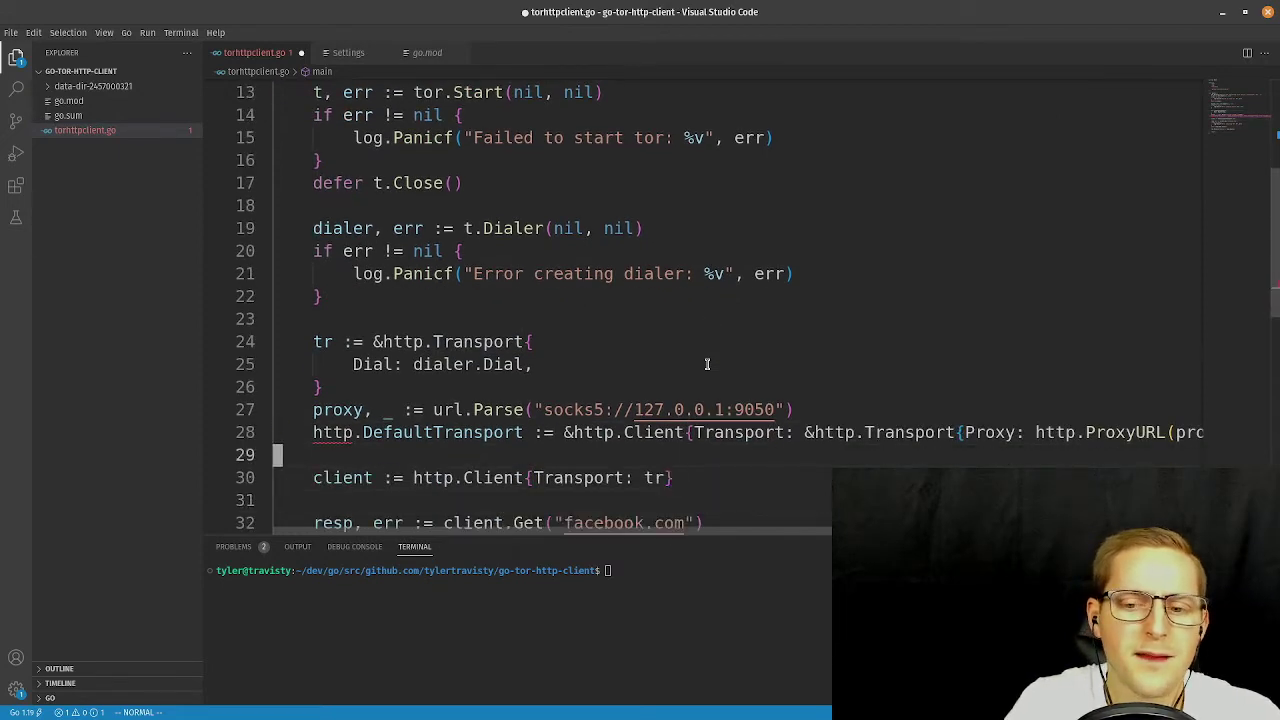
Replace http.DefaultTransport with client as the variable name in the pasted &http.Client declaration.
{"action": "key", "text": "b"}
{"action": "key", "text": "b"}
{"action": "key", "text": "b"}
{"action": "key", "text": "b"}
{"action": "key", "text": "b"}
{"action": "key", "text": "b"}
{"action": "key", "text": "b"}
{"action": "key", "text": "b"}
{"action": "key", "text": "b"}
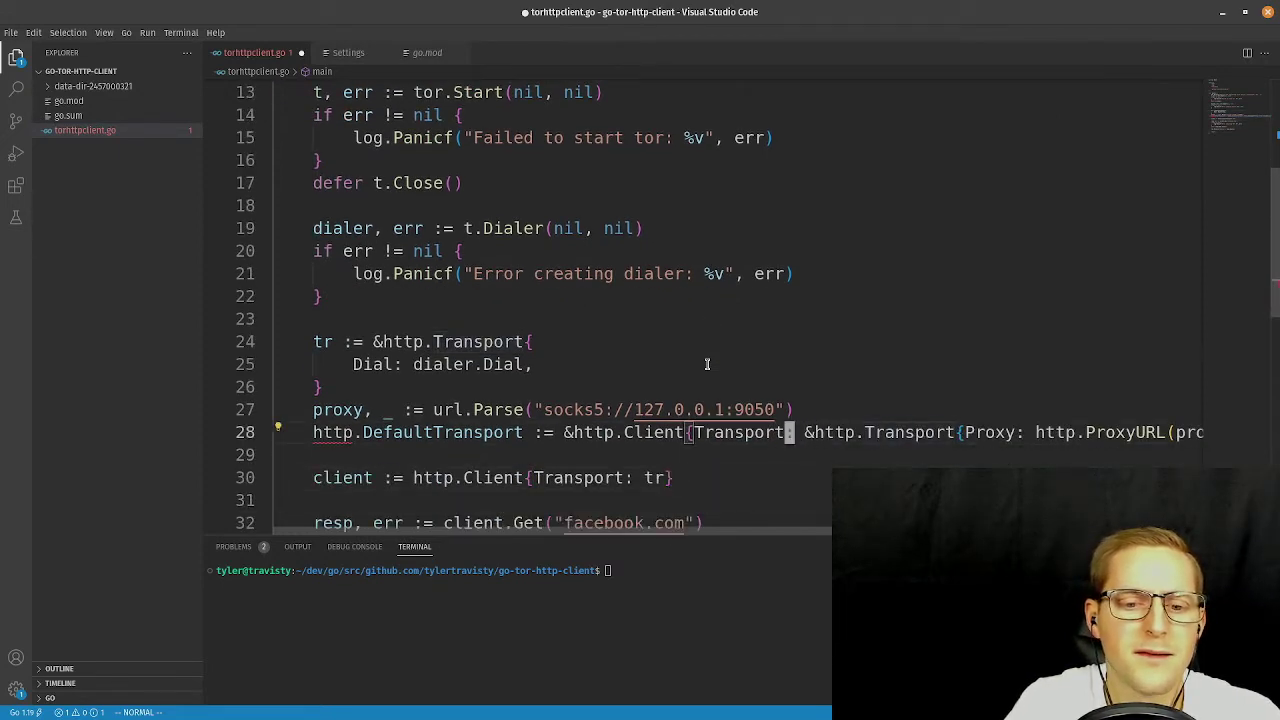
{"action": "key", "text": "b"}
{"action": "key", "text": "b"}
{"action": "key", "text": "b"}
{"action": "key", "text": "b"}
{"action": "key", "text": "b"}
{"action": "key", "text": "b"}
{"action": "key", "text": "x"}
{"action": "key", "text": "x"}
{"action": "key", "text": "x"}
{"action": "key", "text": "x"}
{"action": "key", "text": "x"}
{"action": "key", "text": "x"}
{"action": "key", "text": "x"}
{"action": "key", "text": "x"}
{"action": "key", "text": "x"}
{"action": "key", "text": "x"}
{"action": "key", "text": "x"}
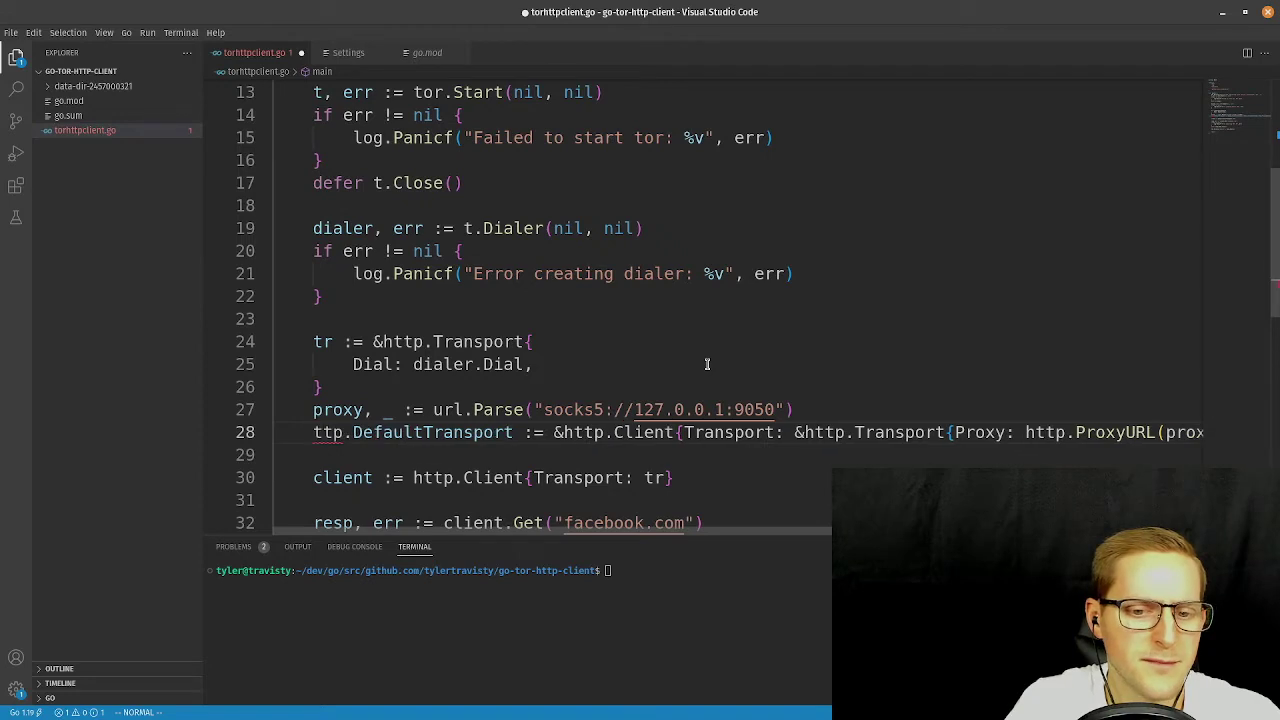
{"action": "type", "text": "cwclient"}
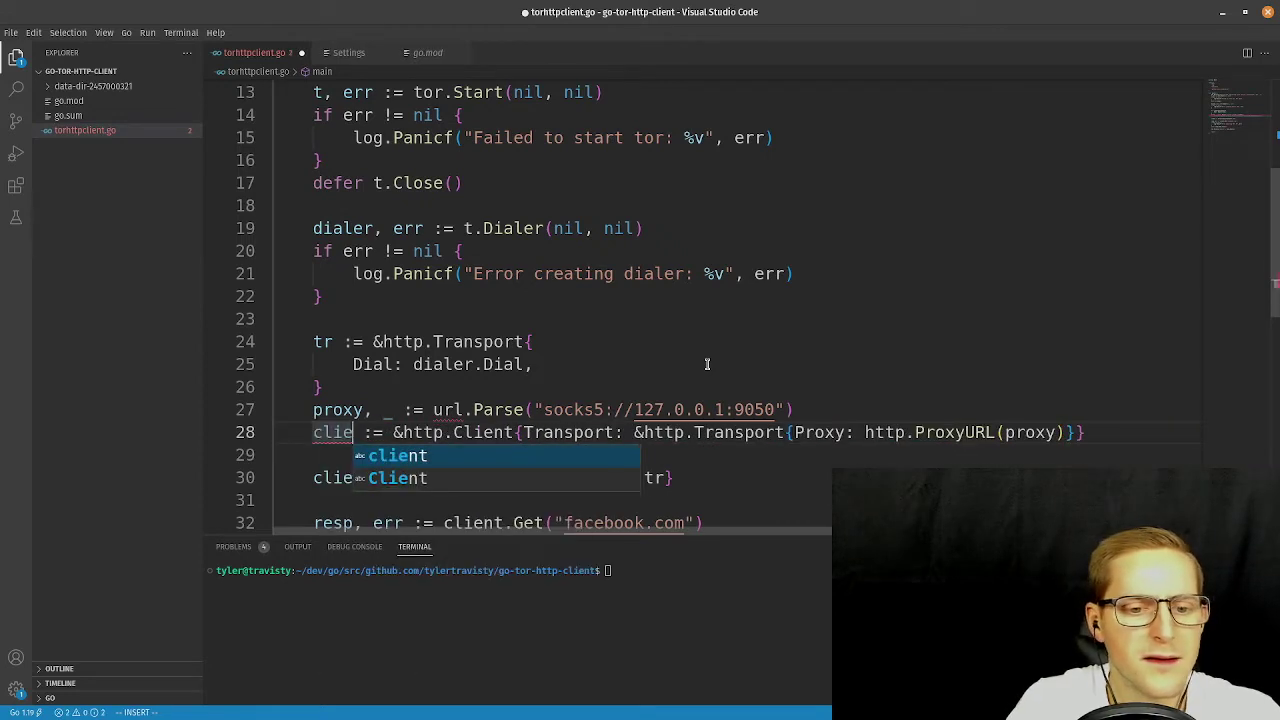
{"action": "key", "text": "Escape"}
Delete the old client := http.Client{Transport: tr} line and the extra blank line beside it, and save the file.
{"action": "key", "text": "j"}
{"action": "key", "text": "j"}
{"action": "key", "text": "d"}
{"action": "key", "text": "d"}
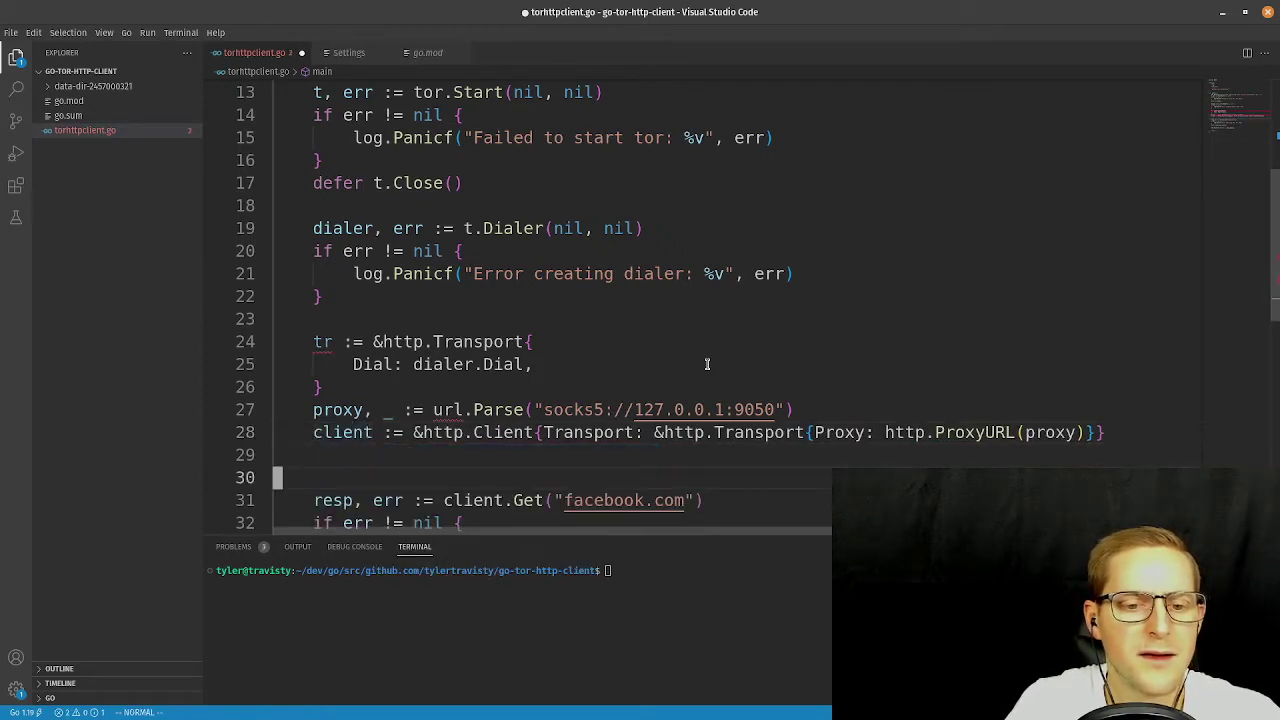
{"action": "key", "text": "d"}
{"action": "key", "text": "d"}
{"action": "type", "text": ":w"}
{"action": "key", "text": "Return"}
Delete the three-line tr := &http.Transport block that uses dialer.Dial.
{"action": "key", "text": "k"}
{"action": "key", "text": "k"}
{"action": "key", "text": "k"}
{"action": "key", "text": "k"}
{"action": "key", "text": "k"}
{"action": "key", "text": "k"}
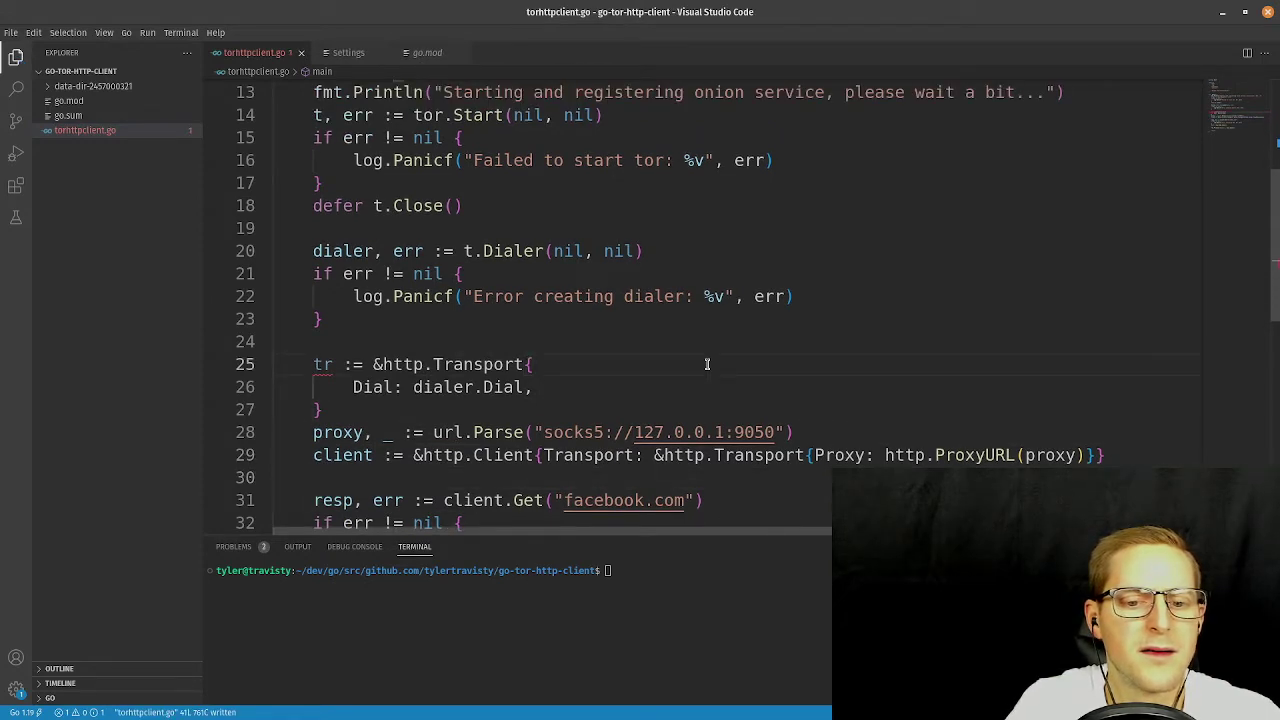
{"action": "key", "text": "shift+v"}
{"action": "key", "text": "j"}
{"action": "key", "text": "j"}
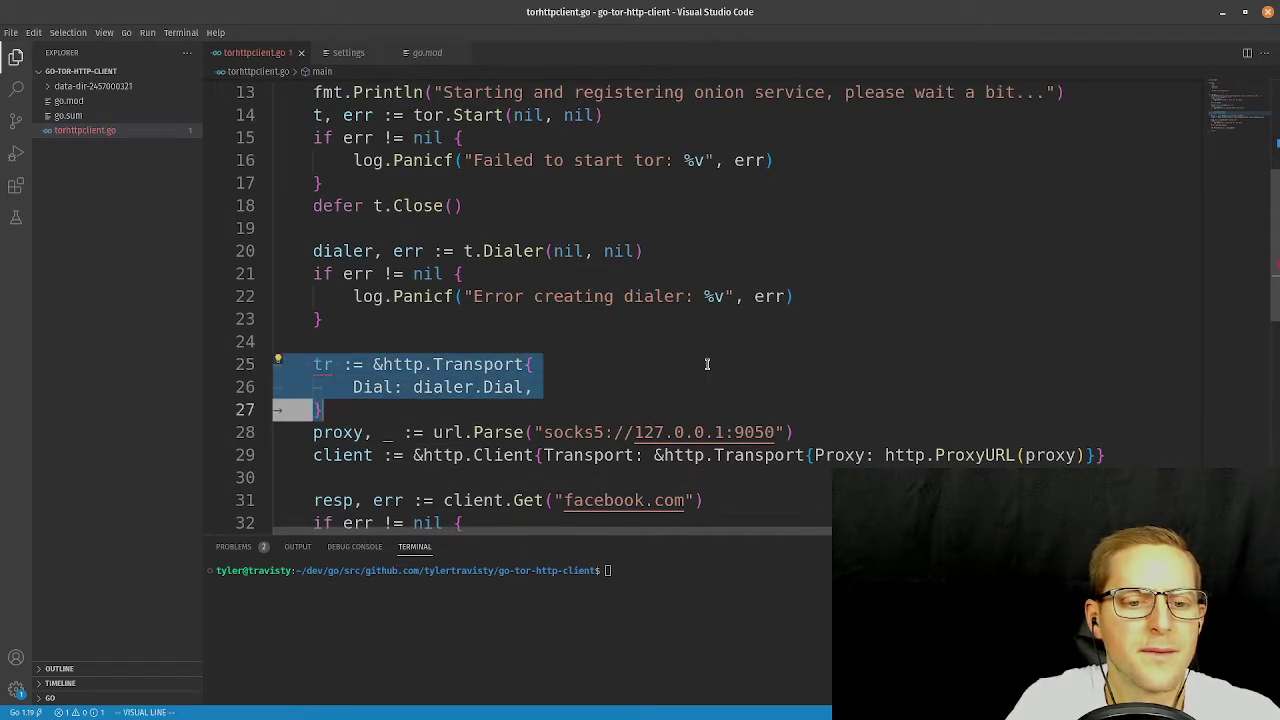
{"action": "key", "text": "d"}
Delete the startup message, tor.Start and dialer code from the beginning of main, and save the file.
{"action": "key", "text": "k"}
{"action": "key", "text": "k"}
{"action": "key", "text": "k"}
{"action": "key", "text": "k"}
{"action": "key", "text": "k"}
{"action": "key", "text": "k"}
{"action": "key", "text": "k"}
{"action": "key", "text": "k"}
{"action": "key", "text": "k"}
{"action": "key", "text": "k"}
{"action": "key", "text": "k"}
{"action": "key", "text": "k"}
{"action": "key", "text": "k"}
{"action": "key", "text": "k"}
{"action": "key", "text": "k"}
{"action": "key", "text": "k"}
{"action": "key", "text": "j"}
{"action": "key", "text": "j"}
{"action": "key", "text": "j"}
{"action": "key", "text": "j"}
{"action": "key", "text": "j"}
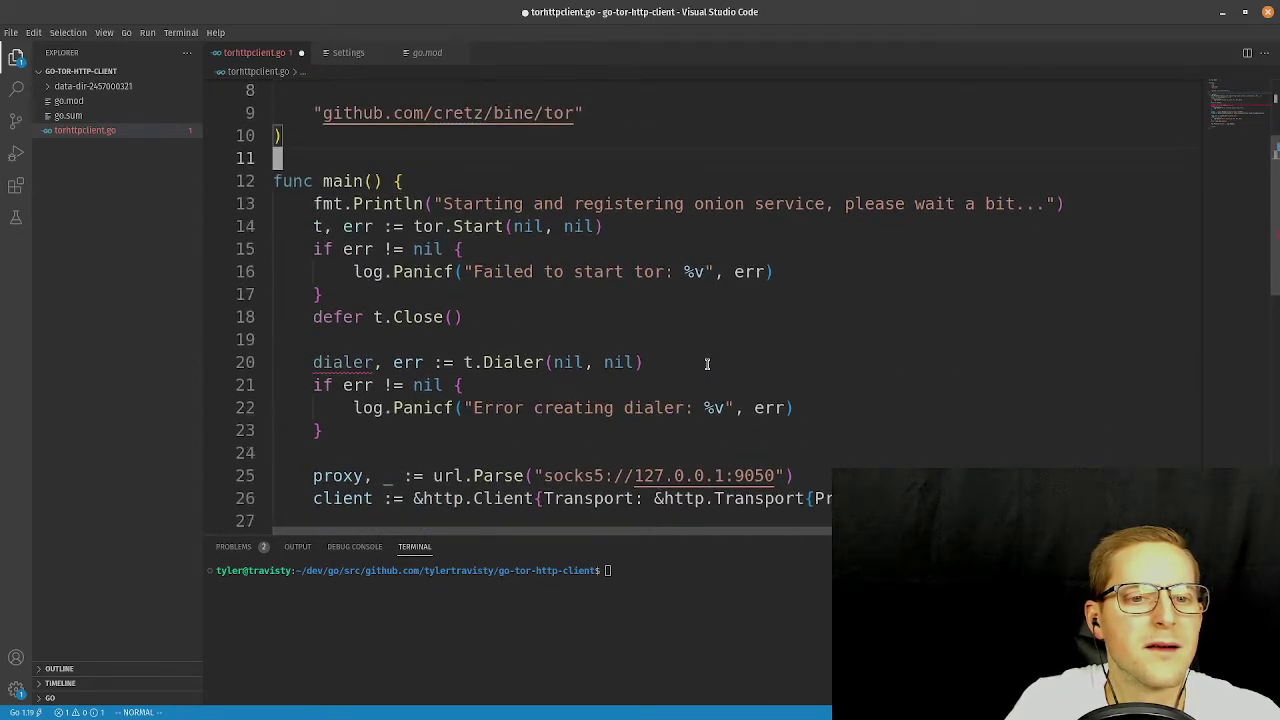
{"action": "key", "text": "shift+v"}
{"action": "key", "text": "j"}
{"action": "key", "text": "j"}
{"action": "key", "text": "j"}
{"action": "key", "text": "j"}
{"action": "key", "text": "j"}
{"action": "key", "text": "j"}
{"action": "key", "text": "j"}
{"action": "key", "text": "j"}
{"action": "key", "text": "j"}
{"action": "key", "text": "j"}
{"action": "key", "text": "j"}
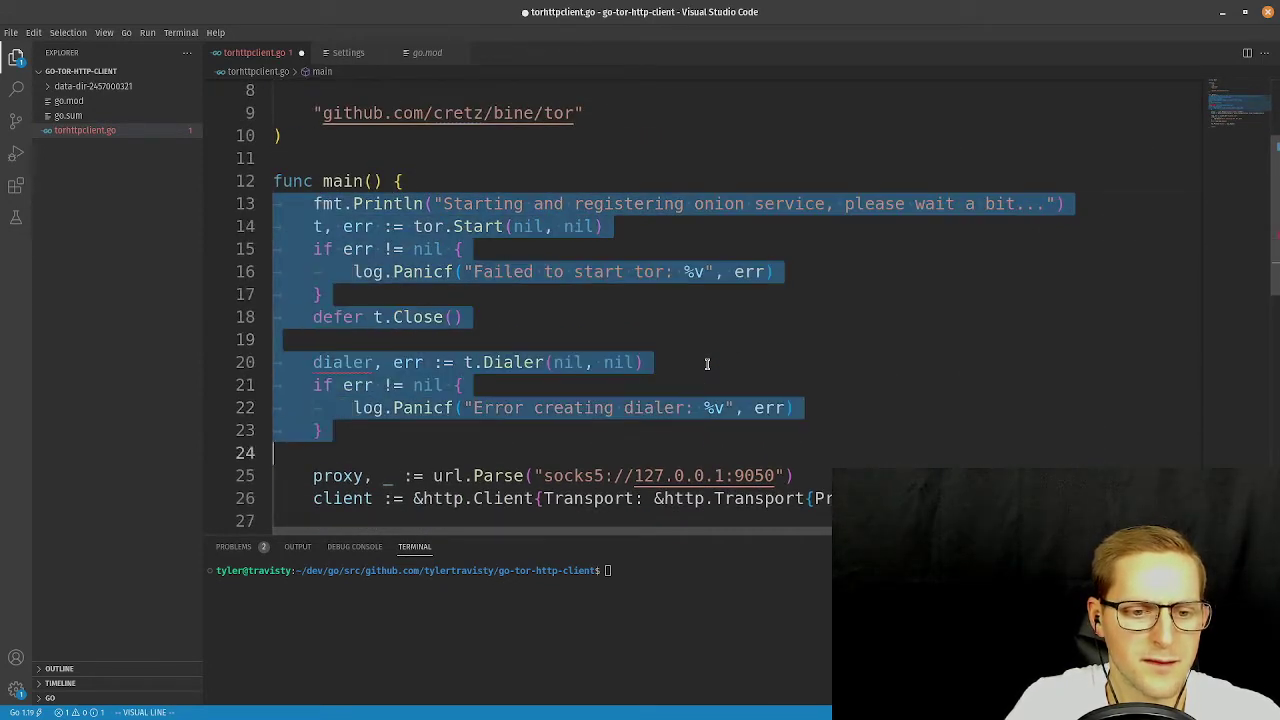
{"action": "key", "text": "d"}
{"action": "key", "text": "j"}
{"action": "key", "text": "j"}
{"action": "key", "text": "j"}
{"action": "key", "text": "j"}
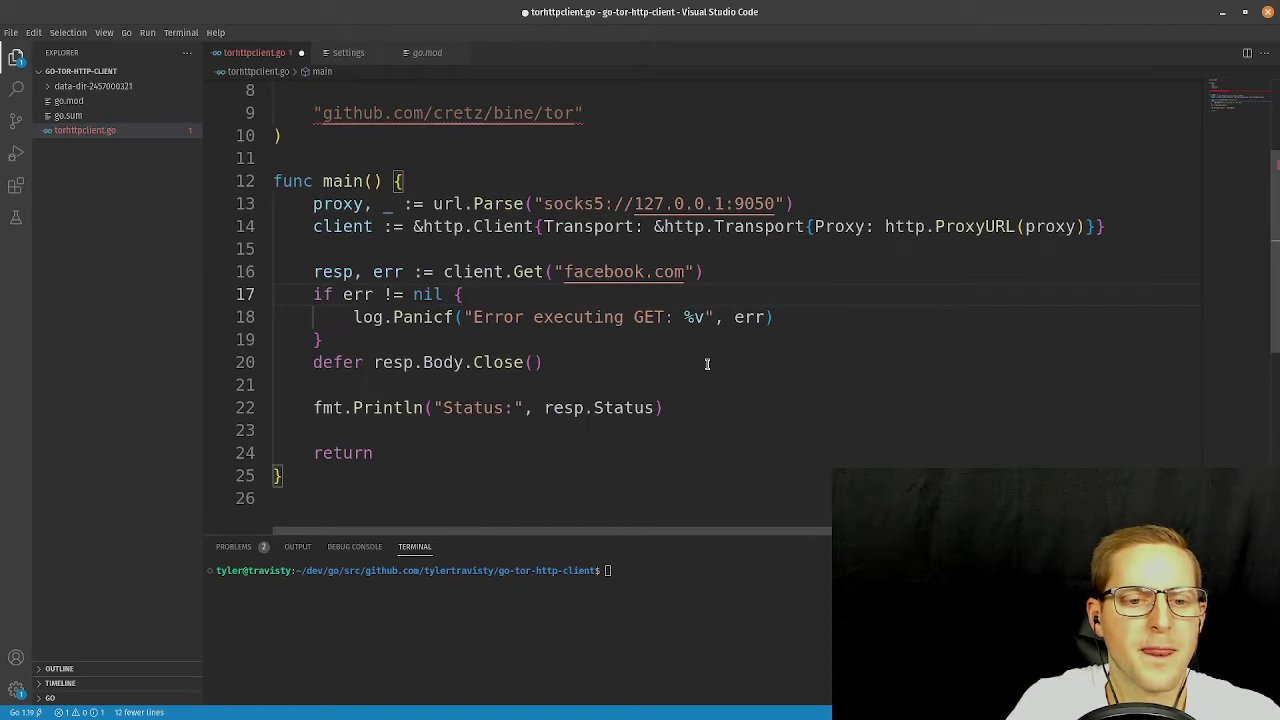
{"action": "type", "text": ":w"}
{"action": "key", "text": "Return"}
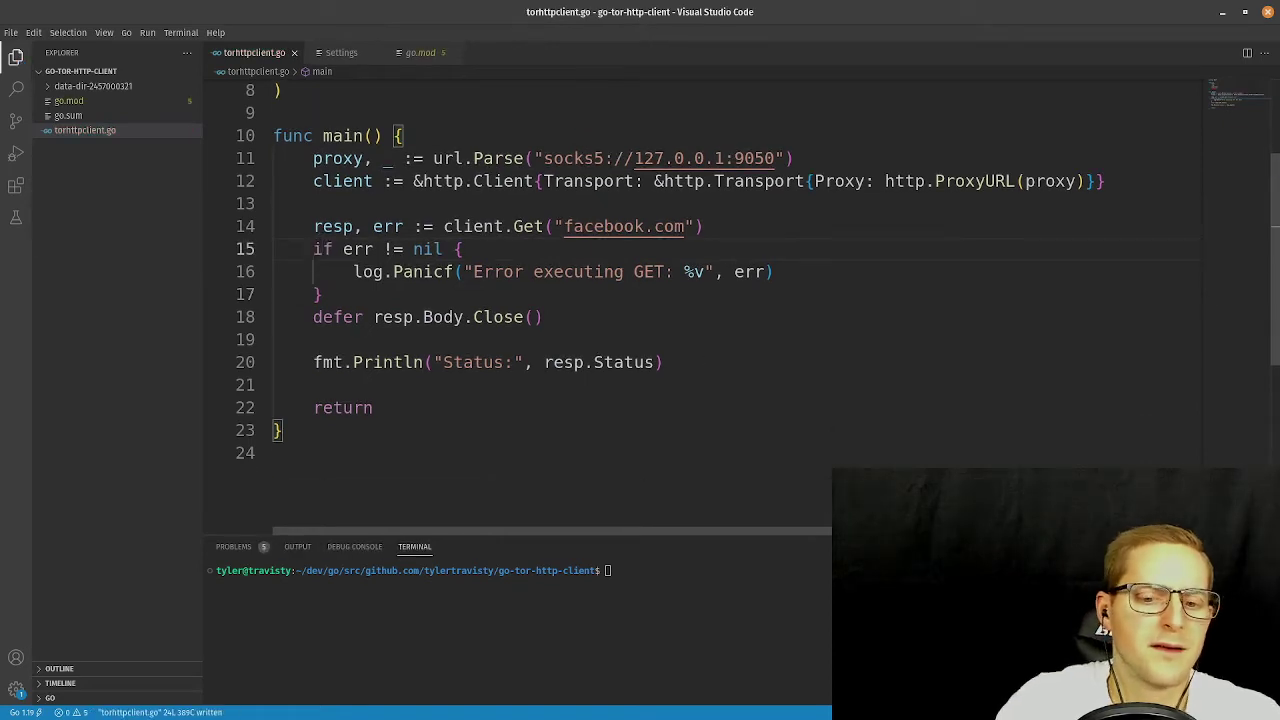
List the project files in the terminal and clean up the module dependencies with go mod tidy.
{"action": "left_click", "coordinate": [706, 647]}
{"action": "type", "text": "ls"}
{"action": "key", "text": "Return"}
{"action": "type", "text": "go"}
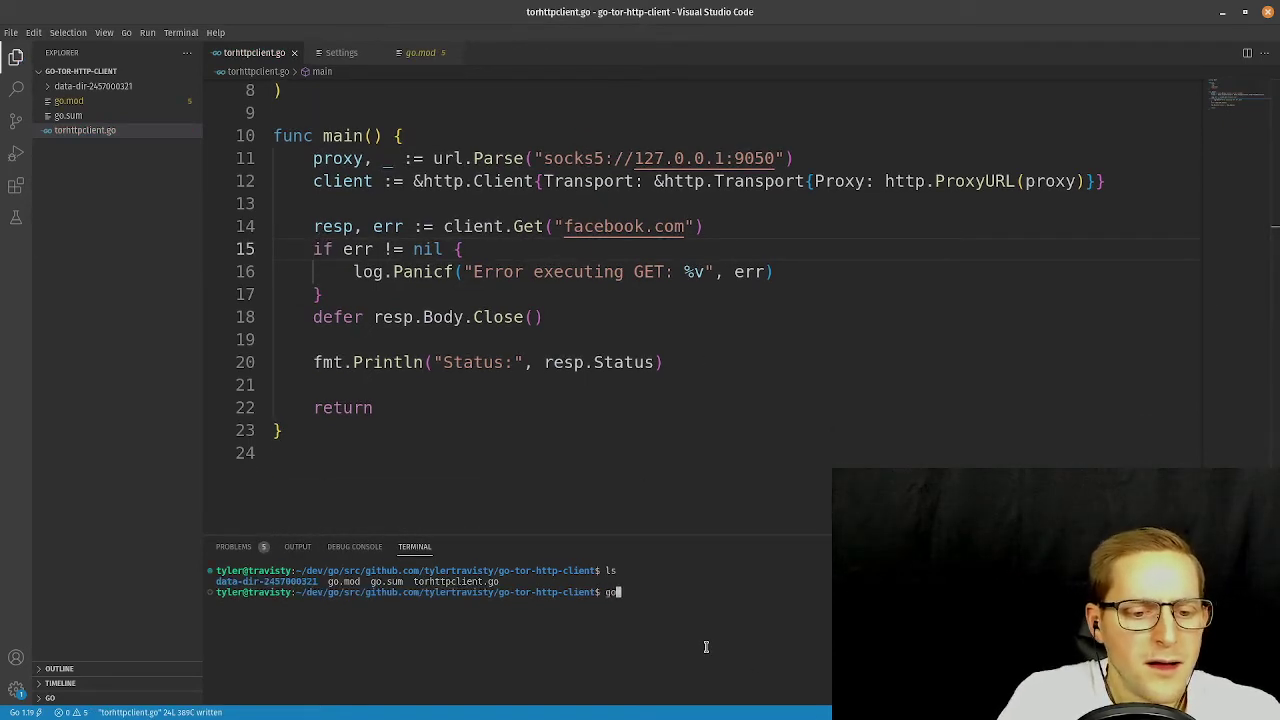
{"action": "type", "text": "clear"}
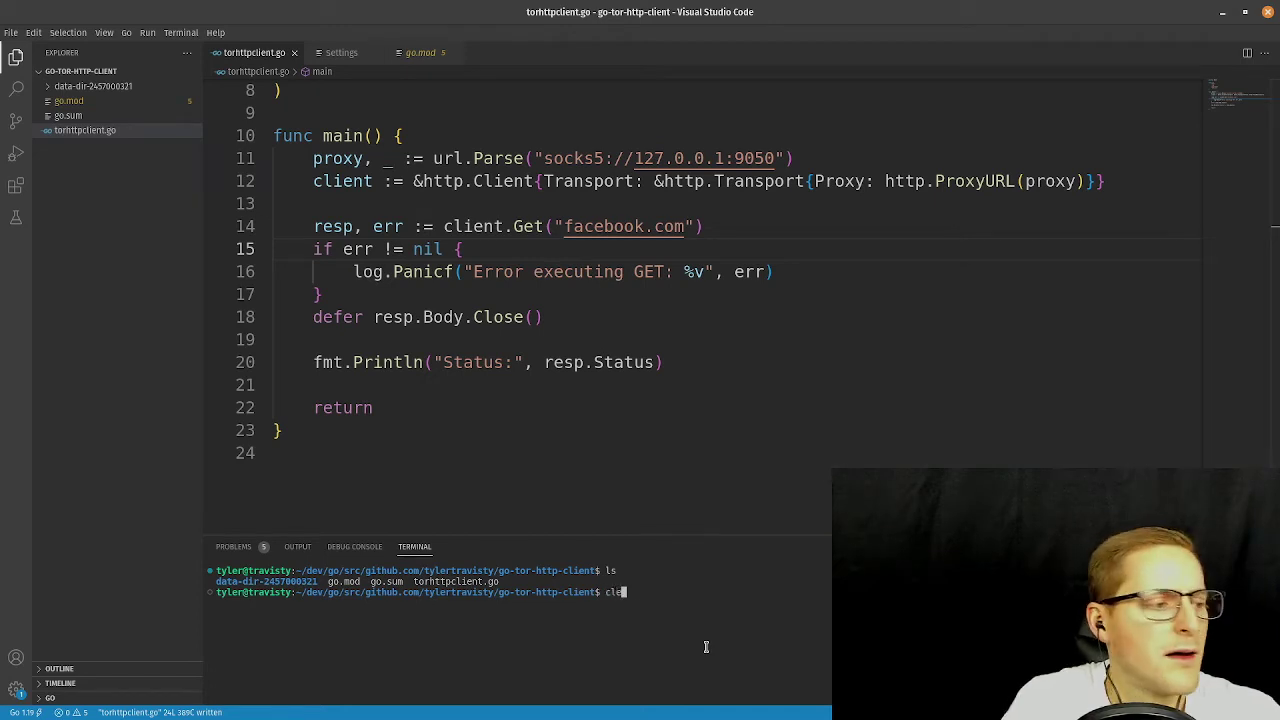
{"action": "key", "text": "Return"}
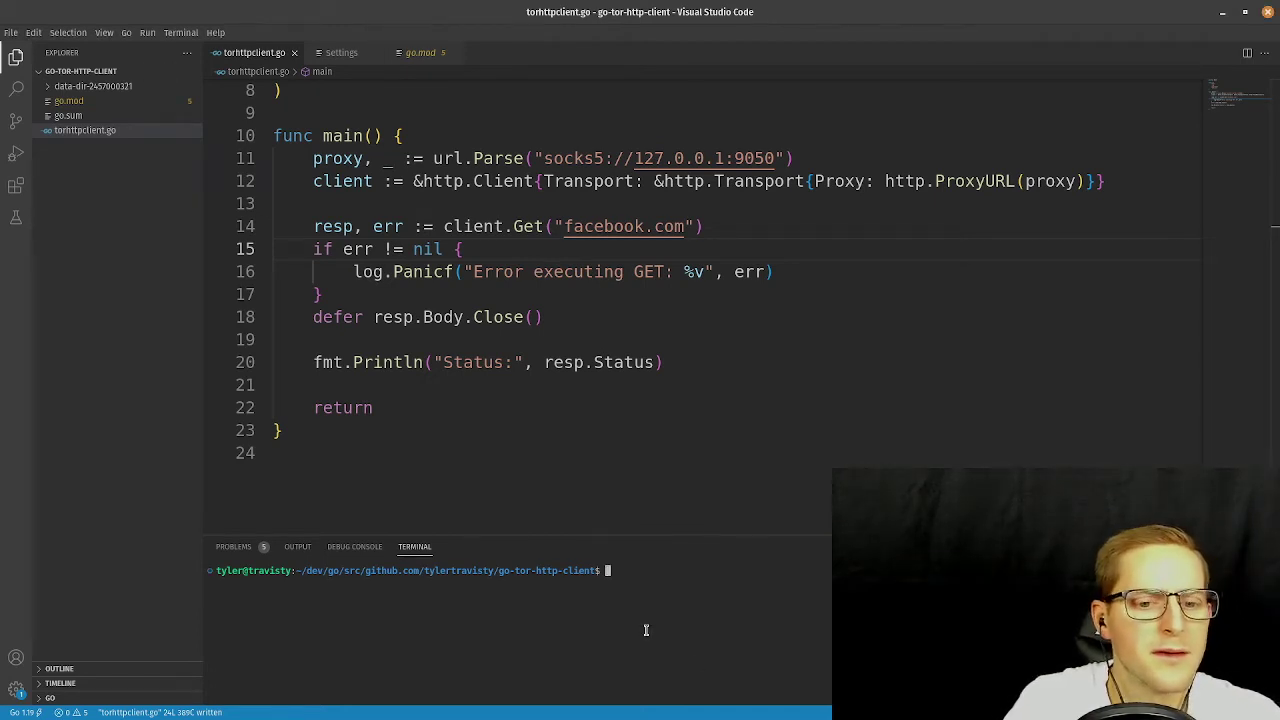
{"action": "type", "text": "ls"}
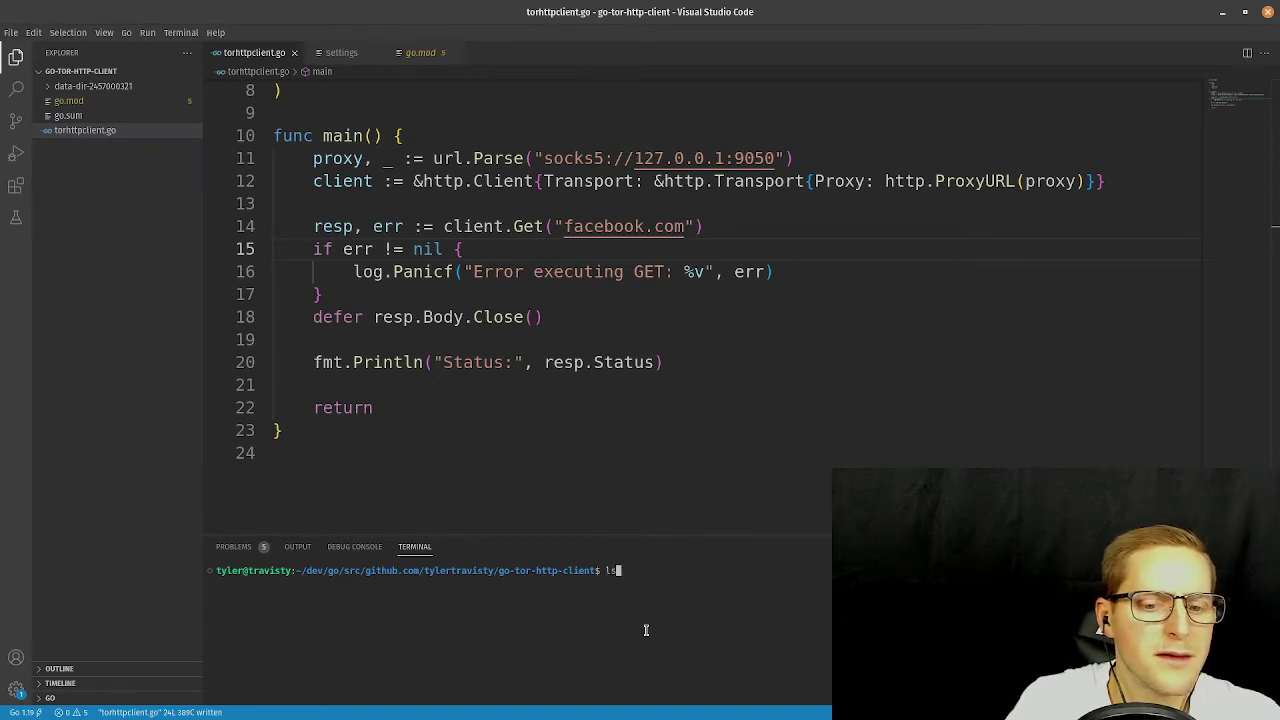
{"action": "key", "text": "Return"}
{"action": "type", "text": "go mod it"}
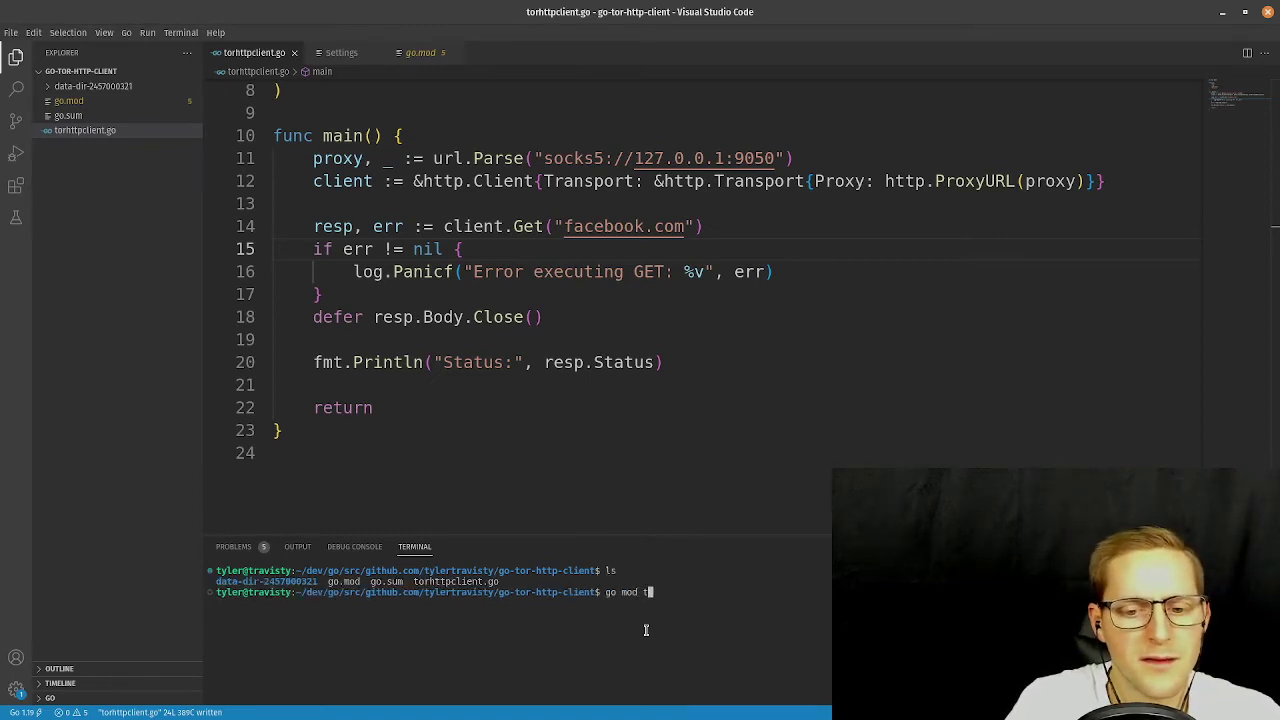
{"action": "type", "text": "idy"}
{"action": "key", "text": "Return"}
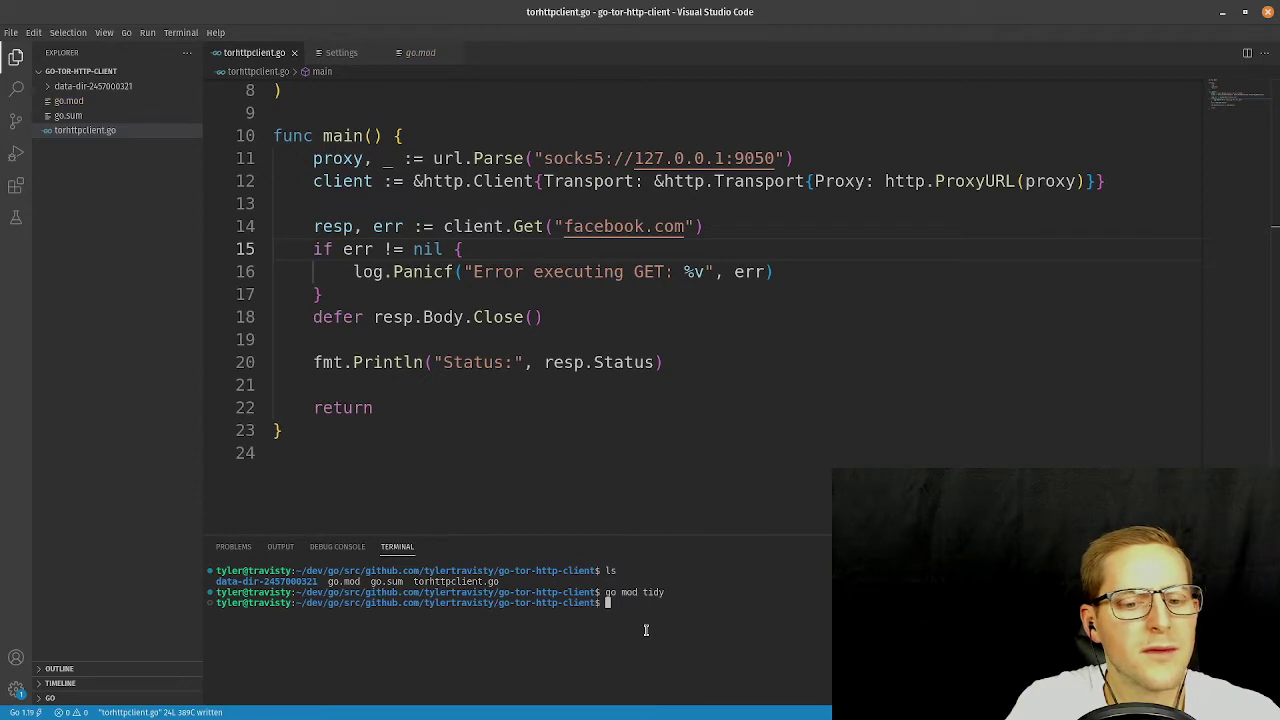
{"action": "key", "text": "ctrl+l"}
{"action": "type", "text": "ls"}
{"action": "key", "text": "Return"}
{"action": "type", "text": "rm"}
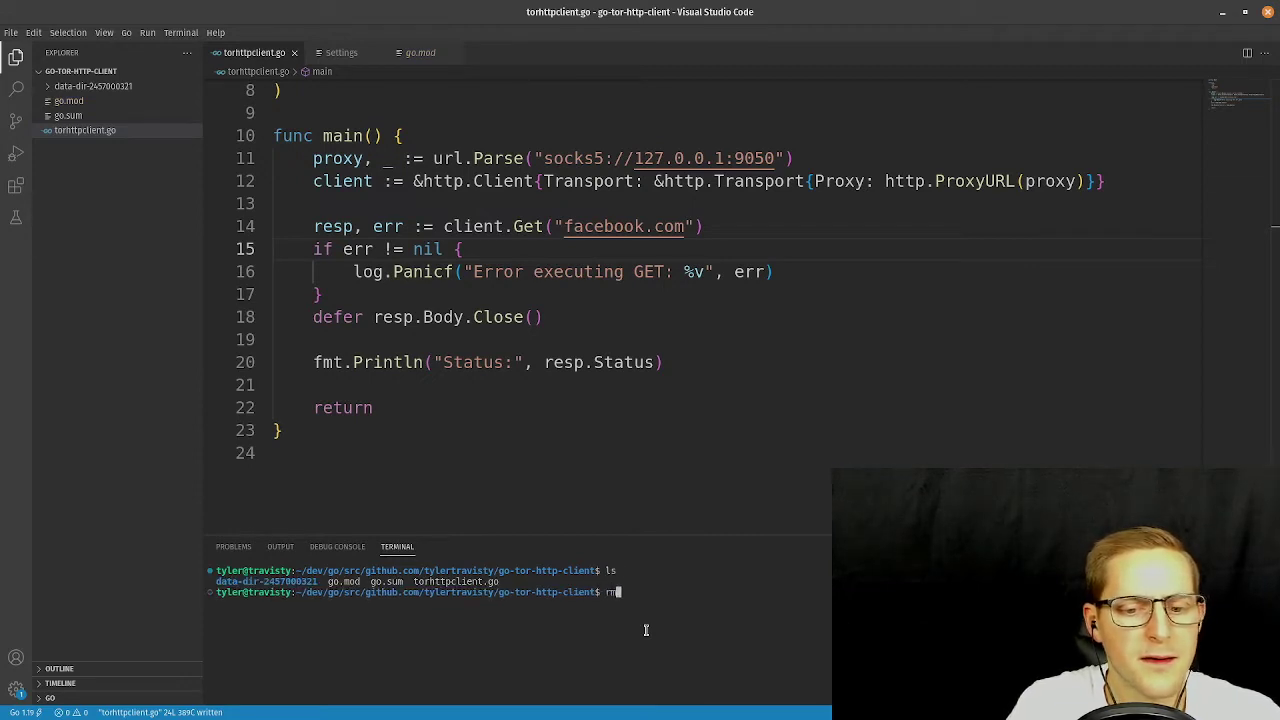
{"action": "type", "text": " -r"}
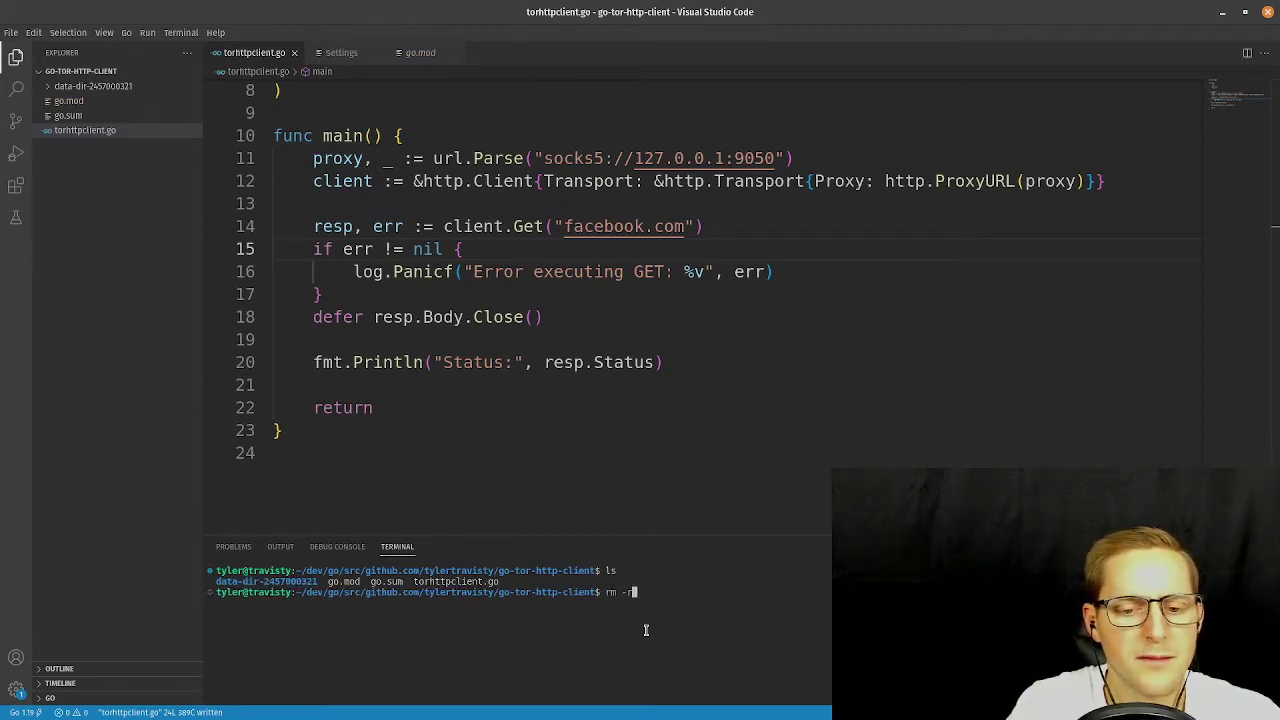
{"action": "type", "text": "f "}
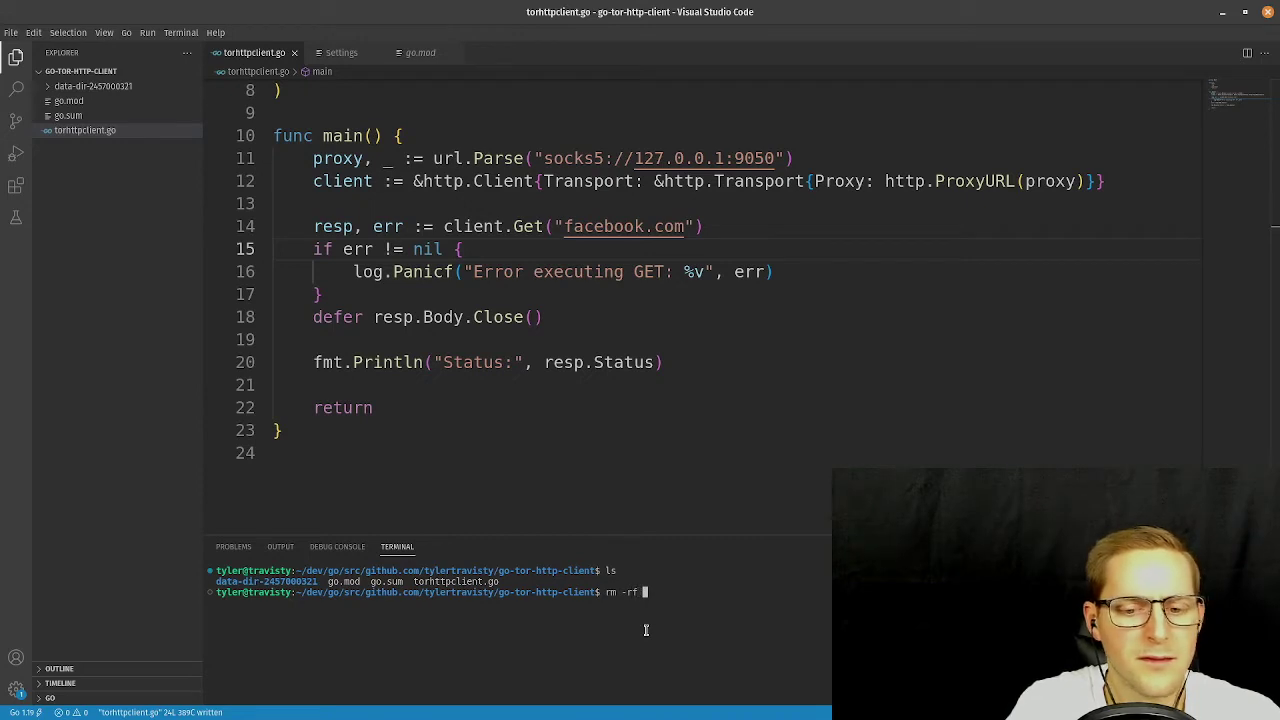
{"action": "type", "text": "data-dir-2457000321/"}
{"action": "key", "text": "Return"}
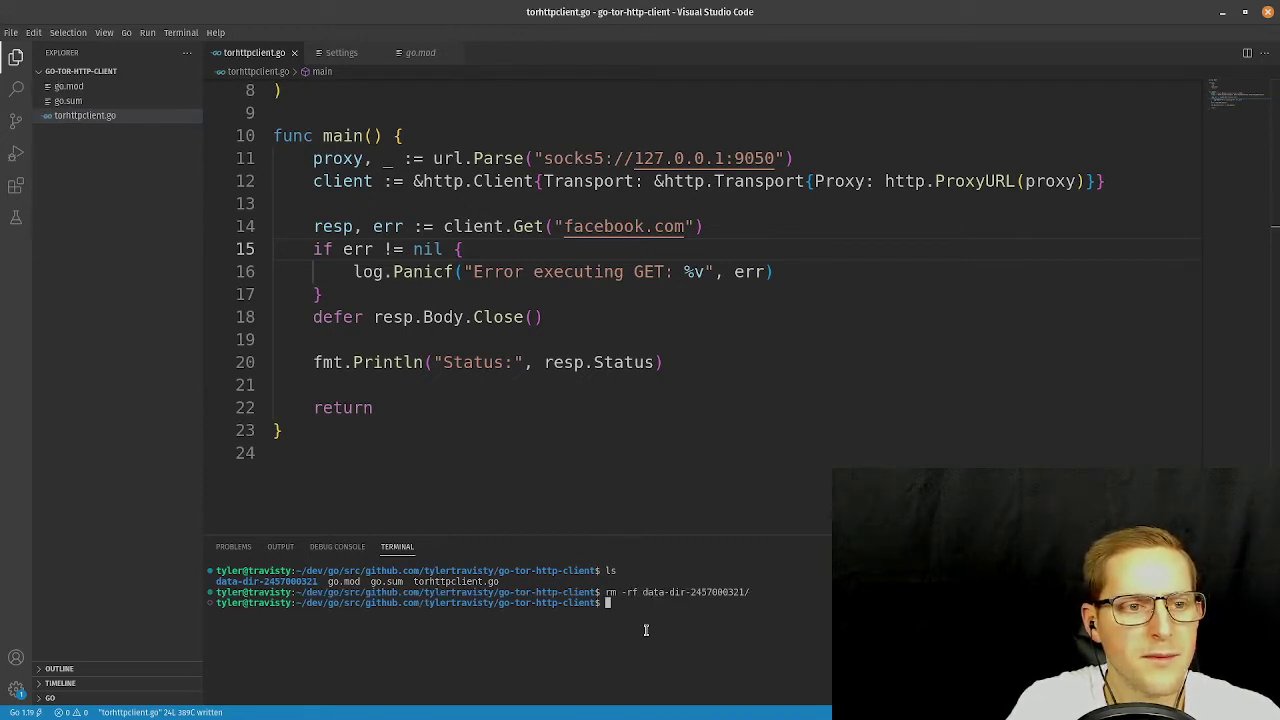
List the remaining project files and clear the terminal.
{"action": "type", "text": "clear"}
{"action": "key", "text": "Return"}
{"action": "type", "text": "ls"}
{"action": "key", "text": "Return"}
{"action": "type", "text": "clear"}
{"action": "key", "text": "Return"}
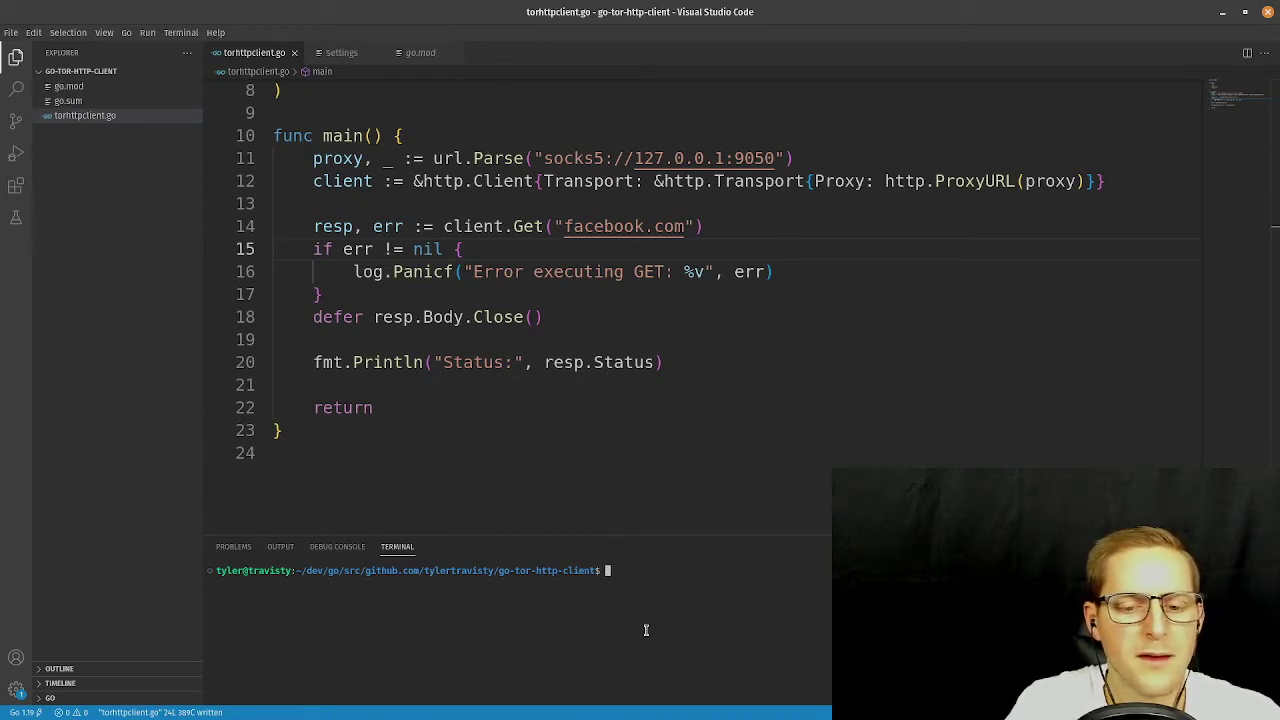
Run torhttpclient.go with go run and return to the code in the editor.
{"action": "type", "text": "go run tor"}
{"action": "key", "text": "Tab"}
{"action": "key", "text": "Return"}
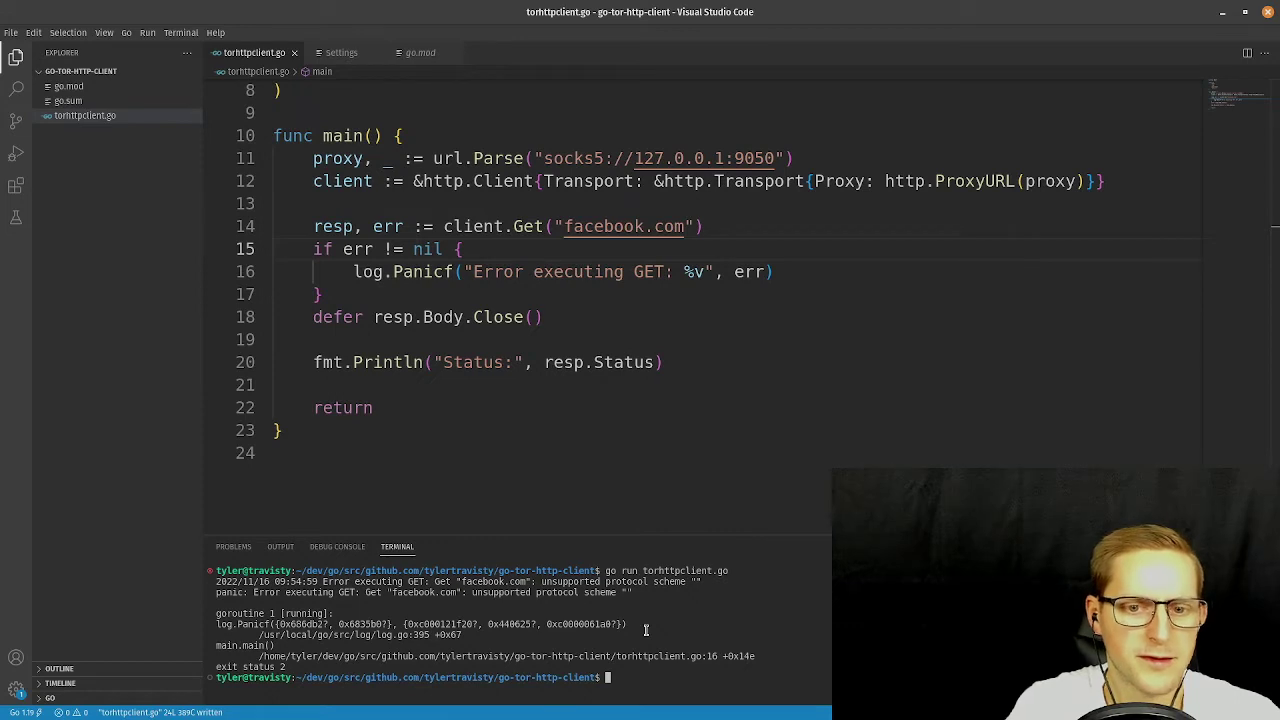
{"action": "left_click", "coordinate": [604, 257]}
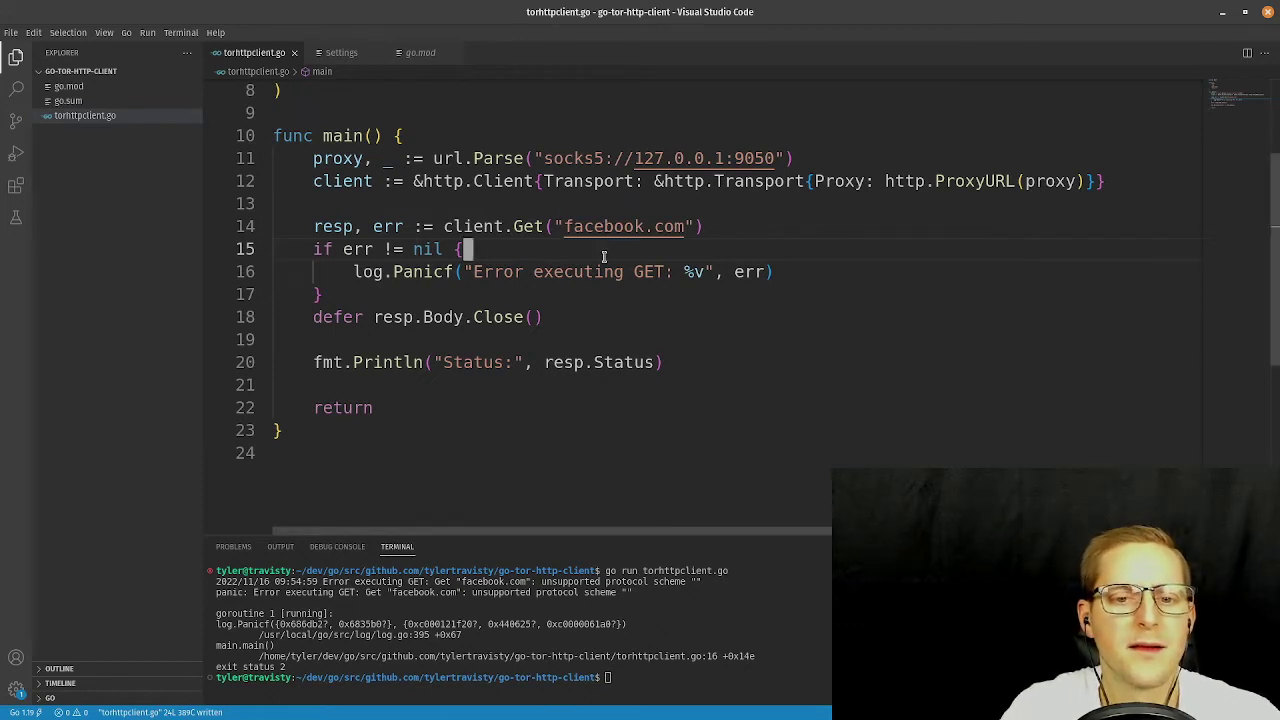
{"action": "key", "text": "Up"}
{"action": "key", "text": "Right"}
{"action": "key", "text": "Right"}
{"action": "key", "text": "Right"}
{"action": "key", "text": "Right"}
{"action": "key", "text": "Right"}
{"action": "key", "text": "Right"}
{"action": "key", "text": "Right"}
{"action": "key", "text": "Right"}
{"action": "key", "text": "Right"}
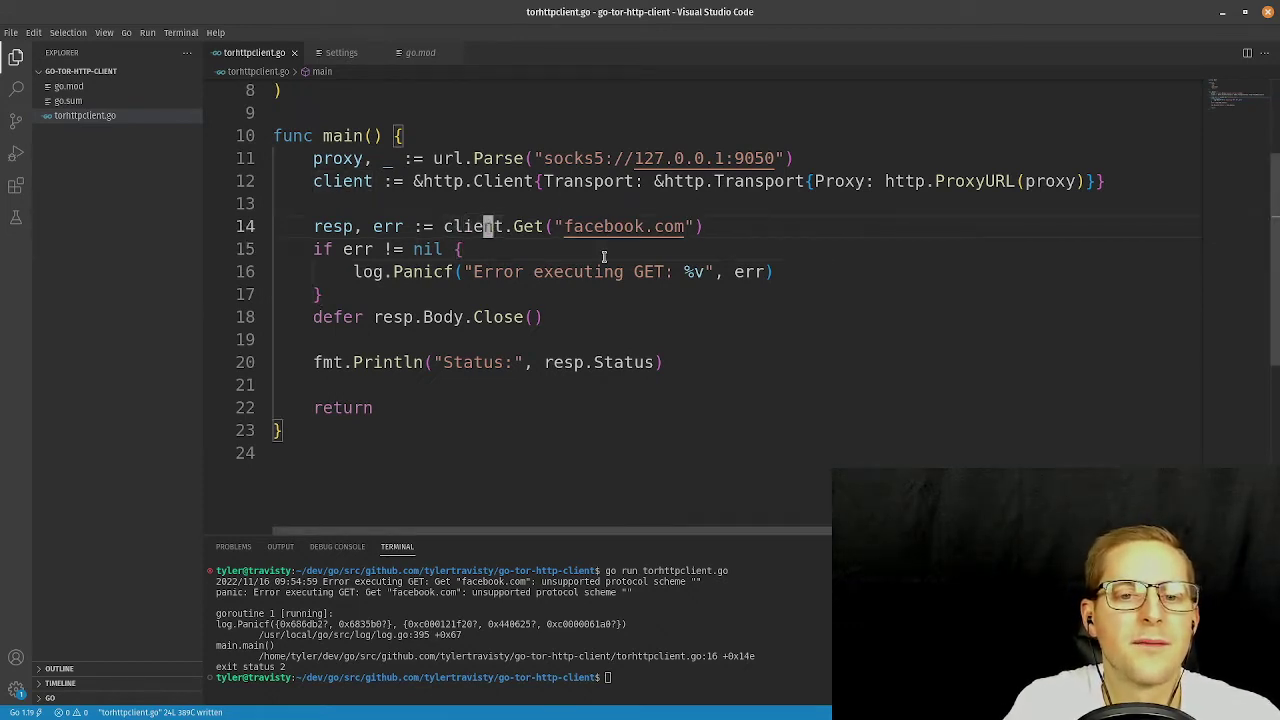
{"action": "type", "text": "ahttps://"}
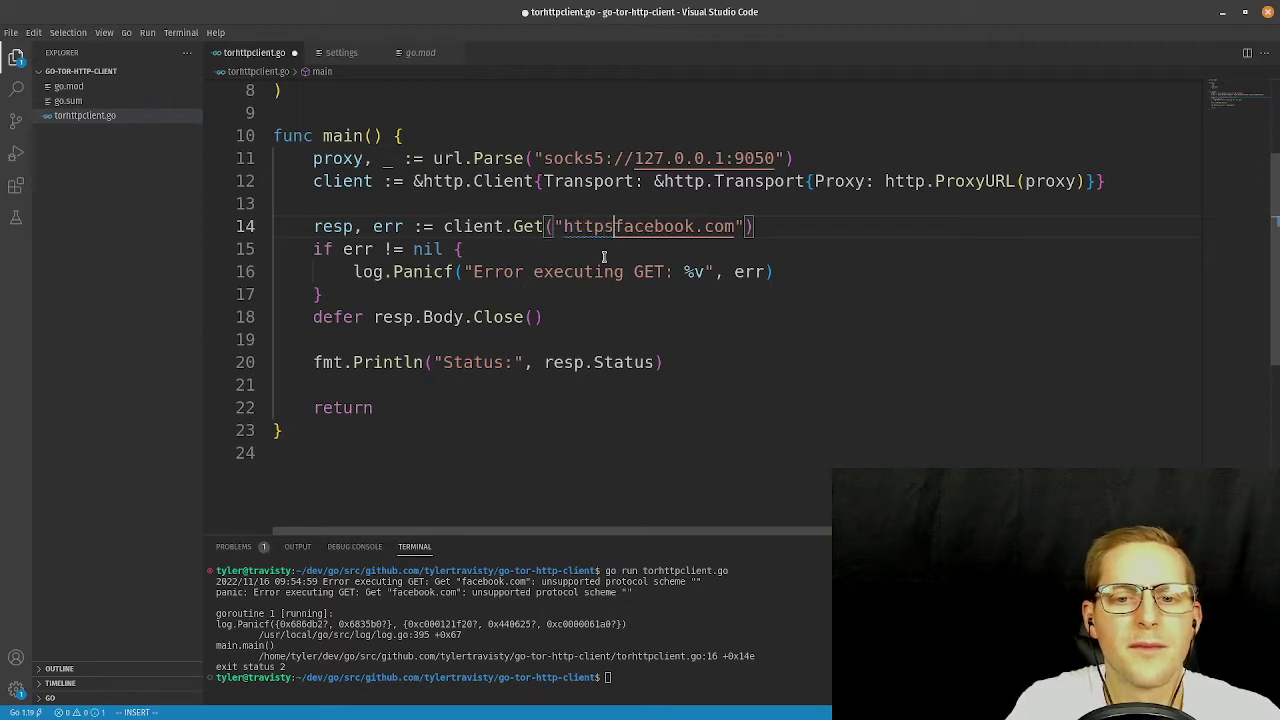
{"action": "type", "text": "www."}
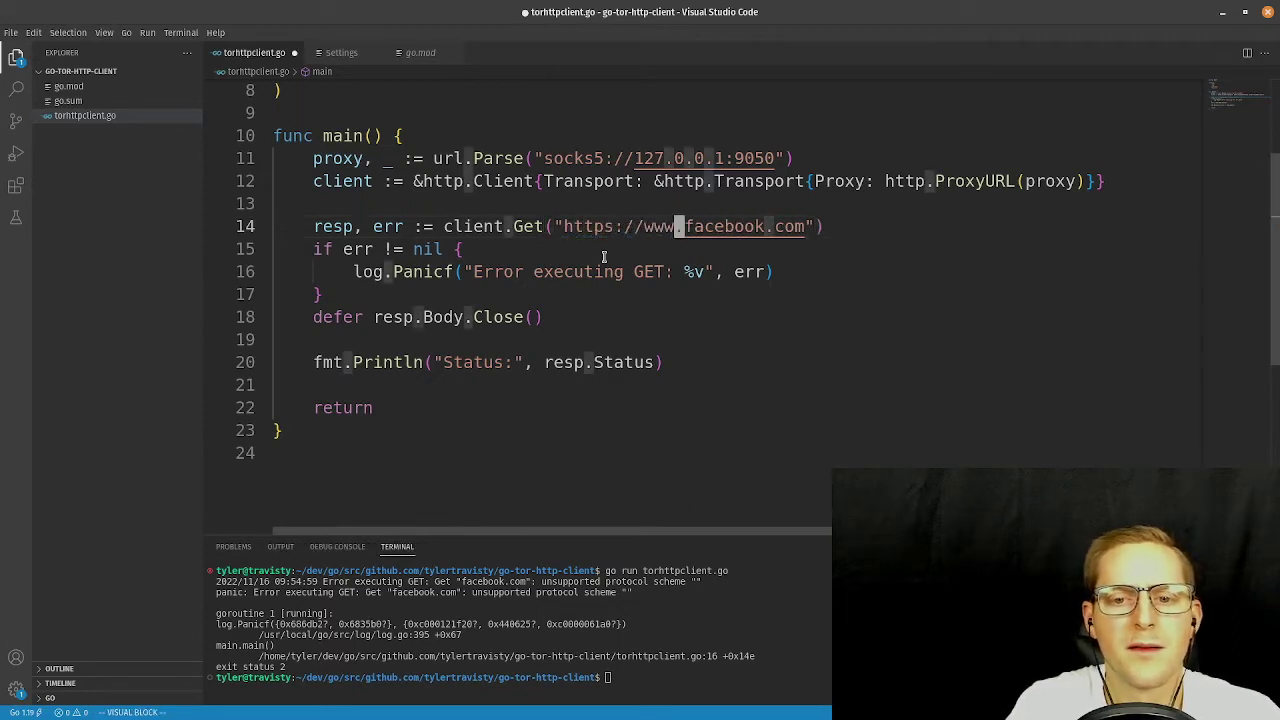
{"action": "key", "text": "Escape"}
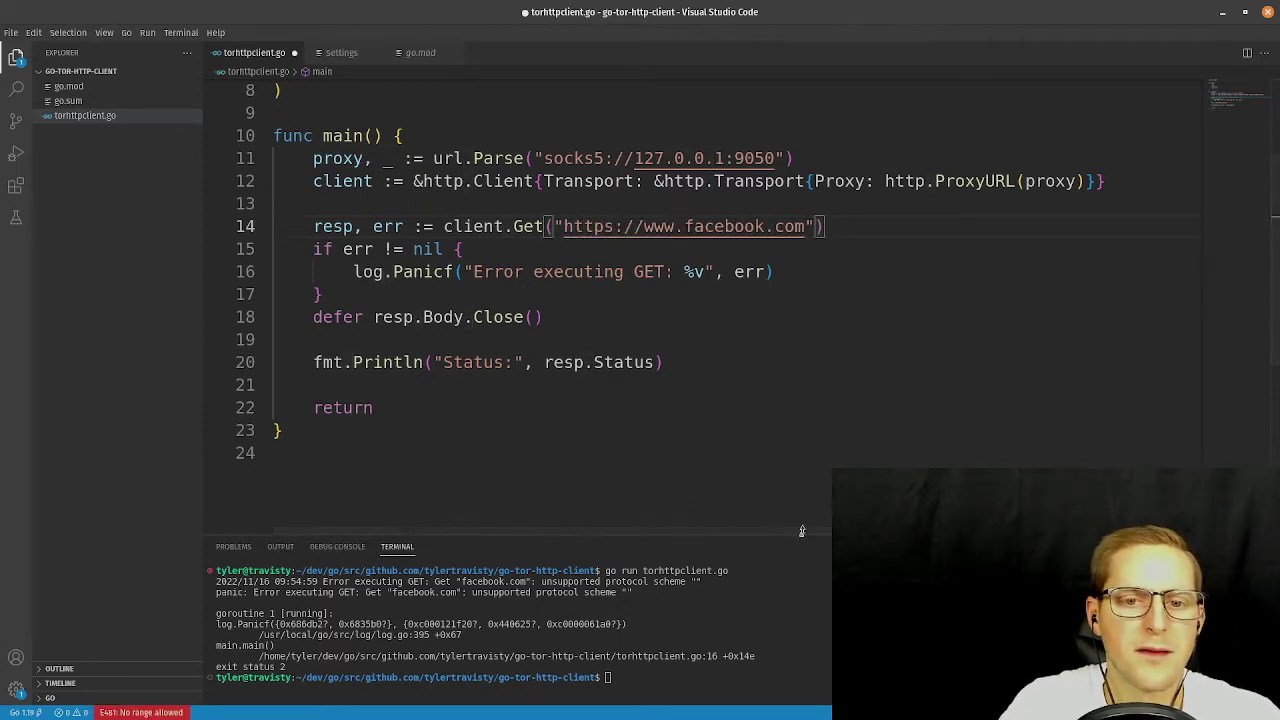
Save torhttpclient.go and run it again in the terminal with go run.
{"action": "left_click", "coordinate": [720, 397]}
{"action": "type", "text": ":w"}
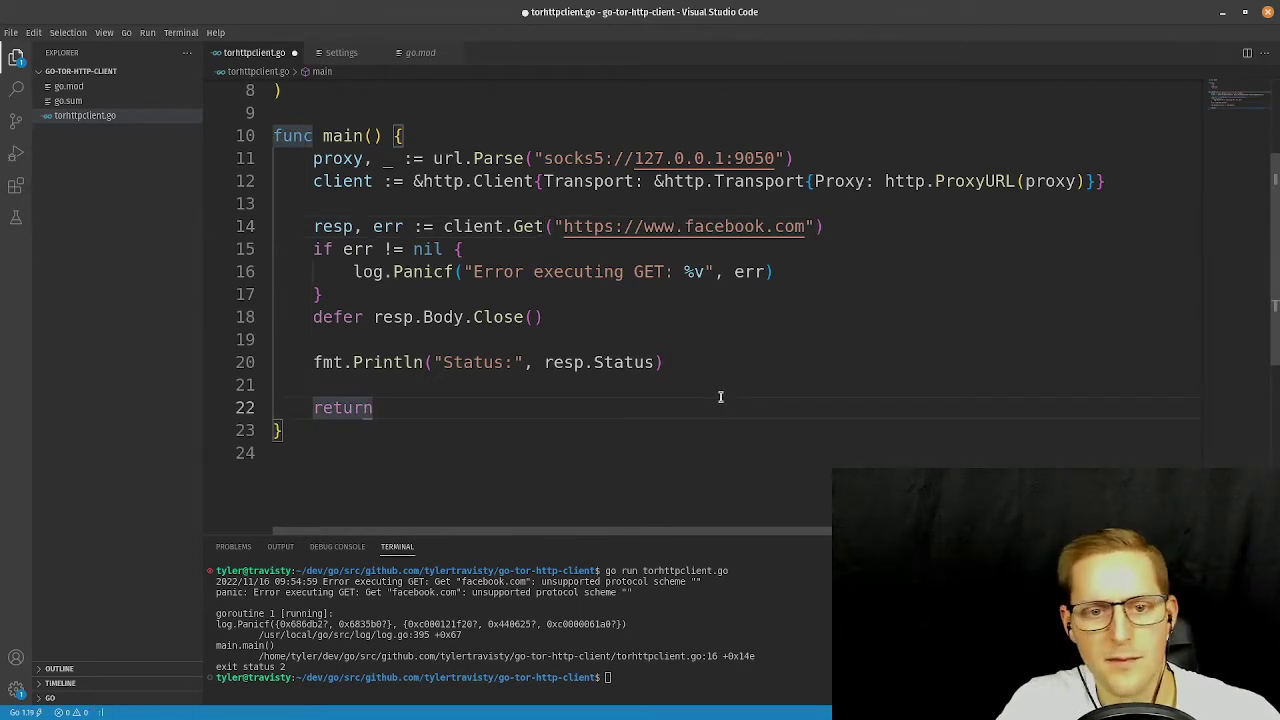
{"action": "key", "text": "Return"}
{"action": "left_click", "coordinate": [804, 594]}
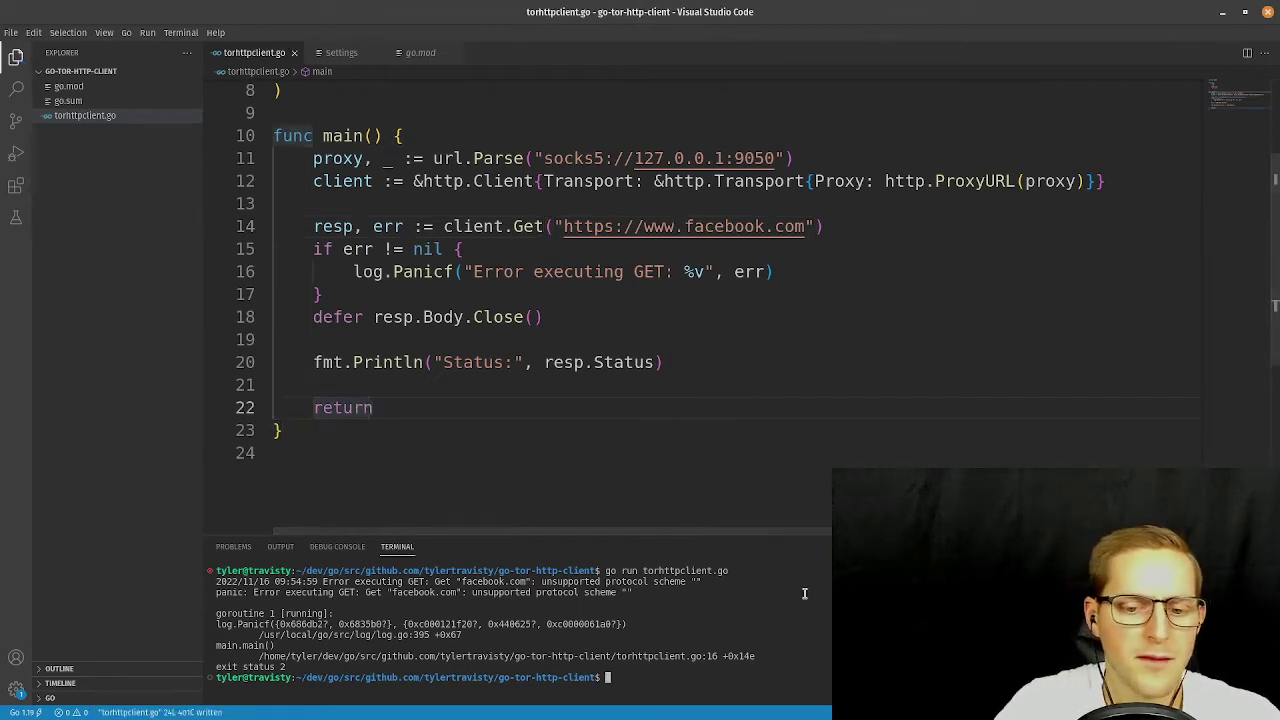
{"action": "key", "text": "Up"}
{"action": "key", "text": "Return"}
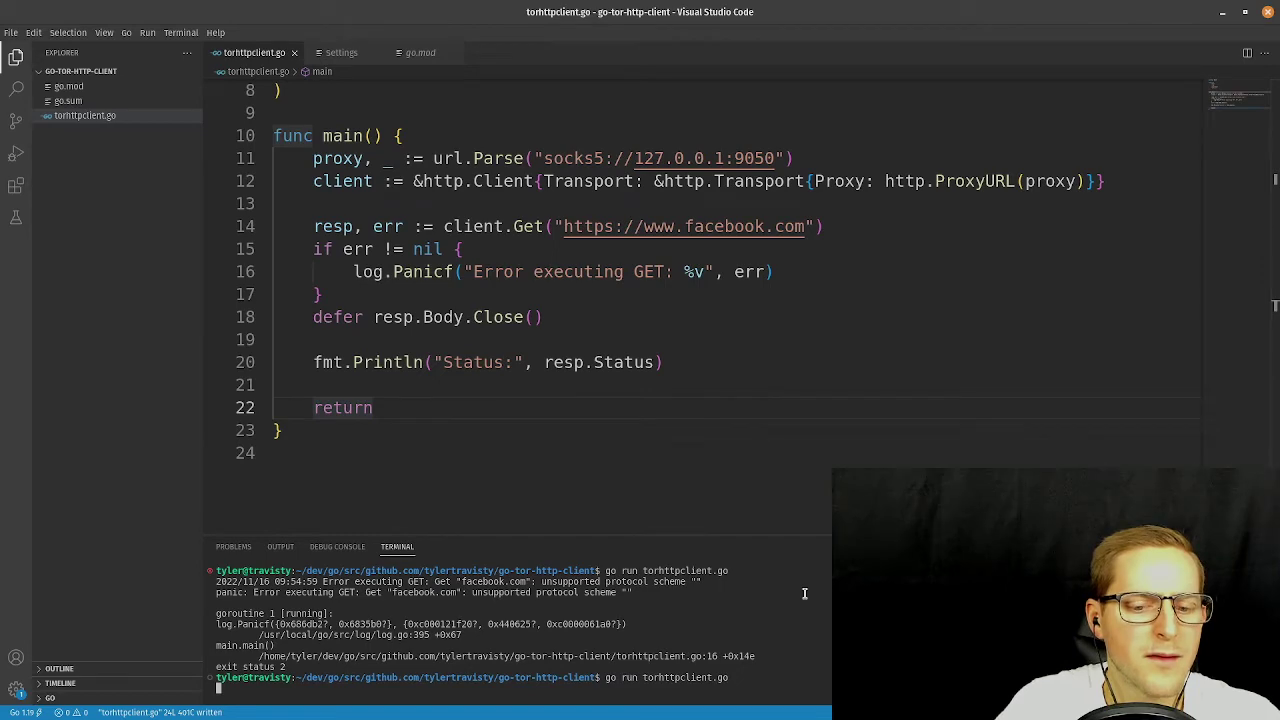
Switch to Firefox and review the Medium article's Go client proxy code, Kubernetes egress setup and Docker instructions for Tor.
{"action": "key", "text": "alt+Tab"}
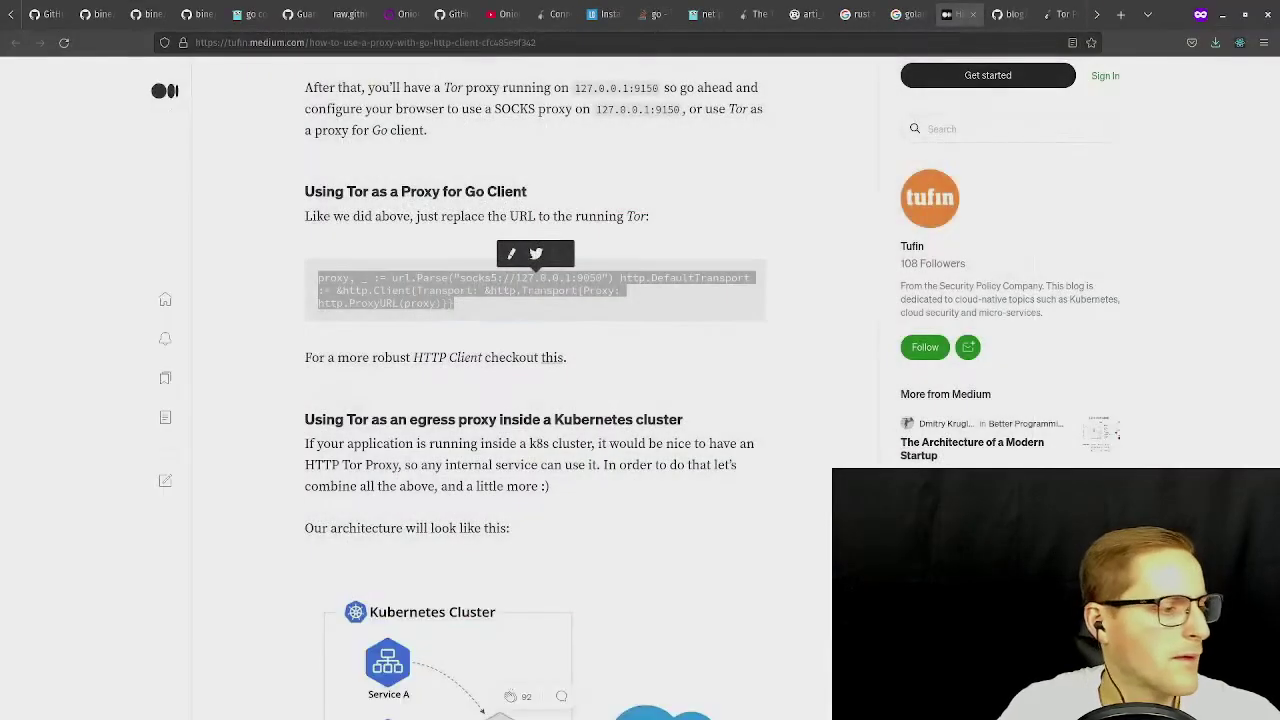
{"action": "left_click", "coordinate": [818, 341]}
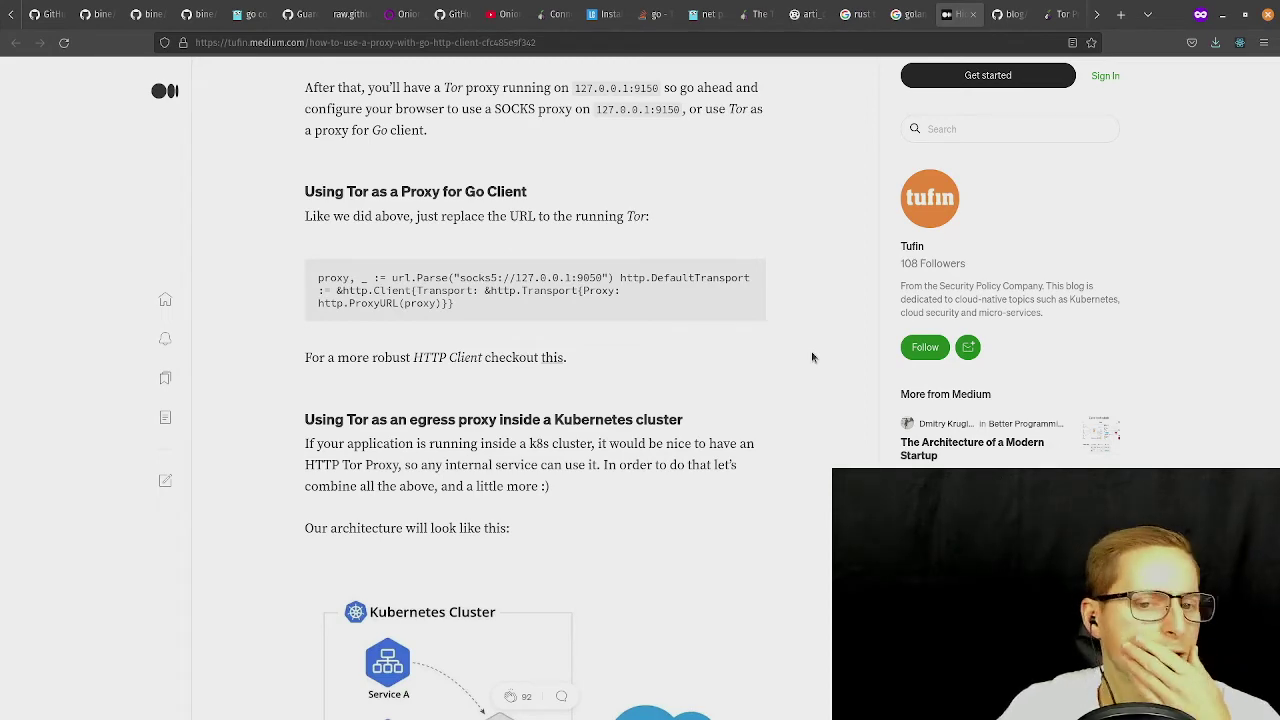
{"action": "scroll", "coordinate": [808, 357], "scroll_direction": "down", "scroll_amount": 3}
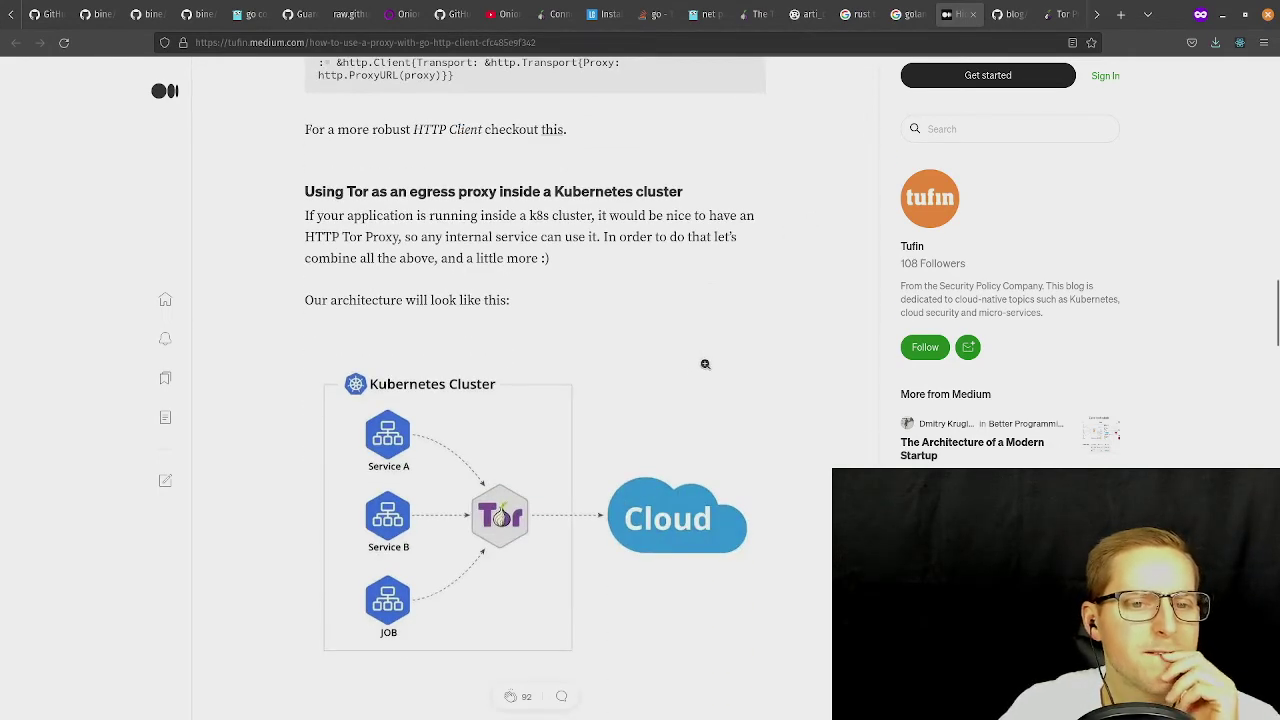
{"action": "scroll", "coordinate": [714, 342], "scroll_direction": "down", "scroll_amount": 6}
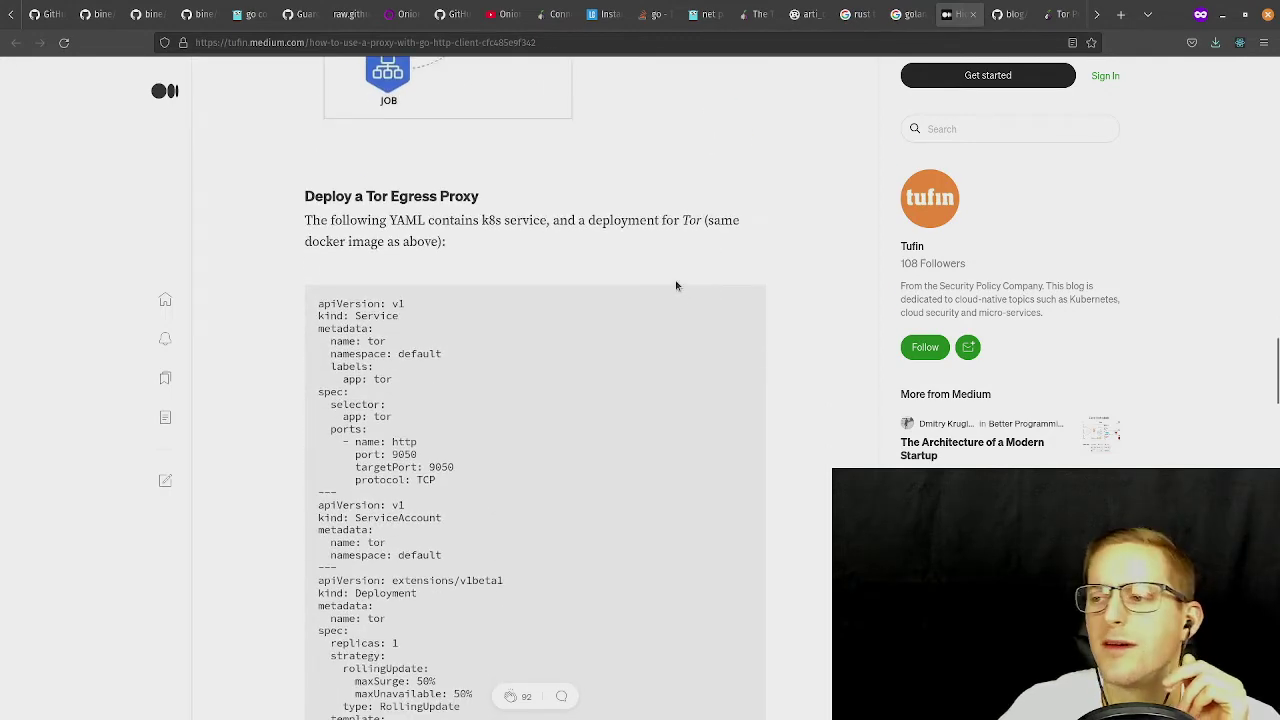
{"action": "scroll", "coordinate": [686, 244], "scroll_direction": "down", "scroll_amount": 8}
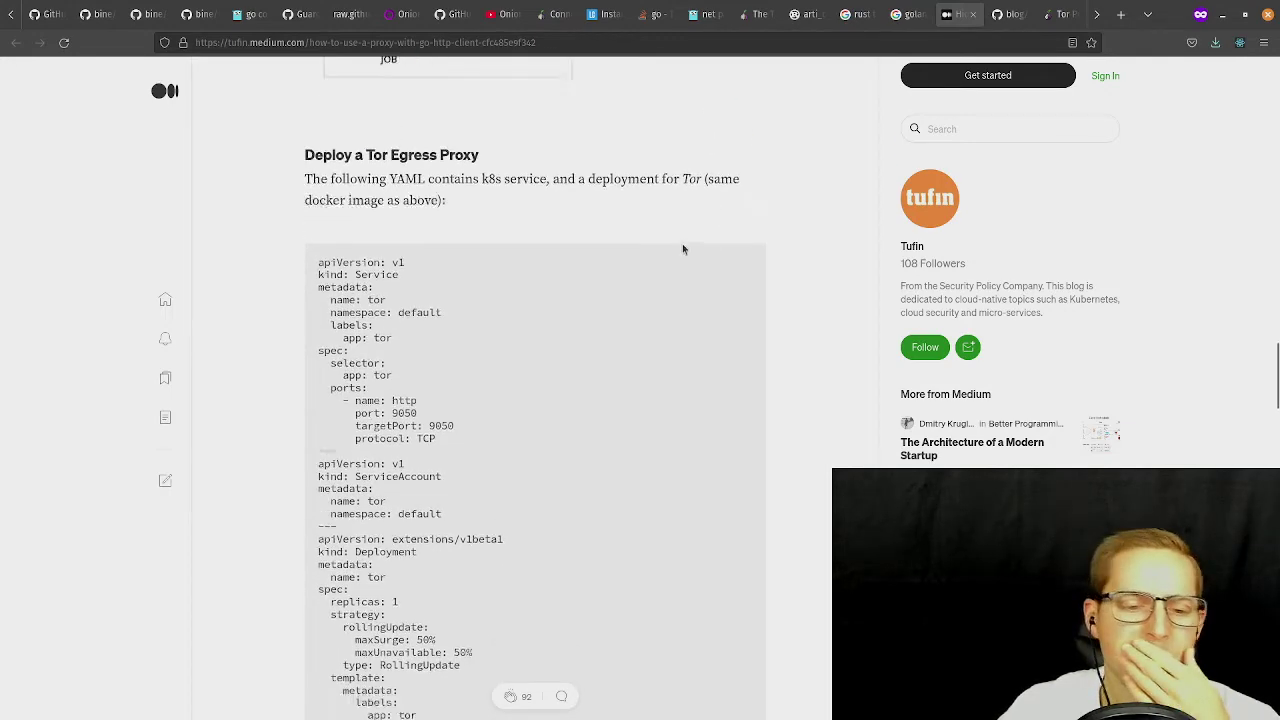
{"action": "scroll", "coordinate": [640, 220], "scroll_direction": "down", "scroll_amount": 5}
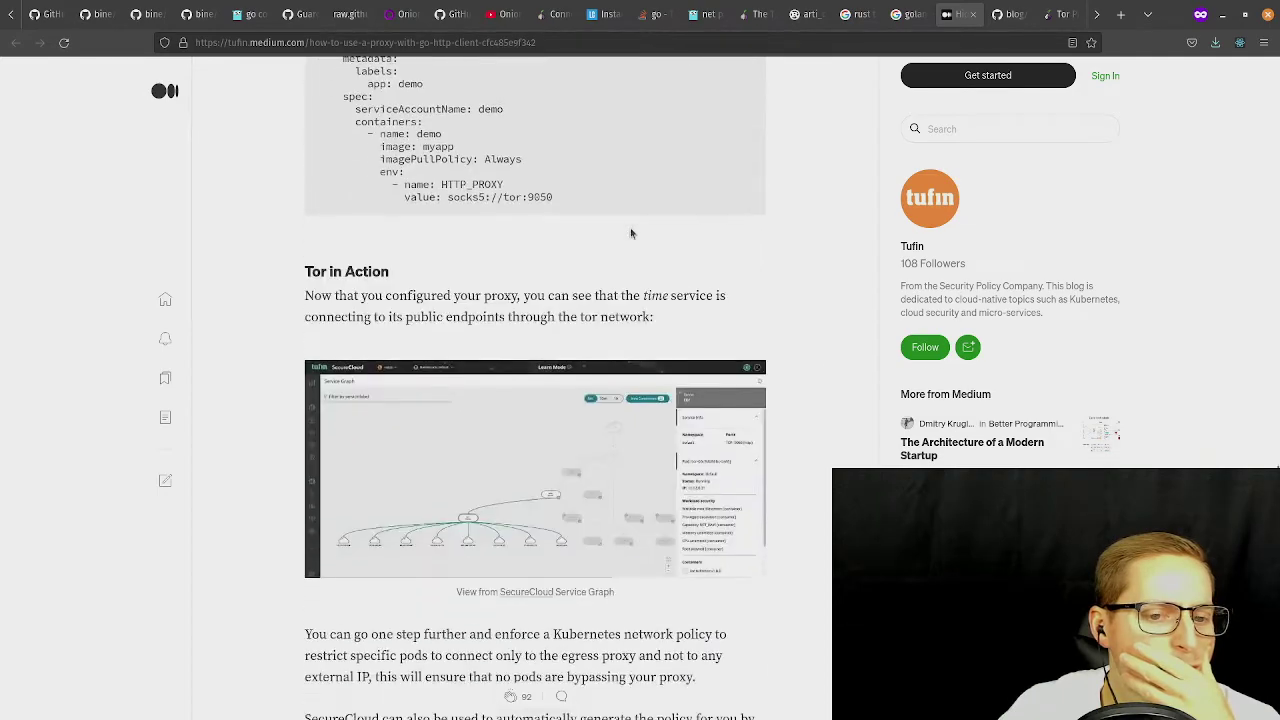
{"action": "scroll", "coordinate": [632, 212], "scroll_direction": "down", "scroll_amount": 4}
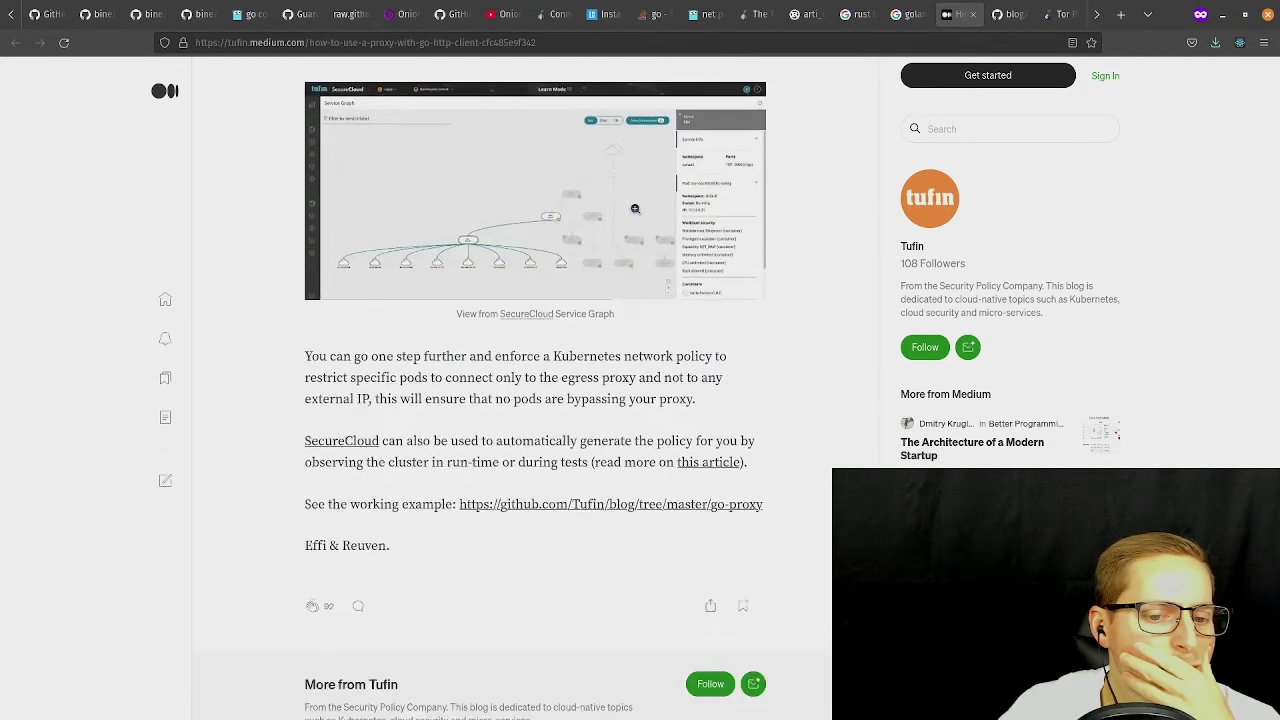
{"action": "scroll", "coordinate": [640, 208], "scroll_direction": "up", "scroll_amount": 2}
{"action": "scroll", "coordinate": [646, 206], "scroll_direction": "up", "scroll_amount": 15}
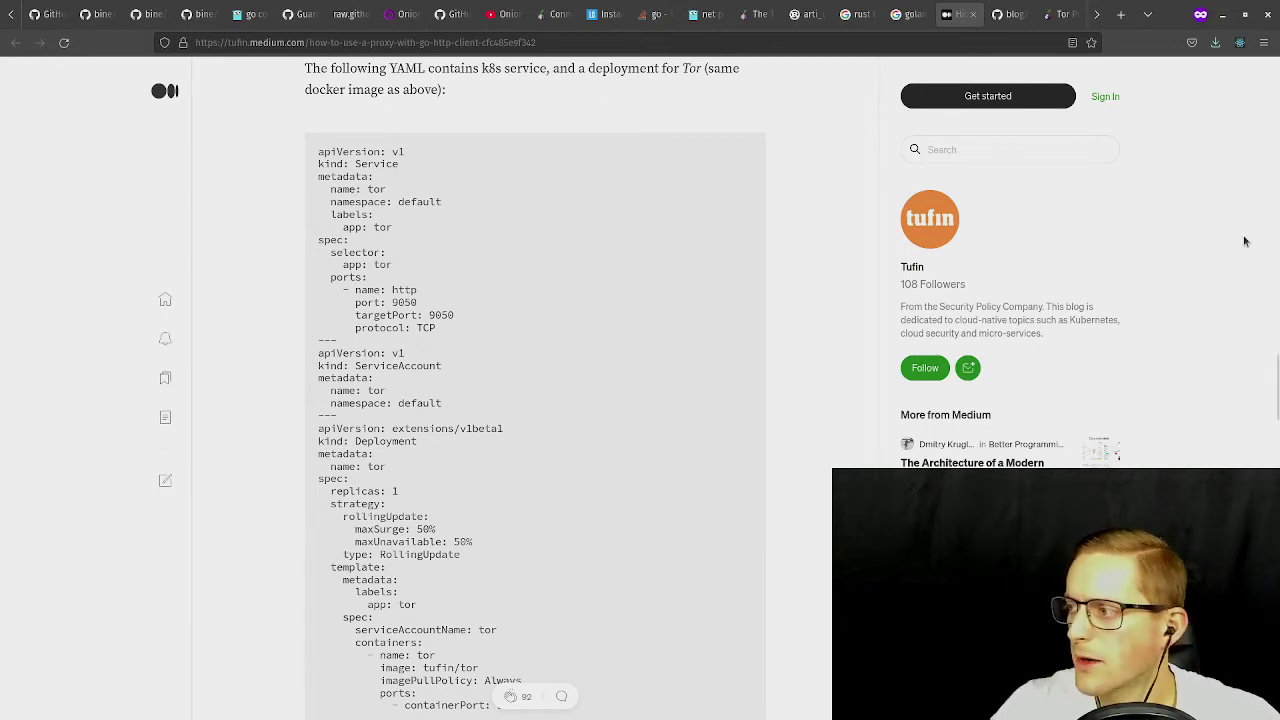
{"action": "scroll", "coordinate": [500, 280], "scroll_direction": "up", "scroll_amount": 10}
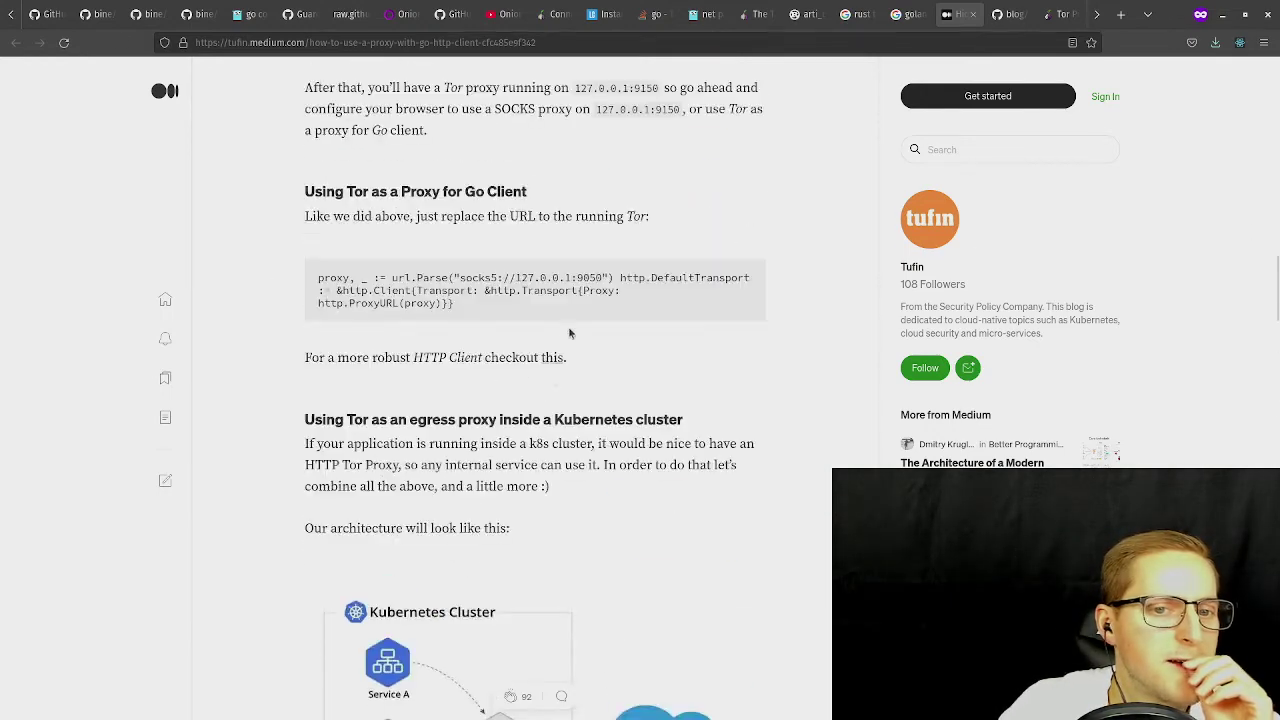
{"action": "scroll", "coordinate": [575, 350], "scroll_direction": "up", "scroll_amount": 5}
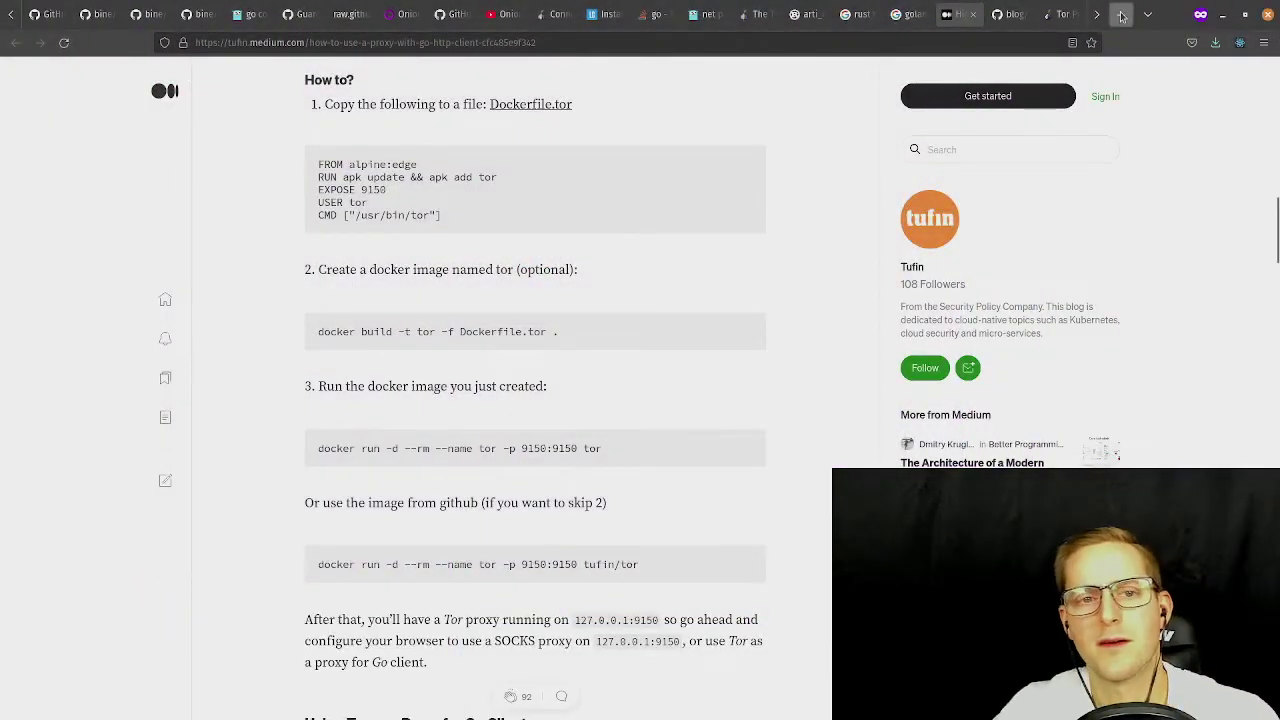
Search the web for "brave tor connection failed" in a new browser tab.
{"action": "left_click", "coordinate": [1122, 16]}
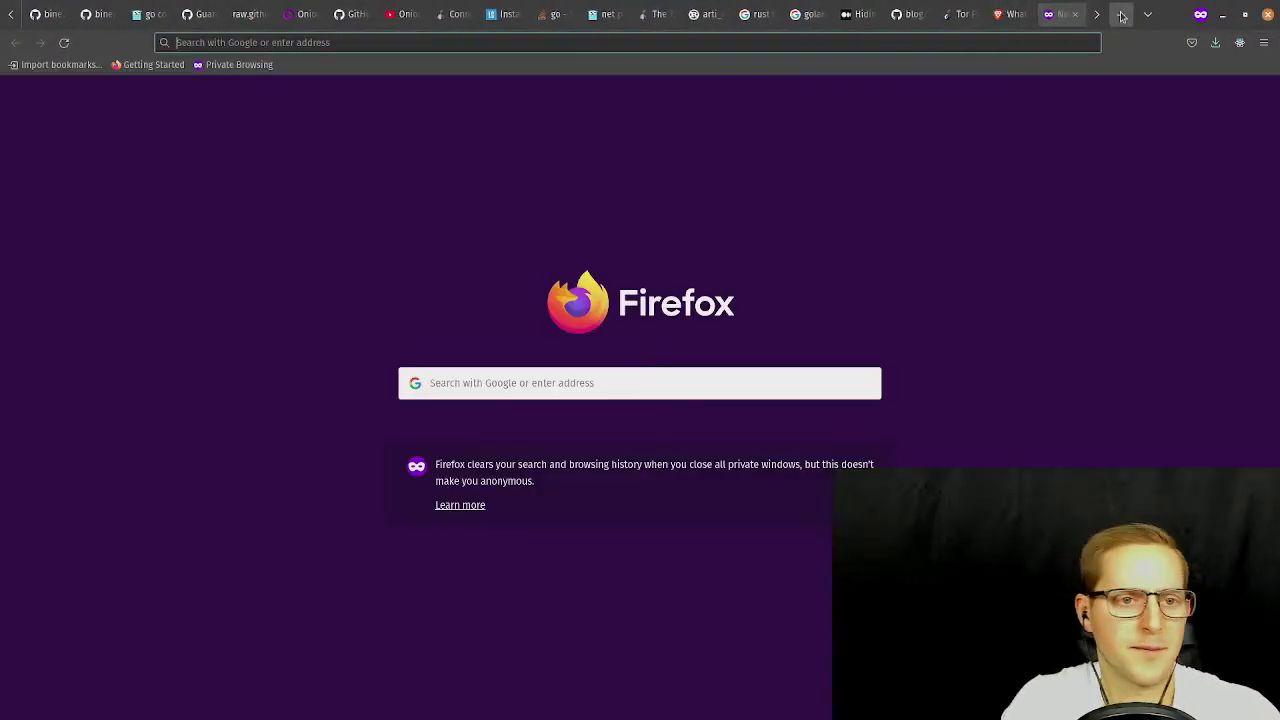
{"action": "type", "text": "brave tor connection failed"}
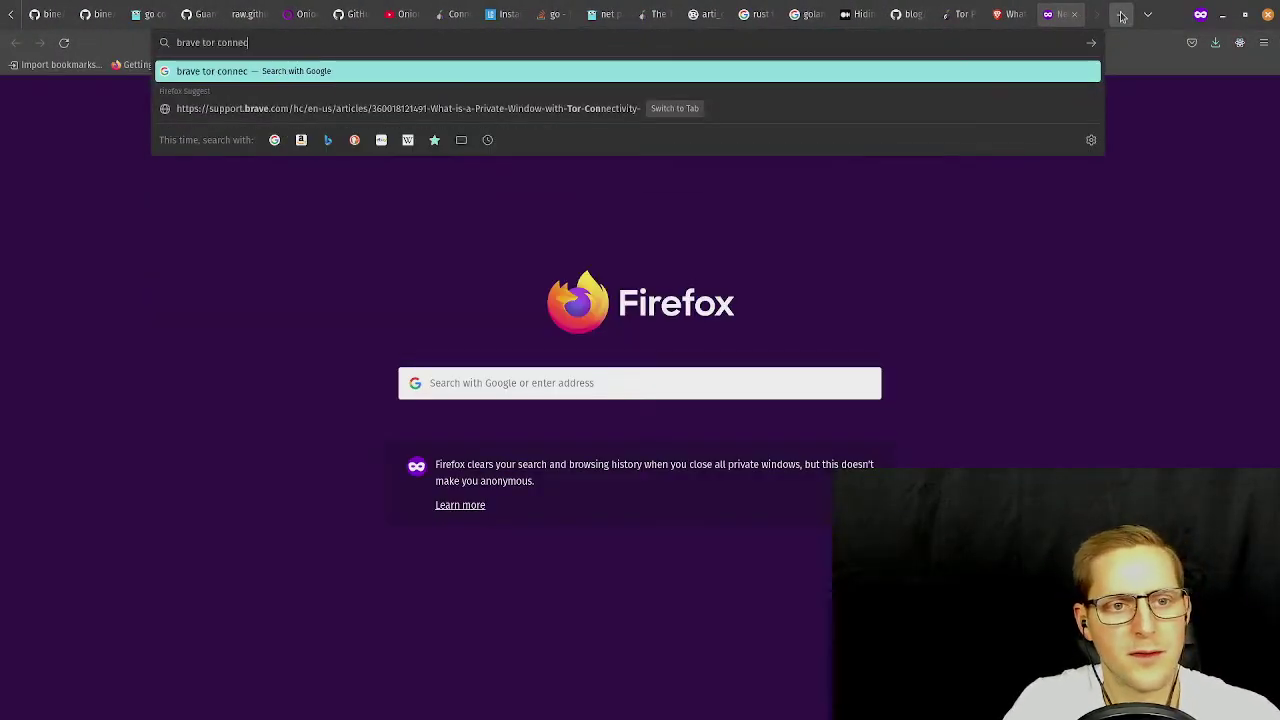
{"action": "key", "text": "Return"}
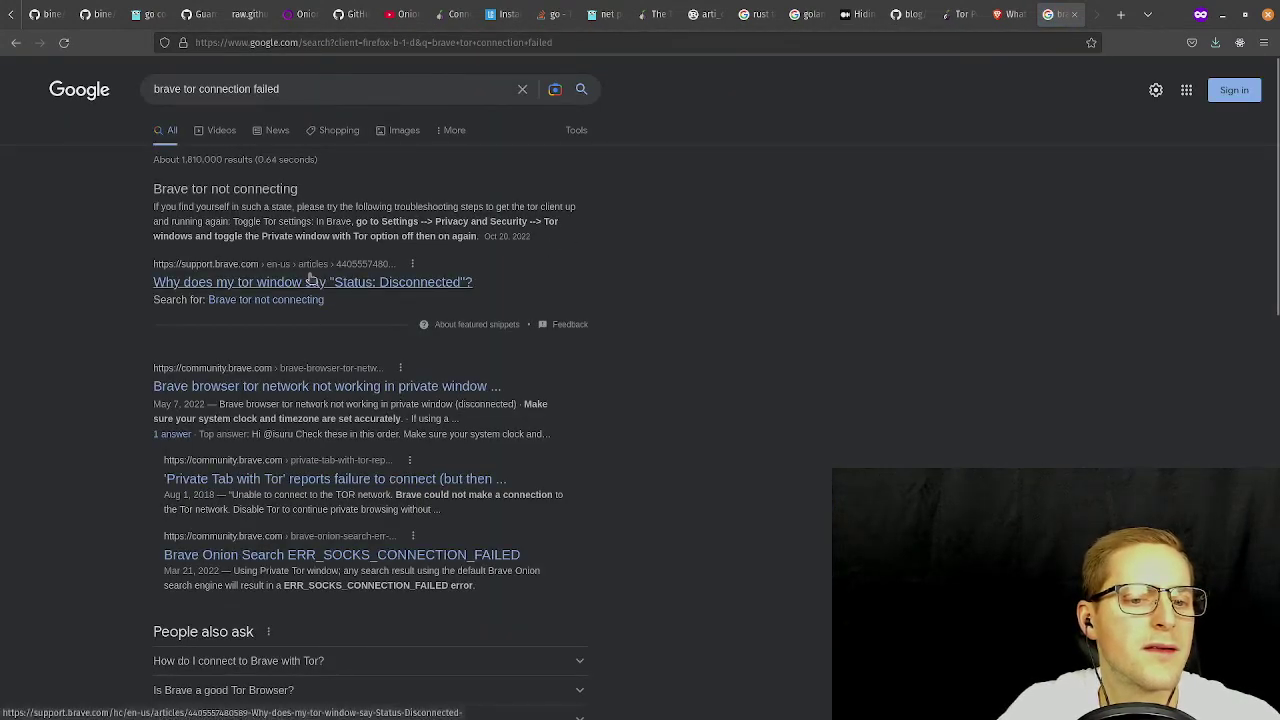
{"action": "right_click", "coordinate": [318, 335]}
{"action": "left_click", "coordinate": [350, 363]}
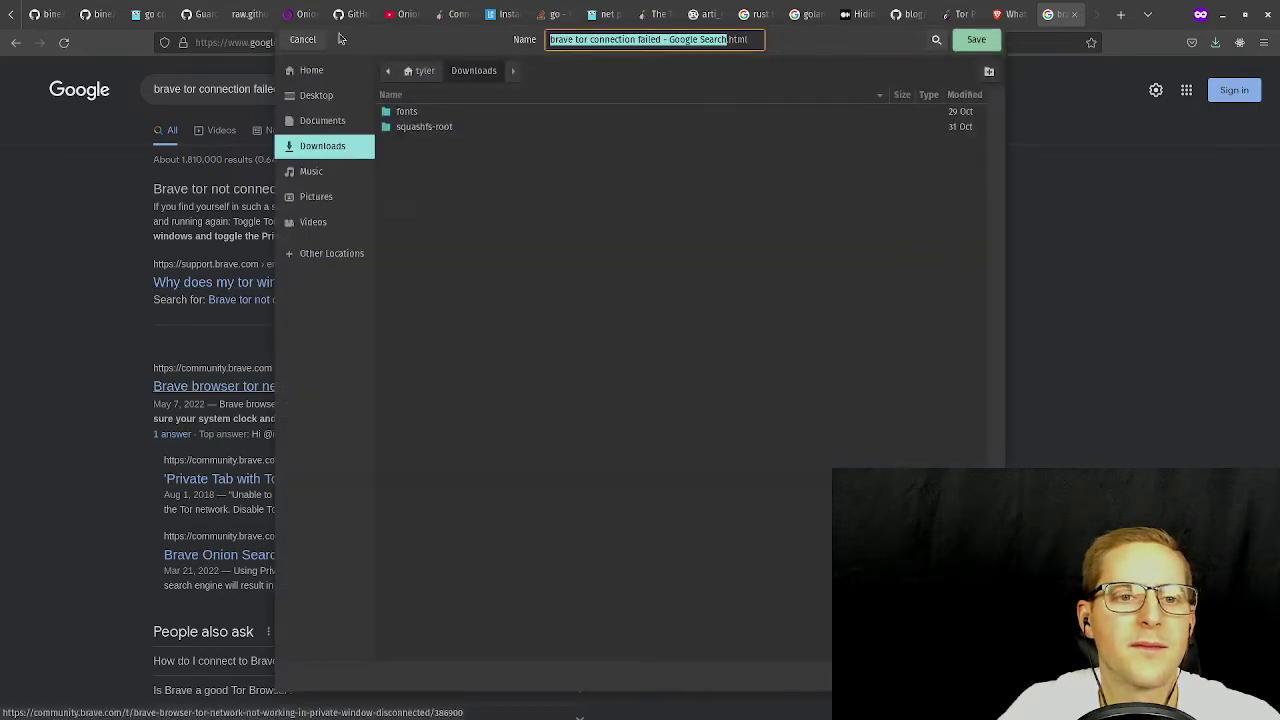
{"action": "left_click", "coordinate": [306, 40]}
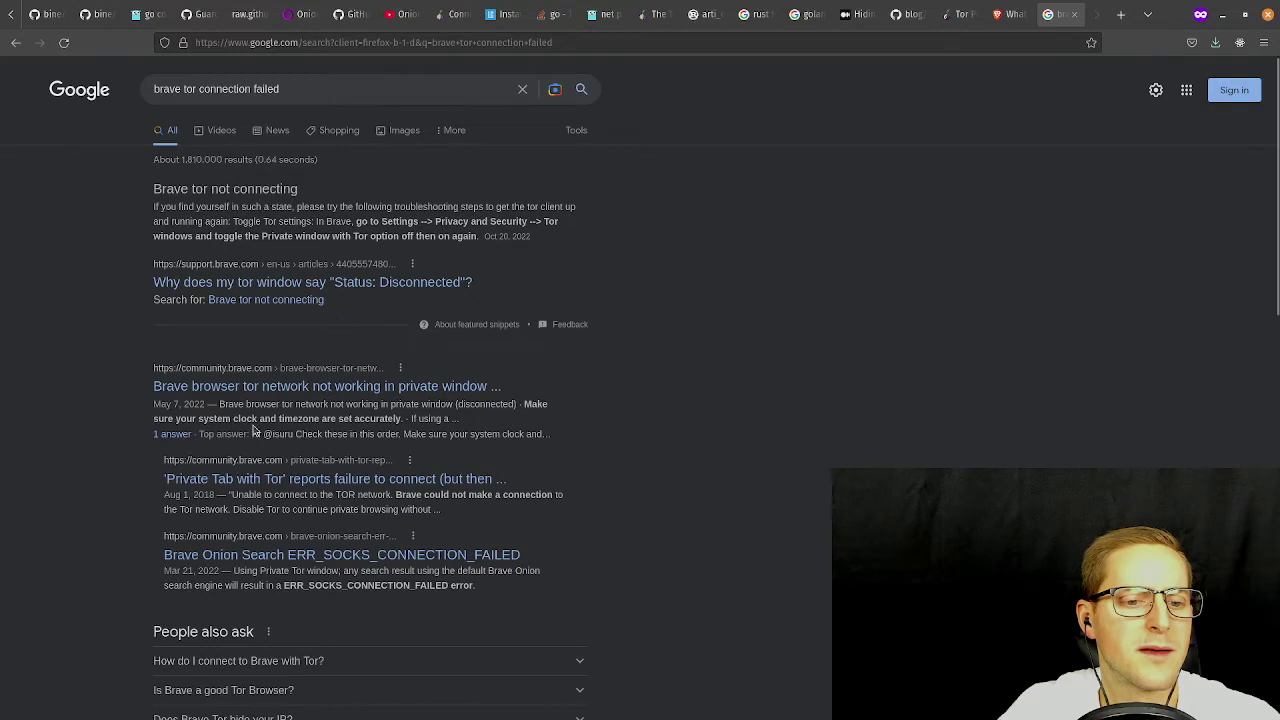
Open the Brave community thread "'Private Tab with Tor' reports failure to connect" and read the replies about tor.log and console output.
{"action": "scroll", "coordinate": [436, 405], "scroll_direction": "down", "scroll_amount": 1}
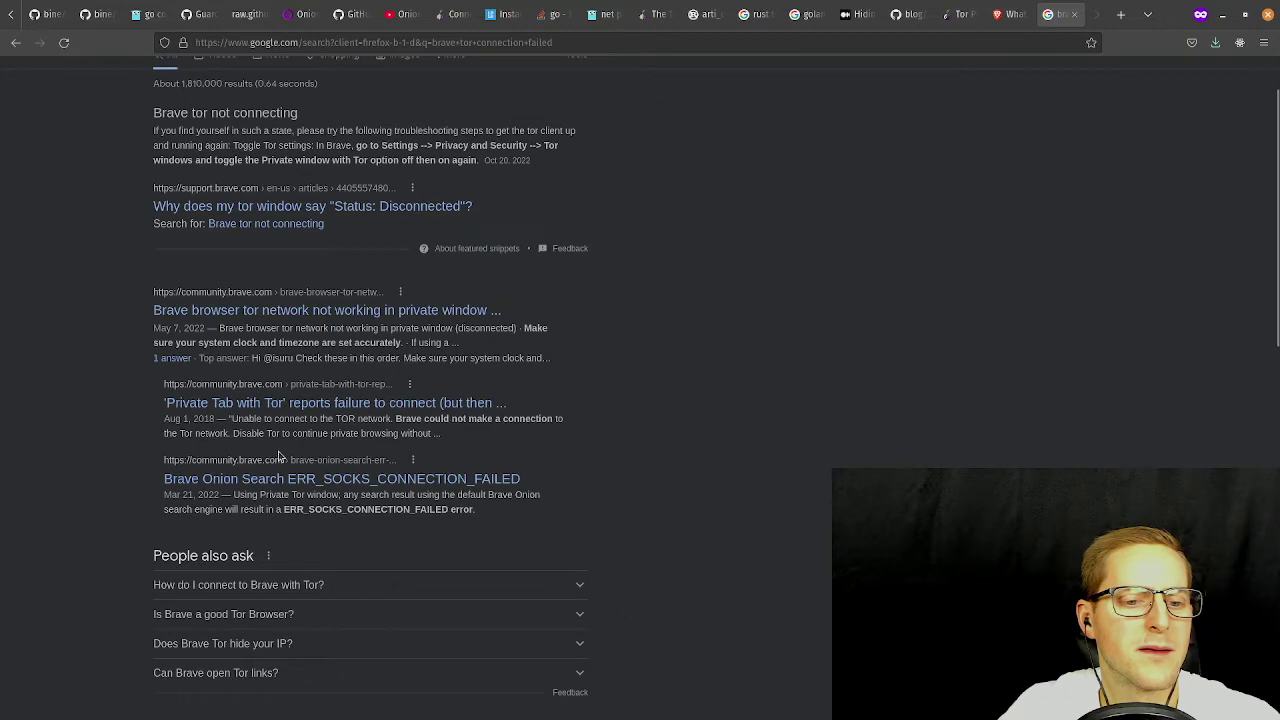
{"action": "left_click", "coordinate": [368, 408]}
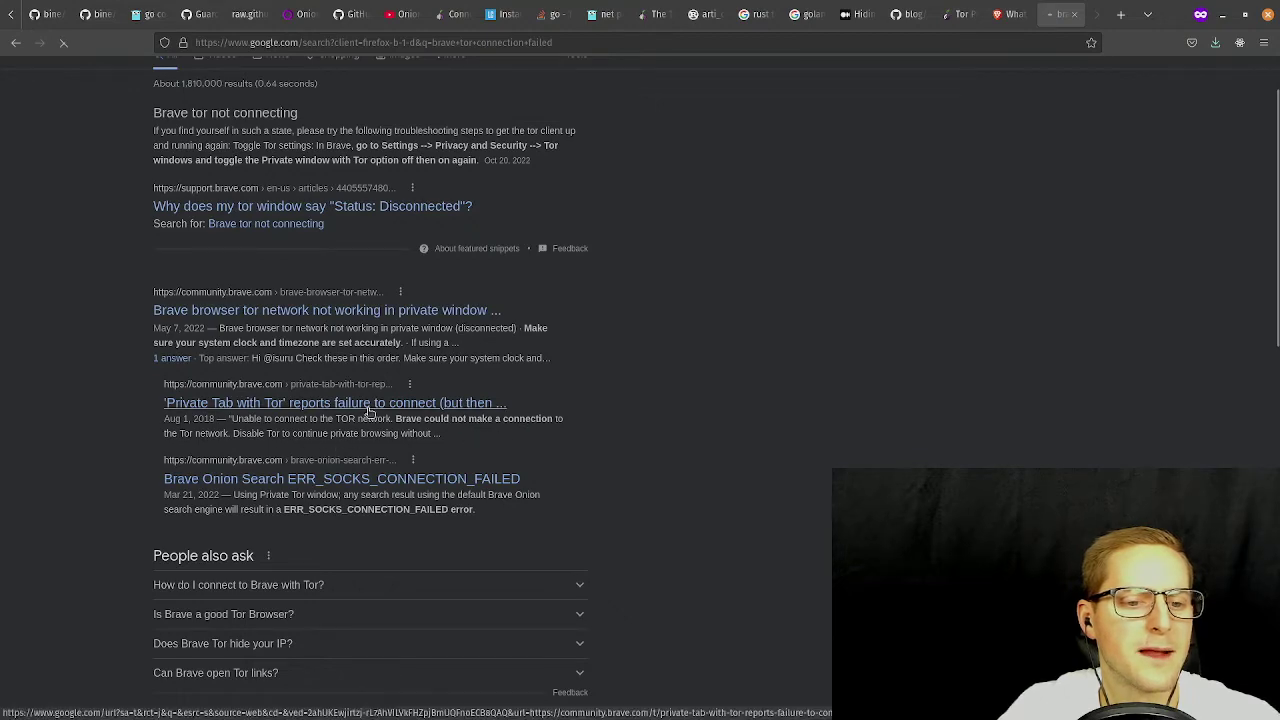
{"action": "scroll", "coordinate": [650, 424], "scroll_direction": "down", "scroll_amount": 5}
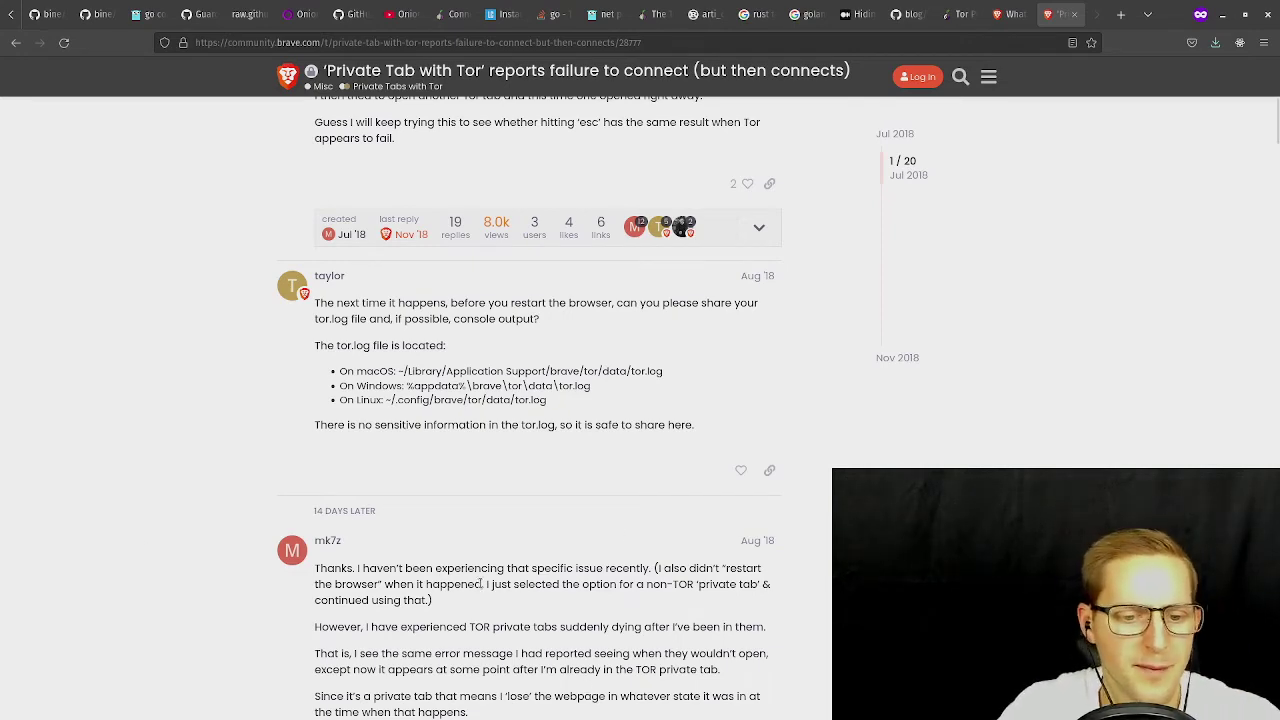
{"action": "scroll", "coordinate": [519, 562], "scroll_direction": "down", "scroll_amount": 2}
{"action": "scroll", "coordinate": [568, 424], "scroll_direction": "down", "scroll_amount": 4}
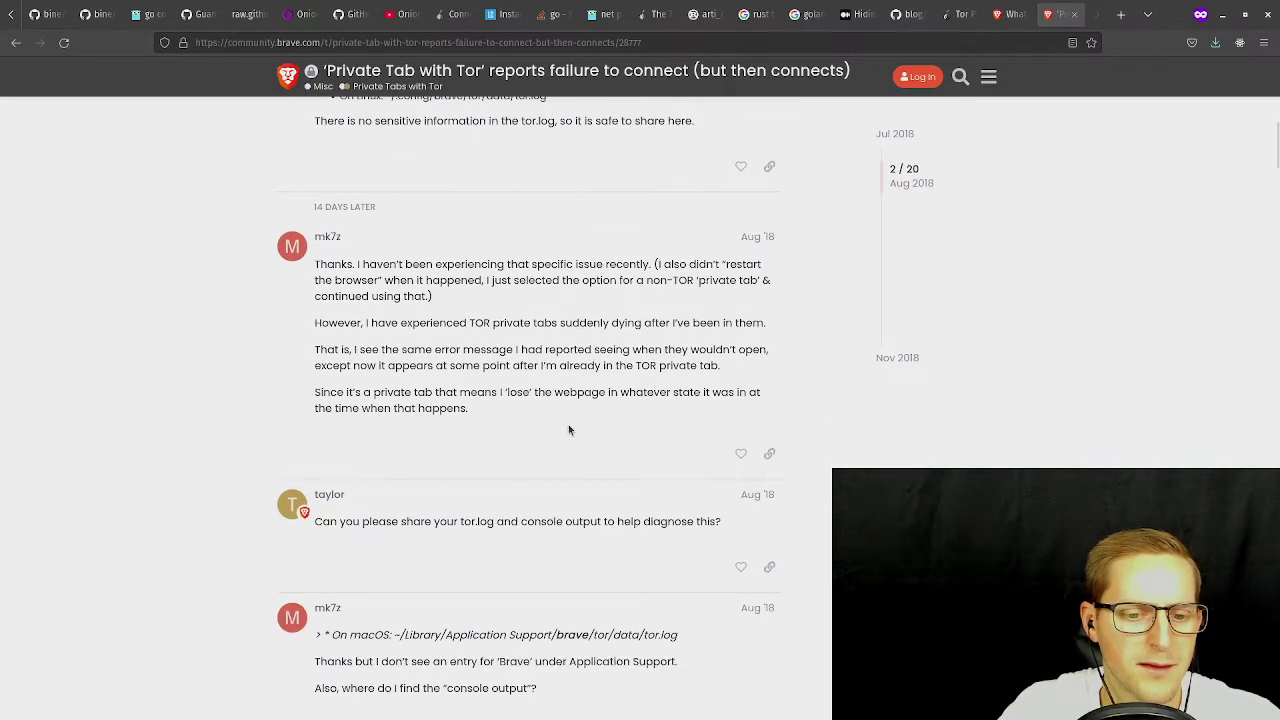
{"action": "scroll", "coordinate": [556, 432], "scroll_direction": "down", "scroll_amount": 2}
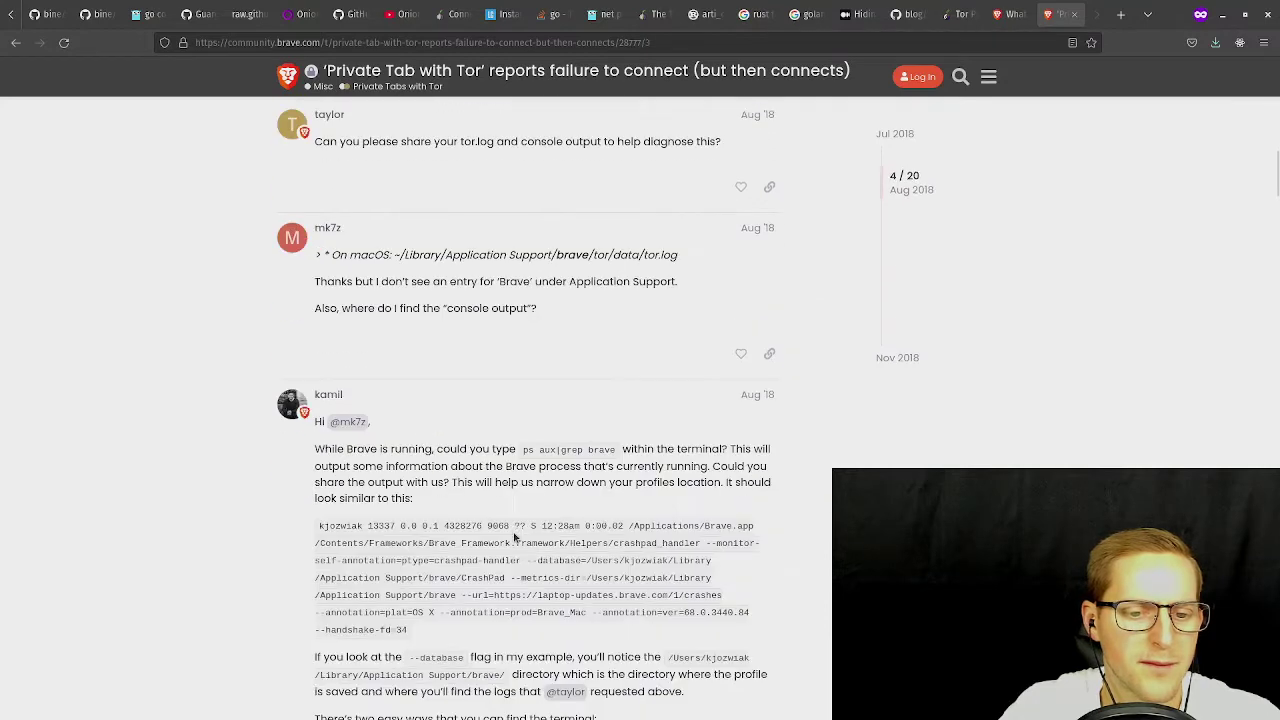
{"action": "scroll", "coordinate": [556, 432], "scroll_direction": "up", "scroll_amount": 2}
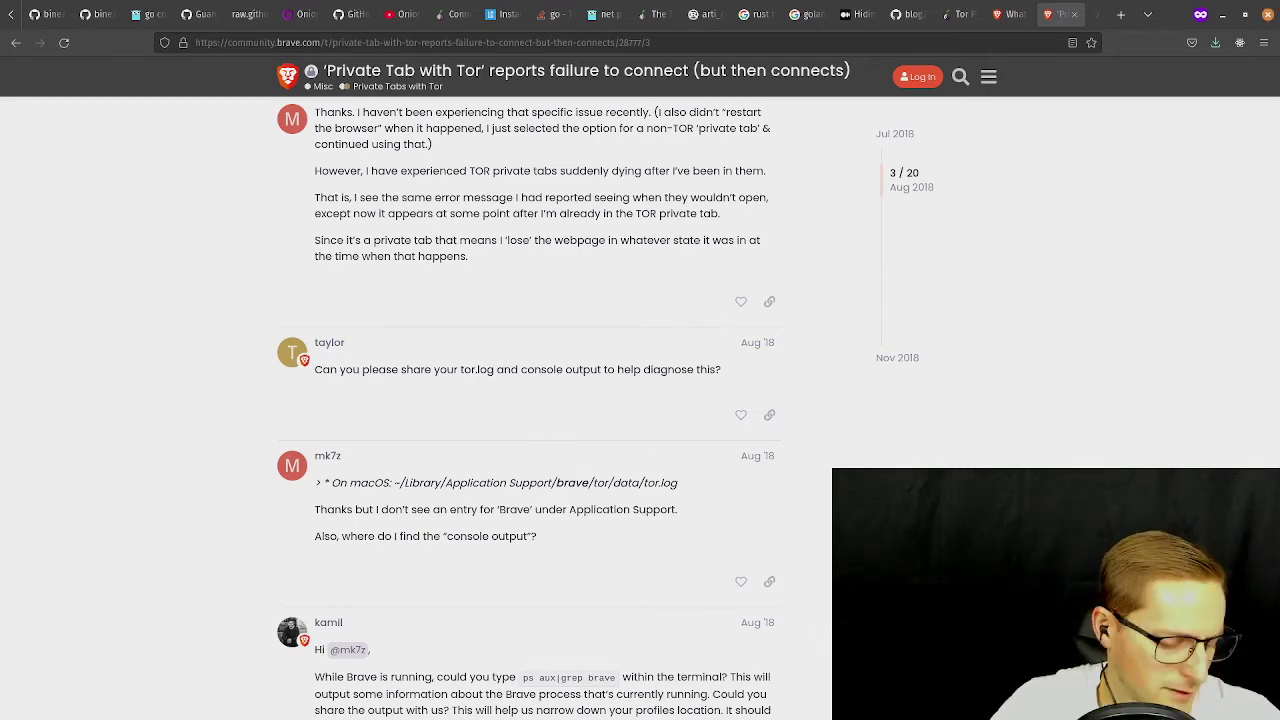
{"action": "key", "text": "super"}
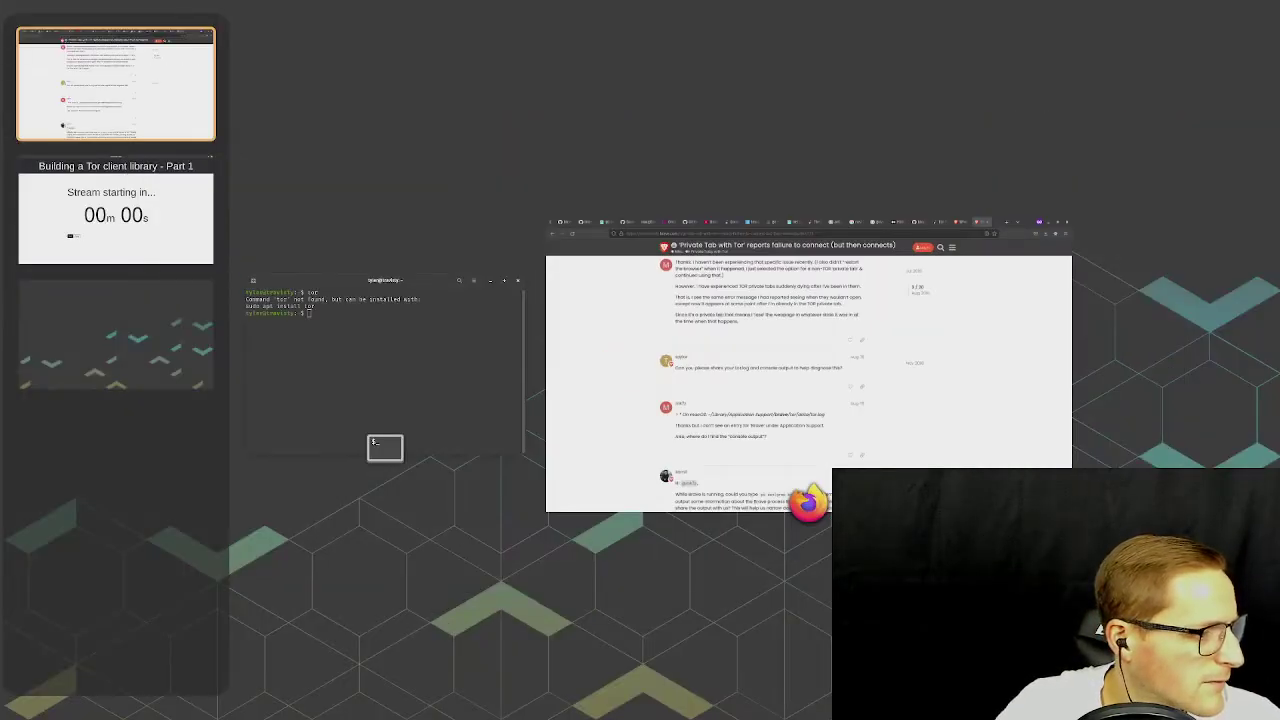
{"action": "key", "text": "super"}
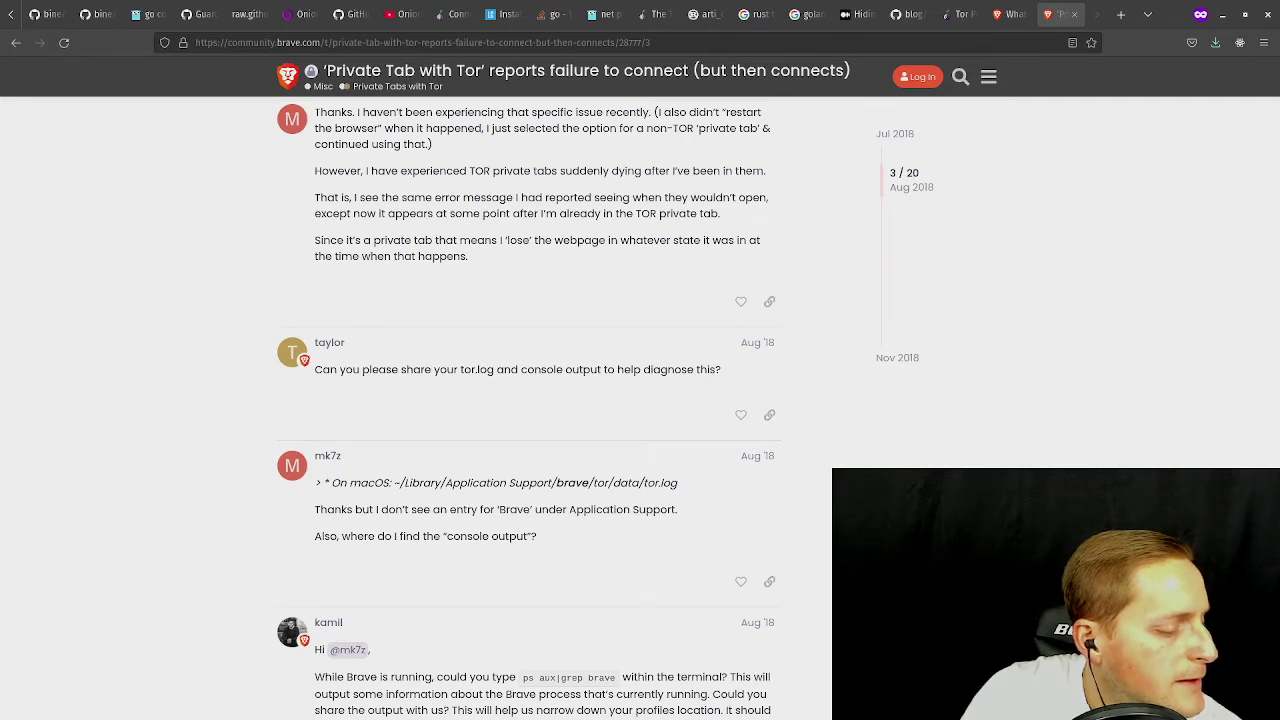
Search the web for "socks5 protocol" in a new browser tab and look through the results.
{"action": "left_click", "coordinate": [1121, 15]}
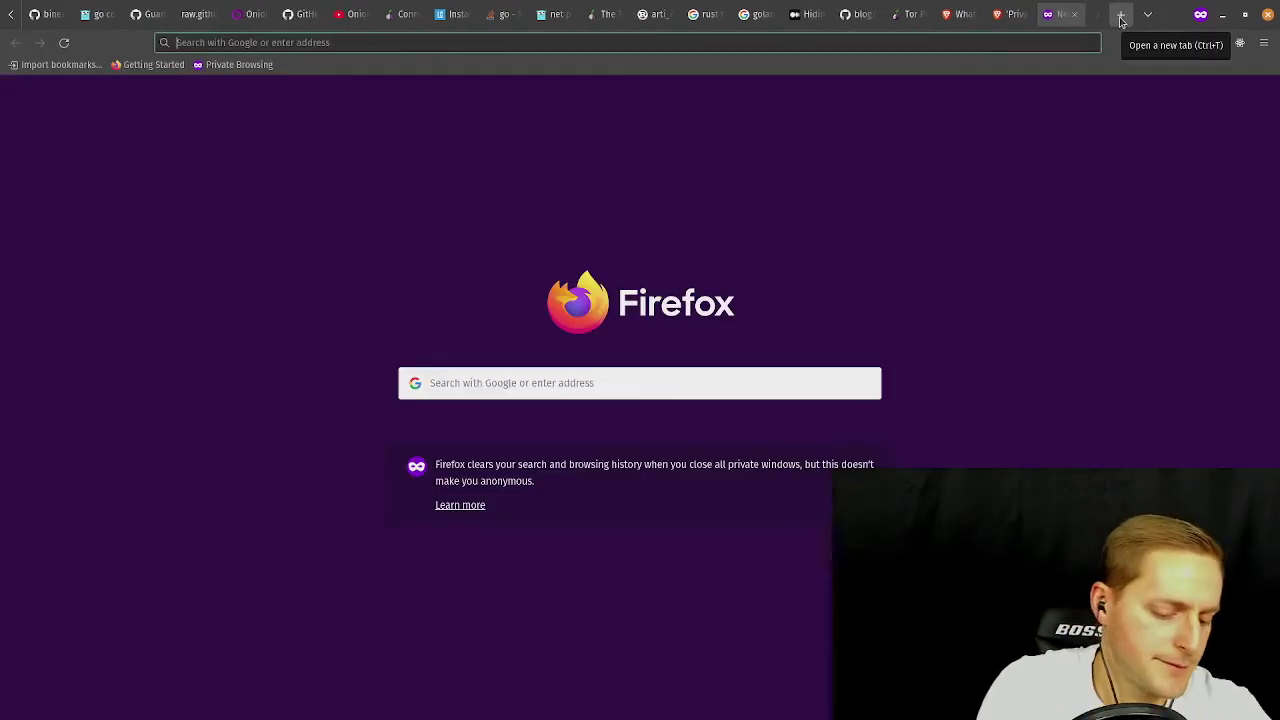
{"action": "type", "text": "socks"}
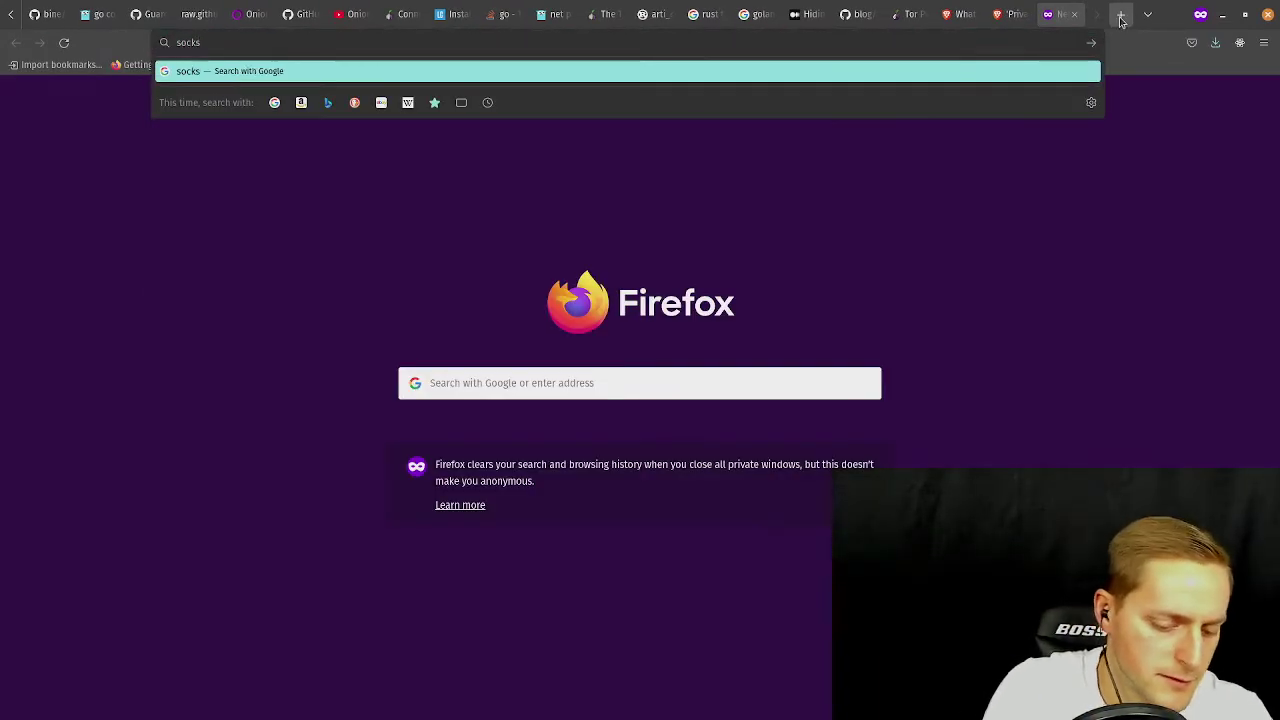
{"action": "type", "text": "5 protoco"}
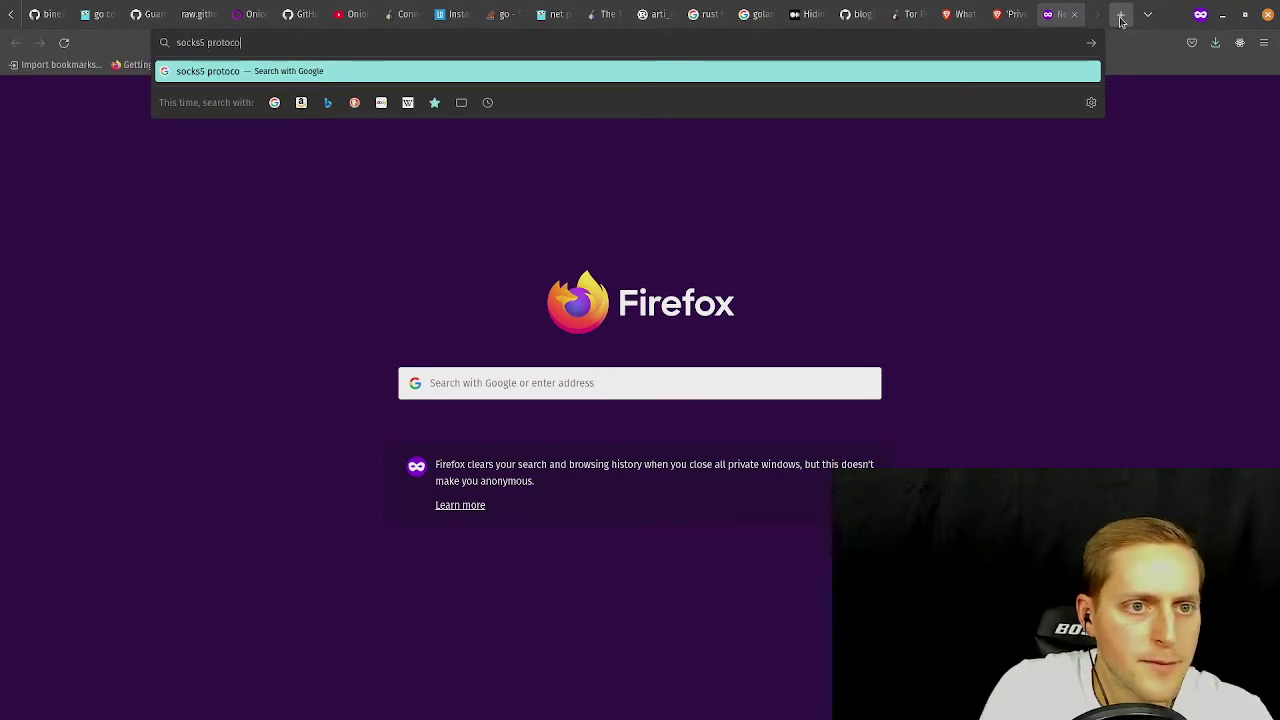
{"action": "type", "text": "l"}
{"action": "key", "text": "Return"}
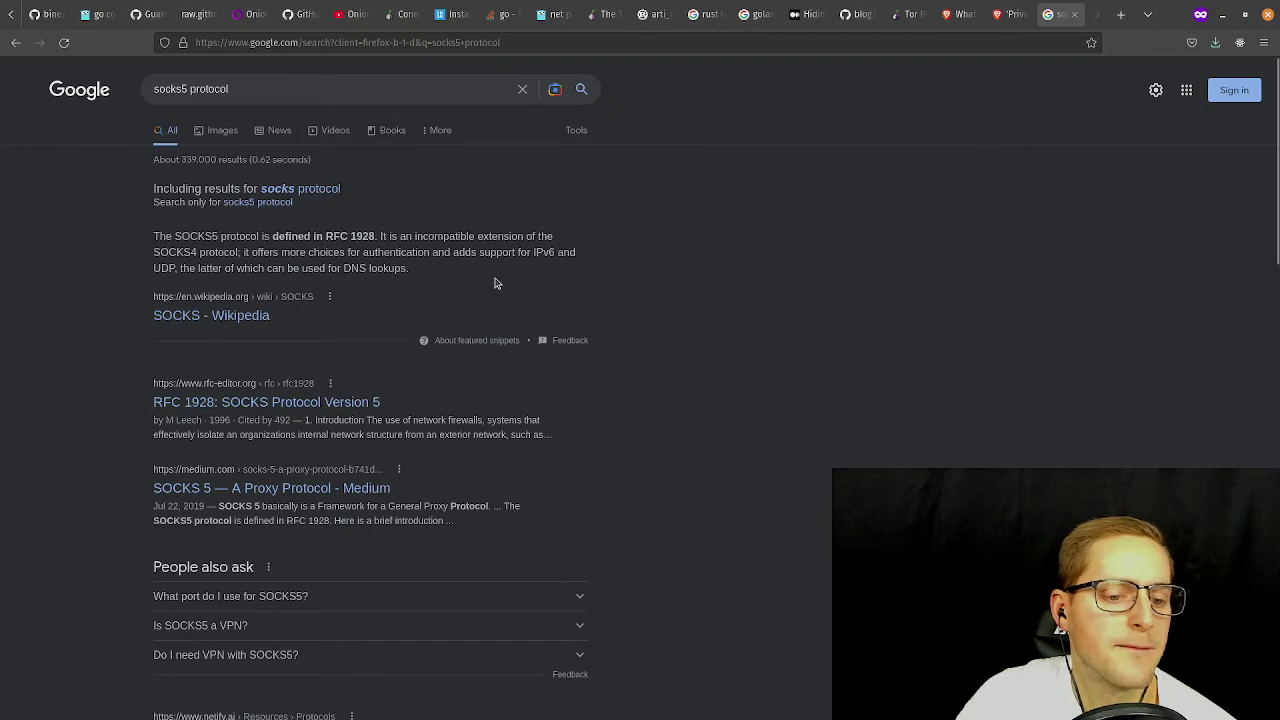
{"action": "scroll", "coordinate": [577, 345], "scroll_direction": "down", "scroll_amount": 2}
{"action": "scroll", "coordinate": [579, 372], "scroll_direction": "down", "scroll_amount": 1}
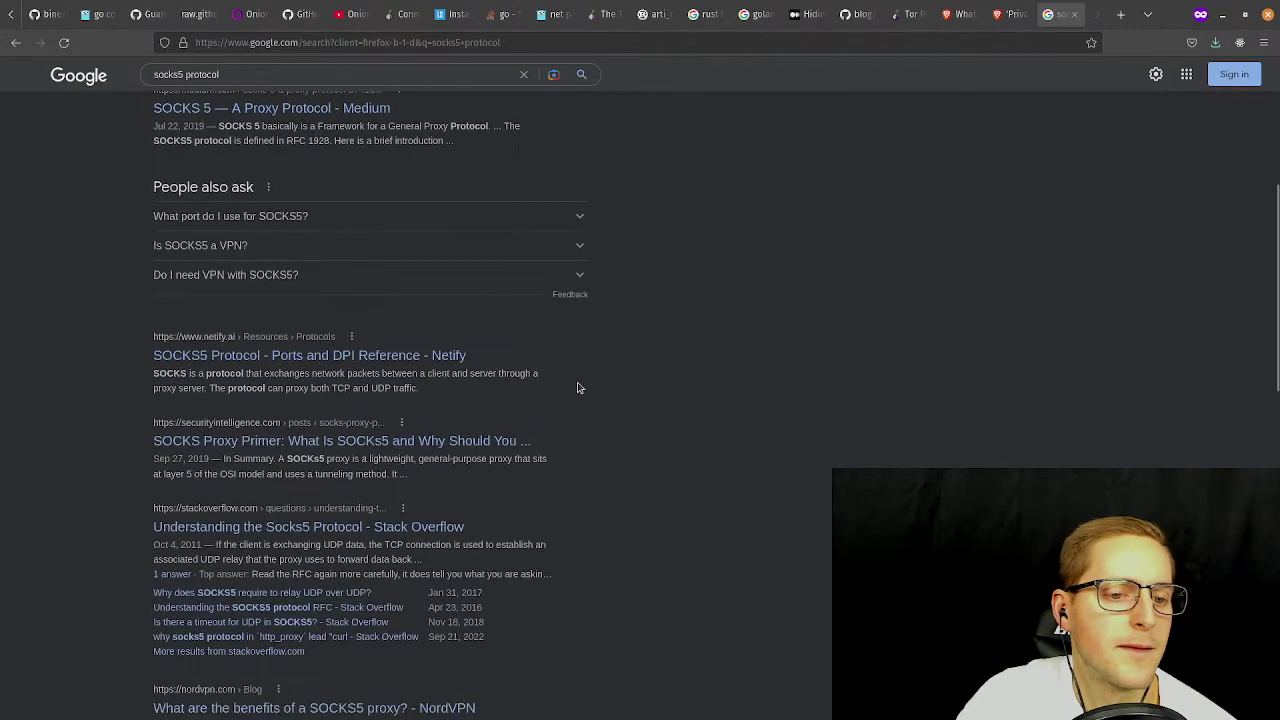
Search the web for "socks5 protocol port" by extending the current query.
{"action": "scroll", "coordinate": [579, 385], "scroll_direction": "up", "scroll_amount": 2}
{"action": "scroll", "coordinate": [577, 388], "scroll_direction": "down", "scroll_amount": 1}
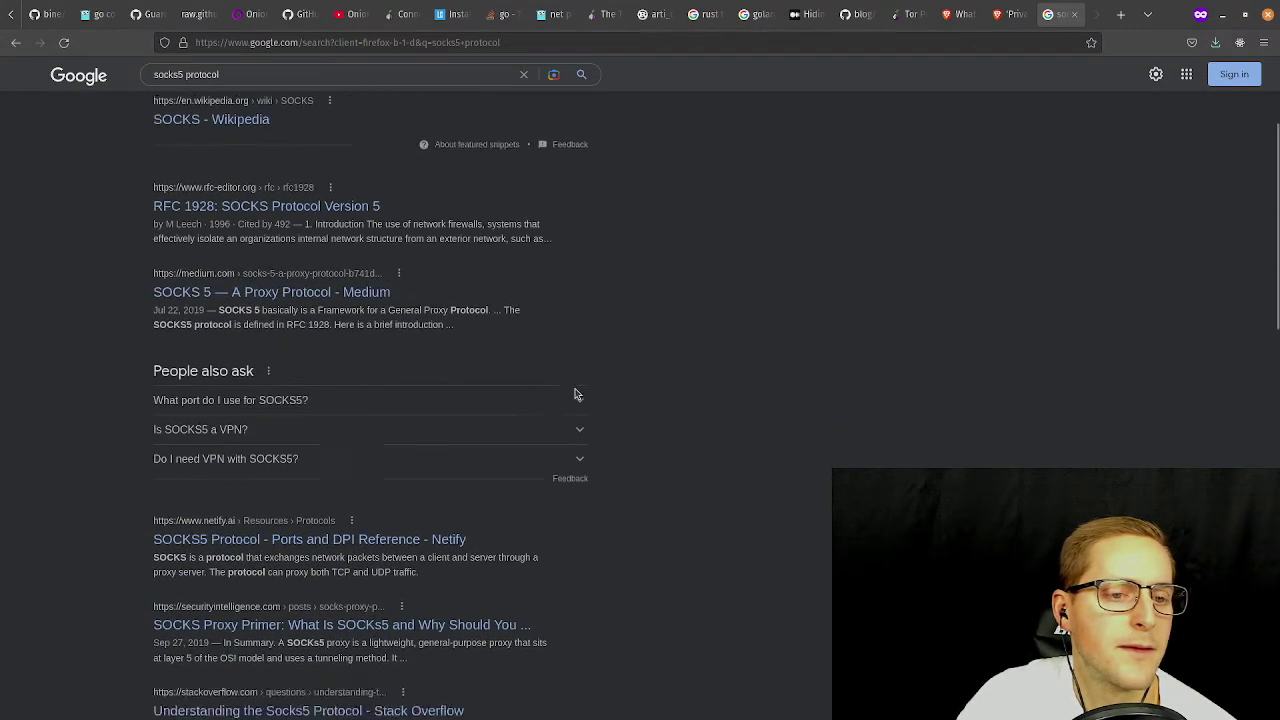
{"action": "scroll", "coordinate": [574, 392], "scroll_direction": "up", "scroll_amount": 3}
{"action": "left_click", "coordinate": [273, 98]}
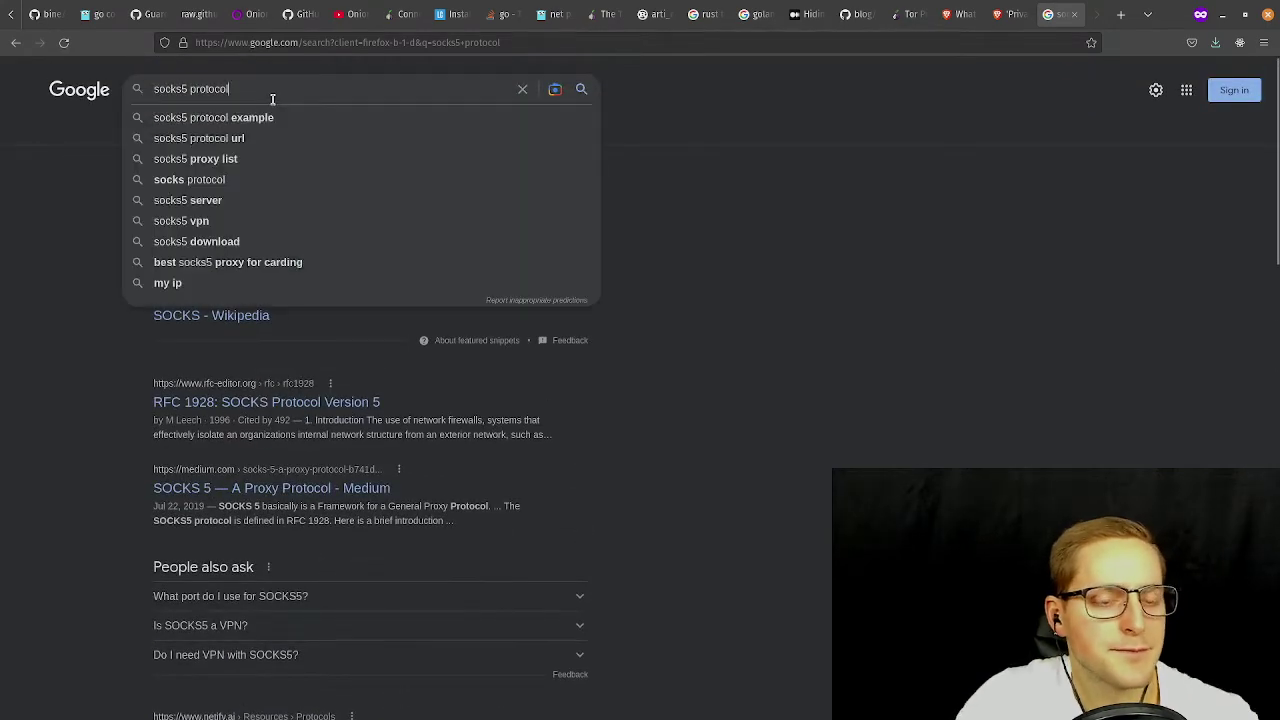
{"action": "type", "text": "port"}
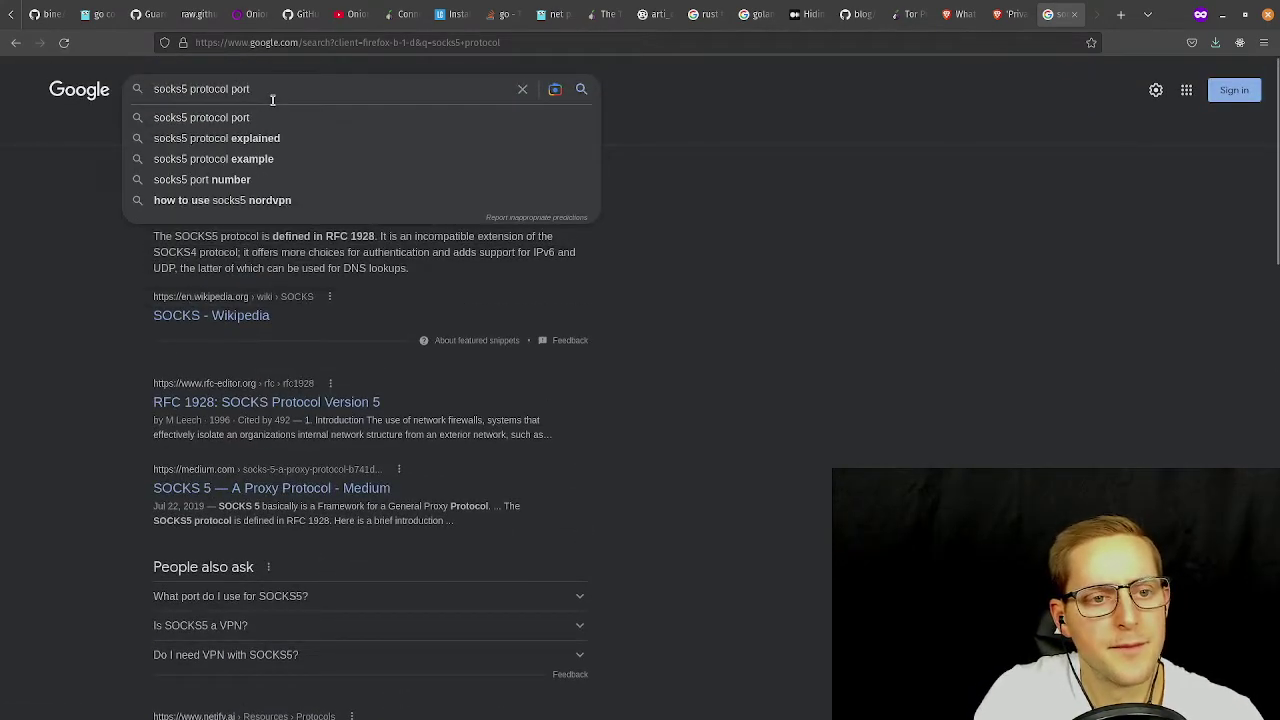
{"action": "key", "text": "Return"}
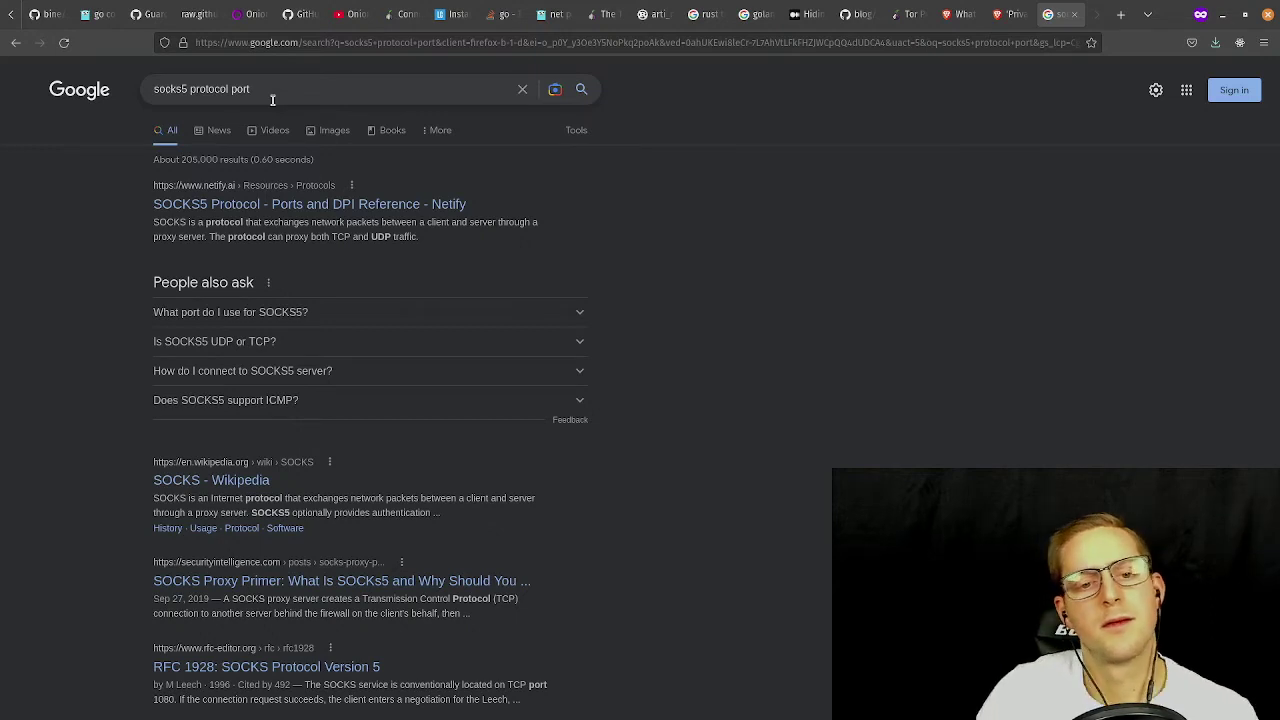
{"action": "triple_click", "coordinate": [272, 100]}
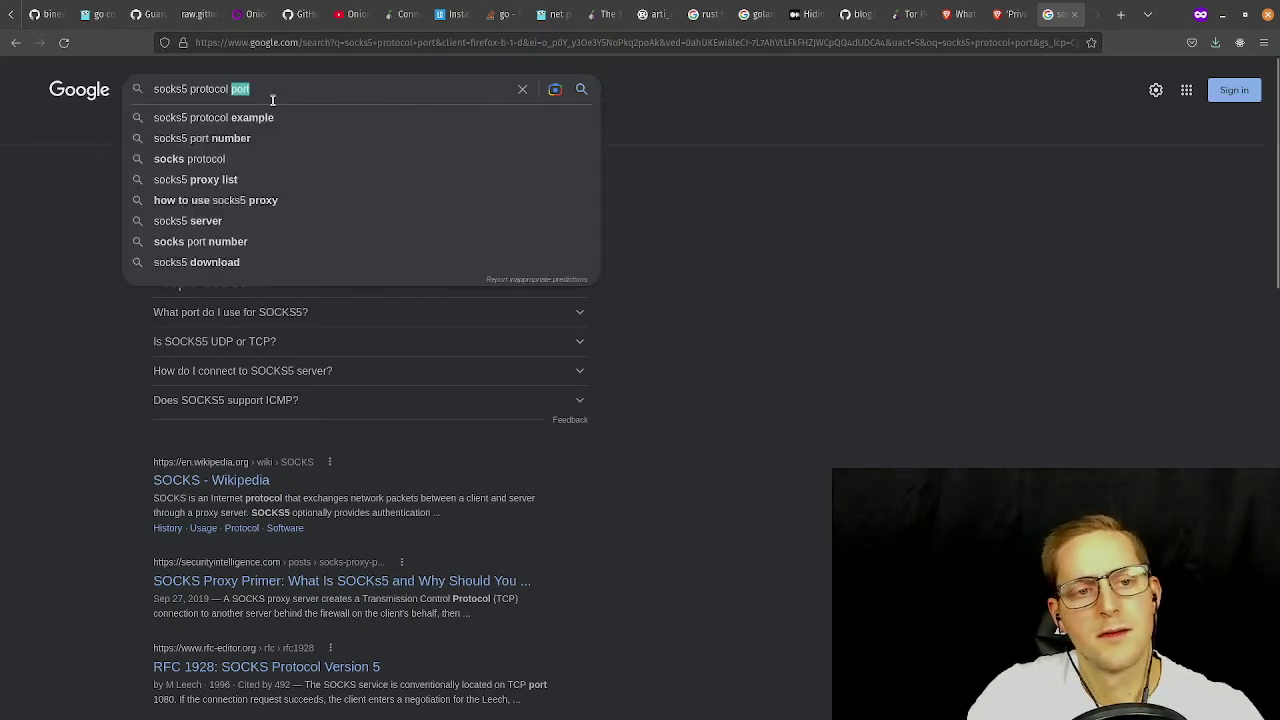
{"action": "type", "text": "rs"}
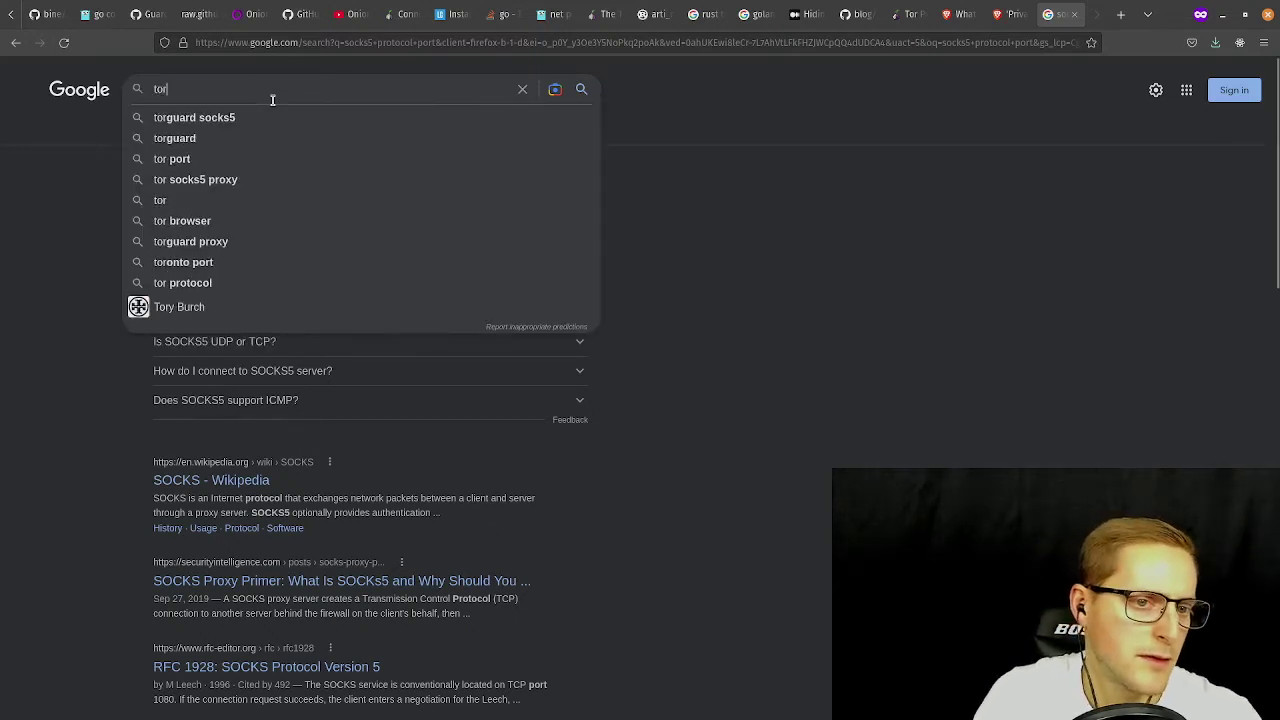
{"action": "key", "text": "BackSpace"}
{"action": "key", "text": "BackSpace"}
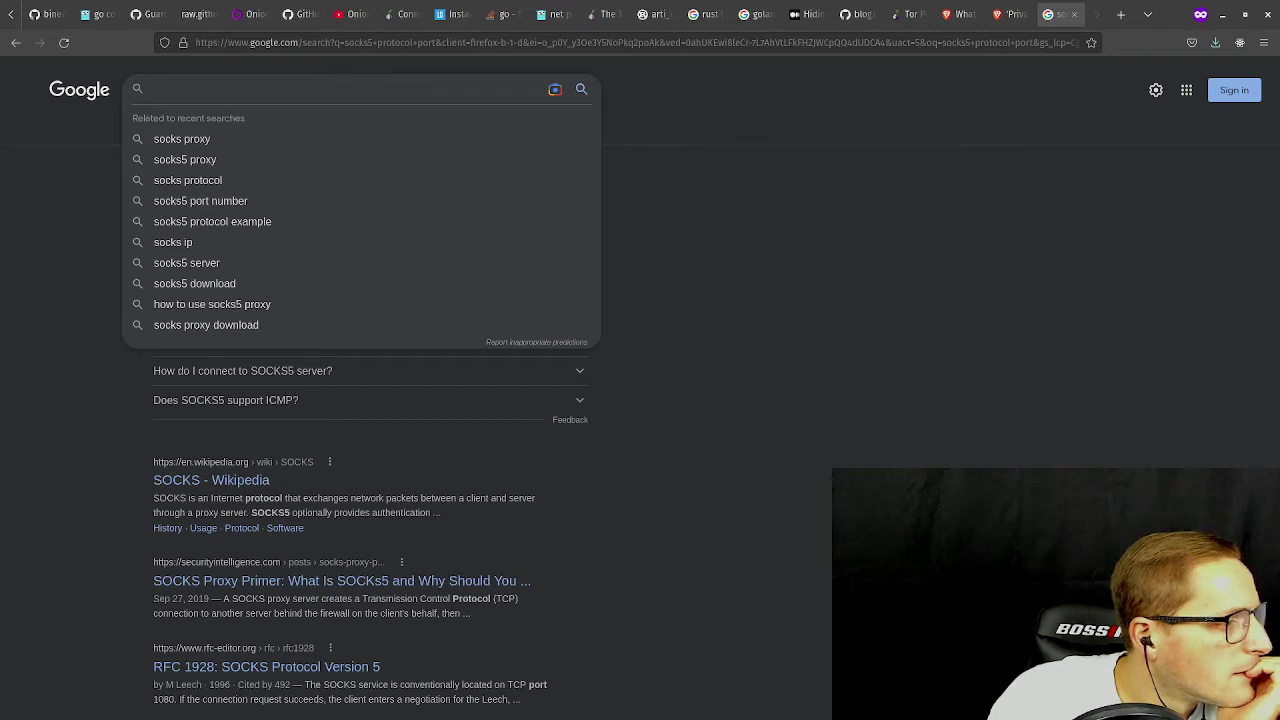
Search for "tor browser" in a new tab and download Tor Browser for Linux from the Tor Project download page.
{"action": "left_click", "coordinate": [1117, 15]}
{"action": "type", "text": "tor browser"}
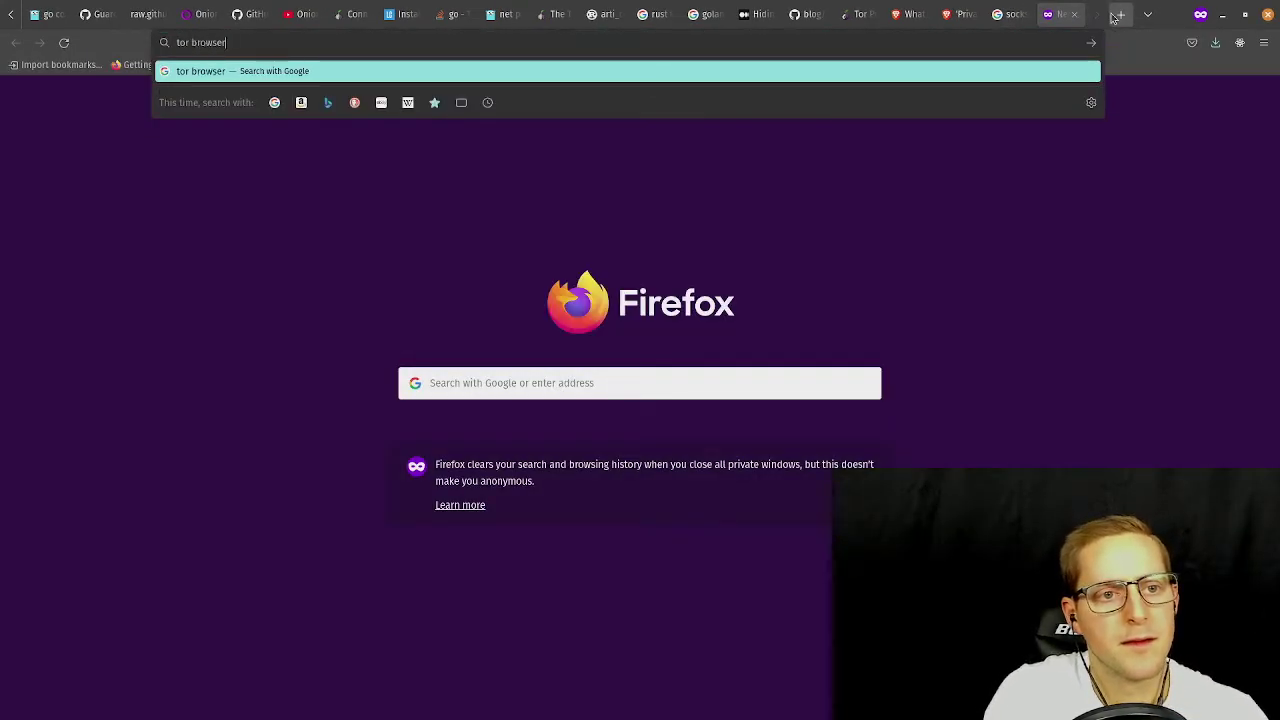
{"action": "key", "text": "Return"}
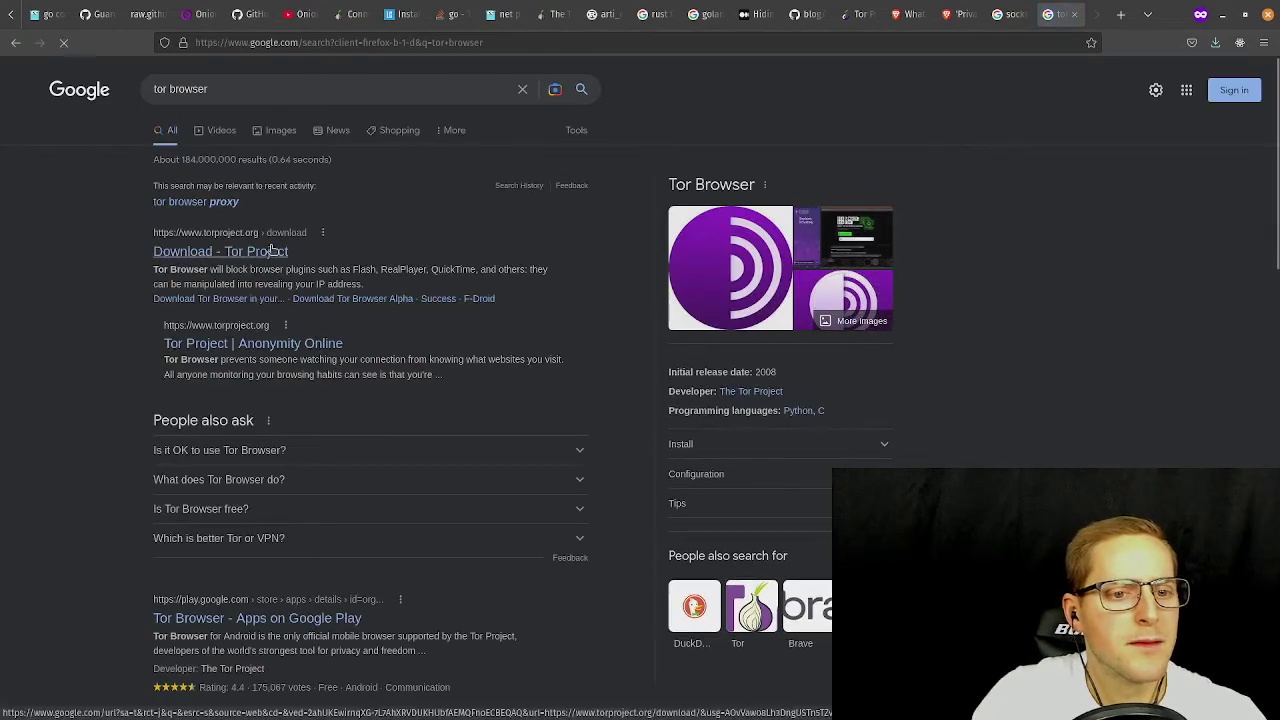
{"action": "left_click", "coordinate": [272, 250]}
{"action": "scroll", "coordinate": [620, 400], "scroll_direction": "down", "scroll_amount": 3}
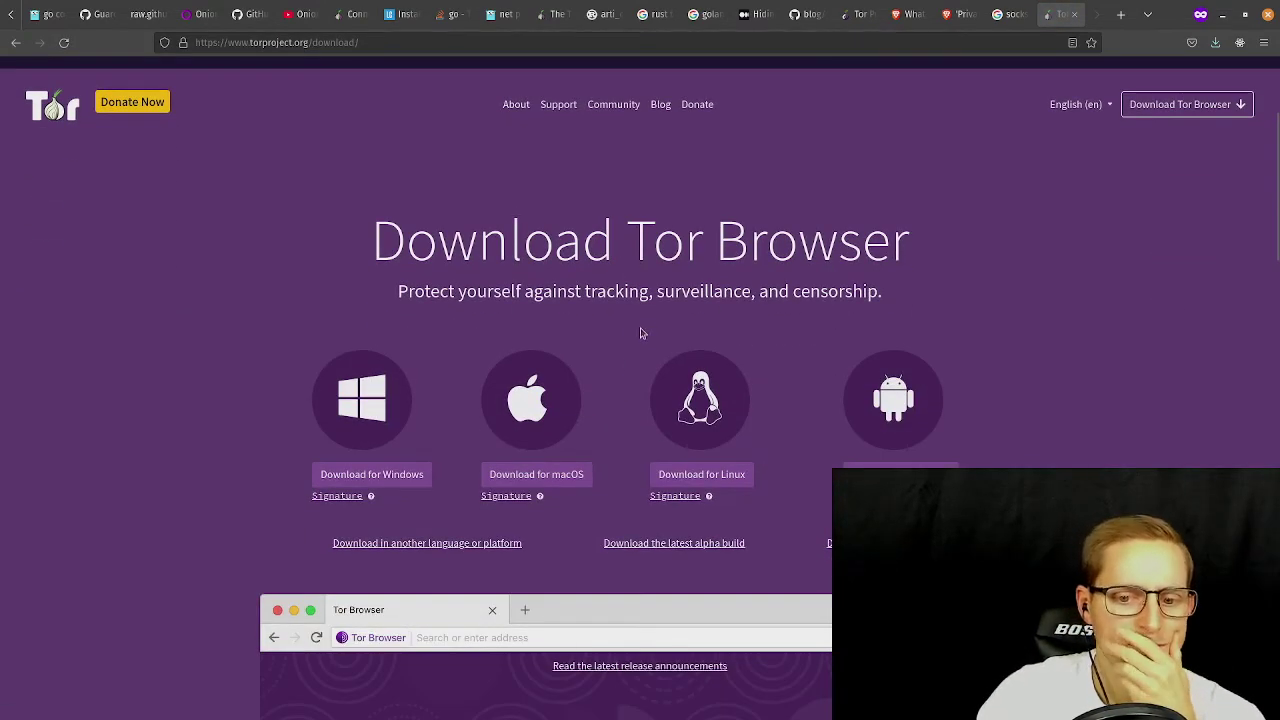
{"action": "left_click", "coordinate": [722, 473]}
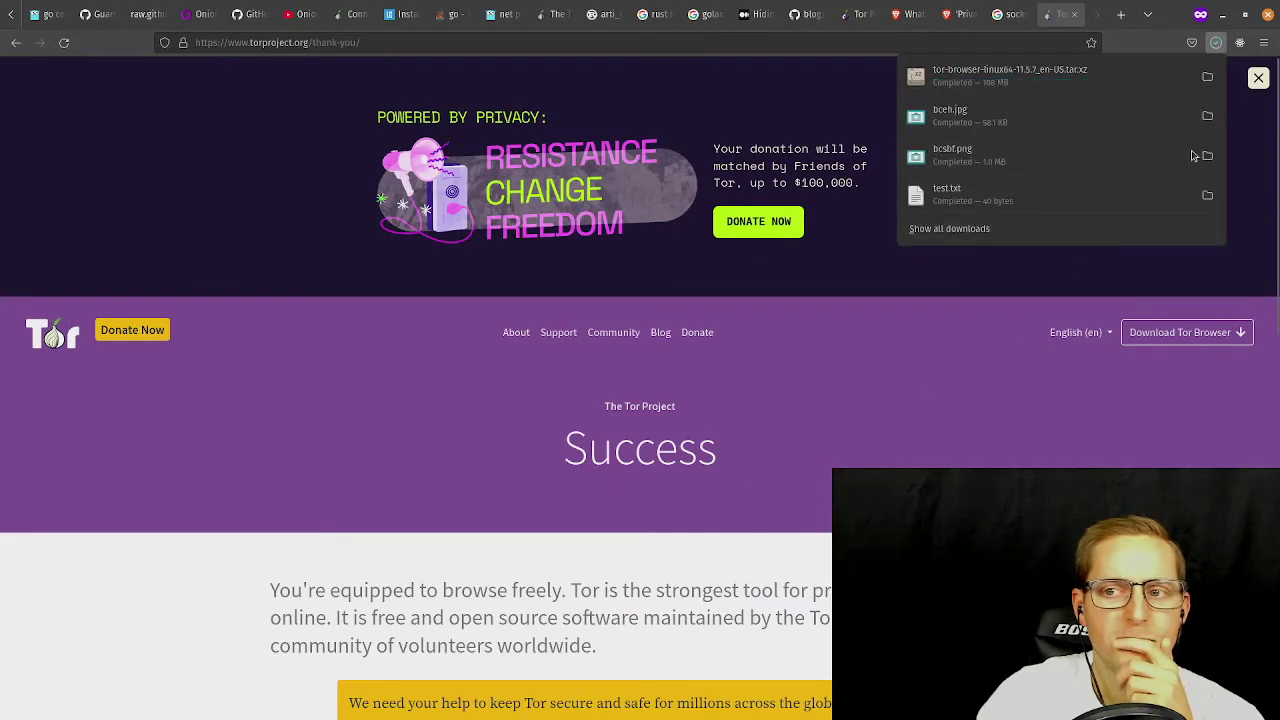
{"action": "left_click", "coordinate": [1216, 44]}
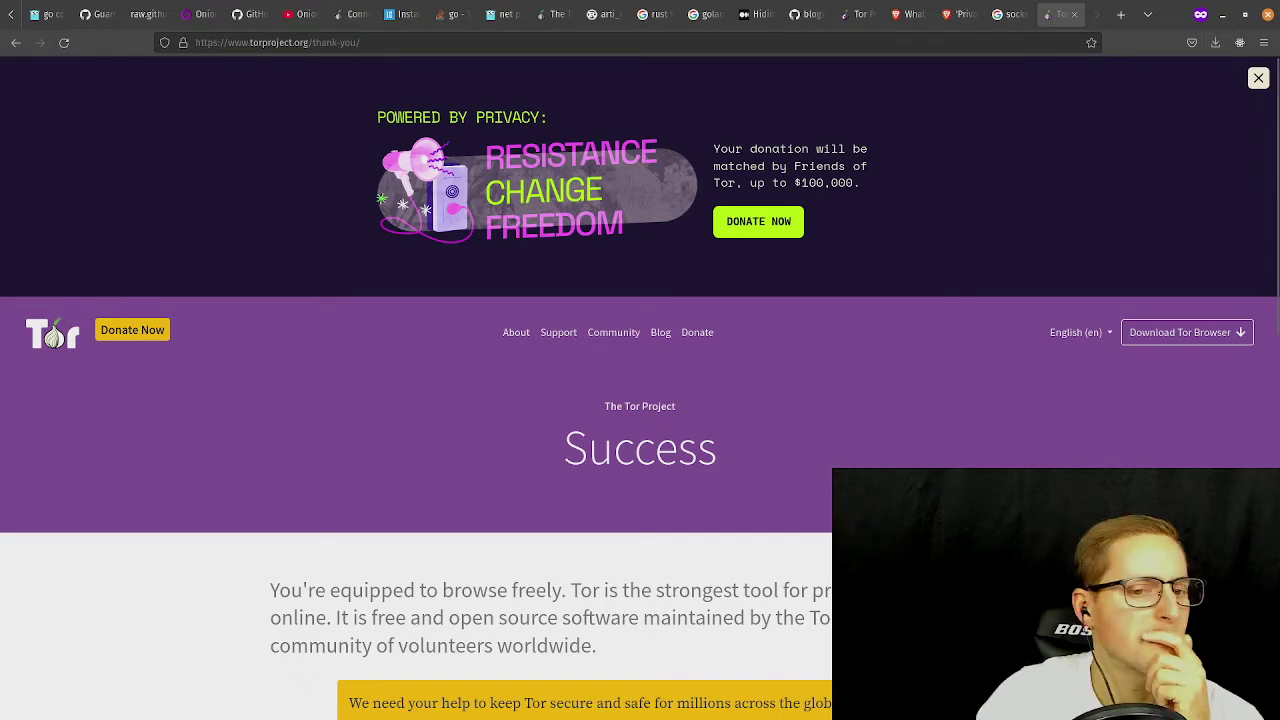
{"action": "scroll", "coordinate": [640, 391], "scroll_direction": "down", "scroll_amount": 4}
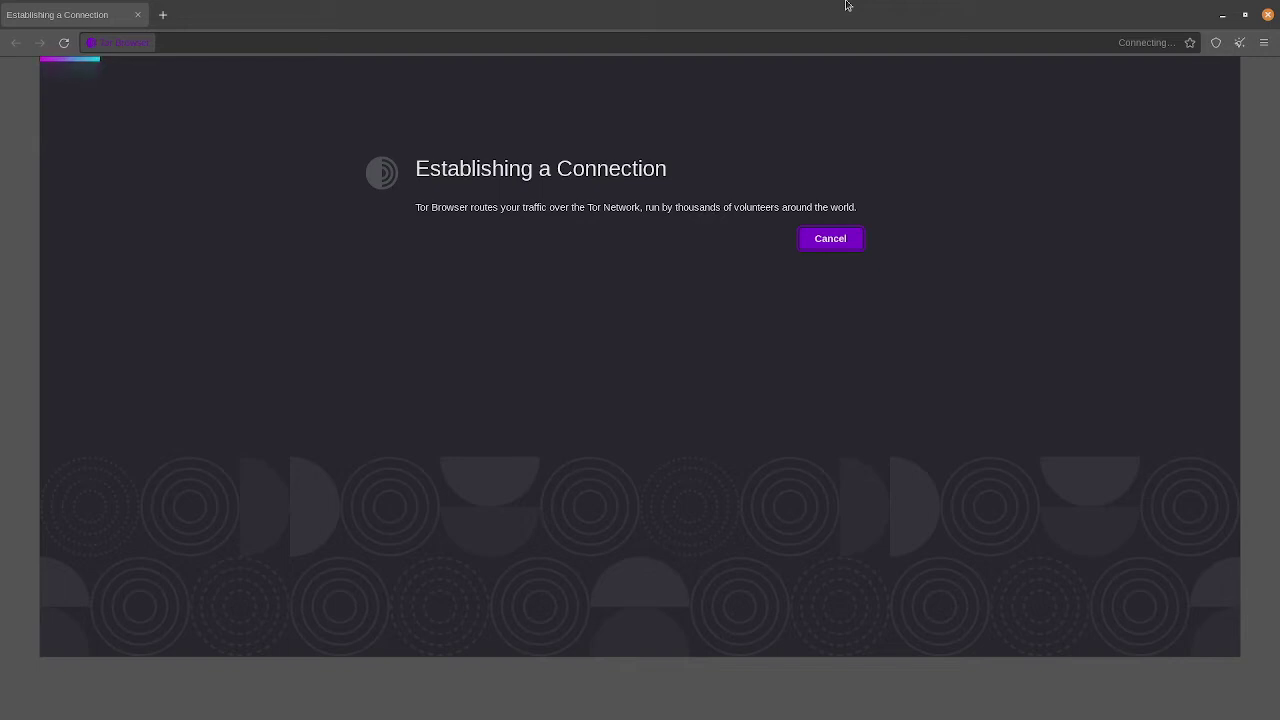
Switch to Firefox and search the web for "facebook tor onion" in a new tab.
{"action": "left_click", "coordinate": [834, 244]}
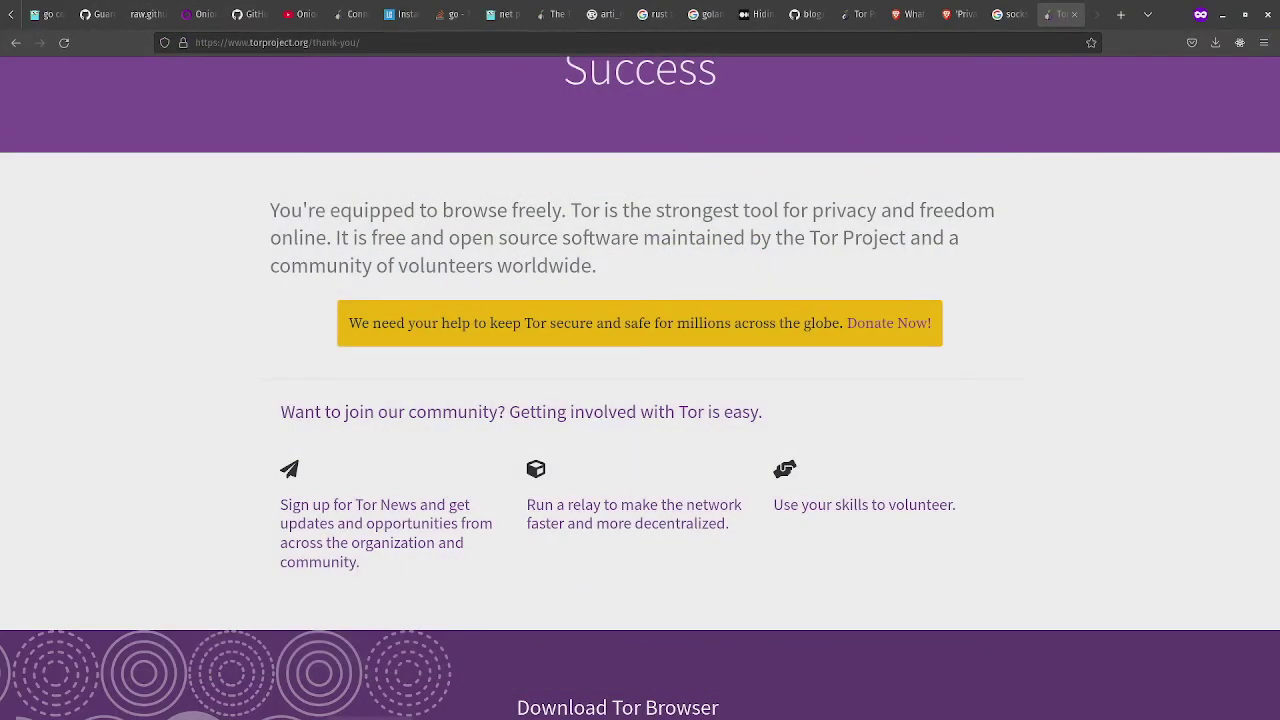
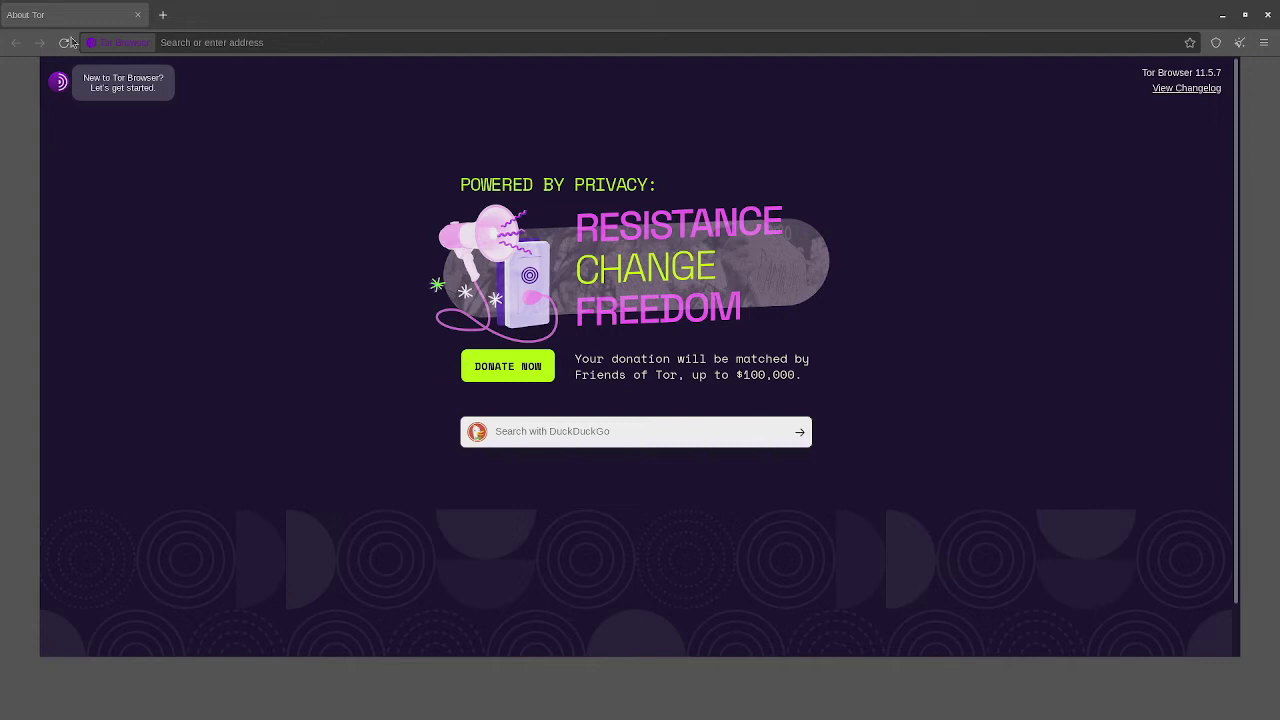
{"action": "left_click", "coordinate": [214, 44]}
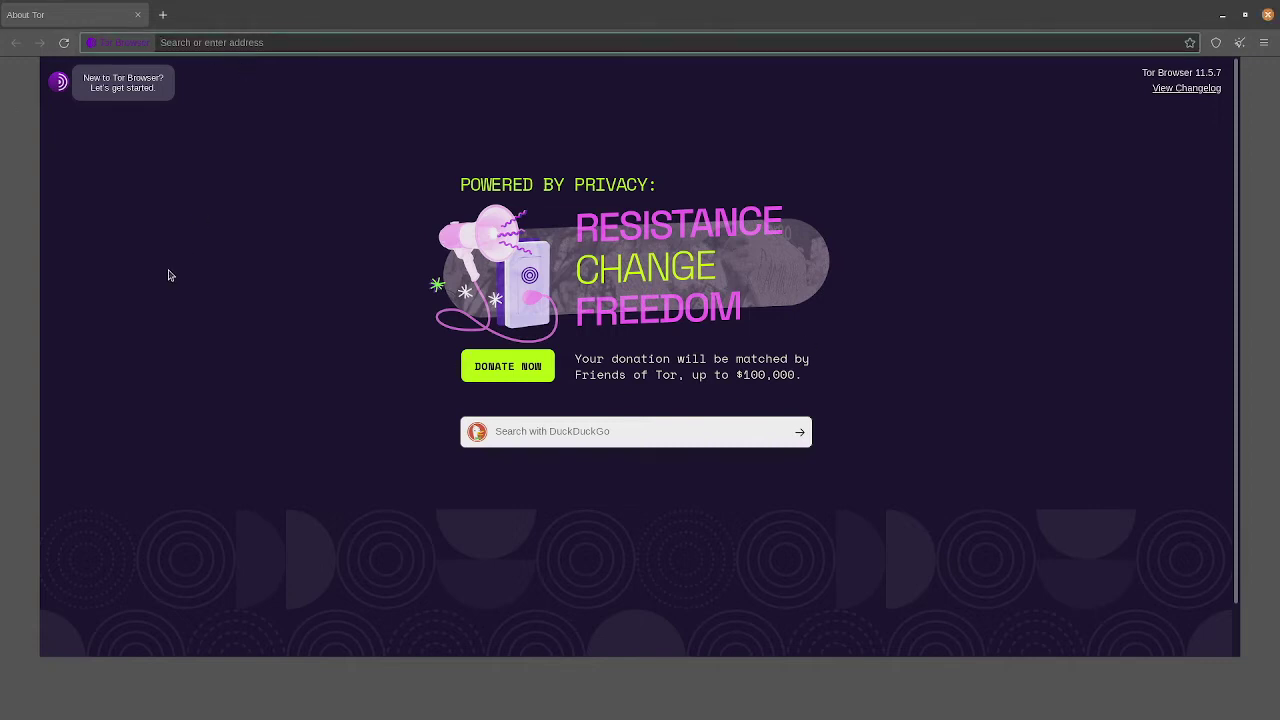
{"action": "key", "text": "super"}
{"action": "left_click", "coordinate": [771, 250]}
{"action": "left_click", "coordinate": [1123, 14]}
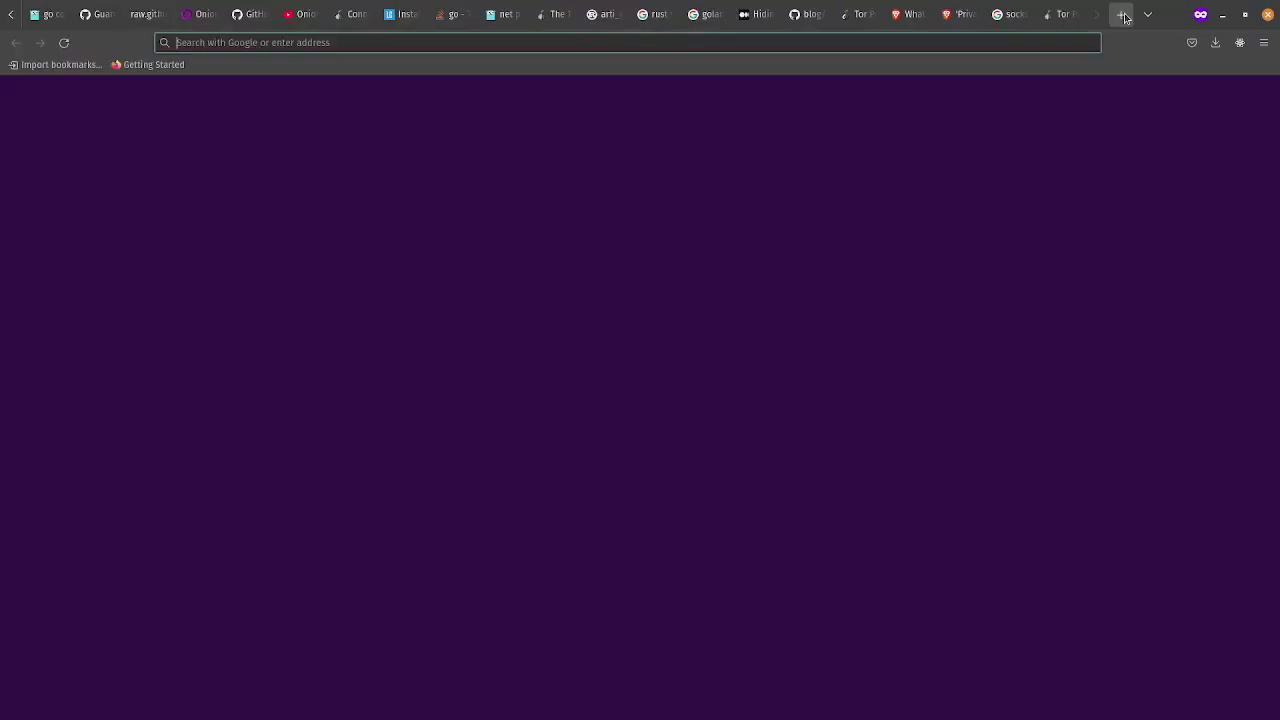
{"action": "type", "text": "facebook to"}
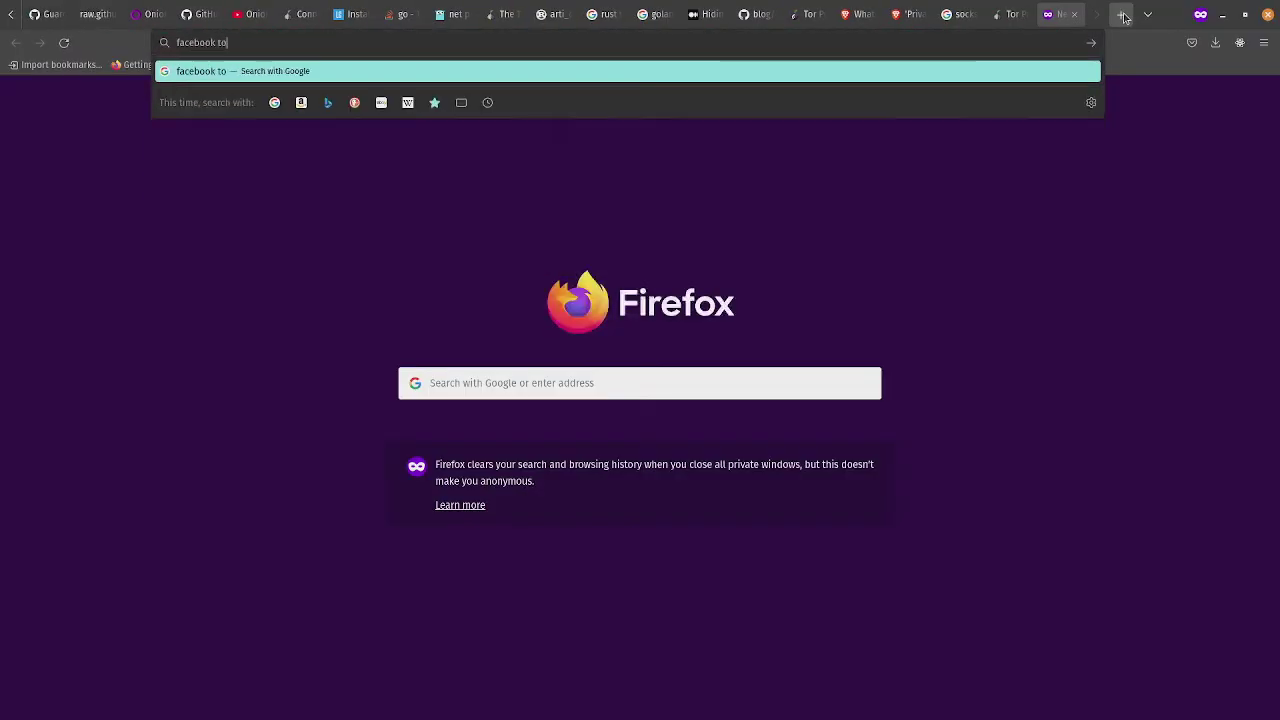
{"action": "type", "text": "r onion"}
{"action": "key", "text": "Return"}
Switch to Tor Browser and open facebook.com.
{"action": "key", "text": "super"}
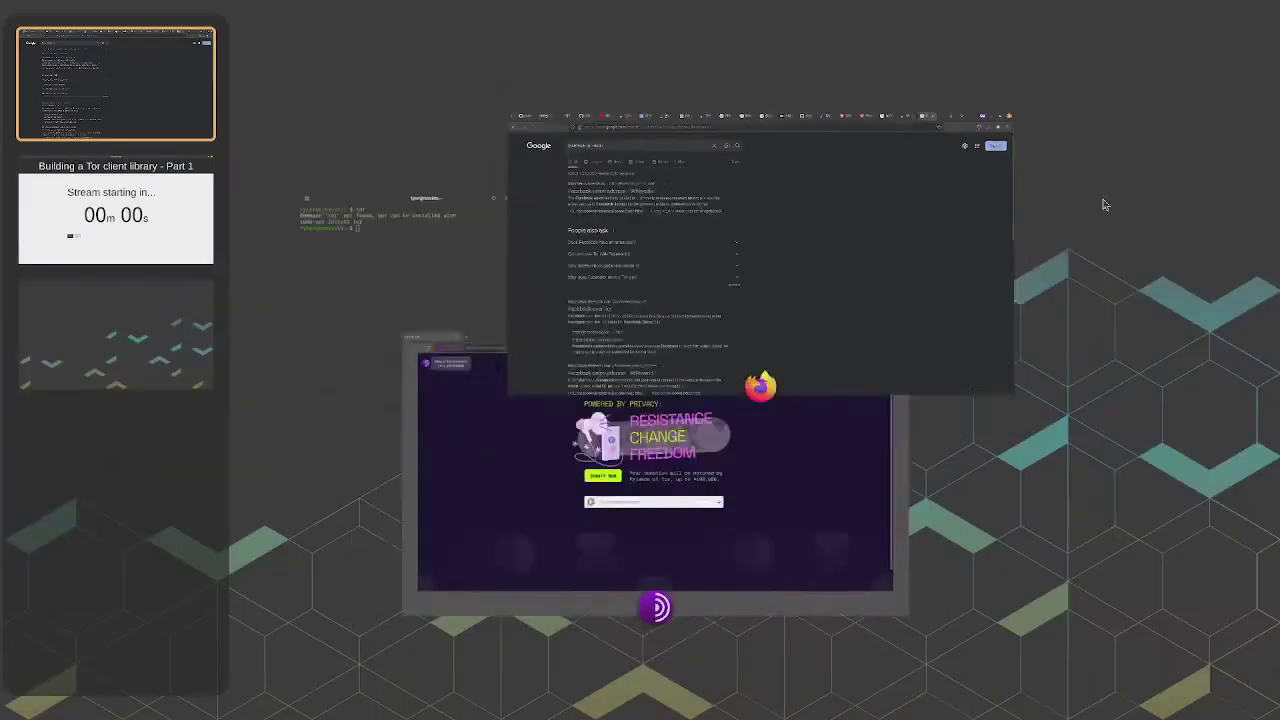
{"action": "left_click", "coordinate": [450, 380]}
{"action": "left_click", "coordinate": [173, 42]}
{"action": "type", "text": "faceb"}
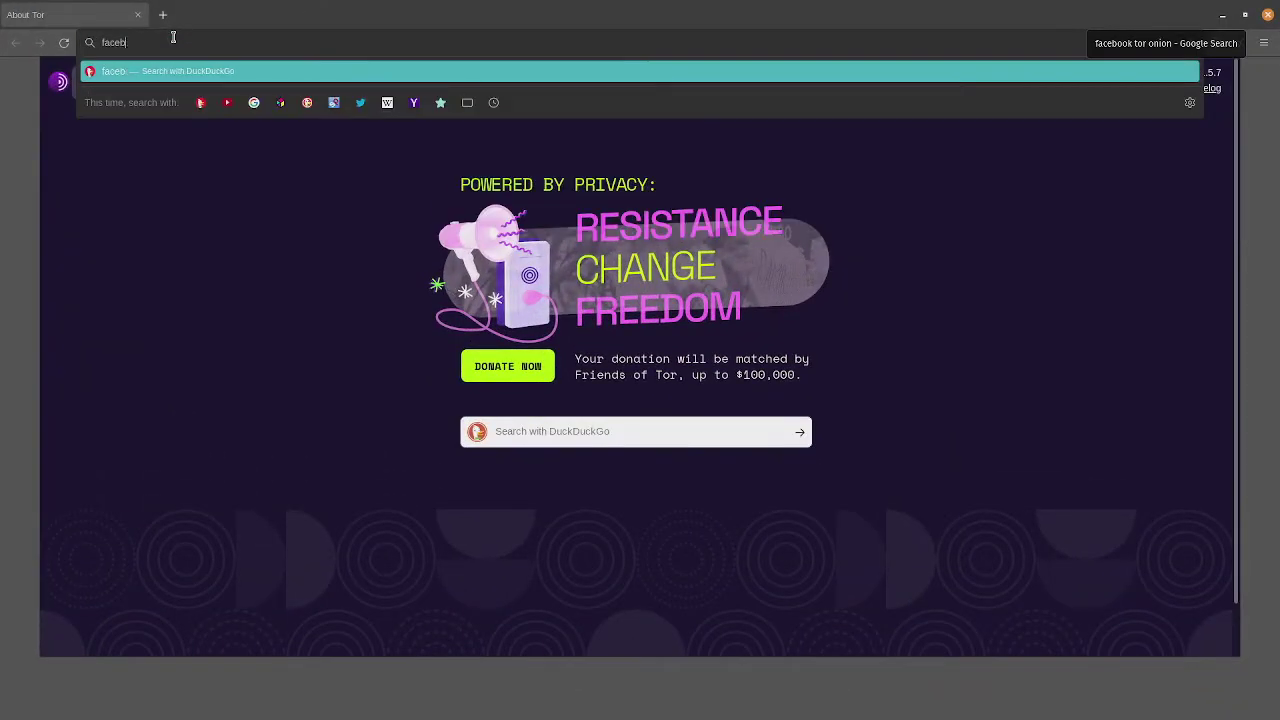
{"action": "type", "text": "ook.co"}
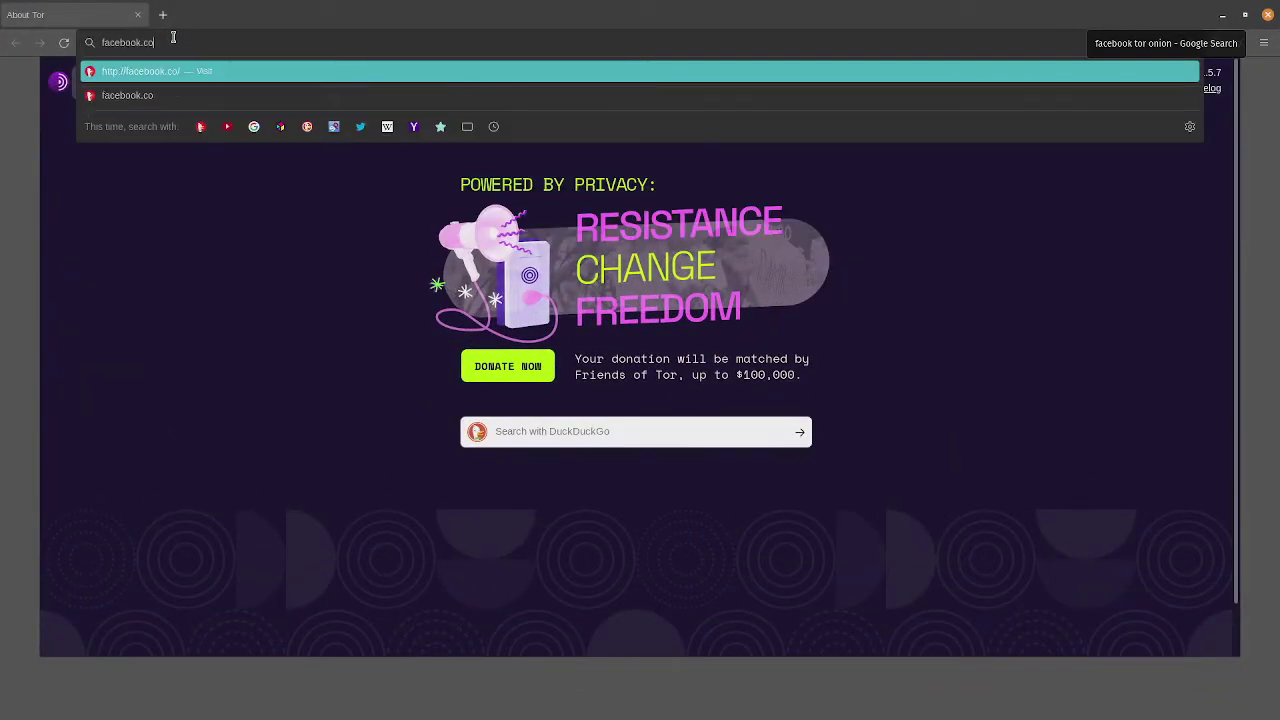
{"action": "type", "text": "m"}
{"action": "key", "text": "Return"}
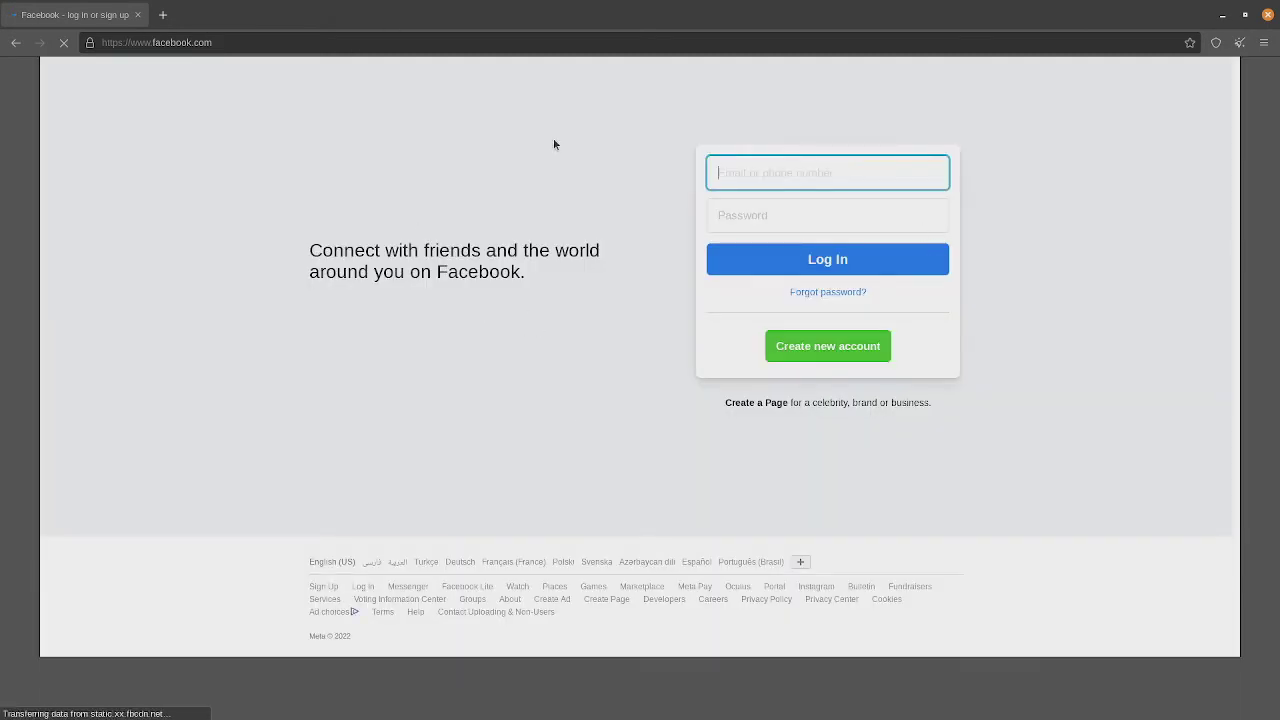
Switch to Firefox, open Wikipedia's "Facebook onion address" article from the search results and copy the onion address from its introduction.
{"action": "key", "text": "super"}
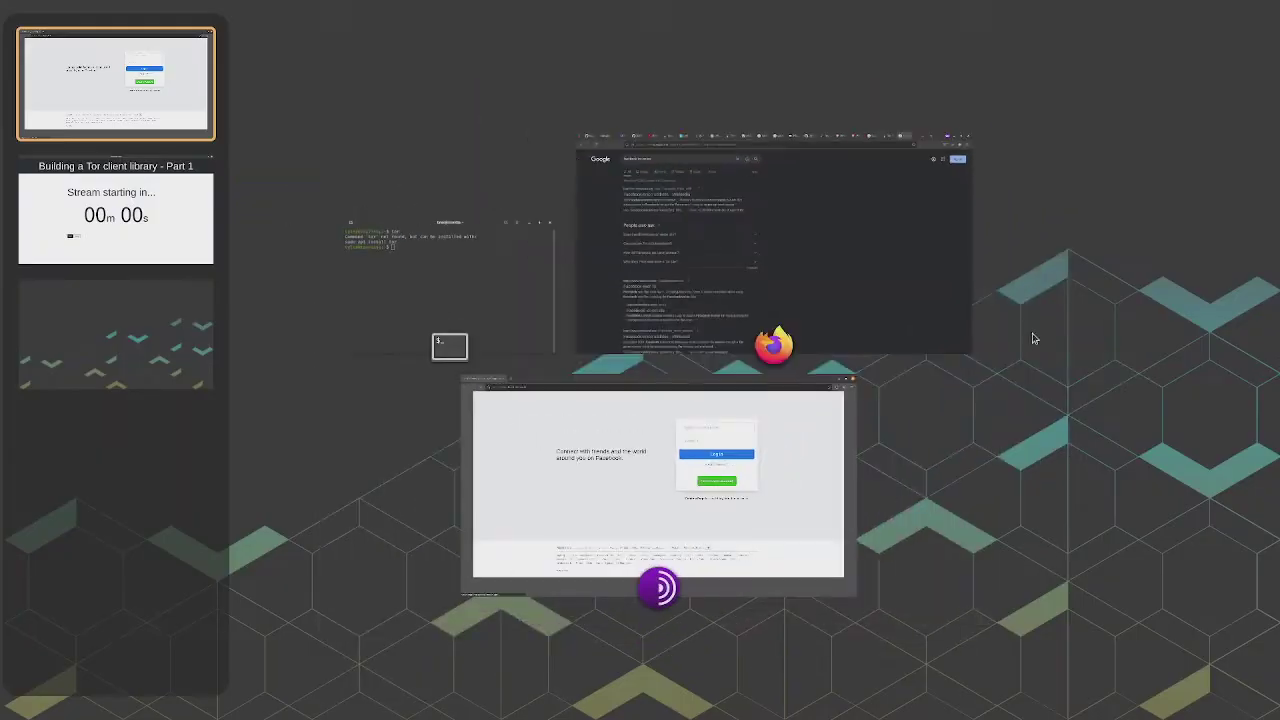
{"action": "left_click", "coordinate": [1020, 330]}
{"action": "left_click", "coordinate": [280, 210]}
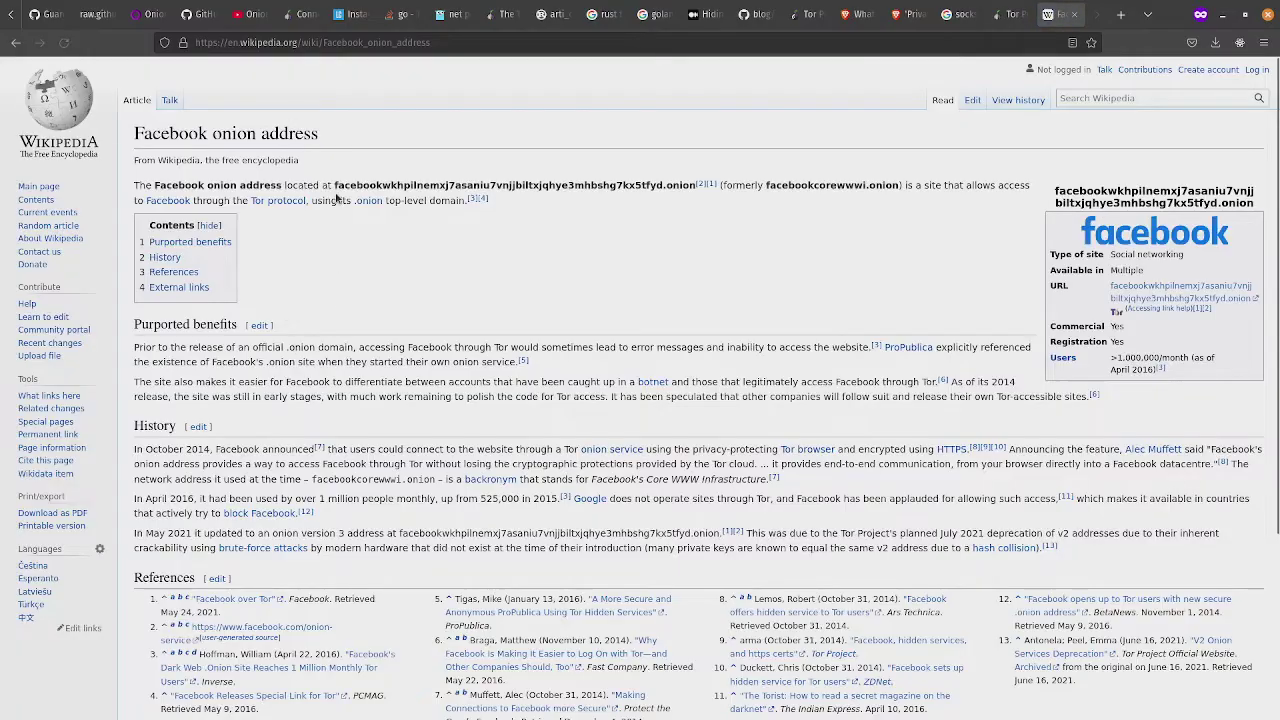
{"action": "left_click_drag", "start_coordinate": [335, 186], "coordinate": [697, 187]}
{"action": "key", "text": "ctrl+c"}
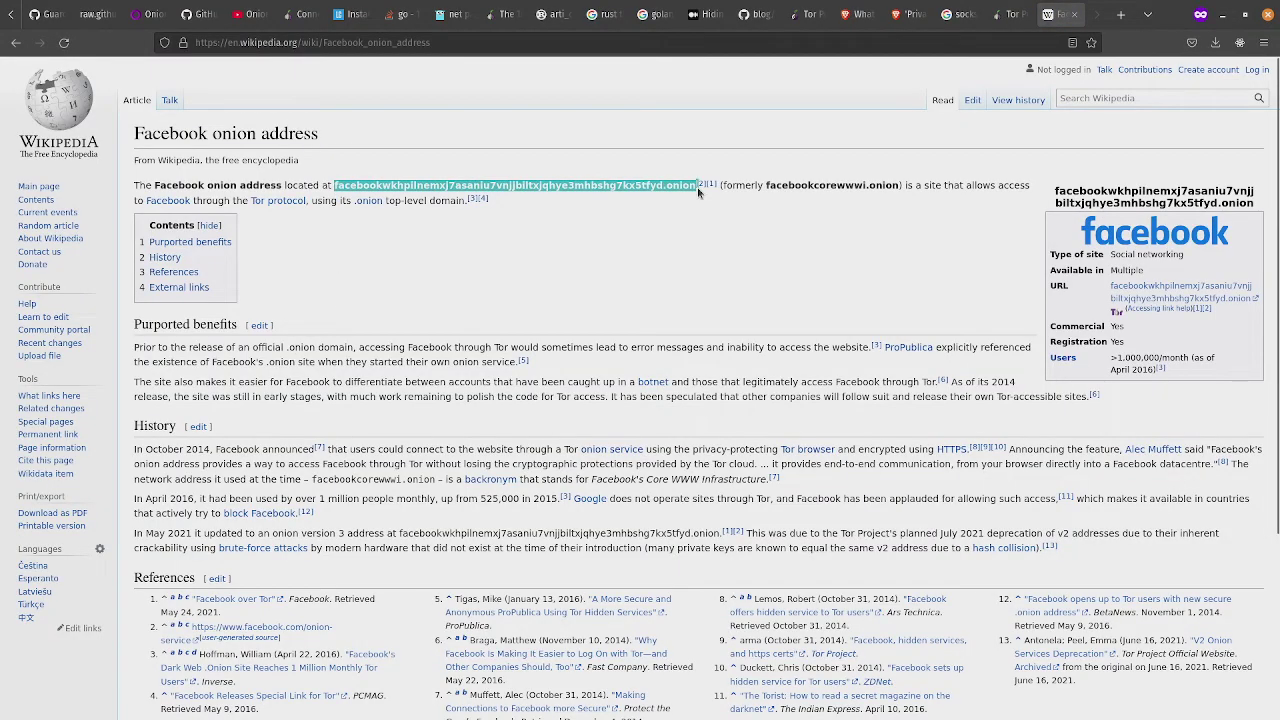
Switch to Tor Browser and try to open the copied Facebook onion address in a new tab.
{"action": "key", "text": "super"}
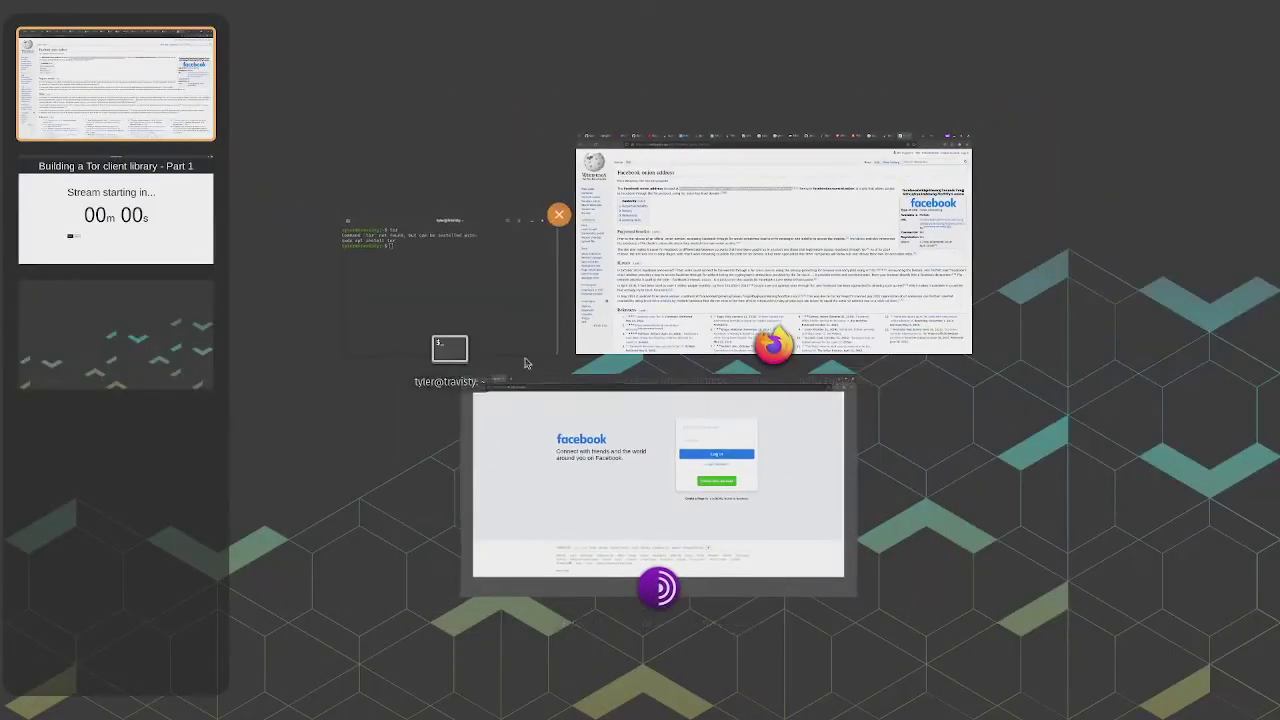
{"action": "left_click", "coordinate": [677, 517]}
{"action": "left_click", "coordinate": [165, 17]}
{"action": "key", "text": "ctrl+v"}
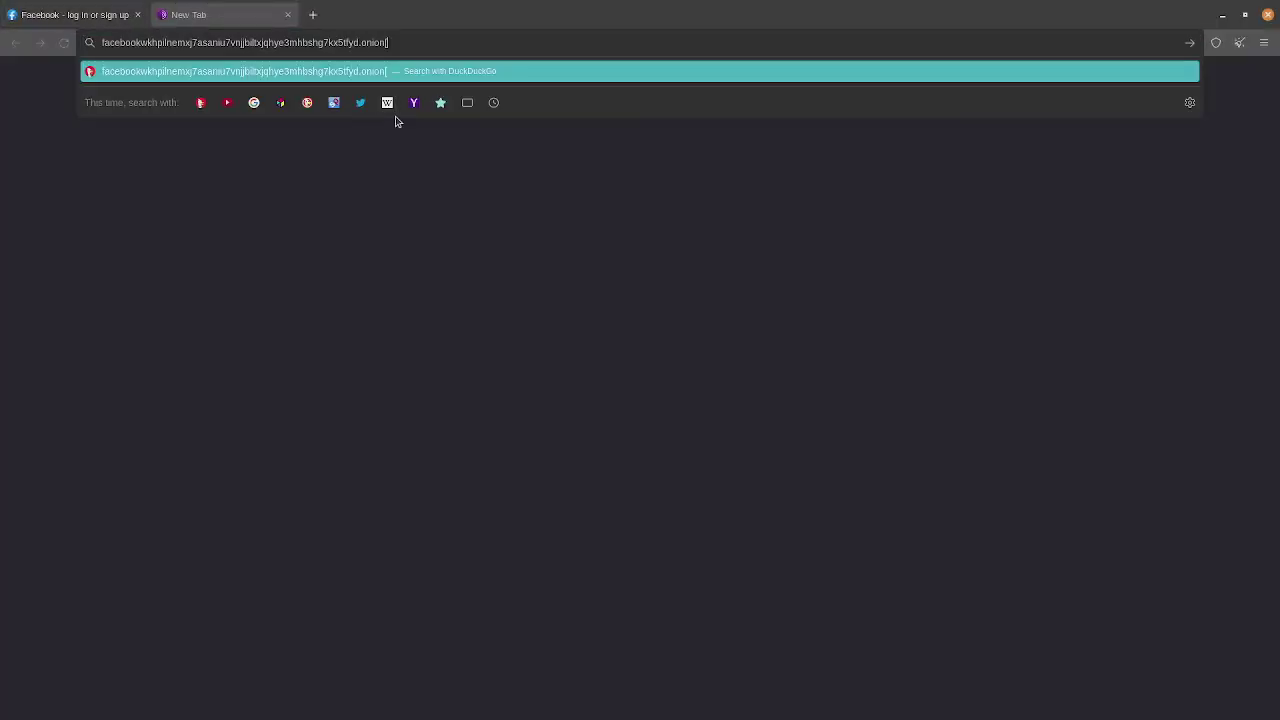
{"action": "key", "text": "Return"}
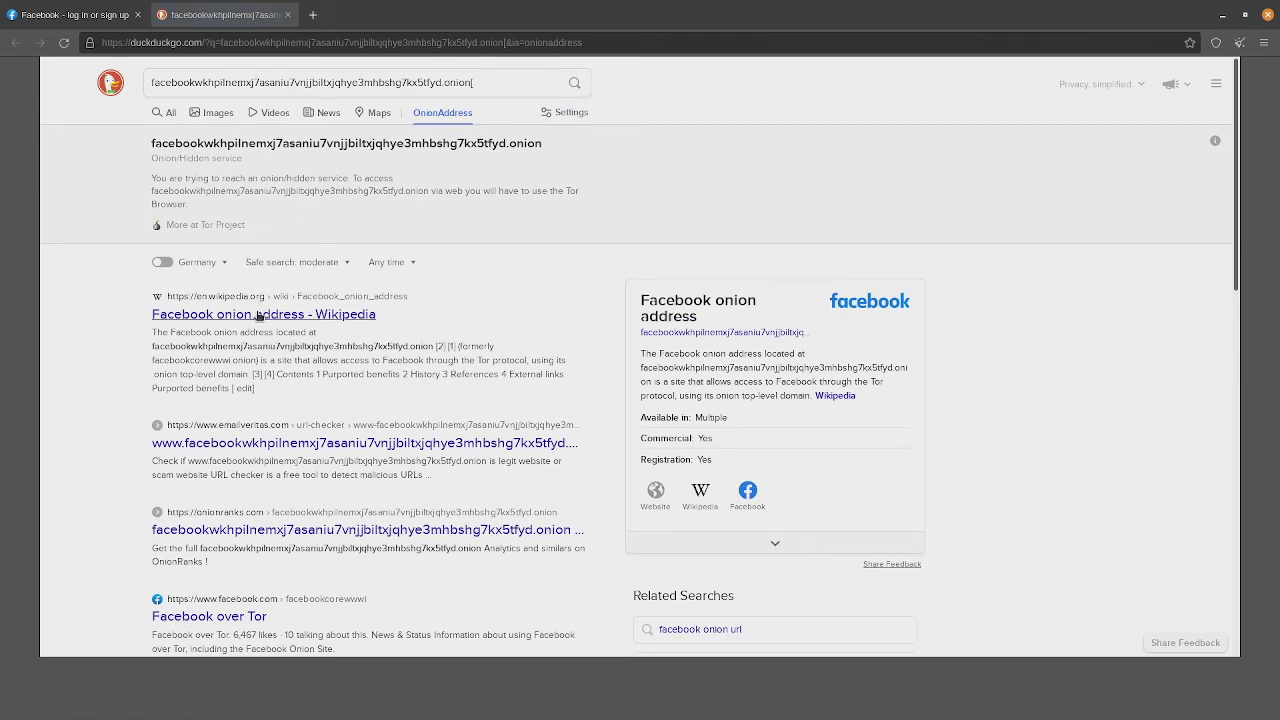
{"action": "left_click", "coordinate": [222, 44]}
{"action": "type", "text": "www/"}
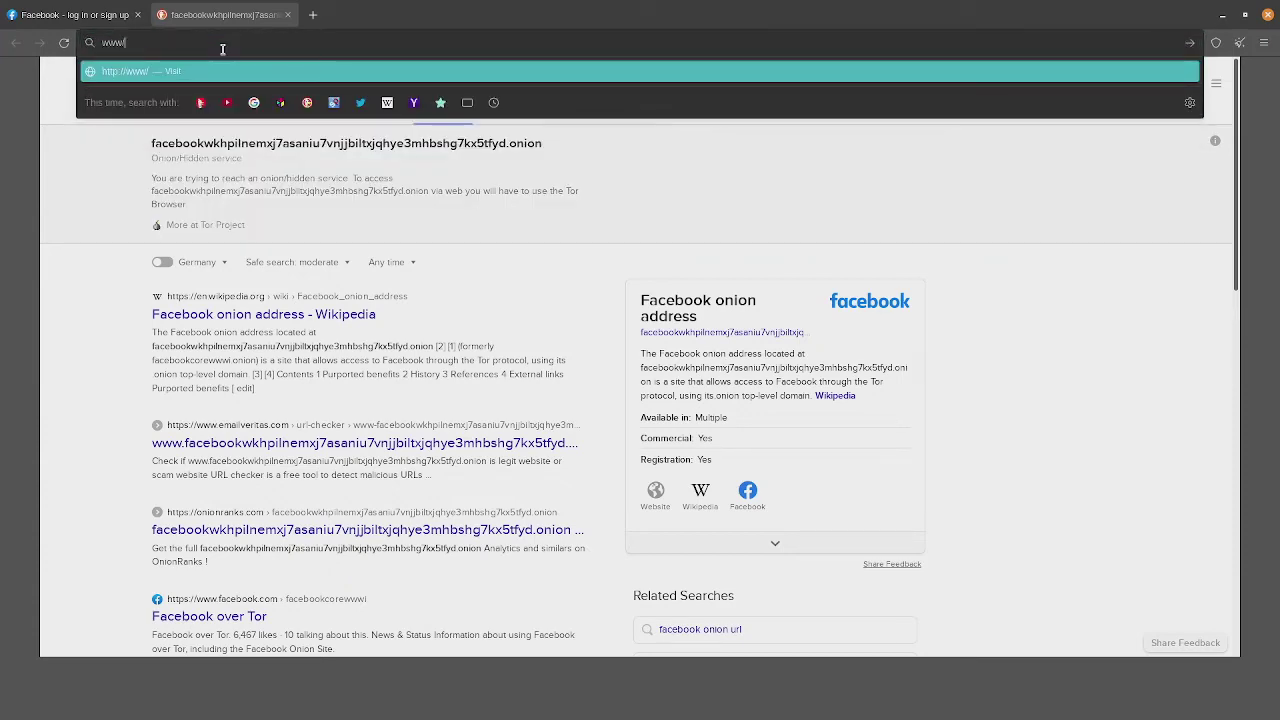
{"action": "key", "text": "BackSpace"}
{"action": "type", "text": ".facebookwkhpilnemxj7asaniu7vnjjbiltxjqhye3mhbshg7kx5tfyd.onion["}
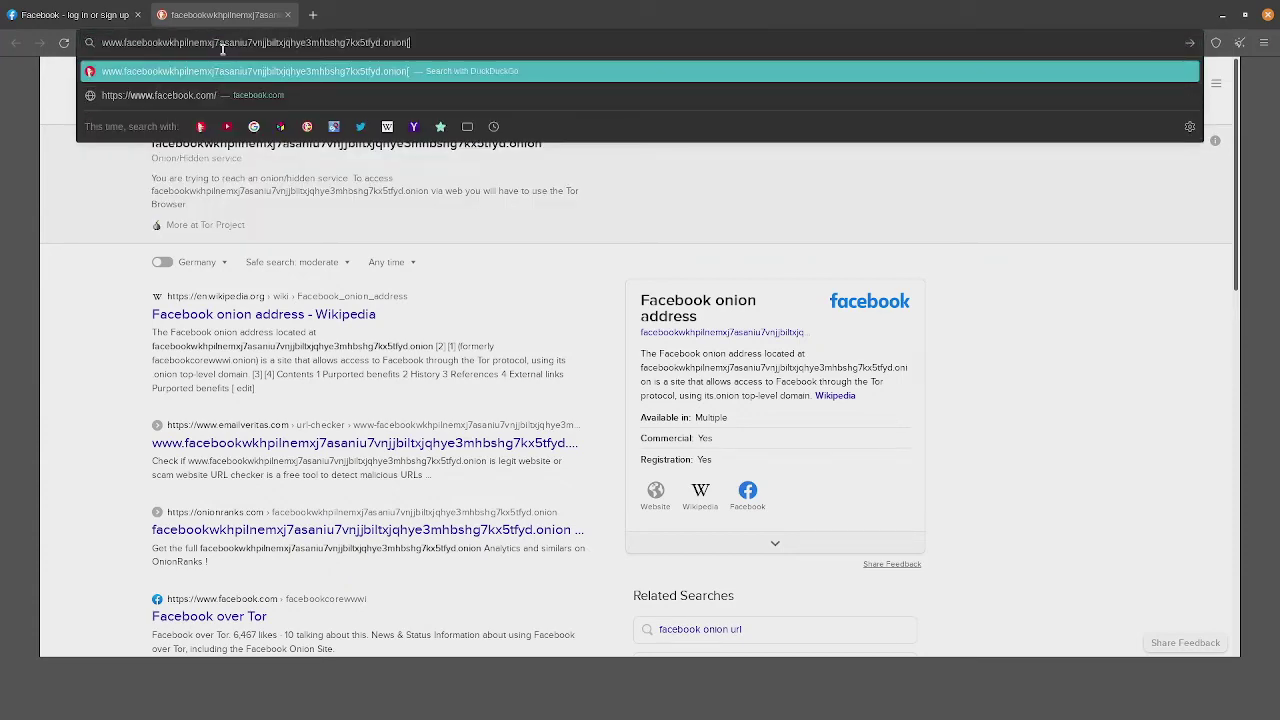
{"action": "key", "text": "Return"}
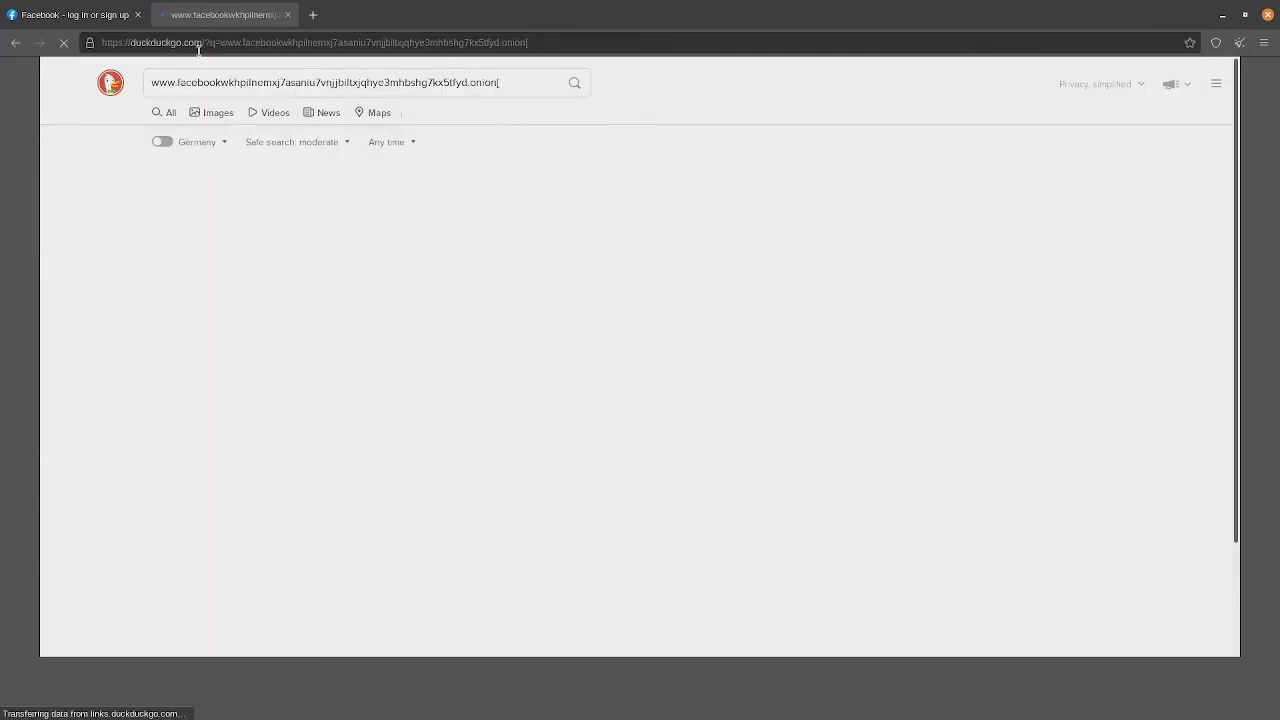
{"action": "left_click", "coordinate": [587, 44]}
{"action": "type", "text": "www."}
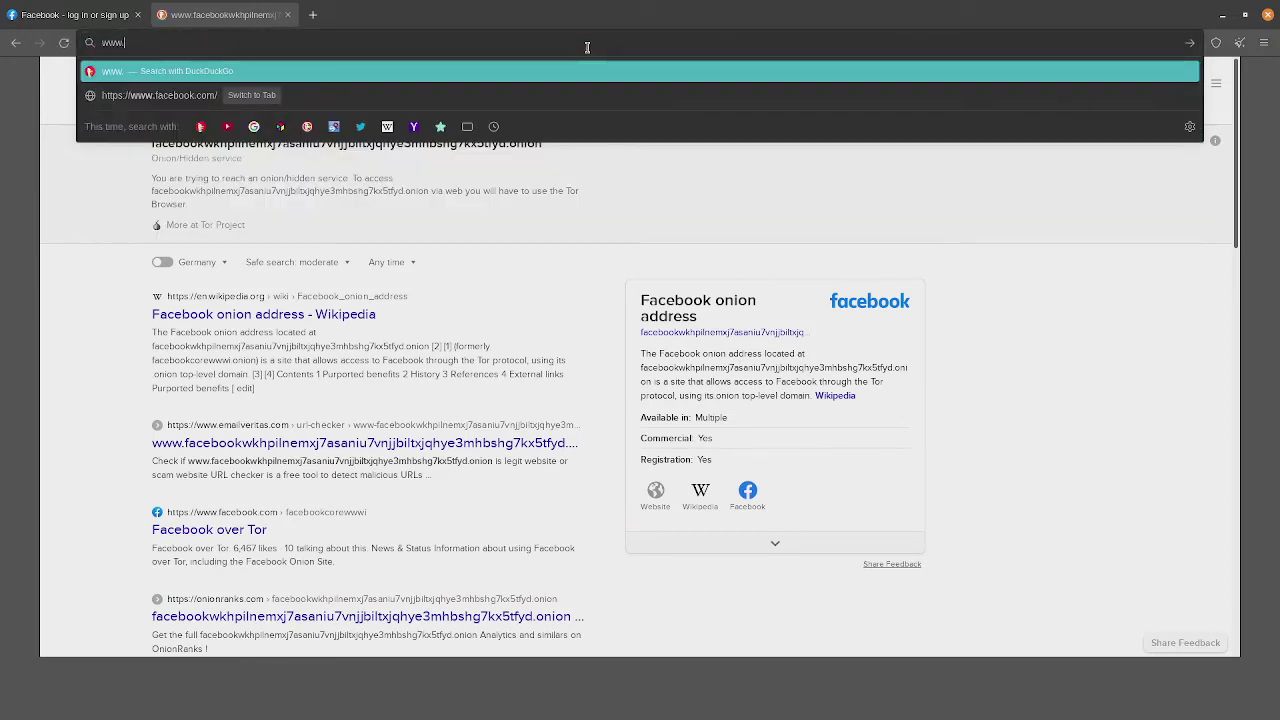
{"action": "type", "text": ".facebookwkhpilnemxj7asaniu7vnjjbiltxjqhye3mhbshg7kx5tfyd.onion"}
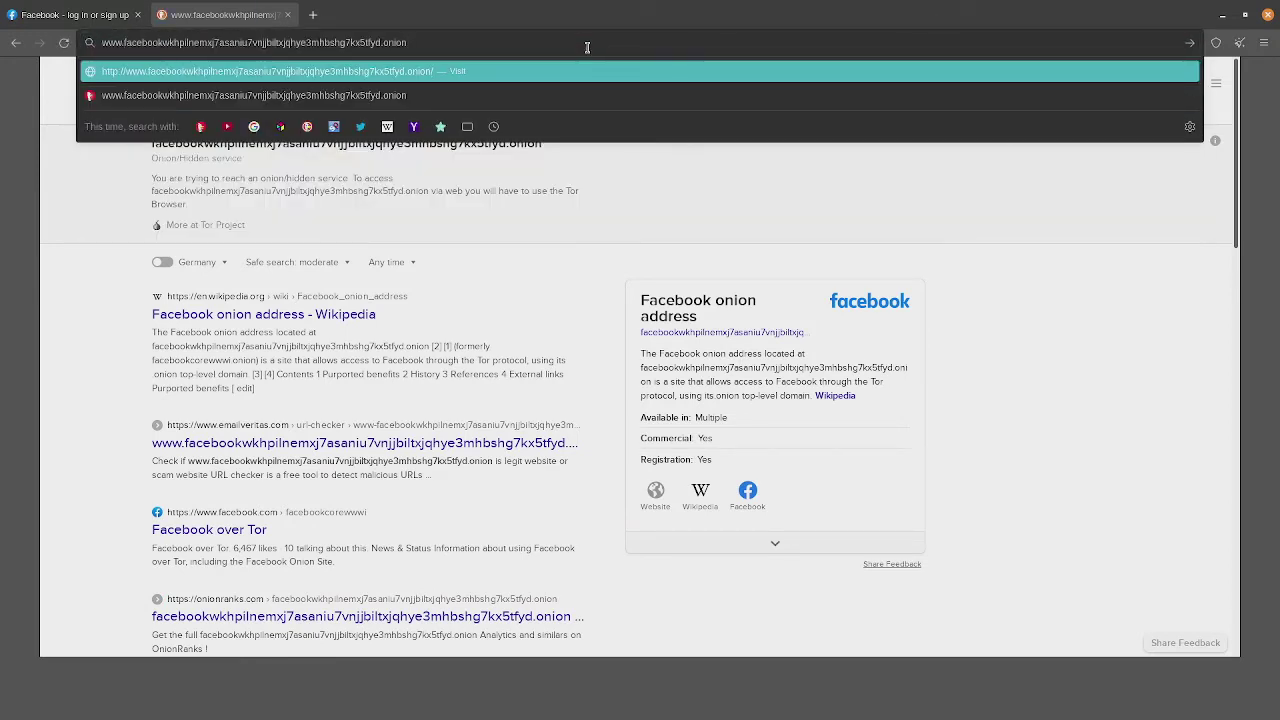
{"action": "key", "text": "Return"}
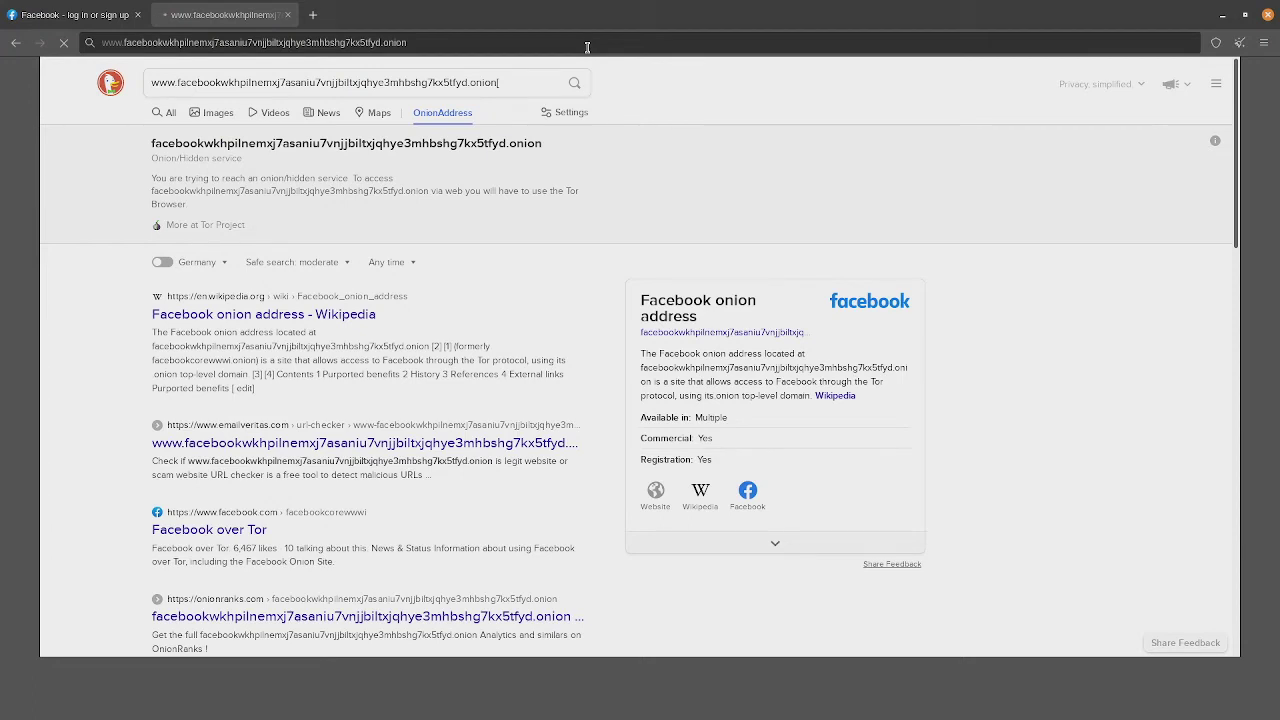
{"action": "left_click", "coordinate": [312, 15]}
{"action": "key", "text": "ctrl+v"}
{"action": "key", "text": "Return"}
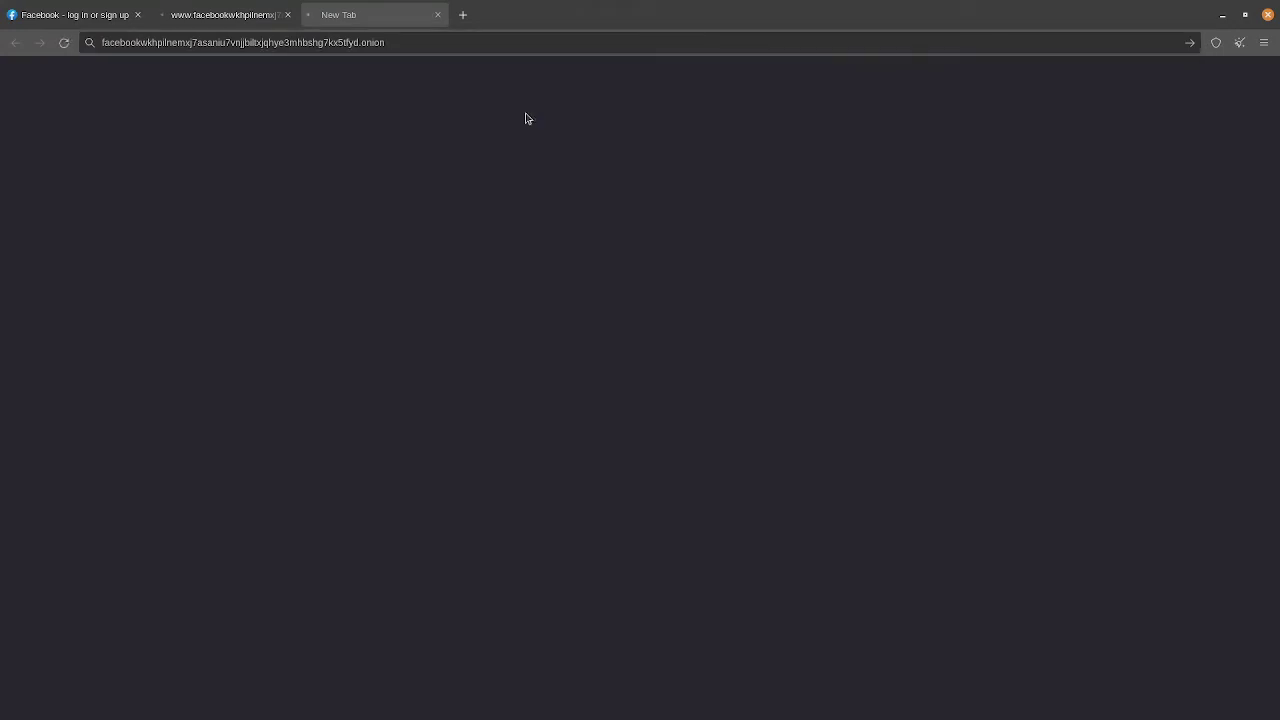
{"action": "left_click", "coordinate": [287, 14]}
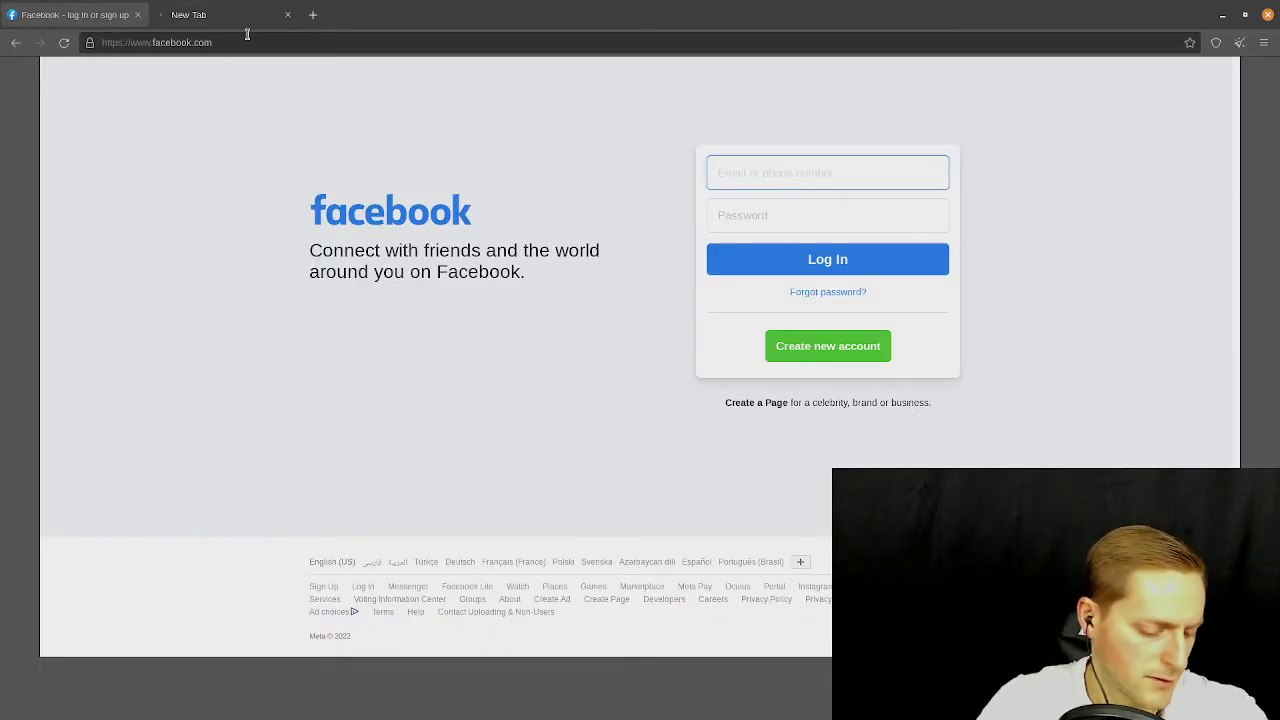
{"action": "key", "text": "super"}
{"action": "left_click", "coordinate": [694, 218]}
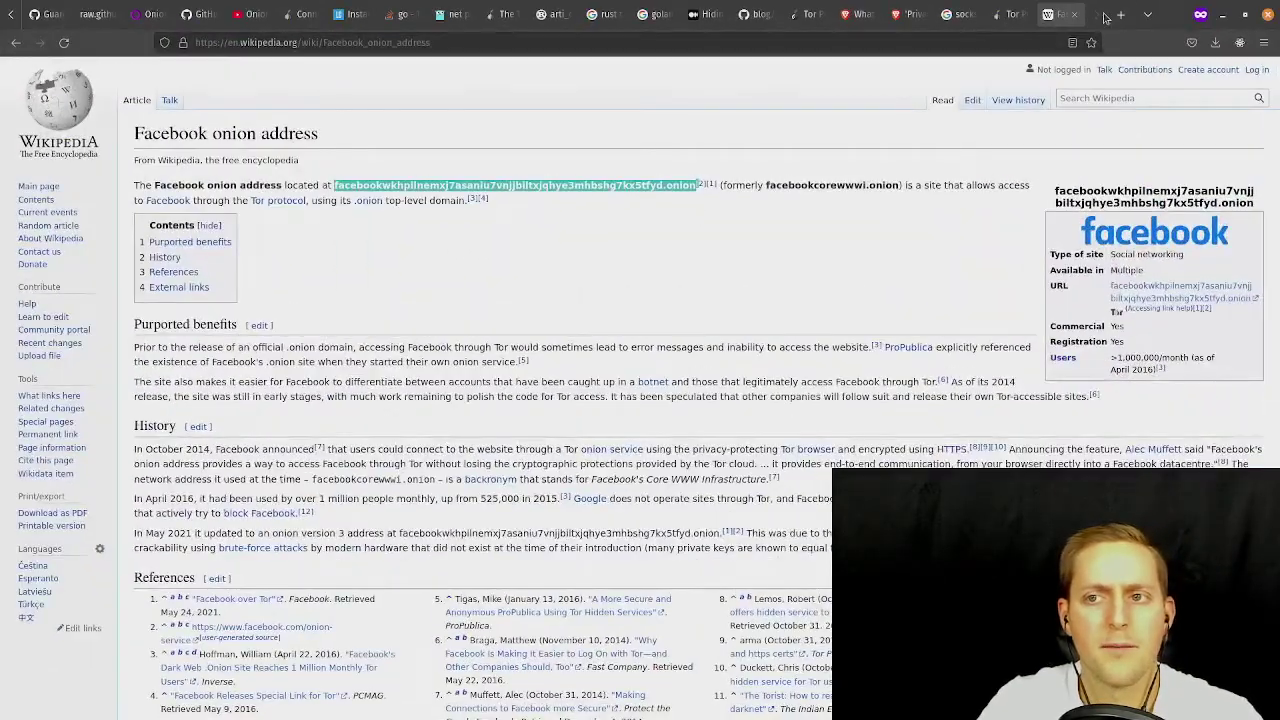
{"action": "left_click", "coordinate": [1119, 16]}
{"action": "type", "text": "o"}
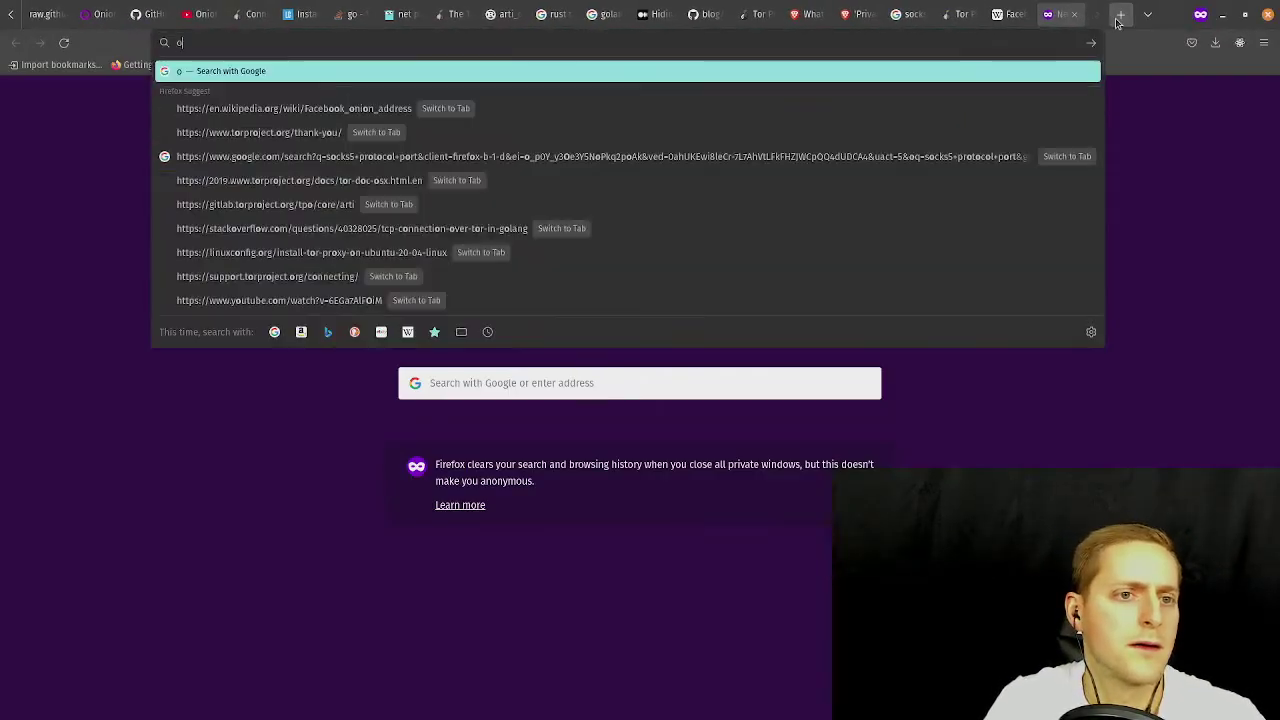
{"action": "type", "text": "nio"}
{"action": "key", "text": "BackSpace"}
{"action": "key", "text": "BackSpace"}
{"action": "key", "text": "BackSpace"}
{"action": "key", "text": "BackSpace"}
{"action": "type", "text": "g"}
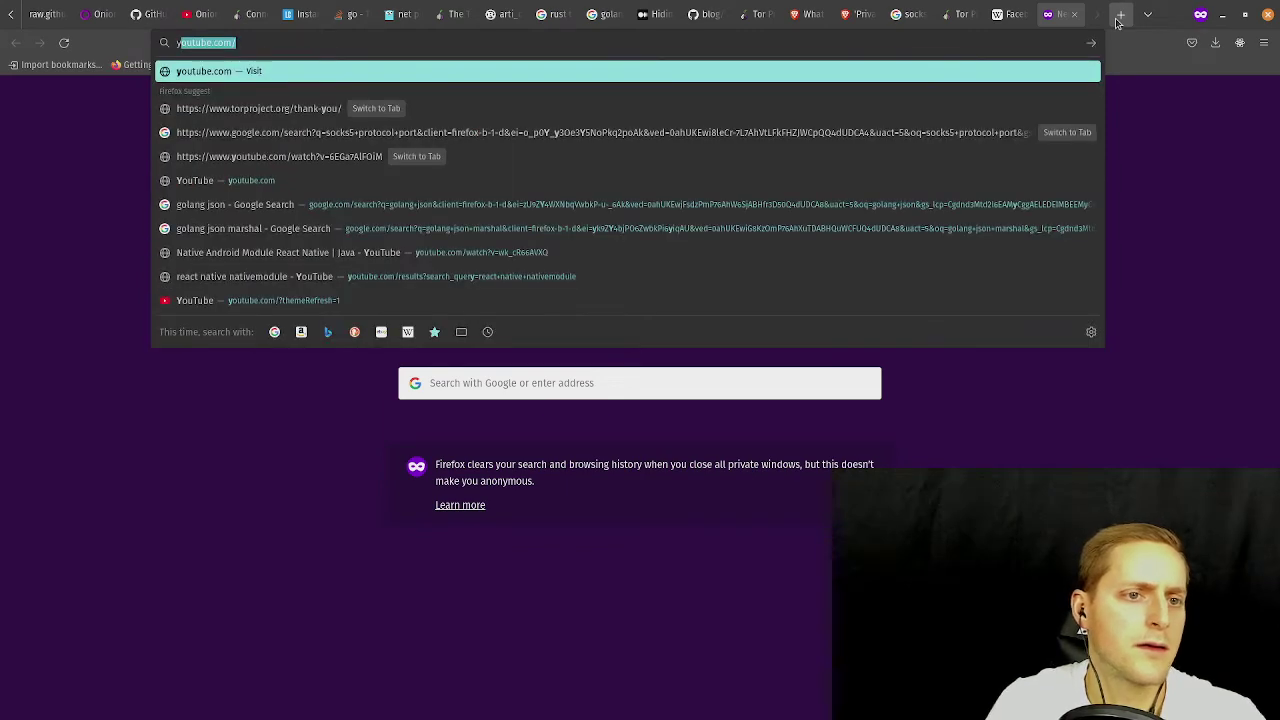
{"action": "key", "text": "BackSpace"}
{"action": "key", "text": "BackSpace"}
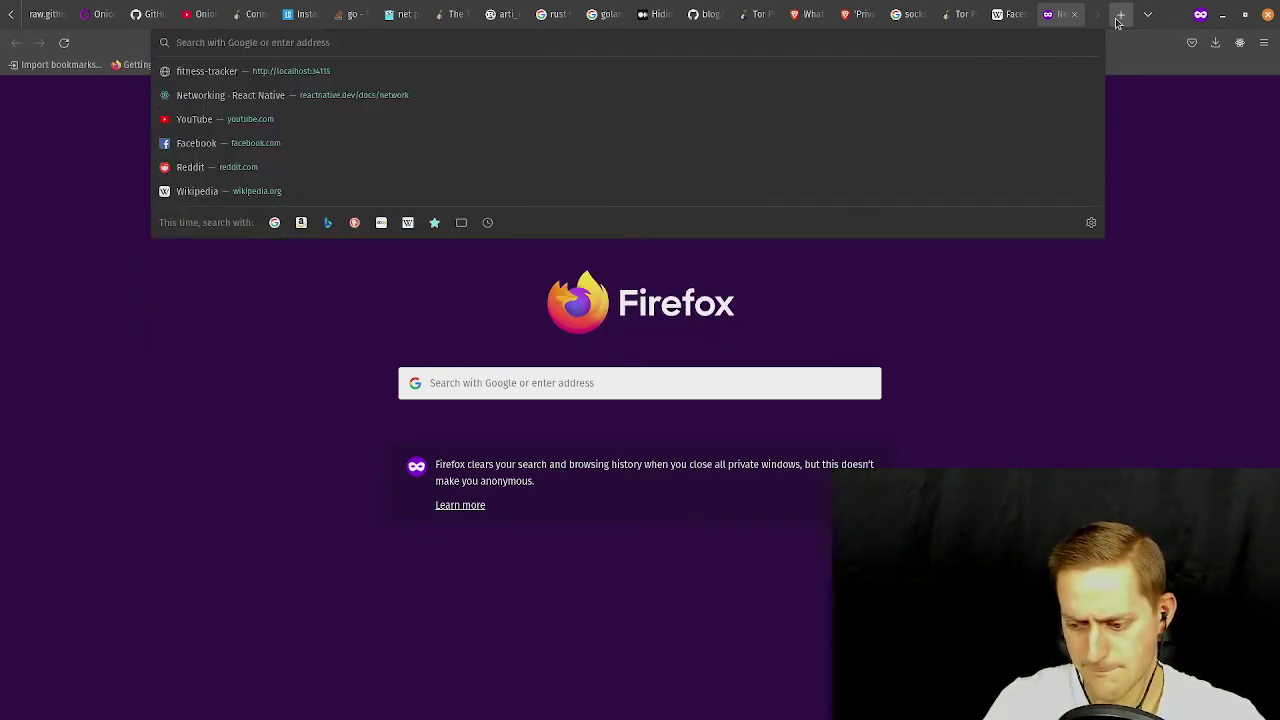
{"action": "type", "text": "journailst"}
{"action": "key", "text": "BackSpace"}
{"action": "key", "text": "BackSpace"}
{"action": "key", "text": "BackSpace"}
{"action": "key", "text": "BackSpace"}
{"action": "key", "text": "BackSpace"}
{"action": "key", "text": "BackSpace"}
{"action": "key", "text": "BackSpace"}
{"action": "key", "text": "BackSpace"}
{"action": "key", "text": "BackSpace"}
{"action": "key", "text": "BackSpace"}
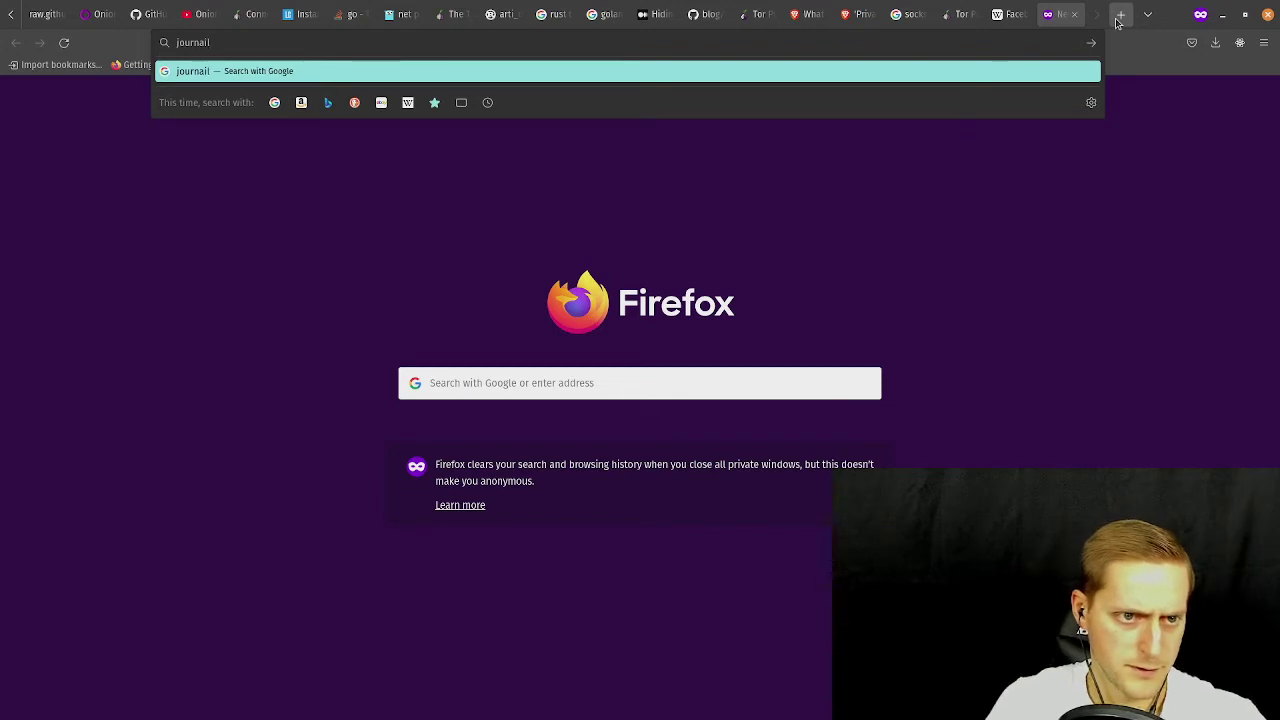
Search for "nyt onion address" and open the article "The New York Times is Now Available as a Tor Onion Service".
{"action": "type", "text": "nyt"}
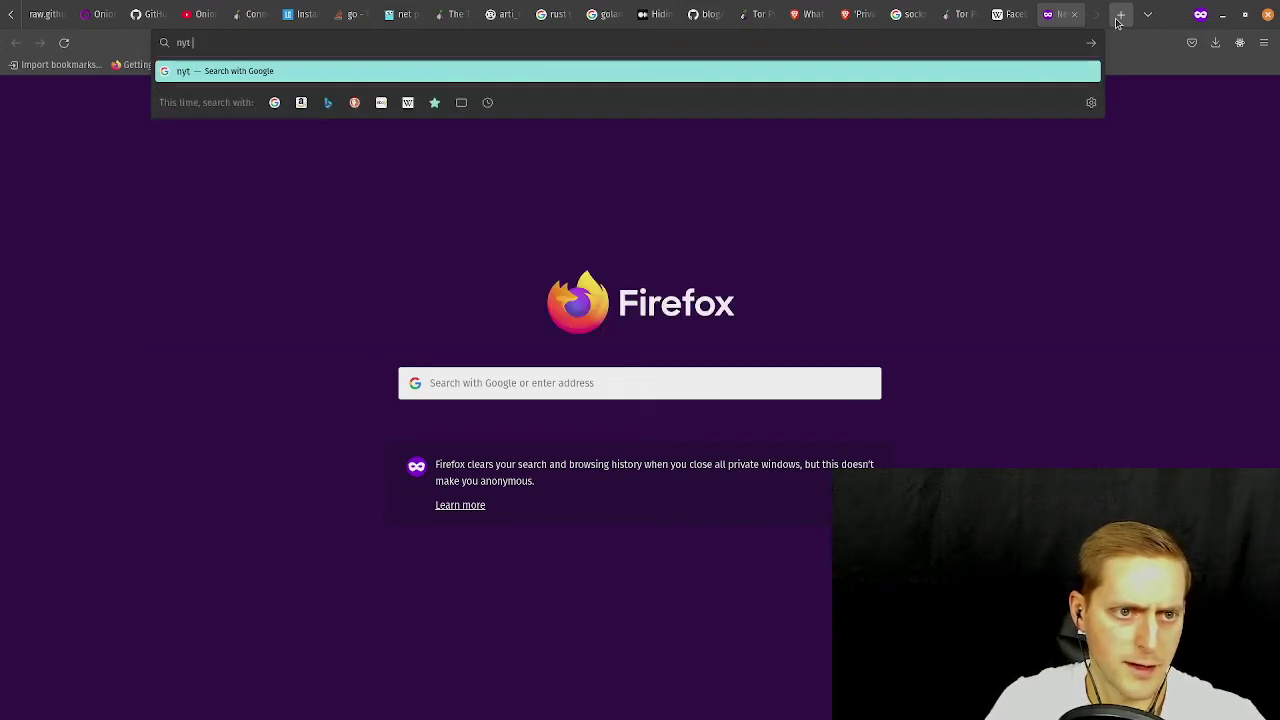
{"action": "type", "text": " onion address"}
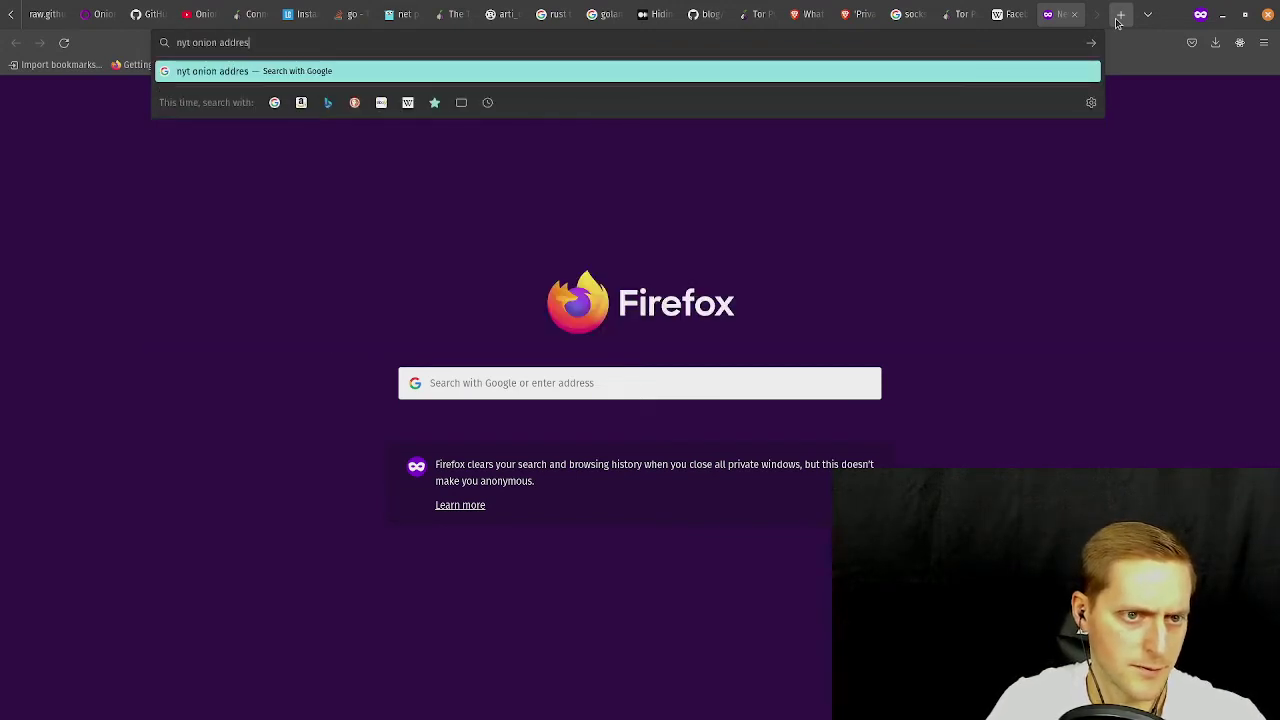
{"action": "key", "text": "Return"}
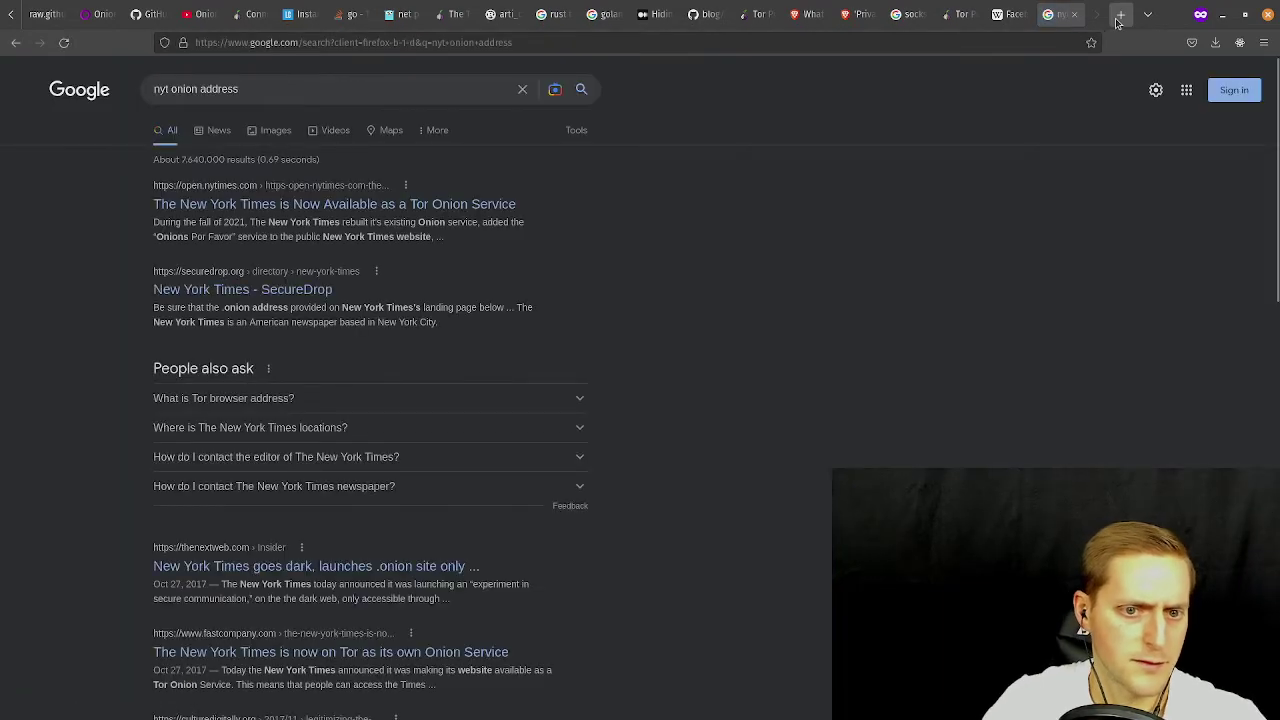
{"action": "left_click", "coordinate": [304, 212]}
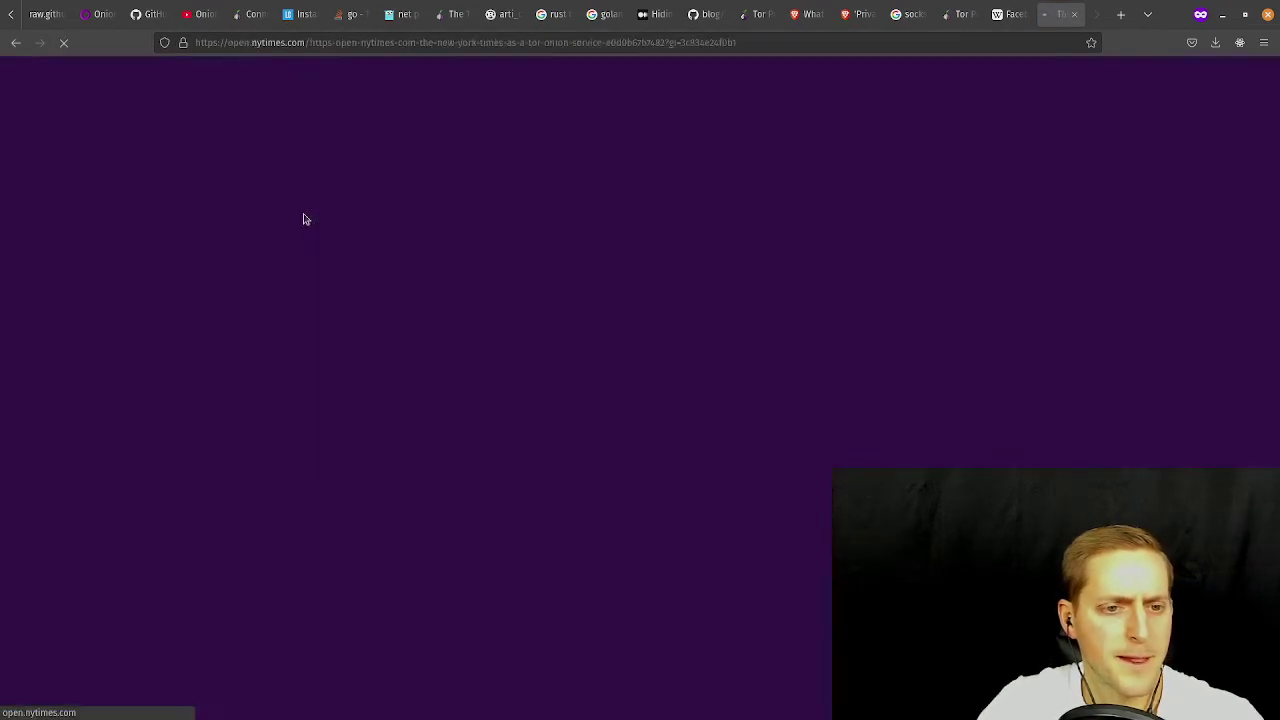
Copy the link to the current New York Times onion service address from the article's February 12, 2022 update.
{"action": "scroll", "coordinate": [760, 280], "scroll_direction": "down", "scroll_amount": 5}
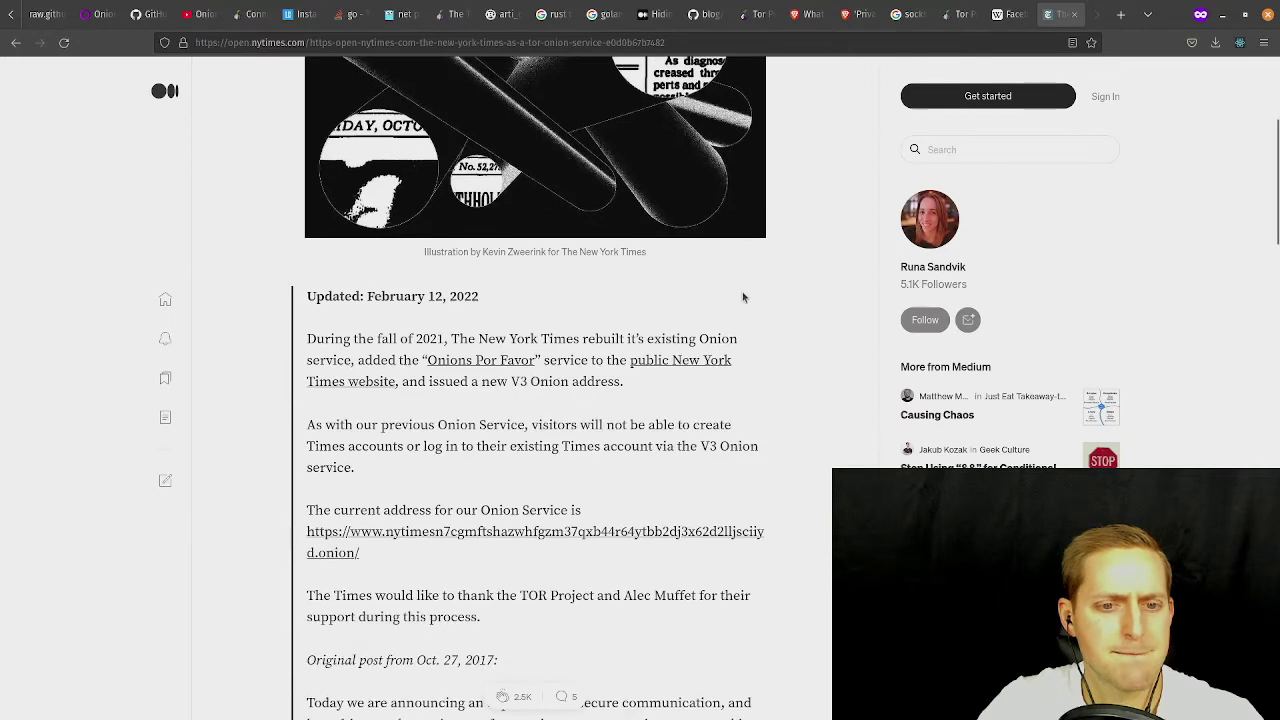
{"action": "scroll", "coordinate": [742, 297], "scroll_direction": "down", "scroll_amount": 2}
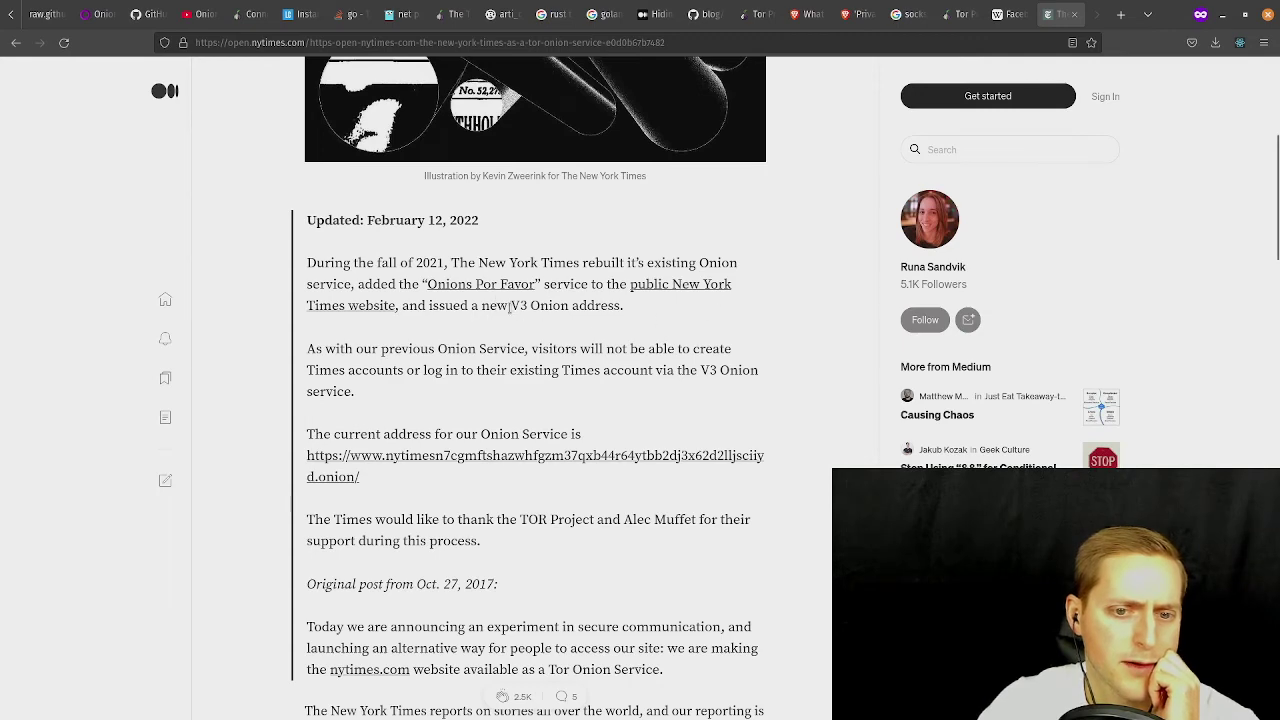
{"action": "scroll", "coordinate": [565, 338], "scroll_direction": "down", "scroll_amount": 2}
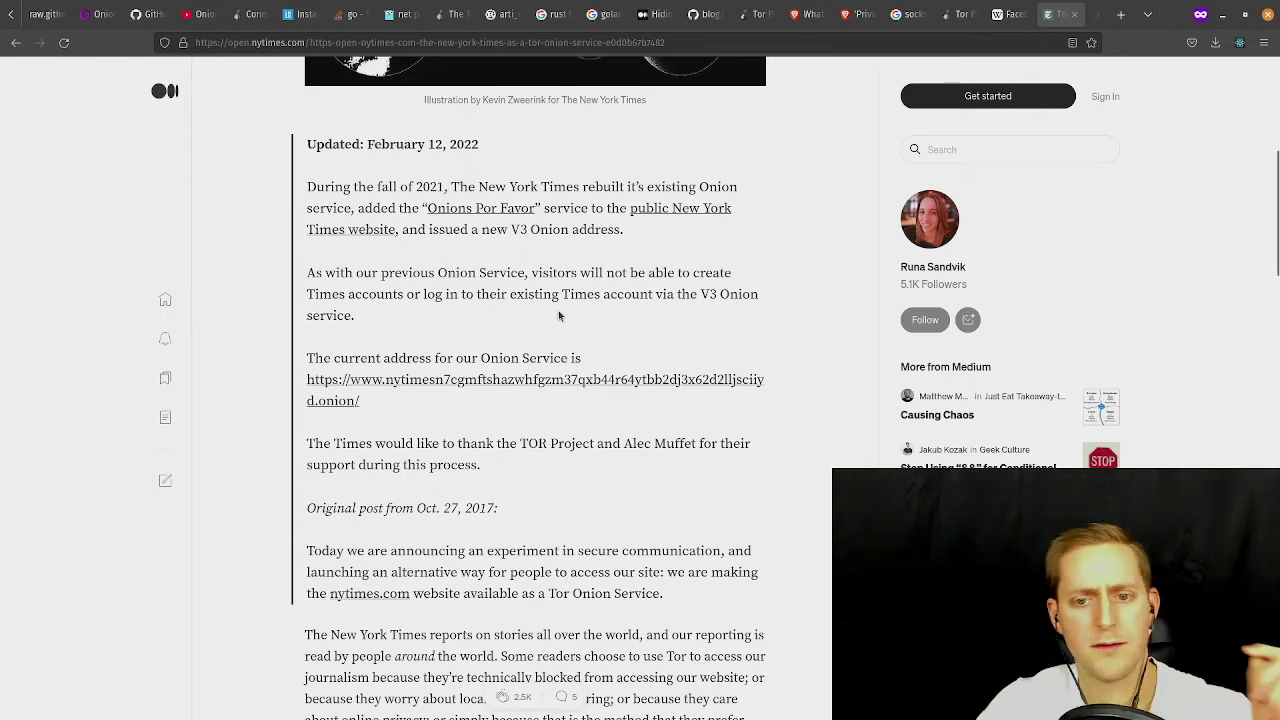
{"action": "scroll", "coordinate": [620, 290], "scroll_direction": "down", "scroll_amount": 2}
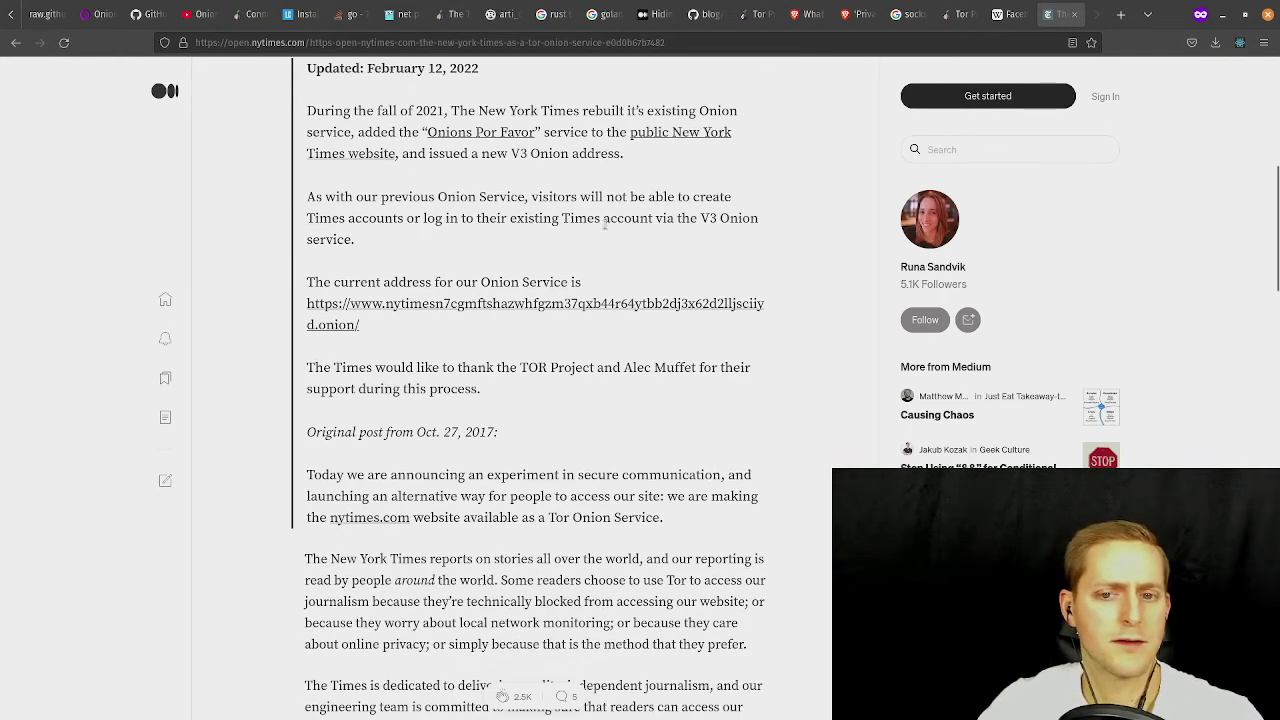
{"action": "right_click", "coordinate": [352, 302]}
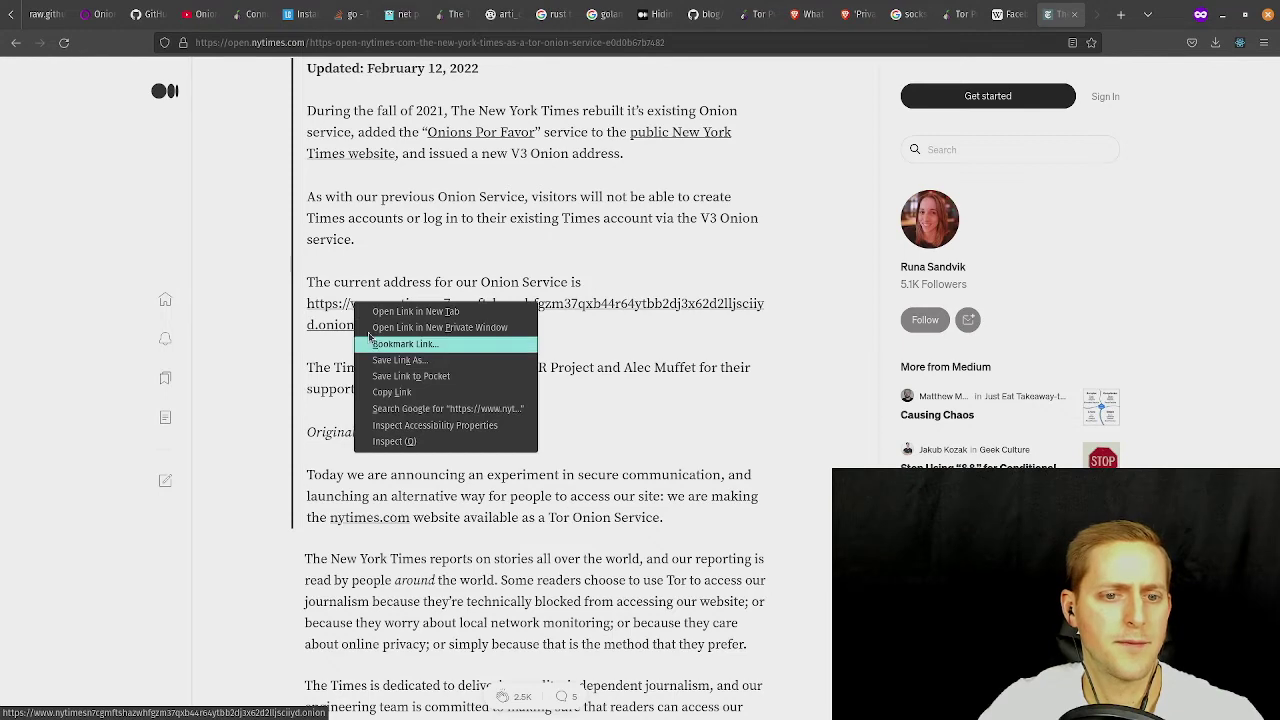
{"action": "left_click", "coordinate": [400, 392]}
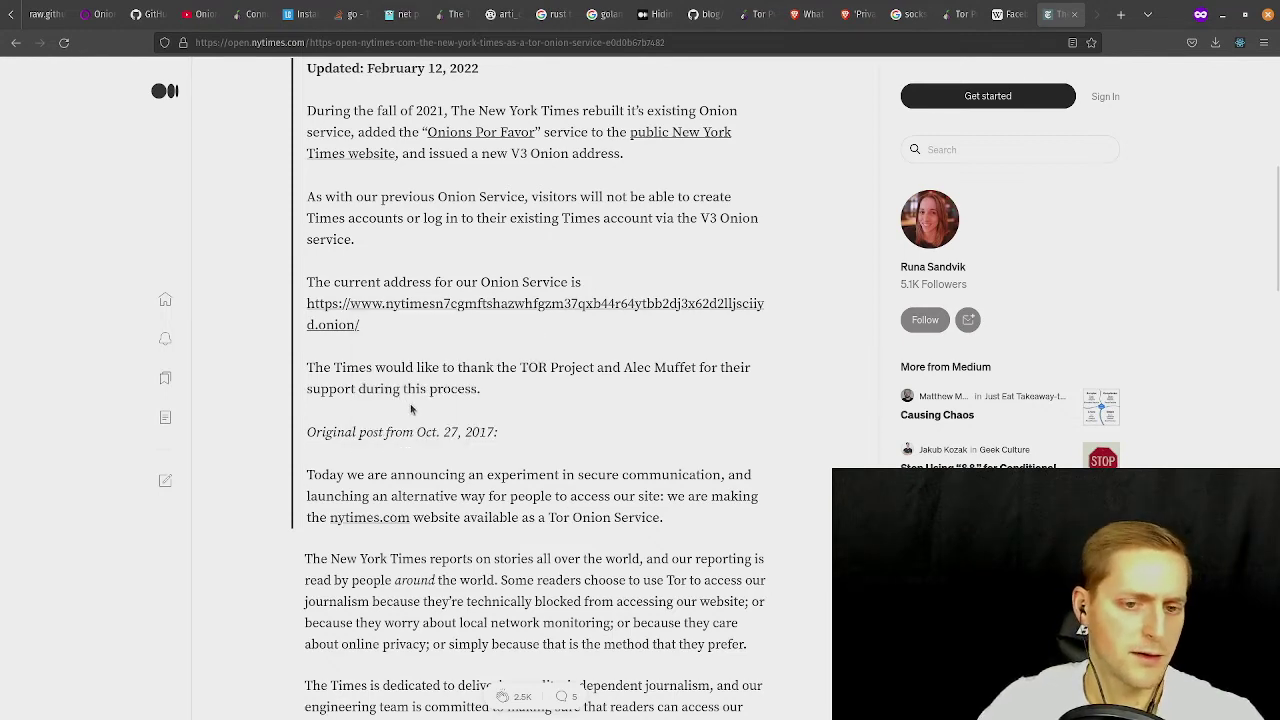
{"action": "key", "text": "super"}
{"action": "left_click", "coordinate": [592, 453]}
{"action": "left_click", "coordinate": [242, 16]}
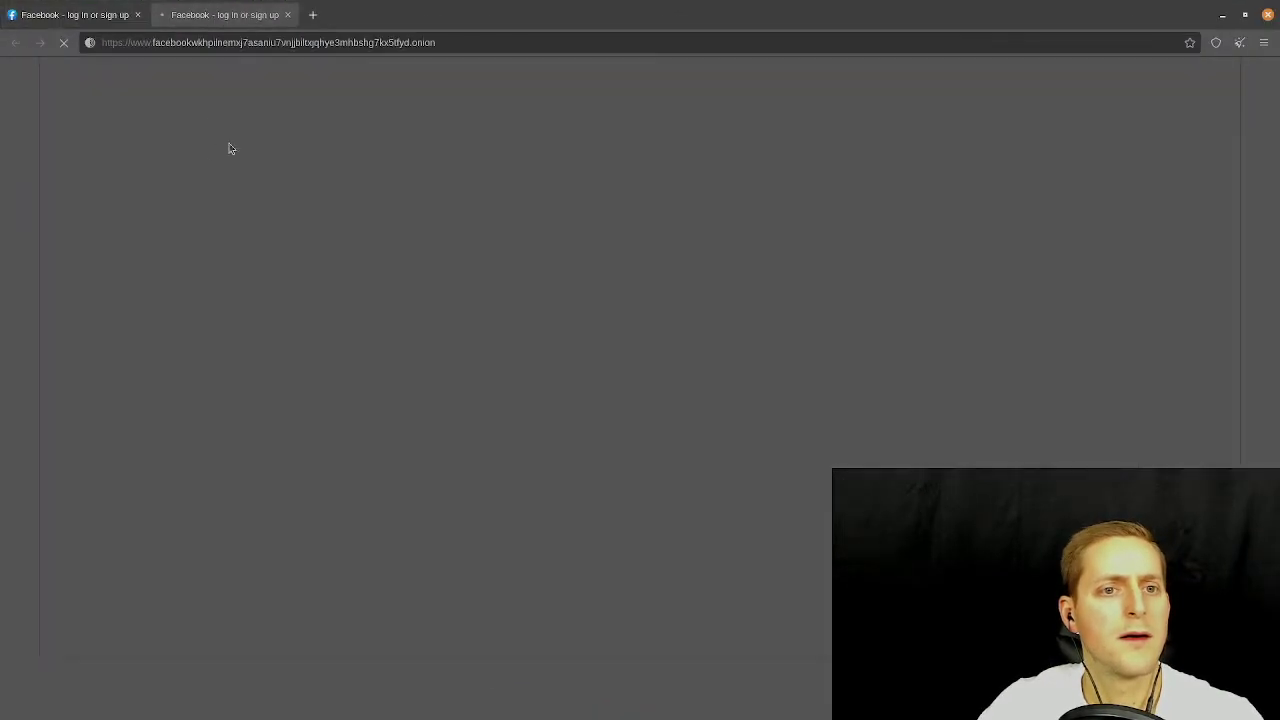
{"action": "left_click", "coordinate": [312, 14]}
{"action": "type", "text": "https://www.nytimesn7cgmftshazwhfgzm37qxb44r64ytbb2dj3x62d2lljsciiyd.onion"}
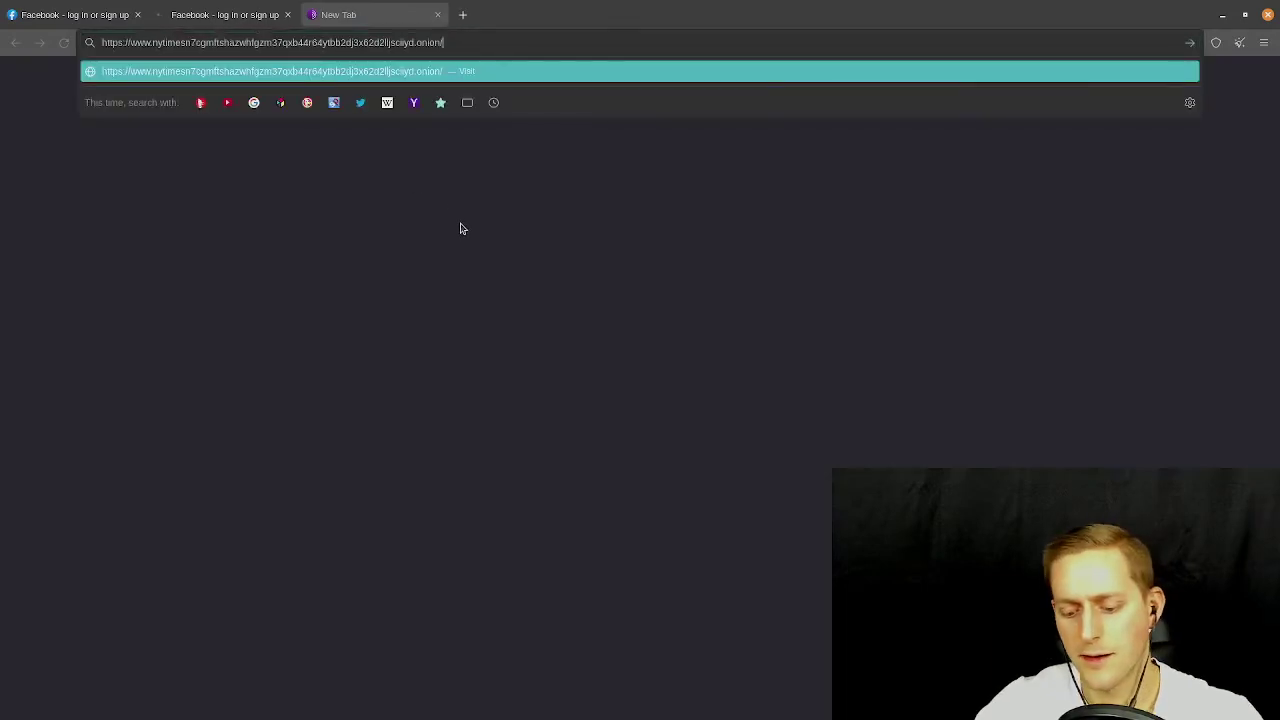
{"action": "key", "text": "Escape"}
{"action": "key", "text": "Return"}
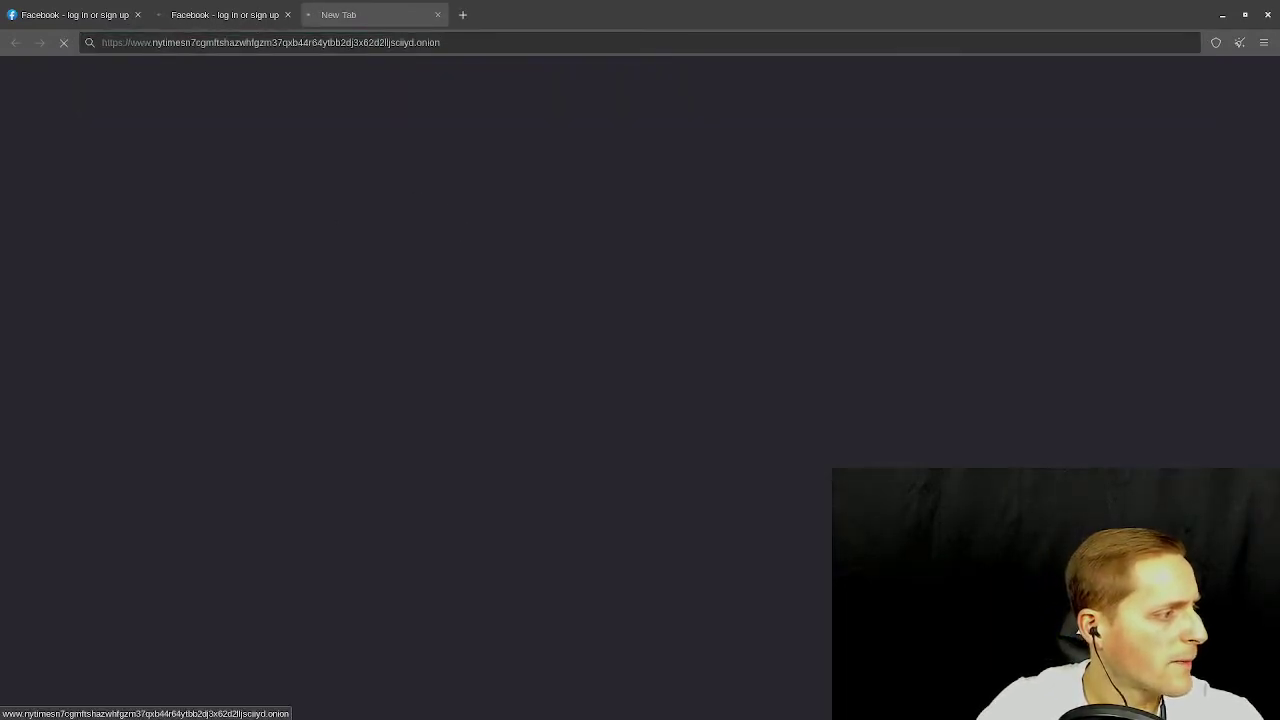
Open a Brave private window with Tor and load the New York Times onion address there.
{"action": "key", "text": "alt+shift+n"}
{"action": "type", "text": "https://www.nytimesn7cgmftshazwhfgzm37qxb44r64ytbb2dj3x62d2lljsciiyd.onion/"}
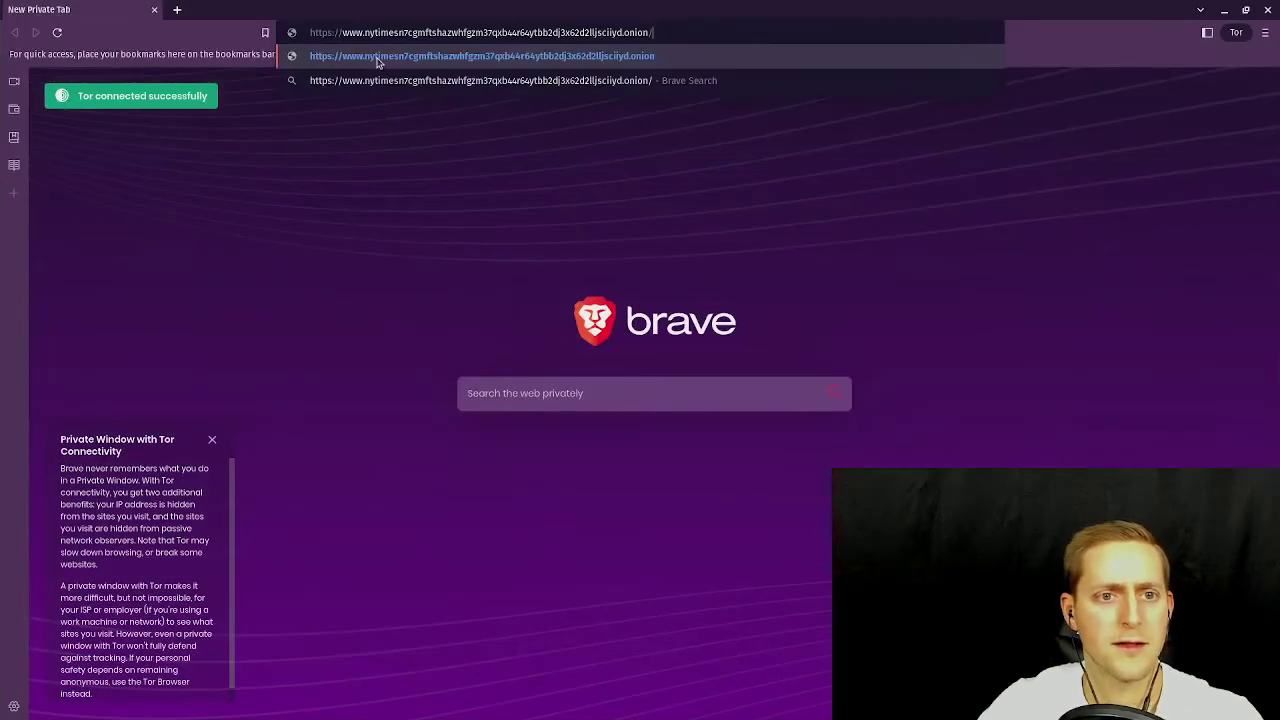
{"action": "key", "text": "Return"}
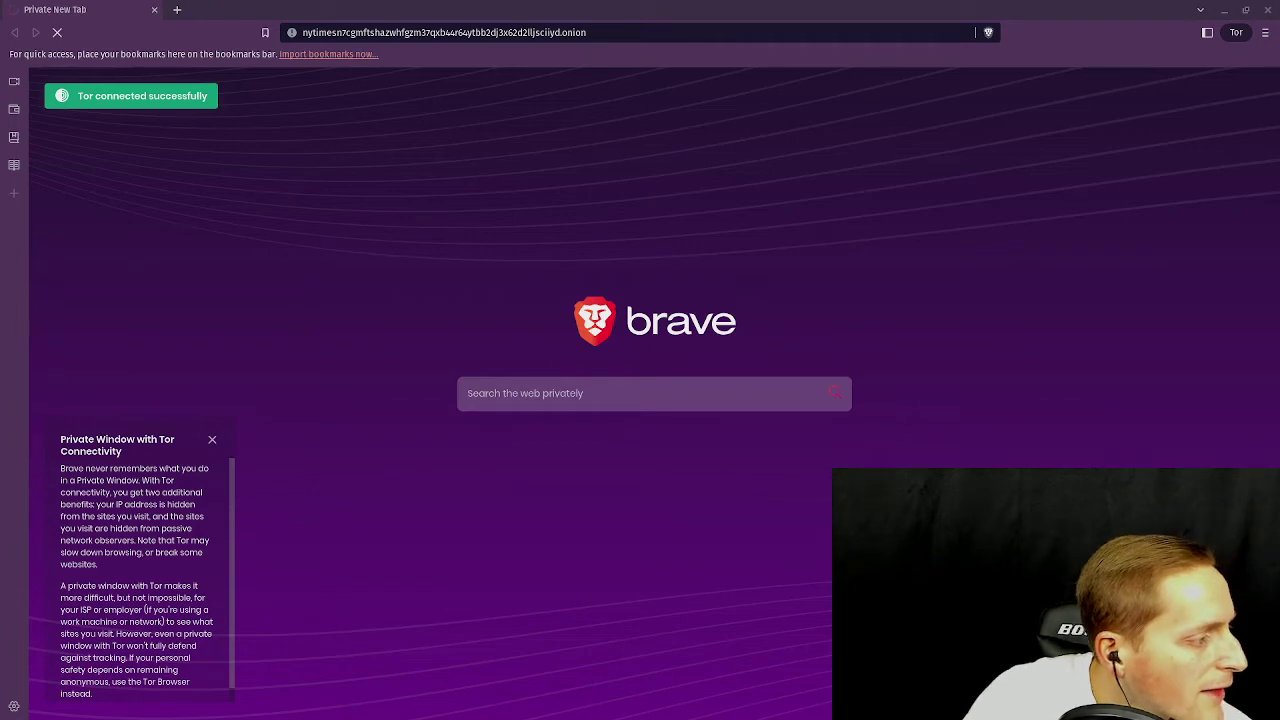
Examine the terminal's last torsocks wget command and its output, and return to the Brave Tor window.
{"action": "key", "text": "alt+Tab"}
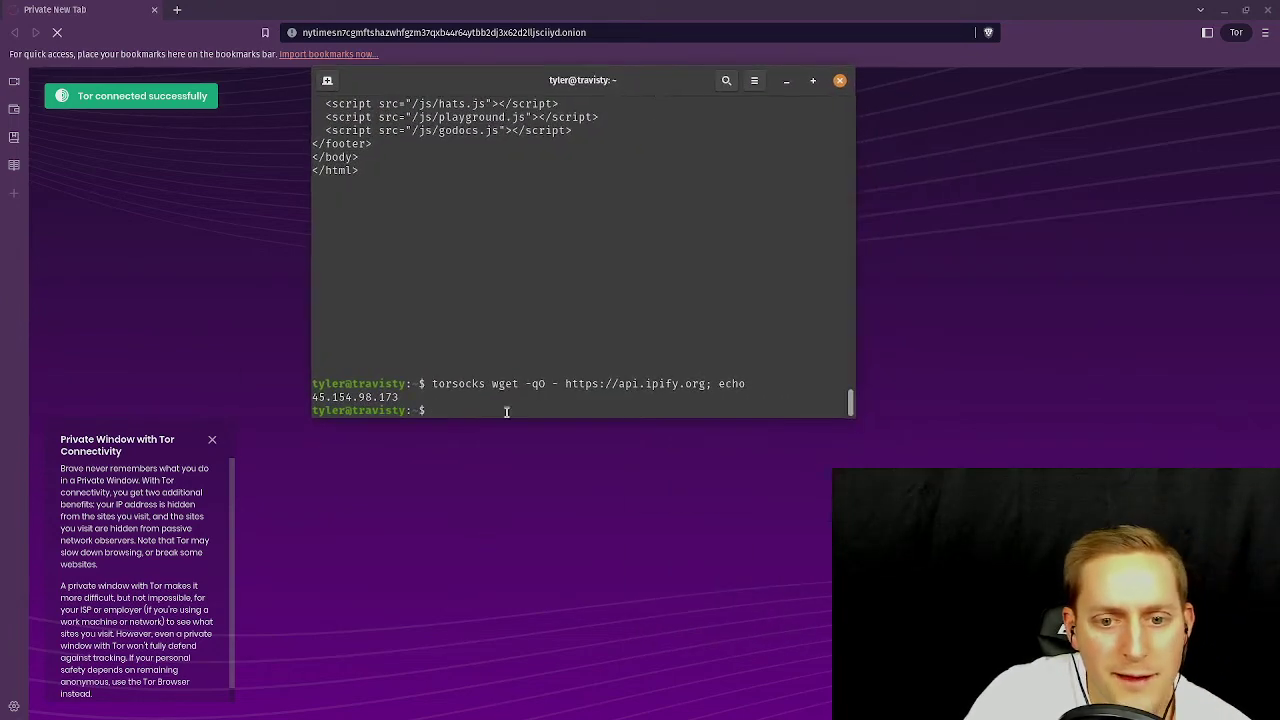
{"action": "left_click_drag", "start_coordinate": [436, 384], "coordinate": [770, 396]}
{"action": "left_click", "coordinate": [752, 398]}
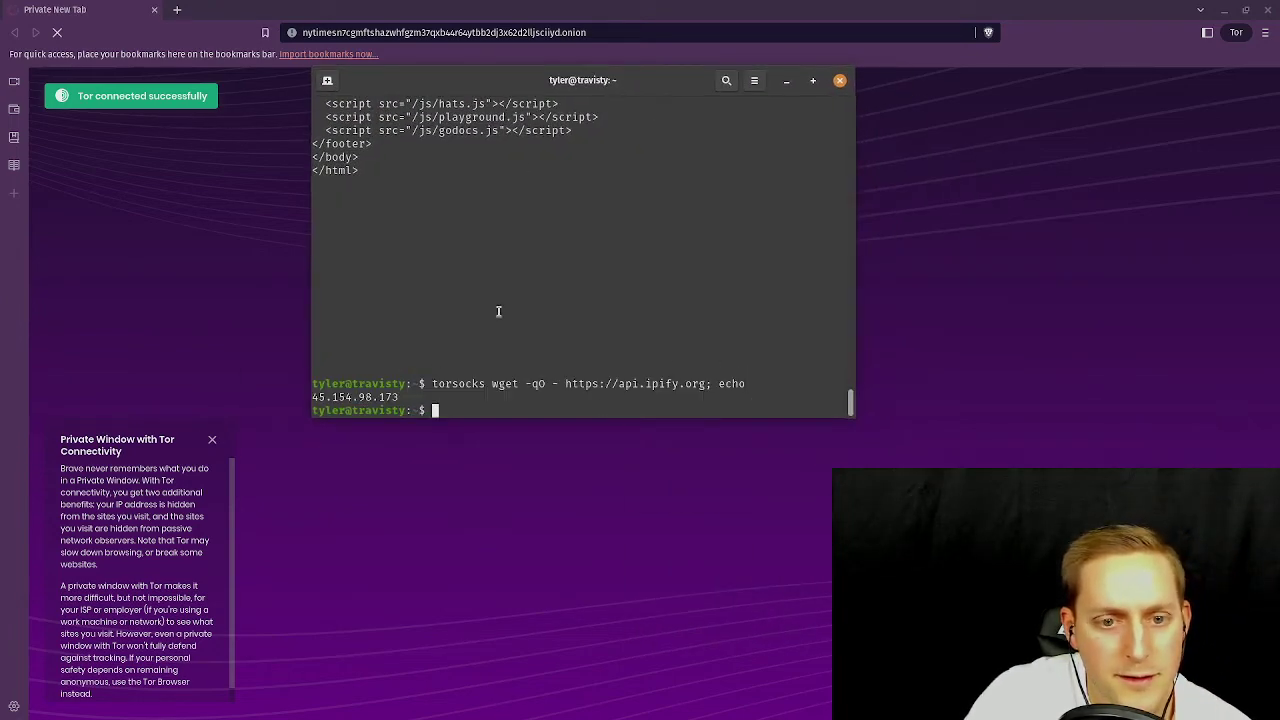
{"action": "key", "text": "alt+Tab"}
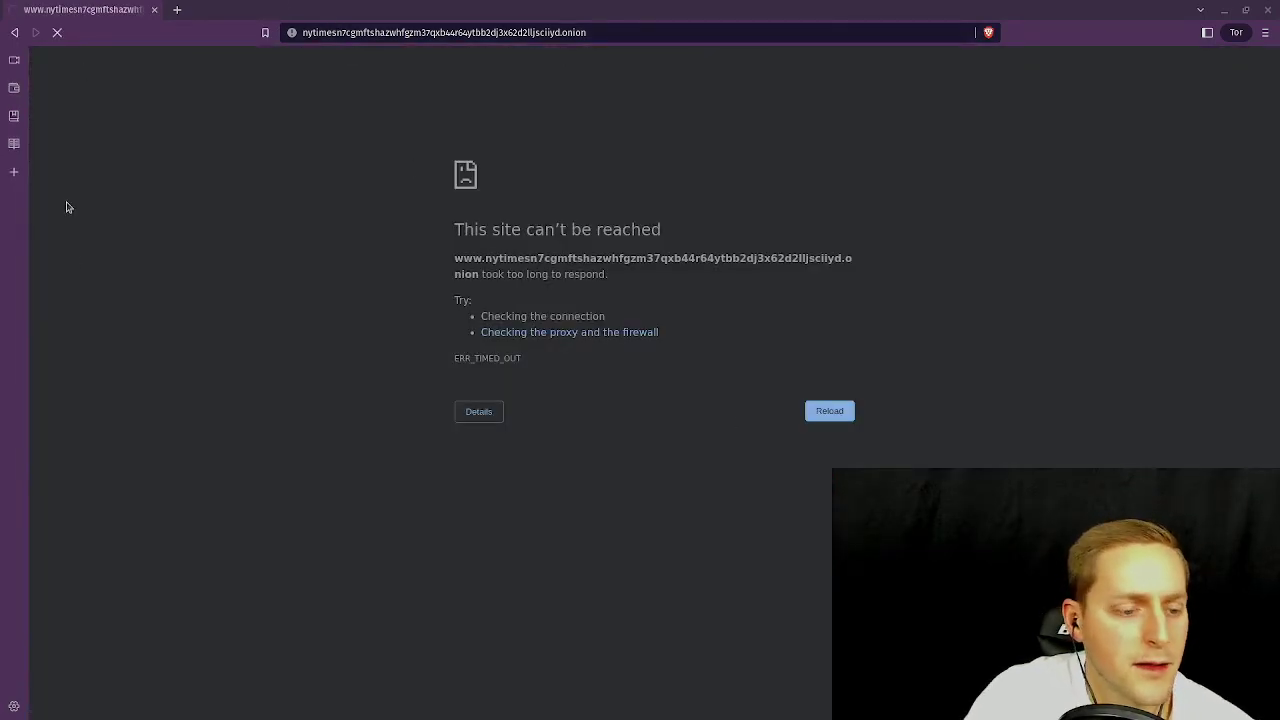
Switch to Tor Browser and check the loading progress of the Facebook and New York Times onion tabs.
{"action": "key", "text": "super"}
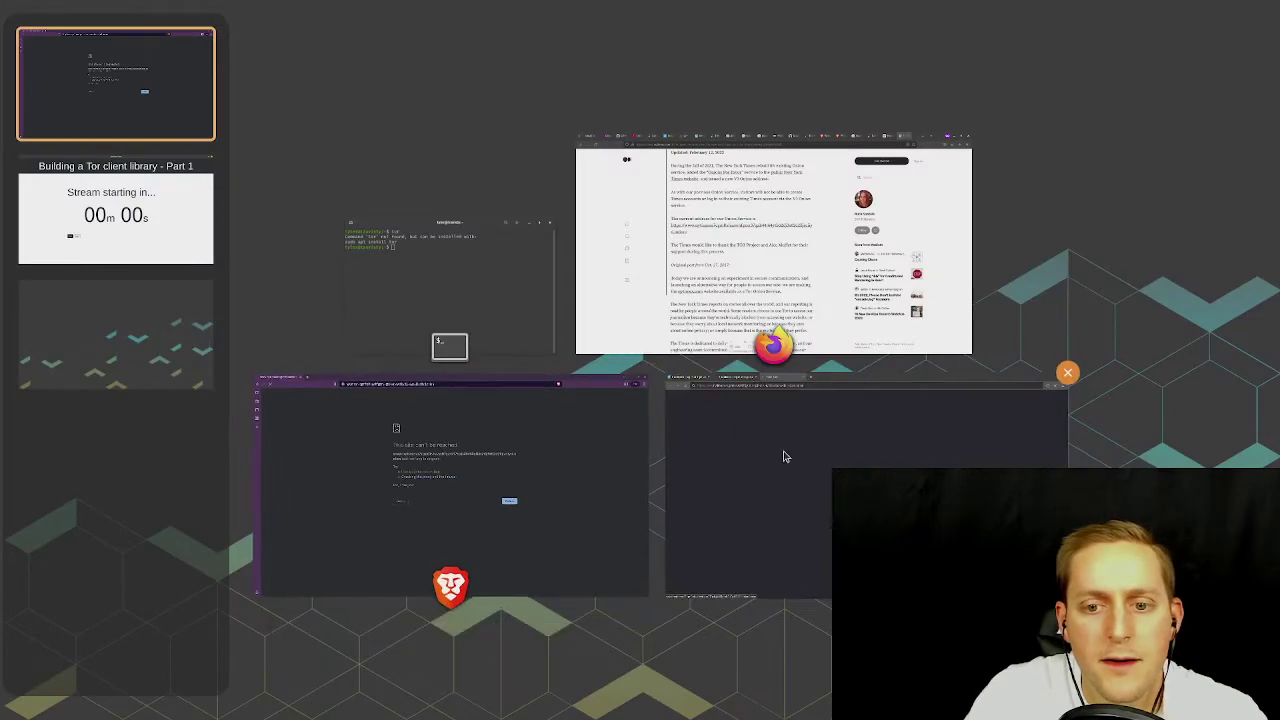
{"action": "left_click", "coordinate": [783, 451]}
{"action": "left_click", "coordinate": [183, 14]}
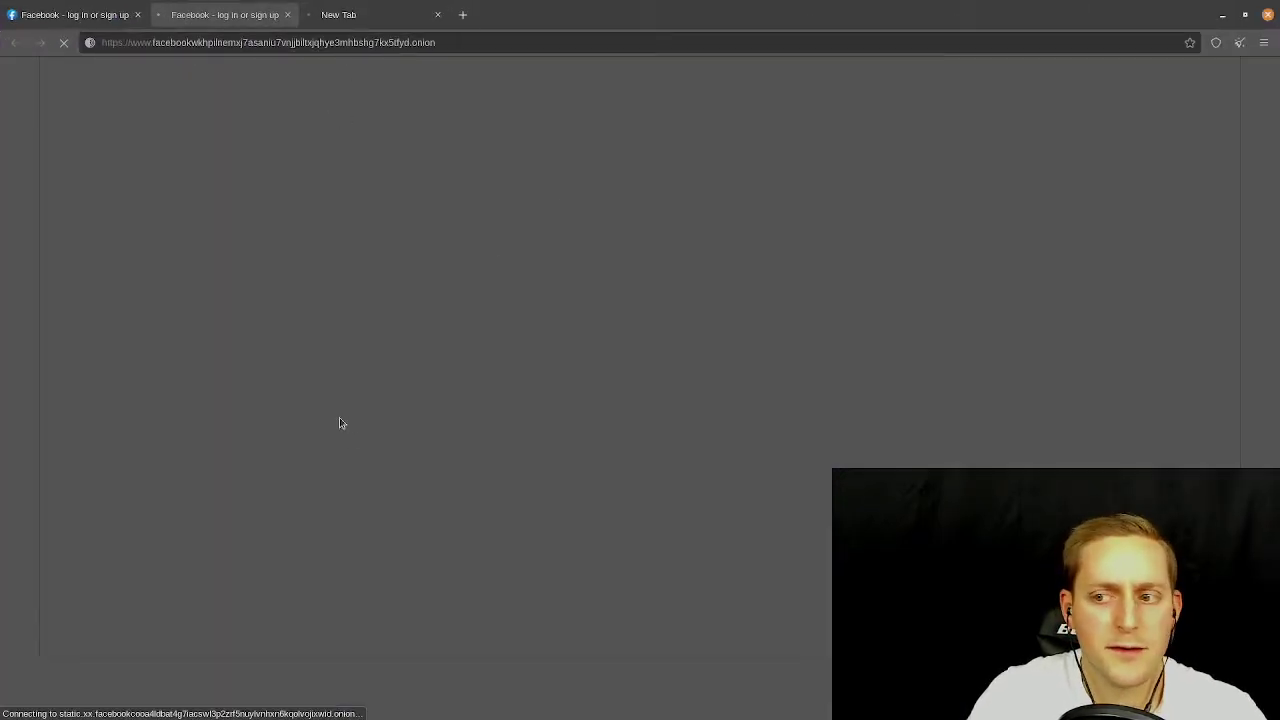
{"action": "left_click", "coordinate": [395, 18]}
{"action": "left_click", "coordinate": [72, 8]}
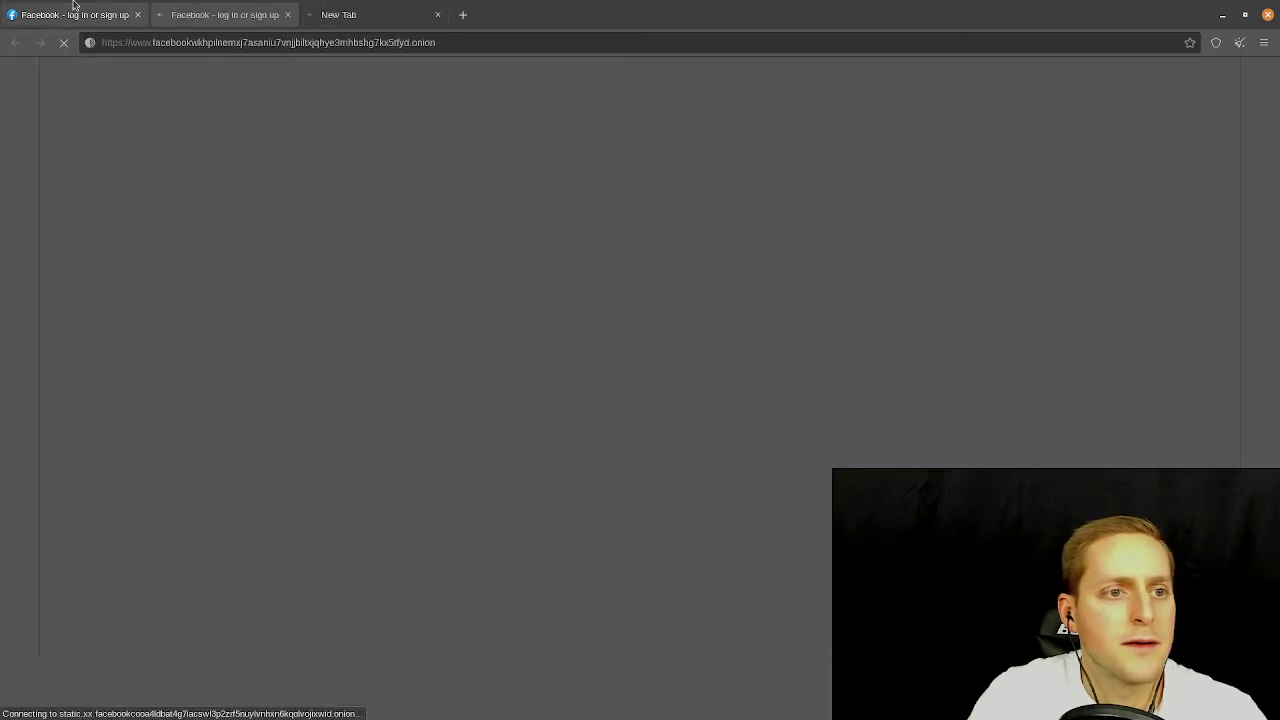
{"action": "left_click", "coordinate": [220, 14]}
{"action": "left_click", "coordinate": [351, 12]}
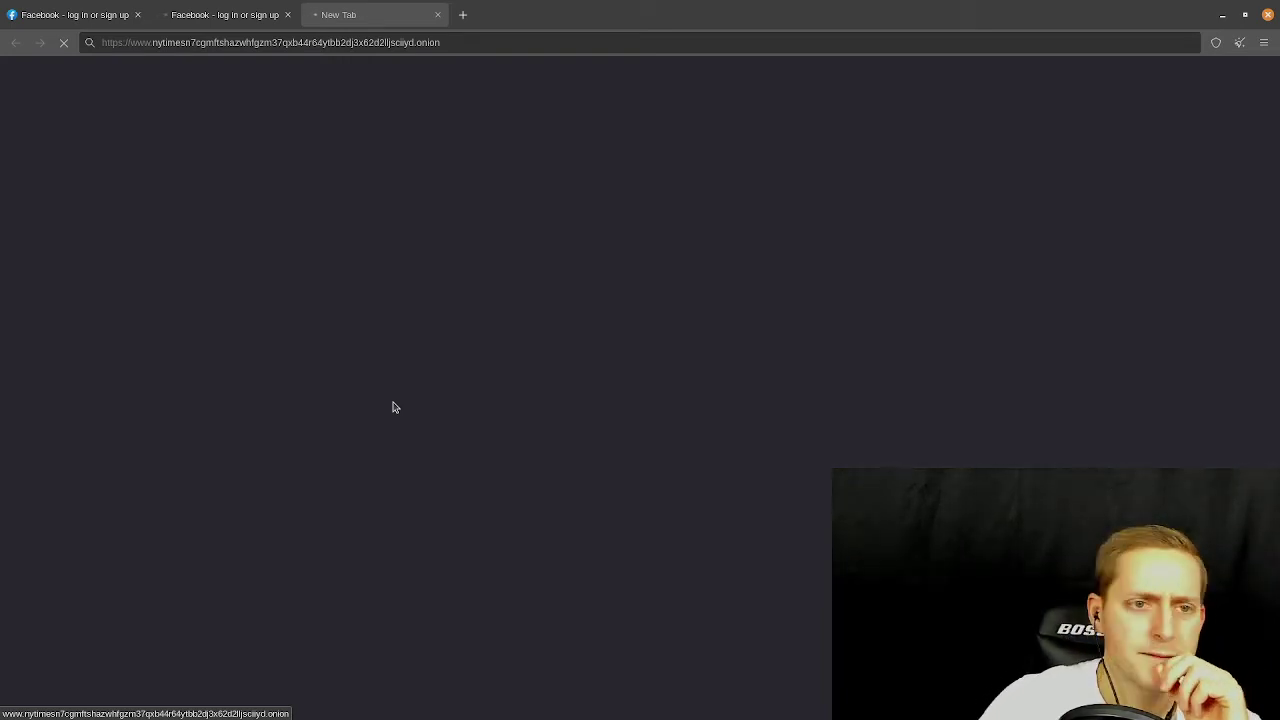
{"action": "left_click", "coordinate": [216, 16]}
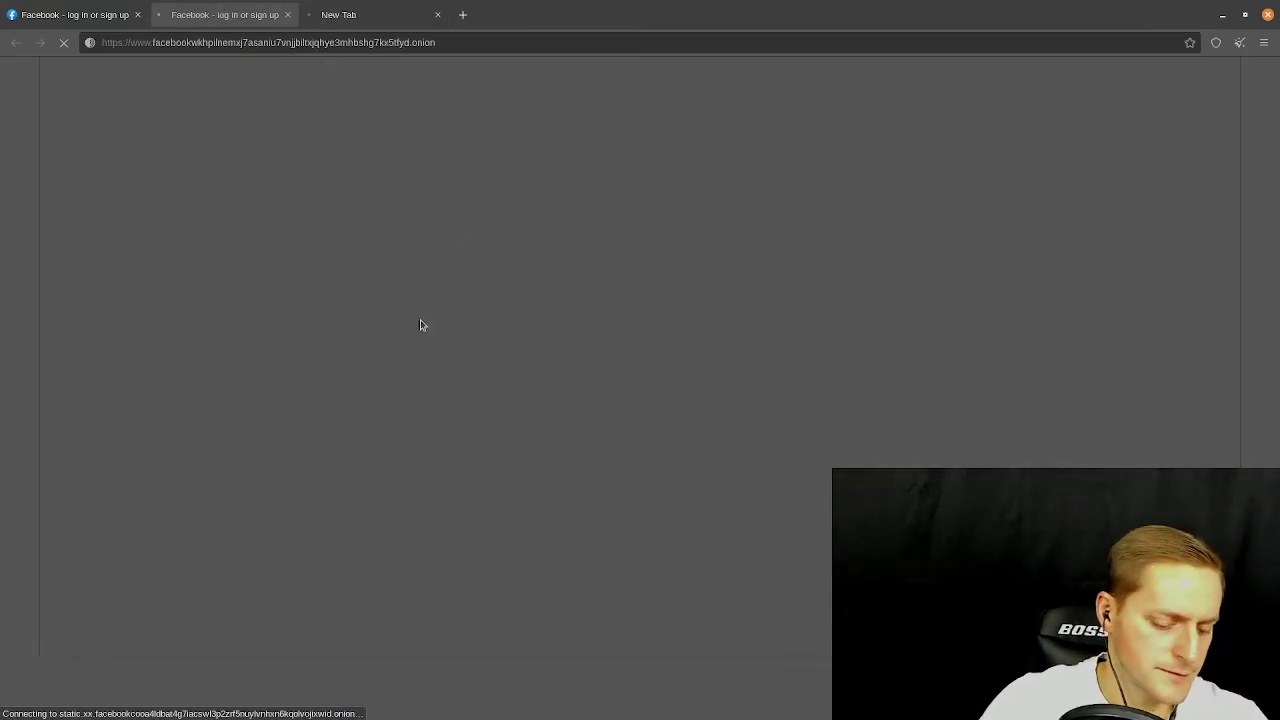
Return to Firefox, review the New York Times onion service article's address and headline, and check the open windows.
{"action": "key", "text": "super"}
{"action": "left_click", "coordinate": [619, 300]}
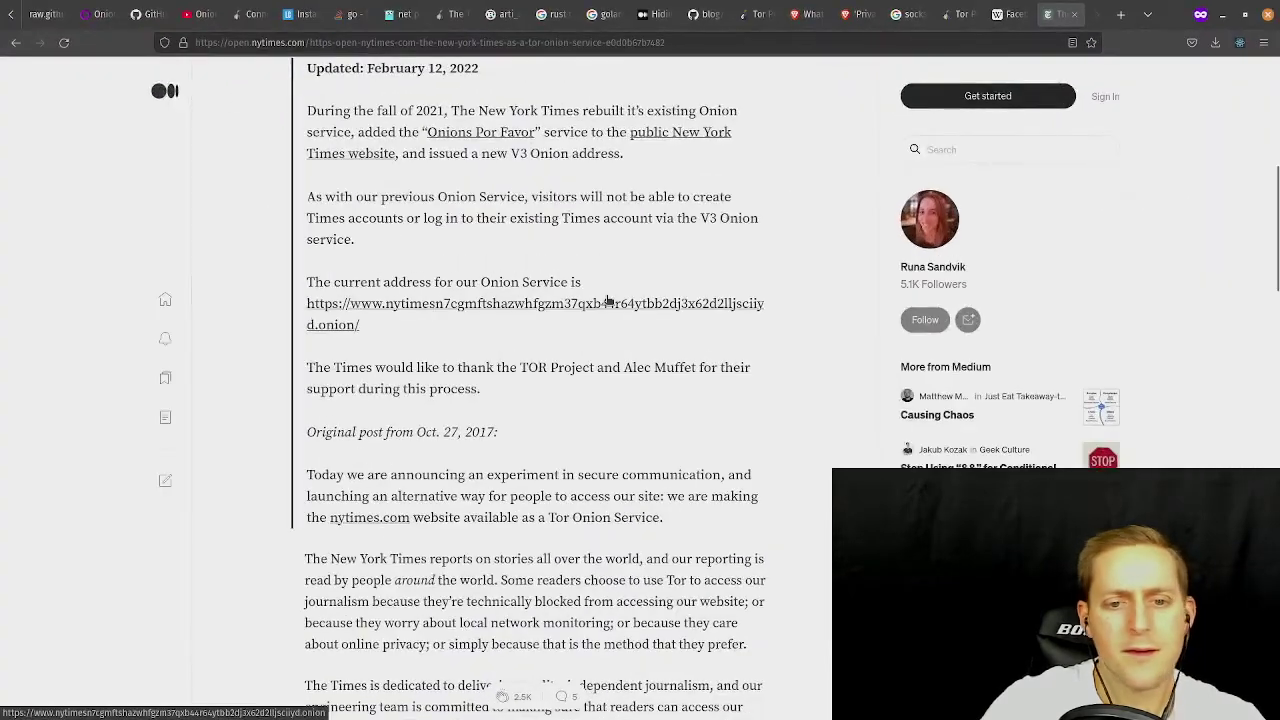
{"action": "scroll", "coordinate": [519, 378], "scroll_direction": "down", "scroll_amount": 1}
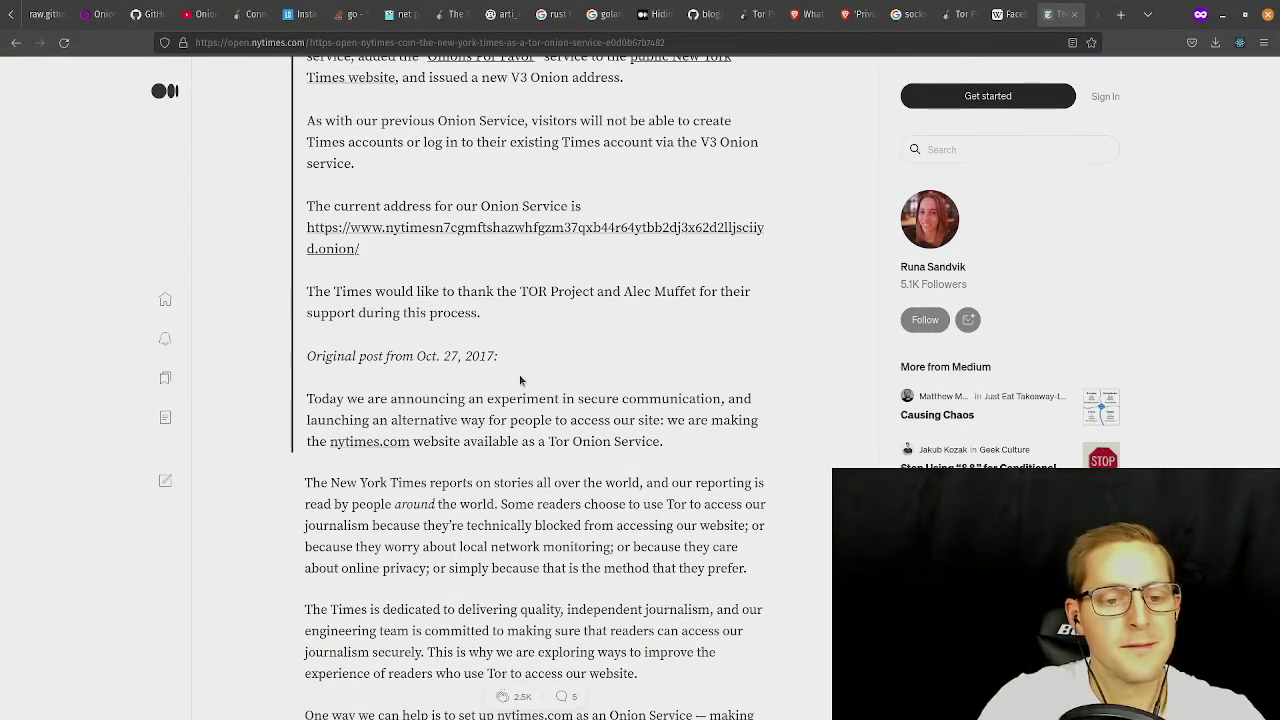
{"action": "scroll", "coordinate": [519, 380], "scroll_direction": "up", "scroll_amount": 6}
{"action": "scroll", "coordinate": [542, 270], "scroll_direction": "down", "scroll_amount": 1}
{"action": "scroll", "coordinate": [517, 206], "scroll_direction": "up", "scroll_amount": 1}
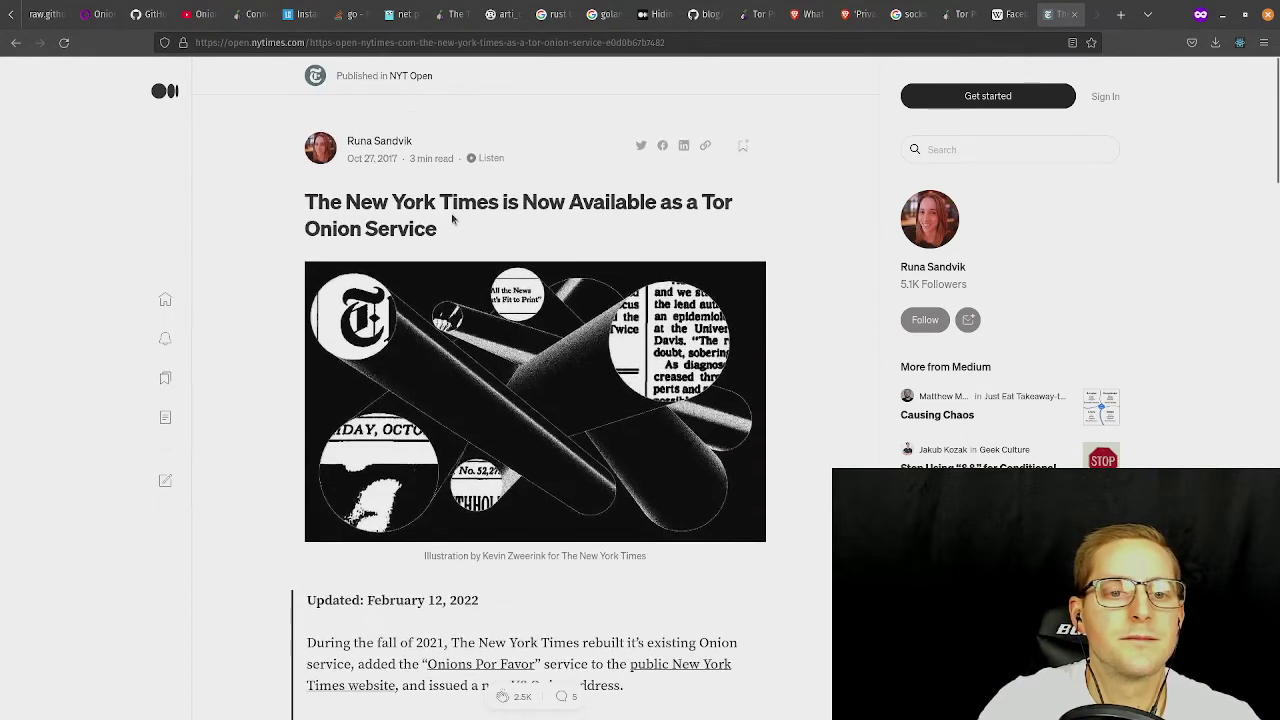
{"action": "left_click_drag", "start_coordinate": [446, 232], "coordinate": [272, 197]}
{"action": "left_click", "coordinate": [356, 220]}
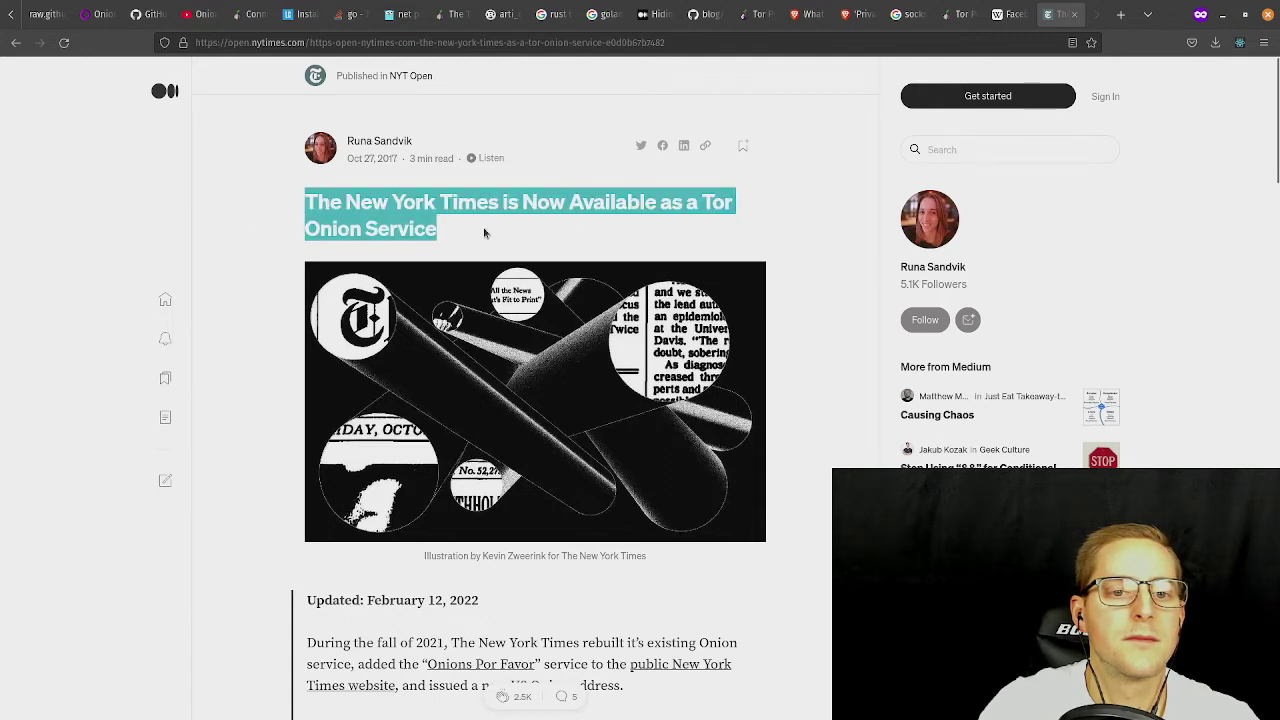
{"action": "left_click", "coordinate": [484, 233]}
{"action": "key", "text": "super"}
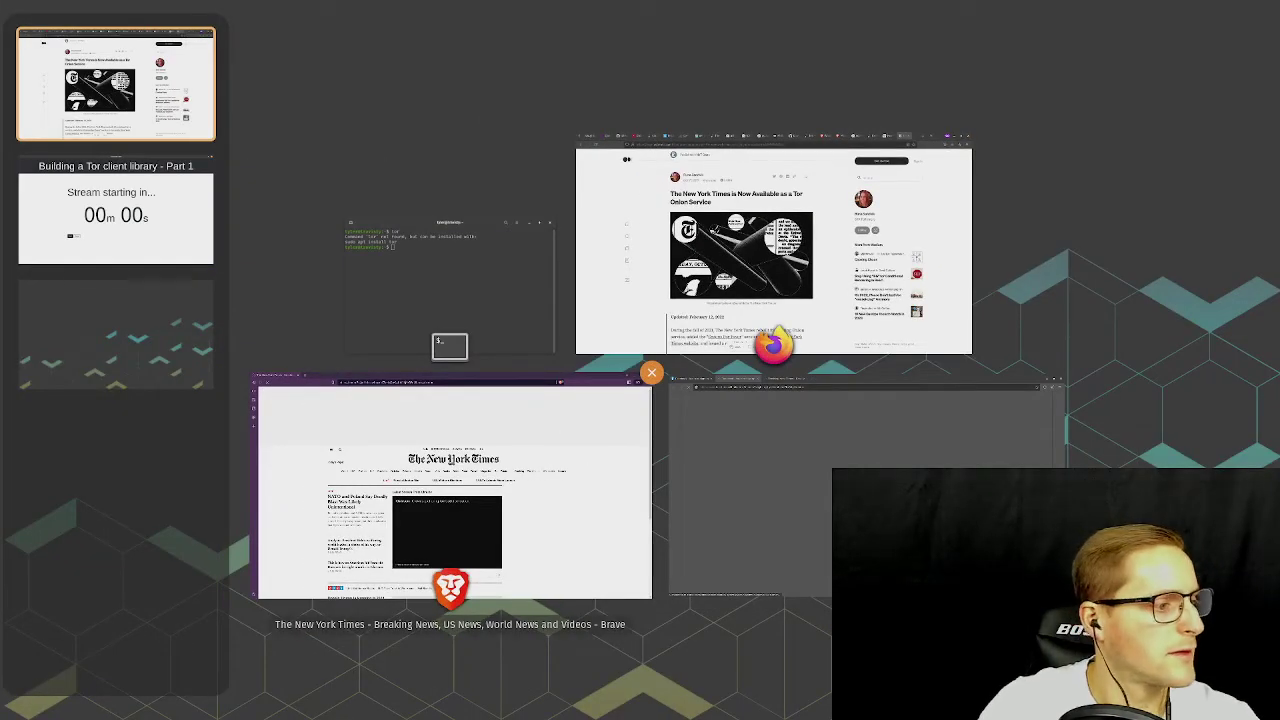
{"action": "key", "text": "super"}
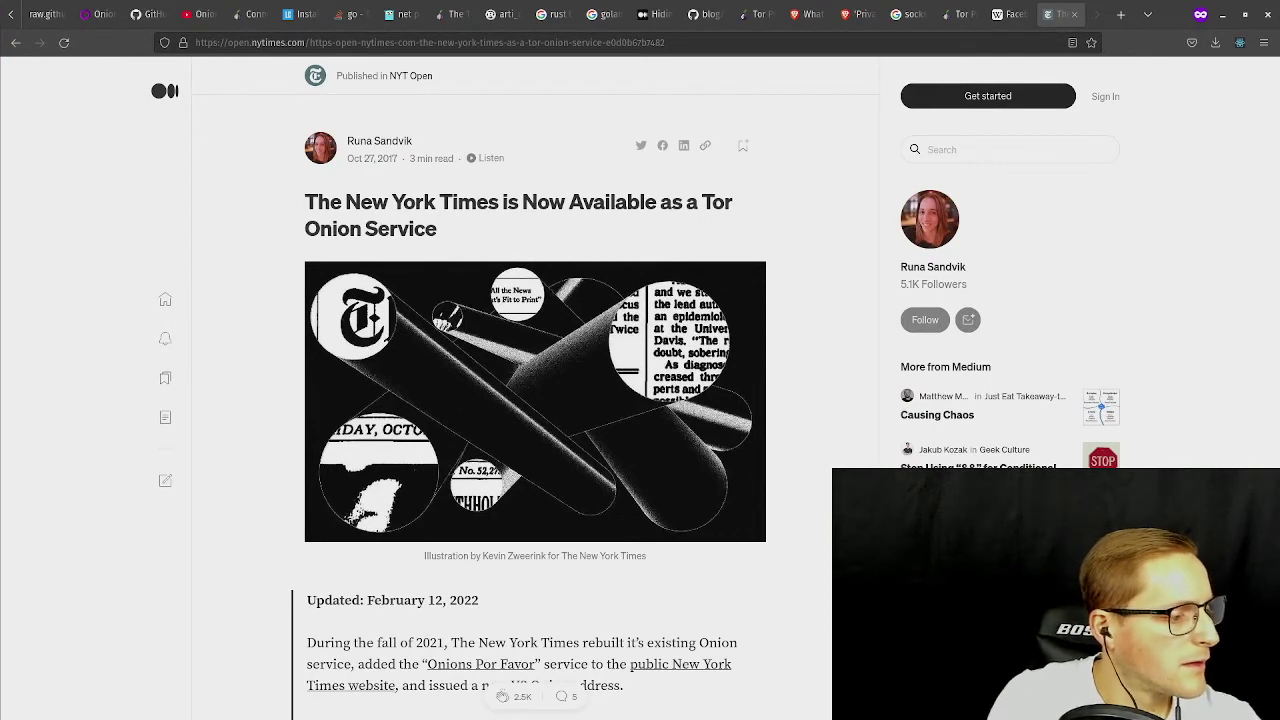
Switch to Visual Studio Code and run torhttpclient.go with go run in the integrated terminal.
{"action": "key", "text": "alt+Tab"}
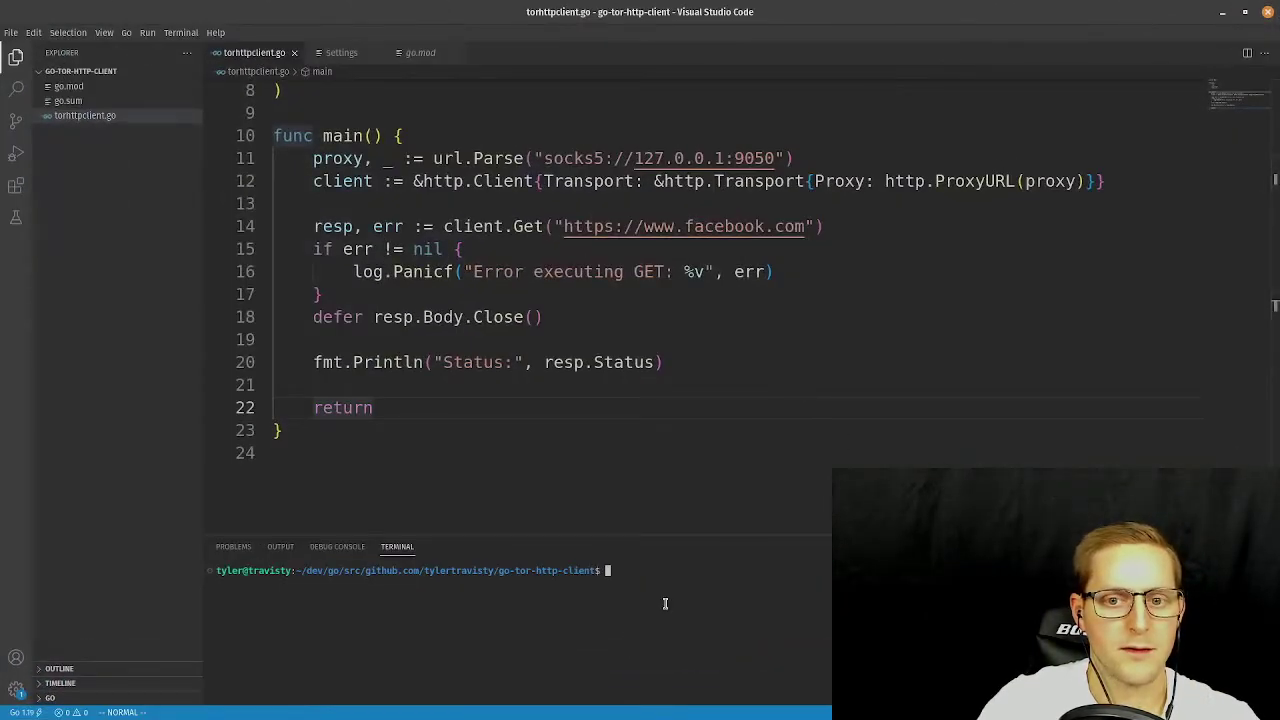
{"action": "type", "text": "go run torhttpclient.go"}
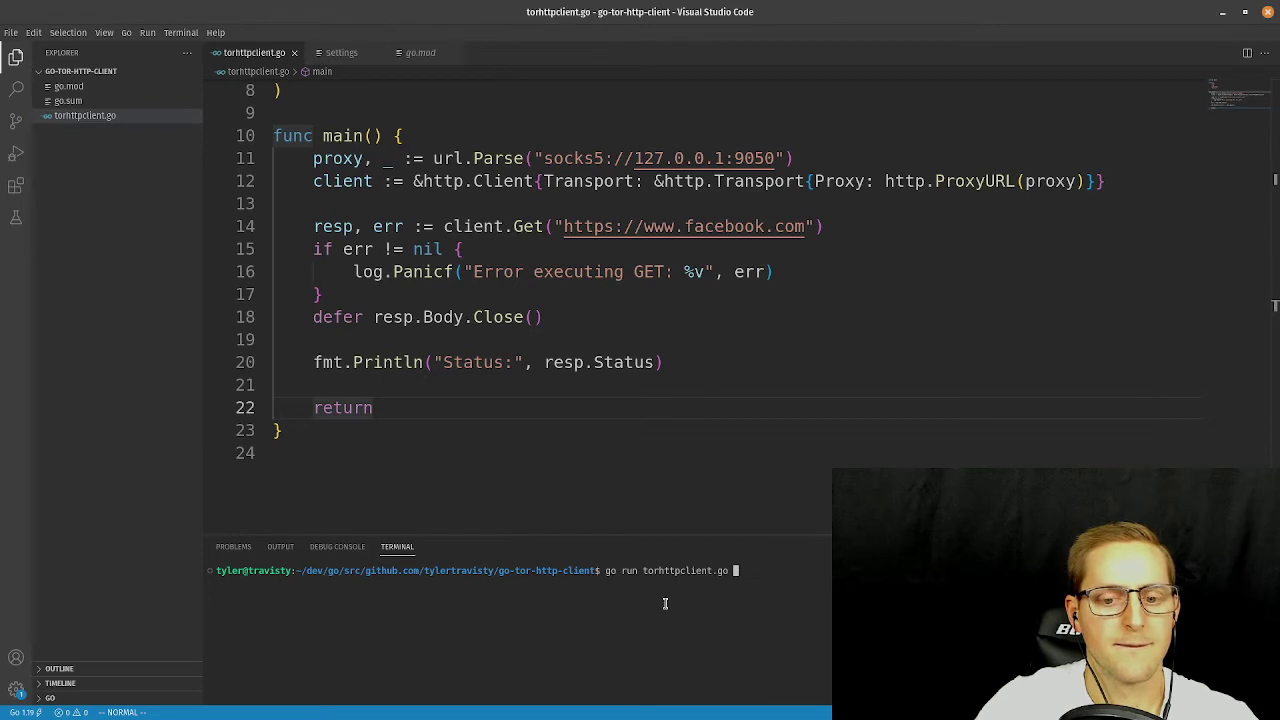
{"action": "key", "text": "Return"}
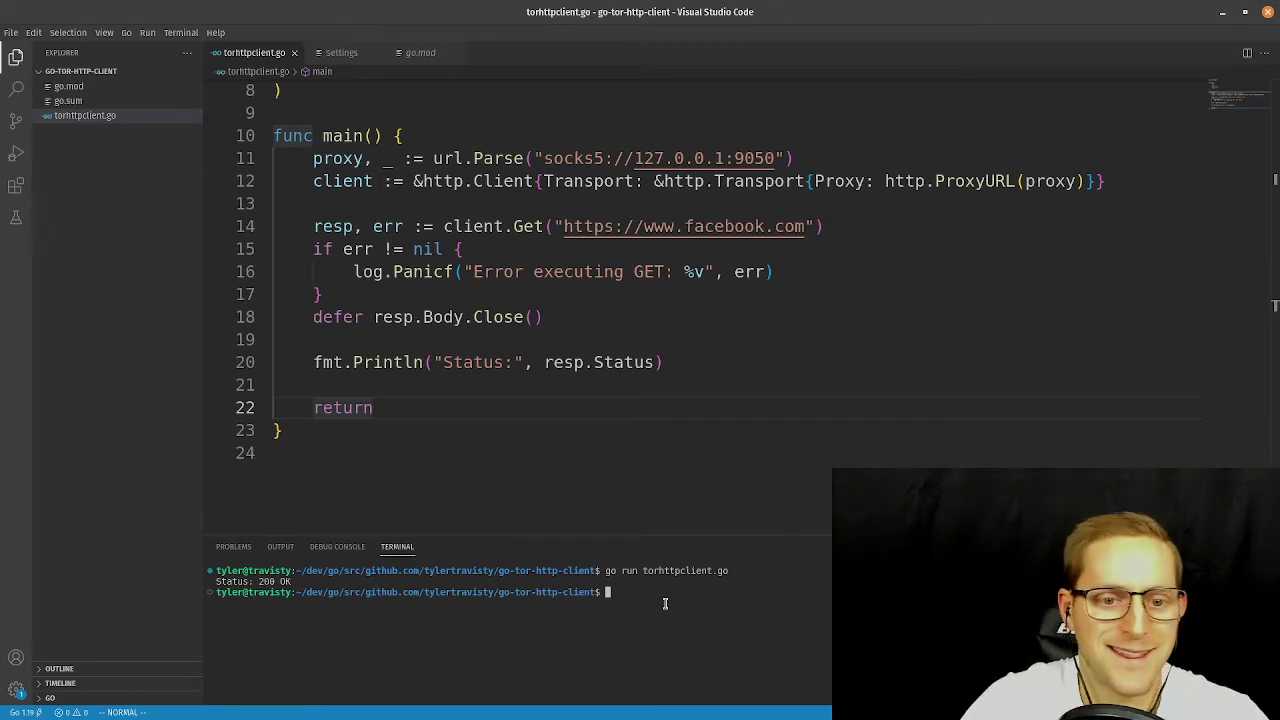
Undo the latest edits in torhttpclient.go to restore the bine/tor import and the Tor start and dialer code in main.
{"action": "left_click", "coordinate": [647, 408]}
{"action": "key", "text": "k"}
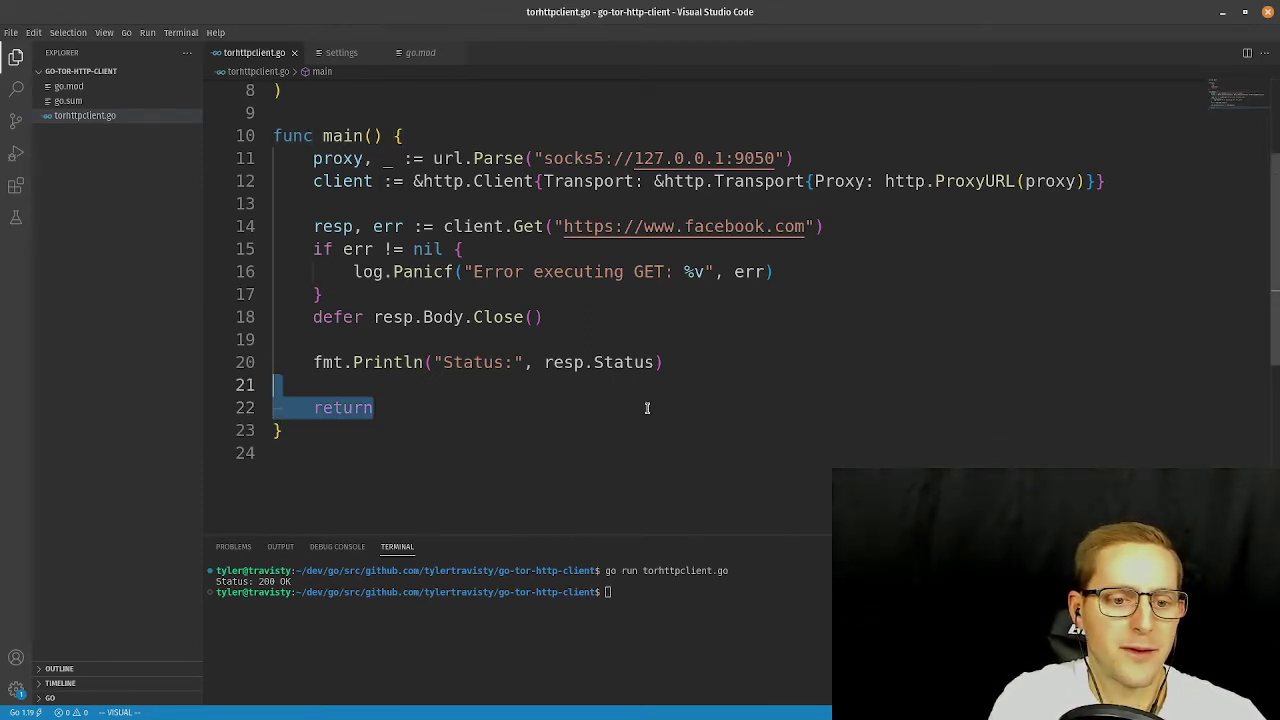
{"action": "key", "text": "k"}
{"action": "key", "text": "k"}
{"action": "key", "text": "k"}
{"action": "key", "text": "k"}
{"action": "key", "text": "k"}
{"action": "key", "text": "k"}
{"action": "key", "text": "k"}
{"action": "key", "text": "k"}
{"action": "key", "text": "k"}
{"action": "key", "text": "k"}
{"action": "key", "text": "k"}
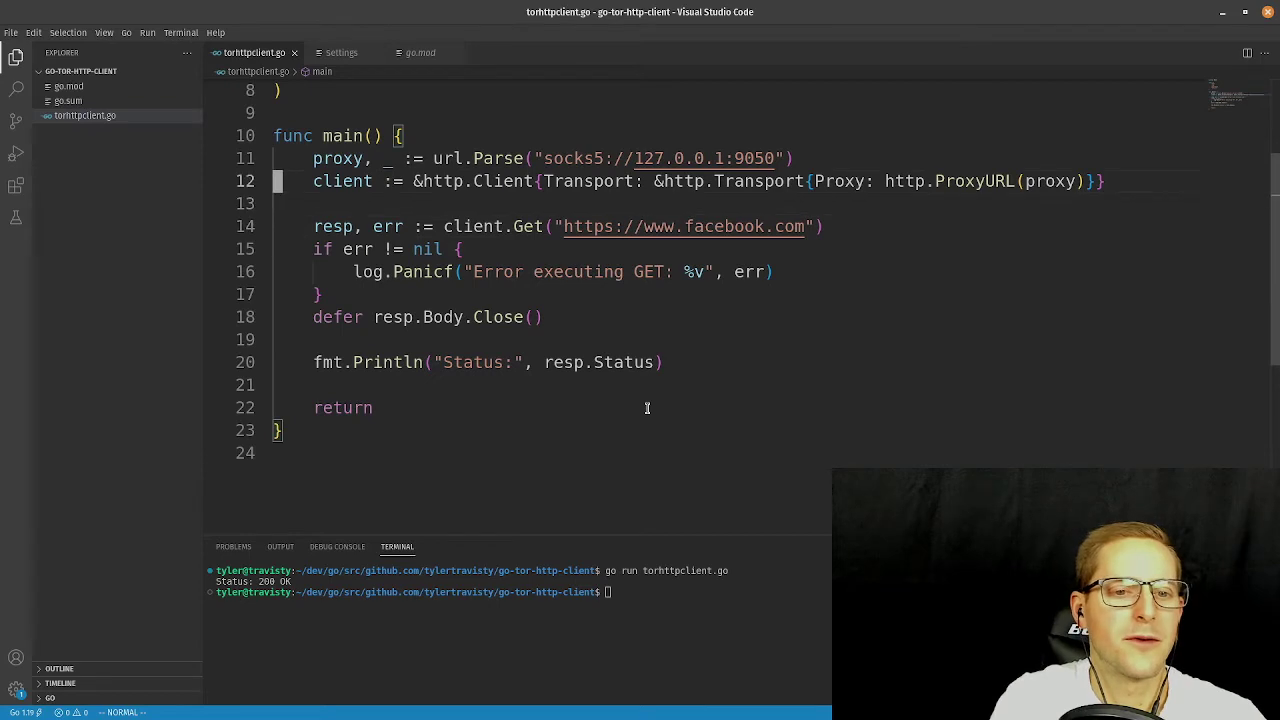
{"action": "key", "text": "u"}
{"action": "key", "text": "u"}
{"action": "key", "text": "u"}
{"action": "key", "text": "u"}
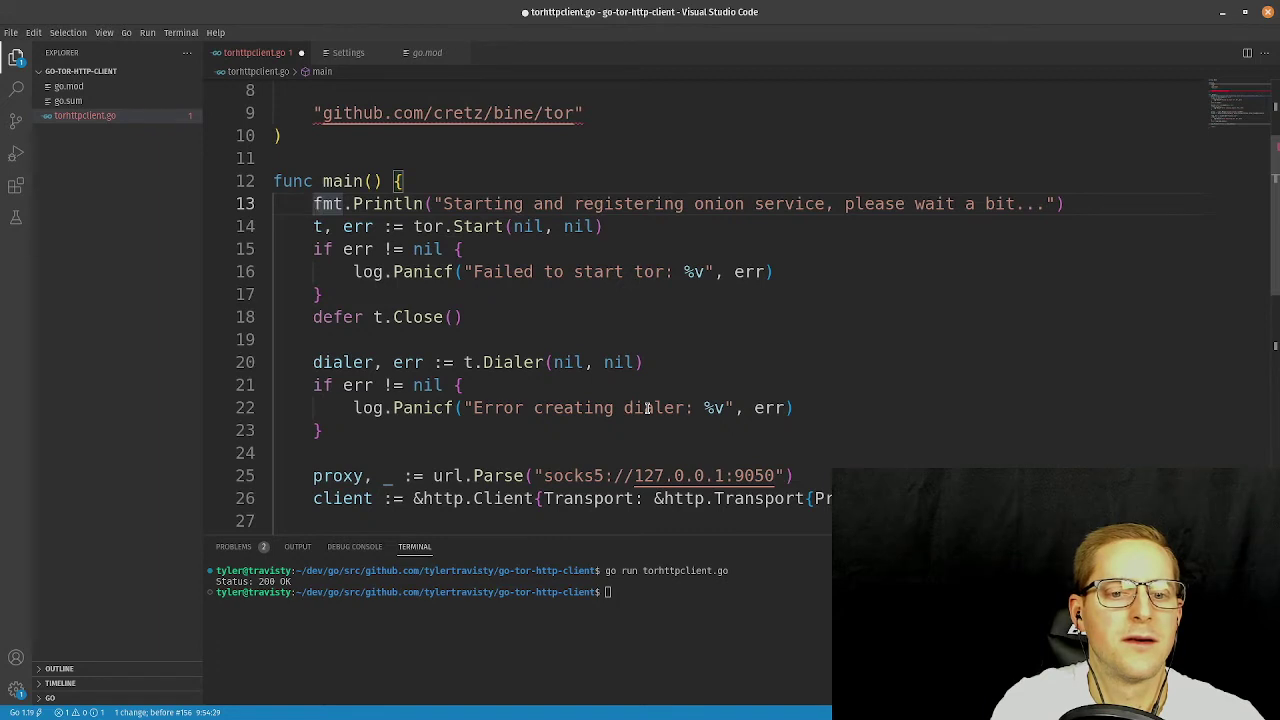
Undo further edits to restore the tr http.Transport block using dialer.Dial and the client definition with Transport: tr.
{"action": "key", "text": "j"}
{"action": "key", "text": "j"}
{"action": "key", "text": "j"}
{"action": "key", "text": "j"}
{"action": "key", "text": "j"}
{"action": "key", "text": "j"}
{"action": "key", "text": "j"}
{"action": "key", "text": "j"}
{"action": "key", "text": "j"}
{"action": "key", "text": "j"}
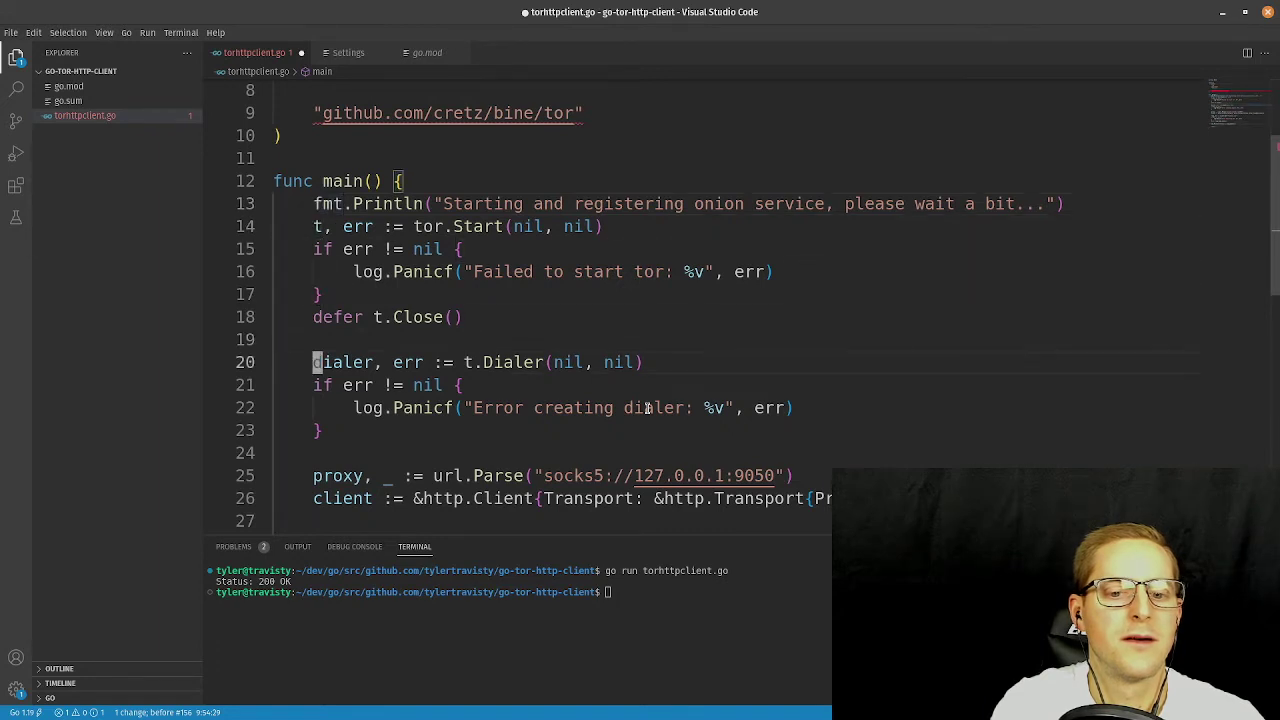
{"action": "key", "text": "u"}
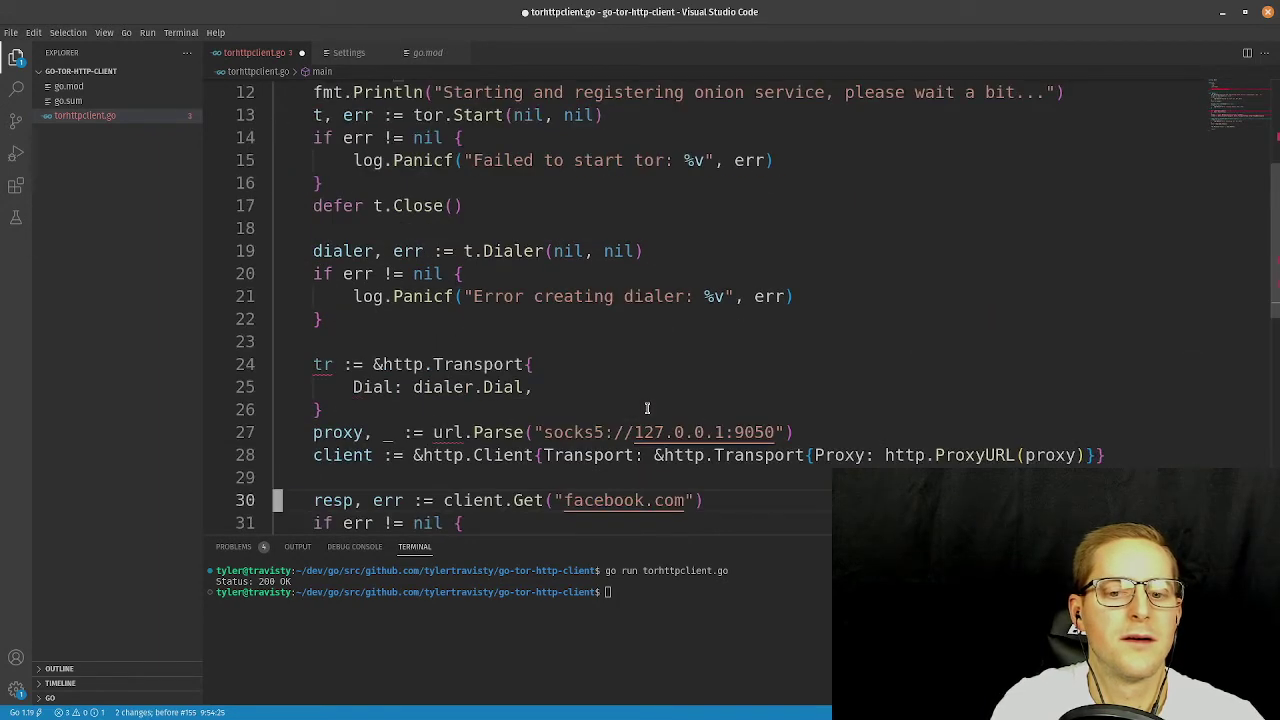
{"action": "key", "text": "u"}
{"action": "key", "text": "u"}
{"action": "key", "text": "u"}
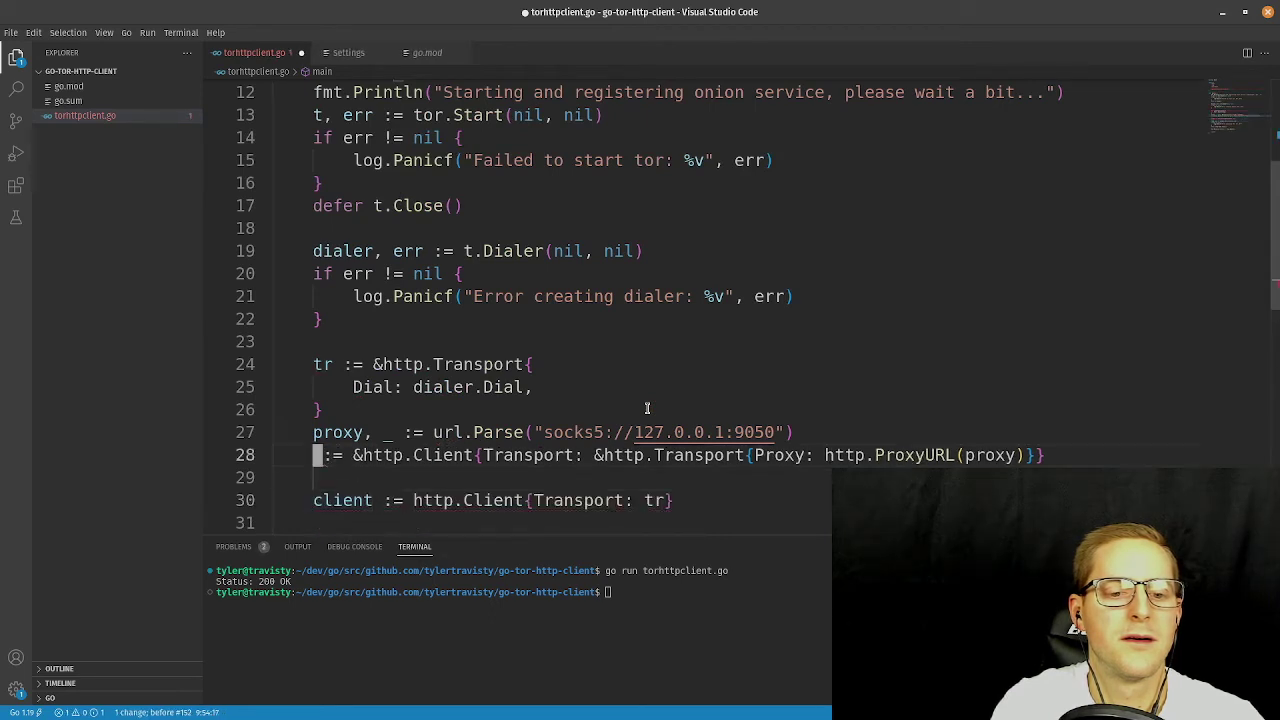
Remove the two proxy-related lines below the http.Transport block and the blank line before the client declaration.
{"action": "key", "text": "u"}
{"action": "key", "text": "u"}
{"action": "key", "text": "u"}
{"action": "key", "text": "u"}
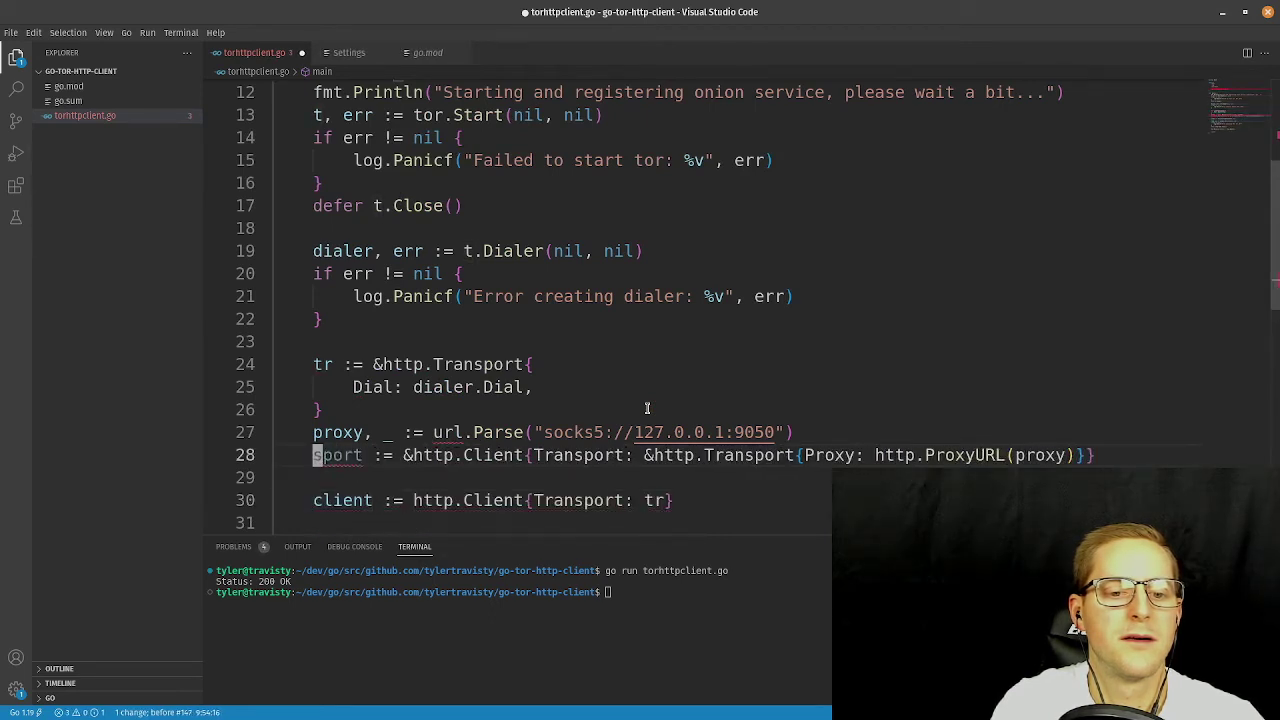
{"action": "key", "text": "k"}
{"action": "key", "text": "shift+v"}
{"action": "key", "text": "j"}
{"action": "key", "text": "d"}
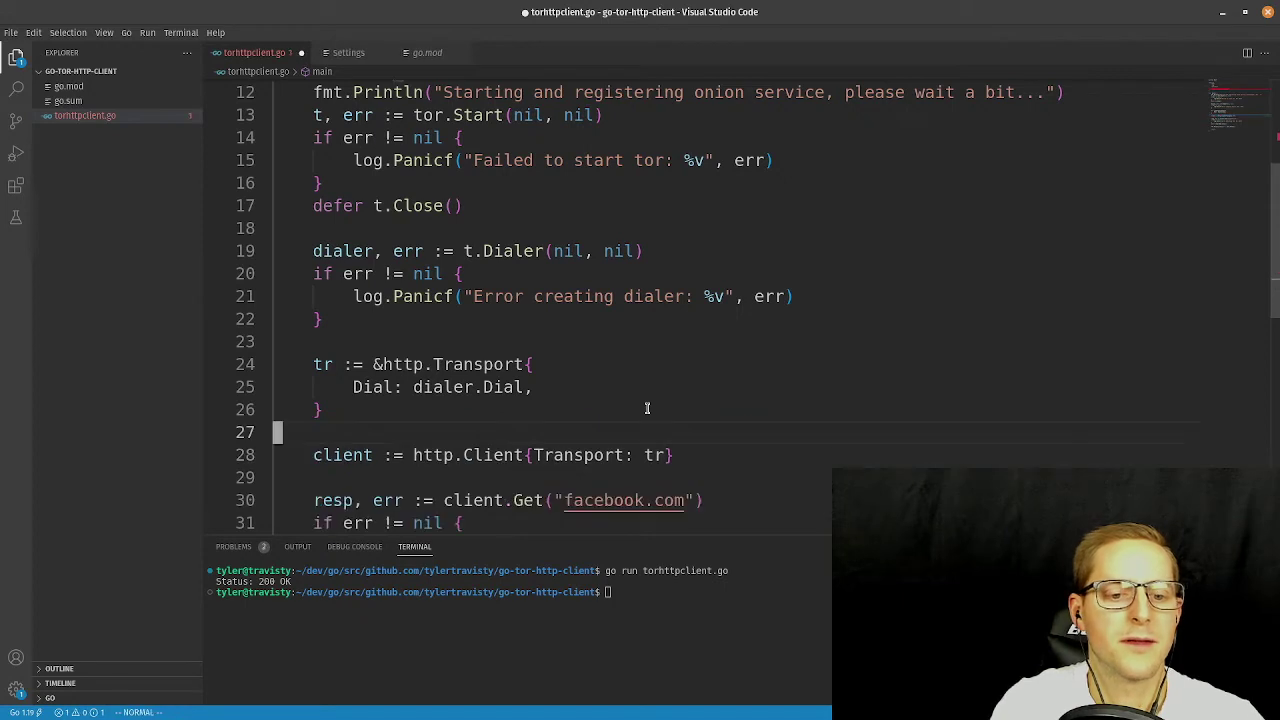
{"action": "key", "text": "k"}
{"action": "key", "text": "d"}
{"action": "key", "text": "d"}
{"action": "key", "text": "j"}
{"action": "key", "text": "j"}
{"action": "key", "text": "j"}
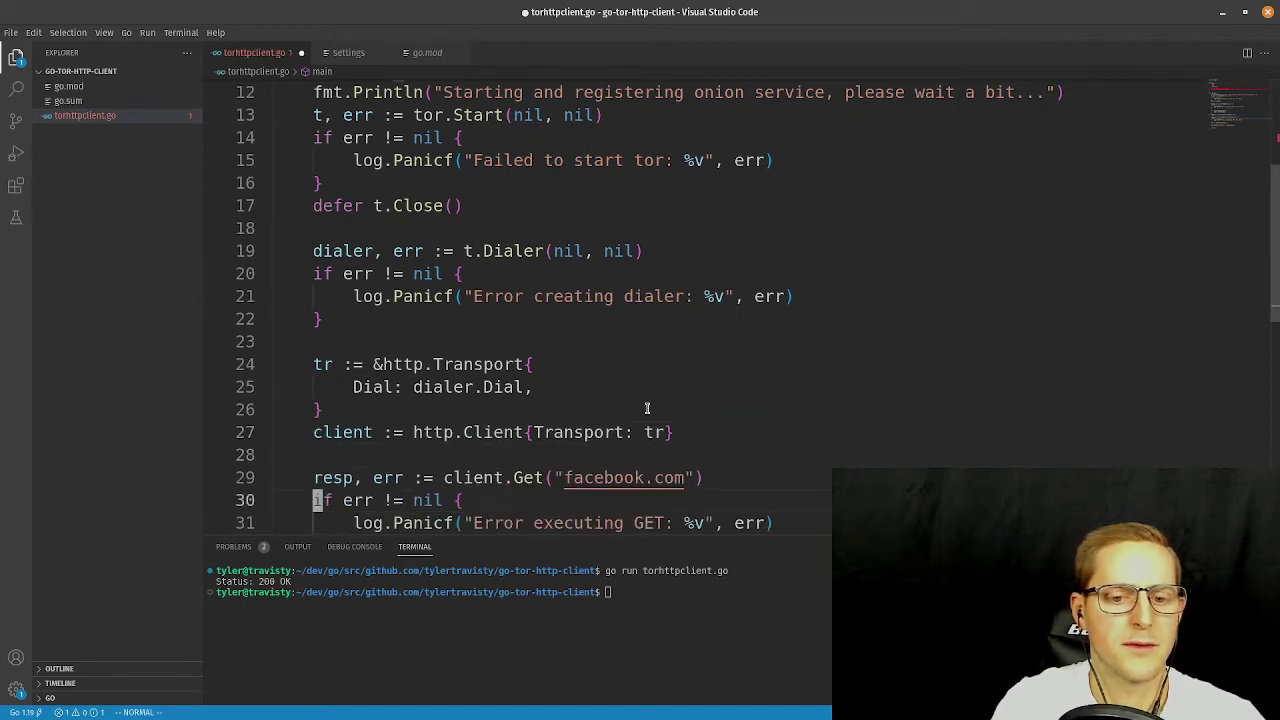
{"action": "key", "text": "j"}
{"action": "key", "text": "j"}
{"action": "key", "text": "j"}
{"action": "key", "text": "j"}
{"action": "key", "text": "j"}
{"action": "key", "text": "j"}
{"action": "key", "text": "k"}
{"action": "key", "text": "k"}
{"action": "key", "text": "k"}
{"action": "key", "text": "k"}
{"action": "key", "text": "k"}
{"action": "key", "text": "k"}
{"action": "key", "text": "k"}
{"action": "key", "text": "k"}
{"action": "key", "text": "j"}
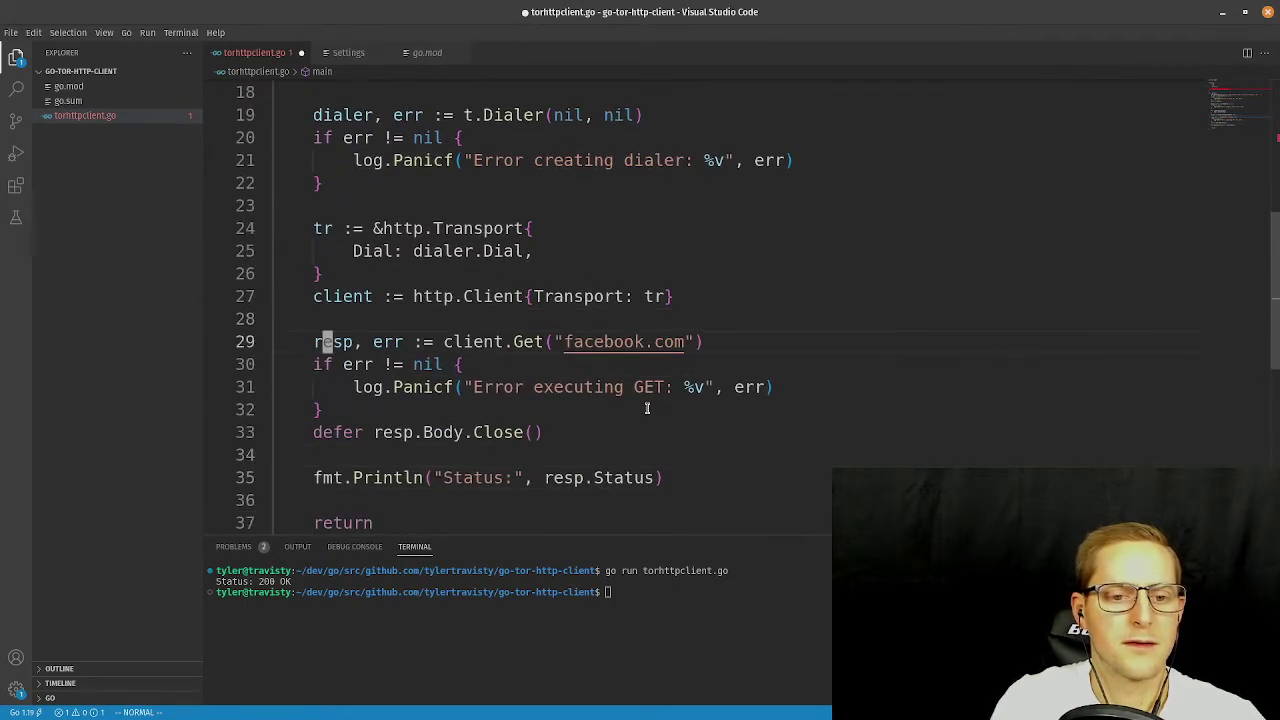
{"action": "key", "text": "w"}
{"action": "key", "text": "w"}
{"action": "key", "text": "w"}
{"action": "key", "text": "w"}
{"action": "key", "text": "w"}
{"action": "key", "text": "w"}
{"action": "key", "text": "w"}
{"action": "key", "text": "w"}
{"action": "type", "text": "ient.Get(\"https"}
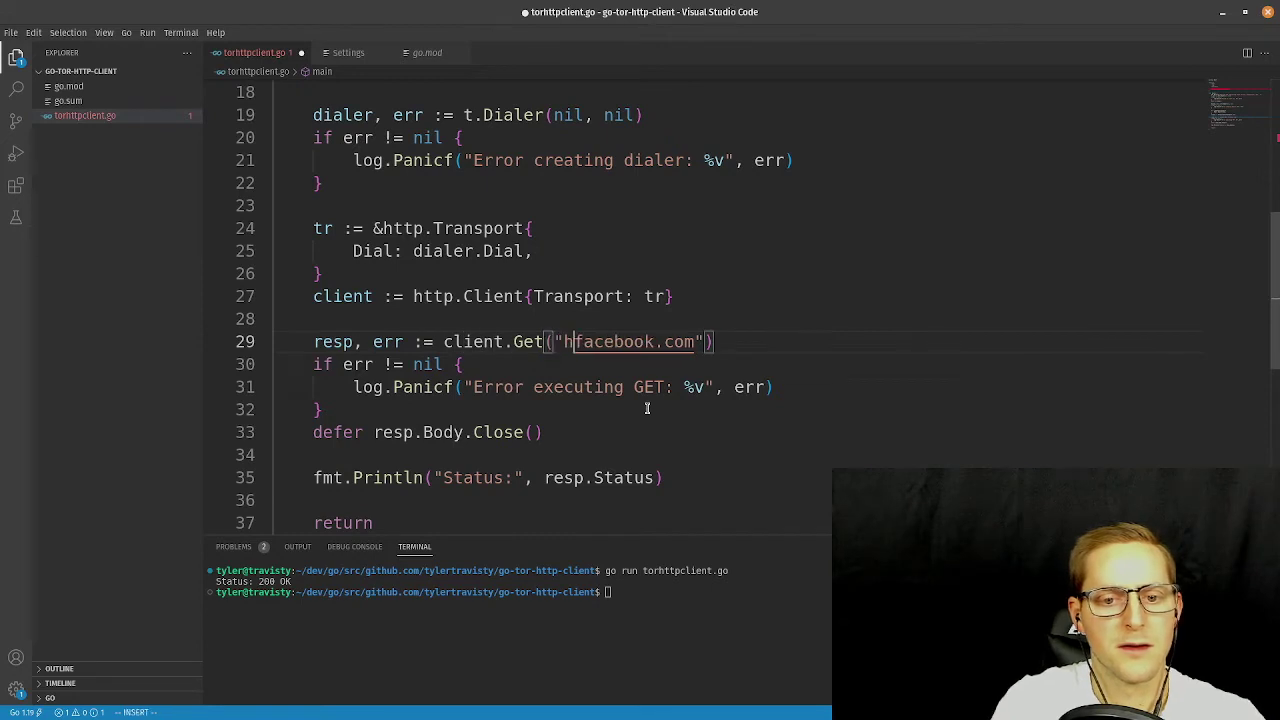
{"action": "type", "text": "://ww"}
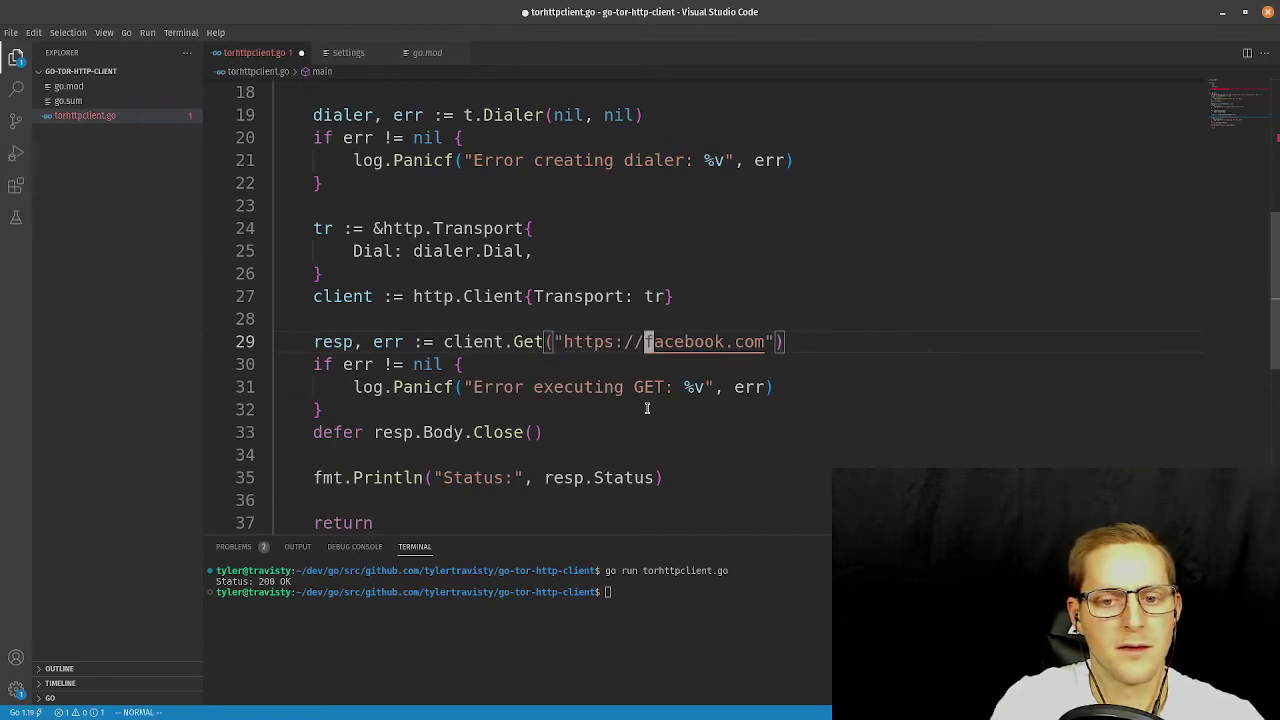
{"action": "type", "text": "w."}
{"action": "key", "text": "Escape"}
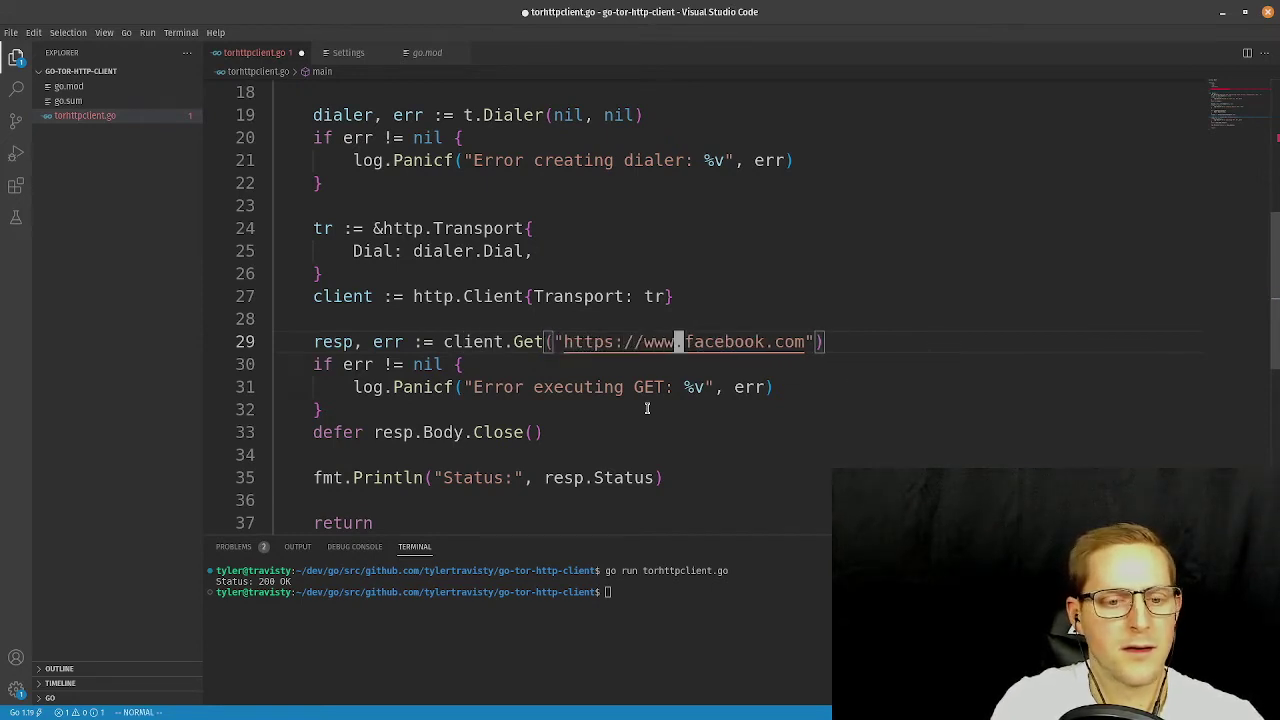
Review the request, error-handling and status-printing code through the end of the main function.
{"action": "key", "text": "j"}
{"action": "key", "text": "j"}
{"action": "key", "text": "j"}
{"action": "key", "text": "j"}
{"action": "key", "text": "j"}
{"action": "key", "text": "j"}
{"action": "key", "text": "j"}
{"action": "key", "text": "j"}
{"action": "key", "text": "j"}
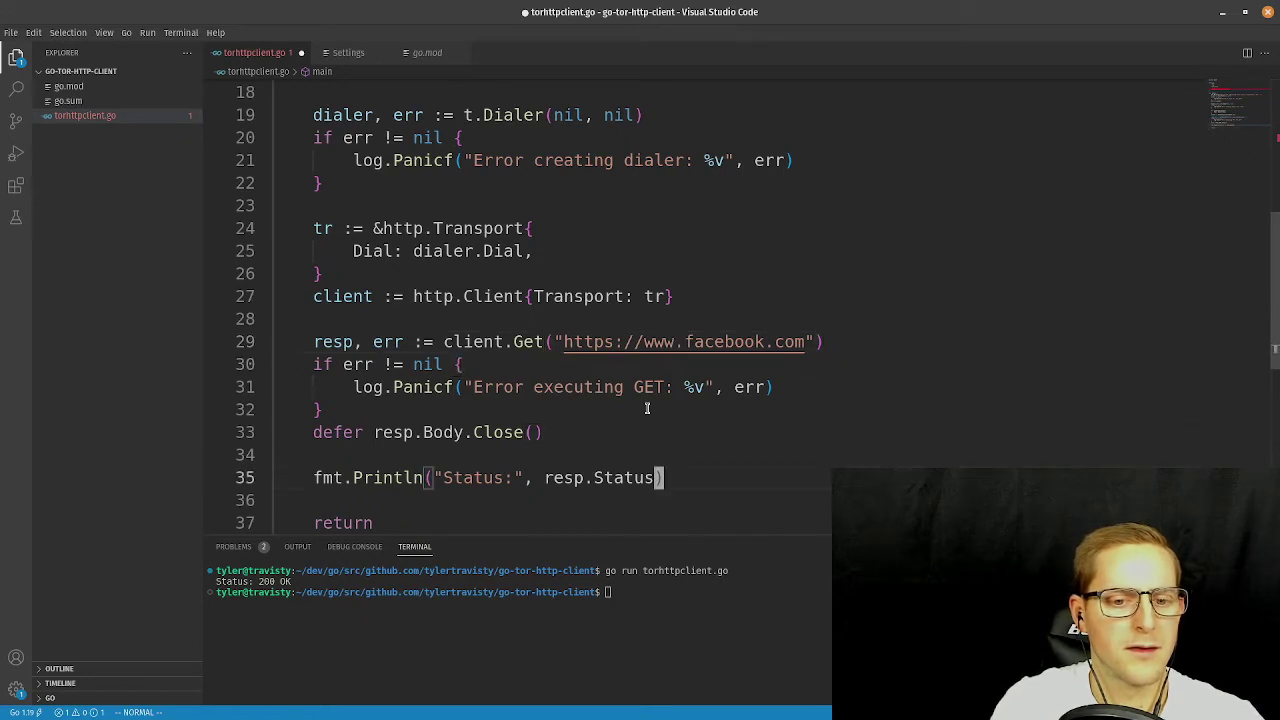
{"action": "key", "text": "k"}
{"action": "key", "text": "k"}
{"action": "key", "text": "k"}
{"action": "key", "text": "k"}
{"action": "key", "text": "k"}
{"action": "key", "text": "k"}
{"action": "key", "text": "k"}
{"action": "key", "text": "k"}
{"action": "key", "text": "k"}
{"action": "key", "text": "j"}
{"action": "key", "text": "j"}
{"action": "key", "text": "j"}
{"action": "key", "text": "j"}
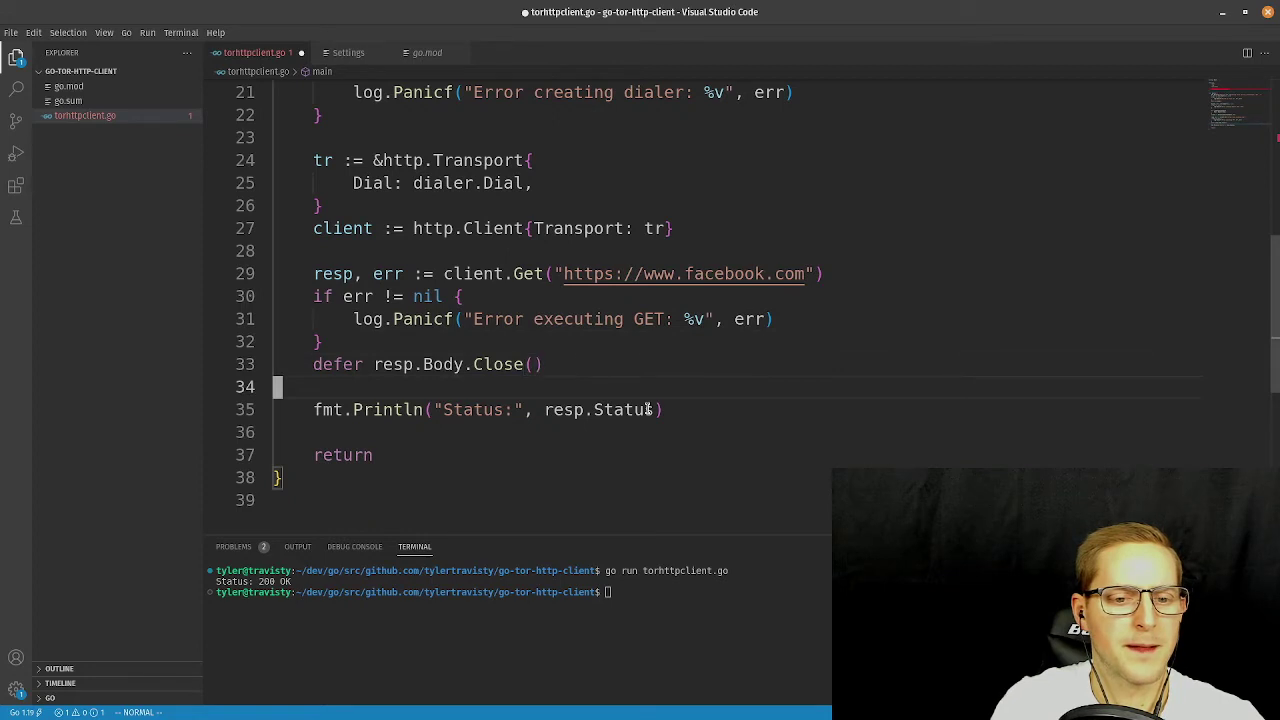
{"action": "left_click", "coordinate": [650, 409]}
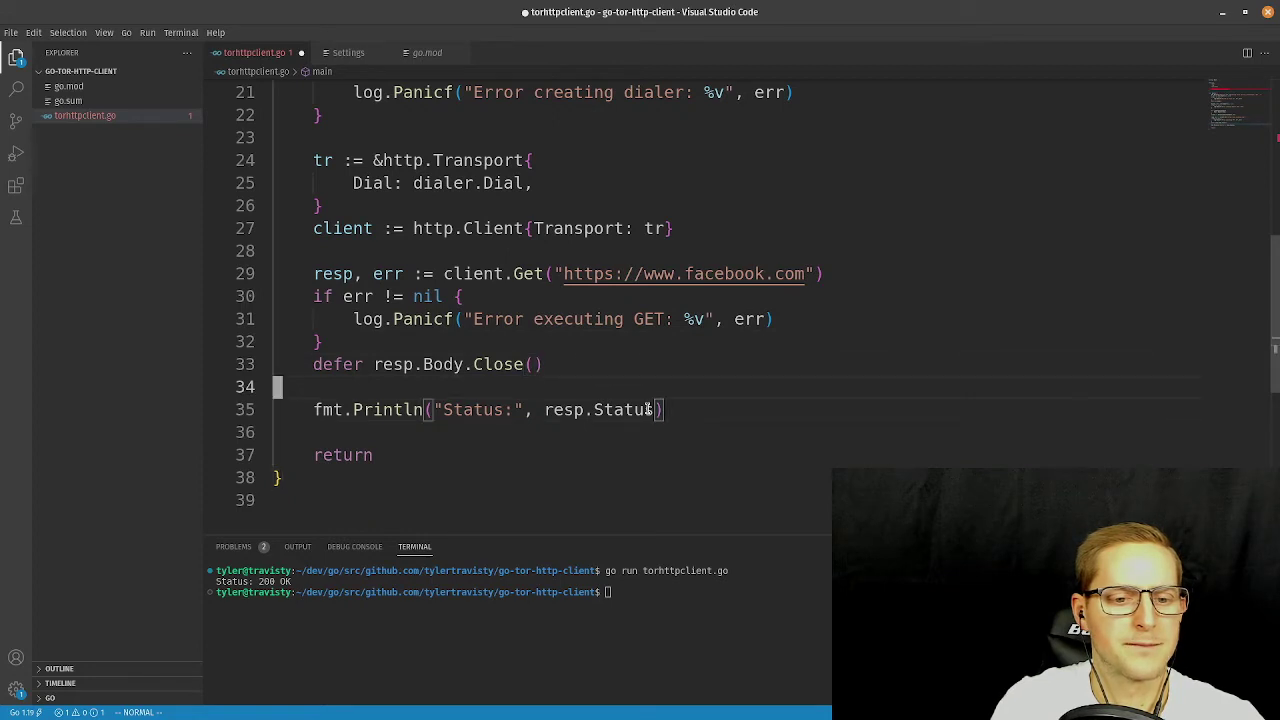
{"action": "left_click", "coordinate": [815, 676]}
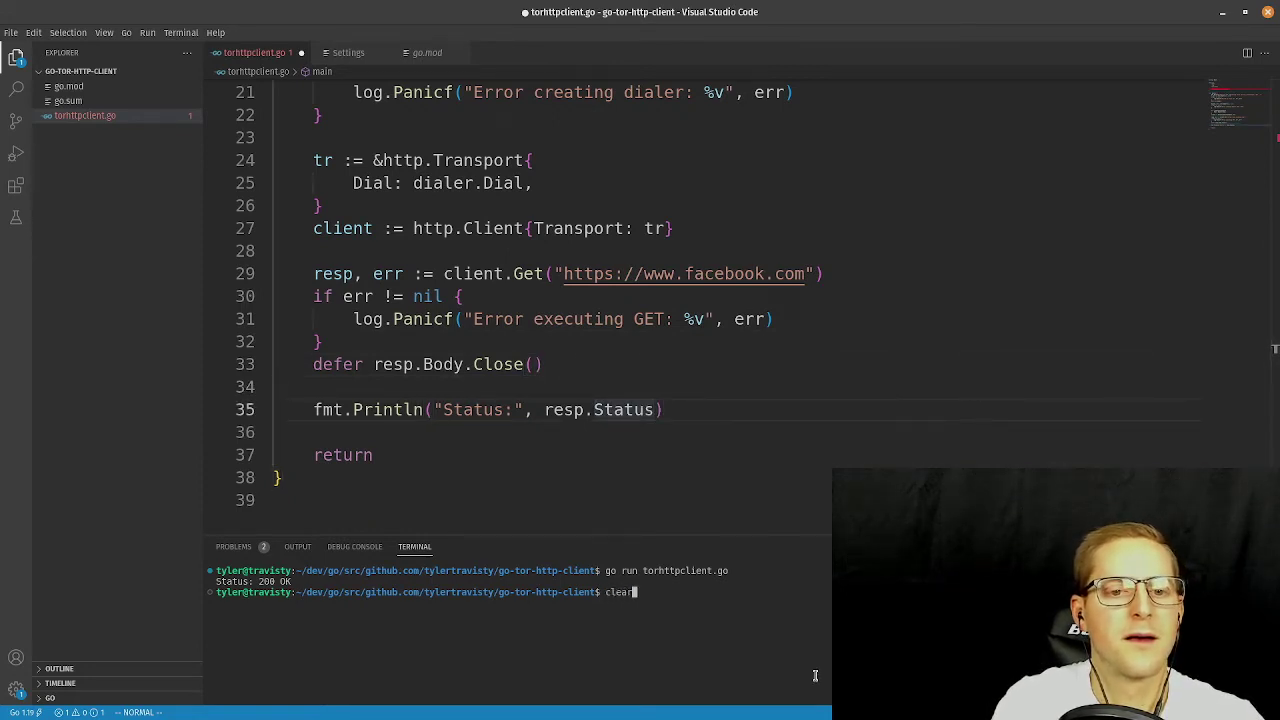
{"action": "key", "text": "Return"}
{"action": "key", "text": "Up"}
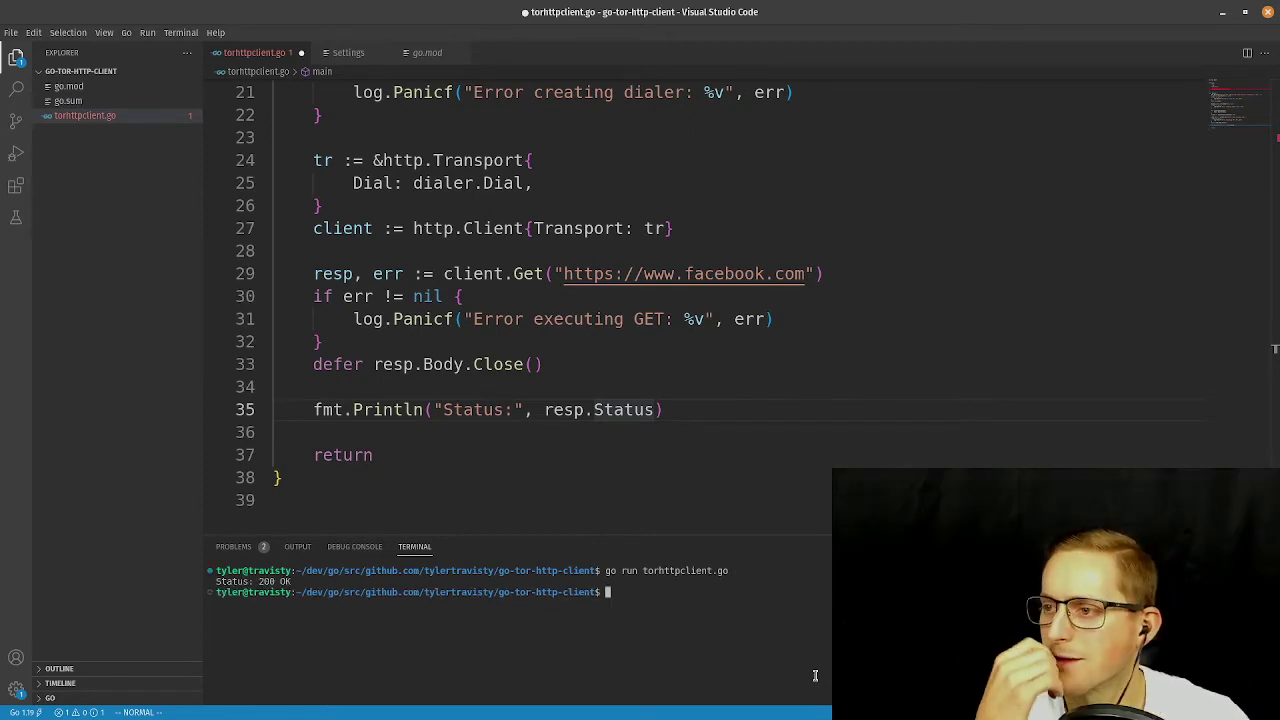
Switch to the browser window showing Facebook's login page, copy its .onion address, and return to Visual Studio Code.
{"action": "key", "text": "super"}
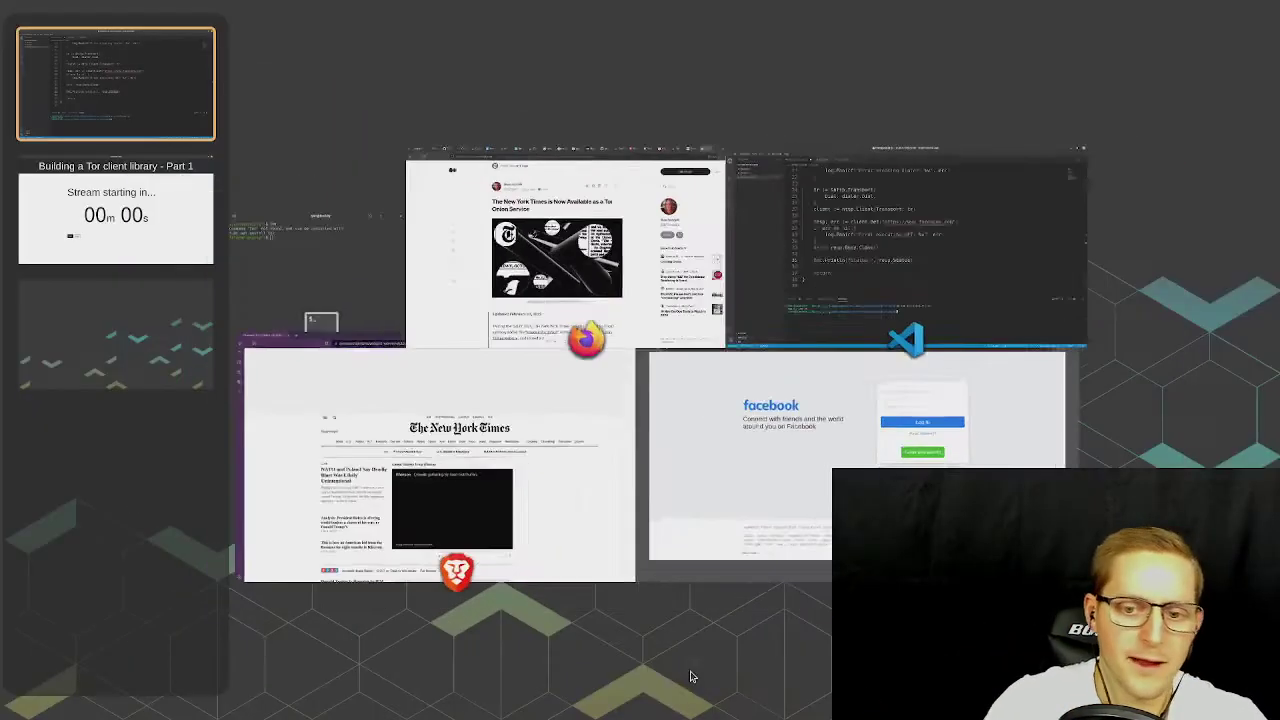
{"action": "left_click", "coordinate": [753, 392]}
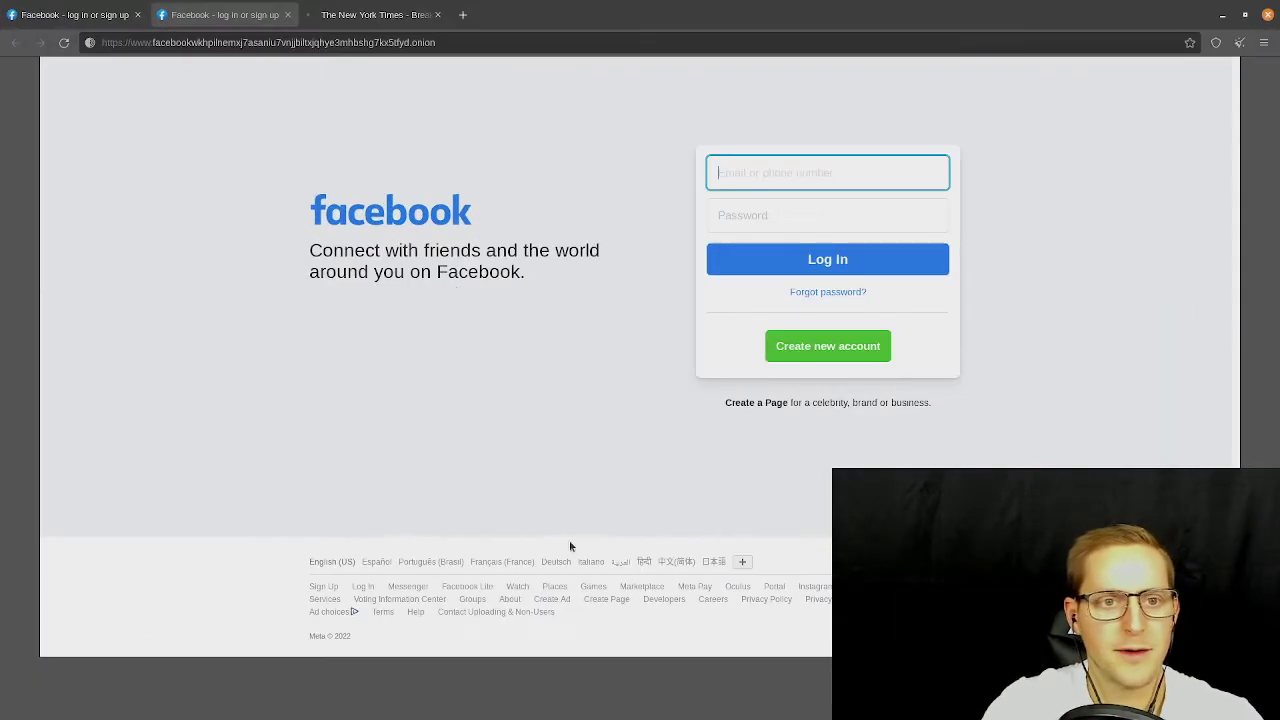
{"action": "left_click", "coordinate": [270, 42]}
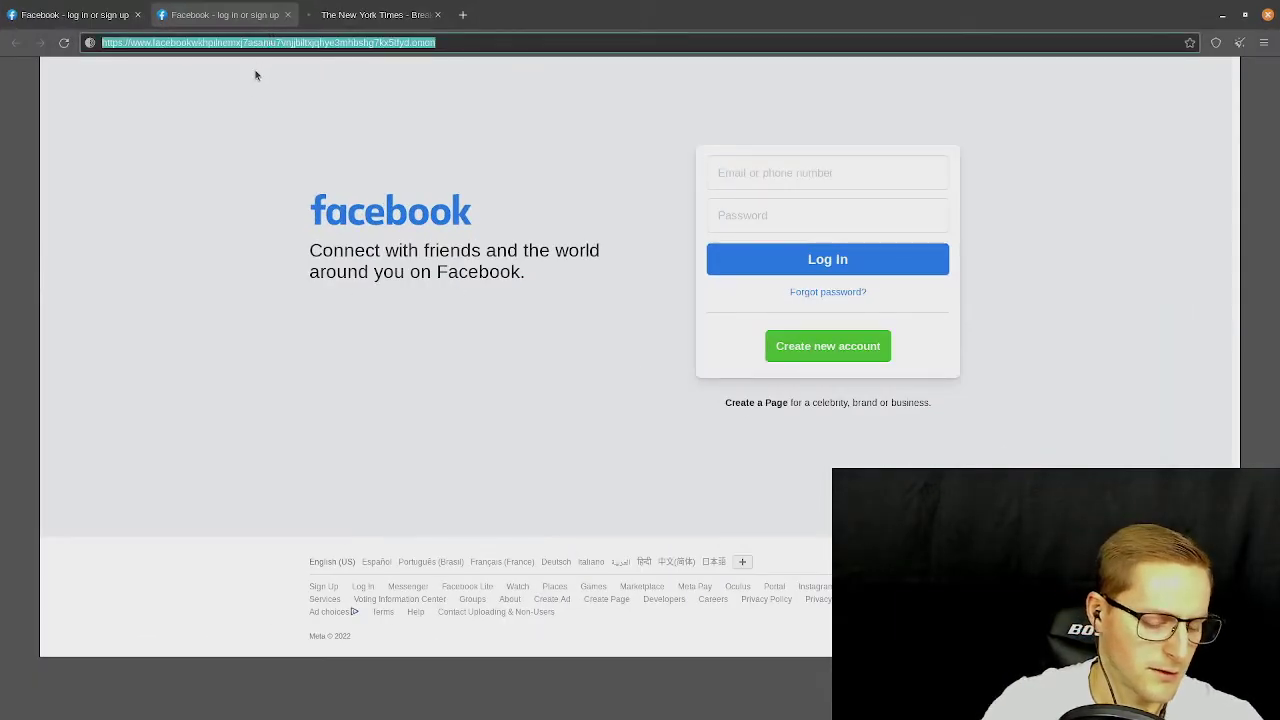
{"action": "key", "text": "super"}
{"action": "left_click", "coordinate": [914, 251]}
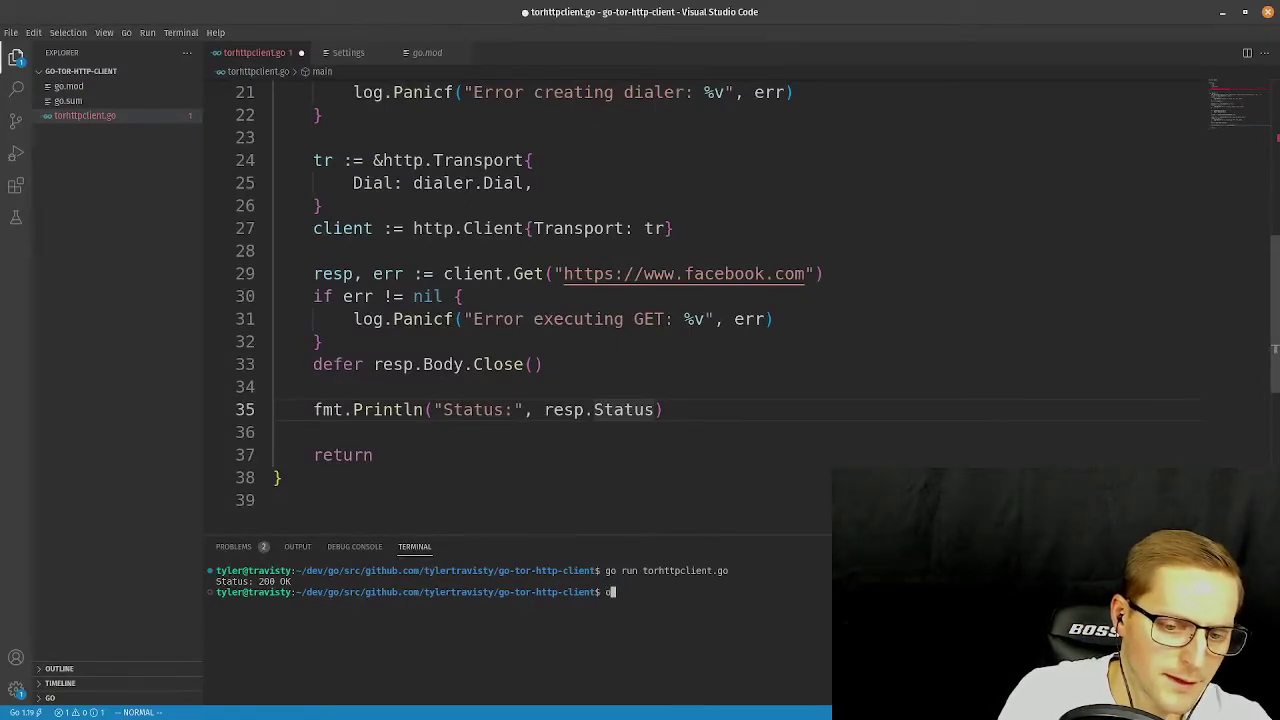
{"action": "key", "text": "ctrl+c"}
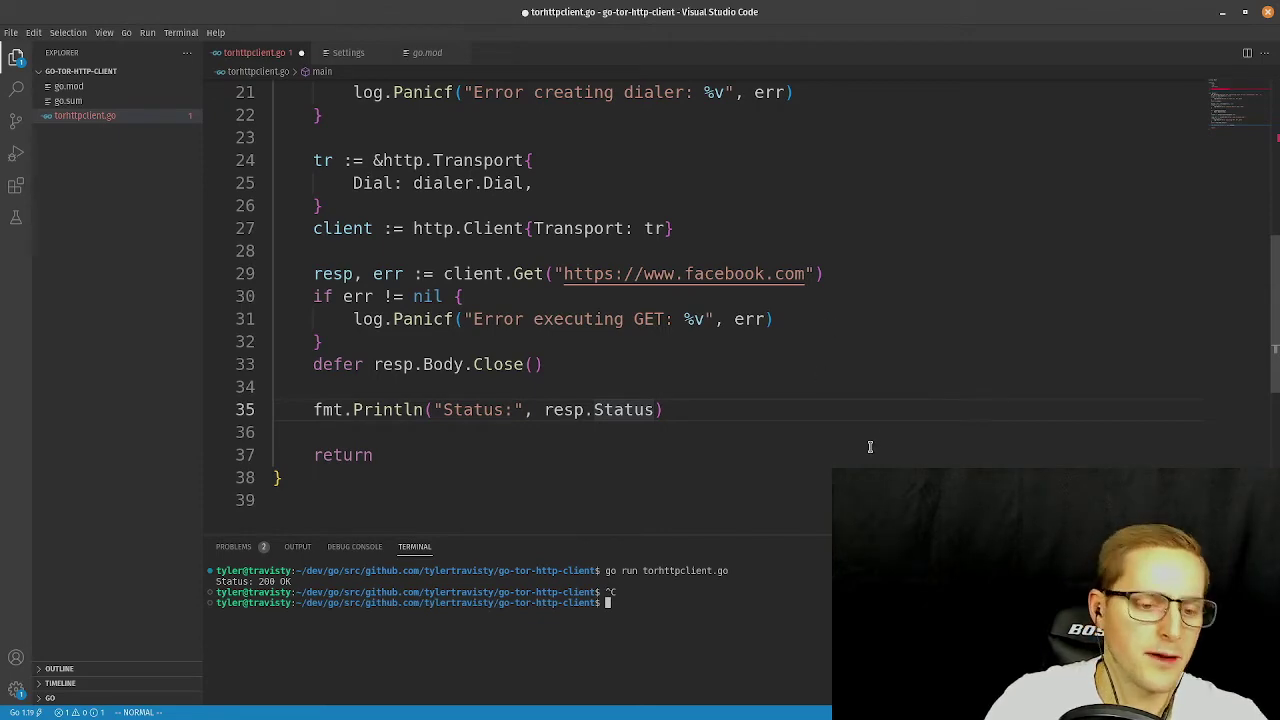
Switch to Firefox and search the web in a new tab for "vscode hotkey switch between terminal and editor".
{"action": "key", "text": "super"}
{"action": "left_click", "coordinate": [457, 440]}
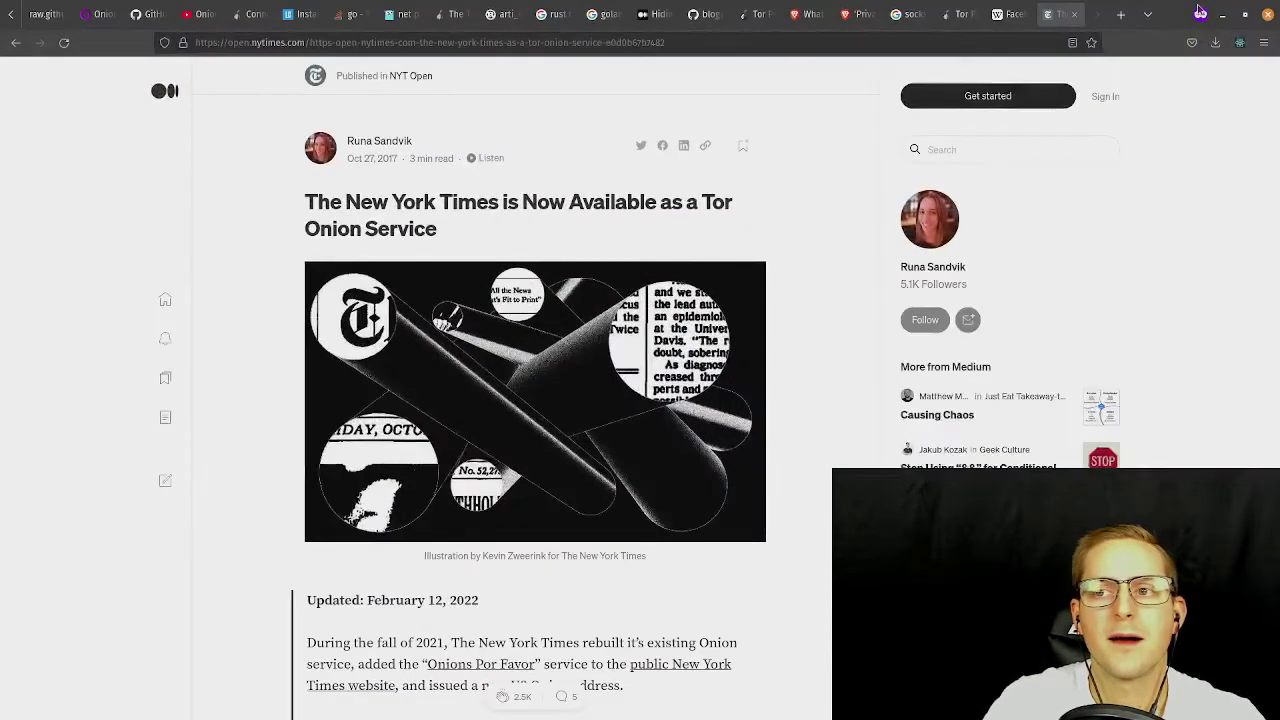
{"action": "left_click", "coordinate": [1121, 15]}
{"action": "type", "text": "v"}
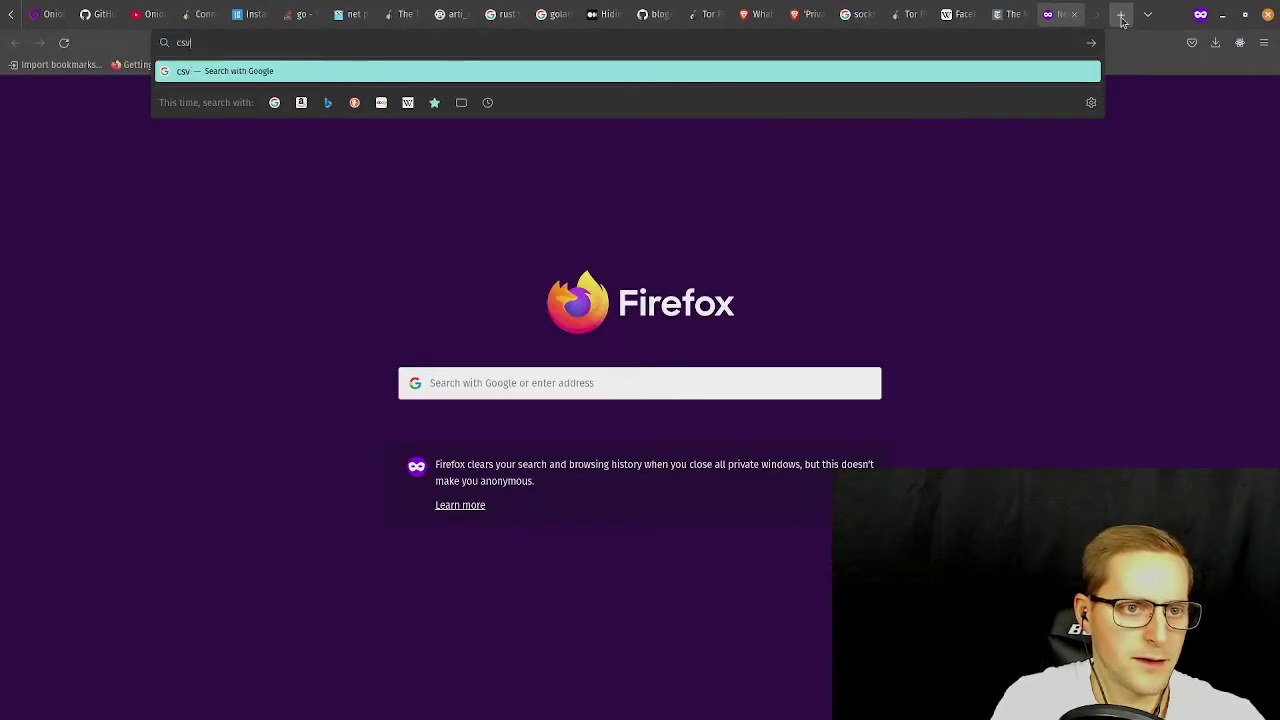
{"action": "type", "text": "scode hoteky"}
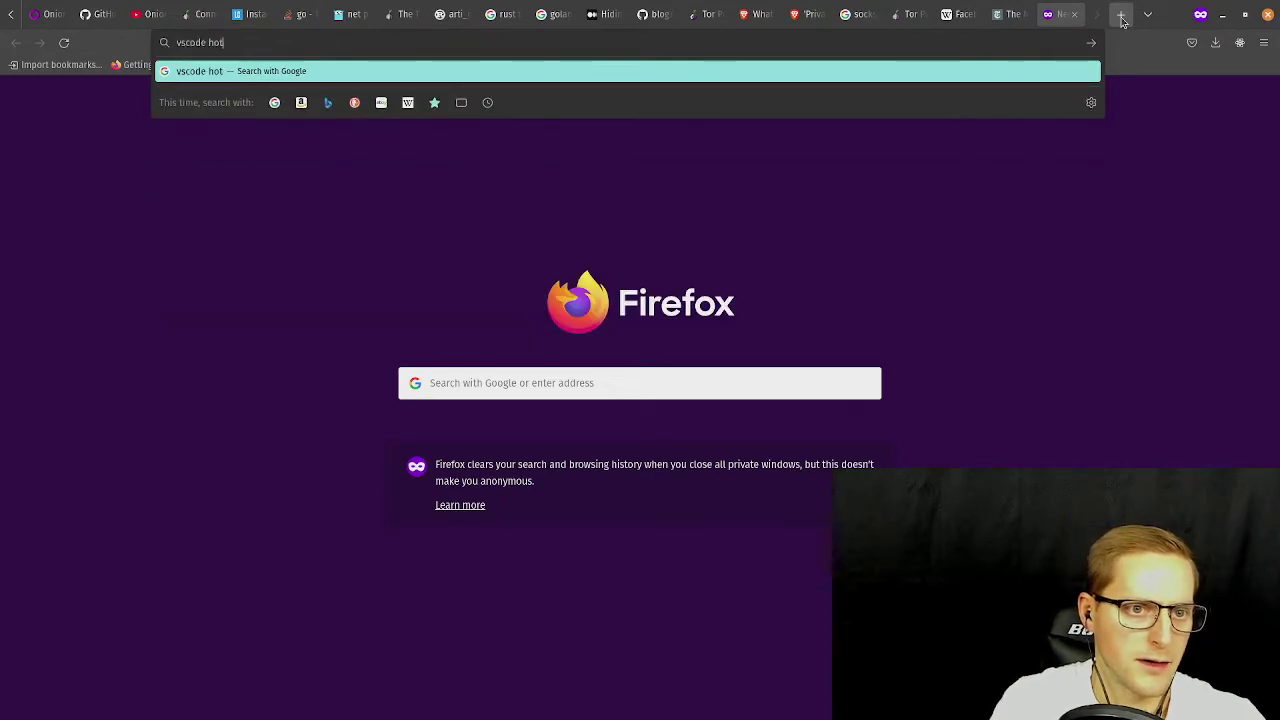
{"action": "key", "text": "BackSpace"}
{"action": "key", "text": "BackSpace"}
{"action": "key", "text": "BackSpace"}
{"action": "key", "text": "BackSpace"}
{"action": "type", "text": "tkey "}
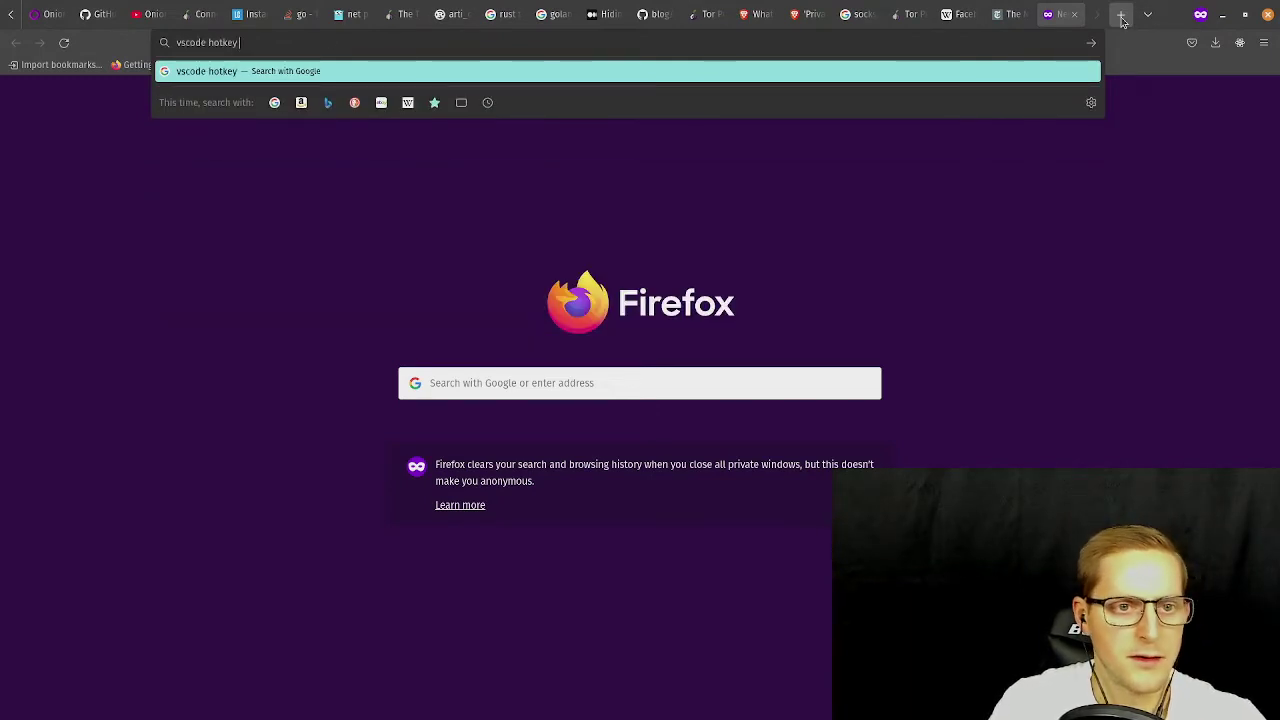
{"action": "type", "text": "switch between tw"}
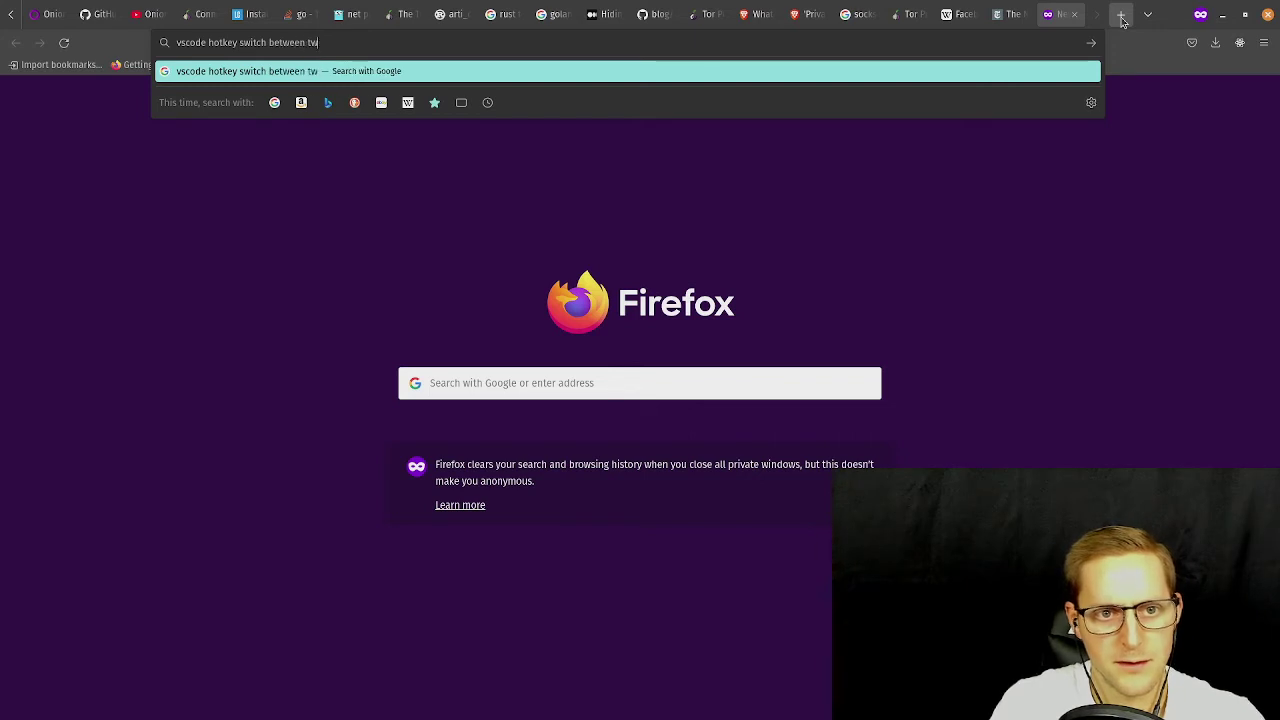
{"action": "key", "text": "BackSpace"}
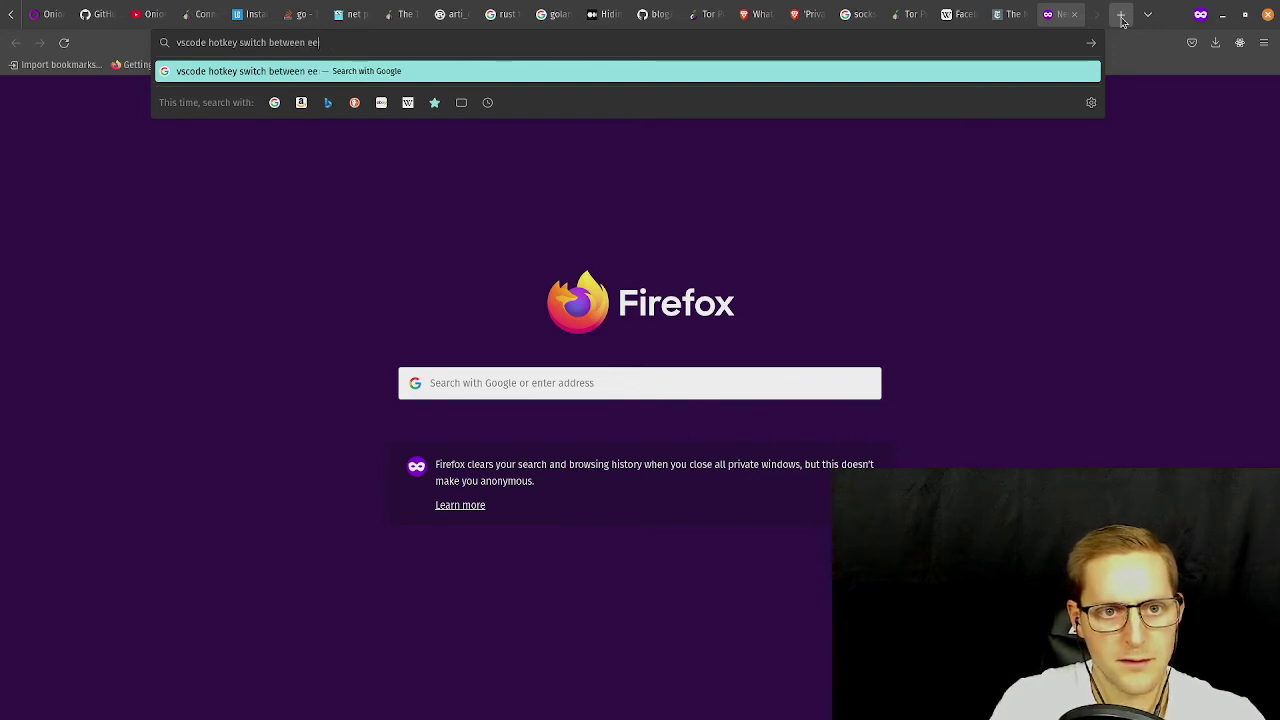
{"action": "type", "text": "erminal and editor"}
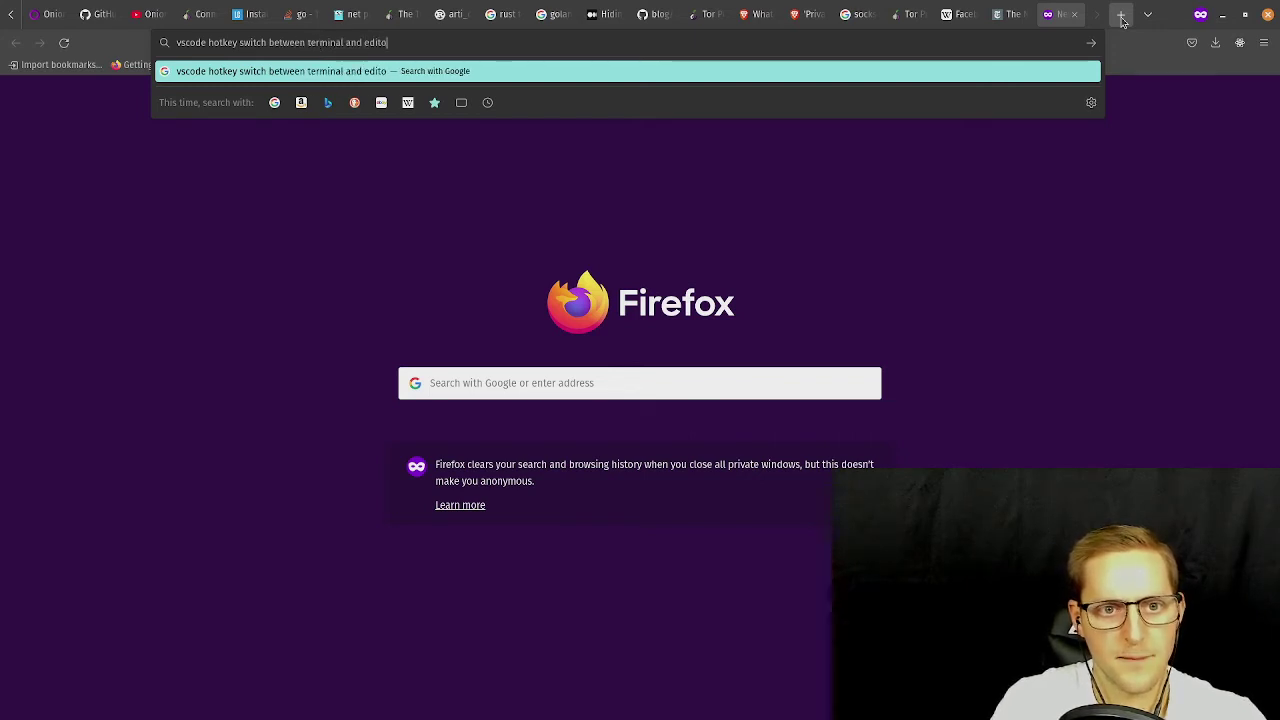
{"action": "key", "text": "Return"}
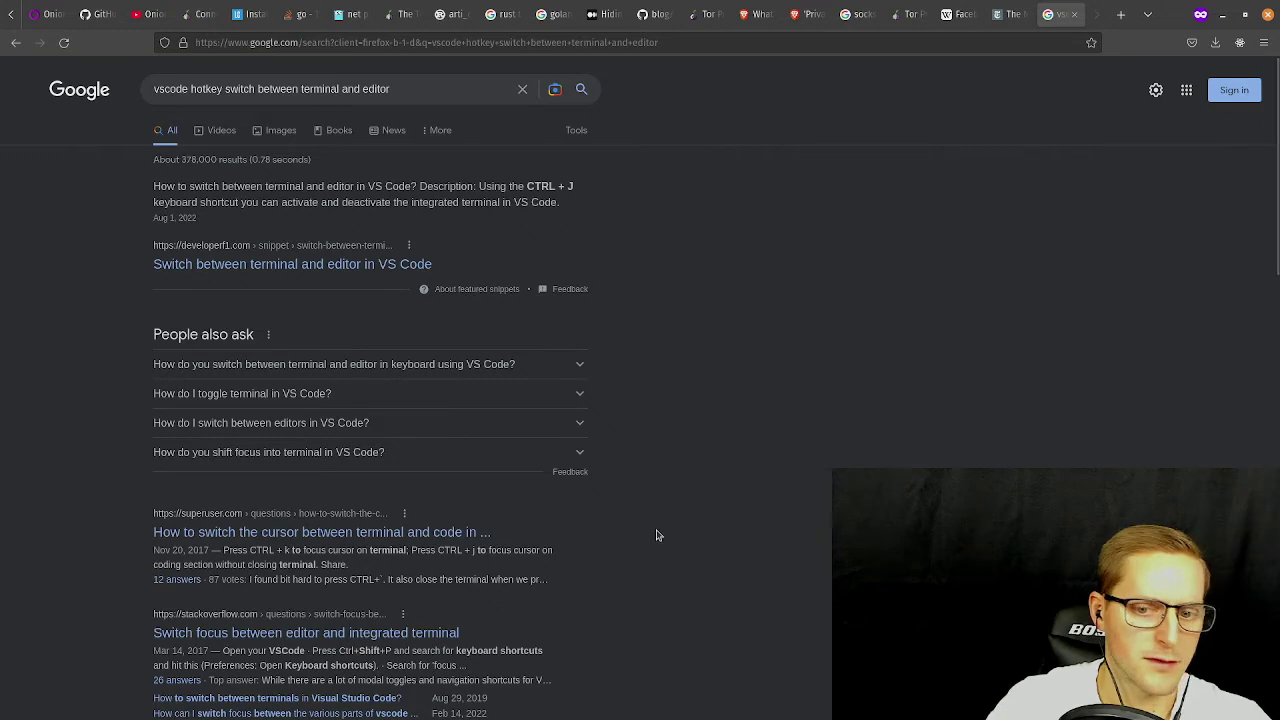
Switch back to Visual Studio Code, hide the integrated terminal, and open a new terminal.
{"action": "key", "text": "super"}
{"action": "left_click", "coordinate": [867, 295]}
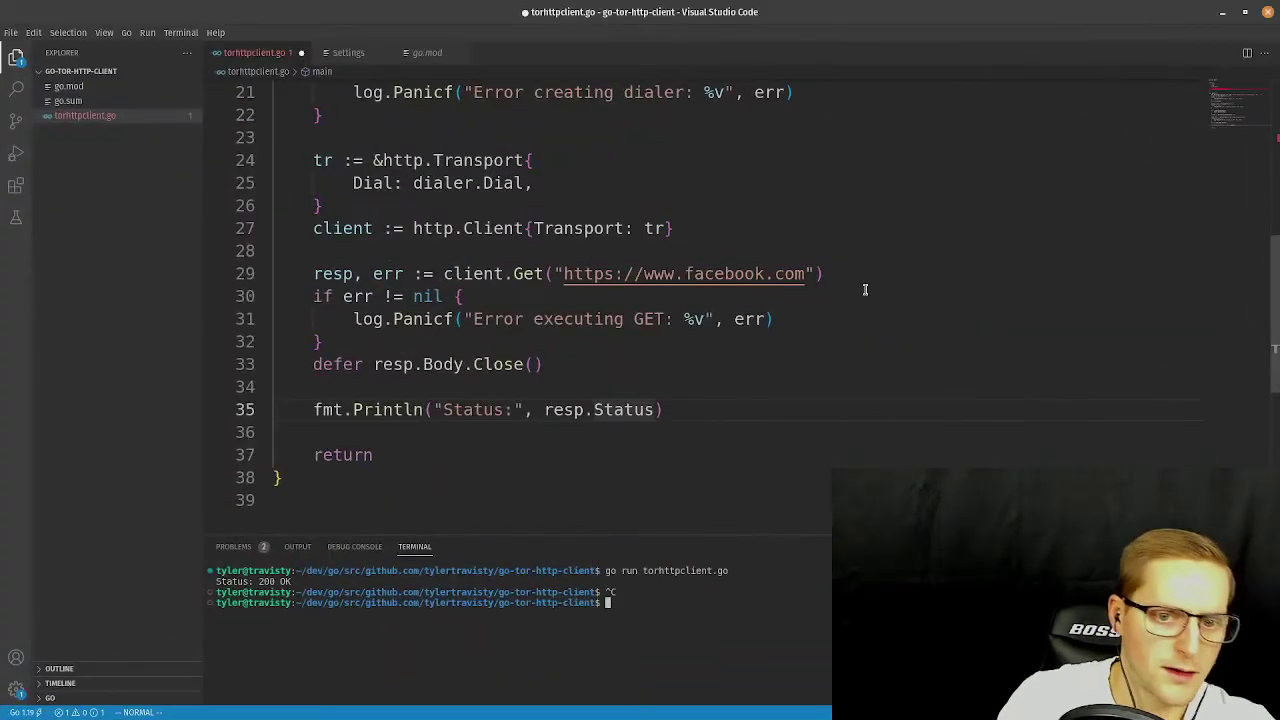
{"action": "key", "text": "ctrl+j"}
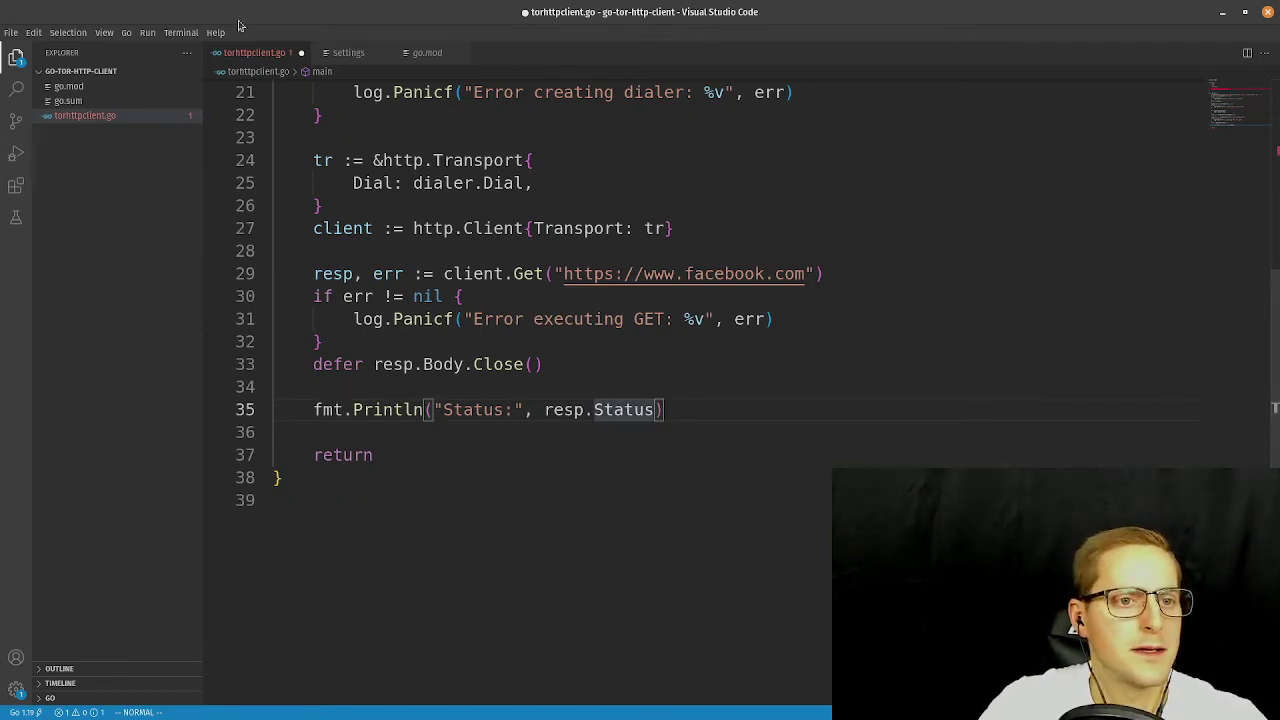
{"action": "left_click", "coordinate": [180, 32]}
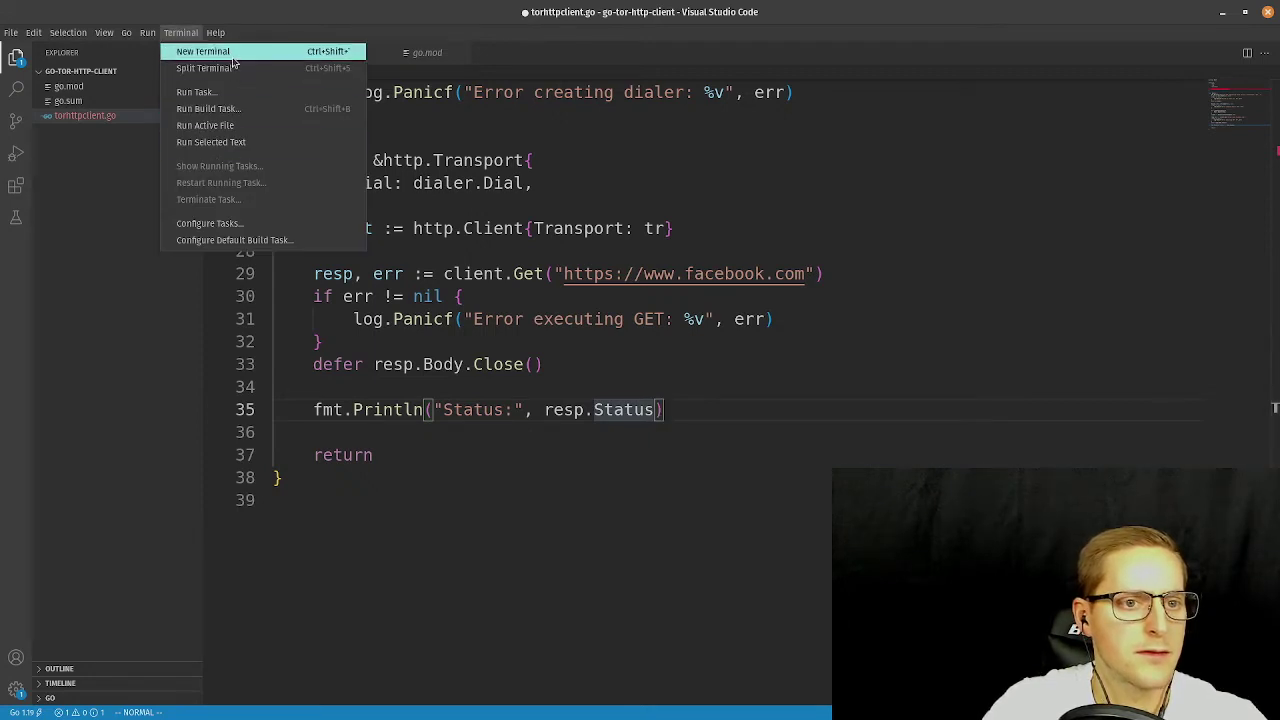
{"action": "left_click", "coordinate": [220, 51]}
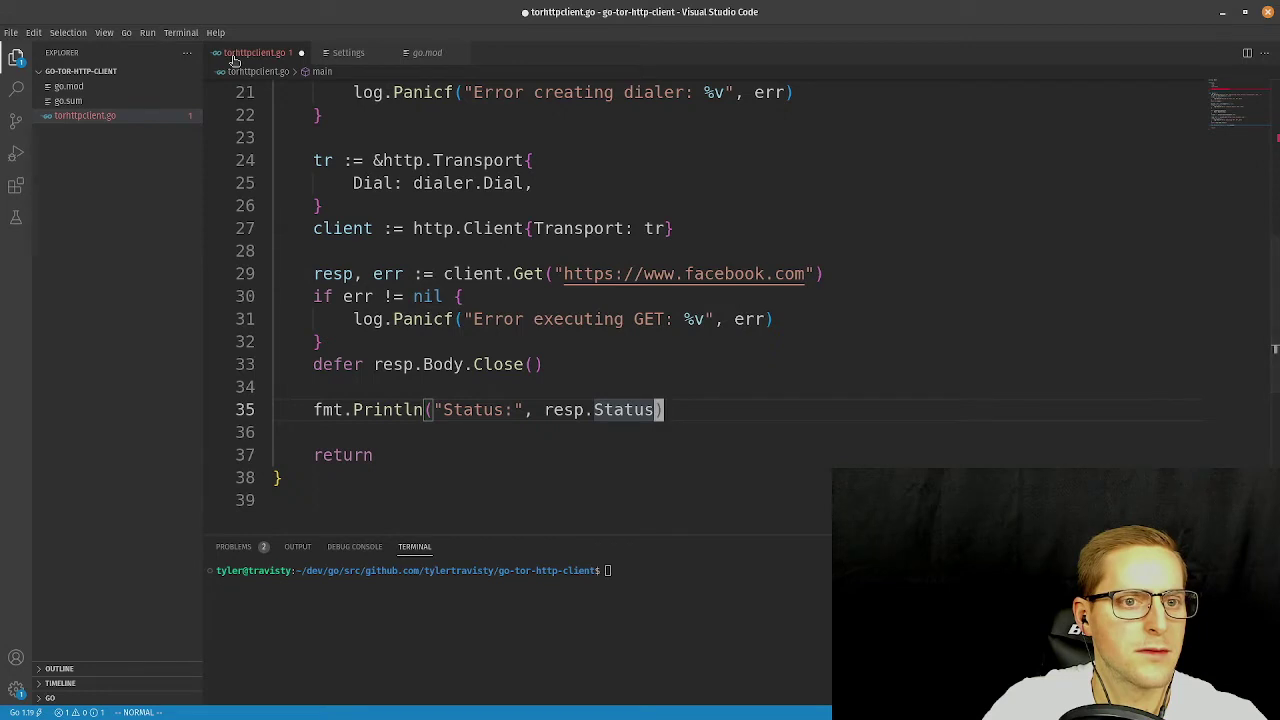
Try to comment out the facebook.com Get call and insert the copied onion address on a new line below it.
{"action": "left_click", "coordinate": [370, 54]}
{"action": "left_click", "coordinate": [270, 52]}
{"action": "left_click", "coordinate": [585, 390]}
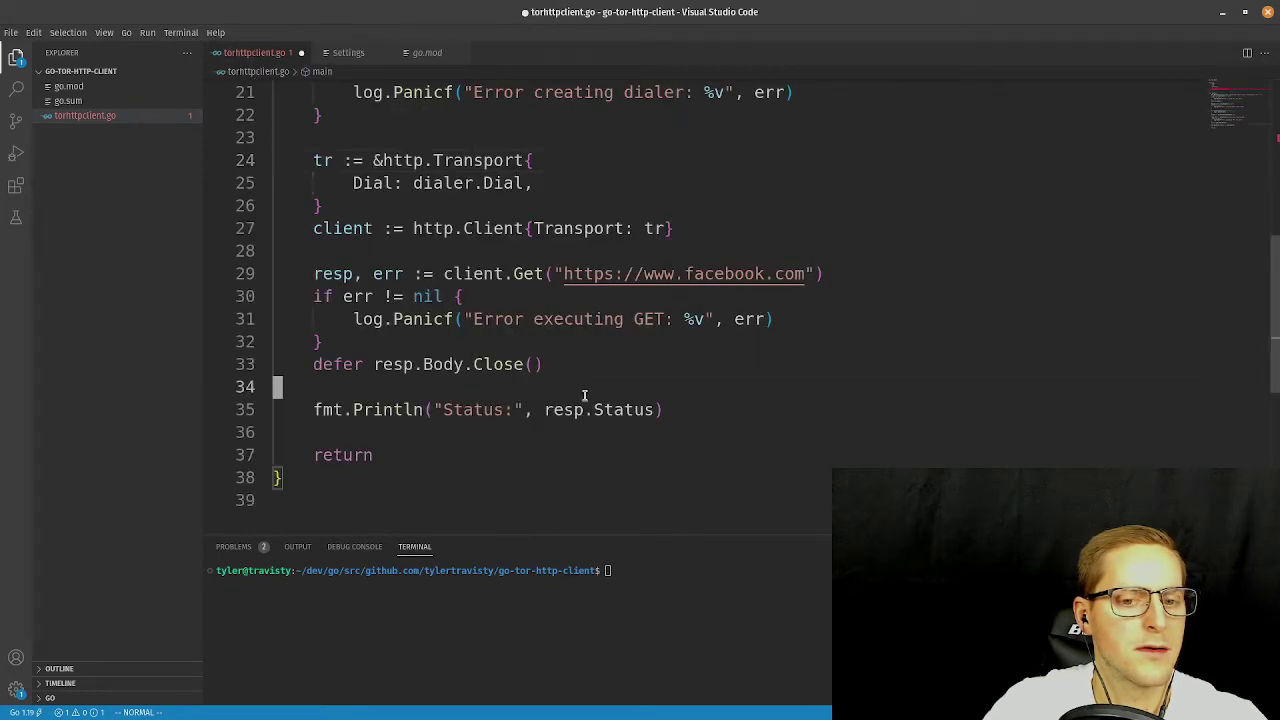
{"action": "left_click", "coordinate": [749, 418]}
{"action": "key", "text": "k"}
{"action": "key", "text": "k"}
{"action": "key", "text": "k"}
{"action": "key", "text": "k"}
{"action": "key", "text": "k"}
{"action": "key", "text": "k"}
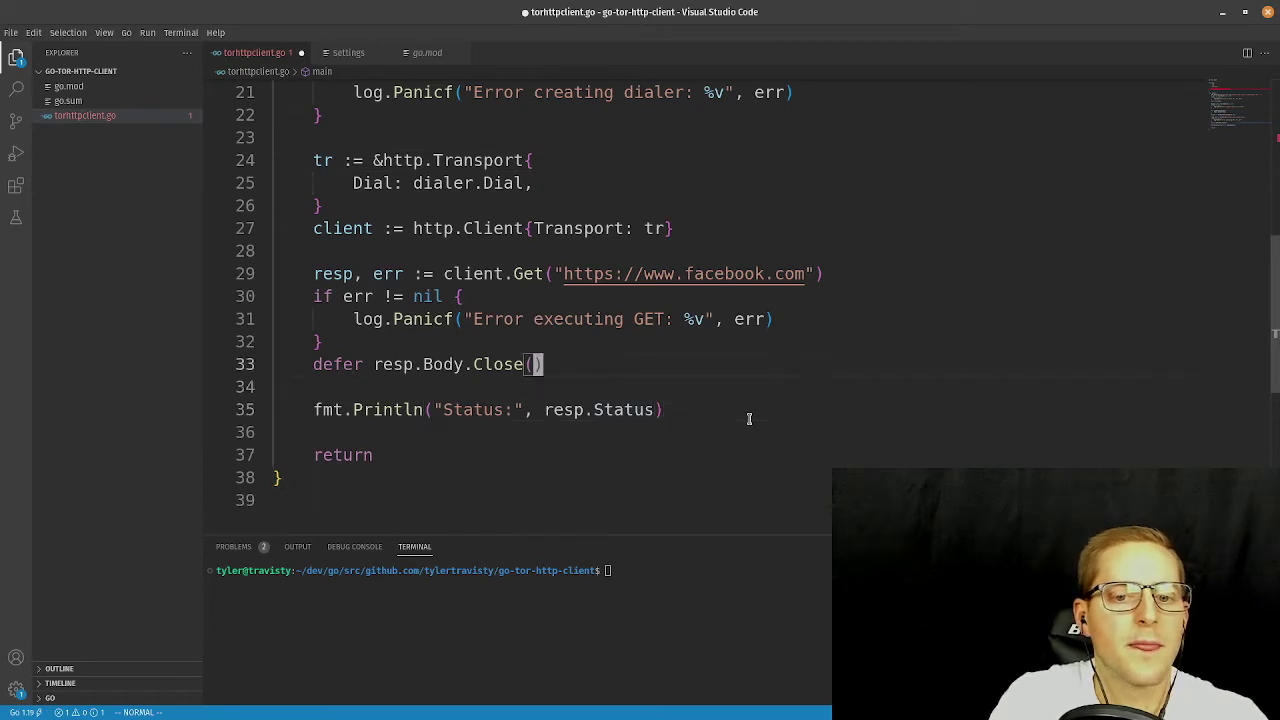
{"action": "key", "text": "h"}
{"action": "key", "text": "h"}
{"action": "key", "text": "b"}
{"action": "key", "text": "b"}
{"action": "key", "text": "b"}
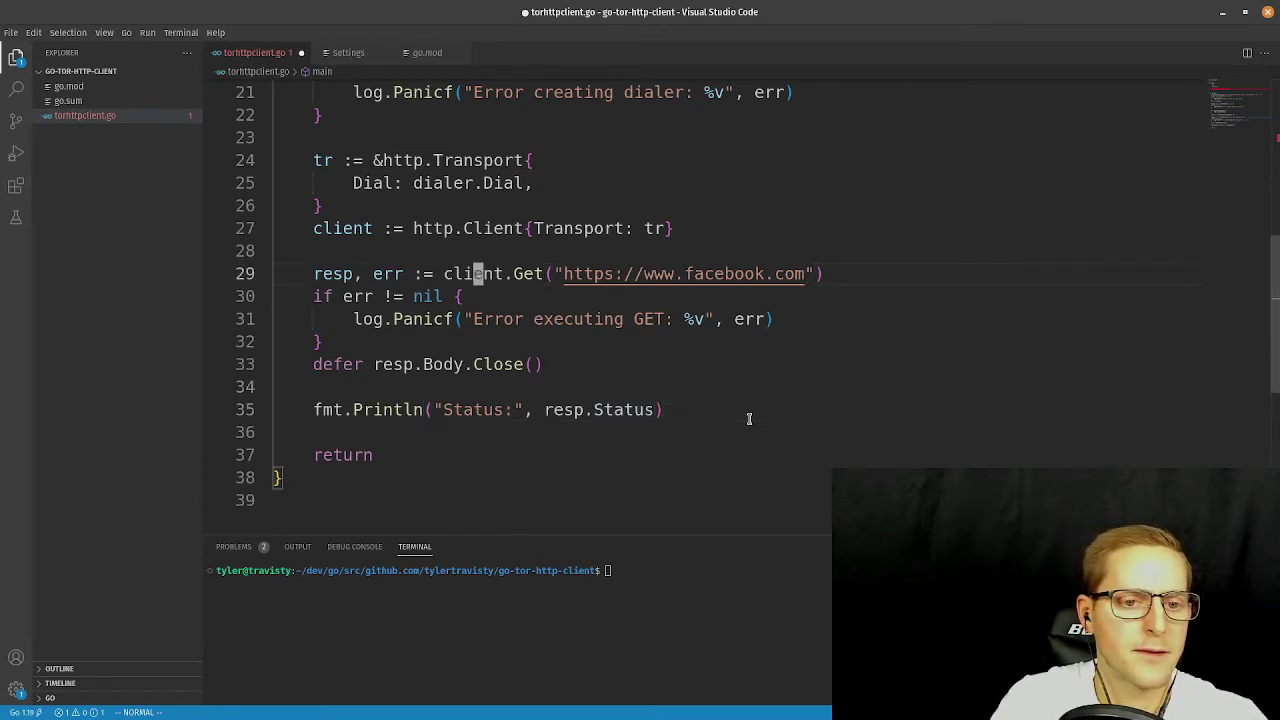
{"action": "key", "text": "g"}
{"action": "key", "text": "c"}
{"action": "key", "text": "c"}
{"action": "key", "text": "o"}
{"action": "key", "text": "ctrl+v"}
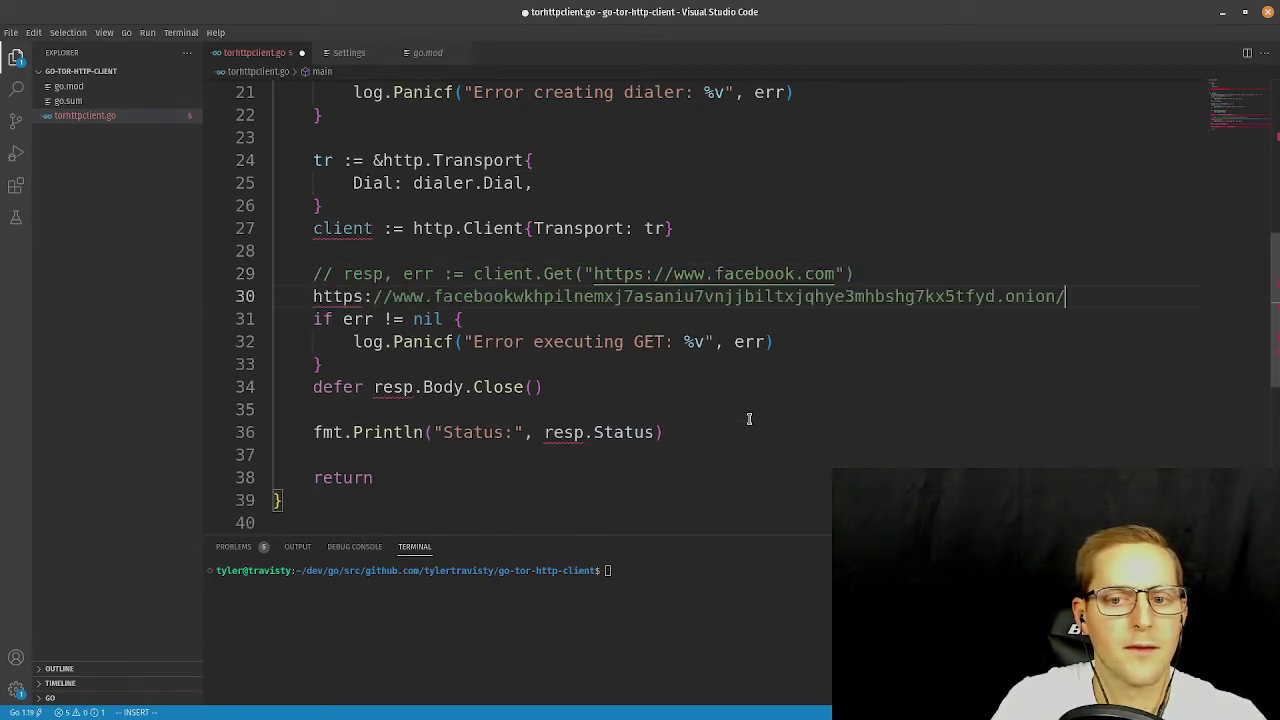
{"action": "key", "text": "Escape"}
{"action": "key", "text": "u"}
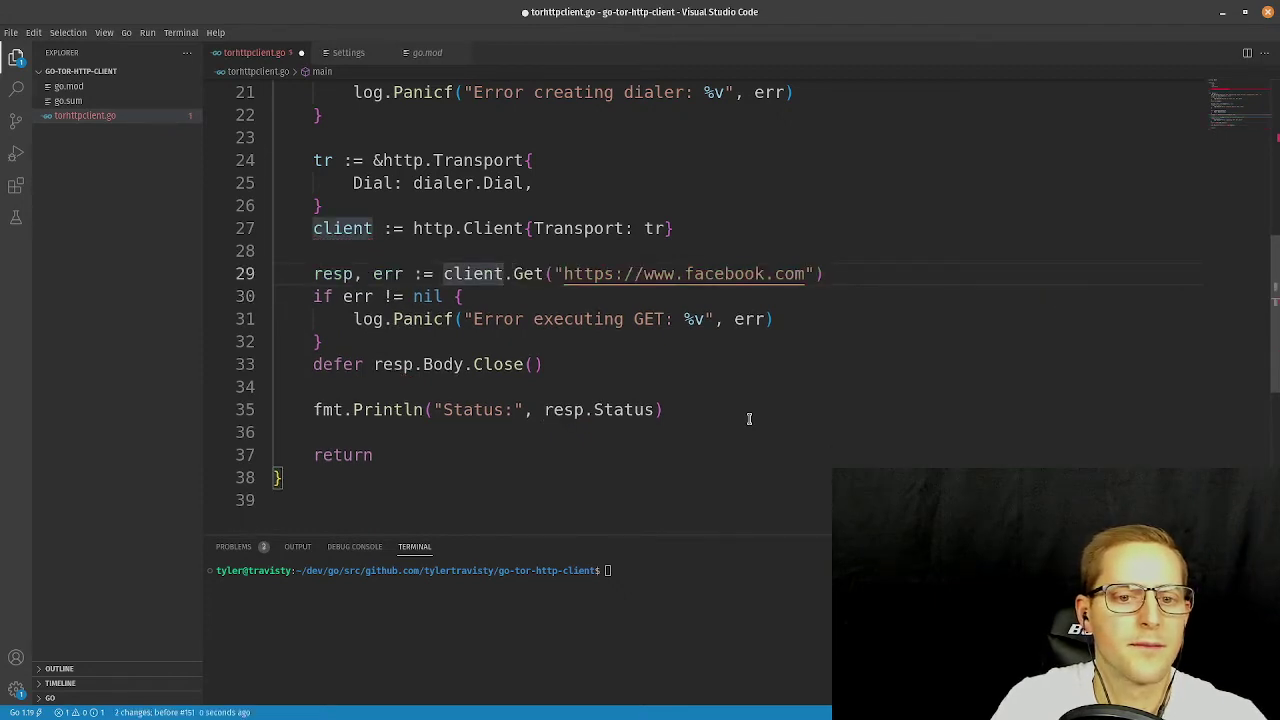
{"action": "key", "text": "y"}
{"action": "key", "text": "y"}
{"action": "key", "text": "p"}
{"action": "key", "text": "k"}
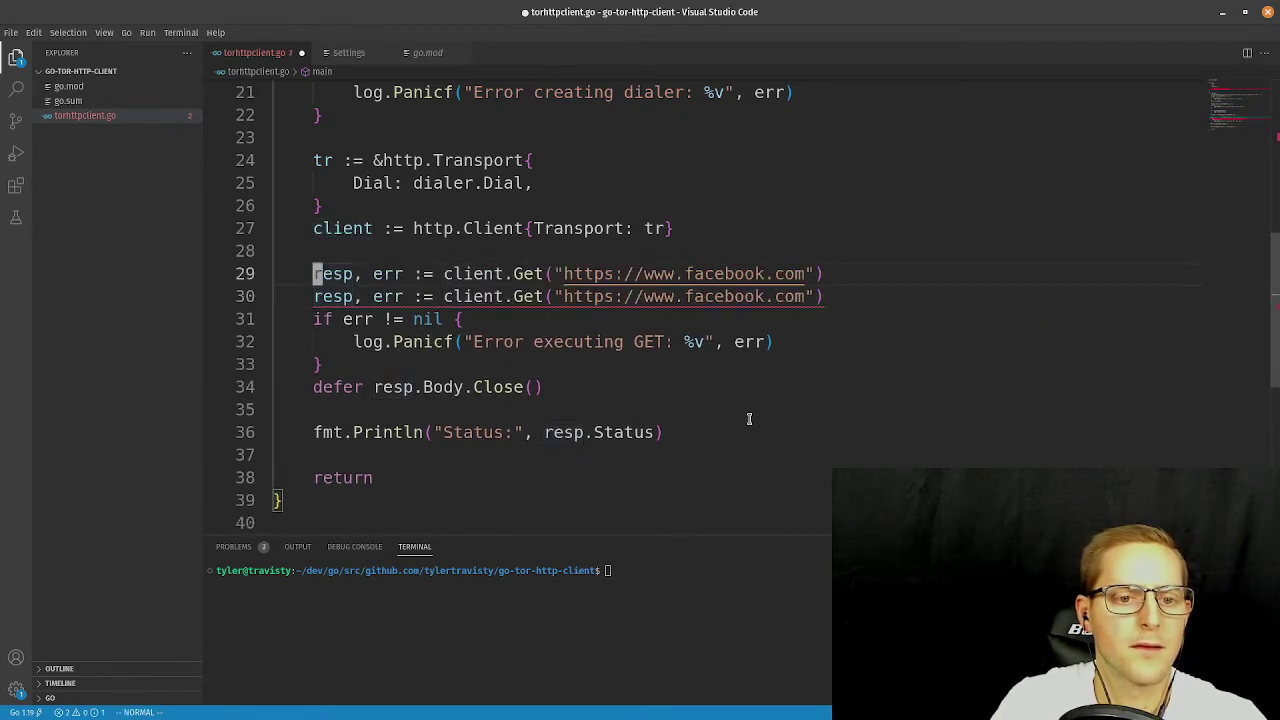
{"action": "key", "text": "g"}
{"action": "key", "text": "c"}
{"action": "key", "text": "c"}
{"action": "key", "text": "j"}
{"action": "key", "text": "t"}
{"action": "key", "text": "t"}
{"action": "key", "text": "f"}
{"action": "key", "text": "quotedbl"}
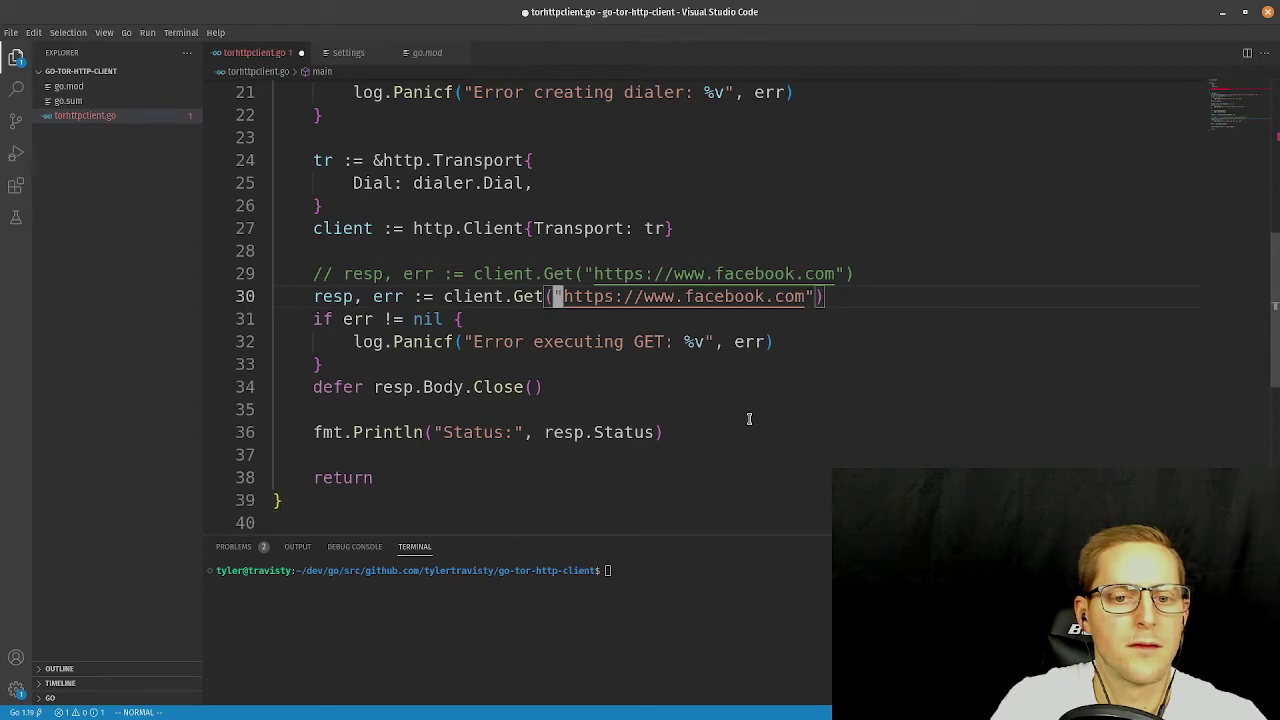
{"action": "key", "text": "ctrl+v"}
{"action": "key", "text": "l"}
{"action": "key", "text": "l"}
{"action": "key", "text": "l"}
{"action": "key", "text": "l"}
{"action": "key", "text": "l"}
{"action": "key", "text": "l"}
{"action": "key", "text": "l"}
{"action": "key", "text": "l"}
{"action": "key", "text": "l"}
{"action": "key", "text": "l"}
{"action": "key", "text": "l"}
{"action": "key", "text": "l"}
{"action": "key", "text": "l"}
{"action": "key", "text": "l"}
{"action": "key", "text": "l"}
{"action": "key", "text": "l"}
{"action": "key", "text": "l"}
{"action": "key", "text": "l"}
{"action": "key", "text": "l"}
{"action": "key", "text": "l"}
{"action": "key", "text": "l"}
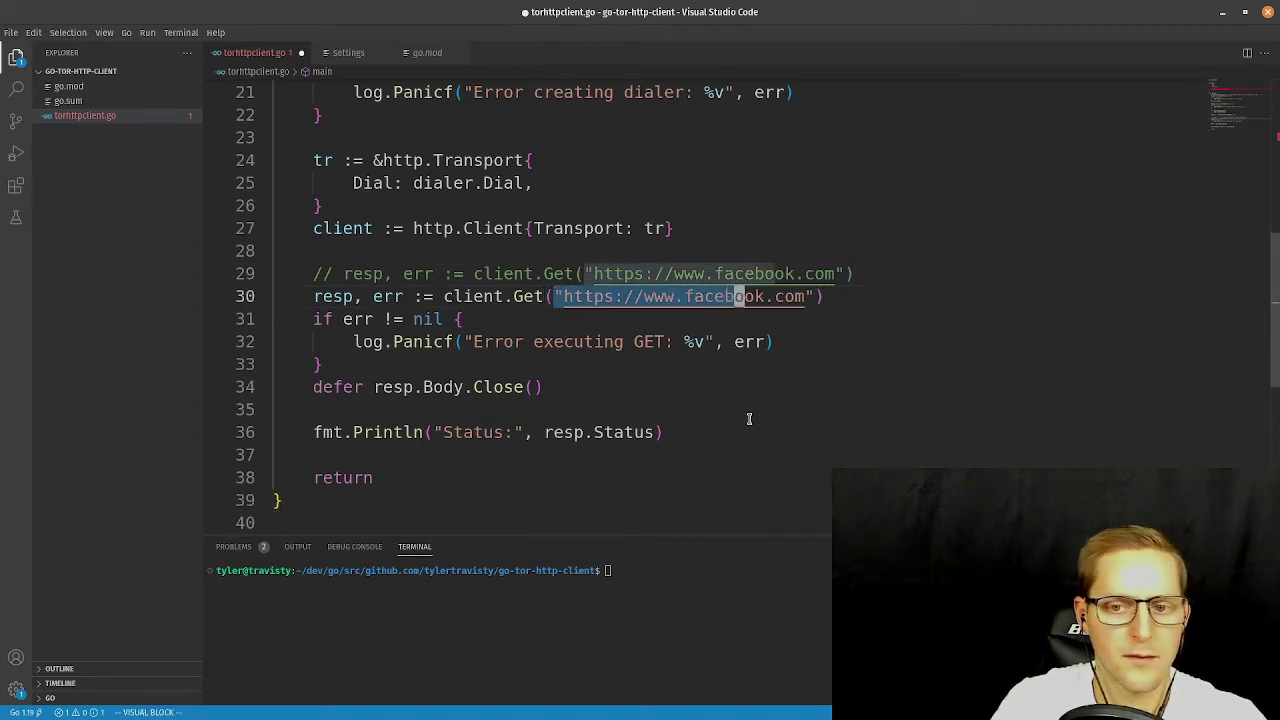
{"action": "type", "text": "c\"\""}
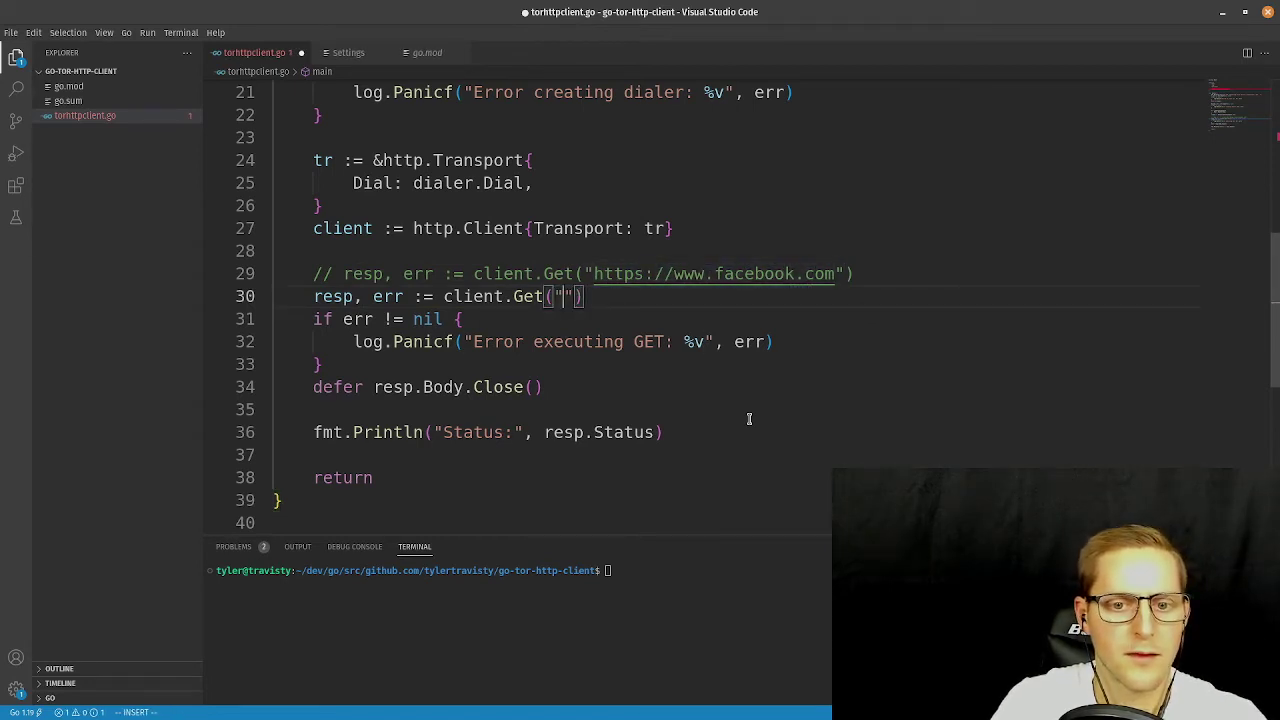
{"action": "type", "text": "https://www.facebookwkhpilnemxj7asaniu7vnjjbiltxjqhye3mhbshg7kx5tfyd.onion/"}
{"action": "key", "text": "Escape"}
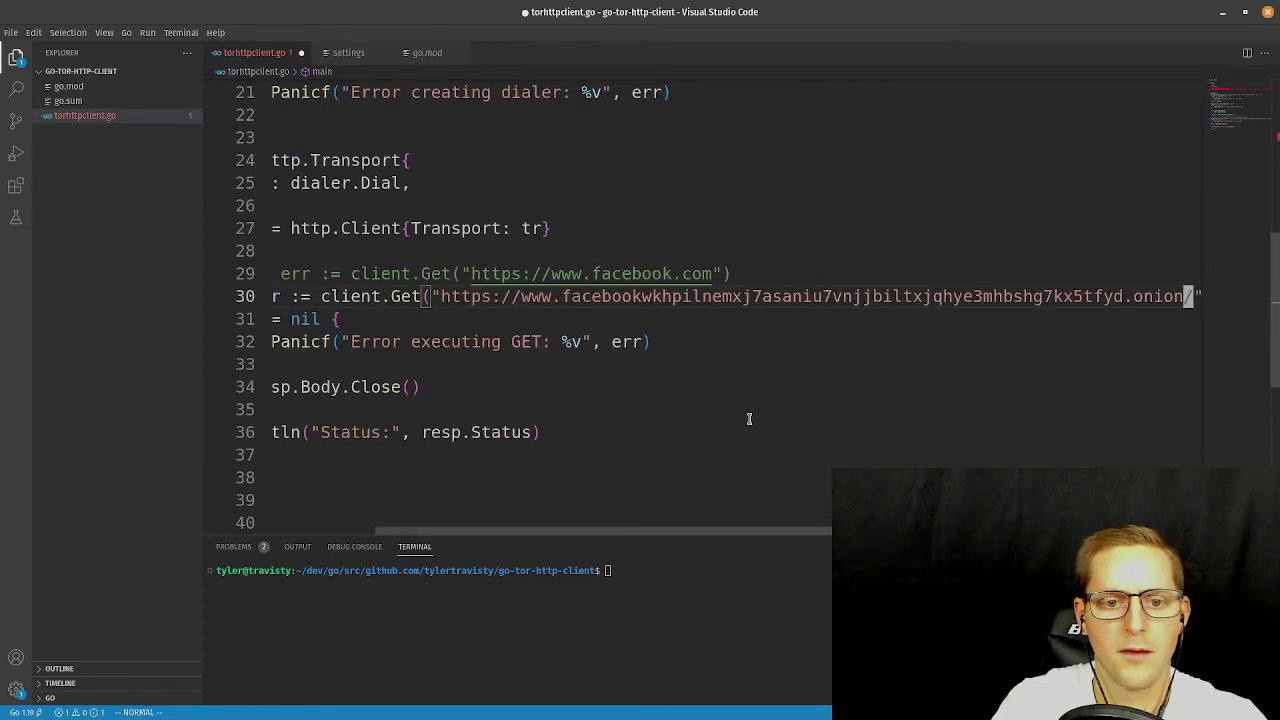
{"action": "type", "text": ":w"}
{"action": "key", "text": "Return"}
List the project folder's files with ls in the integrated terminal.
{"action": "right_click", "coordinate": [634, 491]}
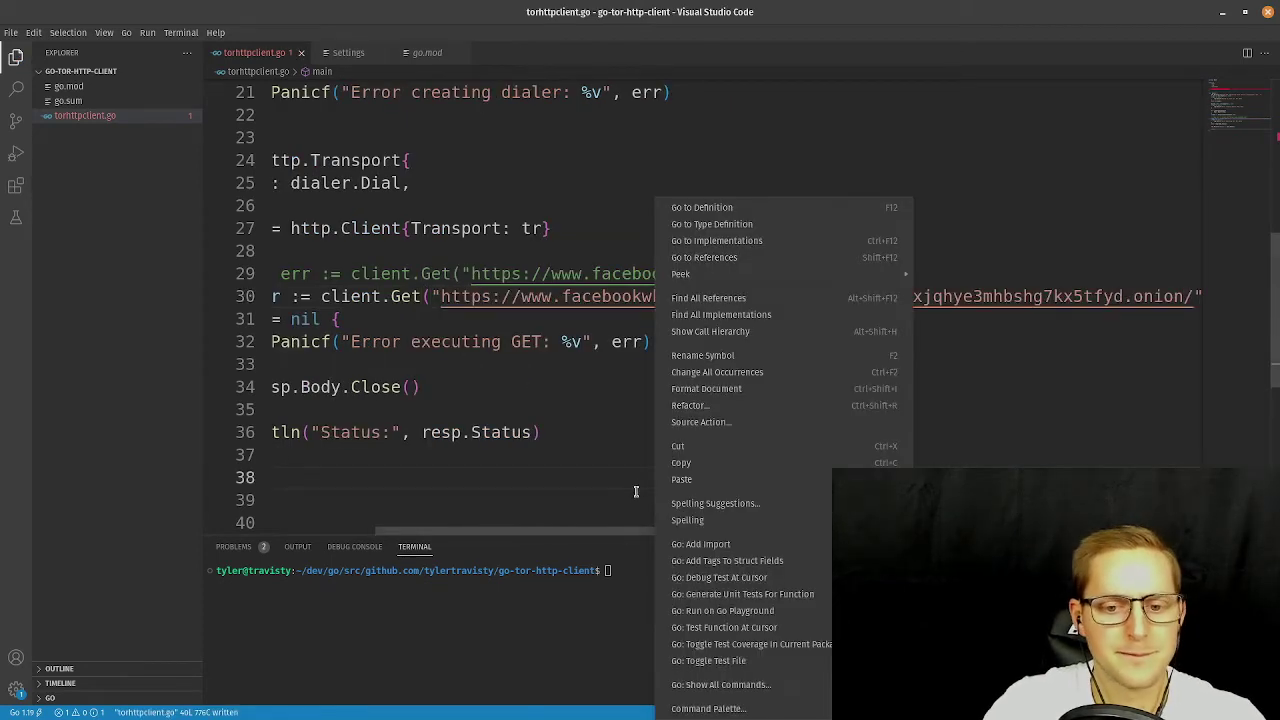
{"action": "left_click", "coordinate": [634, 533]}
{"action": "left_click_drag", "start_coordinate": [634, 534], "coordinate": [477, 555]}
{"action": "left_click", "coordinate": [686, 660]}
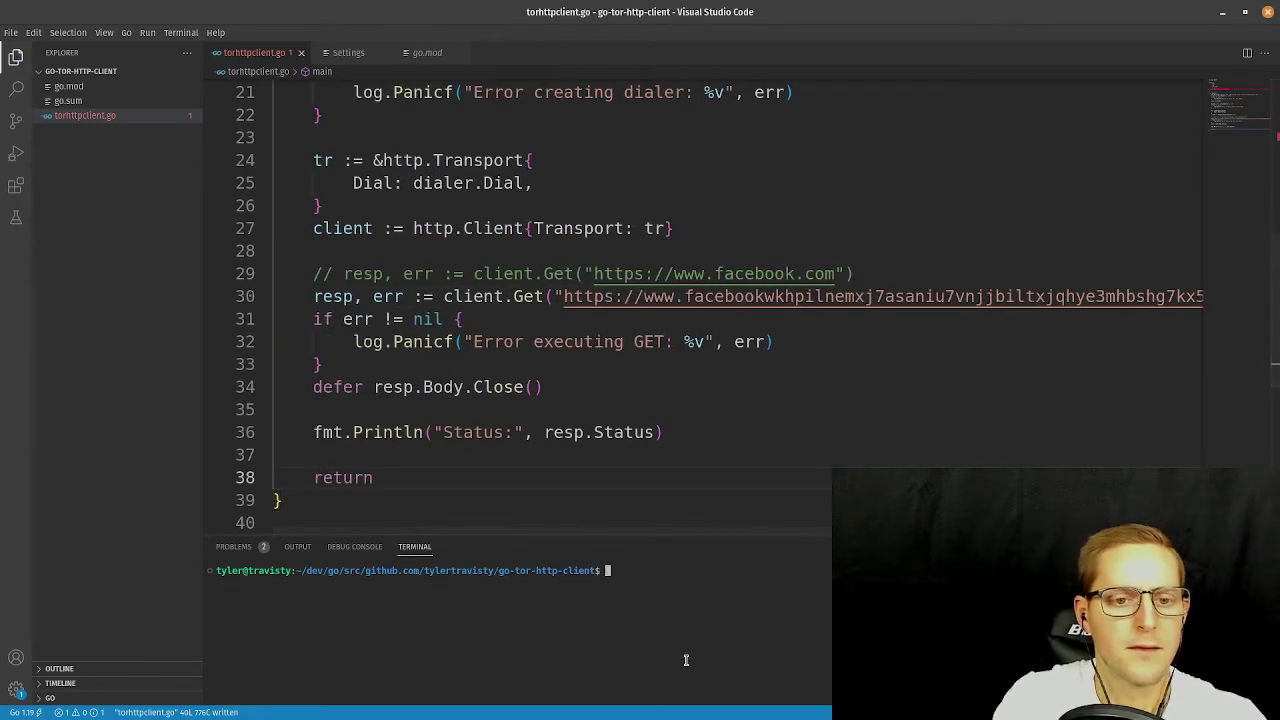
{"action": "type", "text": "ls"}
{"action": "key", "text": "Return"}
{"action": "type", "text": "clear"}
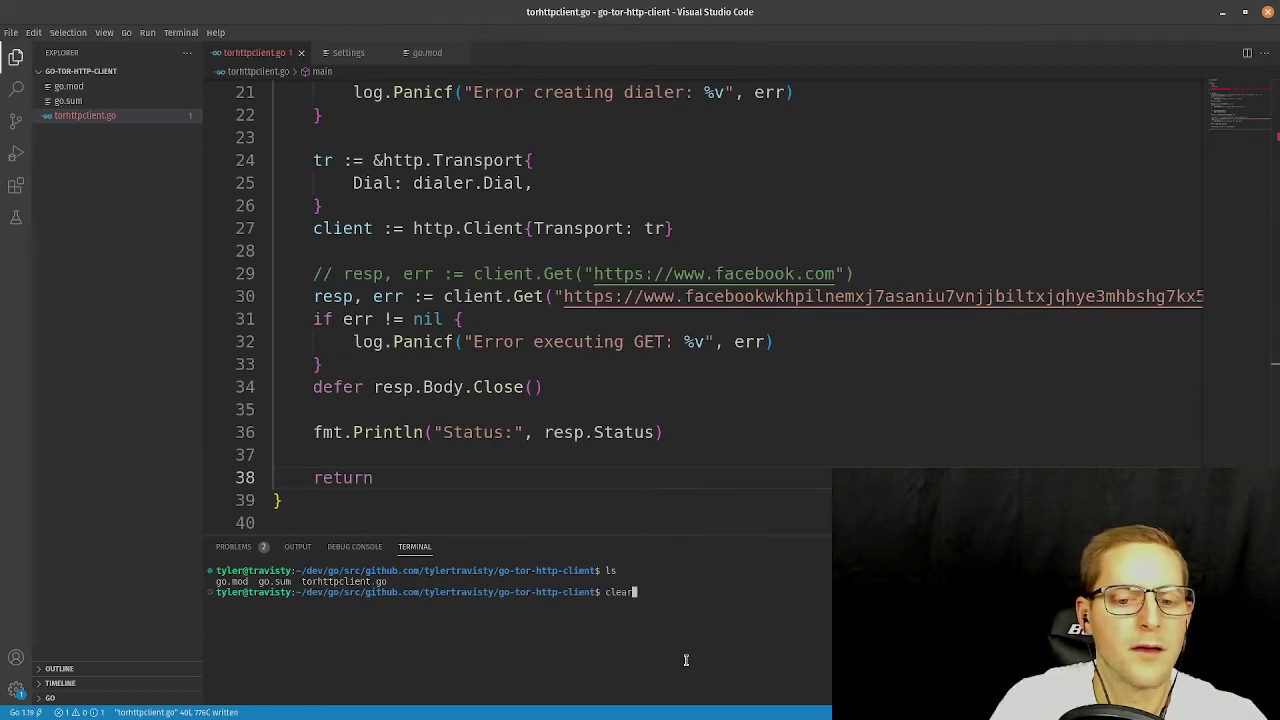
{"action": "key", "text": "Up"}
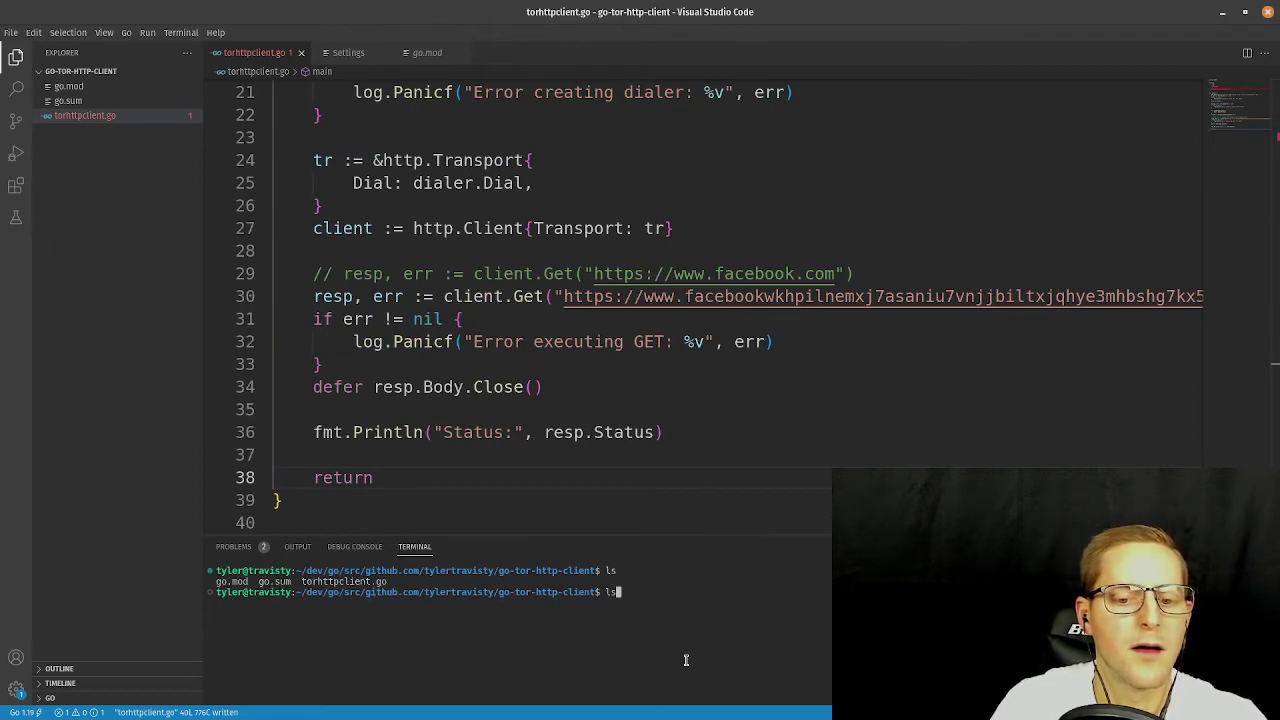
{"action": "type", "text": "exit"}
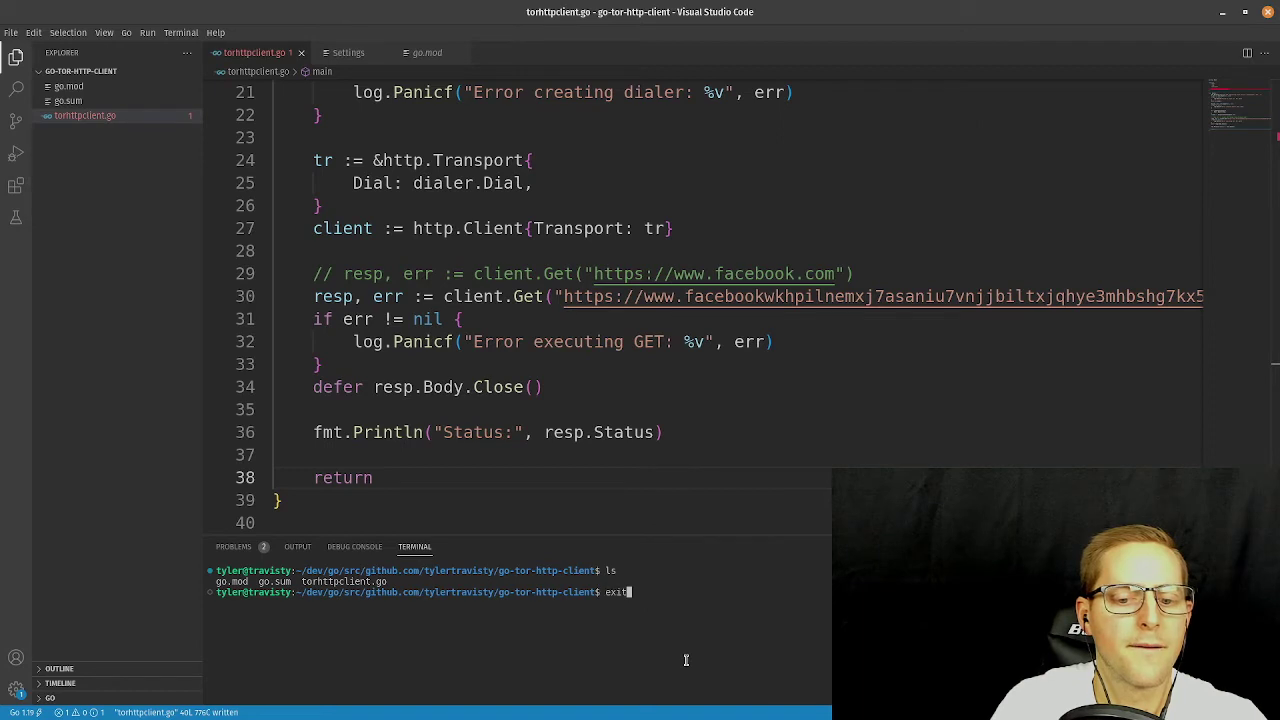
{"action": "key", "text": "BackSpace"}
{"action": "key", "text": "BackSpace"}
{"action": "key", "text": "BackSpace"}
{"action": "key", "text": "BackSpace"}
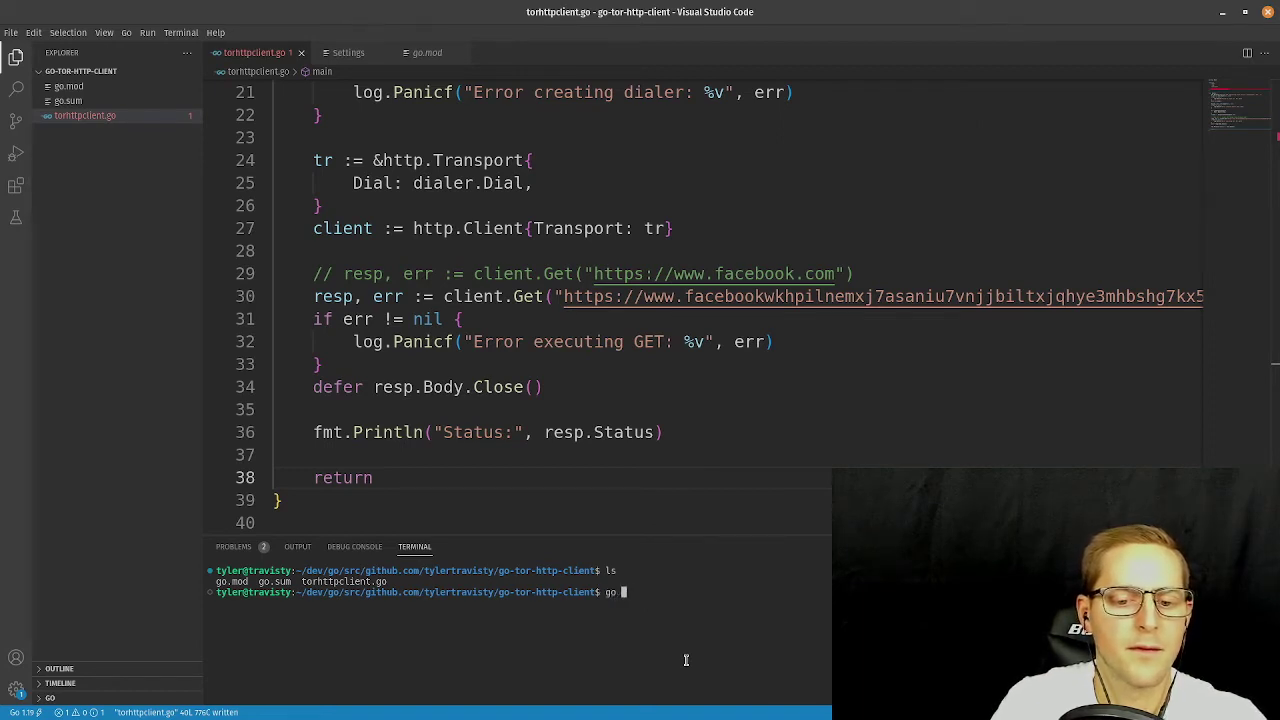
Execute "go run torhttpclient.go" in the terminal.
{"action": "type", "text": "go run torhttpclient.go"}
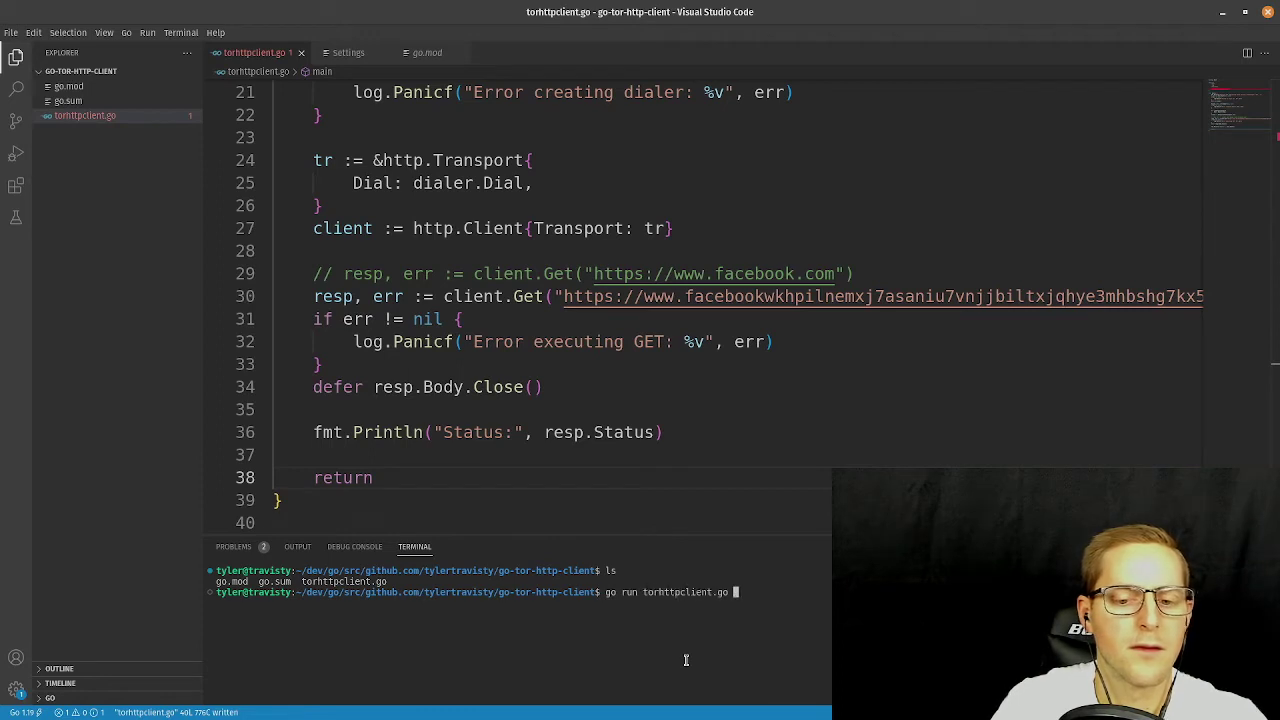
{"action": "key", "text": "Return"}
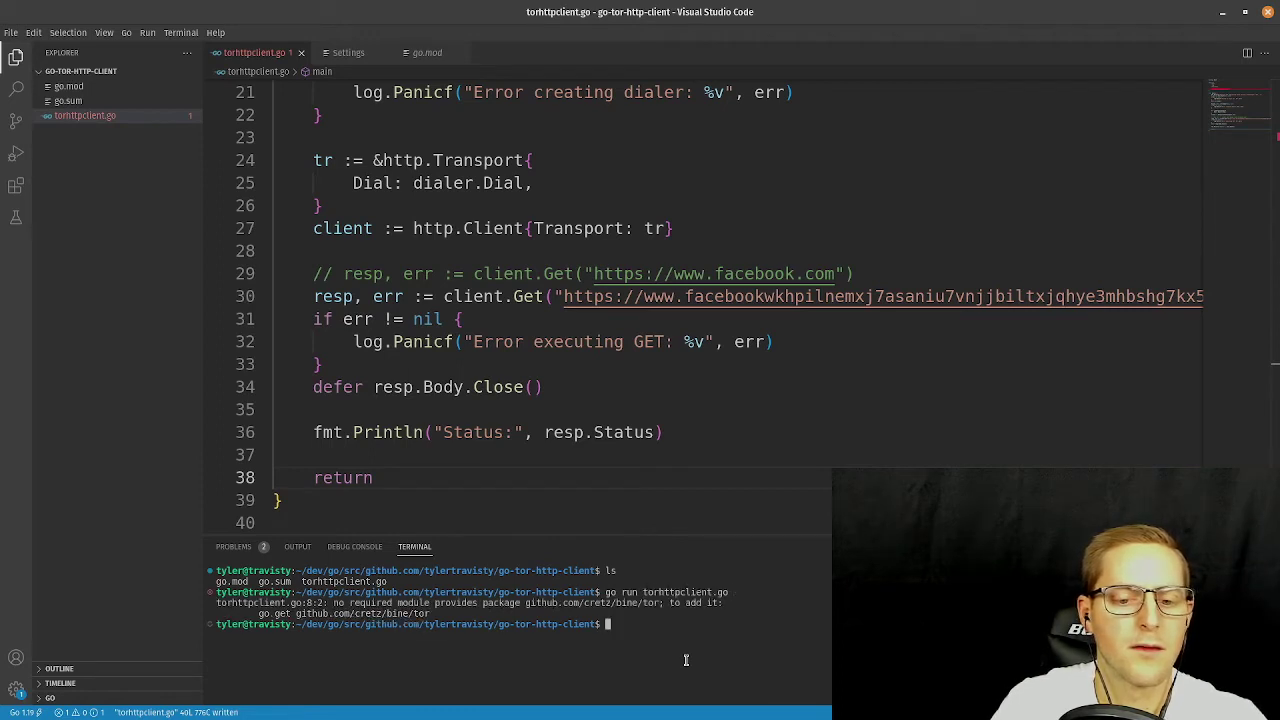
Review the torhttpclient.go code, covering the imports, Tor start, dialer, HTTP transport and client.Get calls.
{"action": "left_click", "coordinate": [542, 387]}
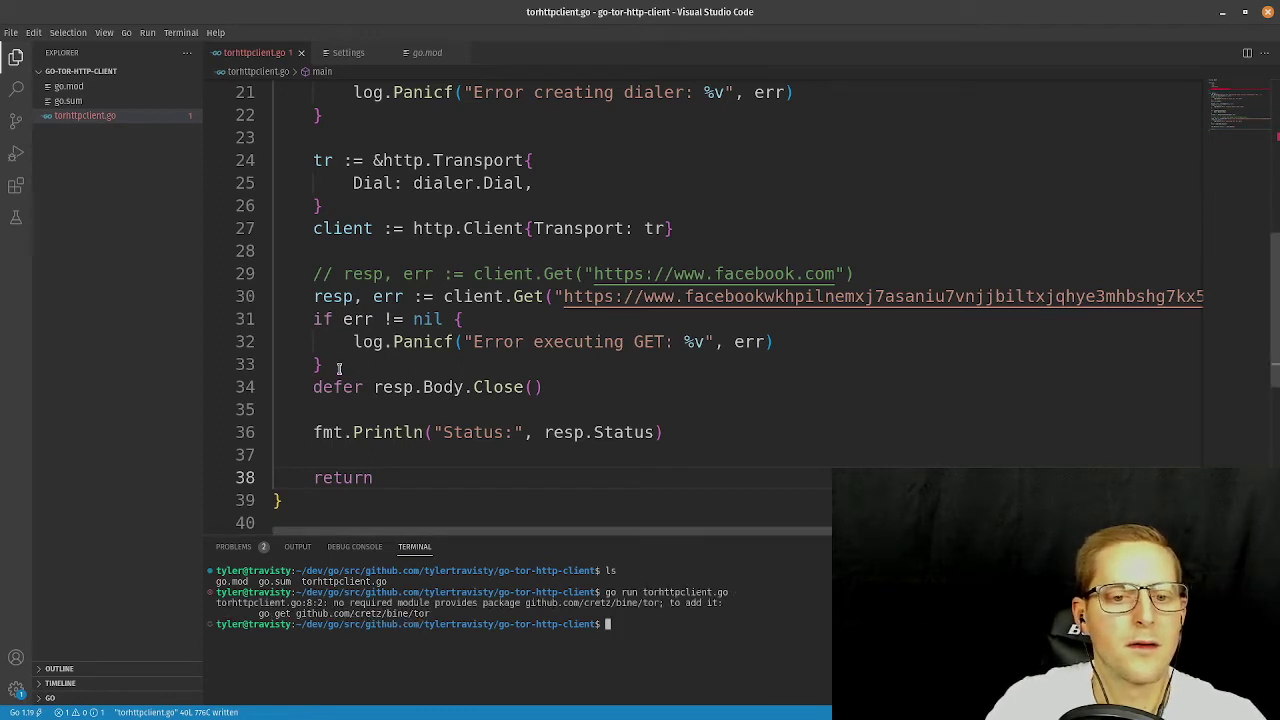
{"action": "scroll", "coordinate": [620, 355], "scroll_direction": "up", "scroll_amount": 1}
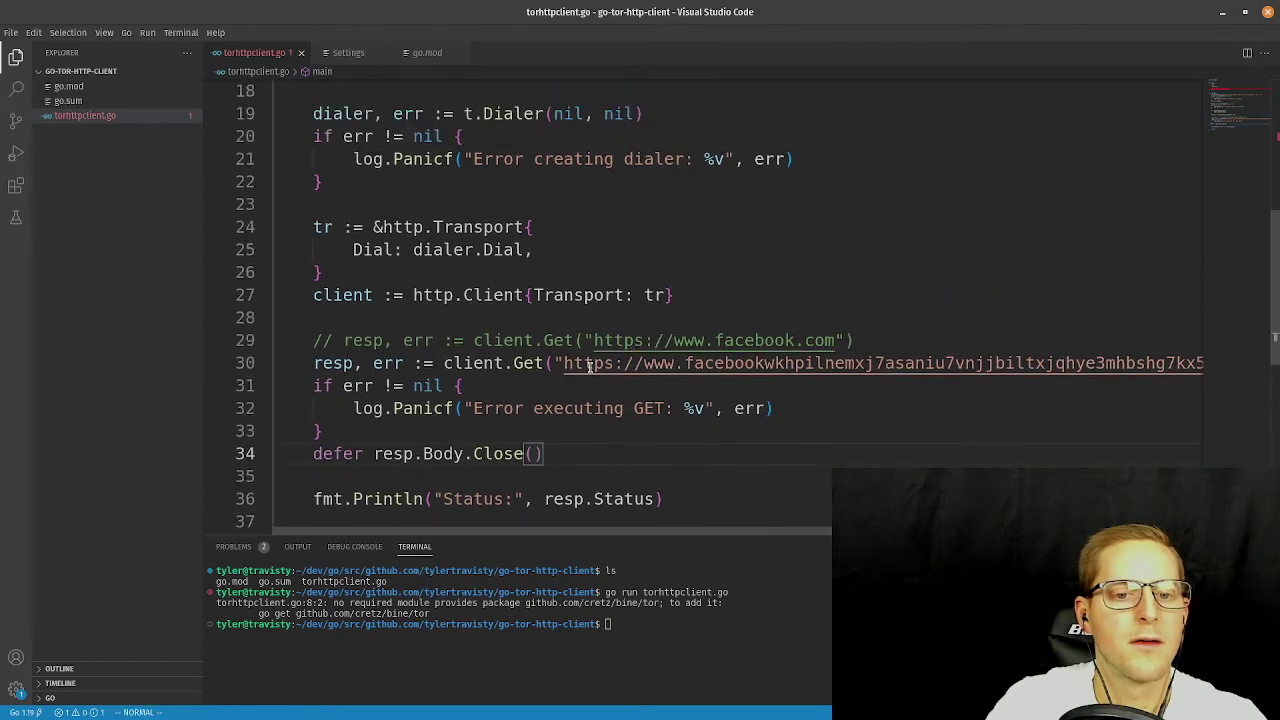
{"action": "scroll", "coordinate": [600, 370], "scroll_direction": "up", "scroll_amount": 4}
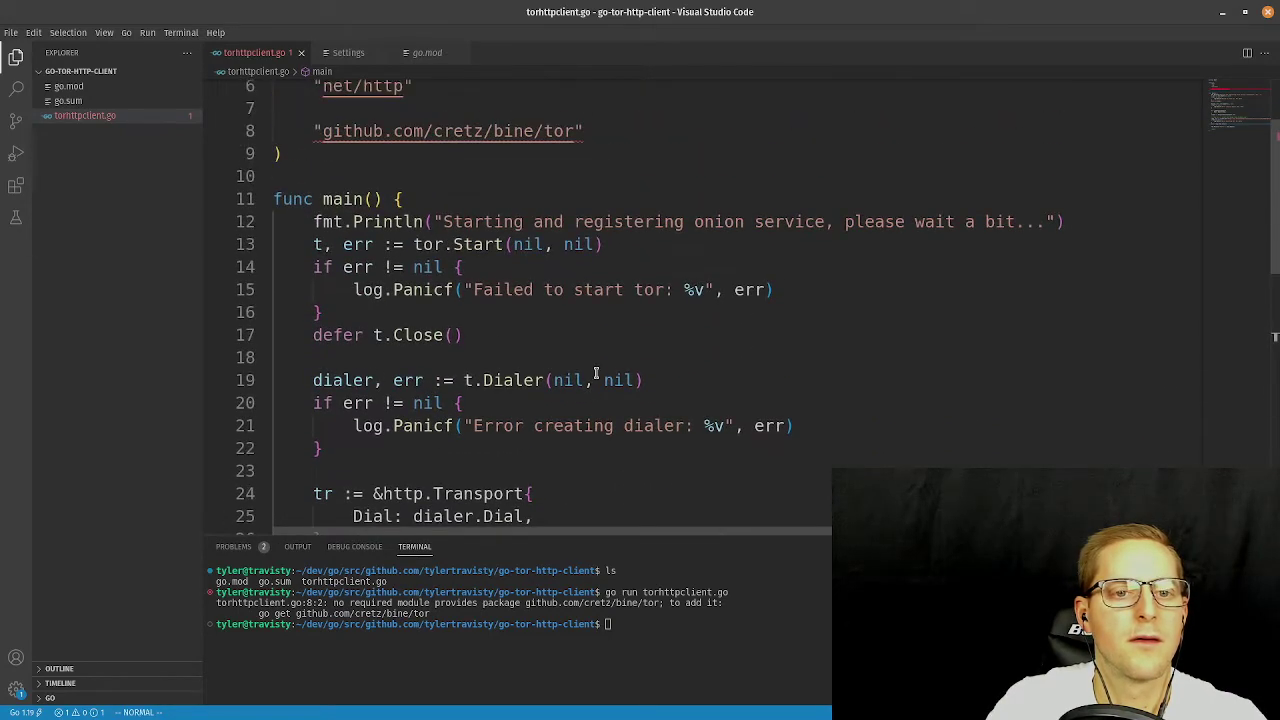
{"action": "scroll", "coordinate": [596, 373], "scroll_direction": "down", "scroll_amount": 4}
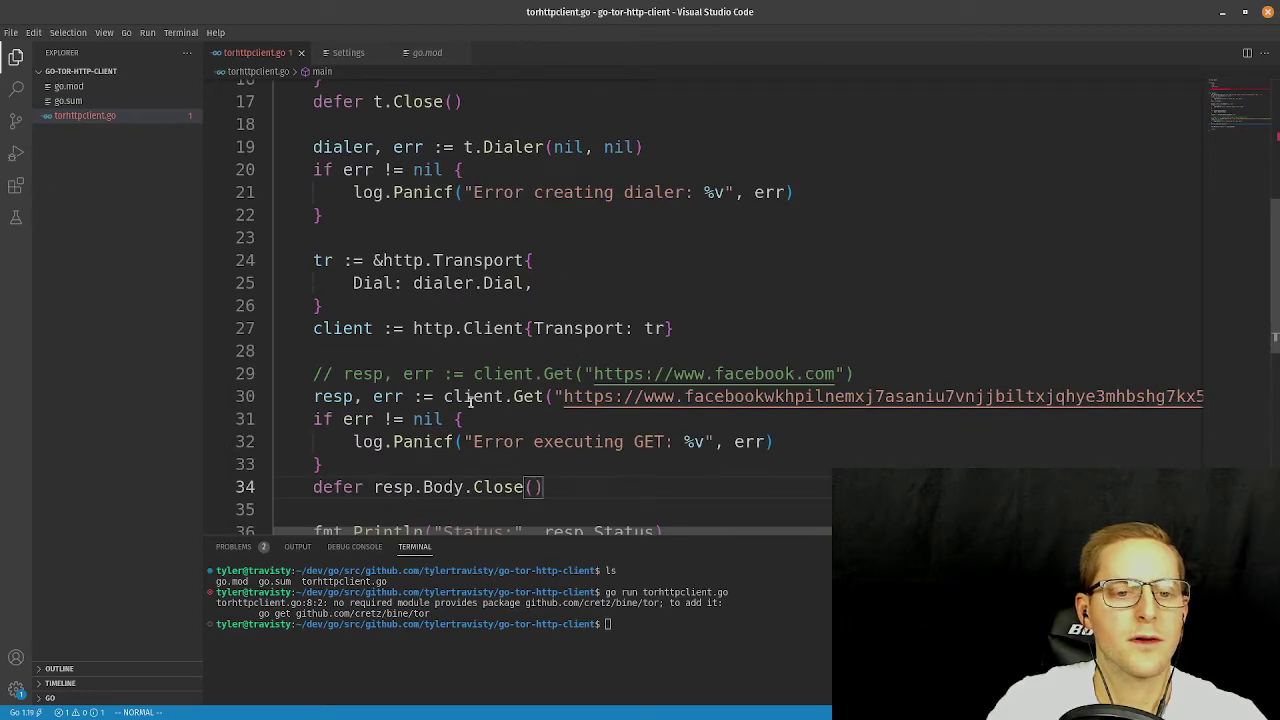
{"action": "scroll", "coordinate": [478, 213], "scroll_direction": "up", "scroll_amount": 2}
{"action": "scroll", "coordinate": [478, 213], "scroll_direction": "up", "scroll_amount": 1}
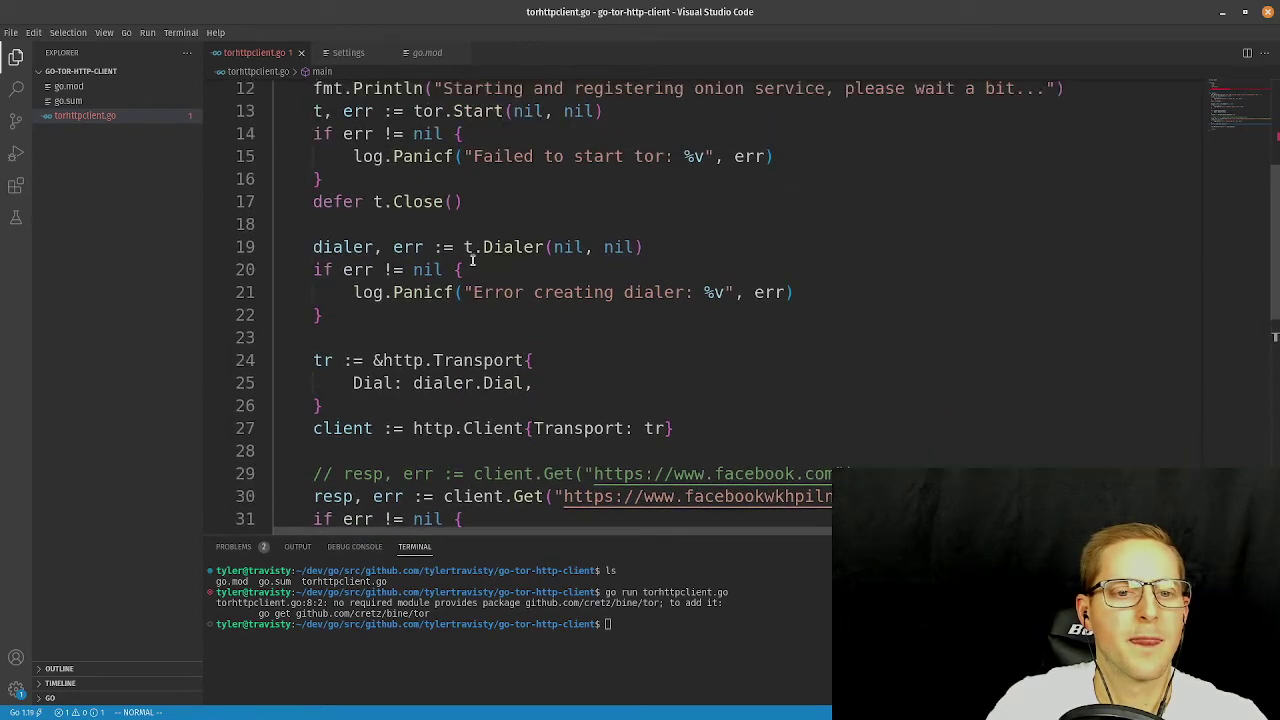
{"action": "scroll", "coordinate": [492, 300], "scroll_direction": "down", "scroll_amount": 2}
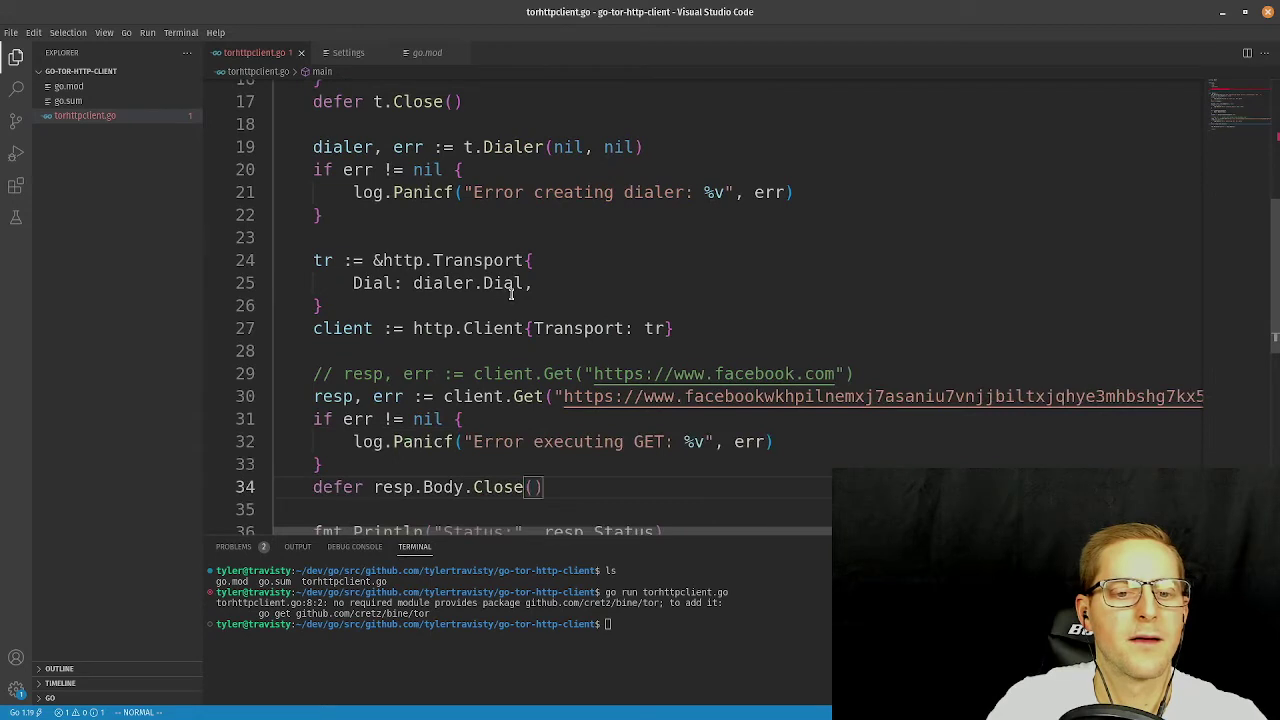
{"action": "scroll", "coordinate": [511, 290], "scroll_direction": "down", "scroll_amount": 2}
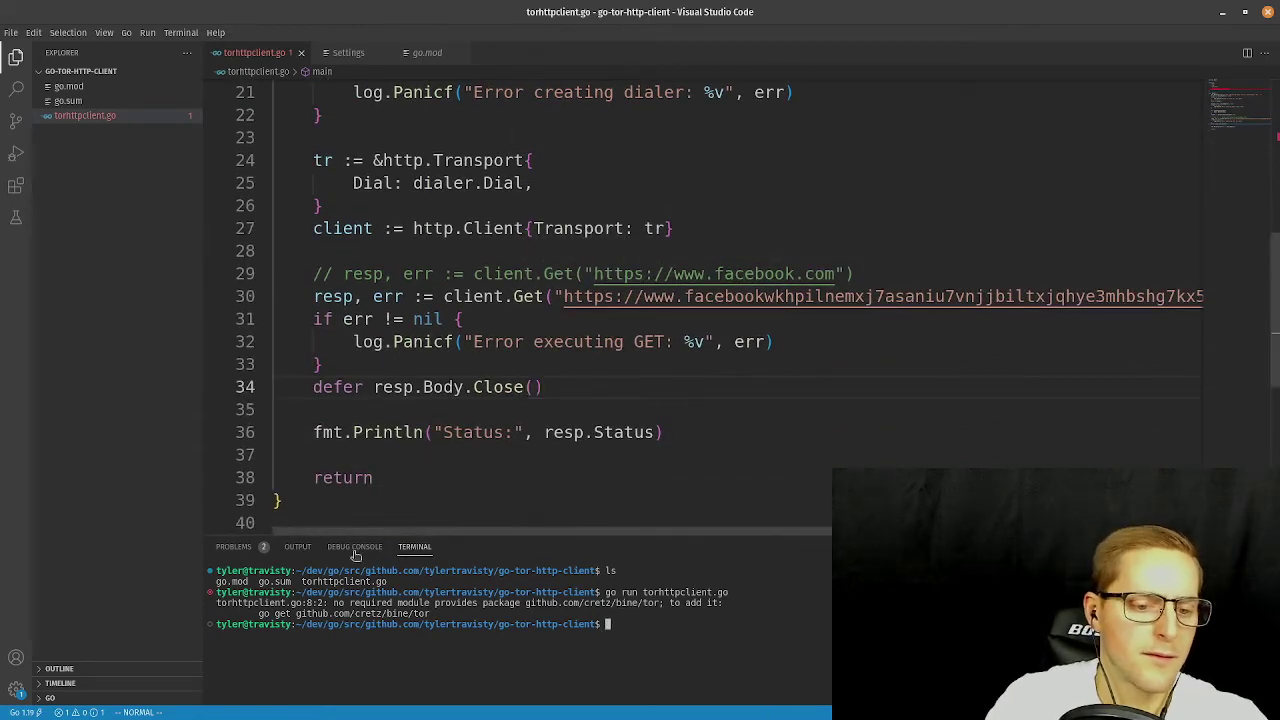
Copy the suggested "go get github.com/cretz/bine/tor" command from the terminal output and run it.
{"action": "left_click_drag", "start_coordinate": [258, 614], "coordinate": [435, 611]}
{"action": "key", "text": "super+c"}
{"action": "type", "text": "g"}
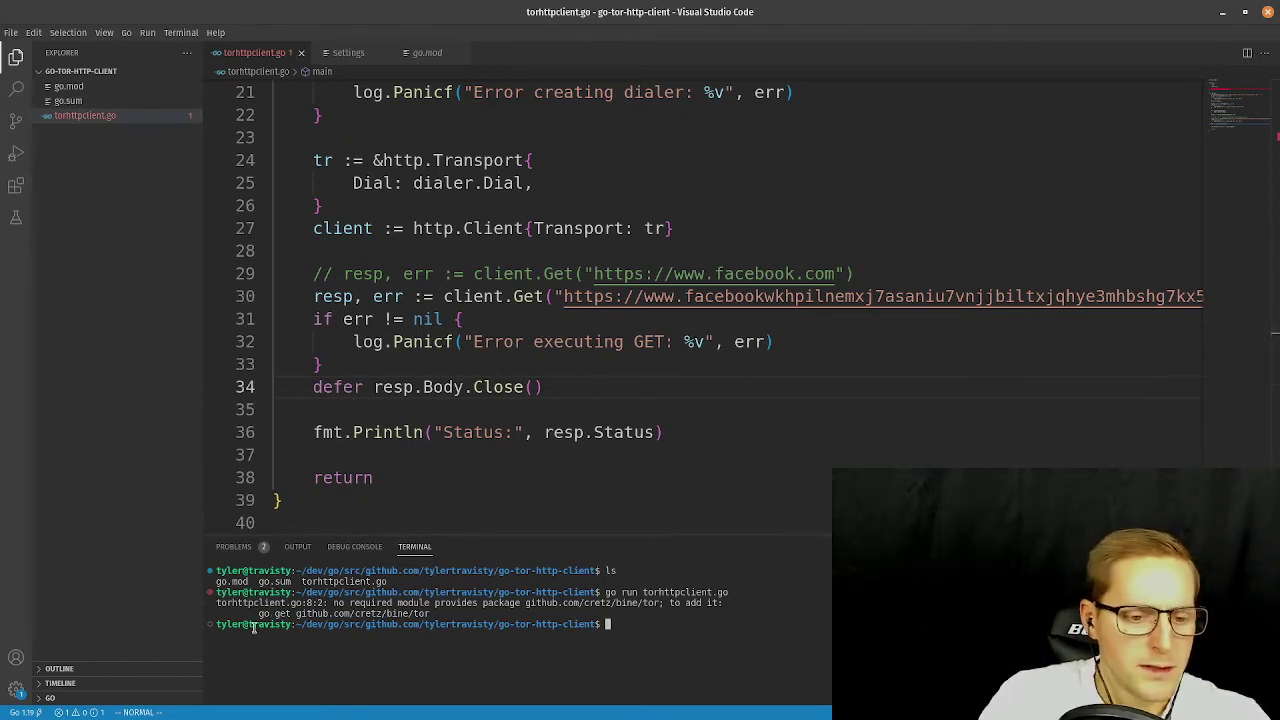
{"action": "left_click_drag", "start_coordinate": [262, 611], "coordinate": [430, 612]}
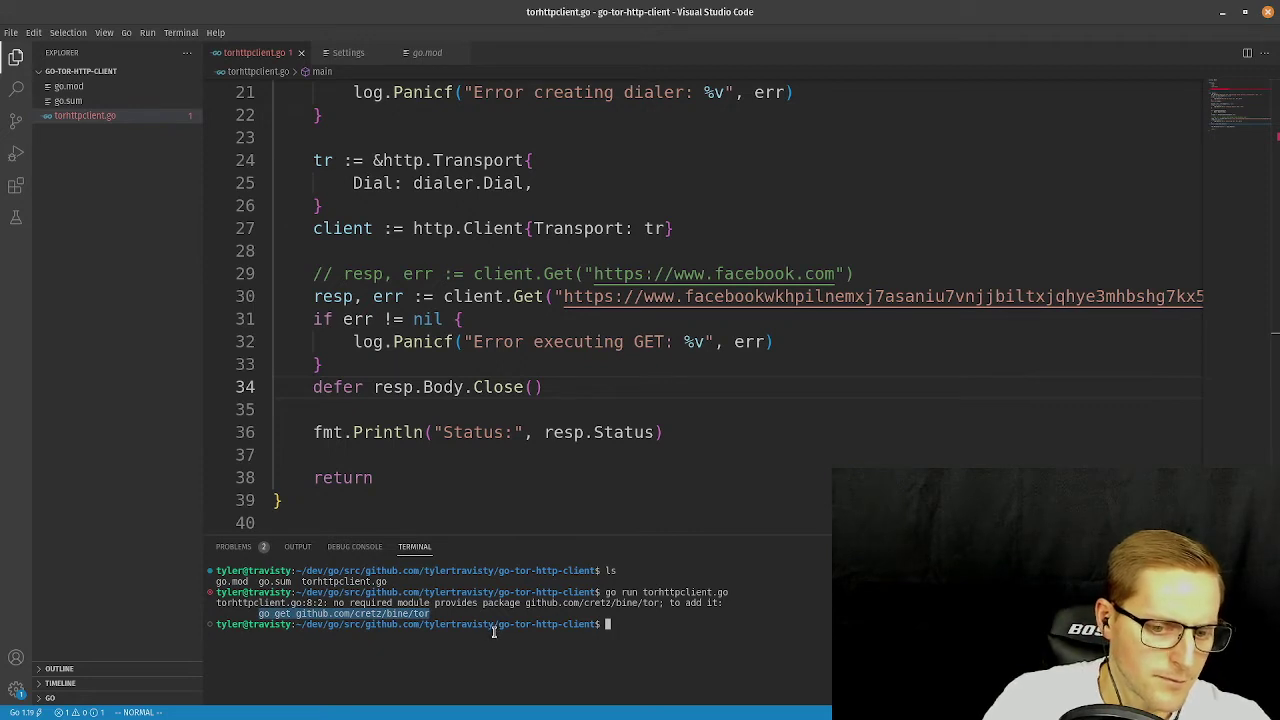
{"action": "middle_click", "coordinate": [509, 665]}
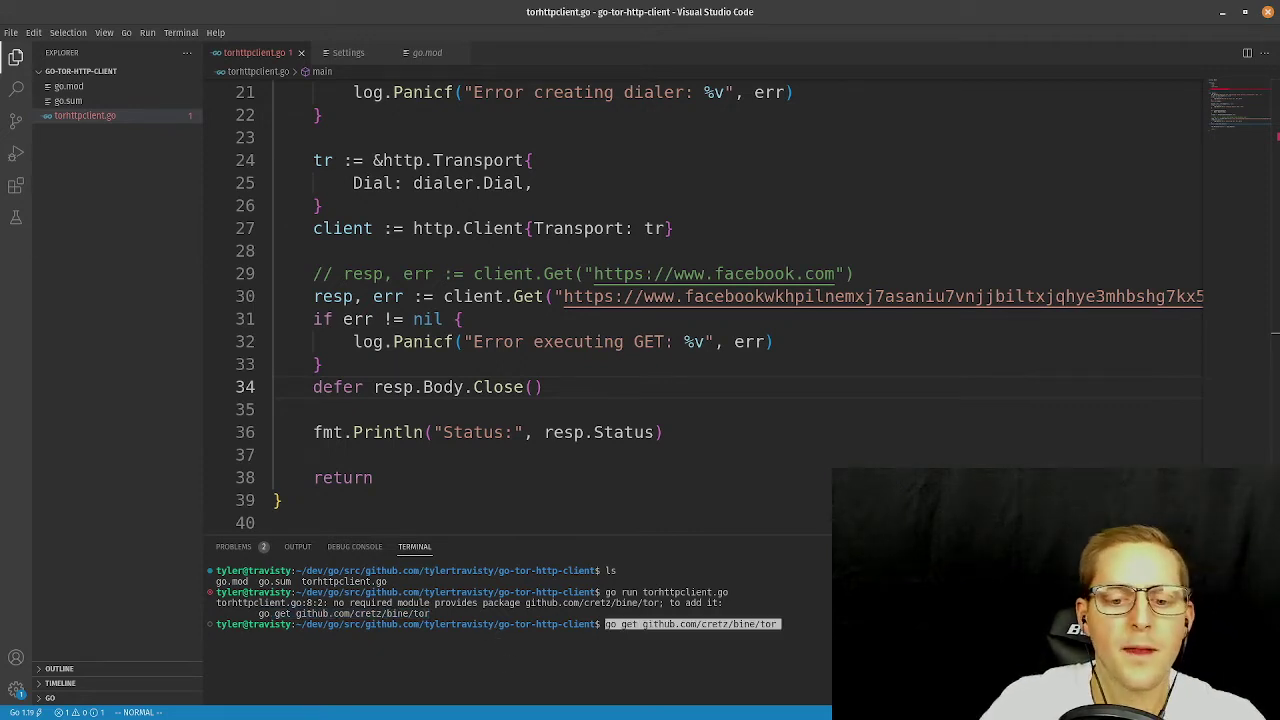
{"action": "key", "text": "Return"}
Clear the terminal and run torhttpclient.go again with go run.
{"action": "type", "text": "cl"}
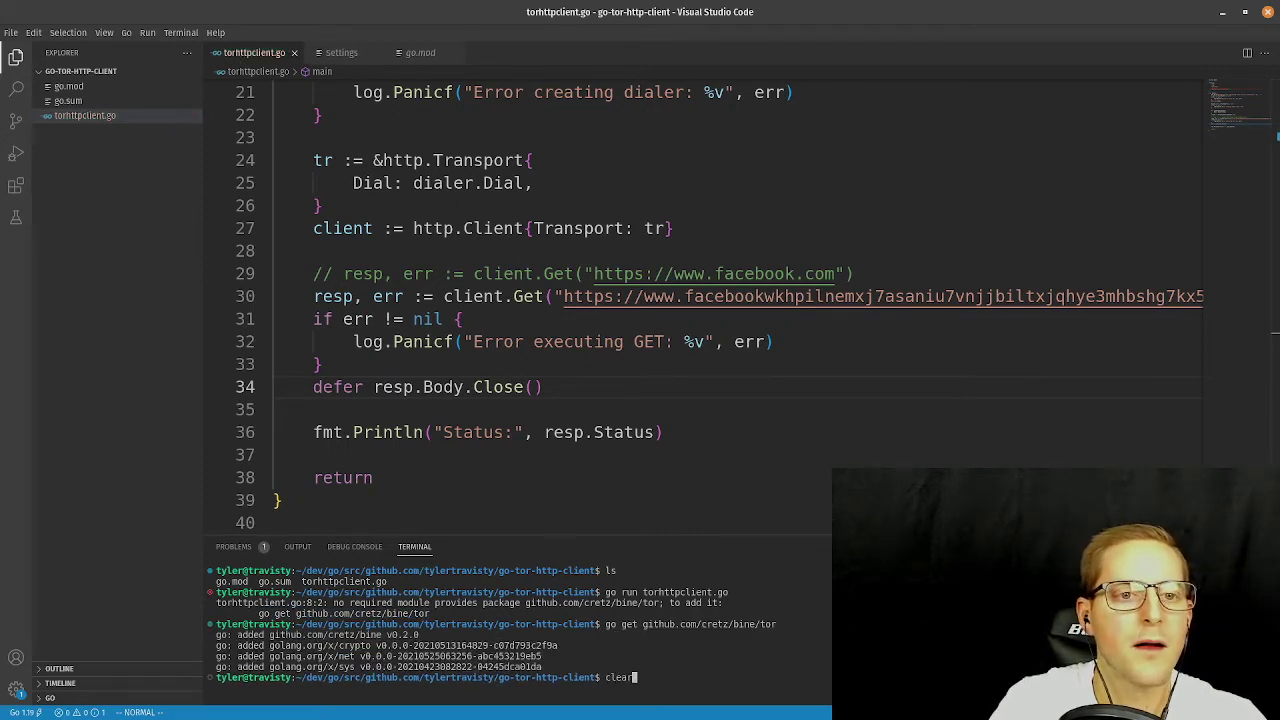
{"action": "type", "text": "ear"}
{"action": "key", "text": "Return"}
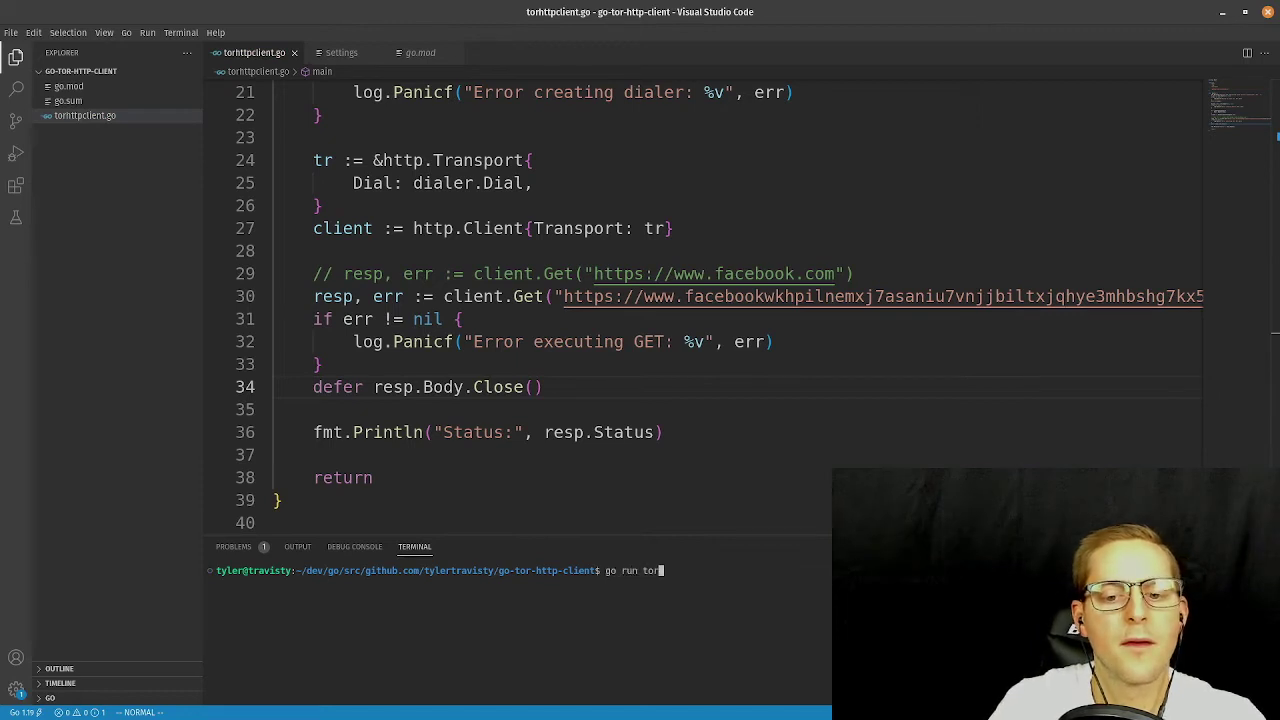
{"action": "type", "text": "go run tor"}
{"action": "key", "text": "Tab"}
{"action": "key", "text": "Return"}
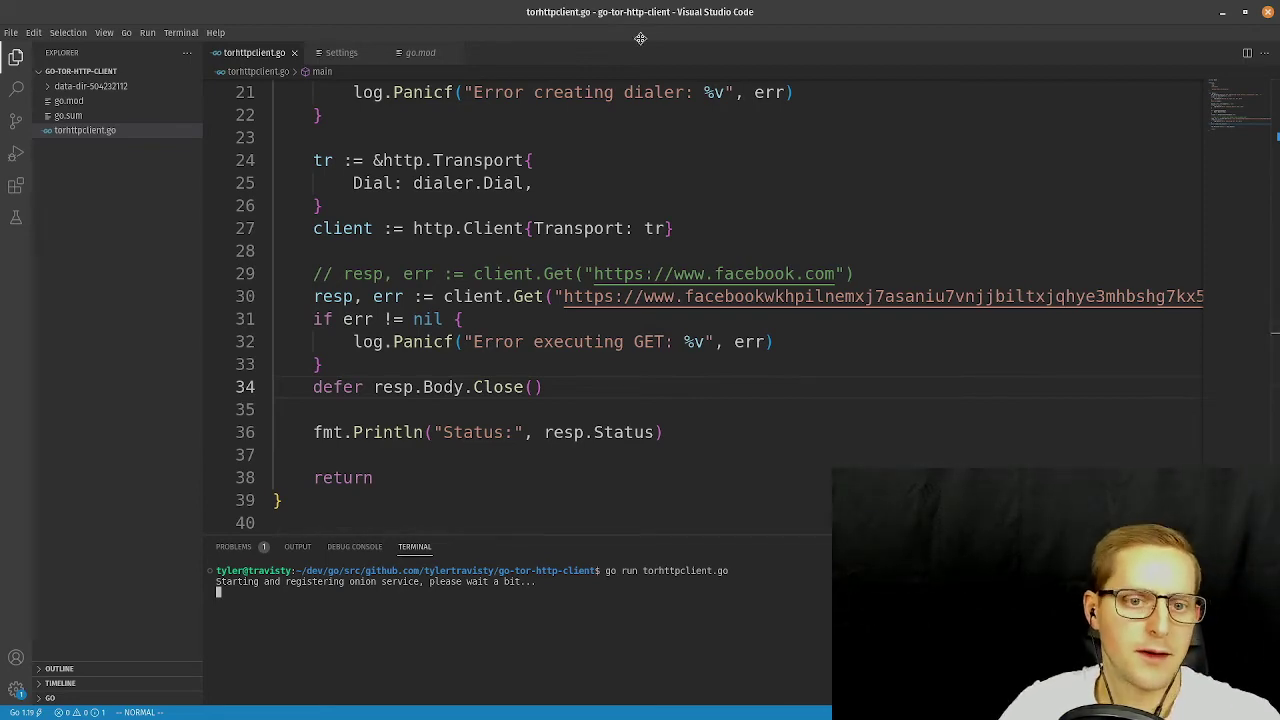
Switch to the Brave window with The New York Times onion site.
{"action": "key", "text": "alt+Tab"}
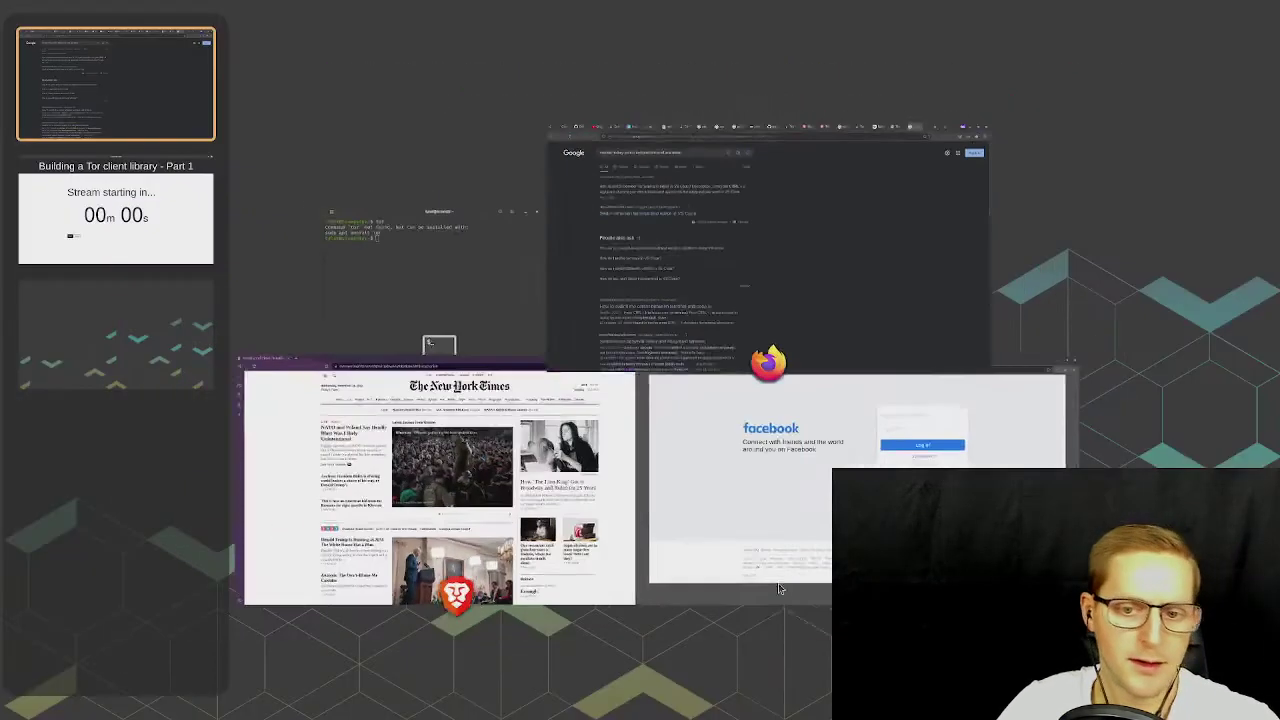
{"action": "key", "text": "super"}
{"action": "left_click", "coordinate": [540, 460]}
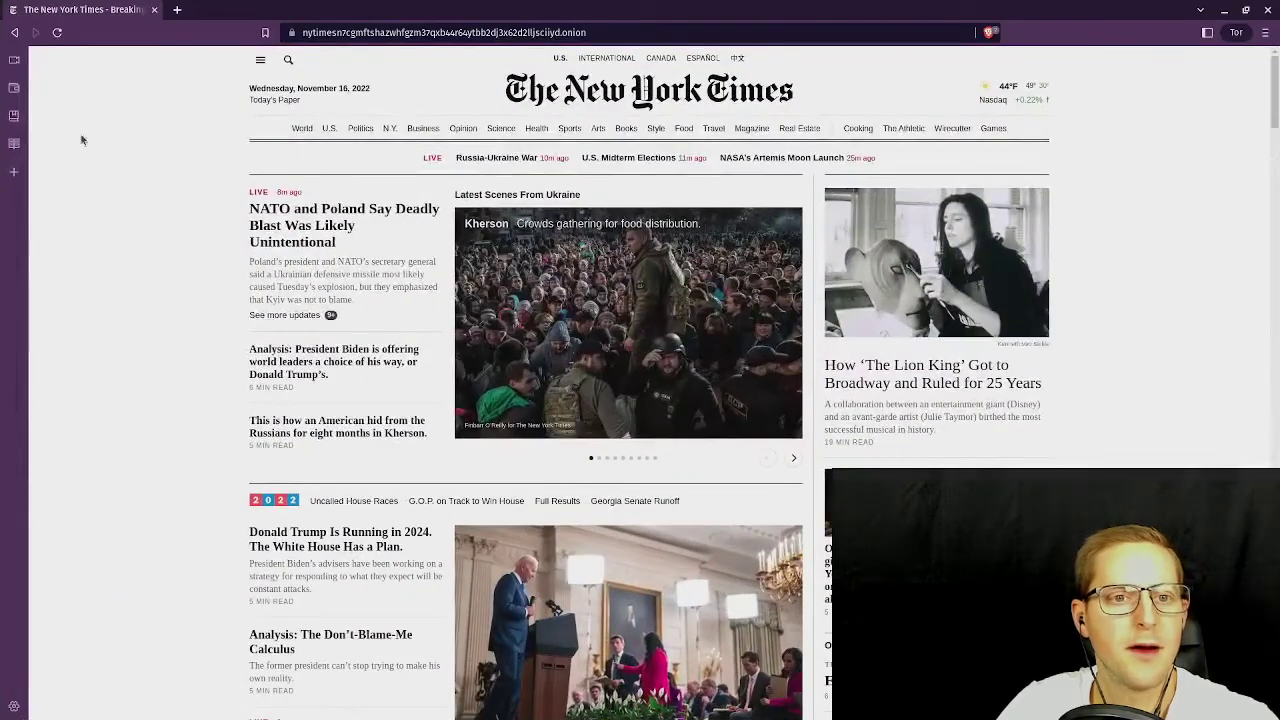
Switch to Tor Browser and look through The New York Times onion front page in its tab.
{"action": "key", "text": "super"}
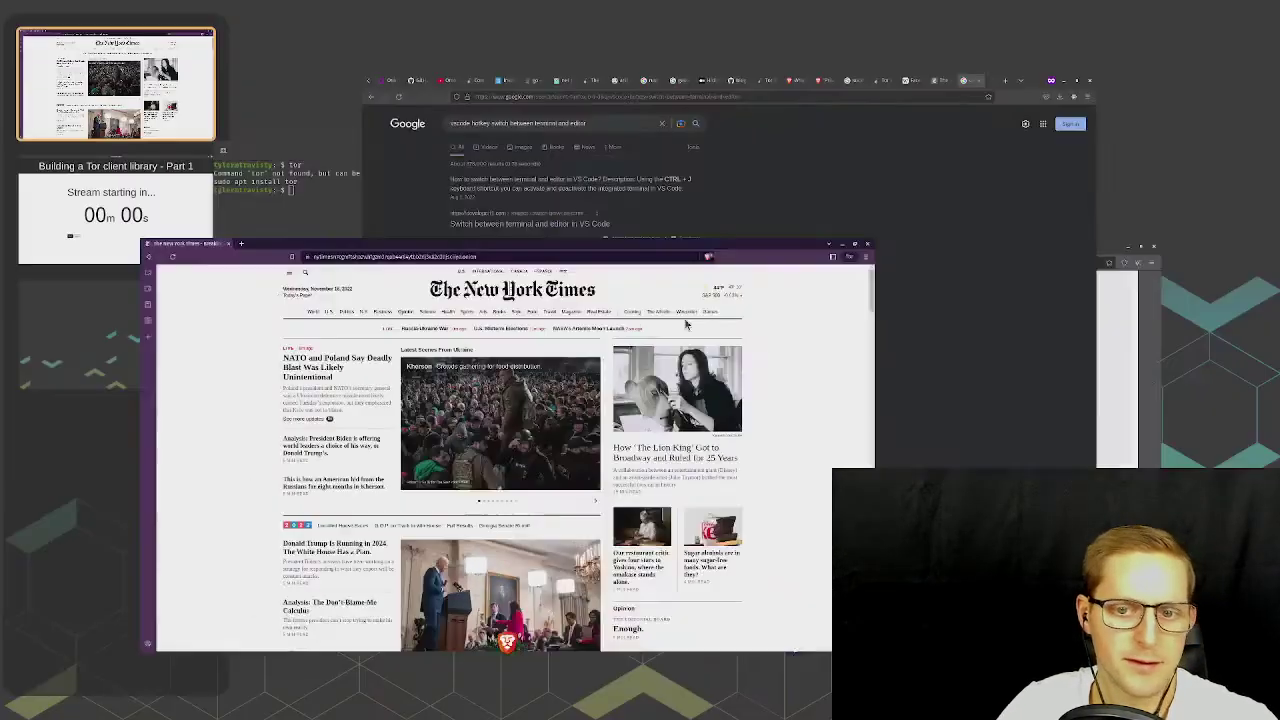
{"action": "left_click", "coordinate": [930, 390]}
{"action": "key", "text": "ctrl+Tab"}
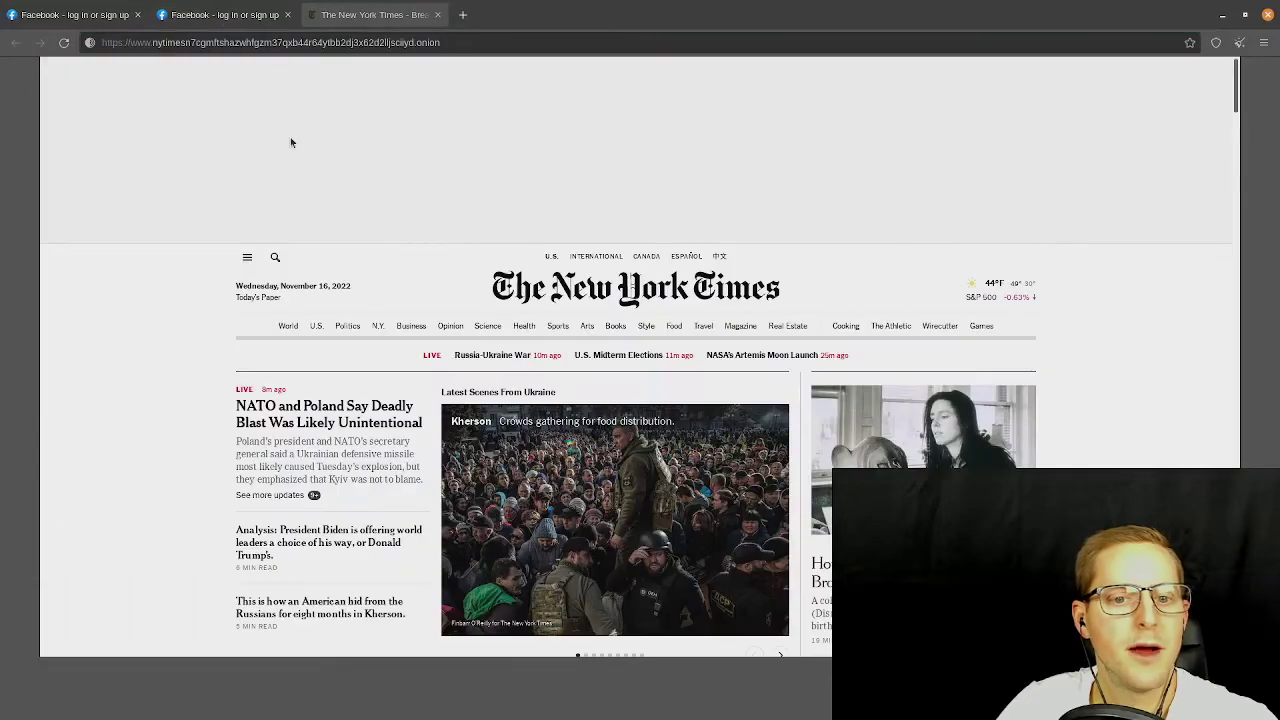
{"action": "scroll", "coordinate": [551, 374], "scroll_direction": "down", "scroll_amount": 4}
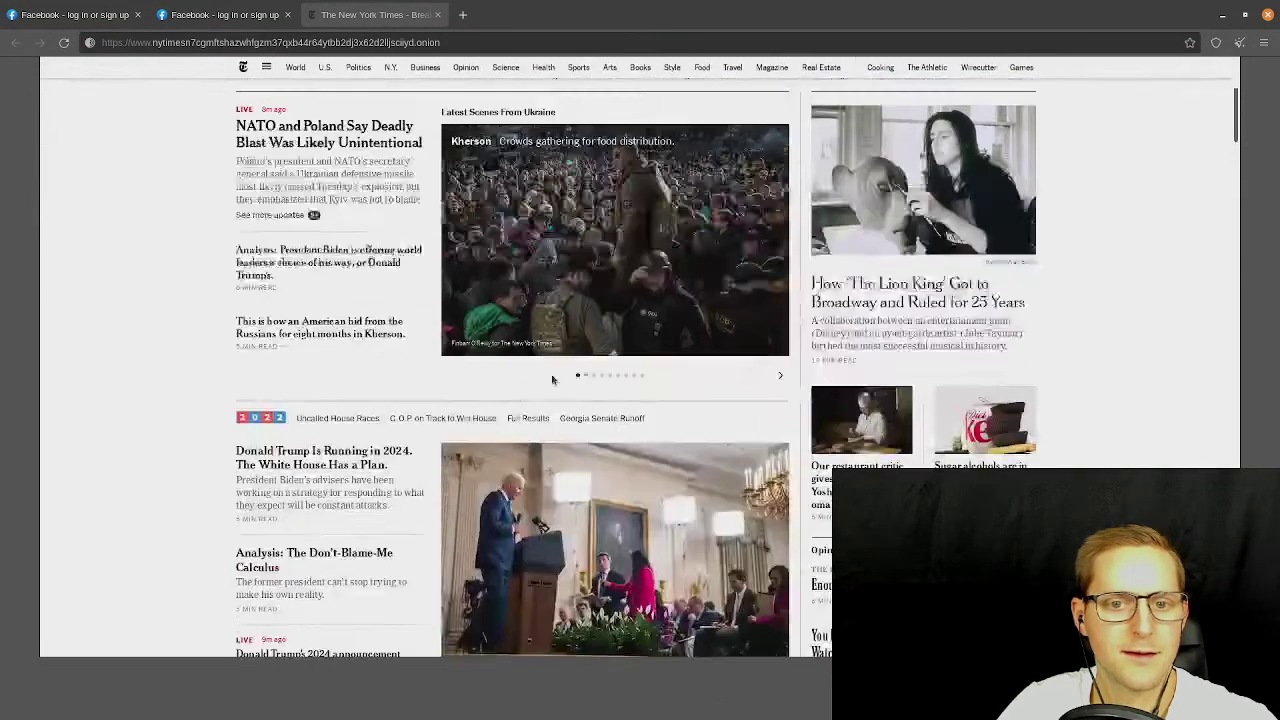
{"action": "scroll", "coordinate": [568, 380], "scroll_direction": "up", "scroll_amount": 3}
{"action": "scroll", "coordinate": [568, 380], "scroll_direction": "down", "scroll_amount": 5}
{"action": "scroll", "coordinate": [651, 177], "scroll_direction": "up", "scroll_amount": 6}
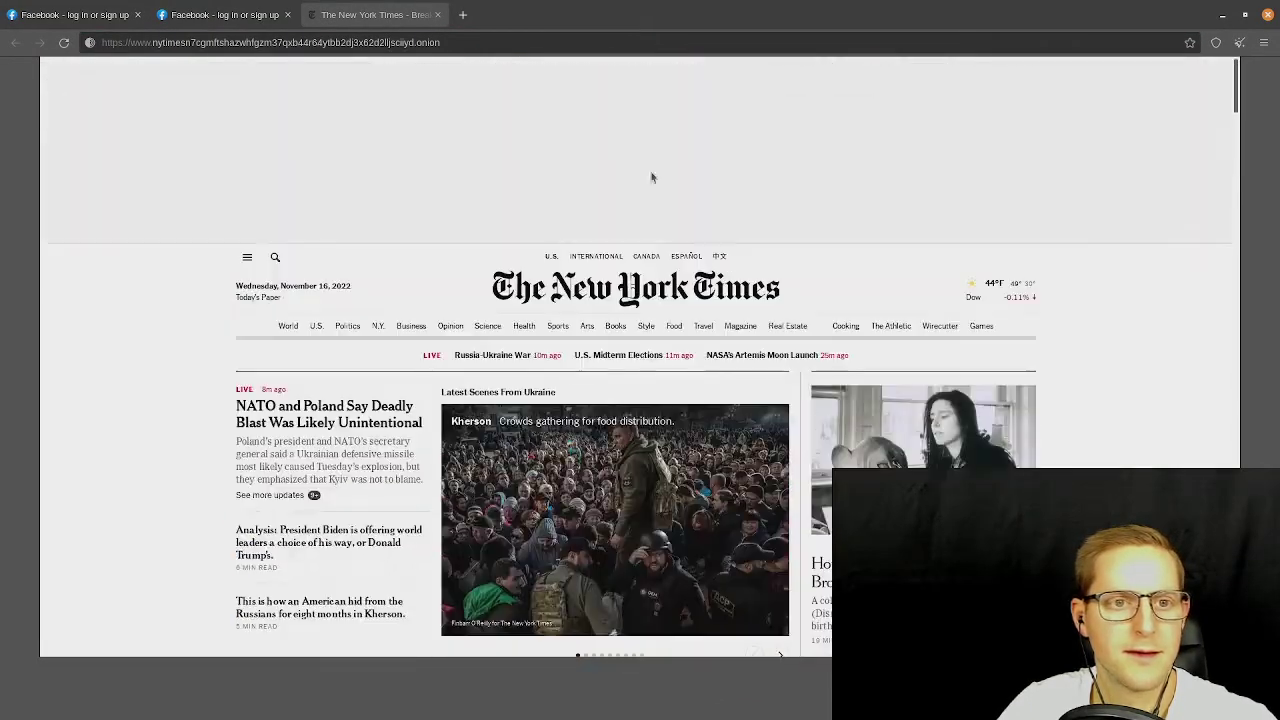
Compare the Facebook tabs and their onion address with The New York Times onion tab.
{"action": "left_click", "coordinate": [170, 8]}
{"action": "left_click", "coordinate": [370, 14]}
{"action": "left_click", "coordinate": [220, 14]}
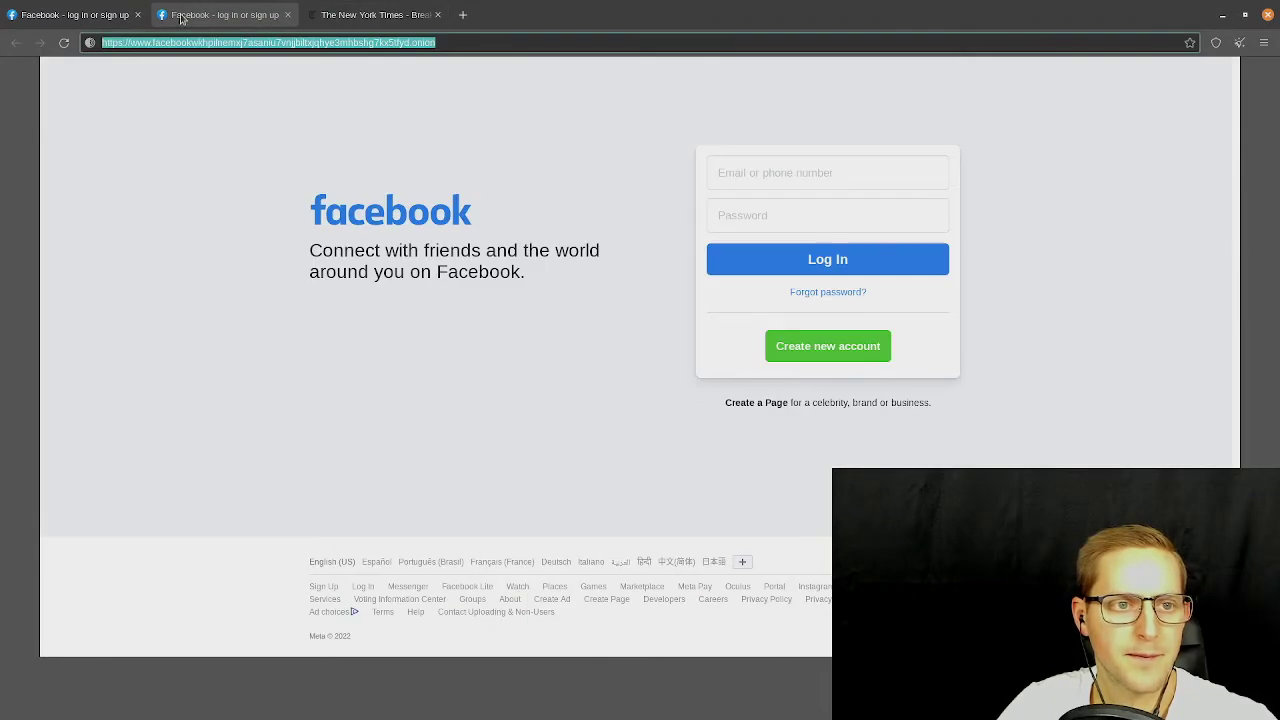
{"action": "left_click", "coordinate": [117, 13]}
{"action": "left_click", "coordinate": [200, 14]}
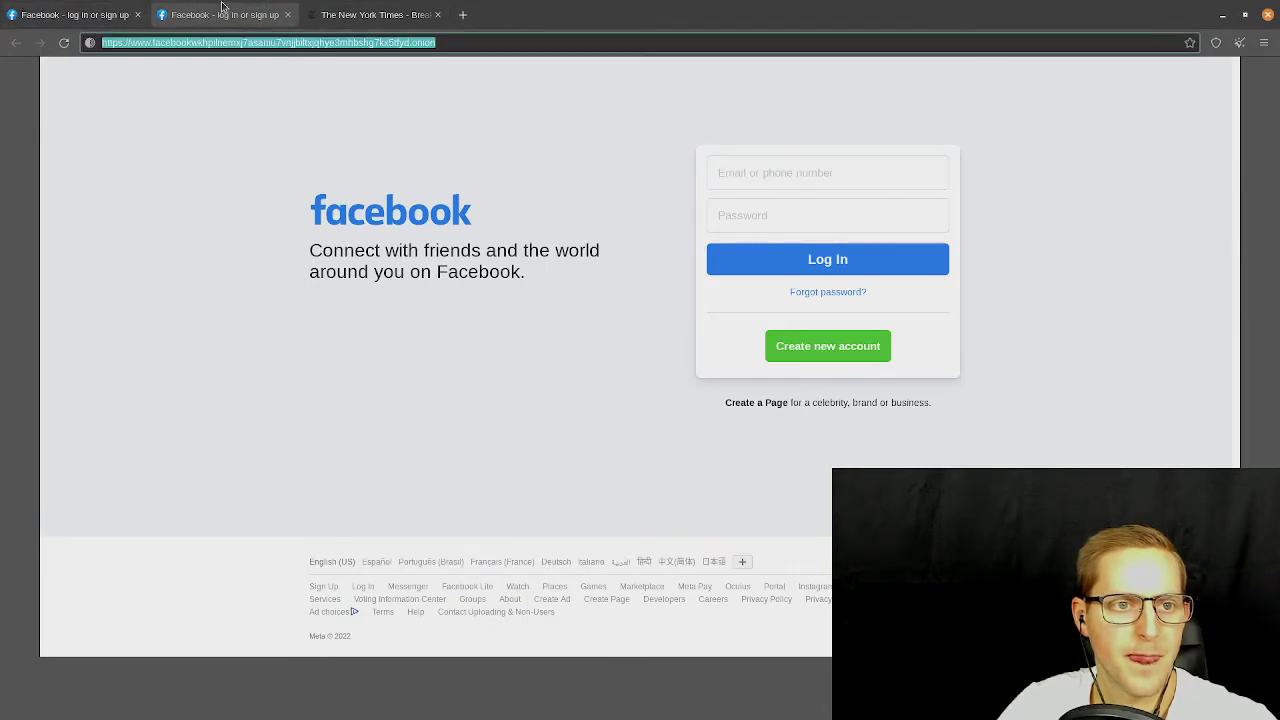
{"action": "left_click", "coordinate": [398, 18]}
{"action": "left_click", "coordinate": [225, 14]}
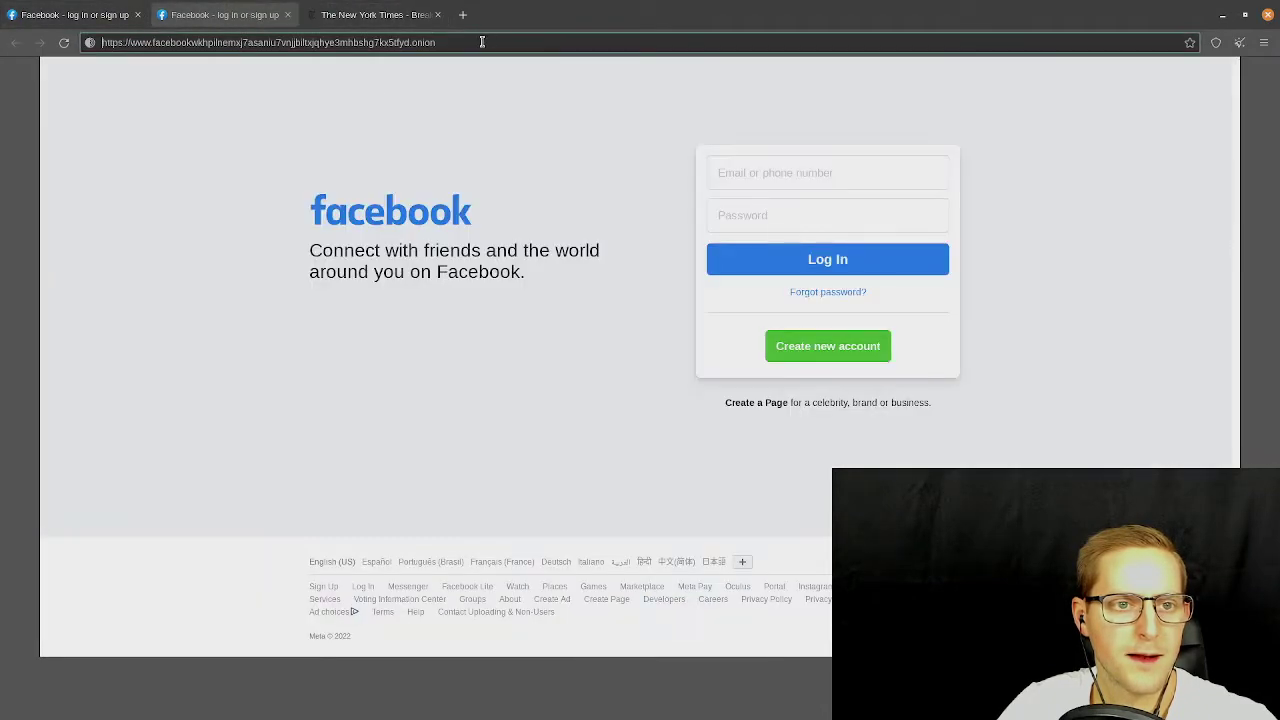
{"action": "left_click", "coordinate": [352, 18]}
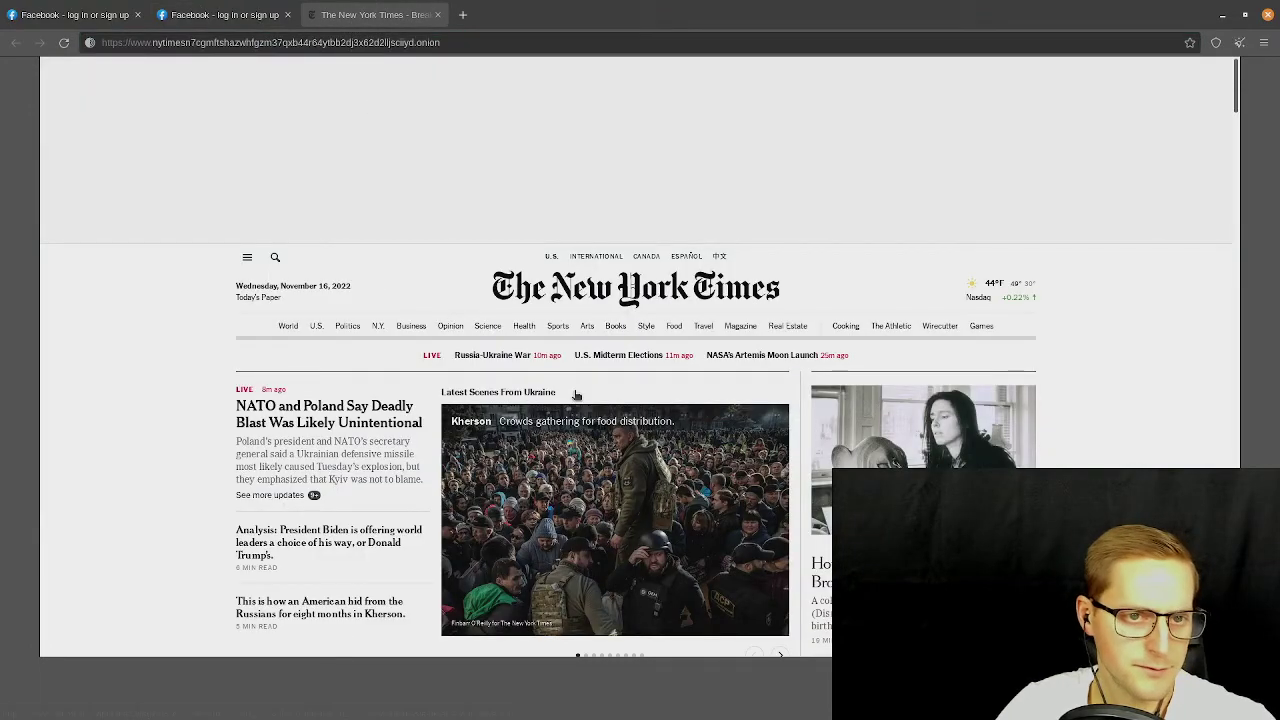
Return to the Brave window showing The New York Times onion front page.
{"action": "key", "text": "super"}
{"action": "left_click", "coordinate": [543, 503]}
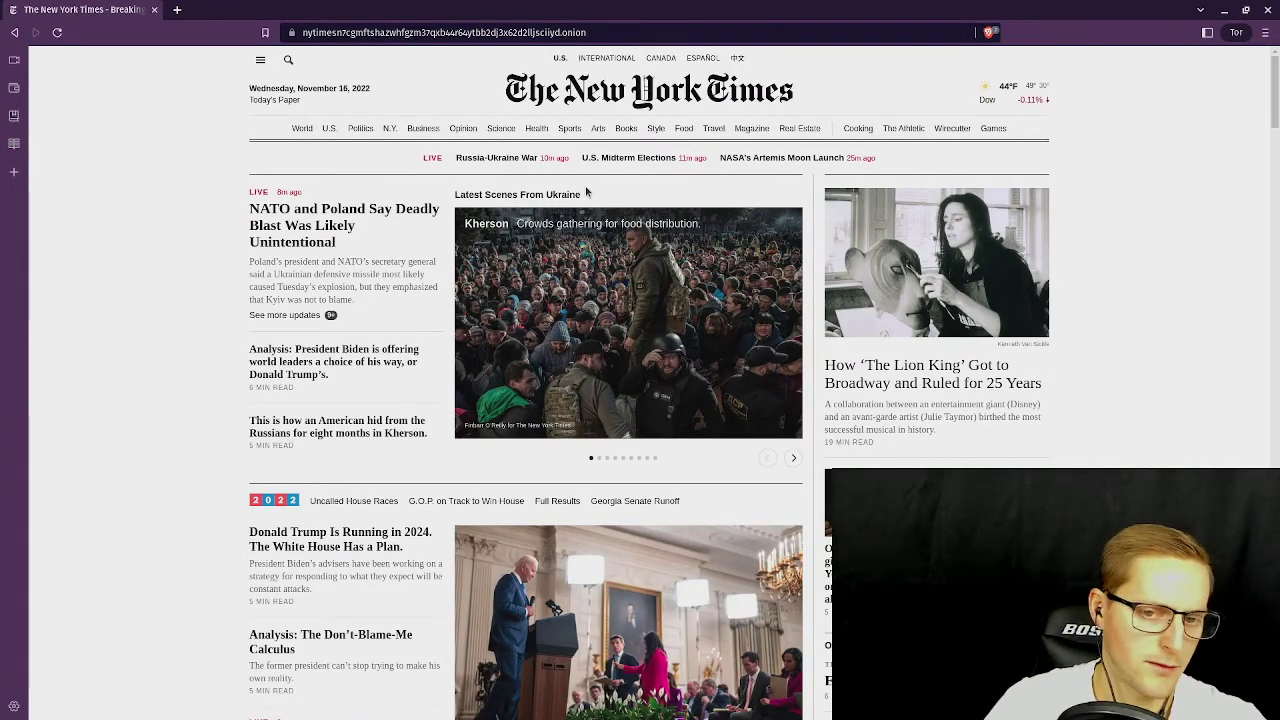
{"action": "key", "text": "super"}
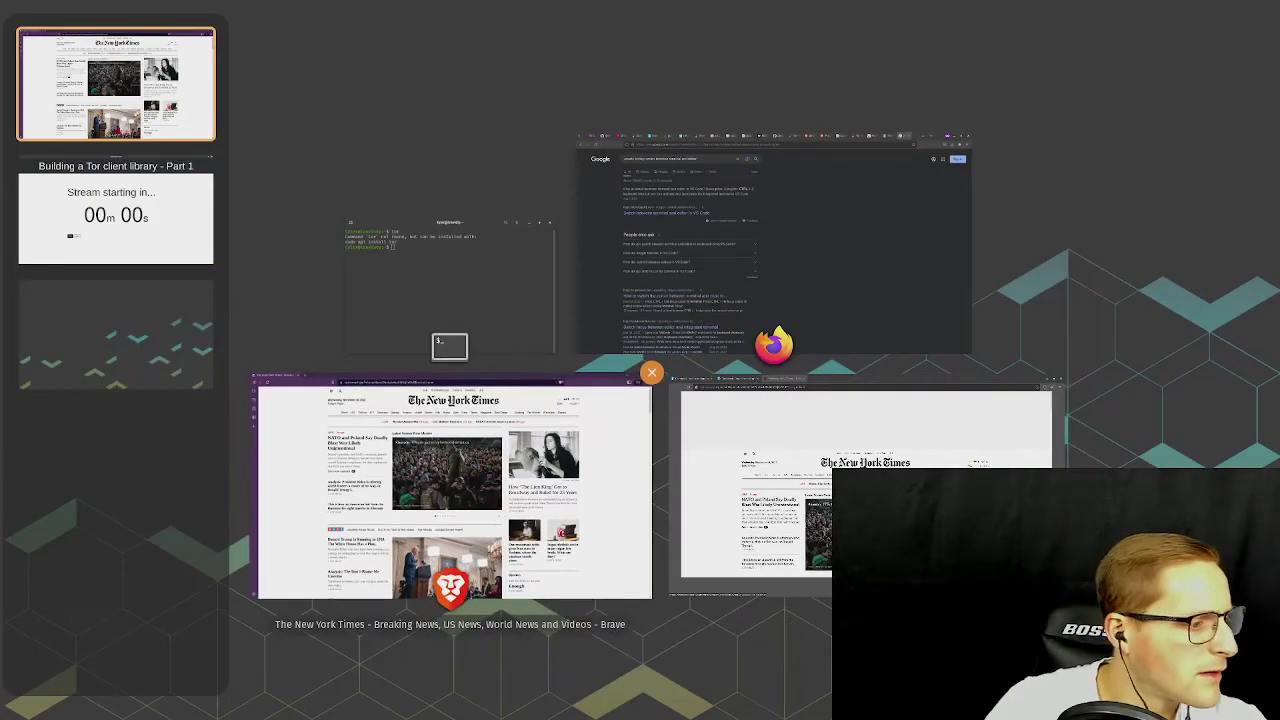
{"action": "key", "text": "super"}
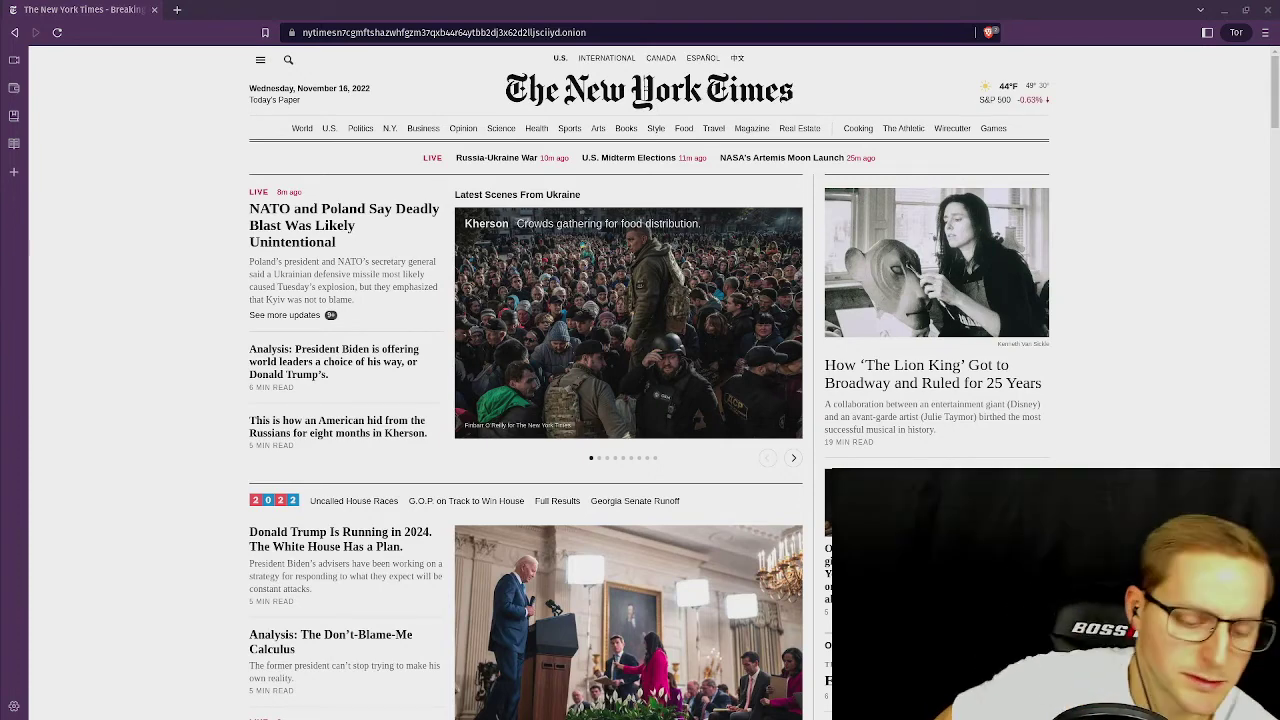
Switch to Firefox and search Google in a new tab for "onion service slow connection".
{"action": "key", "text": "super"}
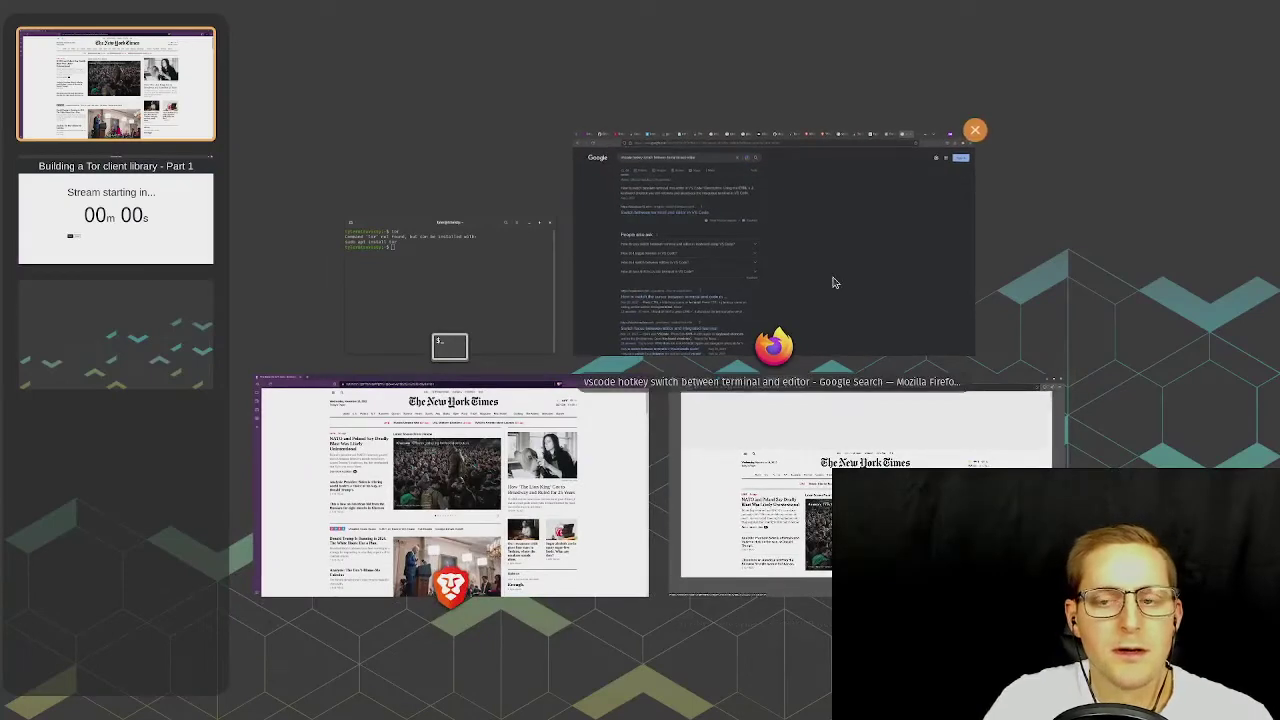
{"action": "left_click", "coordinate": [831, 280]}
{"action": "left_click", "coordinate": [1120, 14]}
{"action": "type", "text": "onion service"}
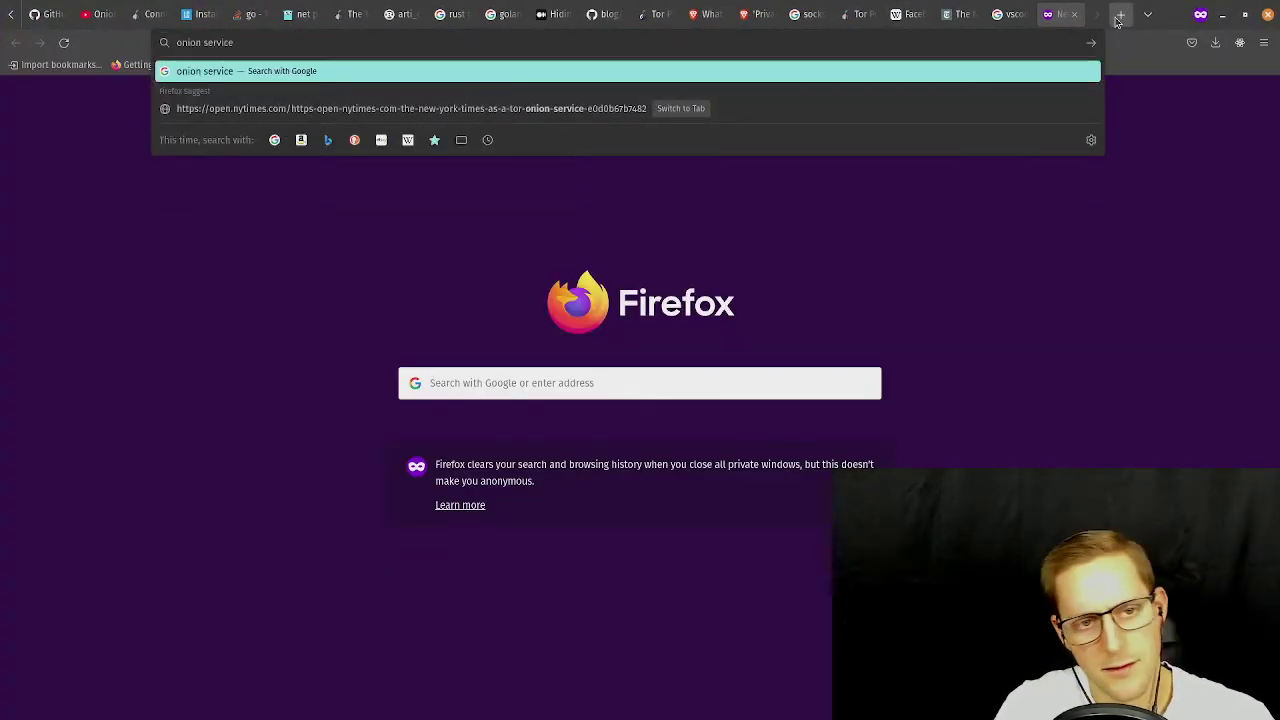
{"action": "type", "text": " slow connection"}
{"action": "key", "text": "Return"}
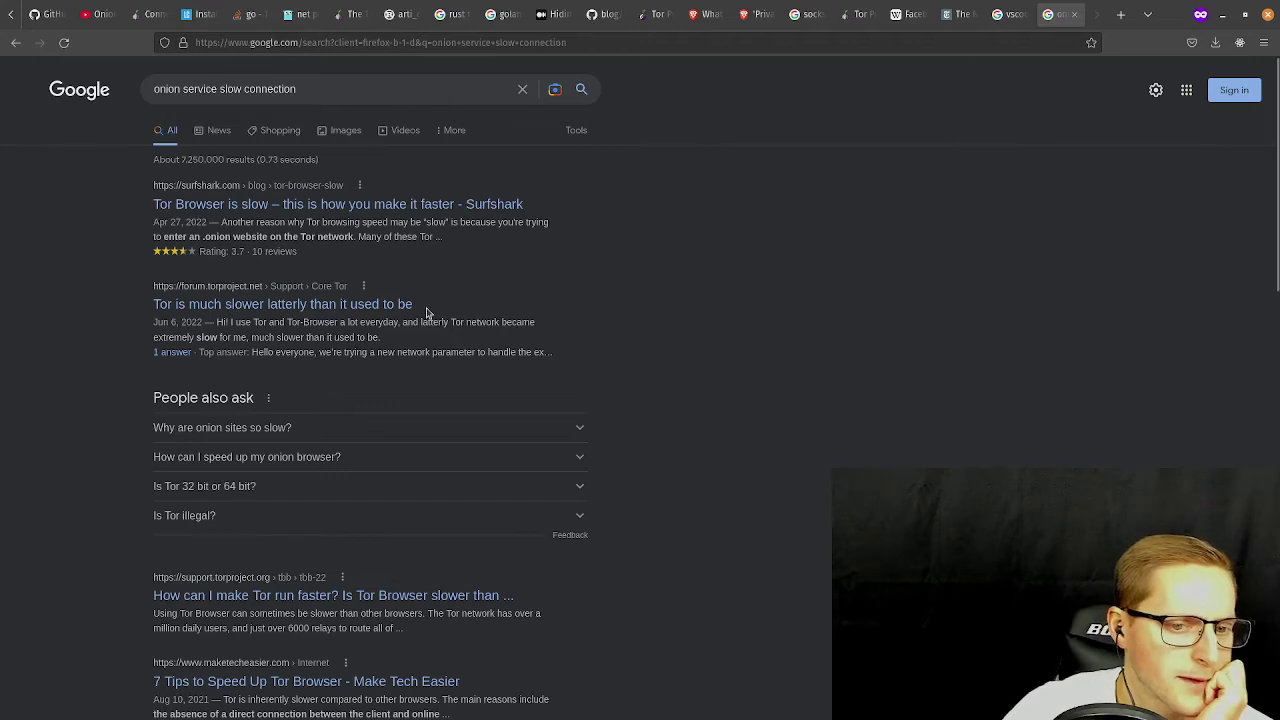
Look through the search results, open the Quora question about Tor and onion links being very slow, and skim its answers.
{"action": "scroll", "coordinate": [682, 249], "scroll_direction": "down", "scroll_amount": 1}
{"action": "scroll", "coordinate": [630, 267], "scroll_direction": "down", "scroll_amount": 2}
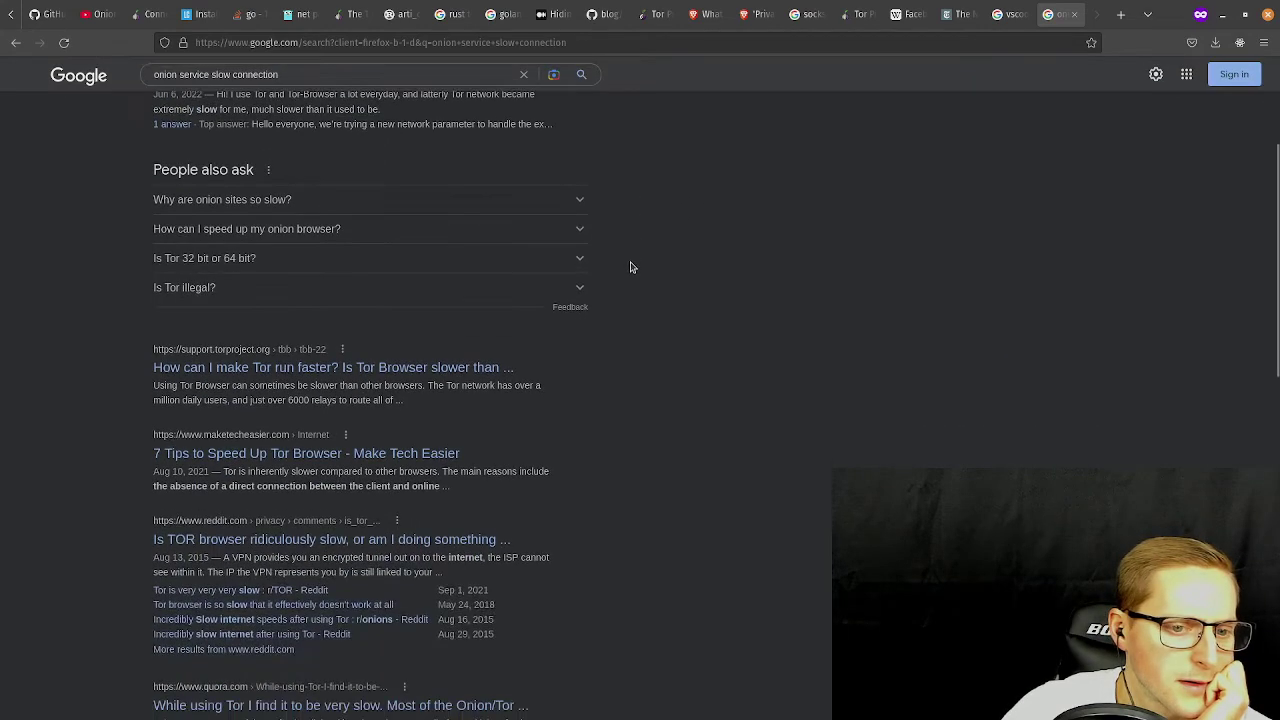
{"action": "scroll", "coordinate": [630, 270], "scroll_direction": "down", "scroll_amount": 1}
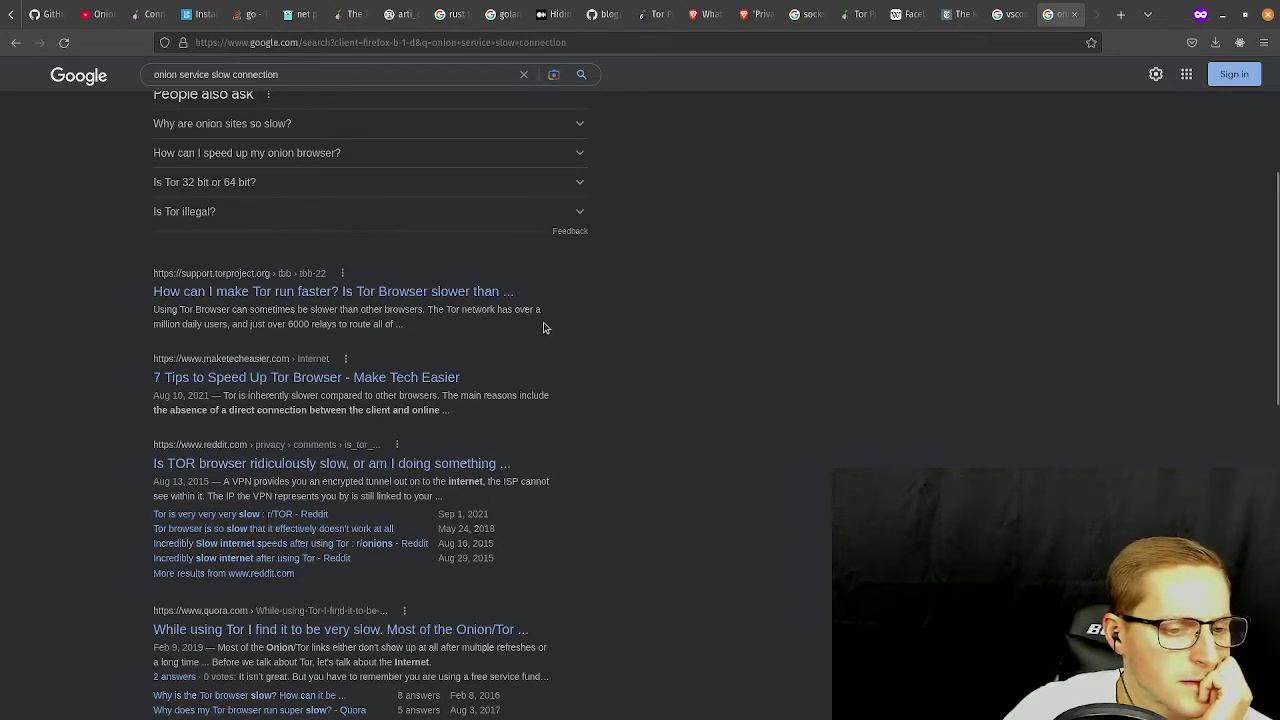
{"action": "scroll", "coordinate": [544, 327], "scroll_direction": "down", "scroll_amount": 2}
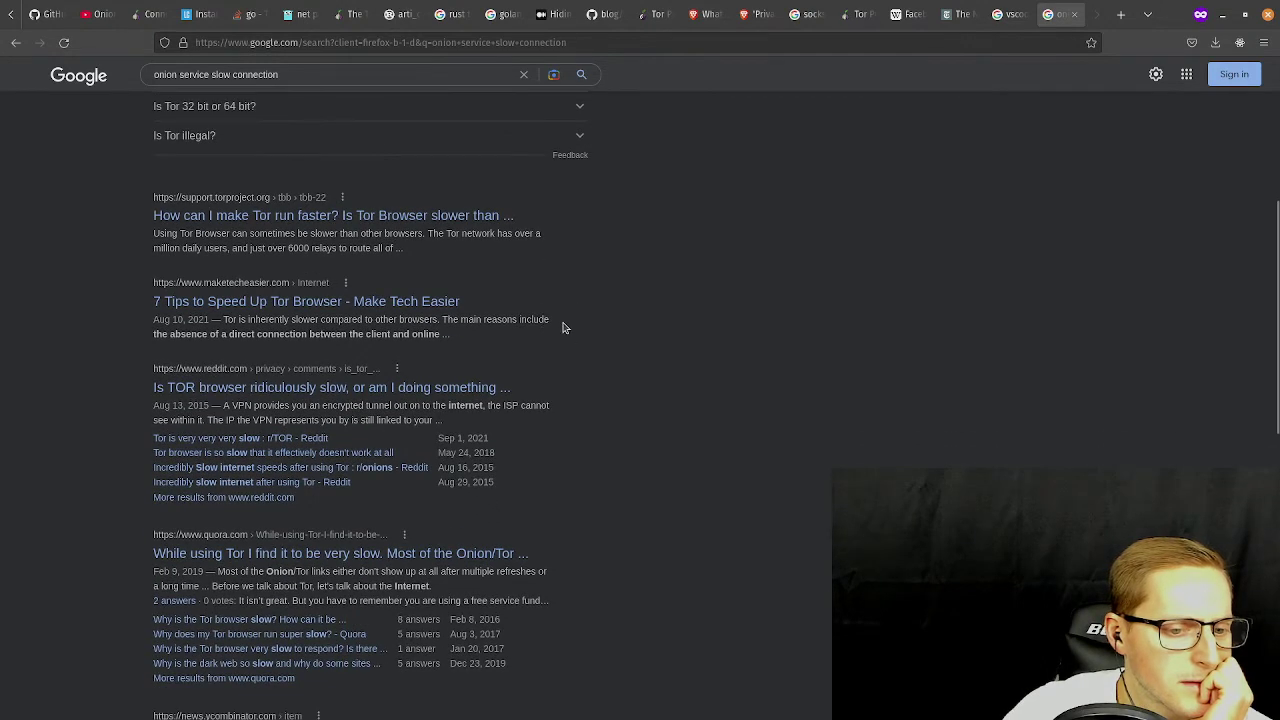
{"action": "scroll", "coordinate": [558, 350], "scroll_direction": "down", "scroll_amount": 2}
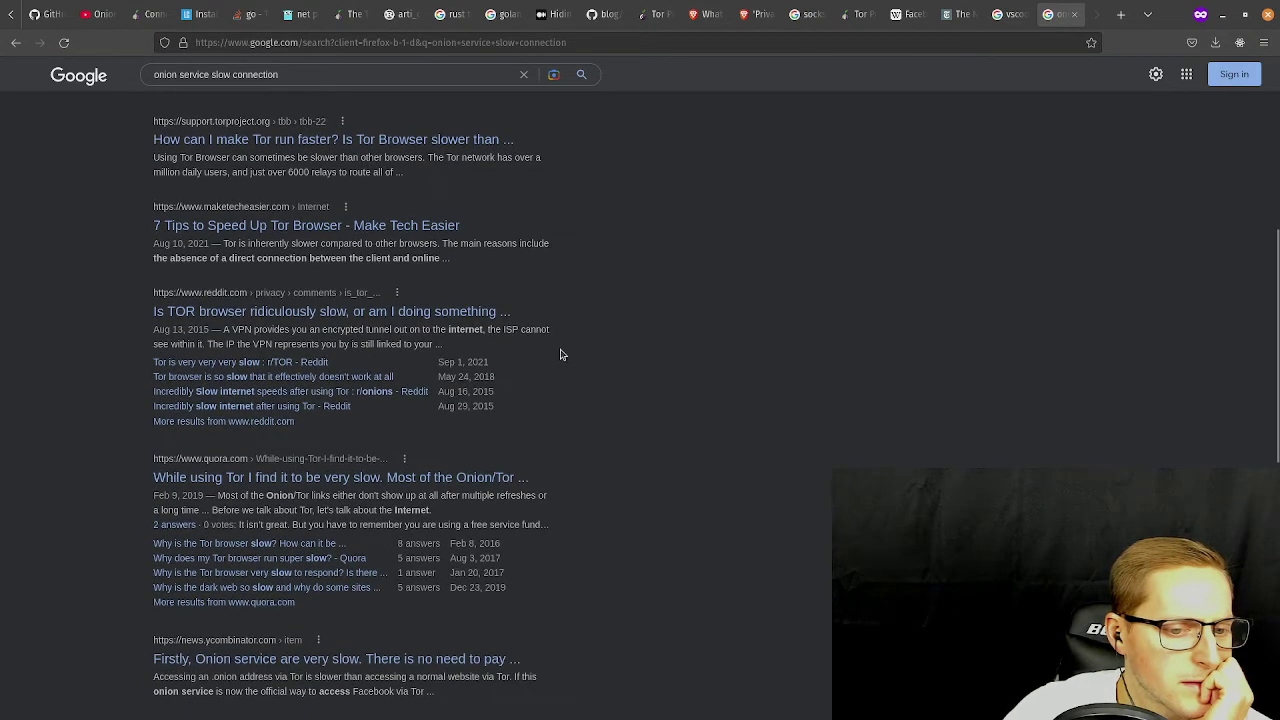
{"action": "left_click", "coordinate": [360, 472]}
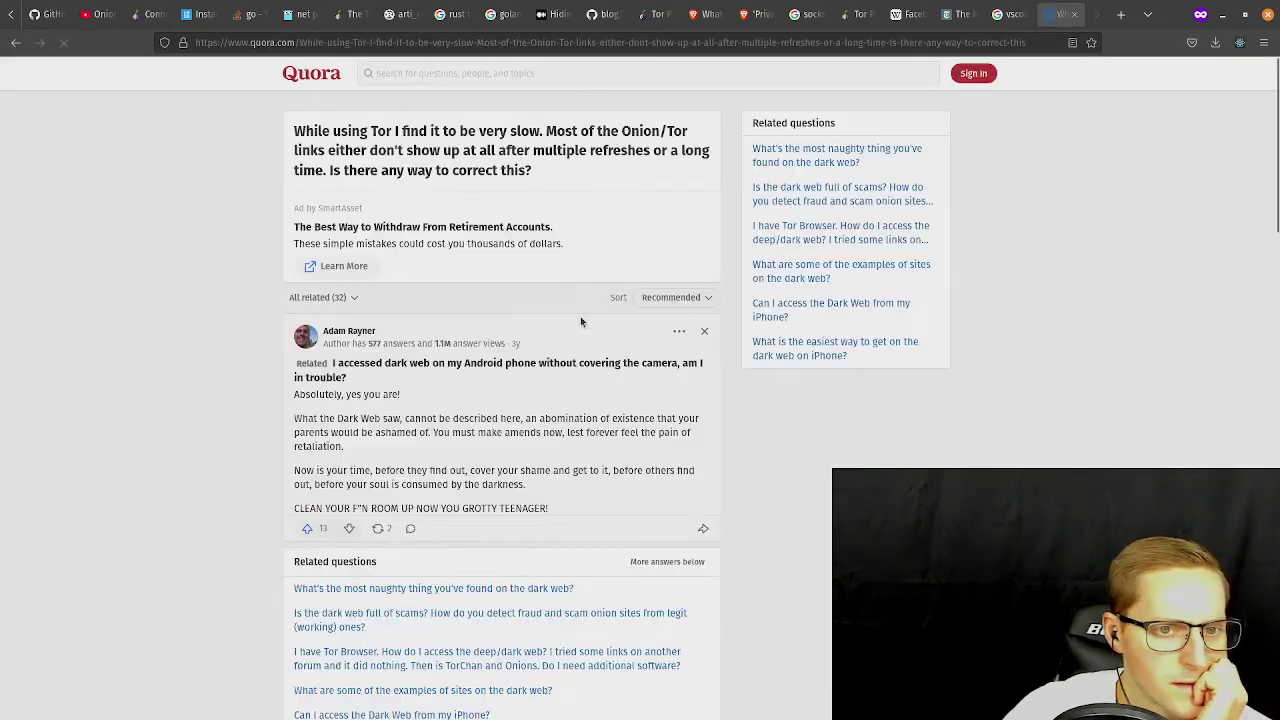
{"action": "scroll", "coordinate": [567, 314], "scroll_direction": "down", "scroll_amount": 3}
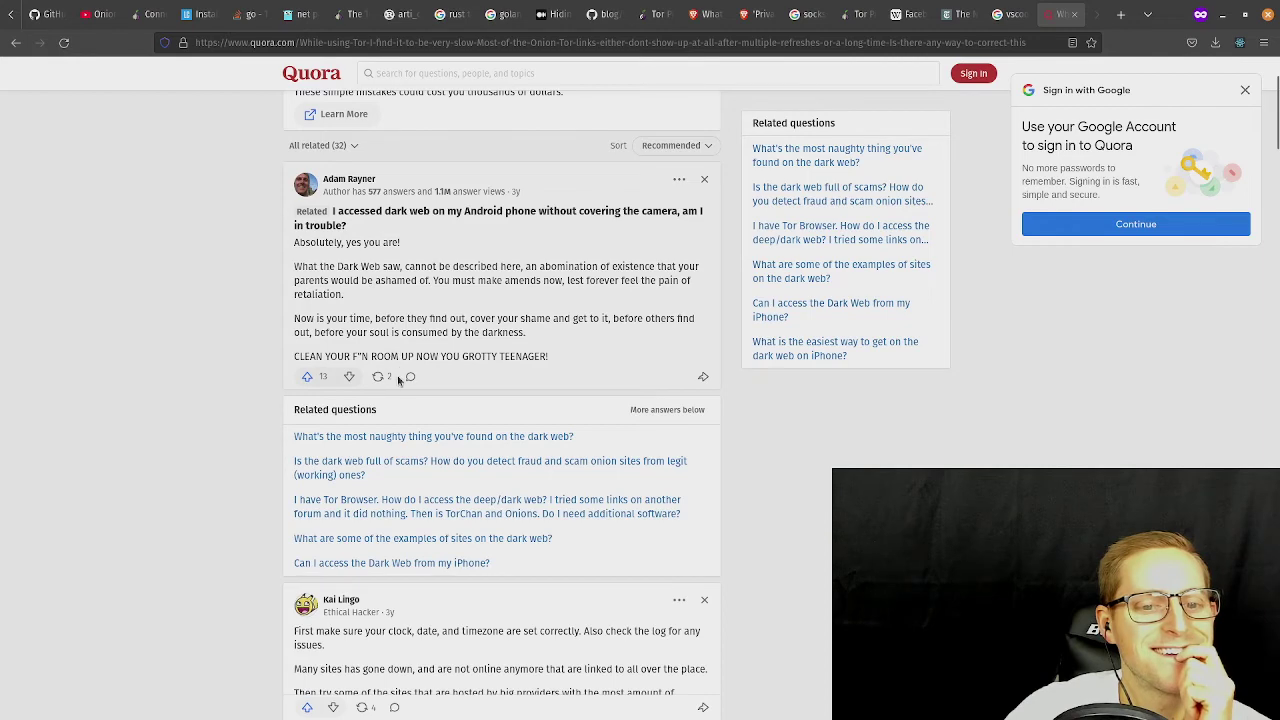
{"action": "scroll", "coordinate": [522, 325], "scroll_direction": "up", "scroll_amount": 1}
{"action": "scroll", "coordinate": [522, 325], "scroll_direction": "up", "scroll_amount": 1}
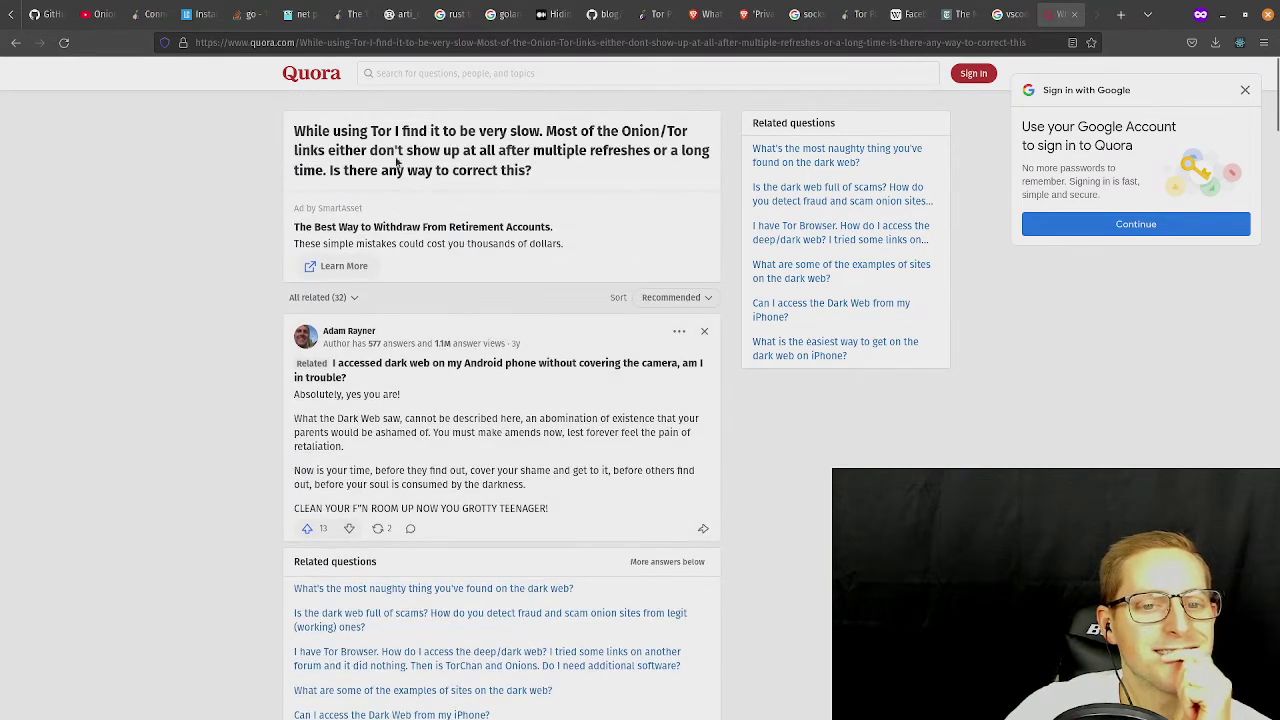
Go back to the search results, open Whonix's "Why is Tor Slow?" article and read its throughput factors and testing procedures.
{"action": "left_click", "coordinate": [15, 44]}
{"action": "scroll", "coordinate": [520, 380], "scroll_direction": "down", "scroll_amount": 4}
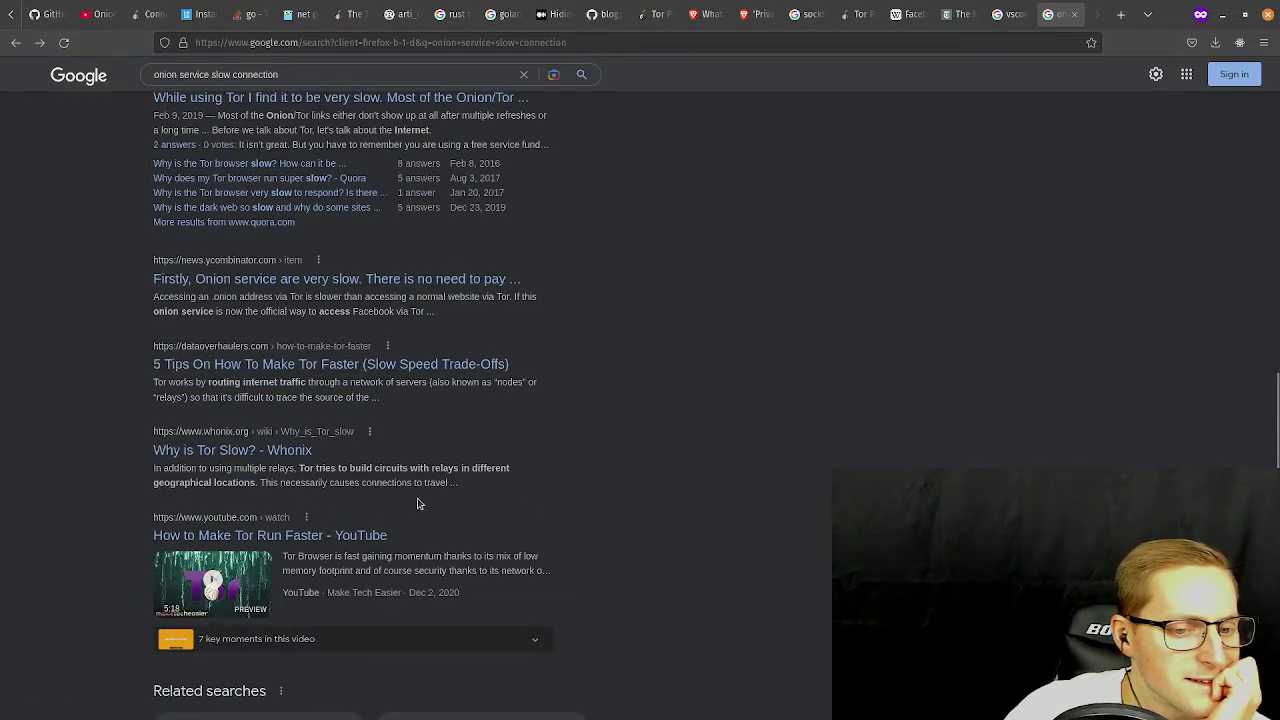
{"action": "left_click", "coordinate": [263, 450]}
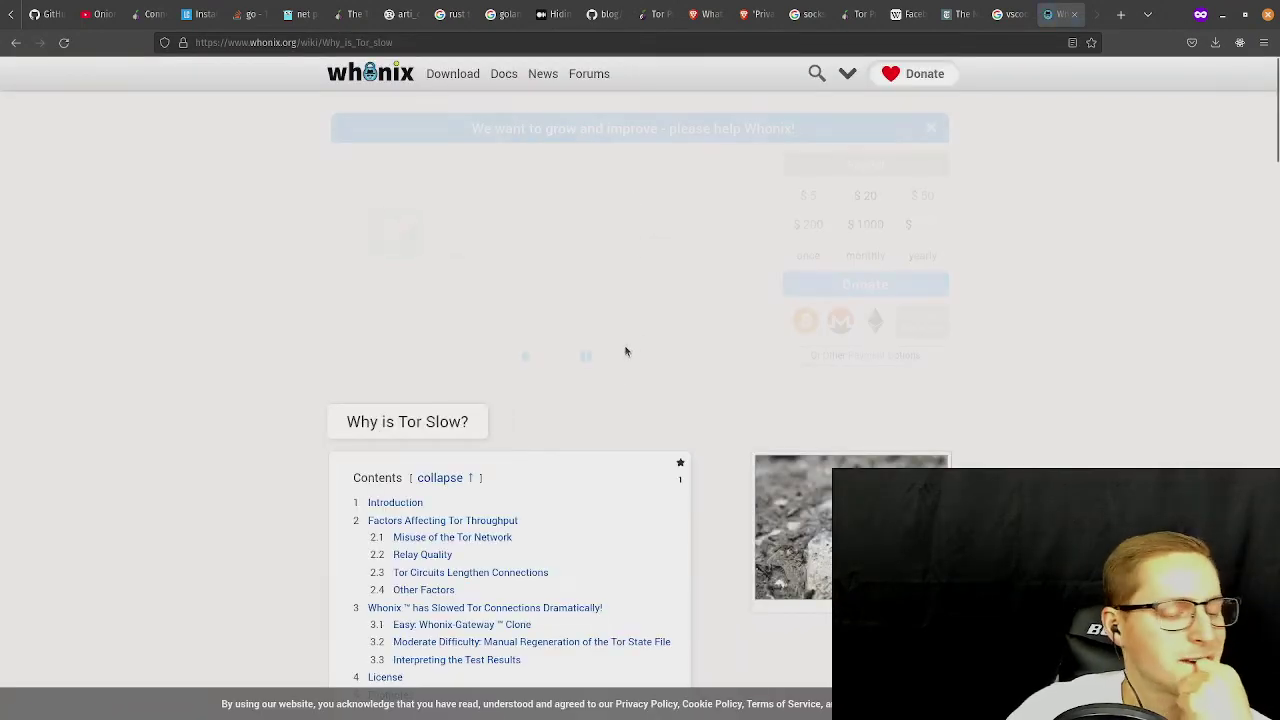
{"action": "scroll", "coordinate": [600, 452], "scroll_direction": "down", "scroll_amount": 5}
{"action": "scroll", "coordinate": [576, 414], "scroll_direction": "down", "scroll_amount": 10}
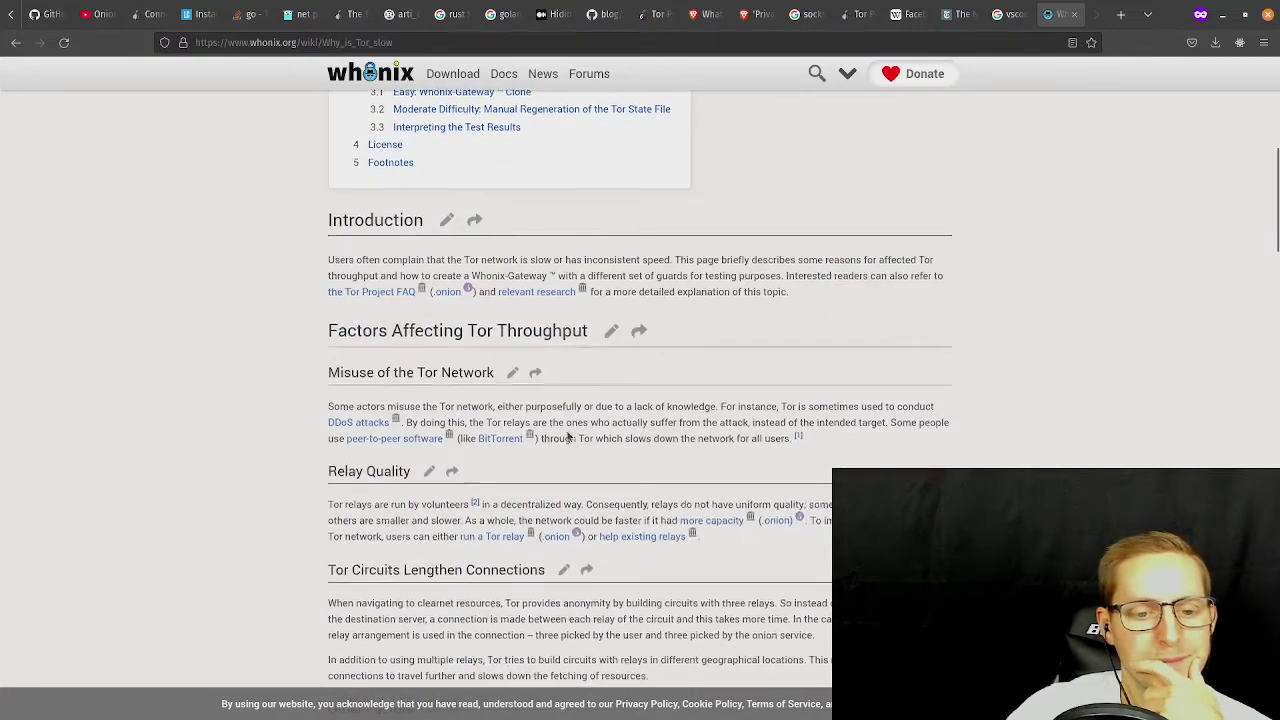
{"action": "scroll", "coordinate": [527, 405], "scroll_direction": "up", "scroll_amount": 3}
{"action": "scroll", "coordinate": [560, 370], "scroll_direction": "down", "scroll_amount": 4}
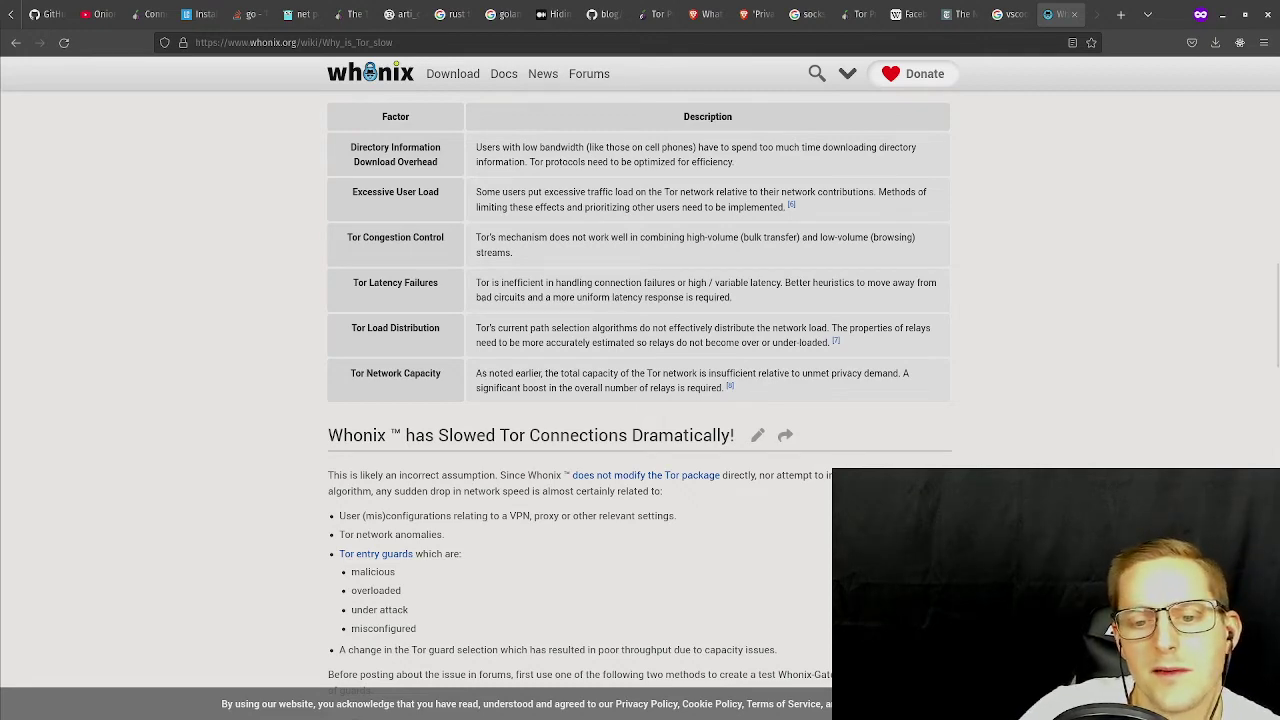
{"action": "scroll", "coordinate": [530, 575], "scroll_direction": "down", "scroll_amount": 3}
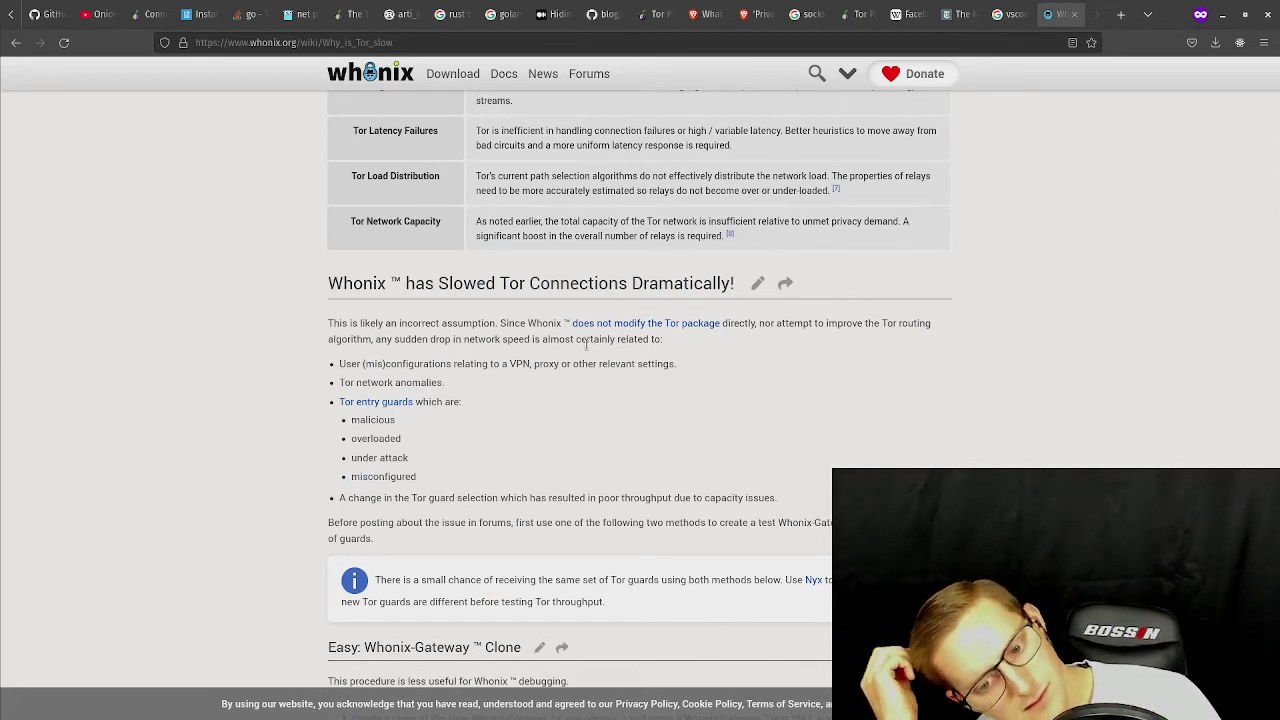
{"action": "scroll", "coordinate": [361, 441], "scroll_direction": "down", "scroll_amount": 4}
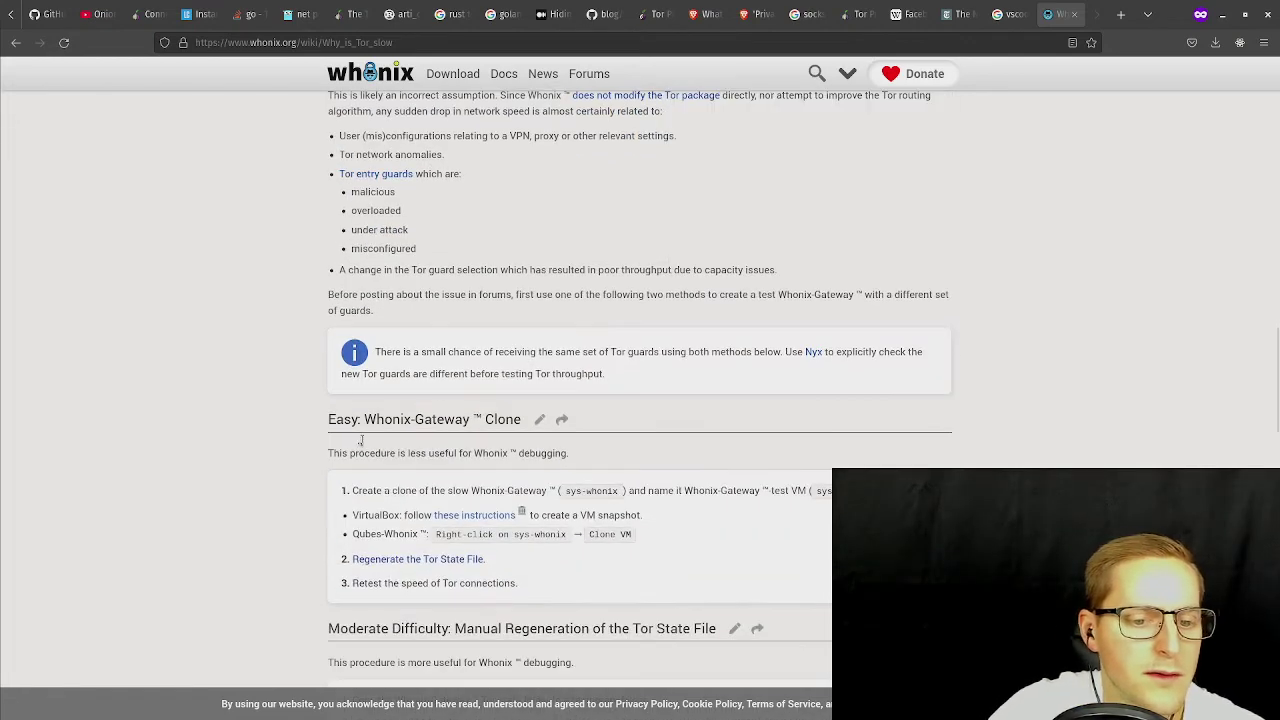
{"action": "scroll", "coordinate": [245, 512], "scroll_direction": "down", "scroll_amount": 2}
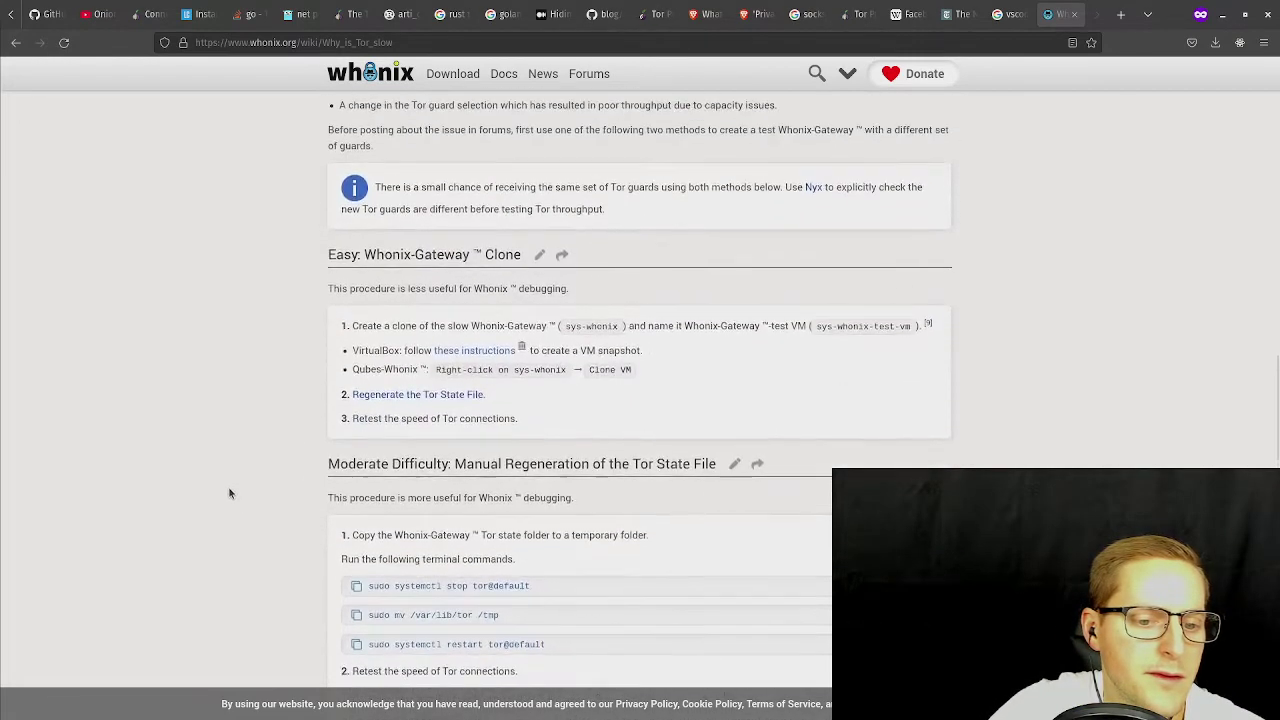
{"action": "scroll", "coordinate": [228, 480], "scroll_direction": "up", "scroll_amount": 2}
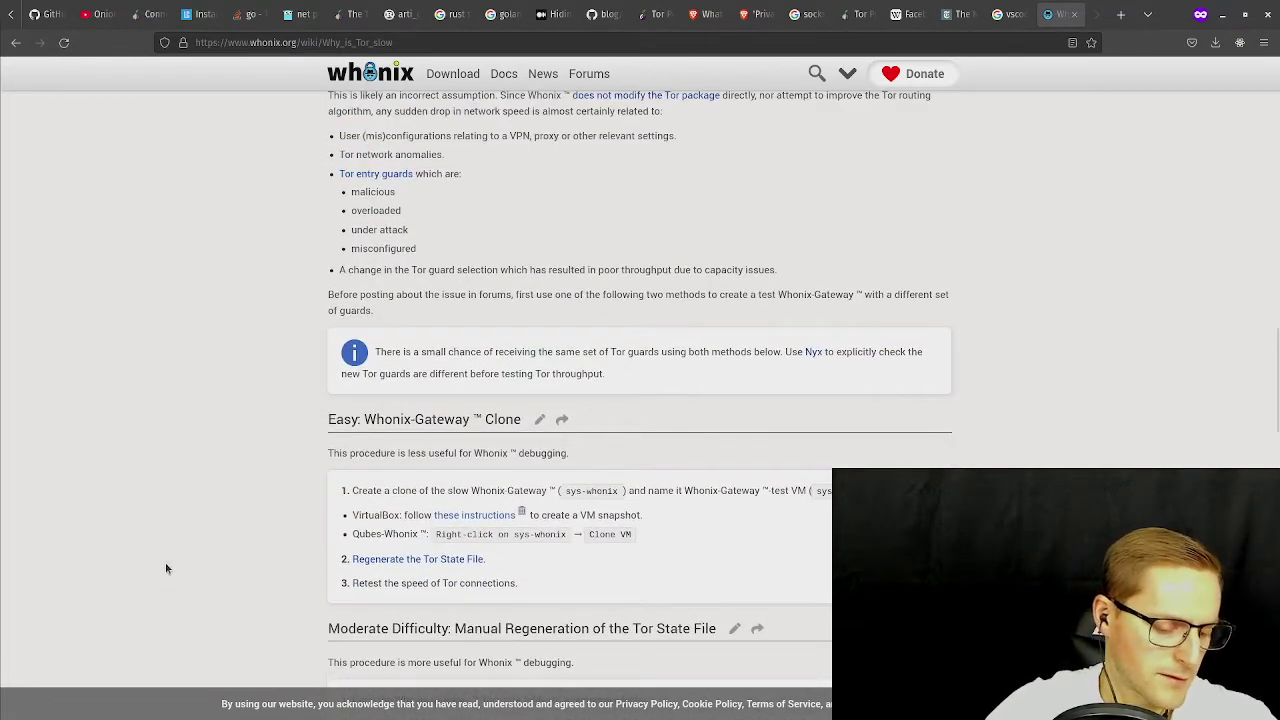
Switch to the Brave Tor window and load google.com in a new tab.
{"action": "key", "text": "super"}
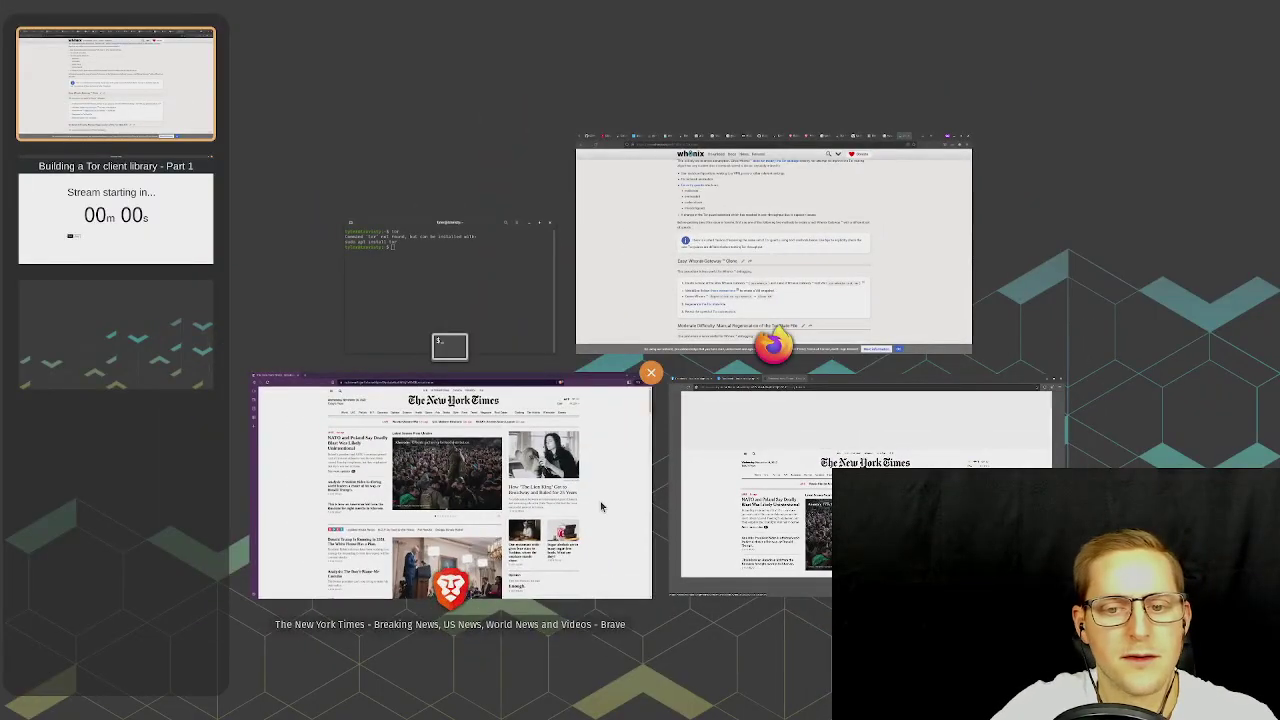
{"action": "left_click", "coordinate": [600, 505]}
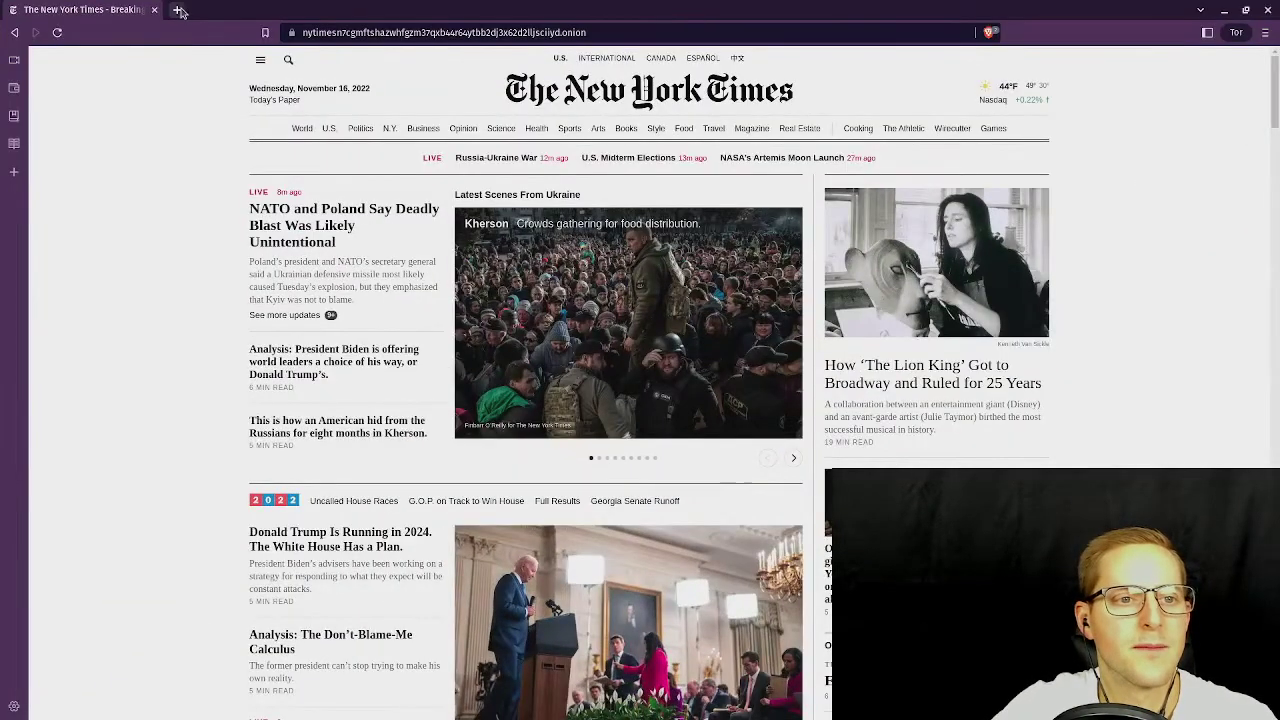
{"action": "left_click", "coordinate": [178, 10]}
{"action": "type", "text": "google.com"}
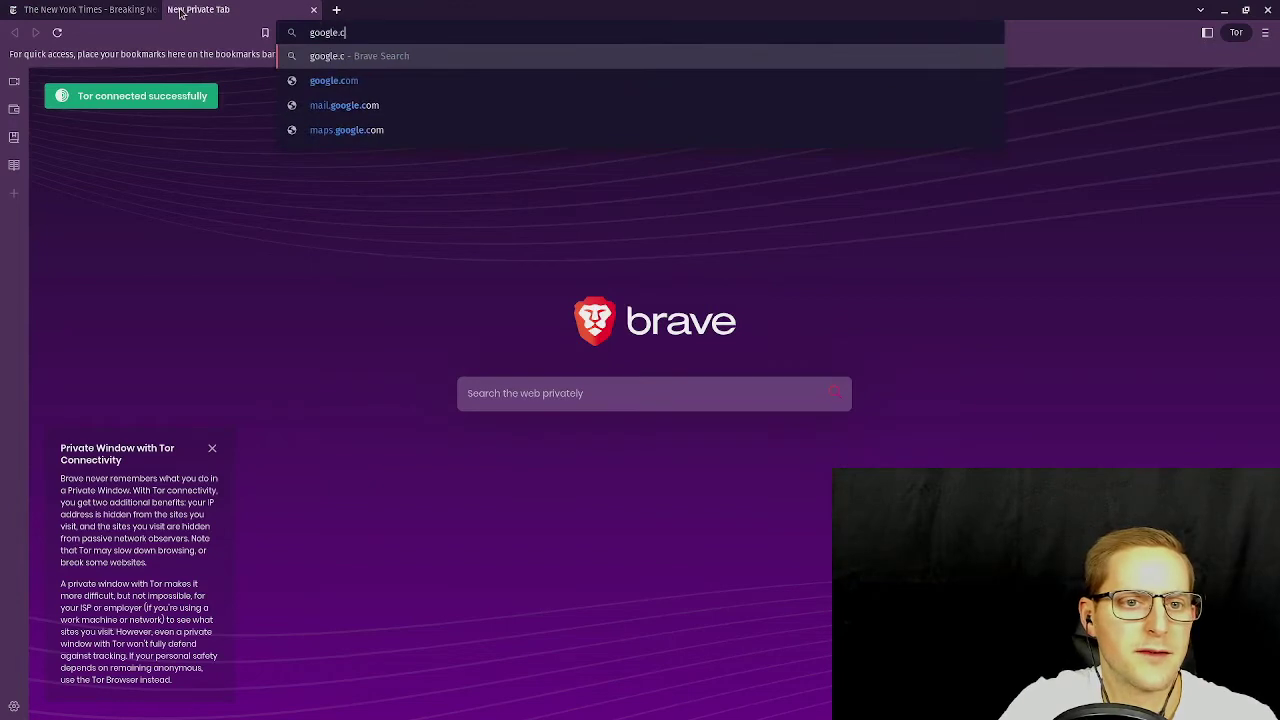
{"action": "key", "text": "Return"}
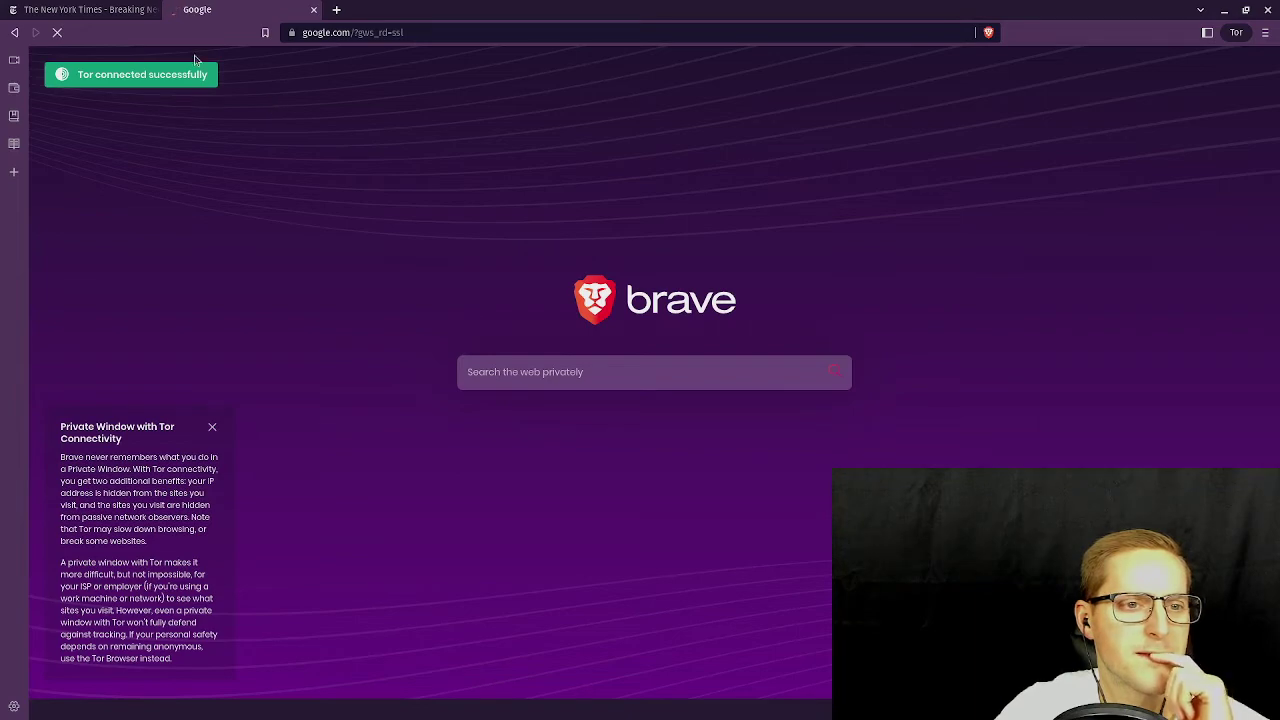
Compare how the Google page loads with The New York Times onion tab, and close the Google tab.
{"action": "key", "text": "ctrl+shift+Tab"}
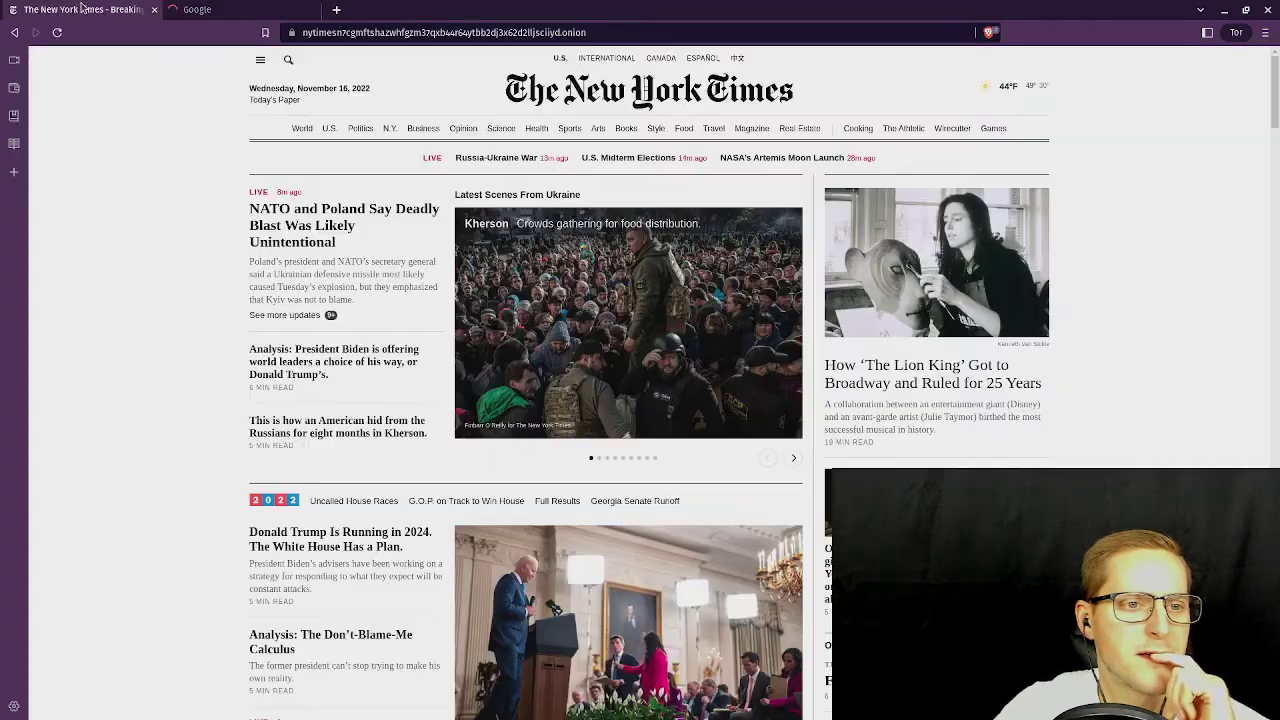
{"action": "left_click", "coordinate": [263, 8]}
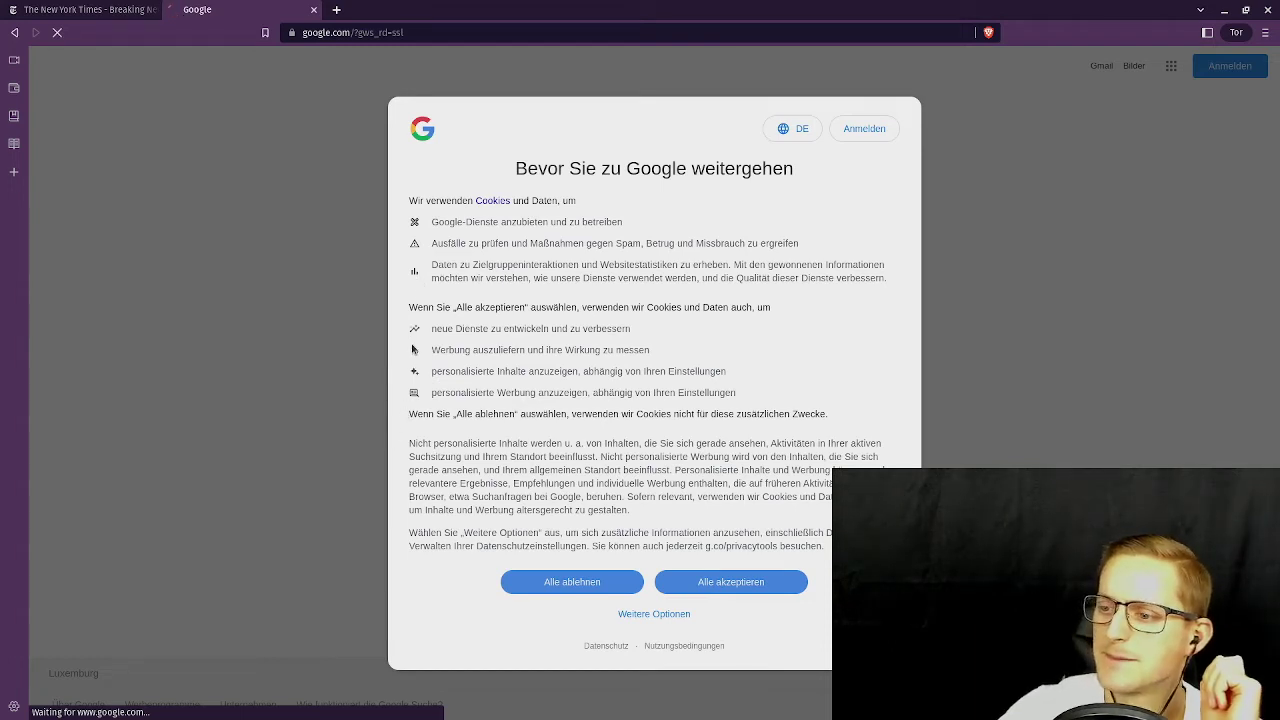
{"action": "left_click", "coordinate": [122, 10]}
{"action": "left_click", "coordinate": [222, 9]}
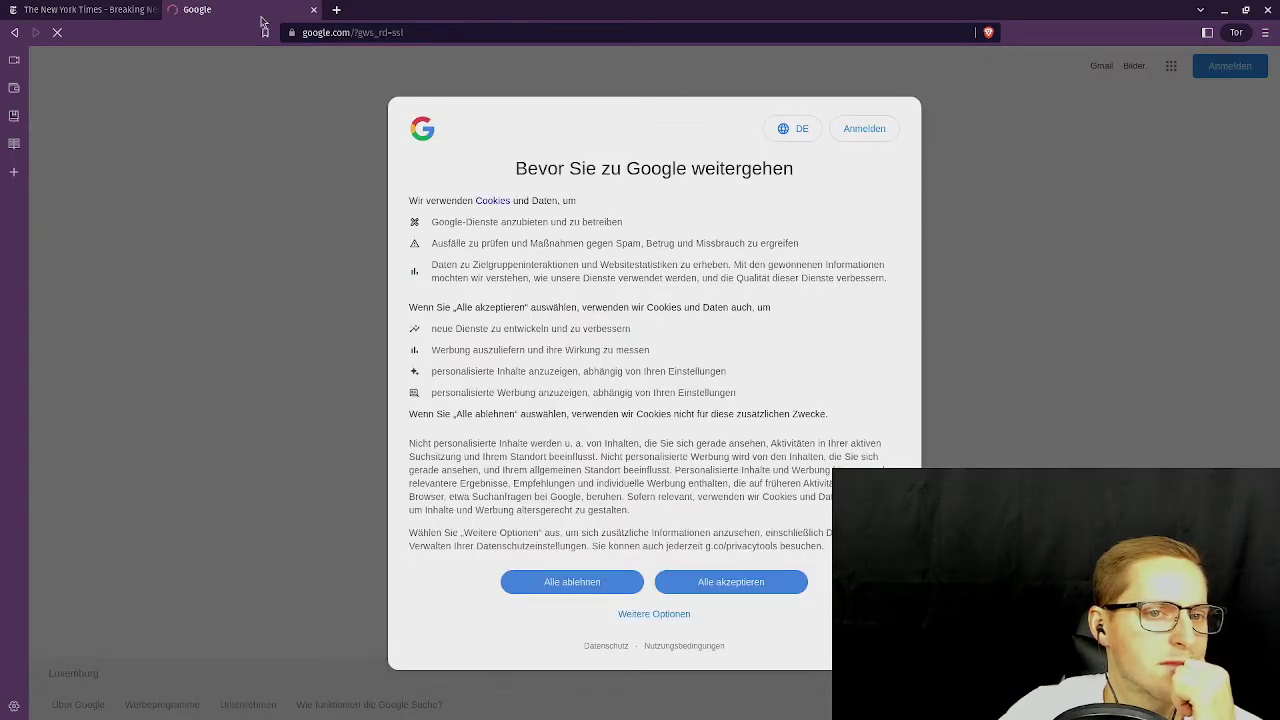
{"action": "left_click", "coordinate": [314, 10]}
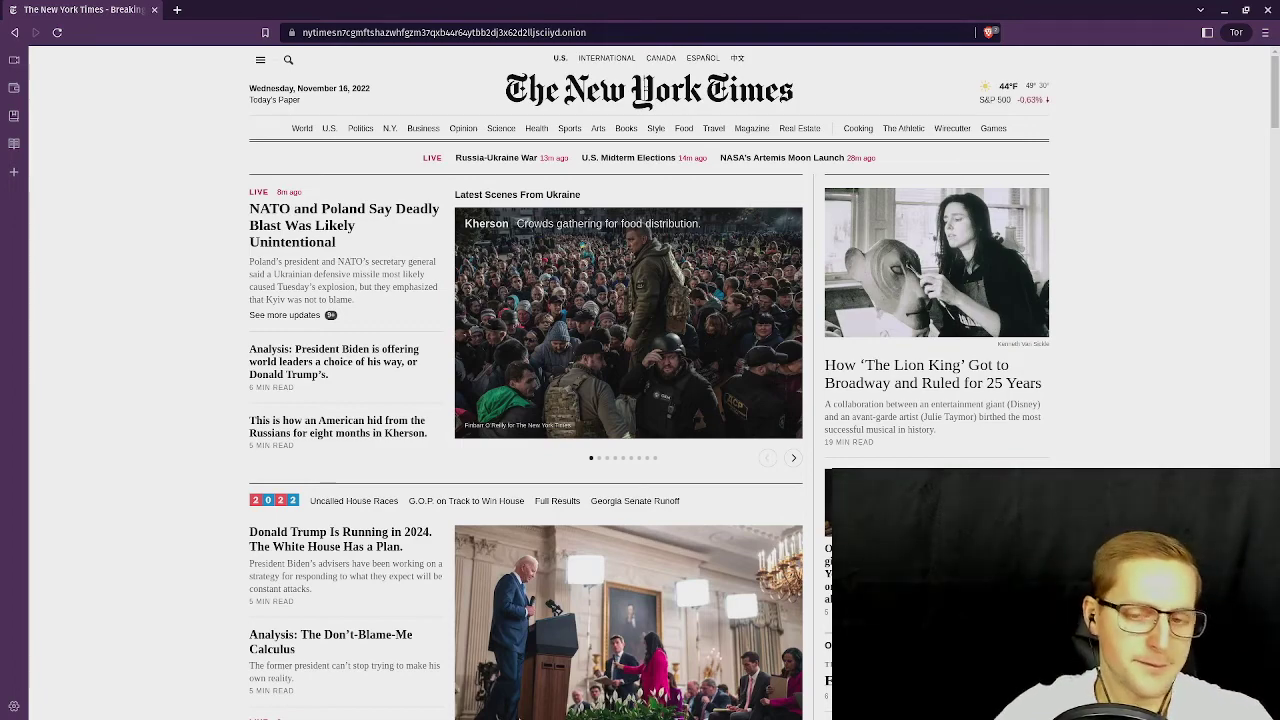
Switch to Firefox and search Google in a new tab for "golang transport ttl".
{"action": "key", "text": "super"}
{"action": "left_click", "coordinate": [771, 243]}
{"action": "left_click", "coordinate": [1125, 18]}
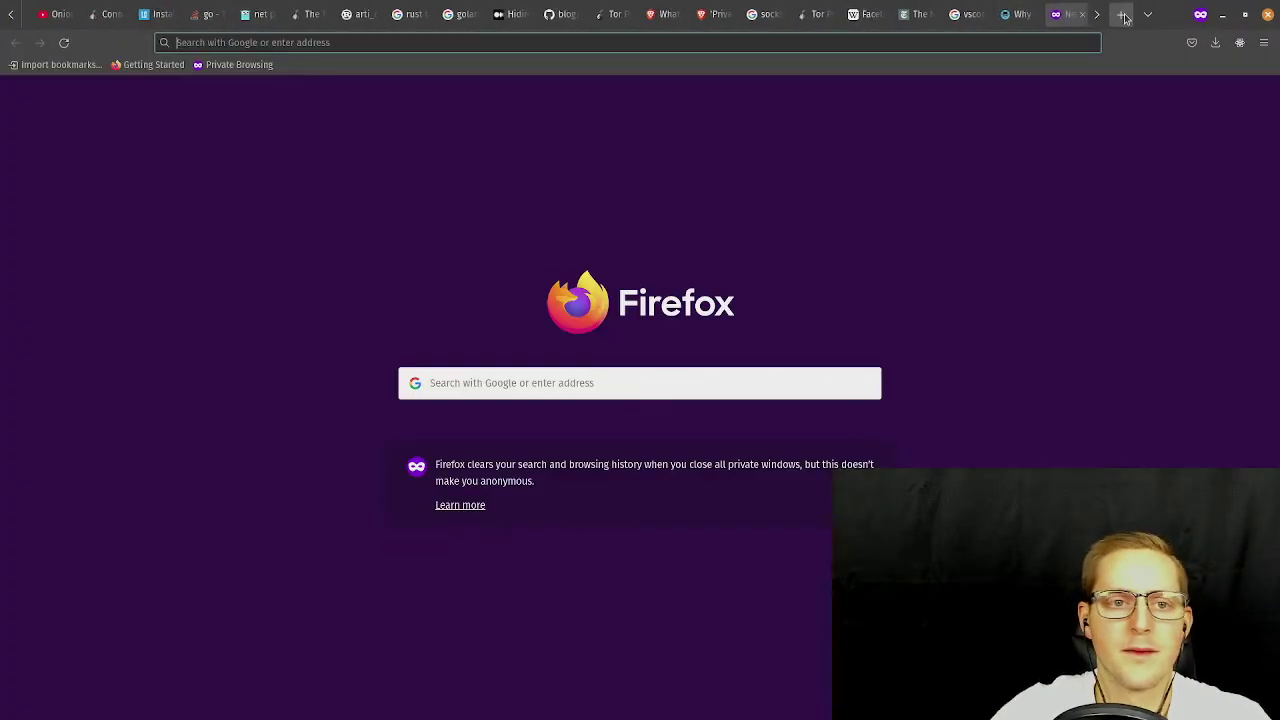
{"action": "type", "text": "golang http tl"}
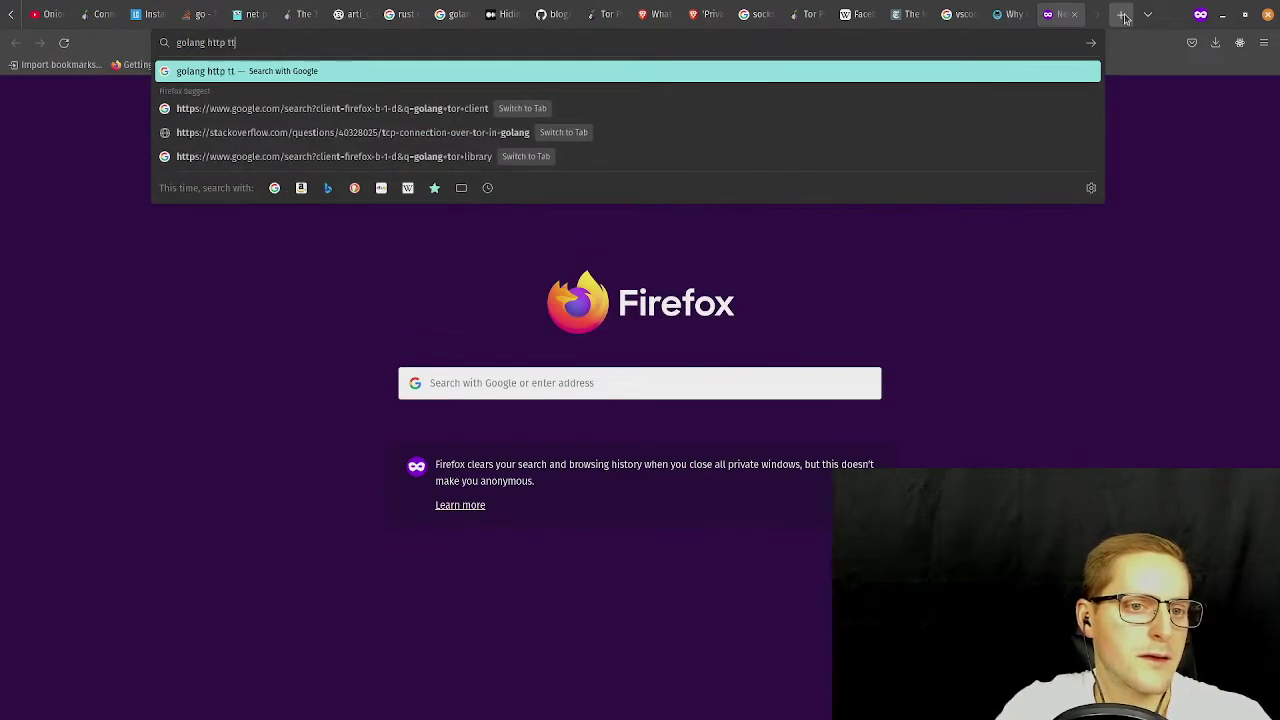
{"action": "key", "text": "BackSpace"}
{"action": "key", "text": "BackSpace"}
{"action": "key", "text": "BackSpace"}
{"action": "key", "text": "BackSpace"}
{"action": "key", "text": "BackSpace"}
{"action": "key", "text": "BackSpace"}
{"action": "key", "text": "BackSpace"}
{"action": "type", "text": "tra"}
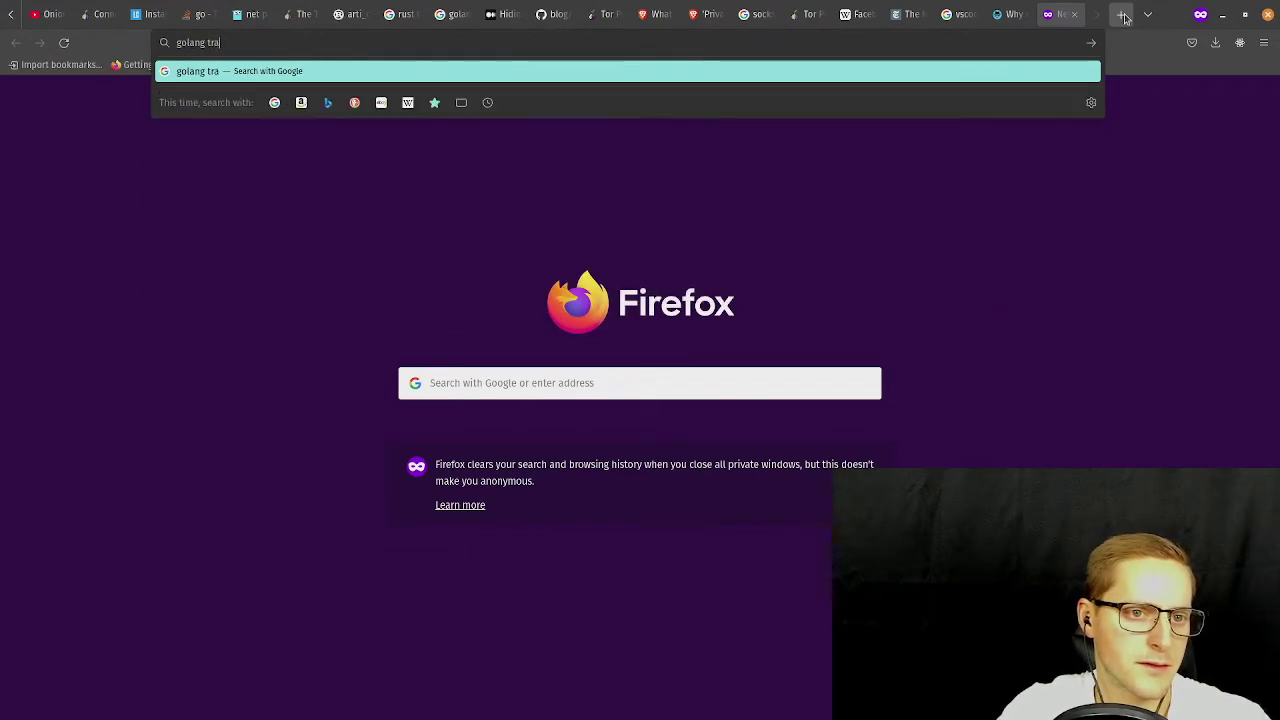
{"action": "type", "text": "nsport ttl"}
{"action": "key", "text": "Return"}
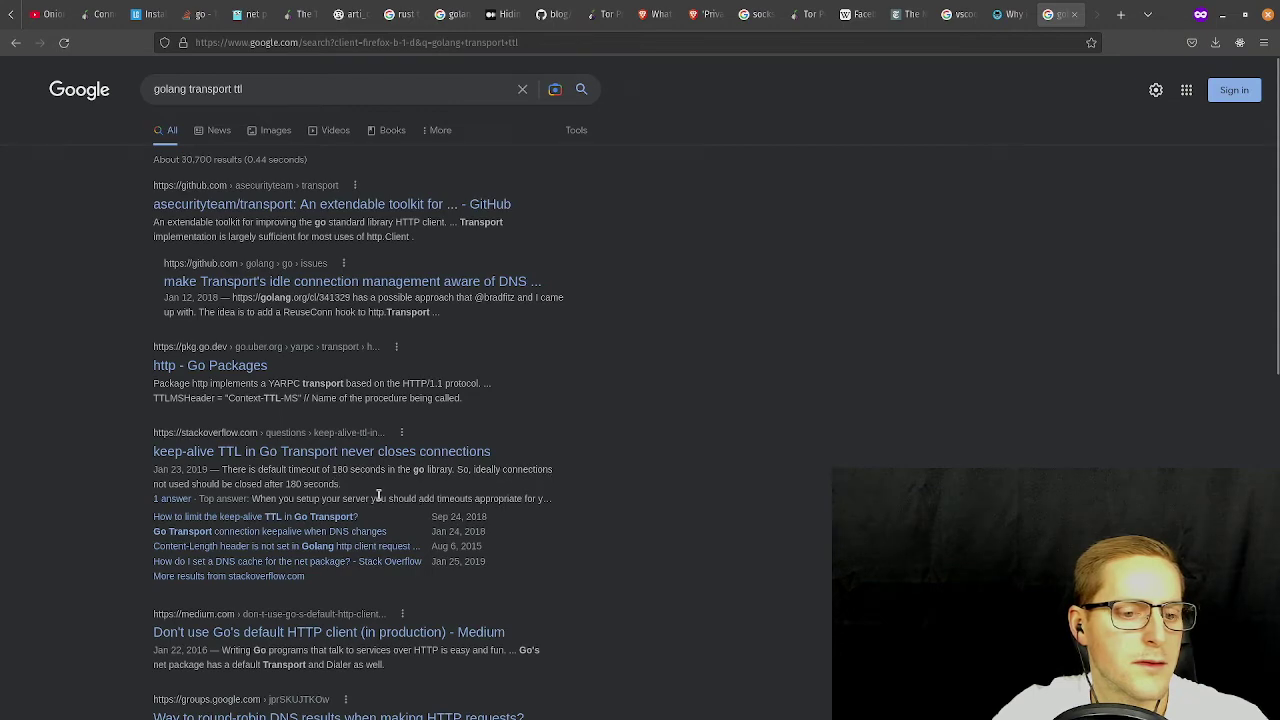
Open the Stack Overflow question on keep-alive TTL in Go Transport and read its answer.
{"action": "left_click", "coordinate": [247, 455]}
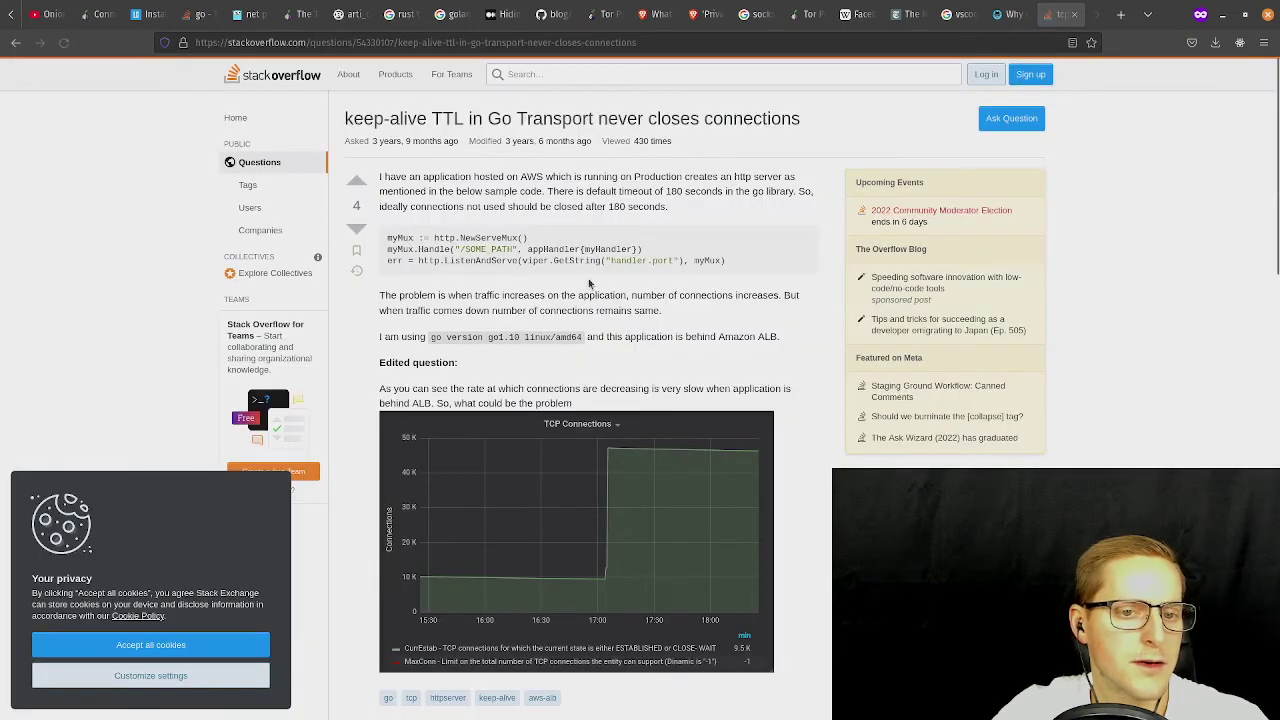
{"action": "scroll", "coordinate": [595, 330], "scroll_direction": "down", "scroll_amount": 4}
{"action": "scroll", "coordinate": [600, 340], "scroll_direction": "down", "scroll_amount": 3}
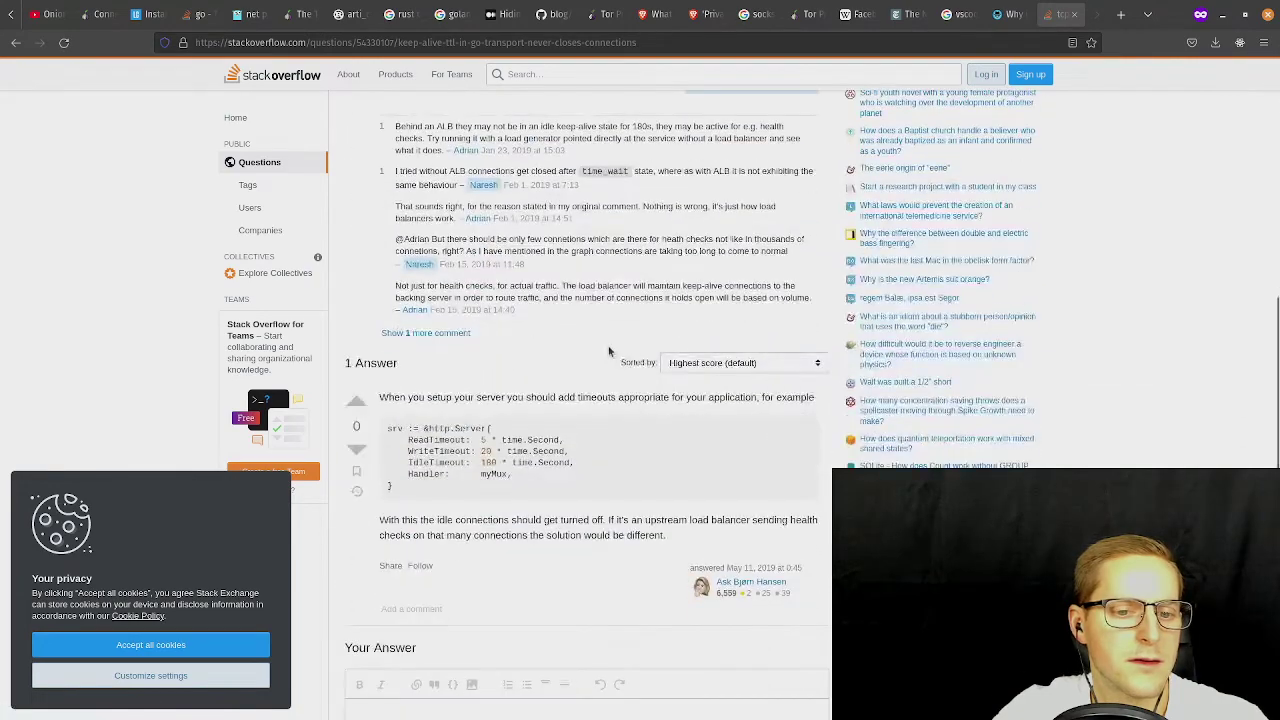
Search Google for "golang http" and open the net/http package documentation.
{"action": "scroll", "coordinate": [605, 345], "scroll_direction": "up", "scroll_amount": 2}
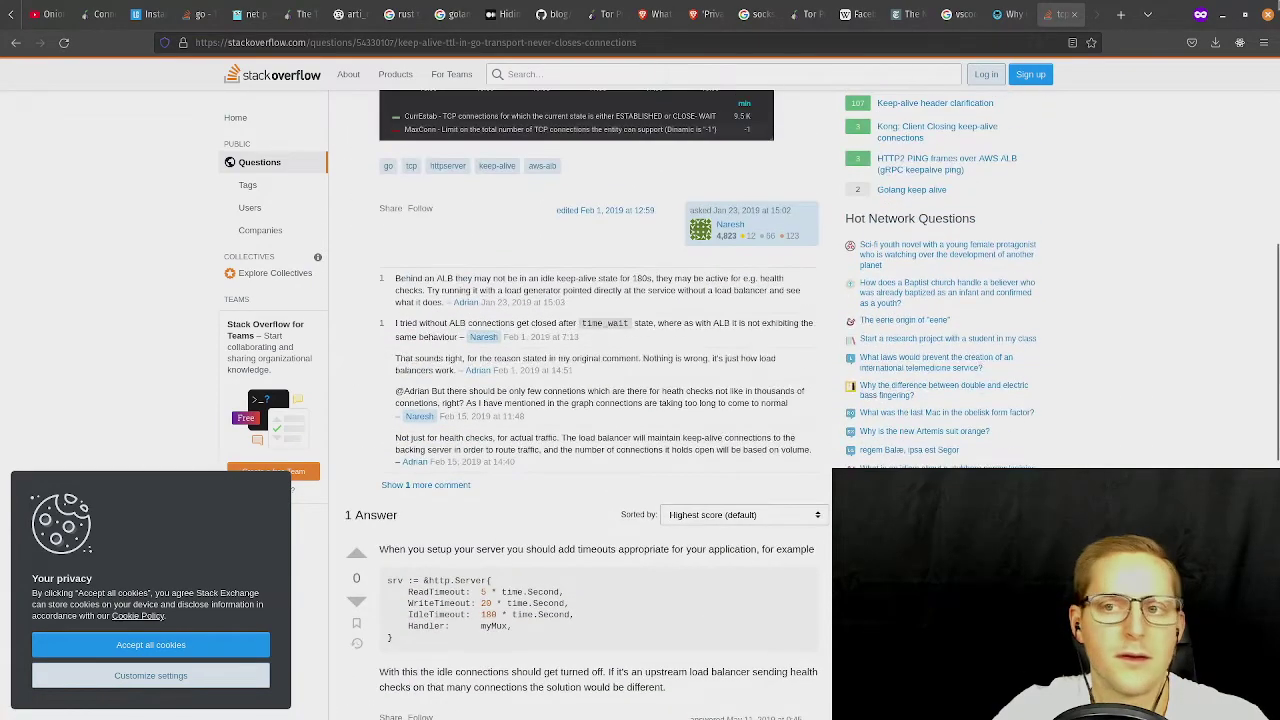
{"action": "left_click", "coordinate": [614, 42]}
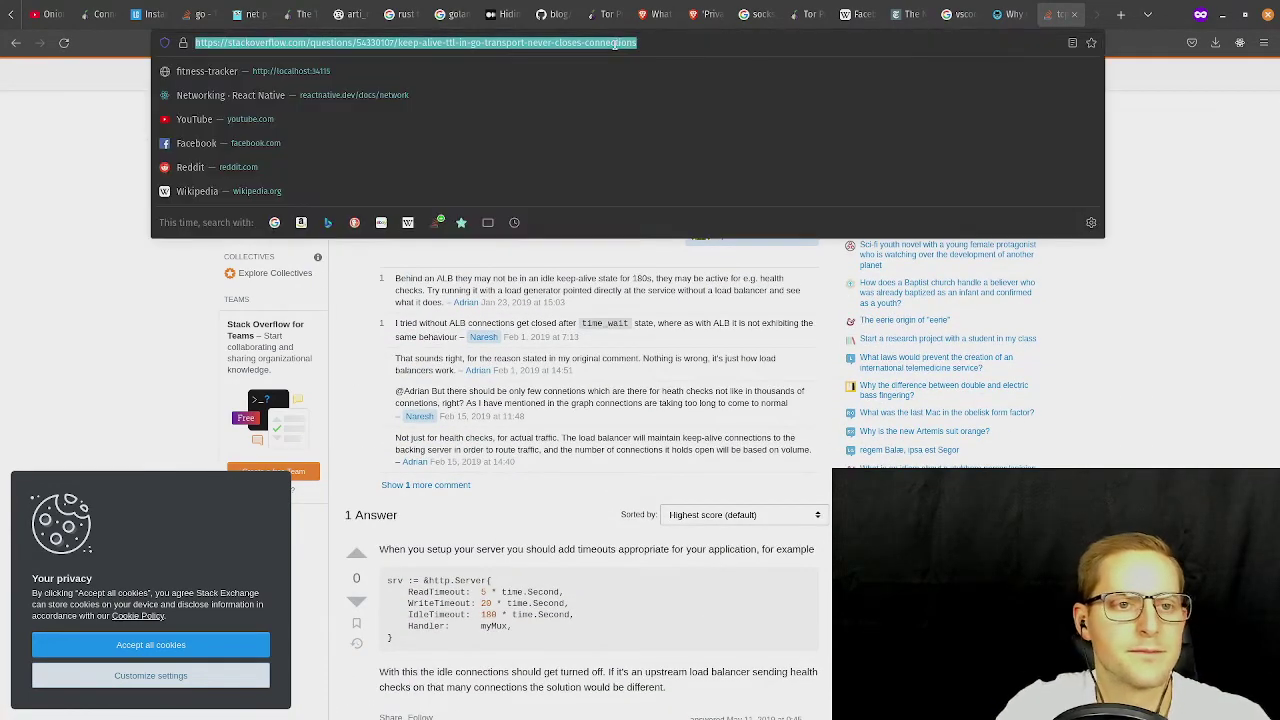
{"action": "type", "text": "golang http"}
{"action": "key", "text": "Return"}
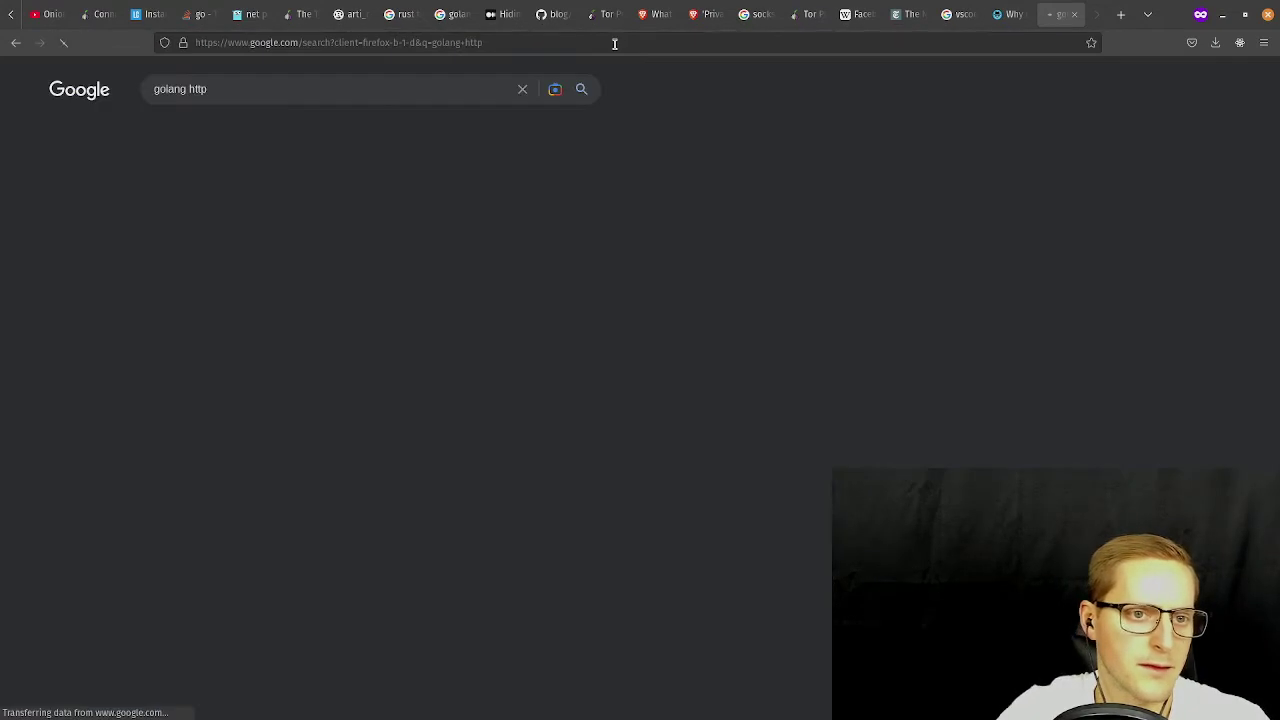
{"action": "left_click", "coordinate": [222, 204]}
{"action": "scroll", "coordinate": [380, 500], "scroll_direction": "down", "scroll_amount": 10}
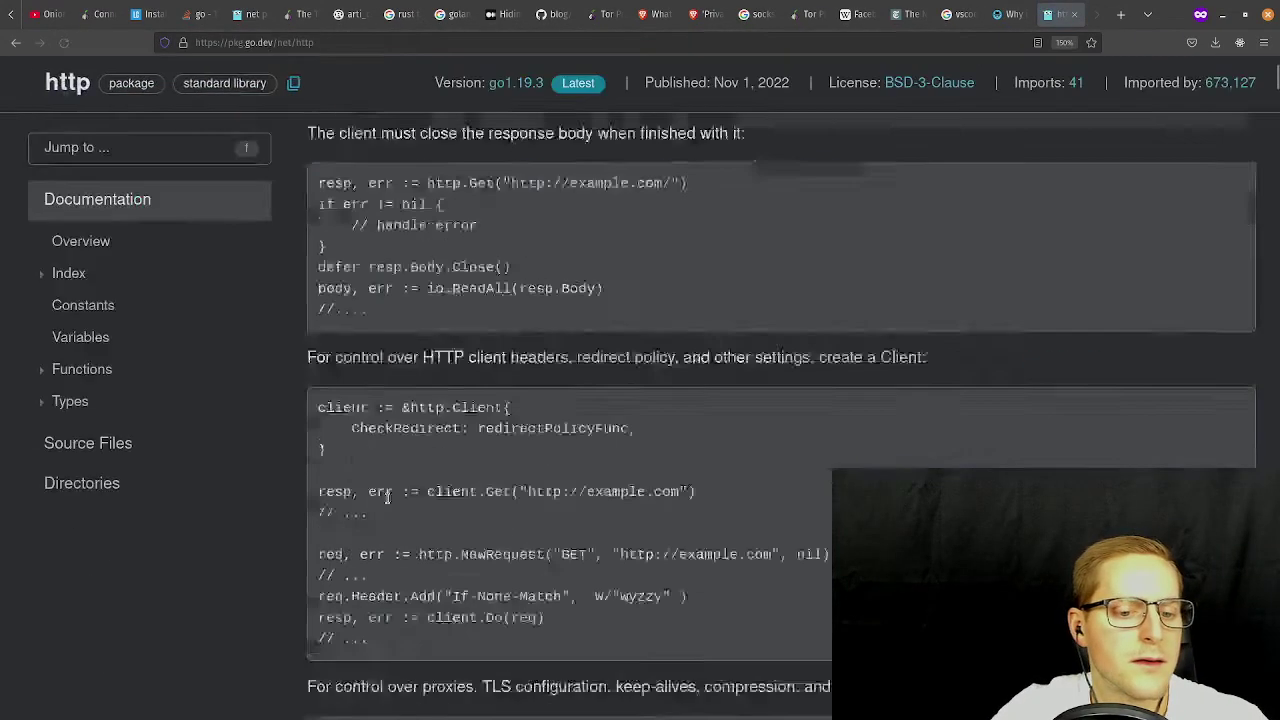
Find the Transport type in the net/http package index and open its documentation.
{"action": "left_click", "coordinate": [68, 273]}
{"action": "scroll", "coordinate": [528, 452], "scroll_direction": "down", "scroll_amount": 10}
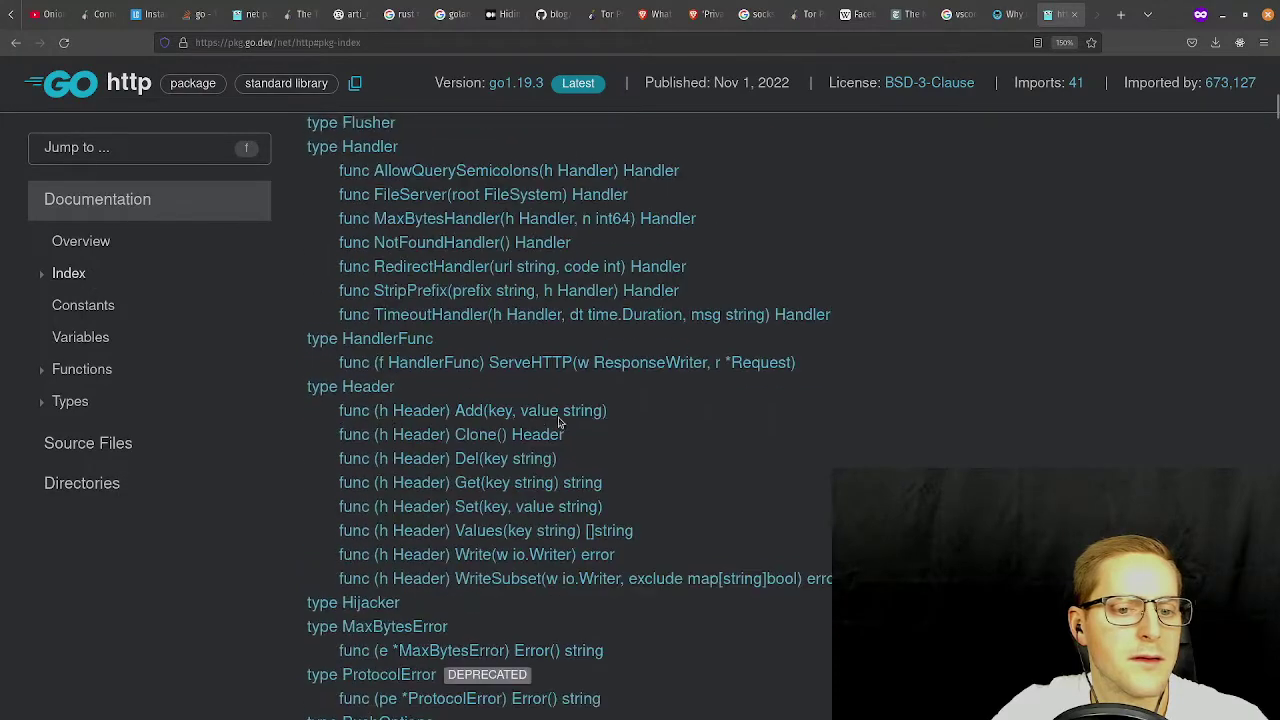
{"action": "scroll", "coordinate": [528, 452], "scroll_direction": "down", "scroll_amount": 15}
{"action": "scroll", "coordinate": [508, 423], "scroll_direction": "up", "scroll_amount": 8}
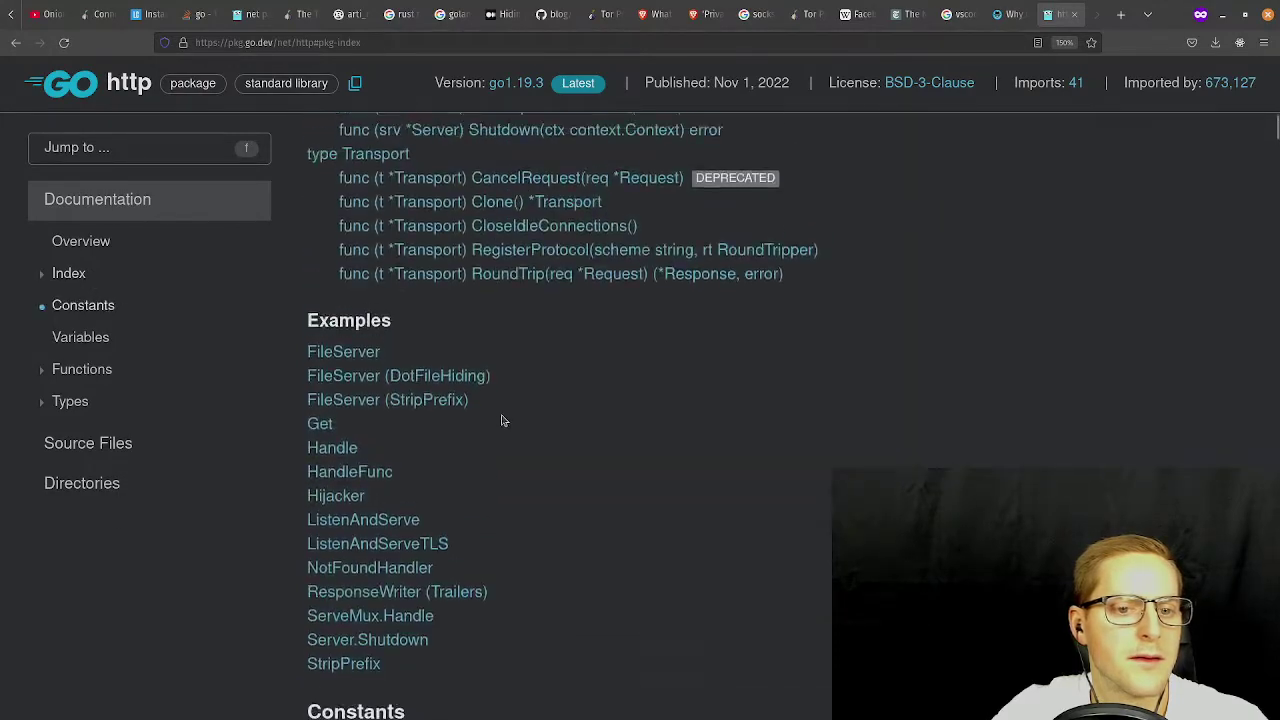
{"action": "left_click", "coordinate": [375, 390]}
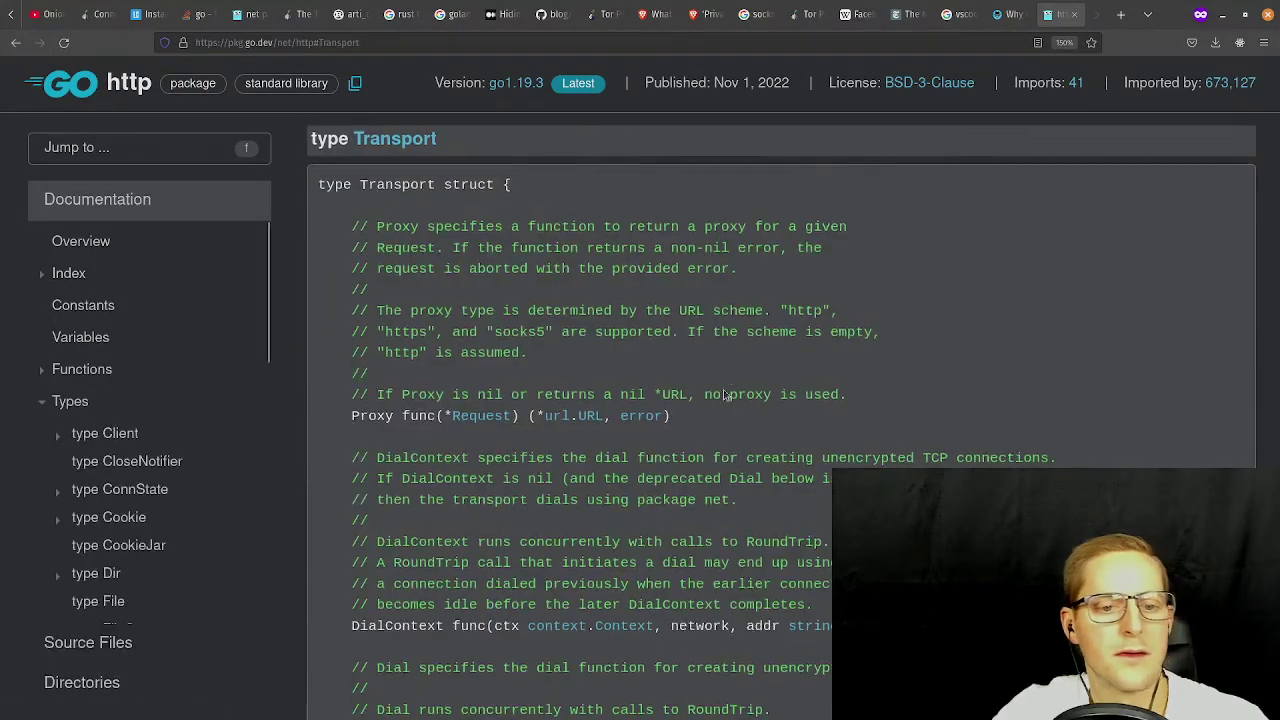
Read the Transport struct fields from Proxy down through the dial functions to TLSHandshakeTimeout and DisableKeepAlives.
{"action": "scroll", "coordinate": [665, 407], "scroll_direction": "down", "scroll_amount": 2}
{"action": "scroll", "coordinate": [665, 407], "scroll_direction": "down", "scroll_amount": 3}
{"action": "scroll", "coordinate": [634, 404], "scroll_direction": "down", "scroll_amount": 6}
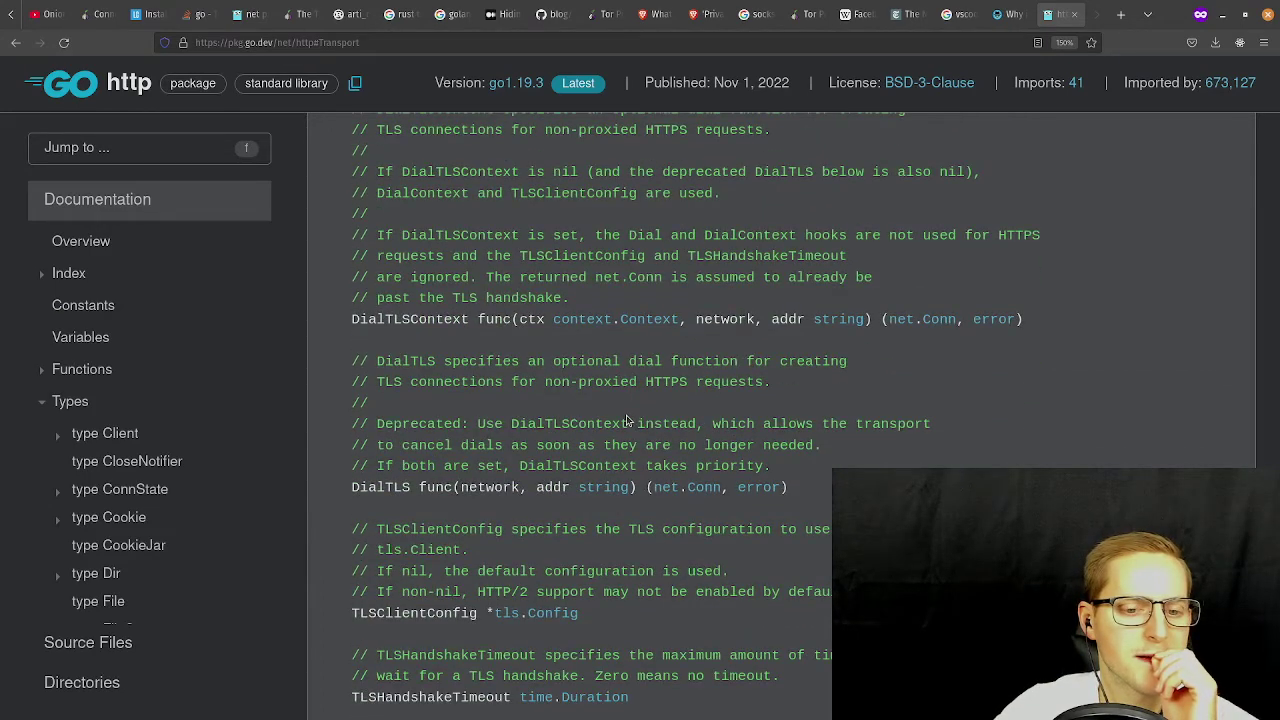
{"action": "scroll", "coordinate": [625, 340], "scroll_direction": "down", "scroll_amount": 3}
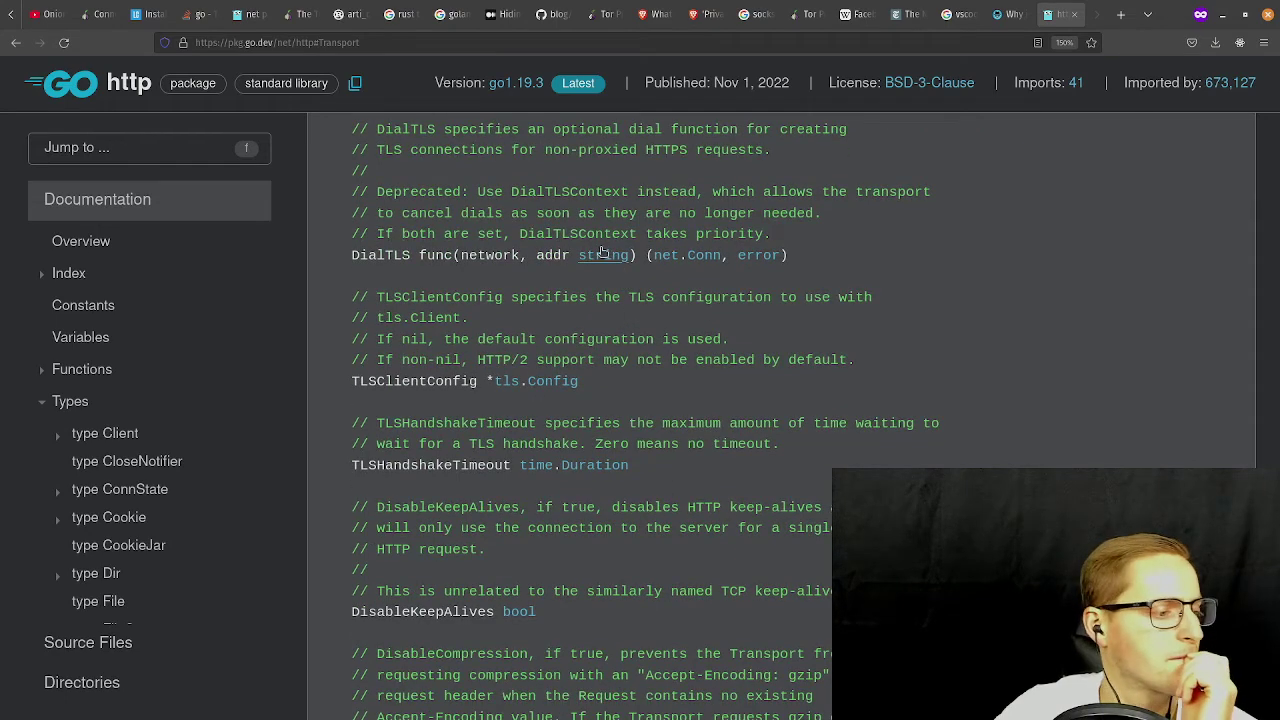
{"action": "key", "text": "super"}
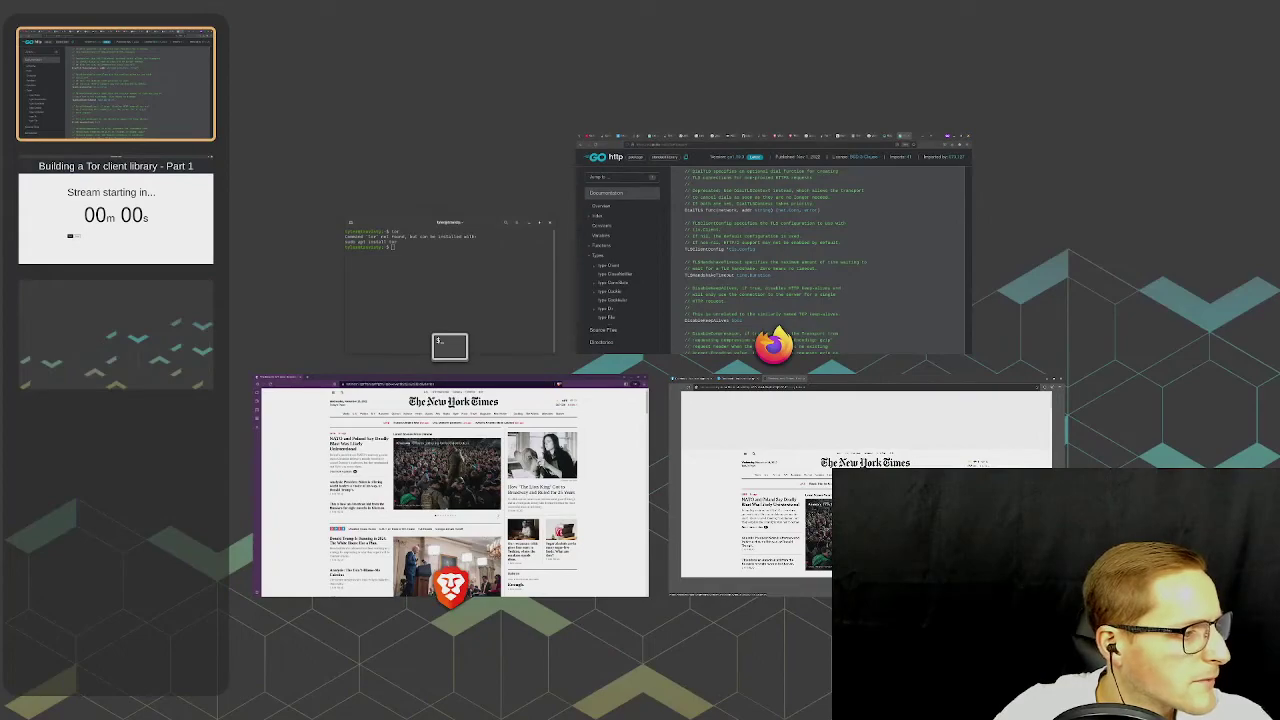
{"action": "key", "text": "super"}
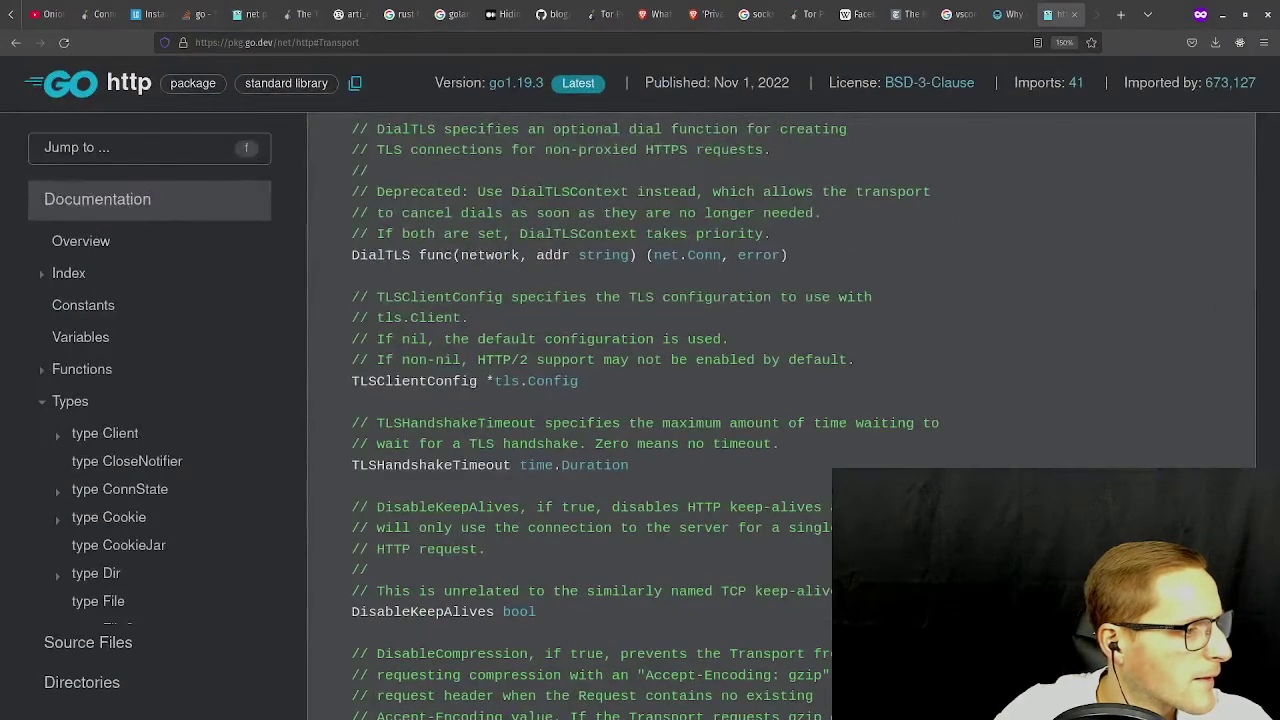
{"action": "key", "text": "super"}
{"action": "key", "text": "super"}
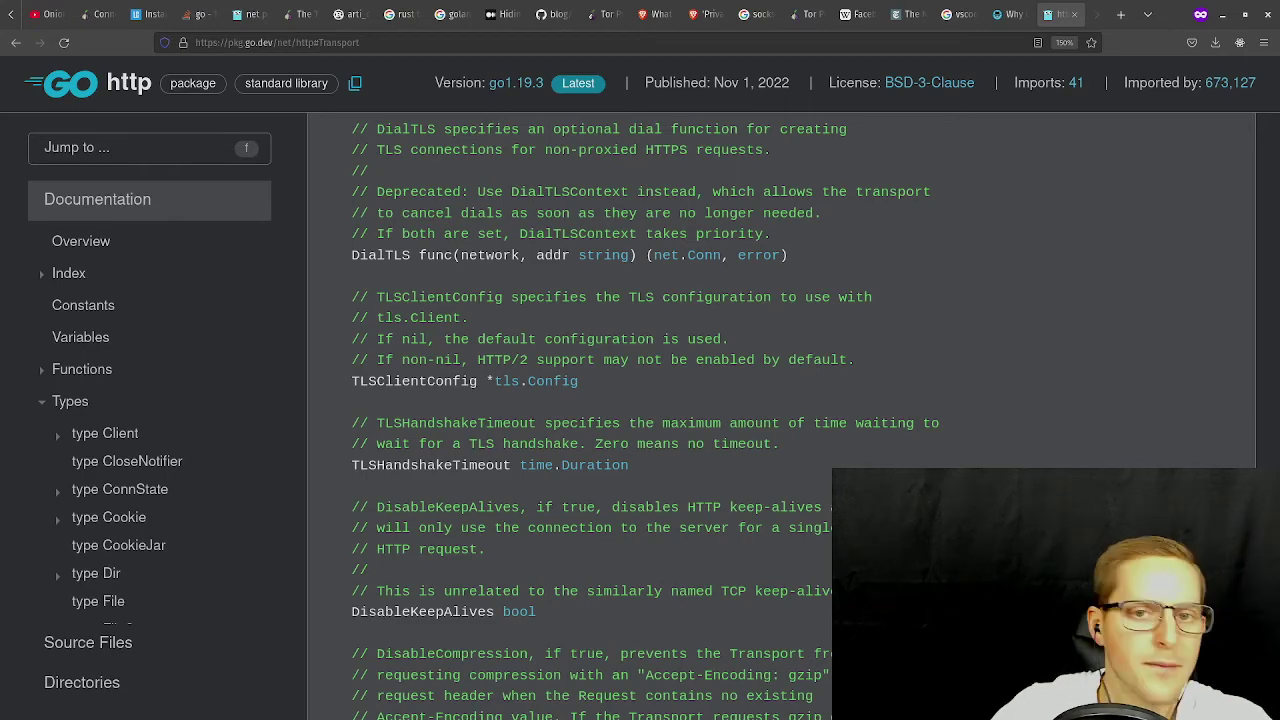
Switch to the Brave Tor window and select The New York Times onion address.
{"action": "key", "text": "super"}
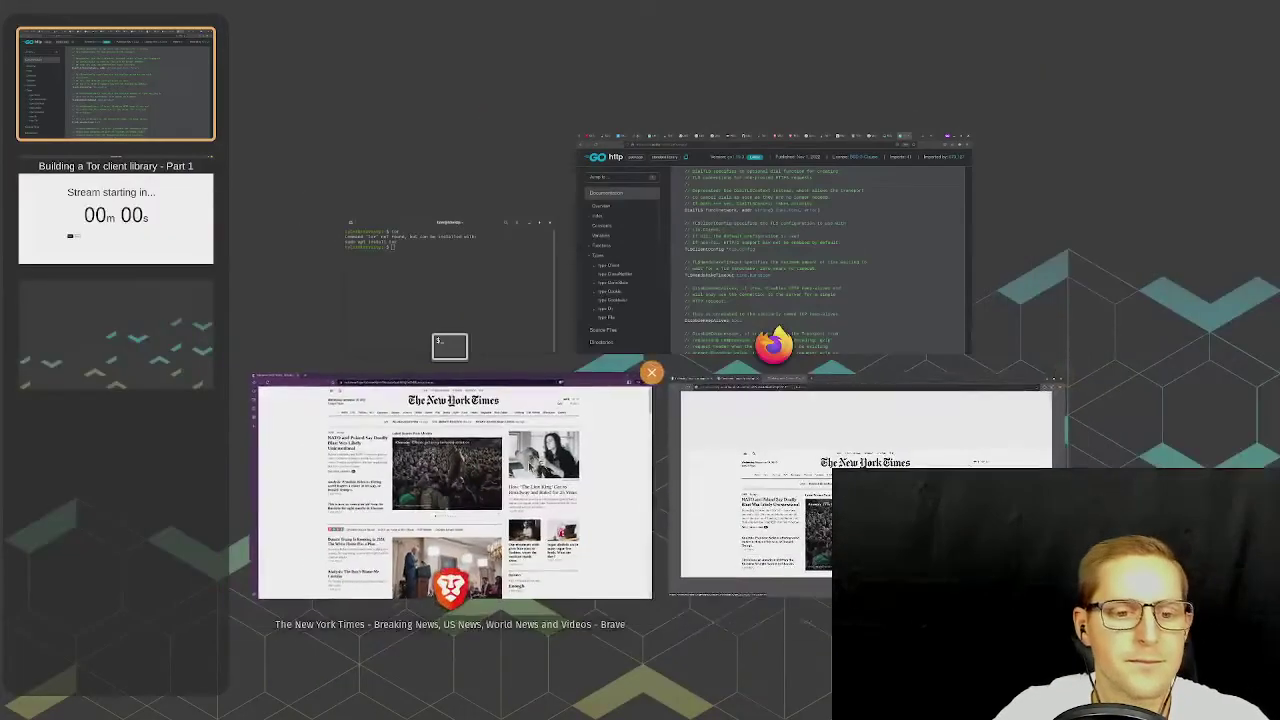
{"action": "key", "text": "super"}
{"action": "key", "text": "ctrl+l"}
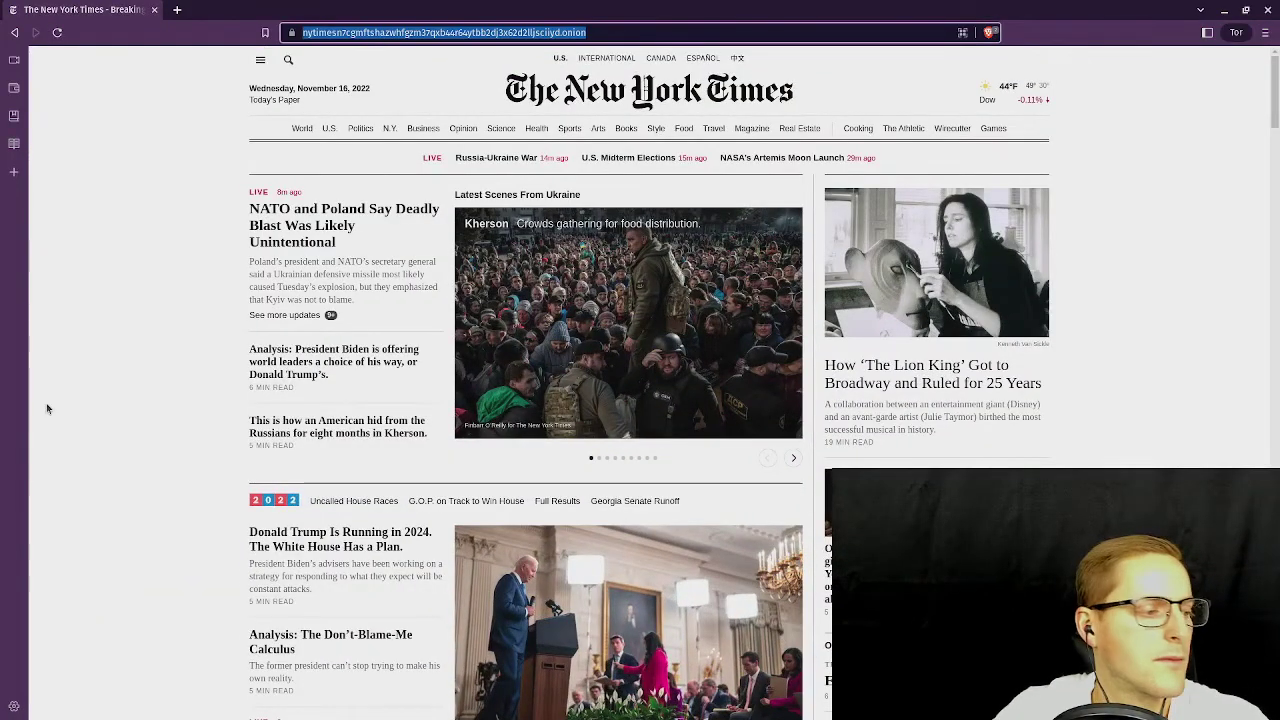
Fetch The New York Times onion address in the terminal with torsocks wget -qO - followed by echo, and return to Brave.
{"action": "key", "text": "alt+Tab"}
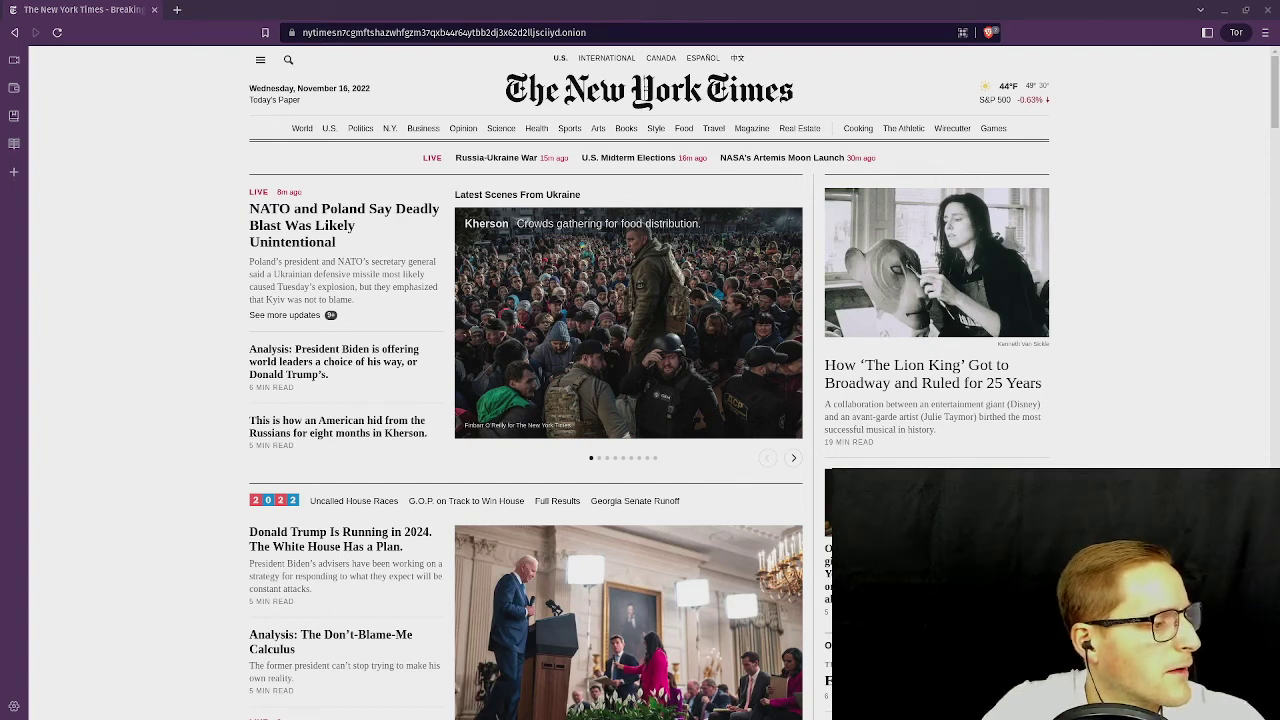
{"action": "key", "text": "alt+Tab"}
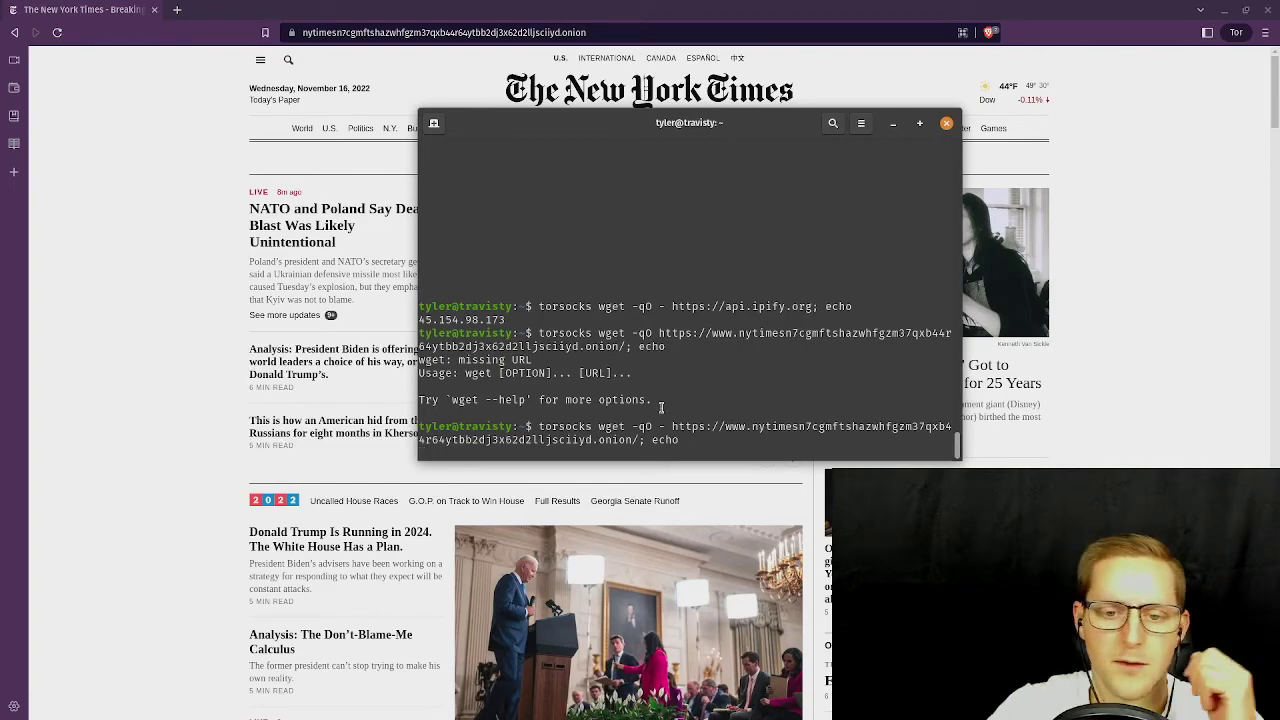
{"action": "key", "text": "Return"}
{"action": "key", "text": "alt+Tab"}
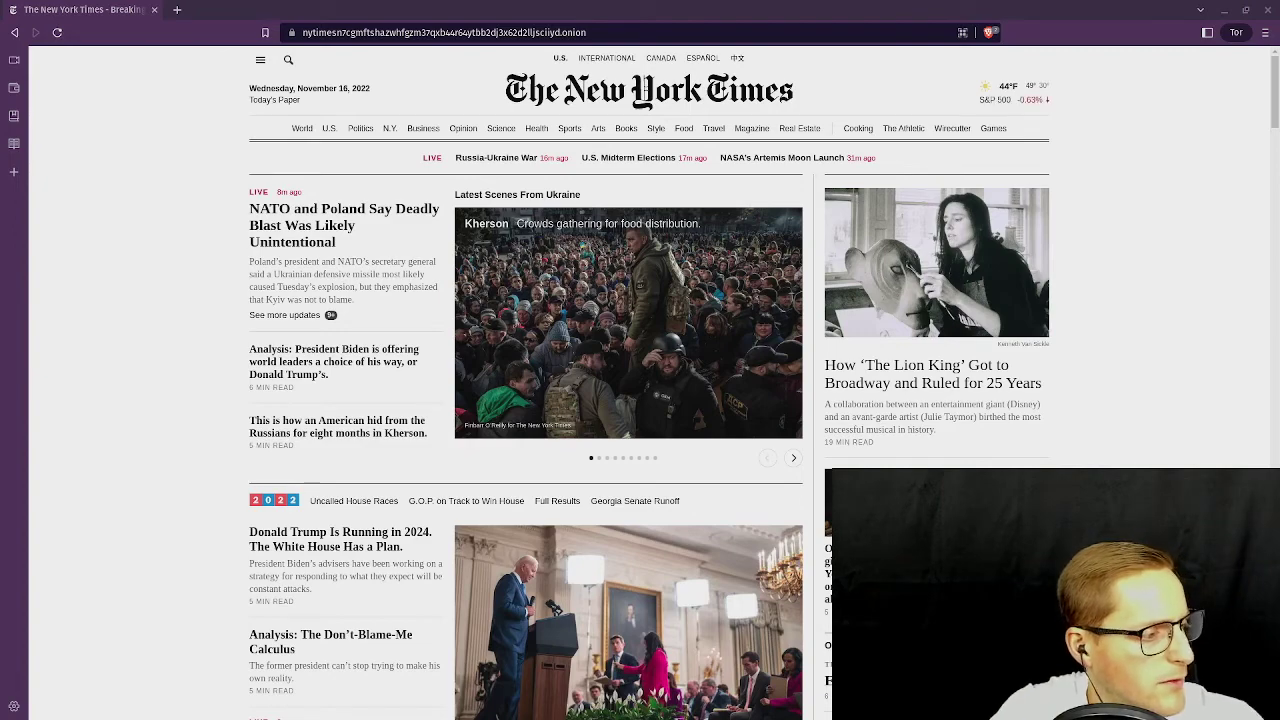
Switch to Tor Browser, go to the second Facebook login page and select its onion address.
{"action": "key", "text": "super"}
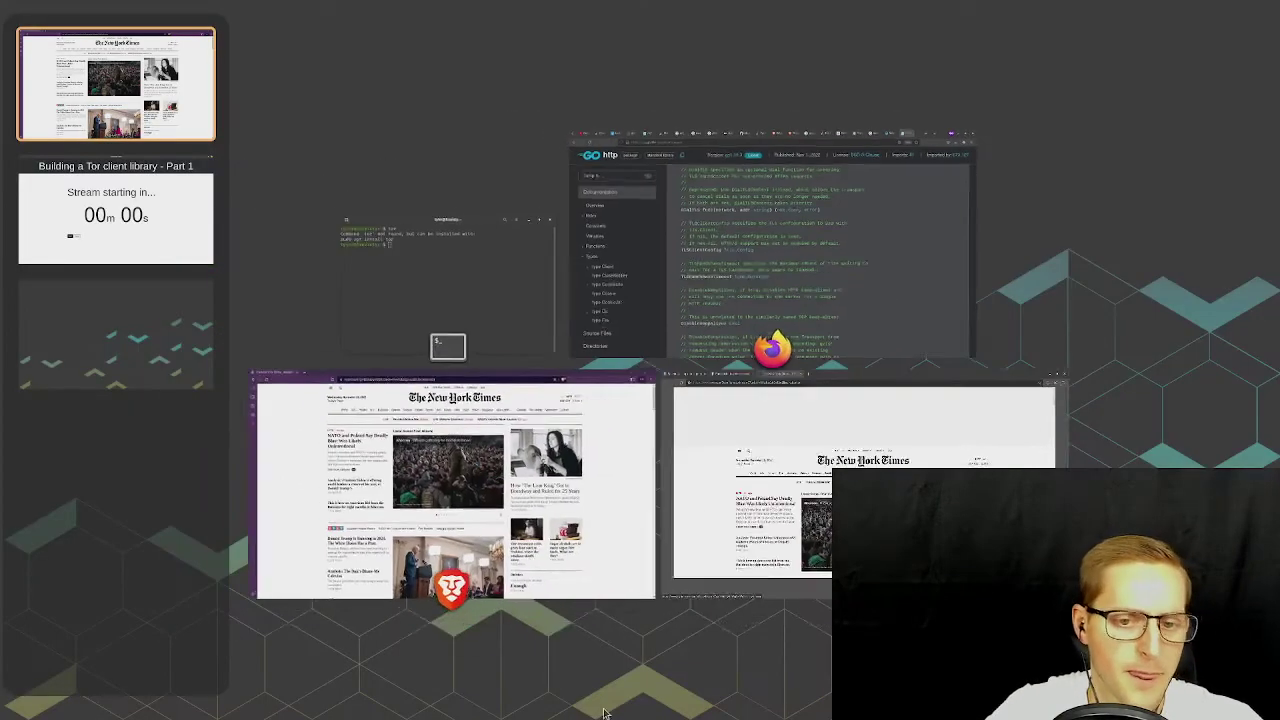
{"action": "left_click", "coordinate": [865, 490]}
{"action": "left_click", "coordinate": [172, 18]}
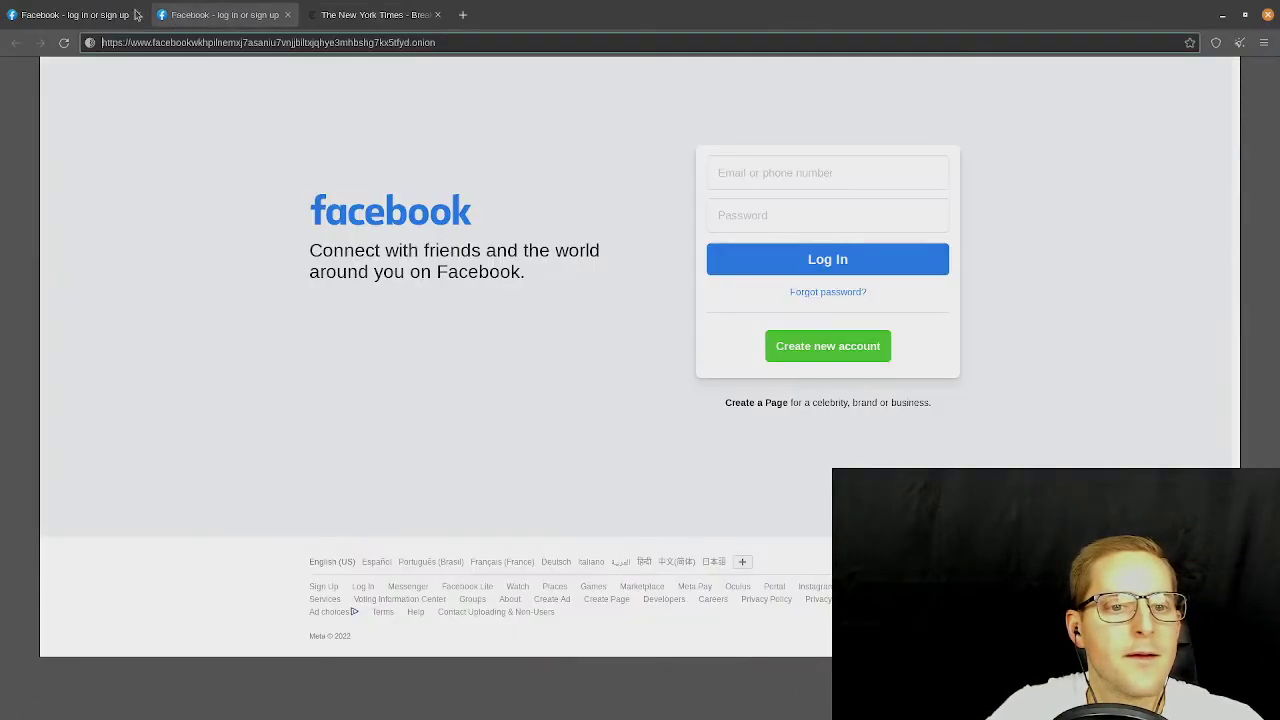
{"action": "left_click", "coordinate": [74, 14]}
{"action": "left_click", "coordinate": [177, 16]}
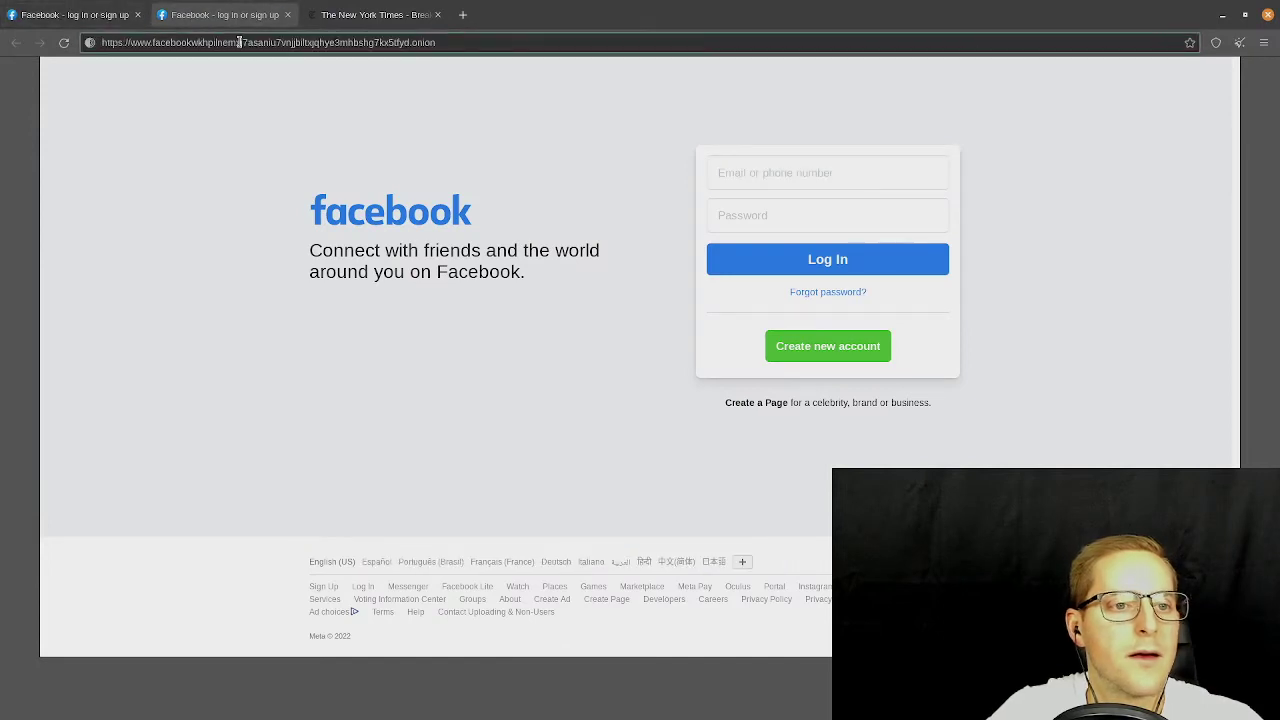
{"action": "left_click", "coordinate": [238, 42]}
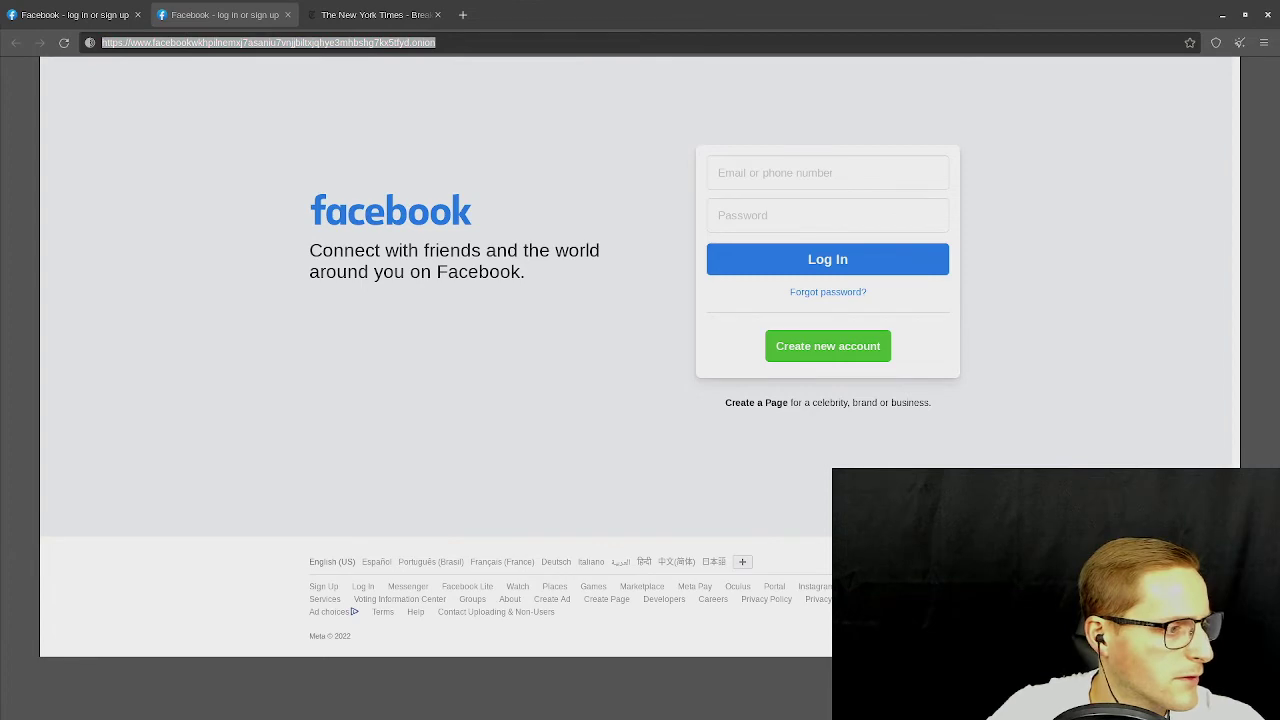
Switch to Visual Studio Code and review the Tor dialer and HTTP Transport setup in torhttpclient.go.
{"action": "key", "text": "super"}
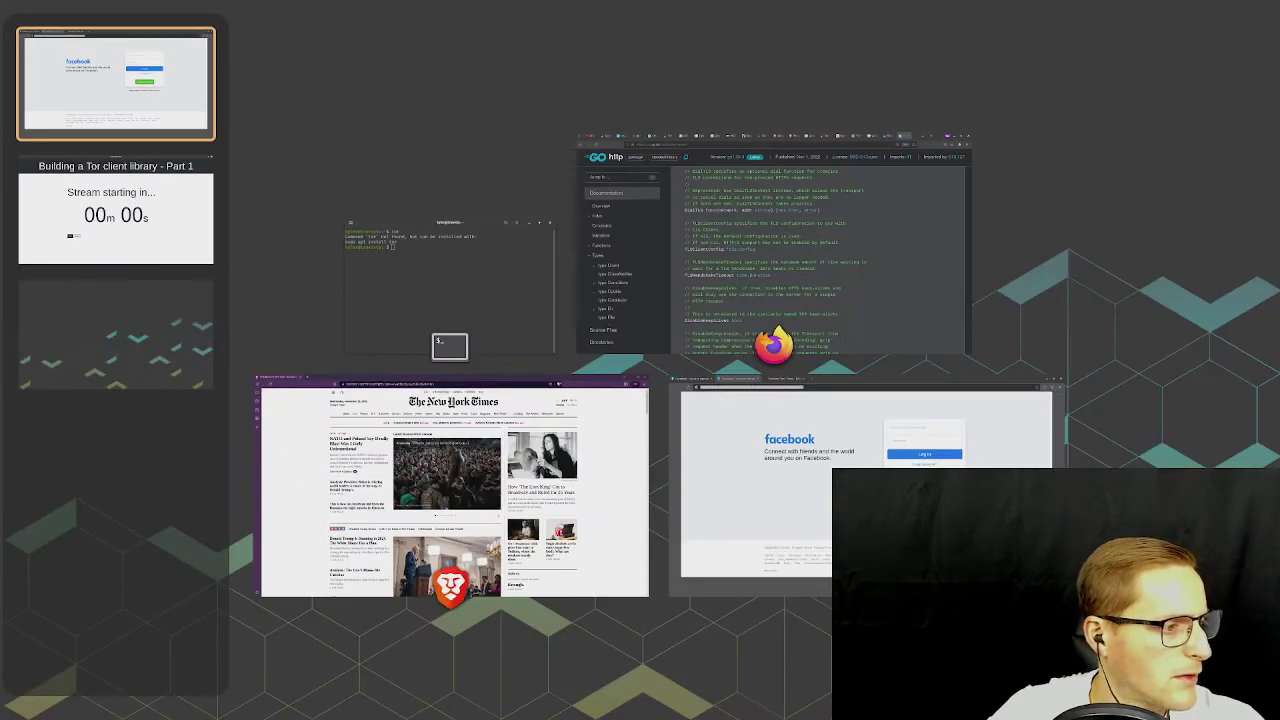
{"action": "key", "text": "super"}
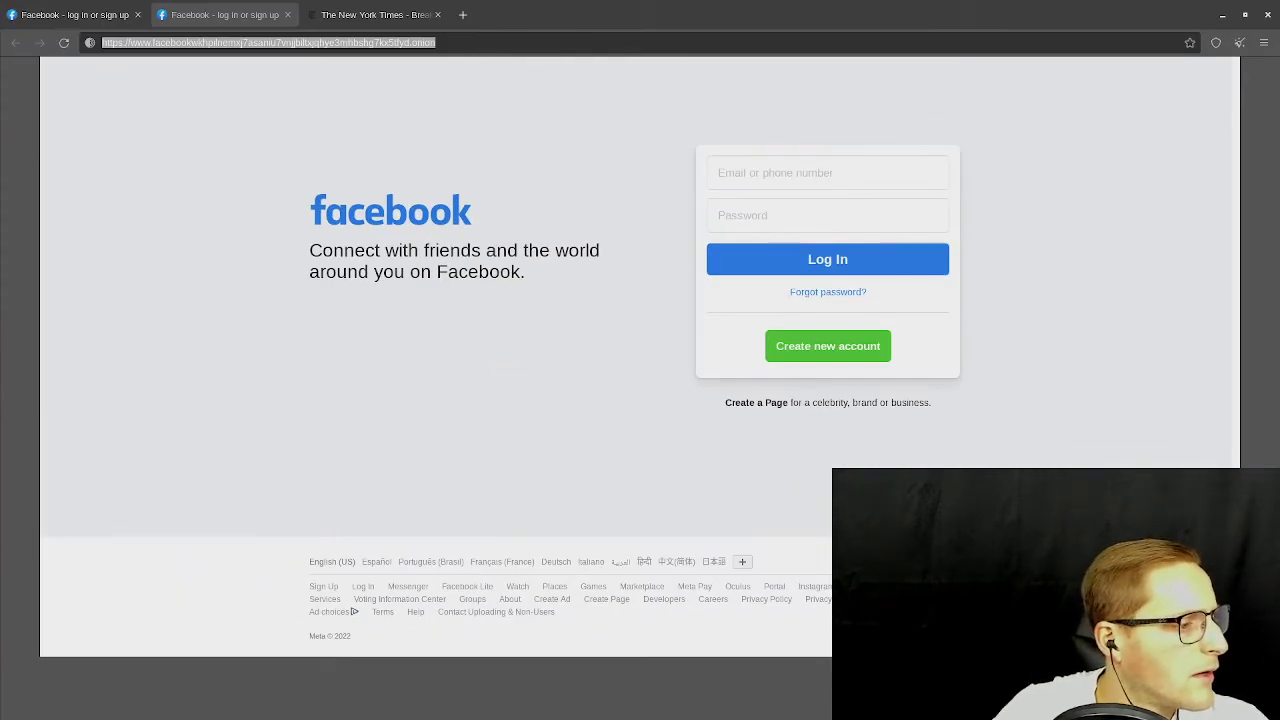
{"action": "key", "text": "alt+Tab"}
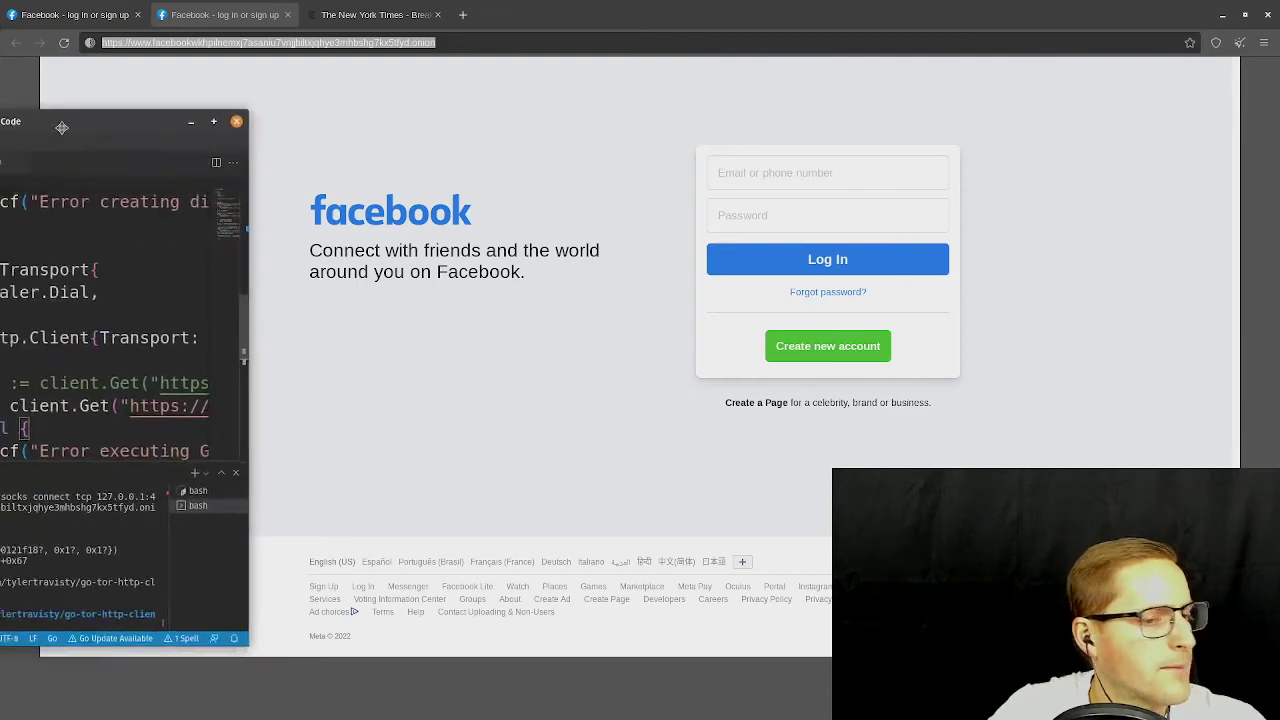
{"action": "scroll", "coordinate": [793, 350], "scroll_direction": "up", "scroll_amount": 4}
{"action": "scroll", "coordinate": [810, 340], "scroll_direction": "up", "scroll_amount": 2}
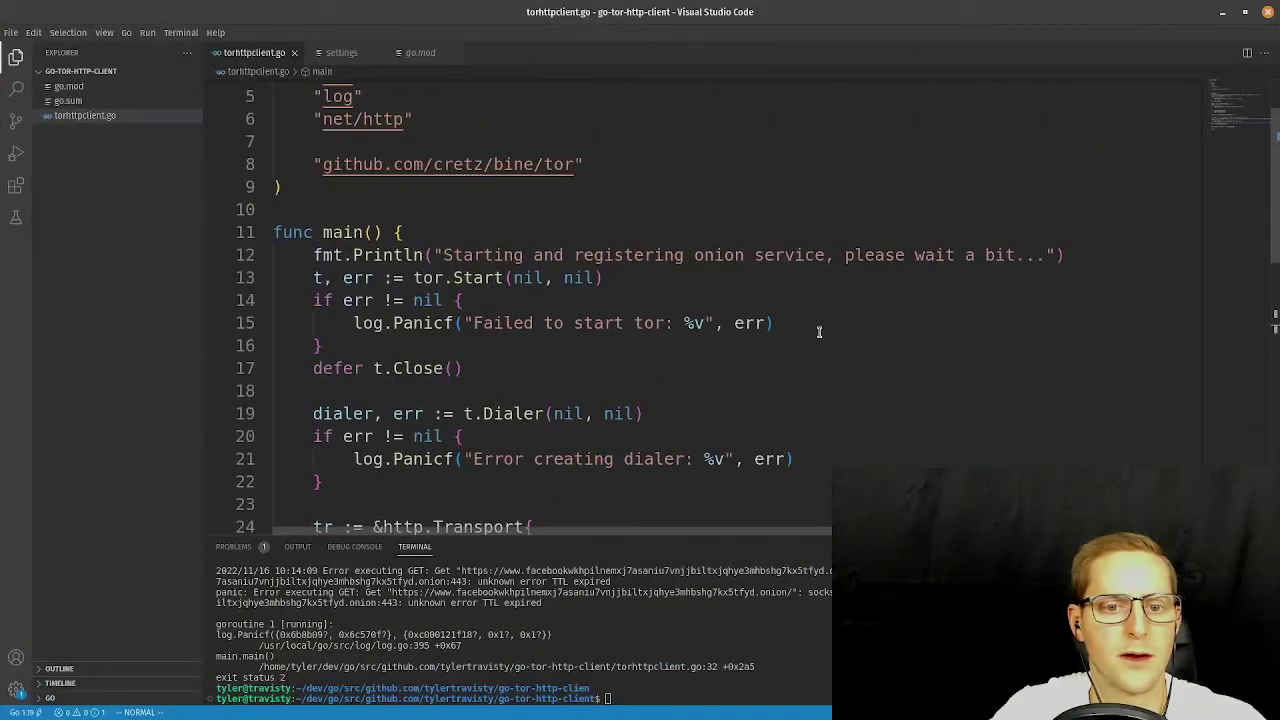
{"action": "scroll", "coordinate": [820, 331], "scroll_direction": "down", "scroll_amount": 1}
{"action": "scroll", "coordinate": [828, 288], "scroll_direction": "down", "scroll_amount": 1}
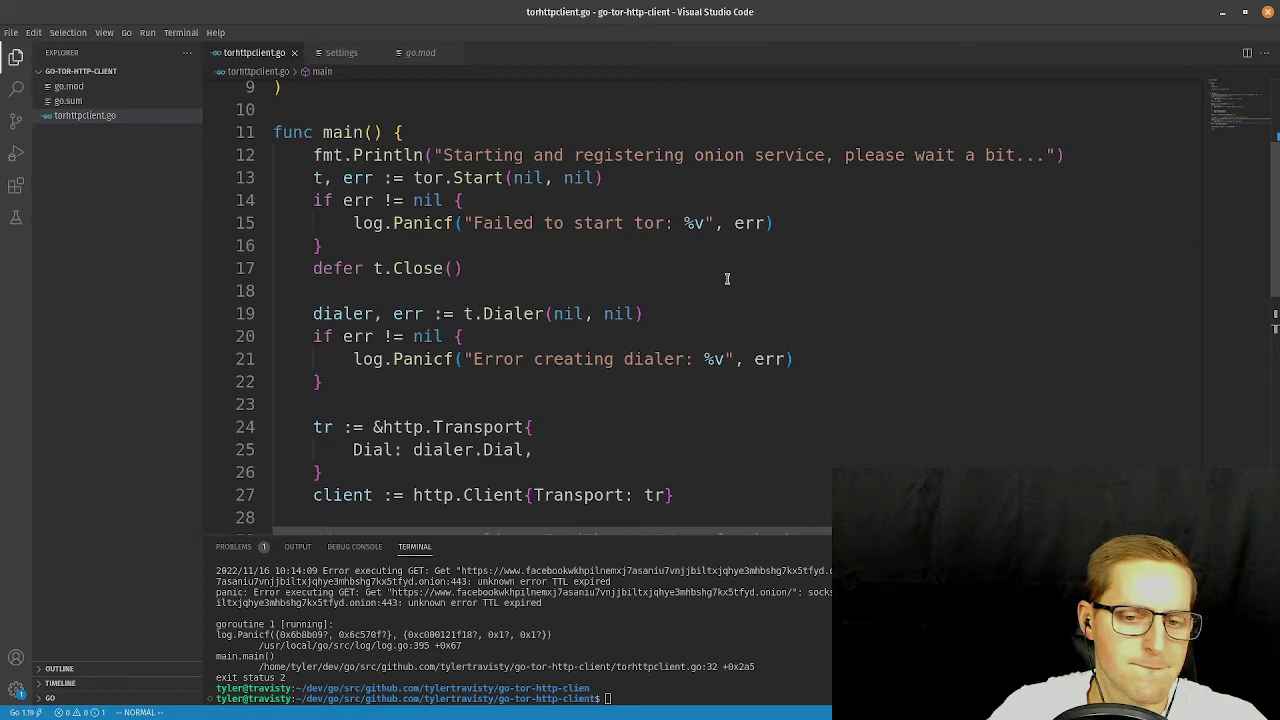
Switch to Firefox and look back through the open research pages to the Wikipedia article on Facebook's onion address.
{"action": "key", "text": "super"}
{"action": "left_click", "coordinate": [561, 241]}
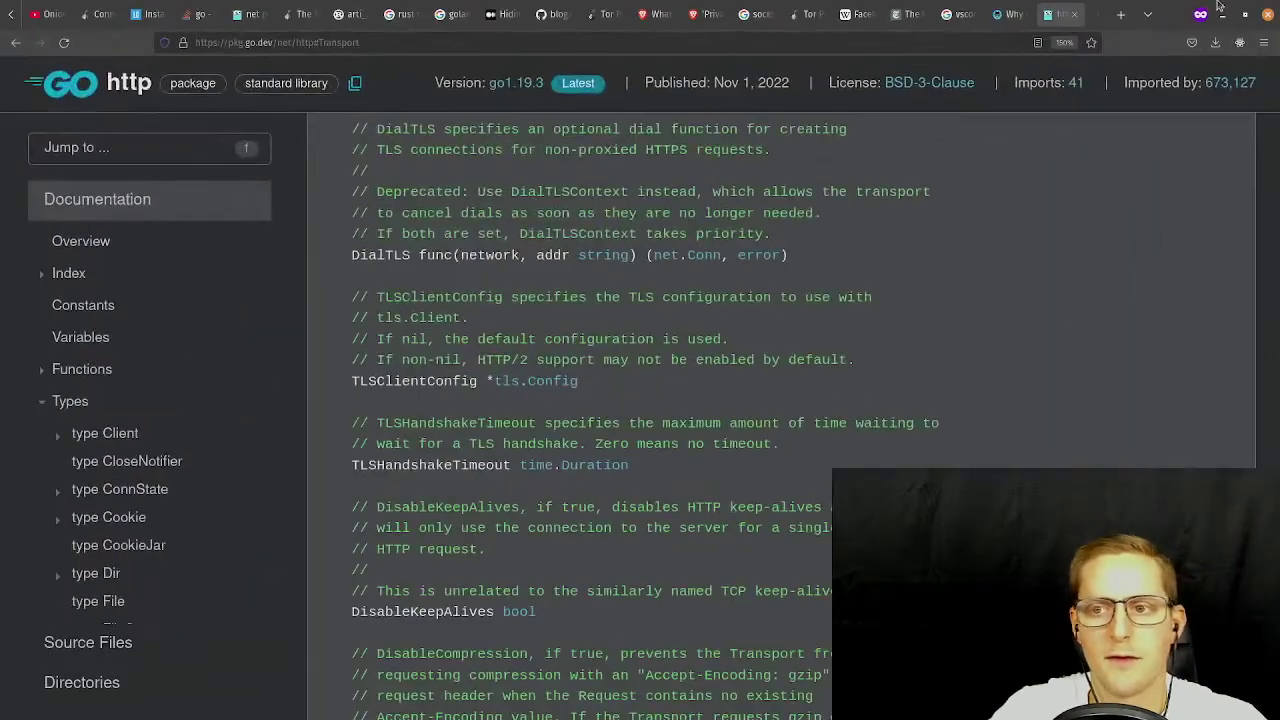
{"action": "left_click", "coordinate": [1010, 14]}
{"action": "left_click", "coordinate": [958, 14]}
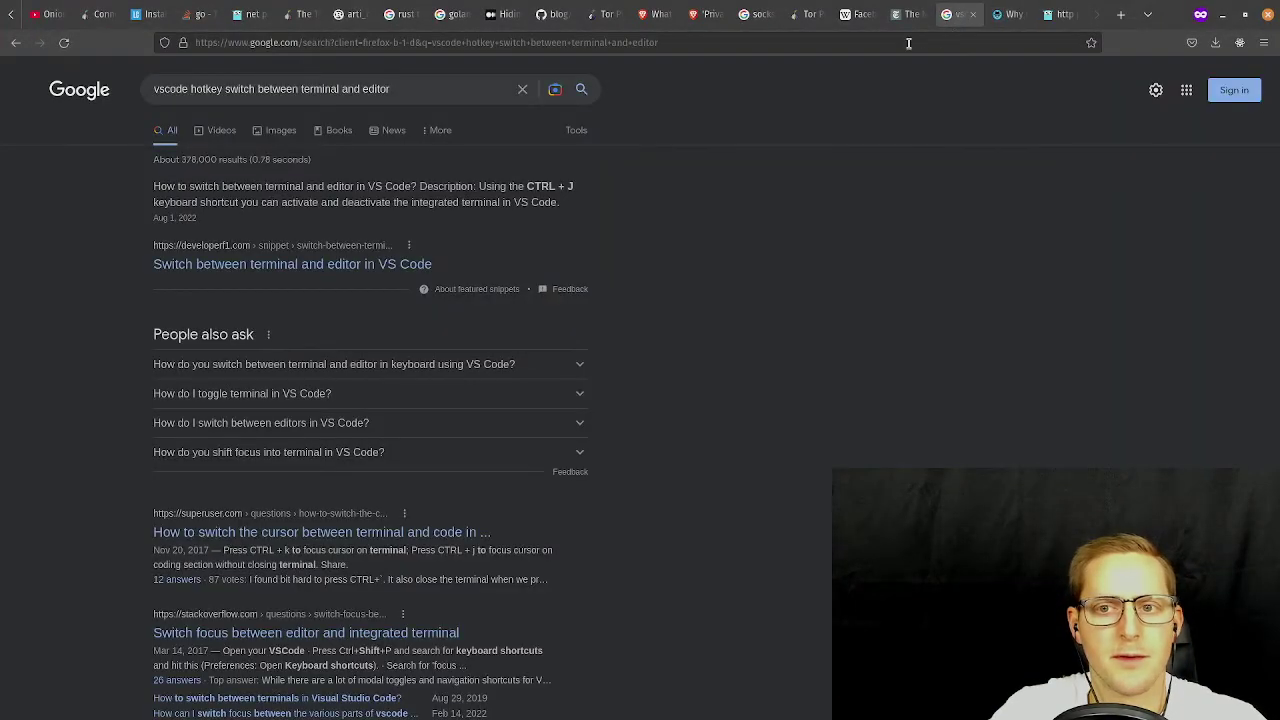
{"action": "left_click", "coordinate": [908, 14]}
{"action": "left_click", "coordinate": [857, 14]}
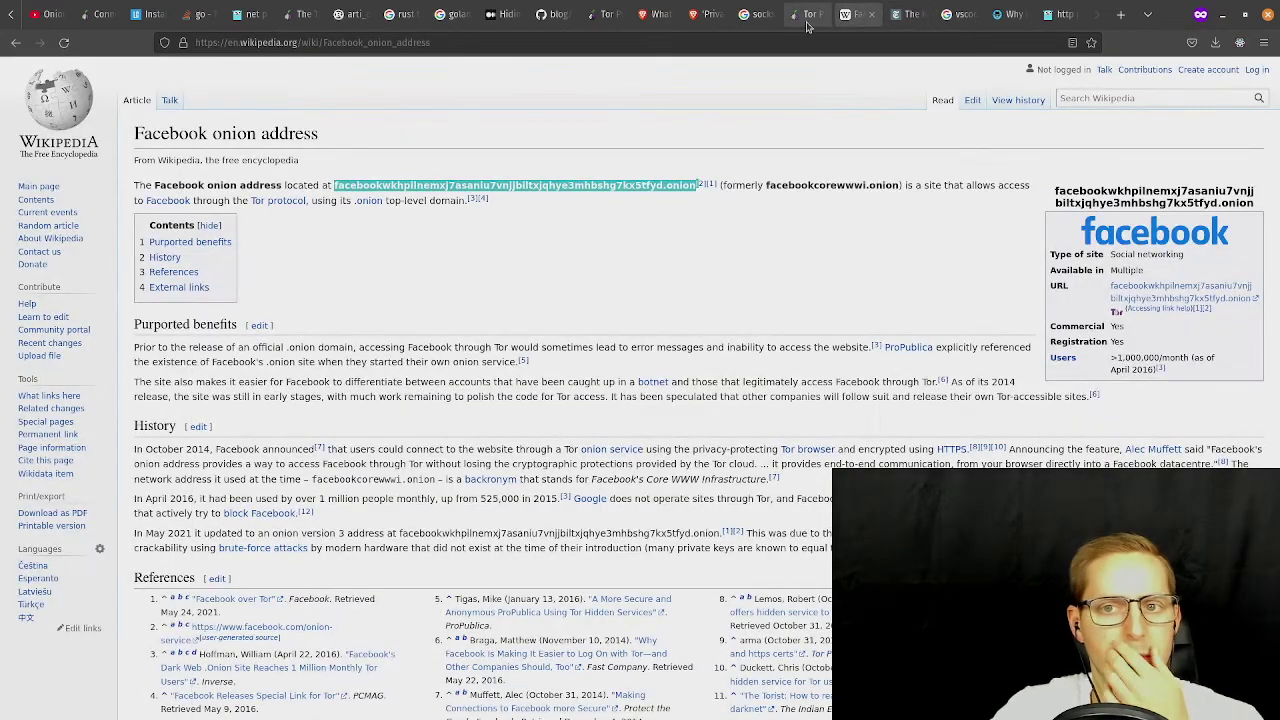
Go back through the SOCKS and Tor reference pages to Tufin's http.go on GitHub and examine its proxied HTTP client.
{"action": "left_click", "coordinate": [807, 25]}
{"action": "left_click", "coordinate": [760, 28]}
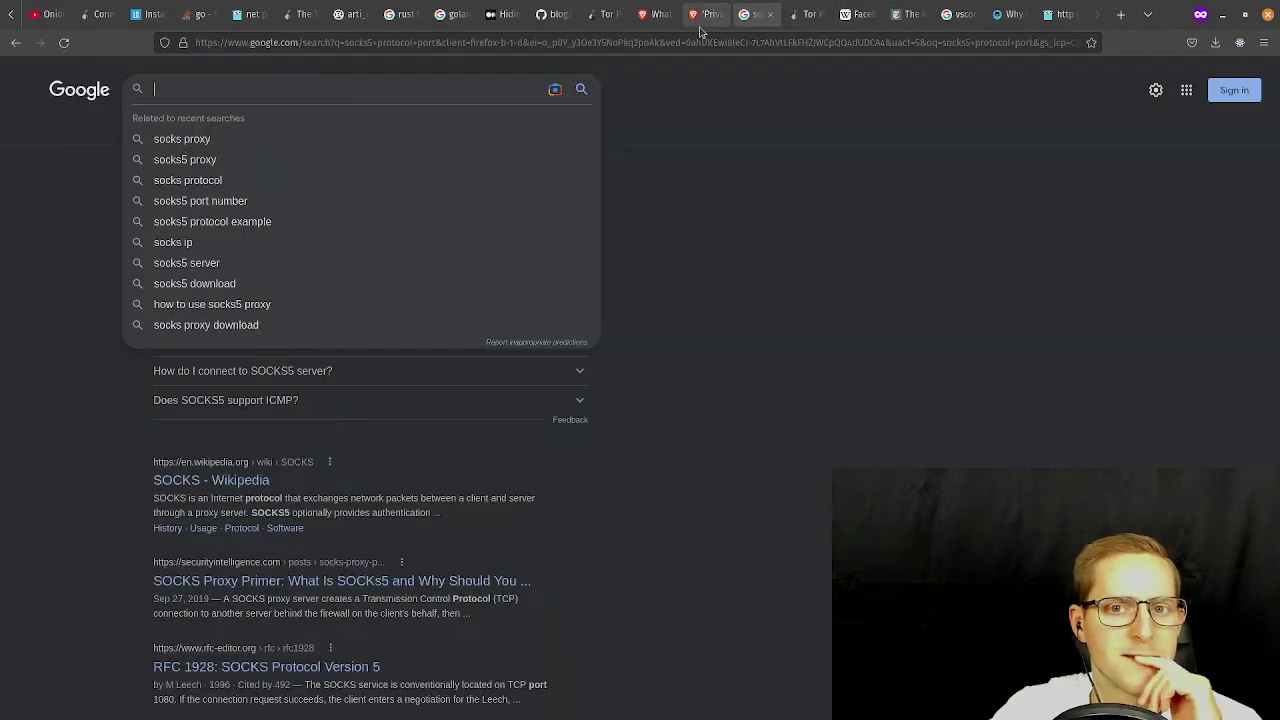
{"action": "left_click", "coordinate": [700, 28]}
{"action": "left_click", "coordinate": [655, 22]}
{"action": "left_click", "coordinate": [600, 25]}
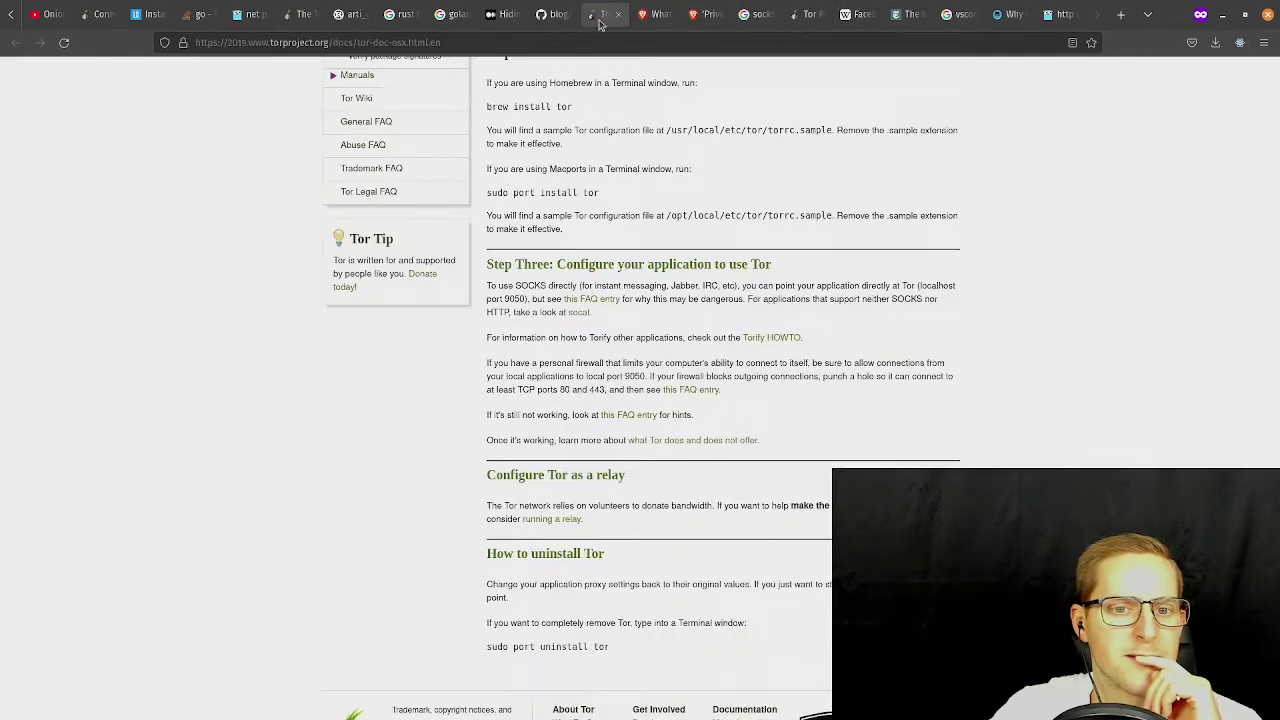
{"action": "left_click", "coordinate": [536, 18]}
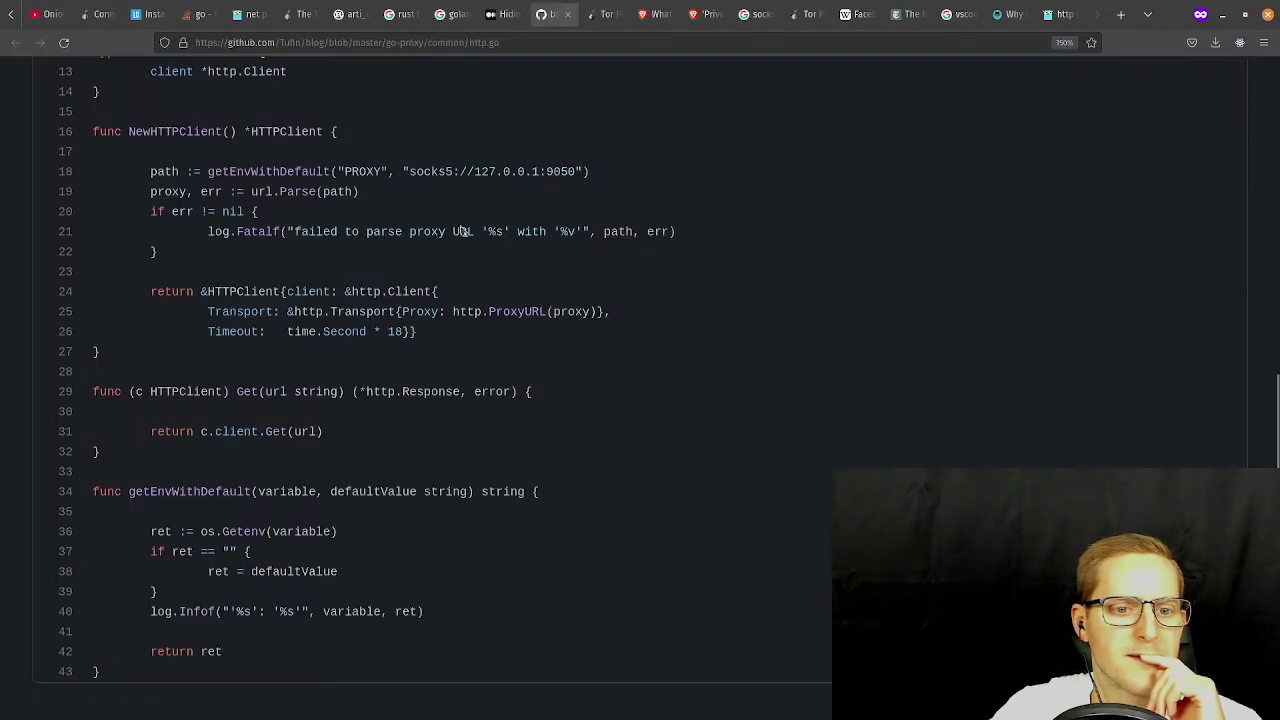
{"action": "scroll", "coordinate": [378, 345], "scroll_direction": "up", "scroll_amount": 2}
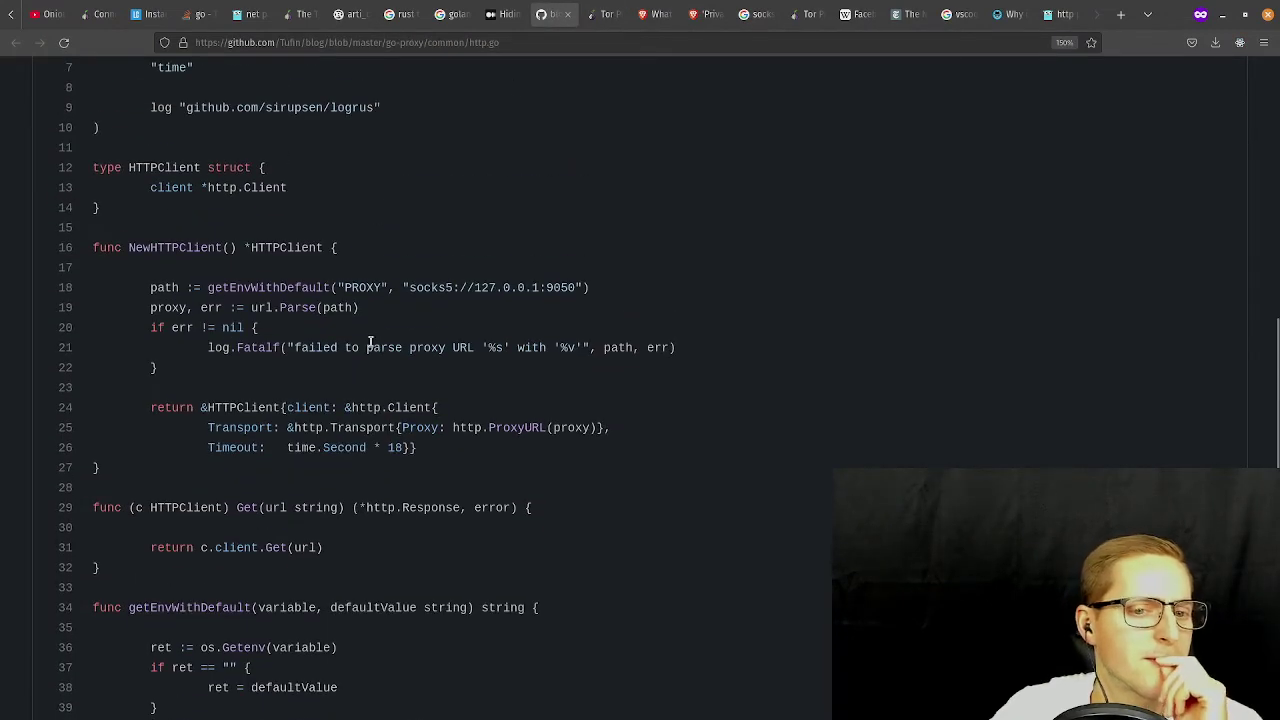
Open Tufin's Medium article on using a proxy with a Go HTTP client and skim its Tor proxy instructions.
{"action": "left_click", "coordinate": [503, 14]}
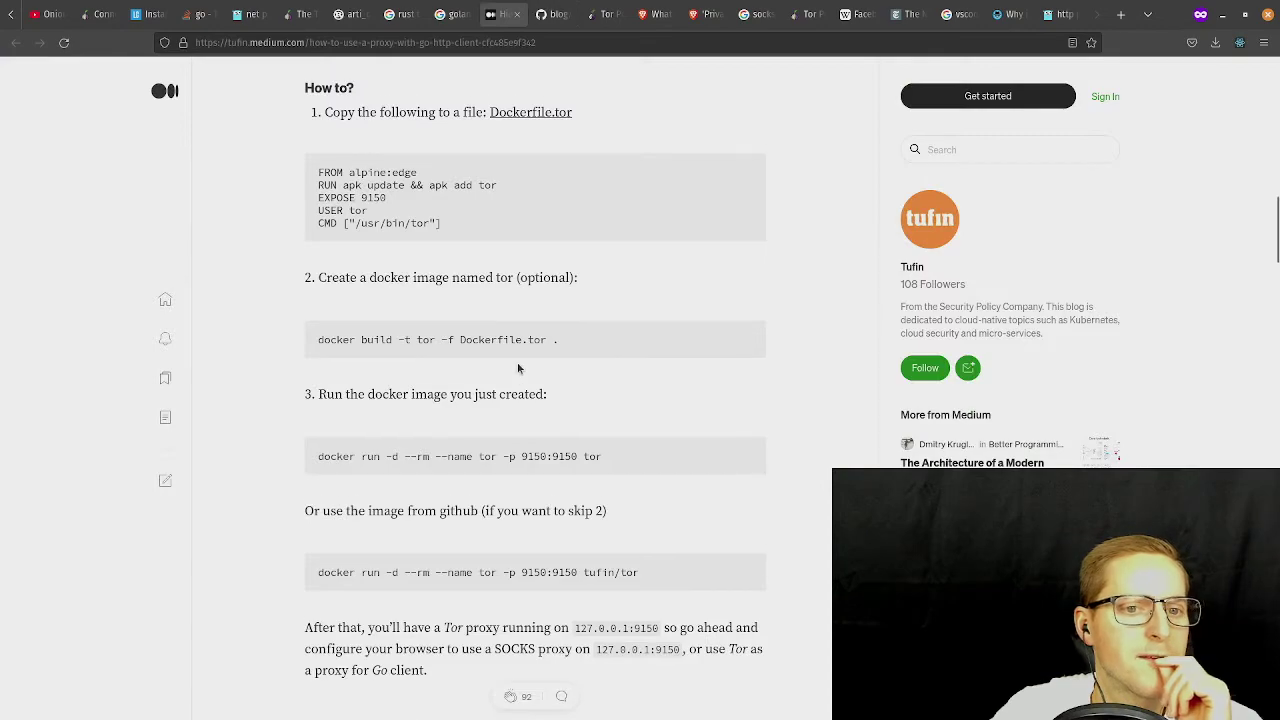
{"action": "scroll", "coordinate": [517, 362], "scroll_direction": "up", "scroll_amount": 4}
{"action": "scroll", "coordinate": [517, 362], "scroll_direction": "down", "scroll_amount": 7}
{"action": "scroll", "coordinate": [362, 362], "scroll_direction": "down", "scroll_amount": 5}
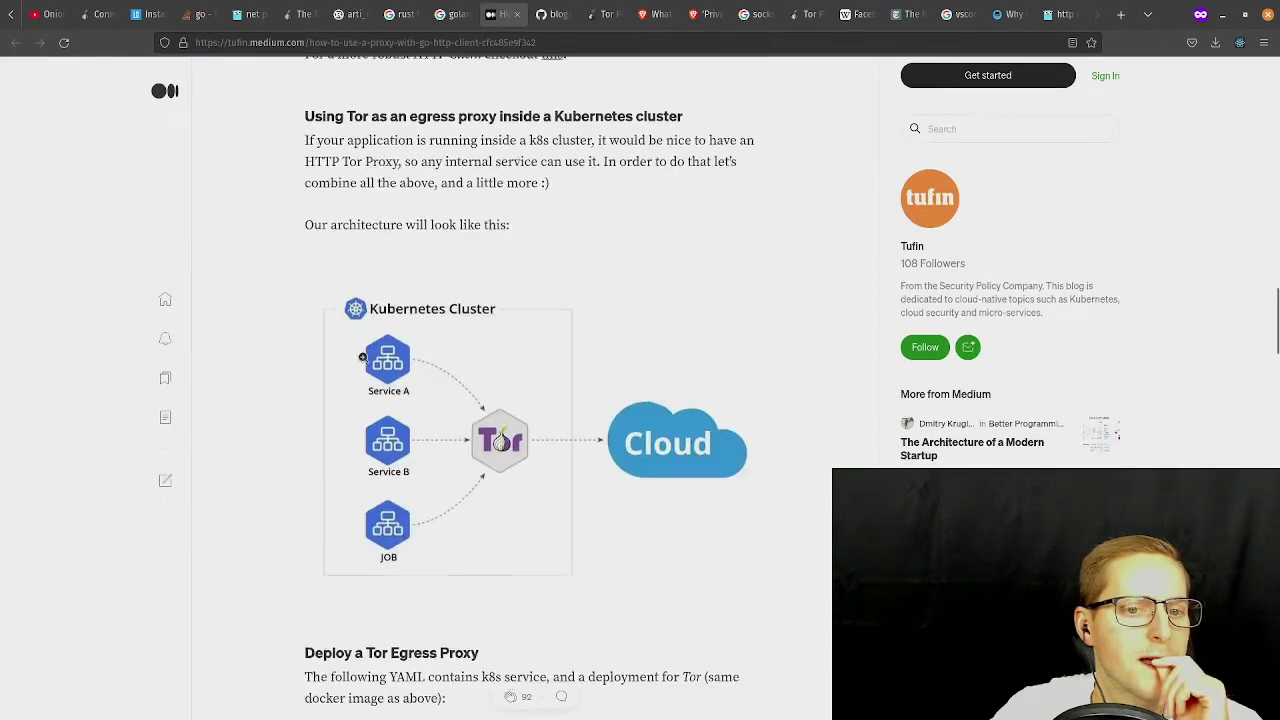
Reread the Medium article from its beginning, examining the Go proxy client examples and the Tor installation options.
{"action": "scroll", "coordinate": [340, 400], "scroll_direction": "up", "scroll_amount": 15}
{"action": "scroll", "coordinate": [326, 436], "scroll_direction": "up", "scroll_amount": 3}
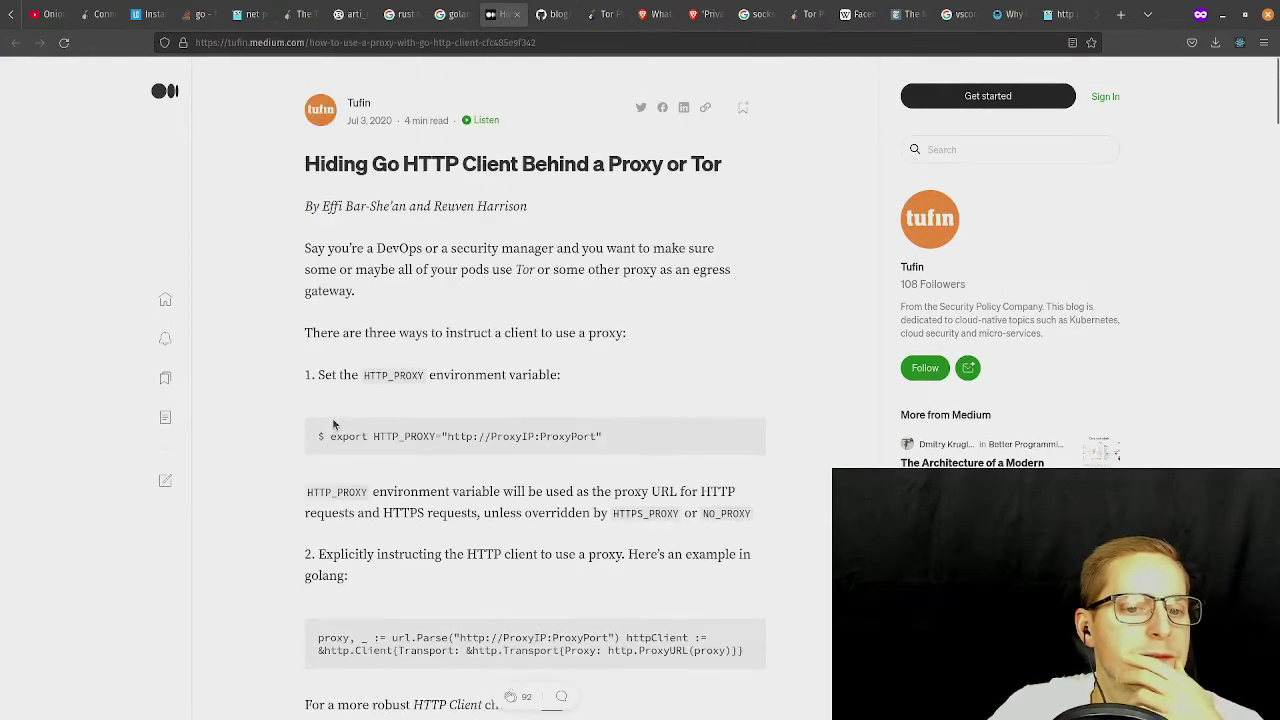
{"action": "scroll", "coordinate": [360, 400], "scroll_direction": "down", "scroll_amount": 3}
{"action": "scroll", "coordinate": [370, 380], "scroll_direction": "down", "scroll_amount": 1}
{"action": "scroll", "coordinate": [400, 338], "scroll_direction": "up", "scroll_amount": 1}
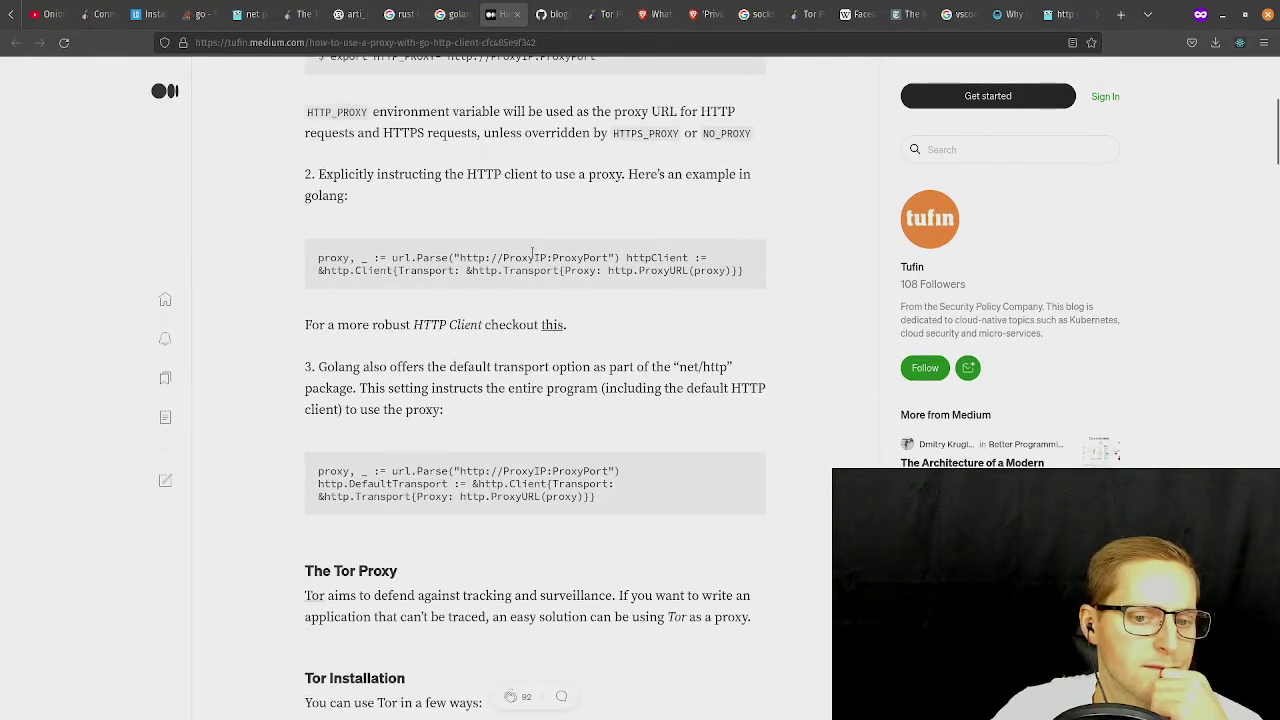
{"action": "scroll", "coordinate": [536, 277], "scroll_direction": "down", "scroll_amount": 2}
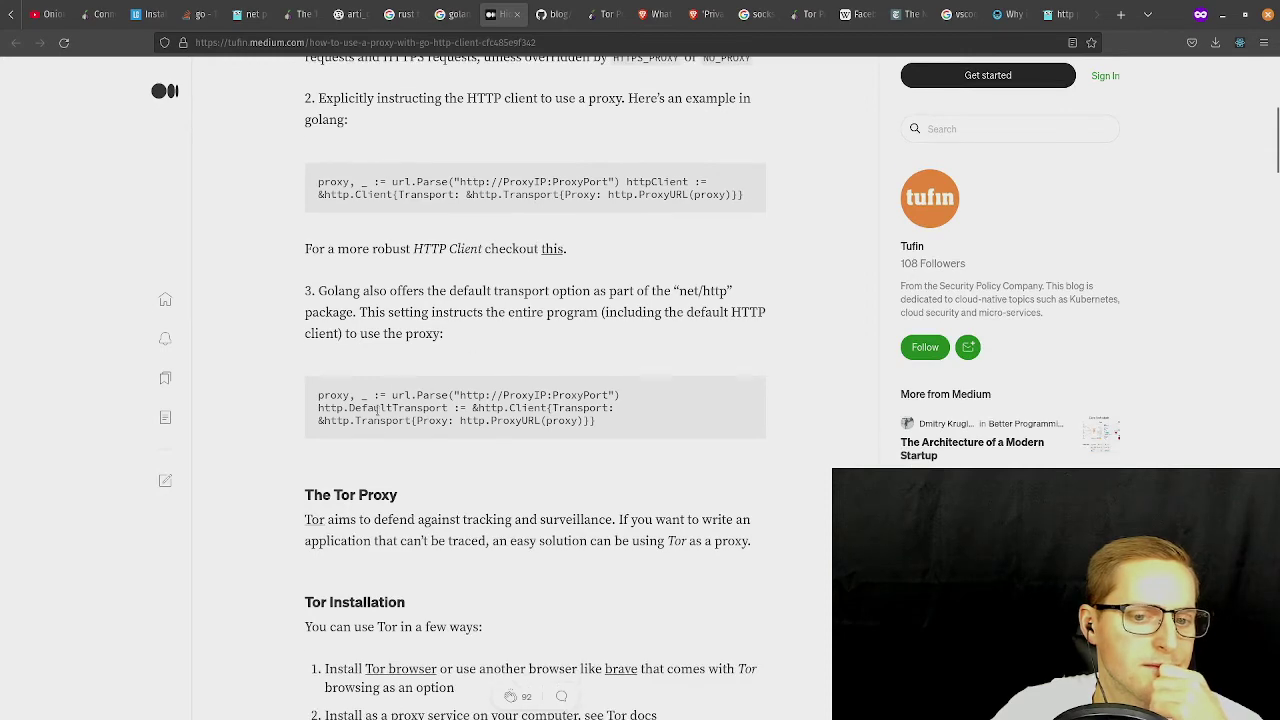
{"action": "scroll", "coordinate": [378, 444], "scroll_direction": "down", "scroll_amount": 4}
{"action": "scroll", "coordinate": [398, 342], "scroll_direction": "down", "scroll_amount": 9}
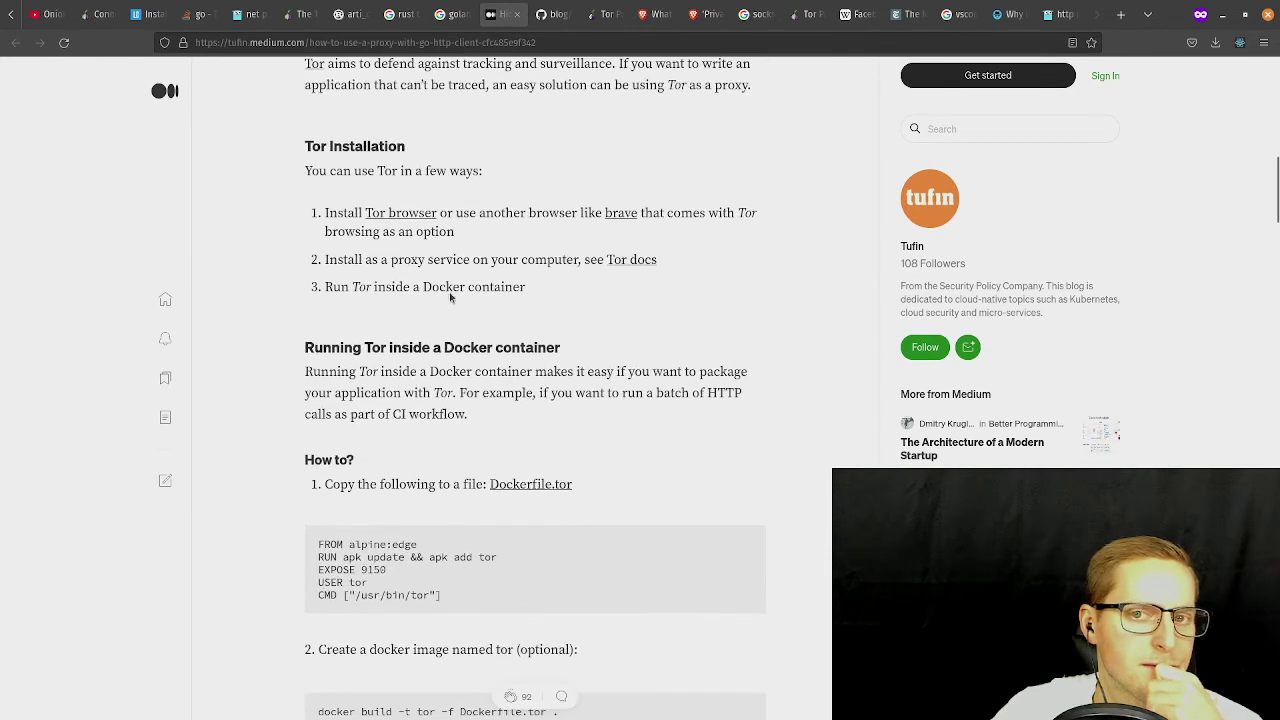
Go to Tufin's http.go on GitHub and copy the &HTTPClient expression with its Transport and Timeout from NewHTTPClient.
{"action": "left_click", "coordinate": [553, 14]}
{"action": "scroll", "coordinate": [212, 320], "scroll_direction": "down", "scroll_amount": 3}
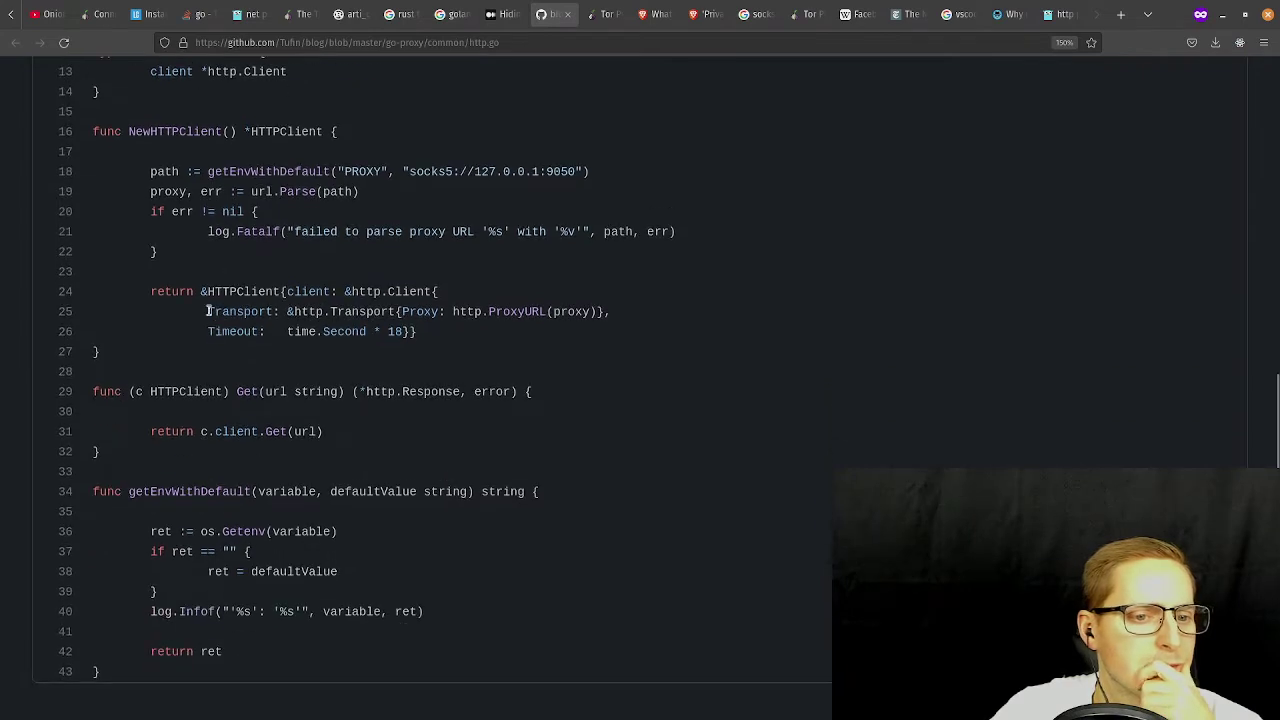
{"action": "scroll", "coordinate": [210, 250], "scroll_direction": "up", "scroll_amount": 3}
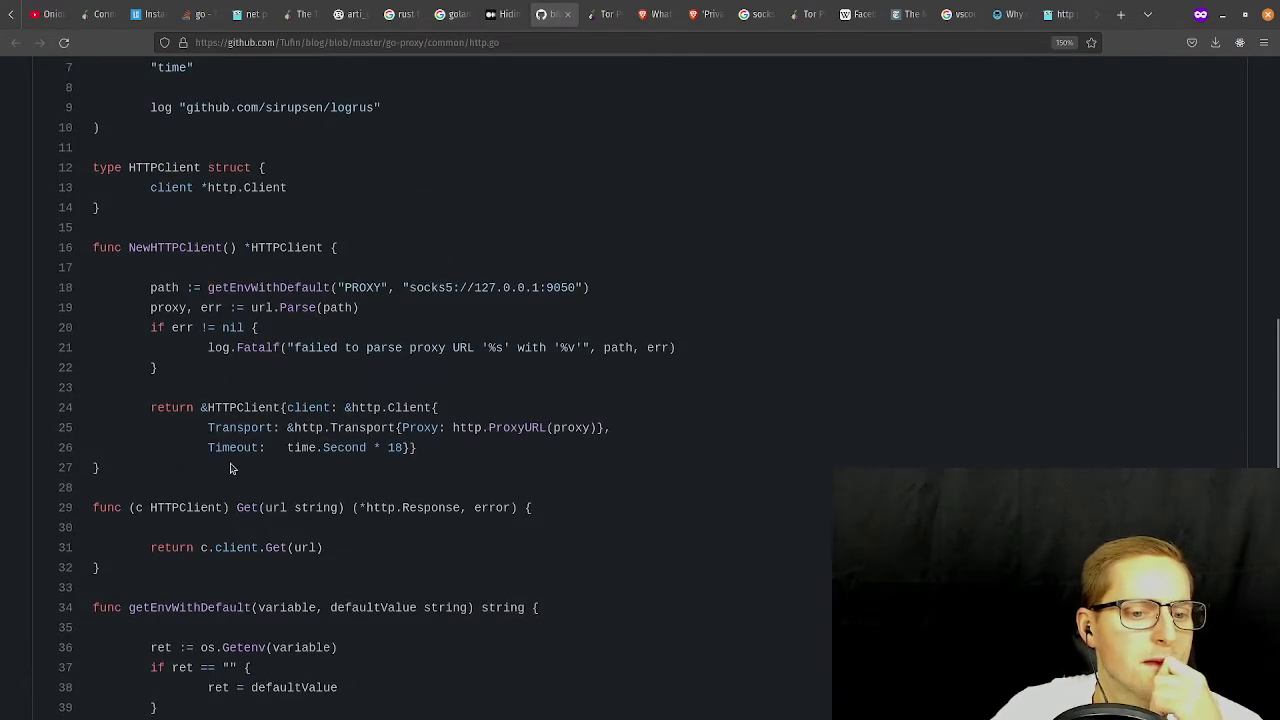
{"action": "left_click_drag", "start_coordinate": [425, 447], "coordinate": [230, 414]}
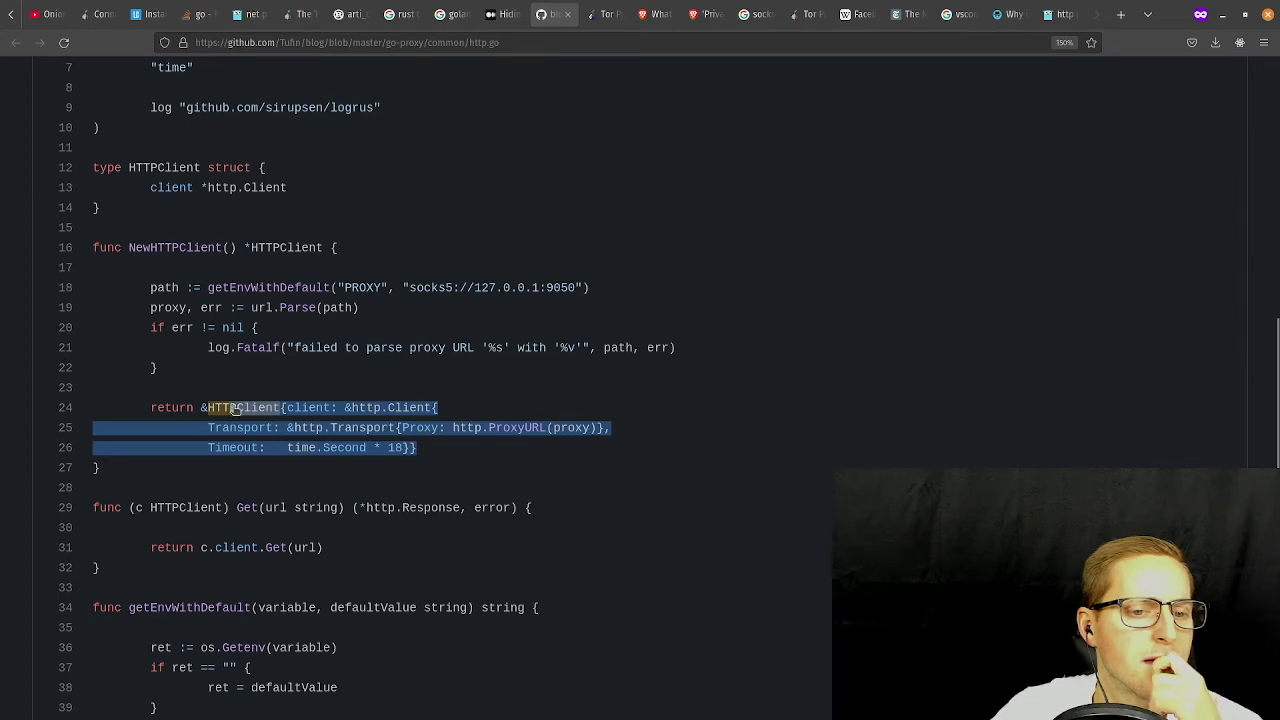
{"action": "left_click_drag", "start_coordinate": [232, 410], "coordinate": [134, 411]}
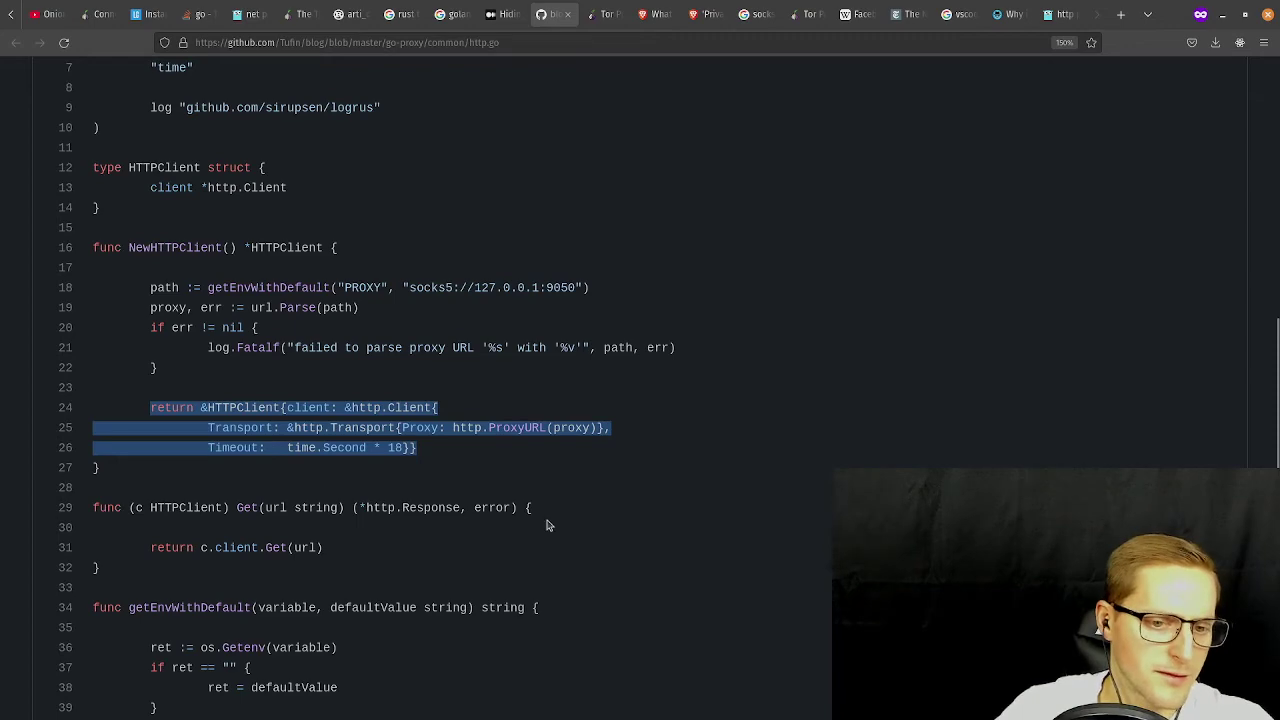
{"action": "left_click", "coordinate": [399, 425]}
{"action": "left_click_drag", "start_coordinate": [445, 465], "coordinate": [192, 407]}
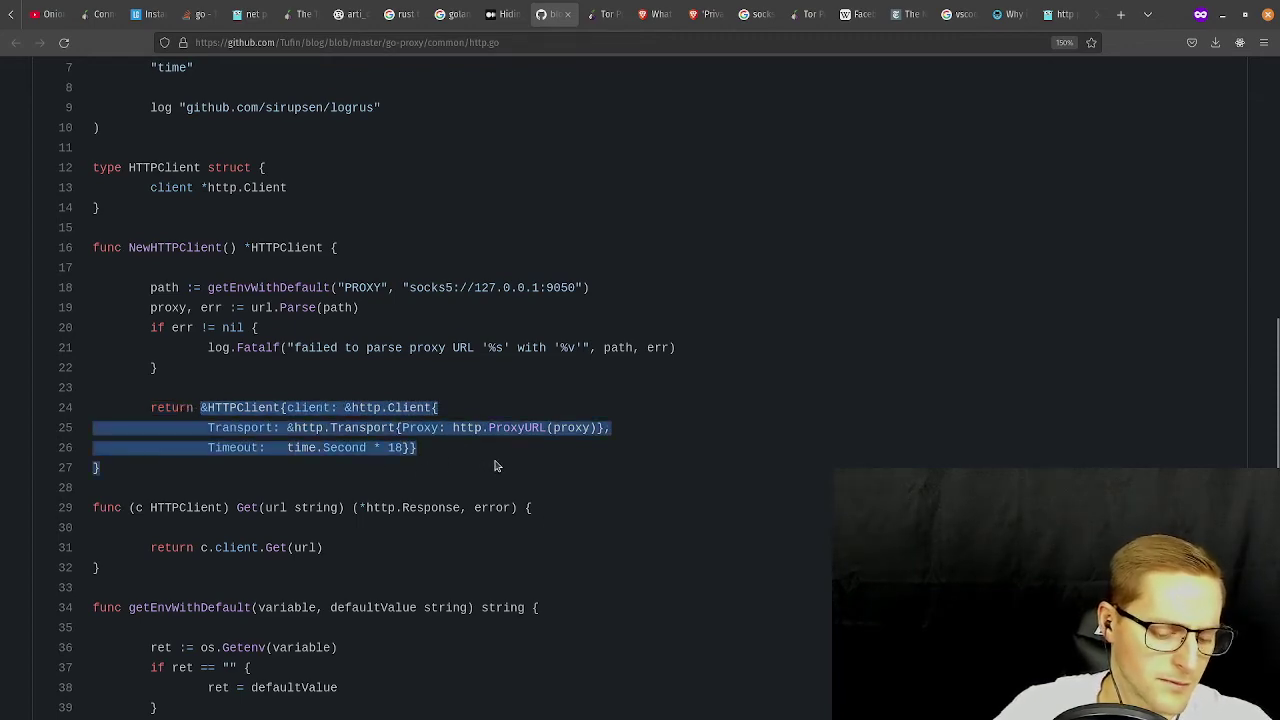
Switch to Visual Studio Code and look through main in torhttpclient.go, from the Tor start to the client request.
{"action": "key", "text": "super"}
{"action": "left_click", "coordinate": [839, 328]}
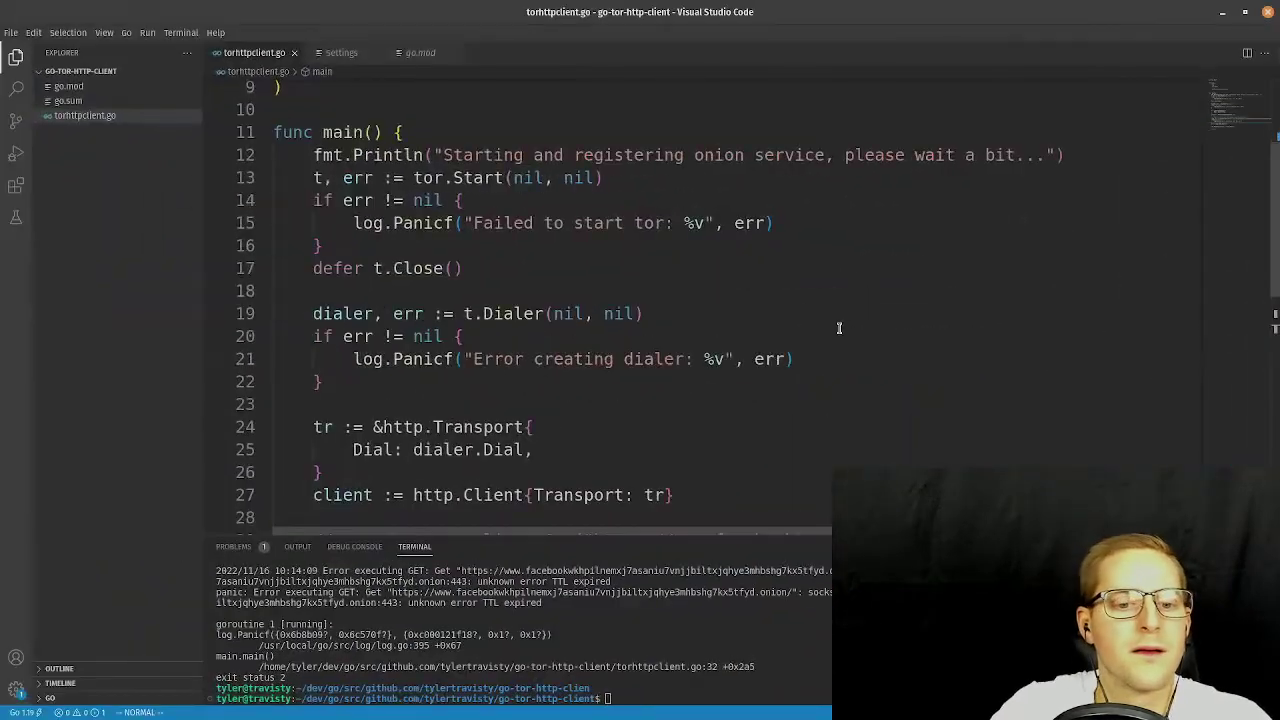
{"action": "left_click", "coordinate": [681, 115]}
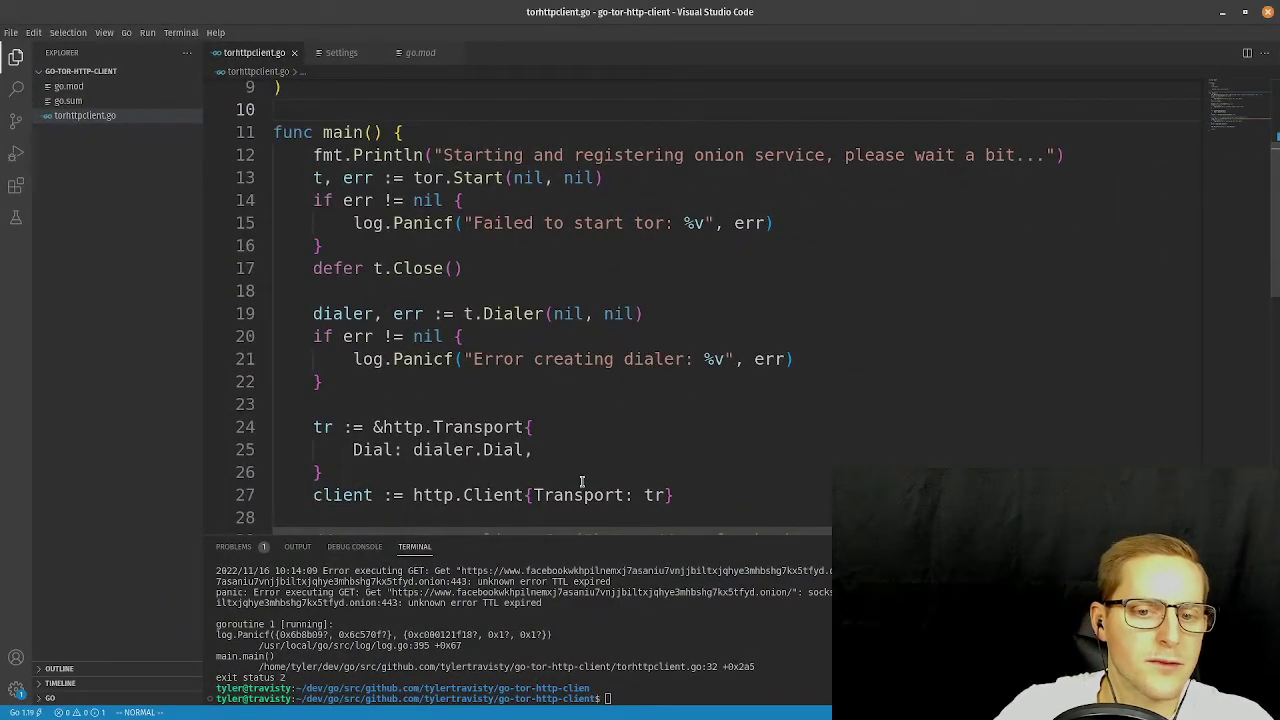
{"action": "key", "text": "j"}
{"action": "key", "text": "j"}
{"action": "key", "text": "j"}
{"action": "key", "text": "j"}
{"action": "key", "text": "j"}
{"action": "key", "text": "j"}
{"action": "key", "text": "j"}
{"action": "key", "text": "j"}
{"action": "key", "text": "j"}
{"action": "key", "text": "j"}
{"action": "key", "text": "j"}
{"action": "key", "text": "j"}
{"action": "key", "text": "j"}
{"action": "key", "text": "j"}
{"action": "key", "text": "j"}
{"action": "key", "text": "j"}
{"action": "key", "text": "j"}
{"action": "key", "text": "j"}
{"action": "key", "text": "j"}
{"action": "key", "text": "j"}
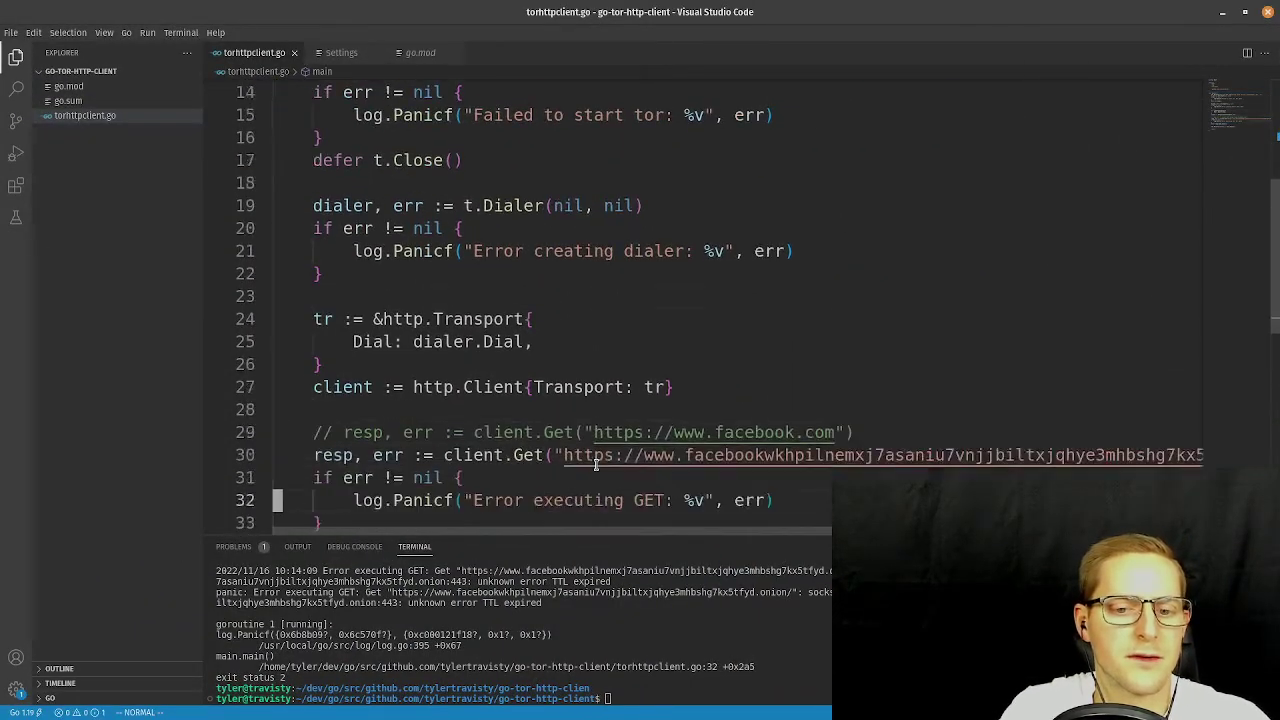
{"action": "key", "text": "k"}
{"action": "key", "text": "k"}
{"action": "key", "text": "k"}
{"action": "key", "text": "k"}
{"action": "key", "text": "k"}
{"action": "key", "text": "k"}
{"action": "key", "text": "k"}
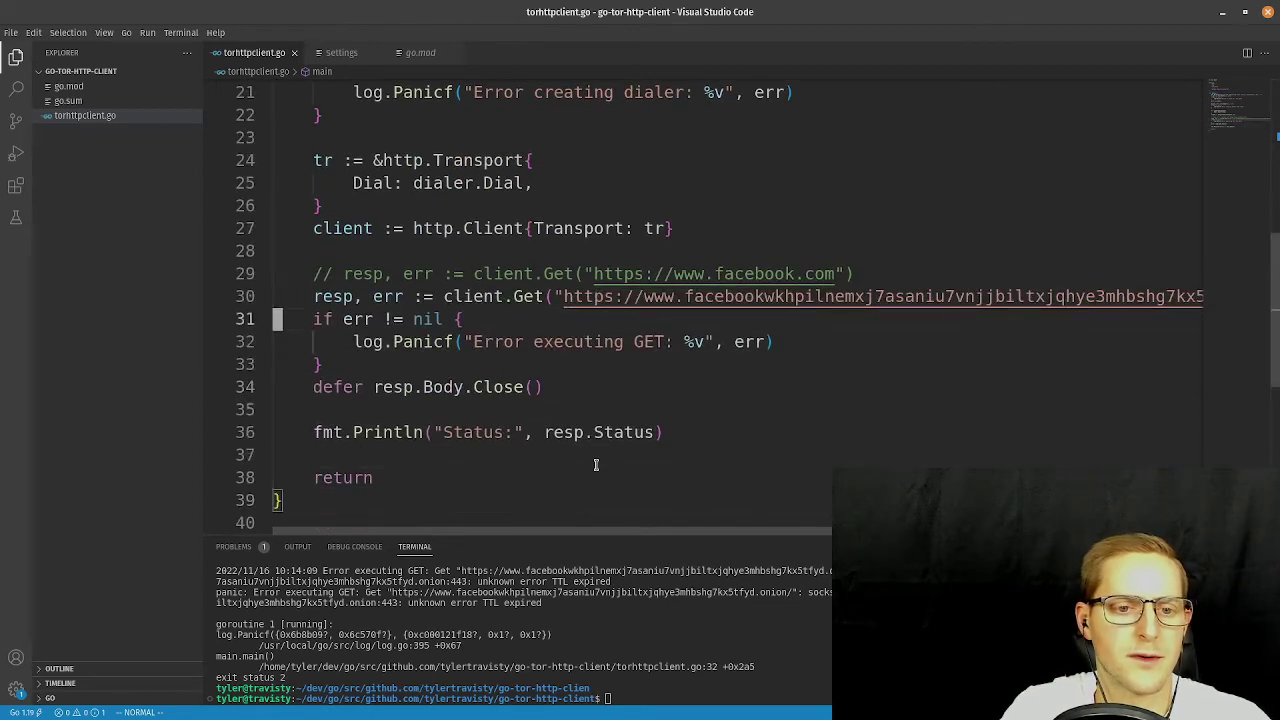
{"action": "key", "text": "k"}
{"action": "key", "text": "k"}
{"action": "key", "text": "k"}
{"action": "key", "text": "k"}
{"action": "key", "text": "k"}
{"action": "key", "text": "k"}
{"action": "key", "text": "k"}
{"action": "key", "text": "k"}
{"action": "key", "text": "k"}
{"action": "key", "text": "k"}
{"action": "key", "text": "k"}
{"action": "key", "text": "k"}
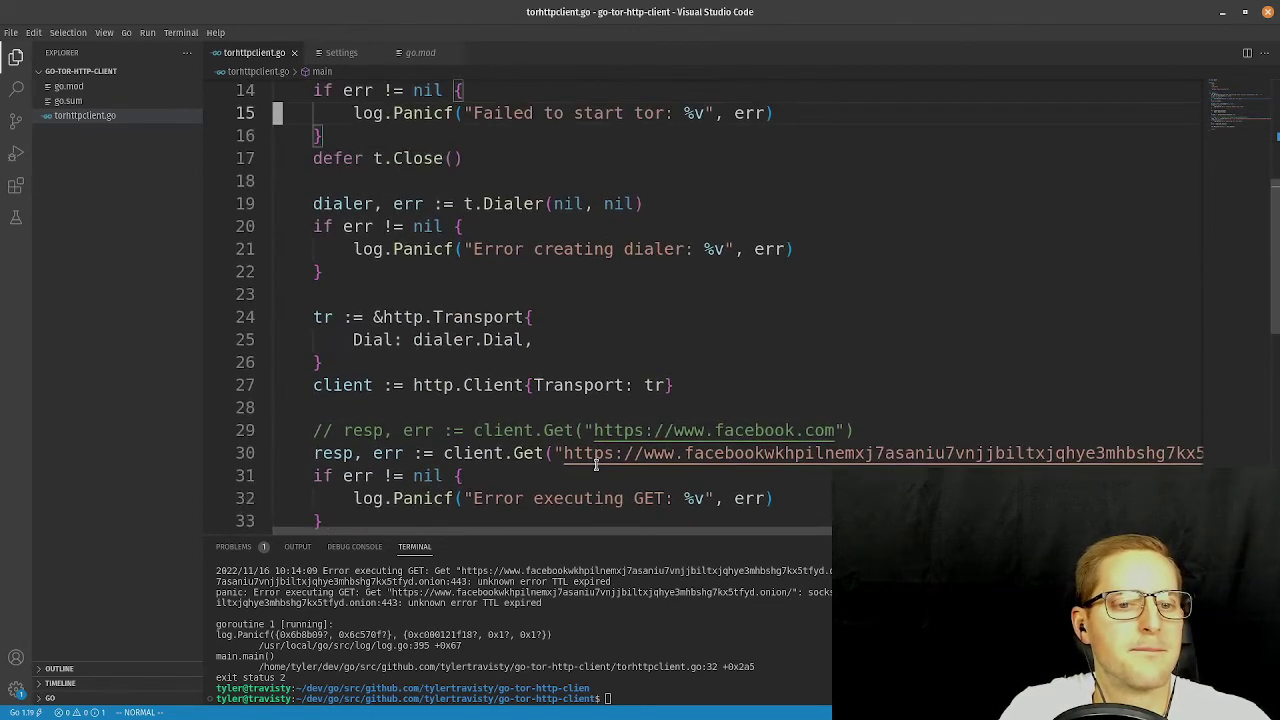
Insert the copied &HTTPClient block on a new line below the existing http.Client declaration.
{"action": "key", "text": "j"}
{"action": "key", "text": "j"}
{"action": "key", "text": "j"}
{"action": "key", "text": "j"}
{"action": "key", "text": "j"}
{"action": "key", "text": "j"}
{"action": "key", "text": "j"}
{"action": "key", "text": "j"}
{"action": "key", "text": "o"}
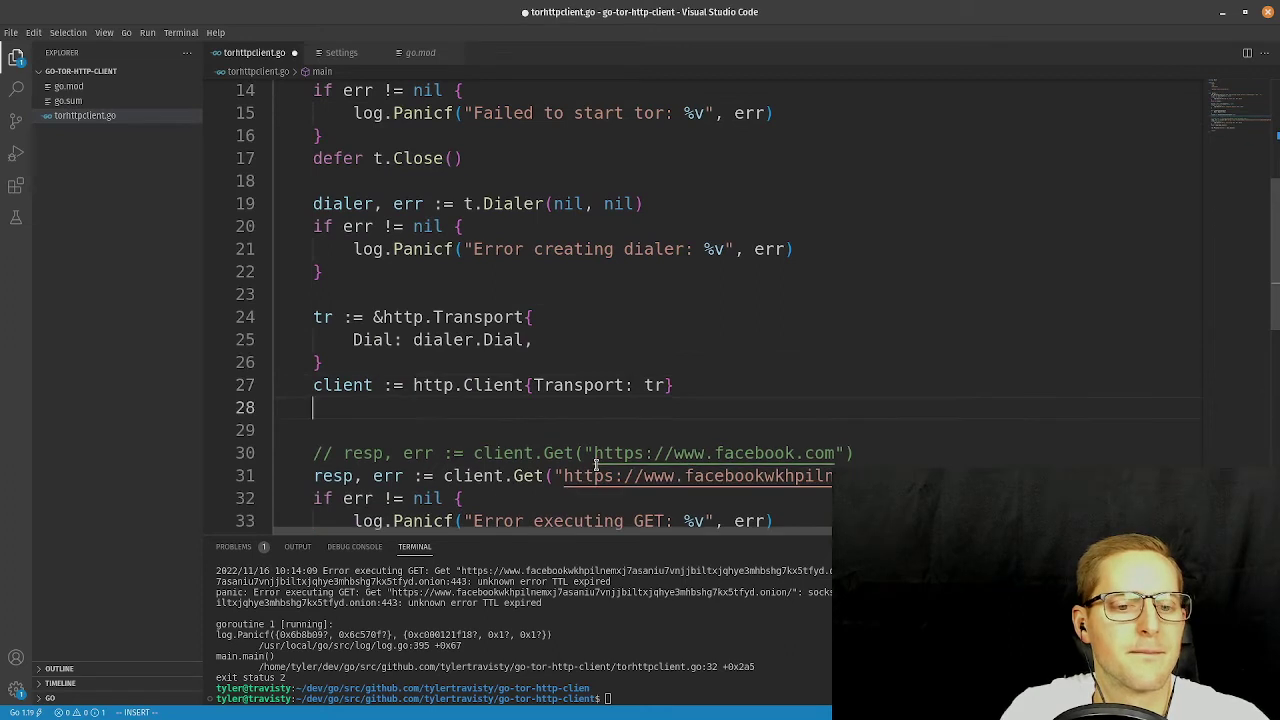
{"action": "key", "text": "Escape"}
{"action": "key", "text": "ctrl+v"}
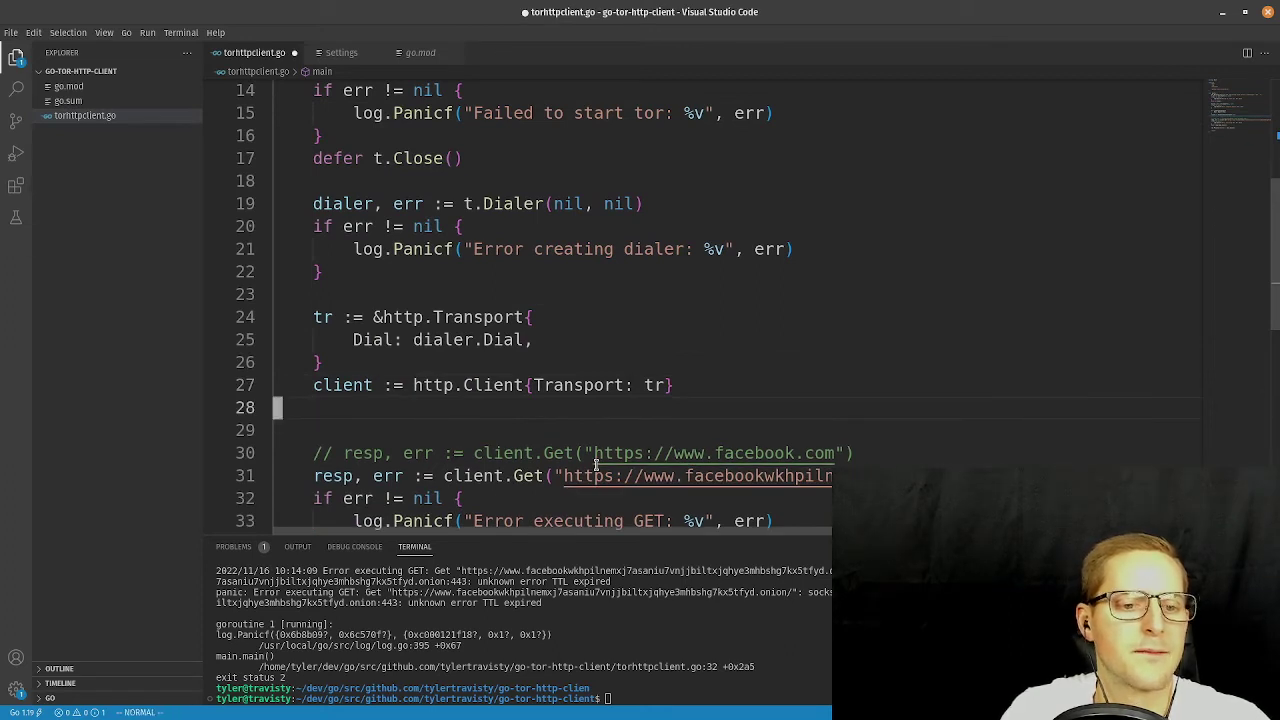
{"action": "key", "text": "shift+i"}
{"action": "type", "text": "&HTTPClient{client: &http.Client{ \t\tTransport: &http.Transport{Proxy: http.ProxyURL(proxy)}, \t\tTimeout:   time.Second * 10}} }"}
{"action": "key", "text": "Escape"}
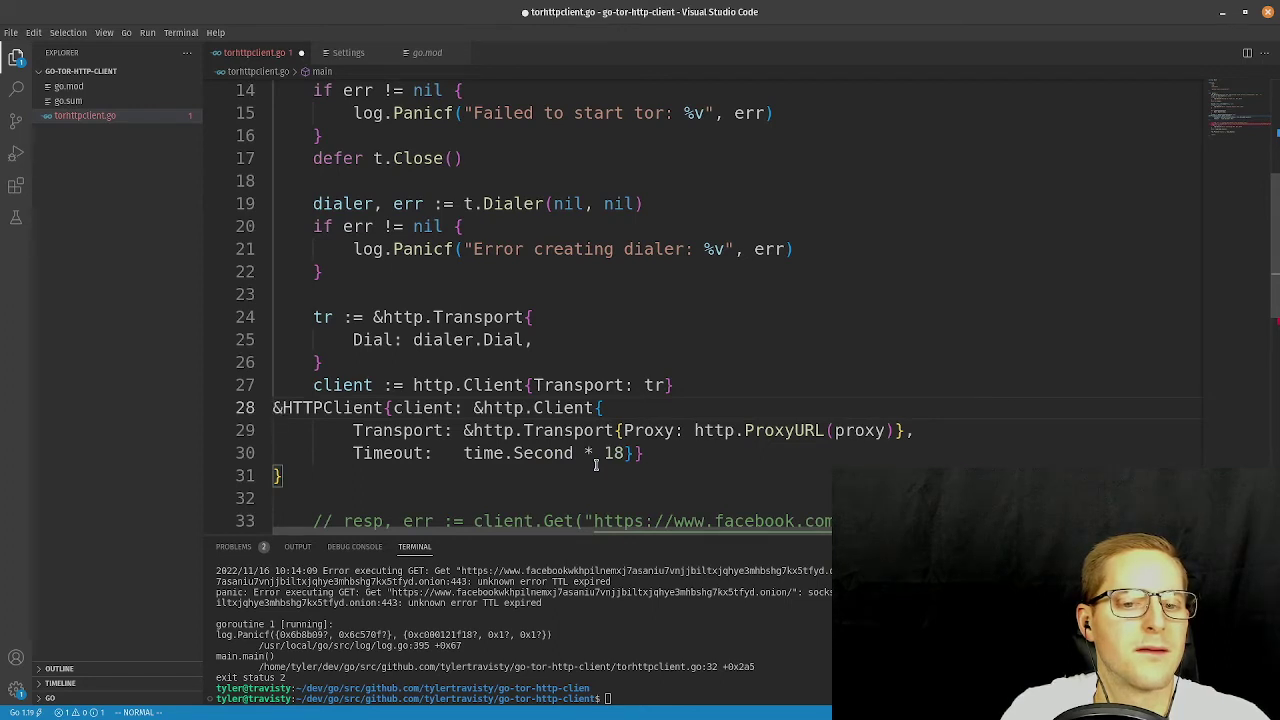
Remove the &HTTPClient{ wrapper from the start of the pasted block so it begins with client.
{"action": "key", "text": "x"}
{"action": "key", "text": "x"}
{"action": "key", "text": "x"}
{"action": "key", "text": "x"}
{"action": "key", "text": "x"}
{"action": "key", "text": "x"}
{"action": "key", "text": "x"}
{"action": "key", "text": "x"}
{"action": "key", "text": "x"}
{"action": "key", "text": "x"}
{"action": "key", "text": "x"}
{"action": "key", "text": "x"}
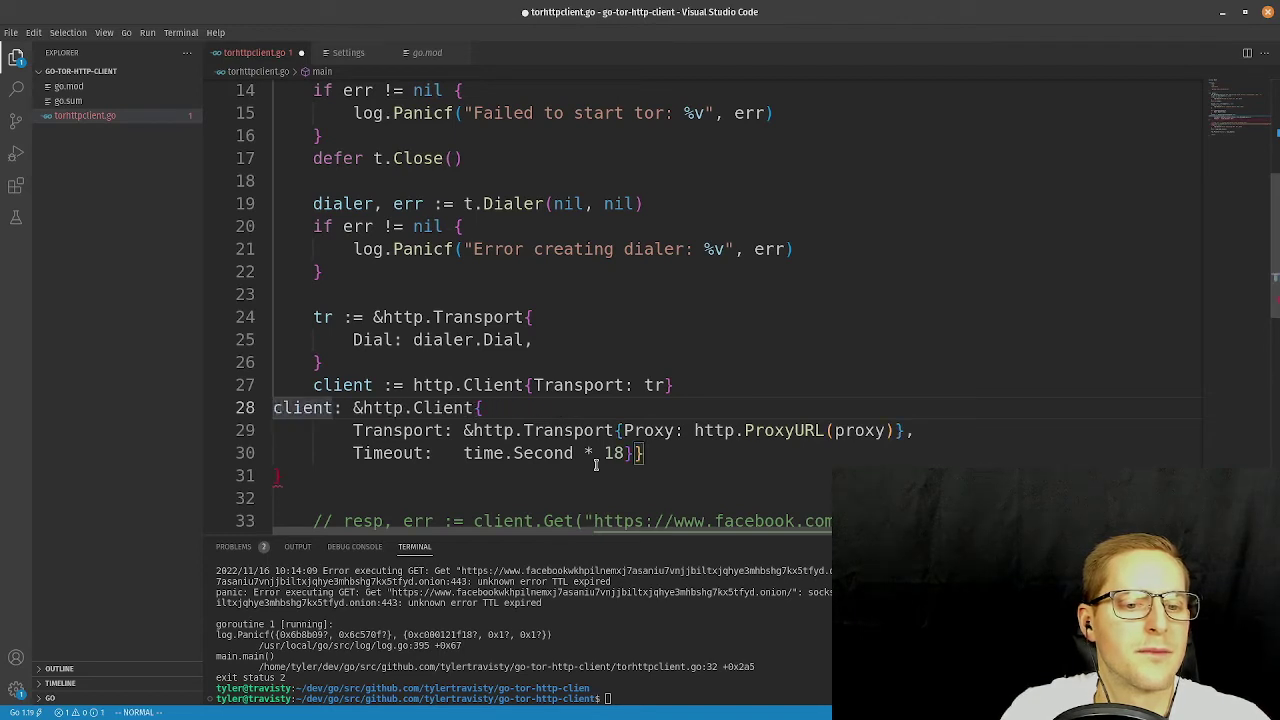
Turn the pasted client field into a declaration reading client := &http.Client{.
{"action": "key", "text": "l"}
{"action": "key", "text": "l"}
{"action": "key", "text": "l"}
{"action": "key", "text": "l"}
{"action": "key", "text": "l"}
{"action": "key", "text": "a"}
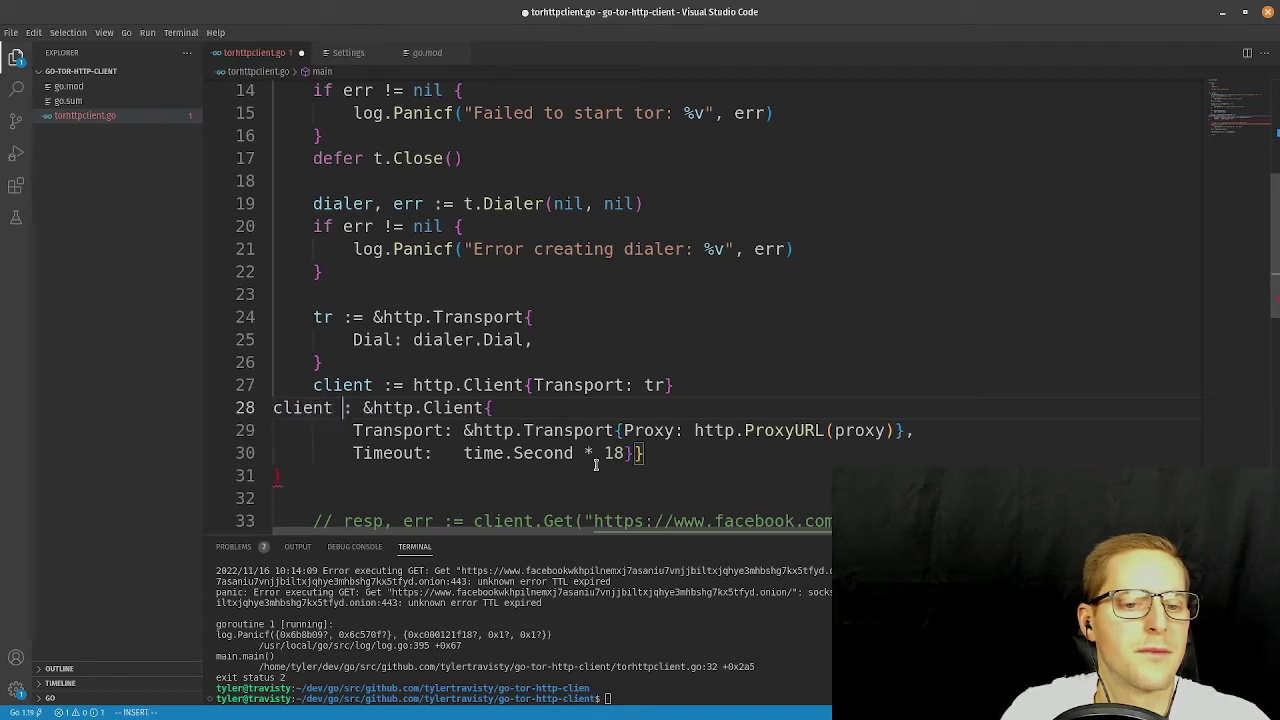
{"action": "key", "text": "Right"}
{"action": "type", "text": "="}
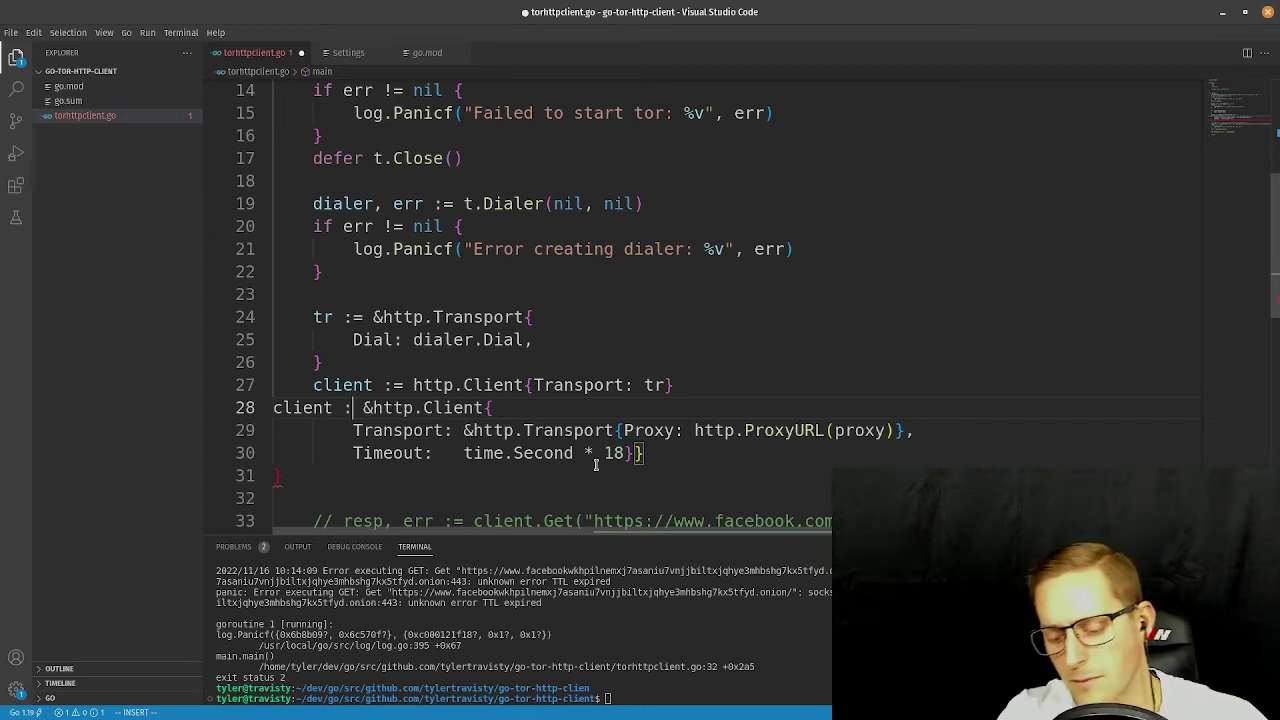
{"action": "key", "text": "Escape"}
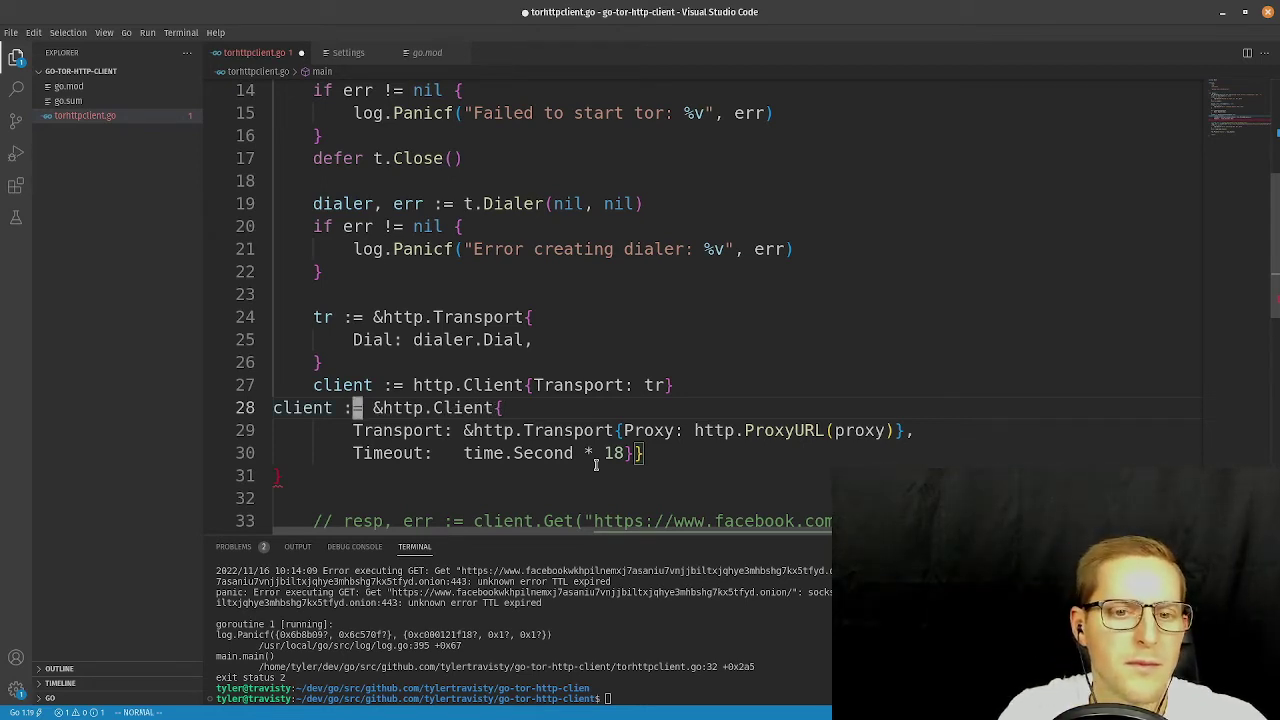
{"action": "key", "text": "j"}
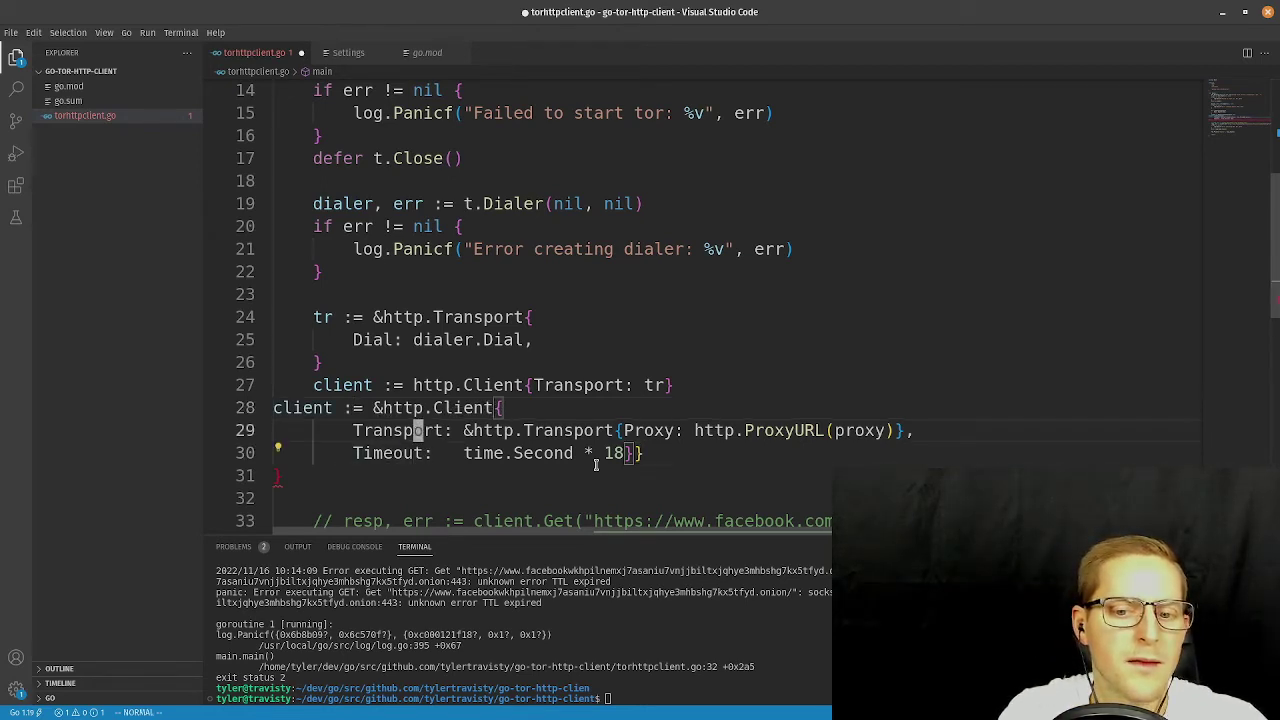
Switch to Firefox and copy the "Using Tor as a Proxy for Go Client" snippet from the Medium article.
{"action": "key", "text": "super"}
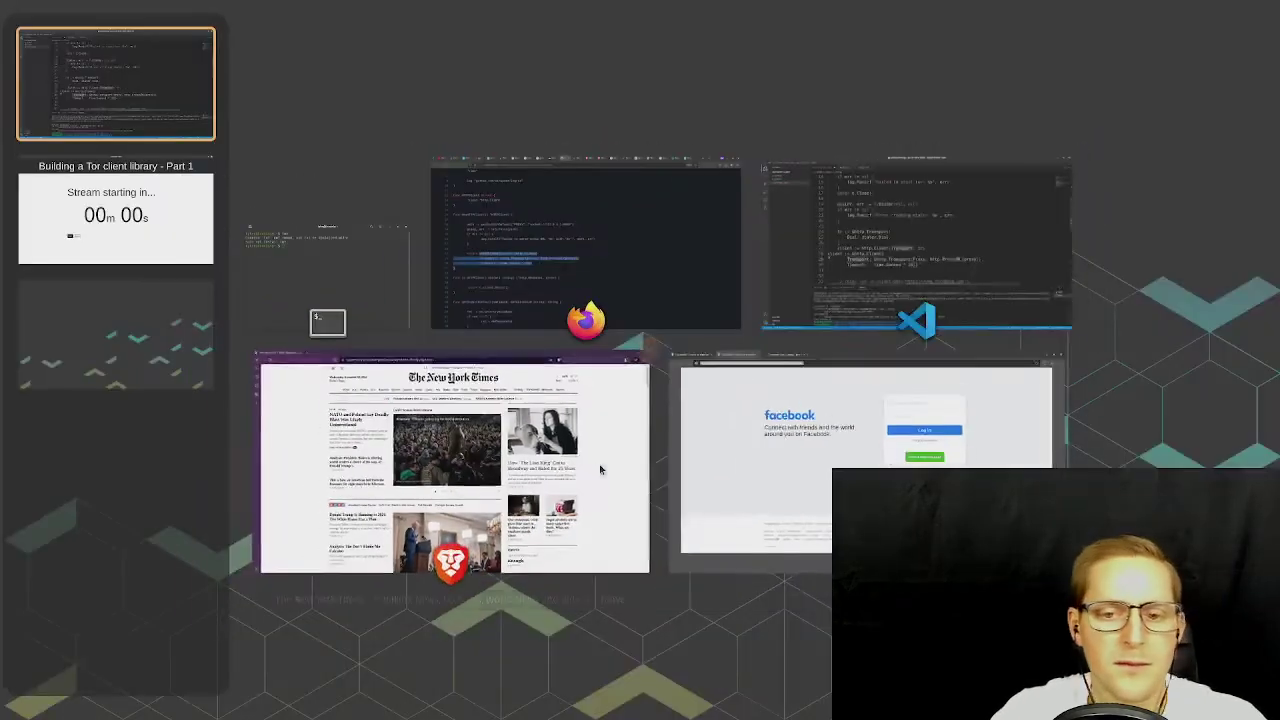
{"action": "left_click", "coordinate": [551, 209]}
{"action": "left_click", "coordinate": [500, 14]}
{"action": "scroll", "coordinate": [400, 372], "scroll_direction": "down", "scroll_amount": 7}
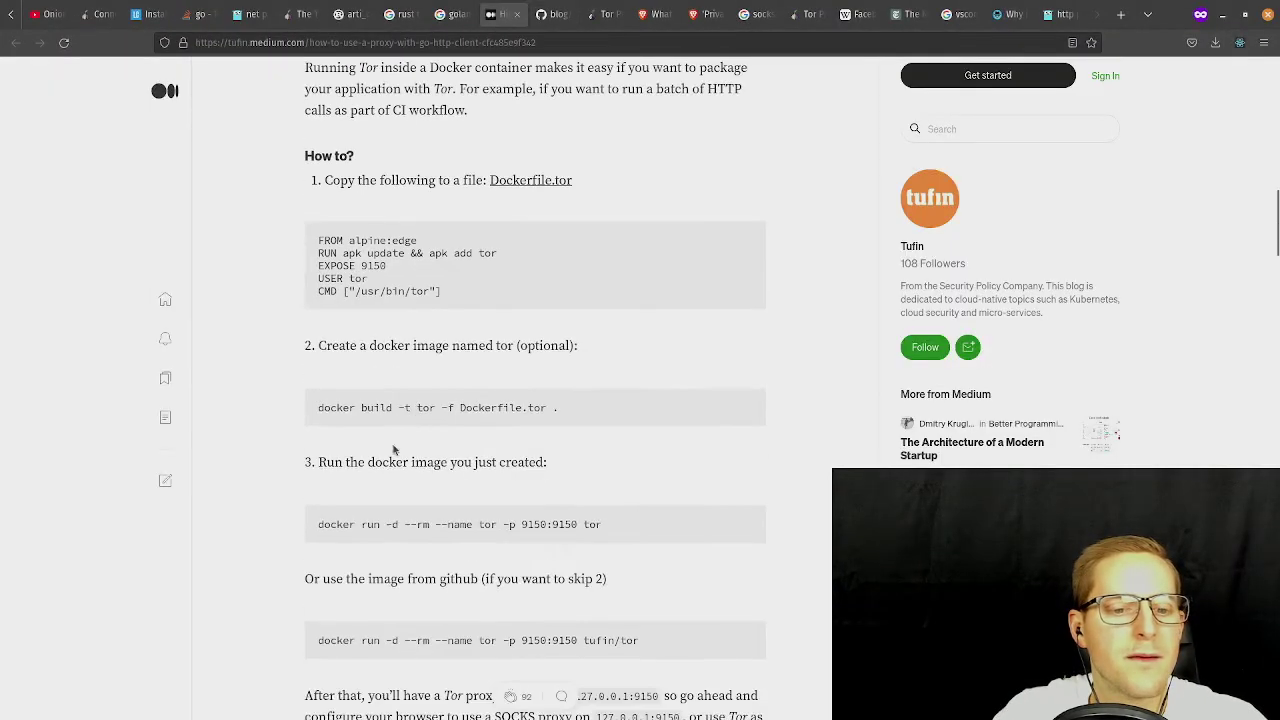
{"action": "scroll", "coordinate": [427, 392], "scroll_direction": "down", "scroll_amount": 2}
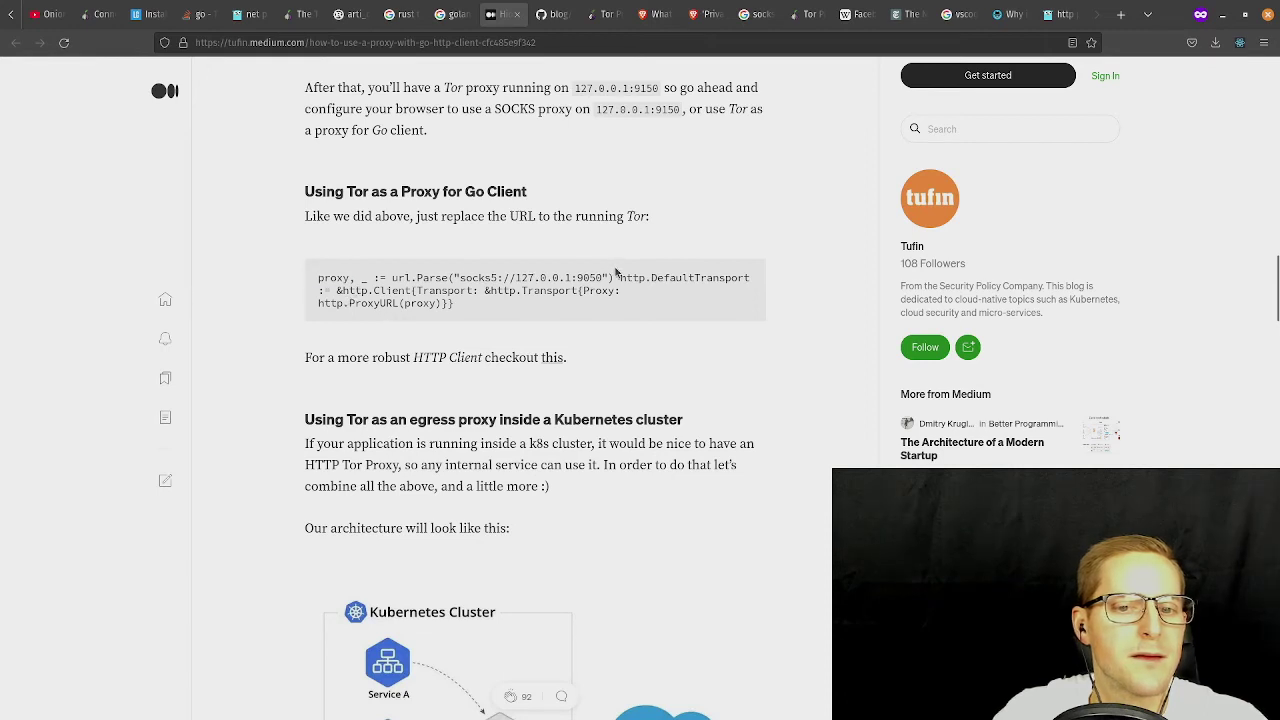
{"action": "mouse_move", "coordinate": [616, 278]}
{"action": "left_mouse_down"}
{"action": "mouse_move", "coordinate": [318, 279]}
{"action": "mouse_move", "coordinate": [628, 279]}
{"action": "left_mouse_up"}
{"action": "left_click_drag", "start_coordinate": [318, 278], "coordinate": [456, 303]}
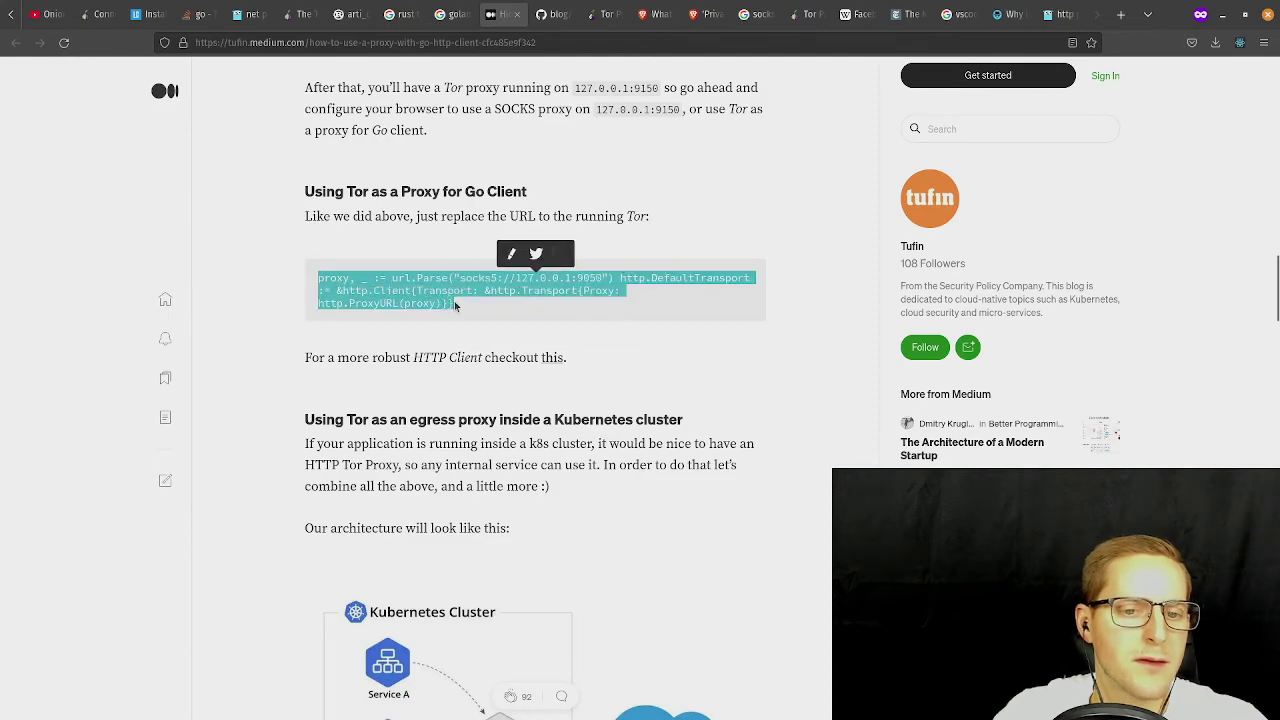
Switch to Visual Studio Code and paste the Tor proxy snippet below the pasted client block in torhttpclient.go.
{"action": "key", "text": "super"}
{"action": "left_click", "coordinate": [805, 323]}
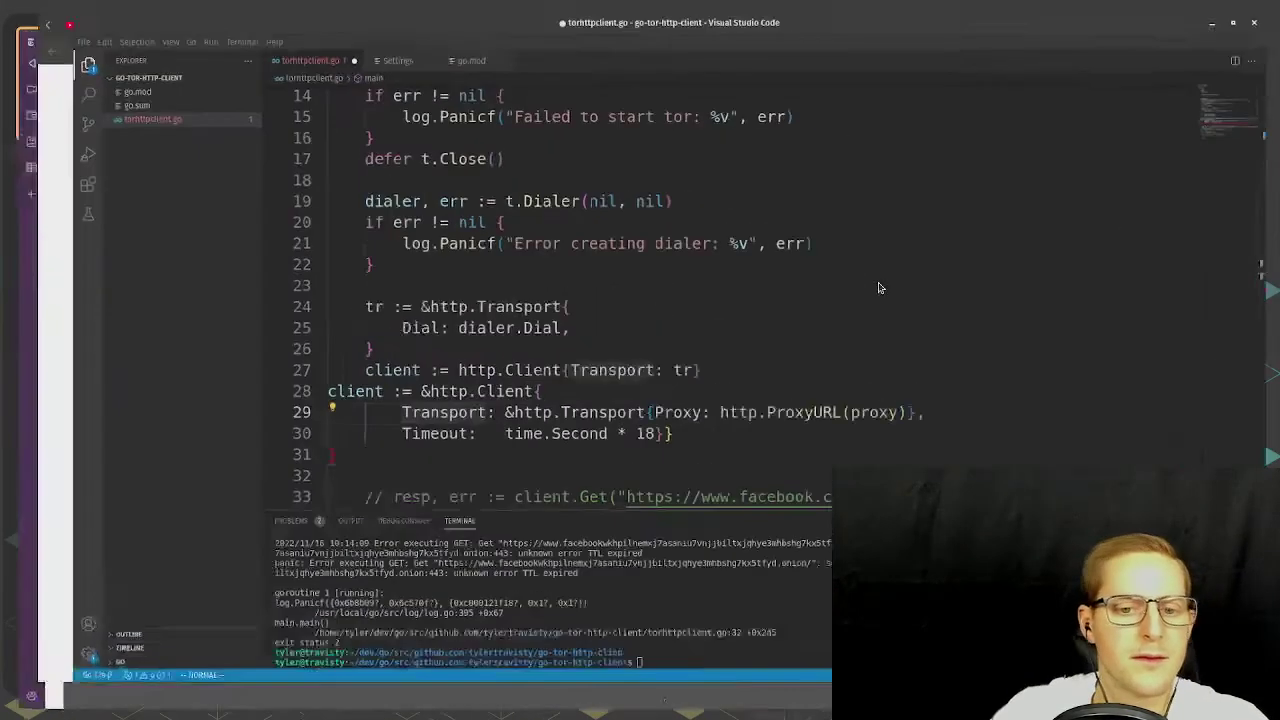
{"action": "key", "text": "j"}
{"action": "key", "text": "j"}
{"action": "key", "text": "j"}
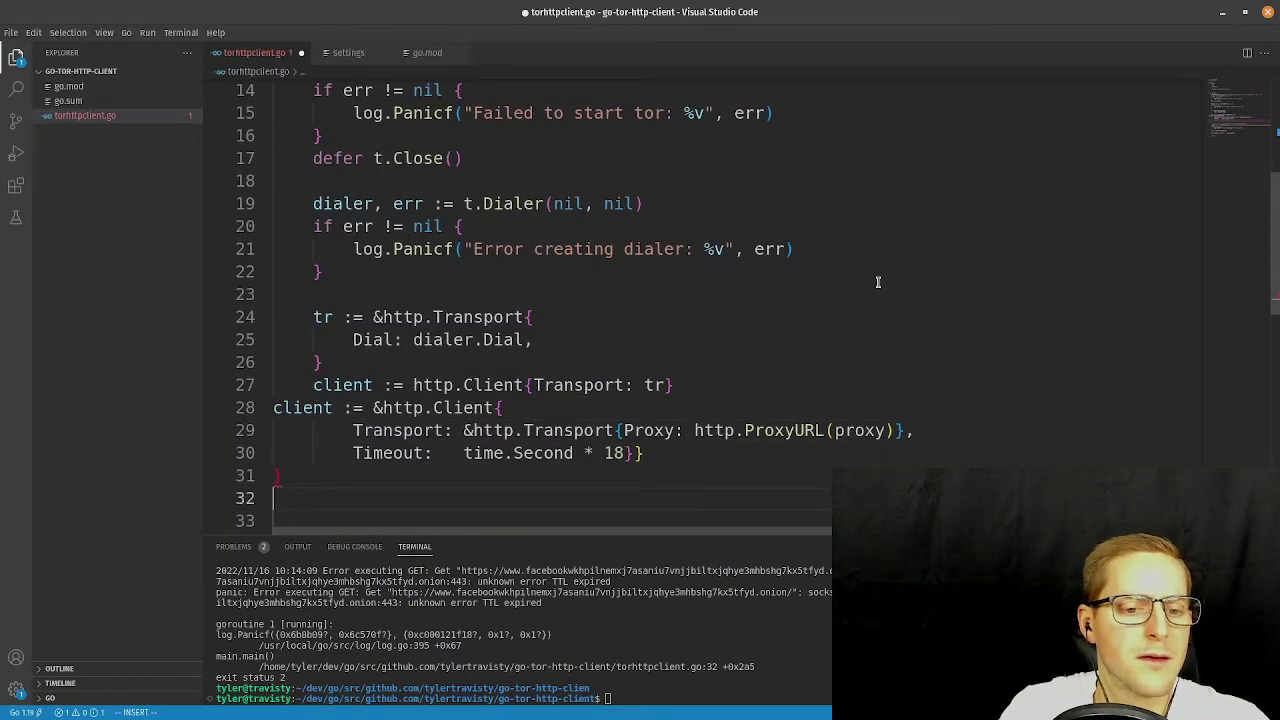
{"action": "key", "text": "p"}
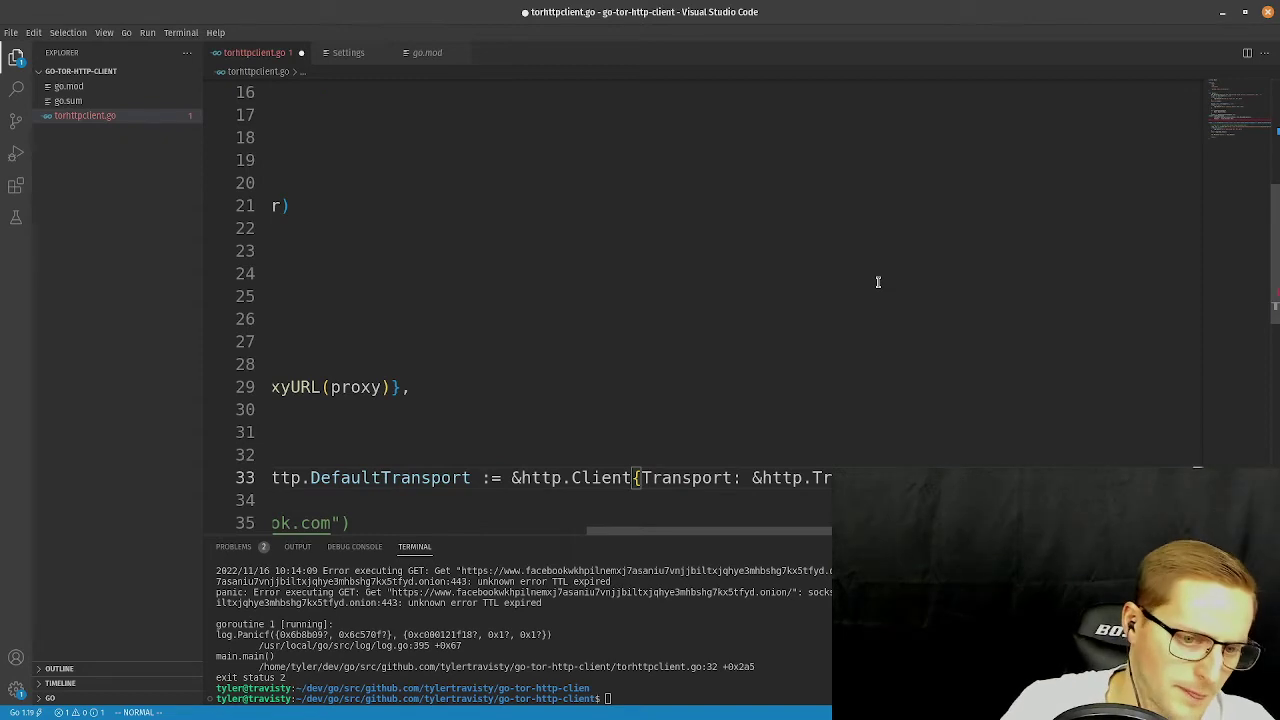
Break the pasted snippet after url.Parse("socks5://127.0.0.1:9050") so http.DefaultTransport starts its own line.
{"action": "key", "text": "0"}
{"action": "key", "text": "e"}
{"action": "key", "text": "e"}
{"action": "key", "text": "e"}
{"action": "key", "text": "e"}
{"action": "key", "text": "e"}
{"action": "key", "text": "e"}
{"action": "key", "text": "e"}
{"action": "key", "text": "e"}
{"action": "key", "text": "w"}
{"action": "key", "text": "w"}
{"action": "key", "text": "w"}
{"action": "key", "text": "w"}
{"action": "key", "text": "w"}
{"action": "key", "text": "w"}
{"action": "key", "text": "w"}
{"action": "key", "text": "w"}
{"action": "key", "text": "w"}
{"action": "key", "text": "w"}
{"action": "key", "text": "w"}
{"action": "key", "text": "w"}
{"action": "key", "text": "w"}
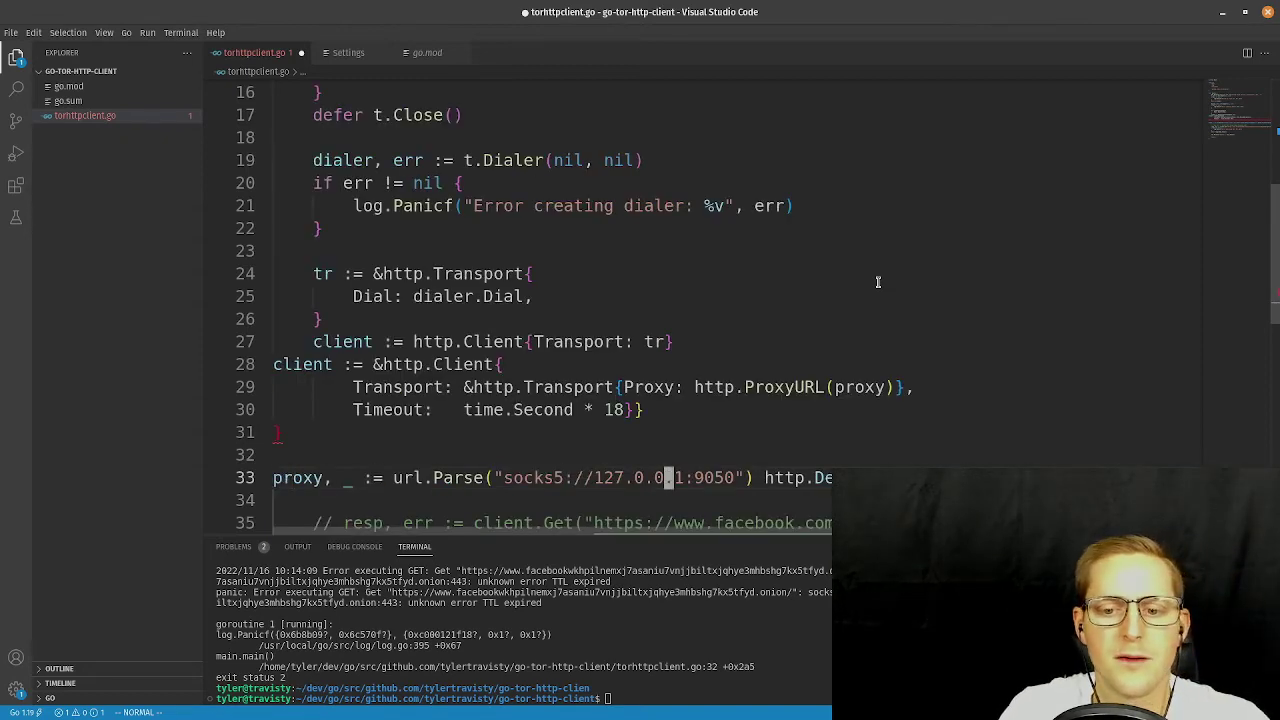
{"action": "key", "text": "i"}
{"action": "key", "text": "Return"}
{"action": "key", "text": "Escape"}
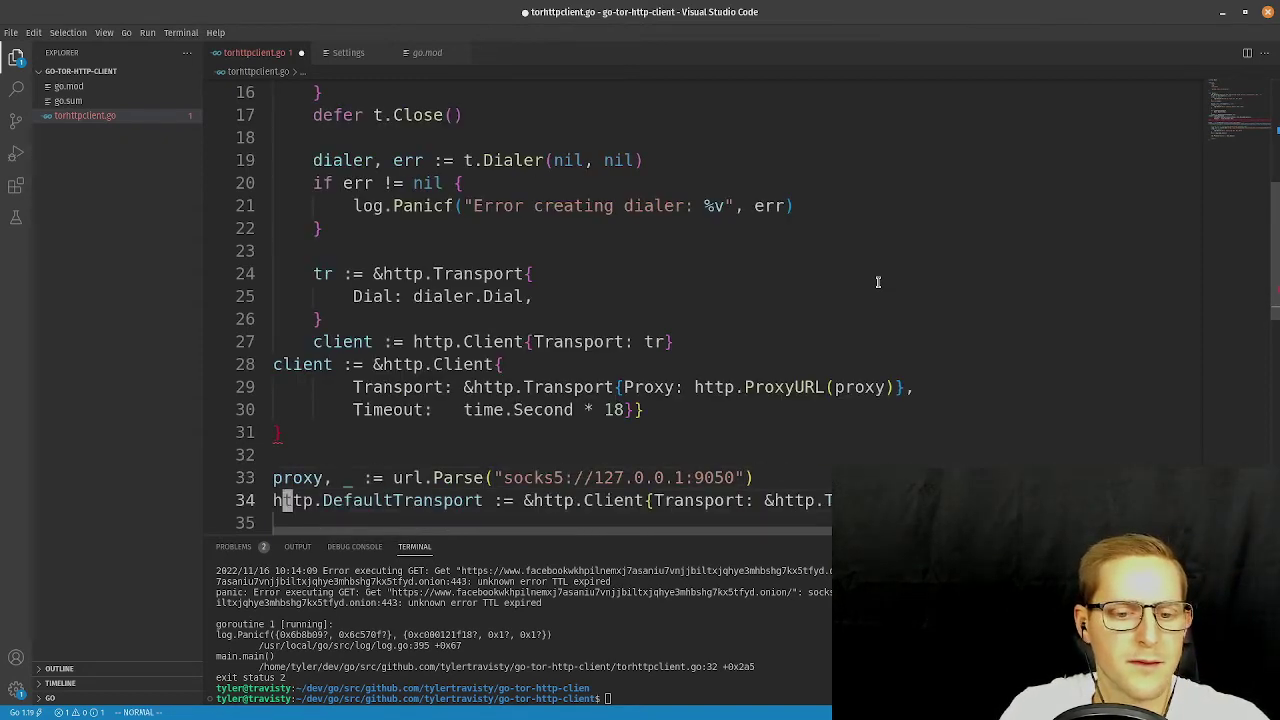
Replace http.DefaultTransport with client so the line declares client := &http.Client.
{"action": "key", "text": "x"}
{"action": "key", "text": "x"}
{"action": "key", "text": "x"}
{"action": "key", "text": "x"}
{"action": "key", "text": "d"}
{"action": "key", "text": "shift+w"}
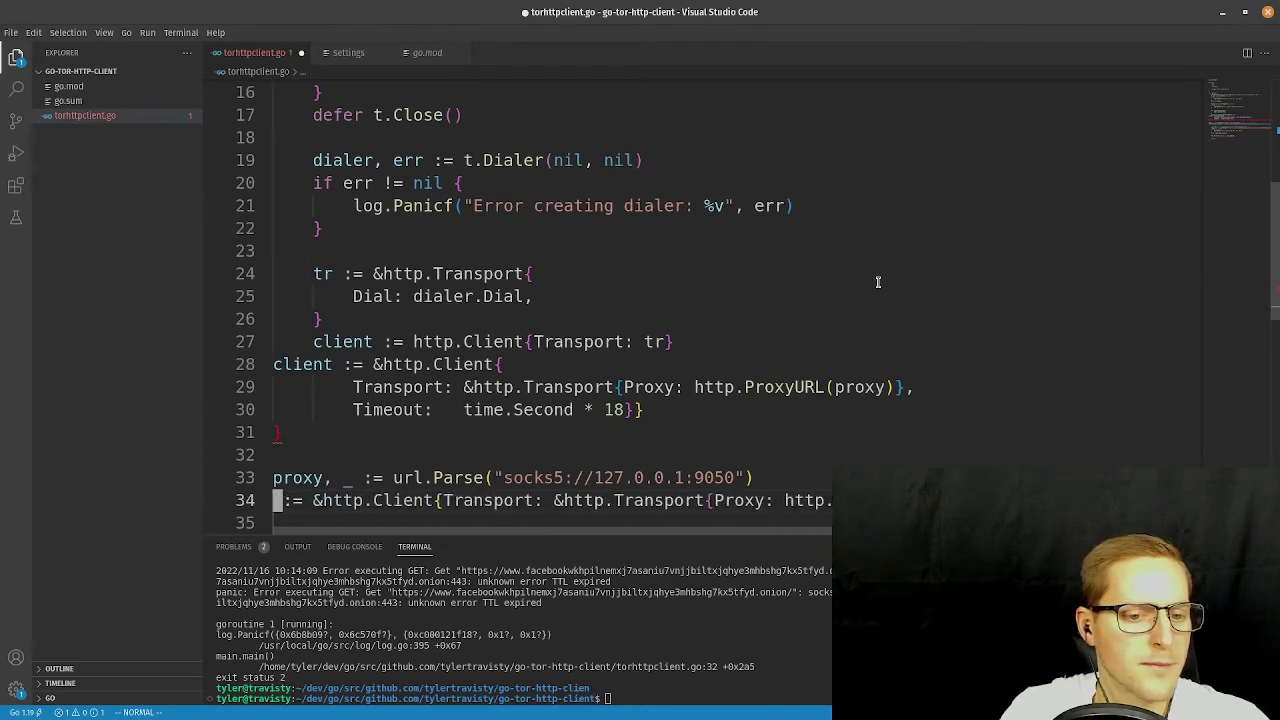
{"action": "type", "text": "iclient"}
{"action": "key", "text": "Escape"}
{"action": "key", "text": "w"}
{"action": "key", "text": "w"}
{"action": "key", "text": "w"}
{"action": "key", "text": "w"}
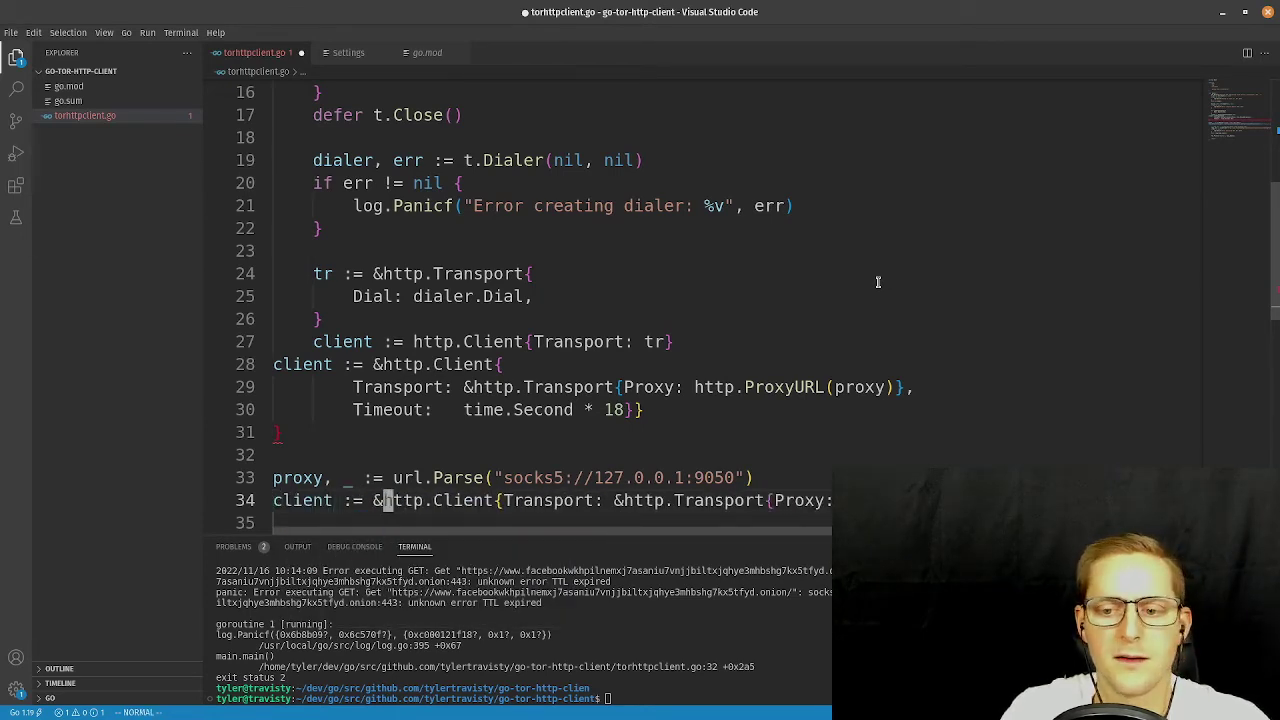
Delete the old Tor startup, dialer, transport and client code from main, keeping the pasted proxy and client lines, and save torhttpclient.go.
{"action": "type", "text": ":w"}
{"action": "key", "text": "Return"}
{"action": "key", "text": "k"}
{"action": "key", "text": "k"}
{"action": "key", "text": "k"}
{"action": "key", "text": "k"}
{"action": "key", "text": "k"}
{"action": "key", "text": "k"}
{"action": "key", "text": "k"}
{"action": "key", "text": "k"}
{"action": "key", "text": "k"}
{"action": "key", "text": "k"}
{"action": "key", "text": "k"}
{"action": "key", "text": "k"}
{"action": "key", "text": "k"}
{"action": "key", "text": "k"}
{"action": "key", "text": "k"}
{"action": "key", "text": "k"}
{"action": "key", "text": "k"}
{"action": "key", "text": "k"}
{"action": "key", "text": "k"}
{"action": "key", "text": "k"}
{"action": "key", "text": "k"}
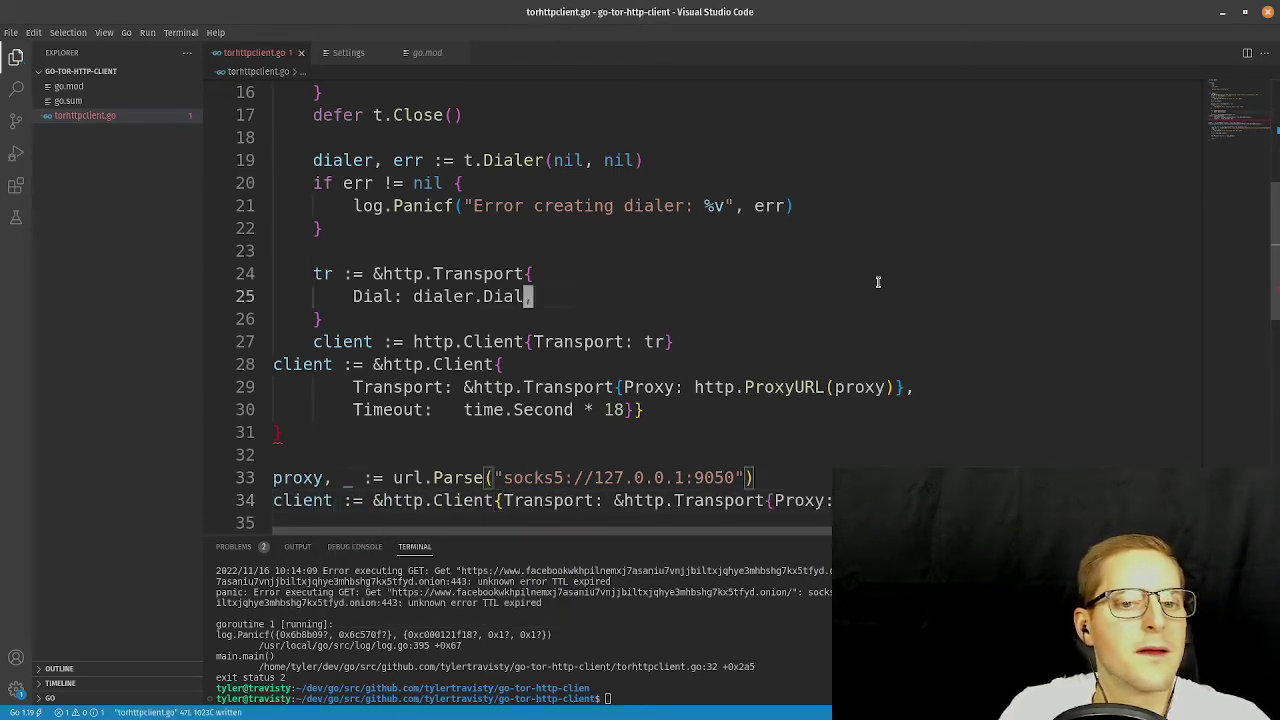
{"action": "key", "text": "j"}
{"action": "key", "text": "j"}
{"action": "key", "text": "j"}
{"action": "key", "text": "j"}
{"action": "key", "text": "shift+v"}
{"action": "key", "text": "j"}
{"action": "key", "text": "j"}
{"action": "key", "text": "j"}
{"action": "key", "text": "j"}
{"action": "key", "text": "j"}
{"action": "key", "text": "j"}
{"action": "key", "text": "j"}
{"action": "key", "text": "j"}
{"action": "key", "text": "j"}
{"action": "key", "text": "j"}
{"action": "key", "text": "j"}
{"action": "key", "text": "j"}
{"action": "key", "text": "j"}
{"action": "key", "text": "j"}
{"action": "key", "text": "j"}
{"action": "key", "text": "j"}
{"action": "key", "text": "j"}
{"action": "key", "text": "j"}
{"action": "key", "text": "j"}
{"action": "key", "text": "j"}
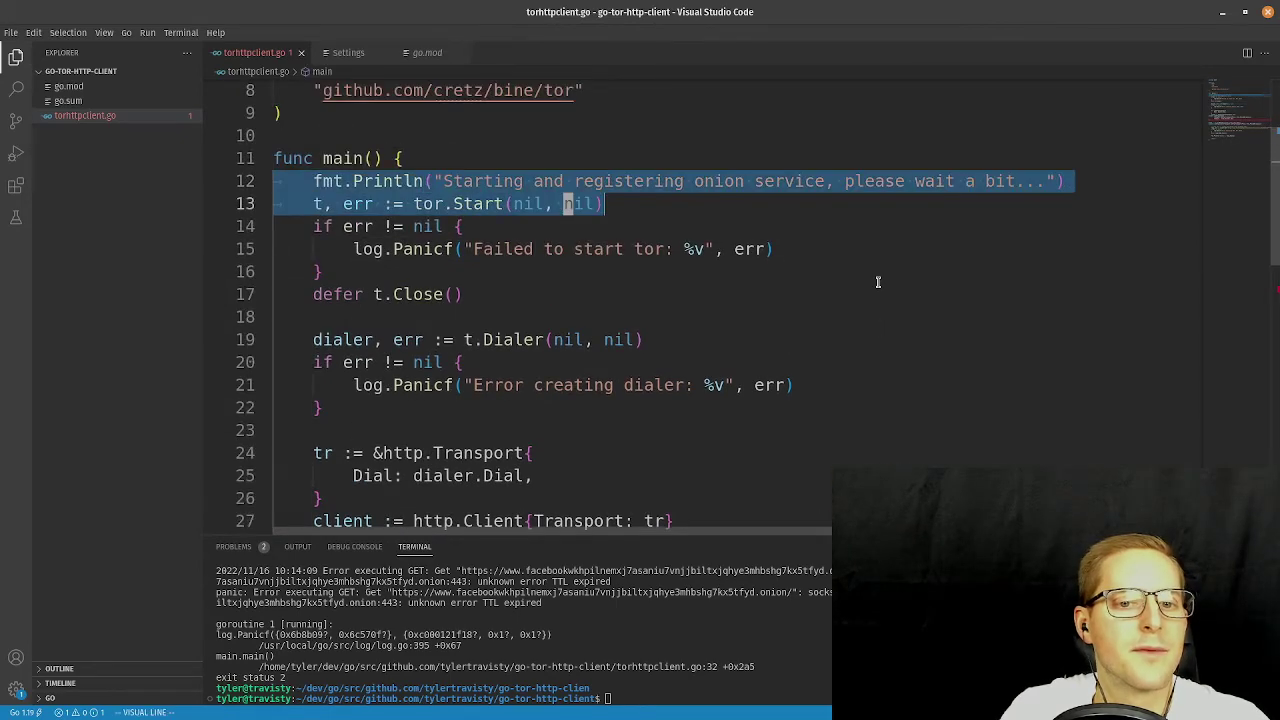
{"action": "key", "text": "k"}
{"action": "key", "text": "k"}
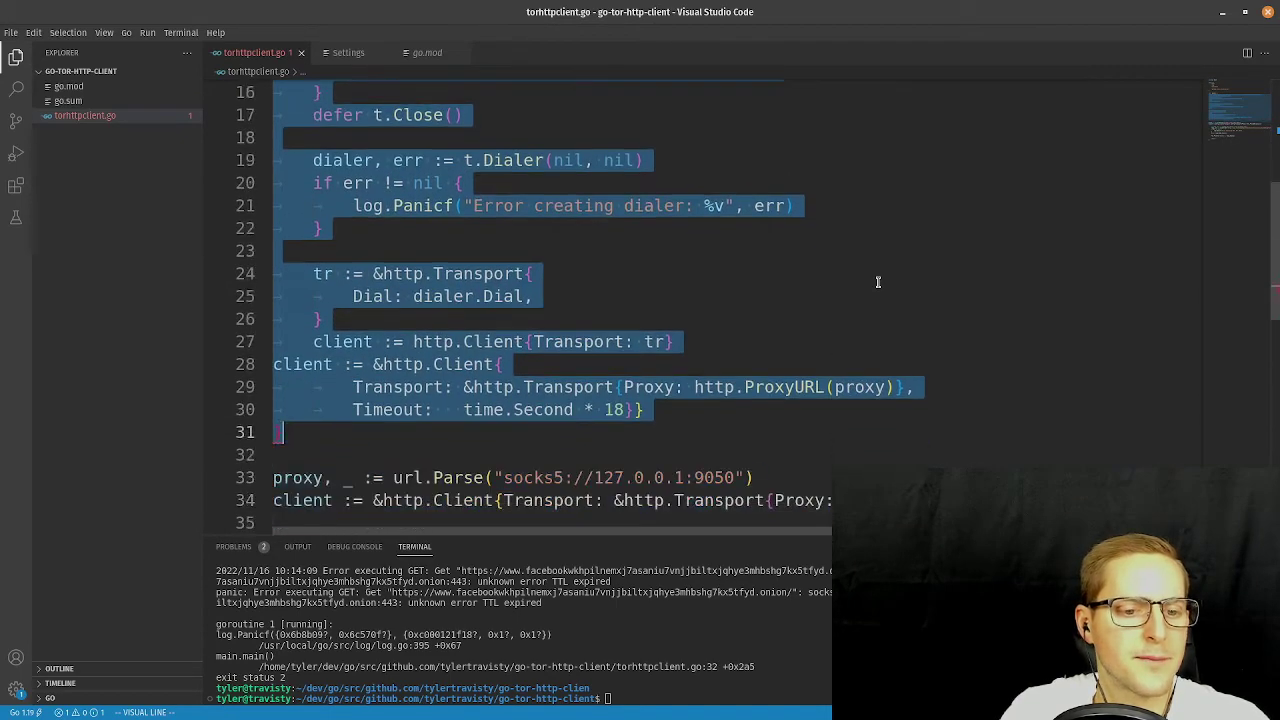
{"action": "key", "text": "d"}
{"action": "key", "text": "k"}
{"action": "key", "text": "k"}
{"action": "key", "text": "k"}
{"action": "key", "text": "k"}
{"action": "key", "text": "k"}
{"action": "type", "text": ":w"}
{"action": "key", "text": "Return"}
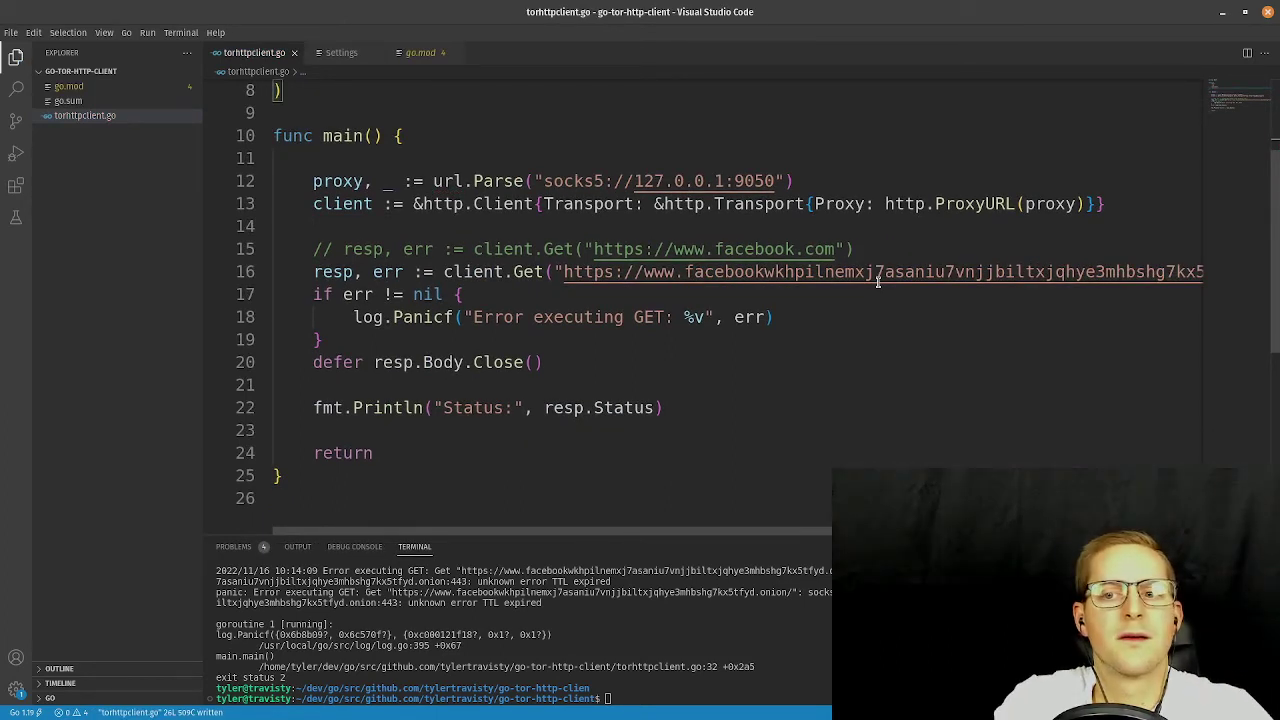
{"action": "key", "text": "j"}
{"action": "key", "text": "j"}
{"action": "key", "text": "j"}
{"action": "key", "text": "j"}
{"action": "key", "text": "j"}
{"action": "key", "text": "j"}
{"action": "key", "text": "j"}
{"action": "key", "text": "j"}
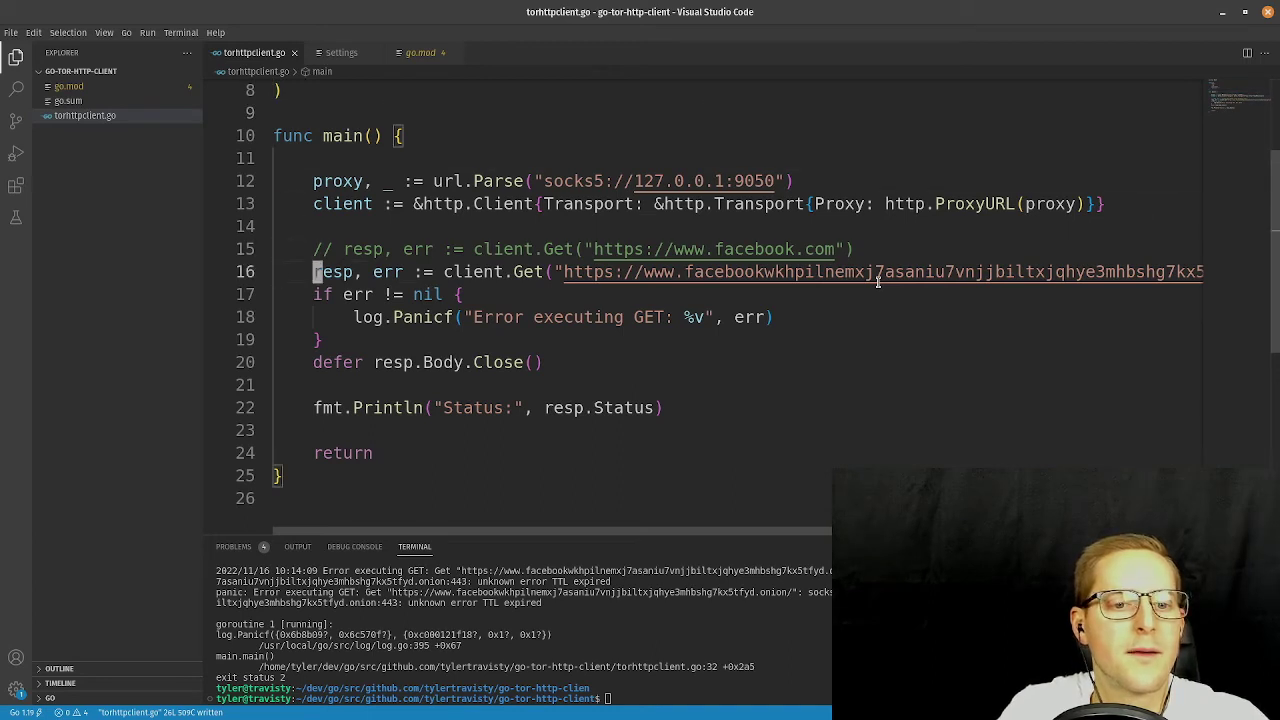
{"action": "type", "text": "i//"}
{"action": "key", "text": "Escape"}
{"action": "key", "text": "k"}
{"action": "key", "text": "x"}
{"action": "key", "text": "x"}
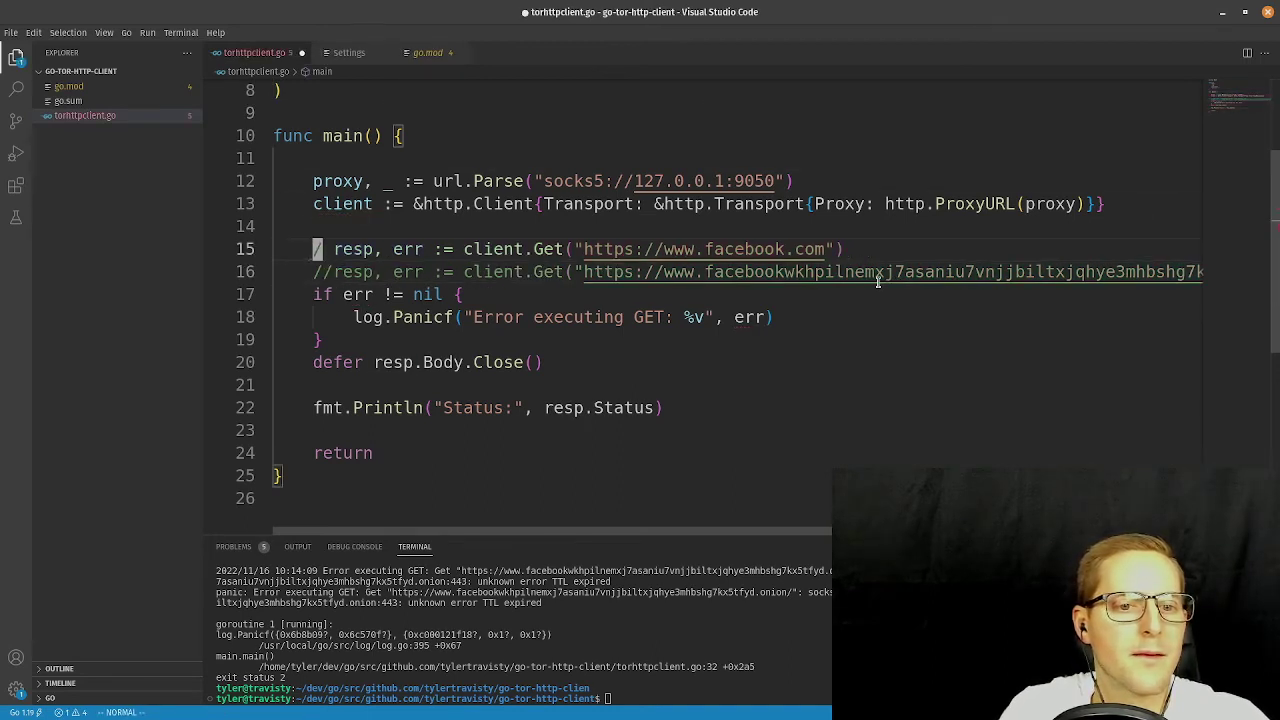
{"action": "type", "text": ":w"}
{"action": "key", "text": "Return"}
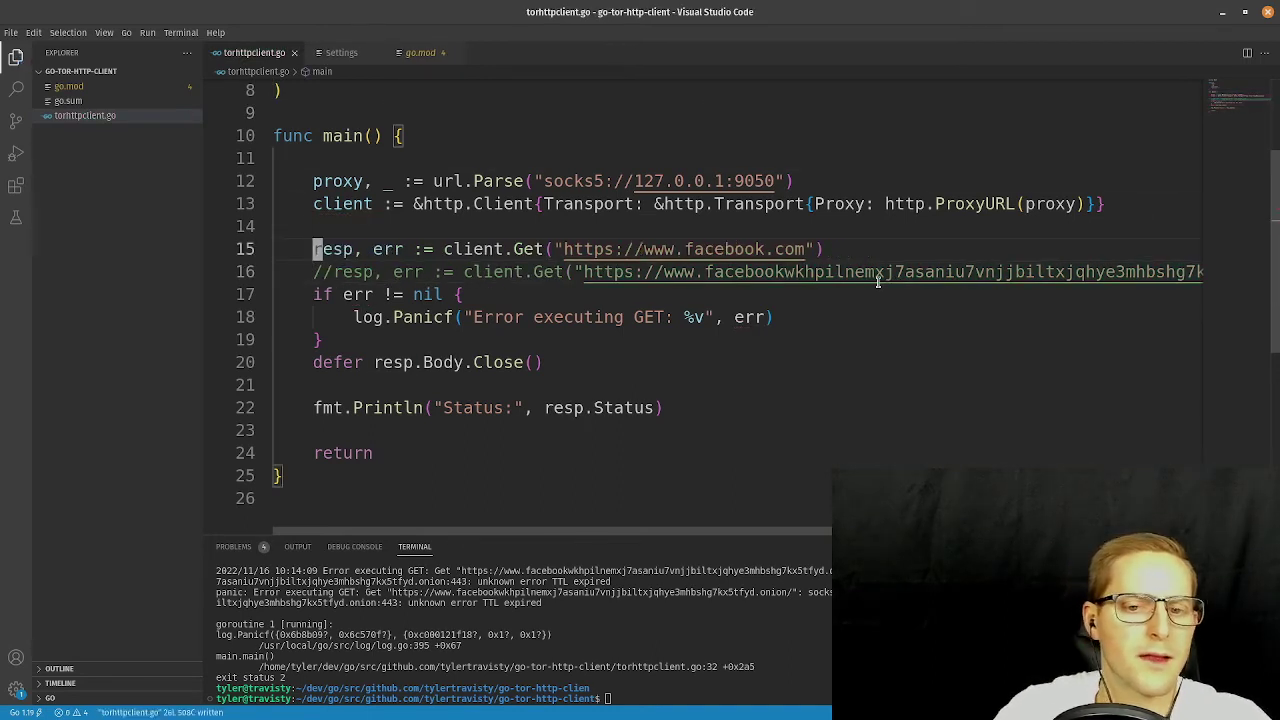
{"action": "left_click", "coordinate": [762, 635]}
{"action": "type", "text": "clear"}
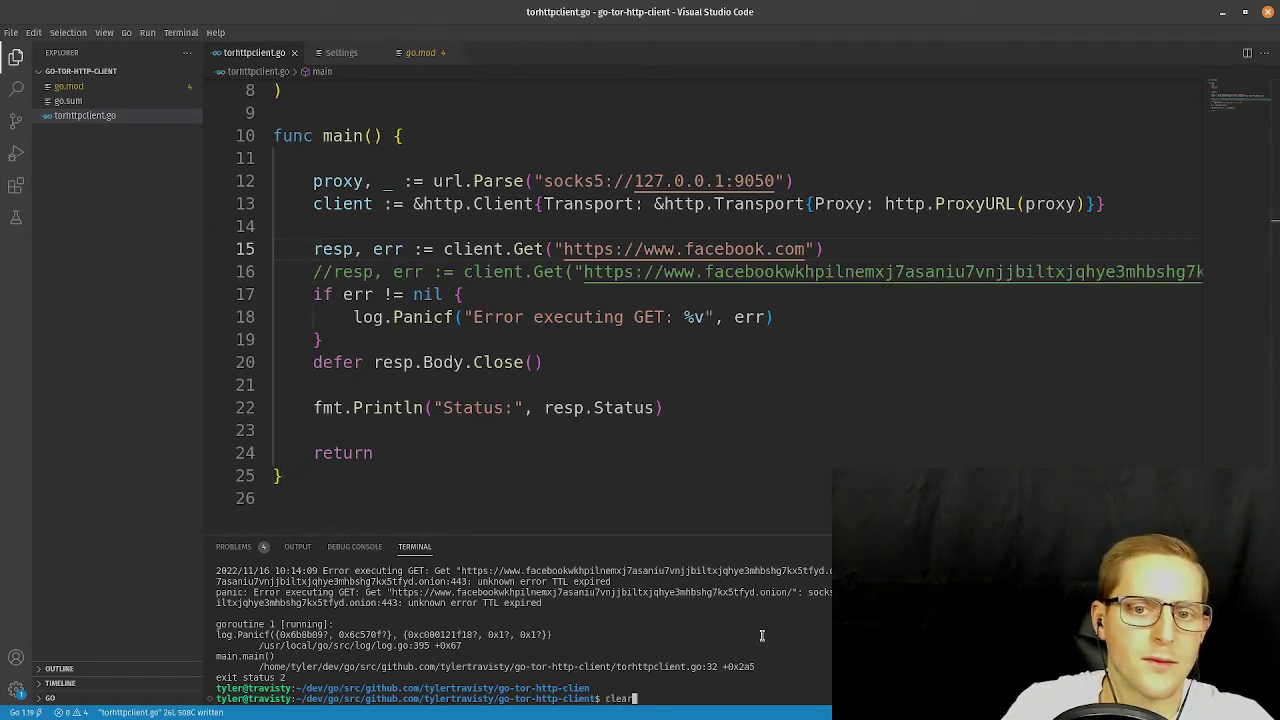
{"action": "key", "text": "Return"}
{"action": "type", "text": "ls"}
{"action": "key", "text": "Return"}
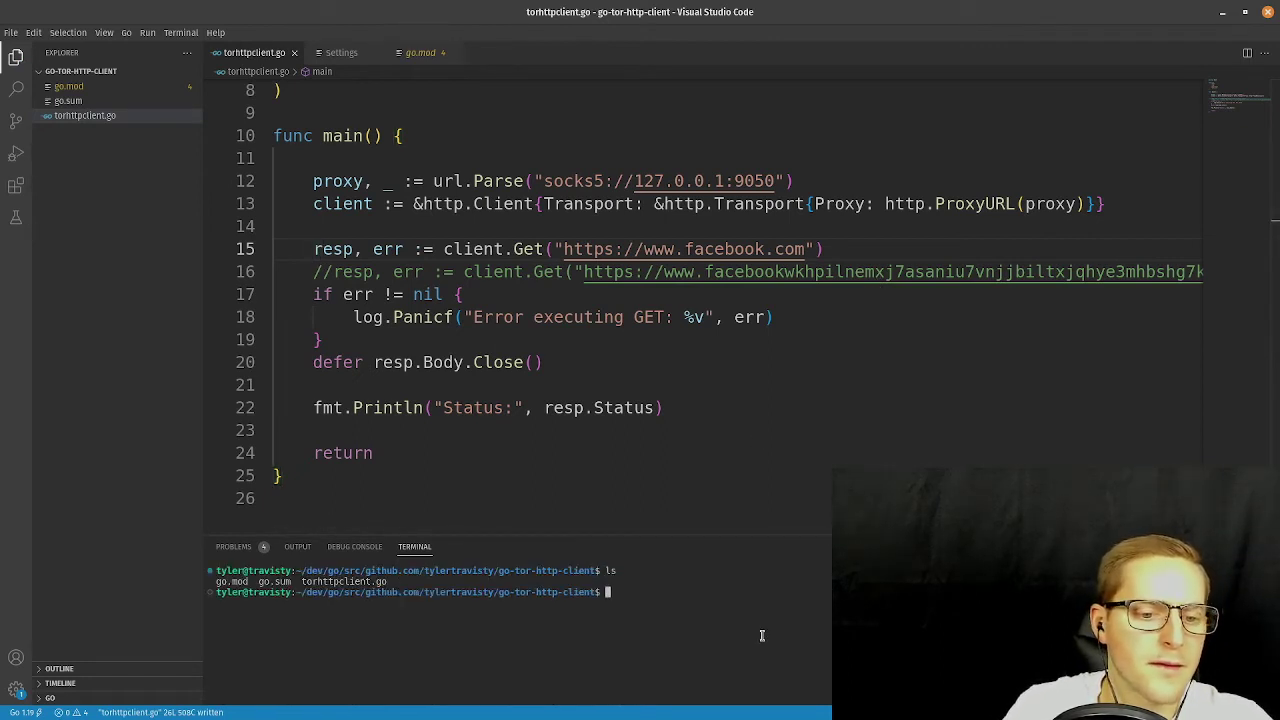
{"action": "key", "text": "ctrl+l"}
{"action": "type", "text": "go "}
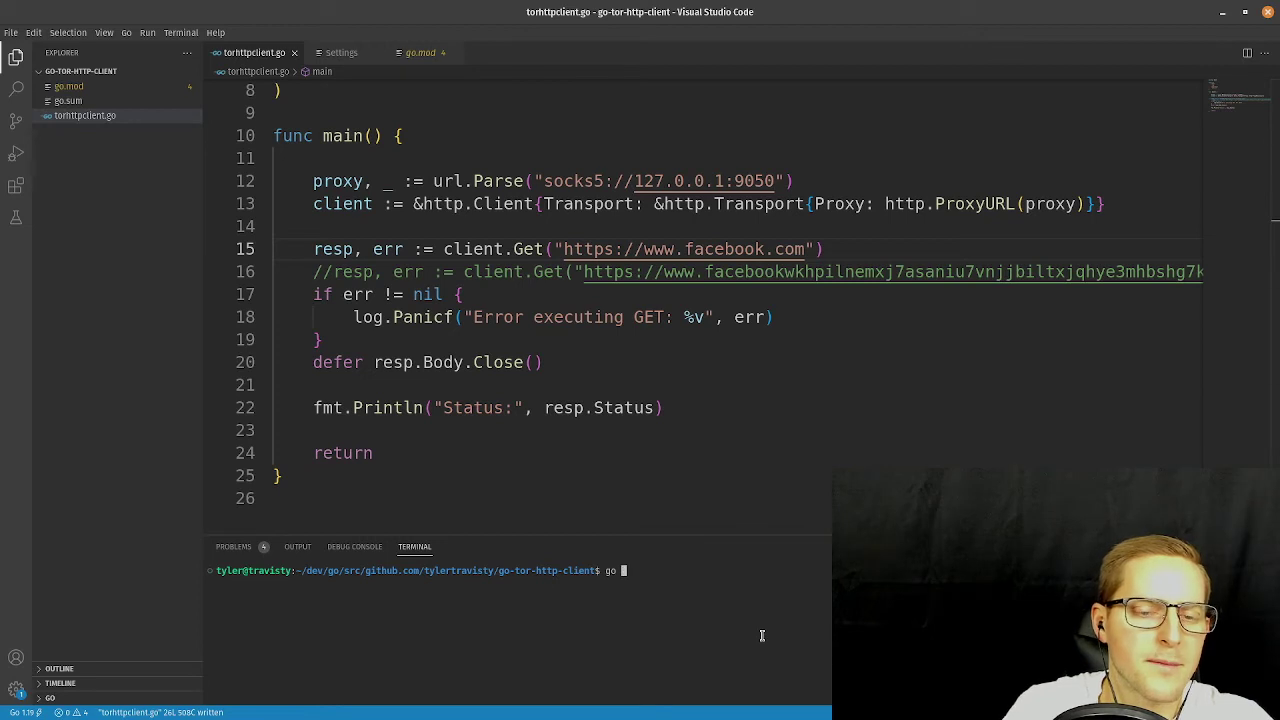
{"action": "type", "text": "run "}
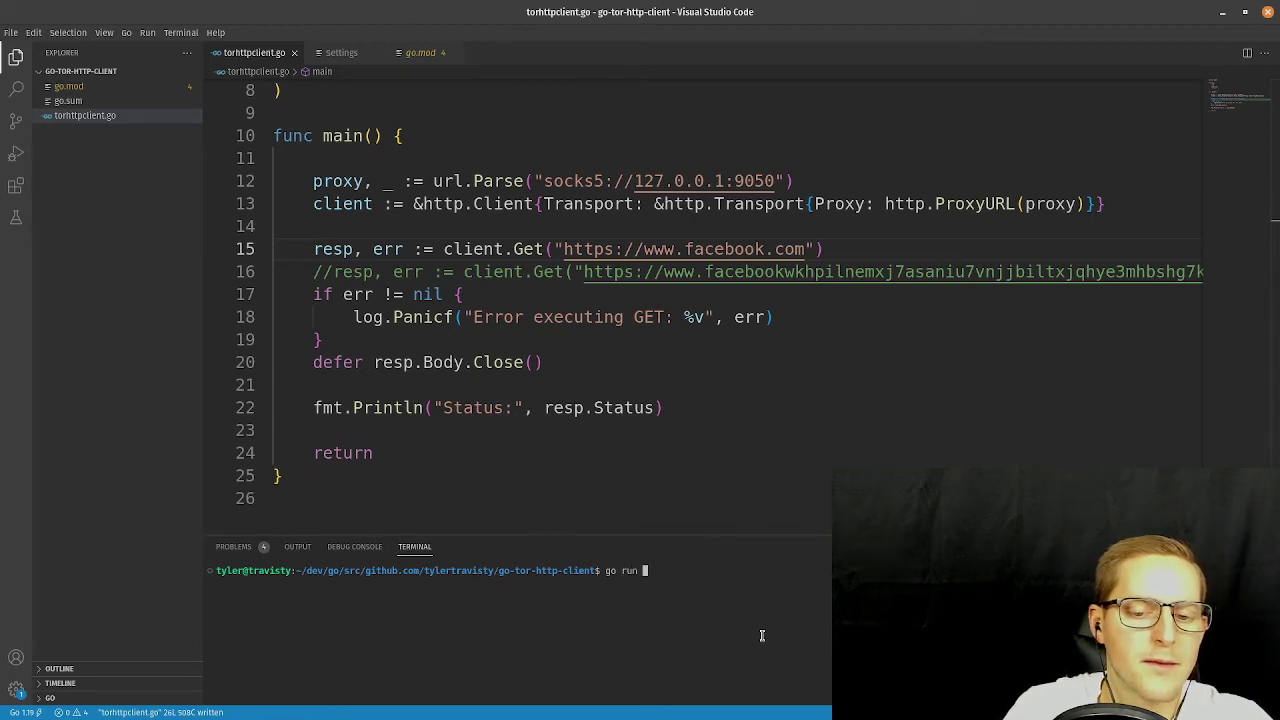
{"action": "type", "text": "tor"}
{"action": "key", "text": "Tab"}
{"action": "key", "text": "Return"}
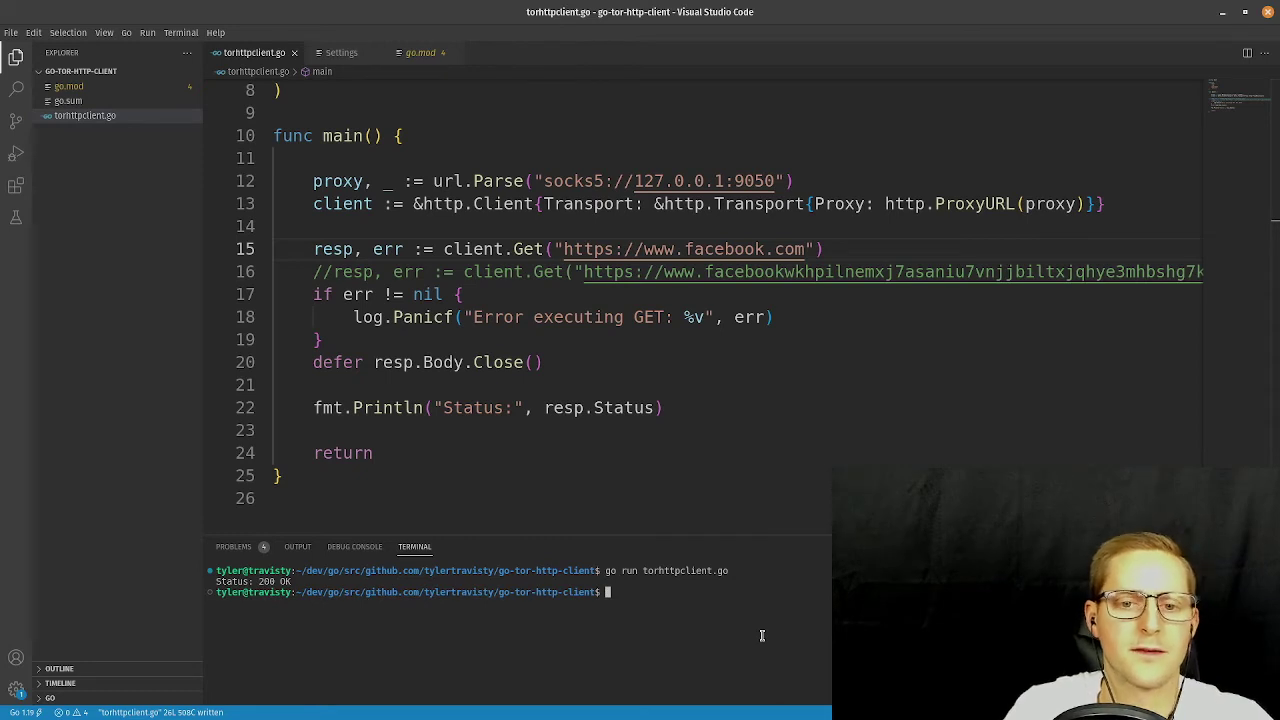
{"action": "left_click", "coordinate": [478, 317]}
{"action": "key", "text": "l"}
{"action": "key", "text": "l"}
{"action": "key", "text": "l"}
{"action": "key", "text": "k"}
{"action": "key", "text": "k"}
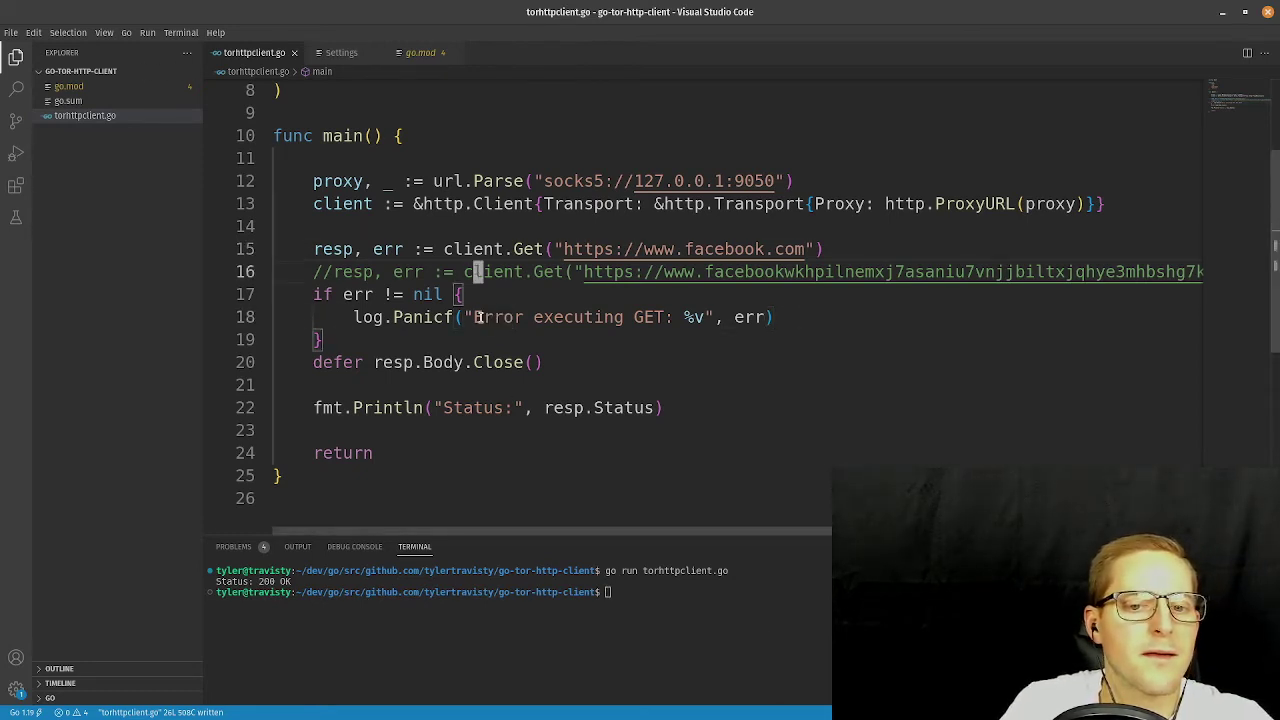
{"action": "key", "text": "b"}
{"action": "key", "text": "b"}
{"action": "key", "text": "b"}
{"action": "key", "text": "b"}
{"action": "key", "text": "shift+i"}
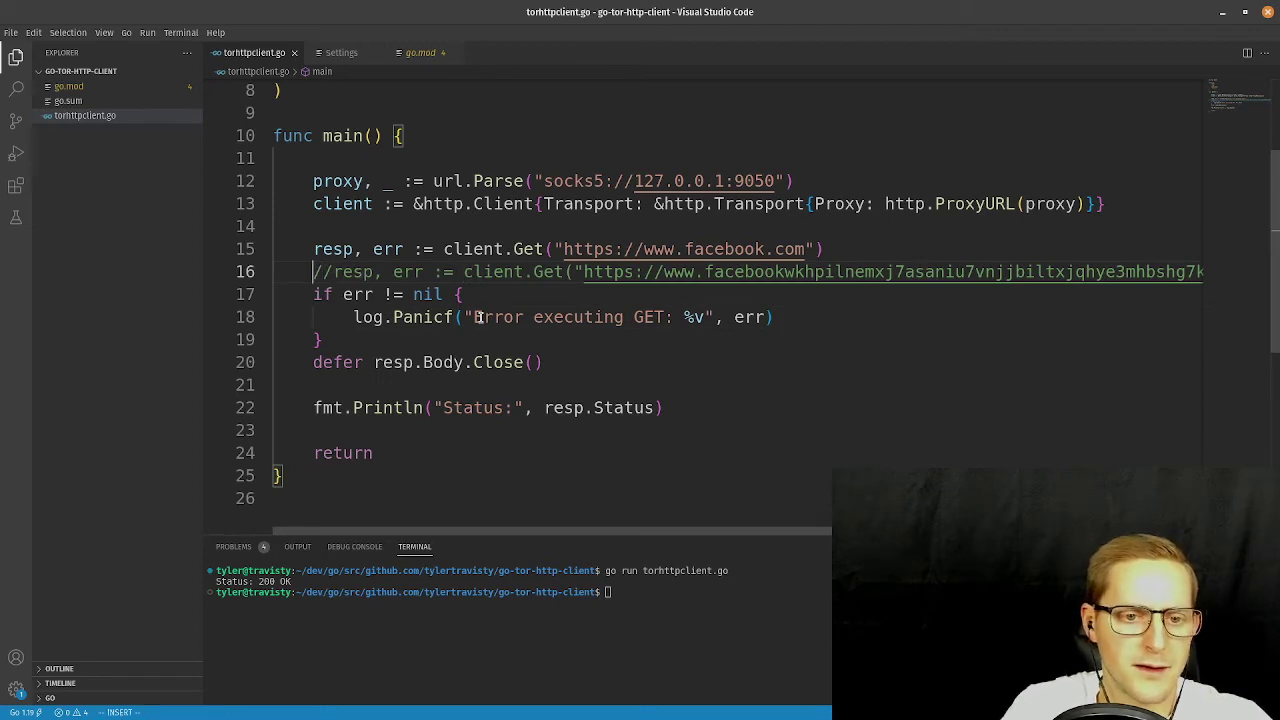
{"action": "key", "text": "Escape"}
{"action": "key", "text": "k"}
{"action": "key", "text": "shift+i"}
{"action": "type", "text": "//"}
{"action": "key", "text": "Escape"}
{"action": "key", "text": "j"}
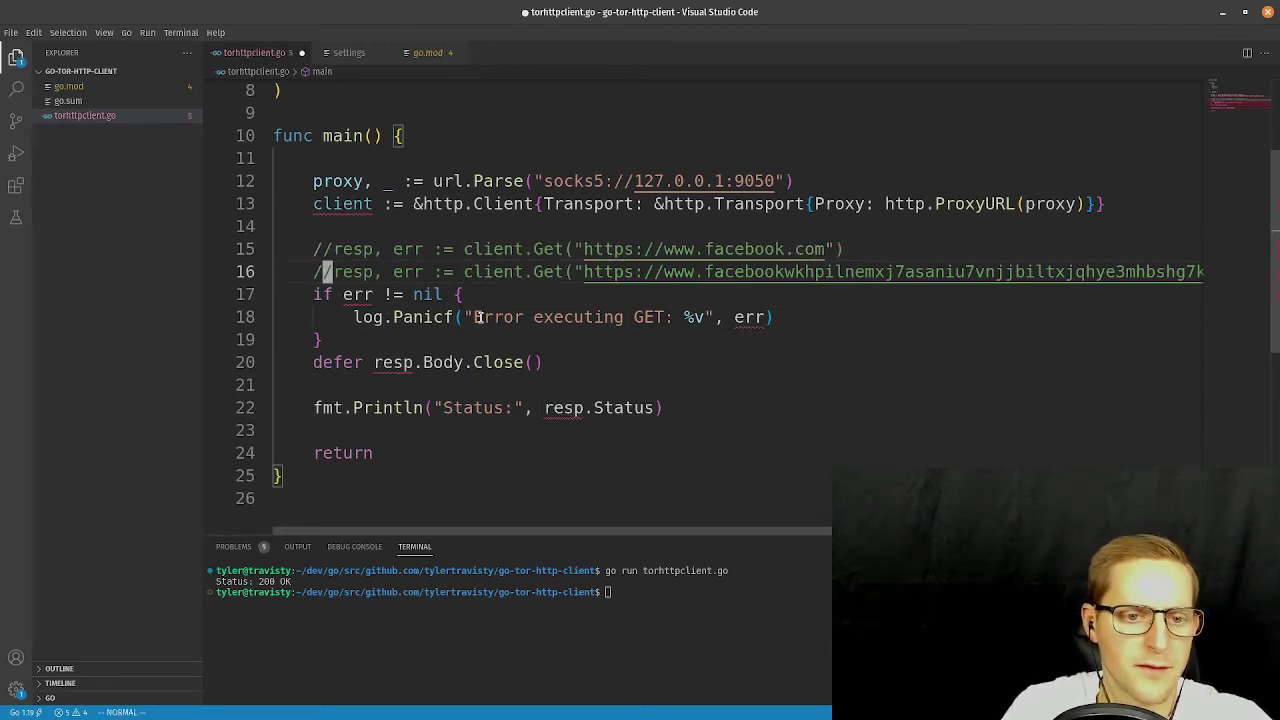
{"action": "key", "text": "h"}
{"action": "key", "text": "x"}
{"action": "key", "text": "x"}
{"action": "type", "text": ":w"}
{"action": "key", "text": "Return"}
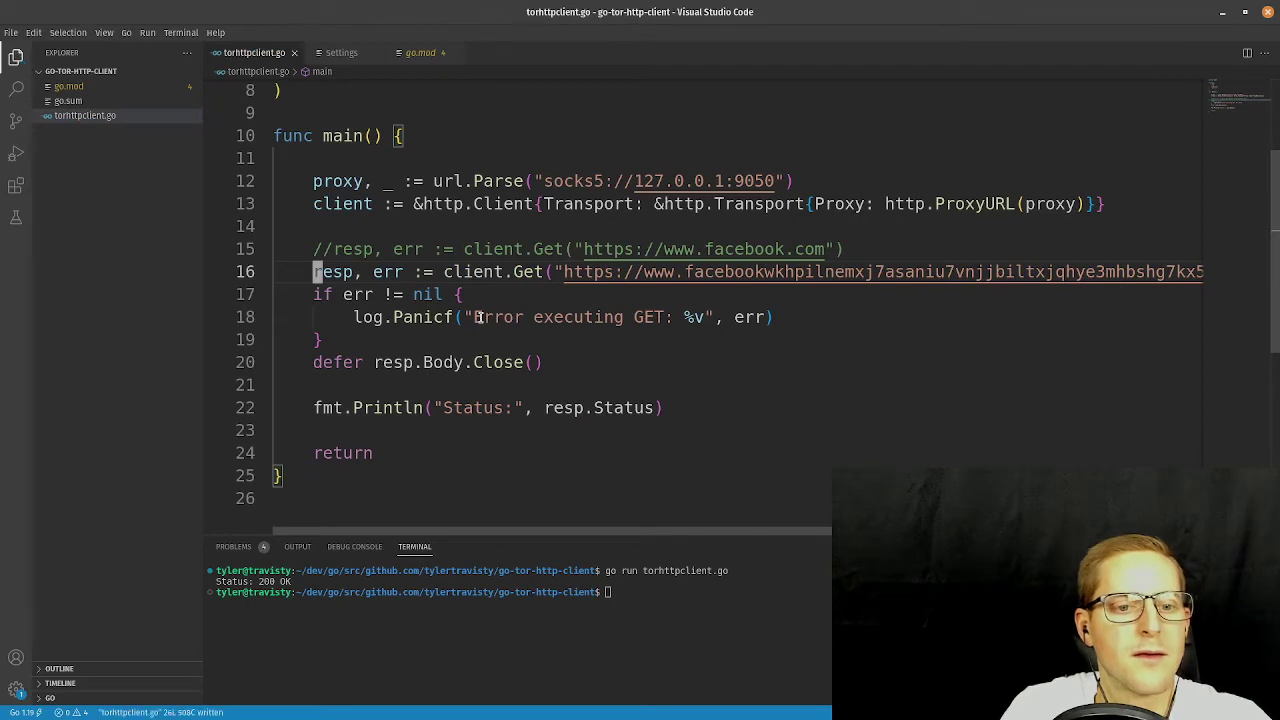
Rerun go run torhttpclient.go in the terminal to test the Facebook onion request.
{"action": "left_click", "coordinate": [737, 634]}
{"action": "key", "text": "Up"}
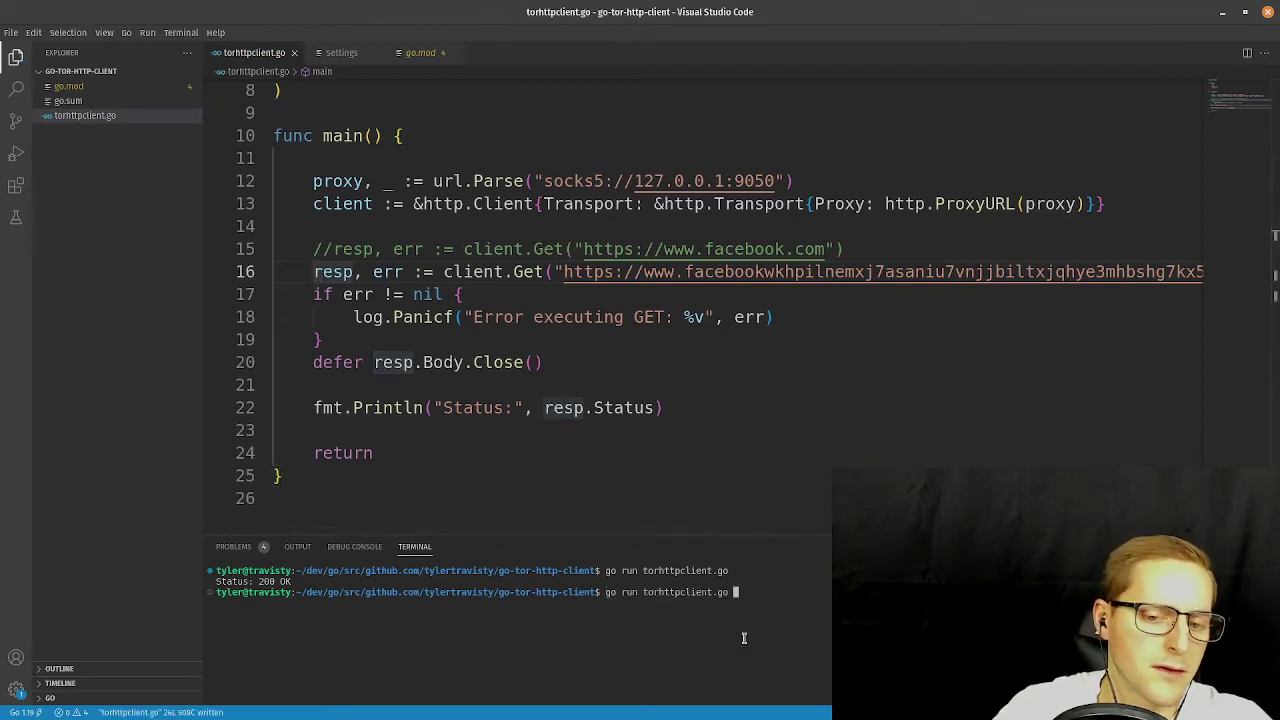
{"action": "key", "text": "Return"}
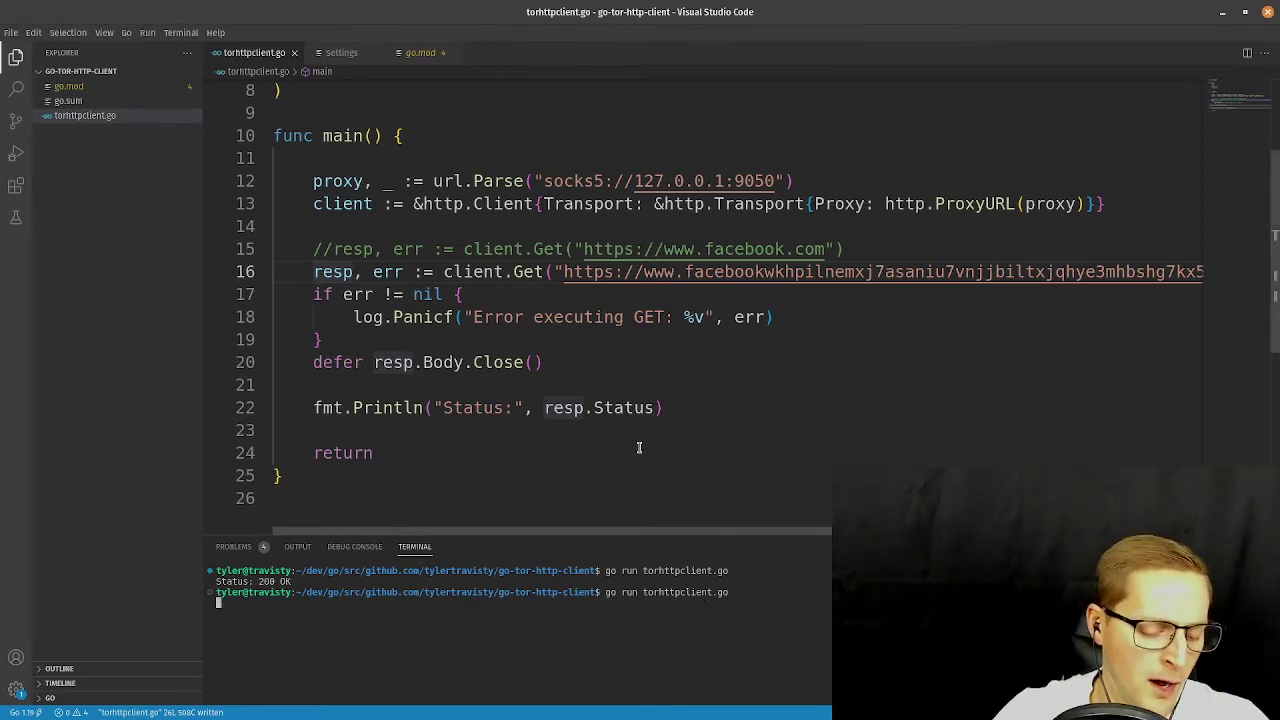
Switch to the Tor browser window and copy the onion address of The New York Times page.
{"action": "key", "text": "super"}
{"action": "left_click", "coordinate": [866, 460]}
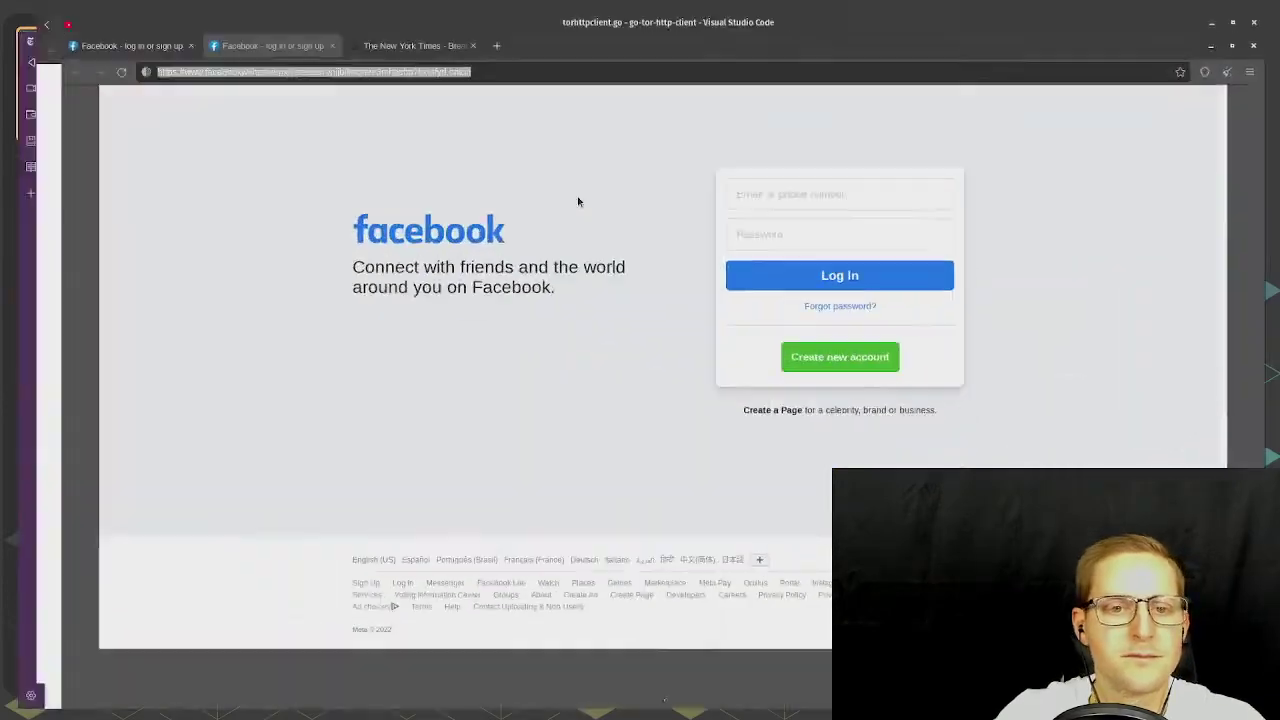
{"action": "left_click", "coordinate": [372, 14]}
{"action": "left_click", "coordinate": [297, 43]}
{"action": "key", "text": "ctrl+c"}
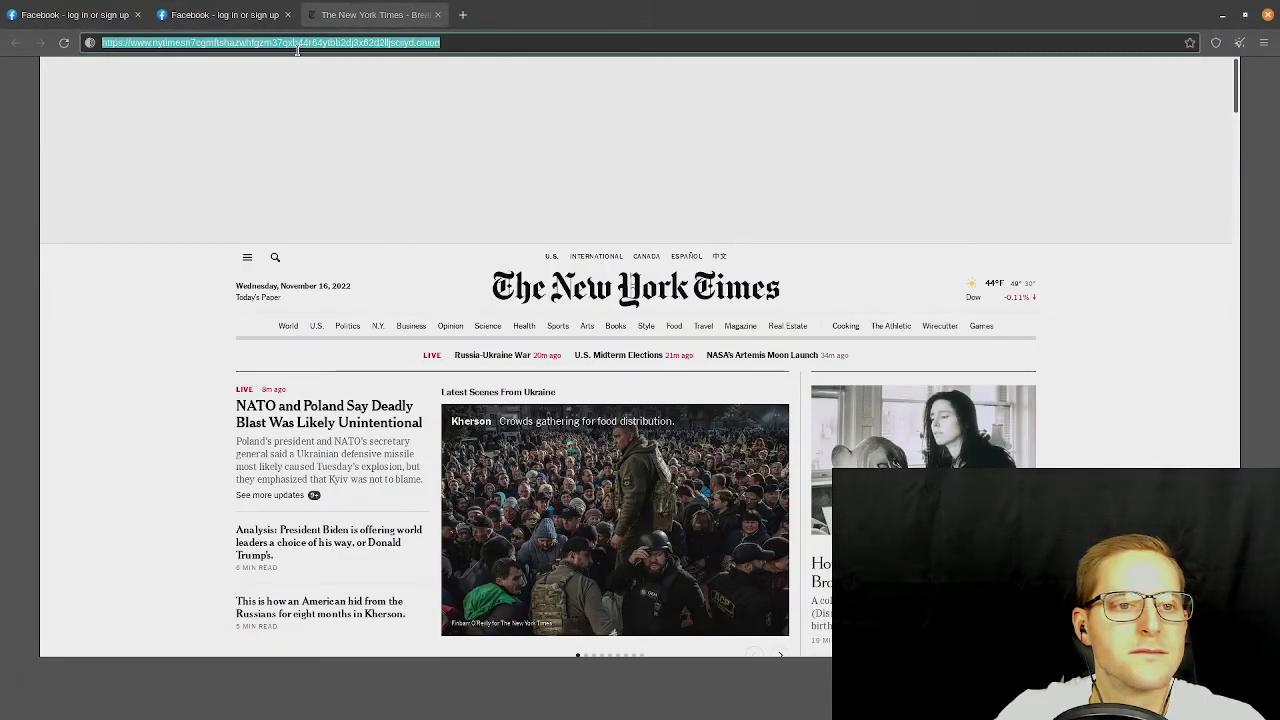
Switch to Visual Studio Code and duplicate the Facebook onion client.Get line directly below itself.
{"action": "key", "text": "super"}
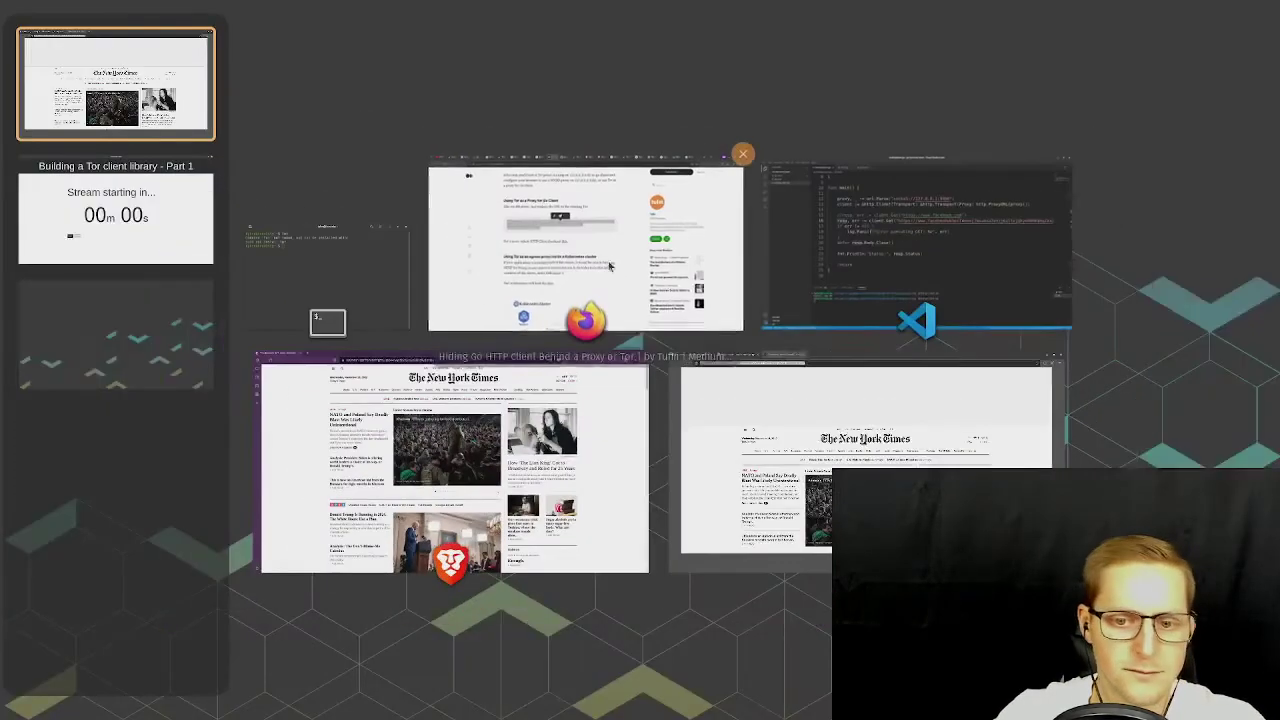
{"action": "left_click", "coordinate": [903, 320]}
{"action": "left_click", "coordinate": [539, 276]}
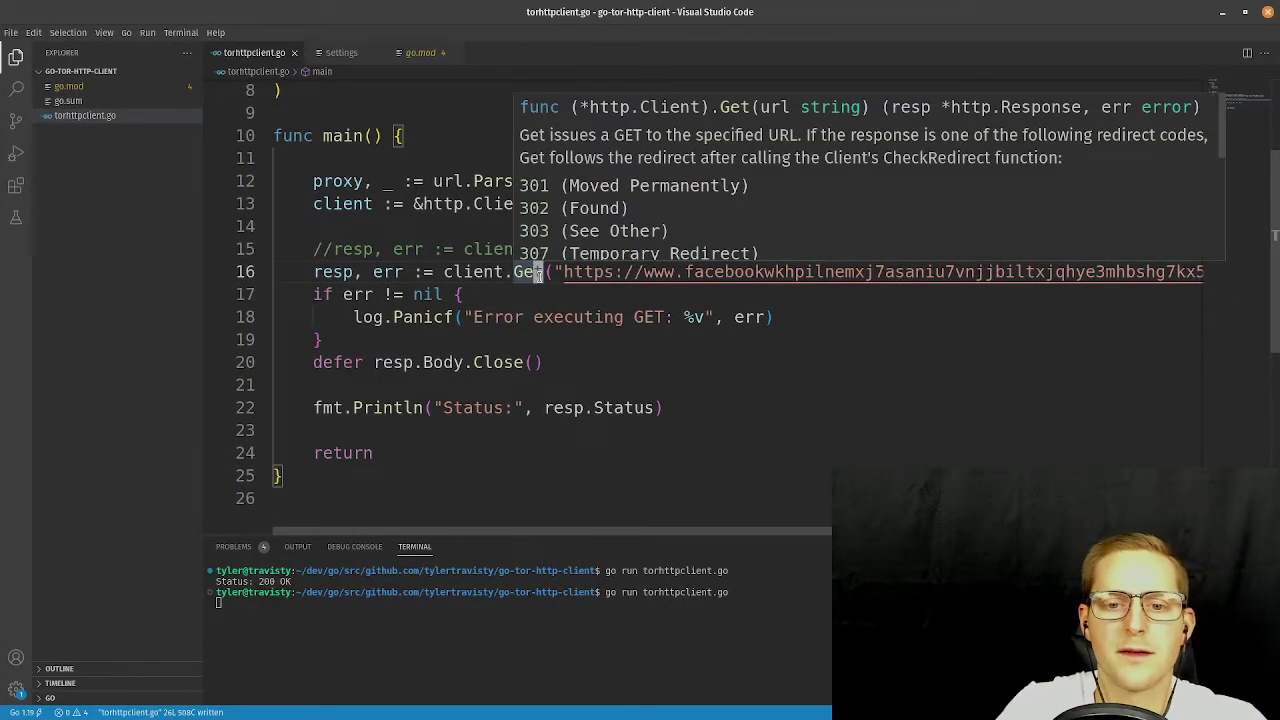
{"action": "mouse_move", "coordinate": [539, 276]}
{"action": "key", "text": "y"}
{"action": "key", "text": "y"}
{"action": "key", "text": "p"}
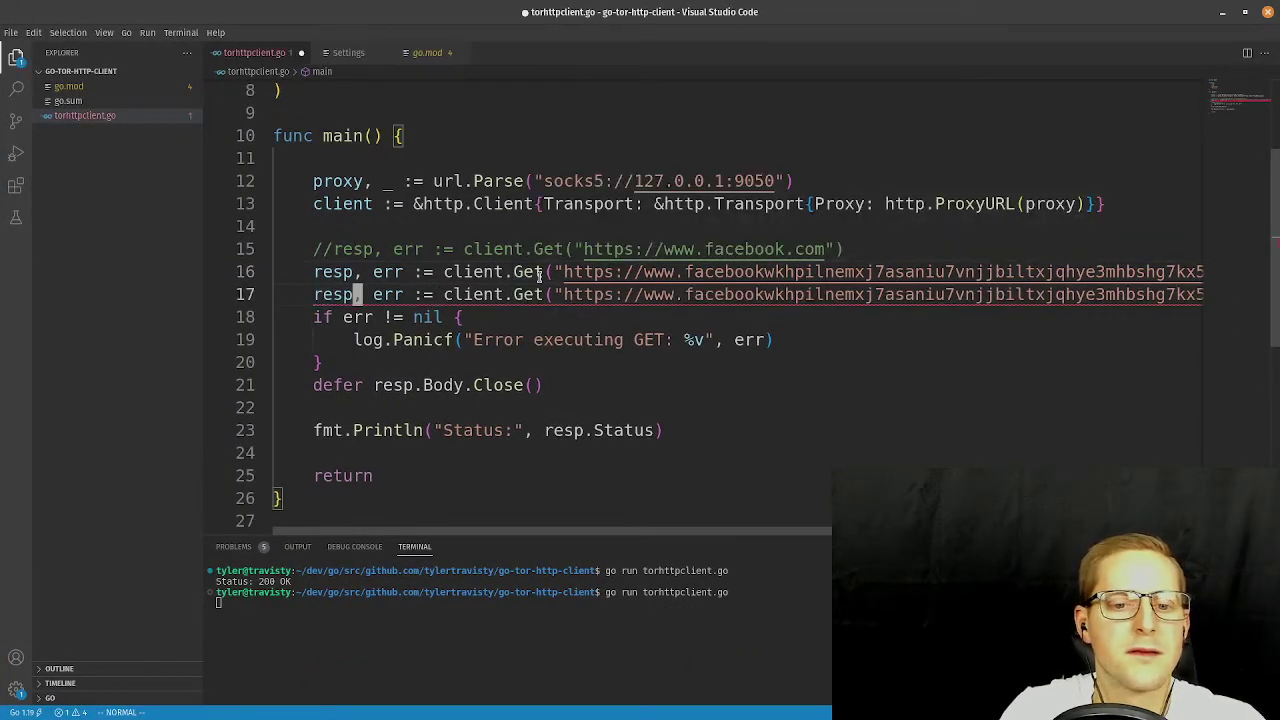
Replace the URL in the duplicated client.Get line with the copied New York Times onion address.
{"action": "key", "text": "w"}
{"action": "key", "text": "w"}
{"action": "key", "text": "w"}
{"action": "key", "text": "w"}
{"action": "key", "text": "w"}
{"action": "key", "text": "w"}
{"action": "key", "text": "w"}
{"action": "key", "text": "l"}
{"action": "key", "text": "ctrl+v"}
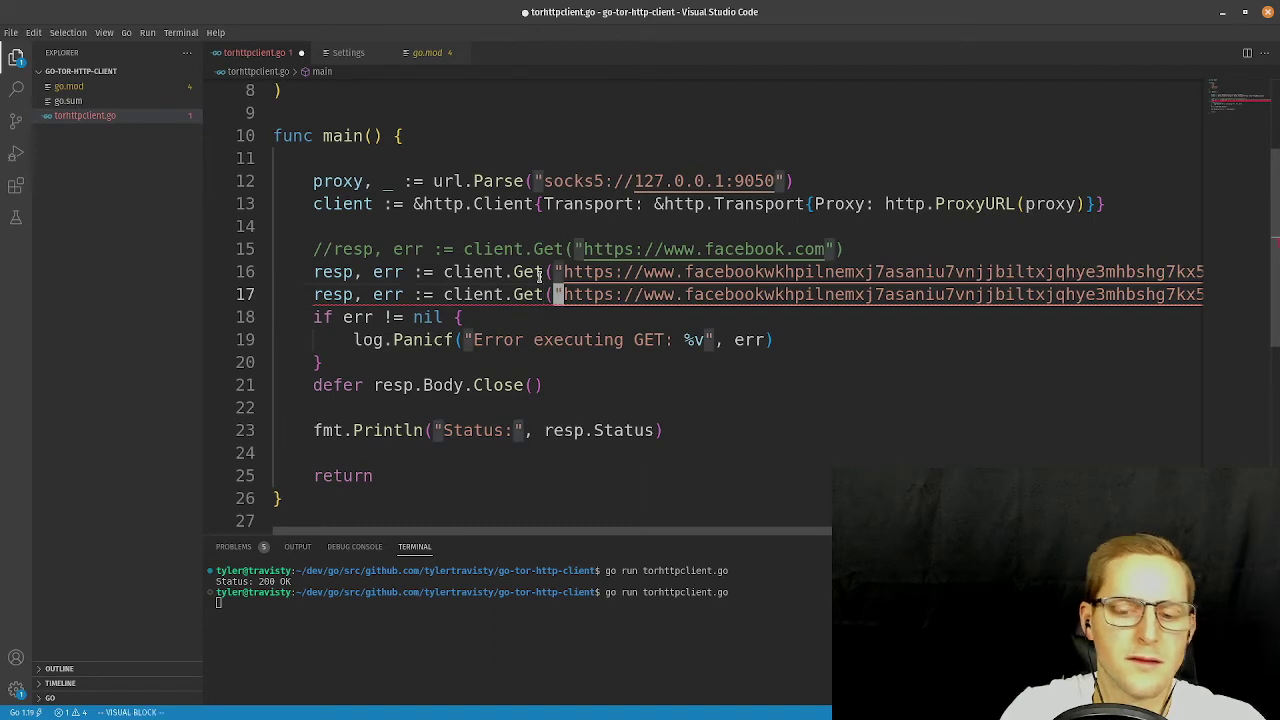
{"action": "key", "text": "h"}
{"action": "key", "text": "l"}
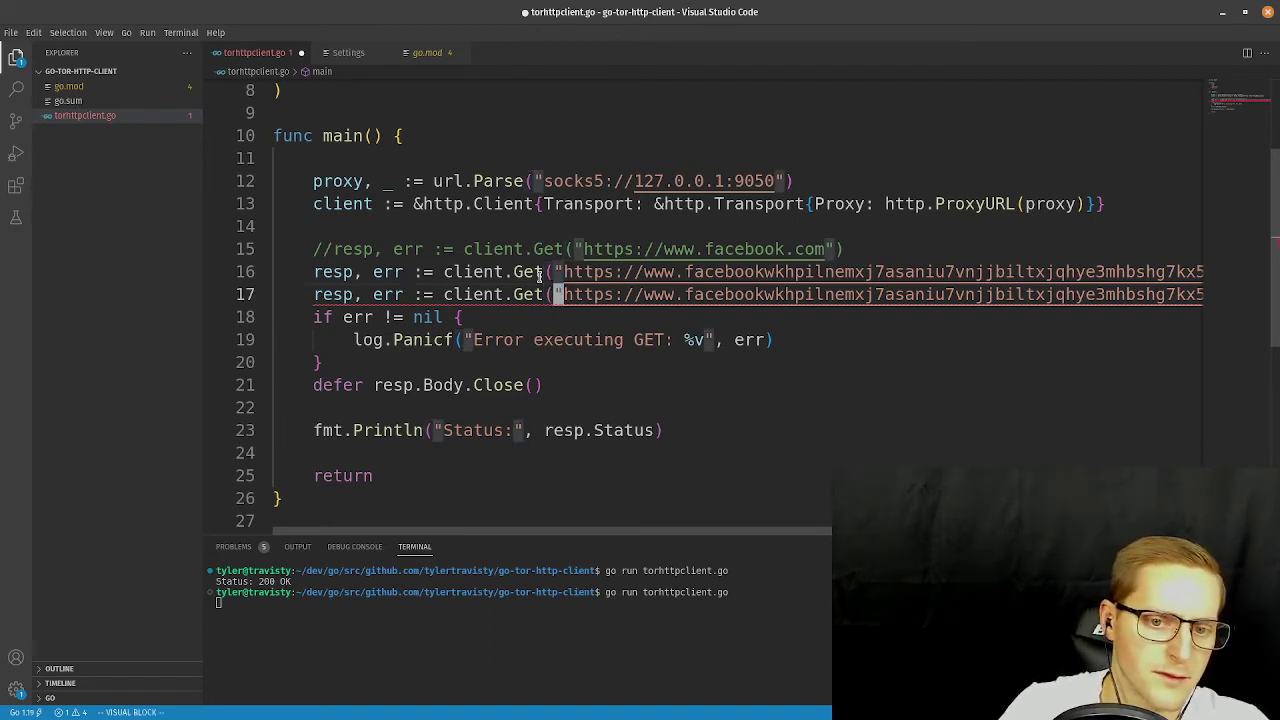
{"action": "key", "text": "k"}
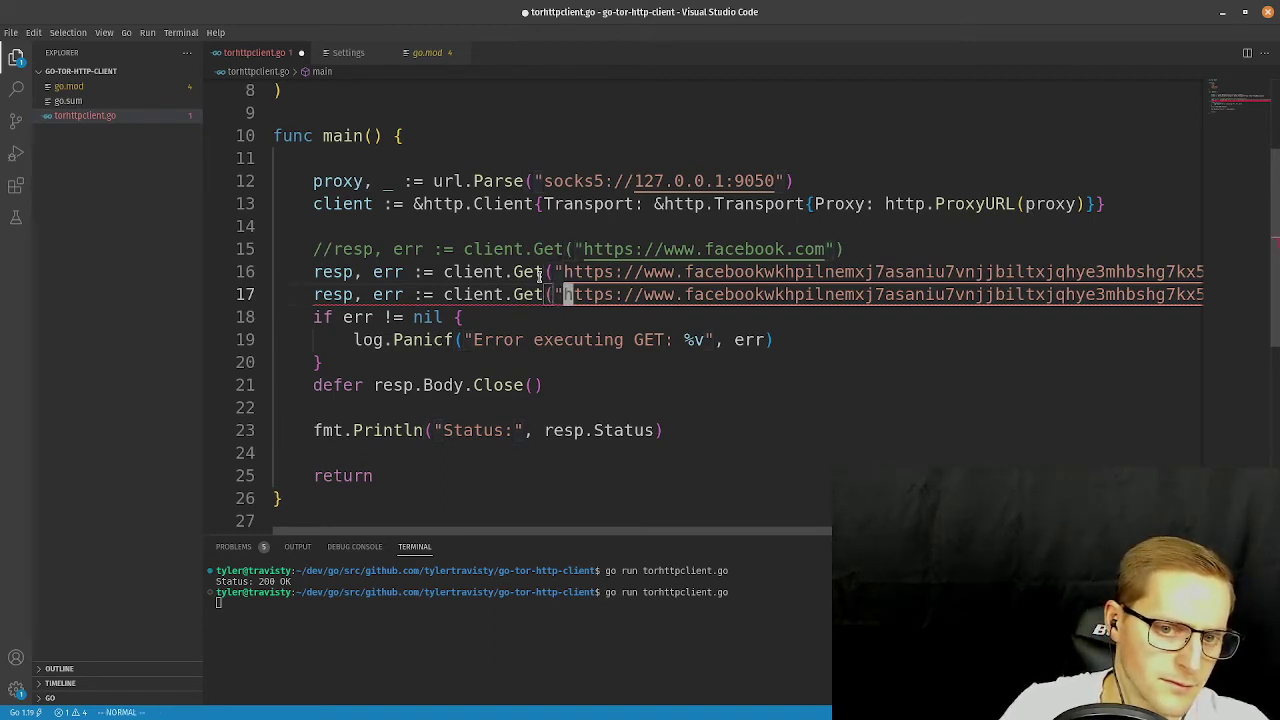
{"action": "key", "text": "j"}
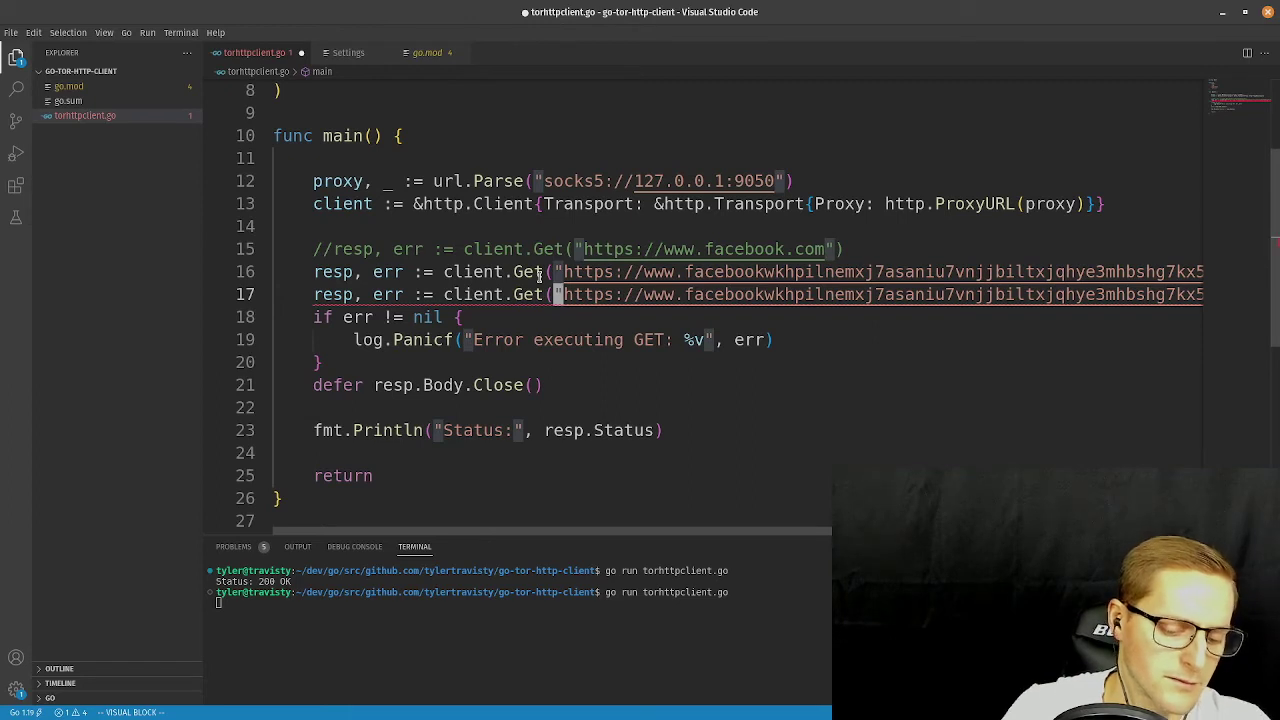
{"action": "key", "text": "$"}
{"action": "key", "text": "h"}
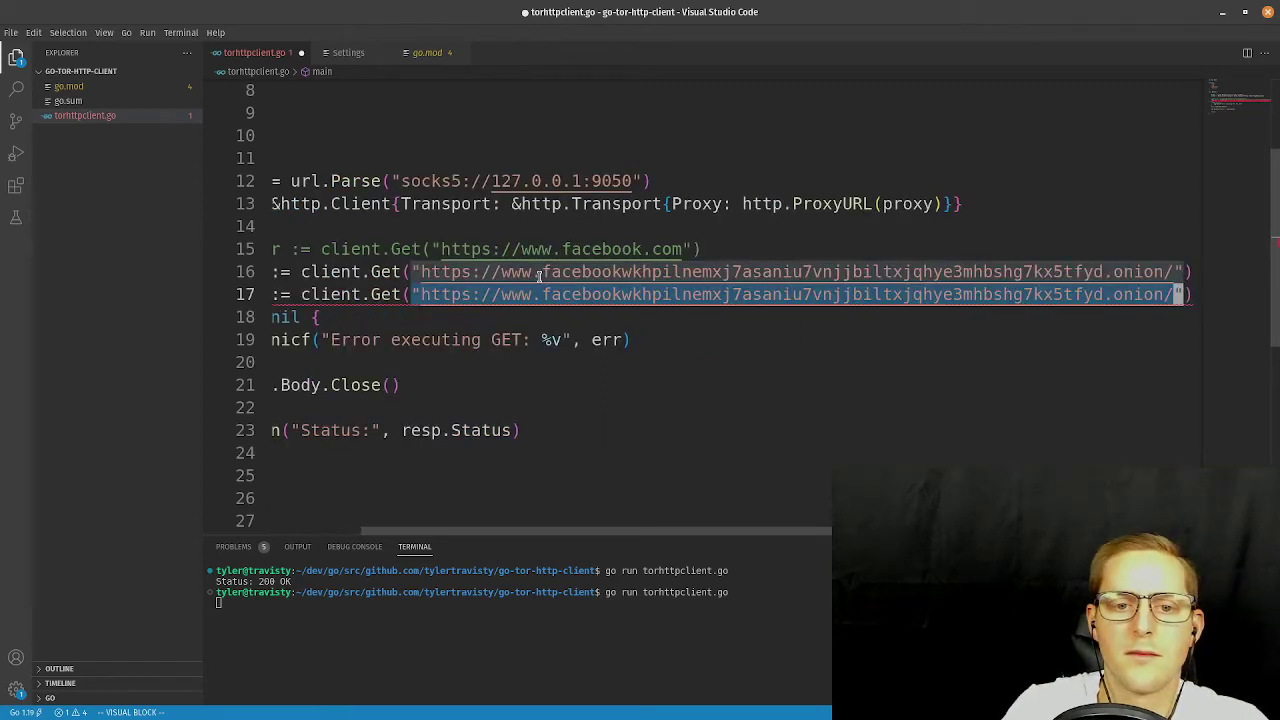
{"action": "type", "text": "di\"\""}
{"action": "key", "text": "Escape"}
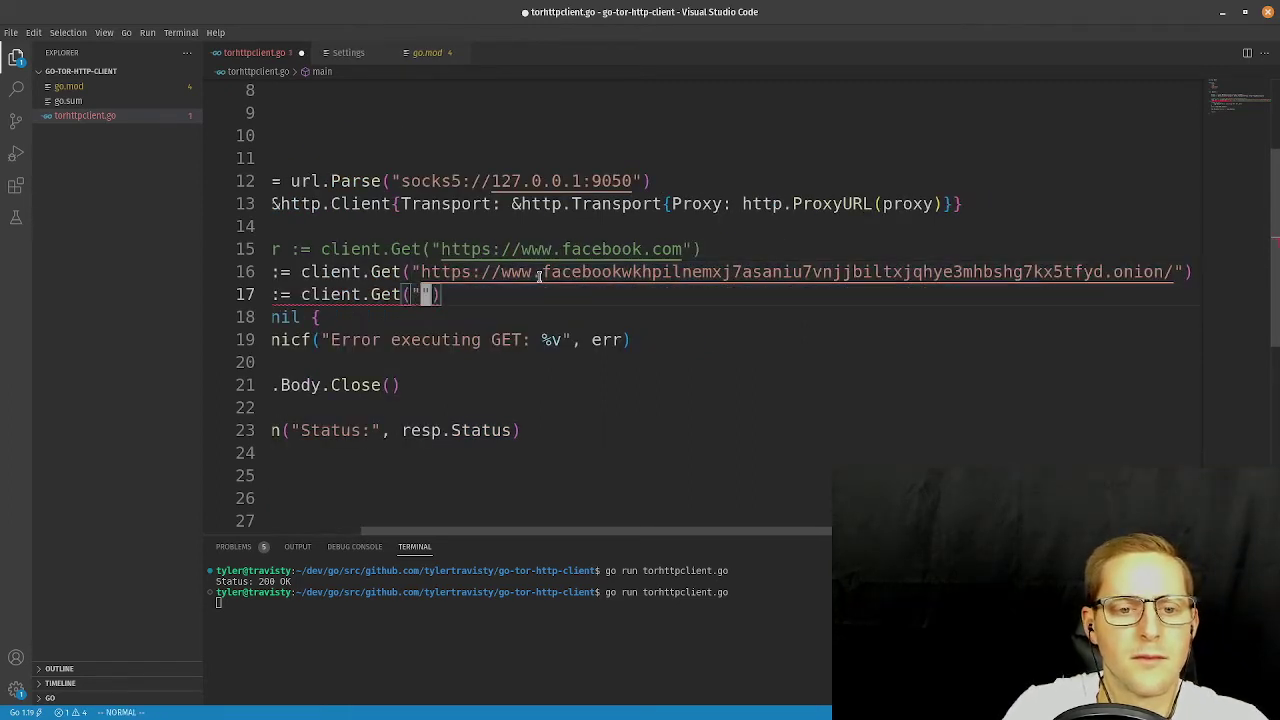
{"action": "key", "text": "i"}
{"action": "key", "text": "ctrl+v"}
{"action": "key", "text": "Escape"}
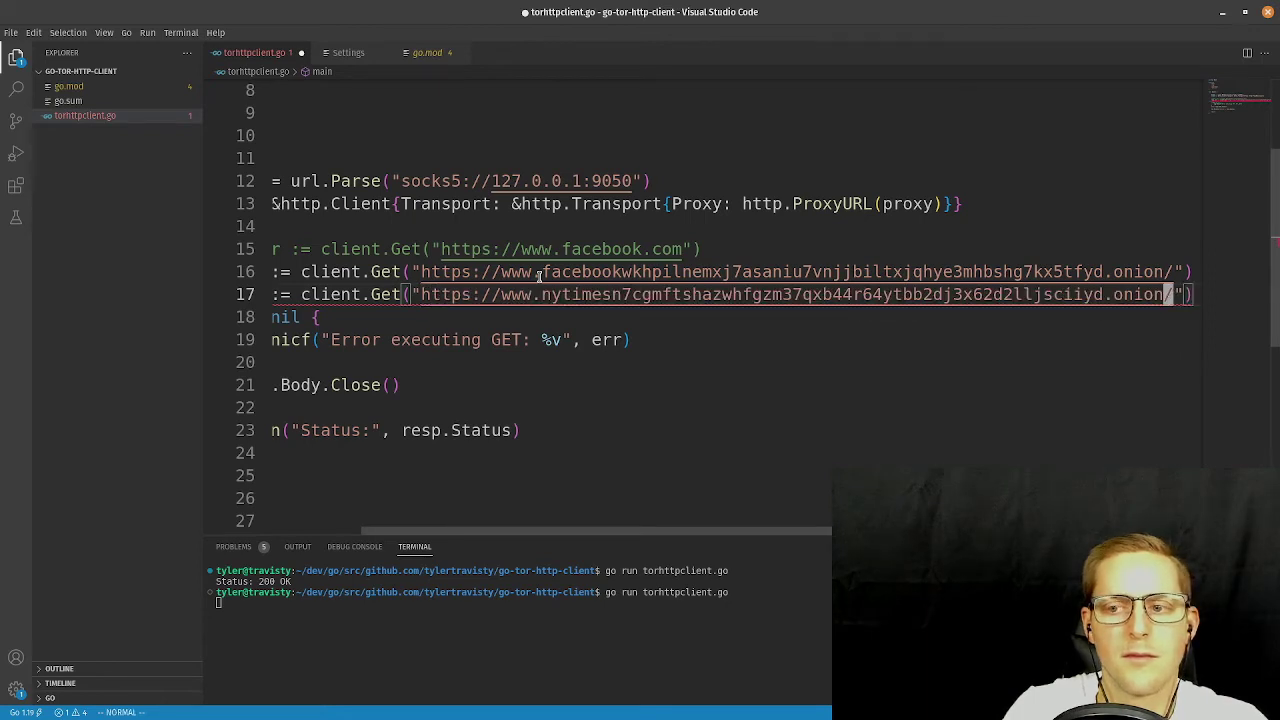
Comment out the Facebook onion request above the New York Times one and save torhttpclient.go.
{"action": "key", "text": "k"}
{"action": "key", "text": "asciicircum"}
{"action": "type", "text": "i//"}
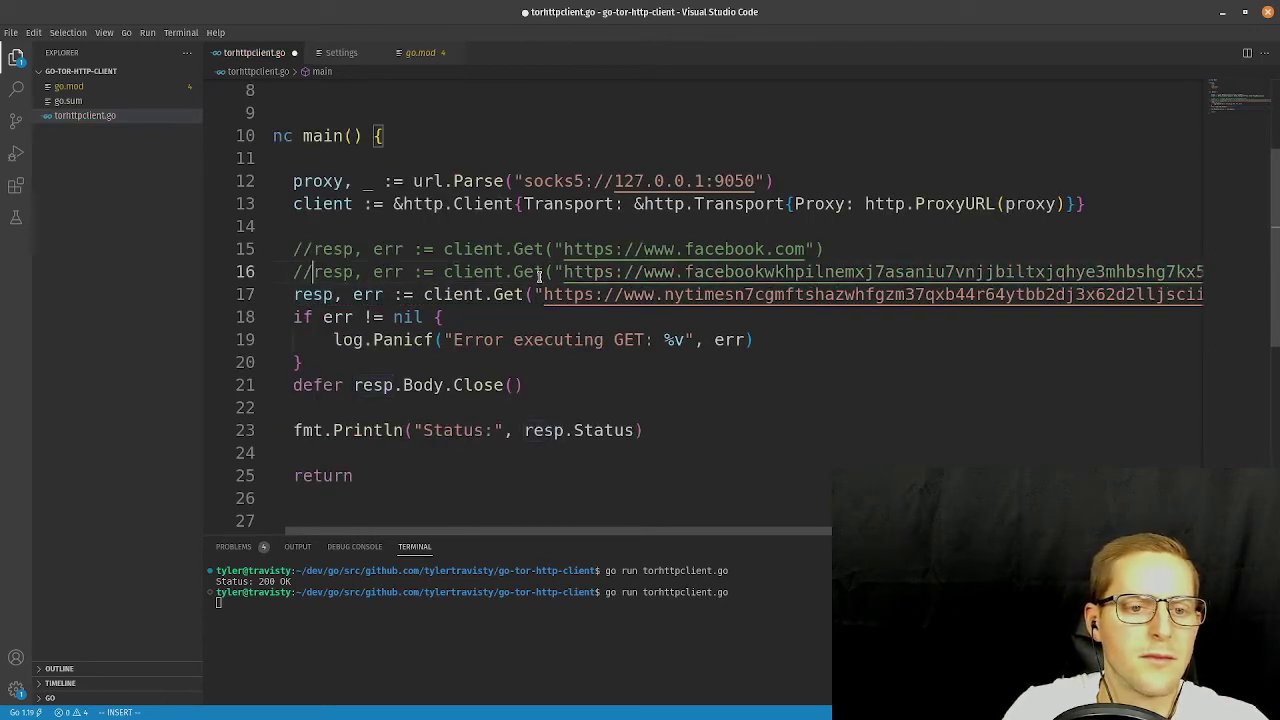
{"action": "key", "text": "Escape"}
{"action": "type", "text": ":w"}
{"action": "key", "text": "Return"}
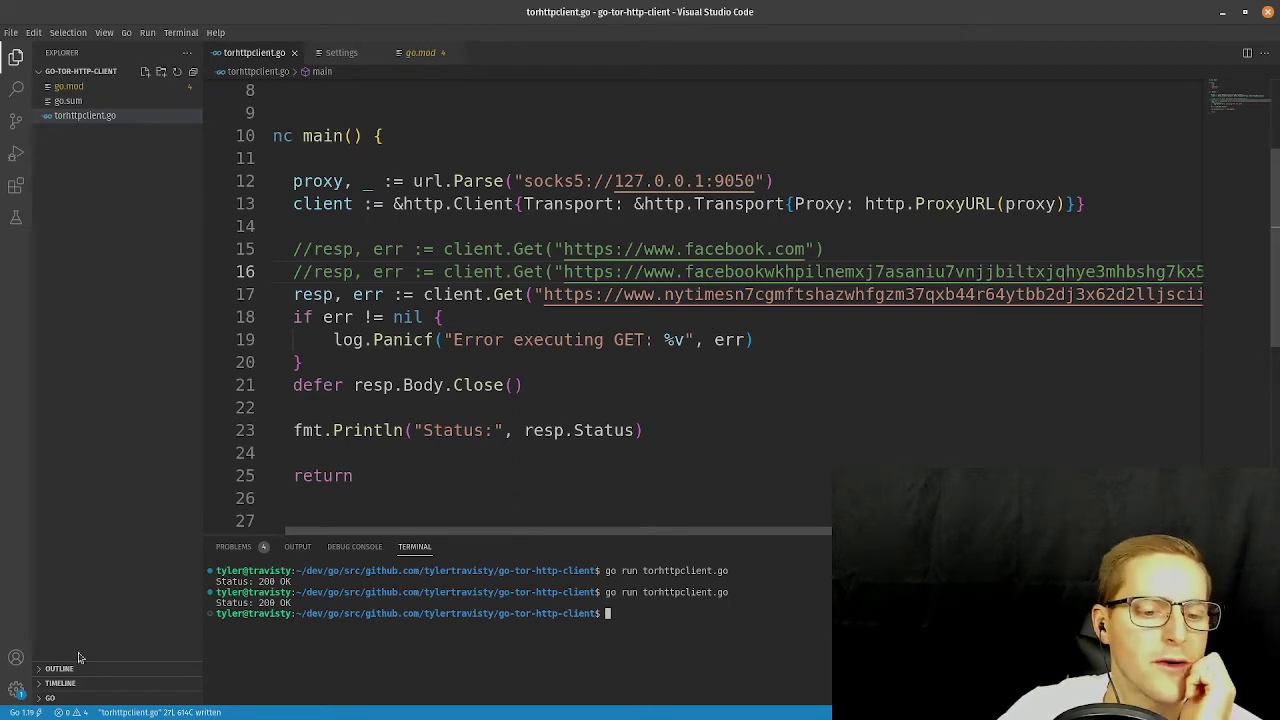
Execute go run torhttpclient.go twice in the terminal to test the New York Times onion request.
{"action": "left_click_drag", "start_coordinate": [256, 603], "coordinate": [305, 602]}
{"action": "left_click", "coordinate": [337, 644]}
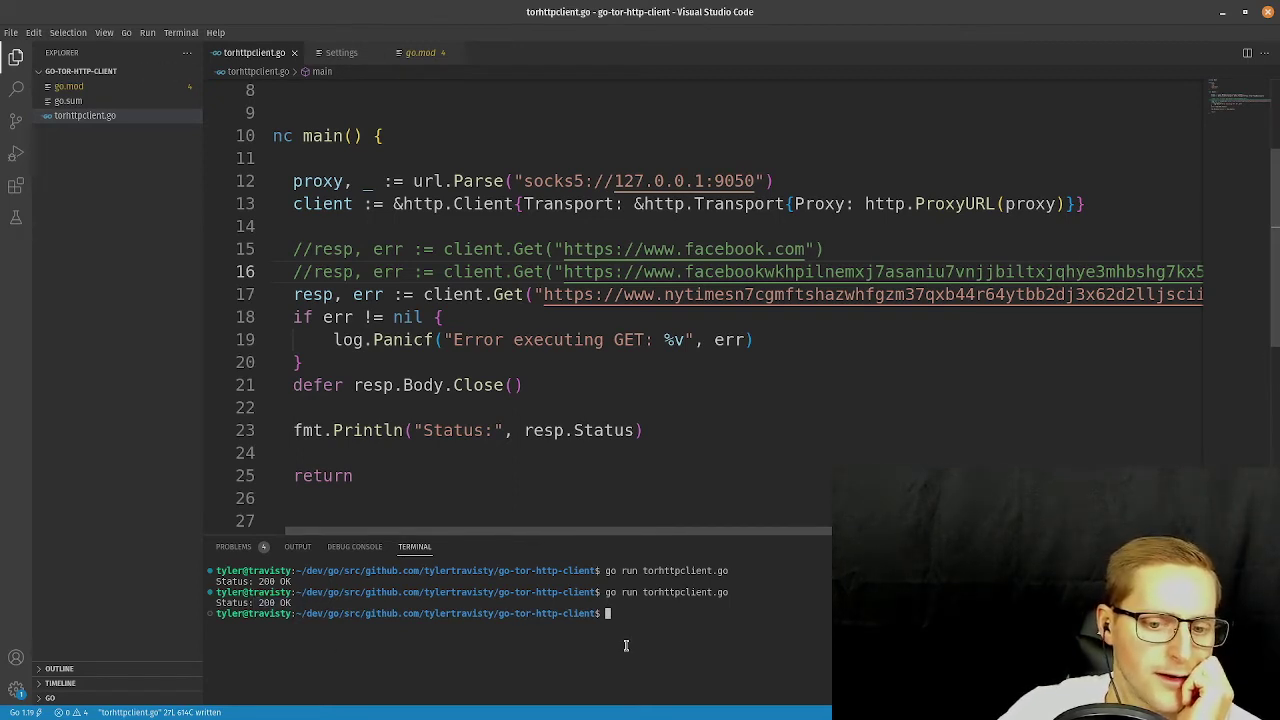
{"action": "key", "text": "Up"}
{"action": "key", "text": "Return"}
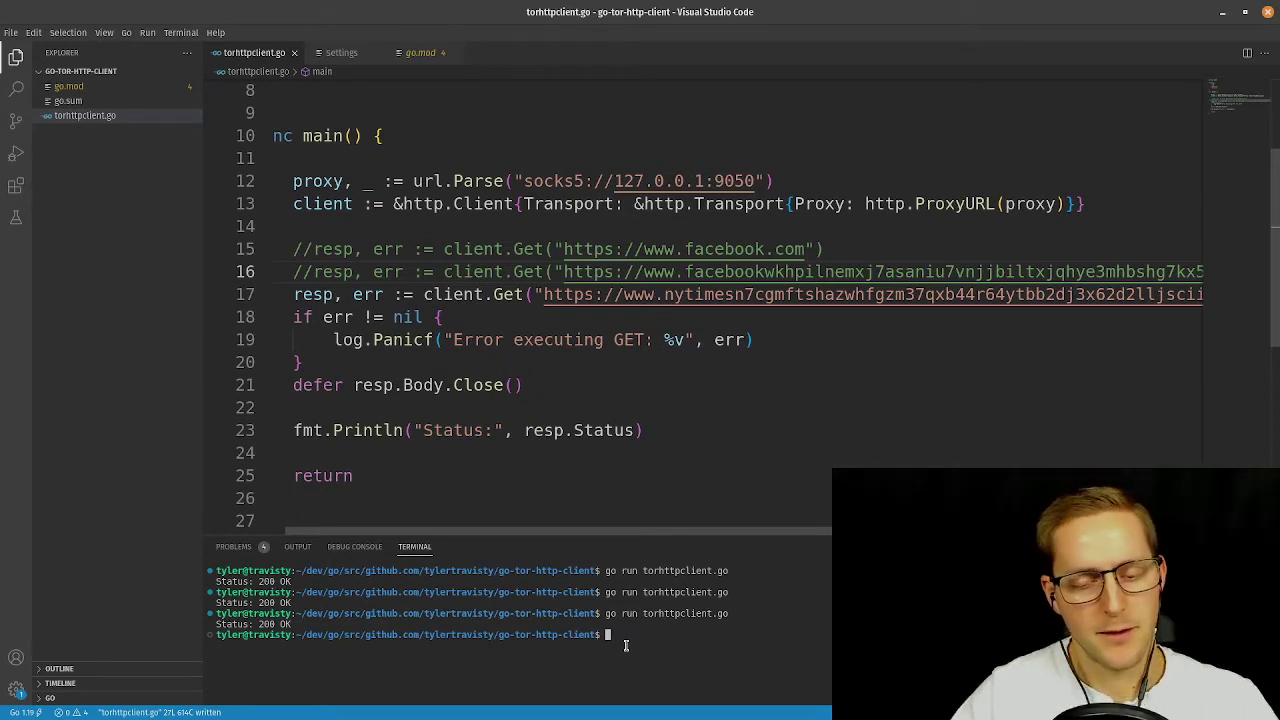
{"action": "key", "text": "Up"}
{"action": "key", "text": "Return"}
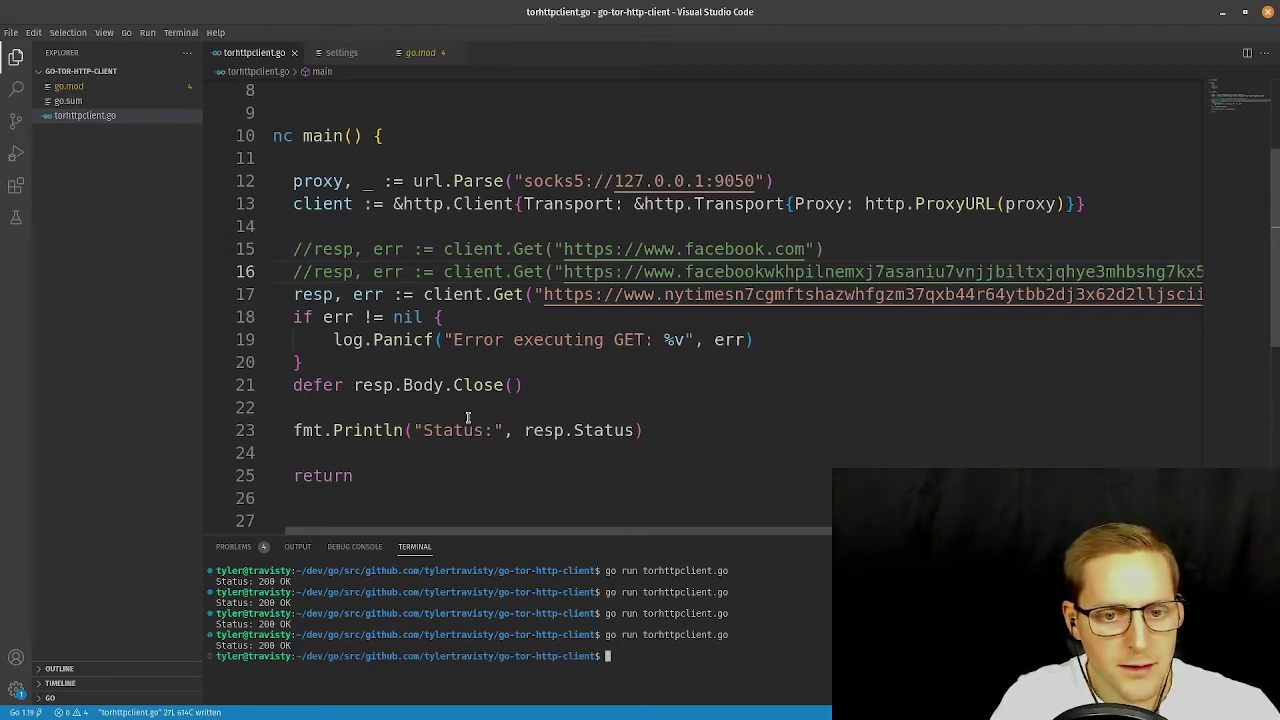
Uncomment the client.Get line for the Facebook onion address in torhttpclient.go.
{"action": "left_click", "coordinate": [478, 385]}
{"action": "key", "text": "Up"}
{"action": "key", "text": "Up"}
{"action": "key", "text": "Up"}
{"action": "key", "text": "Up"}
{"action": "key", "text": "Up"}
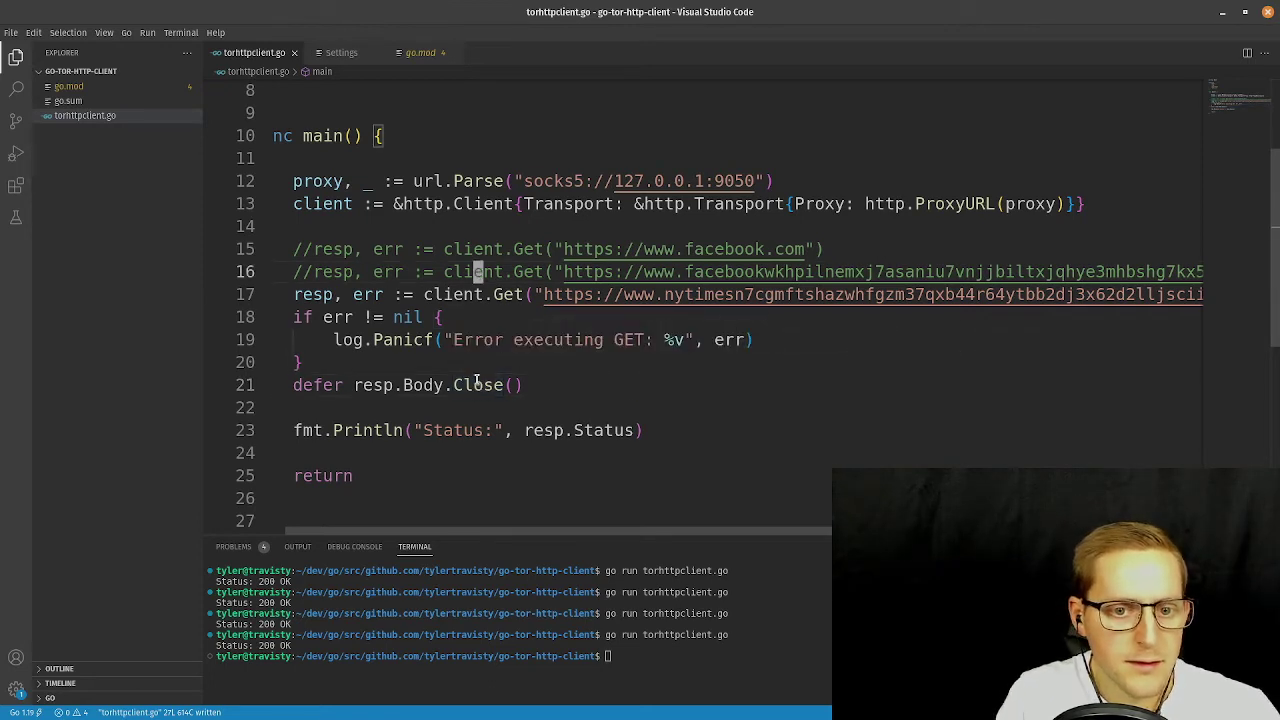
{"action": "key", "text": "Left"}
{"action": "key", "text": "Left"}
{"action": "key", "text": "Left"}
{"action": "key", "text": "Left"}
{"action": "key", "text": "Left"}
{"action": "key", "text": "Left"}
{"action": "key", "text": "Left"}
{"action": "key", "text": "Left"}
{"action": "key", "text": "Left"}
{"action": "key", "text": "Left"}
{"action": "key", "text": "Left"}
{"action": "key", "text": "Left"}
{"action": "key", "text": "Left"}
{"action": "key", "text": "Left"}
{"action": "key", "text": "Left"}
{"action": "key", "text": "Left"}
{"action": "key", "text": "Left"}
{"action": "key", "text": "Left"}
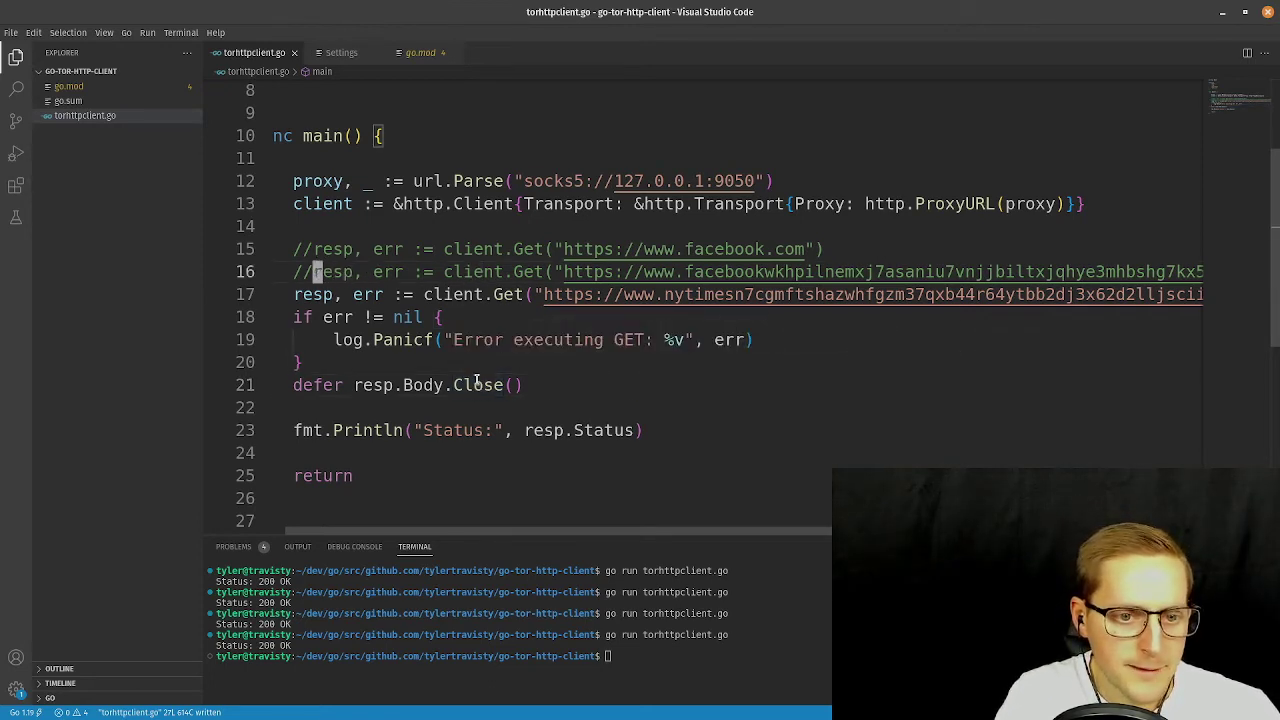
{"action": "key", "text": "x"}
{"action": "key", "text": "x"}
Comment out the New York Times onion request with // and save torhttpclient.go.
{"action": "key", "text": "Down"}
{"action": "type", "text": "i//"}
{"action": "key", "text": "Escape"}
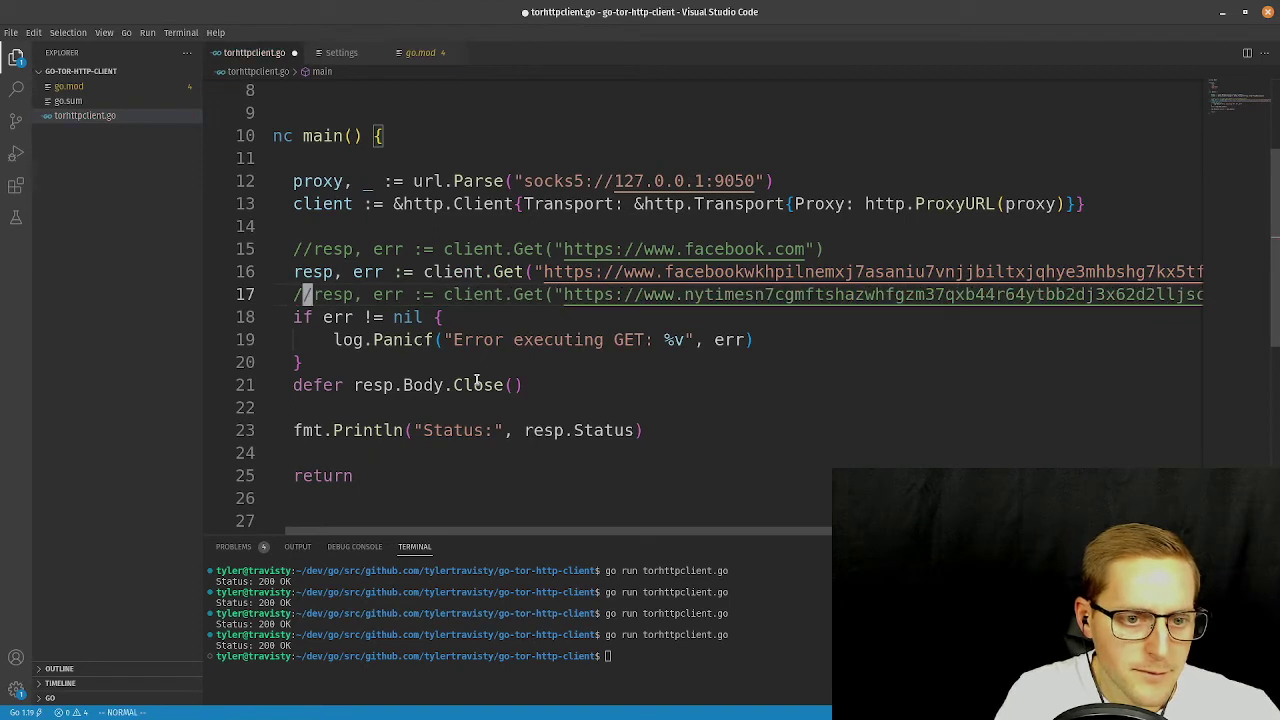
{"action": "type", "text": ":w"}
{"action": "key", "text": "Return"}
Execute go run torhttpclient.go in the terminal to test the Facebook onion request.
{"action": "key", "text": "ctrl+grave"}
{"action": "key", "text": "Up"}
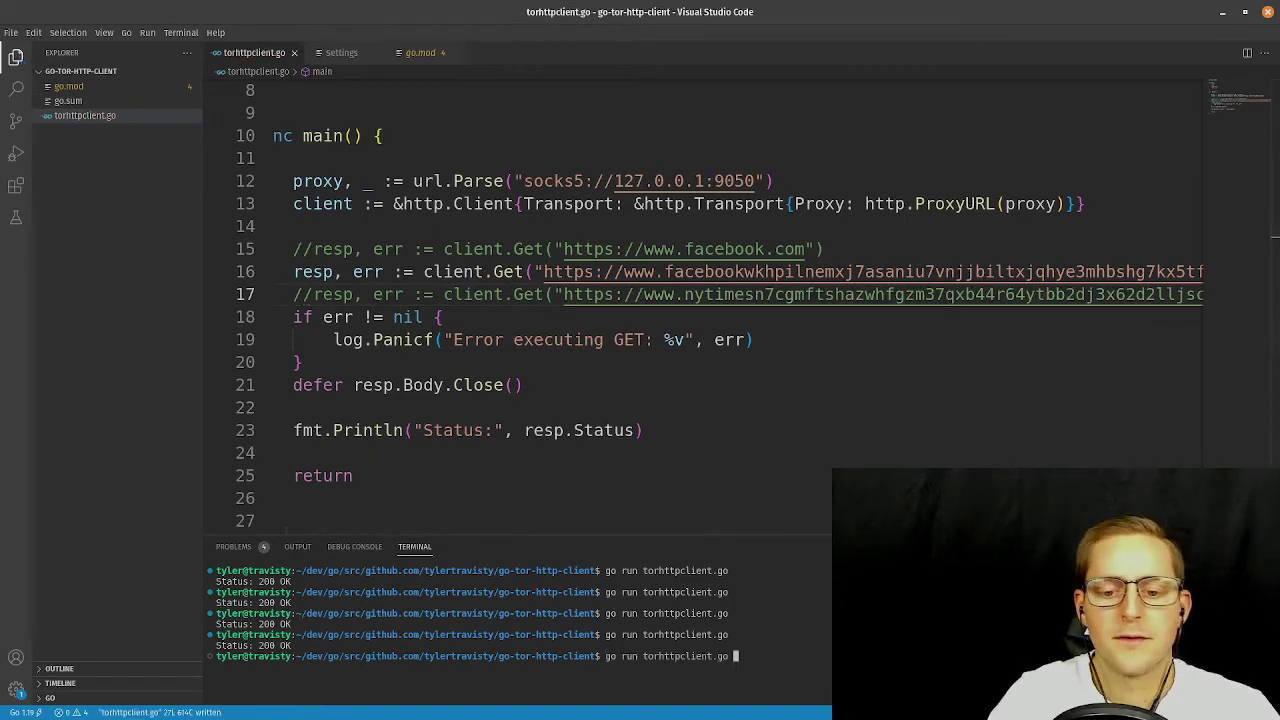
{"action": "key", "text": "Return"}
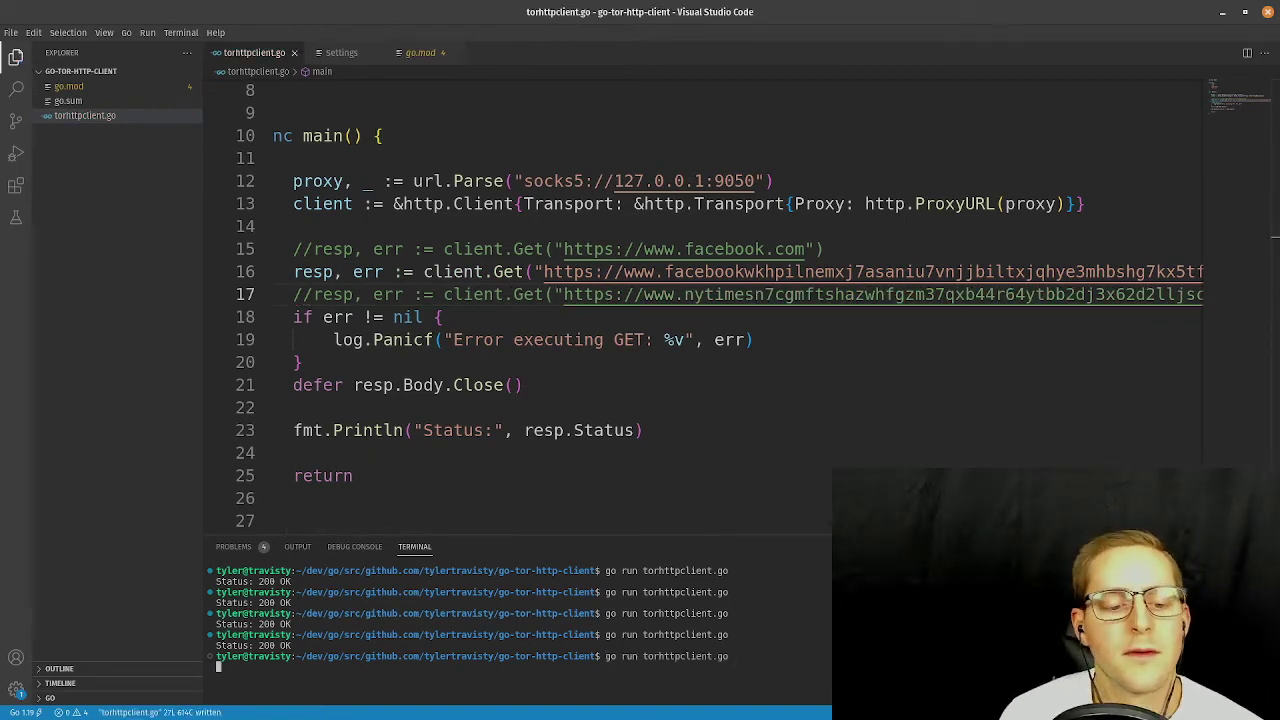
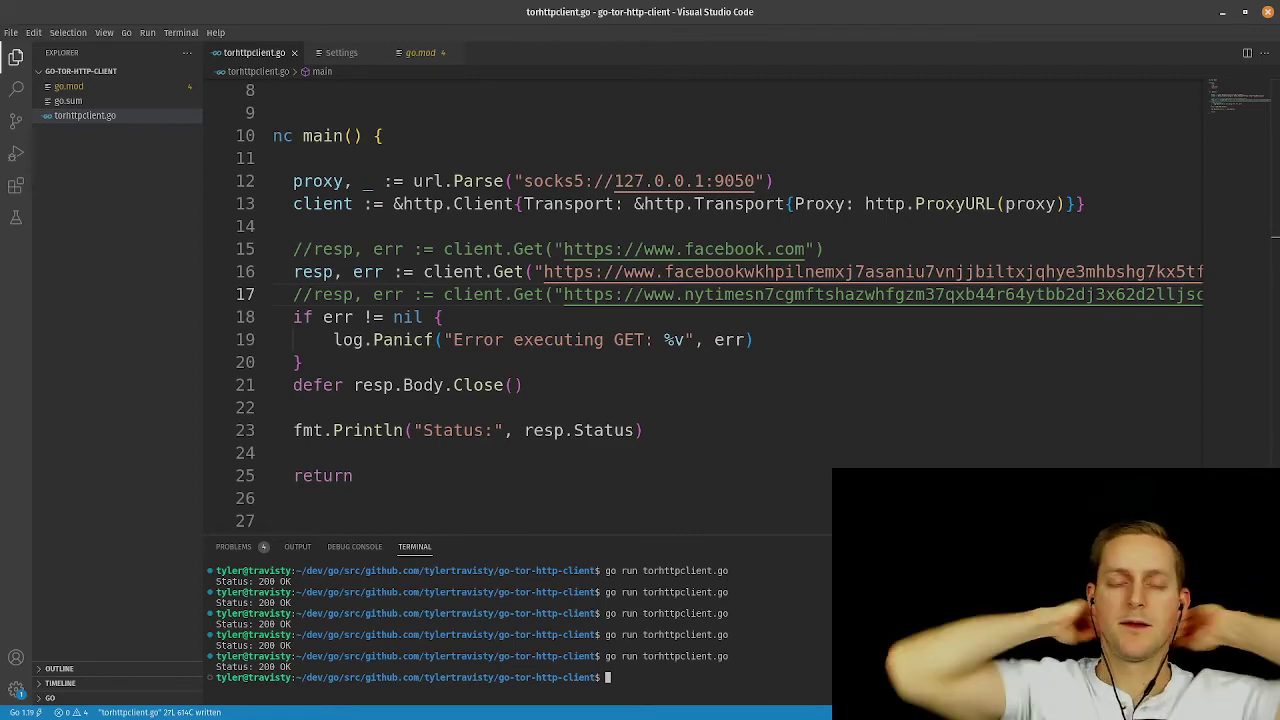
Switch to Firefox, search for "tryquiet" in a new tab and open the tryquiet.org site from the results.
{"action": "key", "text": "super"}
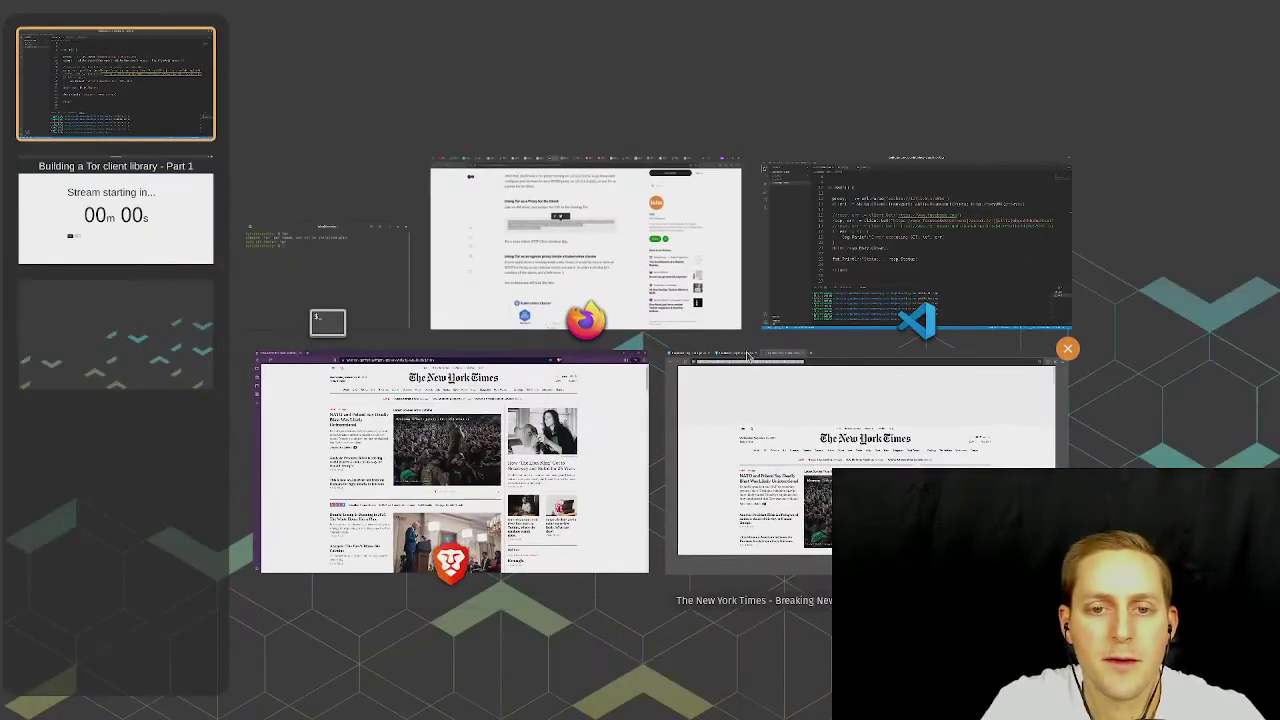
{"action": "left_click", "coordinate": [590, 250]}
{"action": "left_click", "coordinate": [1121, 14]}
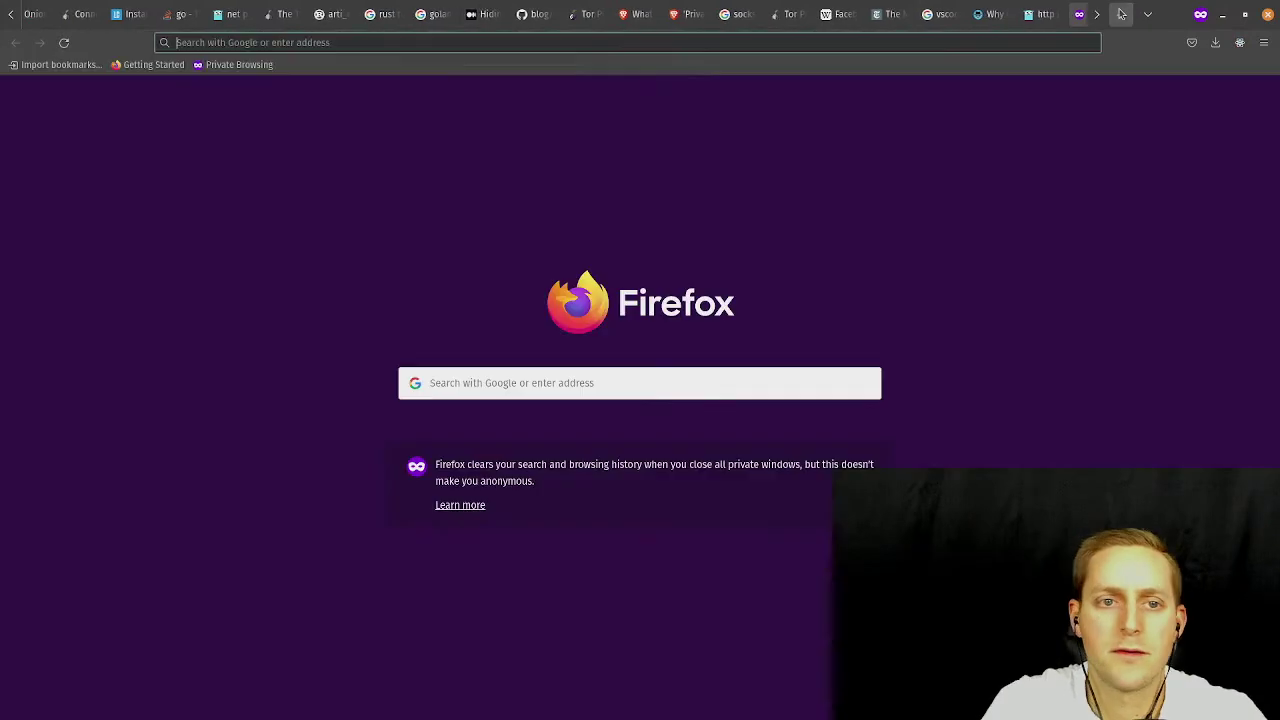
{"action": "type", "text": "tryquiet"}
{"action": "key", "text": "Return"}
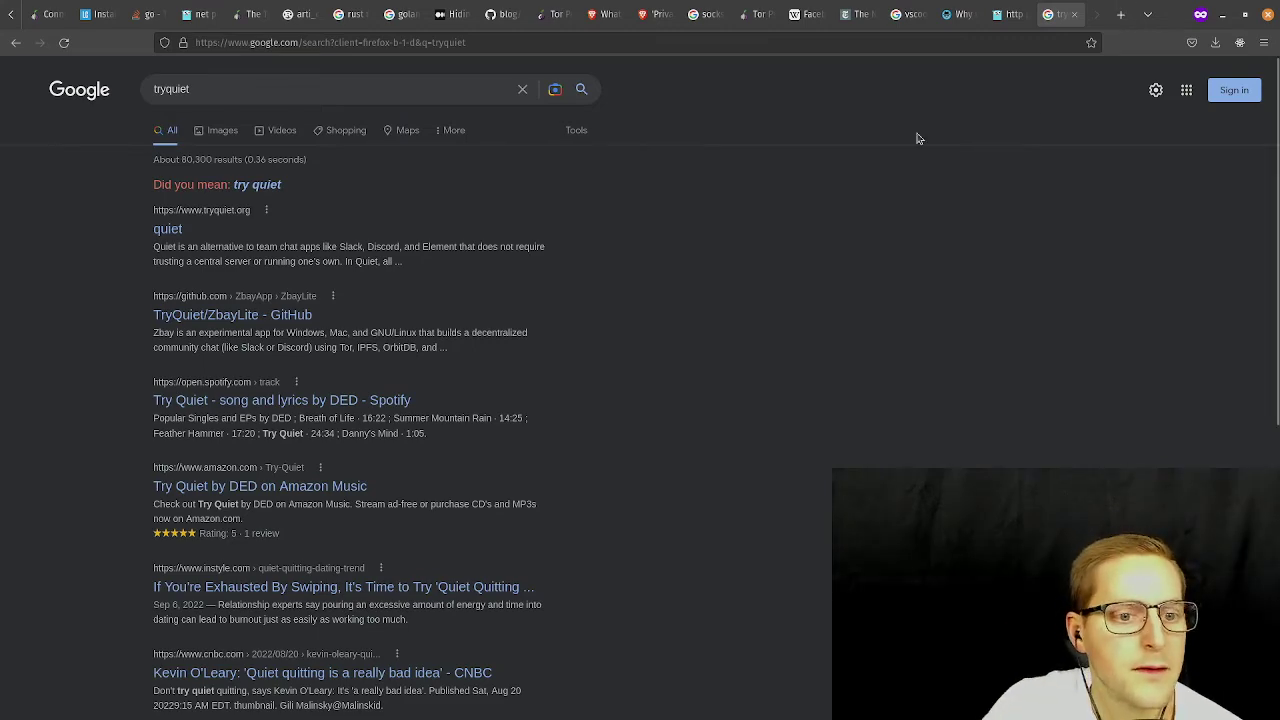
{"action": "left_click", "coordinate": [170, 230]}
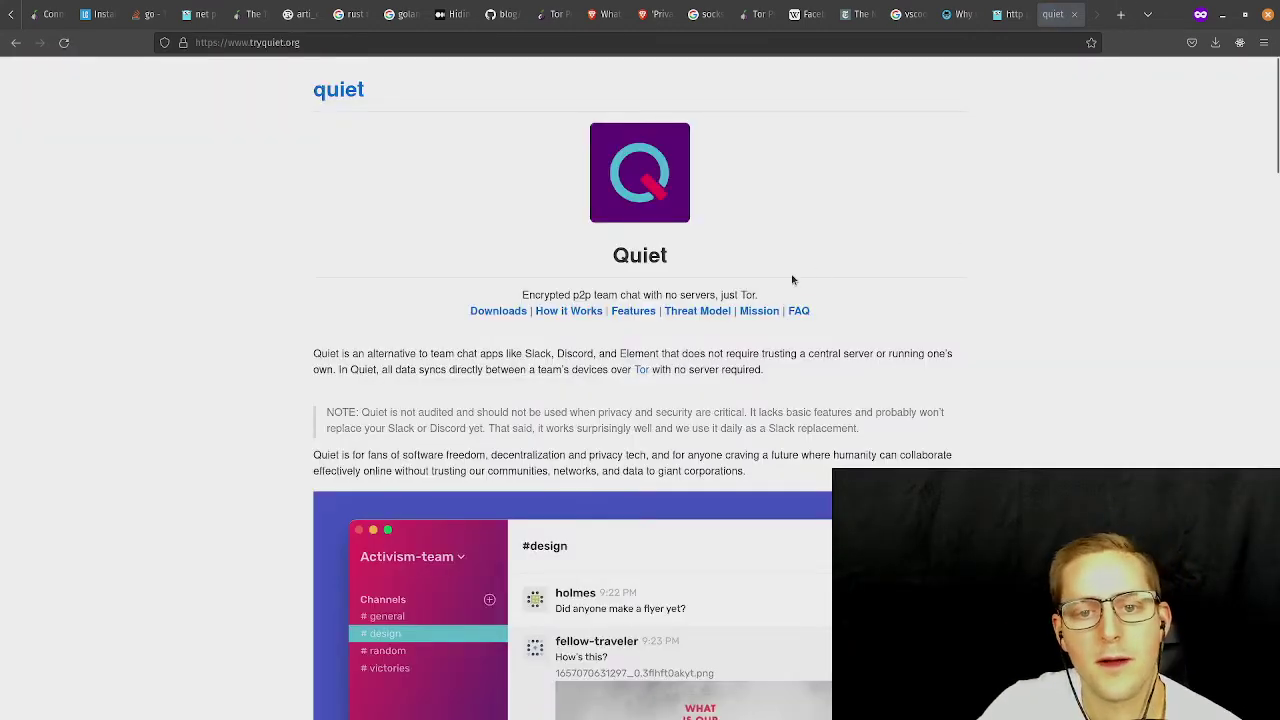
Go to the How it works section of the Quiet site and read its message syncing explanation and Features list.
{"action": "left_click", "coordinate": [557, 312]}
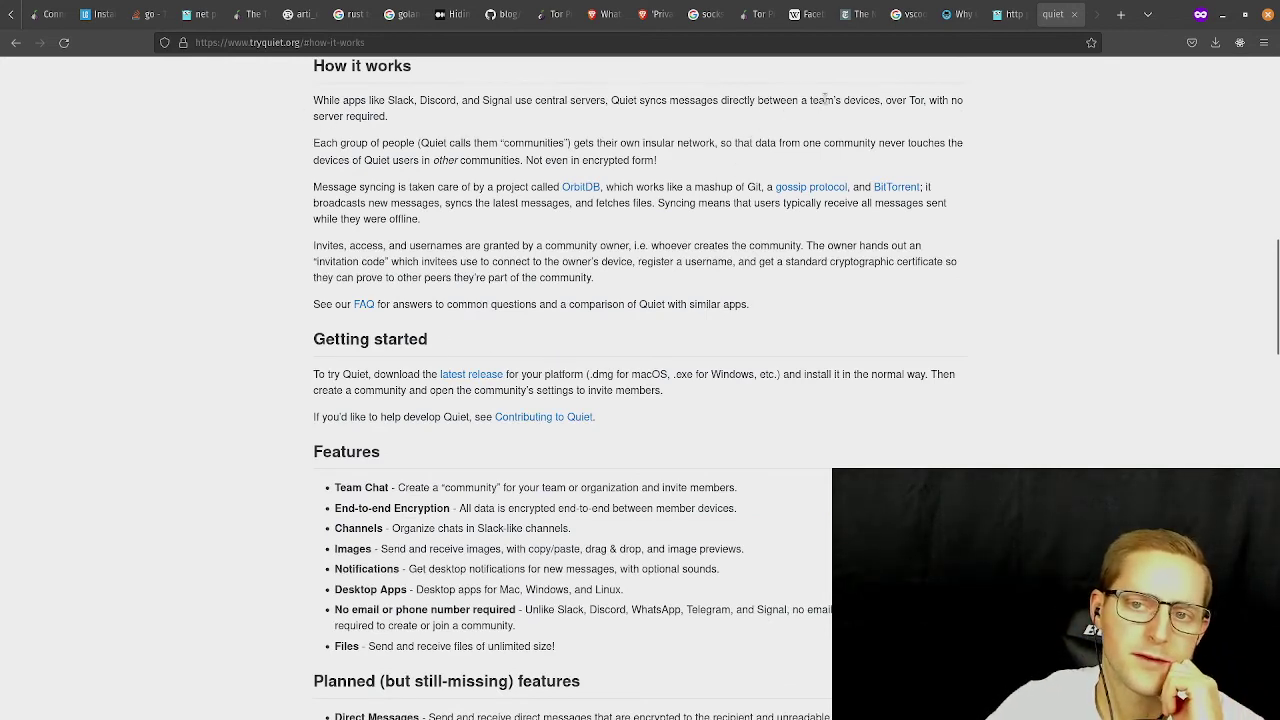
{"action": "left_click_drag", "start_coordinate": [885, 100], "coordinate": [313, 100]}
{"action": "left_click", "coordinate": [968, 103]}
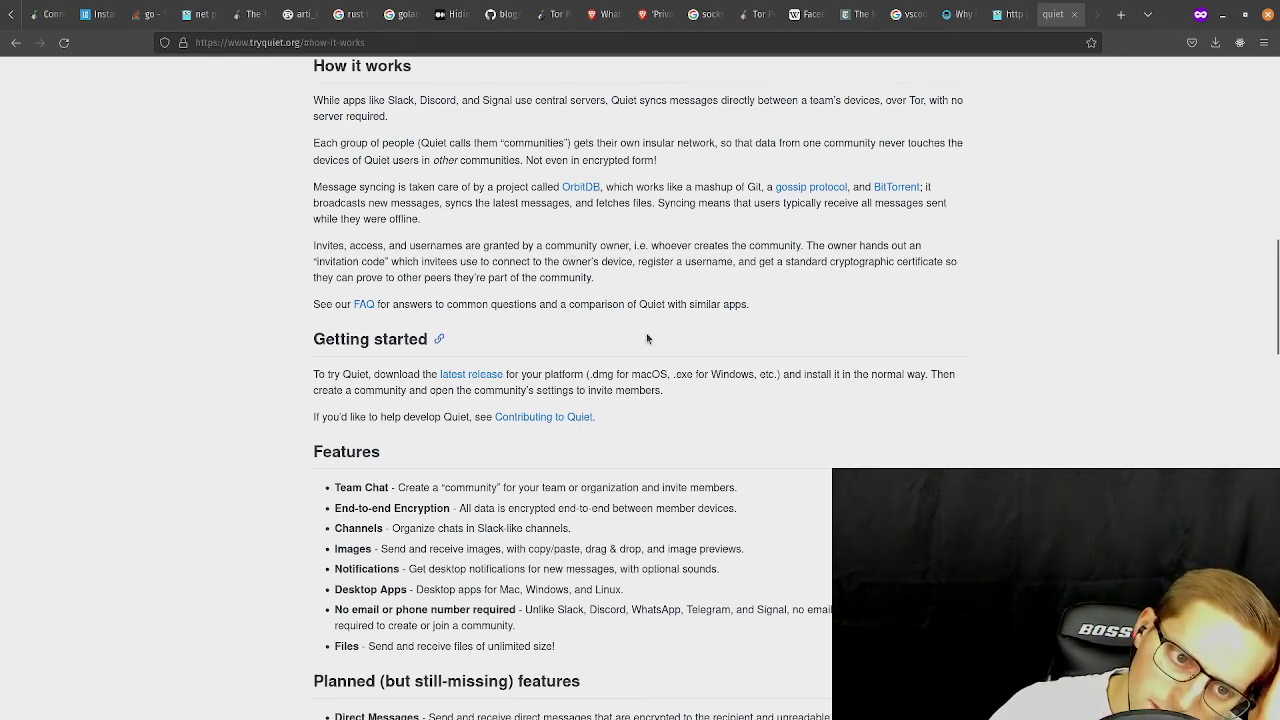
{"action": "scroll", "coordinate": [625, 282], "scroll_direction": "down", "scroll_amount": 1}
{"action": "scroll", "coordinate": [625, 282], "scroll_direction": "down", "scroll_amount": 3}
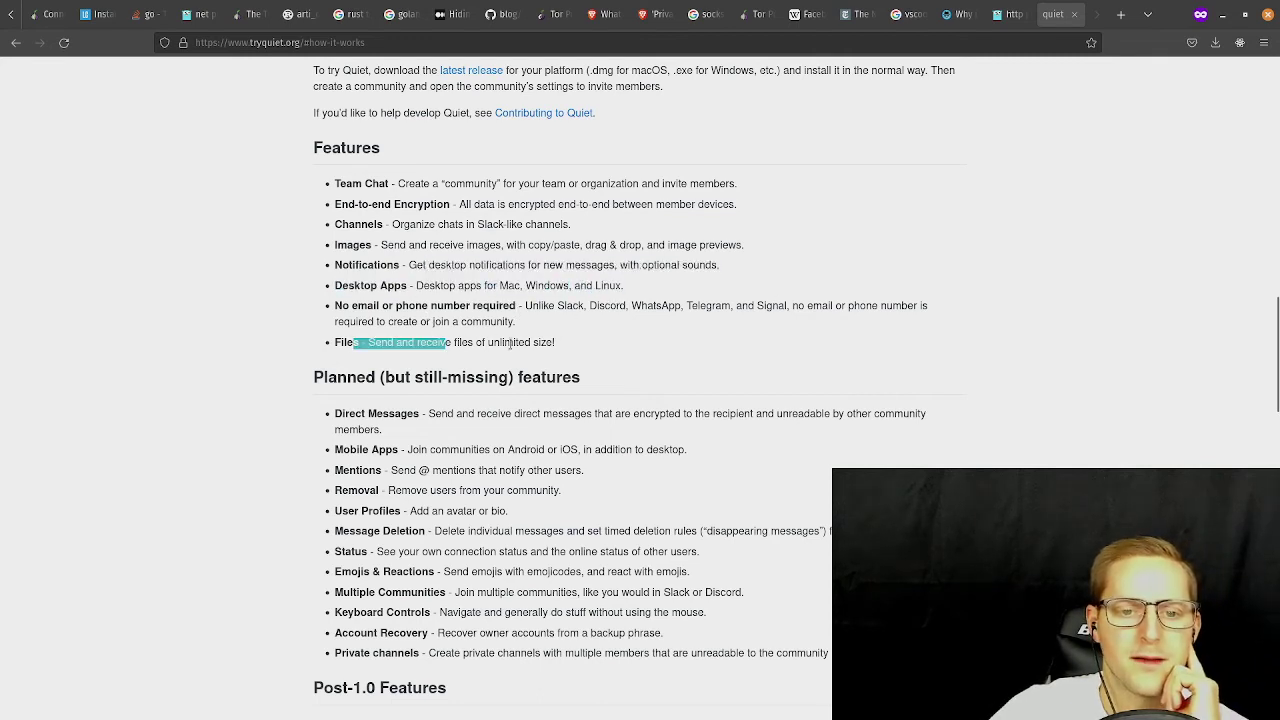
{"action": "left_click_drag", "start_coordinate": [508, 342], "coordinate": [324, 184]}
{"action": "left_click", "coordinate": [260, 209]}
Look through the planned features, technical overview, Our Mission and Contributing to Quiet sections of the page.
{"action": "scroll", "coordinate": [590, 205], "scroll_direction": "down", "scroll_amount": 1}
{"action": "scroll", "coordinate": [590, 205], "scroll_direction": "down", "scroll_amount": 12}
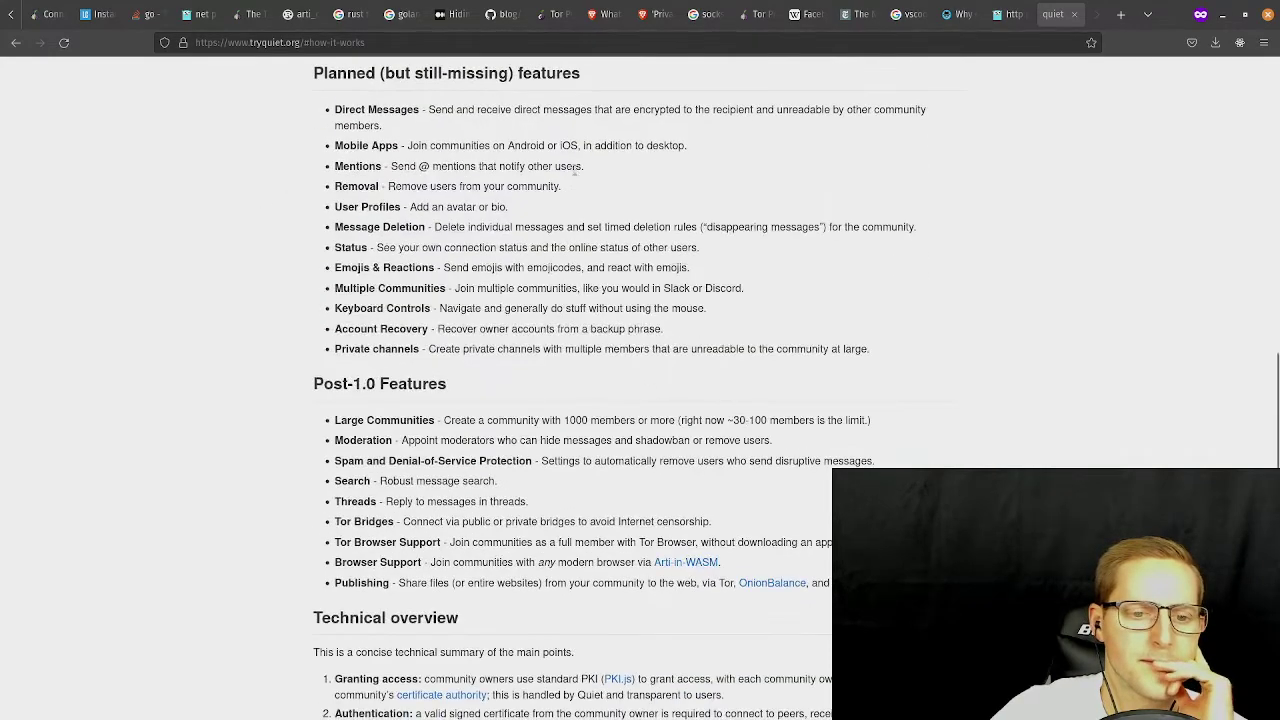
{"action": "scroll", "coordinate": [560, 184], "scroll_direction": "down", "scroll_amount": 4}
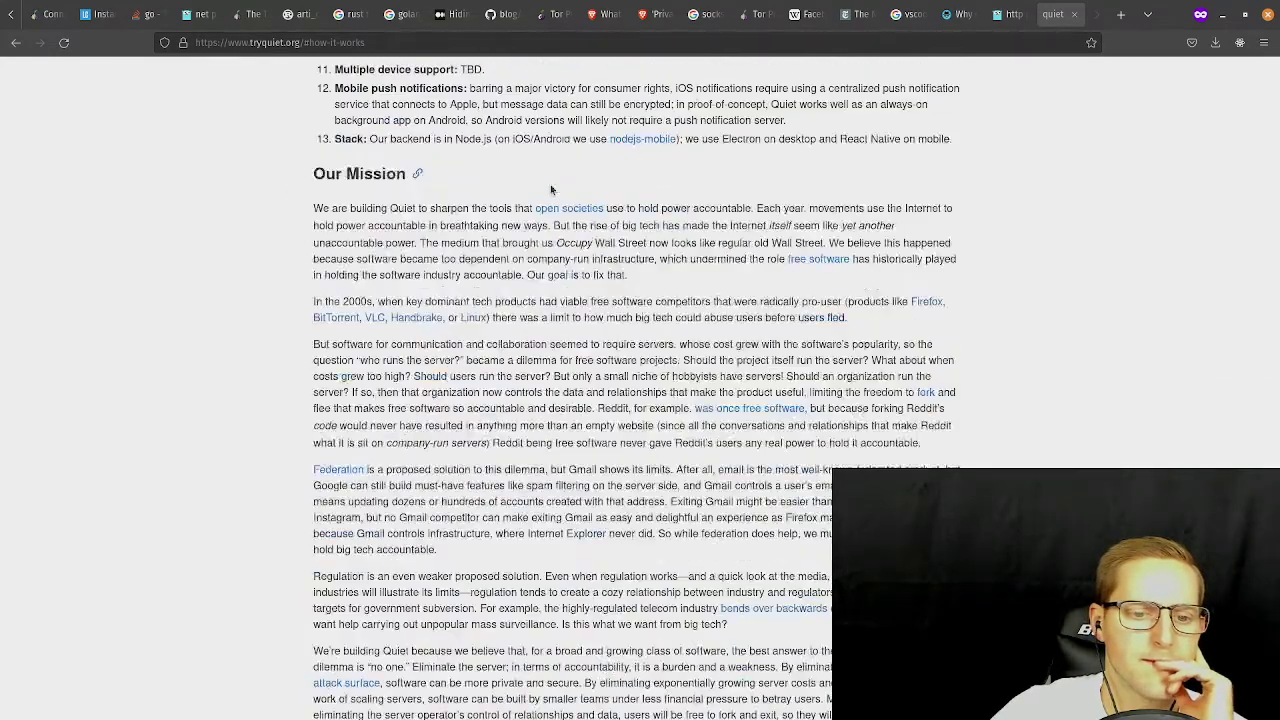
{"action": "scroll", "coordinate": [540, 160], "scroll_direction": "down", "scroll_amount": 5}
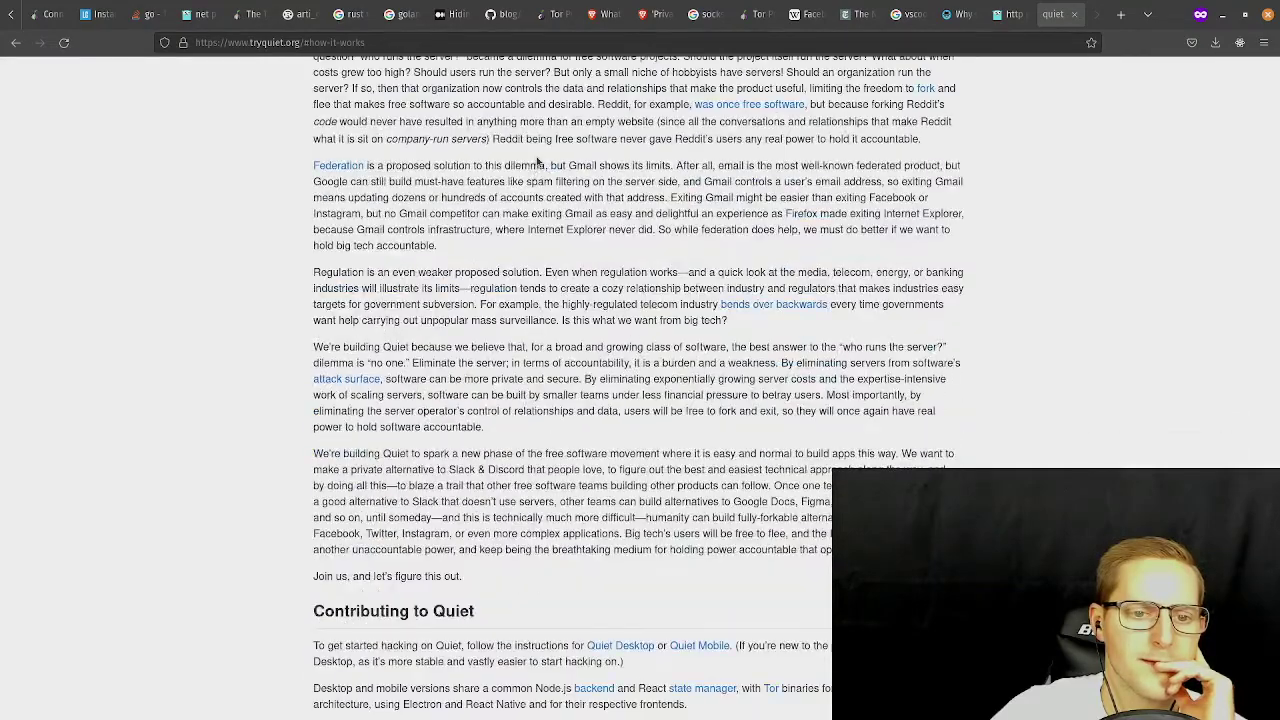
{"action": "scroll", "coordinate": [537, 162], "scroll_direction": "down", "scroll_amount": 1}
{"action": "scroll", "coordinate": [663, 321], "scroll_direction": "up", "scroll_amount": 10}
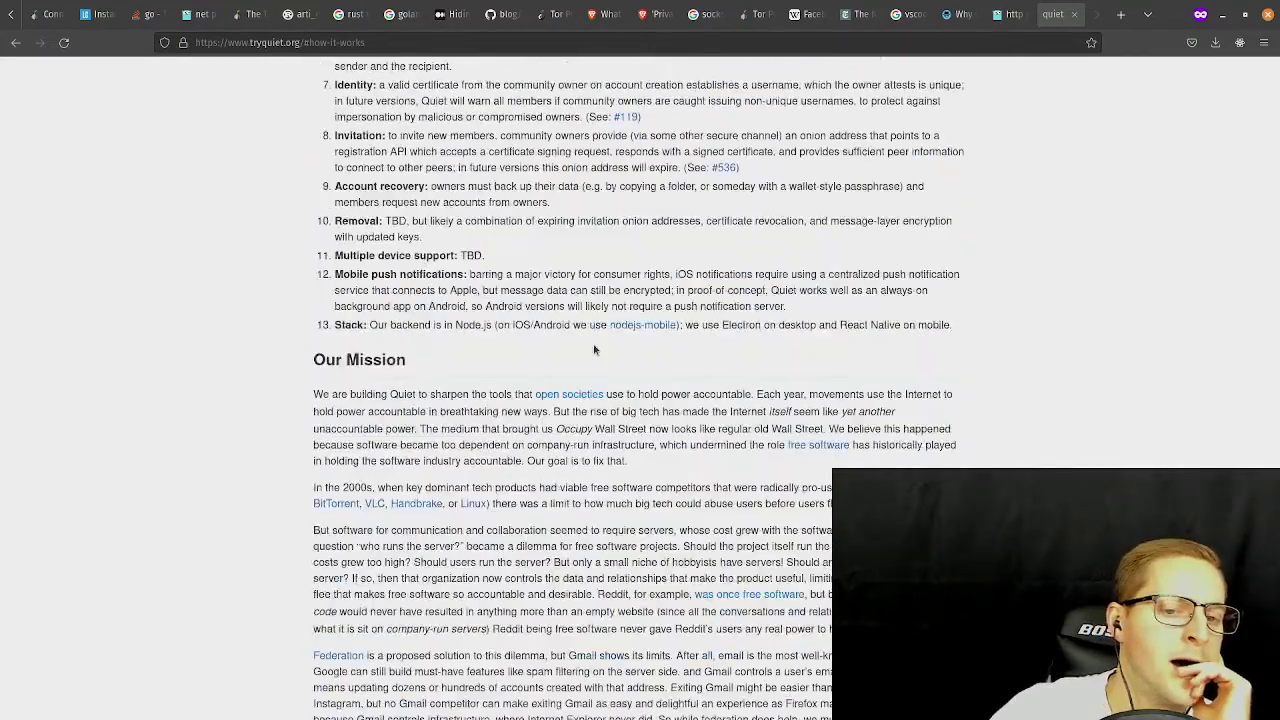
{"action": "scroll", "coordinate": [563, 276], "scroll_direction": "down", "scroll_amount": 10}
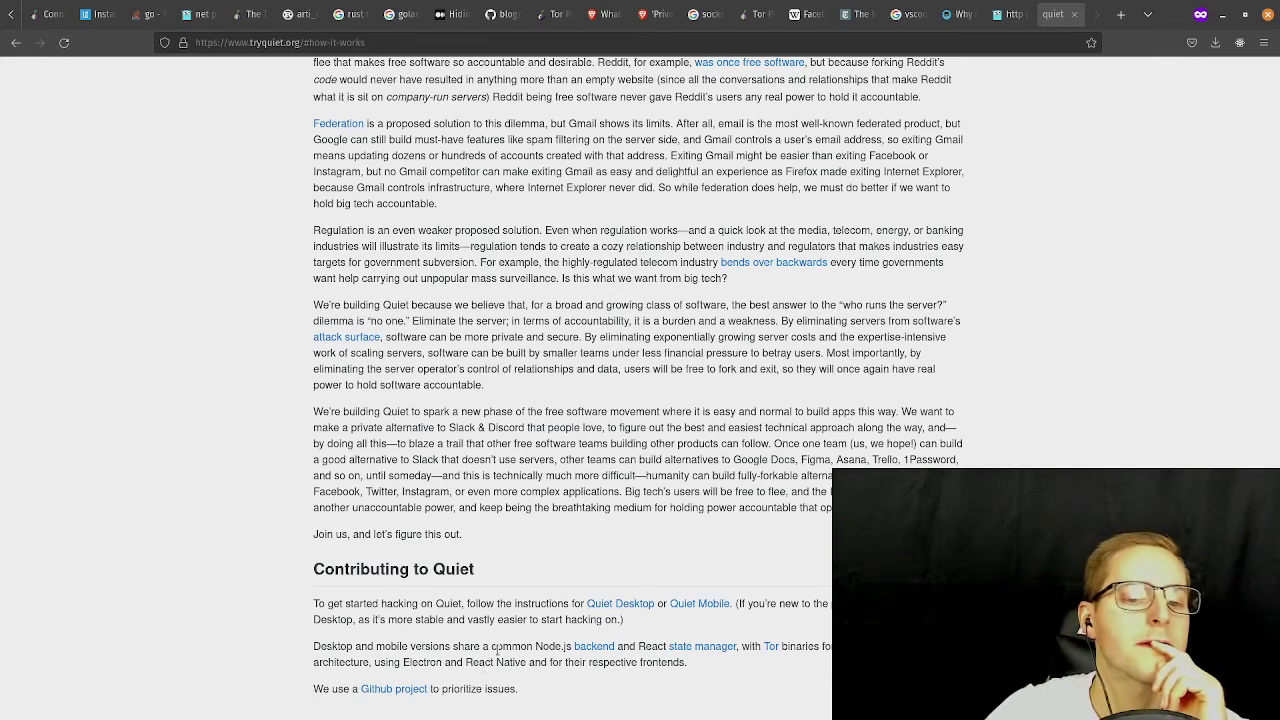
Open the Quiet Desktop instructions in a new tab and look through the package's README on GitHub.
{"action": "middle_click", "coordinate": [632, 606]}
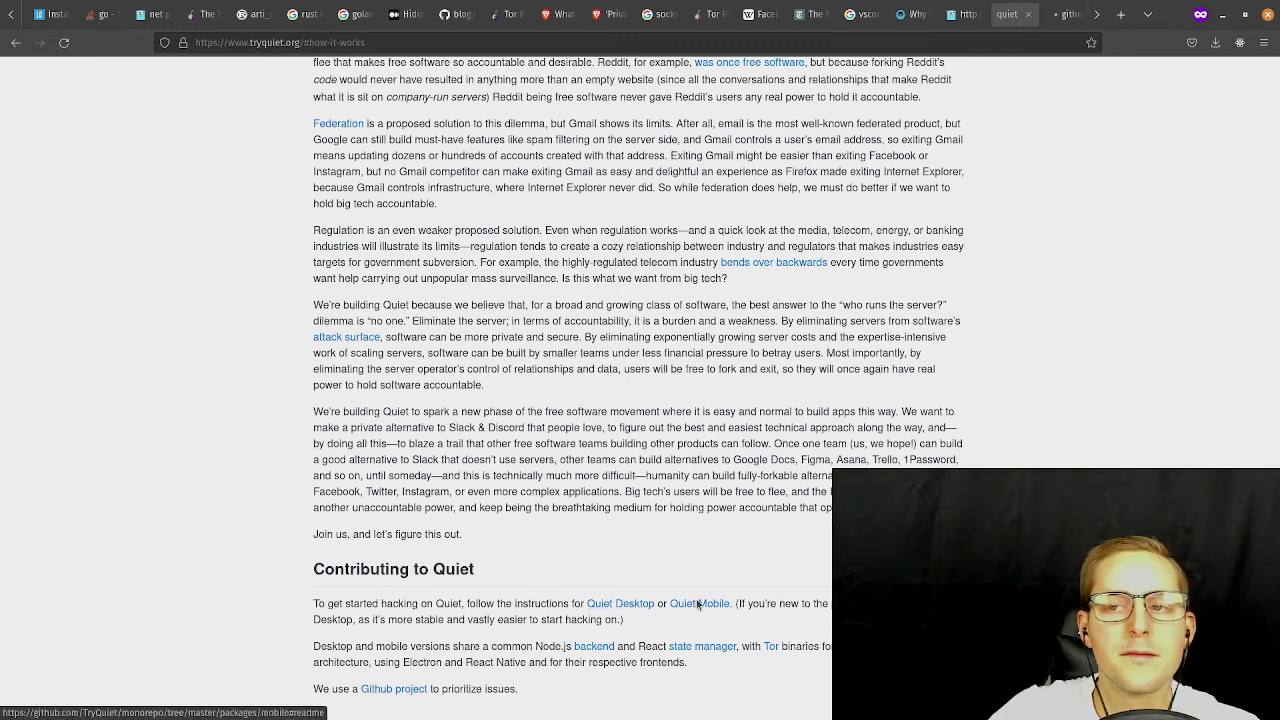
{"action": "left_click", "coordinate": [1055, 14]}
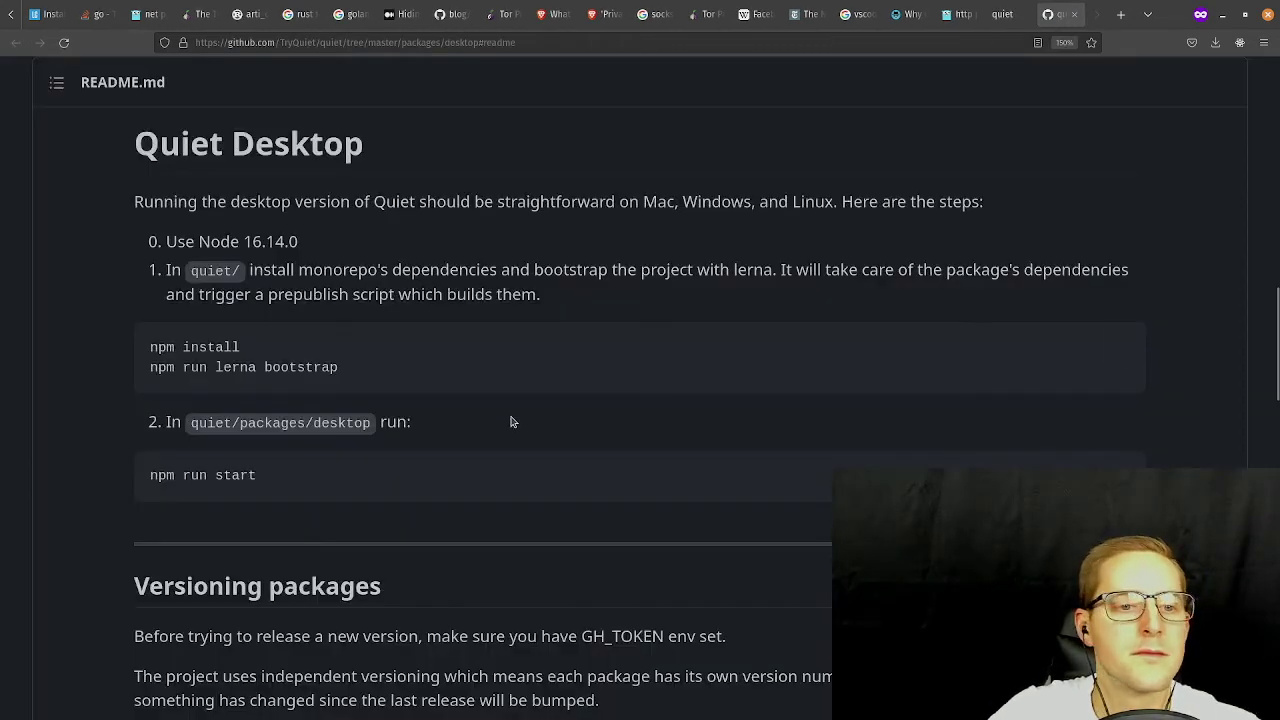
{"action": "scroll", "coordinate": [520, 310], "scroll_direction": "down", "scroll_amount": 5}
{"action": "scroll", "coordinate": [509, 274], "scroll_direction": "up", "scroll_amount": 2}
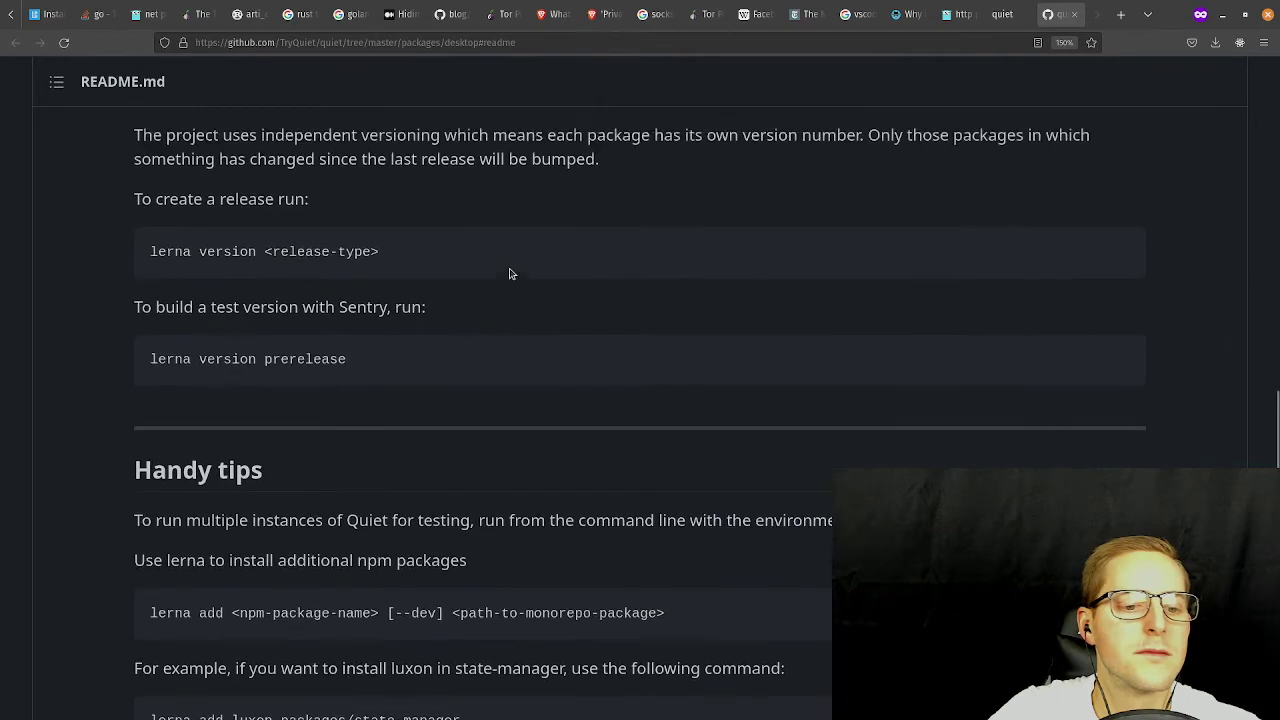
{"action": "scroll", "coordinate": [520, 280], "scroll_direction": "up", "scroll_amount": 15}
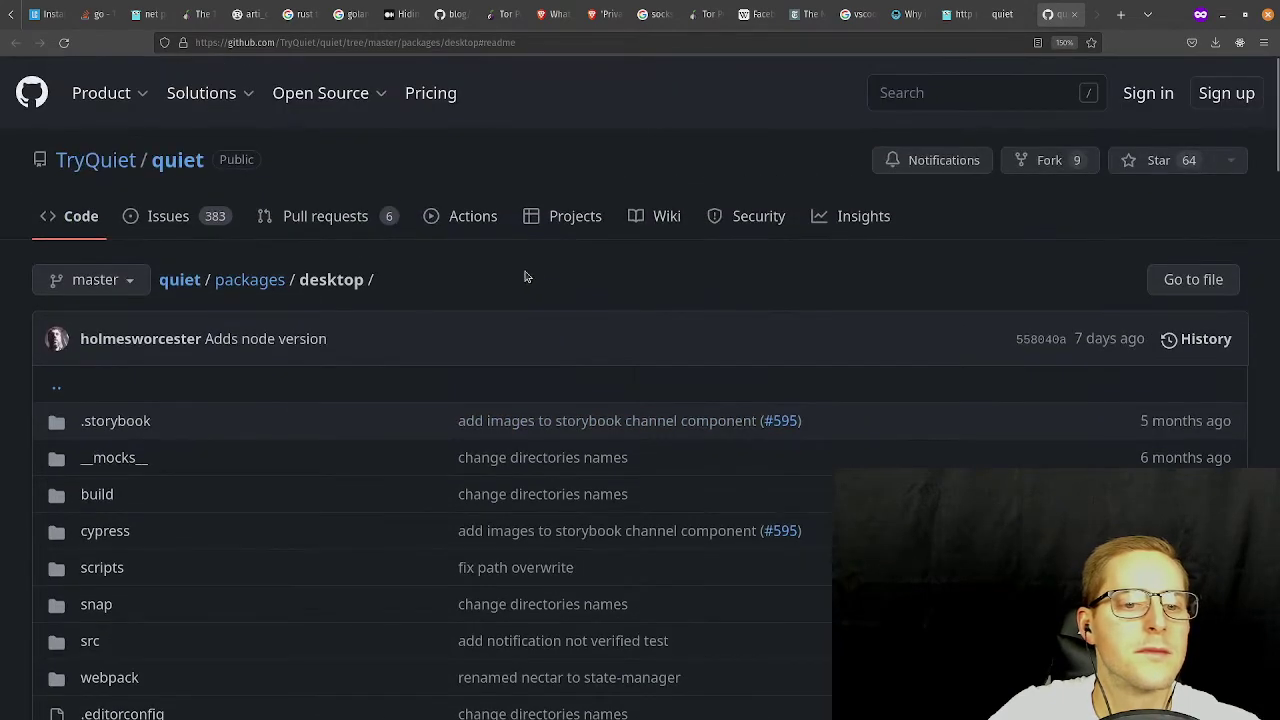
Go to the root of the TryQuiet/quiet repository and read its README down to the Our Mission section.
{"action": "left_click", "coordinate": [190, 284]}
{"action": "scroll", "coordinate": [563, 309], "scroll_direction": "down", "scroll_amount": 10}
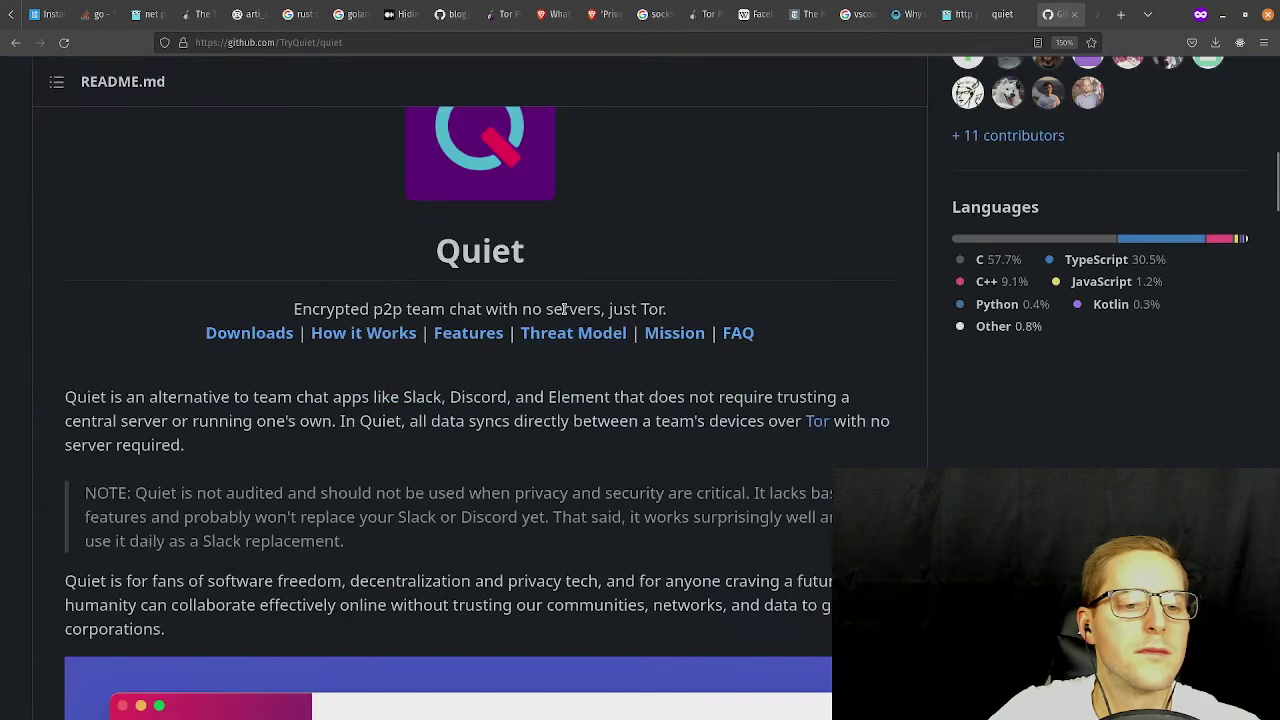
{"action": "scroll", "coordinate": [561, 312], "scroll_direction": "down", "scroll_amount": 6}
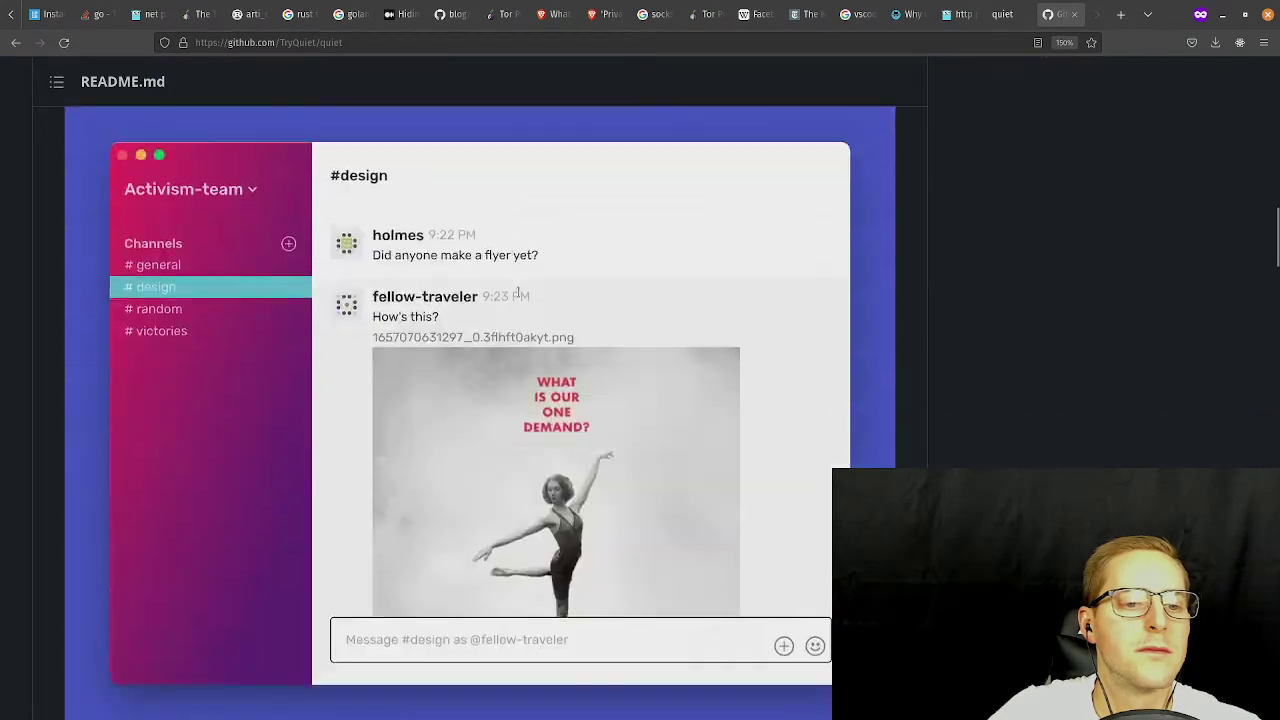
{"action": "scroll", "coordinate": [504, 319], "scroll_direction": "down", "scroll_amount": 5}
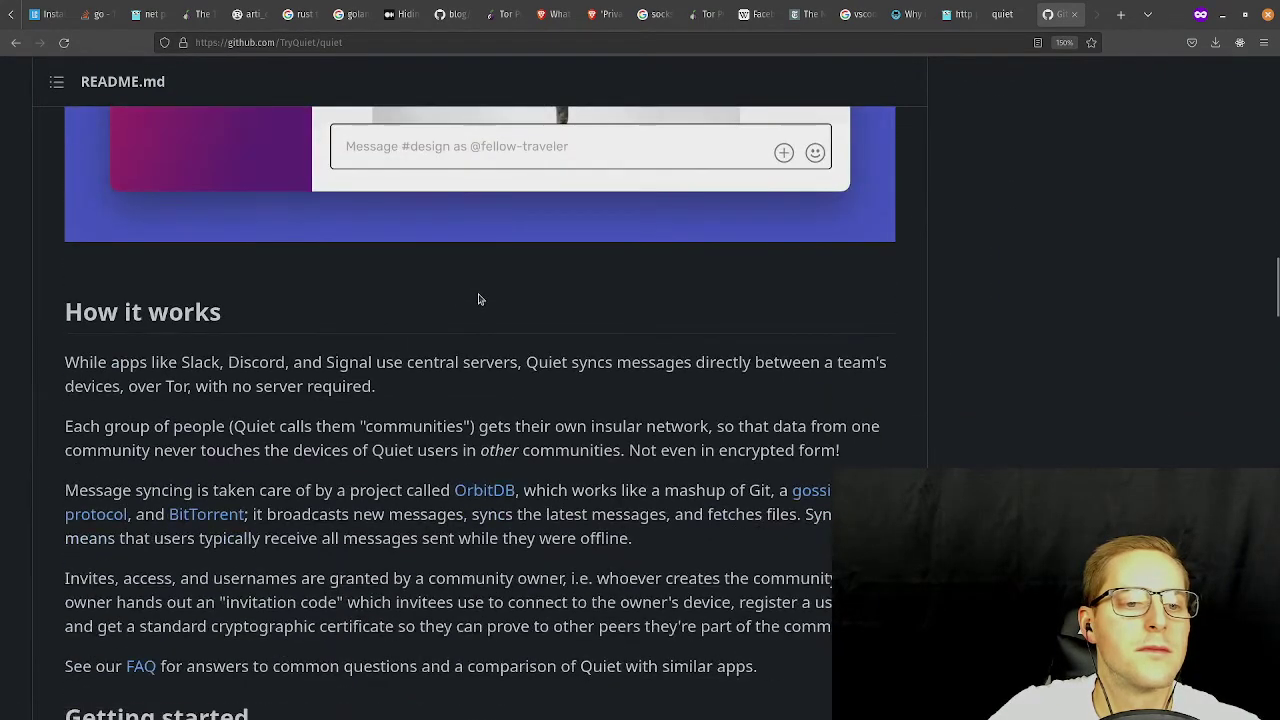
{"action": "scroll", "coordinate": [493, 304], "scroll_direction": "down", "scroll_amount": 4}
{"action": "scroll", "coordinate": [493, 304], "scroll_direction": "down", "scroll_amount": 20}
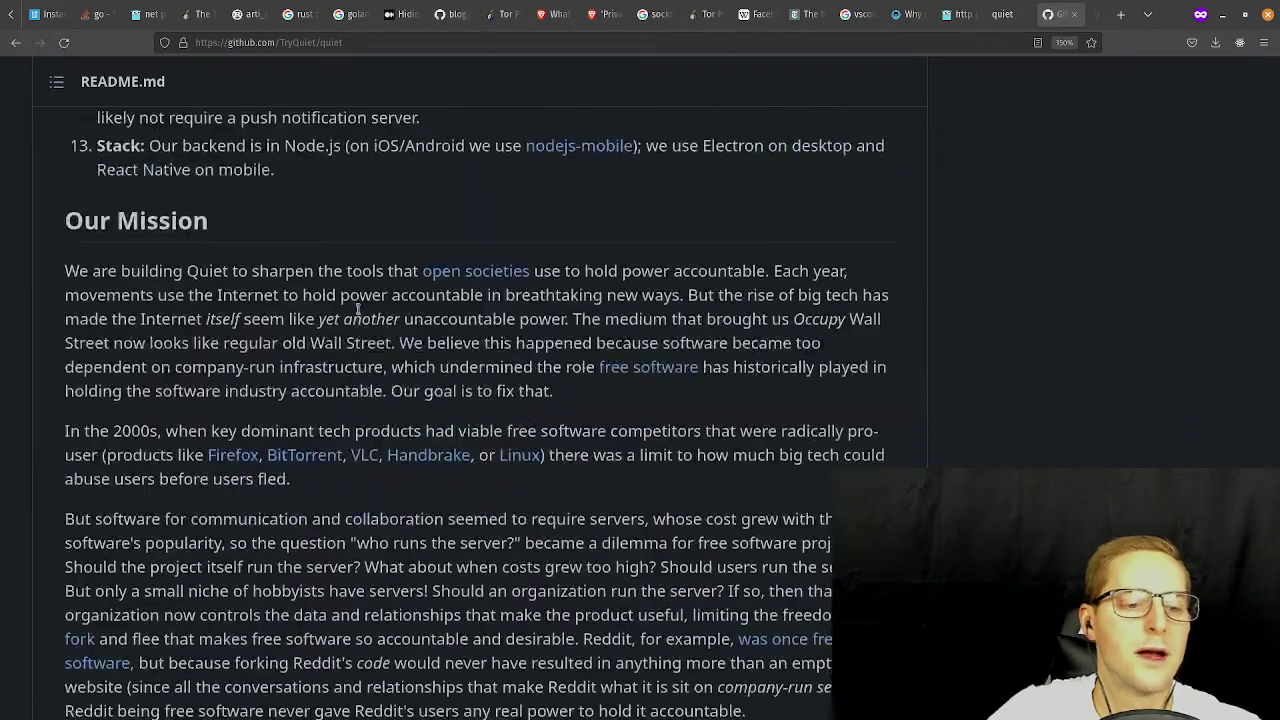
{"action": "scroll", "coordinate": [324, 385], "scroll_direction": "up", "scroll_amount": 5}
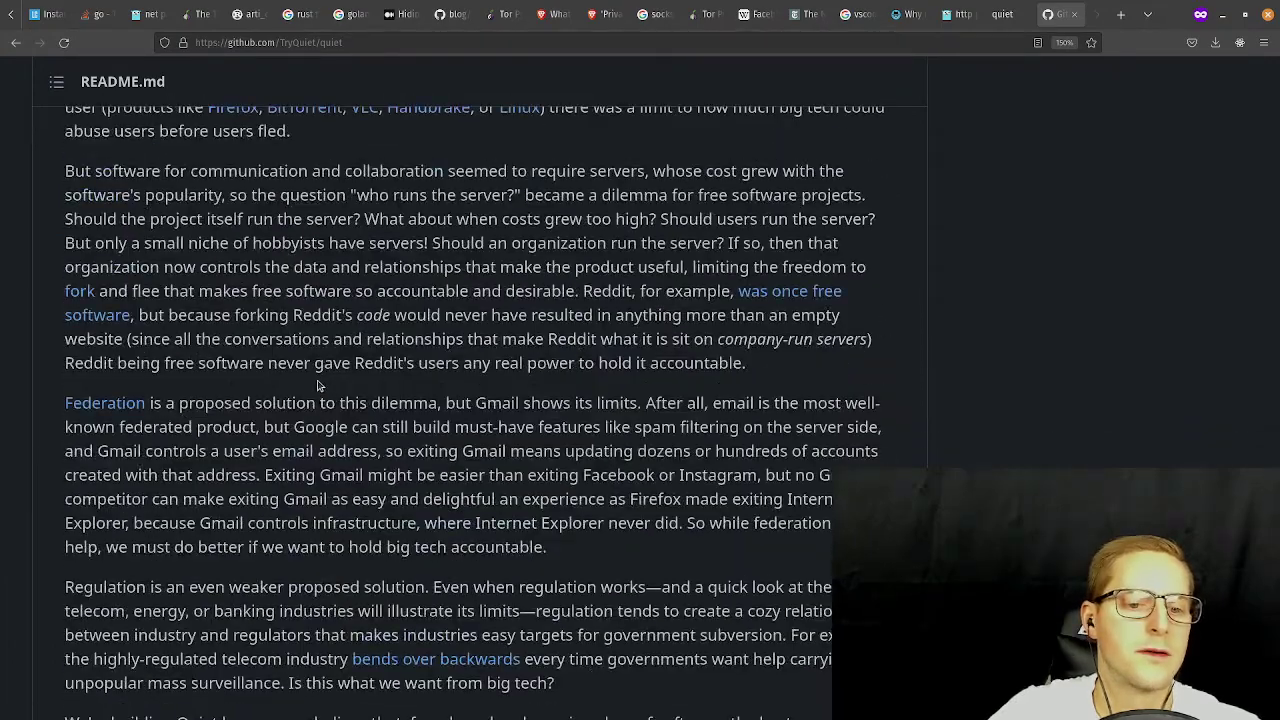
{"action": "scroll", "coordinate": [320, 390], "scroll_direction": "down", "scroll_amount": 2}
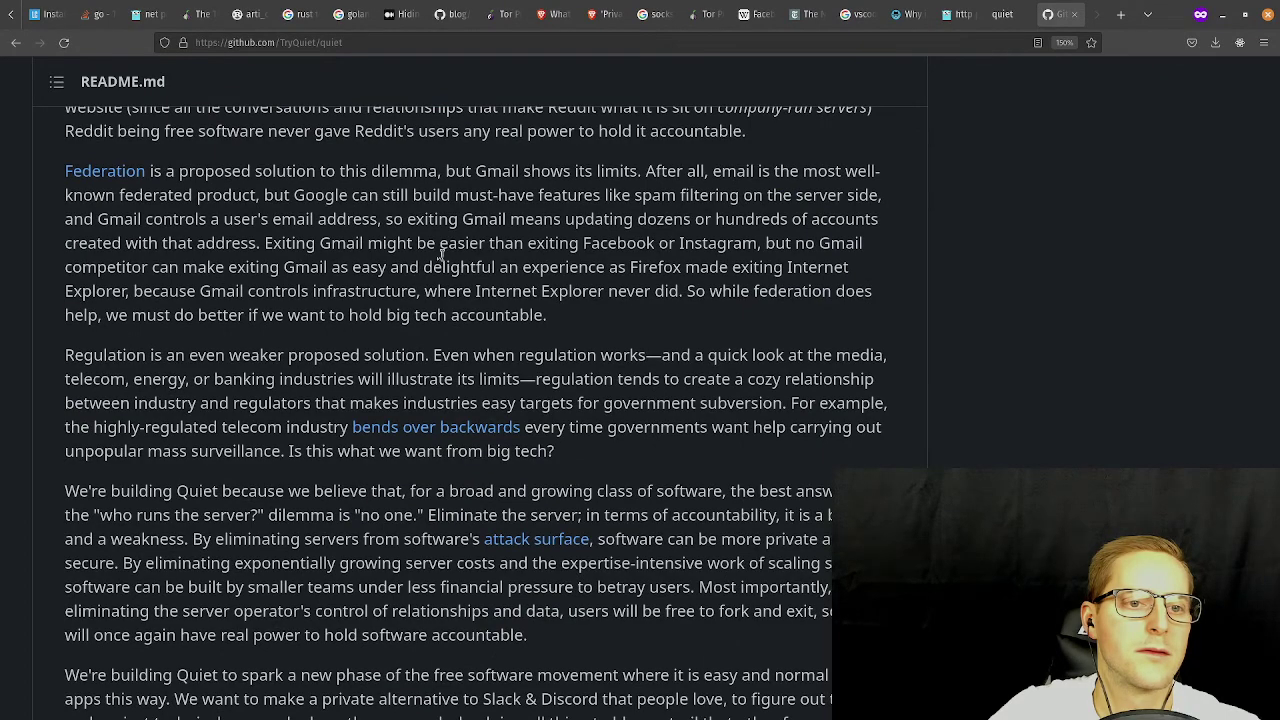
{"action": "scroll", "coordinate": [440, 254], "scroll_direction": "up", "scroll_amount": 2}
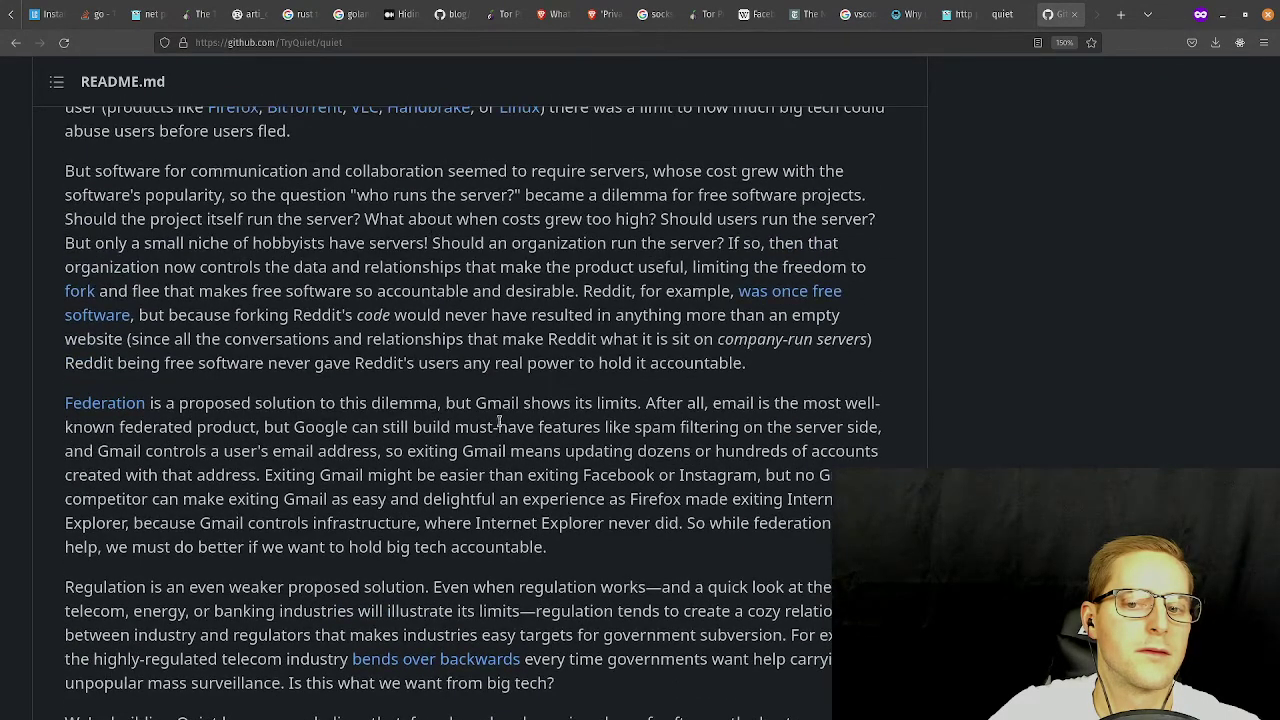
Open the Federation link from the README's mission text in a new tab and view the Wikipedia article.
{"action": "middle_click", "coordinate": [115, 405]}
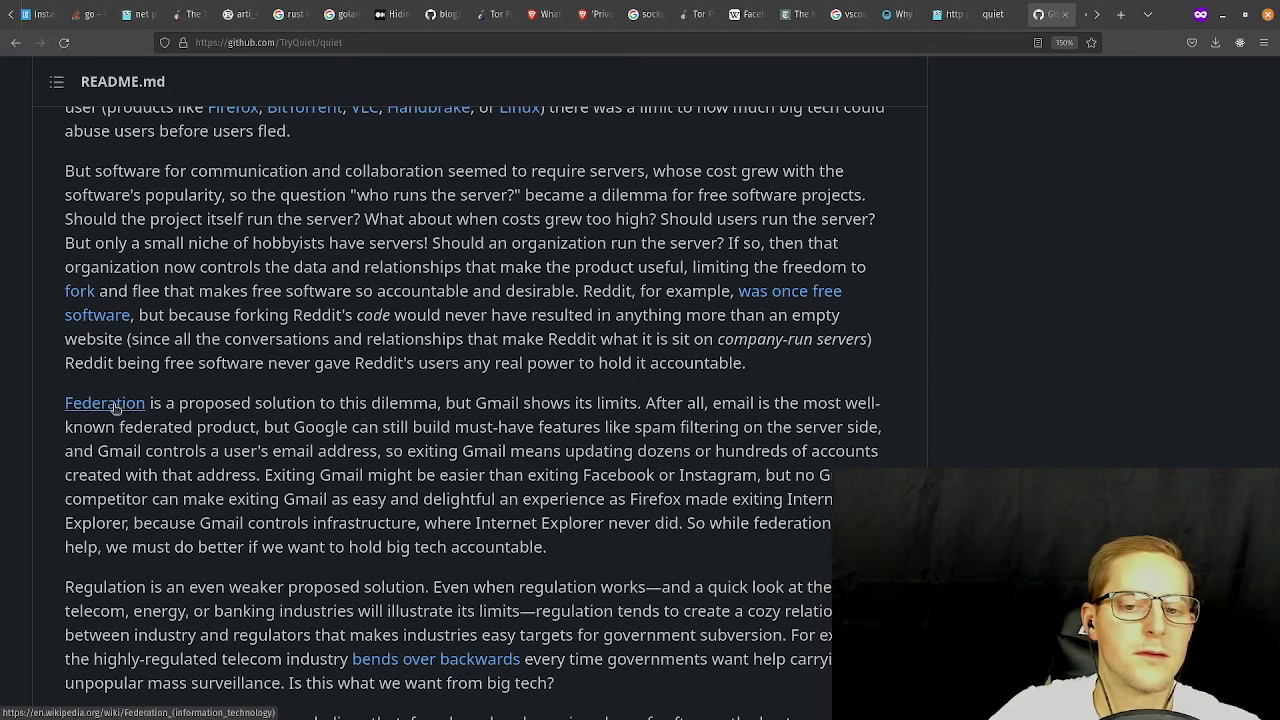
{"action": "left_click", "coordinate": [1050, 14]}
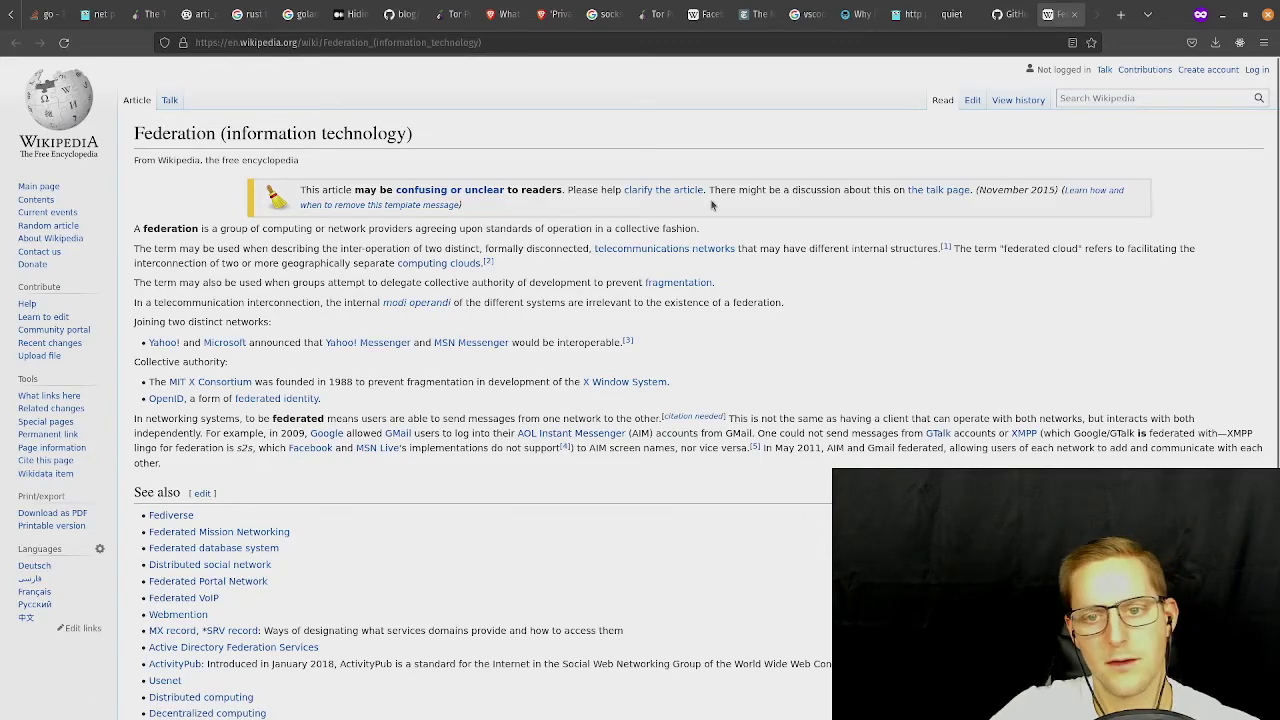
Return to the quiet repository's README and read the mission paragraphs on federation, regulation and eliminating servers.
{"action": "left_click", "coordinate": [1005, 14]}
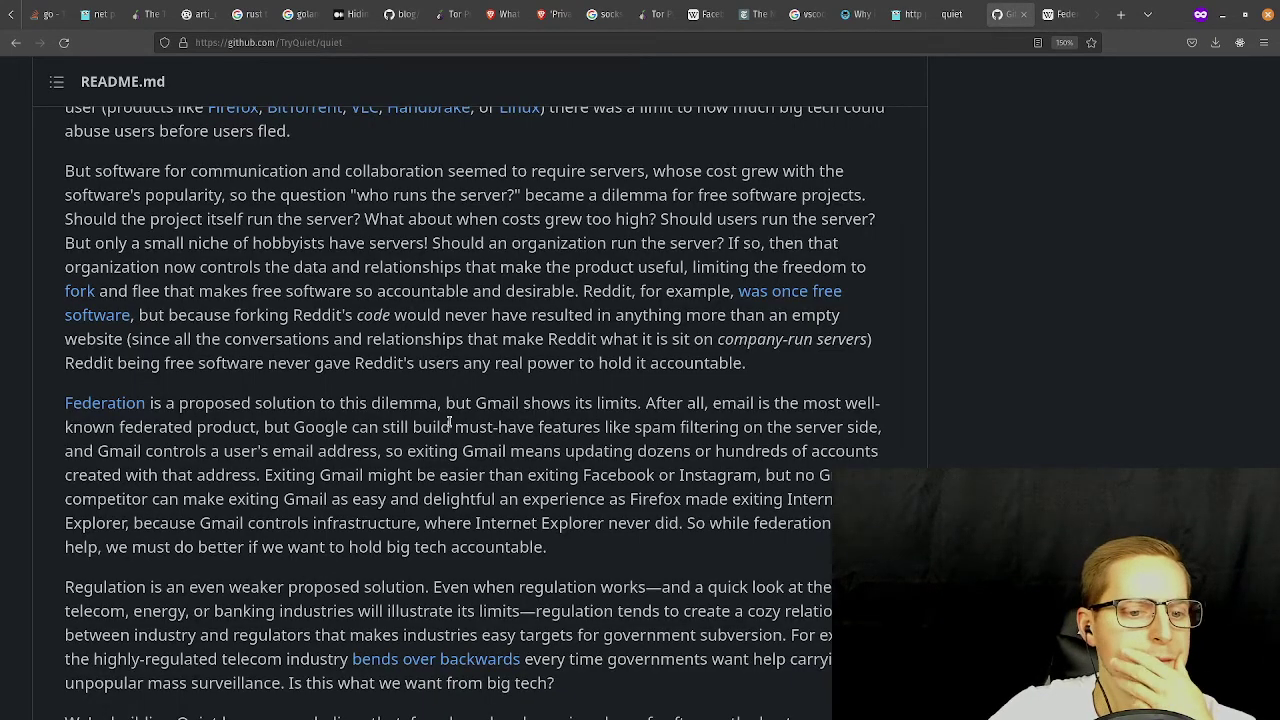
{"action": "scroll", "coordinate": [448, 421], "scroll_direction": "down", "scroll_amount": 2}
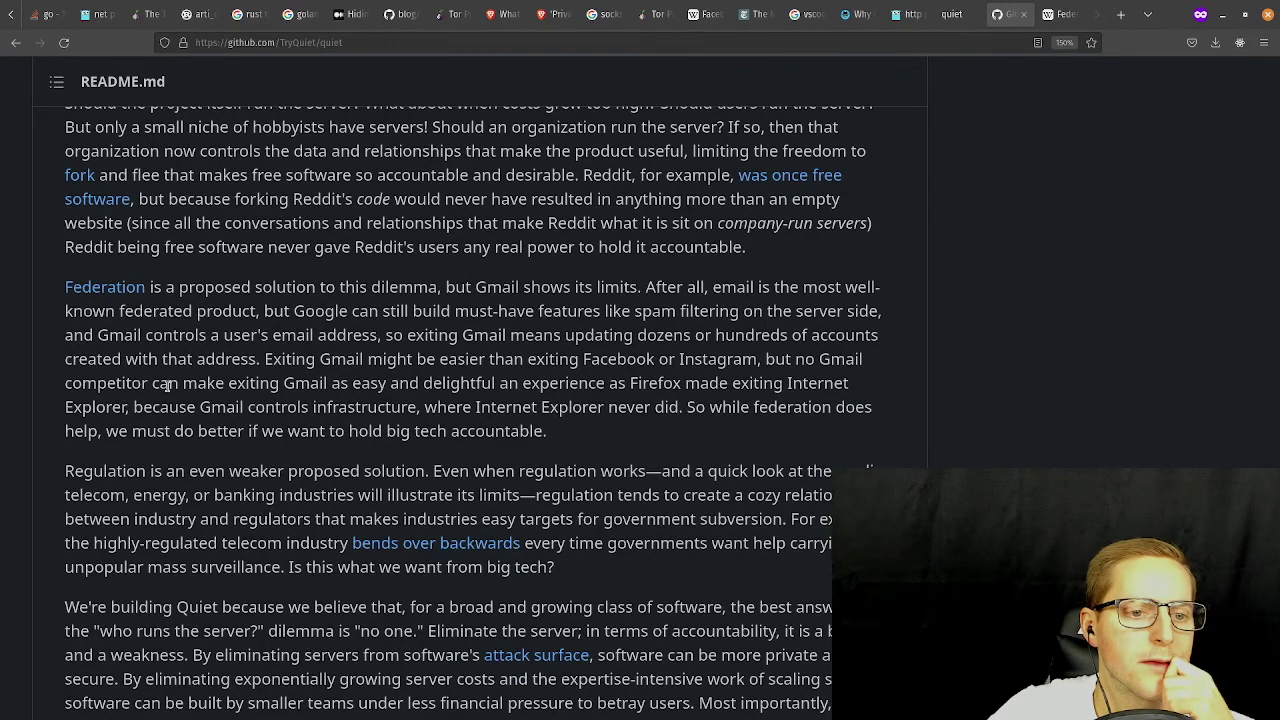
{"action": "scroll", "coordinate": [540, 345], "scroll_direction": "down", "scroll_amount": 6}
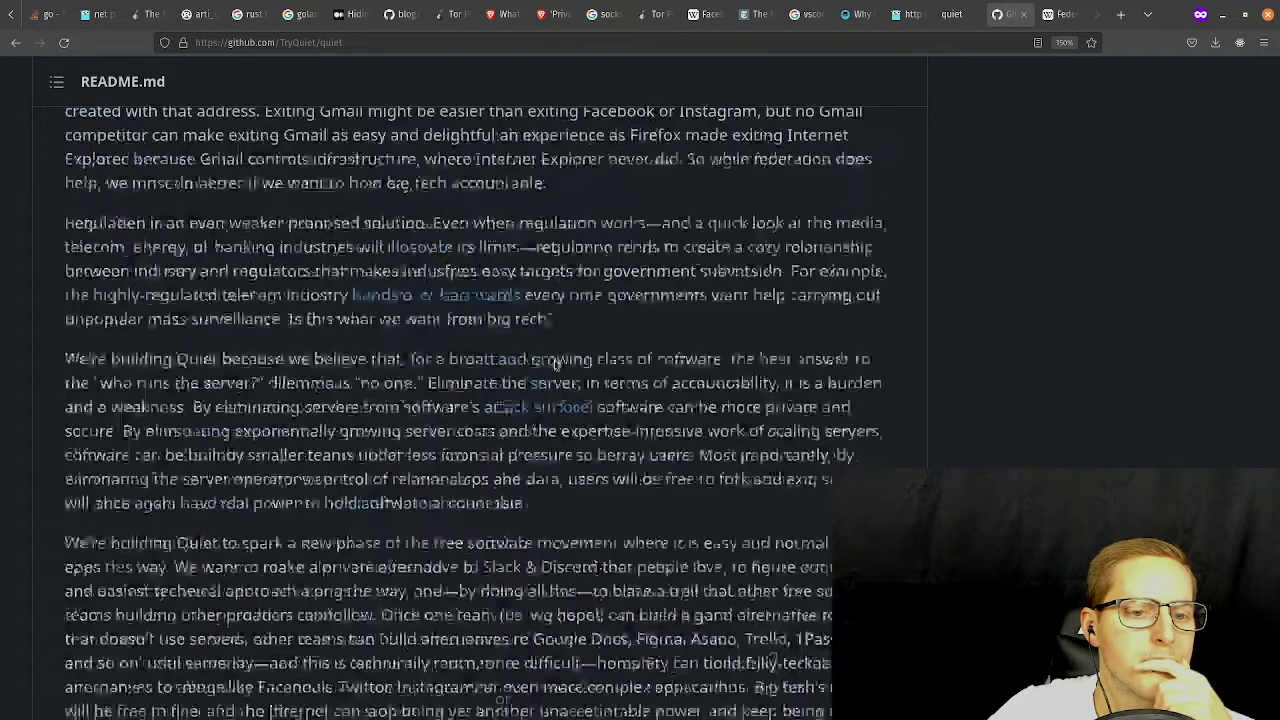
{"action": "scroll", "coordinate": [465, 280], "scroll_direction": "down", "scroll_amount": 2}
{"action": "scroll", "coordinate": [455, 277], "scroll_direction": "up", "scroll_amount": 2}
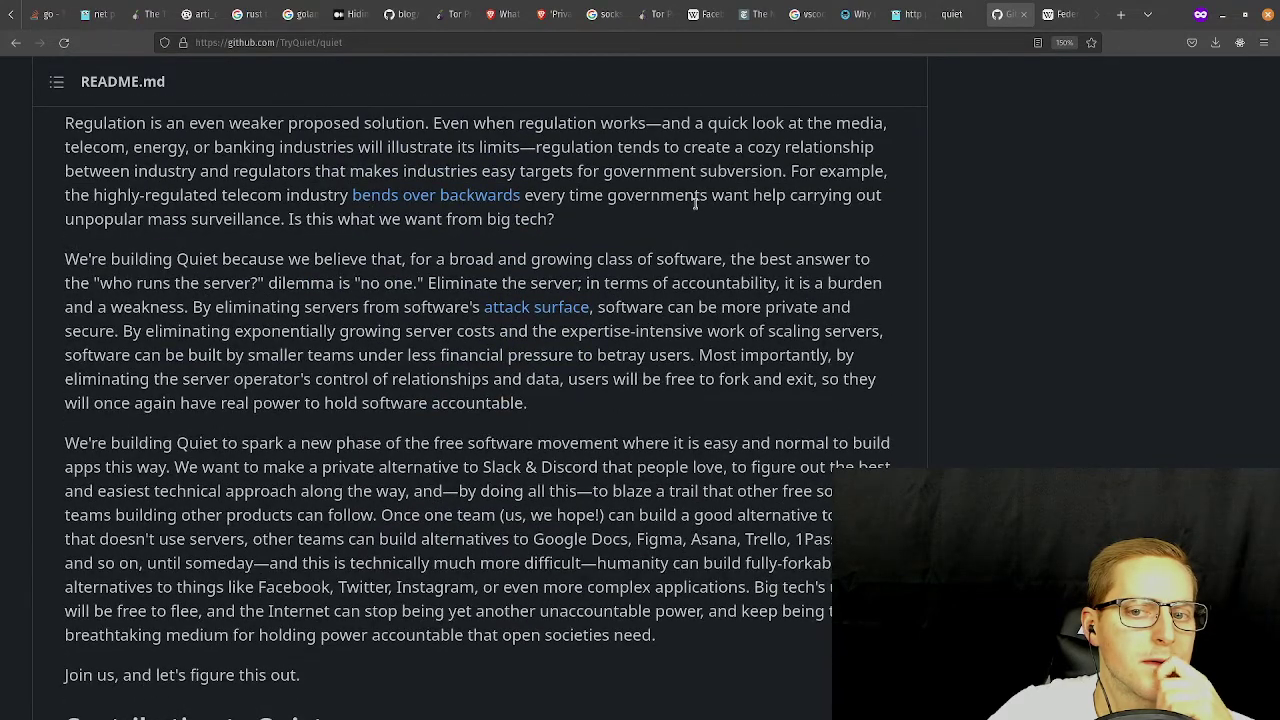
Open YouTube in a new tab and search for tryquiet.
{"action": "scroll", "coordinate": [695, 200], "scroll_direction": "down", "scroll_amount": 7}
{"action": "scroll", "coordinate": [508, 236], "scroll_direction": "up", "scroll_amount": 14}
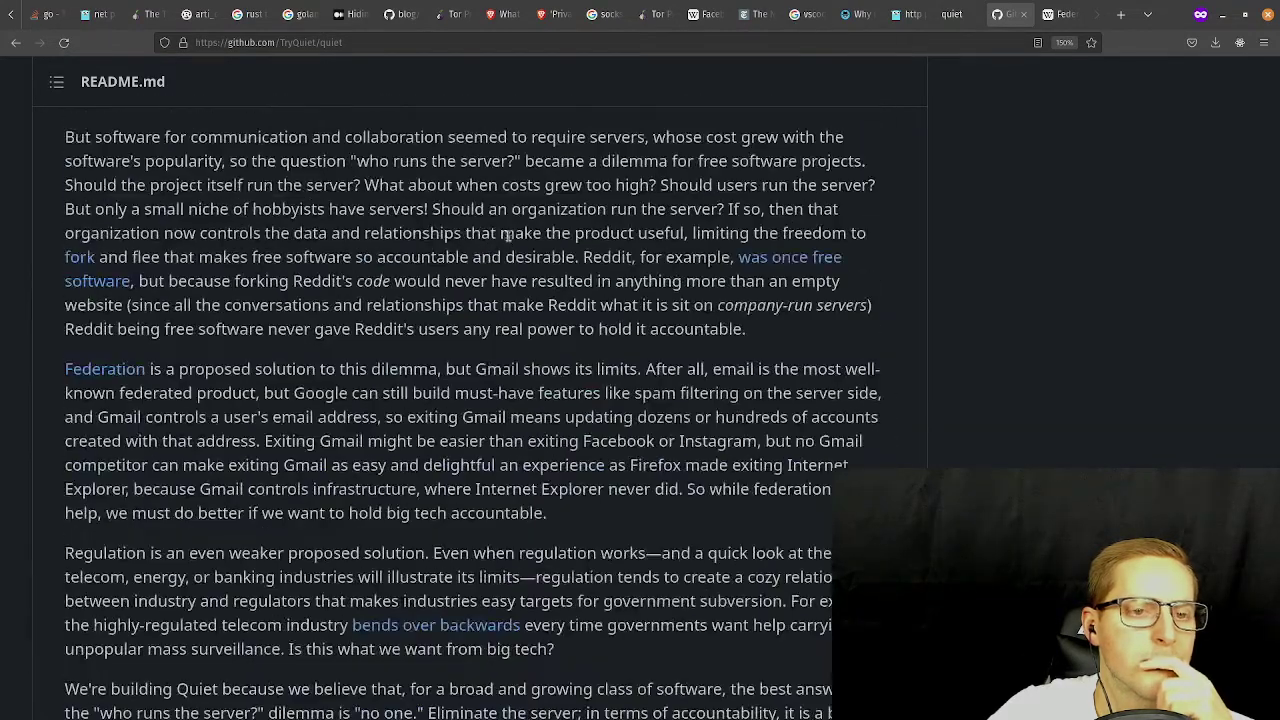
{"action": "scroll", "coordinate": [508, 236], "scroll_direction": "up", "scroll_amount": 10}
{"action": "left_click", "coordinate": [1120, 14]}
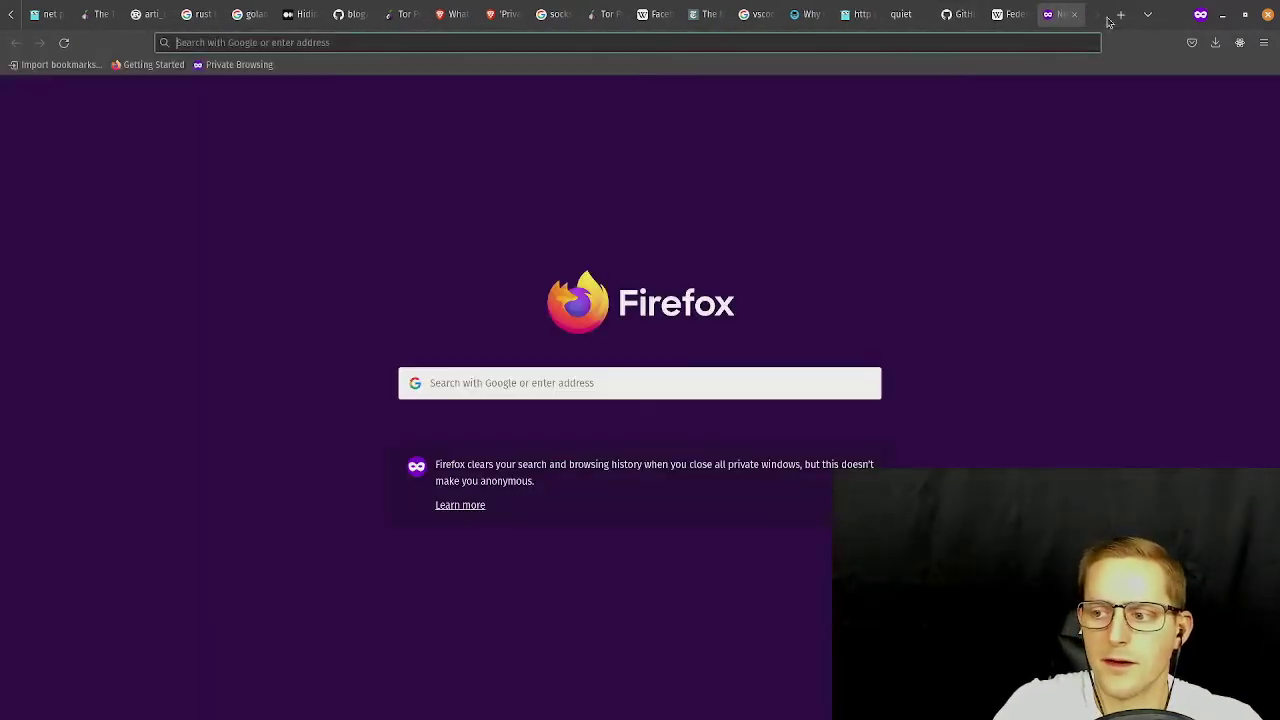
{"action": "type", "text": "youtube"}
{"action": "key", "text": "Return"}
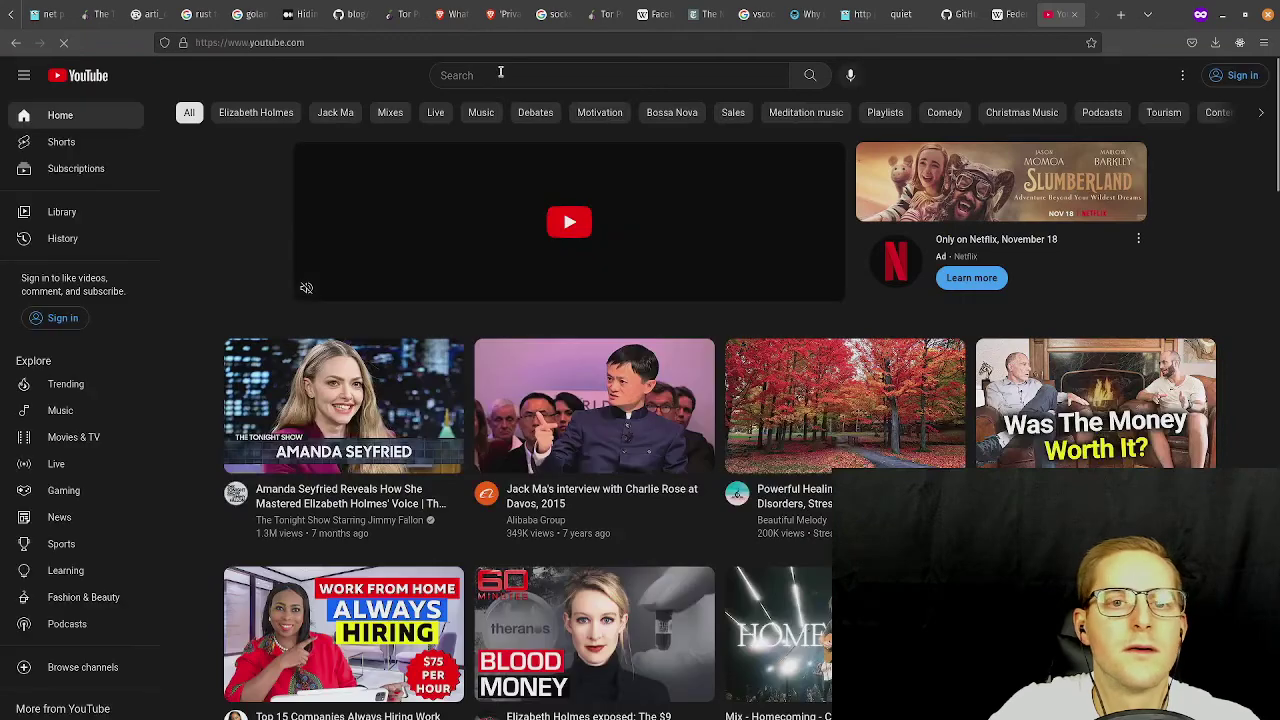
{"action": "type", "text": "try"}
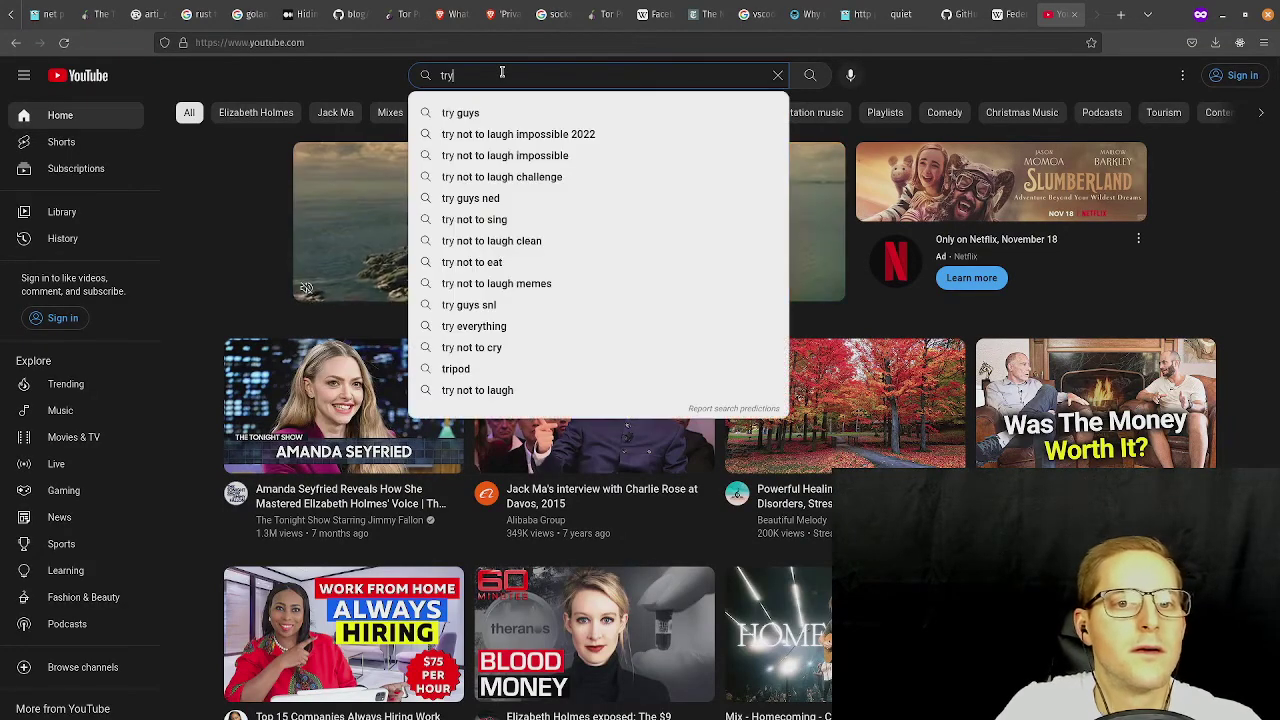
{"action": "type", "text": "quiet"}
{"action": "key", "text": "Return"}
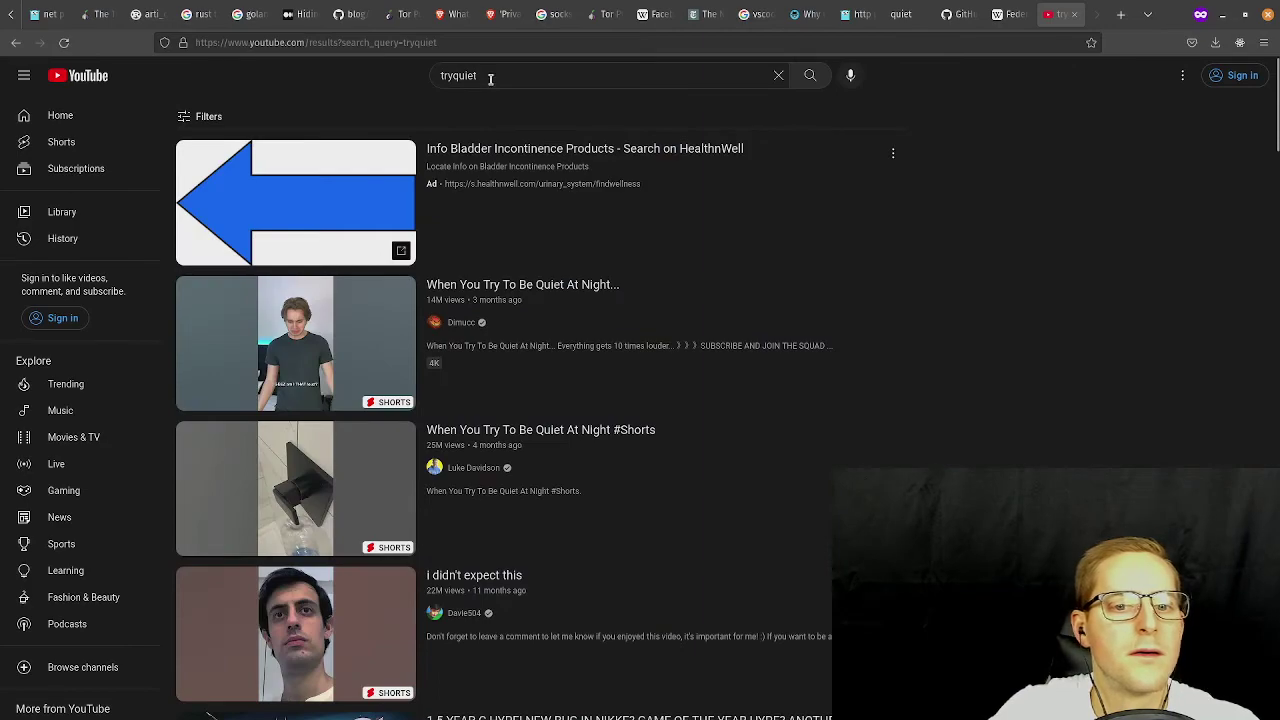
Look through the tryquiet video results and close the YouTube tab.
{"action": "scroll", "coordinate": [600, 230], "scroll_direction": "down", "scroll_amount": 3}
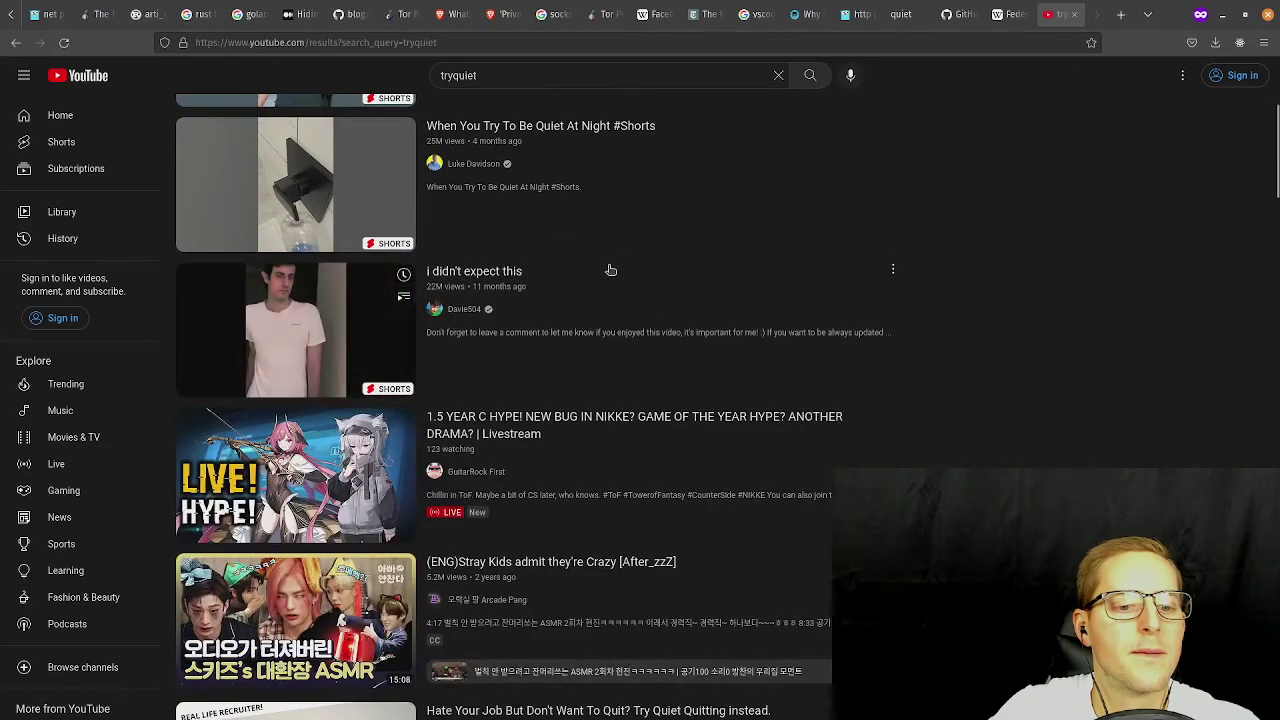
{"action": "scroll", "coordinate": [600, 265], "scroll_direction": "down", "scroll_amount": 3}
{"action": "scroll", "coordinate": [540, 250], "scroll_direction": "up", "scroll_amount": 9}
{"action": "left_click", "coordinate": [1074, 14]}
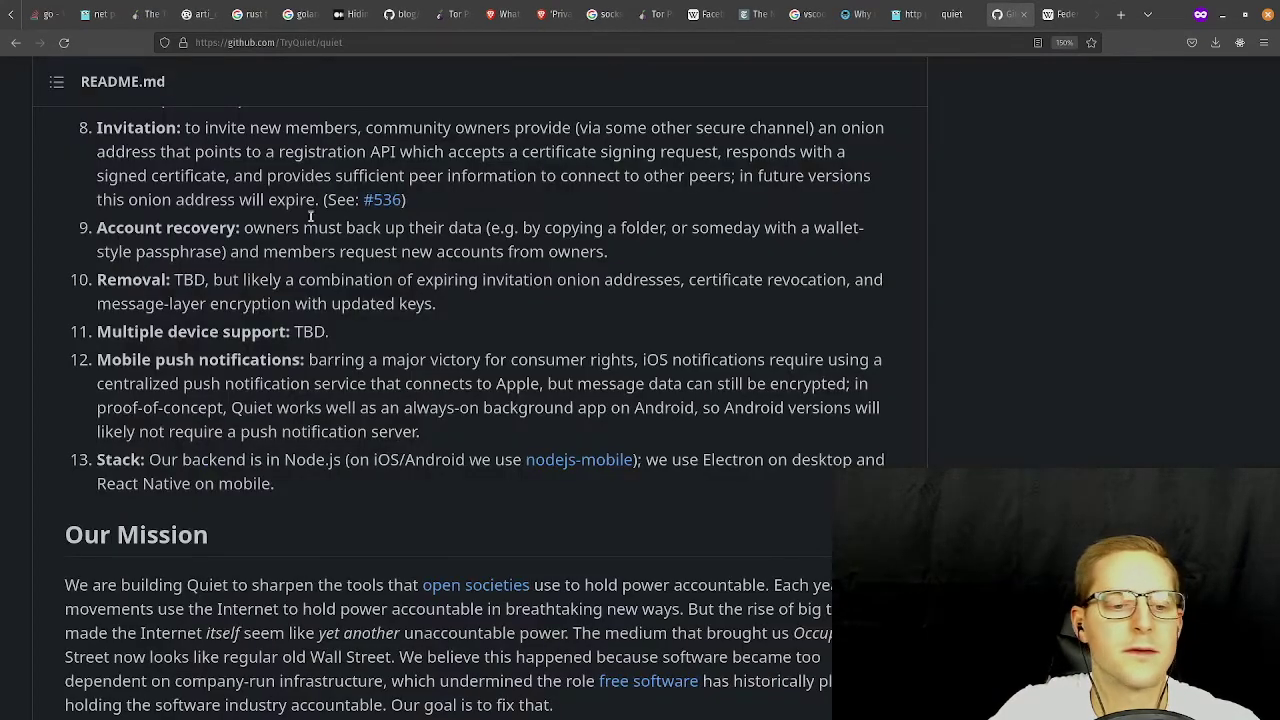
Read the quiet README from Our Mission down to Contributing to Quiet, and return to its introduction and section links.
{"action": "scroll", "coordinate": [310, 216], "scroll_direction": "down", "scroll_amount": 5}
{"action": "scroll", "coordinate": [394, 290], "scroll_direction": "down", "scroll_amount": 3}
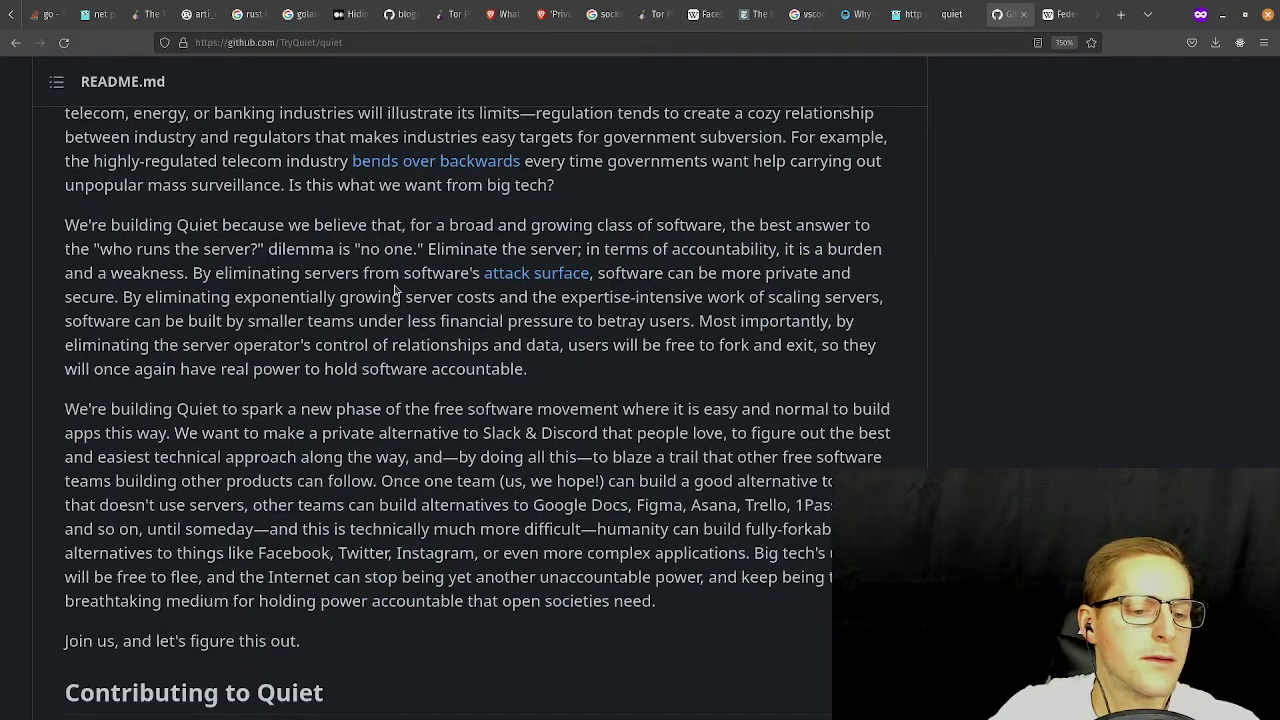
{"action": "scroll", "coordinate": [395, 290], "scroll_direction": "down", "scroll_amount": 3}
{"action": "scroll", "coordinate": [390, 305], "scroll_direction": "up", "scroll_amount": 7}
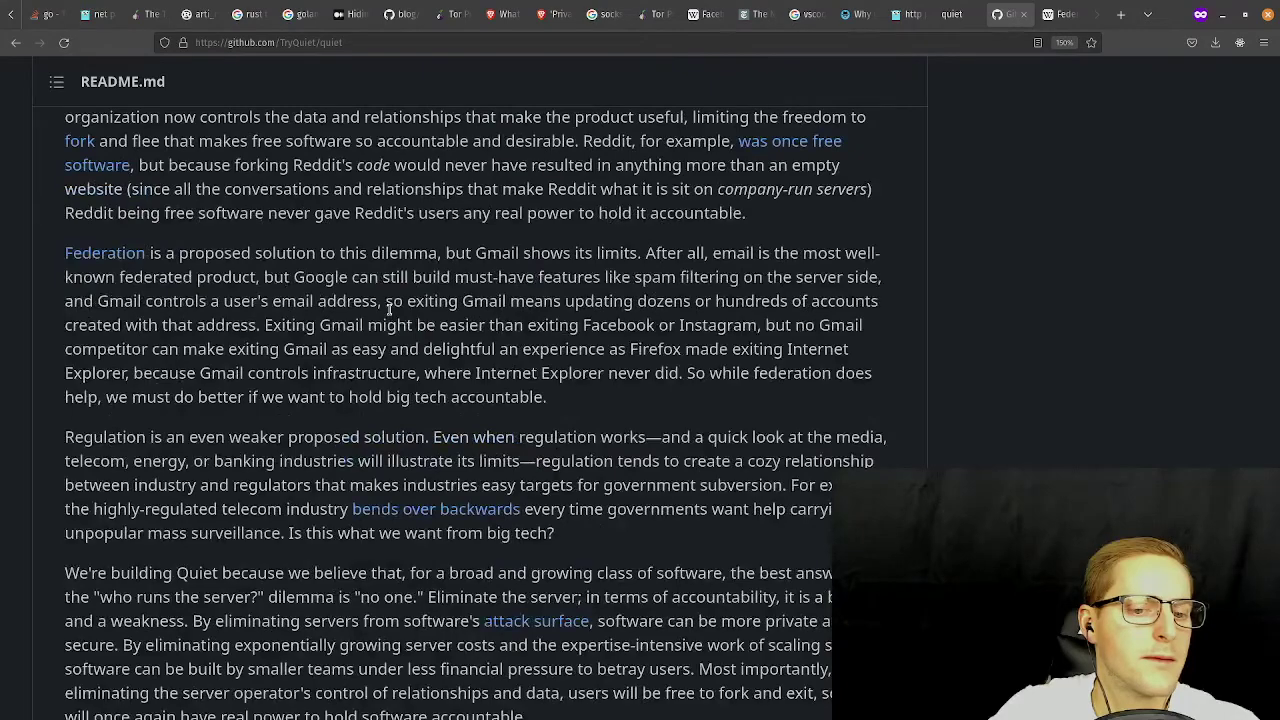
{"action": "scroll", "coordinate": [389, 308], "scroll_direction": "down", "scroll_amount": 5}
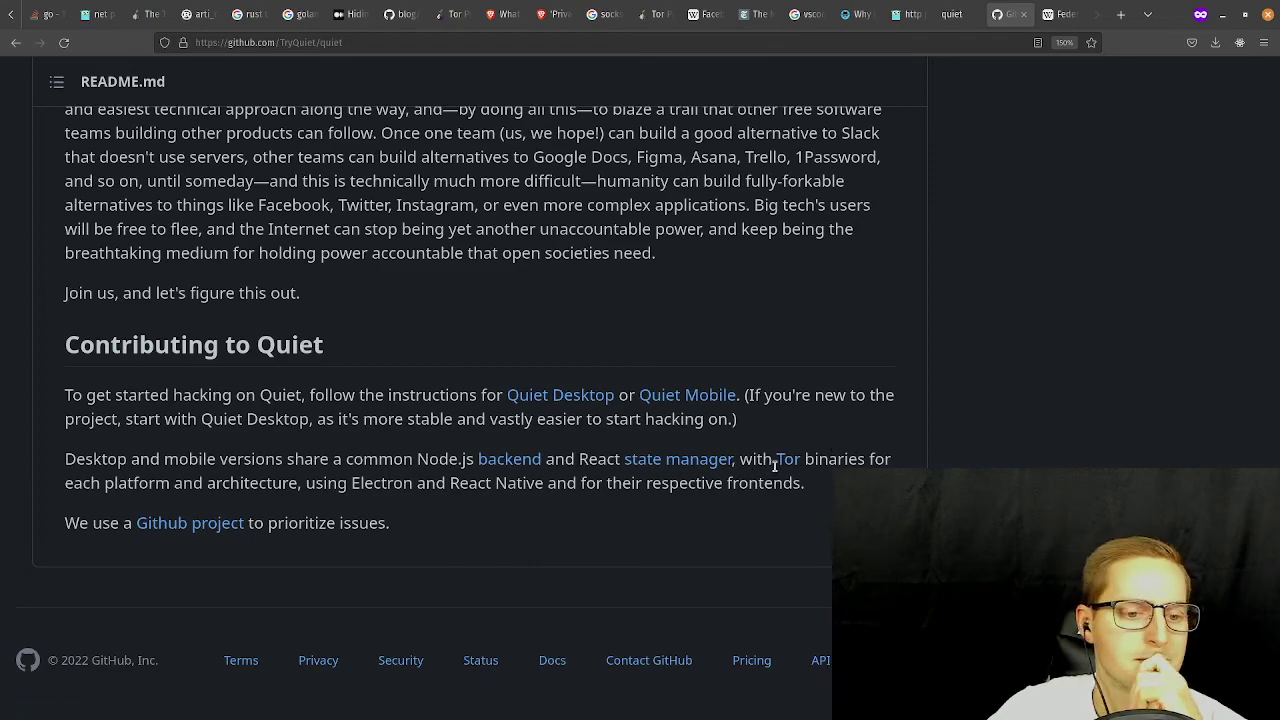
{"action": "scroll", "coordinate": [633, 417], "scroll_direction": "up", "scroll_amount": 3}
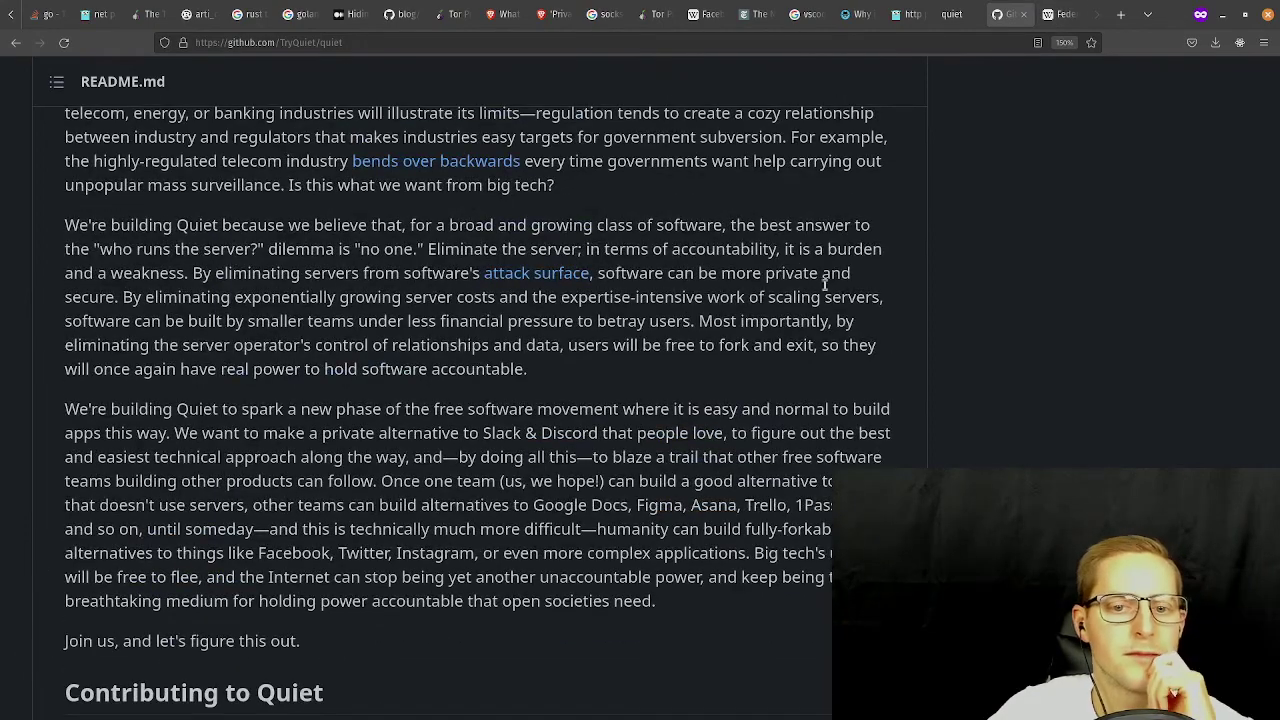
{"action": "scroll", "coordinate": [760, 380], "scroll_direction": "up", "scroll_amount": 7}
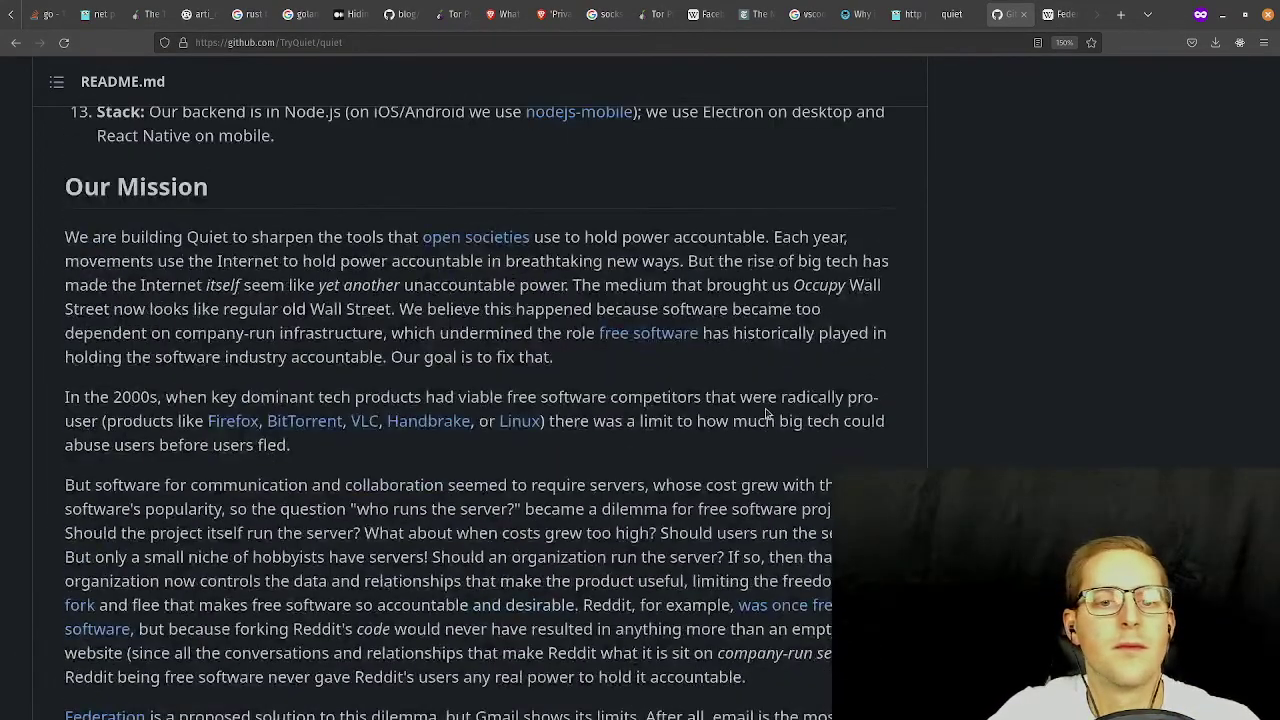
{"action": "scroll", "coordinate": [772, 415], "scroll_direction": "up", "scroll_amount": 4}
{"action": "scroll", "coordinate": [772, 415], "scroll_direction": "up", "scroll_amount": 20}
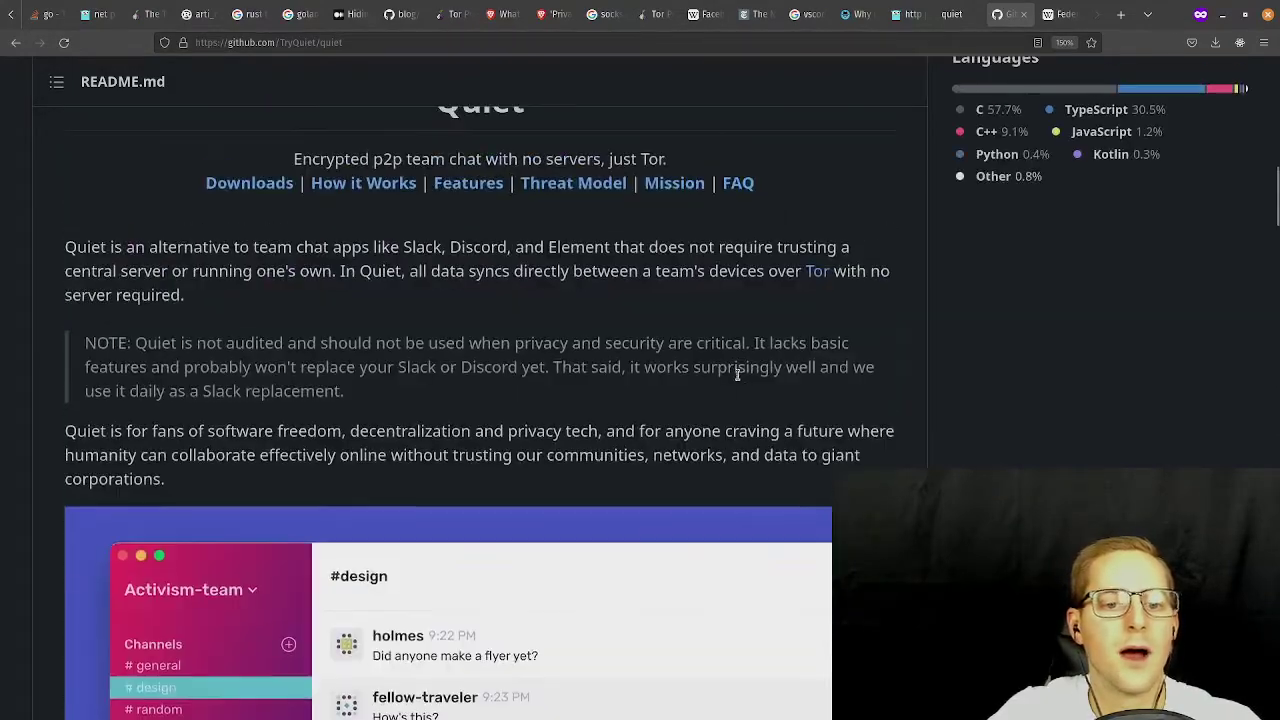
{"action": "scroll", "coordinate": [696, 440], "scroll_direction": "up", "scroll_amount": 3}
{"action": "scroll", "coordinate": [700, 414], "scroll_direction": "down", "scroll_amount": 3}
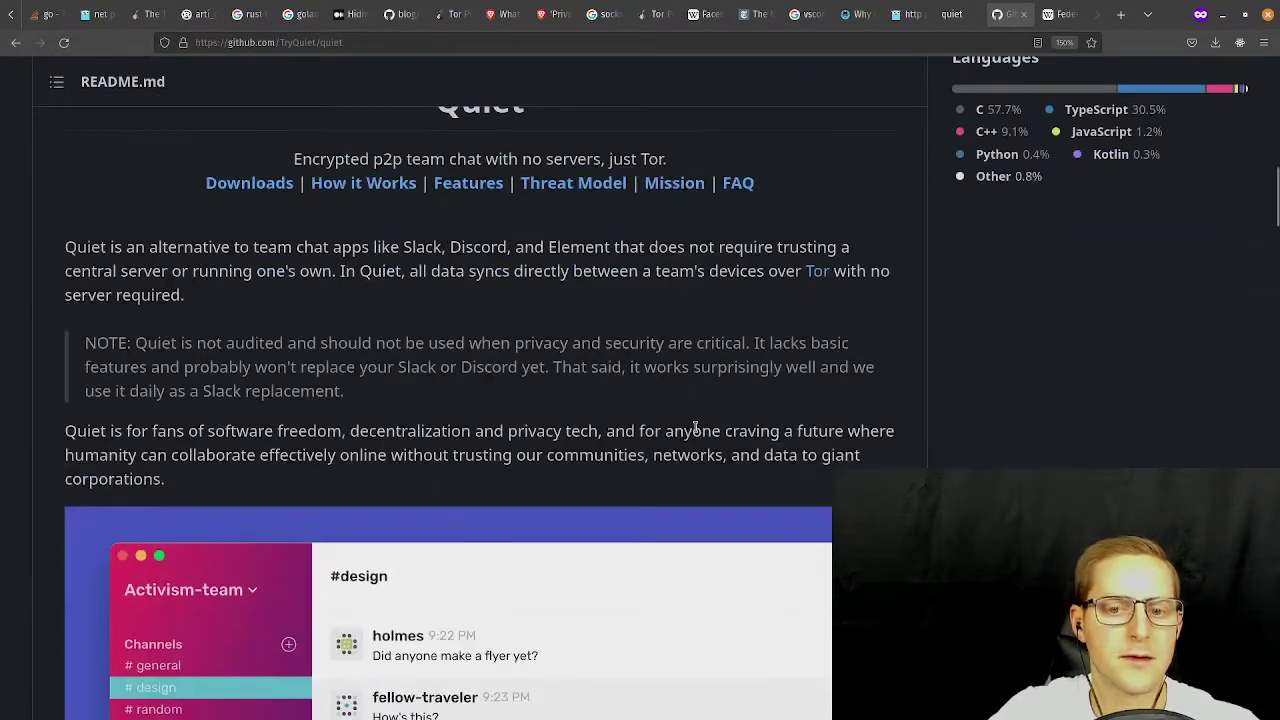
{"action": "scroll", "coordinate": [690, 300], "scroll_direction": "up", "scroll_amount": 2}
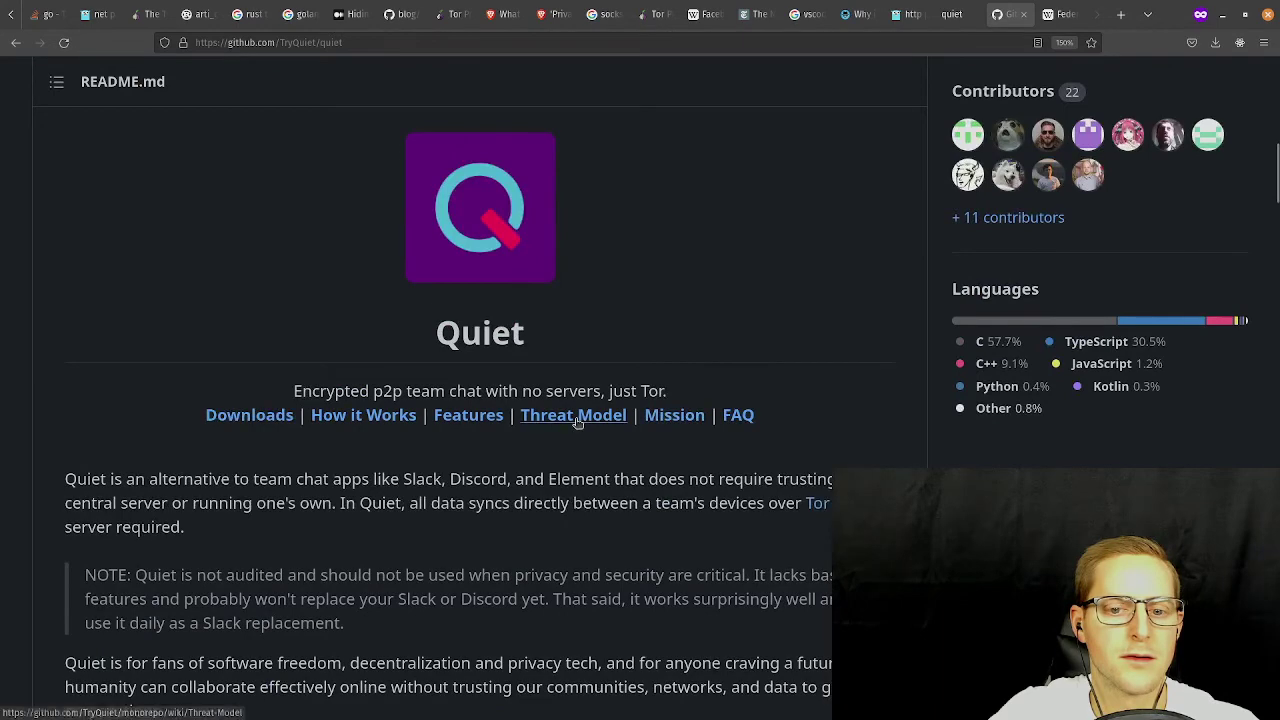
Open the Quiet FAQ and read the general questions on federation, servers, IP addresses and the peer connection protocol.
{"action": "left_click", "coordinate": [730, 414]}
{"action": "scroll", "coordinate": [377, 380], "scroll_direction": "down", "scroll_amount": 3}
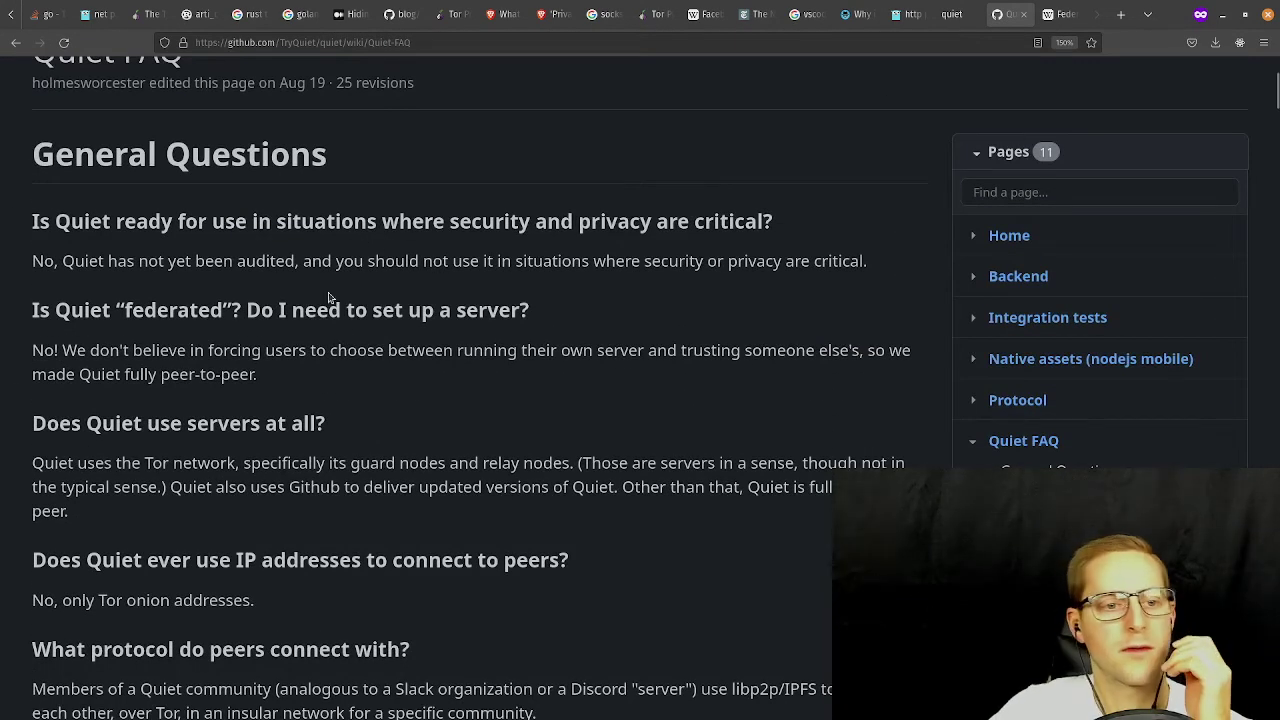
{"action": "scroll", "coordinate": [425, 285], "scroll_direction": "down", "scroll_amount": 2}
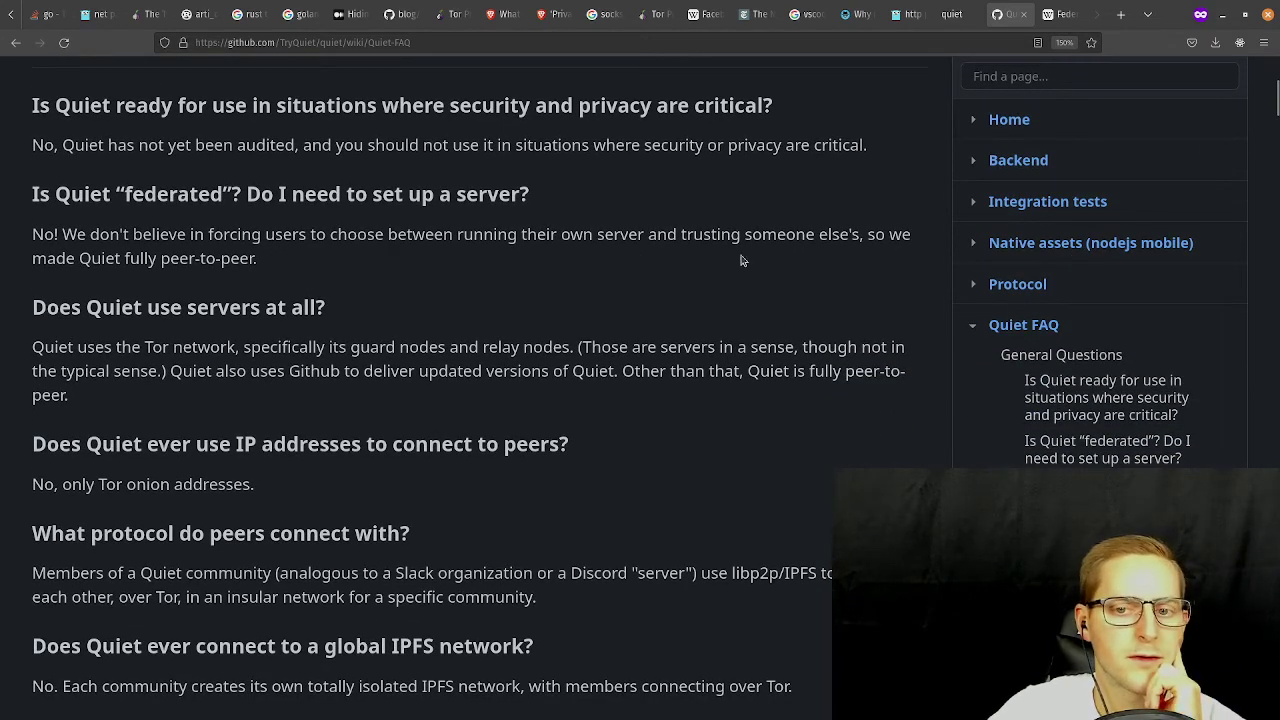
{"action": "left_click_drag", "start_coordinate": [82, 258], "coordinate": [306, 263]}
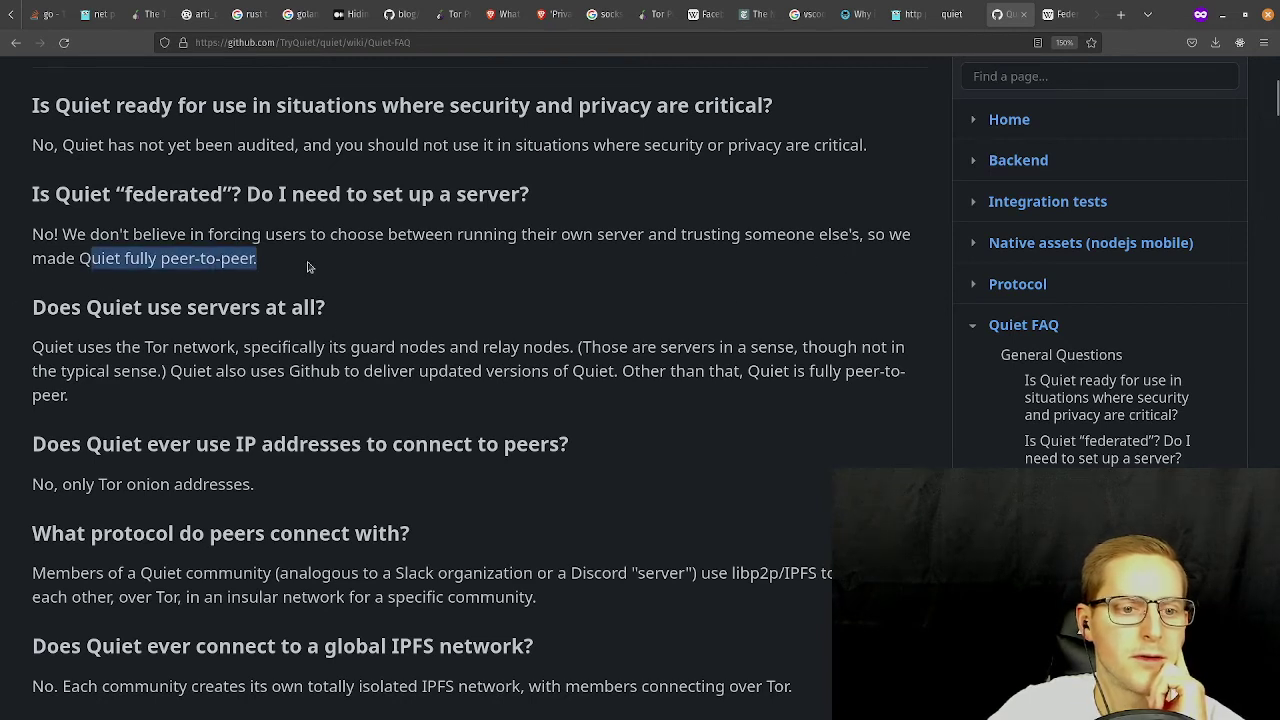
{"action": "left_click", "coordinate": [308, 267]}
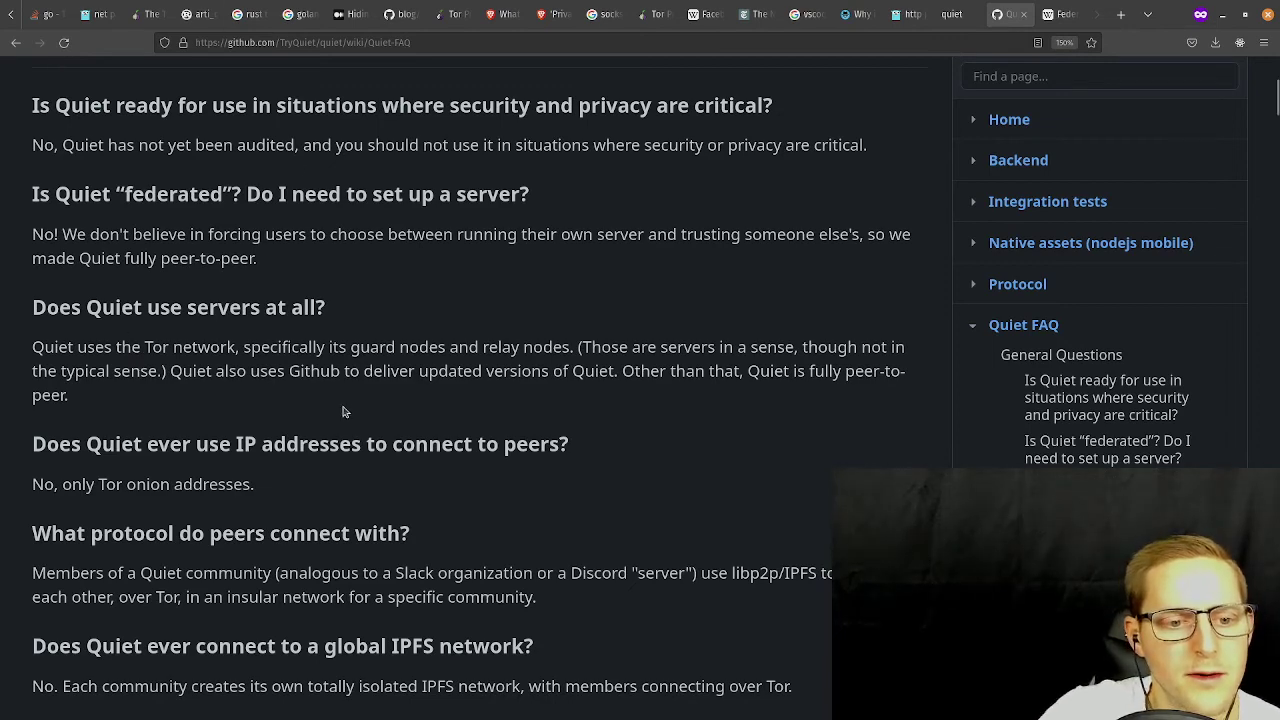
{"action": "scroll", "coordinate": [298, 384], "scroll_direction": "down", "scroll_amount": 2}
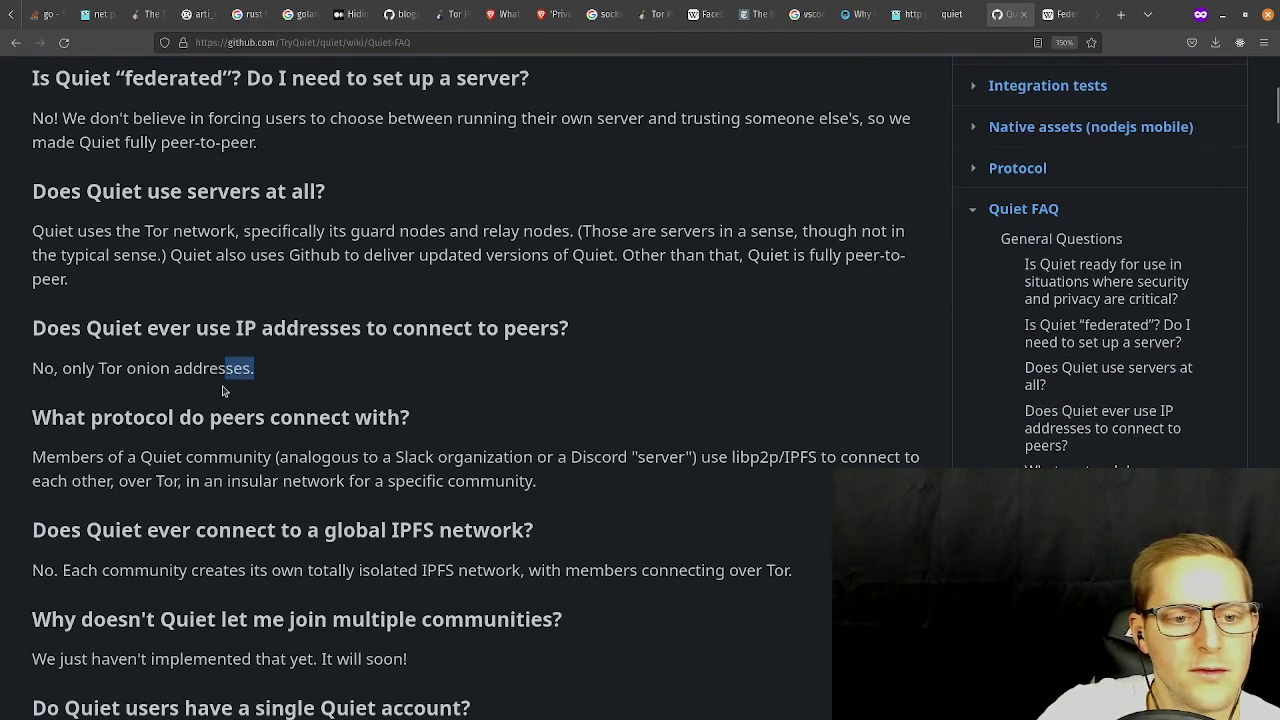
{"action": "scroll", "coordinate": [266, 378], "scroll_direction": "down", "scroll_amount": 2}
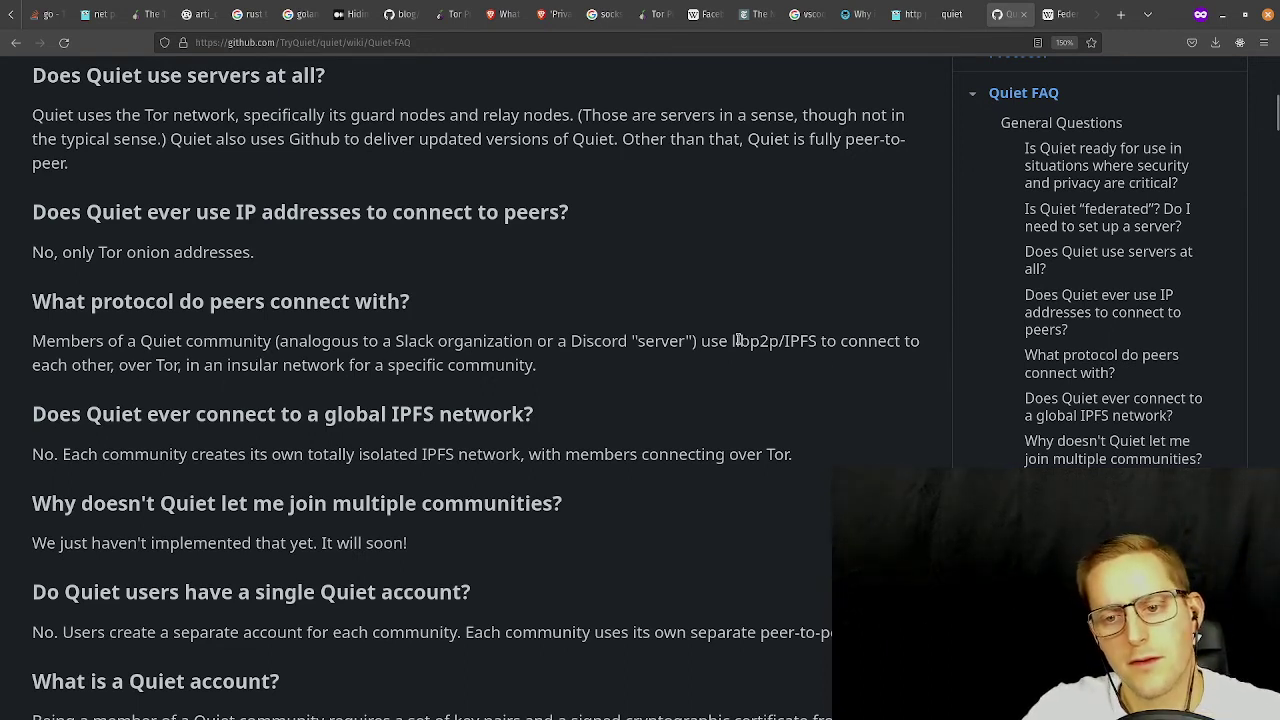
Copy "libp2p/IPFS" from the FAQ, search the web for it in a new tab and open the libp2p.io site.
{"action": "left_click_drag", "start_coordinate": [733, 341], "coordinate": [813, 342]}
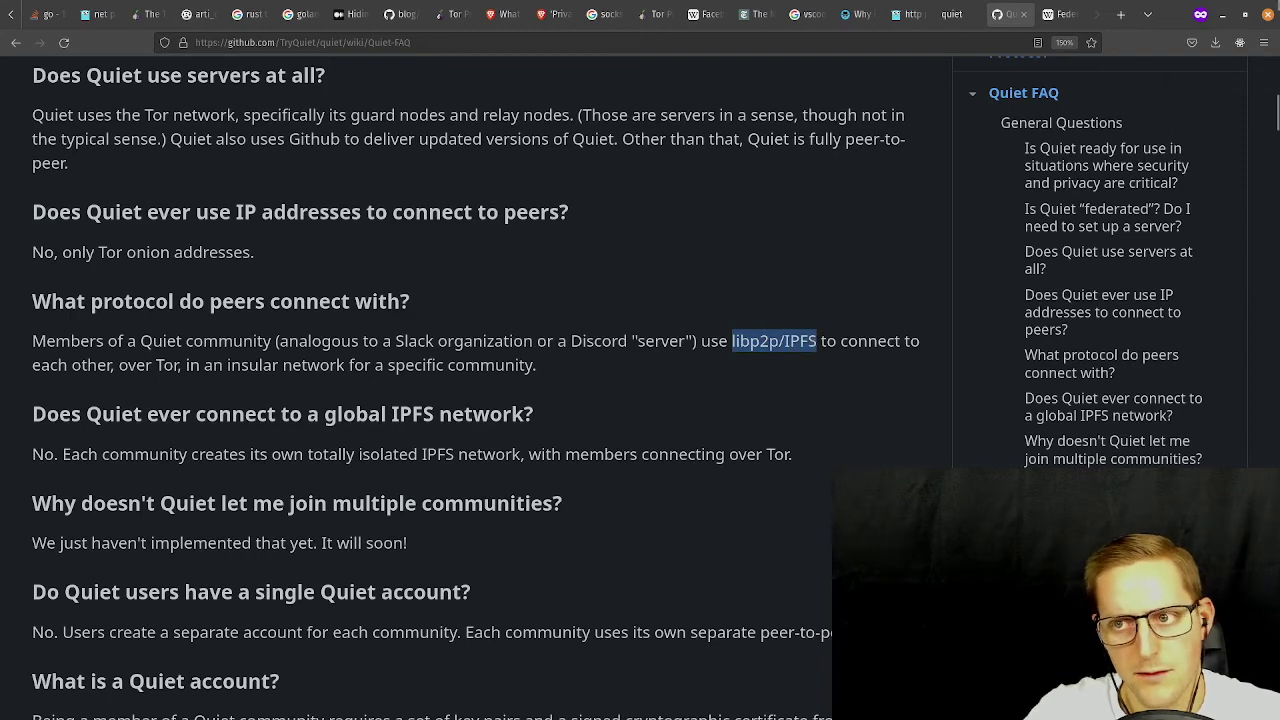
{"action": "key", "text": "ctrl+c"}
{"action": "left_click", "coordinate": [1122, 18]}
{"action": "key", "text": "ctrl+v"}
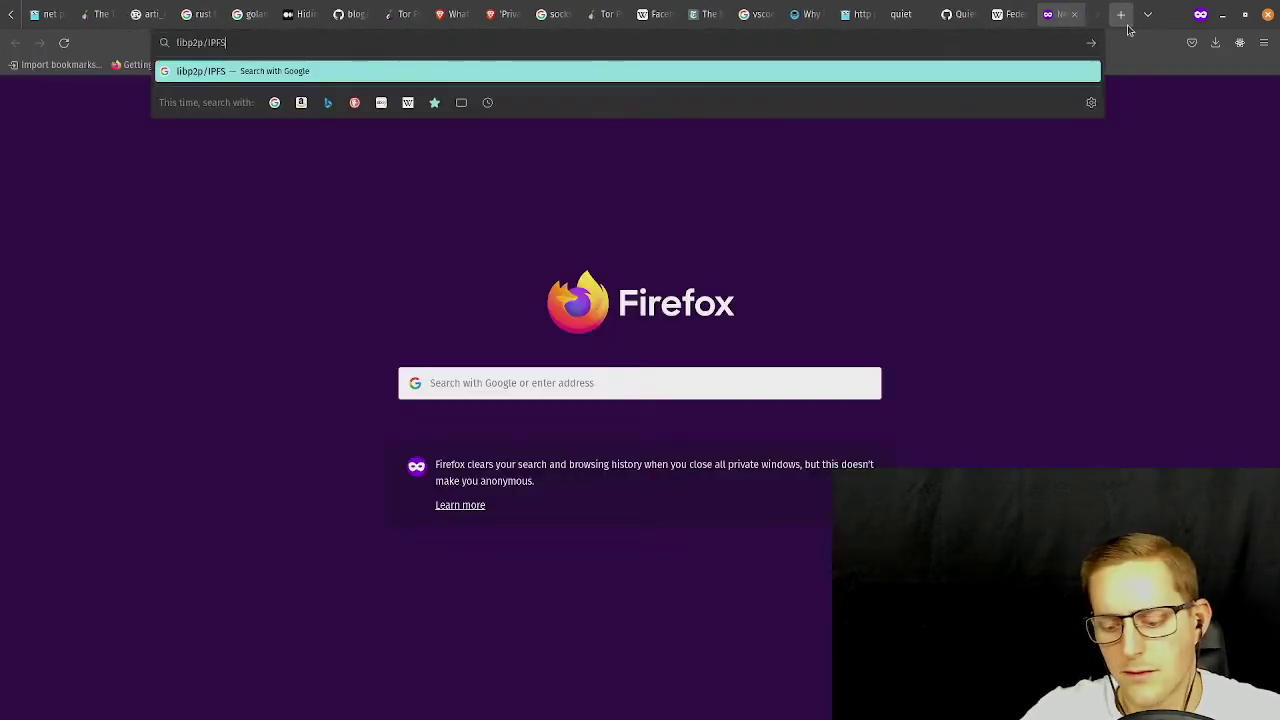
{"action": "key", "text": "Return"}
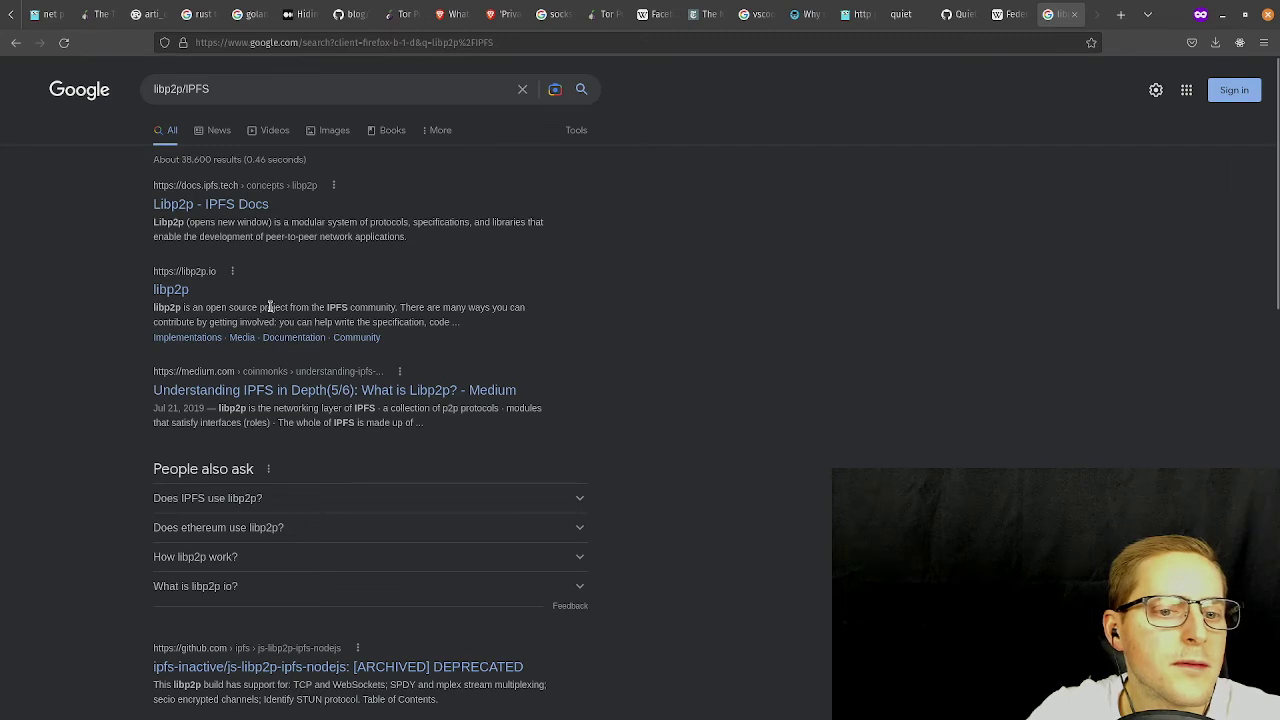
{"action": "left_click", "coordinate": [186, 294]}
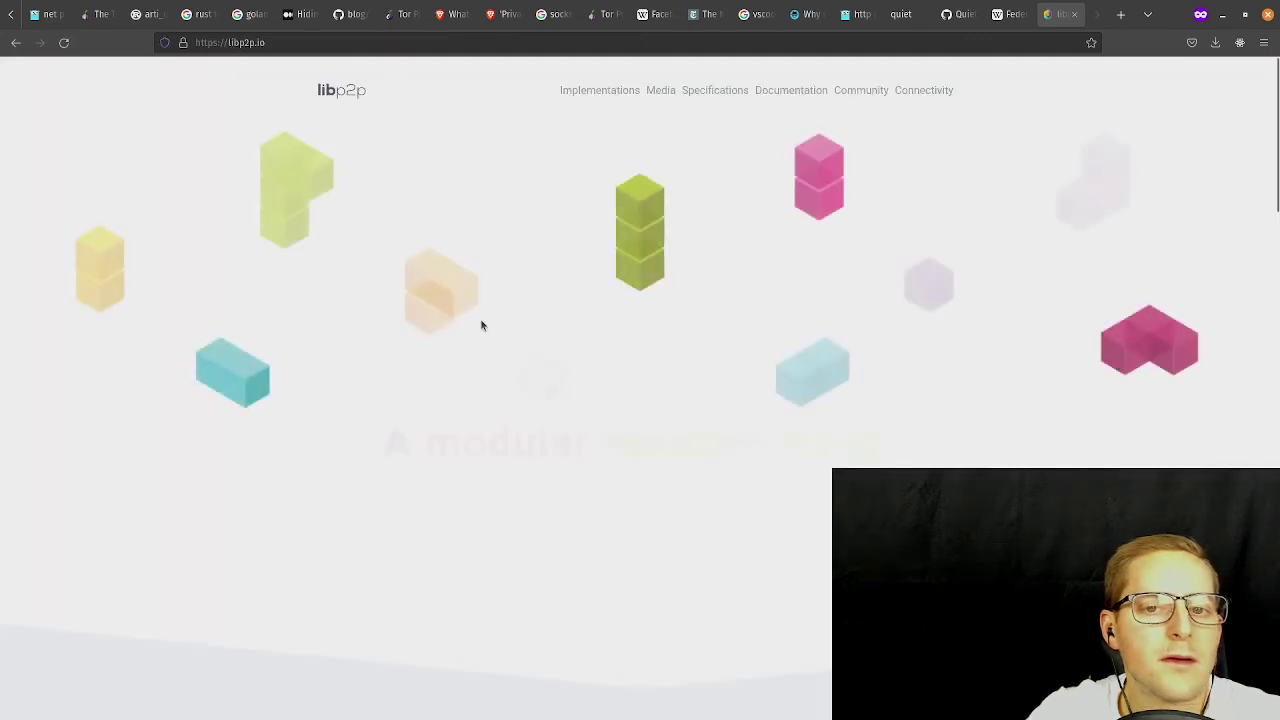
Close the Federation Wikipedia tab and return to the Quiet FAQ.
{"action": "left_click", "coordinate": [1008, 14]}
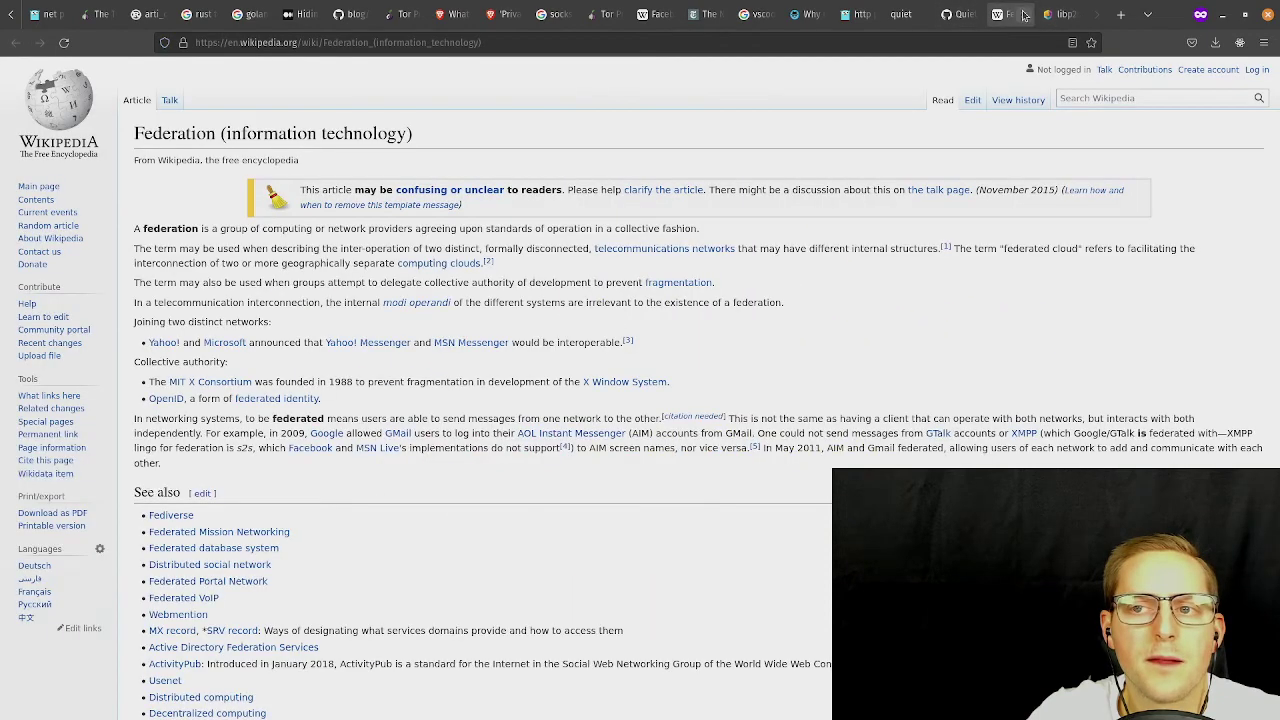
{"action": "left_click", "coordinate": [1023, 15]}
{"action": "left_click", "coordinate": [960, 14]}
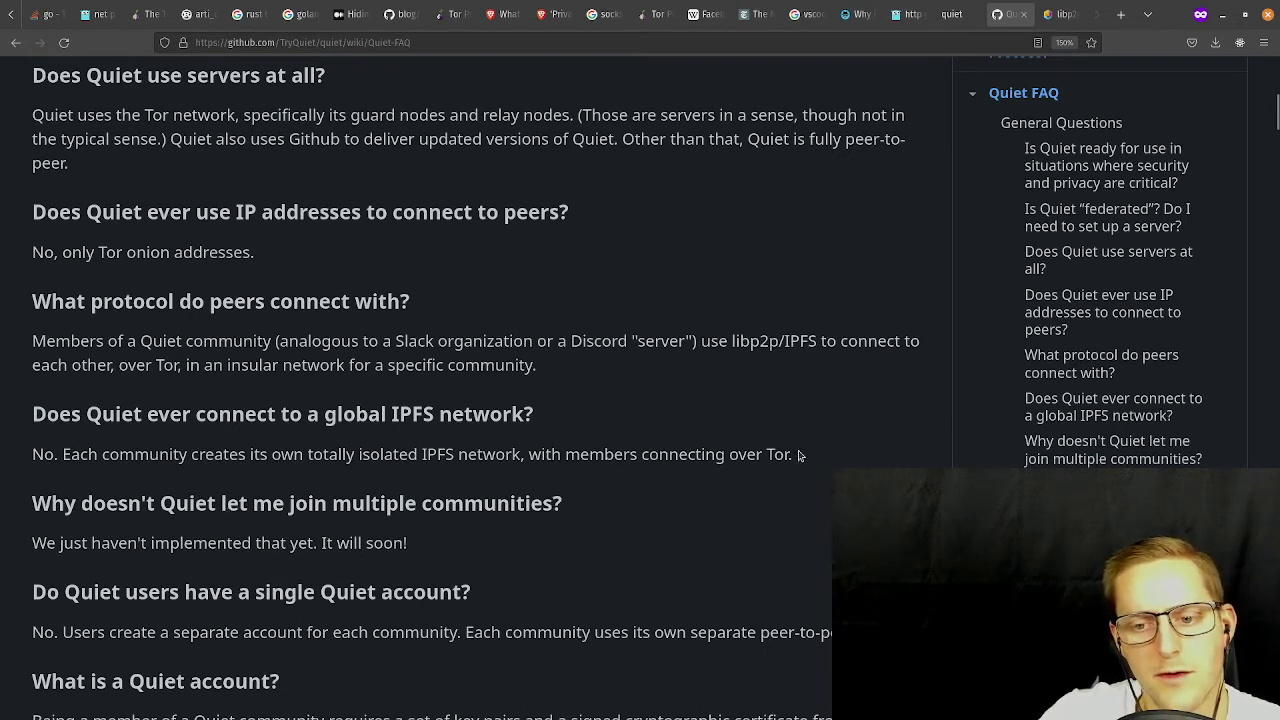
Read the FAQ entries on the global IPFS network, communities, Quiet accounts, backup and recovery, and why Quiet uses Tor.
{"action": "left_click_drag", "start_coordinate": [800, 458], "coordinate": [198, 460]}
{"action": "left_click", "coordinate": [228, 474]}
{"action": "scroll", "coordinate": [228, 474], "scroll_direction": "down", "scroll_amount": 4}
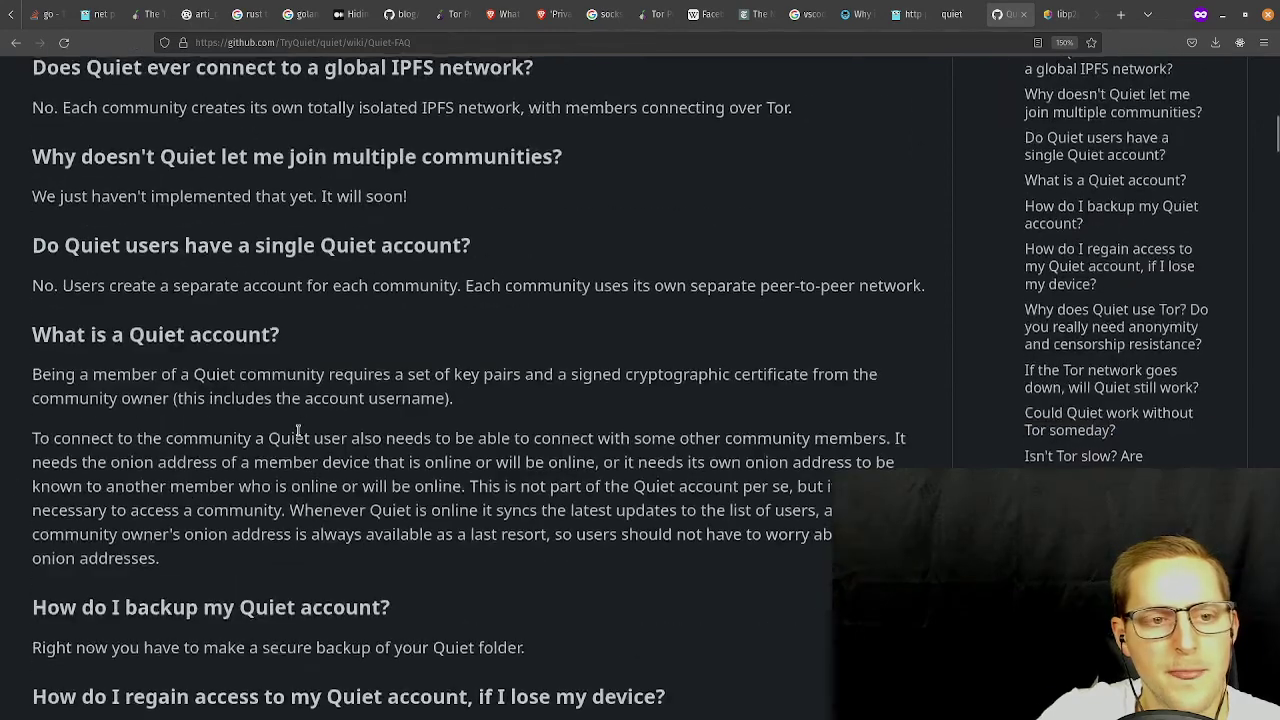
{"action": "scroll", "coordinate": [190, 290], "scroll_direction": "up", "scroll_amount": 3}
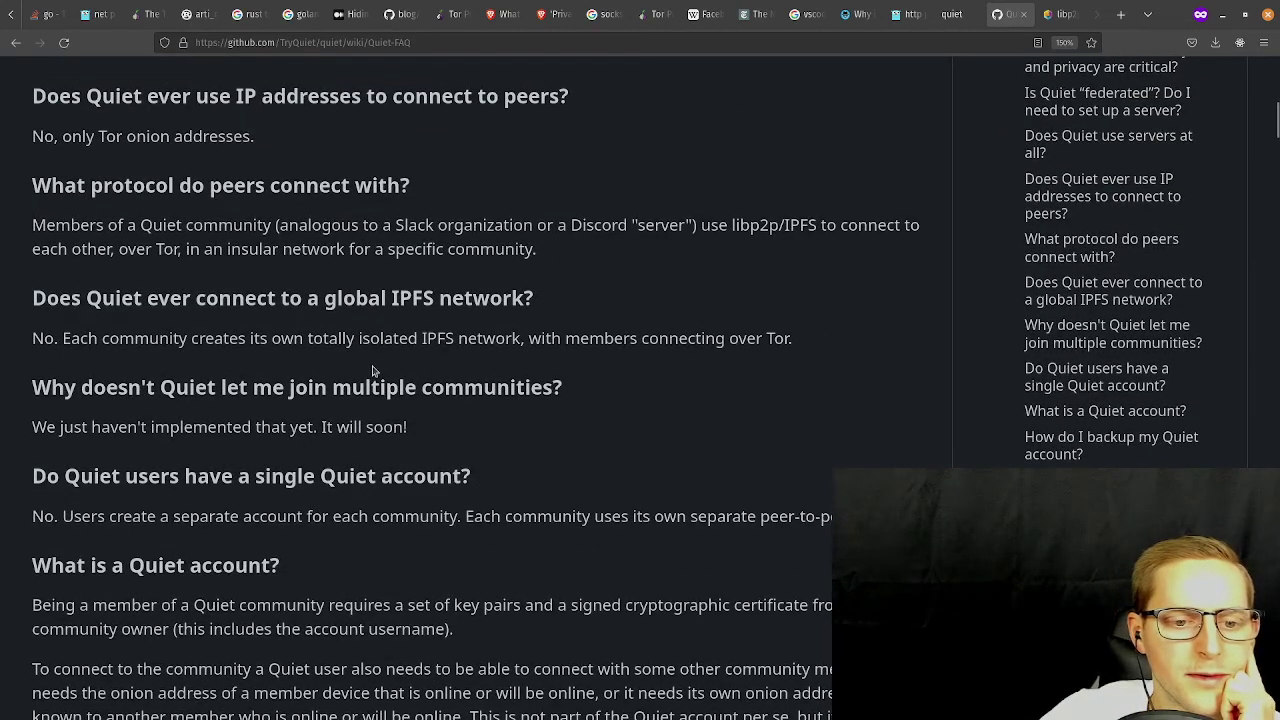
{"action": "scroll", "coordinate": [252, 338], "scroll_direction": "down", "scroll_amount": 1}
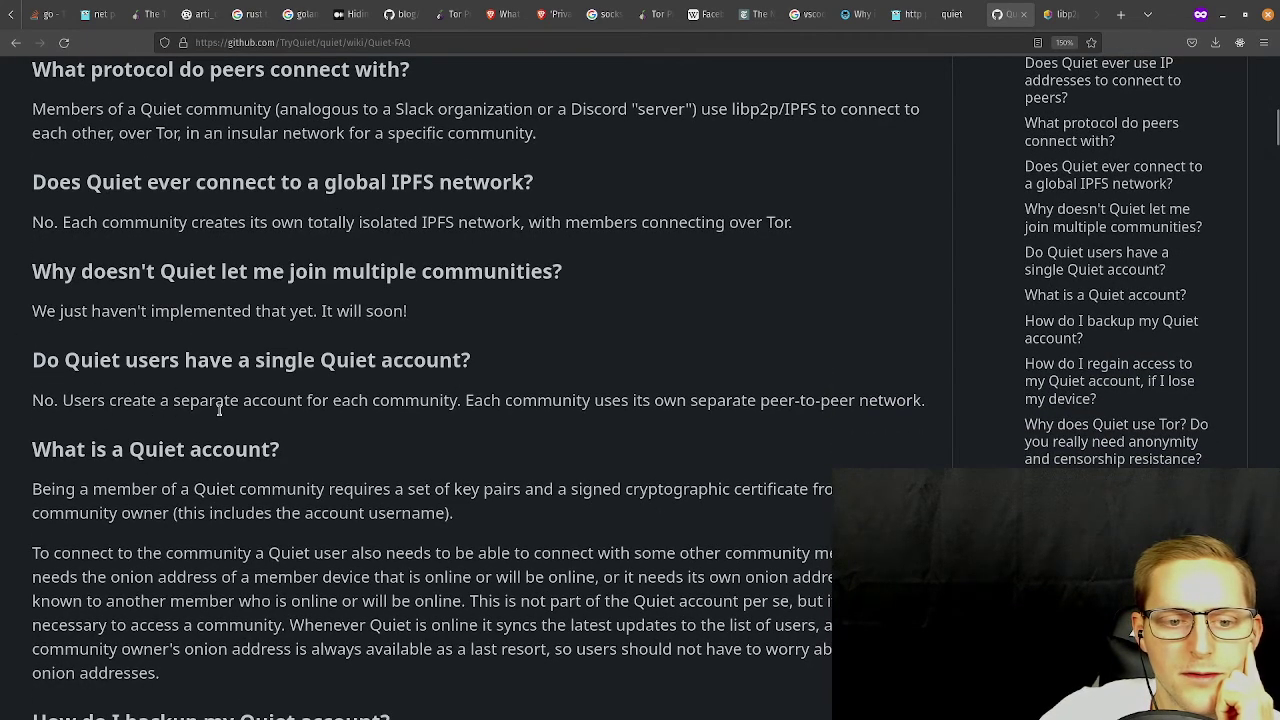
{"action": "scroll", "coordinate": [680, 400], "scroll_direction": "down", "scroll_amount": 1}
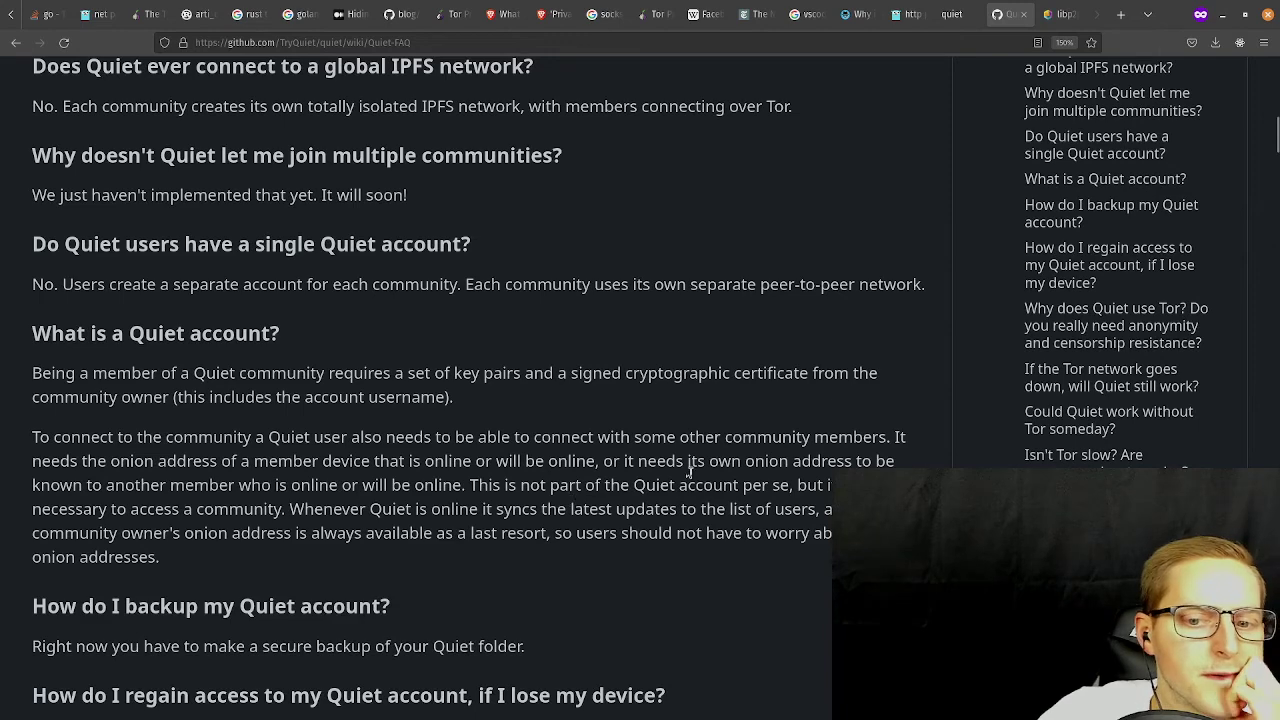
{"action": "scroll", "coordinate": [535, 483], "scroll_direction": "down", "scroll_amount": 2}
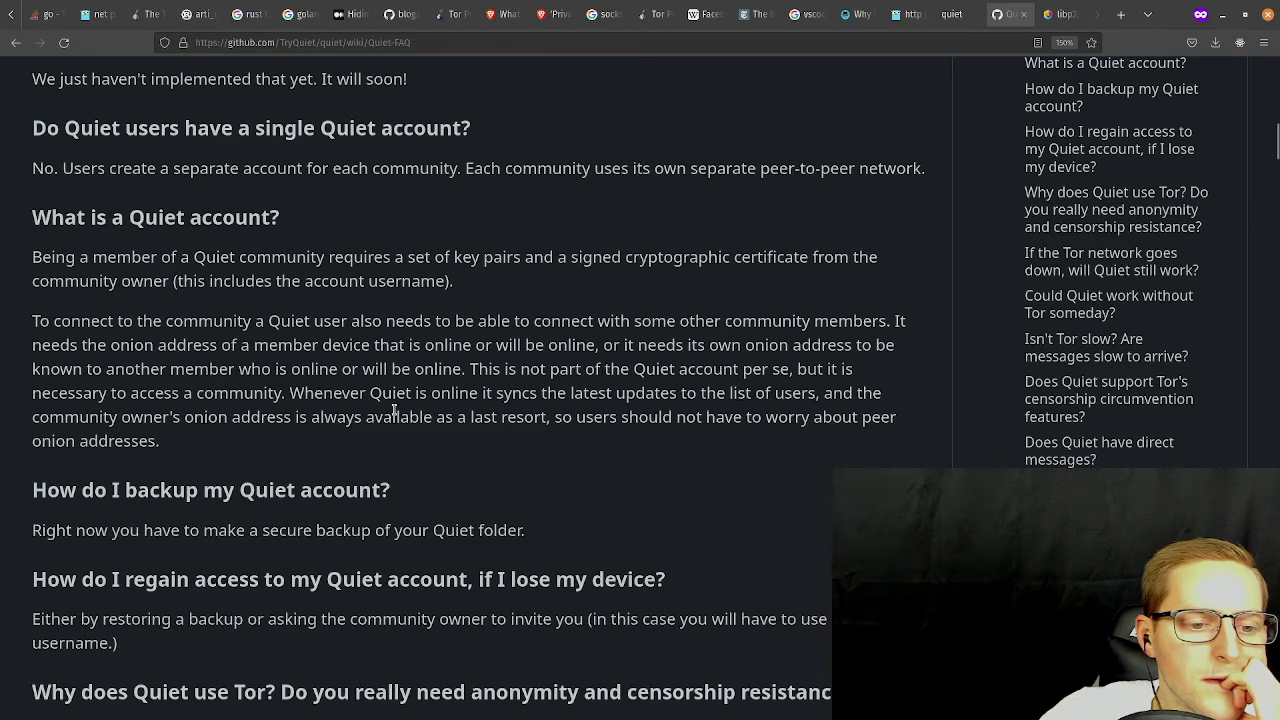
{"action": "scroll", "coordinate": [395, 412], "scroll_direction": "down", "scroll_amount": 3}
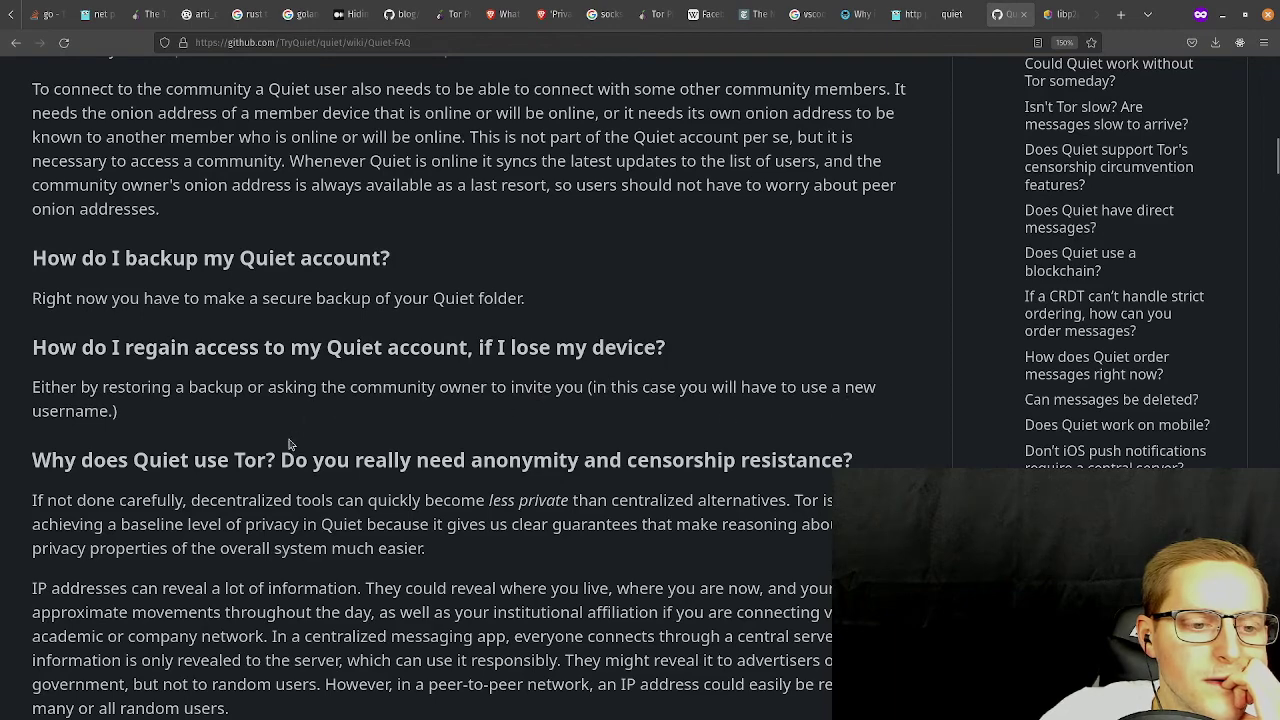
{"action": "scroll", "coordinate": [288, 443], "scroll_direction": "down", "scroll_amount": 2}
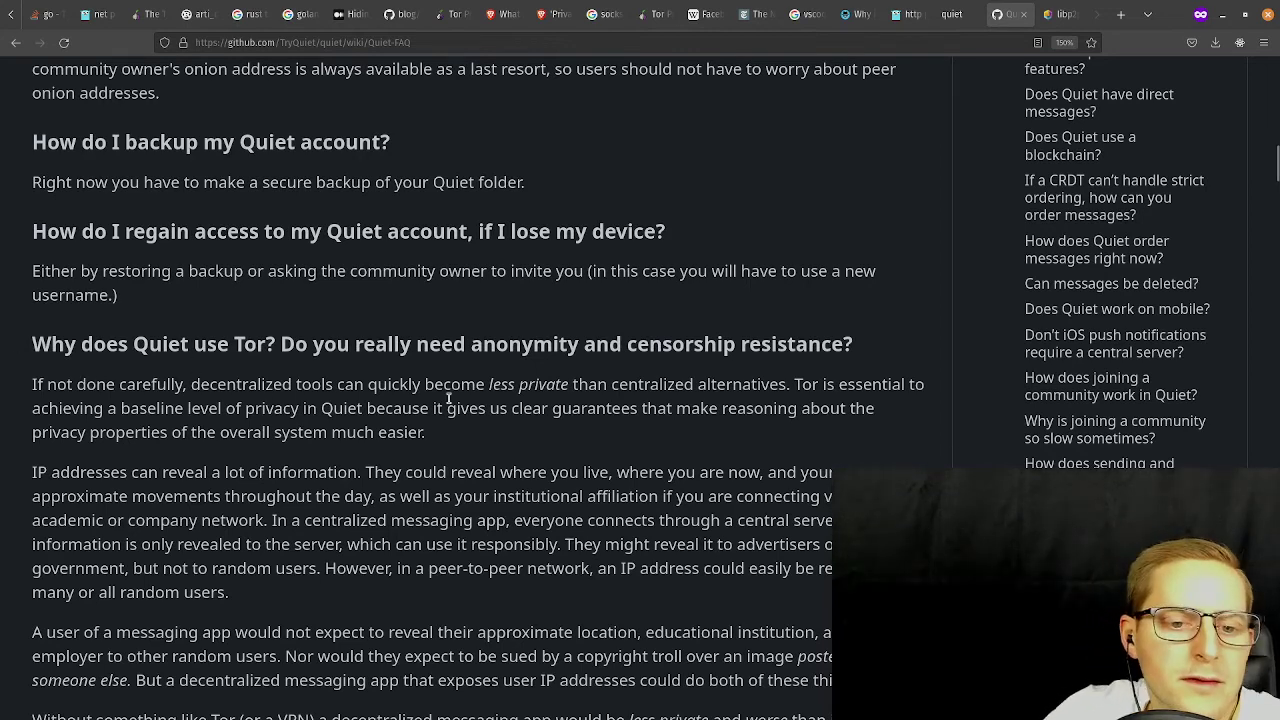
{"action": "scroll", "coordinate": [265, 432], "scroll_direction": "down", "scroll_amount": 2}
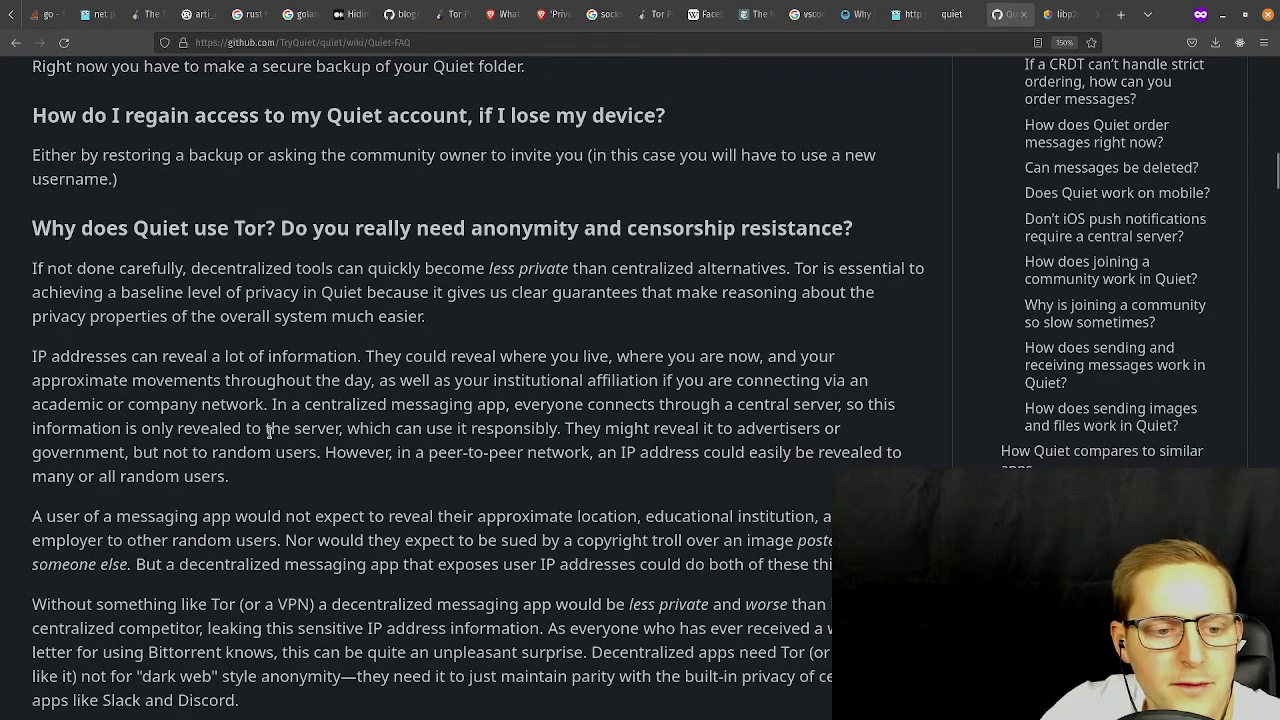
Read the rest of the FAQ answer on why Quiet uses Tor, covering IP address privacy, NAT traversal and peer discovery.
{"action": "scroll", "coordinate": [275, 460], "scroll_direction": "down", "scroll_amount": 2}
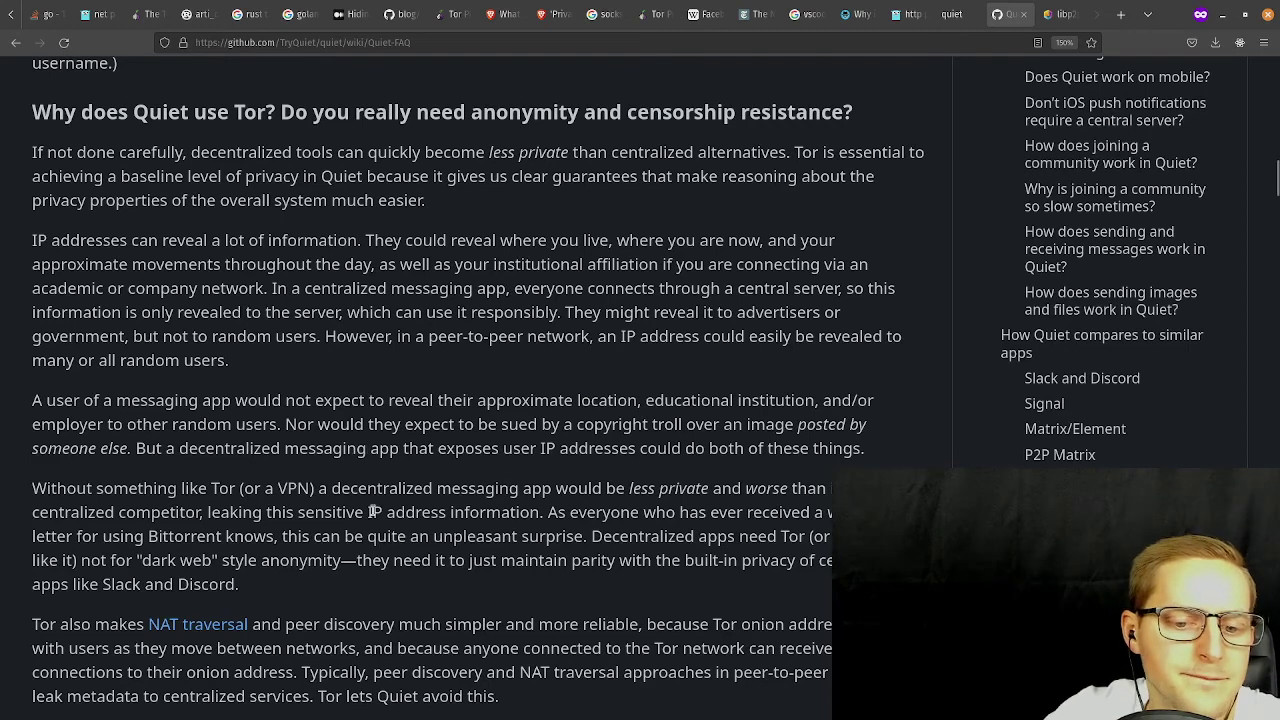
{"action": "left_click_drag", "start_coordinate": [598, 556], "coordinate": [705, 553]}
{"action": "left_click", "coordinate": [803, 556]}
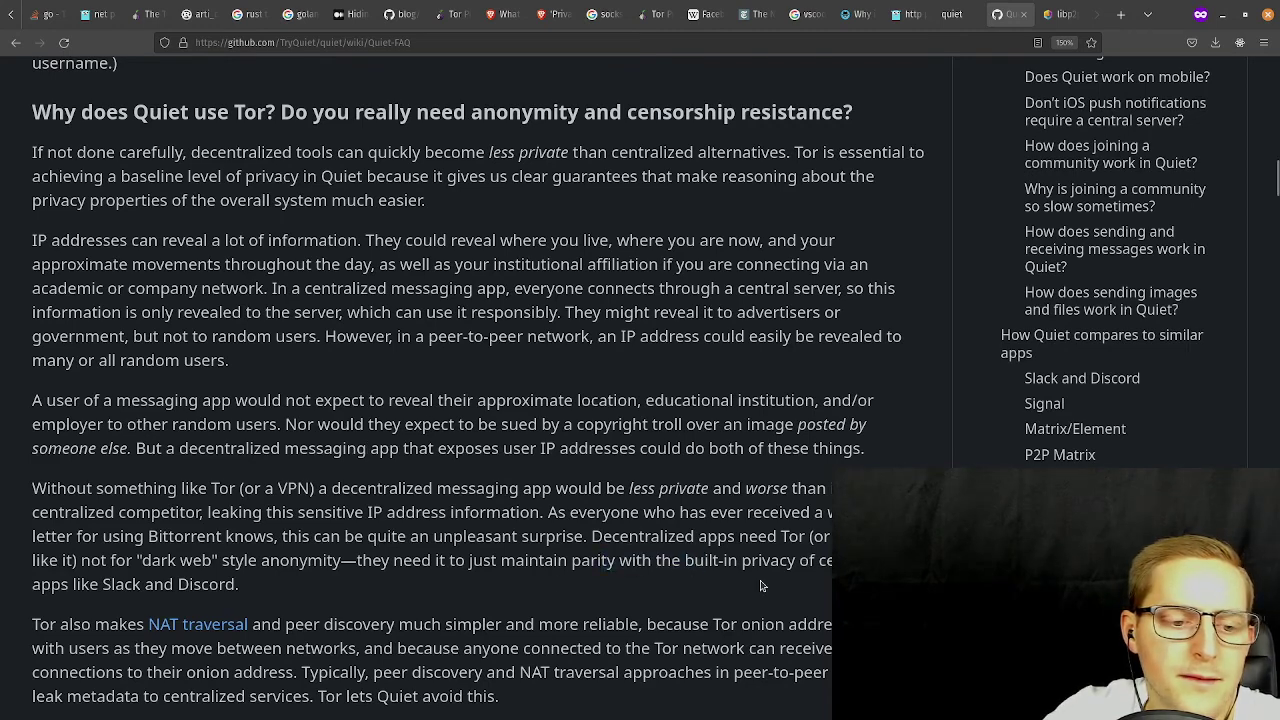
{"action": "left_click_drag", "start_coordinate": [261, 576], "coordinate": [180, 490]}
{"action": "left_click", "coordinate": [322, 580]}
{"action": "scroll", "coordinate": [322, 590], "scroll_direction": "down", "scroll_amount": 4}
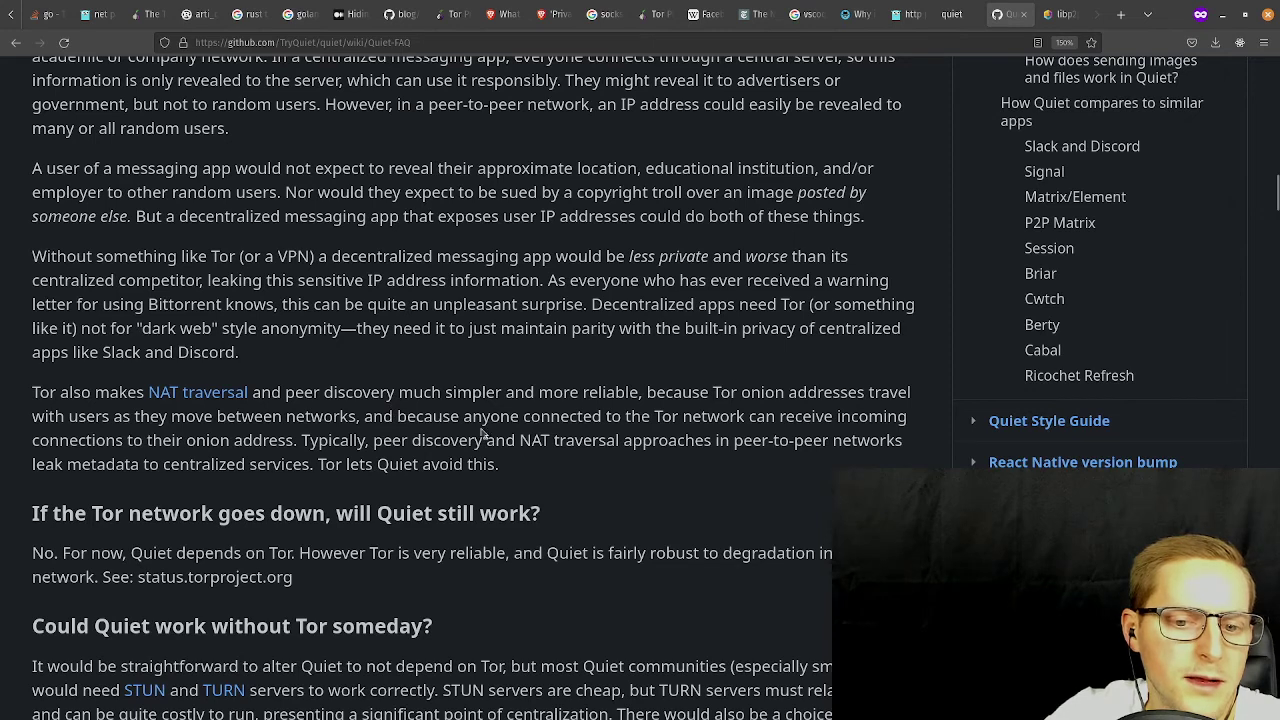
{"action": "left_click_drag", "start_coordinate": [655, 420], "coordinate": [905, 437]}
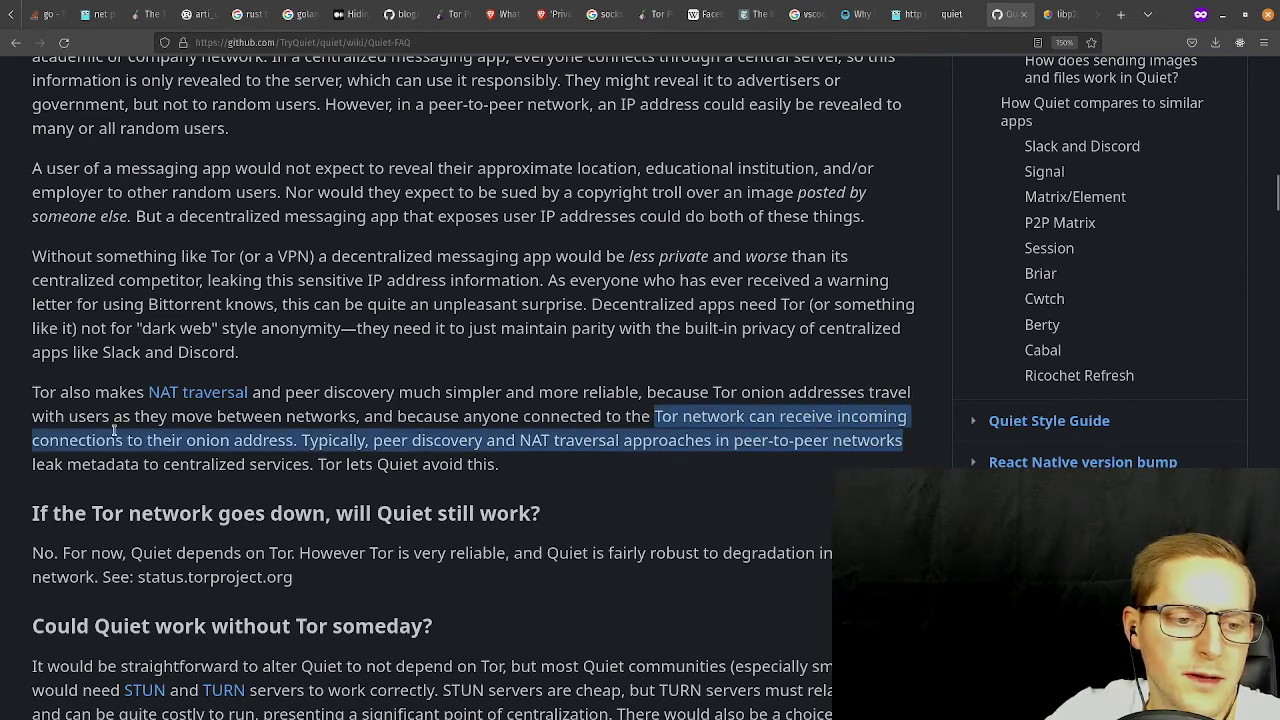
{"action": "left_click_drag", "start_coordinate": [125, 441], "coordinate": [335, 449]}
{"action": "left_click", "coordinate": [240, 452]}
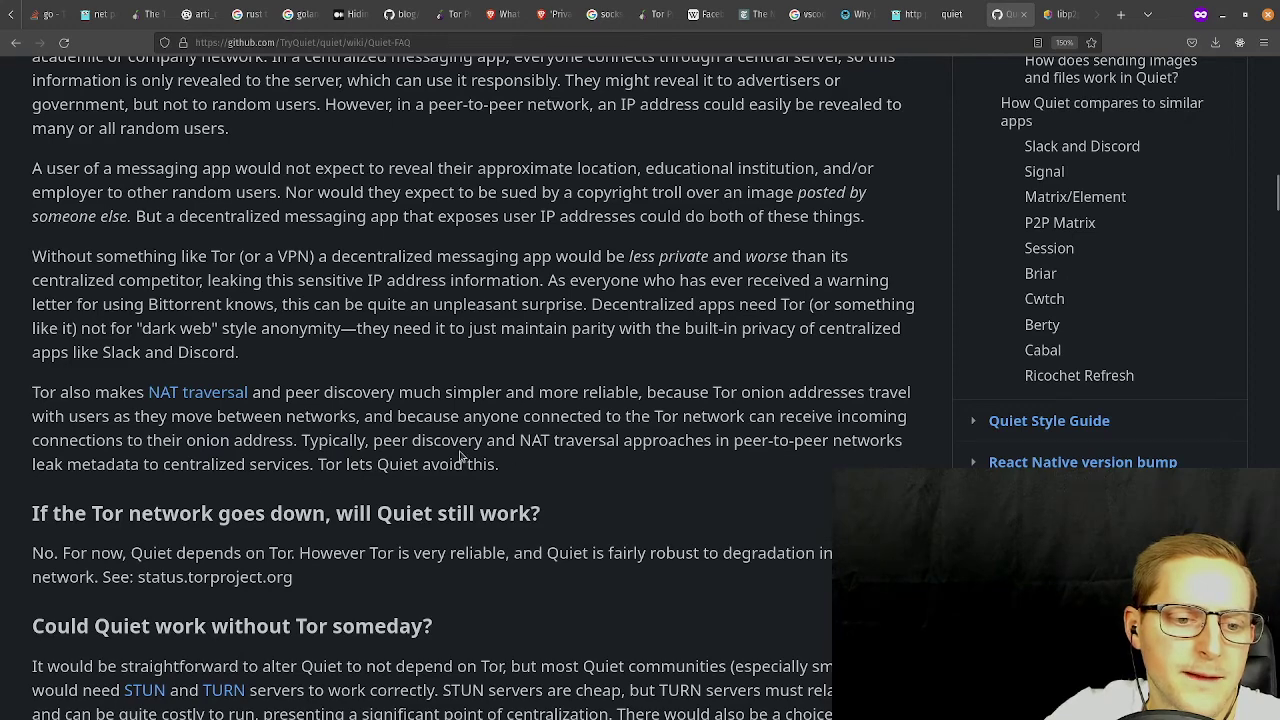
Read the FAQ entries on Tor dependence, message speed, censorship circumvention, direct messages and blockchain use.
{"action": "scroll", "coordinate": [460, 455], "scroll_direction": "down", "scroll_amount": 4}
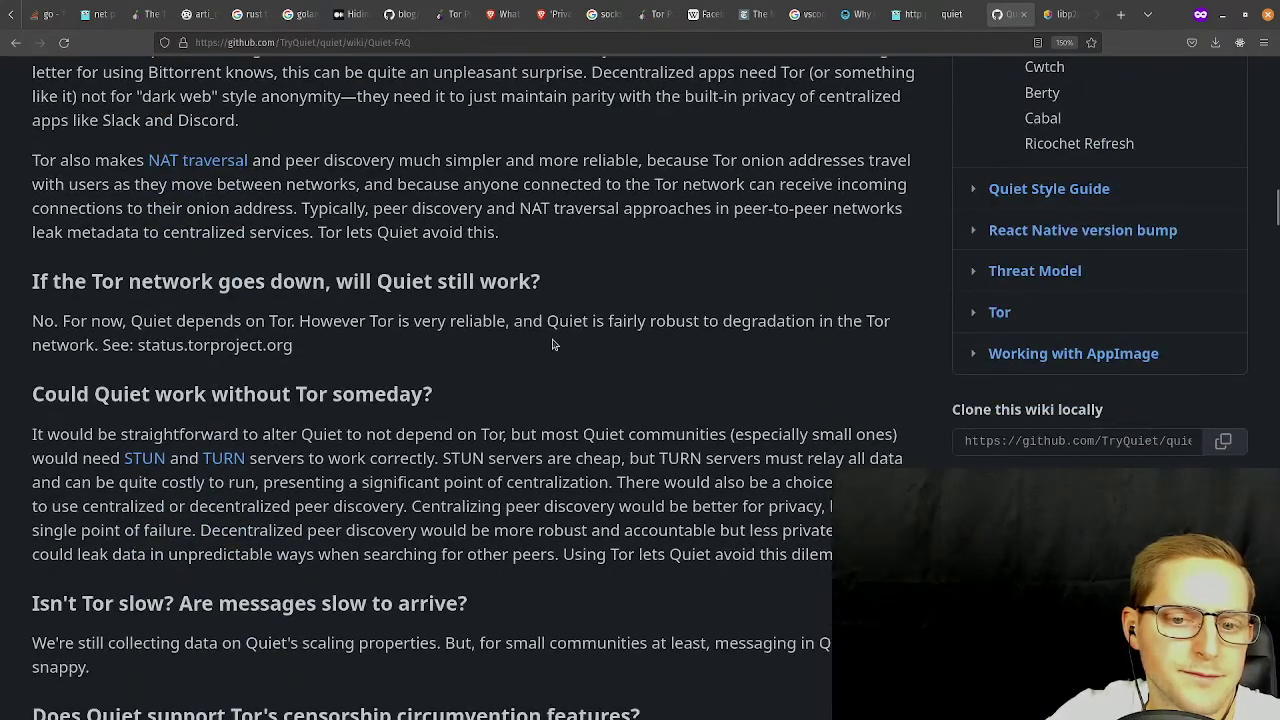
{"action": "scroll", "coordinate": [425, 360], "scroll_direction": "down", "scroll_amount": 2}
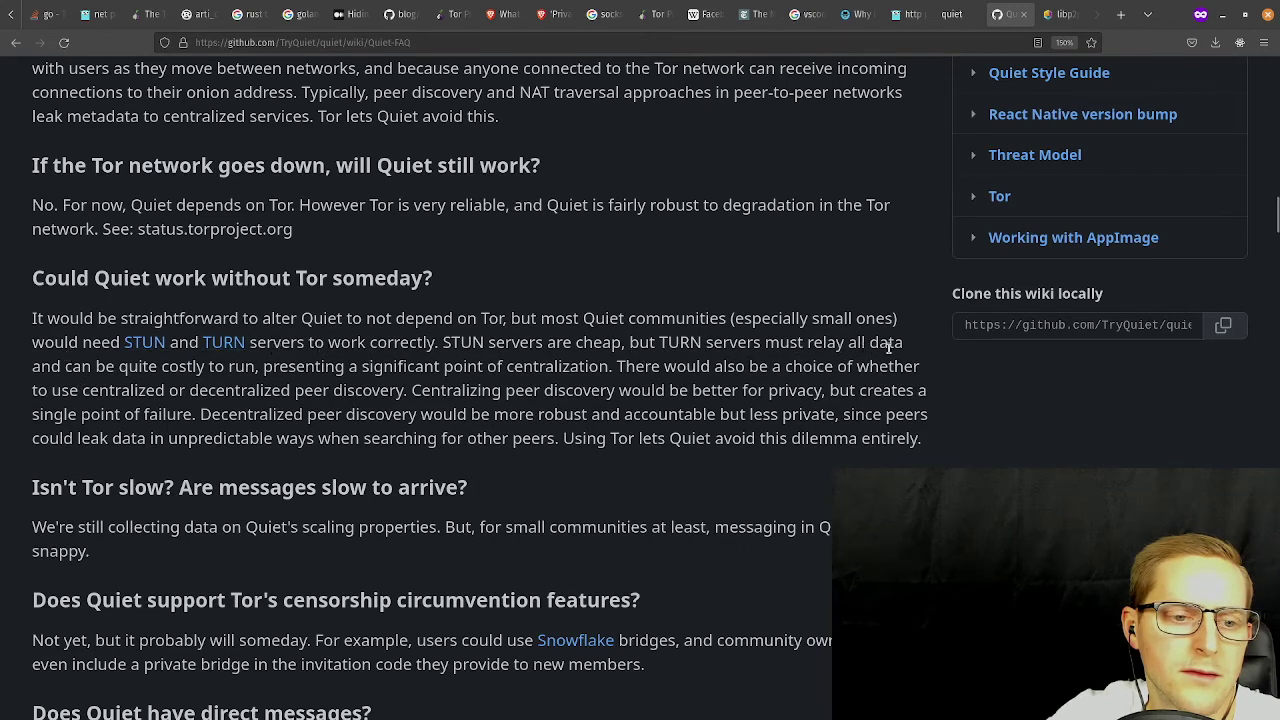
{"action": "scroll", "coordinate": [209, 397], "scroll_direction": "down", "scroll_amount": 2}
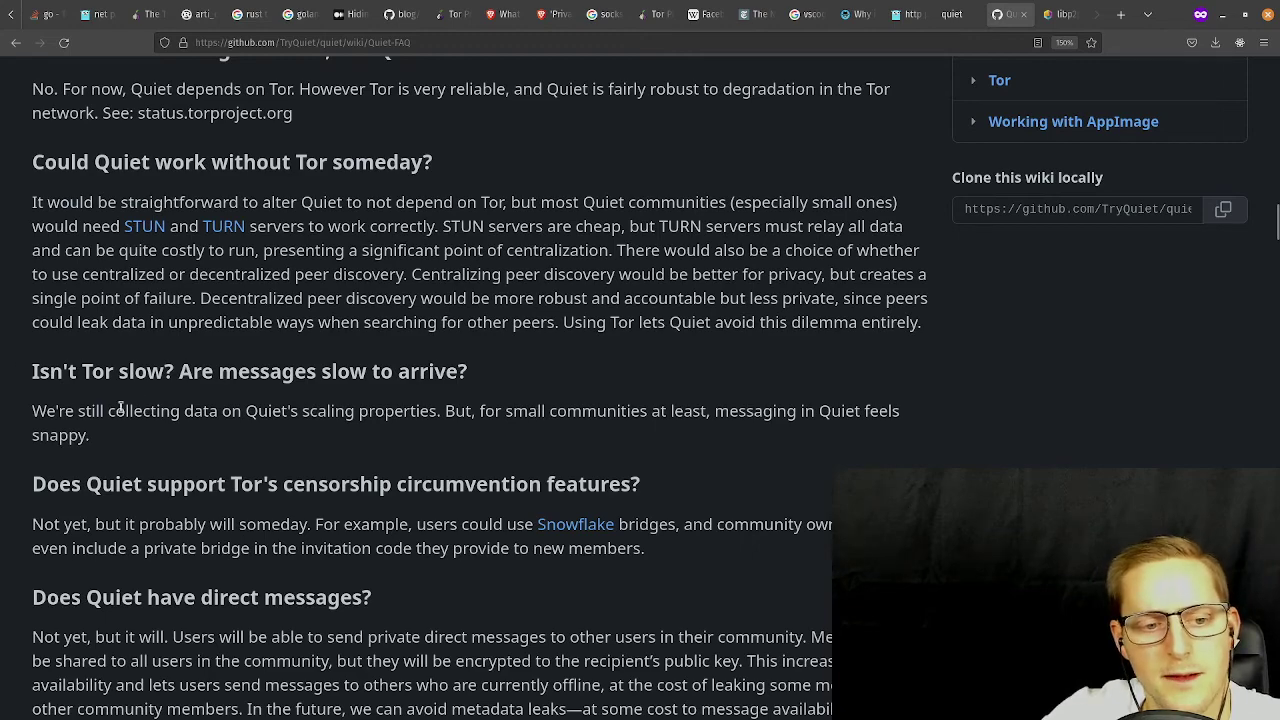
{"action": "double_click", "coordinate": [54, 414]}
{"action": "left_click", "coordinate": [54, 414]}
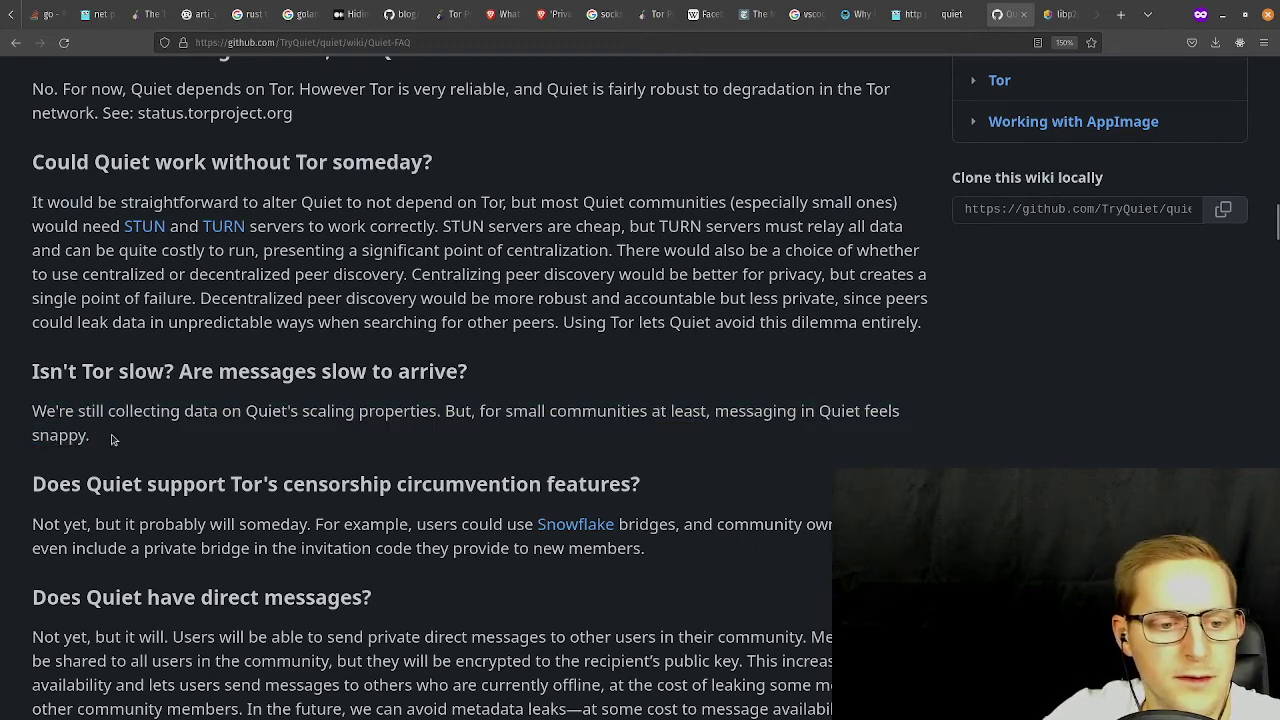
{"action": "scroll", "coordinate": [296, 494], "scroll_direction": "down", "scroll_amount": 3}
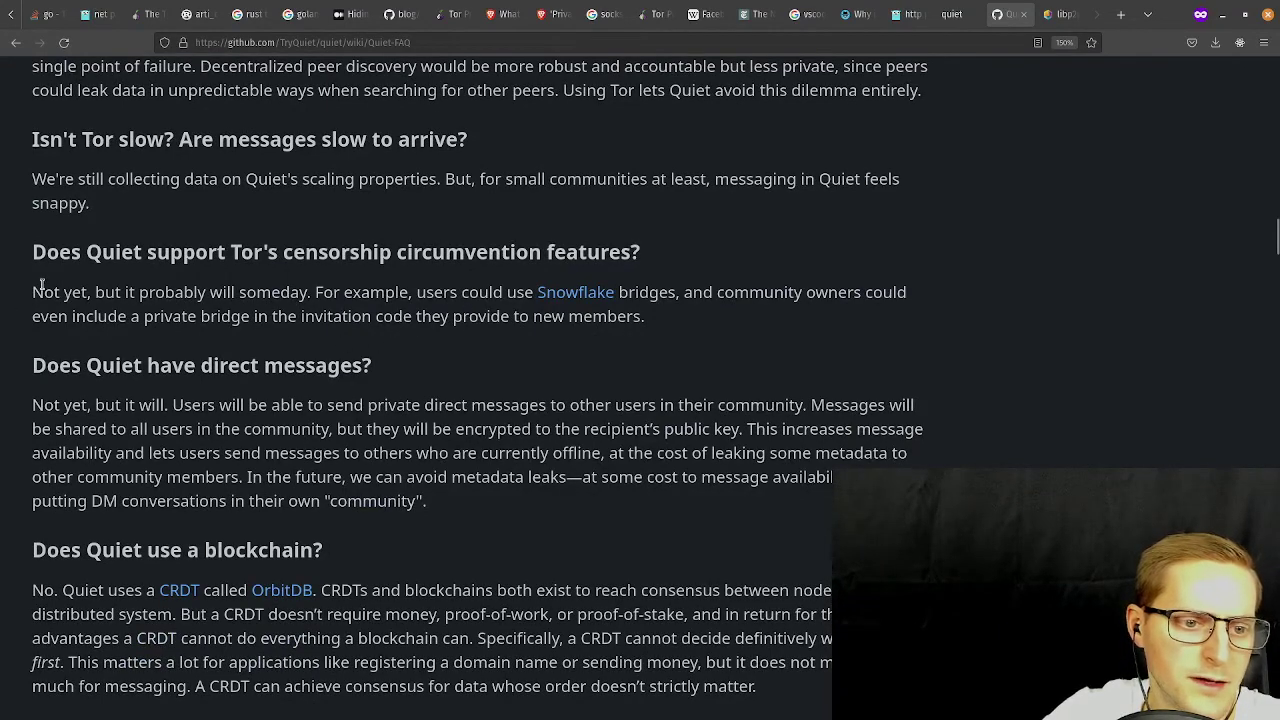
{"action": "scroll", "coordinate": [520, 287], "scroll_direction": "down", "scroll_amount": 2}
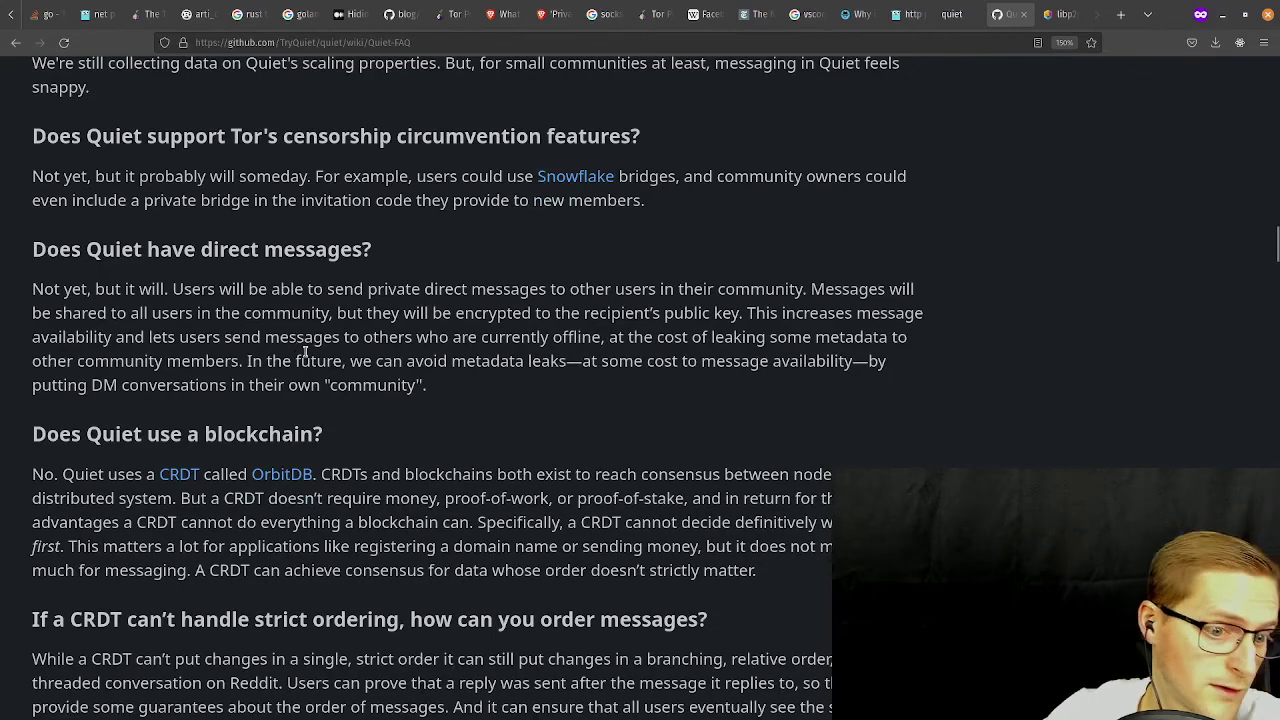
{"action": "scroll", "coordinate": [305, 350], "scroll_direction": "down", "scroll_amount": 4}
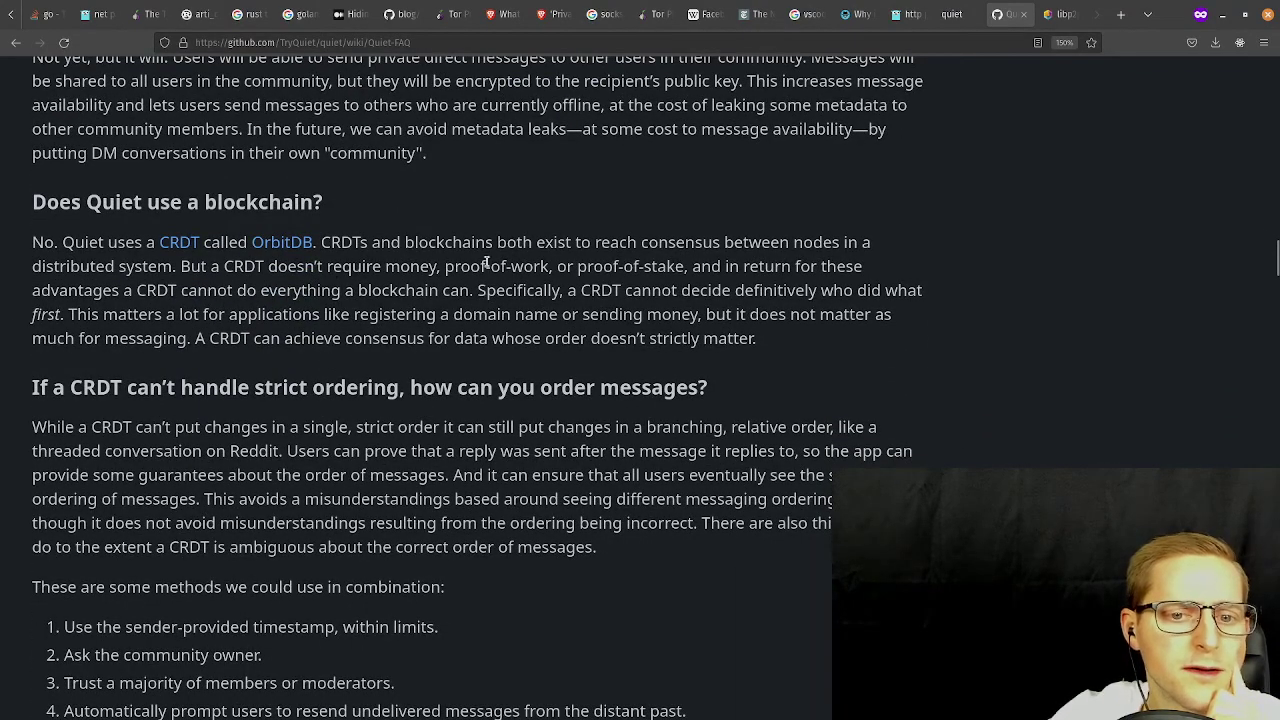
Open the CRDT and OrbitDB links from the FAQ's blockchain answer in new tabs and view both pages.
{"action": "middle_click", "coordinate": [185, 237]}
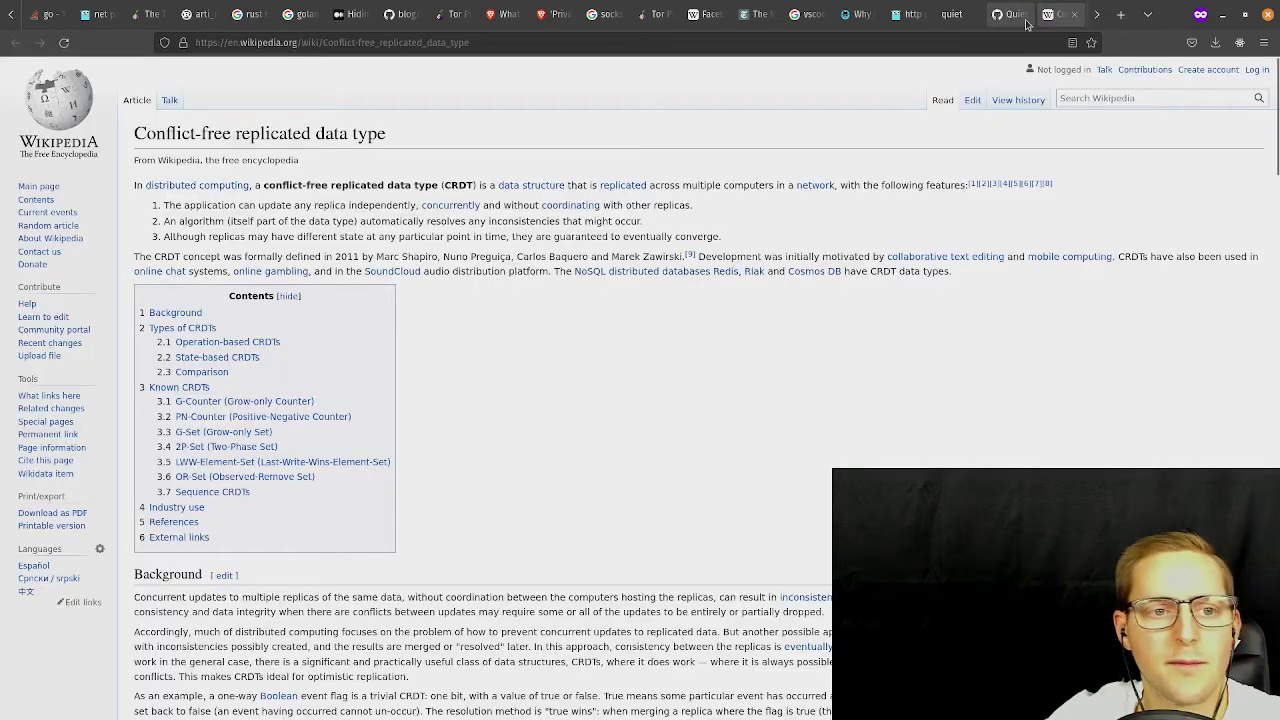
{"action": "left_click", "coordinate": [1074, 14]}
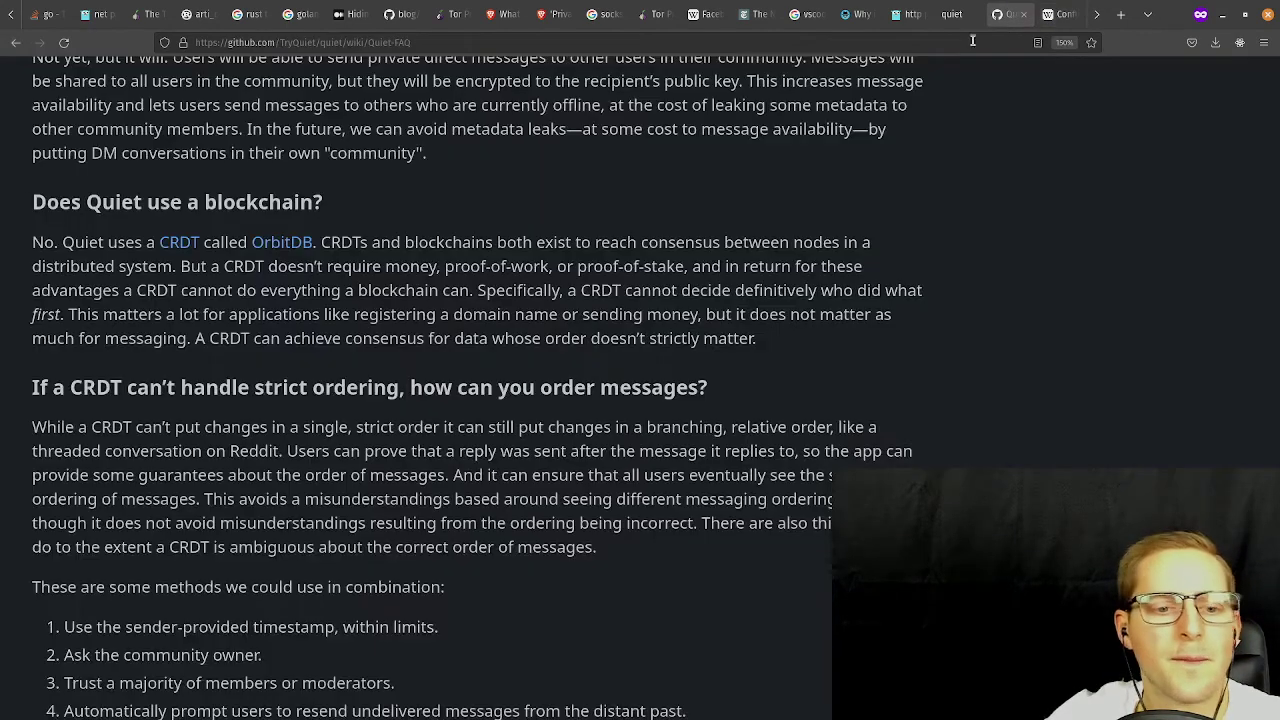
{"action": "middle_click", "coordinate": [266, 245]}
{"action": "left_click", "coordinate": [1052, 16]}
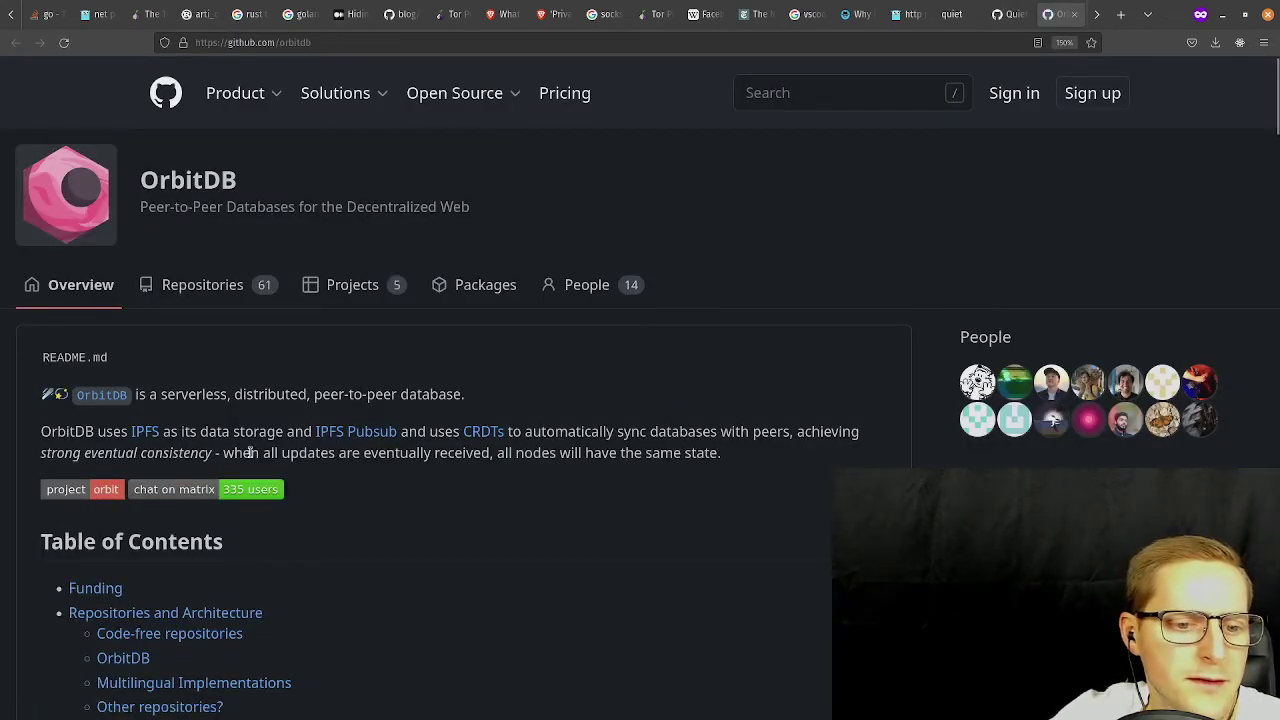
Open the IPFS site linked in the OrbitDB README in a new tab and read its "How IPFS works" section.
{"action": "middle_click", "coordinate": [145, 431]}
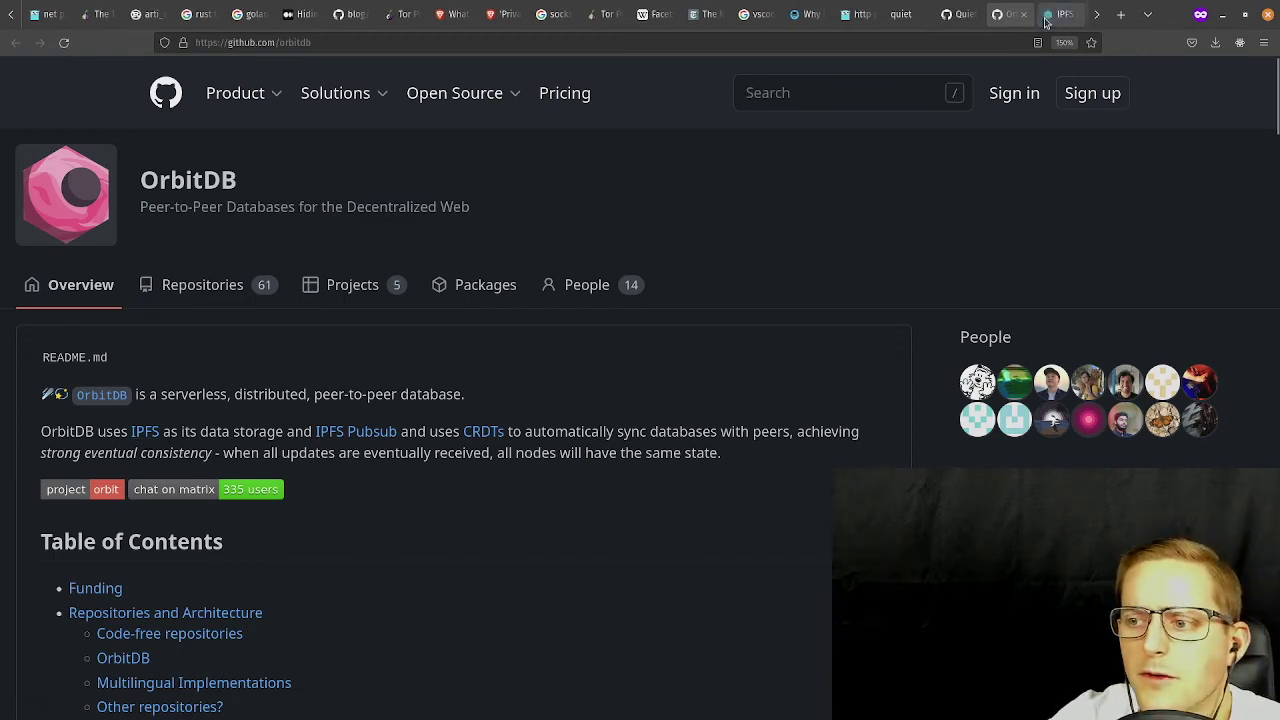
{"action": "left_click", "coordinate": [1060, 14]}
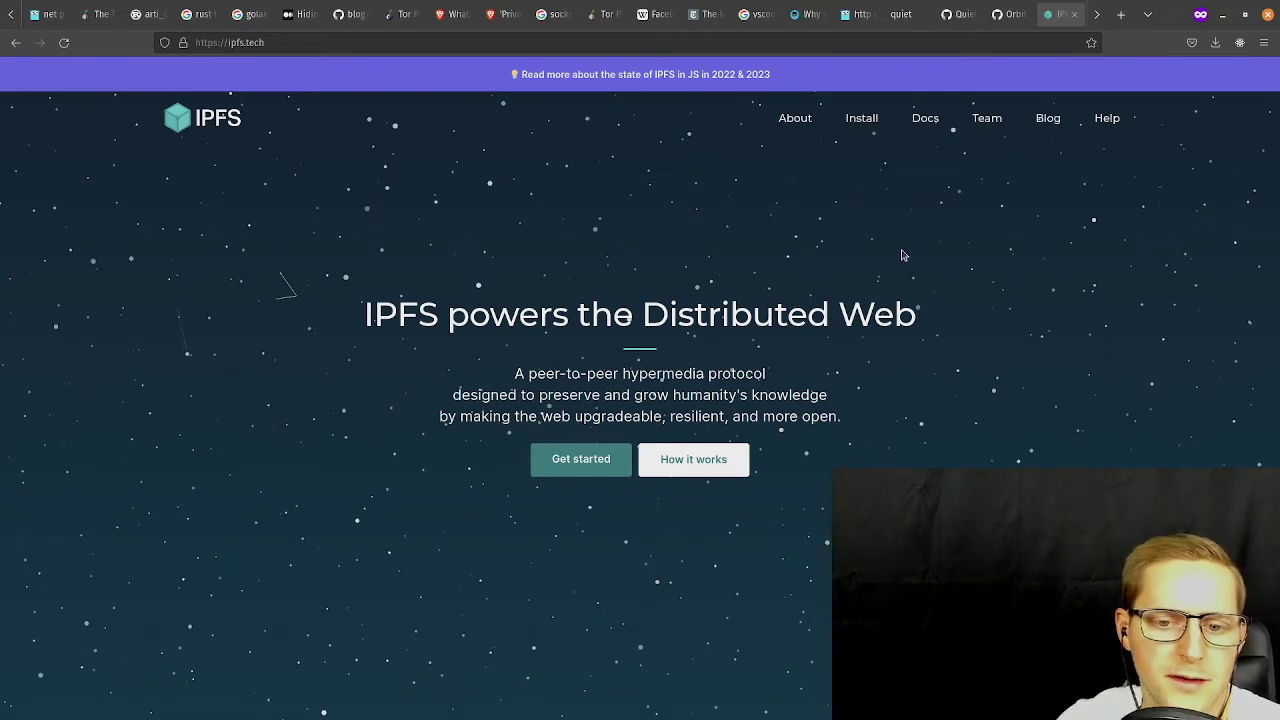
{"action": "left_click", "coordinate": [700, 468]}
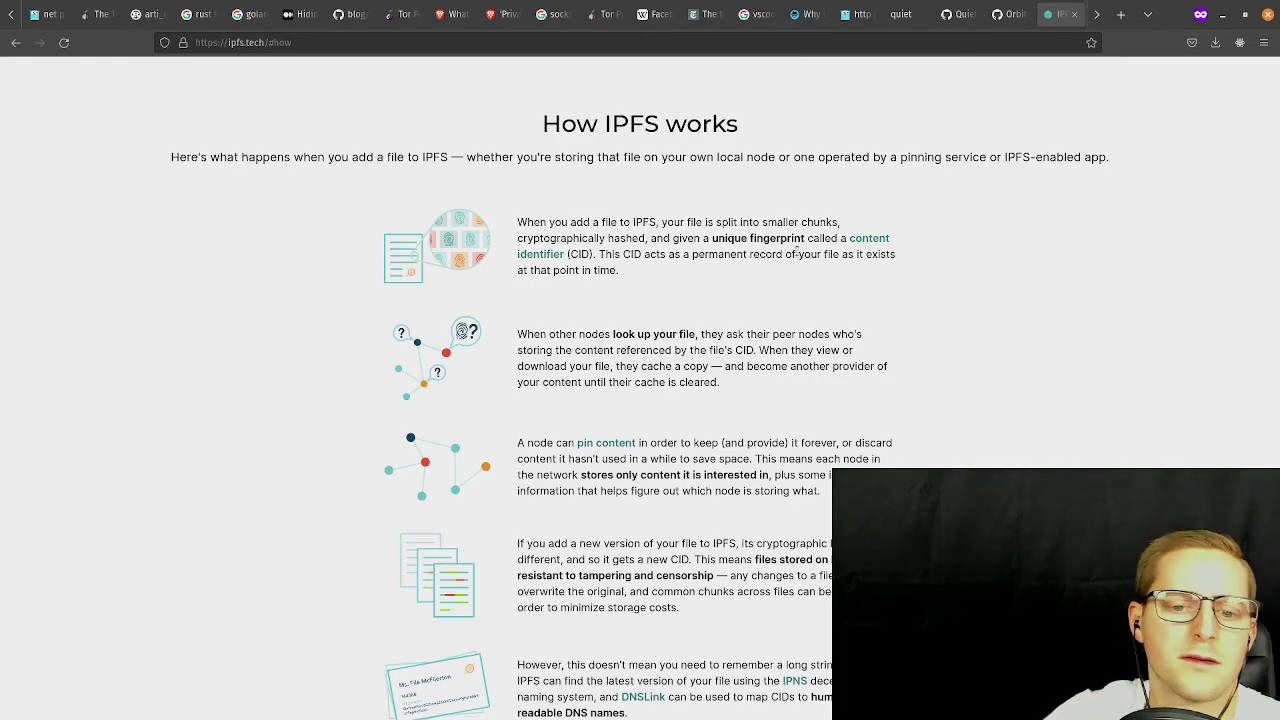
{"action": "scroll", "coordinate": [880, 436], "scroll_direction": "down", "scroll_amount": 2}
{"action": "scroll", "coordinate": [880, 436], "scroll_direction": "up", "scroll_amount": 2}
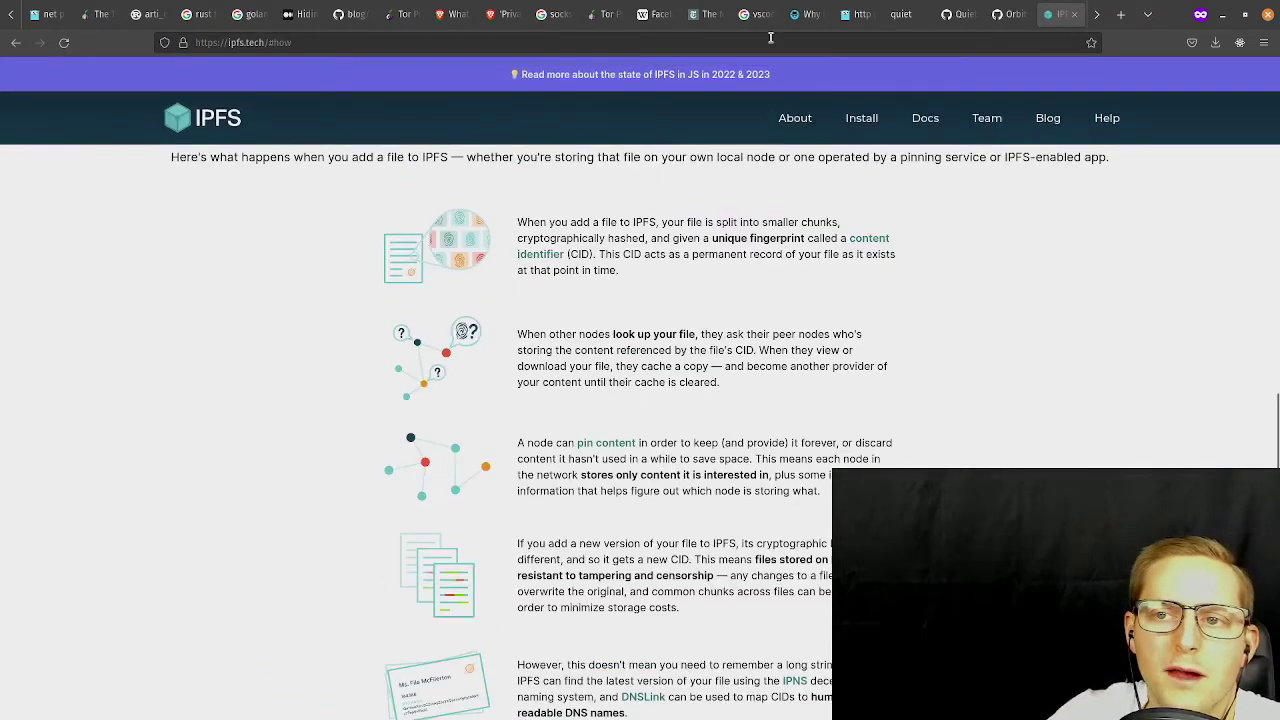
Return to the Quiet FAQ and read the entries on CRDT message ordering, current ordering and message deletion.
{"action": "left_click", "coordinate": [960, 14]}
{"action": "scroll", "coordinate": [314, 407], "scroll_direction": "down", "scroll_amount": 1}
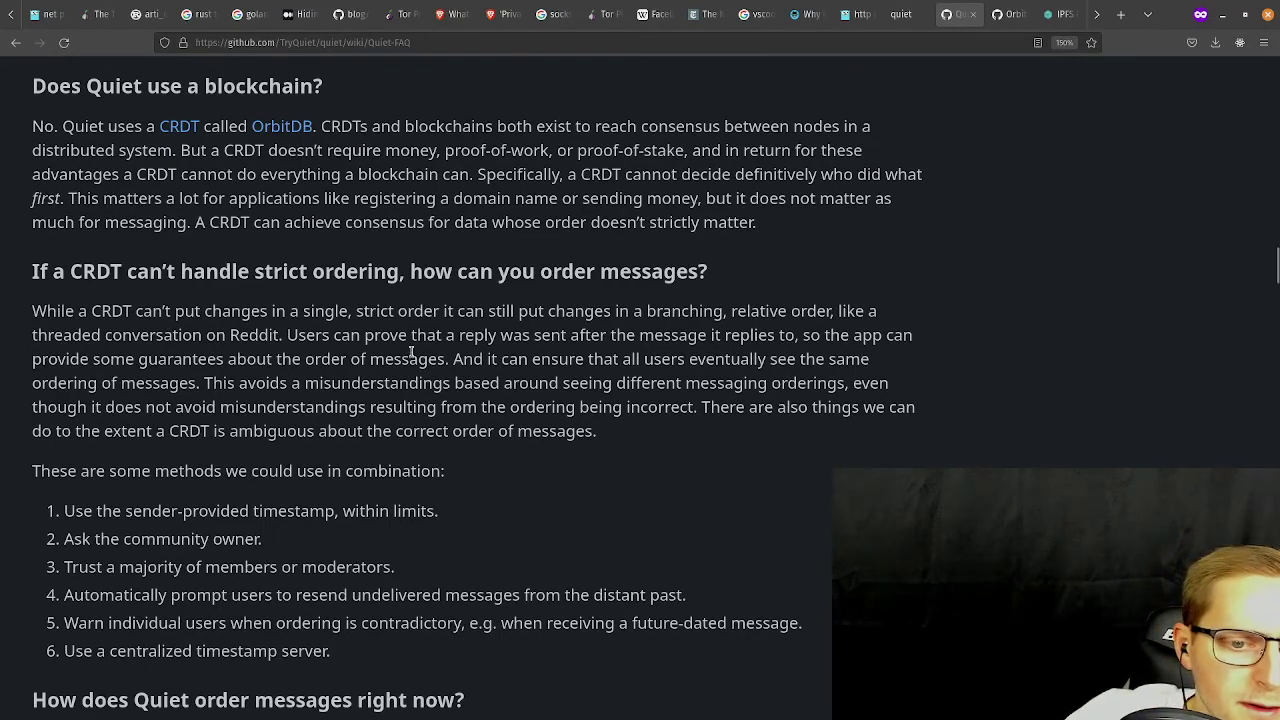
{"action": "scroll", "coordinate": [815, 352], "scroll_direction": "down", "scroll_amount": 2}
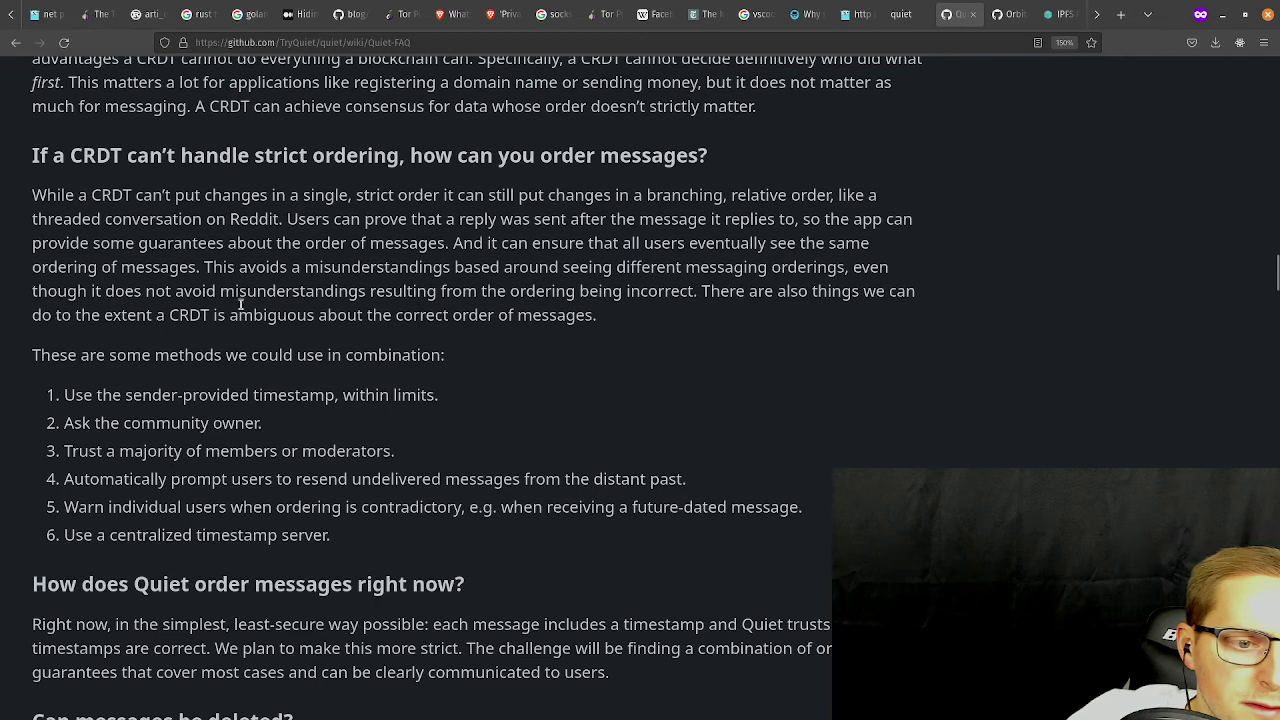
{"action": "scroll", "coordinate": [477, 320], "scroll_direction": "down", "scroll_amount": 2}
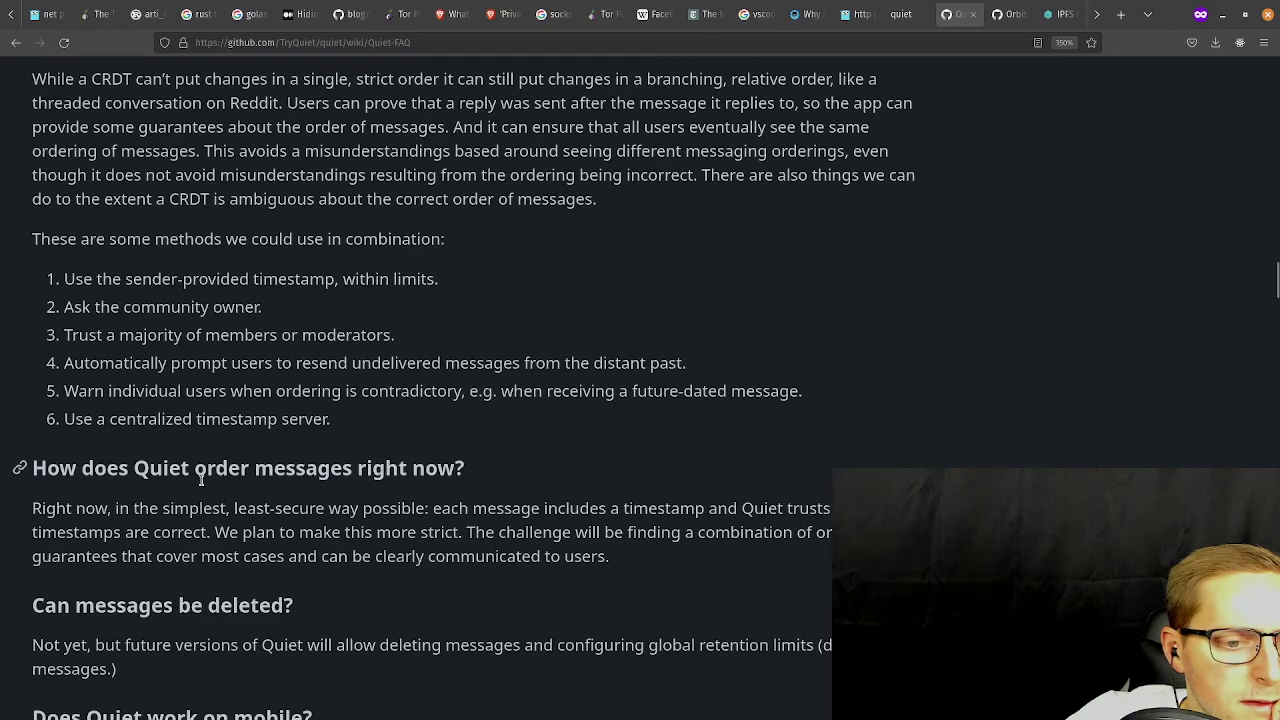
{"action": "scroll", "coordinate": [257, 434], "scroll_direction": "down", "scroll_amount": 4}
{"action": "scroll", "coordinate": [228, 374], "scroll_direction": "down", "scroll_amount": 1}
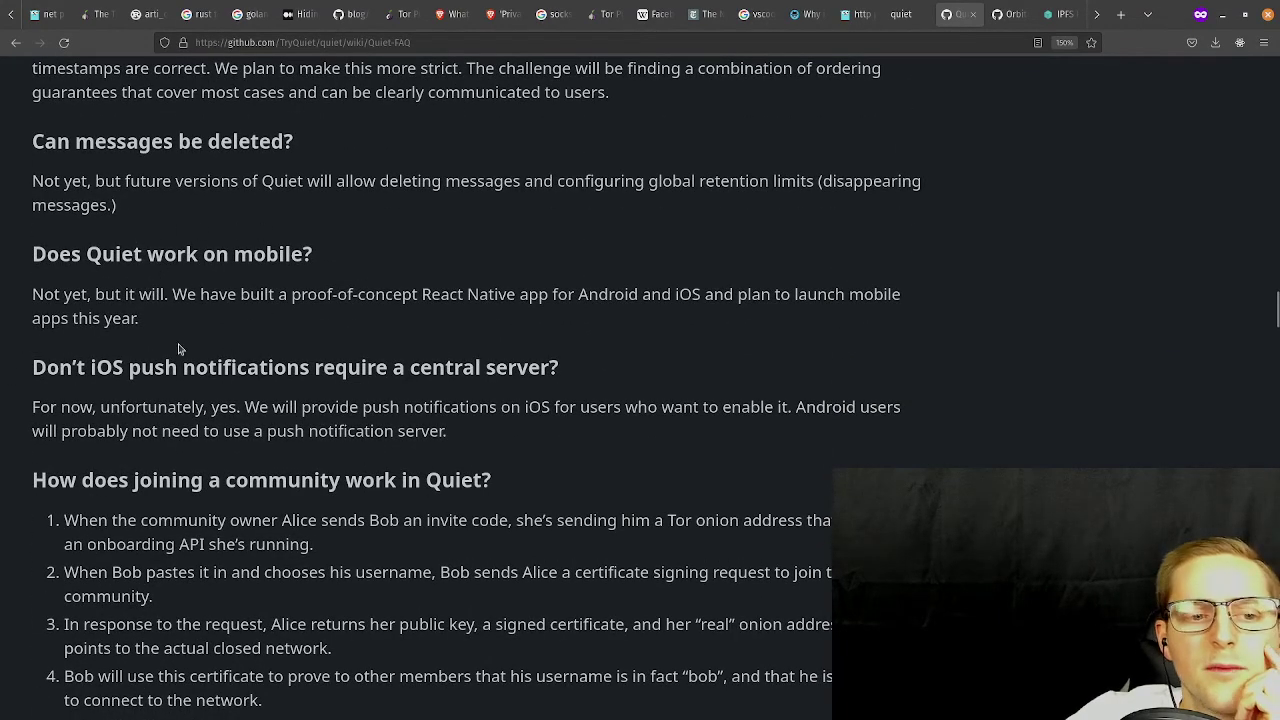
Read the FAQ entries on Quiet's mobile support and whether iOS push notifications require a central server.
{"action": "left_click_drag", "start_coordinate": [70, 265], "coordinate": [338, 296]}
{"action": "left_click", "coordinate": [178, 309]}
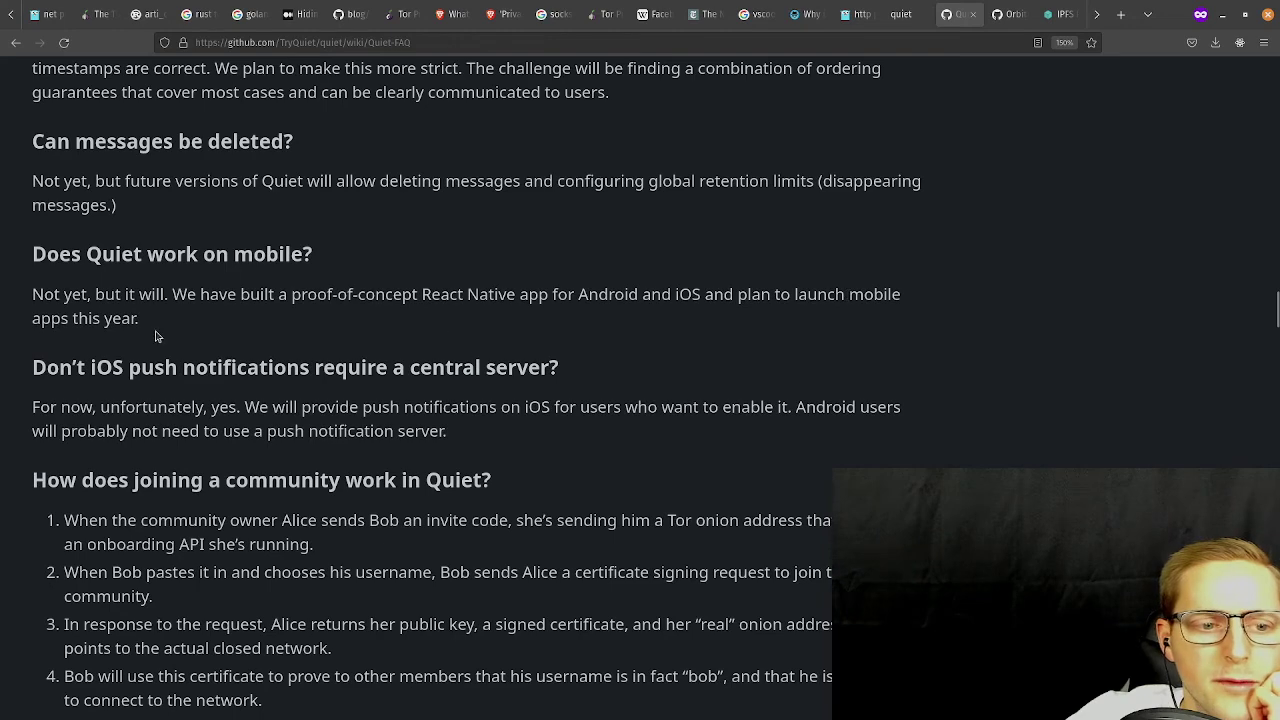
{"action": "left_click_drag", "start_coordinate": [155, 332], "coordinate": [28, 304]}
{"action": "left_click", "coordinate": [298, 344]}
{"action": "scroll", "coordinate": [223, 397], "scroll_direction": "down", "scroll_amount": 2}
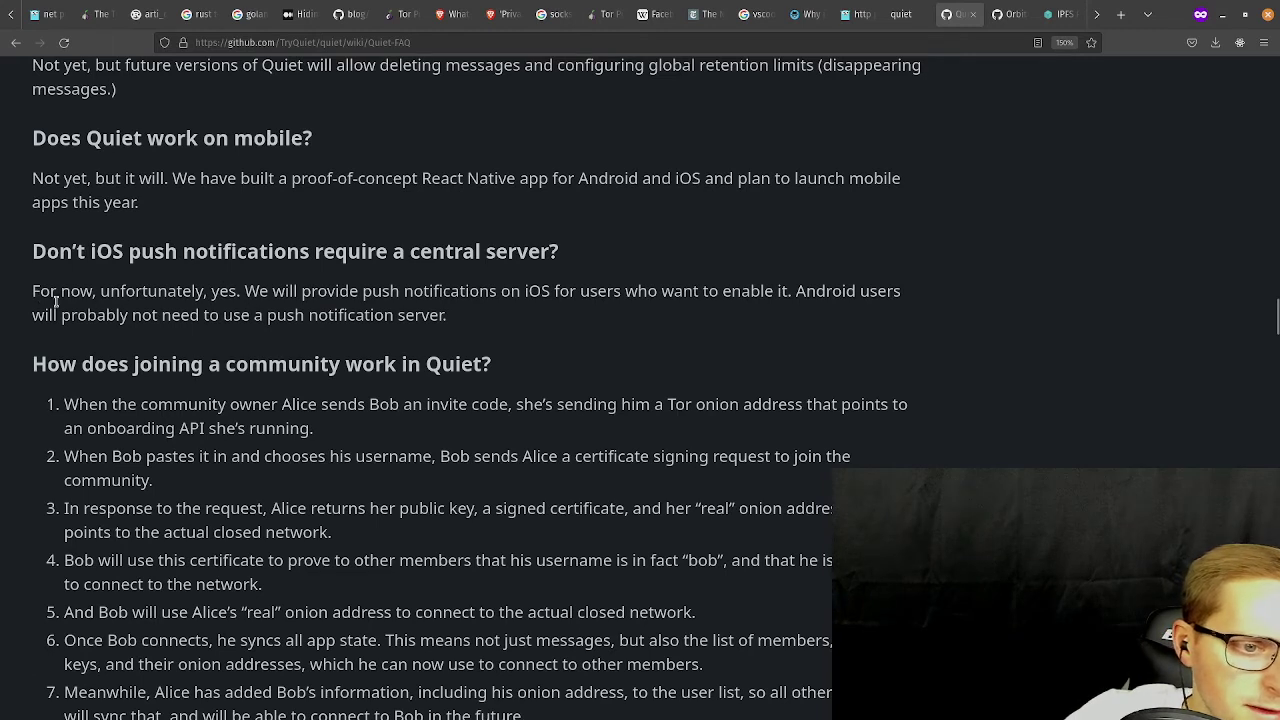
{"action": "left_click_drag", "start_coordinate": [44, 295], "coordinate": [240, 291]}
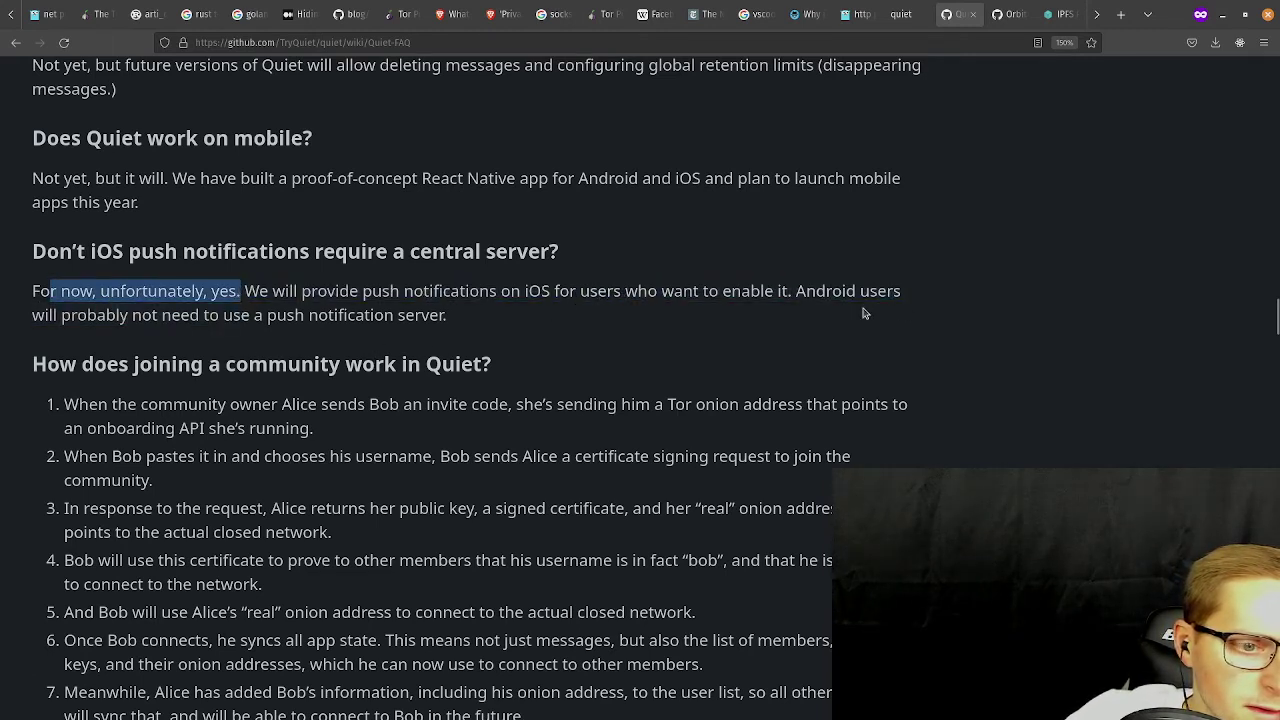
{"action": "left_click_drag", "start_coordinate": [76, 315], "coordinate": [445, 314]}
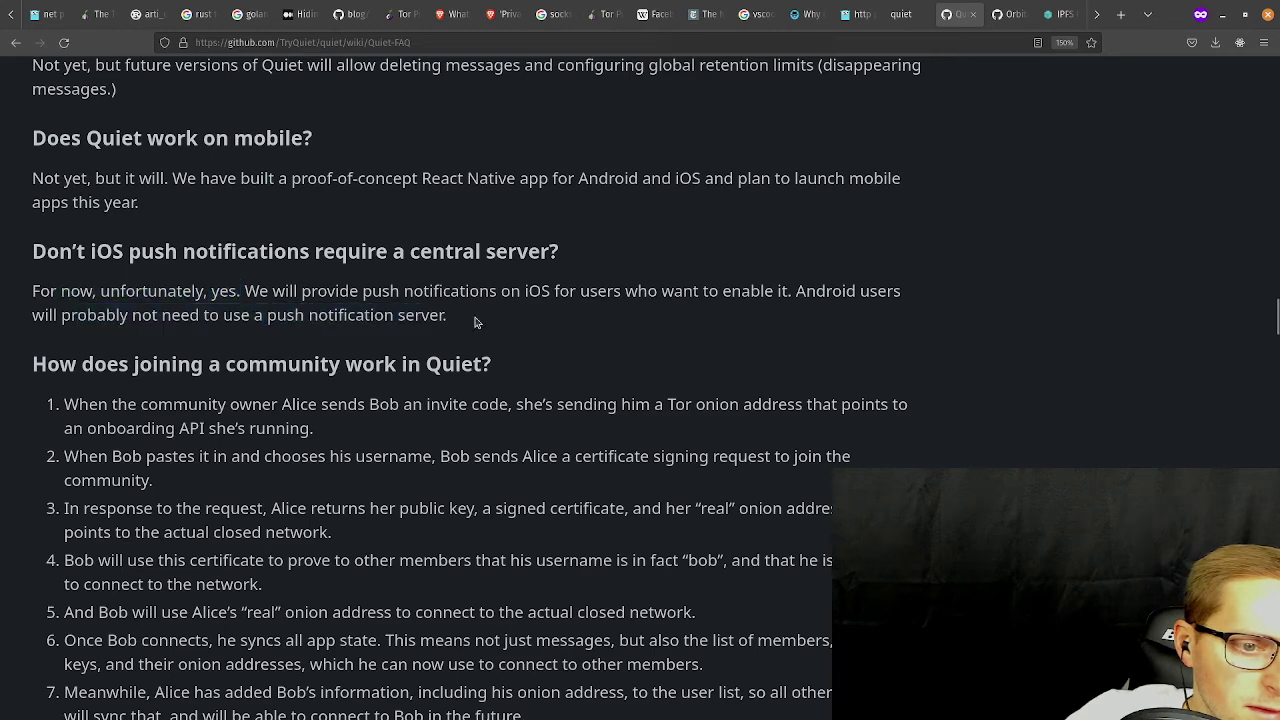
{"action": "triple_click", "coordinate": [478, 320]}
{"action": "left_click", "coordinate": [248, 342]}
Read the FAQ entry on how joining a community works, from the invite code through the onboarding steps.
{"action": "scroll", "coordinate": [438, 356], "scroll_direction": "down", "scroll_amount": 2}
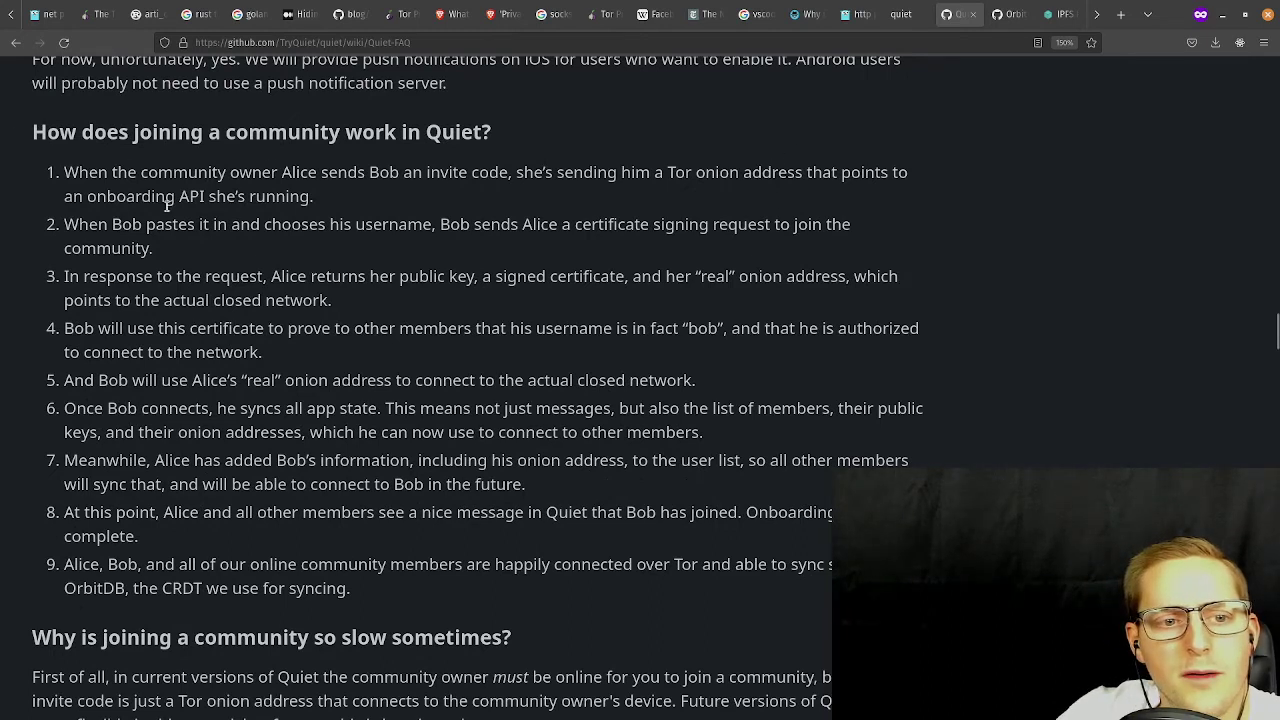
{"action": "left_click_drag", "start_coordinate": [45, 196], "coordinate": [218, 198]}
{"action": "left_click", "coordinate": [412, 218]}
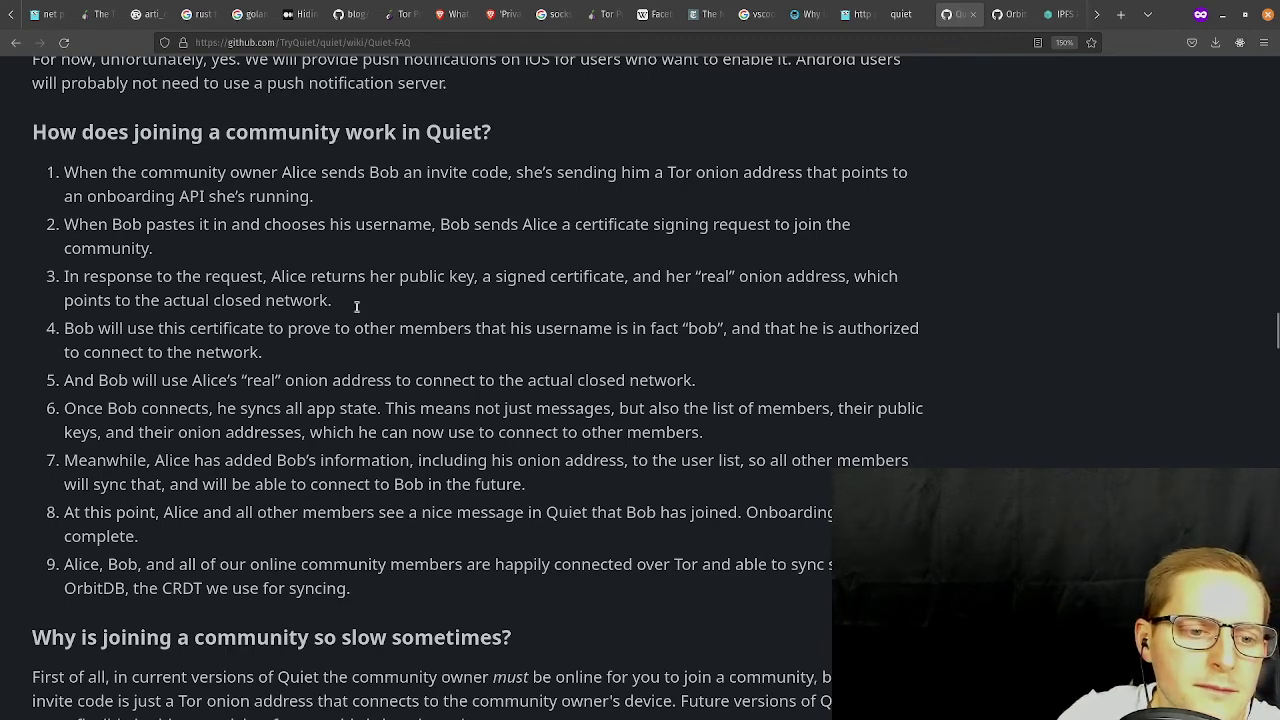
{"action": "scroll", "coordinate": [281, 366], "scroll_direction": "down", "scroll_amount": 2}
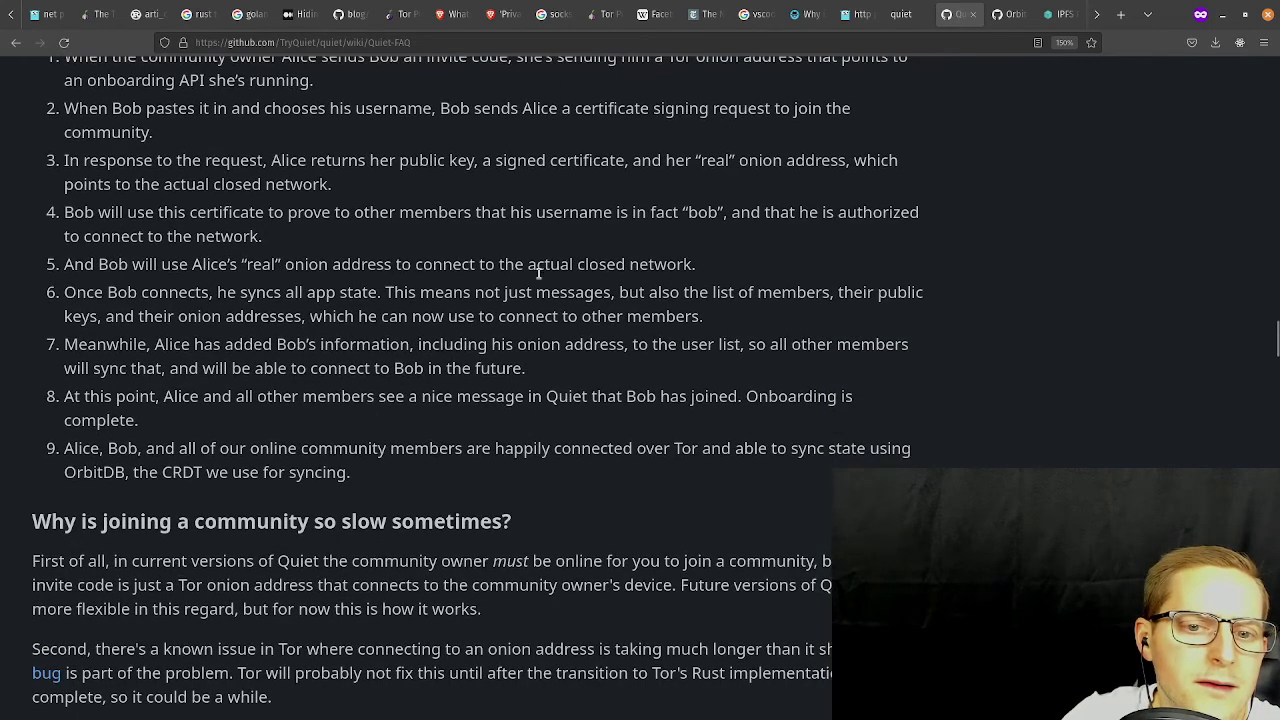
{"action": "scroll", "coordinate": [117, 184], "scroll_direction": "up", "scroll_amount": 4}
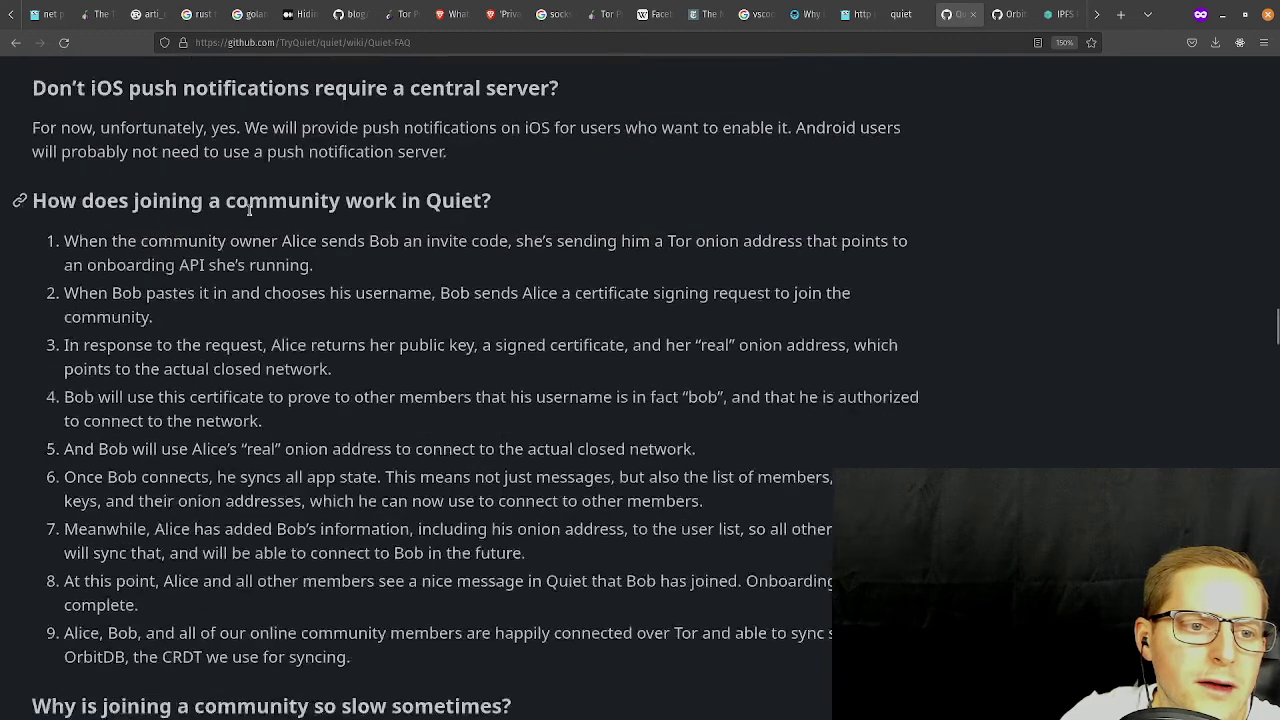
{"action": "scroll", "coordinate": [300, 300], "scroll_direction": "down", "scroll_amount": 2}
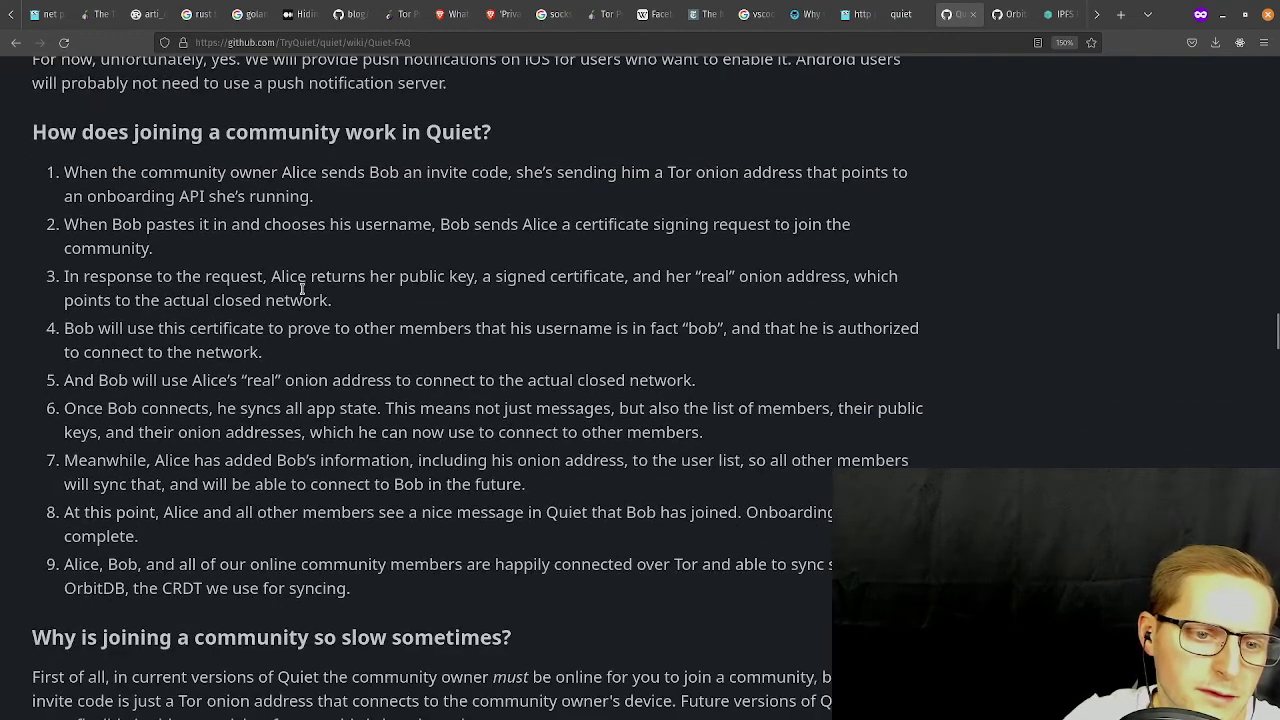
Compare FAQ joining step 3, on the signed certificate and "real" onion address, with step 1's onboarding API.
{"action": "left_click_drag", "start_coordinate": [498, 276], "coordinate": [687, 293]}
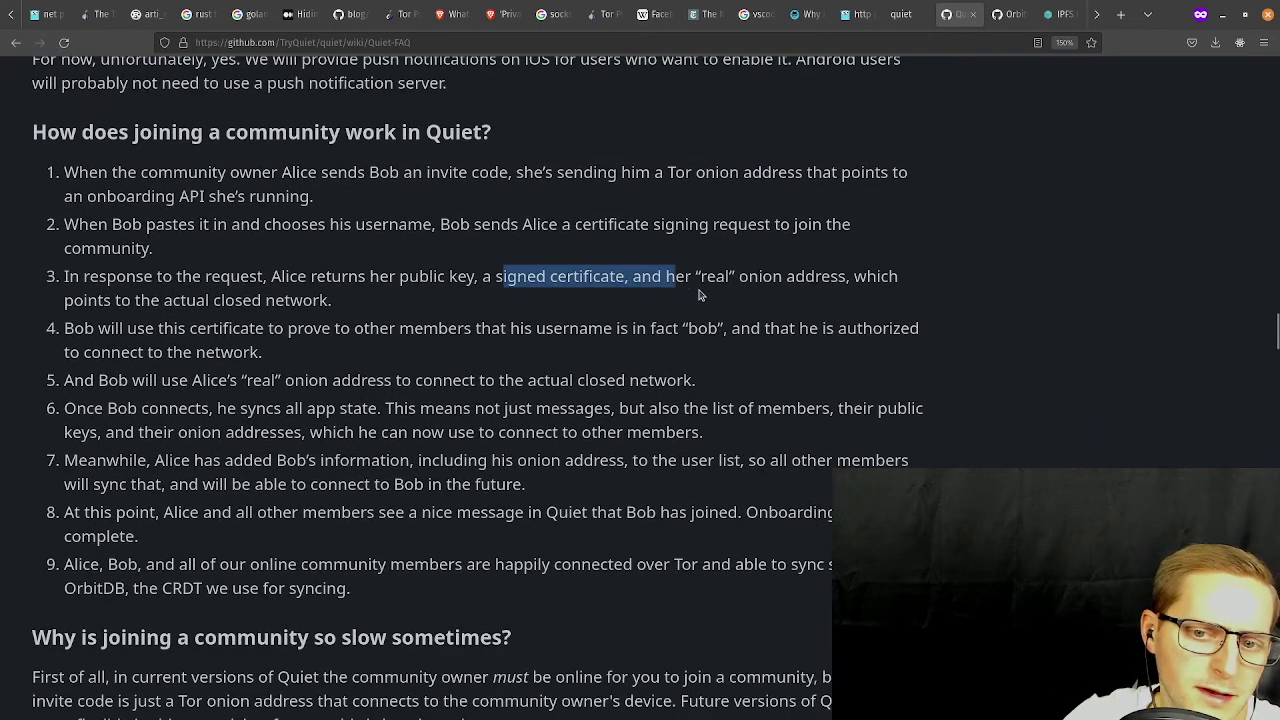
{"action": "left_click", "coordinate": [703, 295]}
{"action": "left_click_drag", "start_coordinate": [905, 285], "coordinate": [634, 282]}
{"action": "left_click", "coordinate": [147, 335]}
{"action": "left_click_drag", "start_coordinate": [96, 300], "coordinate": [331, 300]}
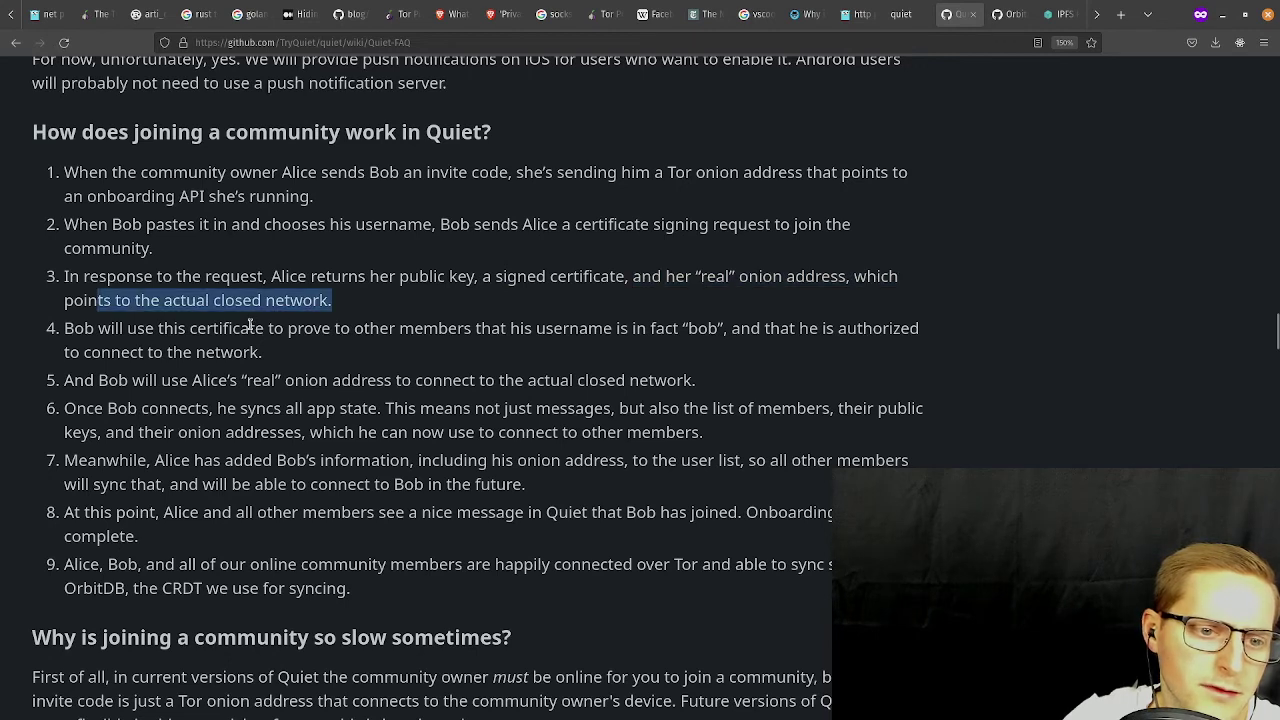
{"action": "left_click", "coordinate": [148, 344]}
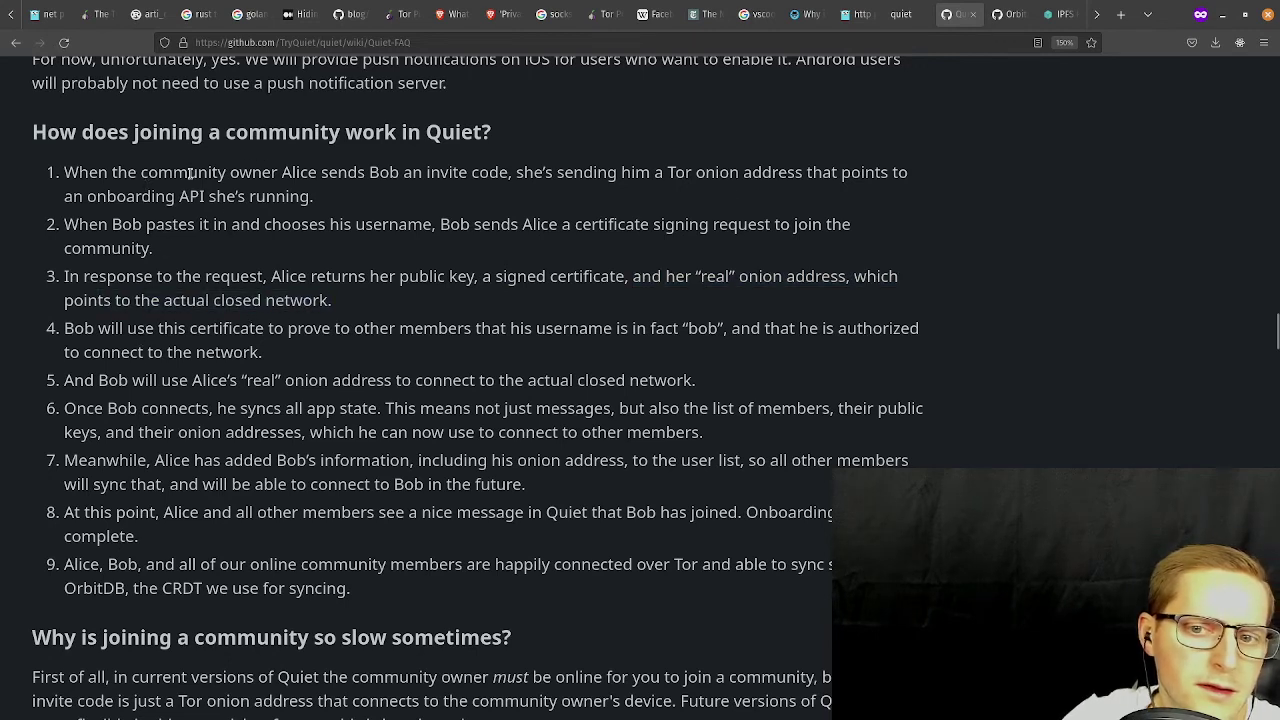
{"action": "left_click_drag", "start_coordinate": [90, 196], "coordinate": [243, 222]}
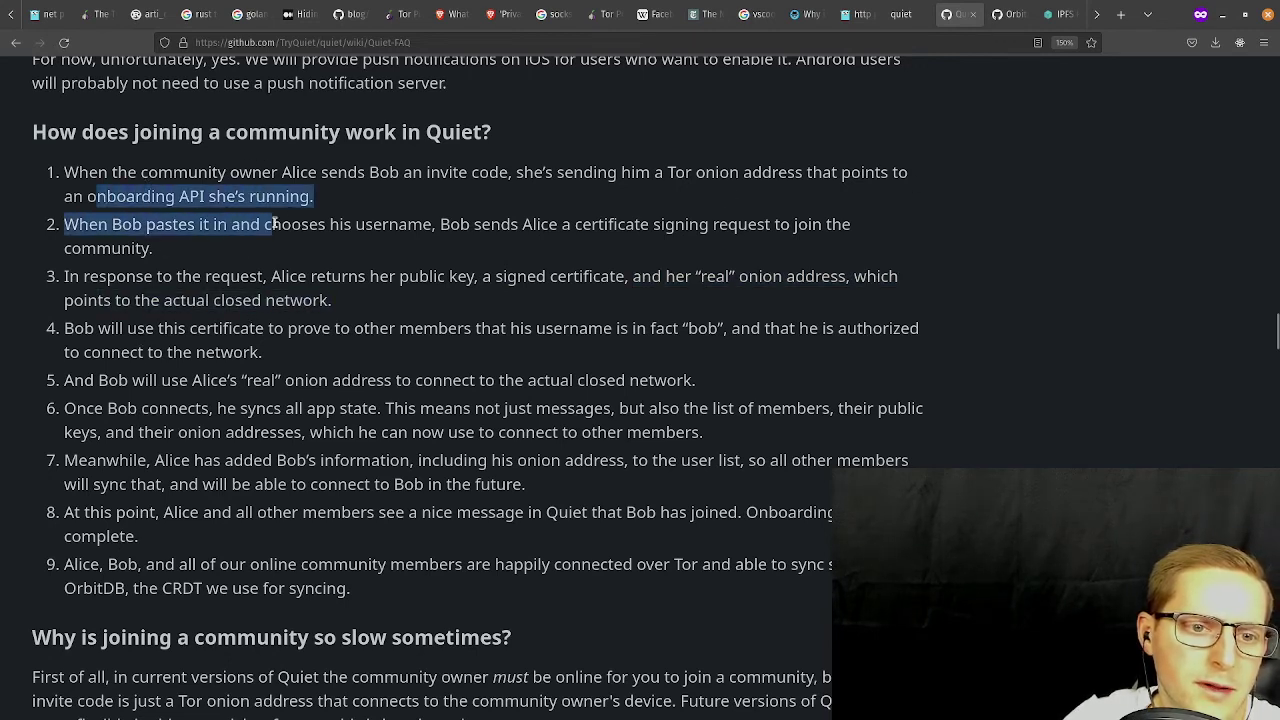
{"action": "left_click", "coordinate": [199, 300]}
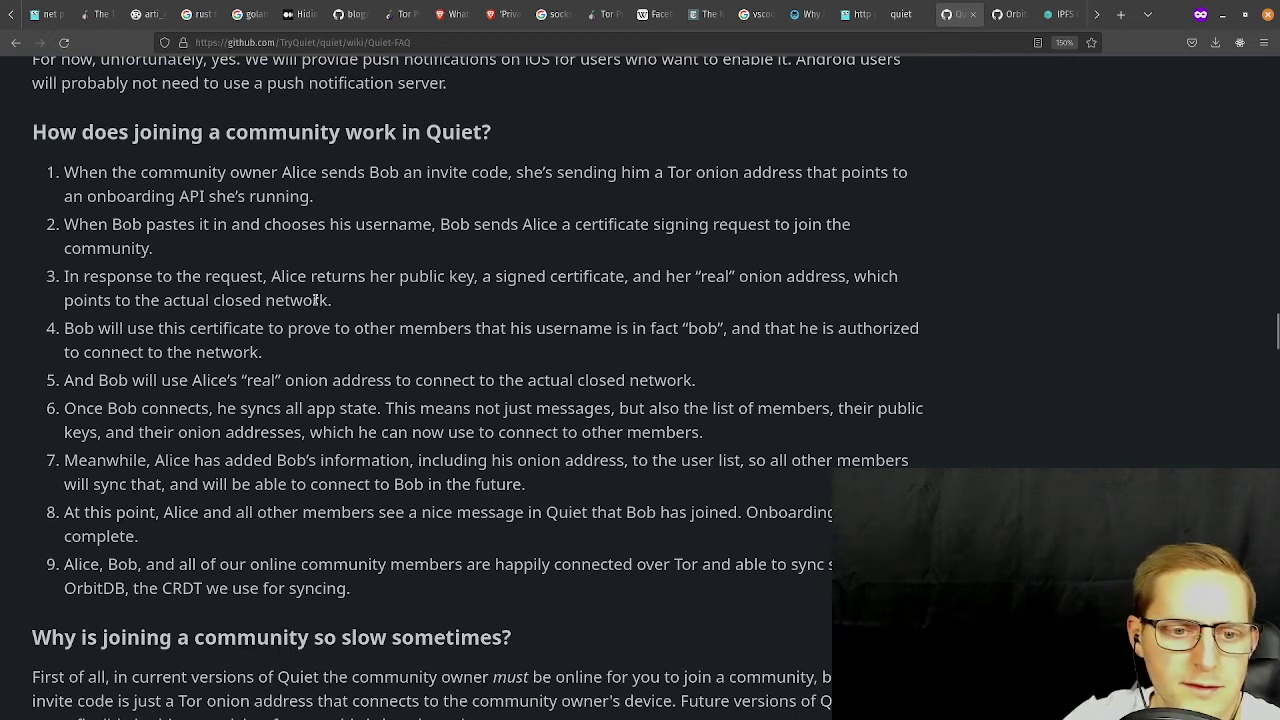
Reread joining step 3 on the owner's response to the certificate request and the address of the closed network.
{"action": "left_click_drag", "start_coordinate": [326, 276], "coordinate": [690, 276]}
{"action": "left_click", "coordinate": [507, 306]}
{"action": "left_click", "coordinate": [787, 276]}
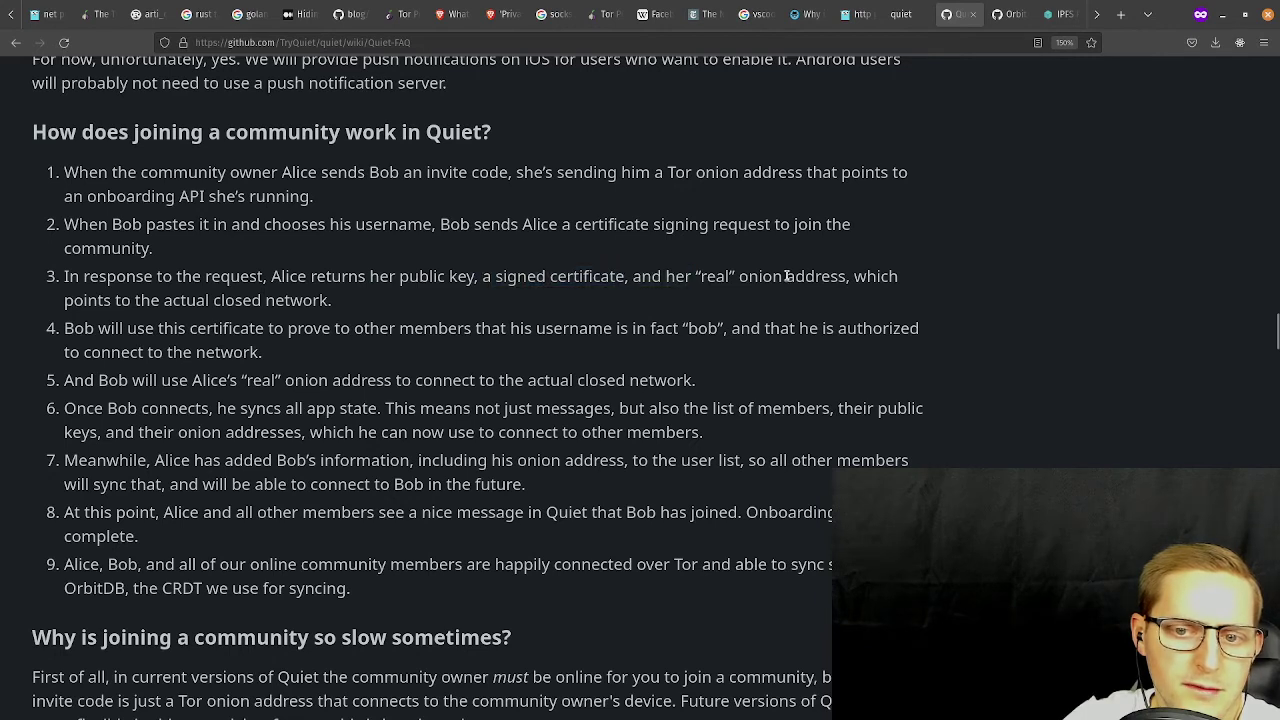
{"action": "left_click_drag", "start_coordinate": [851, 276], "coordinate": [43, 280]}
{"action": "left_click", "coordinate": [463, 305]}
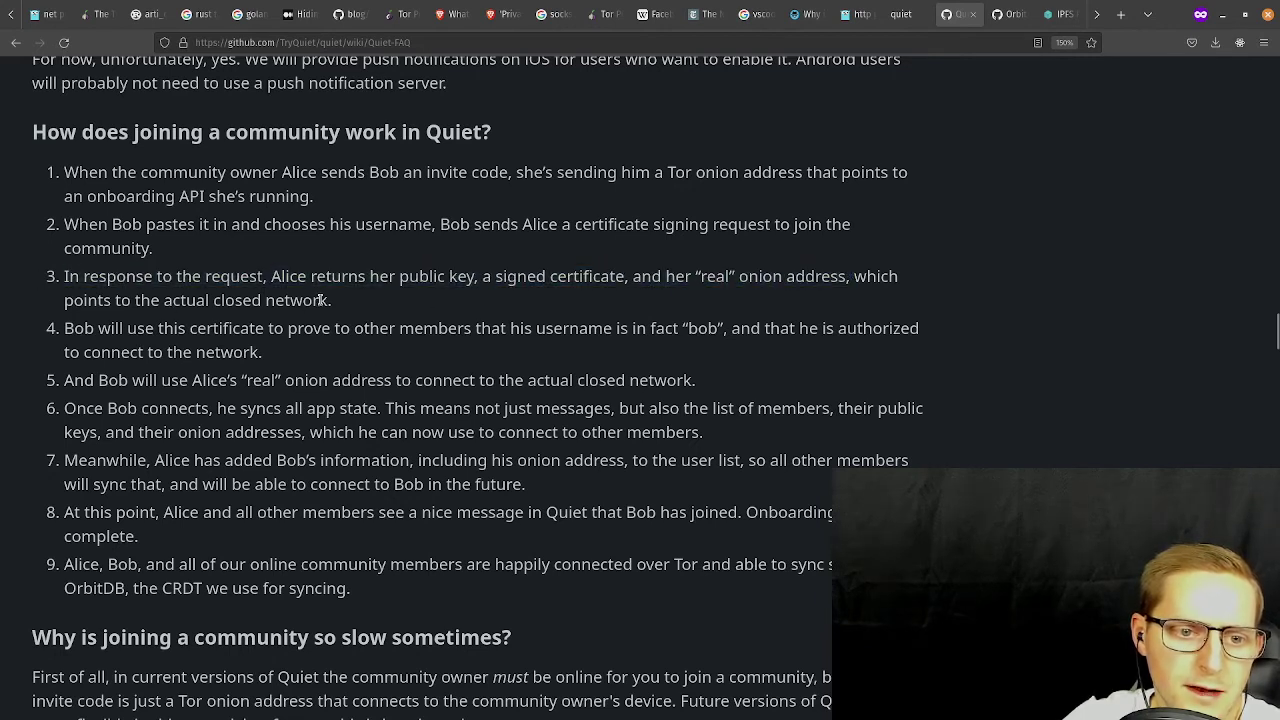
{"action": "left_click_drag", "start_coordinate": [320, 300], "coordinate": [82, 276]}
{"action": "left_click", "coordinate": [85, 292]}
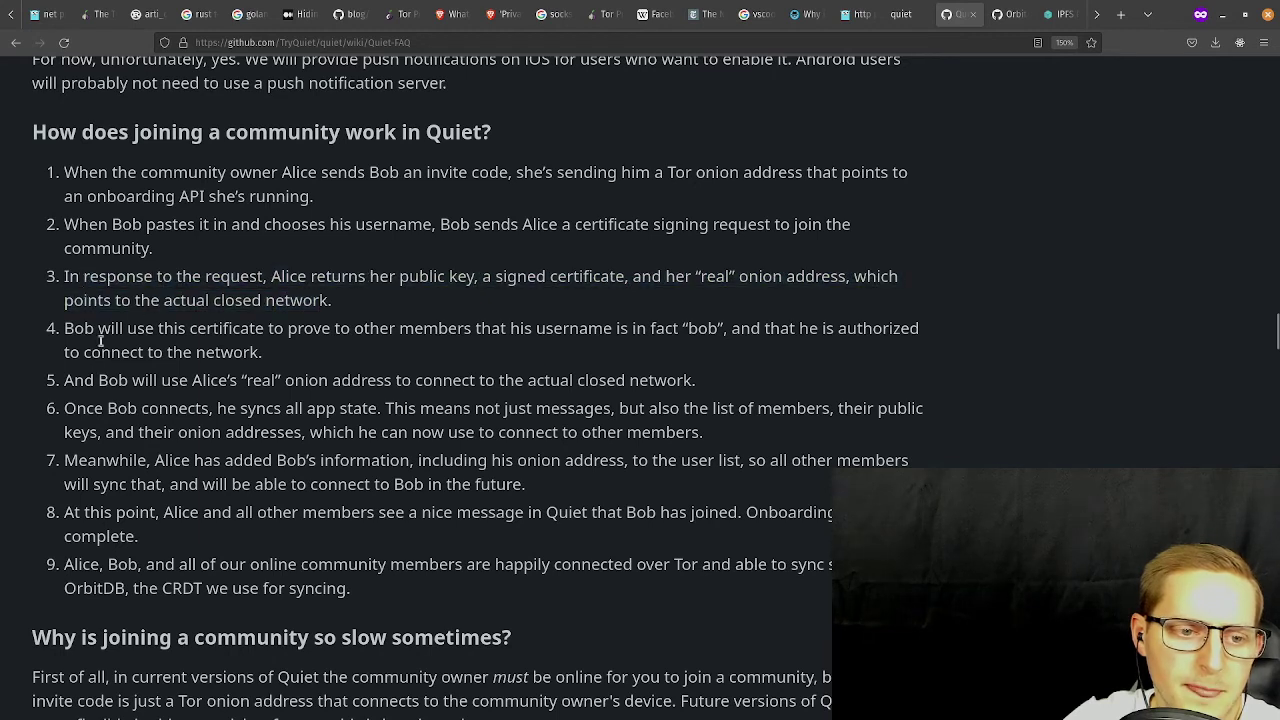
Examine joining steps 1 to 4 together, covering the invite, certificate request and proof of username, plus the syncing steps that follow.
{"action": "left_click_drag", "start_coordinate": [100, 341], "coordinate": [320, 334]}
{"action": "left_click", "coordinate": [135, 303]}
{"action": "left_click_drag", "start_coordinate": [68, 224], "coordinate": [340, 318]}
{"action": "left_click", "coordinate": [340, 318]}
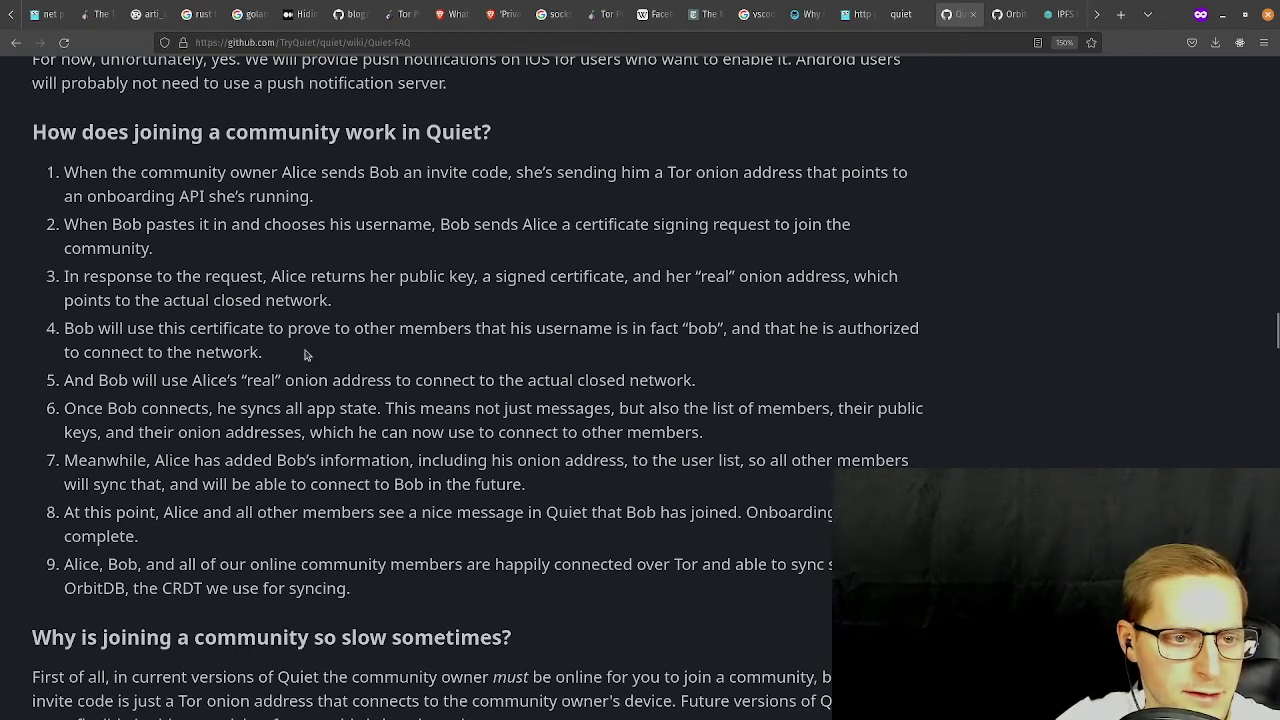
{"action": "left_click_drag", "start_coordinate": [81, 167], "coordinate": [250, 337]}
{"action": "left_click", "coordinate": [363, 460]}
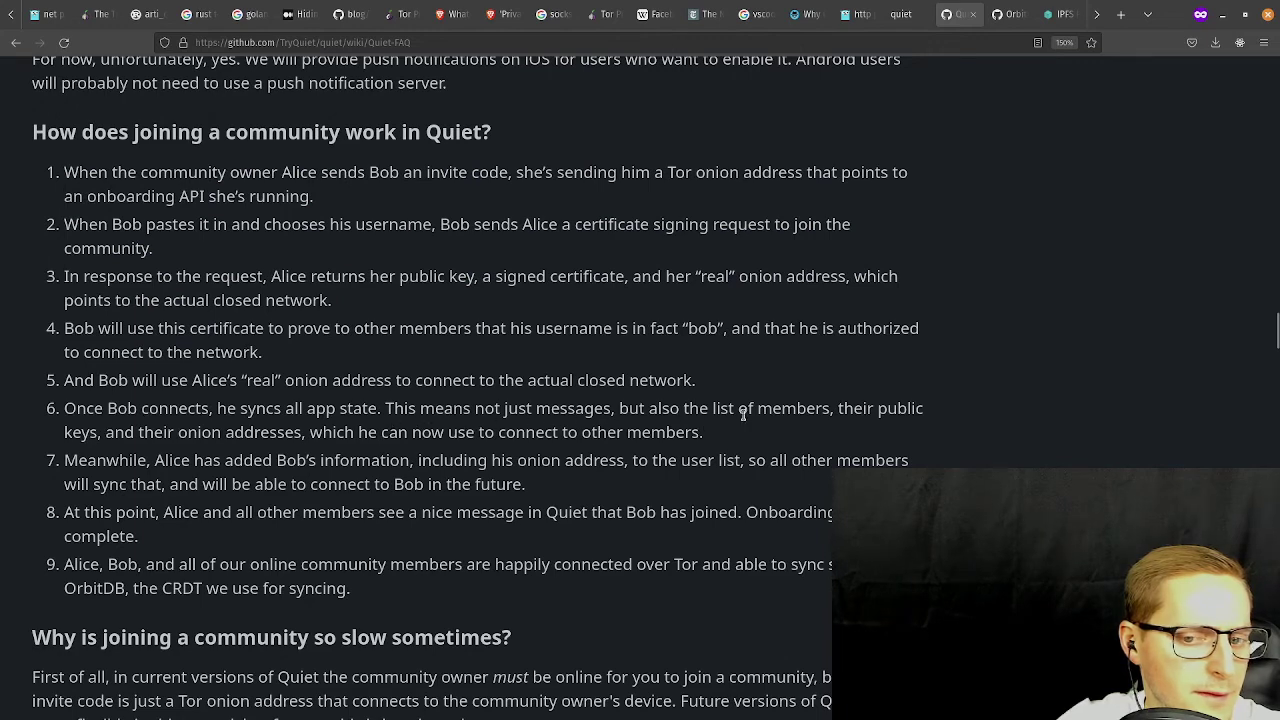
Open the Tor bug linked in the FAQ's slow-joining entry in a new tab, and return to read that entry.
{"action": "scroll", "coordinate": [743, 414], "scroll_direction": "down", "scroll_amount": 3}
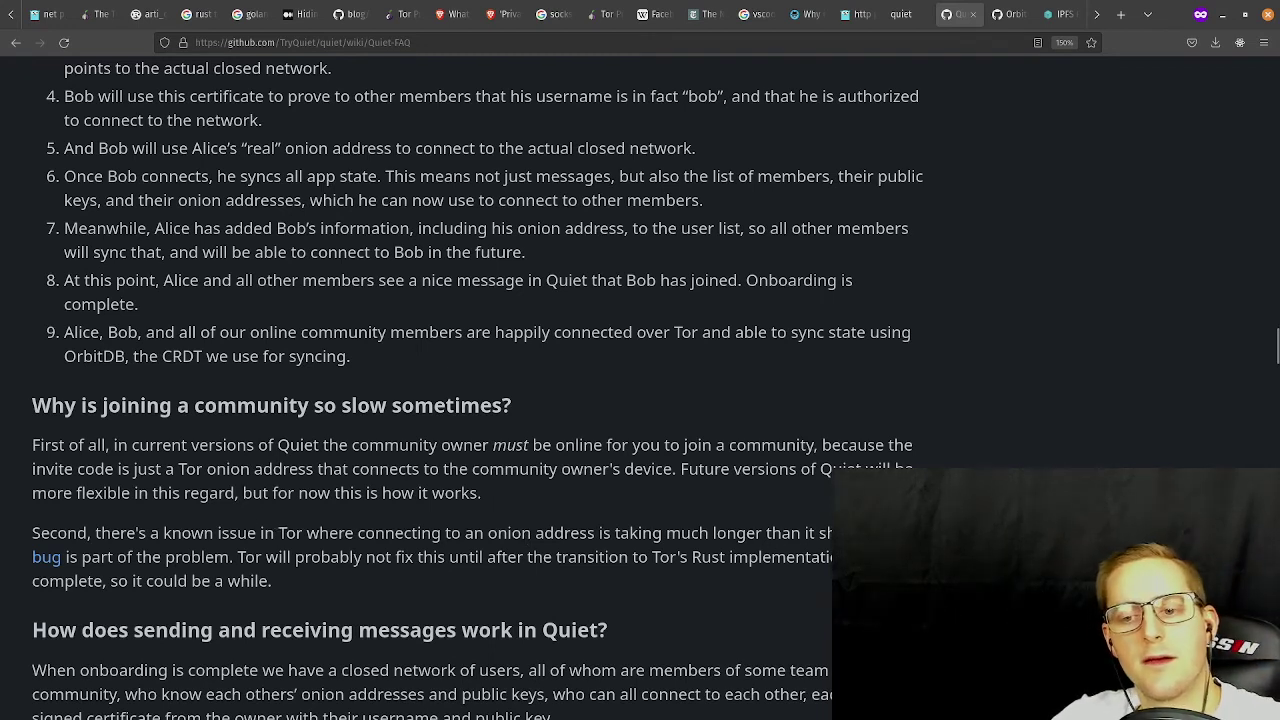
{"action": "left_click", "coordinate": [46, 557]}
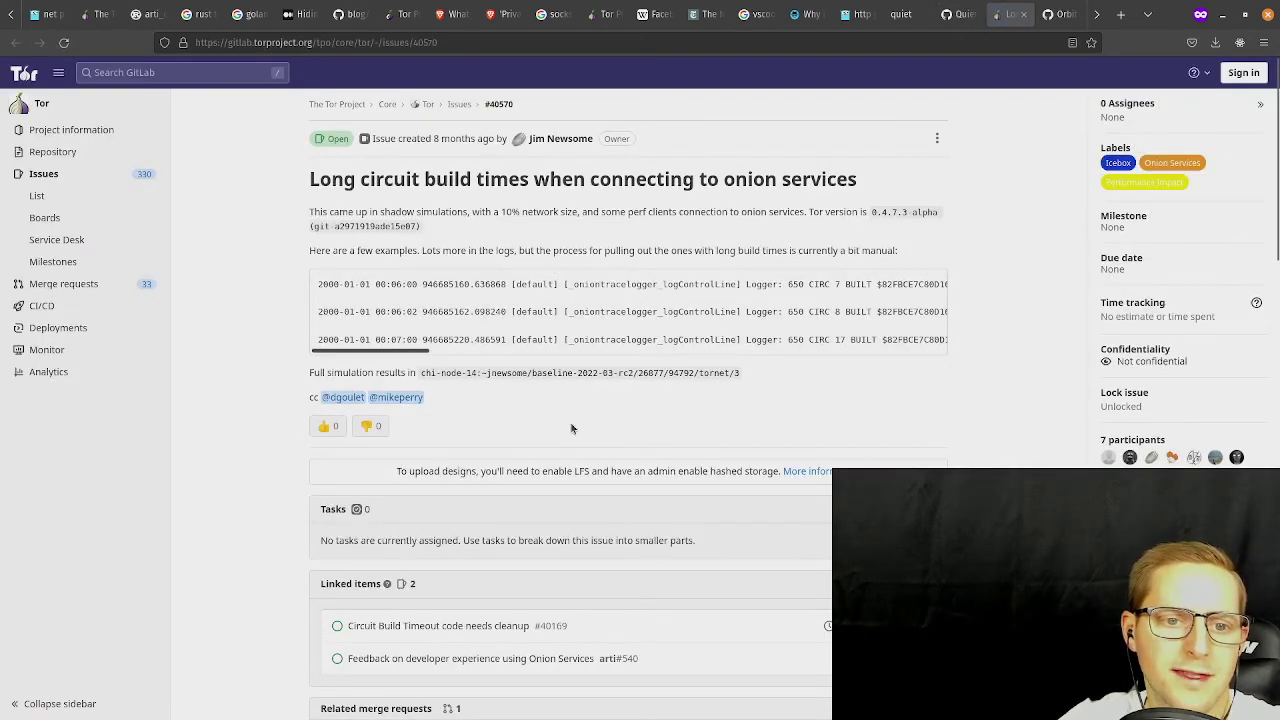
{"action": "left_click", "coordinate": [958, 14]}
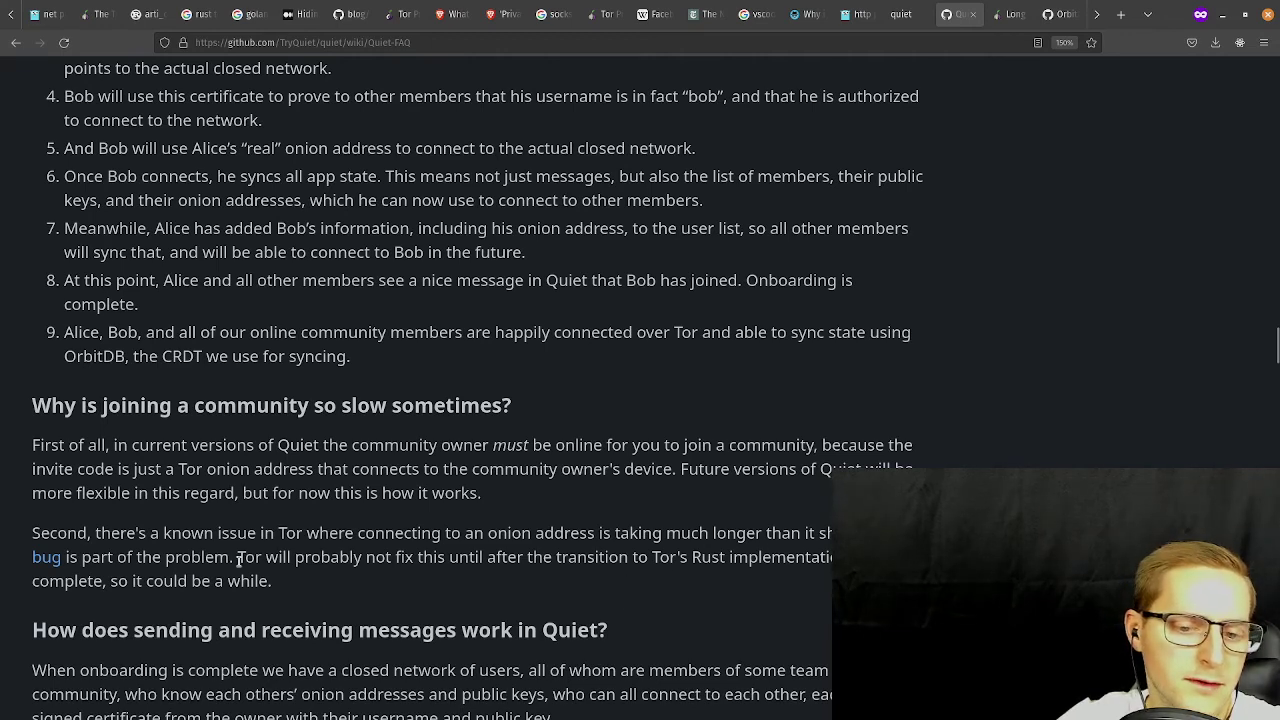
{"action": "scroll", "coordinate": [239, 560], "scroll_direction": "down", "scroll_amount": 4}
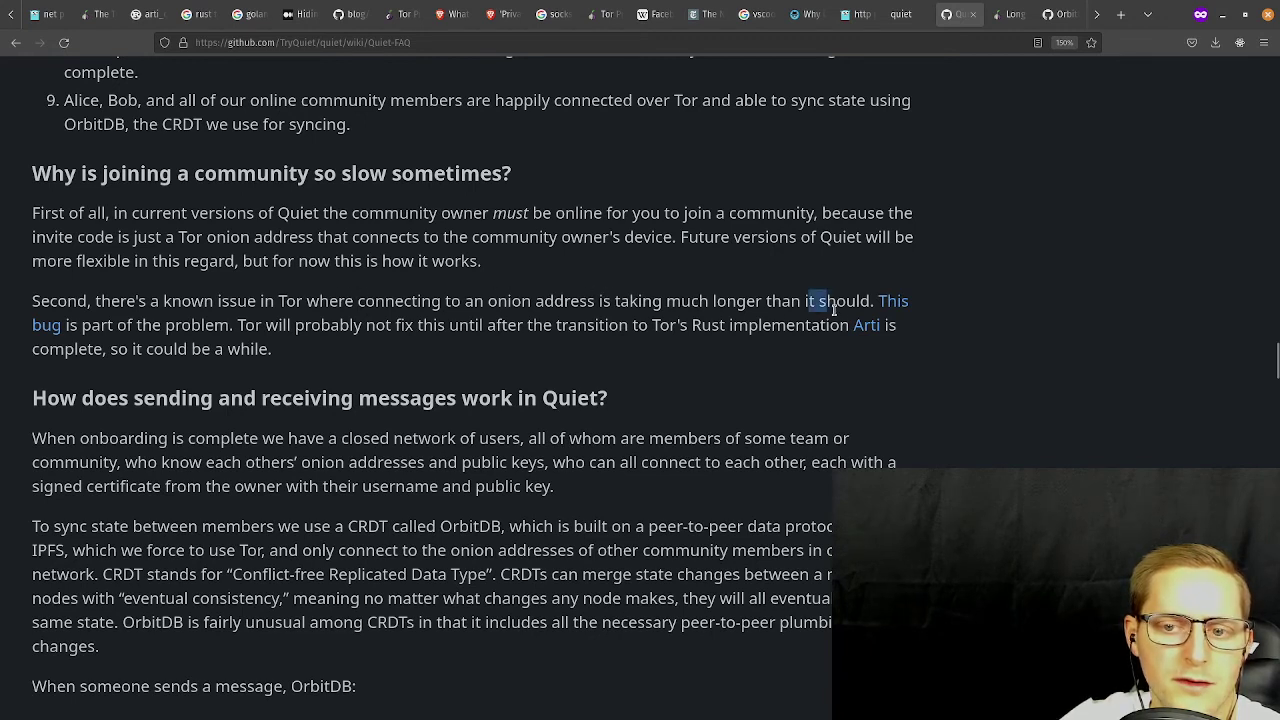
{"action": "left_click_drag", "start_coordinate": [806, 300], "coordinate": [855, 325]}
{"action": "left_click", "coordinate": [693, 298]}
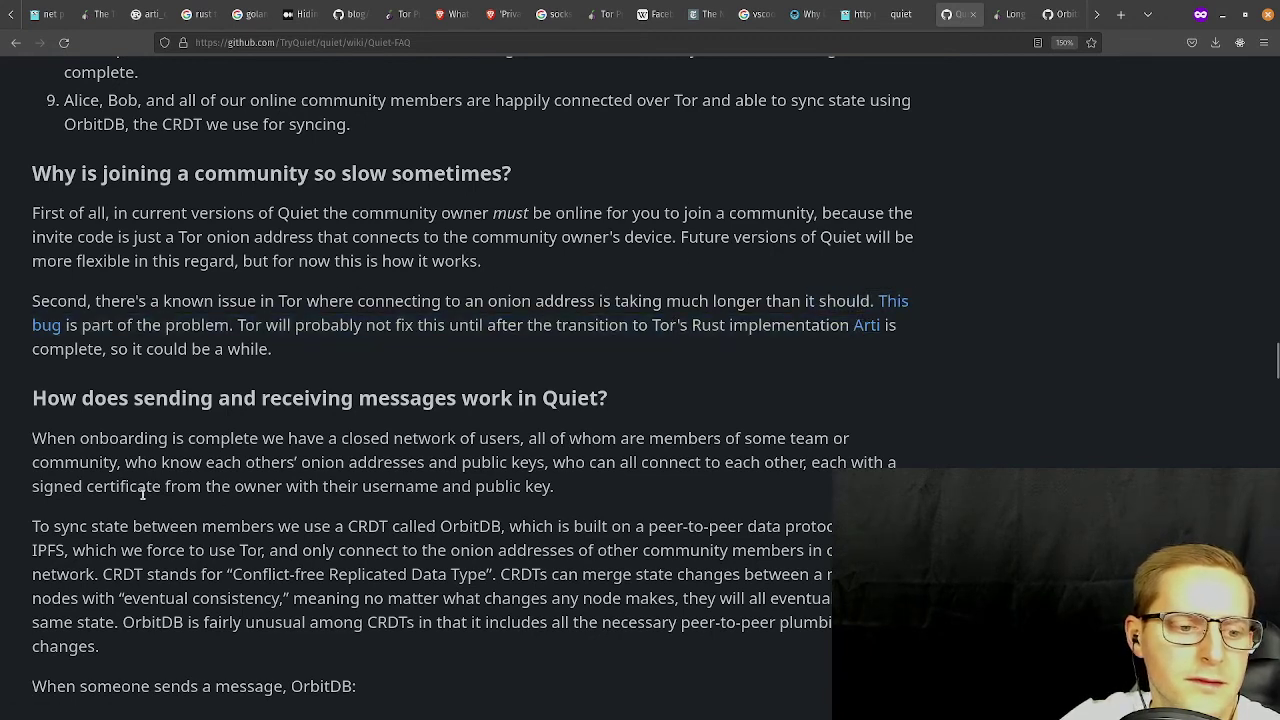
Switch to the Tor issue on long circuit build times and skim its description and first activity comments.
{"action": "left_click", "coordinate": [1008, 14]}
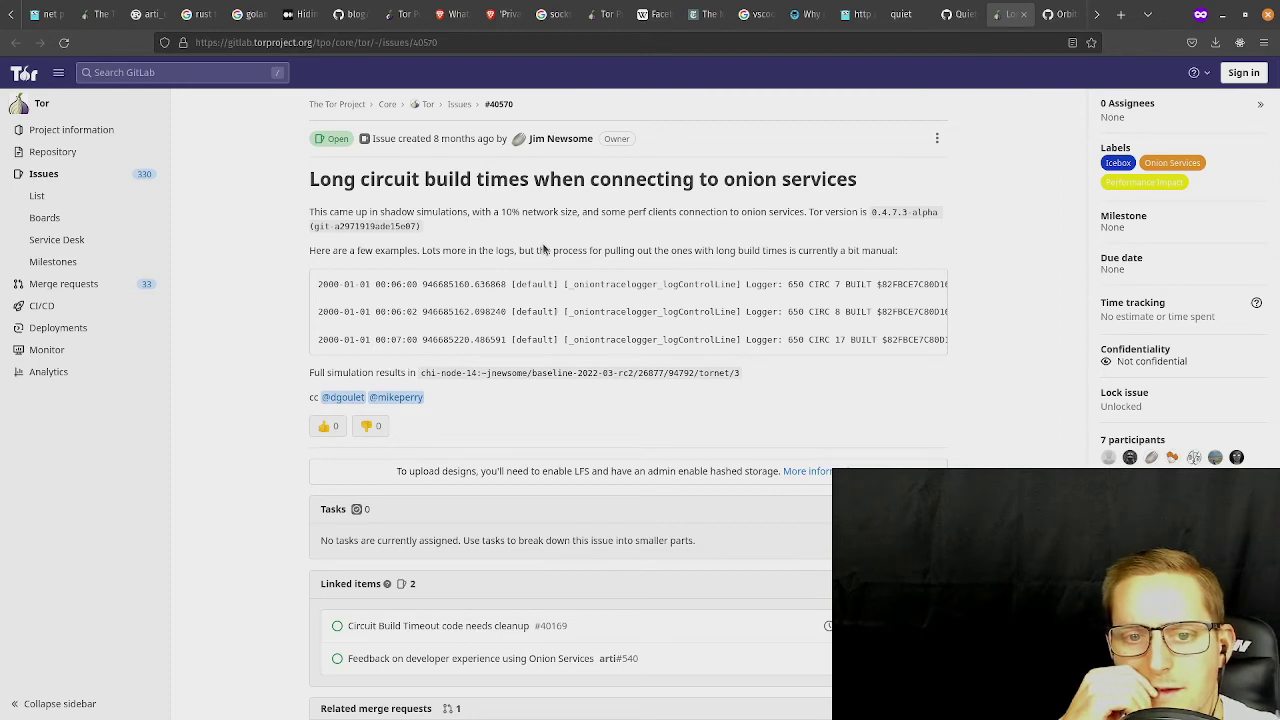
{"action": "scroll", "coordinate": [490, 225], "scroll_direction": "down", "scroll_amount": 3}
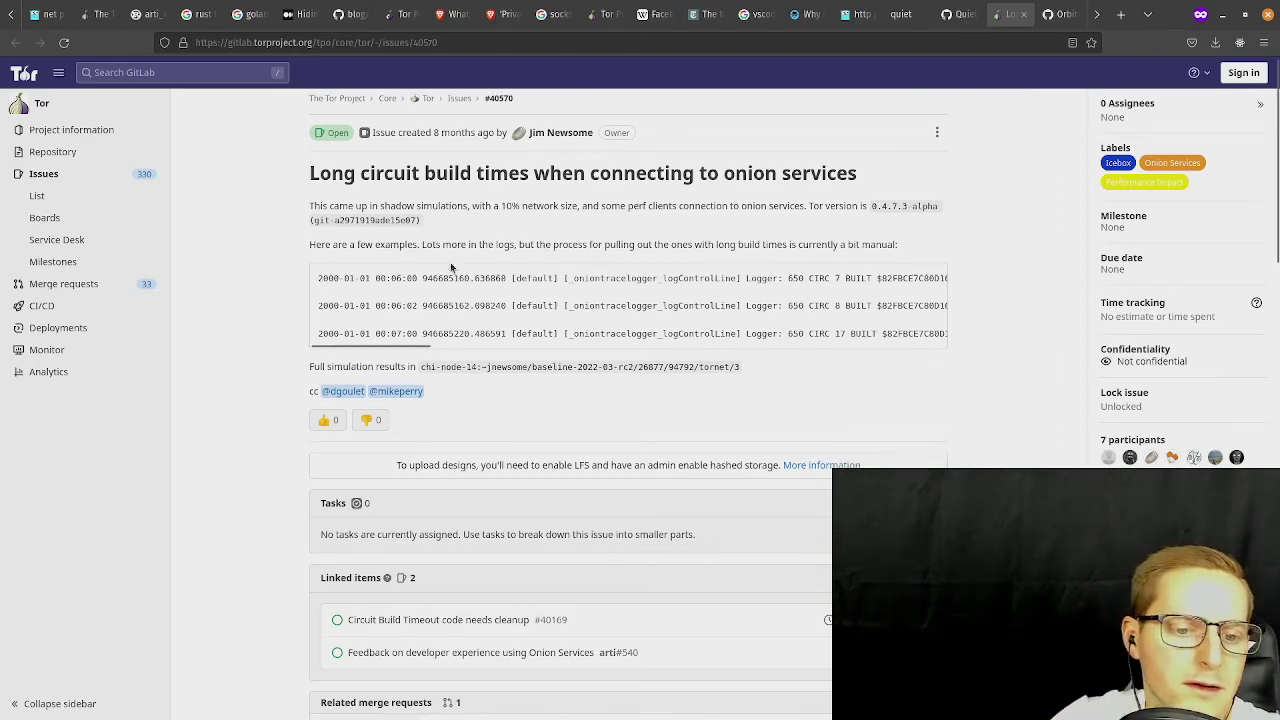
{"action": "scroll", "coordinate": [499, 222], "scroll_direction": "down", "scroll_amount": 5}
{"action": "scroll", "coordinate": [501, 224], "scroll_direction": "down", "scroll_amount": 3}
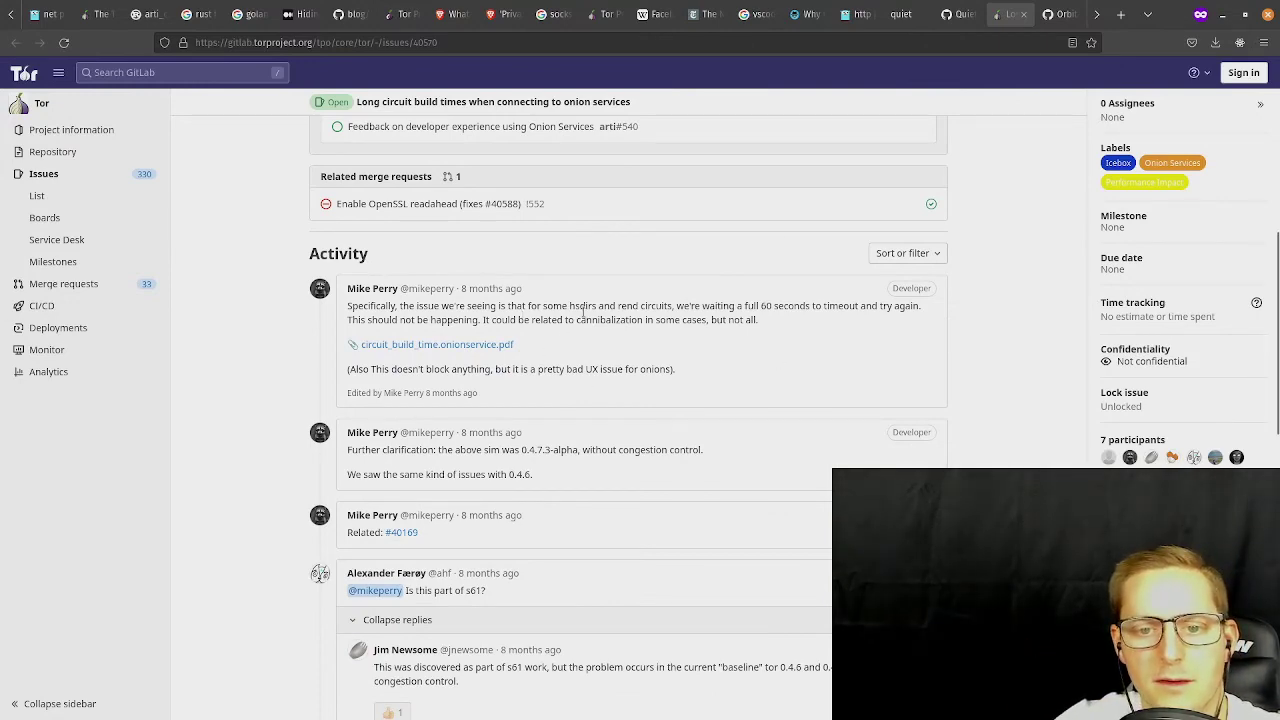
{"action": "scroll", "coordinate": [620, 310], "scroll_direction": "up", "scroll_amount": 10}
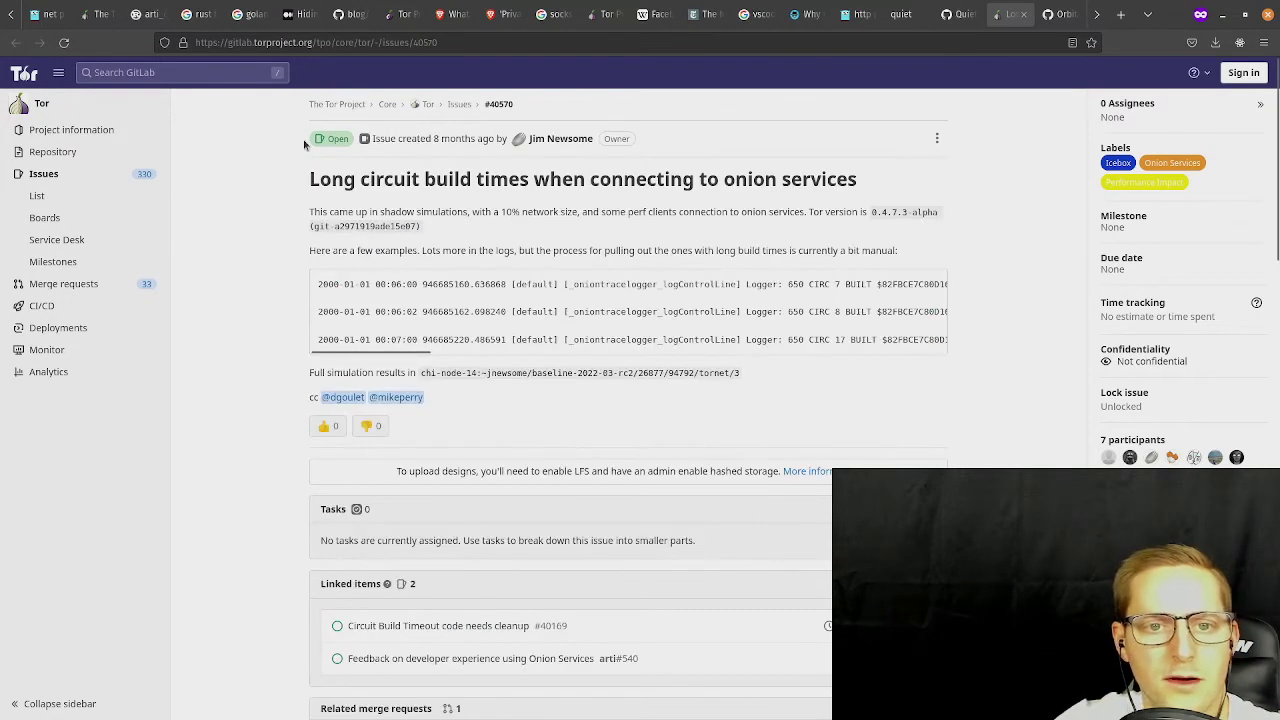
Read the Tor issue's activity thread, from the 60-second timeout comment through the replies and label changes to the newest comments.
{"action": "scroll", "coordinate": [790, 256], "scroll_direction": "down", "scroll_amount": 5}
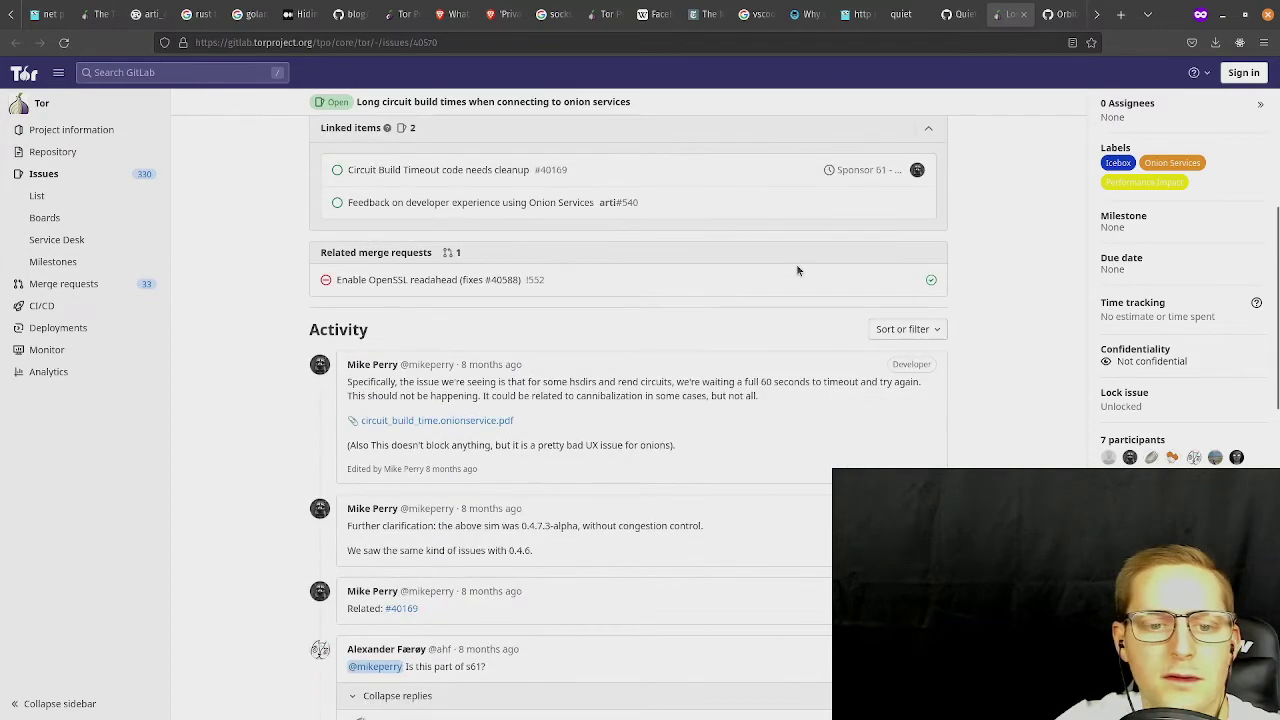
{"action": "scroll", "coordinate": [792, 265], "scroll_direction": "down", "scroll_amount": 1}
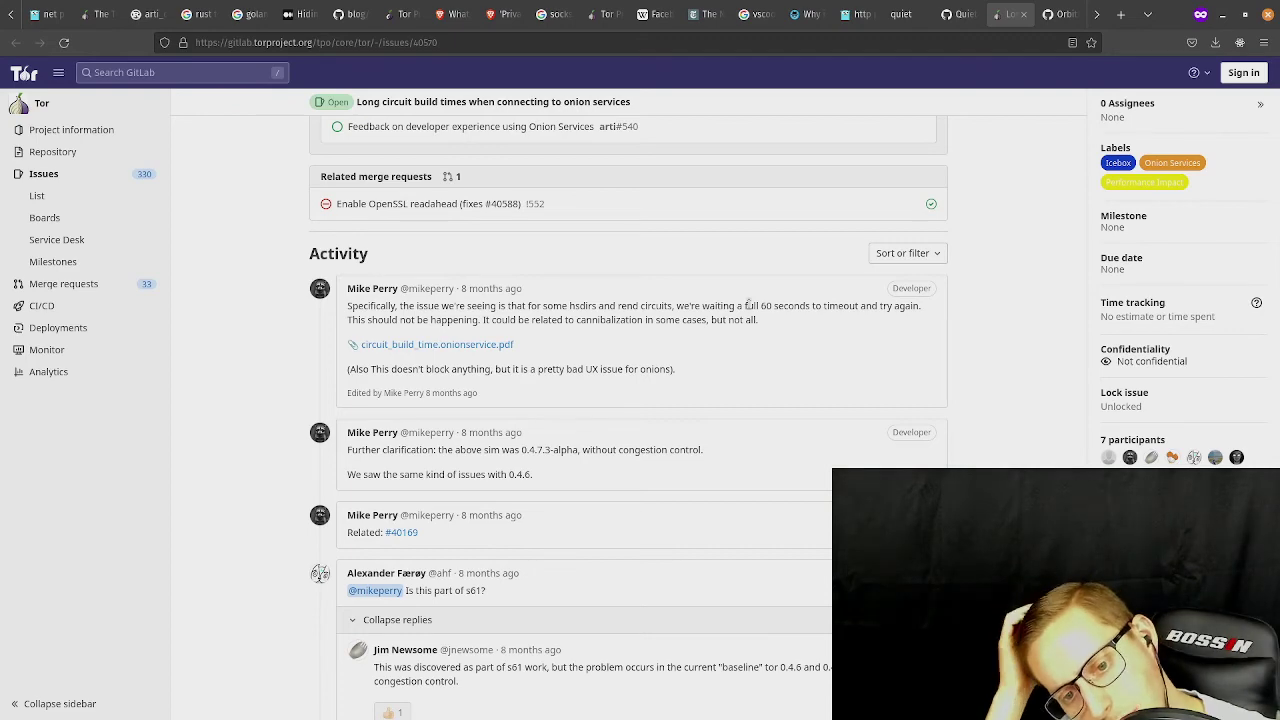
{"action": "scroll", "coordinate": [735, 378], "scroll_direction": "down", "scroll_amount": 1}
{"action": "scroll", "coordinate": [735, 378], "scroll_direction": "down", "scroll_amount": 1}
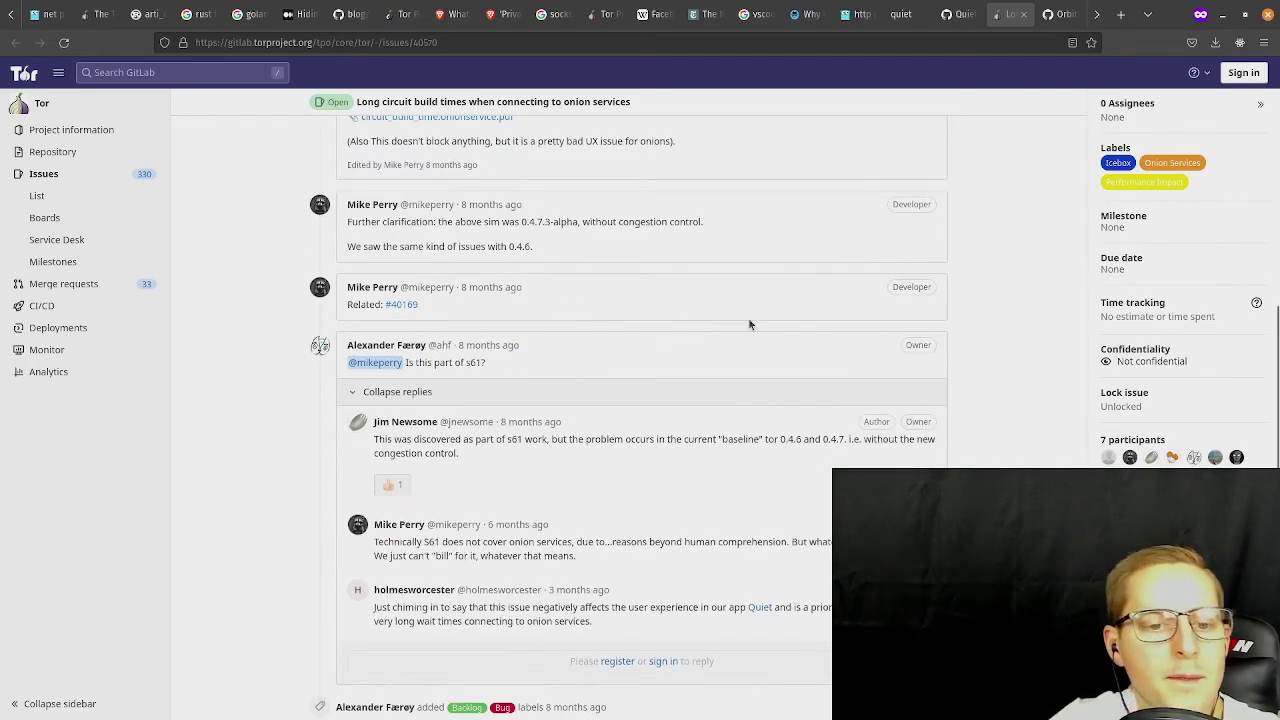
{"action": "scroll", "coordinate": [615, 377], "scroll_direction": "down", "scroll_amount": 1}
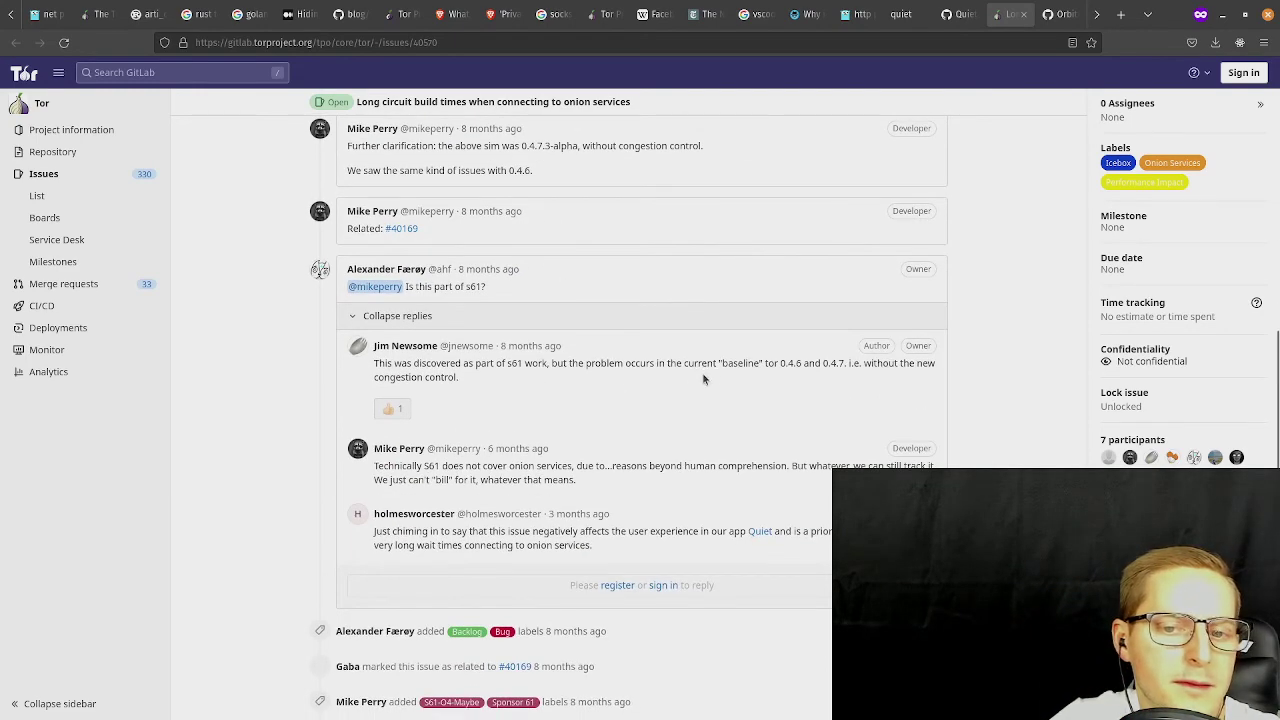
{"action": "scroll", "coordinate": [894, 398], "scroll_direction": "down", "scroll_amount": 1}
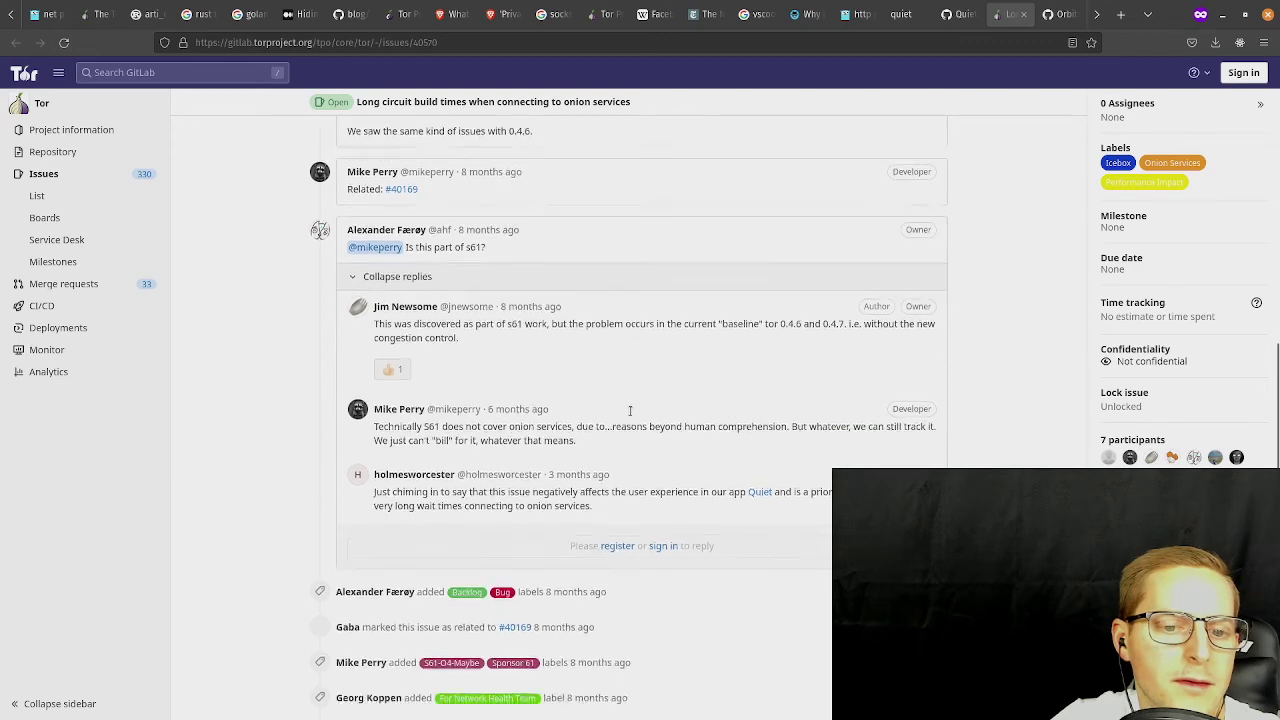
{"action": "scroll", "coordinate": [649, 360], "scroll_direction": "down", "scroll_amount": 1}
{"action": "scroll", "coordinate": [650, 382], "scroll_direction": "down", "scroll_amount": 4}
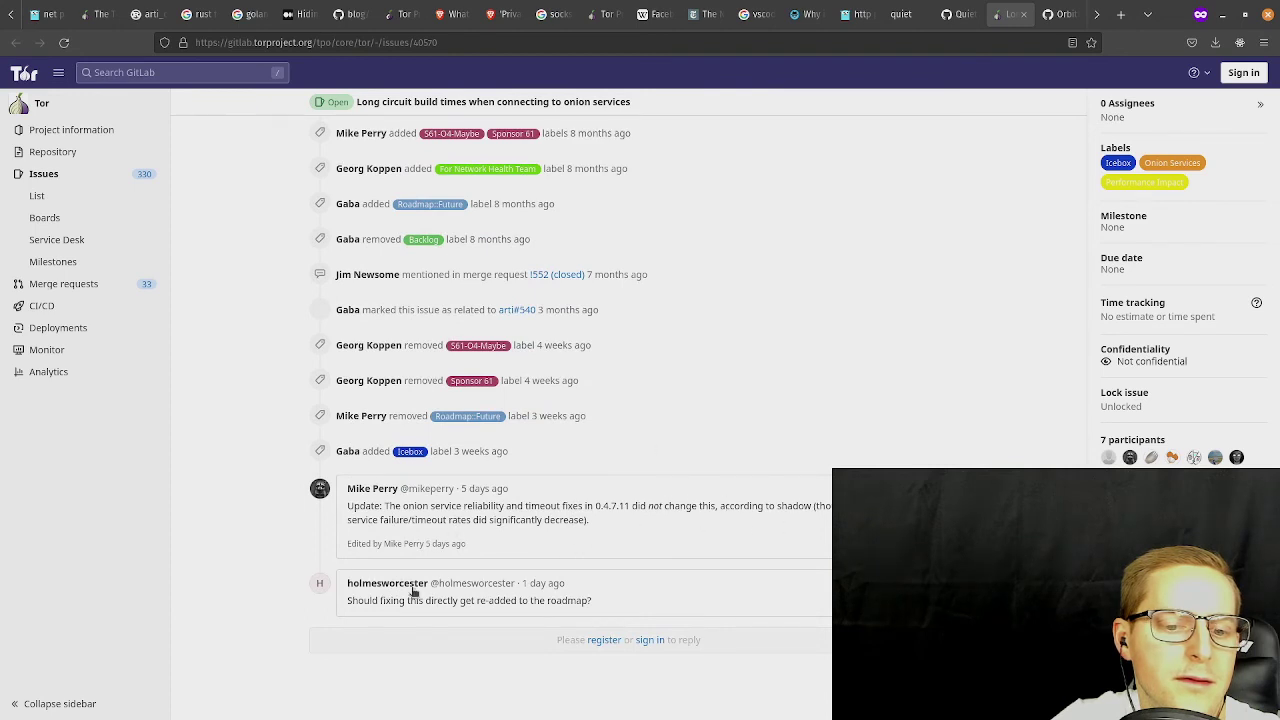
Review the Tor issue's earlier replies and linked items against its latest comments on the 0.4.7.11 fixes and the roadmap.
{"action": "scroll", "coordinate": [577, 597], "scroll_direction": "up", "scroll_amount": 5}
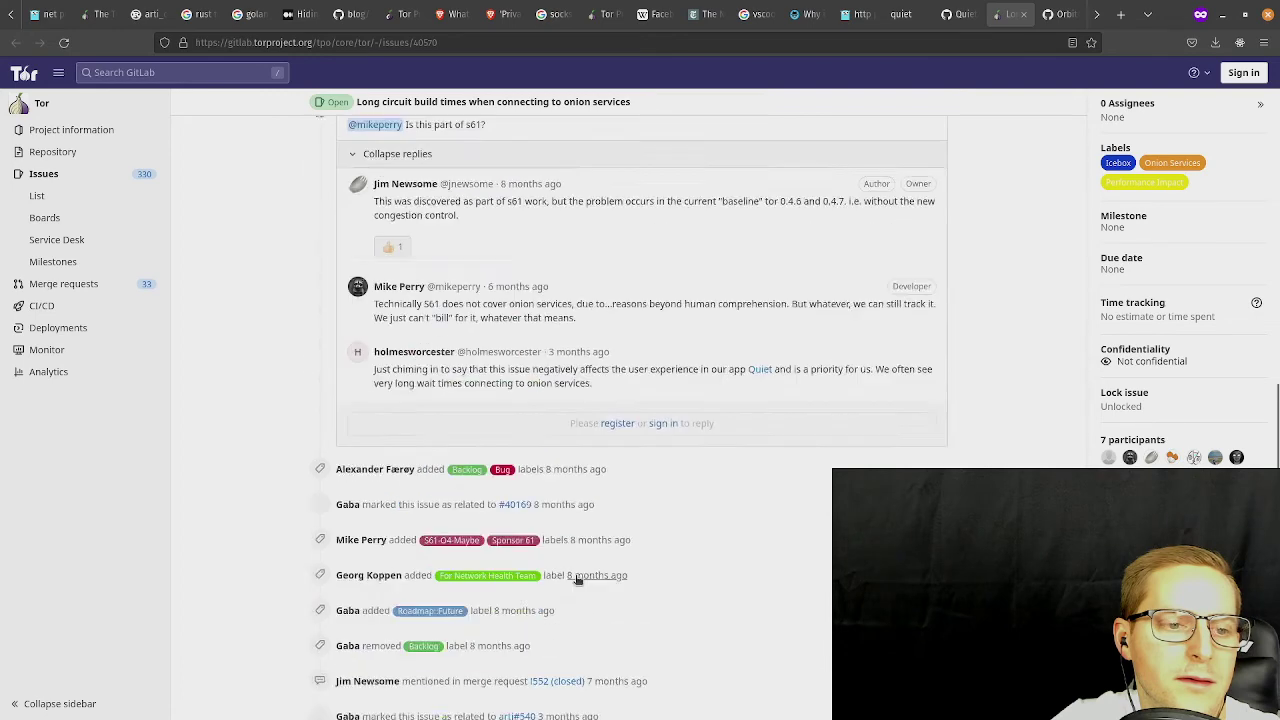
{"action": "scroll", "coordinate": [497, 563], "scroll_direction": "down", "scroll_amount": 5}
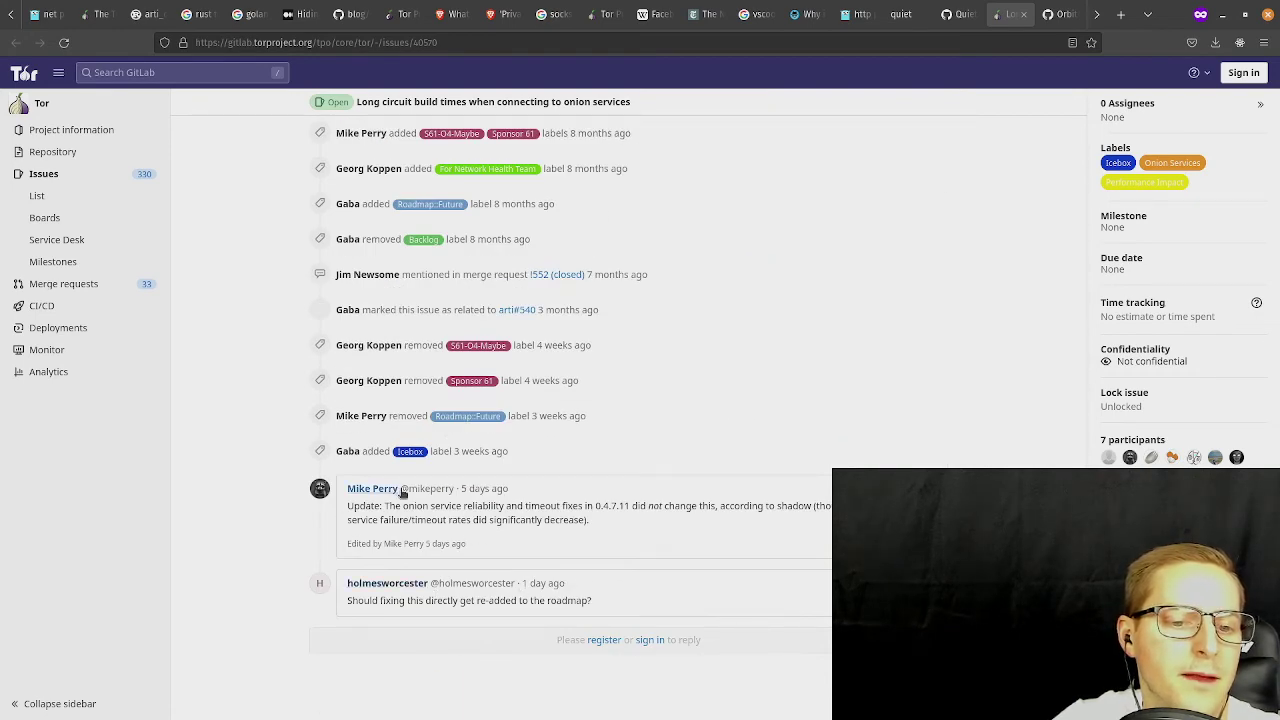
{"action": "scroll", "coordinate": [620, 523], "scroll_direction": "up", "scroll_amount": 10}
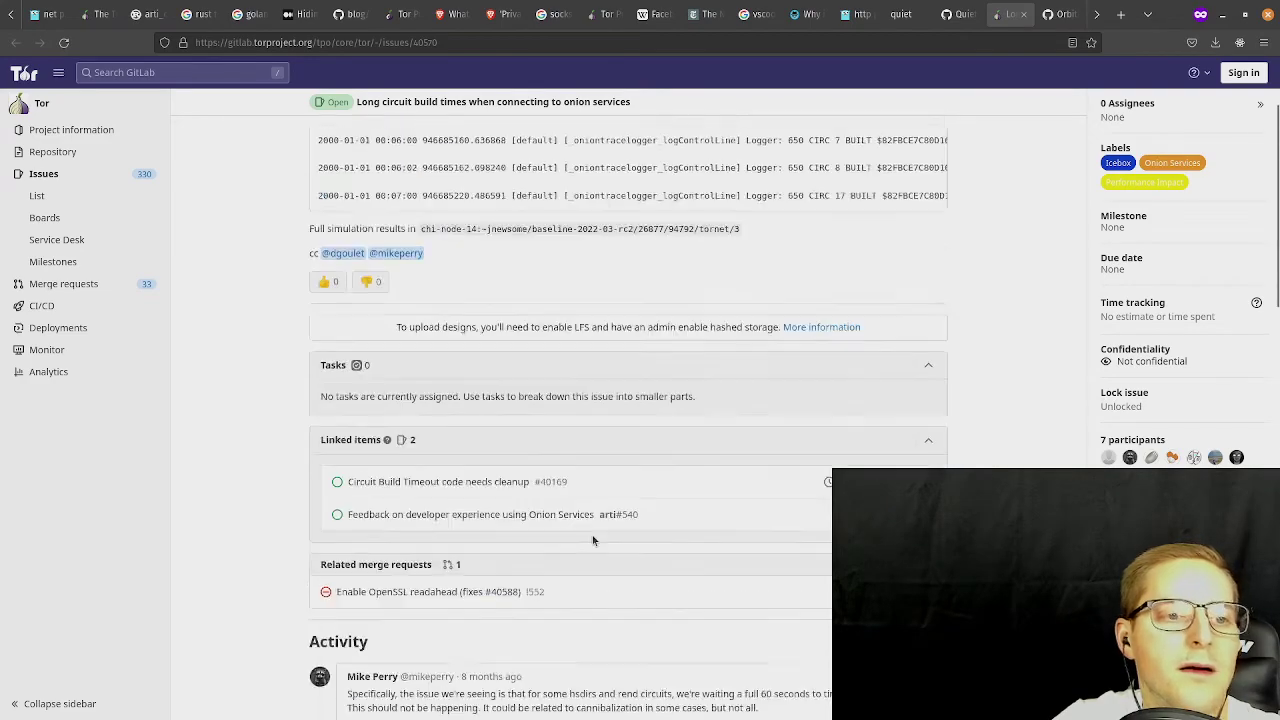
{"action": "scroll", "coordinate": [400, 420], "scroll_direction": "down", "scroll_amount": 9}
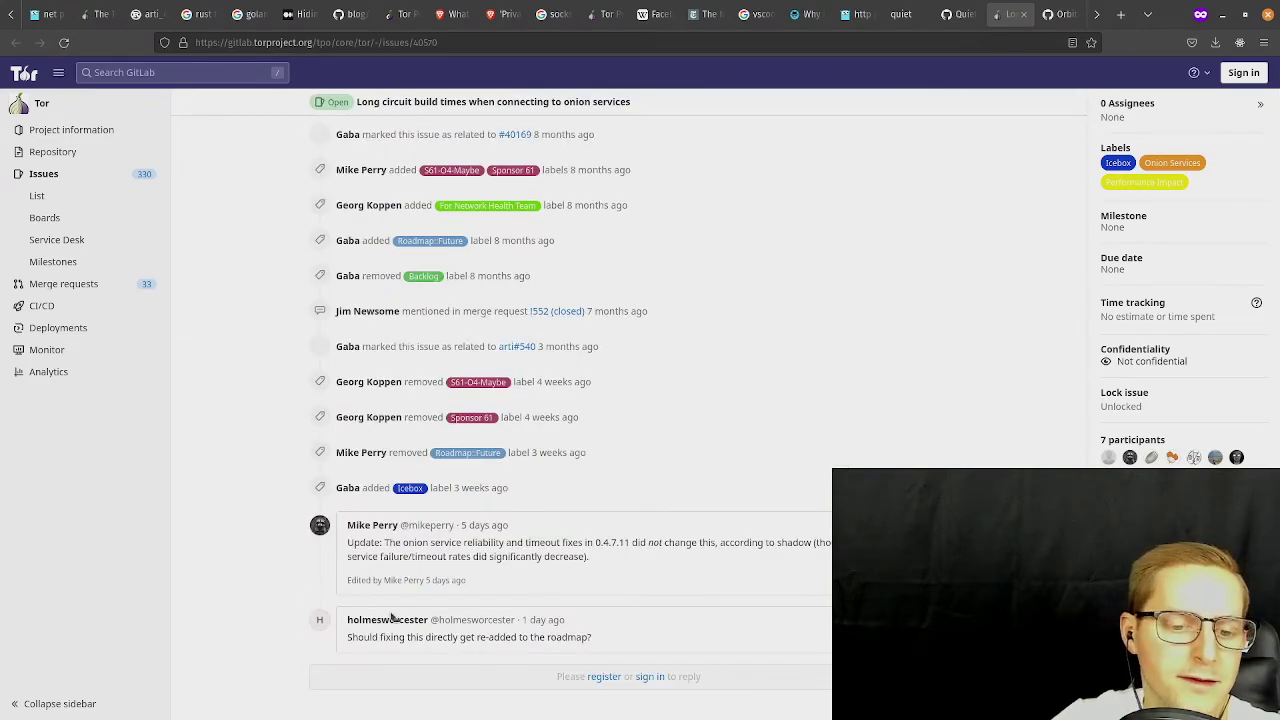
{"action": "scroll", "coordinate": [395, 615], "scroll_direction": "down", "scroll_amount": 1}
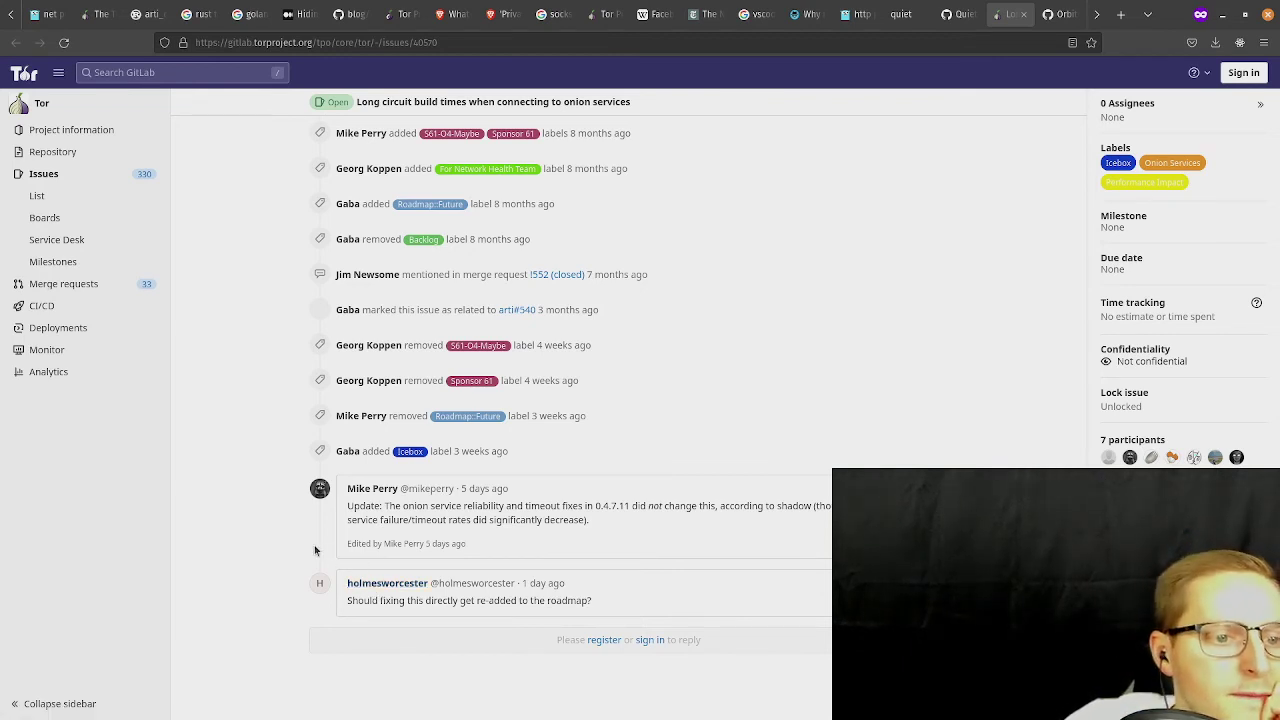
Return to the Quiet FAQ and read how sending and receiving messages works, including the OrbitDB syncing and Gossip Protocol paragraphs.
{"action": "left_click", "coordinate": [944, 18]}
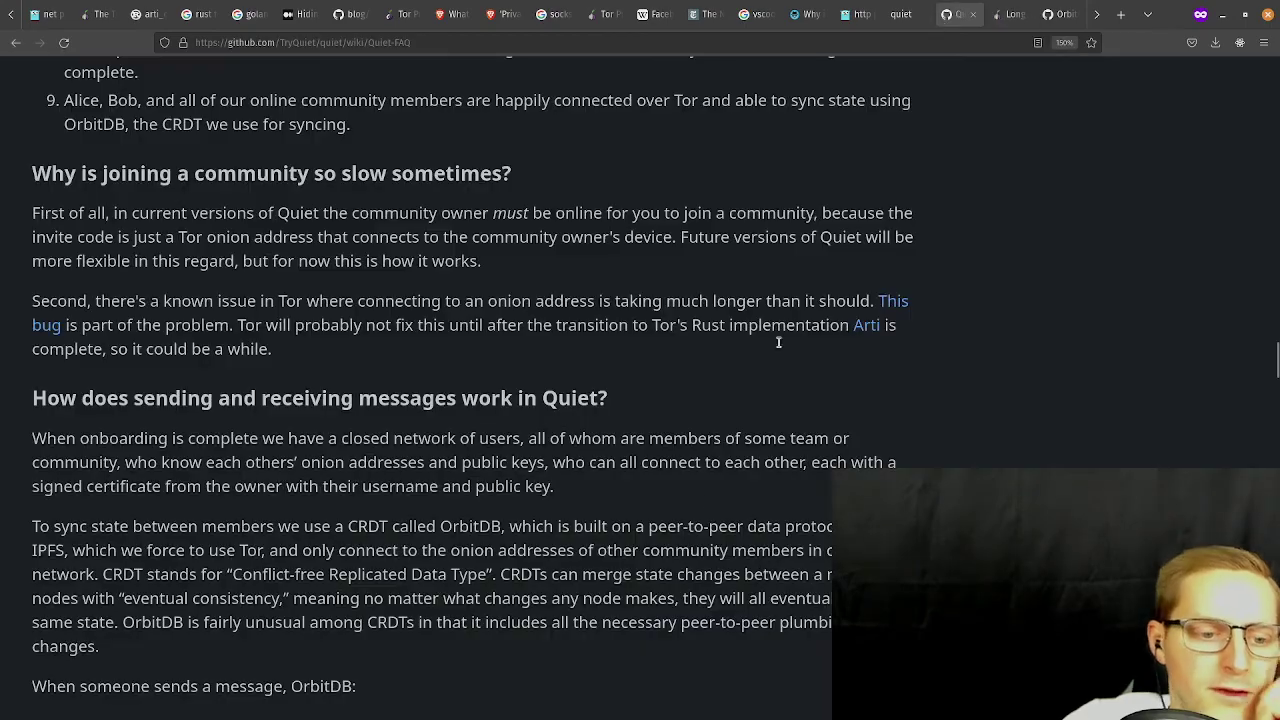
{"action": "scroll", "coordinate": [429, 437], "scroll_direction": "down", "scroll_amount": 5}
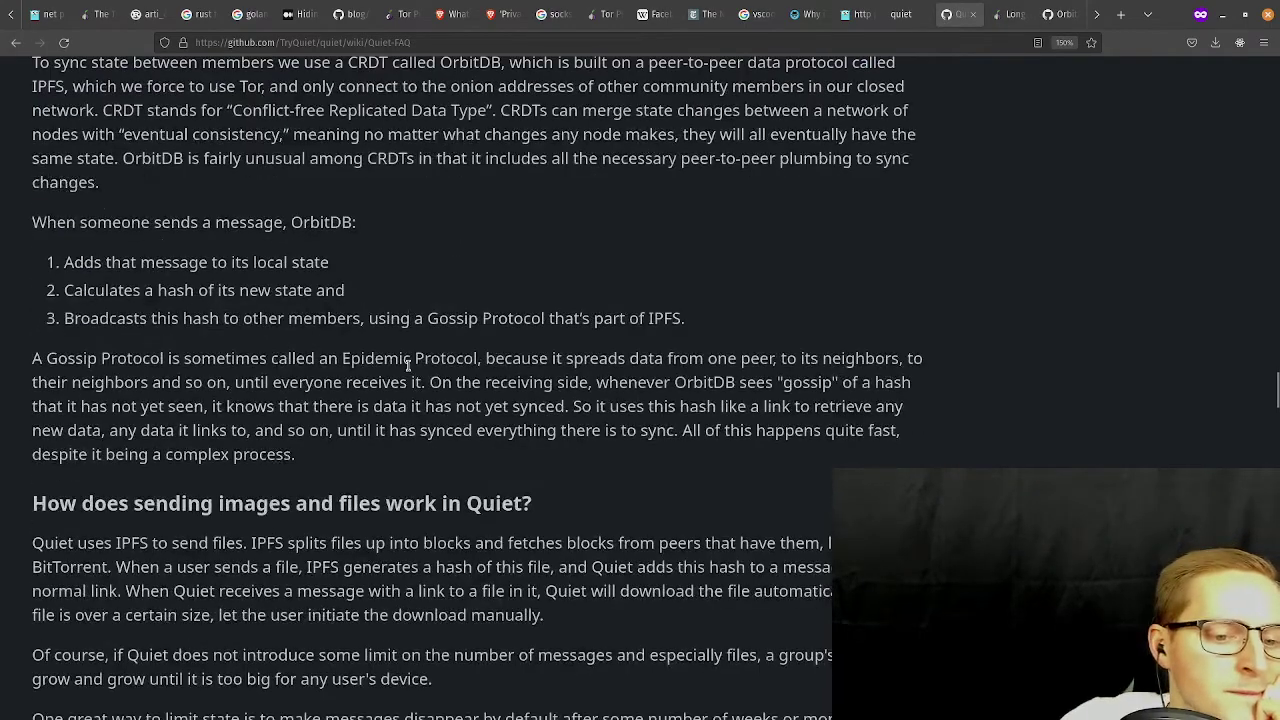
{"action": "scroll", "coordinate": [417, 360], "scroll_direction": "up", "scroll_amount": 1}
{"action": "scroll", "coordinate": [417, 357], "scroll_direction": "up", "scroll_amount": 1}
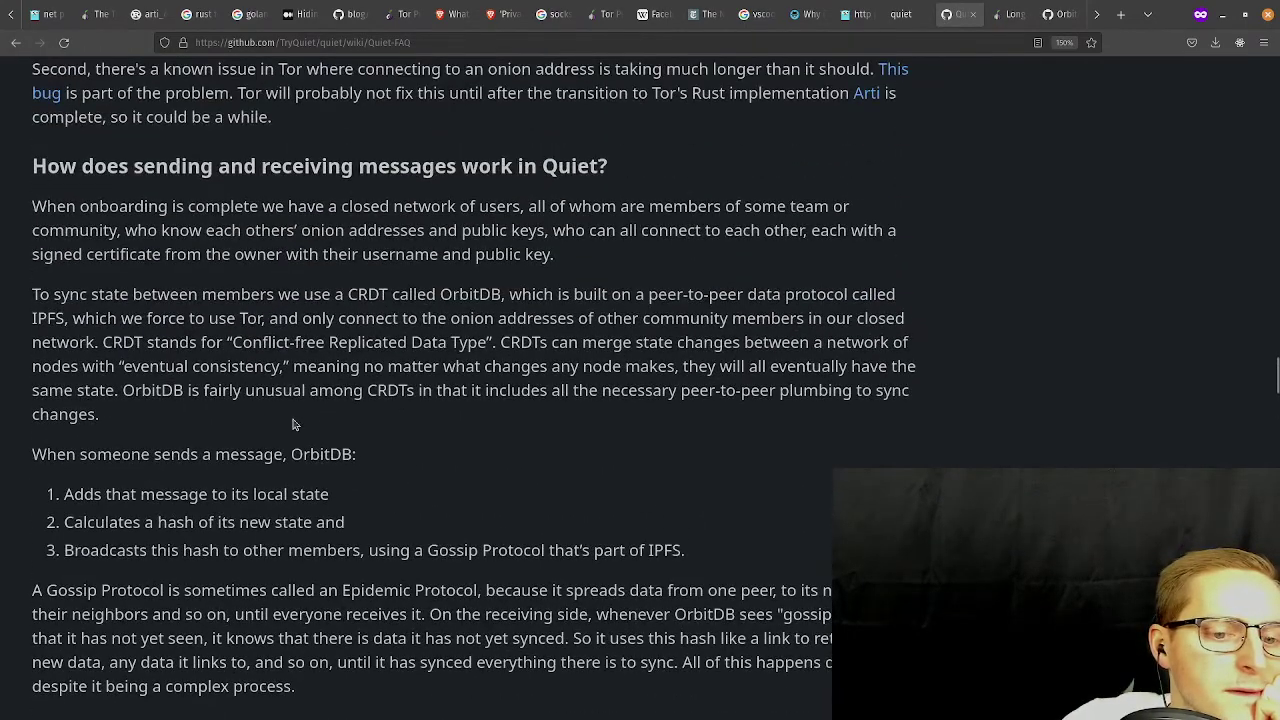
{"action": "scroll", "coordinate": [308, 425], "scroll_direction": "down", "scroll_amount": 1}
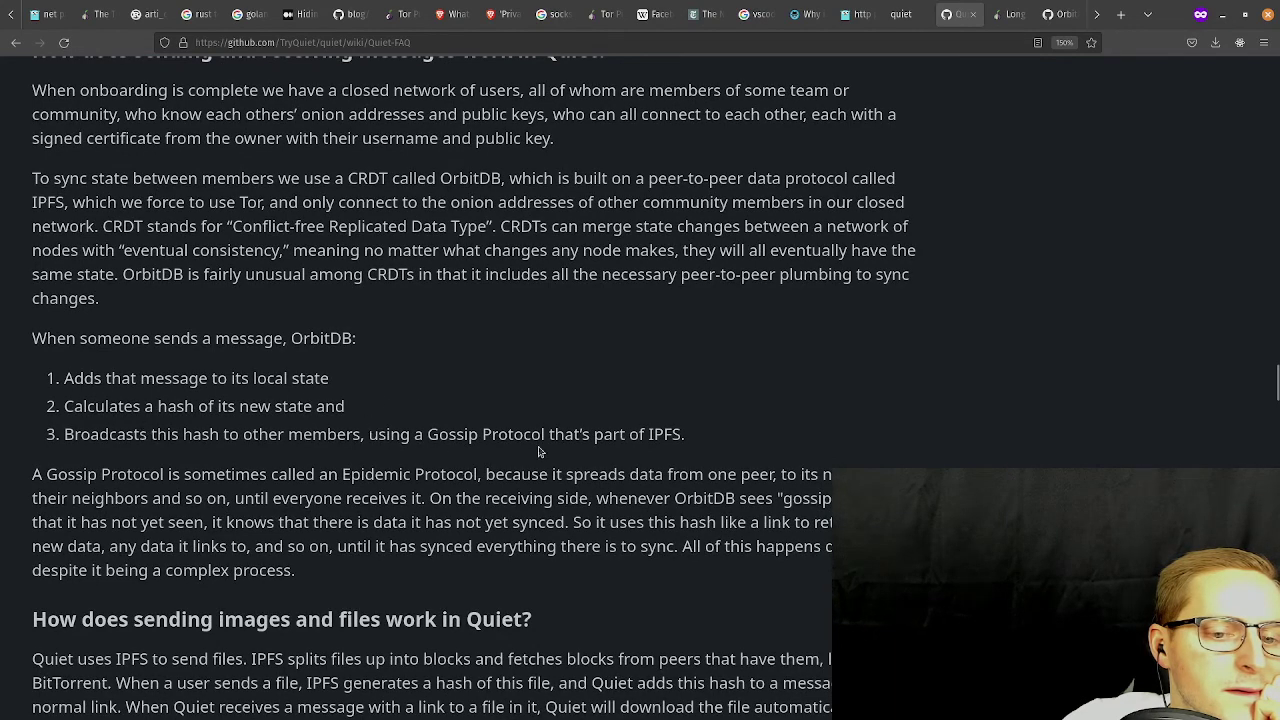
{"action": "scroll", "coordinate": [216, 433], "scroll_direction": "down", "scroll_amount": 1}
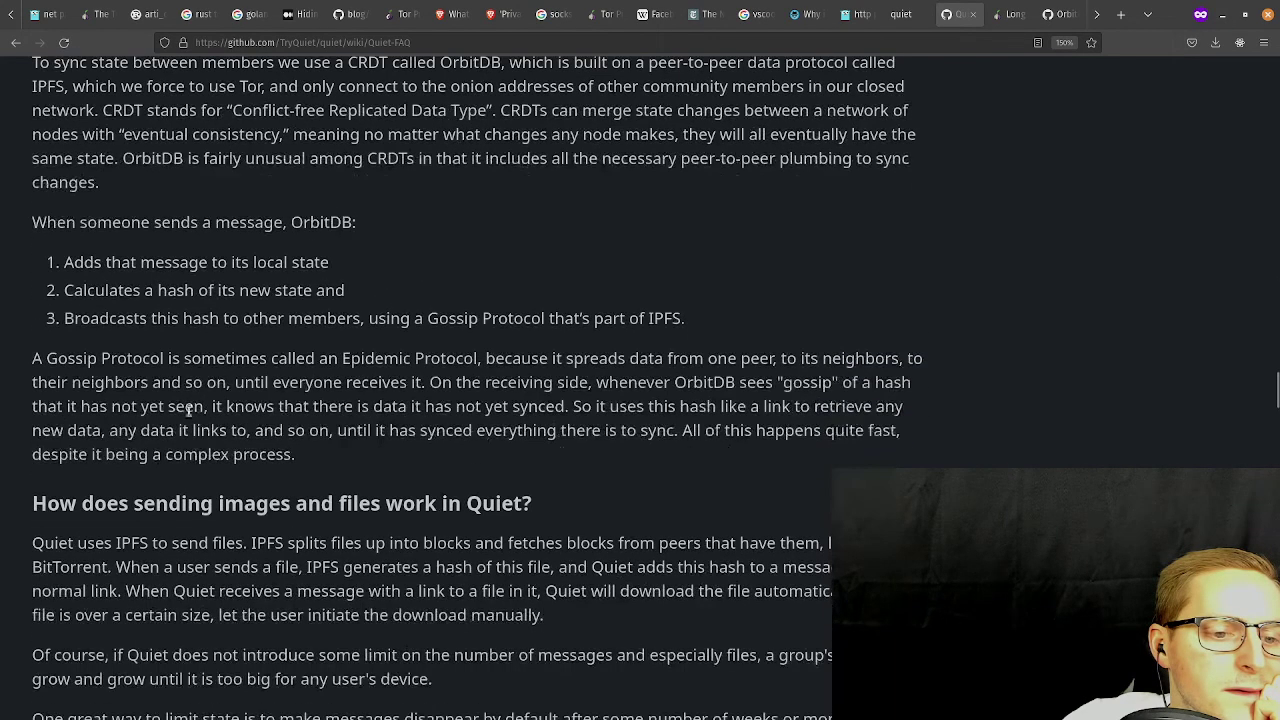
Skim the FAQ's comparisons of Quiet with similar apps, from Slack and Discord through Signal and Matrix to Briar and Cwtch.
{"action": "scroll", "coordinate": [438, 393], "scroll_direction": "down", "scroll_amount": 7}
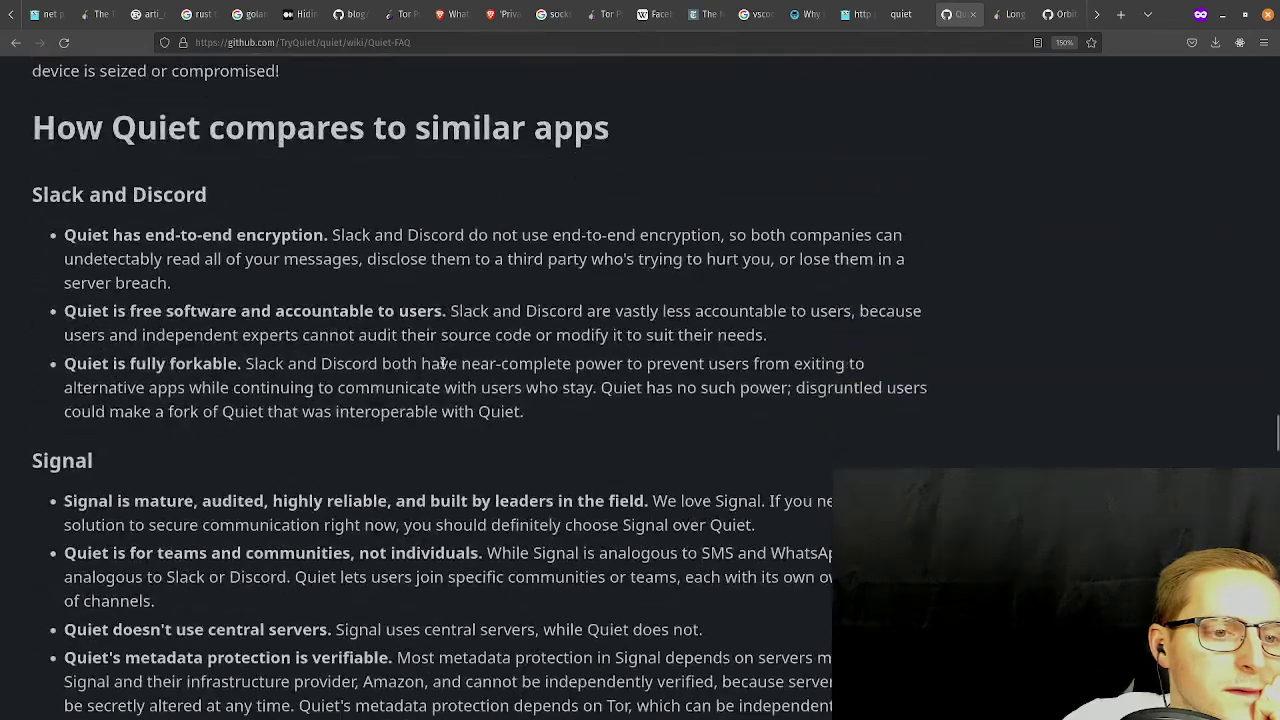
{"action": "scroll", "coordinate": [180, 252], "scroll_direction": "down", "scroll_amount": 8}
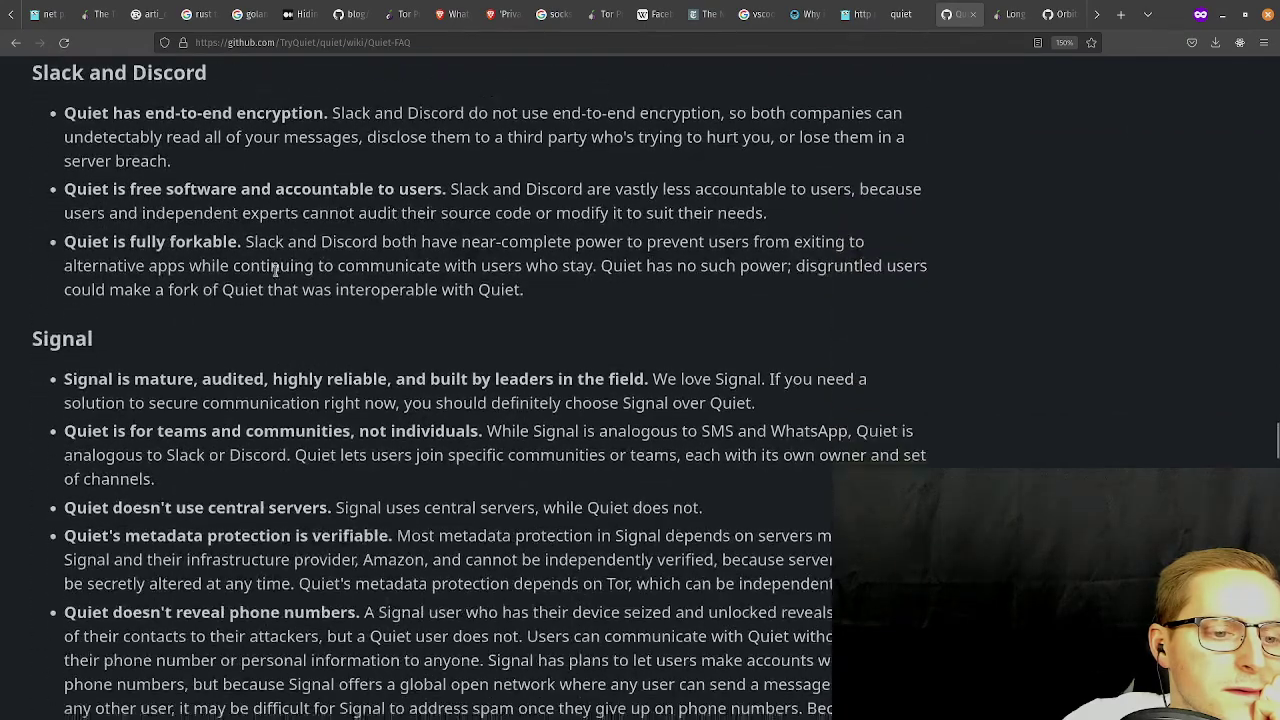
{"action": "scroll", "coordinate": [288, 262], "scroll_direction": "down", "scroll_amount": 15}
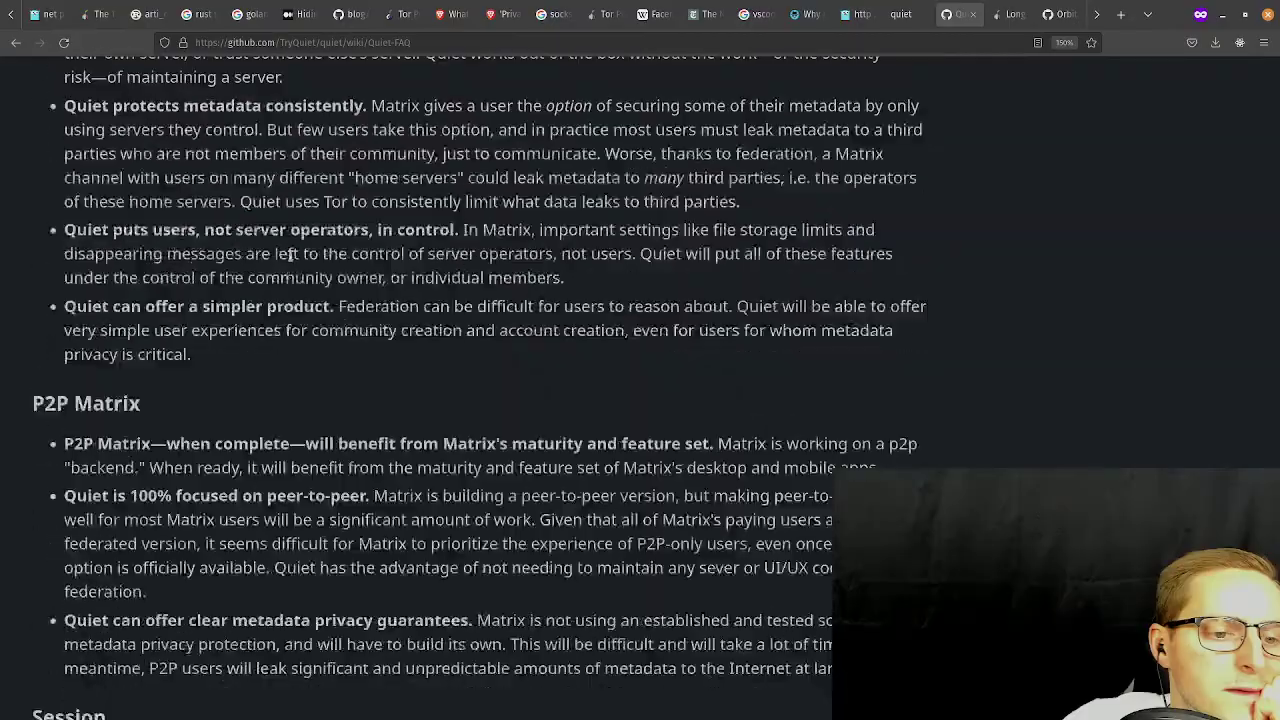
{"action": "scroll", "coordinate": [292, 283], "scroll_direction": "down", "scroll_amount": 18}
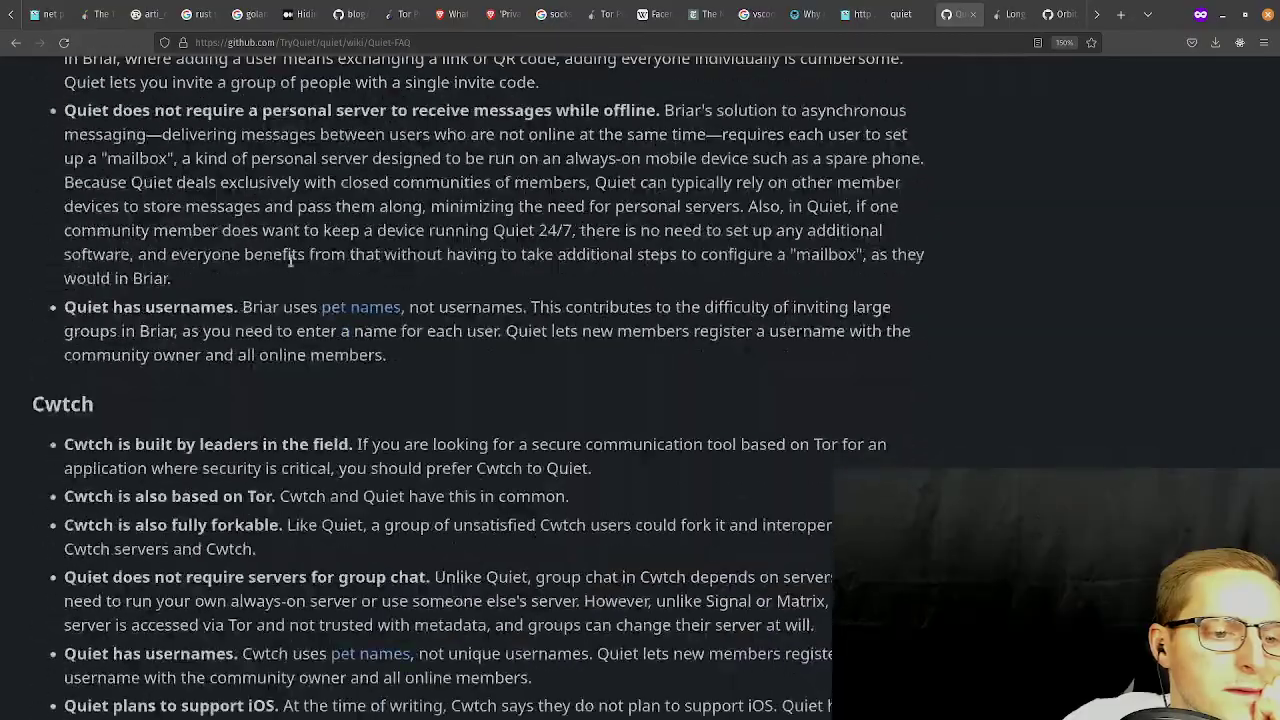
Go back to the FAQ's entry on joining a community and read the invite code and certificate signing request steps closely.
{"action": "scroll", "coordinate": [293, 279], "scroll_direction": "up", "scroll_amount": 20}
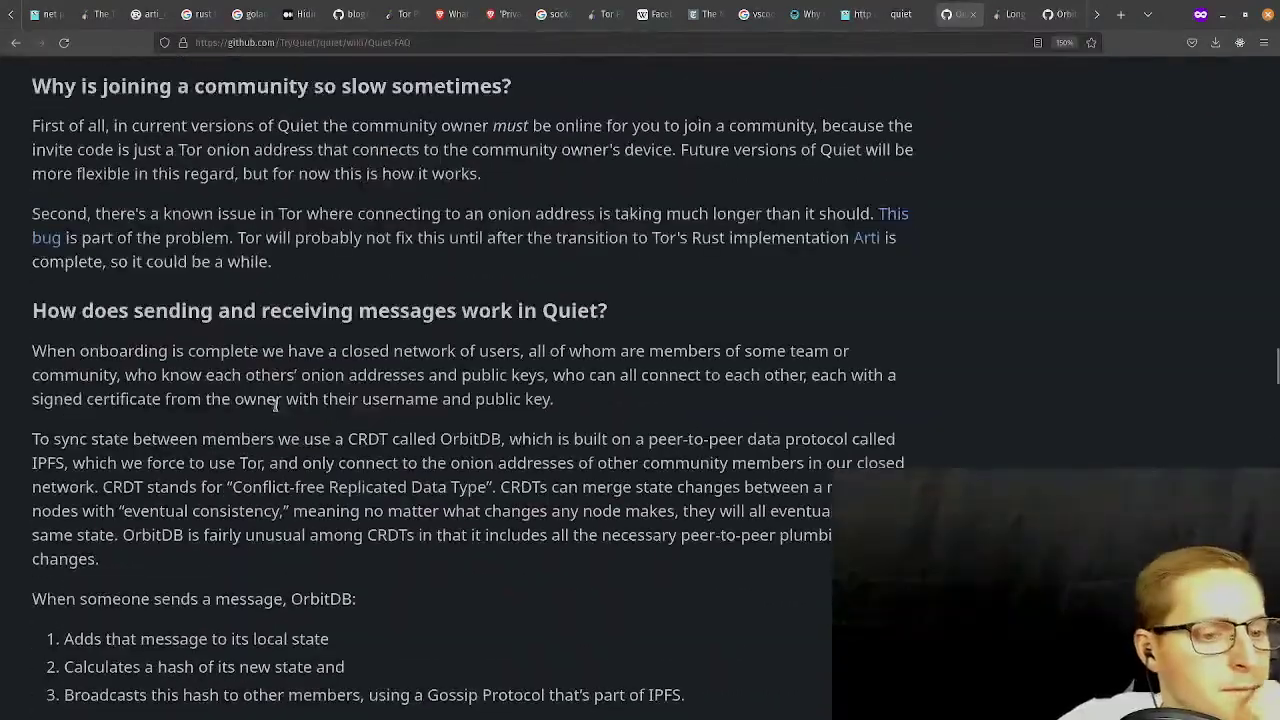
{"action": "scroll", "coordinate": [277, 399], "scroll_direction": "up", "scroll_amount": 8}
{"action": "scroll", "coordinate": [283, 382], "scroll_direction": "up", "scroll_amount": 4}
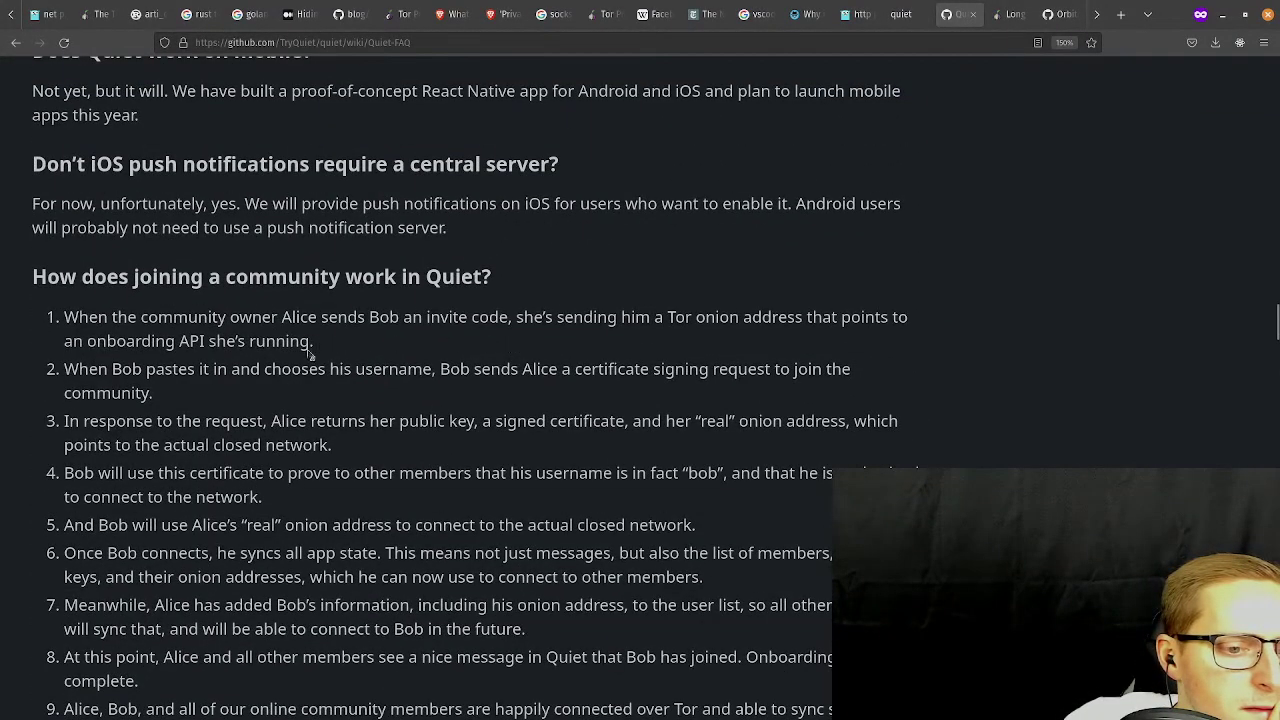
{"action": "left_click_drag", "start_coordinate": [84, 370], "coordinate": [654, 378]}
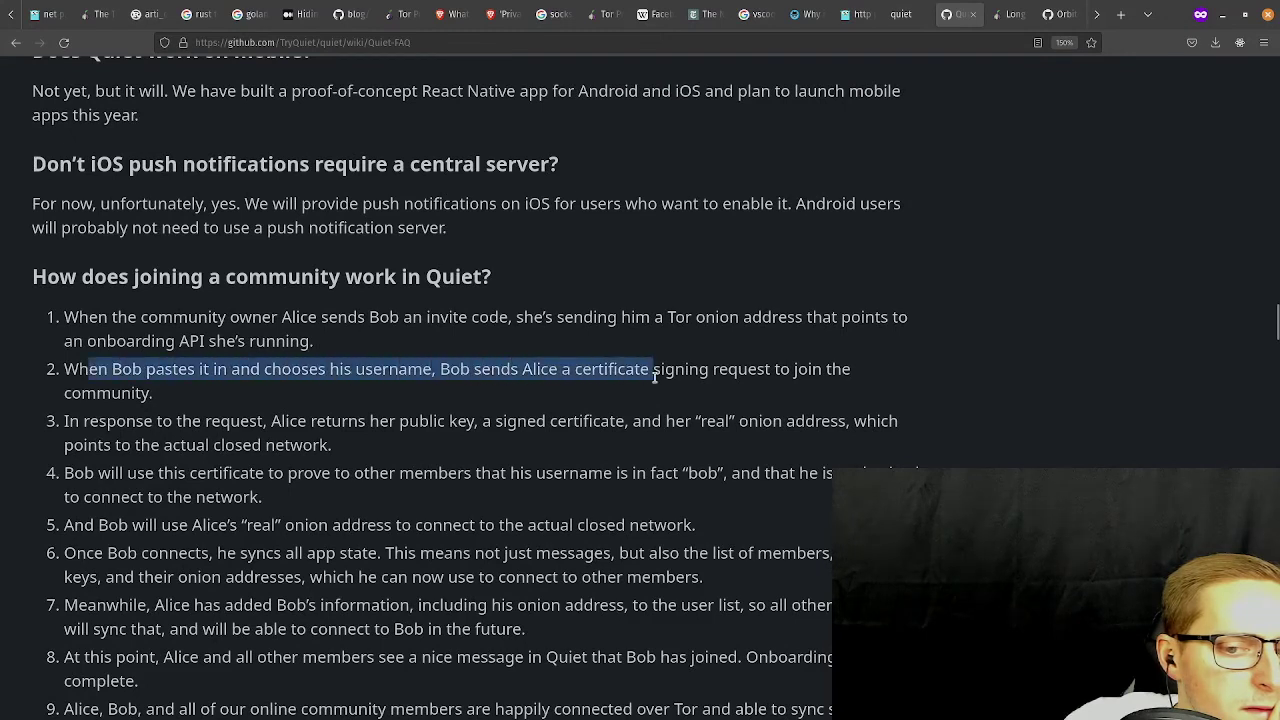
{"action": "left_click", "coordinate": [654, 380]}
{"action": "left_click_drag", "start_coordinate": [449, 370], "coordinate": [633, 390]}
{"action": "left_click", "coordinate": [700, 375]}
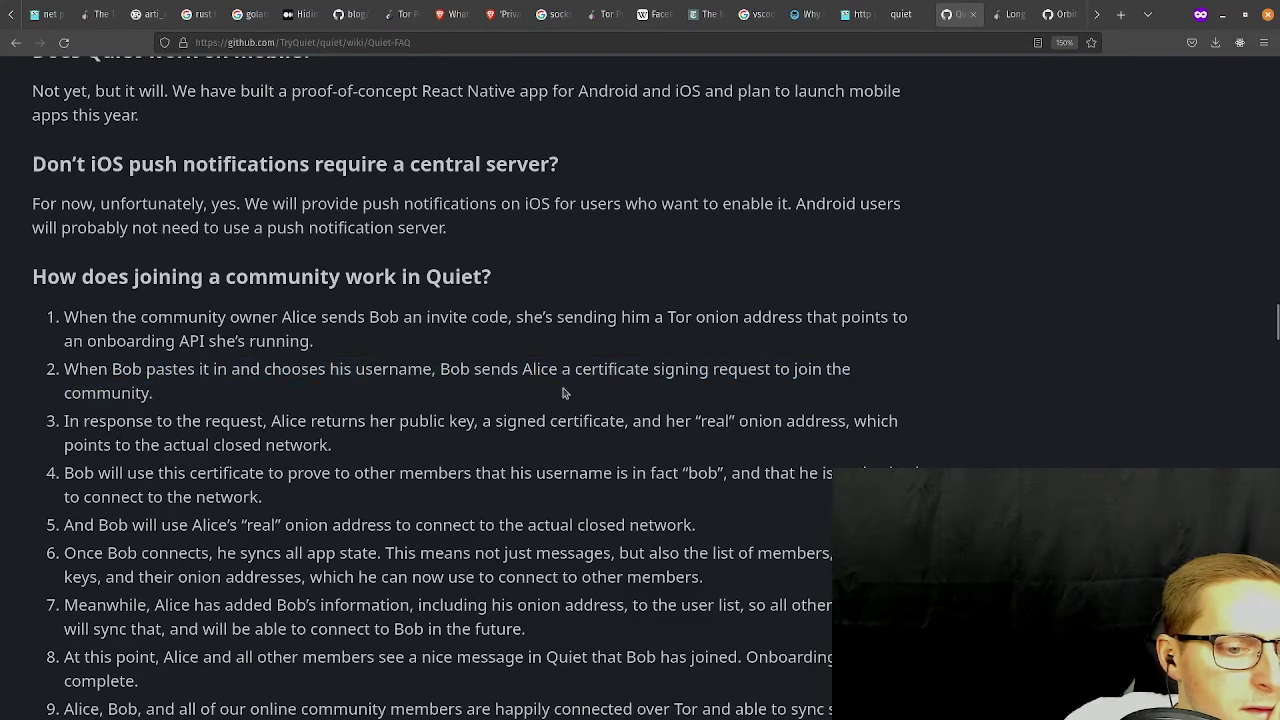
{"action": "left_click_drag", "start_coordinate": [155, 403], "coordinate": [68, 364]}
{"action": "left_click", "coordinate": [186, 410]}
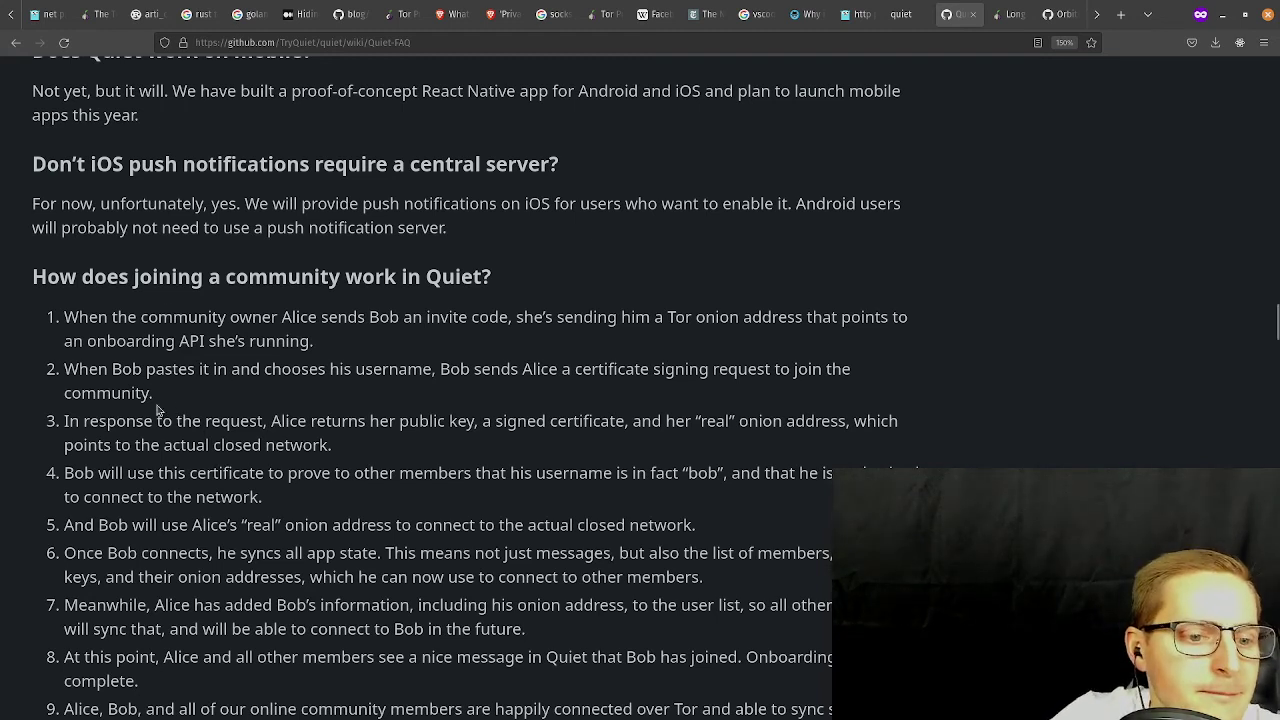
{"action": "left_click_drag", "start_coordinate": [157, 410], "coordinate": [172, 373]}
{"action": "left_click", "coordinate": [184, 406]}
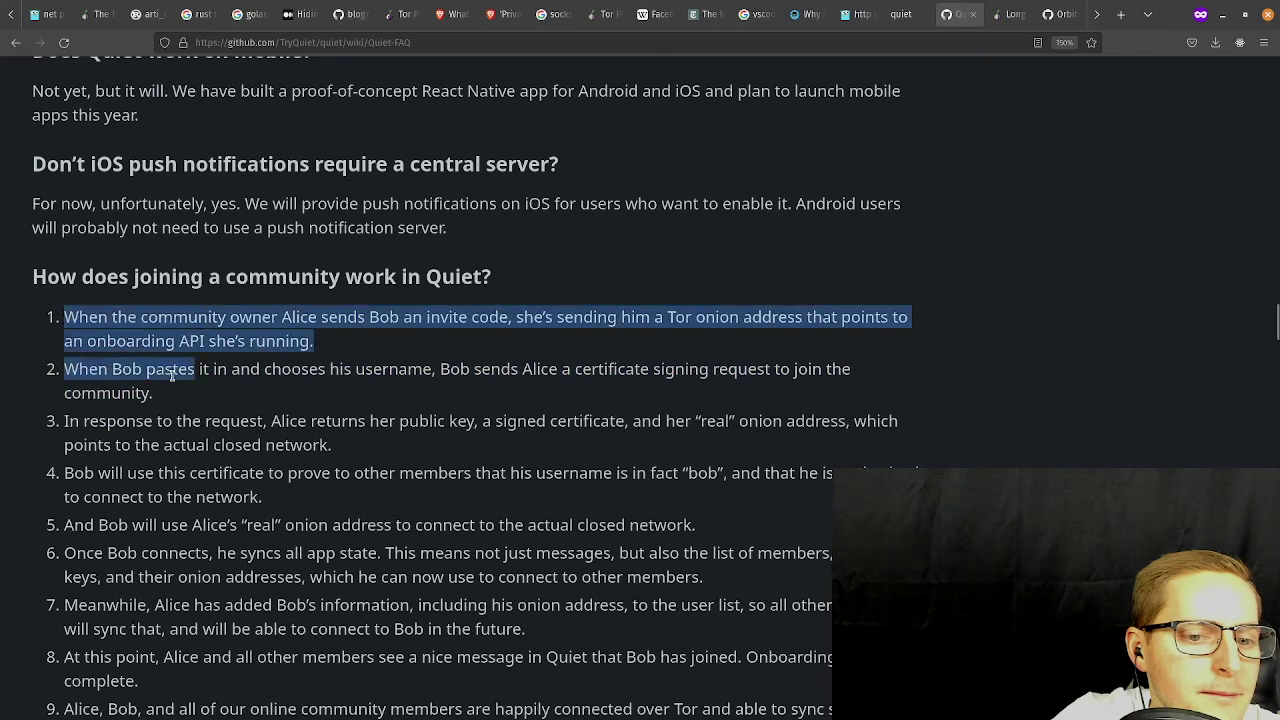
{"action": "left_click", "coordinate": [256, 402]}
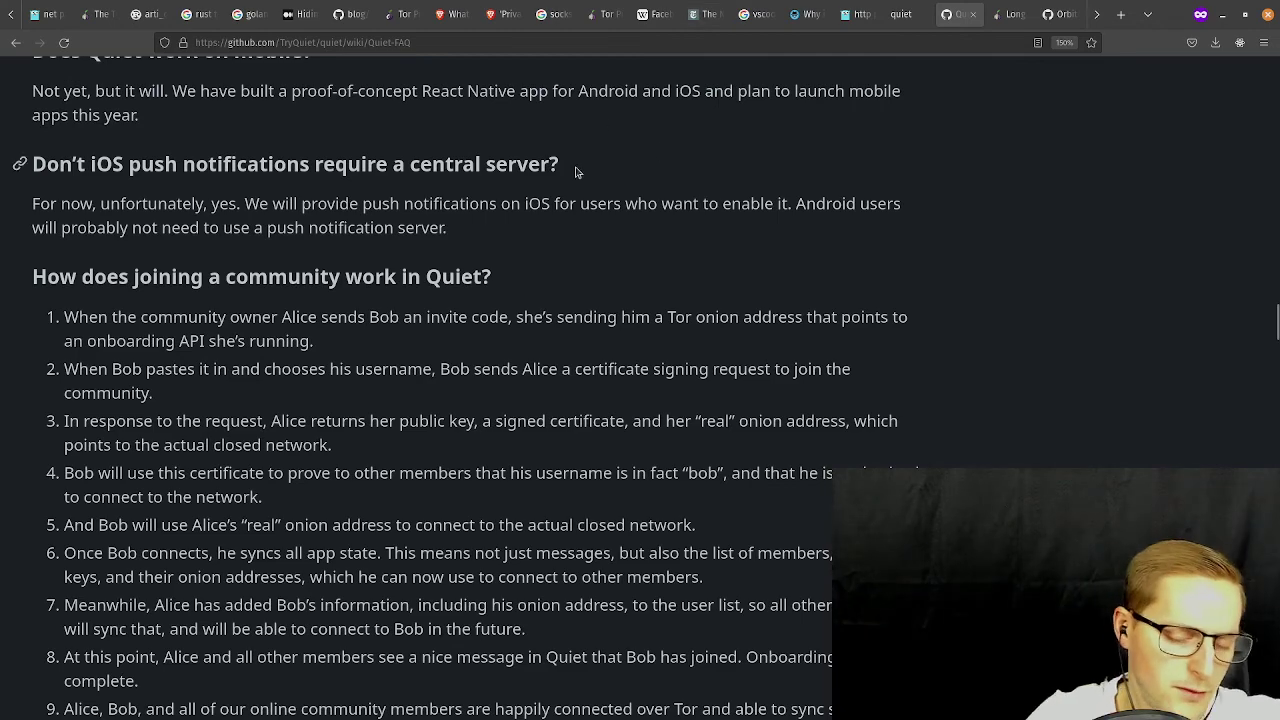
Switch to the go-tor-http-client project in Visual Studio Code and clear the terminal output.
{"action": "key", "text": "super+w"}
{"action": "left_click", "coordinate": [925, 253]}
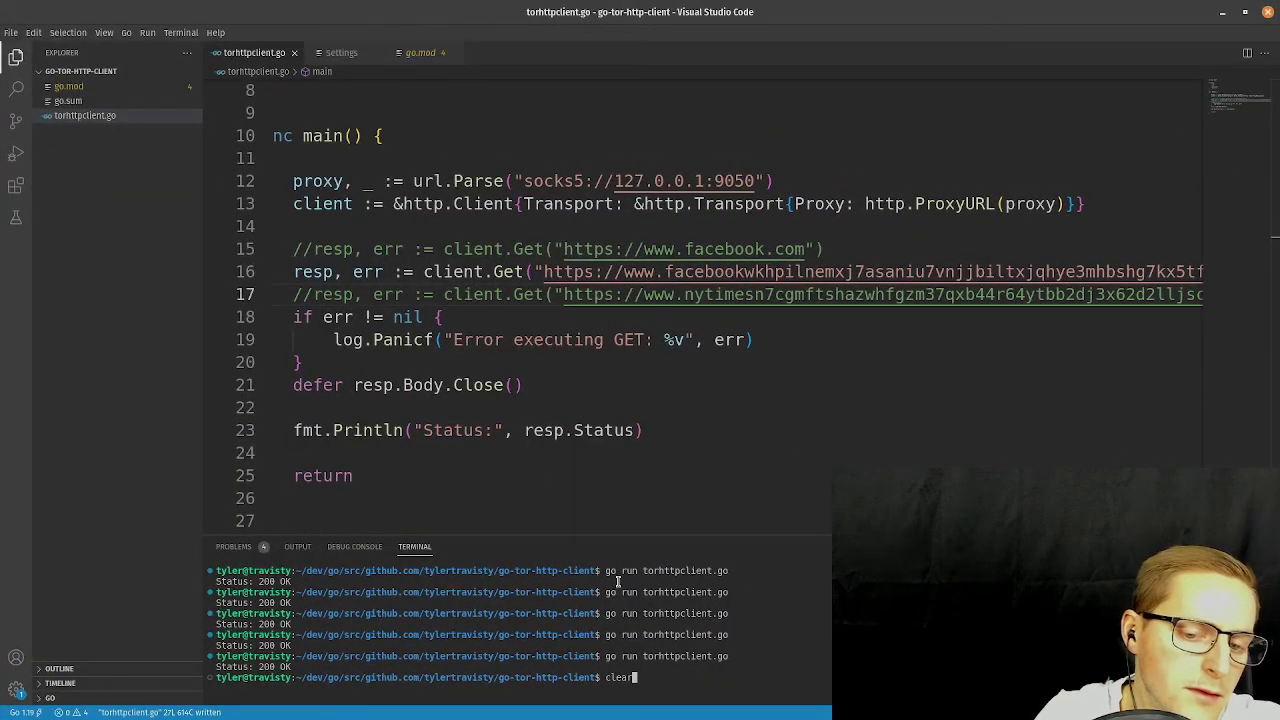
{"action": "key", "text": "Return"}
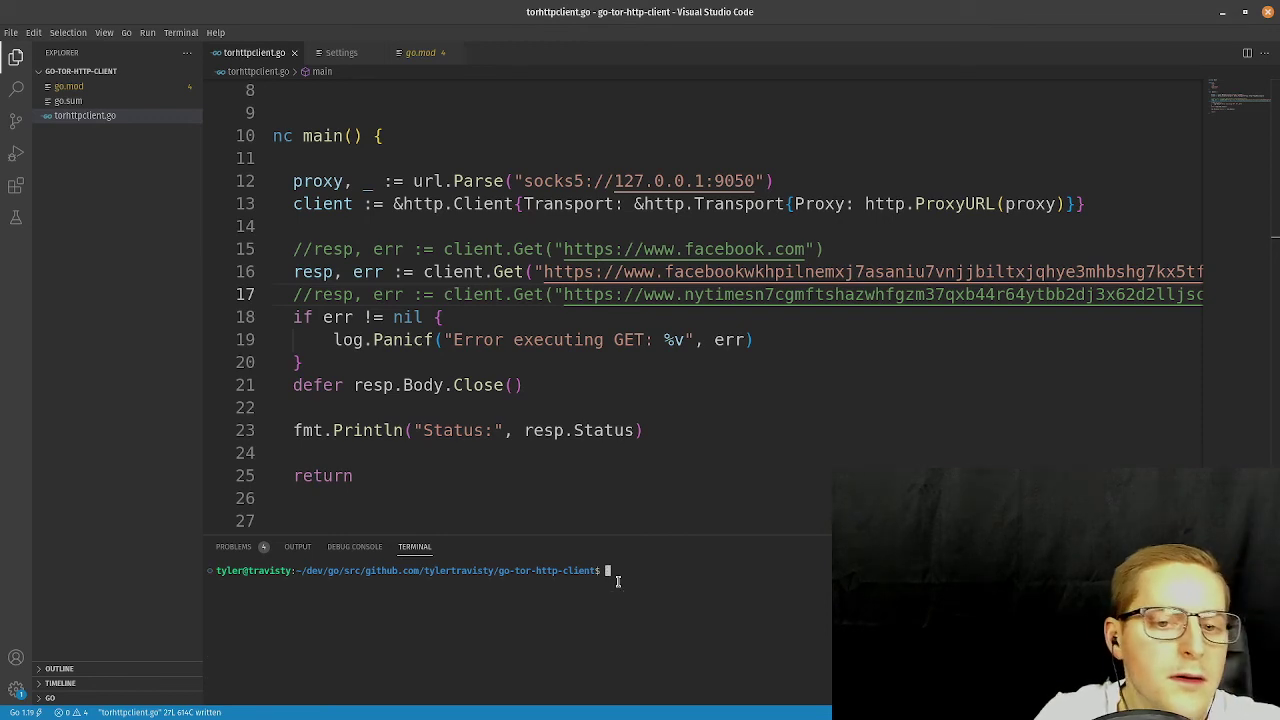